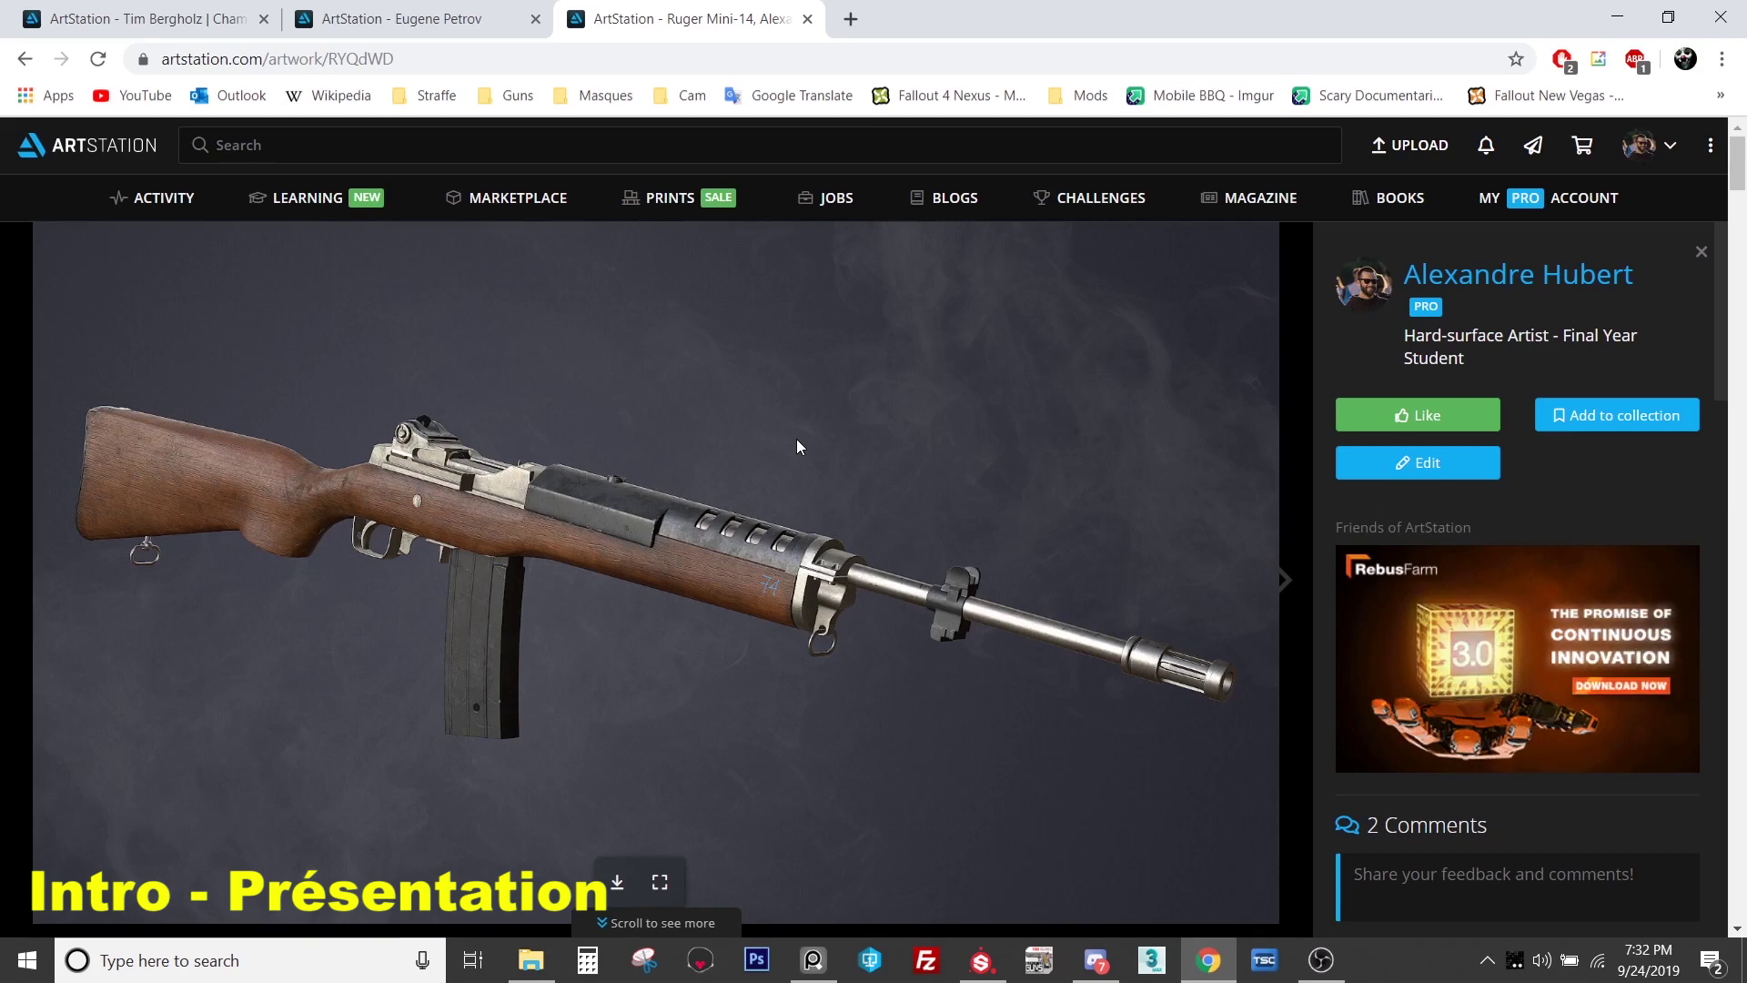
- Examine the full renders of the Ruger Mini-14 artwork with its wooden stock and its folding stock
scroll(797, 446, "down", 6)
scroll(797, 446, "down", 7)
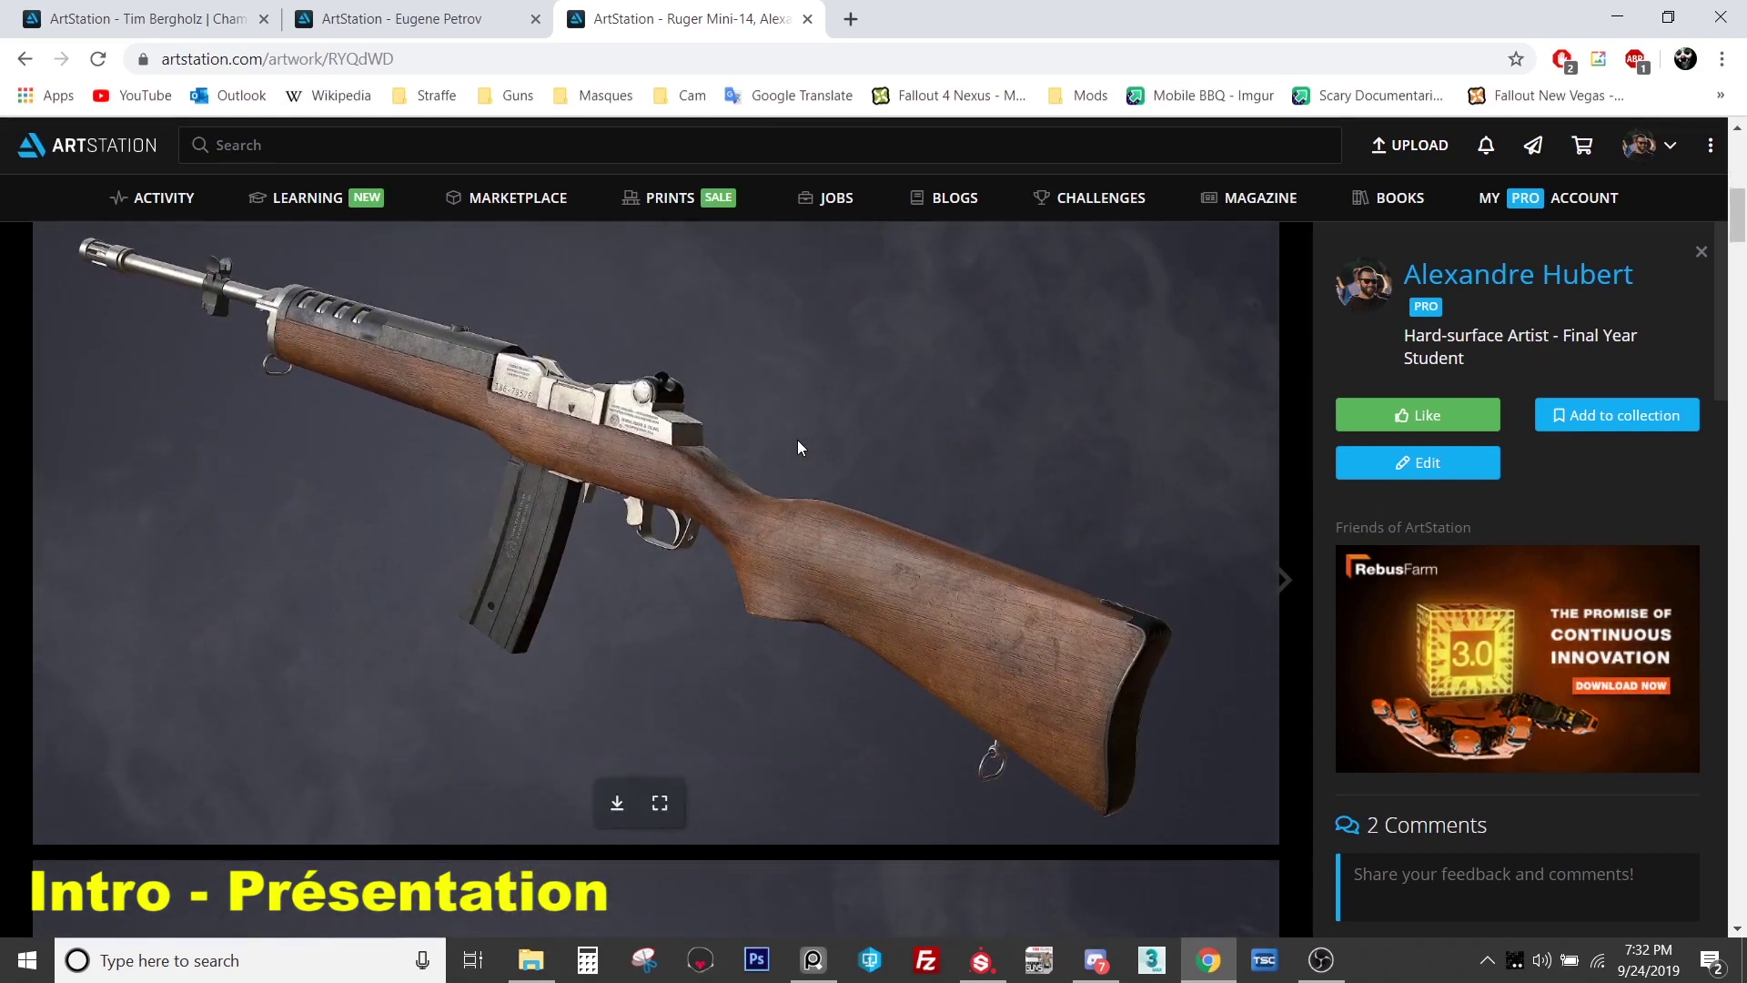
scroll(799, 447, "down", 3)
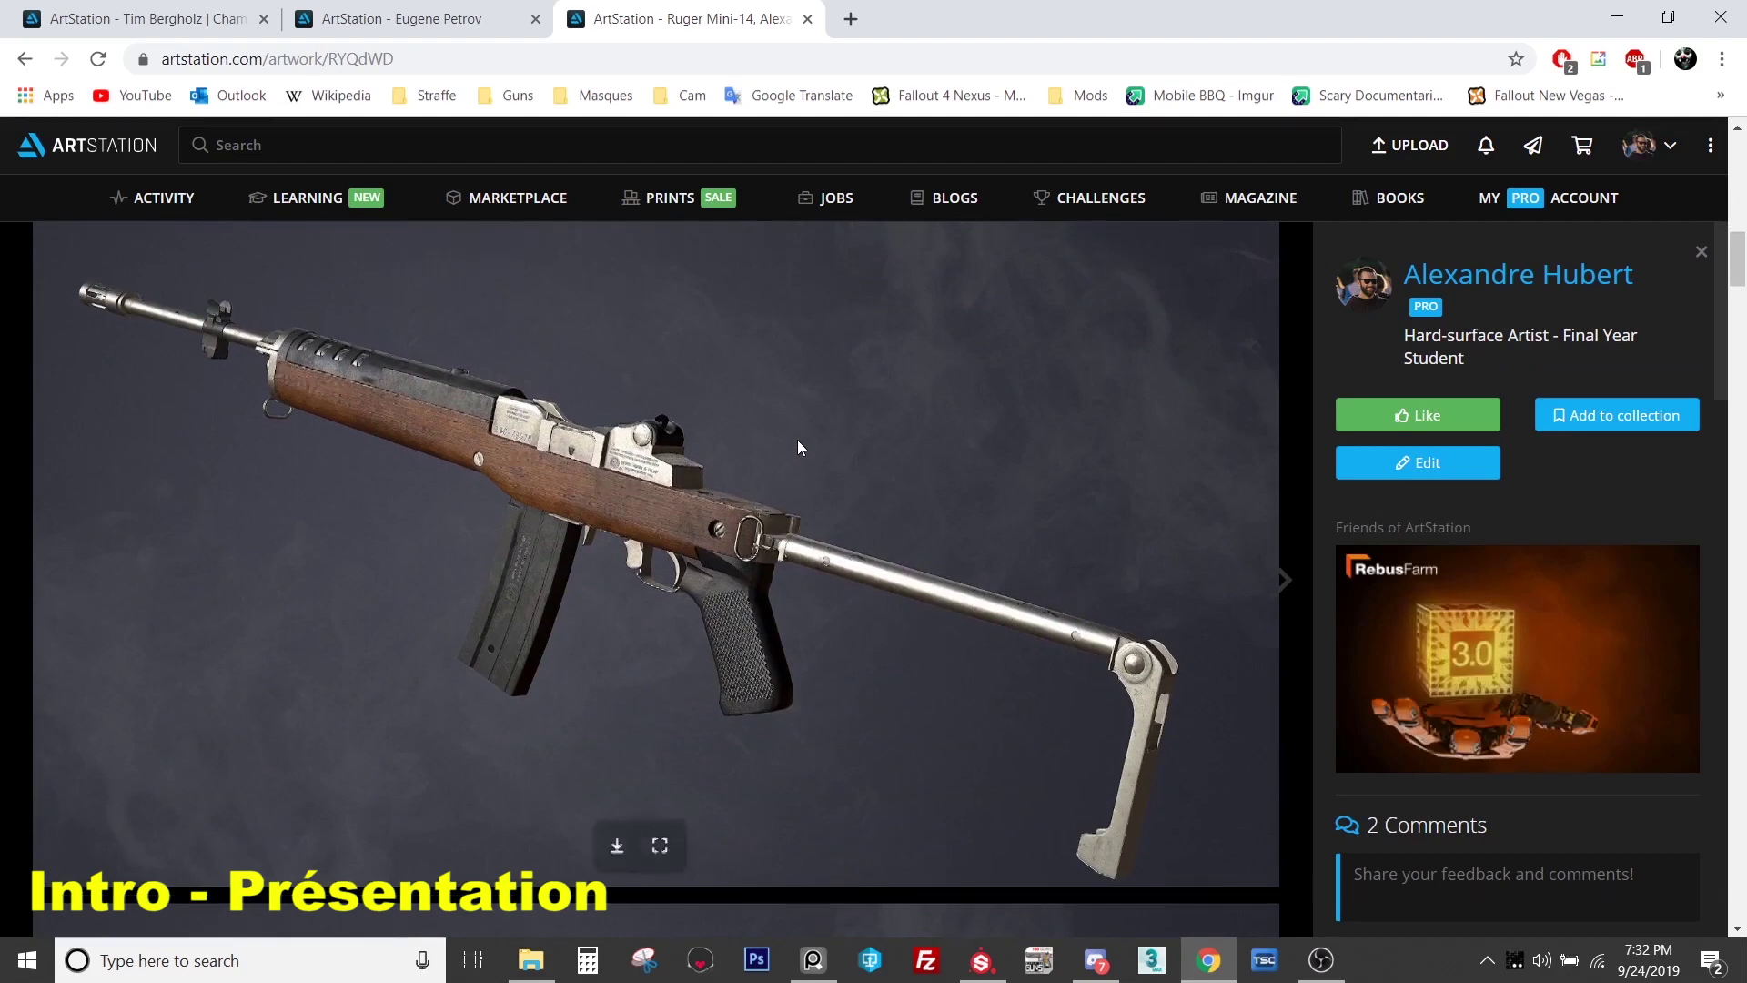
scroll(799, 447, "down", 8)
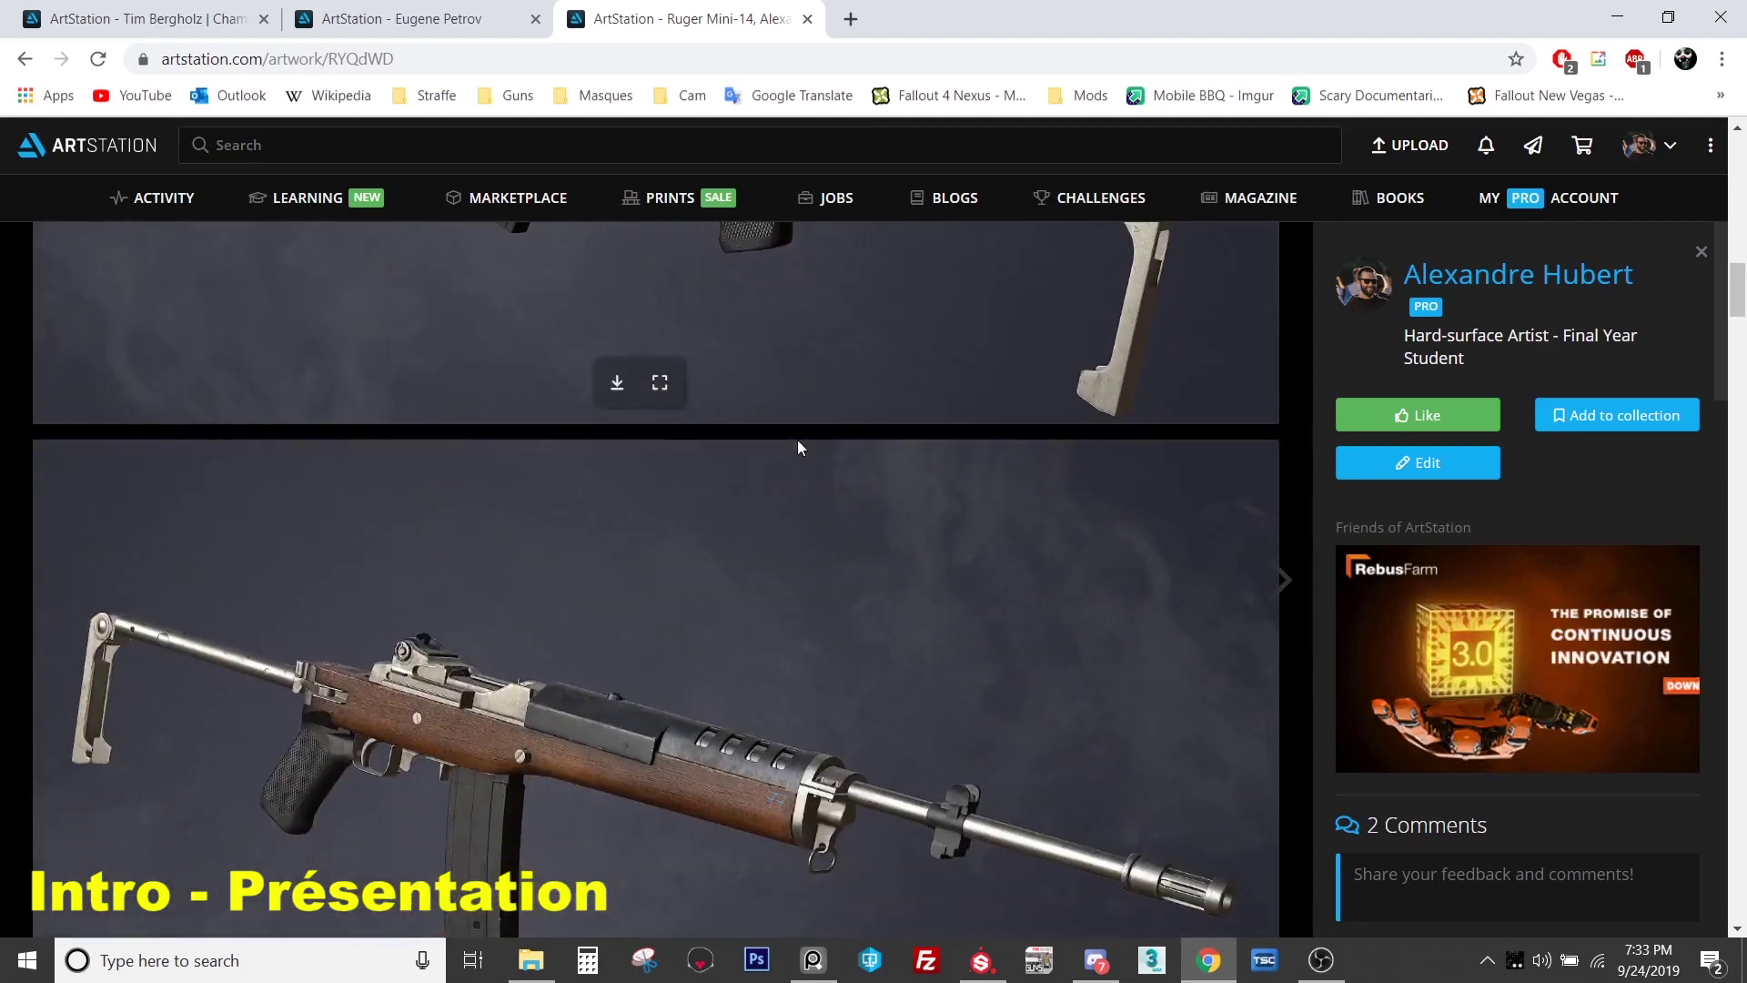
scroll(799, 446, "up", 1)
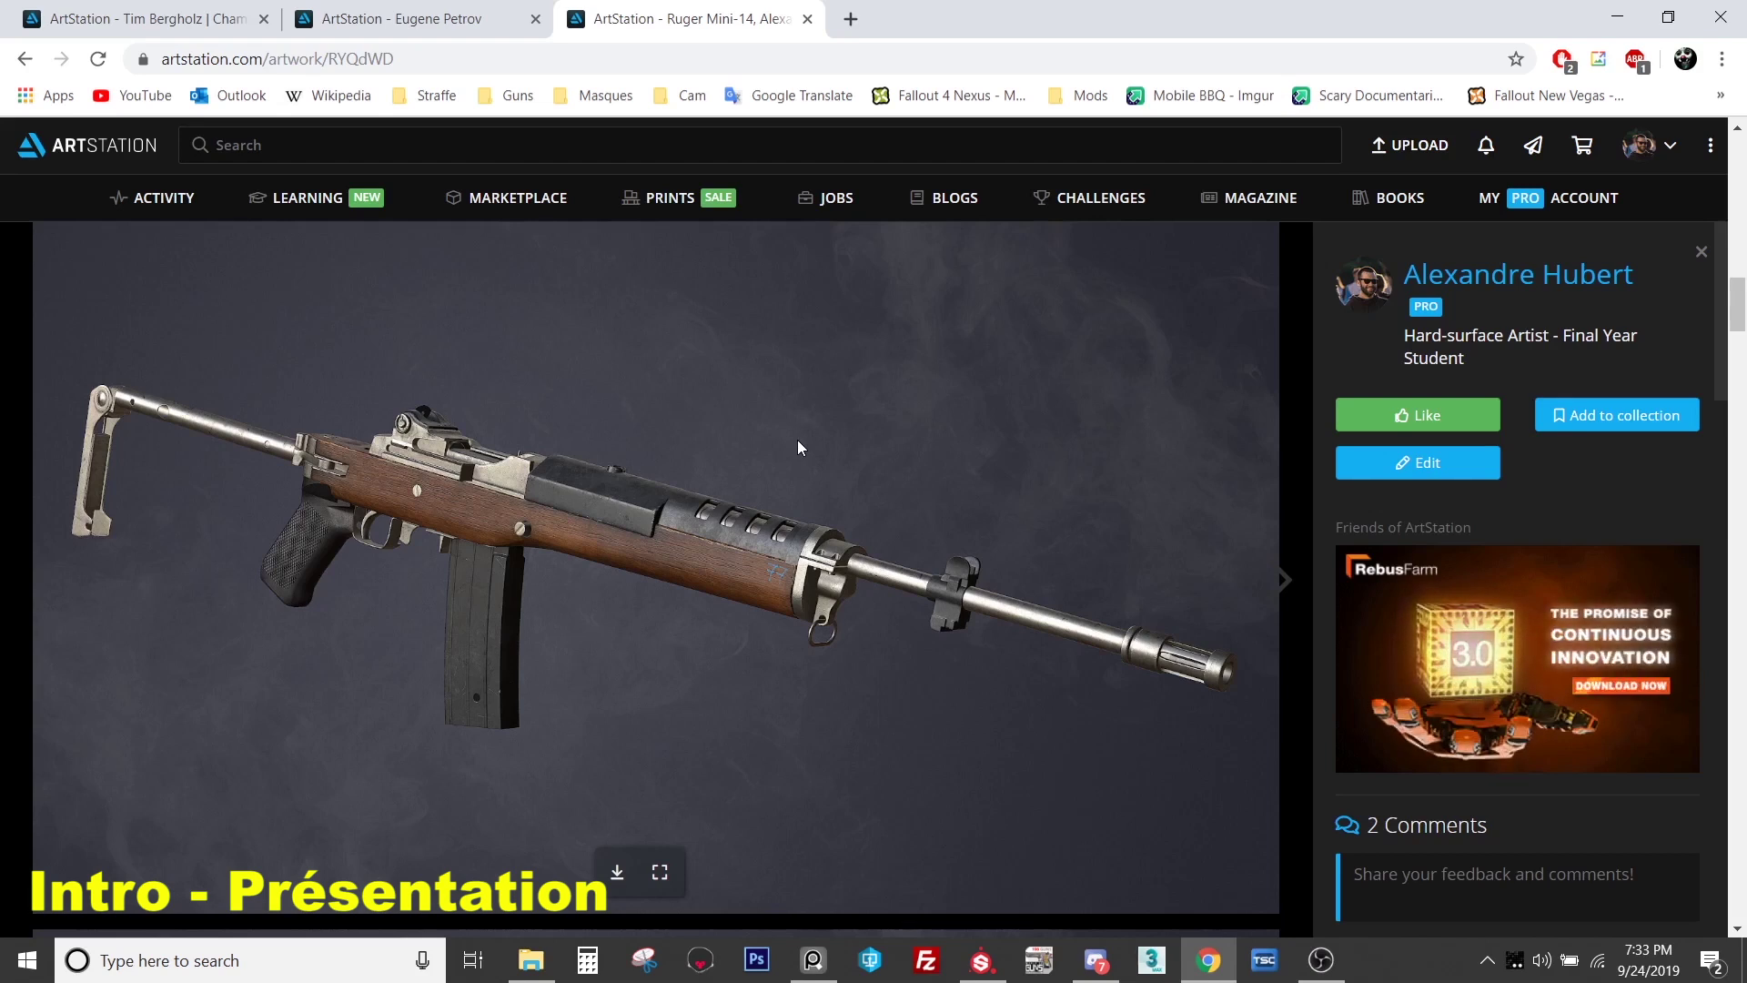
scroll(799, 447, "down", 8)
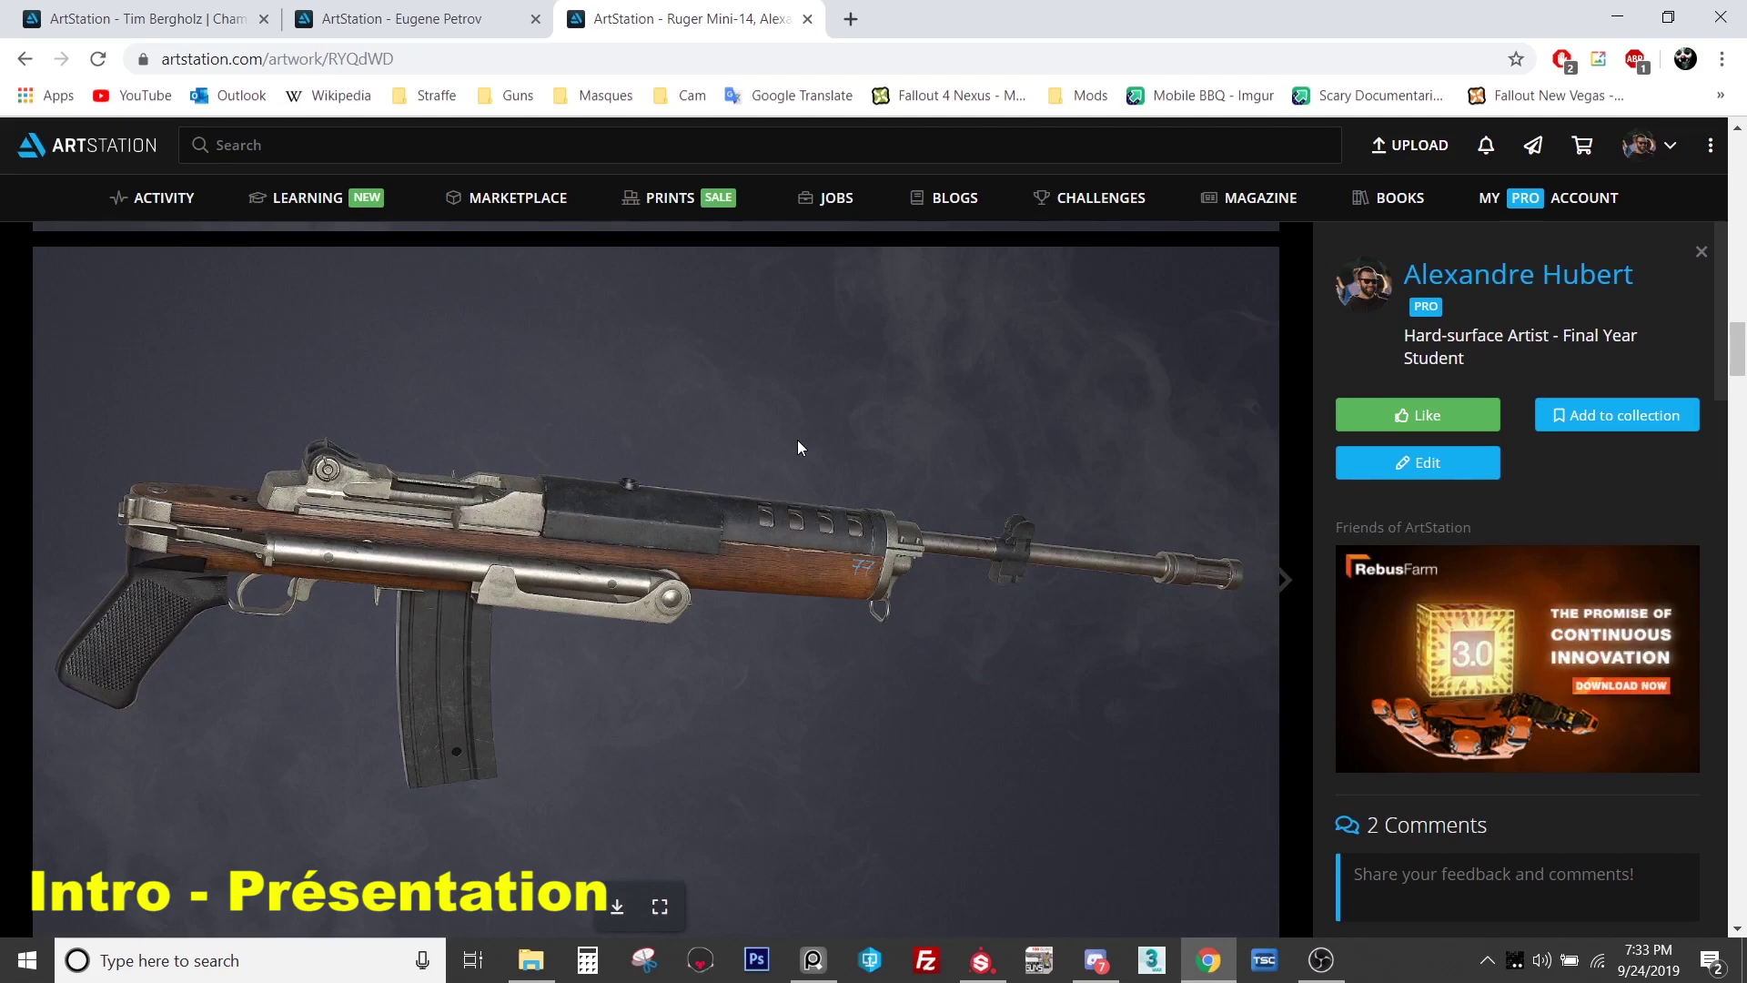
- Examine the close-up renders of the rifle's wooden stock, folding stock, receiver engravings, rear sight and barrel
scroll(799, 446, "down", 5)
scroll(799, 447, "down", 3)
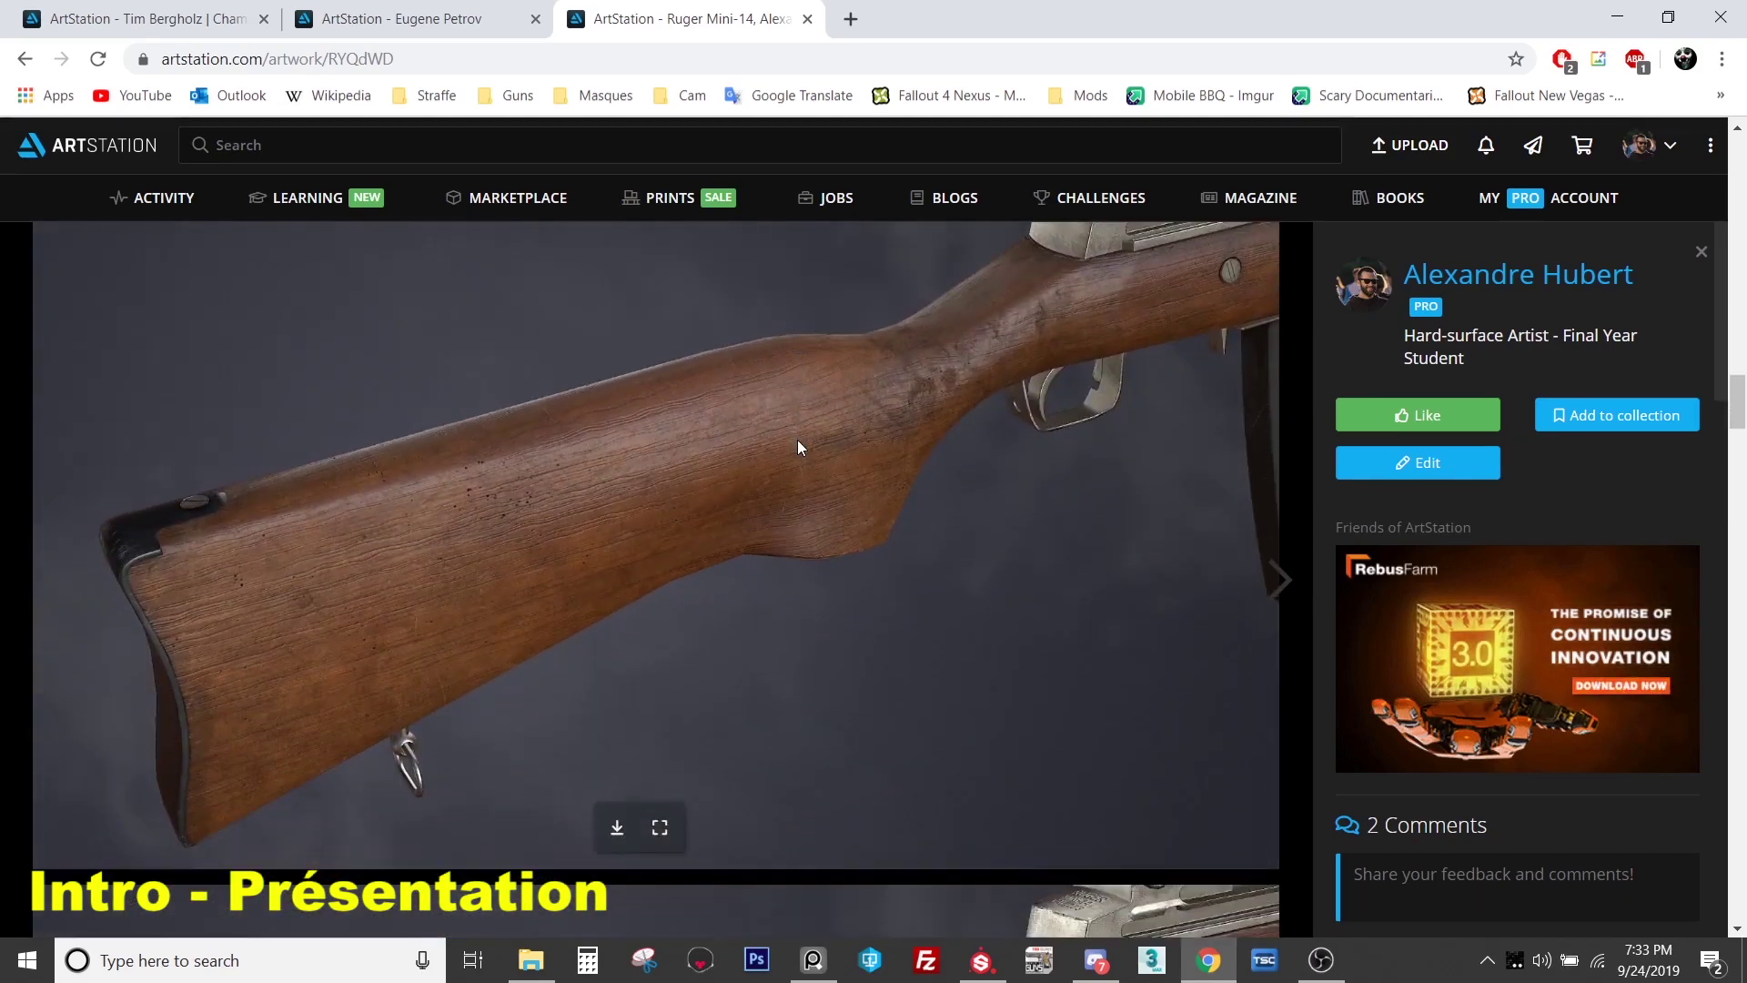
scroll(799, 446, "down", 1)
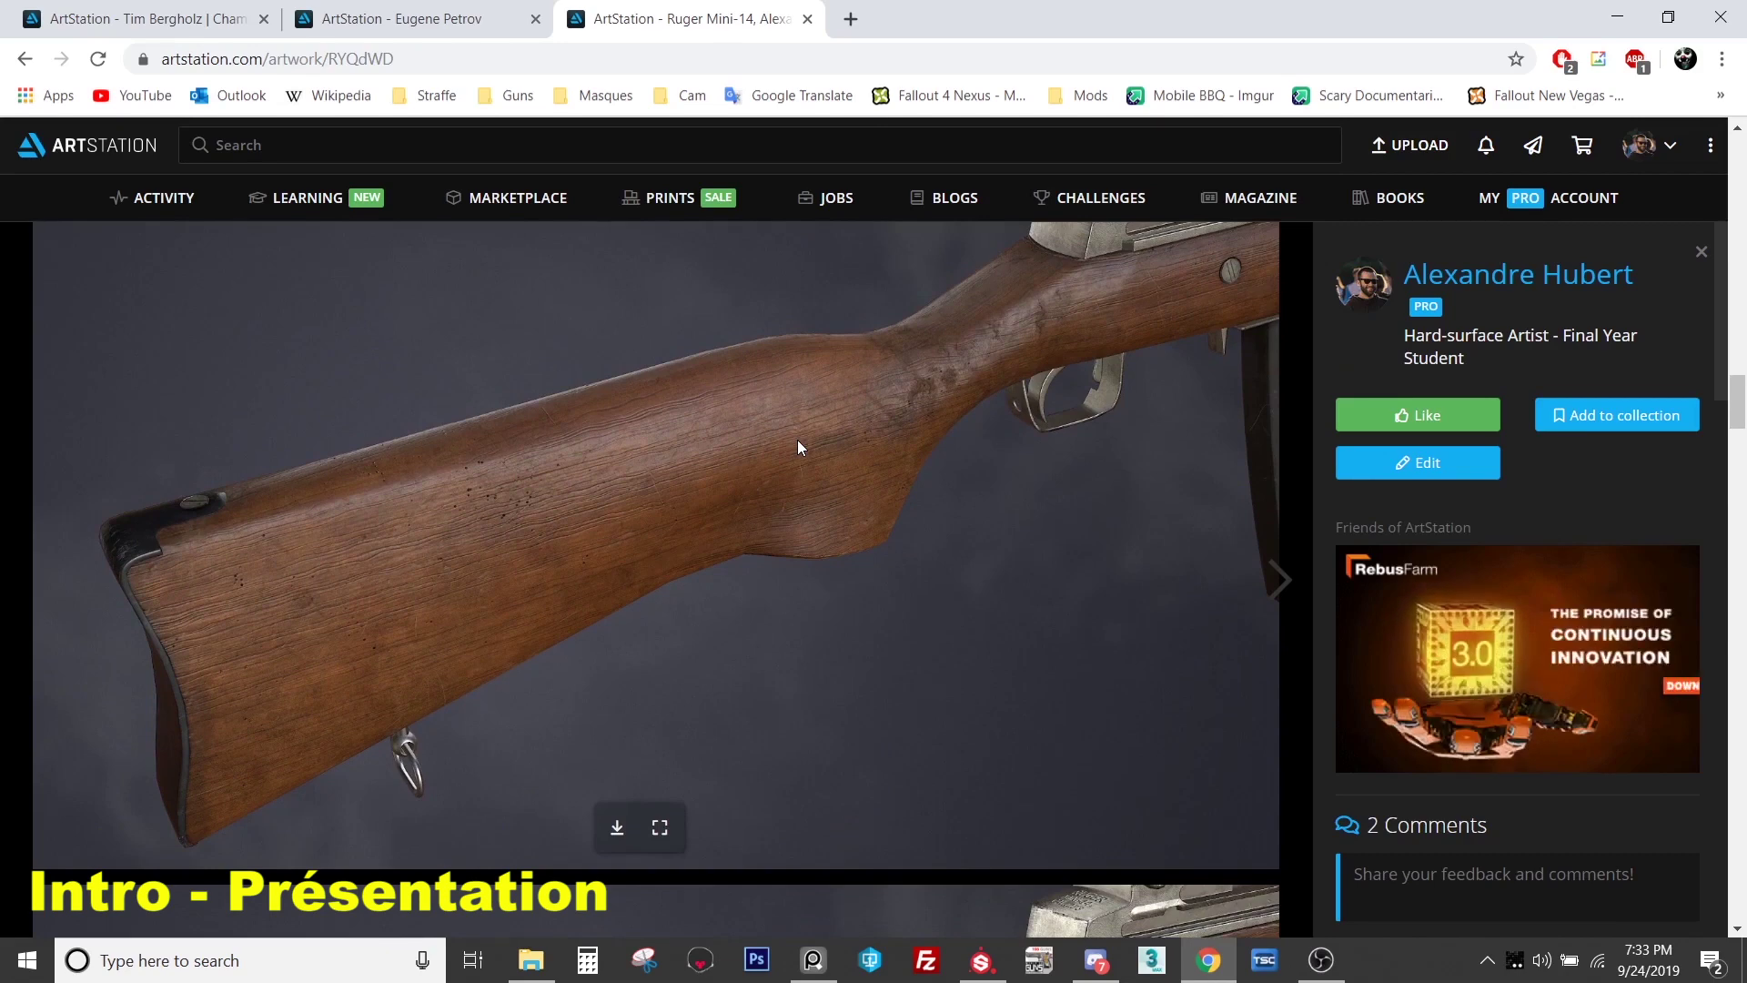
scroll(799, 447, "down", 6)
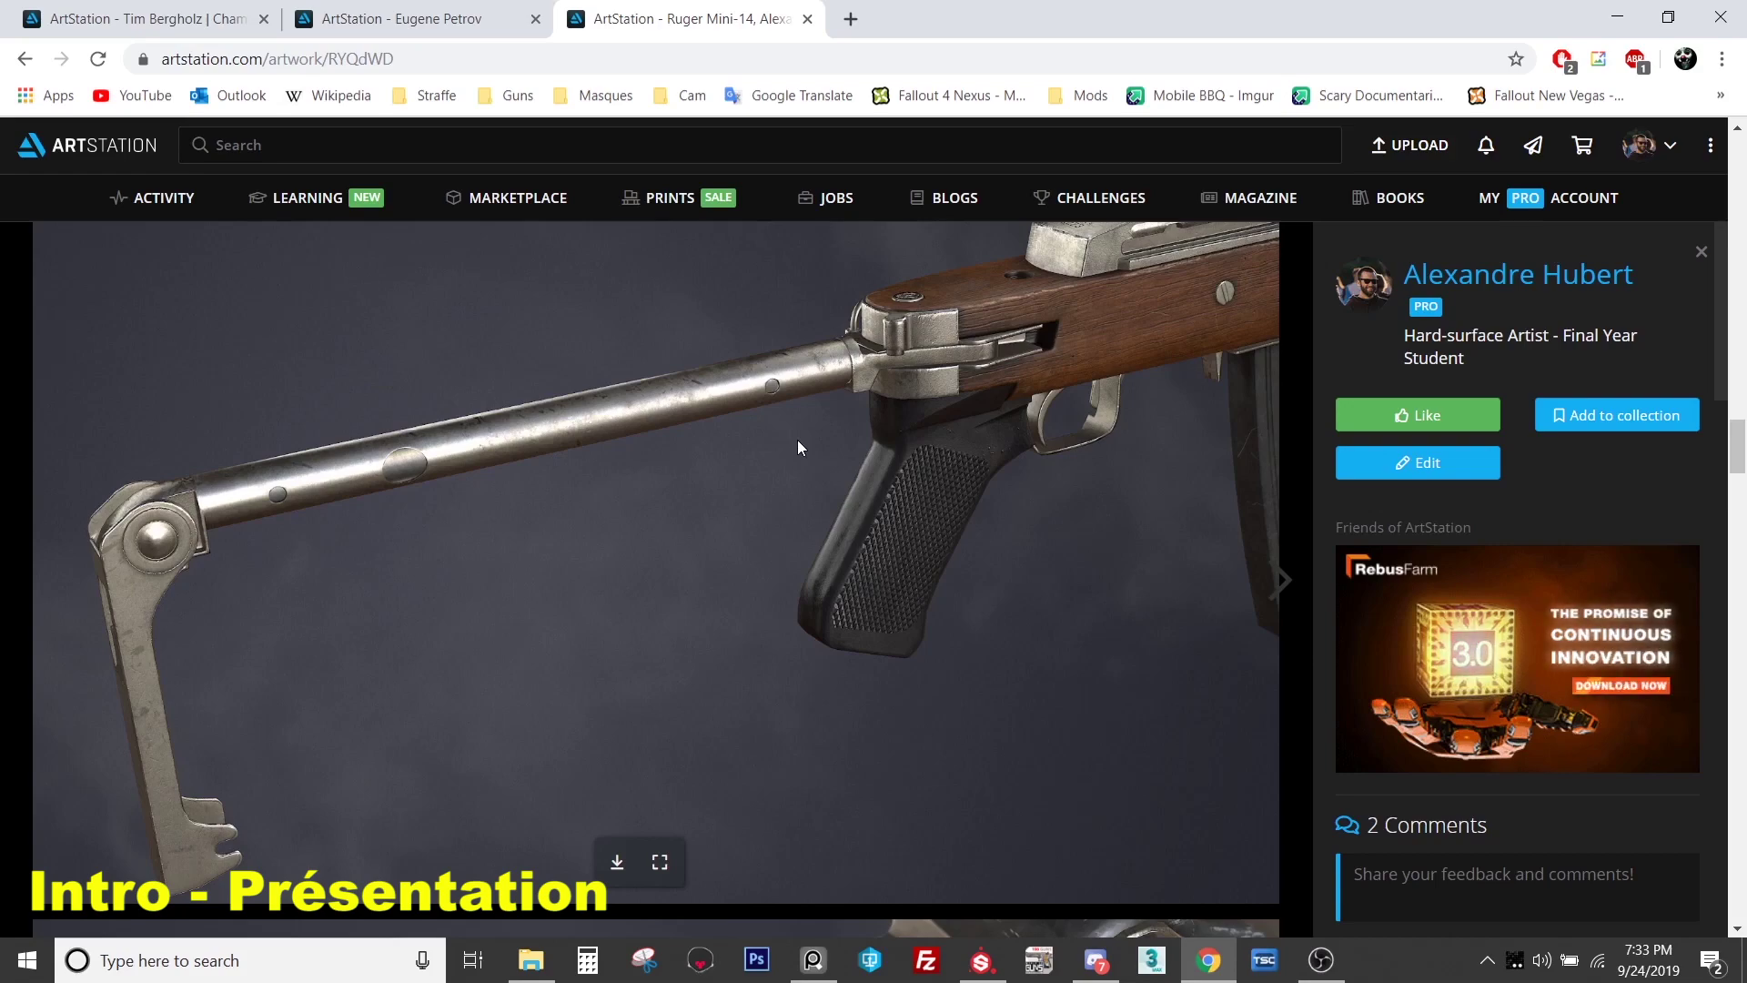
scroll(798, 448, "down", 7)
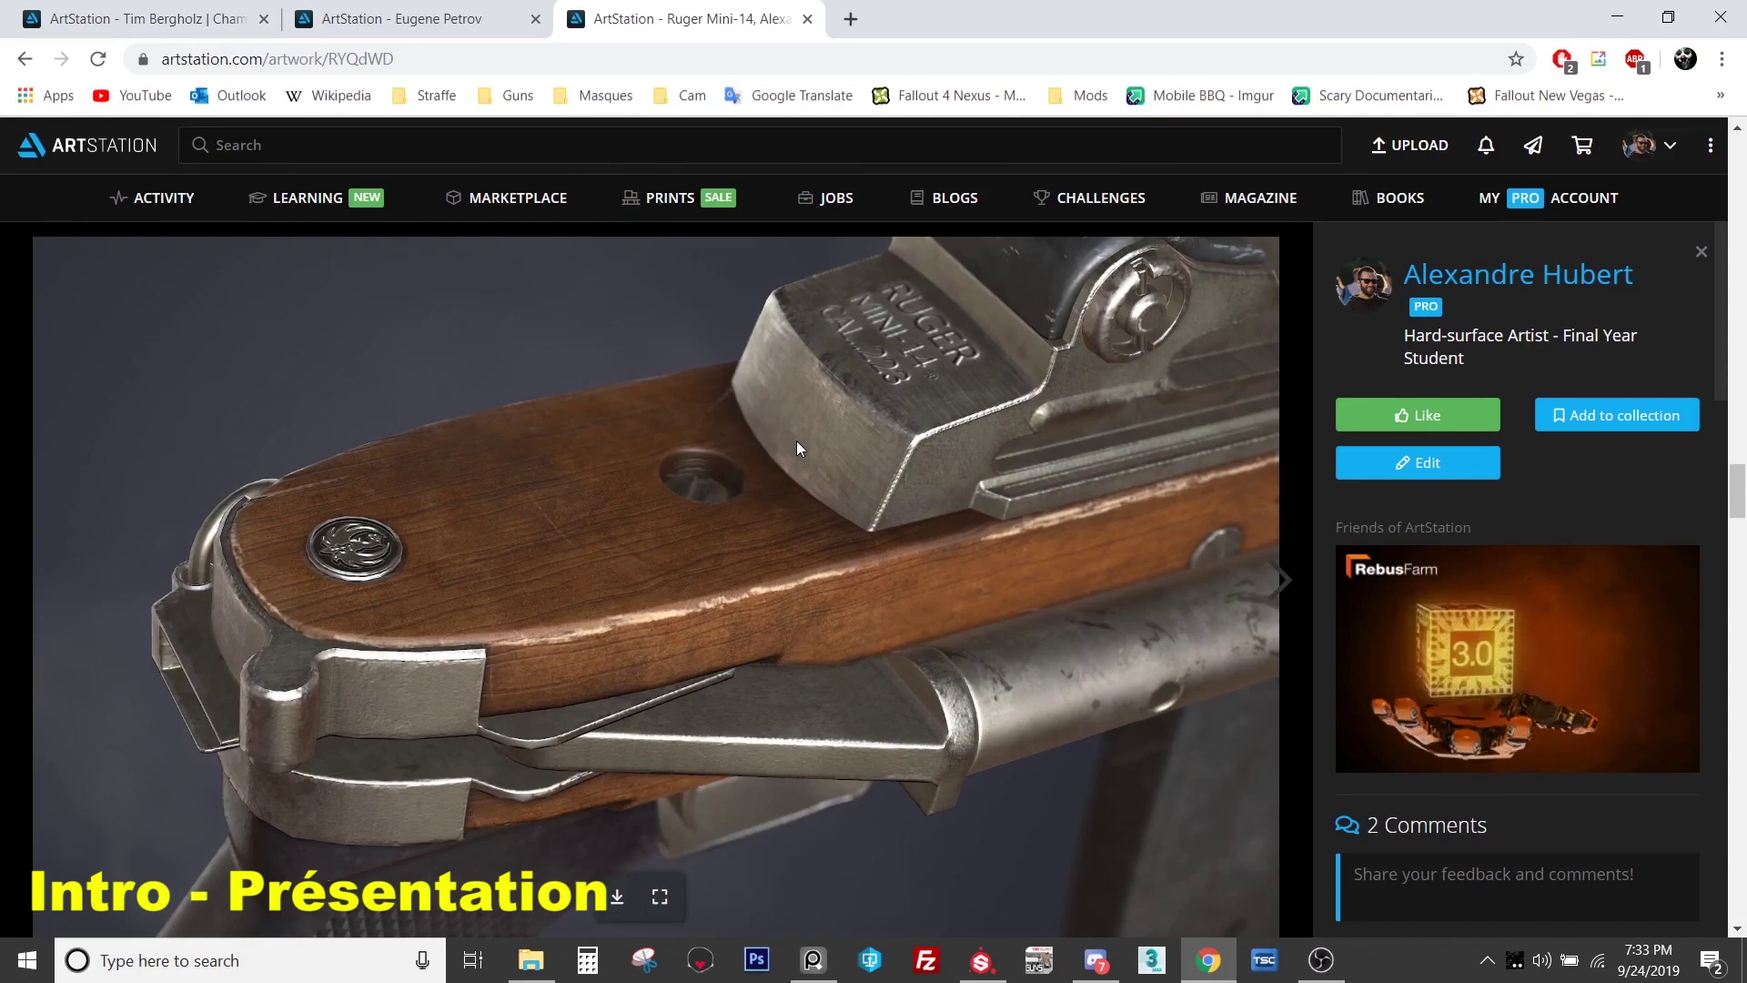
scroll(798, 448, "down", 1)
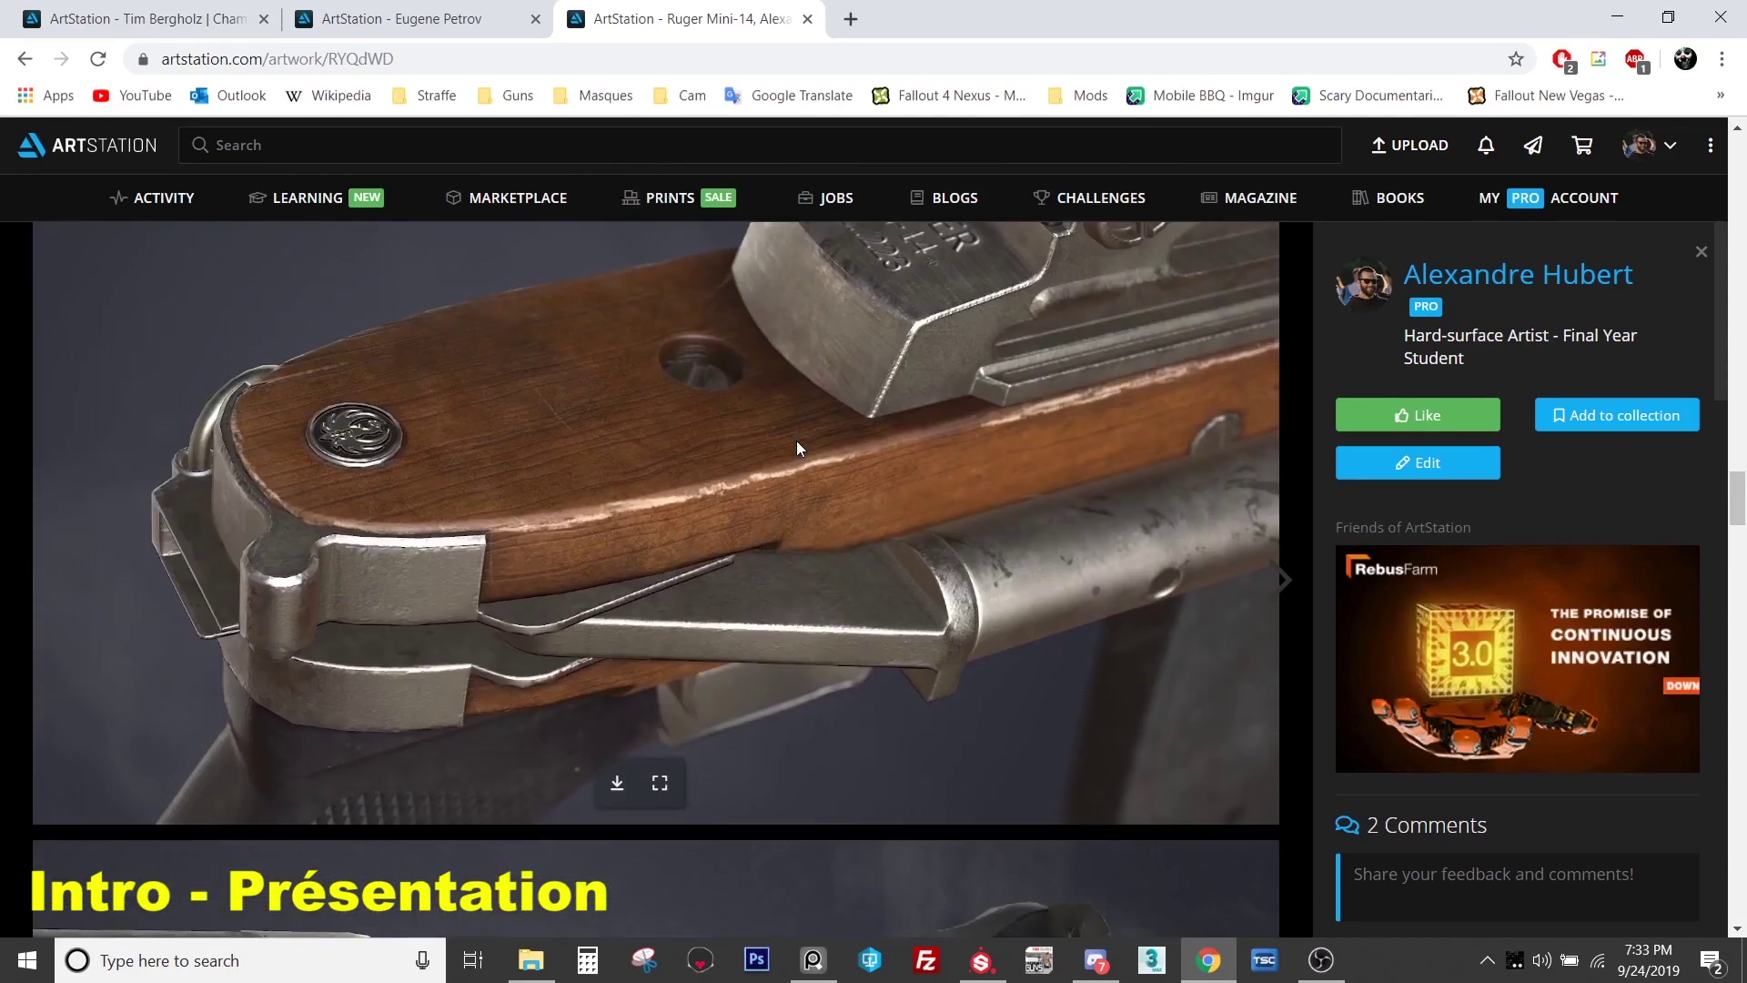
scroll(798, 447, "down", 3)
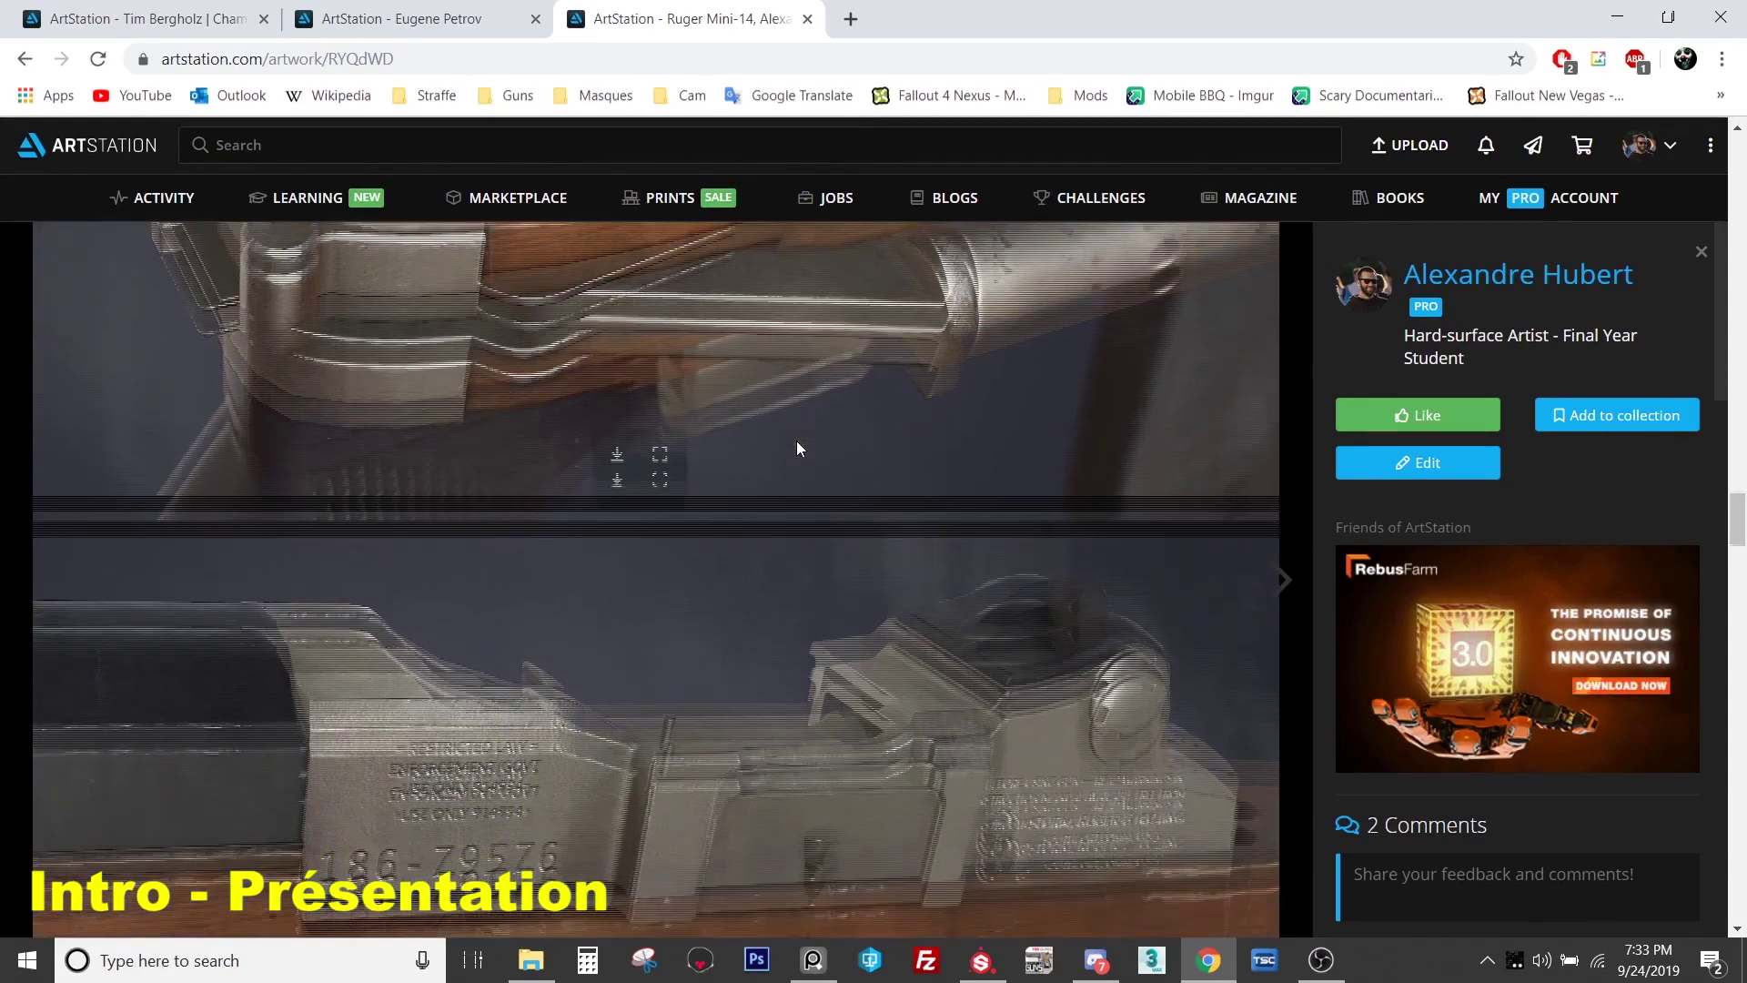
scroll(798, 447, "down", 2)
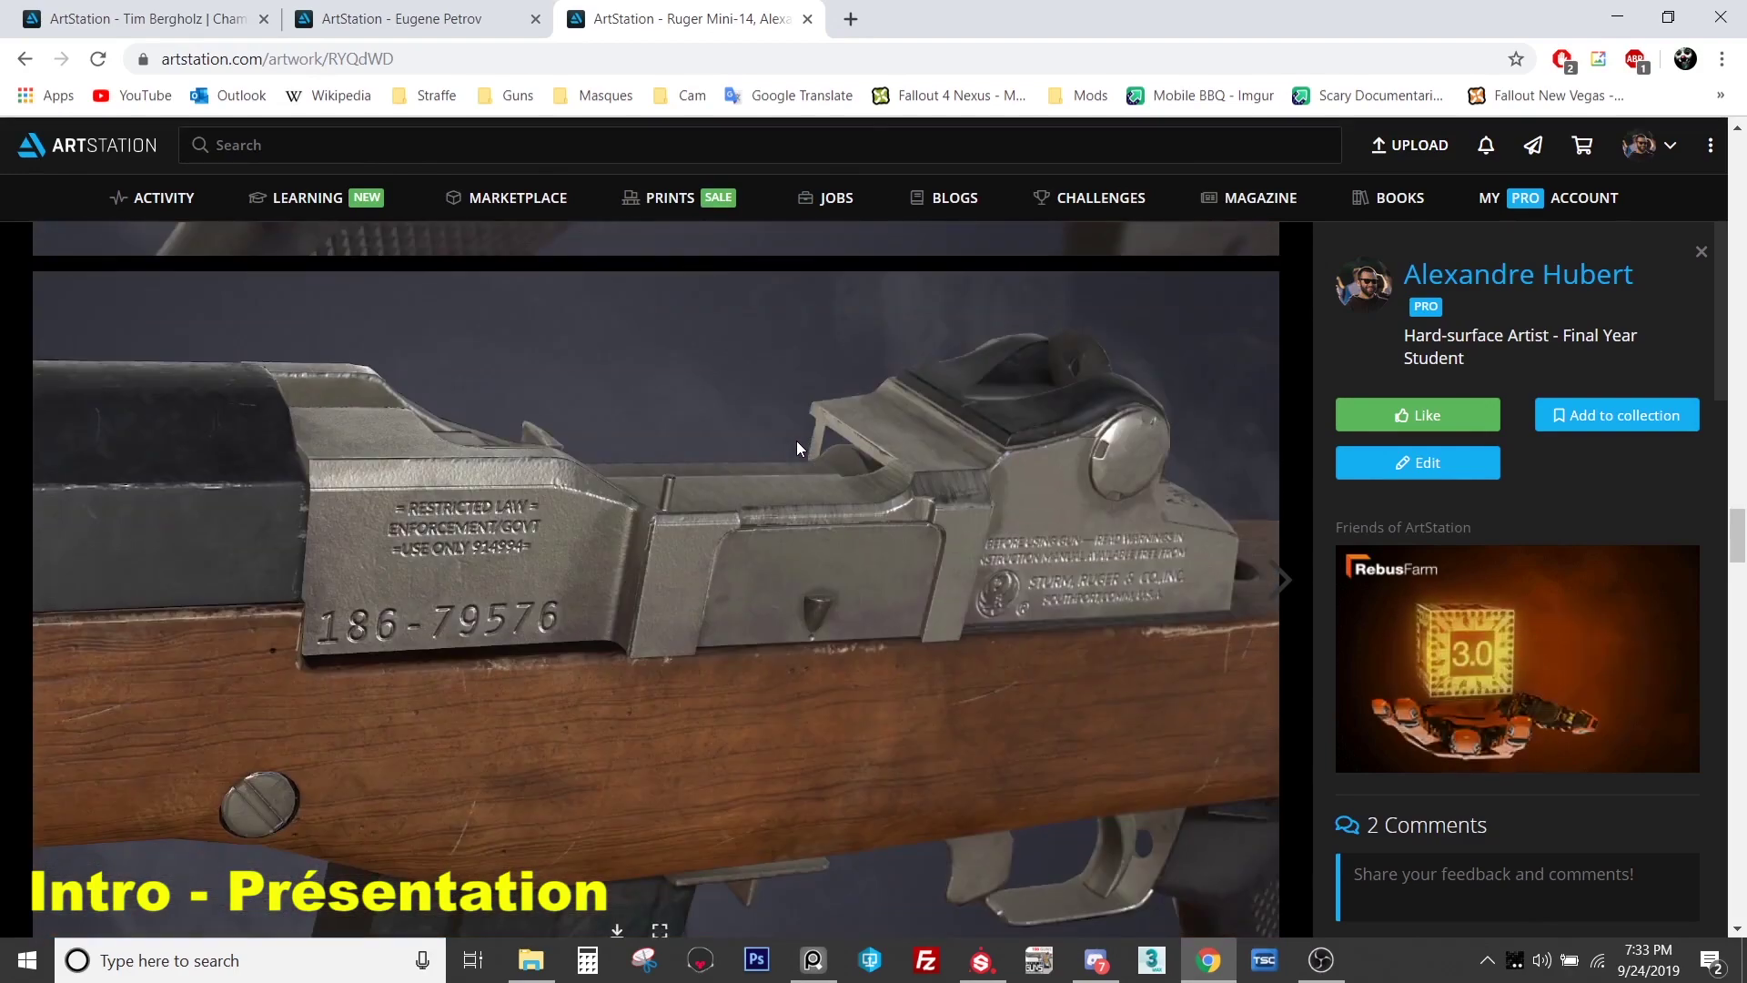
scroll(798, 447, "down", 3)
scroll(798, 447, "down", 4)
scroll(798, 447, "down", 1)
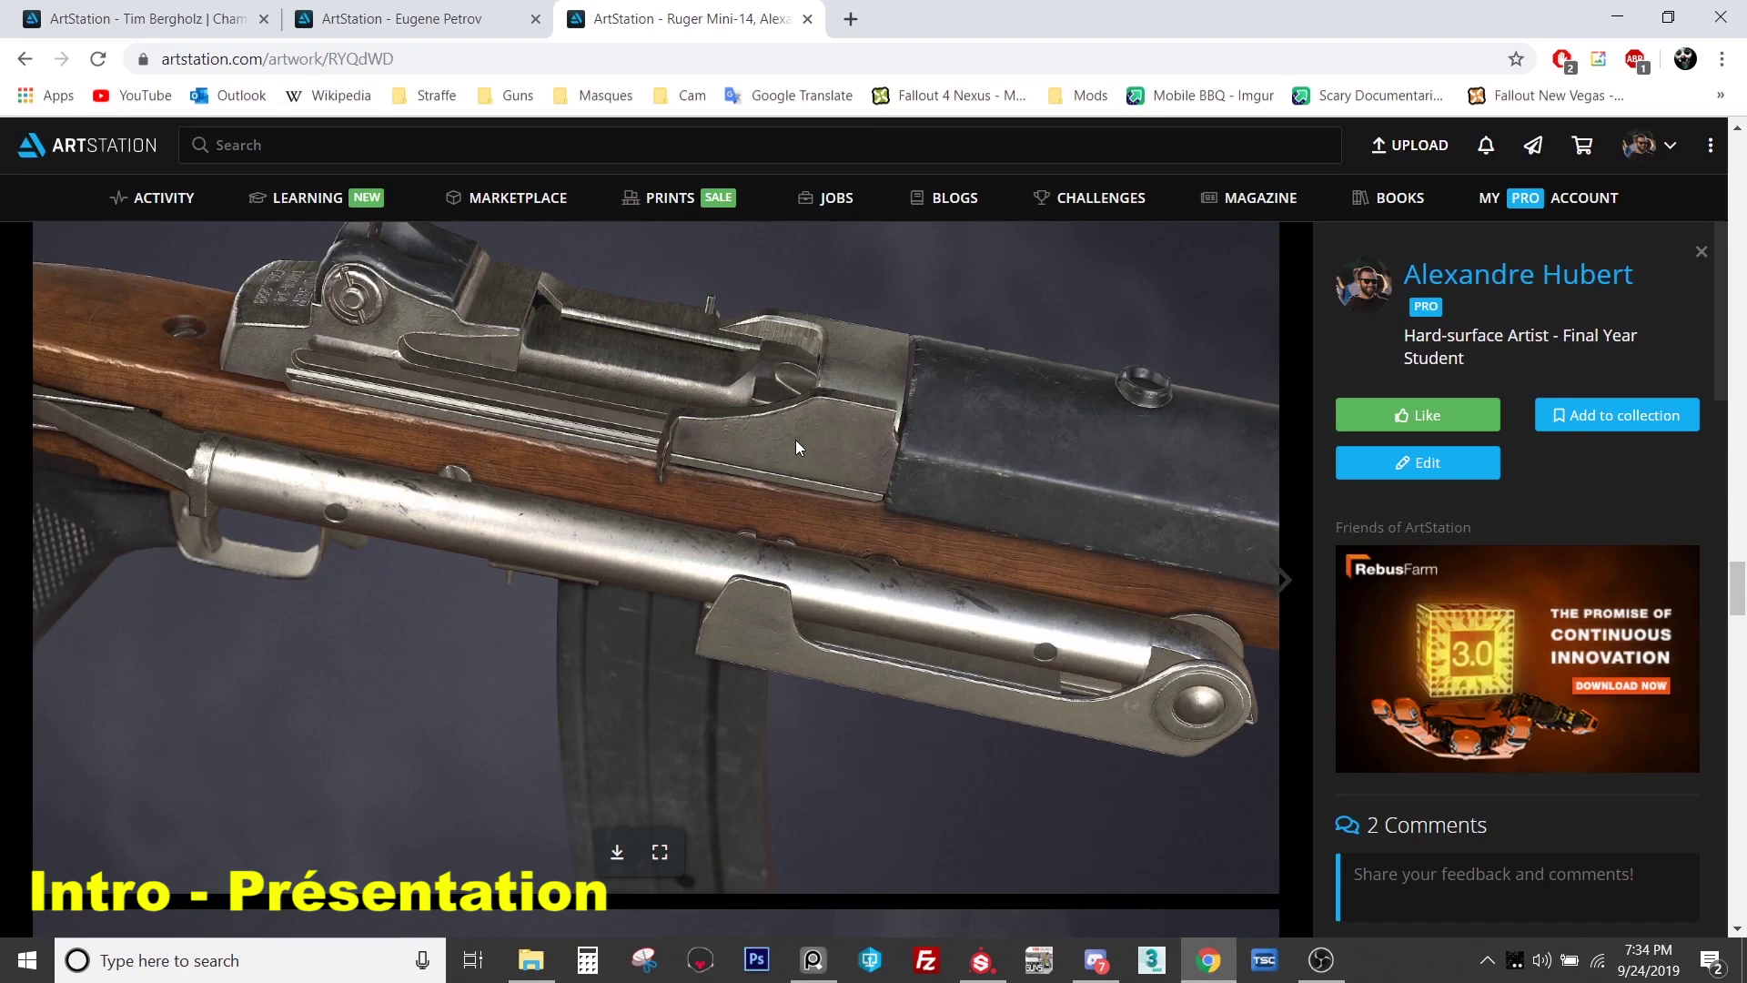
scroll(796, 447, "down", 7)
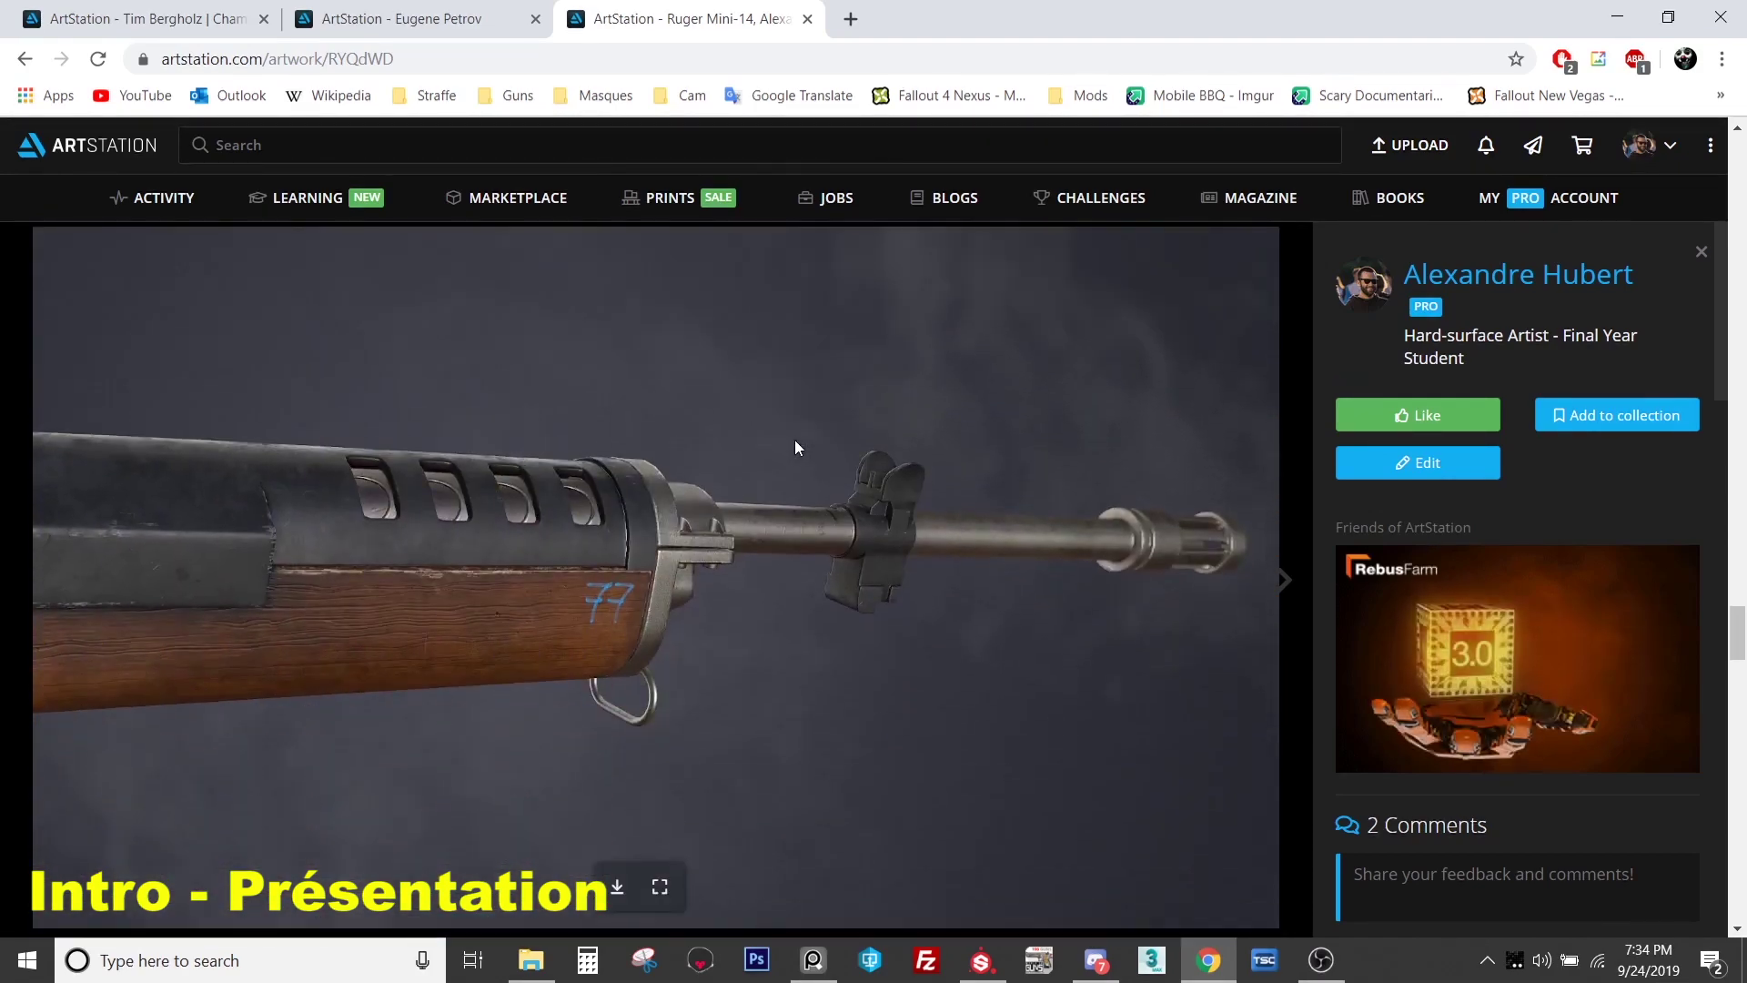
- Compare the side-profile renders of both stock variants and view the first-person renders of the rifle
scroll(796, 447, "down", 7)
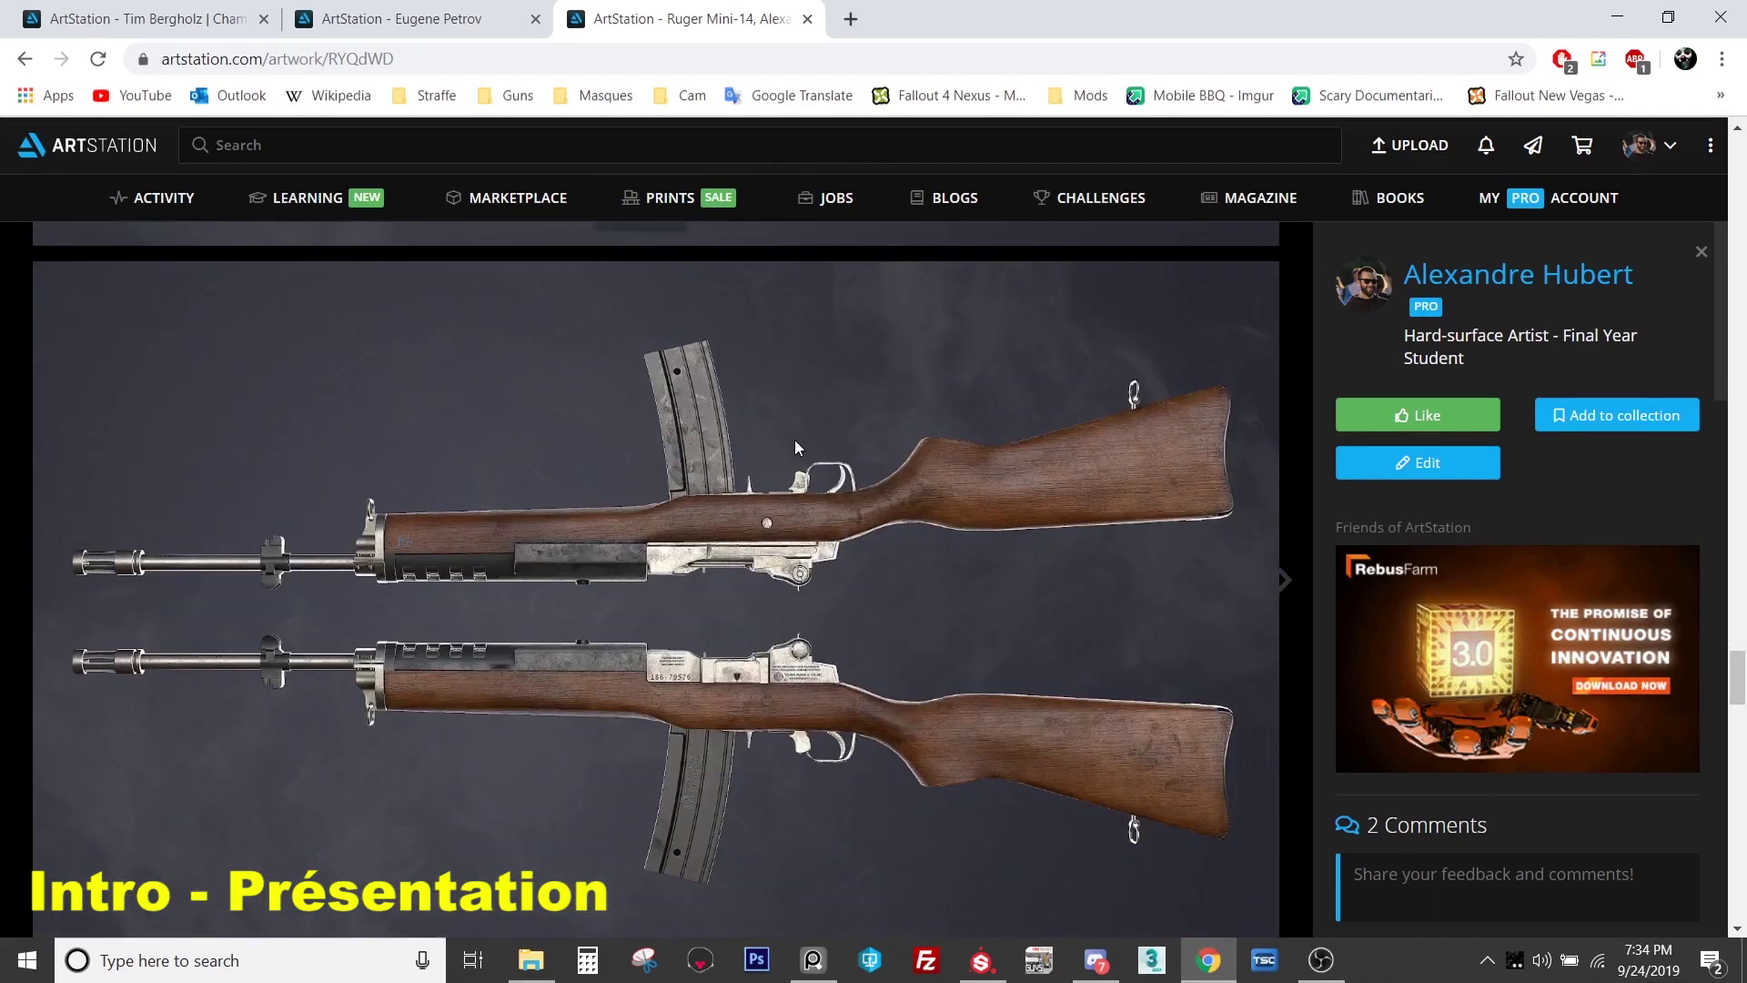
scroll(797, 447, "down", 1)
scroll(798, 448, "up", 1)
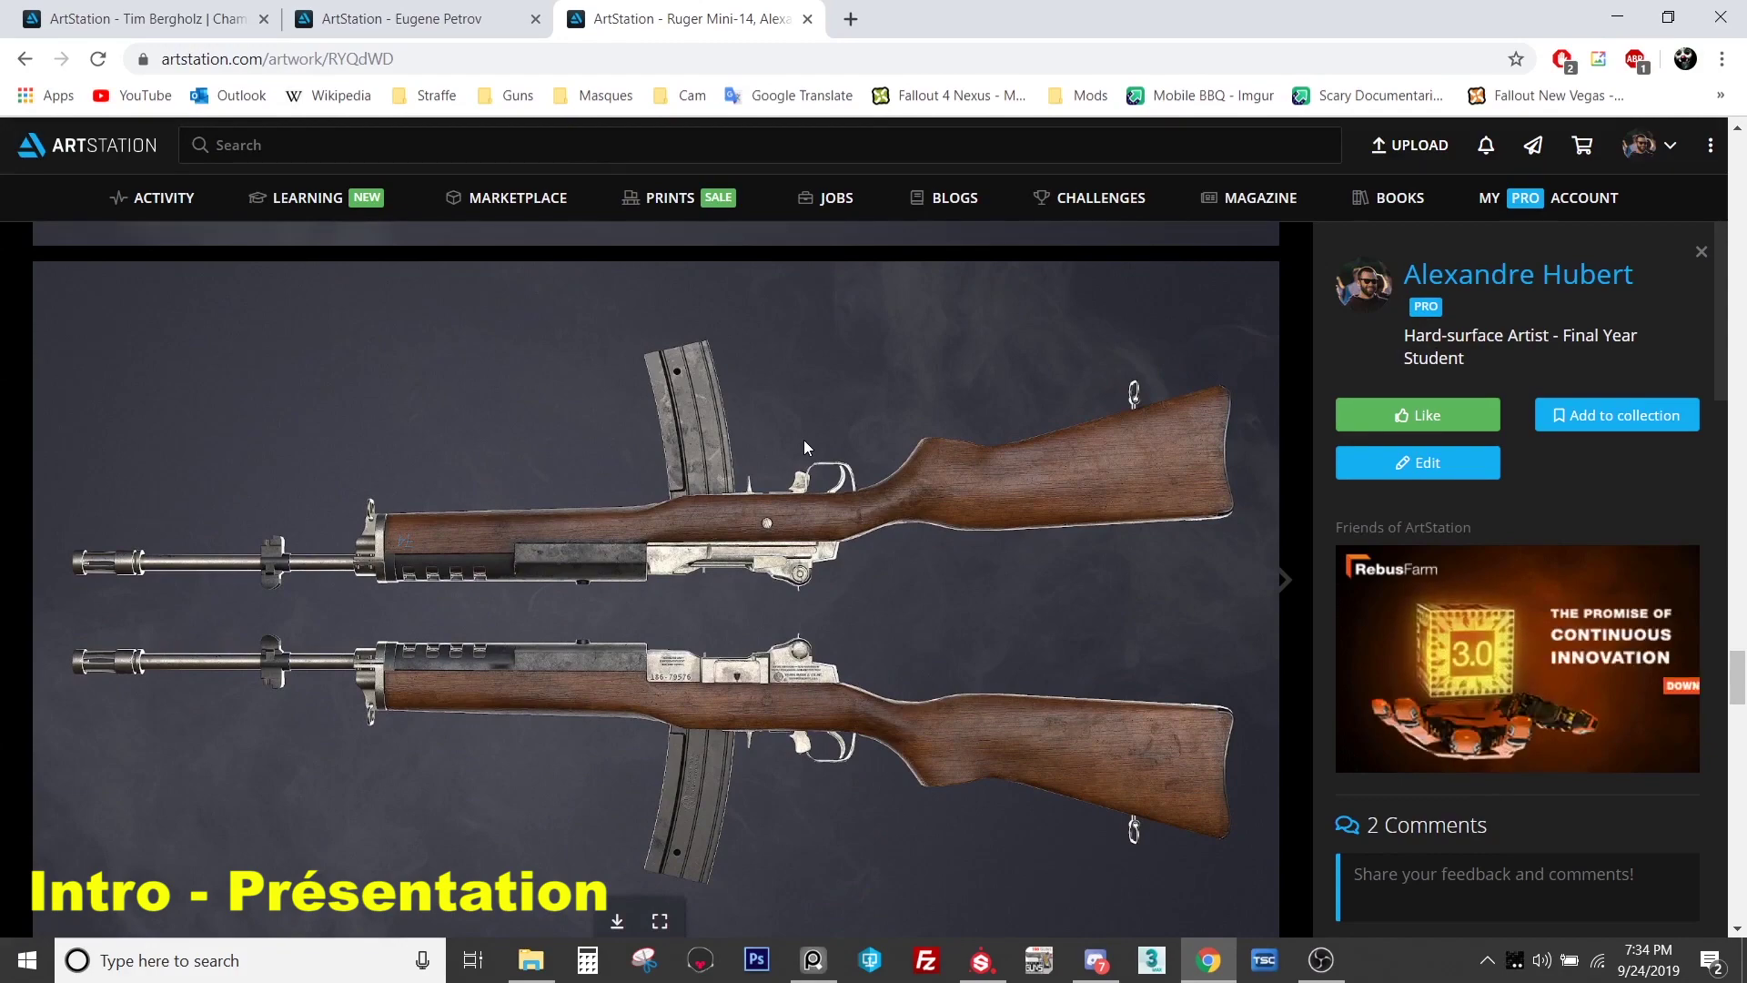
scroll(804, 446, "down", 2)
scroll(804, 447, "up", 2)
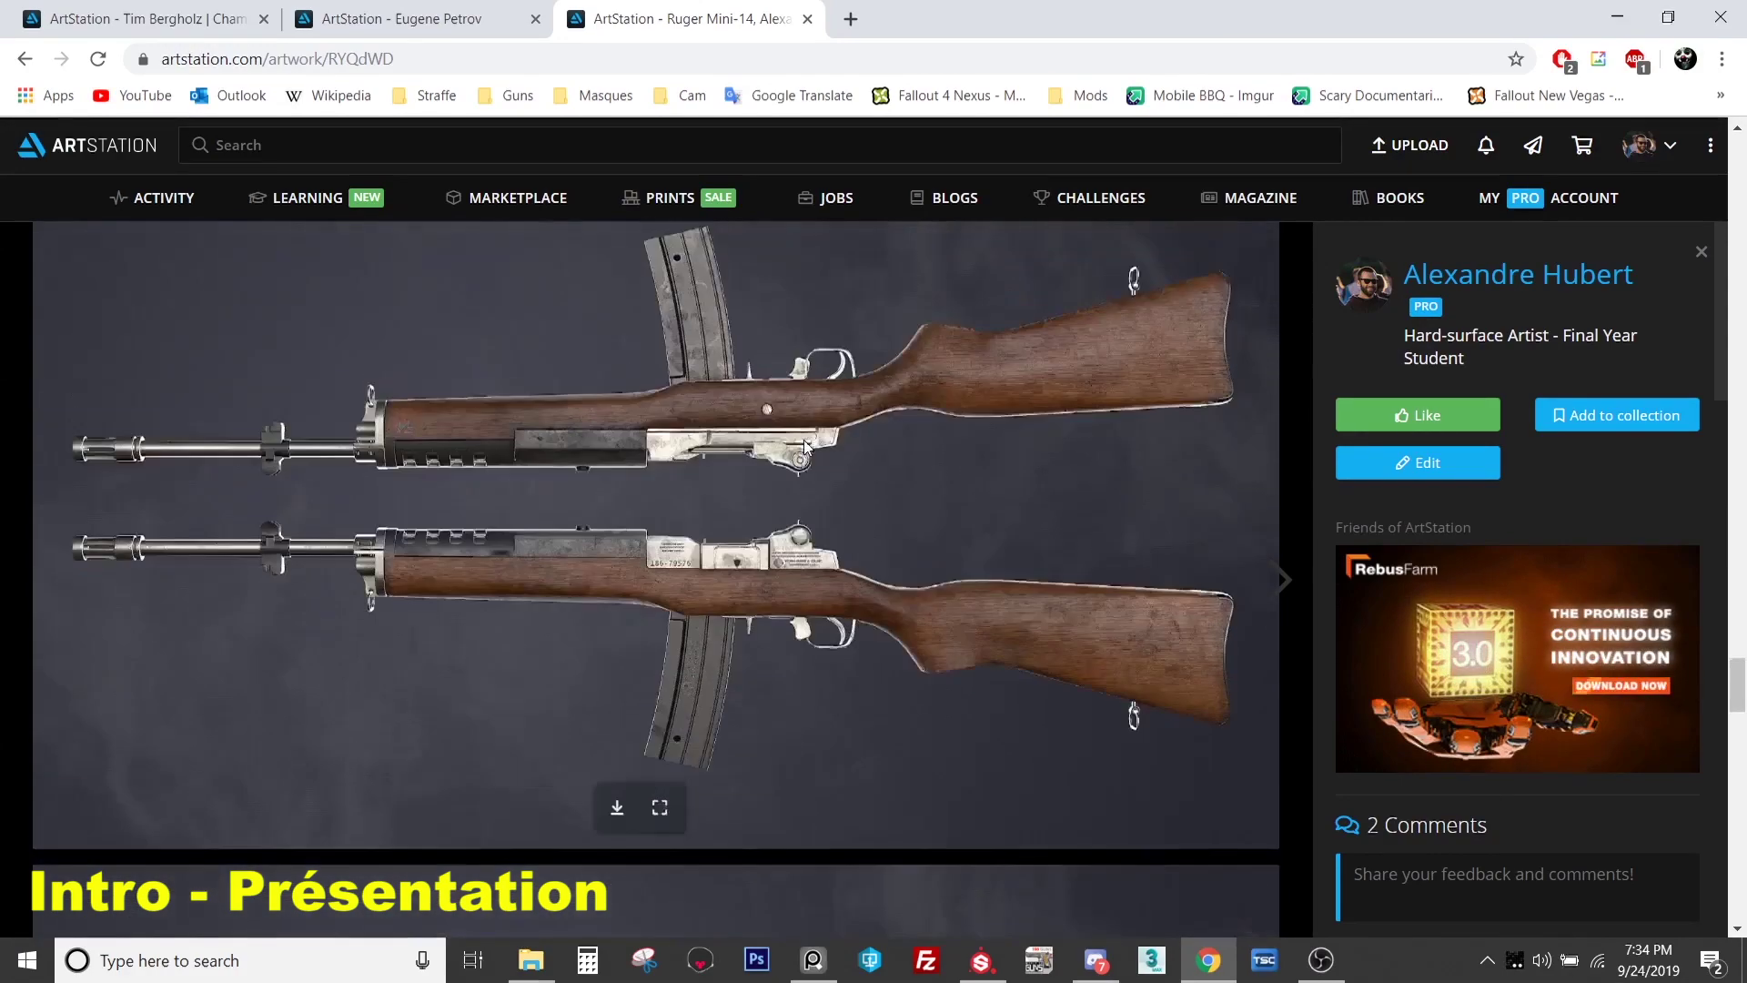
scroll(804, 447, "down", 6)
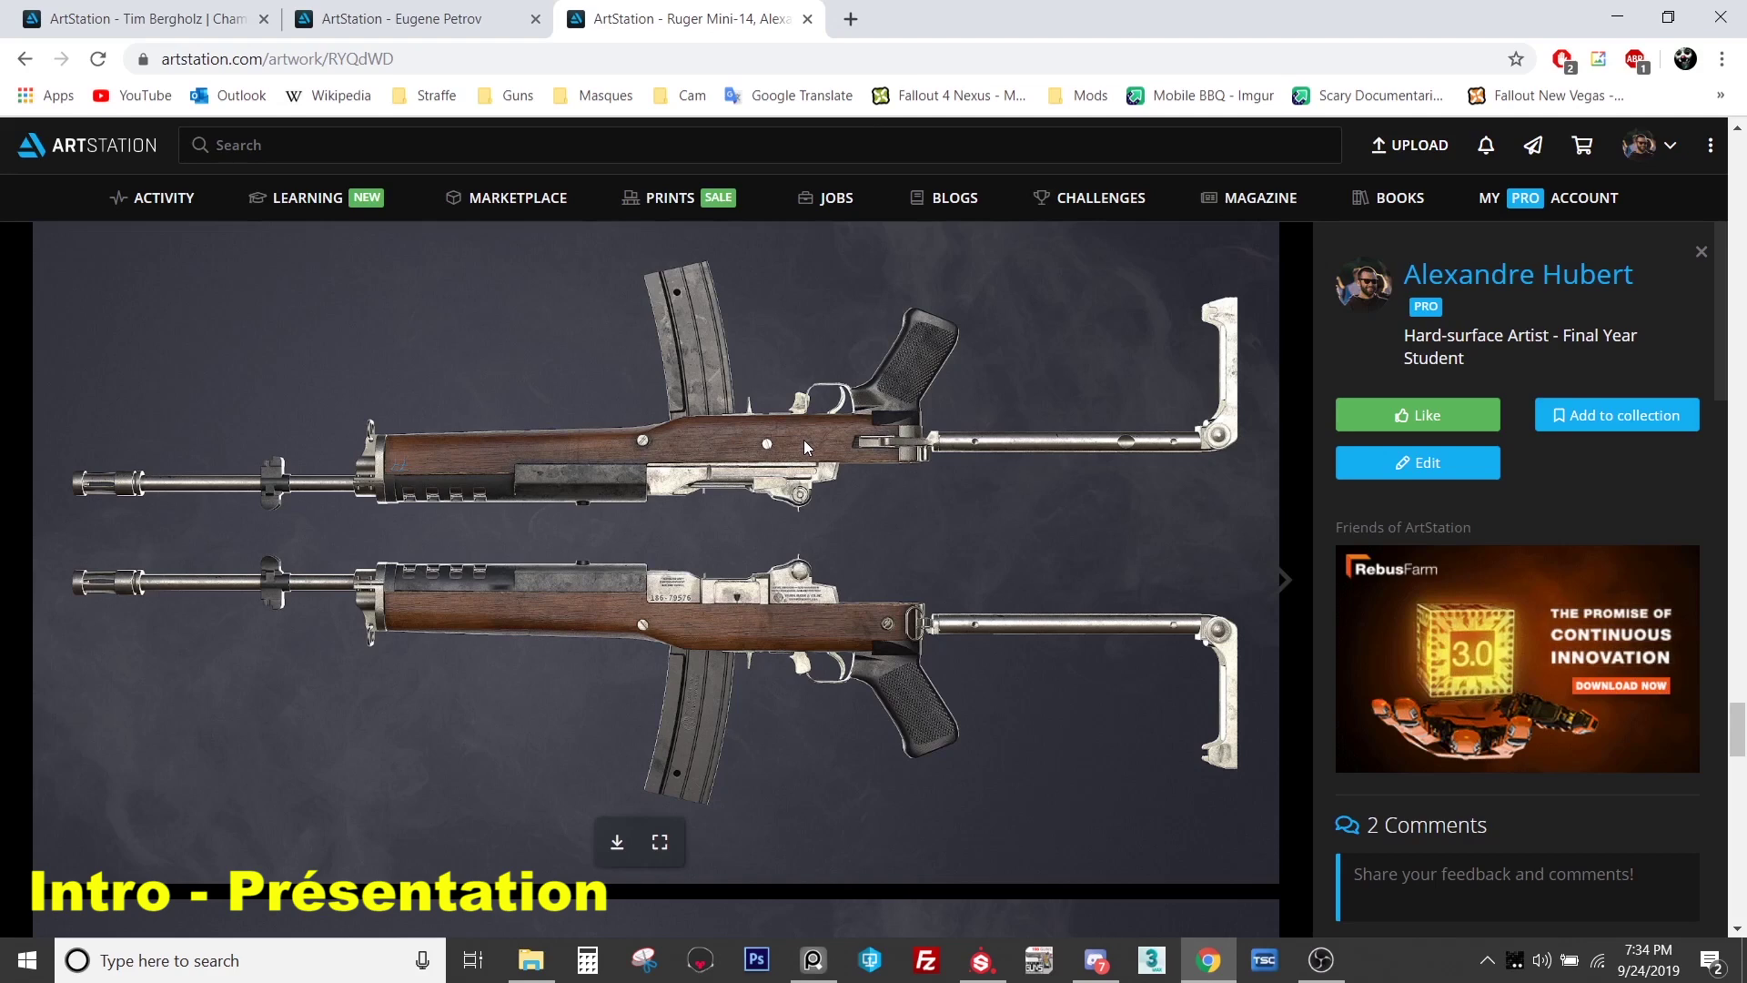
scroll(804, 446, "down", 6)
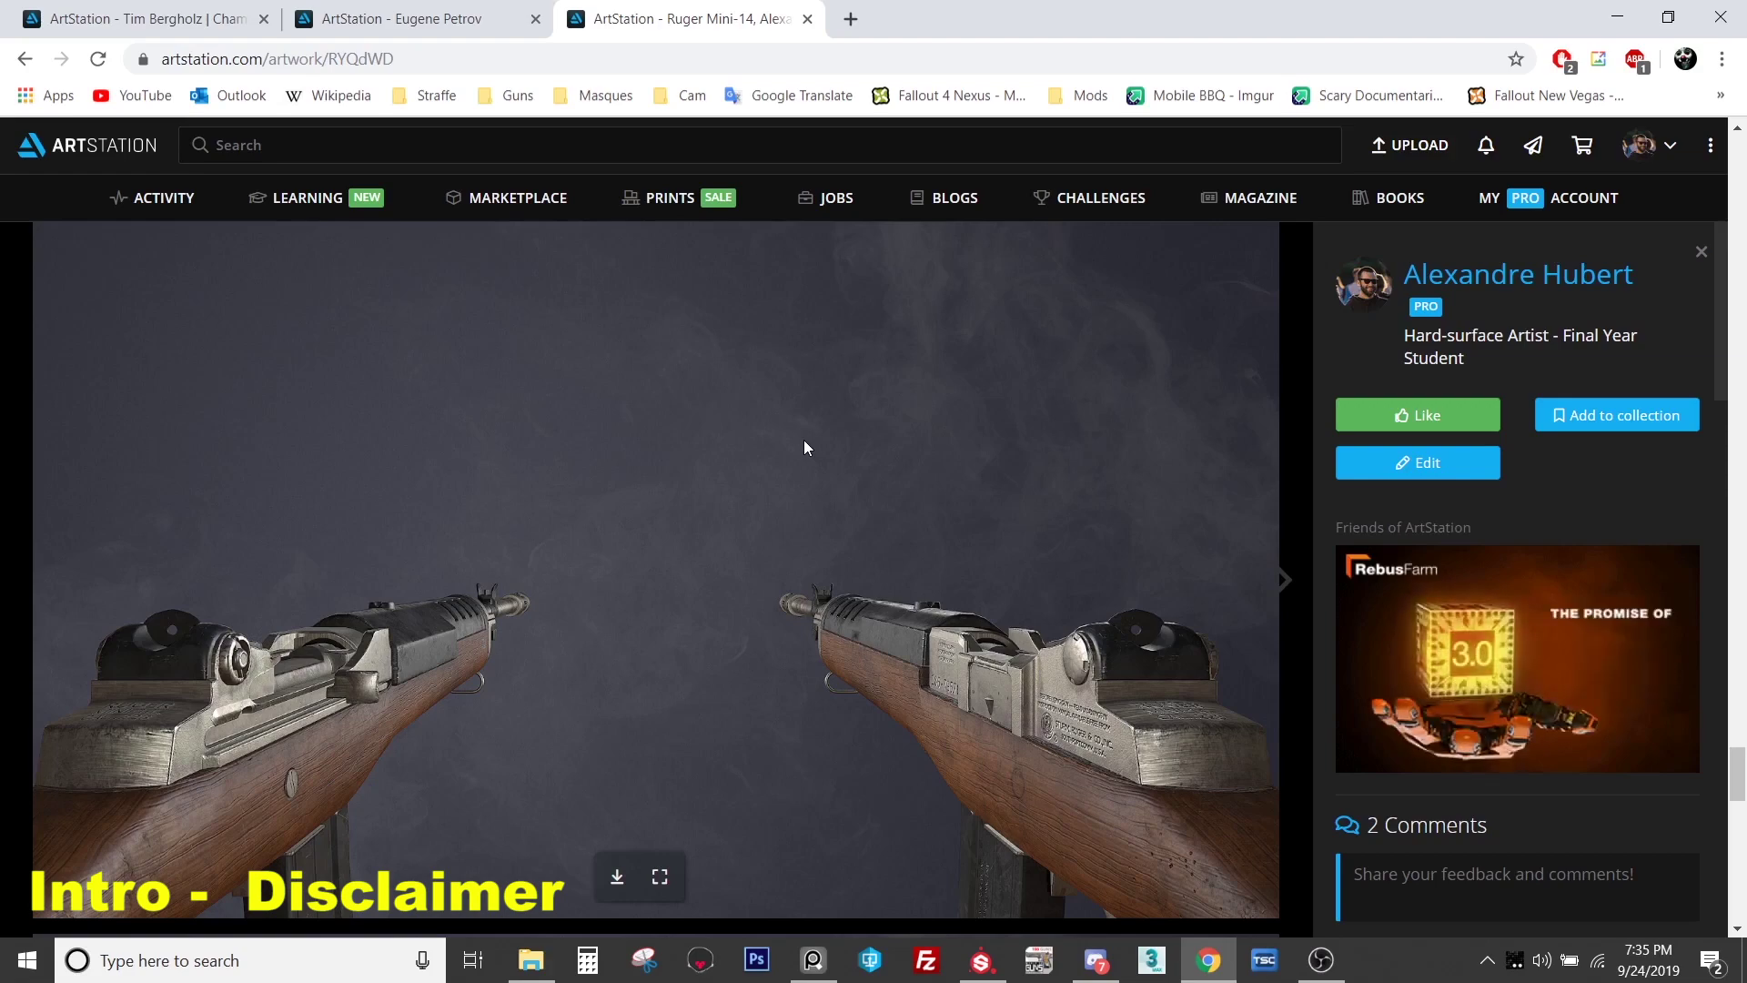
- Examine the wireframe renders of both rifle variants and the texture sheet images below them
scroll(804, 447, "down", 8)
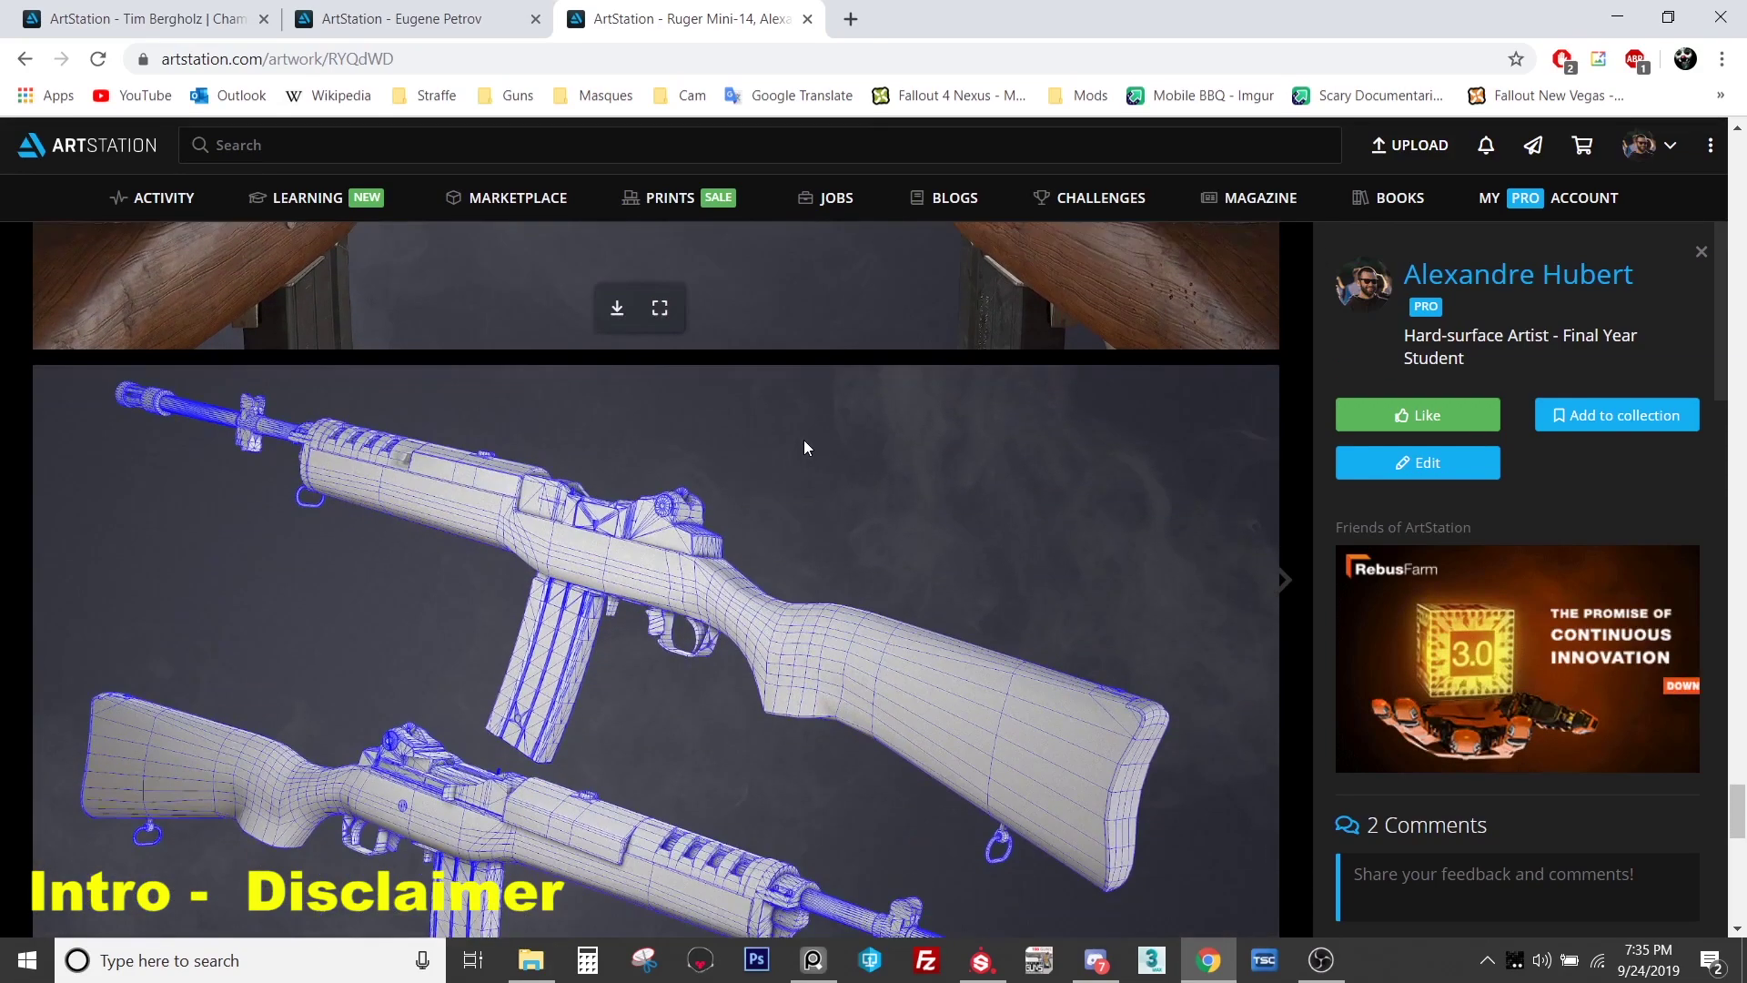
scroll(805, 448, "down", 9)
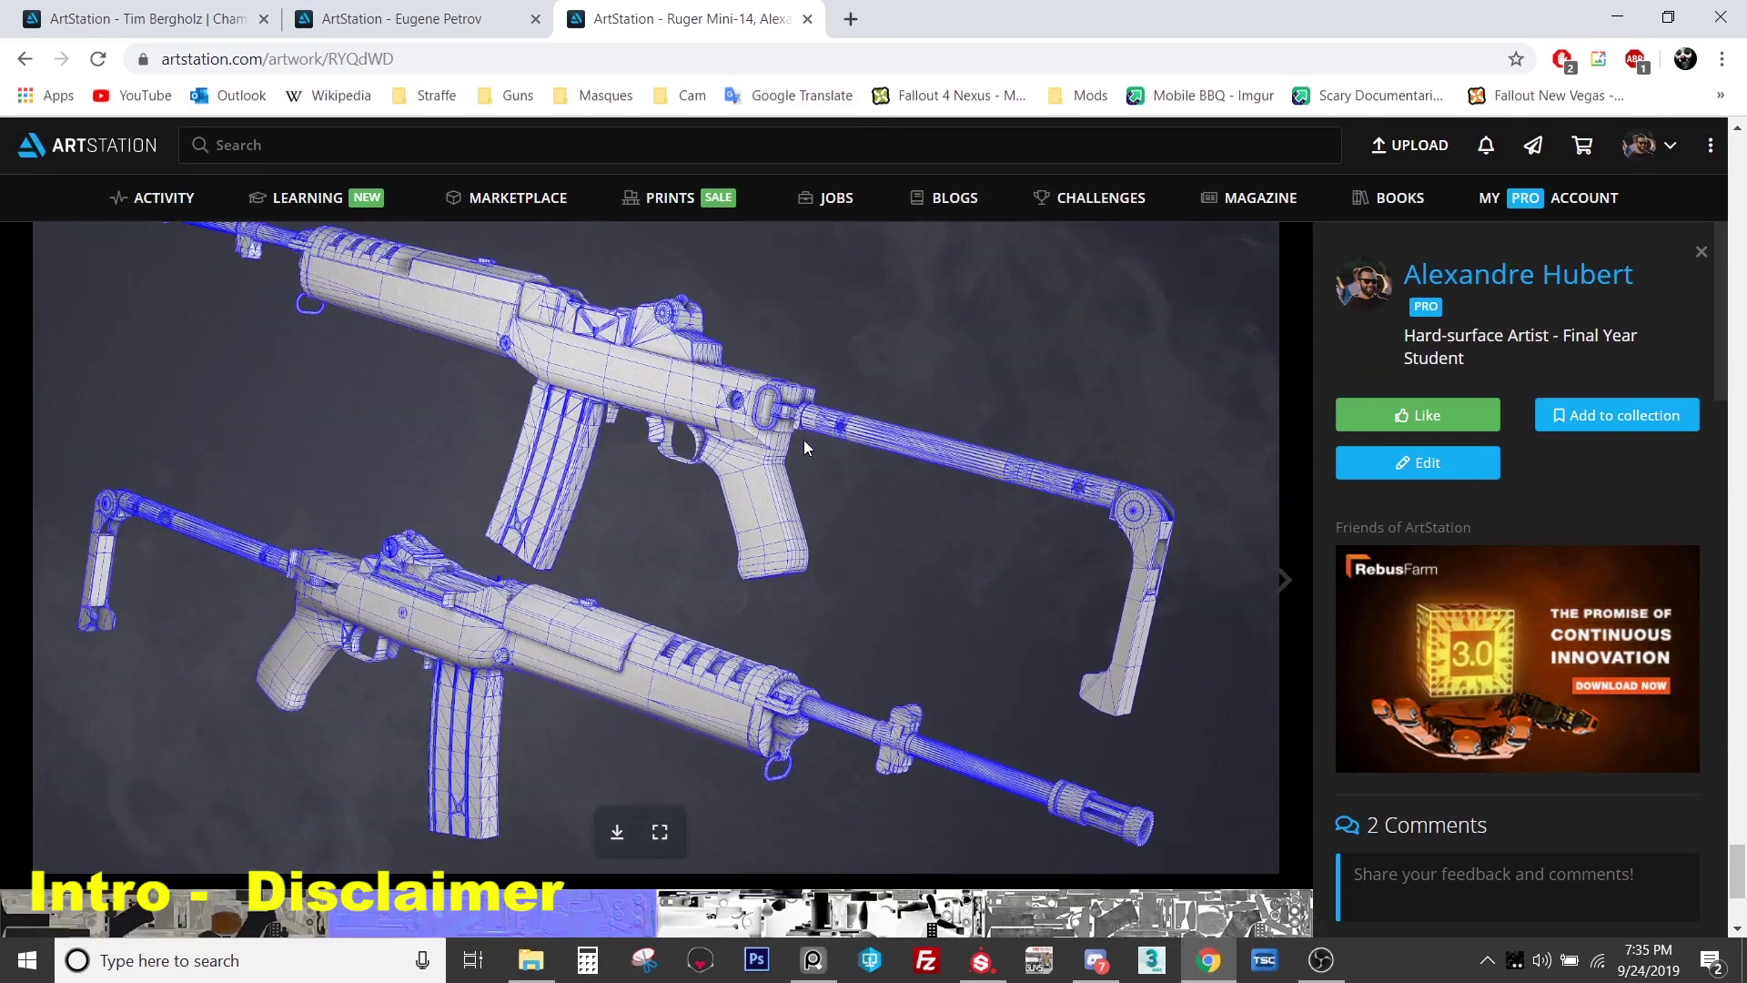
scroll(805, 447, "down", 4)
- Go back through the rifle images to the first full render of the Ruger Mini-14 artwork
scroll(804, 448, "up", 8)
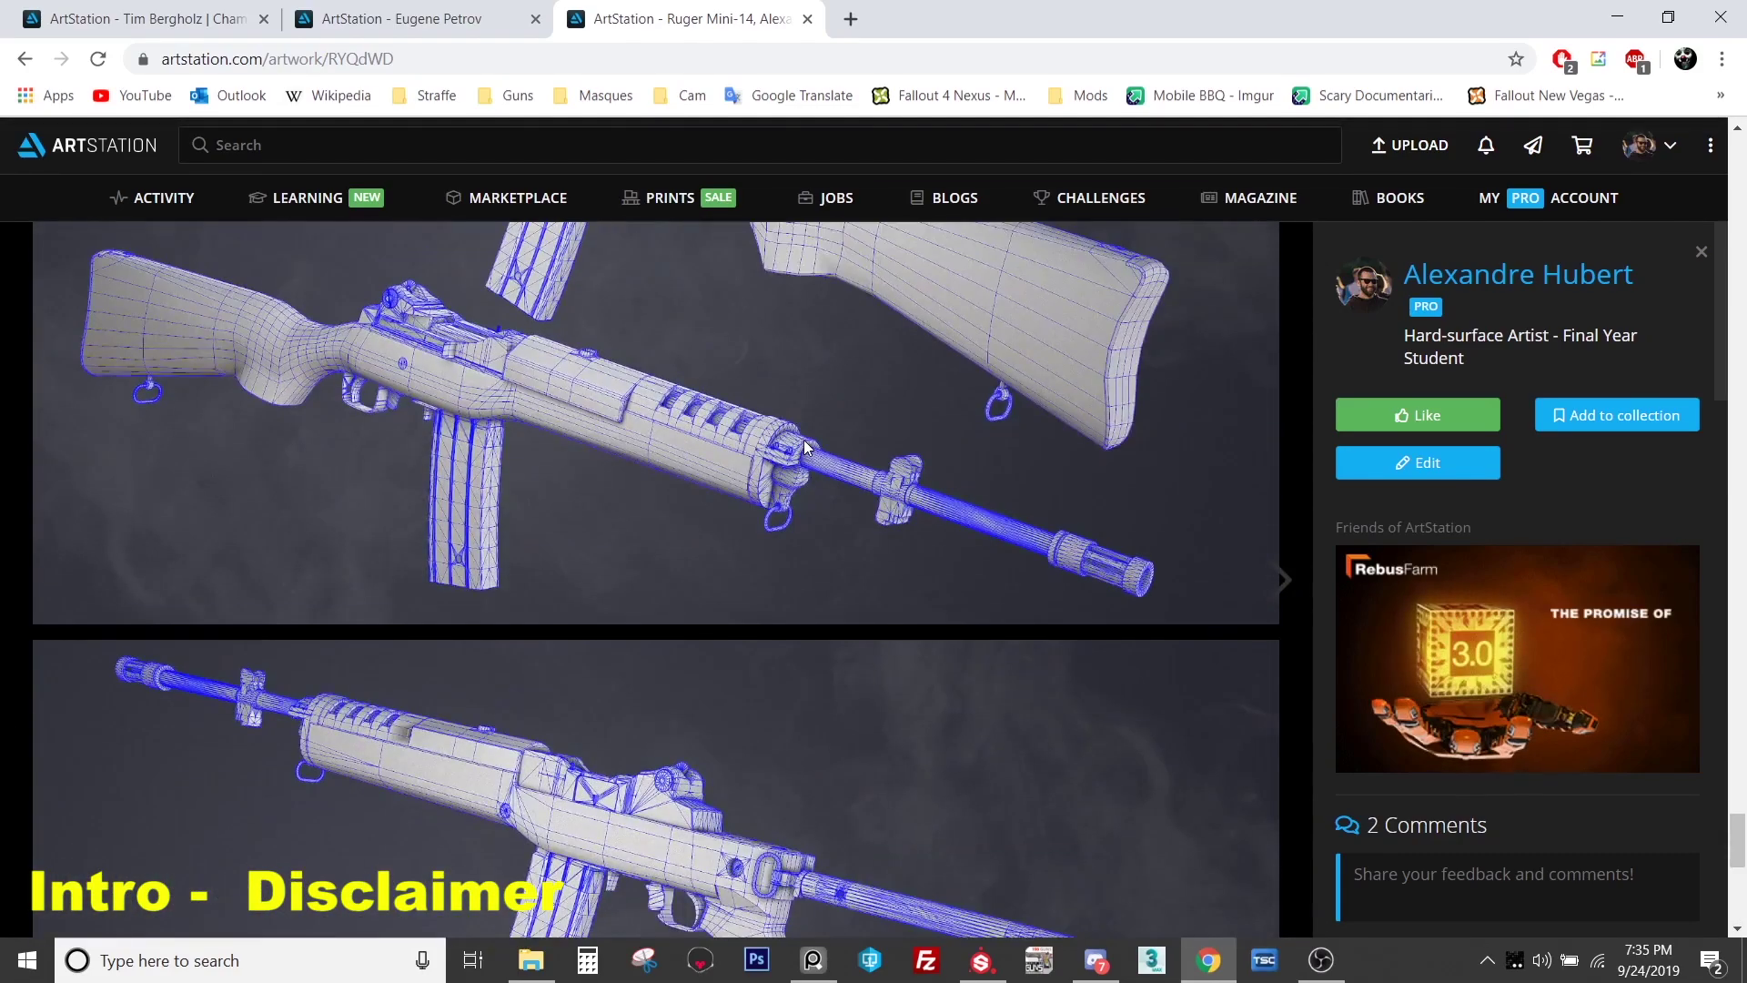
scroll(804, 448, "up", 12)
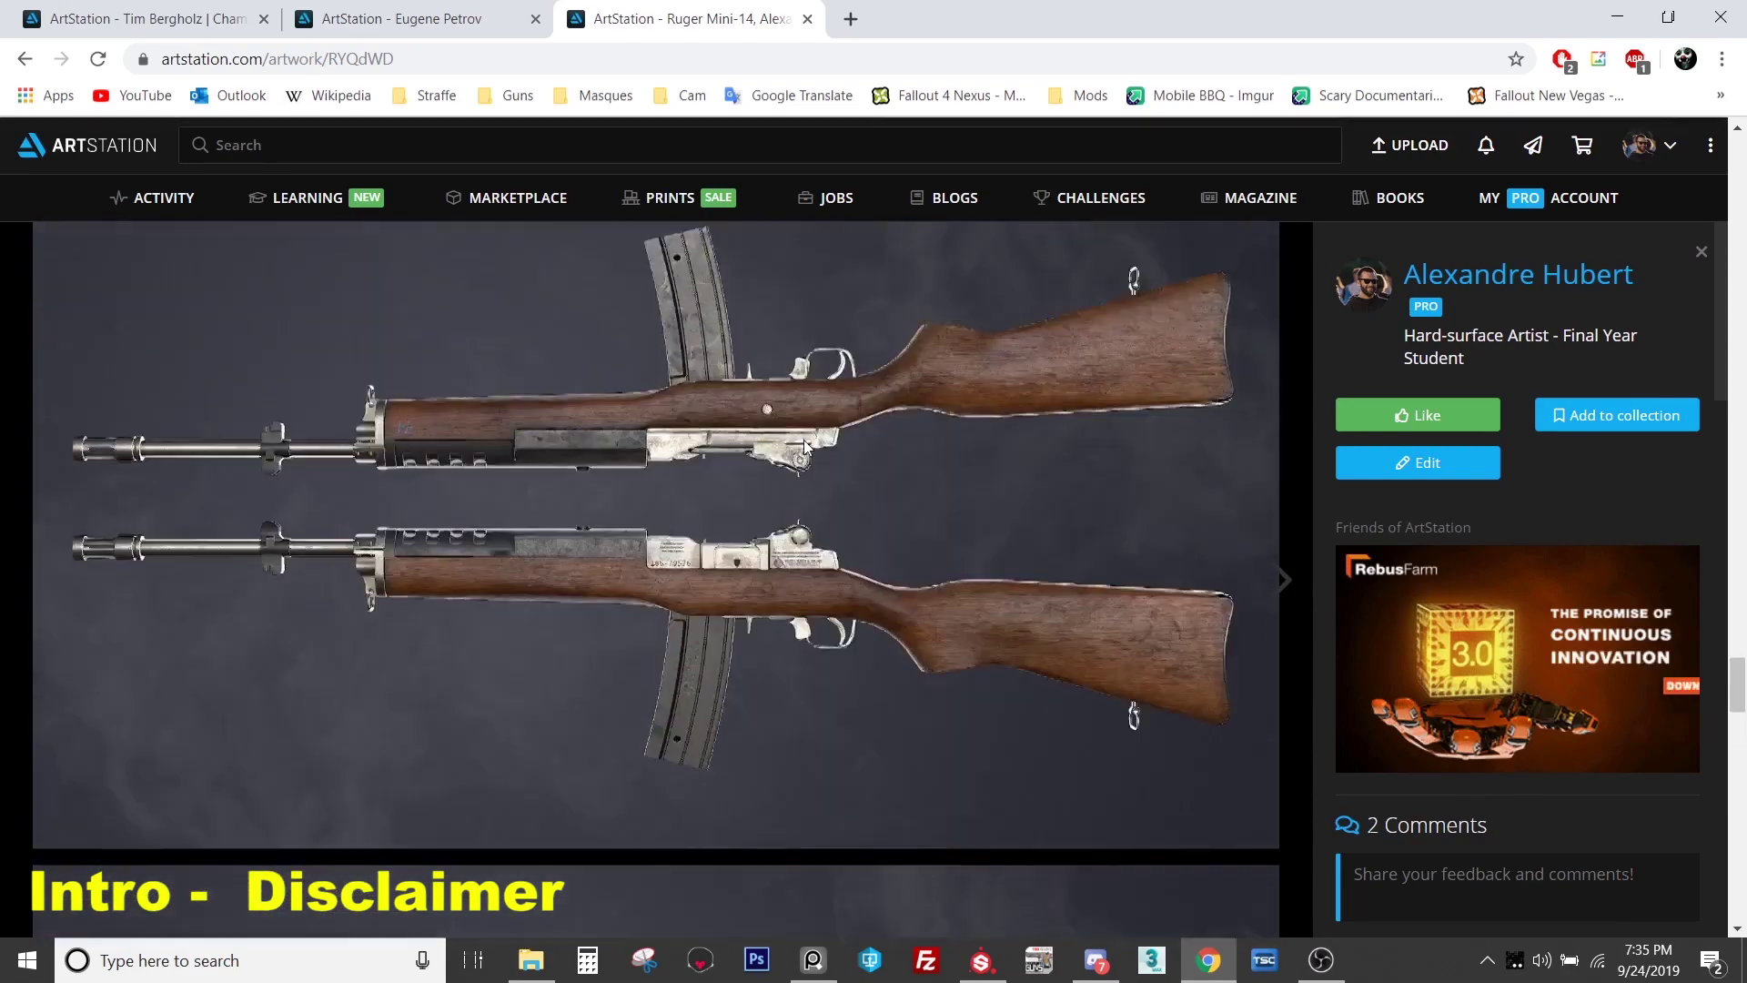
scroll(805, 448, "up", 10)
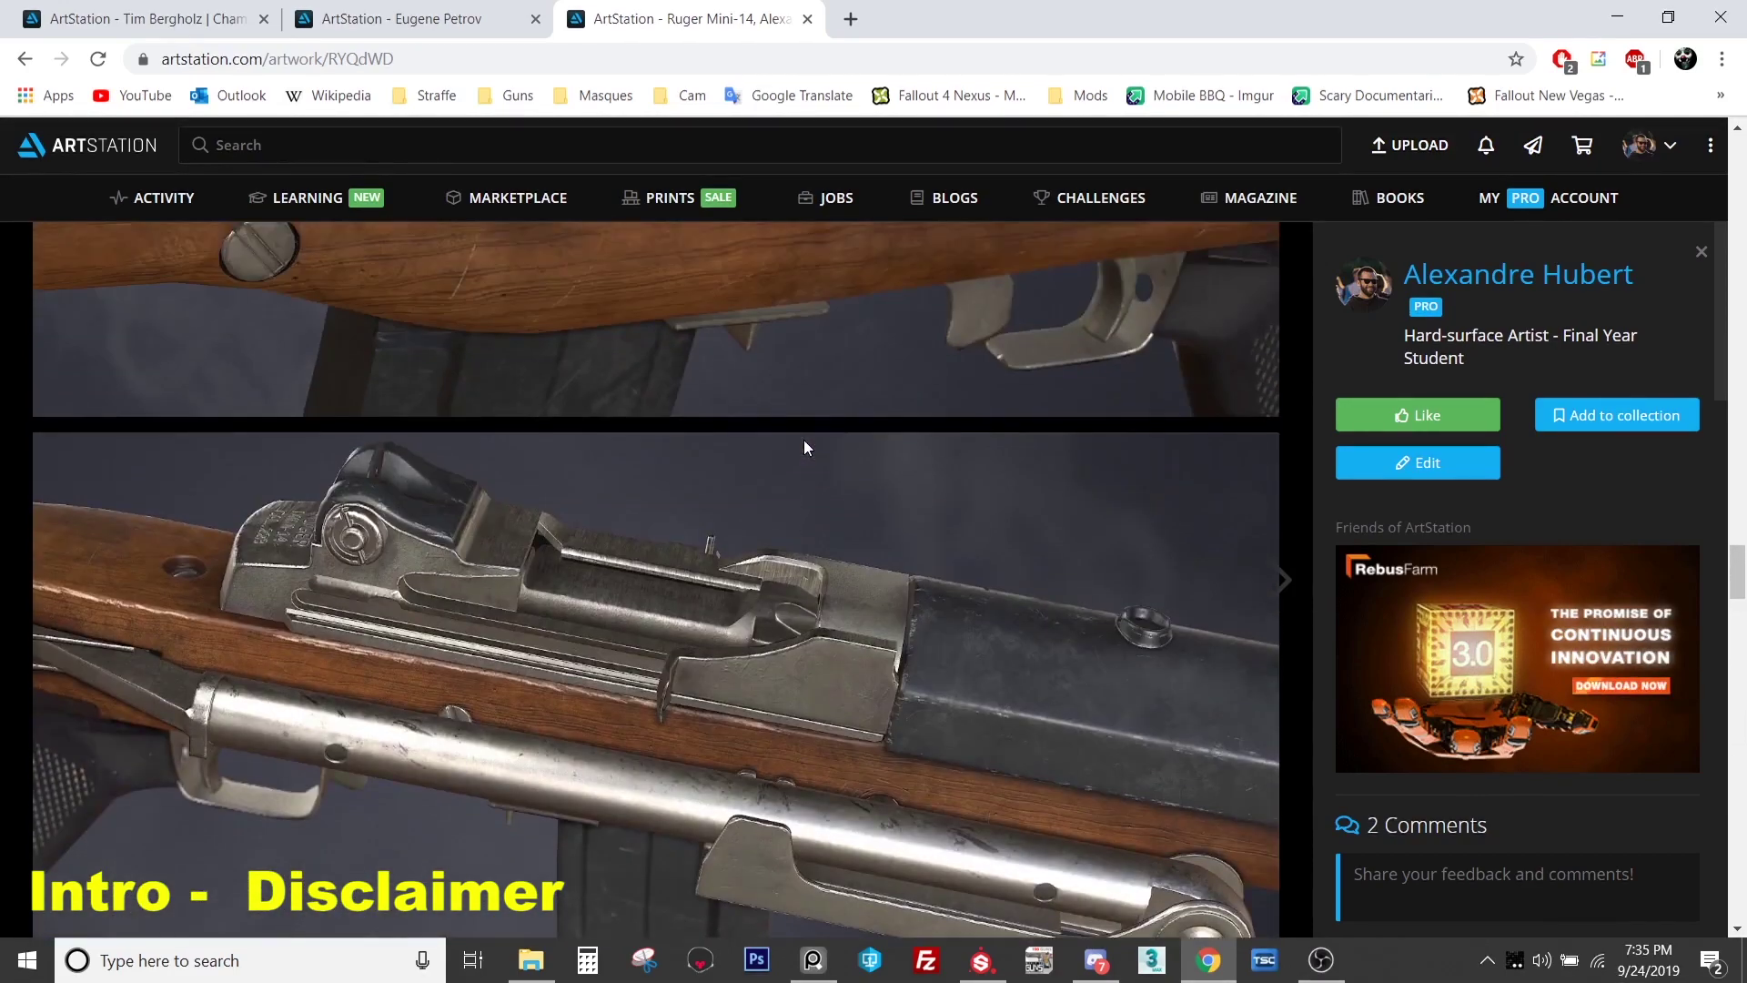
scroll(805, 448, "up", 10)
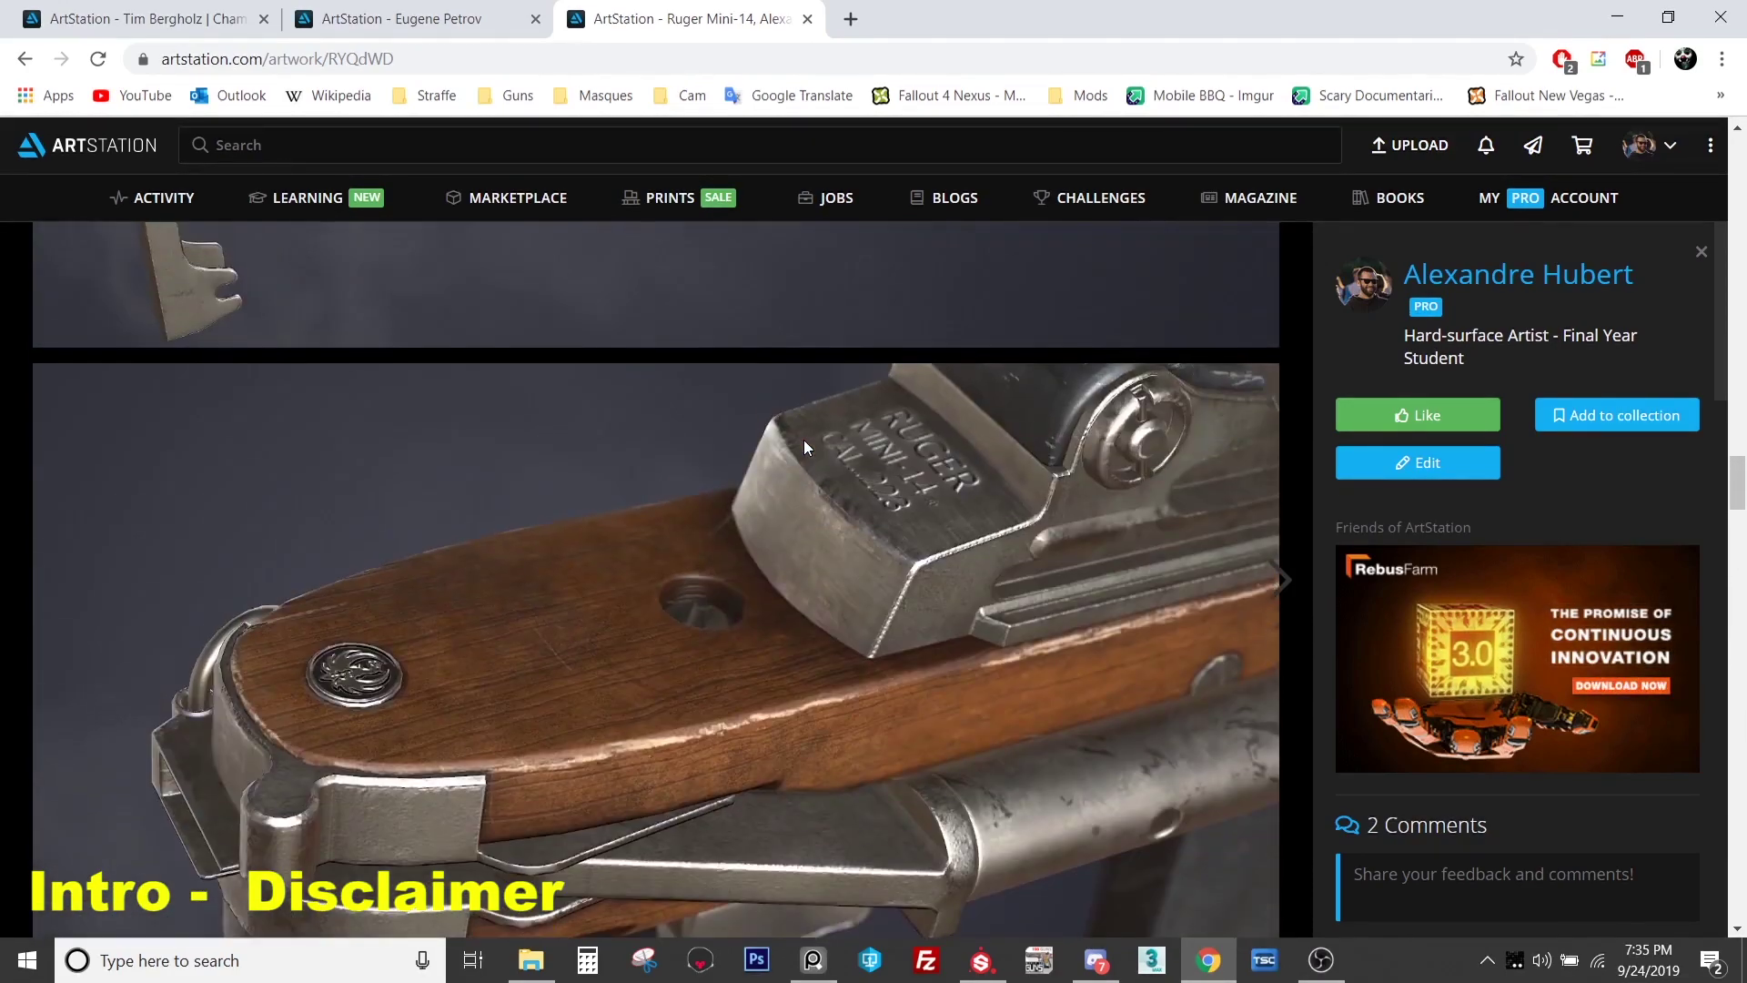
scroll(804, 448, "up", 10)
scroll(804, 448, "up", 10)
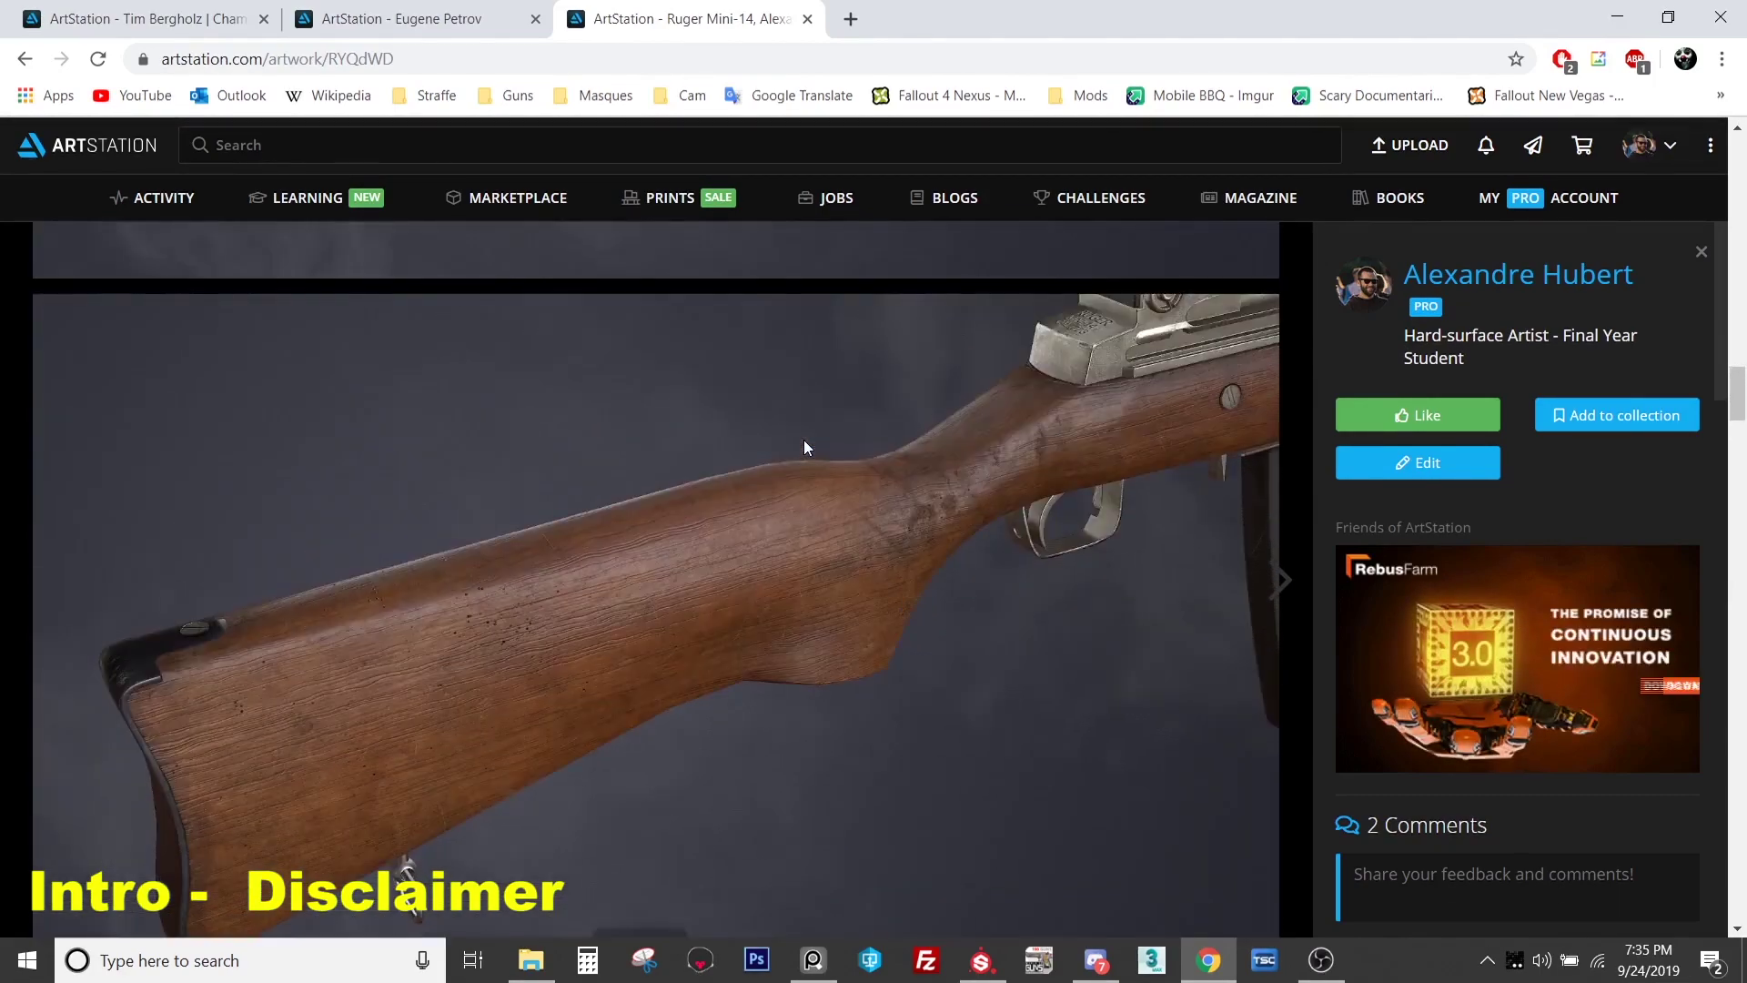
scroll(804, 448, "up", 1)
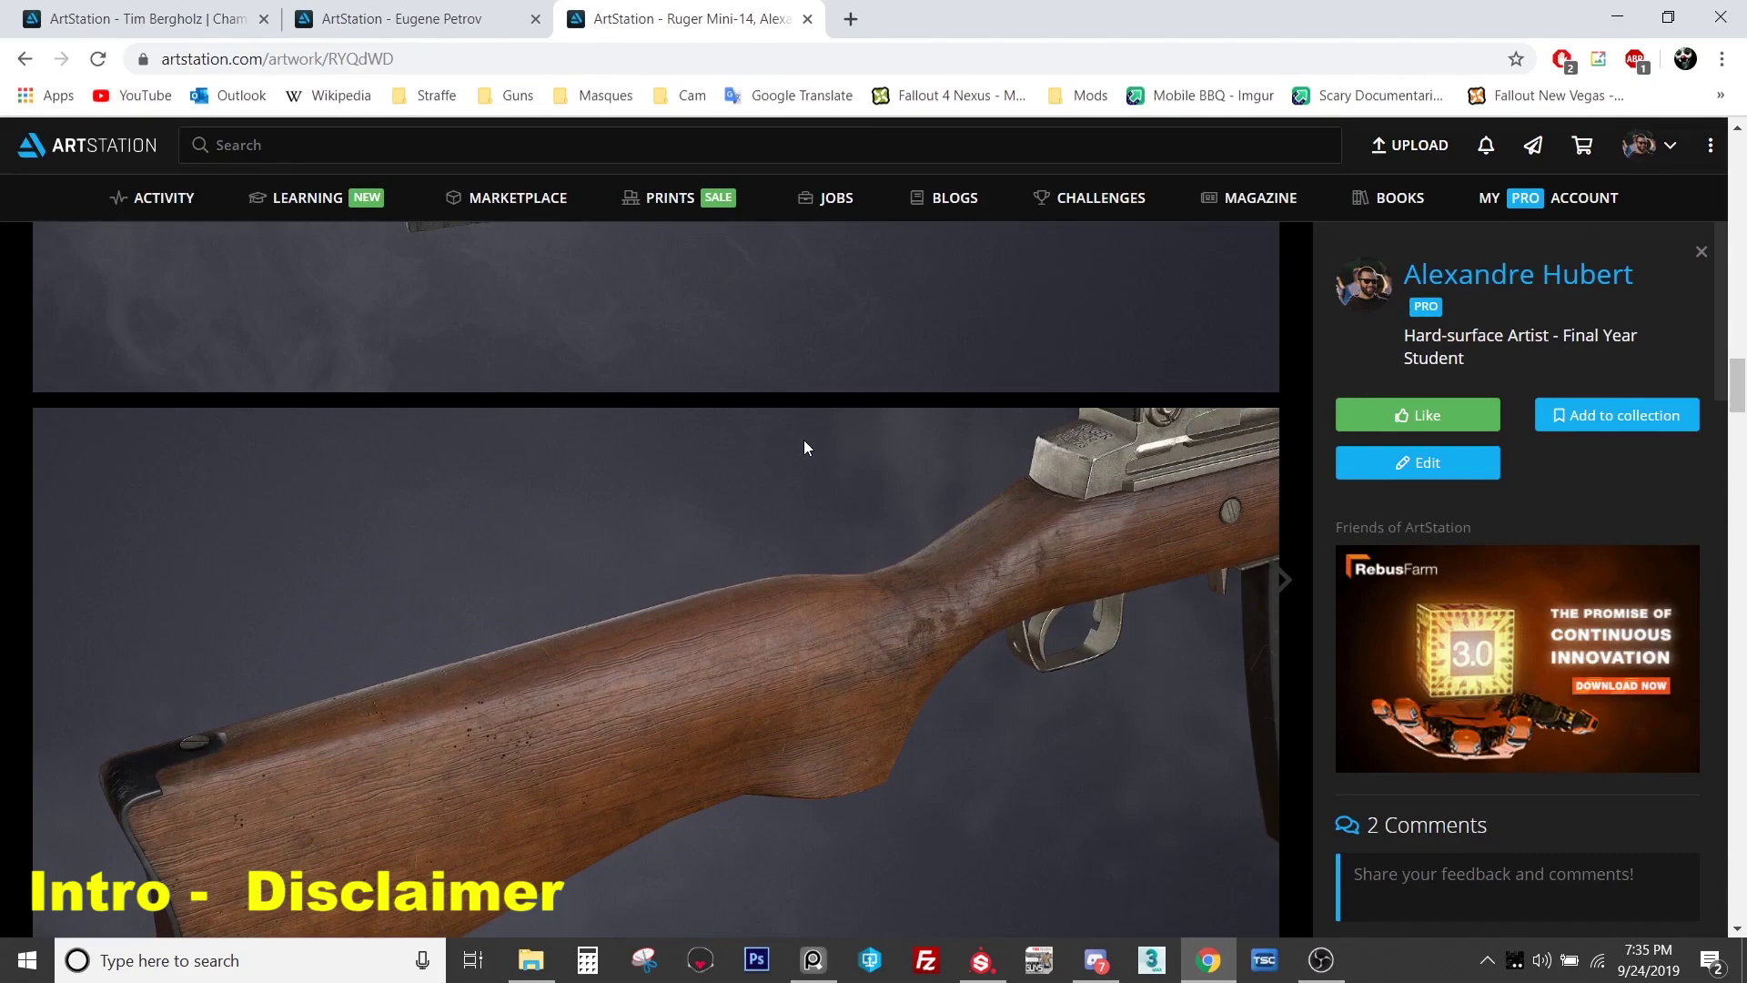
scroll(804, 448, "up", 10)
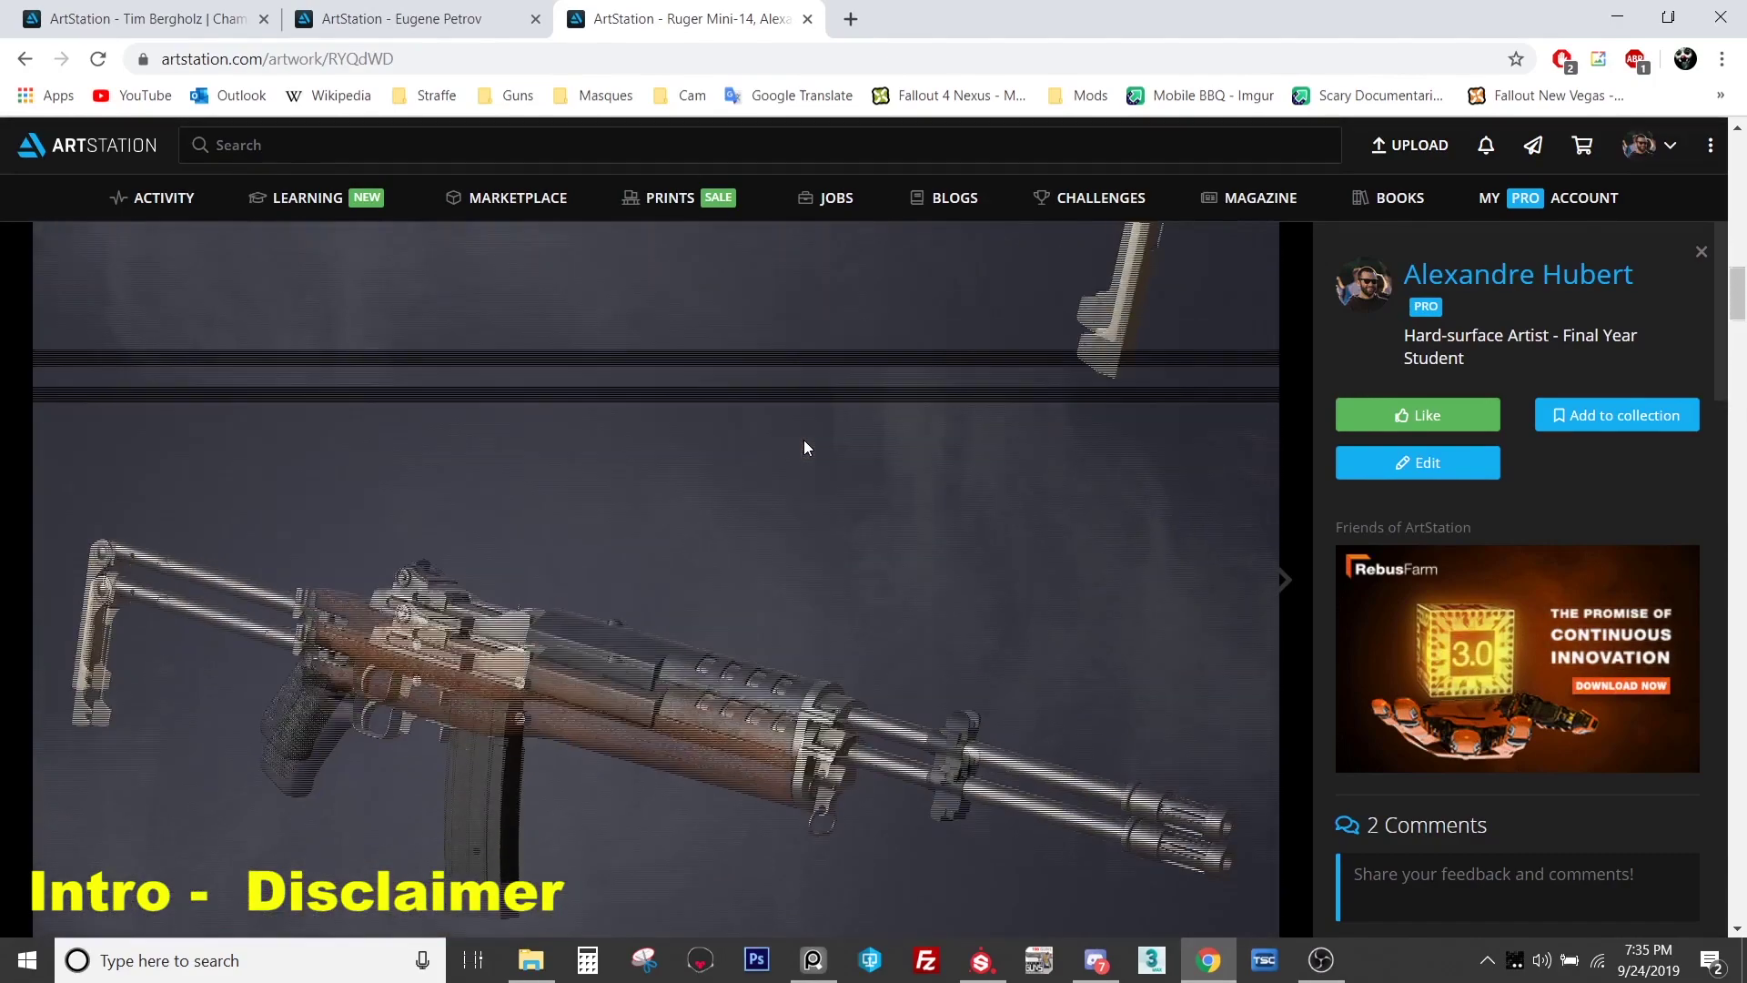
scroll(805, 448, "up", 10)
scroll(805, 447, "up", 2)
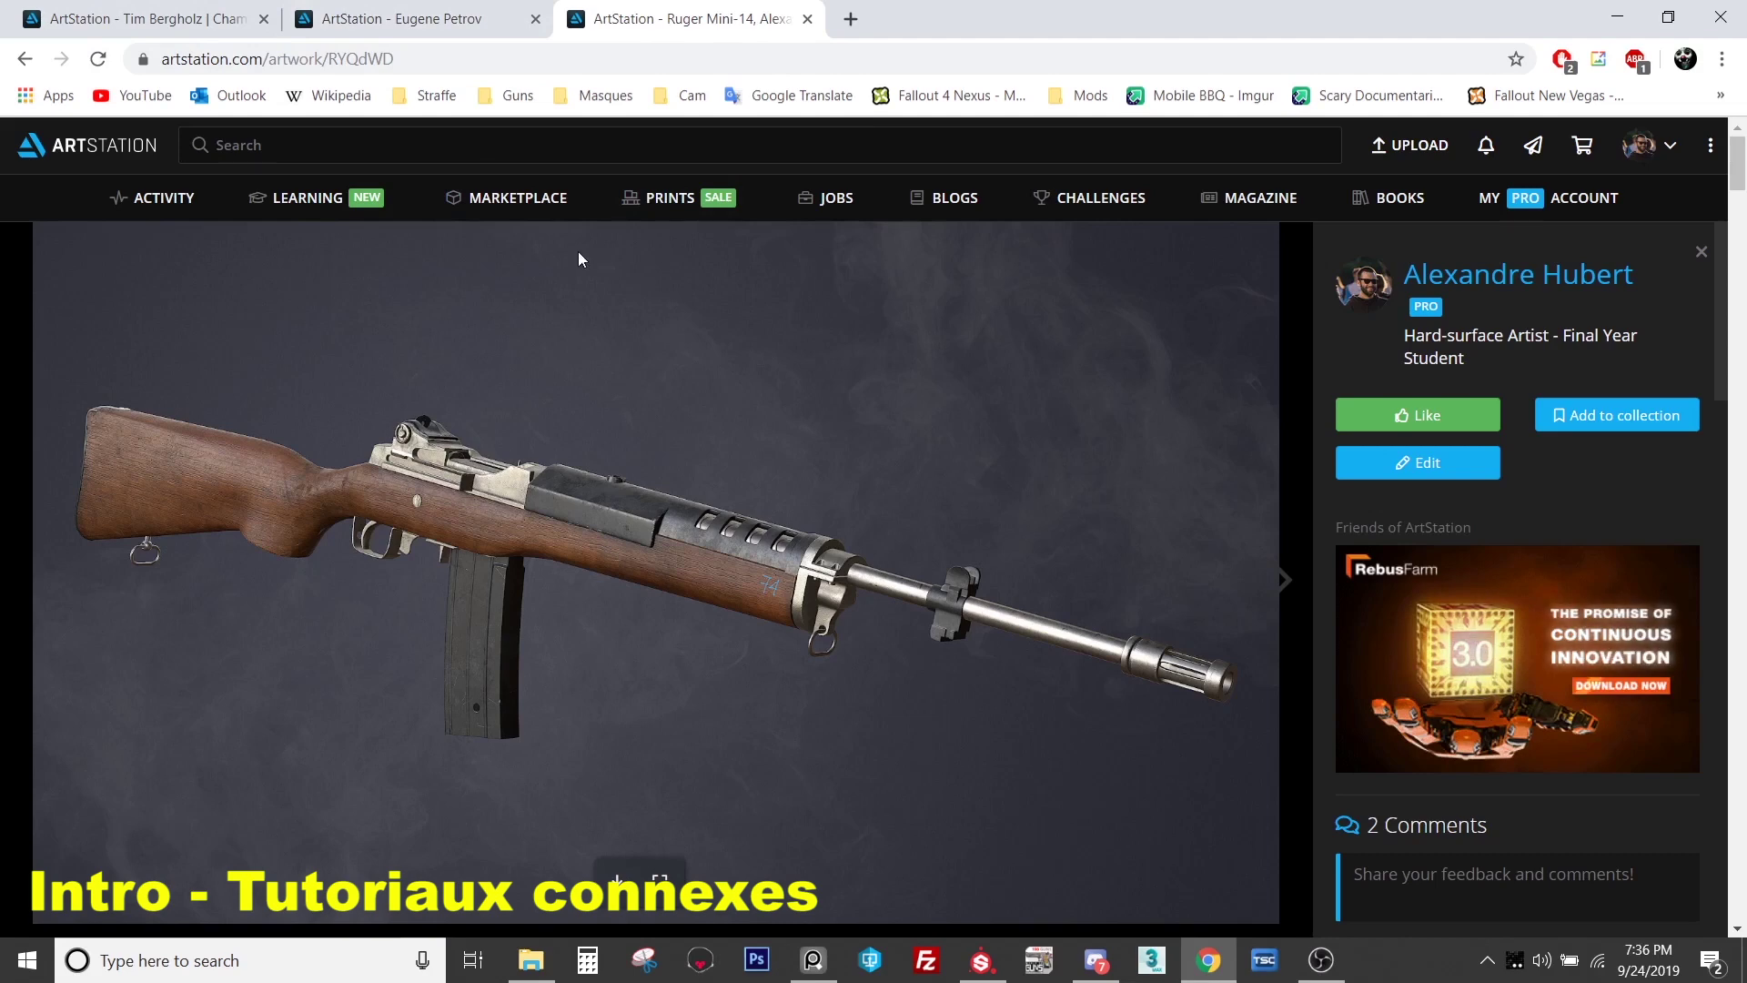
- Browse the ChamferZone.com artist's ArtStation portfolio and open the AKM - Ultimate Weapon Tutorial artwork
left_click(191, 16)
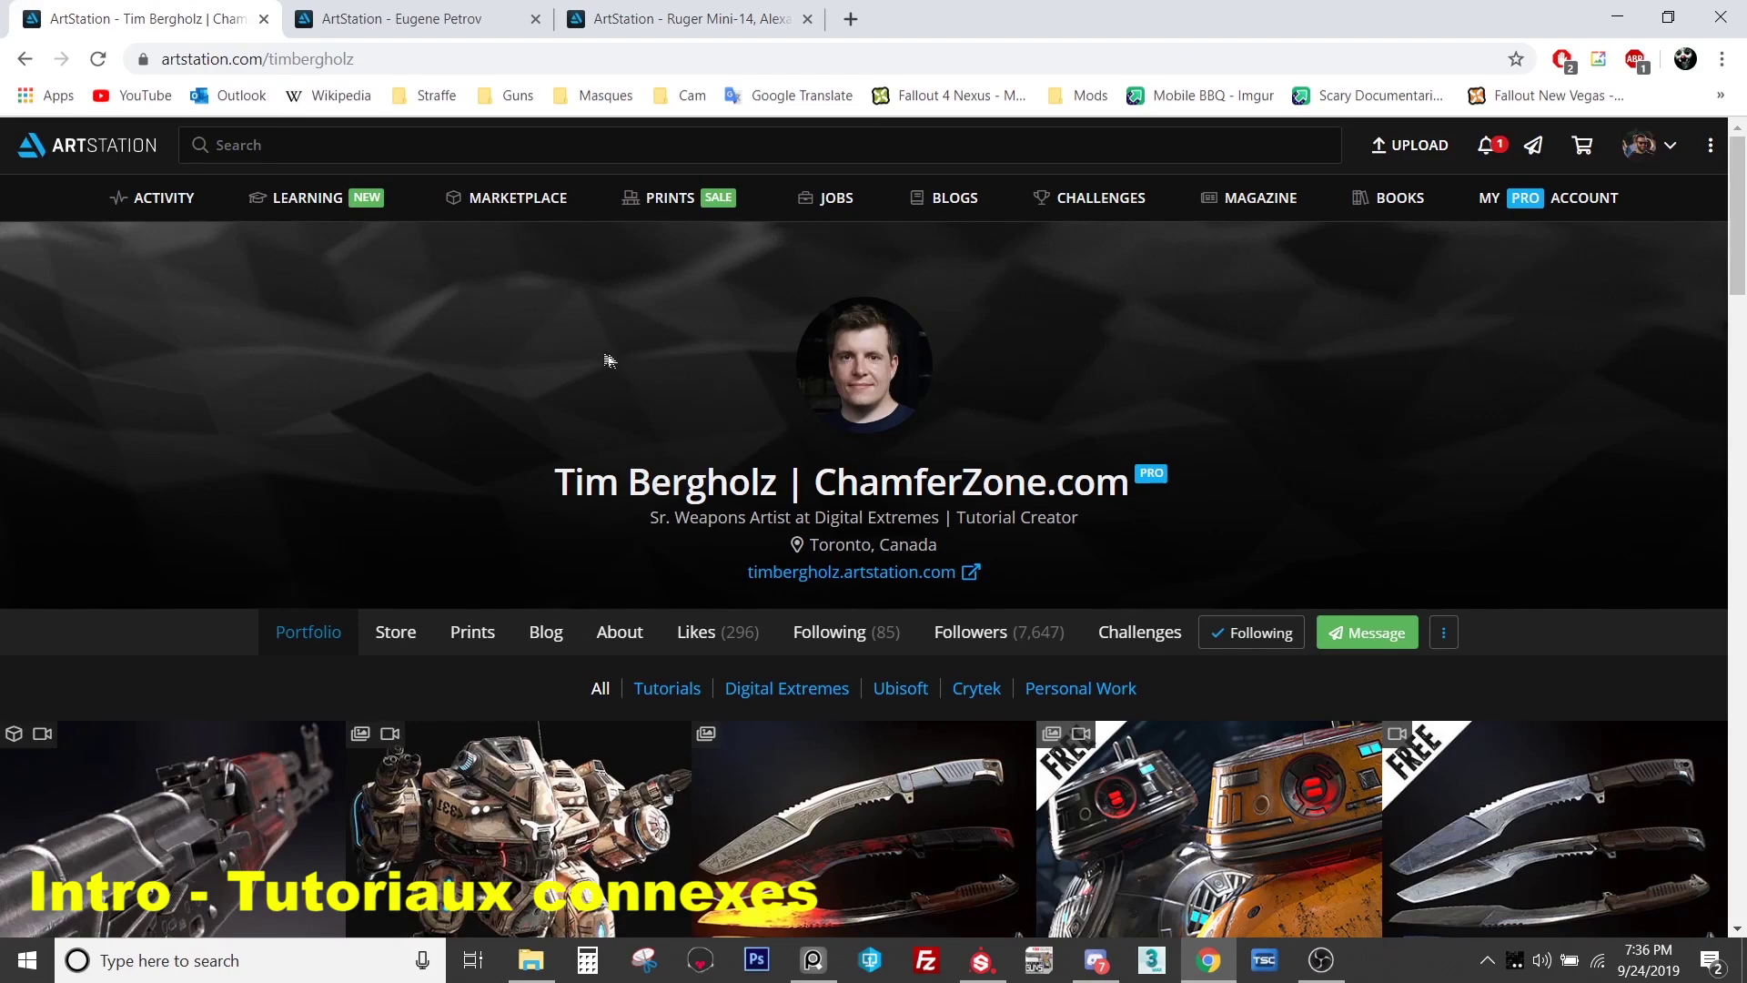
scroll(591, 350, "down", 4)
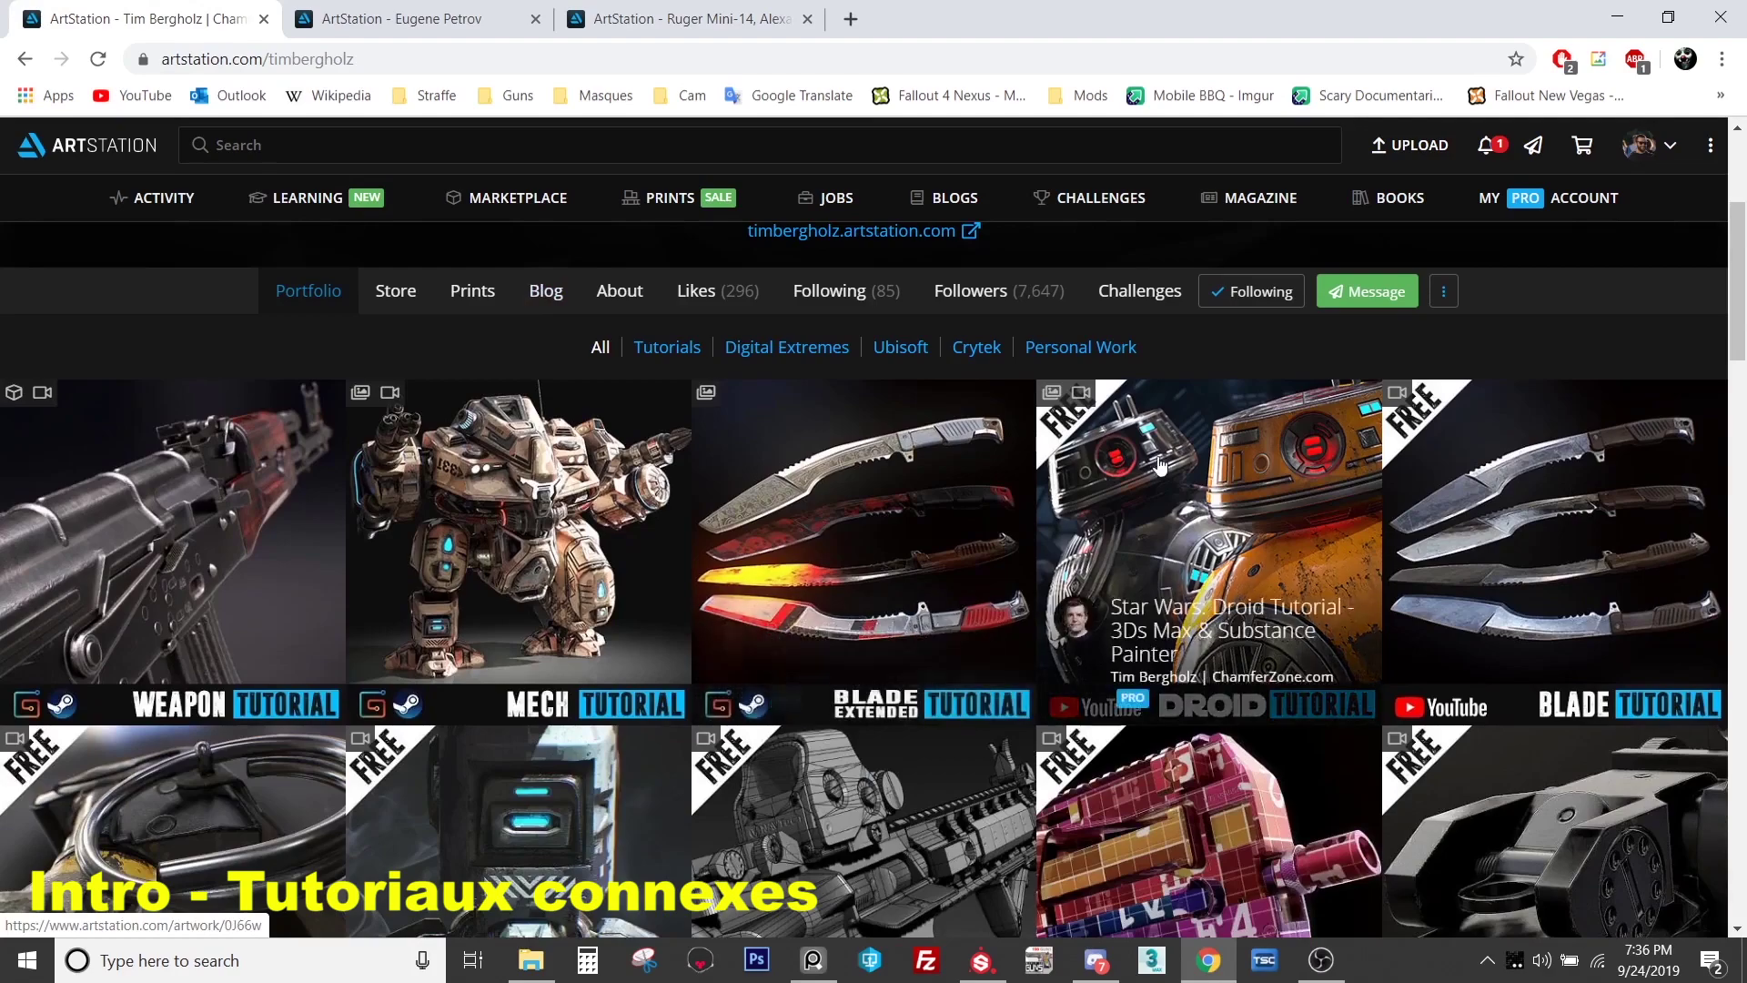
scroll(1173, 490, "down", 4)
scroll(1173, 489, "down", 5)
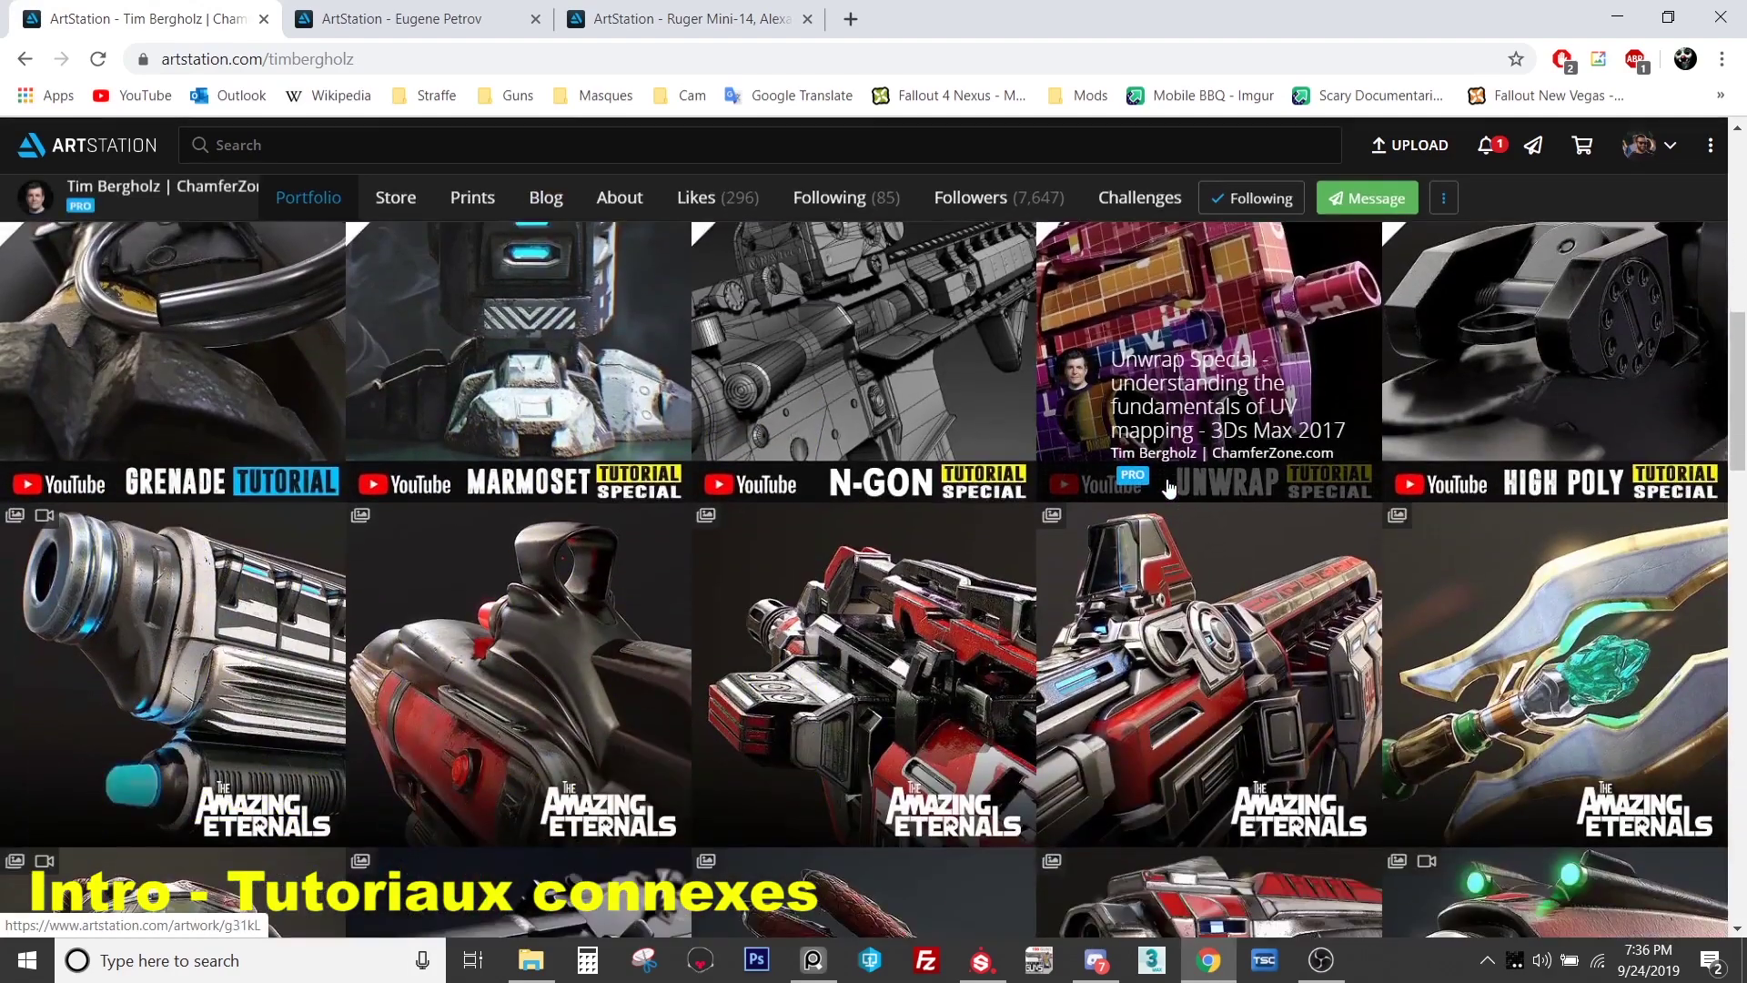
scroll(1169, 494, "down", 3)
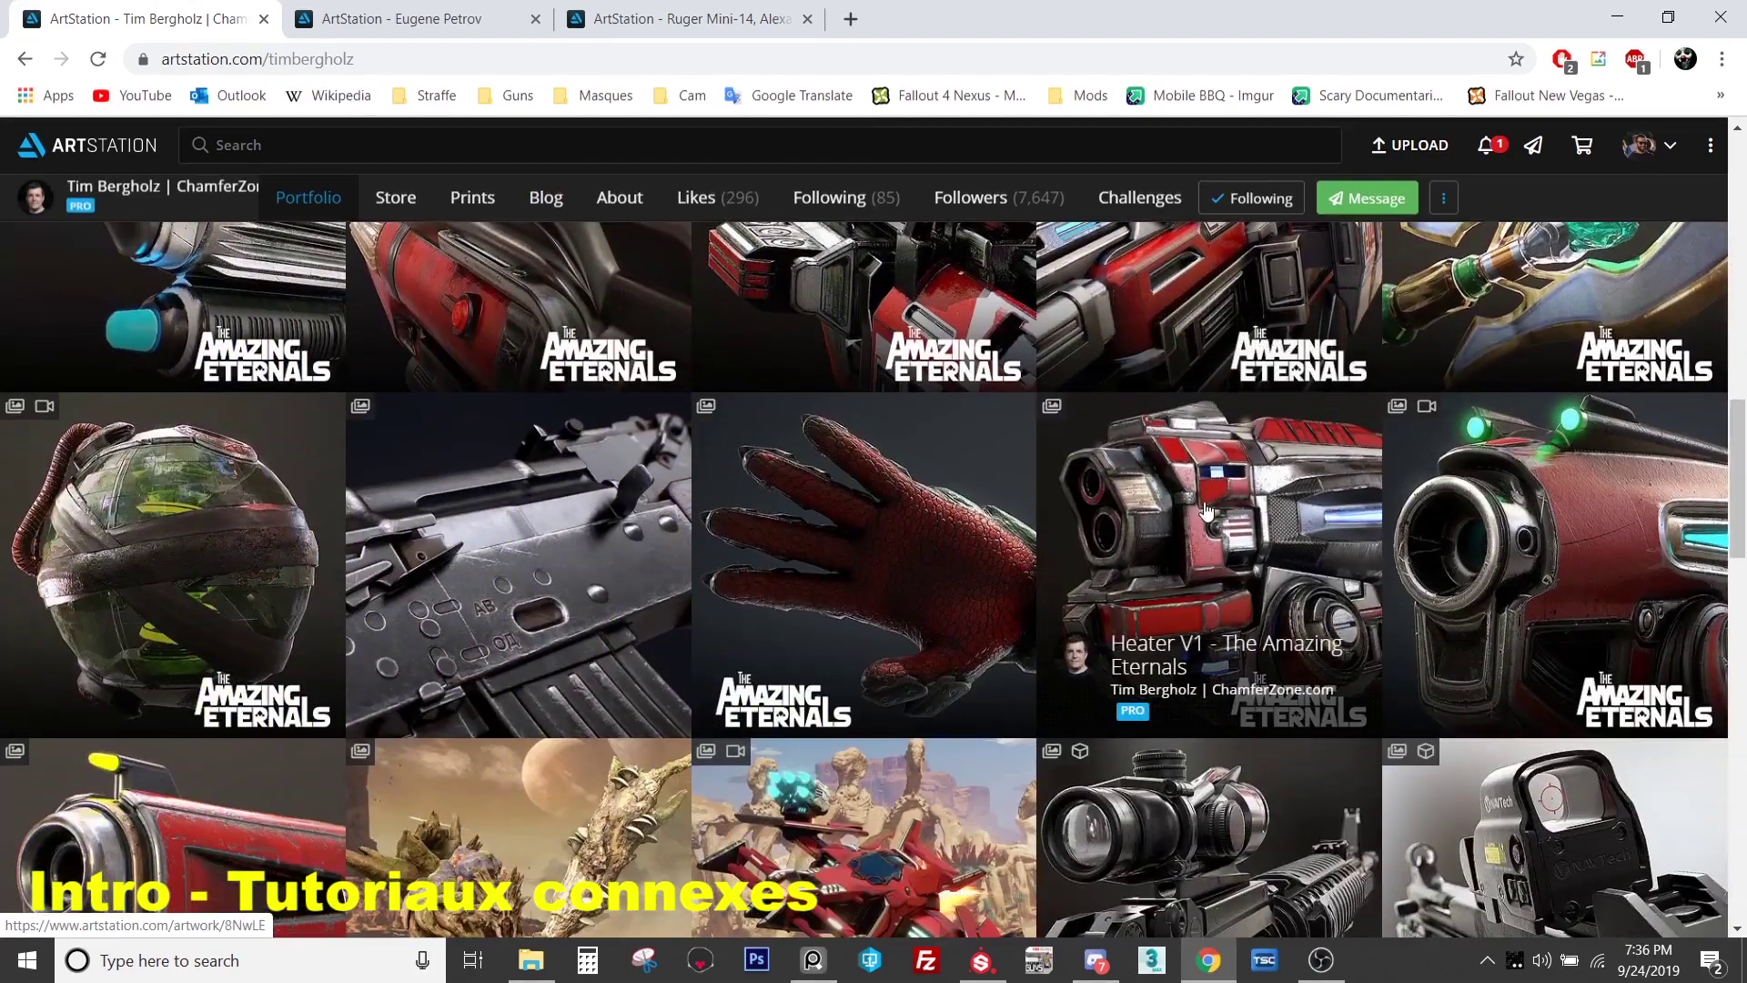
scroll(1183, 500, "down", 2)
scroll(549, 546, "up", 13)
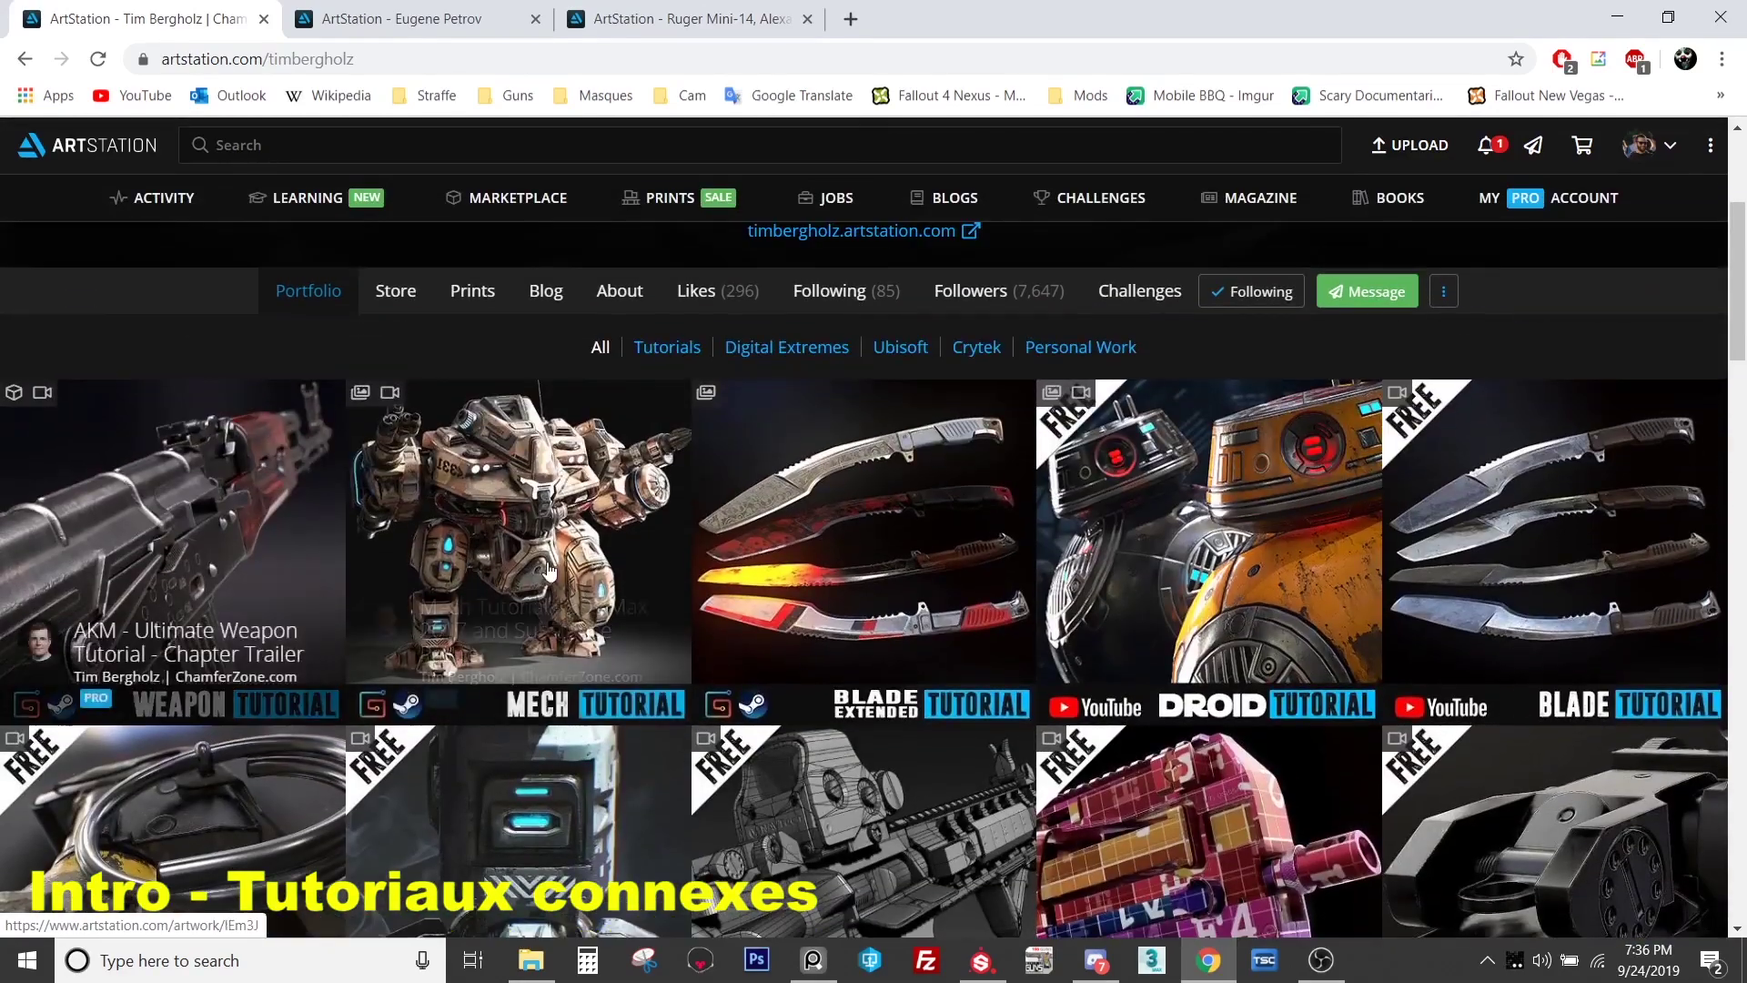
left_click(146, 510)
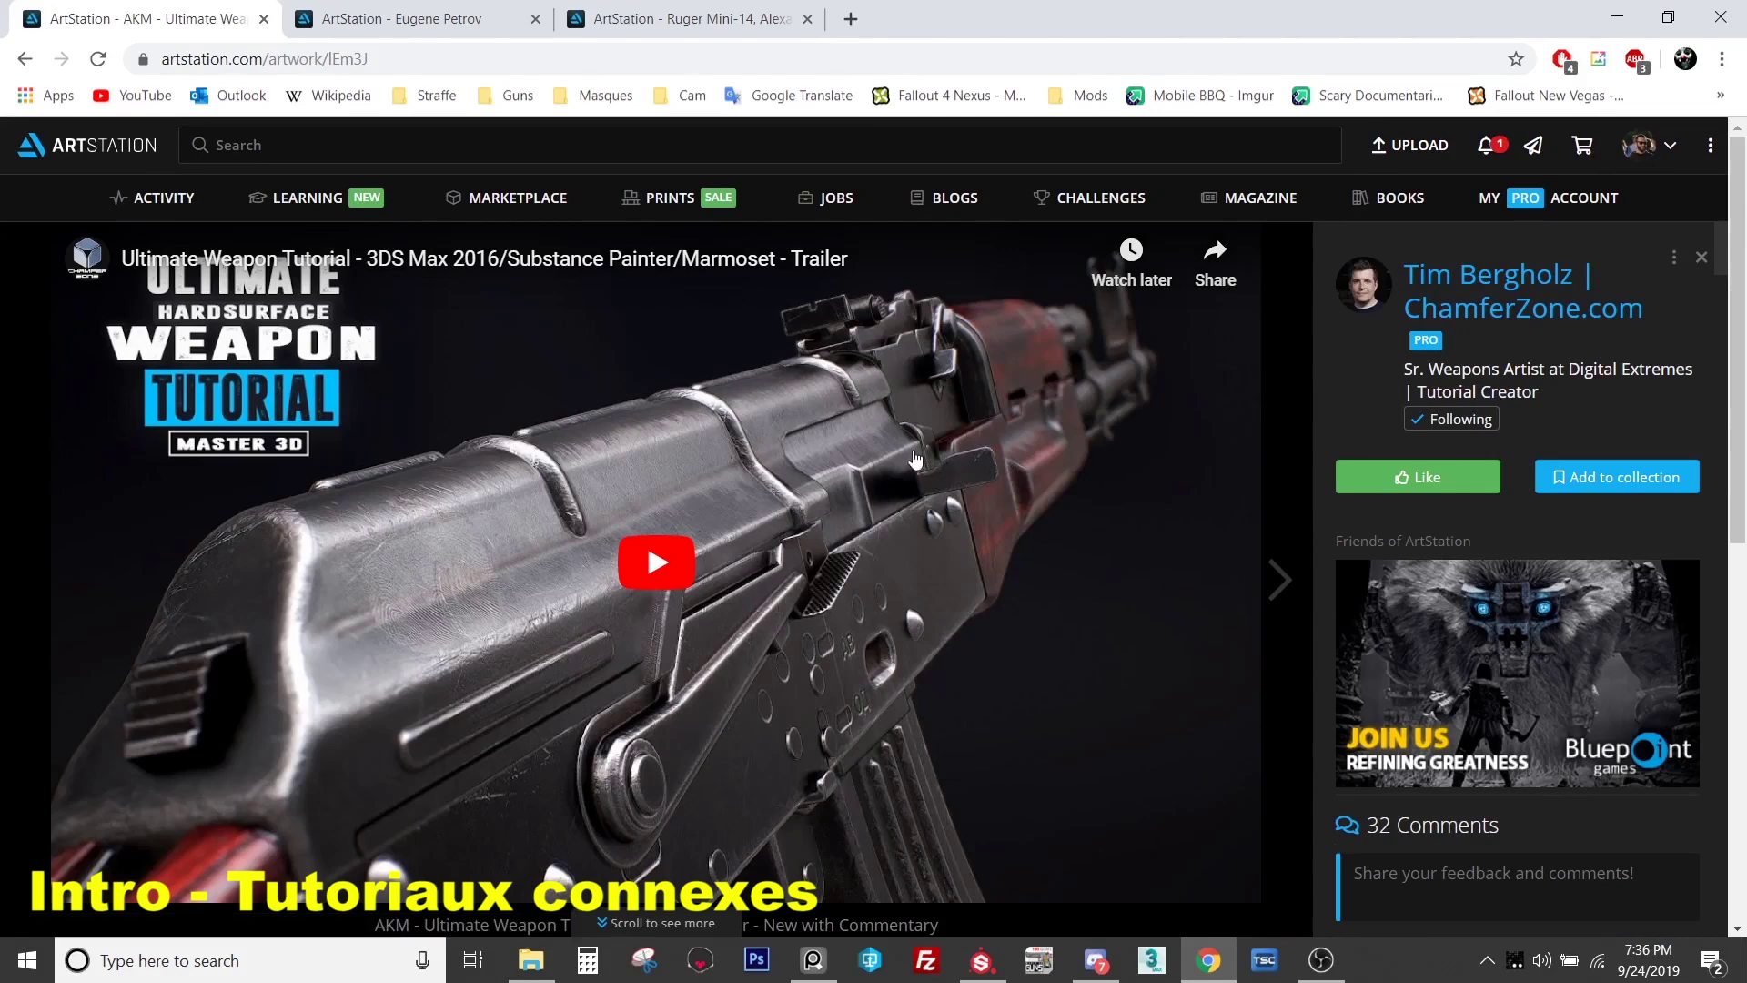
- Read the description and relevant links of the AKM - Ultimate Weapon Tutorial artwork
scroll(1377, 590, "down", 3)
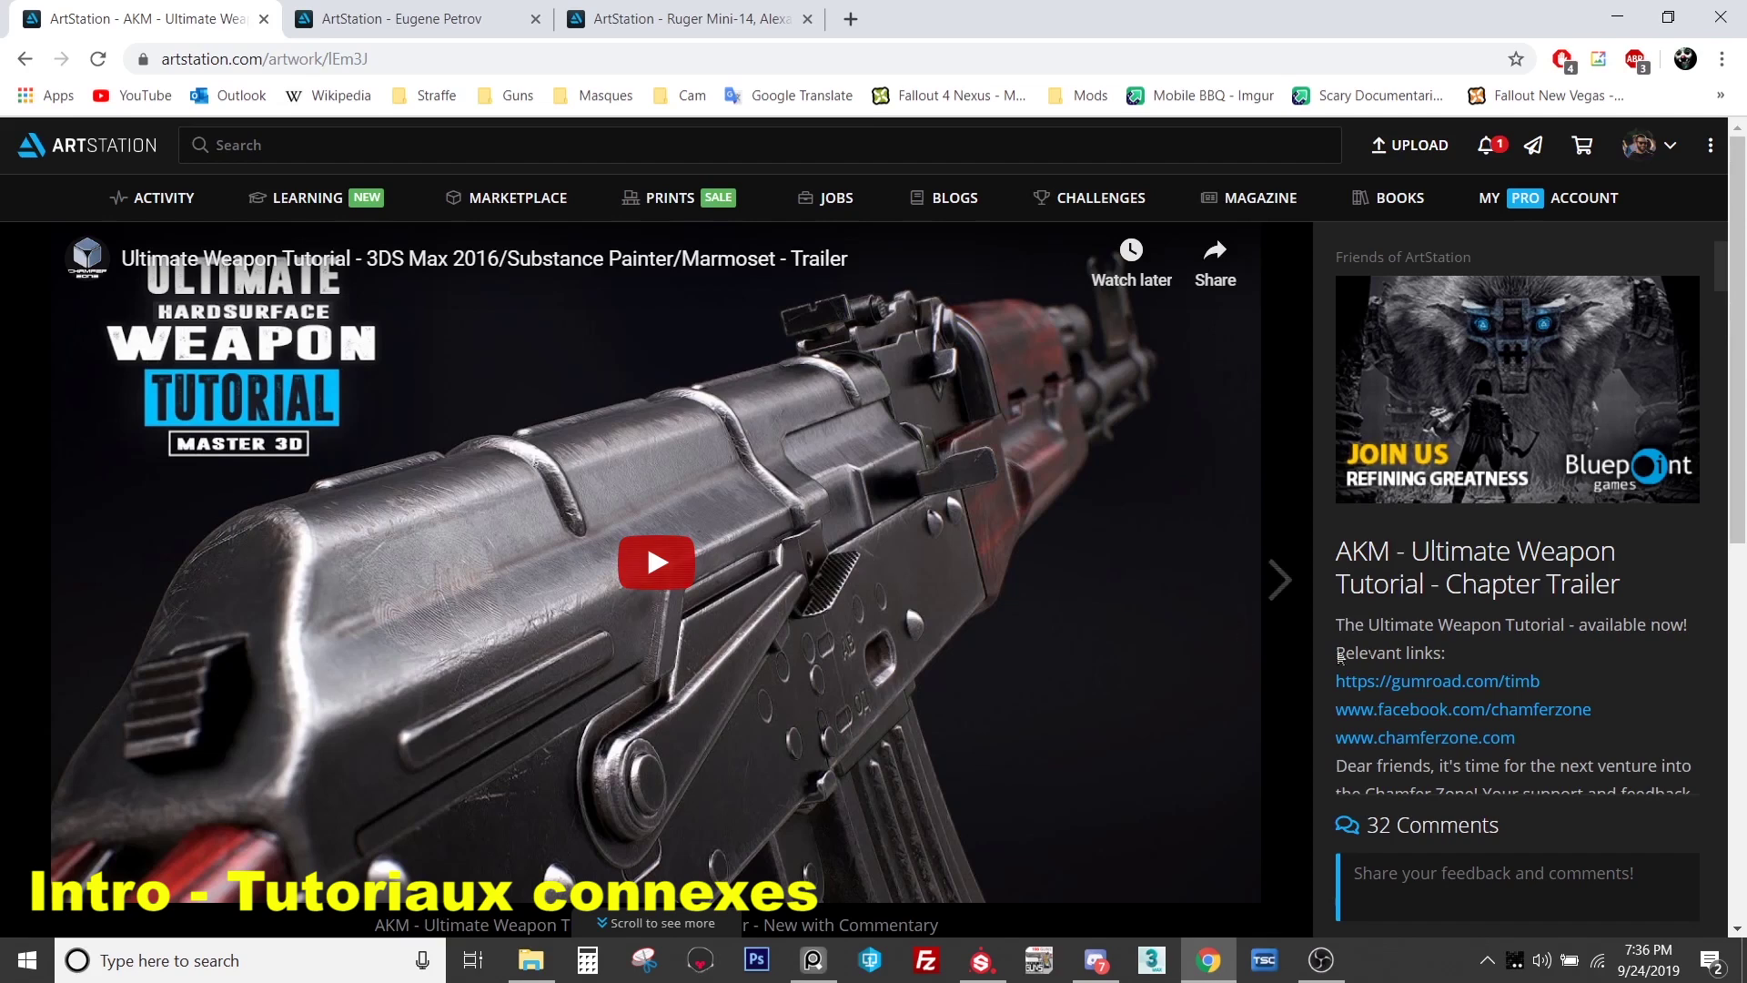
scroll(1475, 619, "down", 3)
scroll(1475, 620, "up", 6)
scroll(1487, 612, "down", 3)
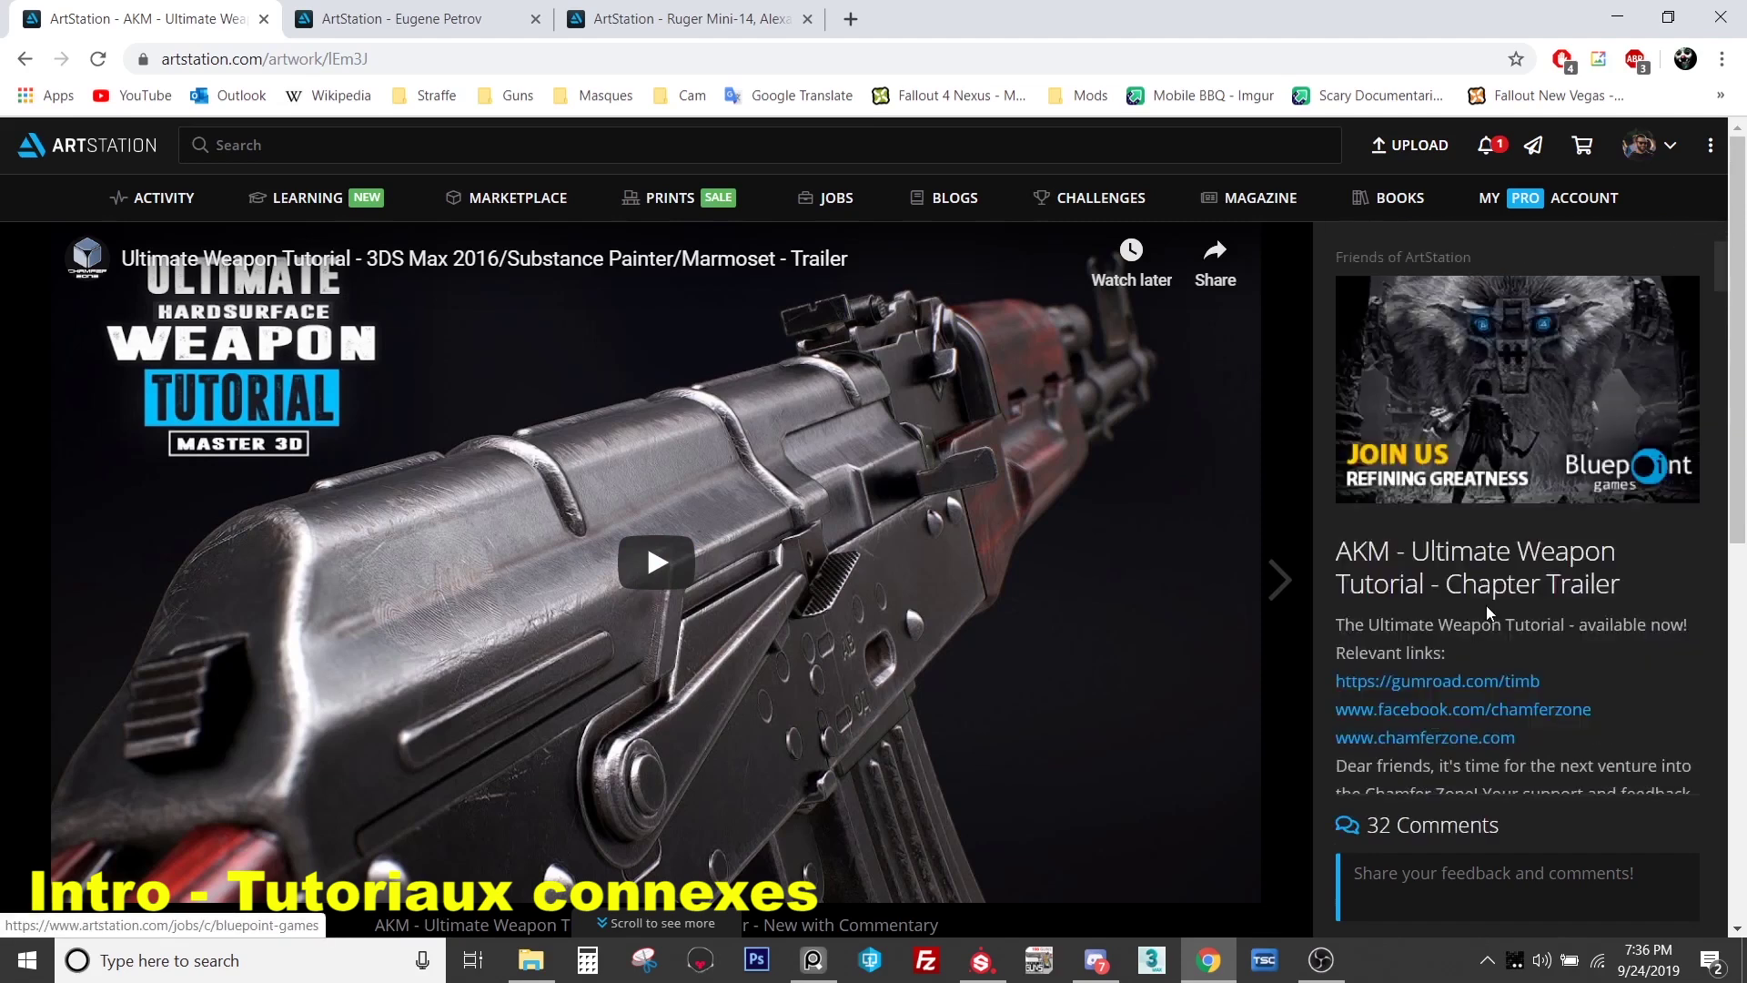
scroll(1492, 606, "down", 2)
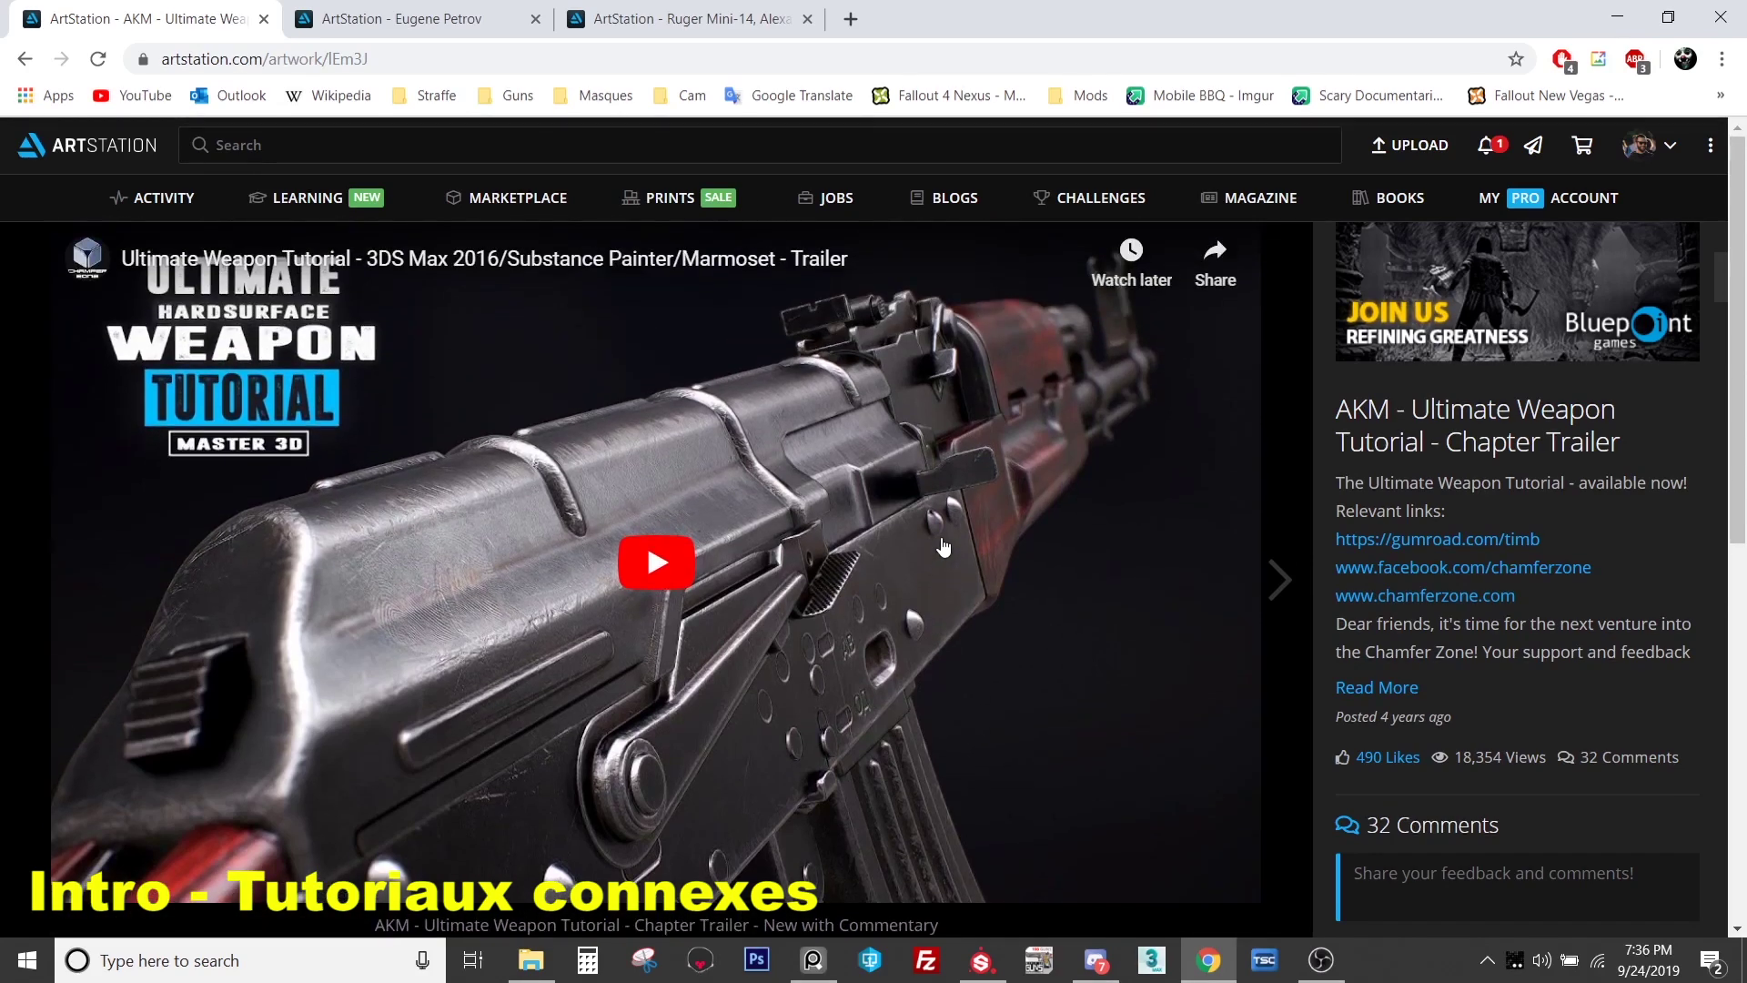
- Browse the artist's linked Gumroad store down to the Ultimate Weapon Tutorial products and return to the AKM artwork page
left_click(1437, 540)
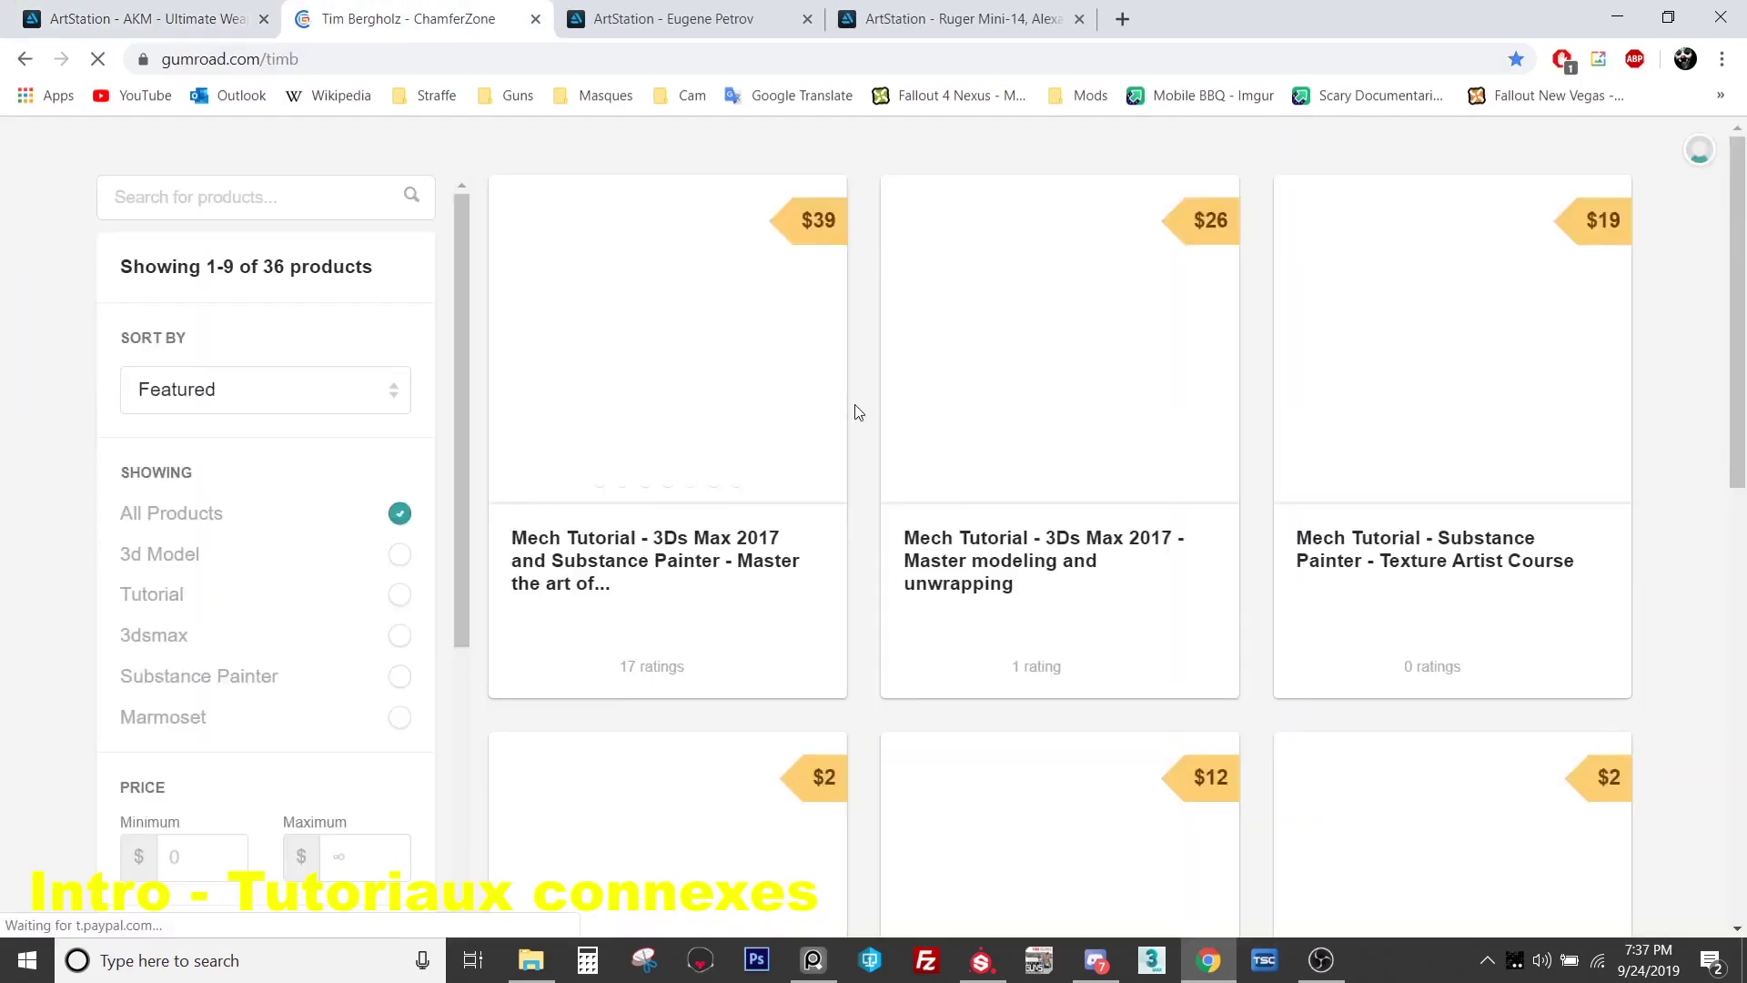
scroll(1037, 490, "down", 12)
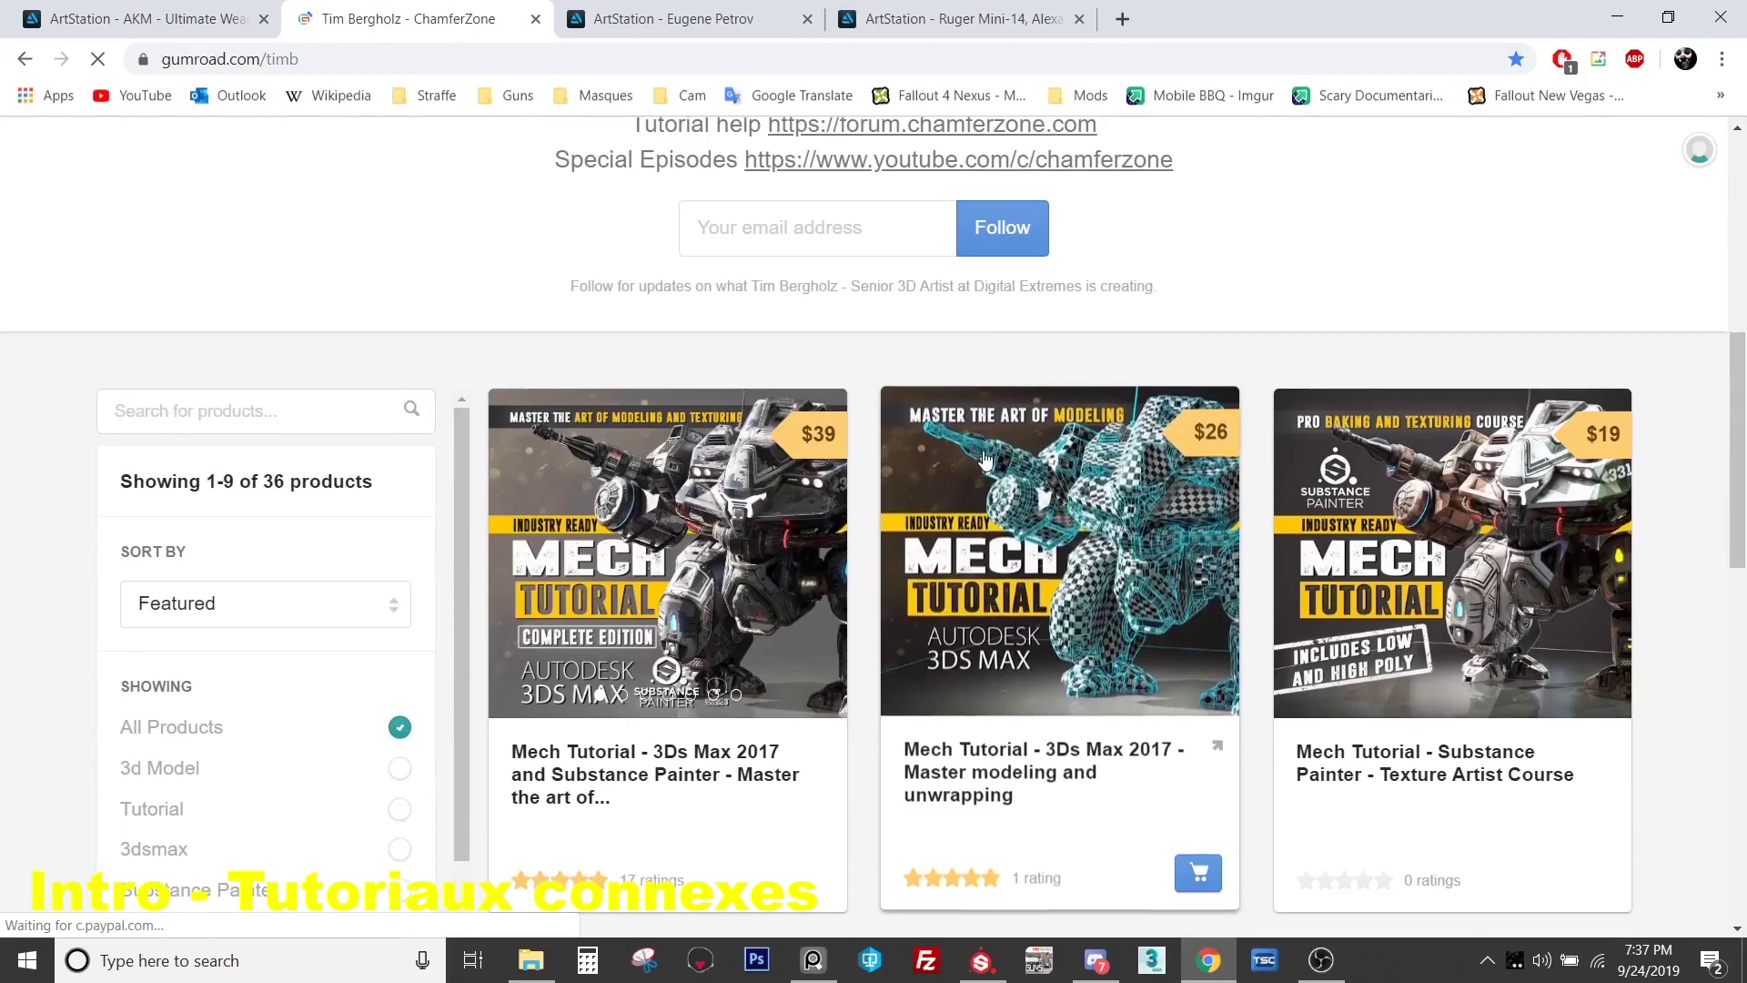
scroll(1074, 482, "down", 6)
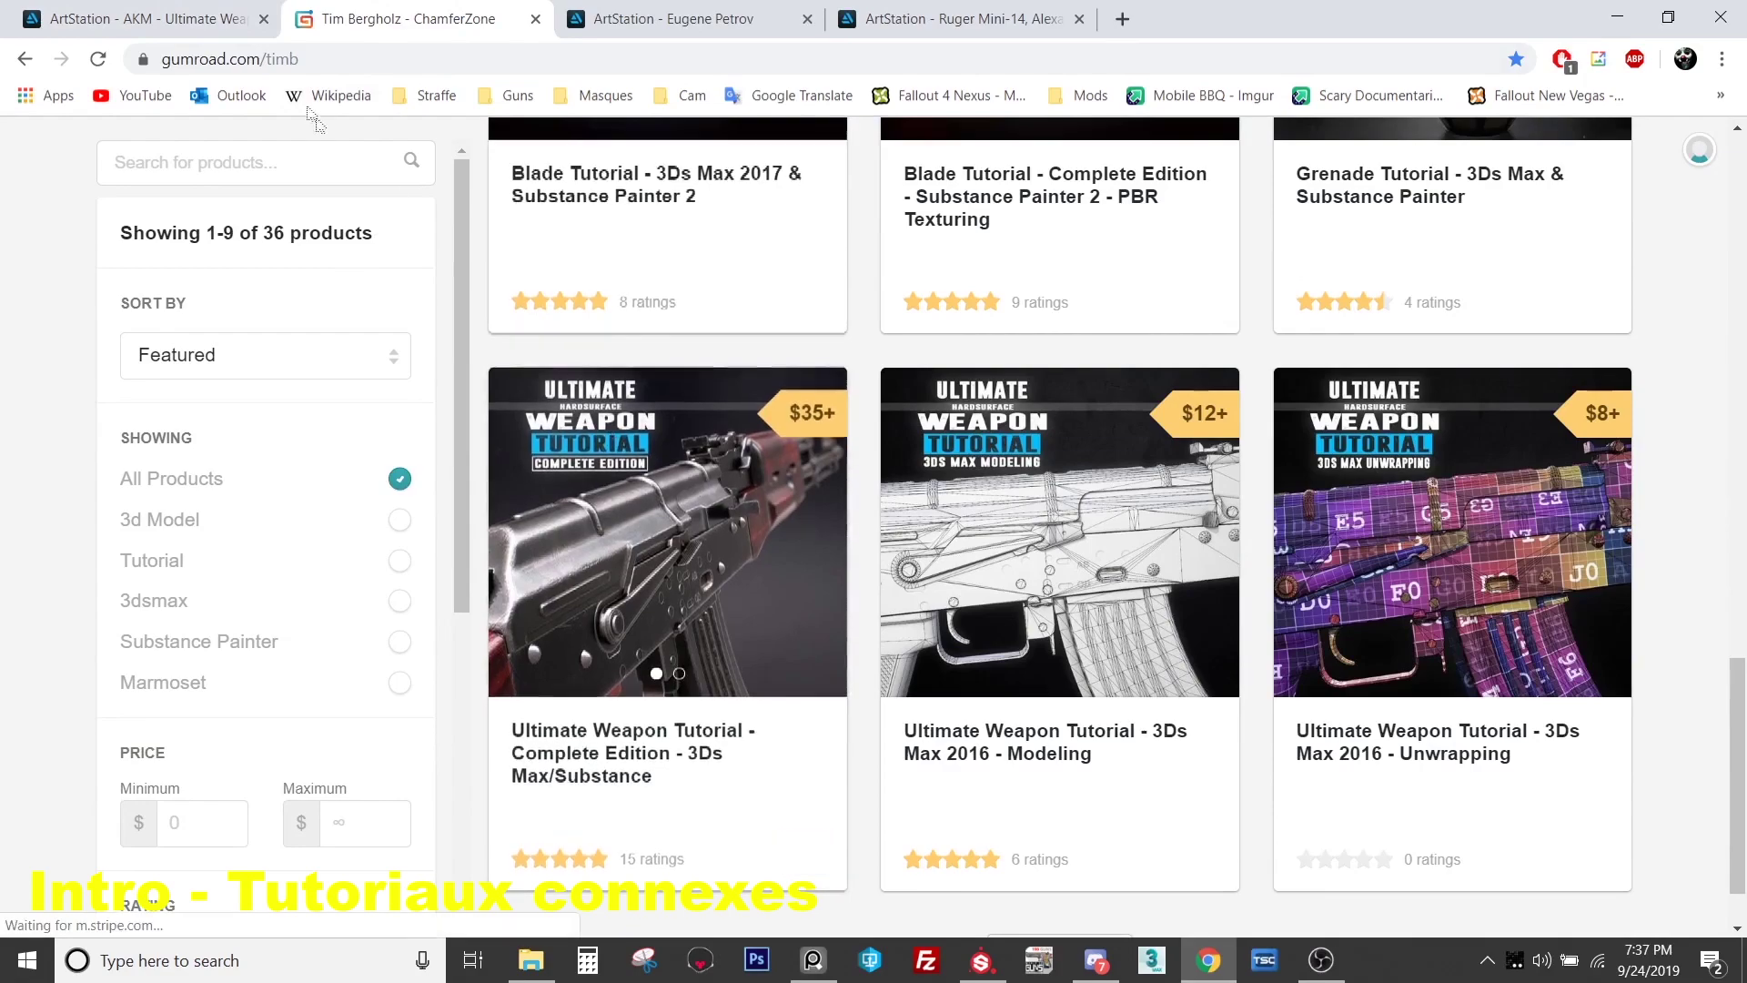
left_click(207, 11)
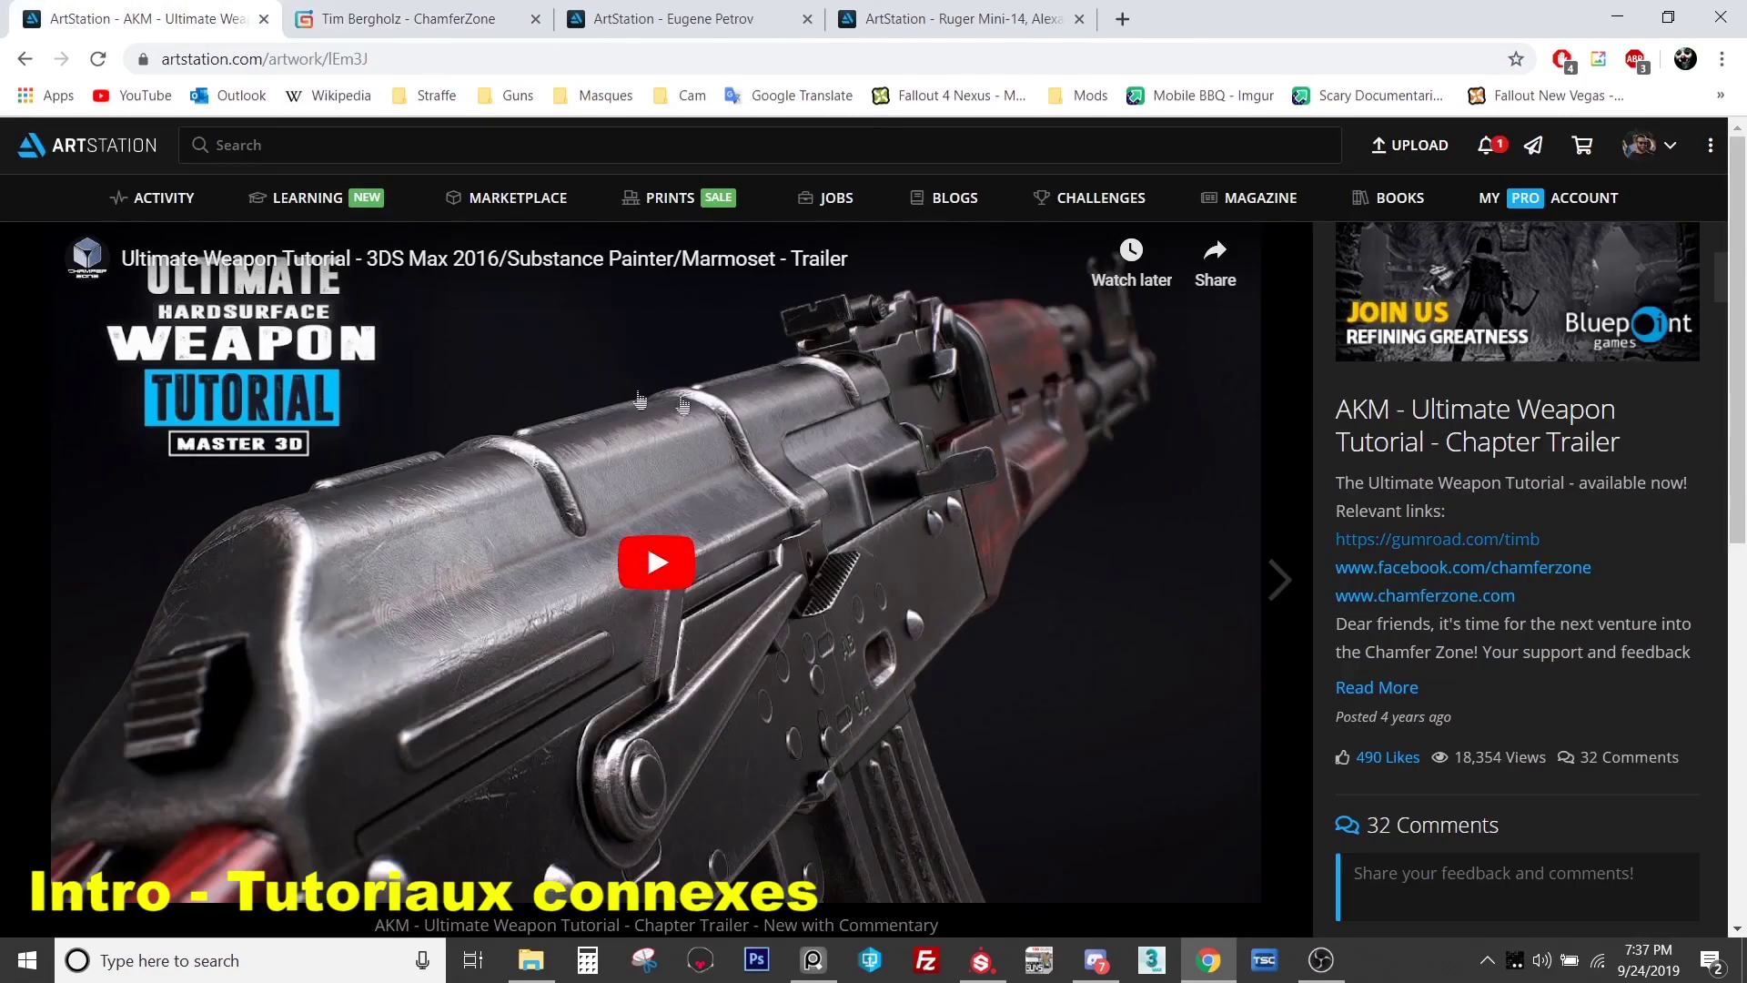
scroll(480, 535, "down", 5)
scroll(481, 535, "down", 3)
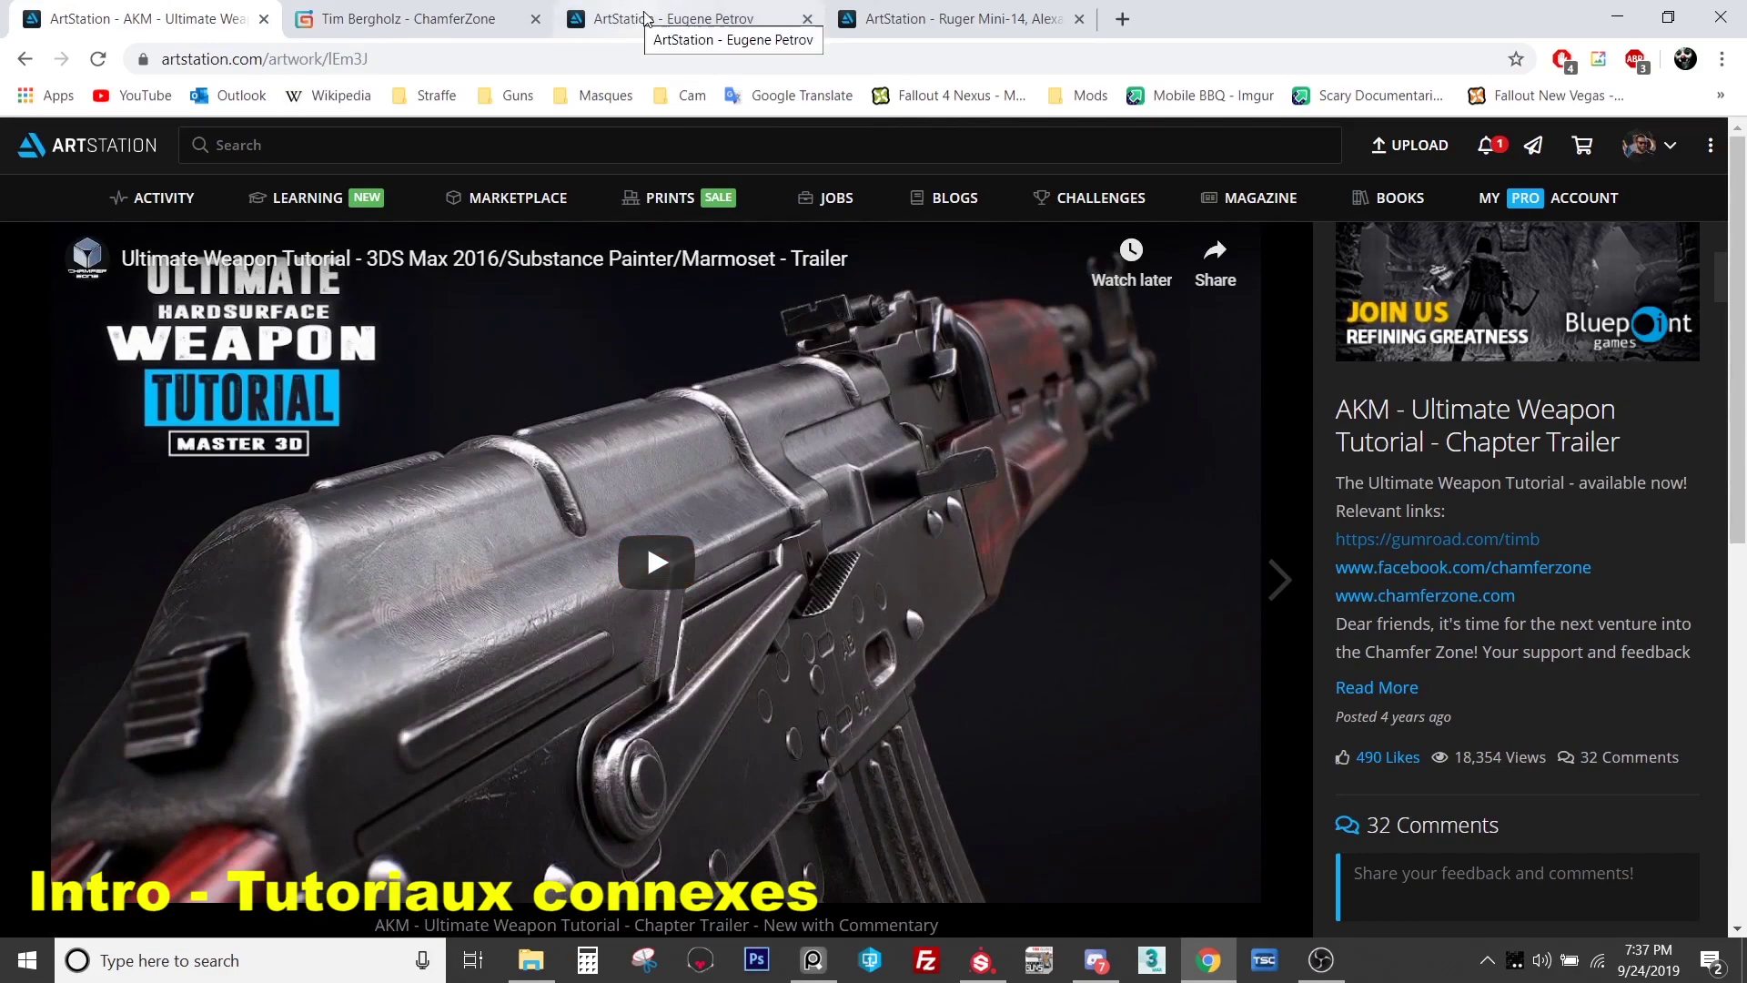
- Switch to the Ulysses Graphics lead weapon artist's ArtStation portfolio and open the Springfield XD Mod2 Tutorial artwork
left_click(646, 20)
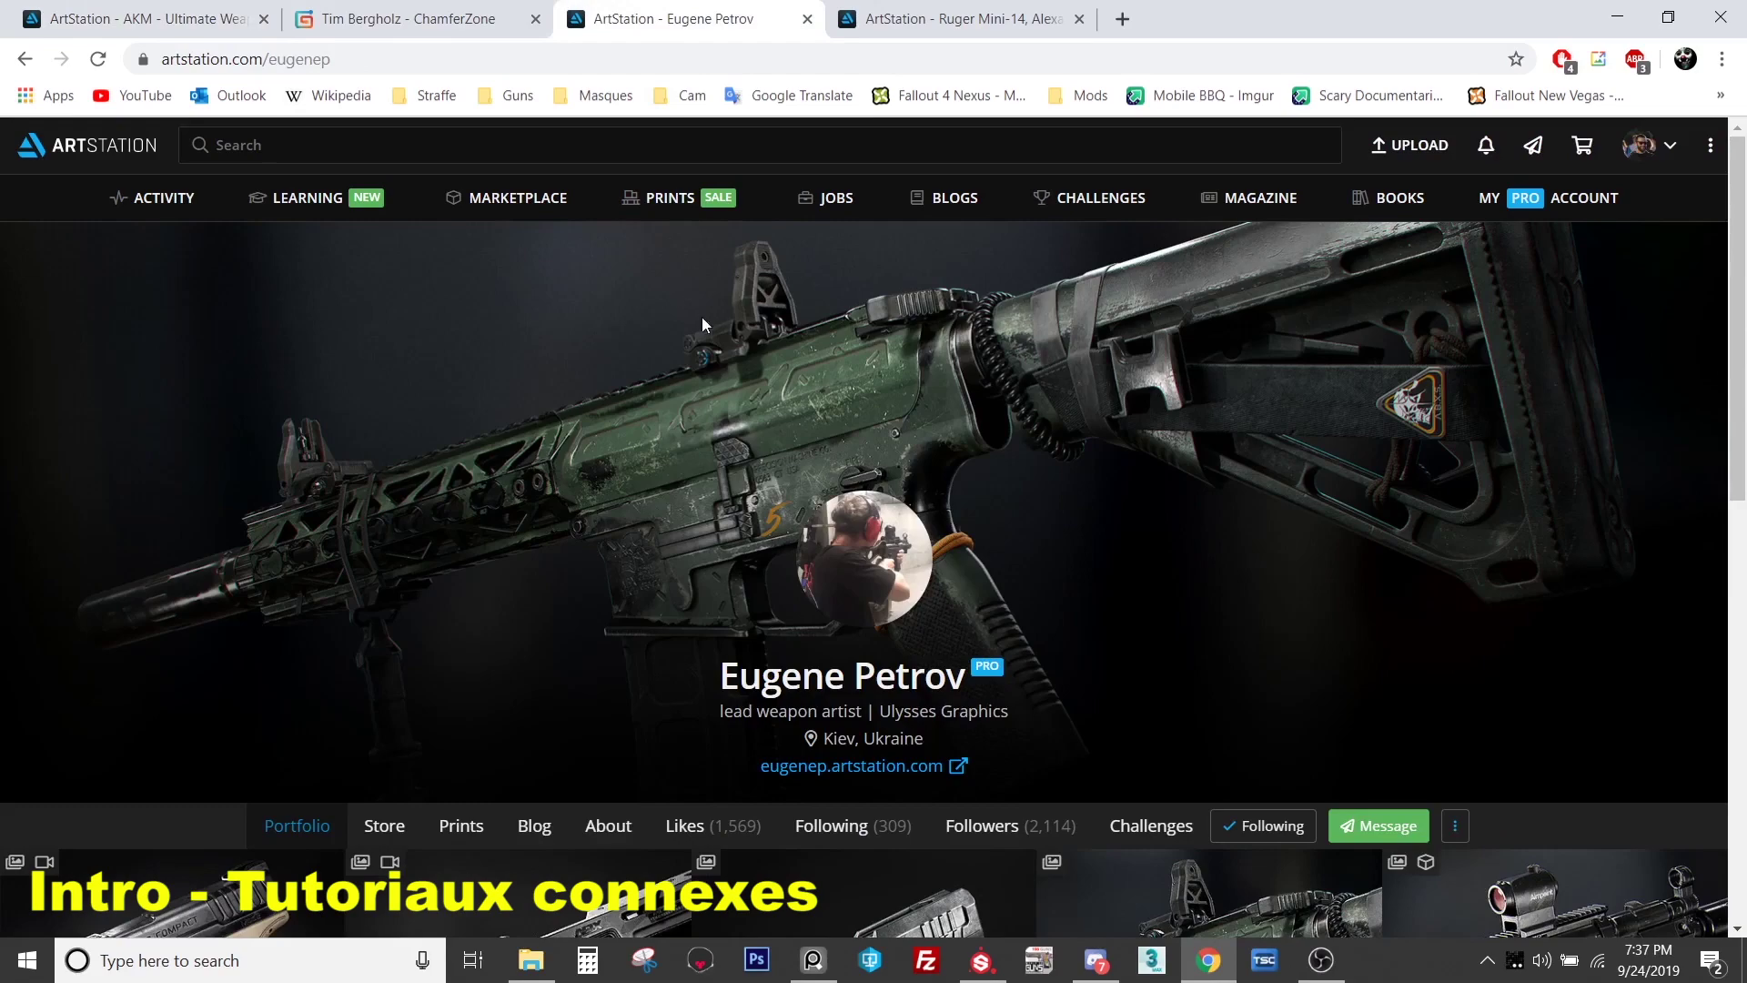
scroll(708, 337, "down", 1)
scroll(707, 336, "down", 2)
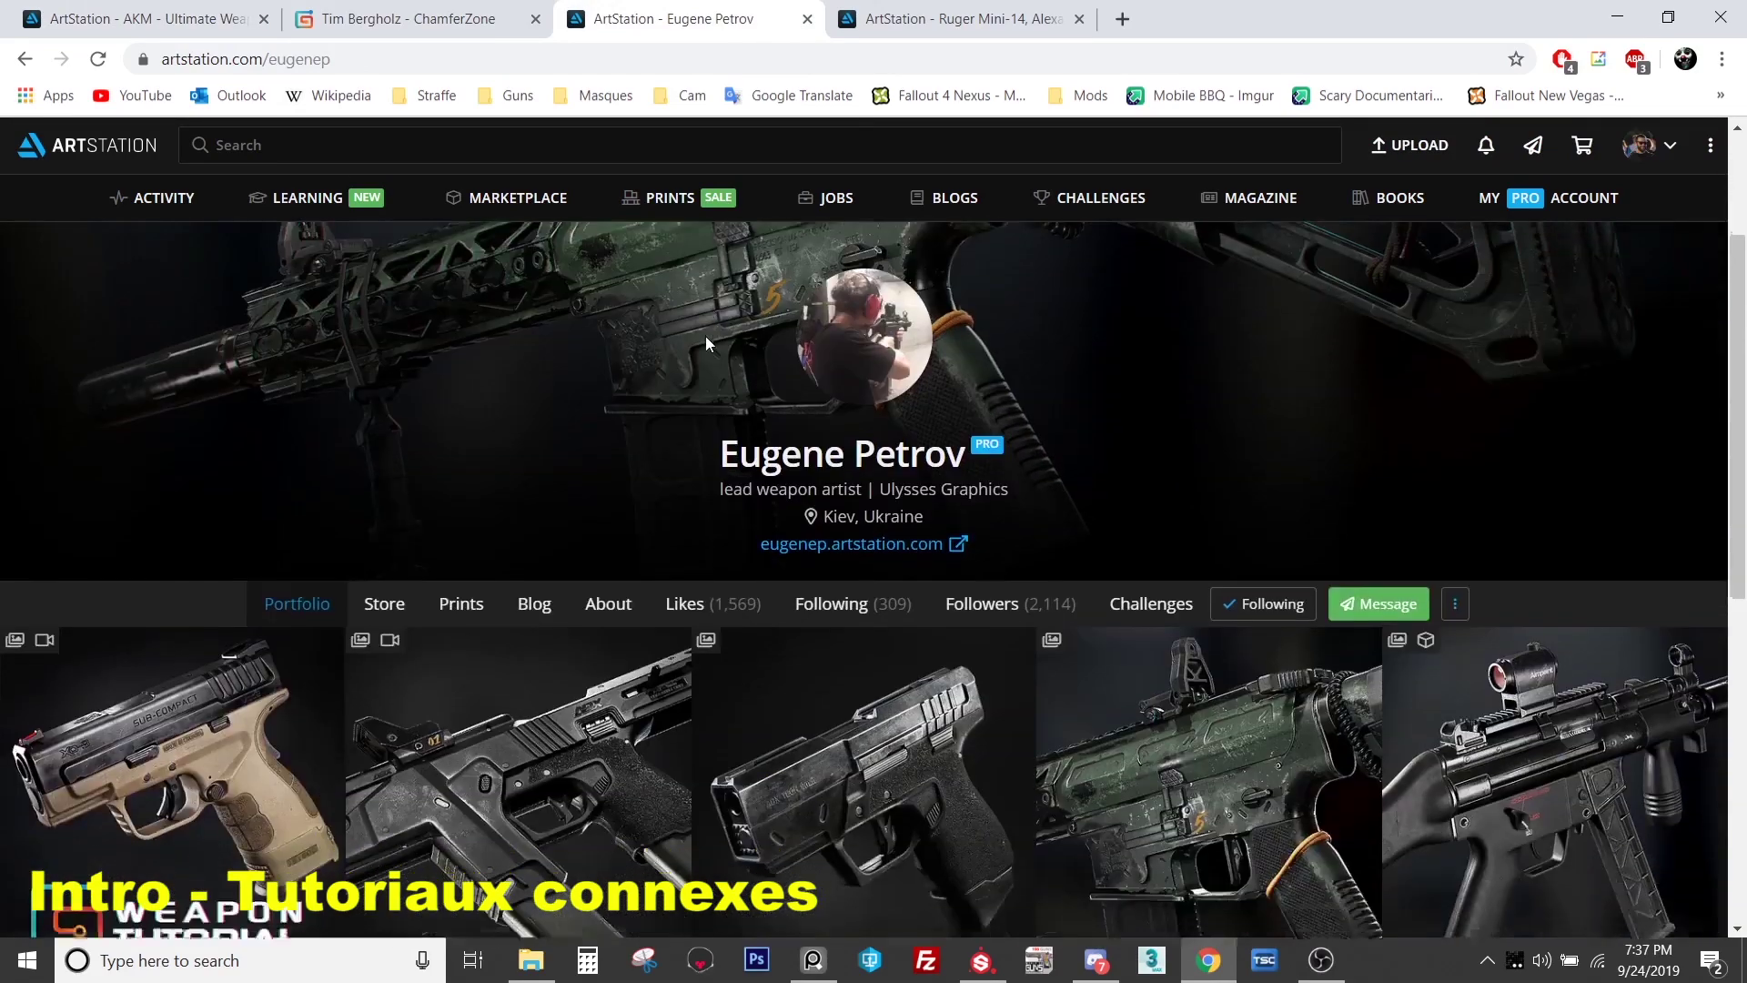
left_click(174, 594)
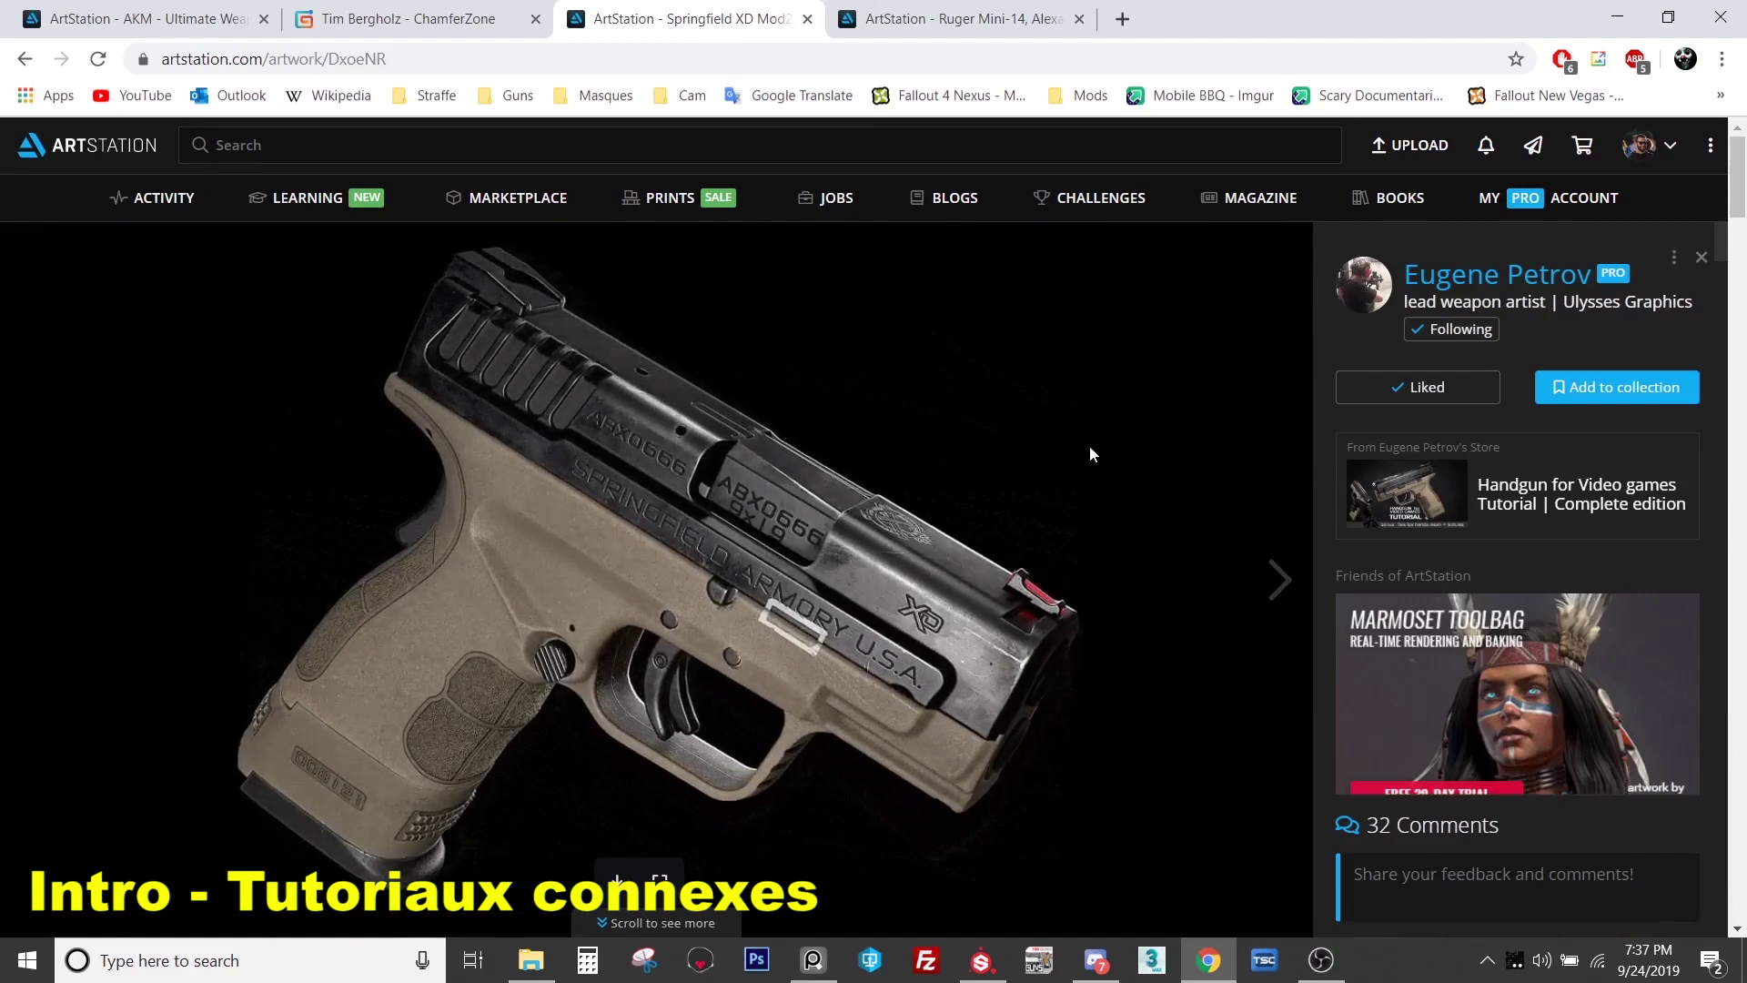
- View the paired renders of the Springfield XD pistol with its slide closed and open
scroll(910, 418, "down", 3)
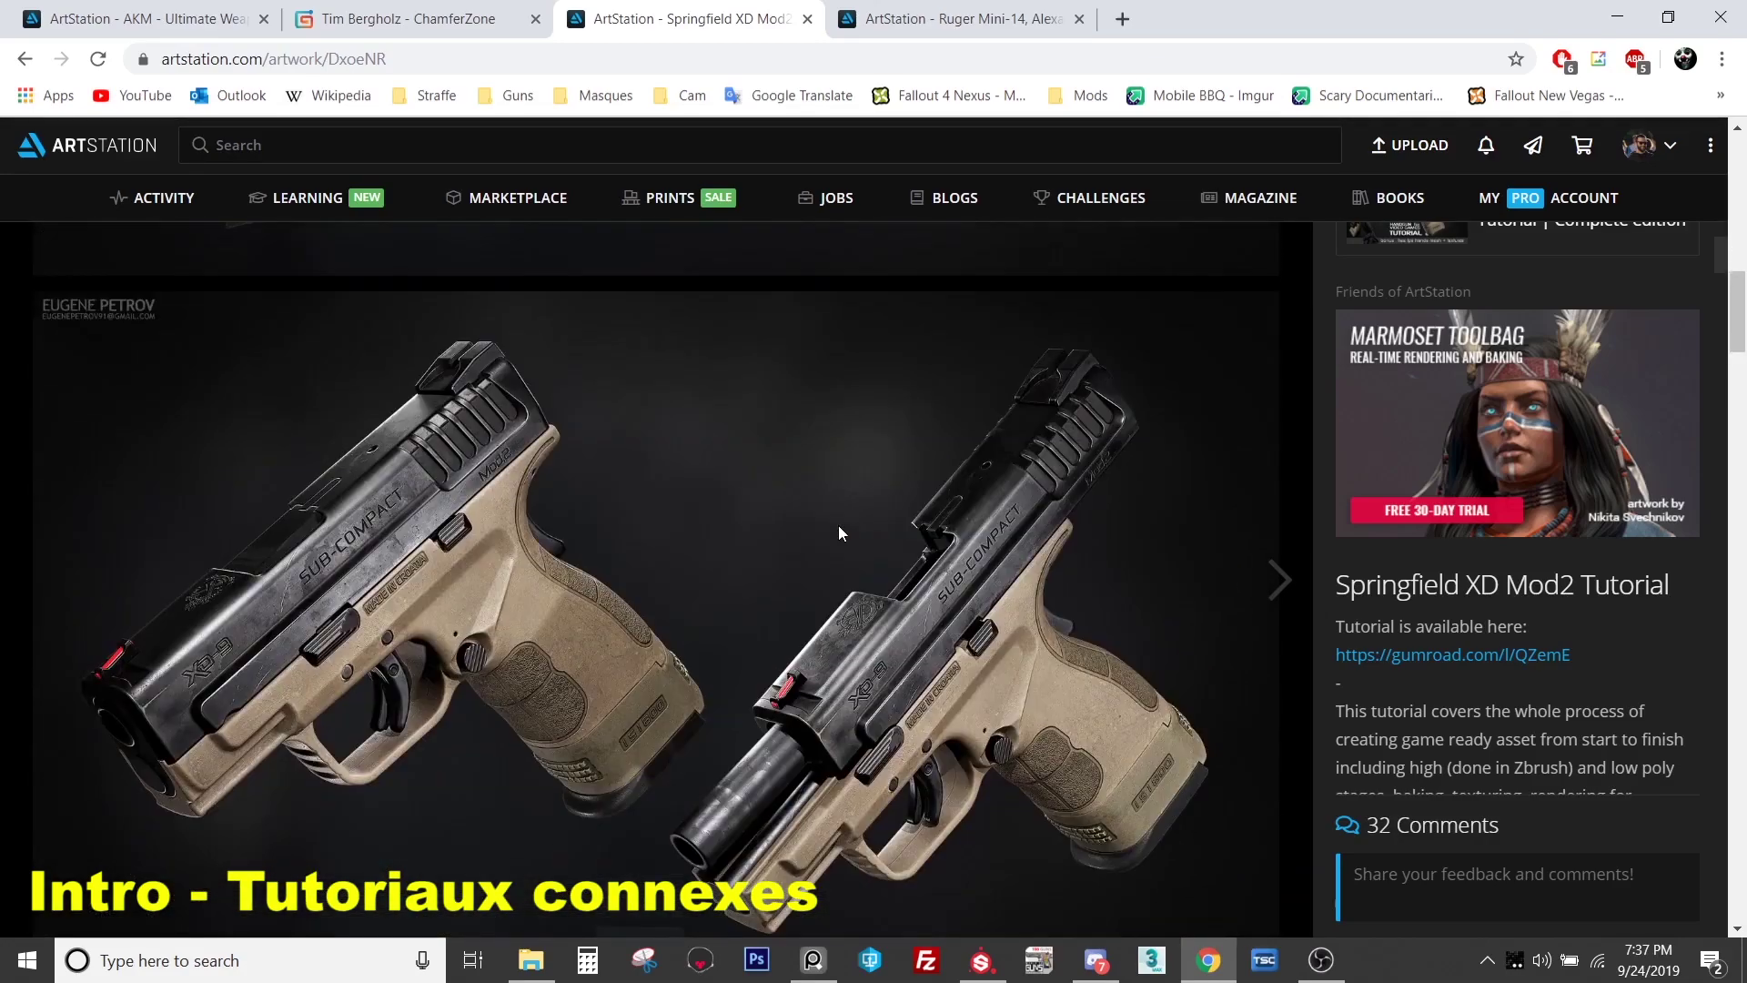
scroll(839, 527, "down", 2)
scroll(960, 513, "up", 1)
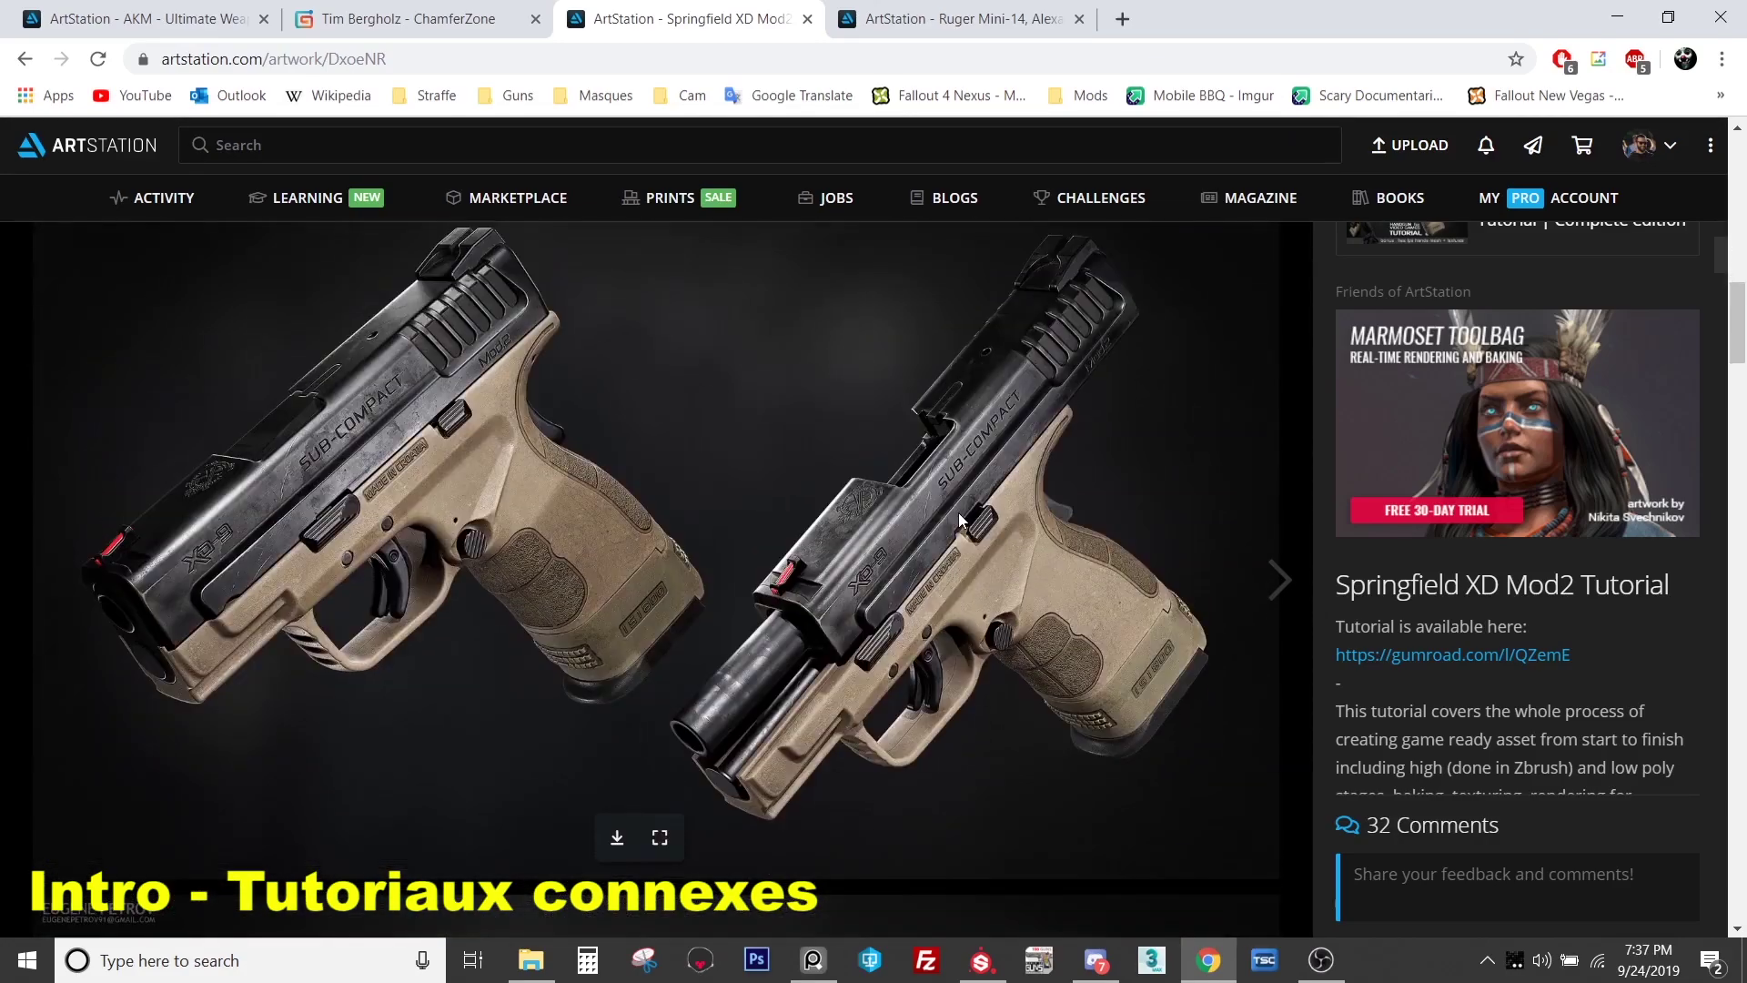
scroll(960, 519, "down", 6)
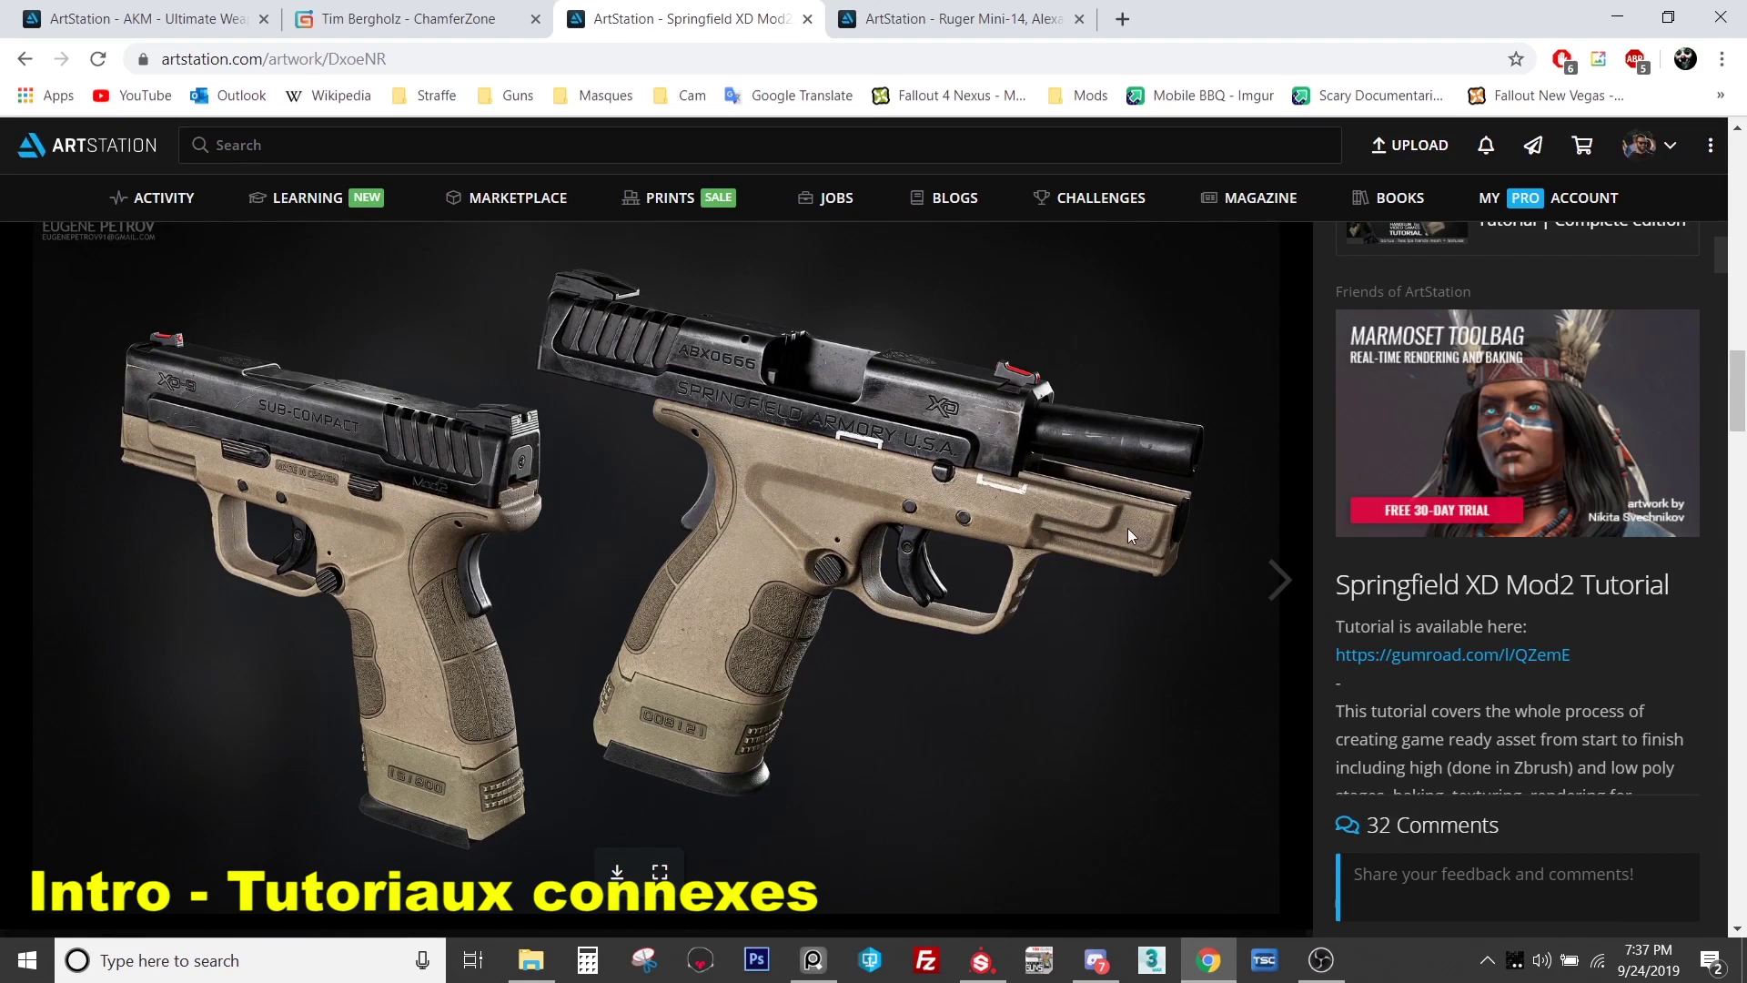
- Look through the comments on the Springfield XD Mod2 Tutorial artwork
scroll(1529, 607, "down", 15)
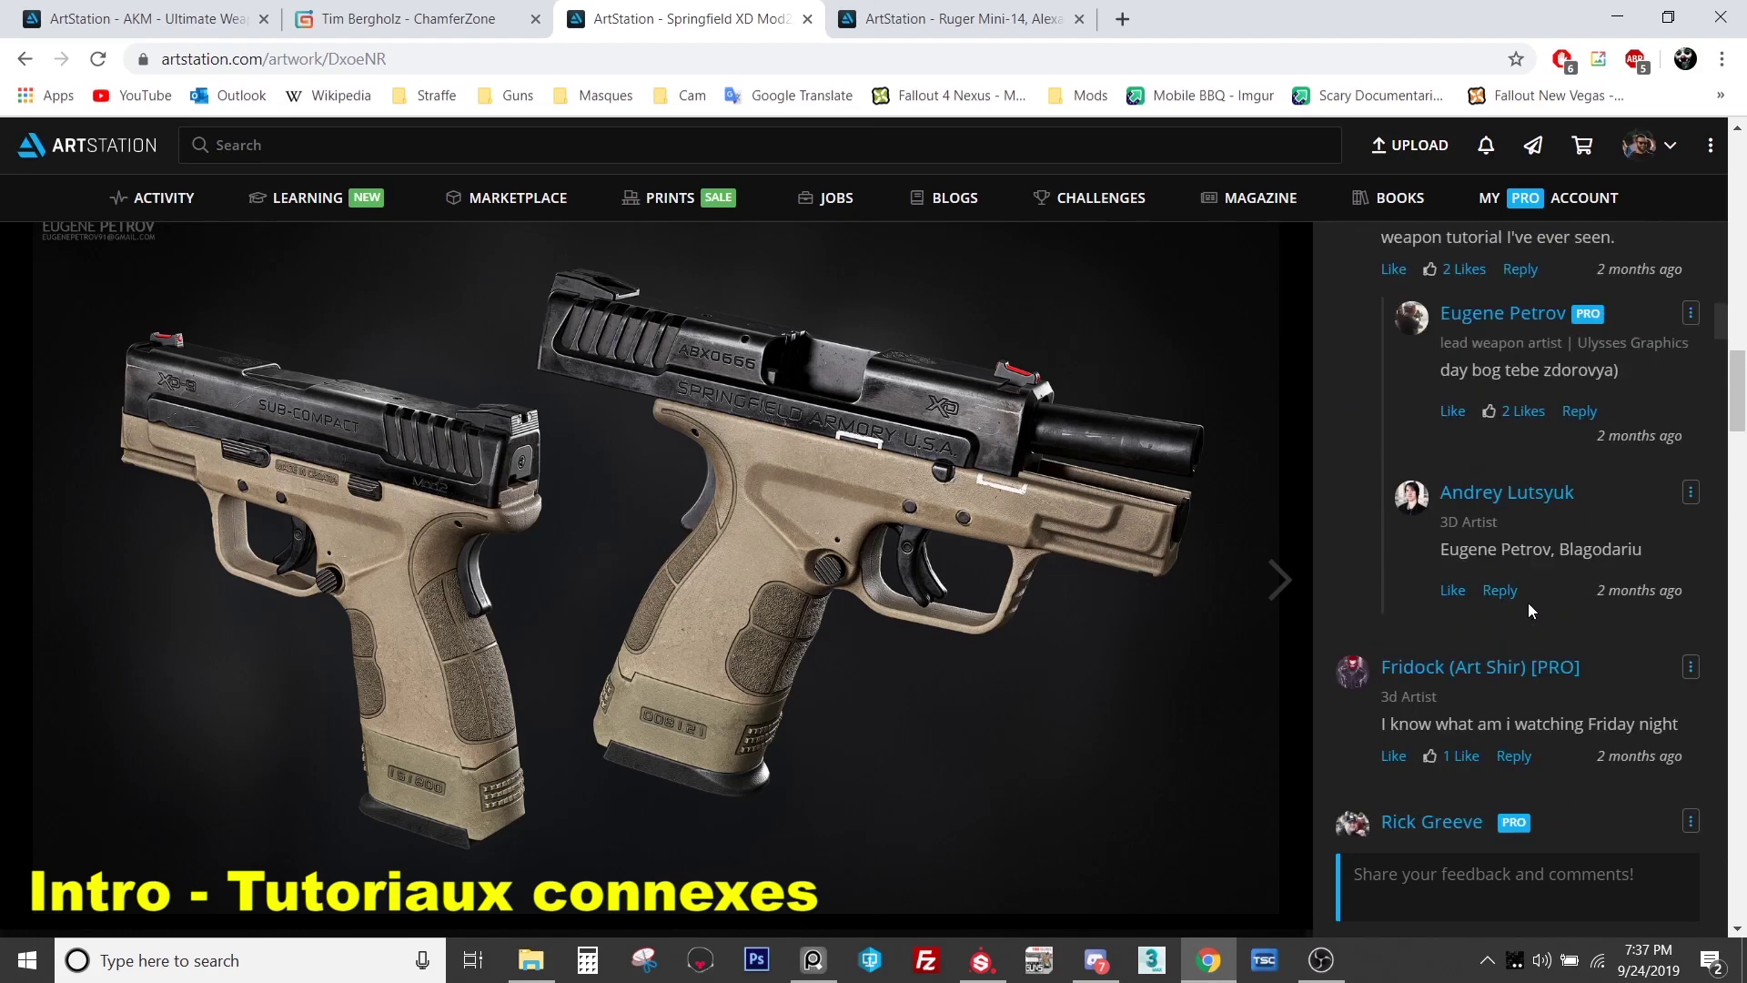
scroll(1529, 608, "down", 10)
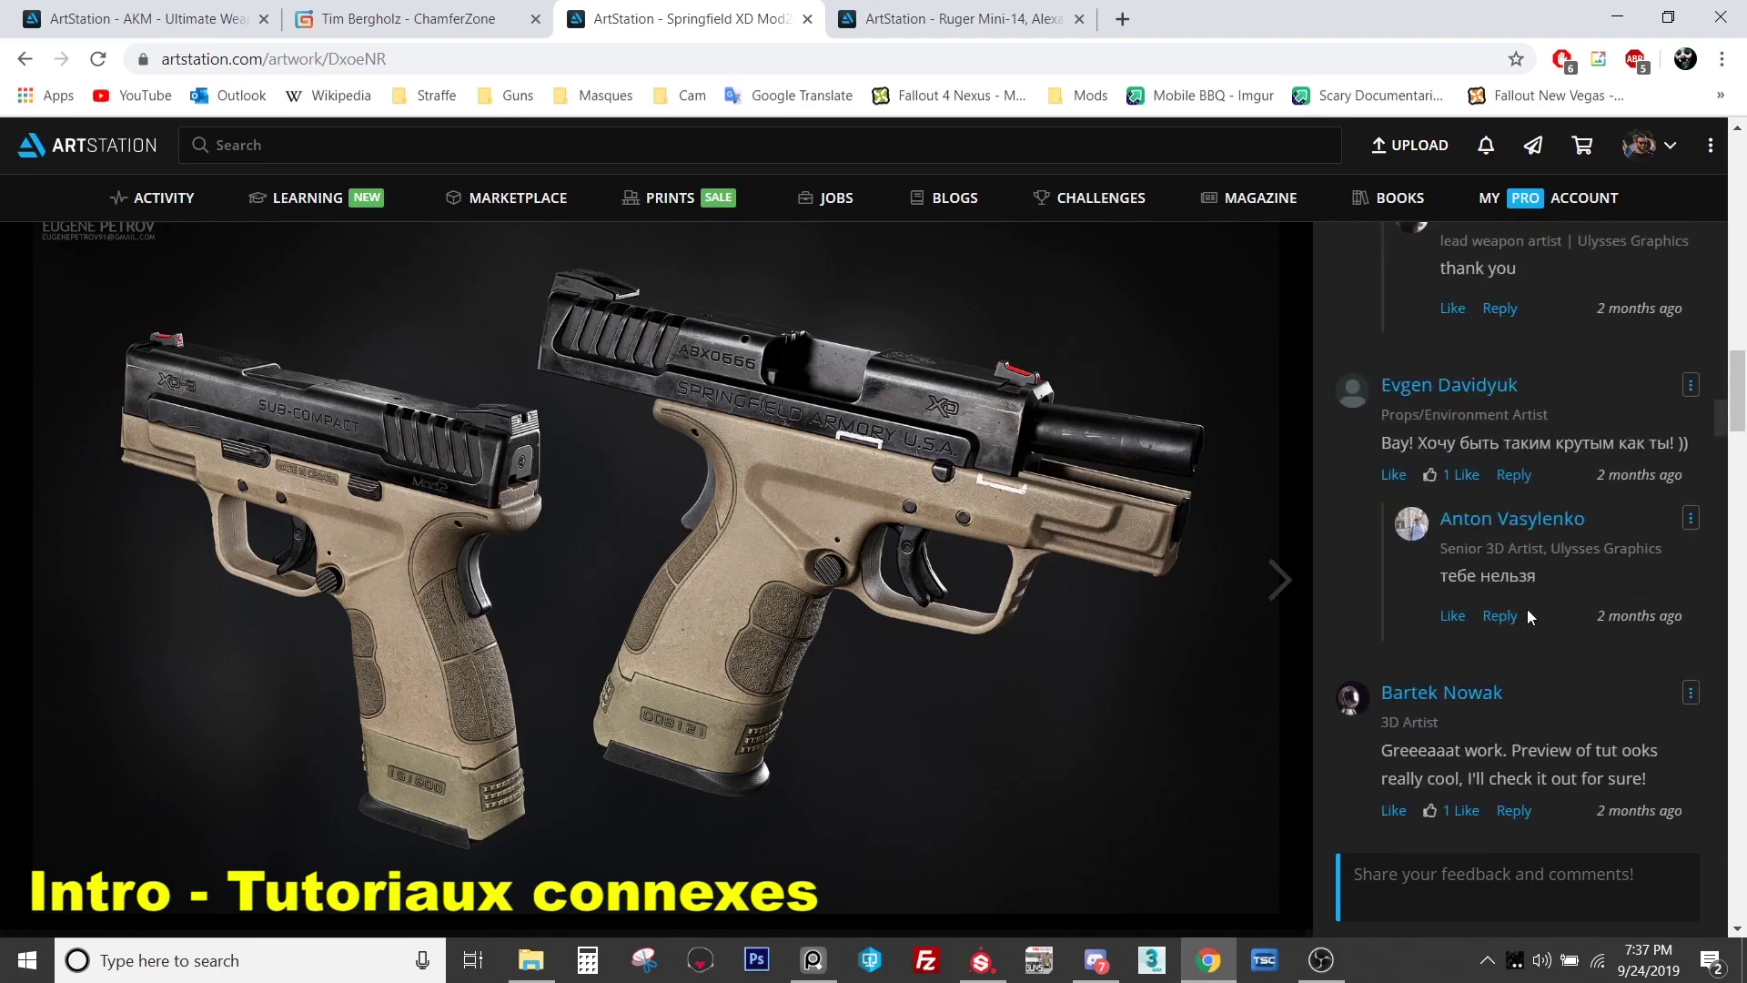
scroll(1529, 616, "down", 5)
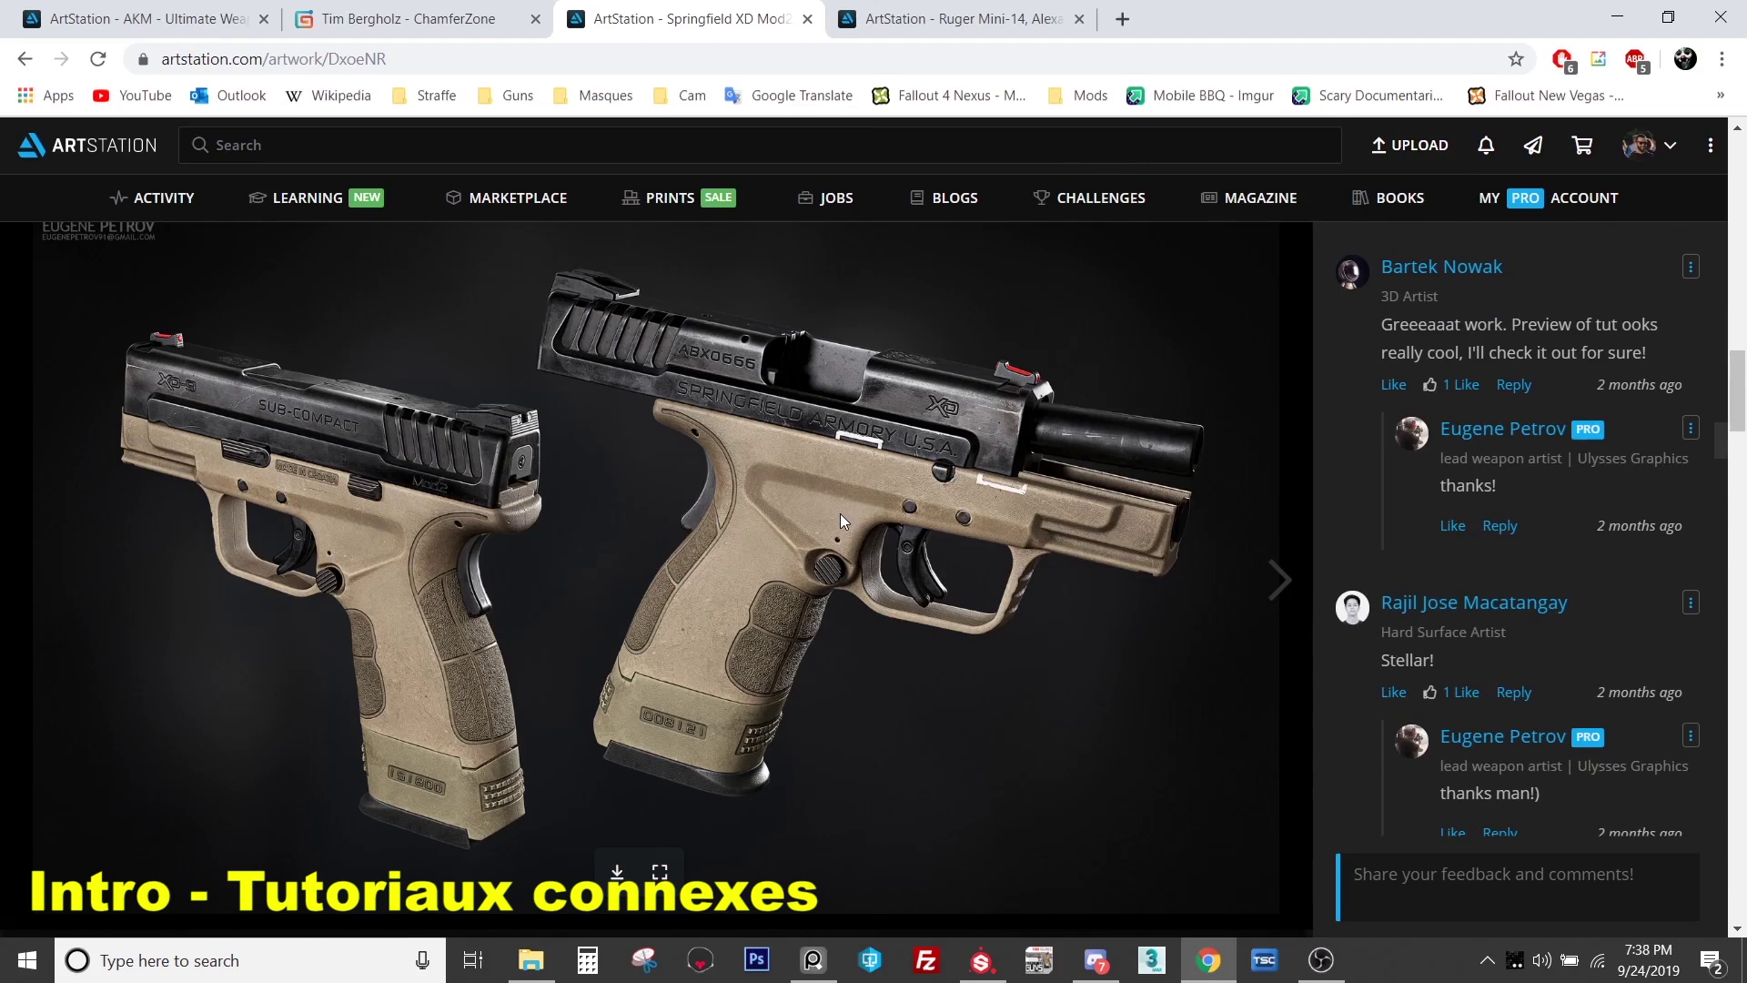
- Examine the pistol's close-up and multi-angle renders, and go back up through the artwork images
scroll(865, 506, "down", 8)
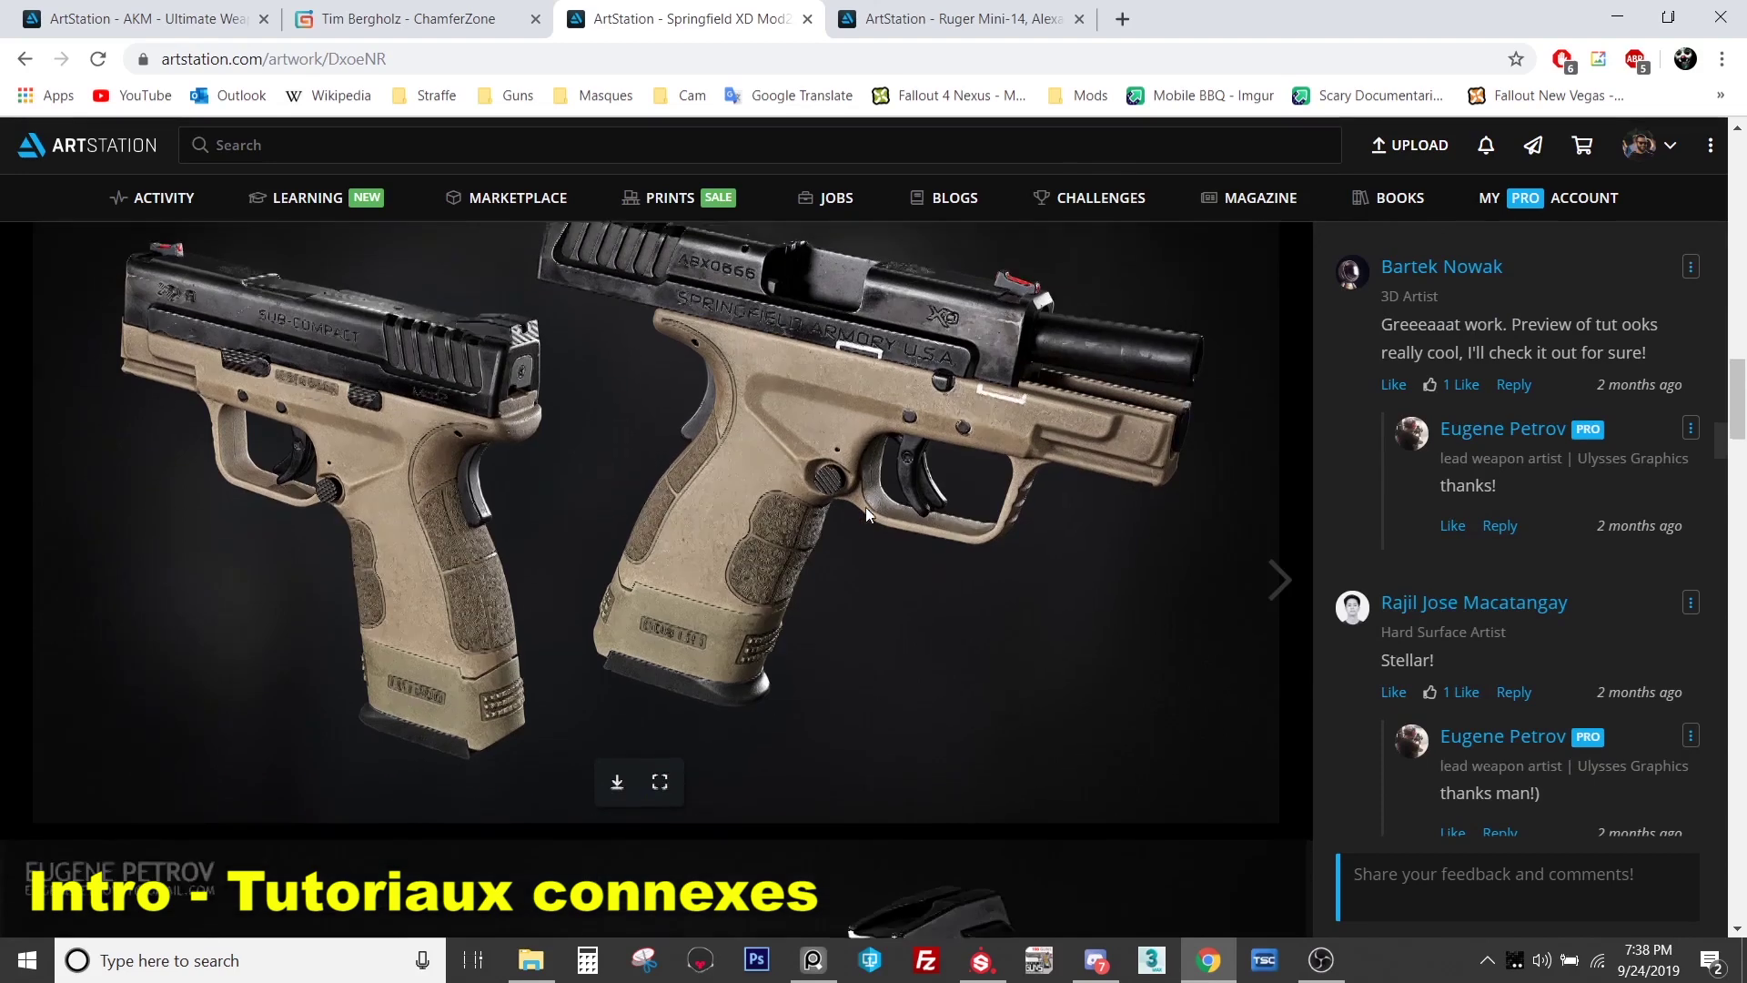
scroll(892, 517, "down", 3)
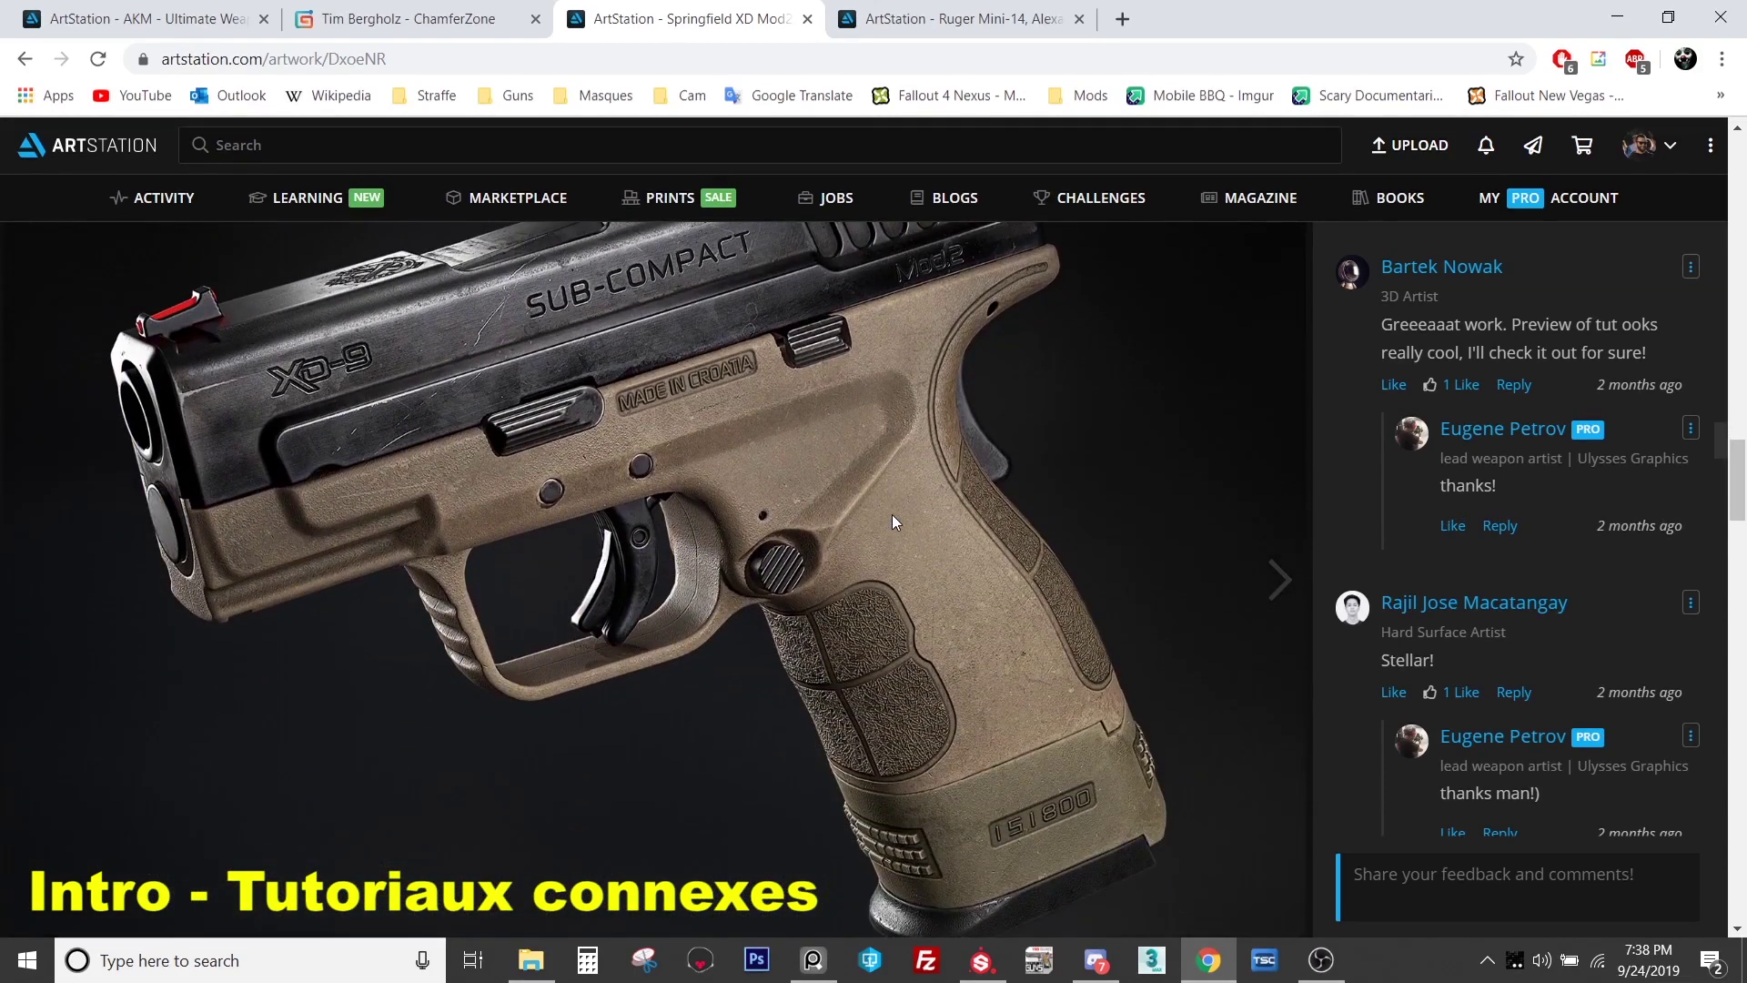
scroll(892, 516, "up", 3)
scroll(892, 515, "down", 3)
scroll(892, 515, "down", 8)
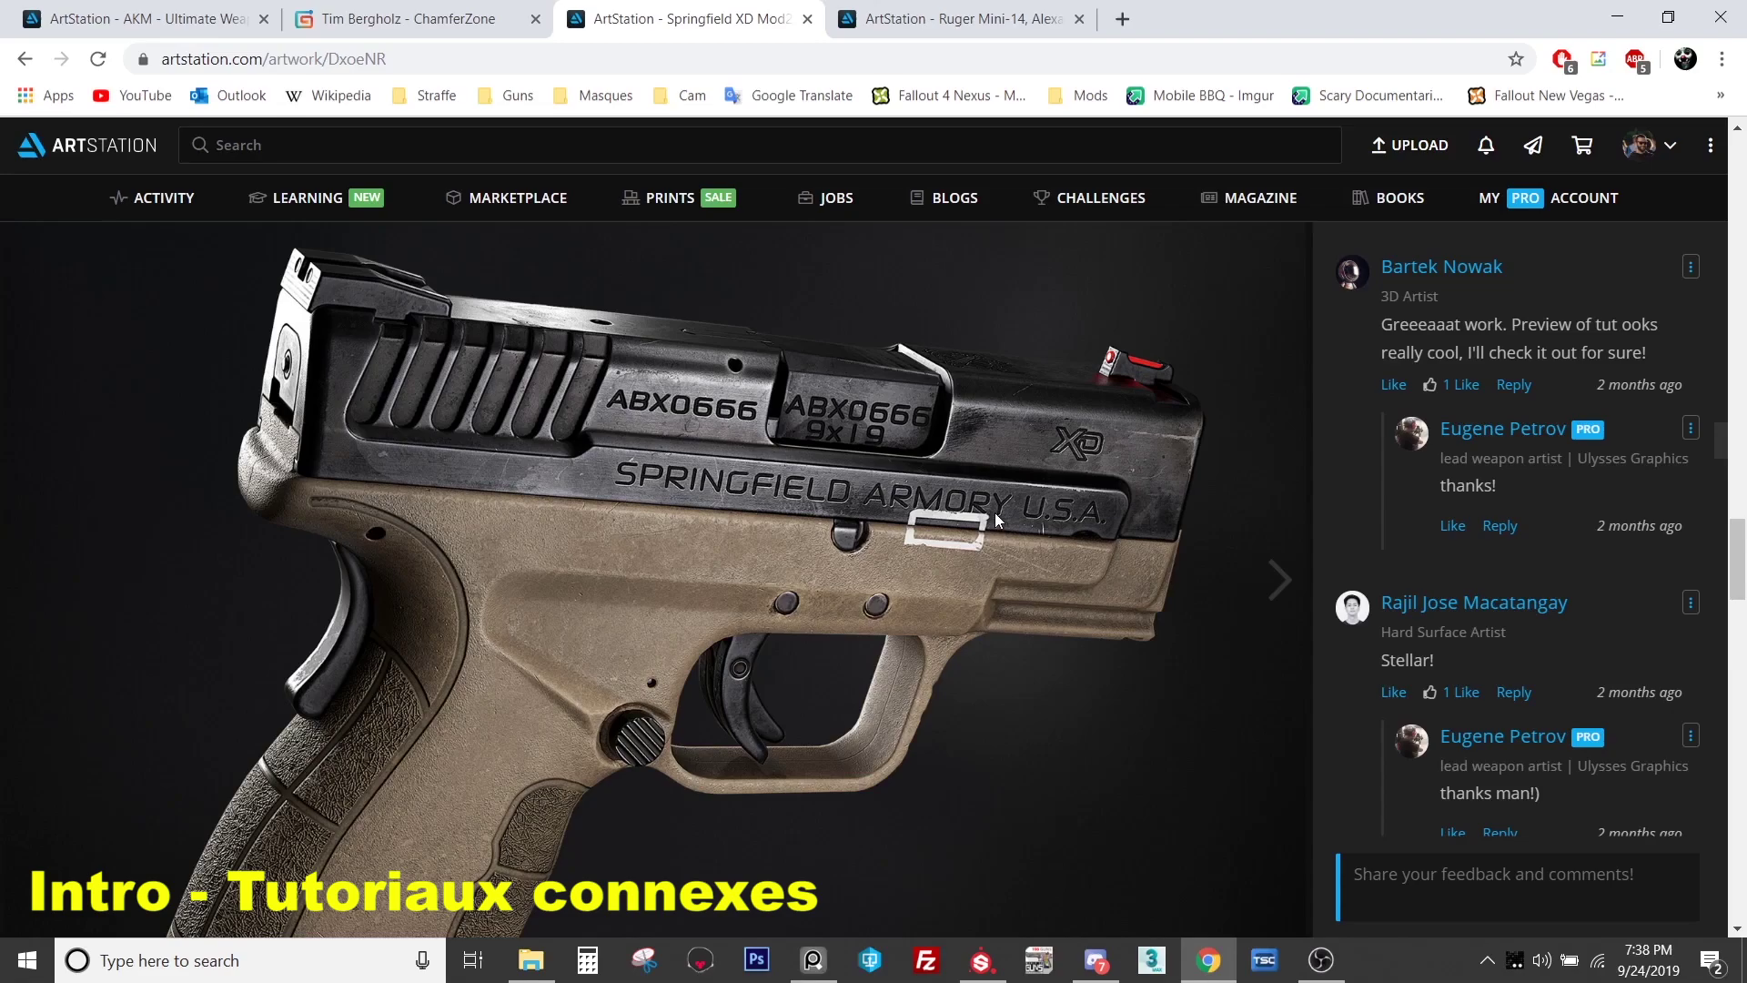
scroll(995, 511, "down", 1)
scroll(991, 511, "down", 8)
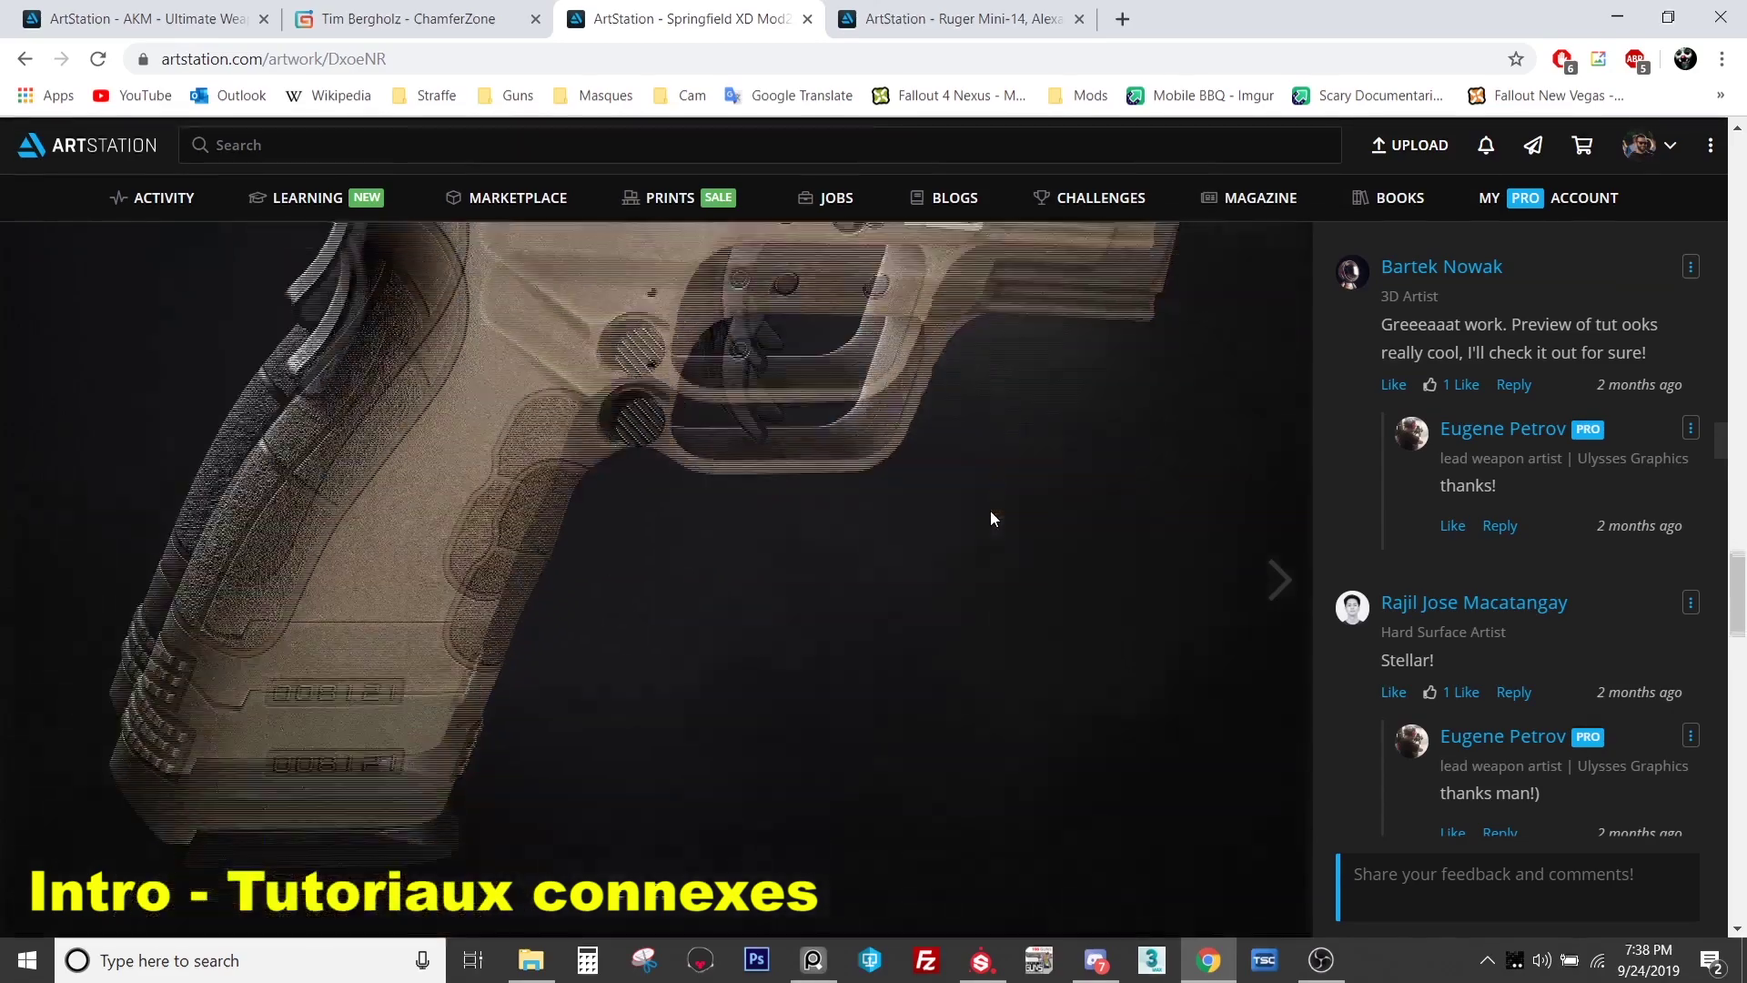
scroll(990, 510, "up", 6)
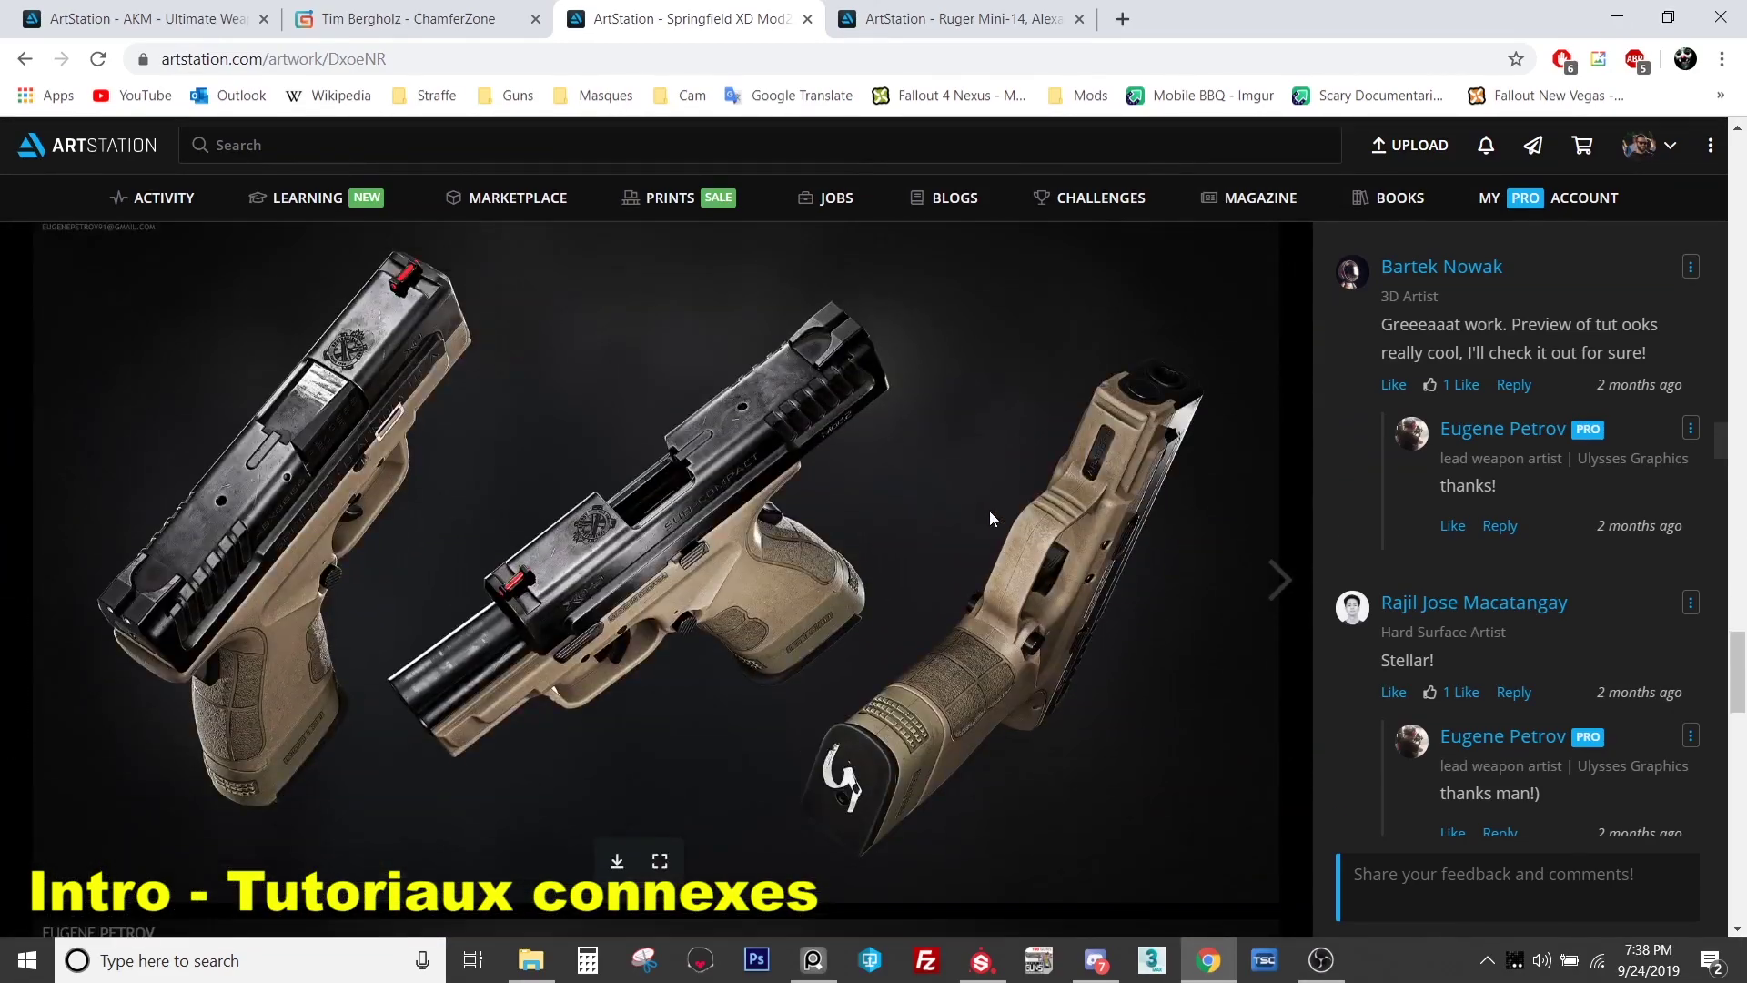
scroll(990, 515, "up", 6)
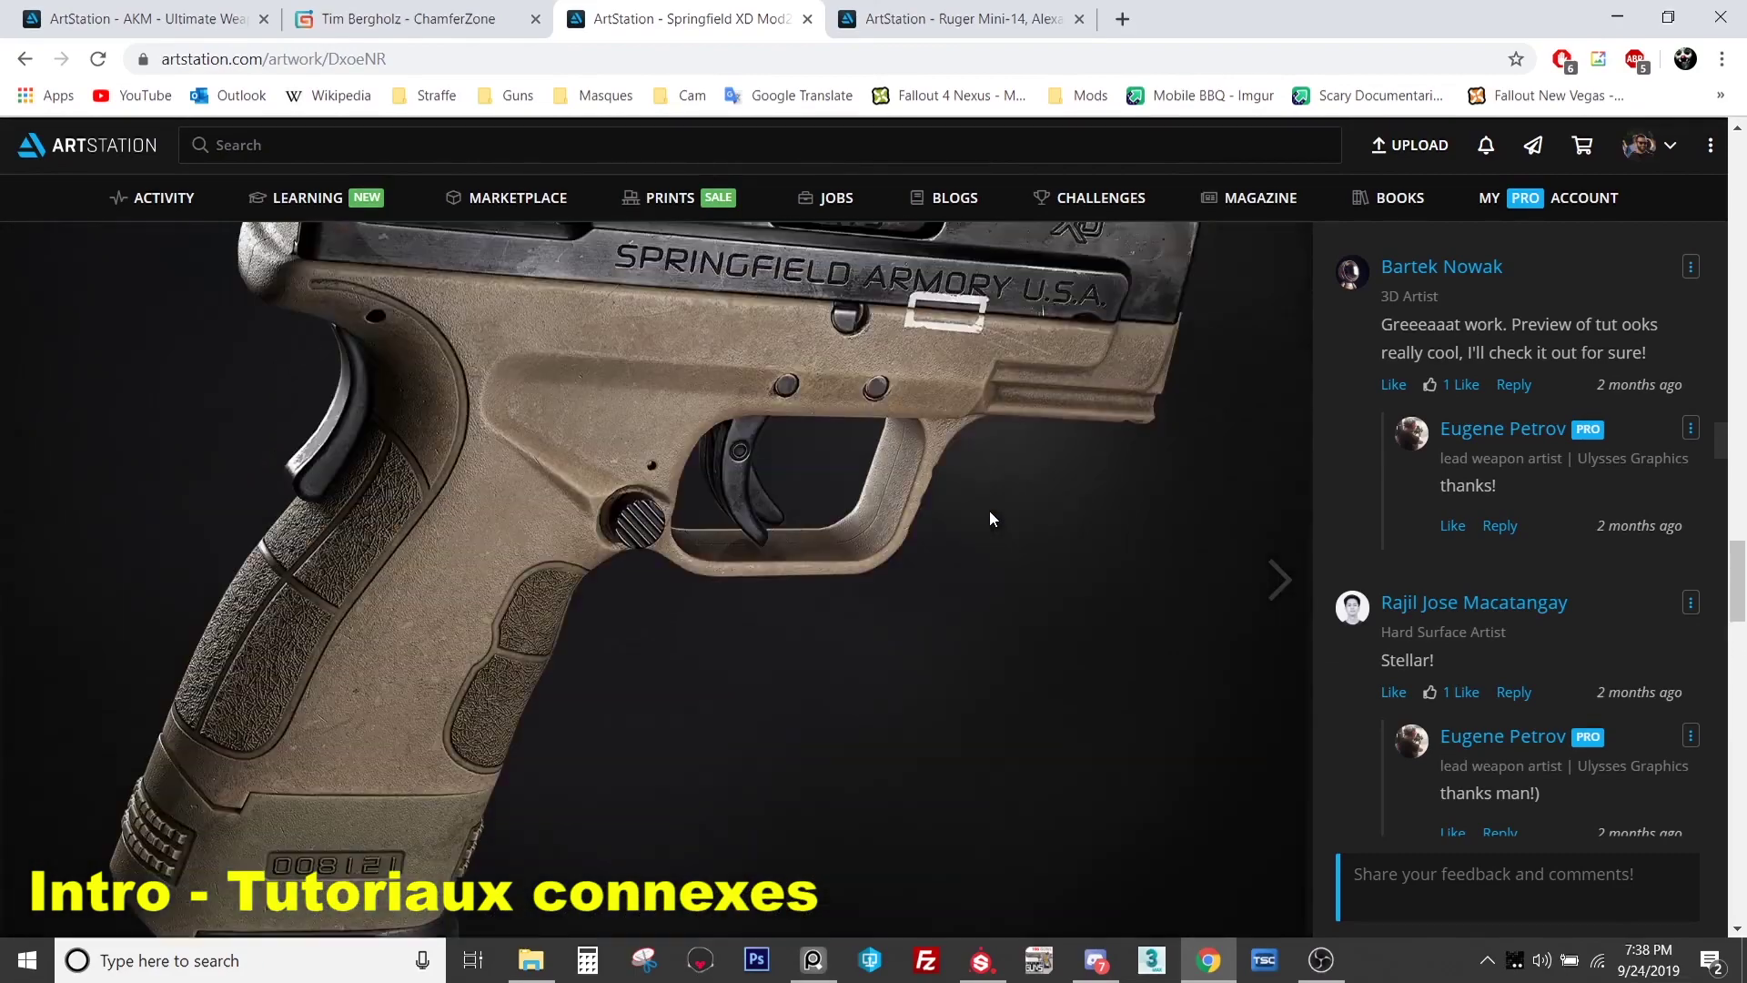
scroll(989, 518, "up", 10)
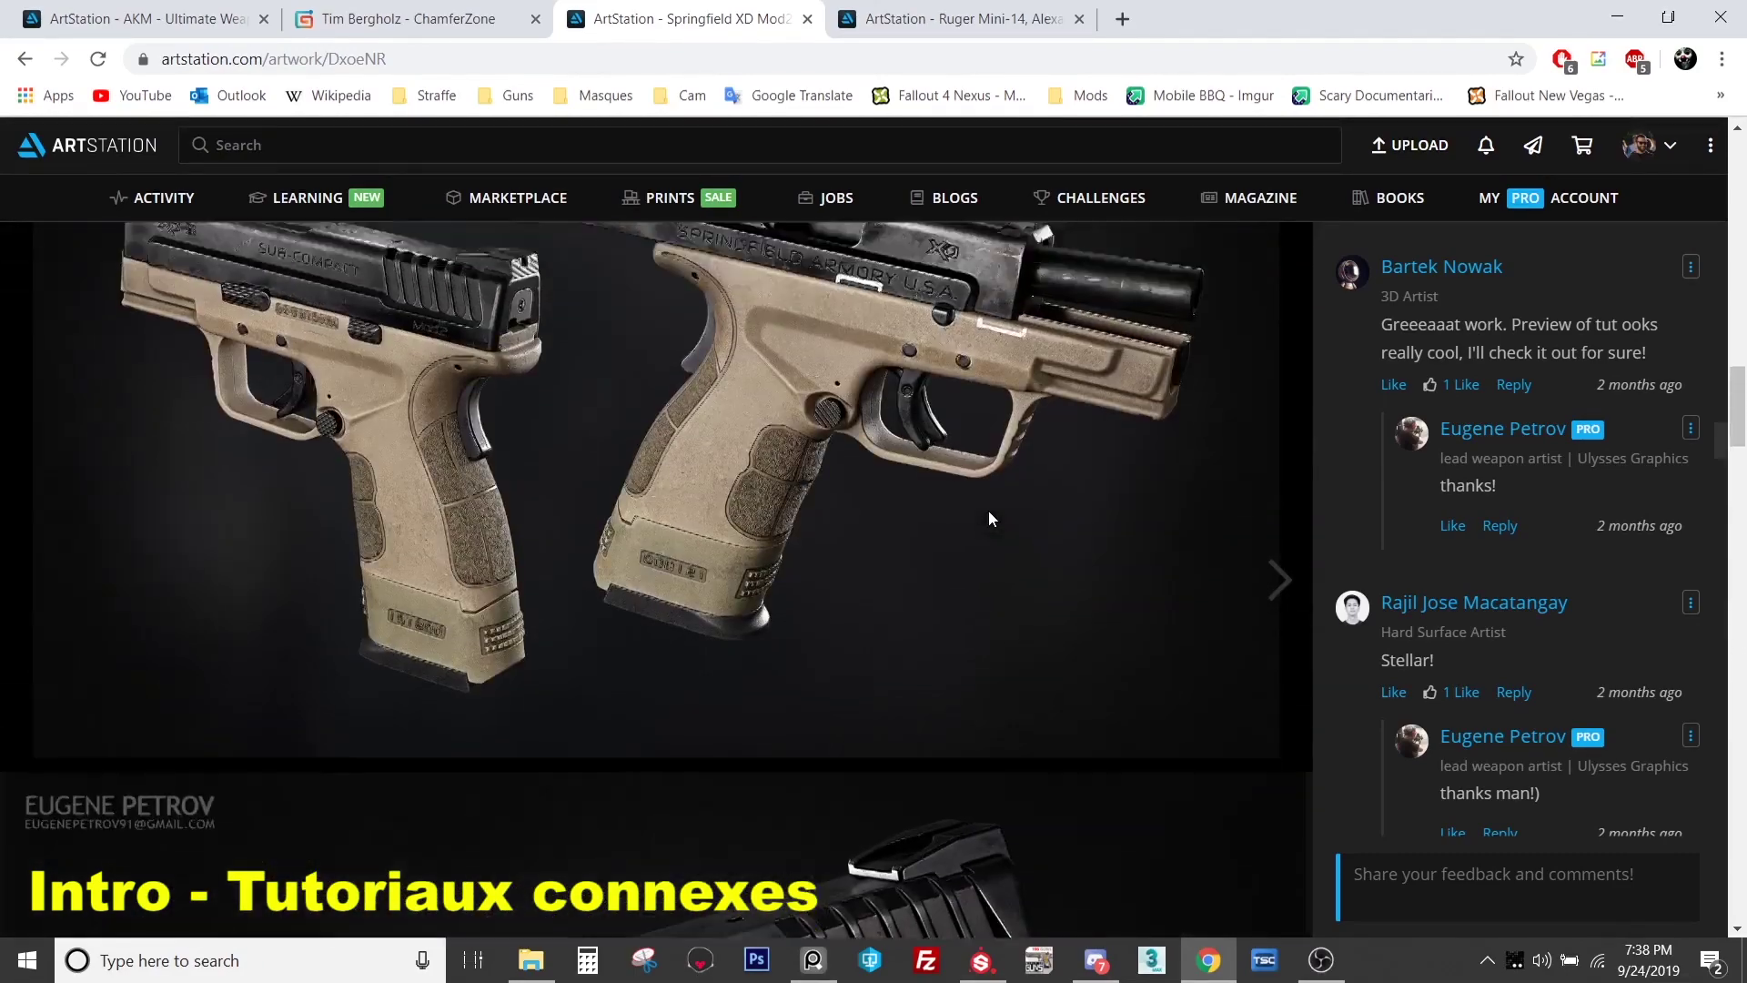
scroll(989, 517, "up", 12)
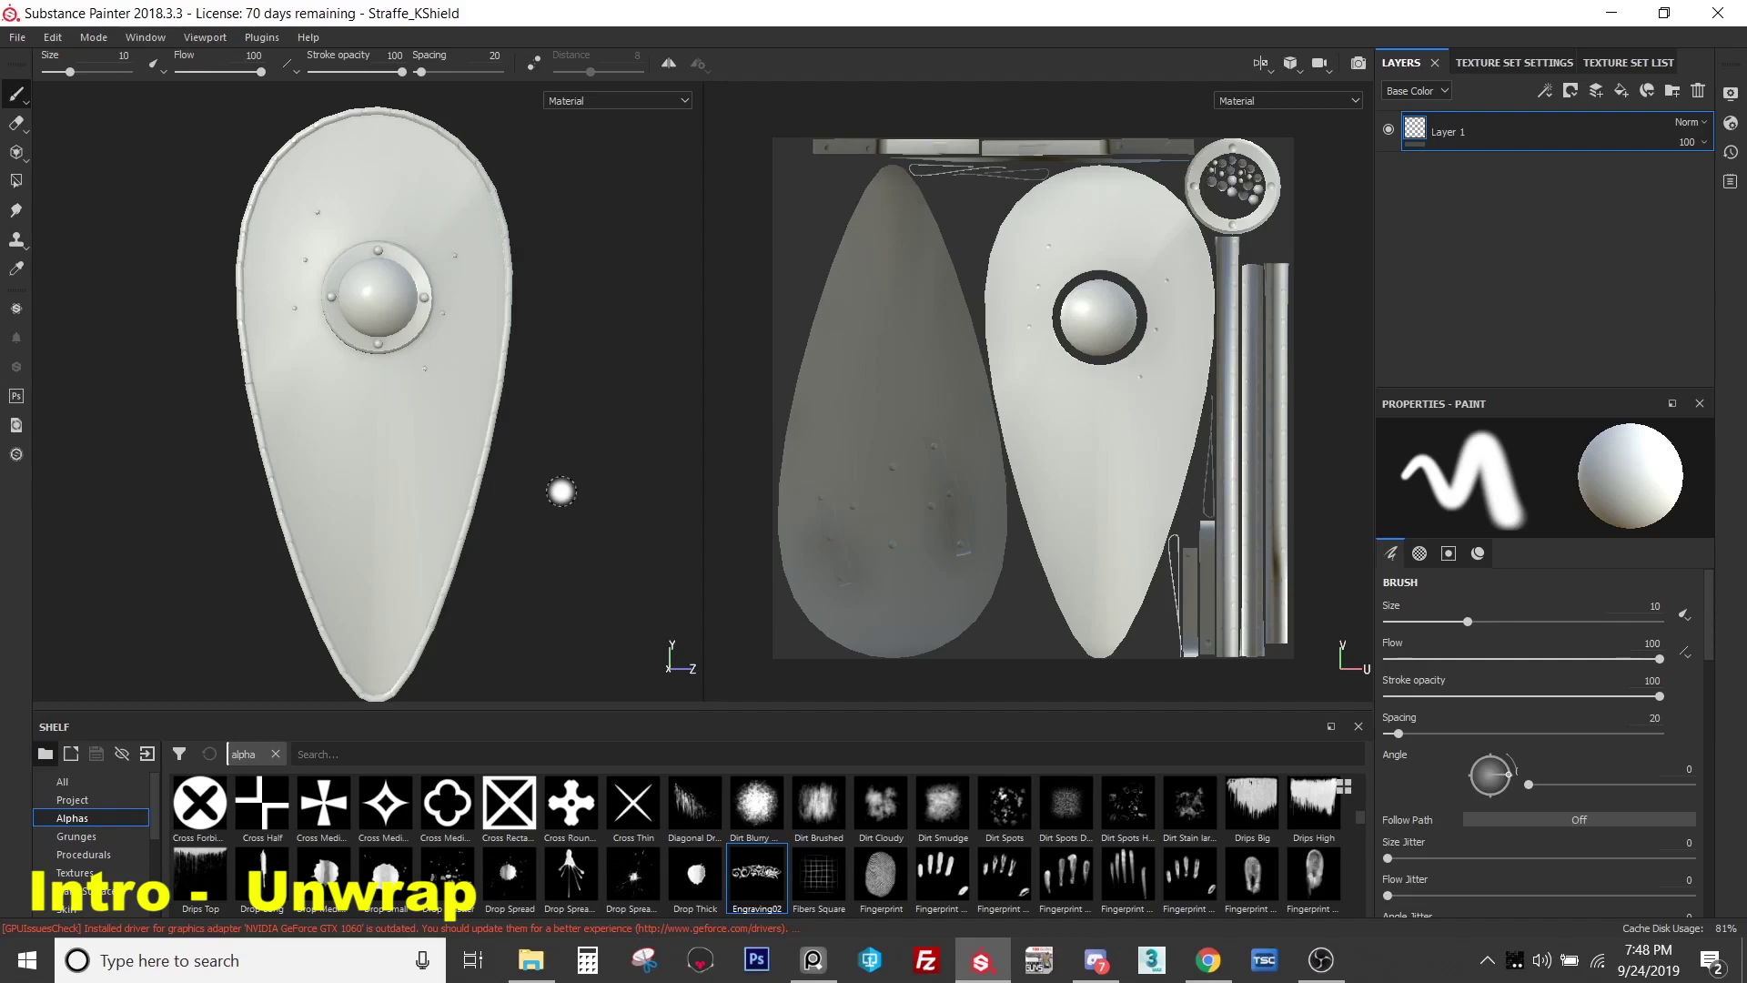
- In Substance Painter, create a new project from the mesh file SM_KShield_badUVs.FBX
middle_click_drag(1116, 377, 1064, 391)
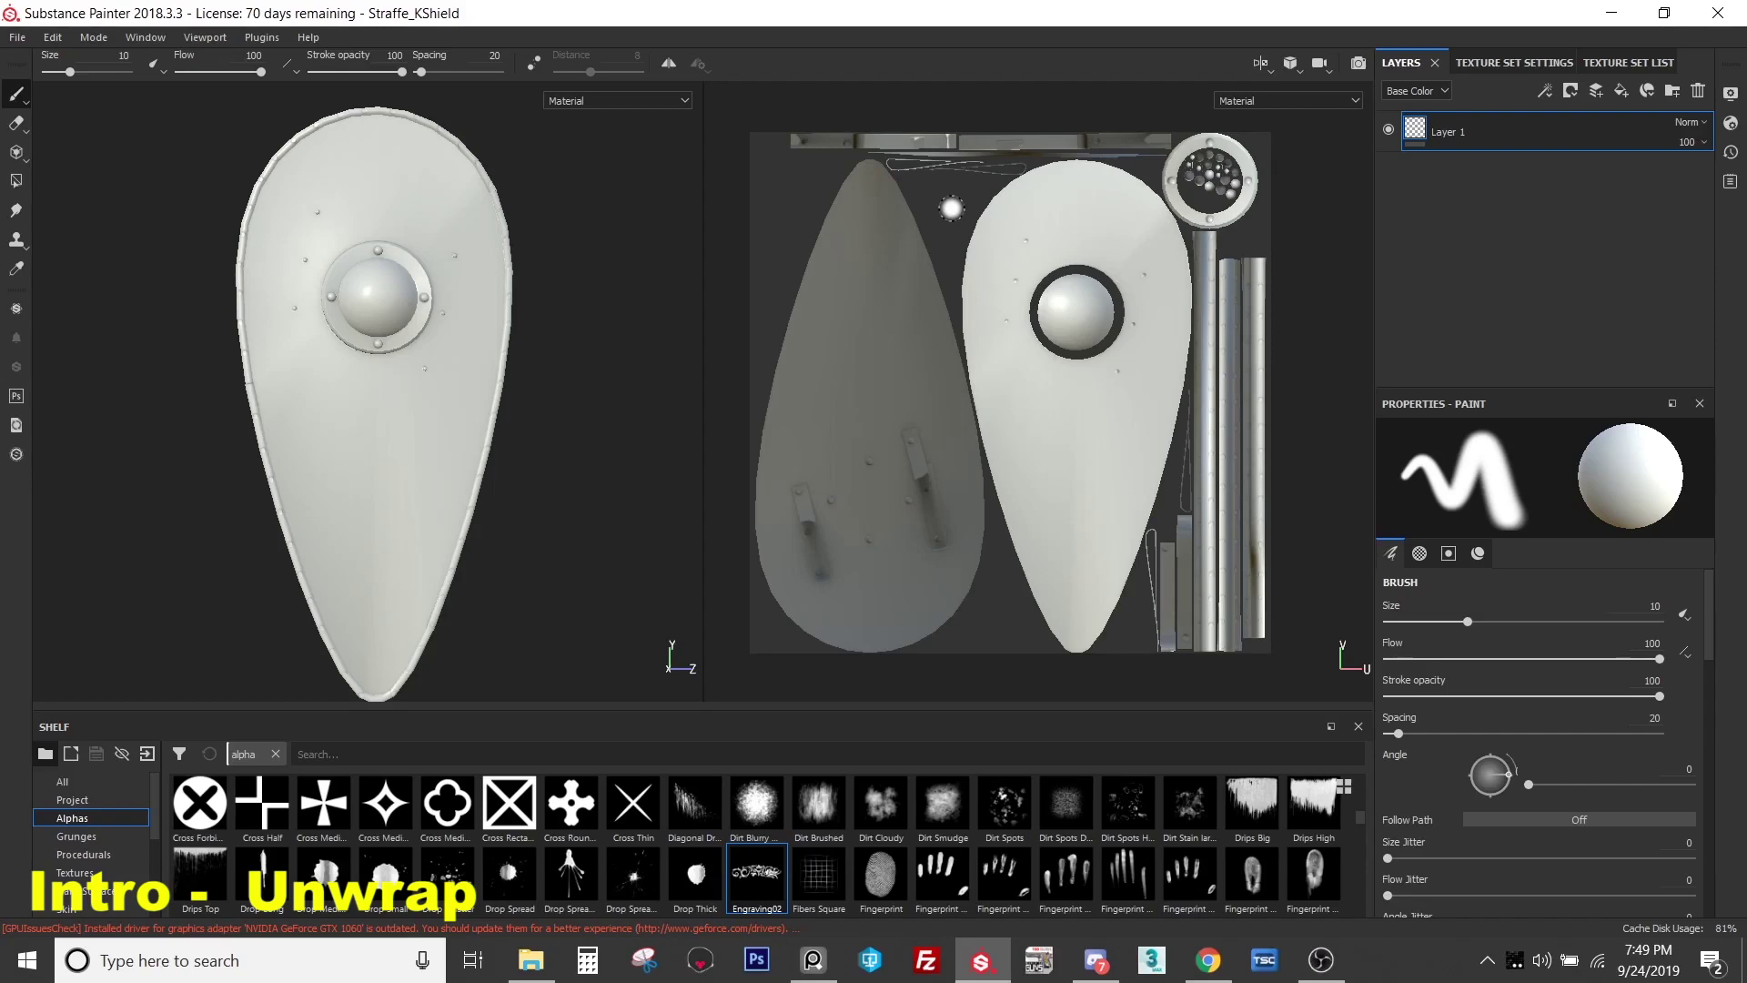
left_click(18, 38)
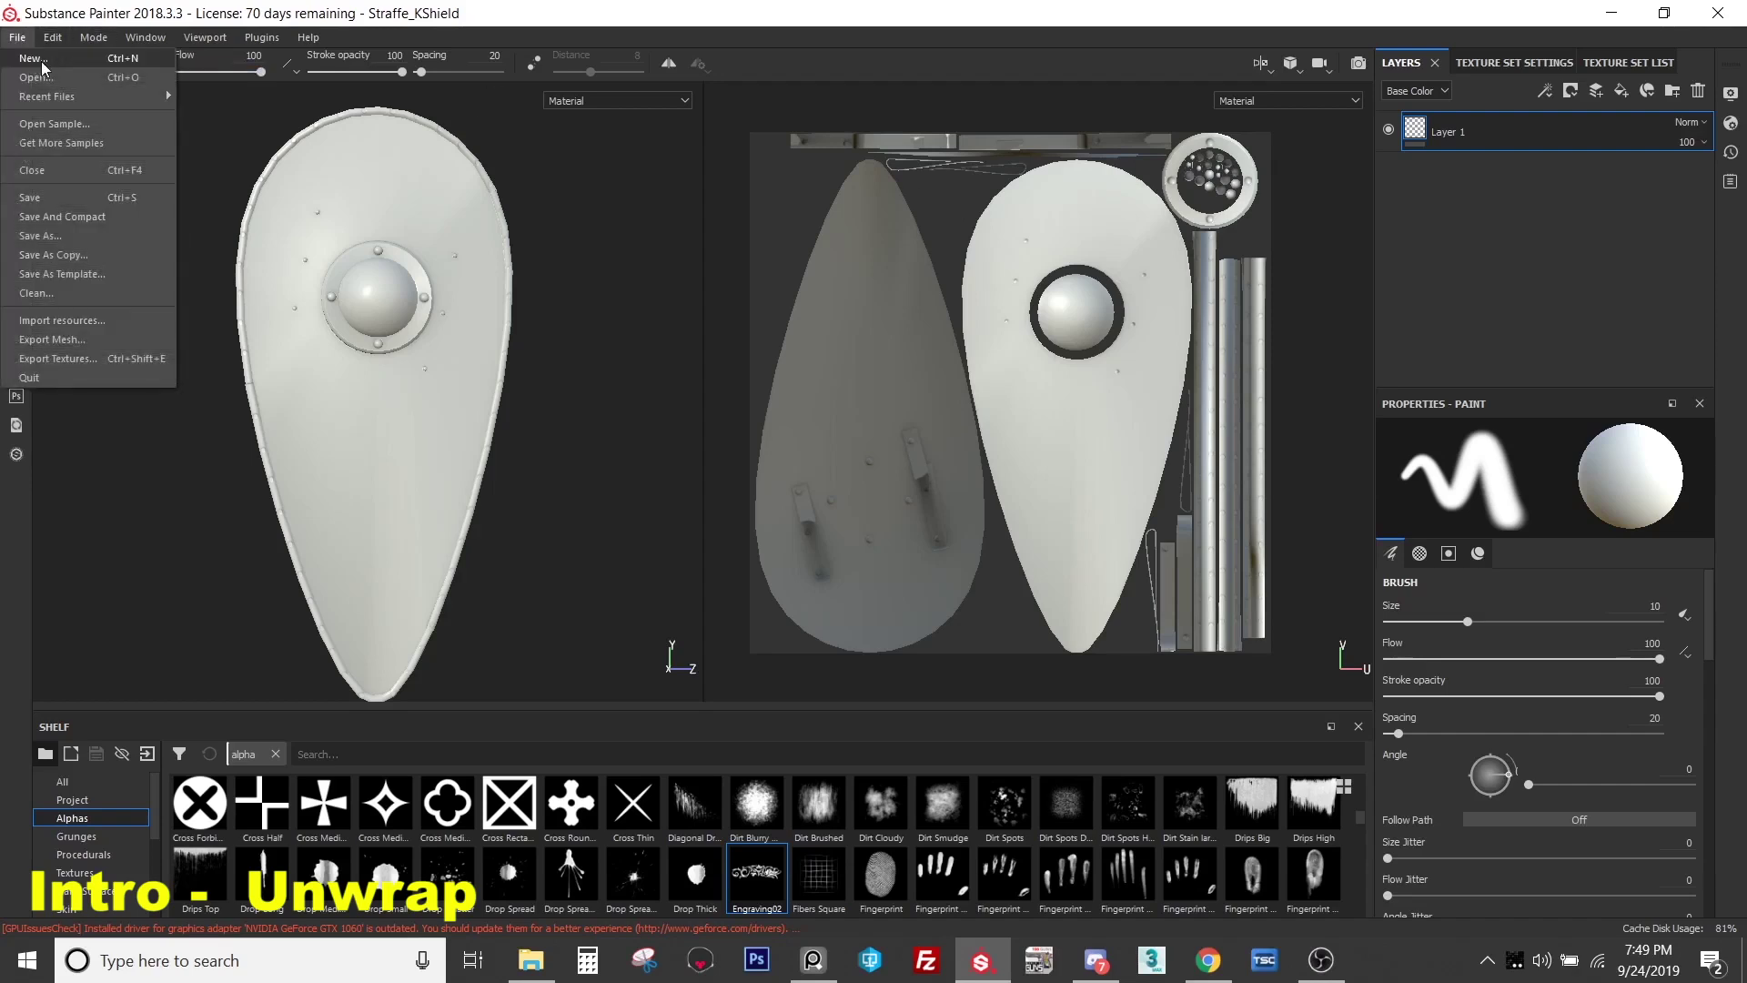
left_click(41, 60)
left_click(1044, 297)
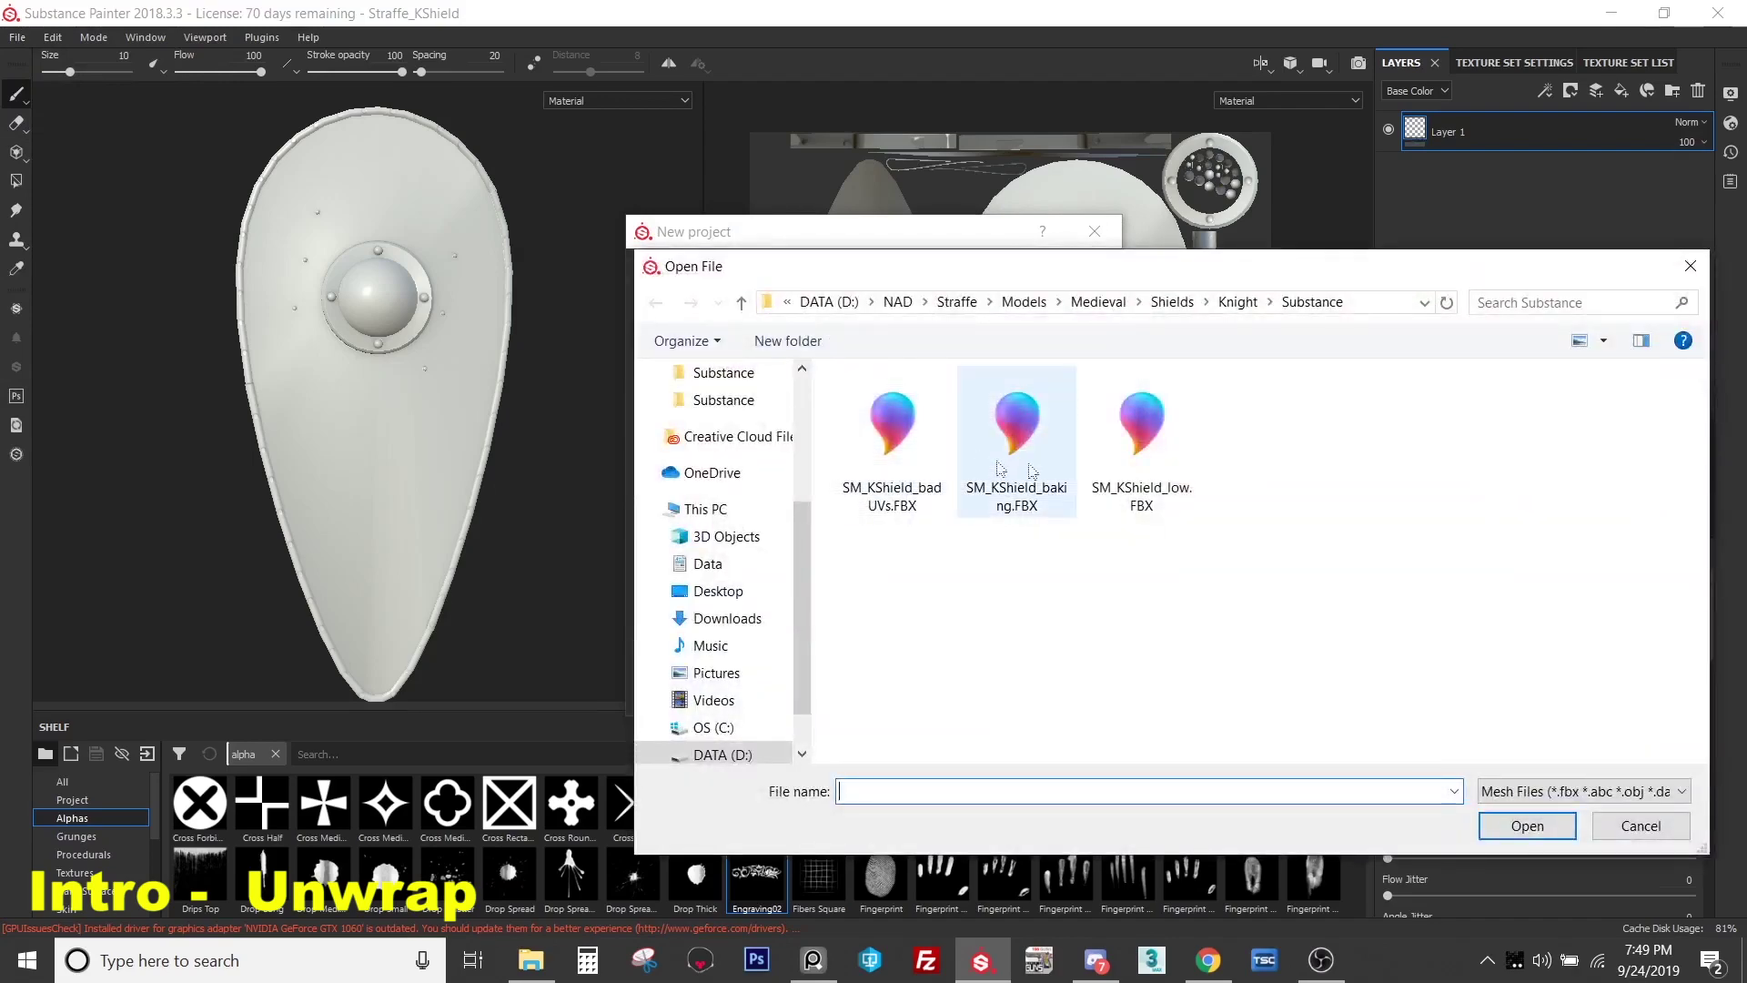
double_click(894, 414)
left_click(951, 695)
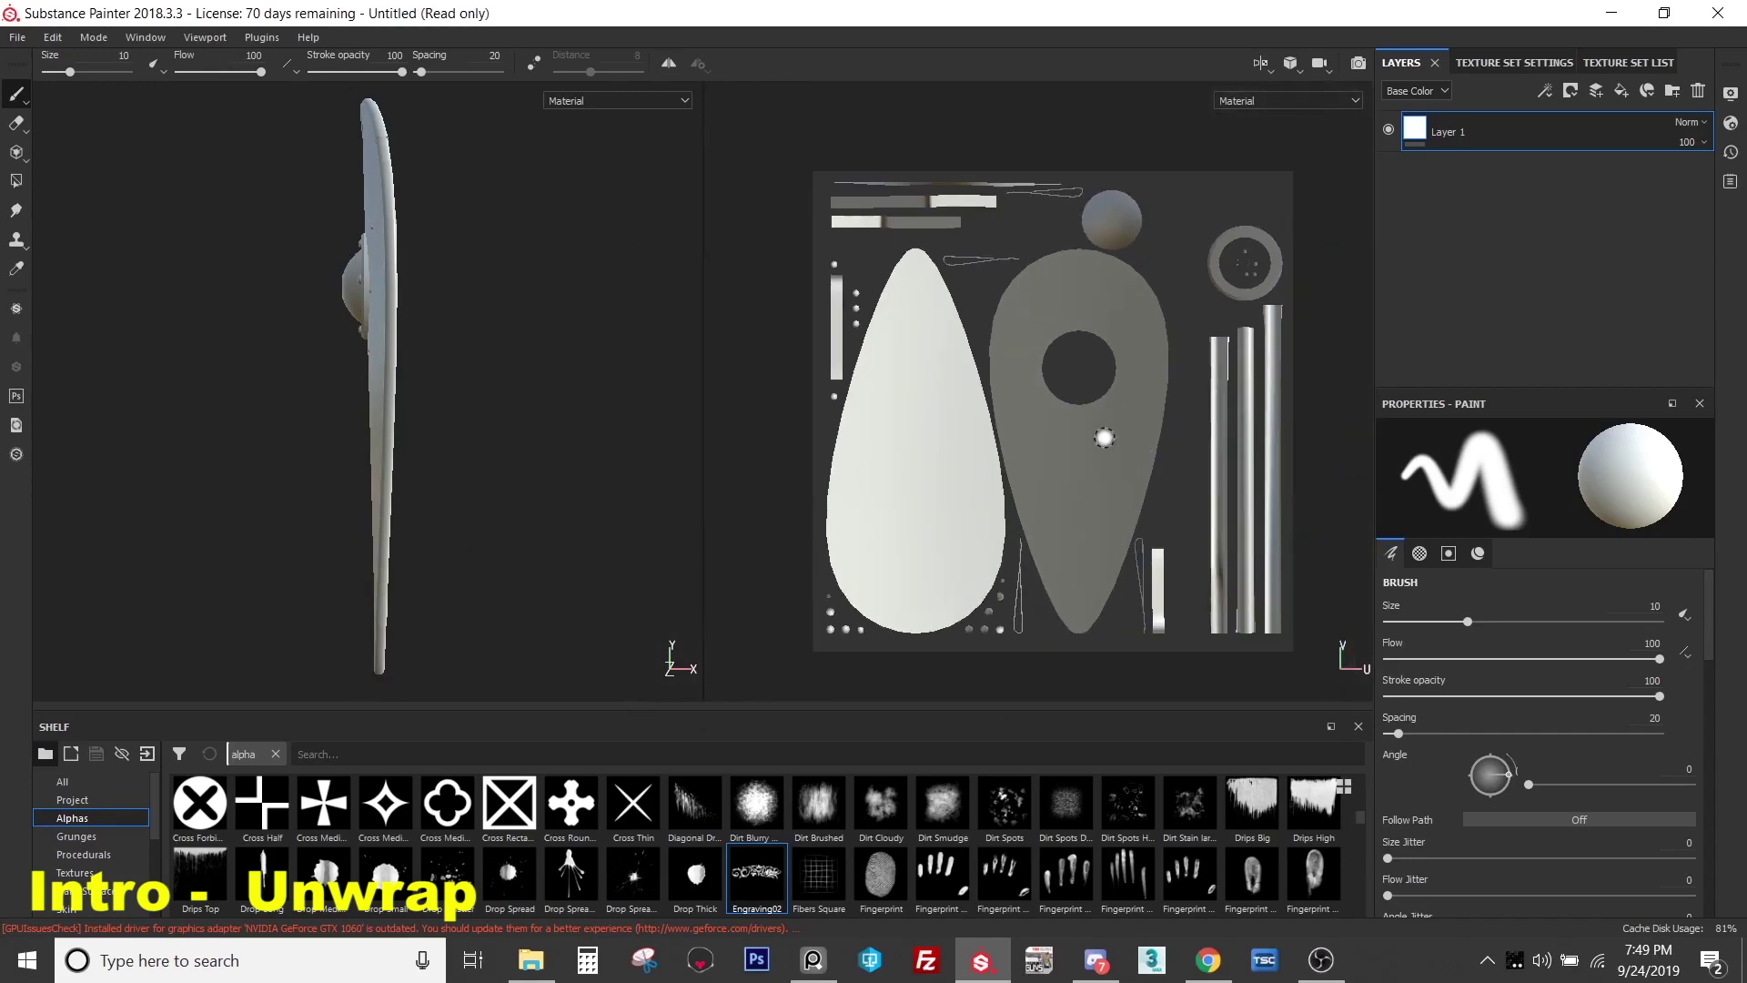
- Inspect the shield's UV layout and examine the front of the 3D model around the central boss and rivets
scroll(1104, 437, "up", 1)
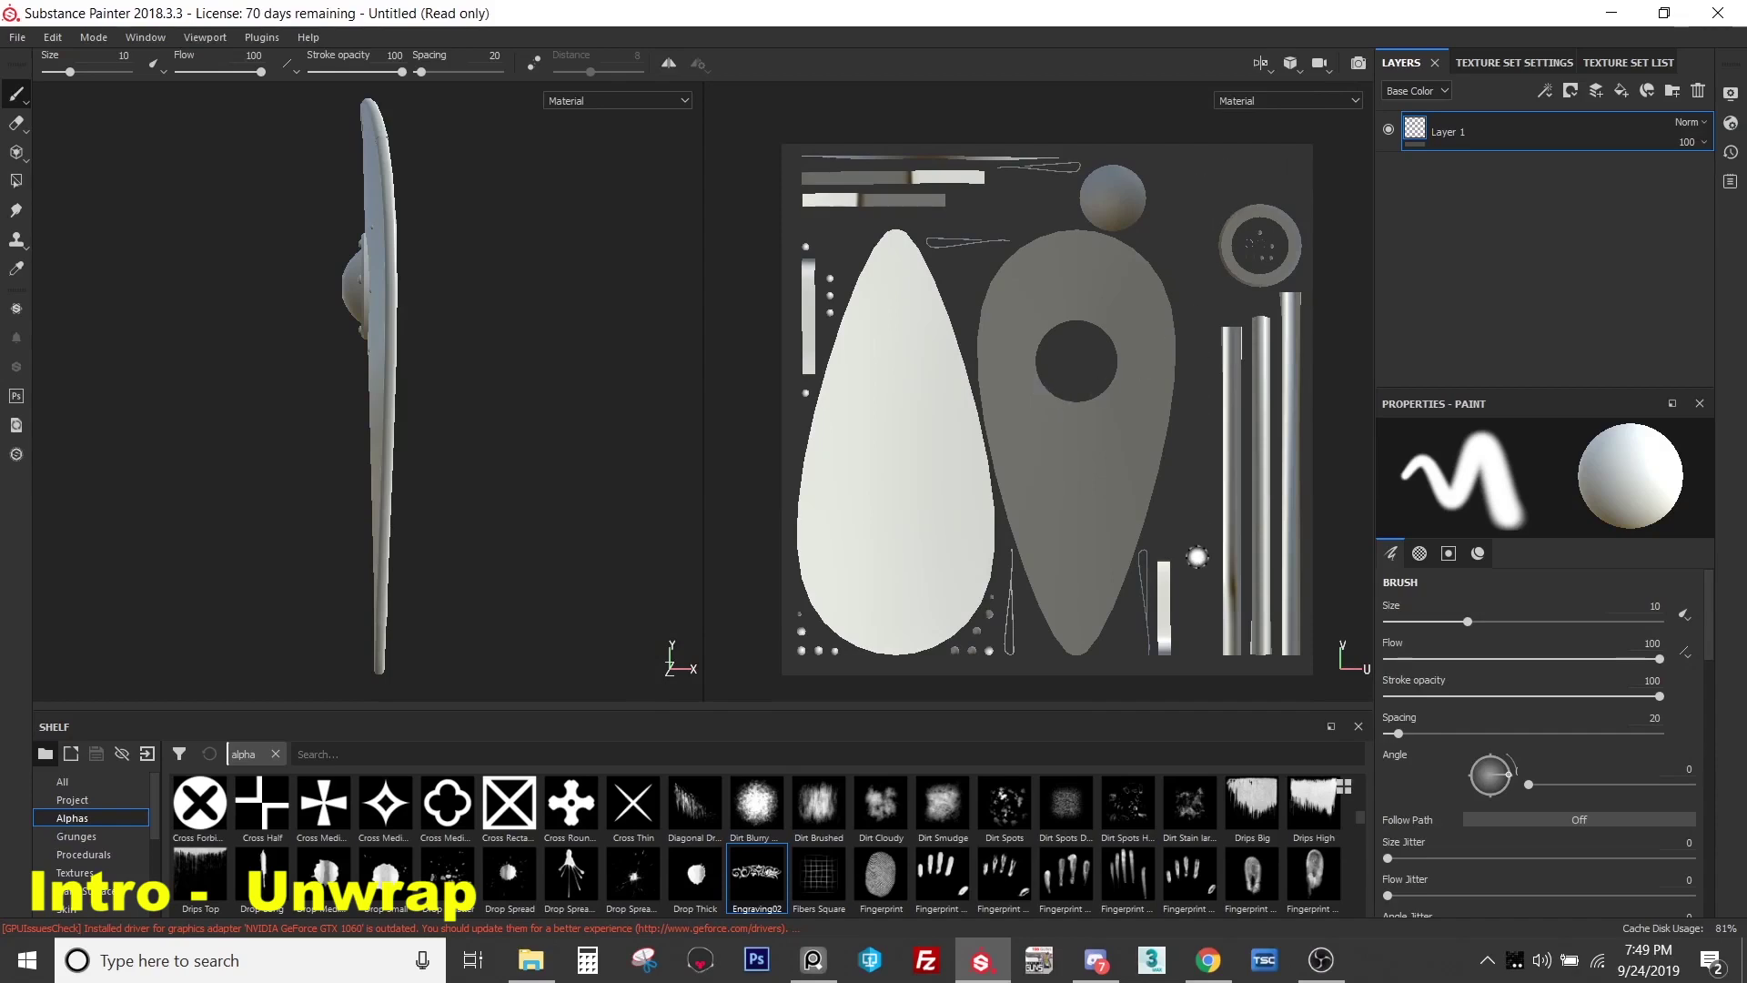
middle_click_drag(1006, 319, 969, 311)
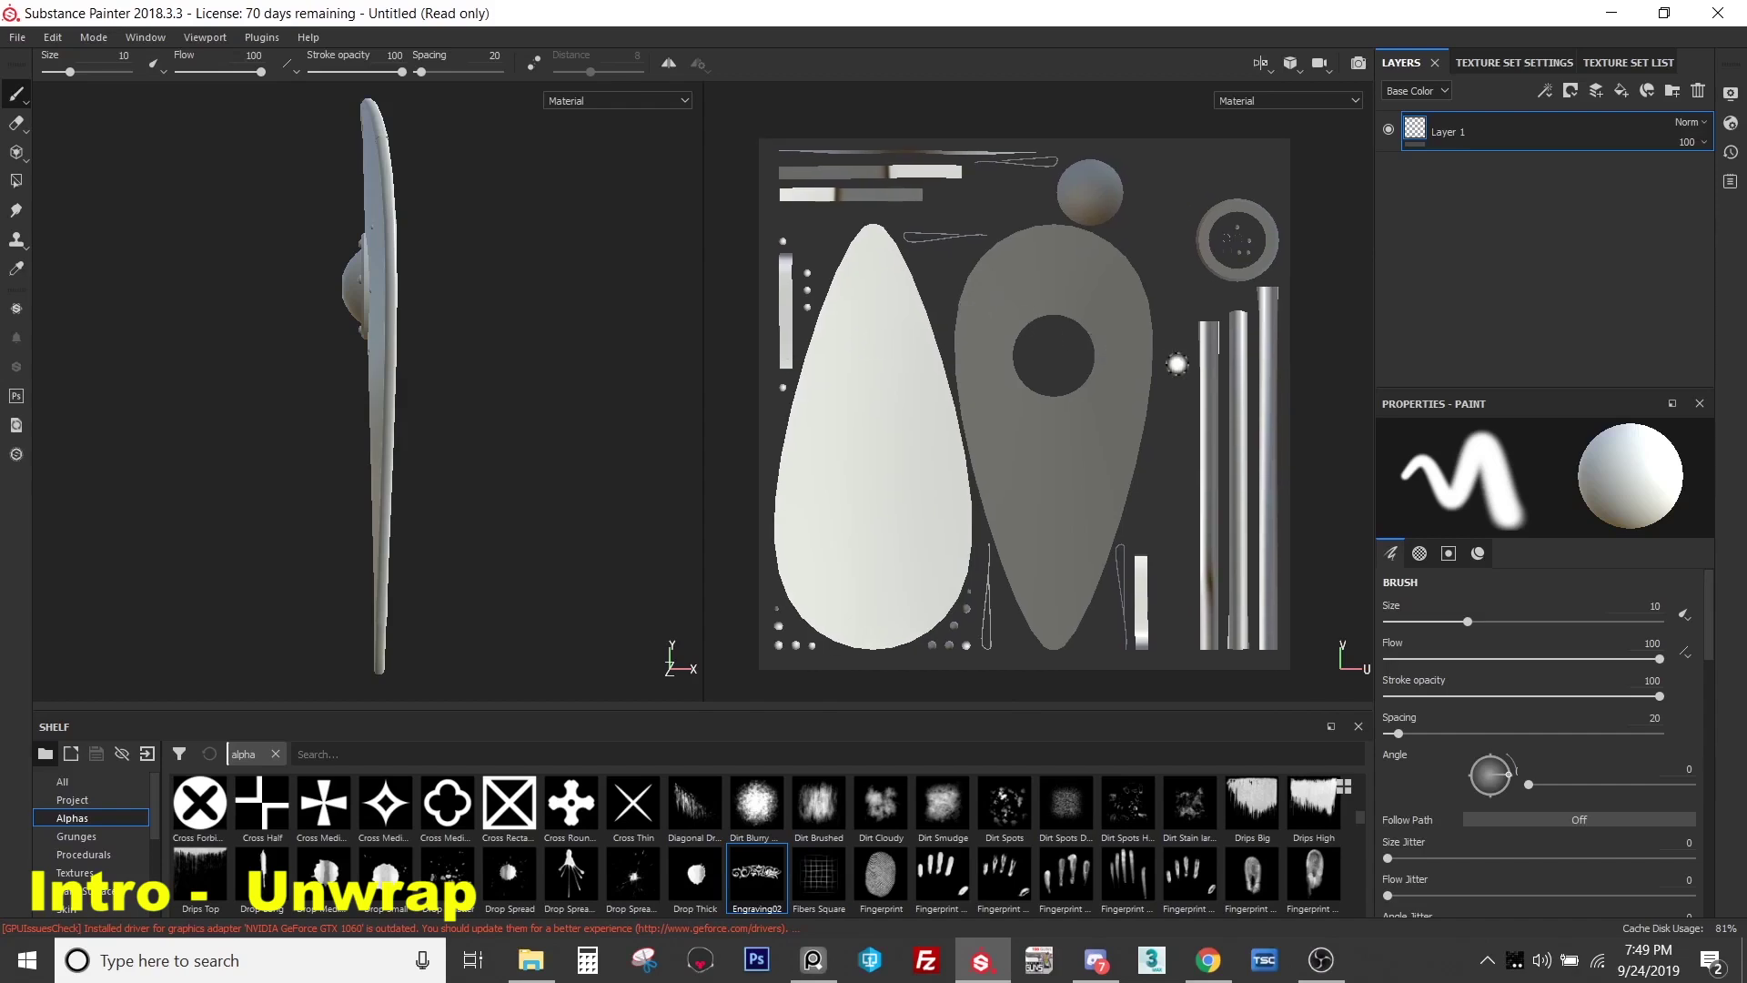
left_click_drag(563, 364, 656, 358, "alt")
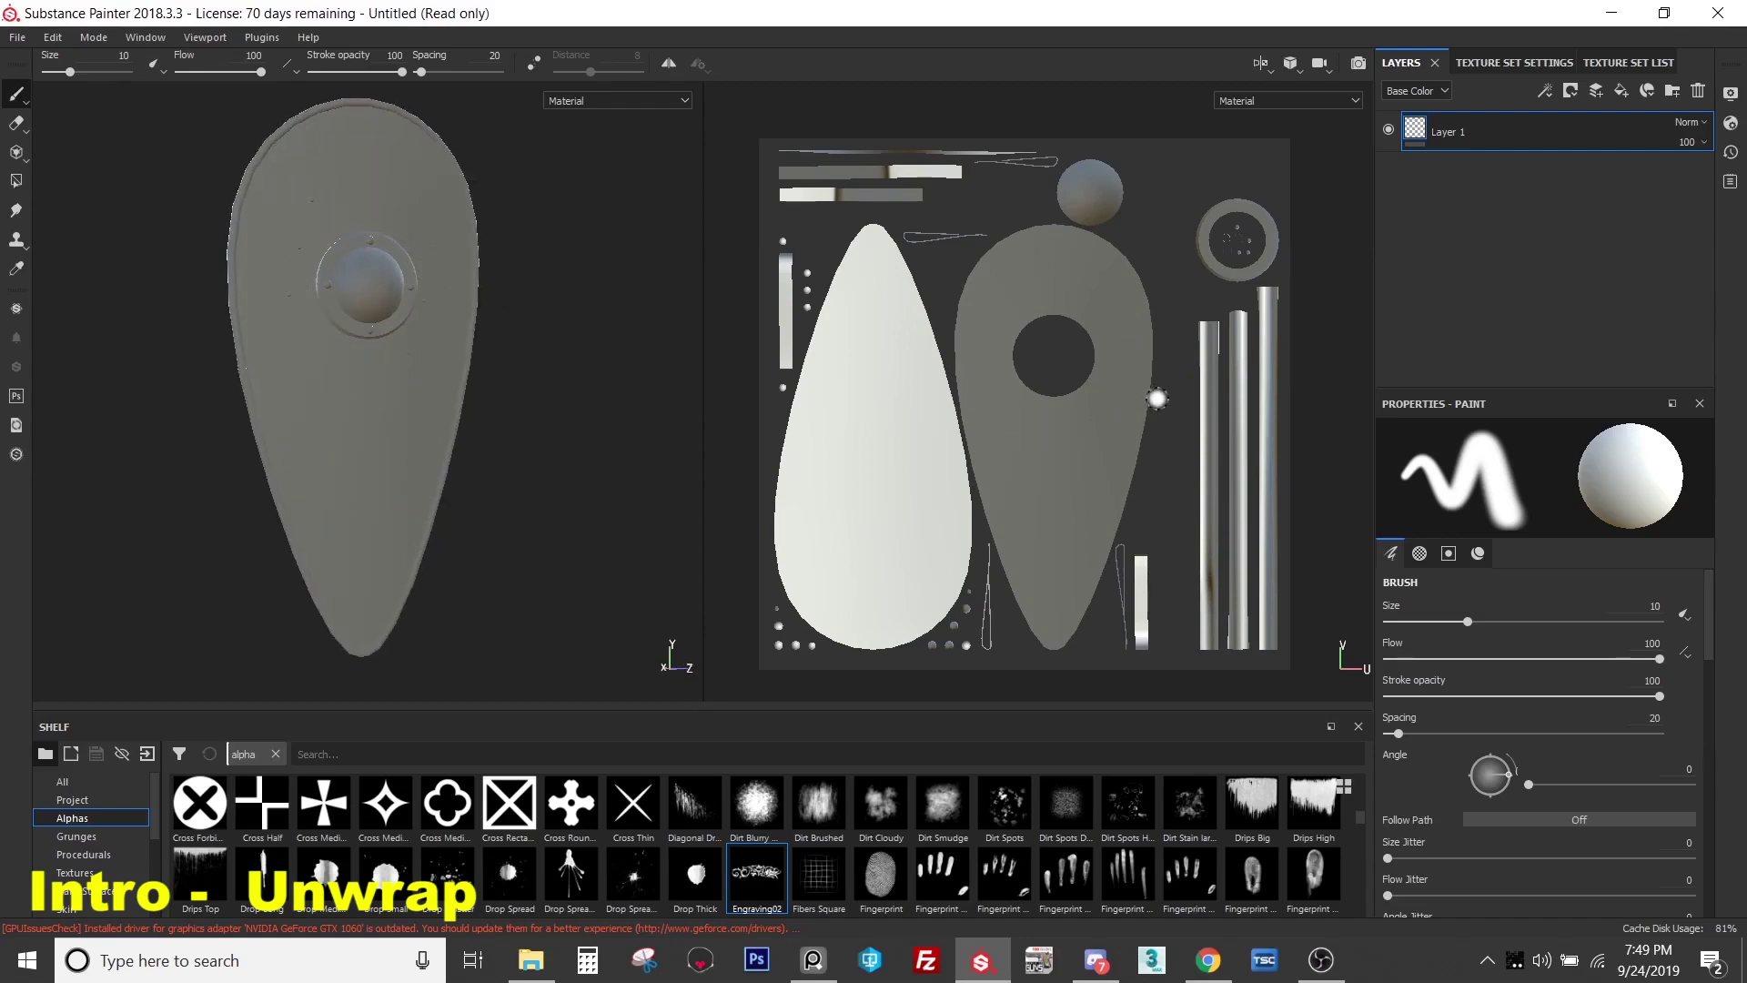
scroll(380, 360, "up", 5)
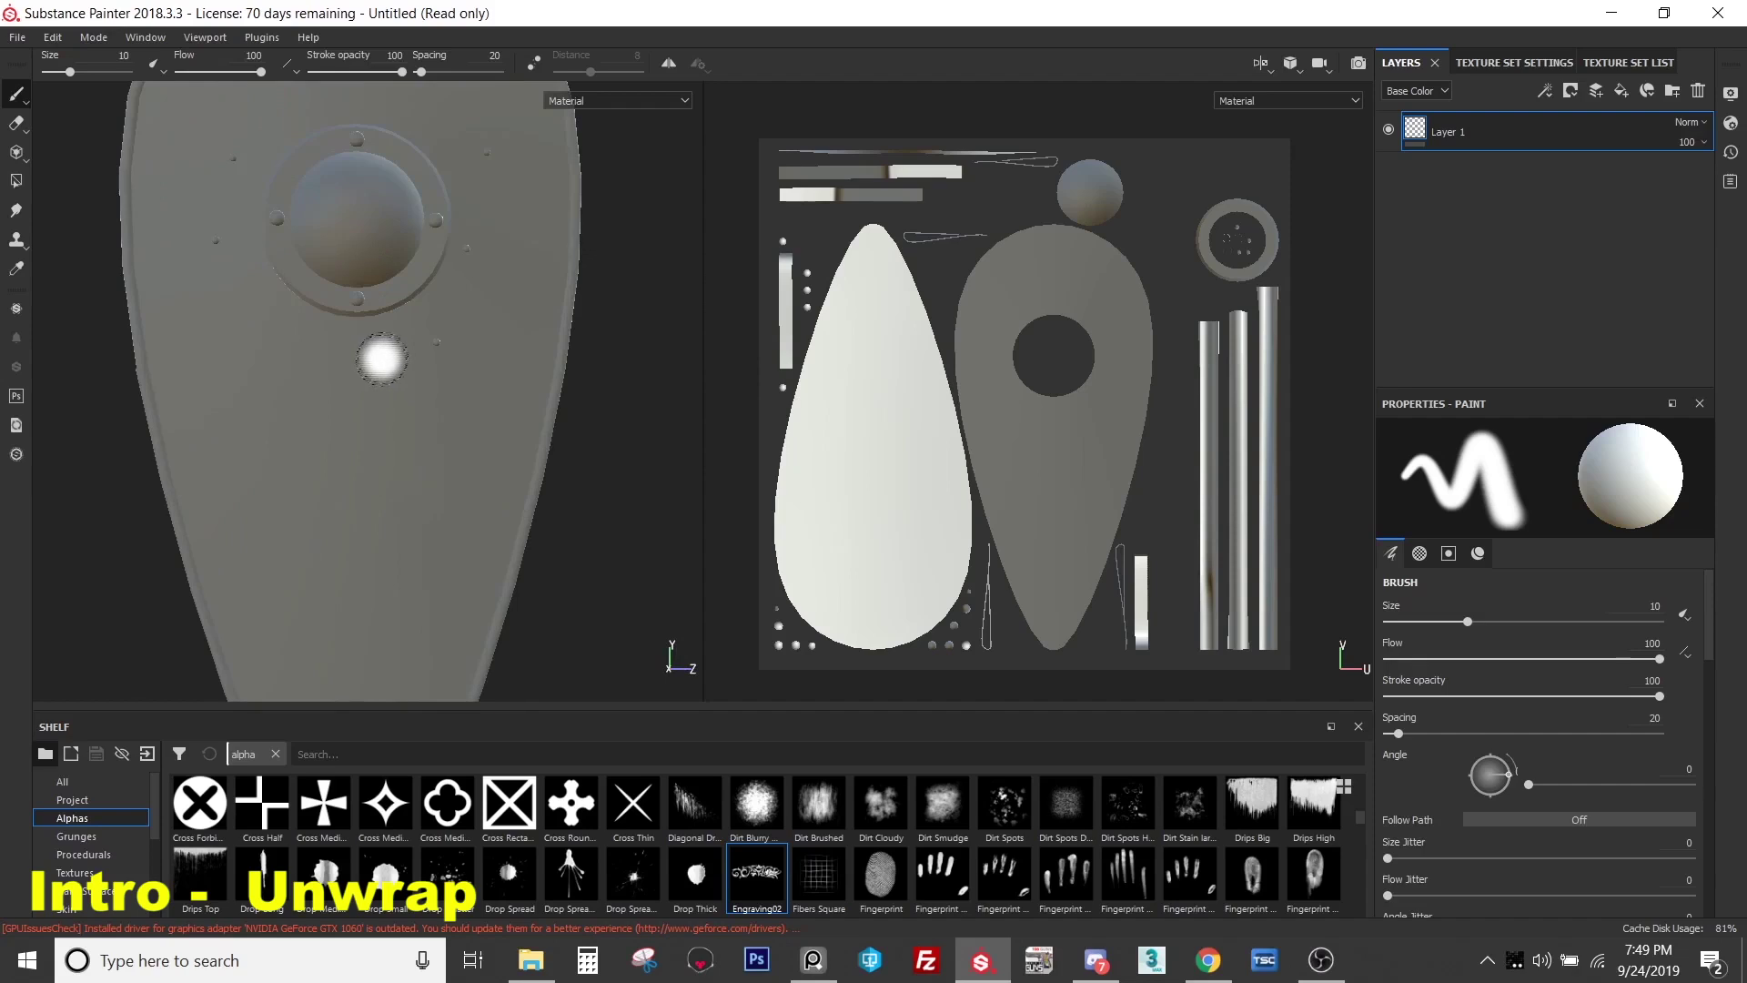
scroll(381, 361, "up", 3)
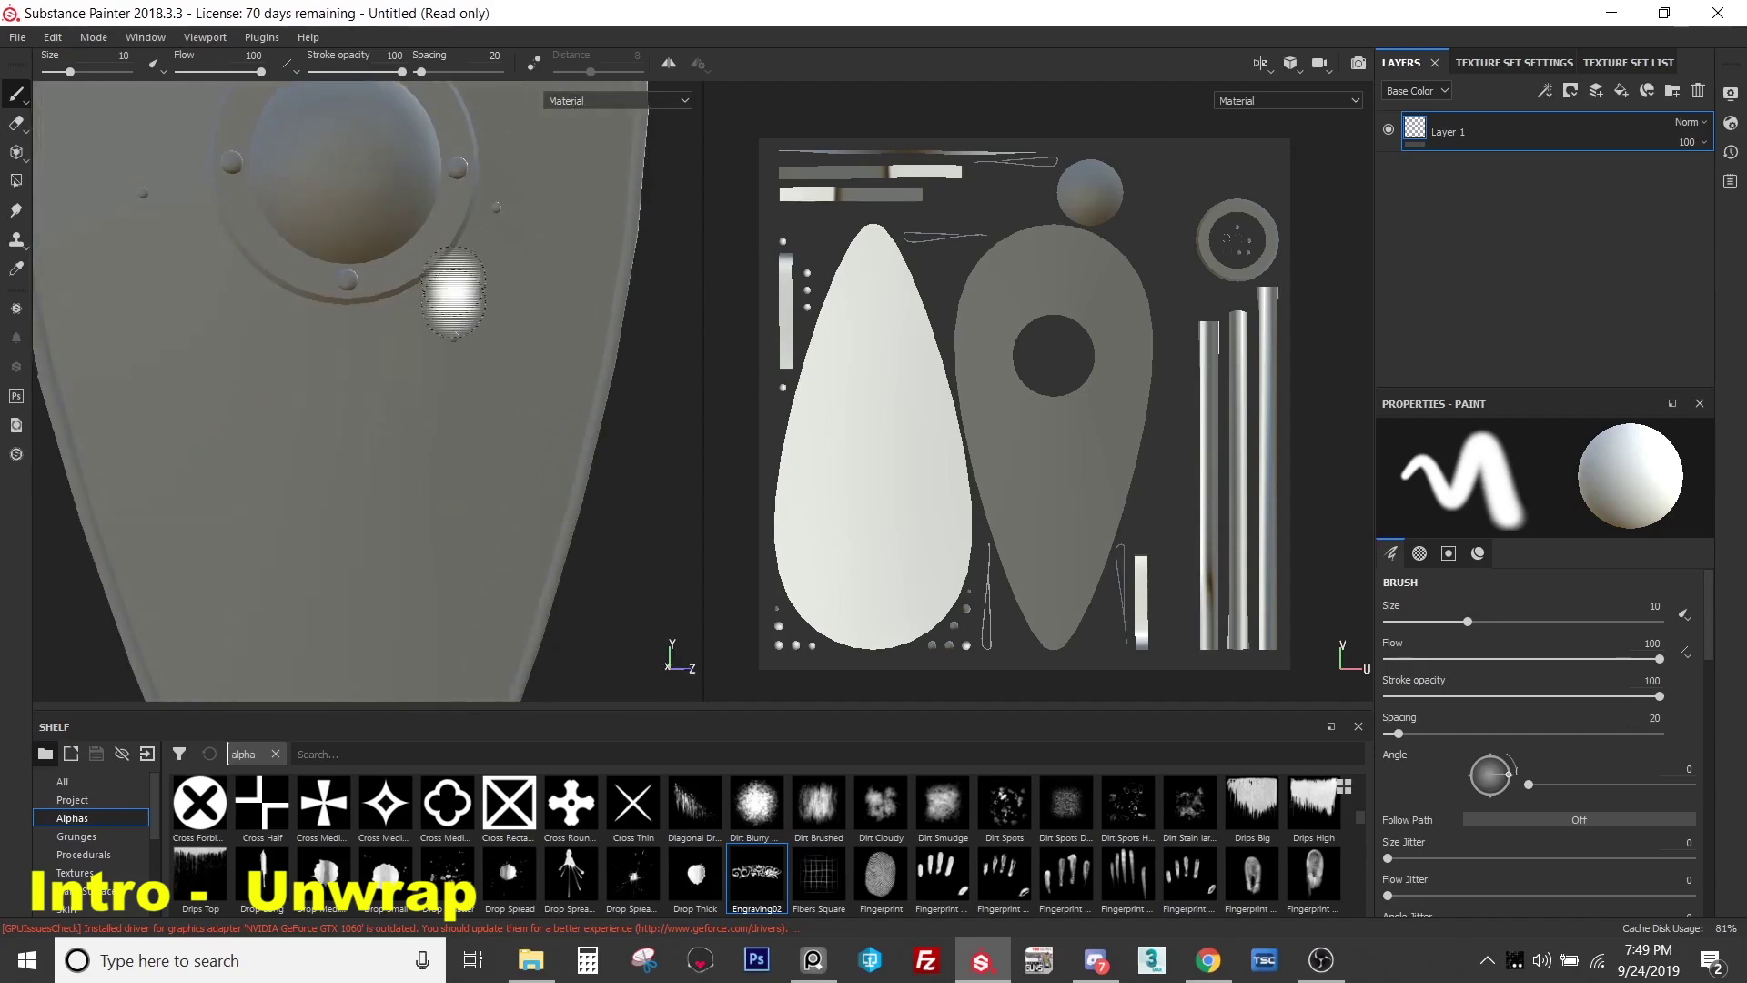
scroll(360, 487, "down", 3)
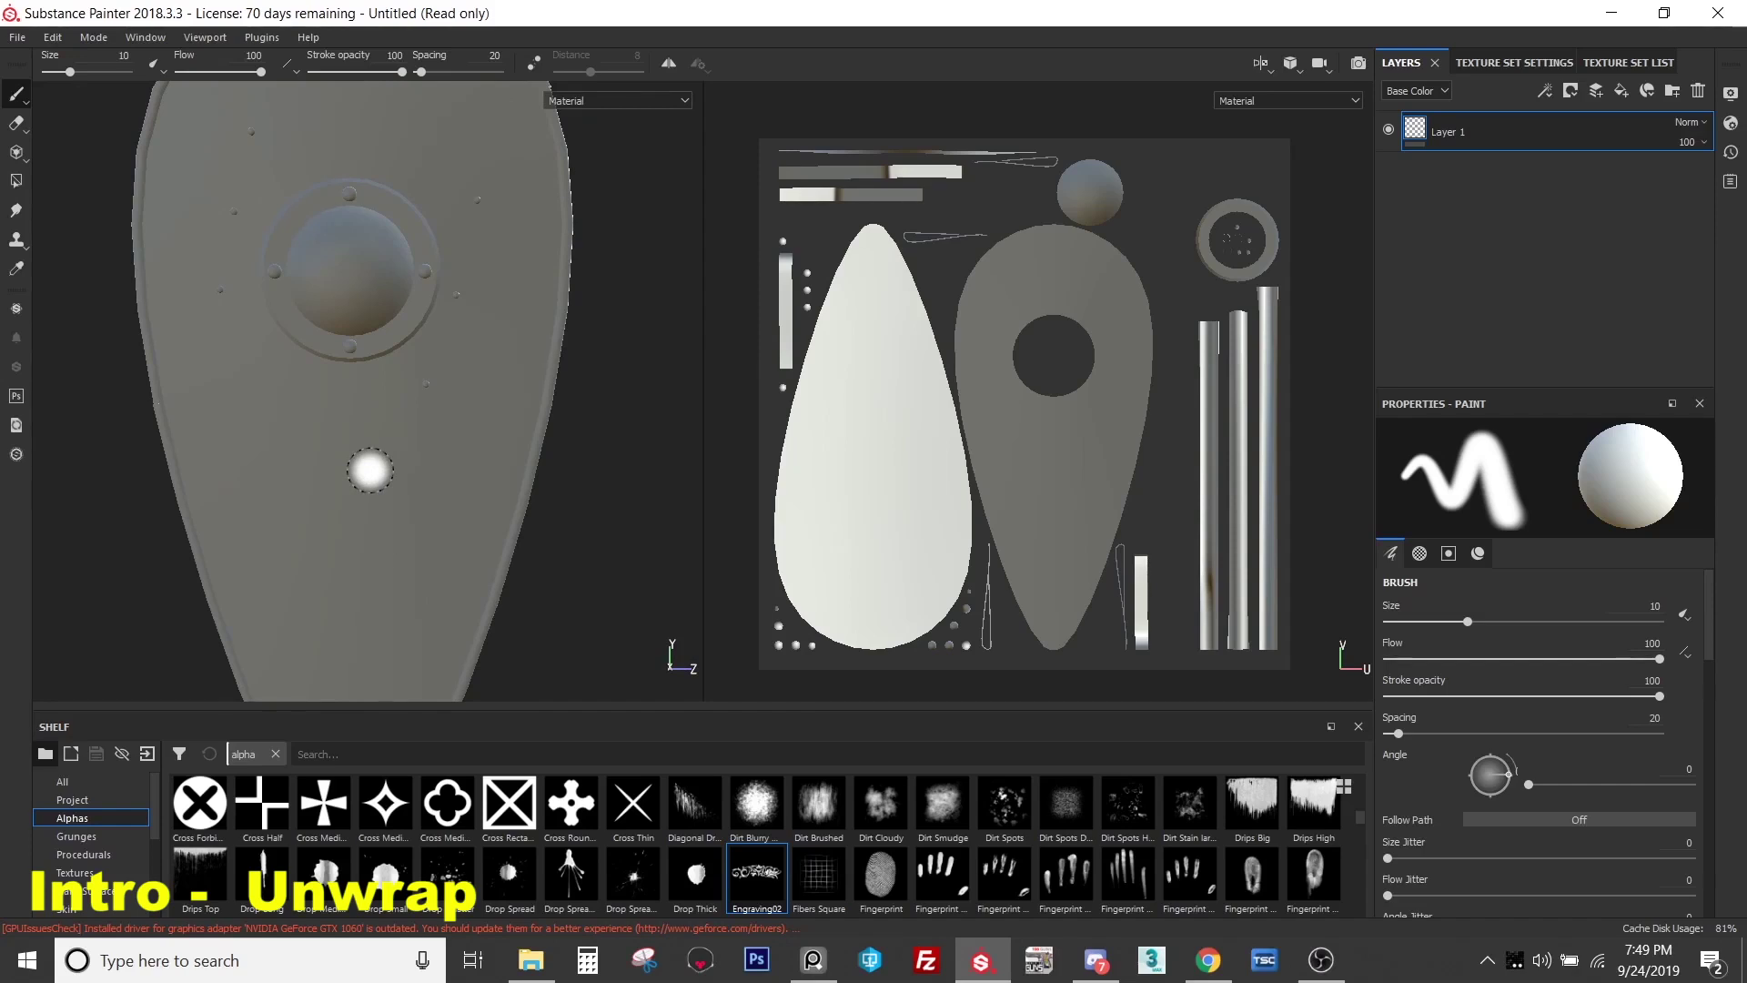
- Rotate the environment lighting on the shield, close the current project, and open the recent project Straffe_KShield.spp
scroll(383, 468, "down", 3)
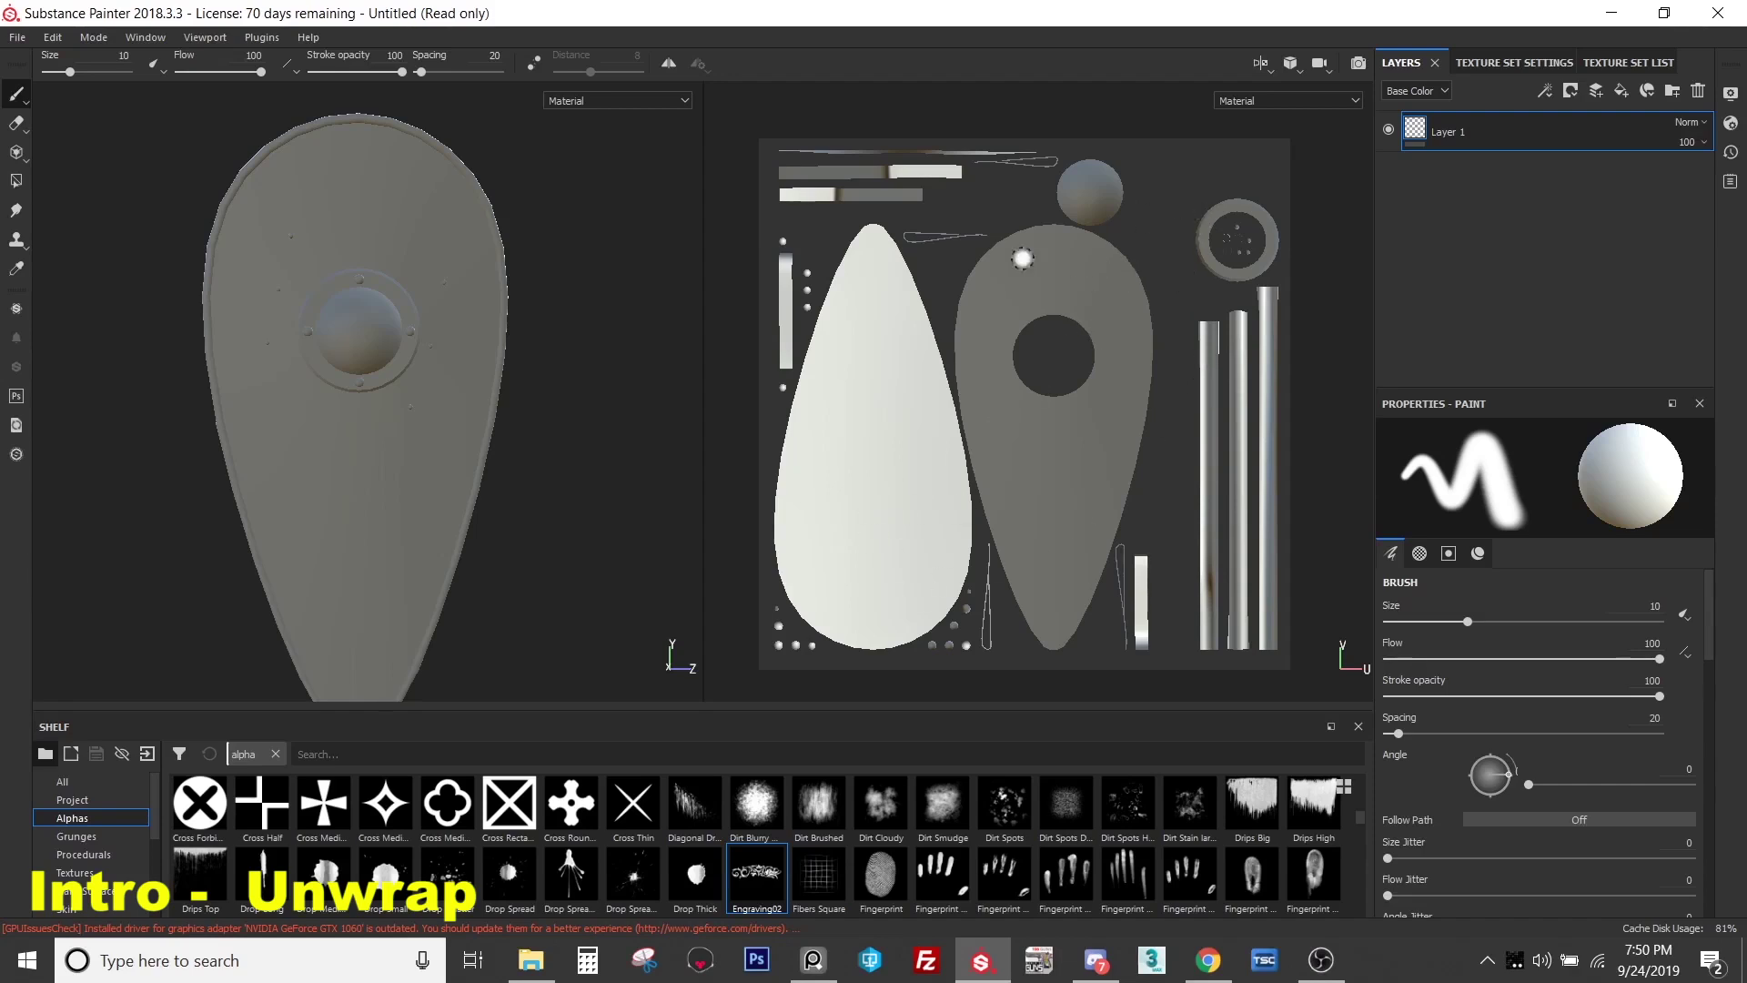
right_click_drag(484, 342, 455, 373, "shift")
left_click(22, 41)
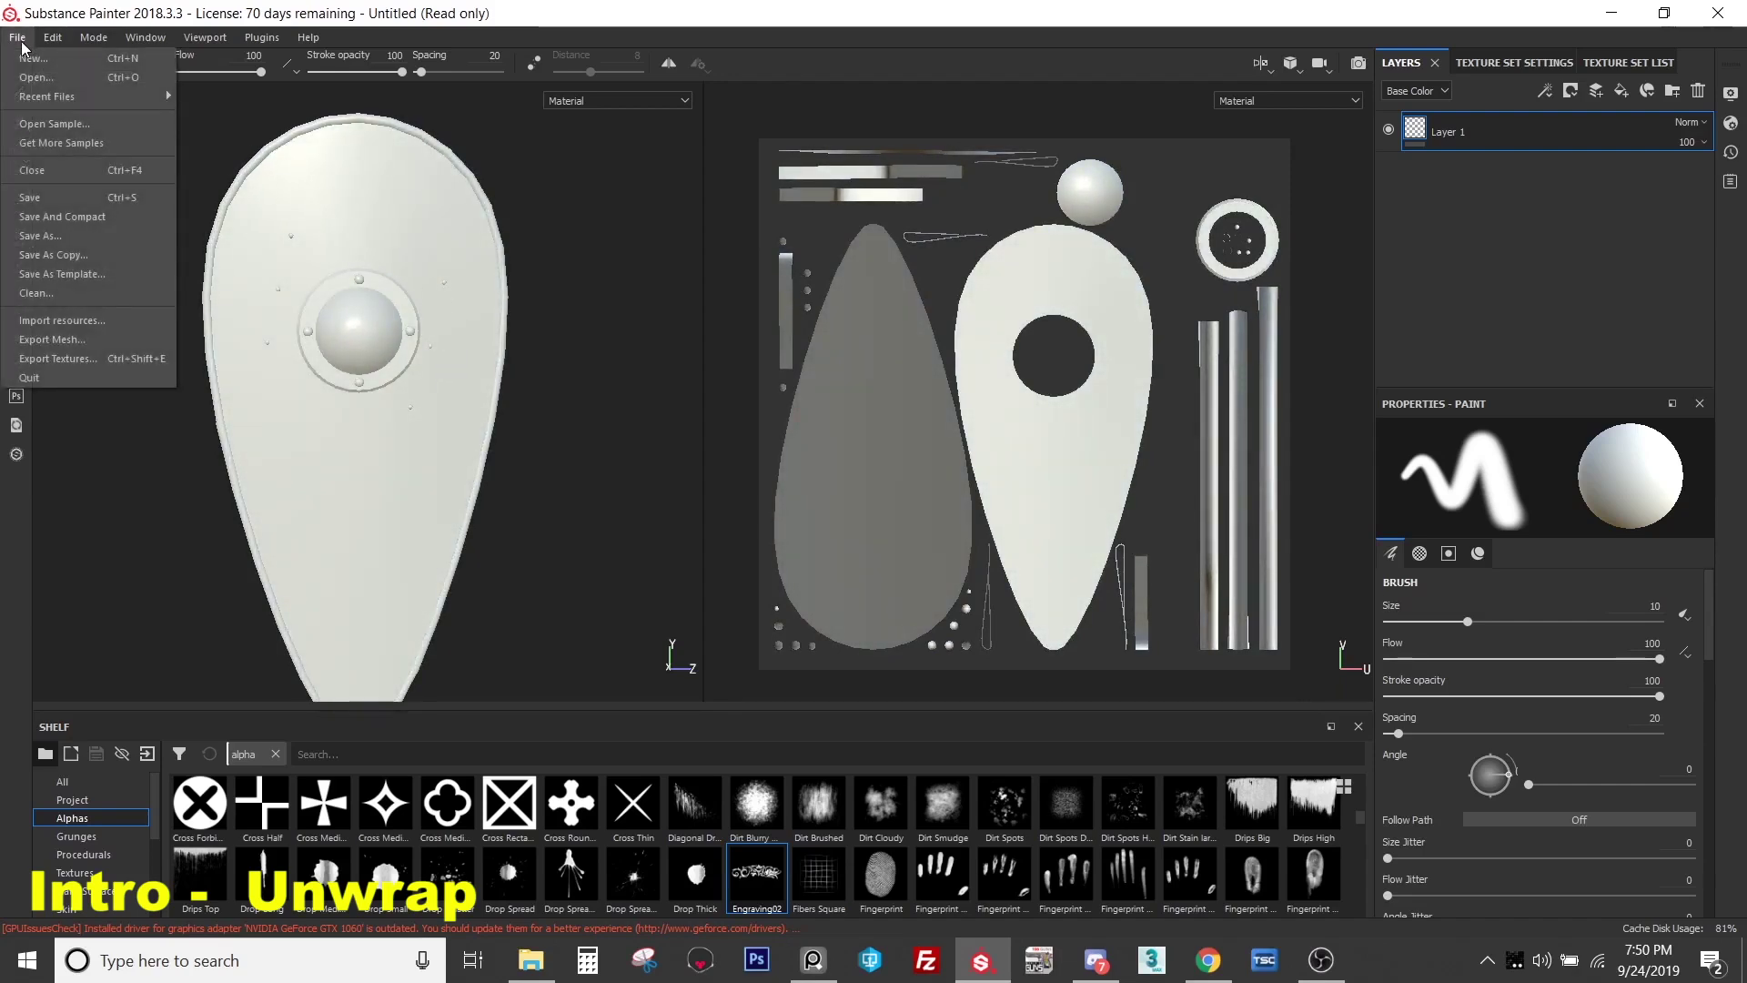
left_click(53, 78)
left_click(827, 509)
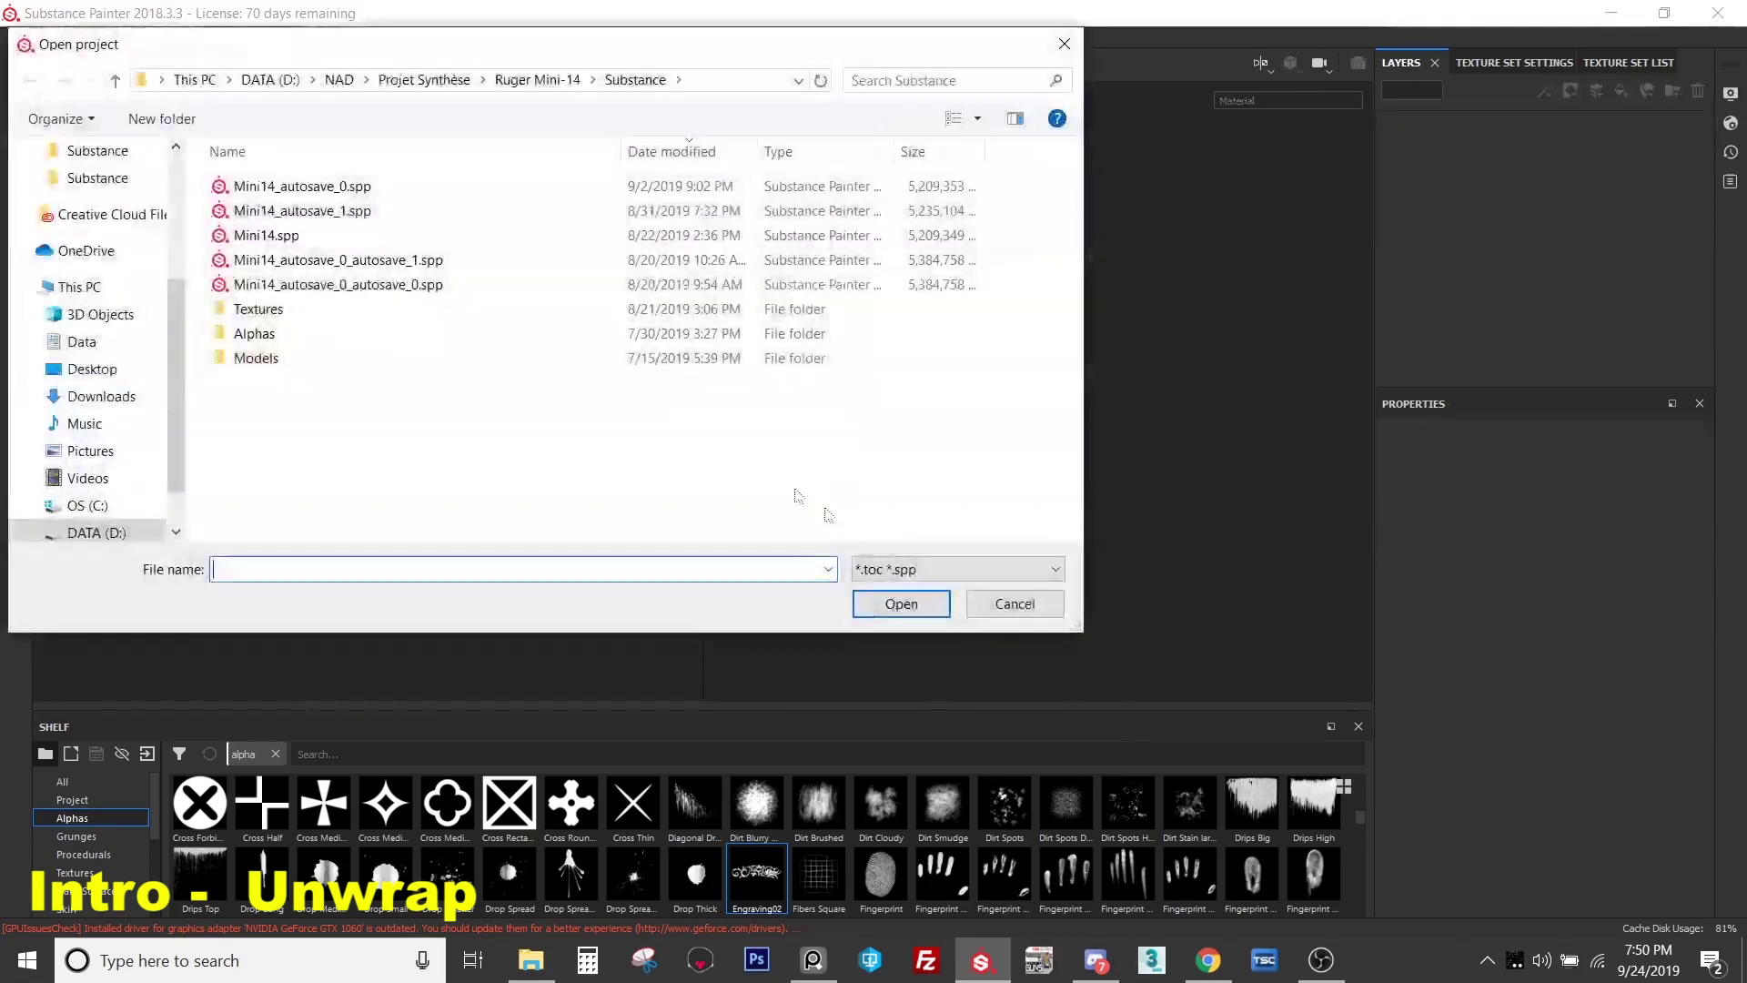
left_click(1014, 605)
left_click(18, 36)
mouse_move(55, 96)
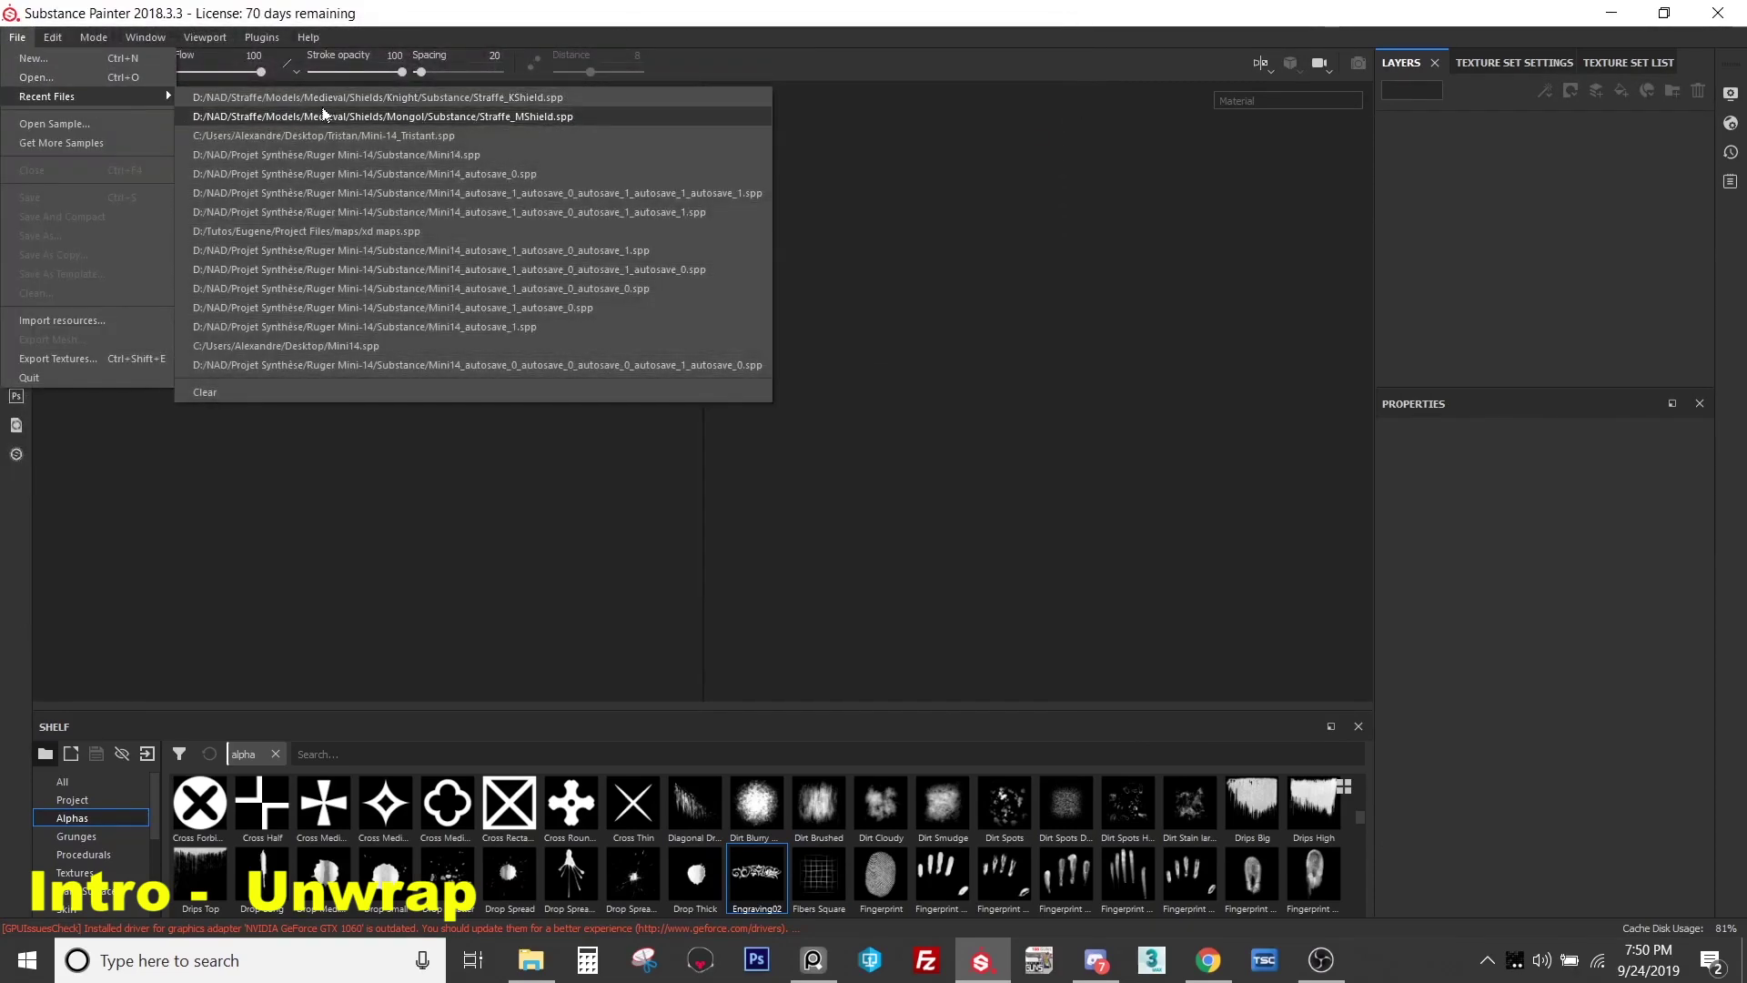
left_click(321, 98)
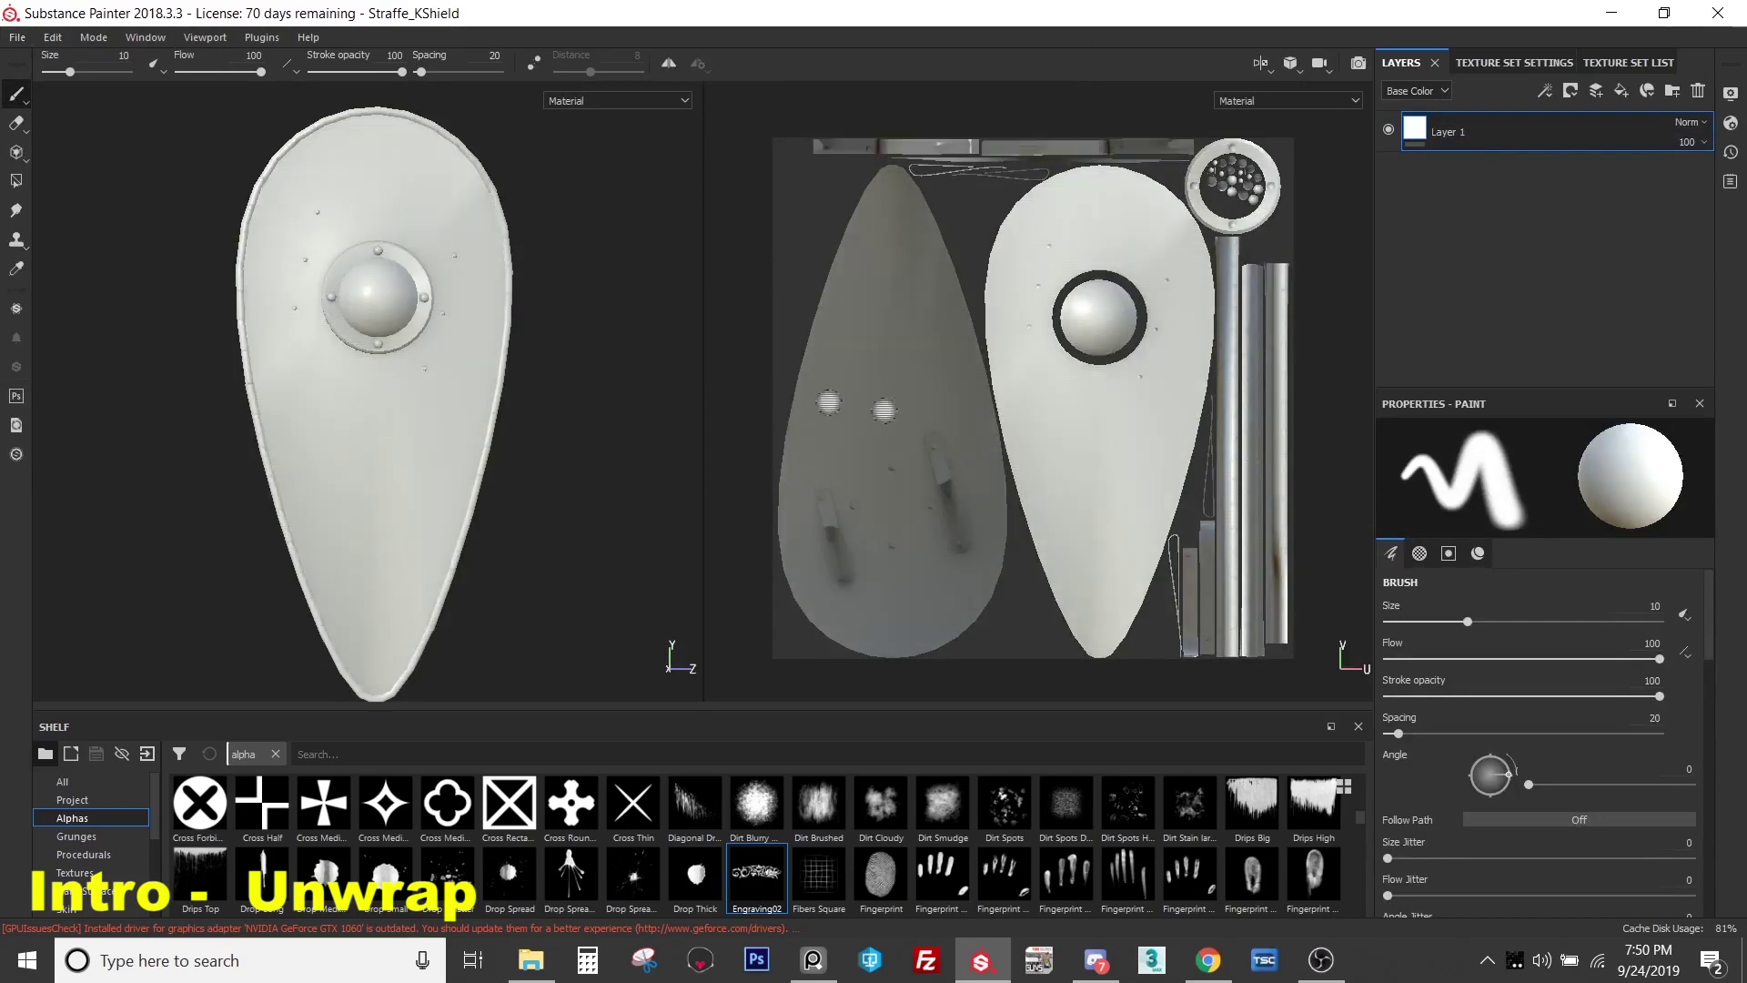
- Switch to Chrome, examine the Tavor rifle's UV layout image at full size, close the image, and return to Substance Painter
left_click(1206, 970)
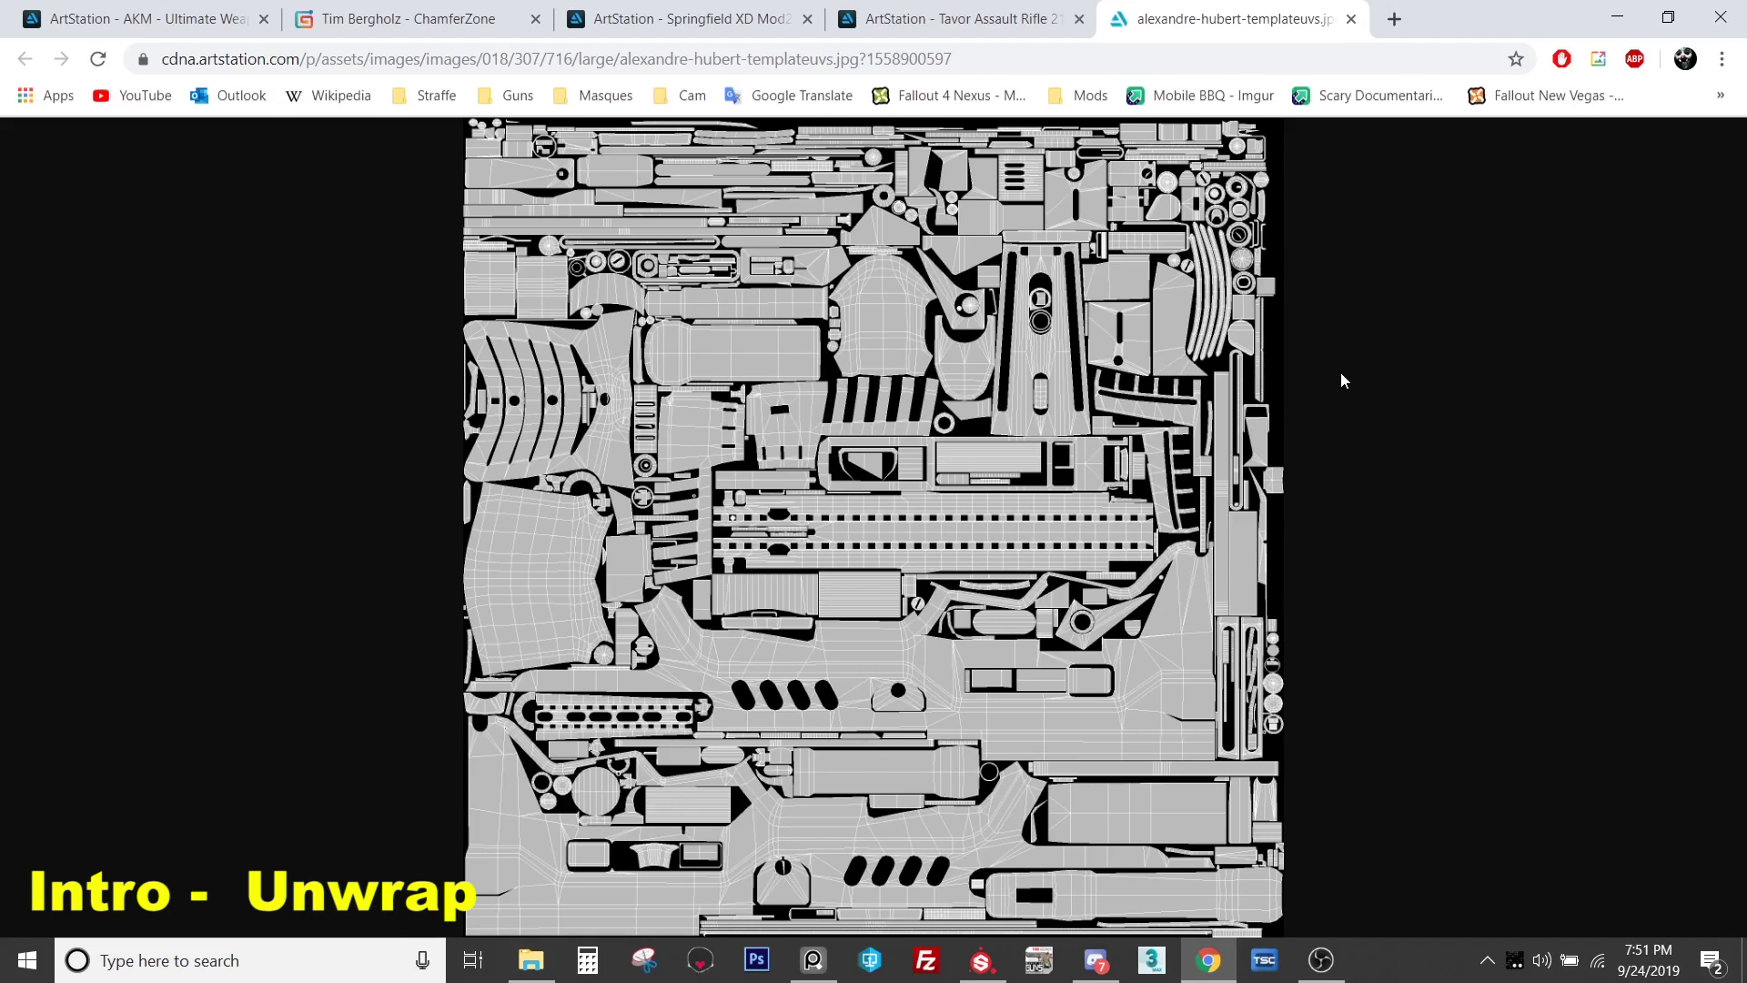
left_click(1013, 364)
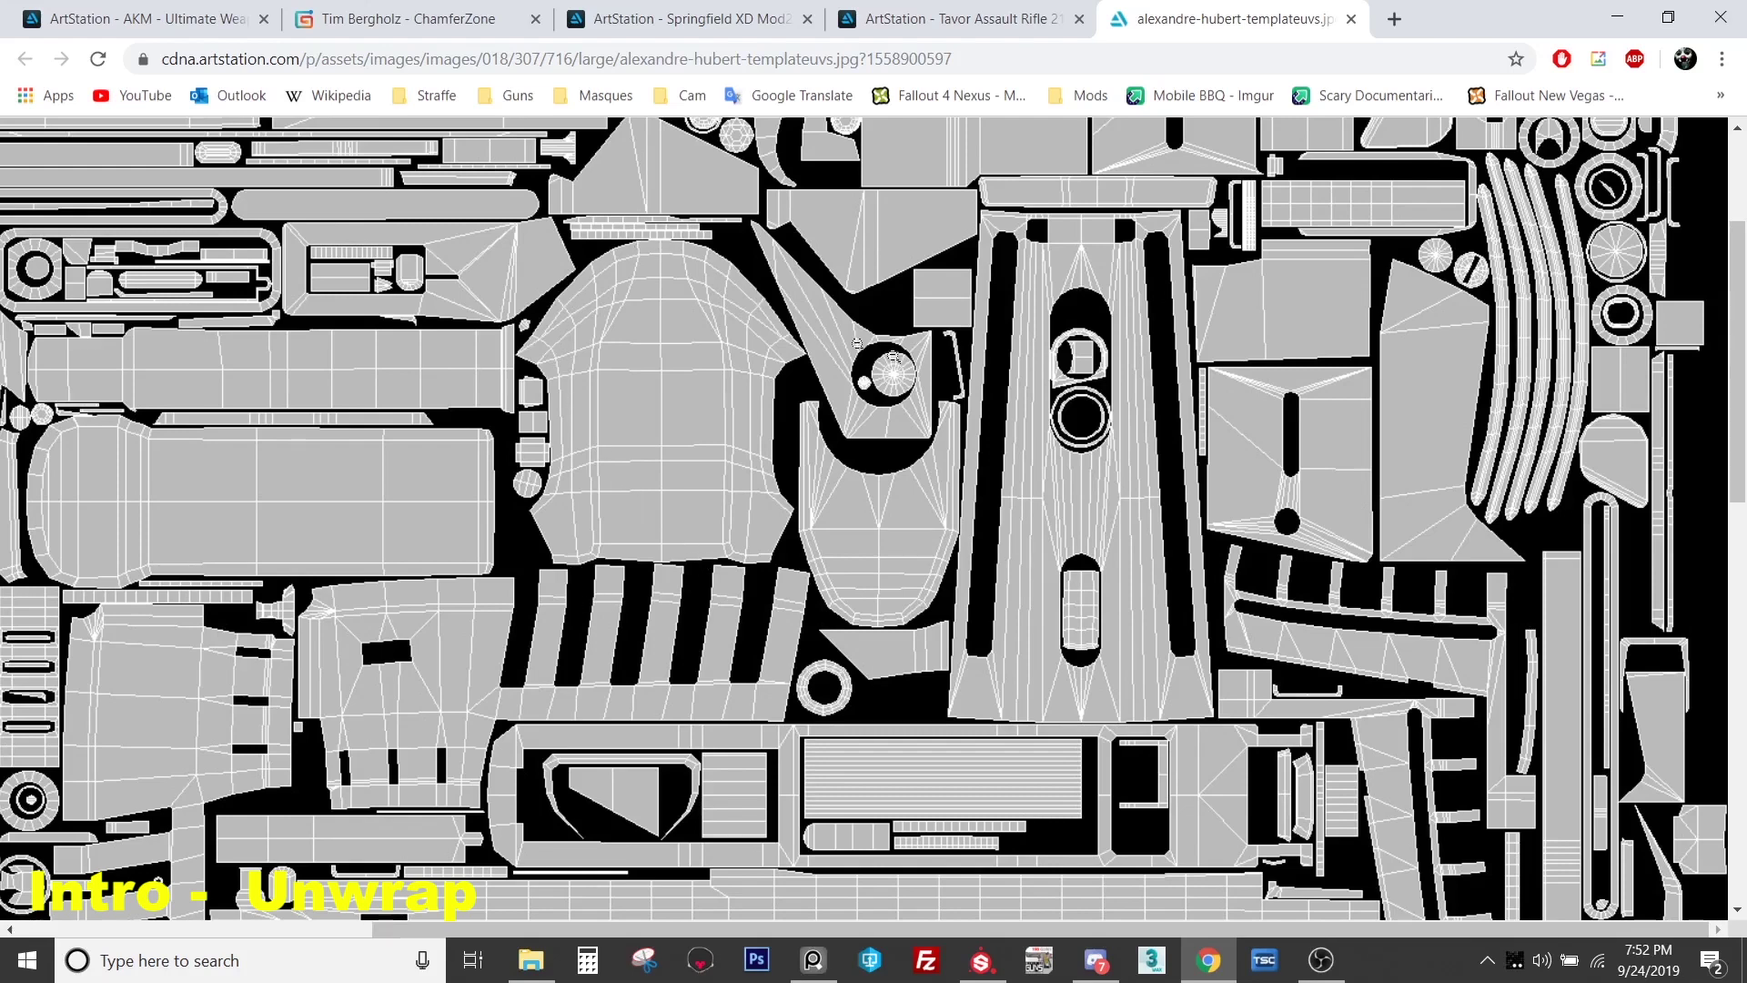
left_click(979, 365)
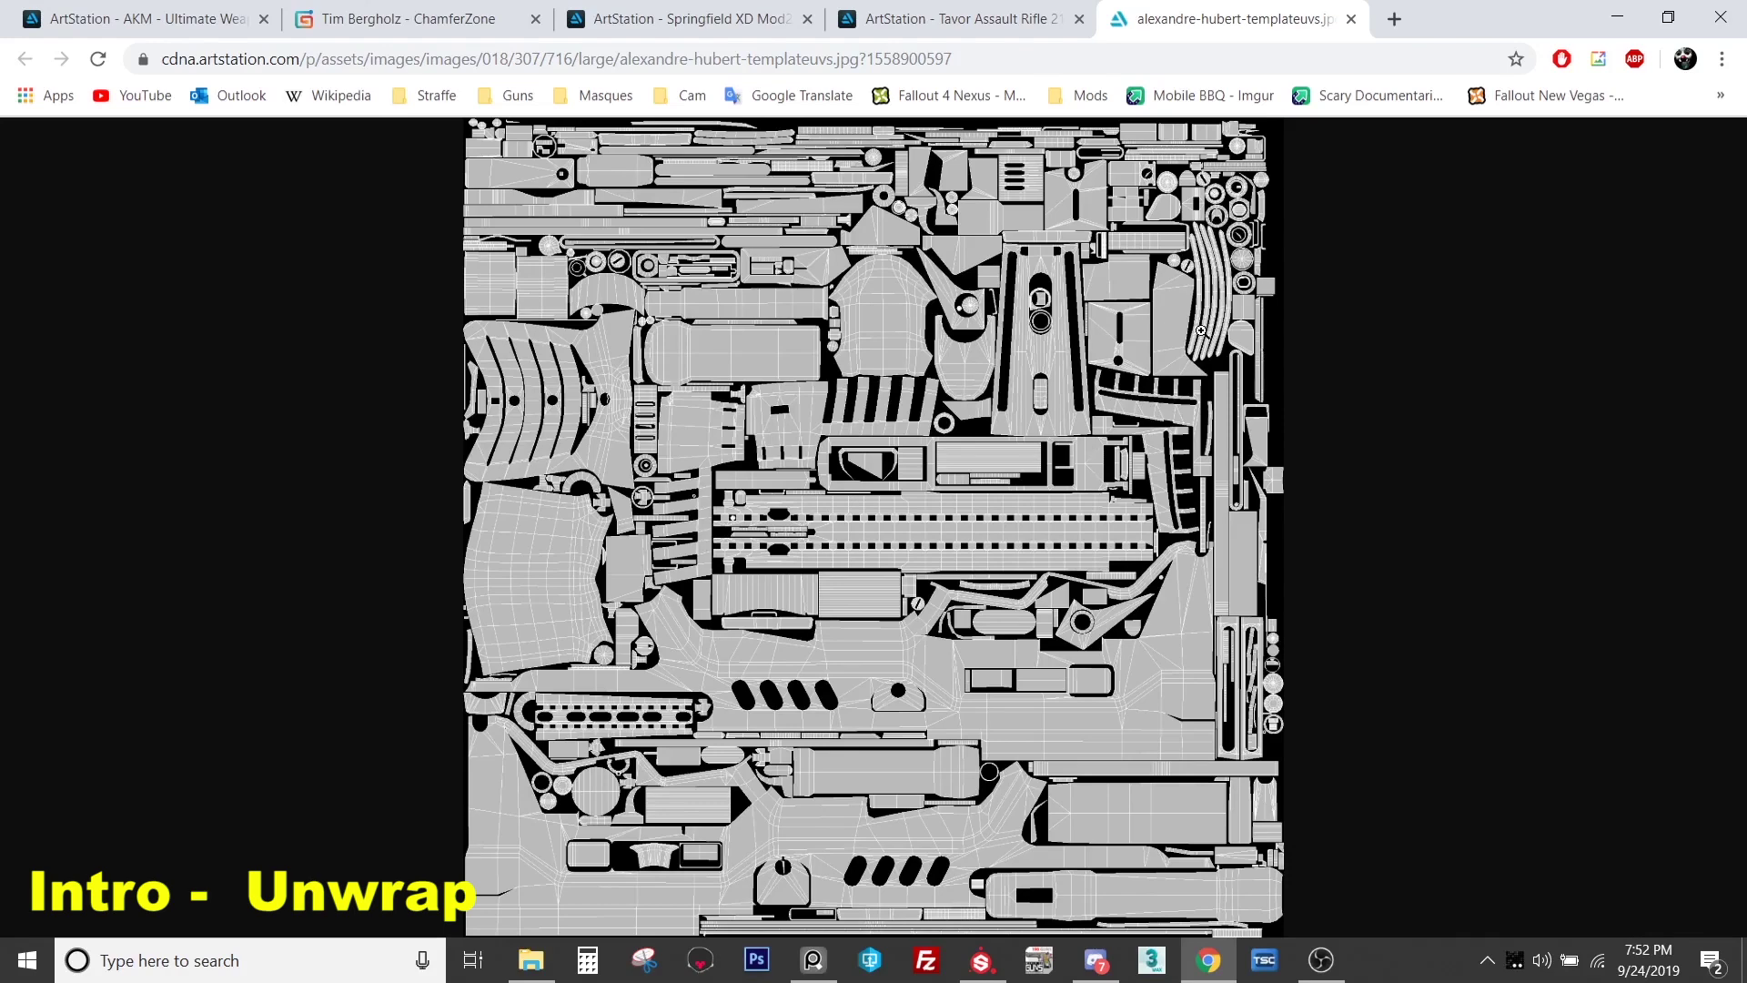
middle_click(1249, 26)
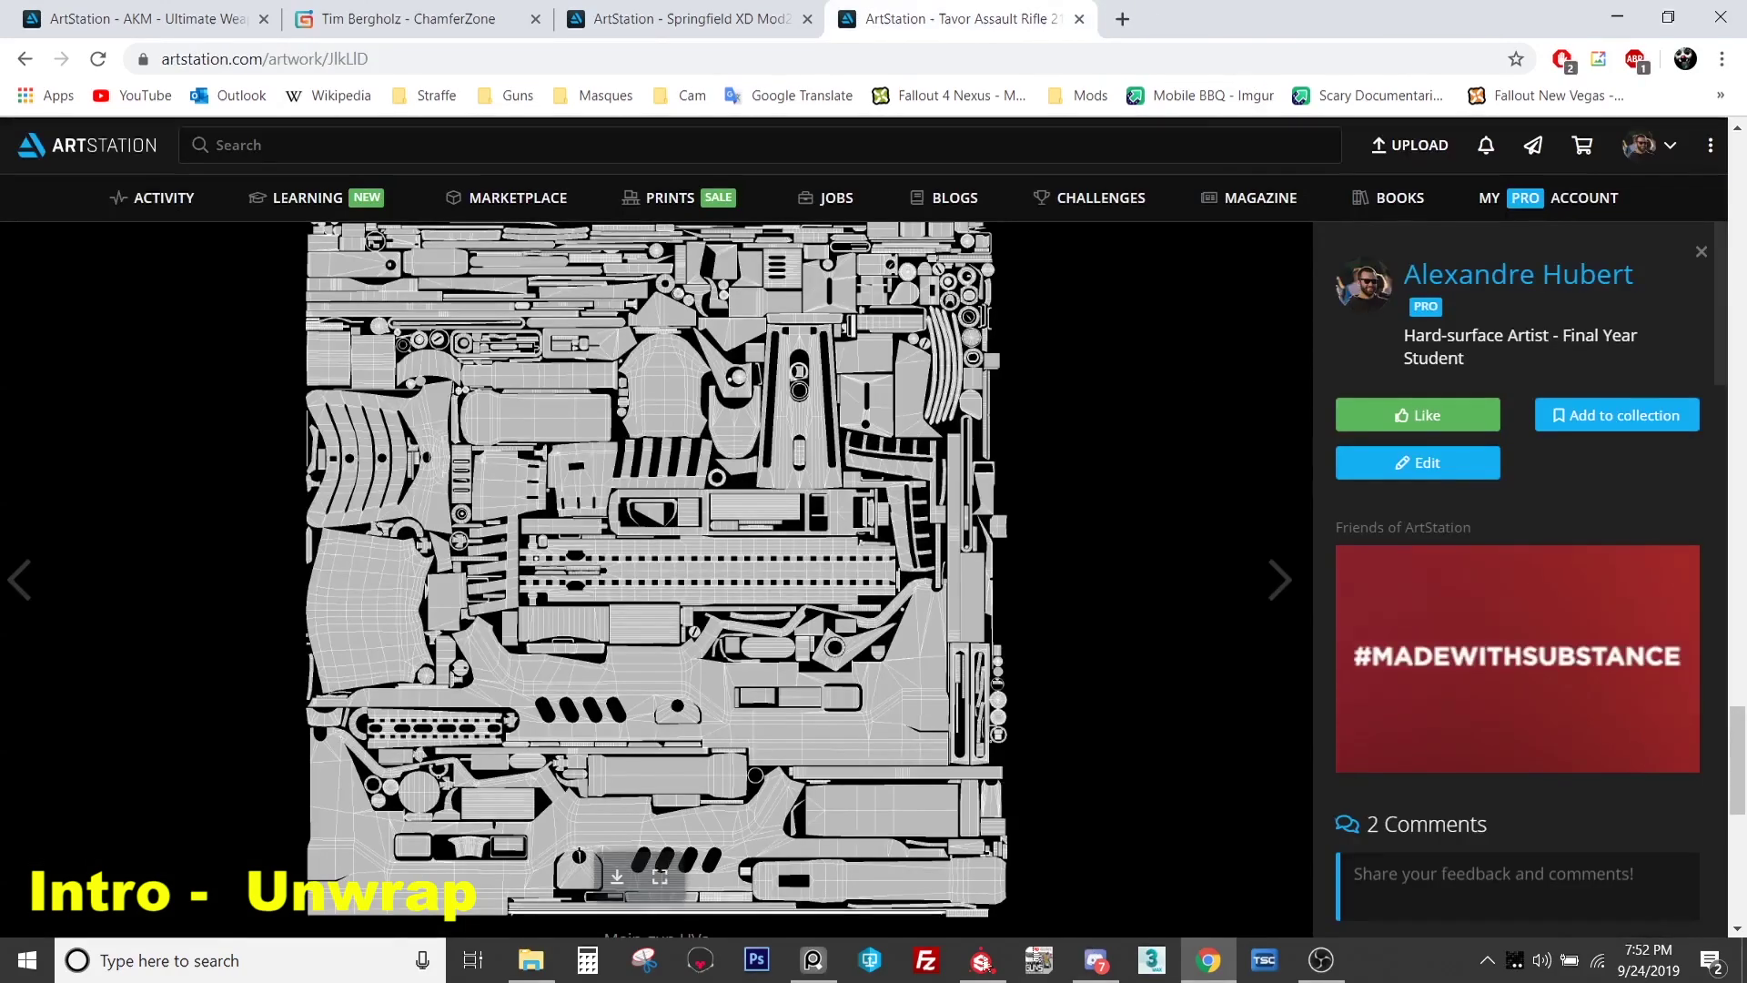
left_click(981, 963)
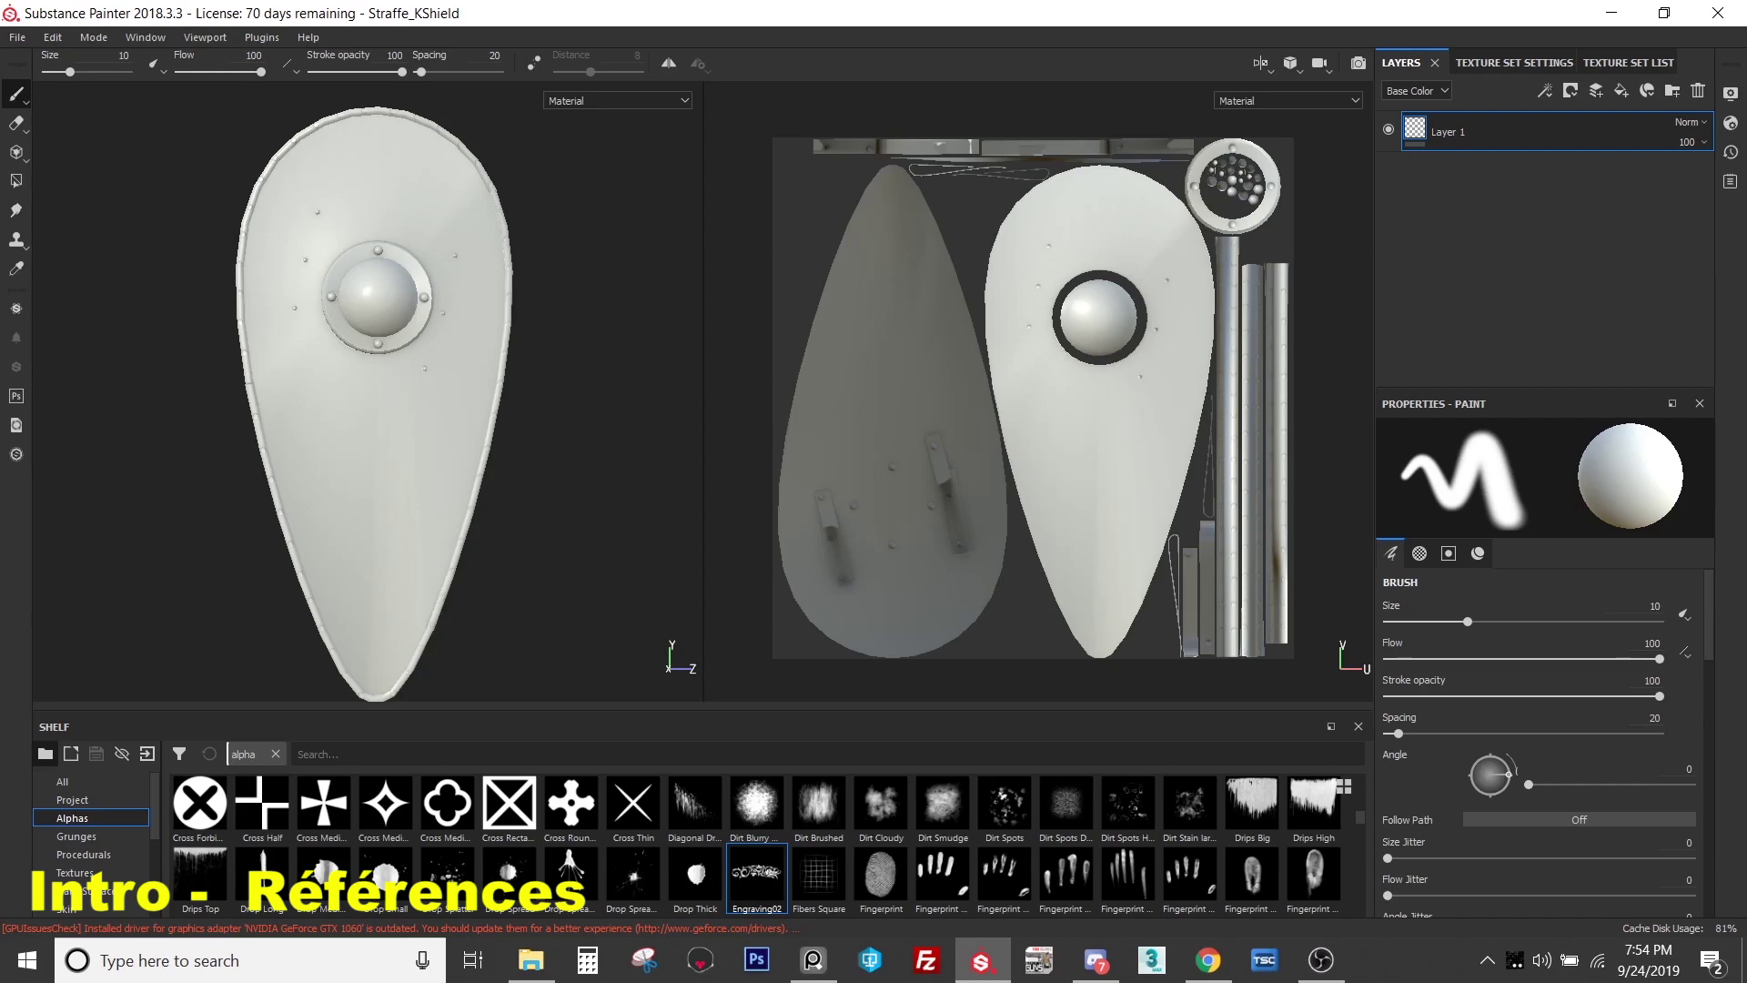
- On the rifle reference board, look through the image groups for the barrel, grip, trigger, receiver and stock
mouse_move(0, 773)
right_mouse_down()
mouse_move(0, 755)
mouse_move(1031, 494)
mouse_move(860, 492)
right_mouse_up()
scroll(859, 491, "down", 2)
scroll(819, 408, "up", 8)
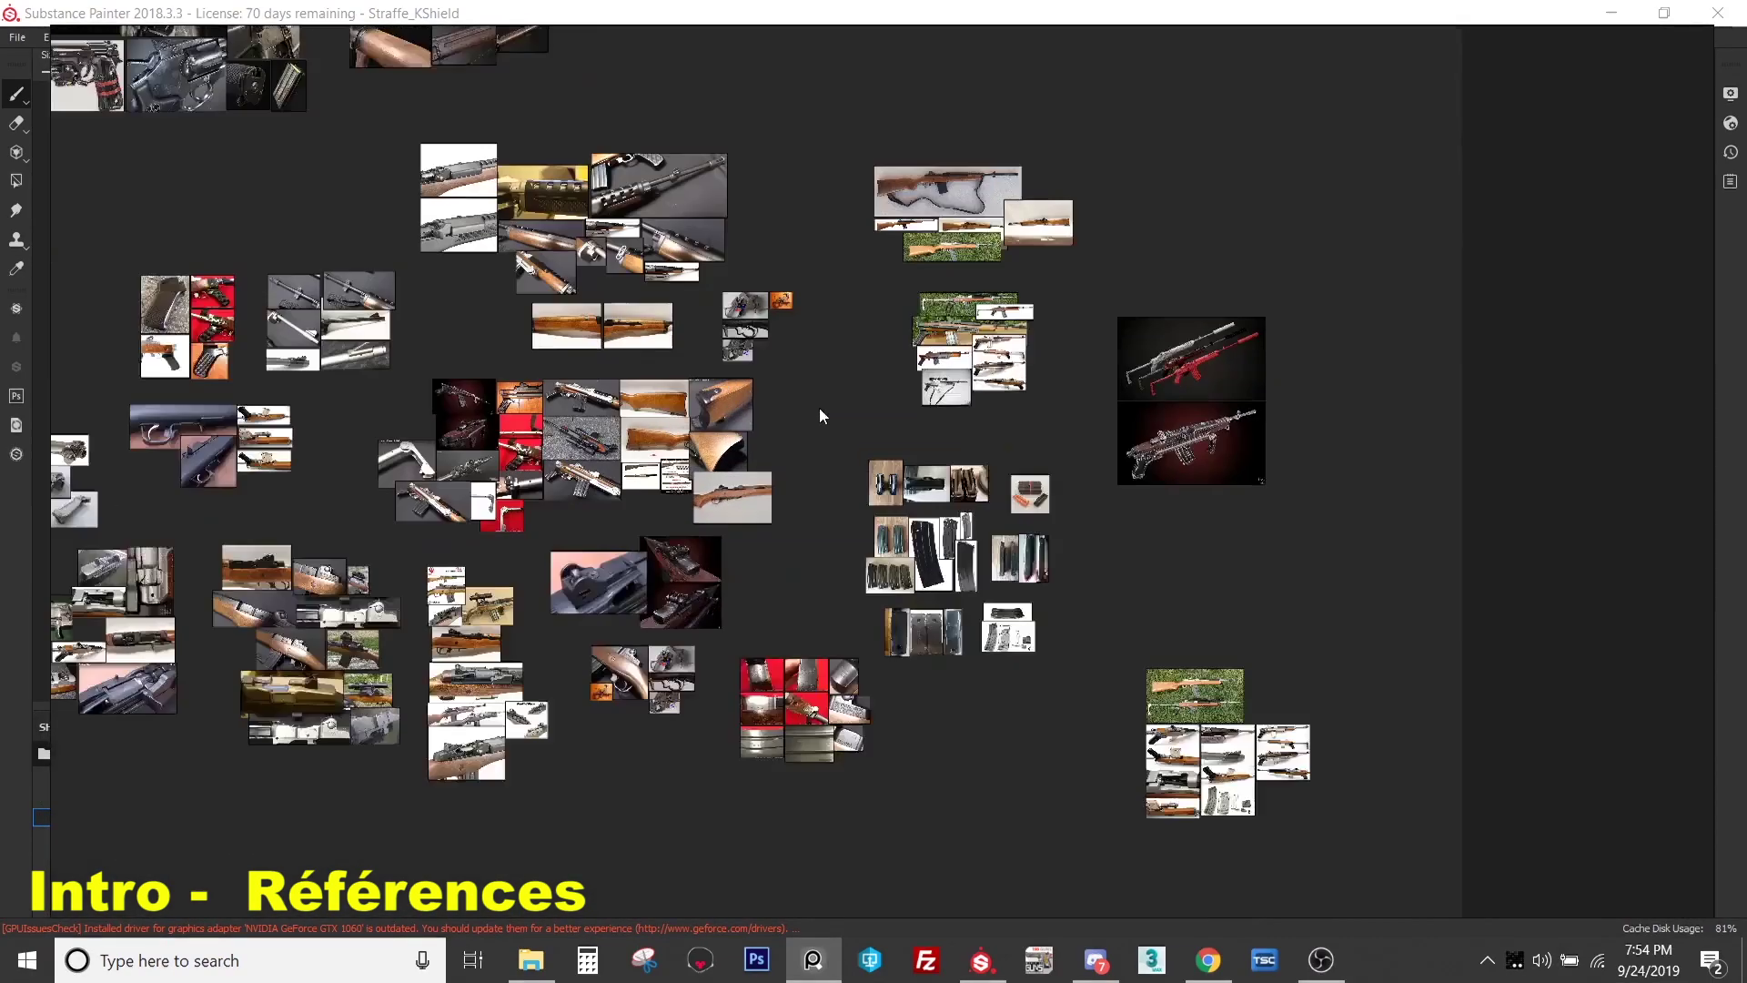
scroll(819, 415, "up", 6)
mouse_move(893, 413)
right_mouse_down()
mouse_move(701, 352)
mouse_move(747, 441)
right_mouse_up()
scroll(746, 441, "down", 3)
scroll(819, 400, "up", 6)
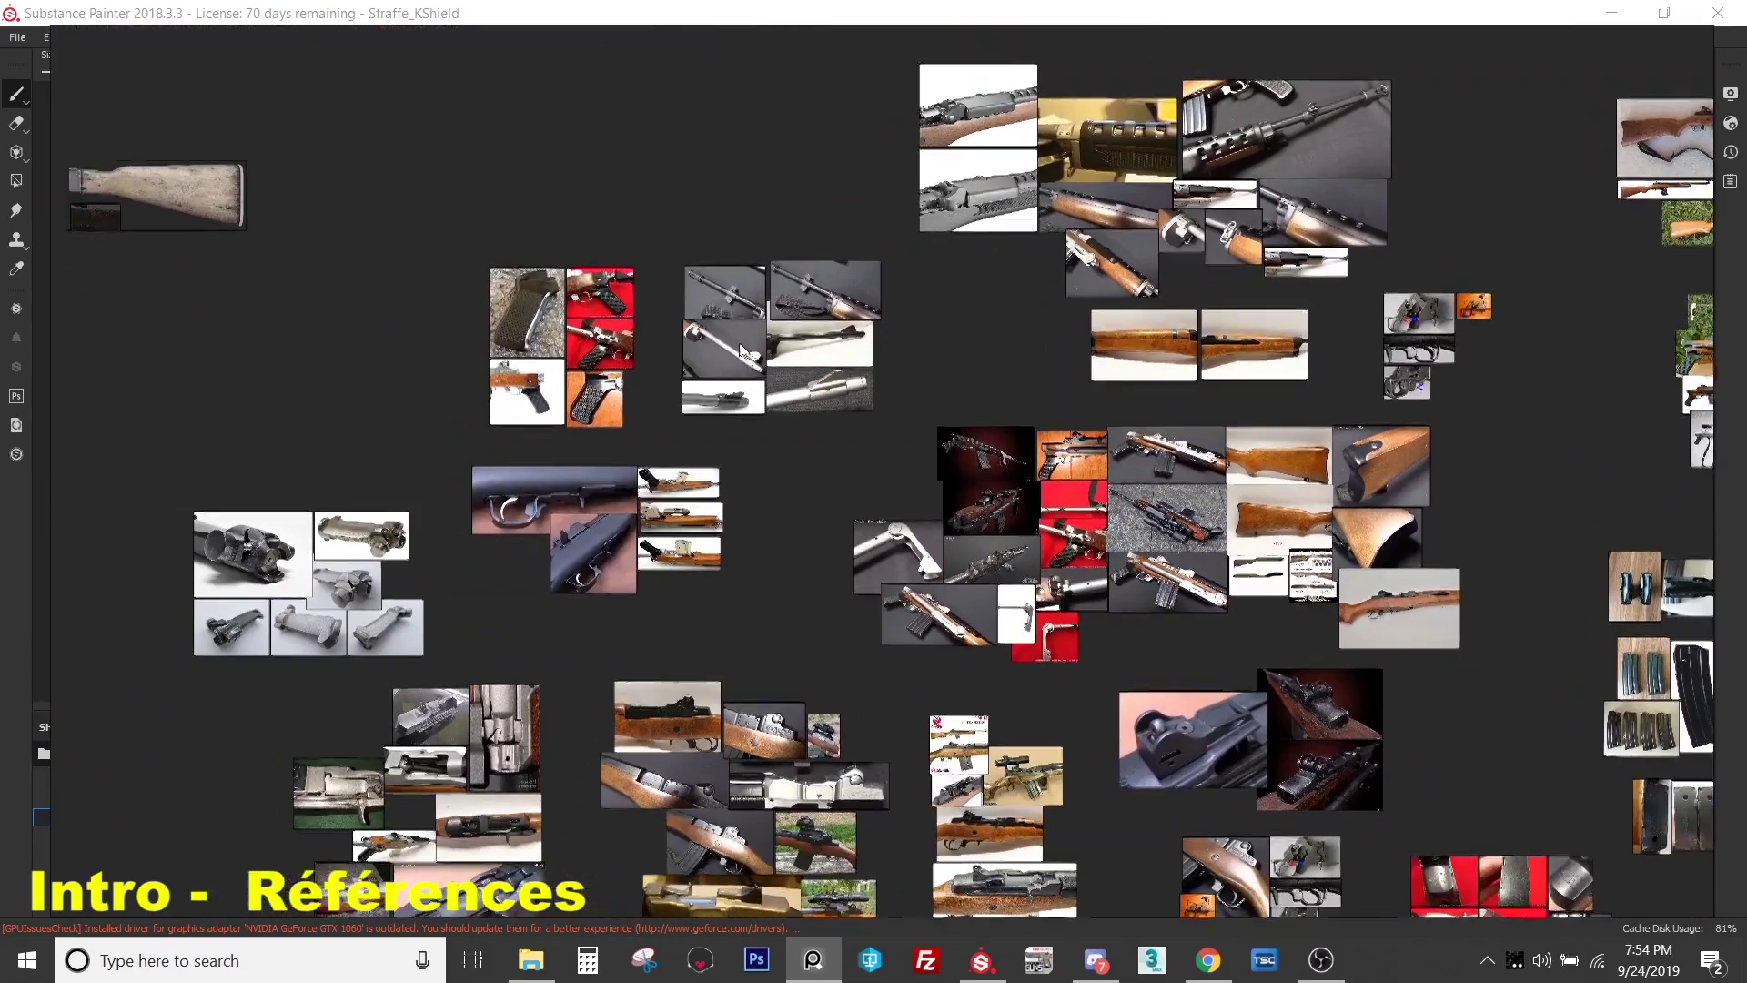
mouse_move(742, 350)
right_mouse_down()
mouse_move(890, 380)
mouse_move(707, 331)
mouse_move(751, 390)
mouse_move(872, 362)
right_mouse_up()
scroll(637, 400, "up", 6)
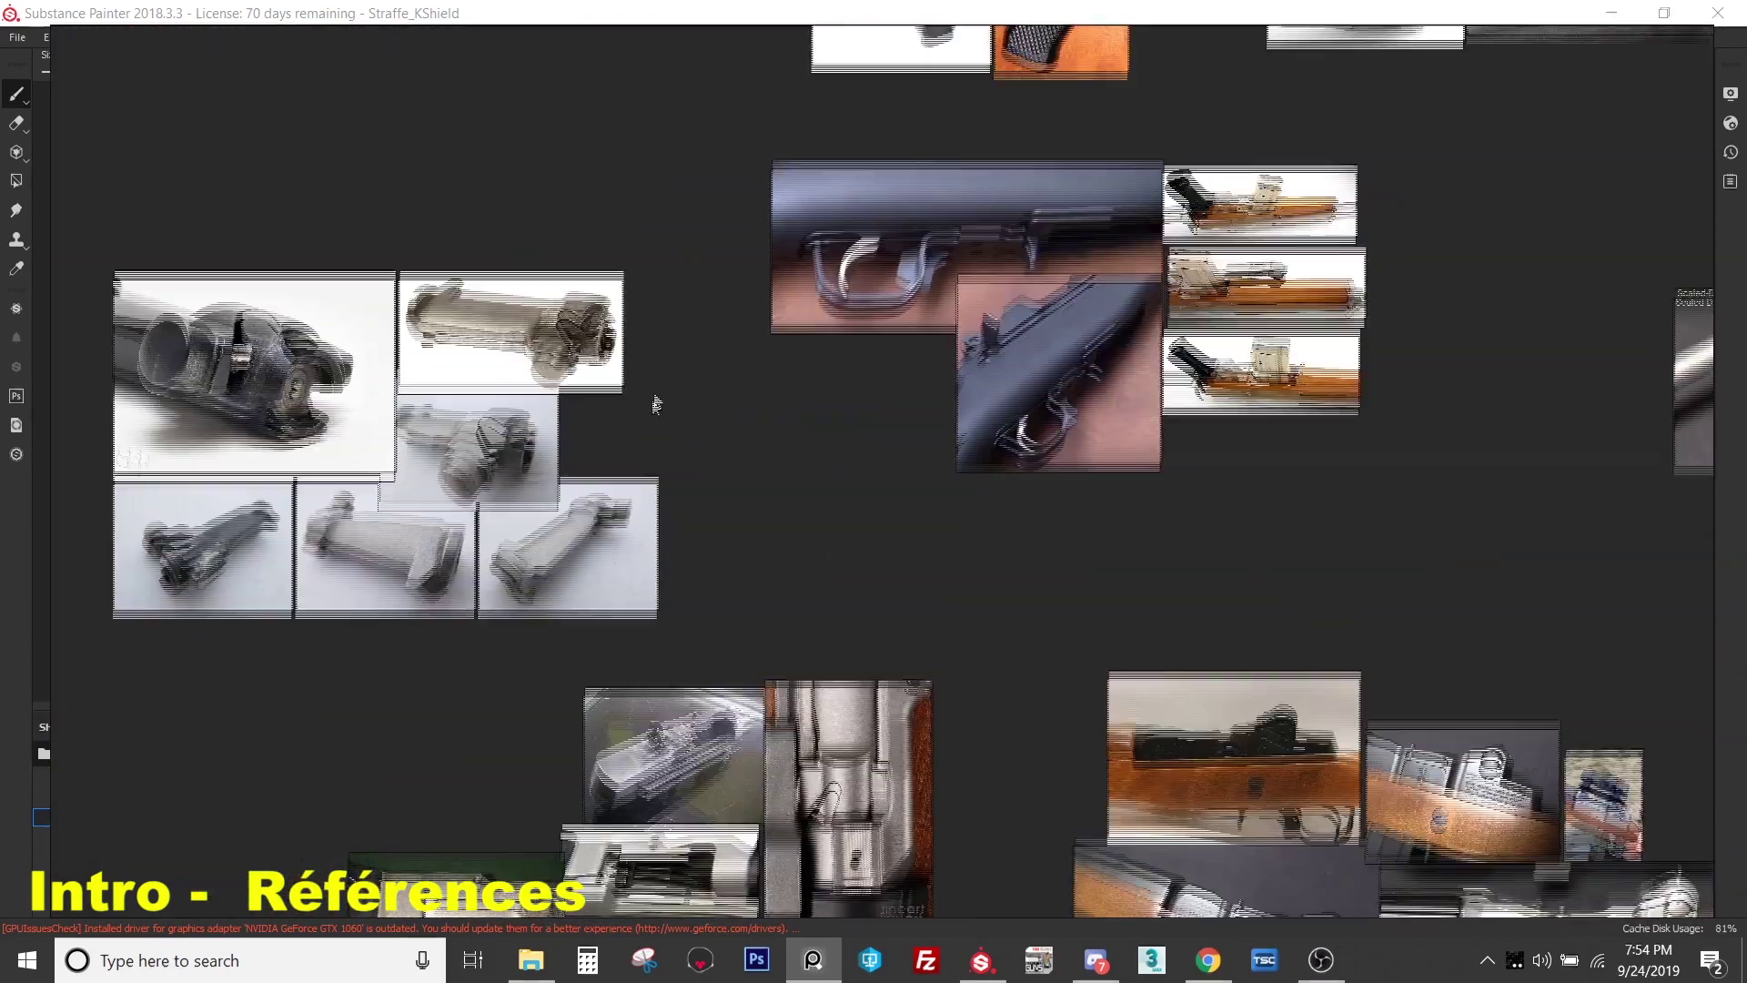
right_click_drag(655, 389, 596, 406)
mouse_move(791, 355)
right_mouse_down()
mouse_move(604, 503)
mouse_move(491, 662)
right_mouse_up()
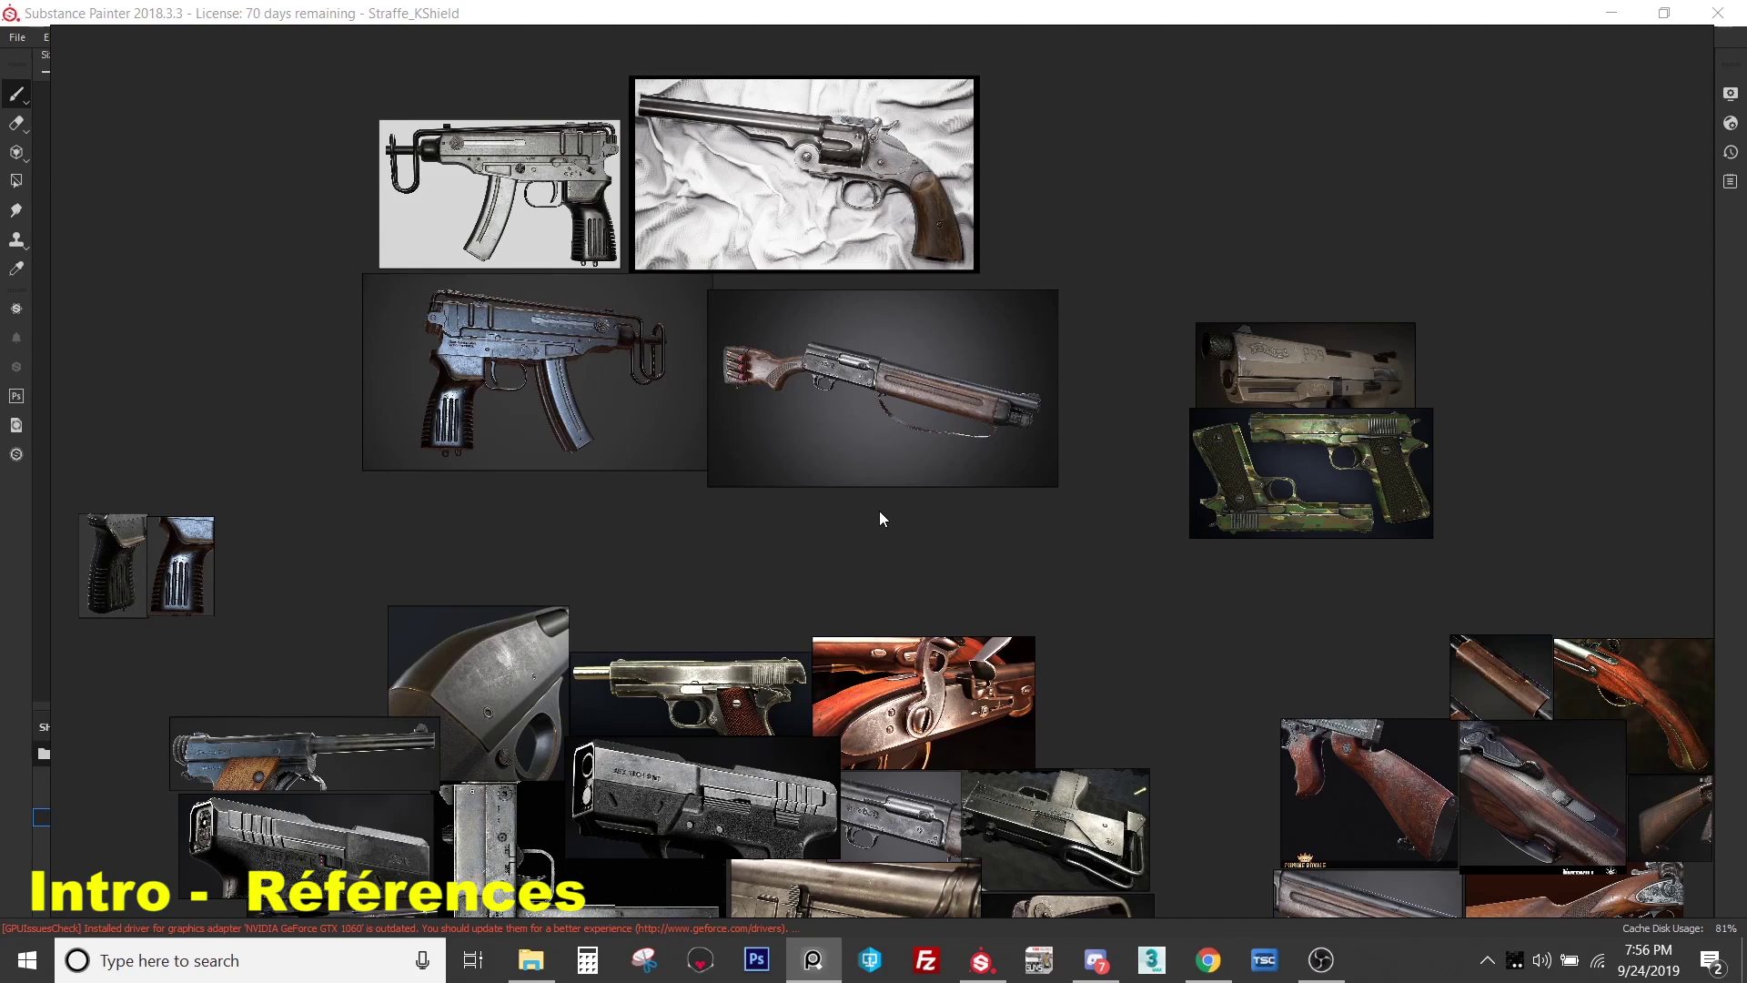
- Survey the groups of finished weapon renders and wood and metal texture references on the rifle board
scroll(879, 510, "down", 3)
middle_click_drag(990, 569, 834, 402)
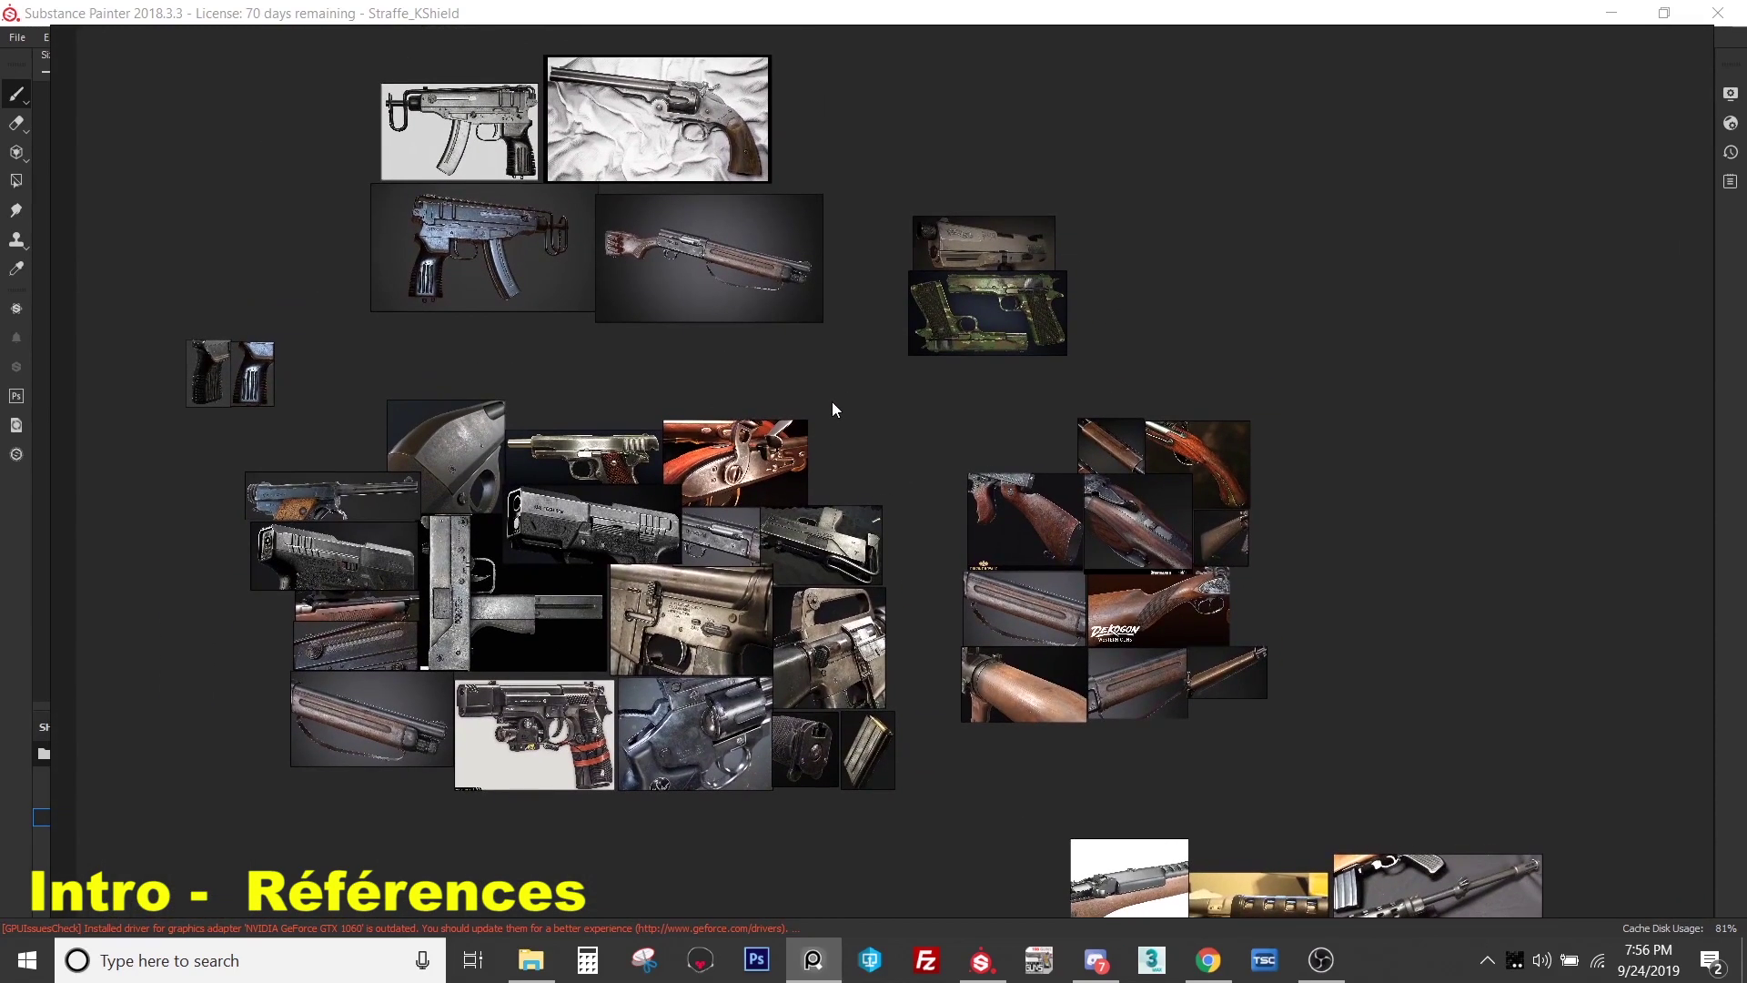
scroll(882, 382, "down", 4)
middle_click_drag(850, 350, 748, 364)
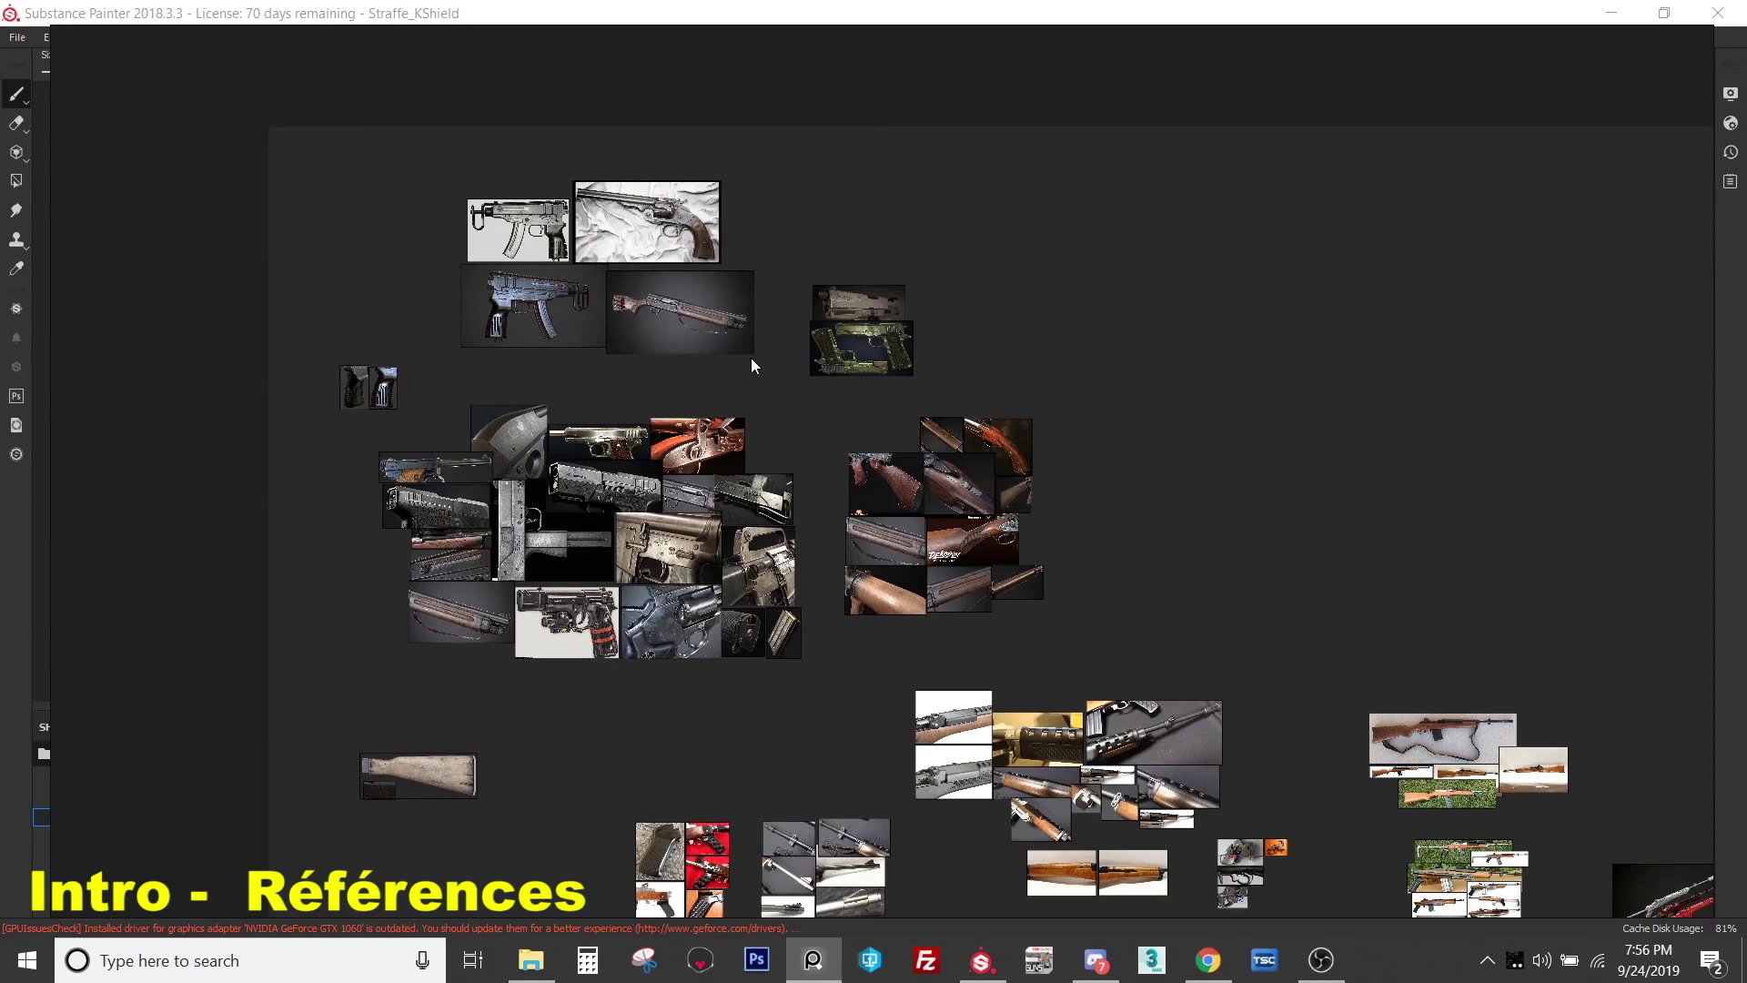
scroll(763, 375, "up", 2)
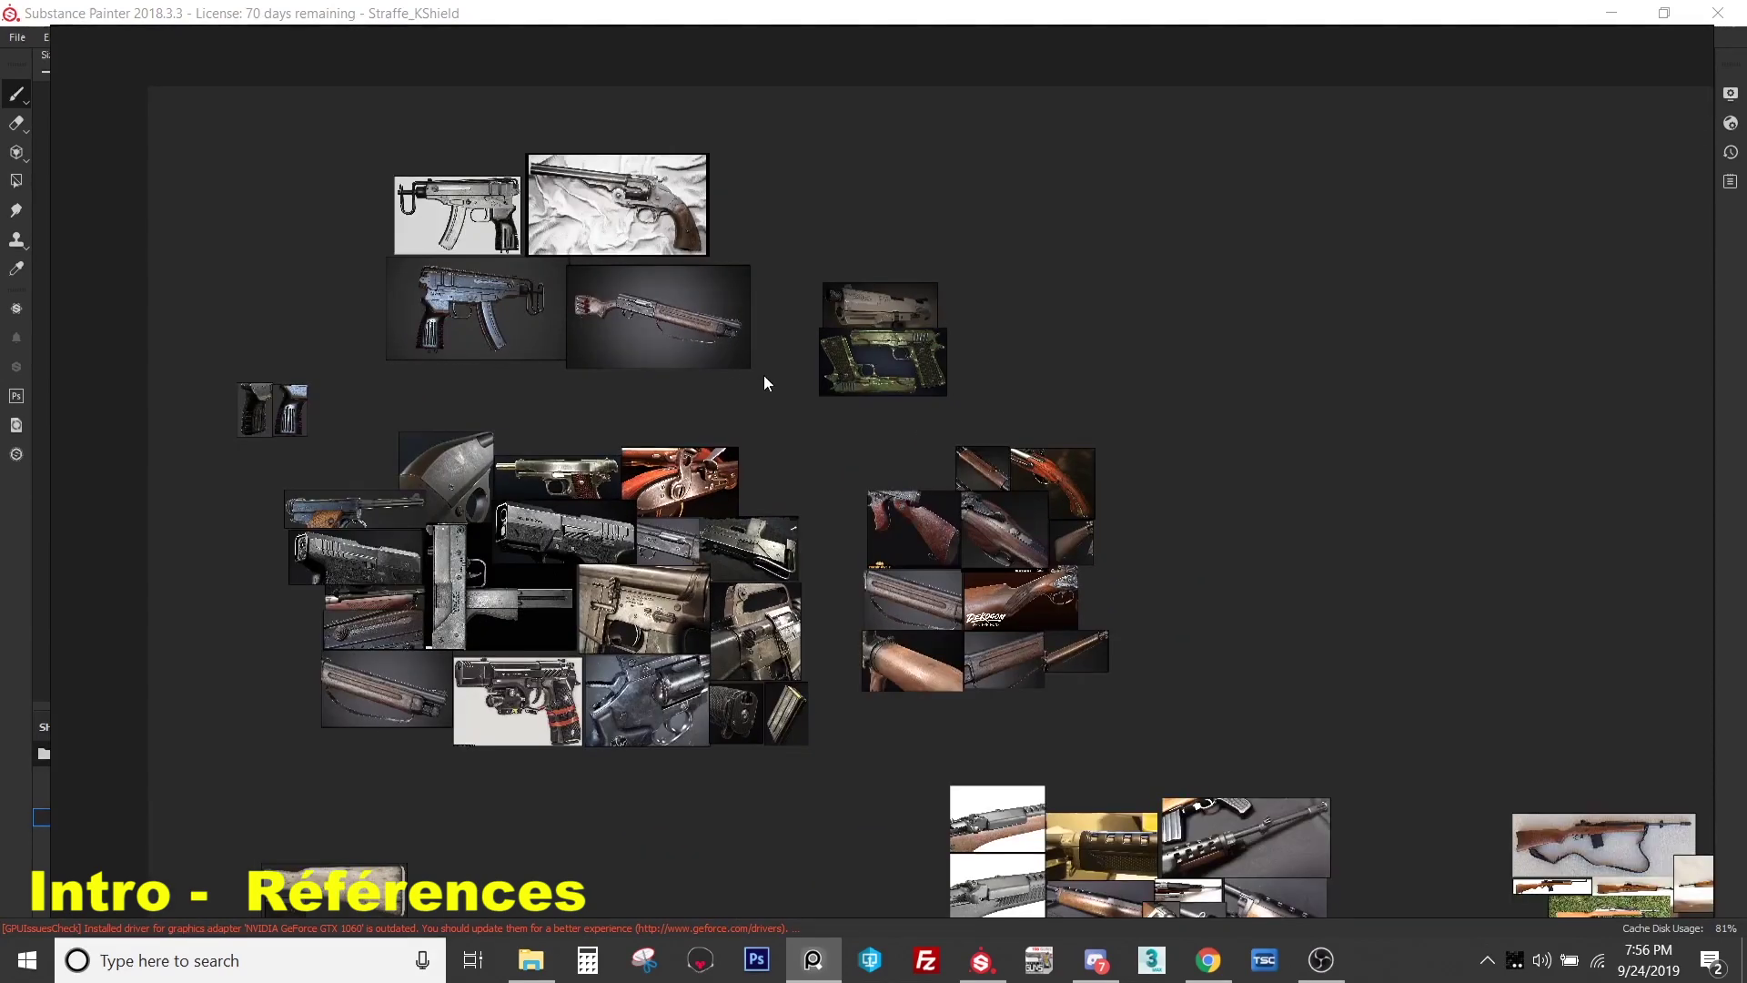
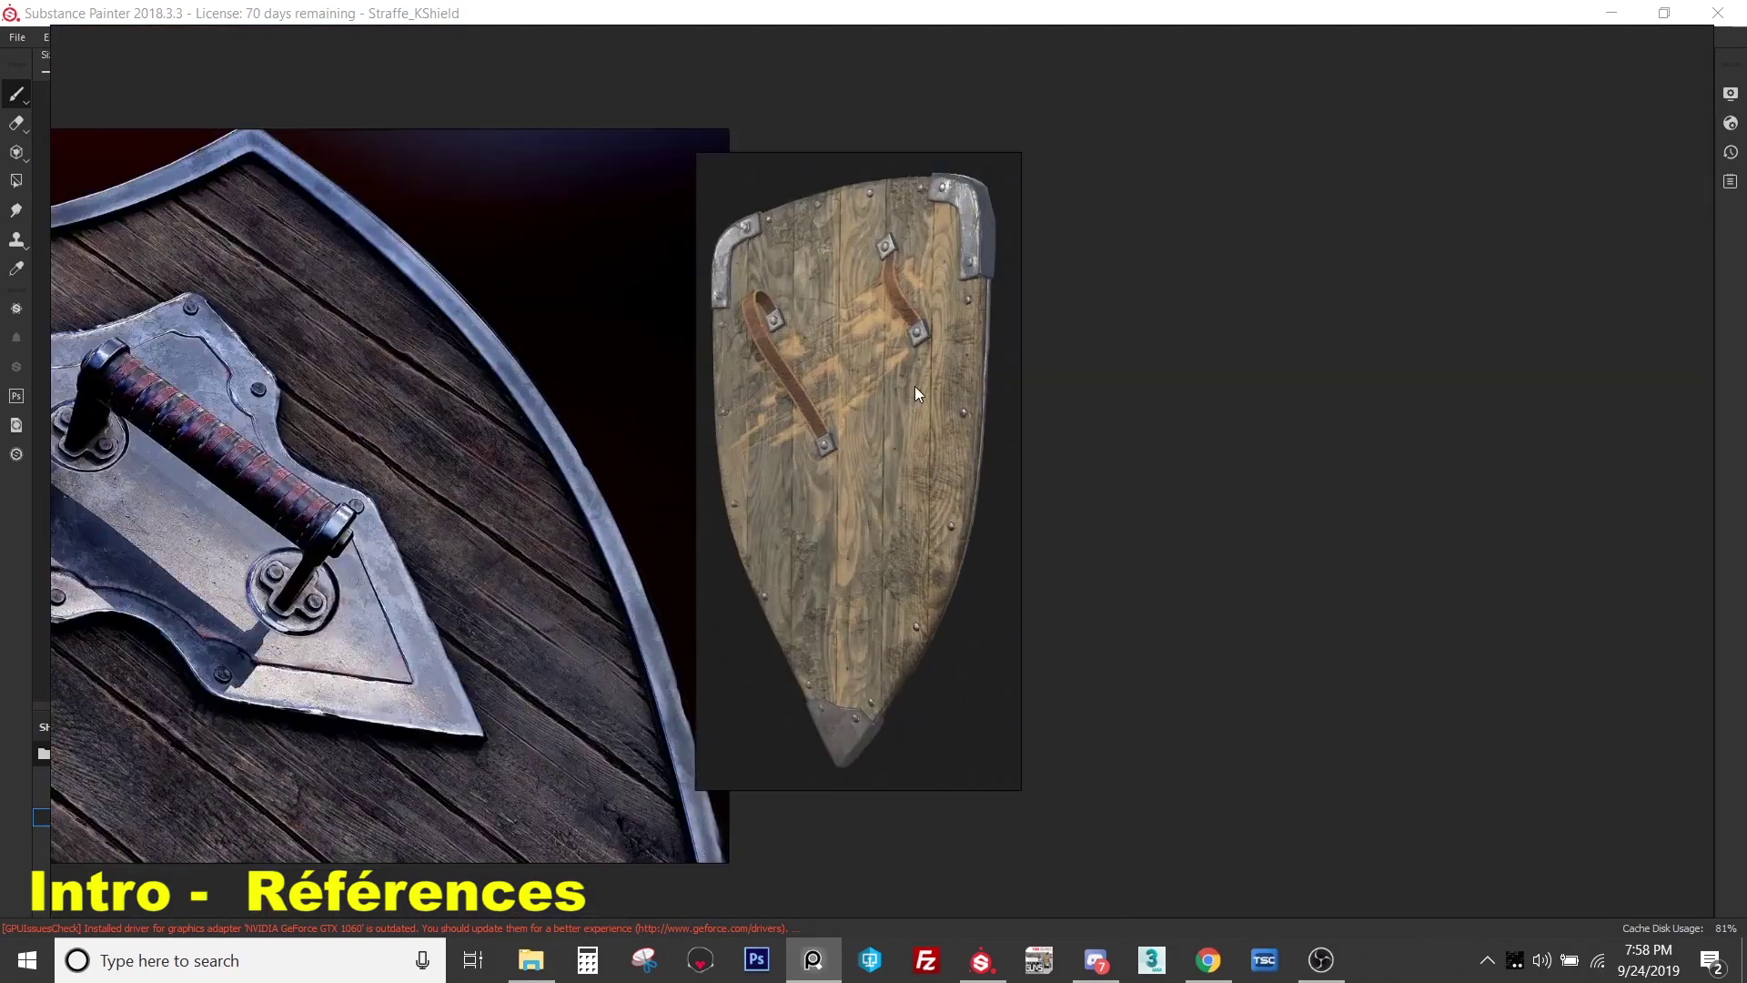
- On the shield reference board, examine the wooden shield with leather straps and the group of painted shields
scroll(997, 392, "up", 3)
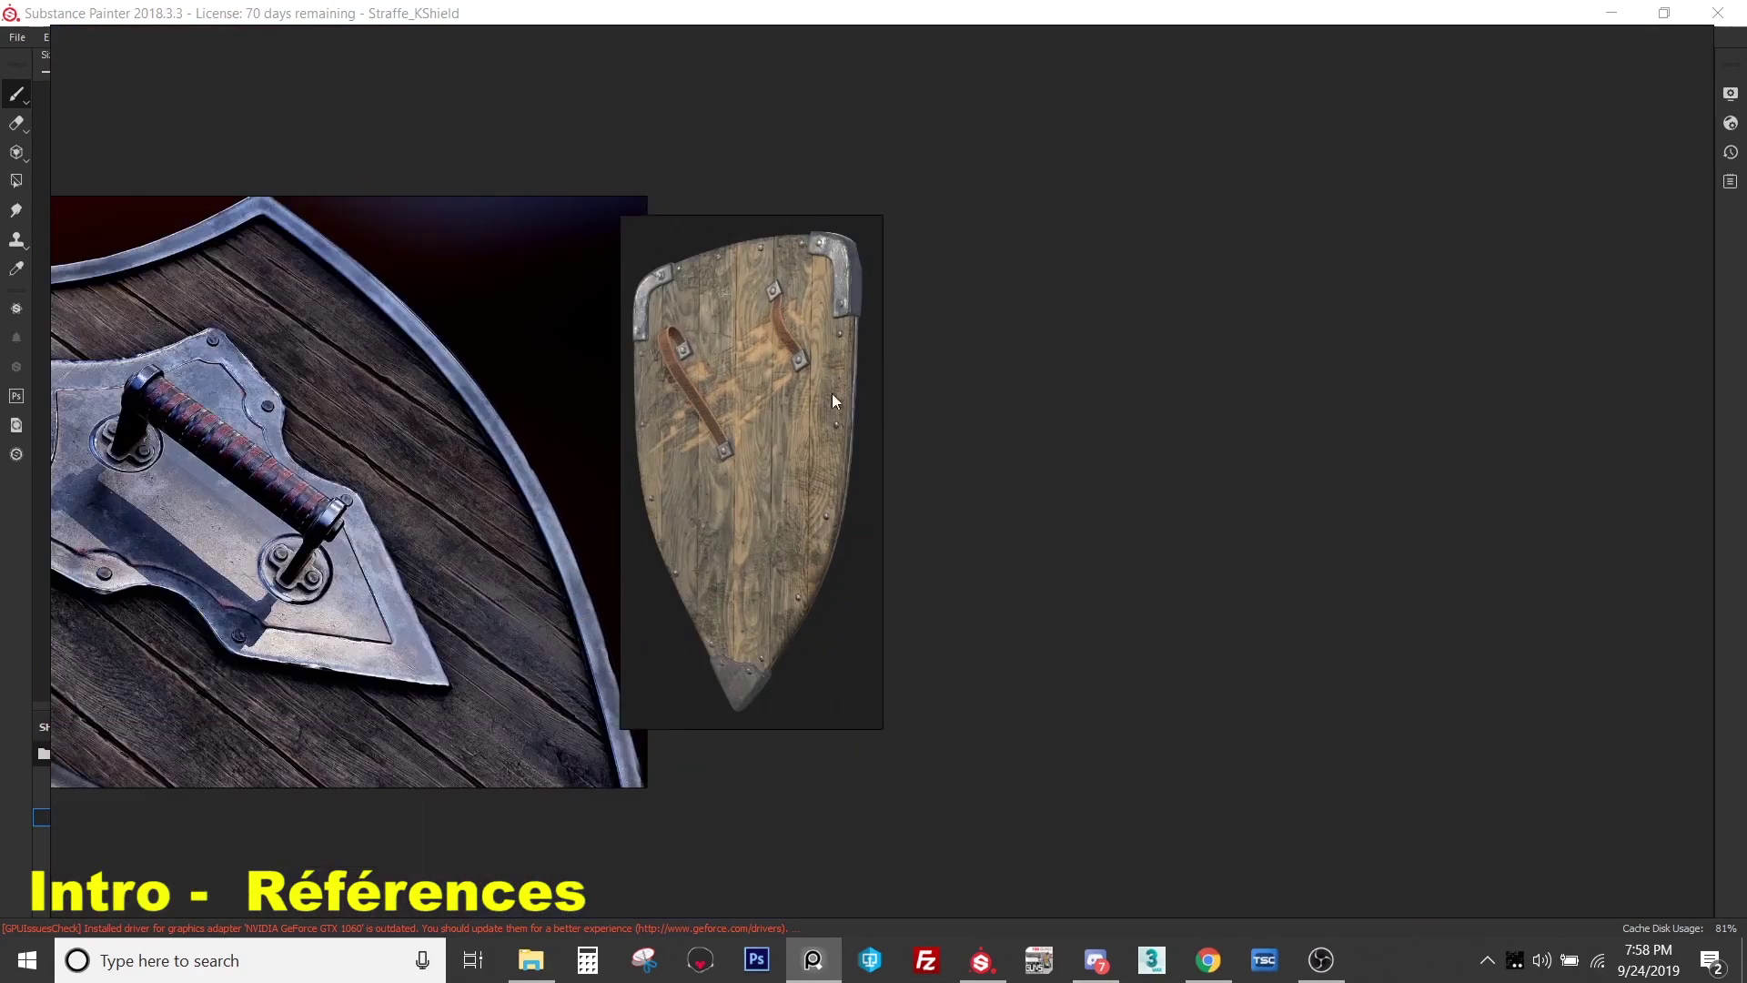
scroll(832, 407, "down", 2)
scroll(779, 411, "up", 2)
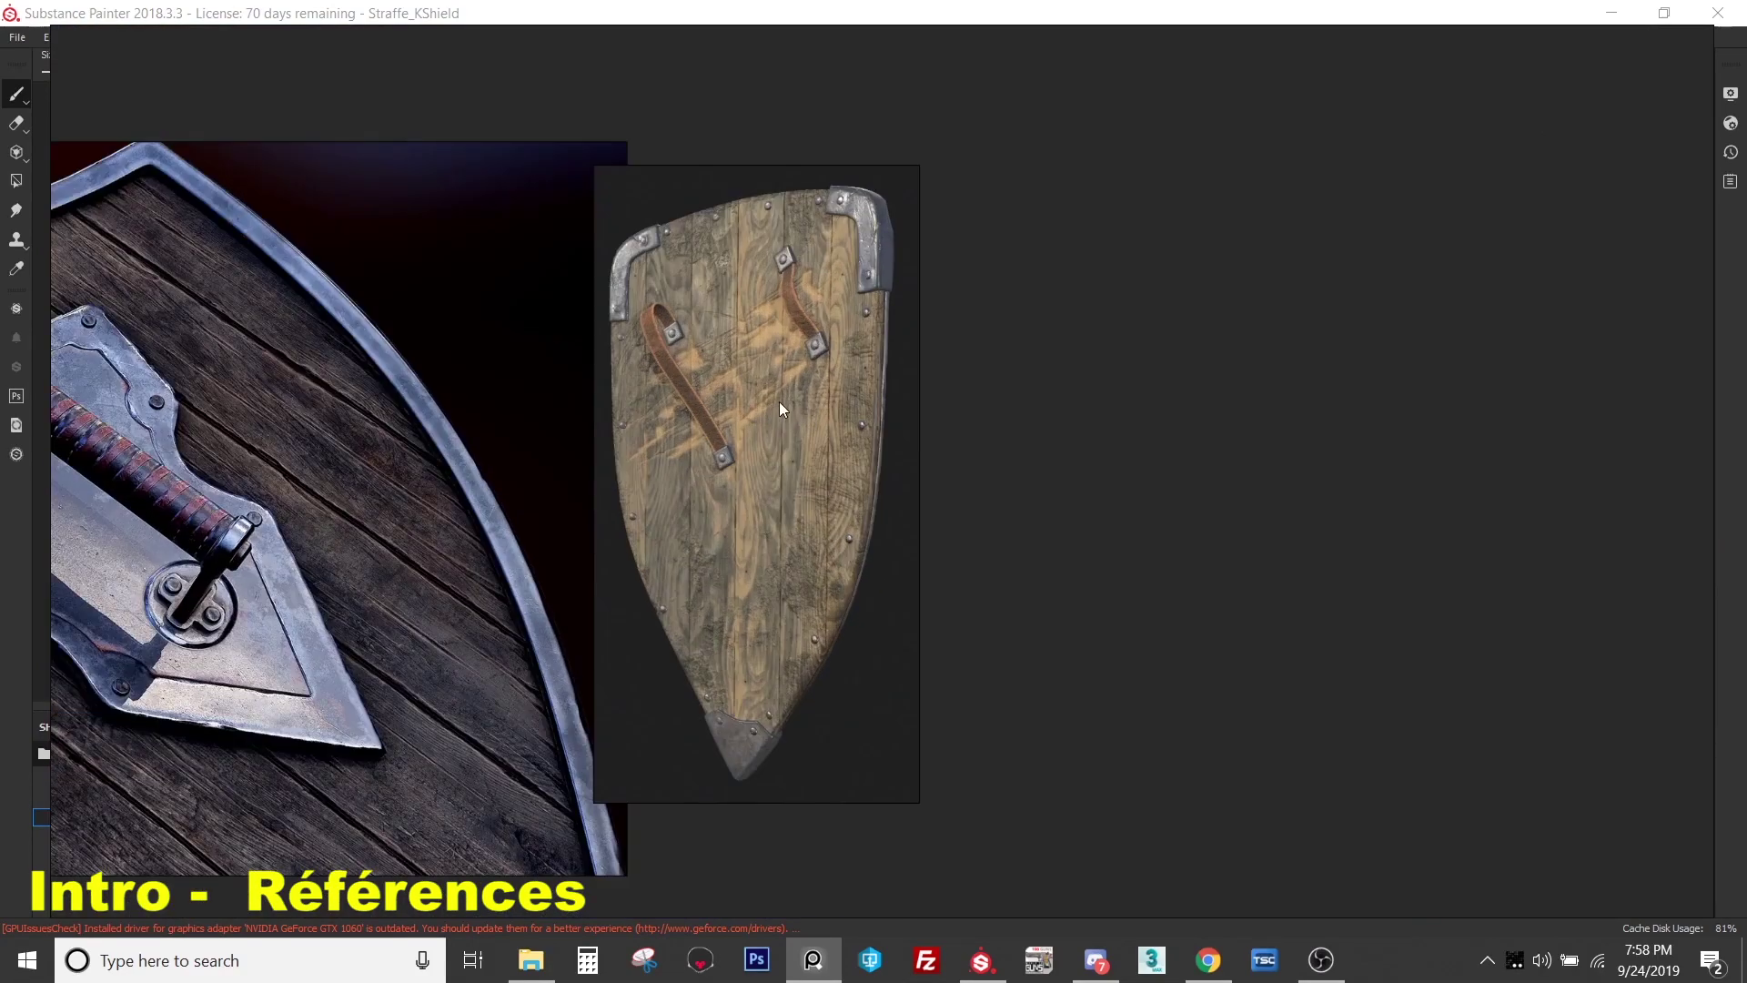
scroll(874, 486, "down", 3)
middle_click_drag(1354, 463, 697, 452)
scroll(1146, 455, "up", 1)
middle_click_drag(1112, 483, 708, 411)
scroll(808, 416, "down", 2)
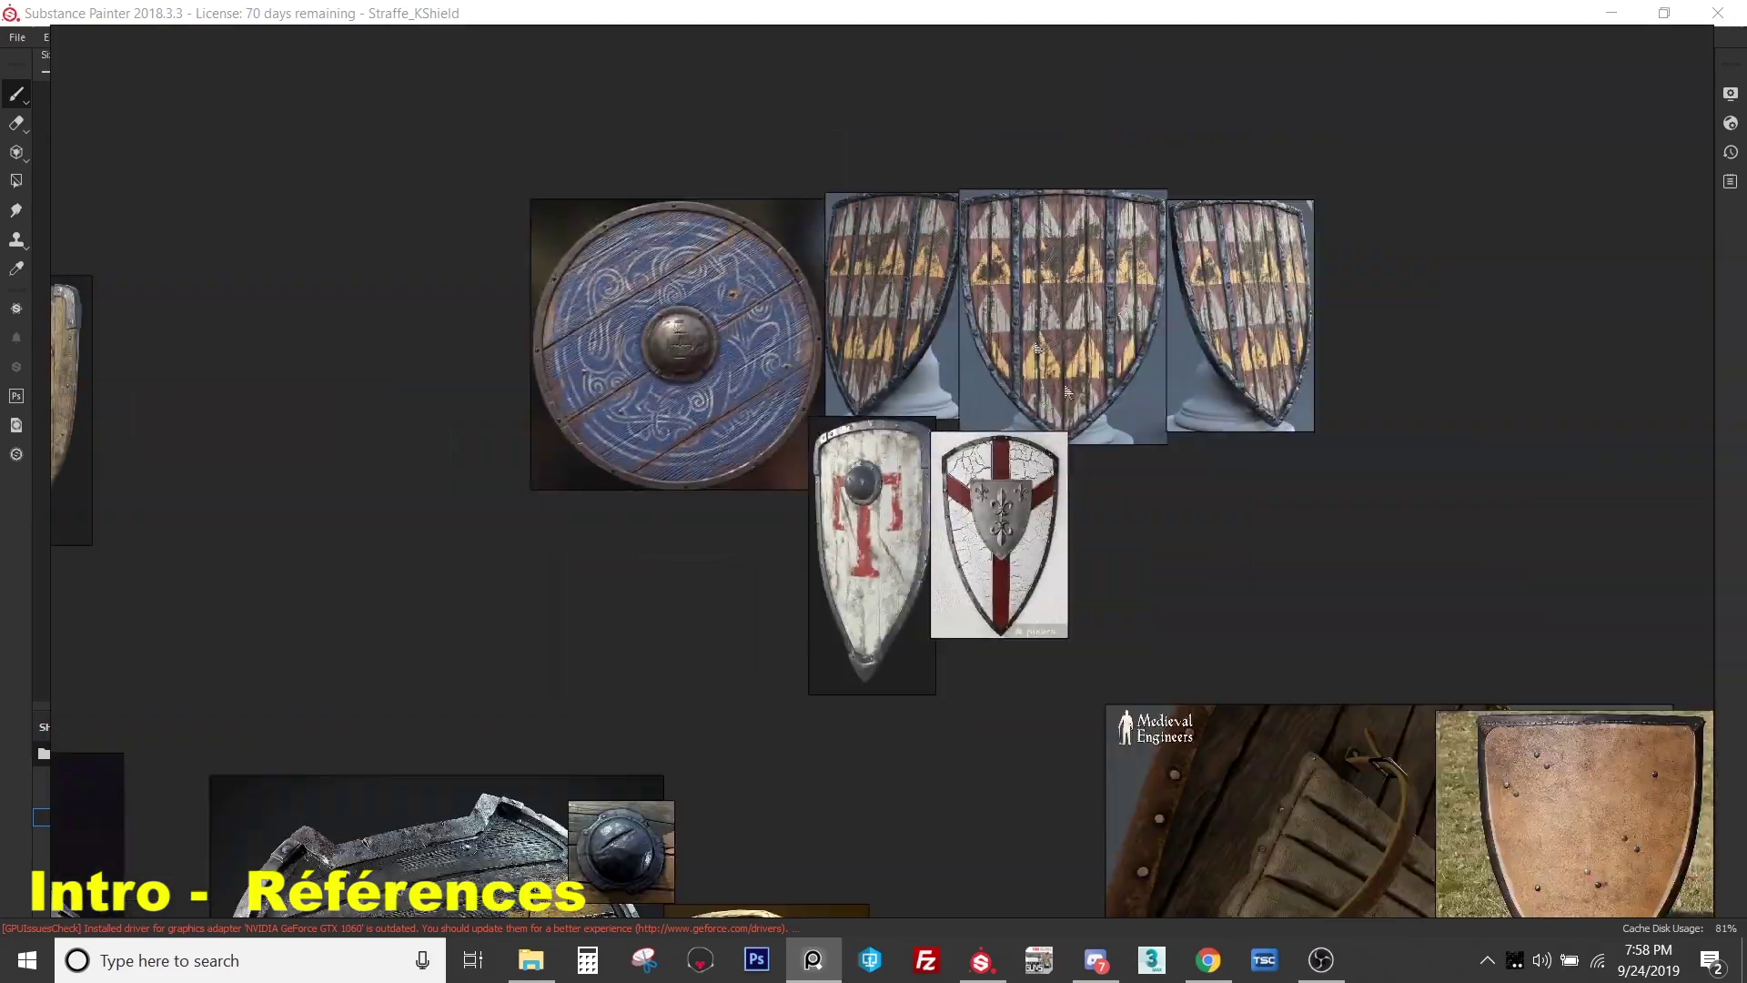
scroll(1096, 498, "down", 1)
scroll(1084, 487, "up", 1)
scroll(761, 604, "down", 1)
- Examine the round shield references, comparing the dented metal bosses, painted planks and gold-trimmed metal surface
middle_click_drag(760, 604, 1456, 473)
scroll(947, 392, "up", 4)
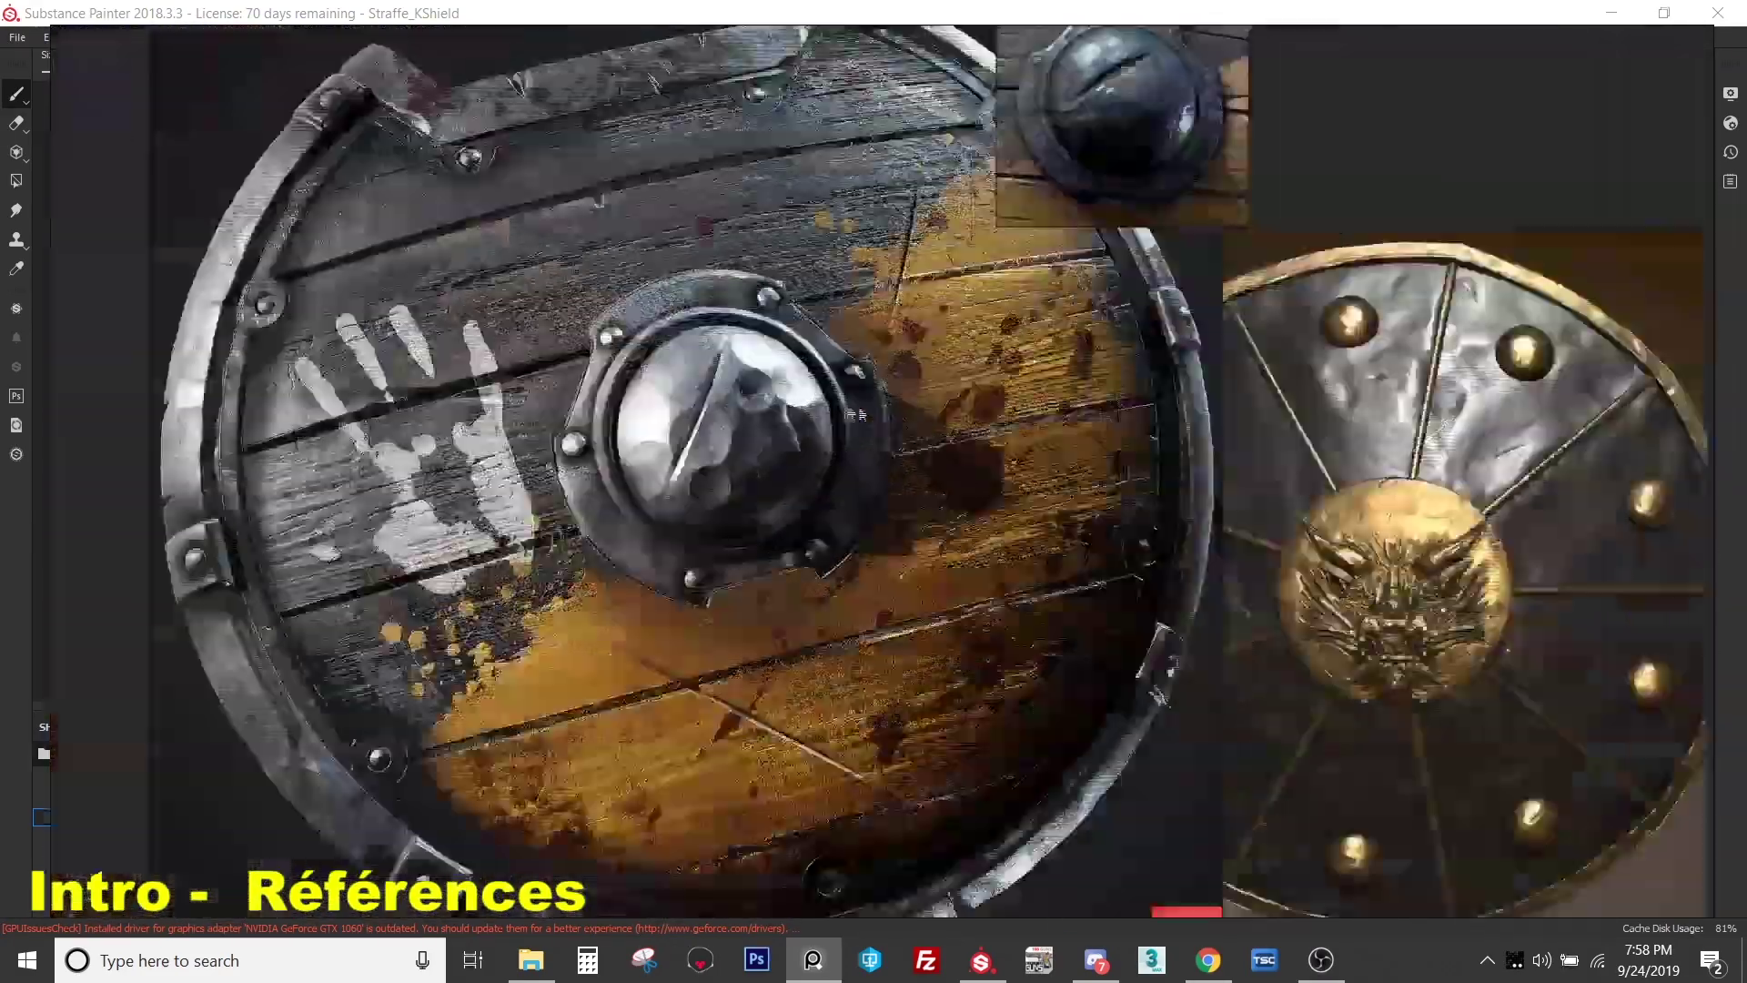
scroll(715, 459, "down", 2)
scroll(910, 320, "up", 3)
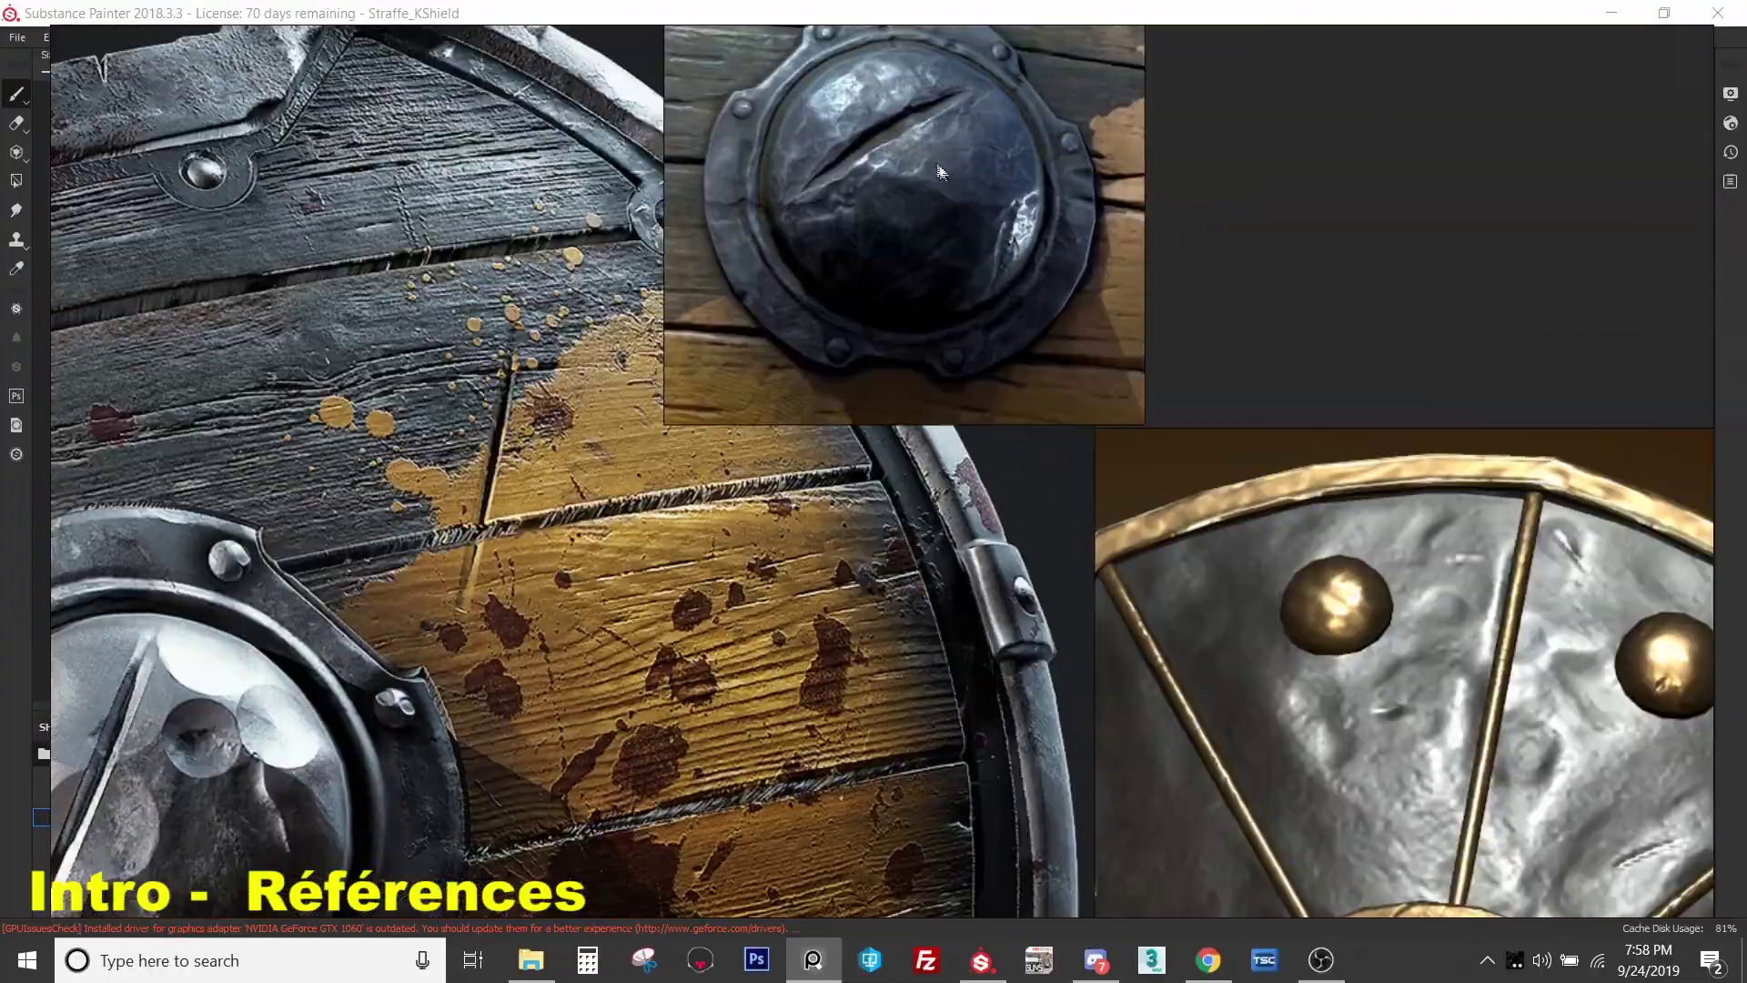
scroll(910, 320, "up", 2)
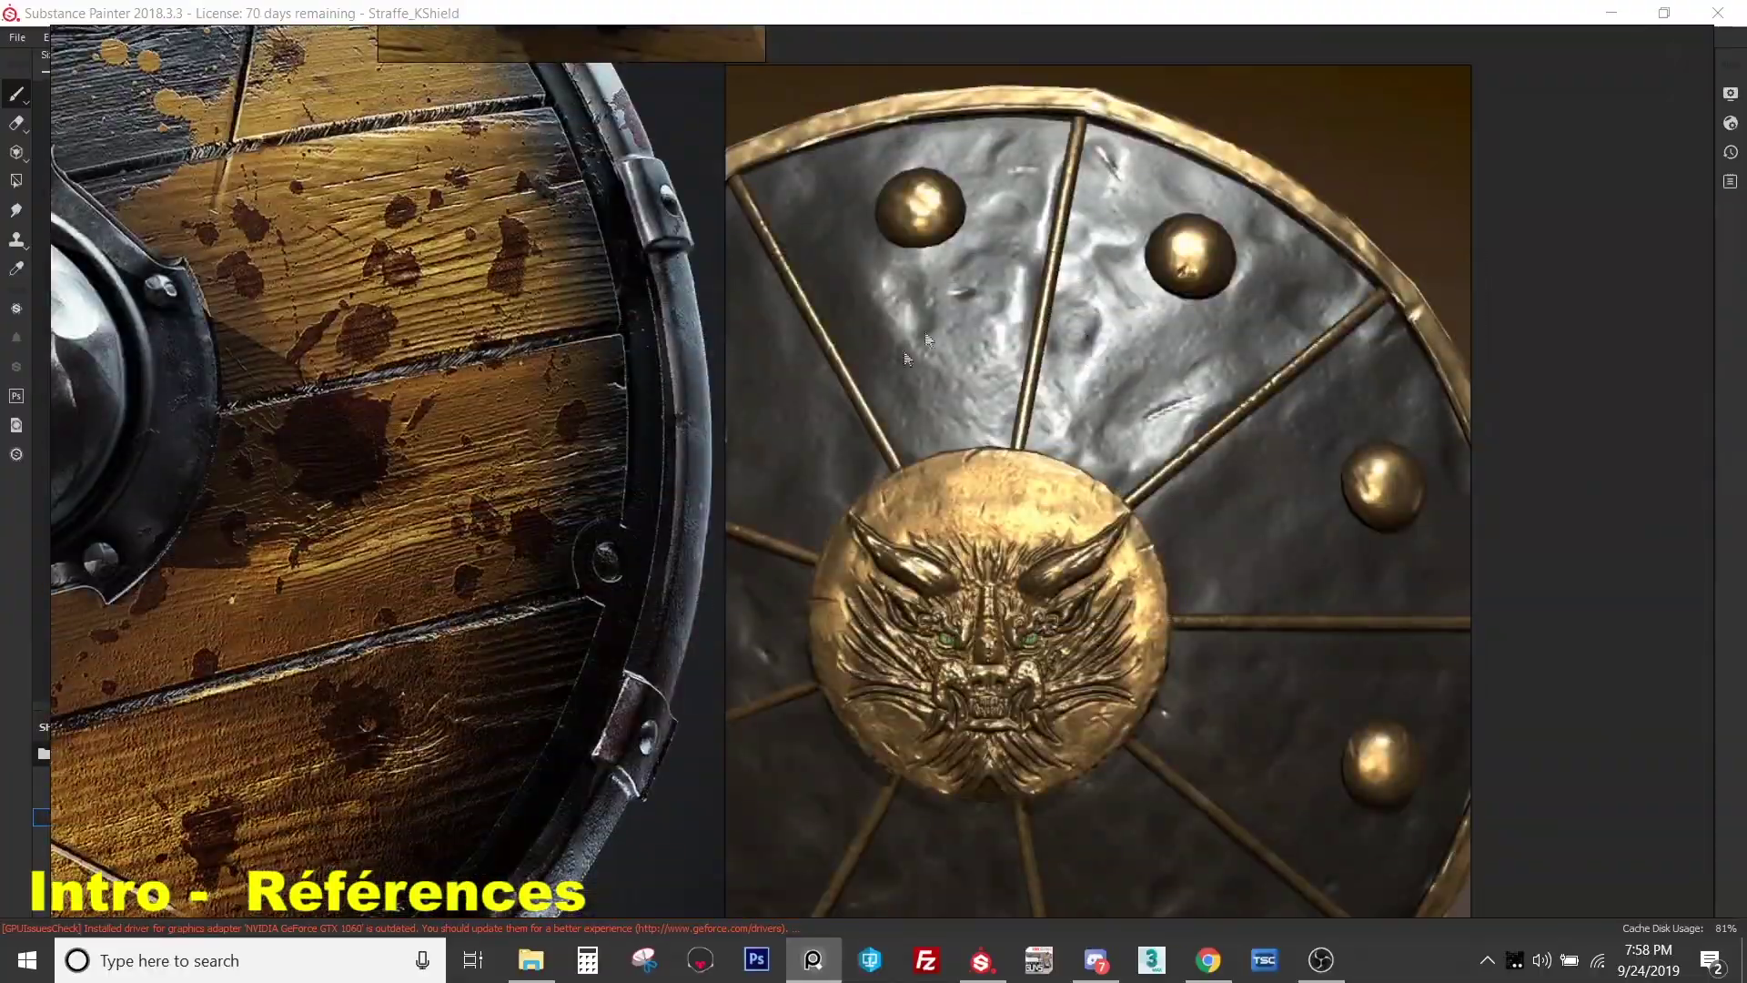
scroll(906, 357, "down", 5)
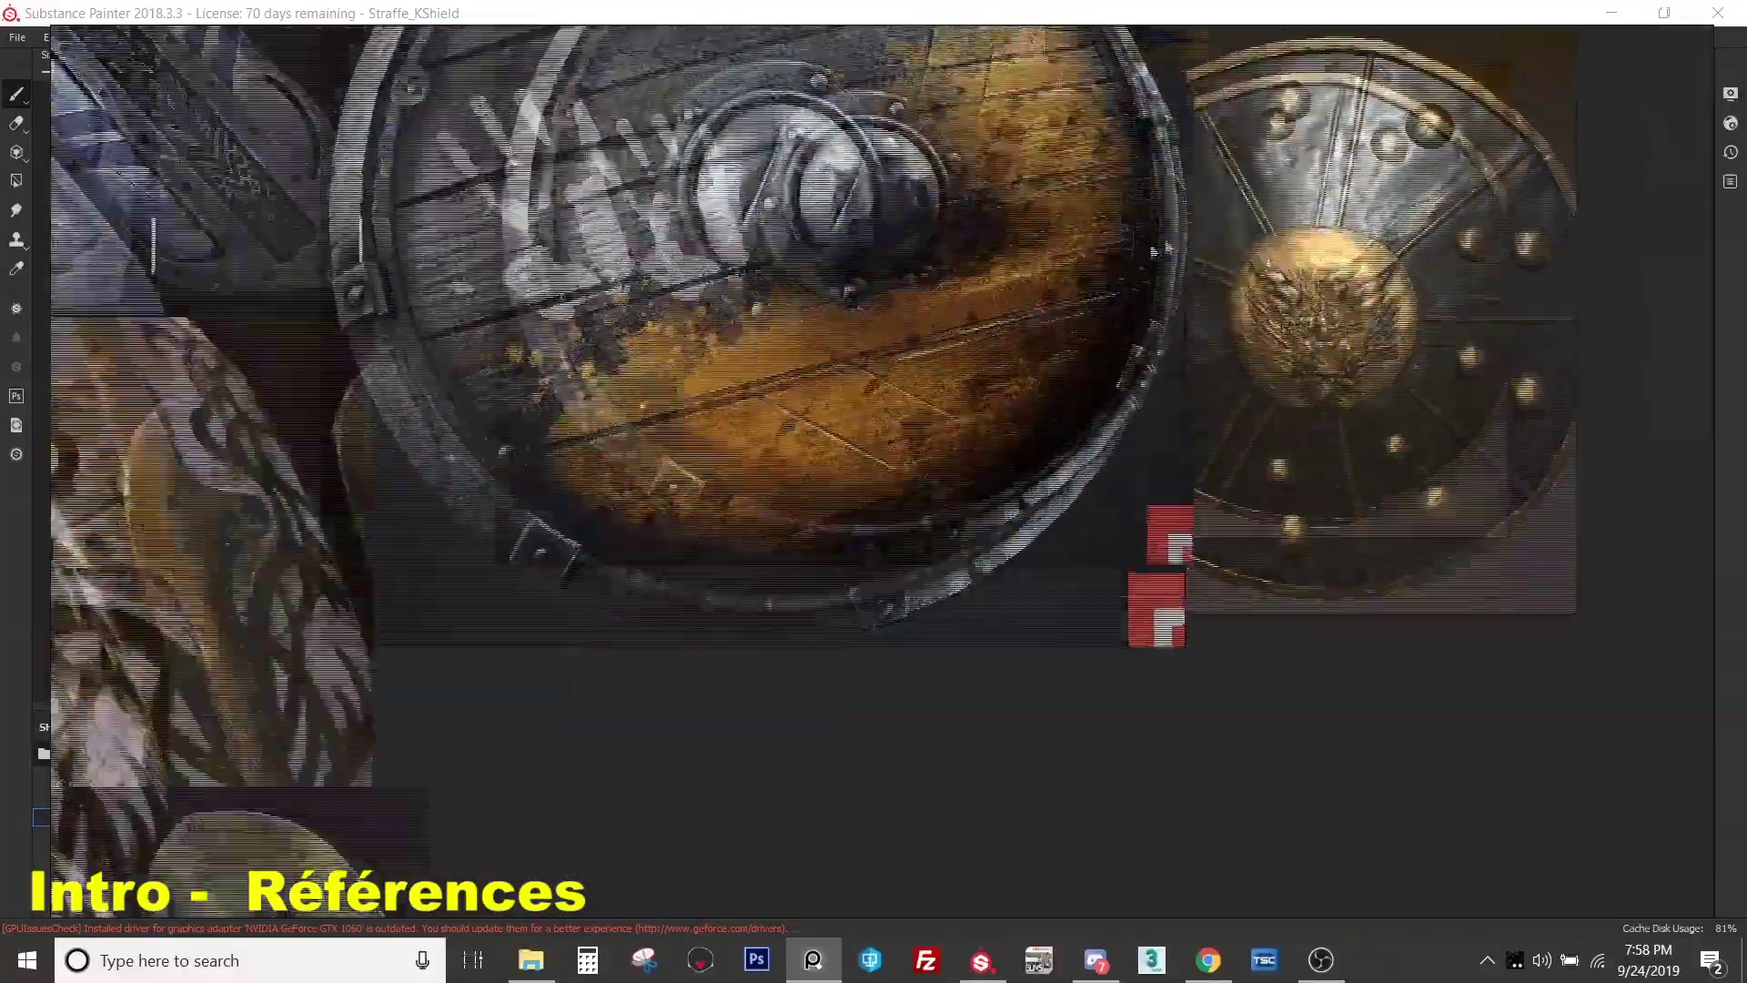
- Study the worn metal shield references, including the wrapped handle on the brass back and the ornate fronts
scroll(874, 336, "up", 5)
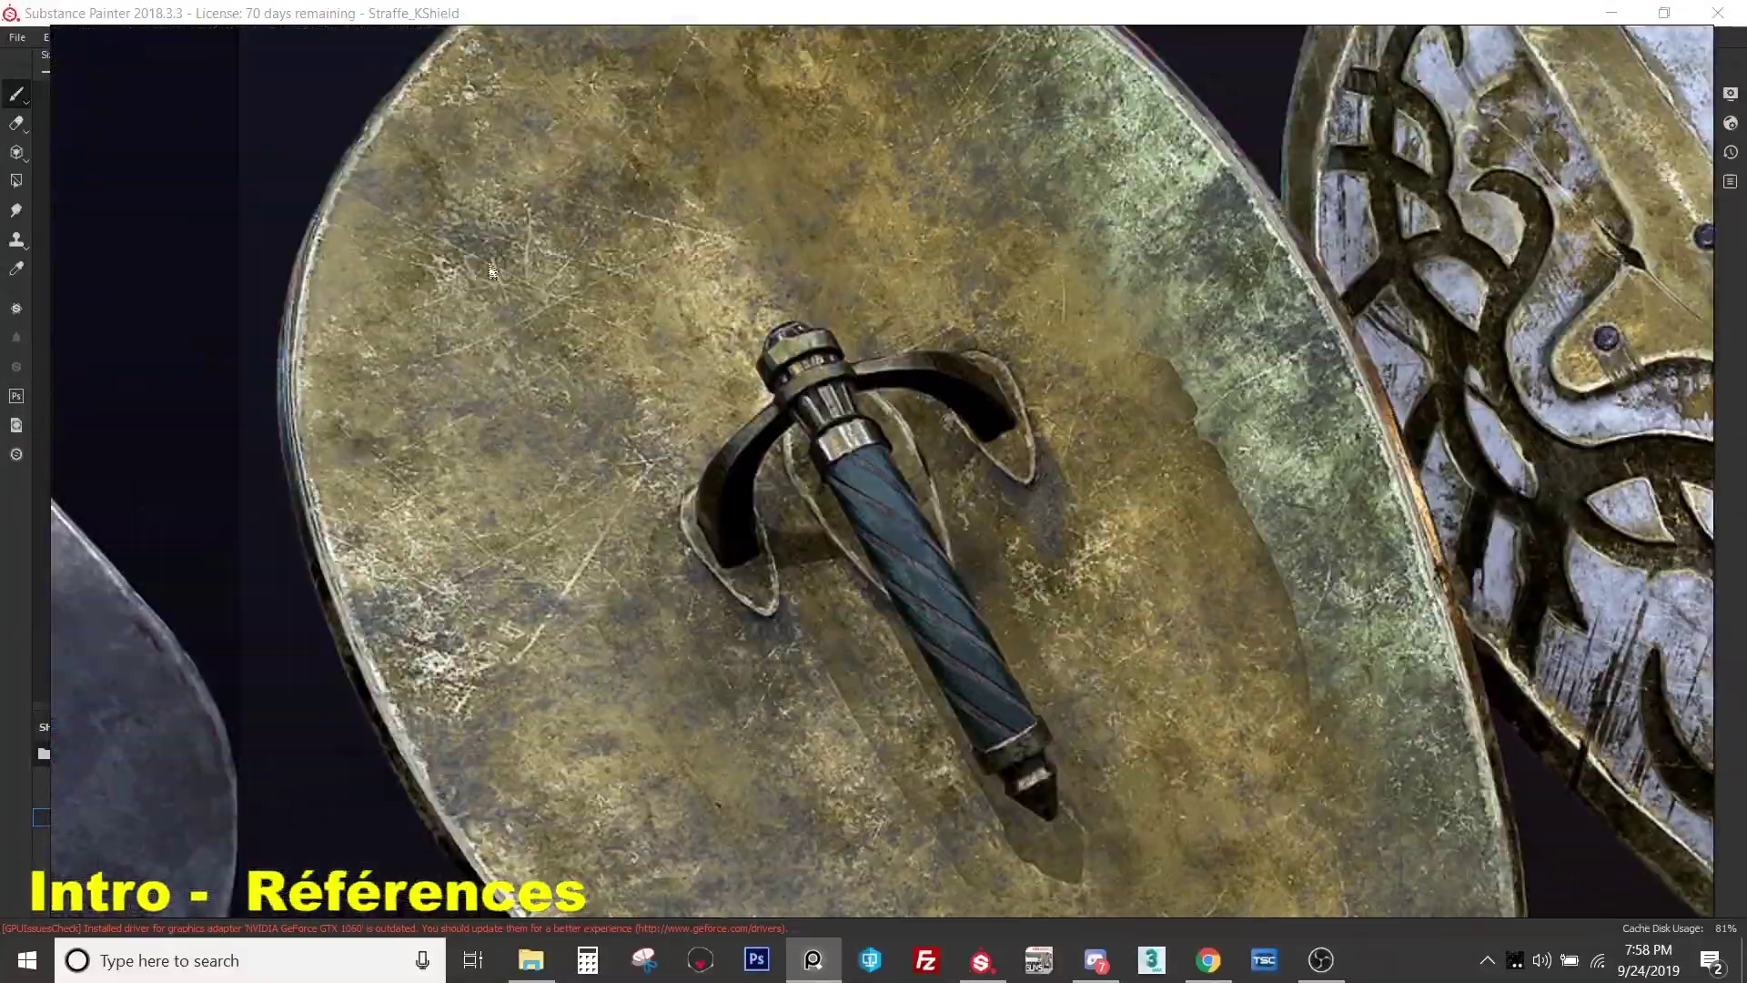
scroll(552, 596, "down", 3)
middle_click_drag(1259, 251, 1013, 369)
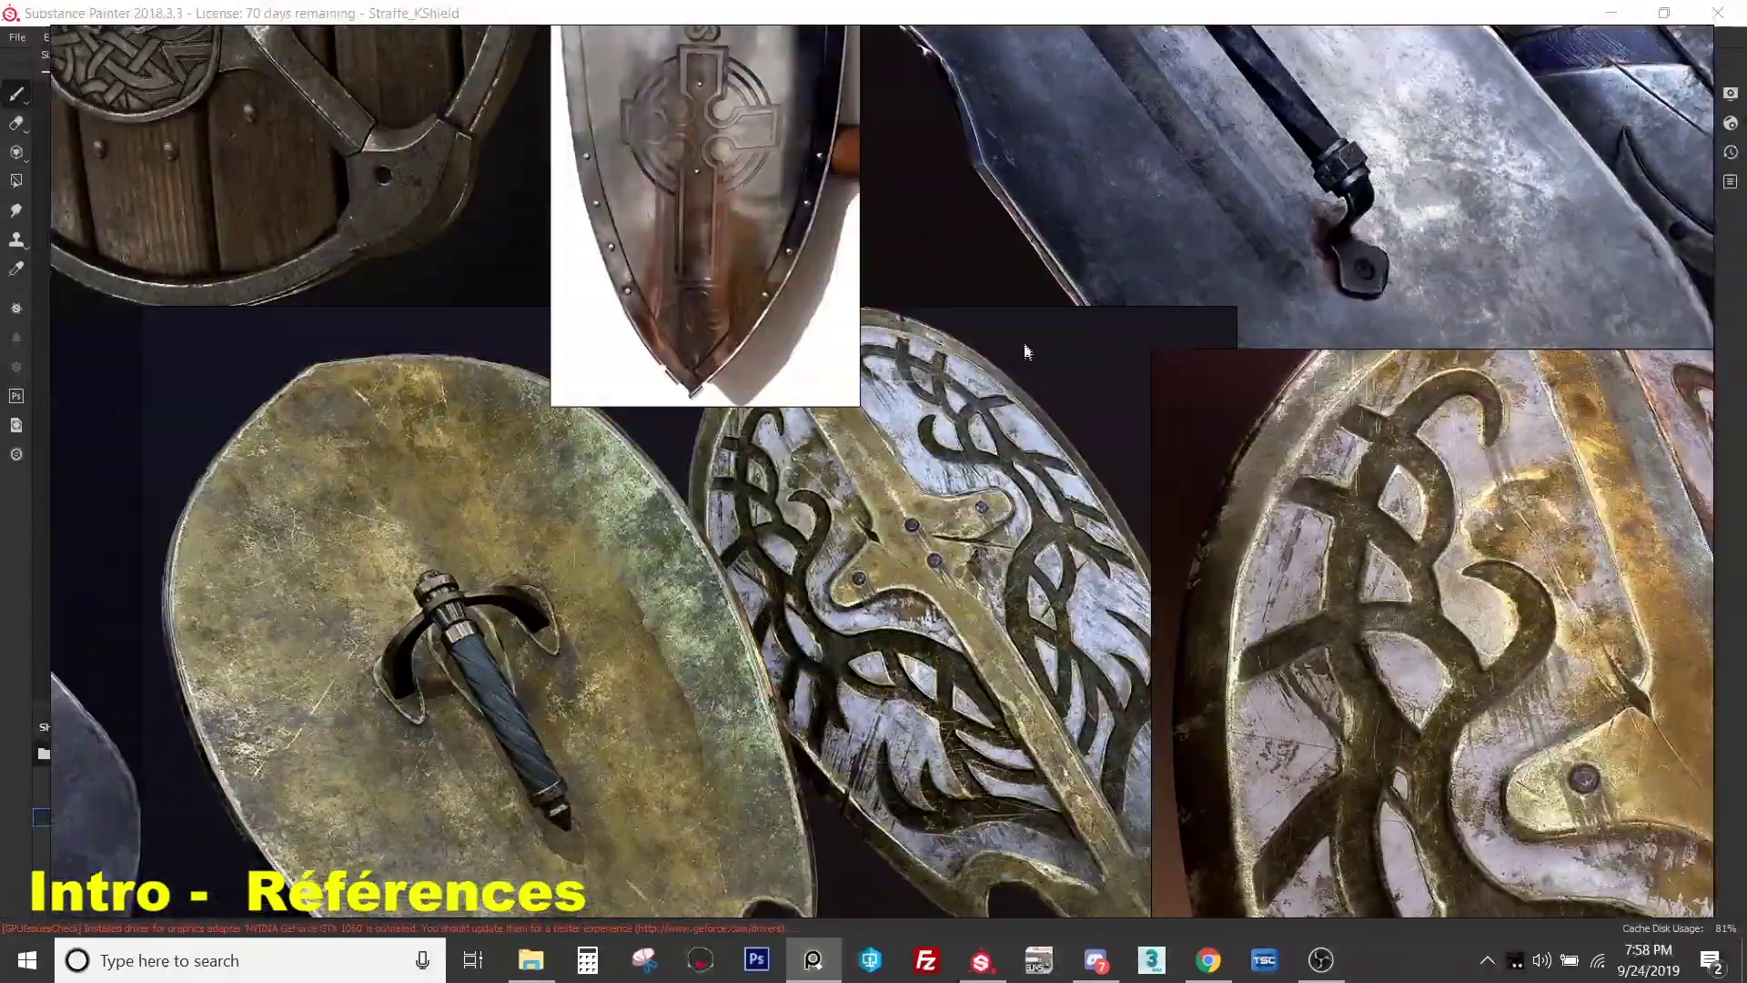
scroll(1013, 369, "up", 6)
scroll(964, 264, "down", 5)
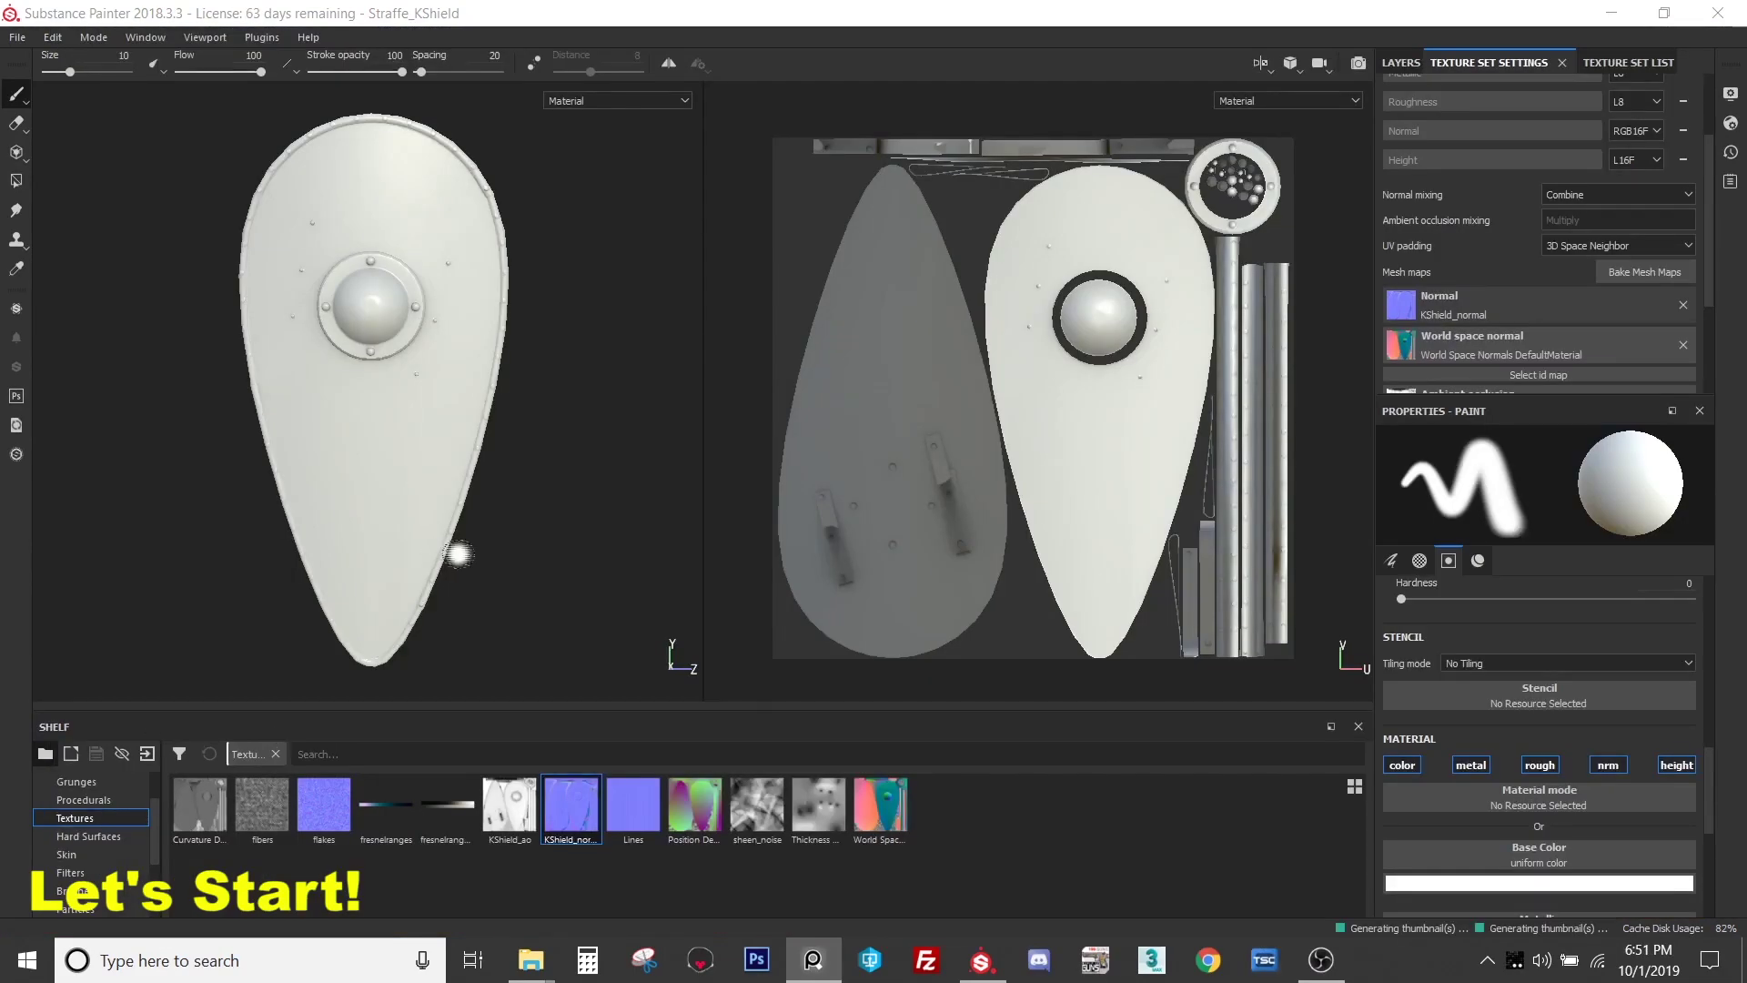
- Back in Substance Painter, inspect the front of the untextured knight shield from slightly different angles
left_click_drag(485, 546, 446, 422, "alt")
middle_click_drag(446, 422, 432, 344, "alt")
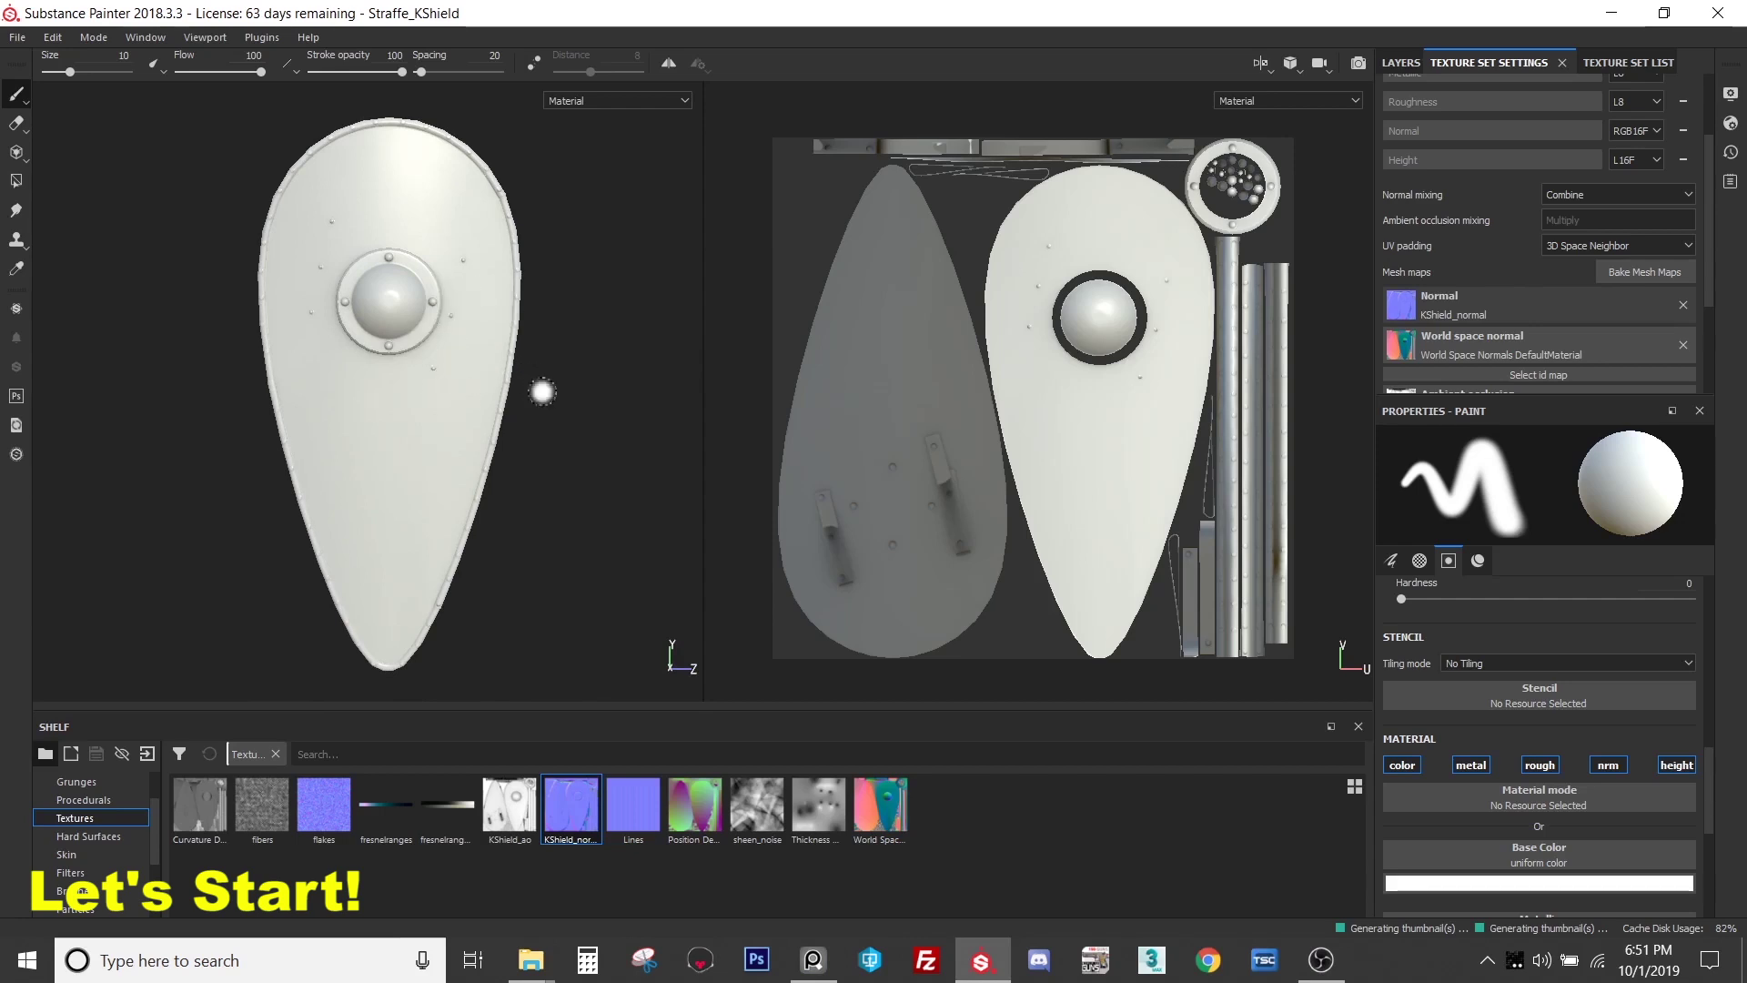
mouse_move(553, 400)
left_mouse_down("alt")
mouse_move(558, 417)
mouse_move(528, 403)
left_mouse_up("alt")
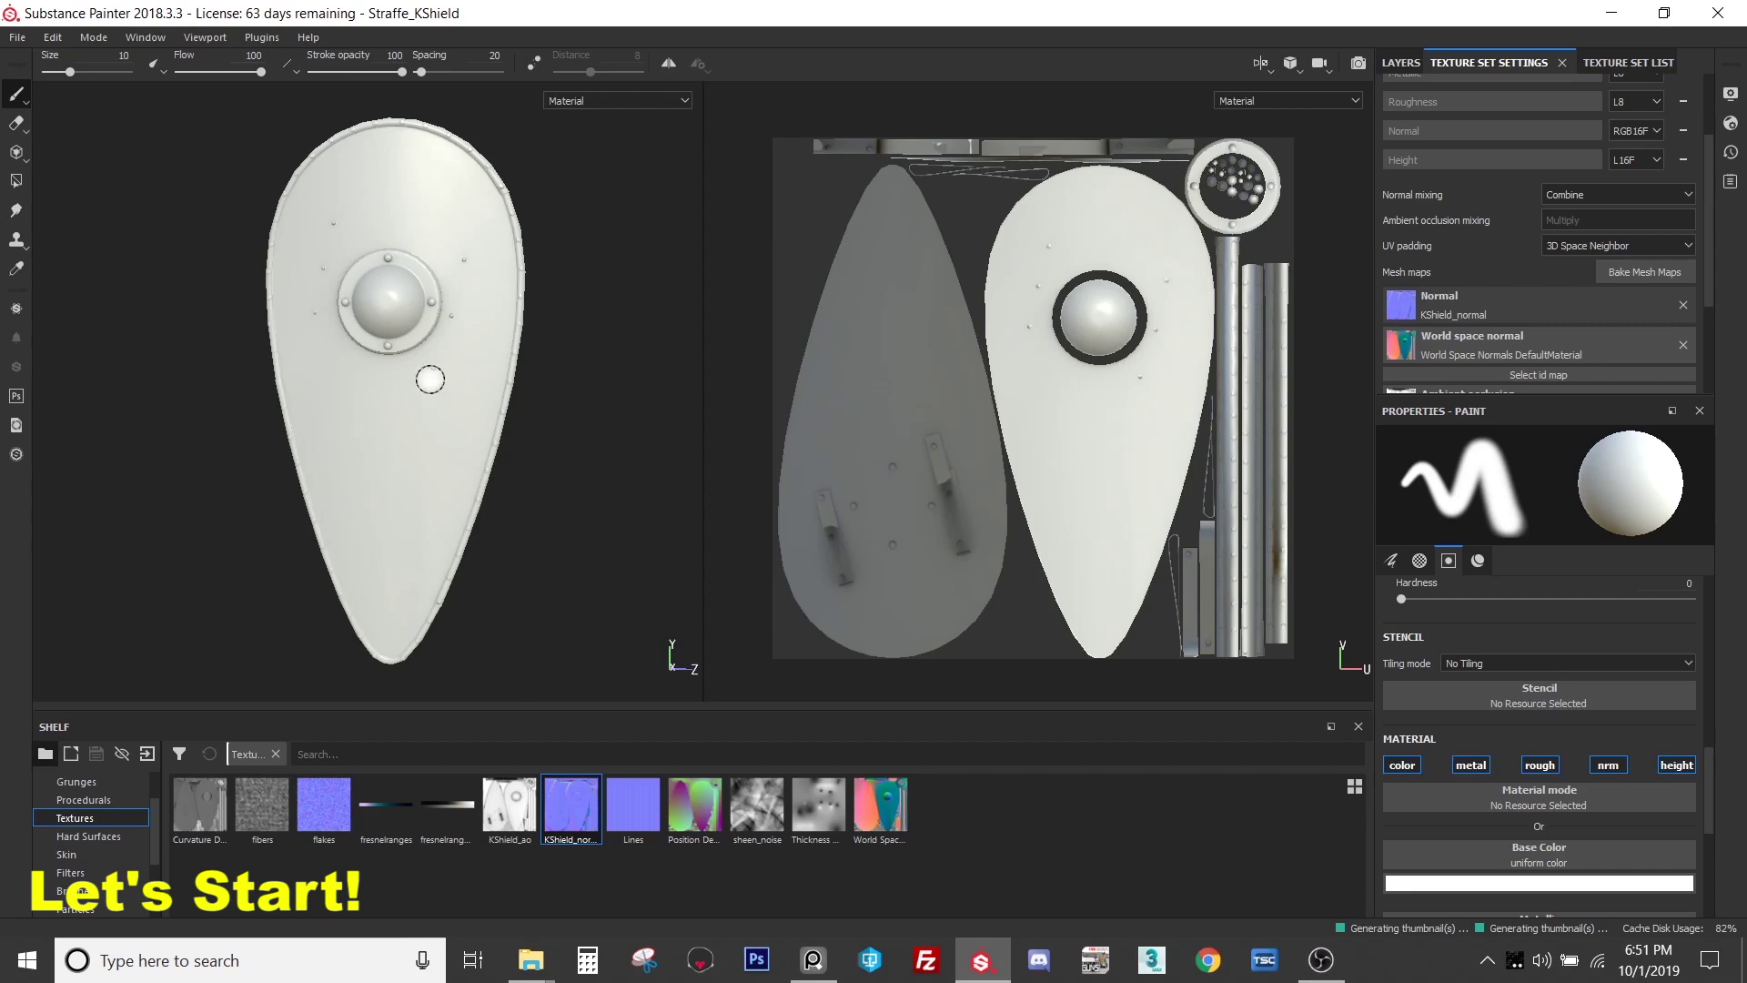
mouse_move(492, 382)
left_mouse_down("alt")
mouse_move(534, 358)
mouse_move(499, 373)
left_mouse_up("alt")
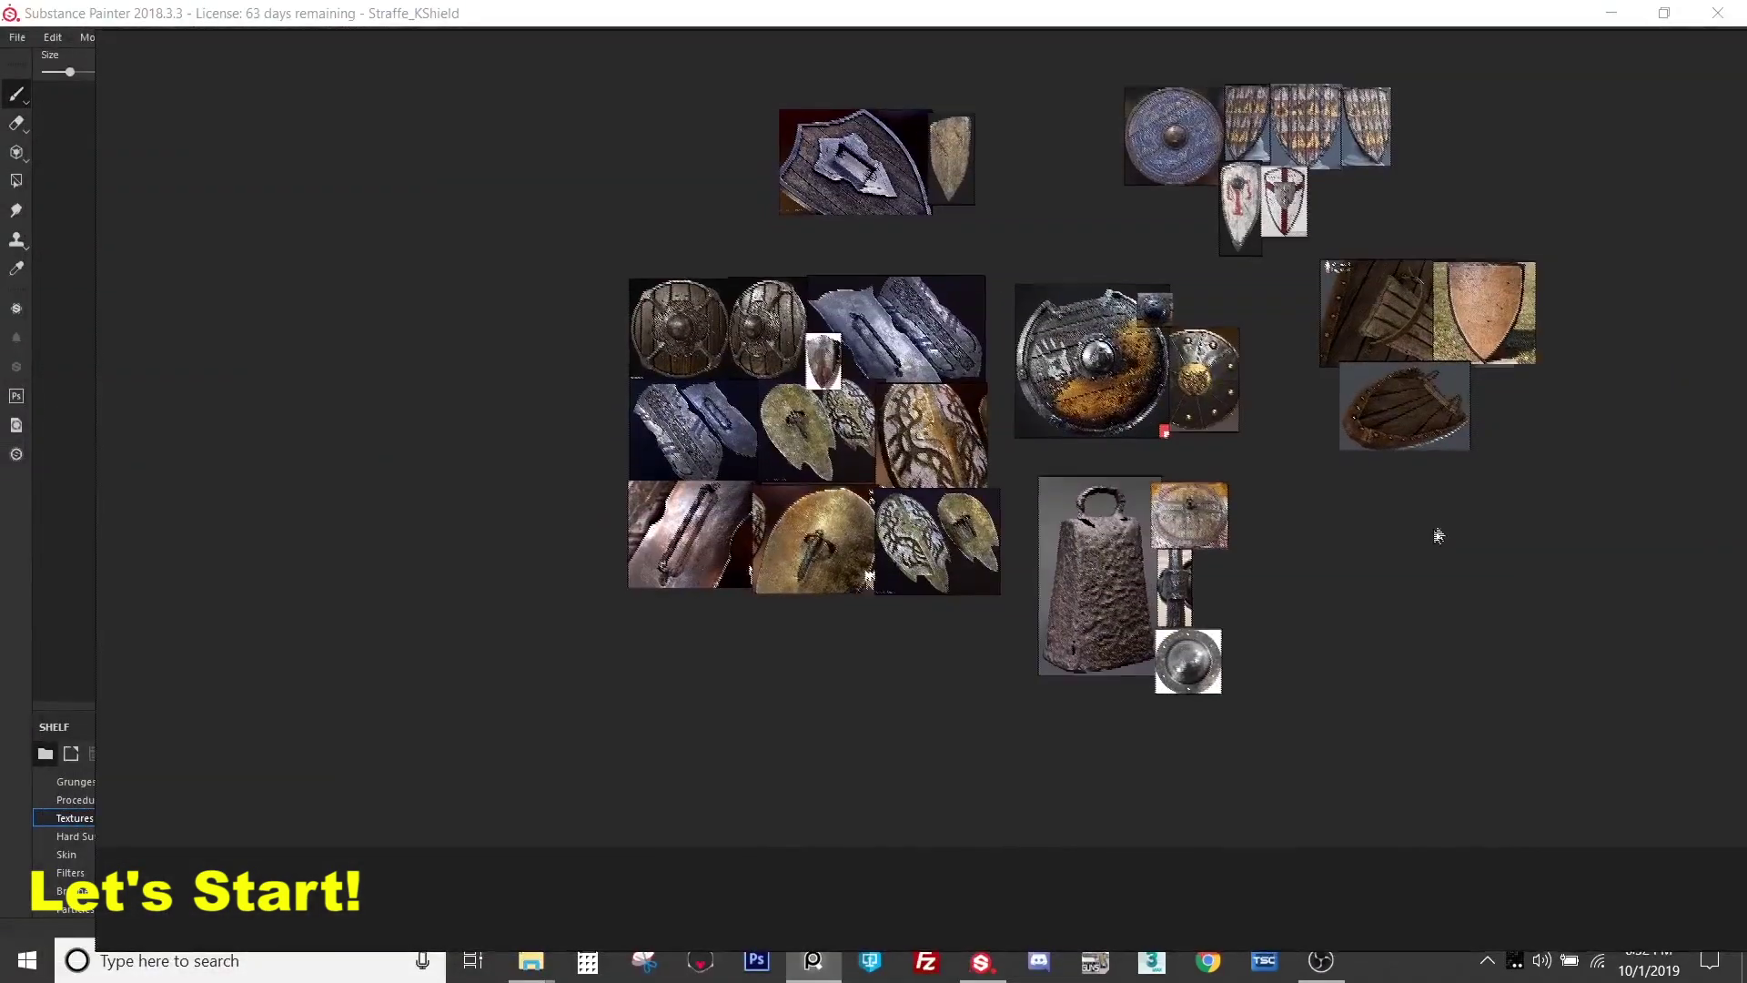
- Study the rough metal bell and steel boss references, and inspect the shield model's central boss up close
scroll(1286, 645, "up", 7)
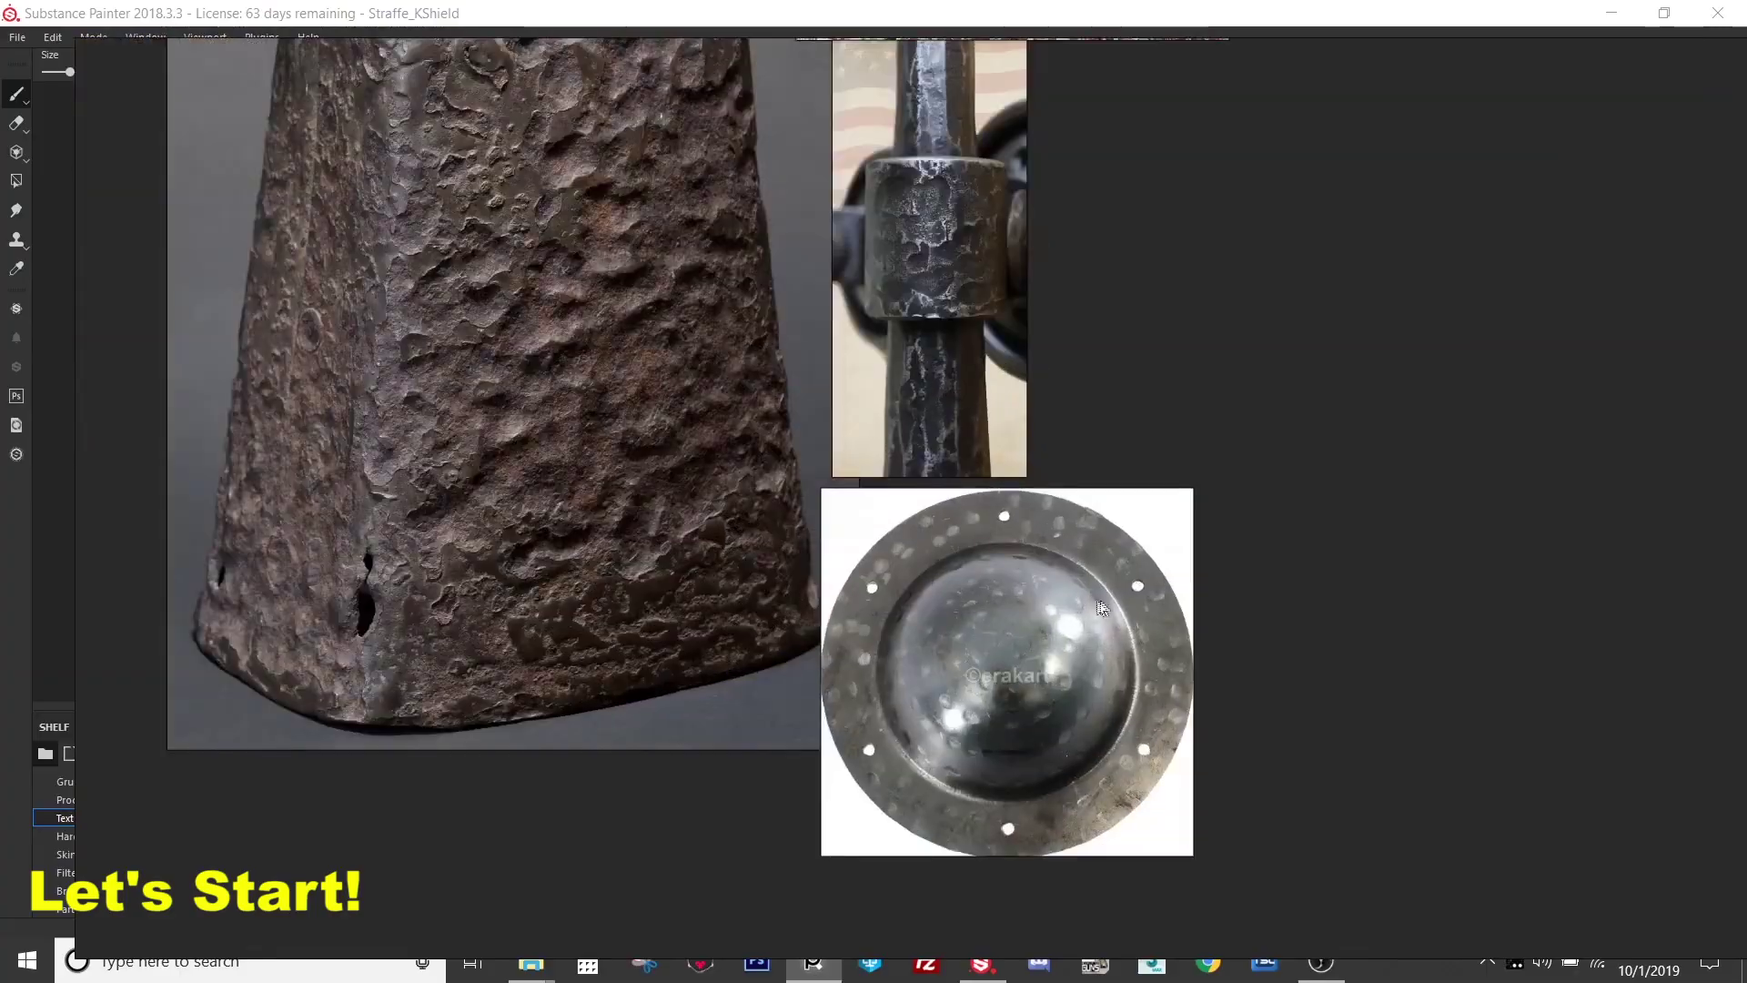
scroll(1181, 683, "up", 5)
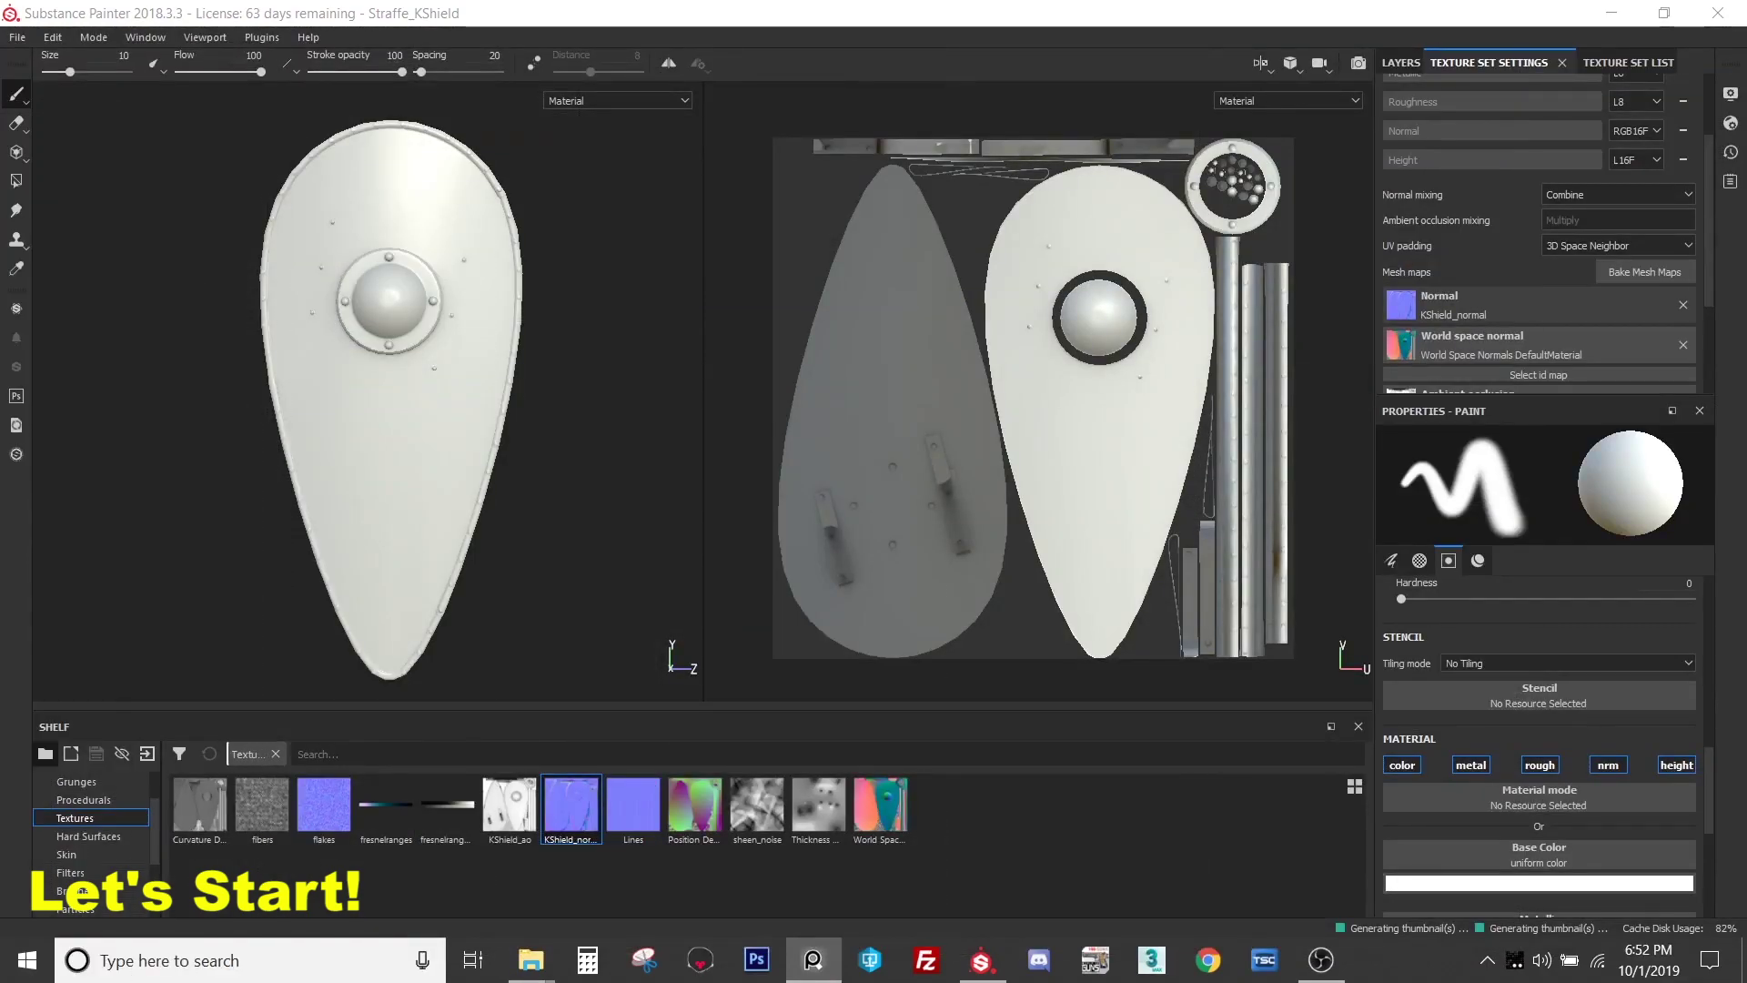
scroll(391, 379, "up", 6)
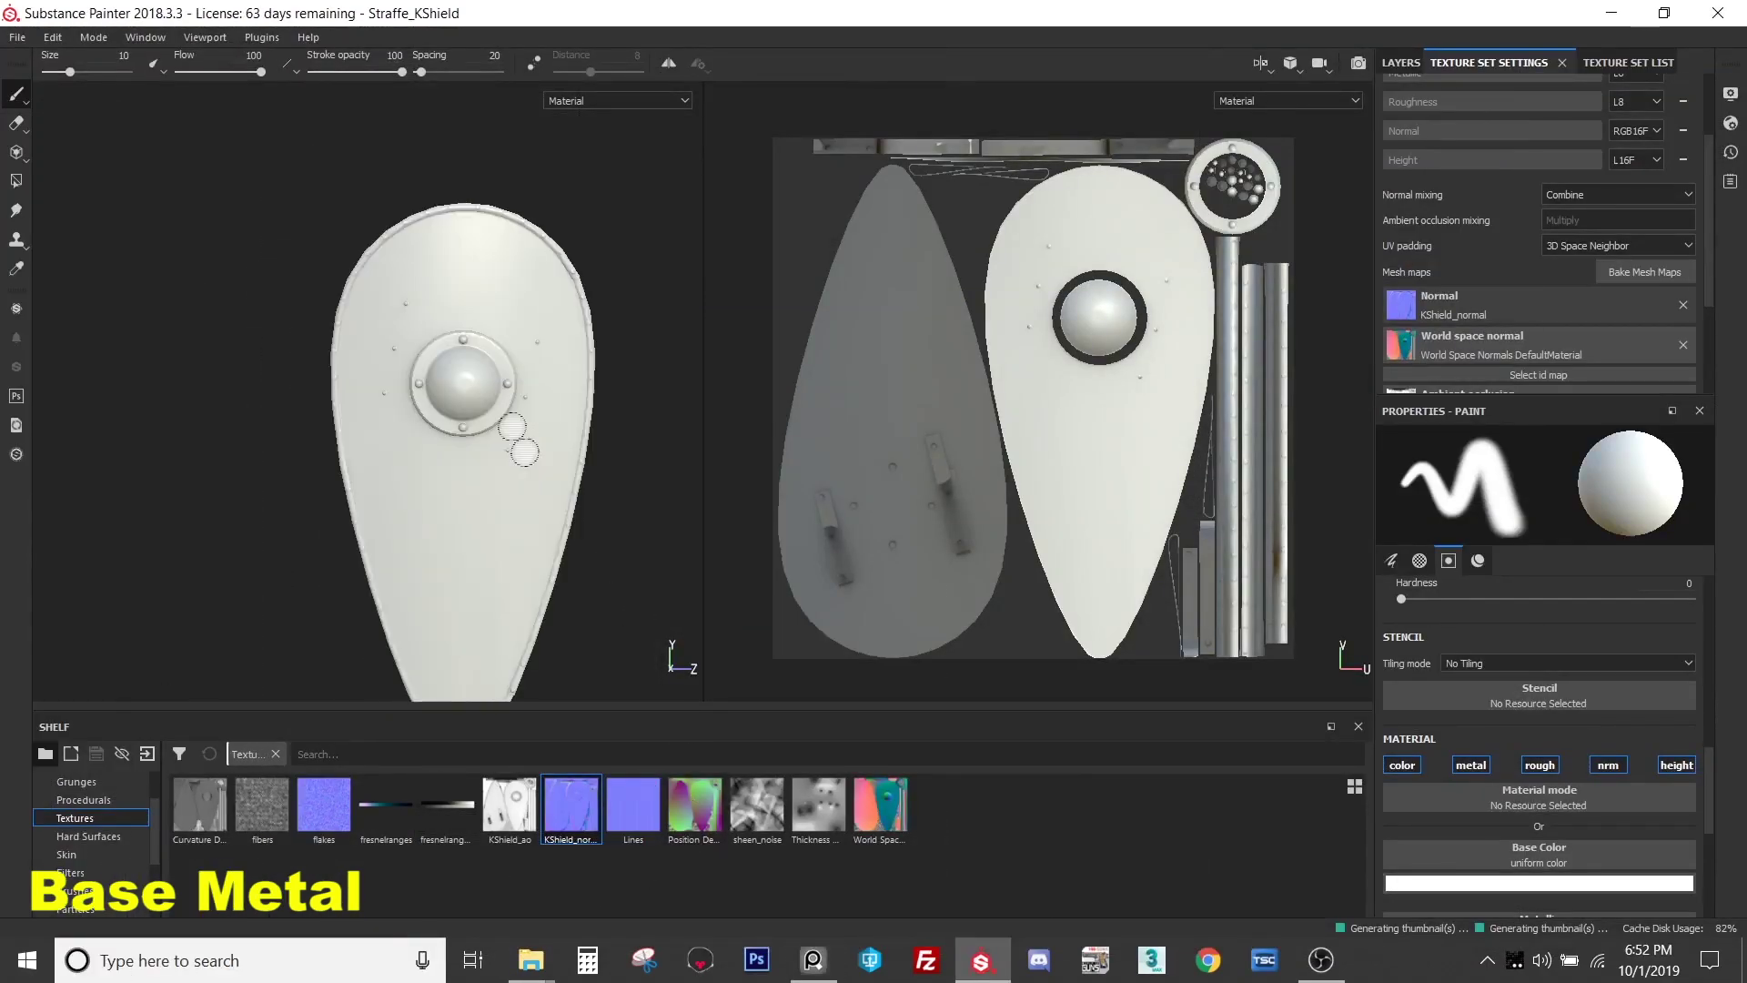
scroll(391, 379, "up", 6)
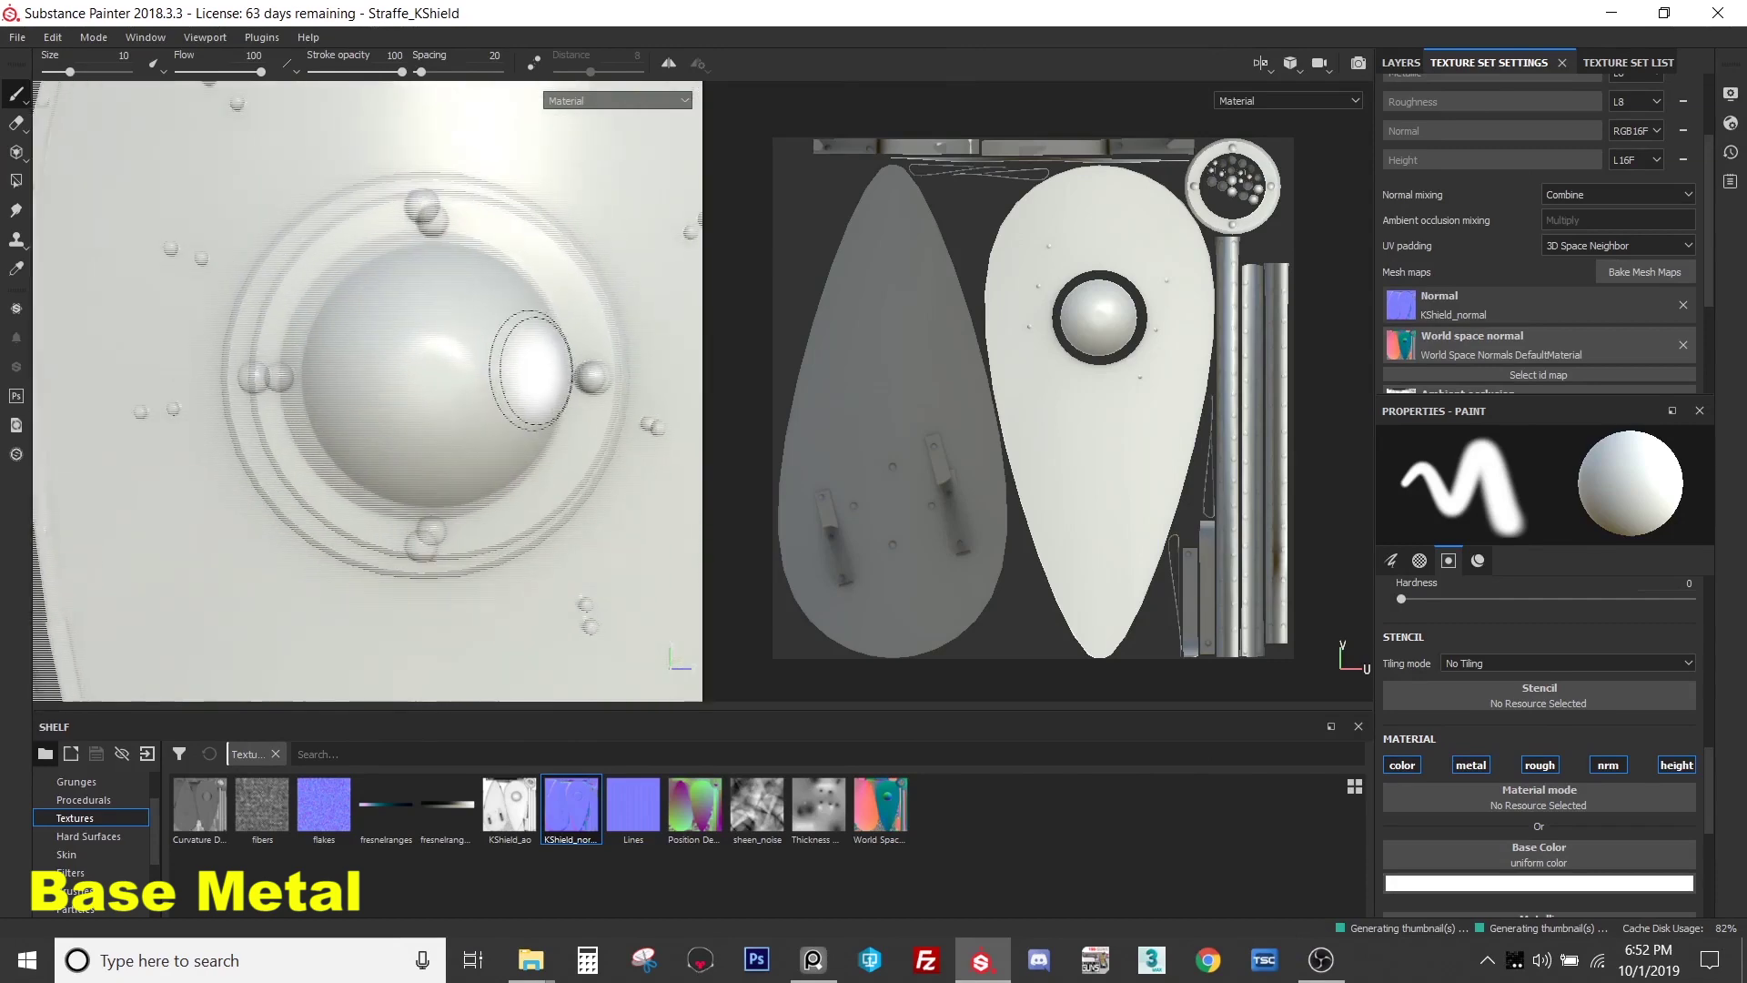
- Inspect the untextured shield's central boss and rivets, including the strap and rim on the back
scroll(496, 273, "down", 8)
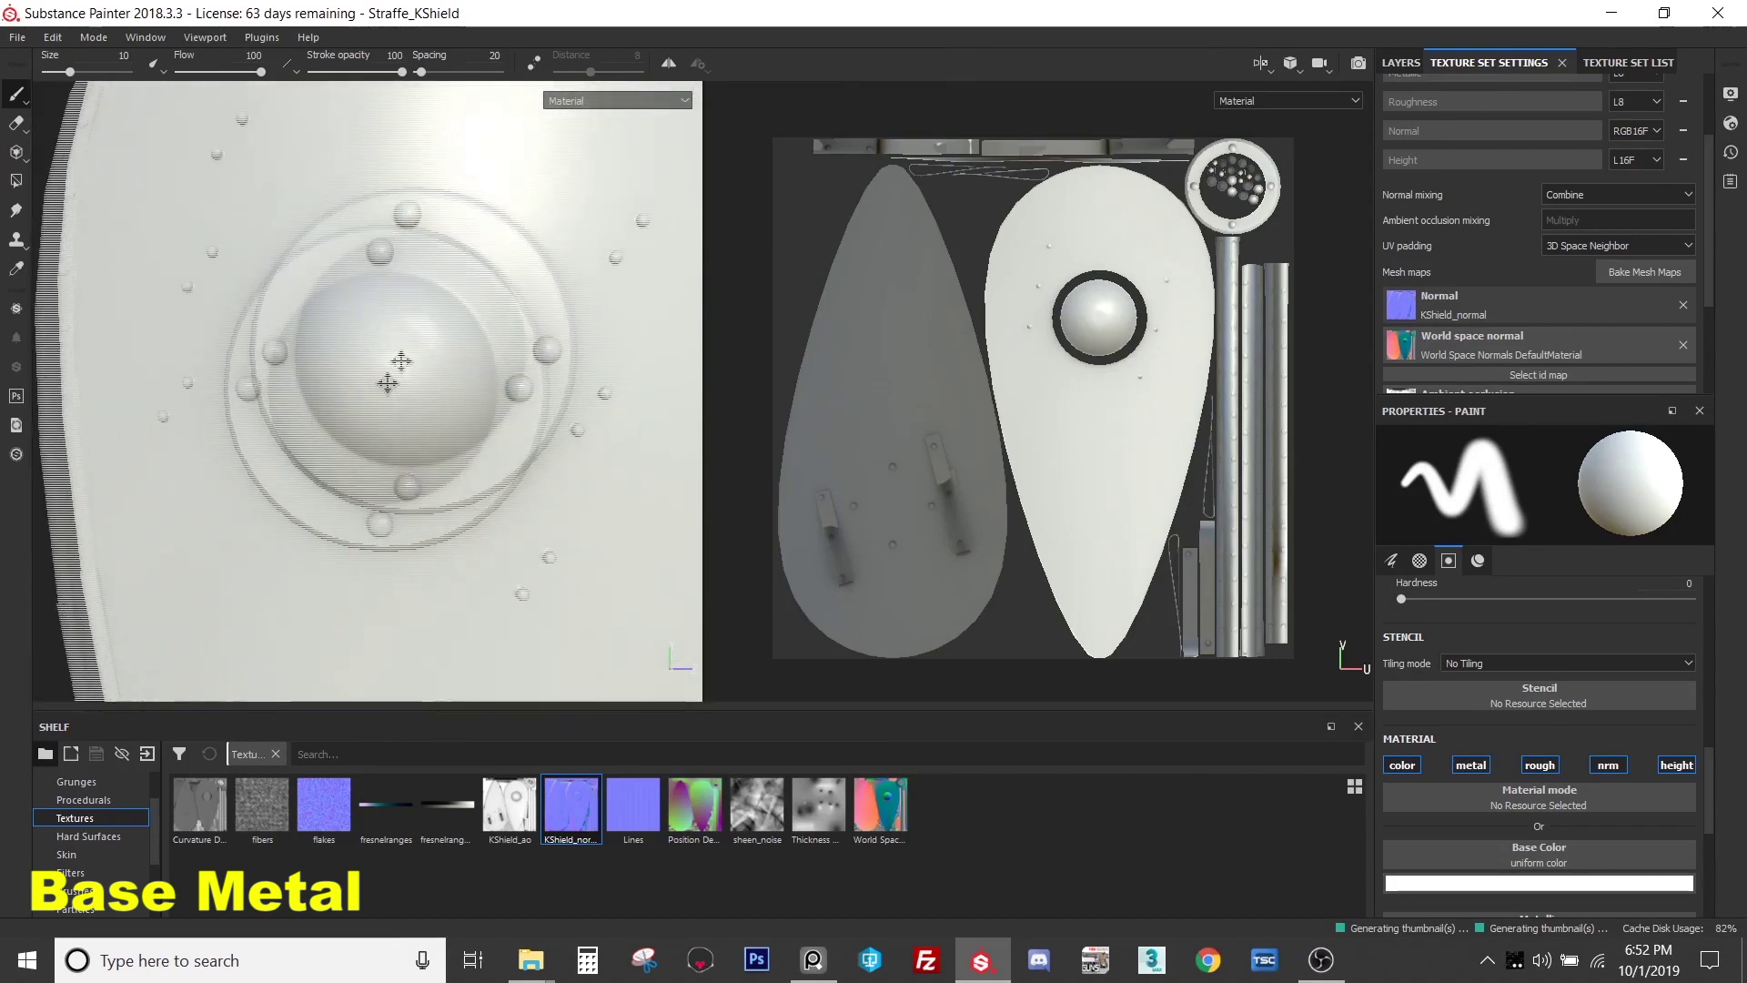
scroll(492, 422, "up", 5)
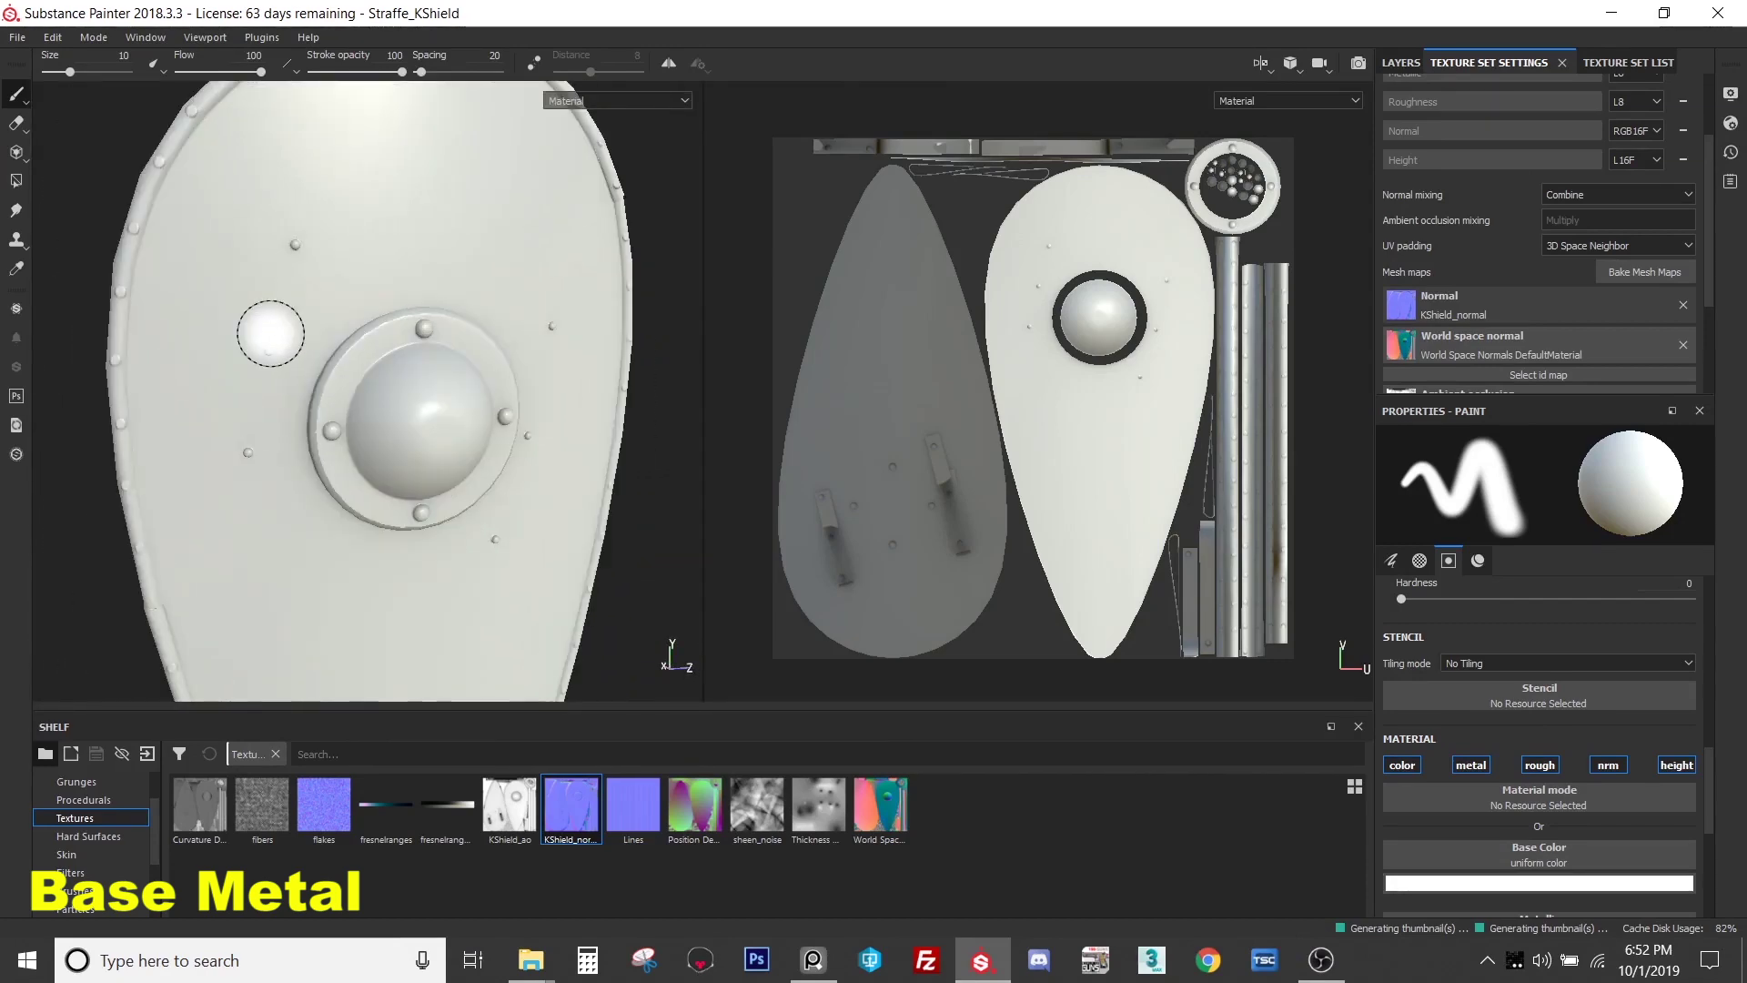
scroll(455, 410, "down", 4)
scroll(468, 410, "up", 6)
left_click_drag(468, 410, 399, 380, "alt")
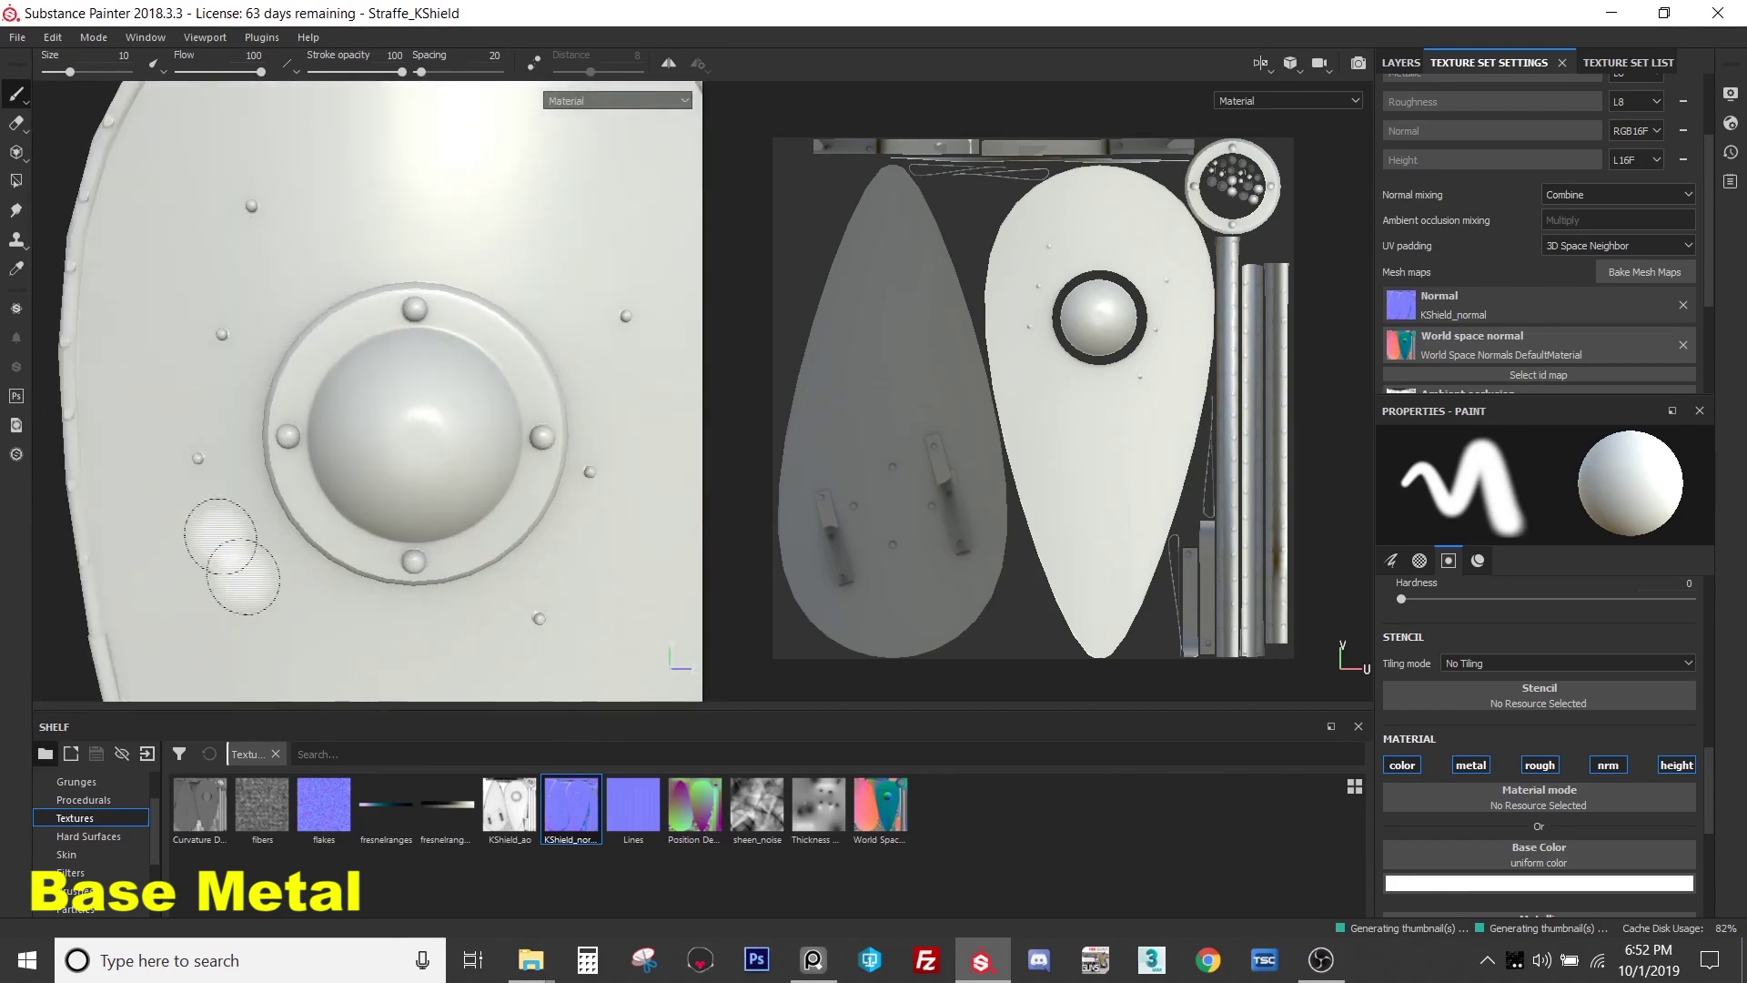
mouse_move(309, 364)
left_mouse_down("alt")
mouse_move(494, 416)
mouse_move(390, 427)
left_mouse_up("alt")
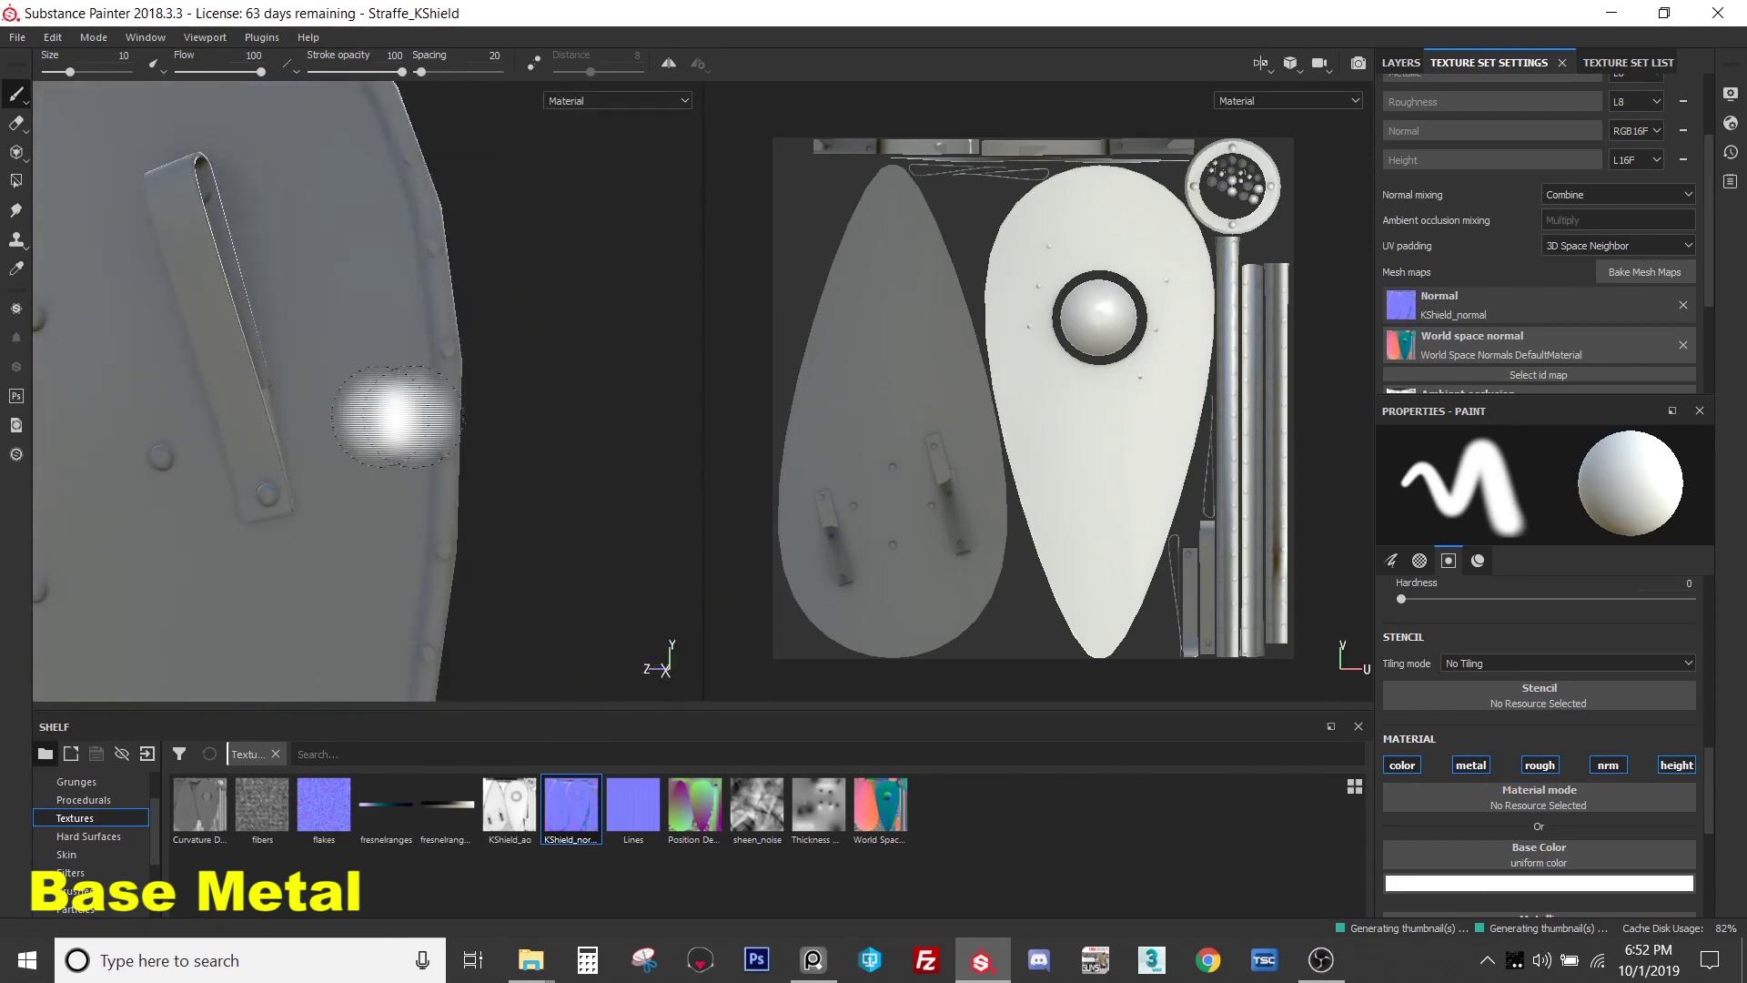
mouse_move(480, 479)
left_mouse_down("alt")
mouse_move(89, 487)
mouse_move(203, 437)
mouse_move(370, 466)
mouse_move(441, 370)
mouse_move(458, 415)
mouse_move(428, 414)
left_mouse_up("alt")
scroll(371, 465, "down", 3)
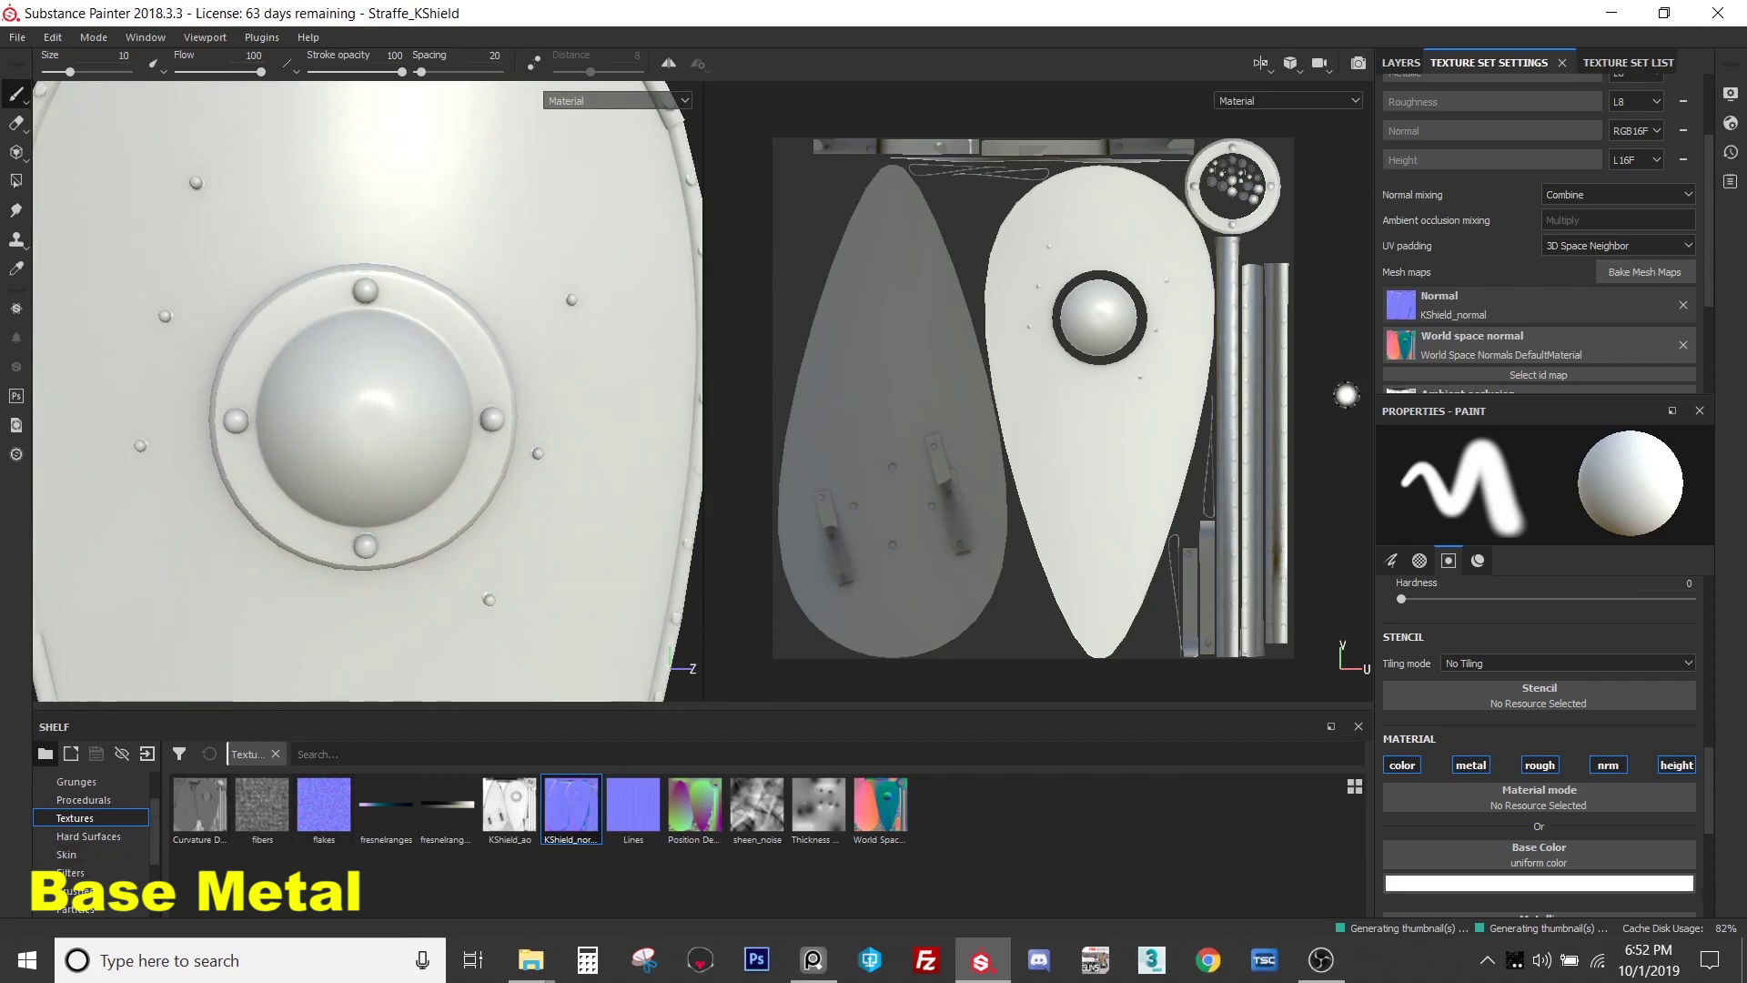
- Add a fill layer to the shield's layer stack and delete the empty Layer 1
left_click(1402, 61)
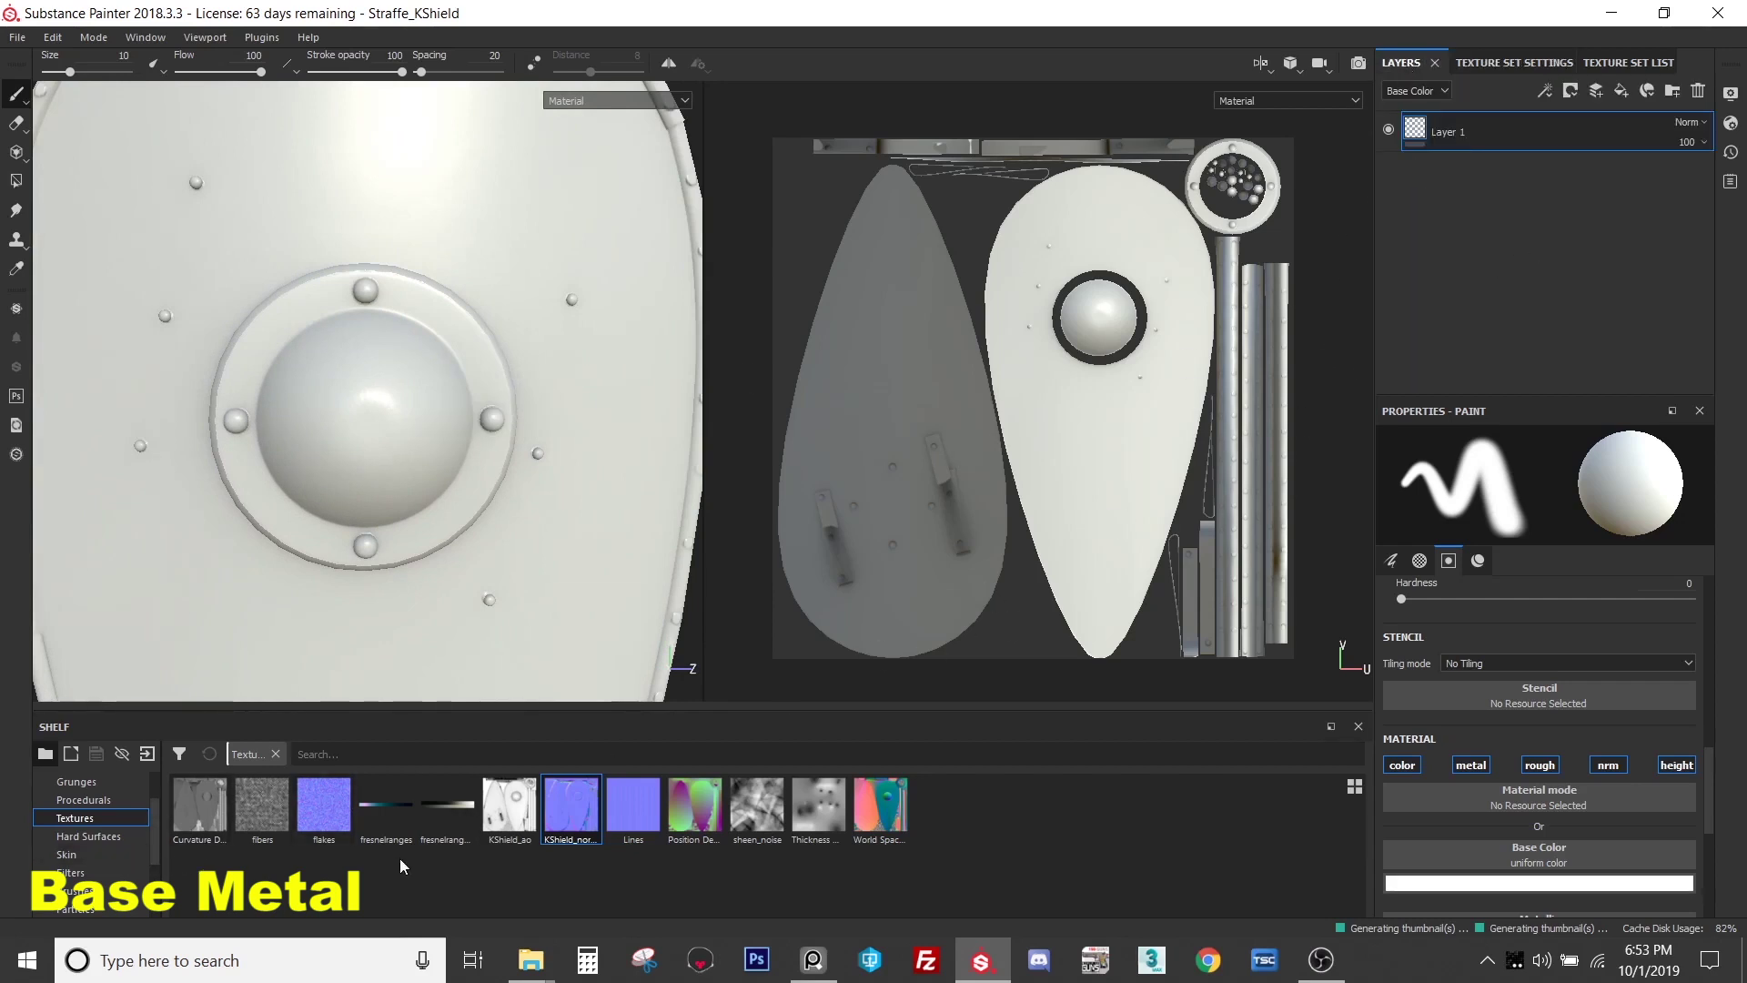
scroll(156, 839, "up", 1)
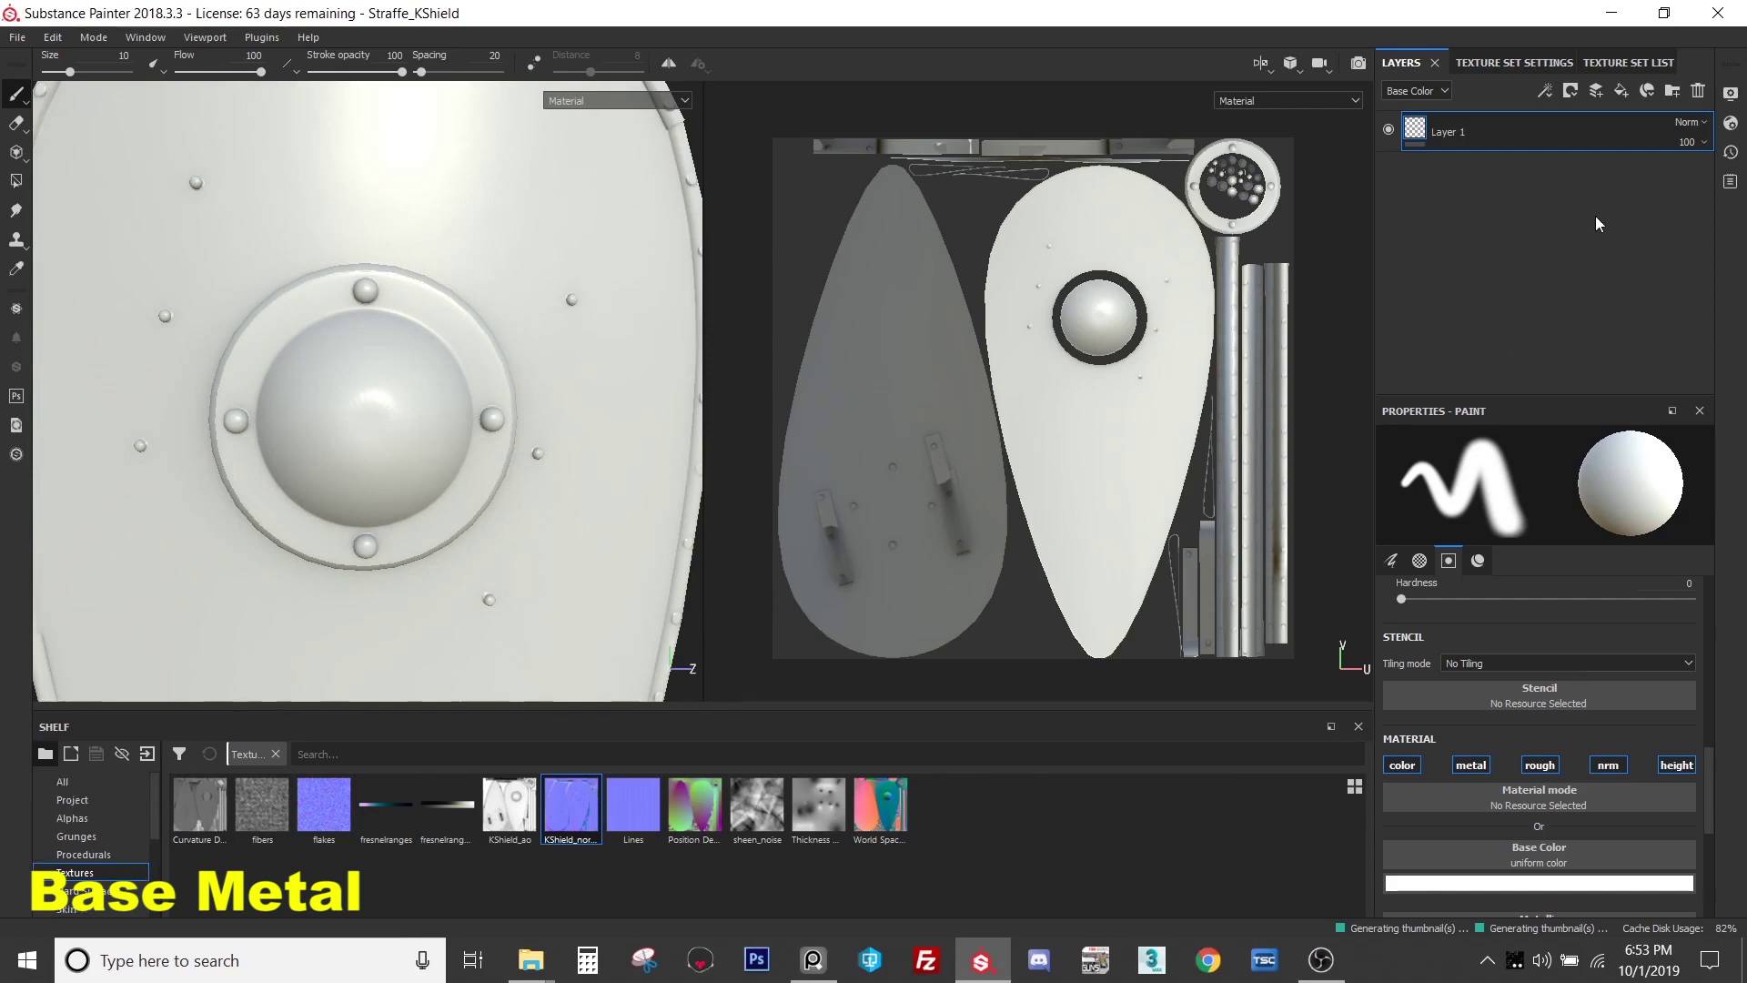
left_click(1628, 95)
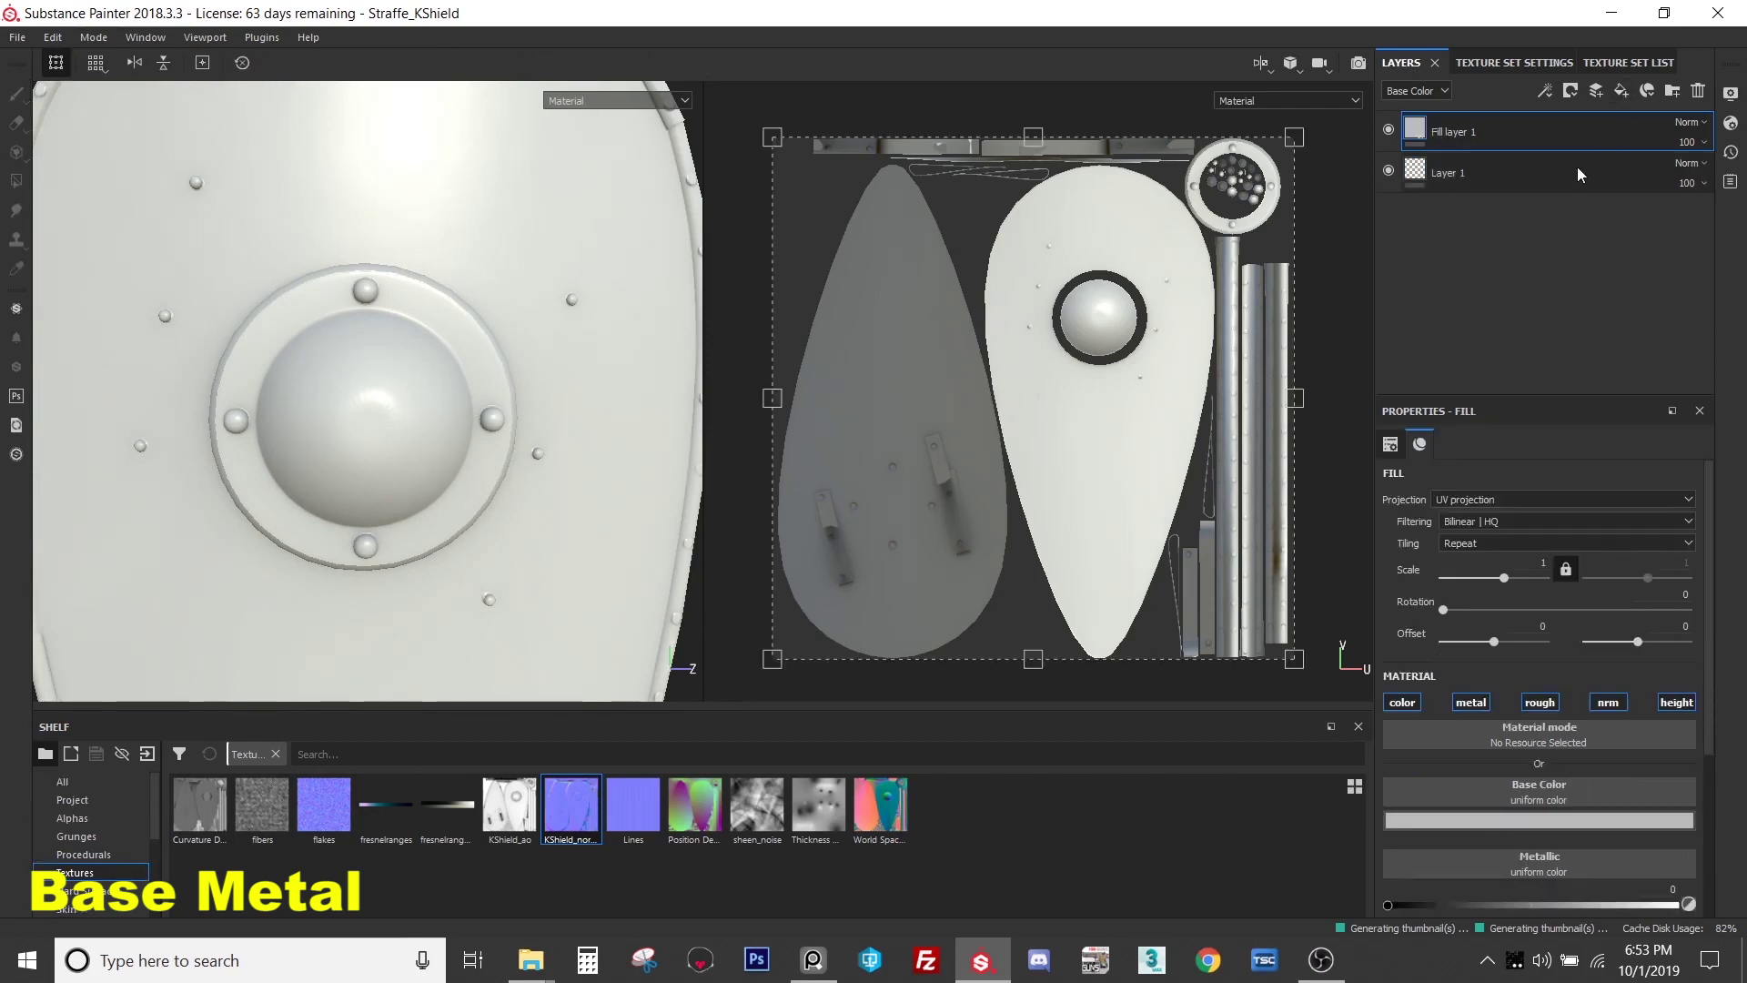
left_click(1558, 165)
key("Delete")
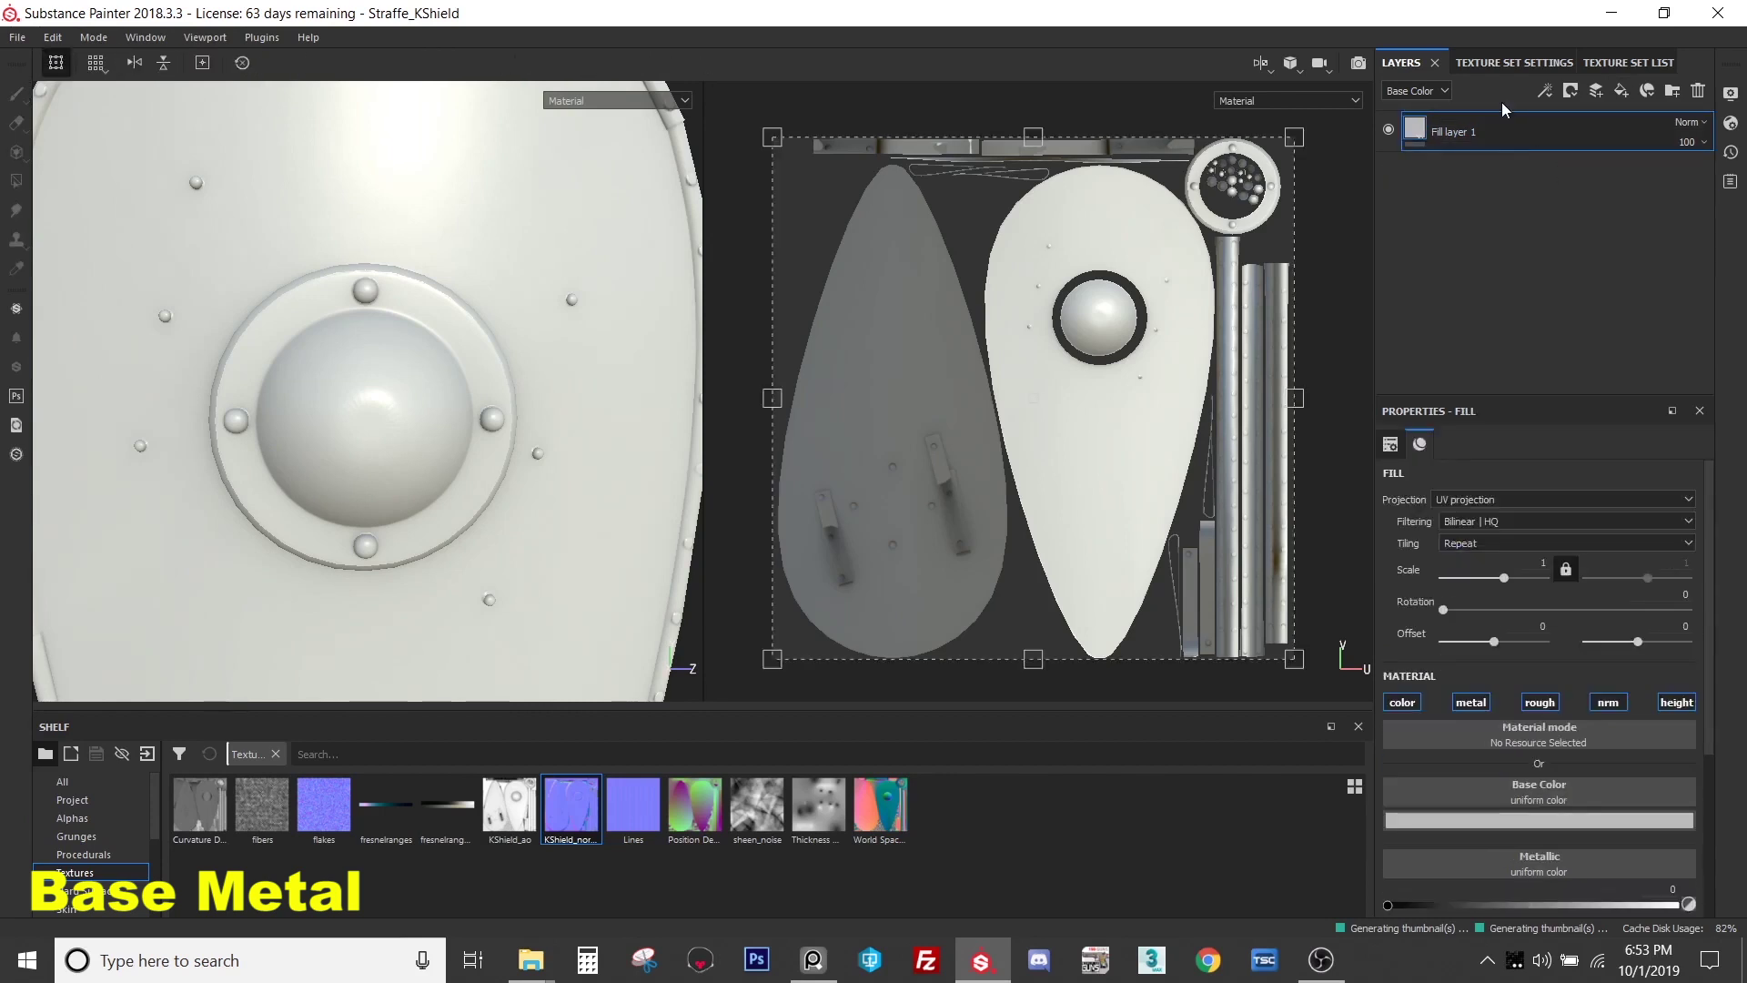
- Browse the shelf's Materials for the iron presets and preview options such as Iron Hammered, Iron Pure and Iron Rough
scroll(133, 872, "down", 3)
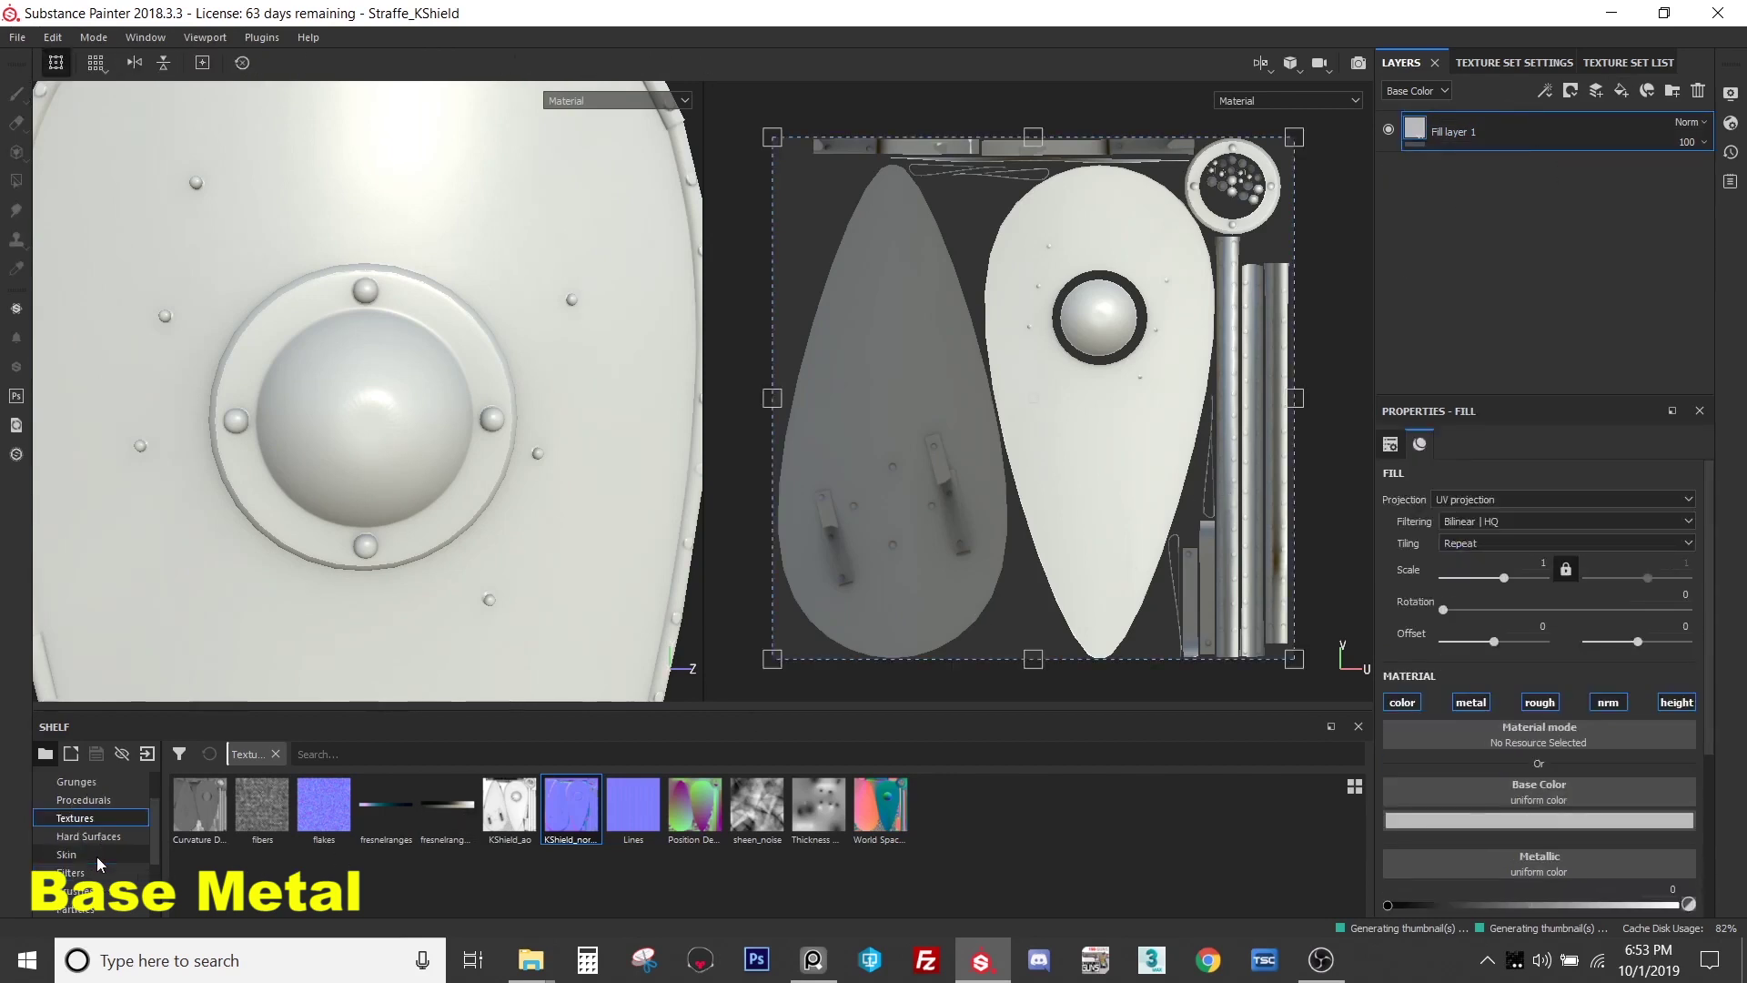
left_click(97, 838)
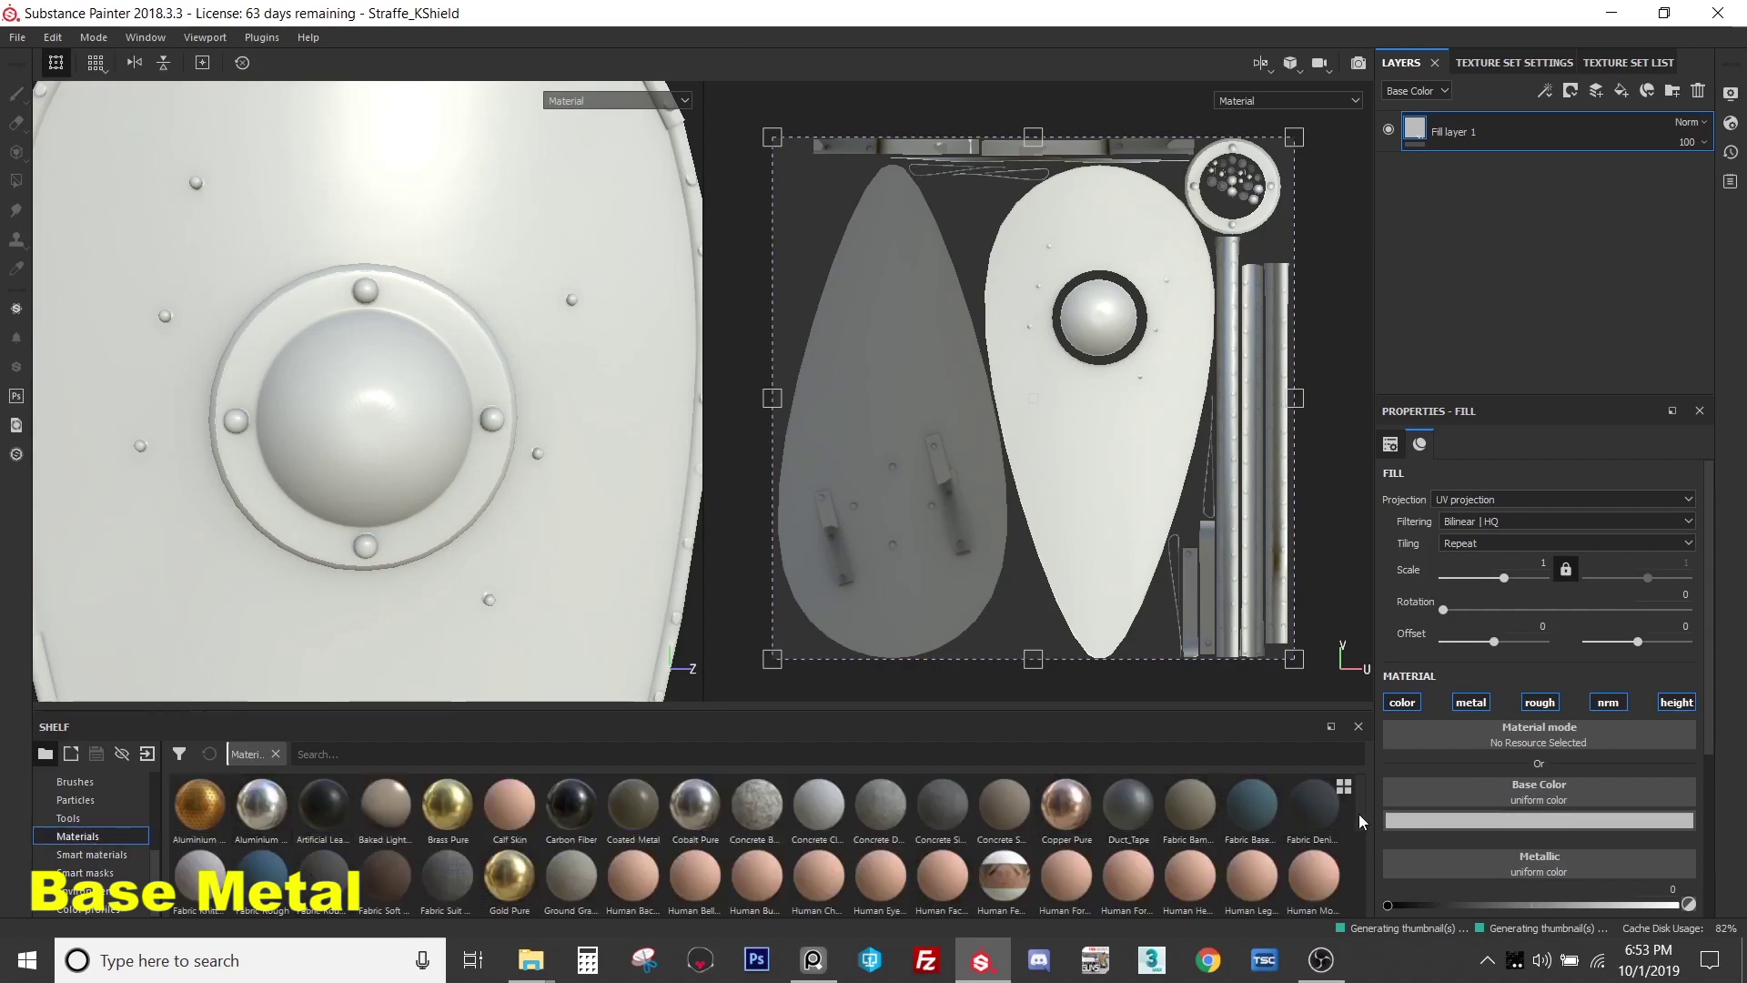
left_click_drag(1358, 813, 1354, 868)
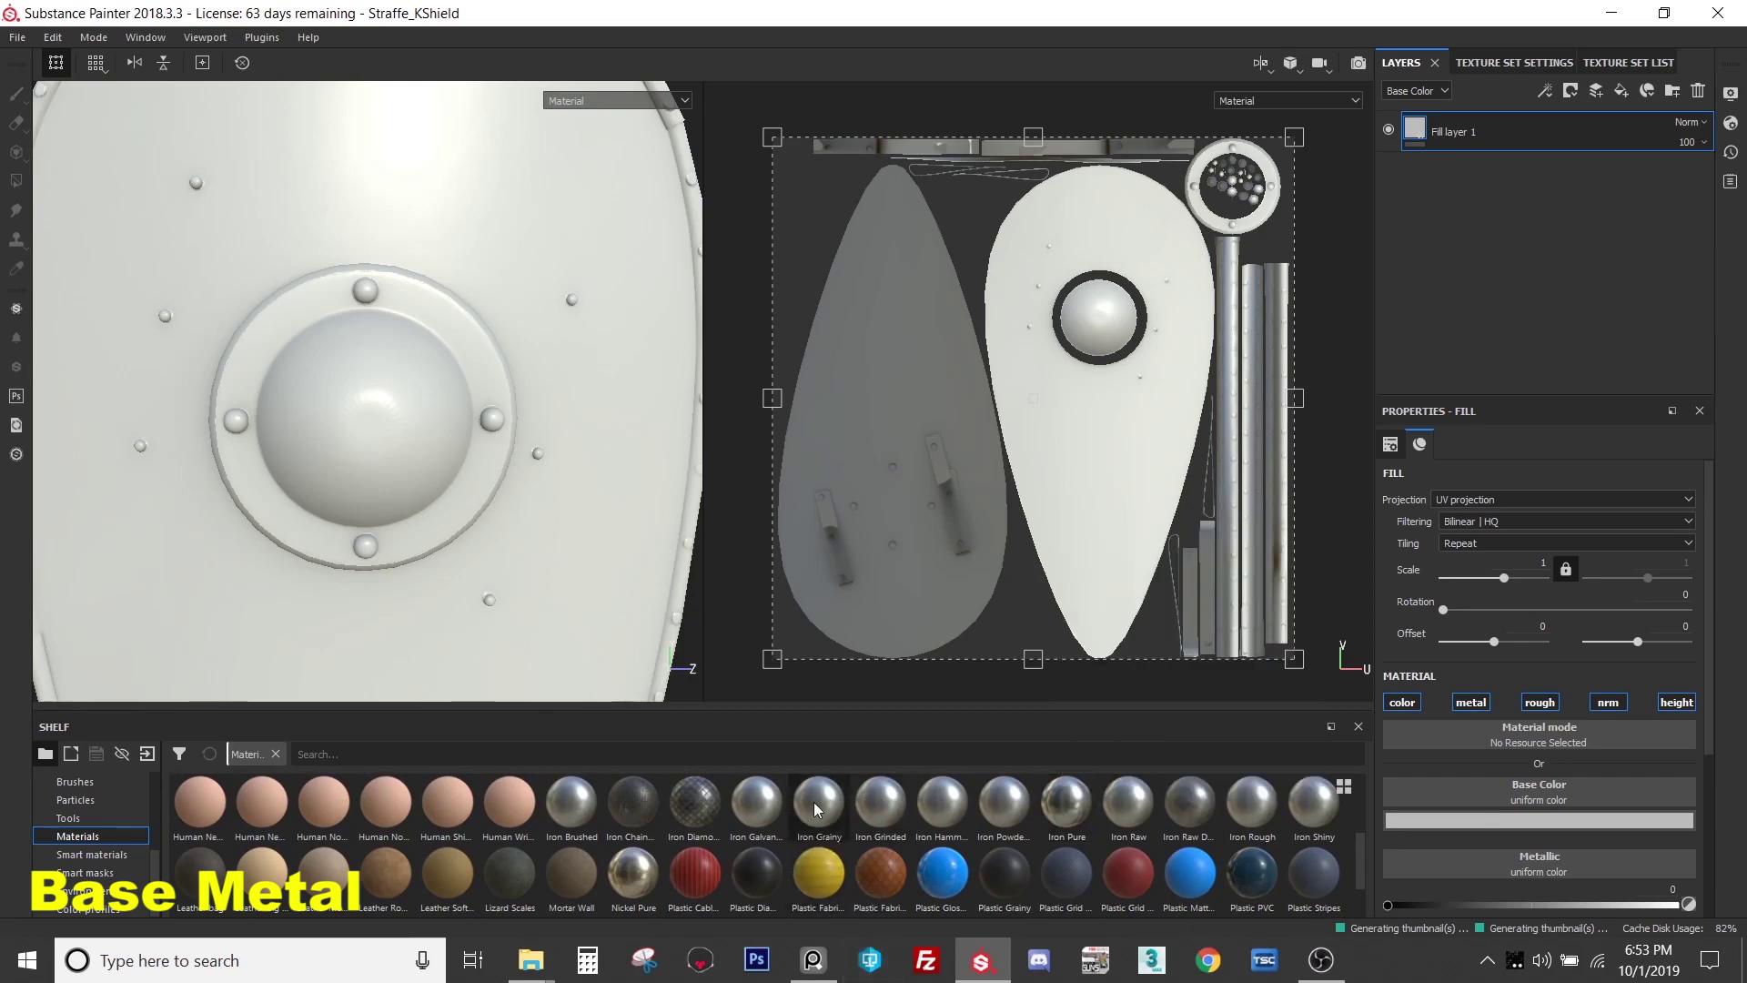
mouse_move(813, 801)
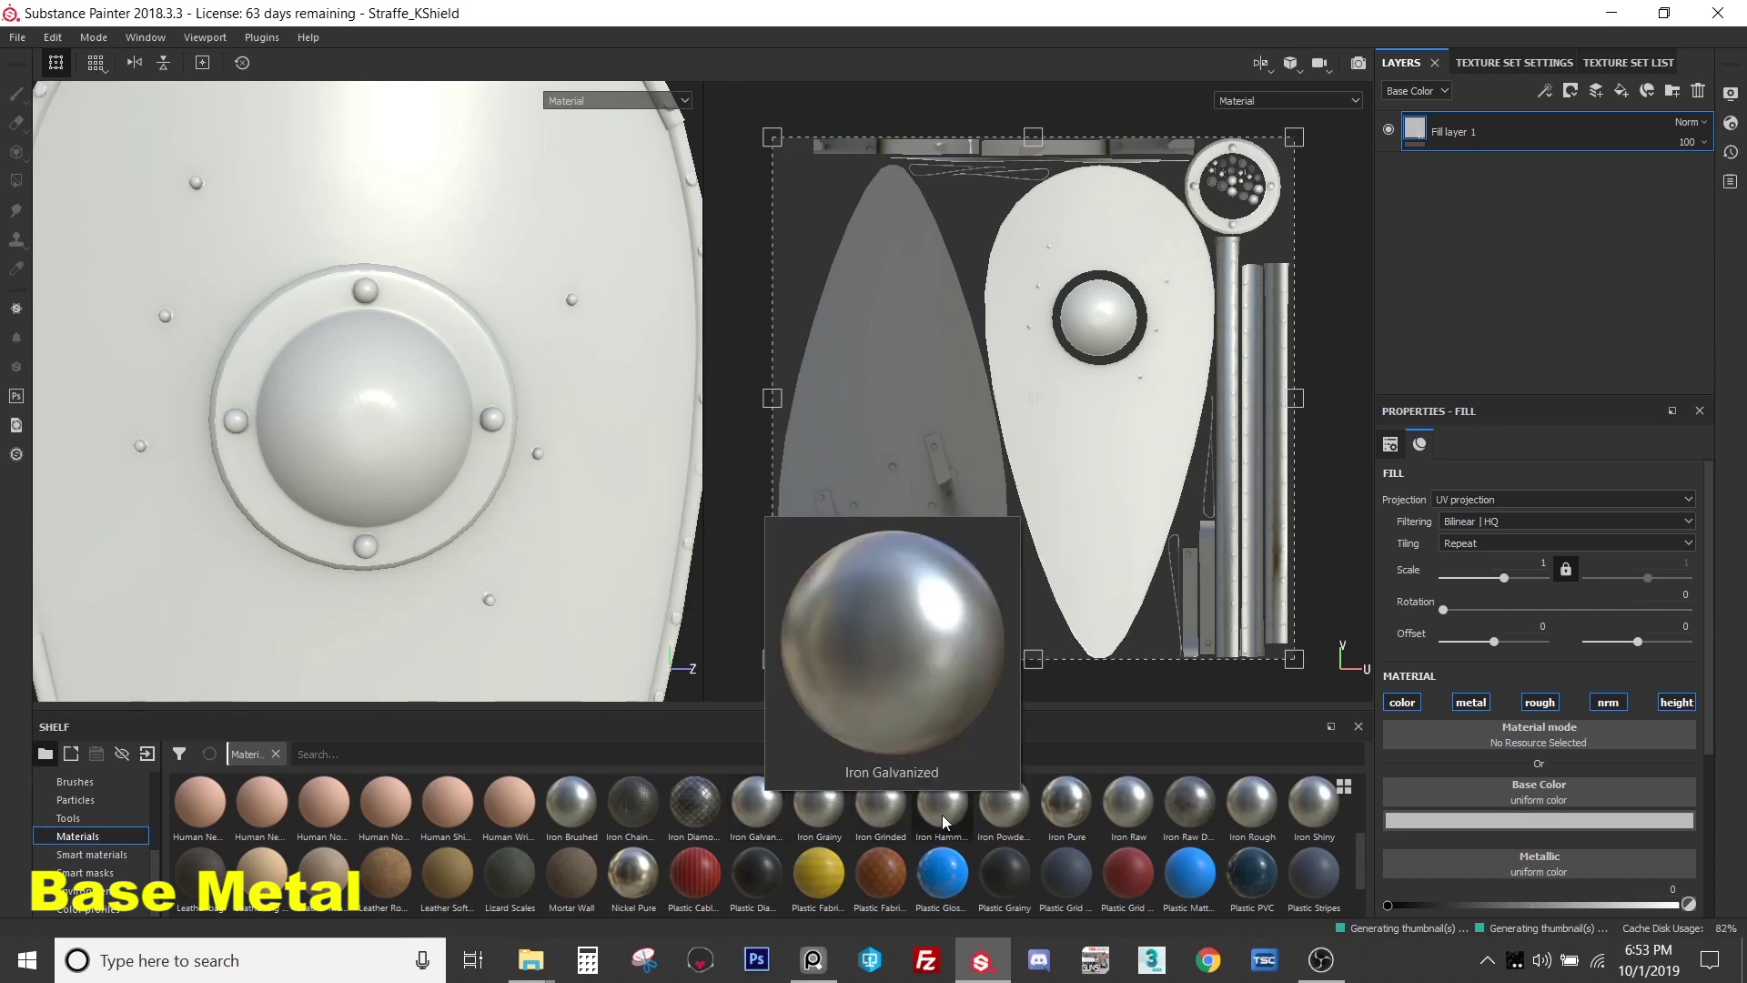
mouse_move(941, 815)
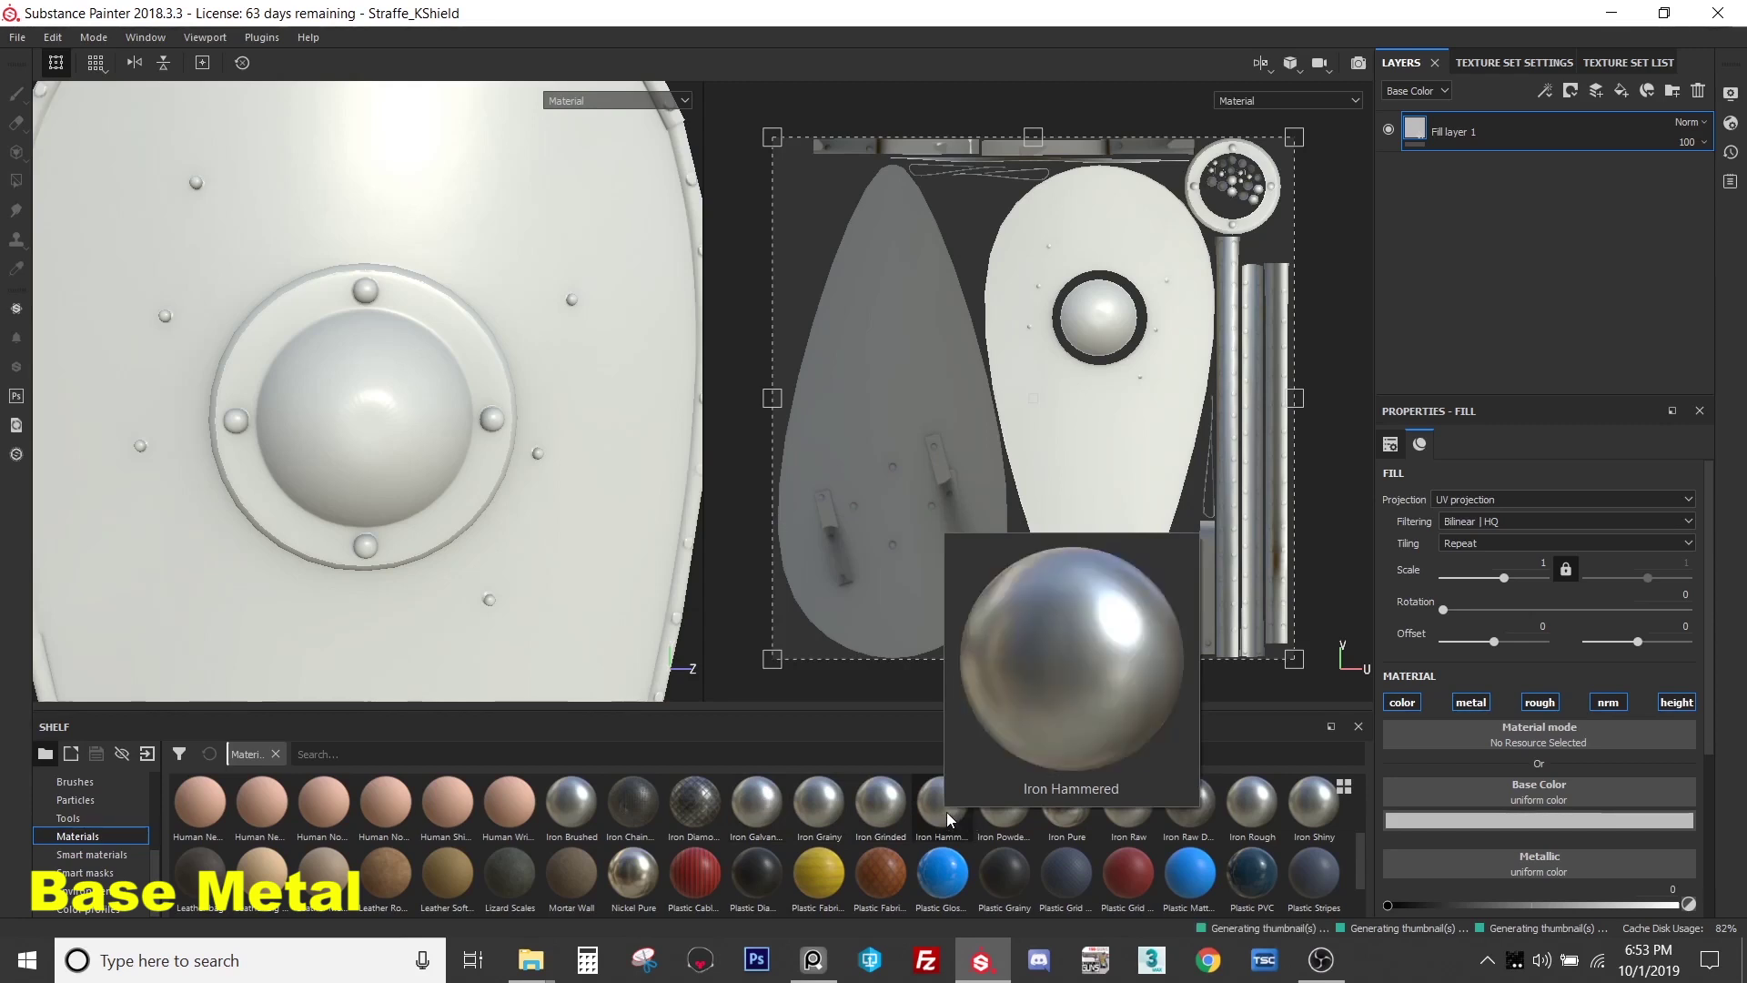
mouse_move(1005, 817)
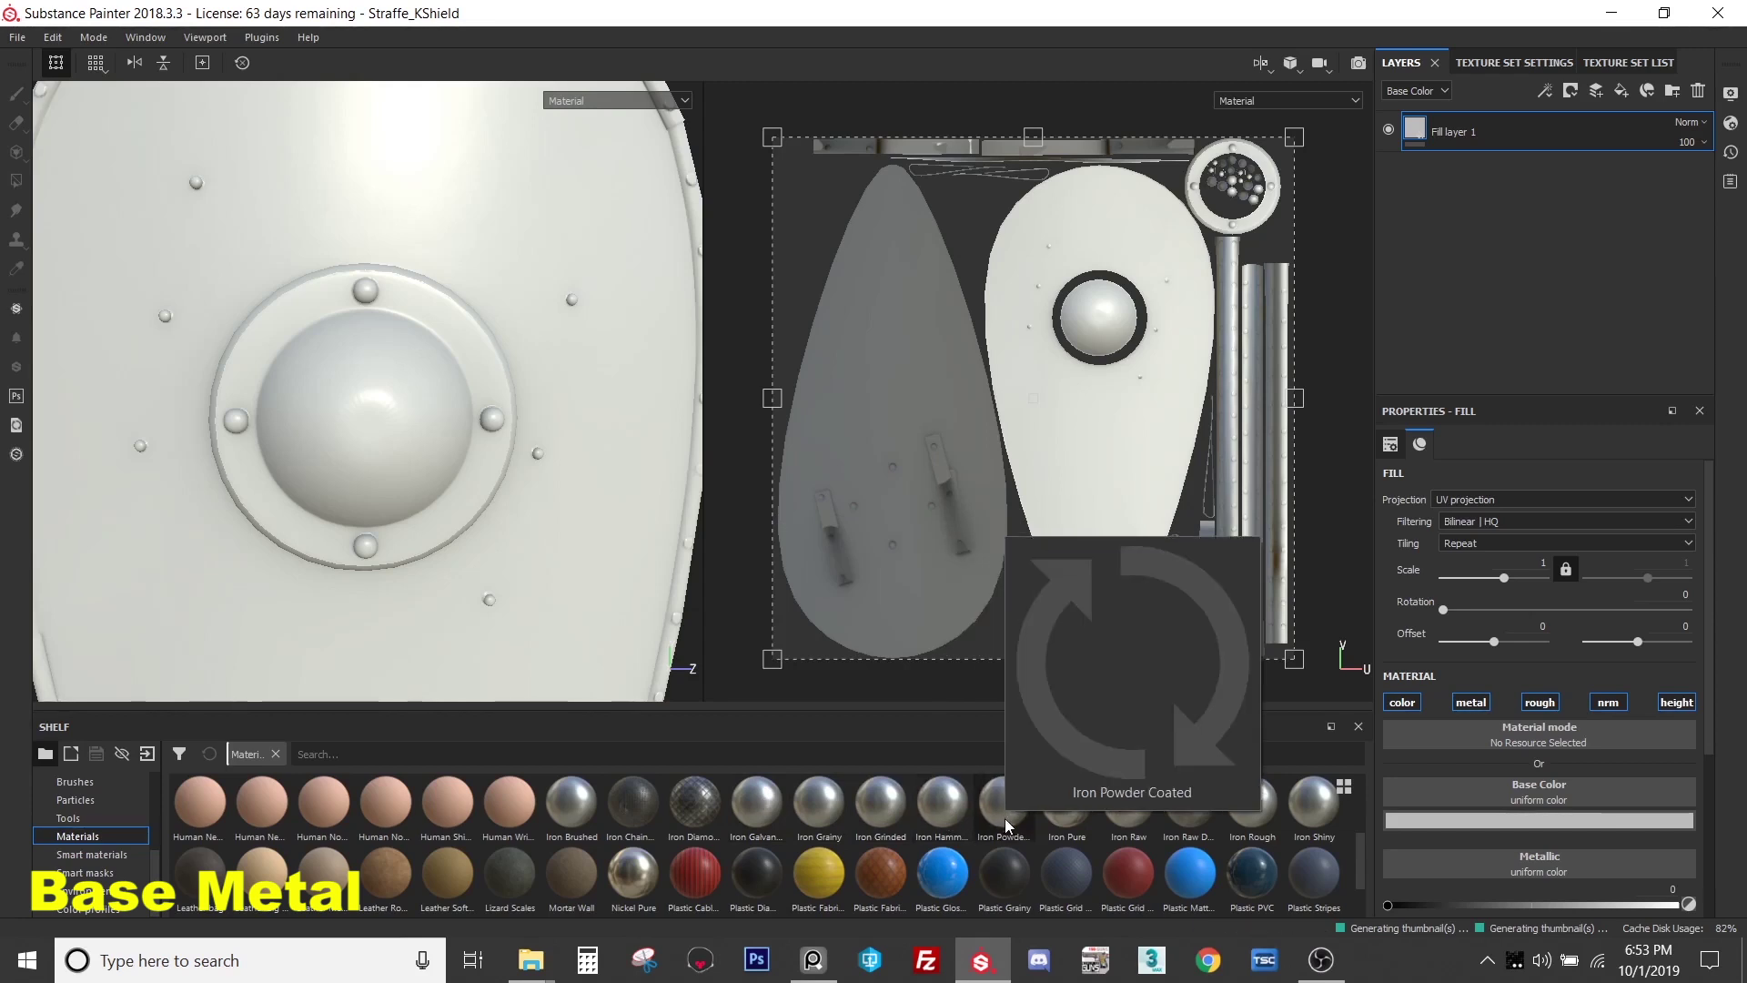
mouse_move(1070, 835)
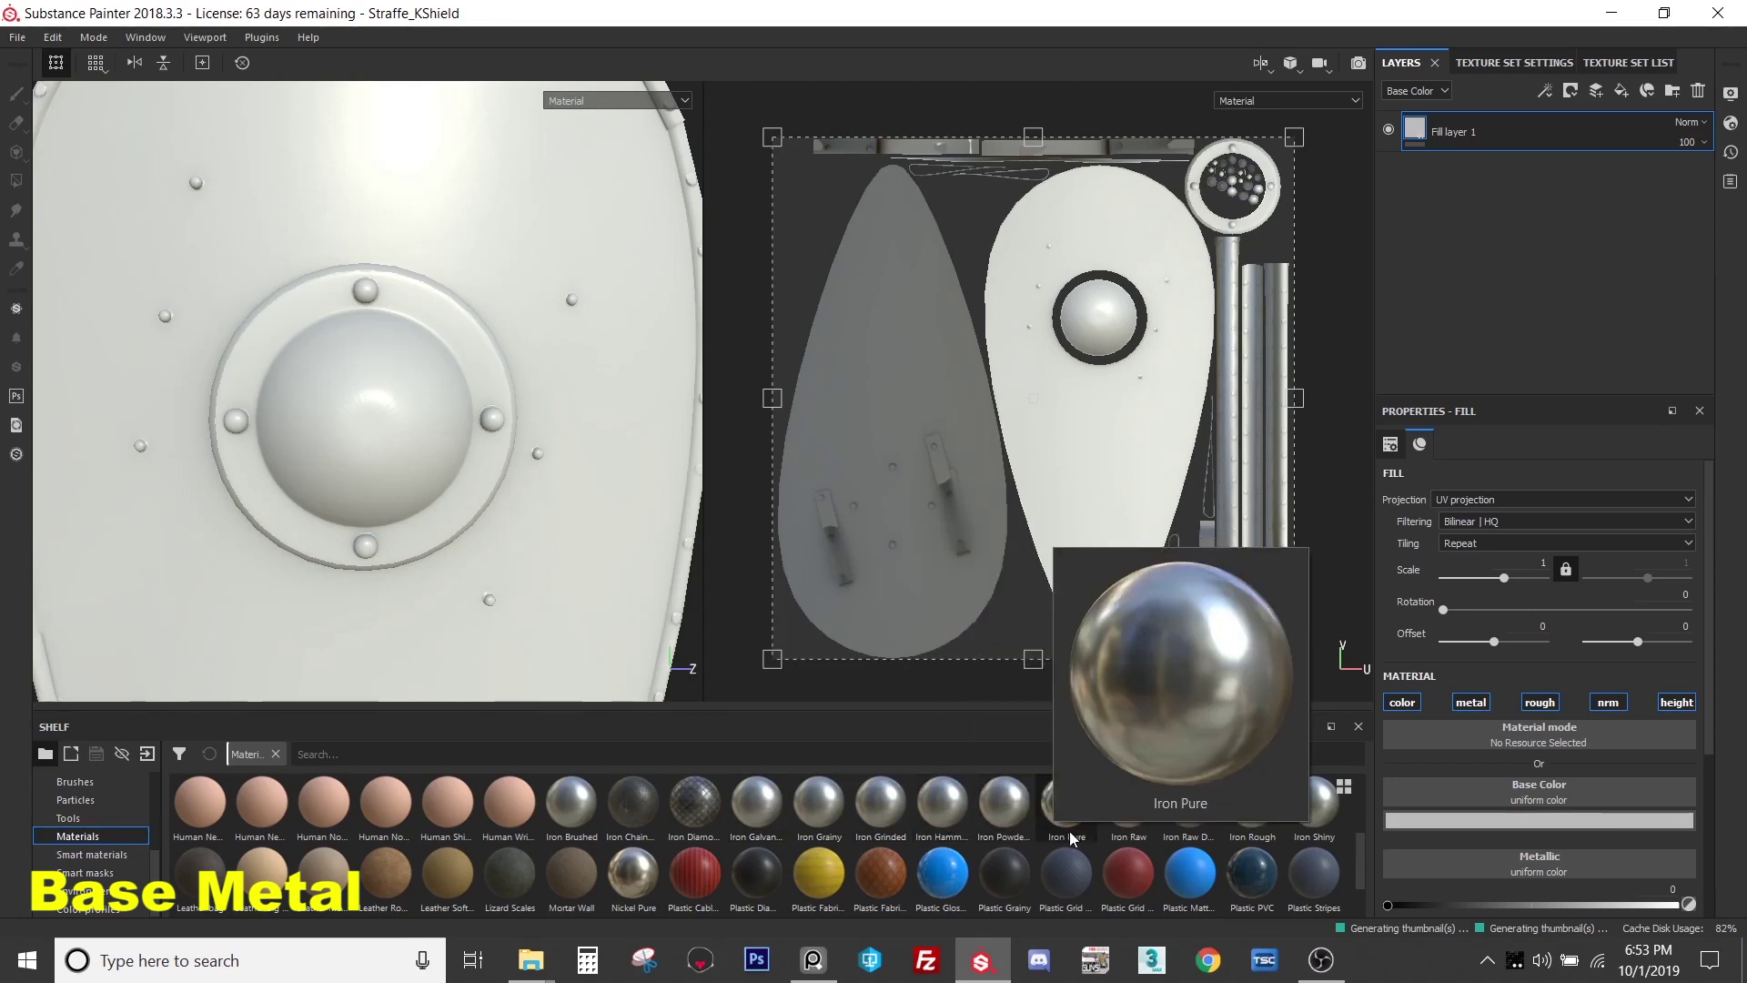
mouse_move(1129, 817)
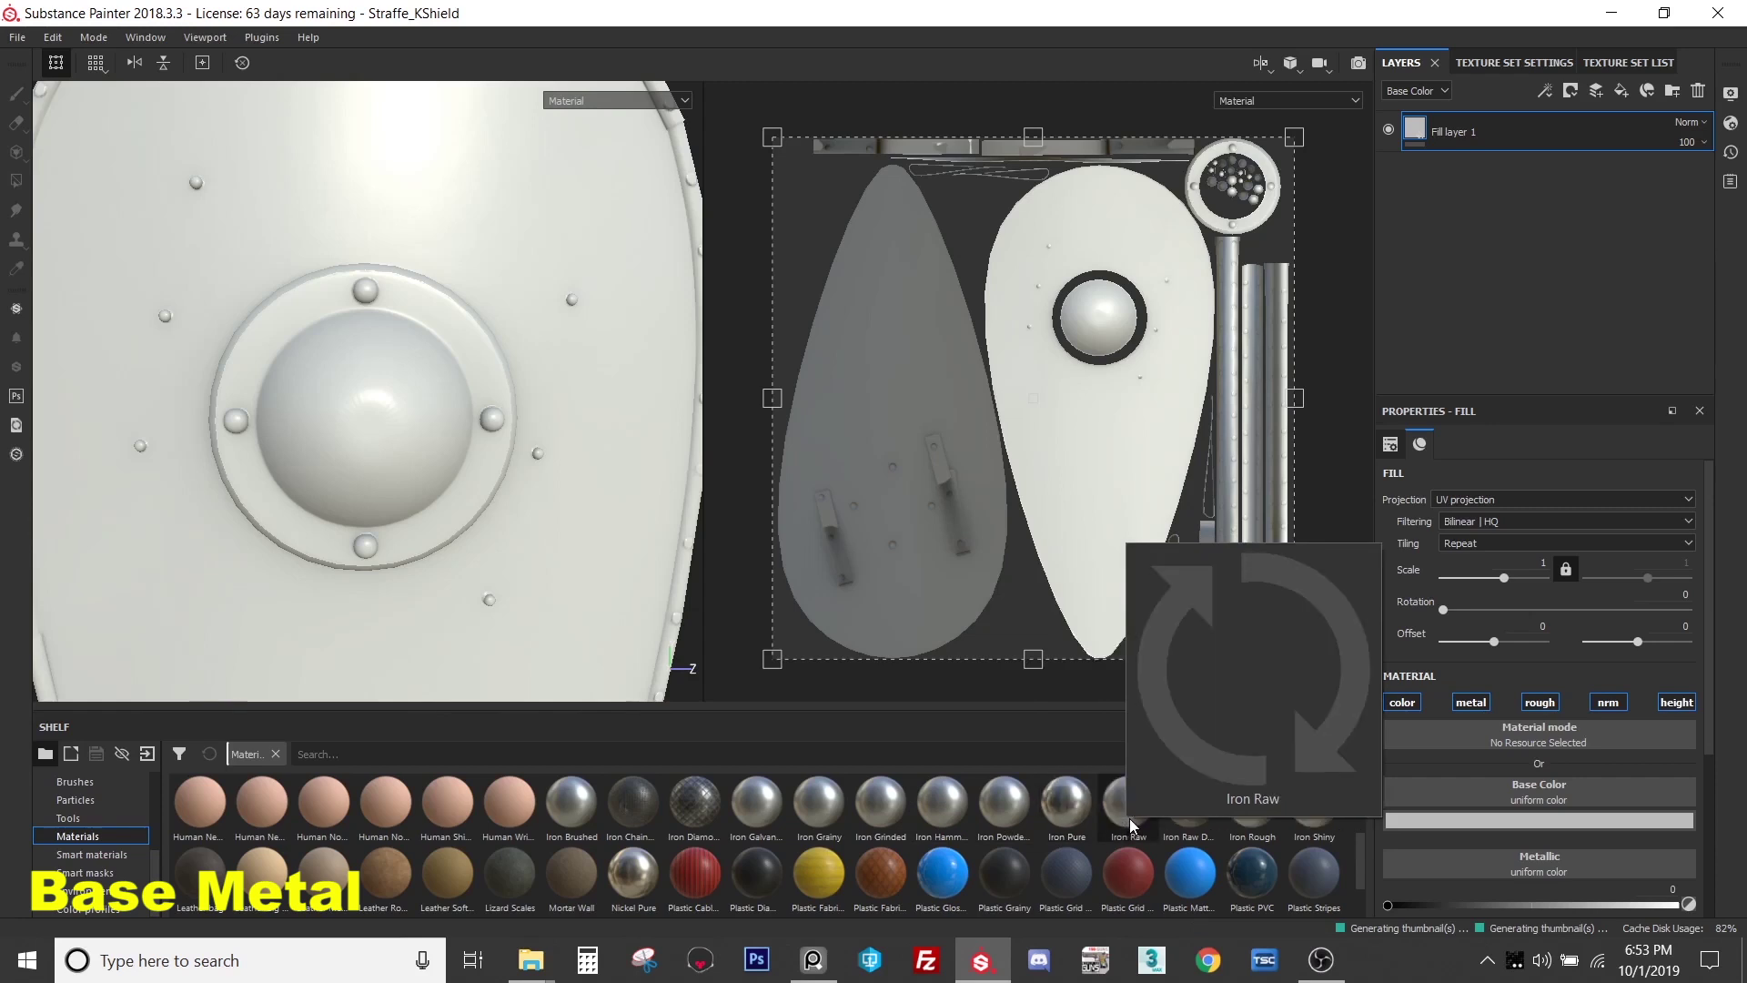
mouse_move(1194, 826)
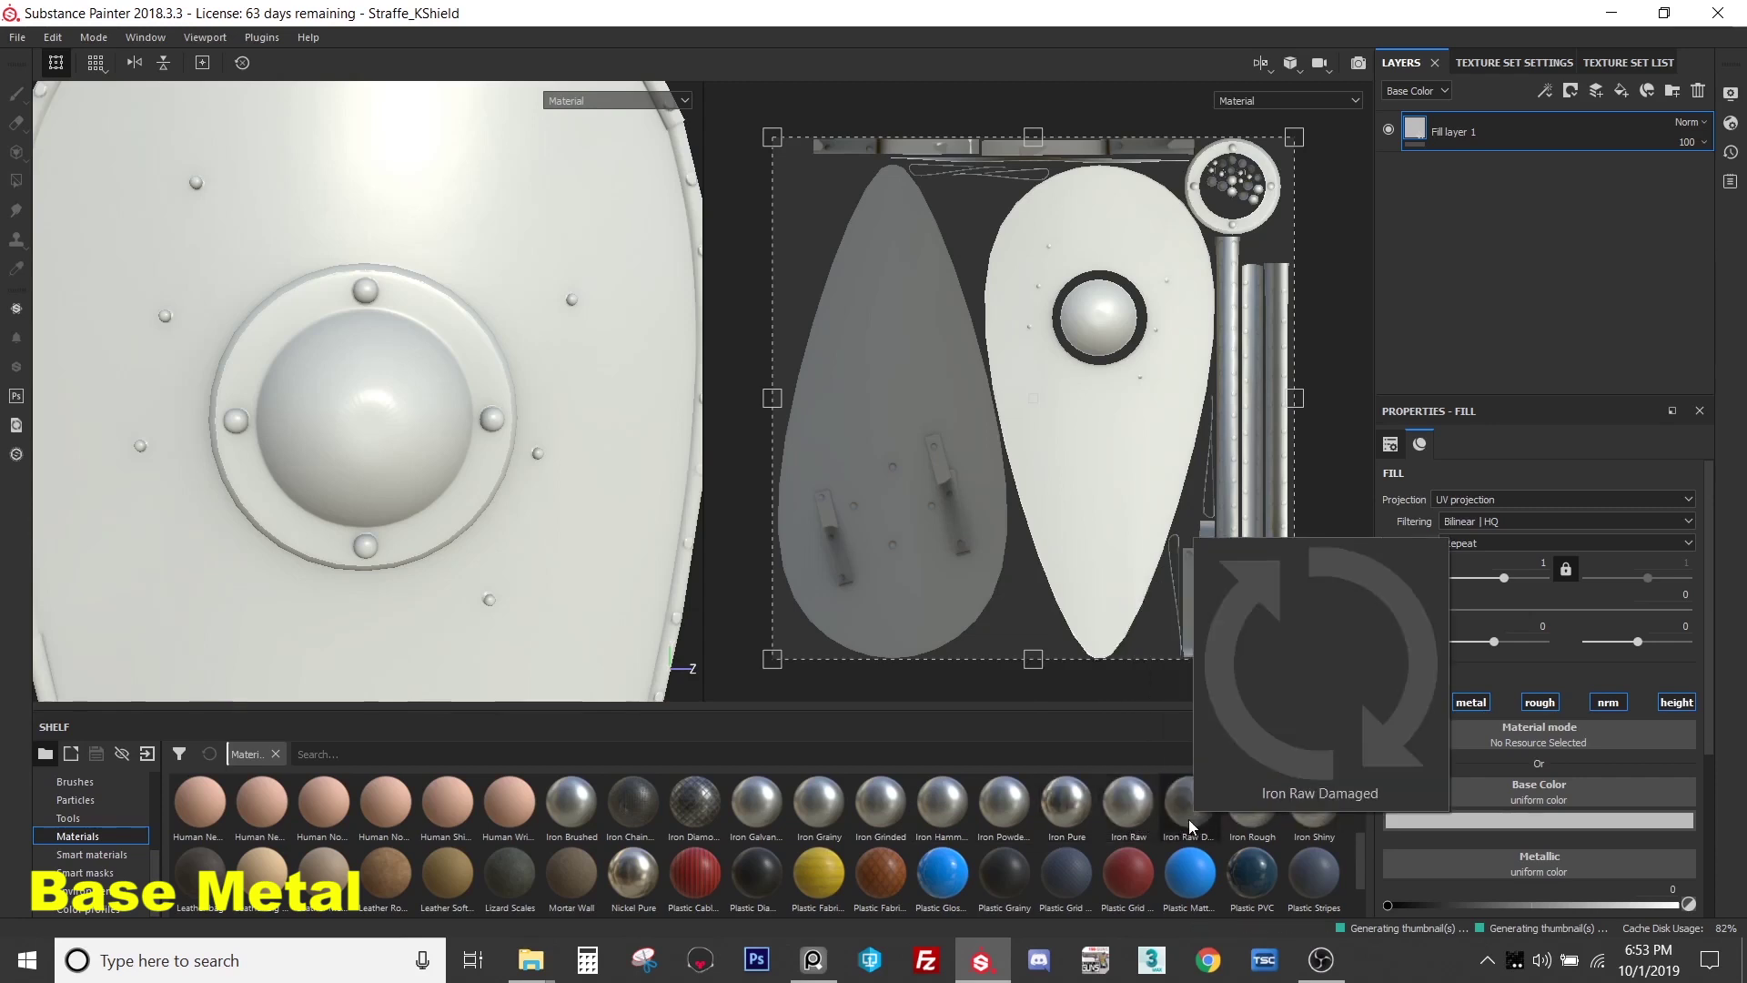
mouse_move(1258, 828)
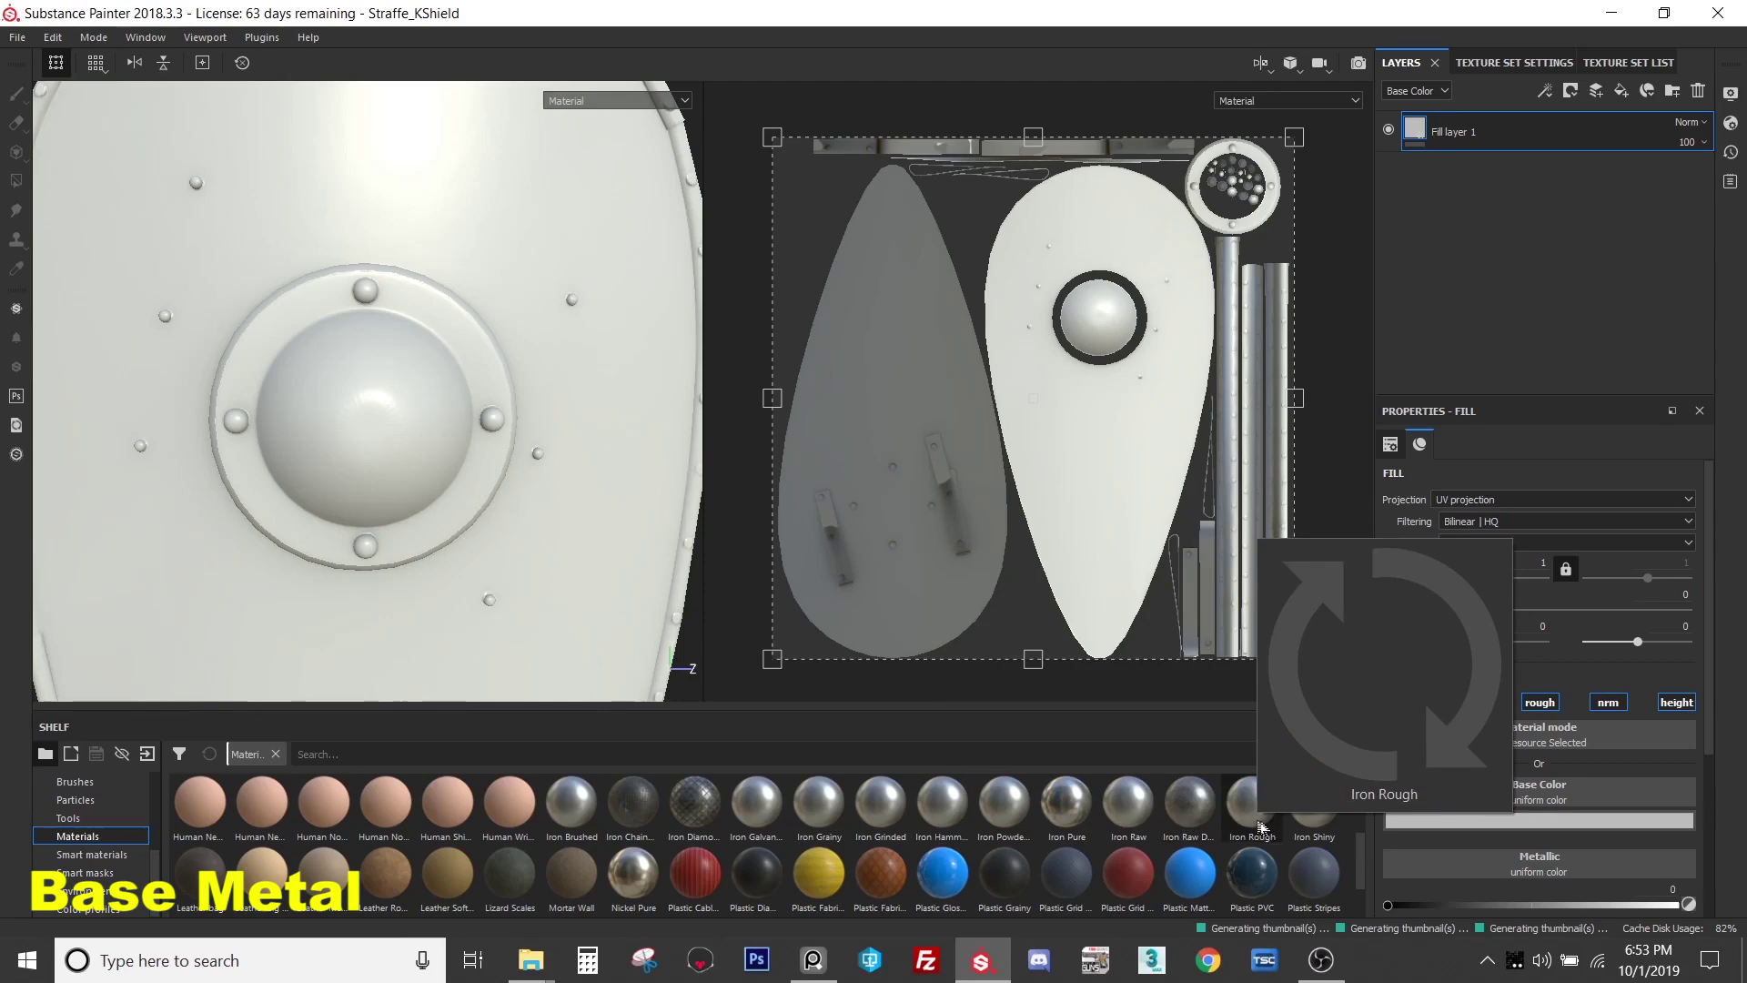
- Try the Iron Rough material on the fill layer, inspect it on the shield, and hide the layer
left_click_drag(1259, 826, 1500, 134)
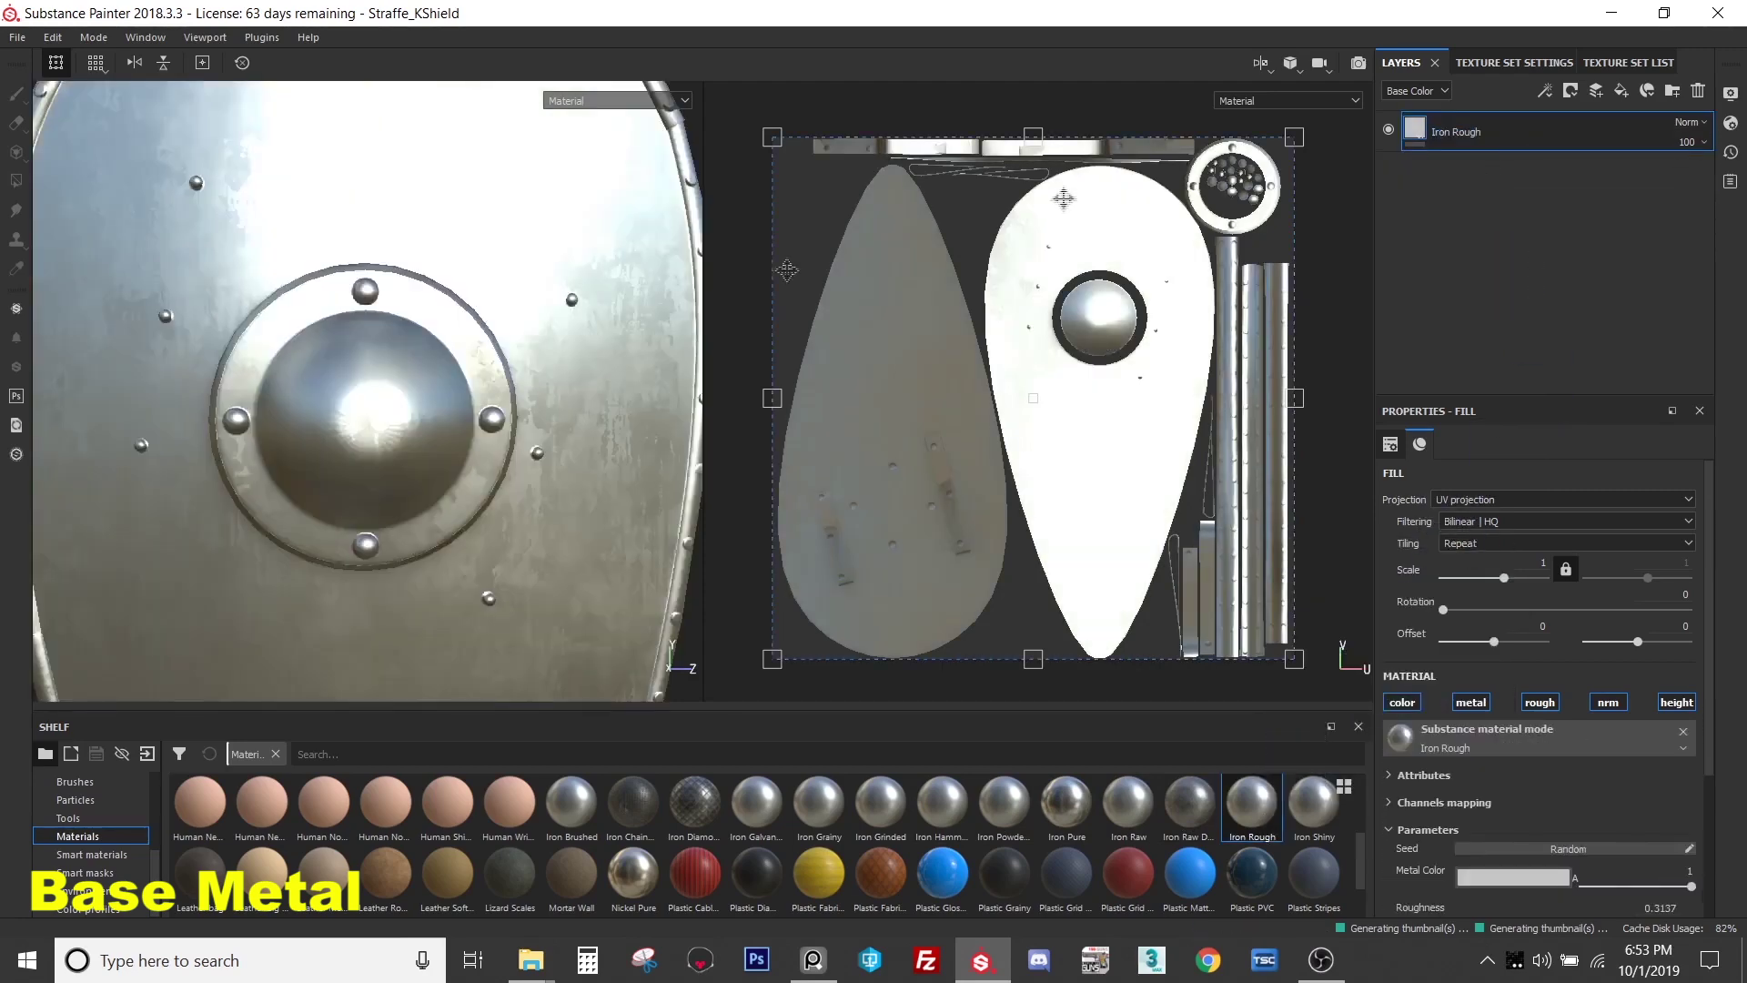
left_click_drag(455, 369, 523, 338, "alt")
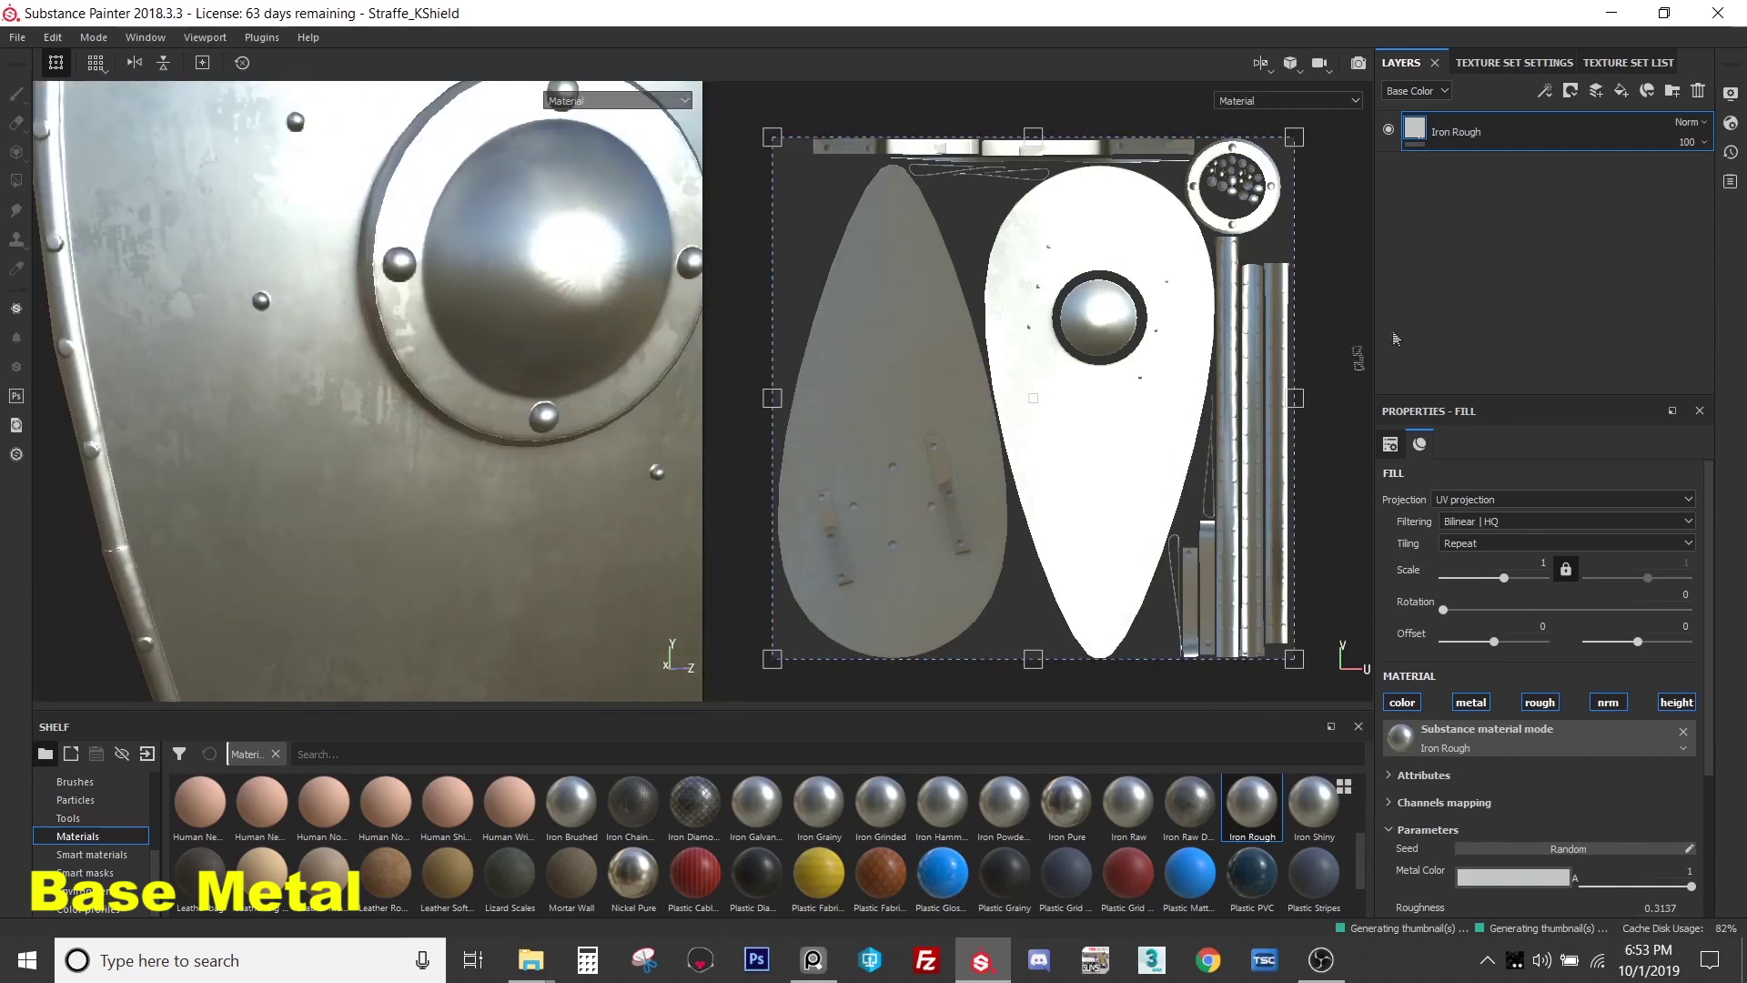
left_click(1388, 131)
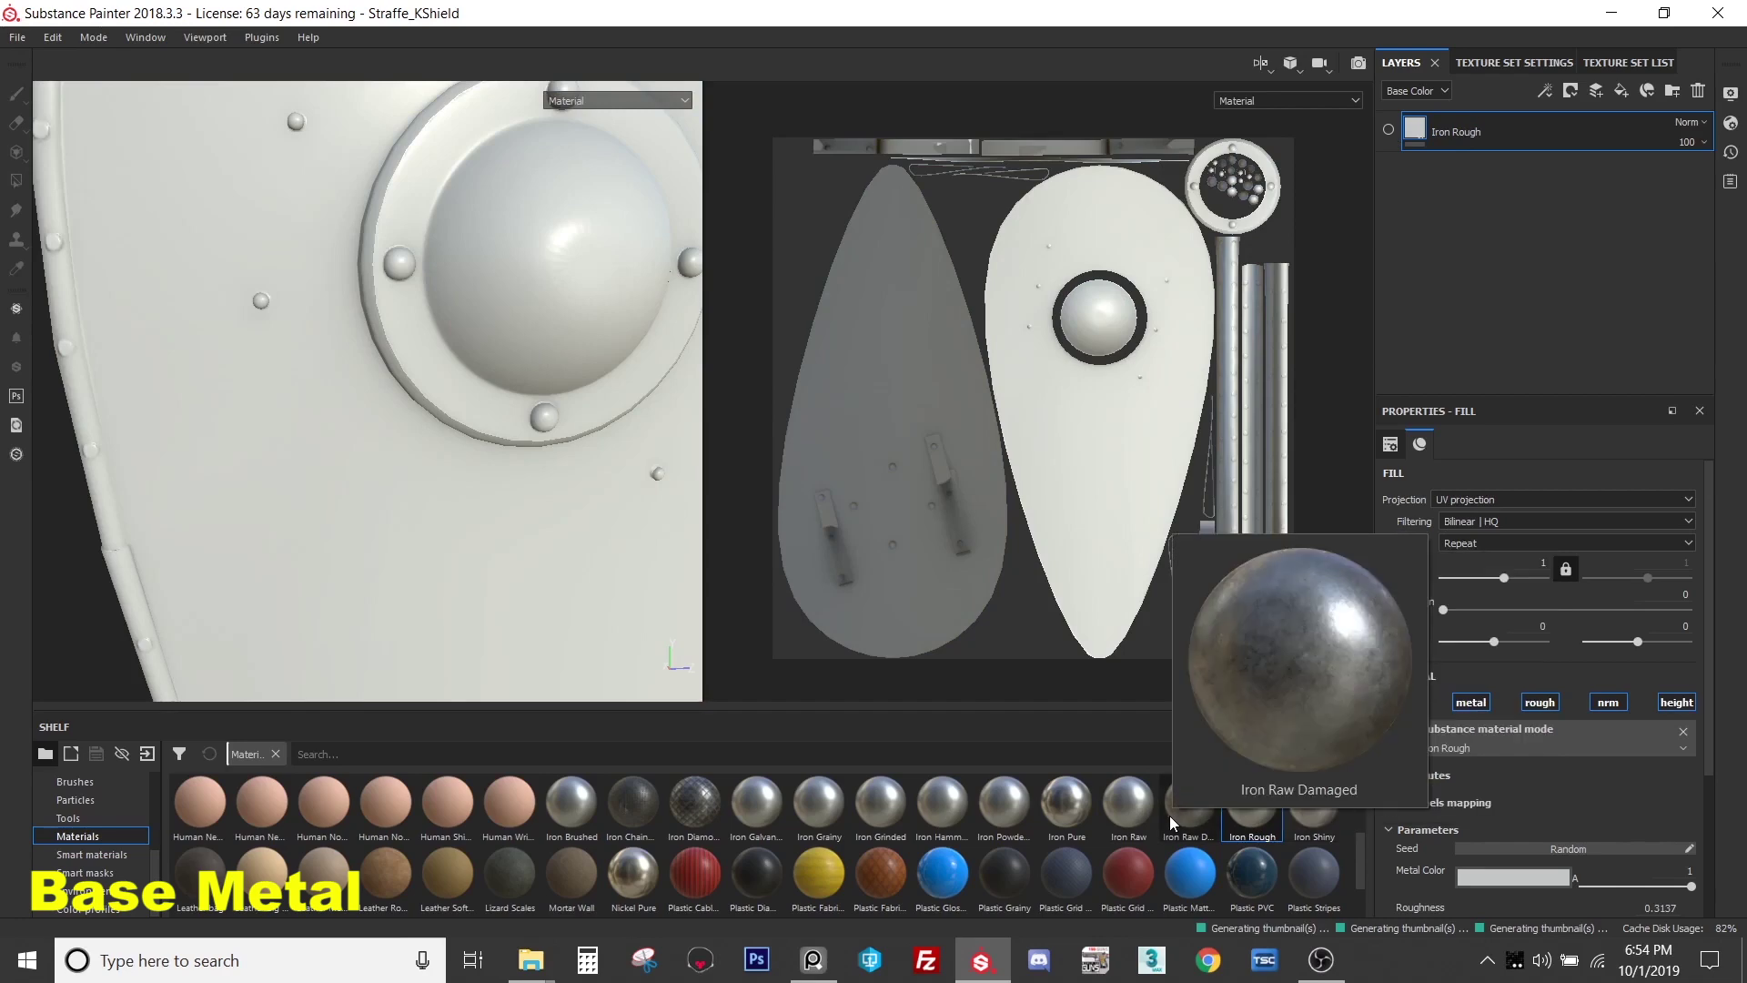
- Add the Iron Raw Damaged material as a layer below Iron Rough and inspect it around the shield
left_click_drag(1170, 815, 1494, 209)
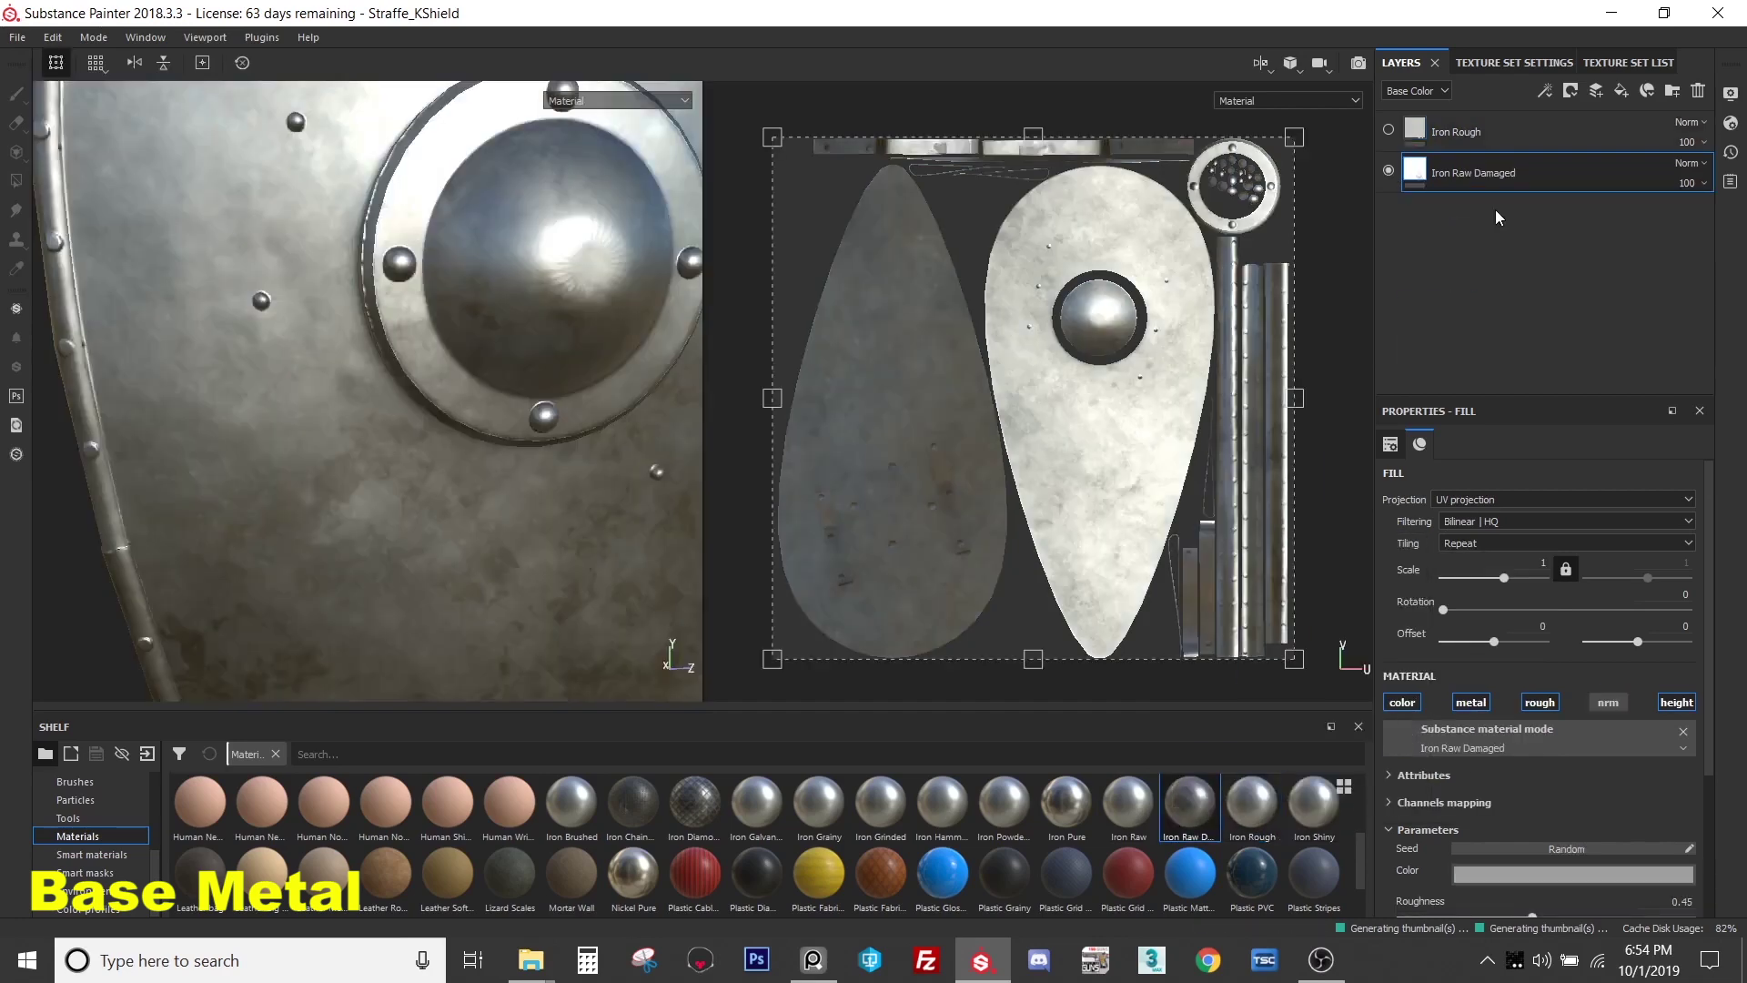
left_click_drag(426, 369, 393, 345, "alt")
left_click_drag(388, 284, 407, 330, "alt")
left_click_drag(386, 515, 379, 292, "alt")
middle_click_drag(379, 292, 232, 481, "alt")
right_click_drag(232, 480, 349, 279, "alt")
left_click_drag(348, 279, 739, 626, "alt")
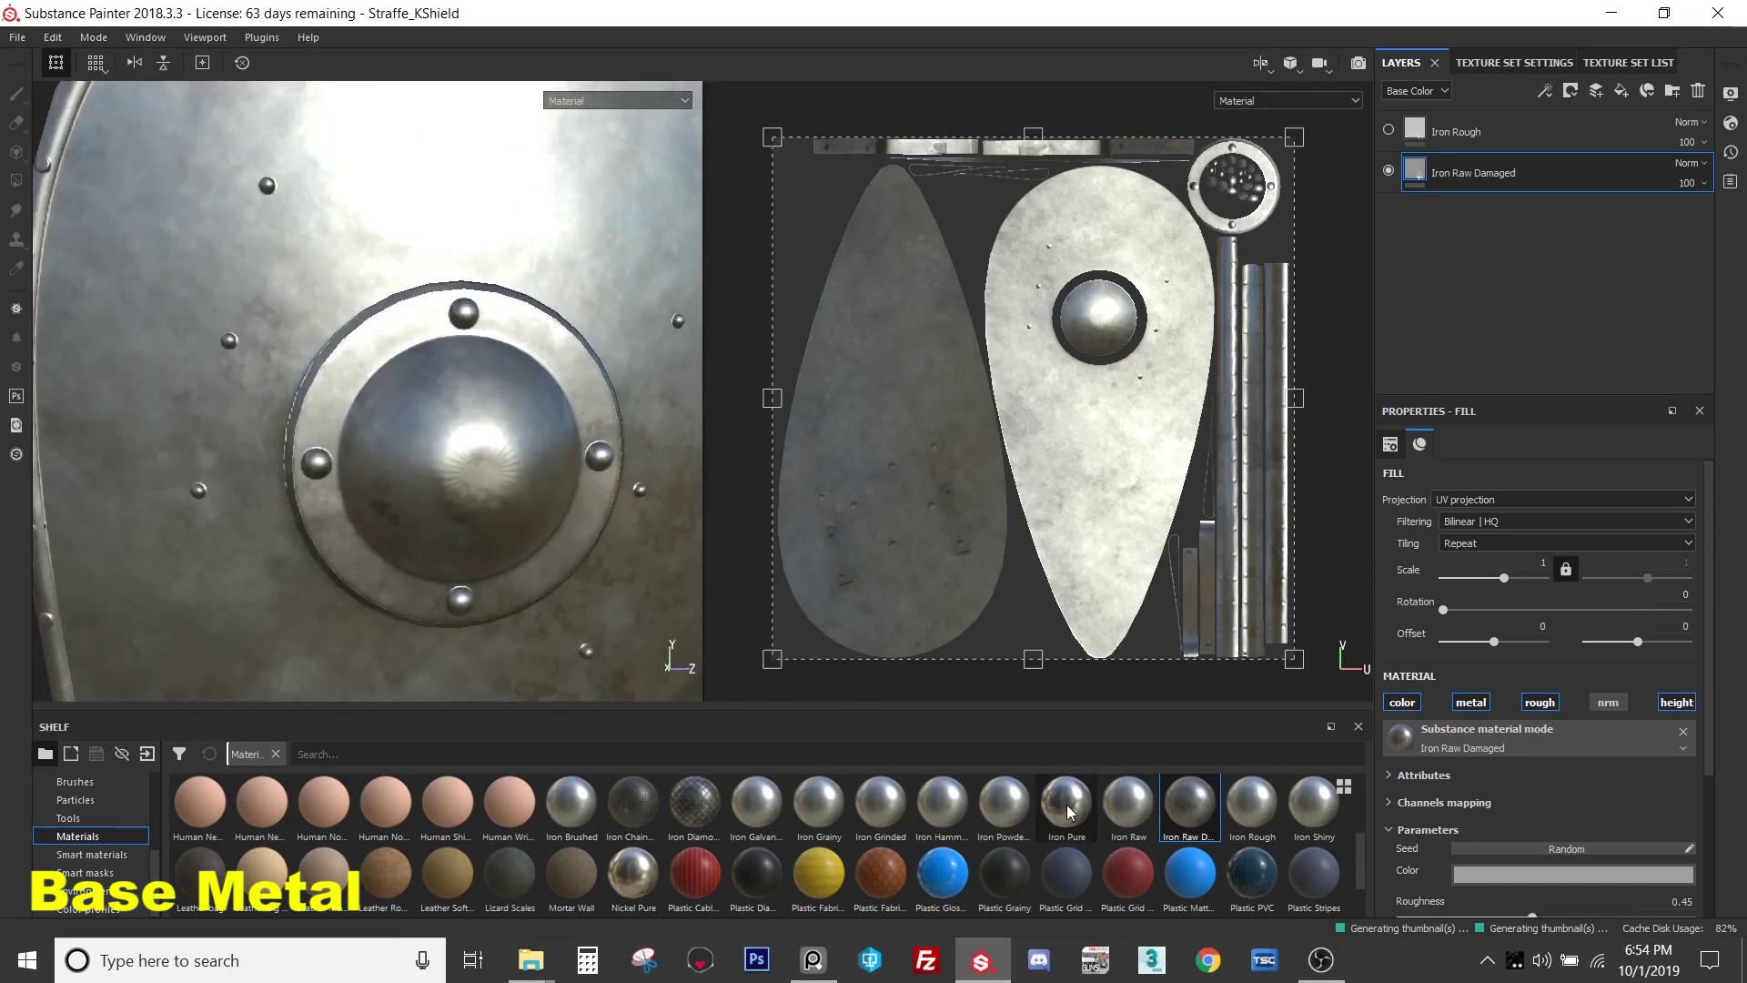
- Try the Iron Hammered material as a layer above Iron Raw Damaged and inspect its dented surface on the shield
mouse_move(953, 805)
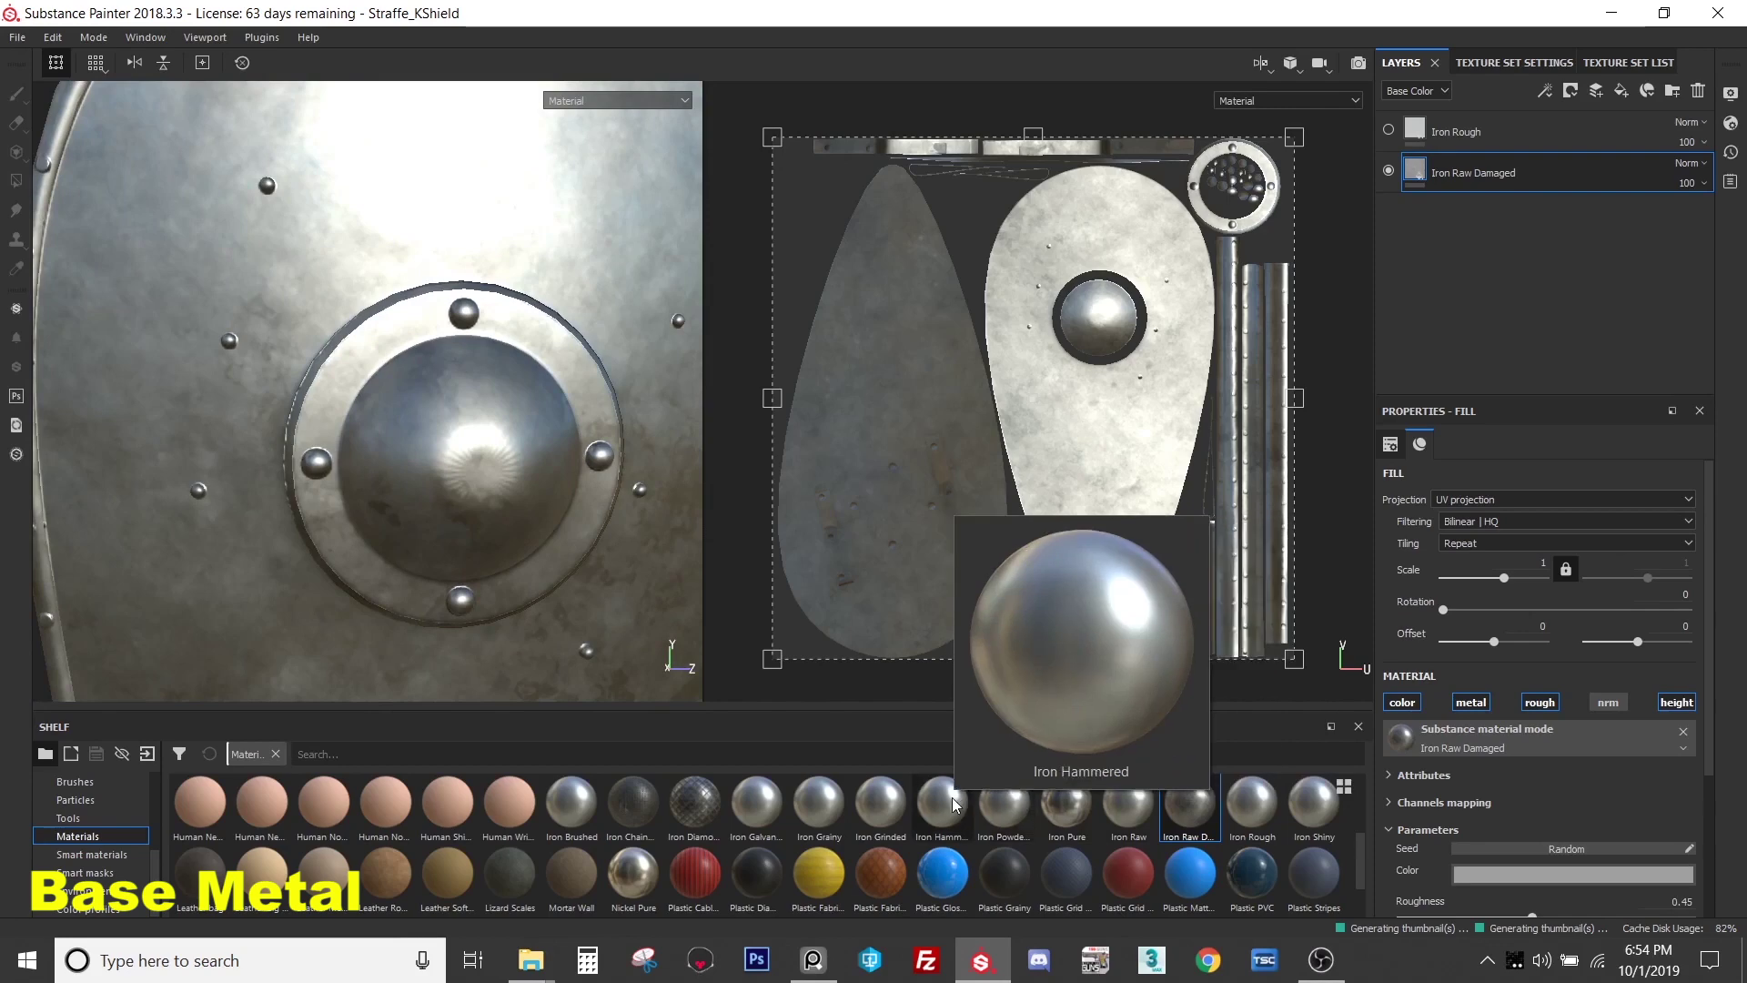
left_click_drag(946, 804, 1540, 145)
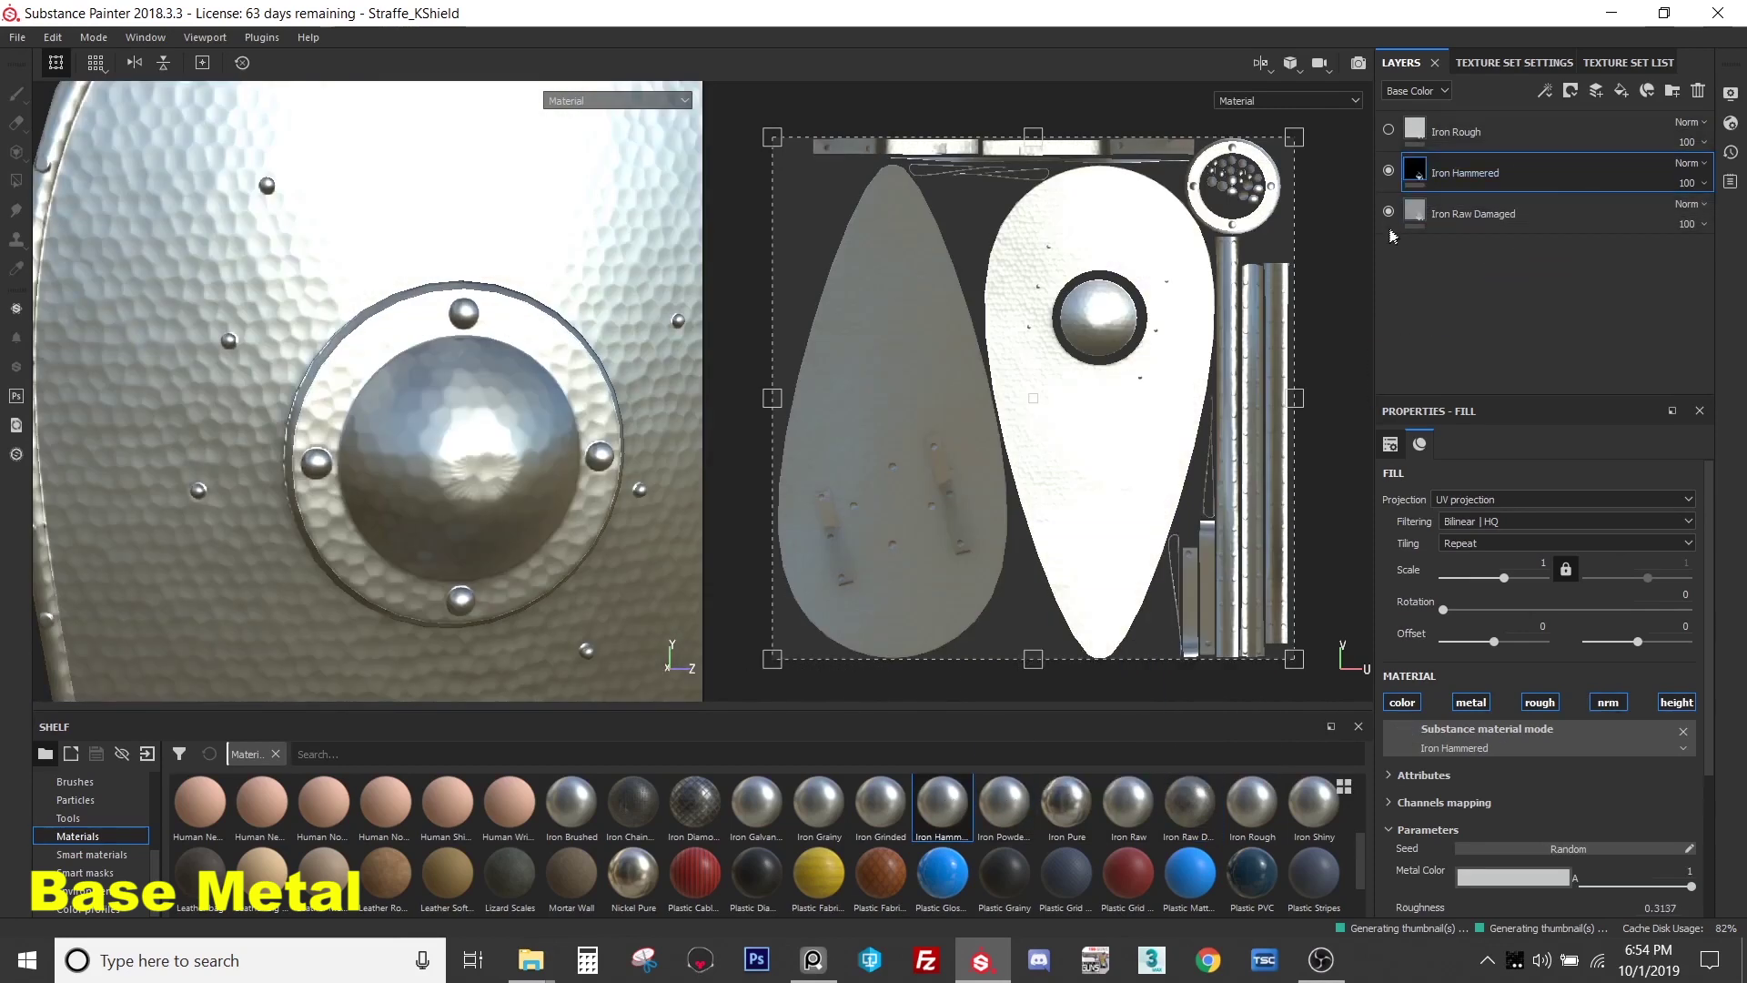
left_click_drag(473, 364, 537, 320, "alt")
scroll(536, 321, "up", 5)
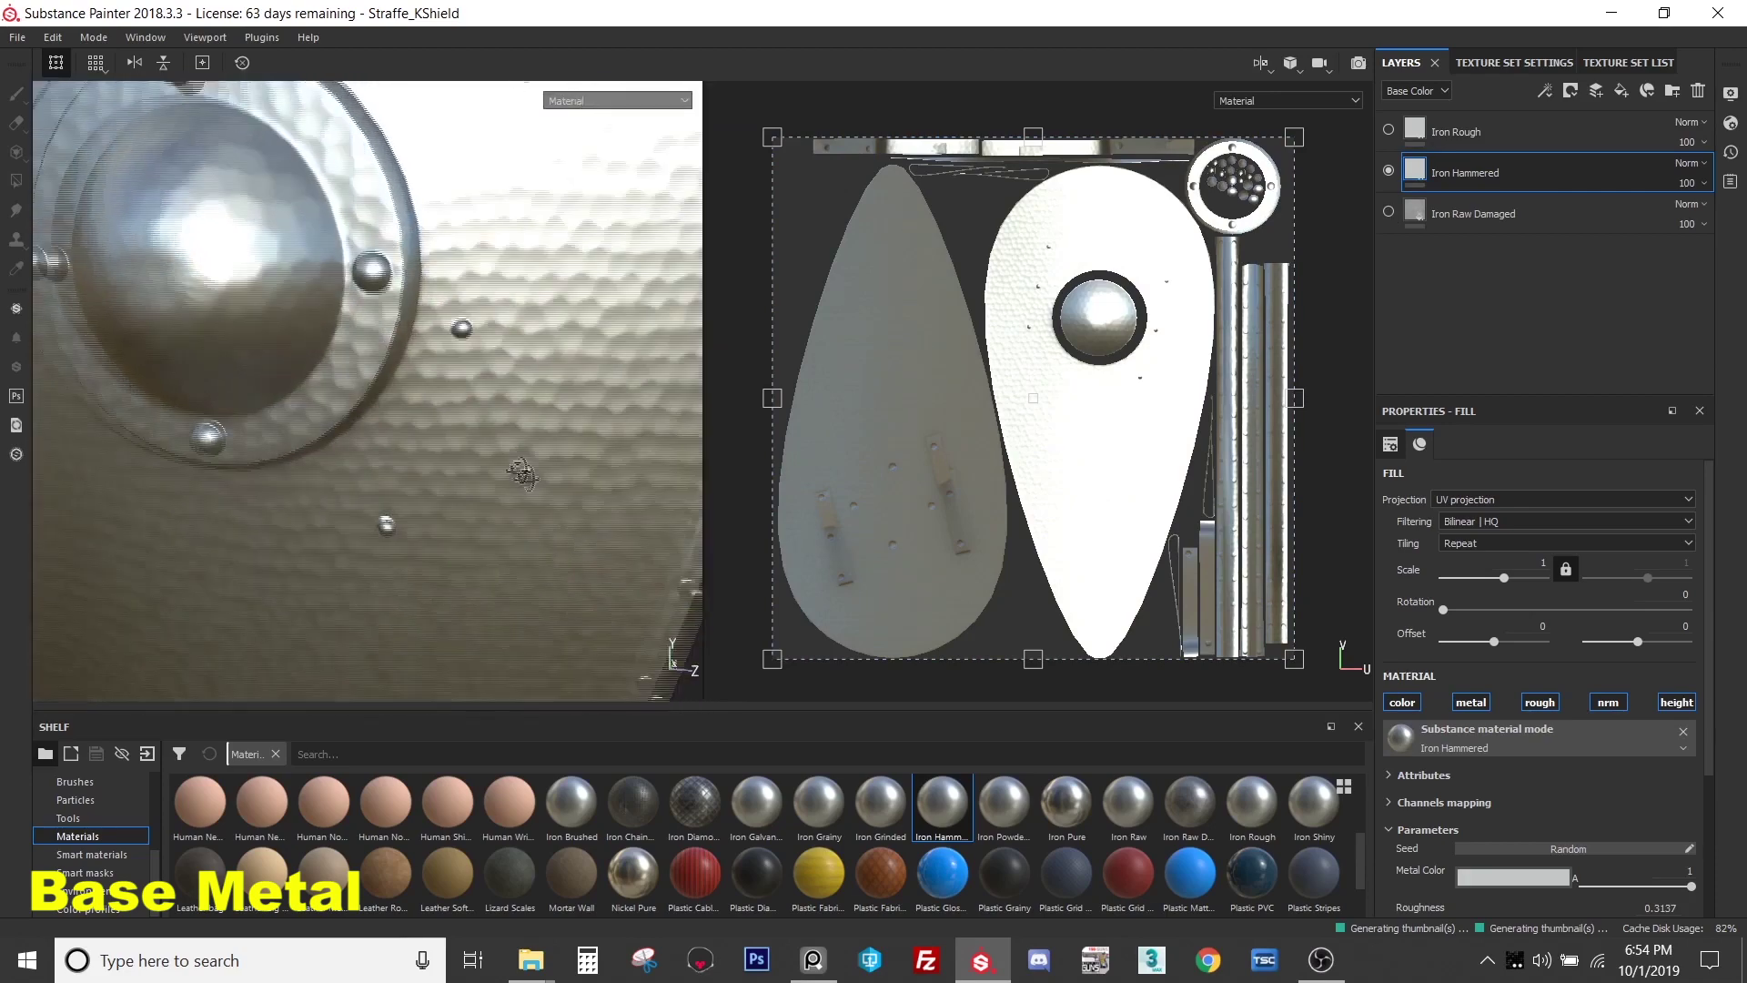
left_click_drag(521, 473, 494, 337, "alt")
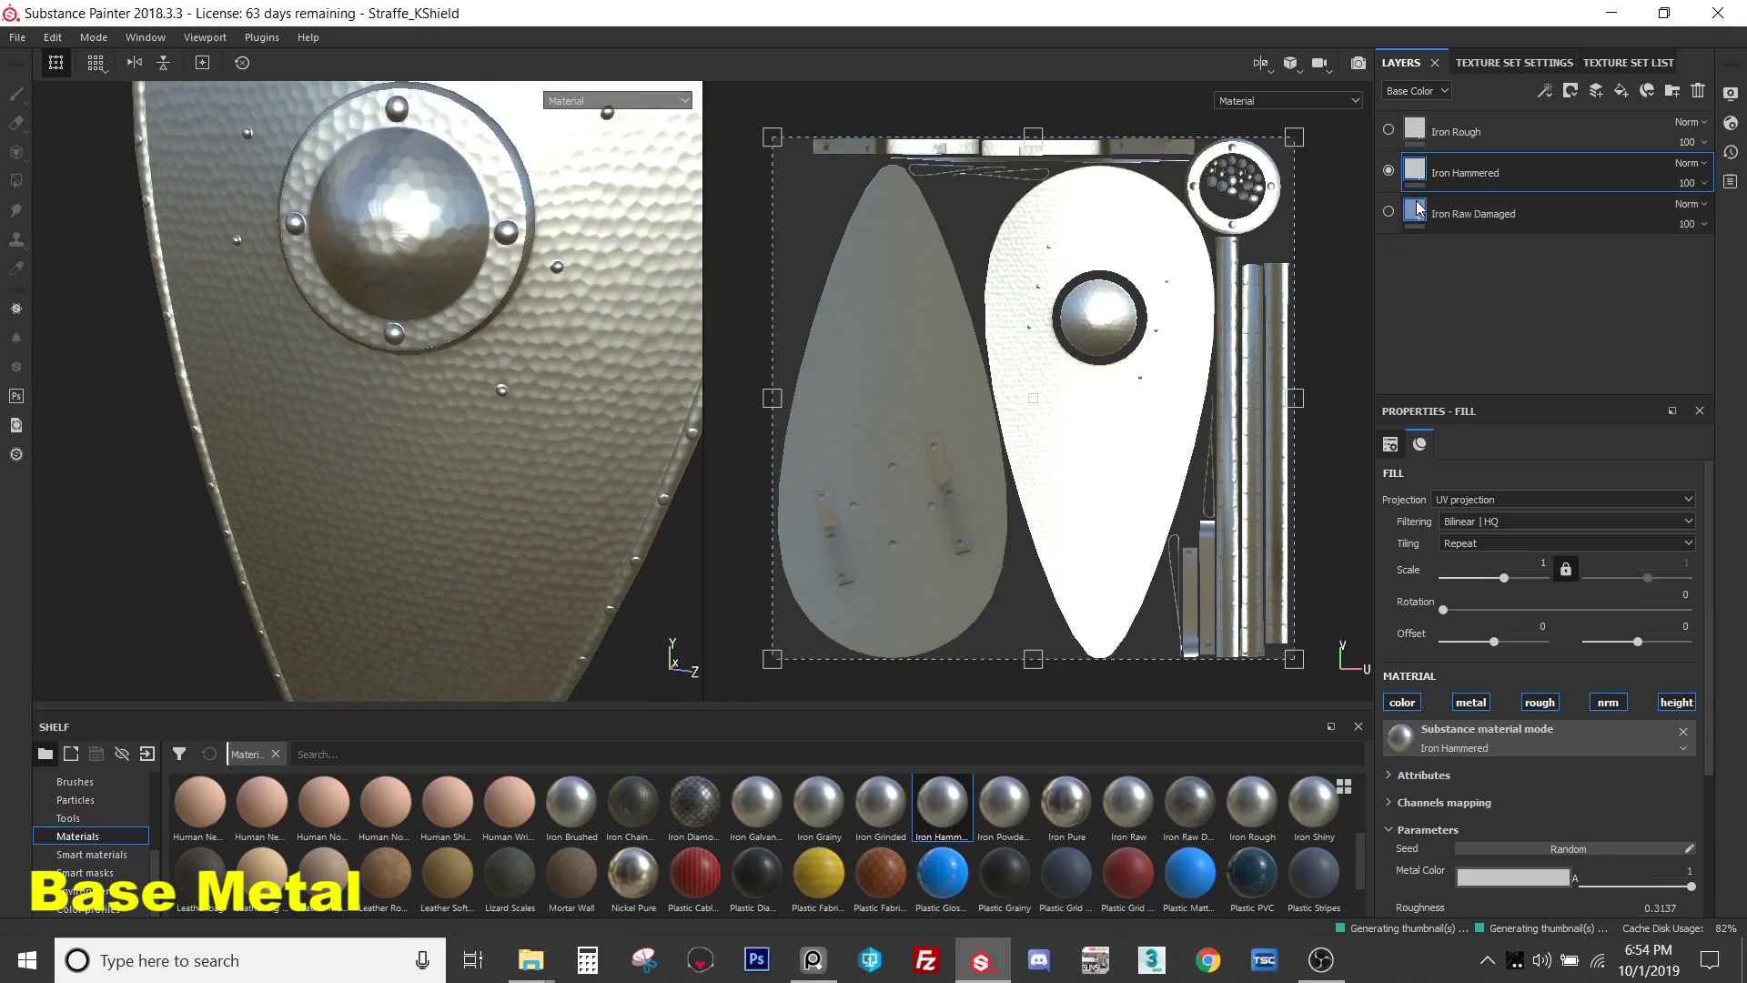
- Make the Iron Raw Damaged layer visible again and delete the Iron Rough and Iron Hammered layers
left_click(1387, 171)
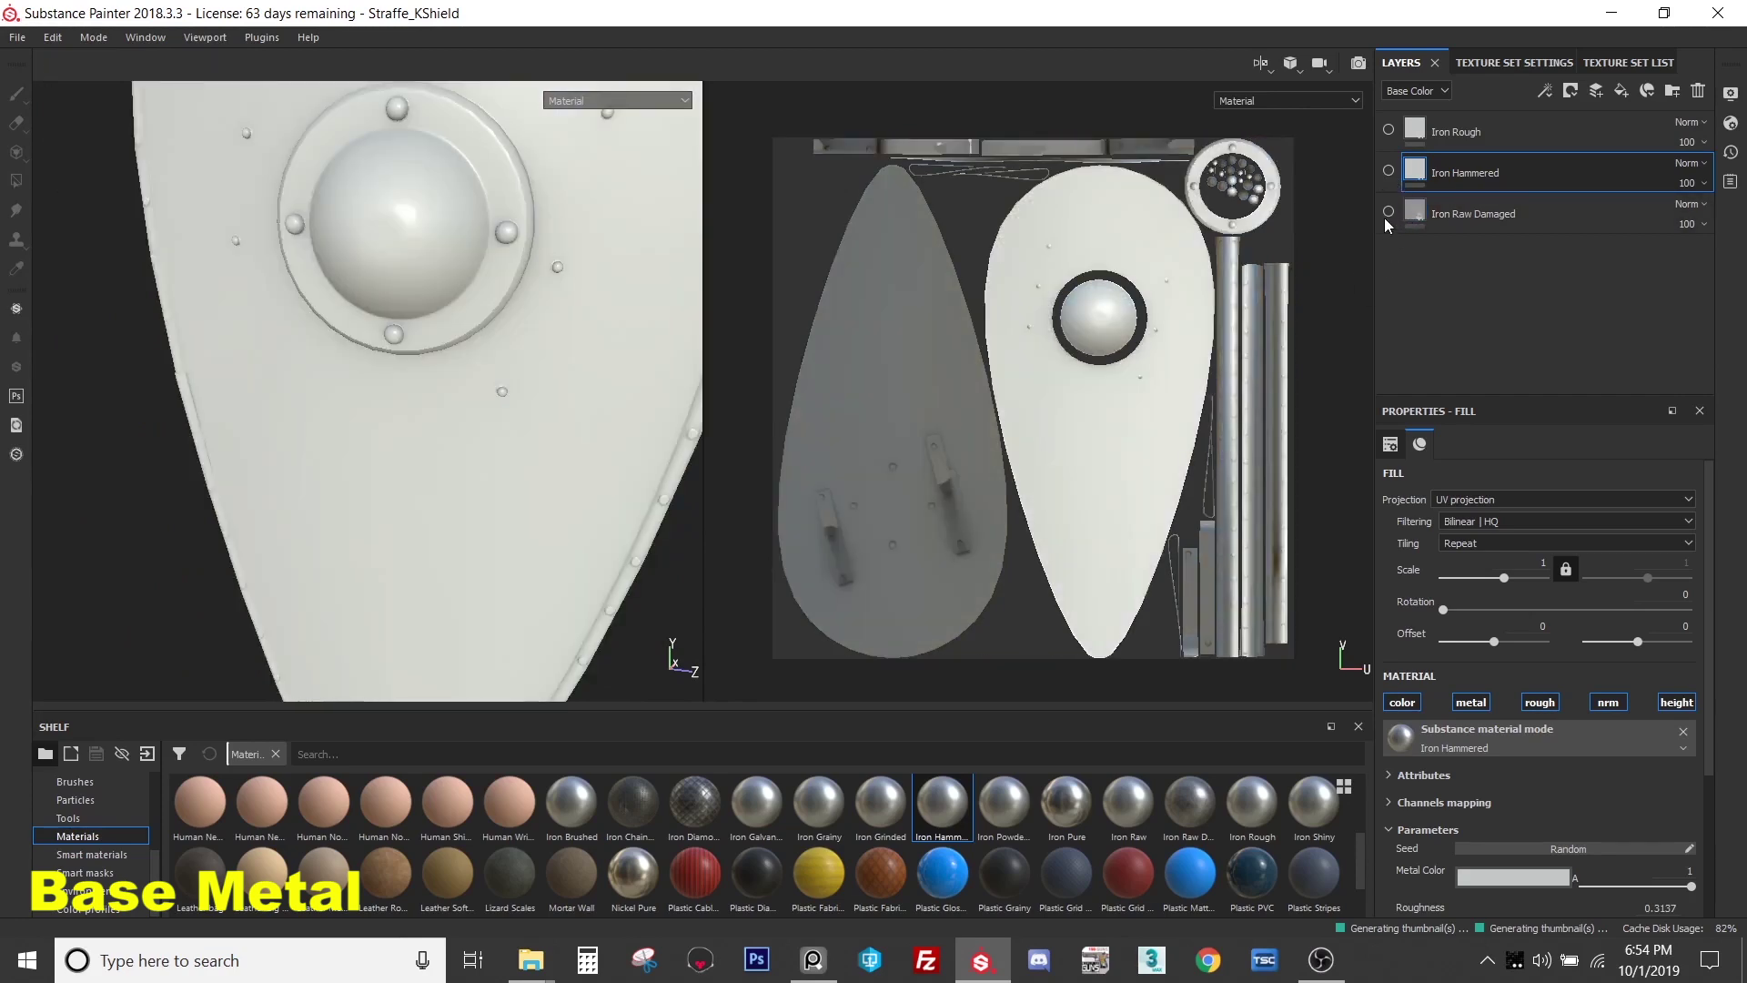
left_click(1386, 213)
left_click(1491, 140, "ctrl")
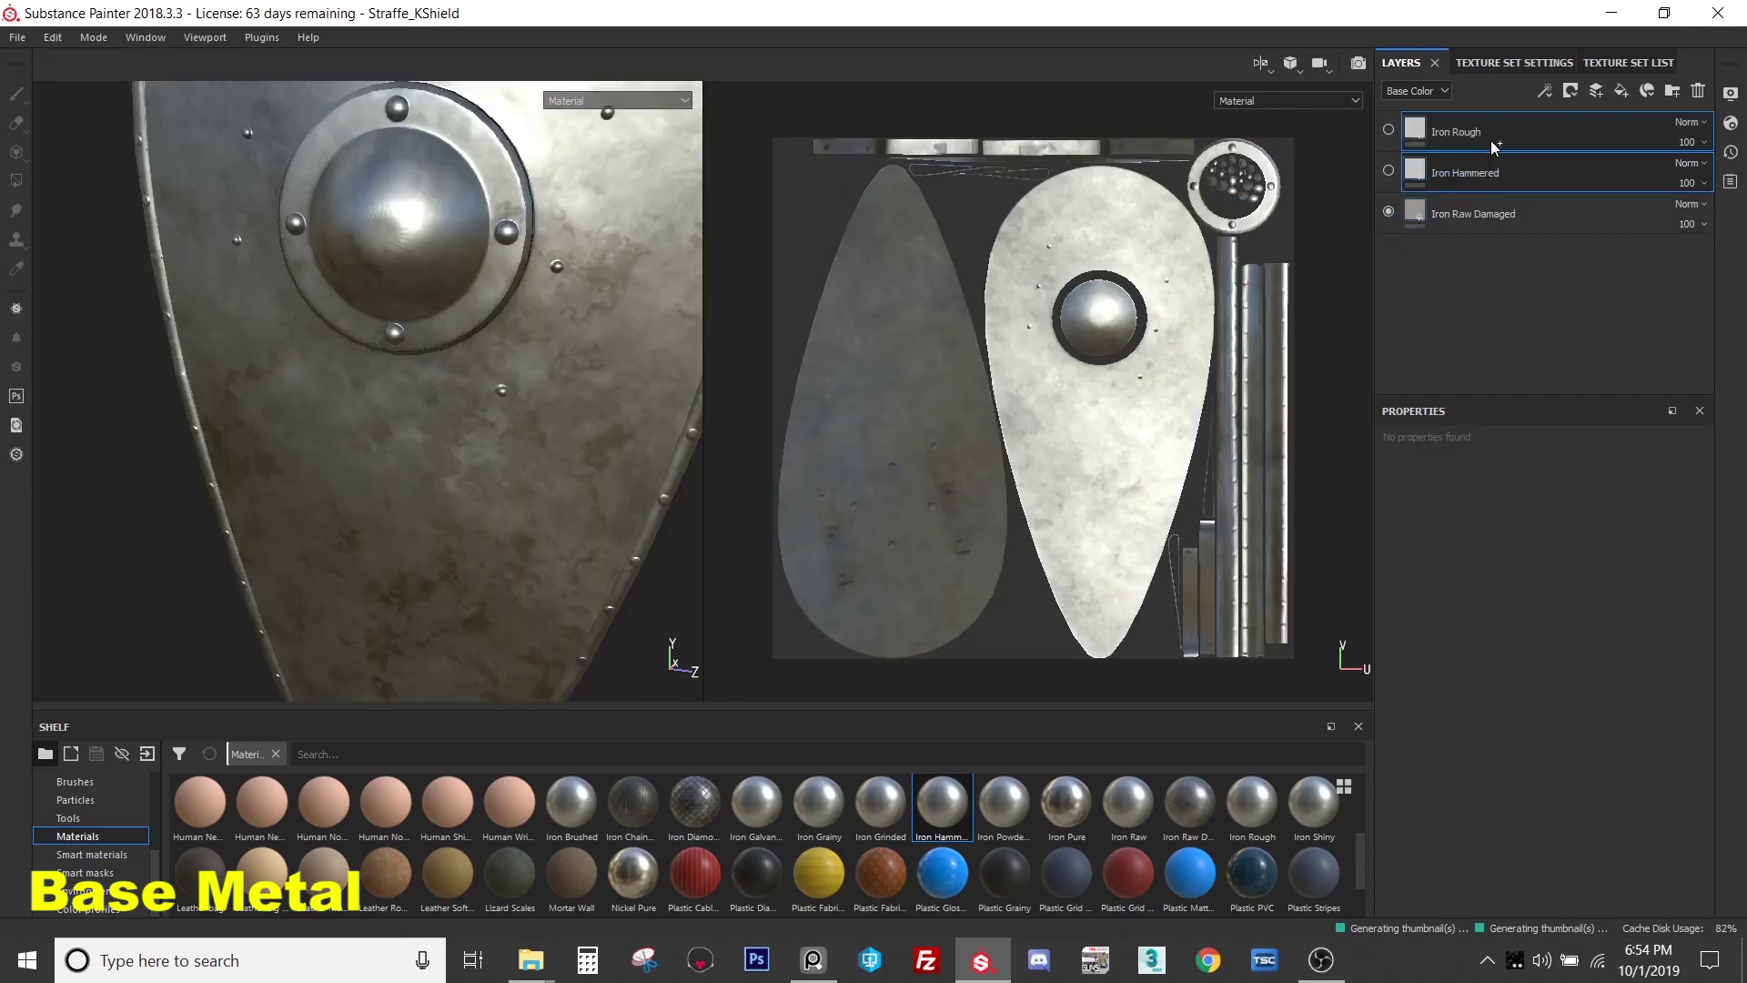
key("Delete")
- Create a layer folder named Metal and place the Iron Raw Damaged layer inside it
left_click(1672, 94)
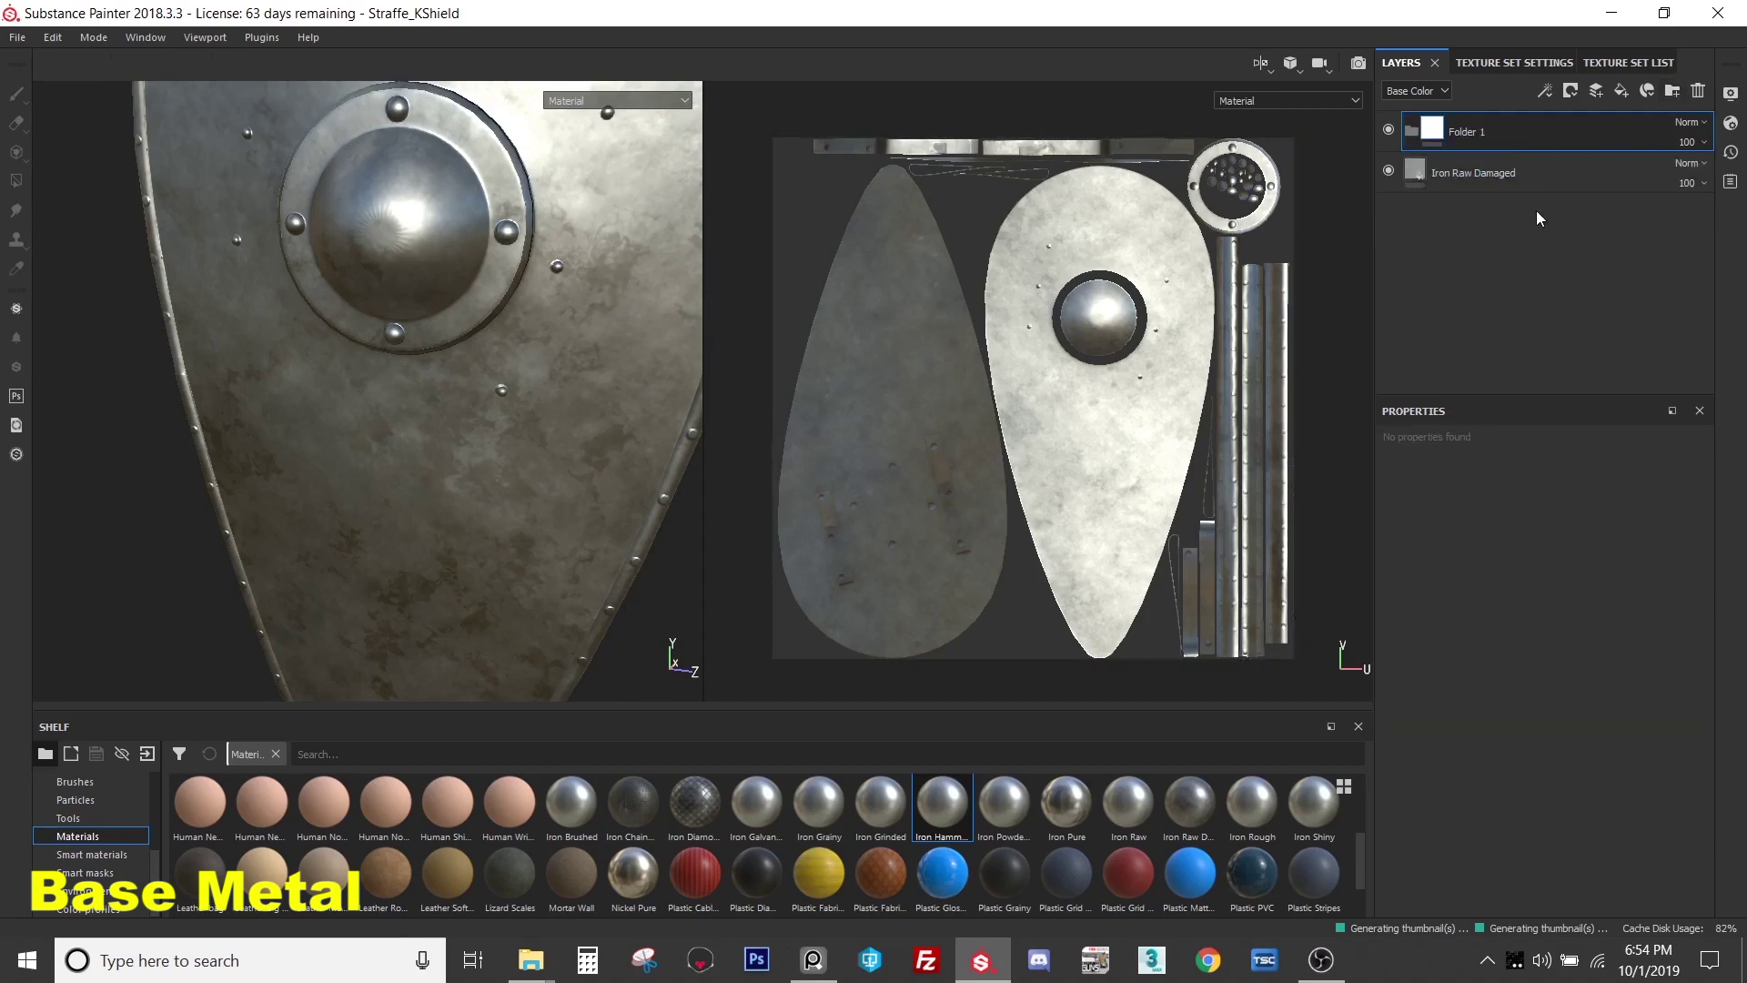
left_click_drag(1487, 171, 1514, 135)
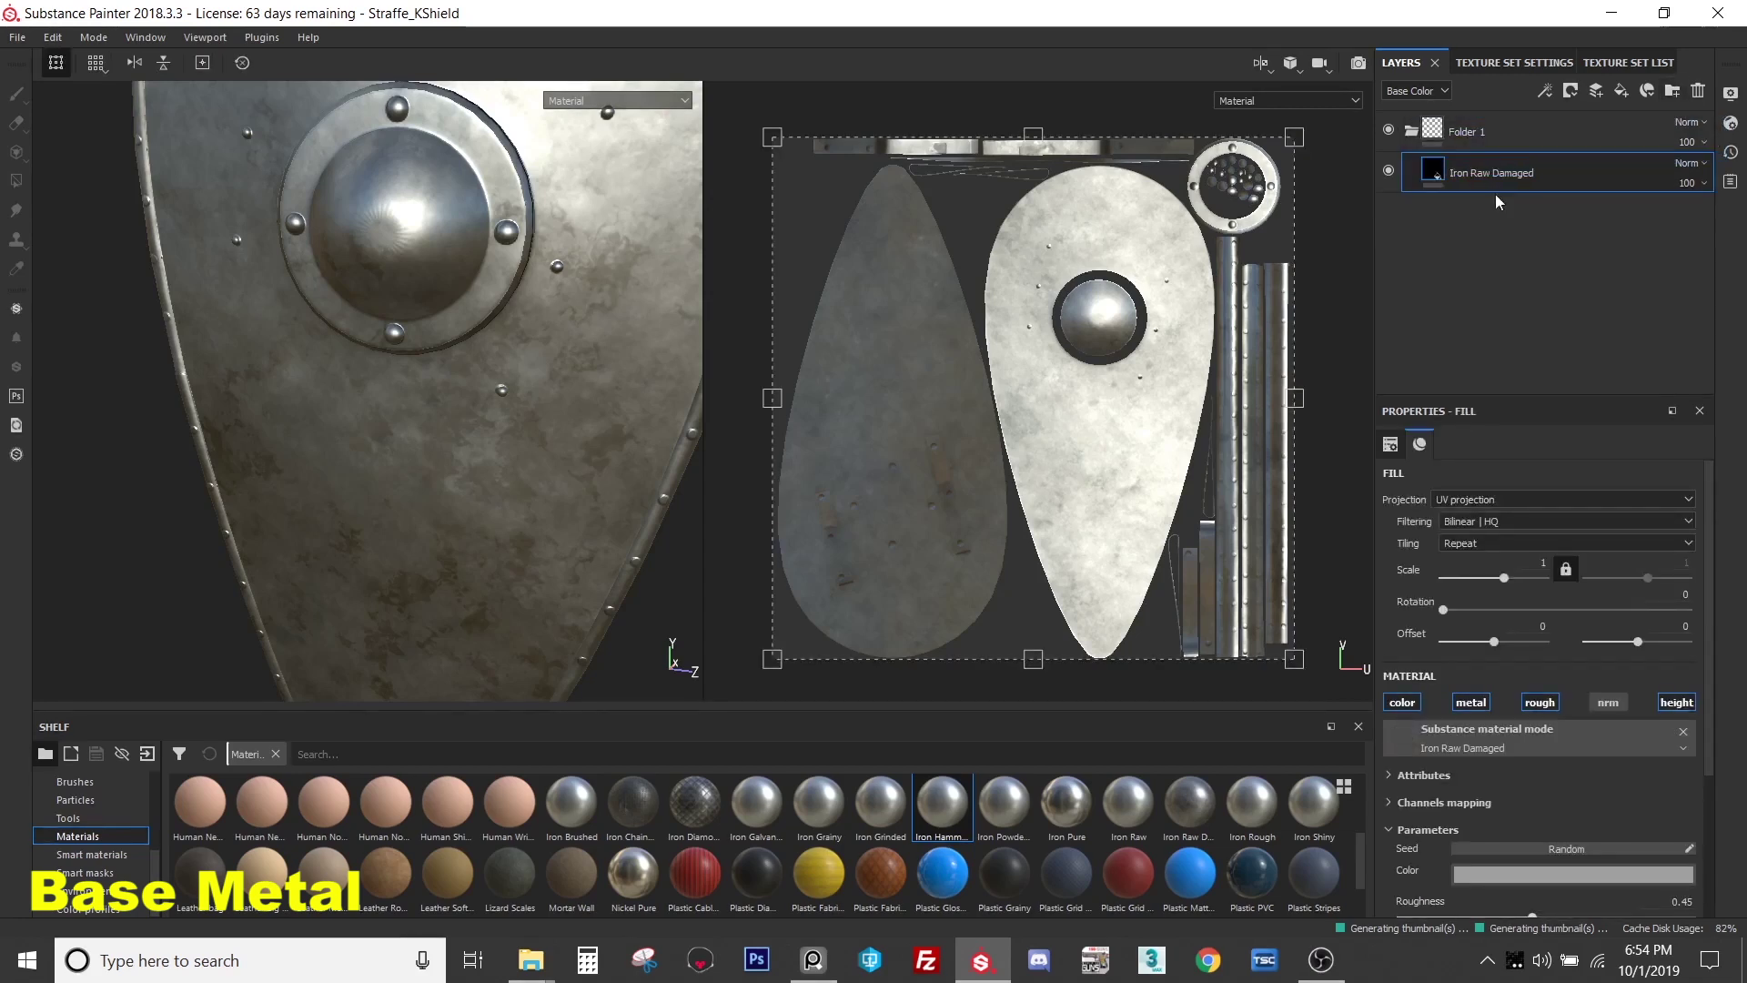
double_click(1498, 134)
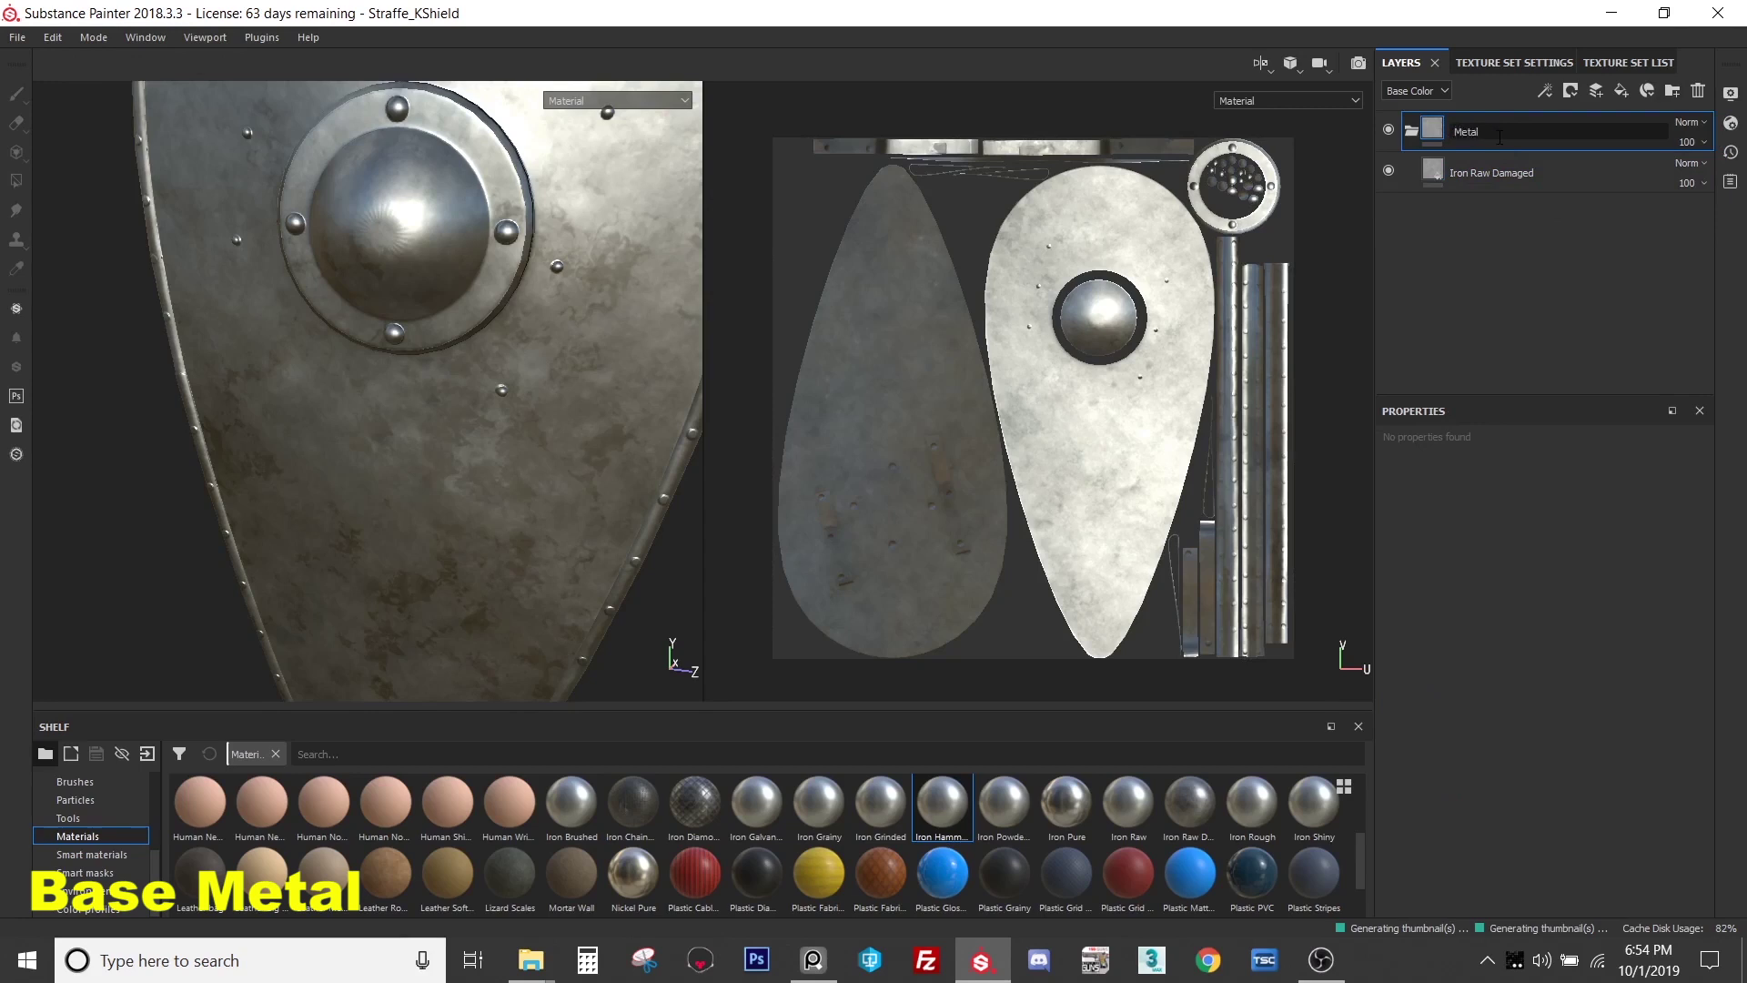
key("Return")
- Add a black mask to the Metal folder and activate the Polygon Fill tool for masking
left_click(1539, 174)
left_click(1493, 134)
right_click(1497, 134)
left_click(1546, 157)
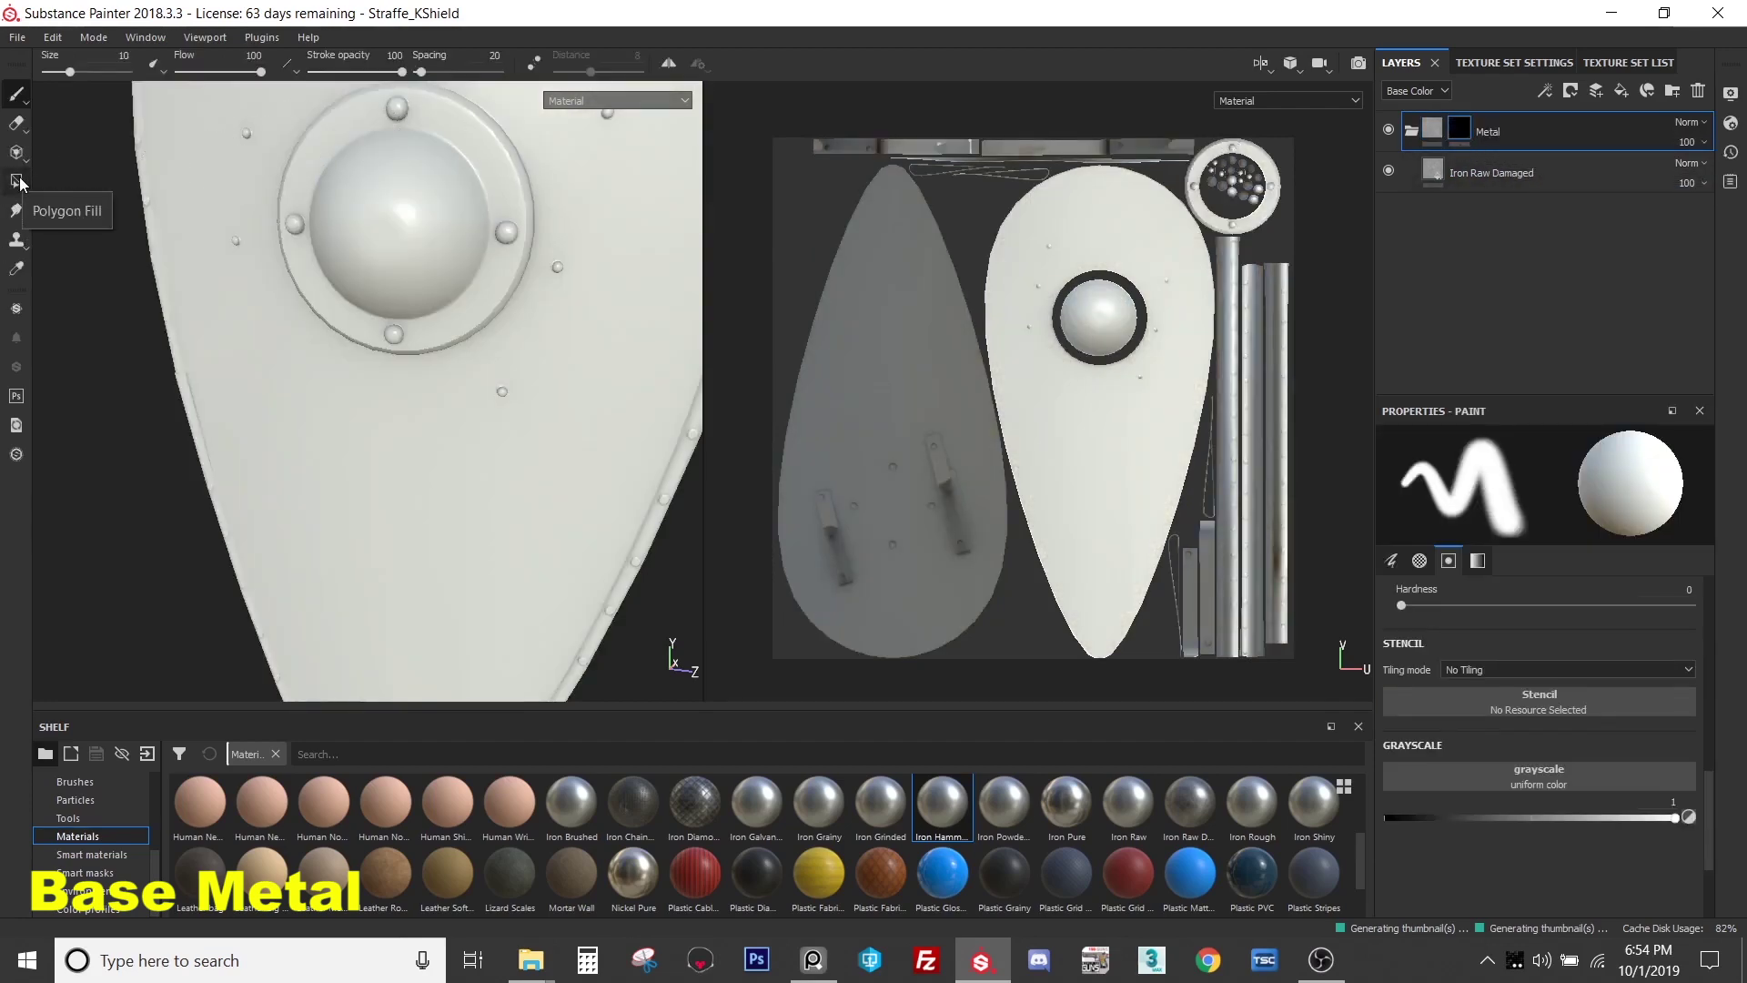
left_click(17, 181)
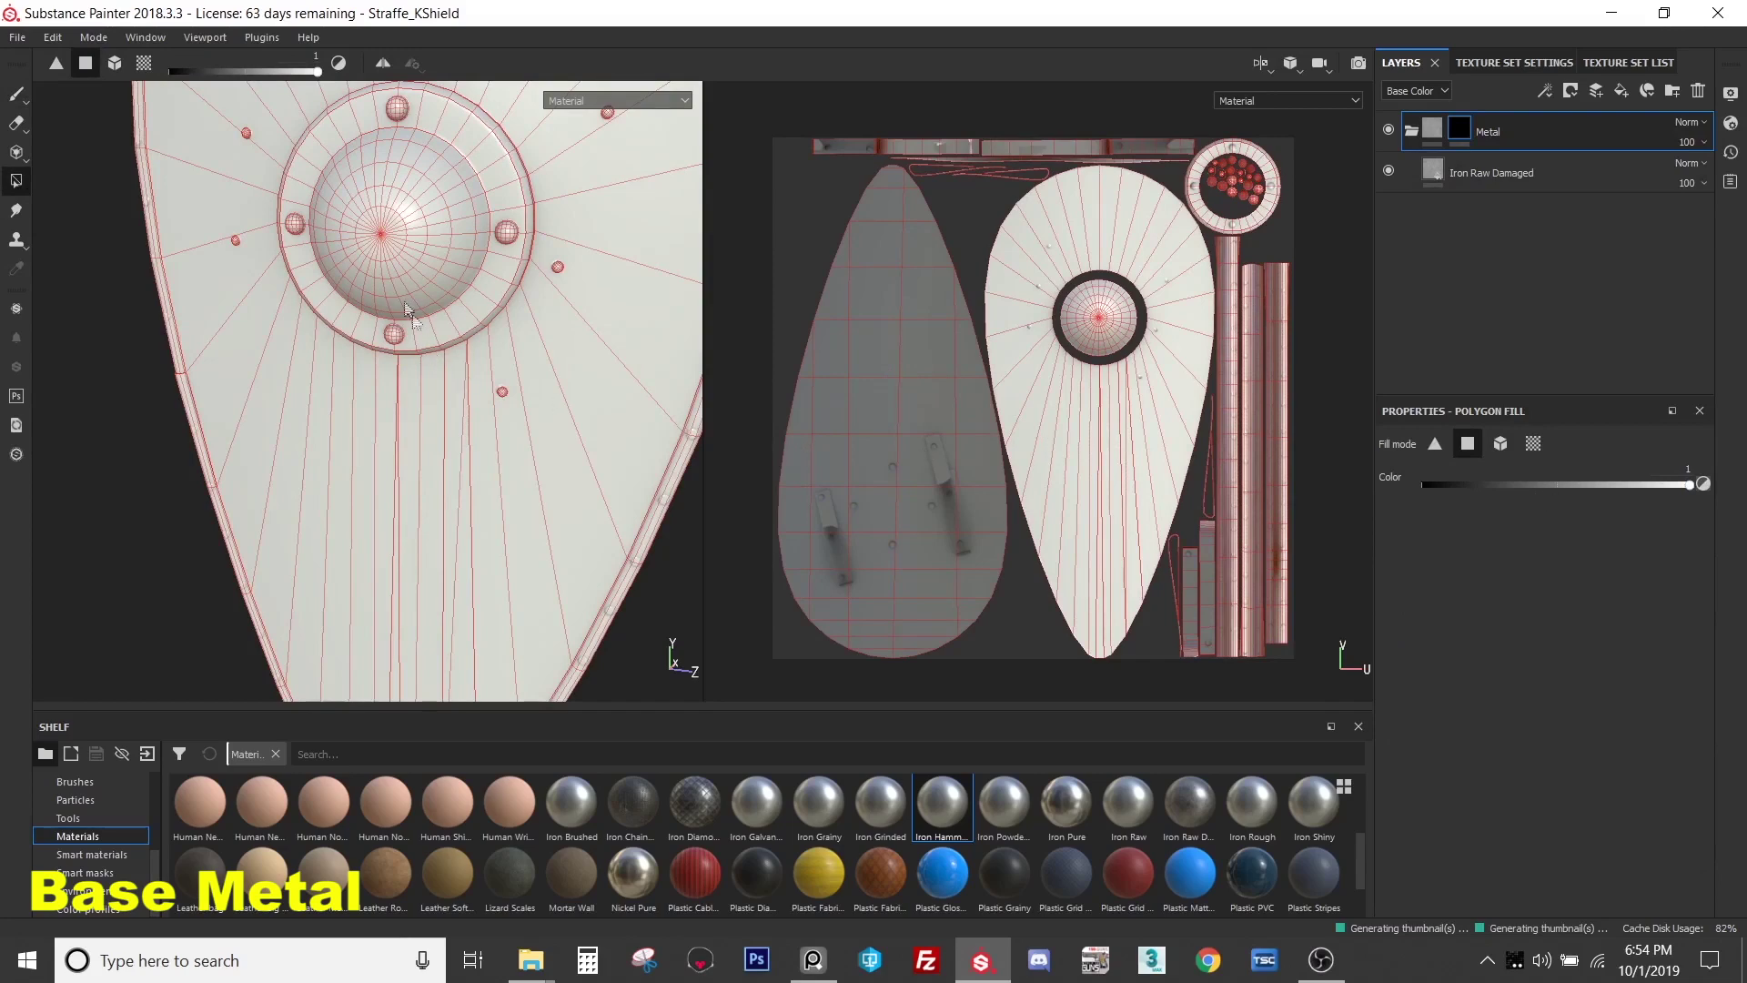
- Set Polygon Fill to UV chunk mode and fill the central boss, its ring and the ring rivets in the Metal mask
left_click_drag(417, 325, 506, 390, "alt")
left_click(1532, 447)
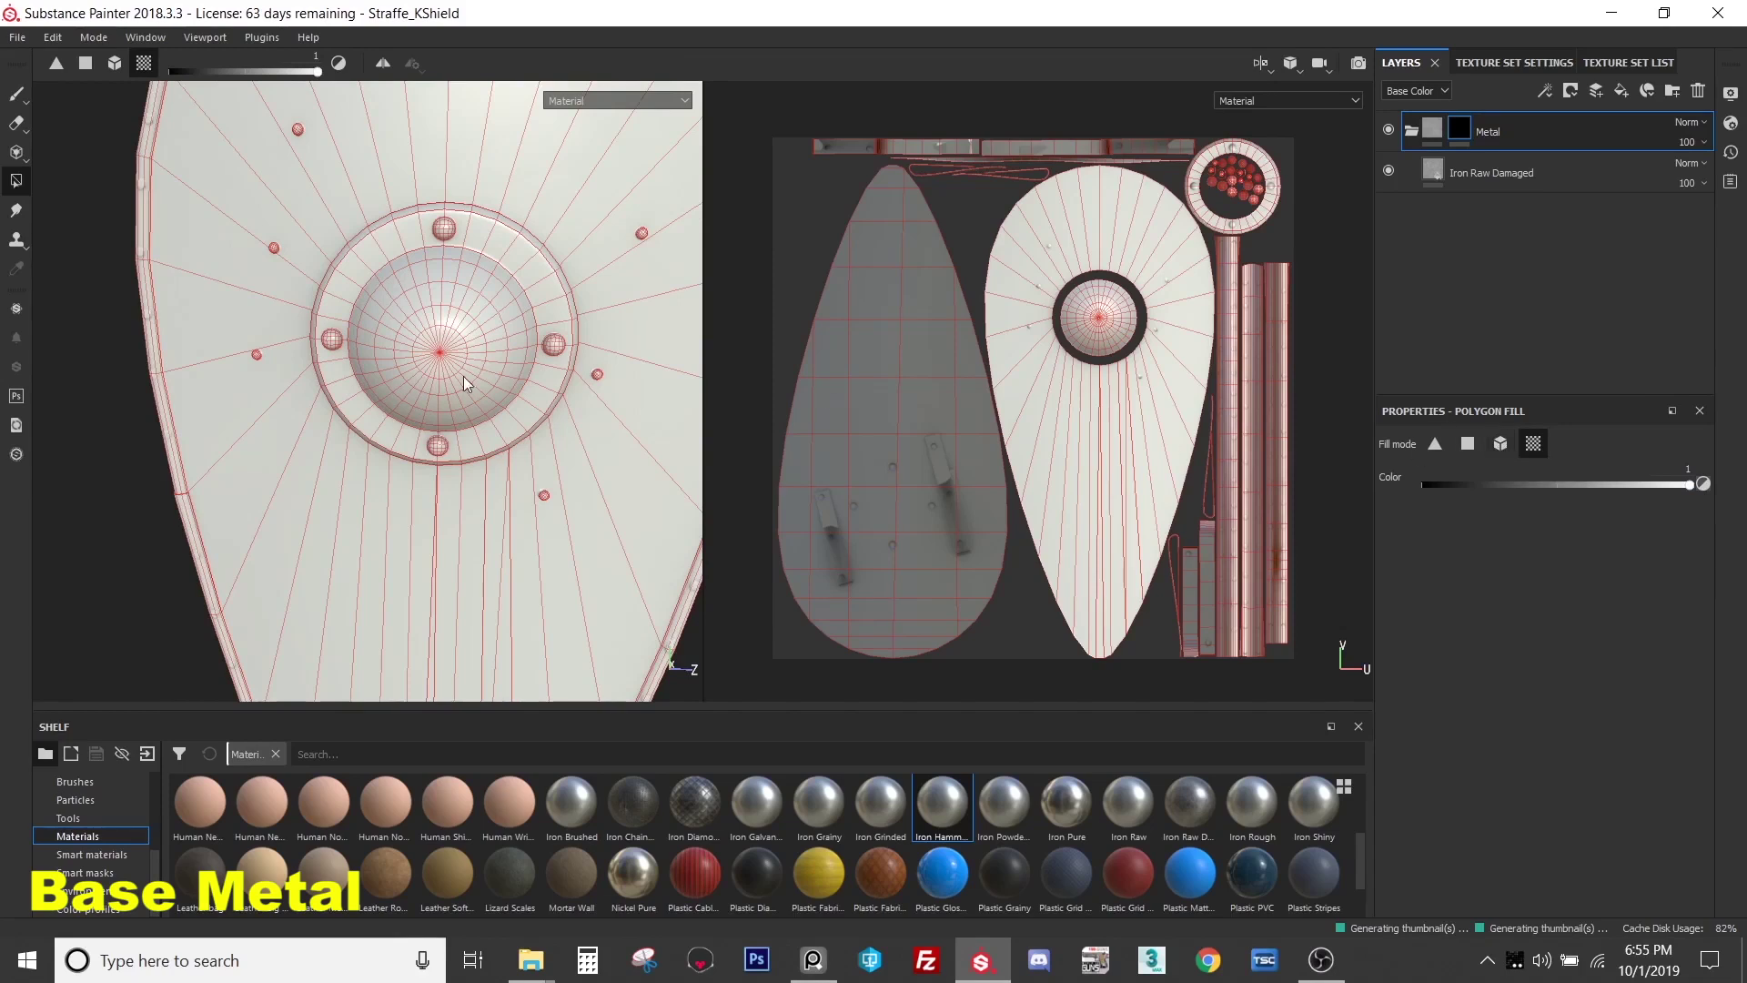
left_click(432, 325)
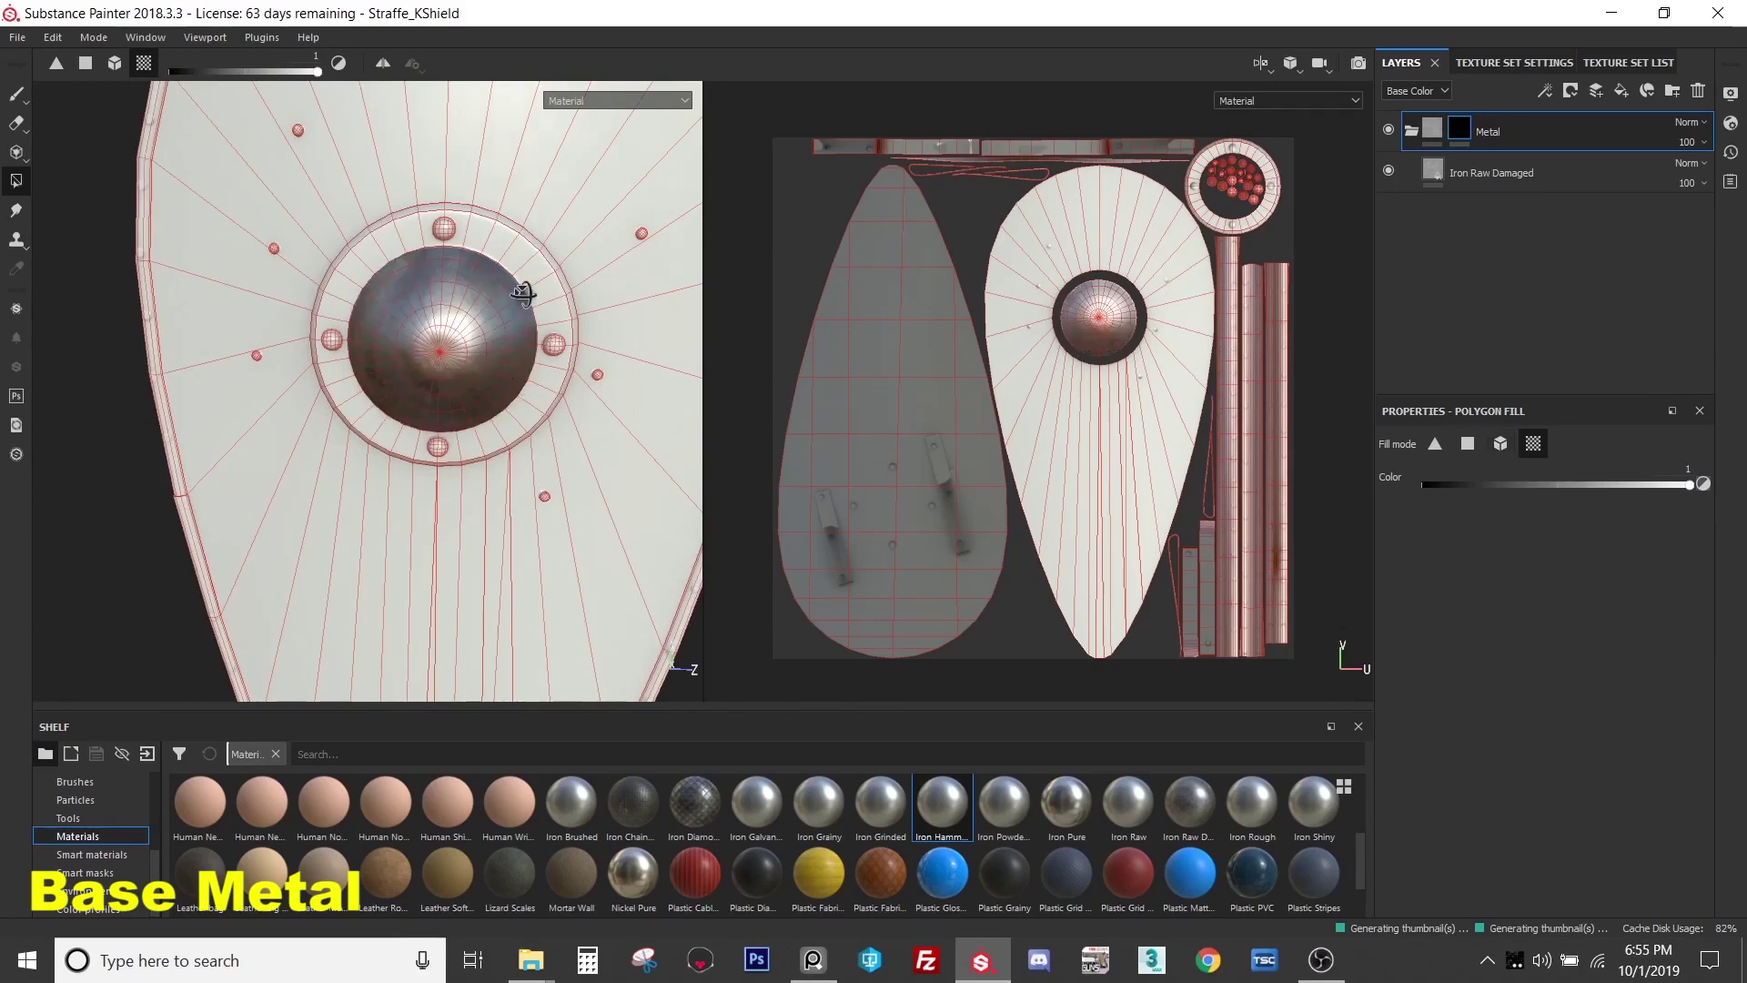
left_click_drag(518, 291, 526, 262, "alt")
left_click(526, 262)
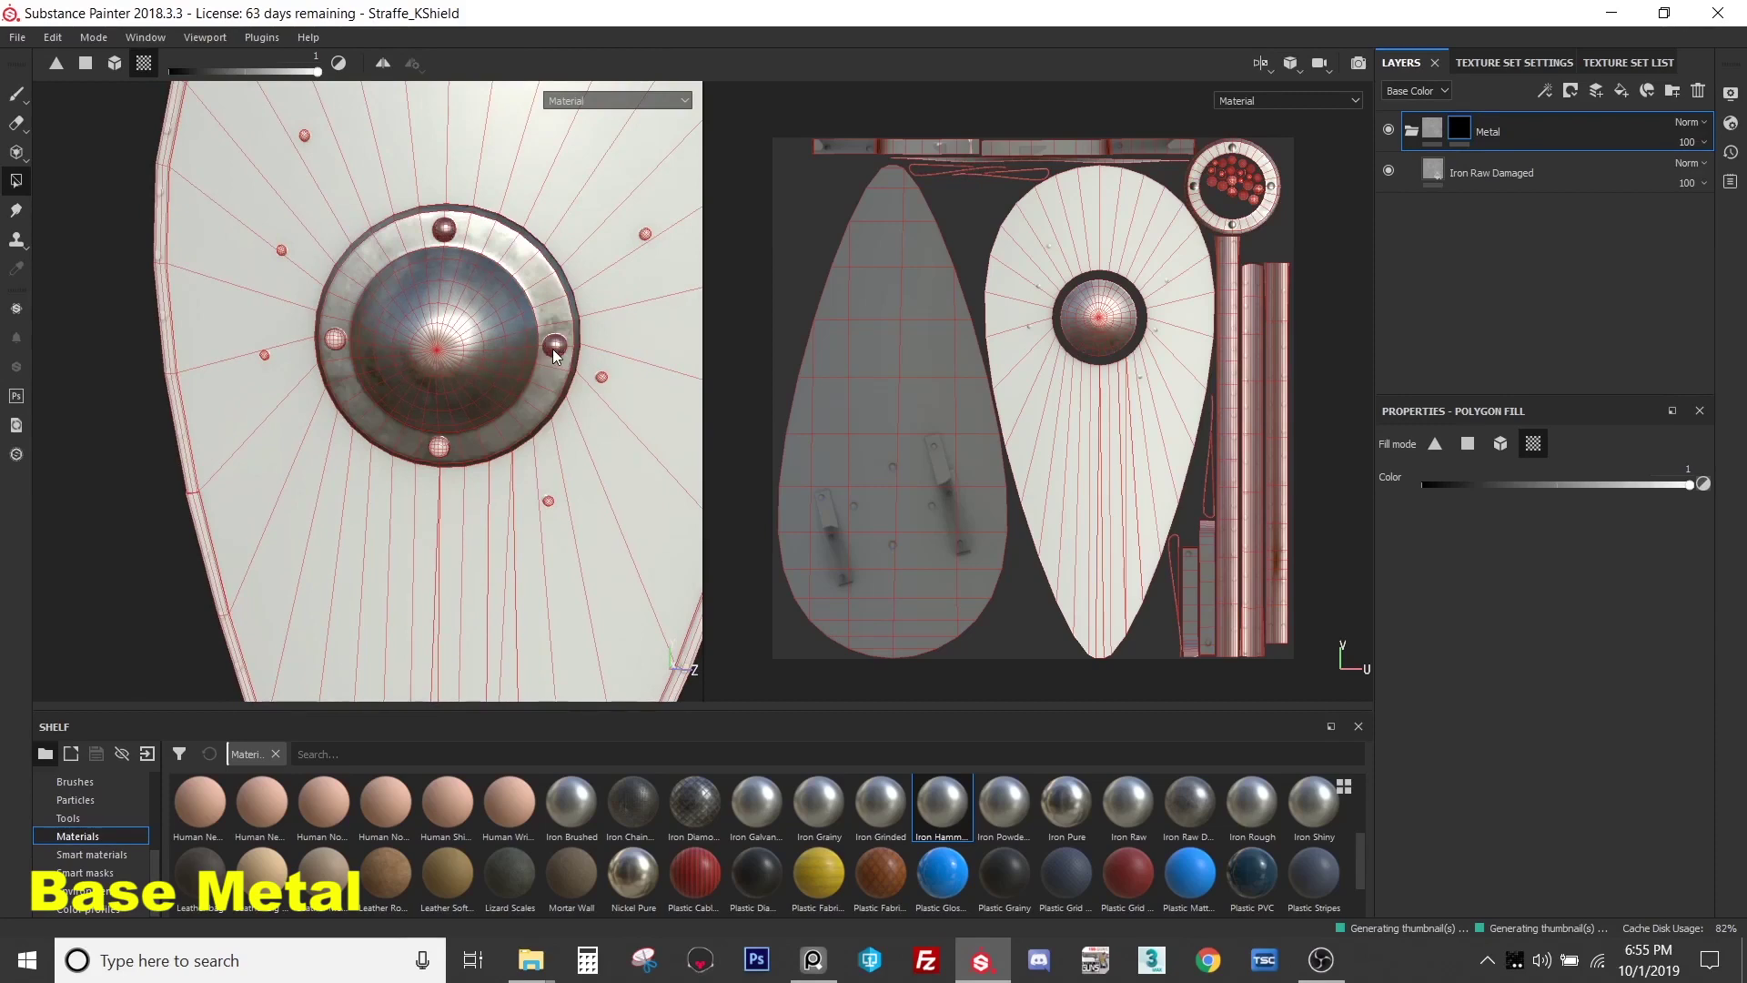
left_click(442, 442)
- Remove the shield's back face from the Metal mask using a fill color of 0
left_click_drag(339, 336, 655, 364, "alt")
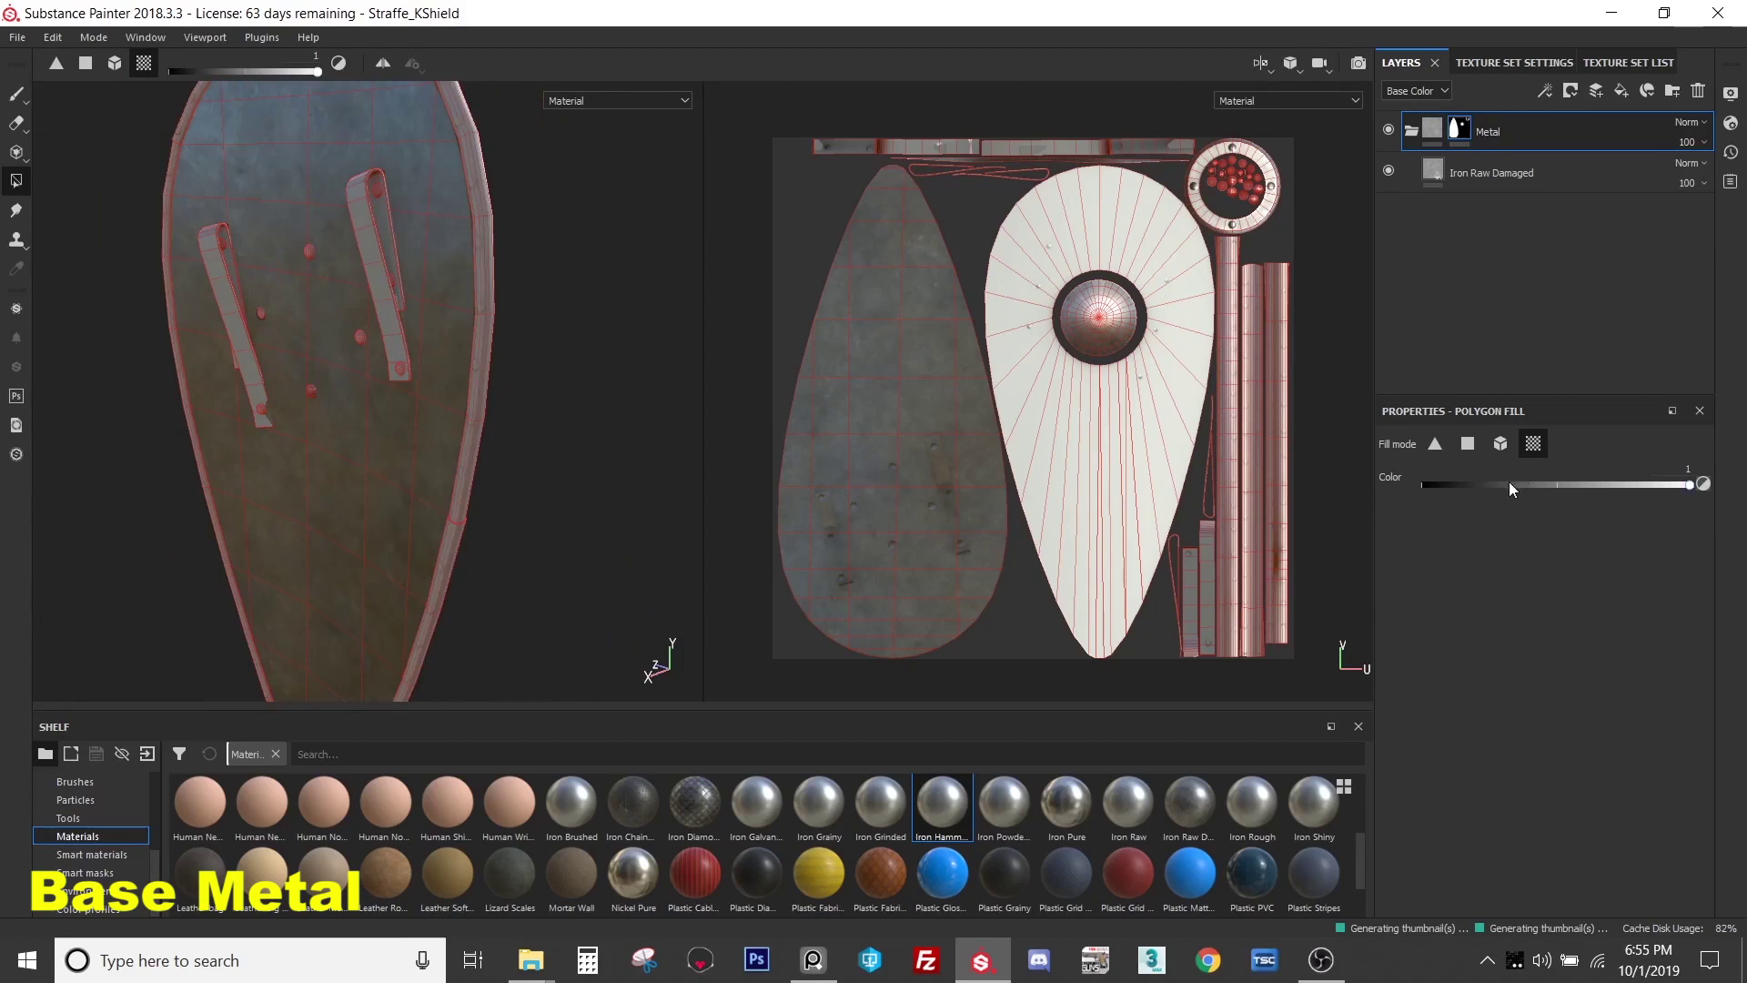
left_click_drag(1430, 487, 1368, 491)
left_click_drag(383, 392, 418, 414, "alt")
scroll(406, 382, "up", 5)
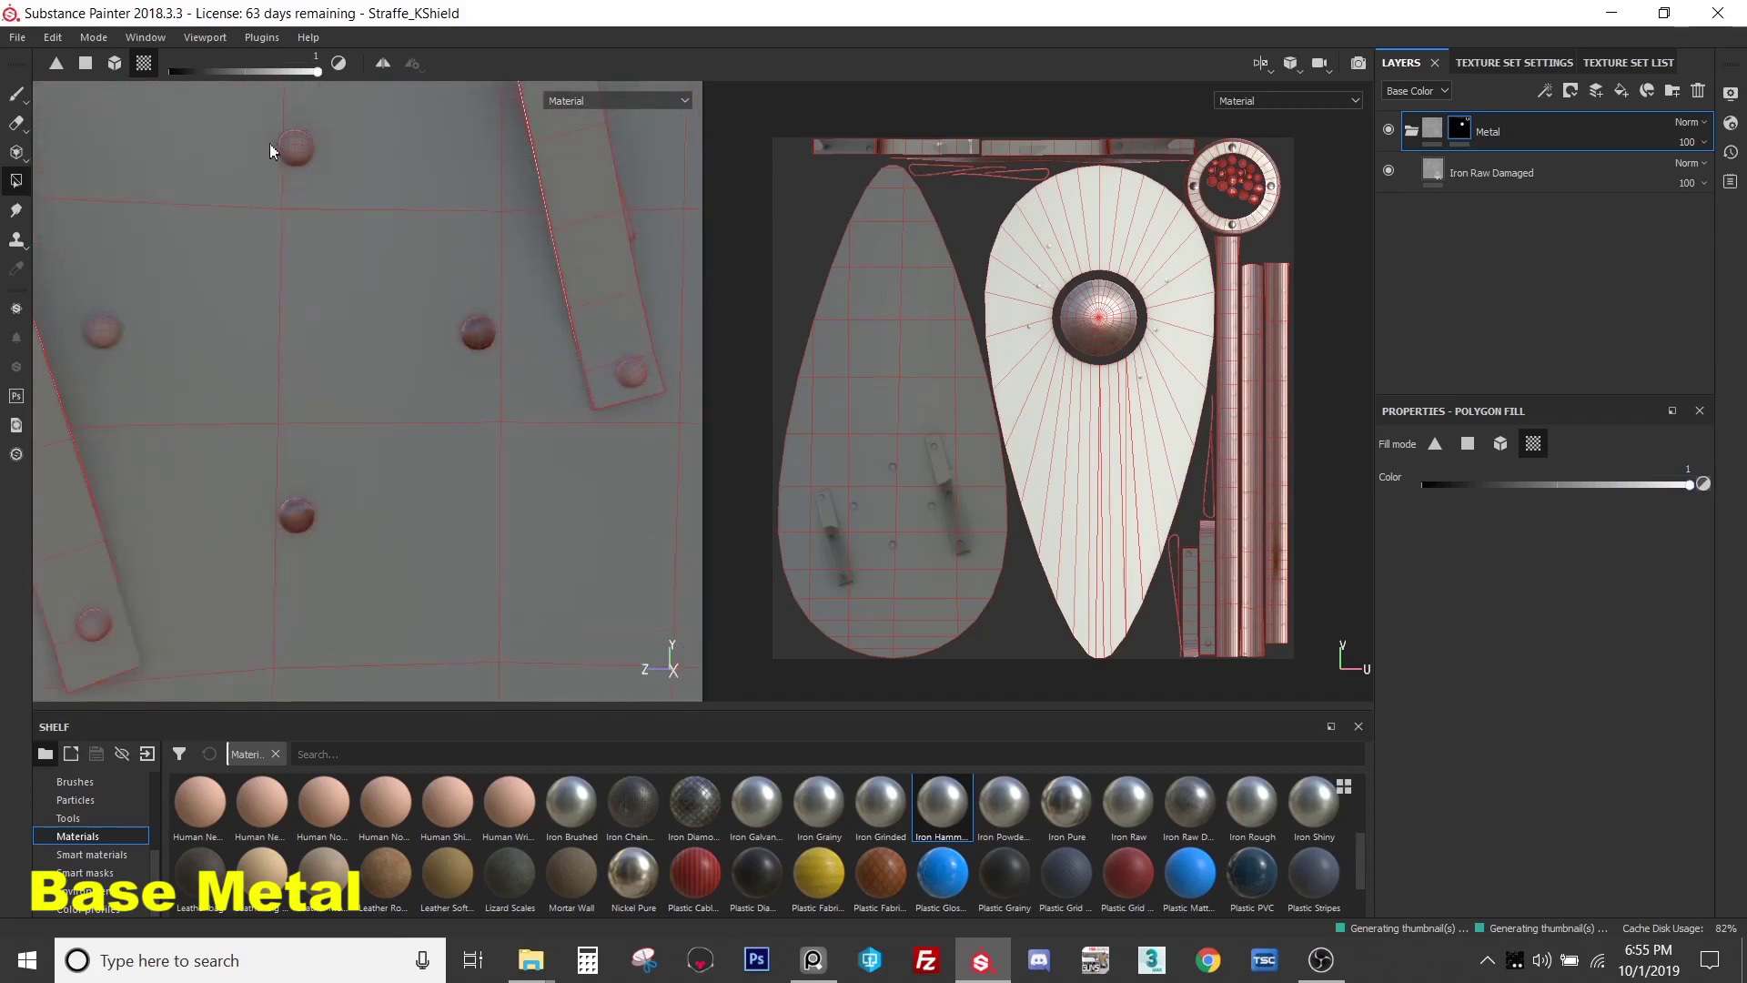
- Fill the rivets on the shield's back and handle straps in the Metal mask, and clear the back face with color 0
left_click_drag(610, 384, 422, 519, "alt")
left_click_drag(500, 242, 377, 507, "alt")
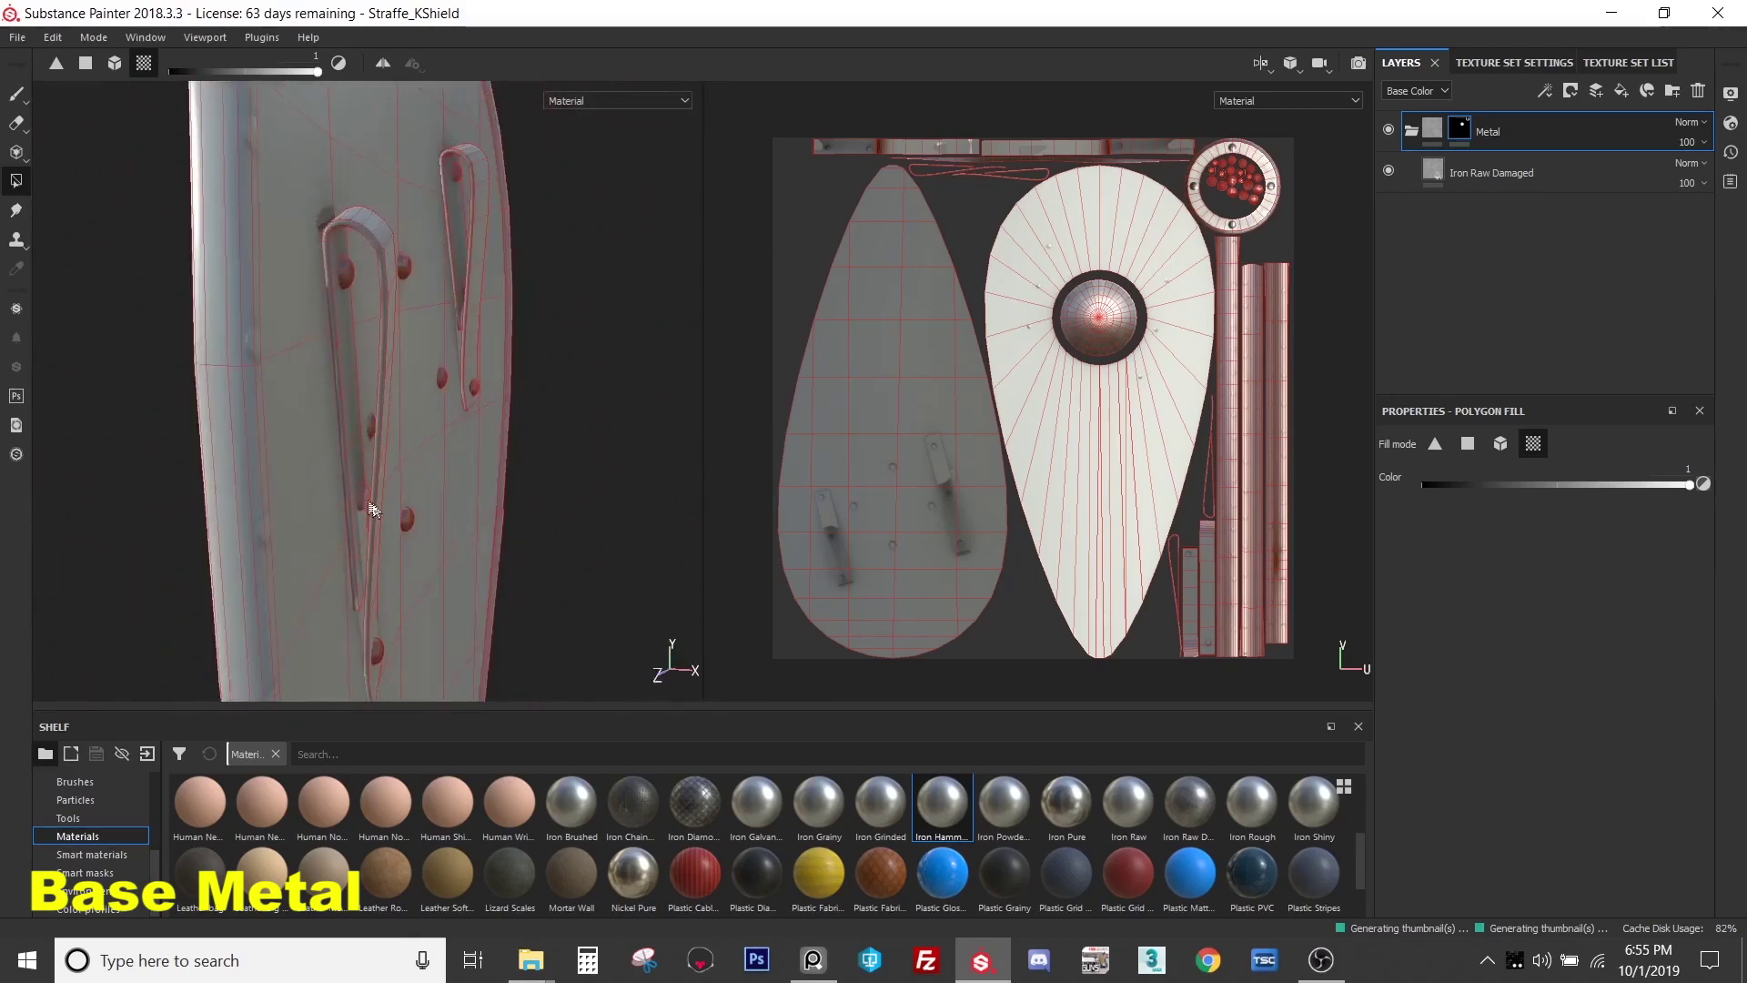
left_click_drag(430, 426, 313, 365, "alt")
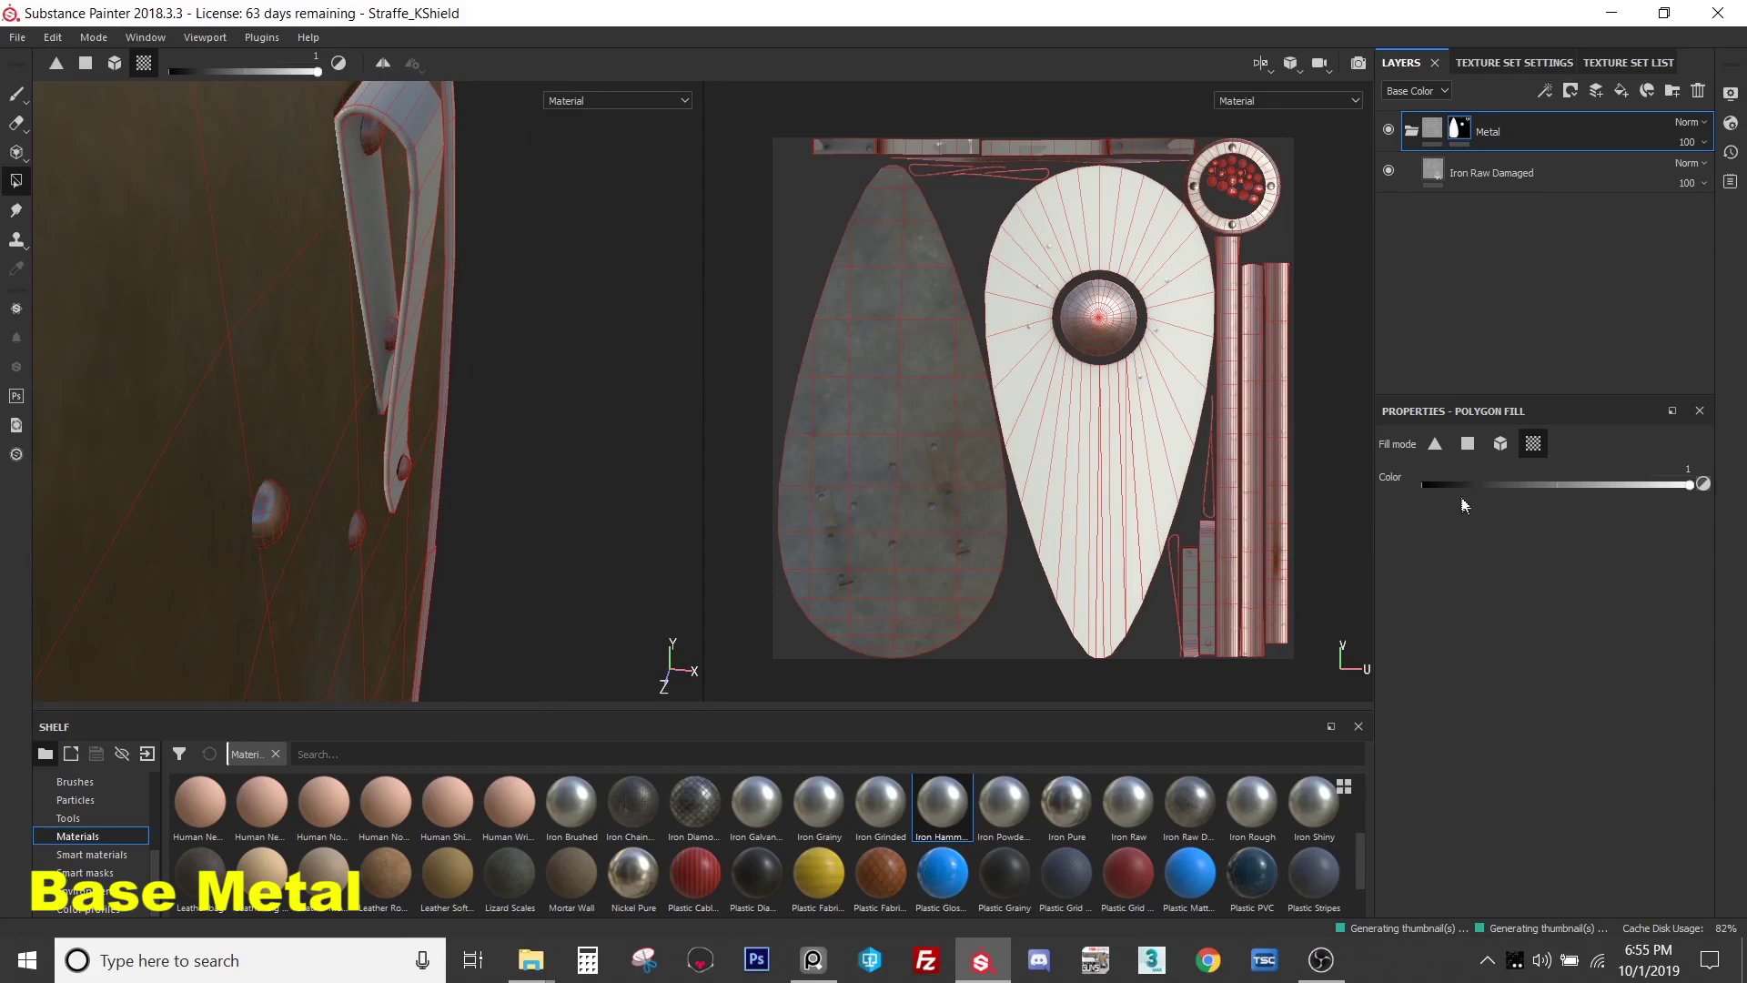
left_click_drag(262, 404, 375, 357, "alt")
scroll(379, 380, "up", 8)
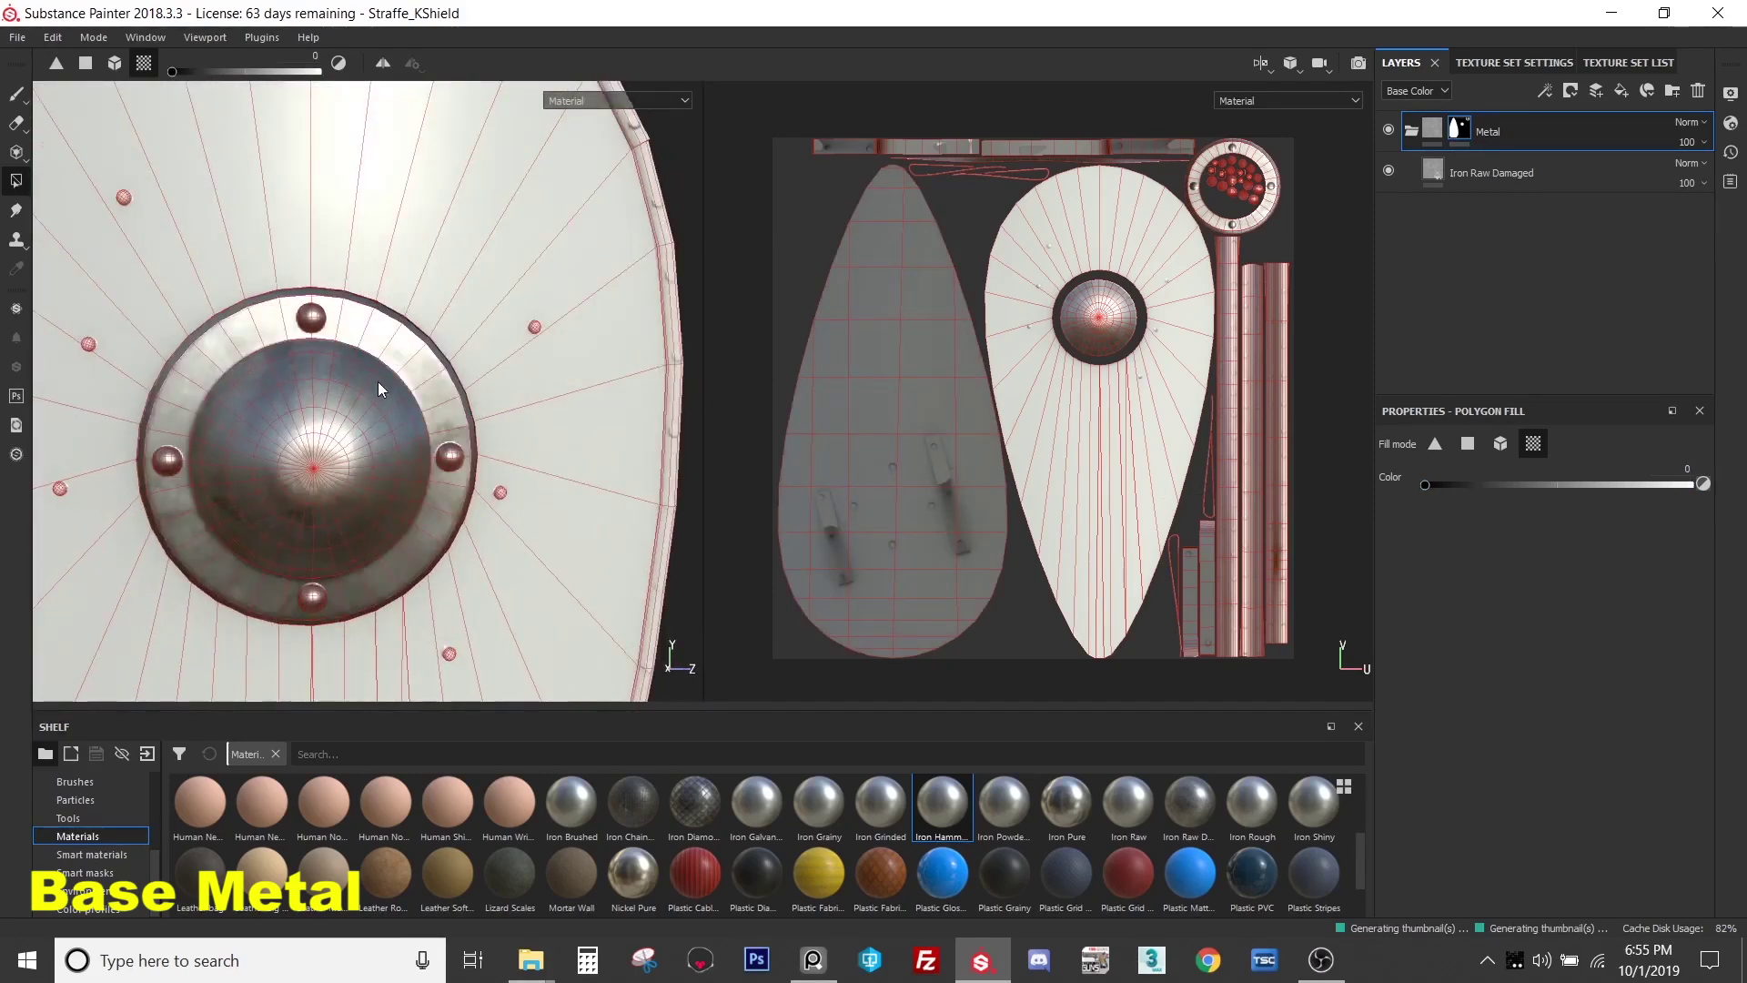
middle_click_drag(391, 373, 502, 362, "alt")
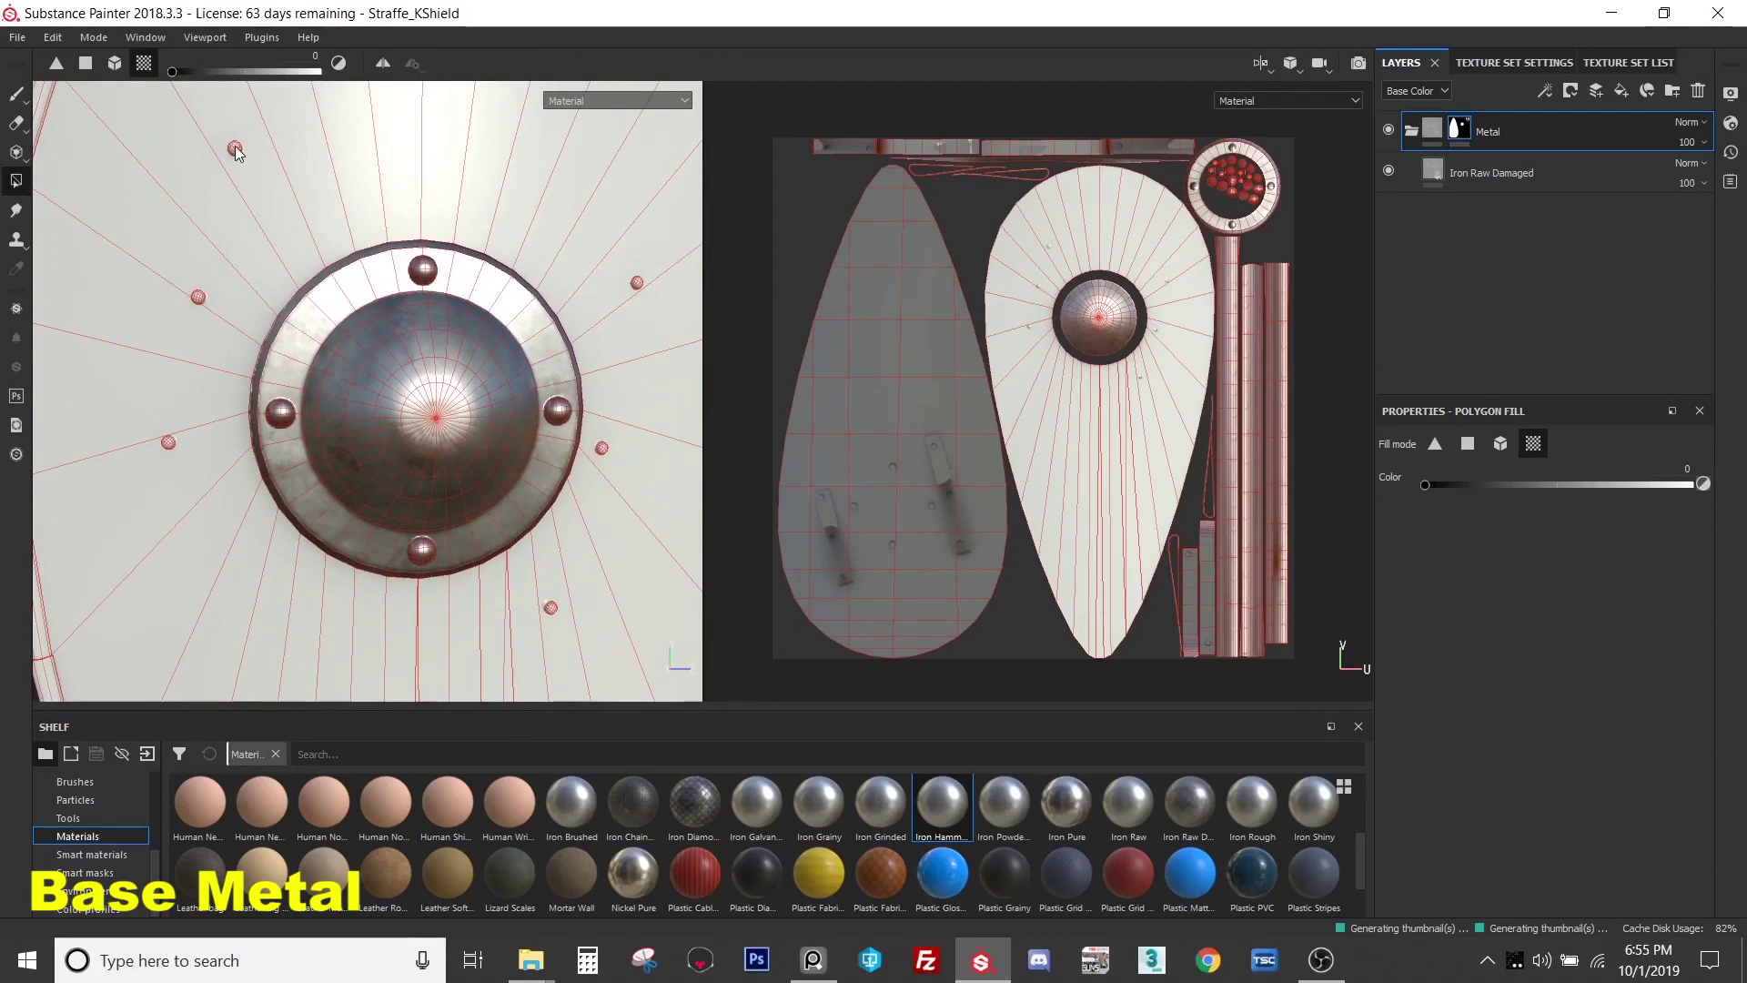
- Set the fill color to 1 and add the small rivets around the boss on the front face to the Metal mask
left_click_drag(1580, 483, 1693, 484)
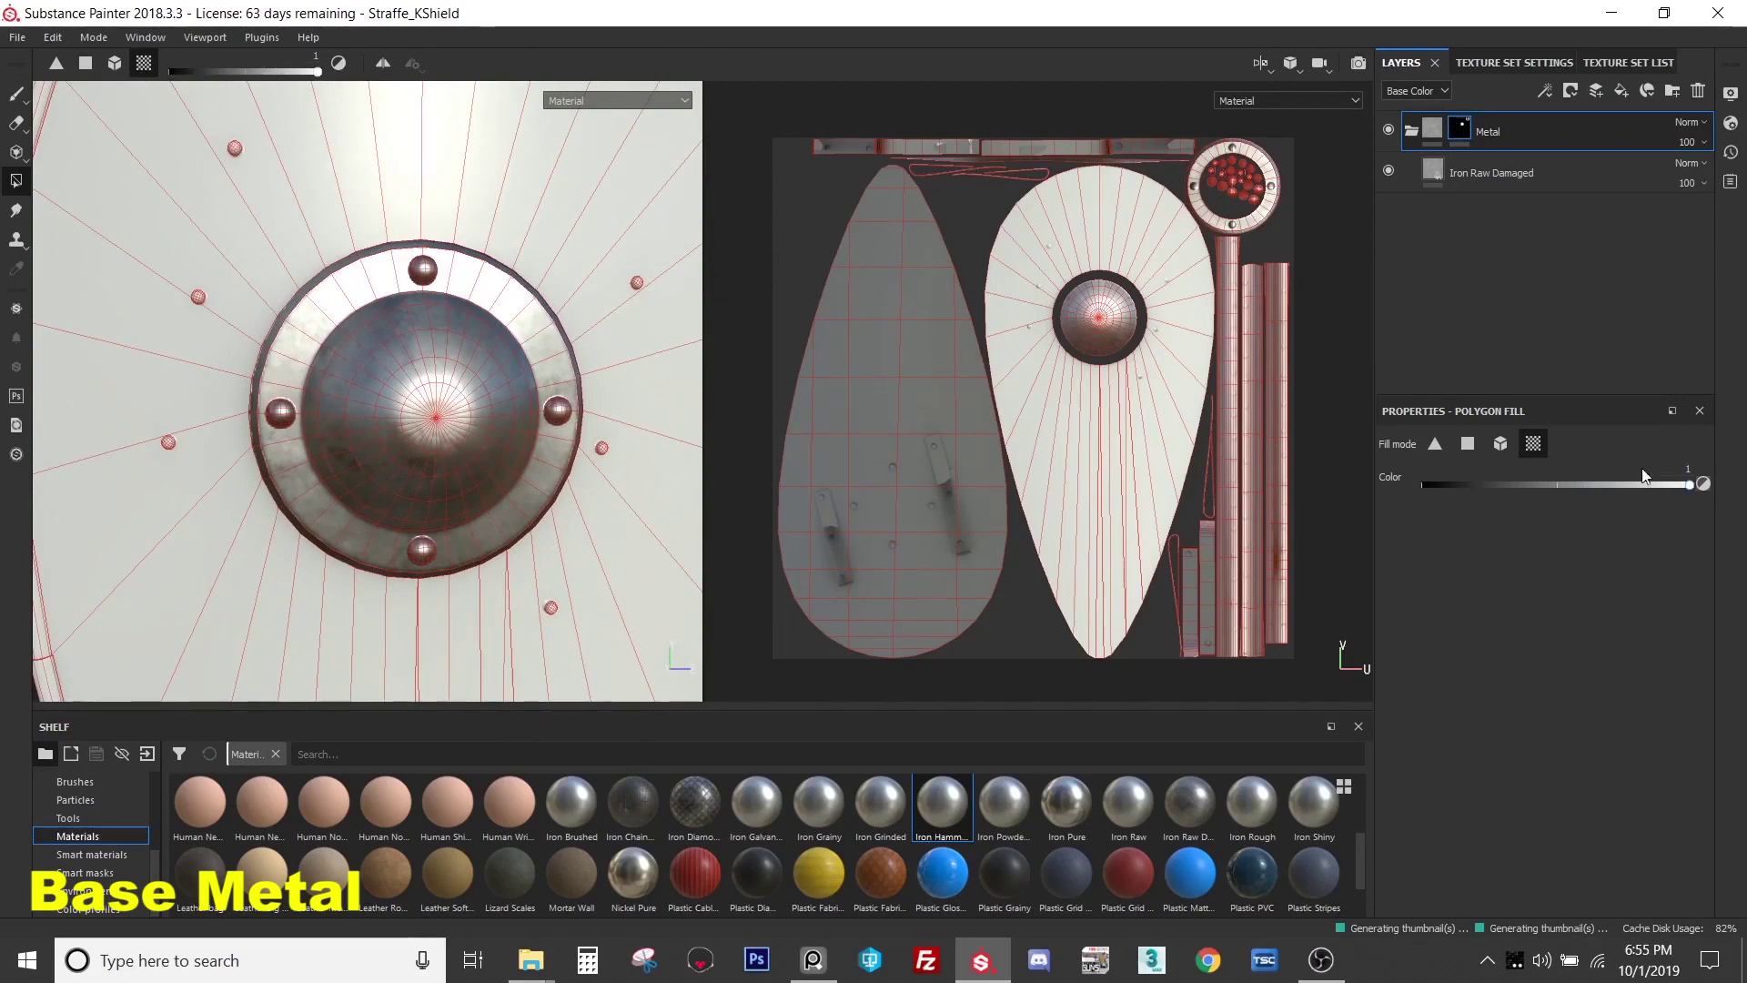
left_click(233, 155)
left_click_drag(169, 439, 439, 599, "alt")
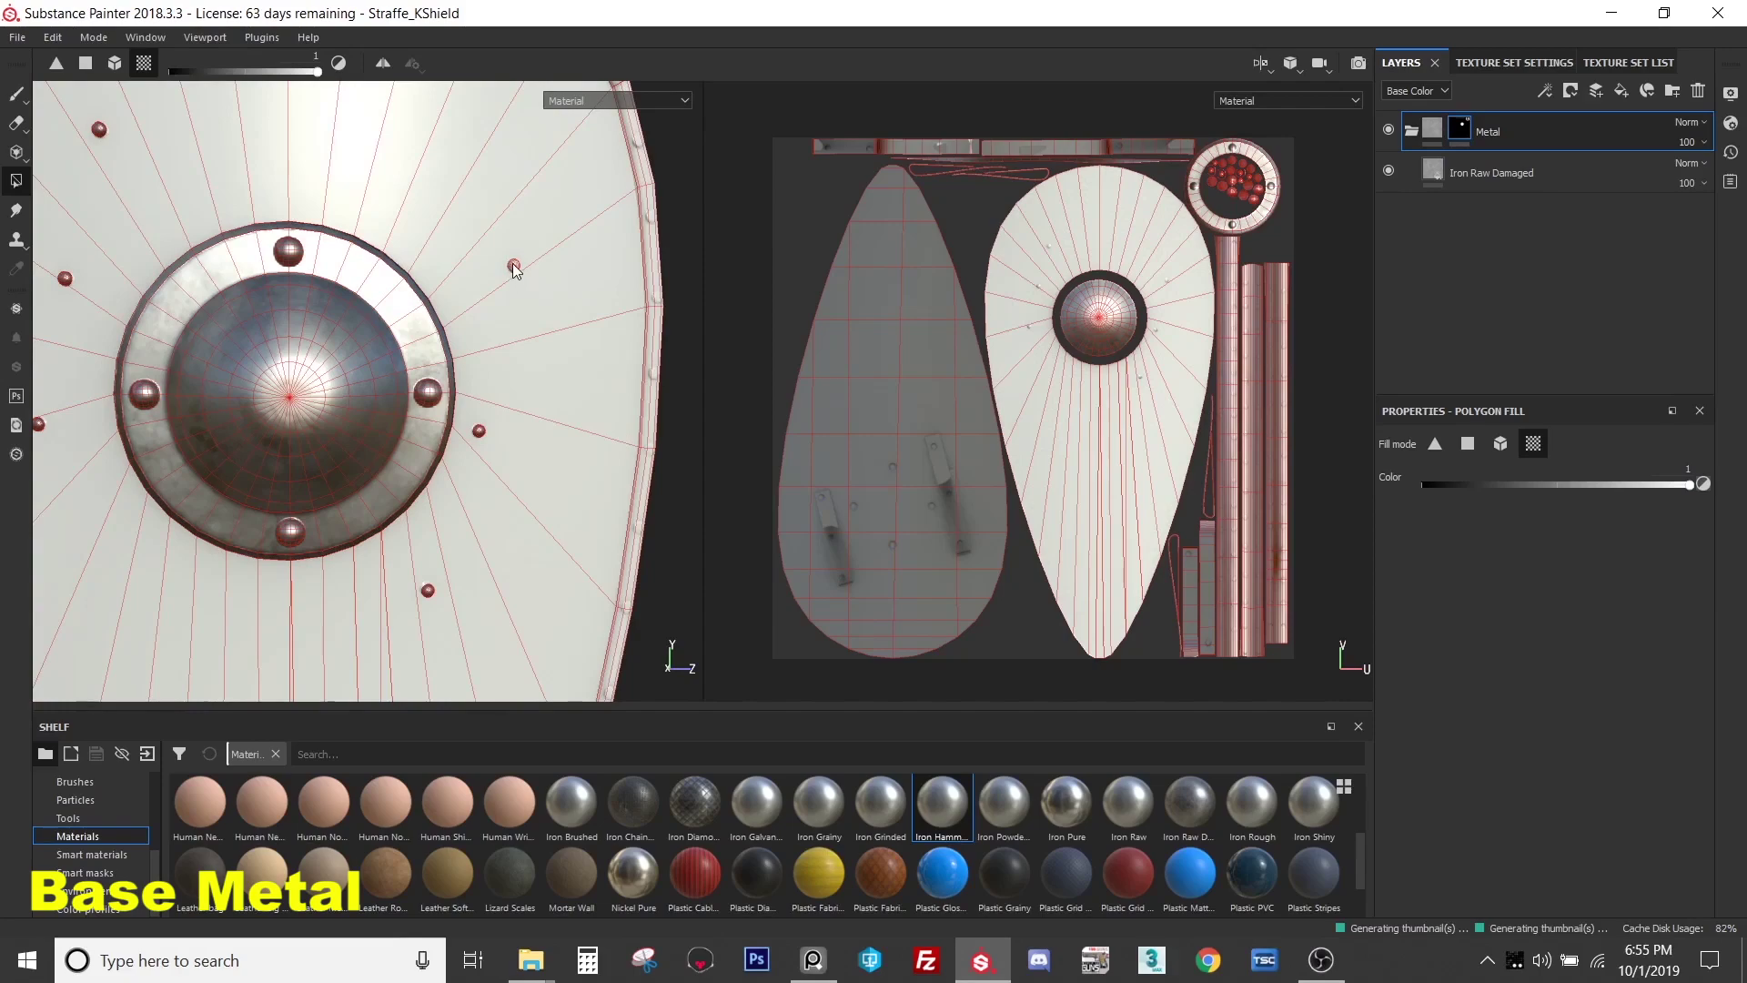
left_click_drag(546, 358, 484, 373, "alt")
scroll(484, 373, "down", 4)
middle_click_drag(491, 383, 565, 363, "alt")
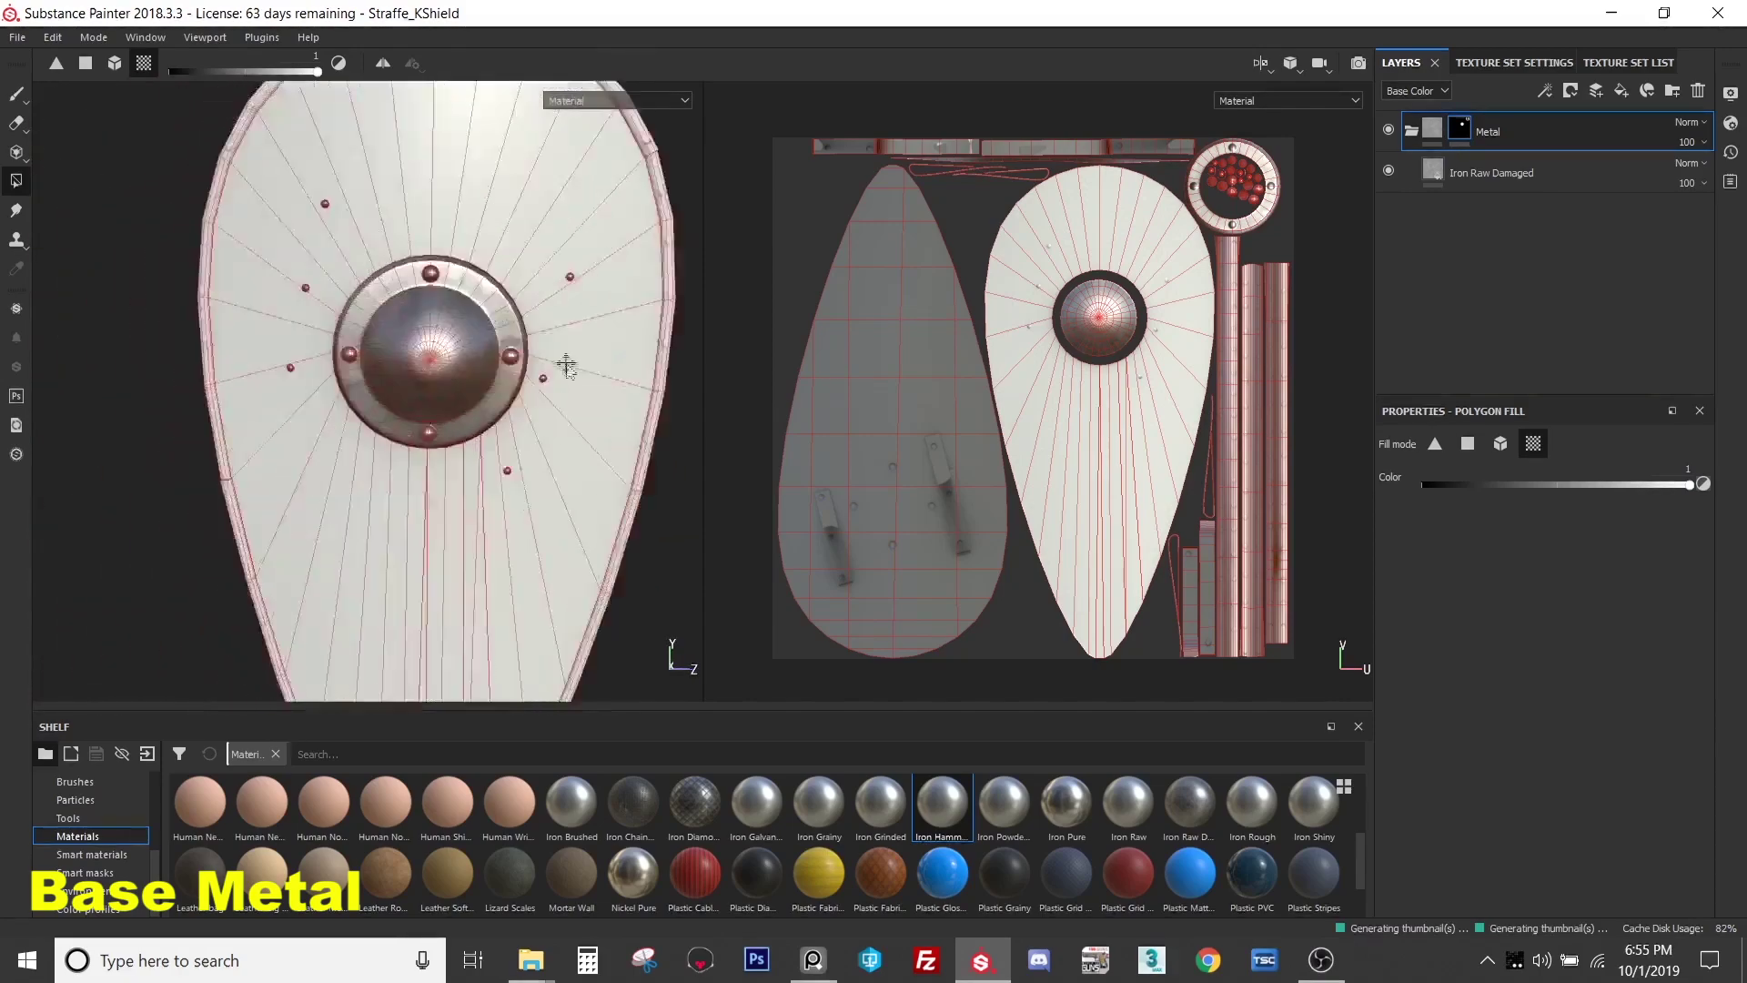
scroll(540, 365, "up", 3)
left_click_drag(540, 365, 473, 366, "alt")
scroll(449, 371, "up", 3)
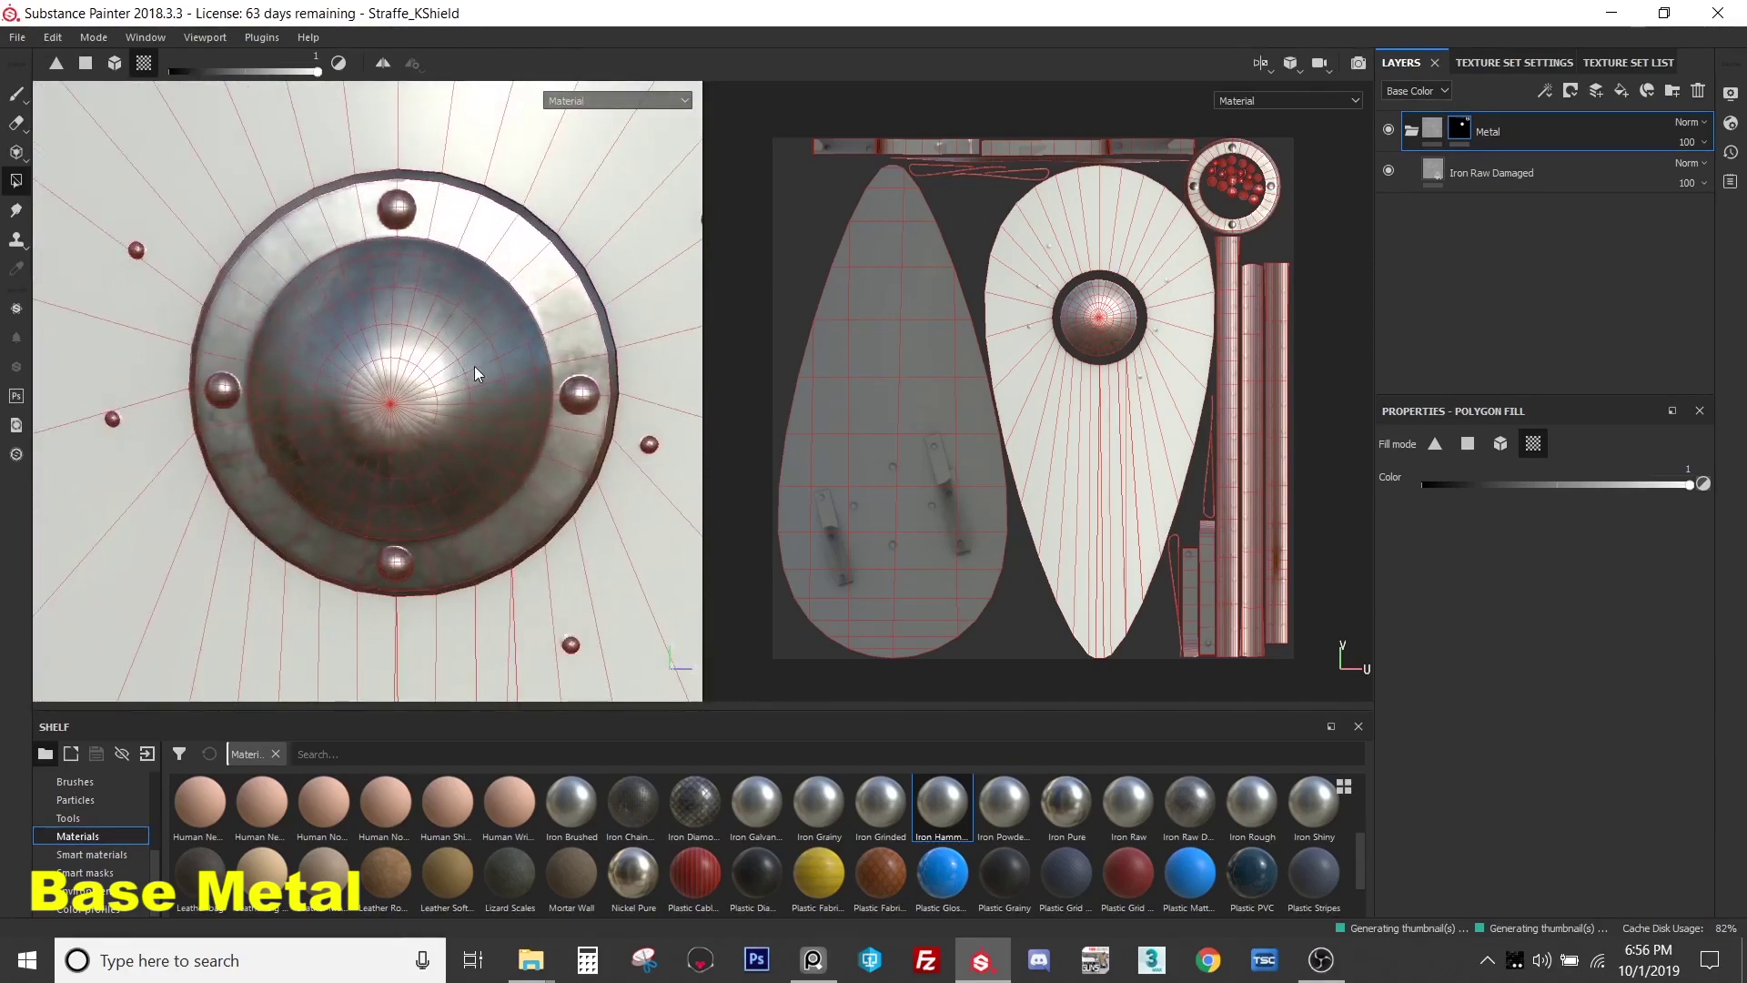
key("f")
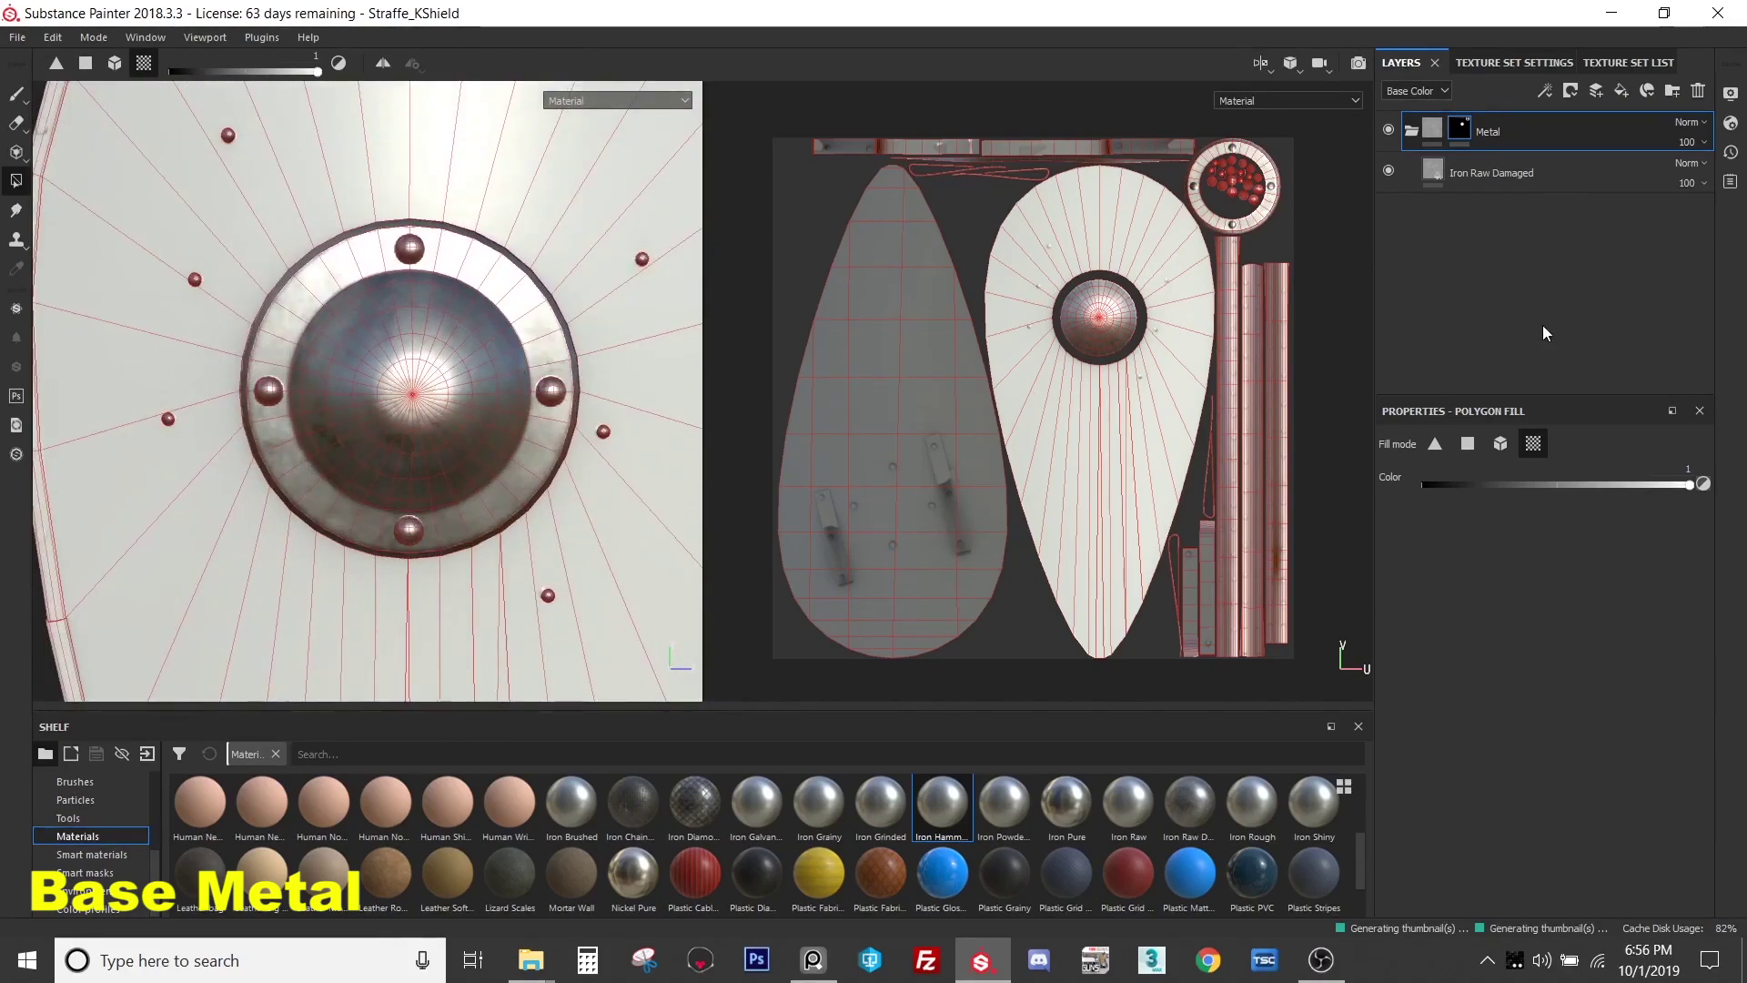
- Create a new folder inside the Metal folder, above the Iron Raw Damaged layer
left_click(1520, 175)
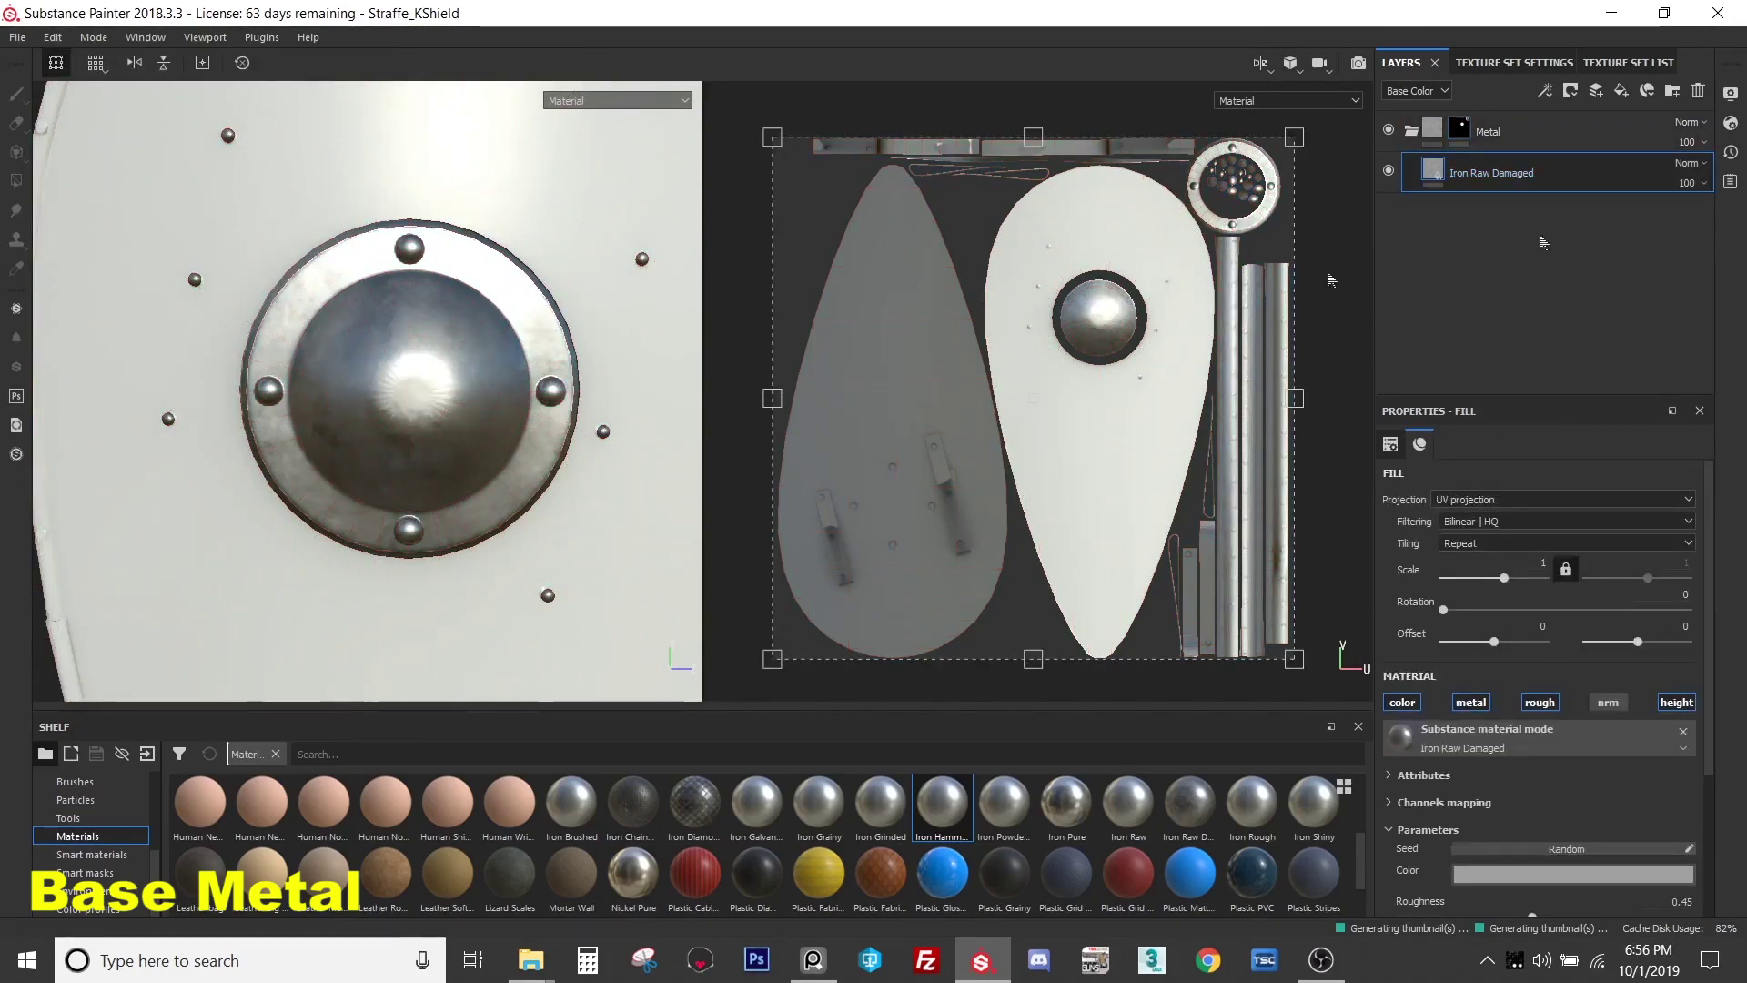
mouse_move(455, 401)
left_mouse_down("alt")
mouse_move(484, 408)
mouse_move(332, 392)
mouse_move(276, 355)
mouse_move(298, 334)
mouse_move(321, 393)
mouse_move(271, 363)
mouse_move(293, 288)
mouse_move(295, 317)
mouse_move(371, 297)
mouse_move(284, 292)
mouse_move(472, 304)
mouse_move(611, 445)
mouse_move(523, 382)
mouse_move(537, 449)
mouse_move(624, 554)
mouse_move(524, 375)
mouse_move(504, 393)
mouse_move(564, 373)
mouse_move(489, 357)
left_mouse_up("alt")
scroll(375, 296, "down", 5)
scroll(611, 445, "up", 3)
scroll(489, 357, "up", 3)
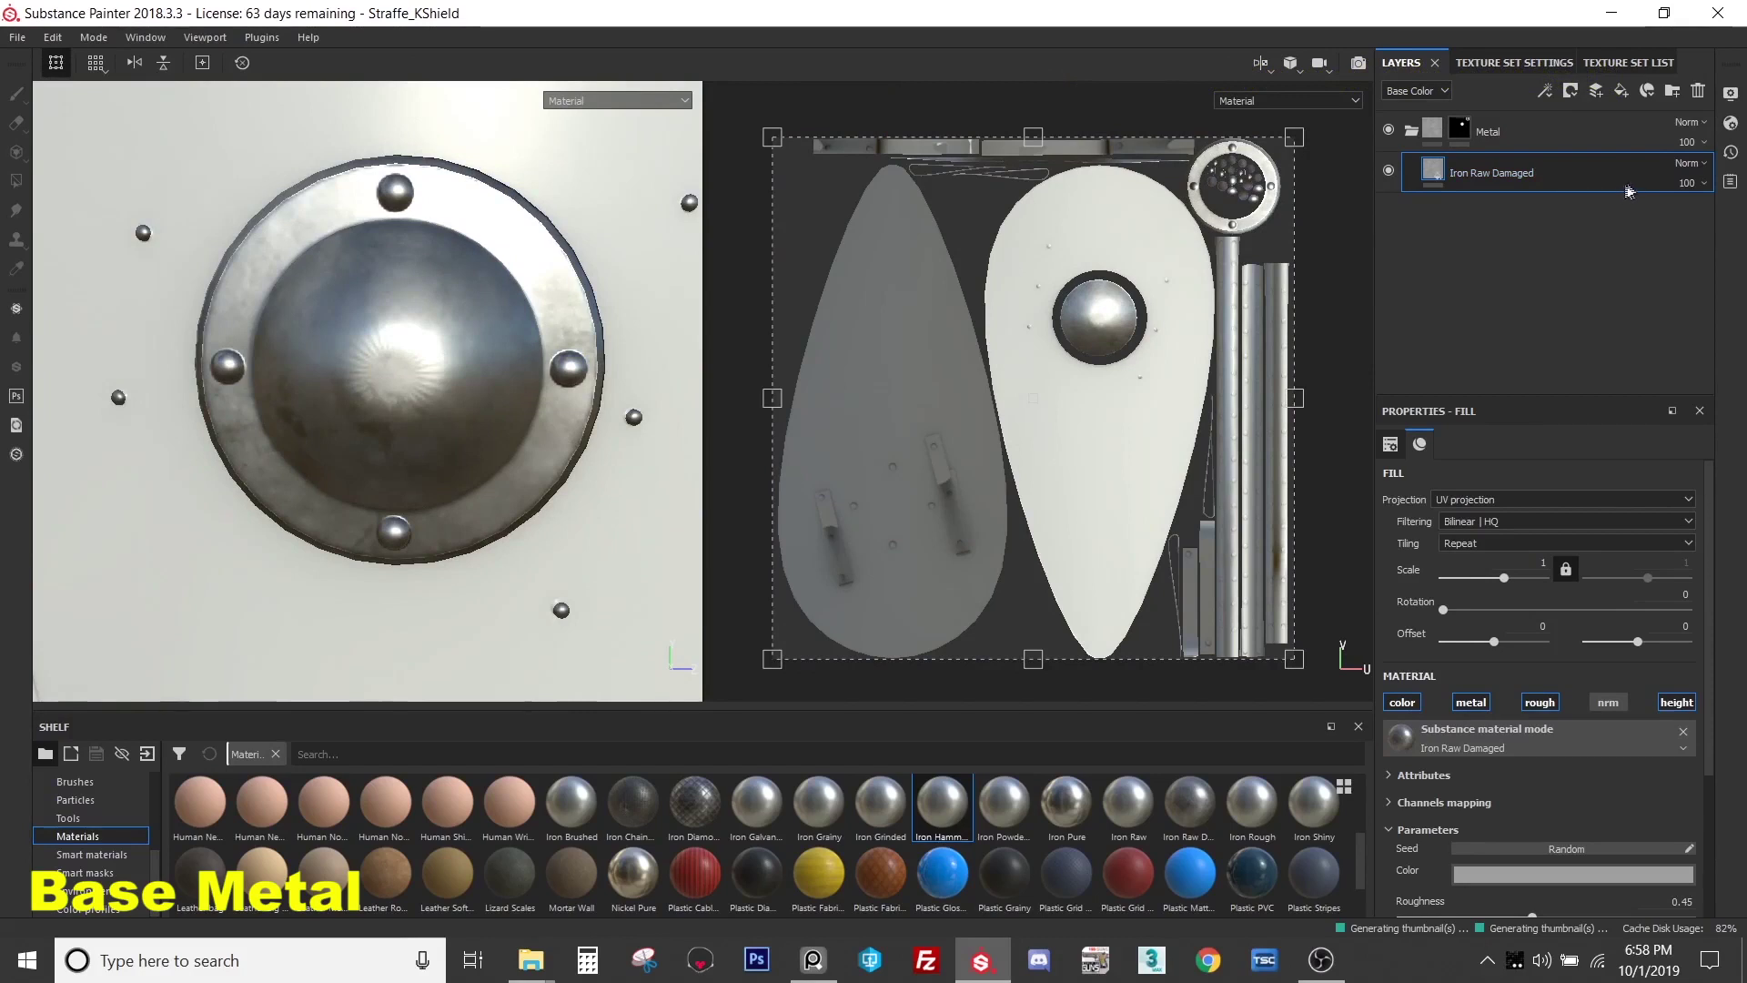
left_click(1682, 98)
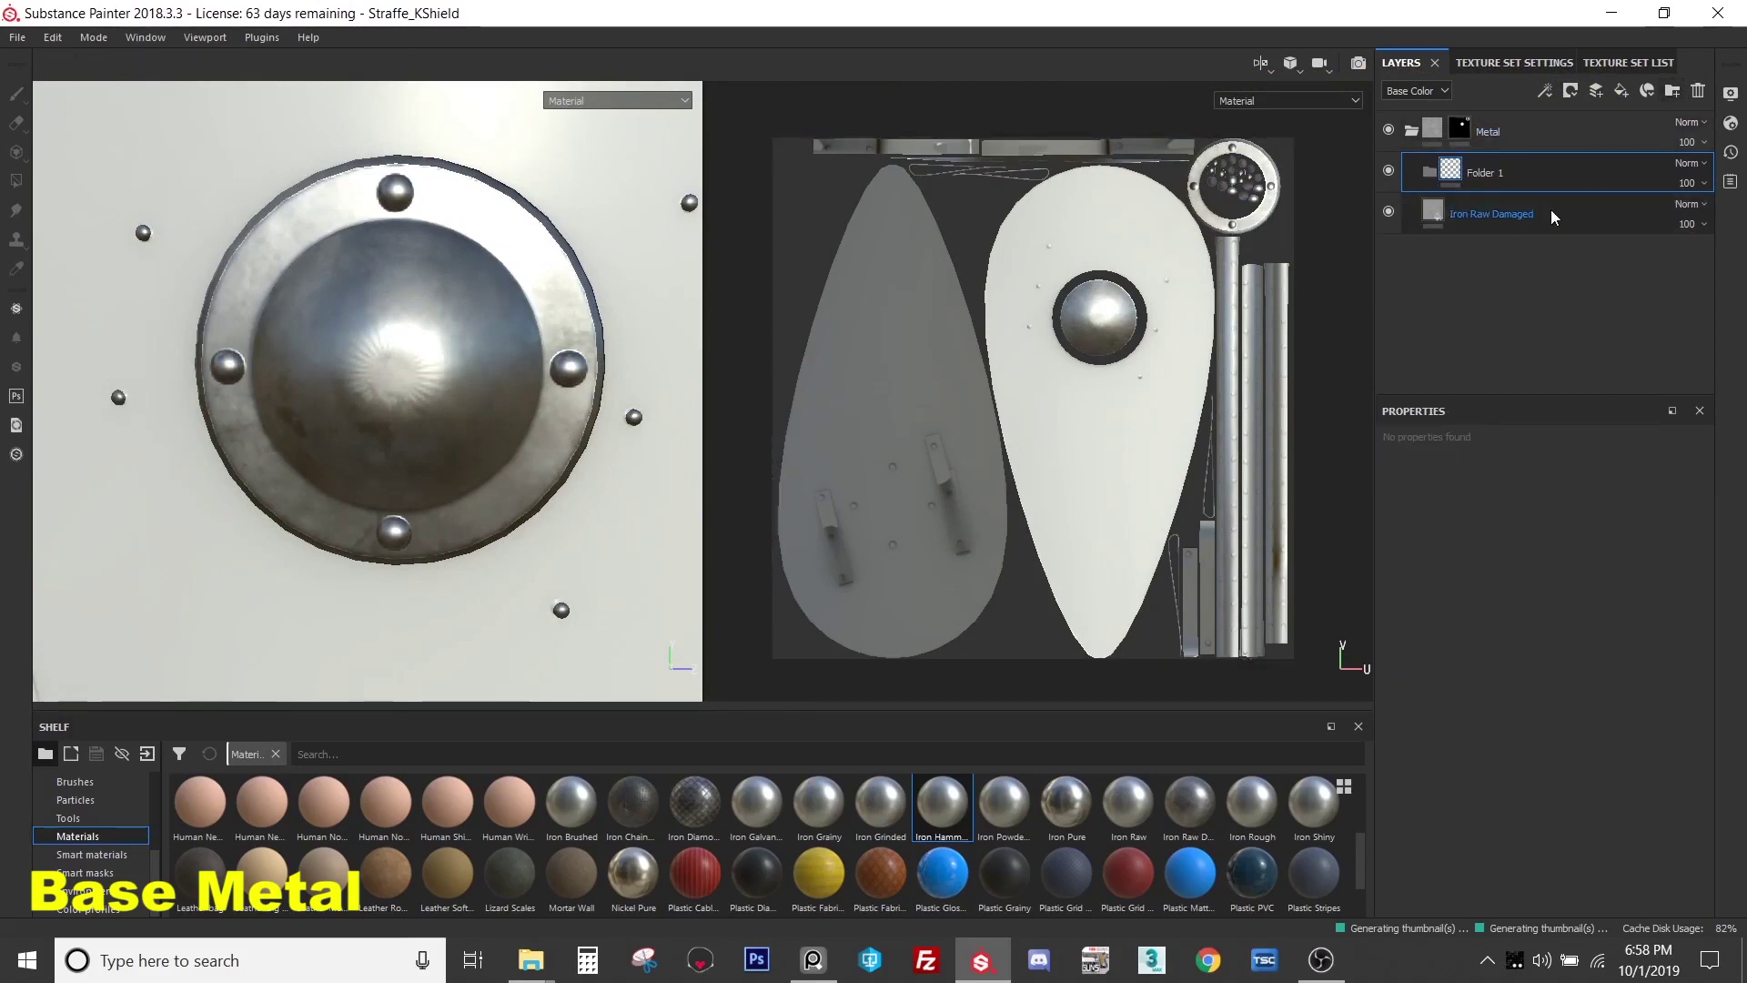
- Try a fill layer above Iron Raw Damaged with color and roughness disabled and Metallic set to 1, and delete it
left_click(1551, 213)
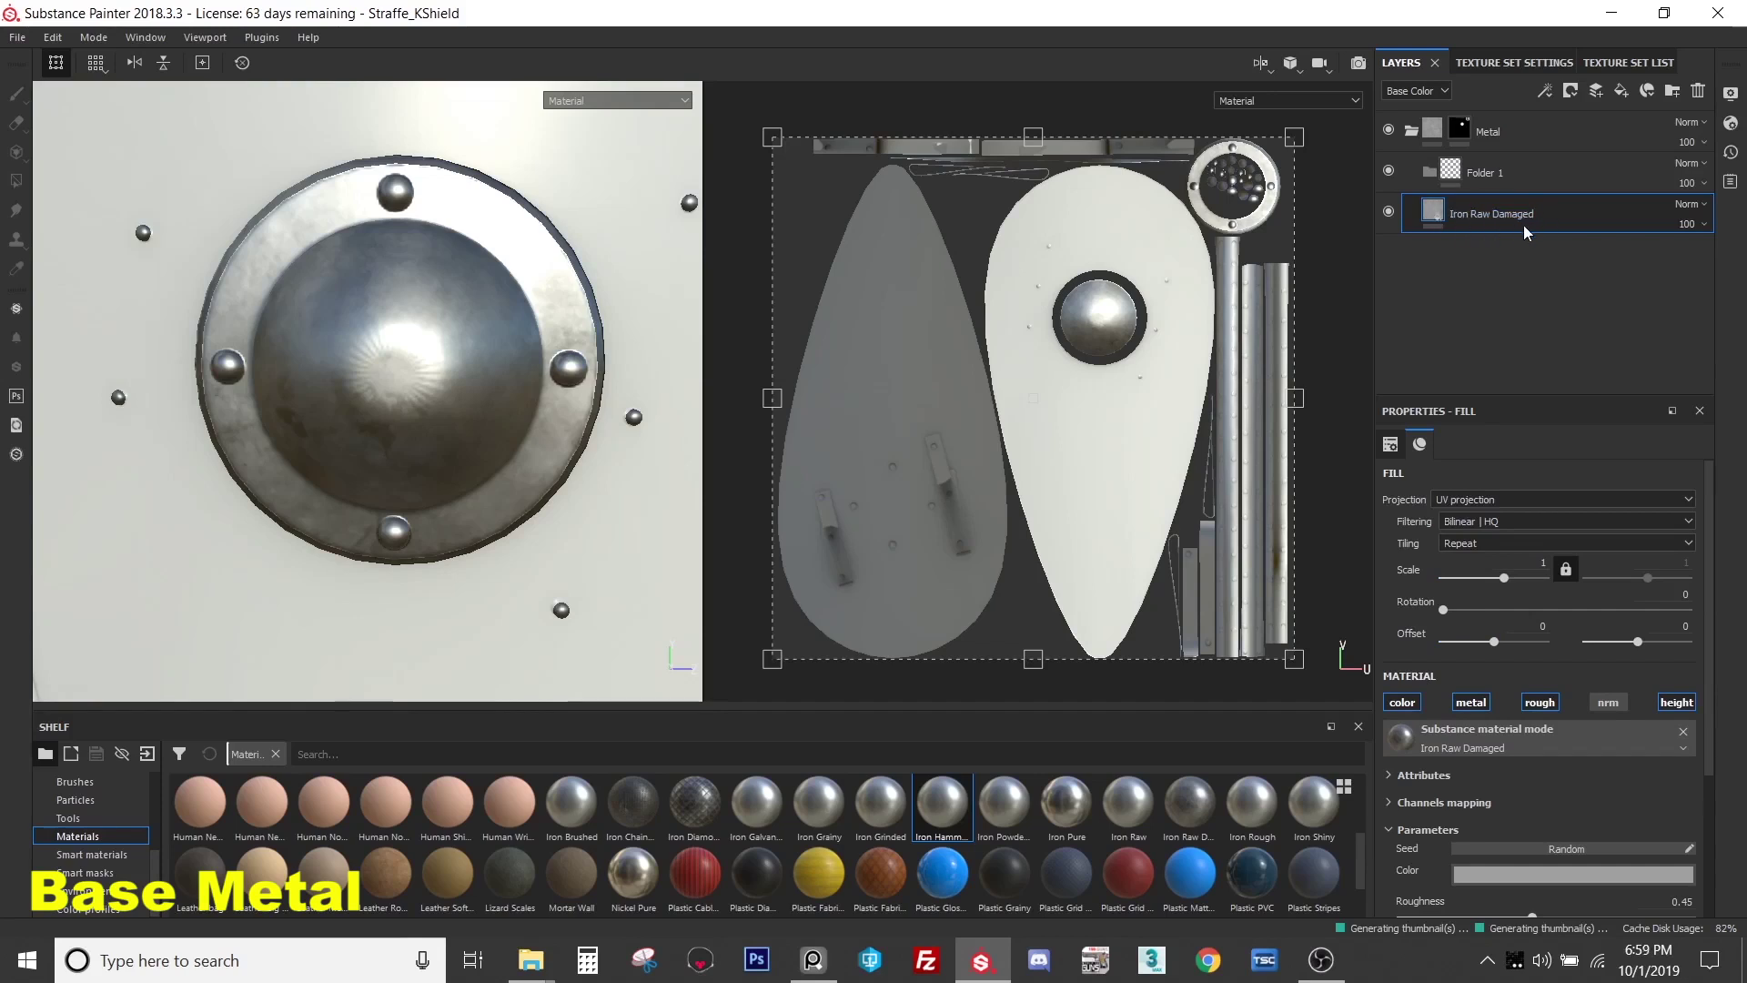
left_click(1620, 89)
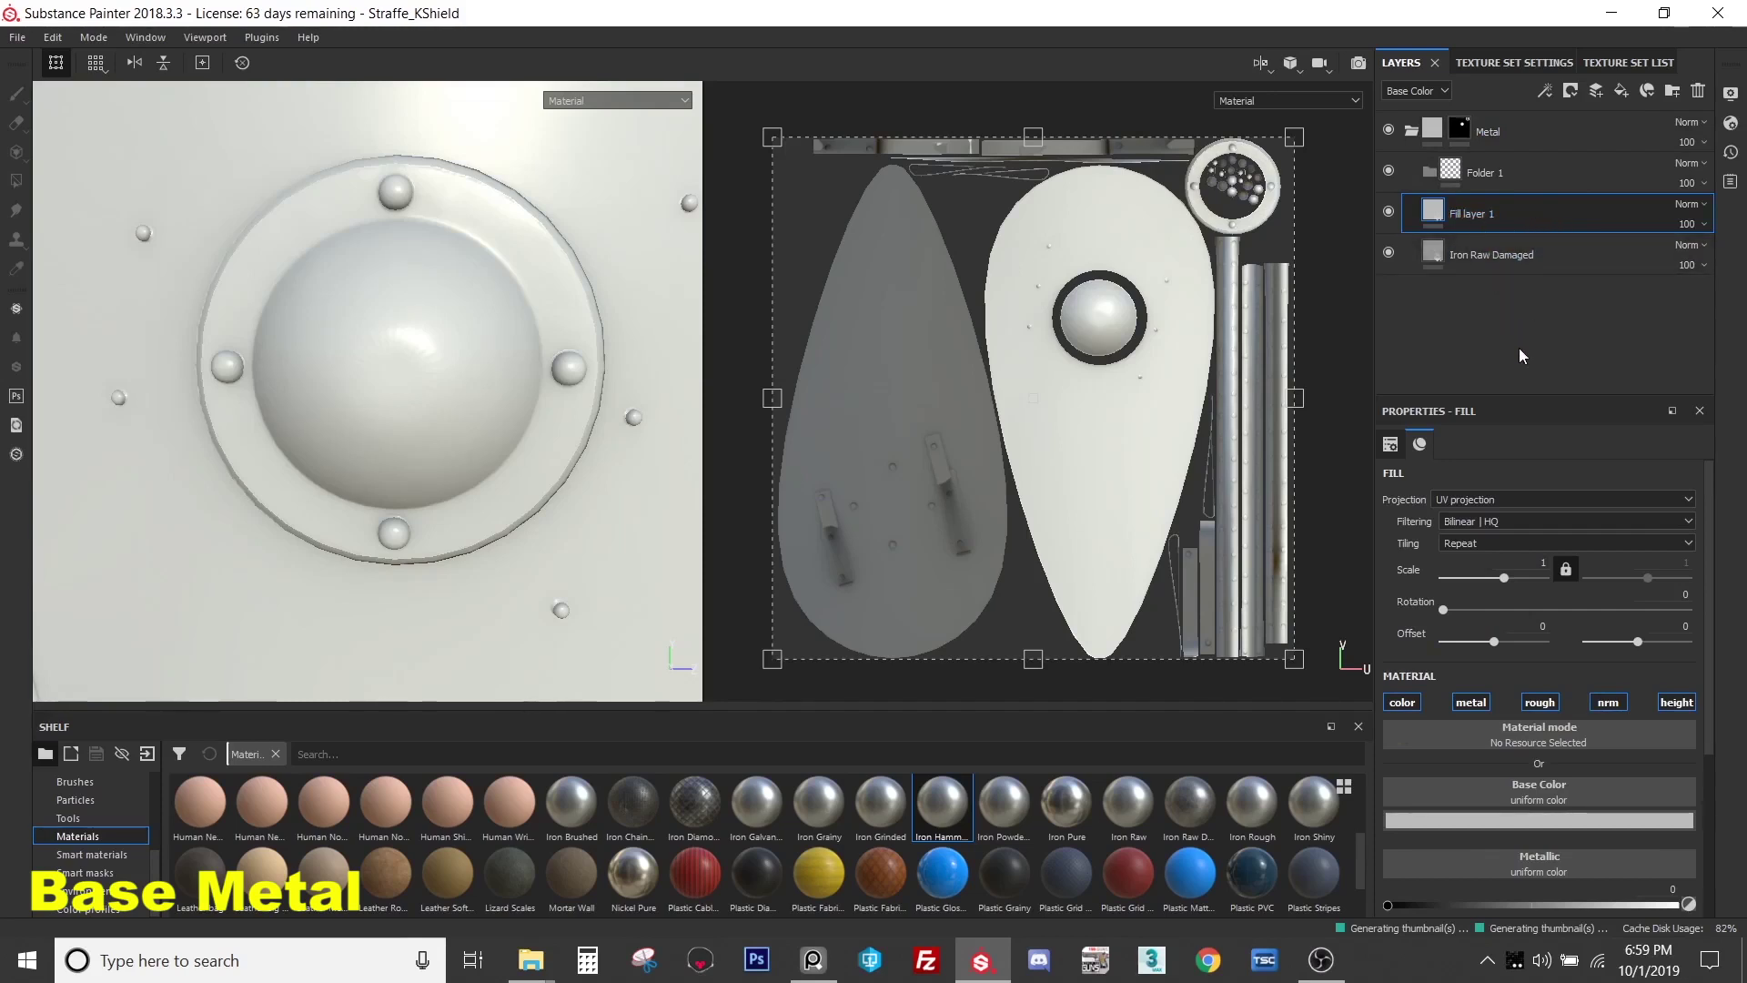
left_click(1403, 703)
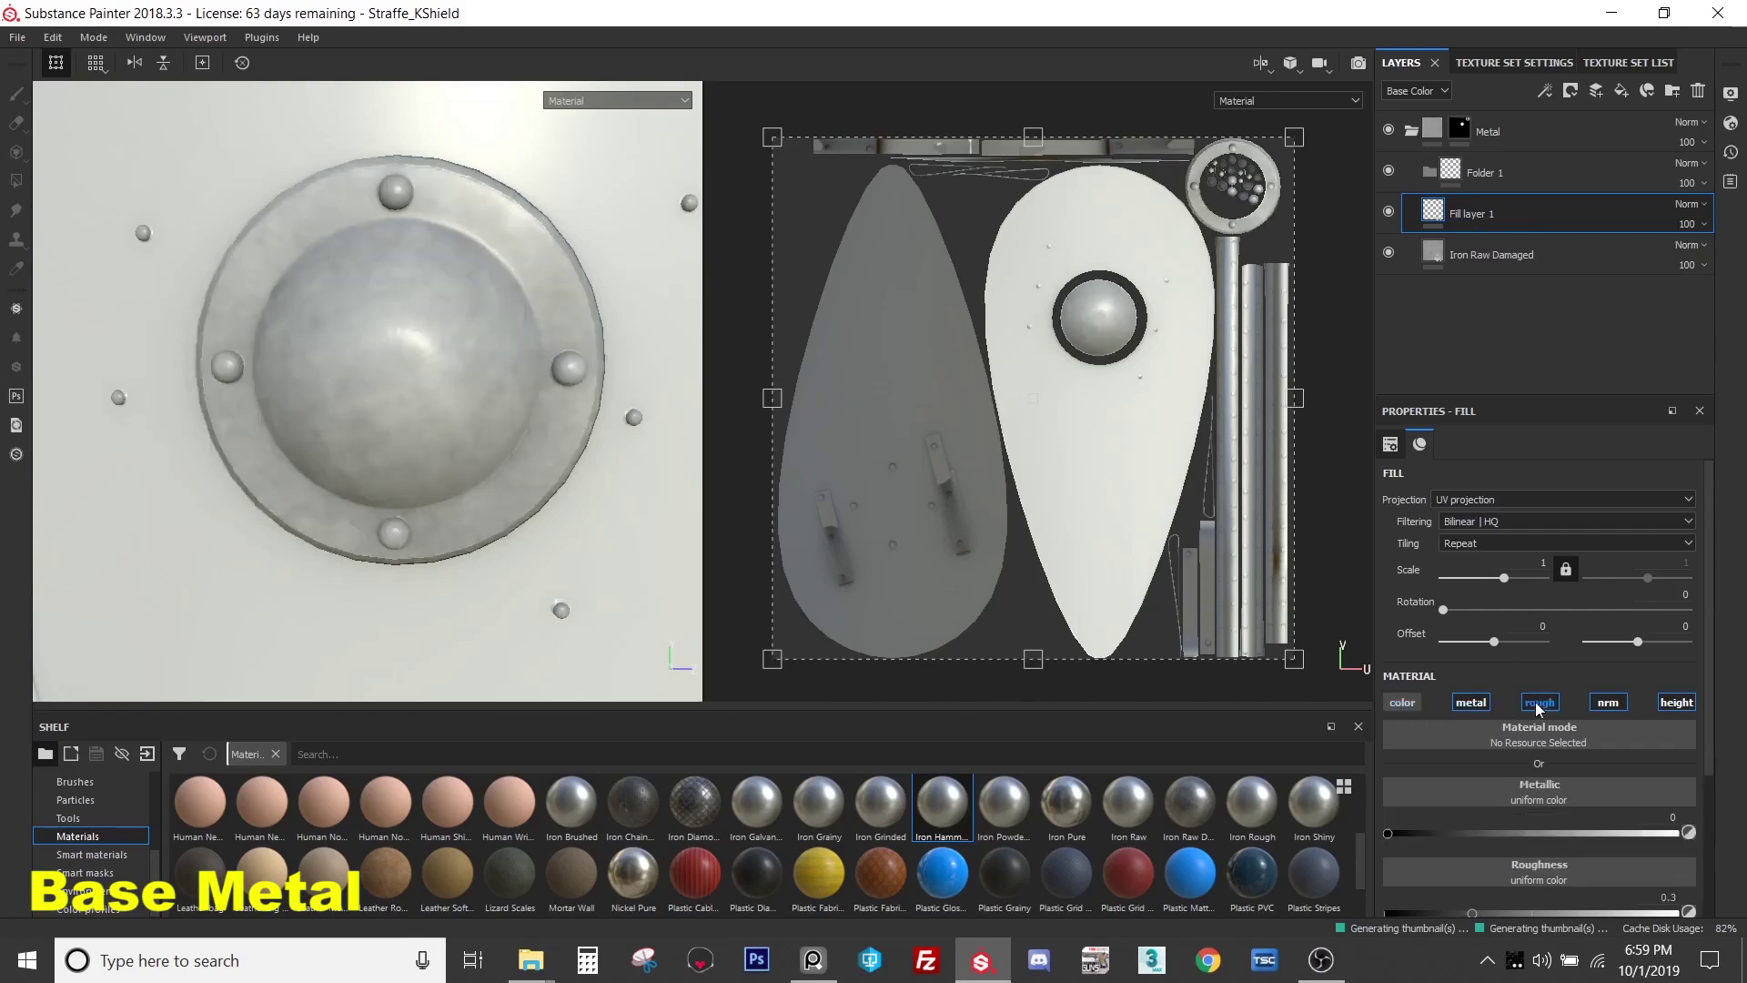
left_click(1540, 702)
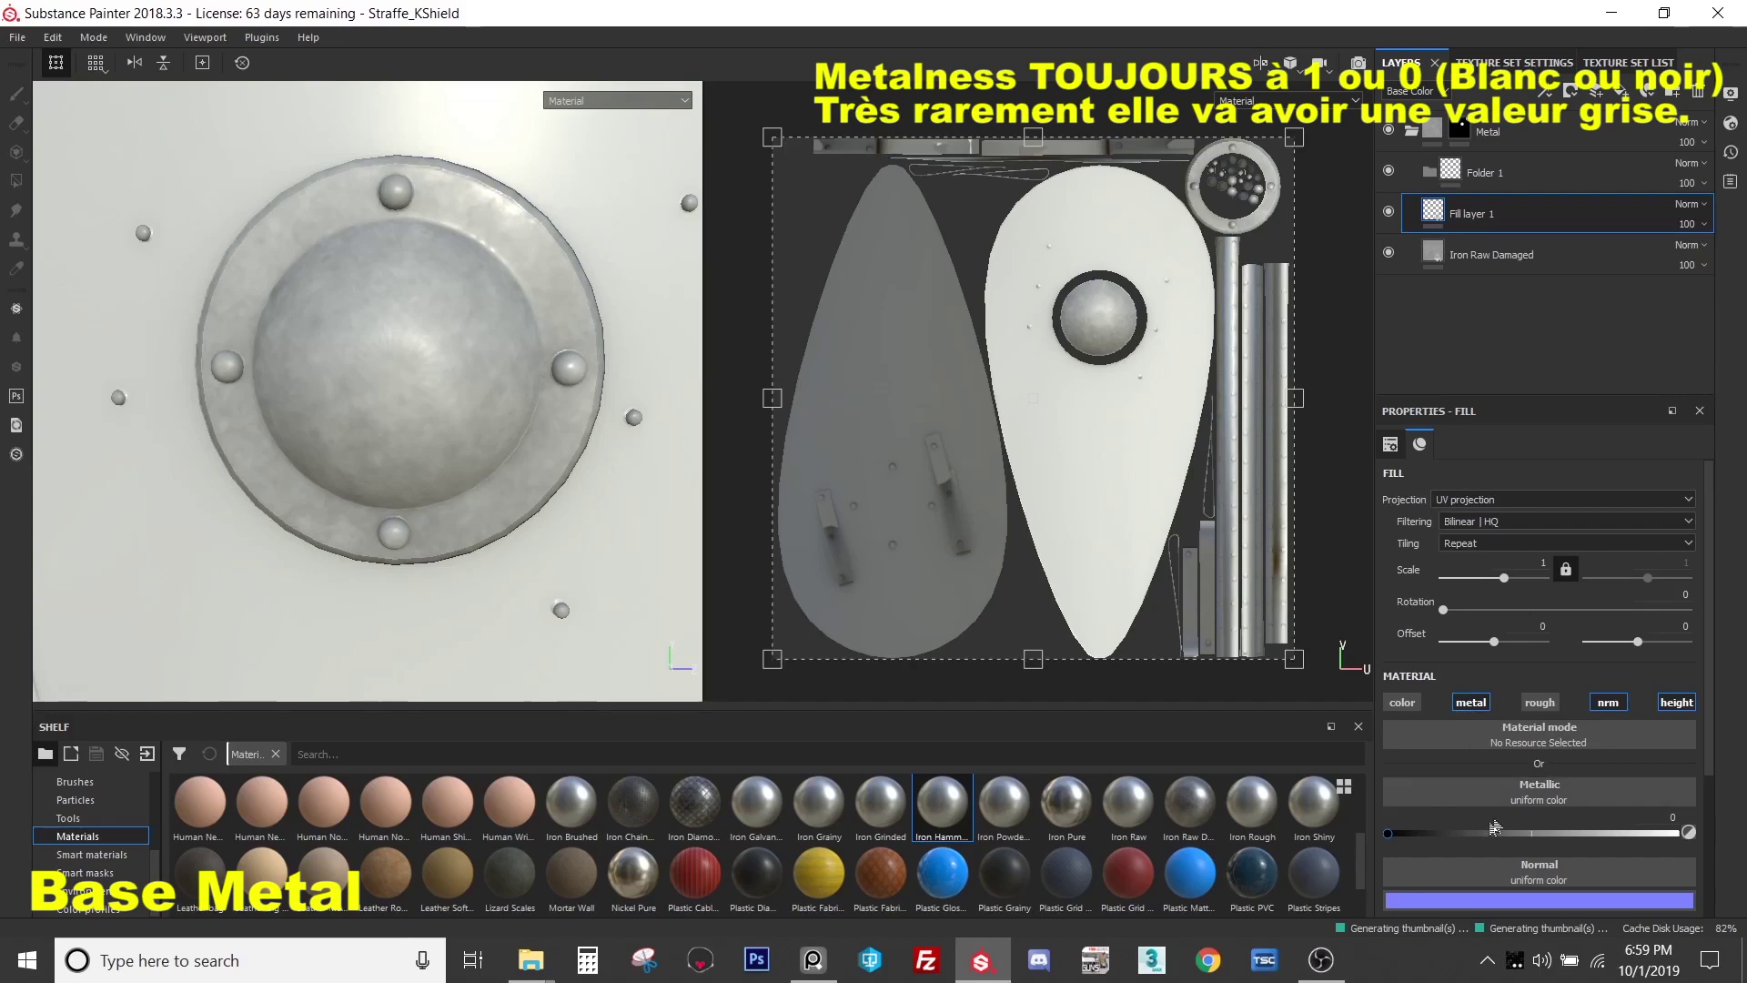
scroll(1544, 791, "down", 1)
left_click_drag(1514, 777, 1679, 778)
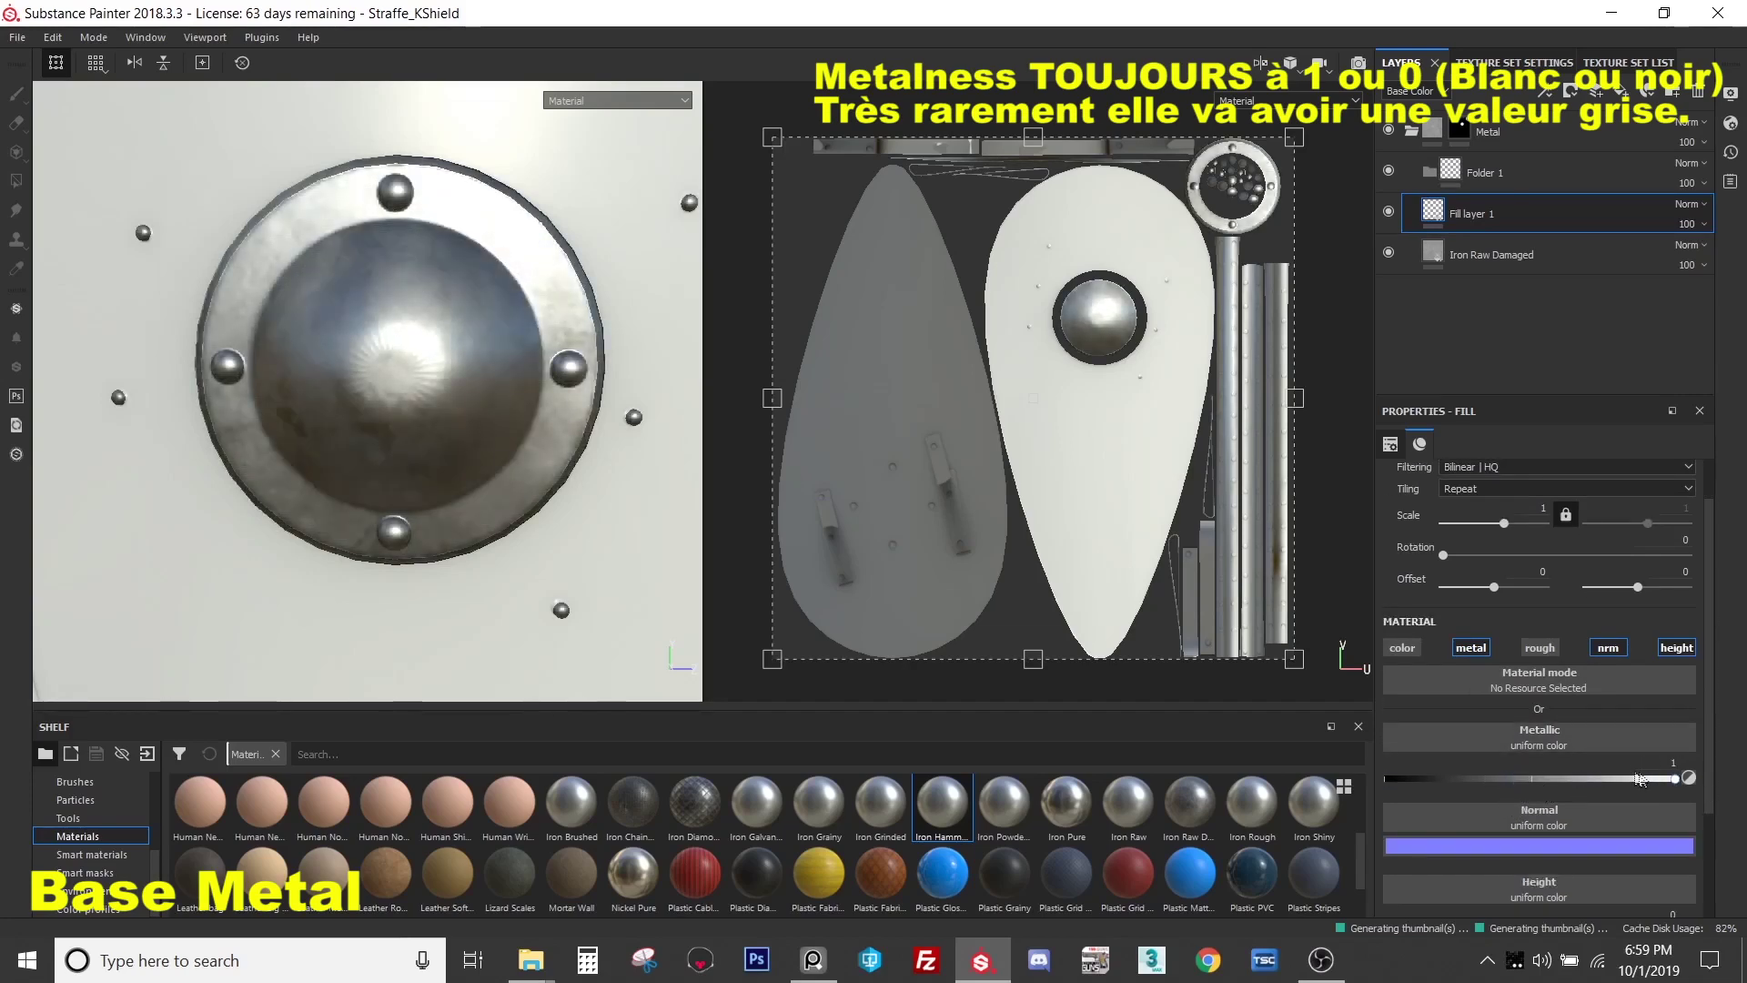
scroll(1565, 792, "down", 3)
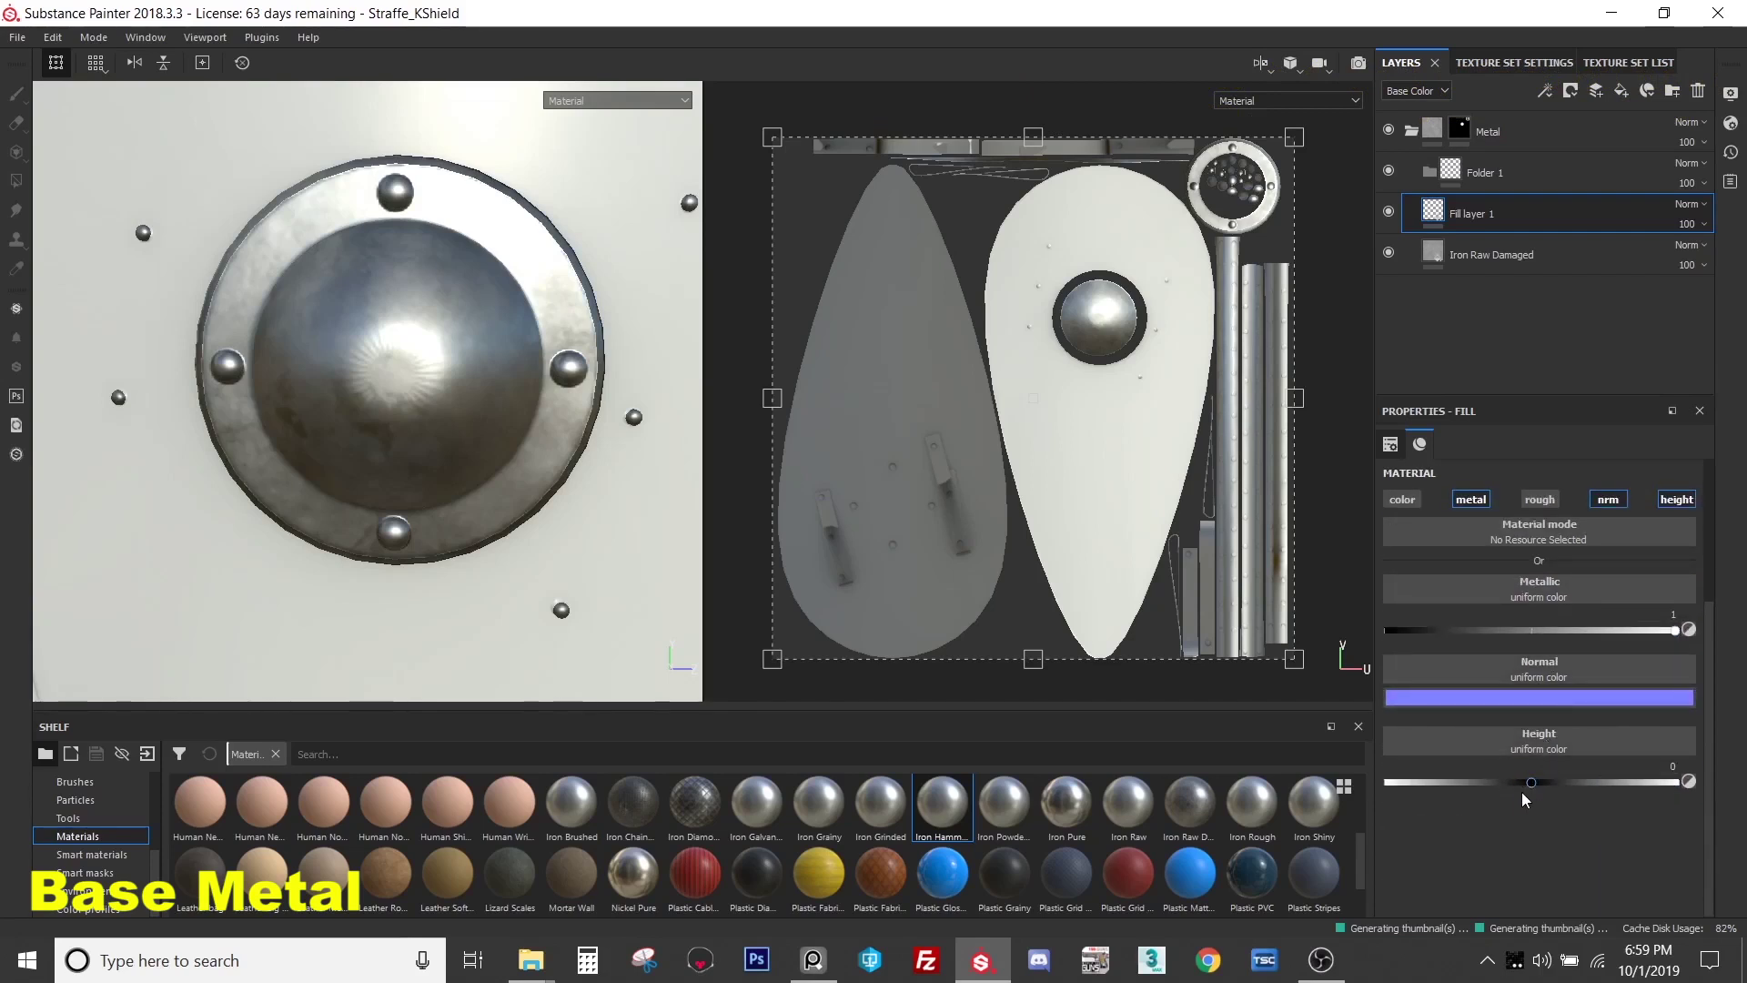
scroll(1548, 782, "up", 3)
left_click_drag(1479, 283, 1487, 217)
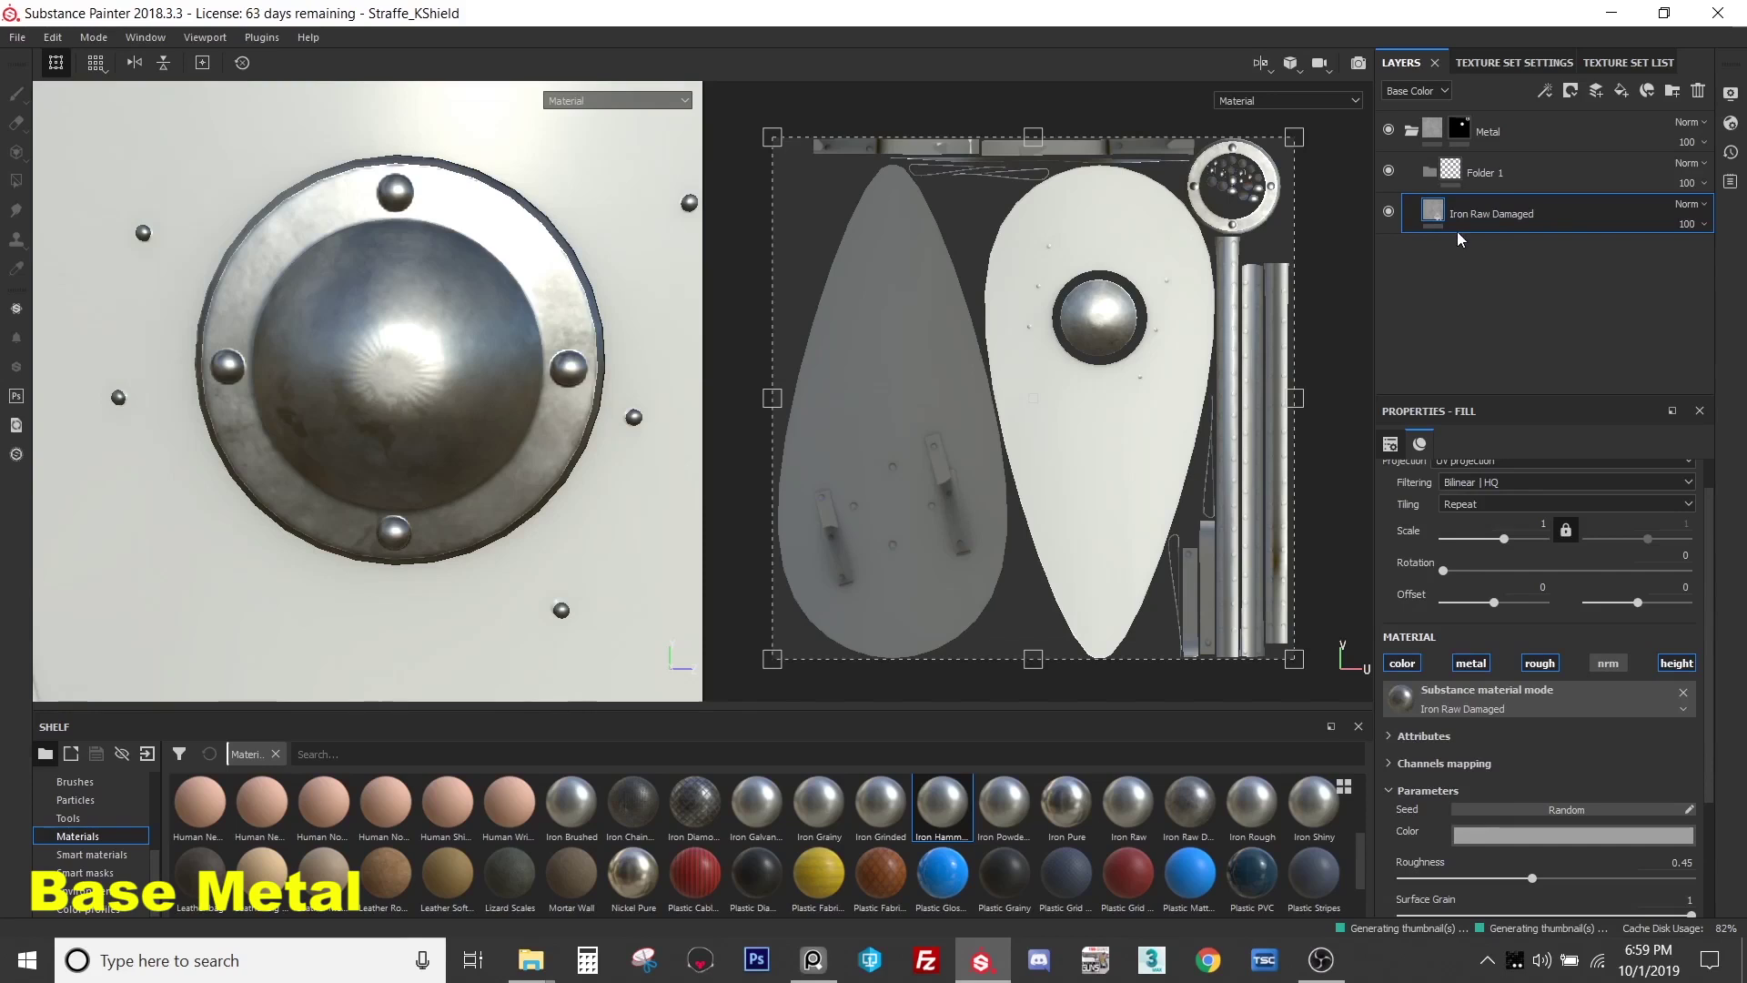
- Rename the new folder inside Metal as Color
left_click_drag(273, 404, 286, 404, "alt")
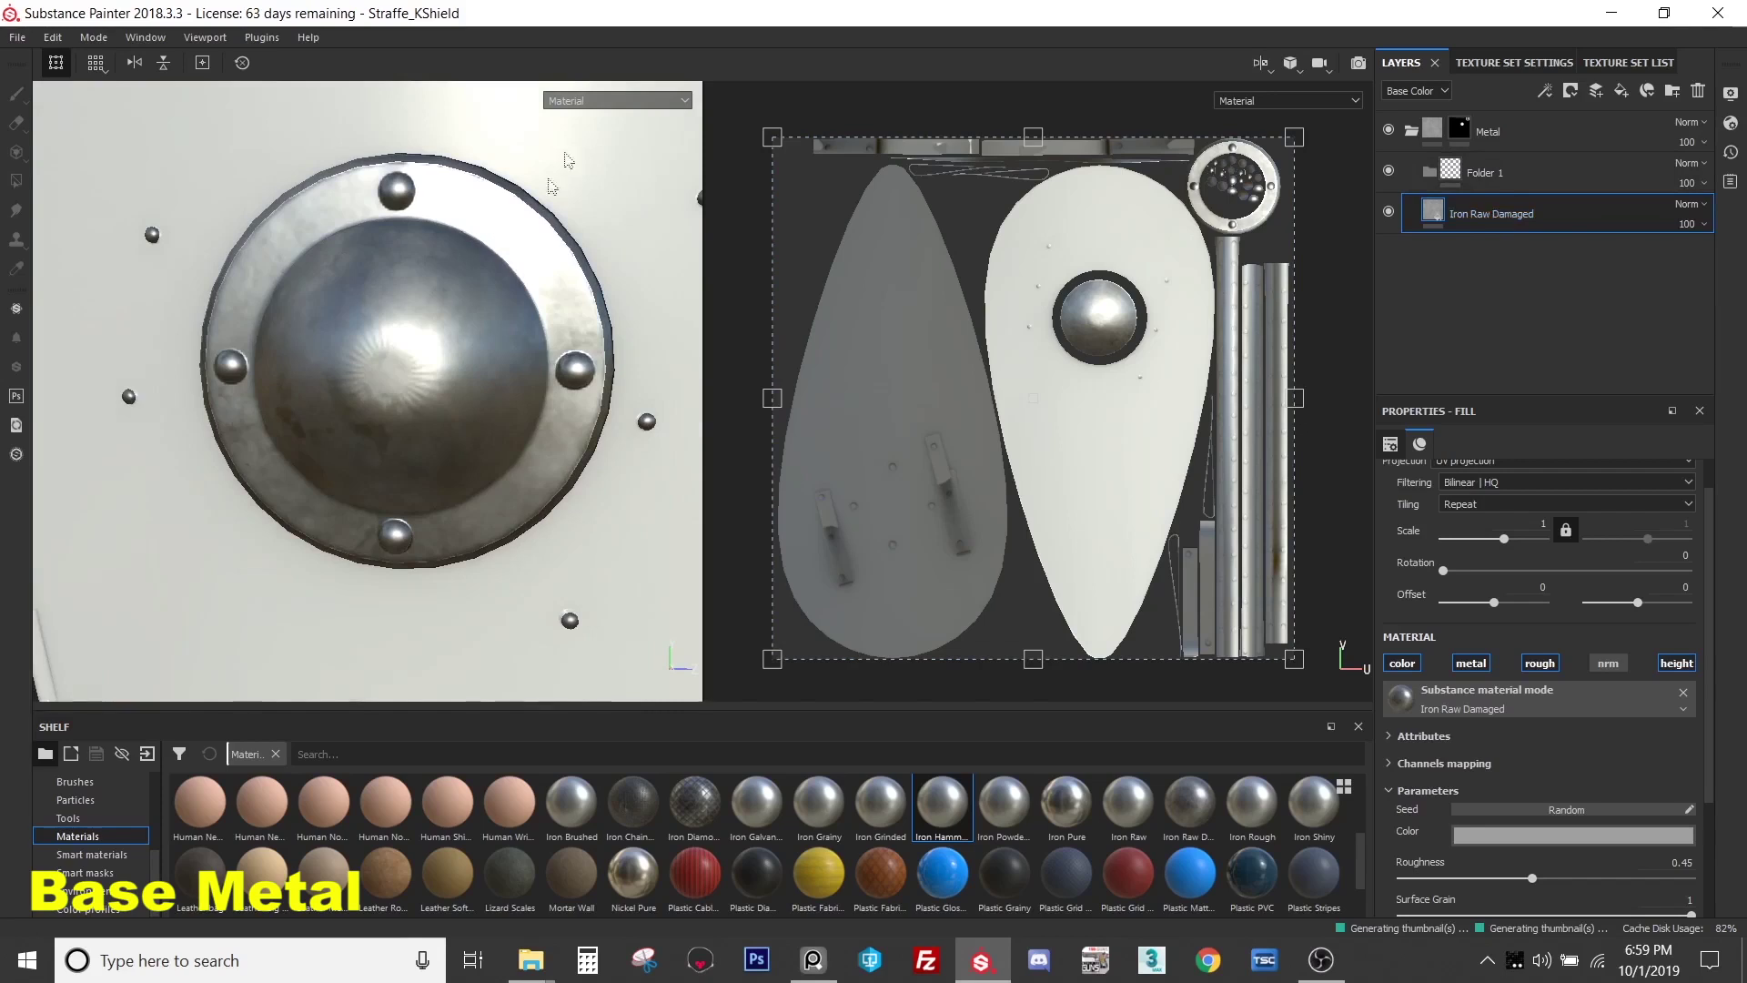
double_click(1506, 173)
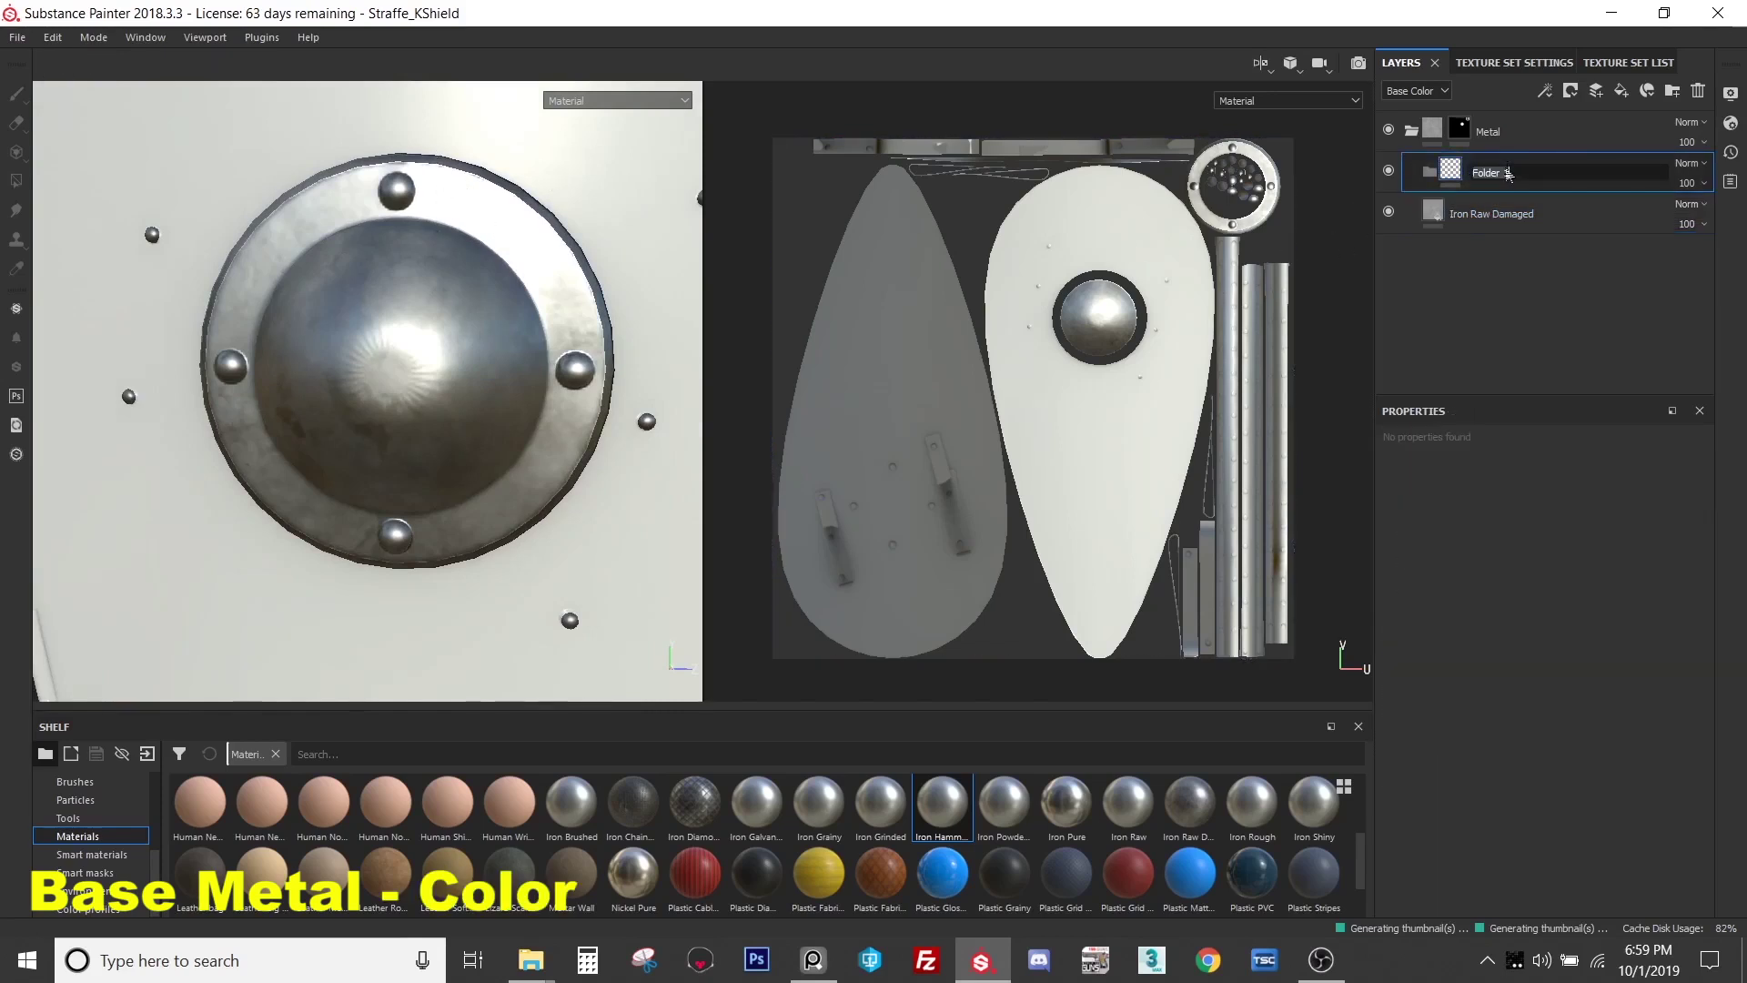
type("Color")
key("Return")
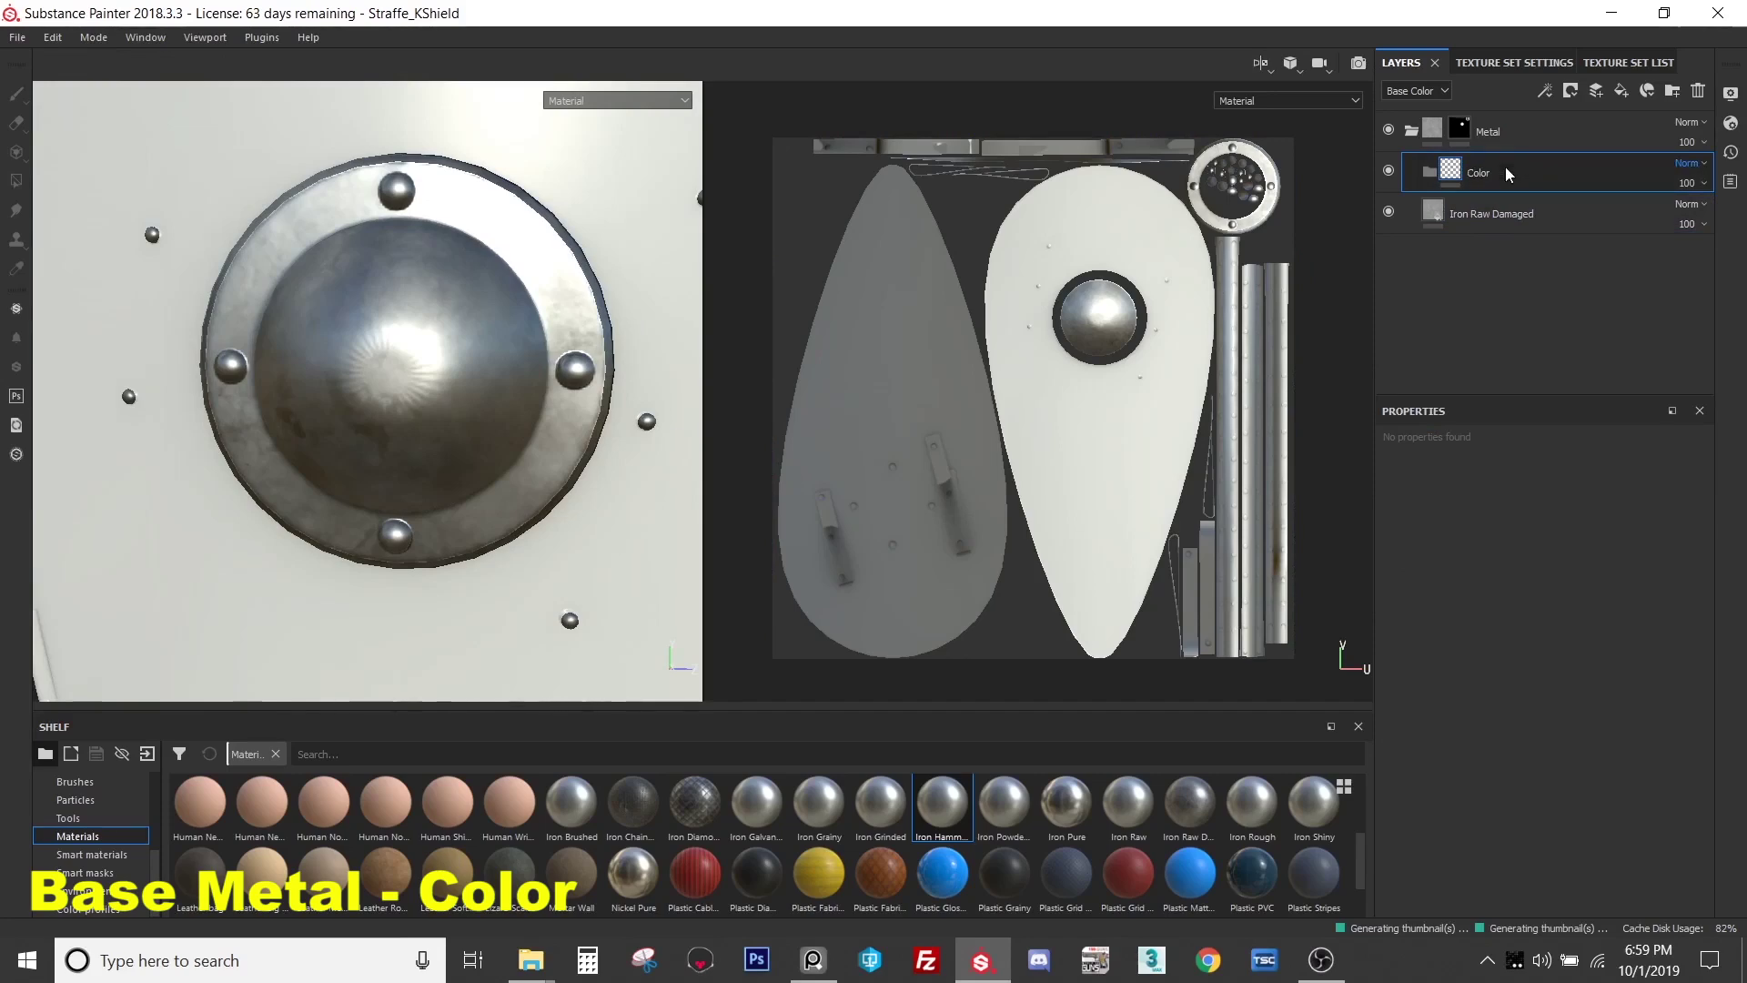
- Add a fill layer inside the Color folder with only its color channel enabled
left_click(1619, 89)
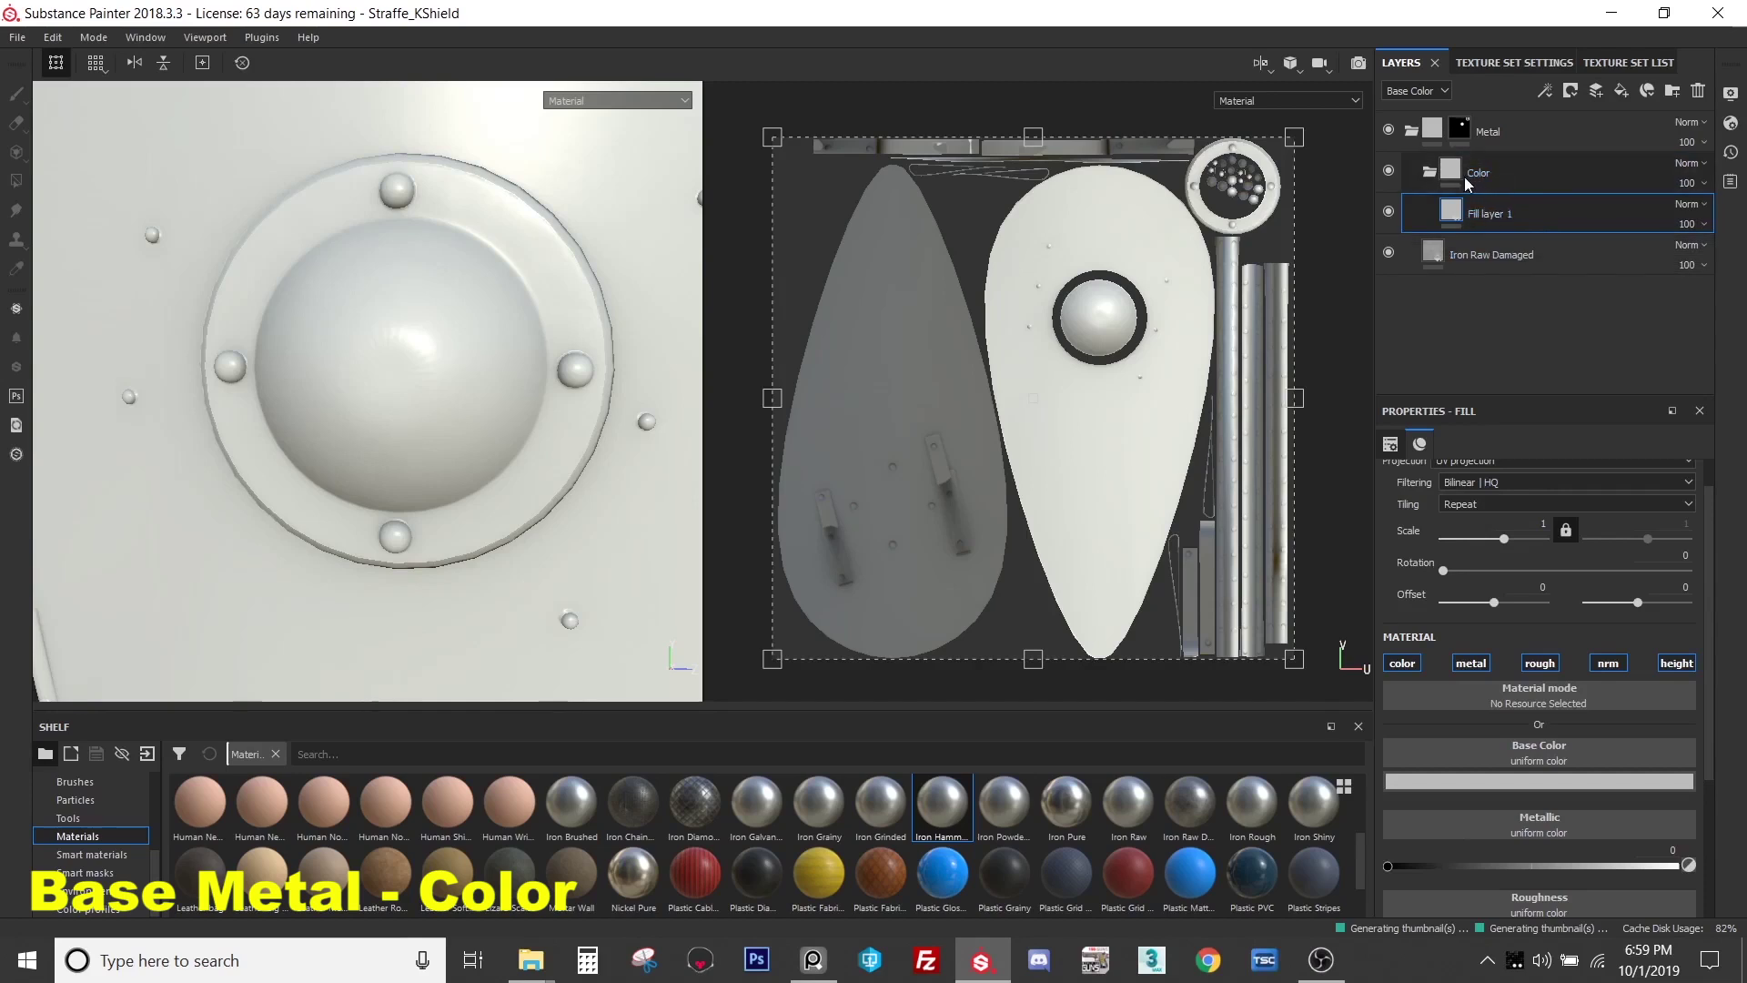
left_click(1478, 667)
left_click(1542, 664)
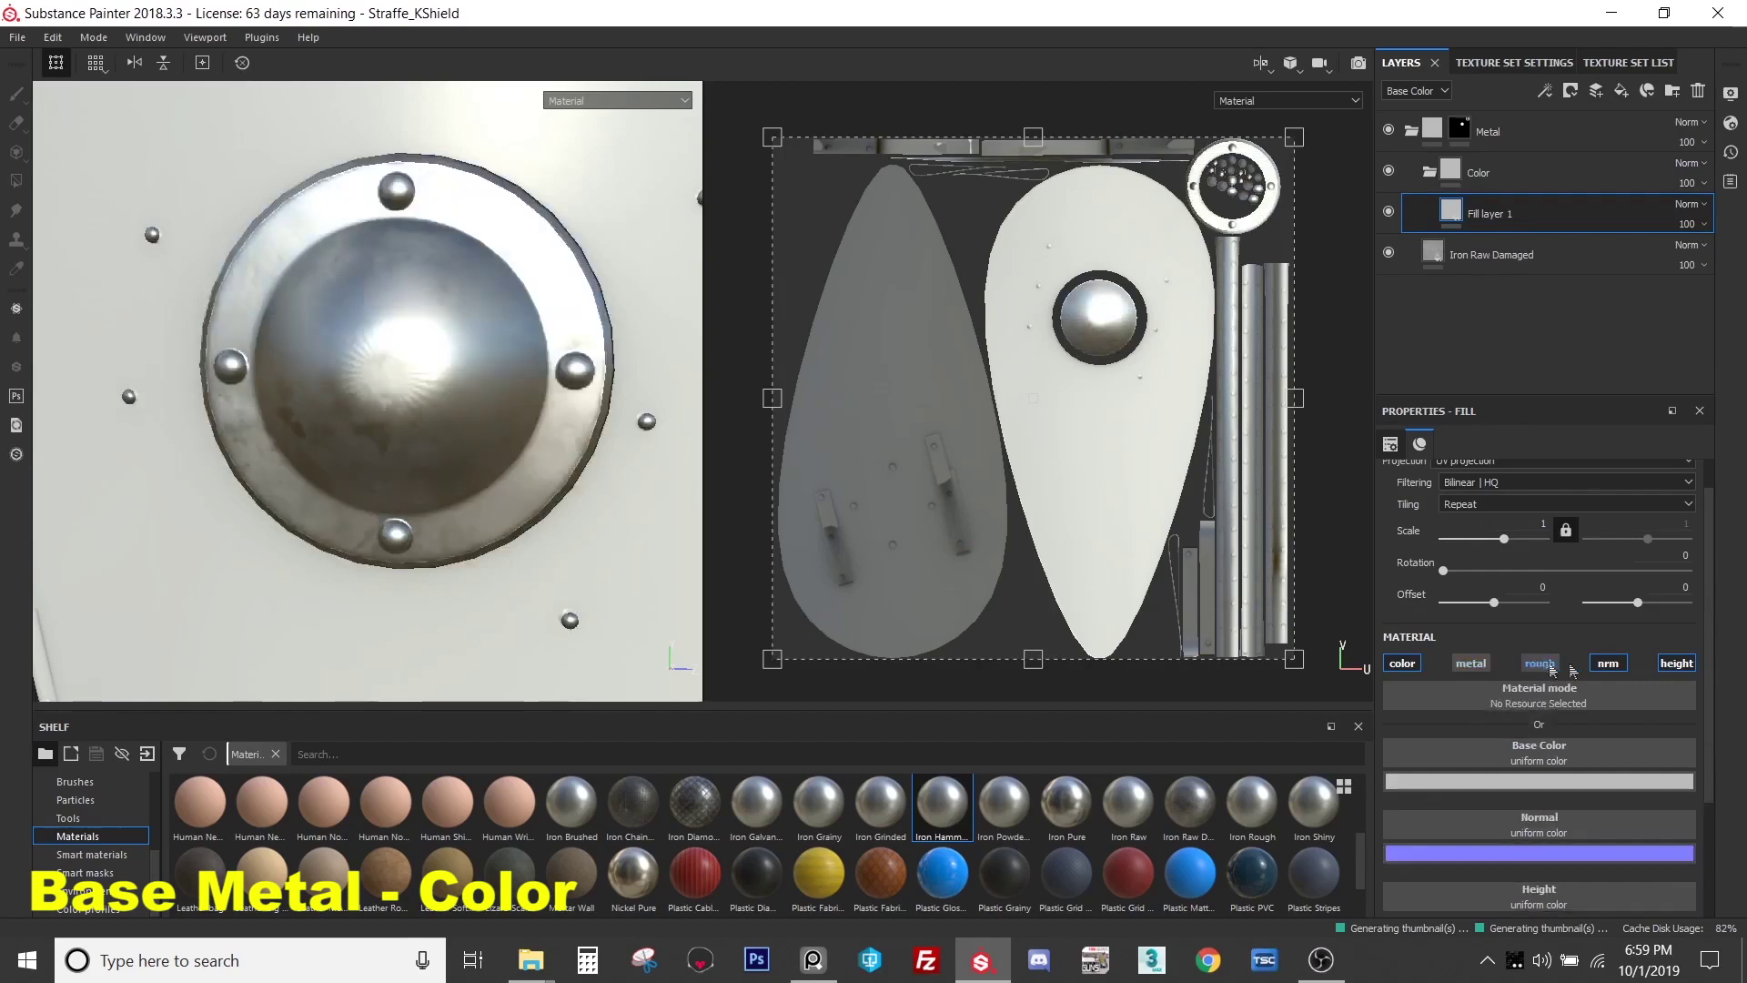
left_click(1621, 665)
left_click(1681, 664)
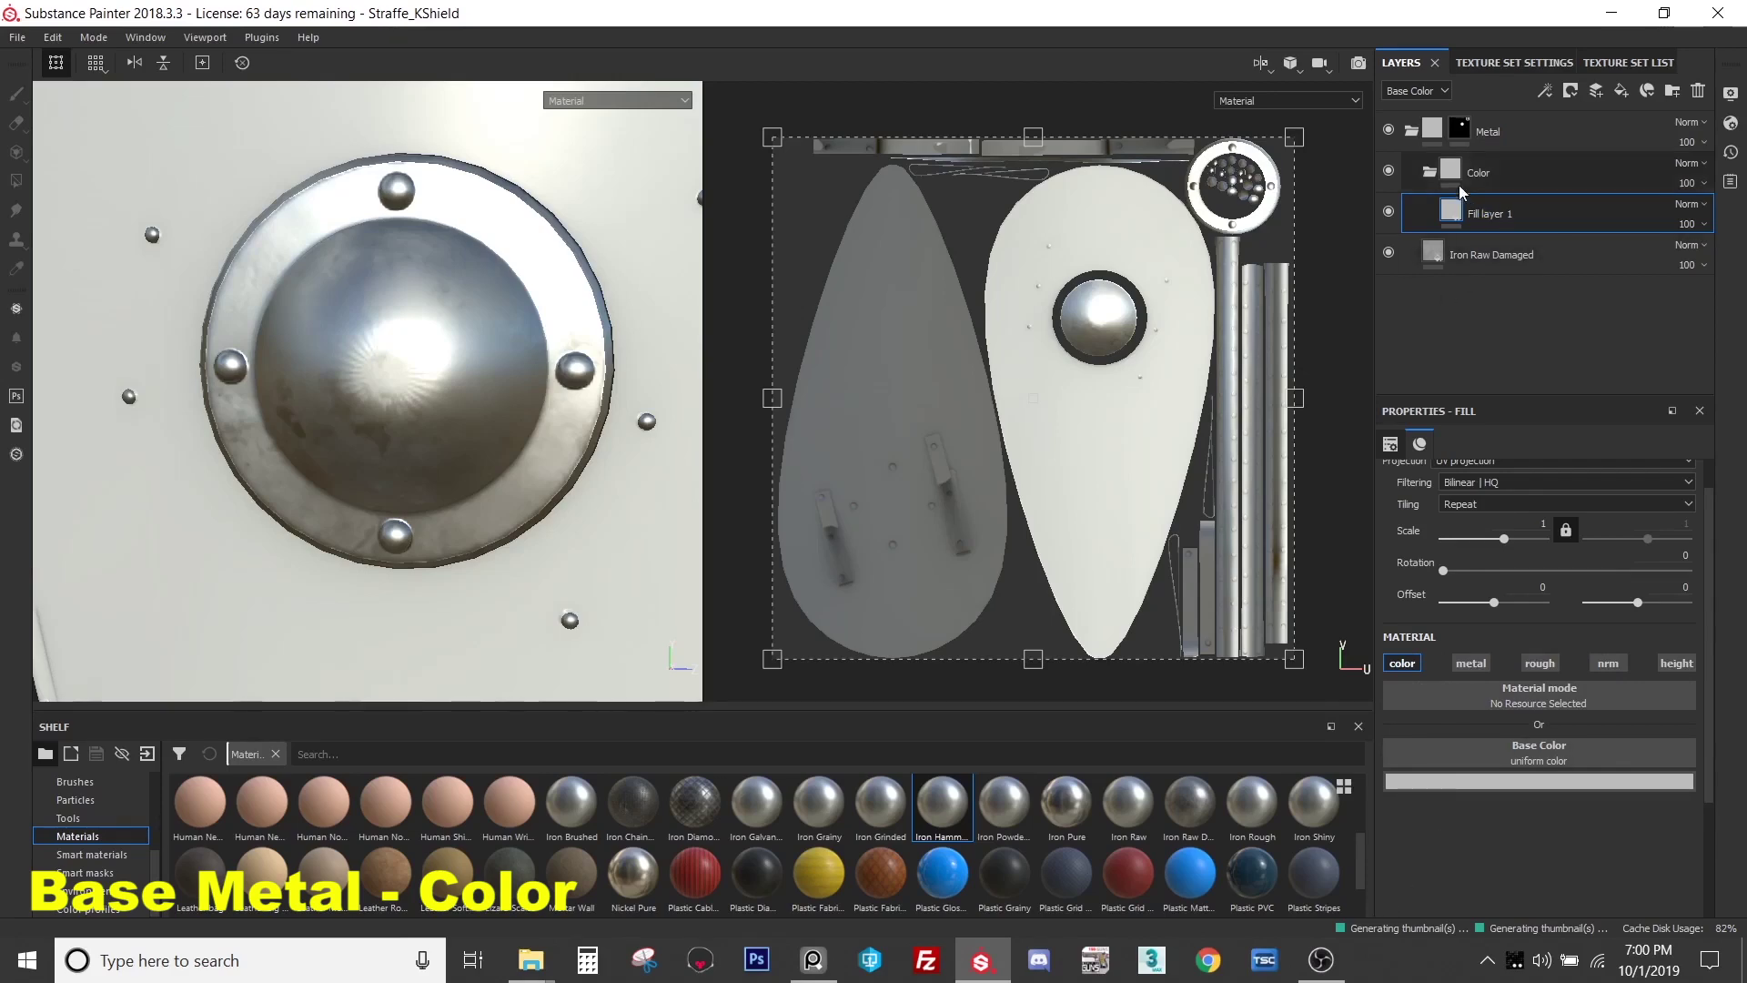
- Set the new fill layer's base color to a slightly darker gray
left_click_drag(568, 592, 608, 411, "alt")
left_click(1450, 780)
left_click_drag(1531, 657, 1405, 638)
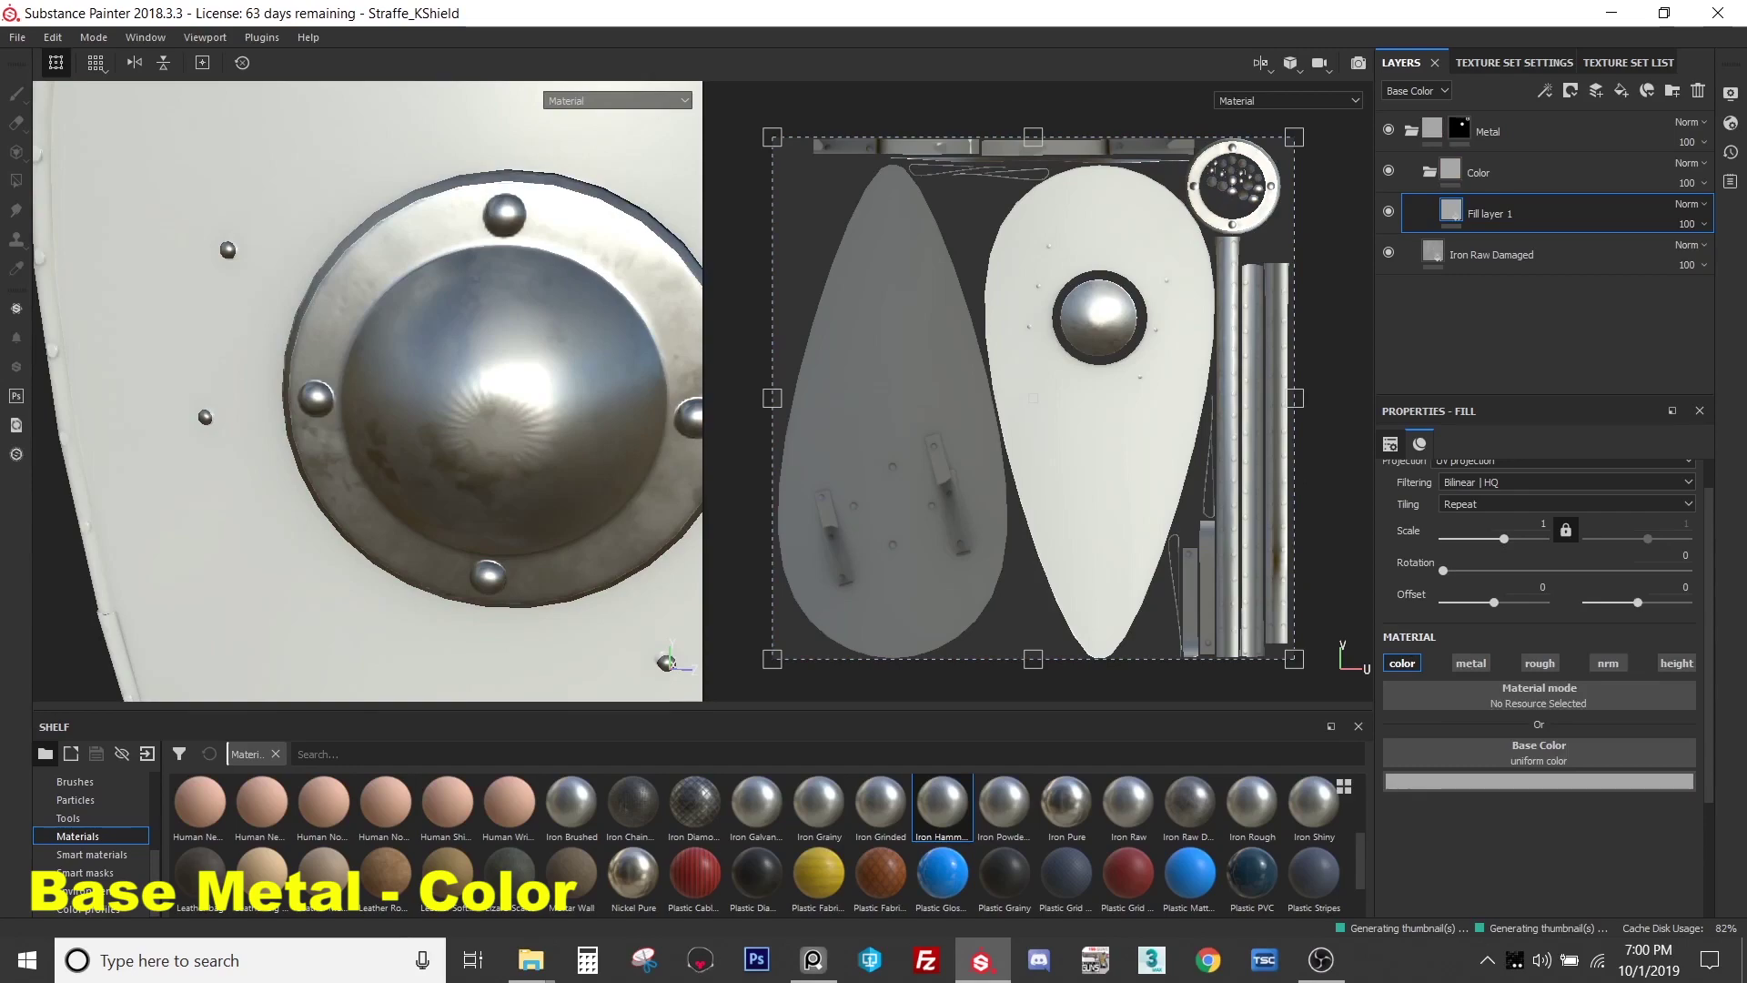
- Switch to the reference board and examine the metal color variation on the domed boss and the round wooden shield's rim
key("alt+Tab")
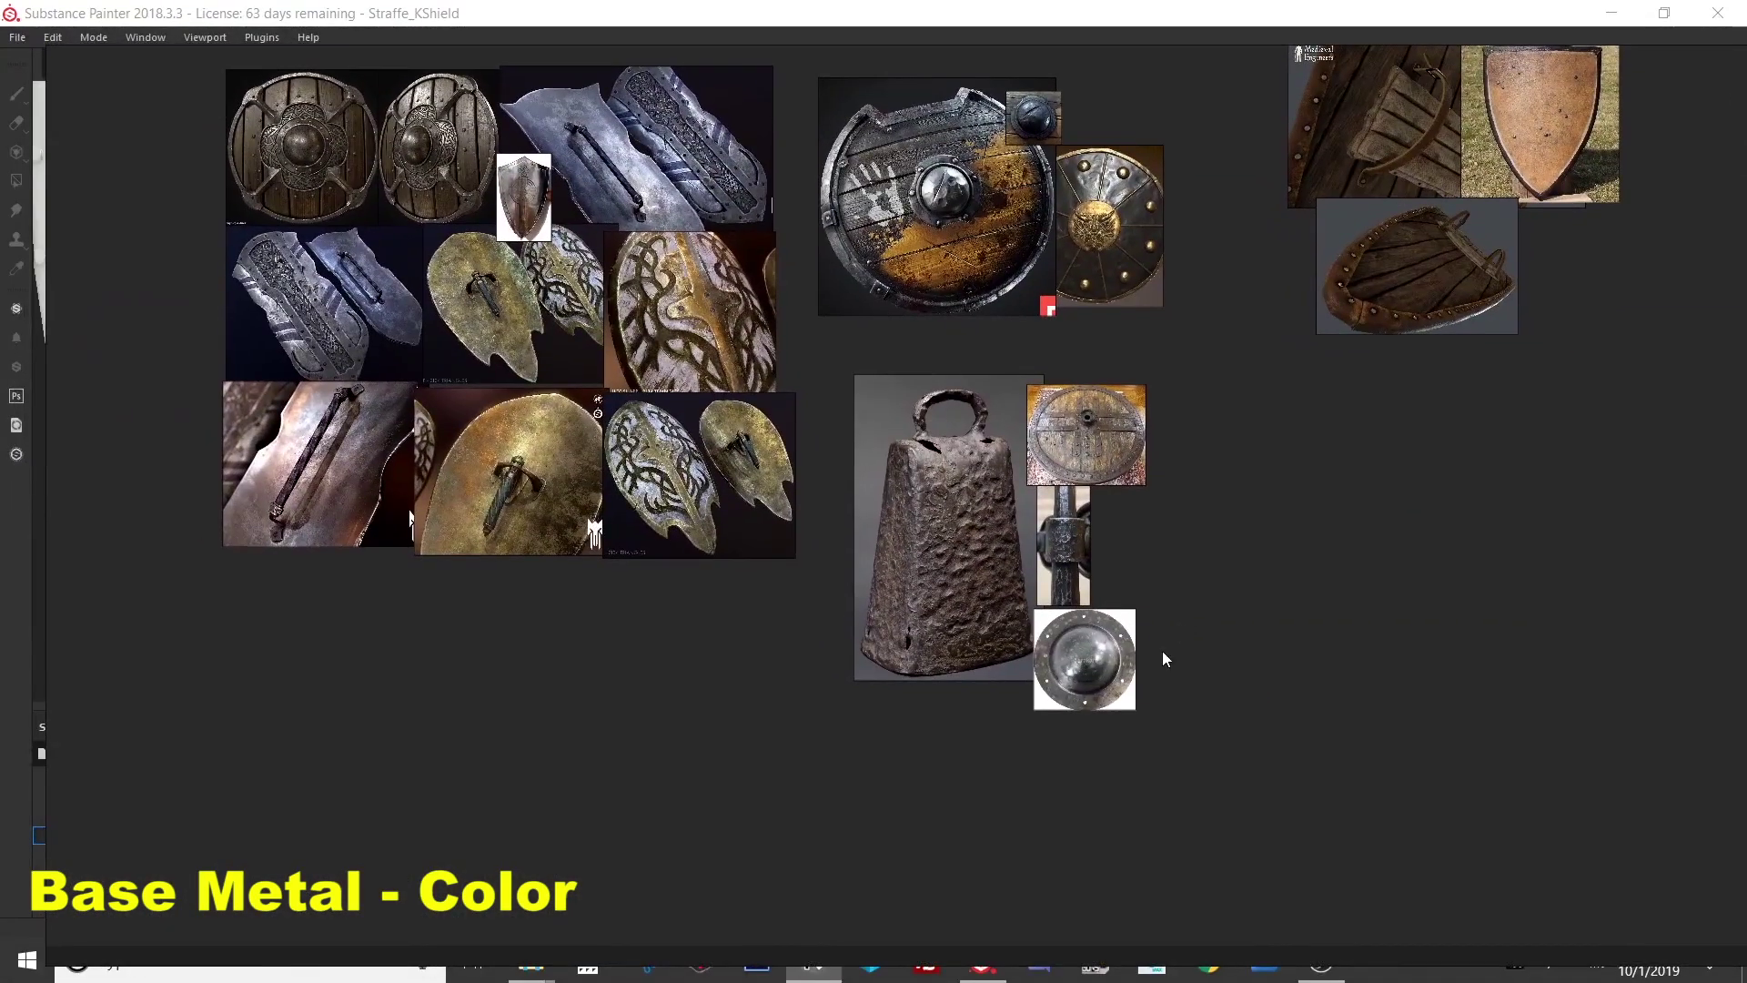
scroll(1107, 679, "up", 5)
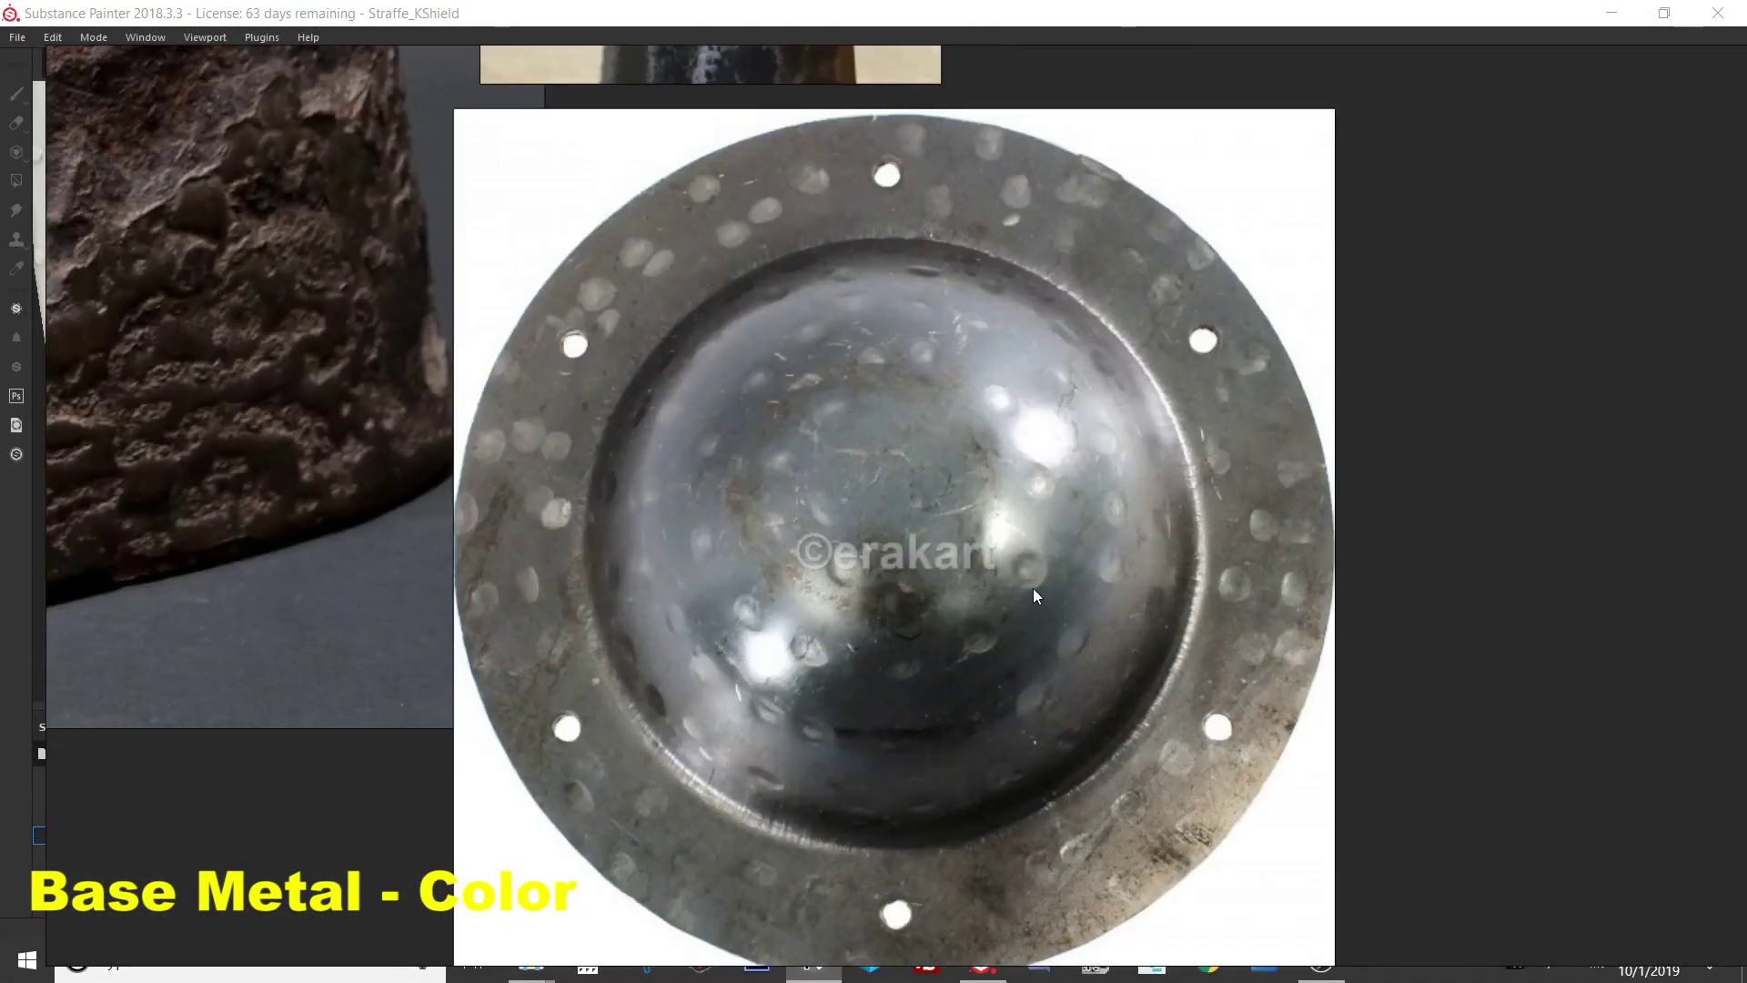
scroll(933, 519, "down", 5)
scroll(849, 449, "down", 3)
middle_click_drag(742, 116, 808, 706)
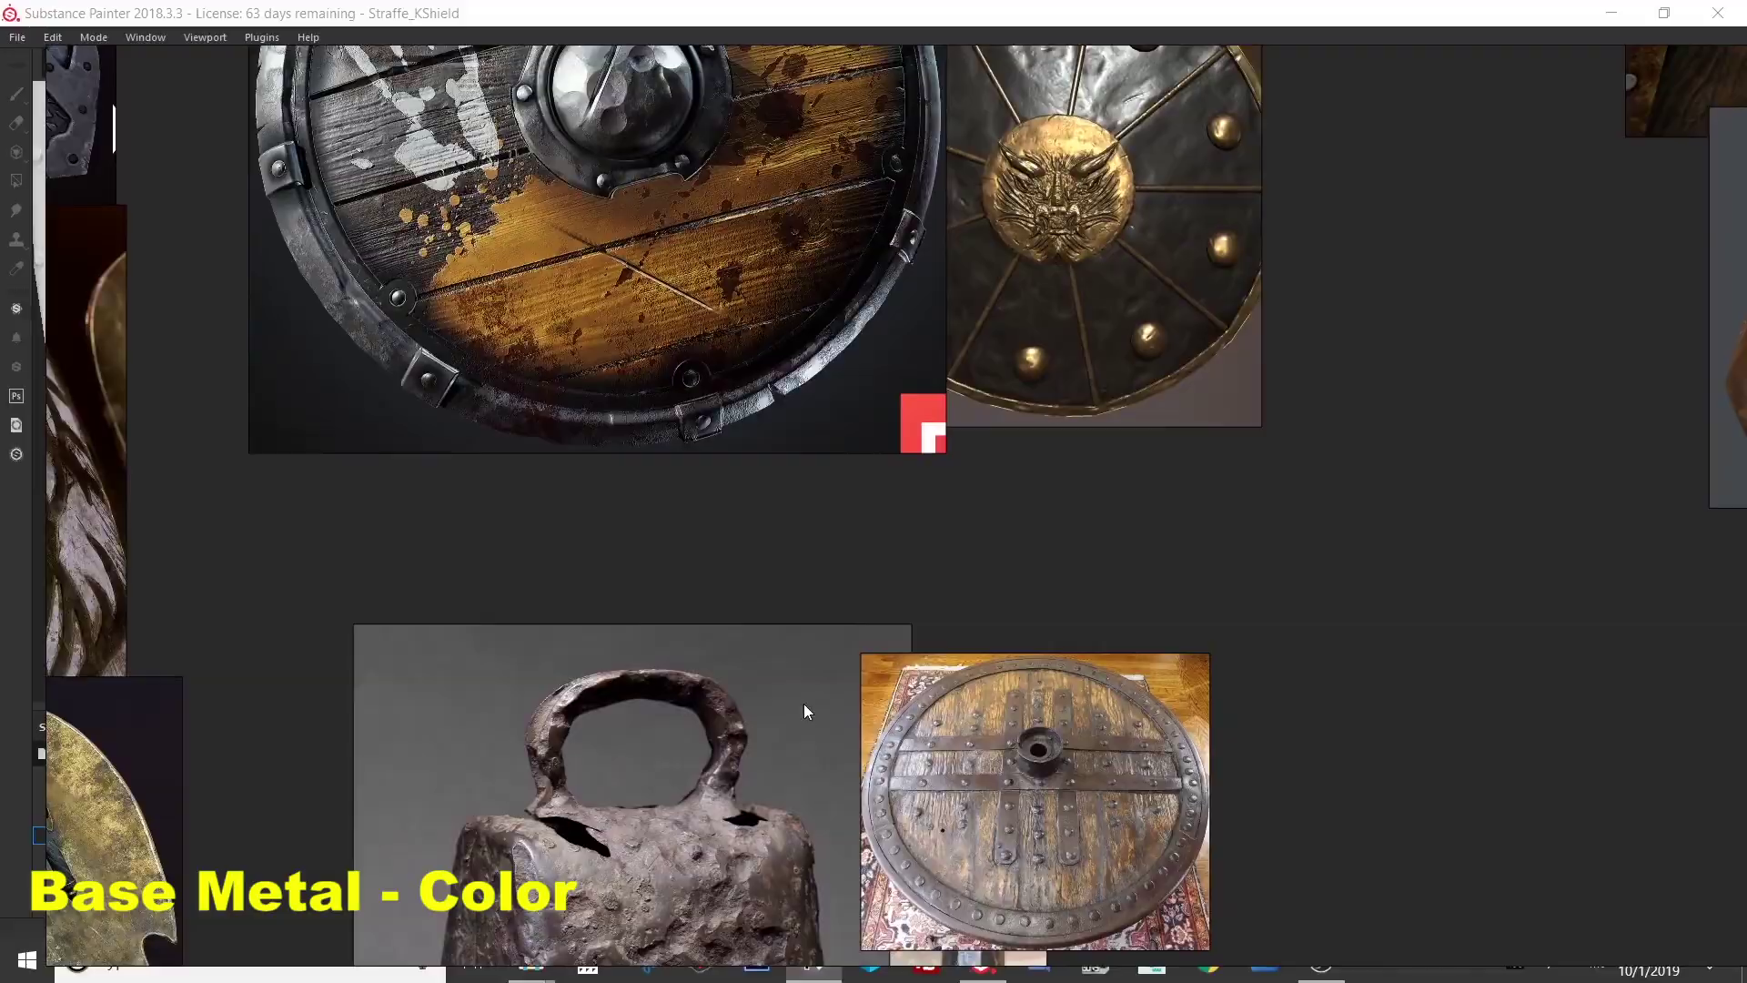
scroll(808, 706, "up", 3)
middle_click_drag(956, 597, 1193, 805)
scroll(754, 564, "up", 5)
scroll(754, 564, "down", 3)
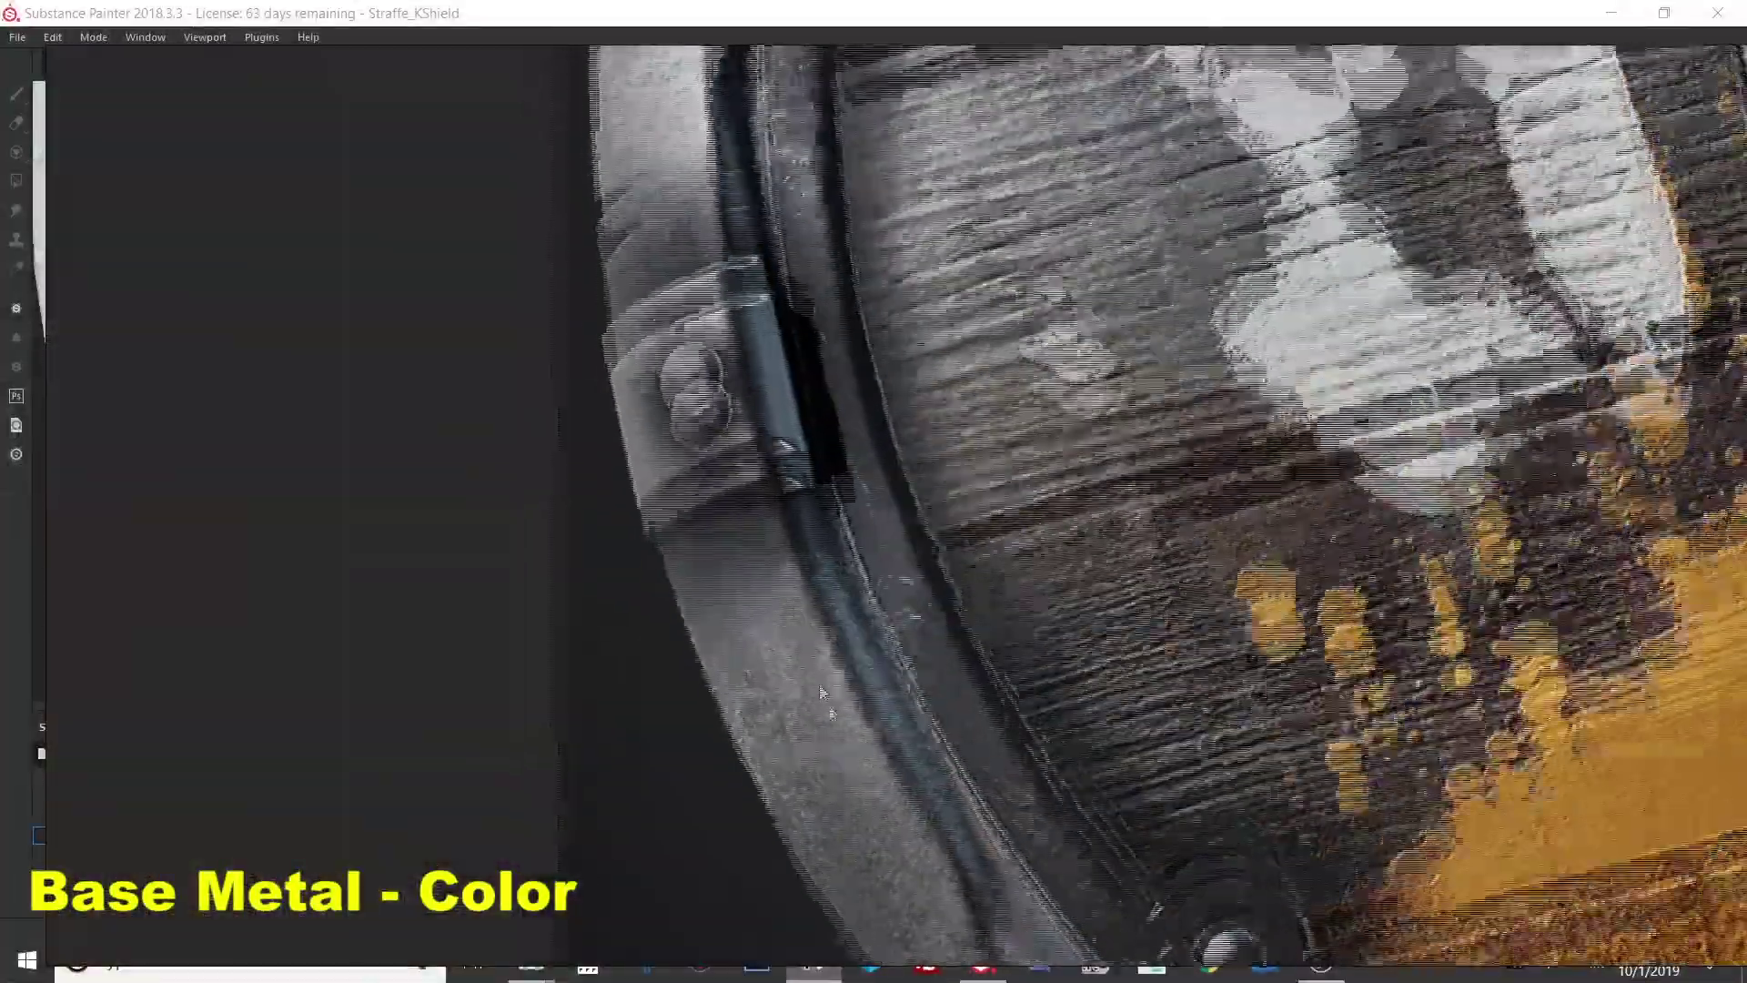
scroll(855, 384, "up", 4)
middle_click_drag(851, 407, 784, 804)
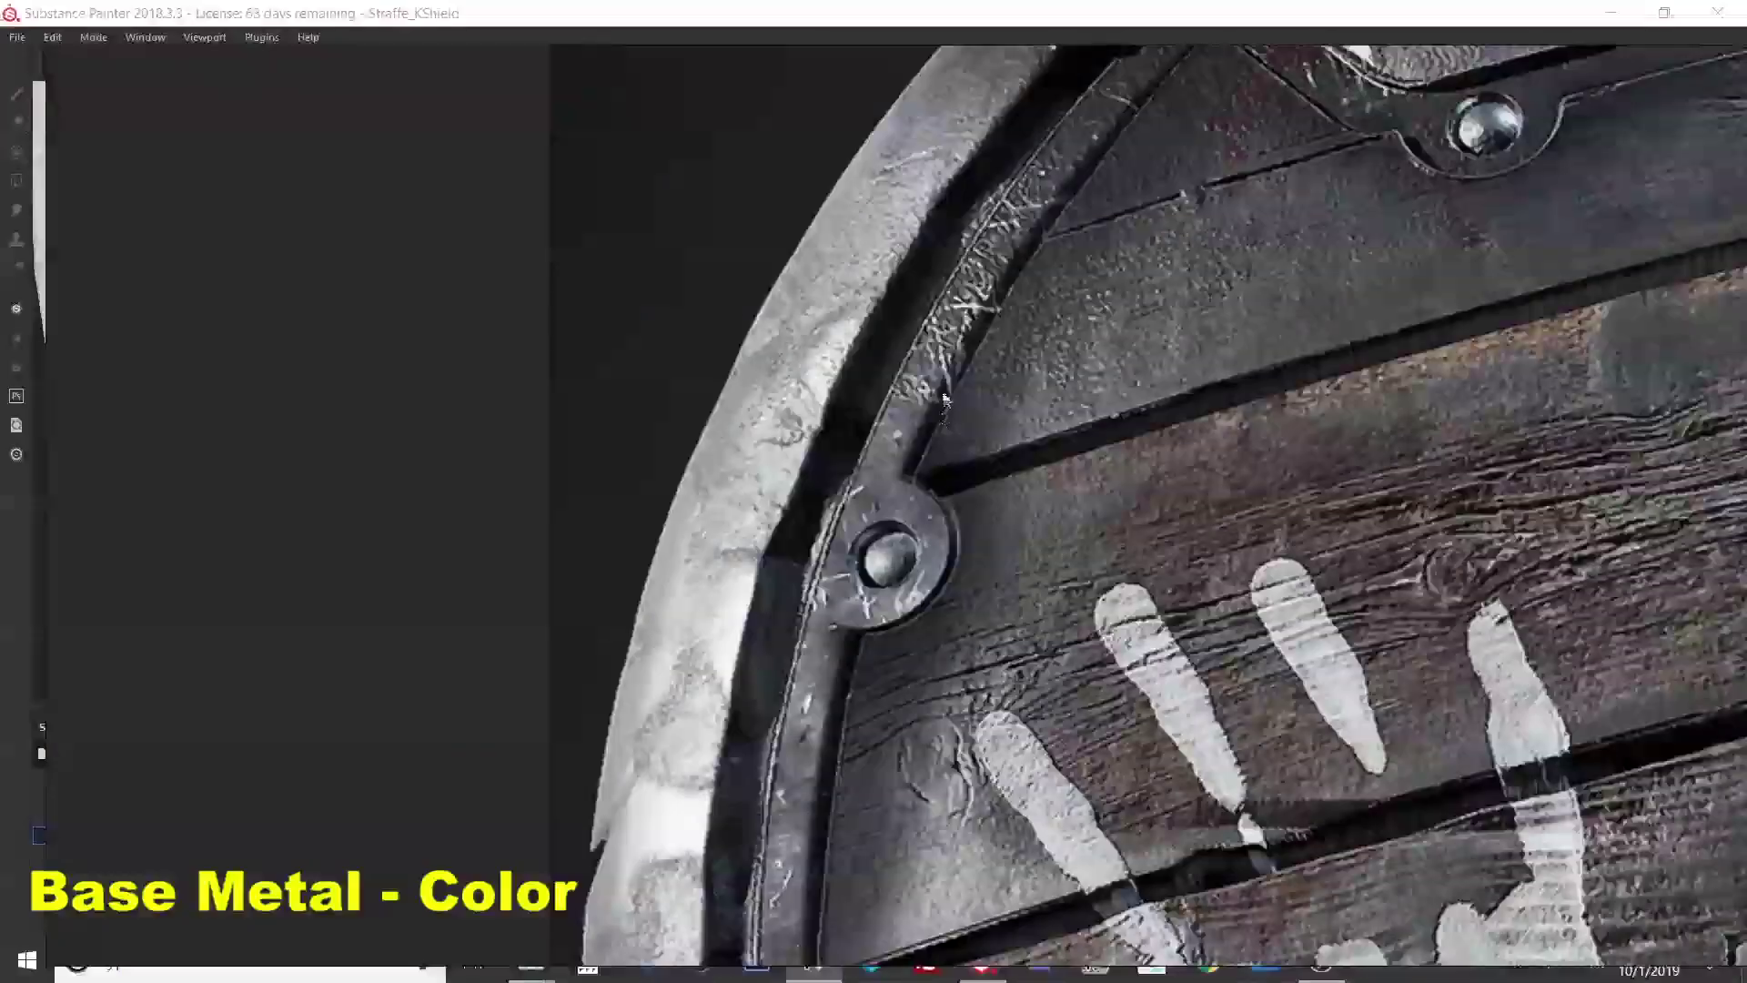
middle_click_drag(967, 218, 786, 469)
middle_click_drag(908, 267, 735, 328)
middle_click_drag(1117, 408, 458, 273)
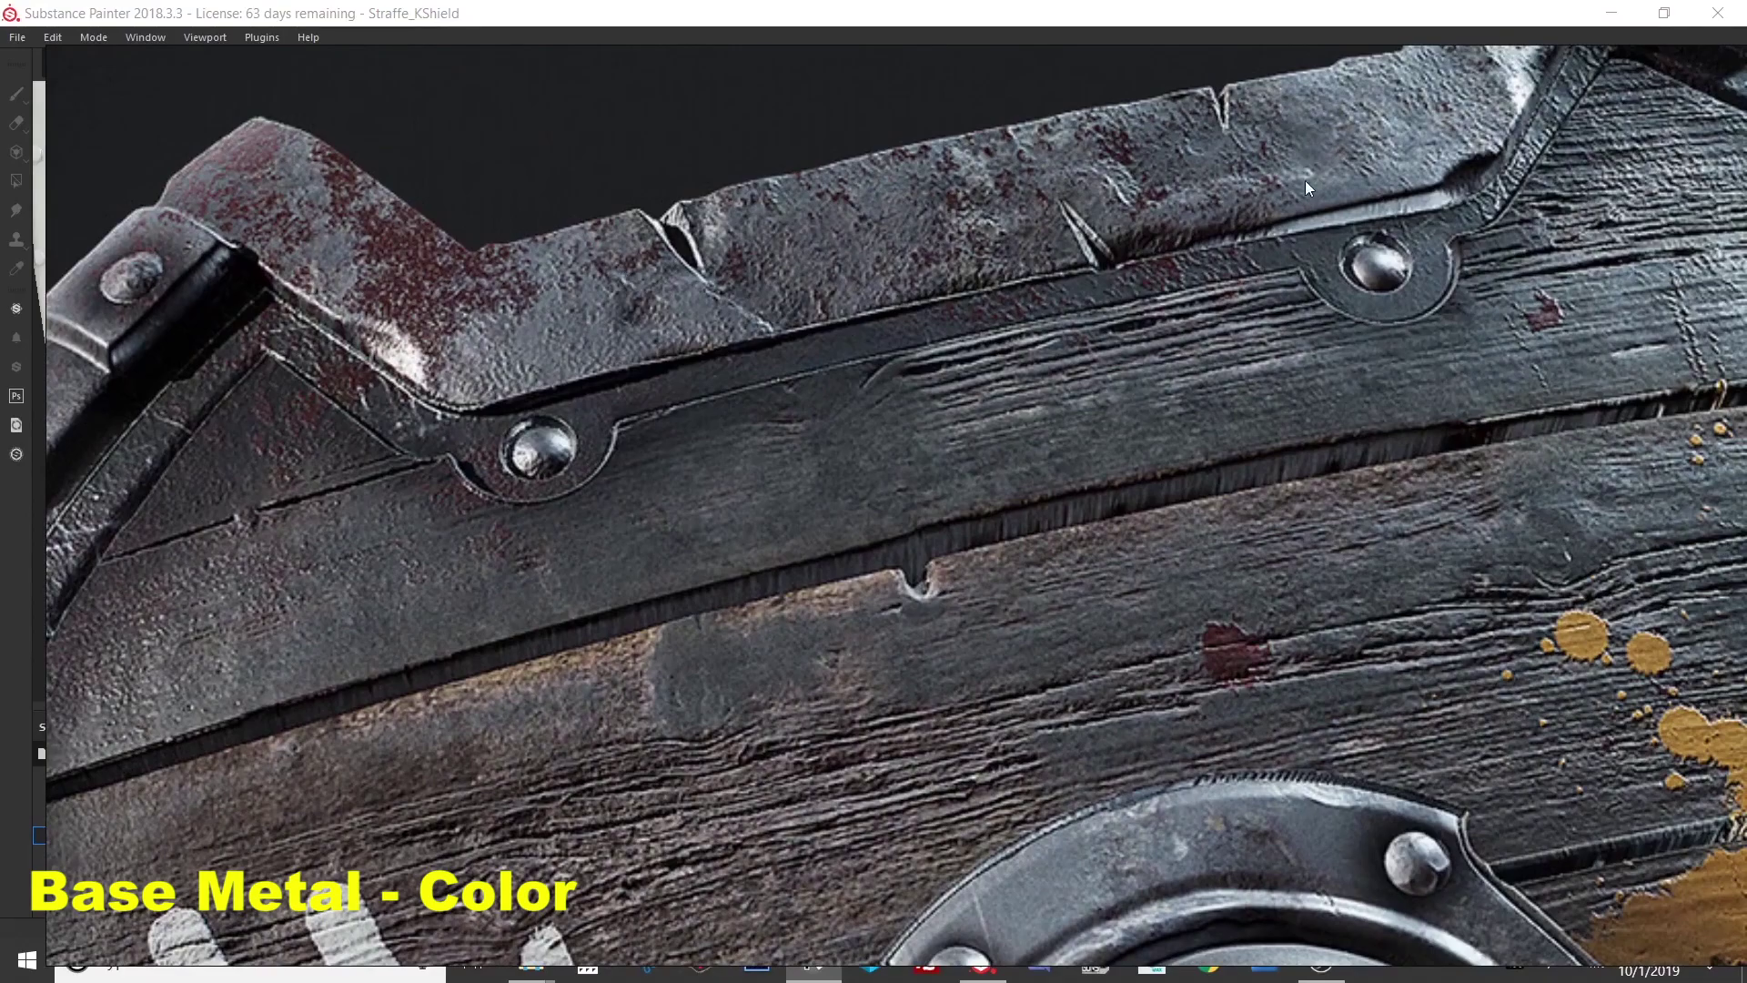
middle_click_drag(1376, 193, 892, 270)
middle_click_drag(1285, 200, 1253, 373)
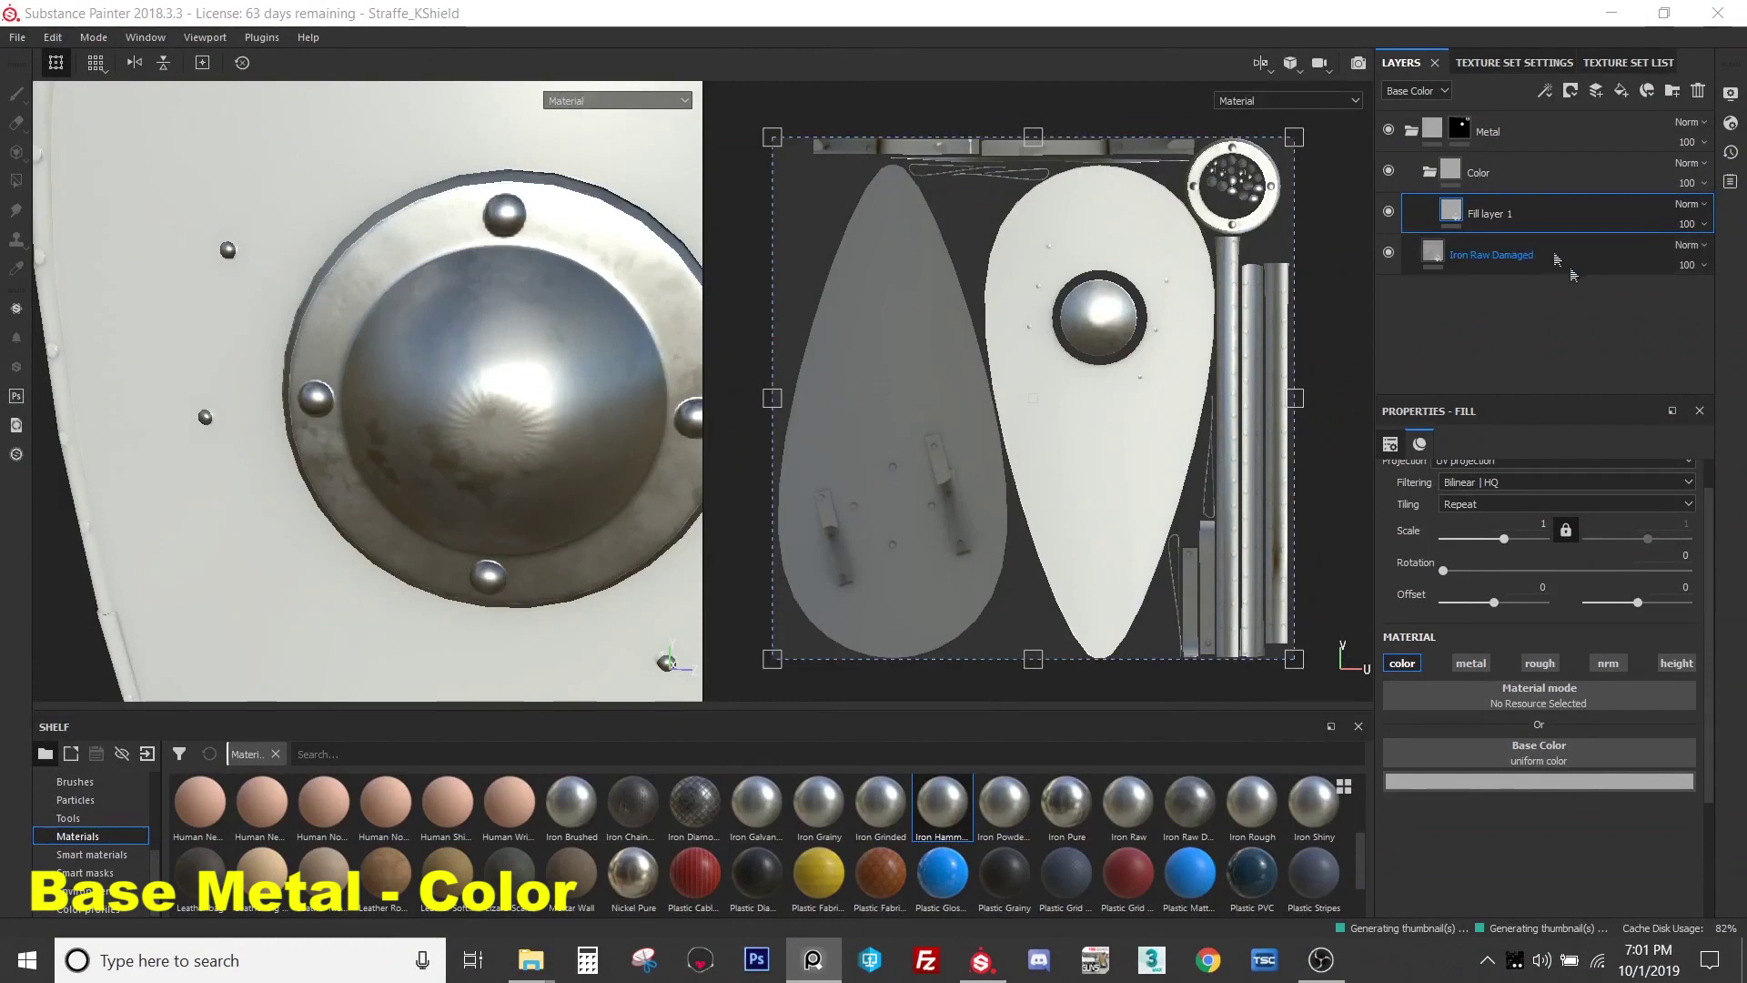
- Set the base color of the fill layer in the Color folder to a neutral gray of 0.407
left_click(1525, 782)
left_click_drag(1510, 641, 1470, 637)
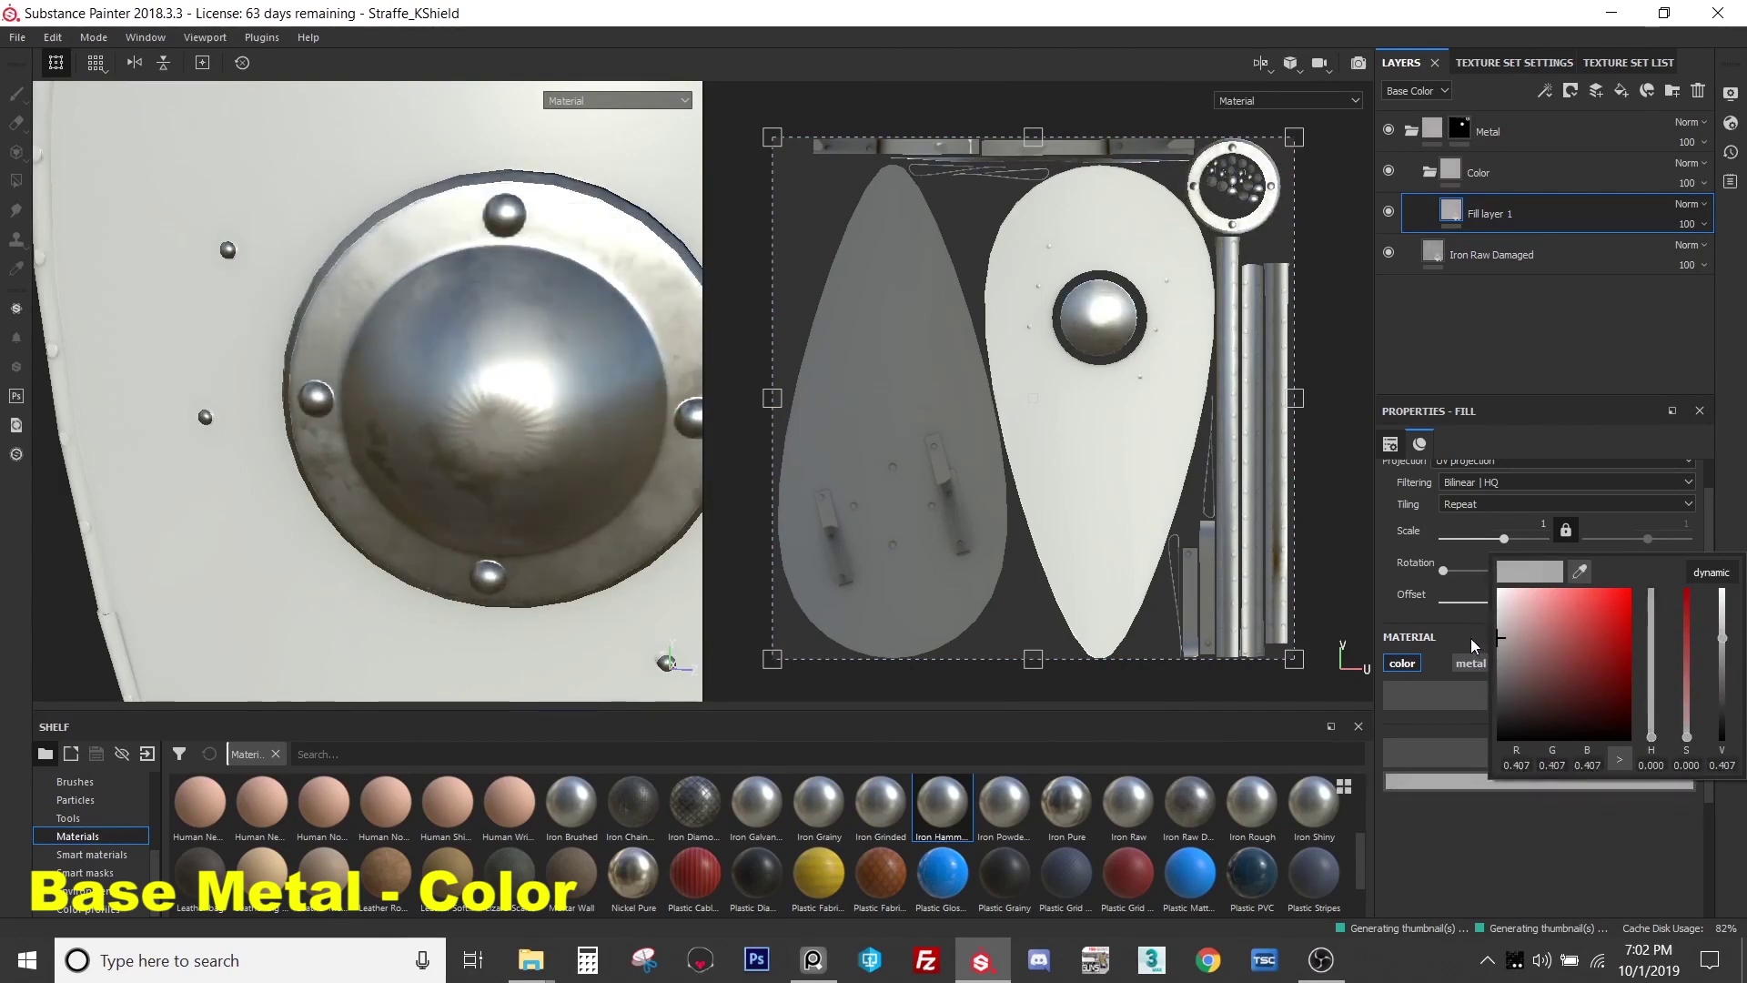
left_click(1471, 637)
left_click_drag(506, 468, 528, 437, "alt")
scroll(528, 436, "down", 2)
mouse_move(528, 437)
right_mouse_down("shift")
mouse_move(463, 523)
mouse_move(576, 465)
right_mouse_up("shift")
scroll(546, 436, "up", 2)
scroll(546, 409, "up", 2)
left_click_drag(570, 395, 400, 436, "alt")
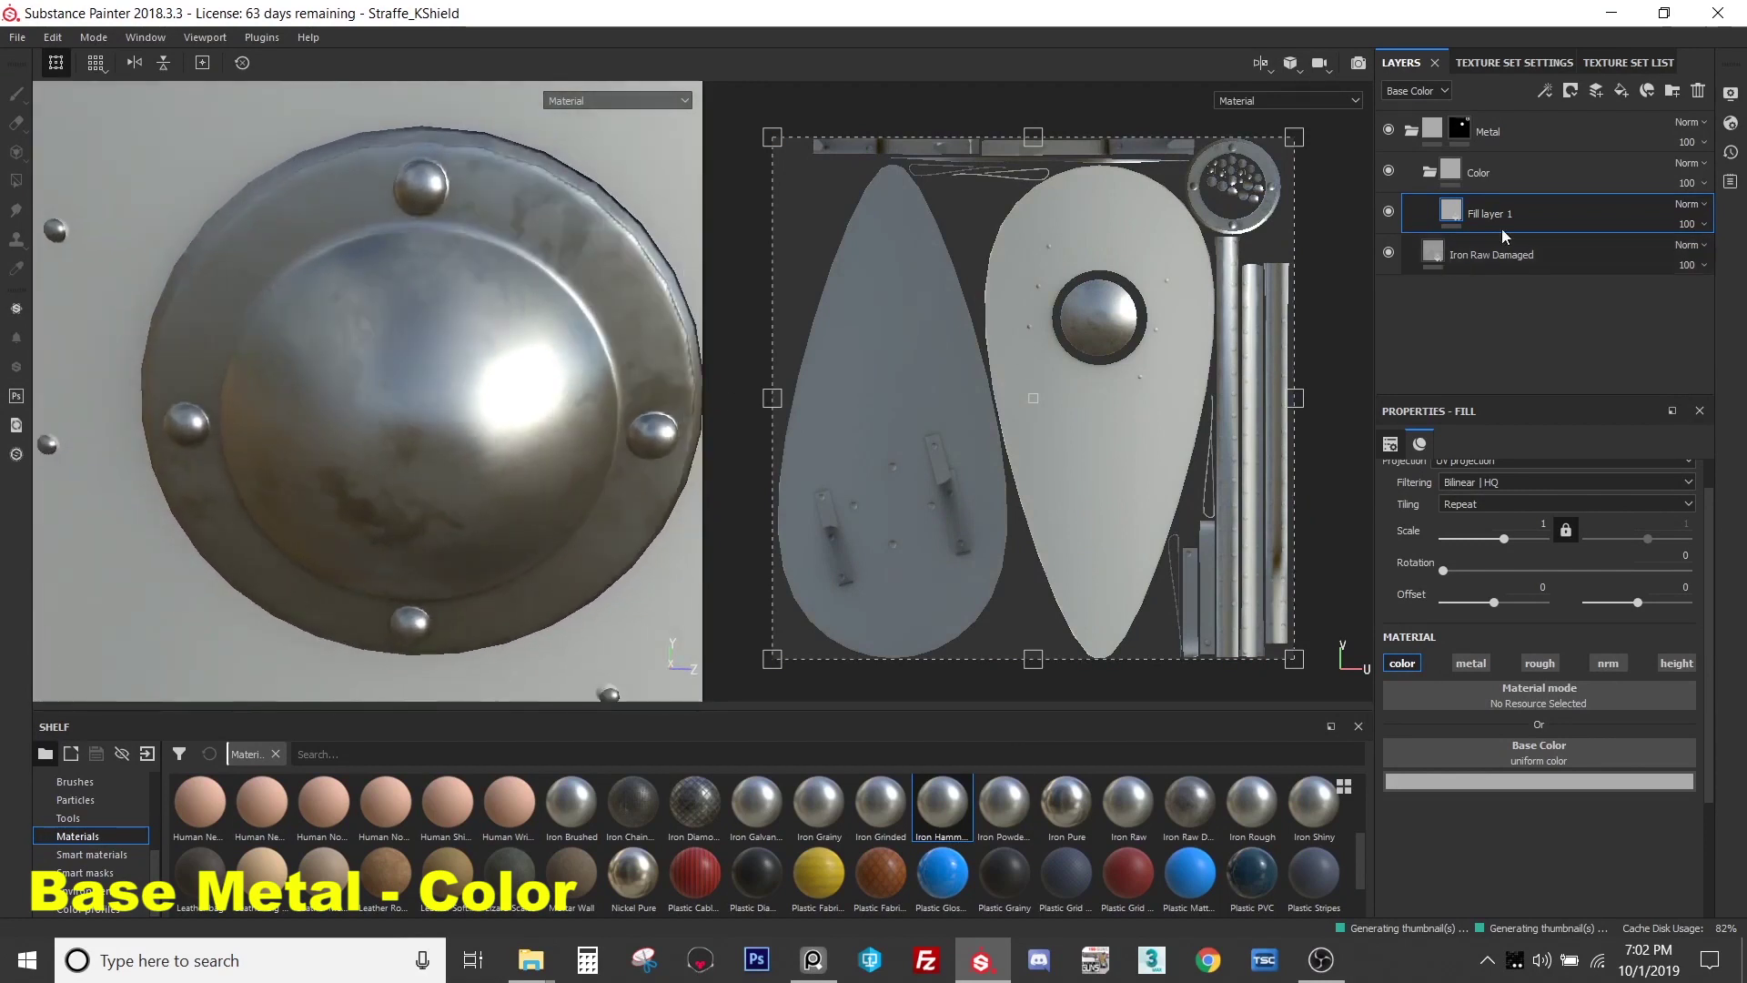
- Rename the fill layer in the Color folder as Base
double_click(1481, 215)
type("Base")
key("Return")
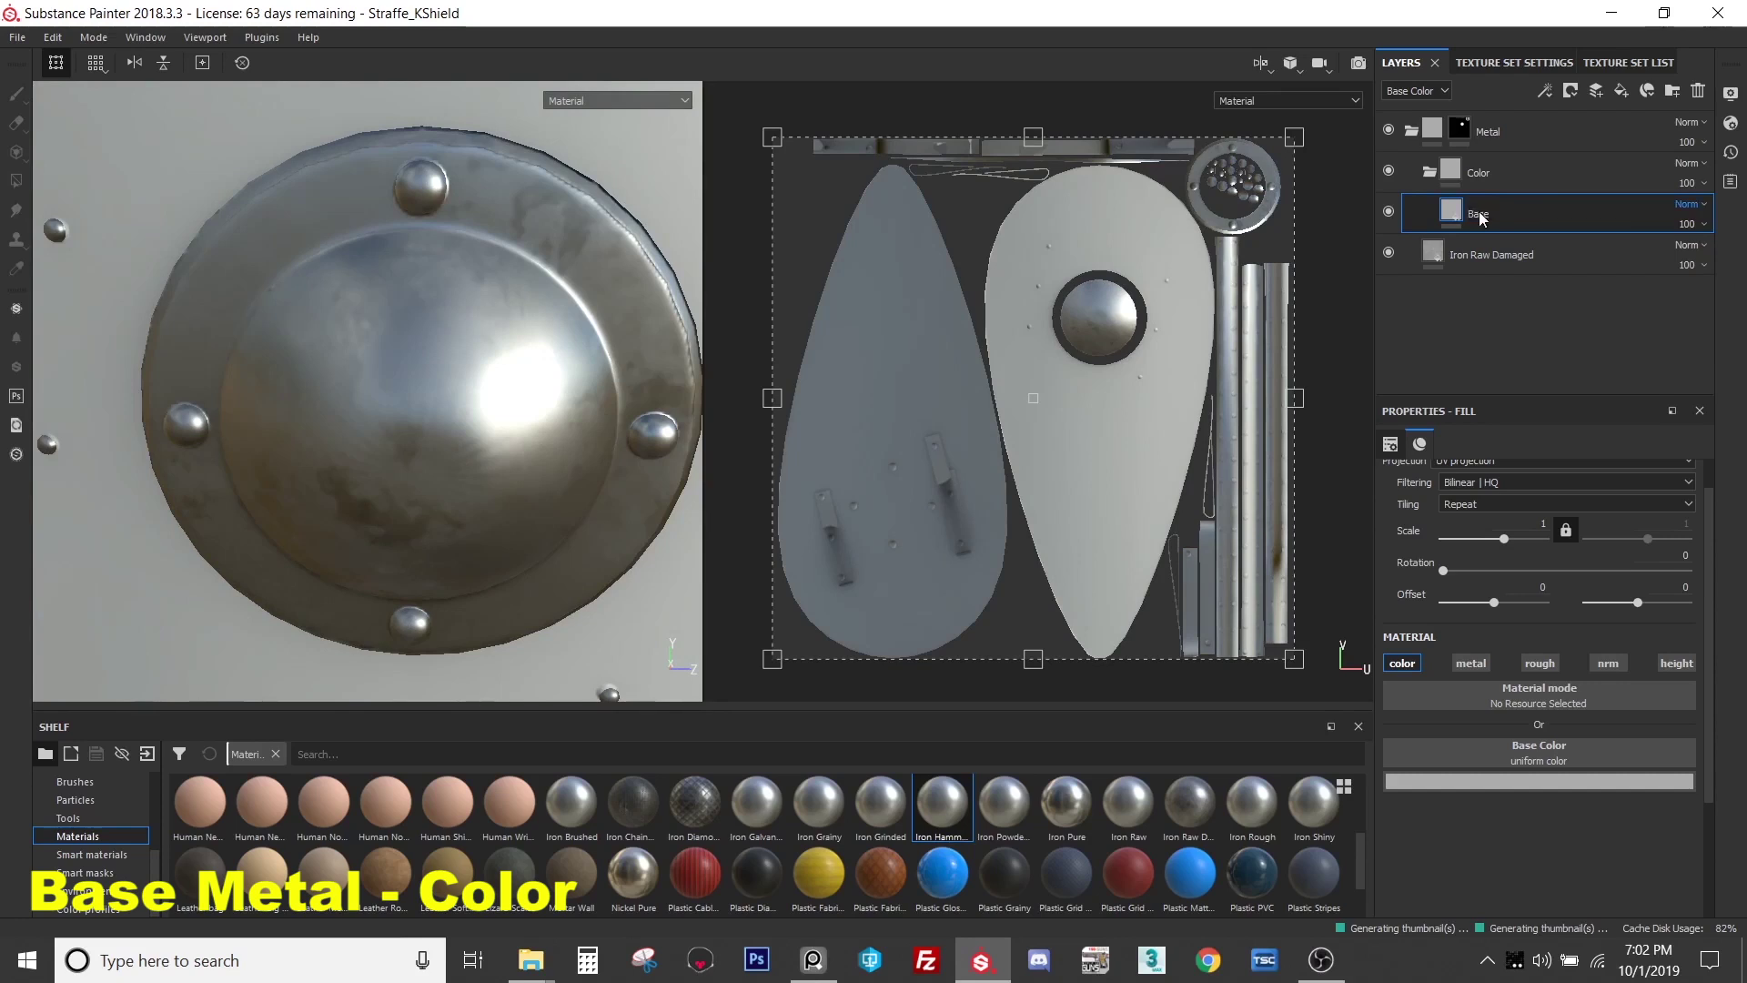
- Add another fill layer above Base in the Color folder and name it Variation 1
left_click(1620, 90)
double_click(1507, 213)
type("Variation 1")
key("Return")
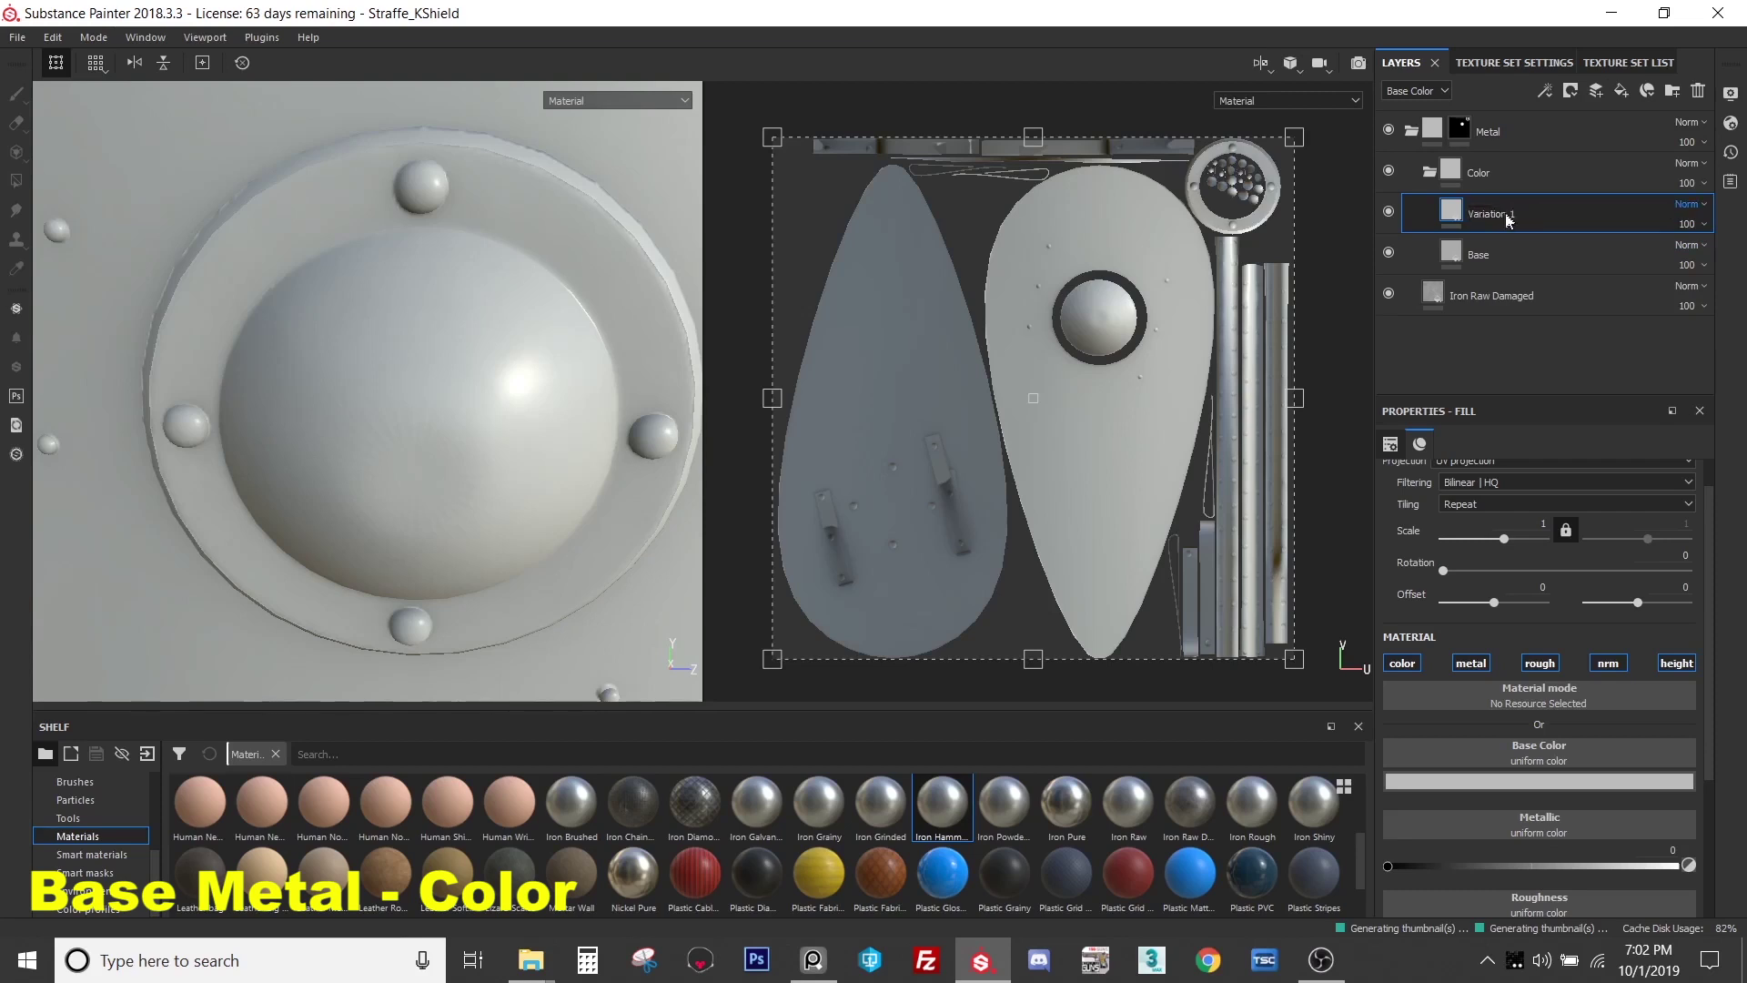
- Disable the metal, roughness, normal and height channels of Variation 1, leaving only color
left_click(1472, 664)
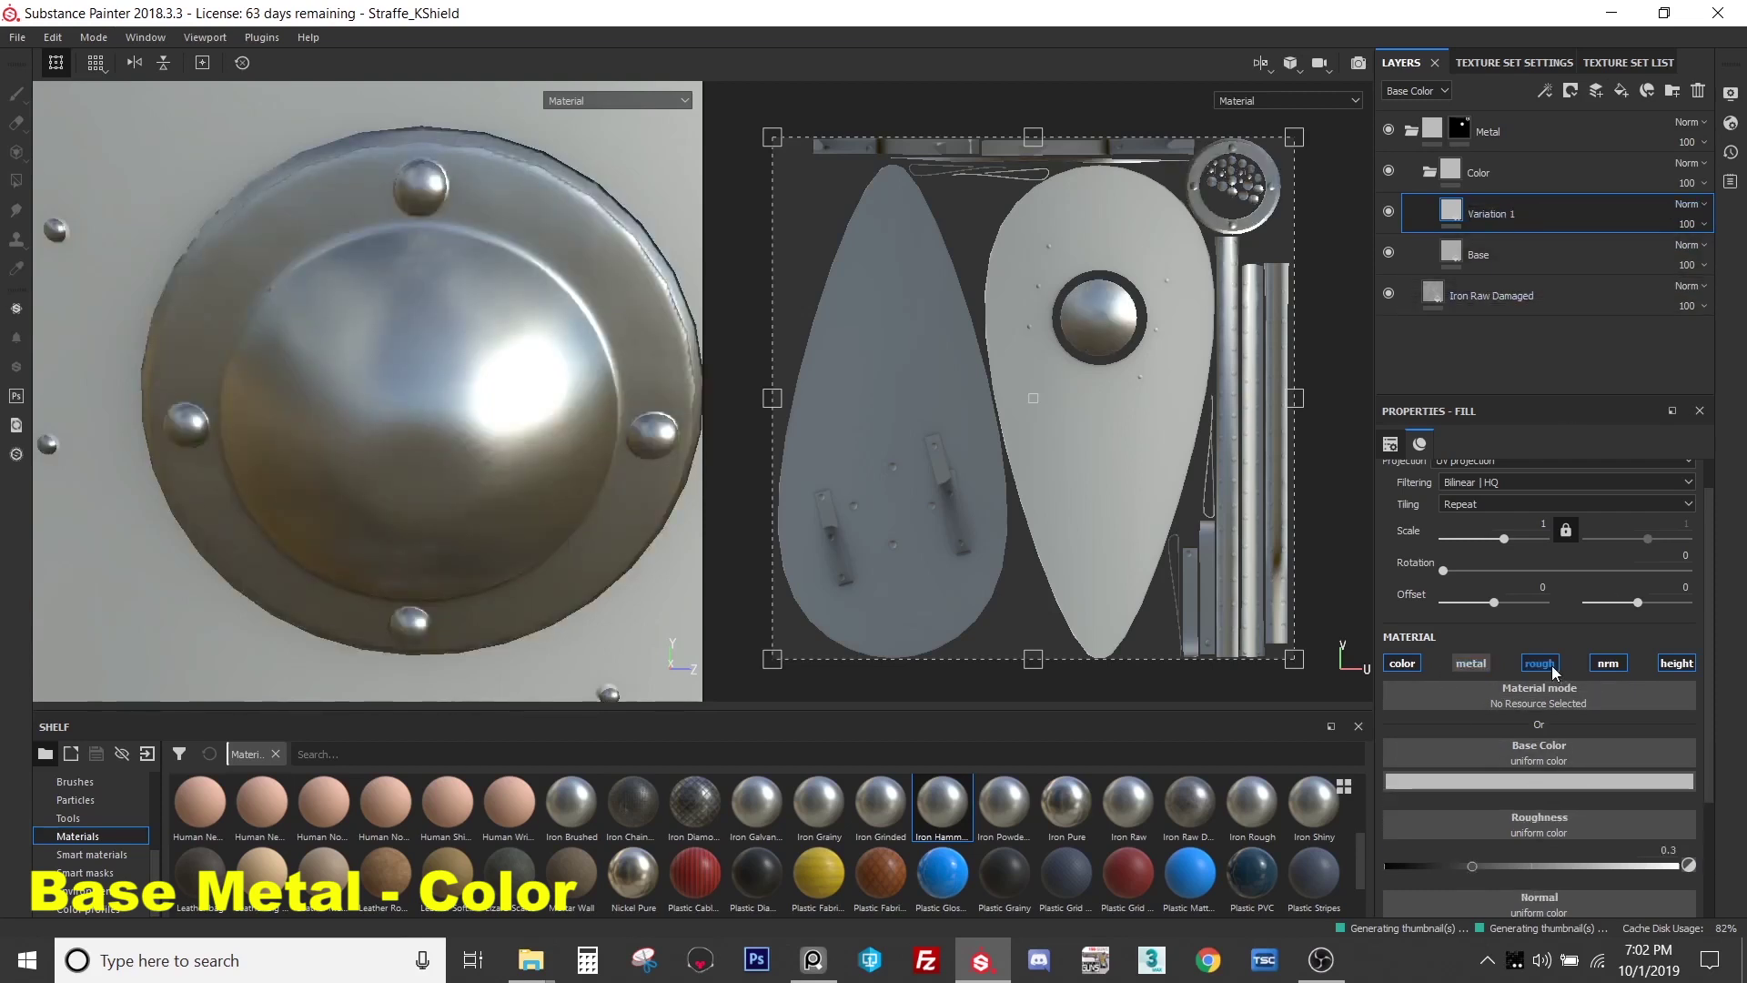
left_click(1539, 663)
left_click(1607, 663)
left_click(1675, 664)
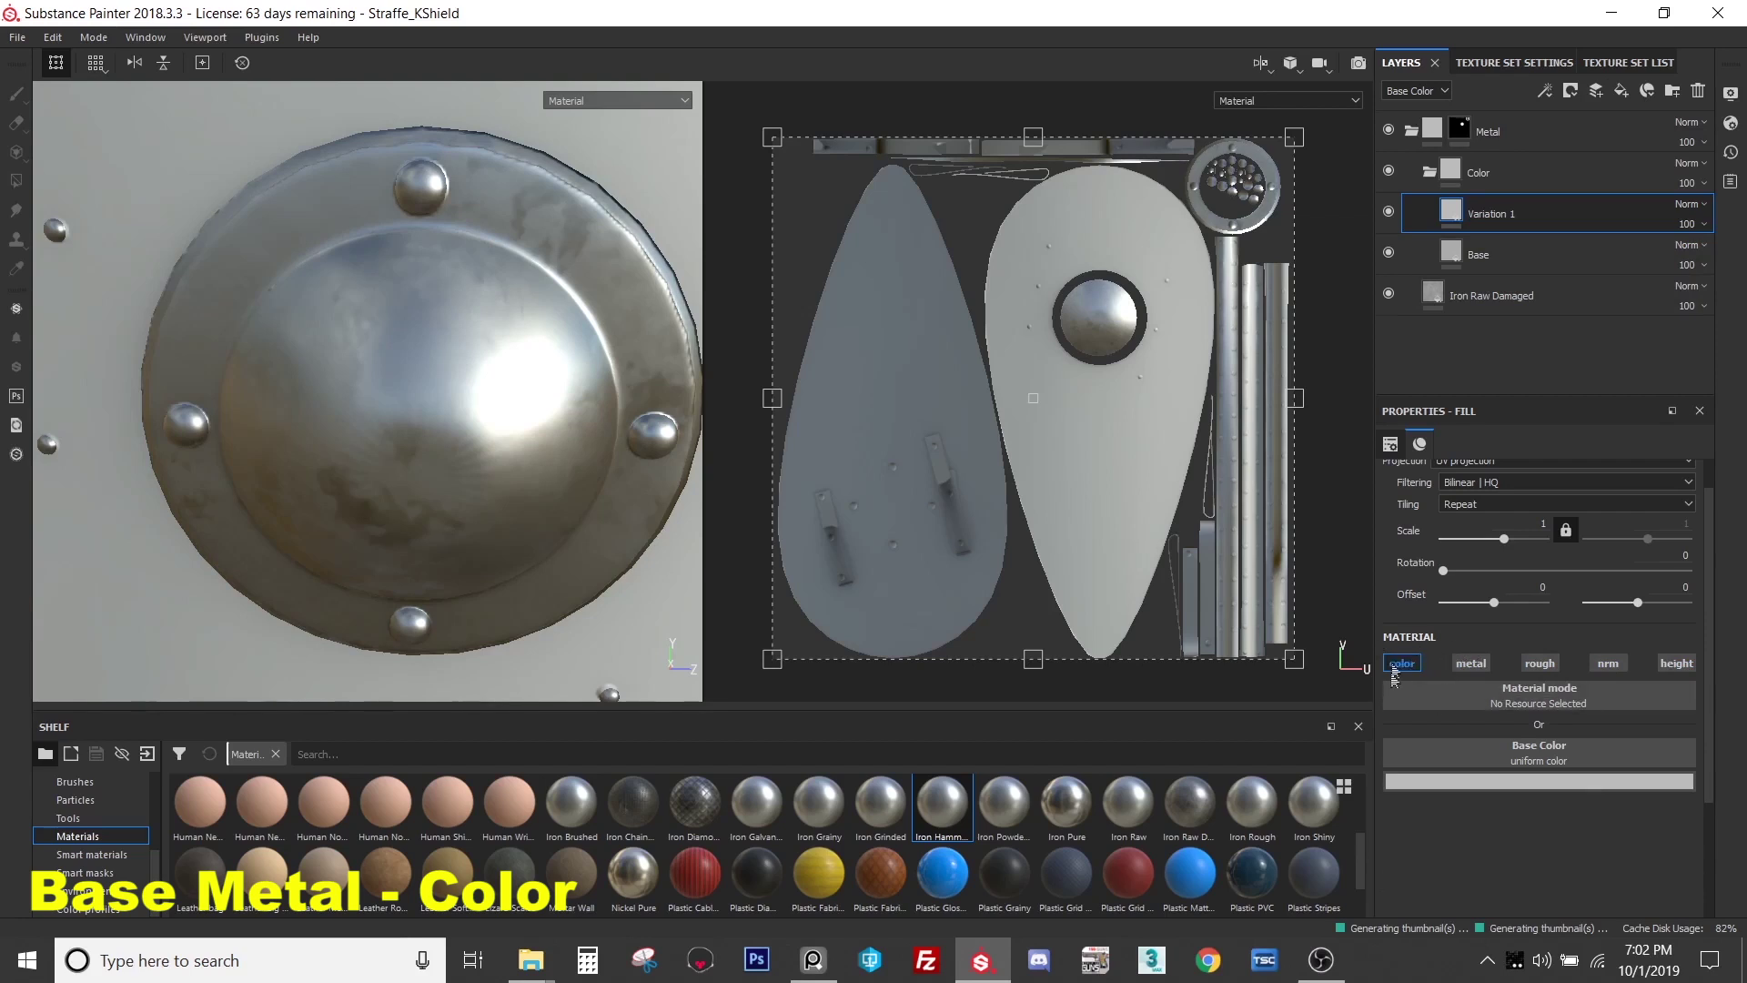
- Set the base color of Variation 1 to a strong red, RGB 0.511, 0.037, 0.037
right_click(1499, 214)
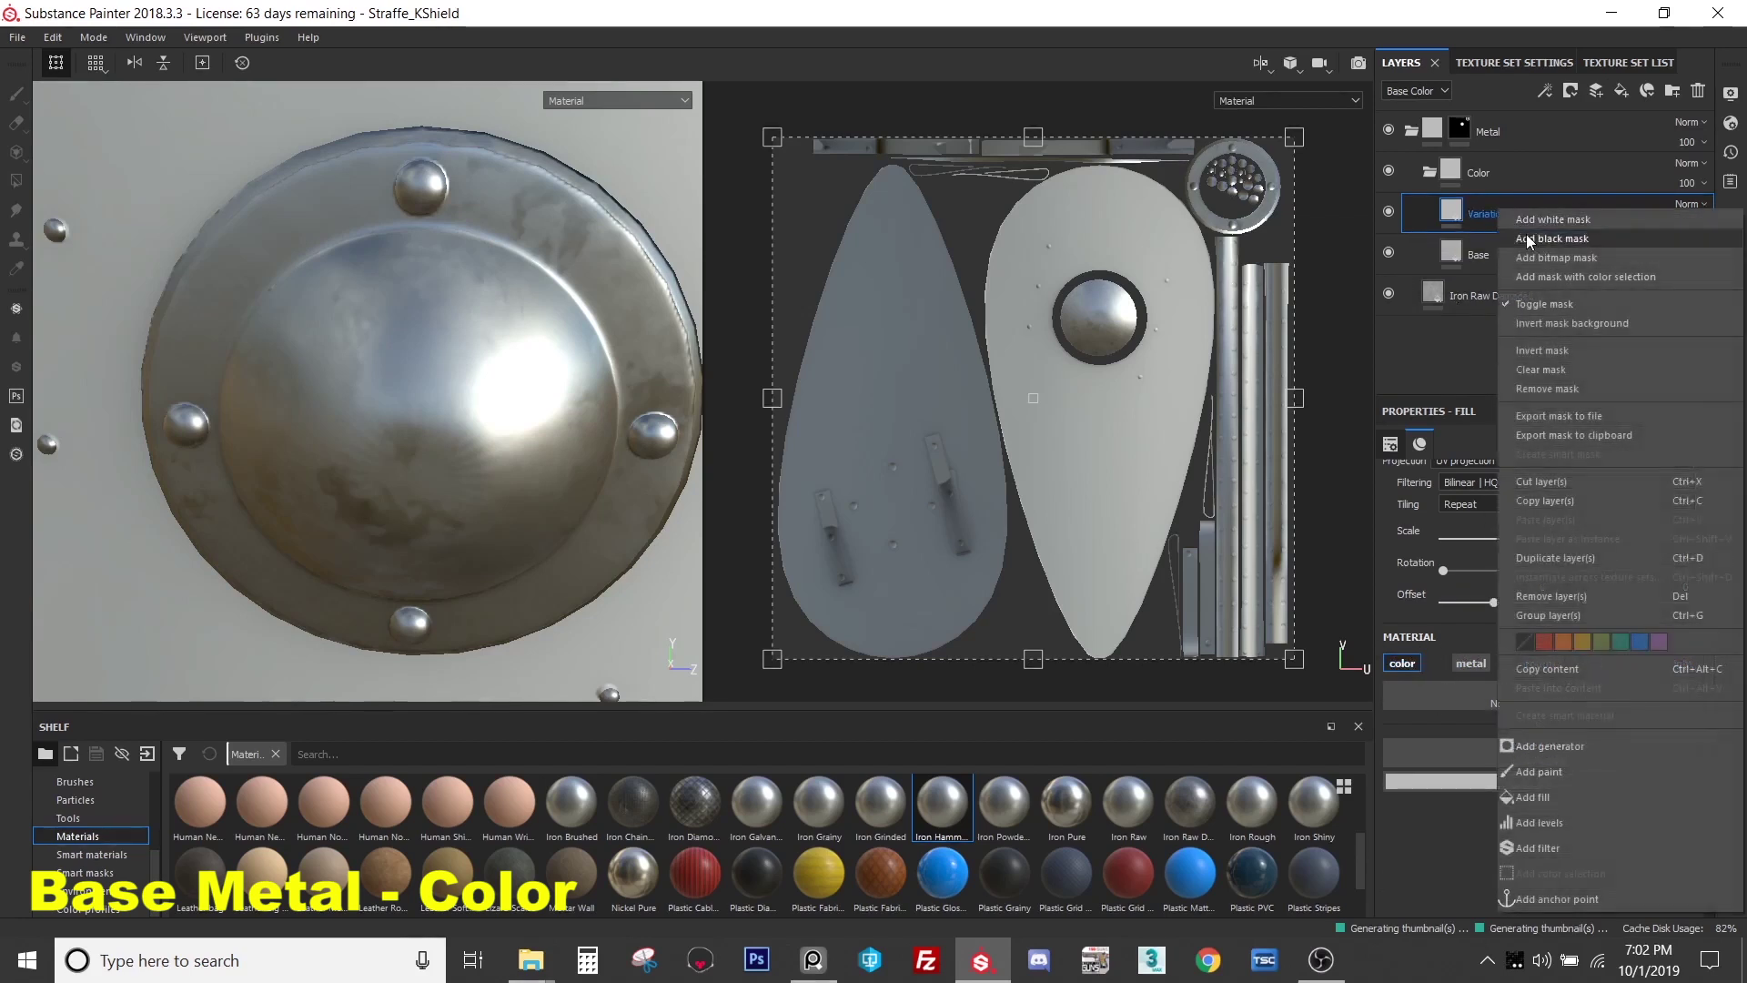
left_click(1465, 228)
left_click(1490, 783)
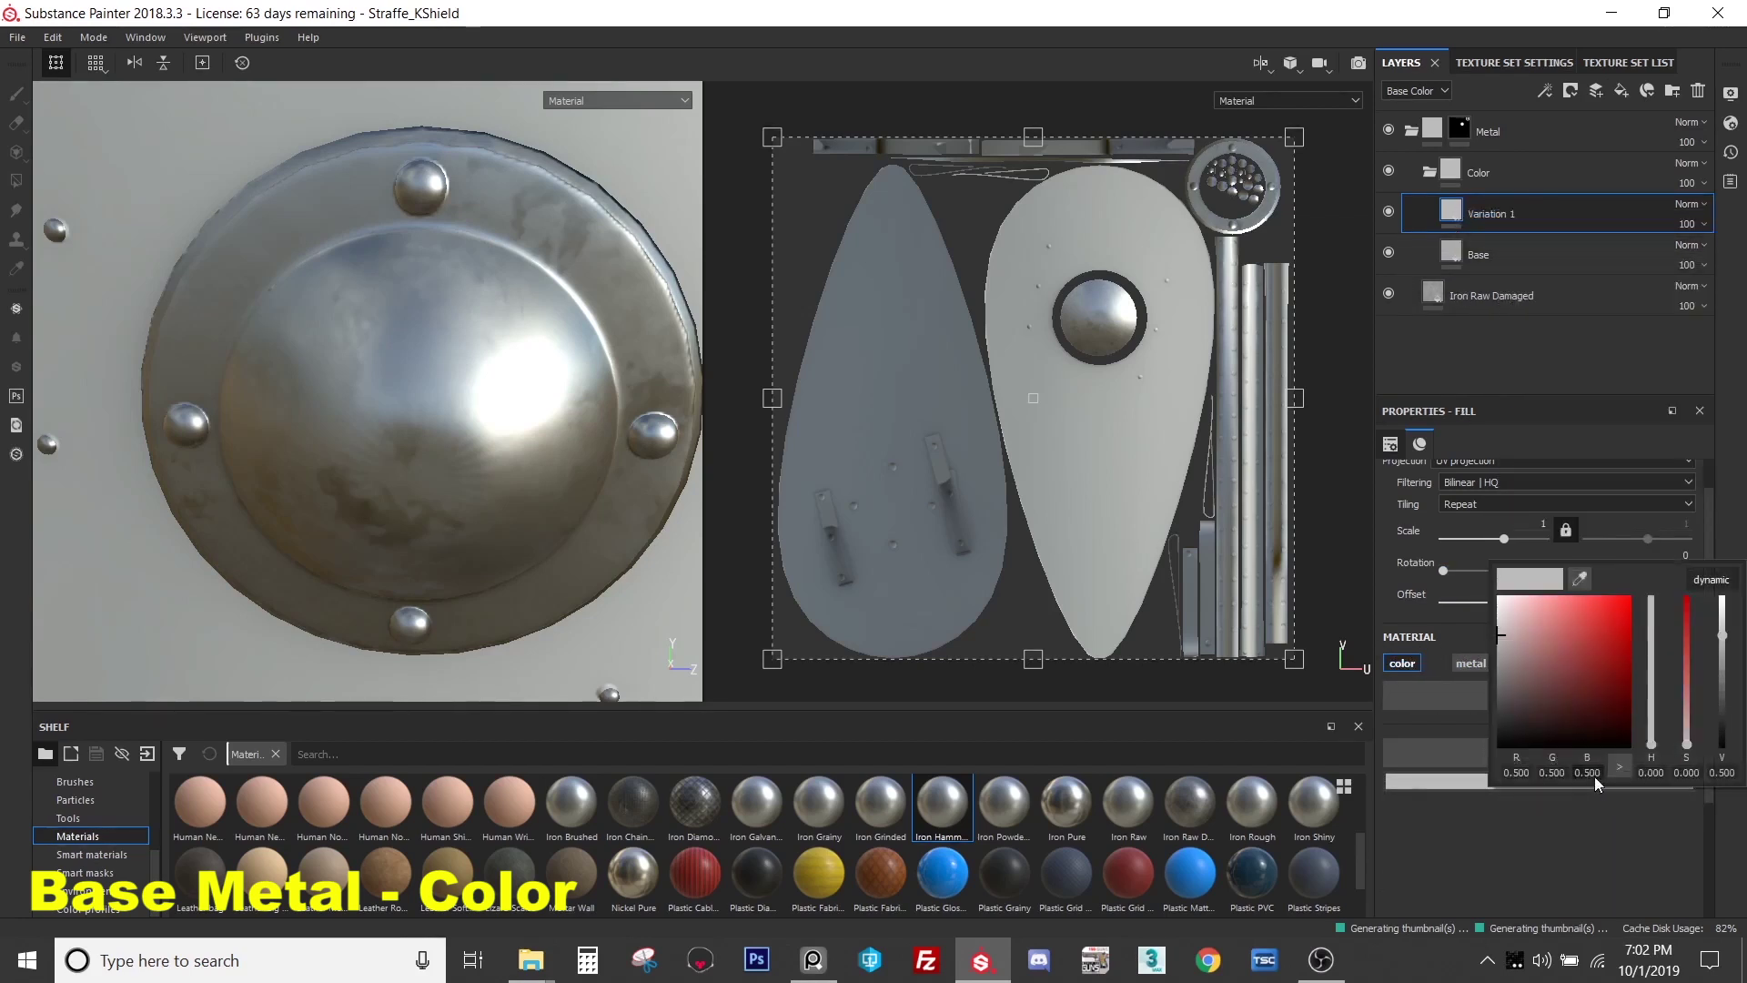
left_click_drag(1525, 665, 1591, 634)
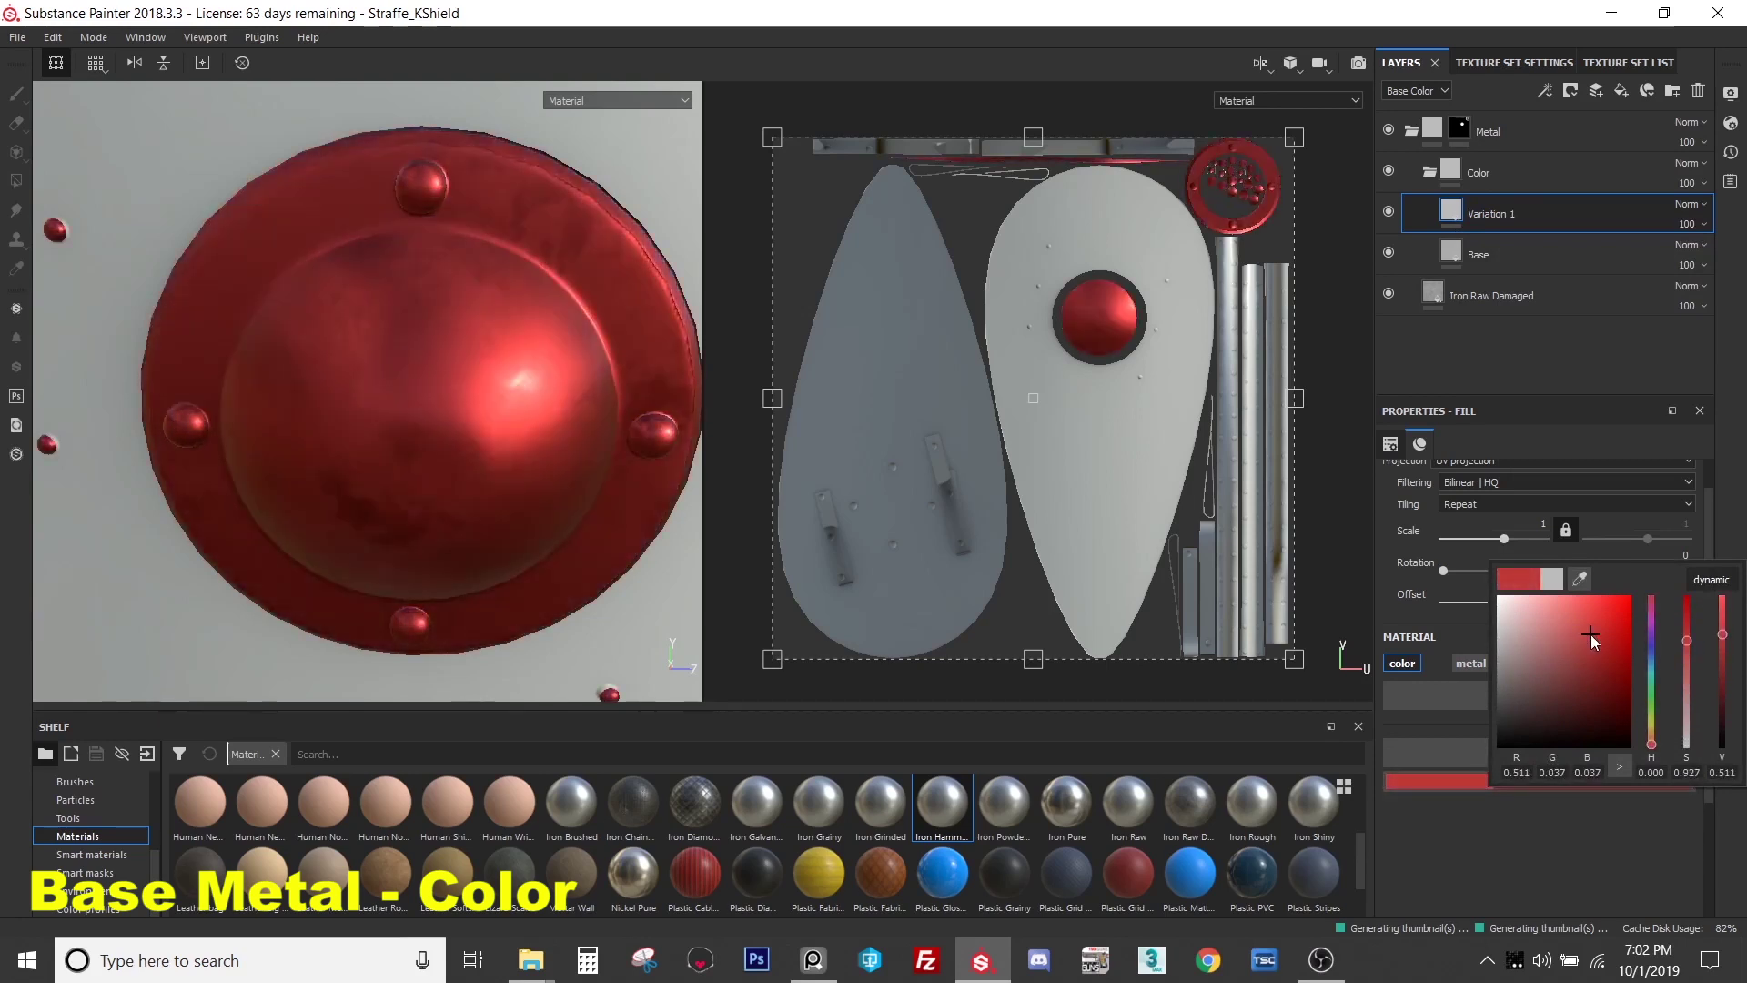
- Add a black mask to Variation 1 and put a fill effect on that mask
right_click(1509, 216)
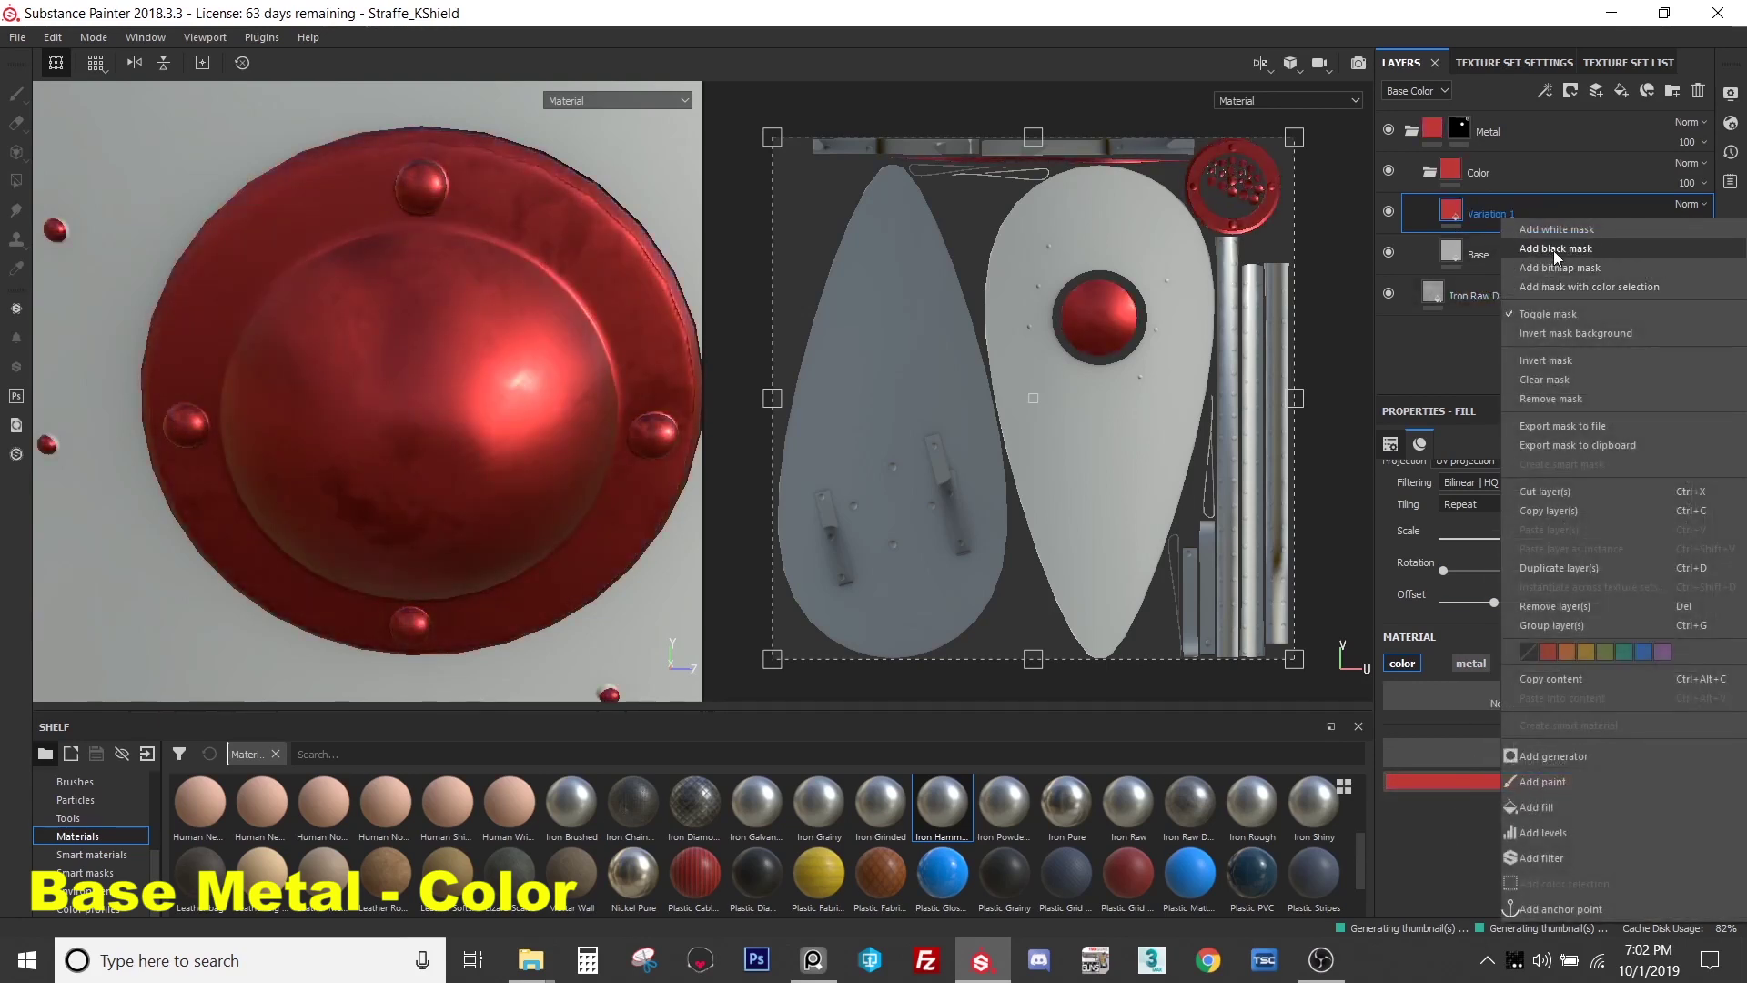
left_click(1553, 249)
right_click(1485, 211)
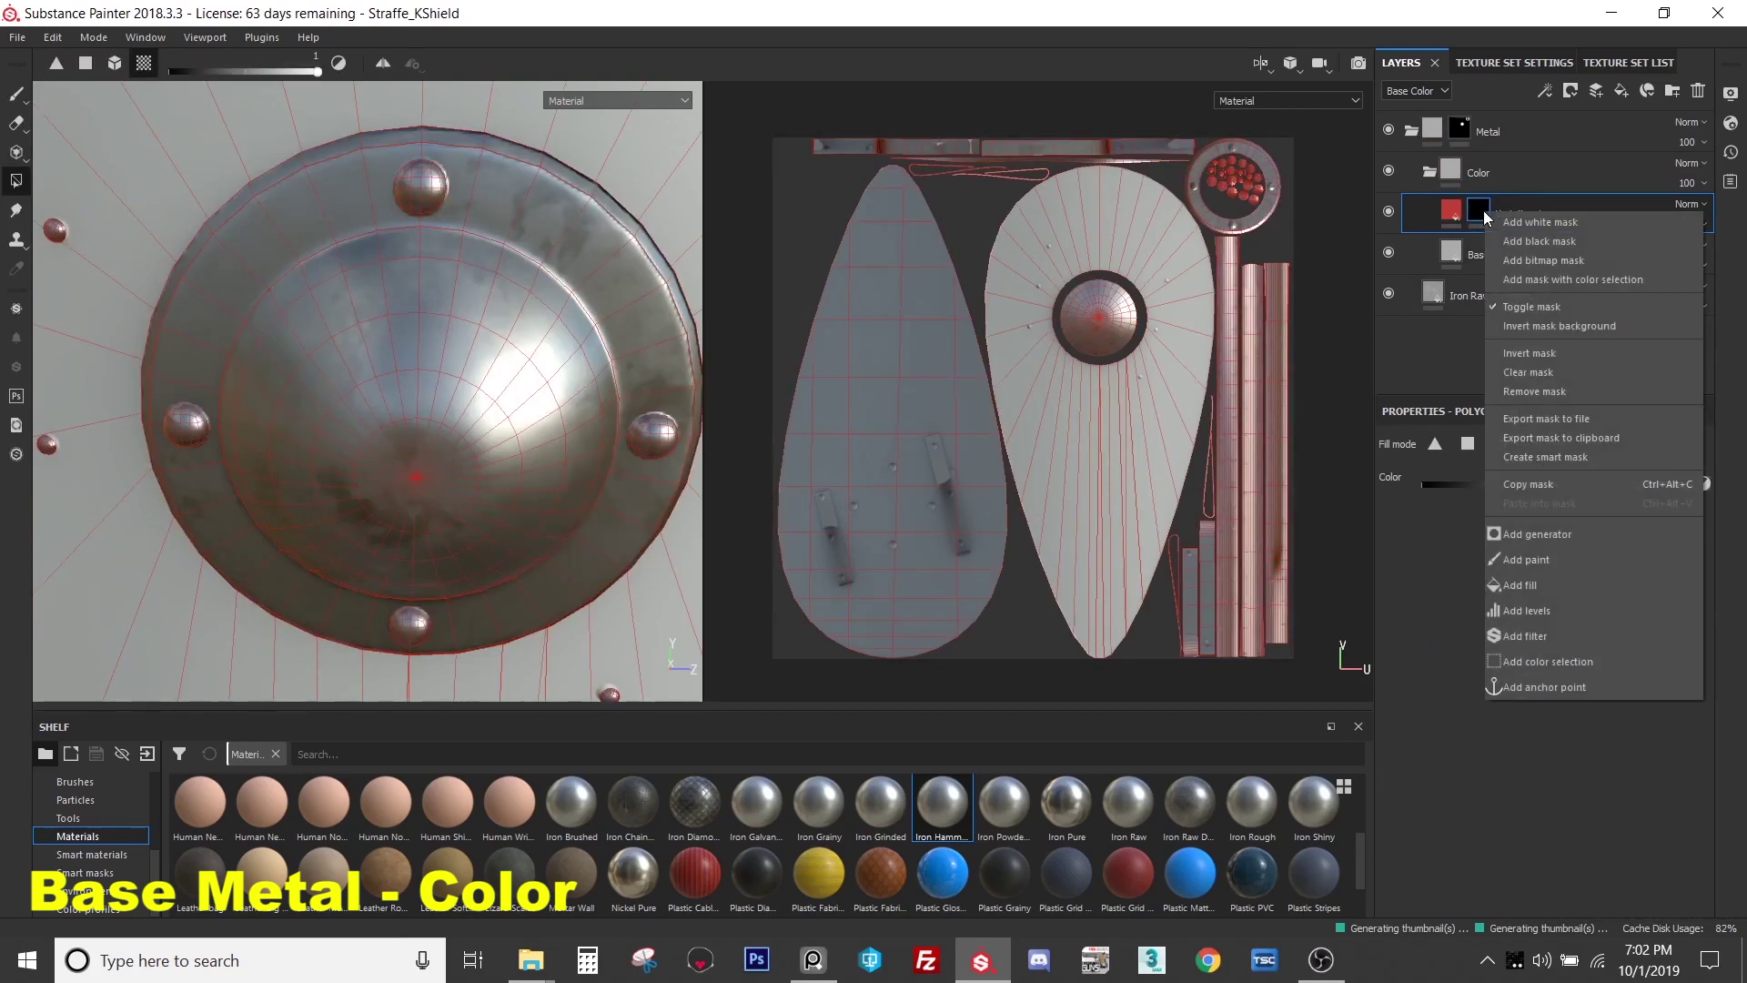
left_click(1529, 592)
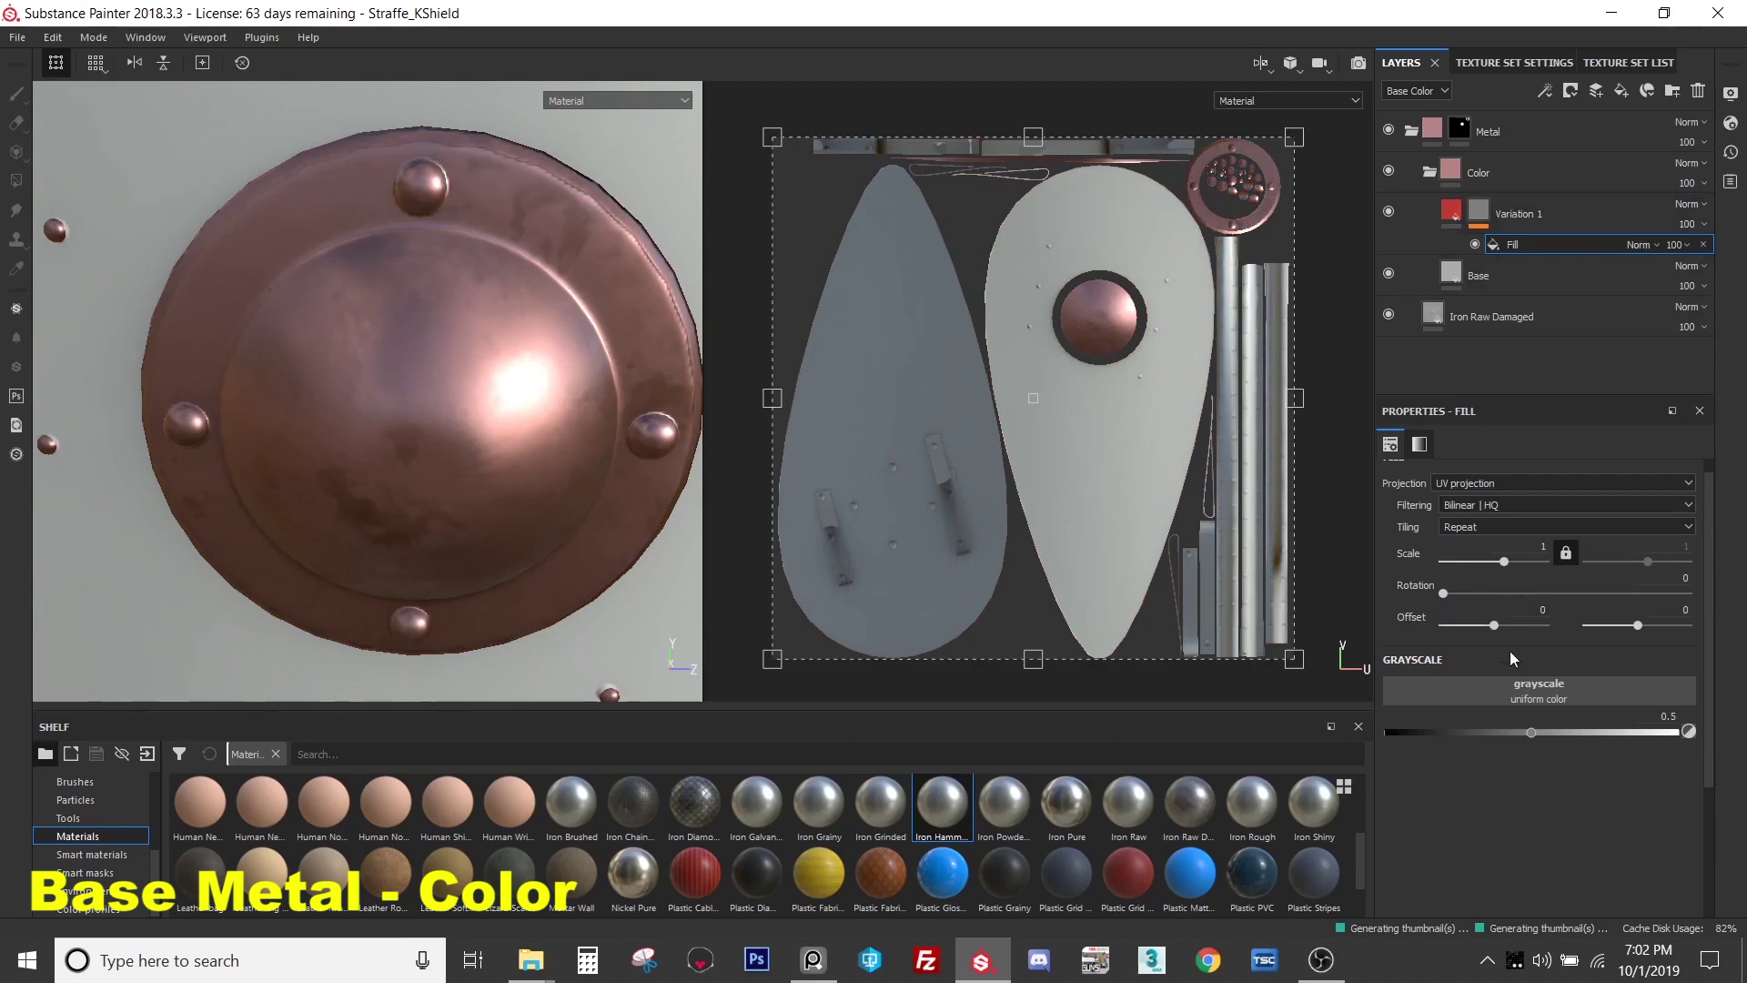
- Search the grayscale resources for grunge and assign Grunge Concrete Old to the fill in Variation 1's mask
left_click(1552, 688)
key("BackSpace")
key("BackSpace")
key("BackSpace")
key("BackSpace")
key("BackSpace")
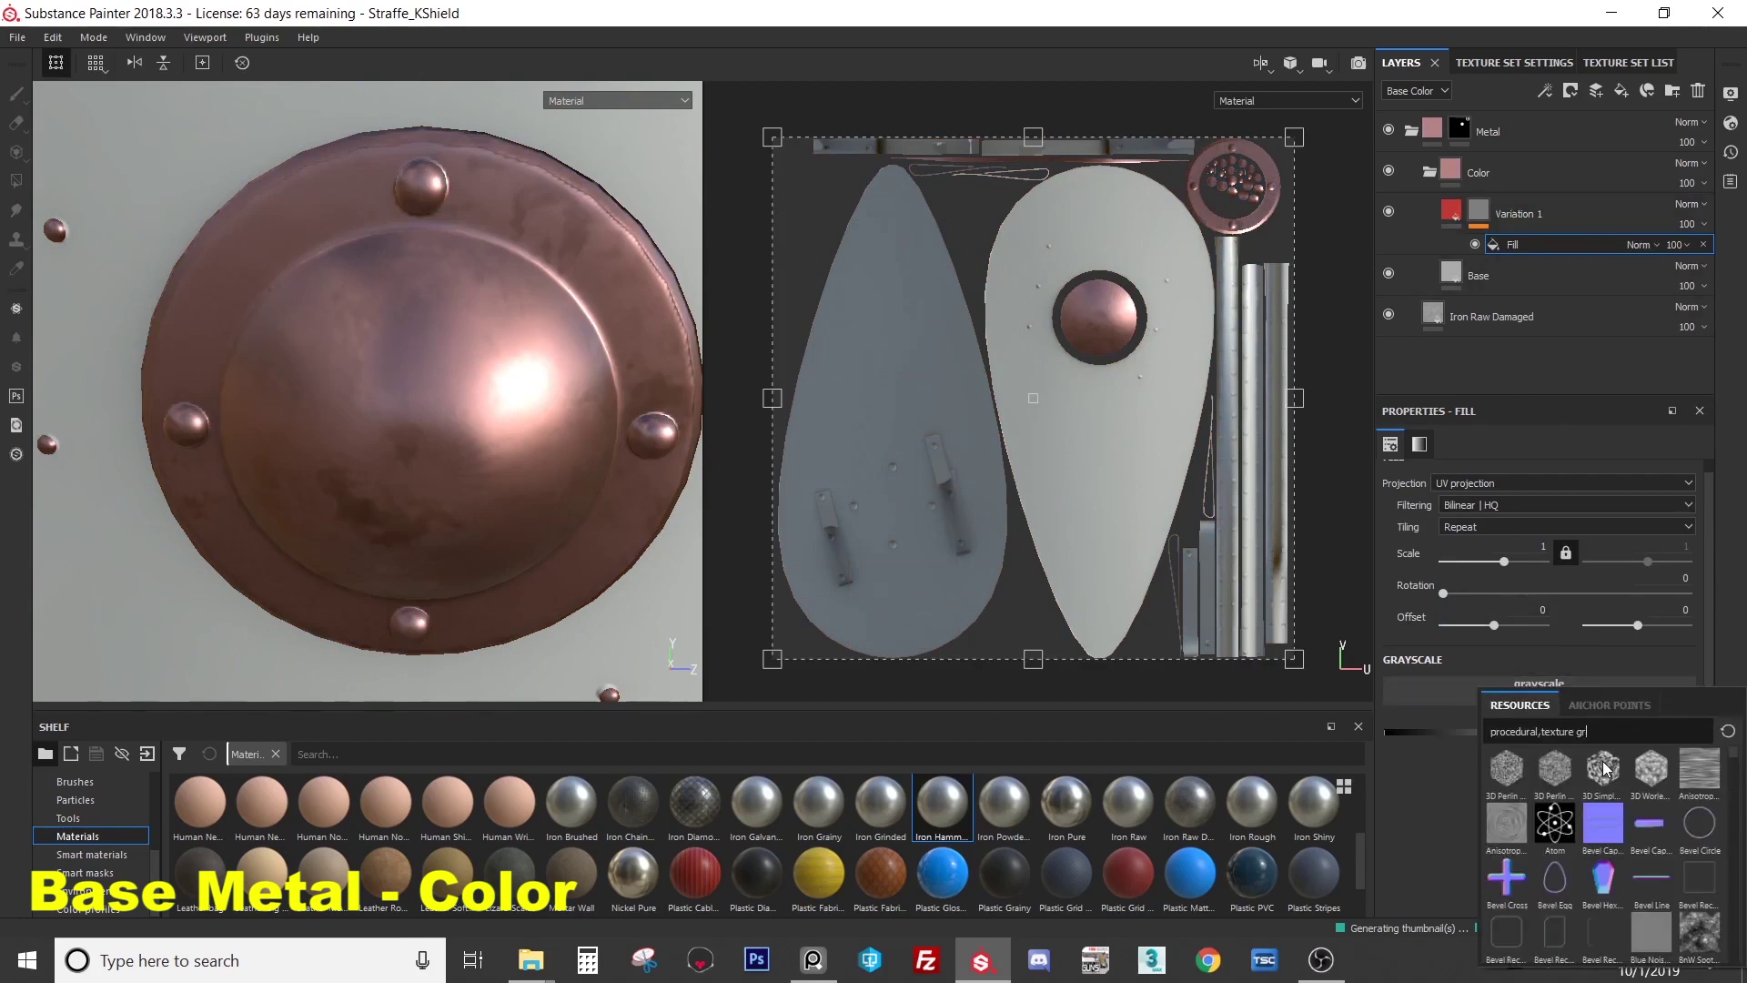
scroll(1702, 792, "down", 5)
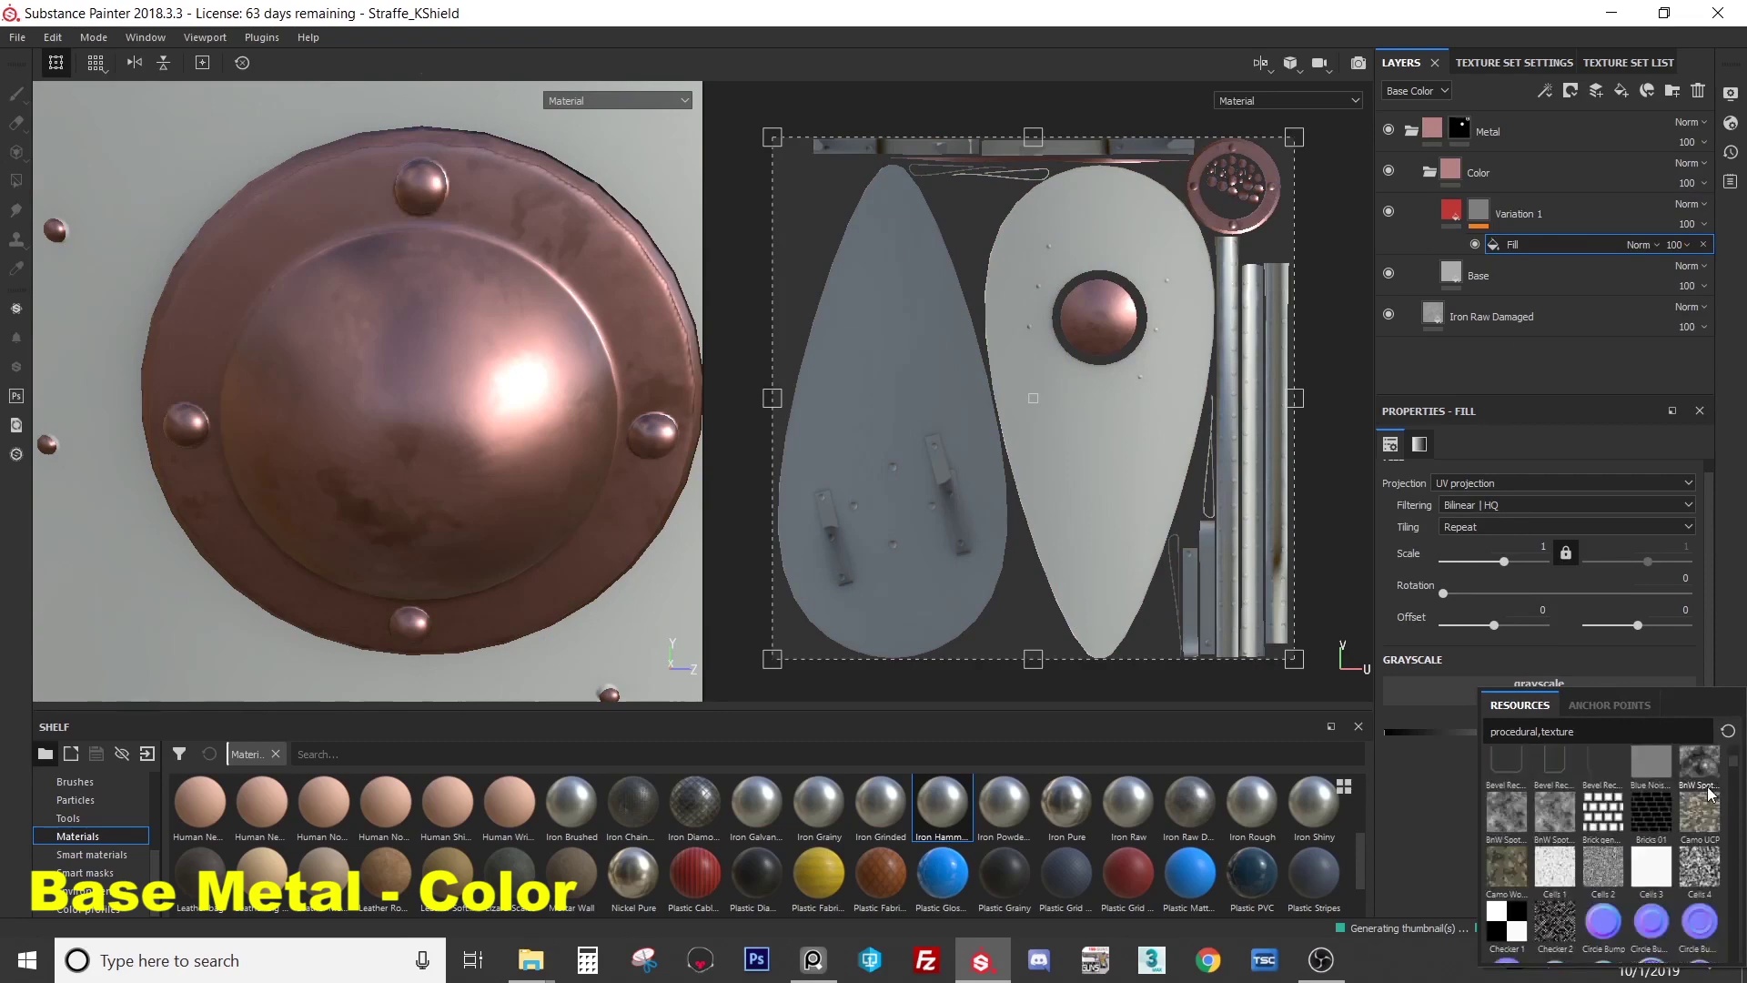
scroll(1681, 798, "down", 6)
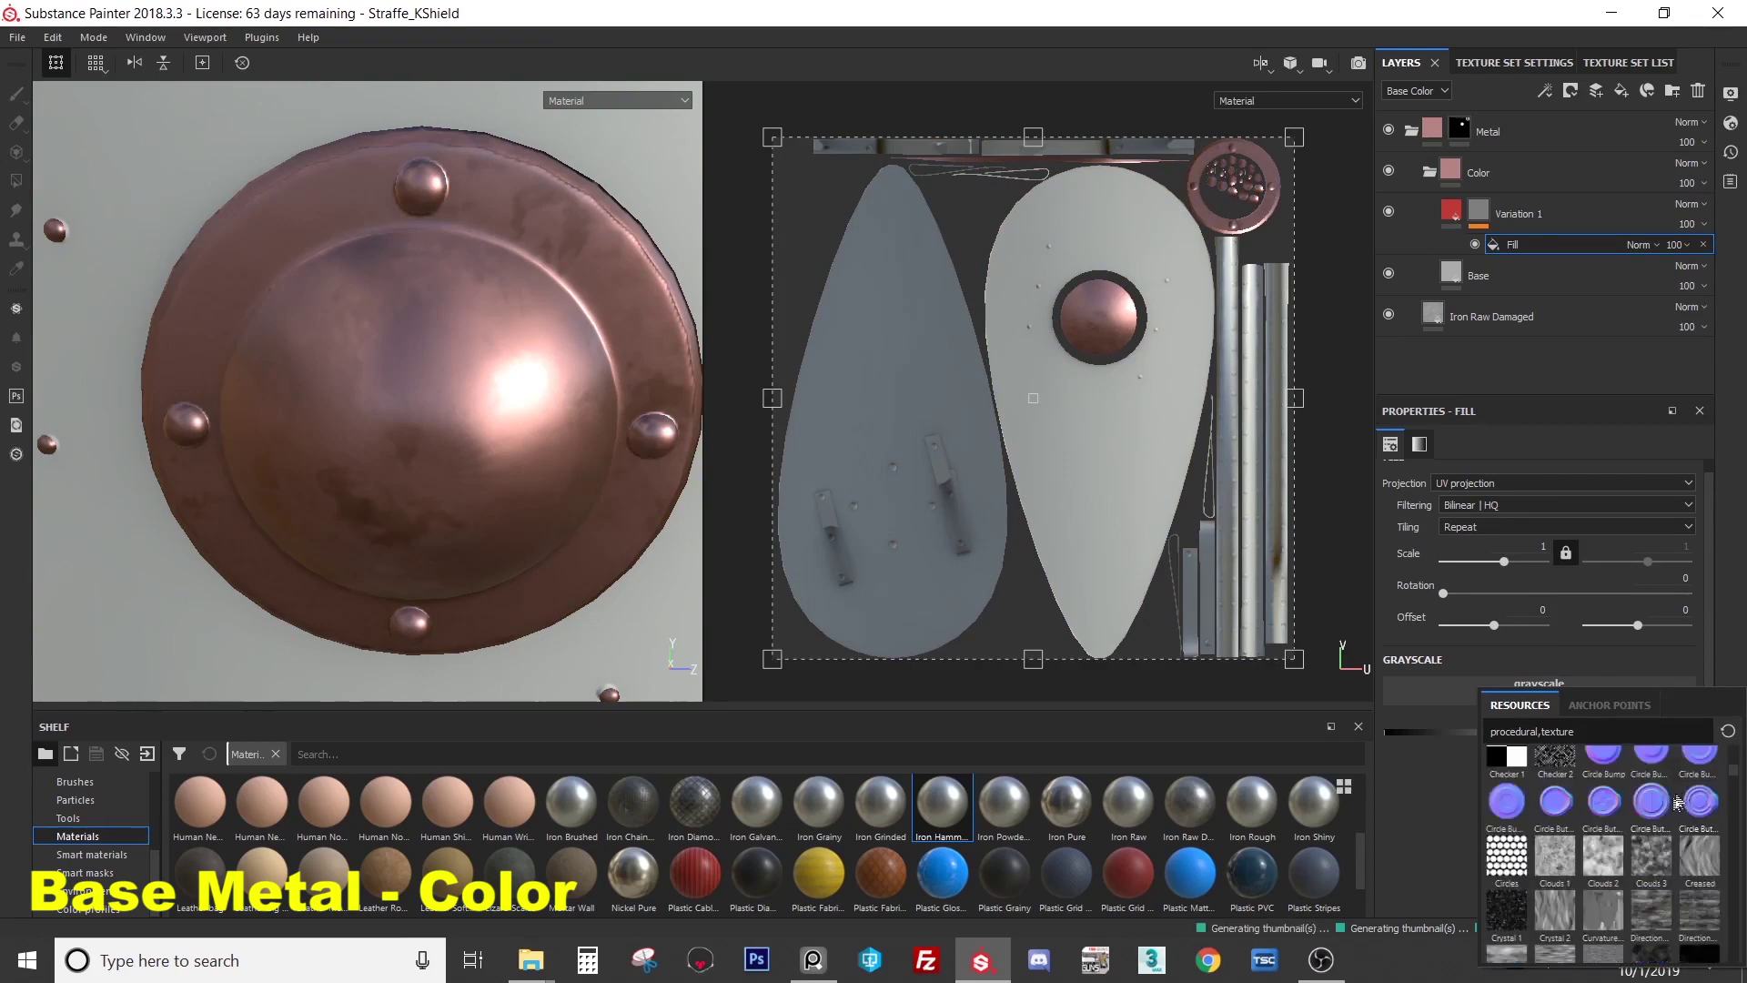
scroll(1671, 806, "up", 7)
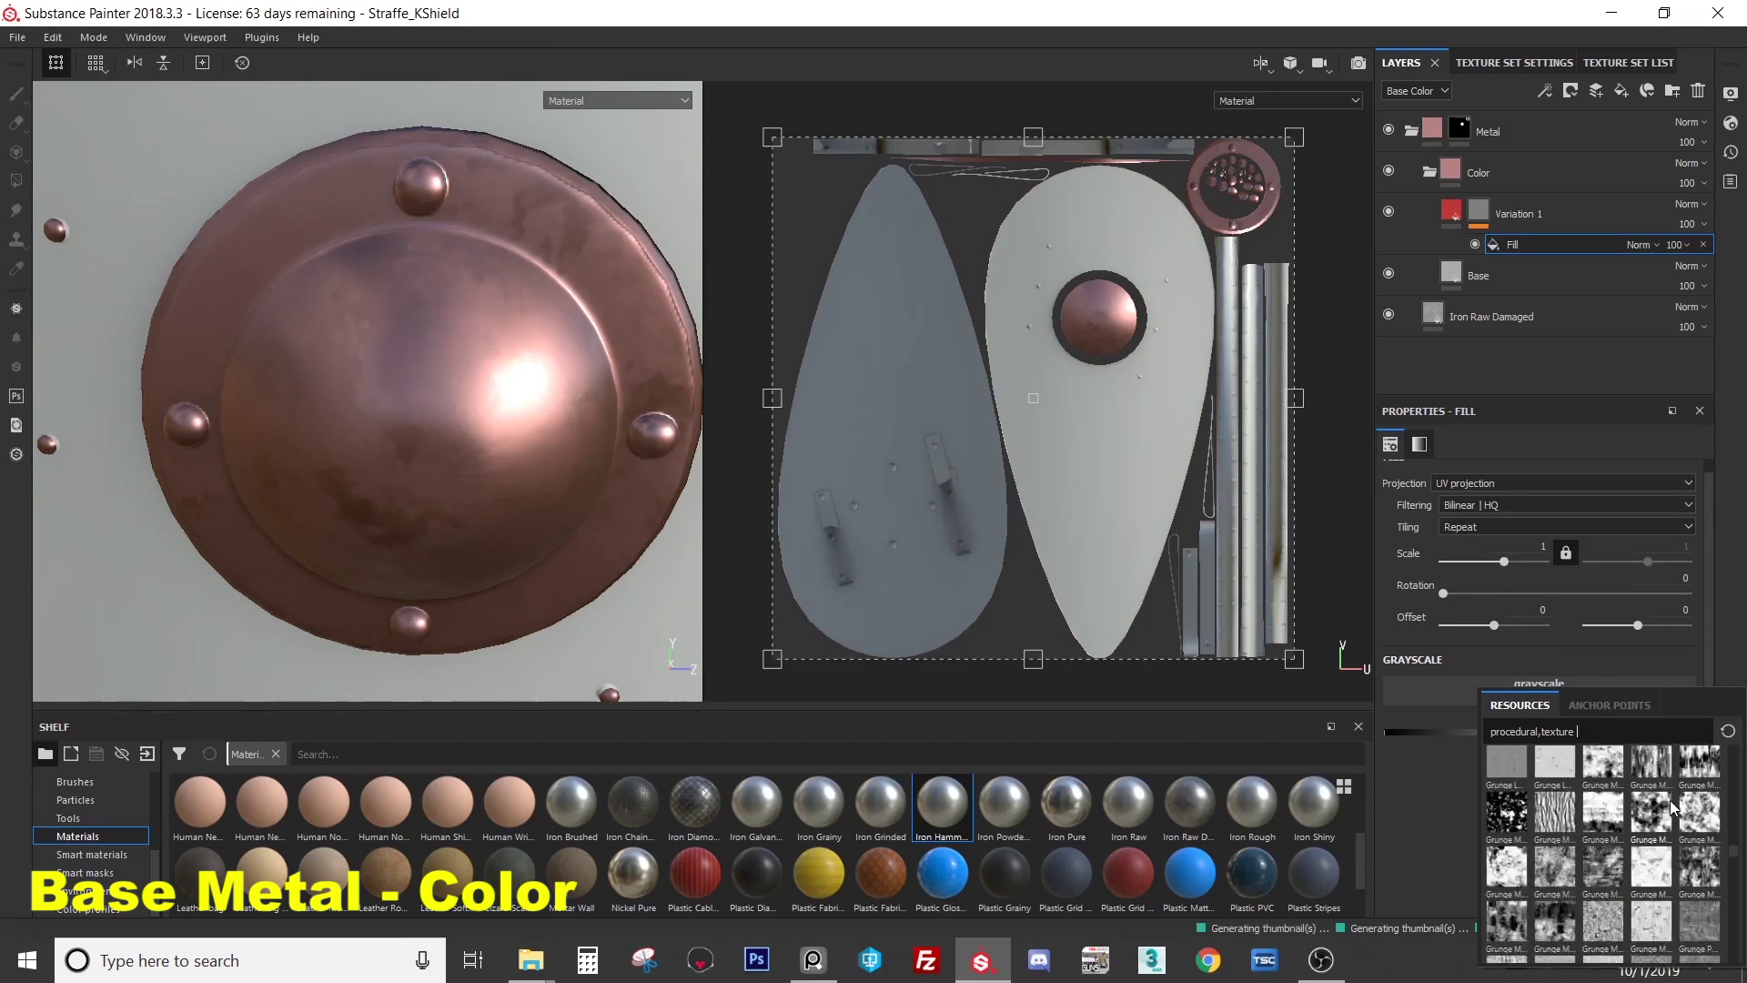
scroll(1669, 806, "up", 4)
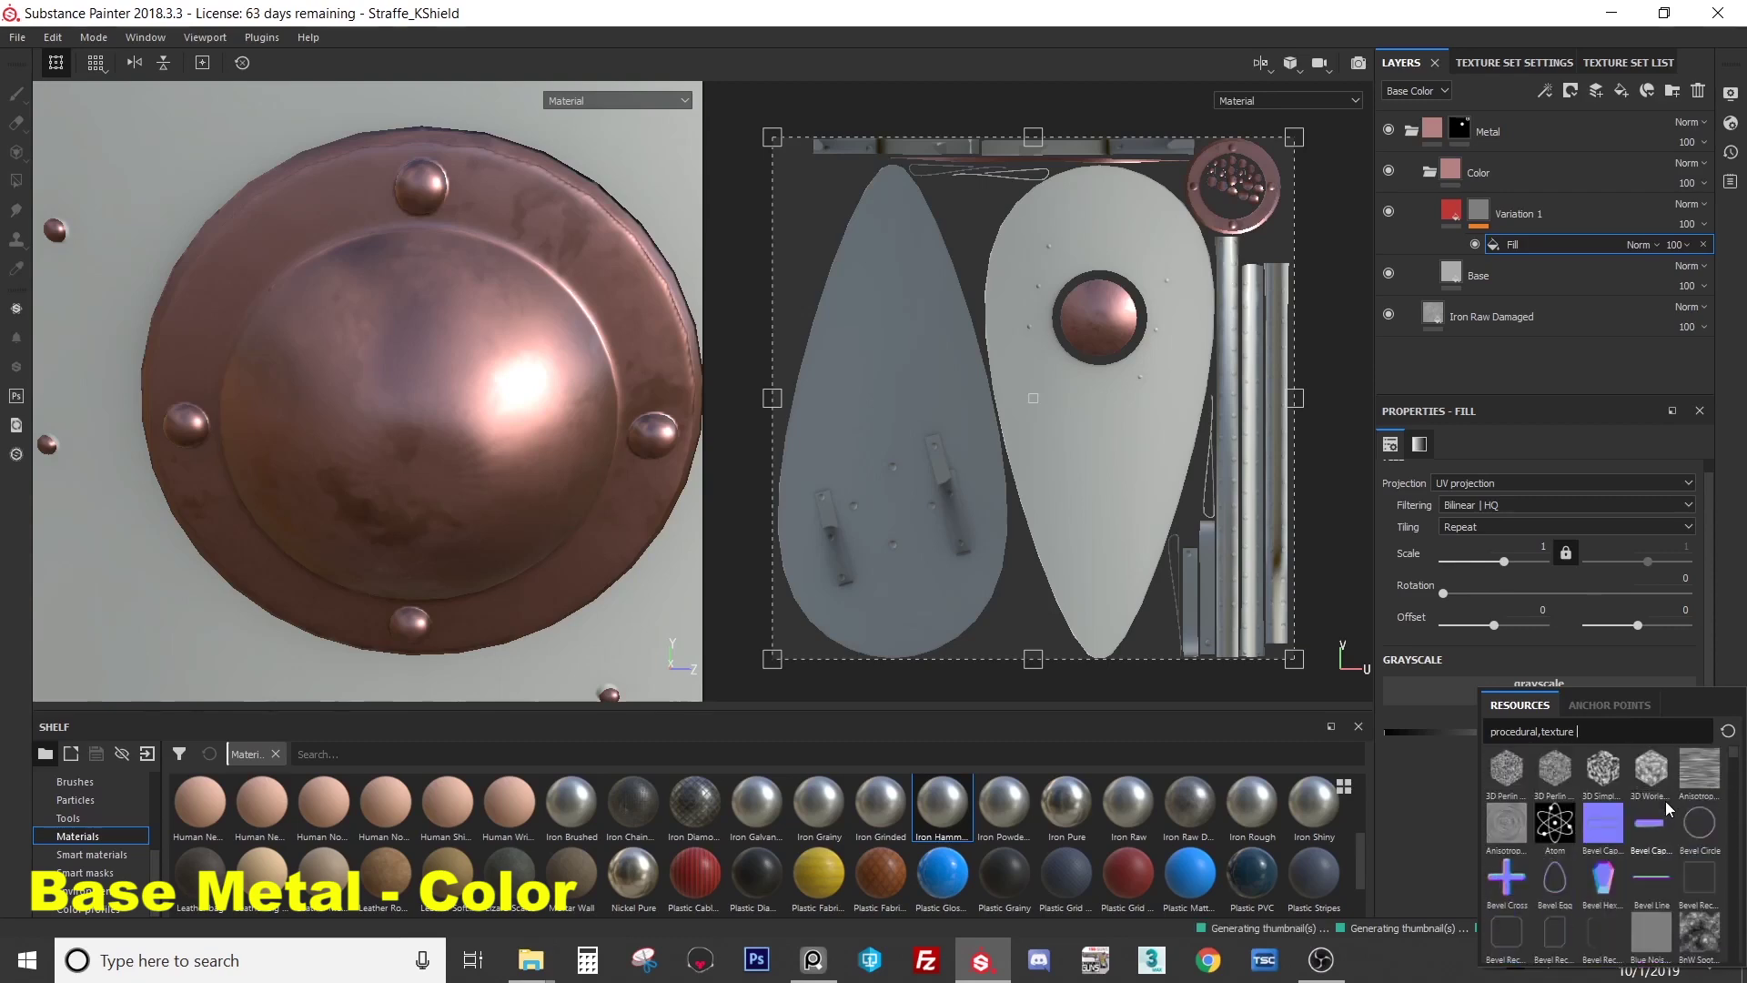
mouse_move(1597, 729)
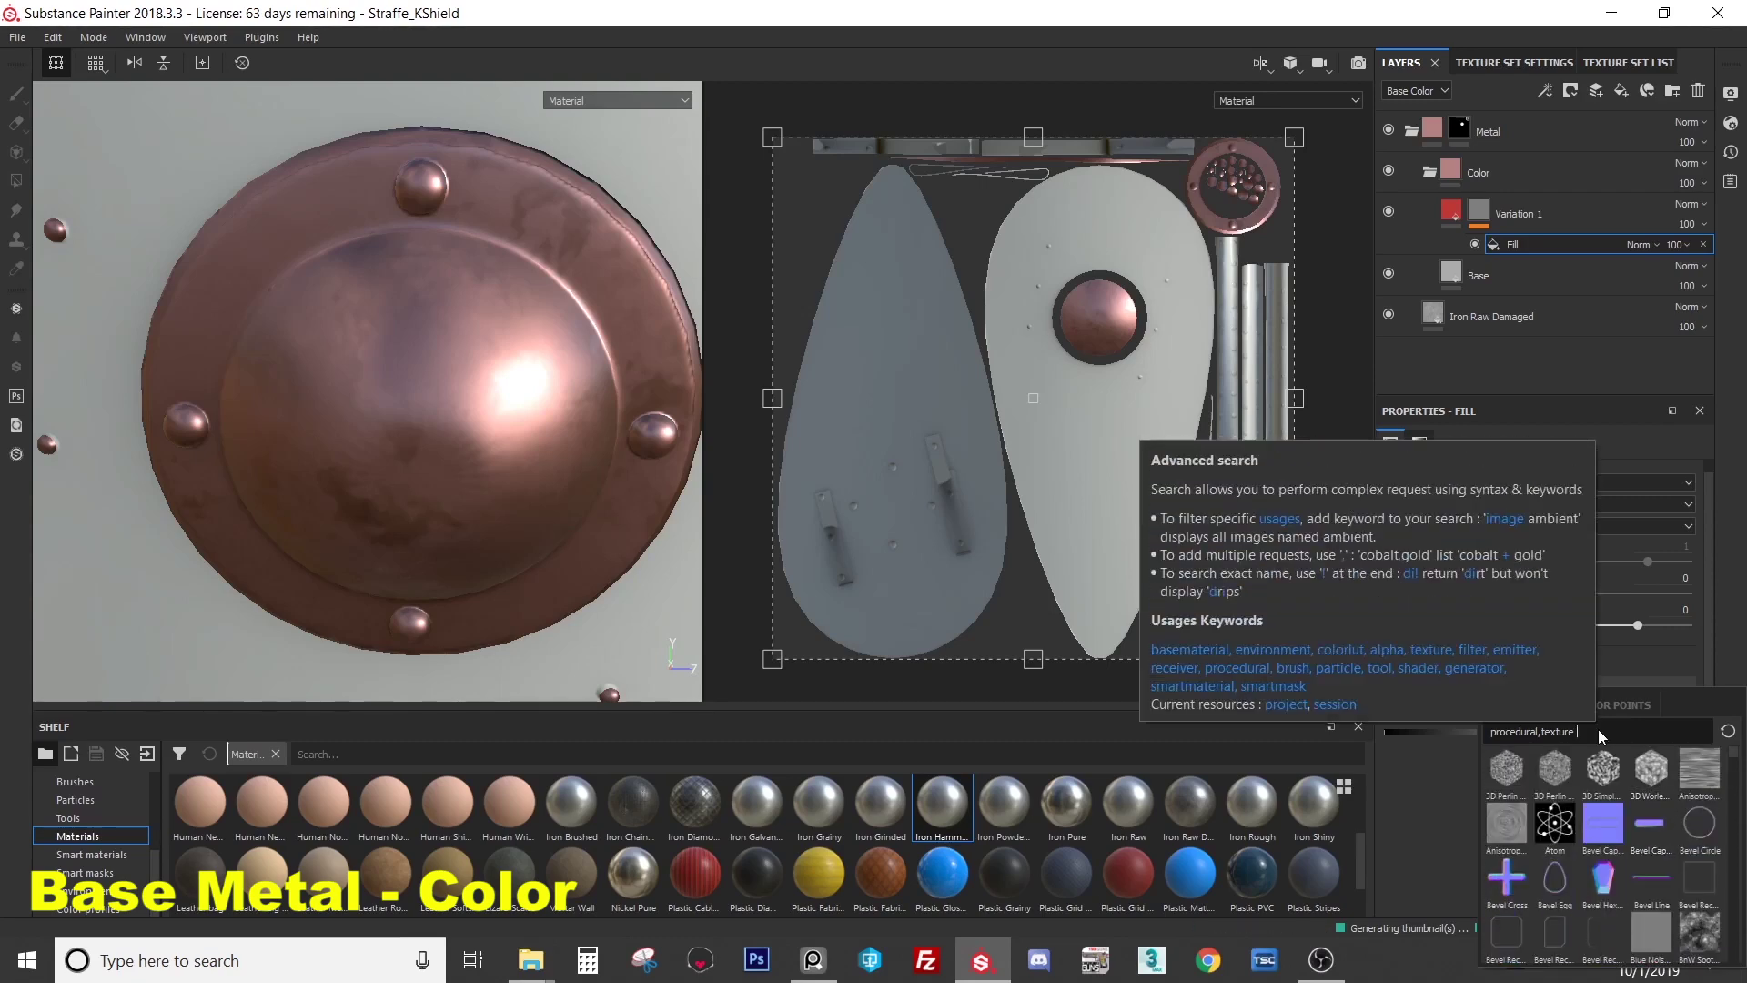
type("grunge")
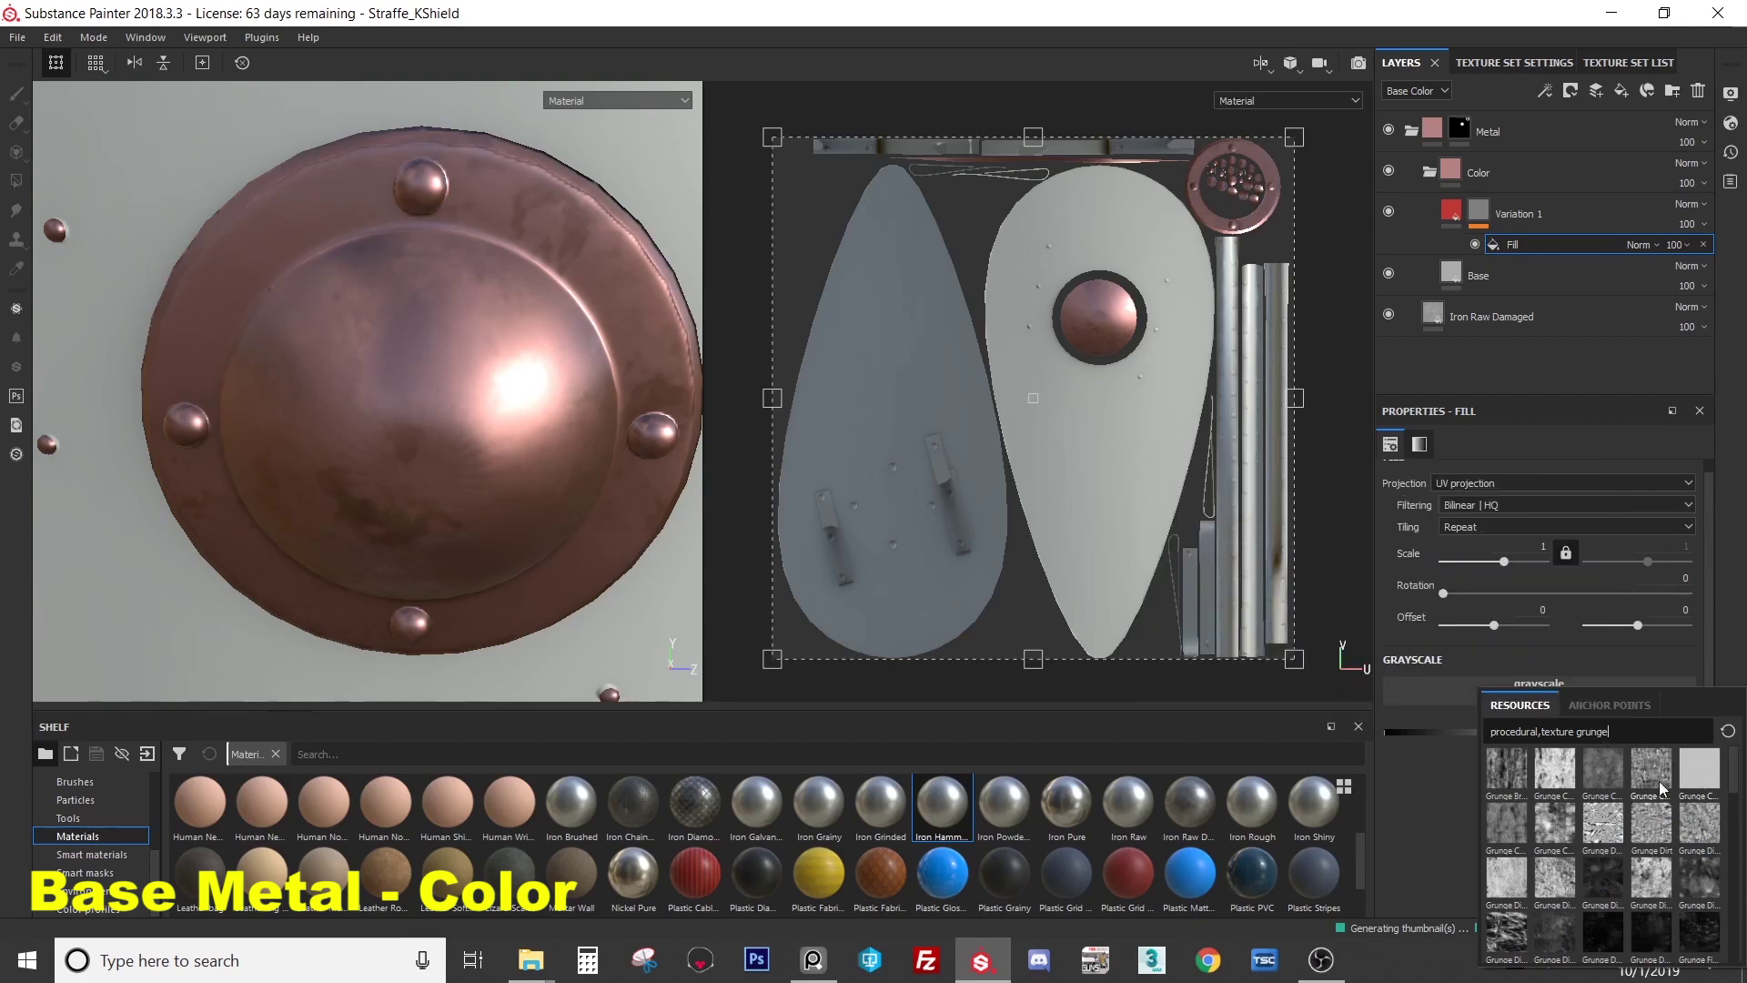
mouse_move(1561, 830)
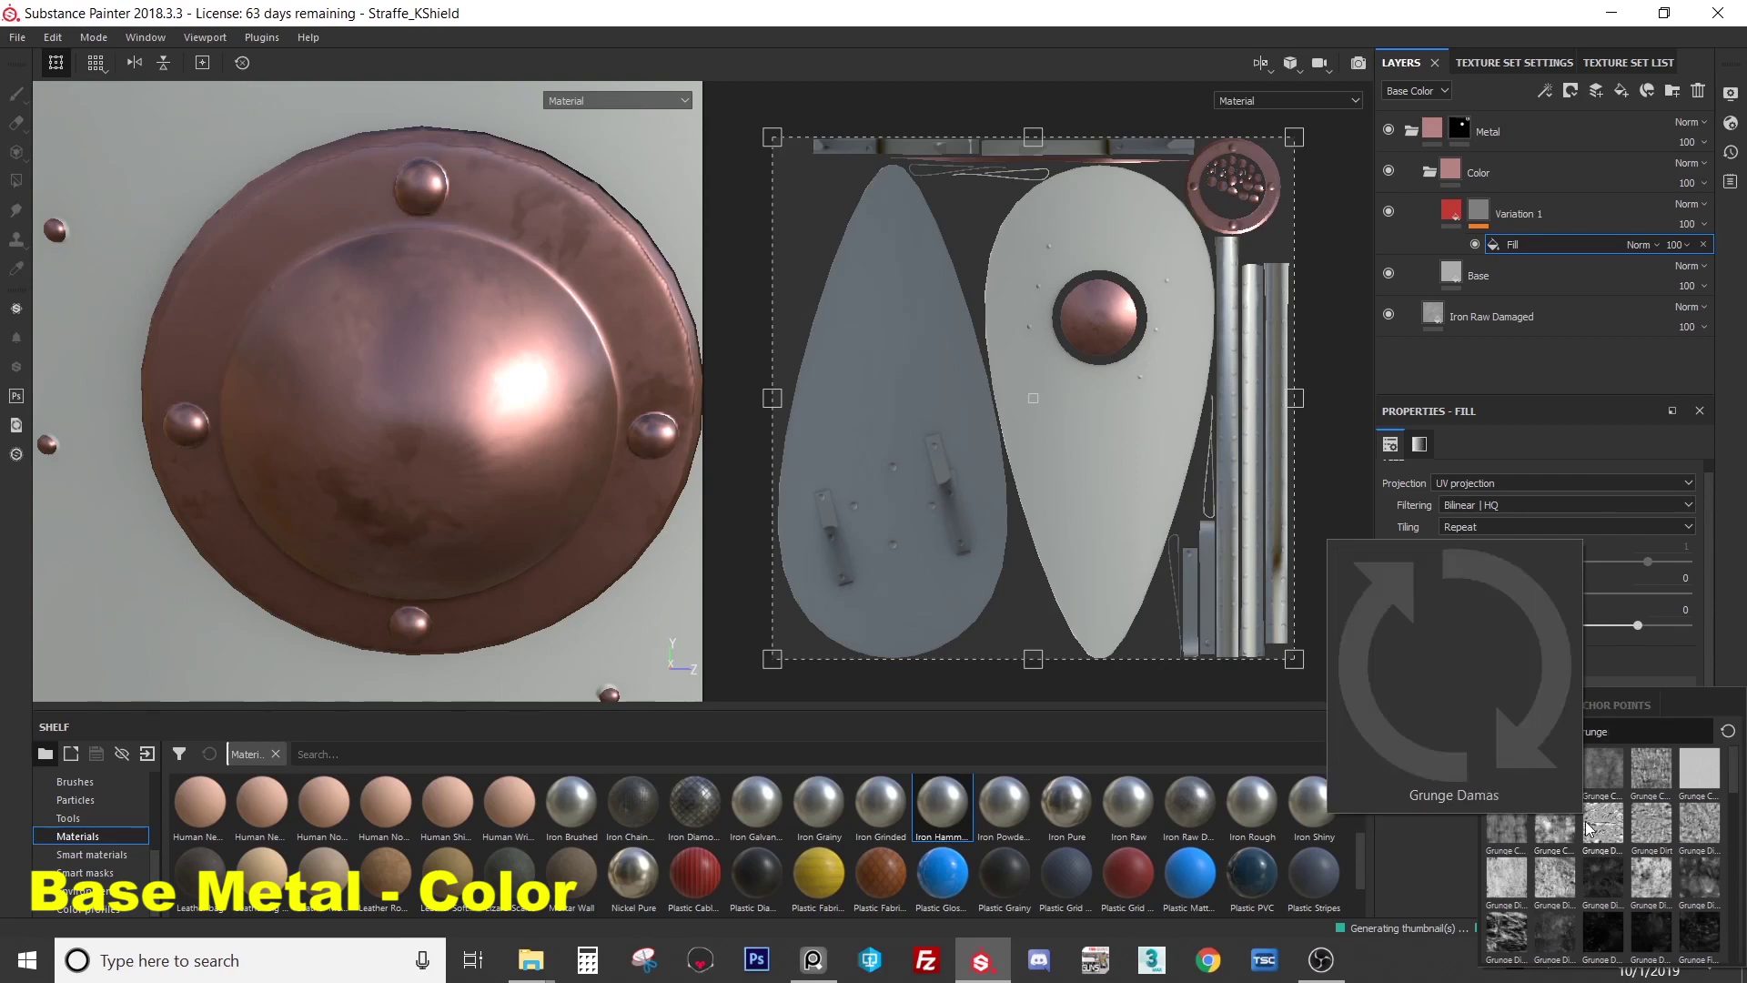
left_click(1554, 824)
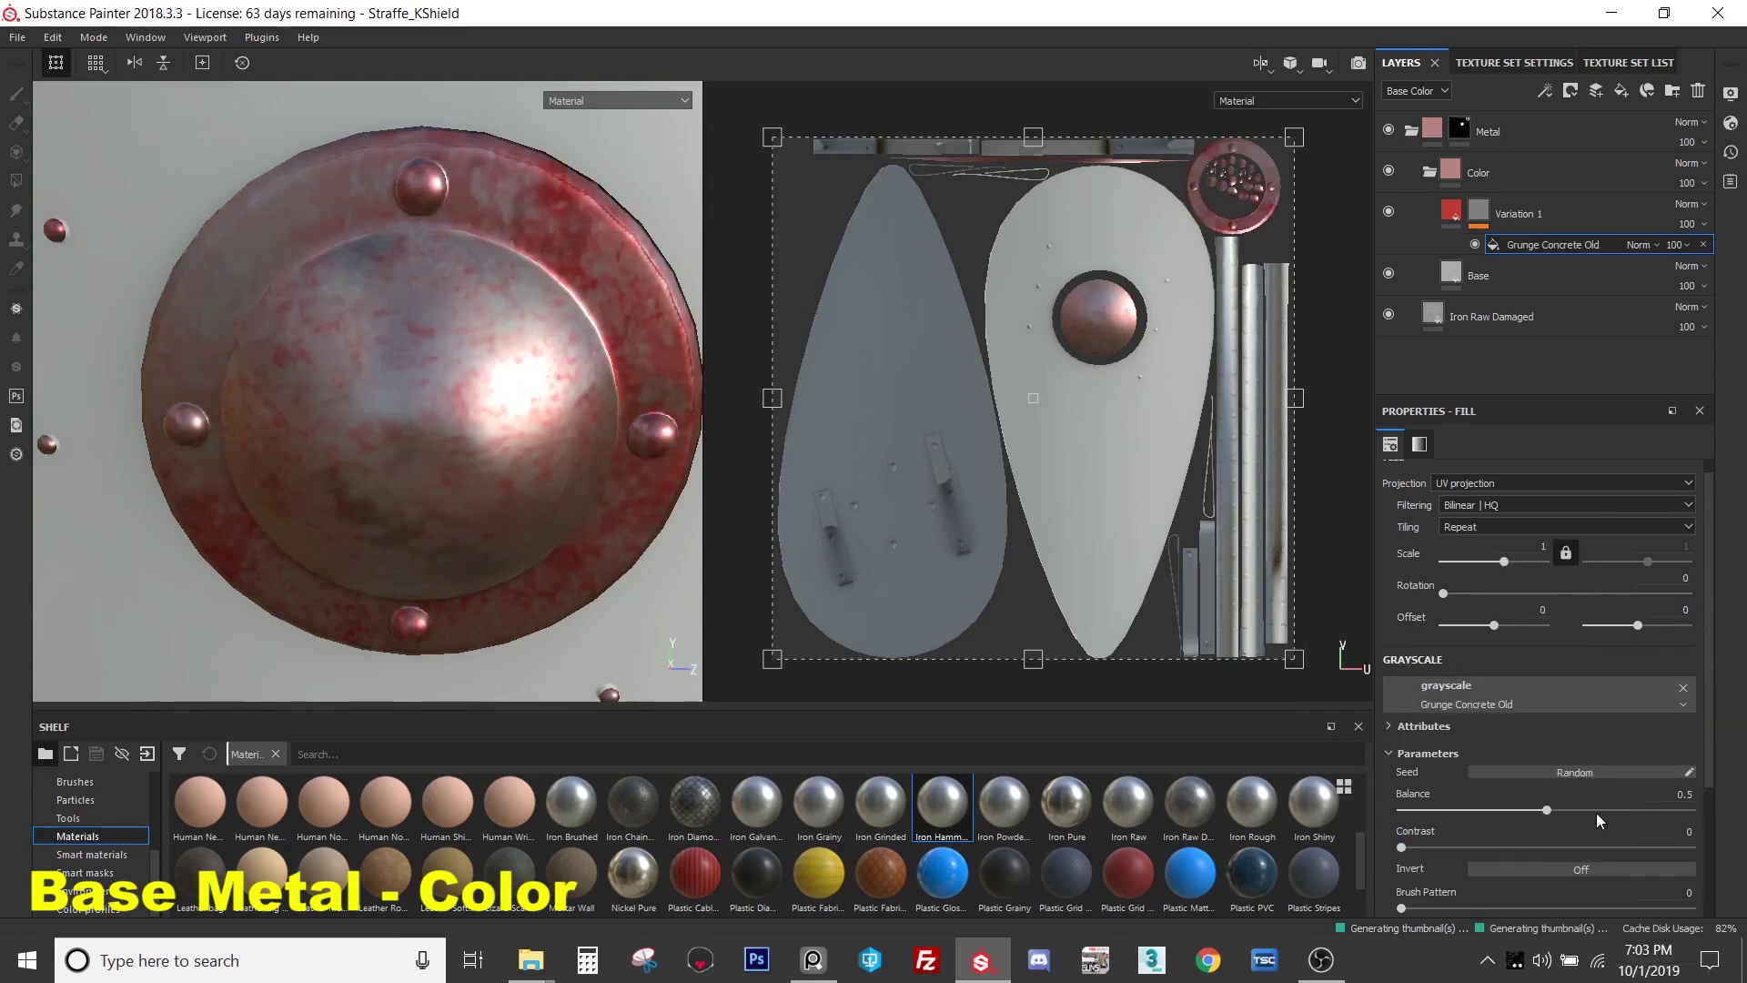
left_click_drag(569, 524, 441, 398, "alt")
scroll(460, 401, "down", 3)
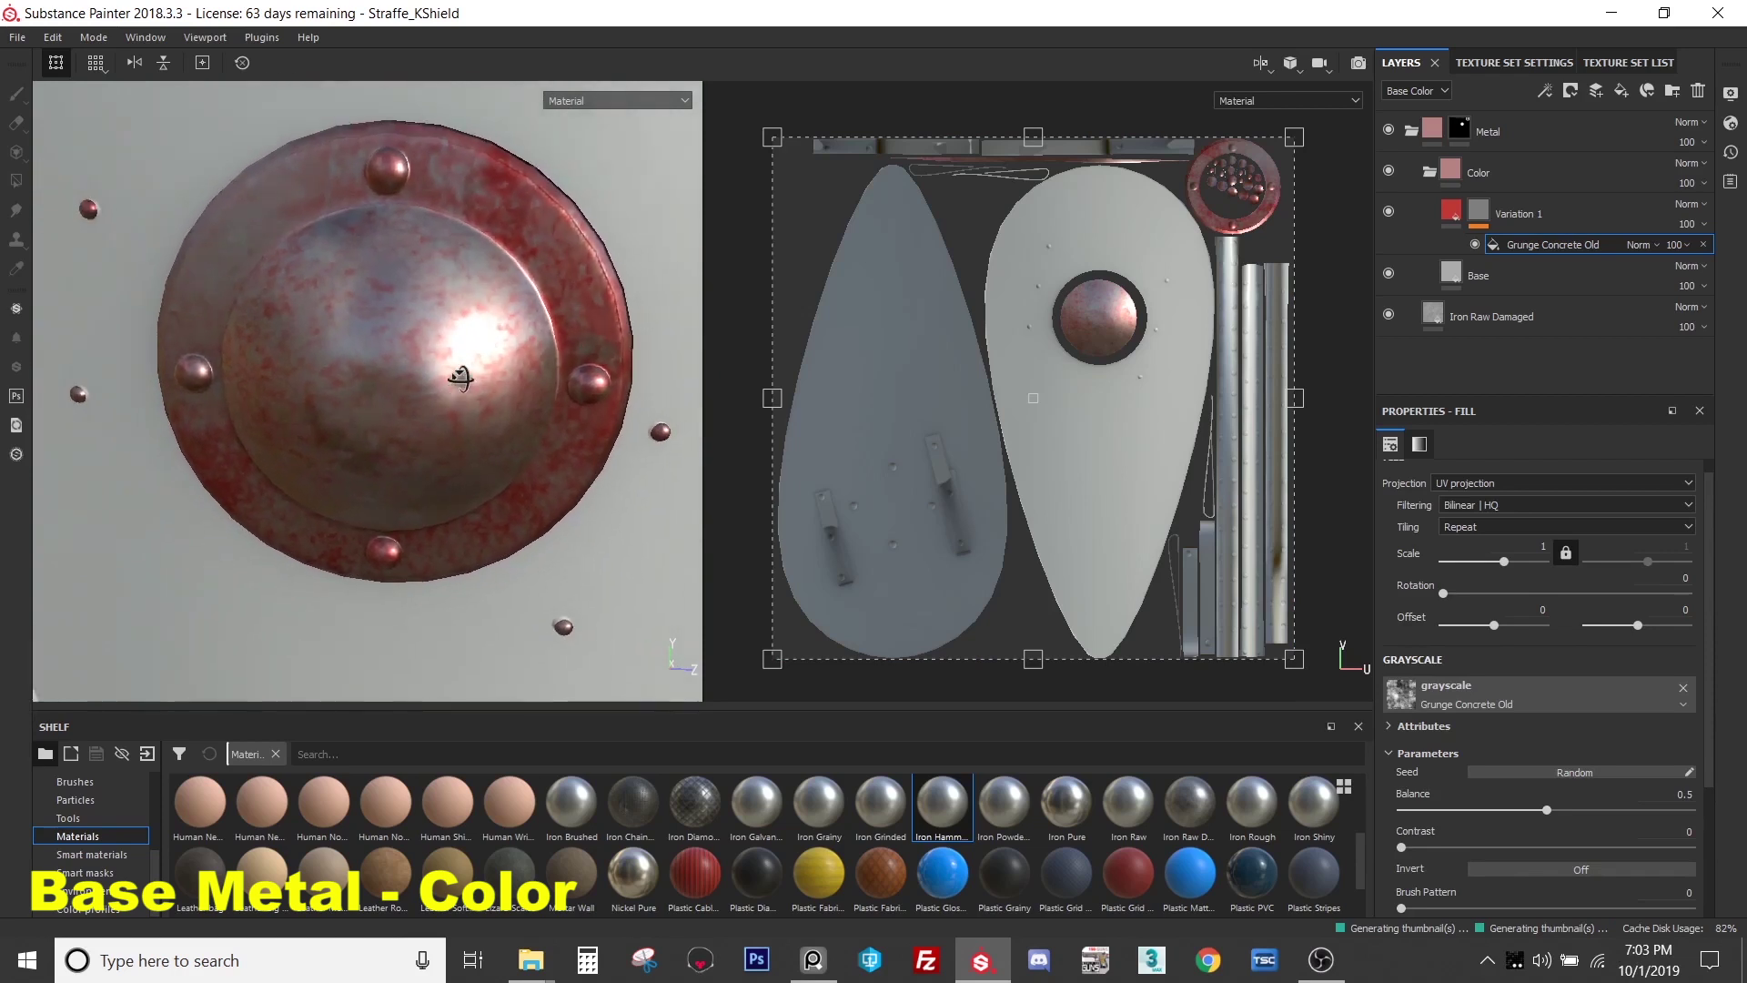
- Set the base color of Variation 1 to a dark neutral gray of 0.195
left_click(1529, 215)
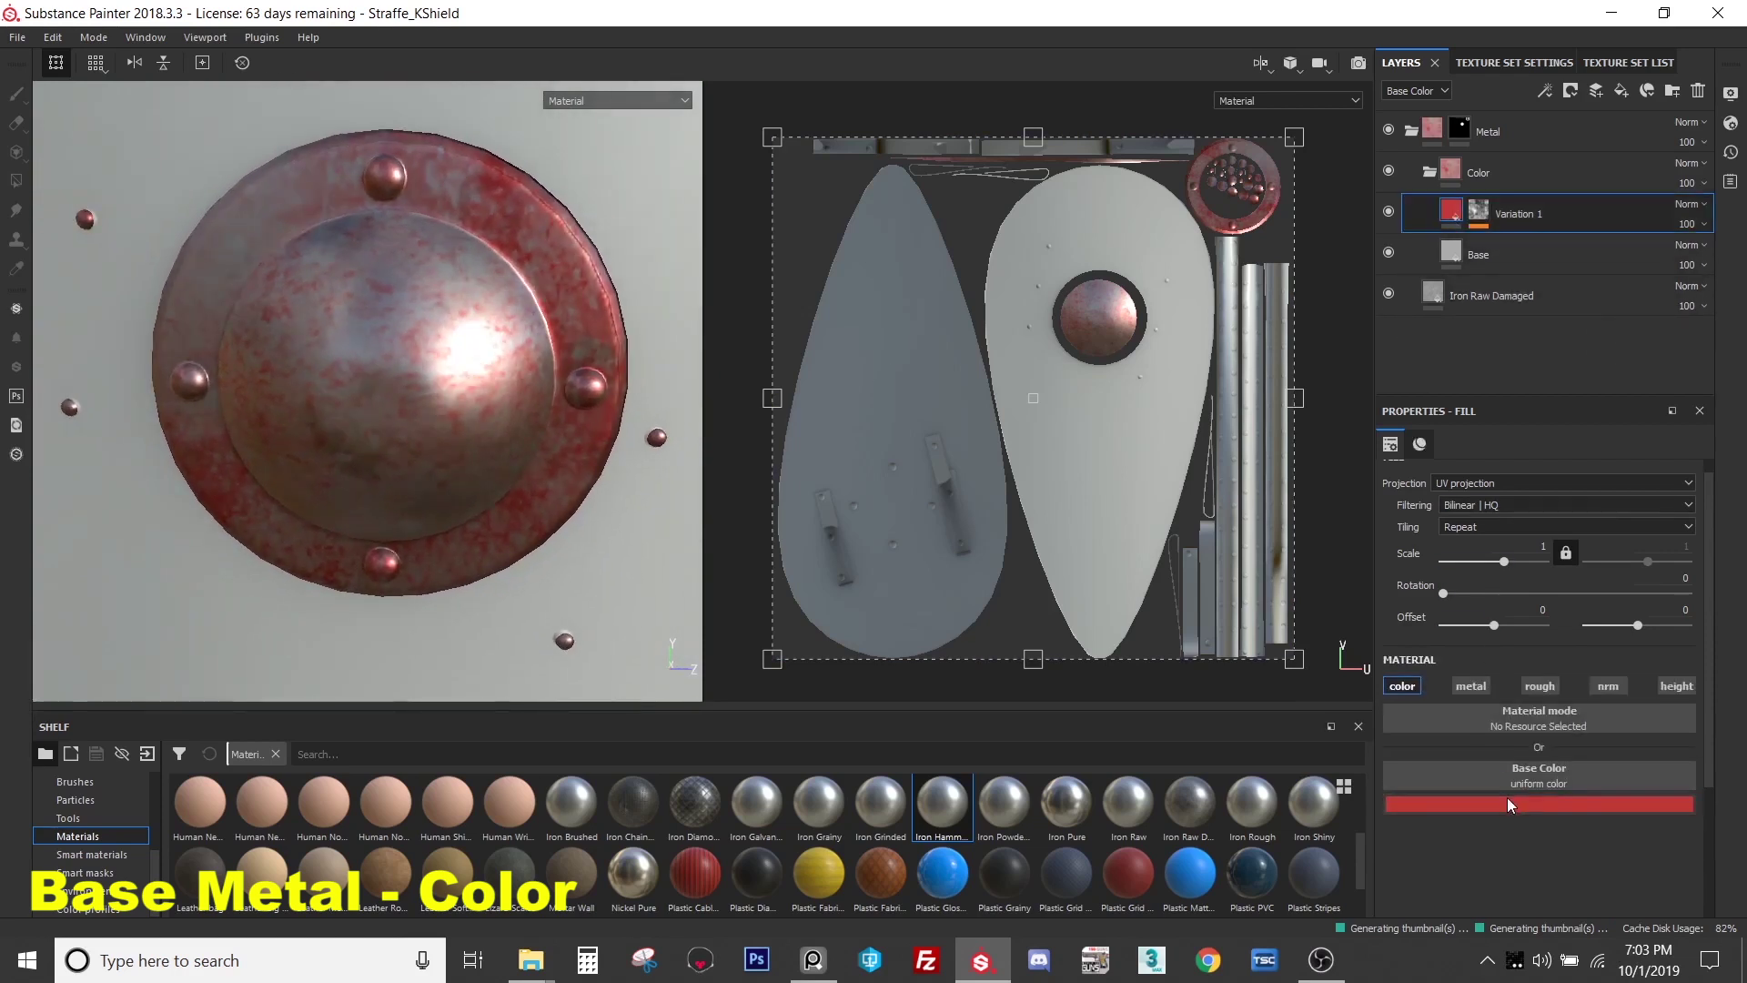
left_click(1506, 801)
left_click_drag(1558, 690, 1477, 684)
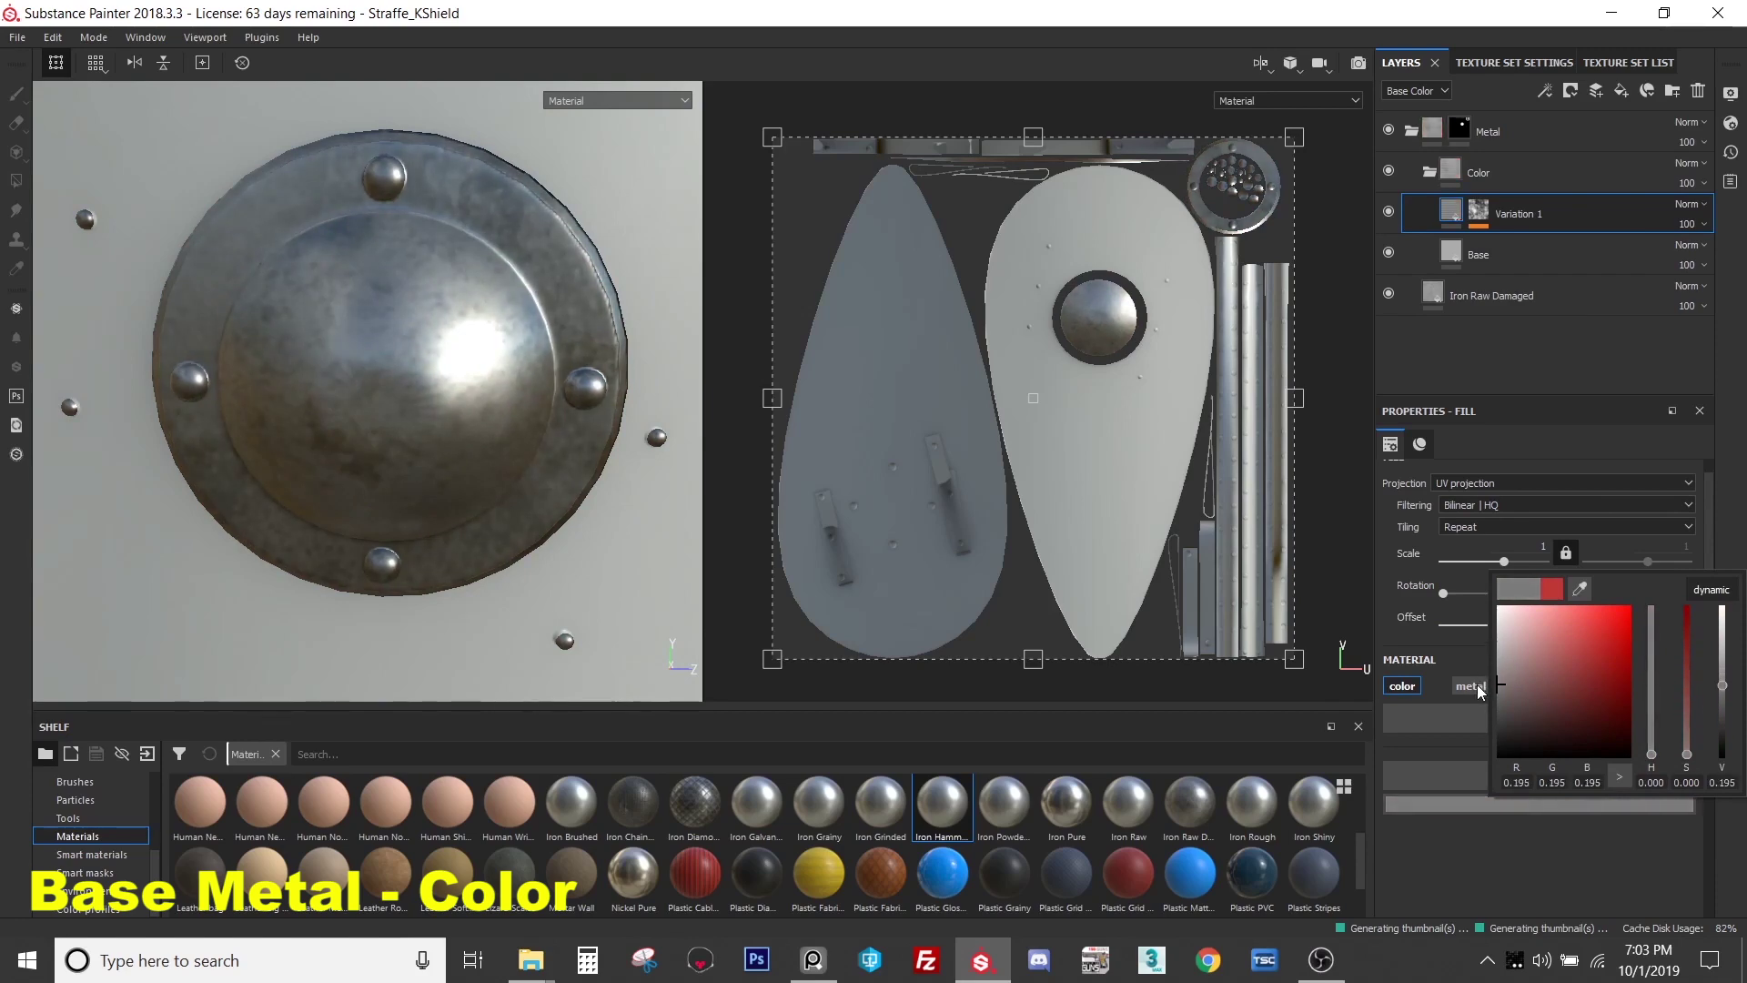
left_click_drag(427, 346, 696, 335, "alt")
- Set the Roughness parameter of the Iron Raw Damaged layer to 0.95
left_click(1491, 308)
scroll(1558, 519, "down", 2)
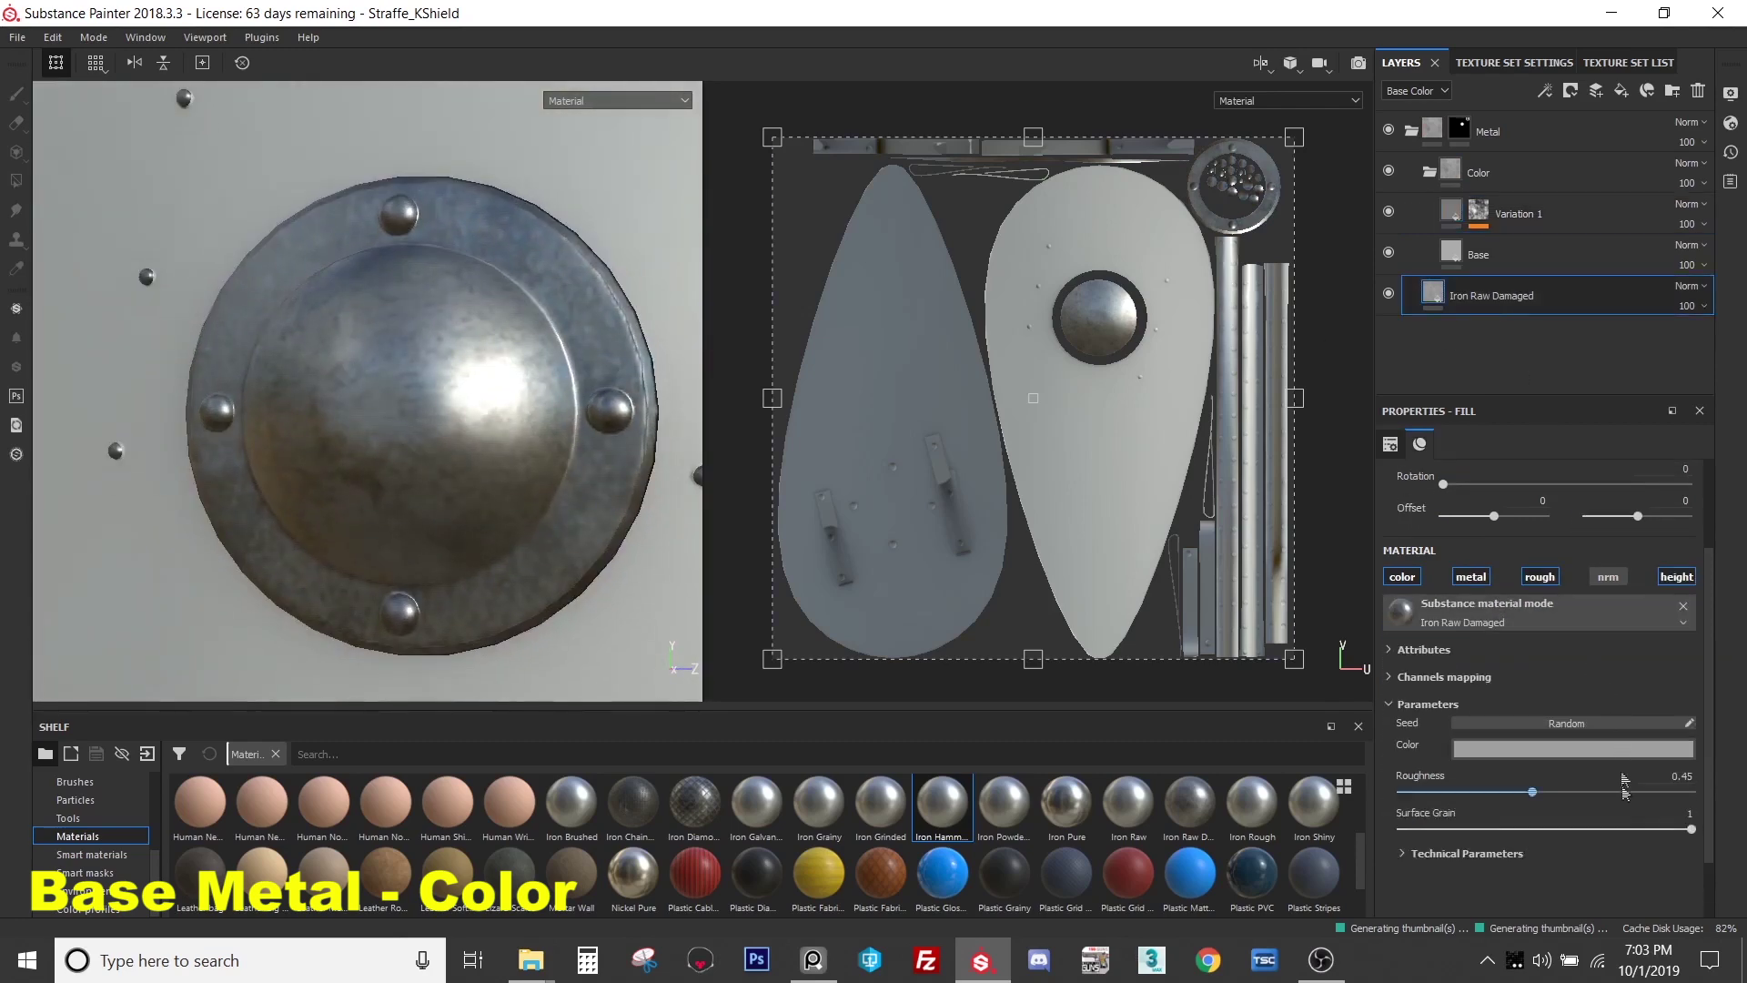
left_click_drag(1538, 794, 1671, 794)
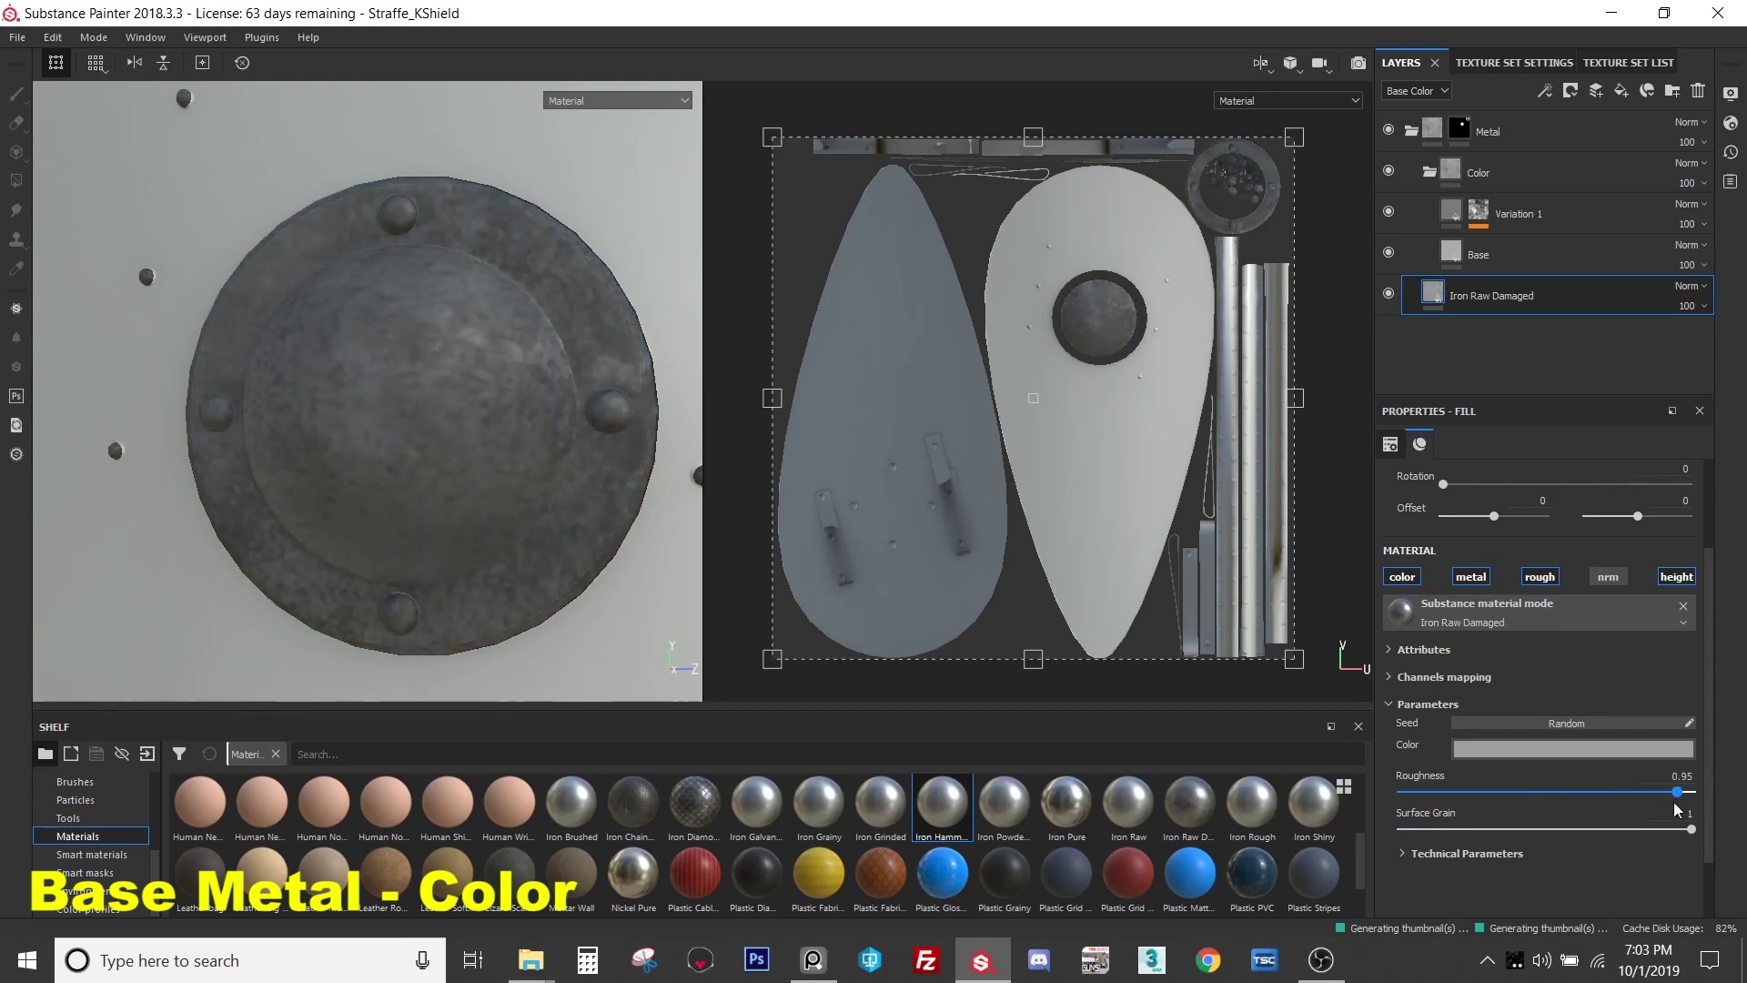
left_click_drag(464, 426, 497, 433, "alt")
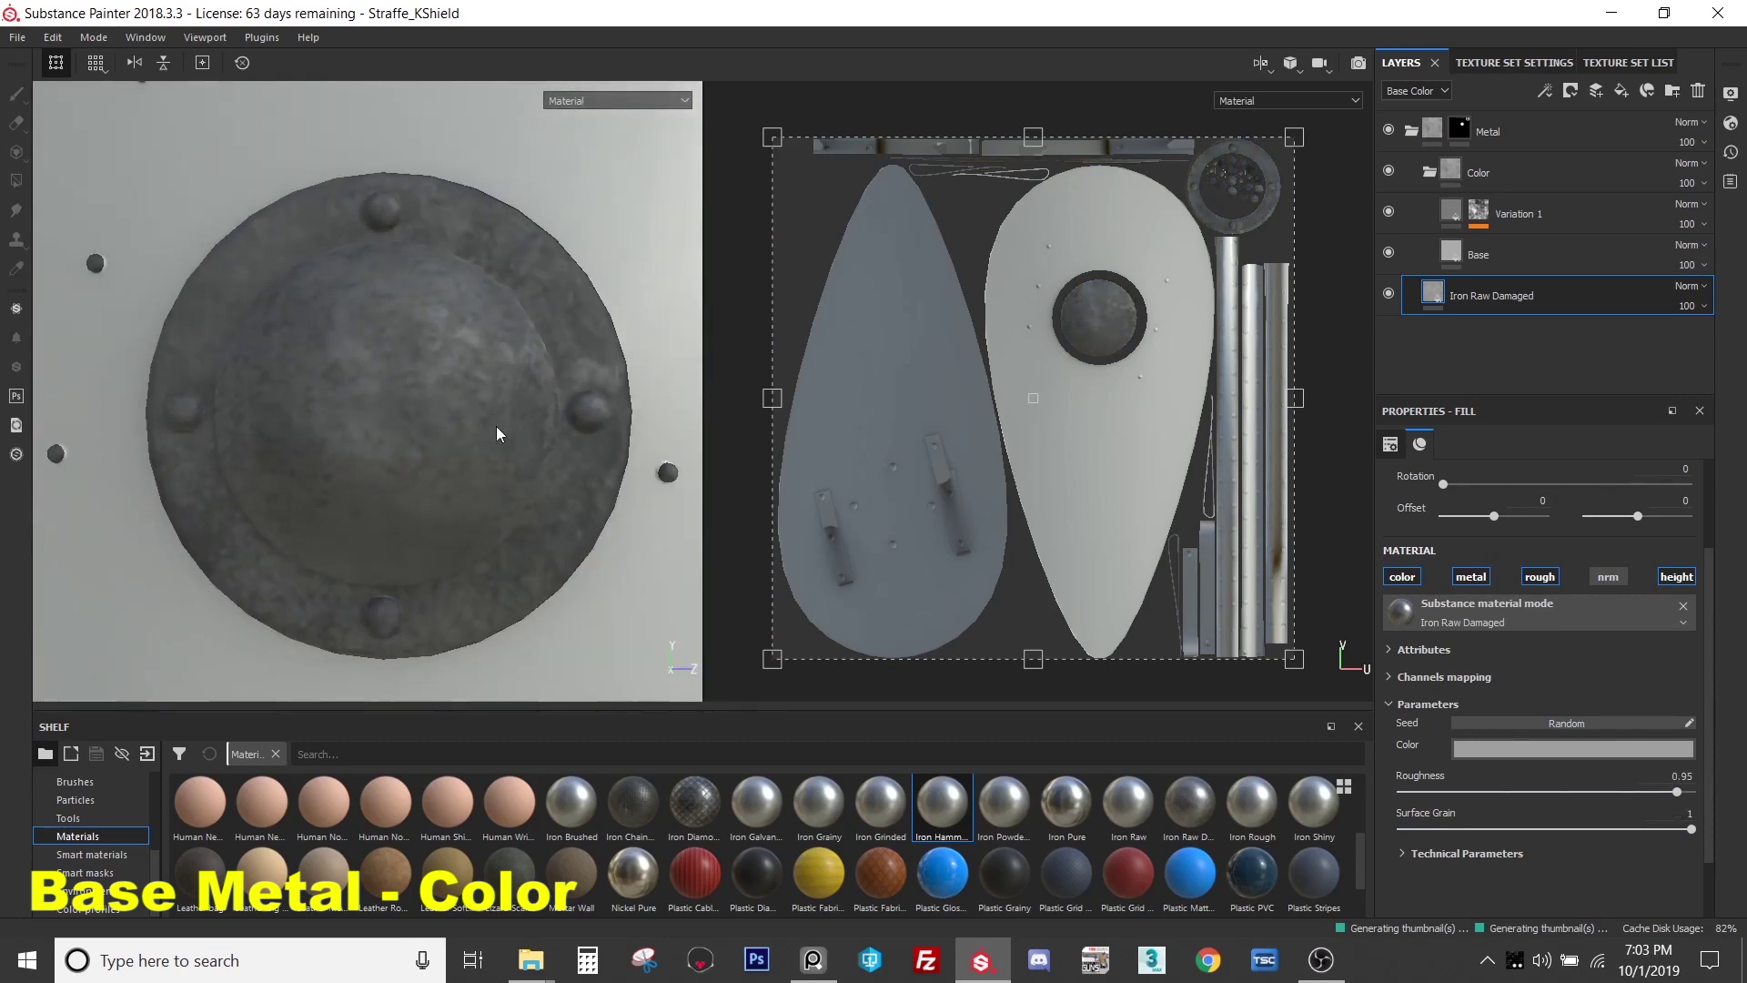
mouse_move(497, 426)
right_mouse_down("shift")
mouse_move(456, 410)
mouse_move(473, 405)
right_mouse_up("shift")
mouse_move(473, 404)
left_mouse_down("alt")
mouse_move(518, 393)
mouse_move(505, 455)
mouse_move(343, 406)
mouse_move(546, 464)
mouse_move(496, 447)
mouse_move(456, 398)
mouse_move(400, 425)
left_mouse_up("alt")
- Duplicate the Variation 1 fill layer and rename the copy as Variation 2
left_click(1558, 221)
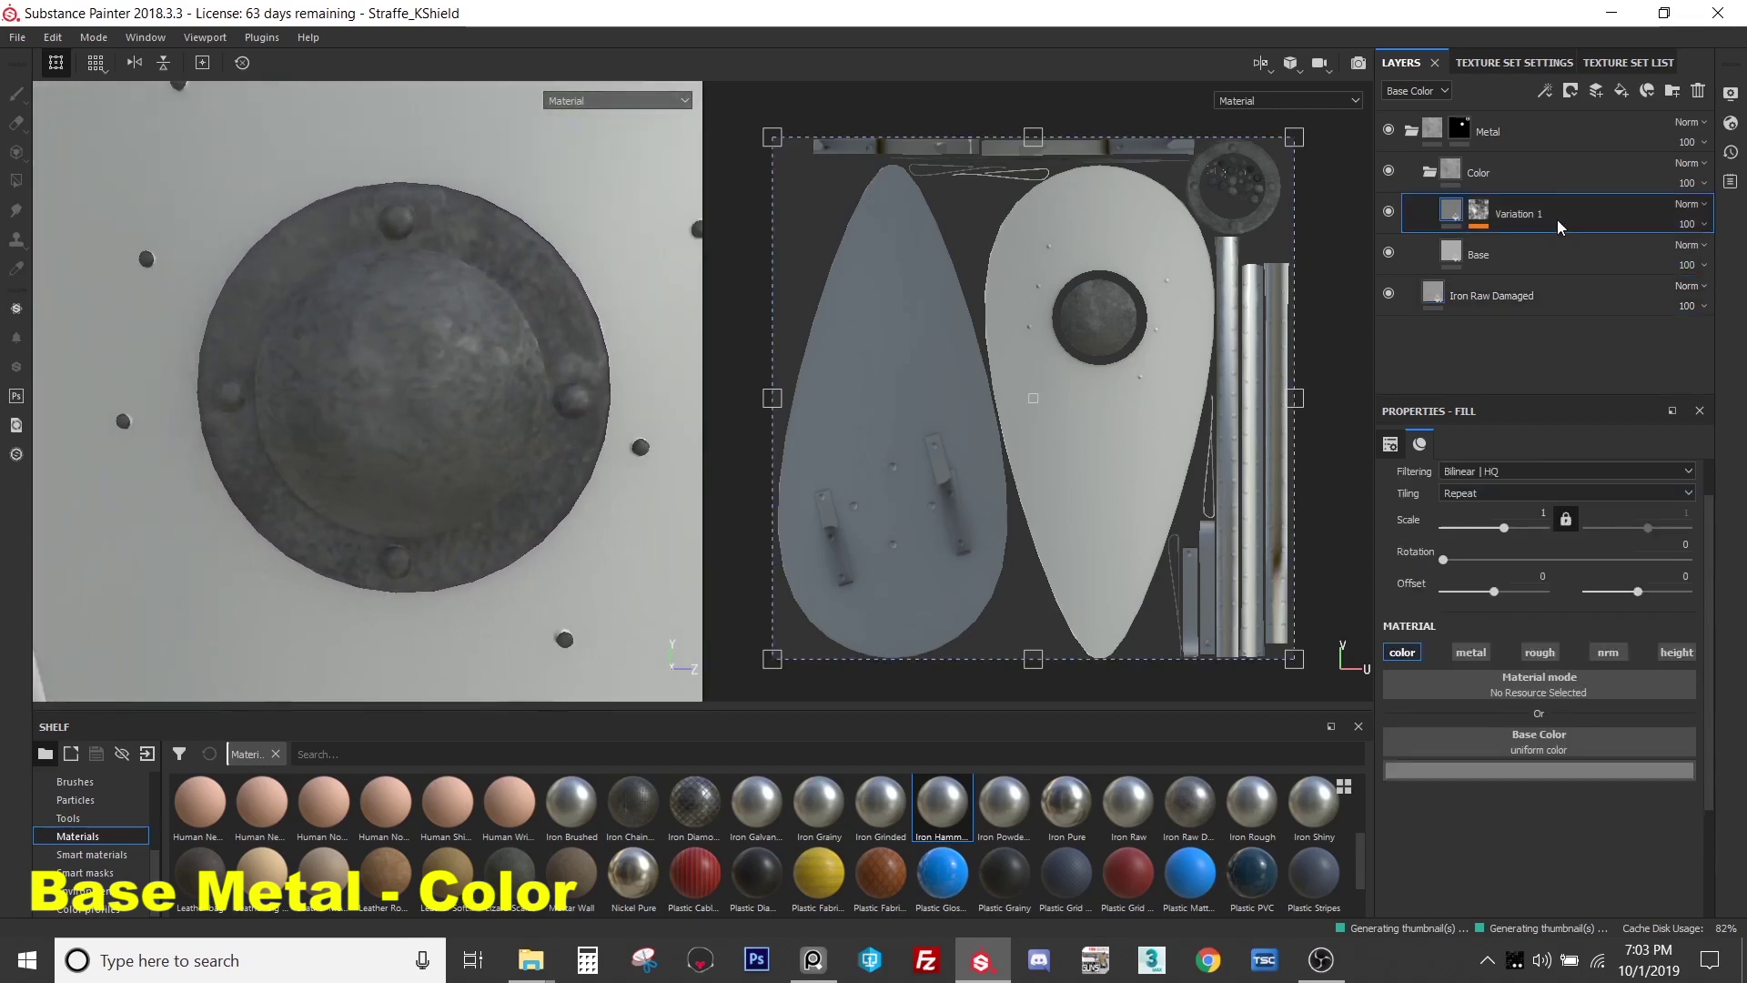
key("ctrl+d")
double_click(1558, 219)
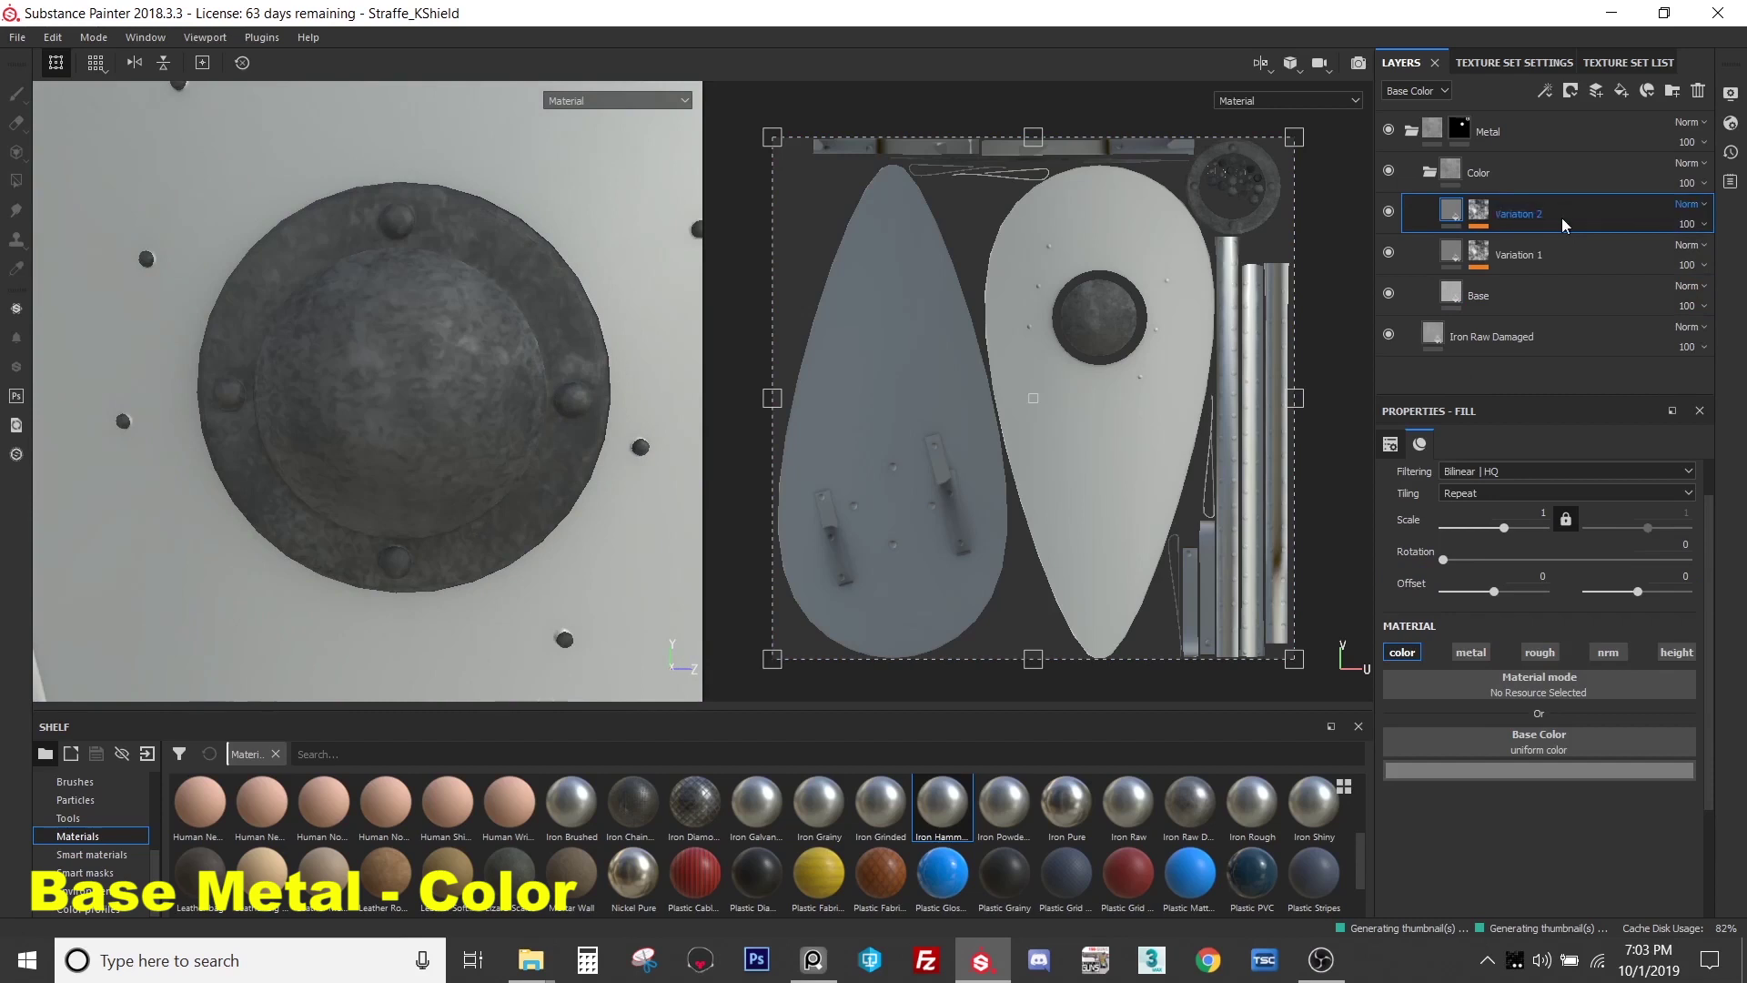
- Tint the base color of Variation 2 a muted red of 0.252, 0.068, 0.068
left_click(1479, 215)
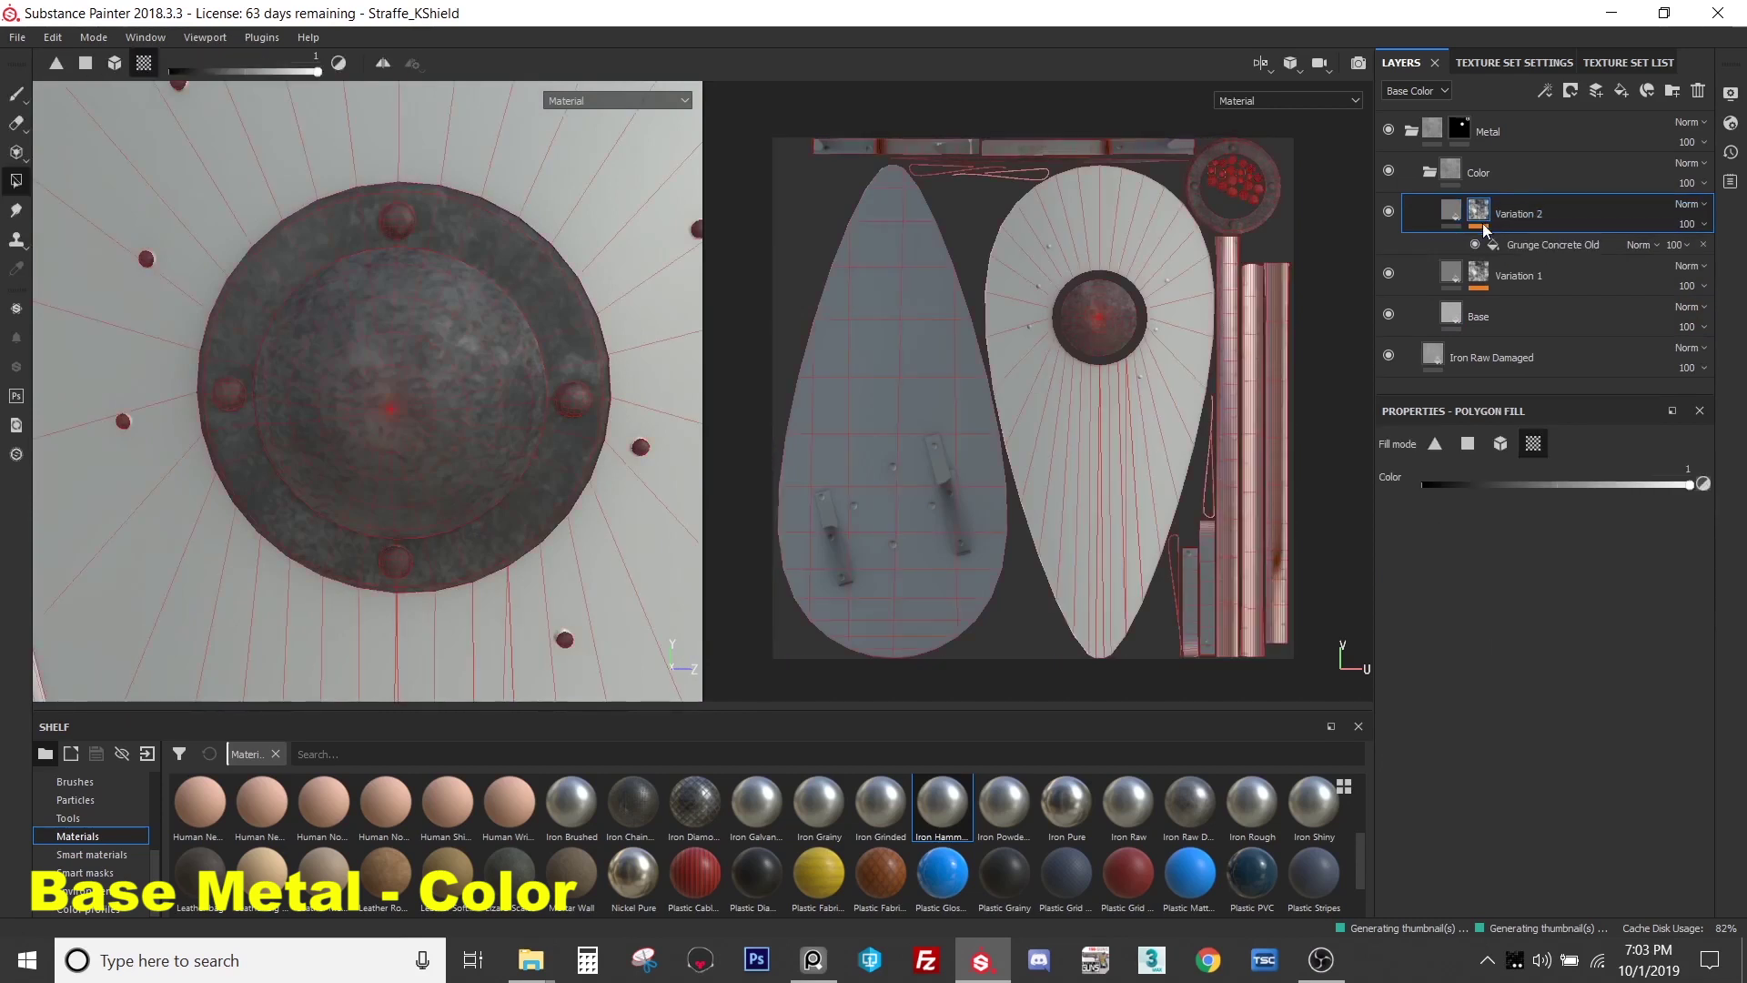
left_click(1512, 243)
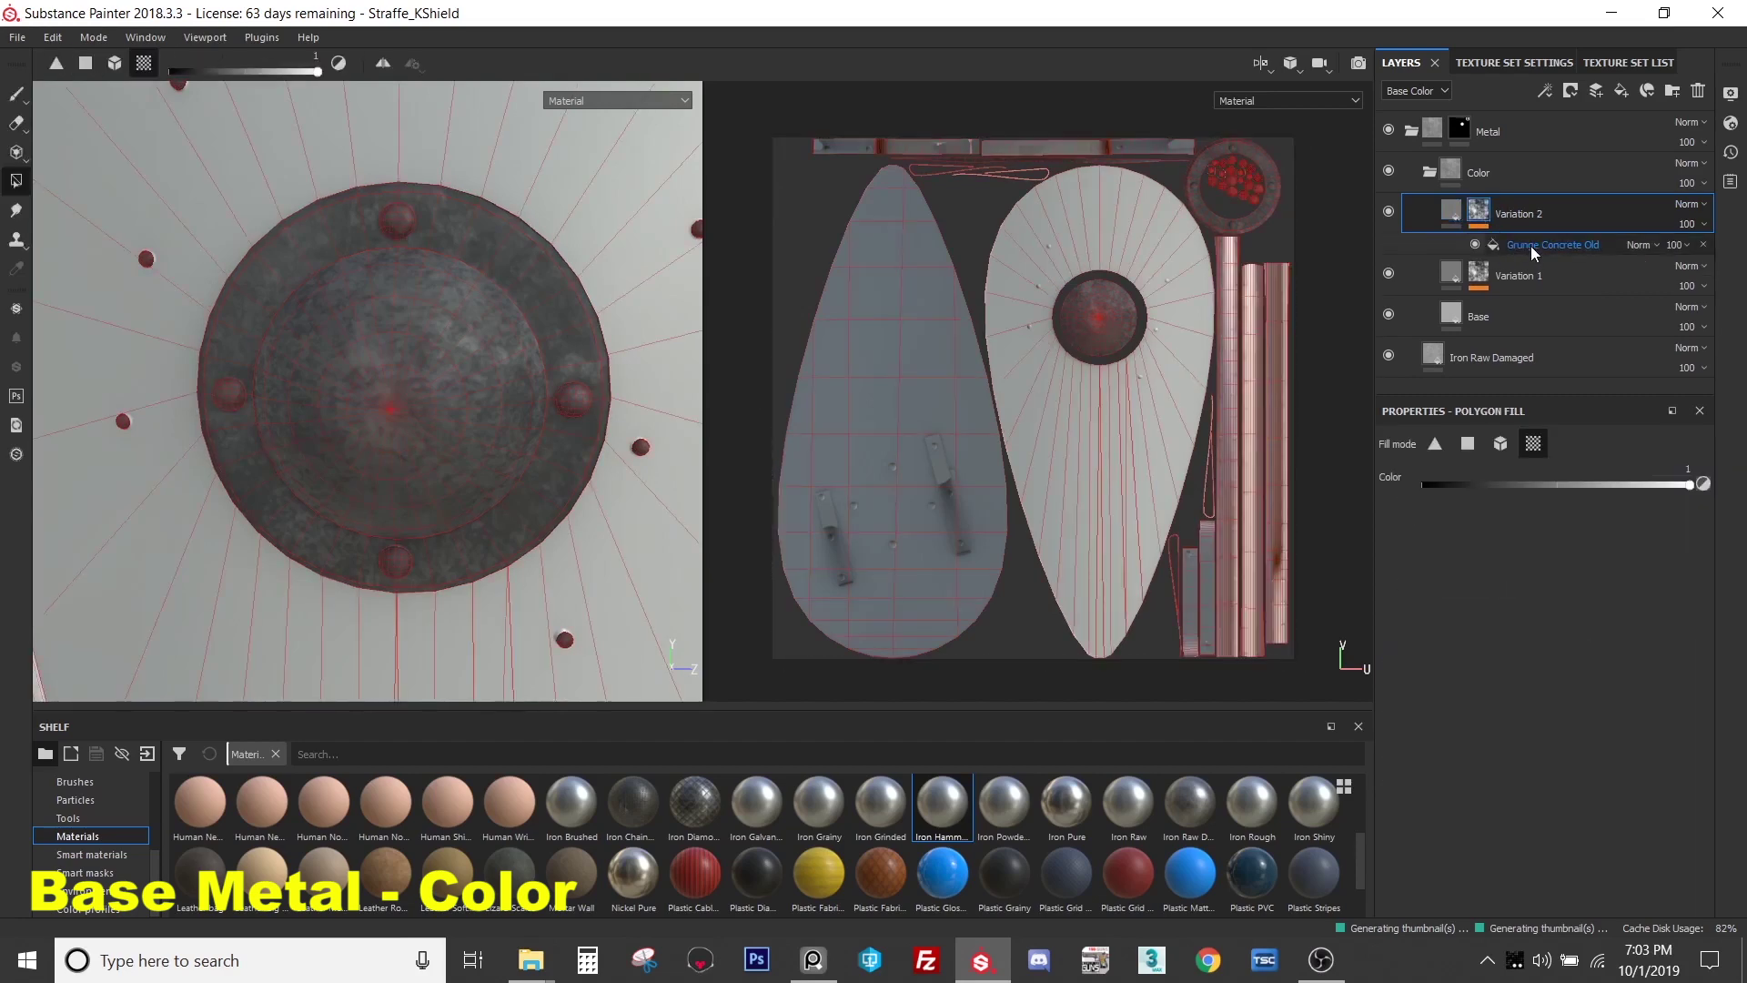
left_click(1451, 211)
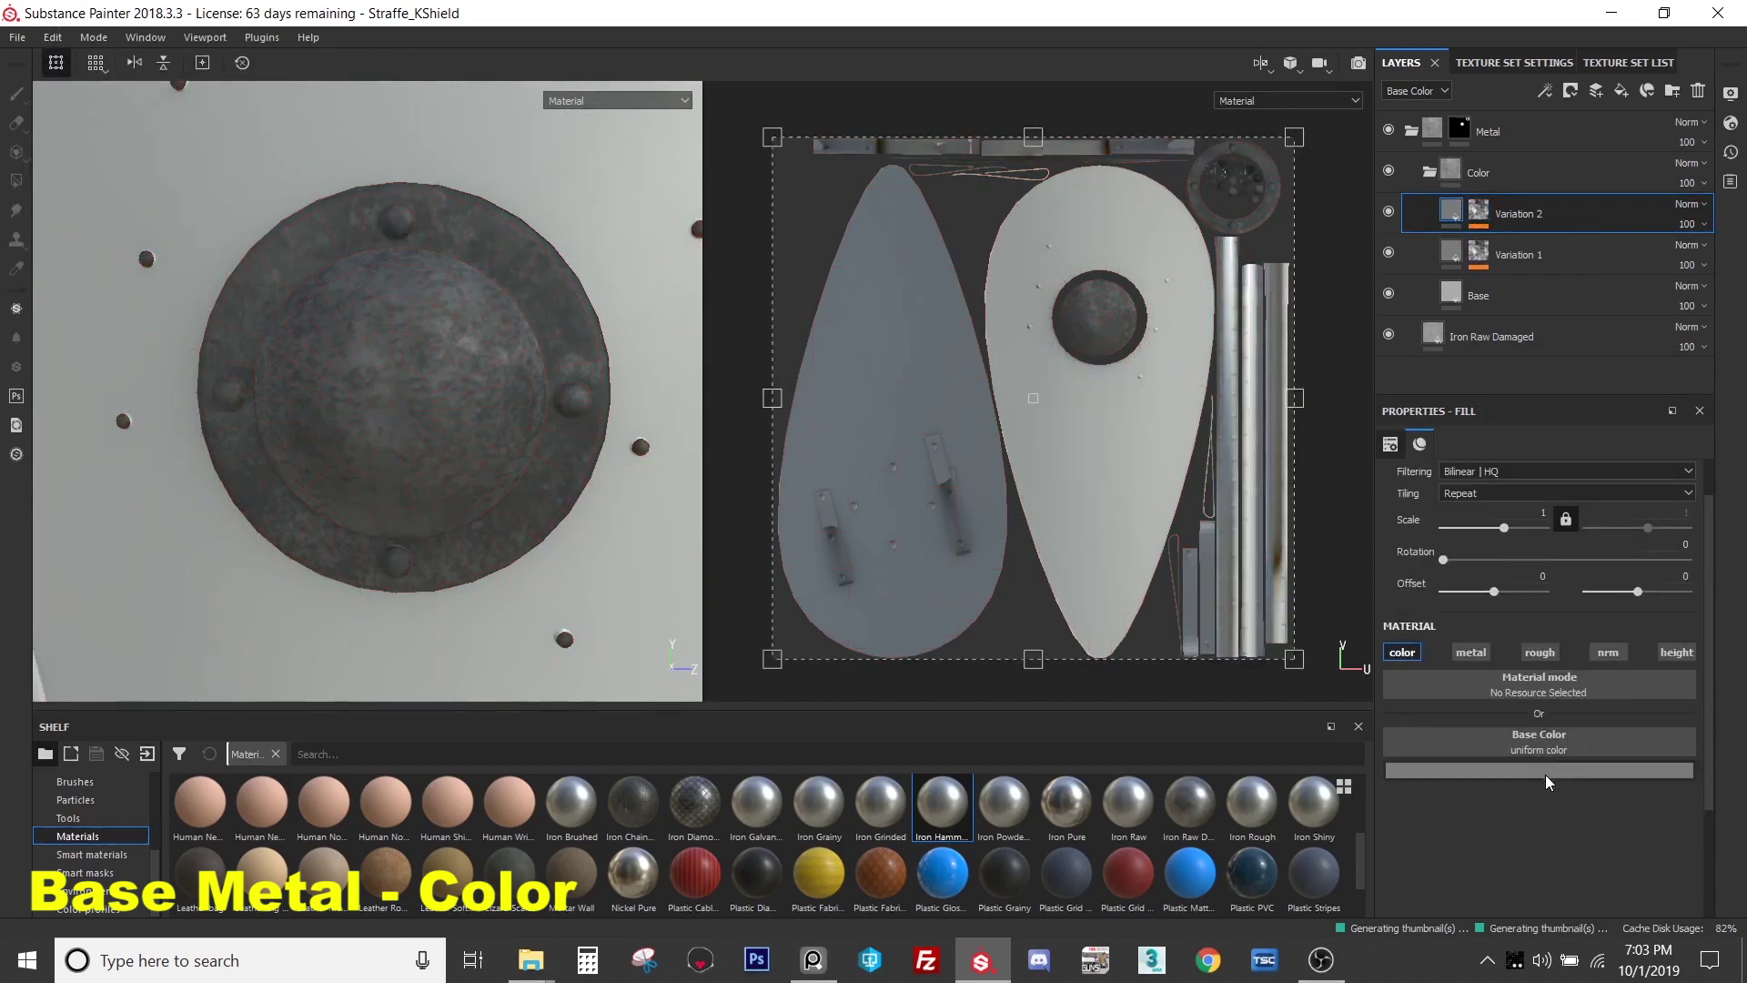
left_click(1560, 683)
left_click(1554, 653)
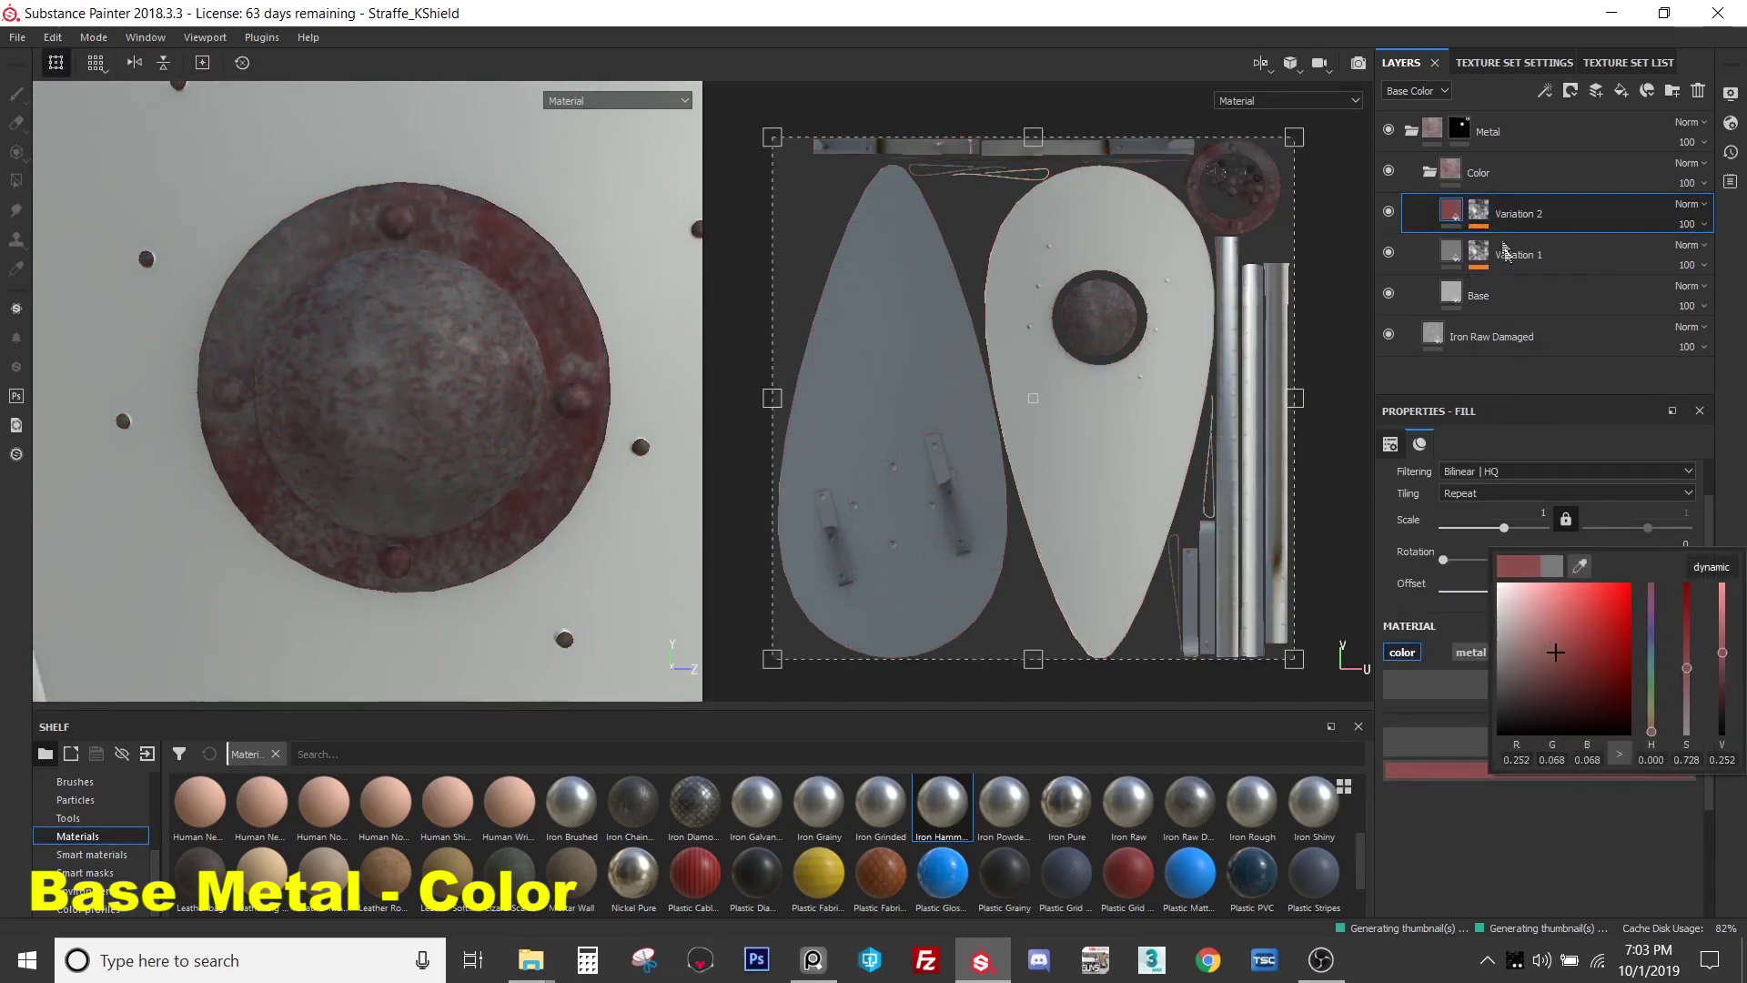
- Replace the grunge texture in Variation 2's mask fill with Grunge Map 014
left_click(1479, 211)
left_click(1518, 244)
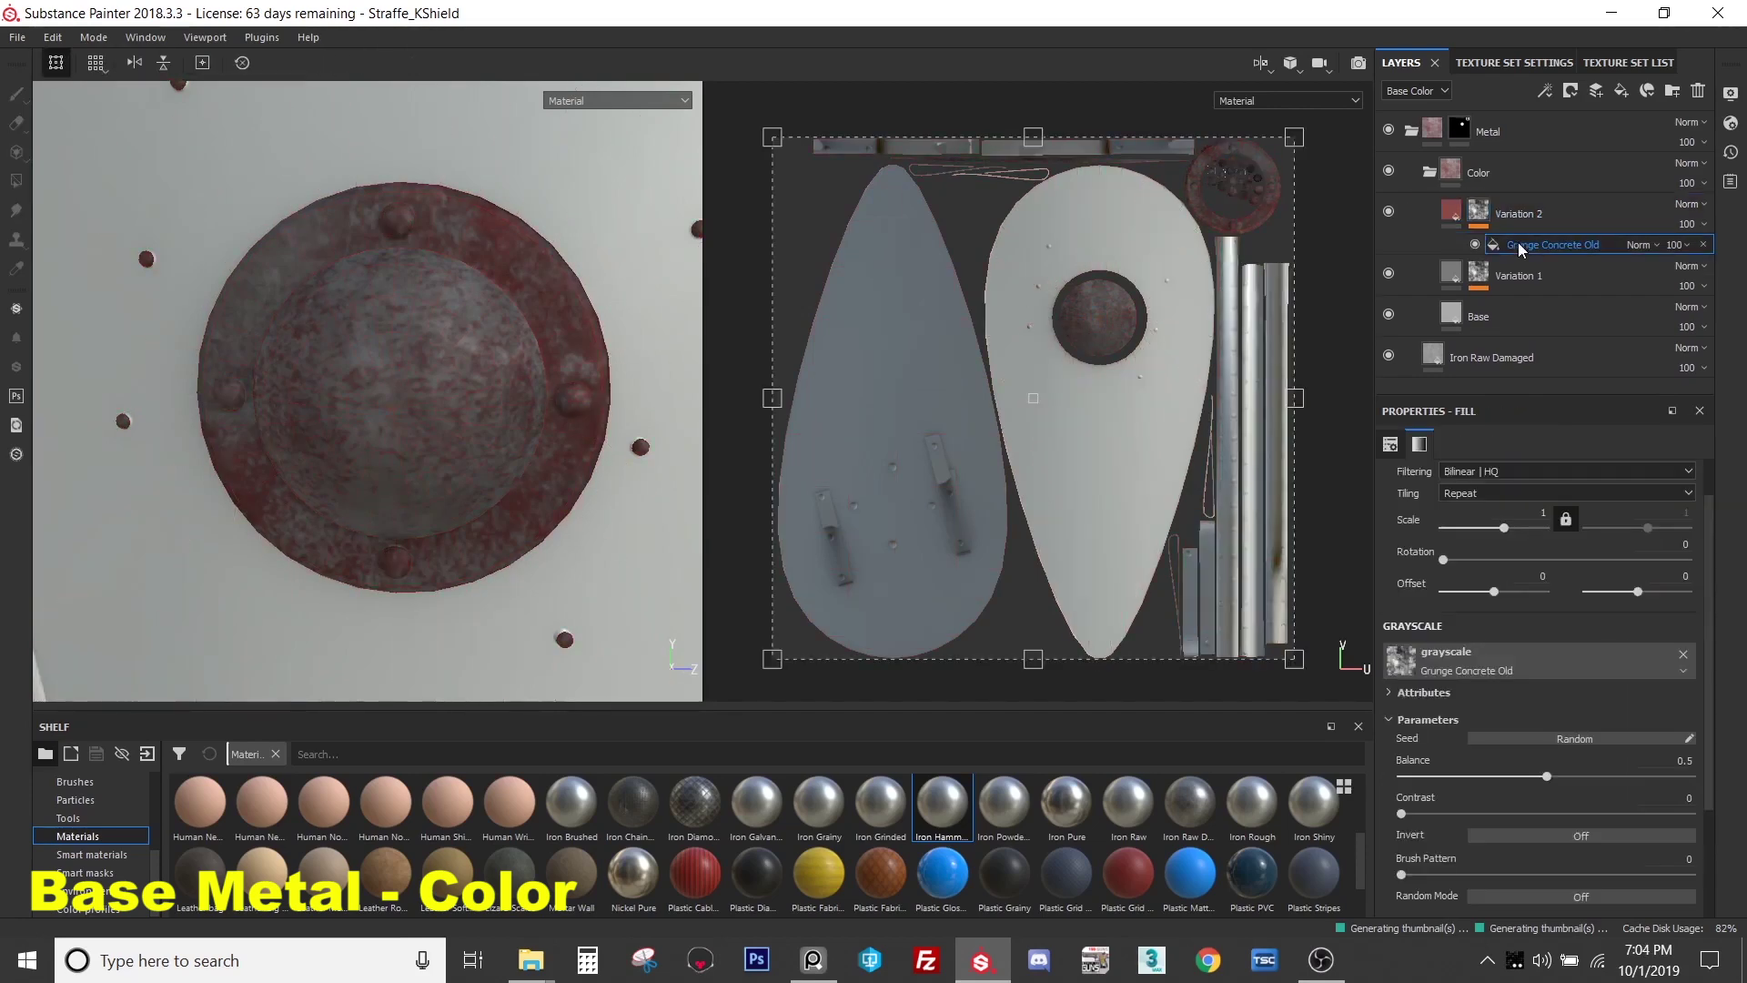
left_click(1537, 671)
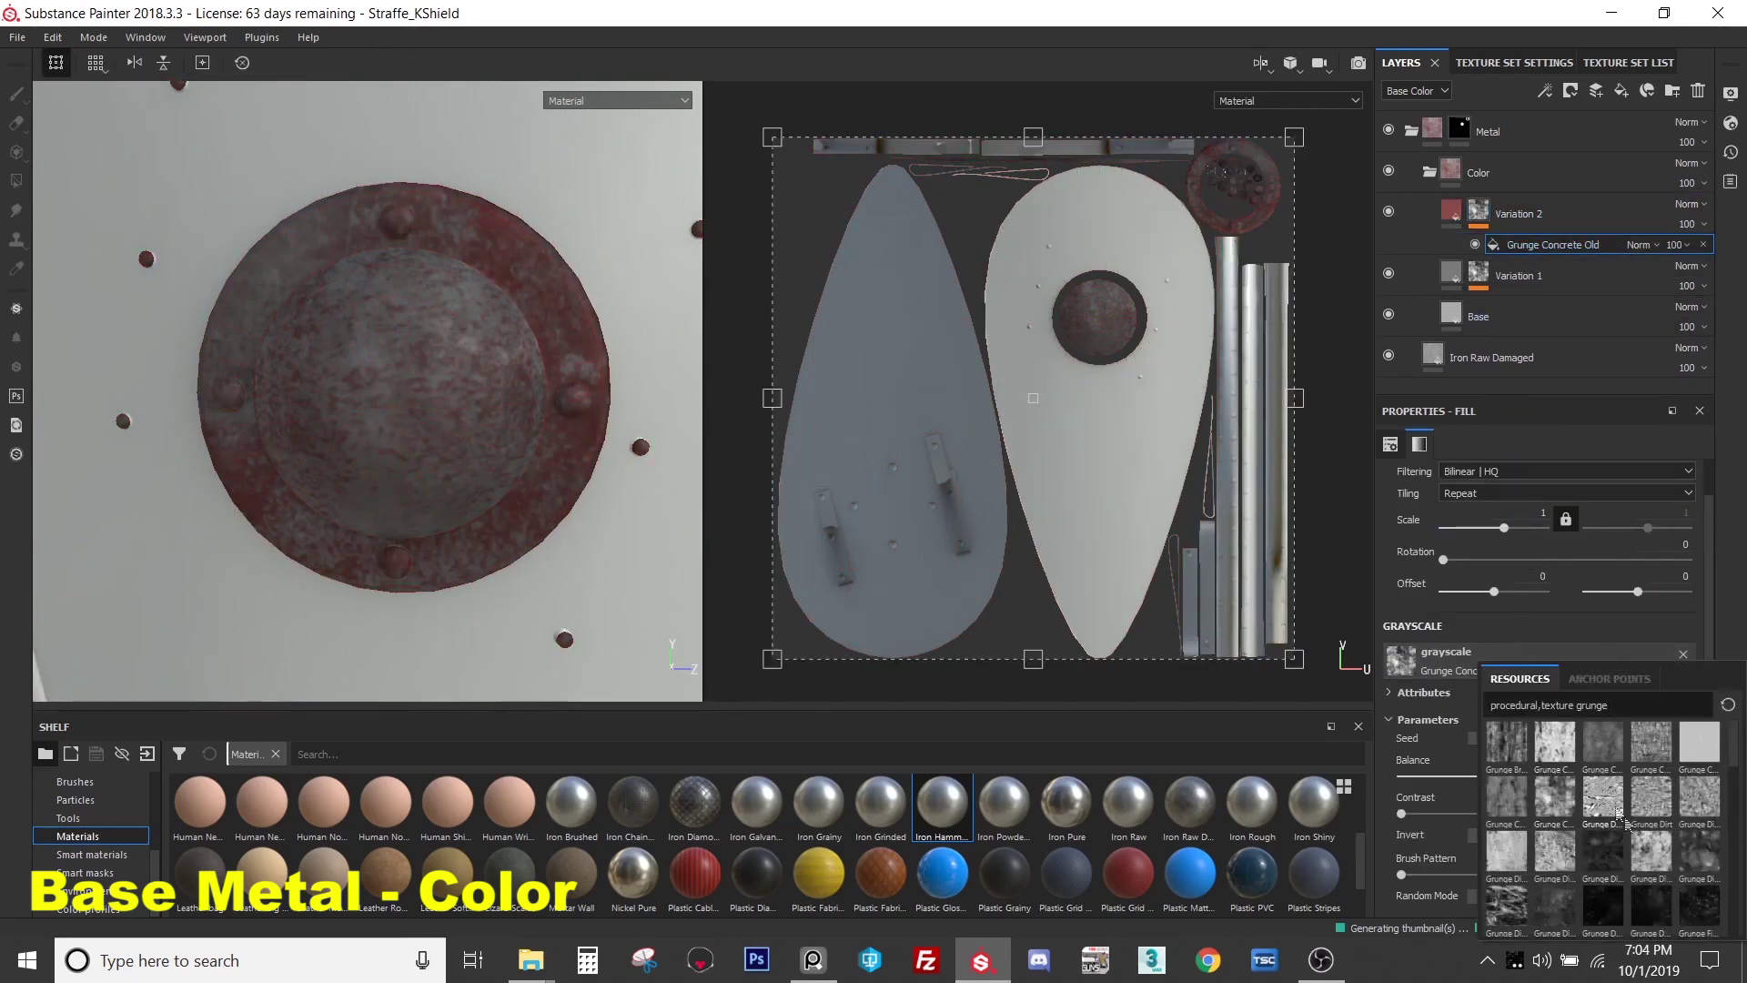
mouse_move(1654, 861)
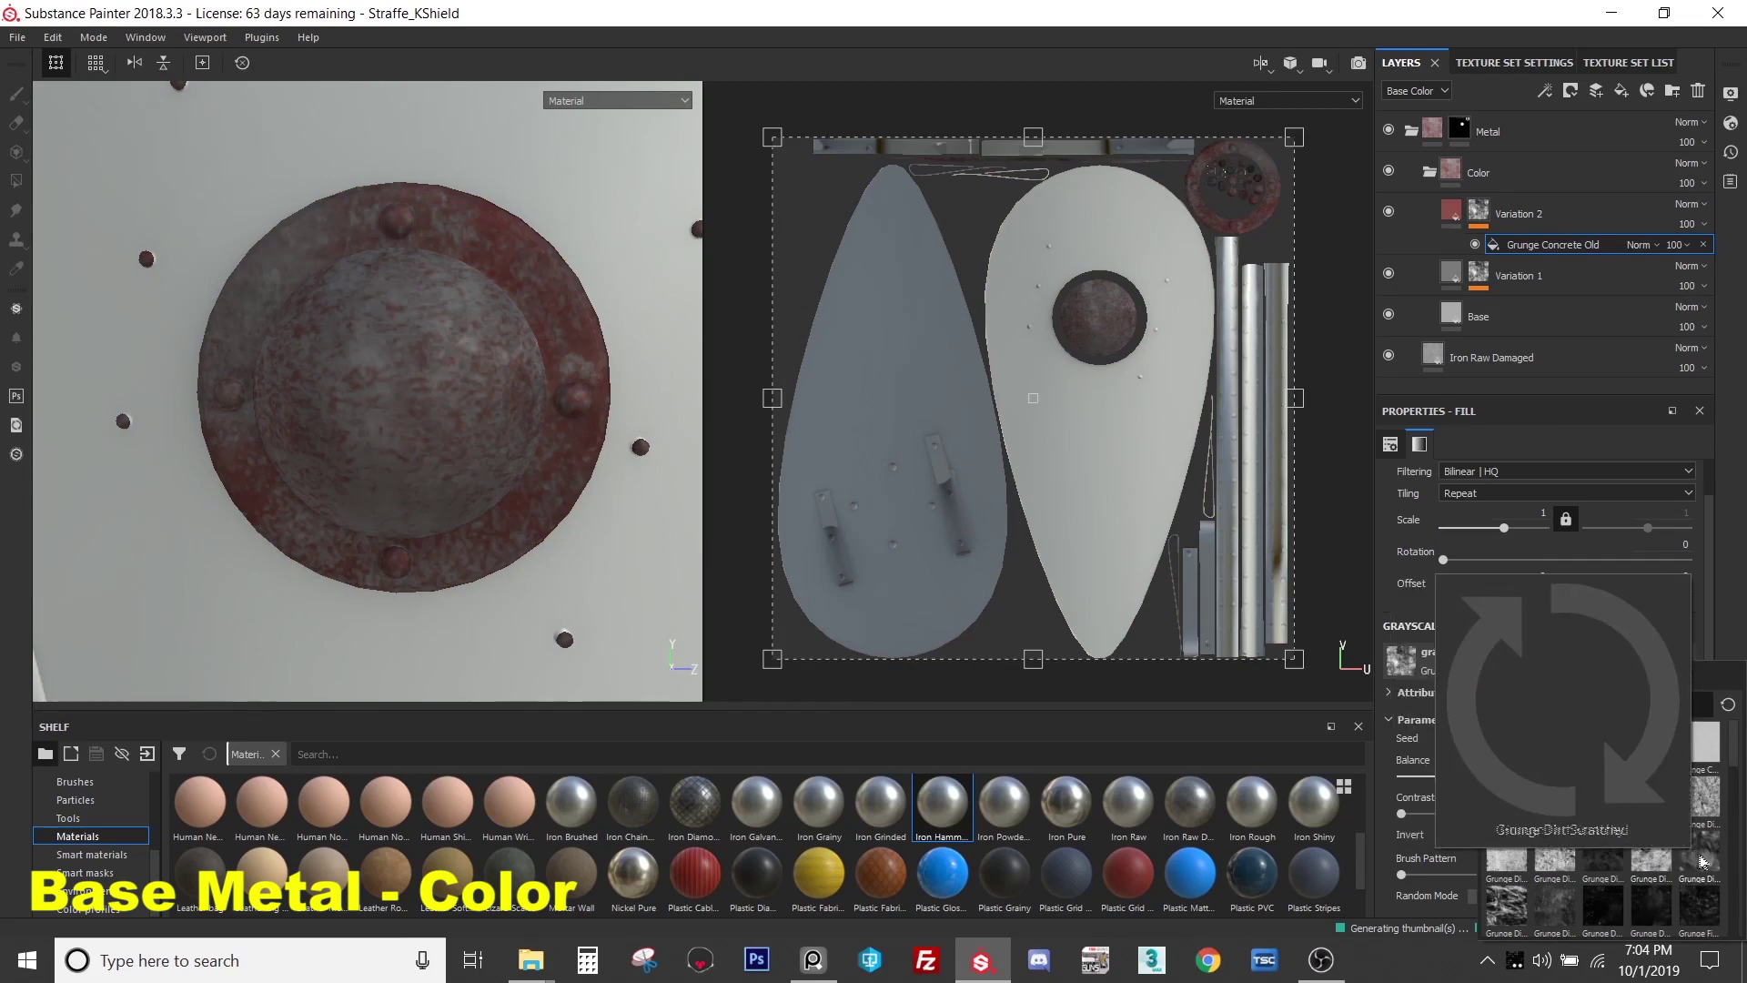
scroll(1593, 875, "down", 3)
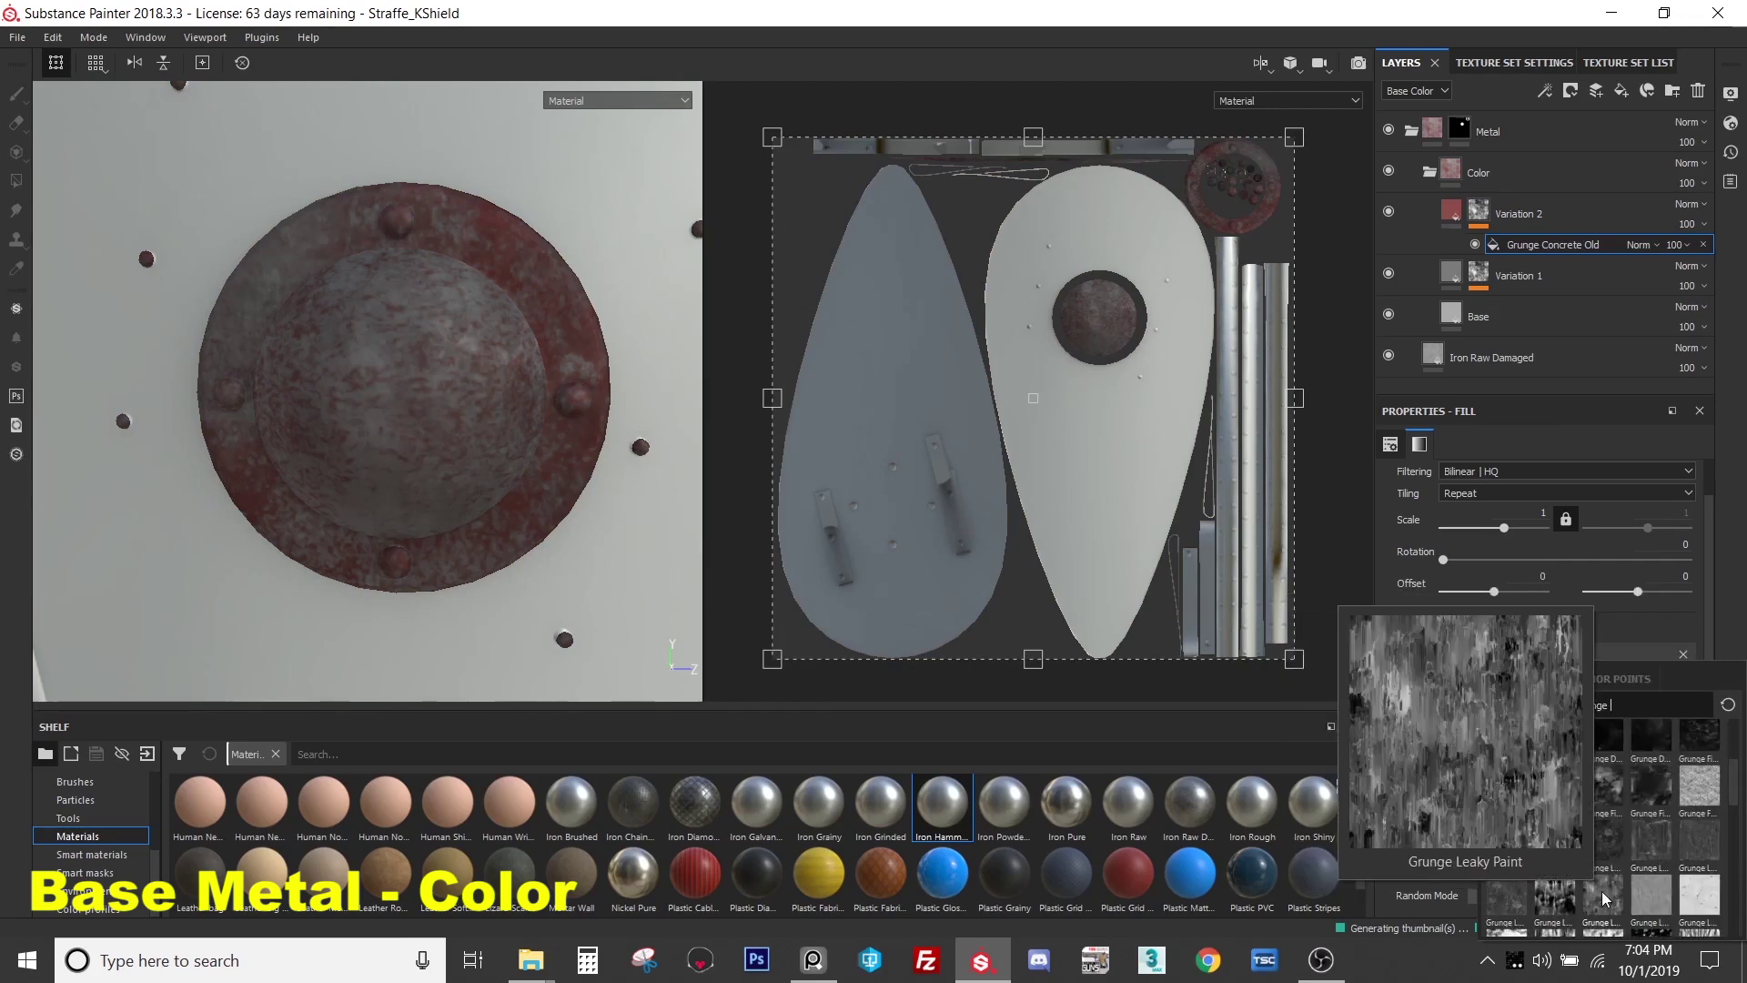
mouse_move(1499, 893)
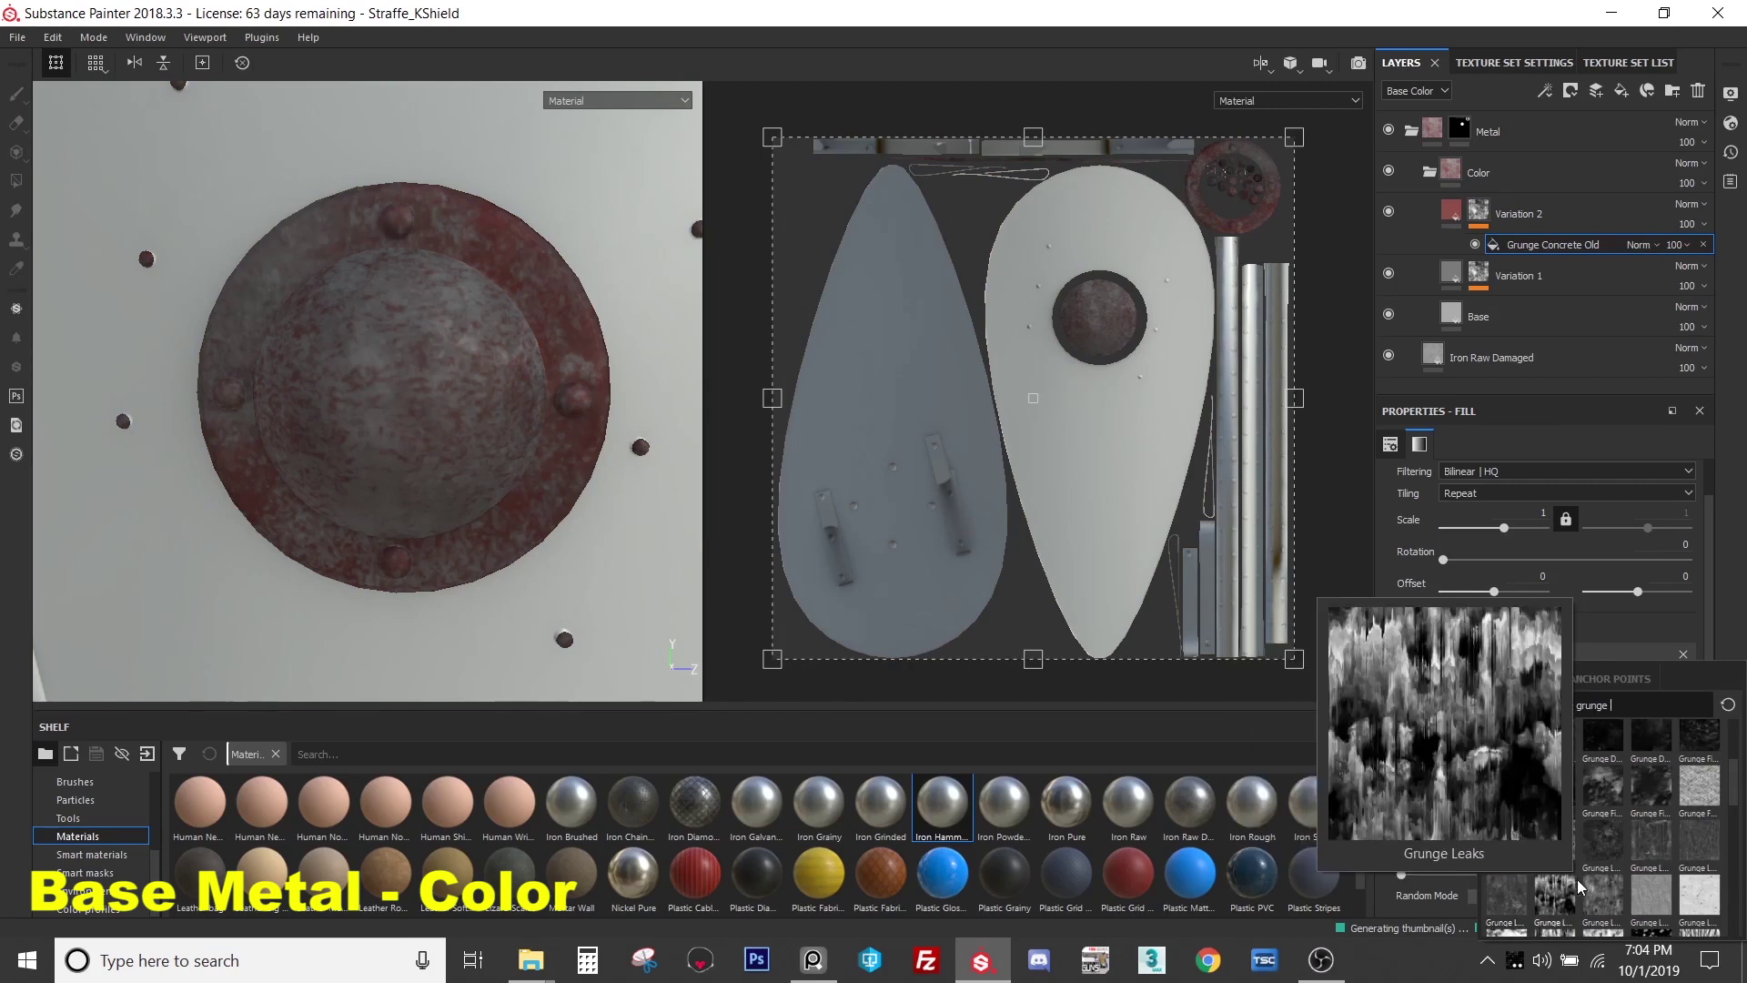
mouse_move(1607, 896)
scroll(1607, 896, "down", 3)
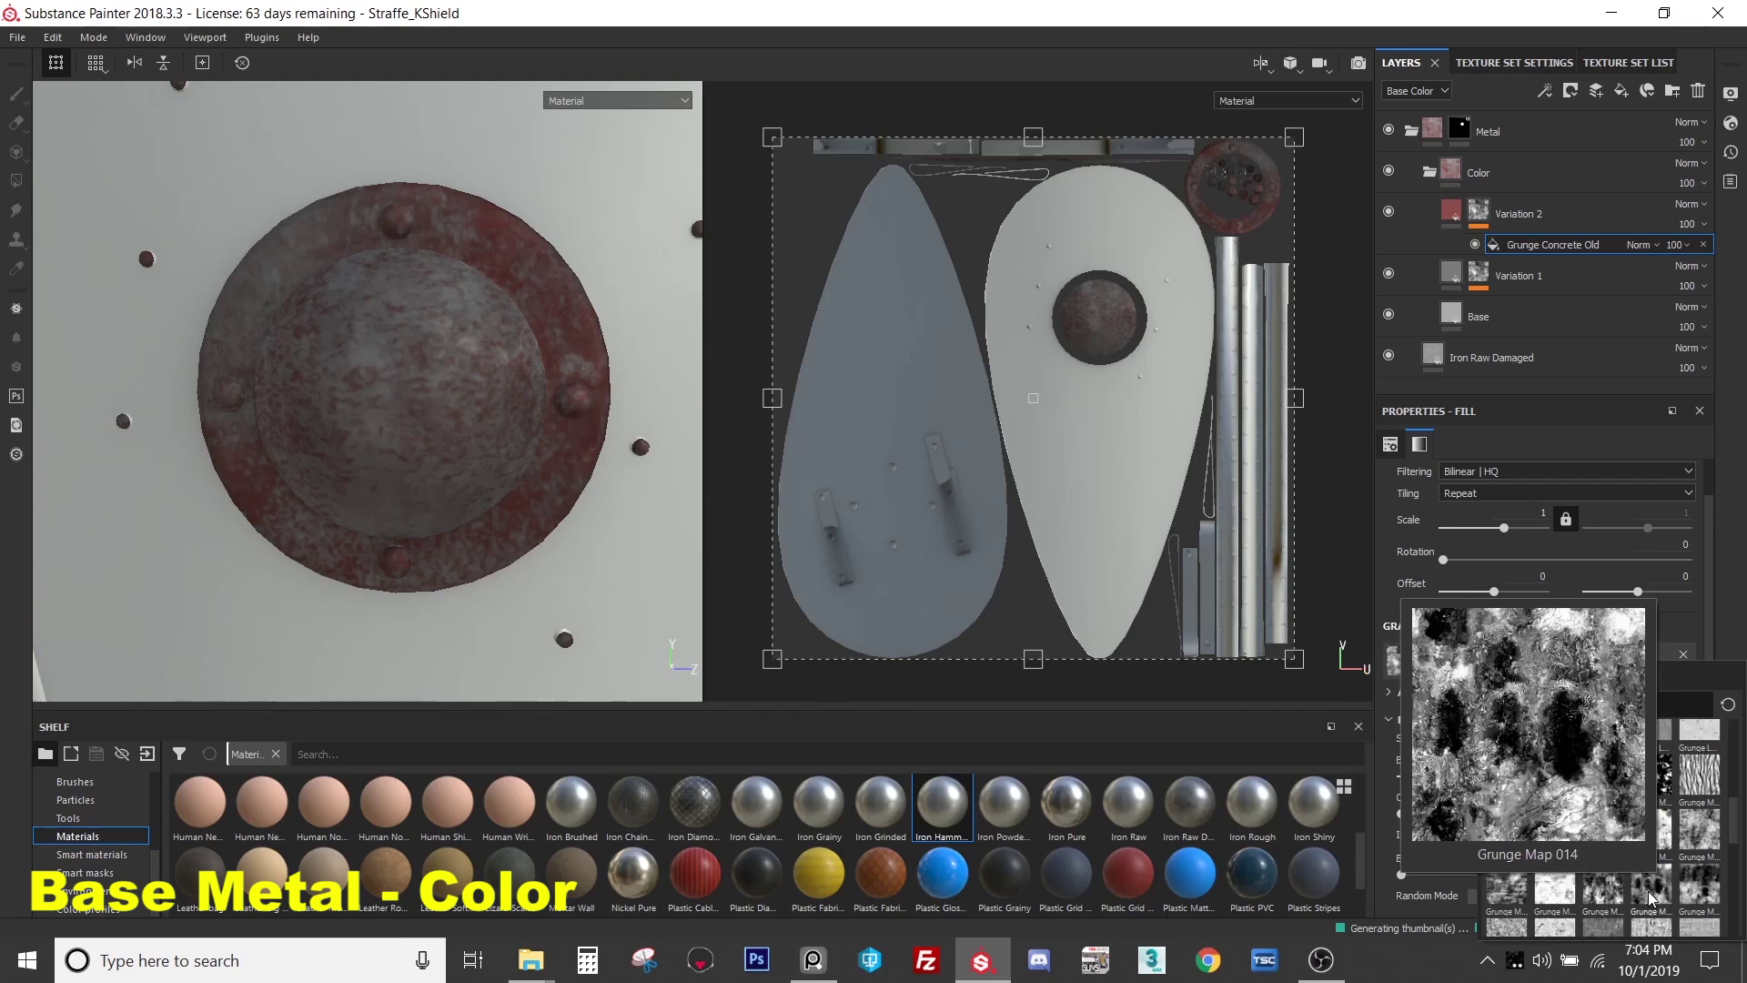
scroll(1649, 892, "up", 3)
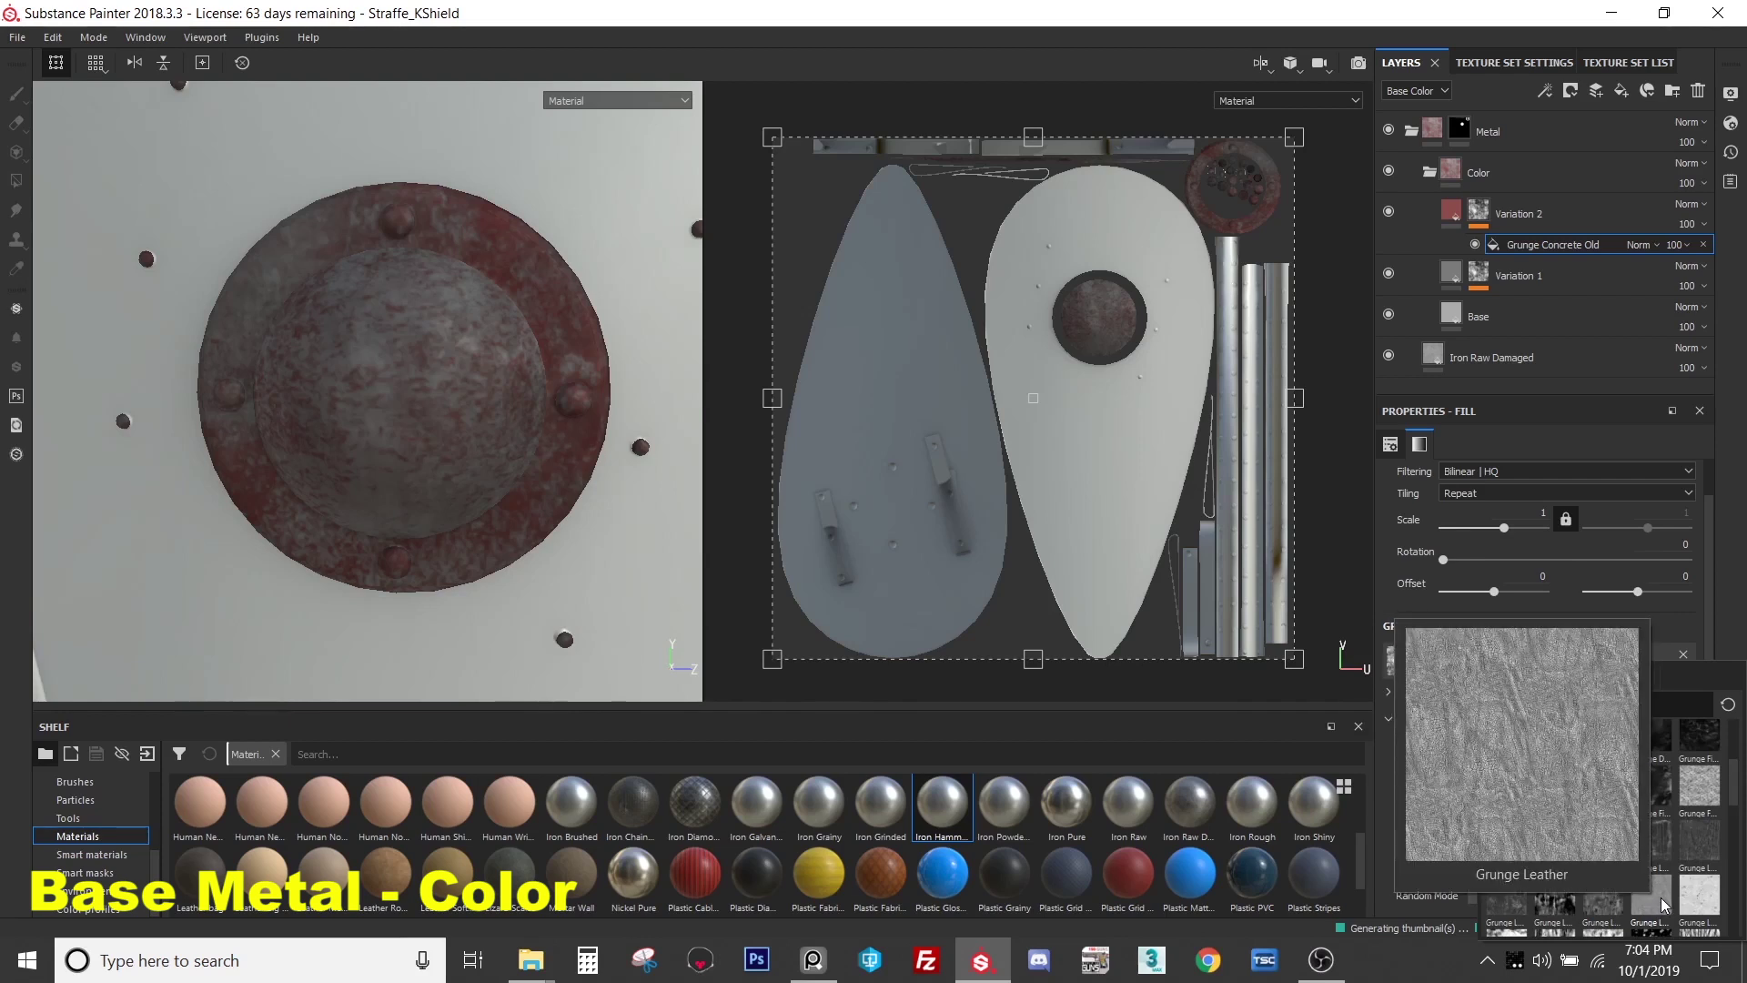
scroll(1661, 897, "down", 3)
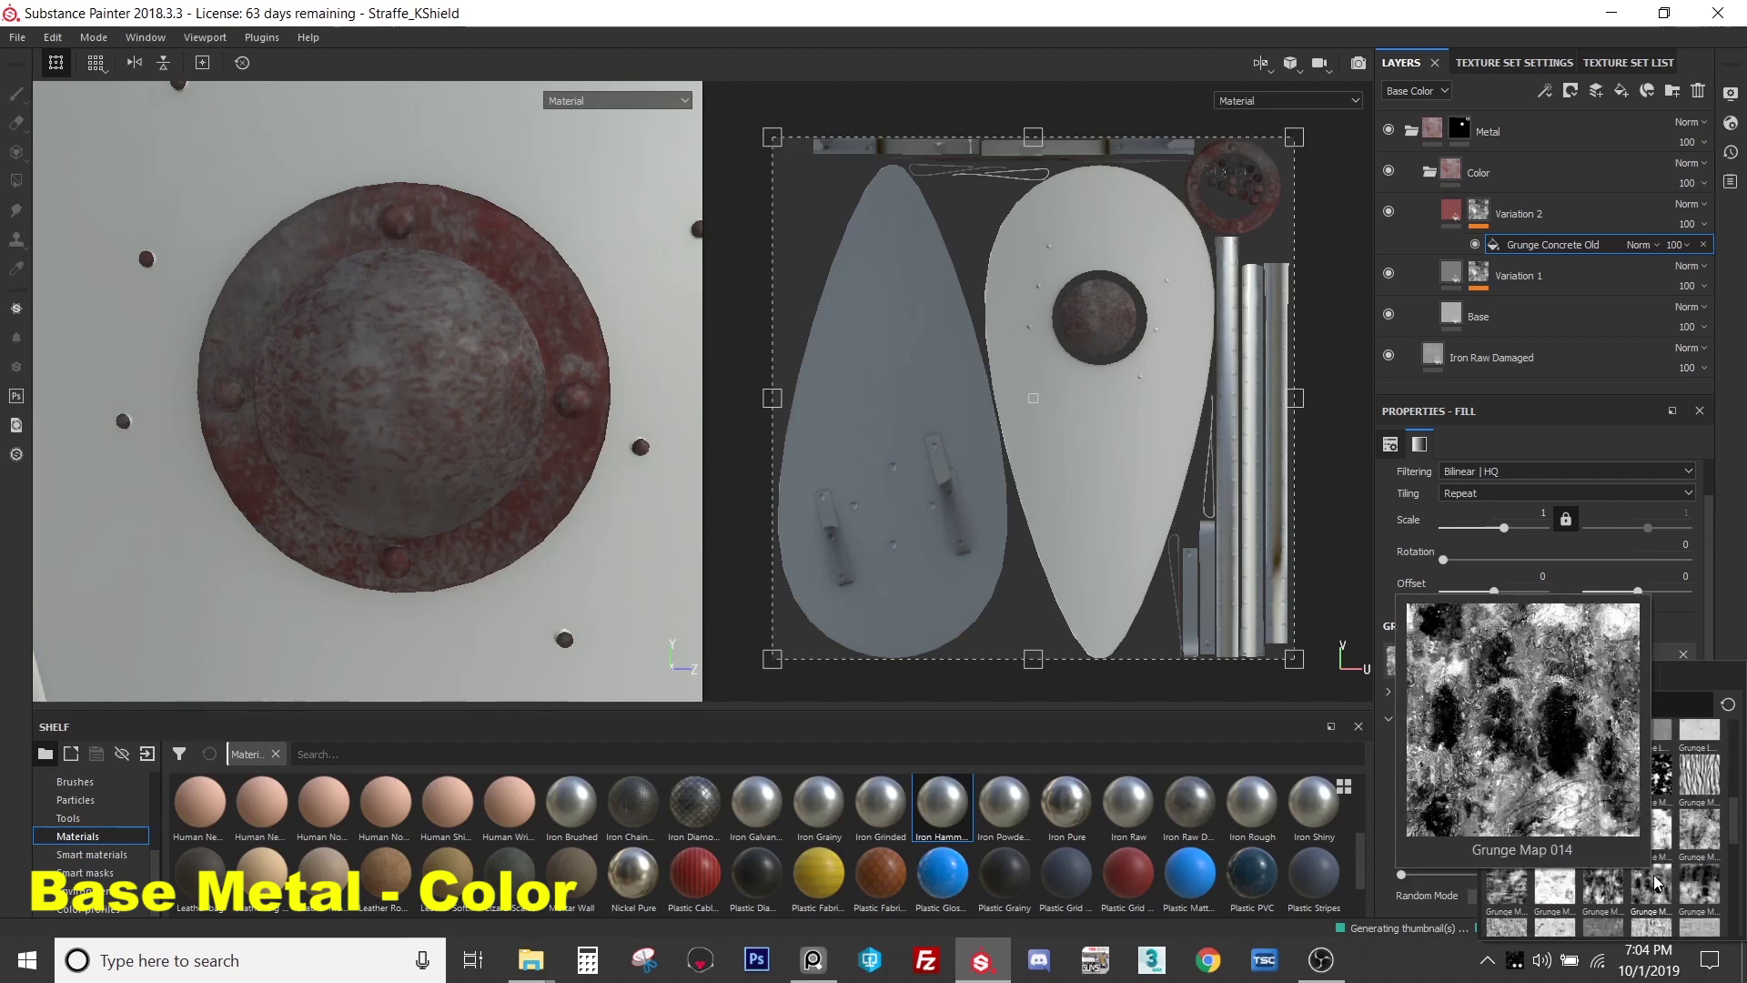
left_click(1658, 883)
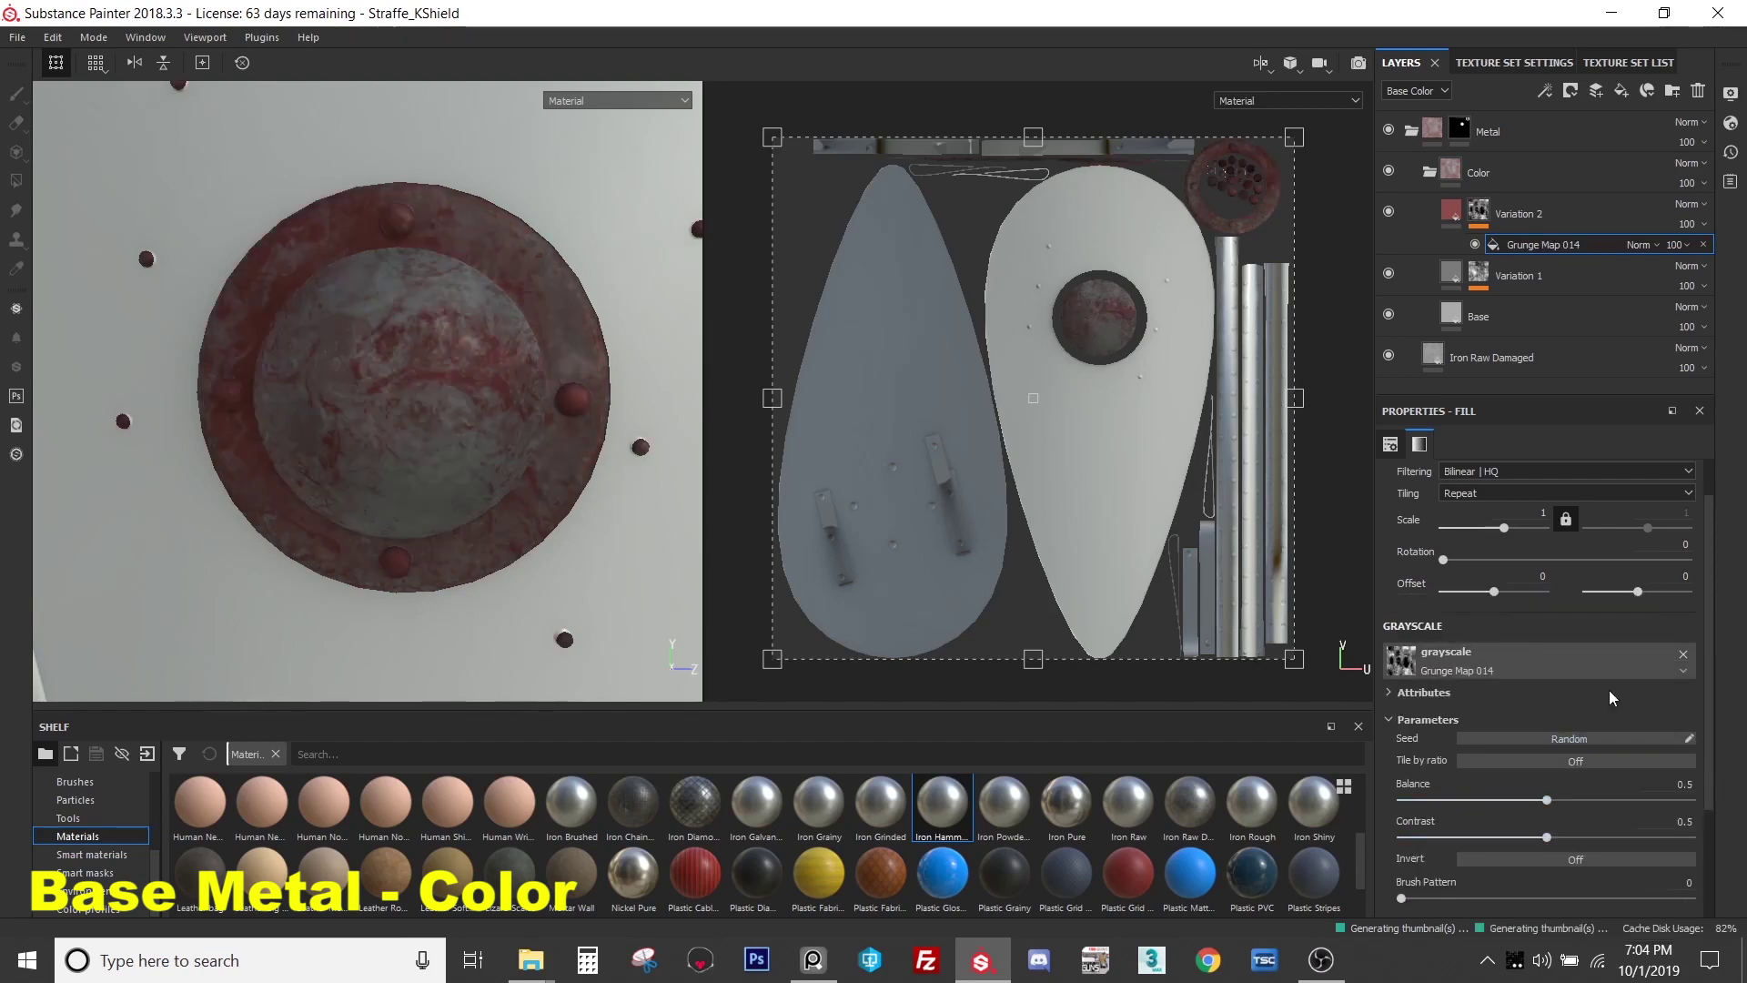
- Change the base color of Variation 2 to a light neutral gray and check it on the shield boss
left_click(1452, 211)
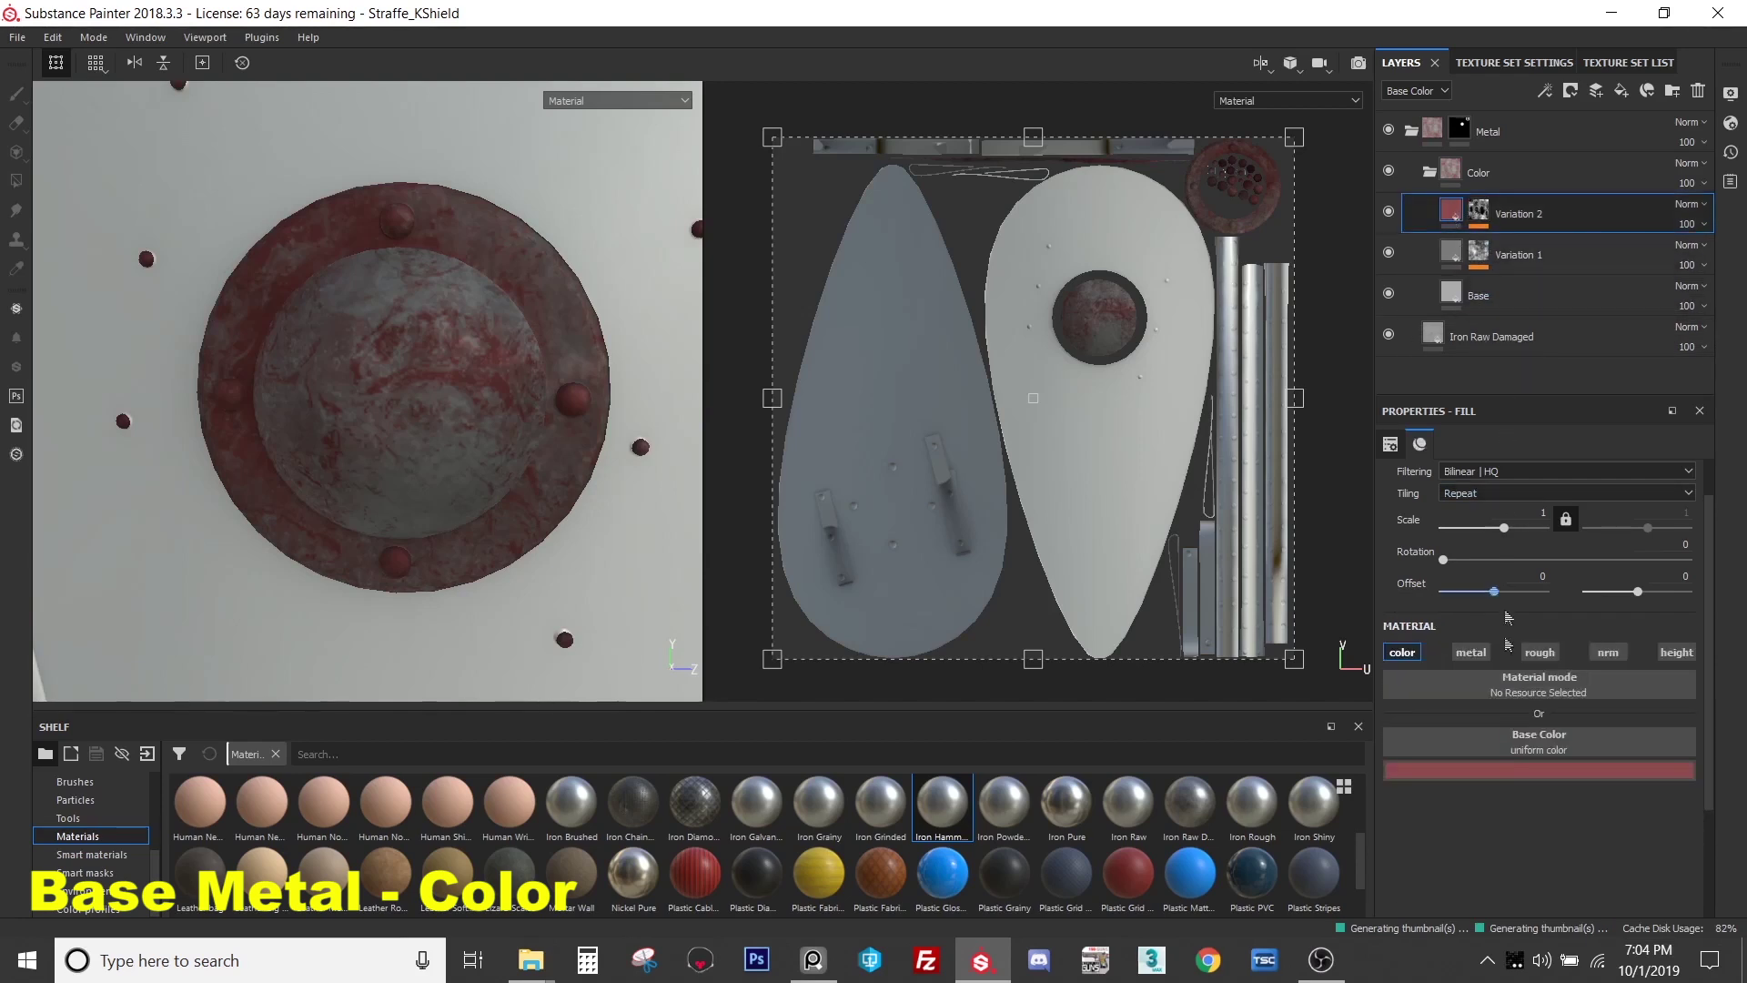
left_click(1511, 771)
left_click_drag(1579, 619, 1476, 623)
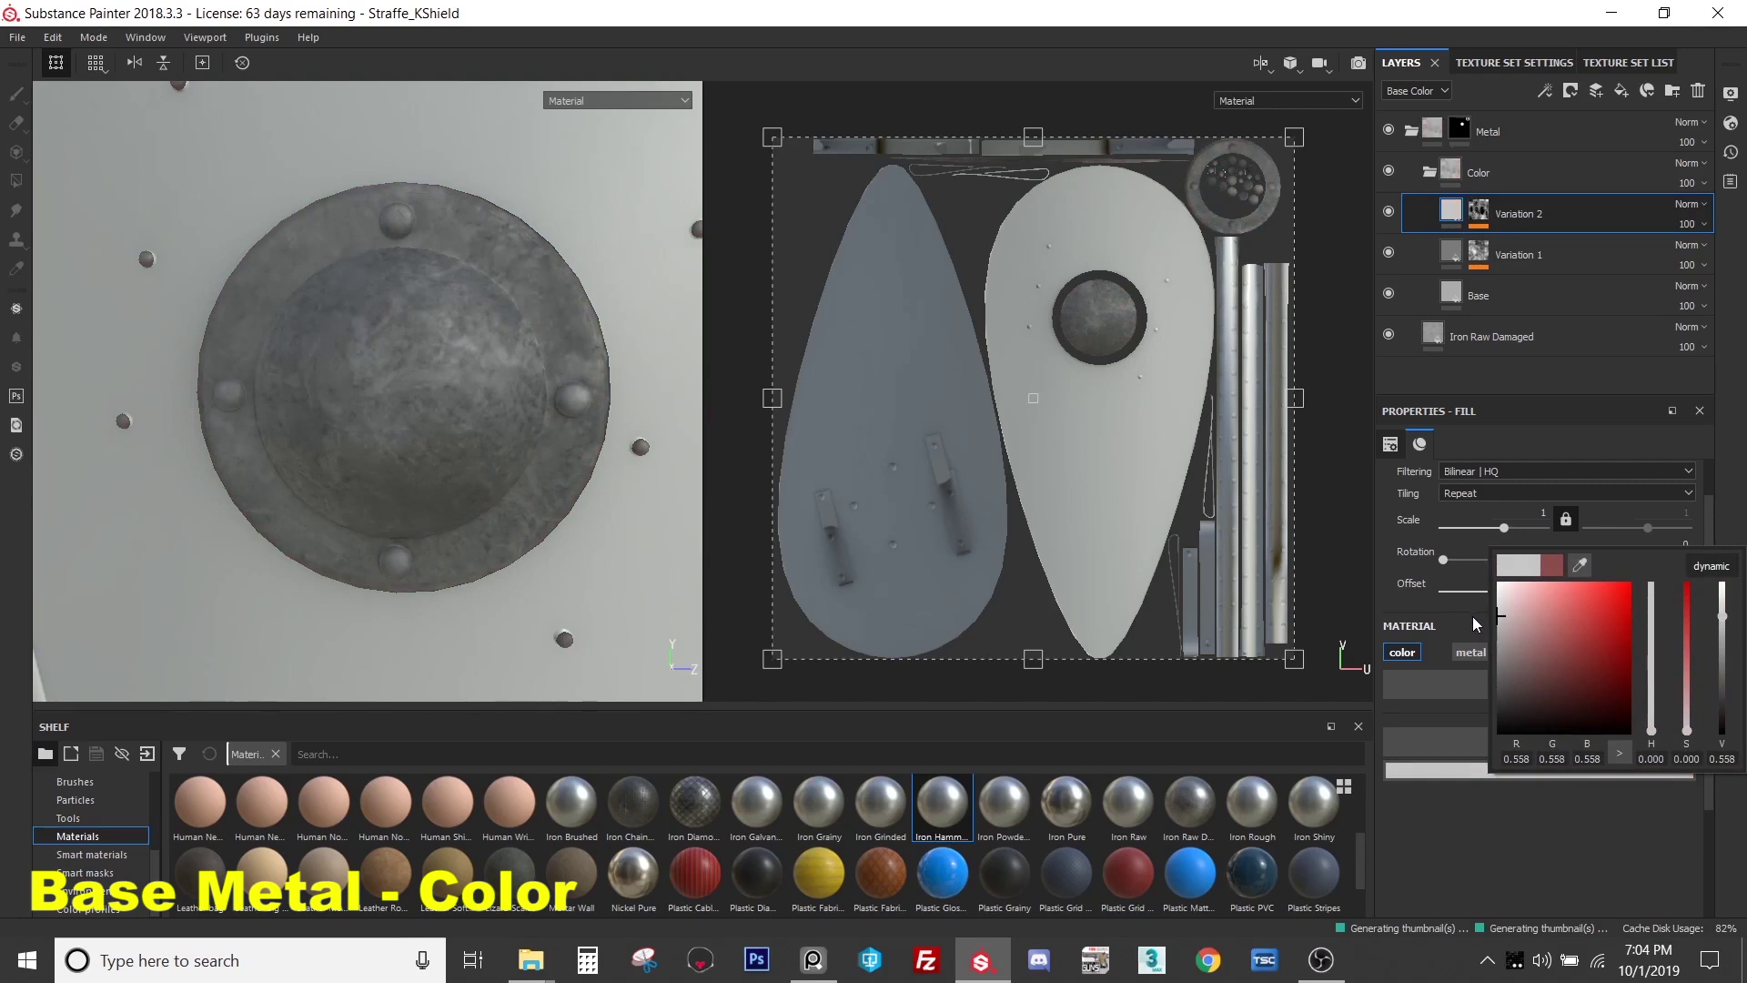
left_click_drag(1472, 615, 1467, 611)
mouse_move(382, 428)
left_mouse_down("alt")
mouse_move(309, 473)
mouse_move(346, 455)
mouse_move(283, 517)
mouse_move(347, 532)
mouse_move(386, 398)
left_mouse_up("alt")
scroll(386, 398, "up", 3)
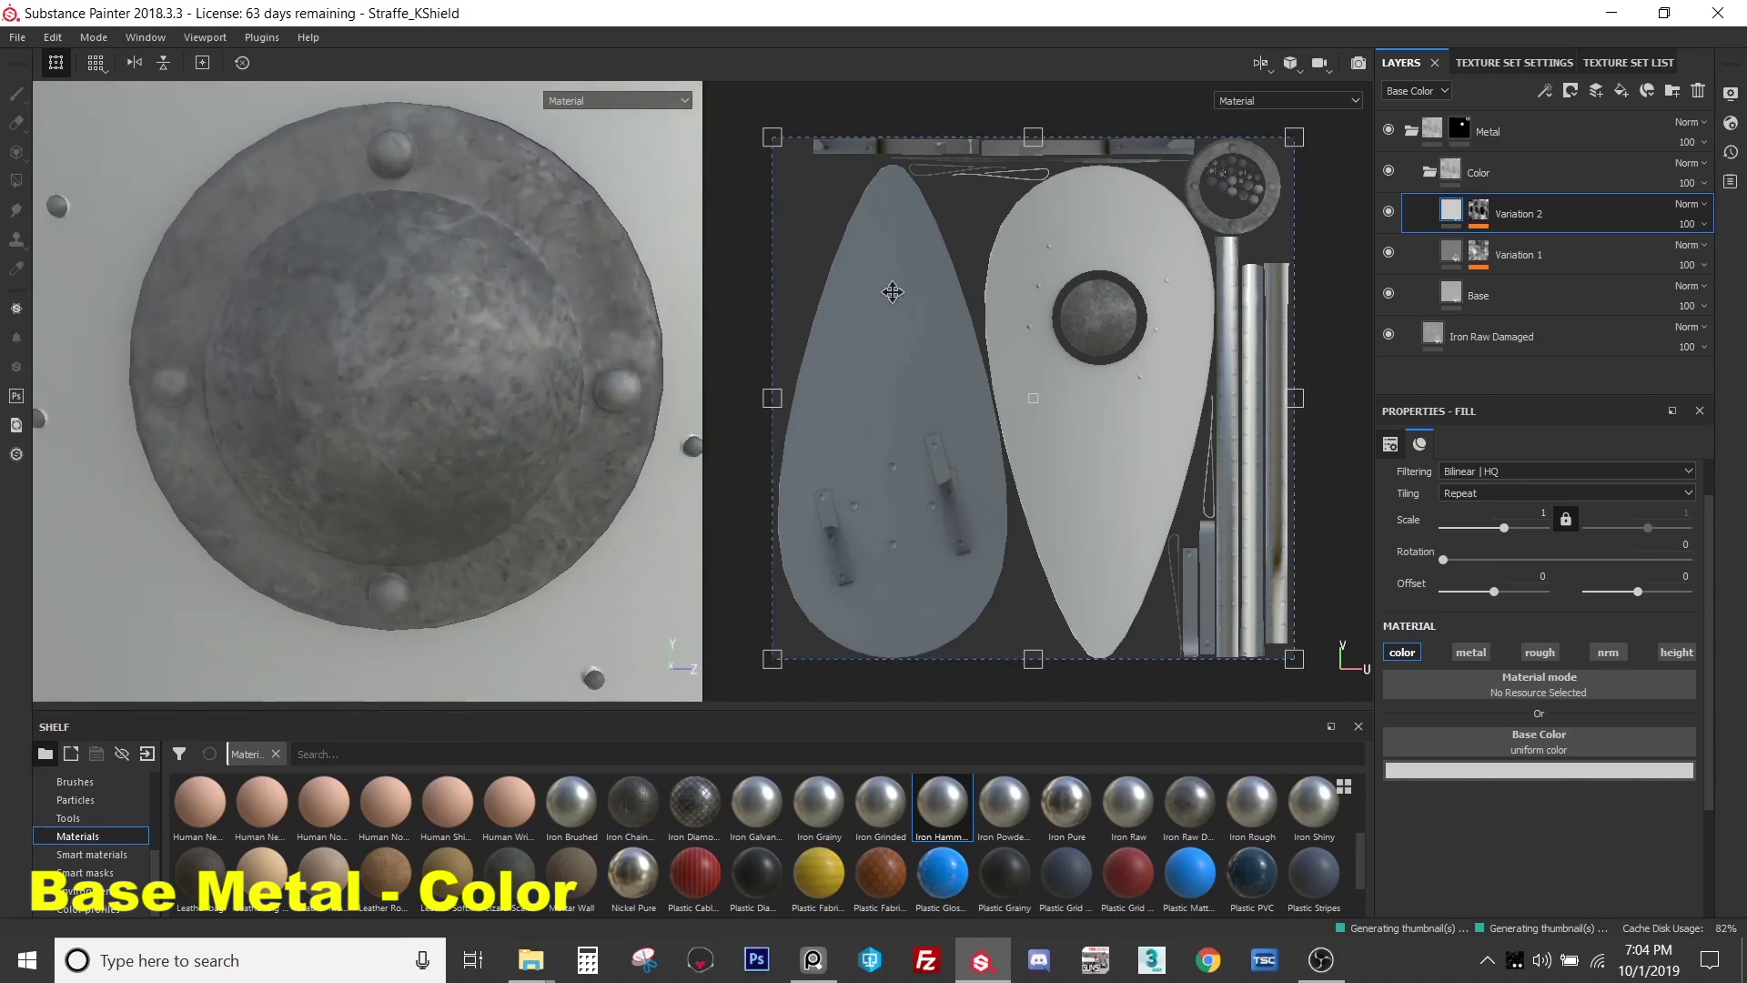
- Set the Grunge Map 014 fill in Variation 2's mask to a Contrast of 0.19 and a Balance of 0.26
left_click(1479, 211)
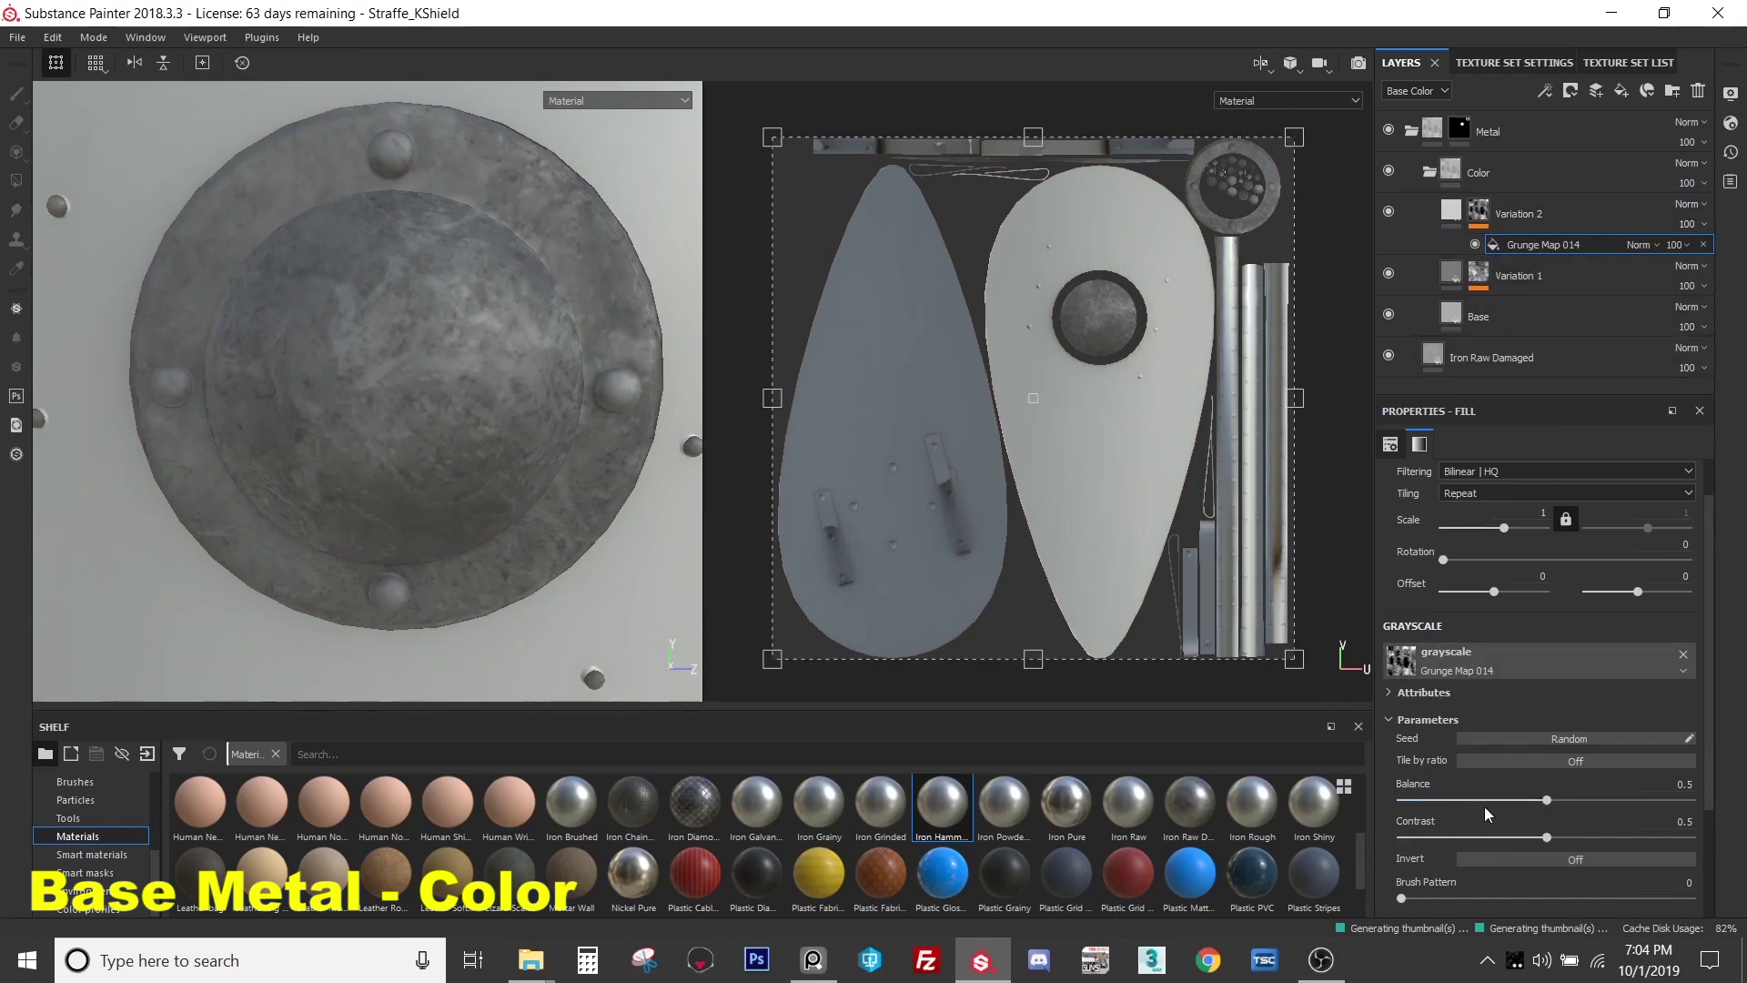
left_click_drag(1551, 848, 1457, 836)
left_click_drag(1547, 800, 1479, 816)
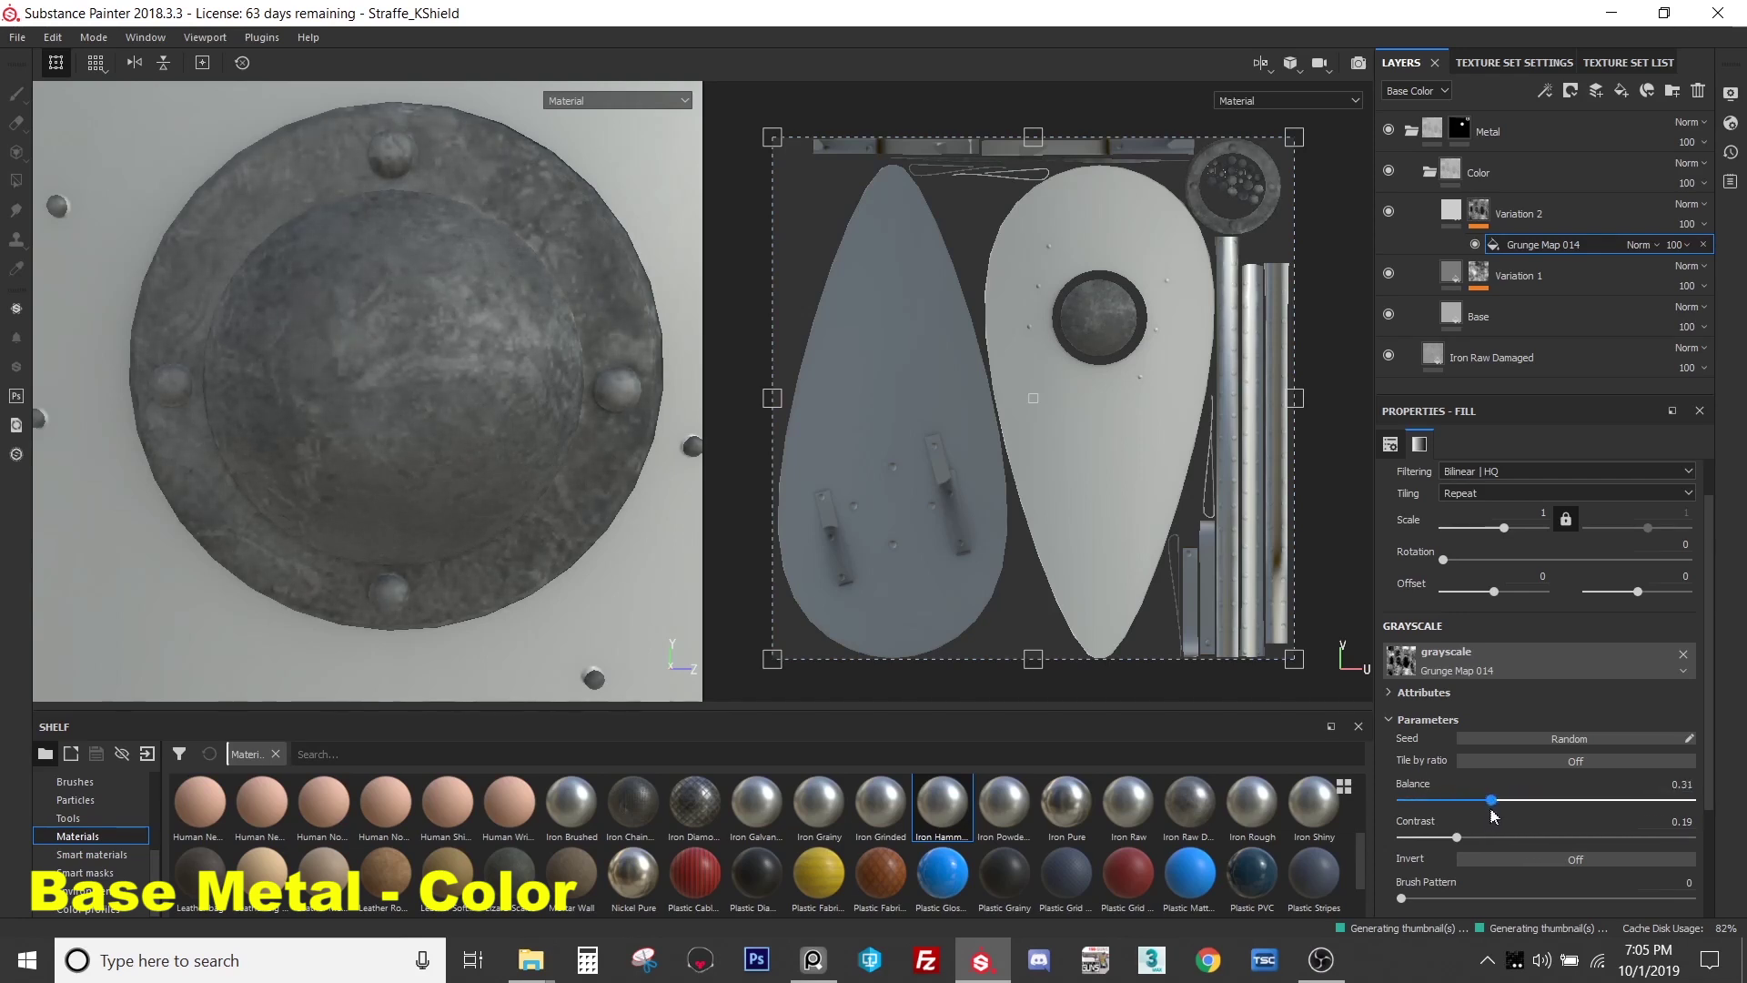
left_click_drag(1468, 816, 1473, 816)
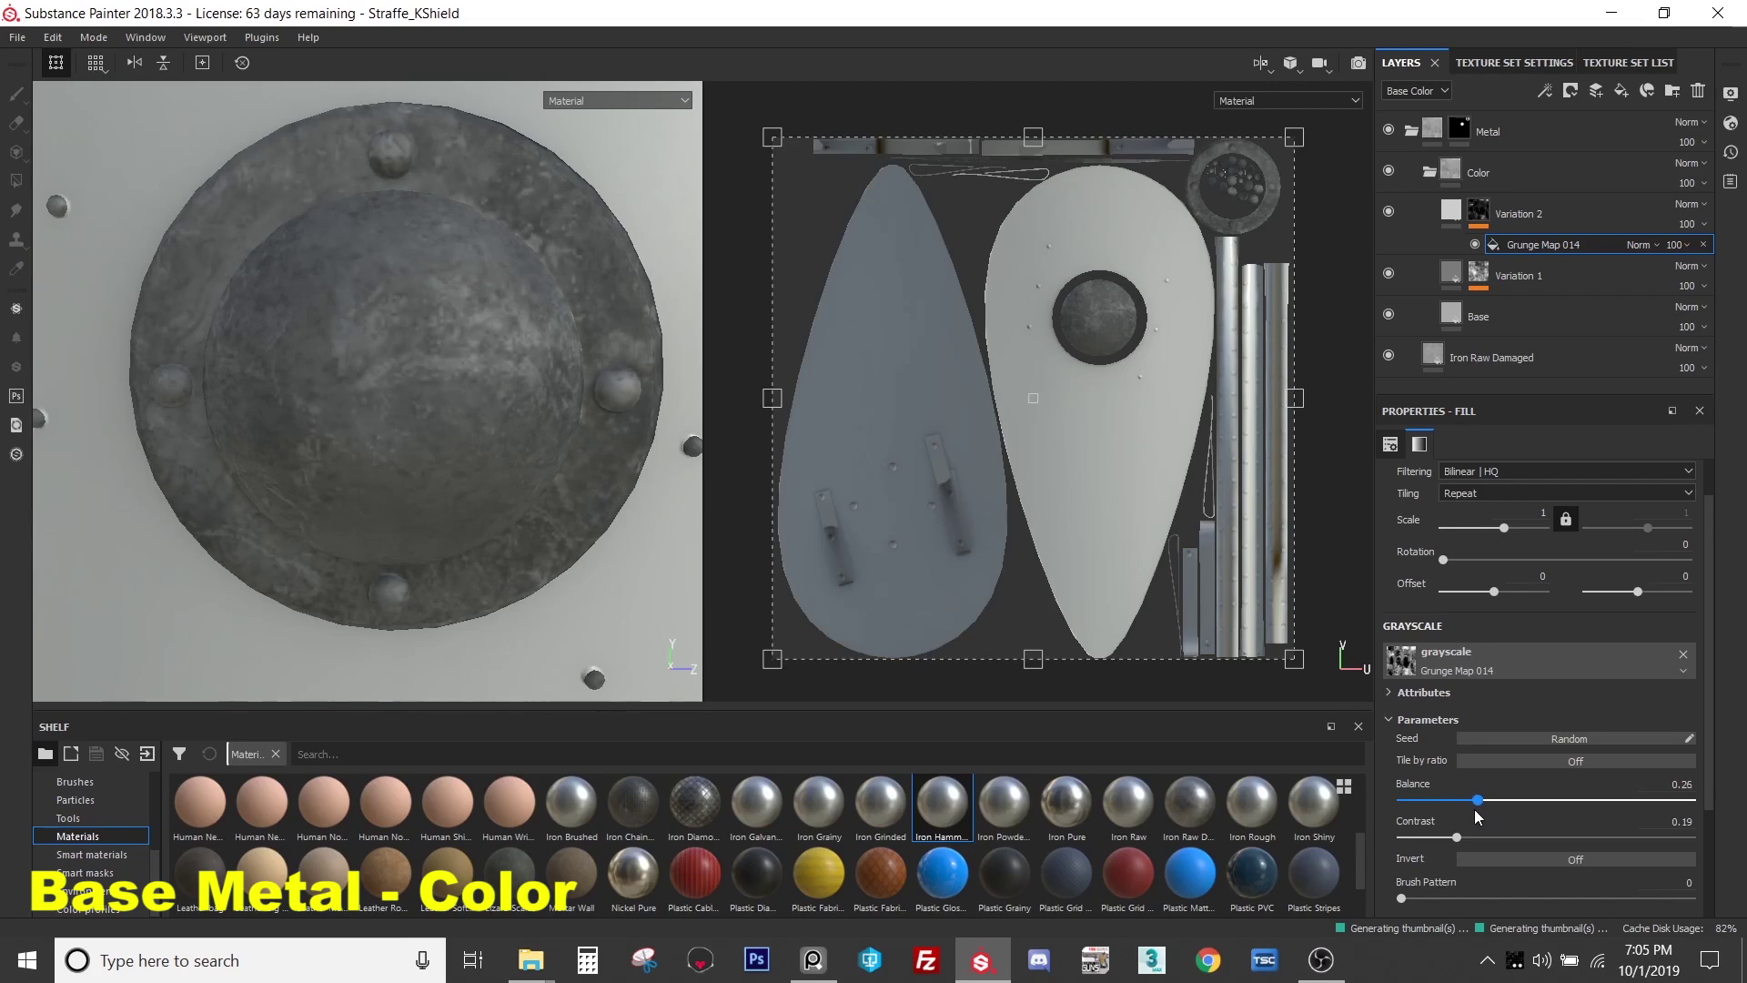
scroll(331, 437, "up", 3)
mouse_move(331, 437)
left_mouse_down("alt")
mouse_move(287, 466)
mouse_move(338, 431)
left_mouse_up("alt")
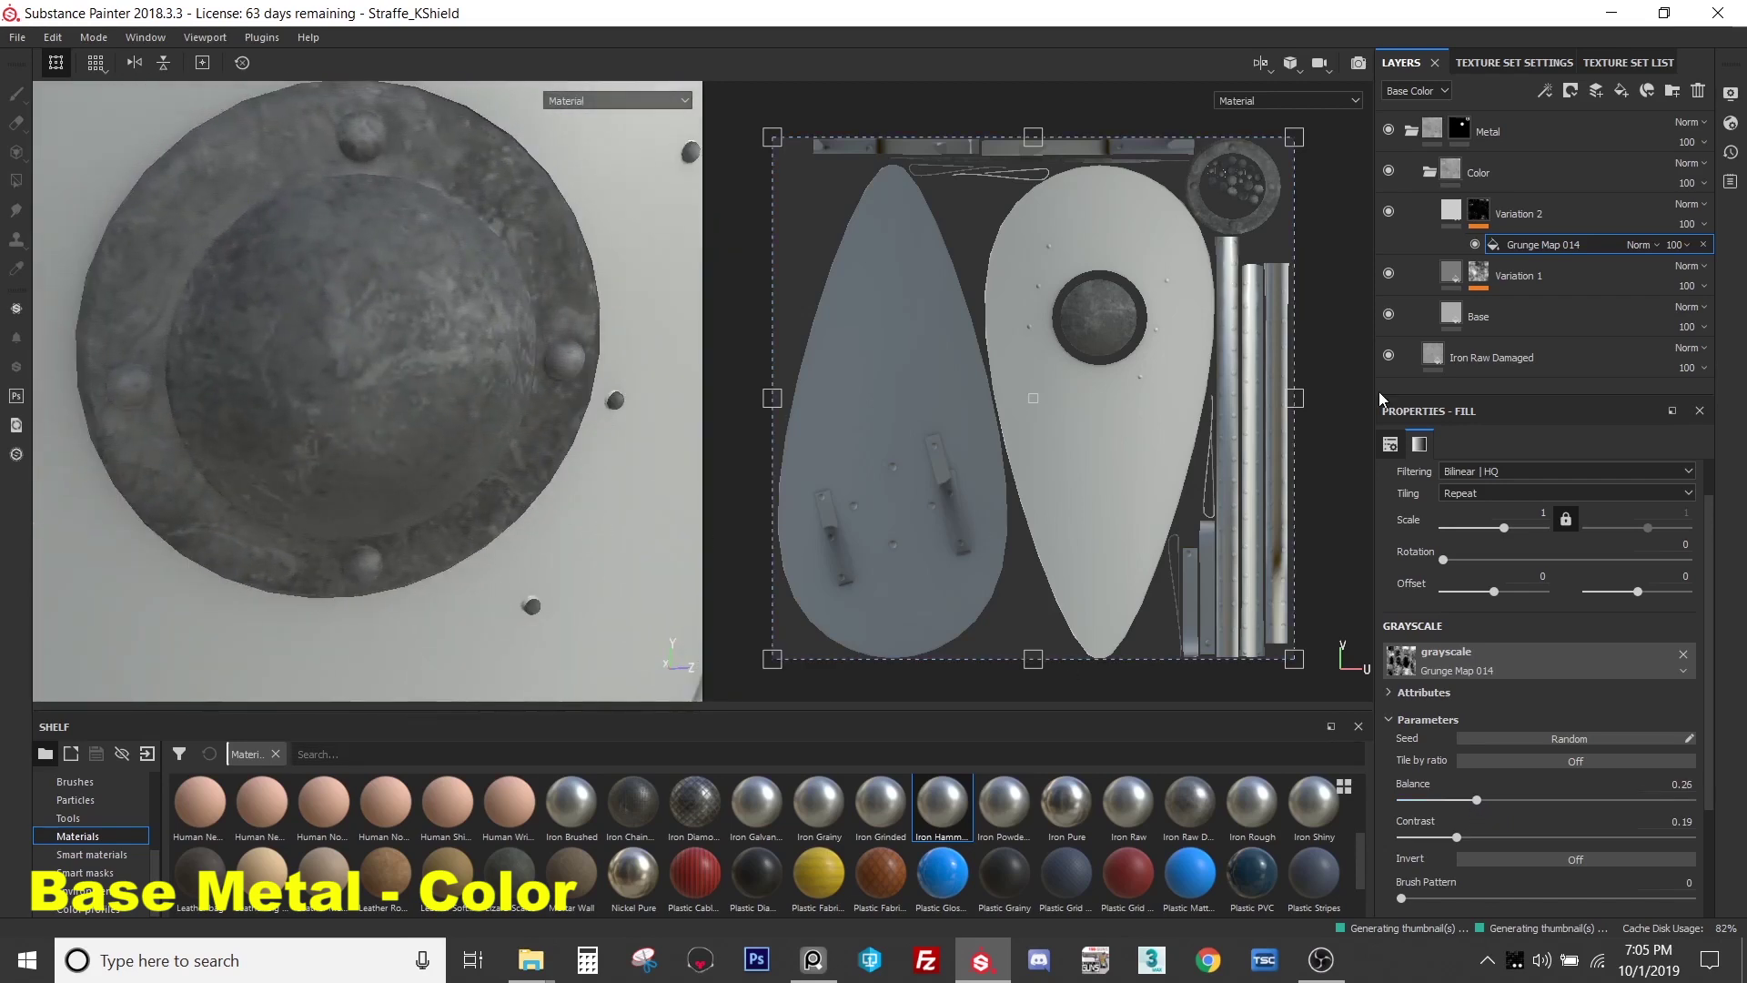
- Darken the light neutral gray base color of Variation 2 slightly
left_click(1544, 228)
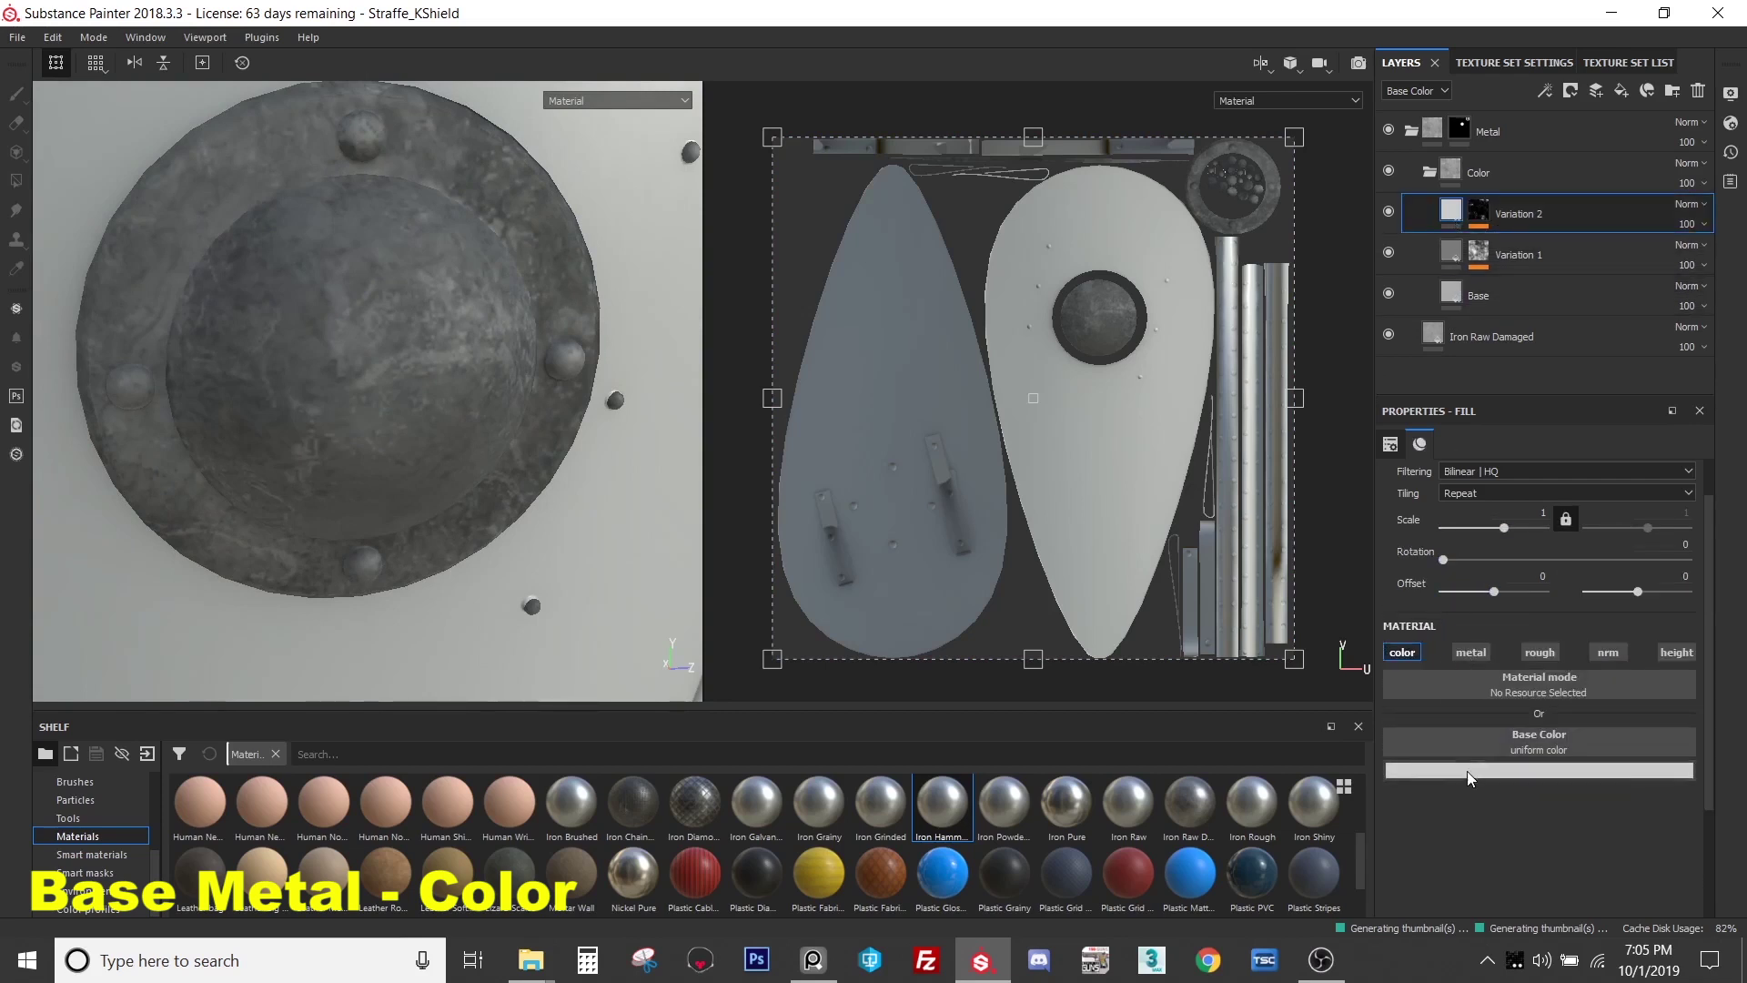
left_click(1468, 733)
left_click(1468, 619)
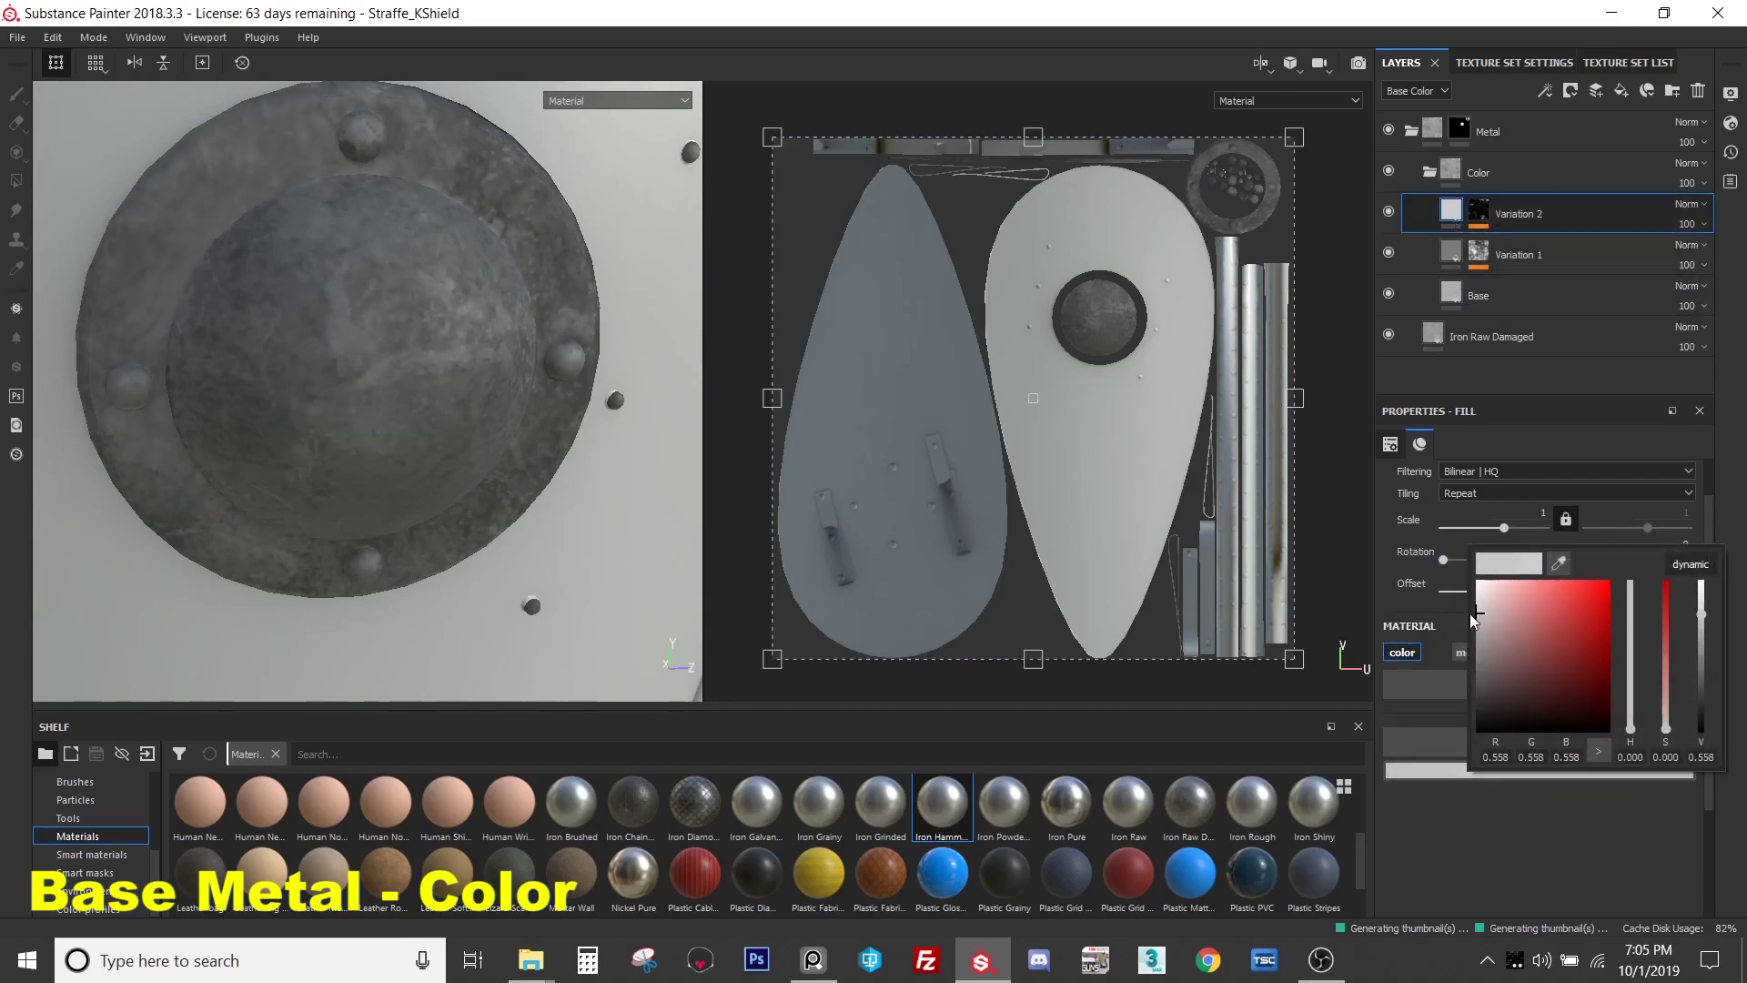
left_click_drag(1467, 618, 1468, 621)
left_click(1570, 233)
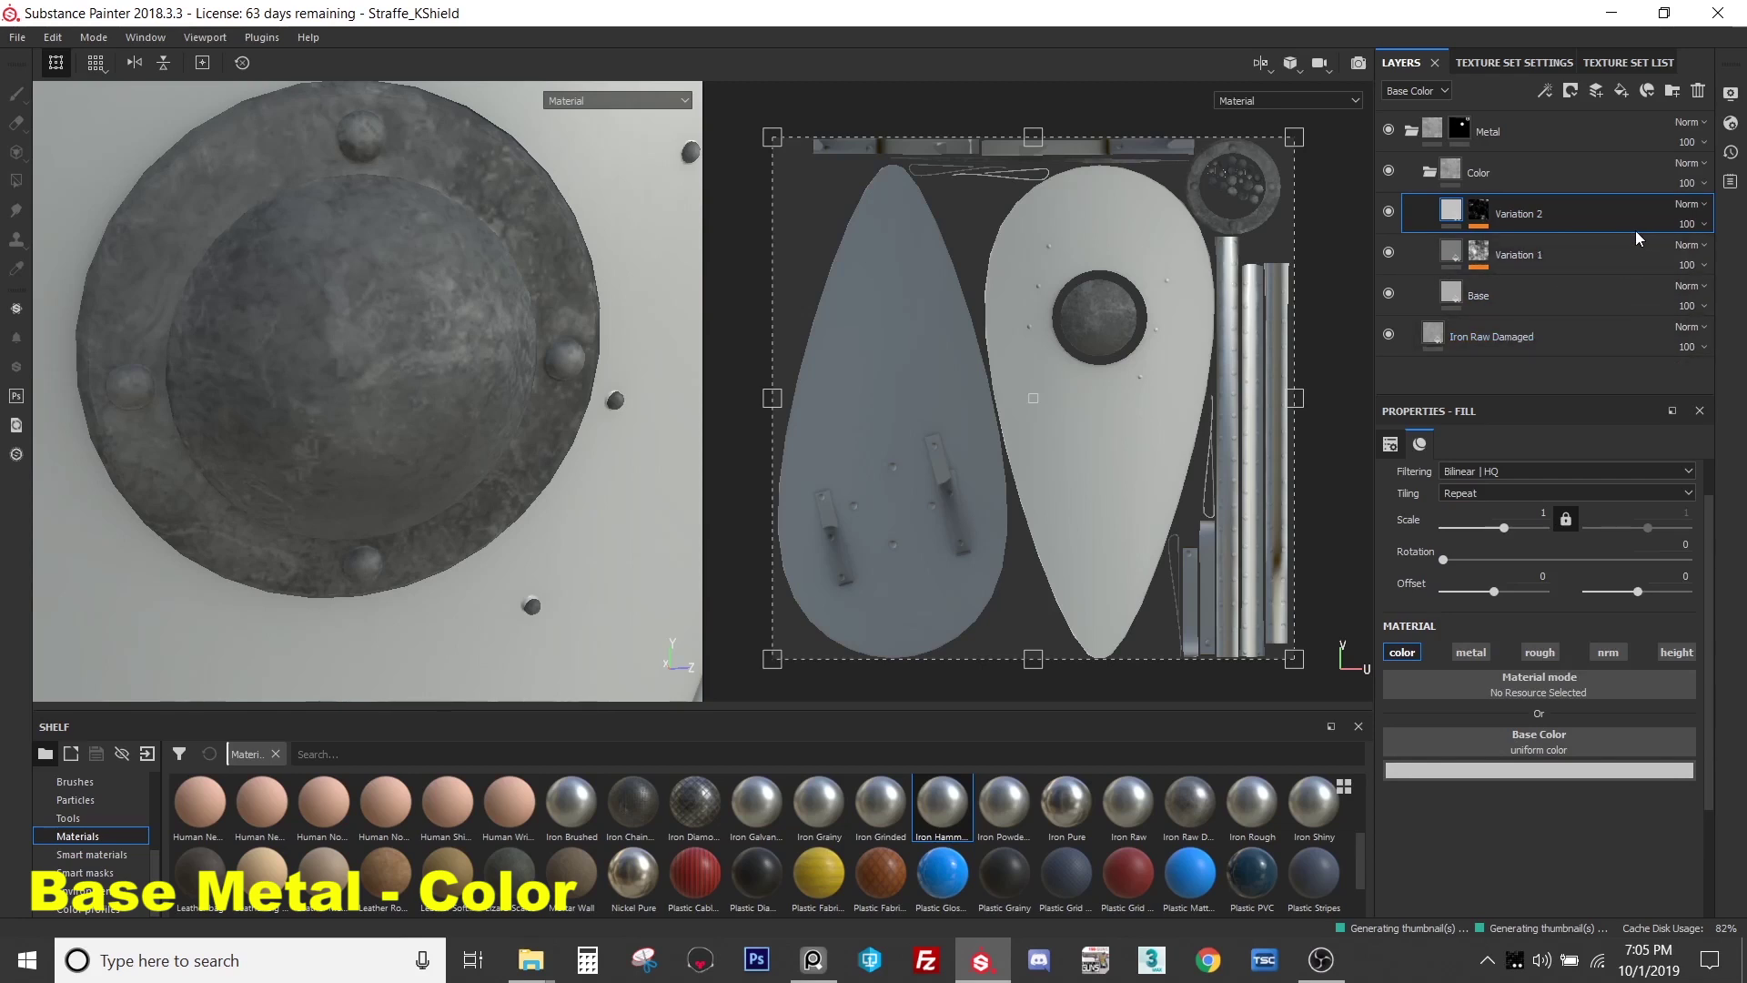
- Try an opacity of 98 on the Variation 2 layer and restore it to 100
left_click(1683, 226)
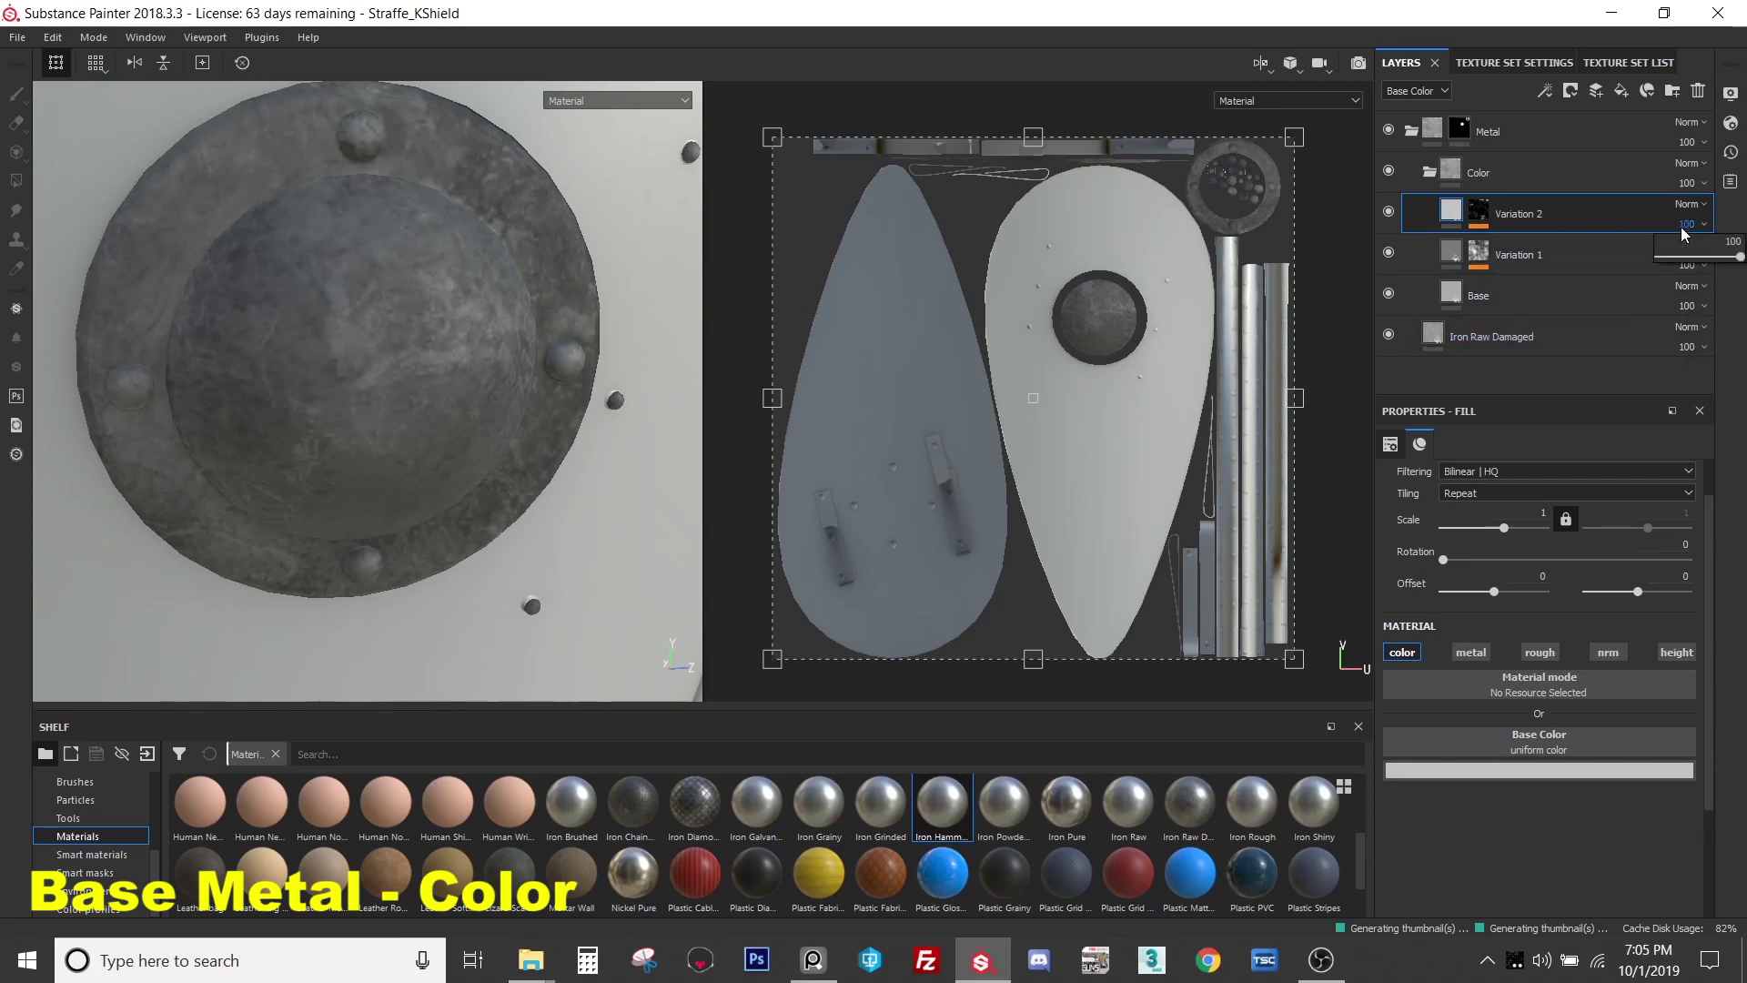
mouse_move(1739, 258)
left_mouse_down()
mouse_move(1688, 263)
mouse_move(1743, 269)
left_mouse_up()
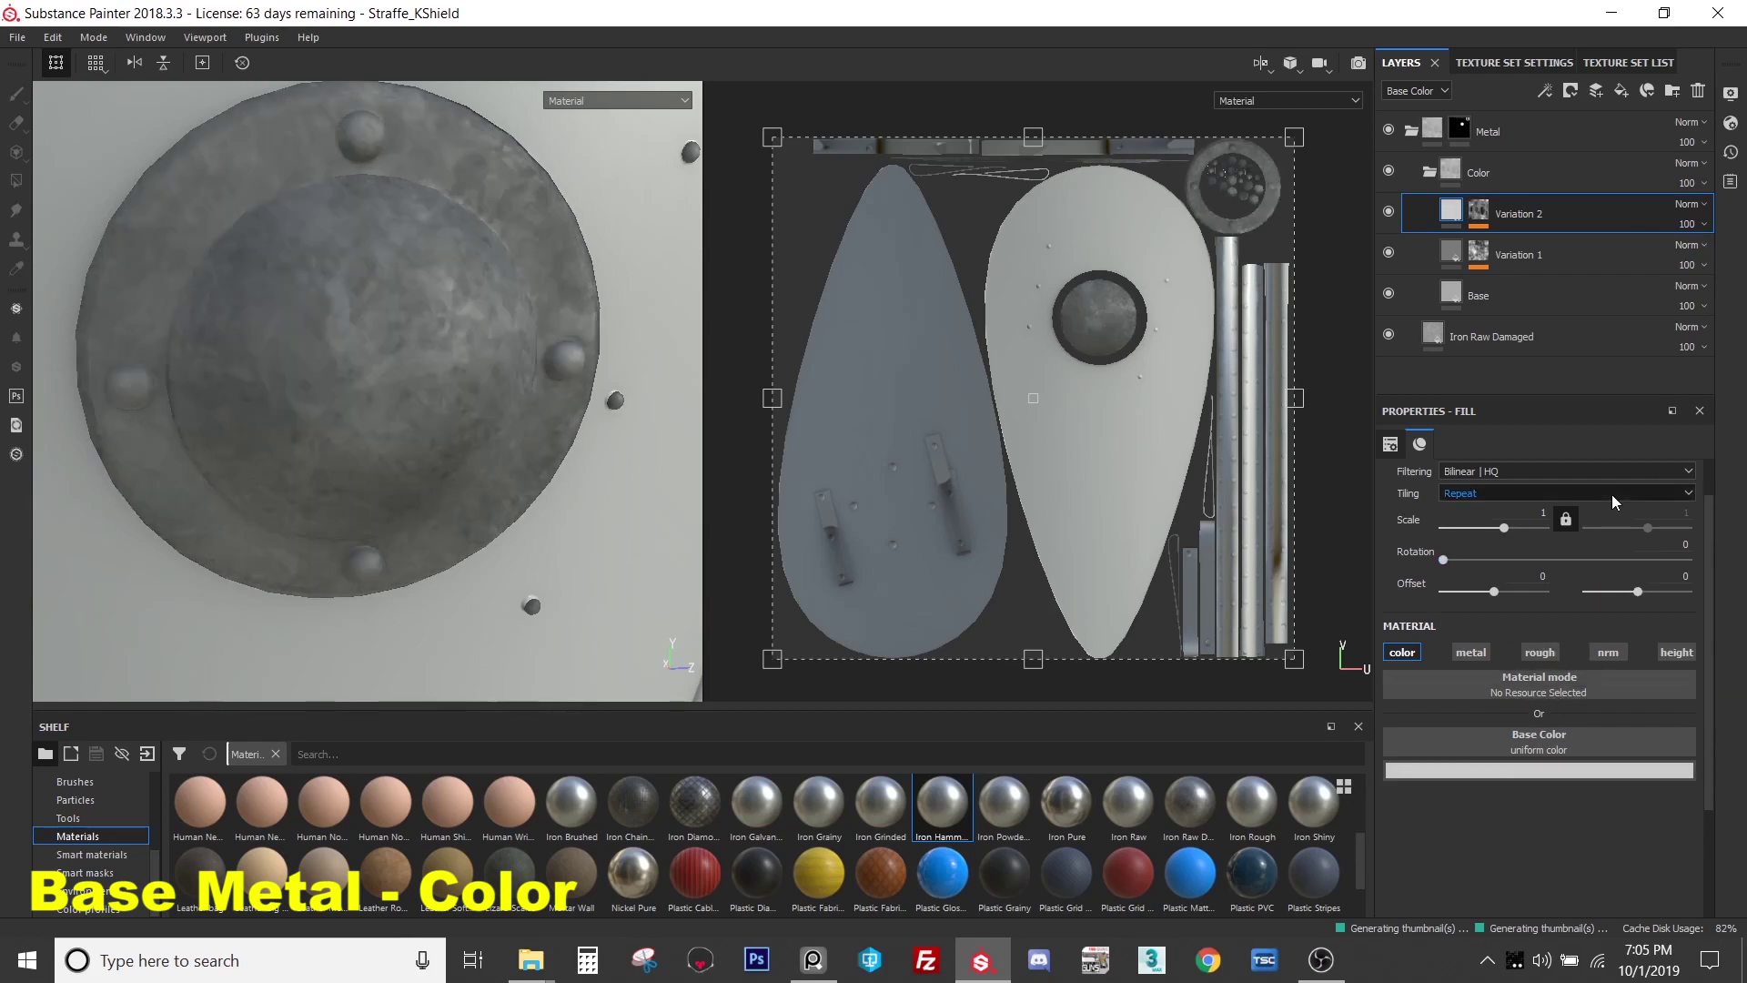
left_click(1698, 224)
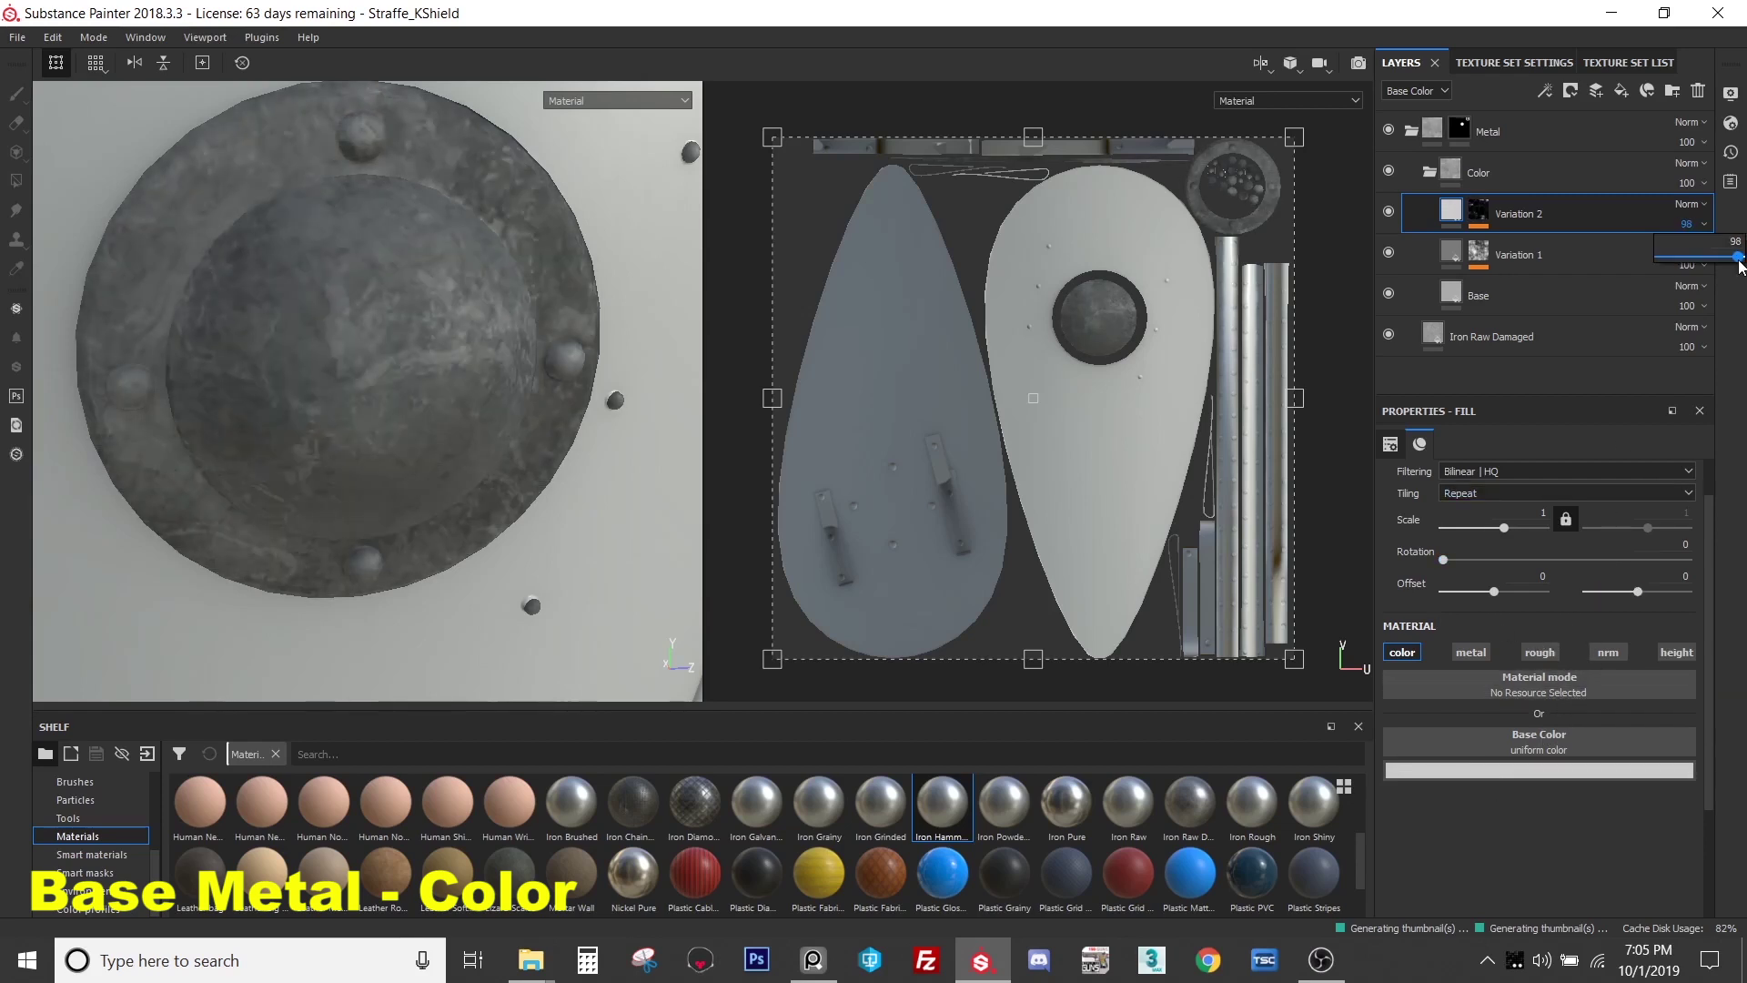
mouse_move(1729, 265)
left_mouse_down()
mouse_move(1698, 266)
mouse_move(1743, 264)
left_mouse_up()
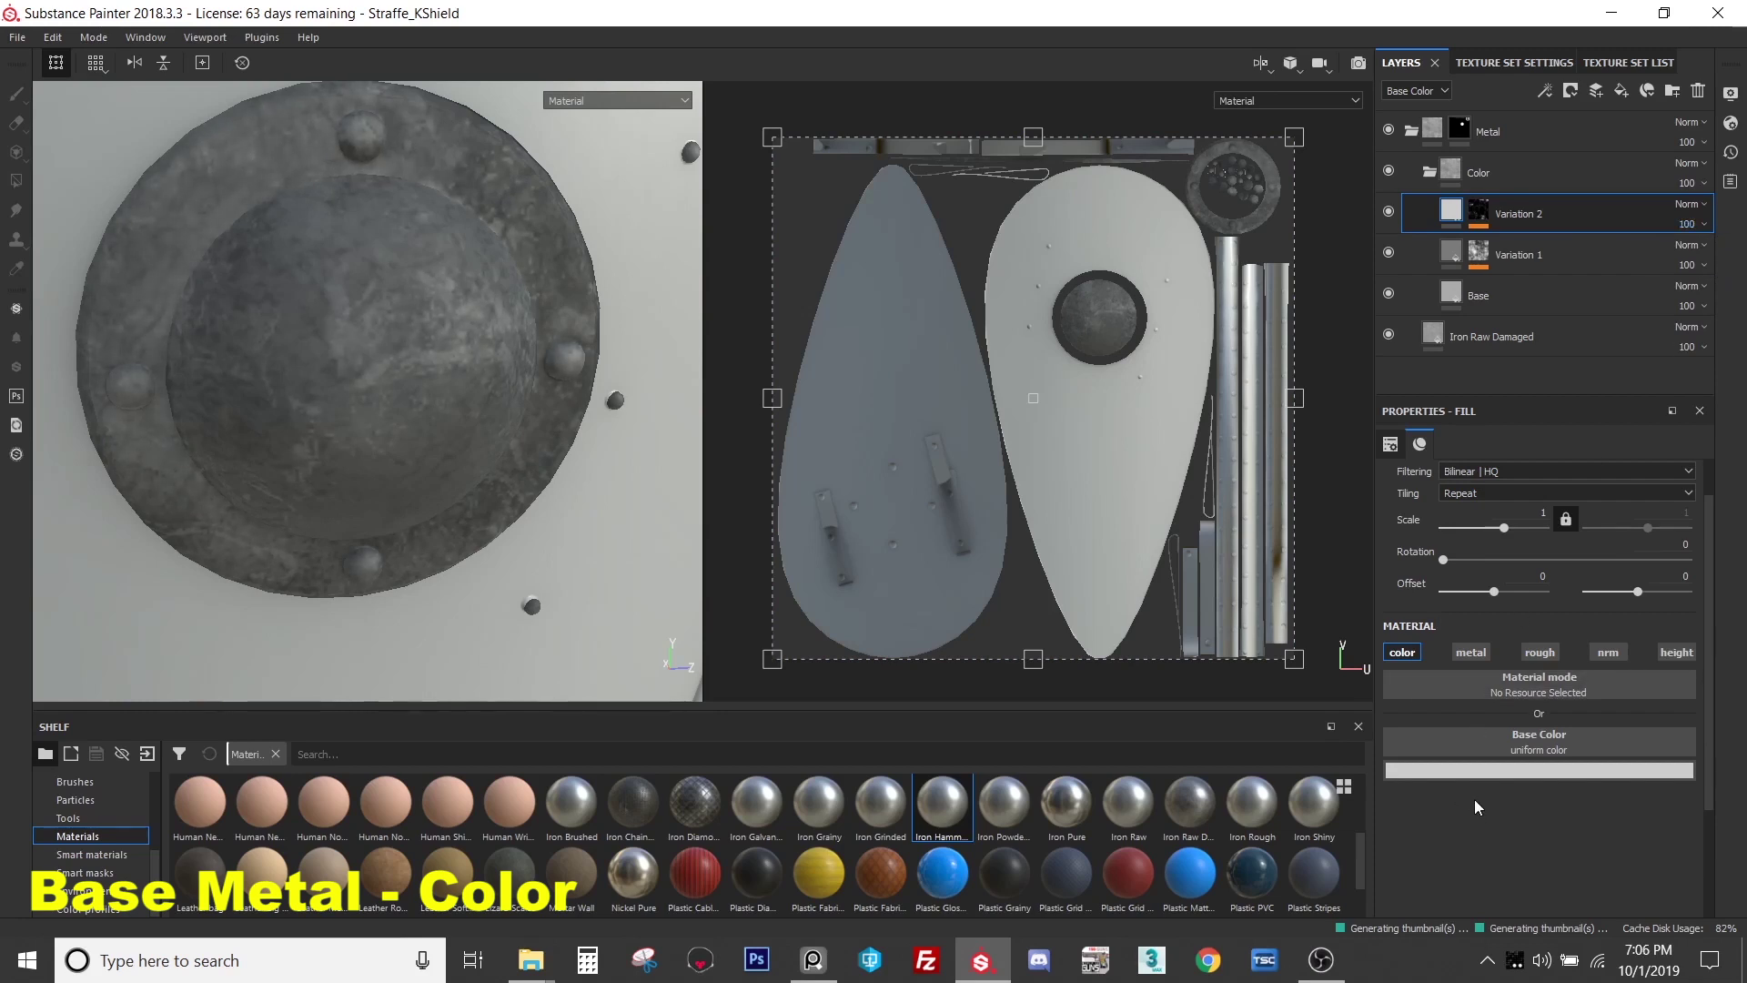
- Set the base color of Variation 2 to a neutral gray of 0.484
left_click(1472, 770)
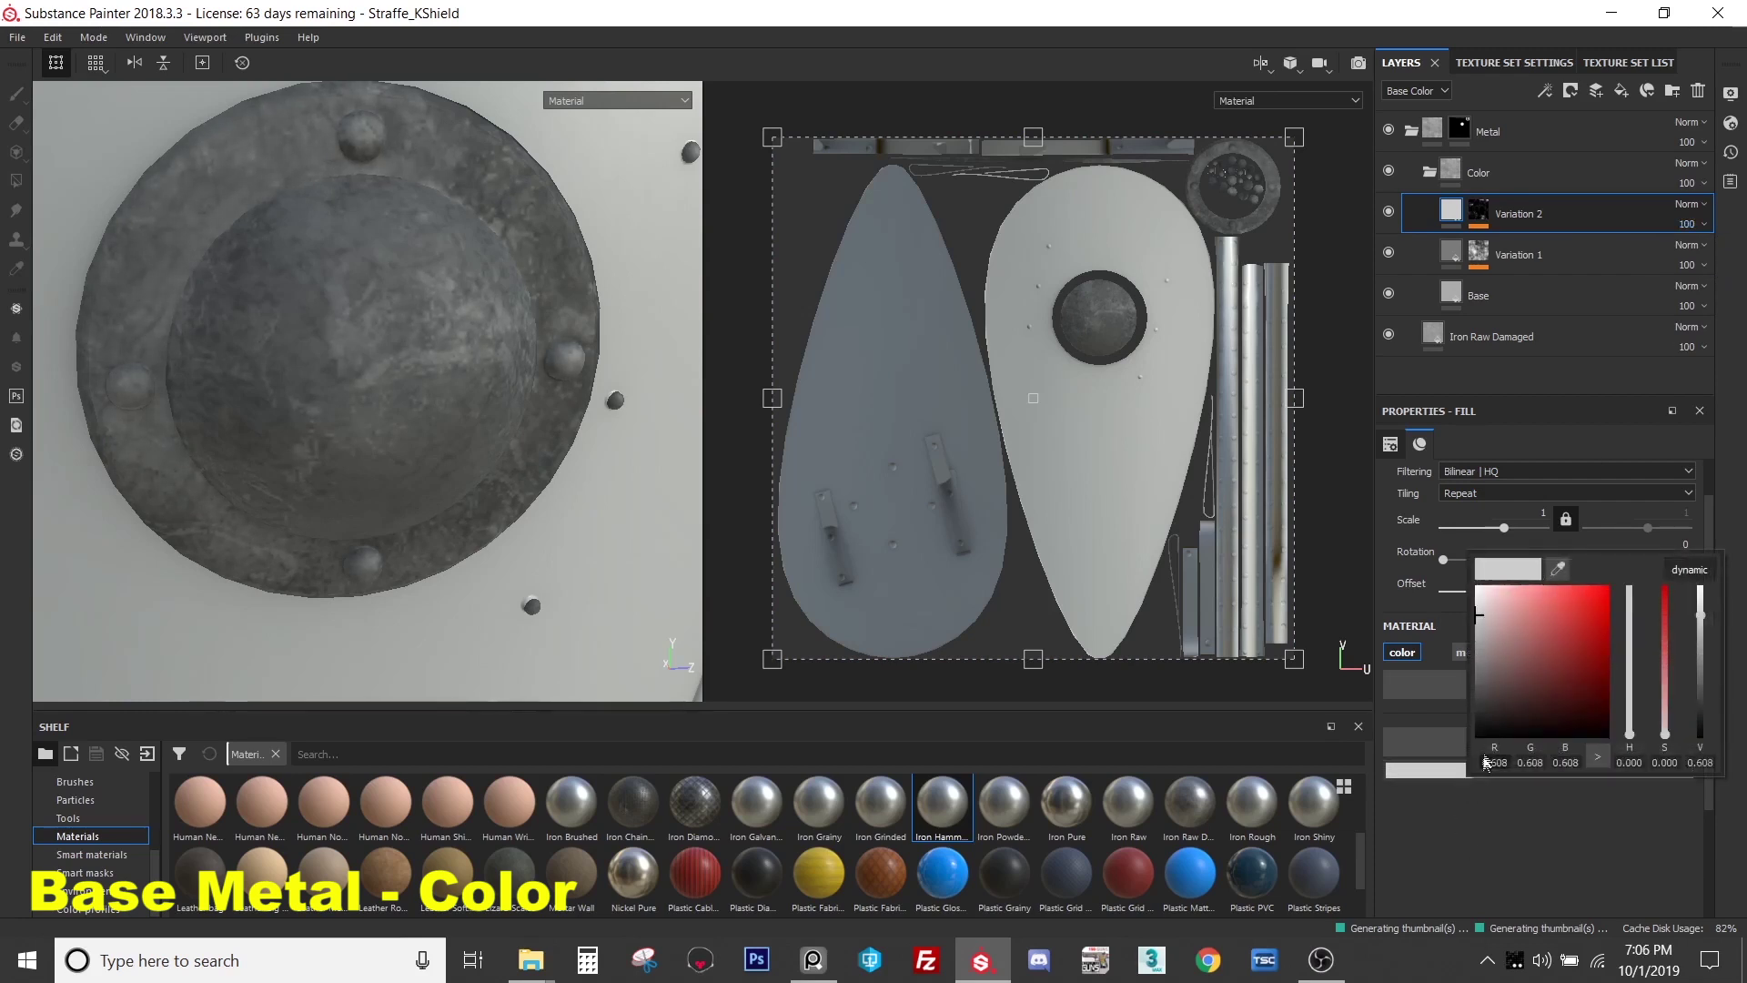
left_click_drag(1477, 629, 1467, 635)
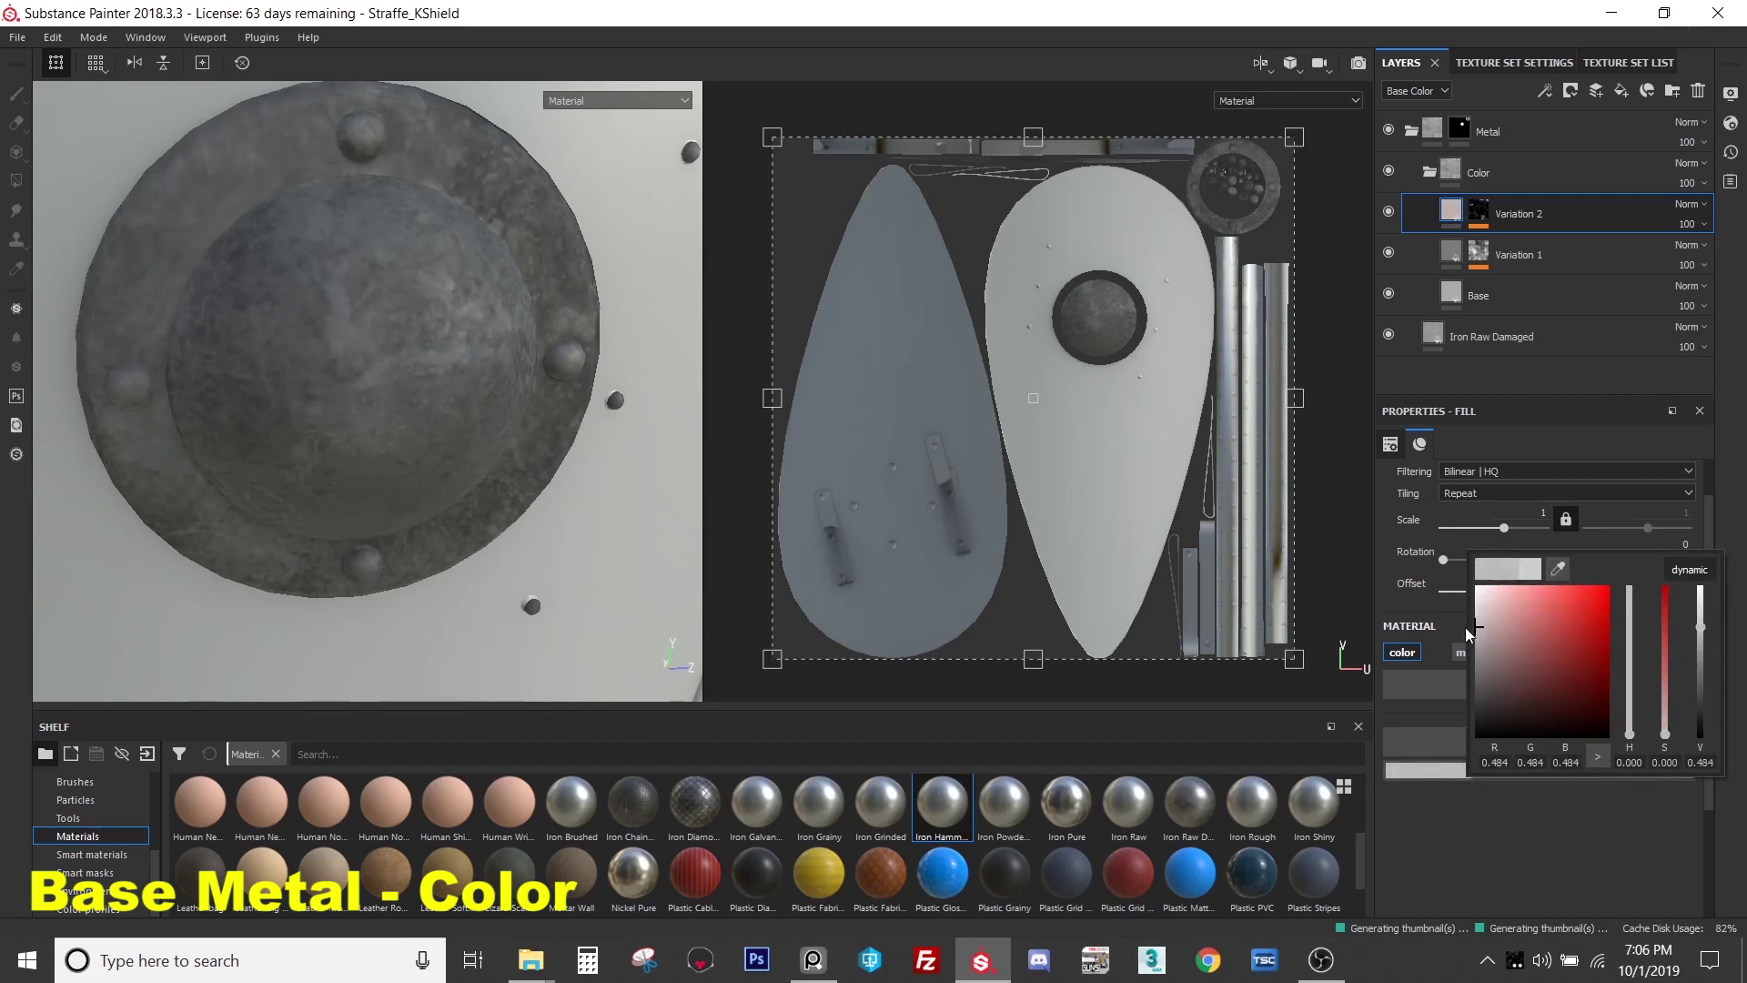
left_click(1454, 835)
- Duplicate the Variation 2 layer and rename the copy as Variation 3
left_click(1515, 255)
double_click(1538, 215)
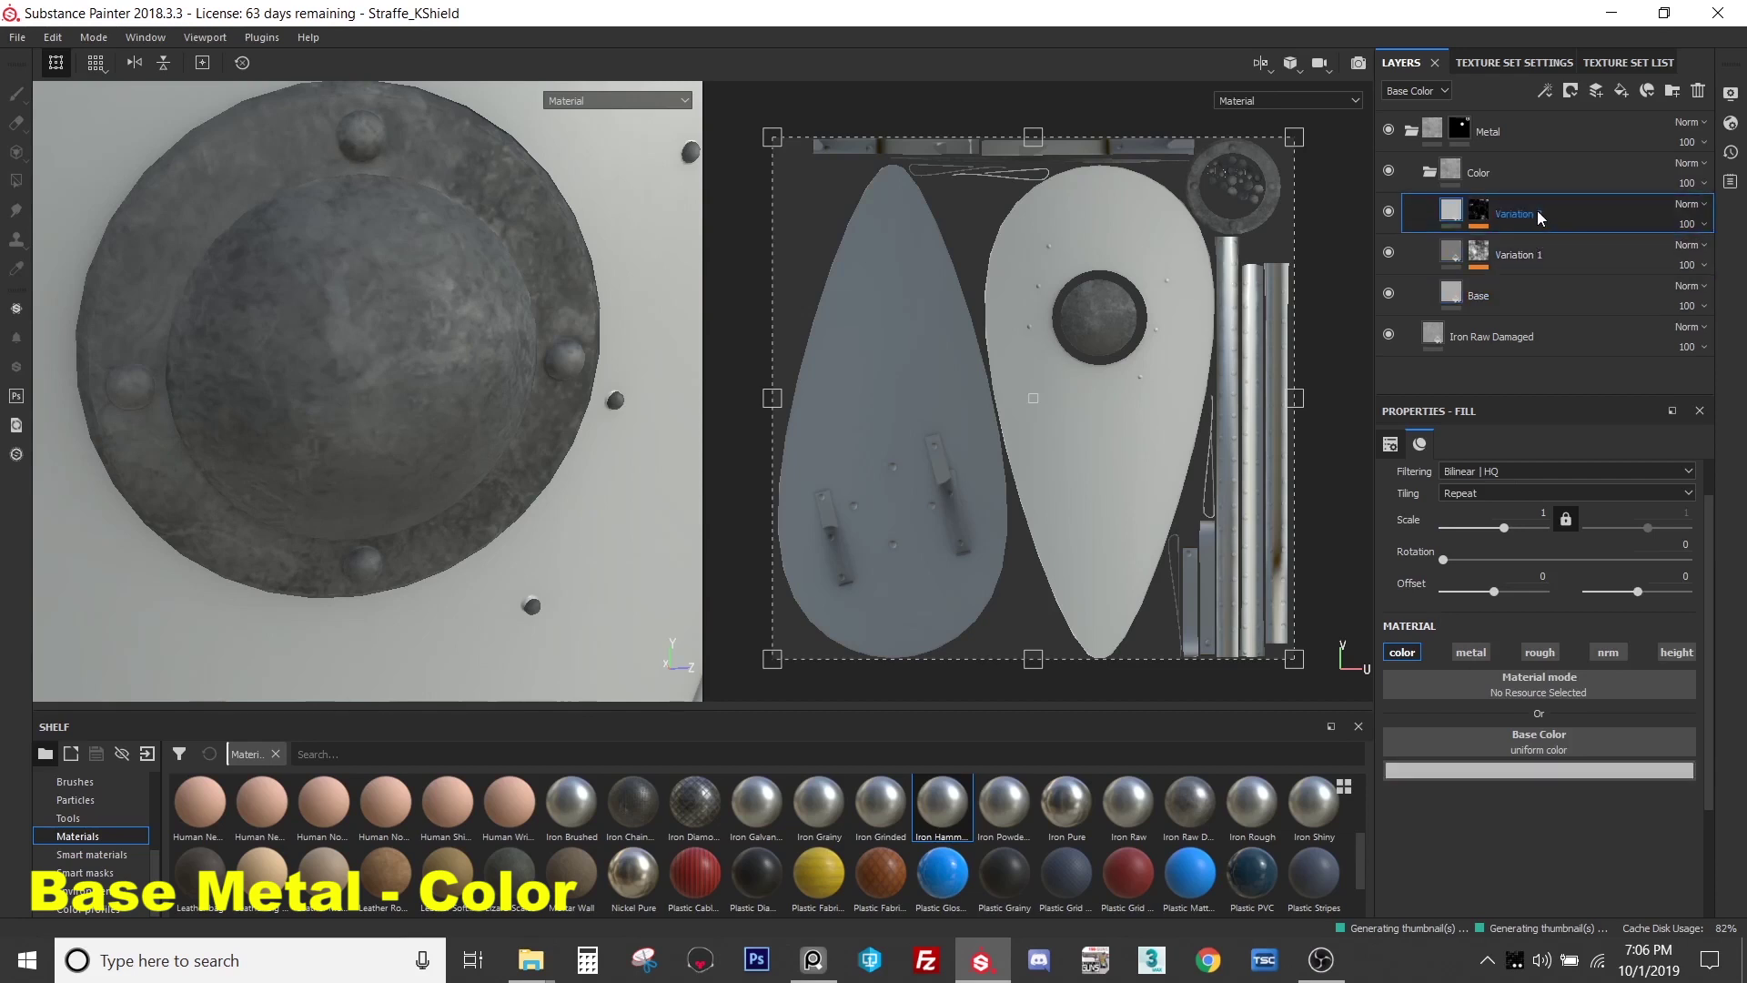
key("ctrl+d")
double_click(1584, 217)
left_click(1585, 217)
type("3")
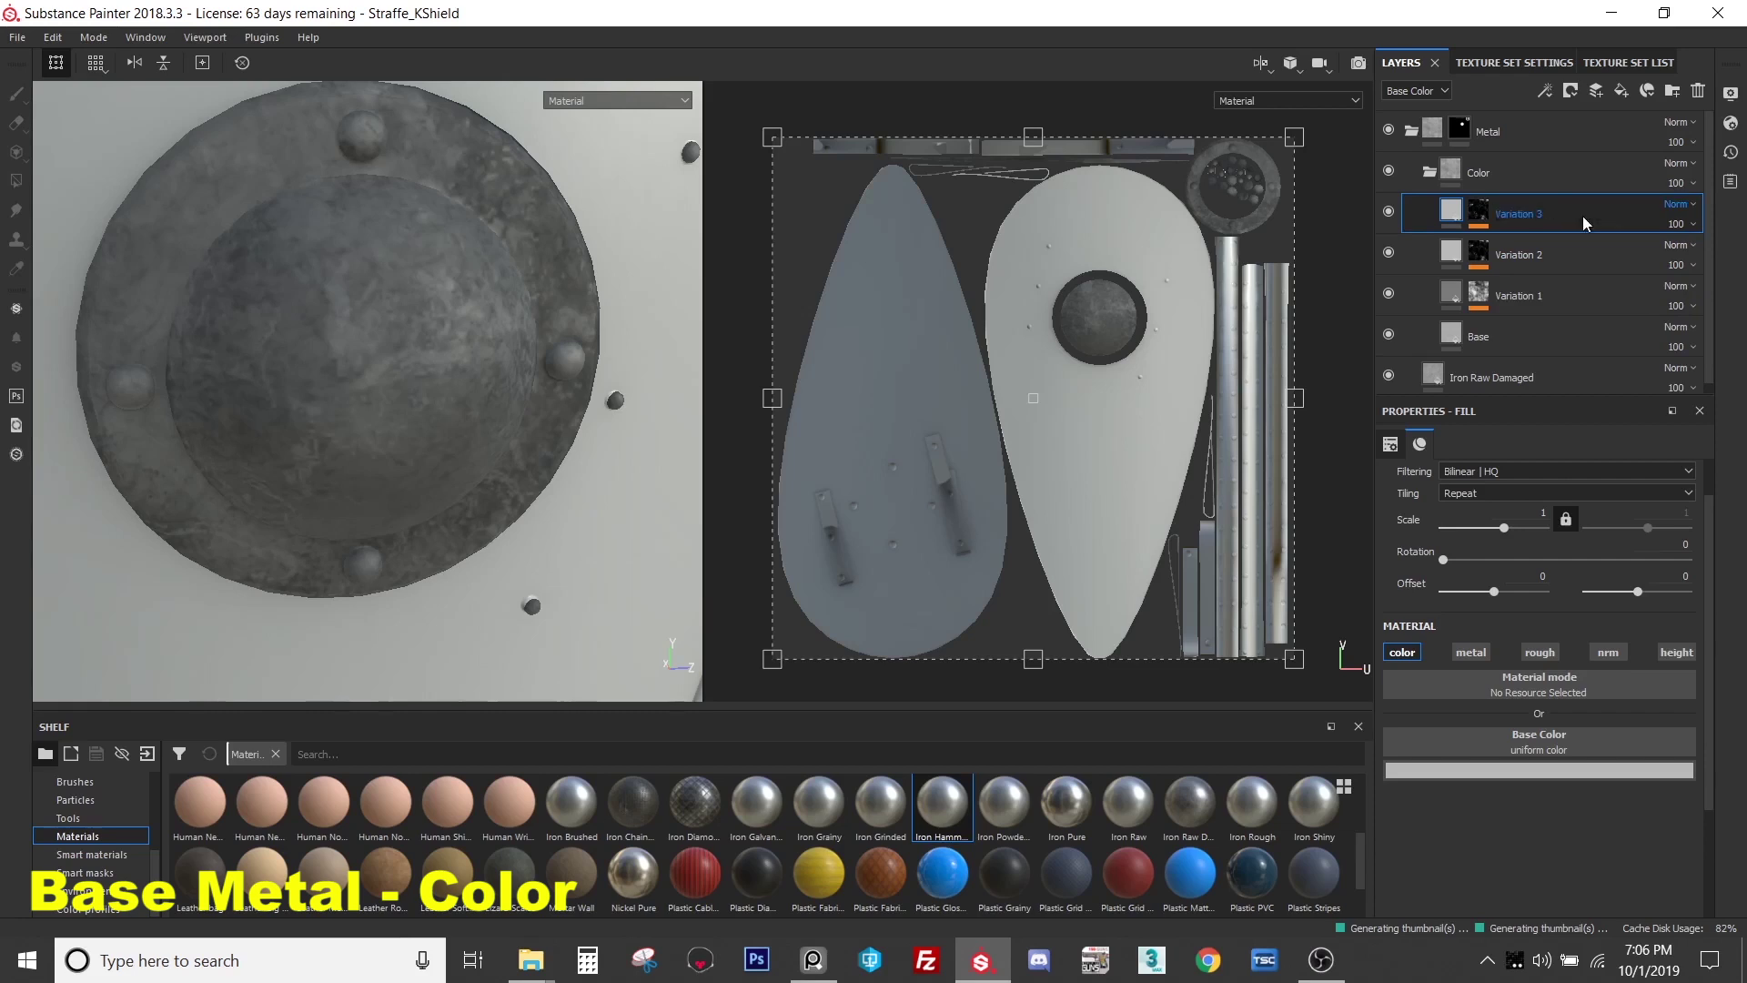
- Replace the grunge texture in the Variation 3 mask with Grunge Map 007
left_click(1547, 250)
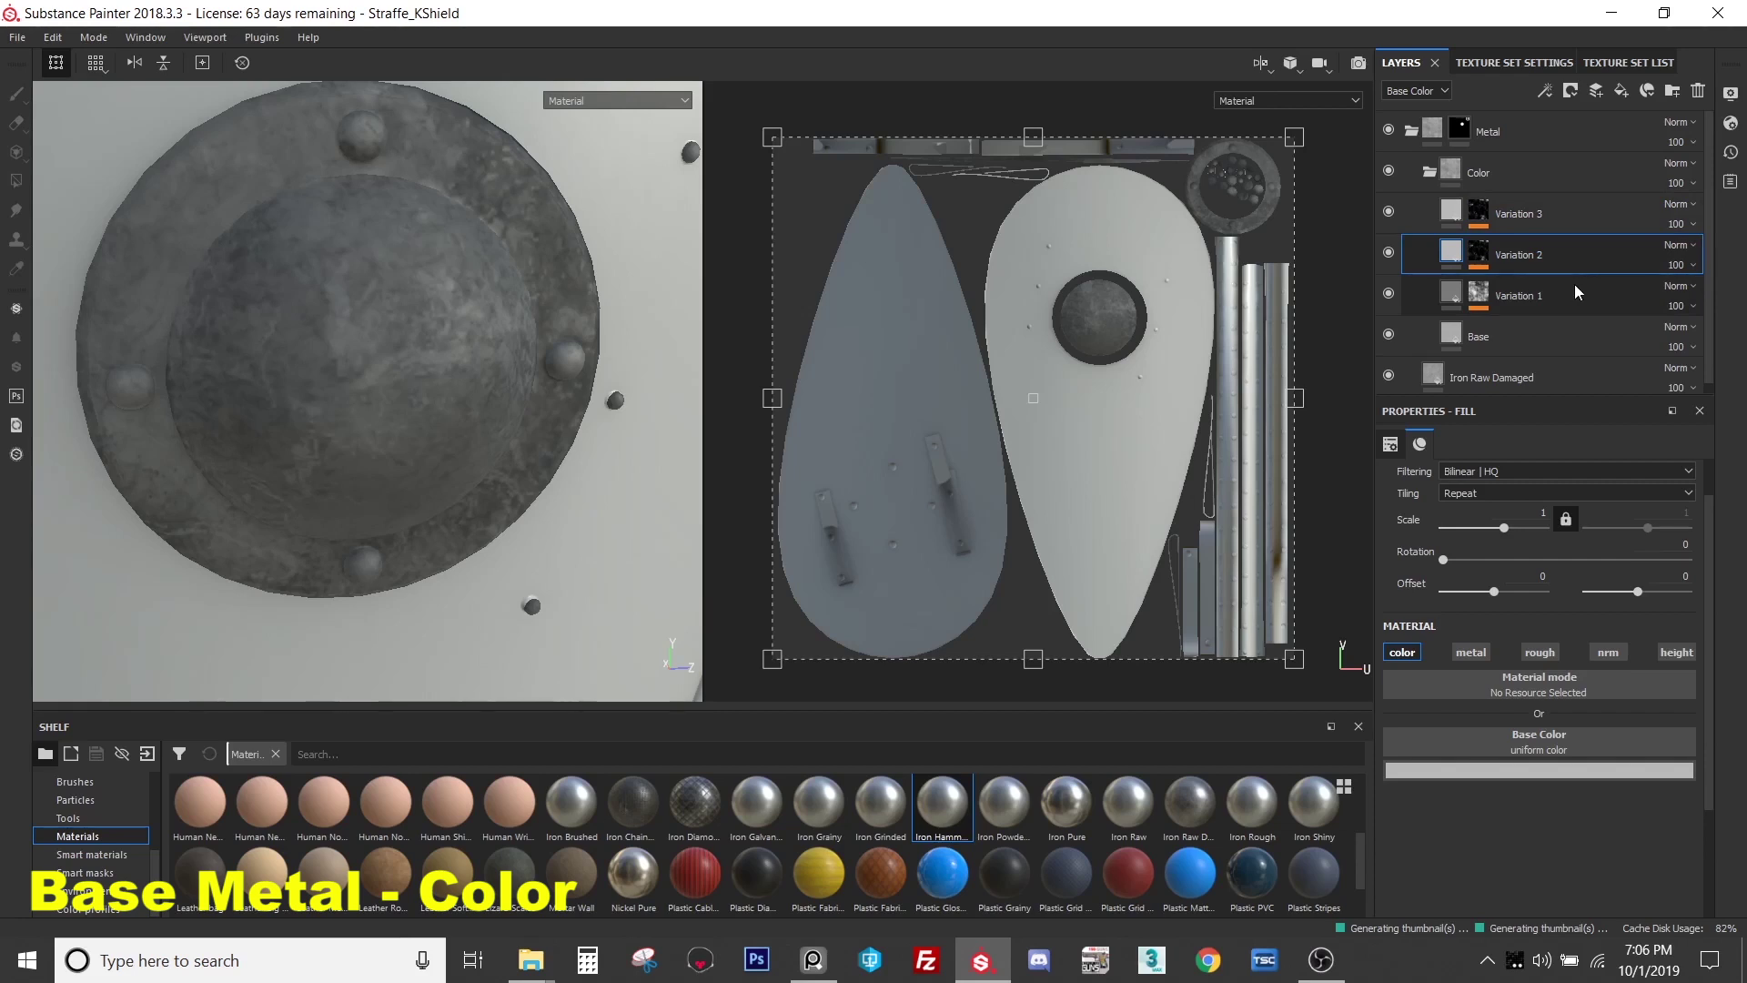
left_click_drag(503, 285, 476, 280, "alt")
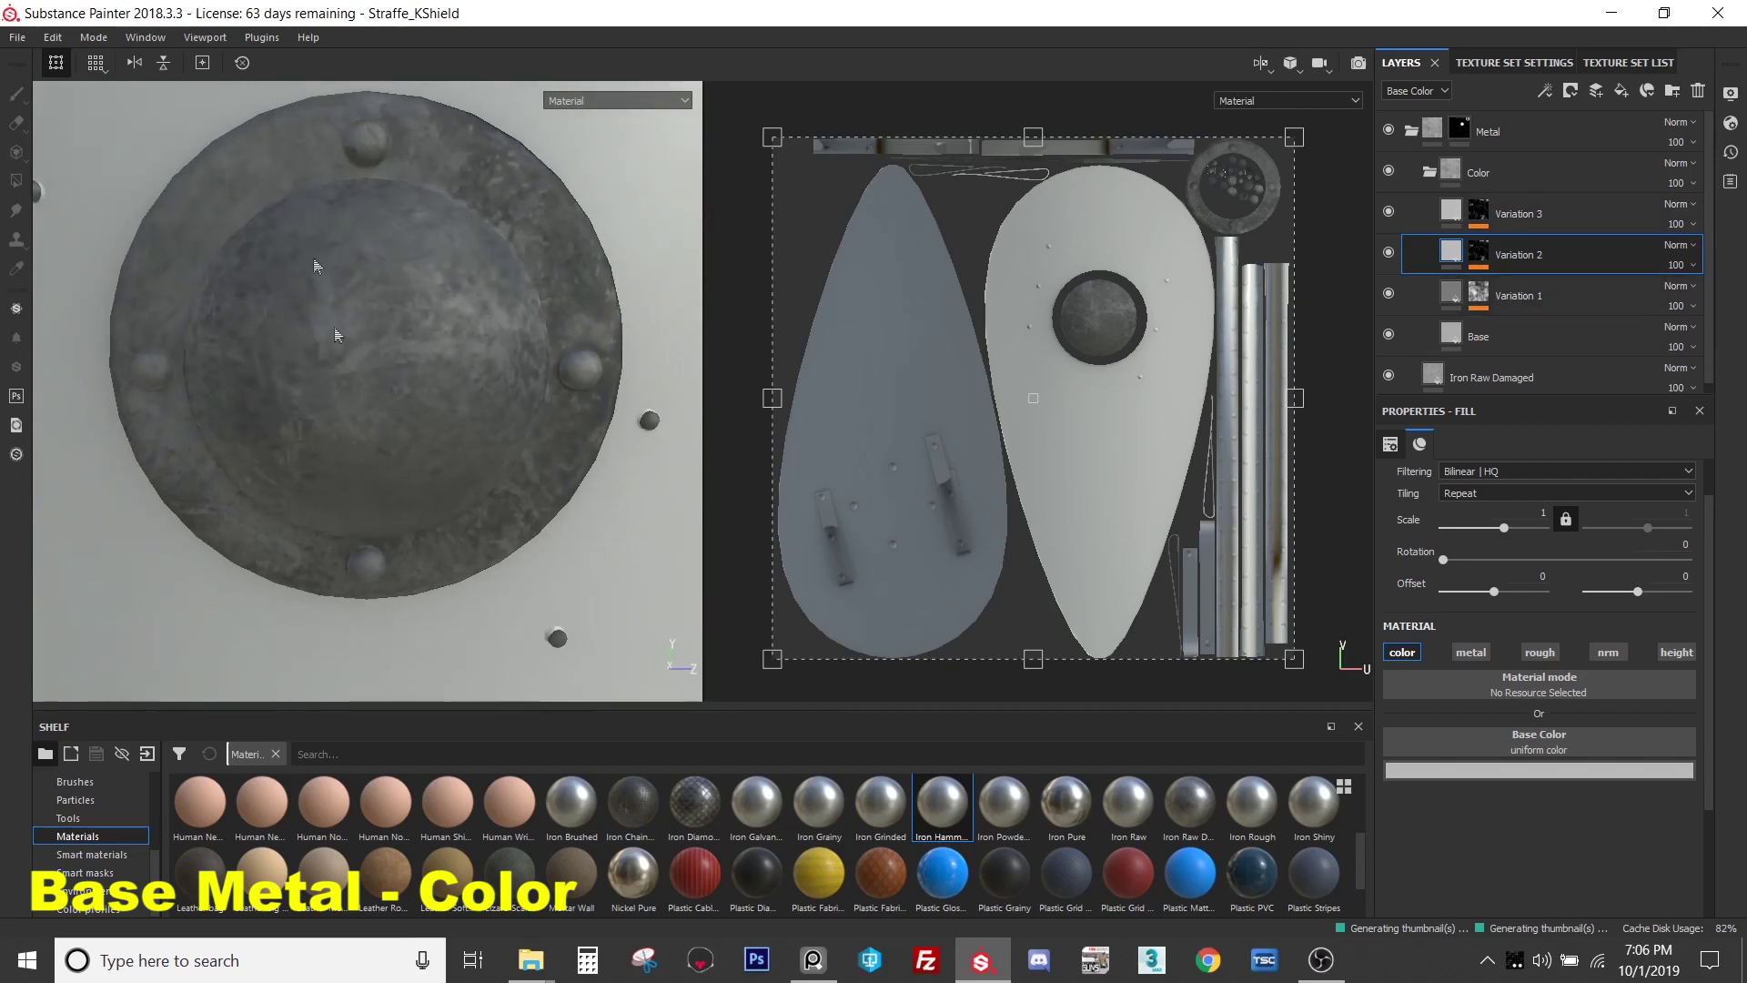
mouse_move(424, 345)
left_mouse_down("alt")
mouse_move(437, 330)
mouse_move(428, 349)
left_mouse_up("alt")
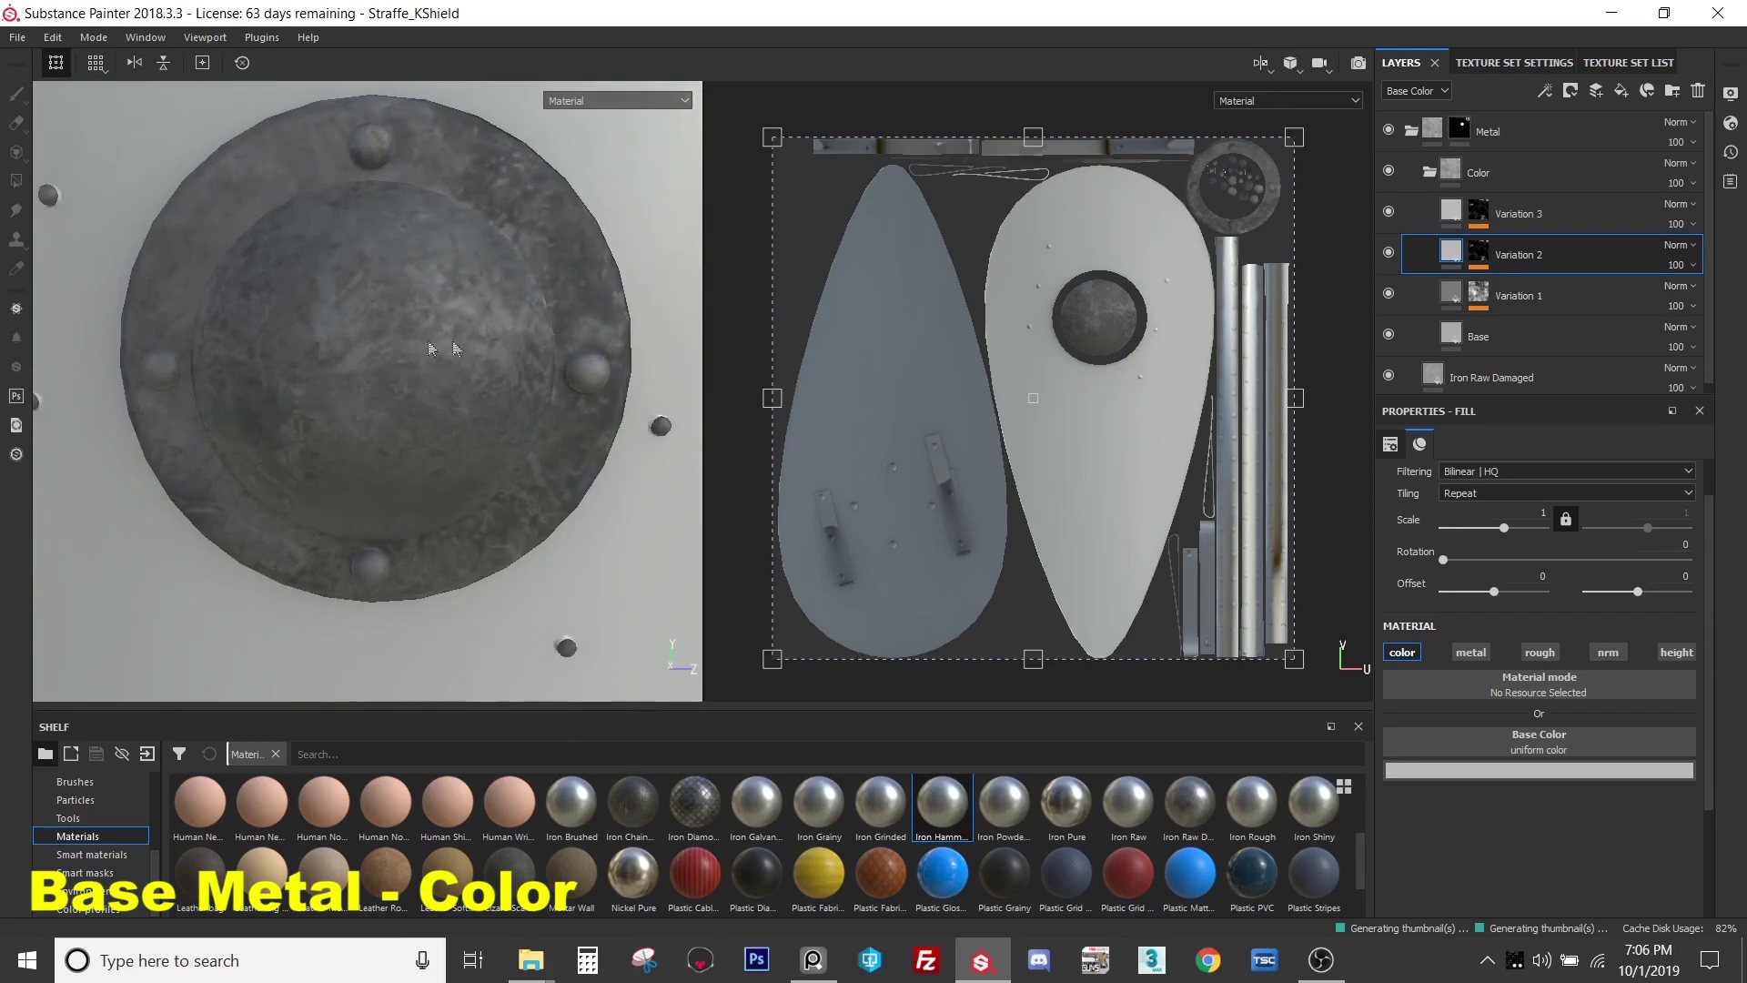
left_click(1454, 214)
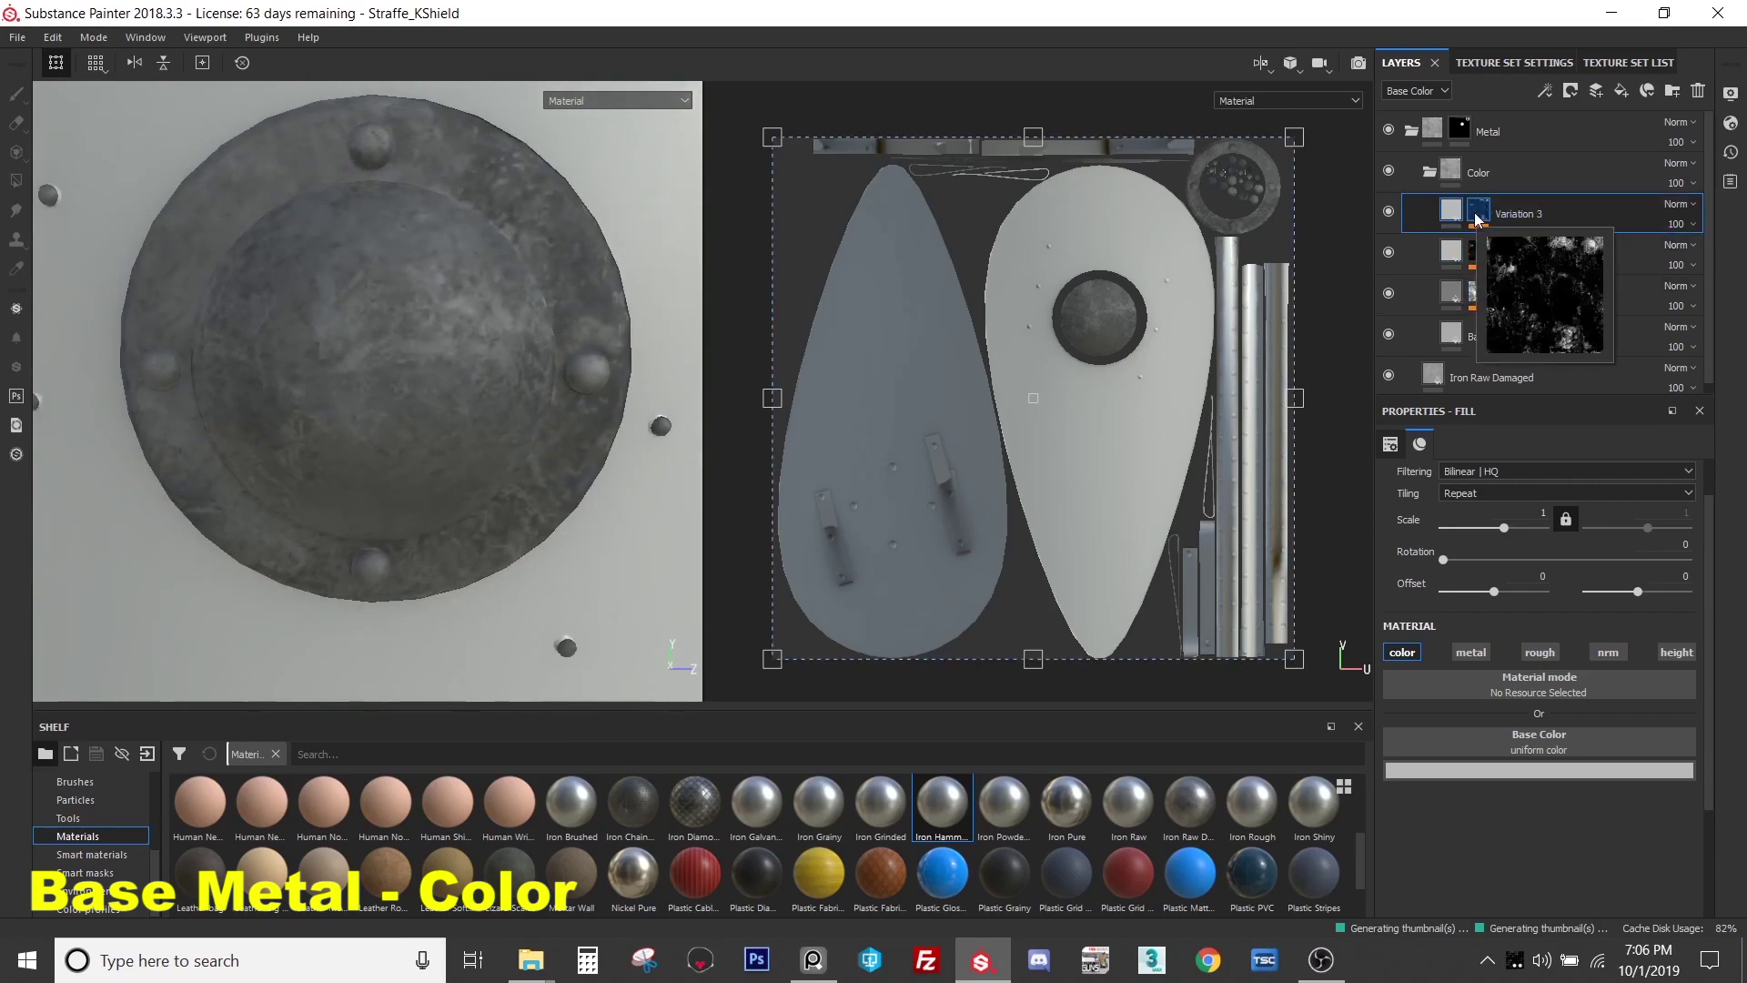
left_click(1478, 212)
left_click(1538, 244)
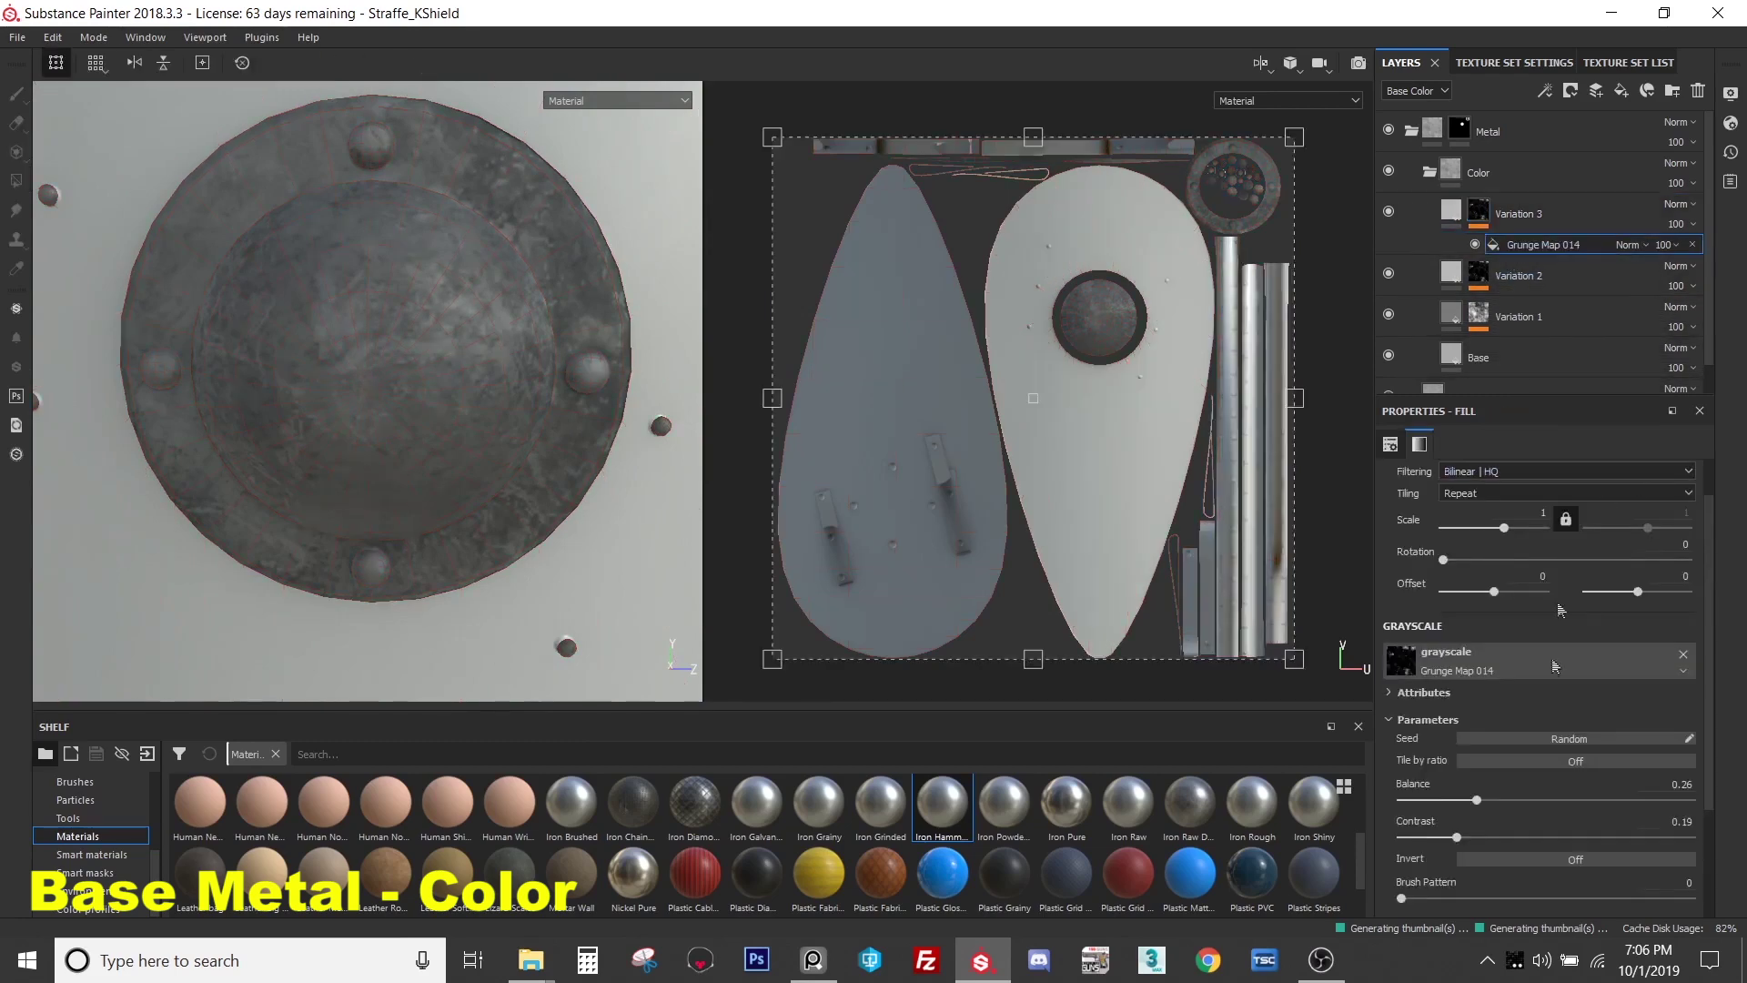
left_click(1406, 660)
scroll(1656, 868, "down", 5)
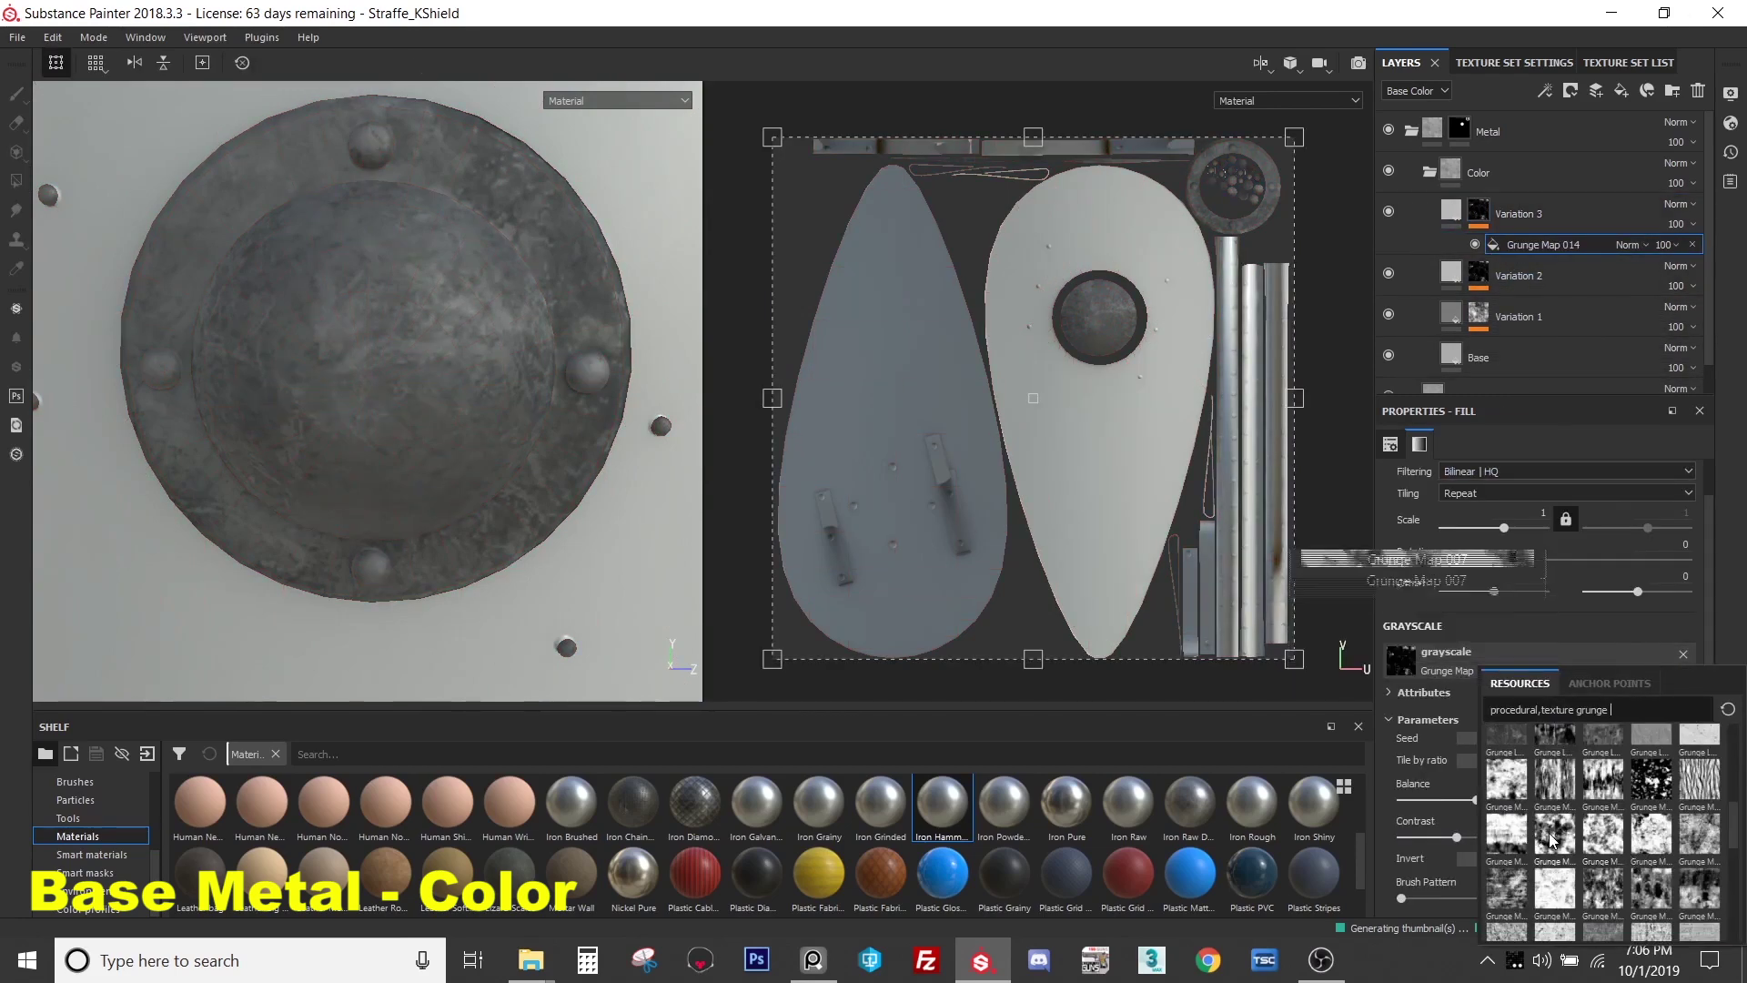
mouse_move(1552, 839)
left_click(1552, 839)
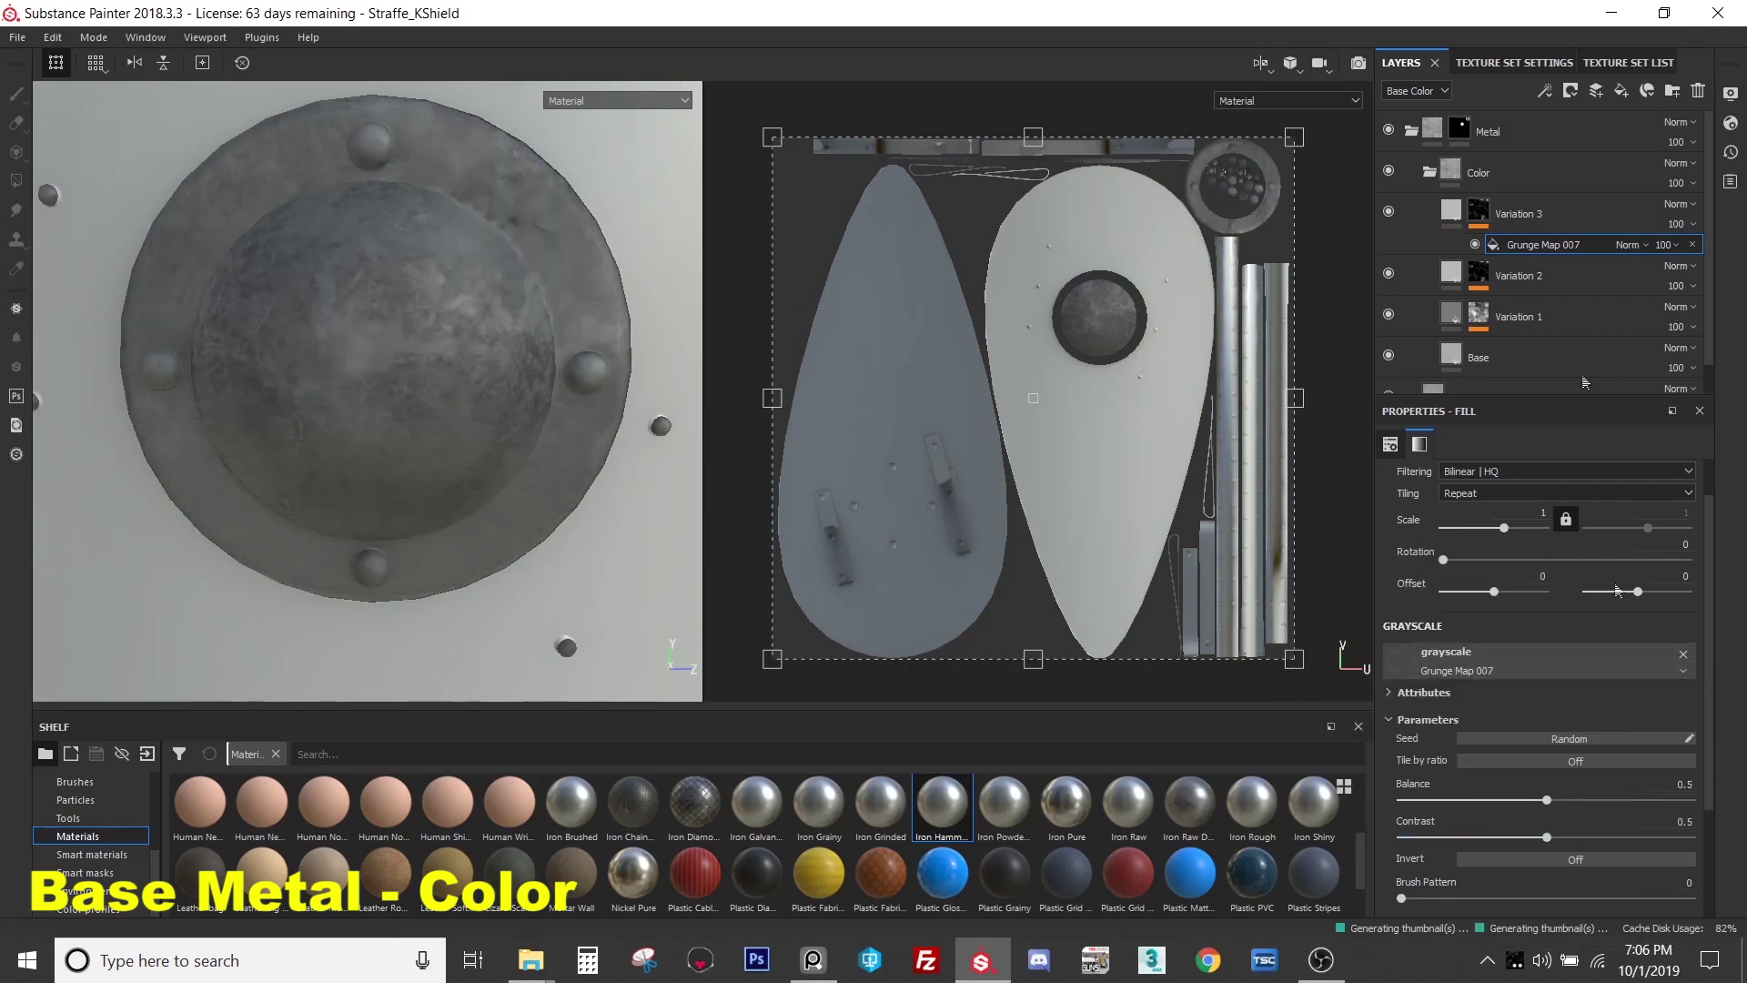
- Change the base color of Variation 3 to a muted blue-gray
left_click(1452, 217)
left_click(1523, 773)
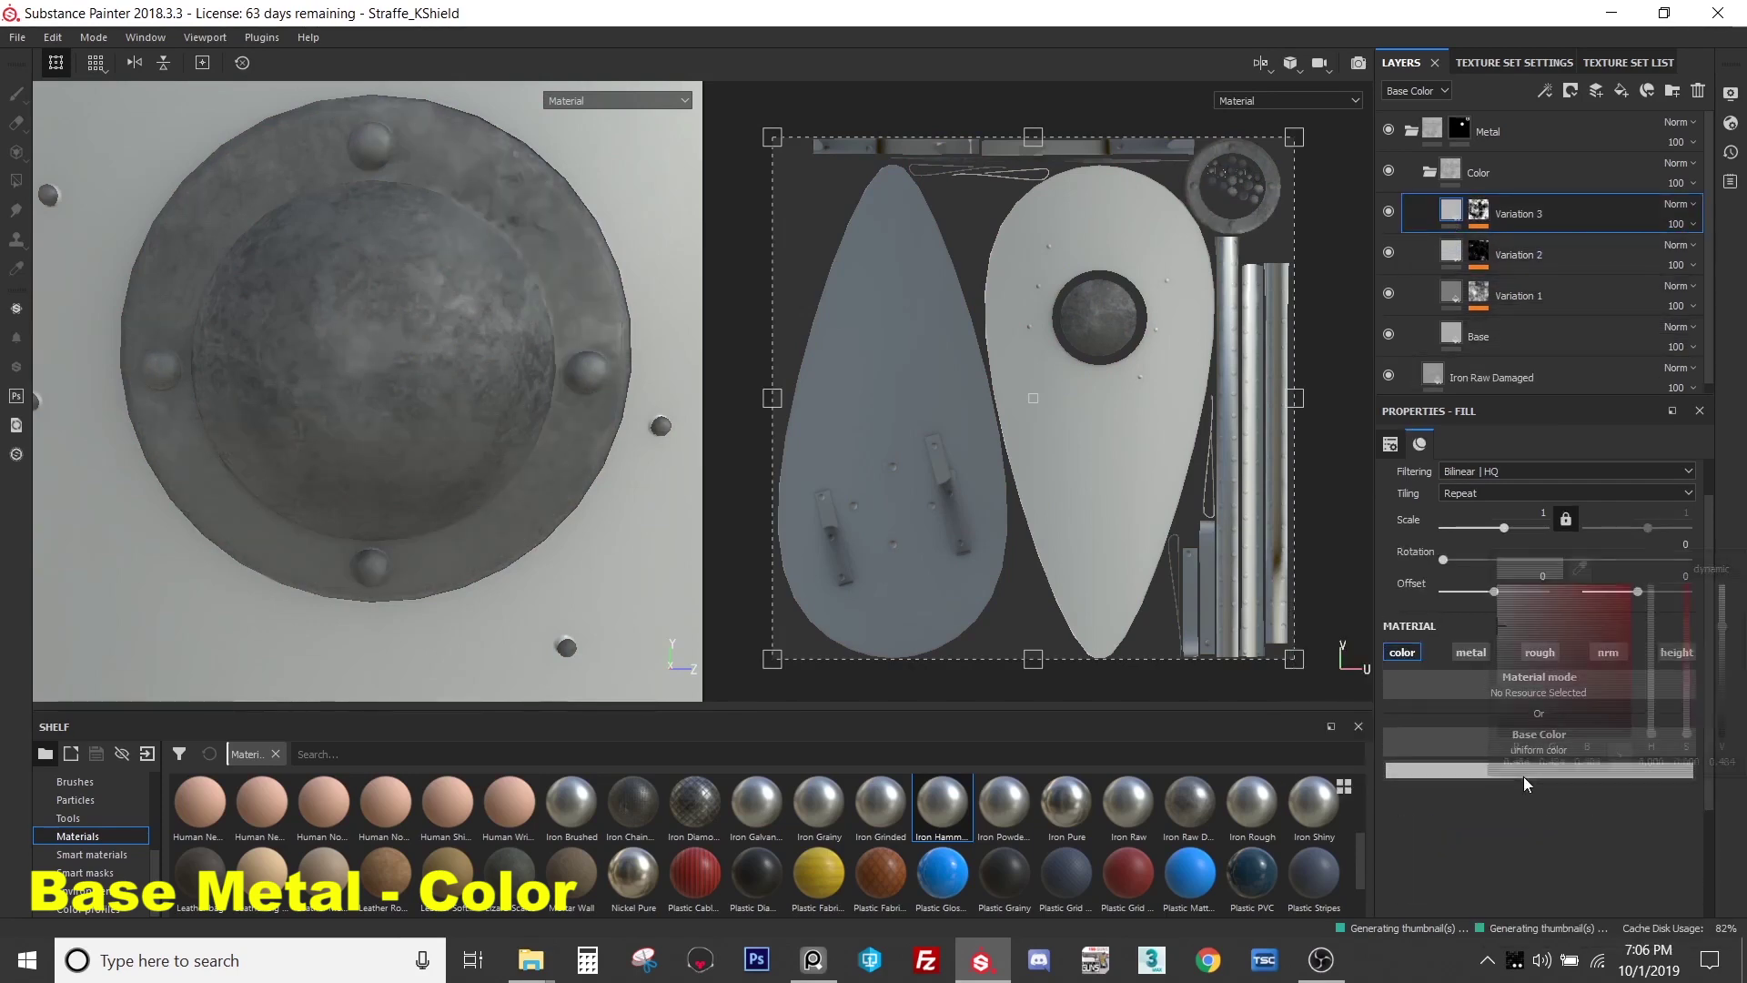
left_click(1542, 668)
left_click_drag(1649, 726, 1651, 657)
mouse_move(1514, 674)
left_mouse_down()
mouse_move(1558, 626)
mouse_move(1522, 616)
mouse_move(1610, 637)
mouse_move(1554, 645)
mouse_move(1510, 616)
mouse_move(1510, 653)
left_mouse_up()
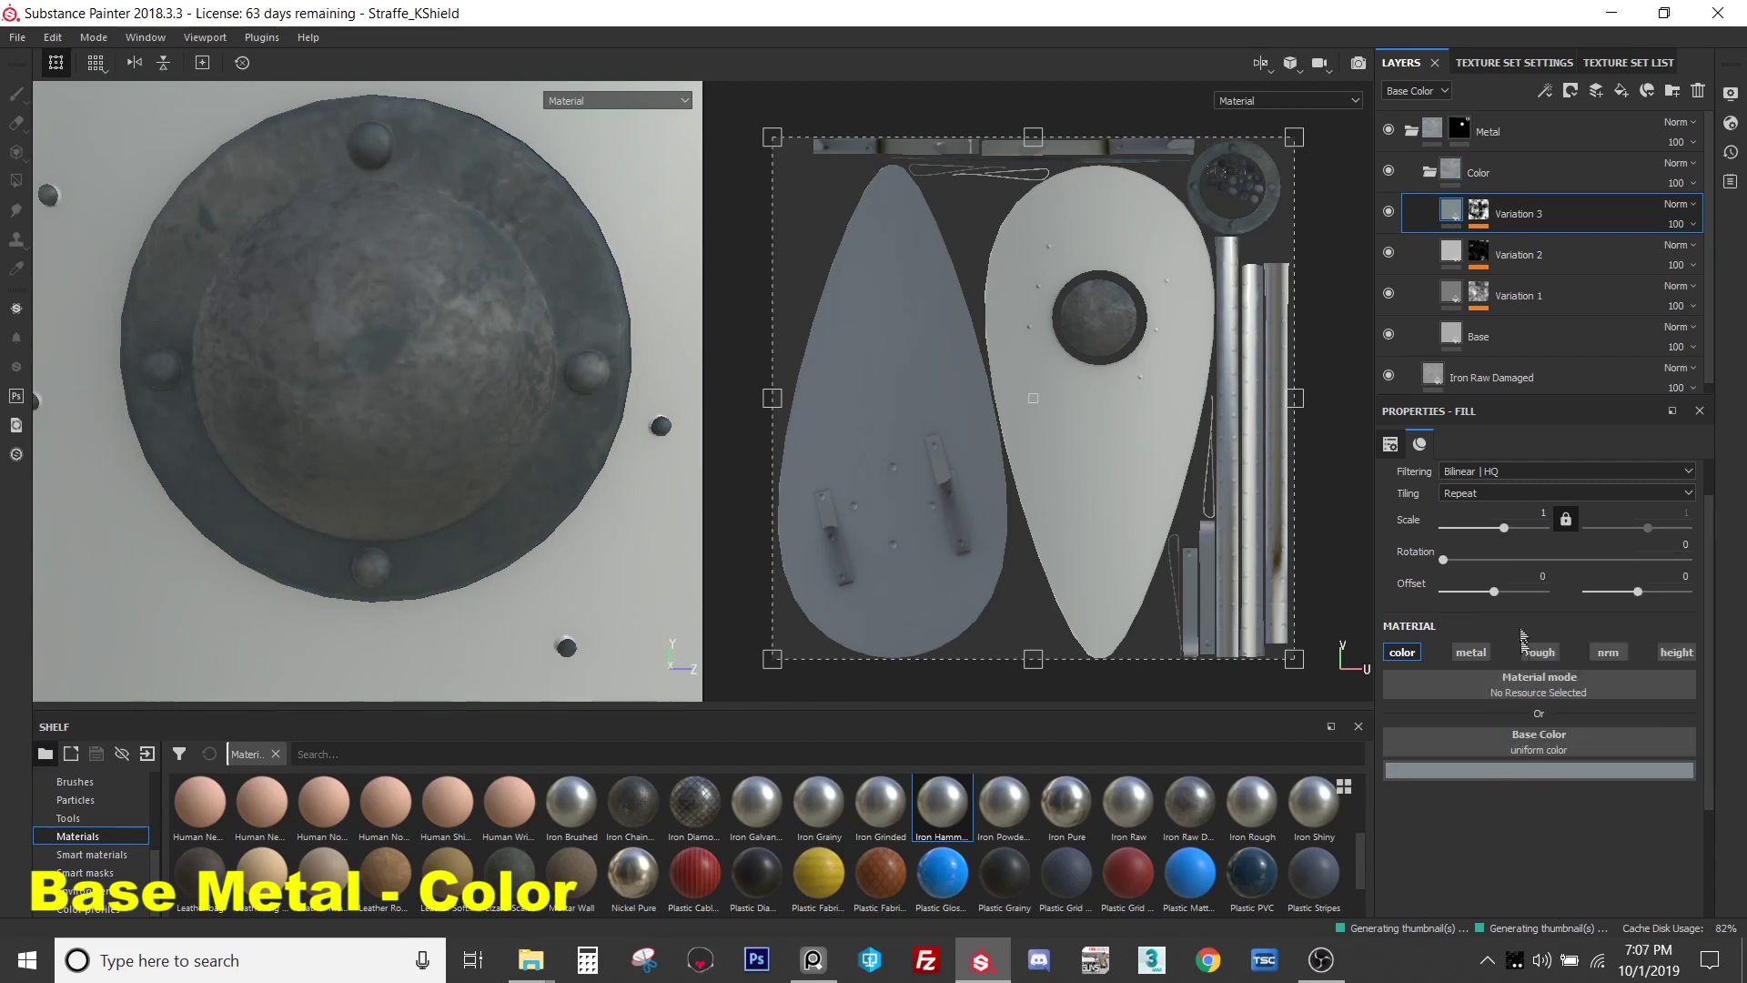
- Set the balance of Variation 3's Grunge Map 007 mask to 0.25 and its contrast to 0.26
left_click(1479, 211)
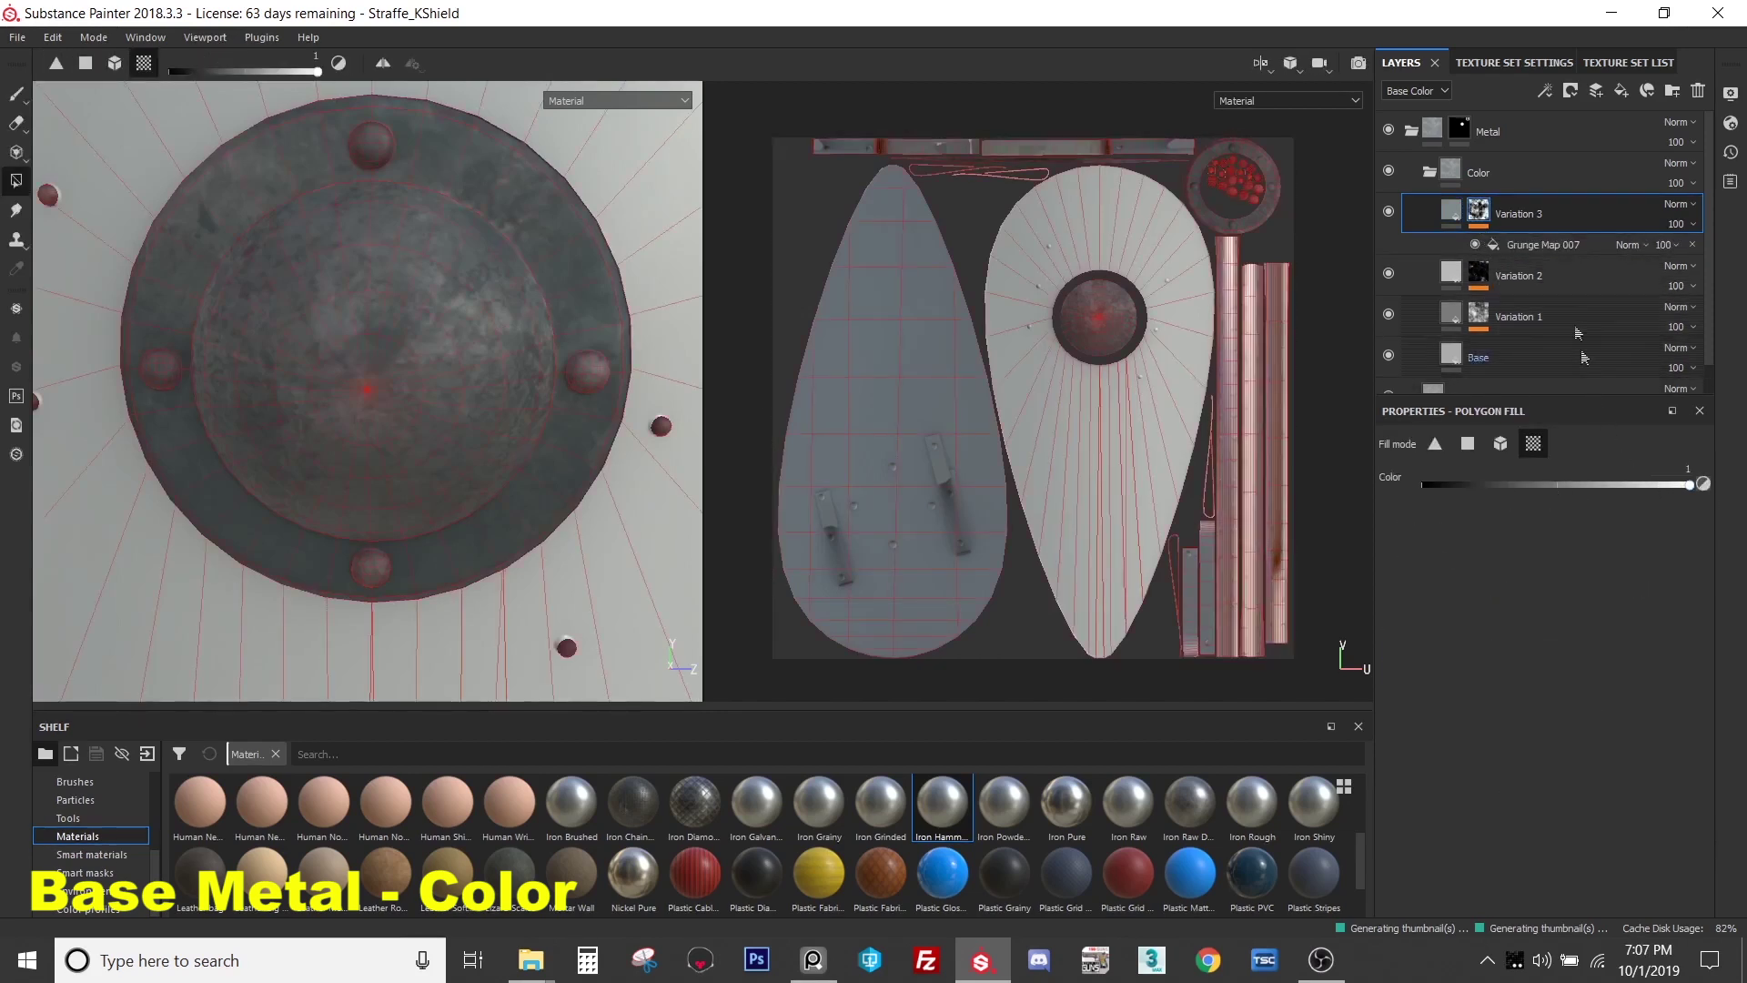
left_click(1547, 244)
left_click_drag(1546, 800, 1474, 810)
left_click_drag(637, 509, 655, 441, "alt")
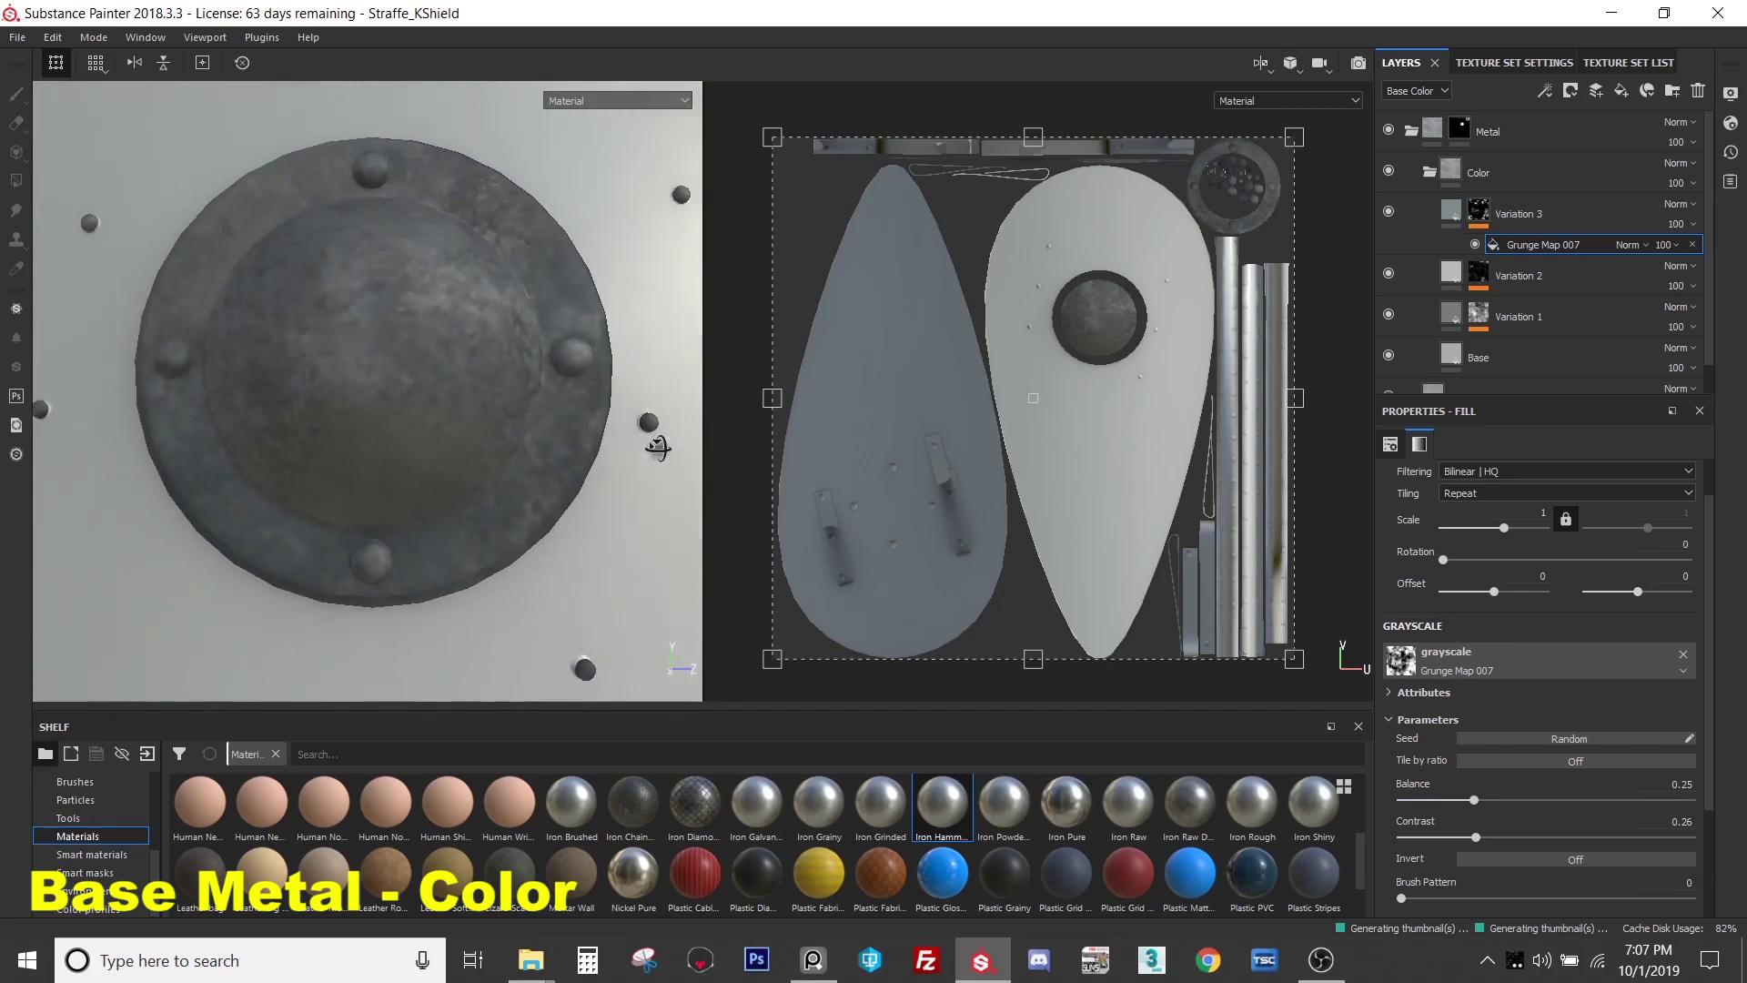
- Set the base color of Variation 3 to a teal of 0.276, 0.373, 0.391 and lower the layer opacity to 47
left_click(1456, 219)
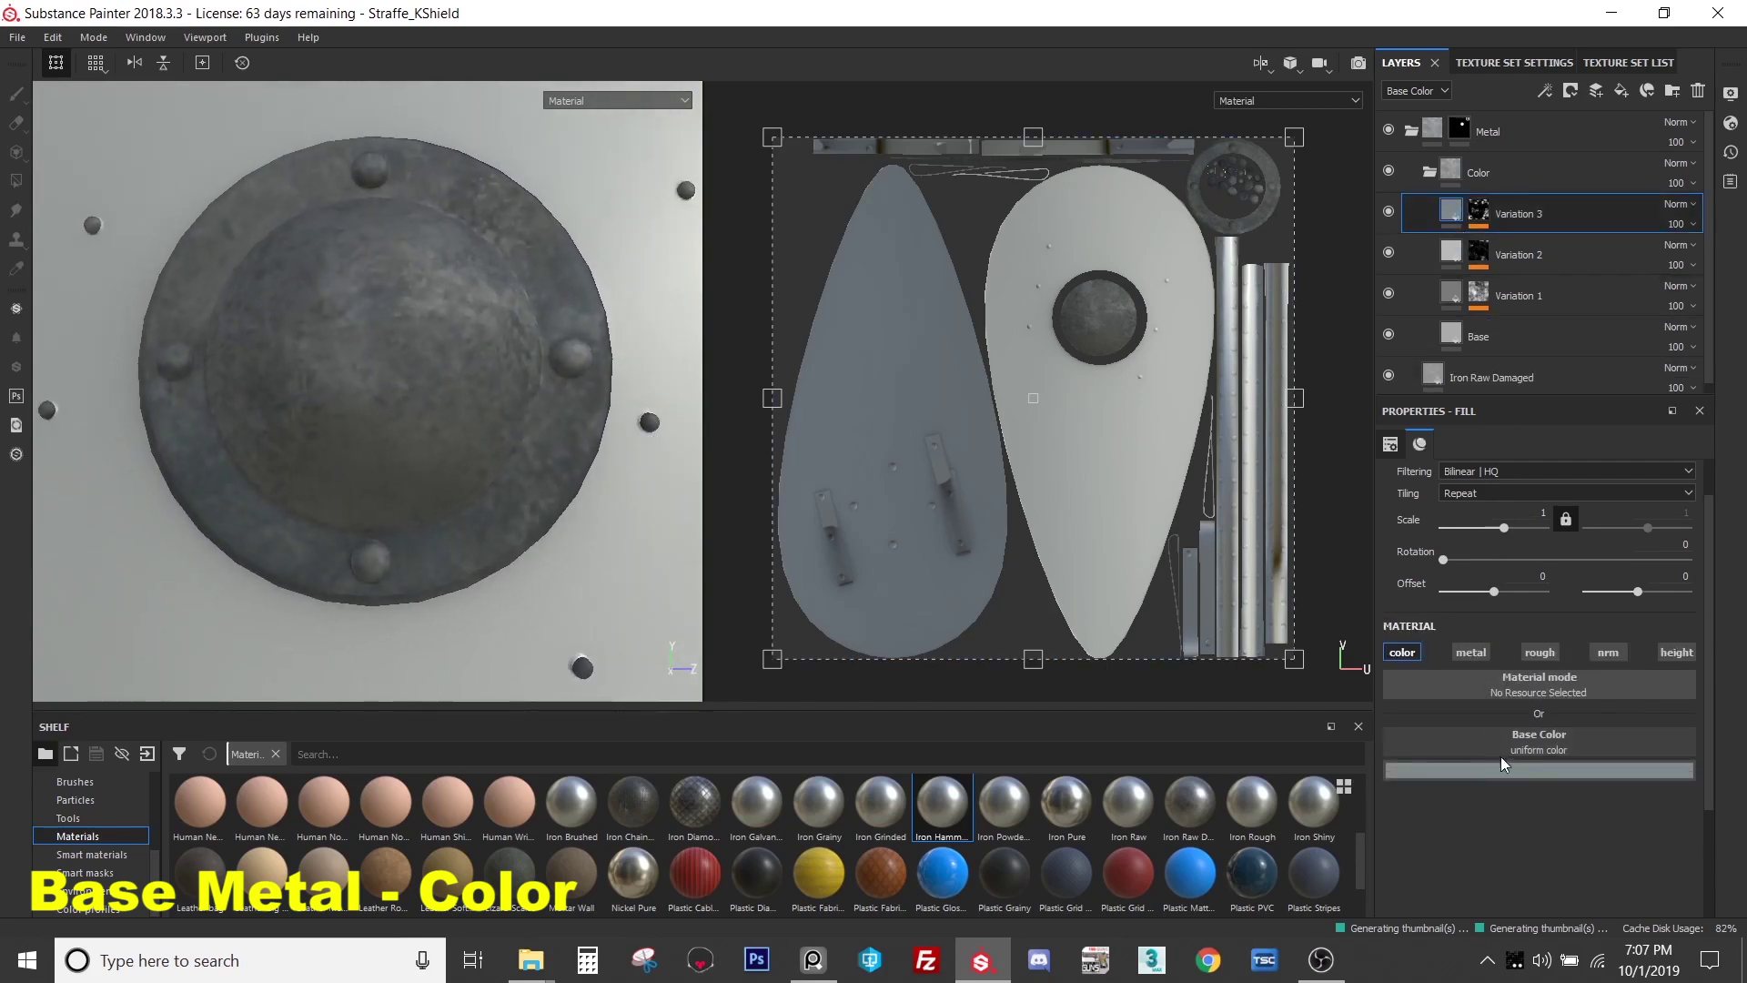
left_click(1507, 769)
left_click_drag(1509, 646, 1517, 630)
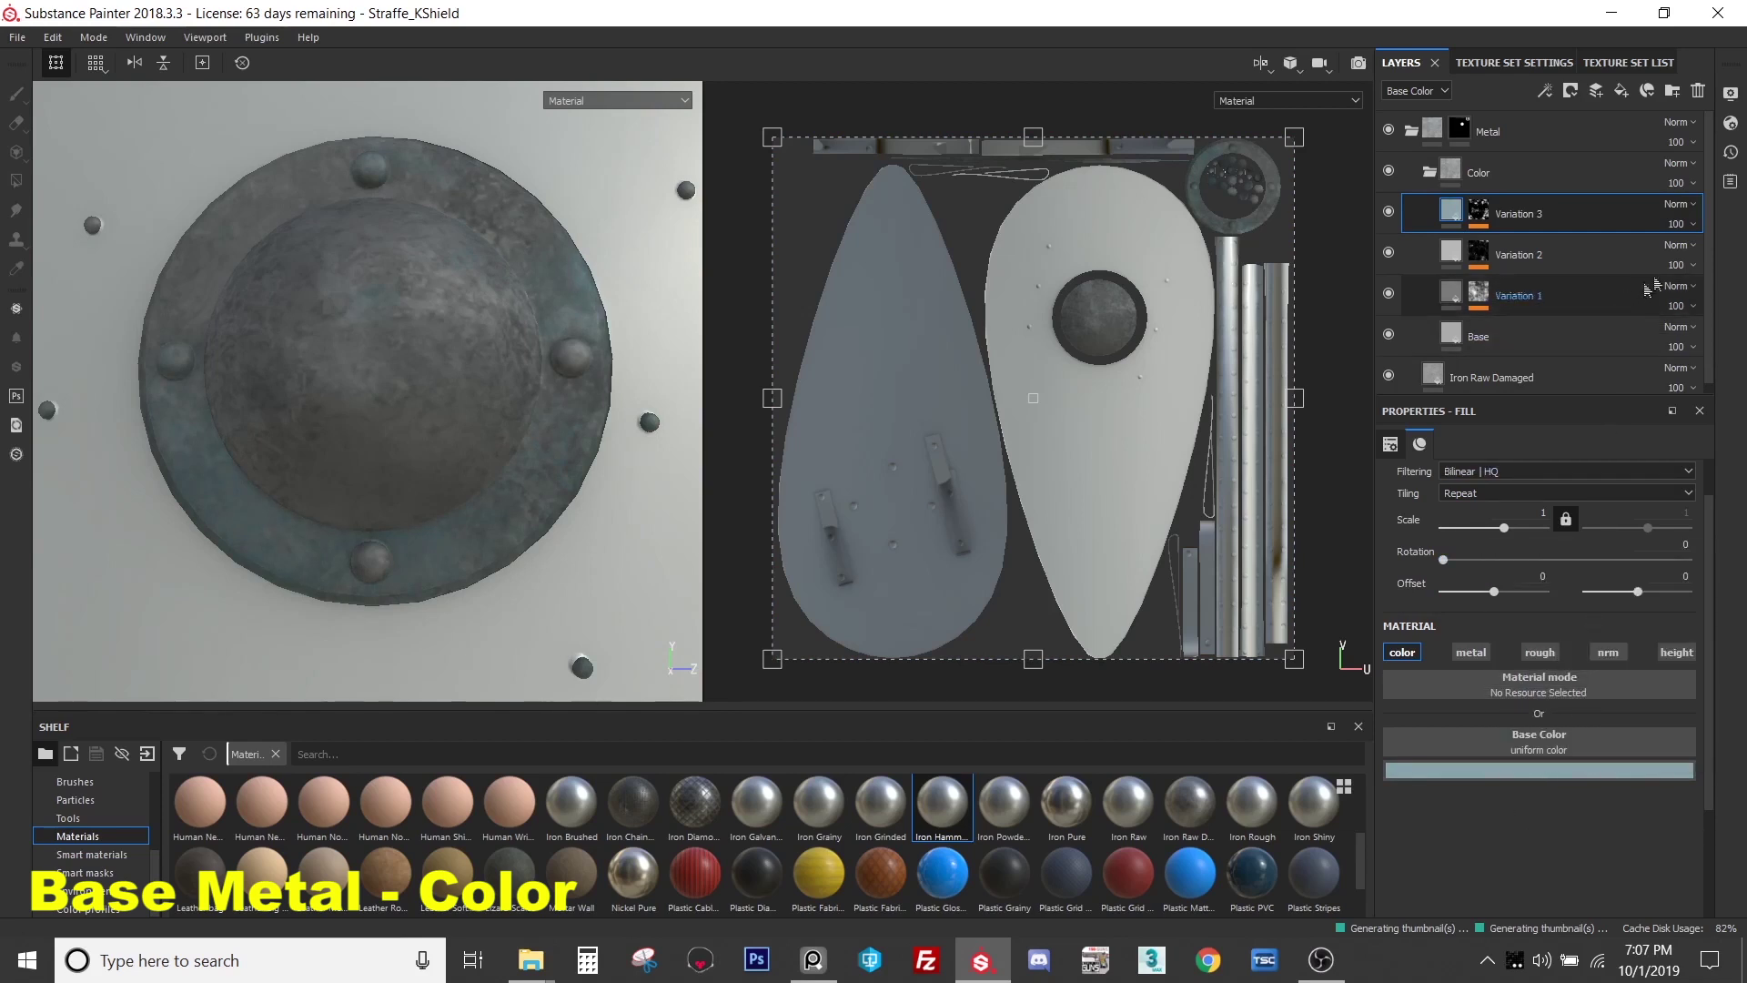
left_click(1675, 224)
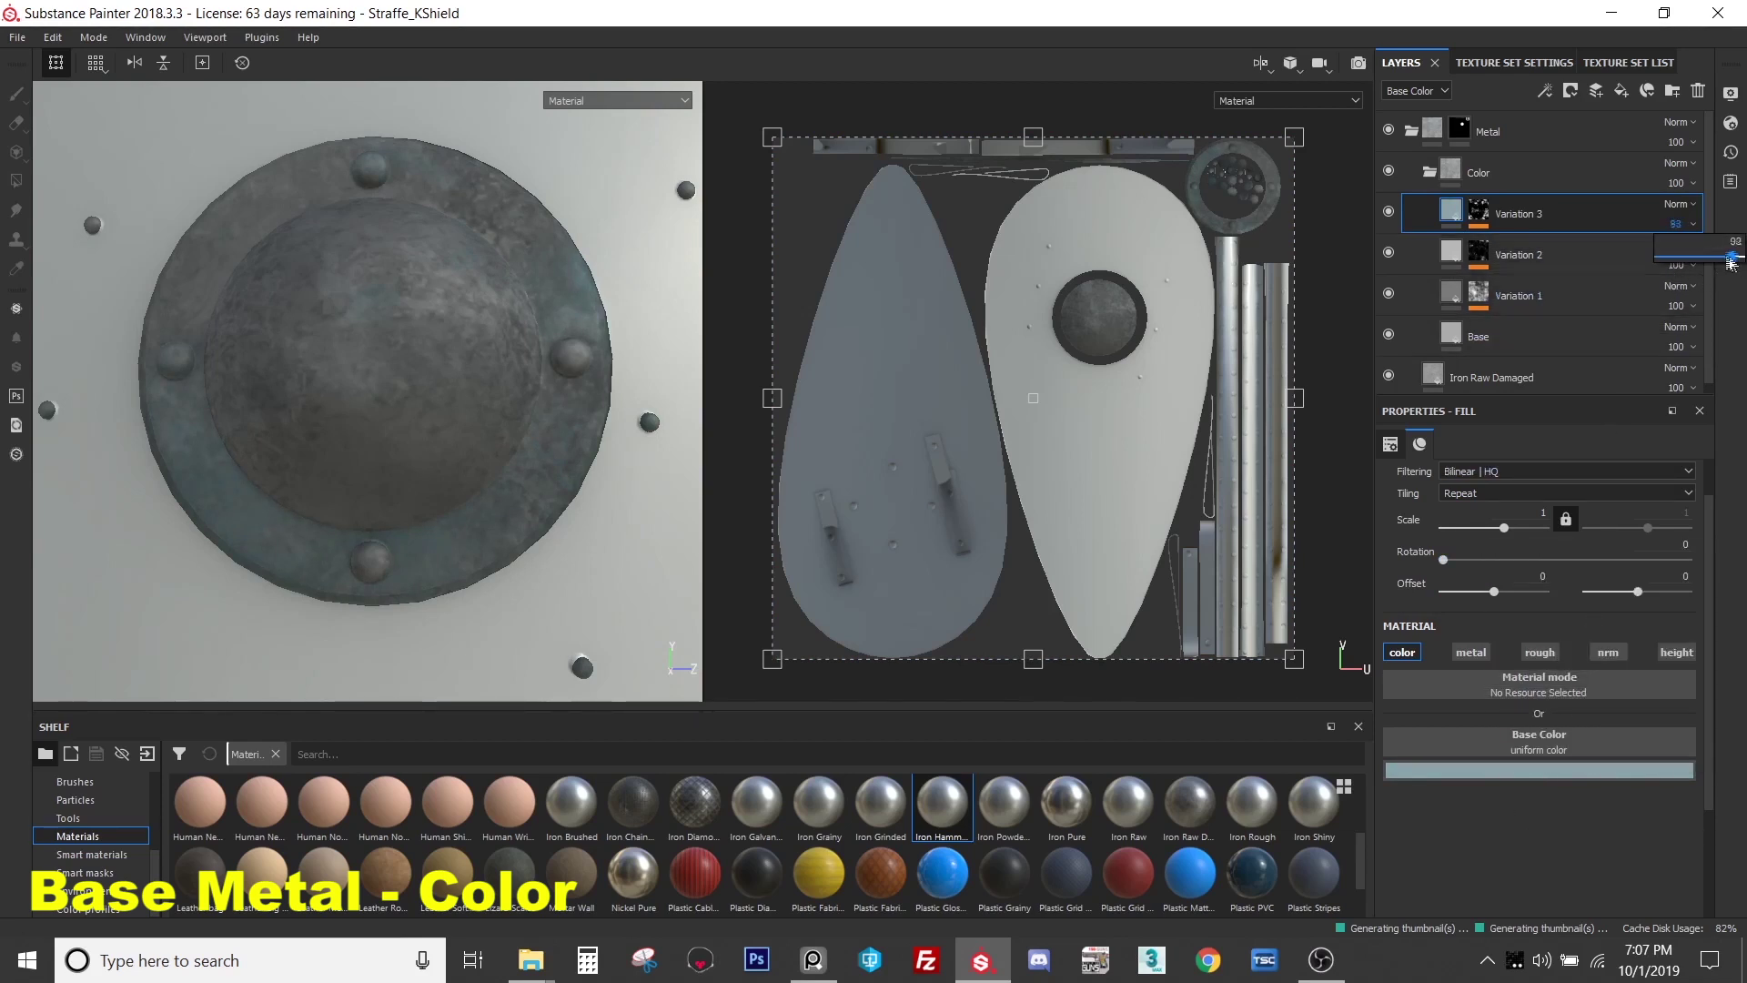
left_click_drag(1695, 263, 1698, 270)
left_click_drag(419, 292, 446, 246, "alt")
- Set the base color of Variation 3 to a dark violet-blue of 0.190, 0.206, 0.290 and restore the layer opacity to 100
left_click(1484, 771)
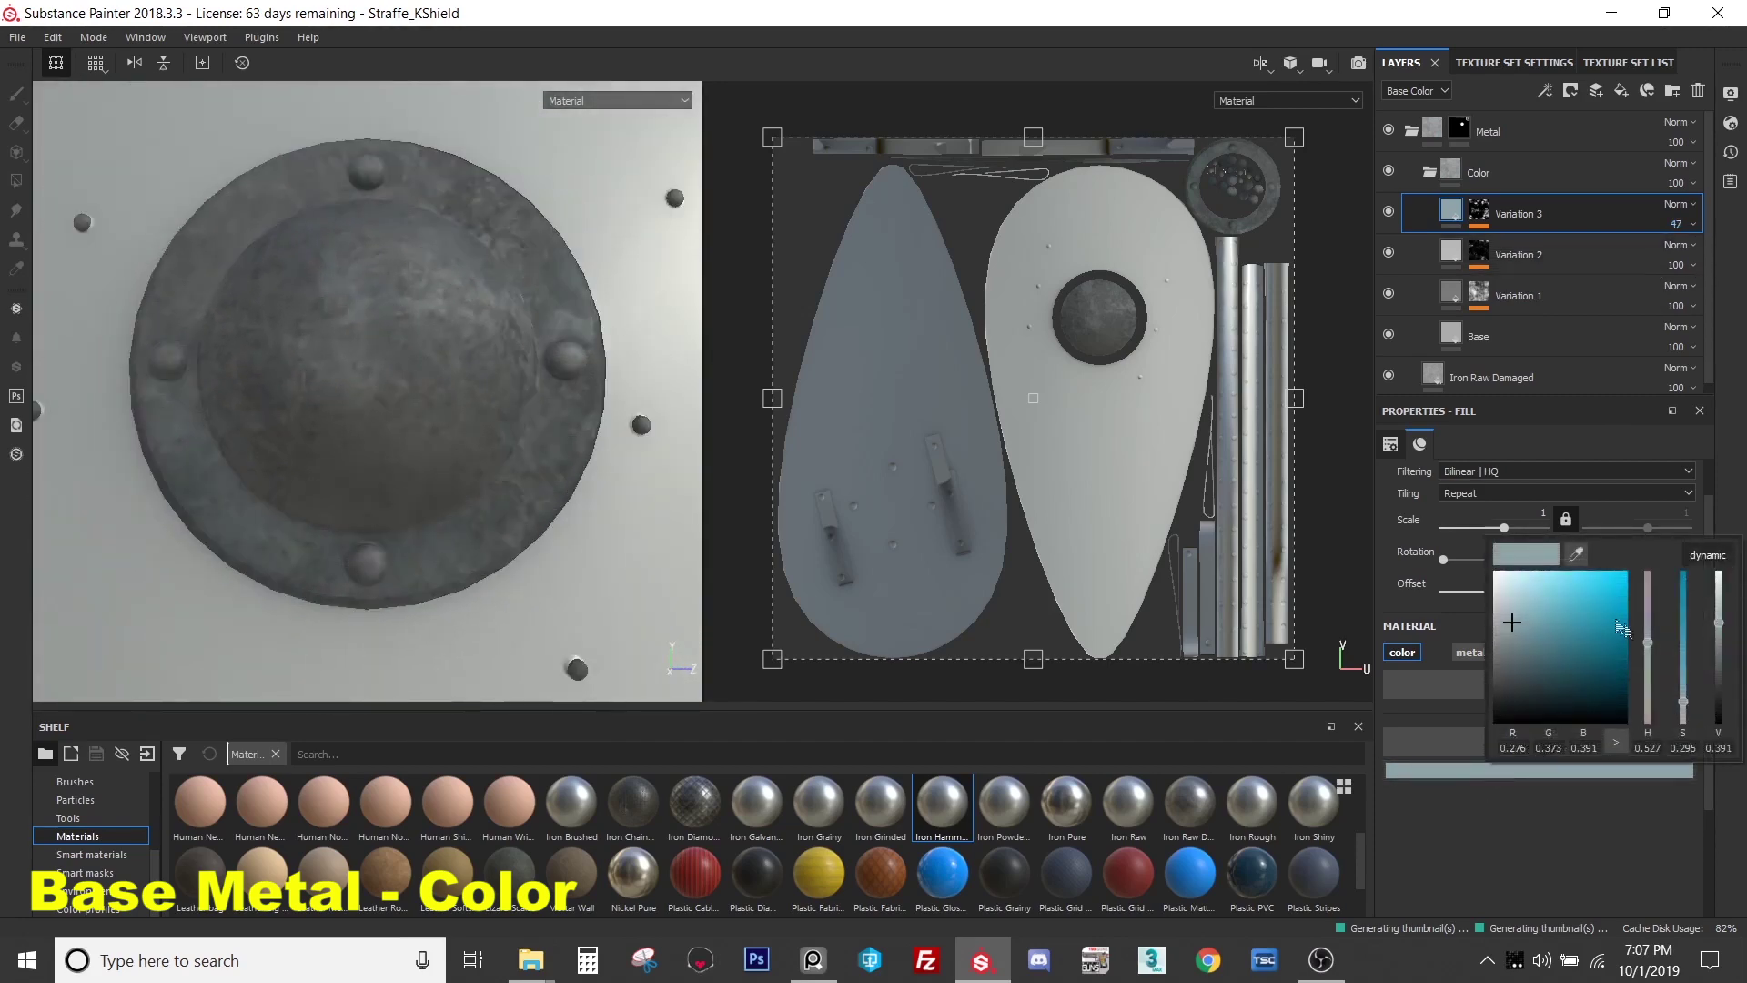
mouse_move(1644, 635)
left_mouse_down()
mouse_move(1650, 611)
mouse_move(1656, 634)
left_mouse_up()
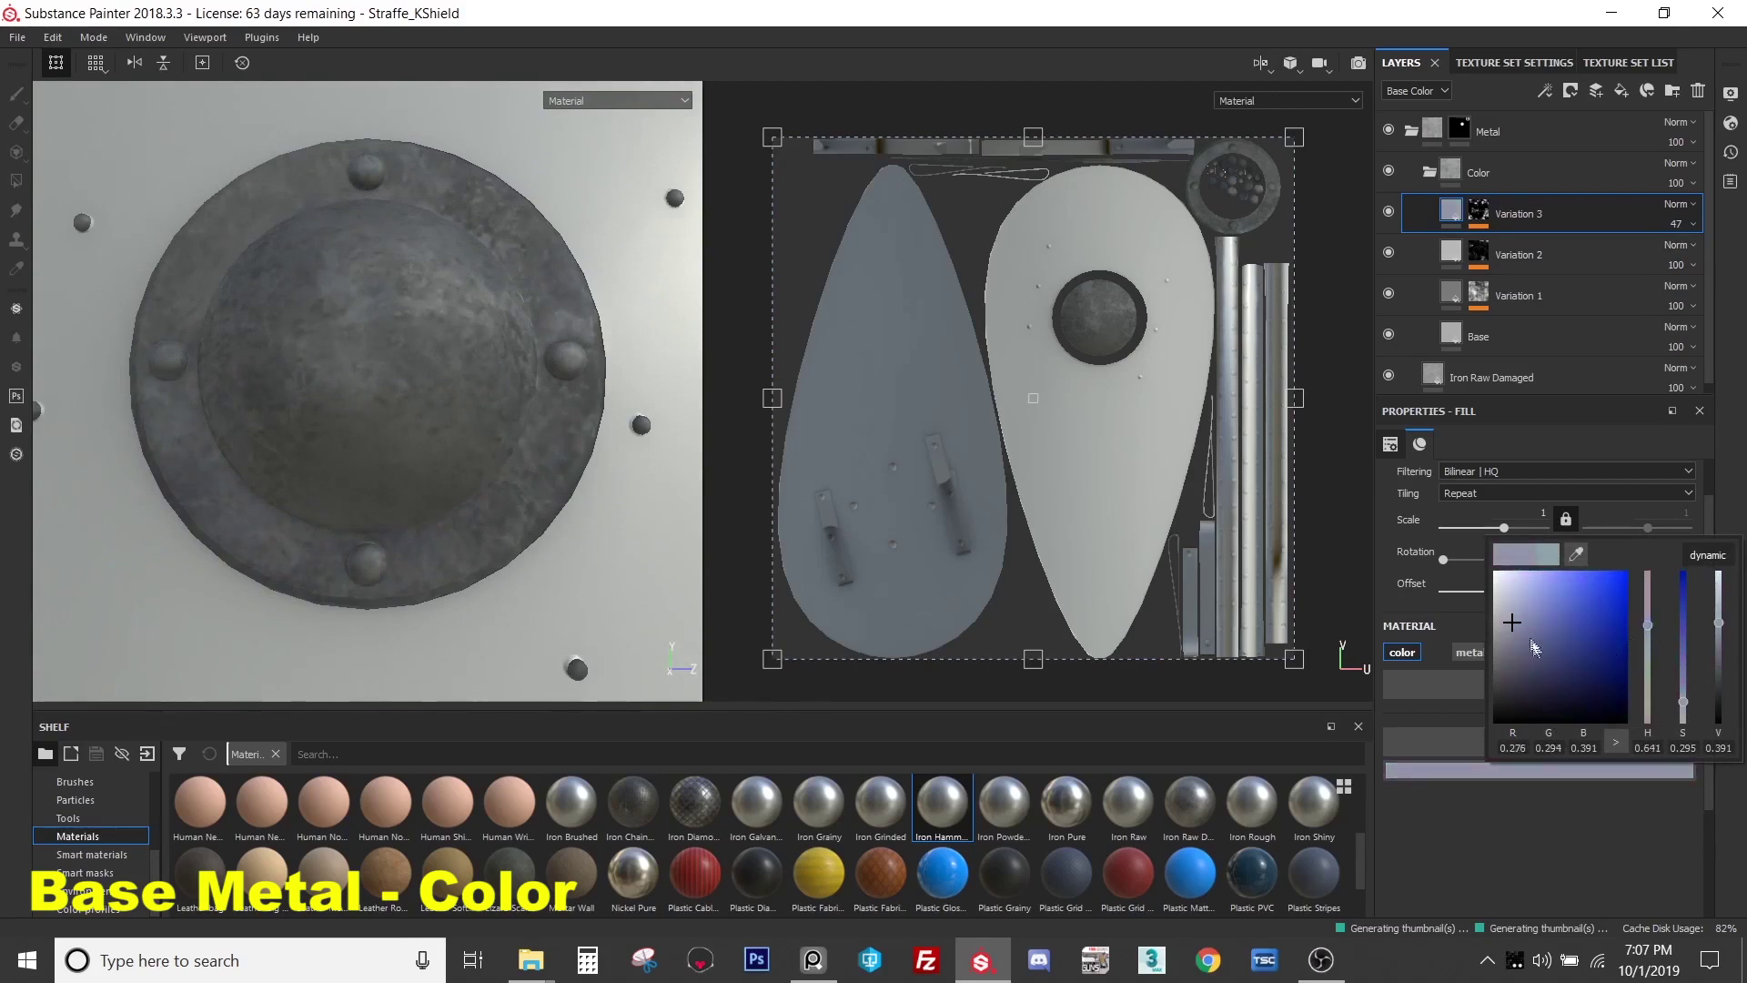
left_click_drag(1516, 628, 1517, 641)
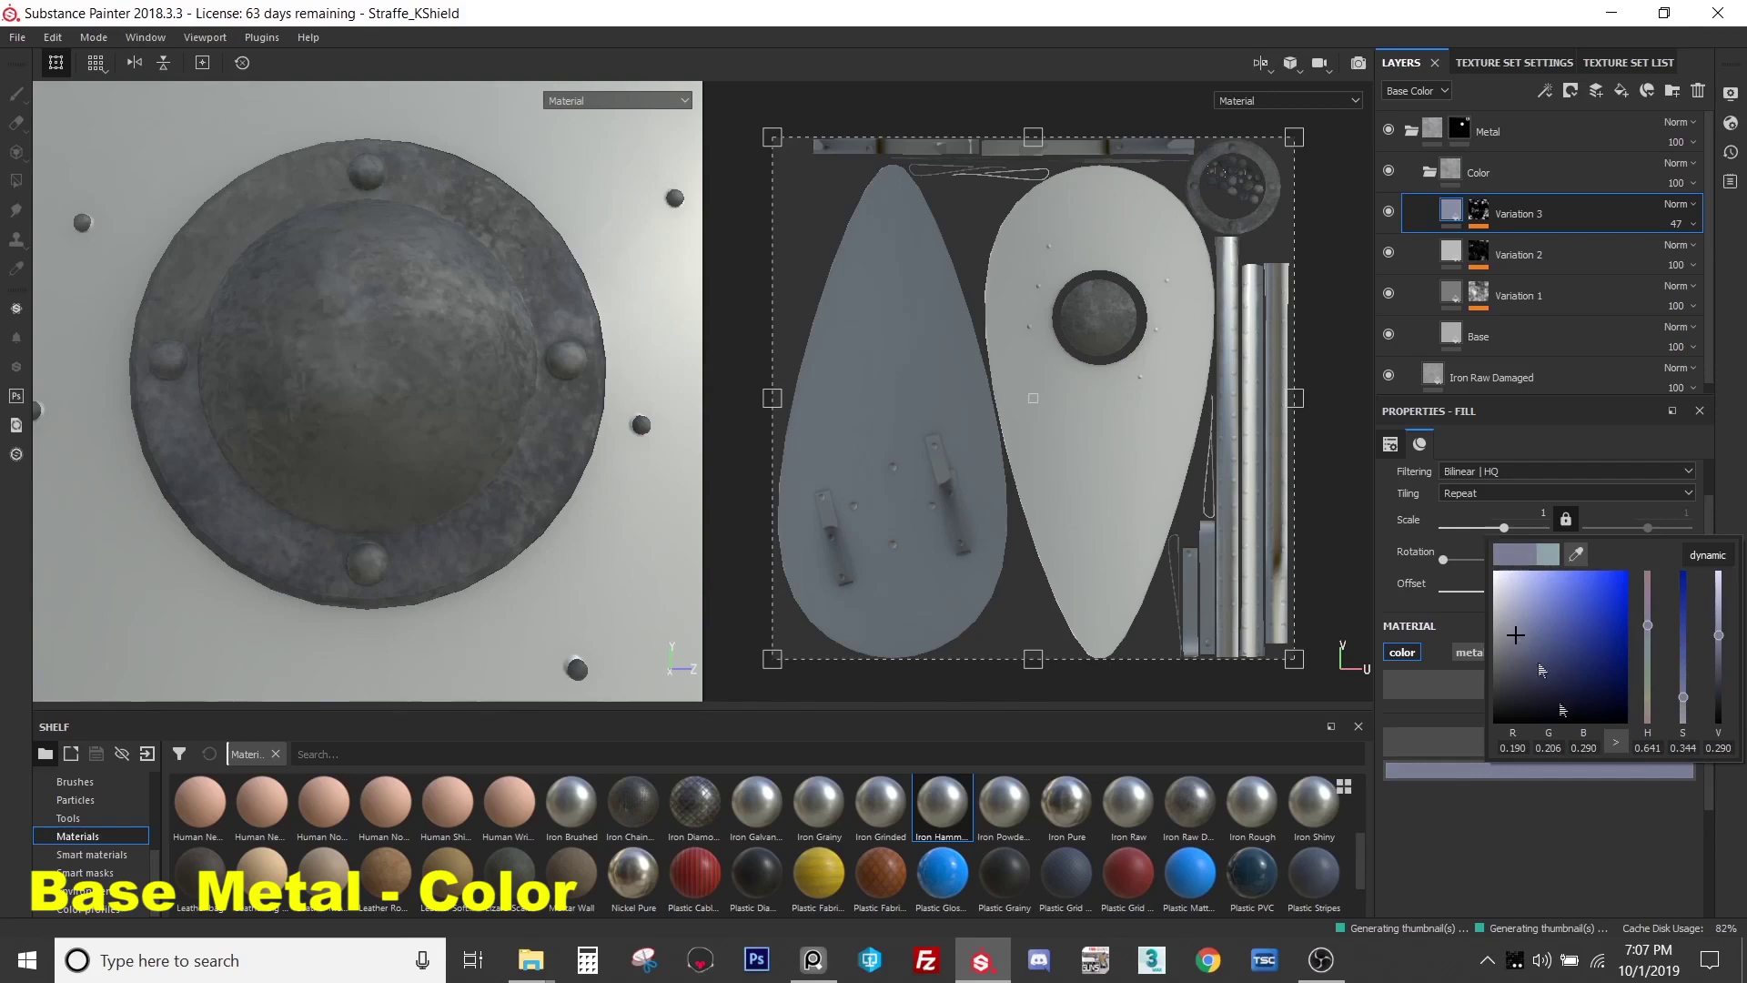
left_click(1585, 856)
mouse_move(555, 375)
left_mouse_down("alt")
mouse_move(451, 455)
mouse_move(531, 389)
left_mouse_up("alt")
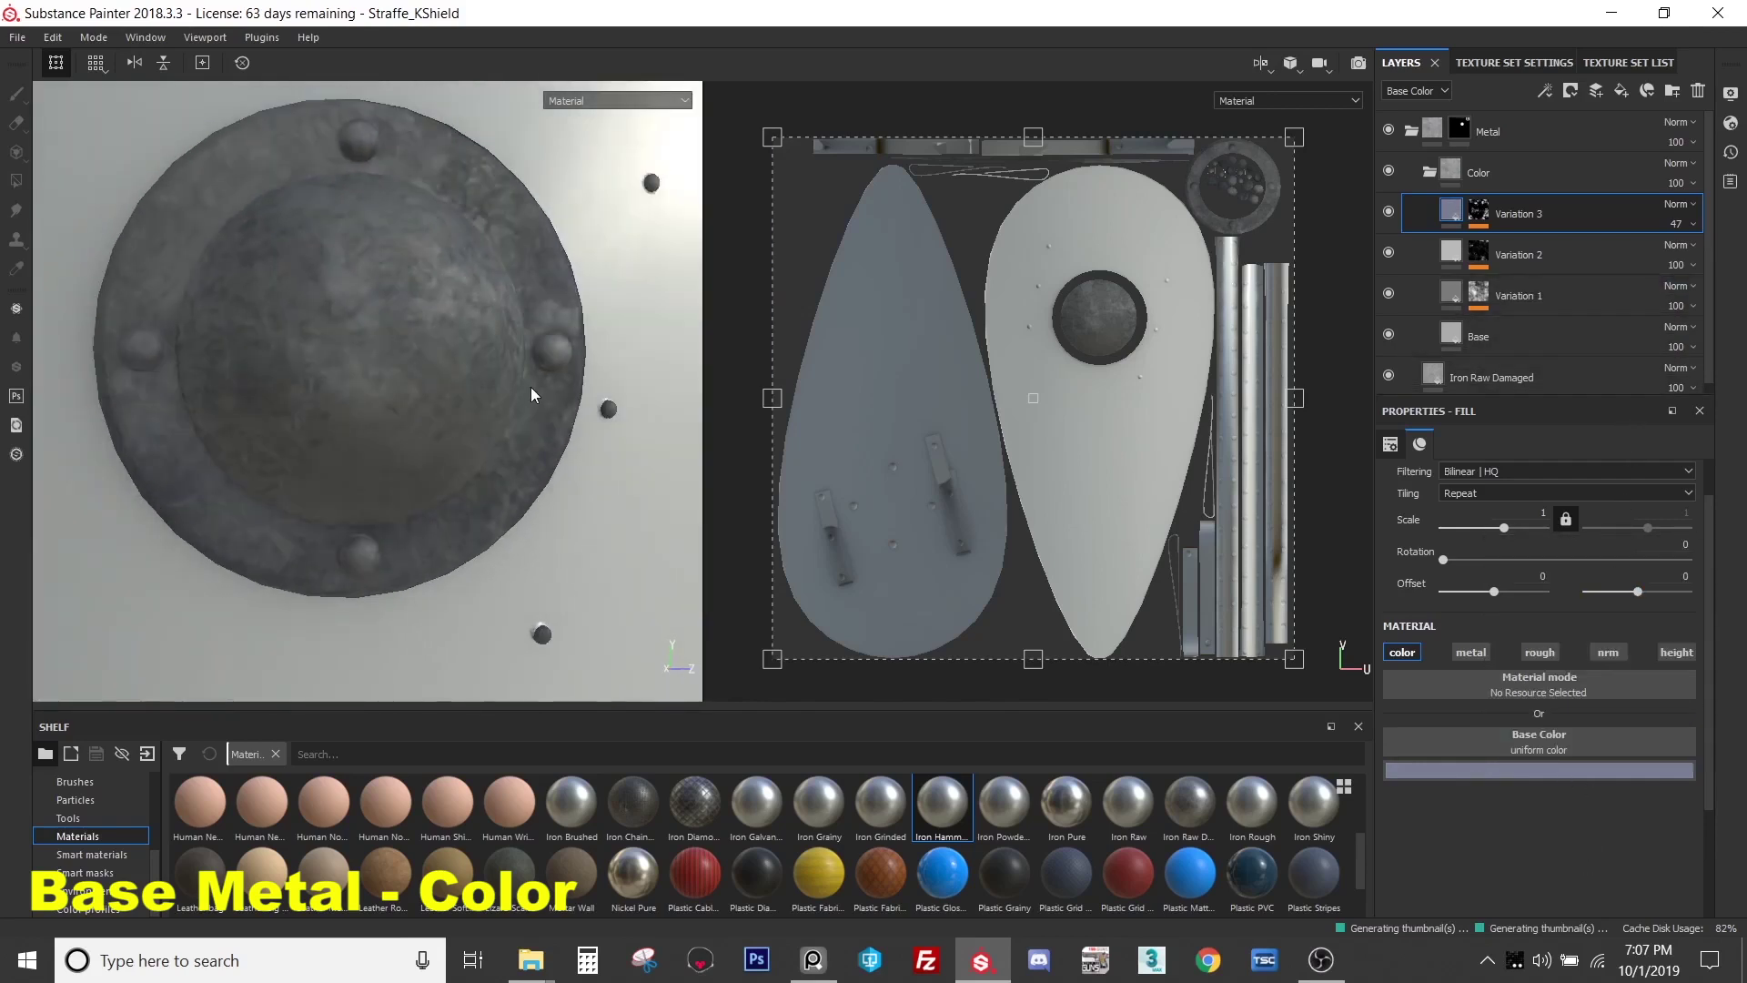
left_click(1675, 224)
left_click_drag(1734, 264, 1743, 259)
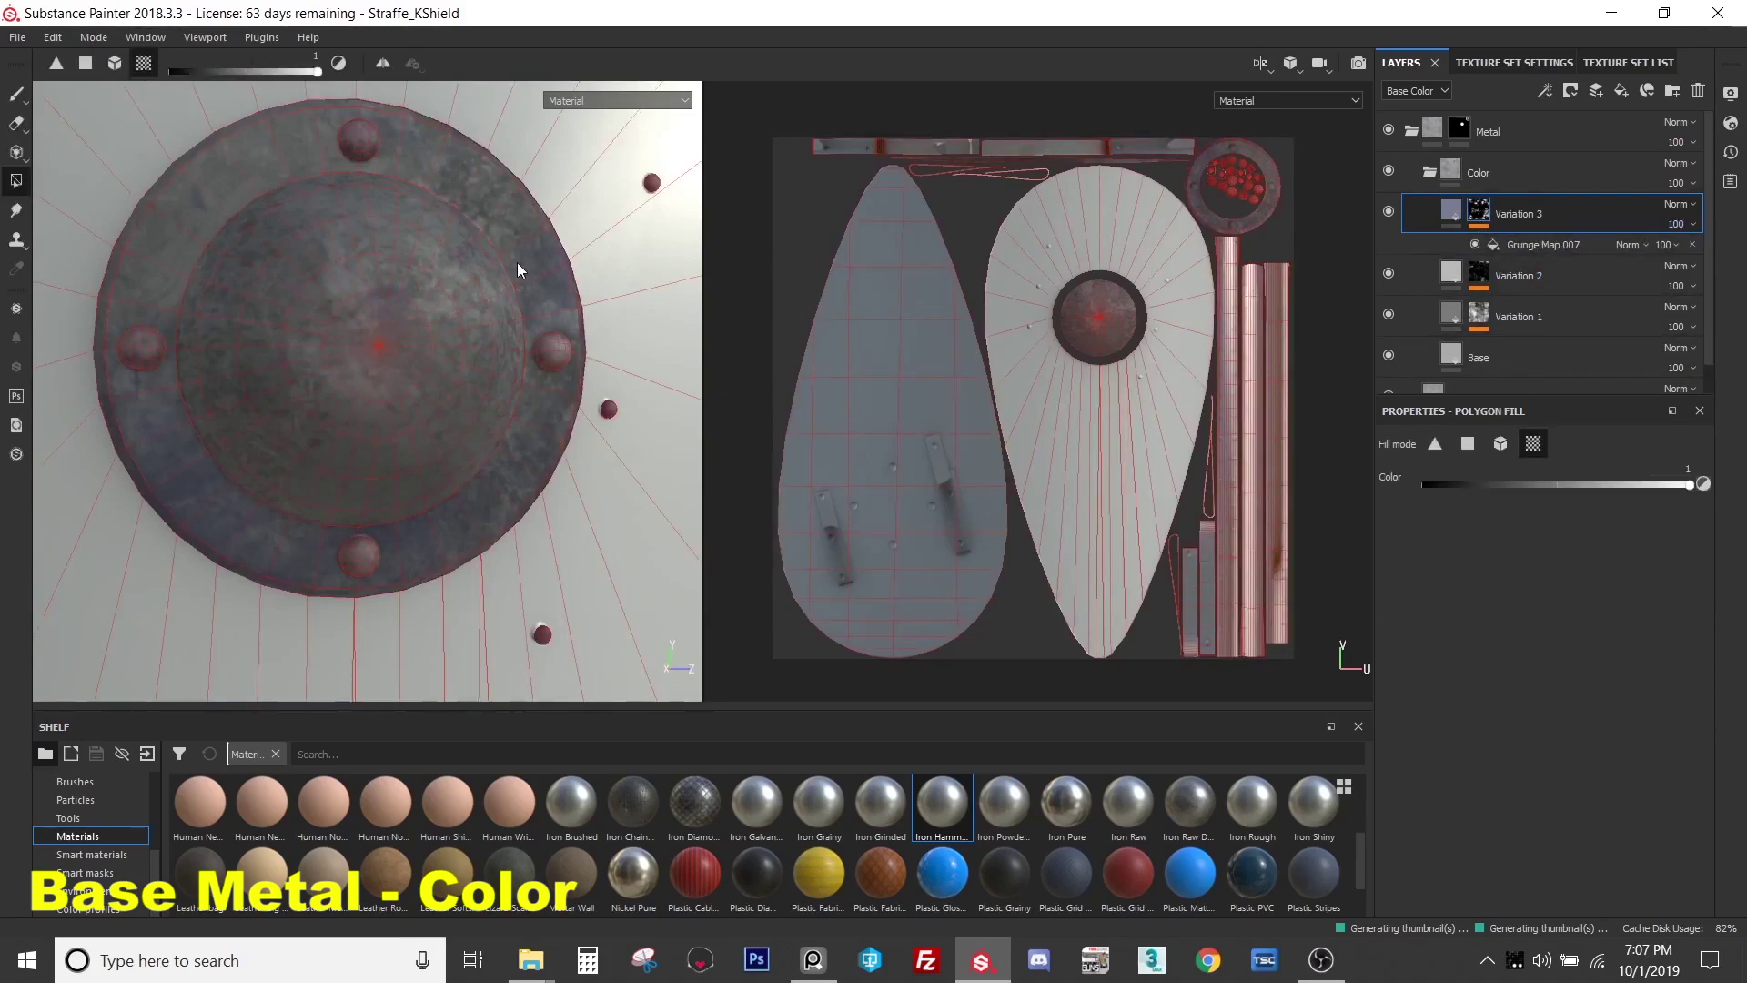
left_click_drag(468, 540, 336, 483, "alt")
- Try shifting the UV projection of Variation 3's Grunge Map 007 to an offset of about -0.02, -0.13 and undo the shift
left_click(1528, 246)
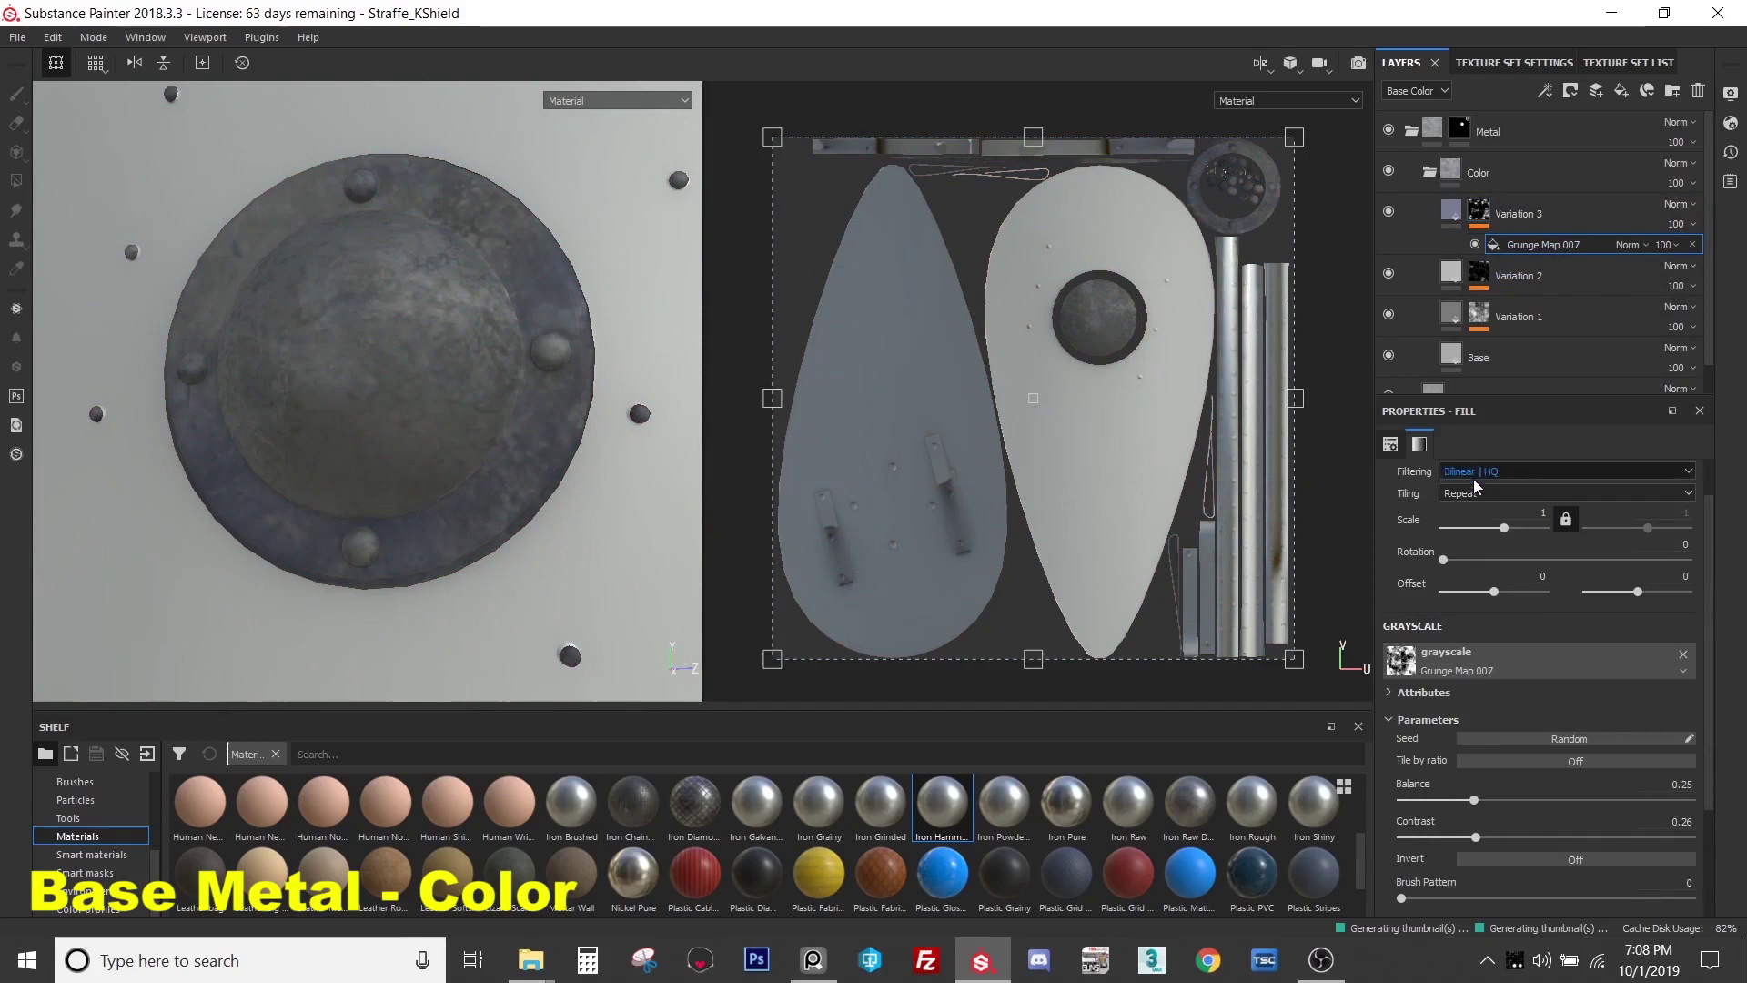
scroll(1478, 471, "up", 1)
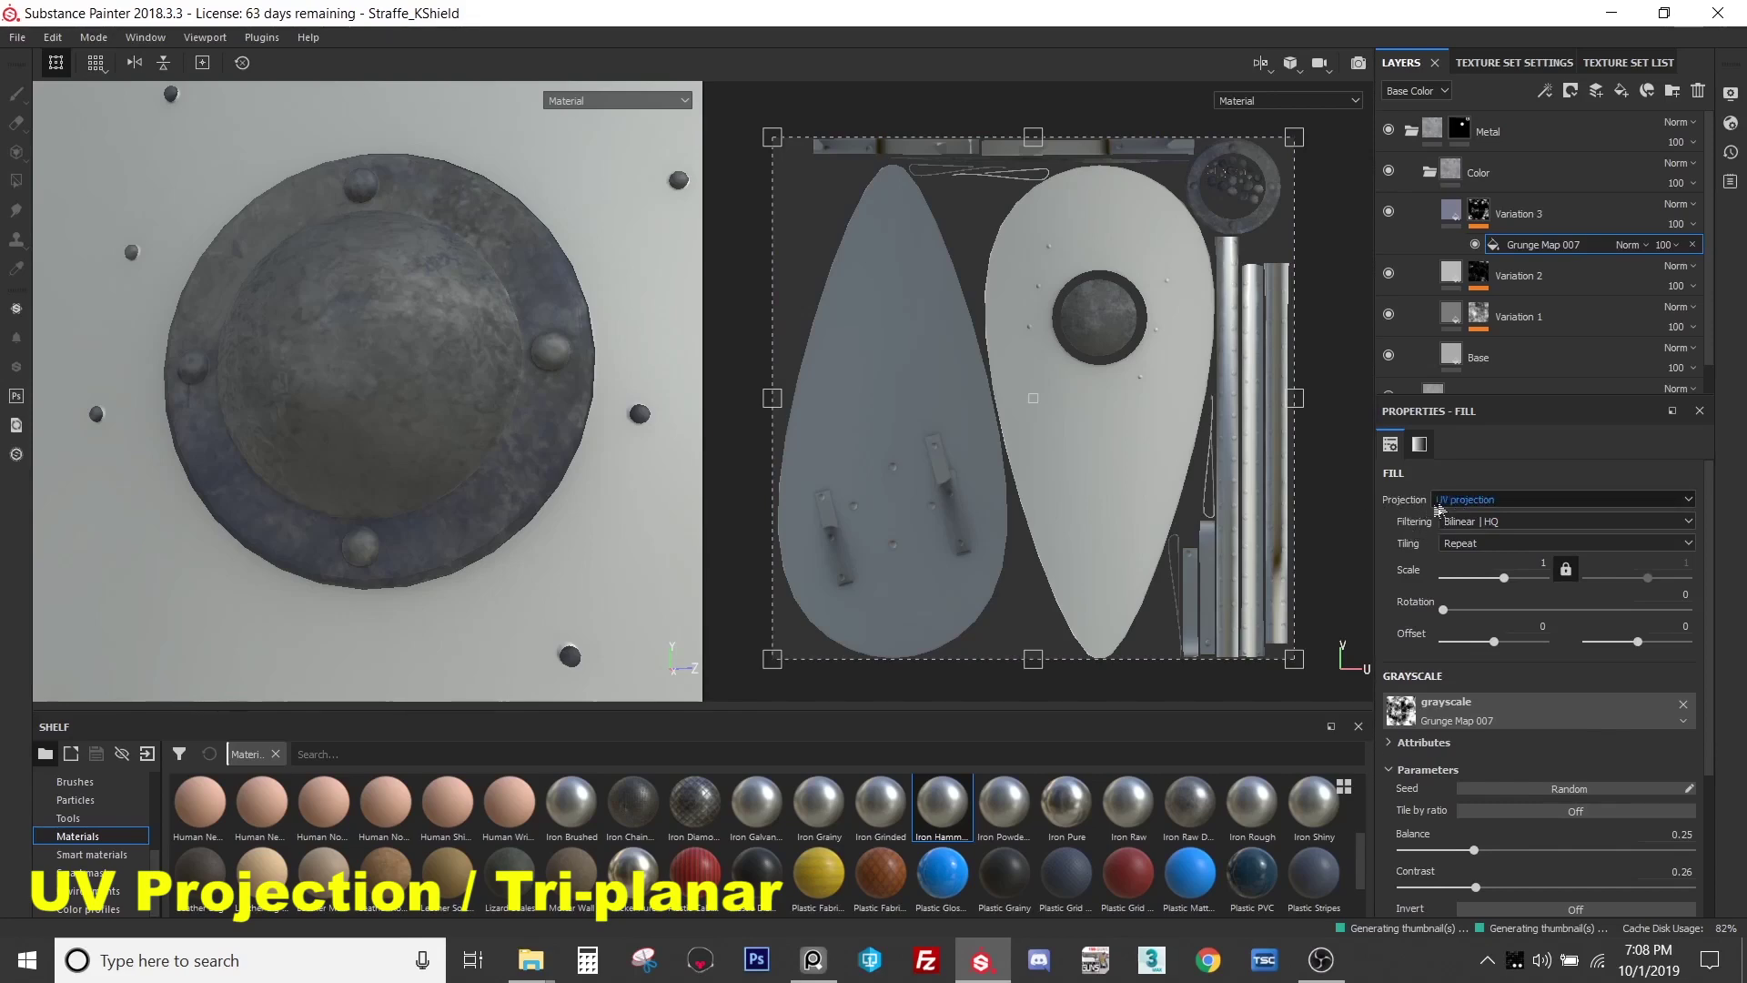
scroll(1045, 455, "down", 3)
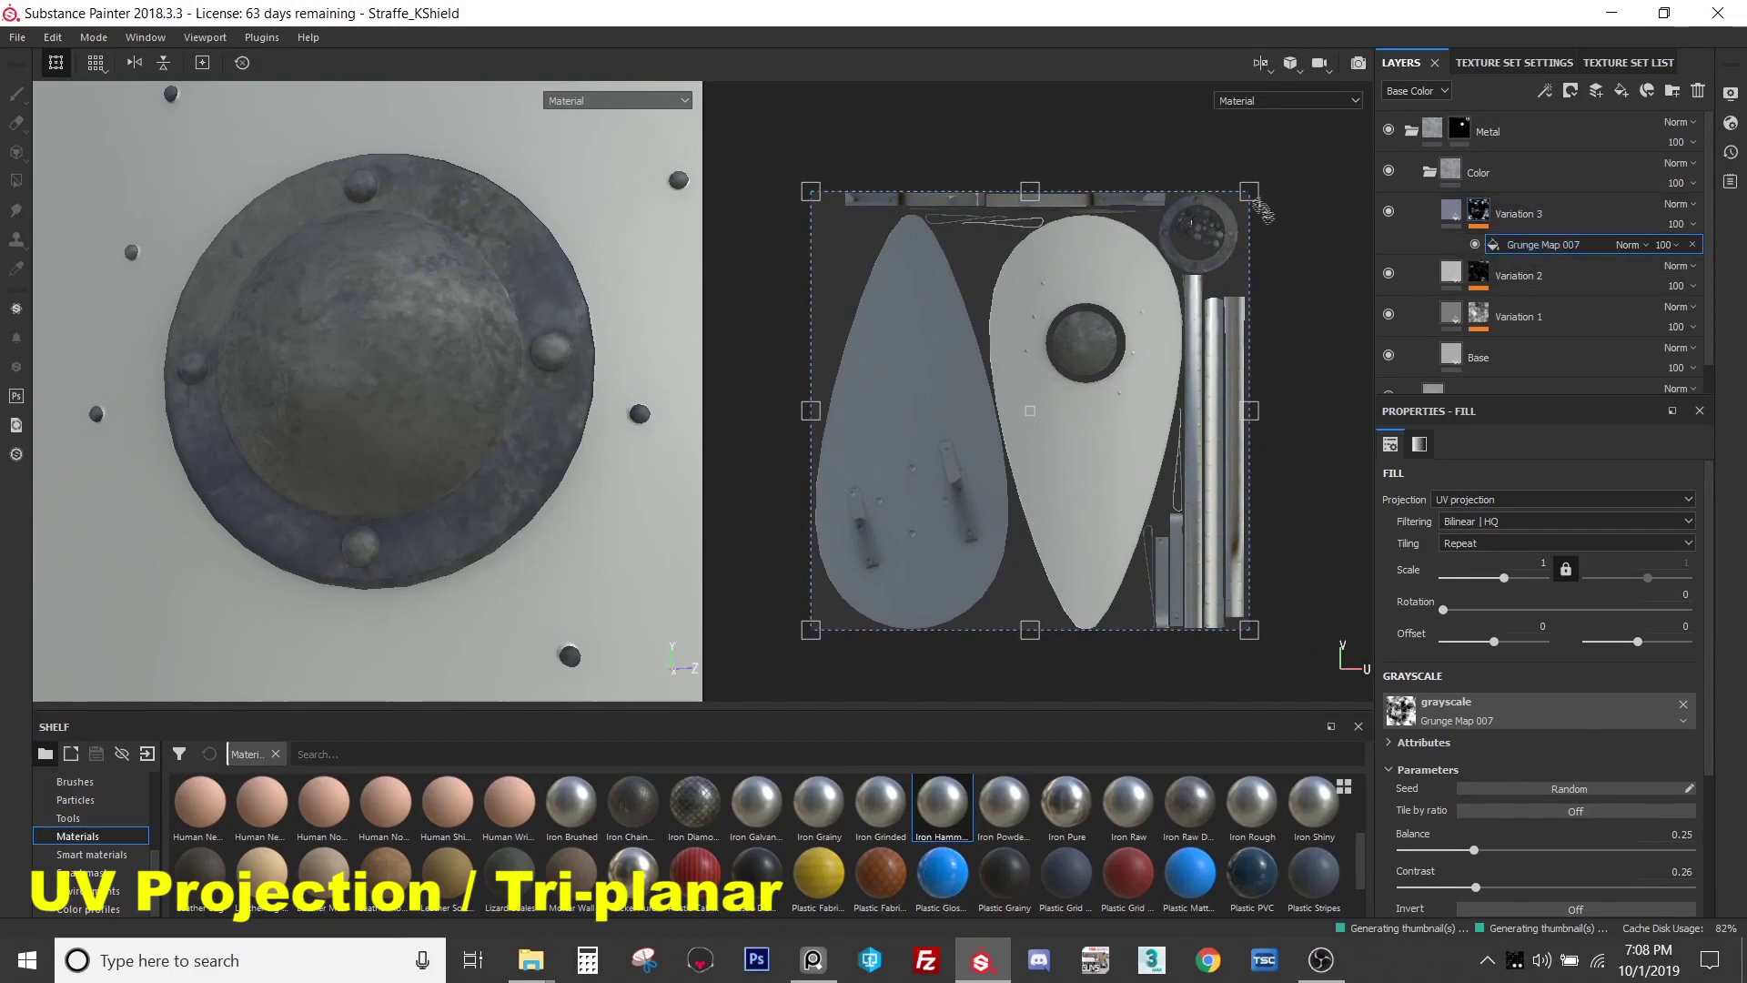
left_click_drag(1125, 358, 1152, 410)
scroll(1127, 417, "up", 4)
key("ctrl+z")
scroll(1151, 409, "down", 4)
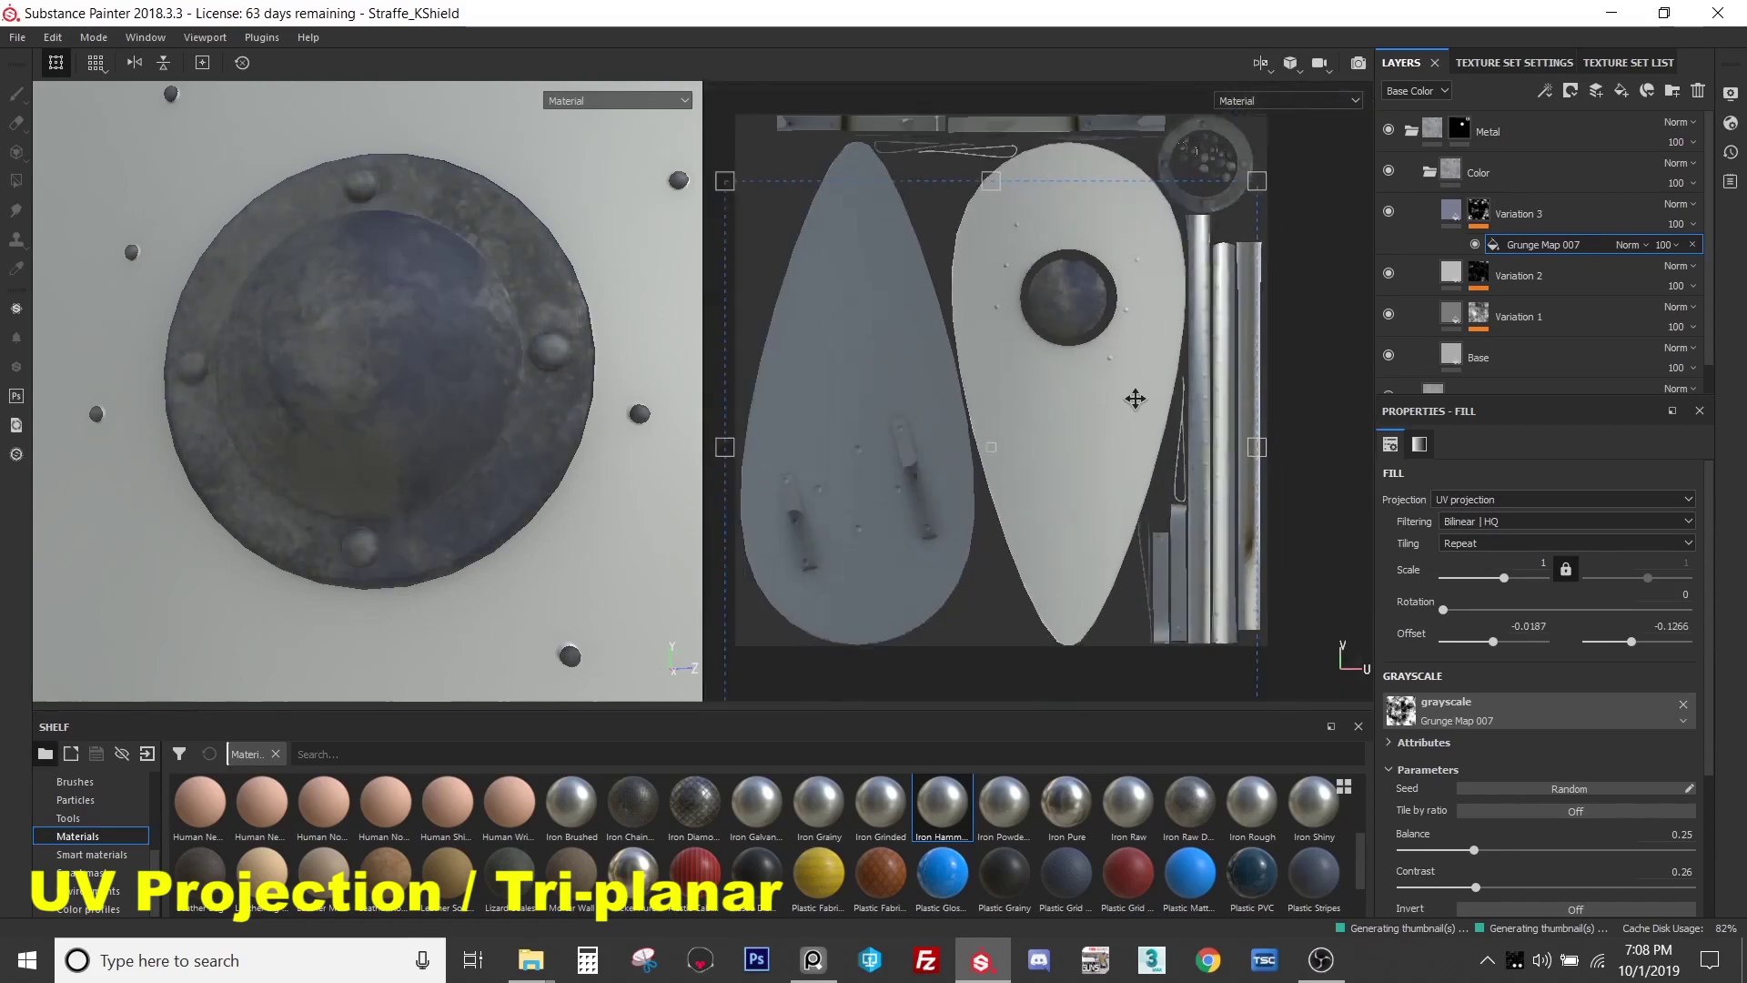
key("ctrl+z")
key("ctrl+z")
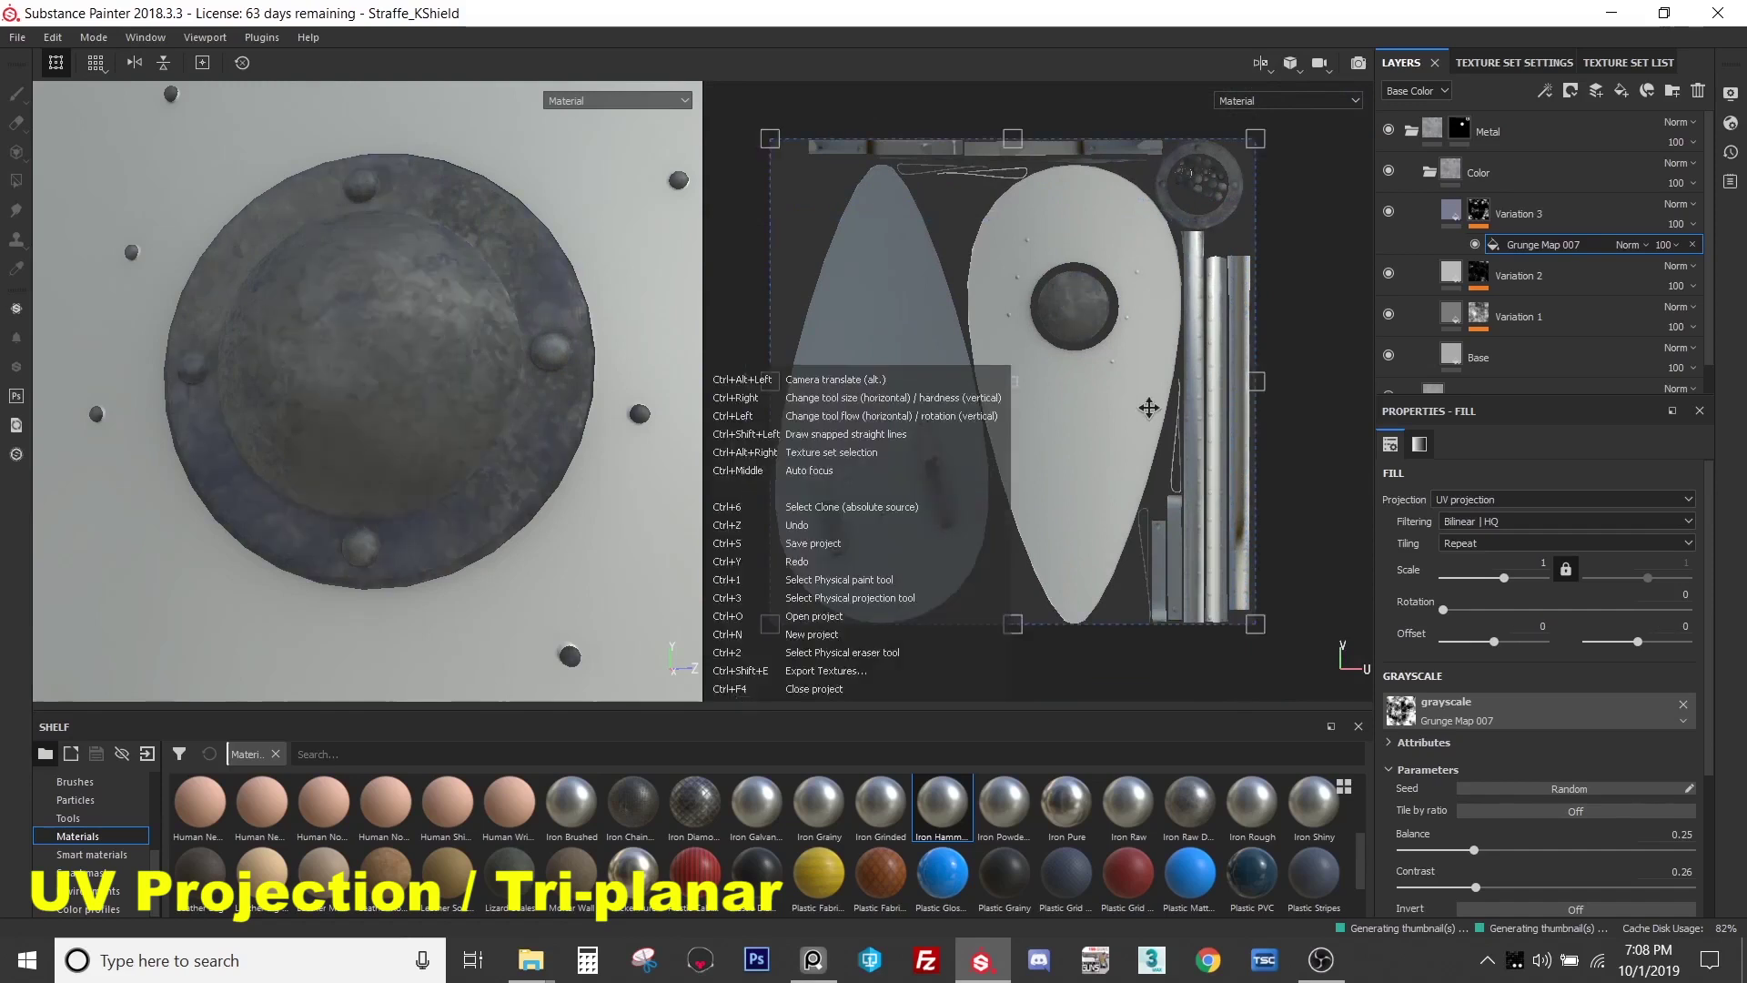
- Switch the projection of Variation 3's Grunge Map 007 to Tri-planar projection and check it on the shield boss
left_click(1472, 500)
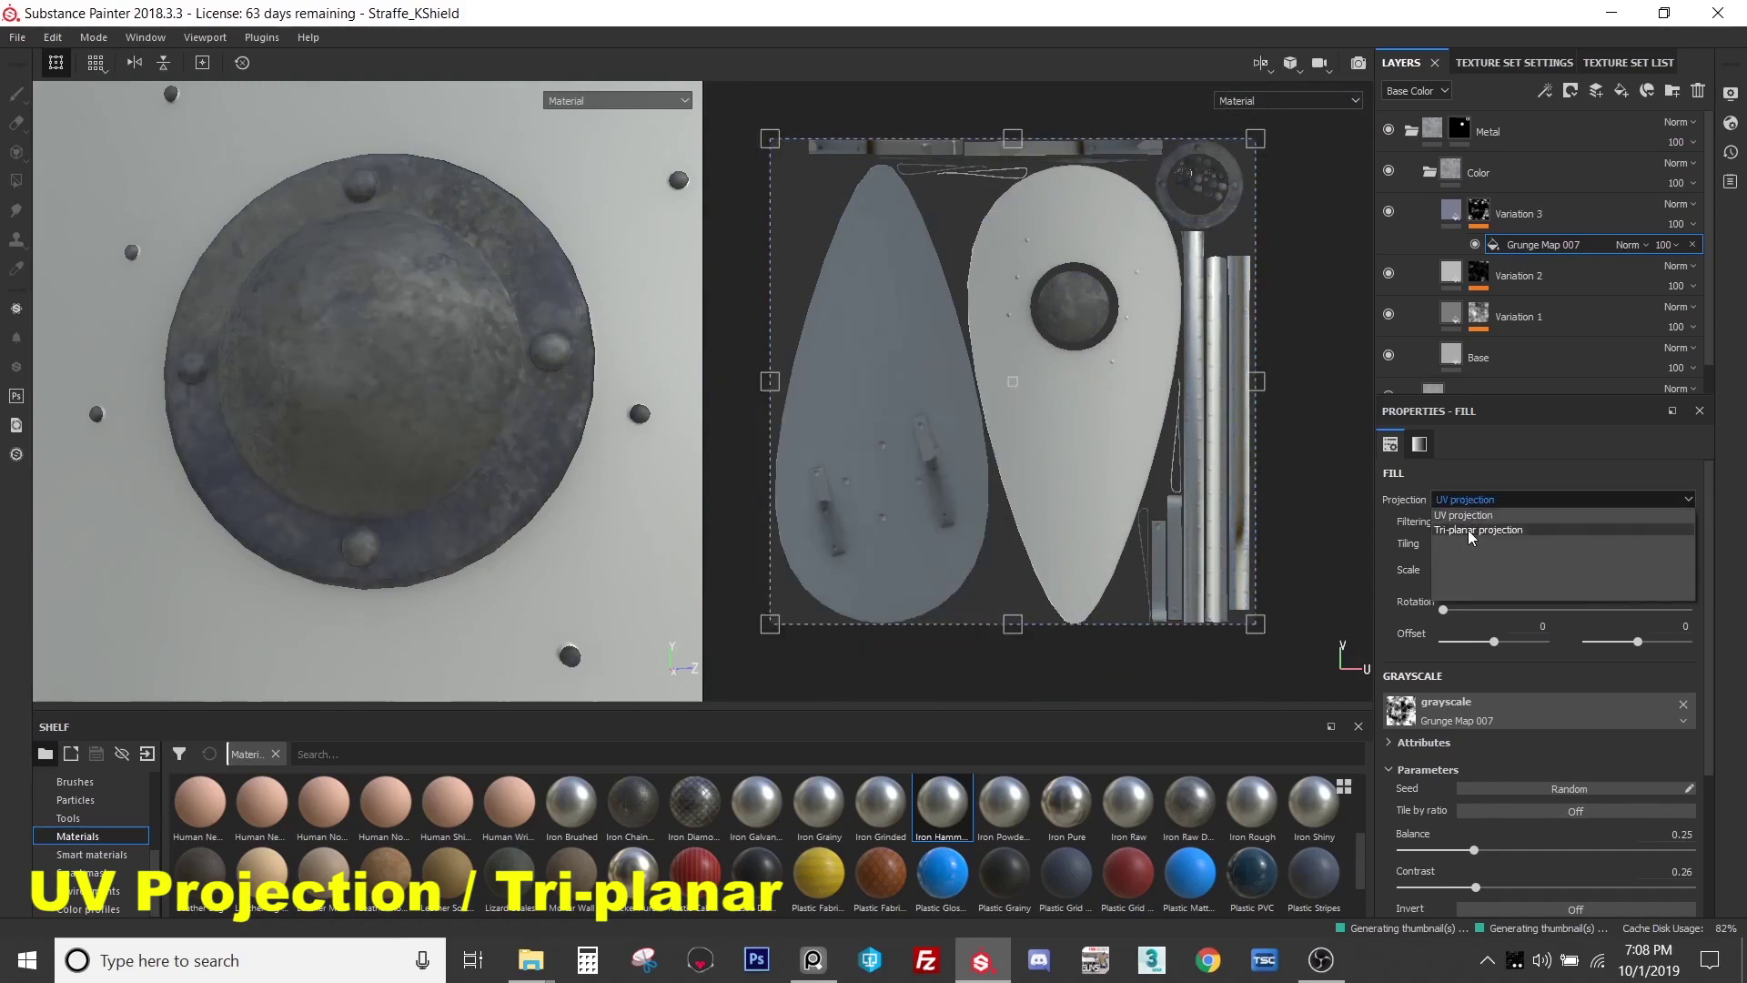
left_click(1467, 529)
scroll(528, 354, "down", 8)
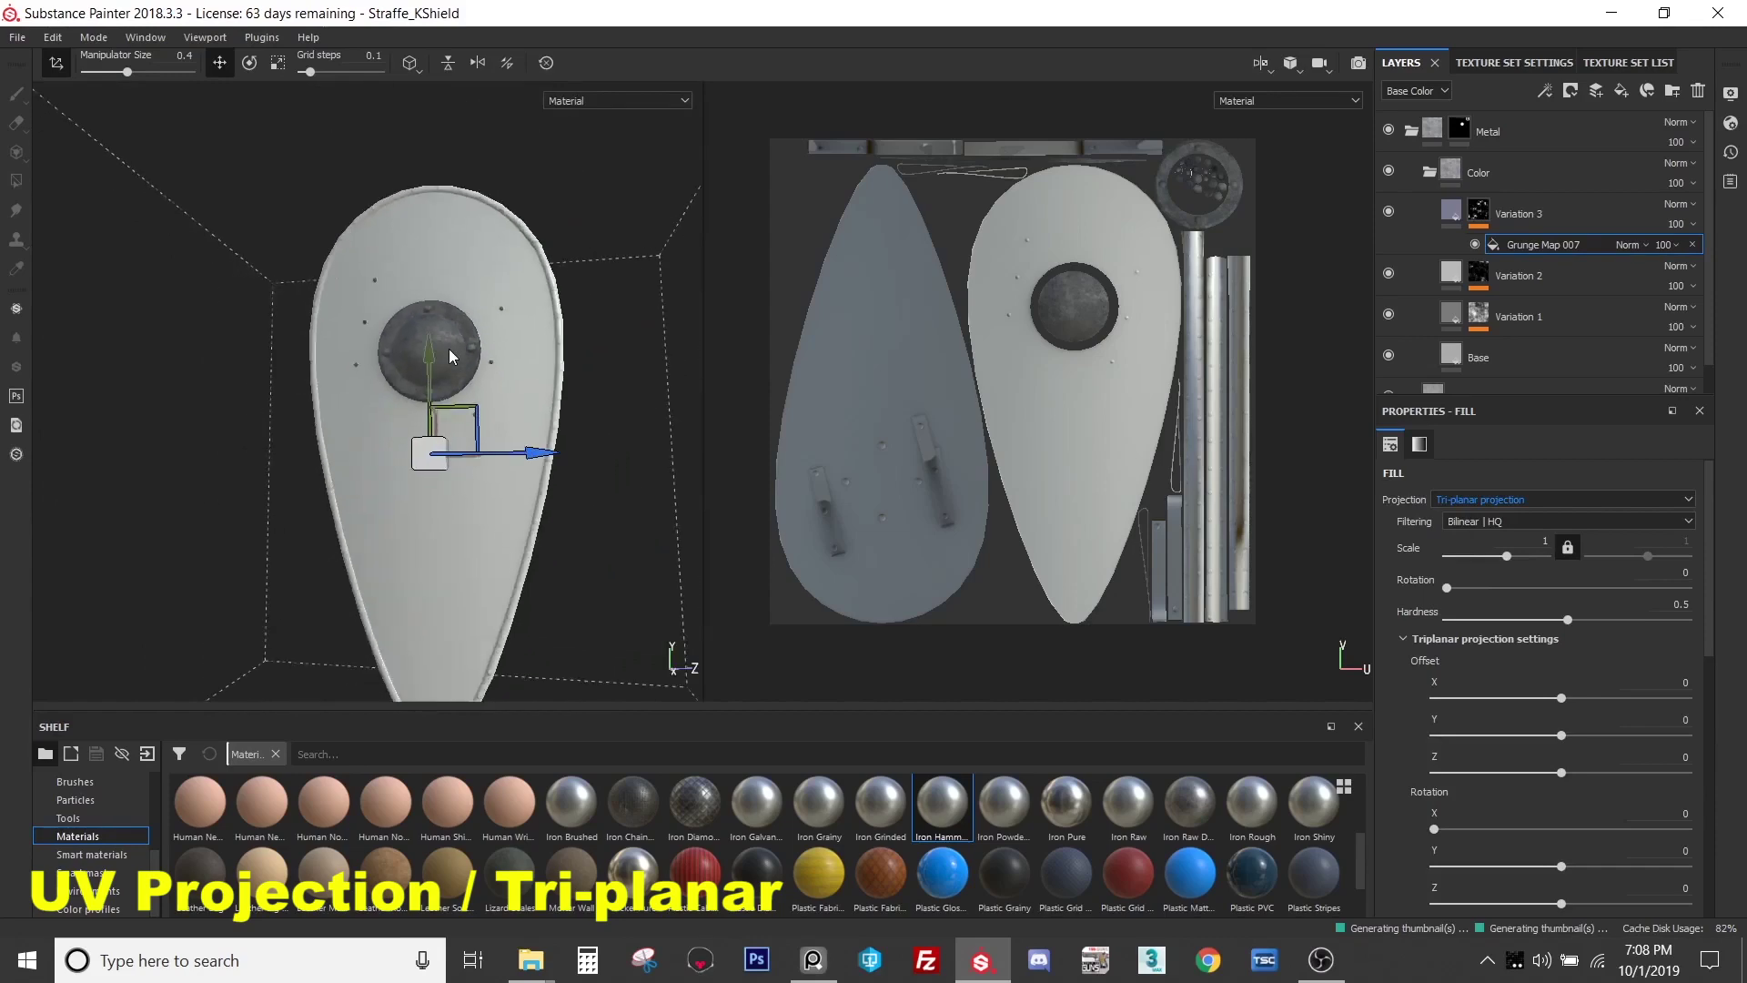
left_click_drag(536, 382, 553, 486, "alt")
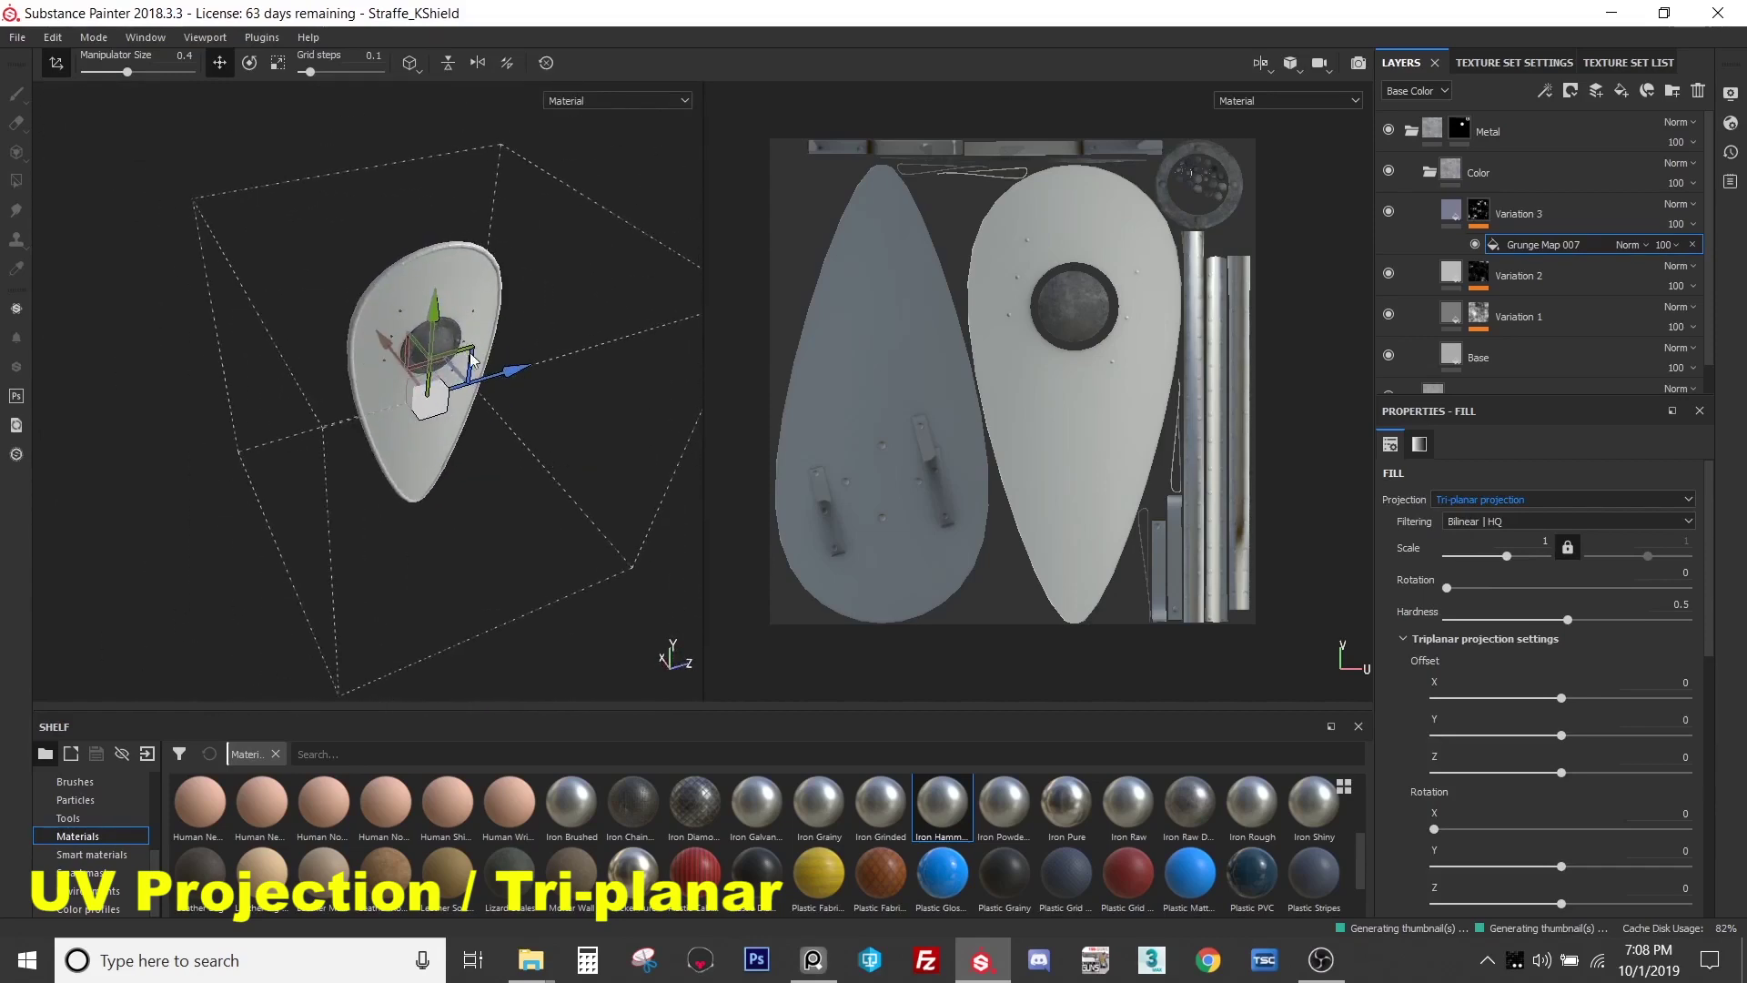
left_click_drag(496, 373, 482, 364, "alt")
scroll(492, 355, "up", 10)
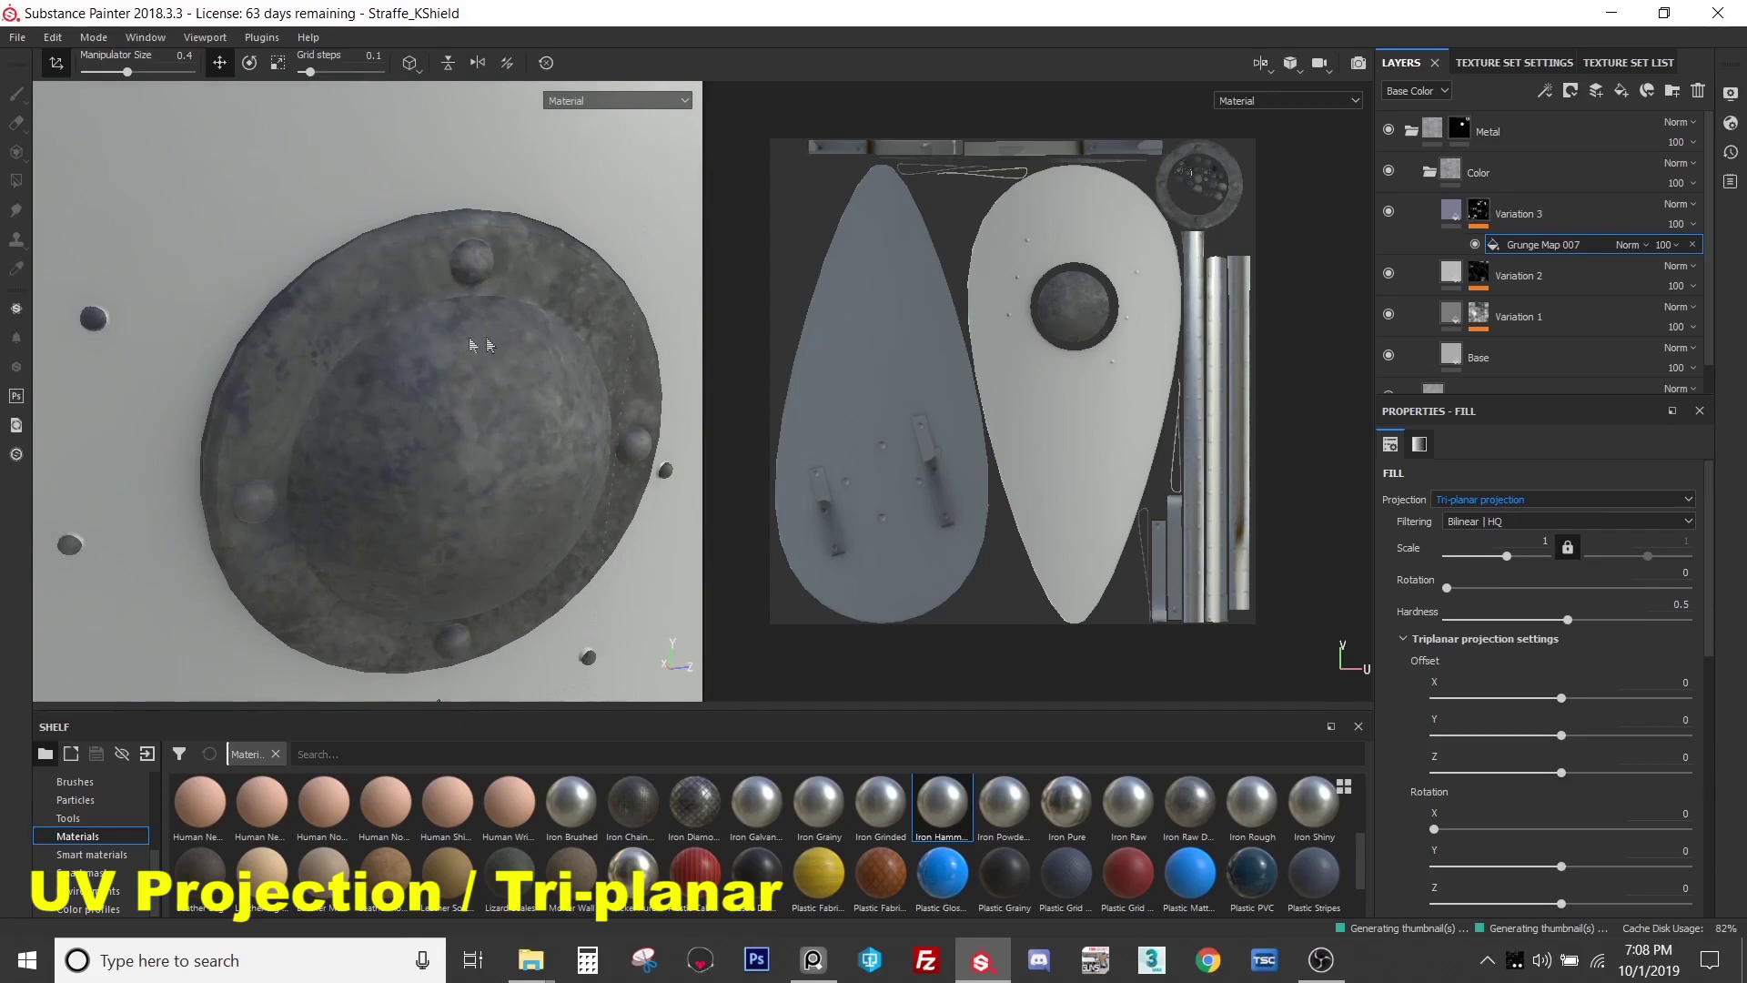
- Move the tri-planar projection of Grunge Map 007 to an offset of about -0.168 in Y and 0.196 in Z
scroll(490, 345, "down", 3)
left_click_drag(460, 351, 509, 360, "alt")
scroll(517, 362, "down", 3)
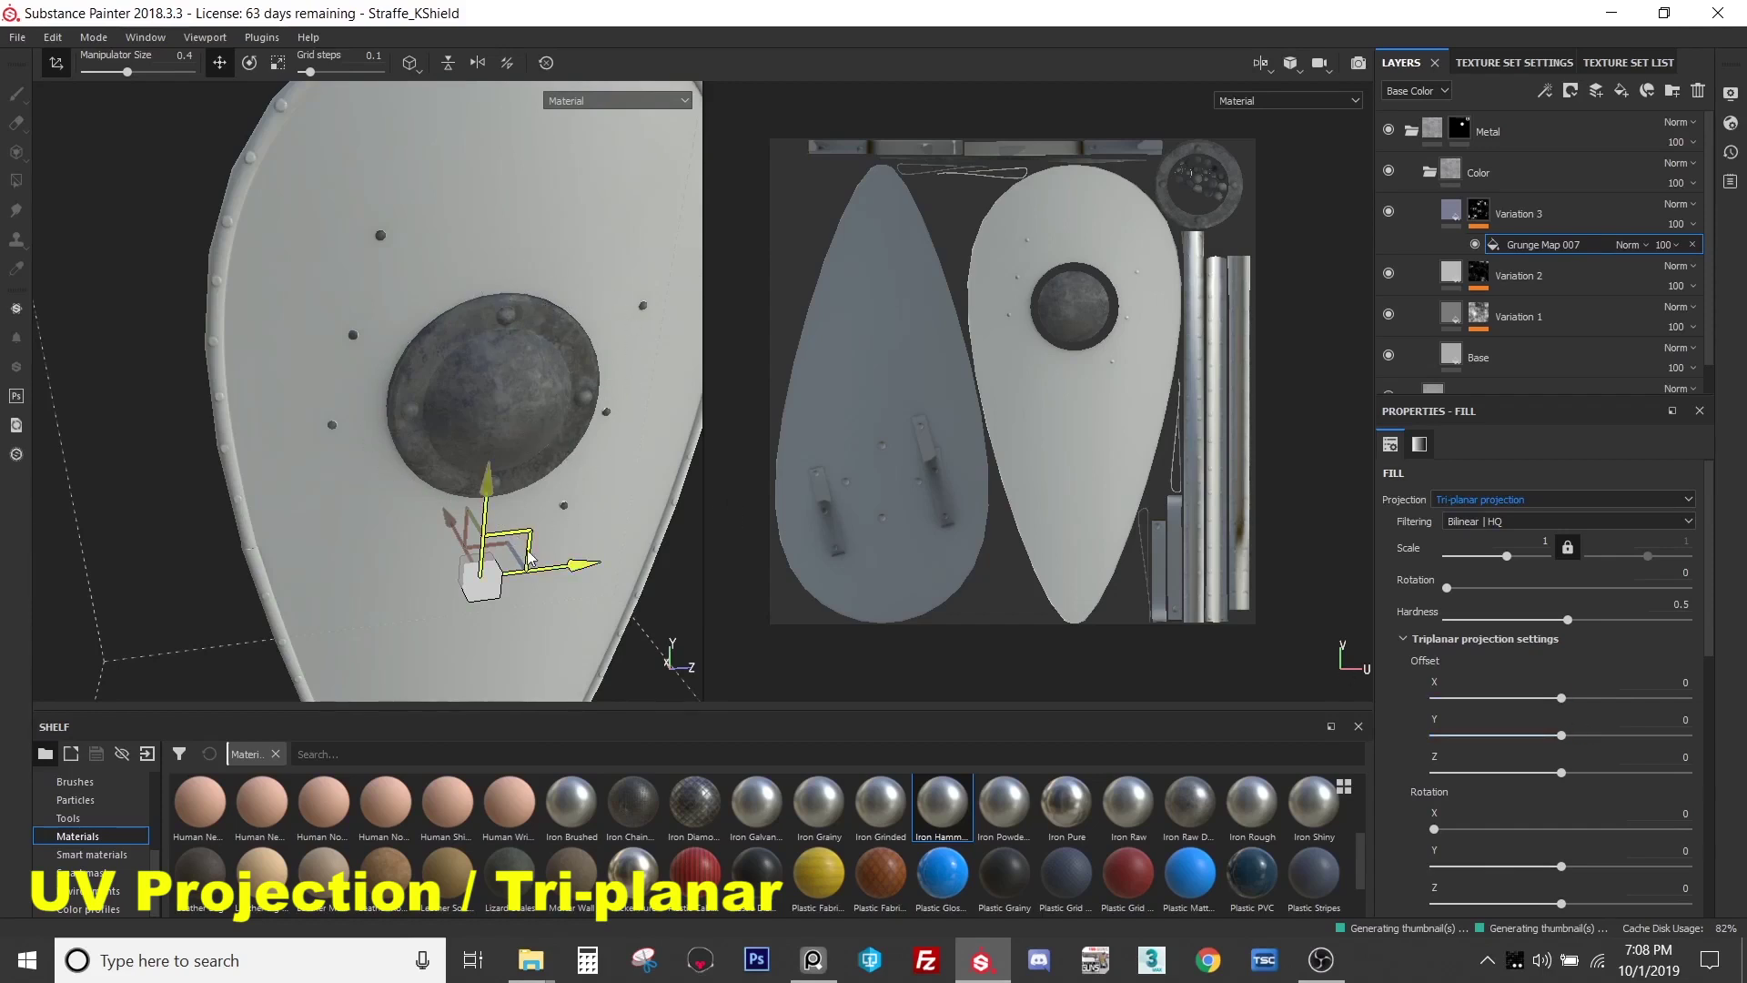
left_click_drag(535, 544, 630, 571)
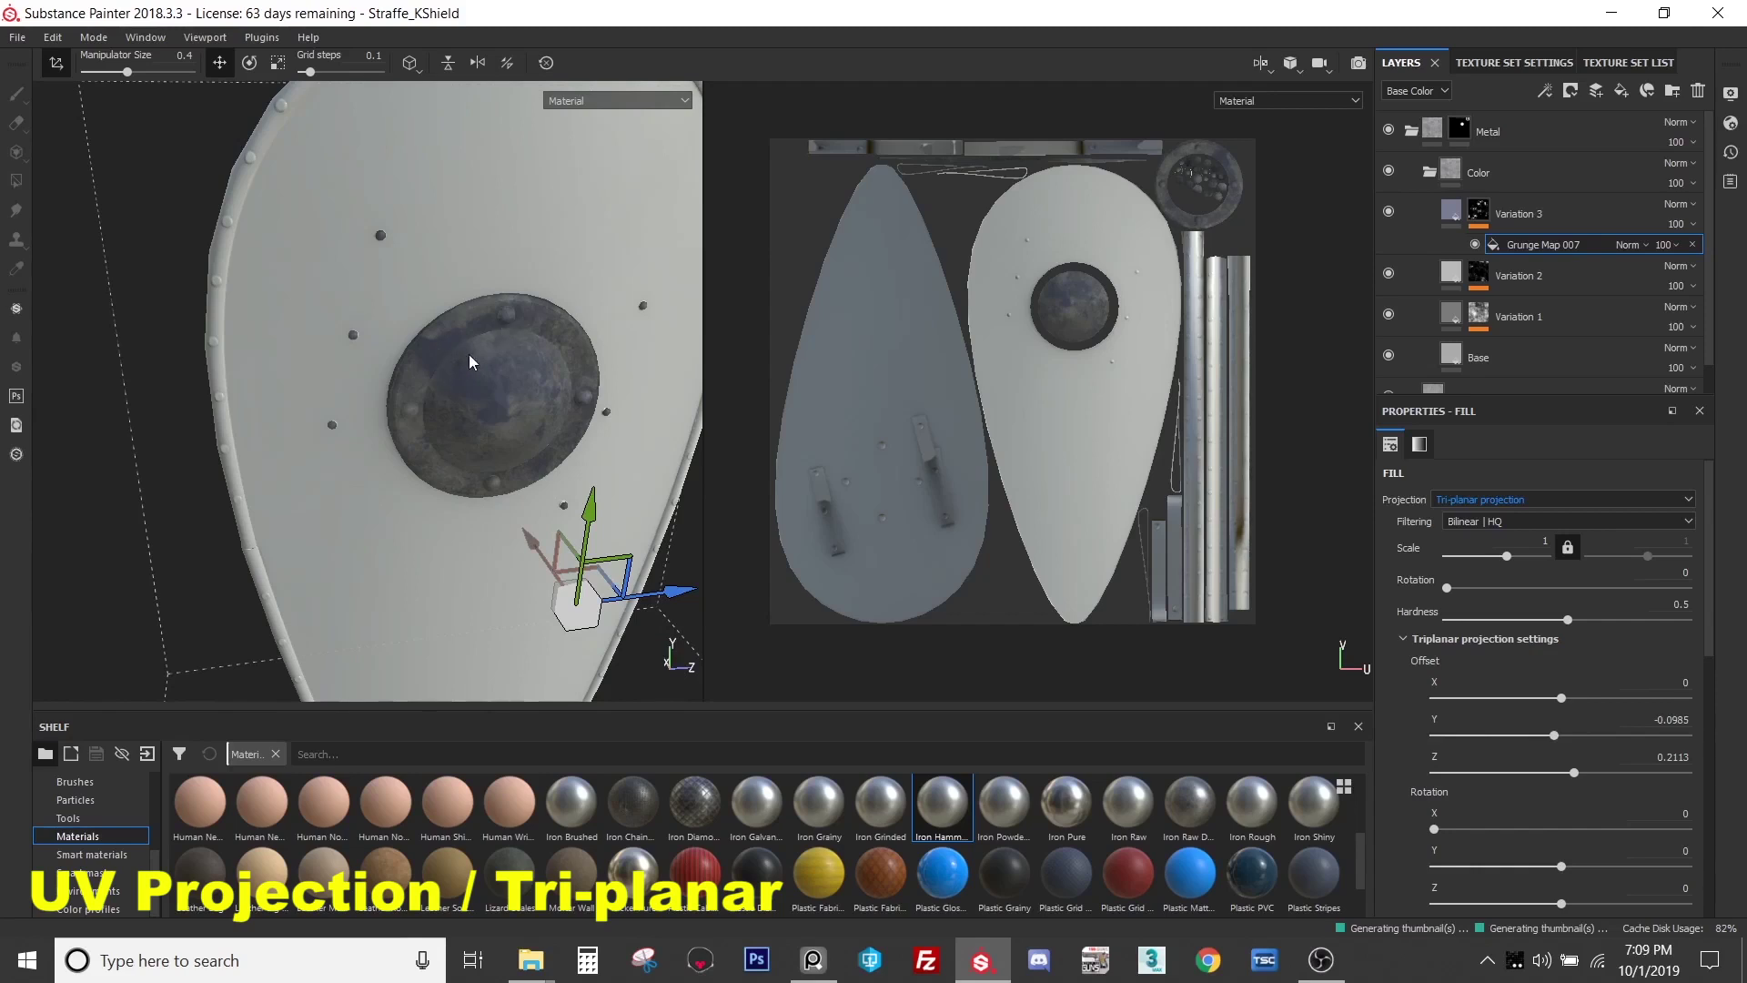
left_click_drag(633, 569, 615, 603)
left_click(1515, 501)
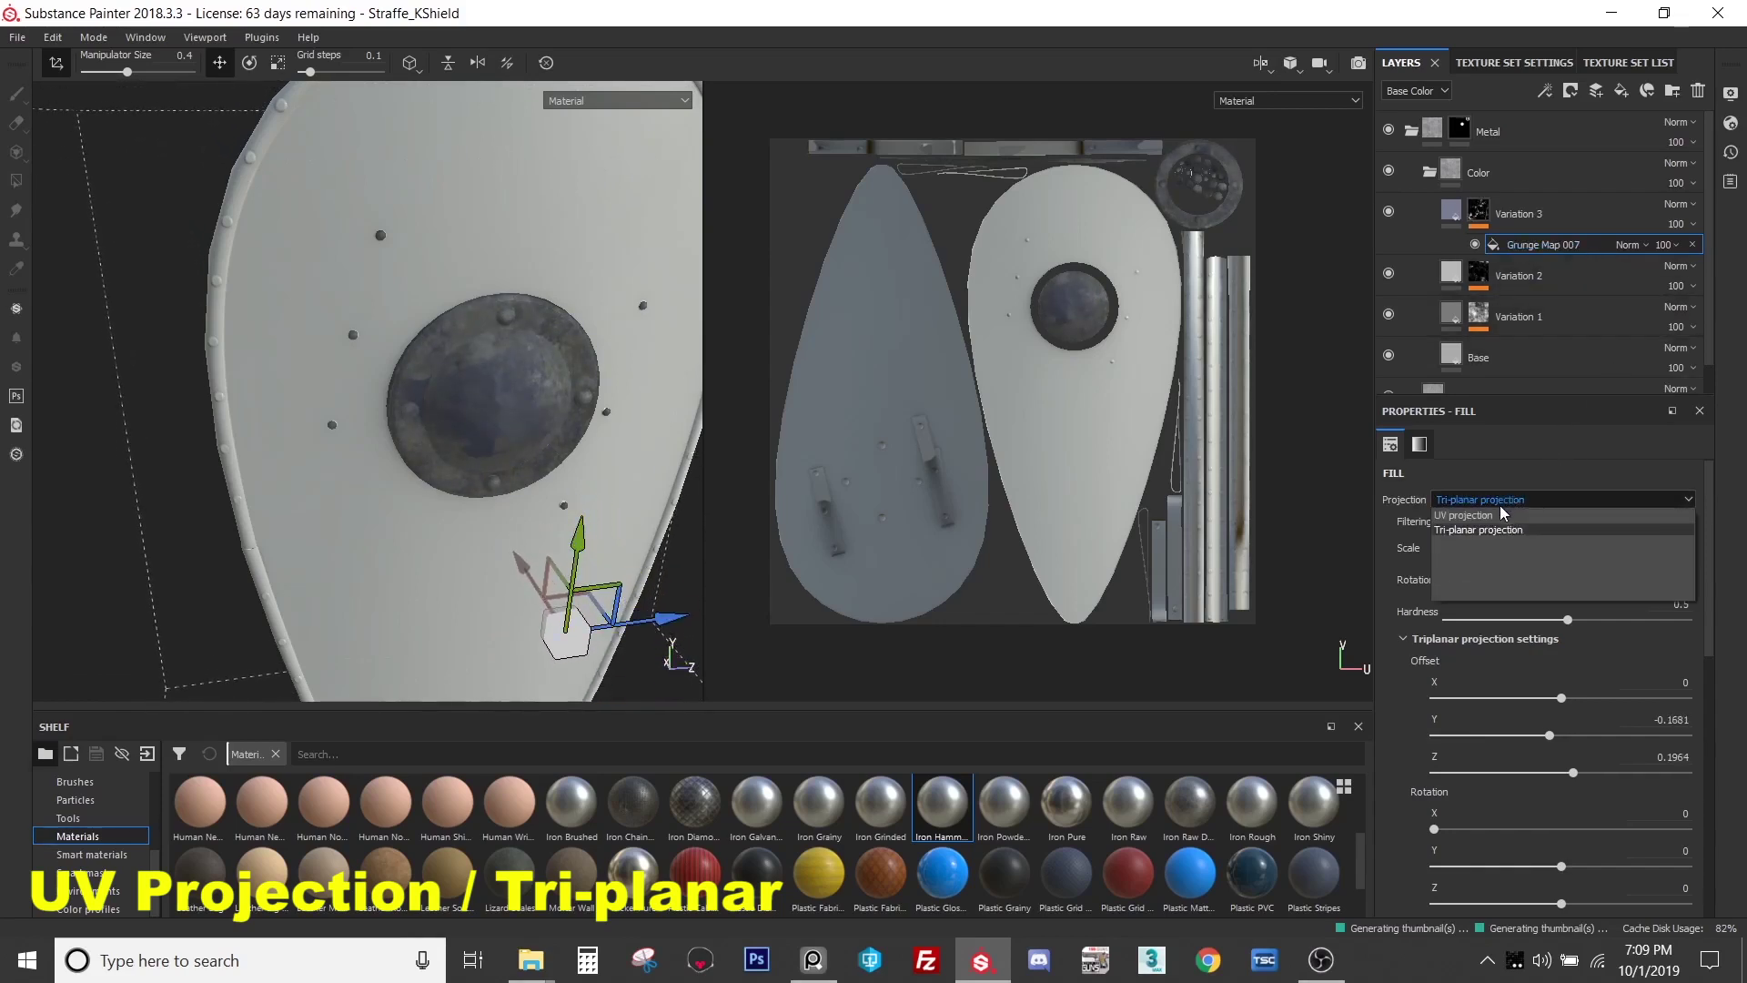
- Replace the Grunge Map 007 texture in Variation 3's mask with Grunge Wipe Dusty and set its balance to 0.76
left_click(1511, 245)
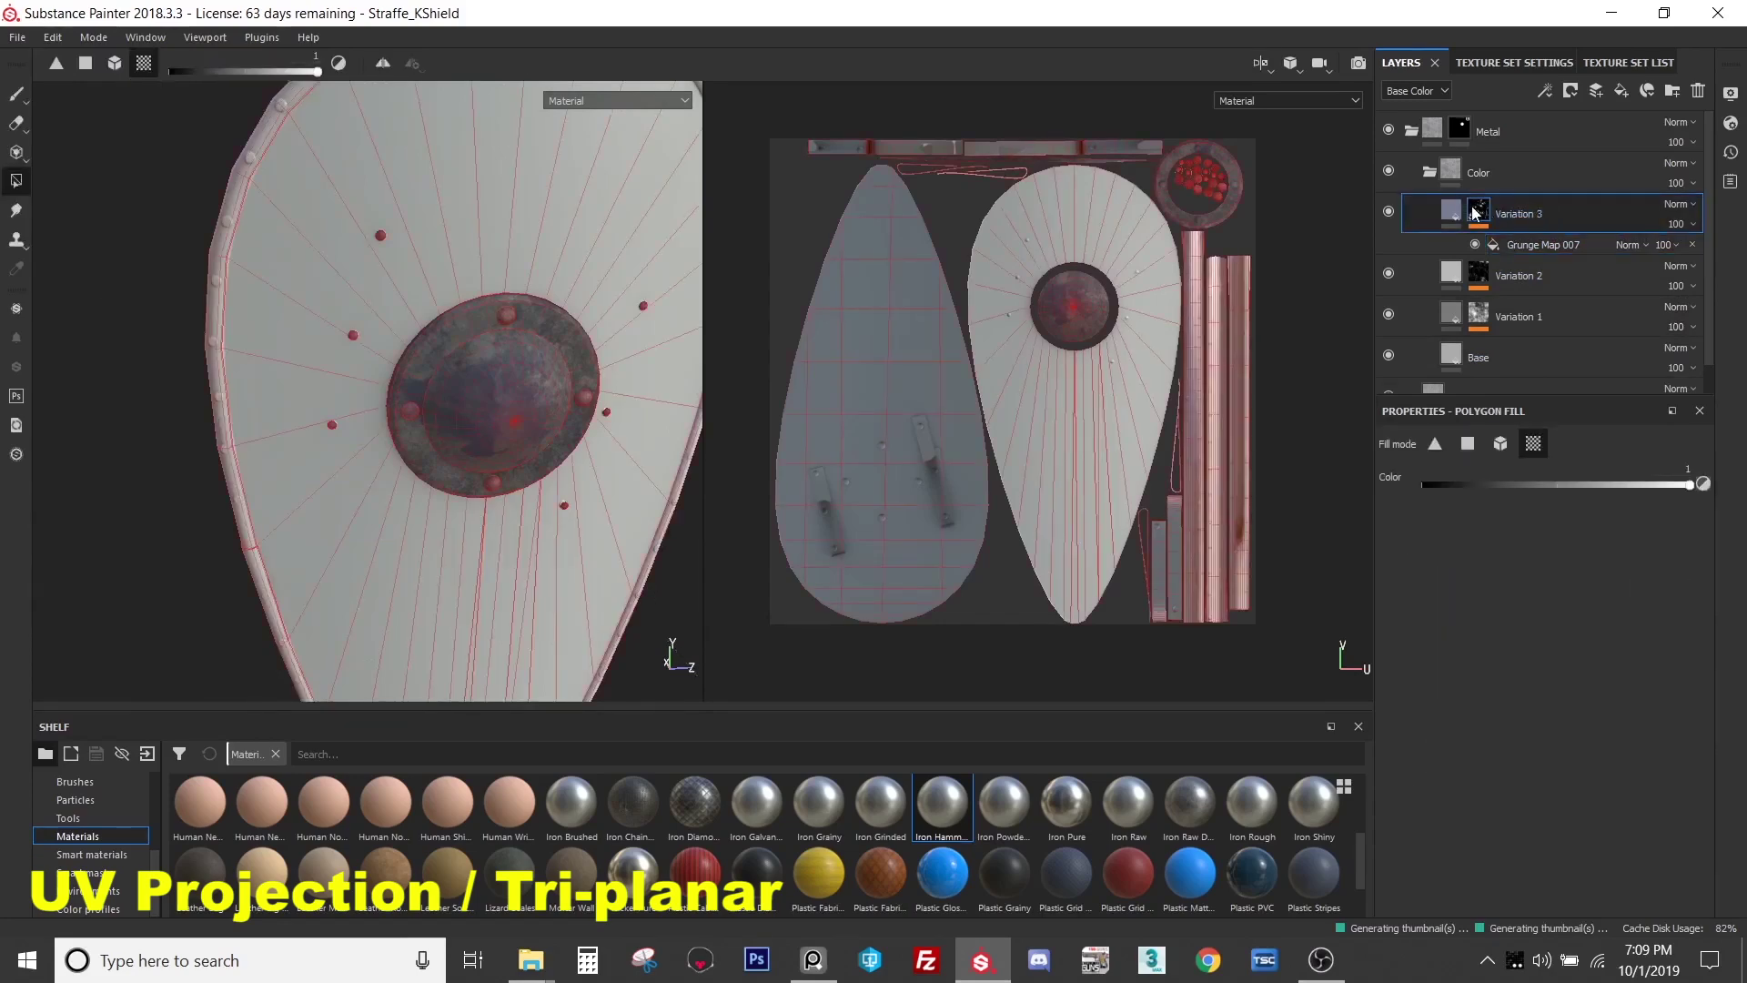
scroll(1538, 728, "down", 5)
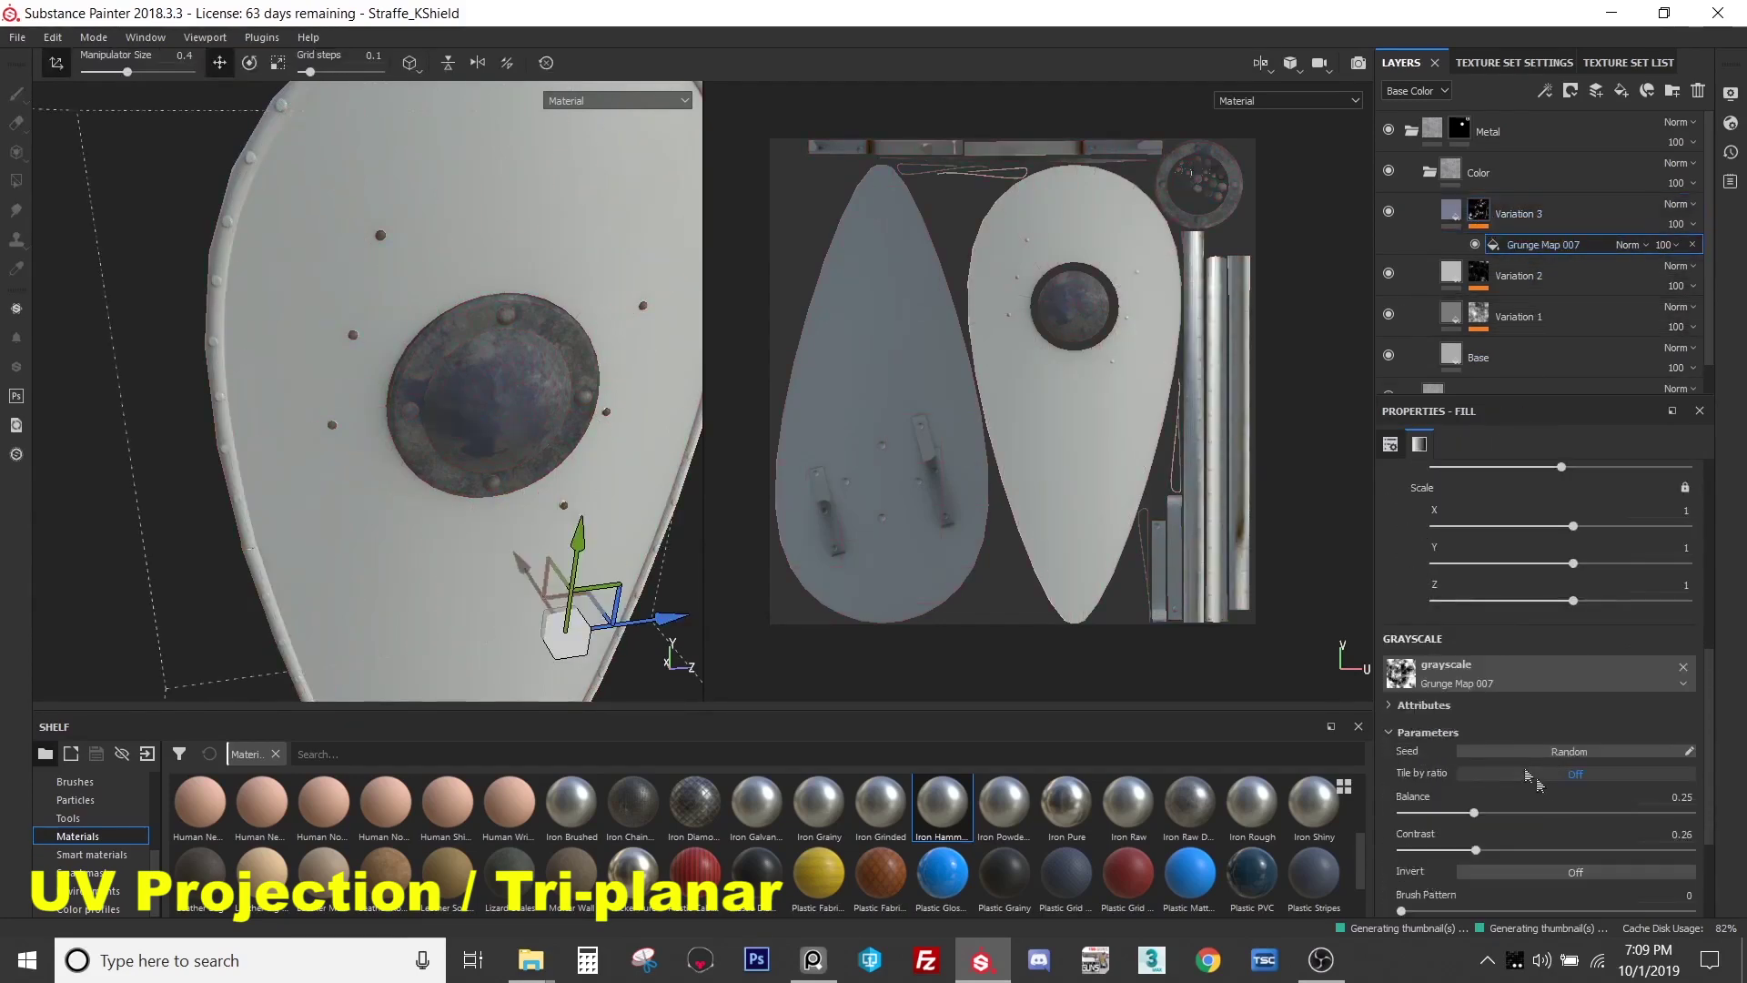
left_click(1400, 673)
scroll(1641, 813, "down", 5)
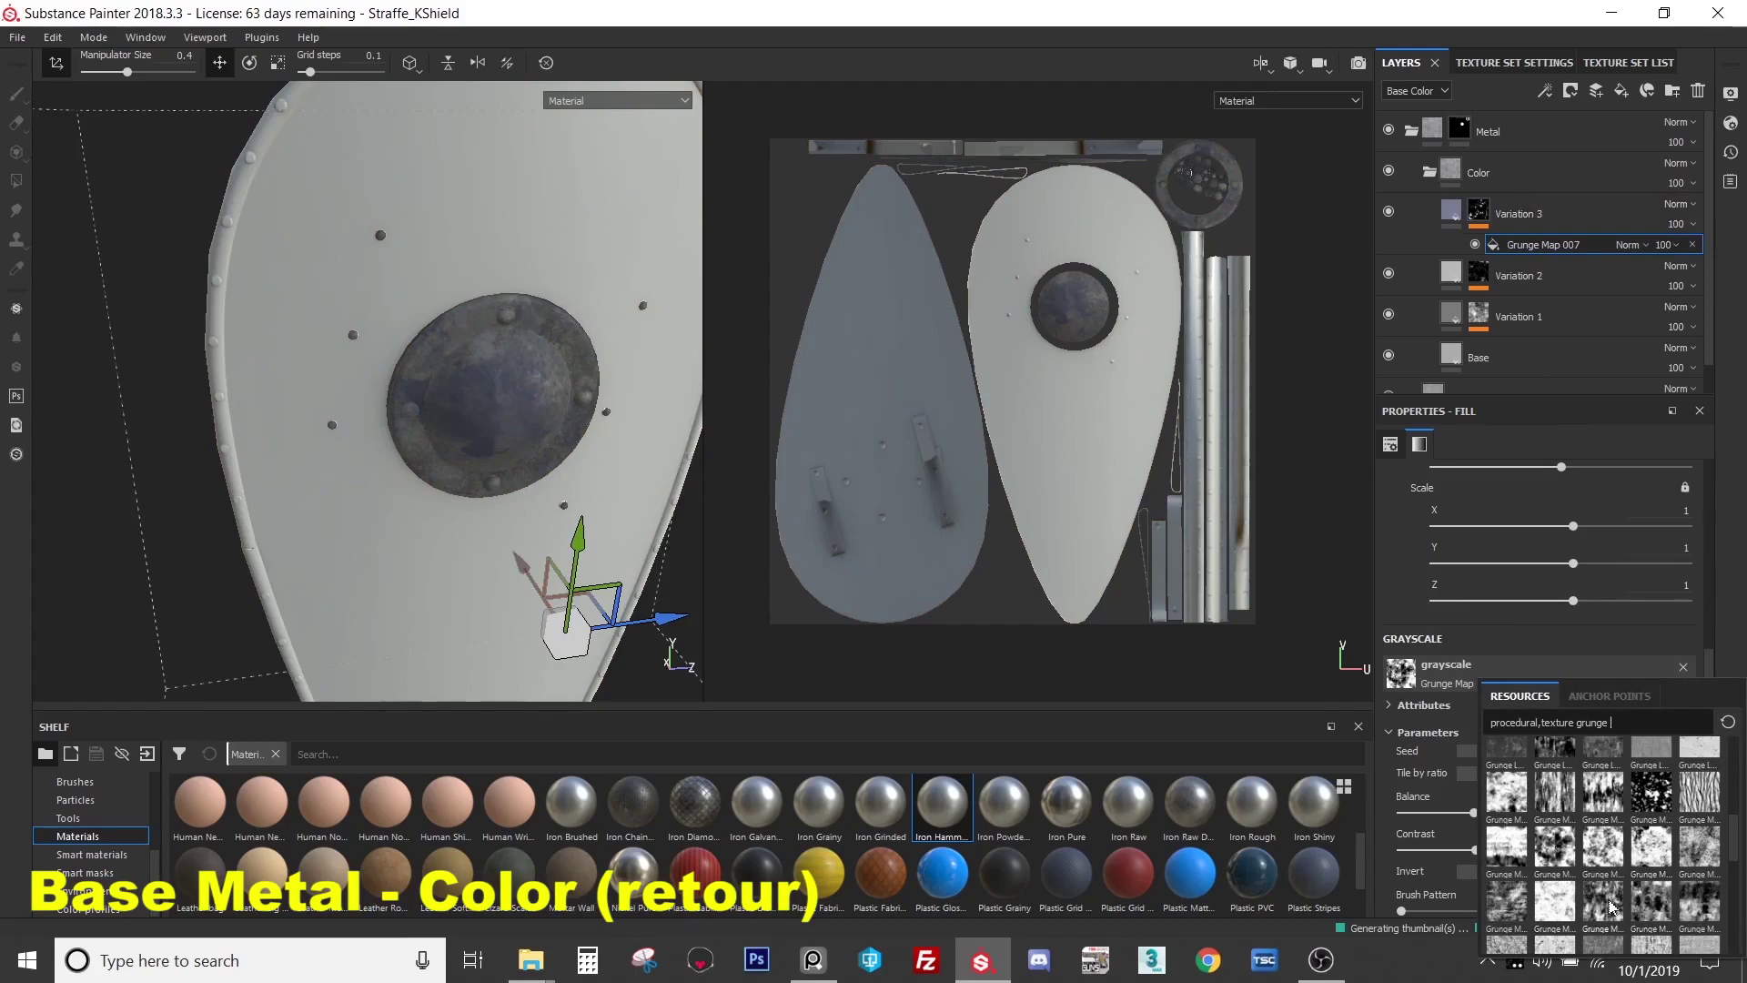
scroll(1611, 900, "down", 5)
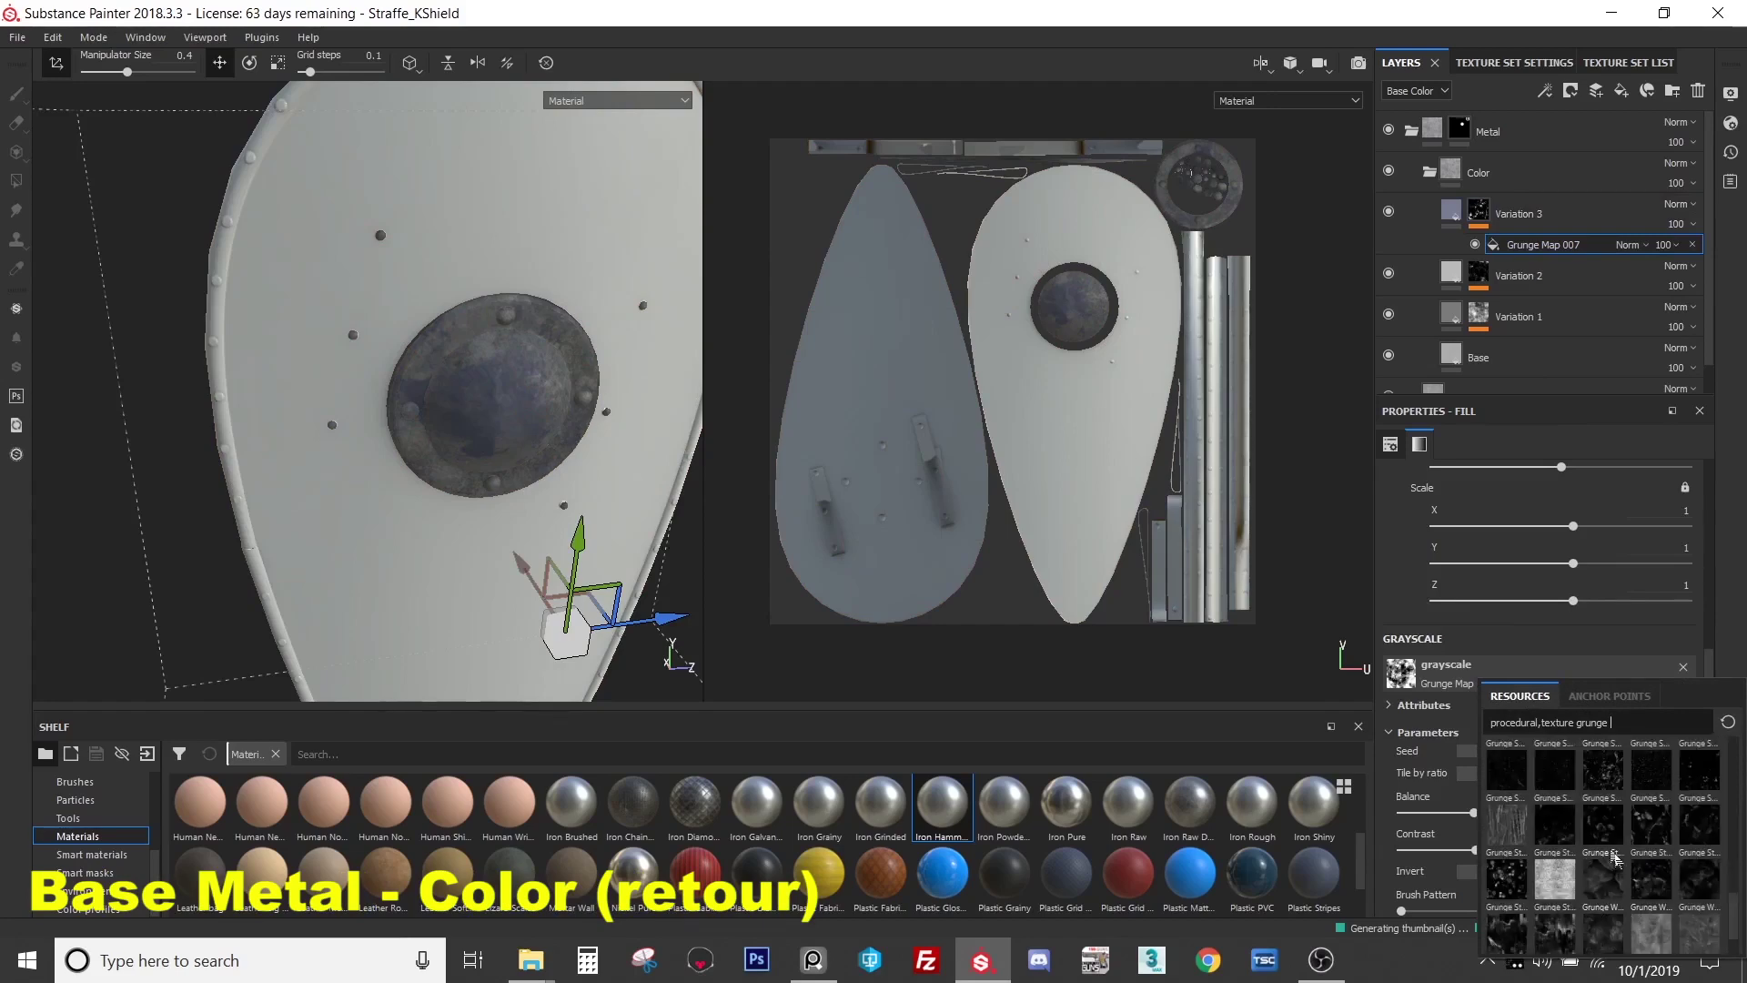
mouse_move(1614, 883)
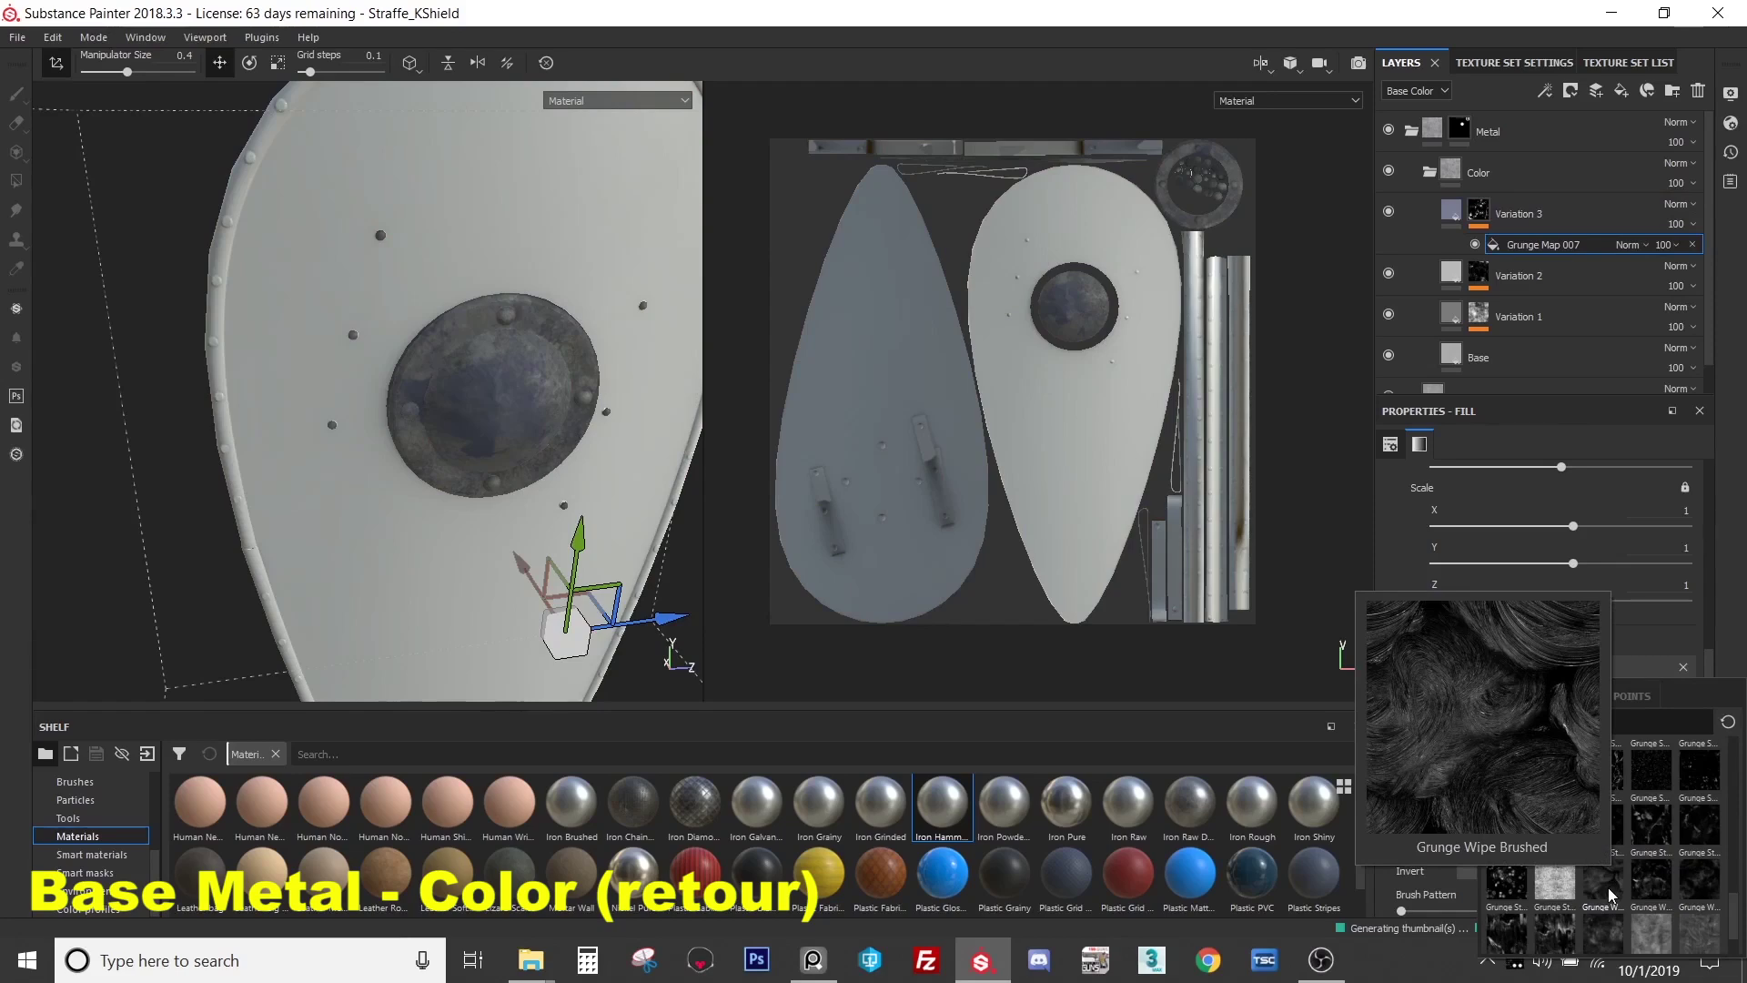
mouse_move(1609, 930)
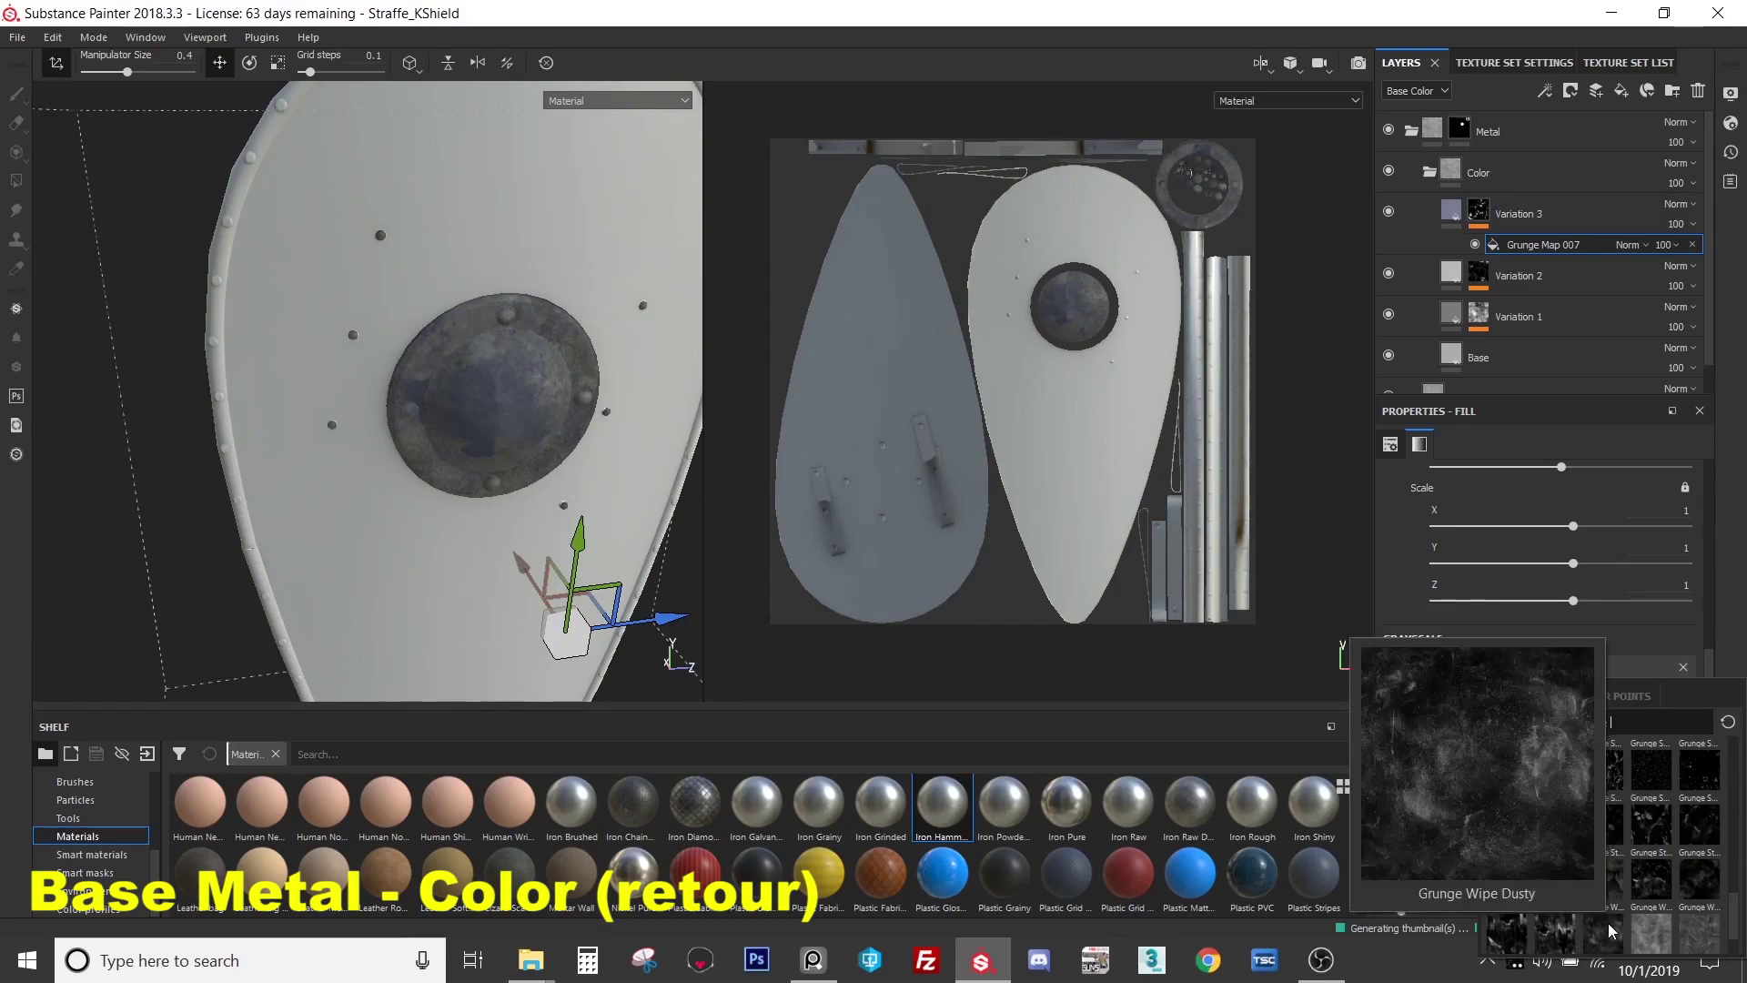
left_click(1609, 930)
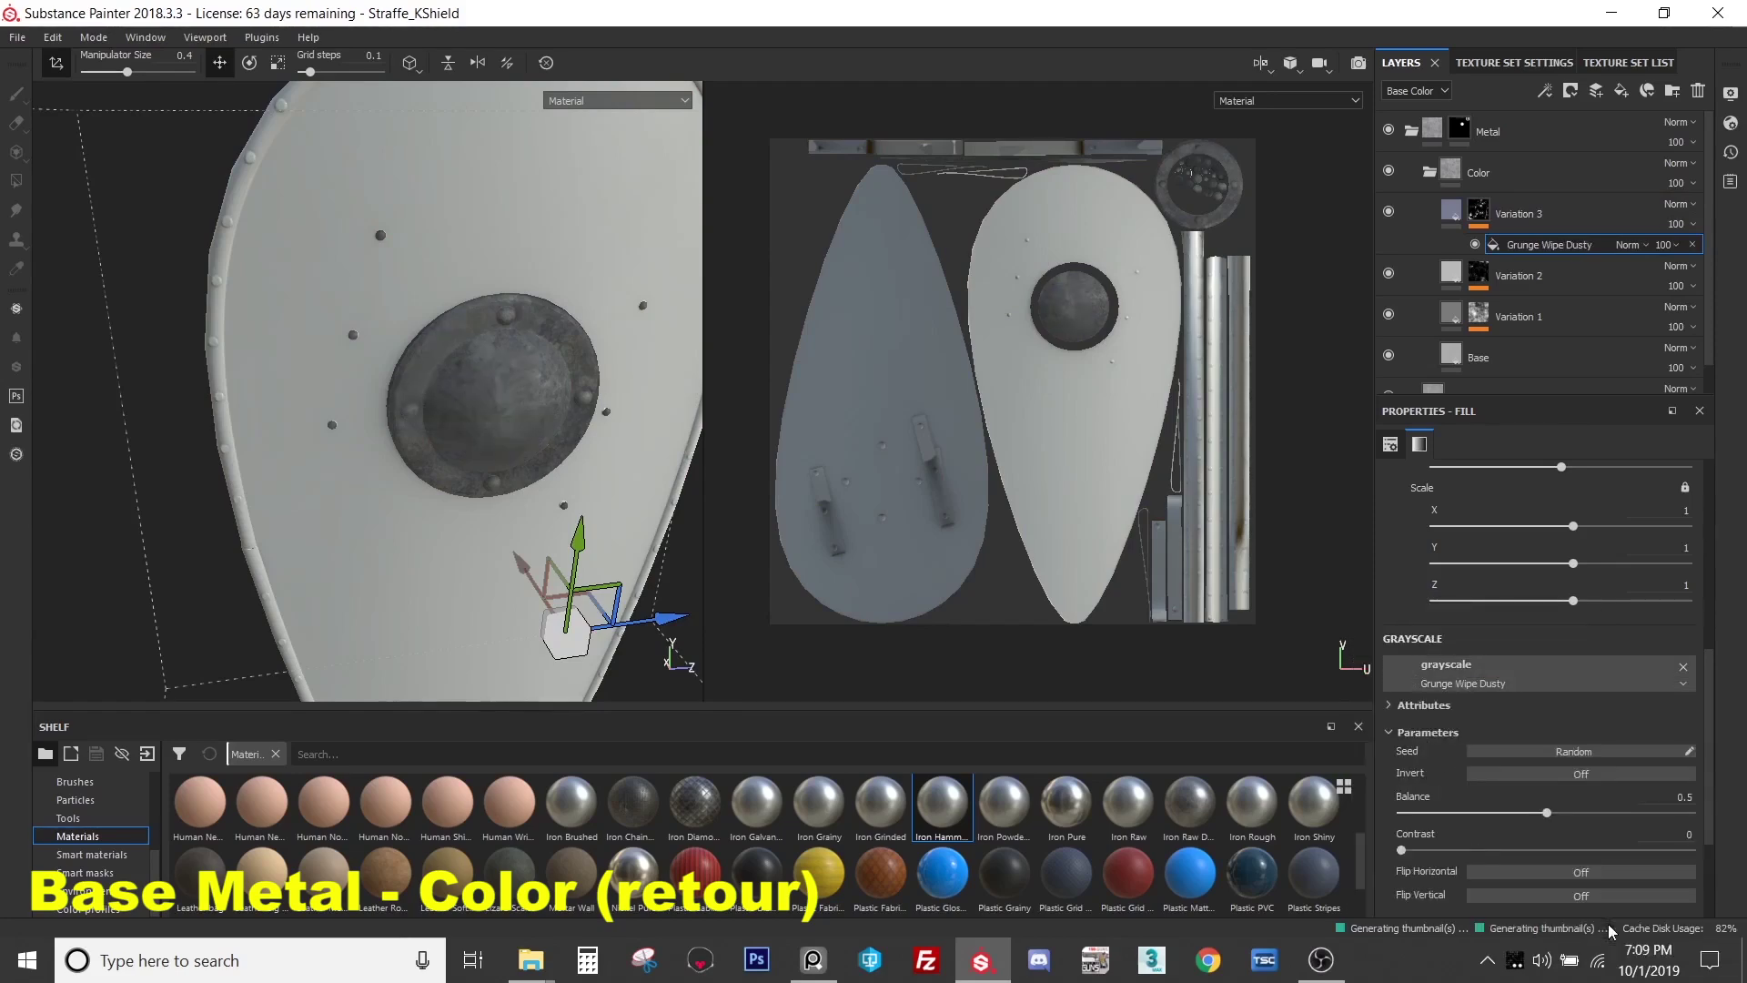
scroll(537, 423, "up", 2)
scroll(537, 423, "up", 2)
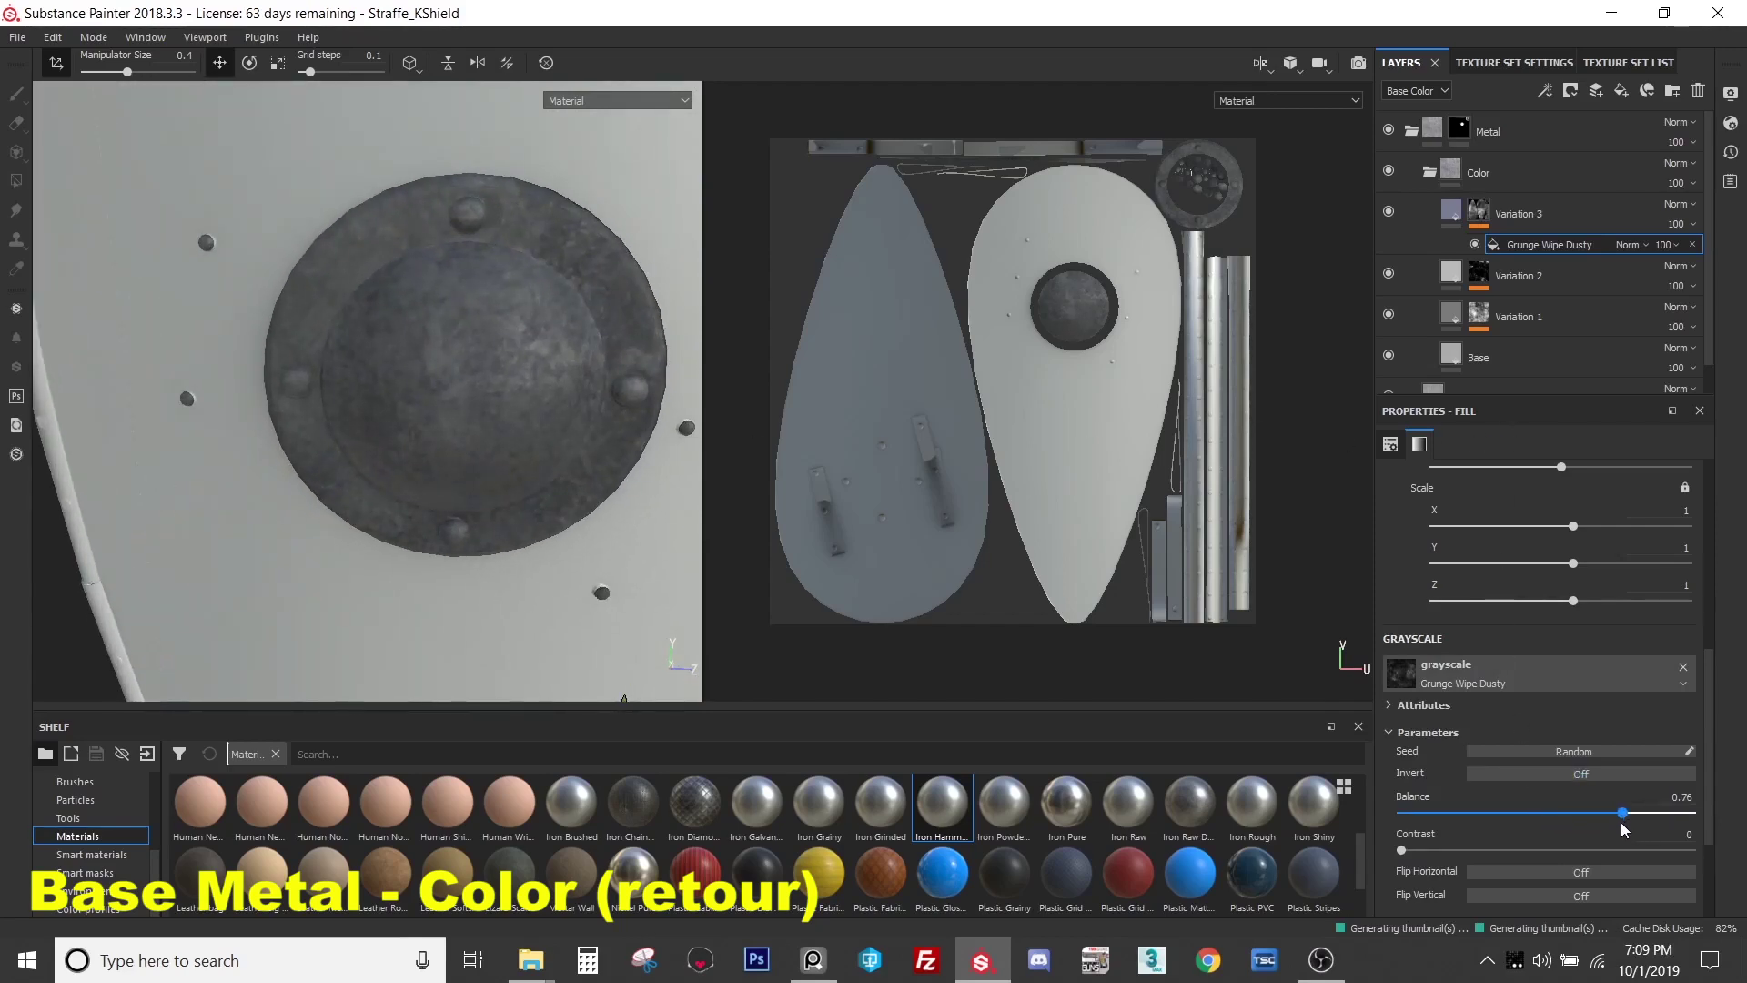
- Shift the base color of Variation 3 to a lighter, less saturated grey-blue and check it on the shield boss
left_click(1451, 211)
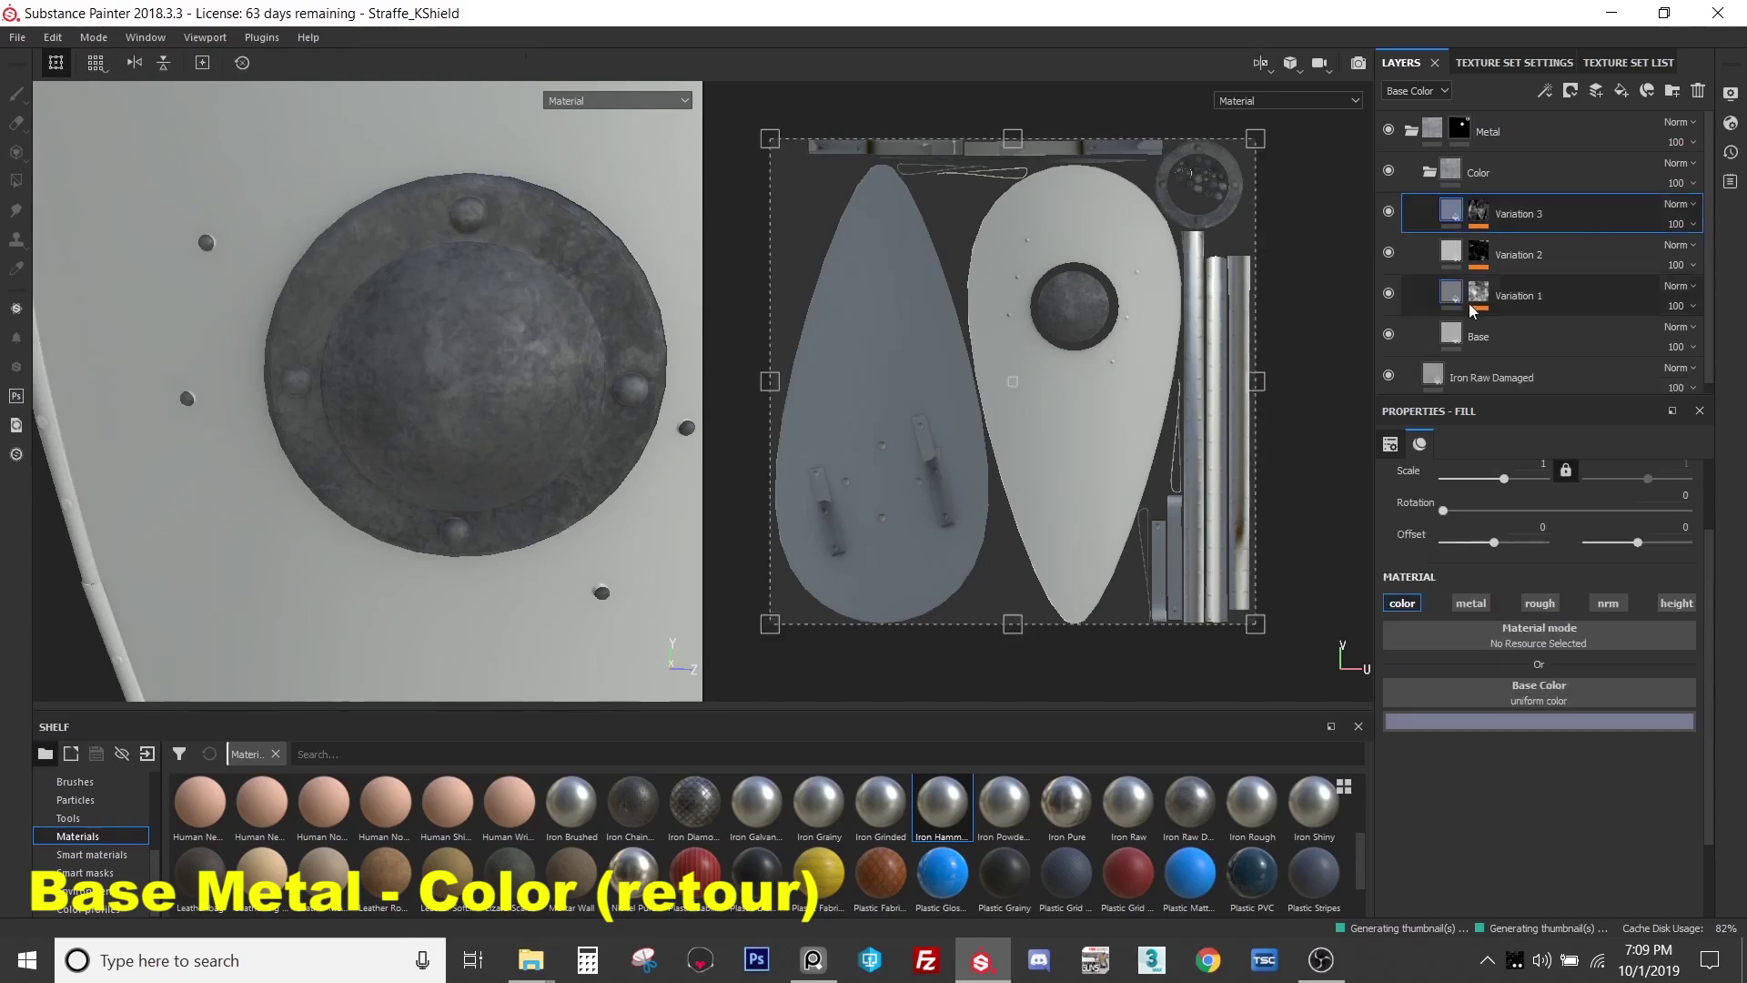
left_click(1494, 724)
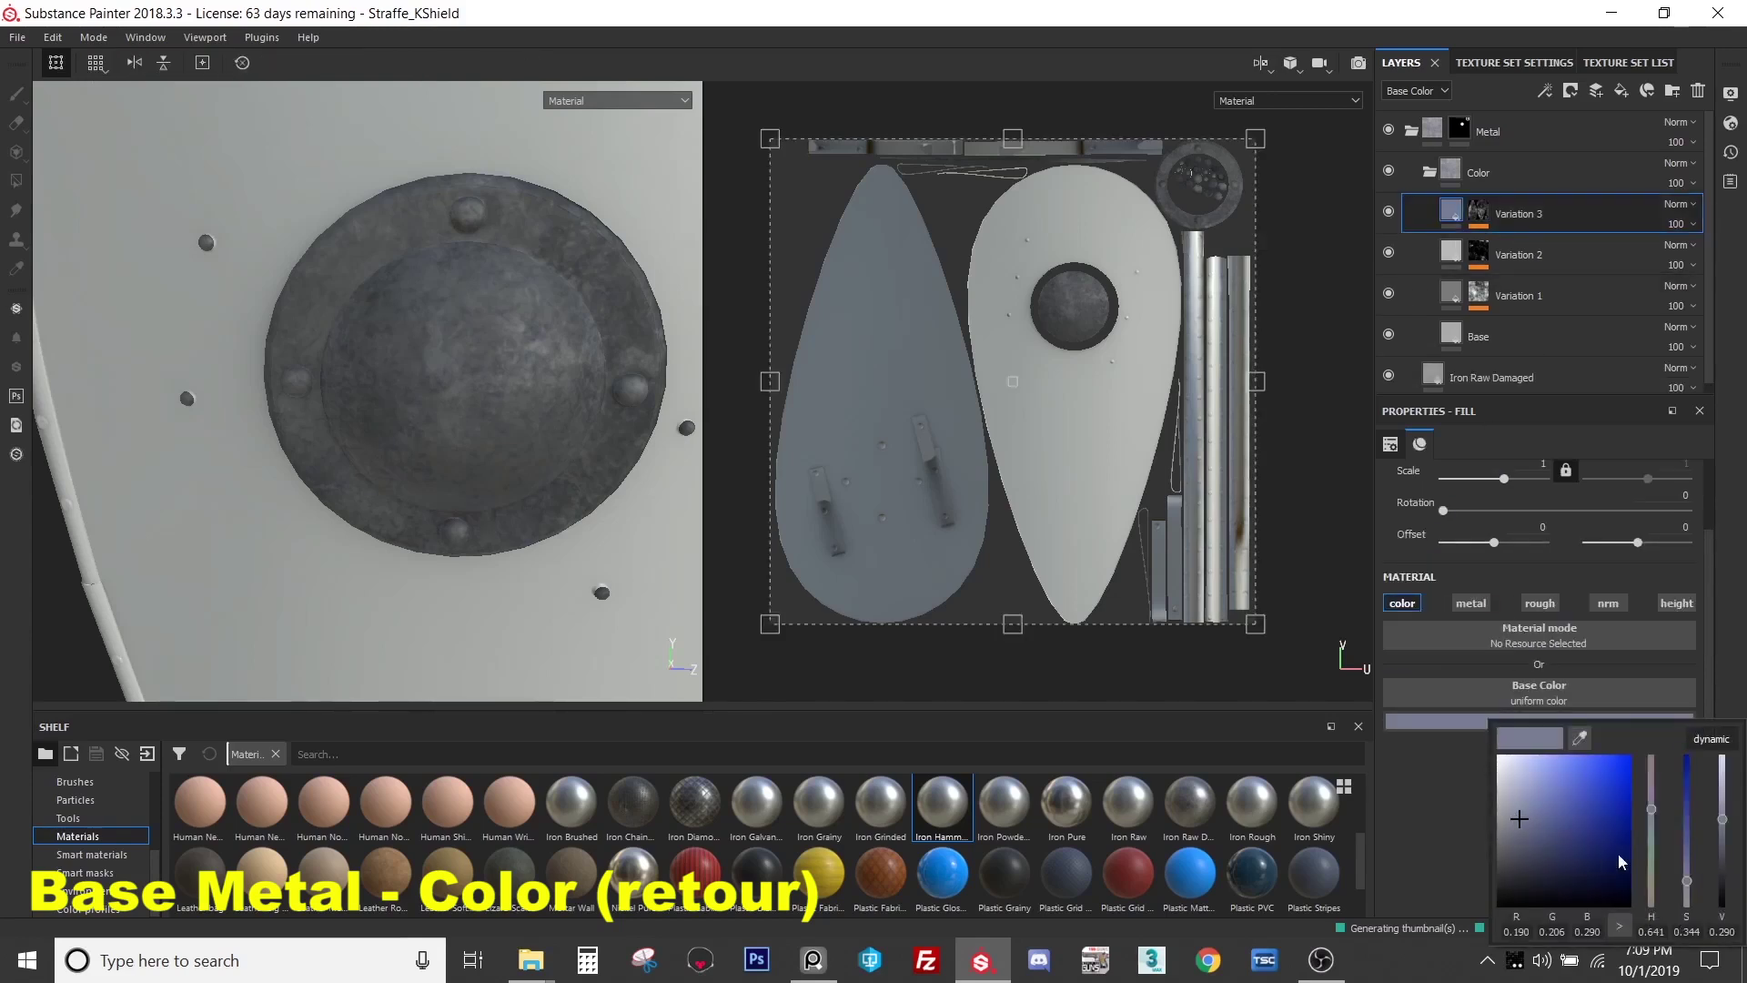
left_click_drag(1655, 811, 1654, 817)
left_click(1517, 821)
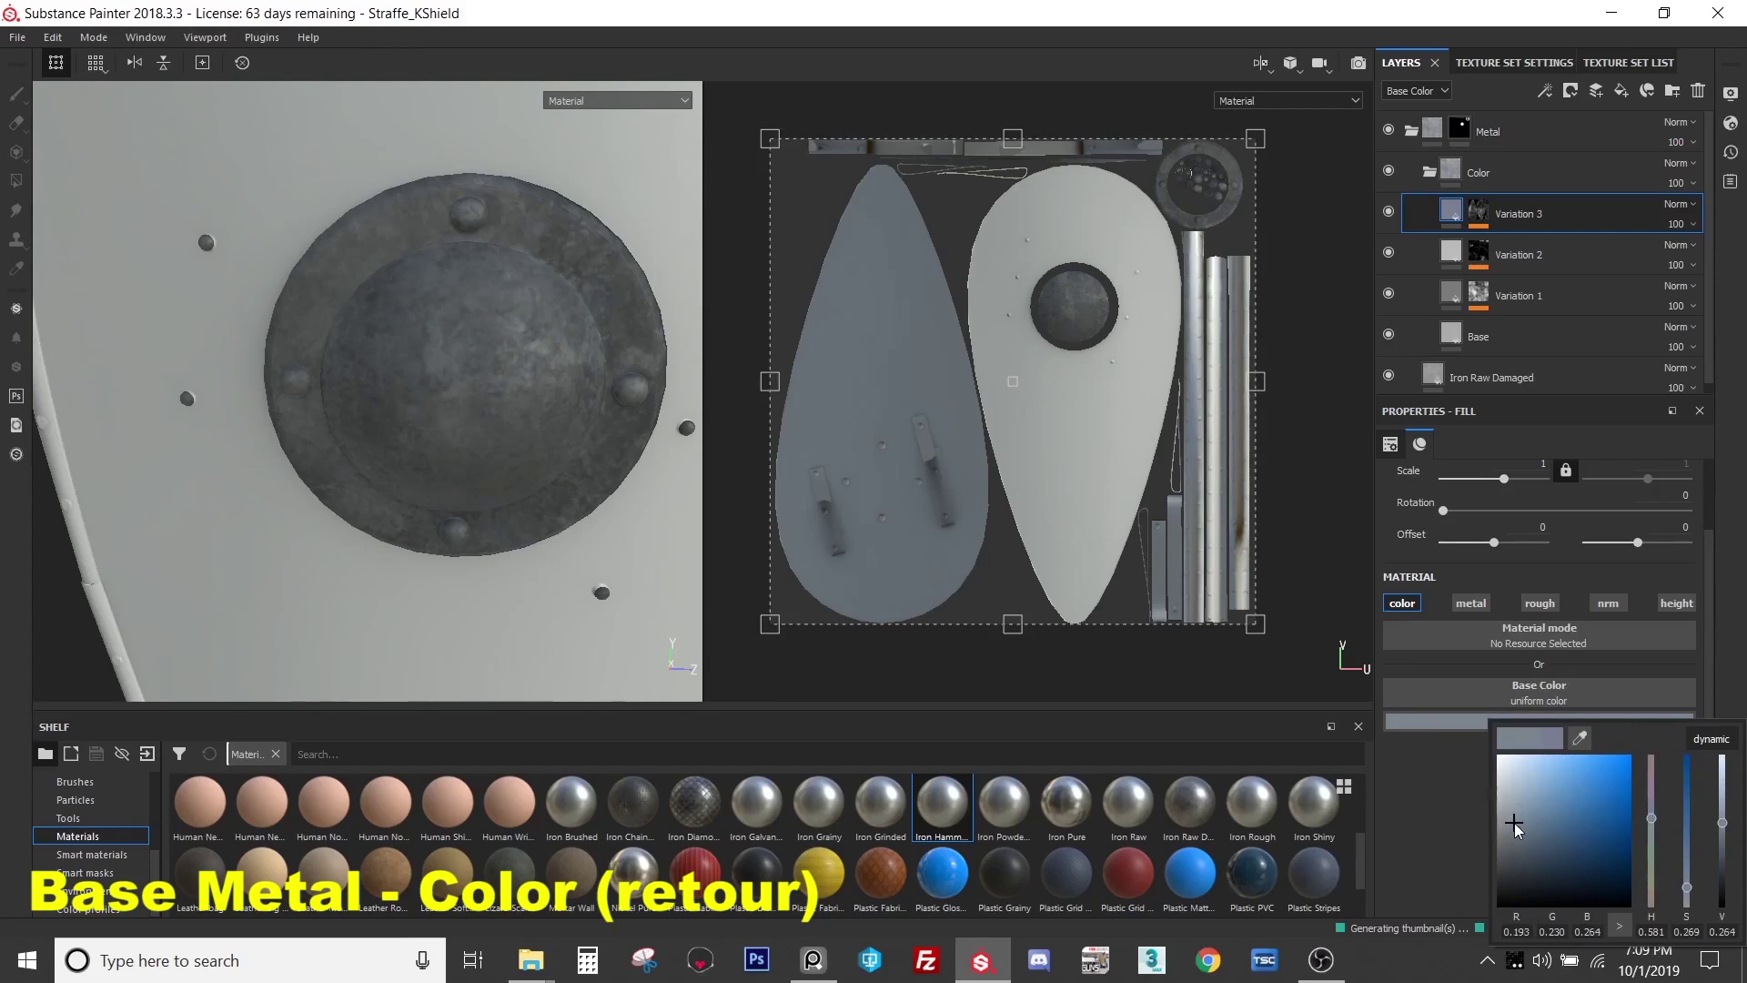
mouse_move(1518, 825)
left_mouse_down()
mouse_move(1520, 846)
mouse_move(1515, 808)
left_mouse_up()
left_click_drag(308, 428, 453, 391, "alt")
scroll(387, 409, "up", 5)
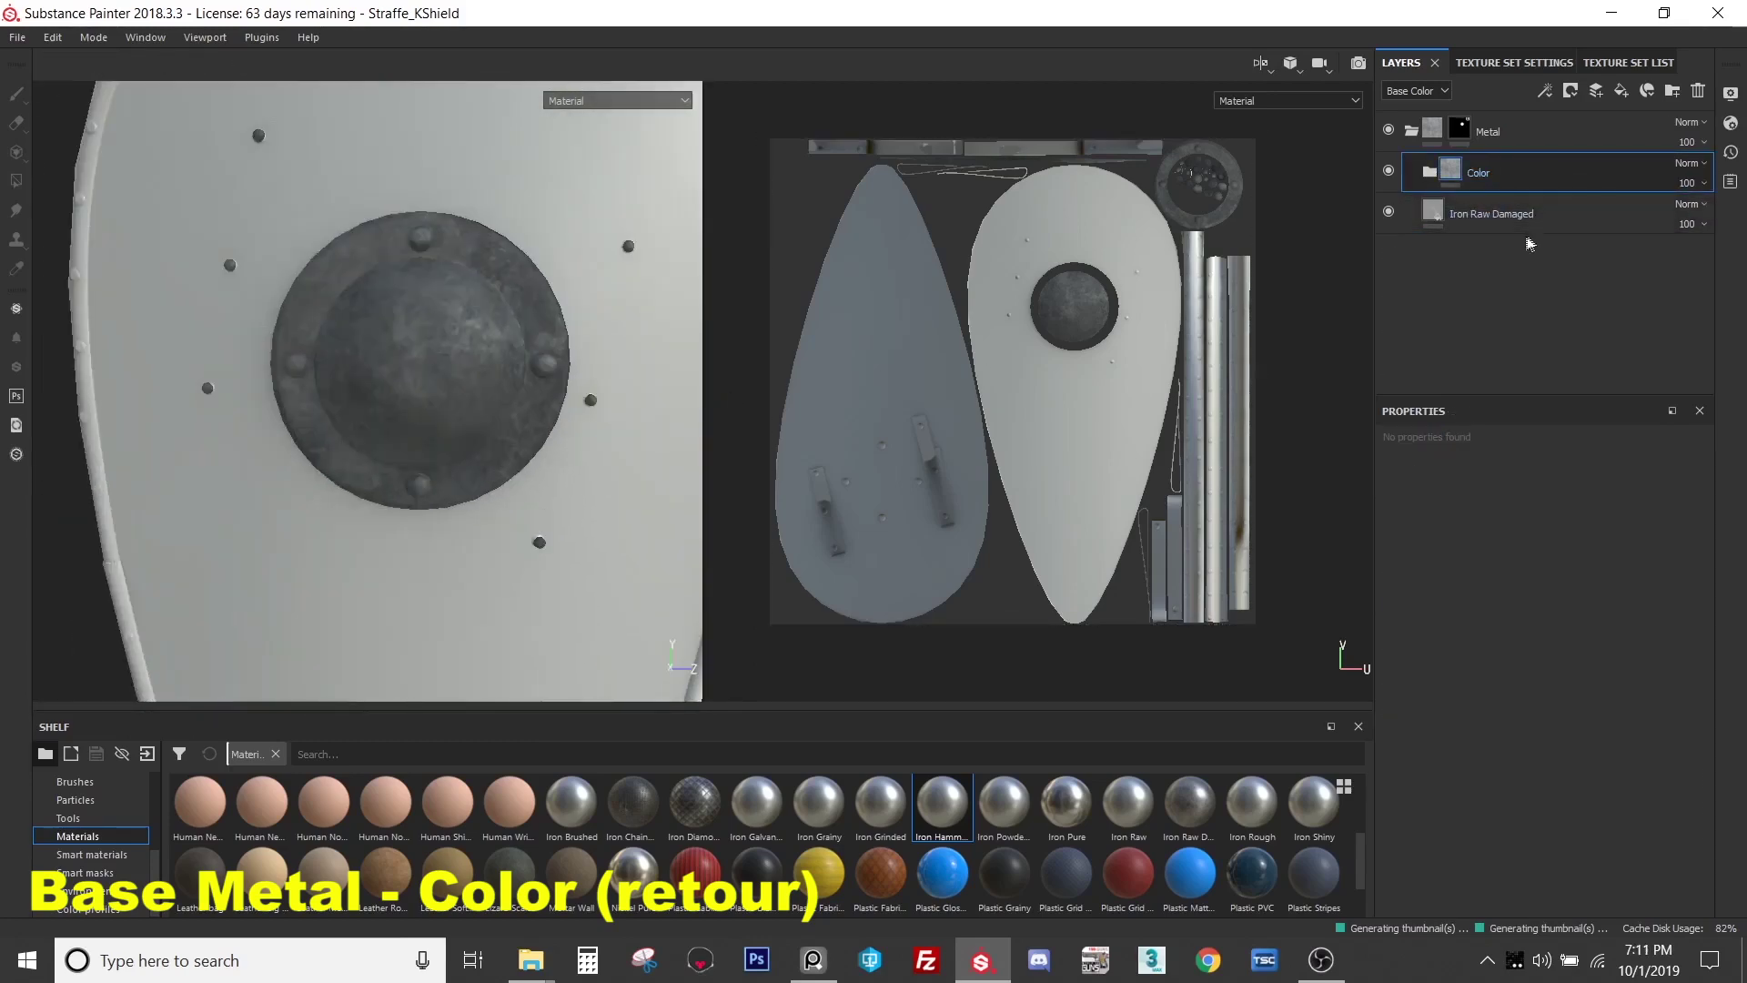
- Add a new folder named Roughness above the Color folder inside the Metal group
left_click_drag(634, 445, 524, 439, "alt")
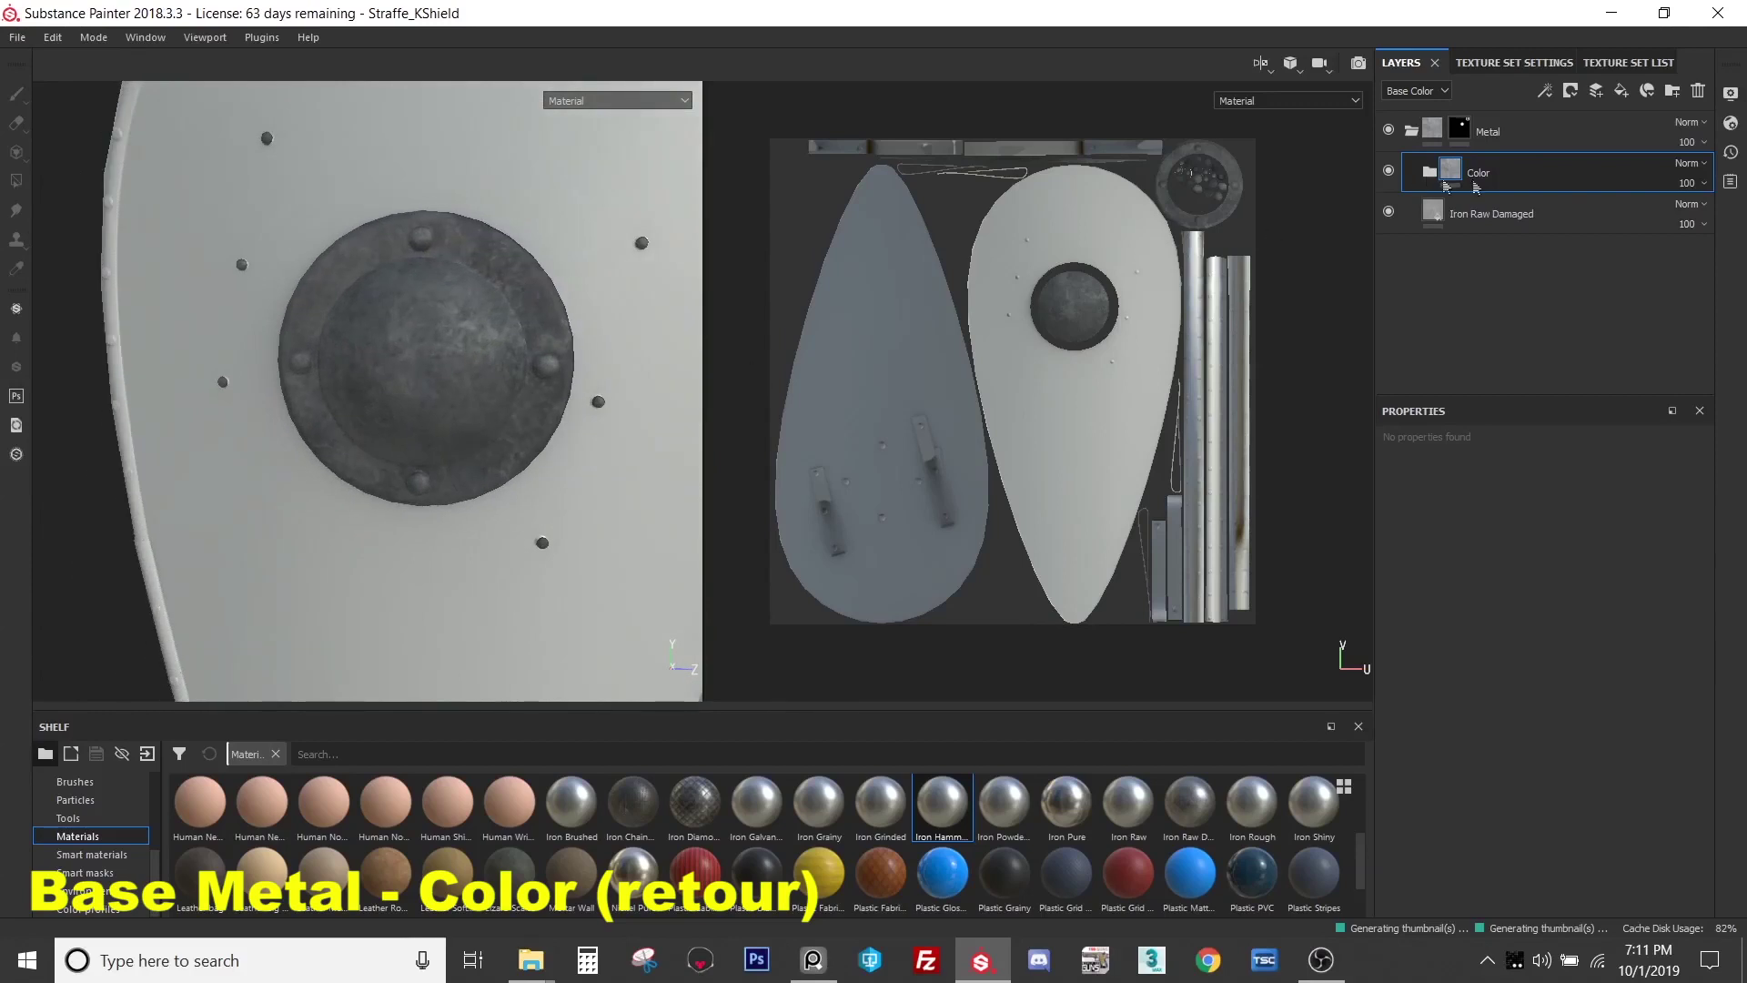
left_click(1671, 93)
double_click(1482, 174)
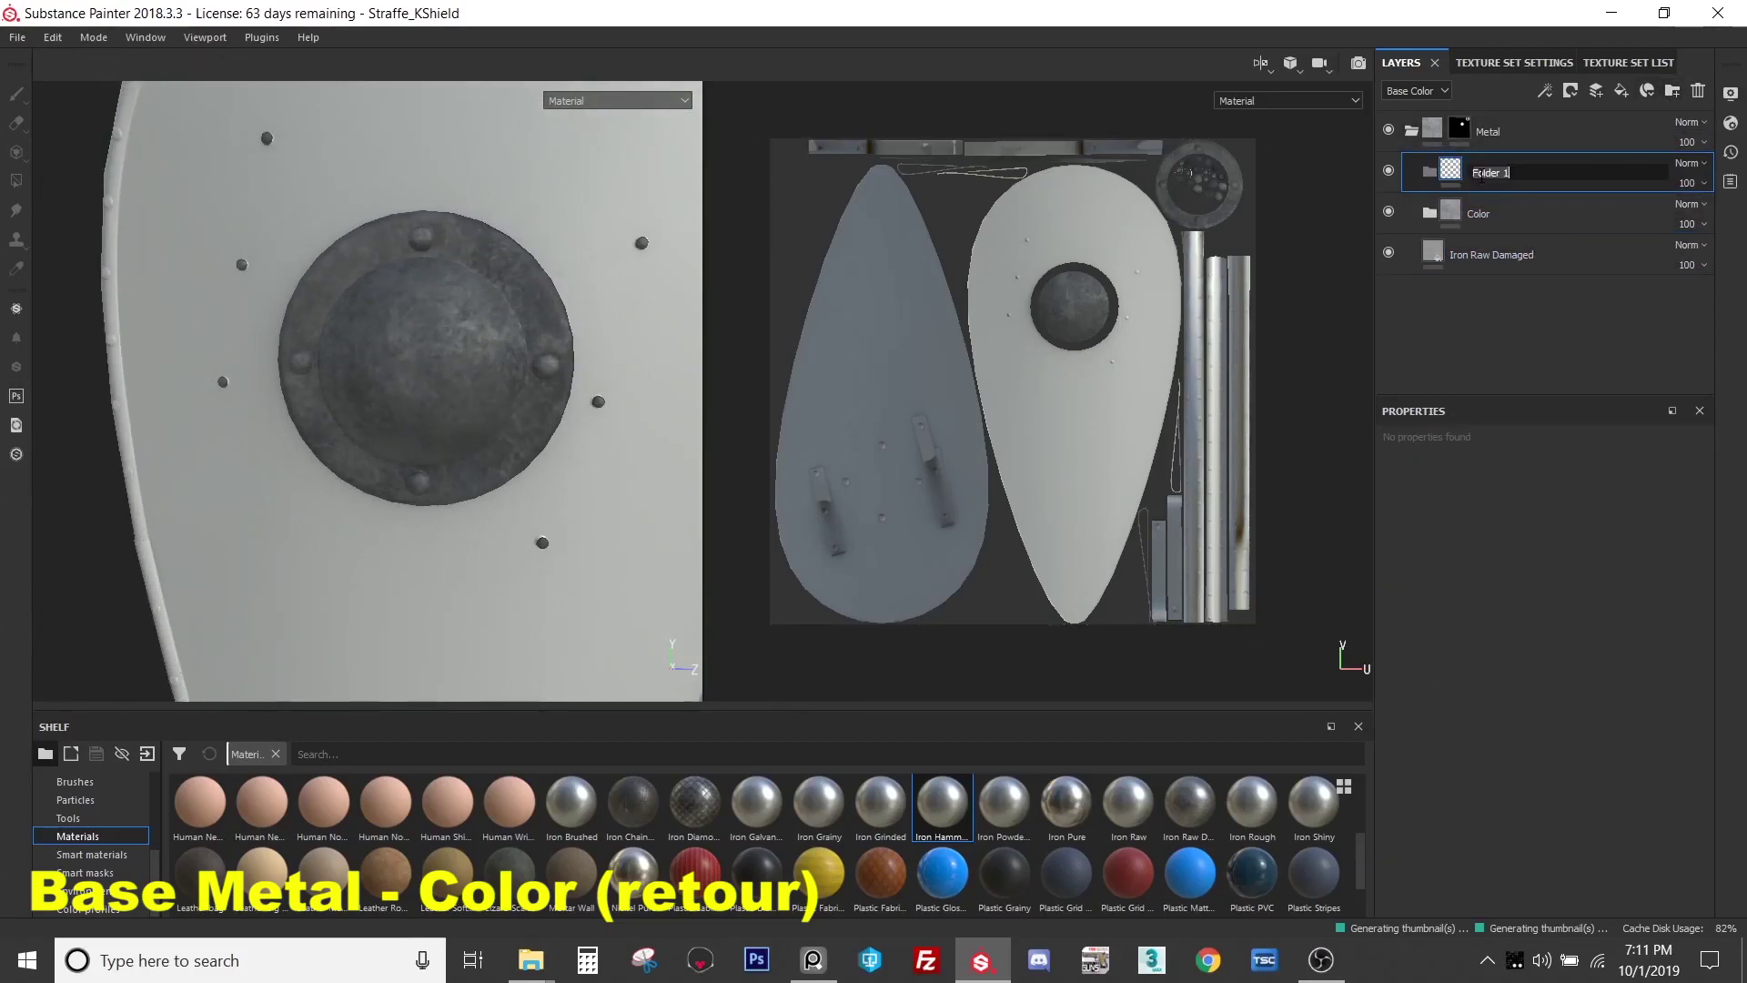
key("Return")
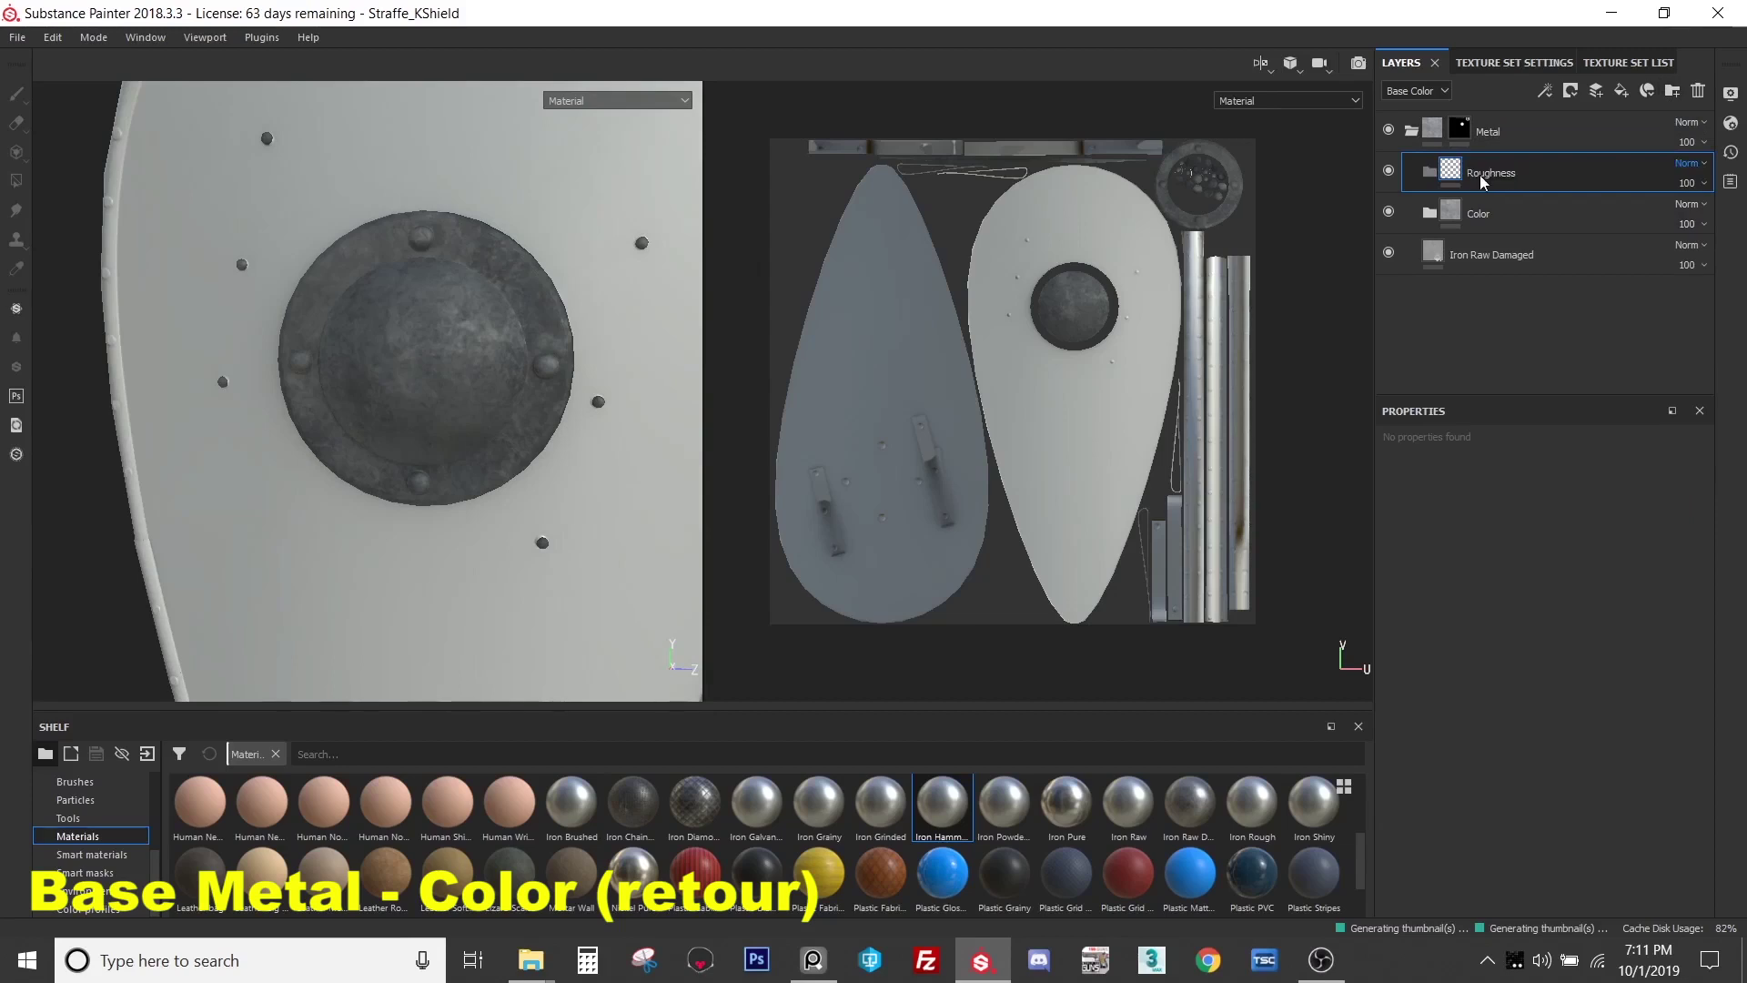
left_click(1483, 257)
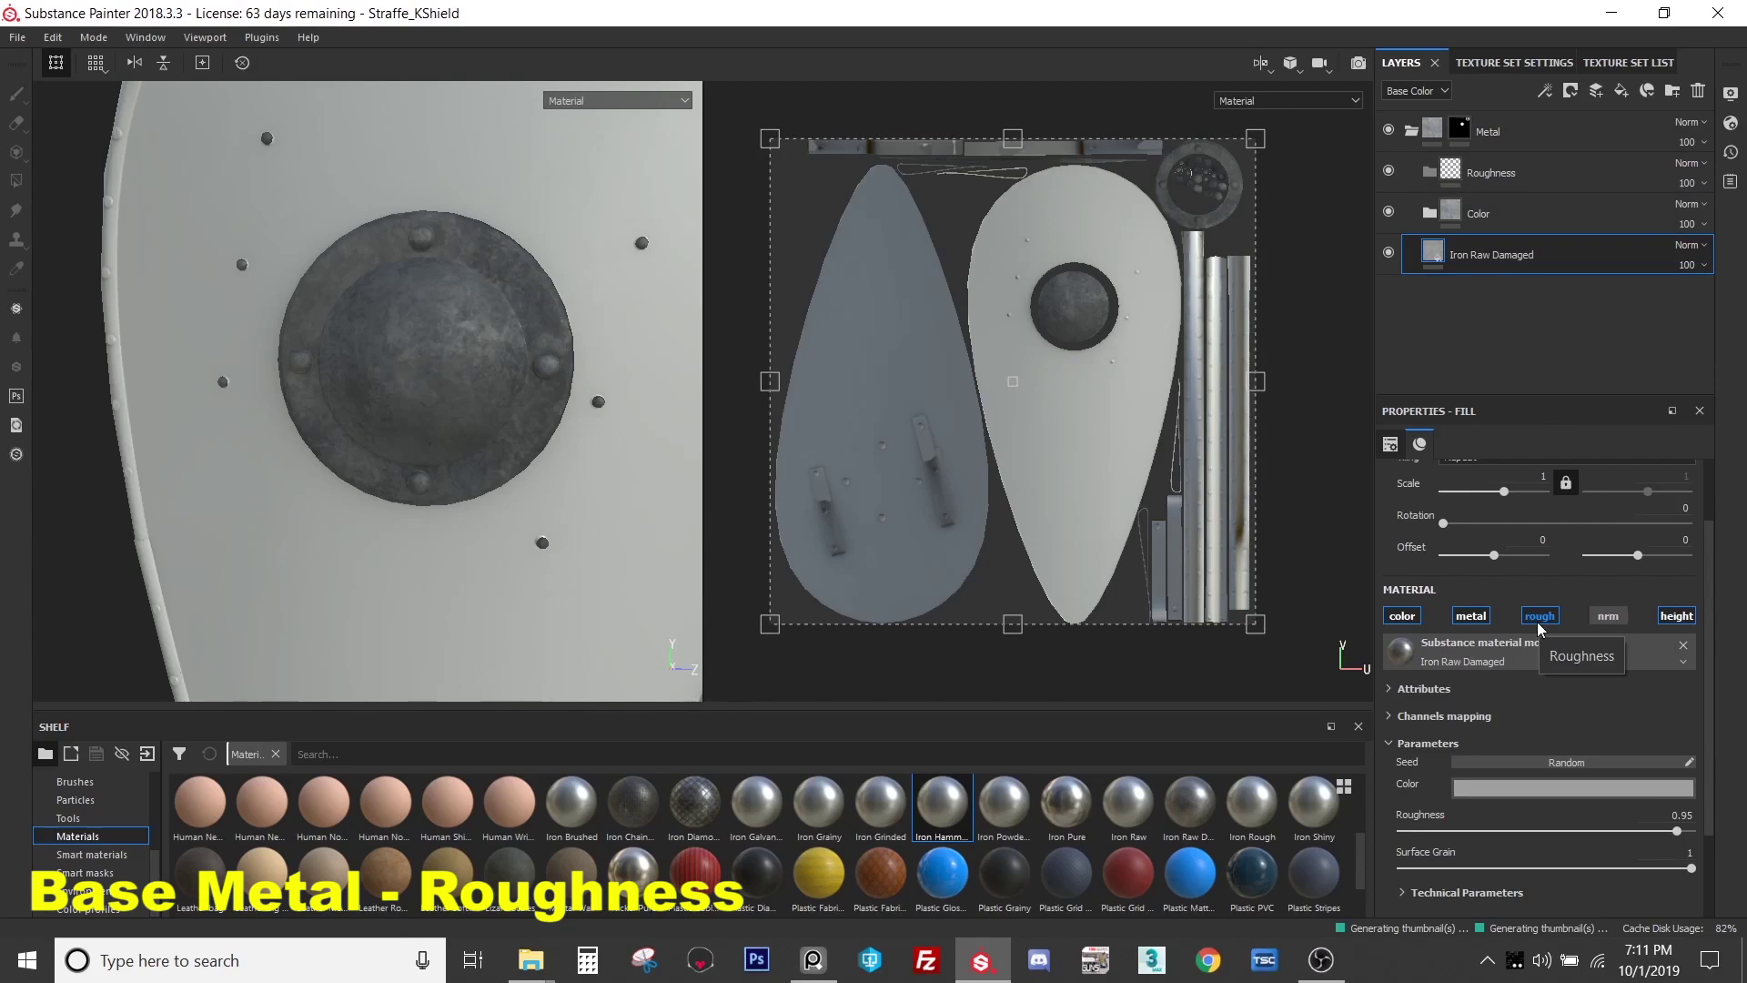
left_click(1621, 92)
left_click(1389, 293)
left_click(1408, 619)
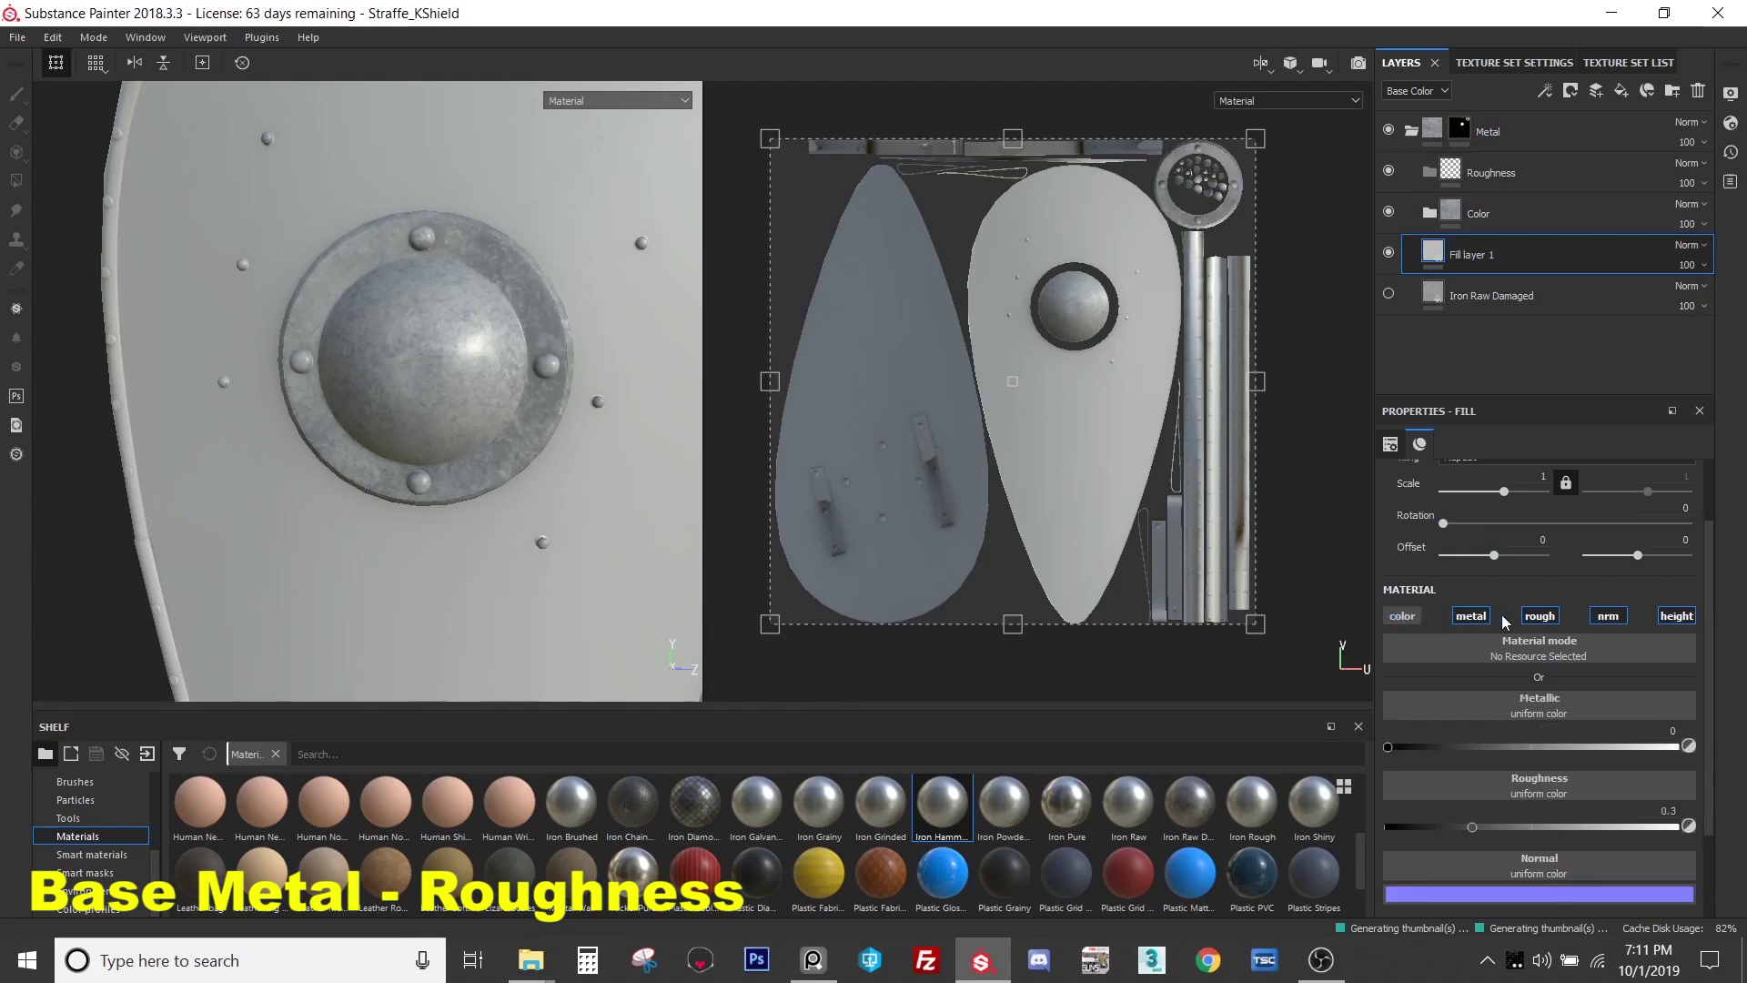
left_click(1537, 616)
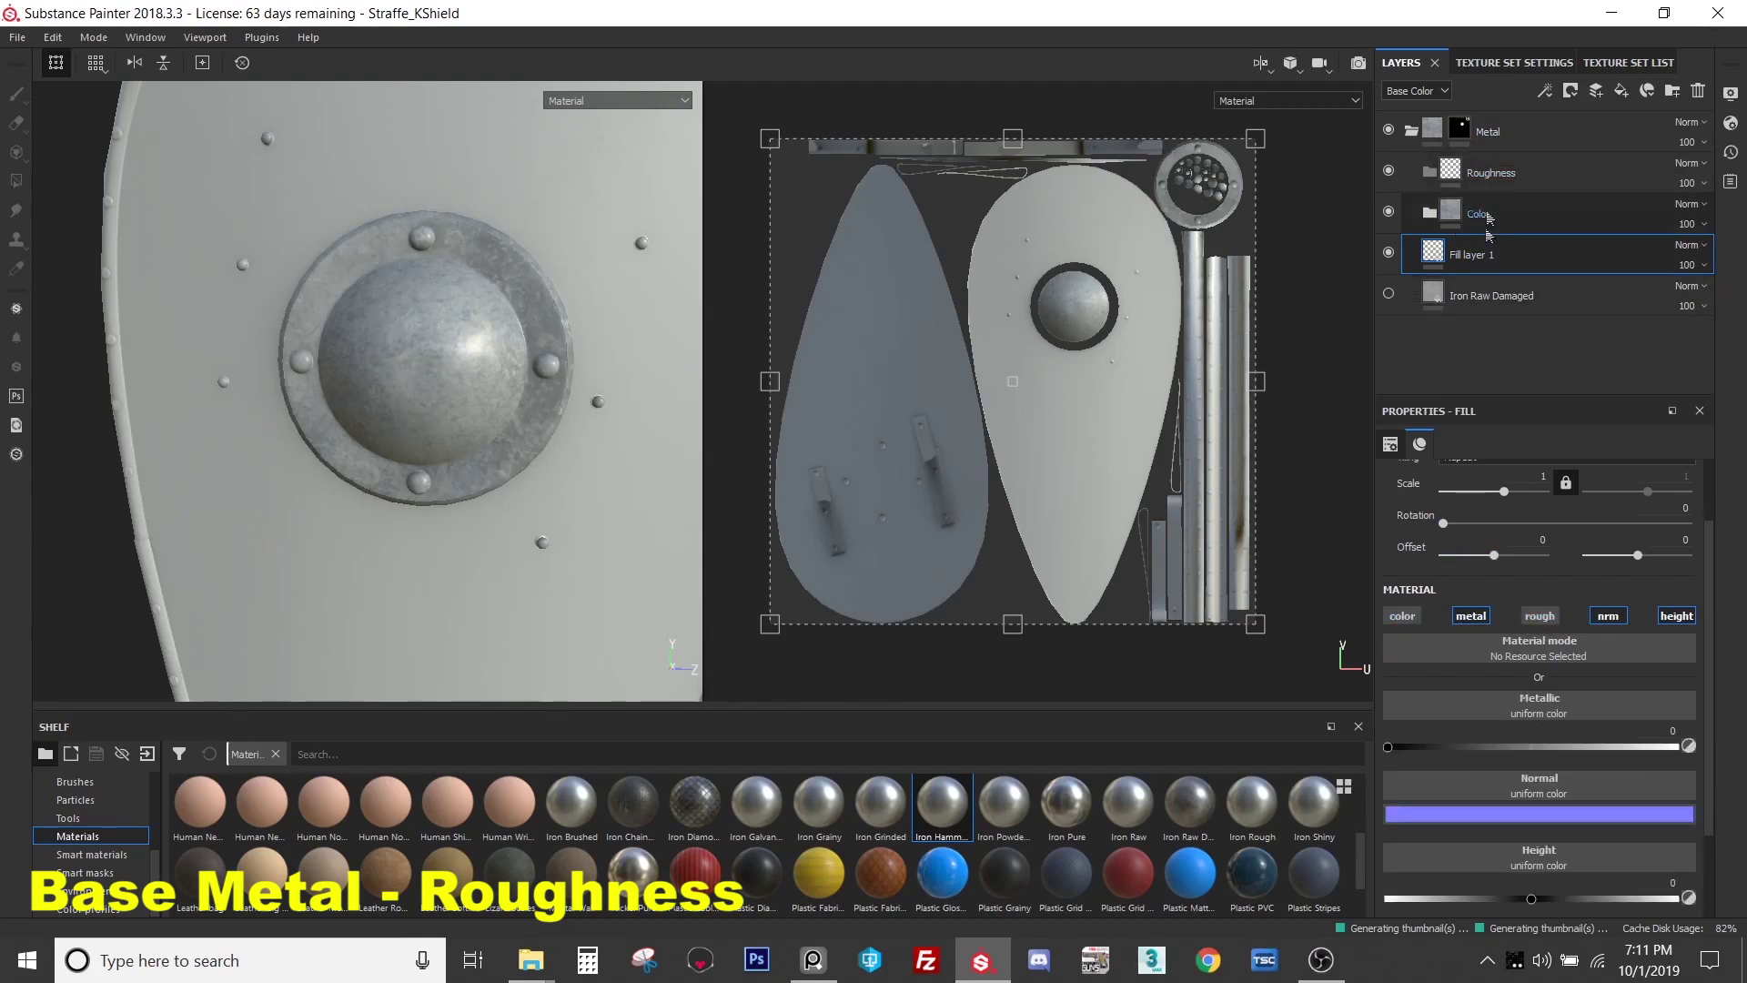
key("Delete")
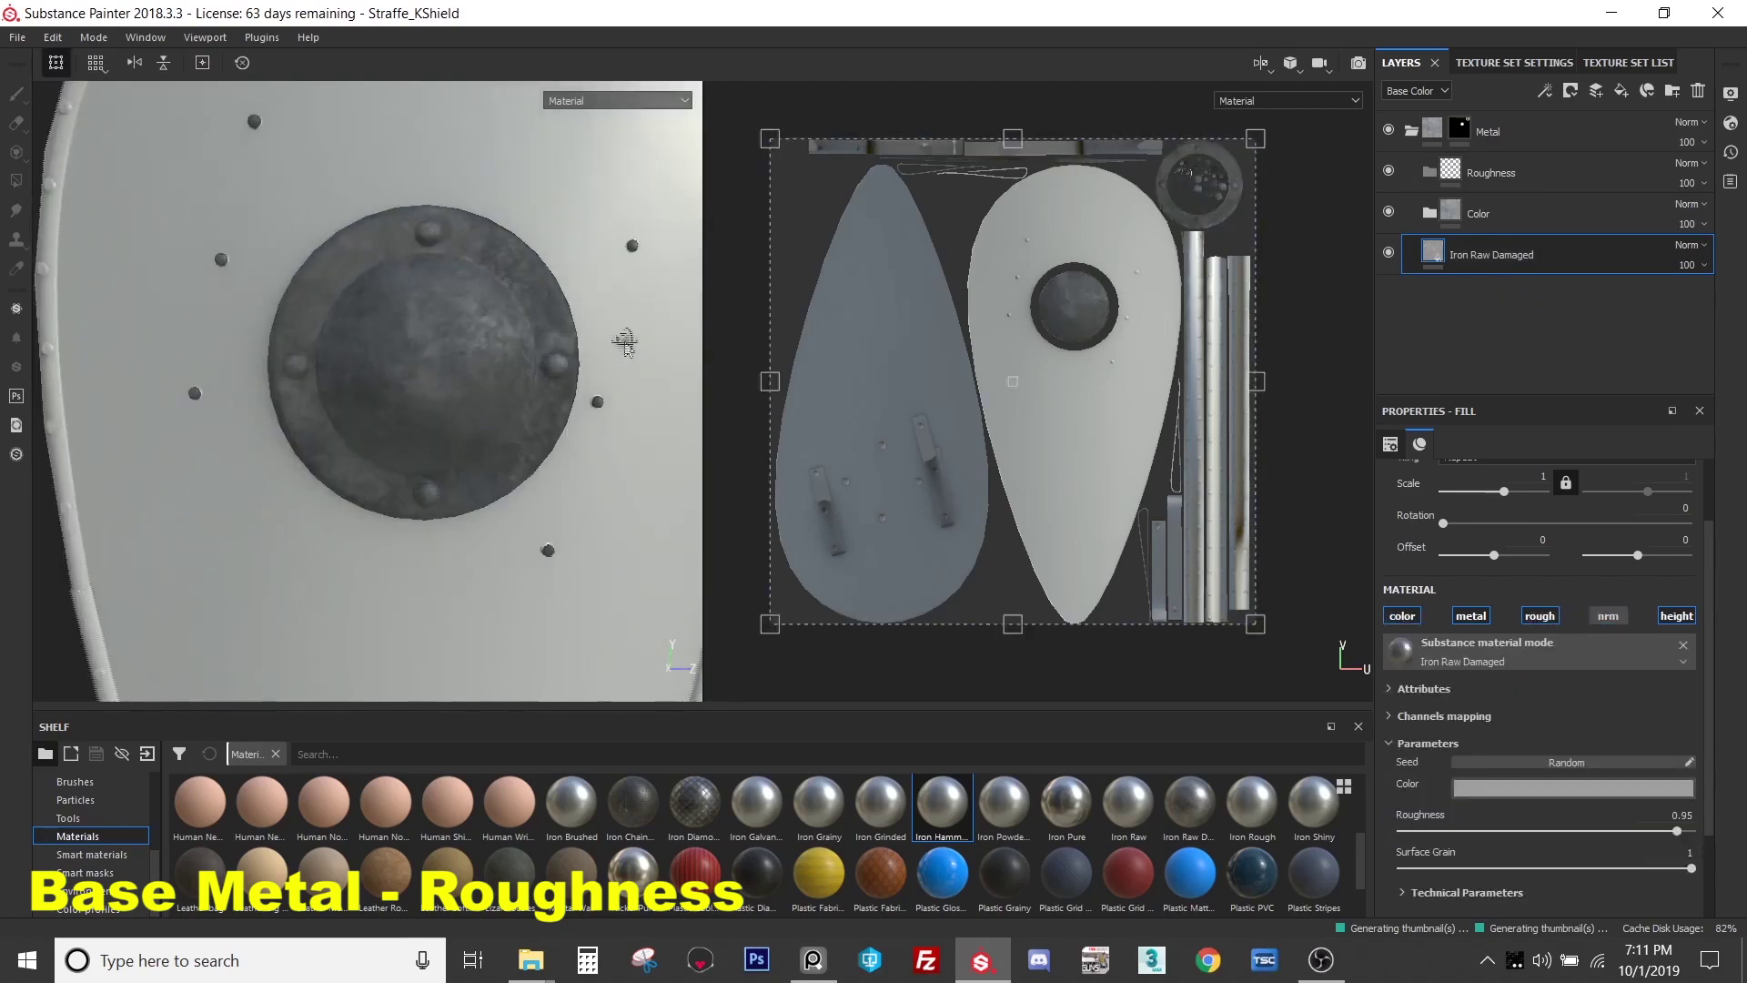
- Set the roughness parameter of the Iron Raw Damaged layer to 0.57 and check the reflections on the boss
left_click_drag(1657, 830, 1565, 841)
left_click_drag(391, 354, 273, 303, "alt")
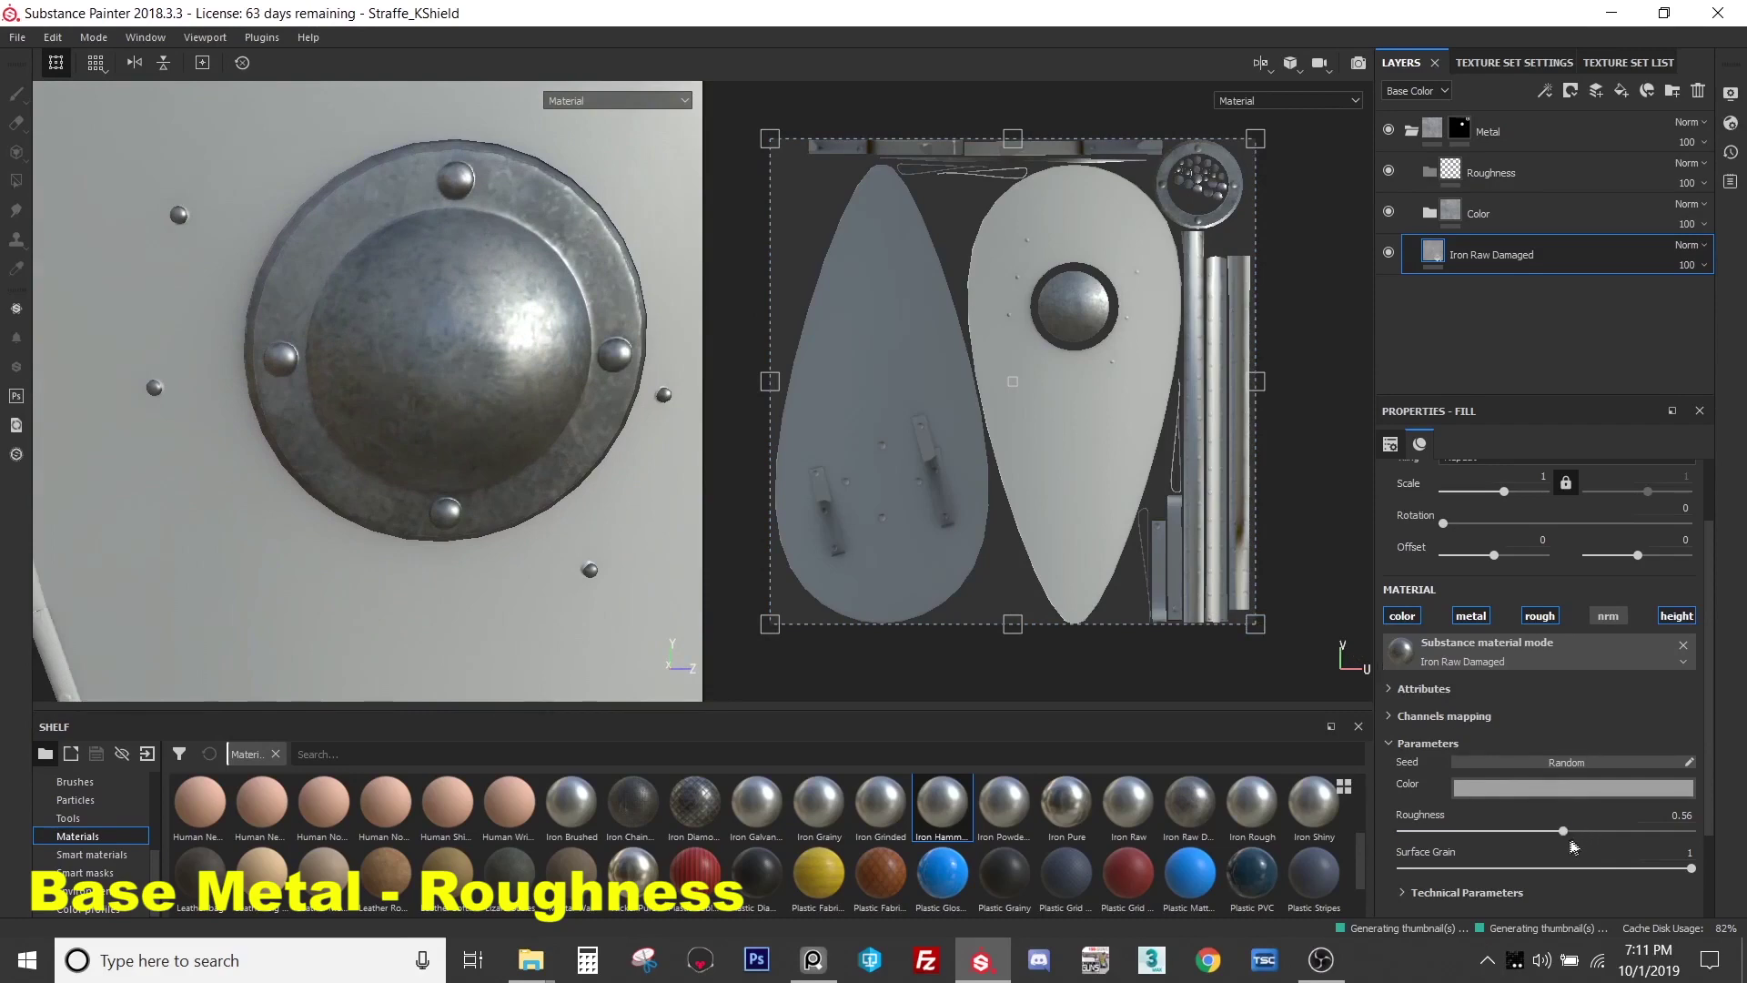
left_click_drag(1564, 837, 1568, 831)
mouse_move(437, 391)
left_mouse_down("alt")
mouse_move(400, 382)
mouse_move(507, 297)
mouse_move(433, 367)
left_mouse_up("alt")
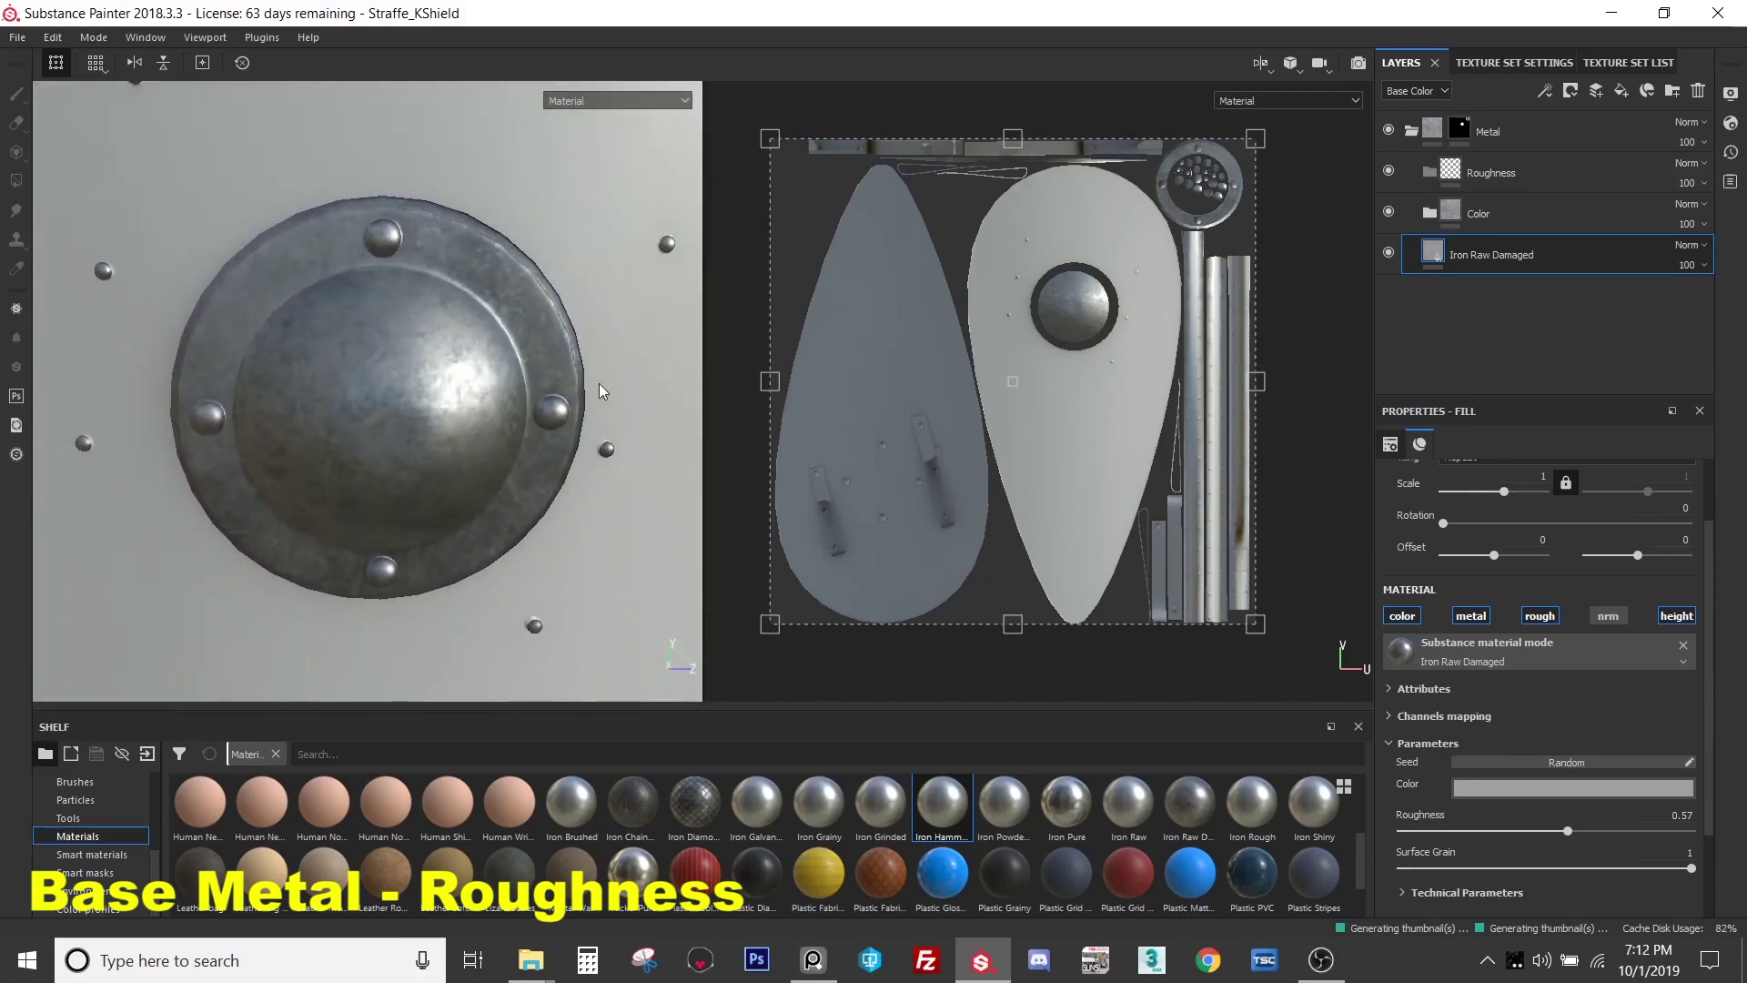
- Add a fill layer inside the Roughness folder with only the roughness channel enabled and its roughness set to 0.8638
left_click(1544, 178)
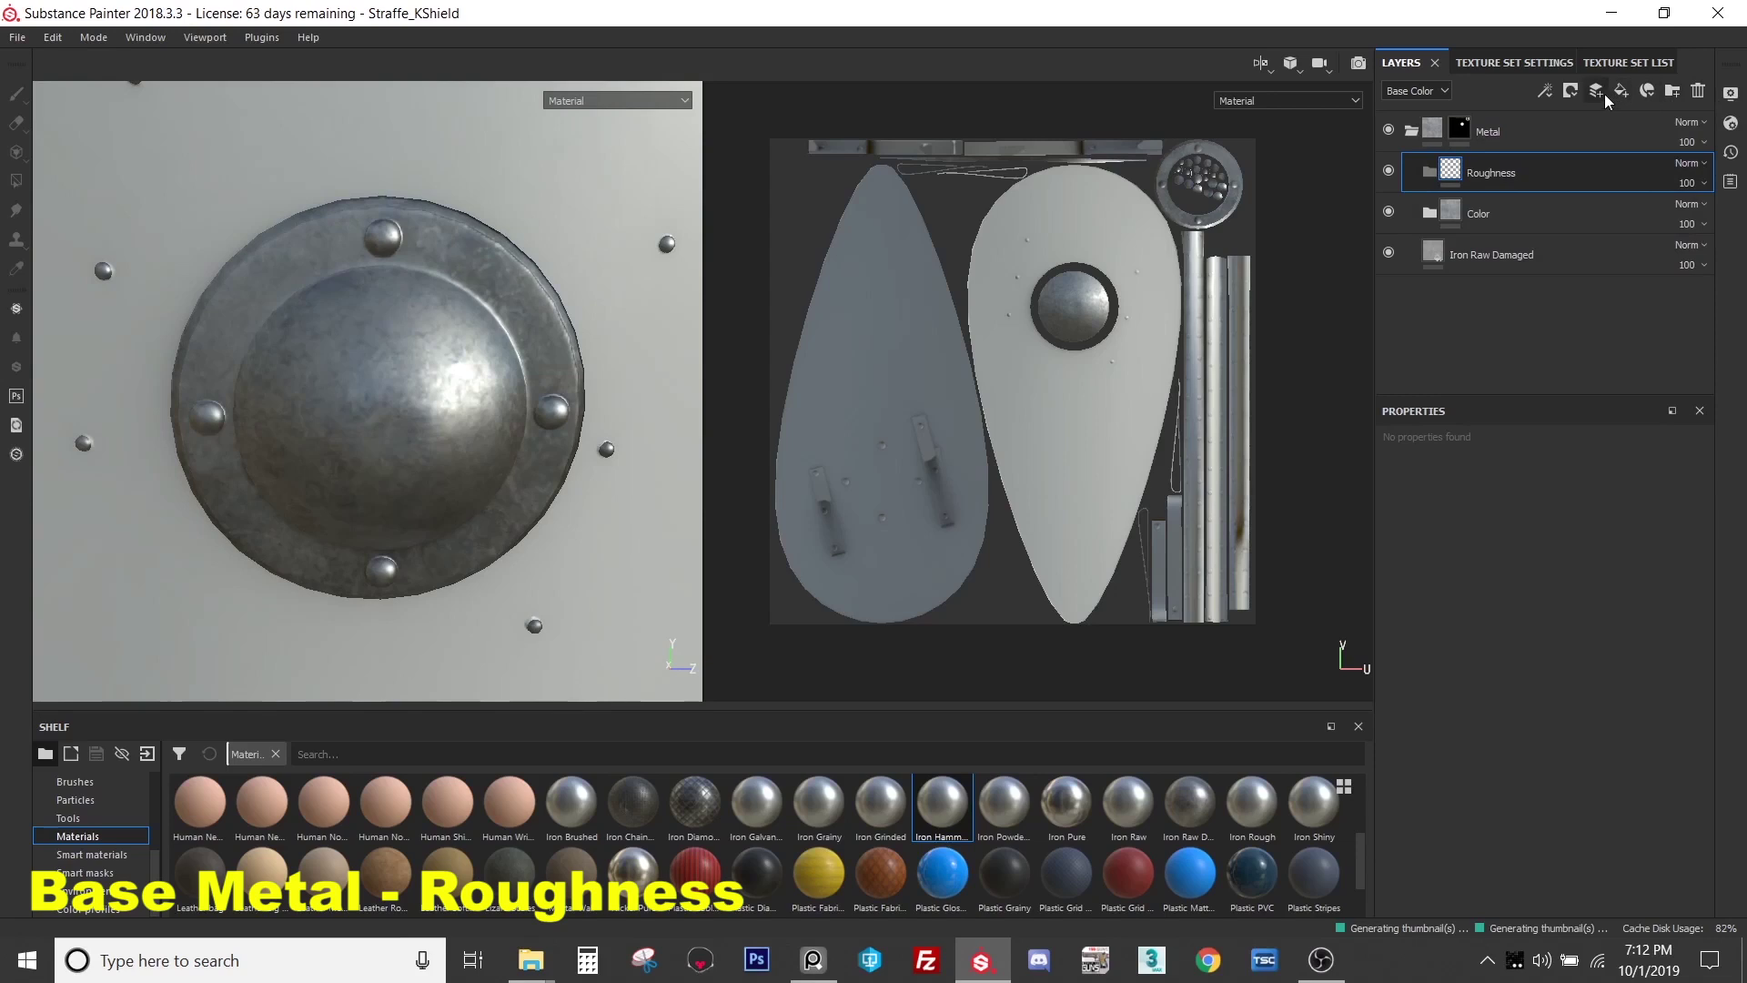
left_click_drag(1531, 177, 1532, 207)
left_click(1471, 616)
left_click(1416, 618)
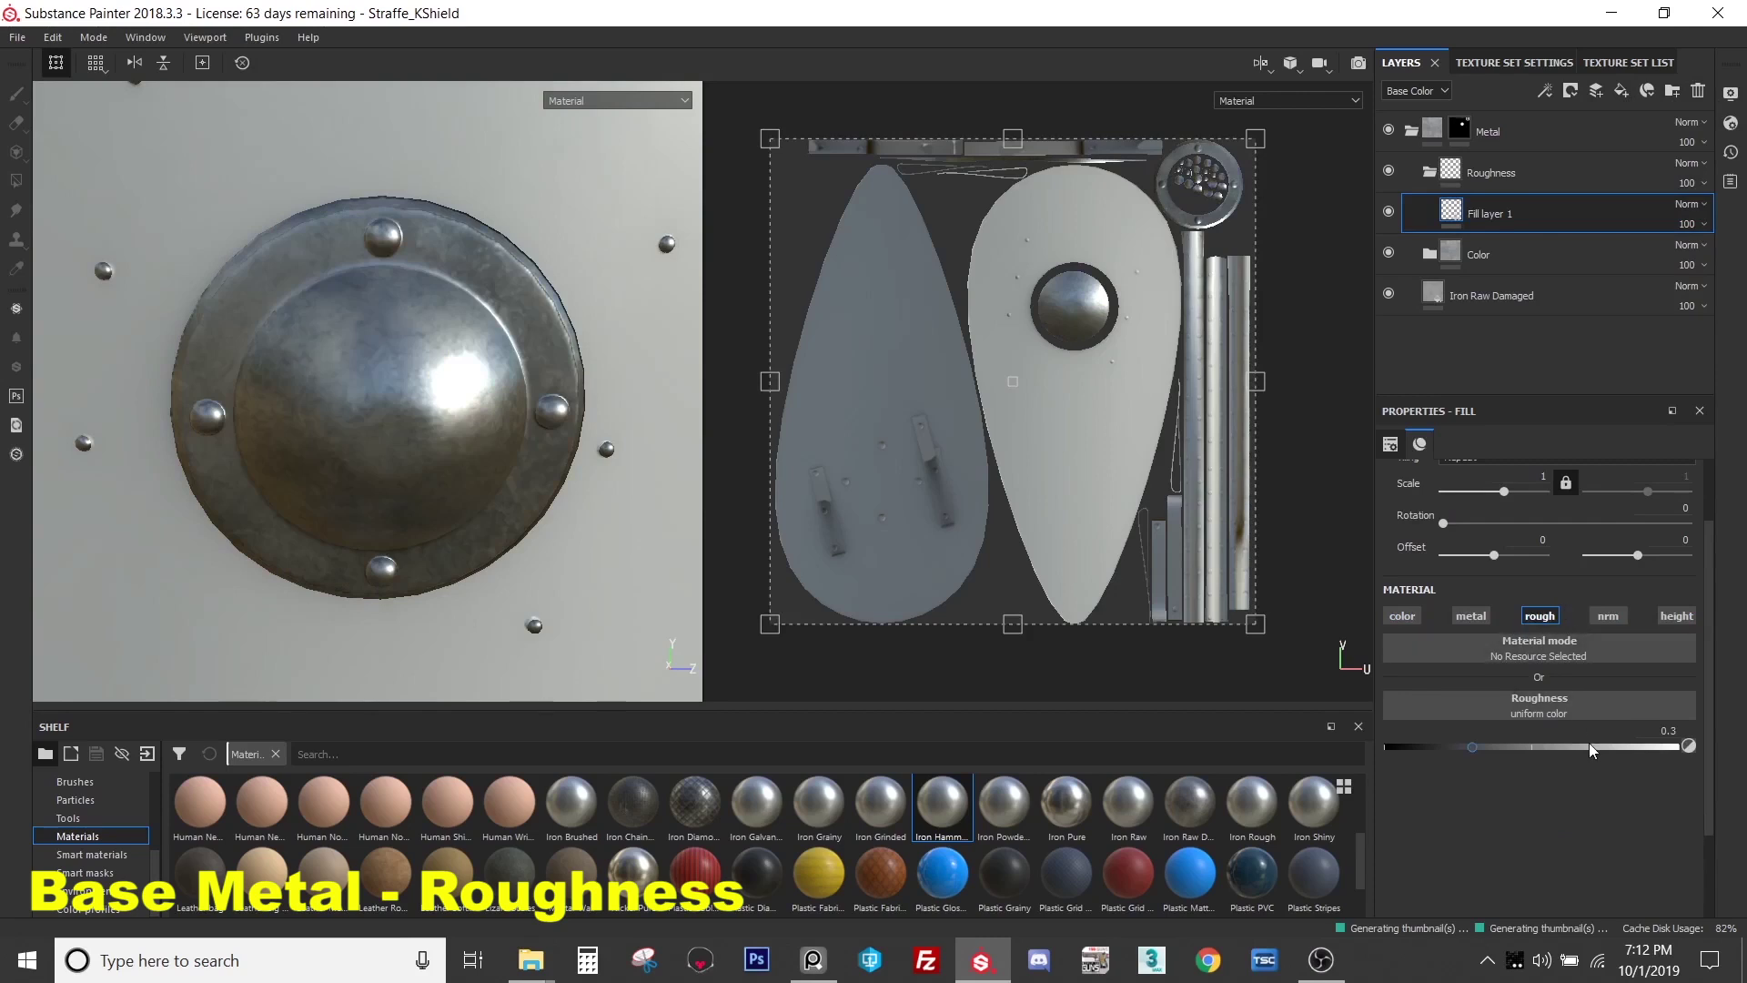
left_click_drag(1474, 748, 1643, 774)
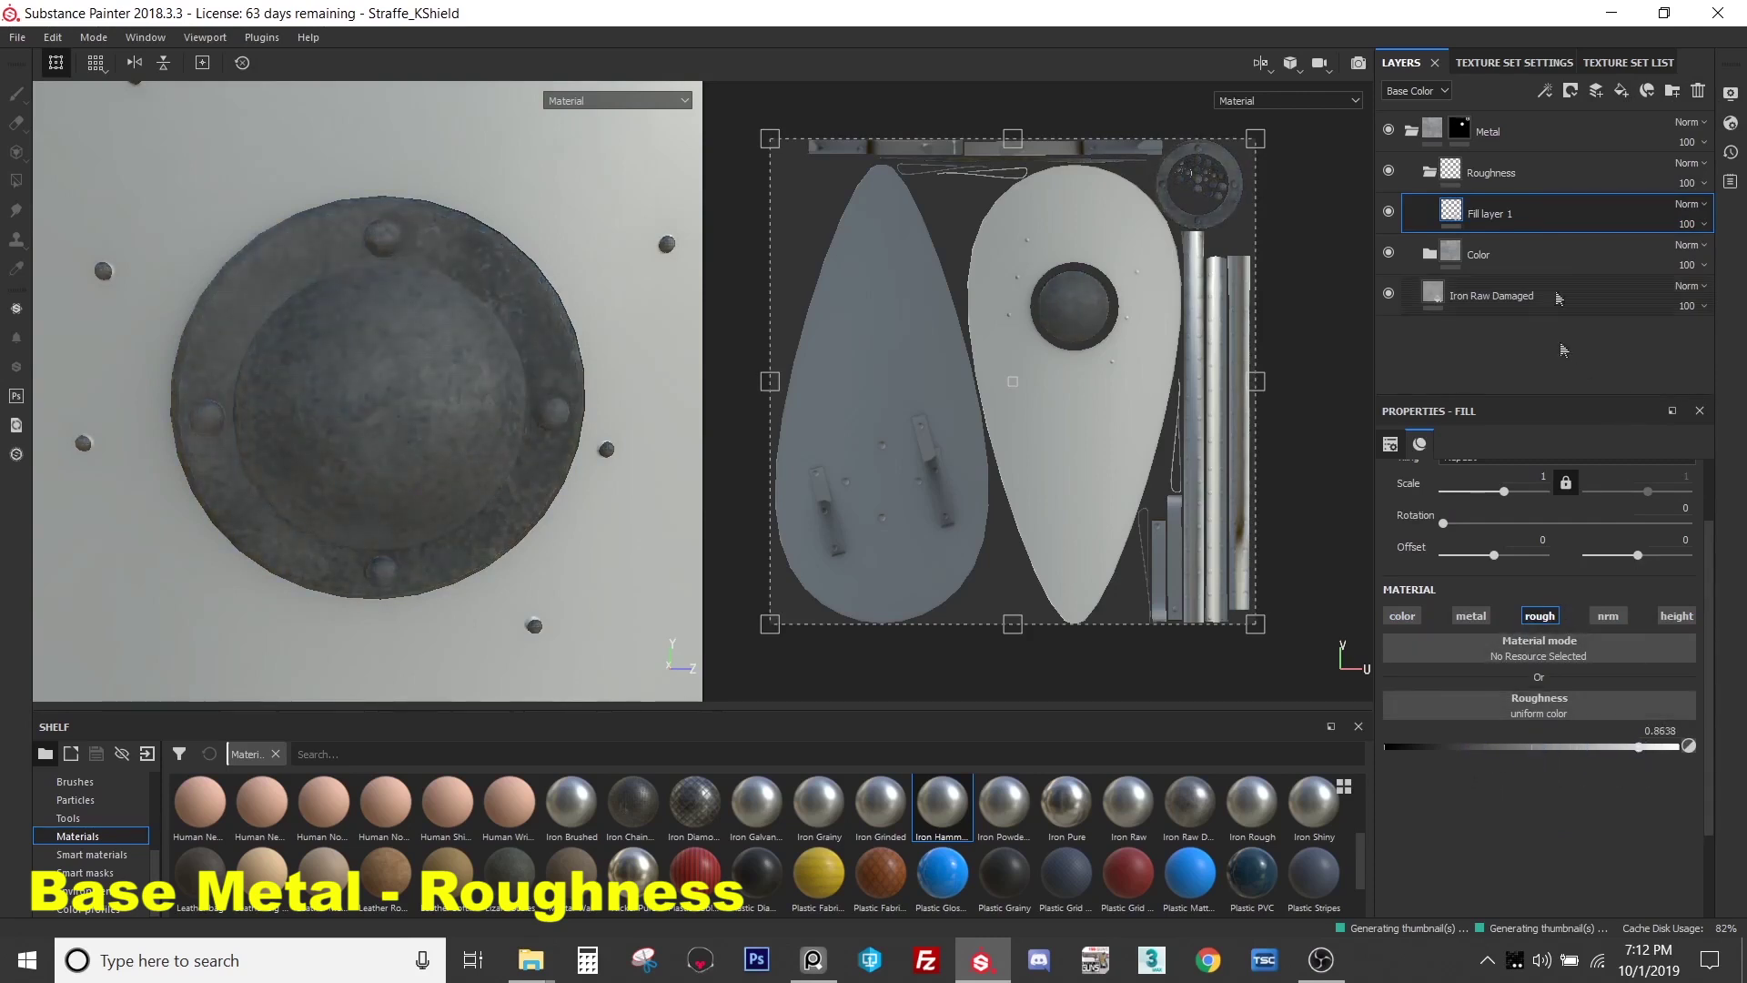
- Rename the roughness fill layer to Base Roughness and give it a black mask
double_click(1512, 214)
type("Base Roughness")
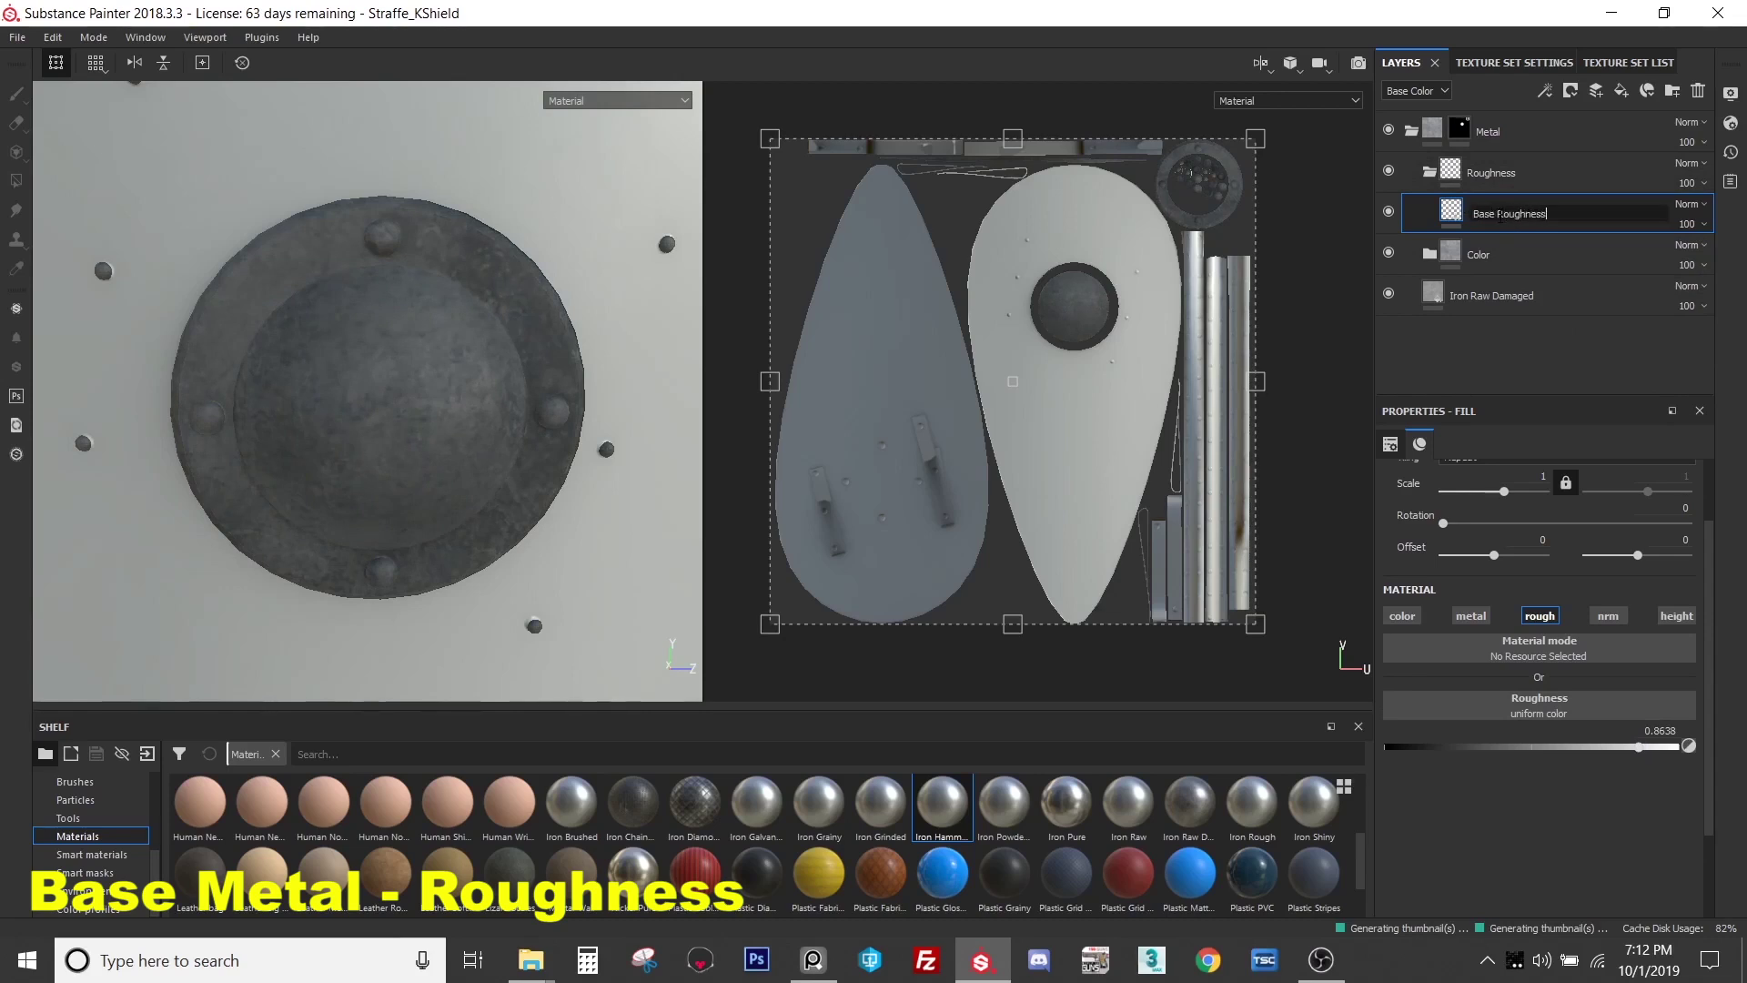
key("Return")
right_click(1500, 221)
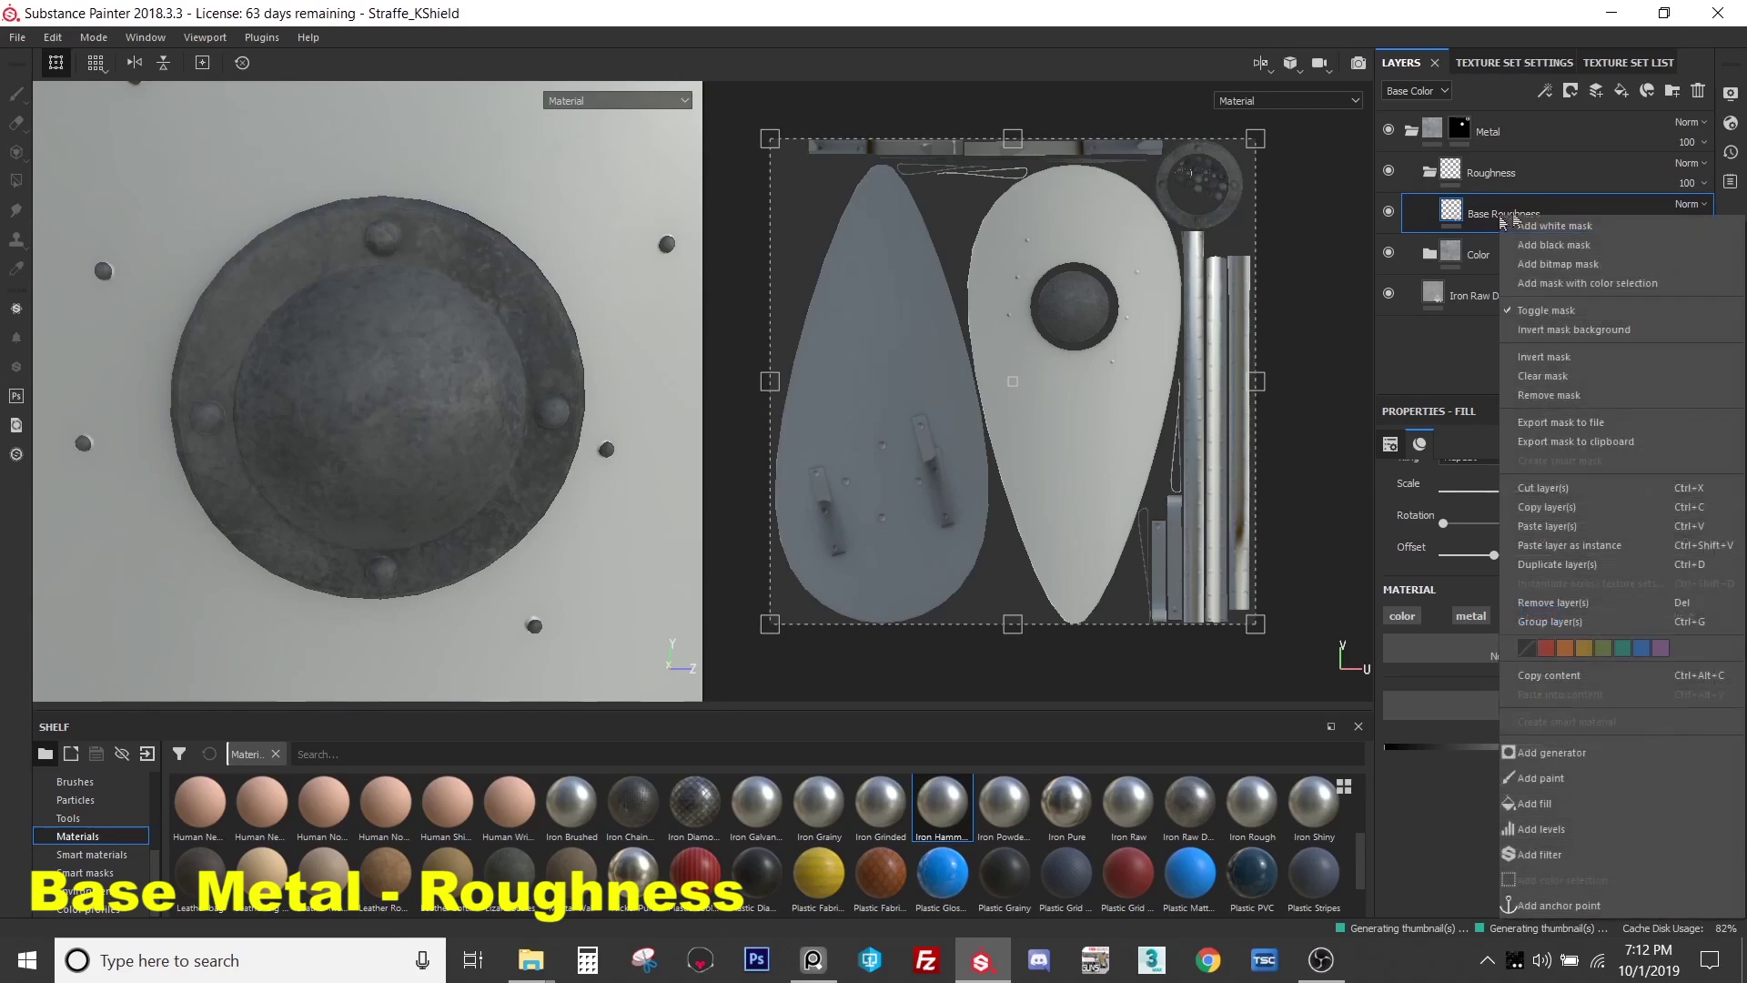
left_click(1546, 245)
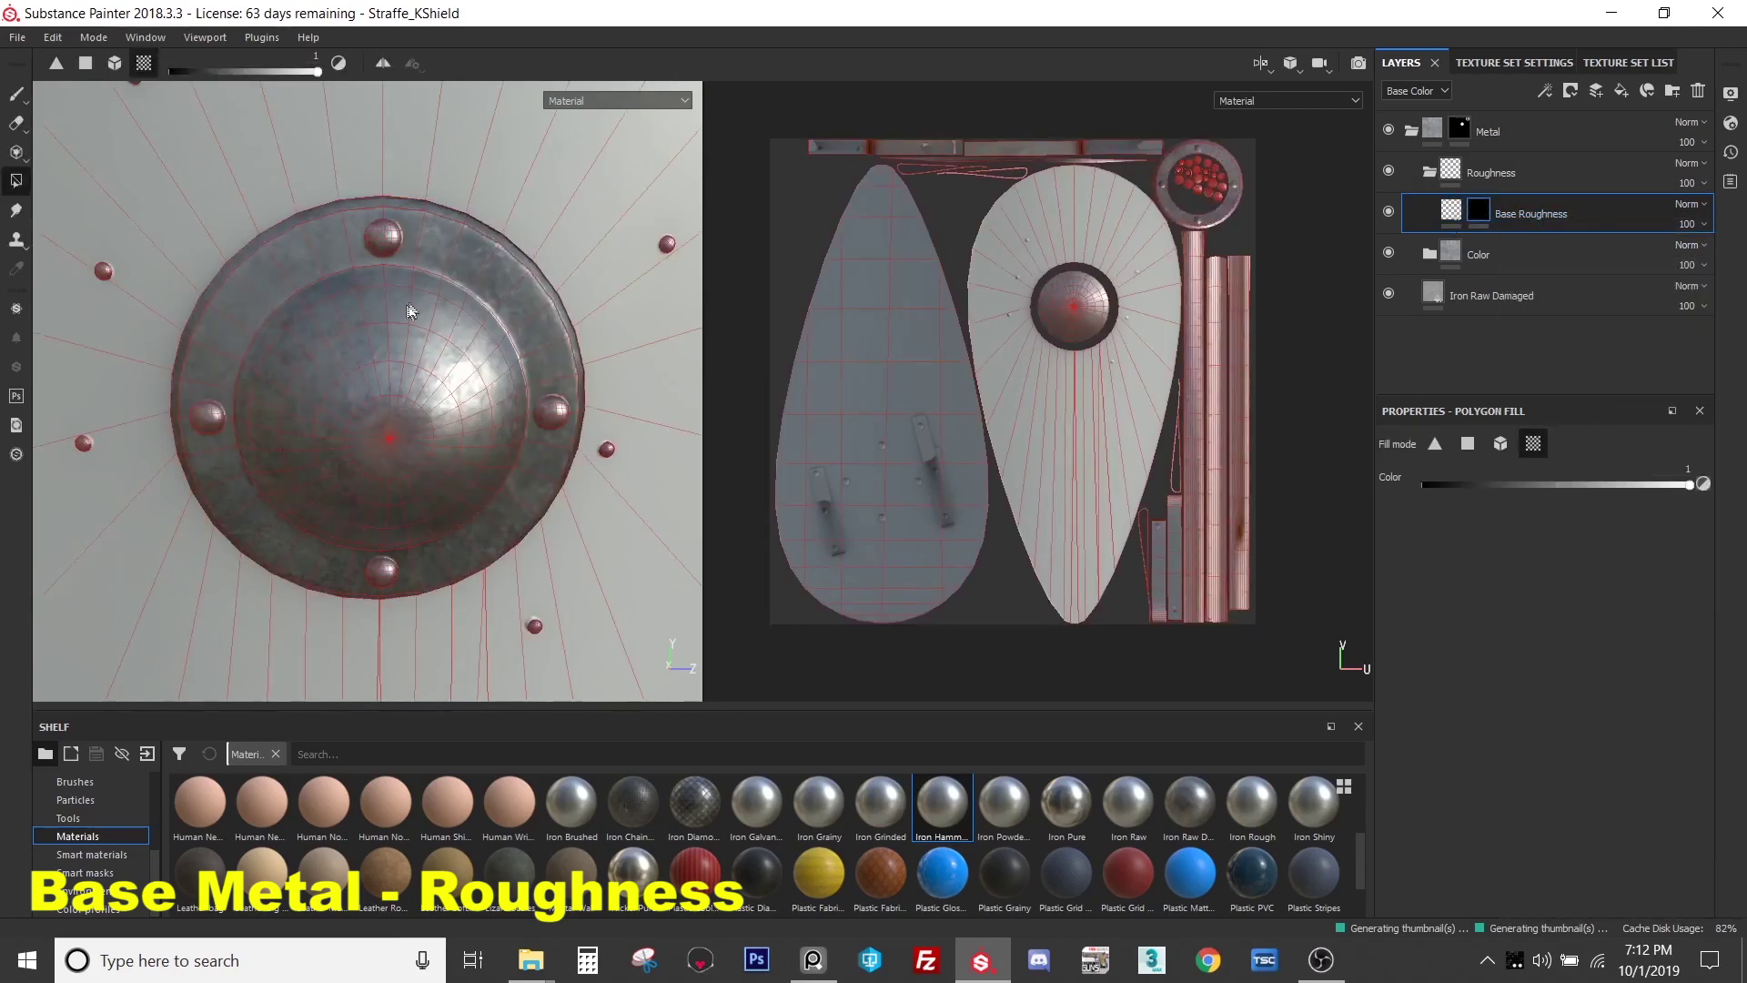
key("f")
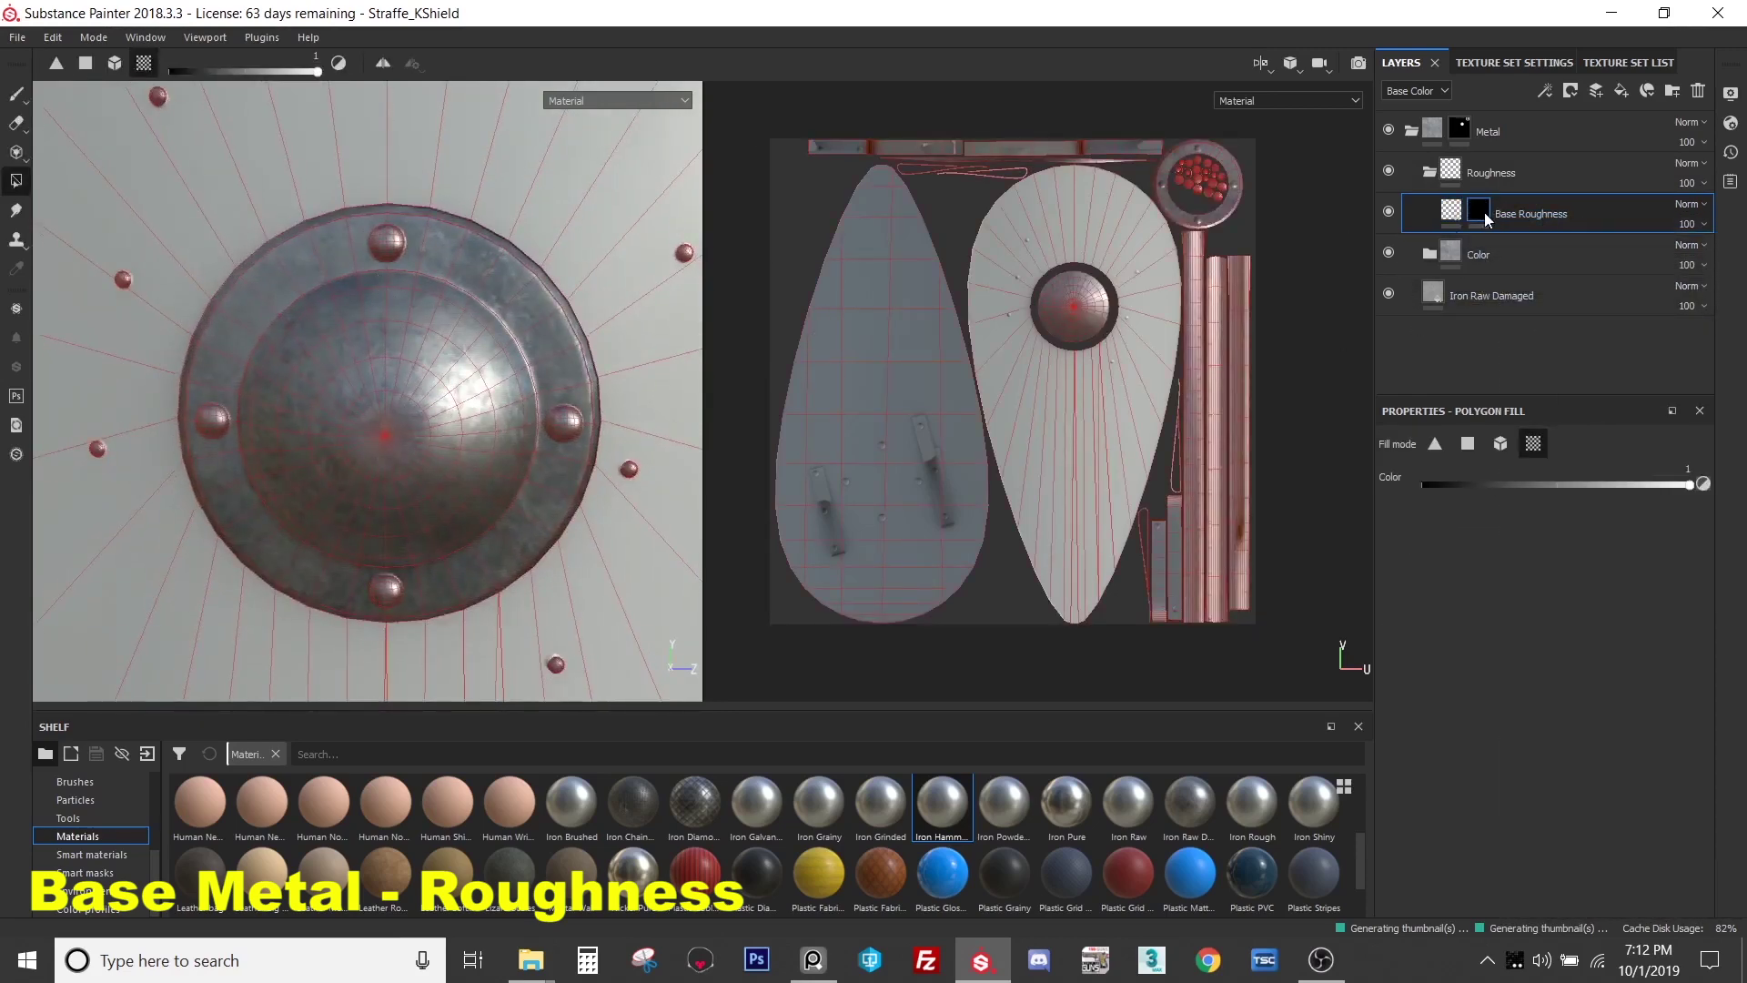
- Add a fill to the Base Roughness mask and assign the Grunge Map 014 texture to it
right_click(1499, 221)
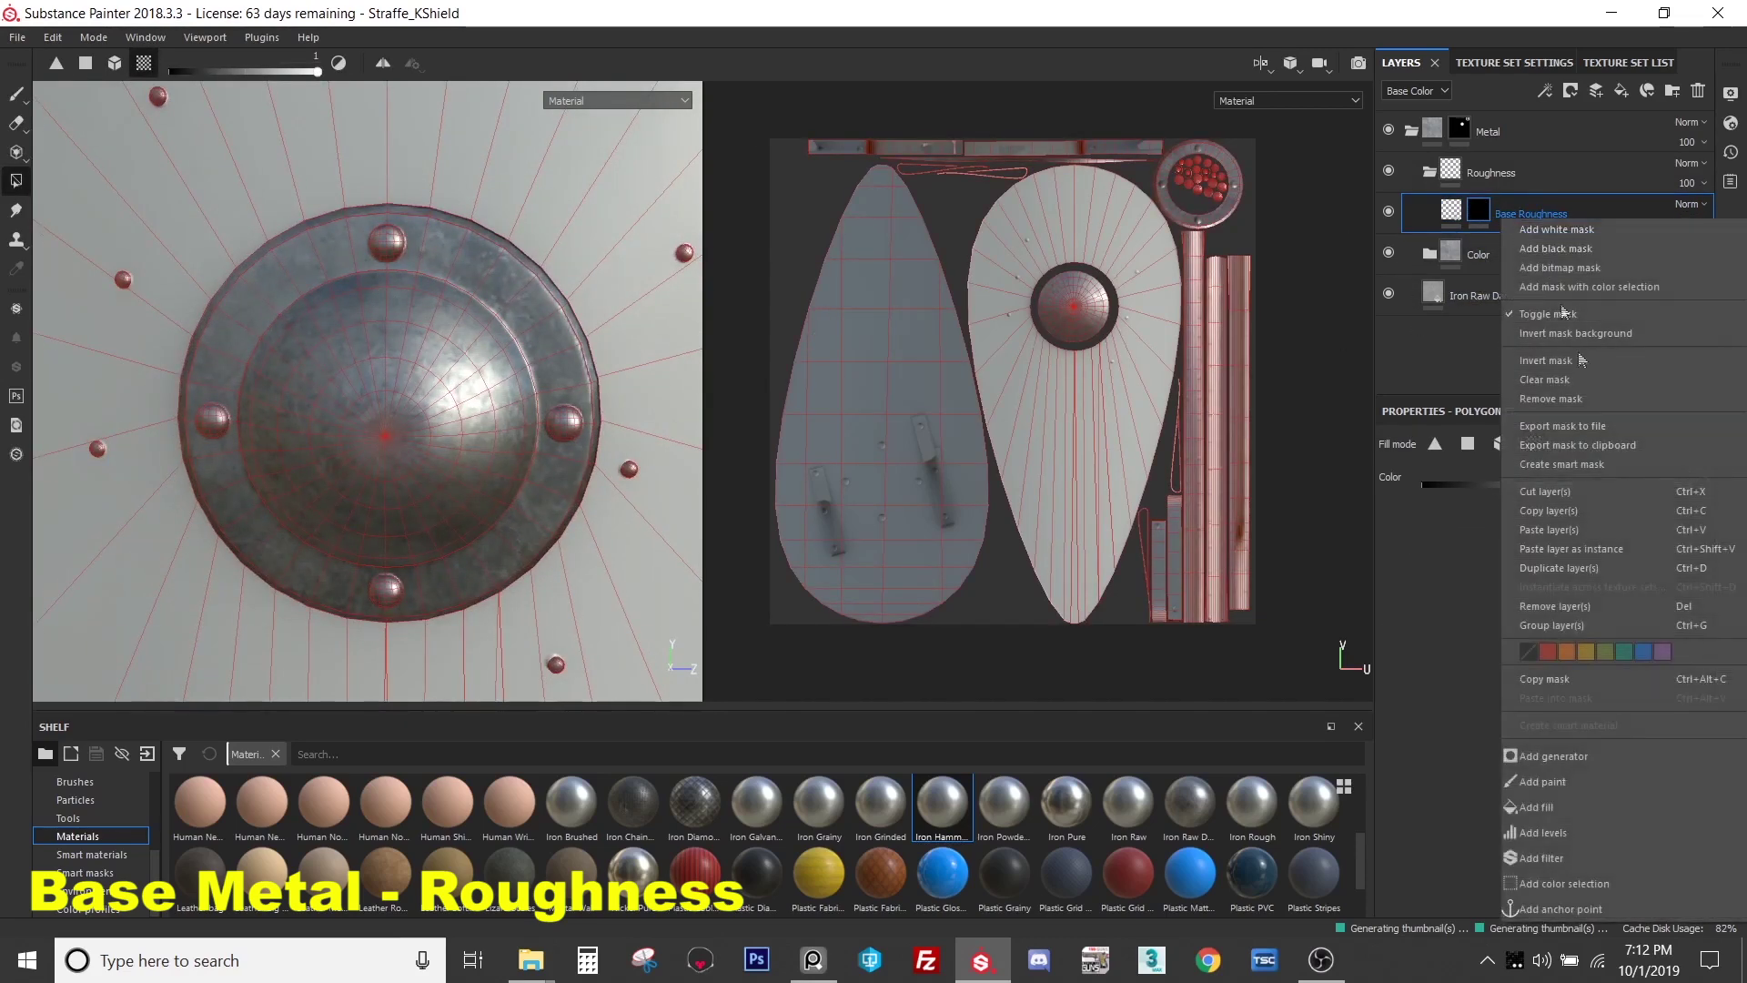
left_click(1569, 808)
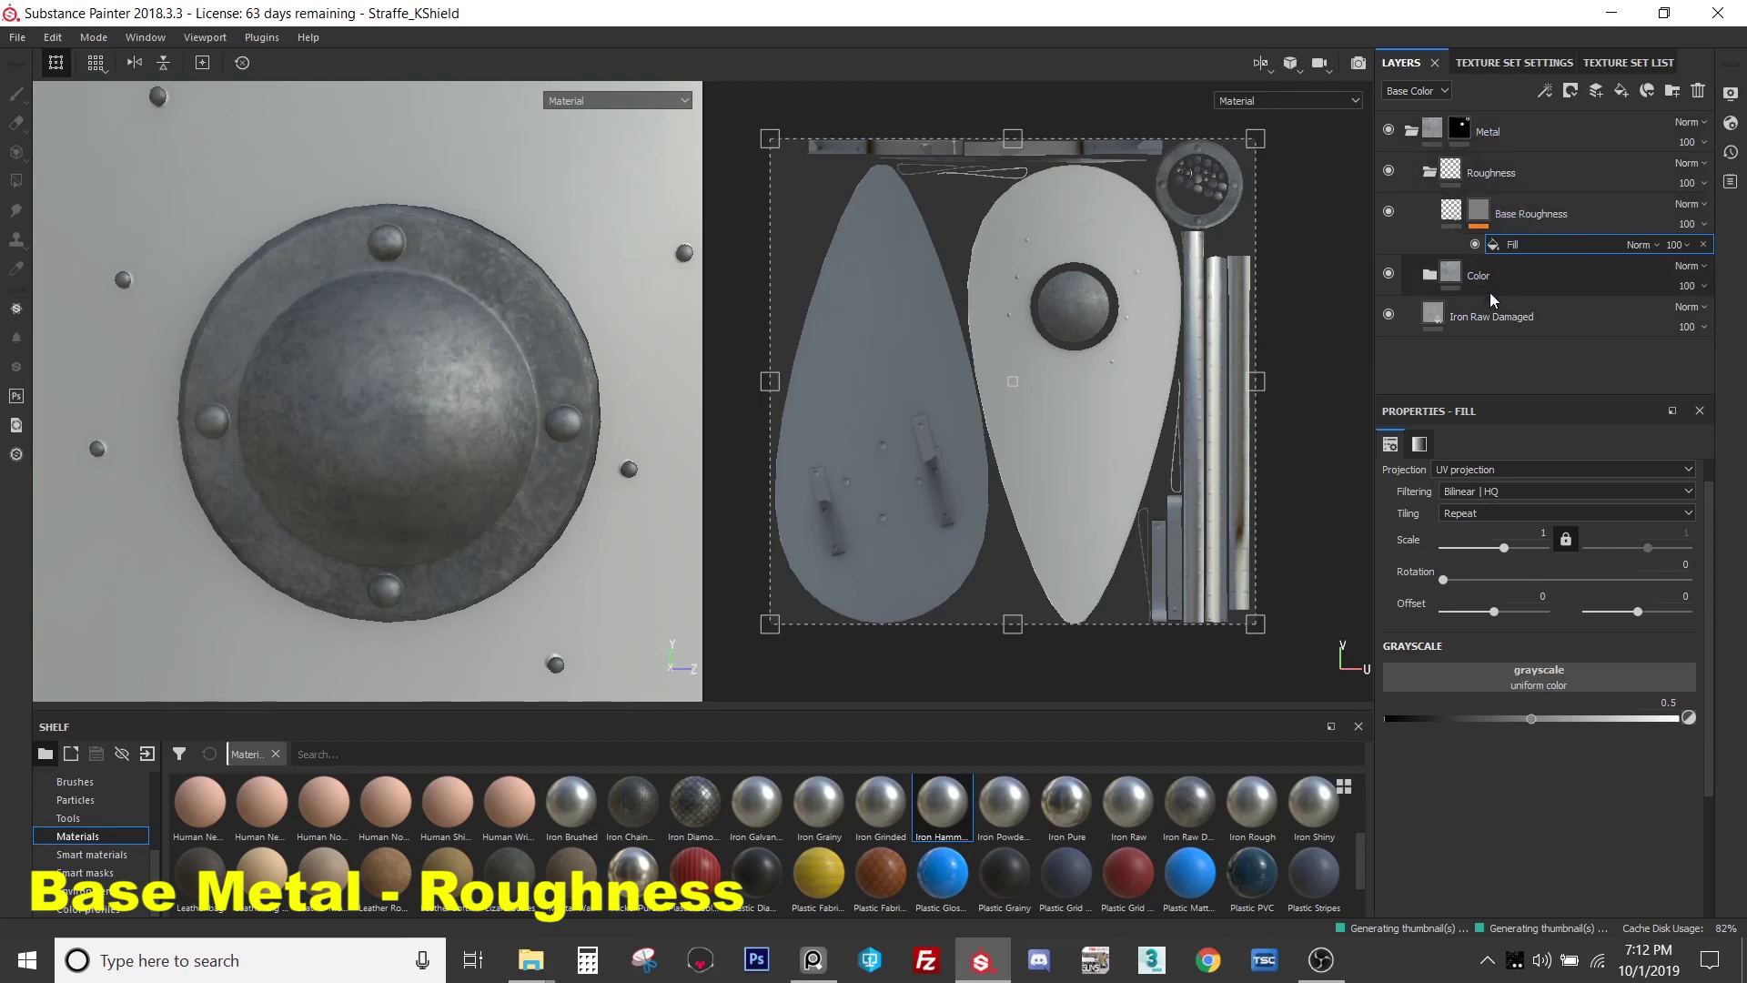
left_click(1548, 674)
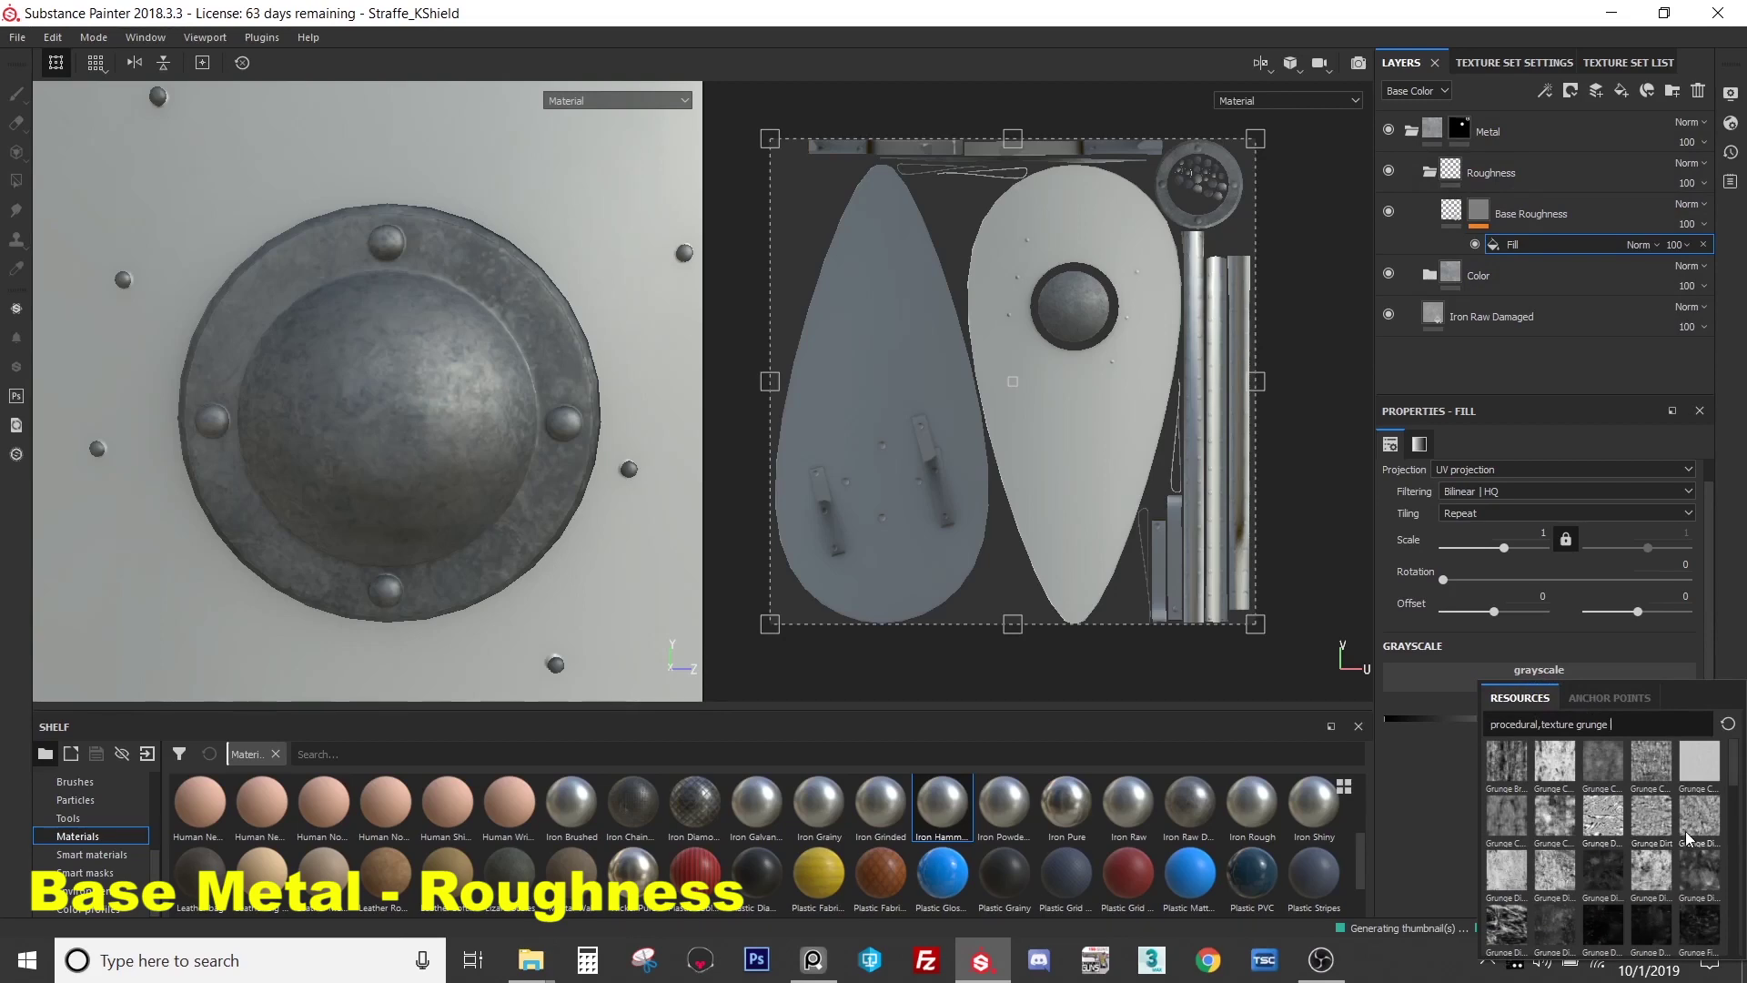
scroll(1686, 838, "down", 5)
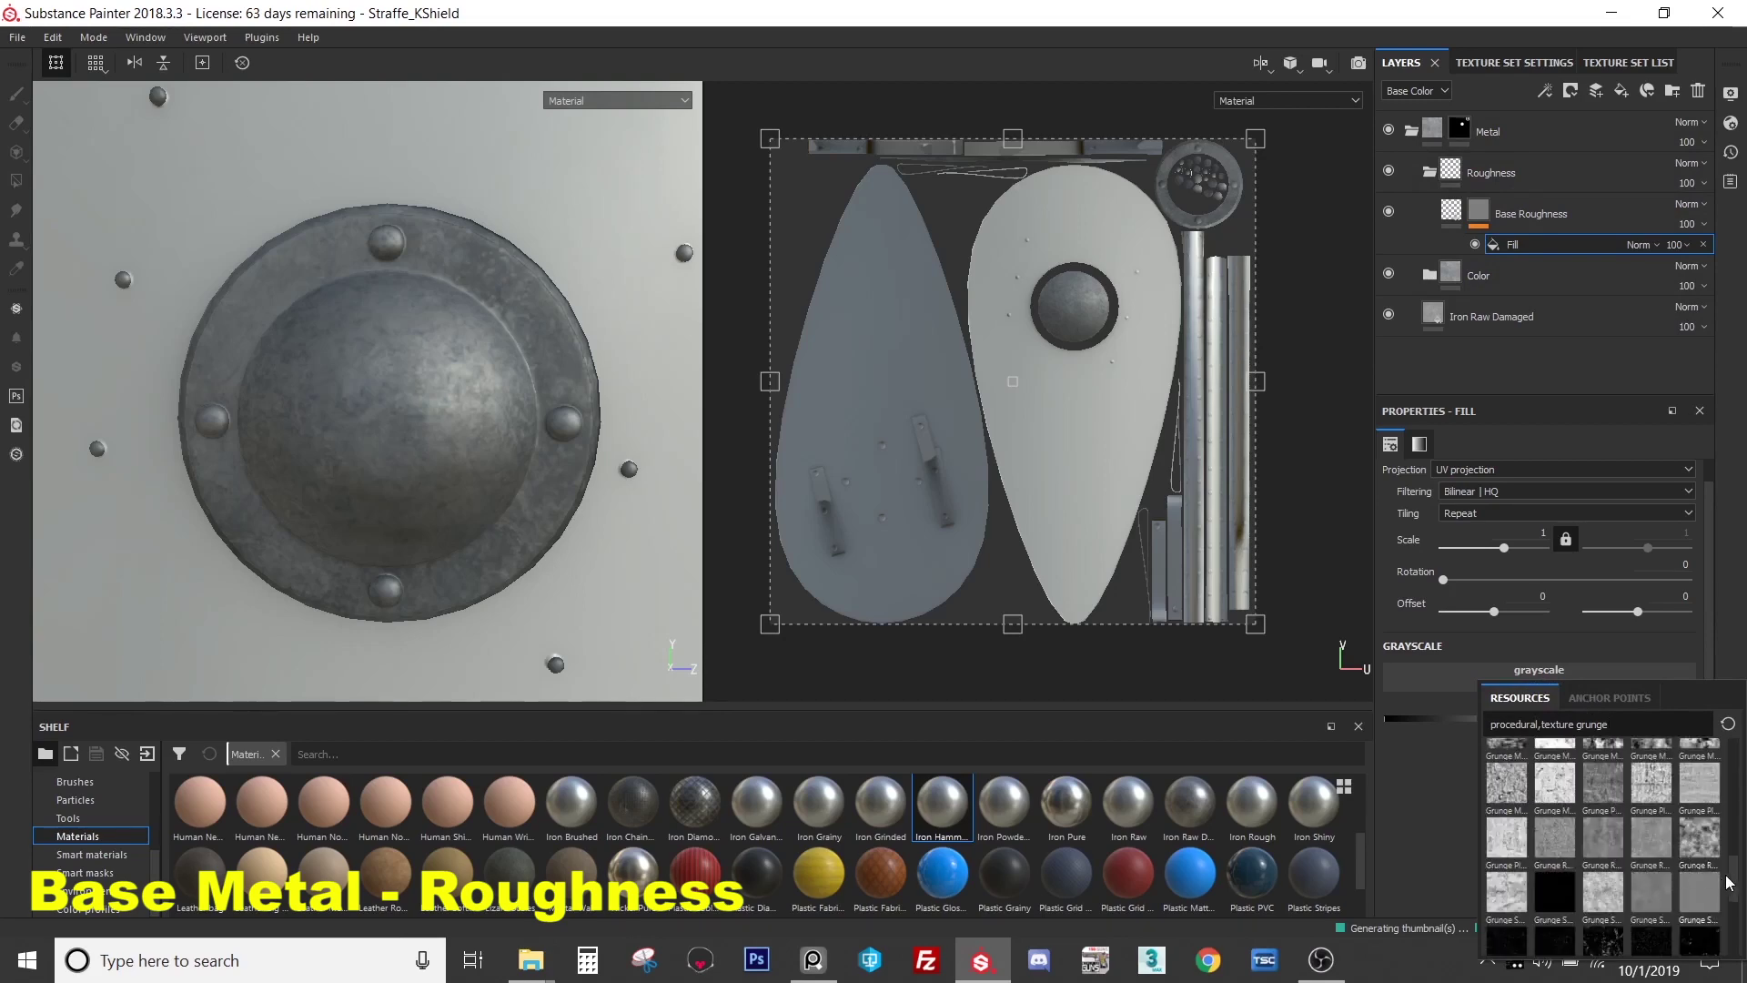
scroll(1729, 876, "up", 1)
scroll(1652, 842, "up", 2)
mouse_move(1652, 841)
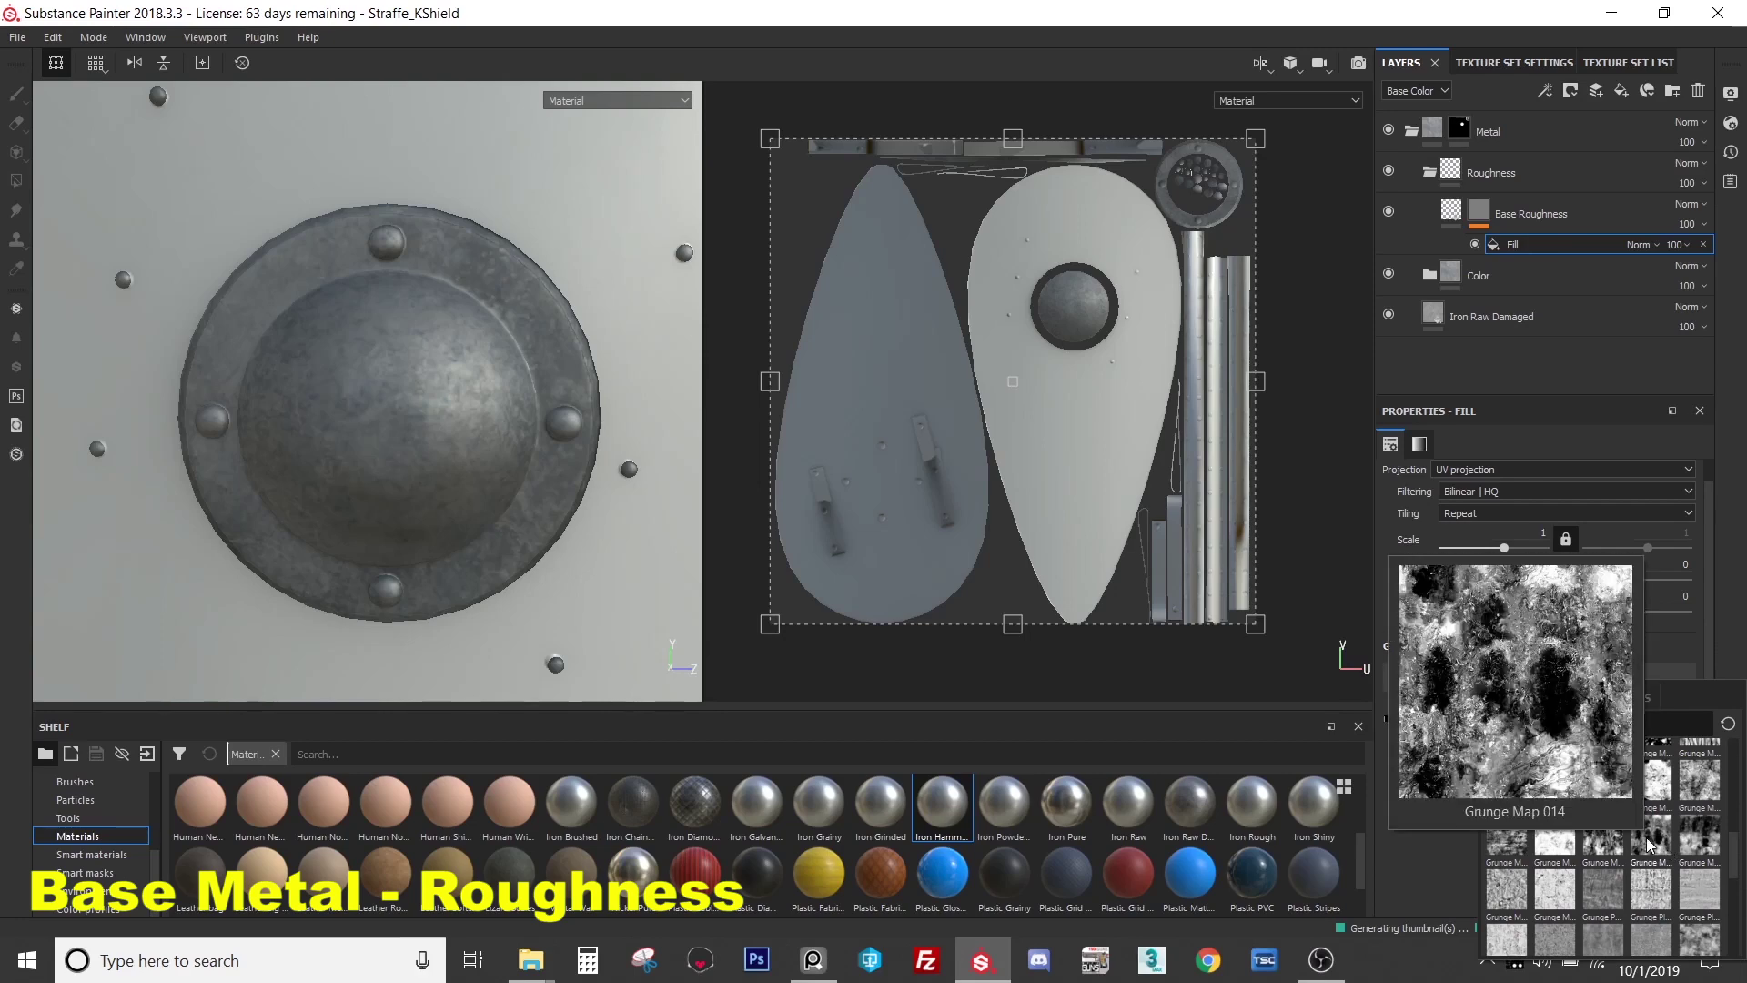
left_click(1651, 843)
left_click_drag(483, 495, 519, 439, "alt")
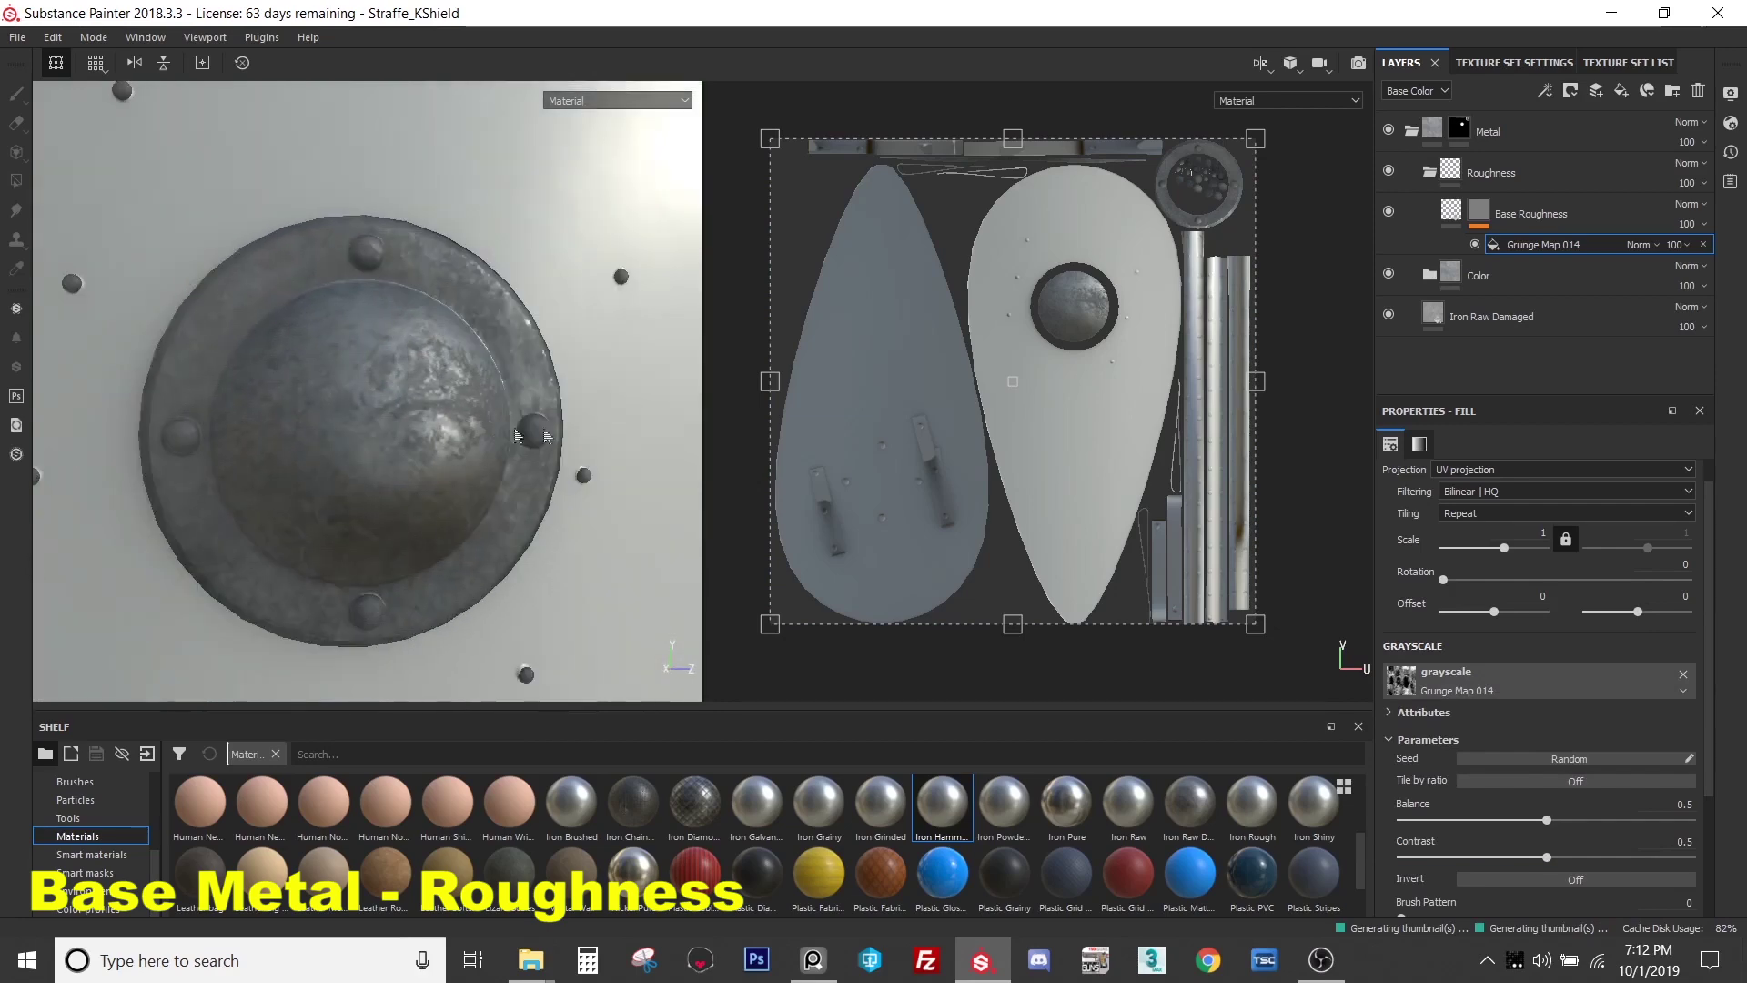
- Compare the grunge maps in the Base Roughness and Variation 2 masks and examine the roughness variation on the shield boss
left_click(1429, 274)
scroll(1474, 300, "down", 1)
left_click(1481, 306)
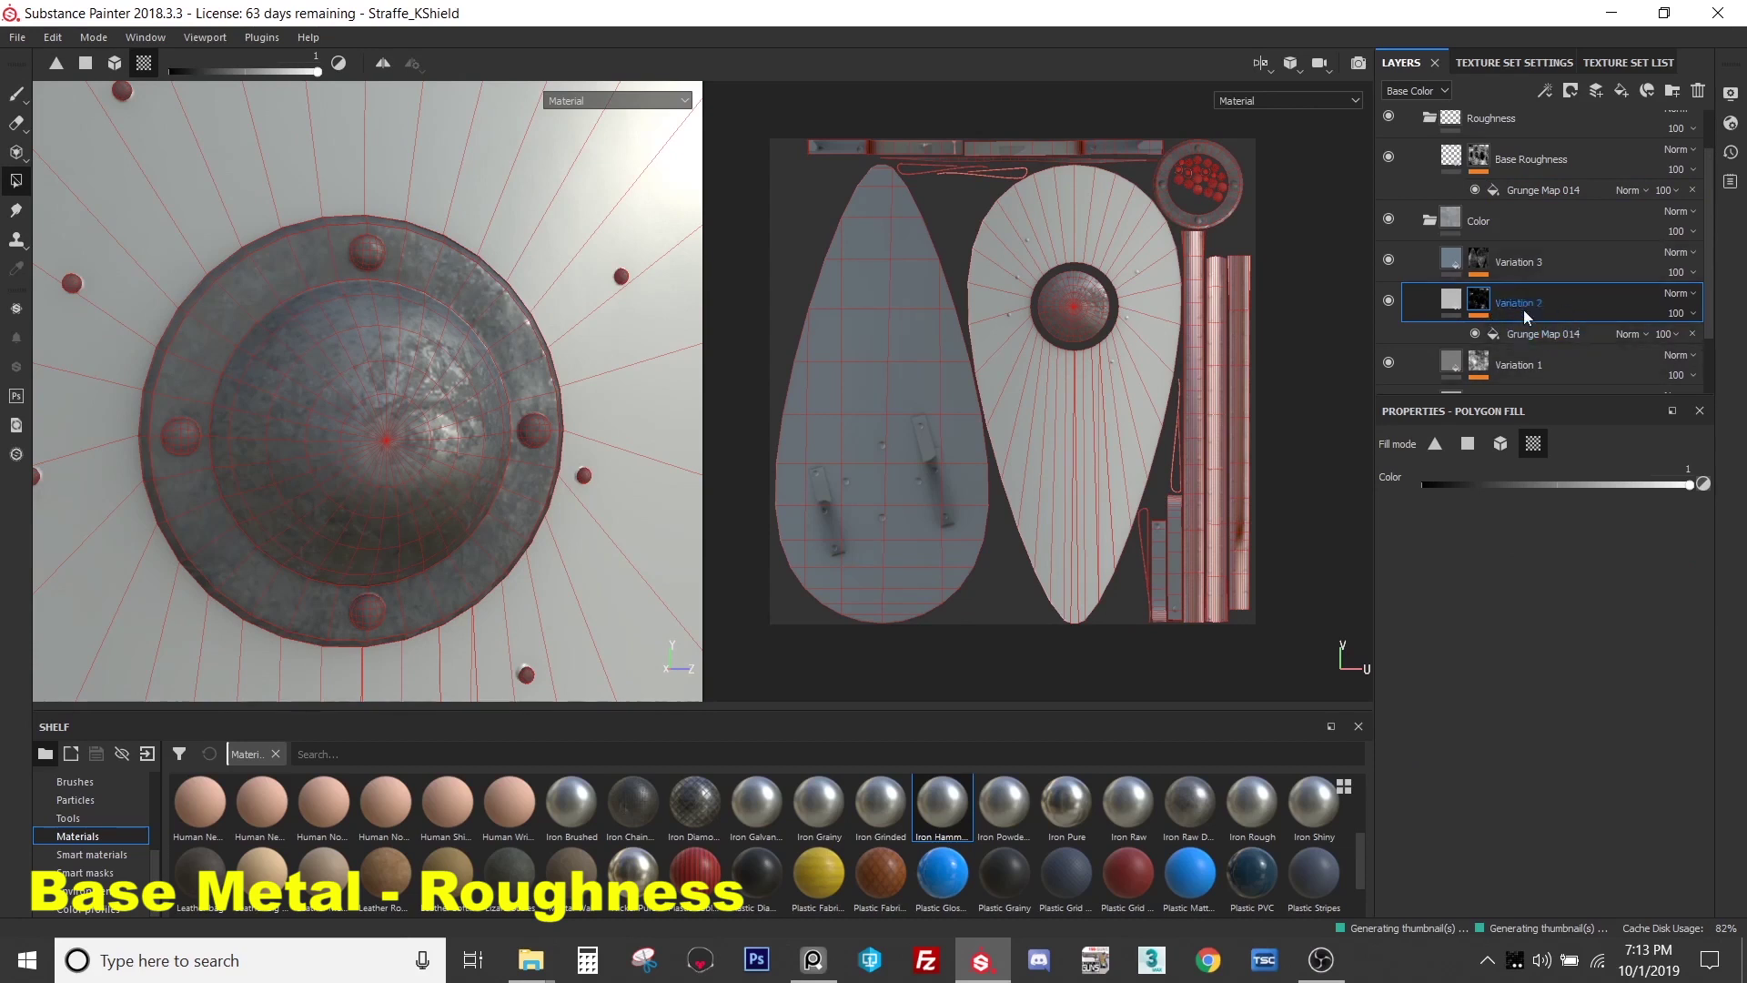
left_click(1429, 222)
left_click(1477, 222)
left_click_drag(604, 401, 410, 403, "alt")
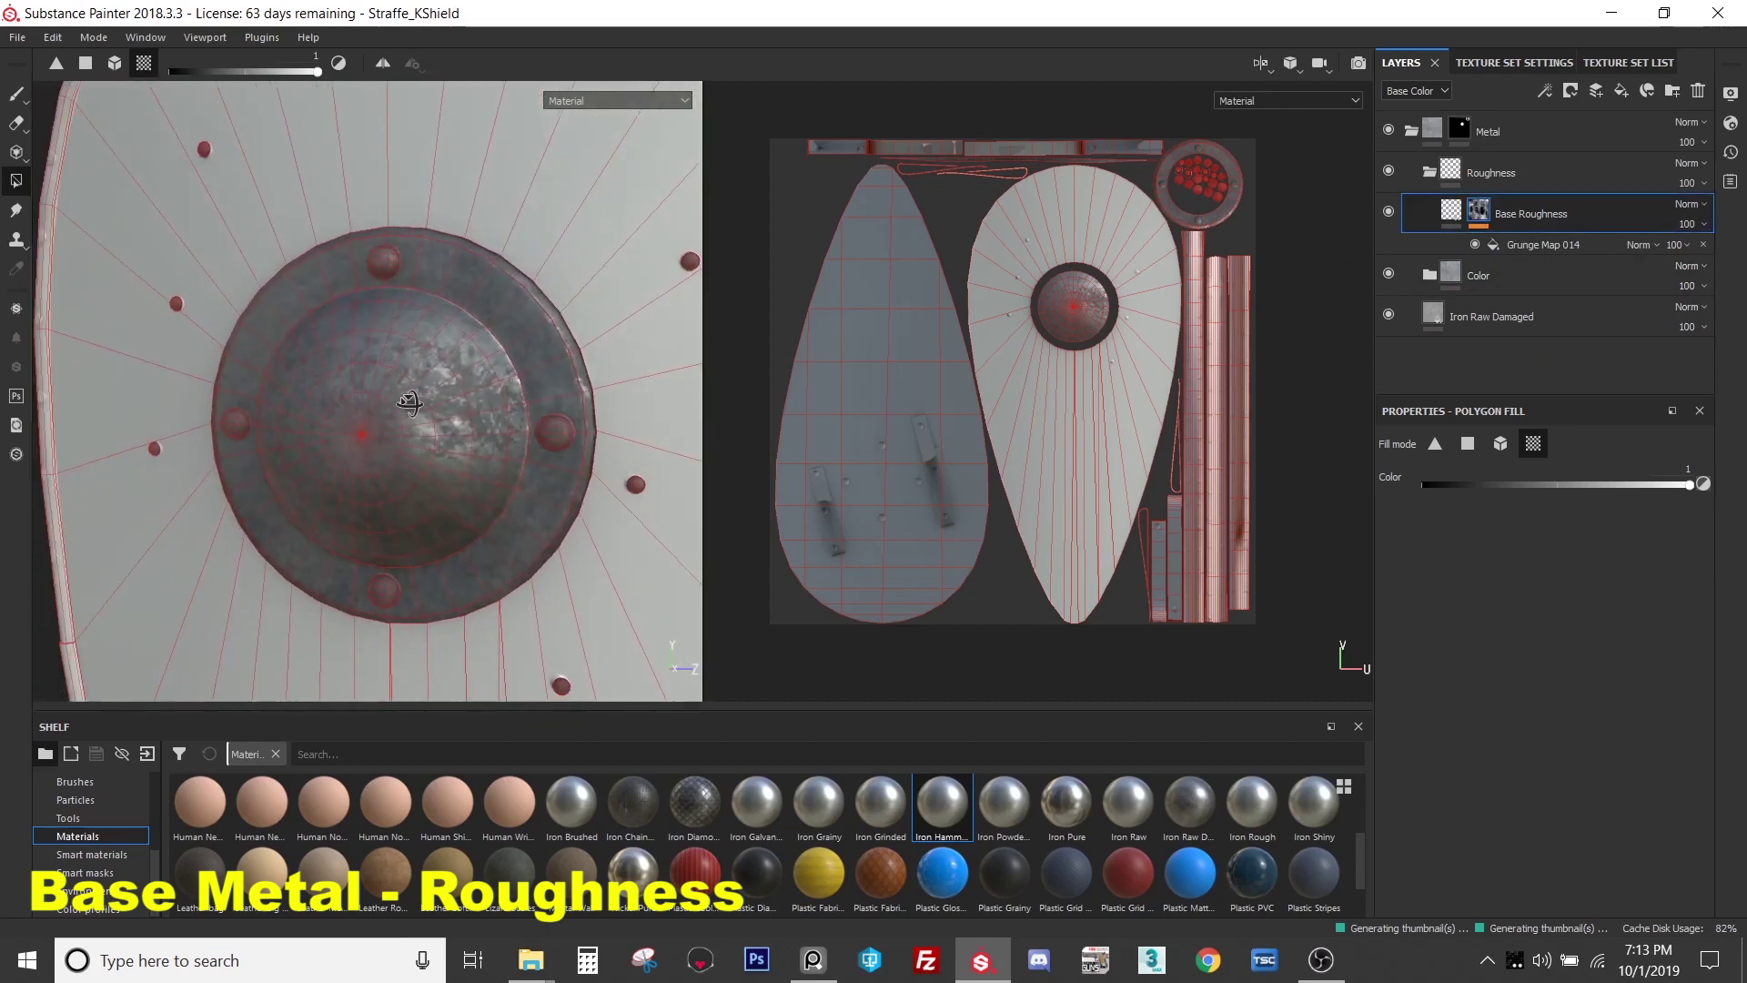
scroll(441, 419, "up", 2)
scroll(451, 402, "up", 2)
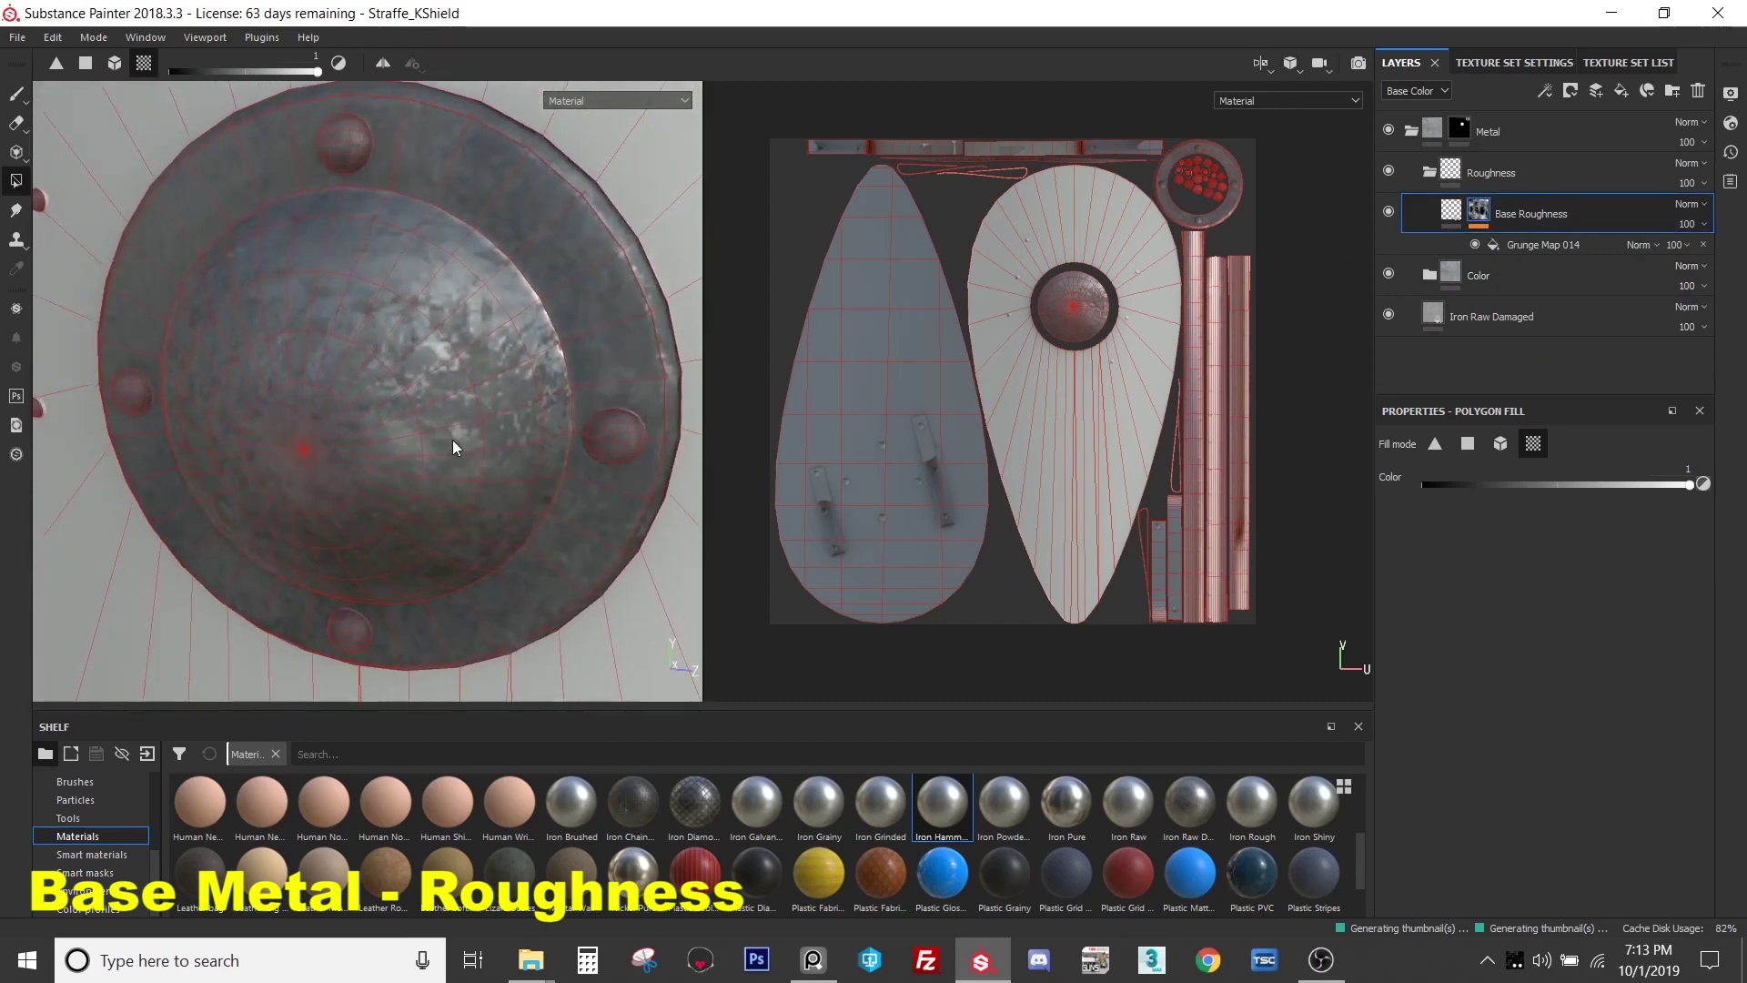
left_click_drag(462, 444, 468, 415, "alt")
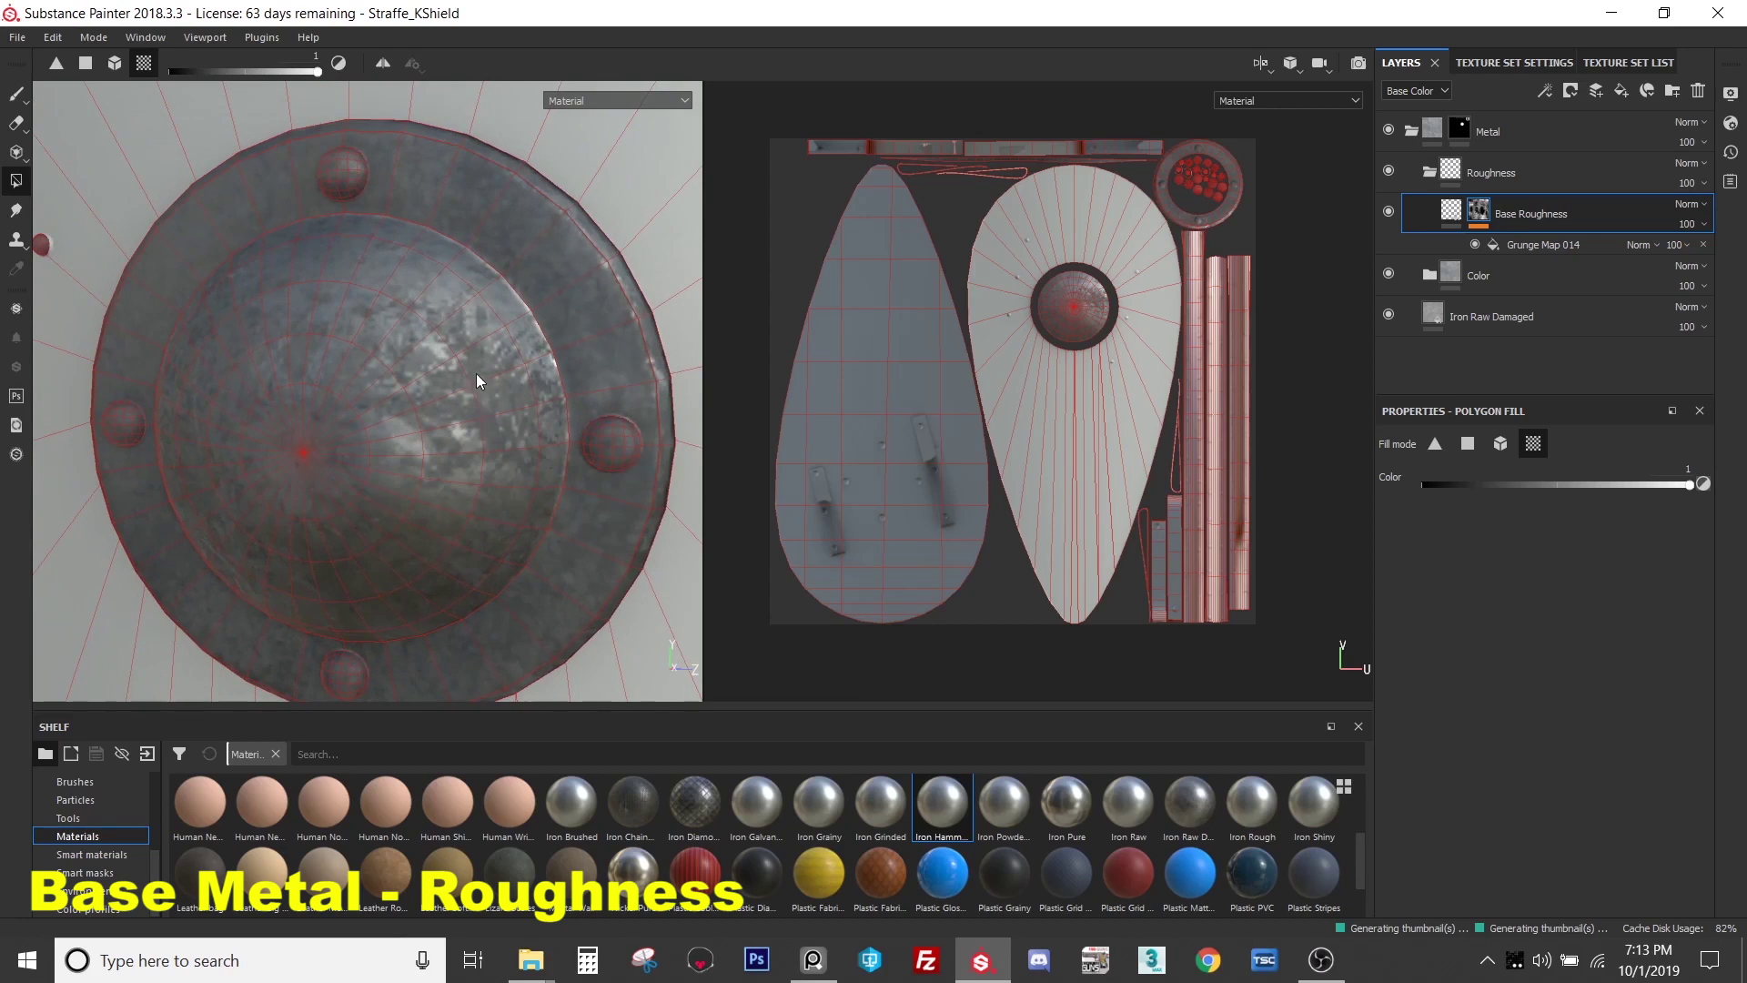
left_click(1507, 272)
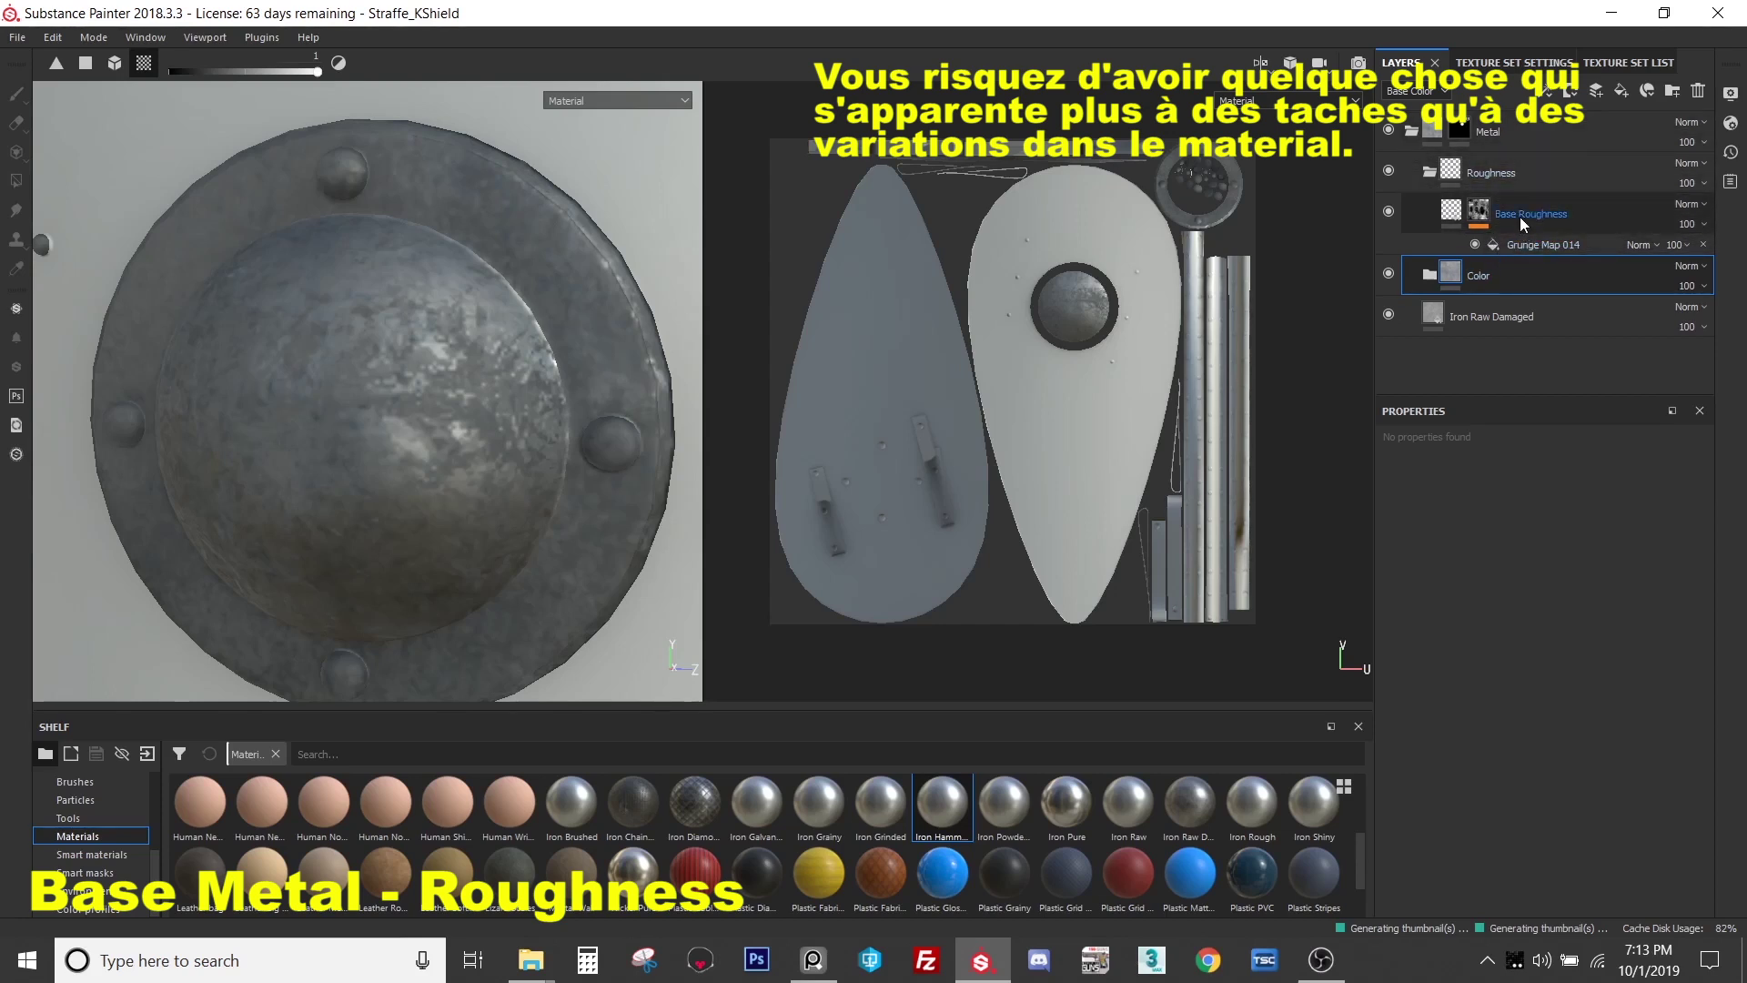
- Set the rotation to 31.01 and the first offset to 0.45 for the Grunge Map 014 fill in the Base Roughness mask
left_click(1529, 244)
left_click(1538, 245)
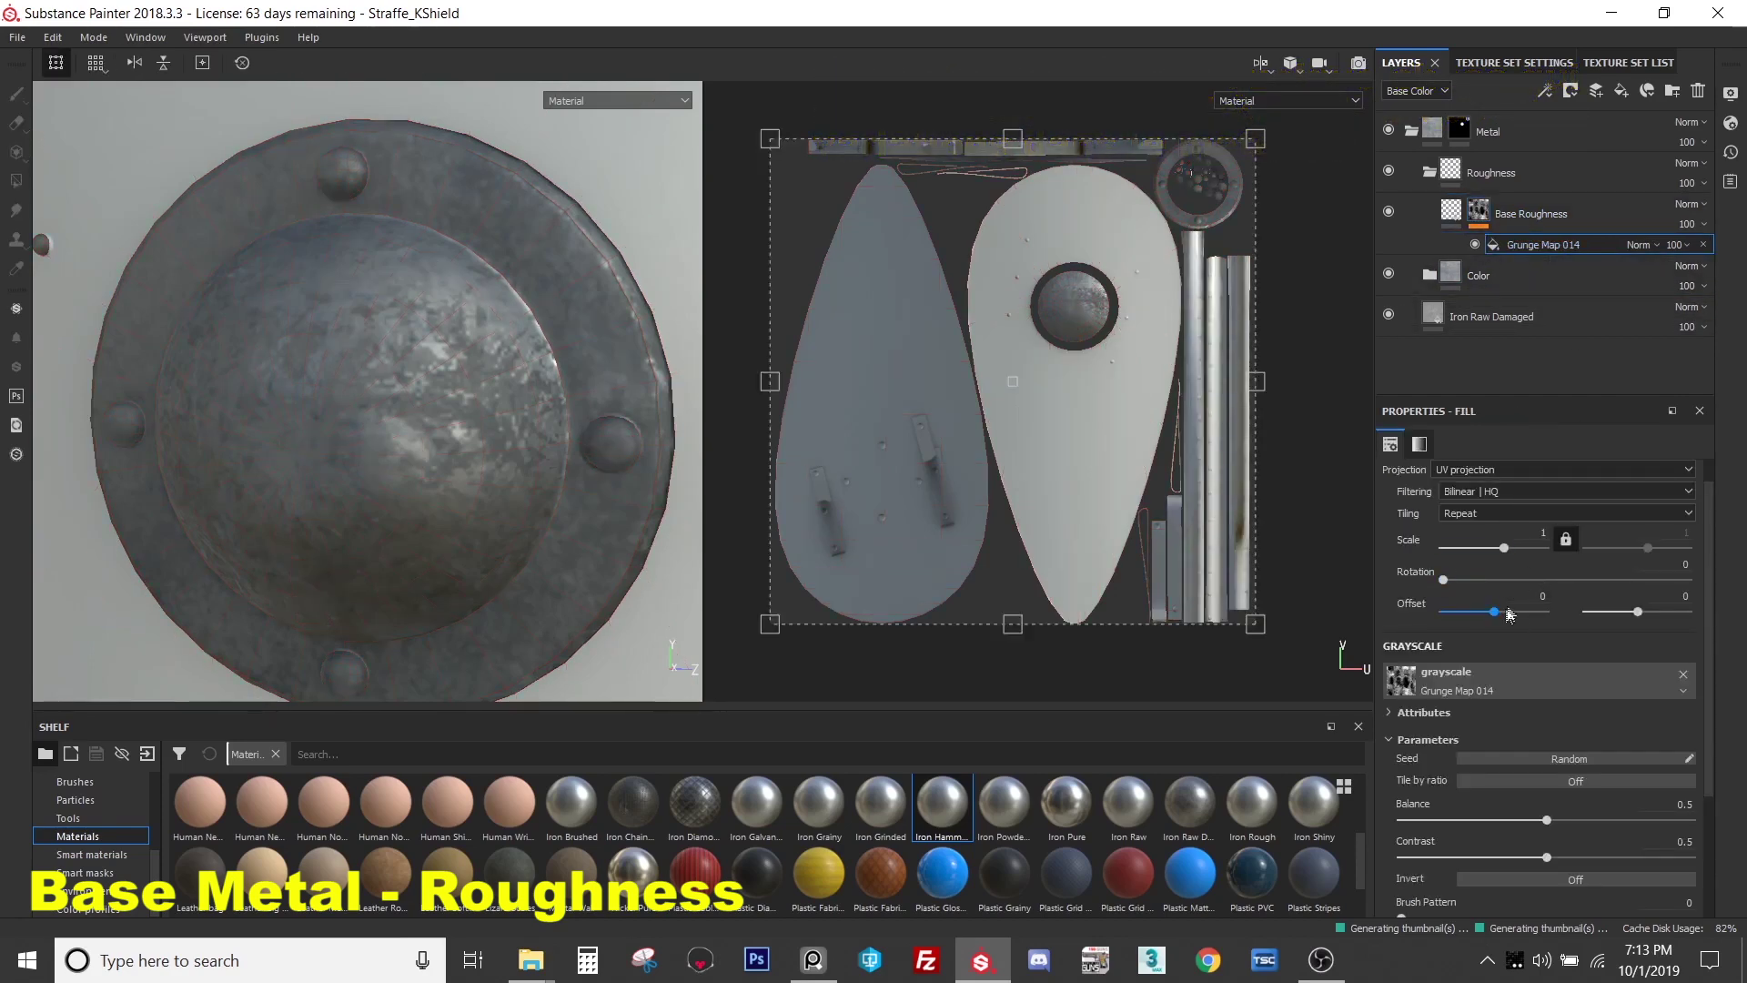
left_click_drag(1495, 612, 1491, 552)
key("ctrl+z")
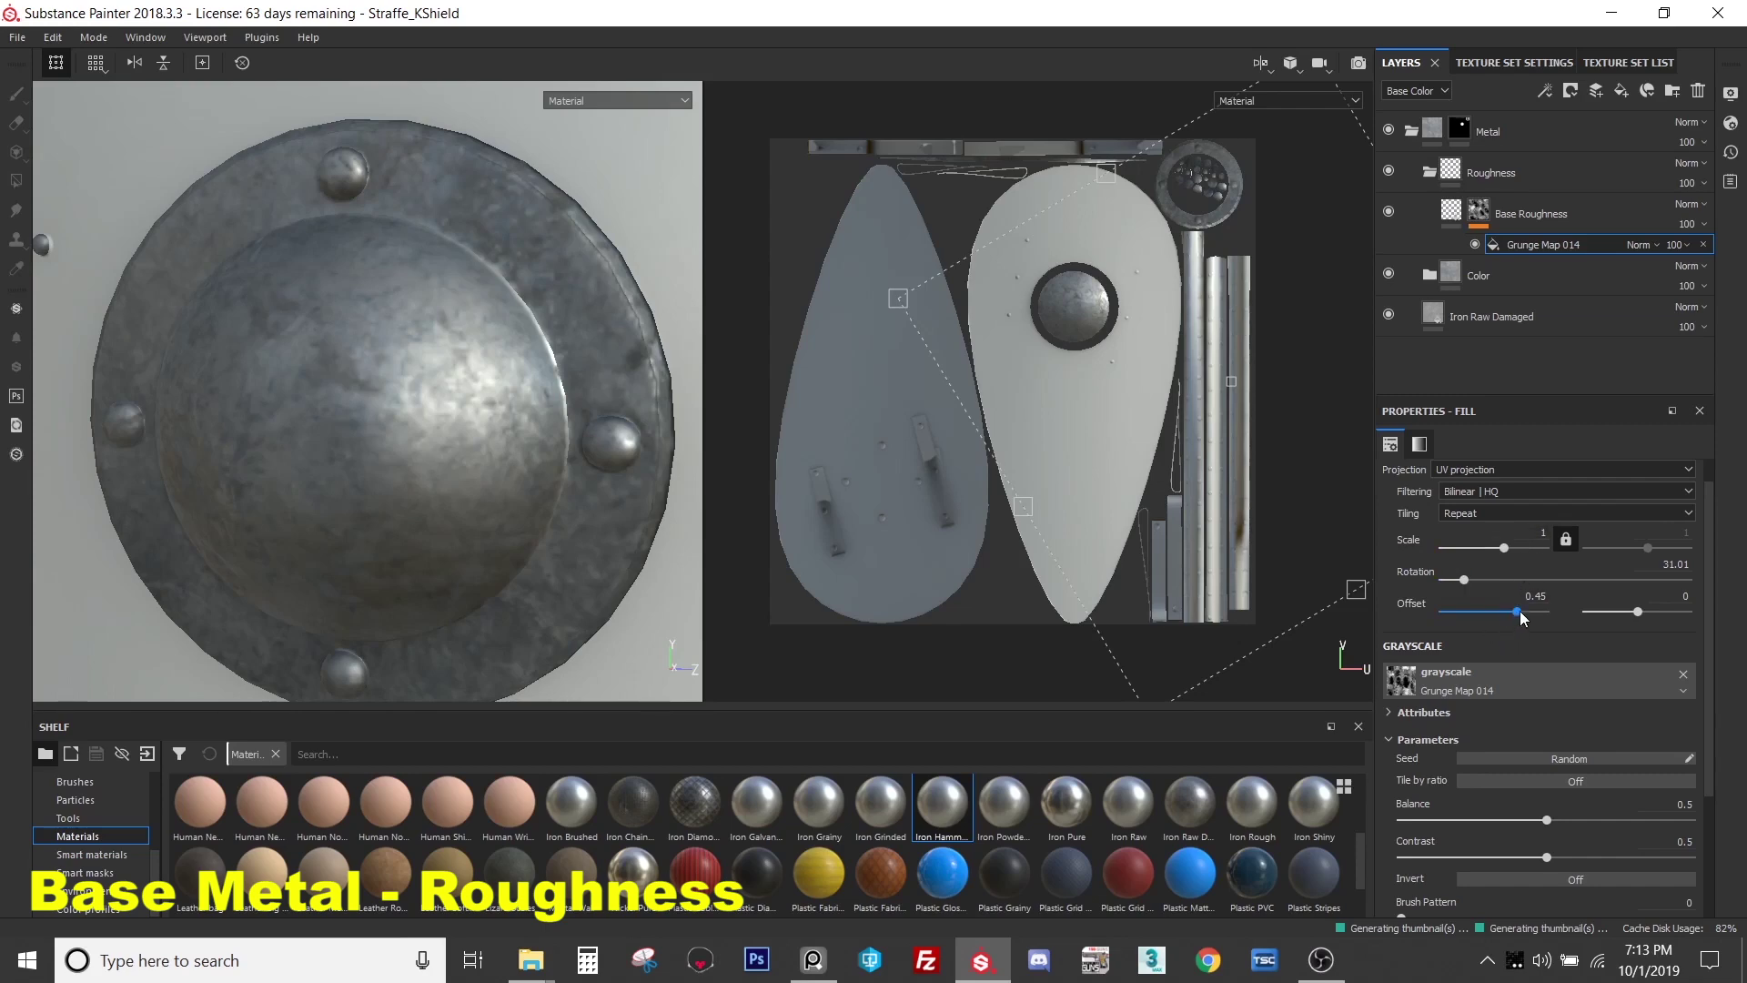
key("f")
left_click_drag(592, 457, 566, 396, "alt")
scroll(566, 396, "up", 6)
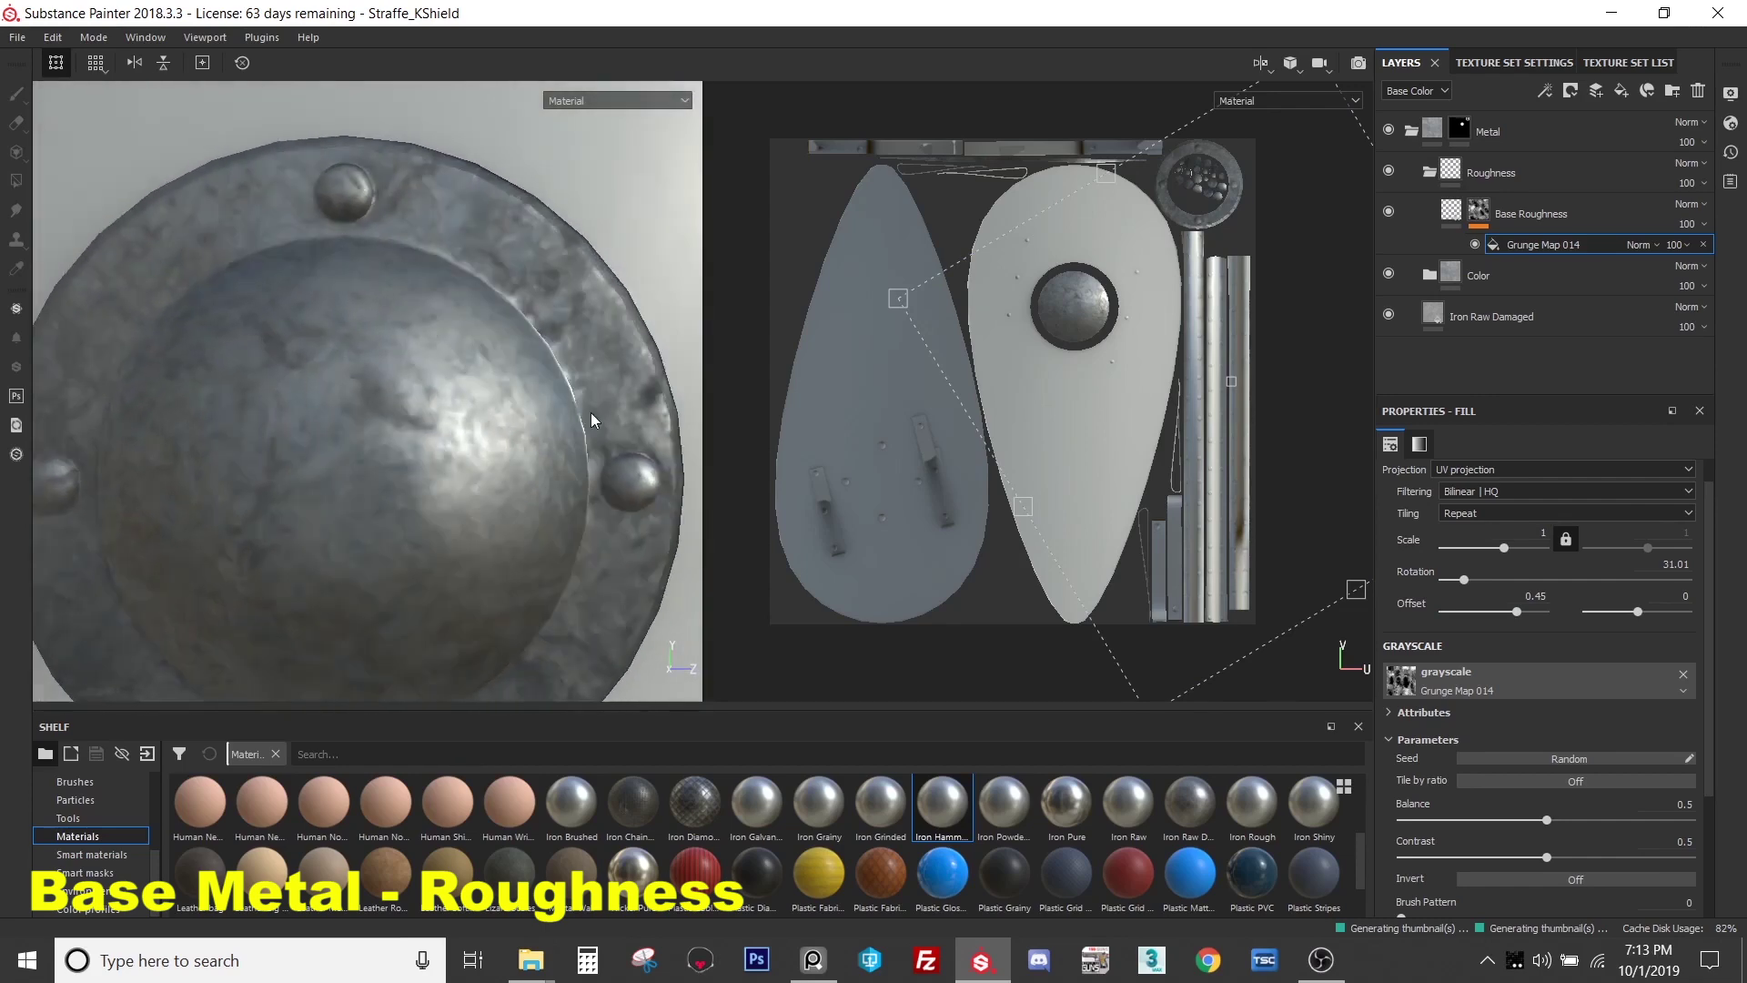
scroll(591, 412, "down", 5)
left_click_drag(533, 451, 609, 431, "alt")
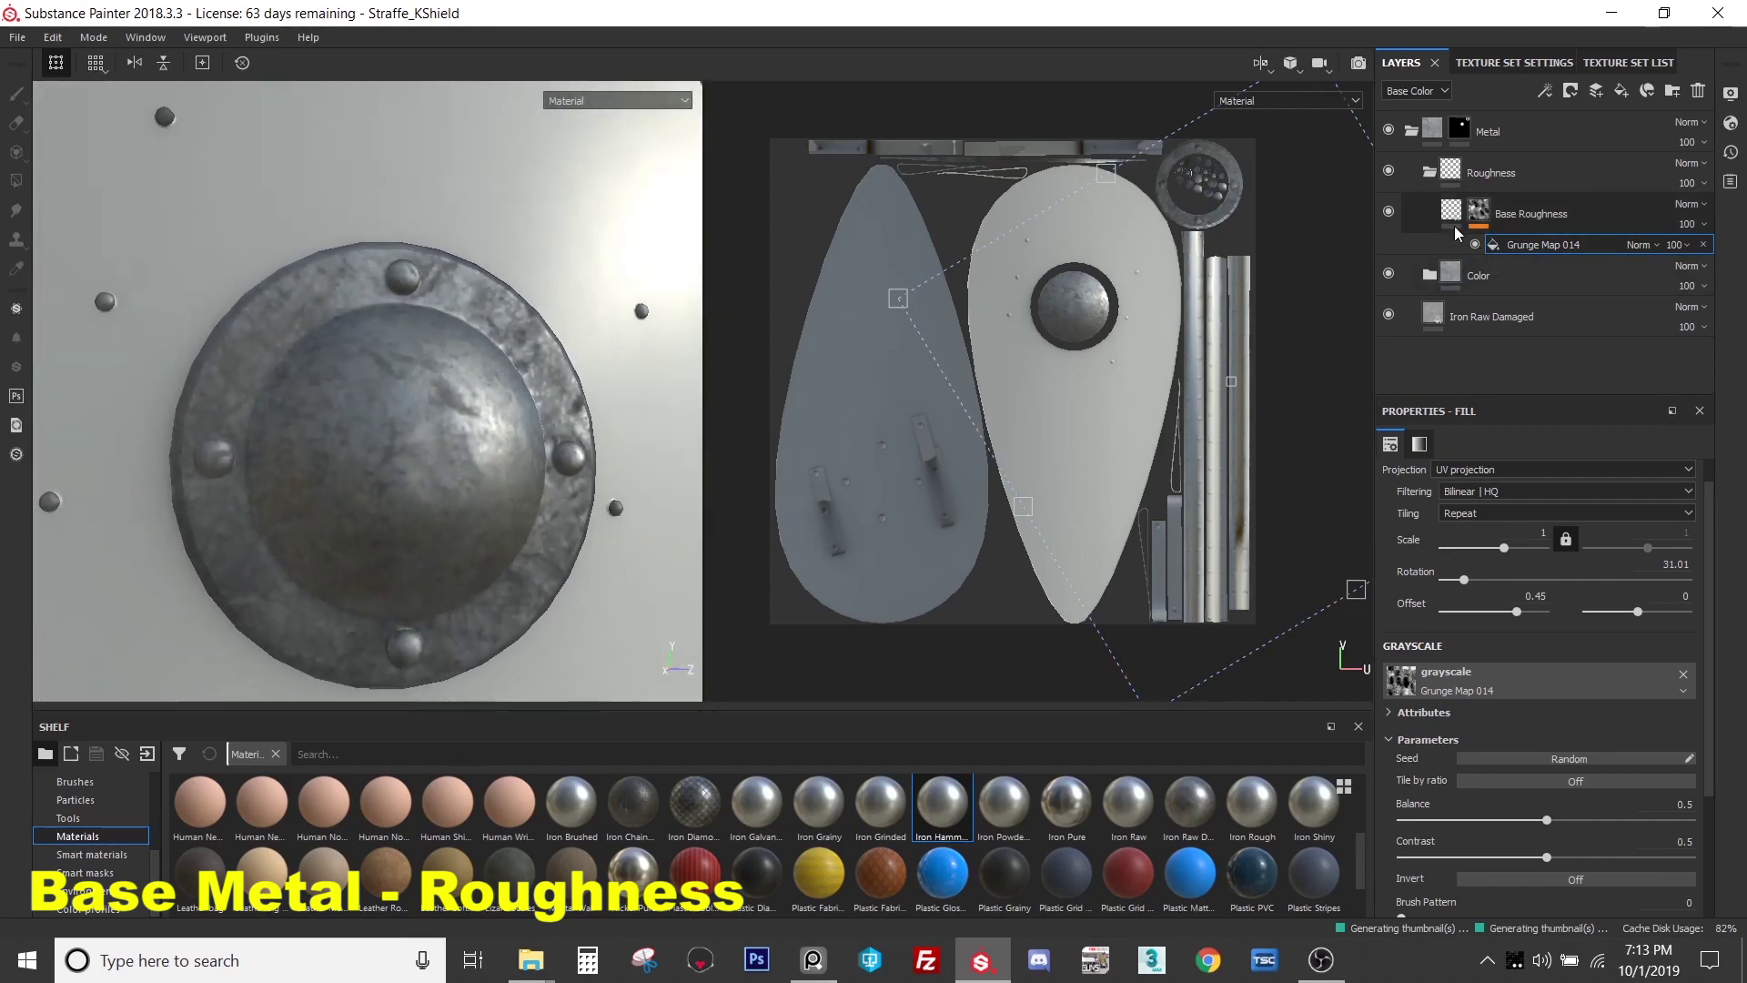
- Set the Base Roughness layer's uniform roughness to 0.3127 and check the sheen on the shield boss
left_click(1479, 211)
left_click_drag(1636, 803, 1476, 805)
left_click_drag(506, 448, 371, 309, "alt")
scroll(379, 363, "up", 3)
scroll(440, 358, "down", 3)
scroll(349, 449, "up", 2)
mouse_move(476, 439)
left_mouse_down("alt")
mouse_move(348, 448)
mouse_move(493, 450)
left_mouse_up("alt")
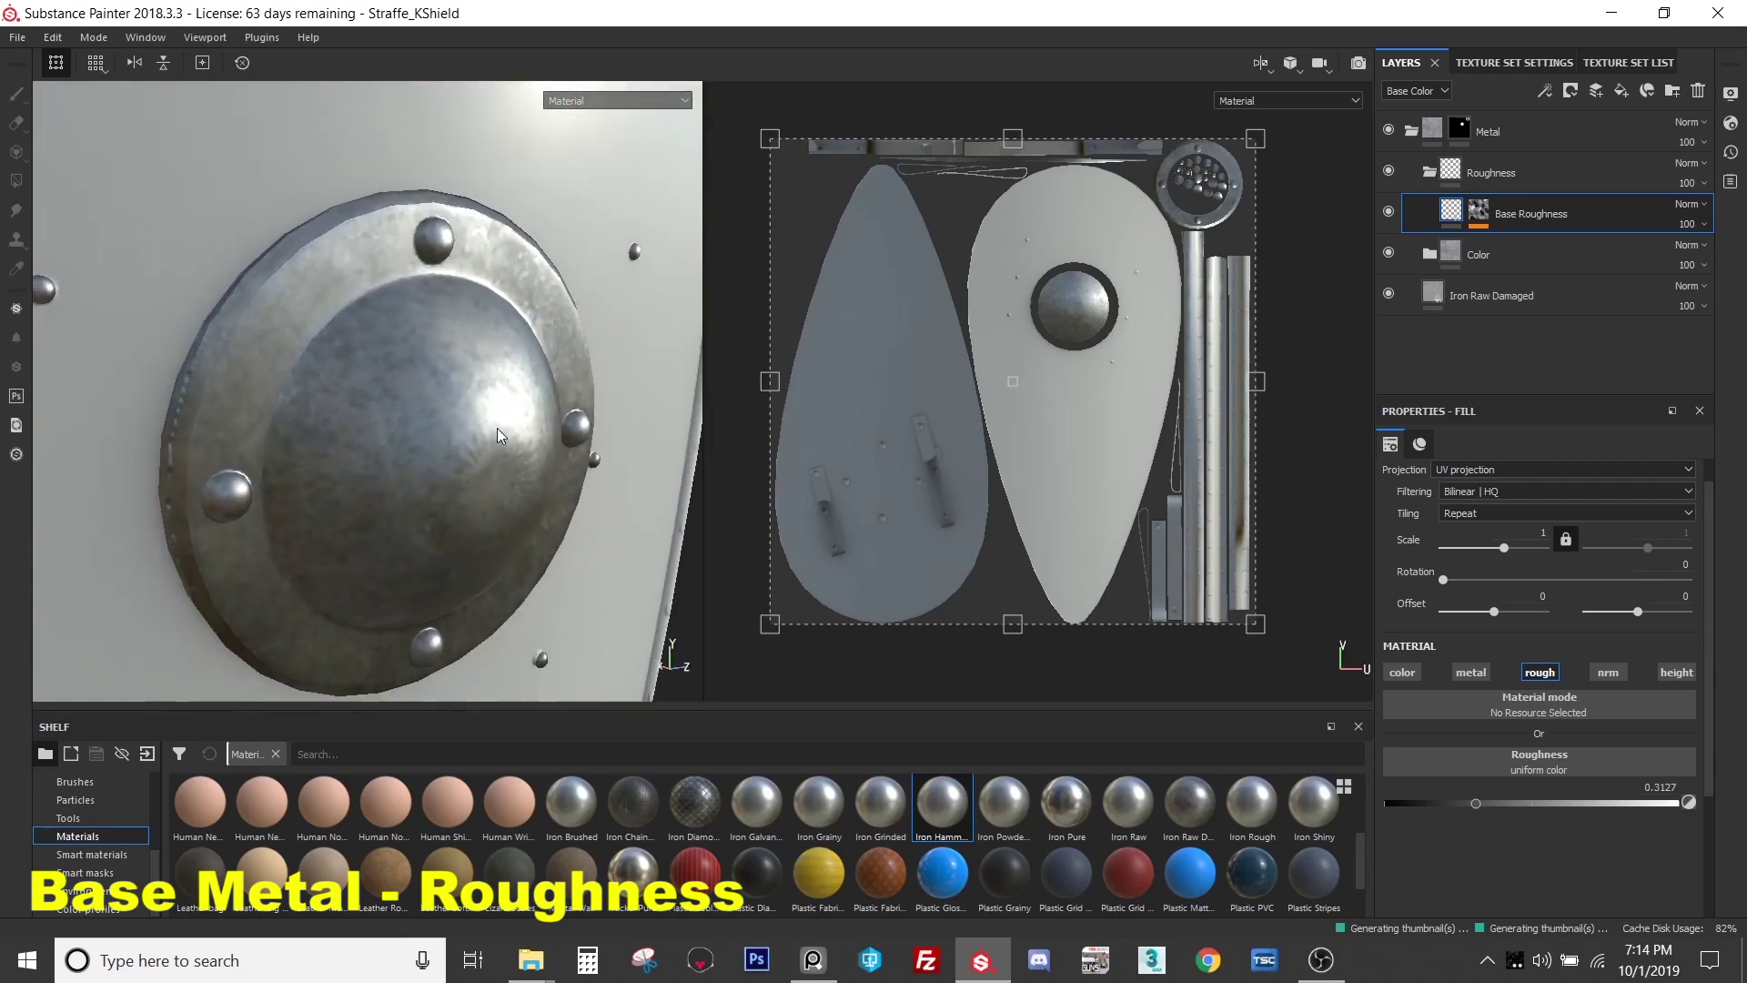
- Cycle through the individual channel views, from Base Color through Roughness, Height, Normal and Mask, to examine the shield boss
key("c")
left_click_drag(497, 428, 376, 353, "alt")
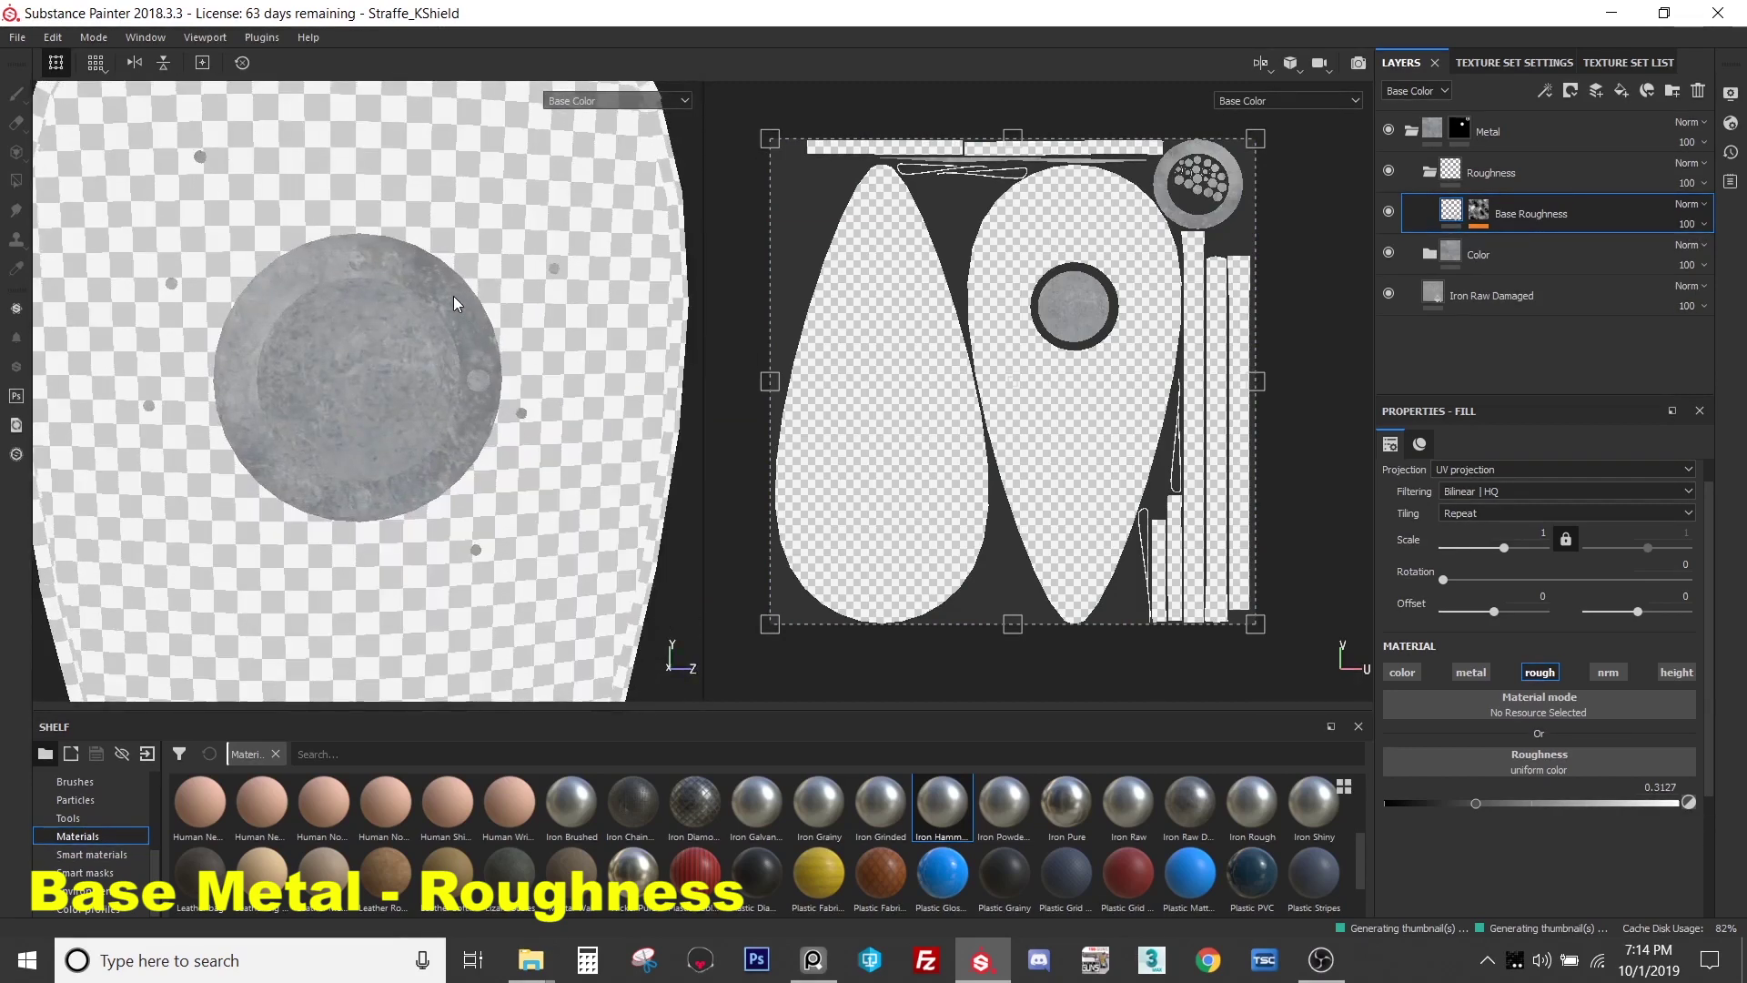
key("c")
key("c")
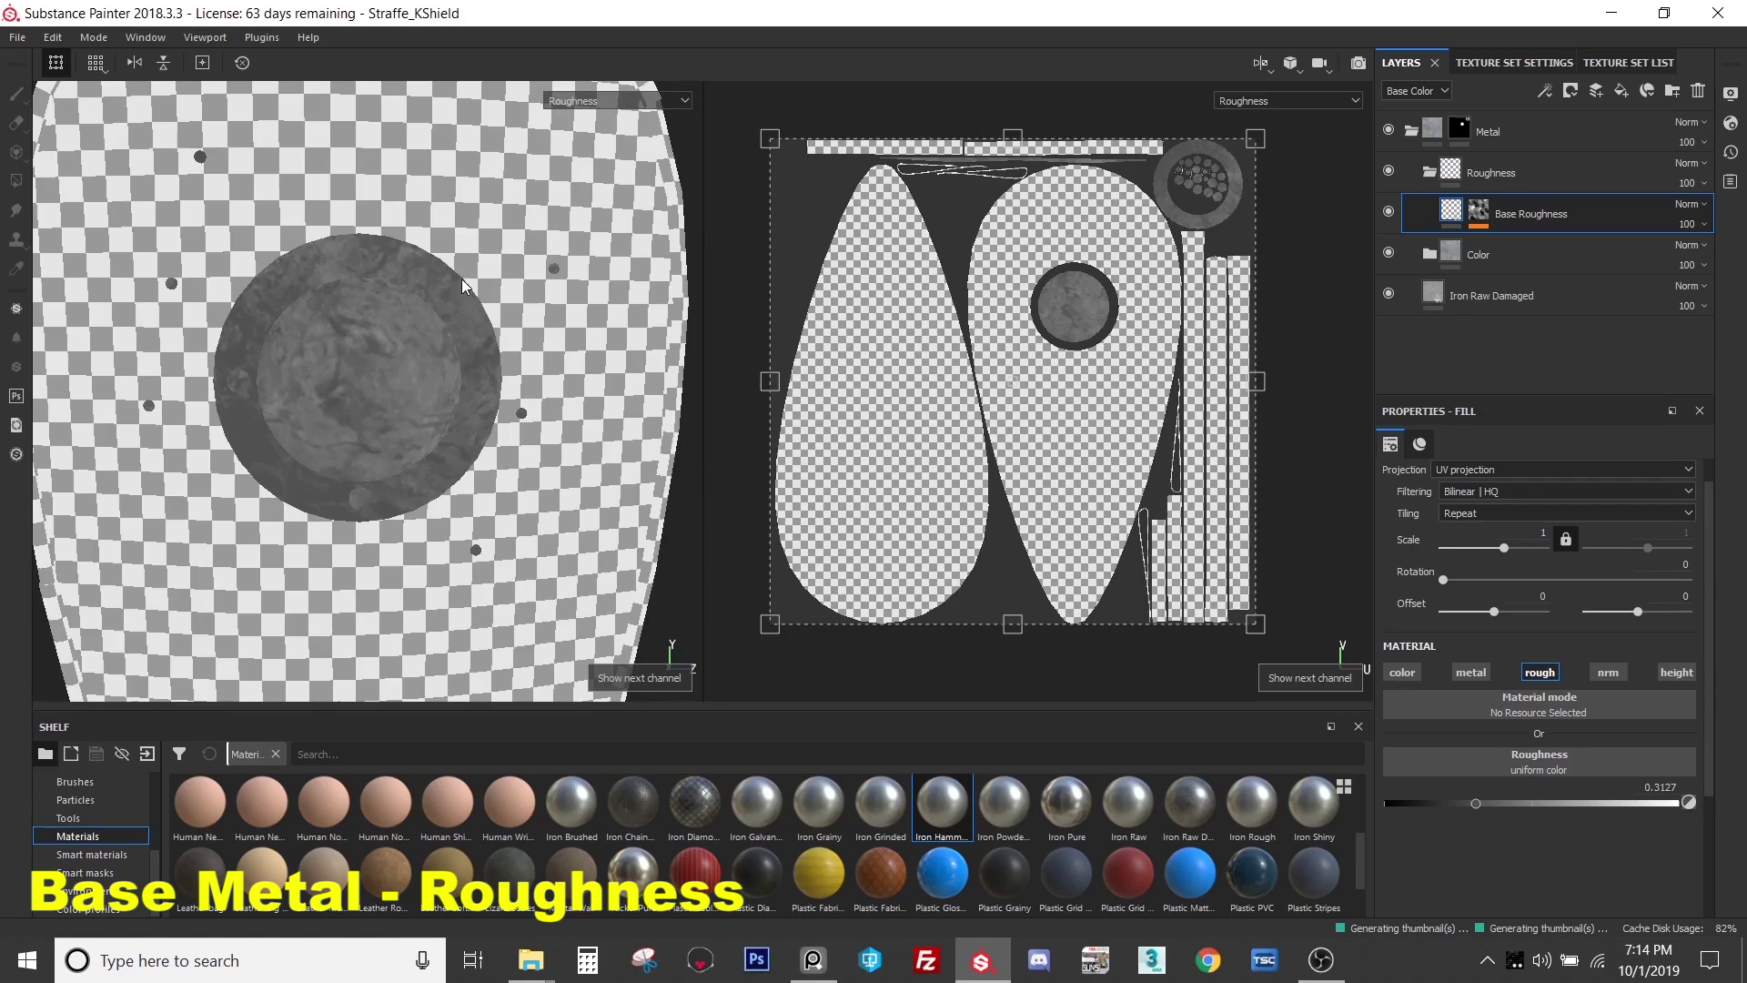
key("c")
key("c")
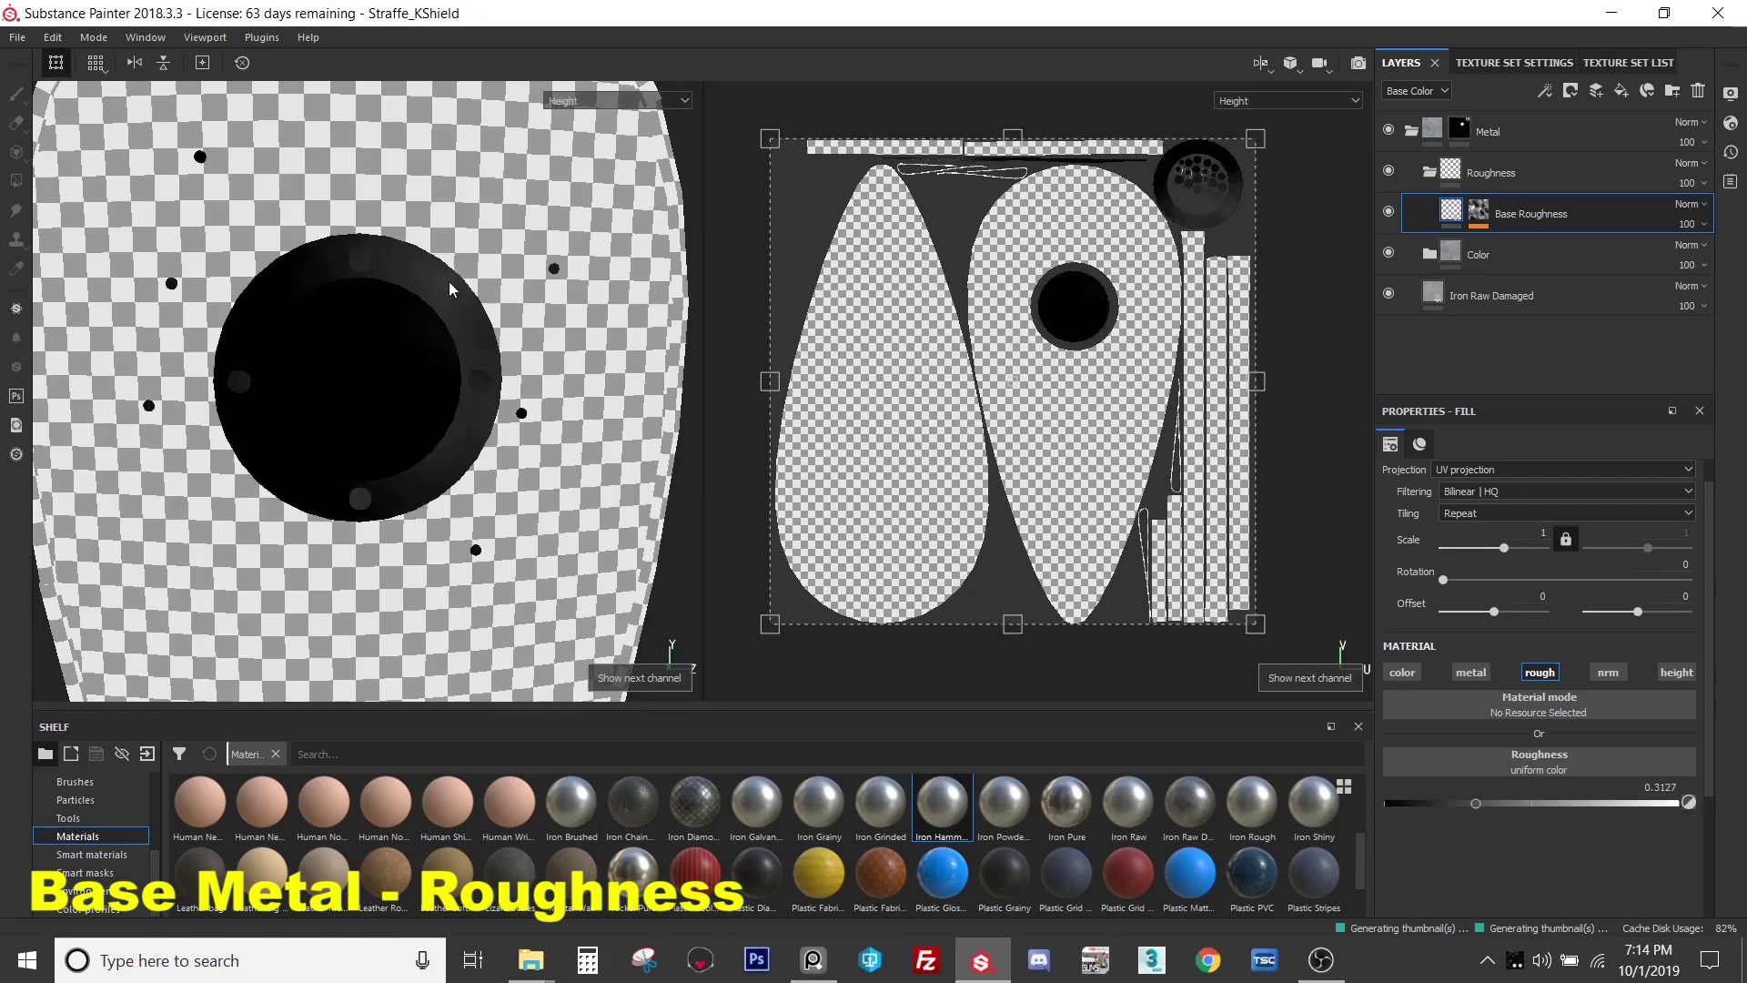
key("c")
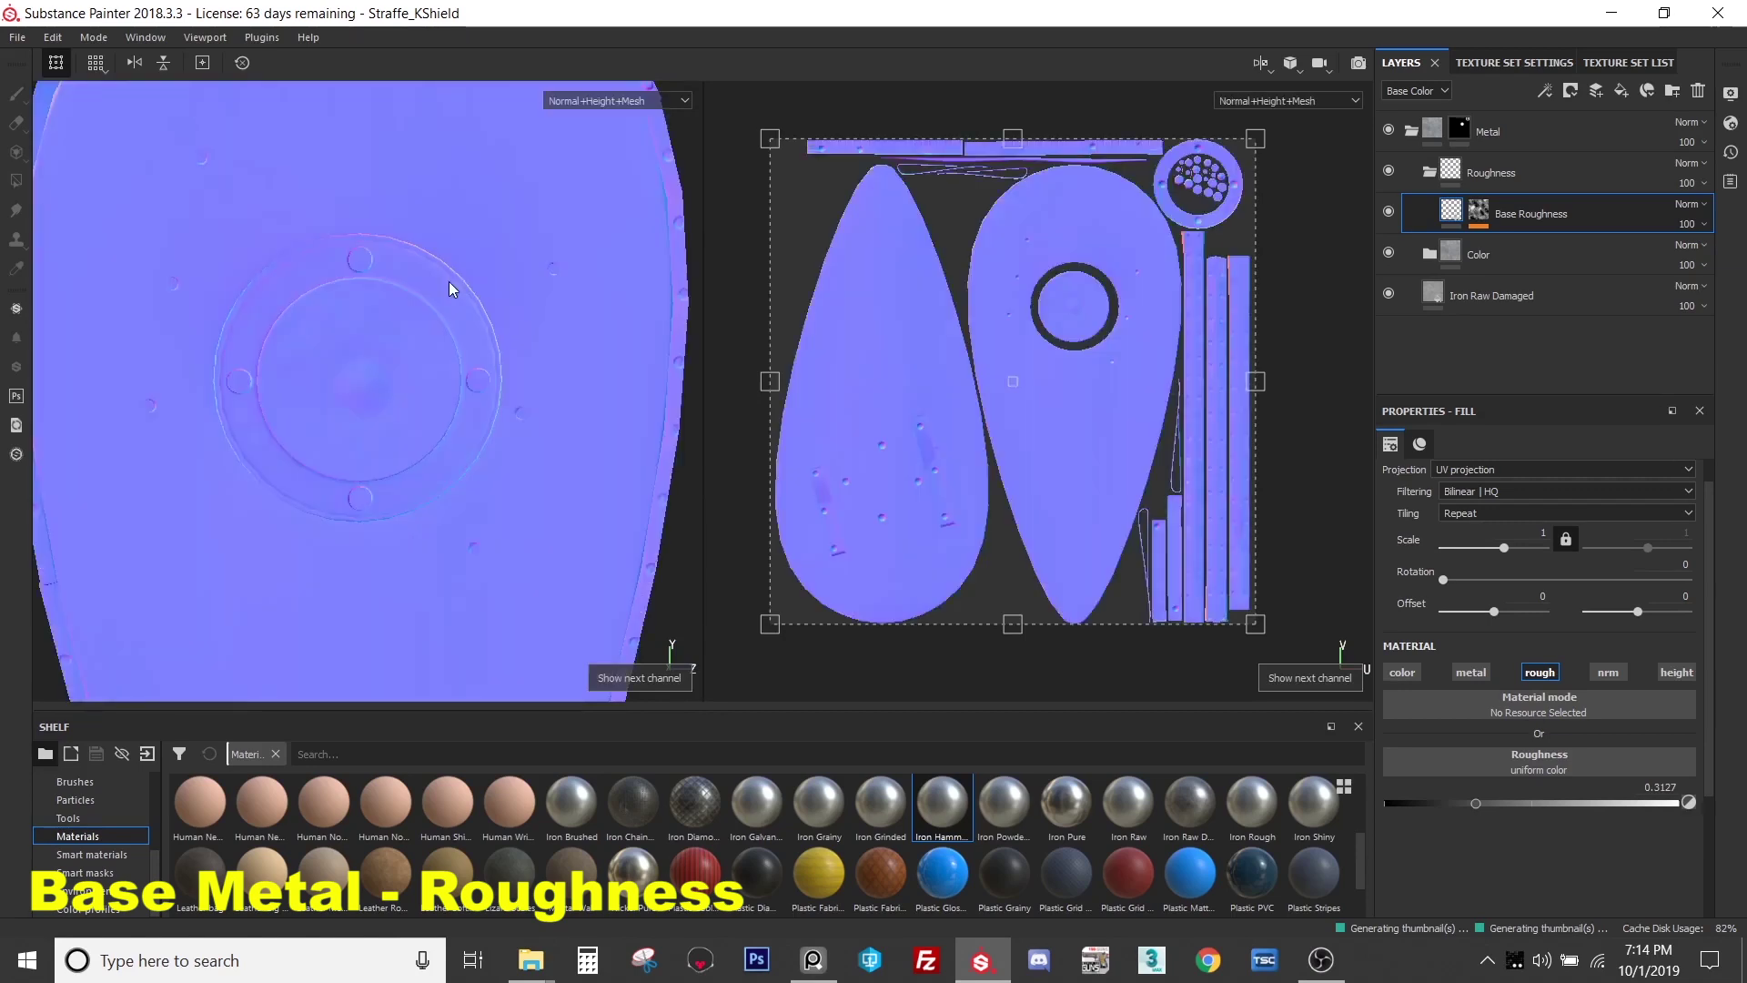
key("c")
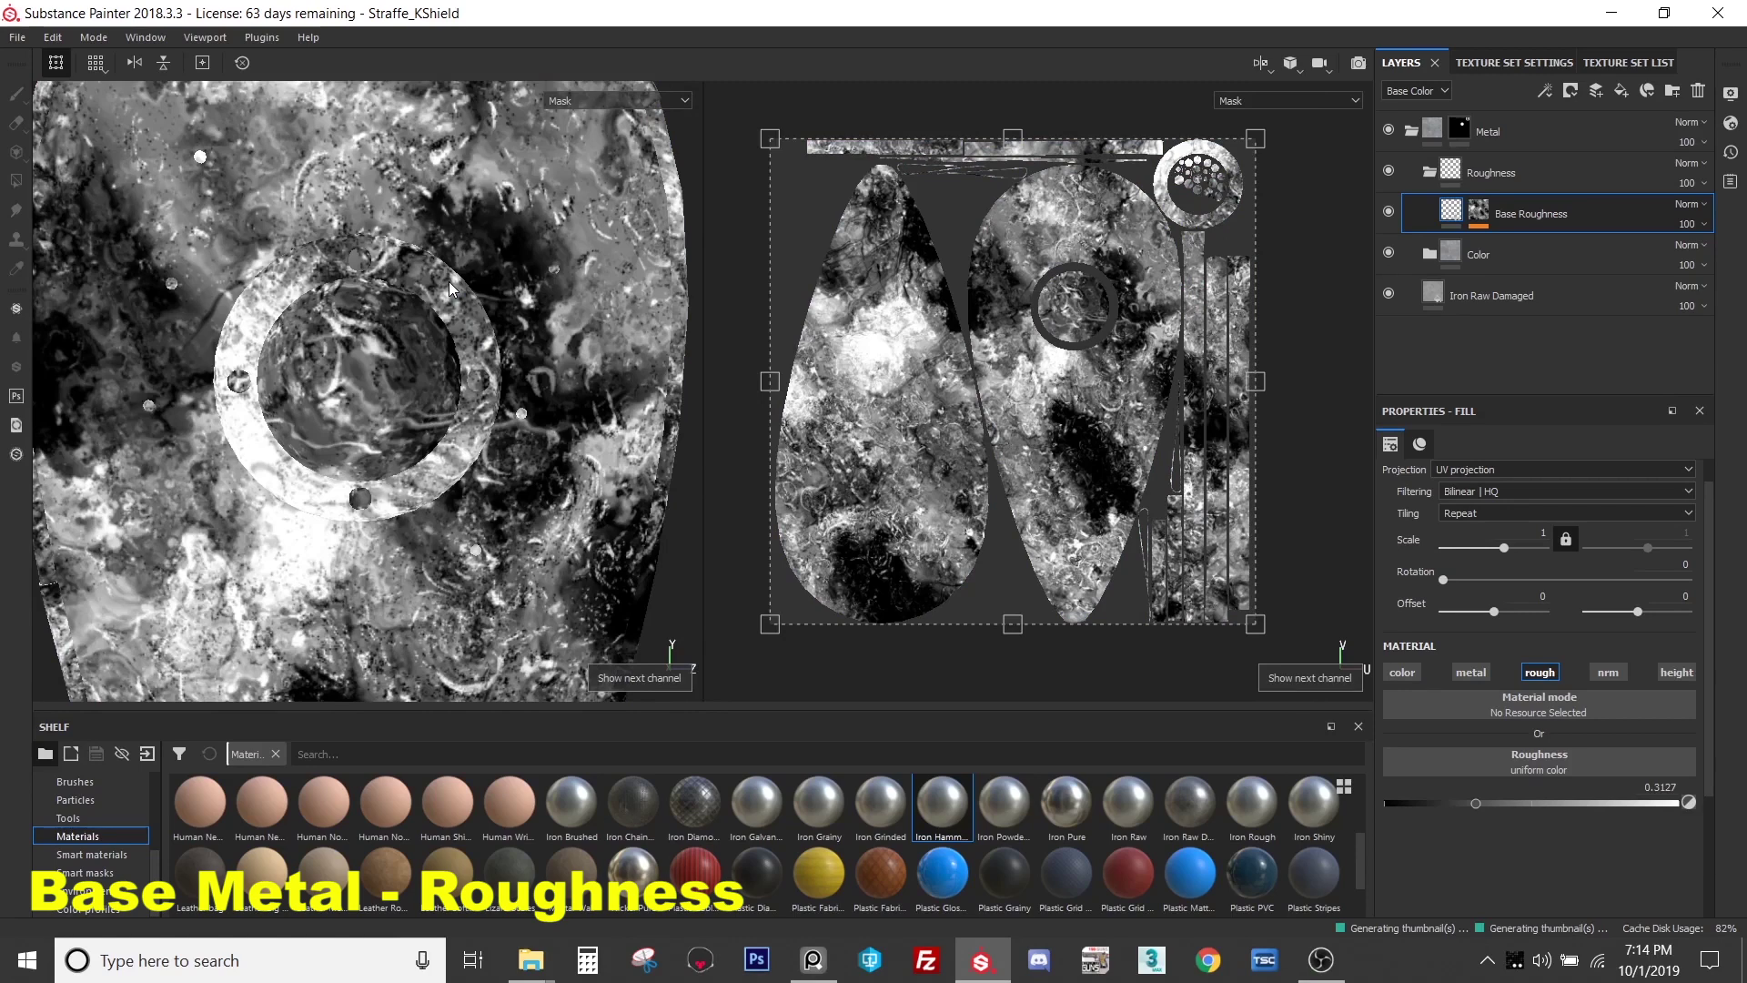
key("c")
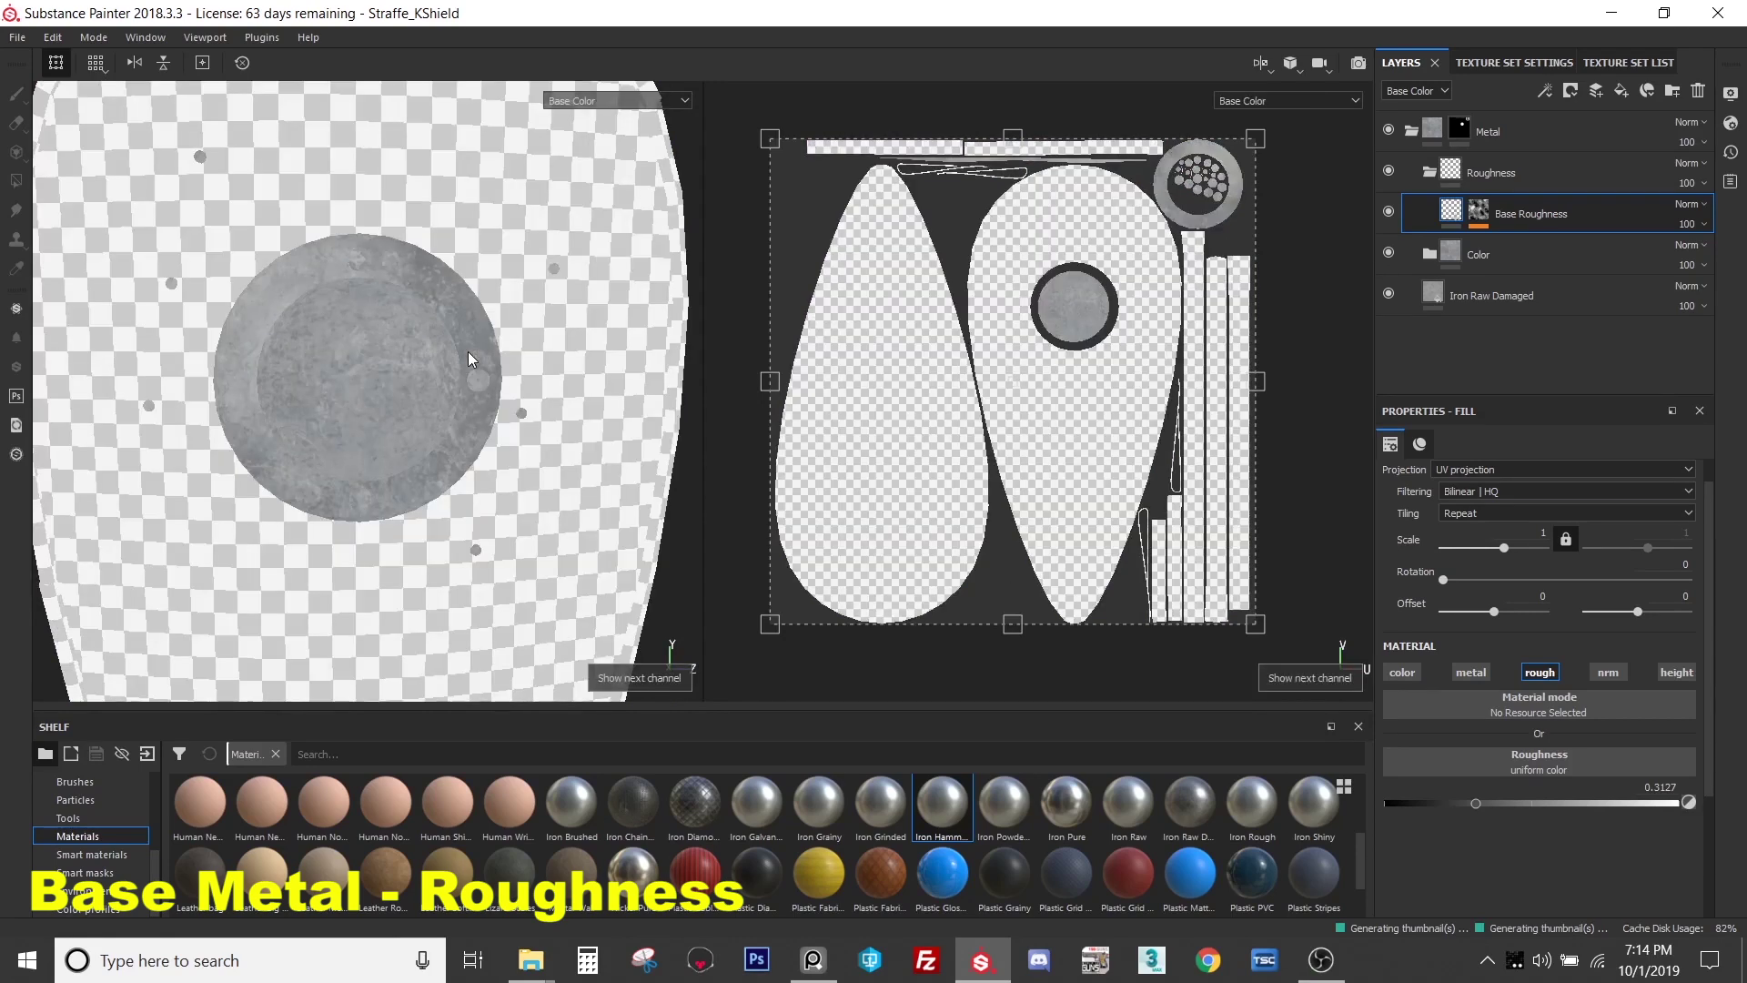
- Examine the boss up close in the Base Color and Roughness channel views to compare their variation
left_click_drag(462, 352, 363, 402, "alt")
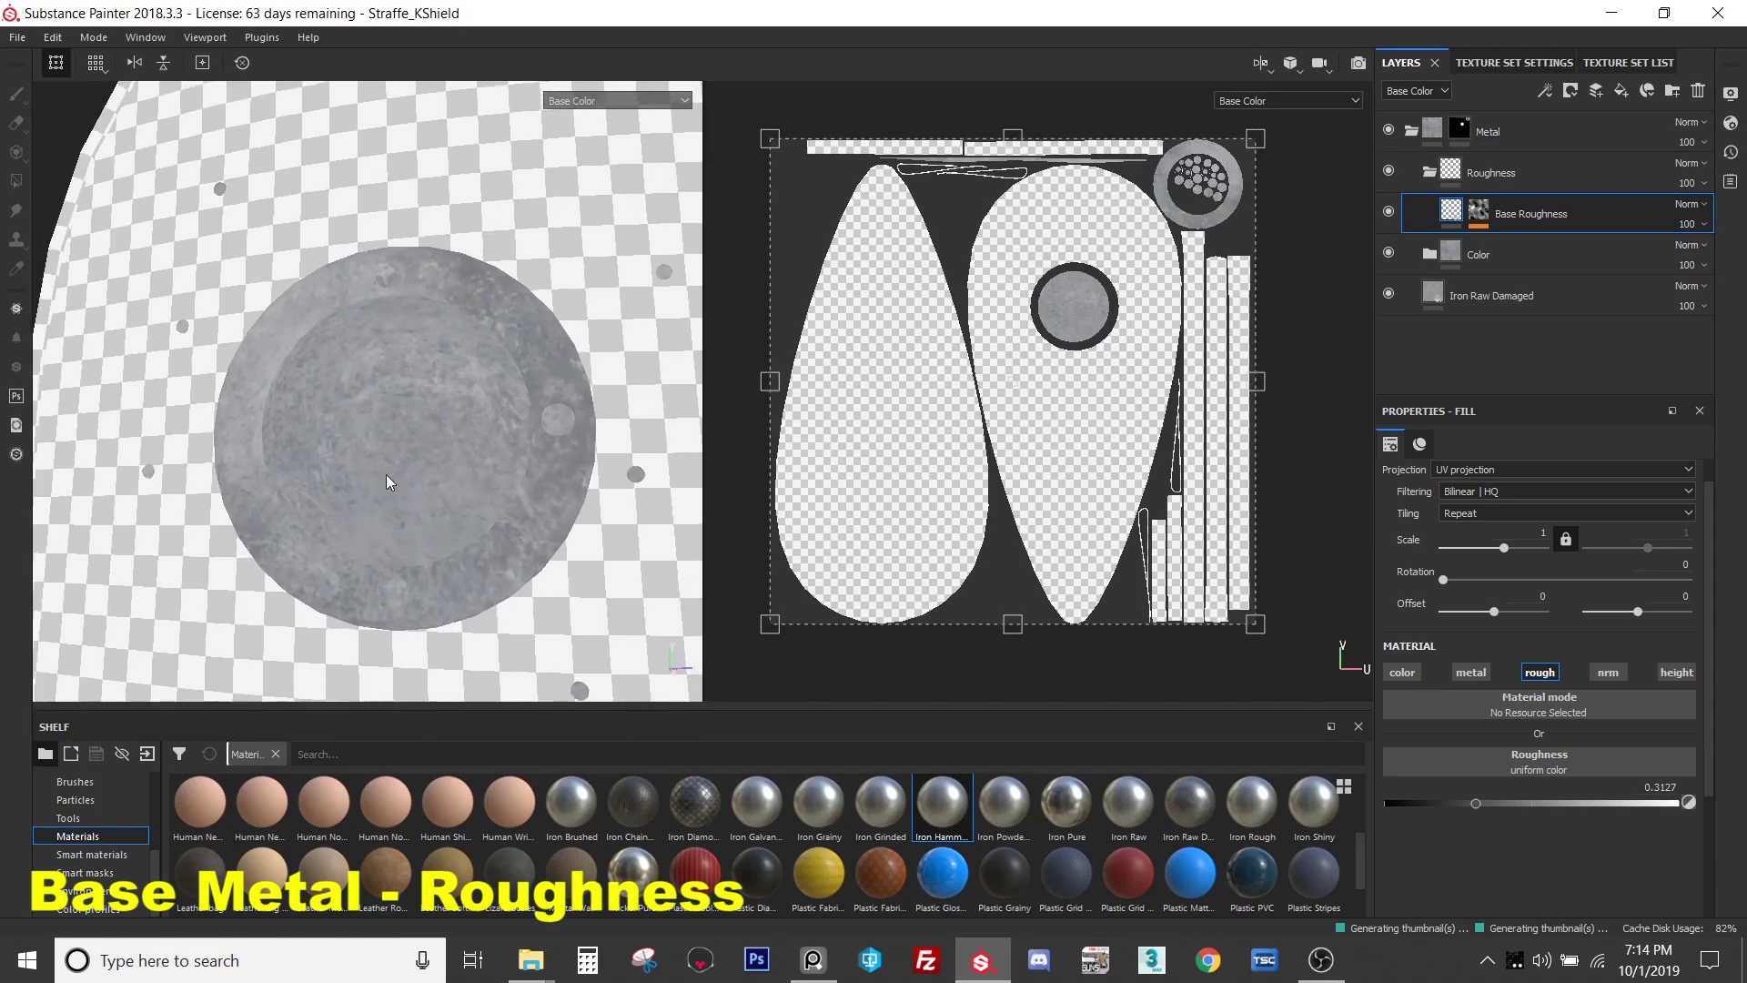
left_click_drag(468, 471, 339, 396, "alt")
key("c")
scroll(355, 389, "up", 3)
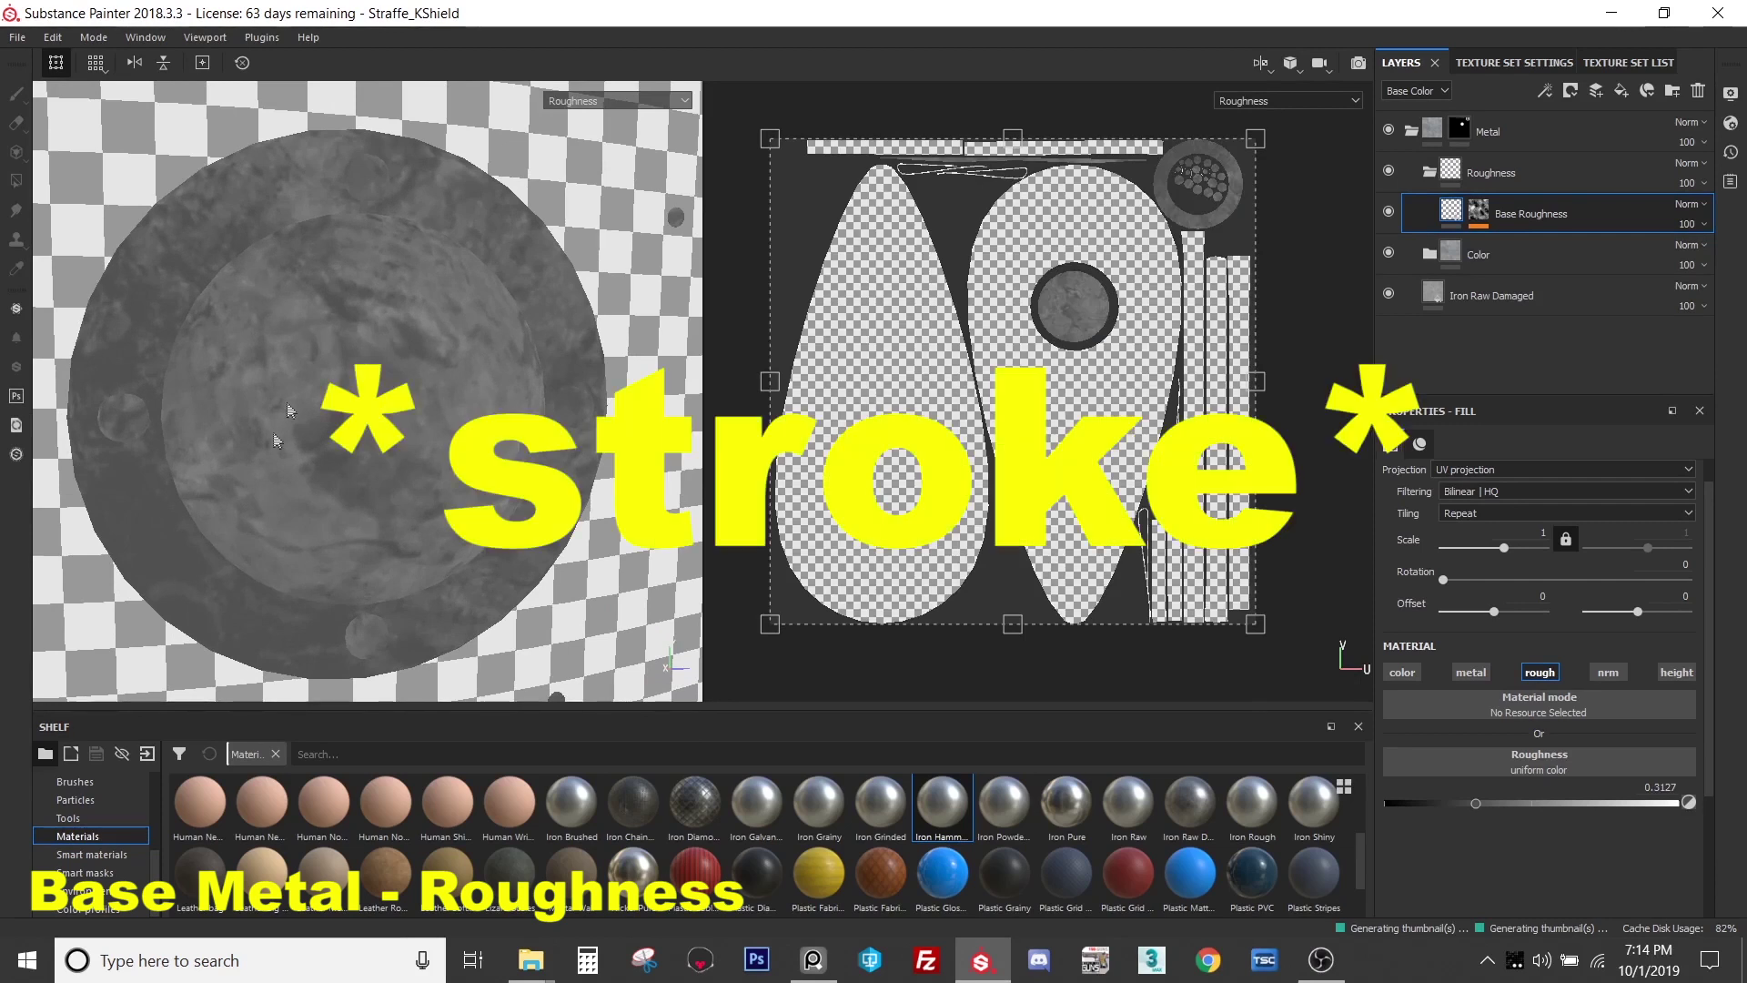
left_click_drag(389, 510, 347, 510, "alt")
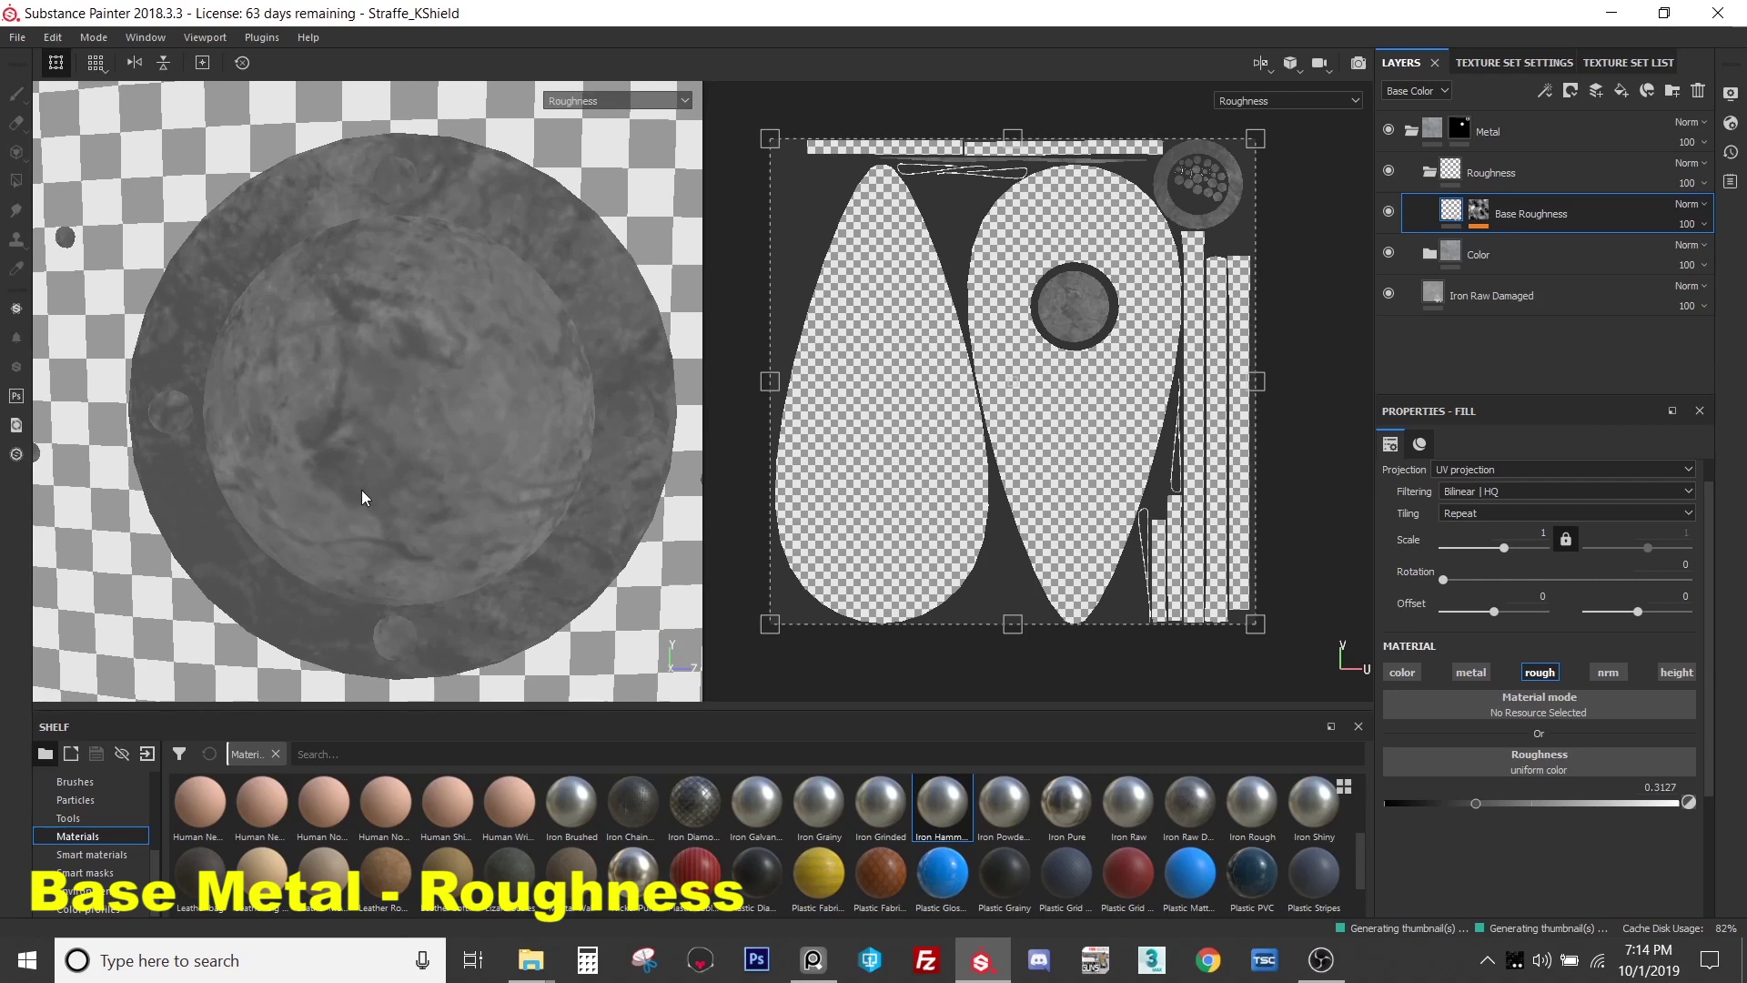
left_click_drag(362, 496, 405, 467, "alt")
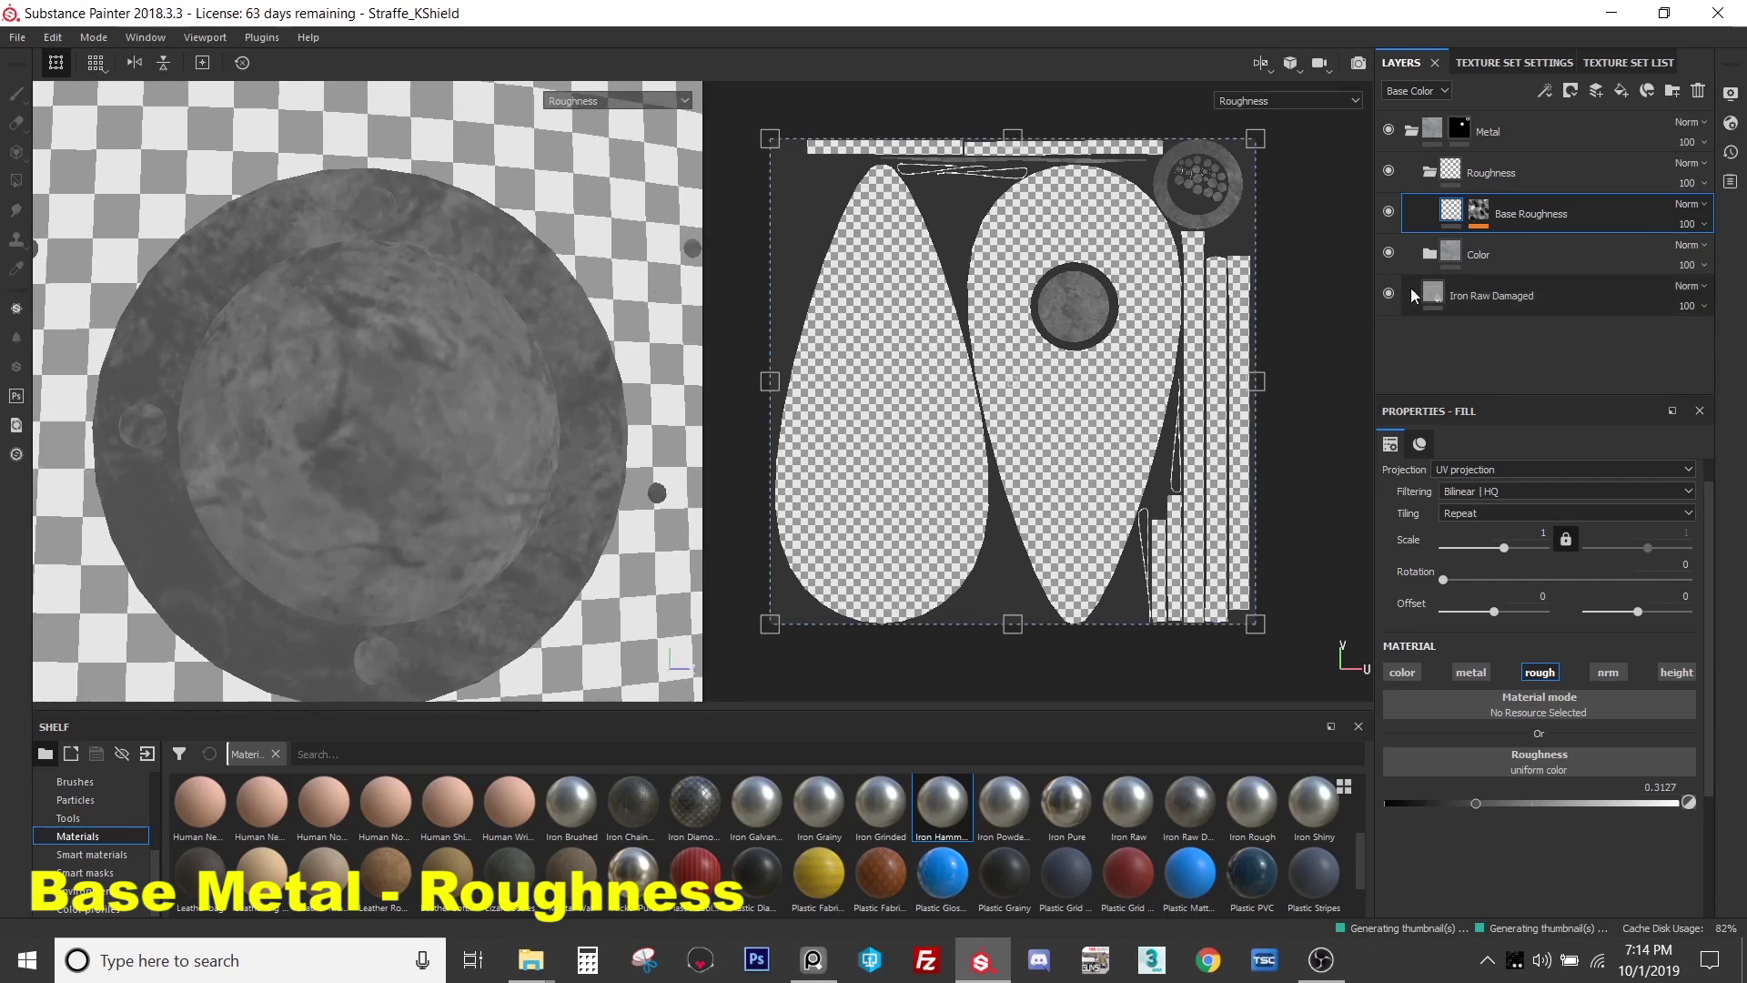
- Toggle the Base Roughness layer's visibility off and on to compare its effect in the Roughness channel view
left_click(1389, 212)
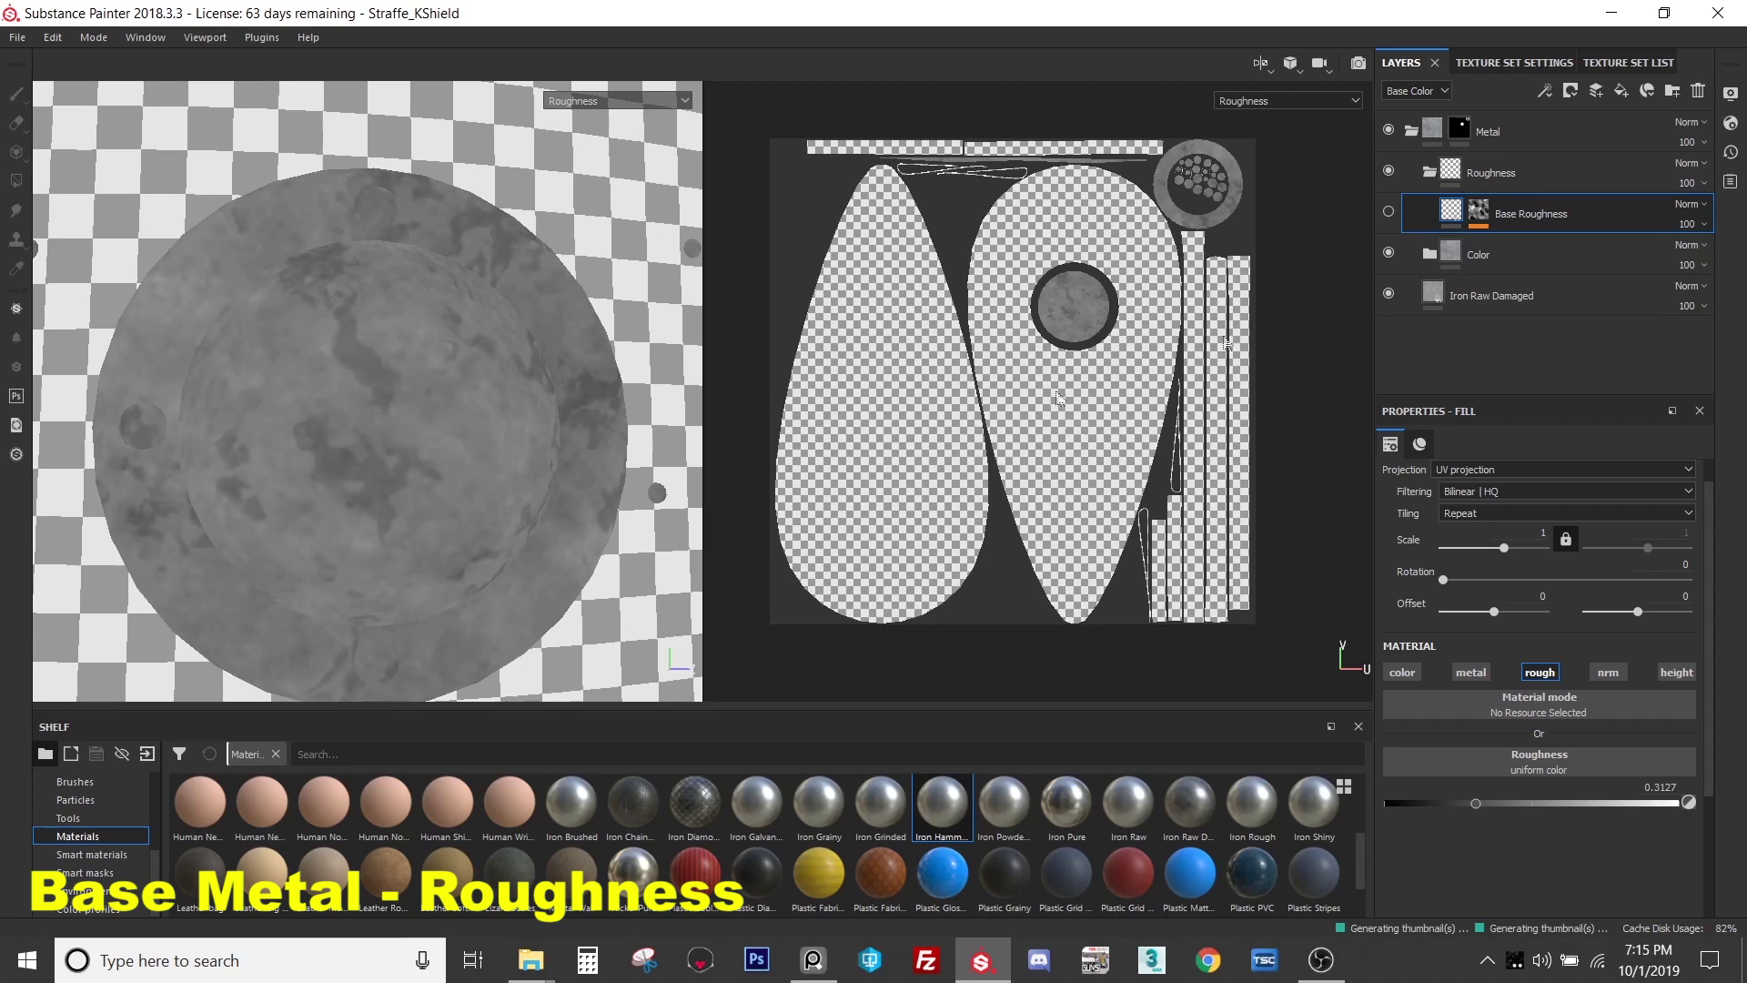
left_click(1388, 212)
left_click(1389, 212)
left_click(1389, 212)
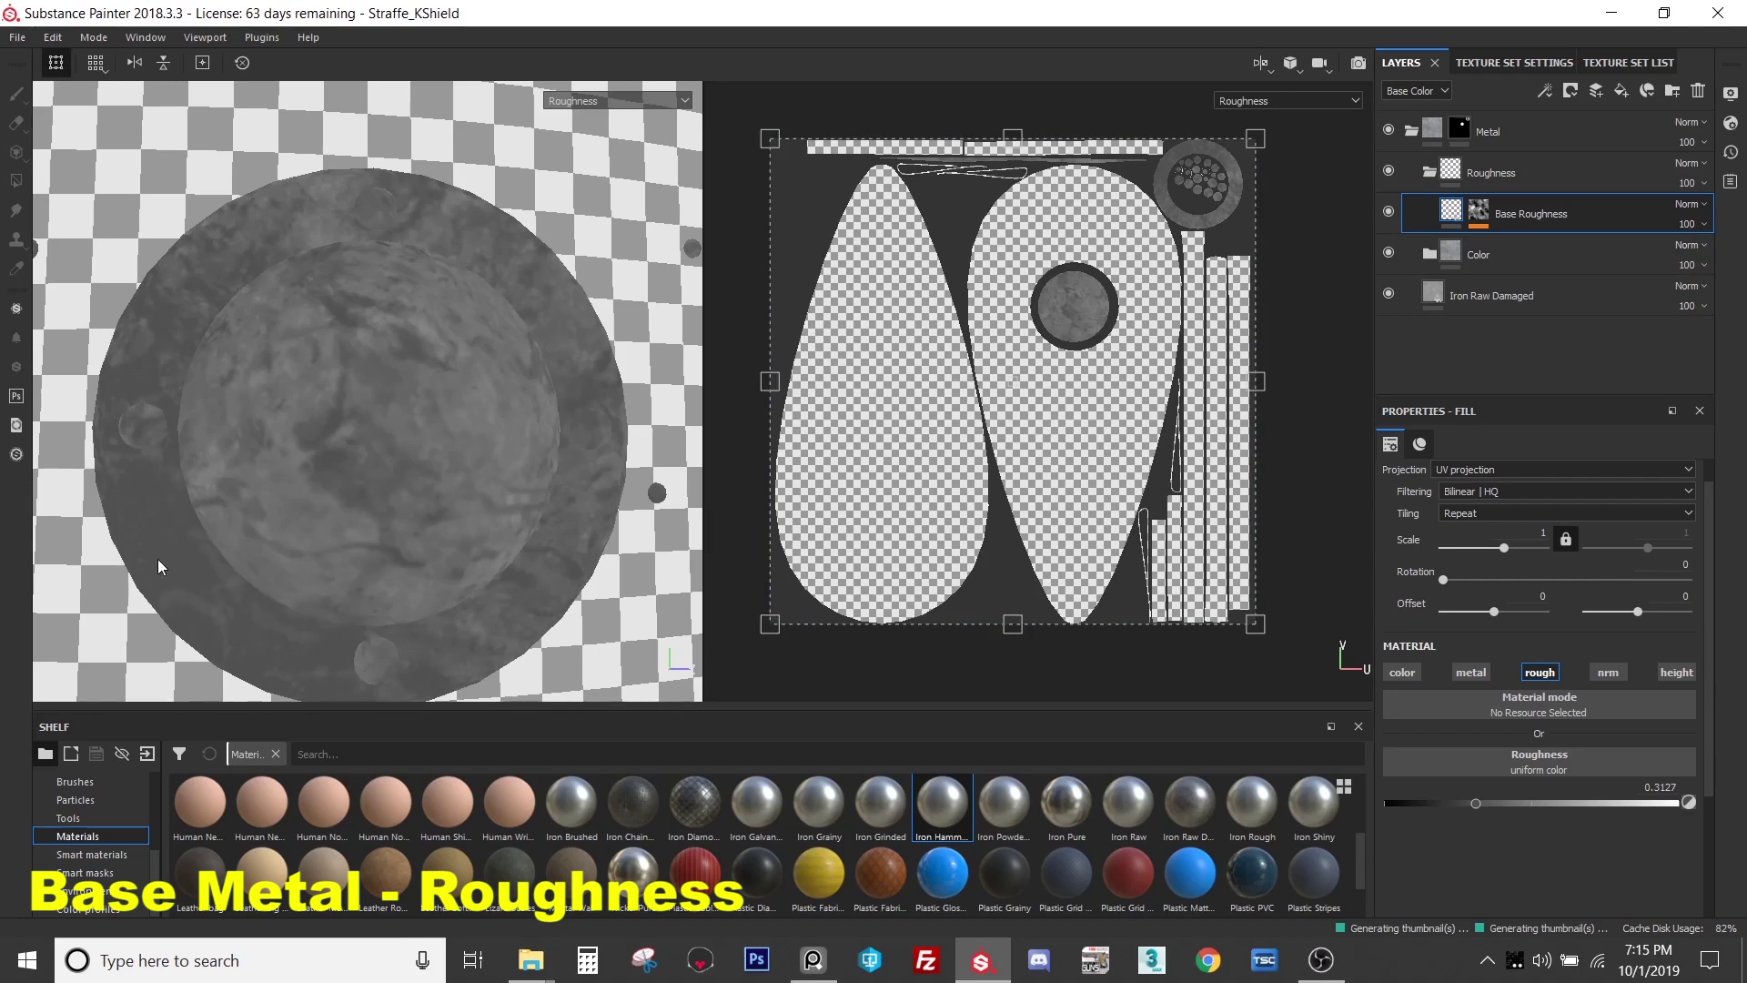
left_click_drag(157, 560, 439, 563, "alt")
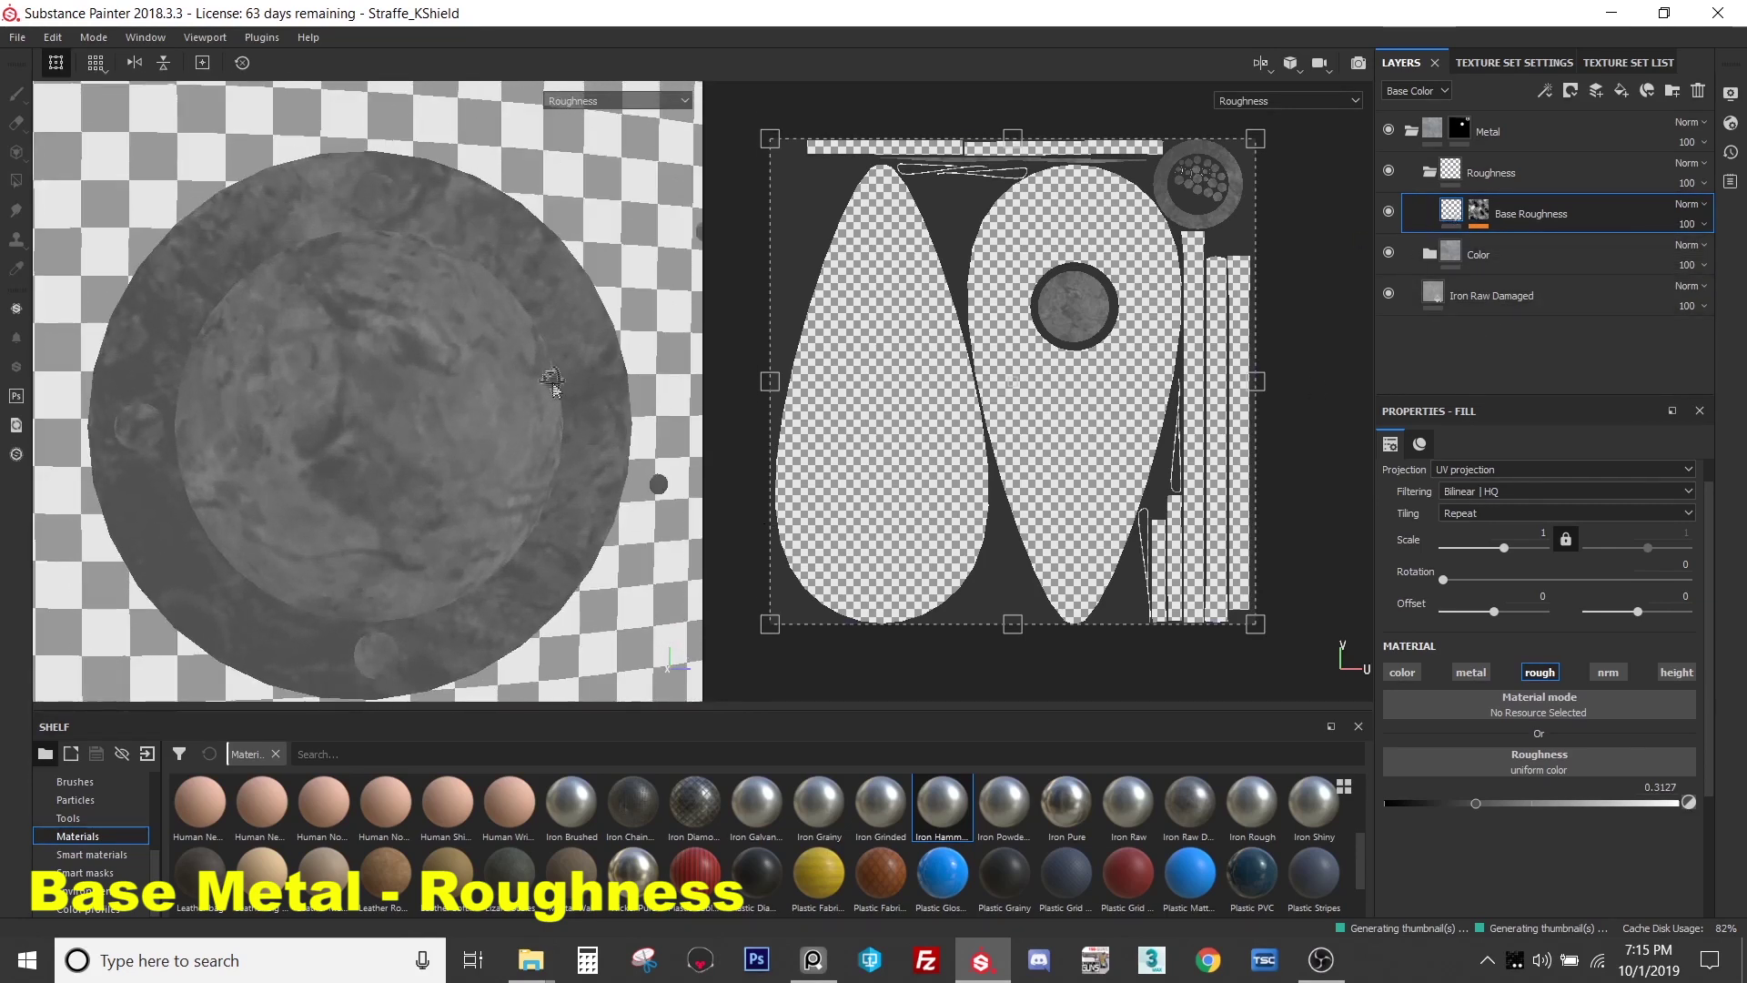
- Set the Base Roughness layer's uniform roughness to 0.3344 and return to the full material view to check the metal
left_click(1471, 216)
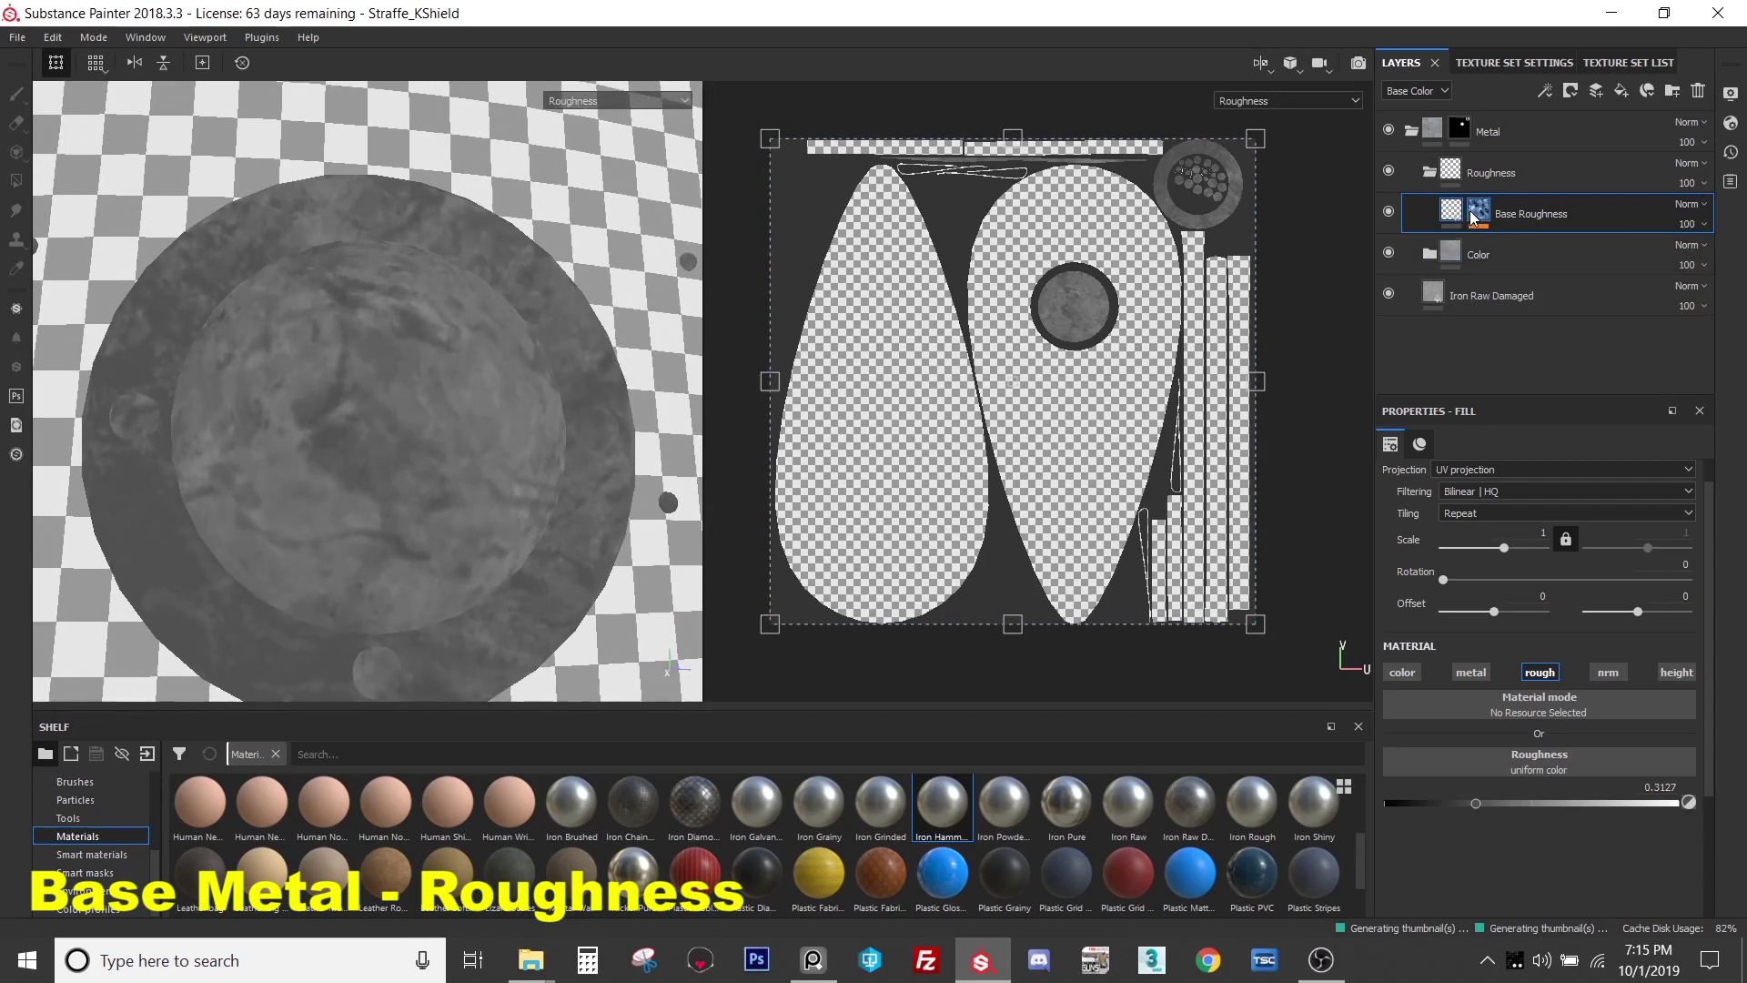
mouse_move(1478, 804)
left_mouse_down()
mouse_move(1559, 804)
mouse_move(1483, 803)
left_mouse_up()
key("m")
left_click_drag(382, 482, 521, 437, "alt")
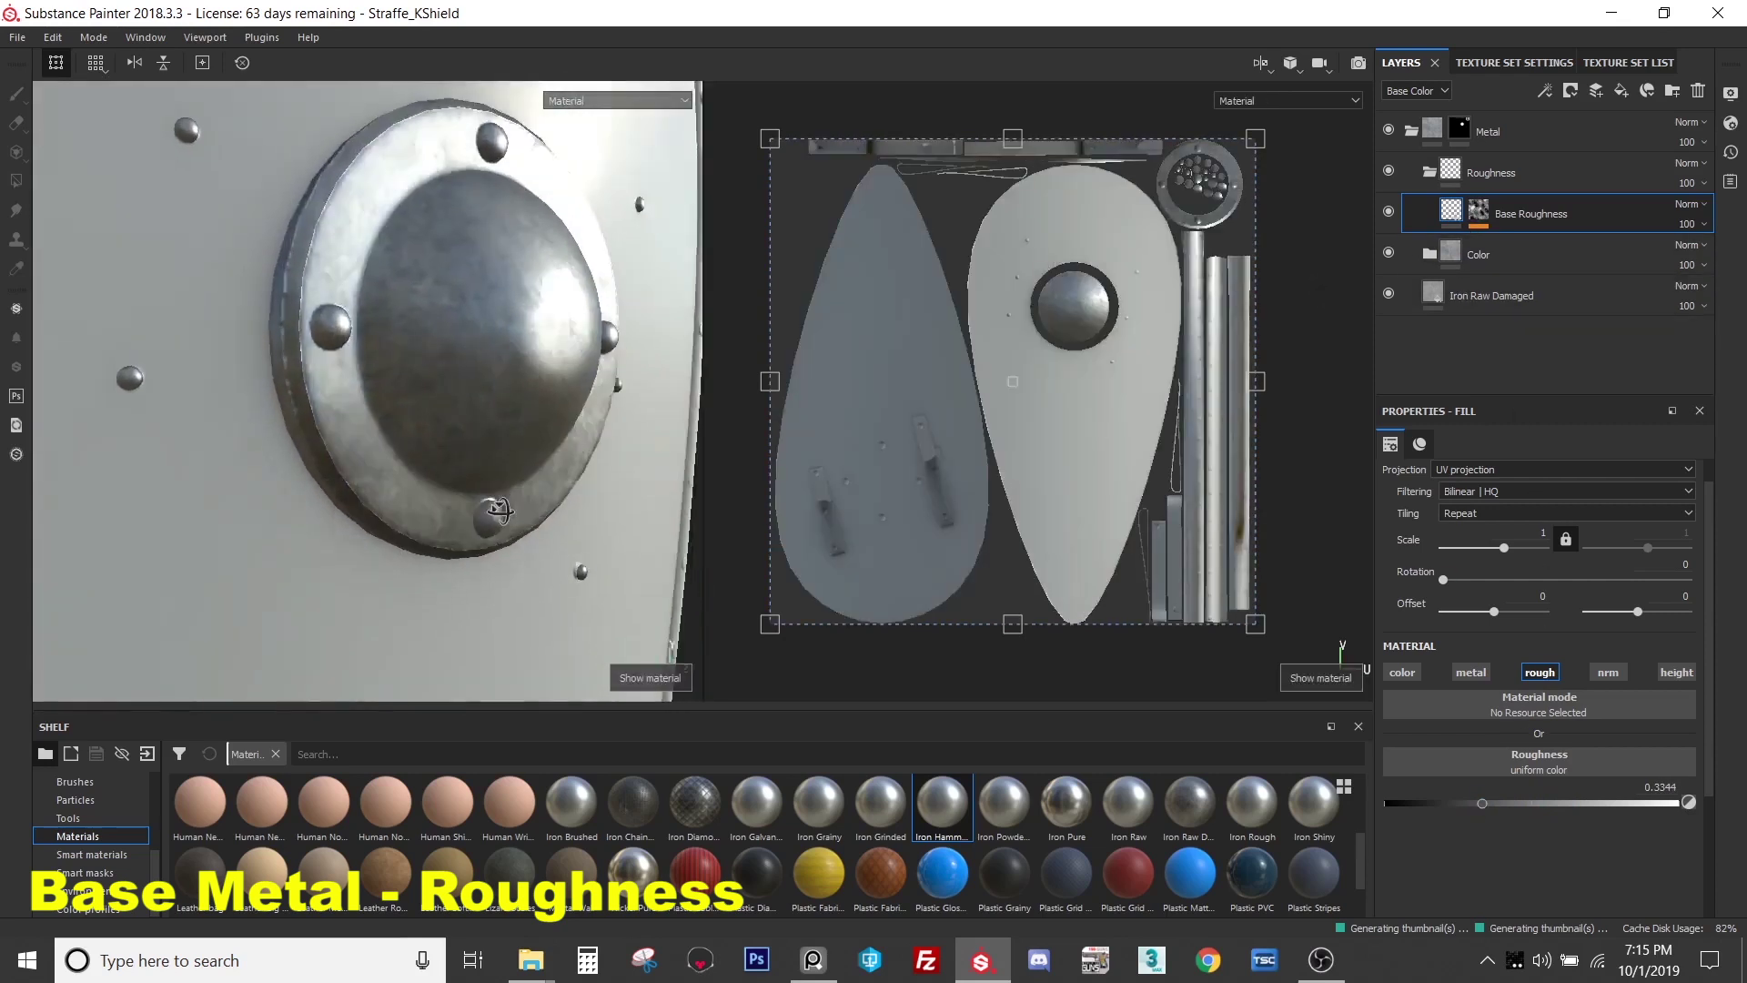
left_click_drag(538, 400, 314, 496, "alt")
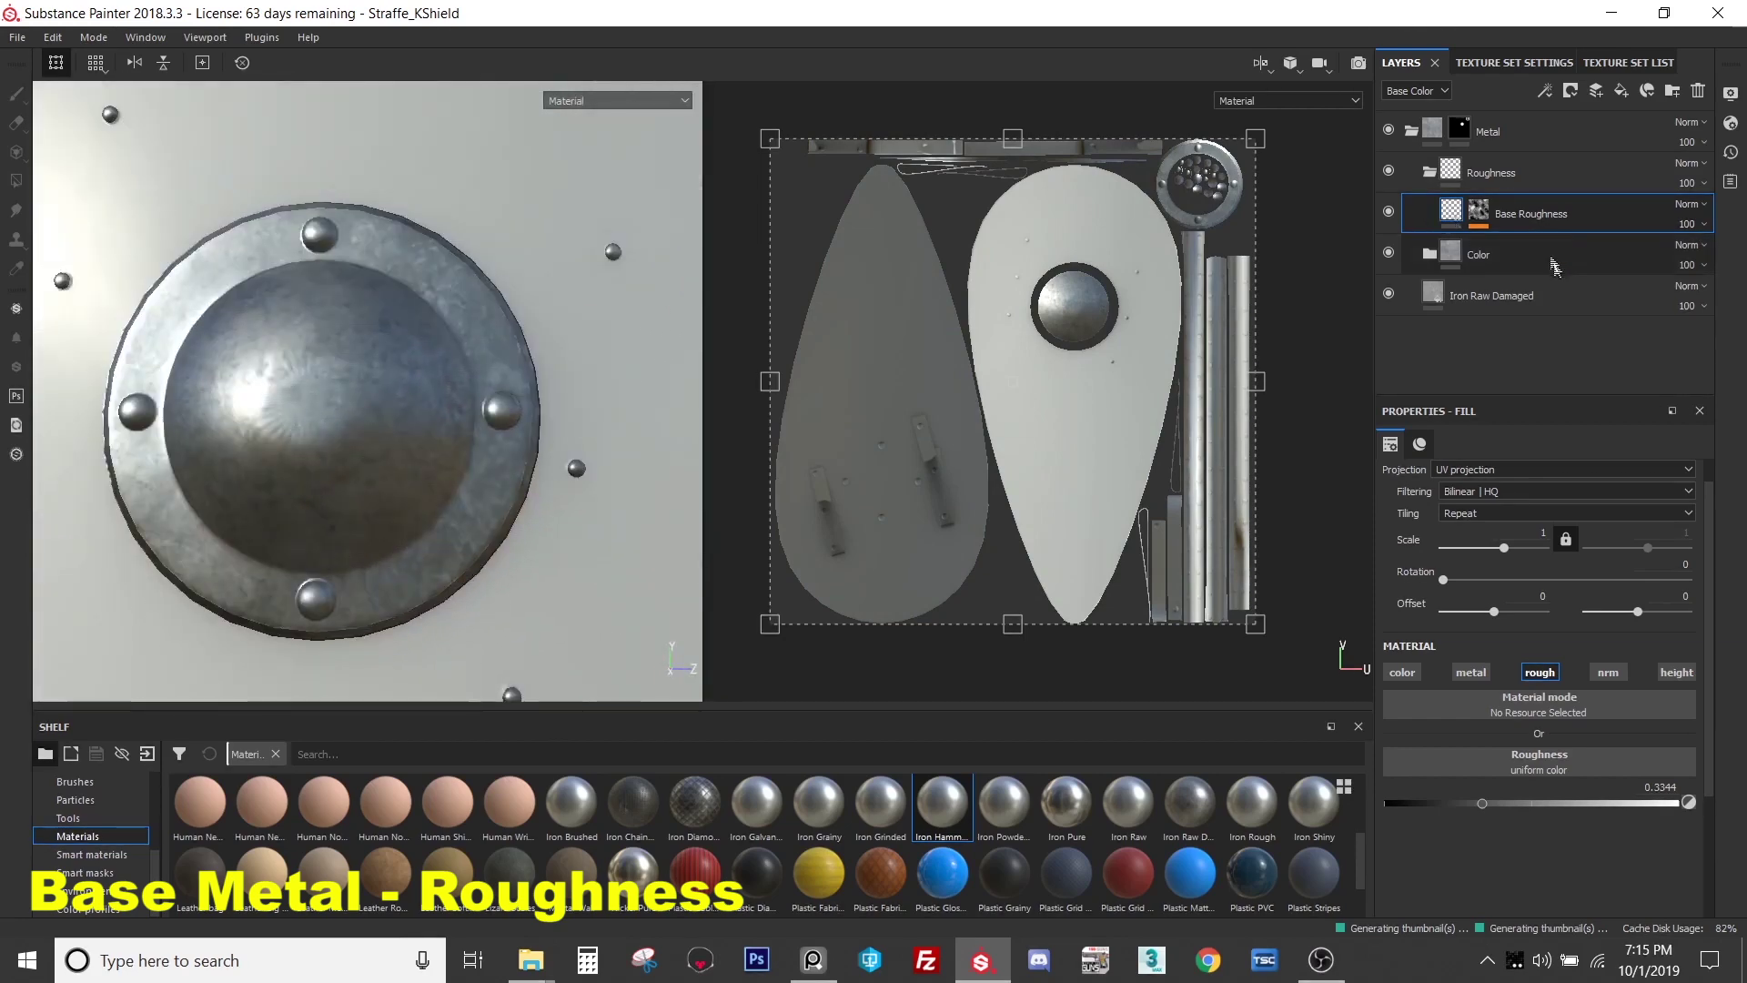
- Duplicate the Base Roughness layer, then name the copy "Variation 2" and the original "Variation 1"
key("ctrl+d")
double_click(1521, 213)
type("Variat")
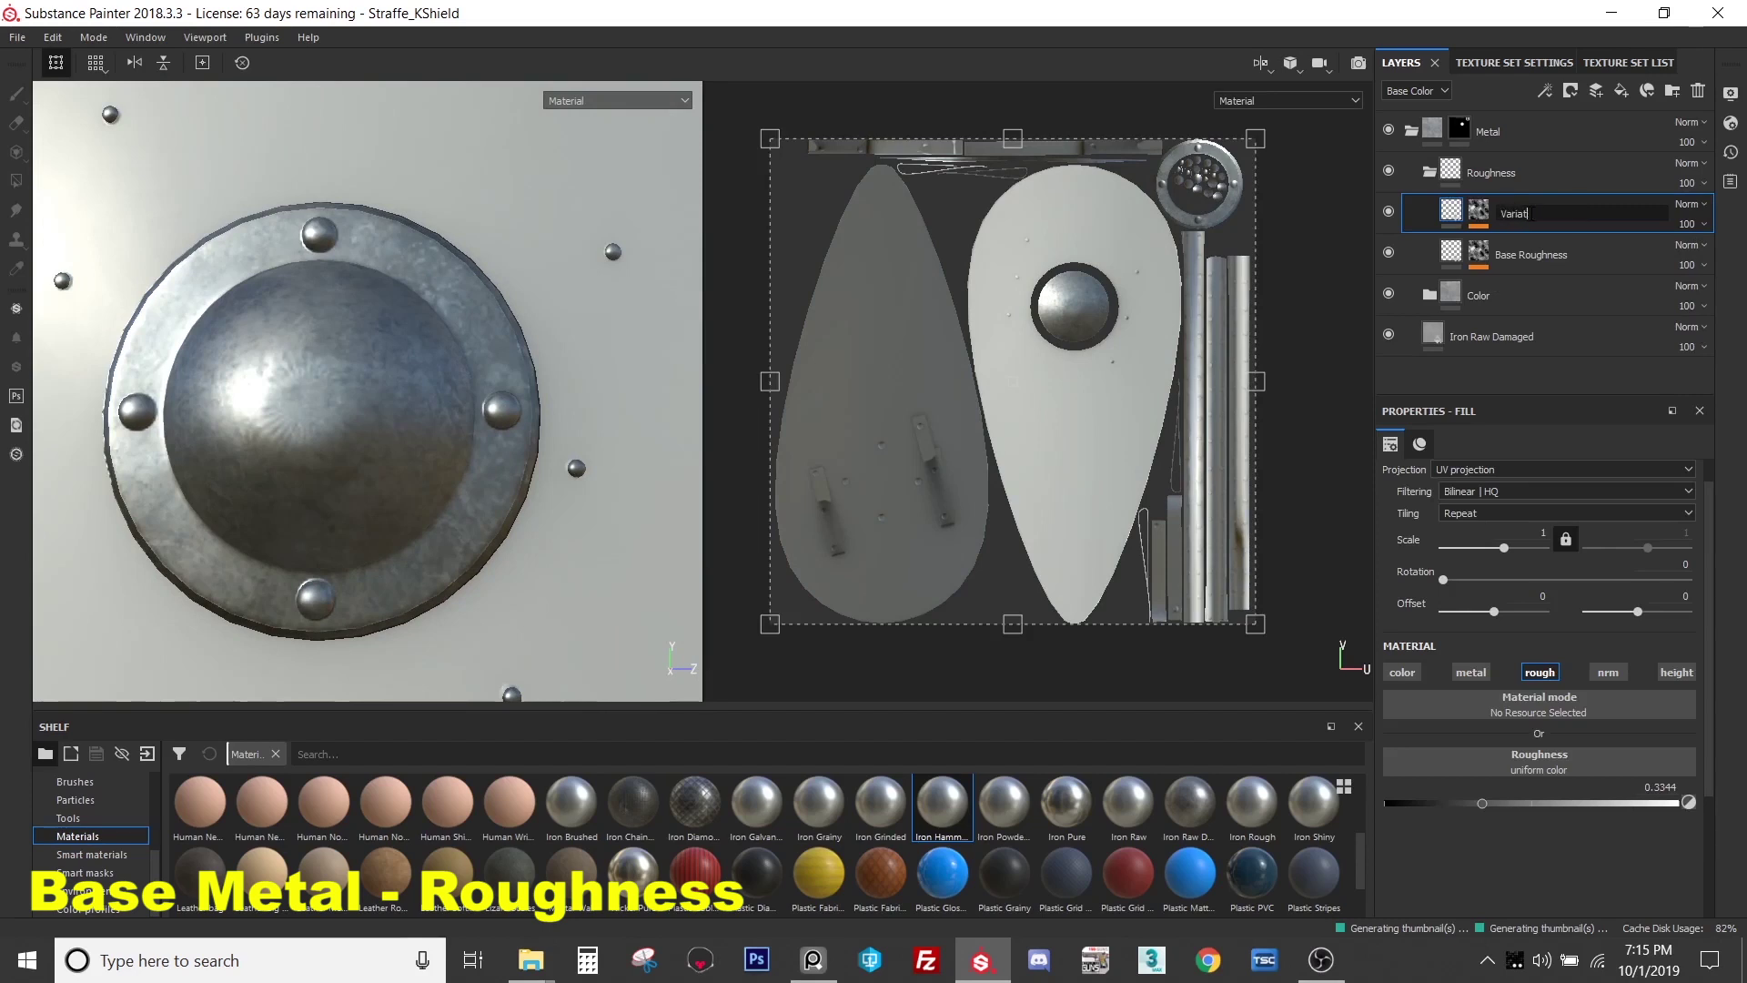
type("ion 2")
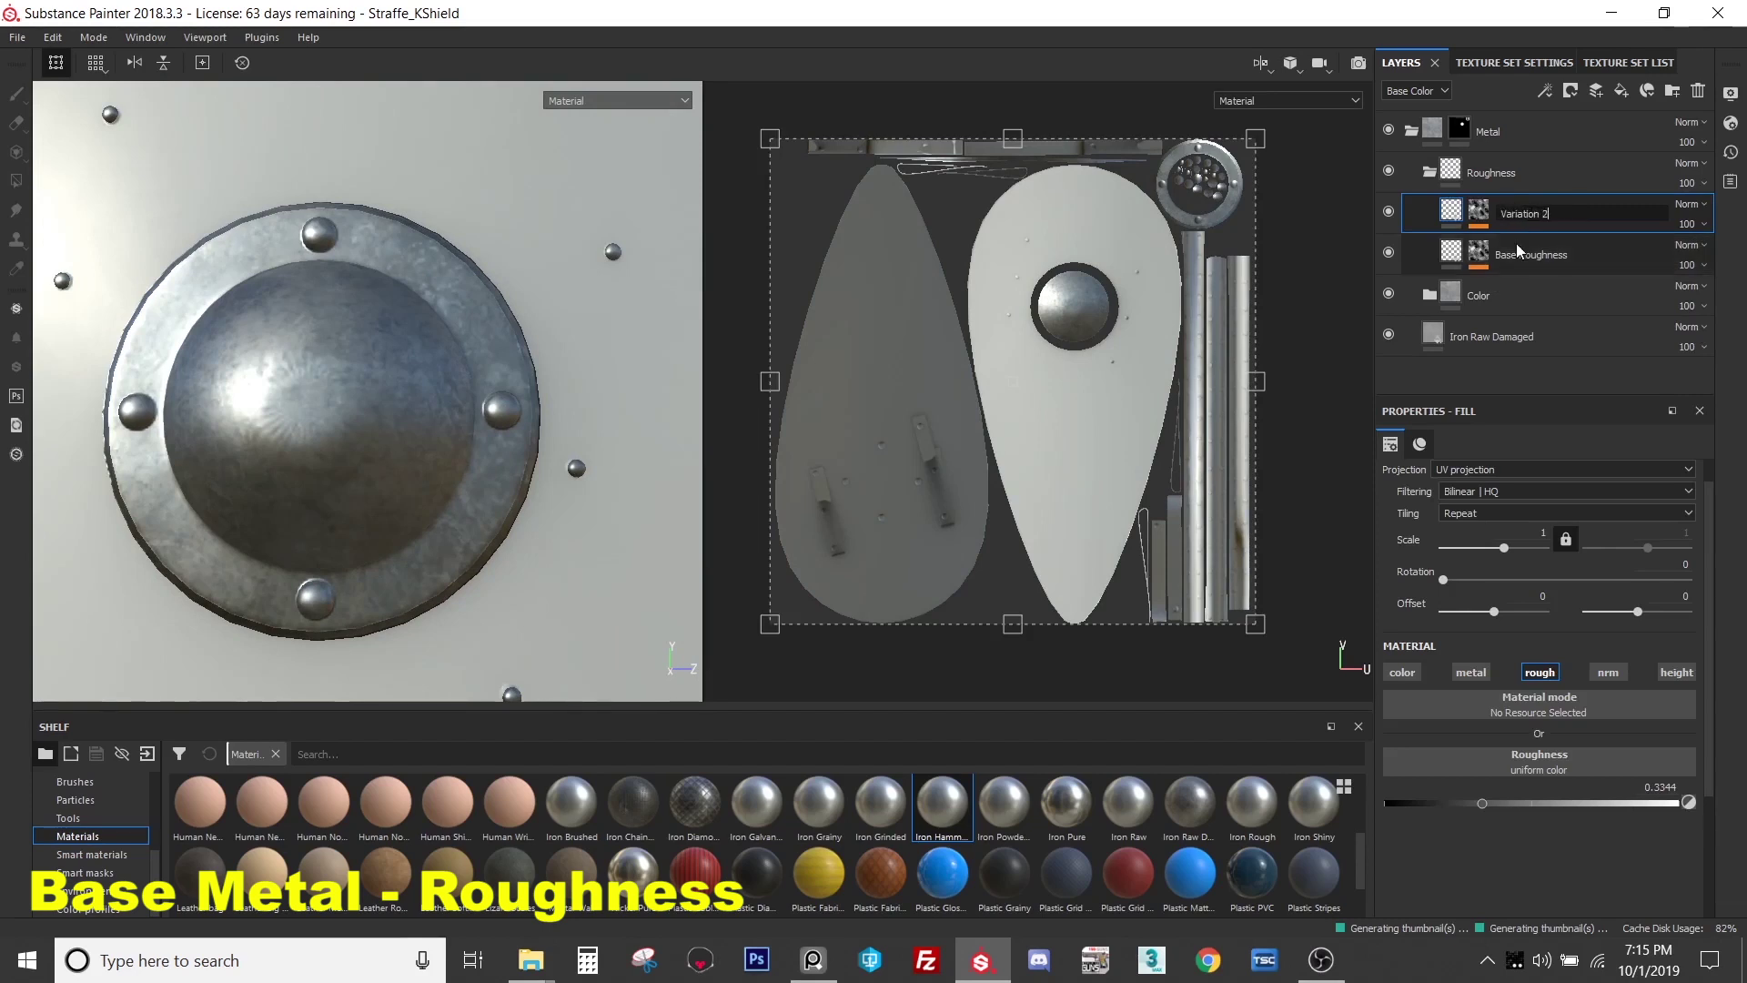
double_click(1516, 255)
type("Variation 1")
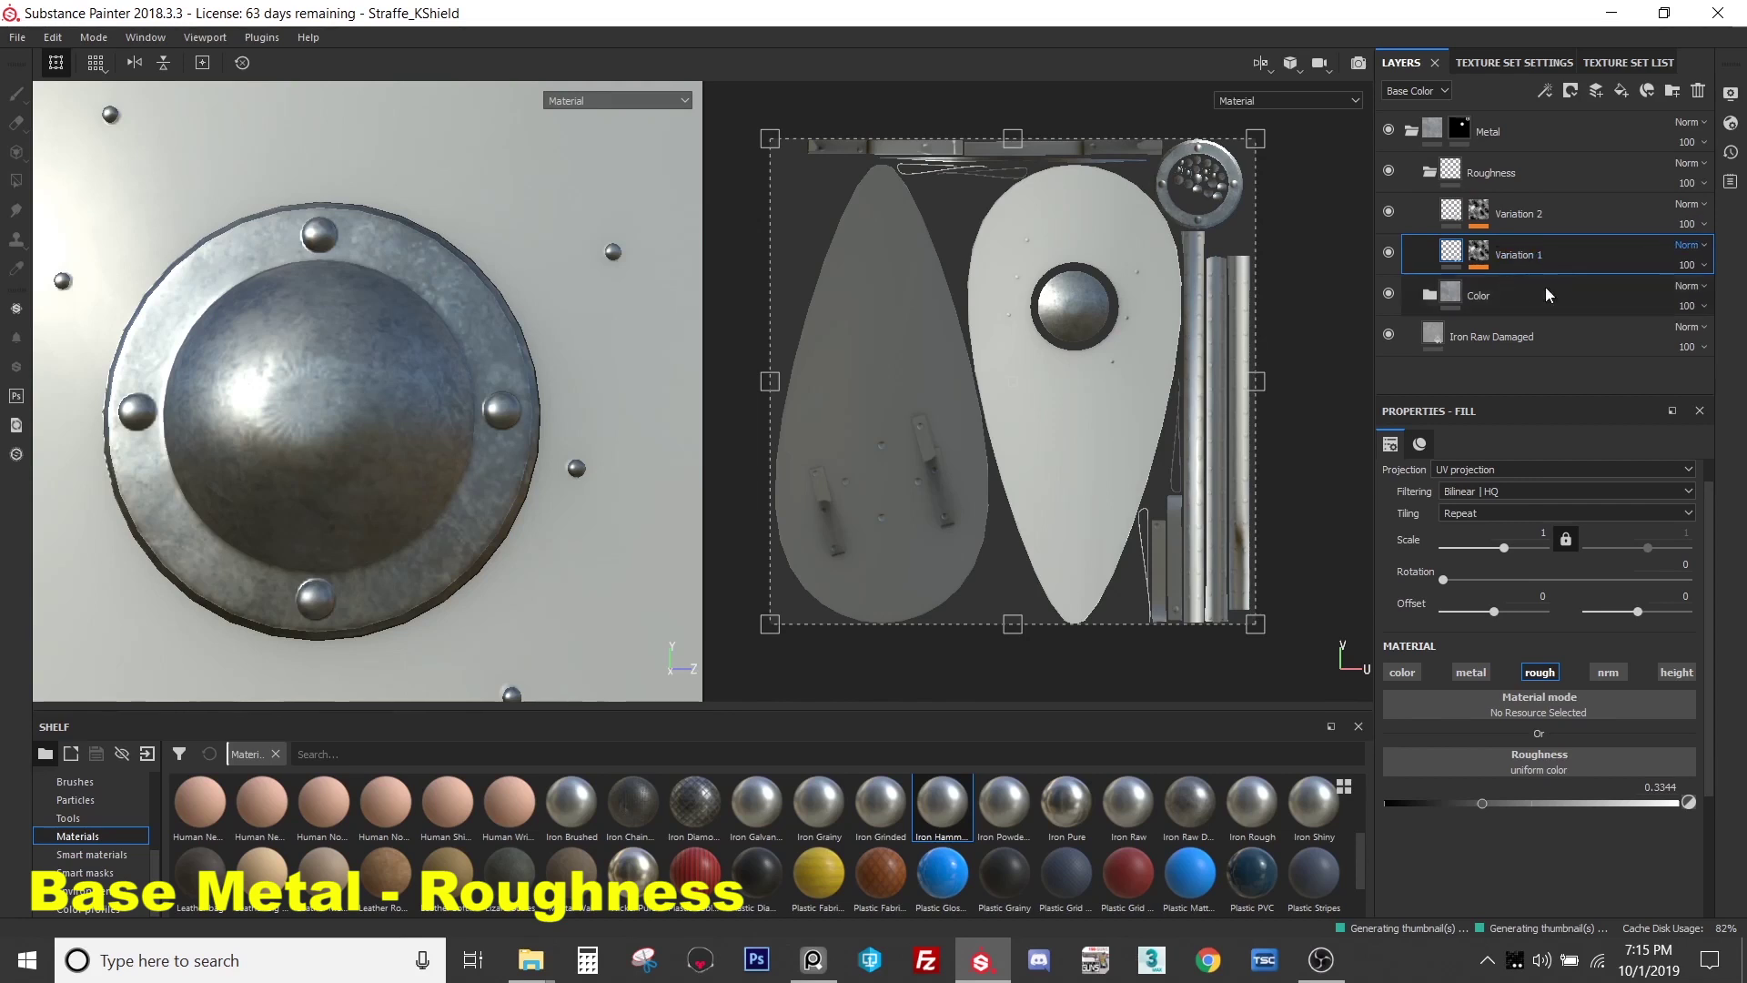
- Review the Iron Raw Damaged layer's settings and the variation layers inside the Color folder
left_click(1489, 335)
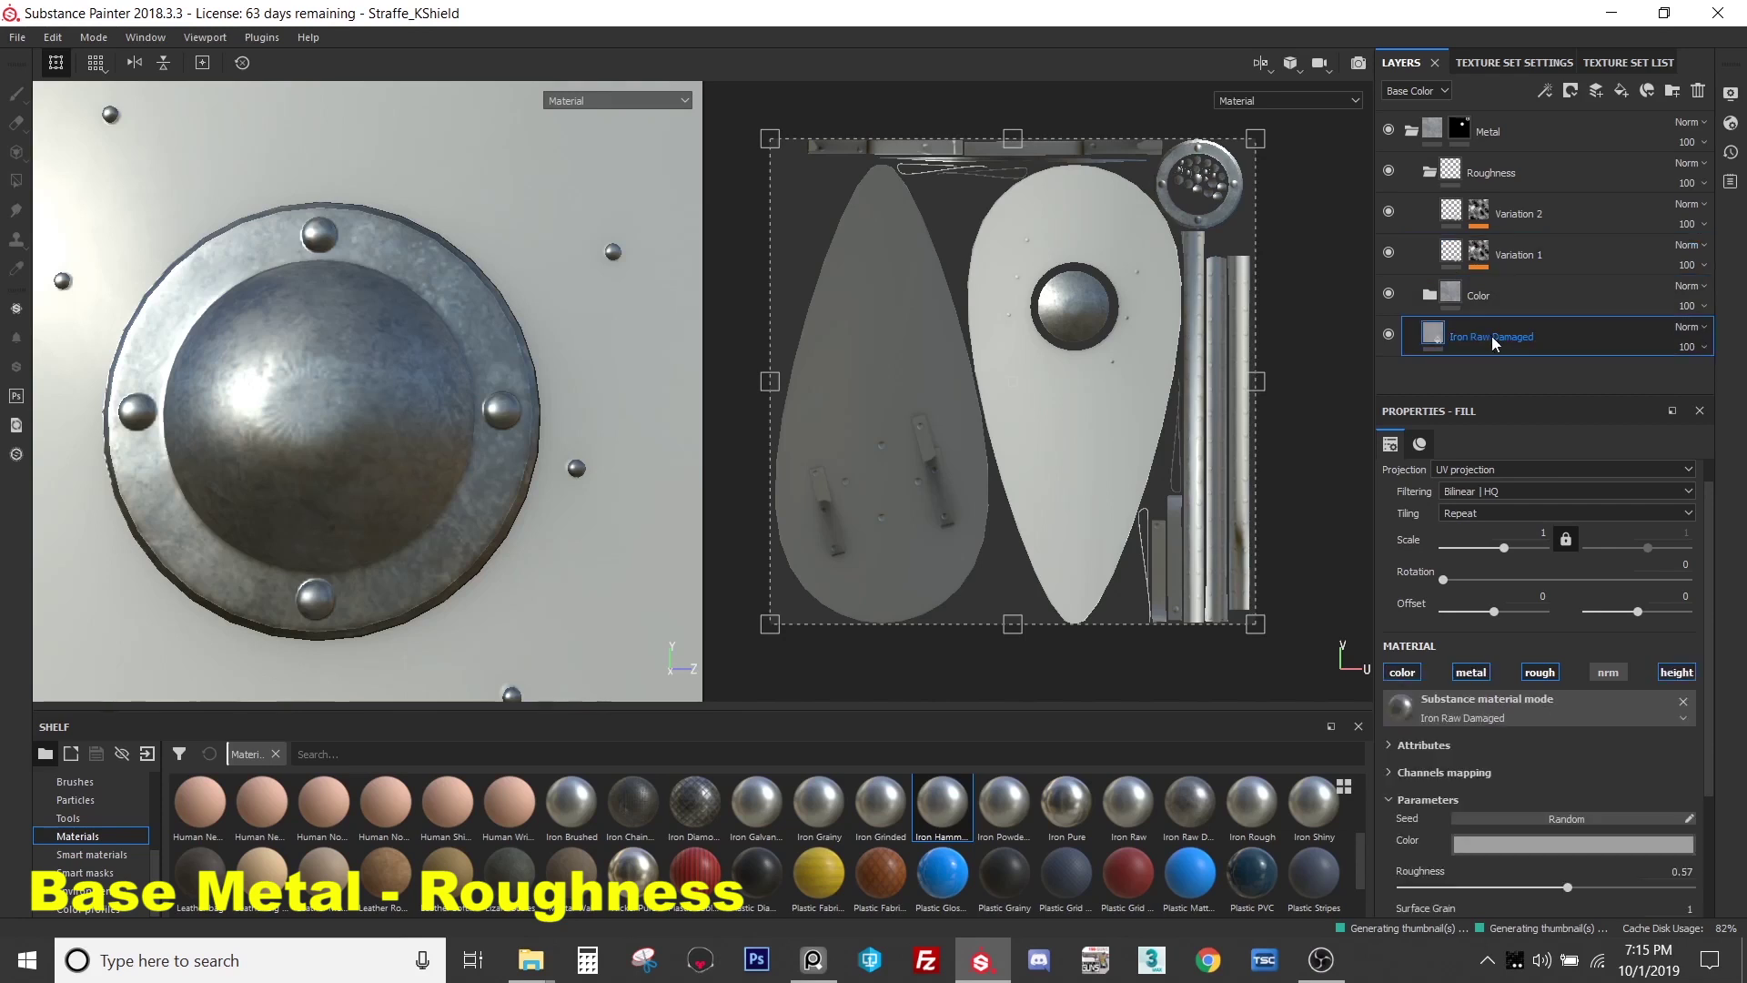
left_click(1429, 294)
scroll(1493, 310, "down", 2)
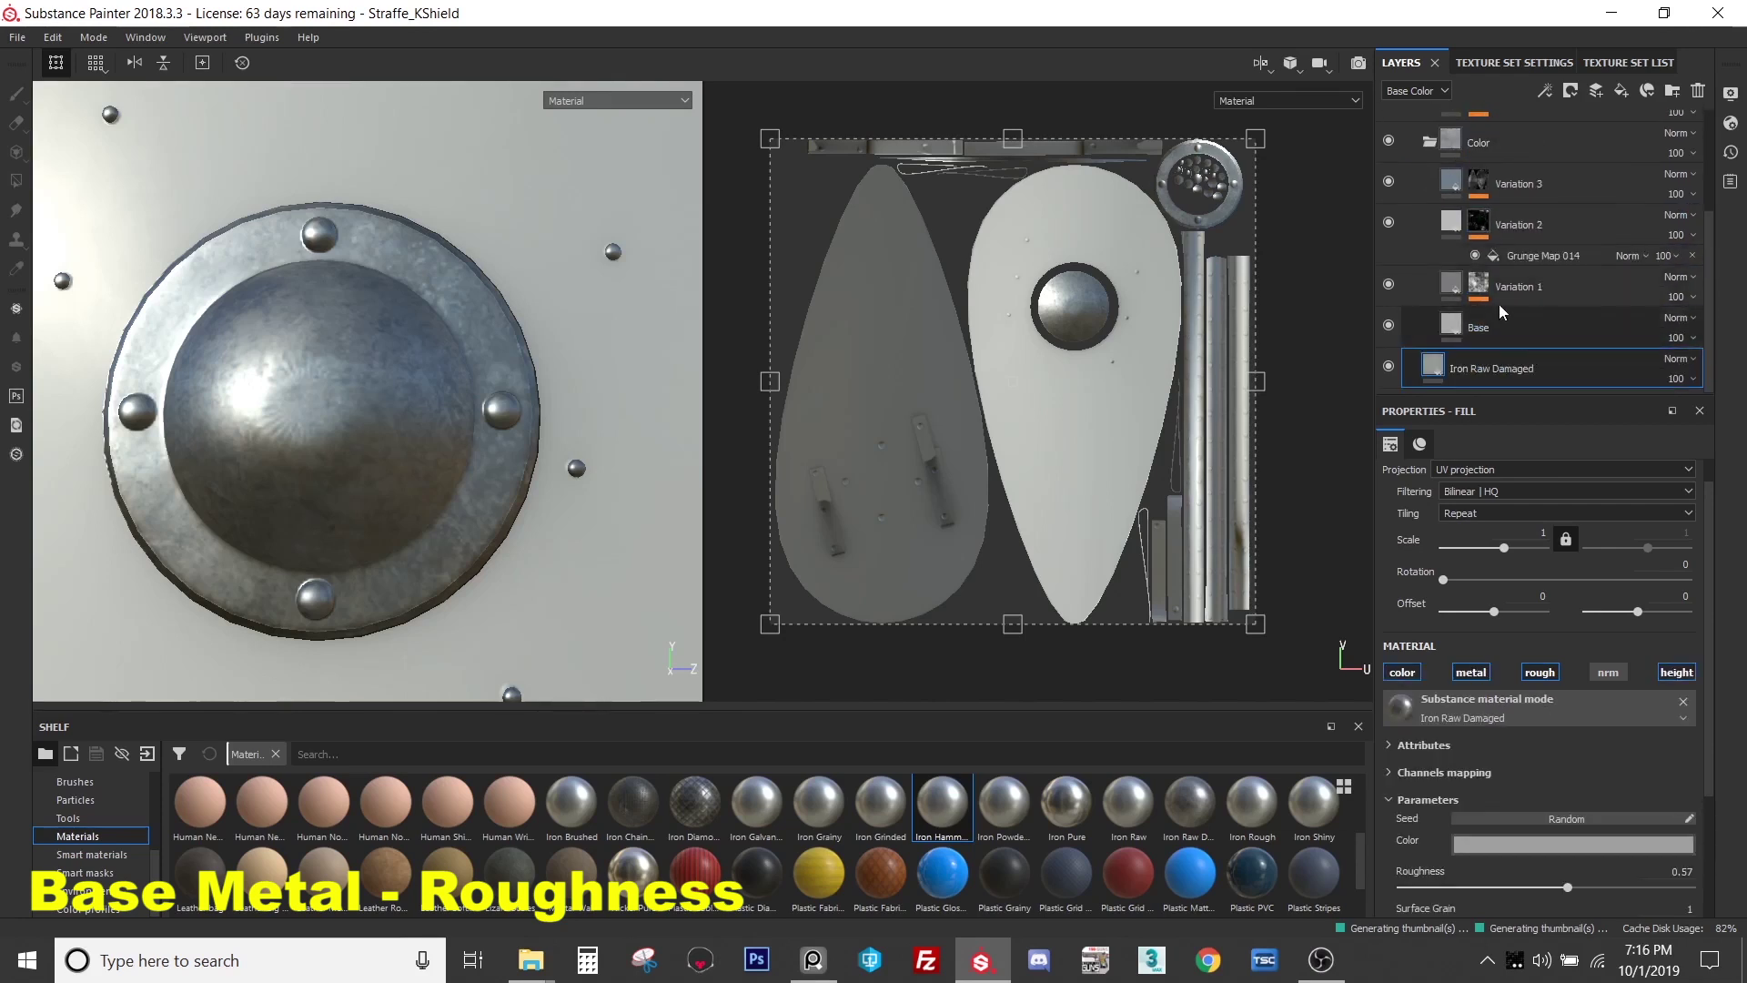
scroll(1488, 318, "up", 2)
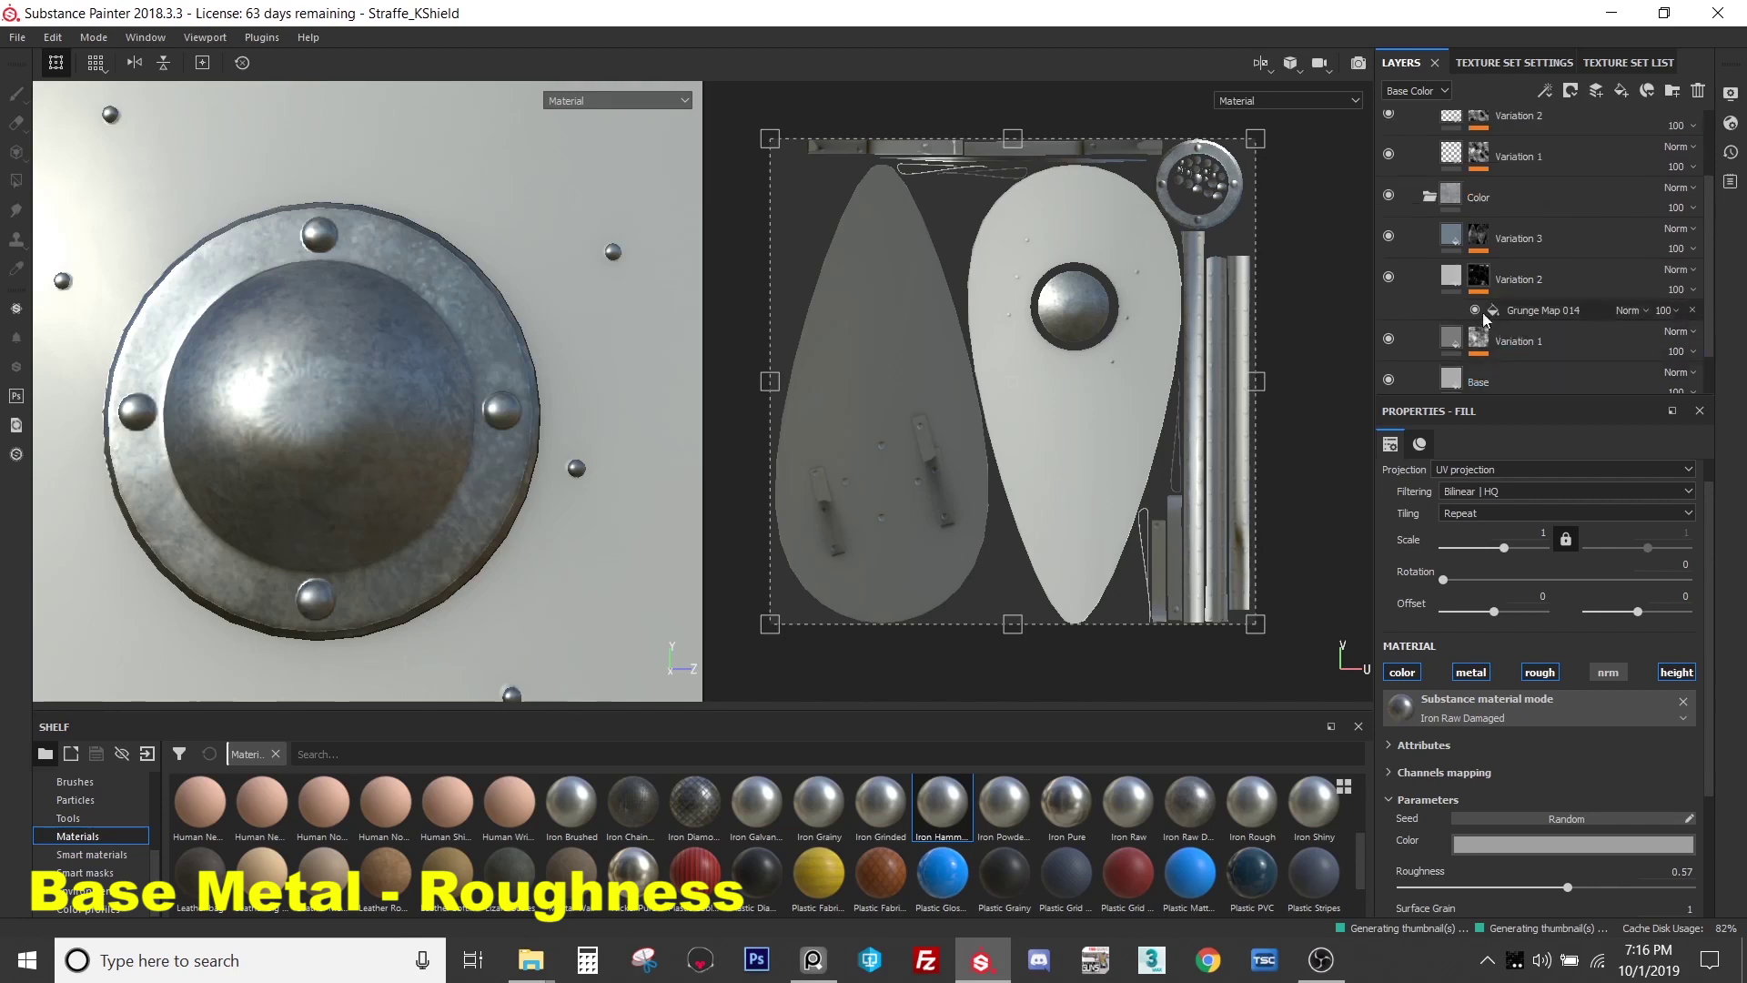
left_click(1427, 257)
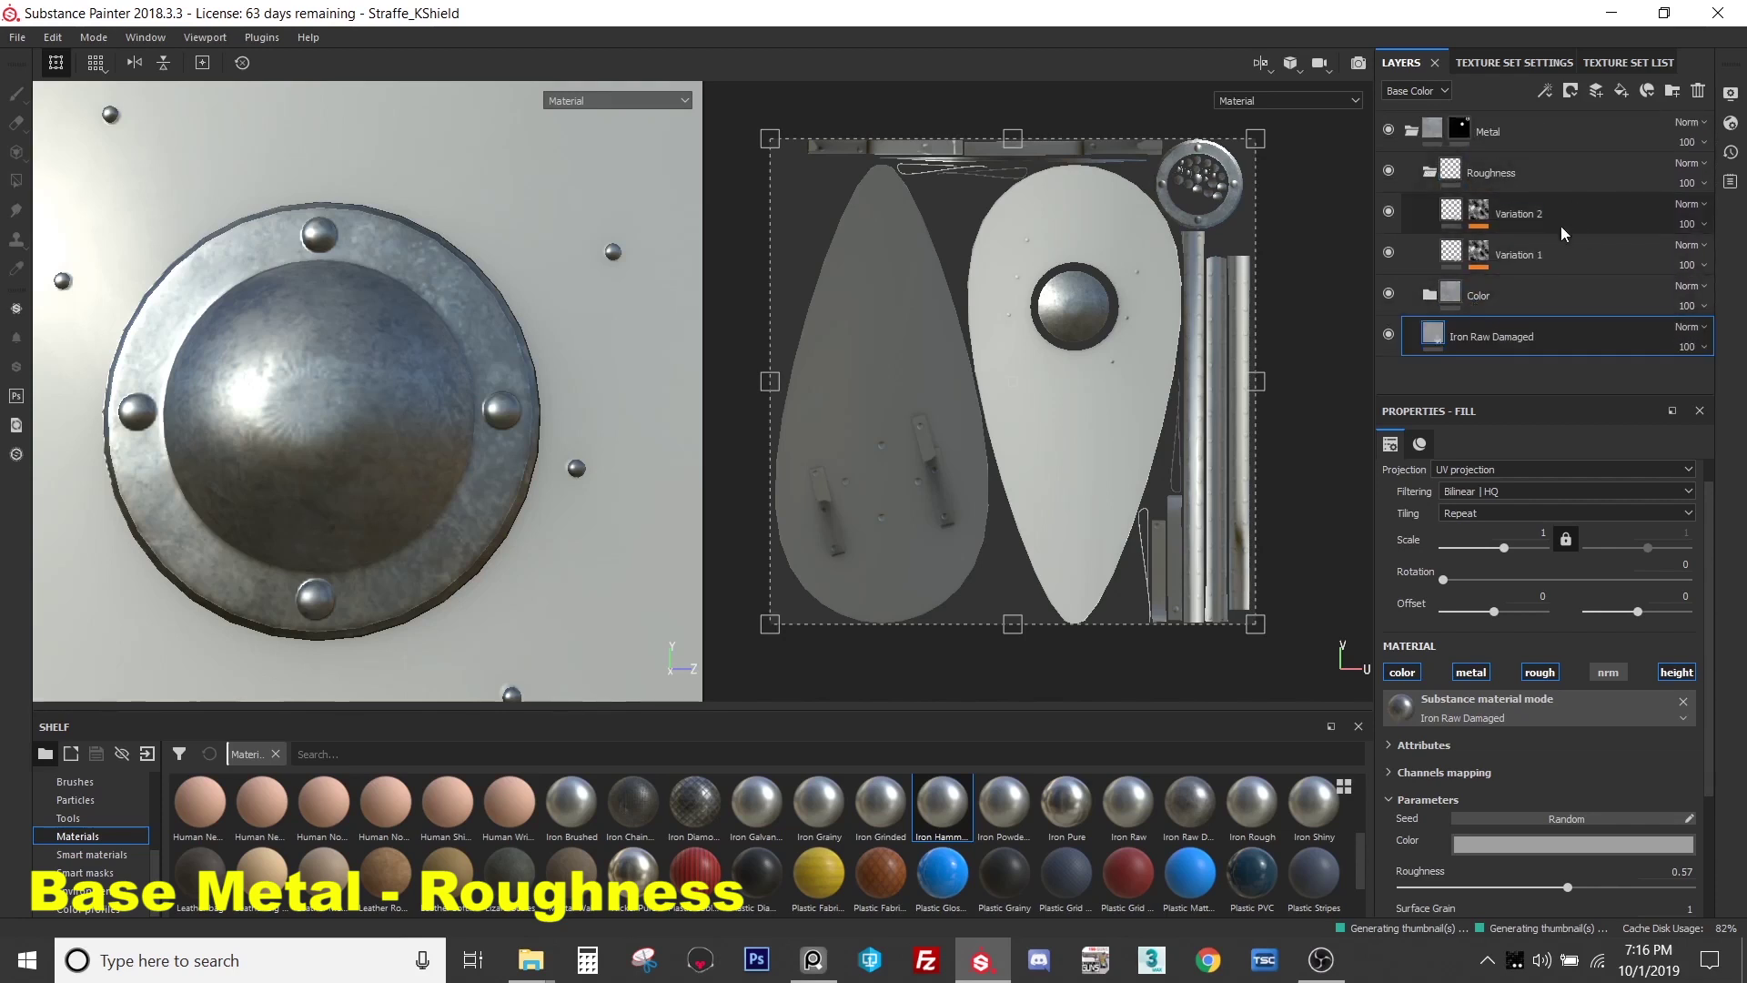
- Replace the grunge texture in the mask of the Roughness folder's Variation 2 layer with Grunge Dirt Thin
left_click(1601, 229)
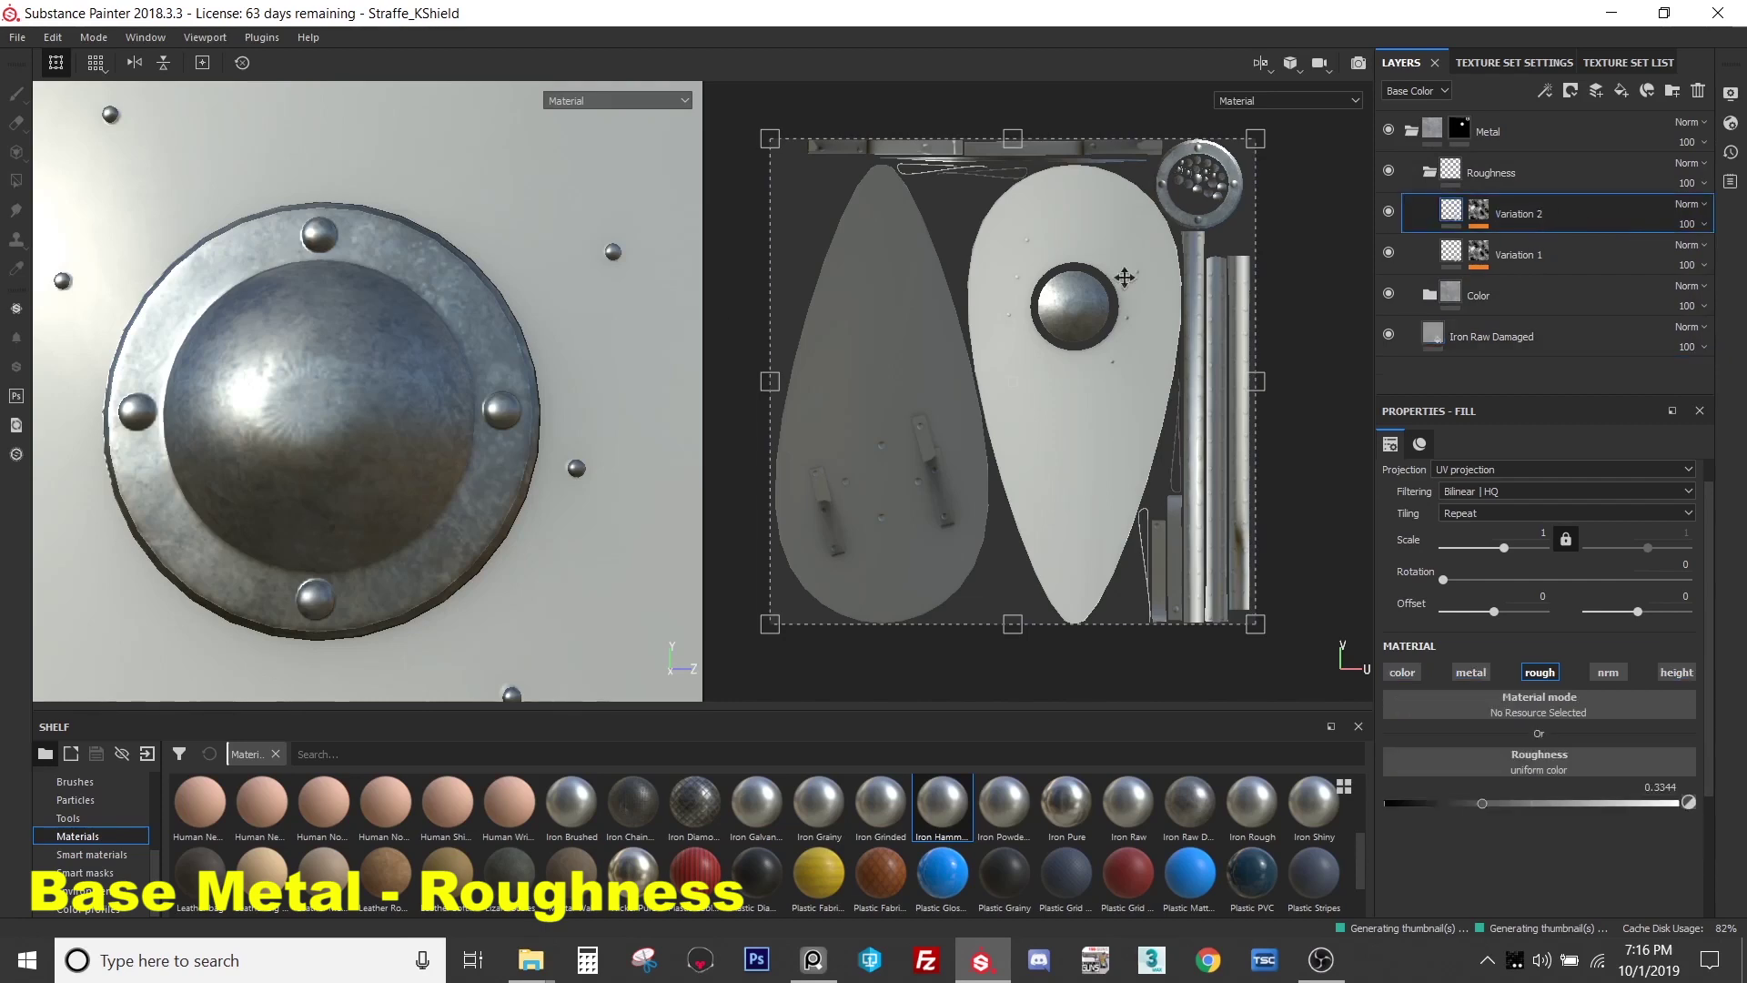
left_click(1478, 215)
left_click(1547, 245)
left_click(1619, 678)
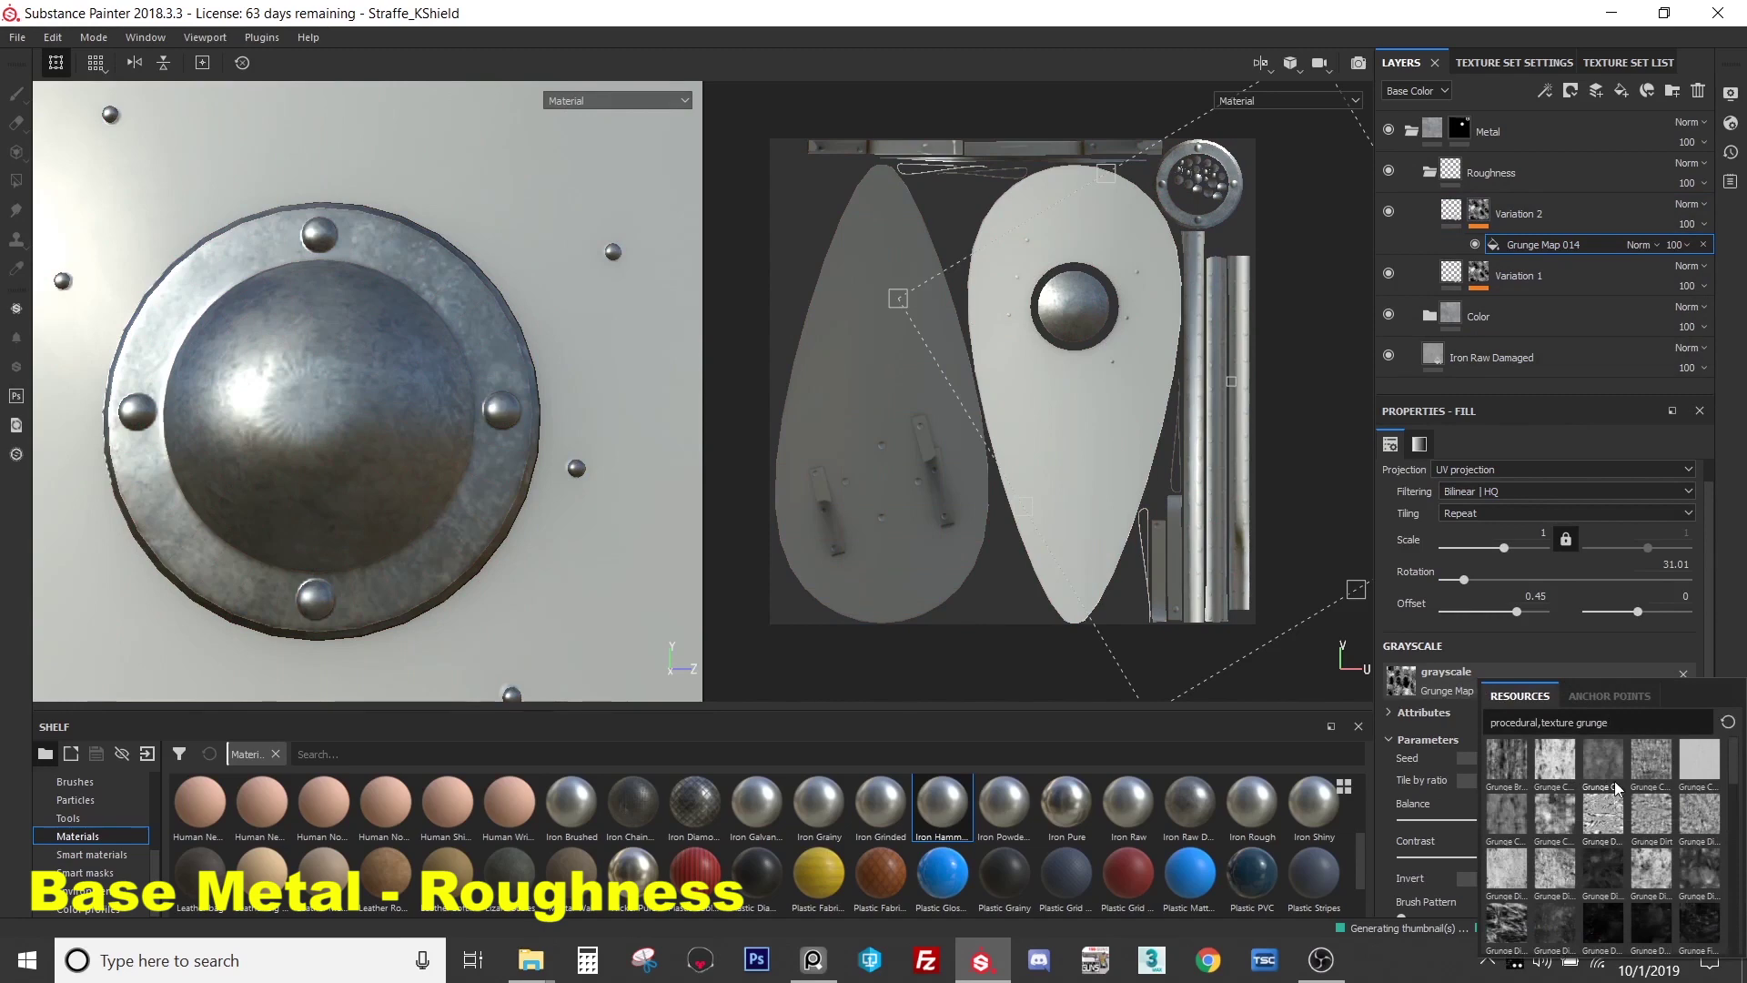
mouse_move(1500, 818)
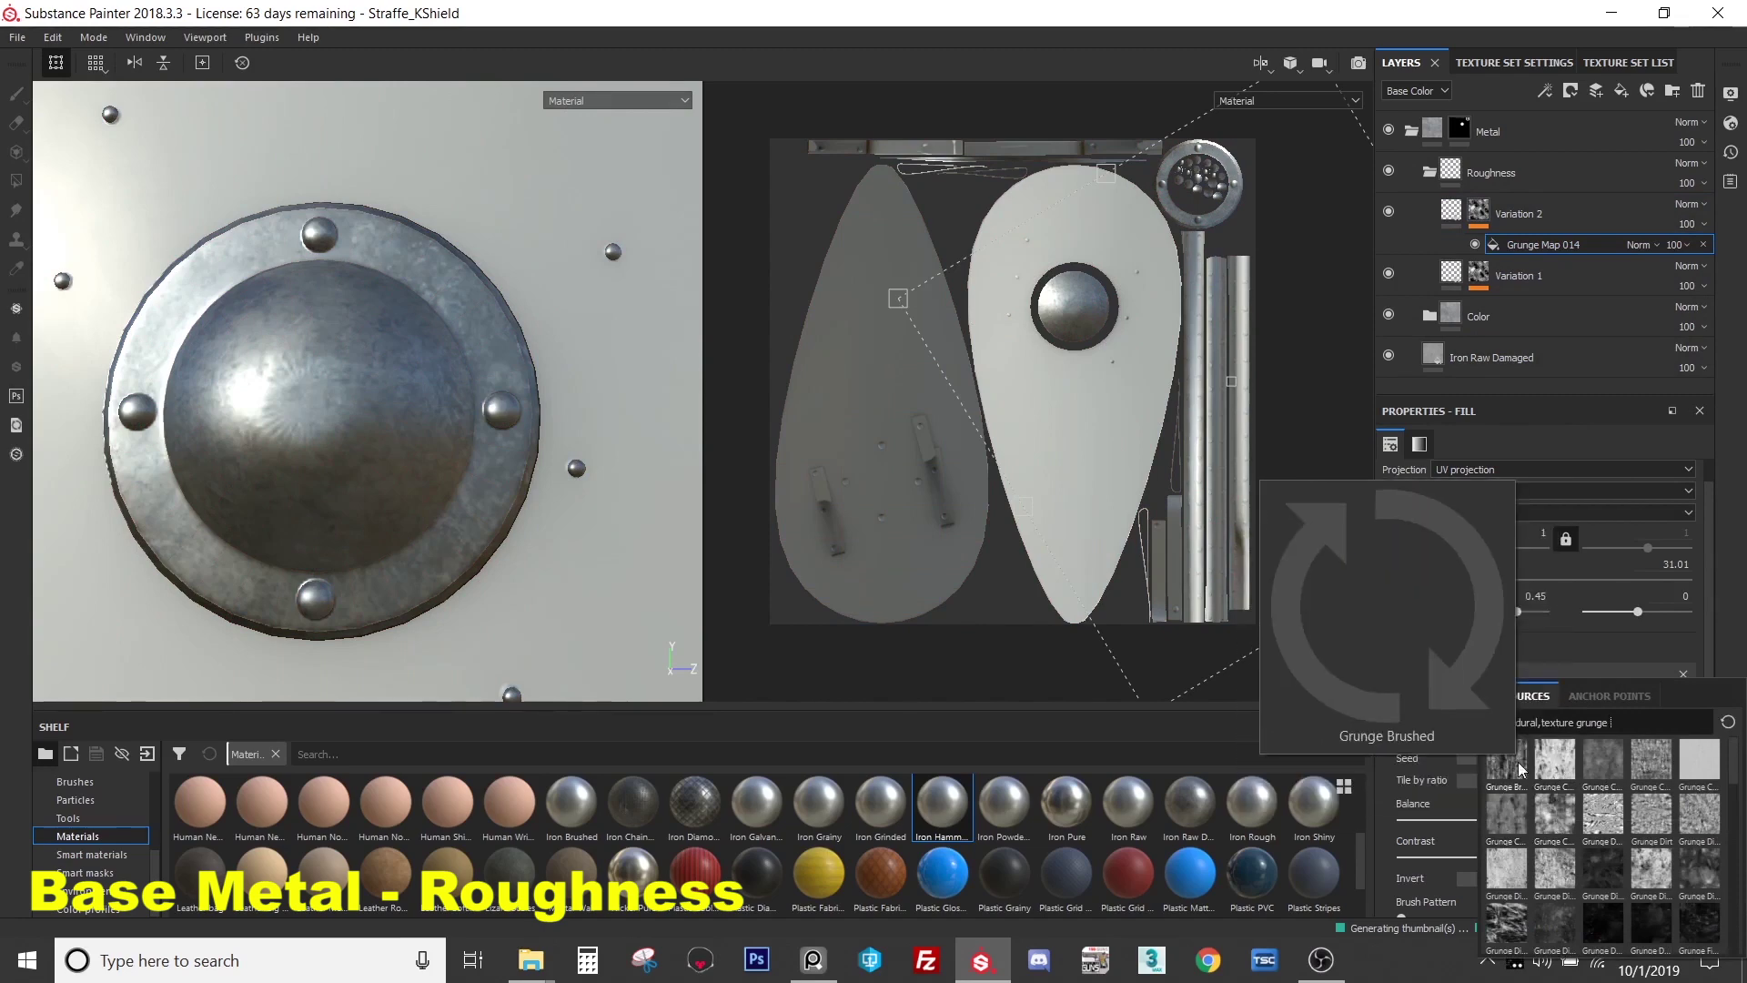
mouse_move(1618, 769)
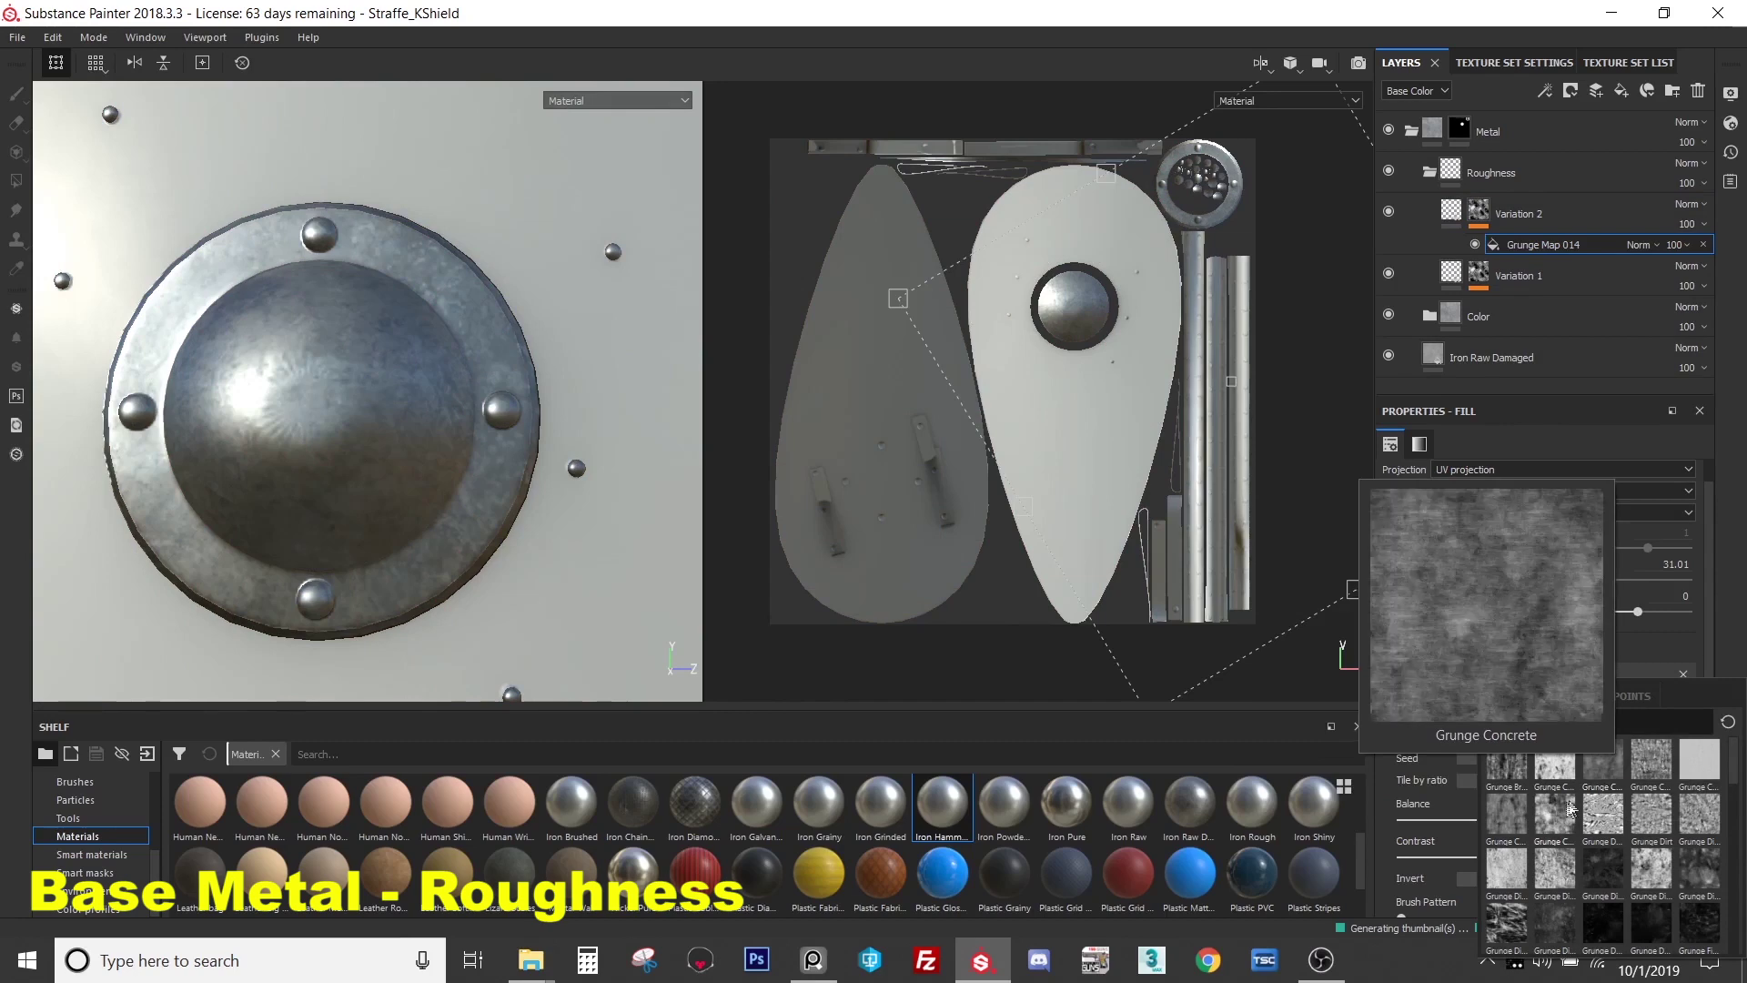
mouse_move(1647, 809)
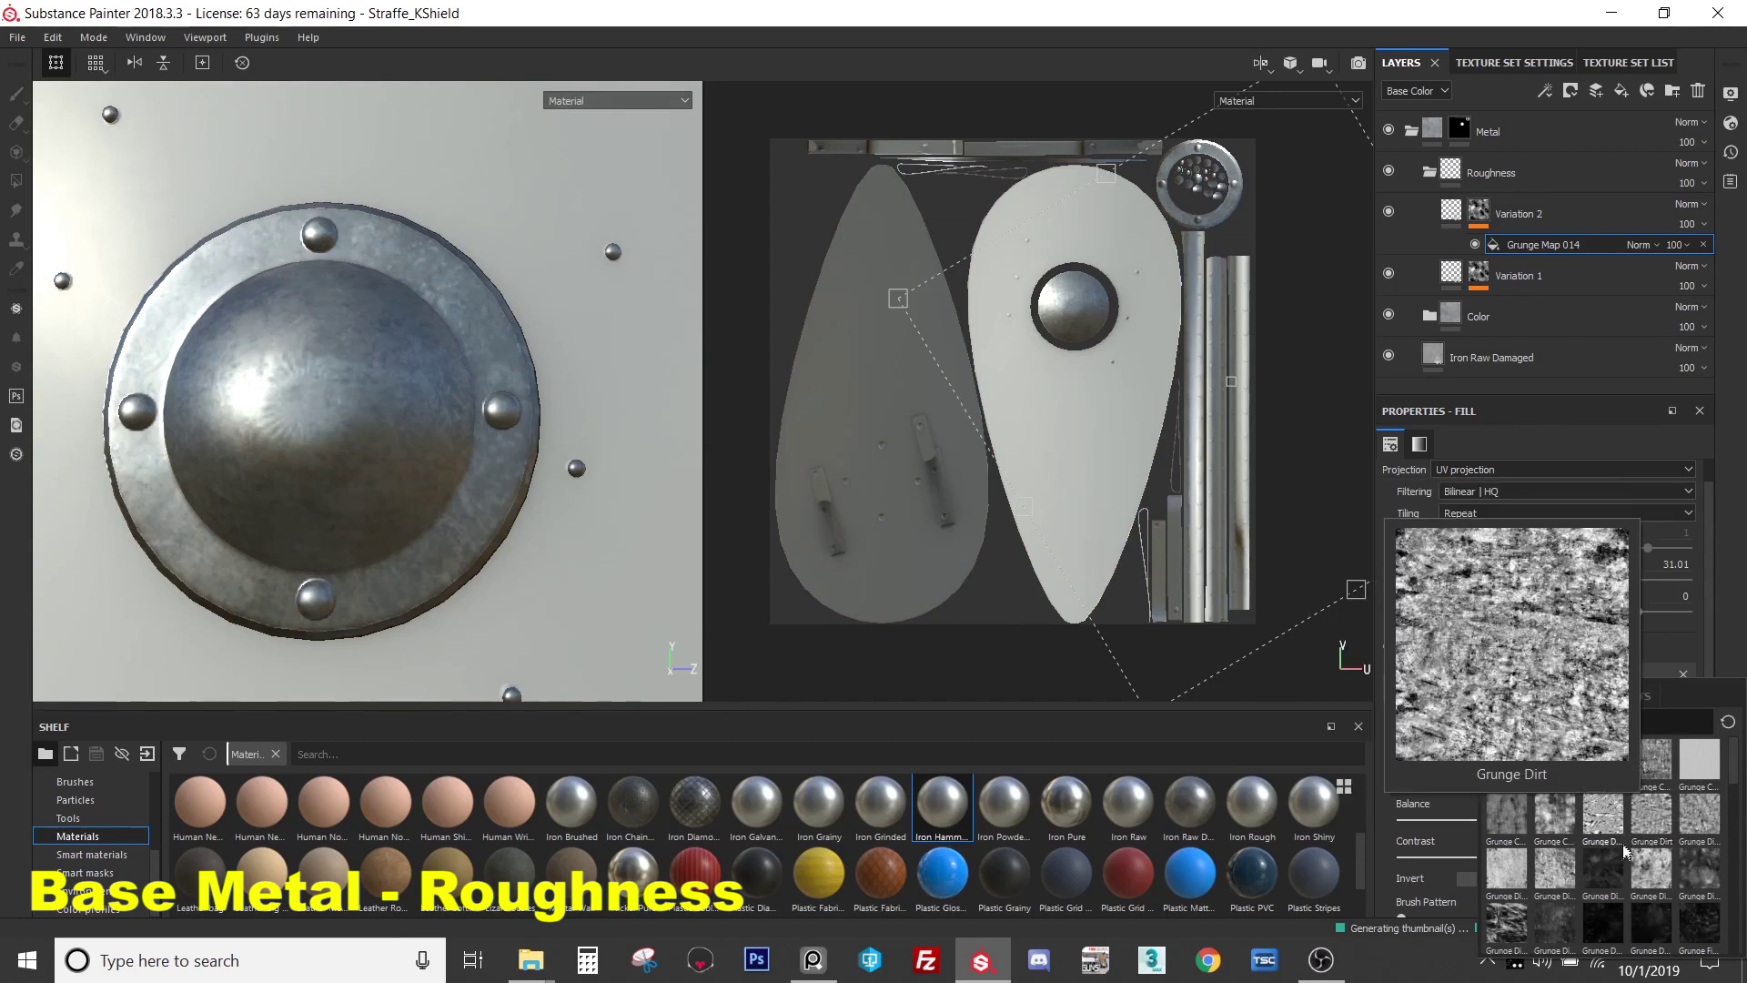
mouse_move(1562, 926)
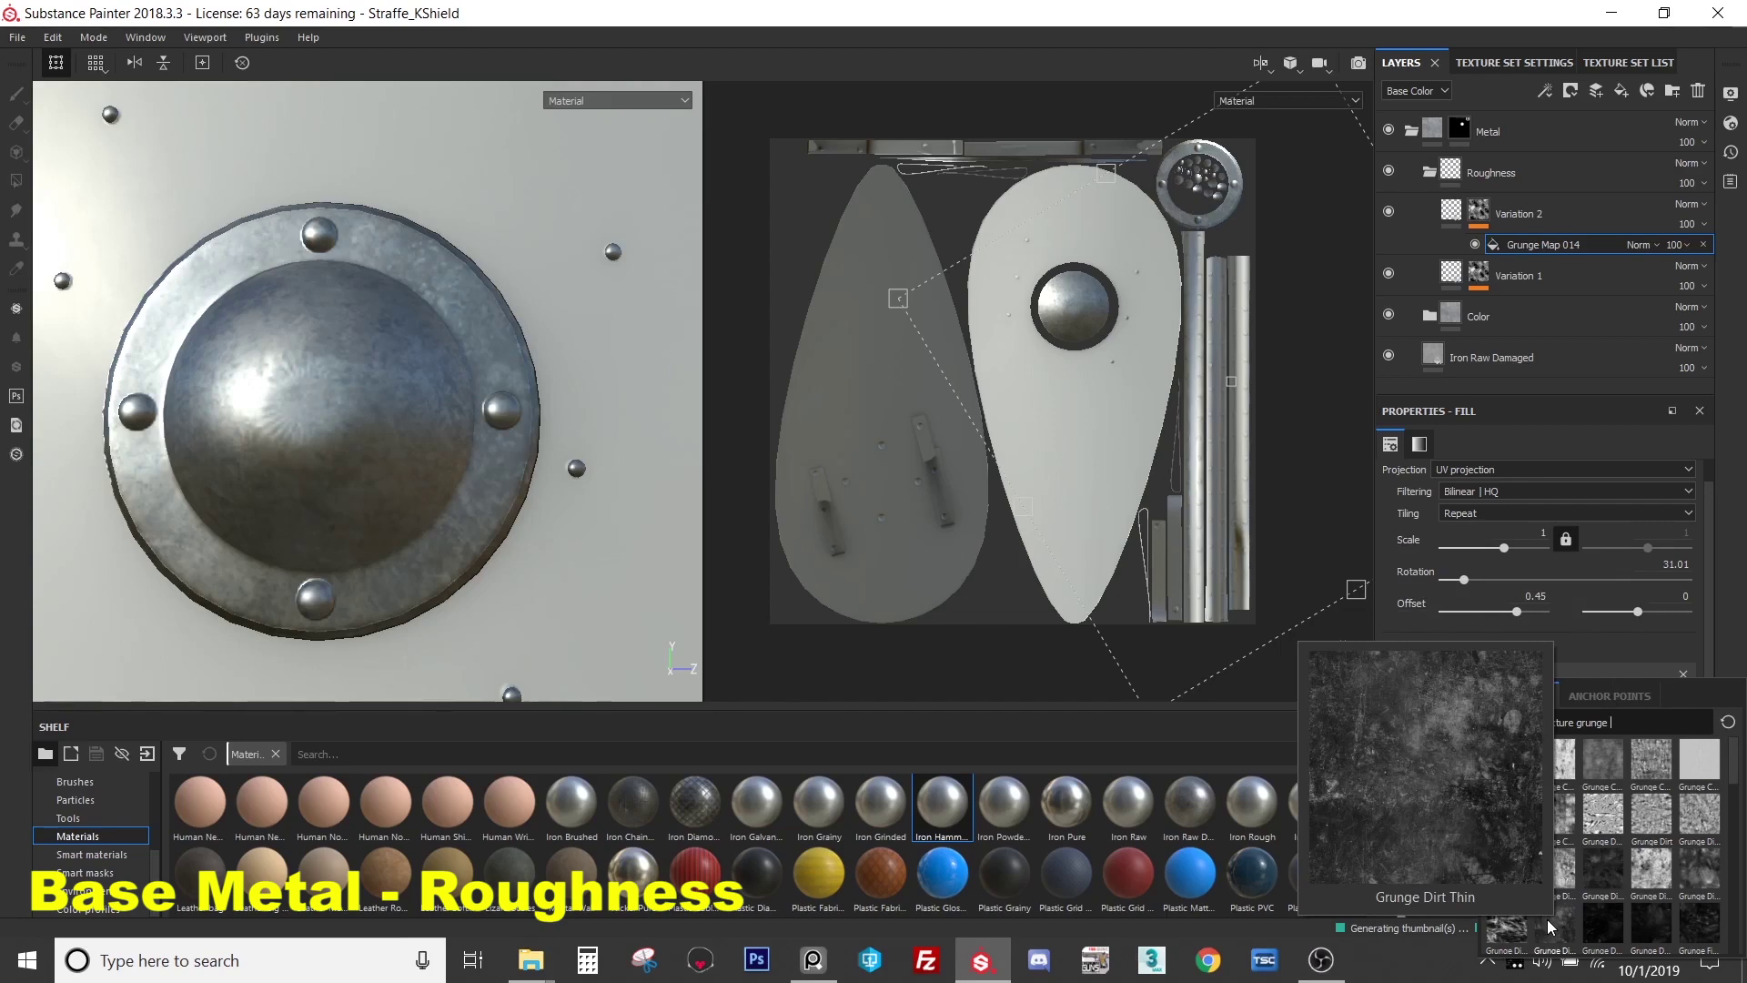
left_click(1551, 926)
left_click_drag(427, 537, 353, 525, "alt")
left_click(1451, 210)
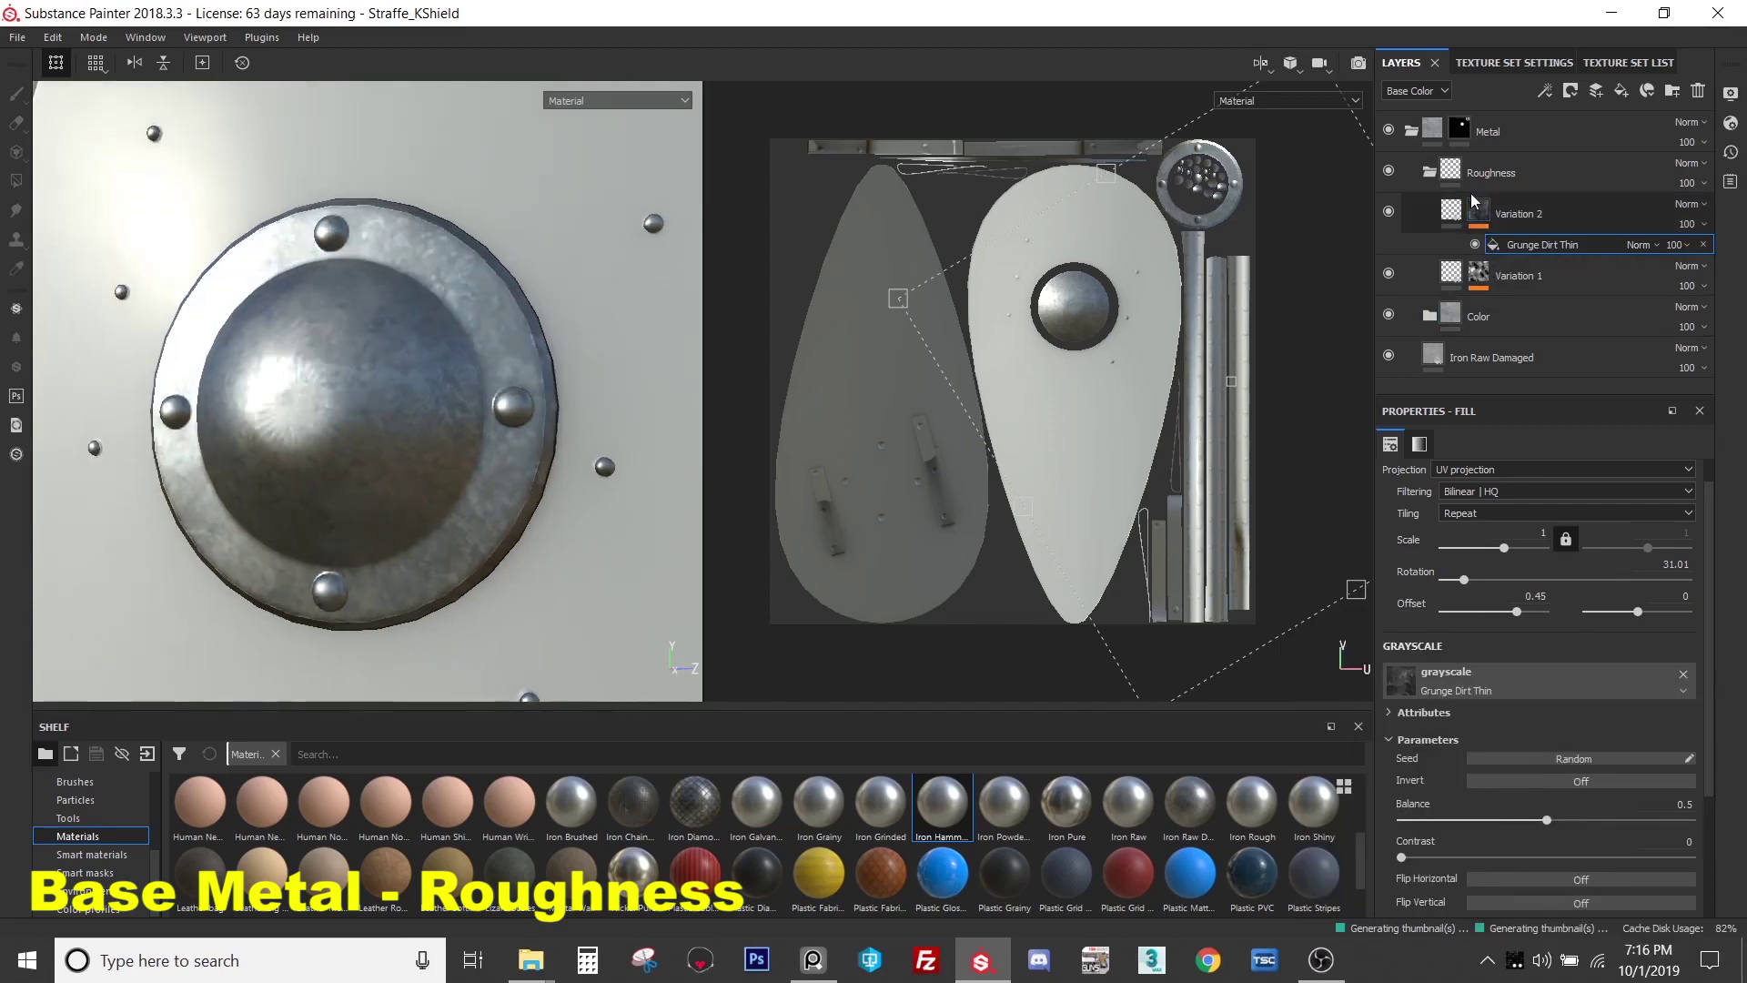
- Set the Variation 2 roughness layer's uniform roughness to 0.8142 and check the shield's metal boss up close
left_click_drag(1488, 804, 1626, 810)
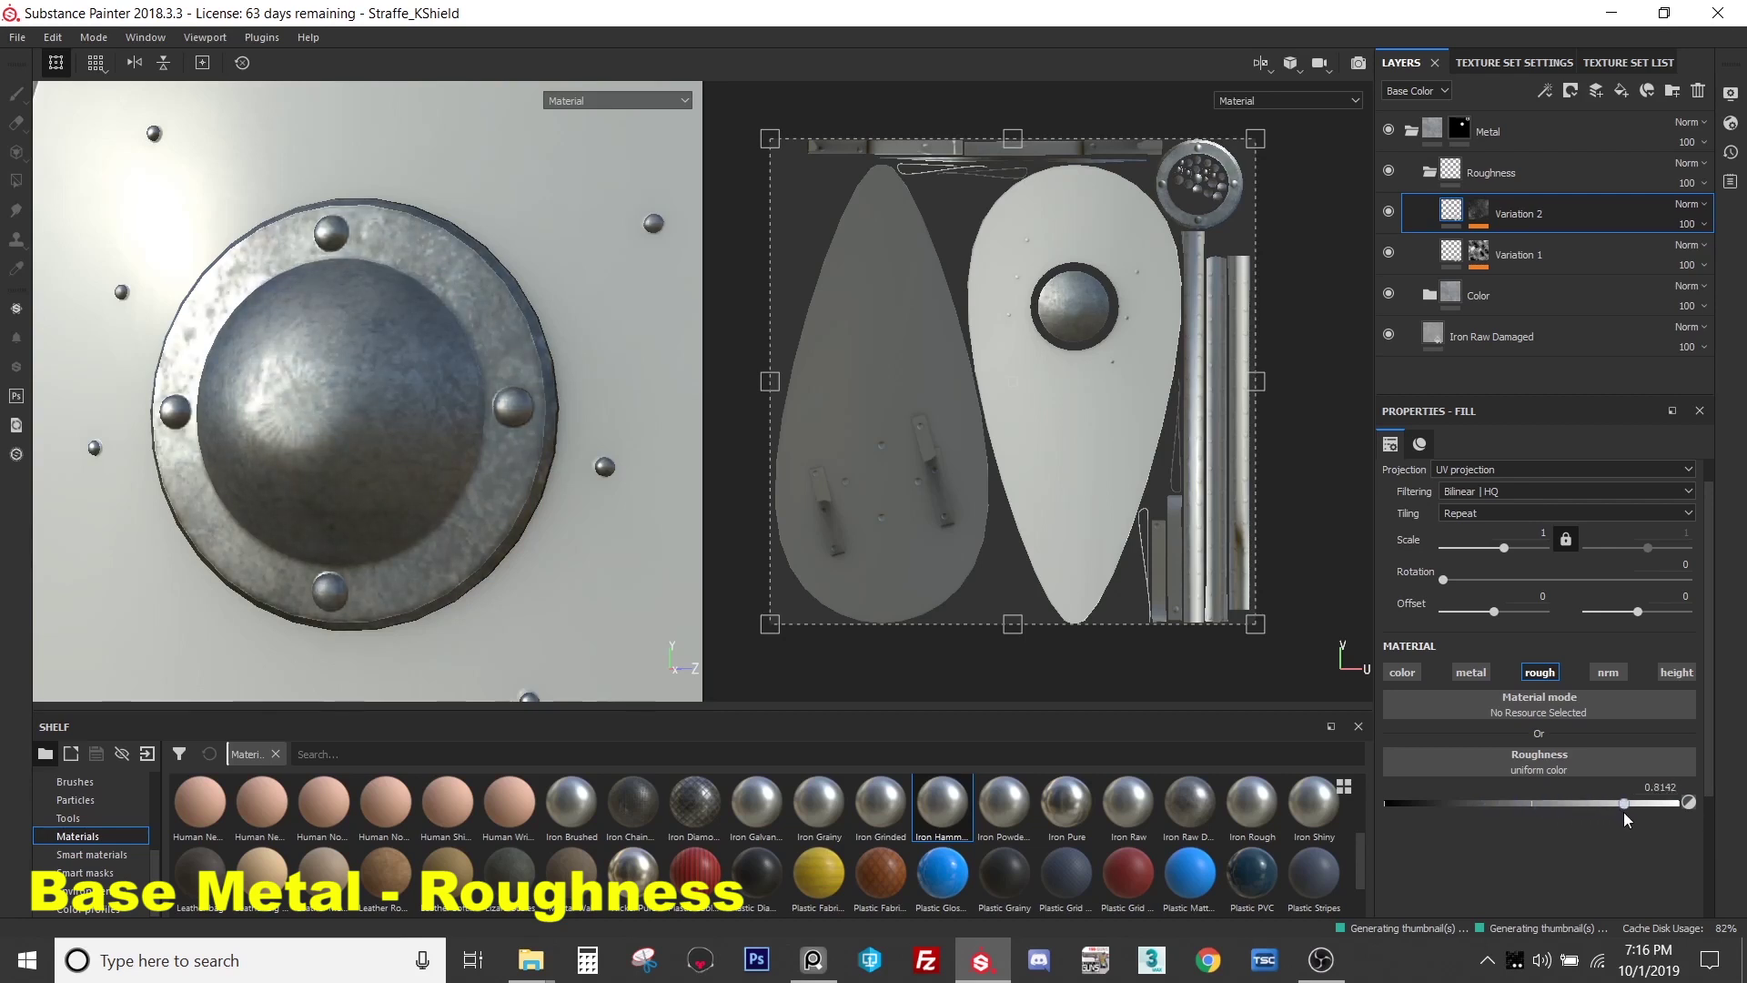
scroll(422, 397, "up", 5)
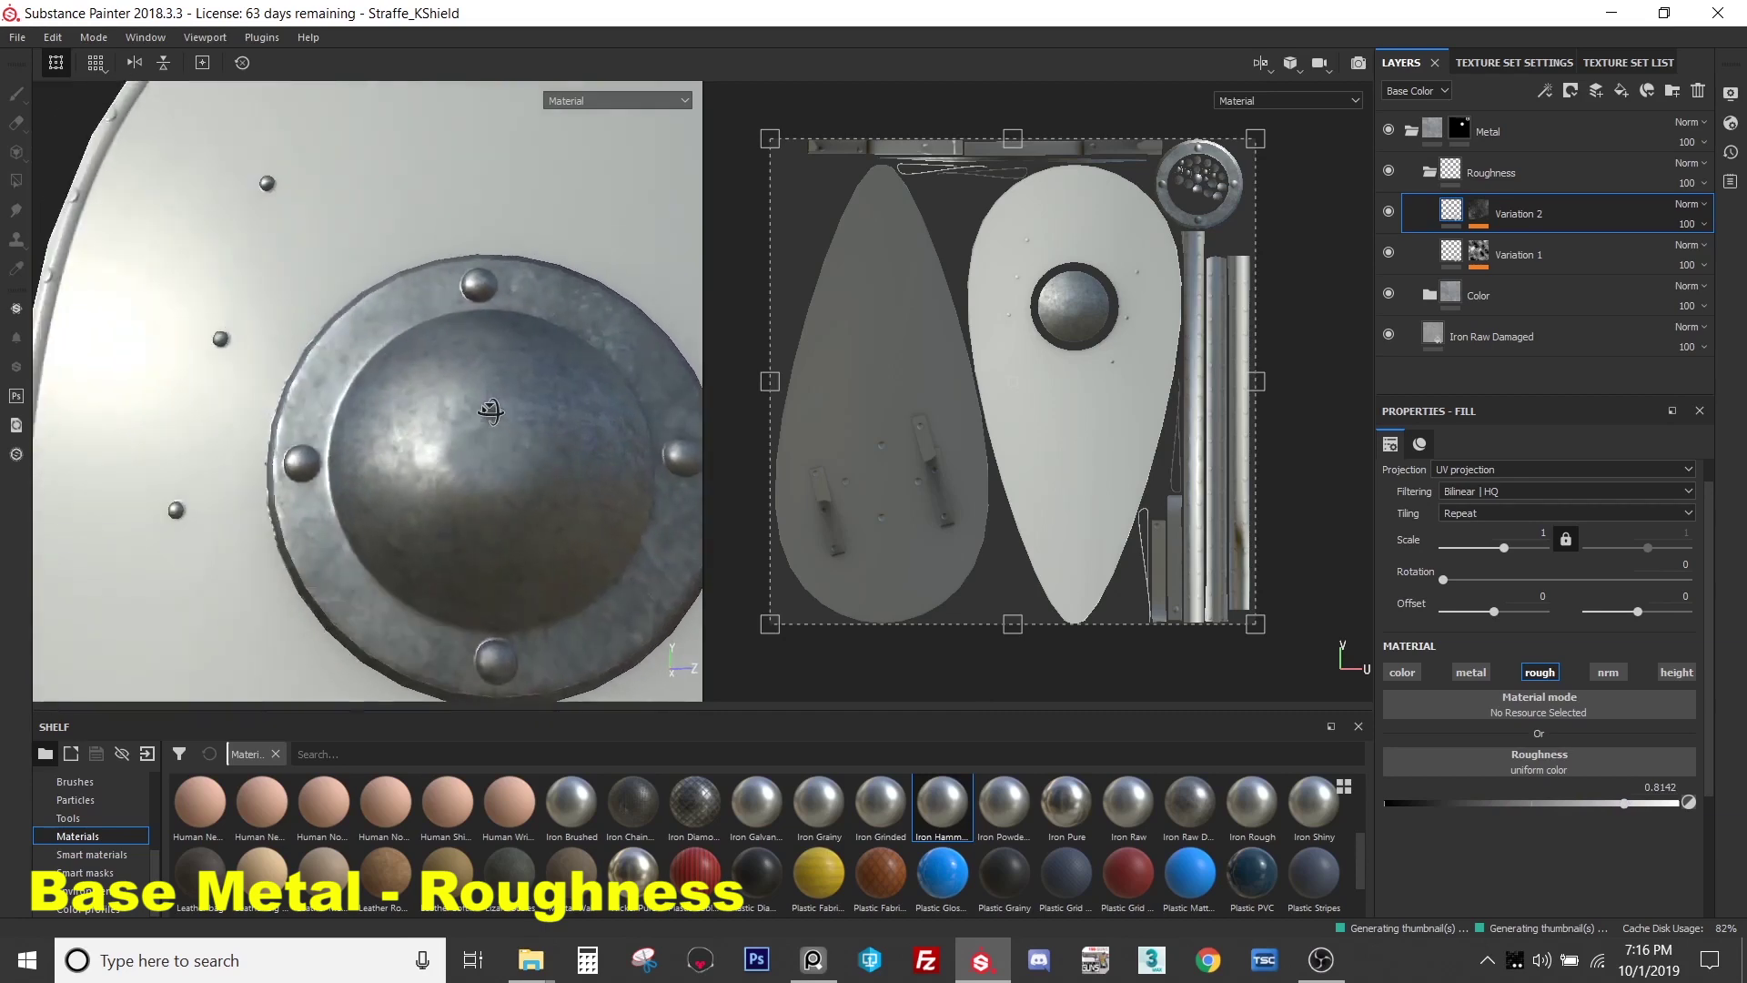
scroll(446, 409, "down", 2)
scroll(491, 454, "up", 2)
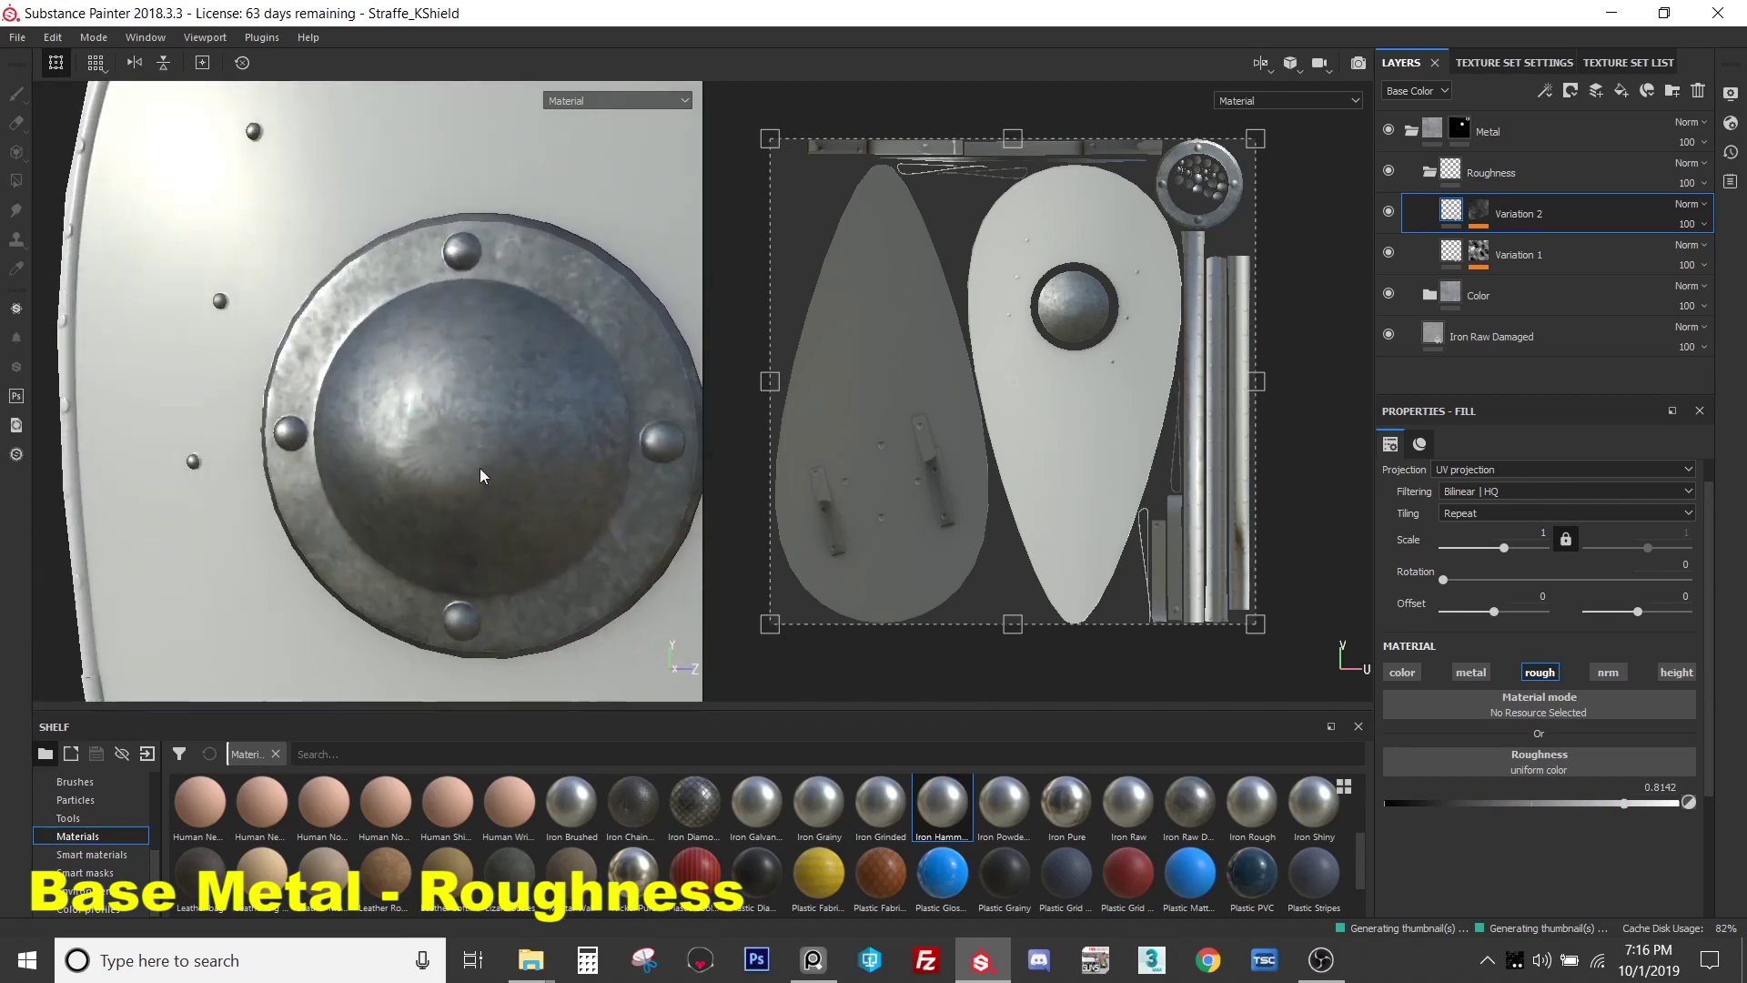
- Switch to the roughness channel view and set the Variation 2 layer's uniform roughness to 0.7709
key("c")
key("c")
key("c")
key("c")
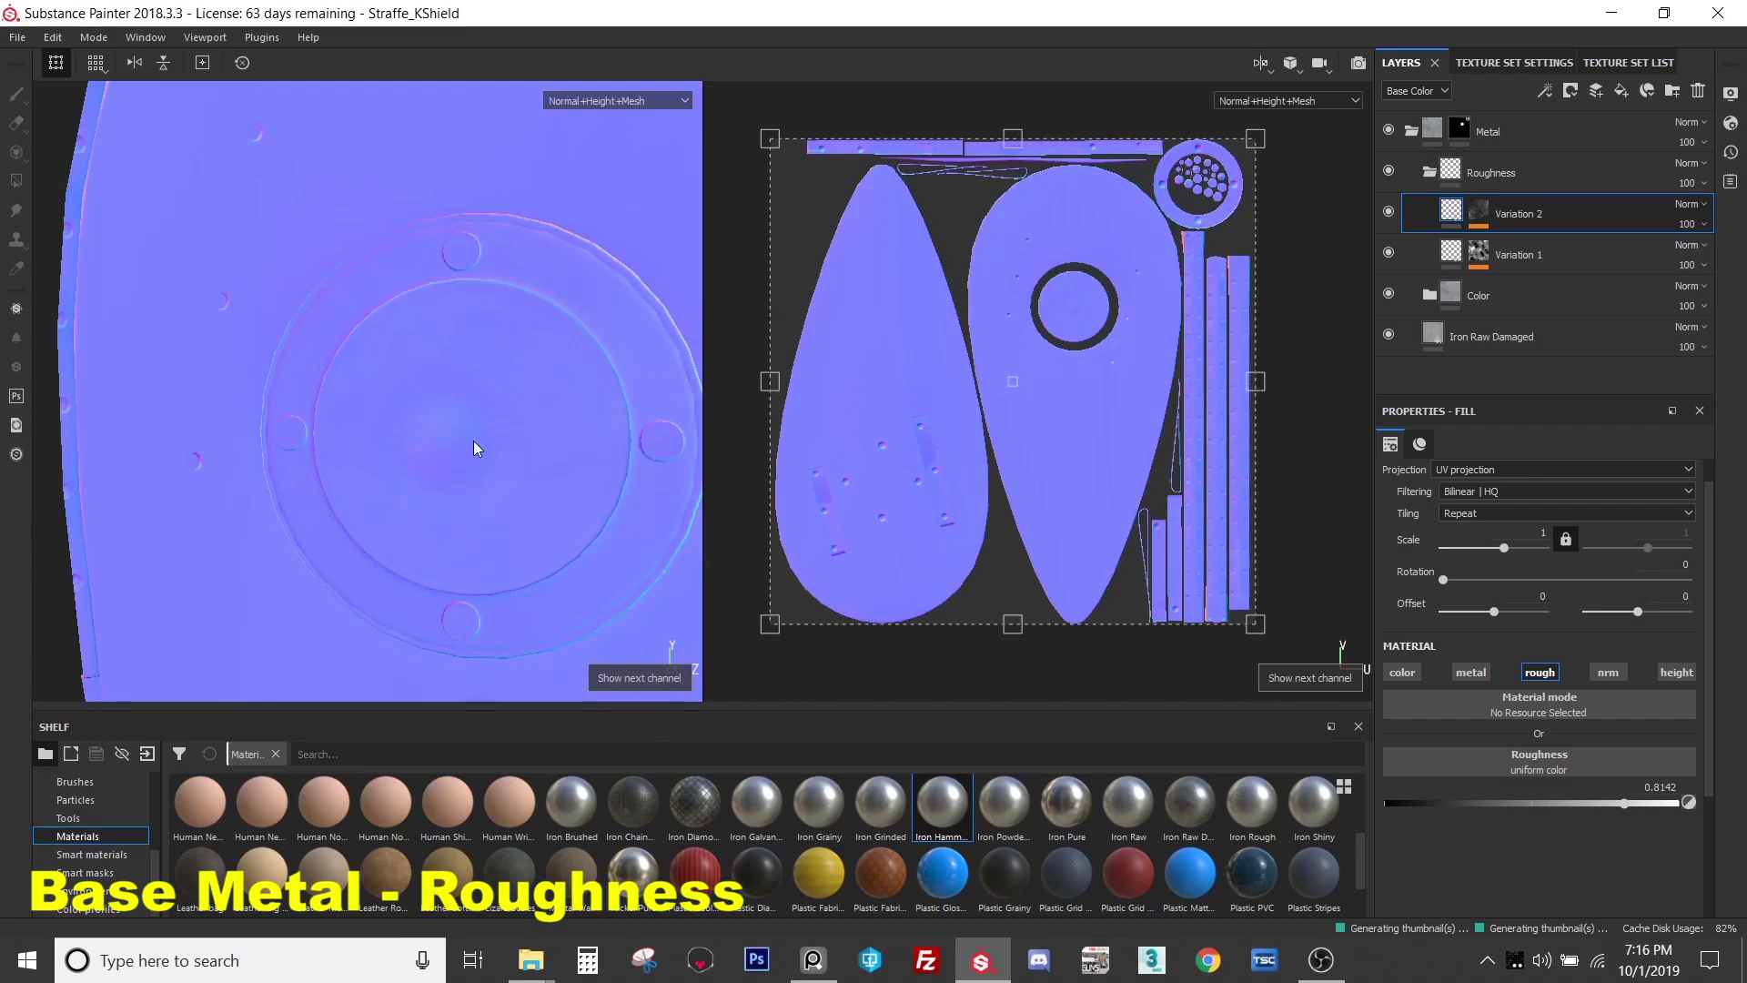
key("c")
key("c")
mouse_move(473, 441)
left_mouse_down("alt")
mouse_move(460, 425)
mouse_move(478, 435)
left_mouse_up("alt")
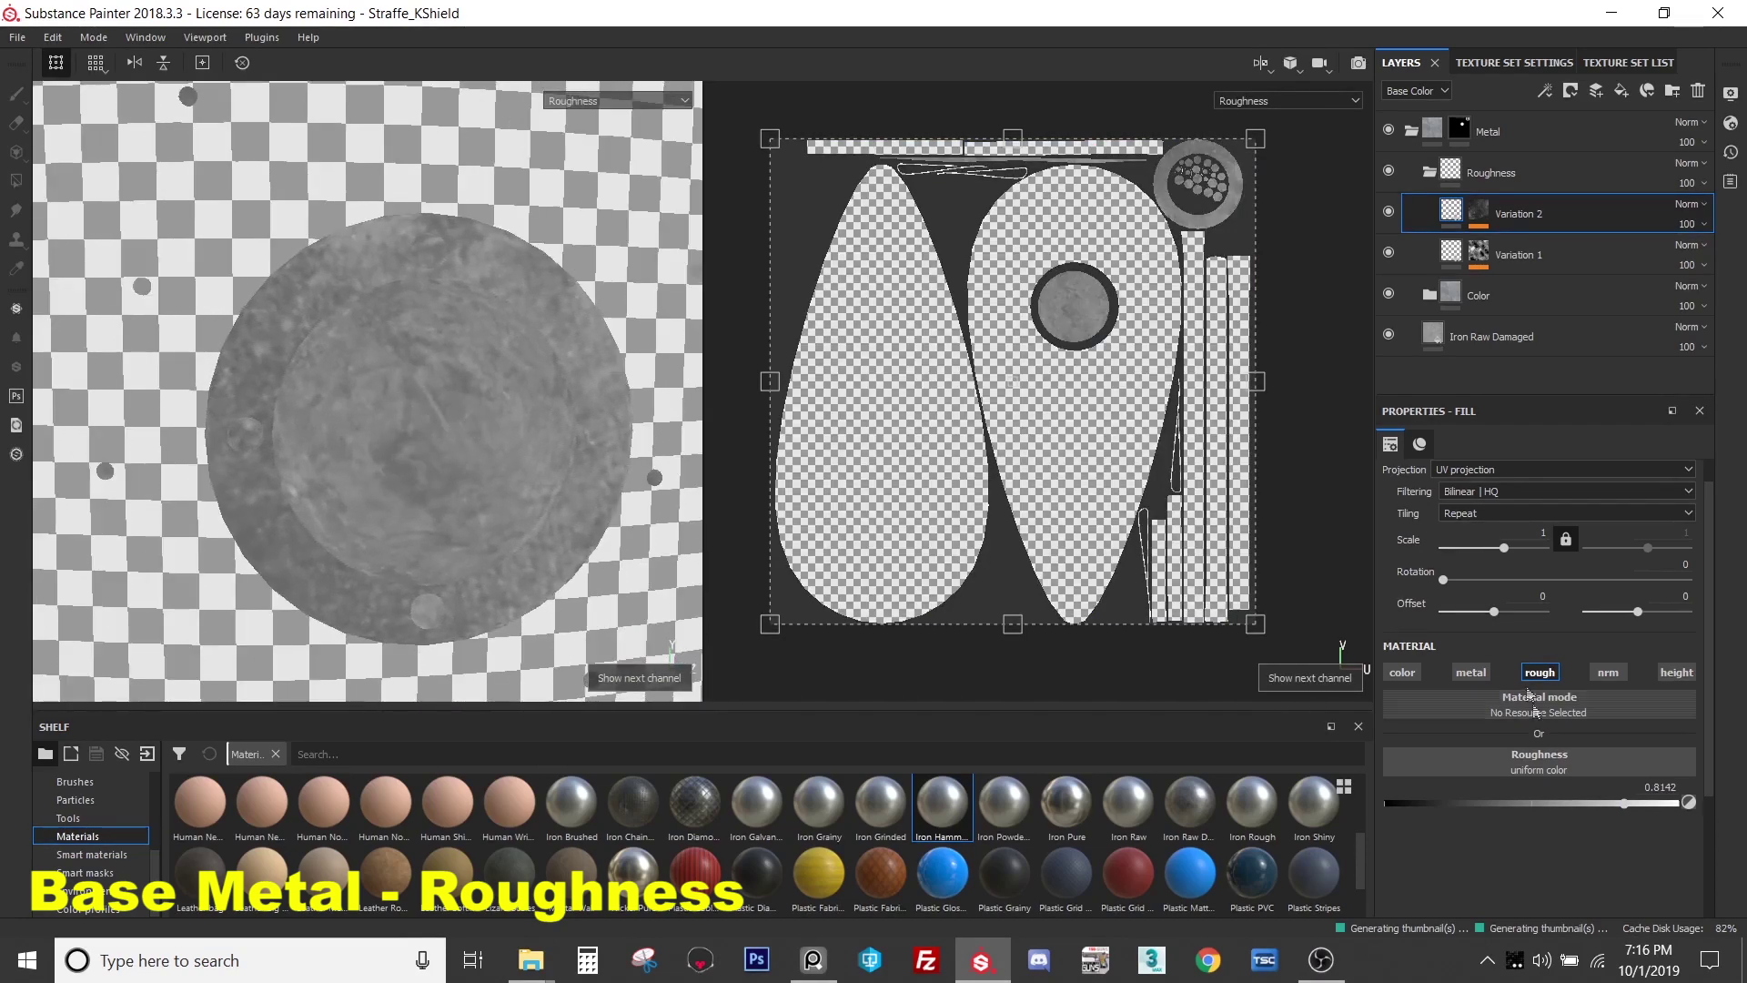
mouse_move(1635, 810)
left_mouse_down()
mouse_move(1658, 812)
mouse_move(1612, 811)
left_mouse_up()
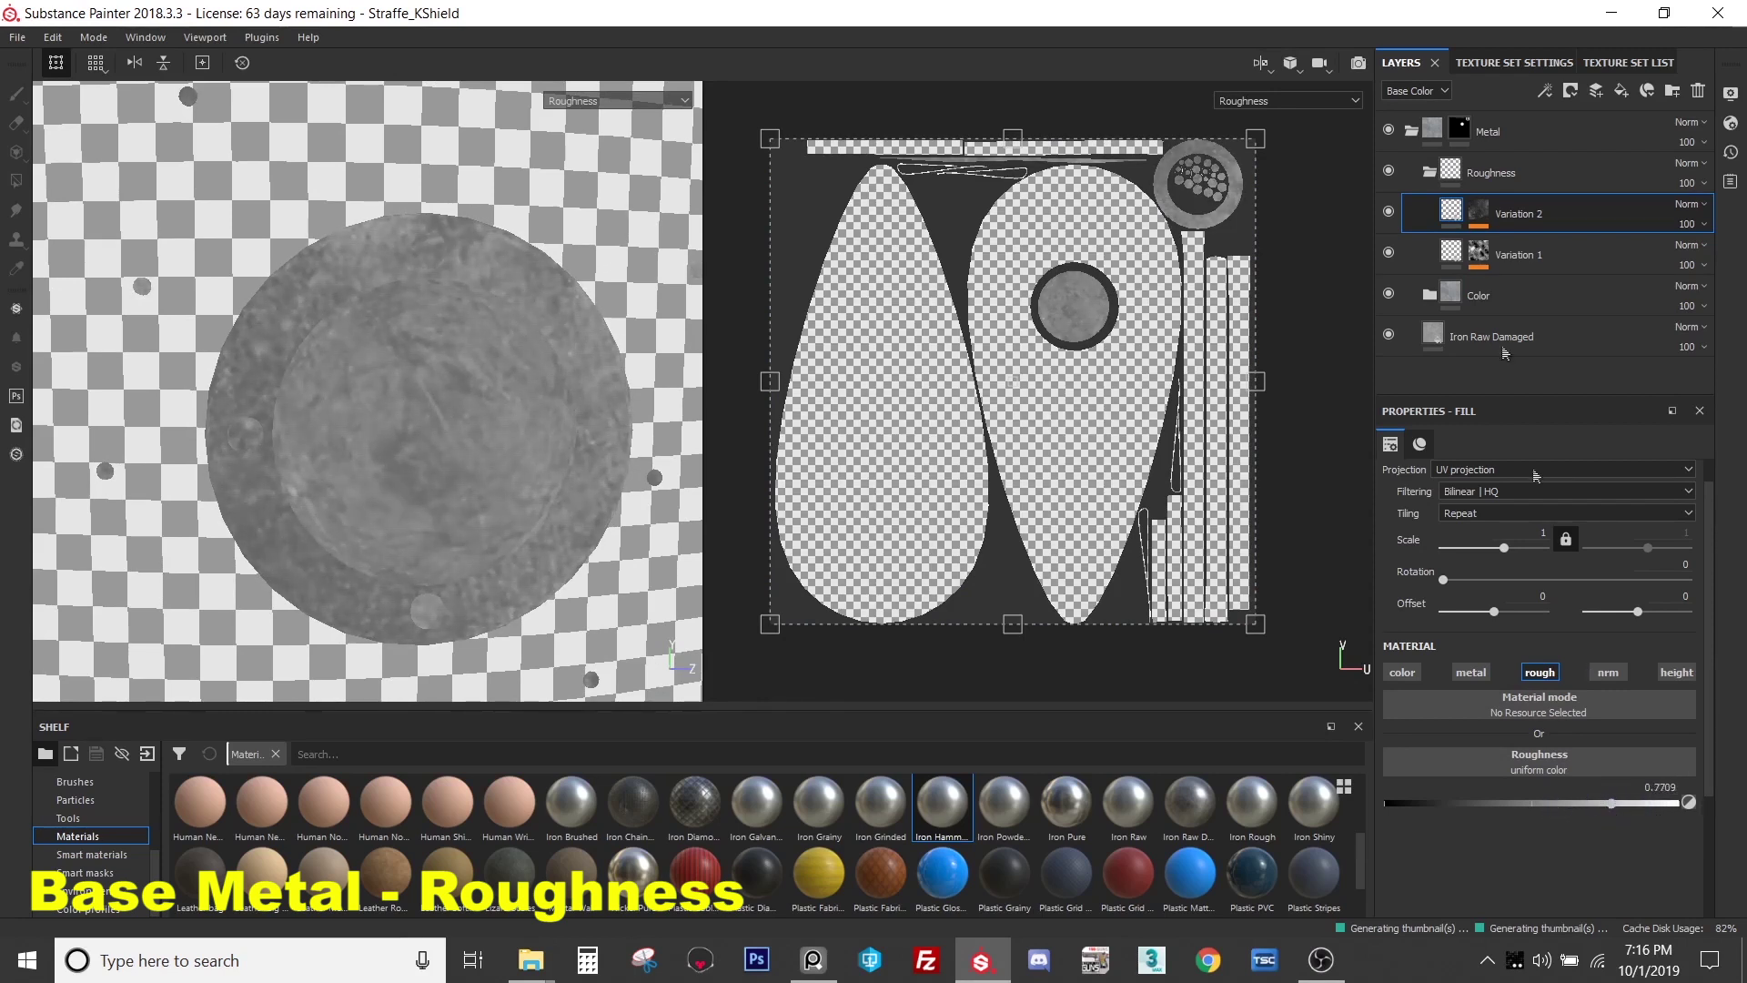
- Compare the roughness with Variation 2 hidden and shown, and set its uniform roughness to 0.8483
left_click(1389, 212)
left_click(1389, 212)
left_click(1389, 213)
left_click(1389, 213)
left_click_drag(1629, 808, 1634, 806)
- Set the Grunge Dirt Thin fill in Variation 2's mask to balance 0.67 and contrast 0.65
left_click(1480, 214)
left_click(1527, 245)
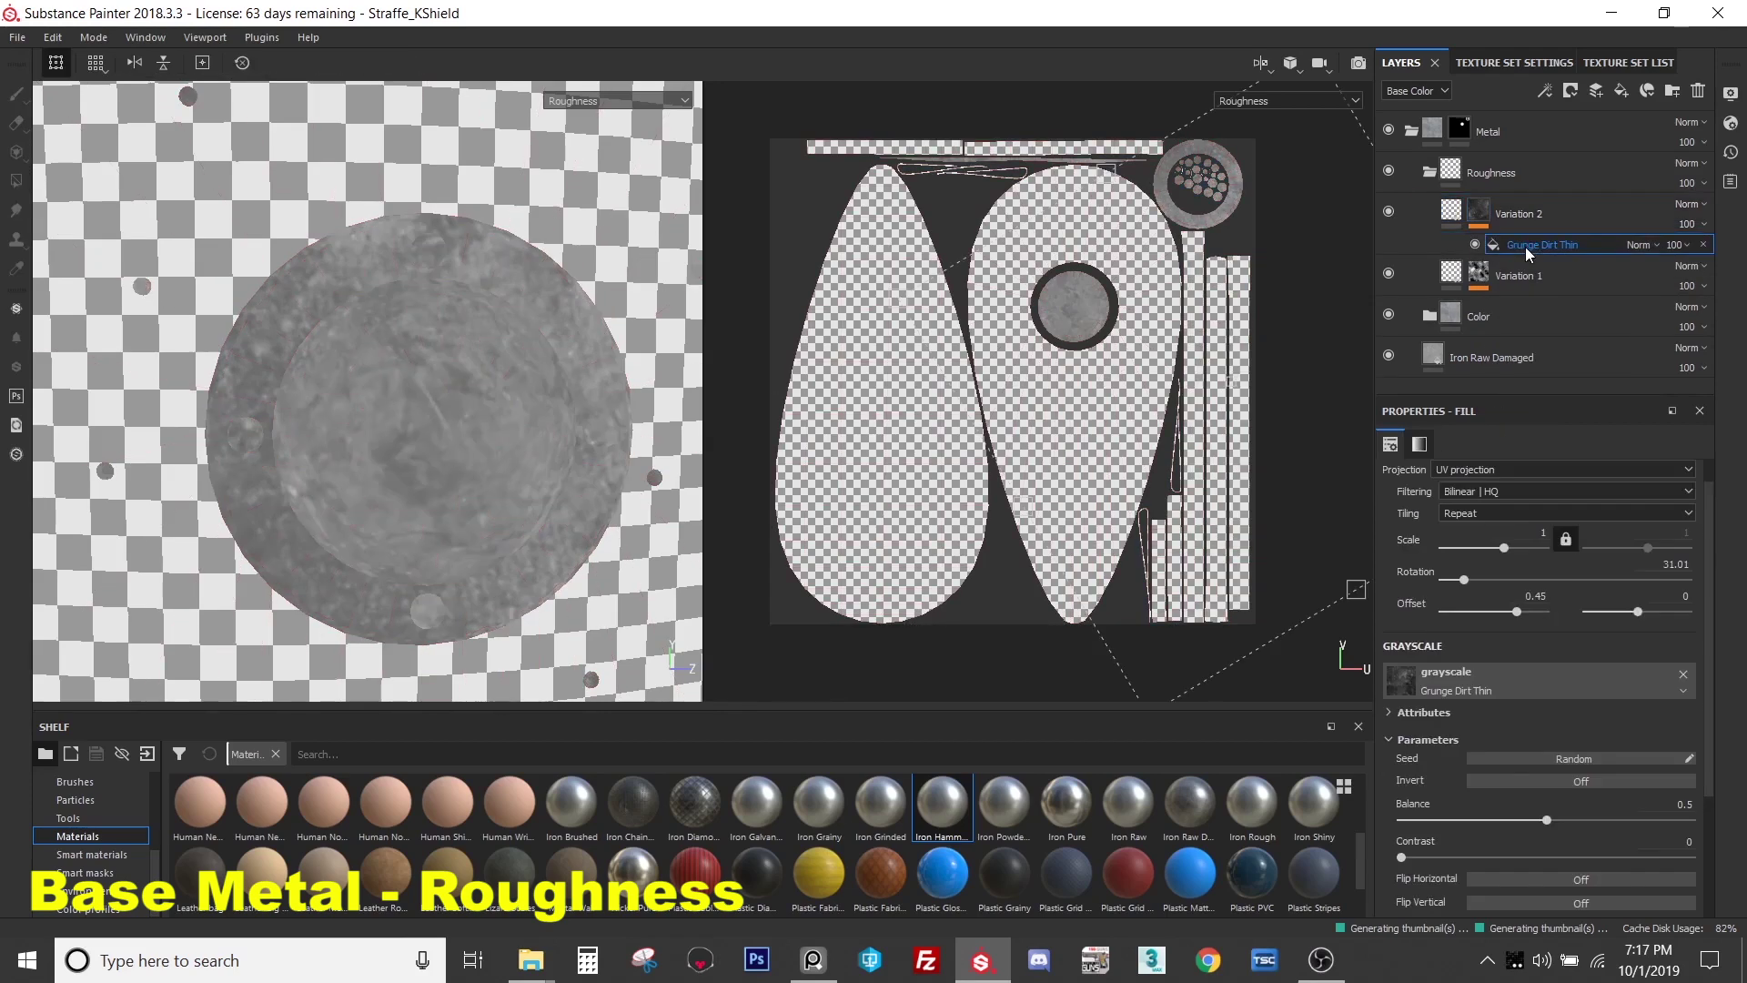
left_click(1389, 211)
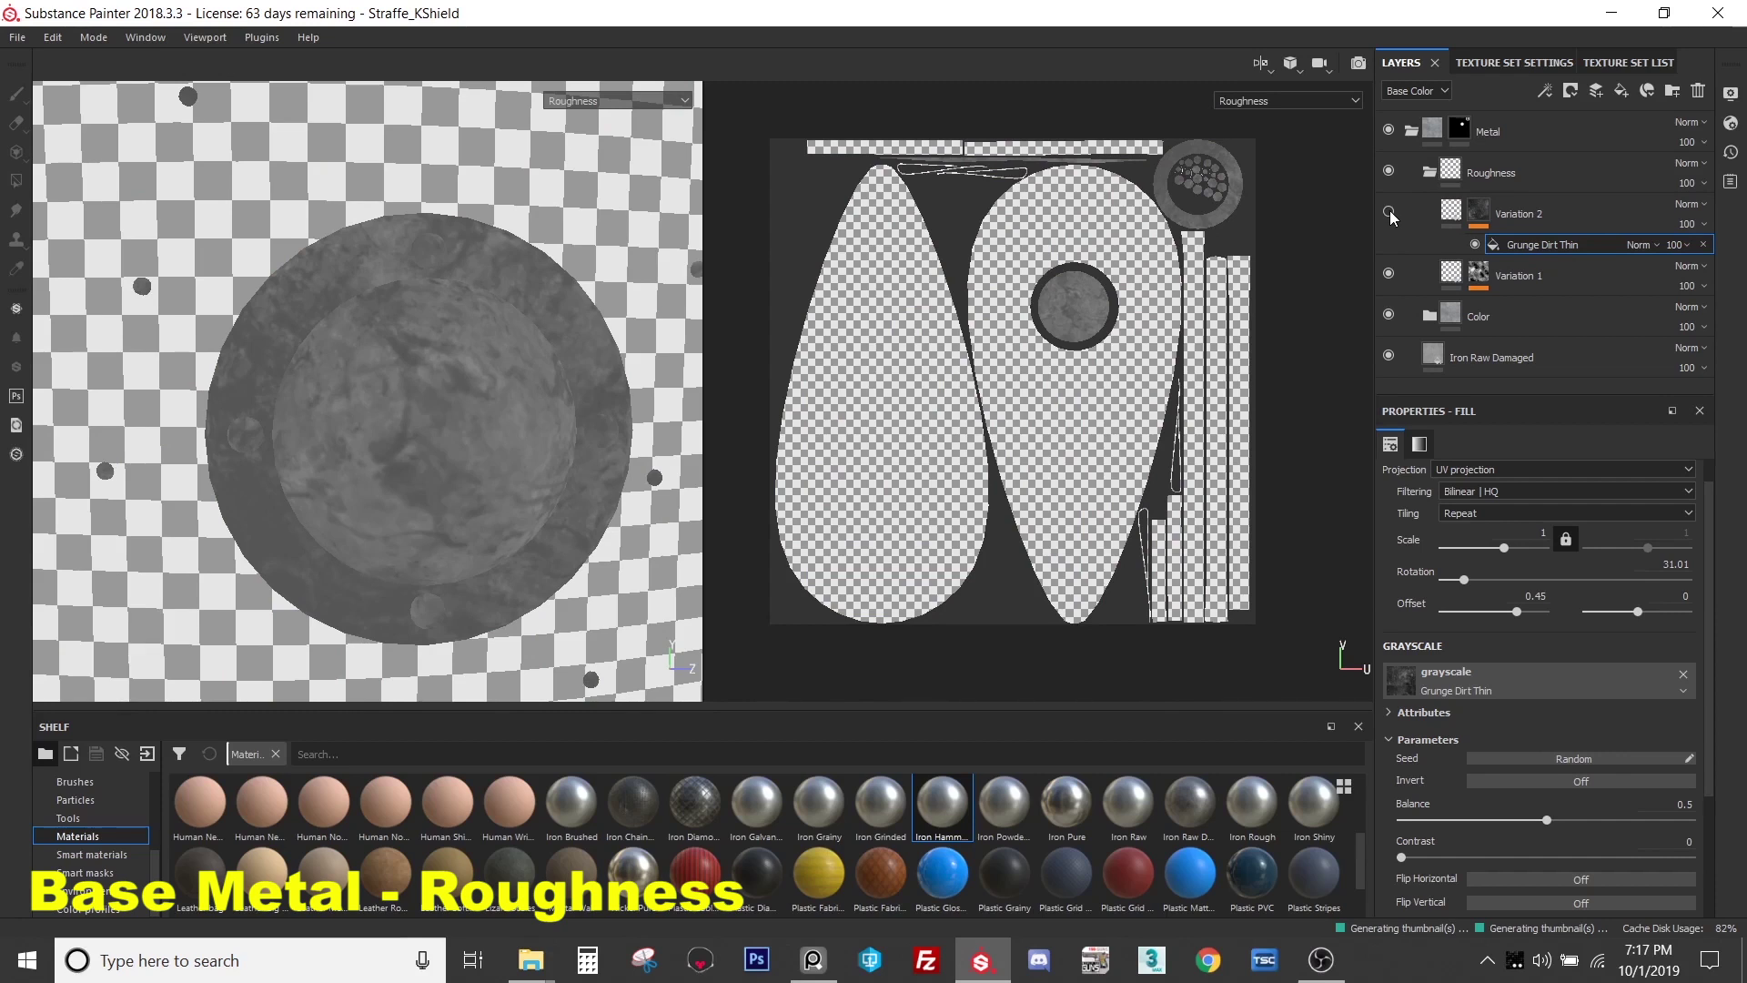
left_click(1389, 211)
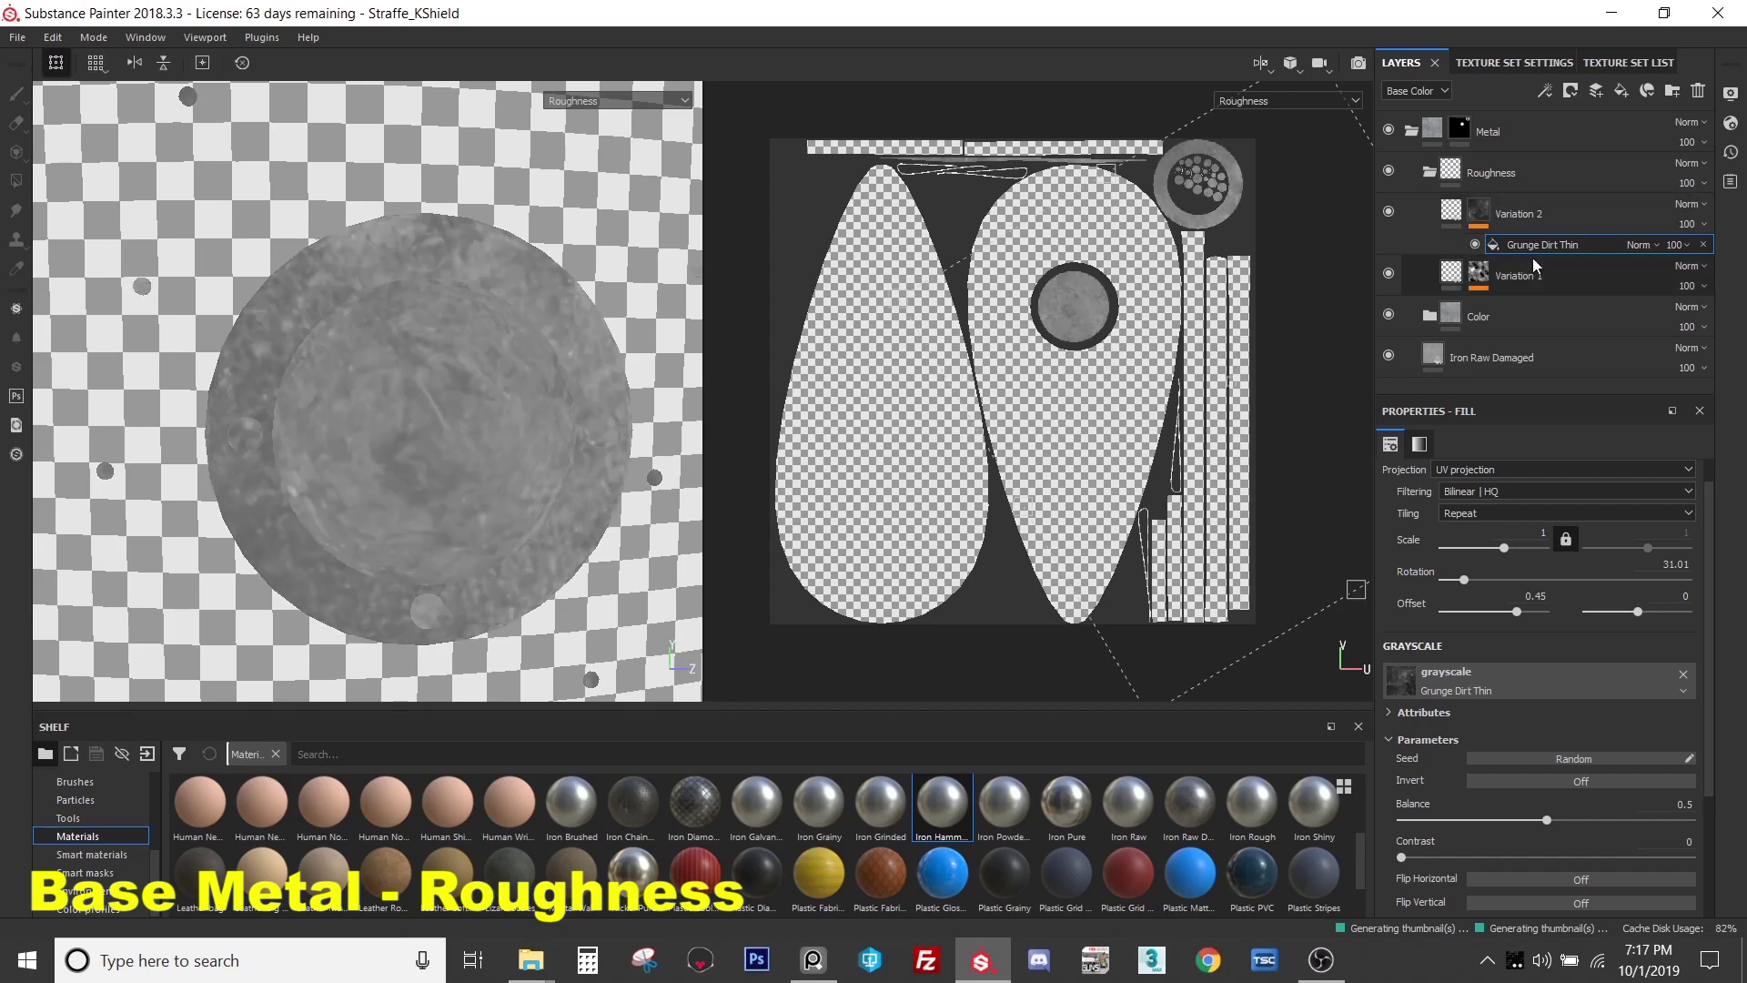
left_click_drag(1404, 858, 1603, 863)
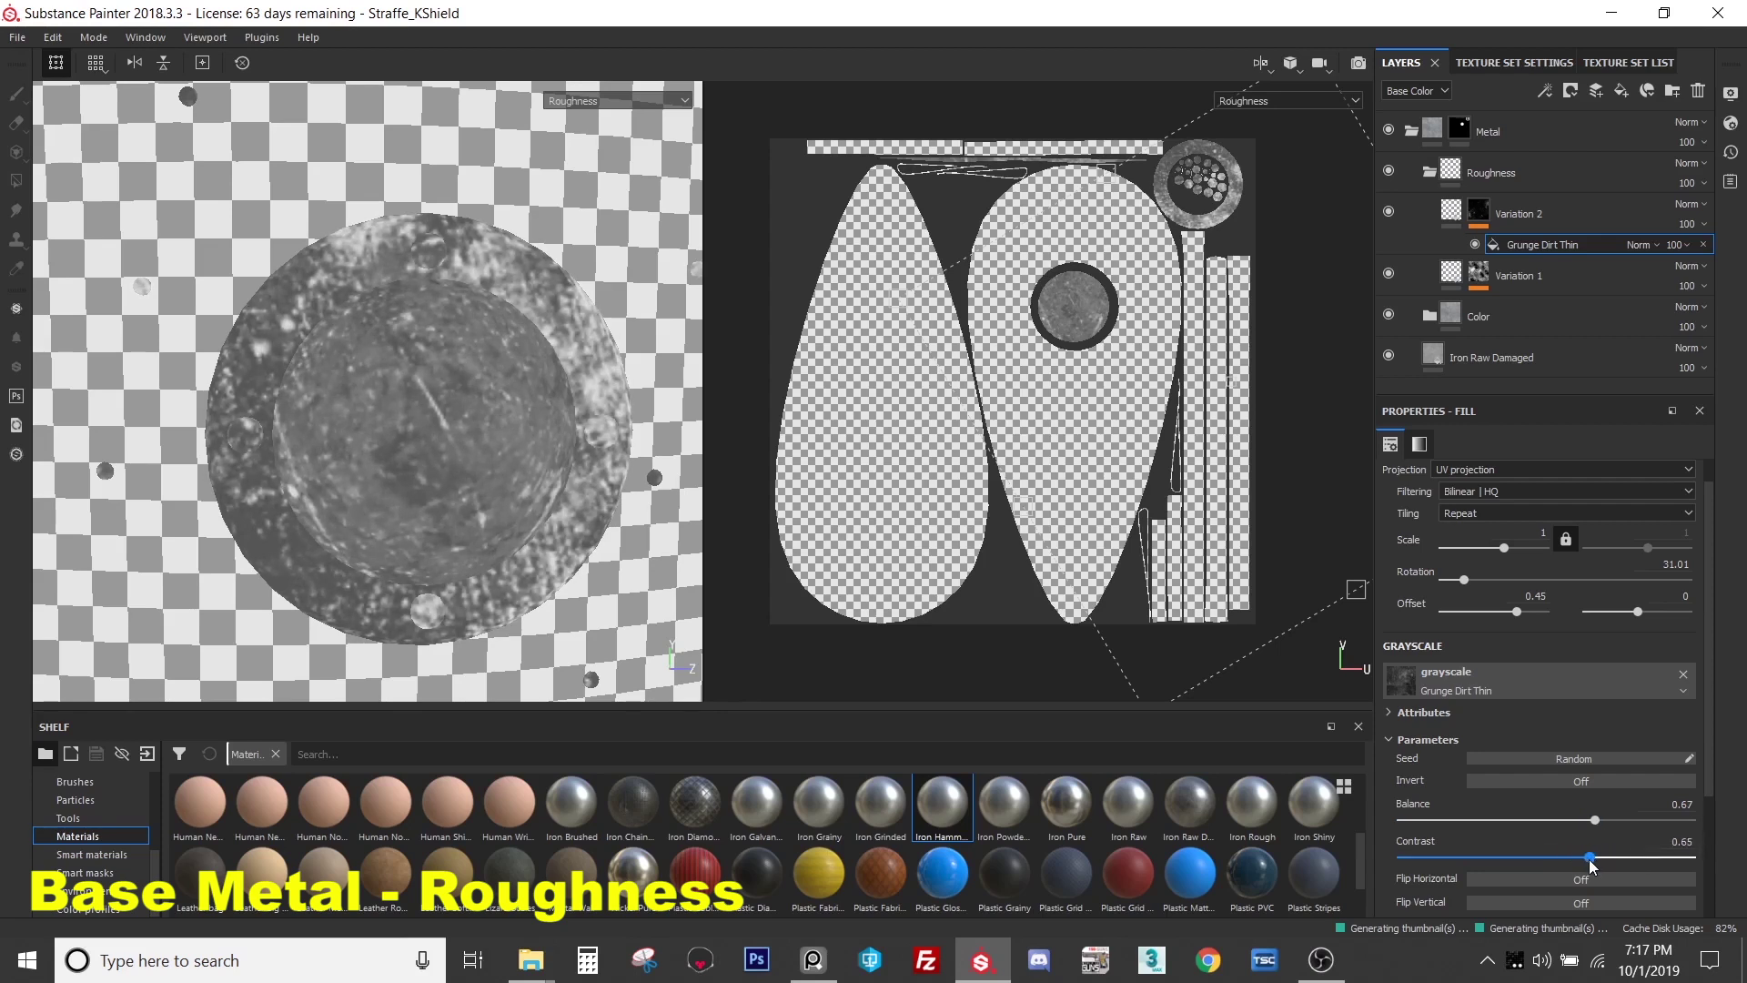
left_click(1457, 222)
left_click(1474, 214)
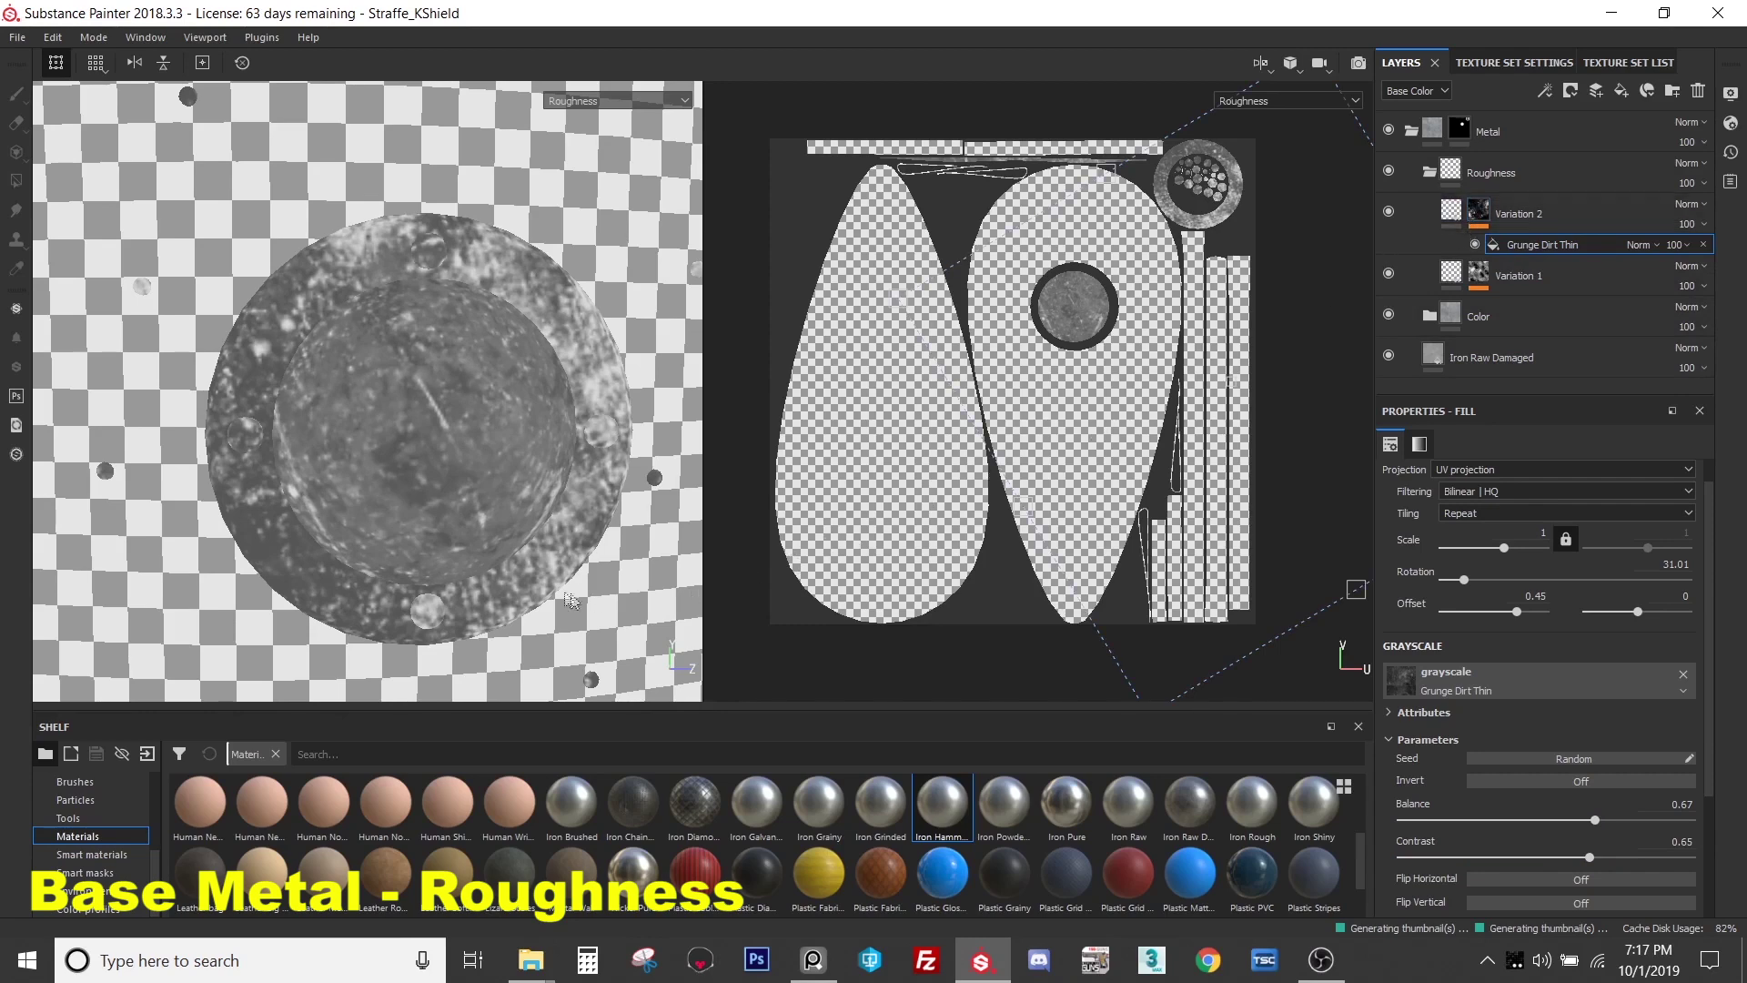
- Return to the full material view and set the Variation 2 layer's uniform roughness to 0.6378
key("m")
scroll(543, 343, "up", 3)
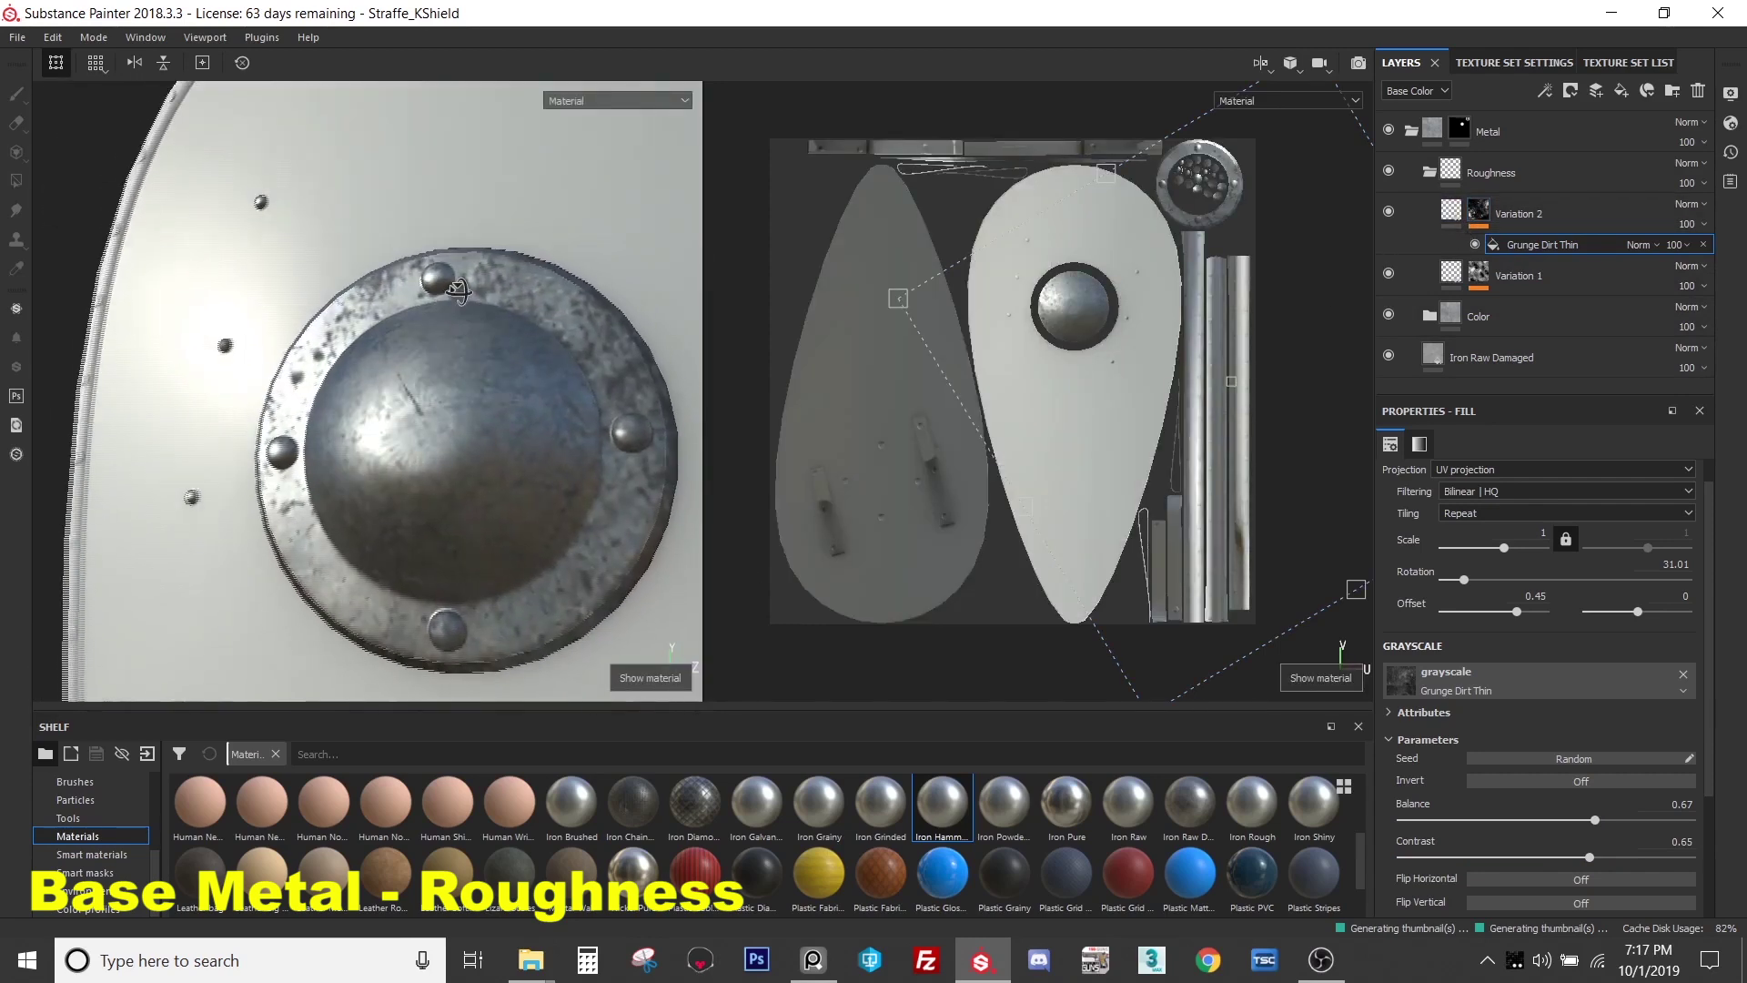
left_click(1451, 211)
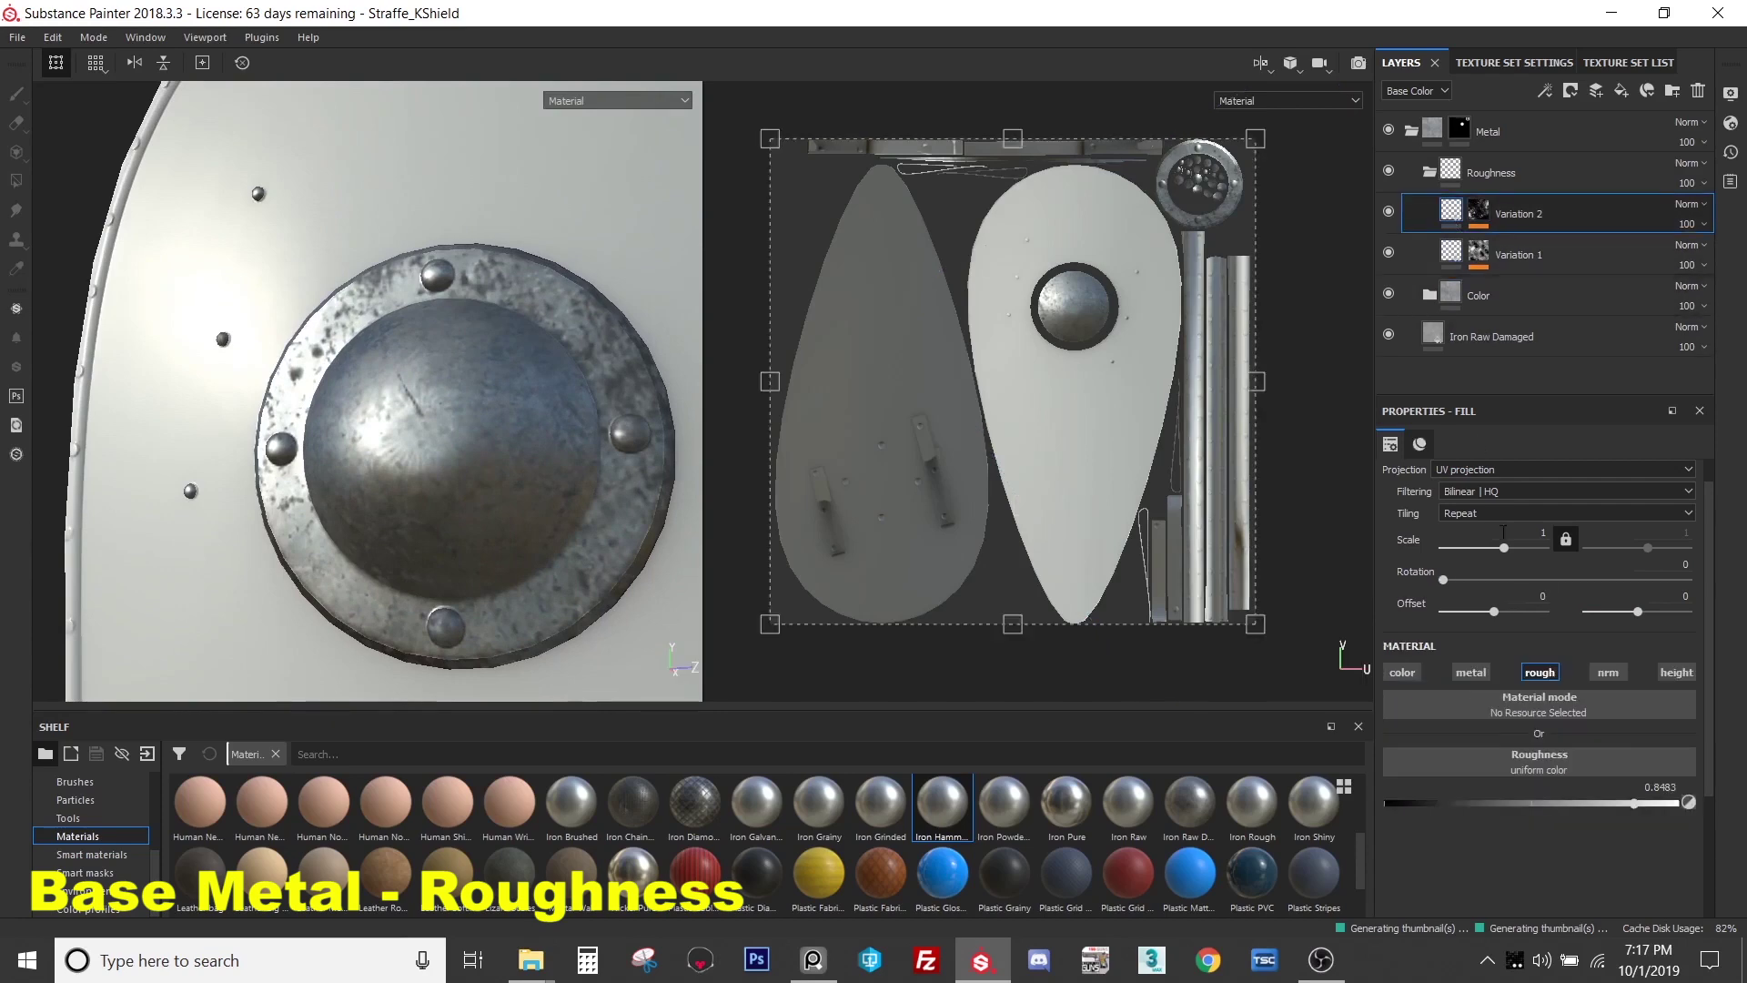
left_click_drag(1630, 801, 1570, 806)
left_click_drag(491, 391, 357, 318, "alt")
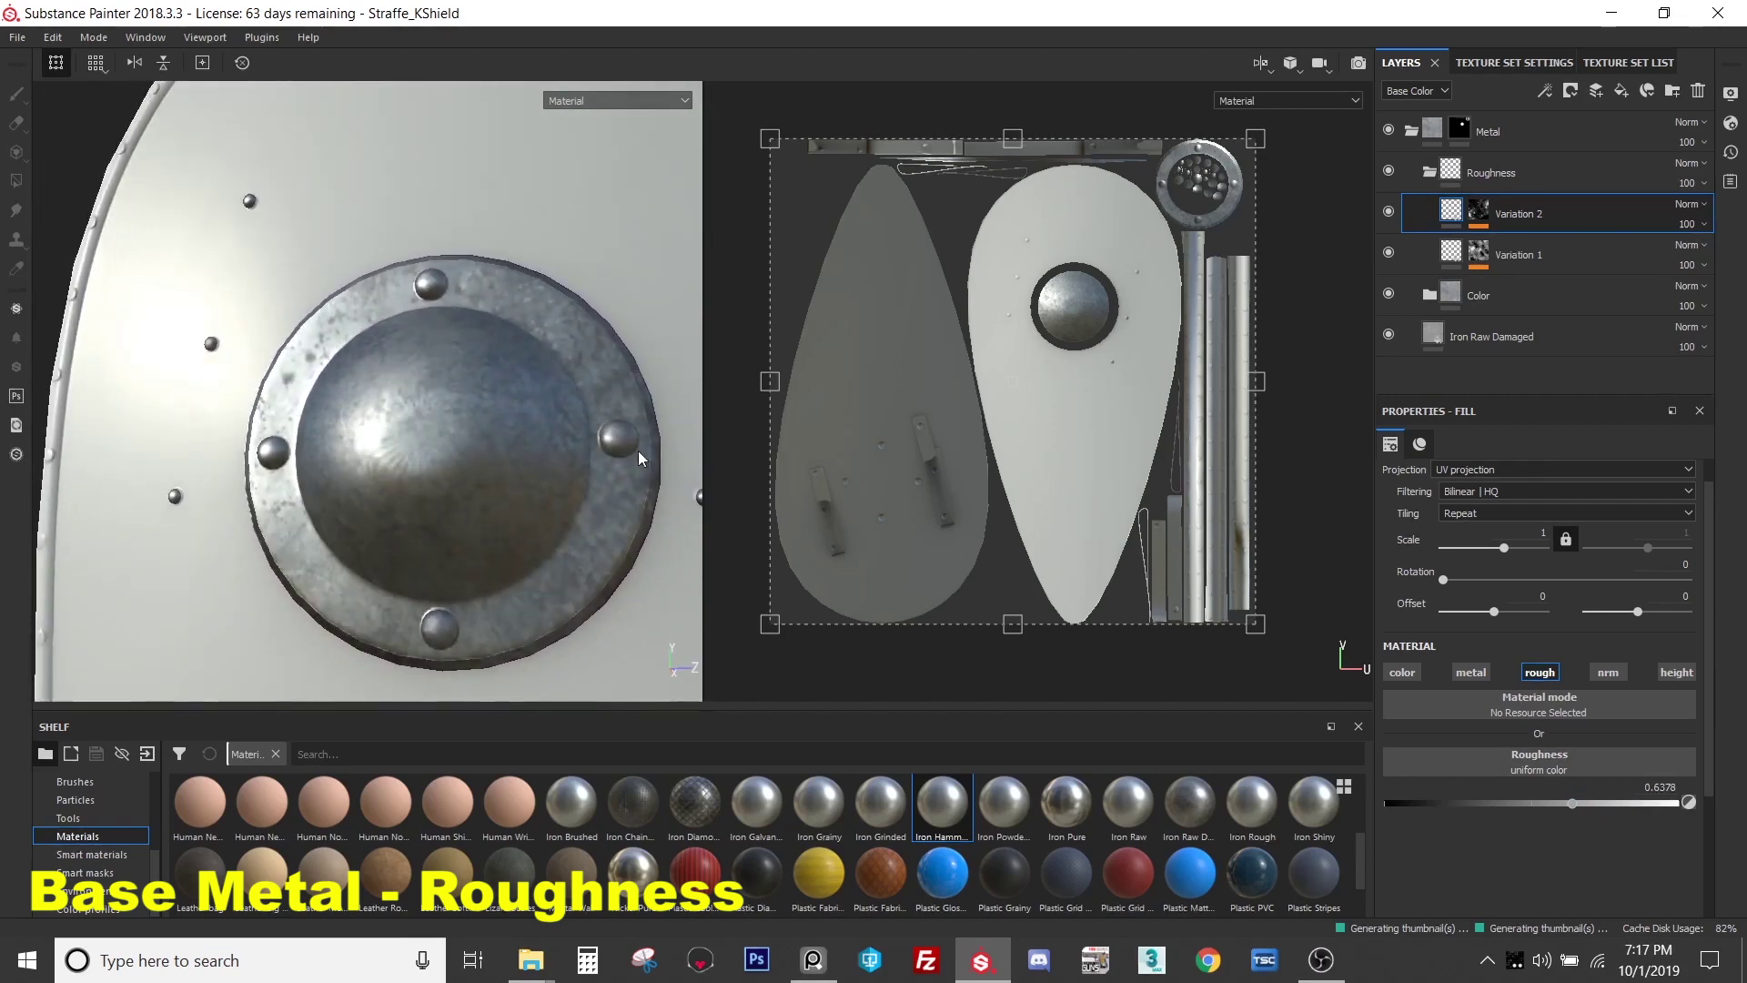
- Compare the roughness channel with Variation 2 hidden and shown, and switch its mask's Grunge Dirt Thin fill to Tri-planar projection
left_click(1478, 213)
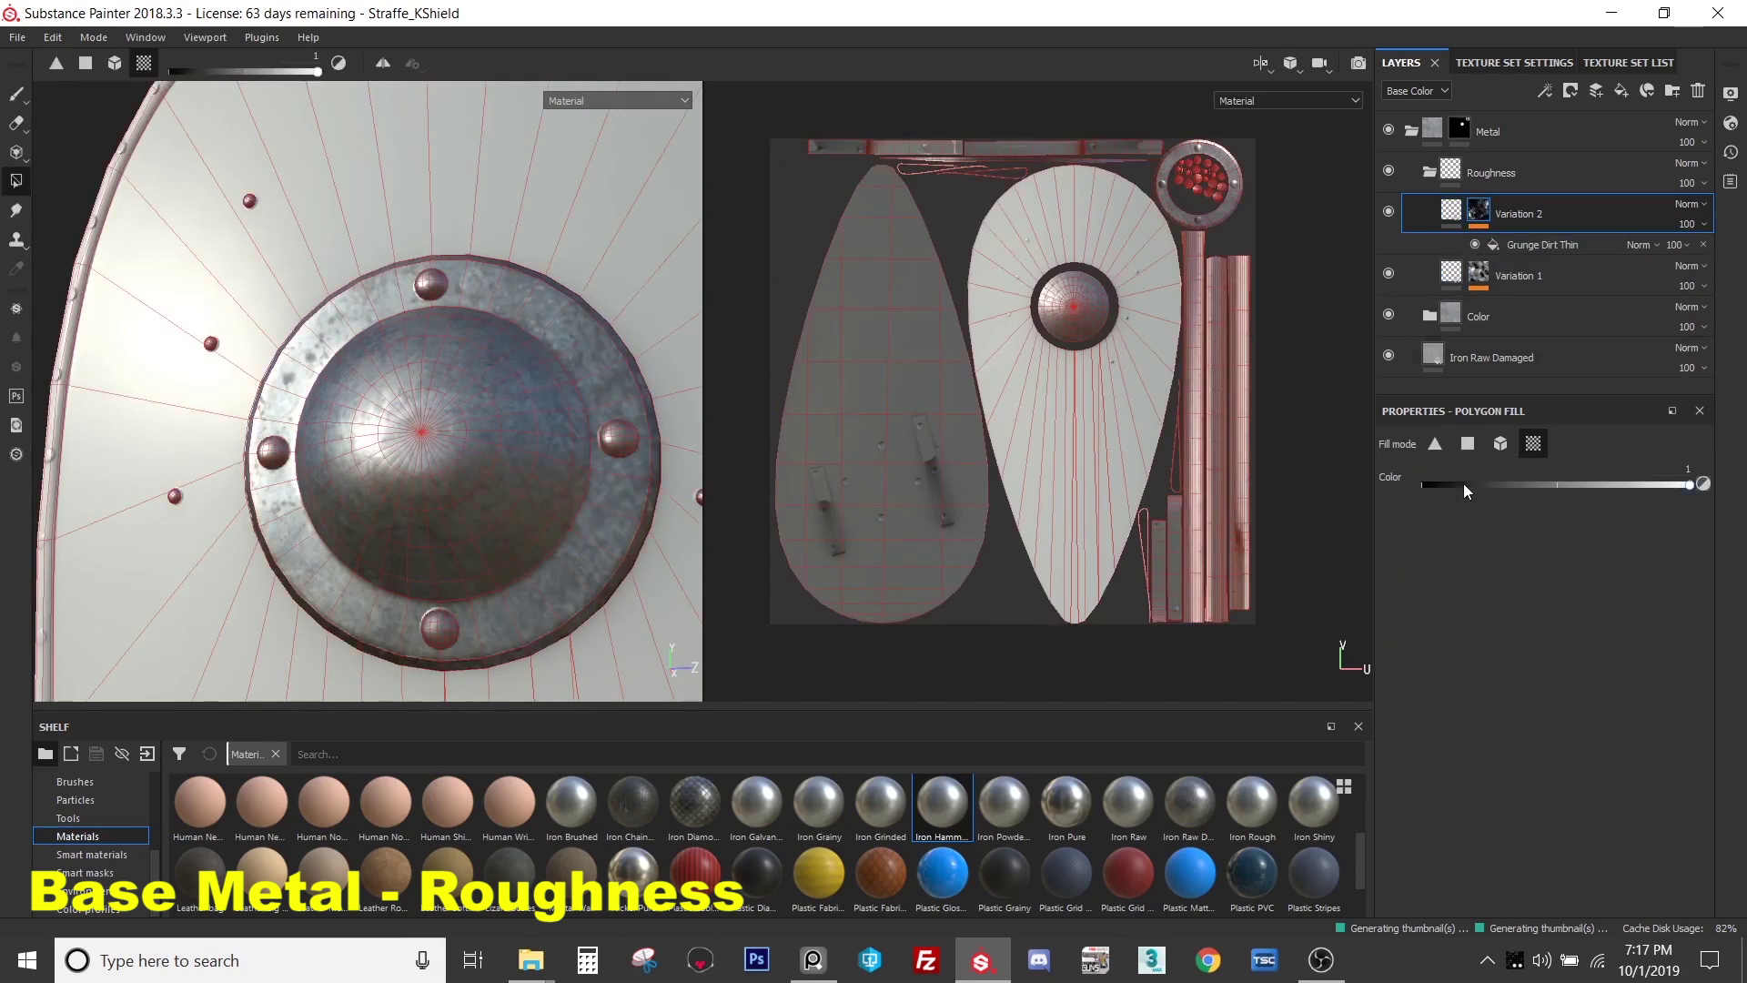
key("c")
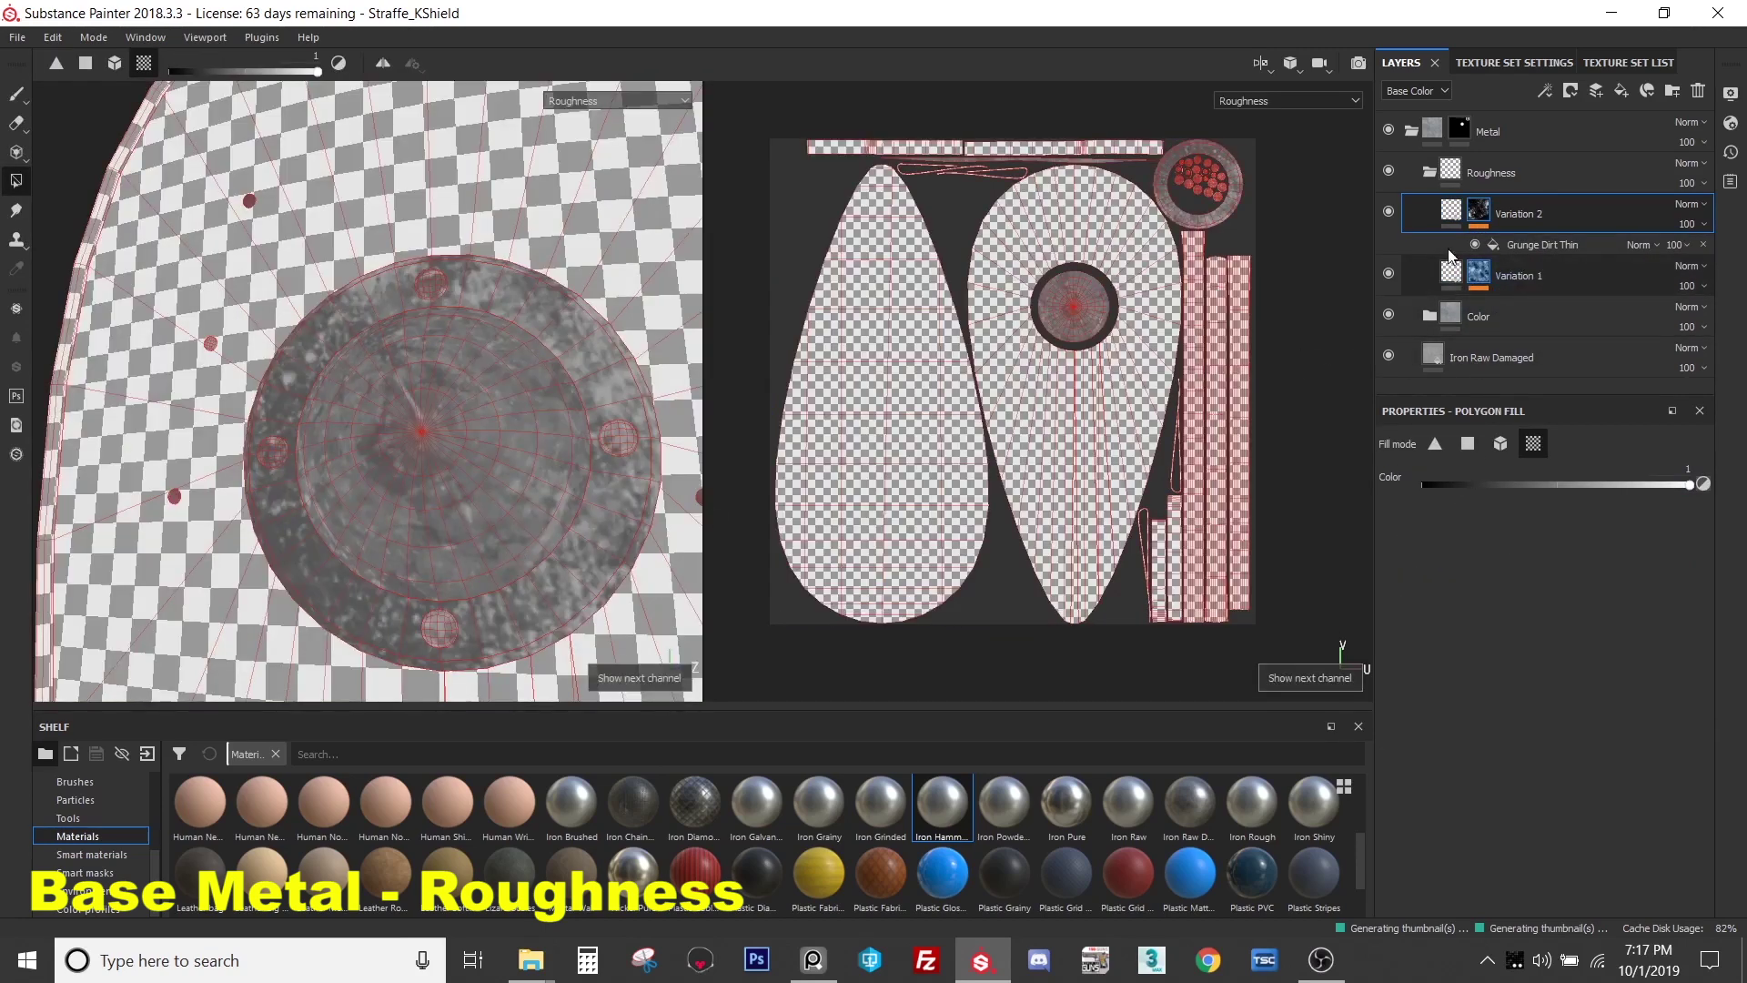
left_click(1390, 214)
left_click(1390, 215)
left_click(1528, 245)
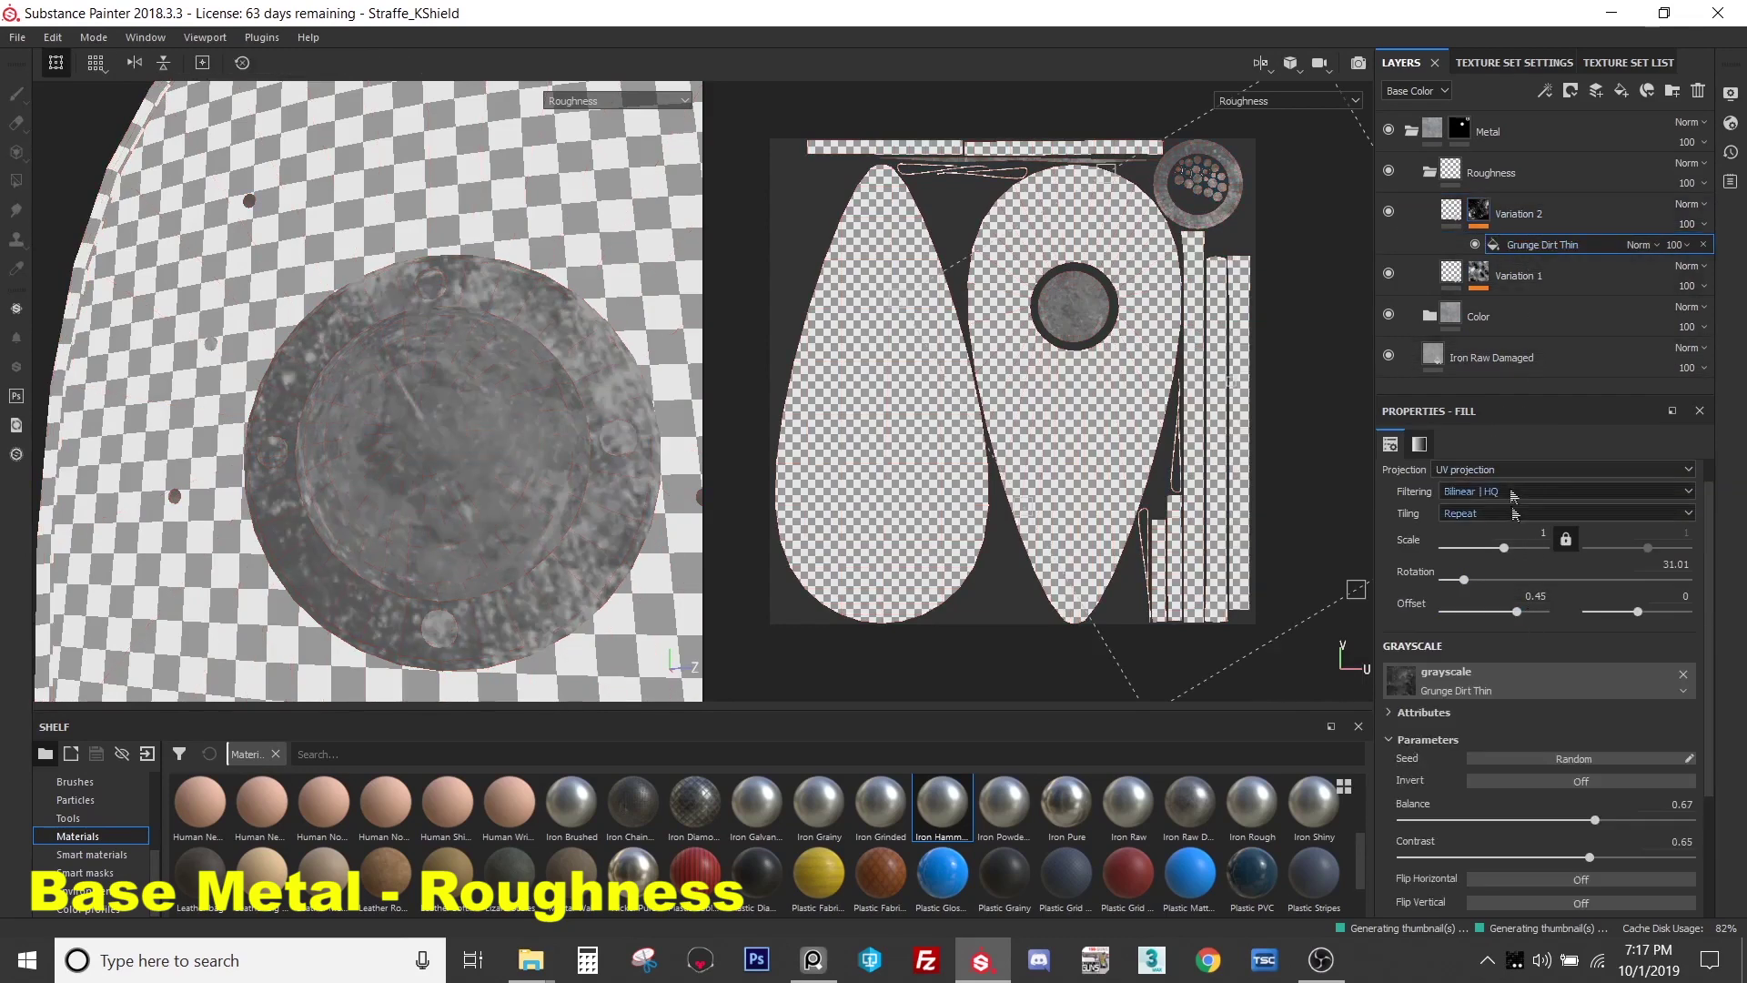
left_click(1508, 469)
left_click(1477, 500)
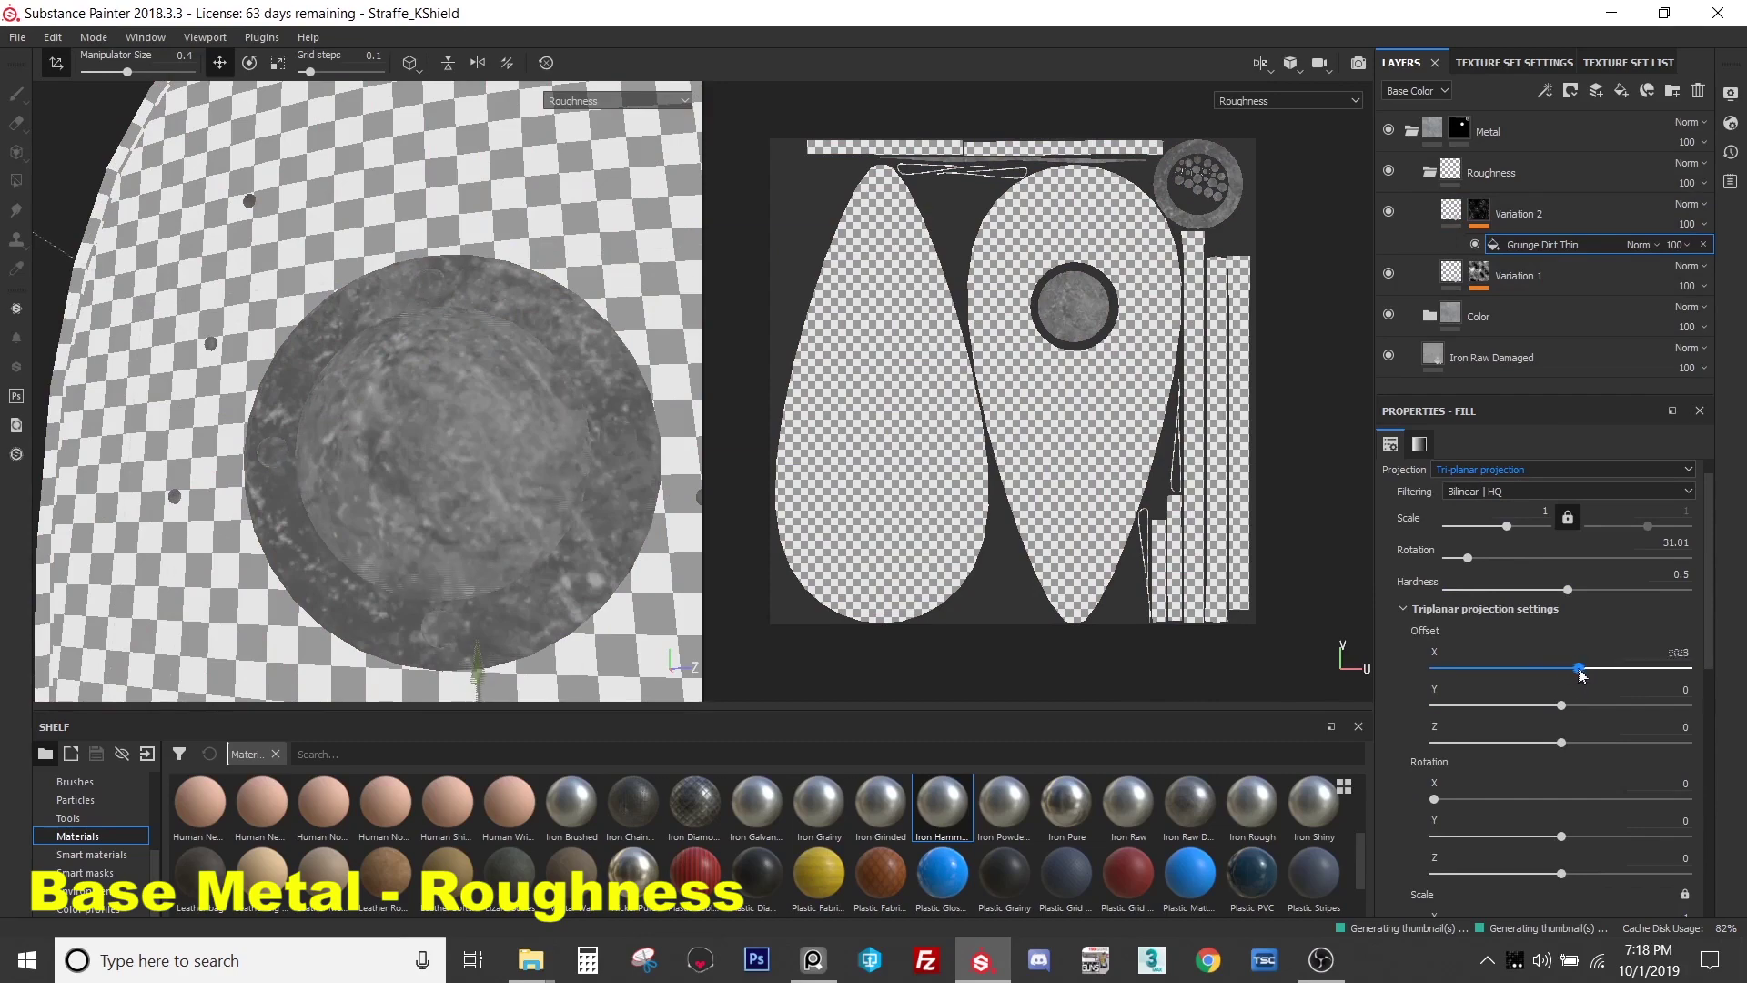
- Shift the Grunge Dirt Thin tri-planar projection to offset Y -0.3064 and Z -0.1042 to reposition the grunge on the boss
scroll(403, 418, "up", 3)
scroll(403, 418, "down", 5)
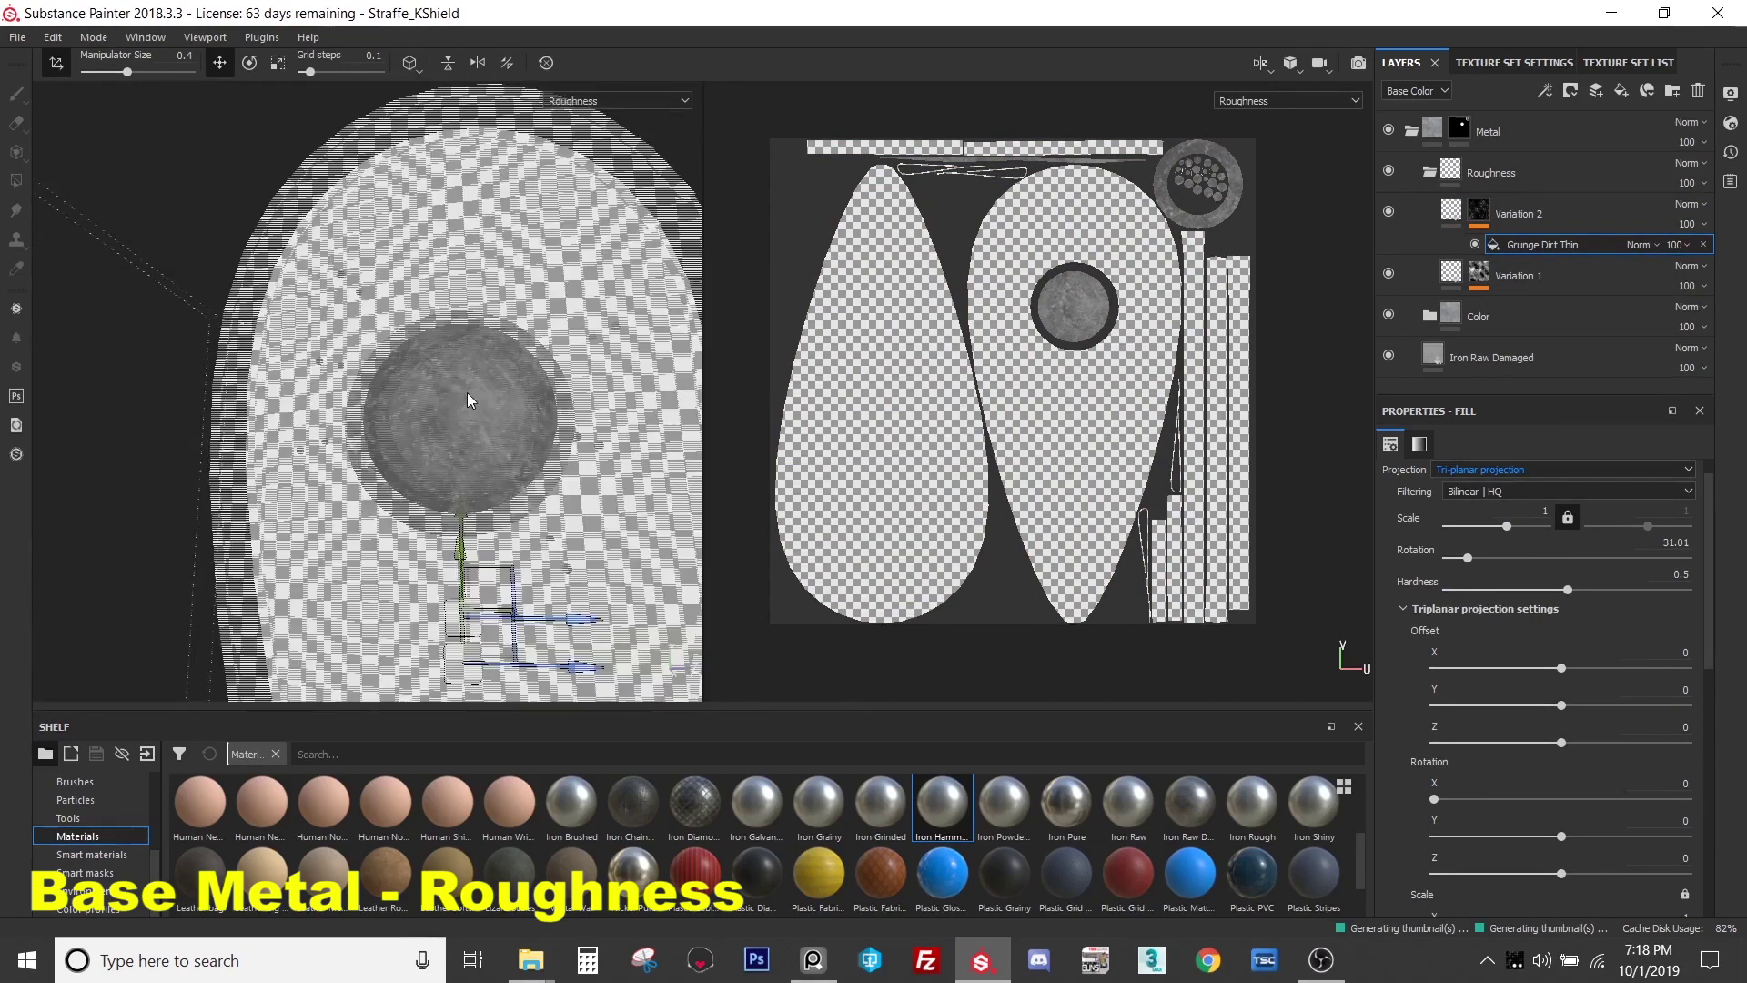
scroll(502, 489, "up", 3)
left_click_drag(510, 508, 484, 616)
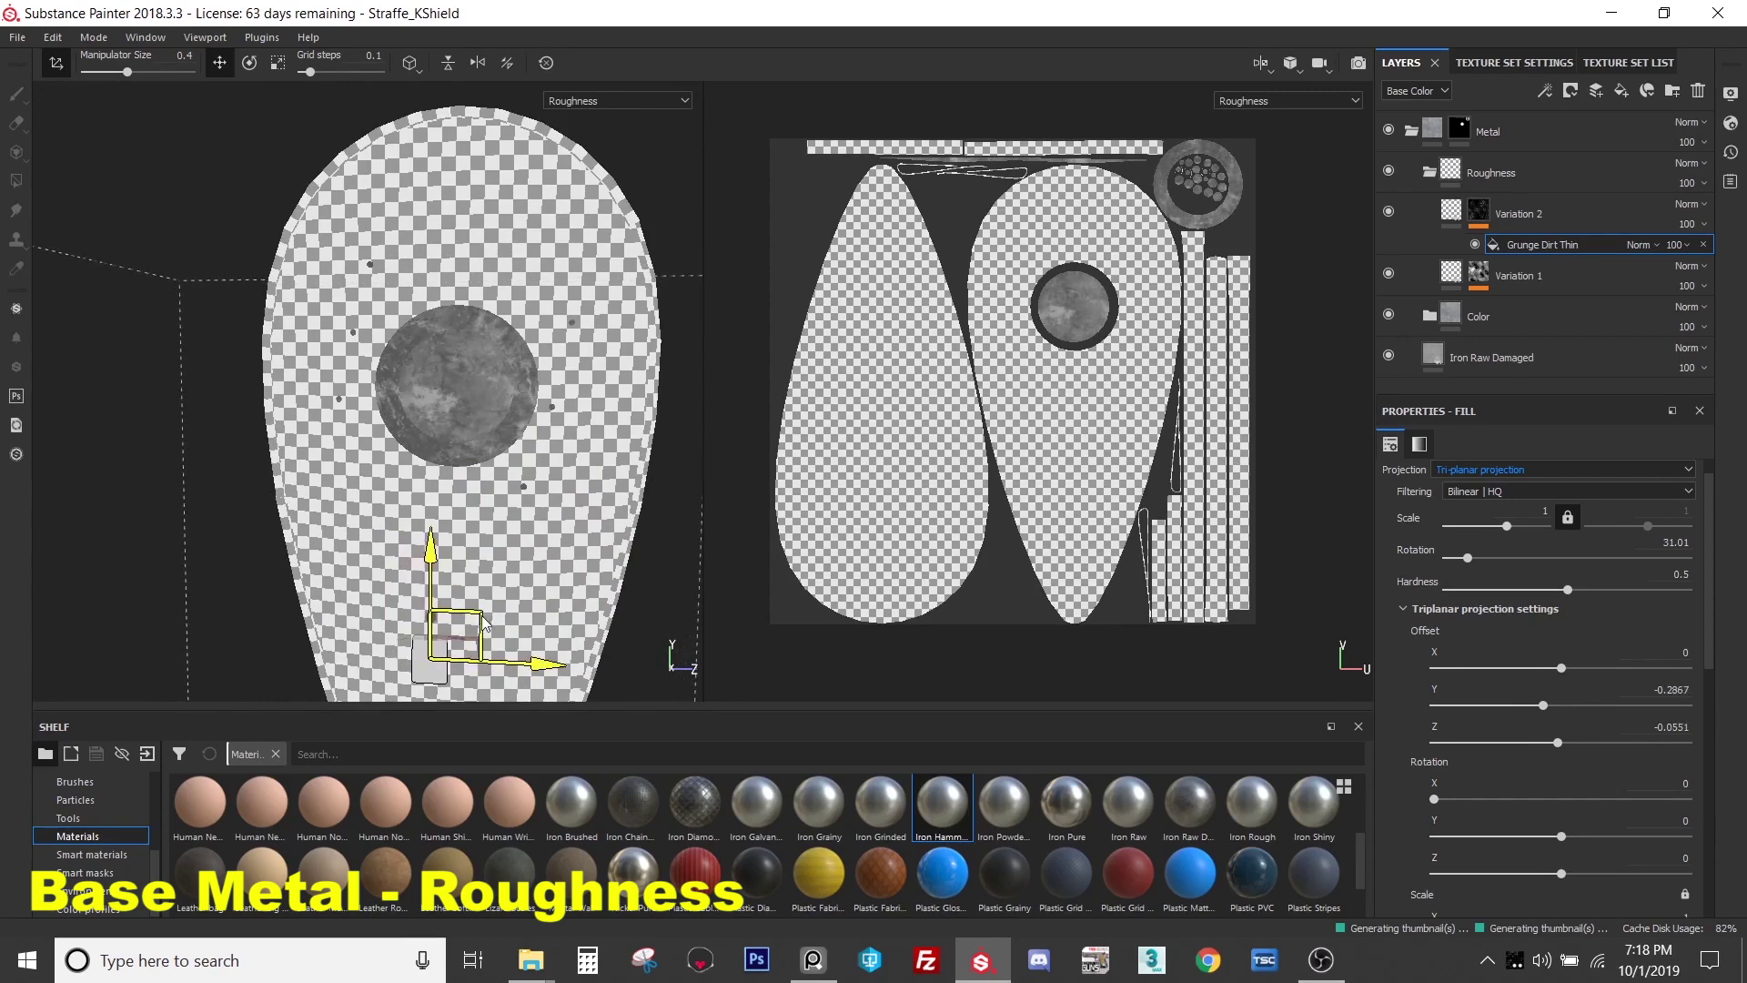
scroll(425, 416, "up", 5)
left_click_drag(425, 417, 468, 404, "alt")
scroll(467, 404, "down", 5)
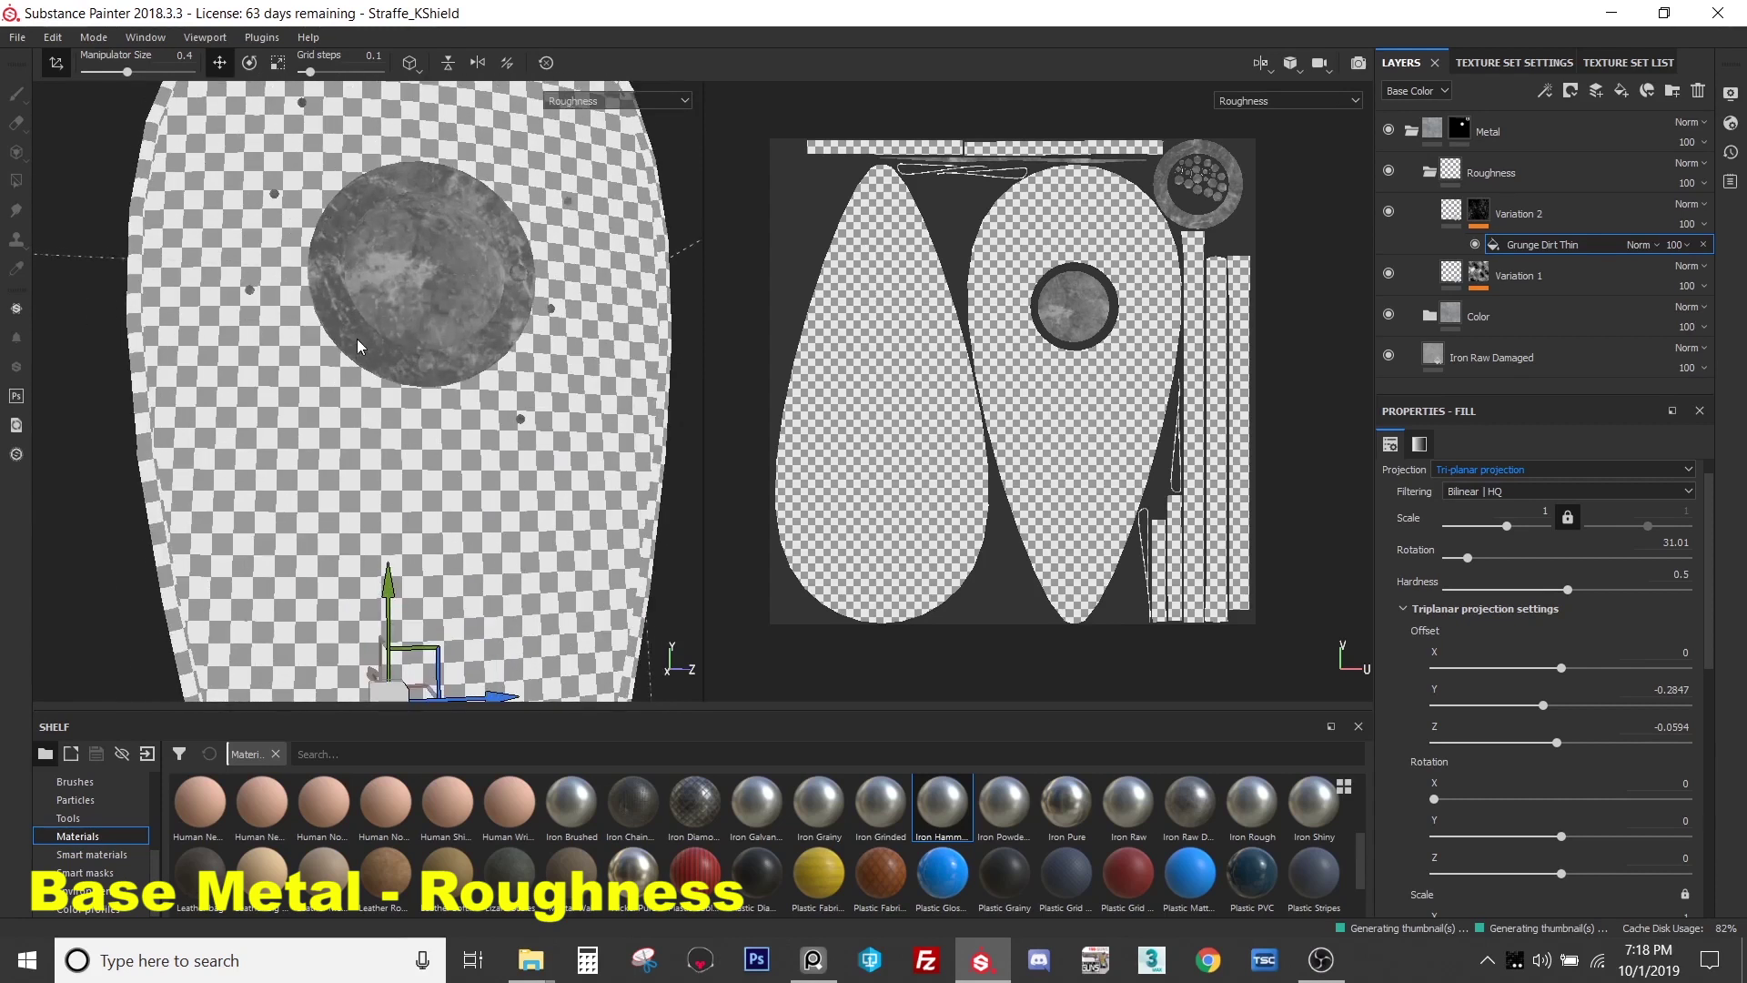
left_click_drag(446, 639, 414, 677)
scroll(347, 216, "up", 6)
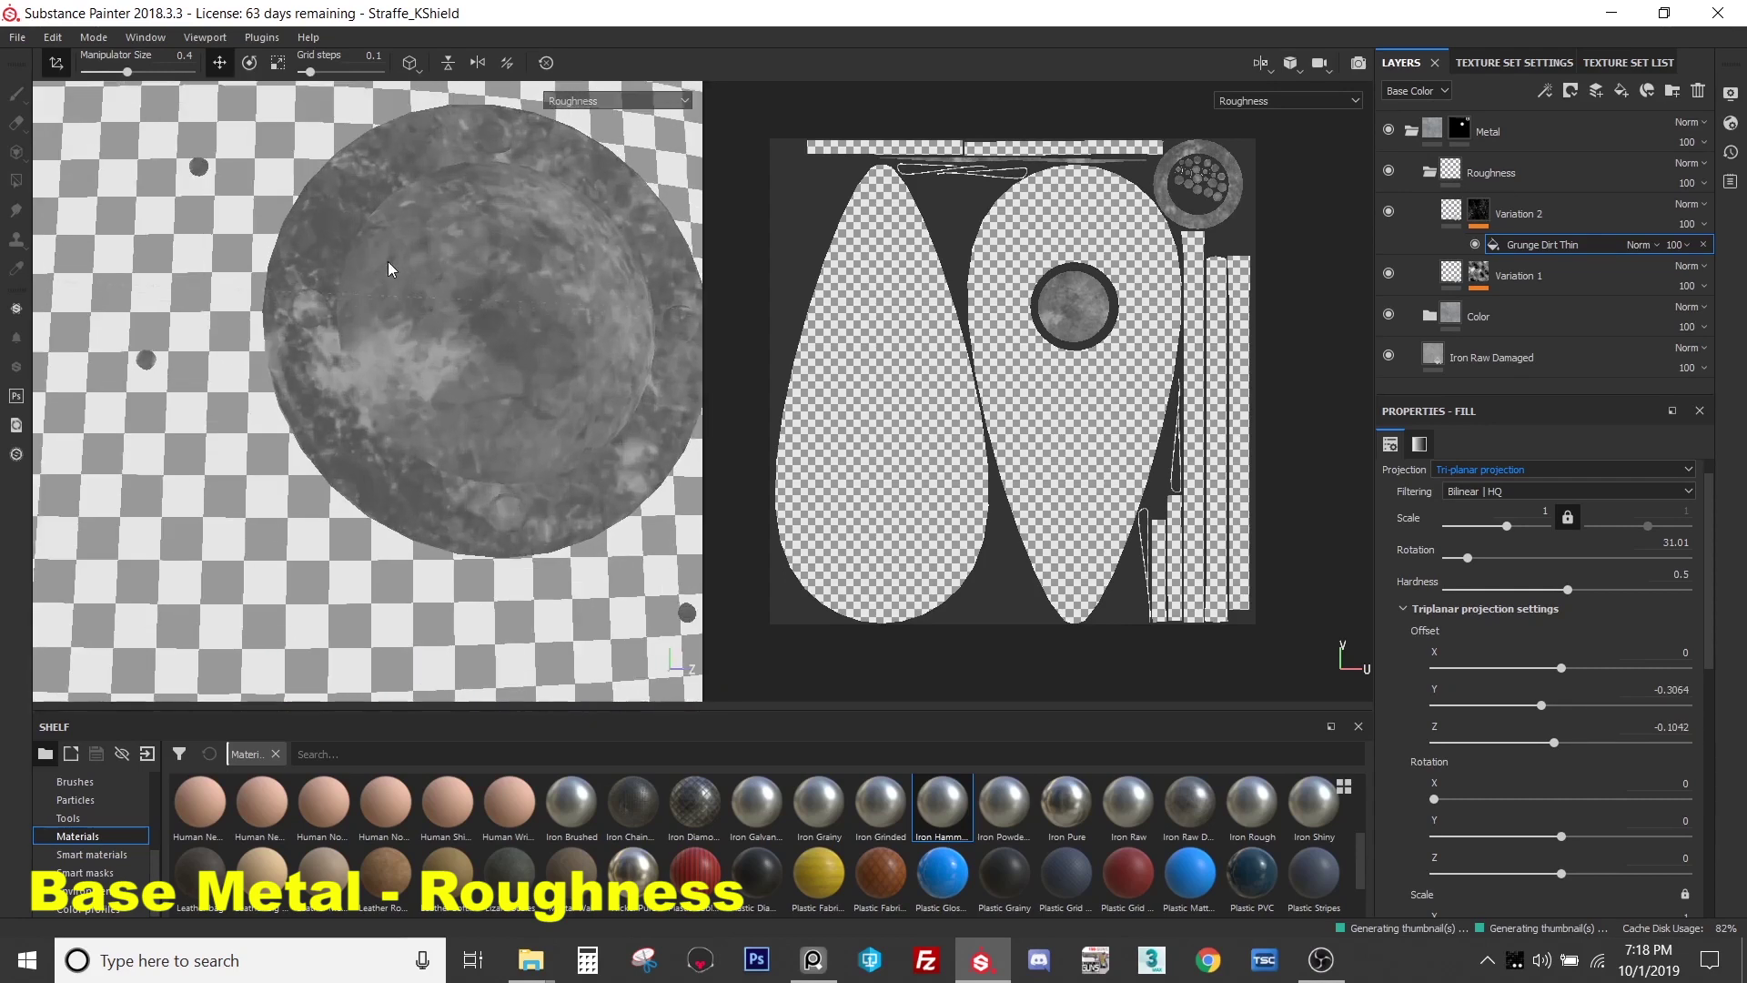
- Compare the boss in material and roughness views, and set the Variation 2 layer's uniform roughness to 0.5542
key("m")
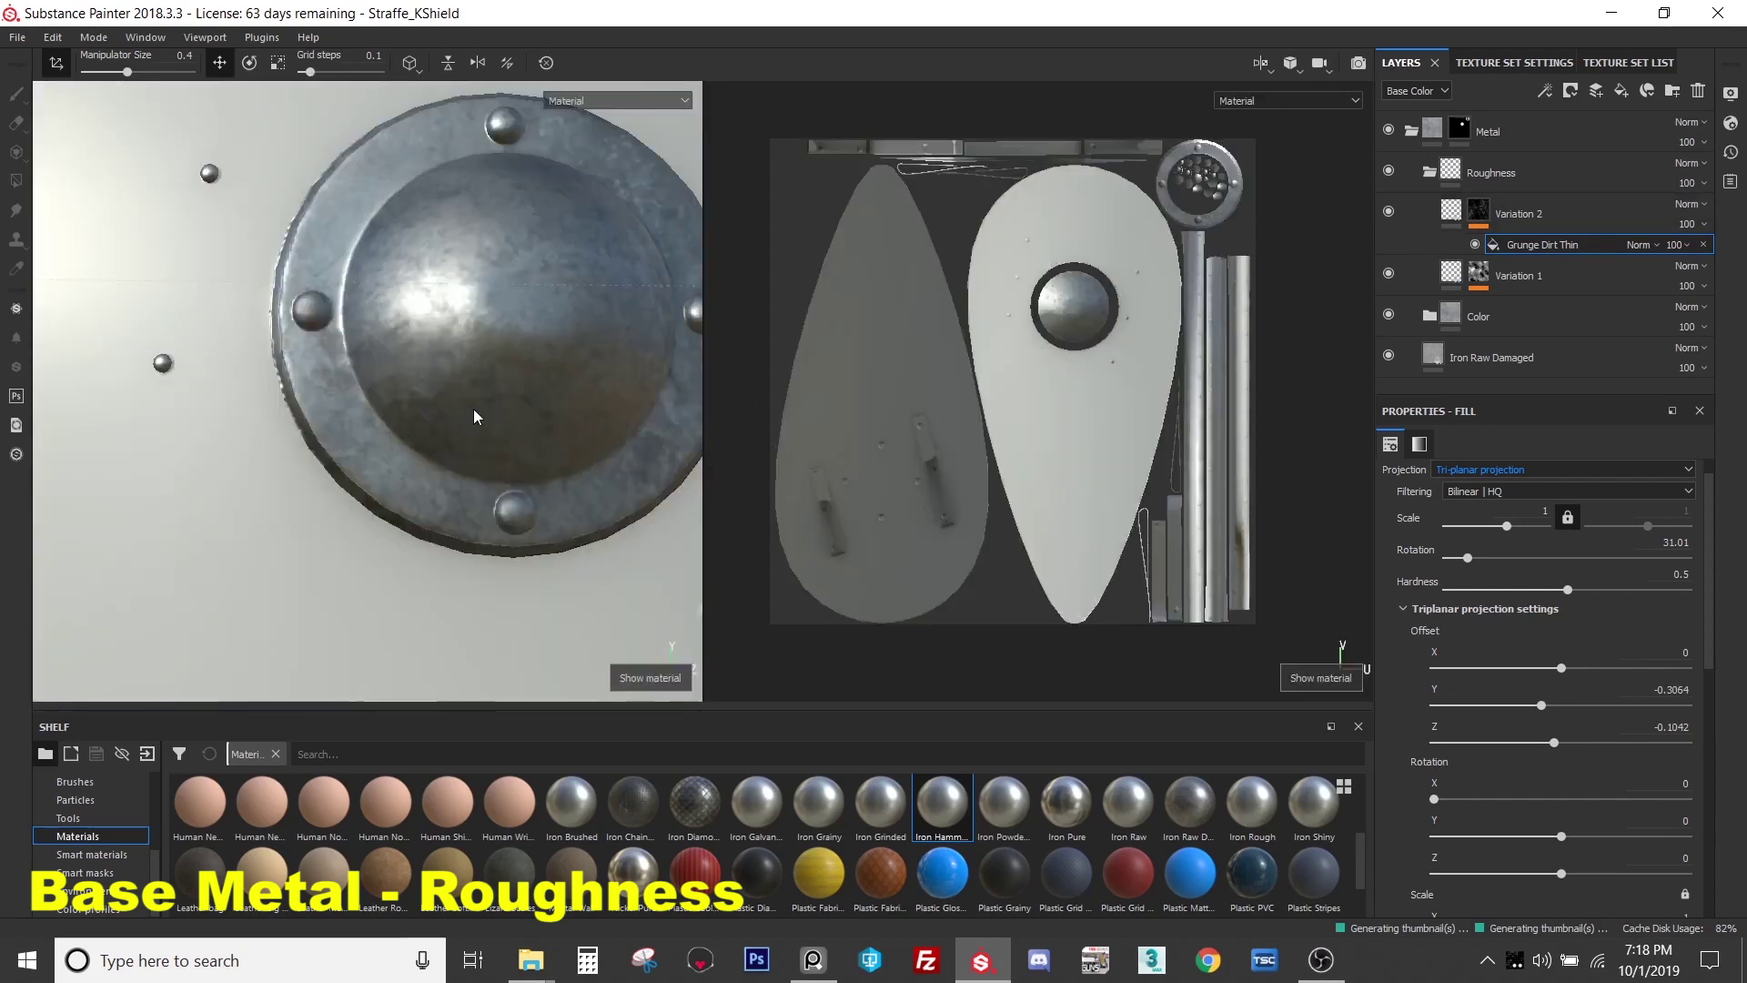
scroll(414, 380, "down", 5)
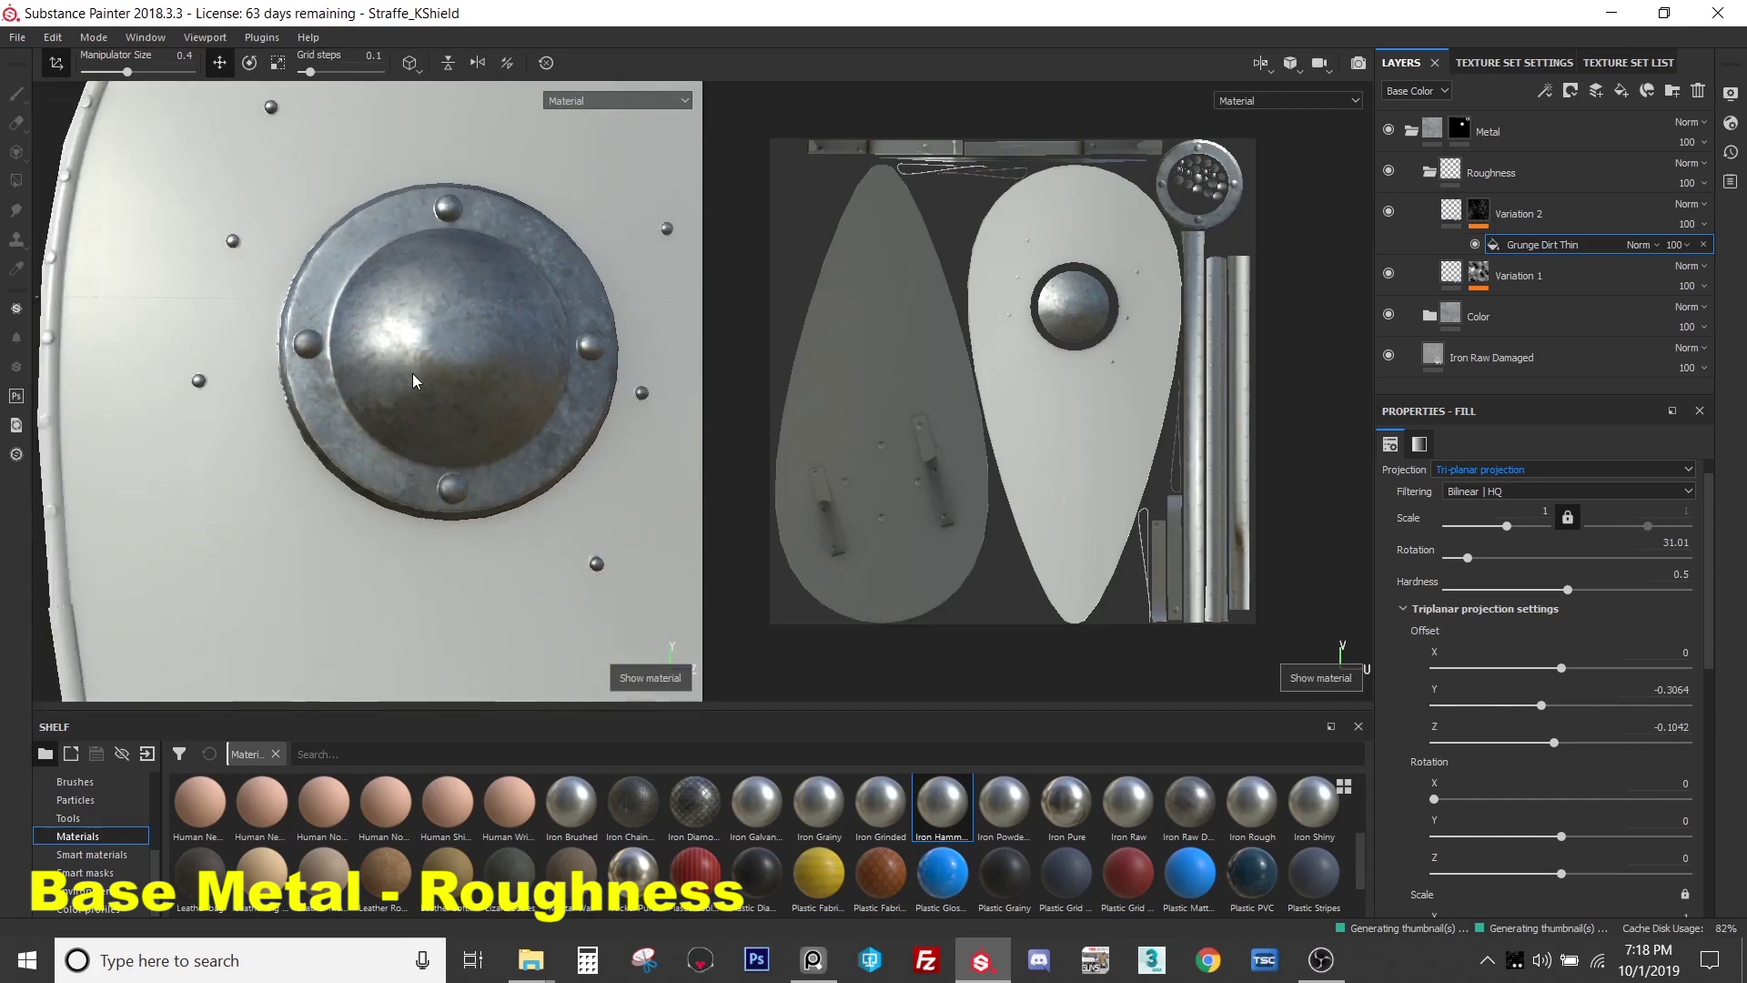
key("c")
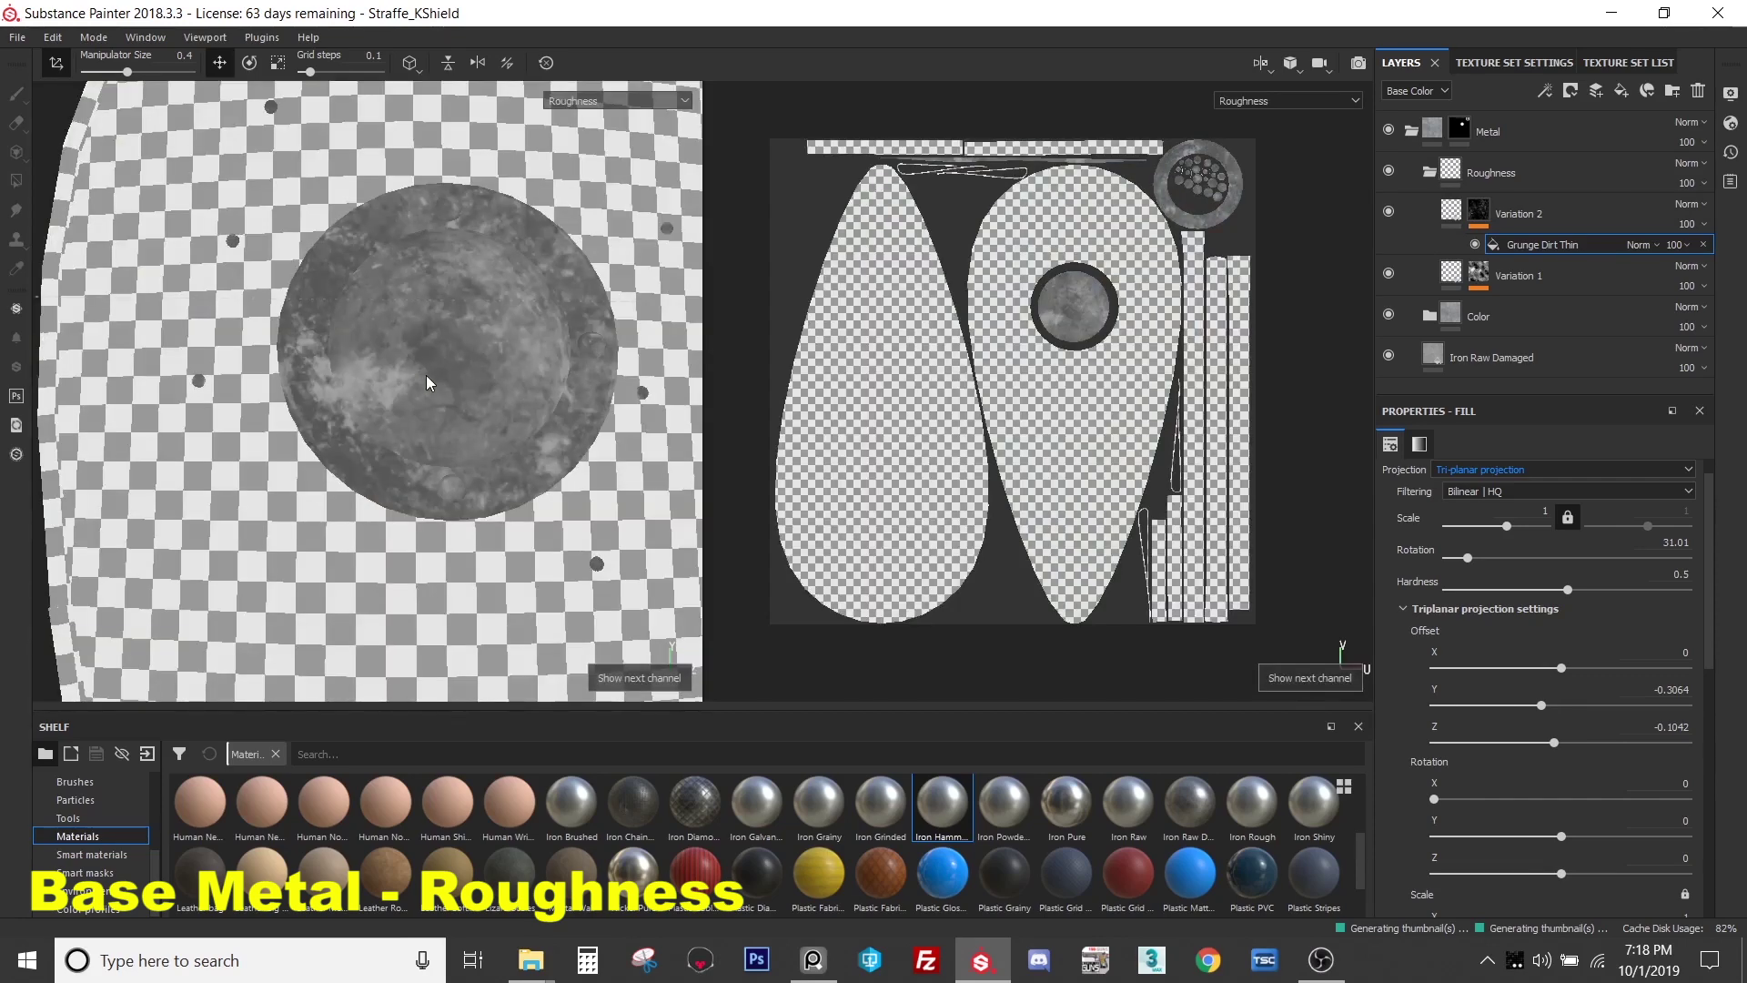
key("m")
left_click_drag(424, 373, 333, 289, "alt")
left_click(1451, 211)
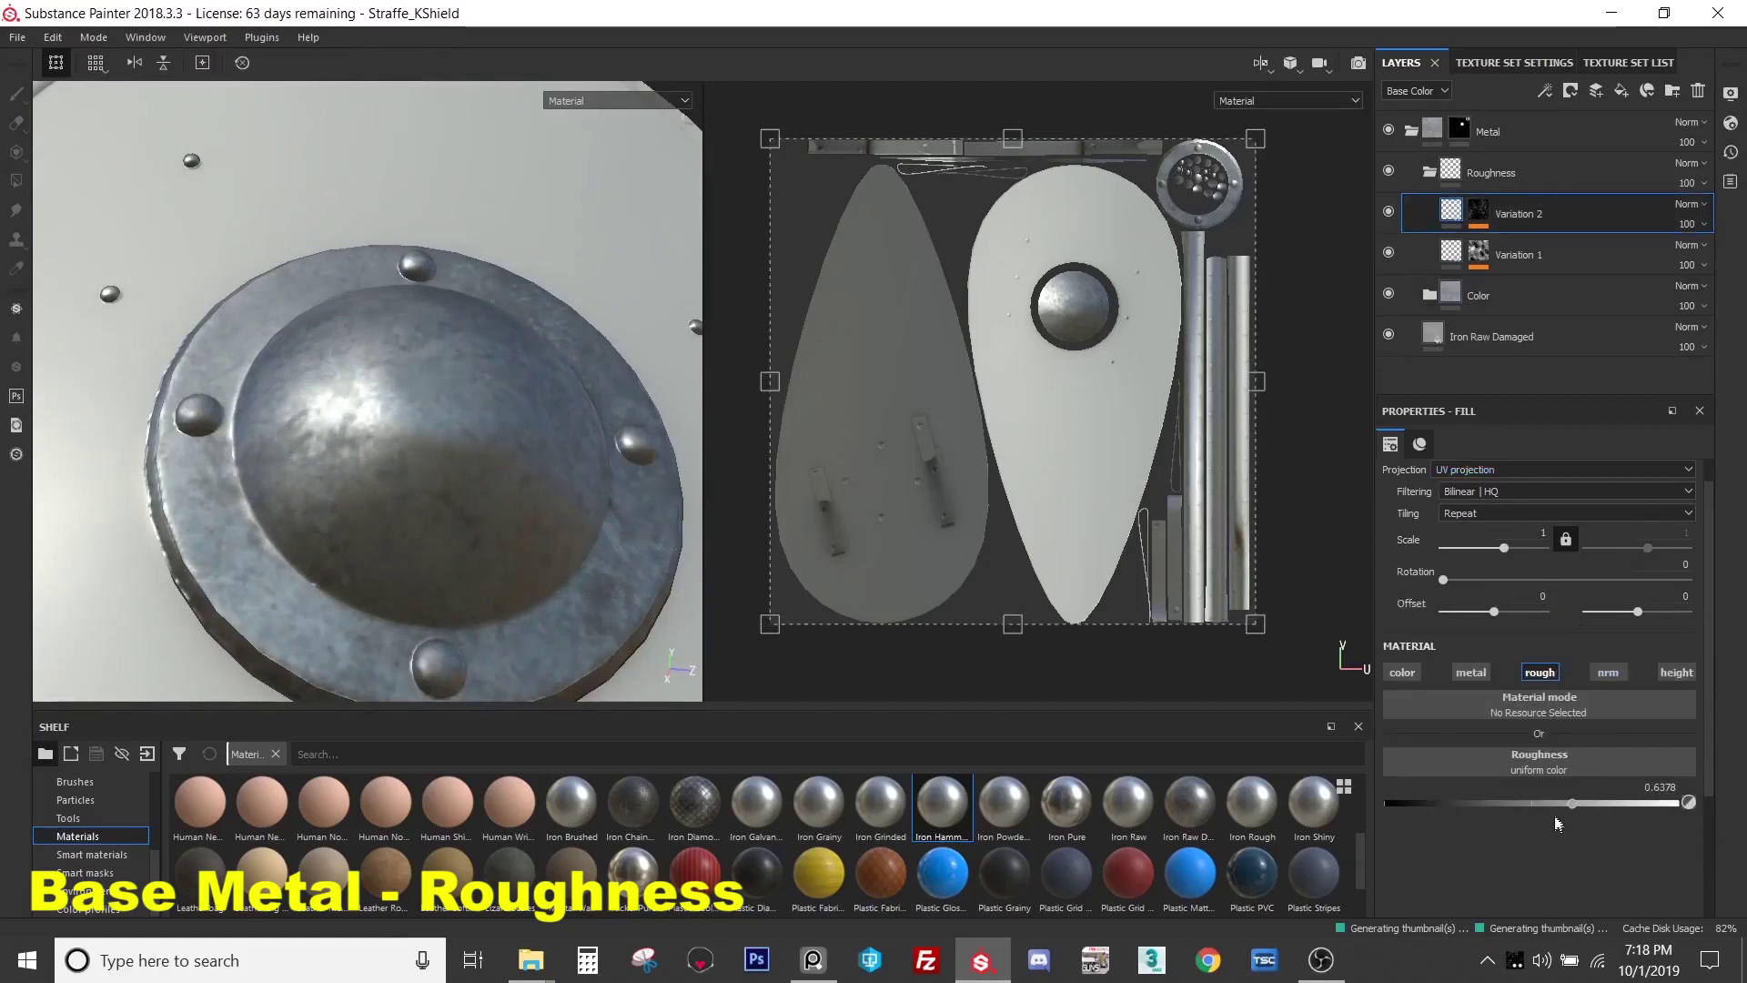
left_click_drag(1567, 807, 1541, 810)
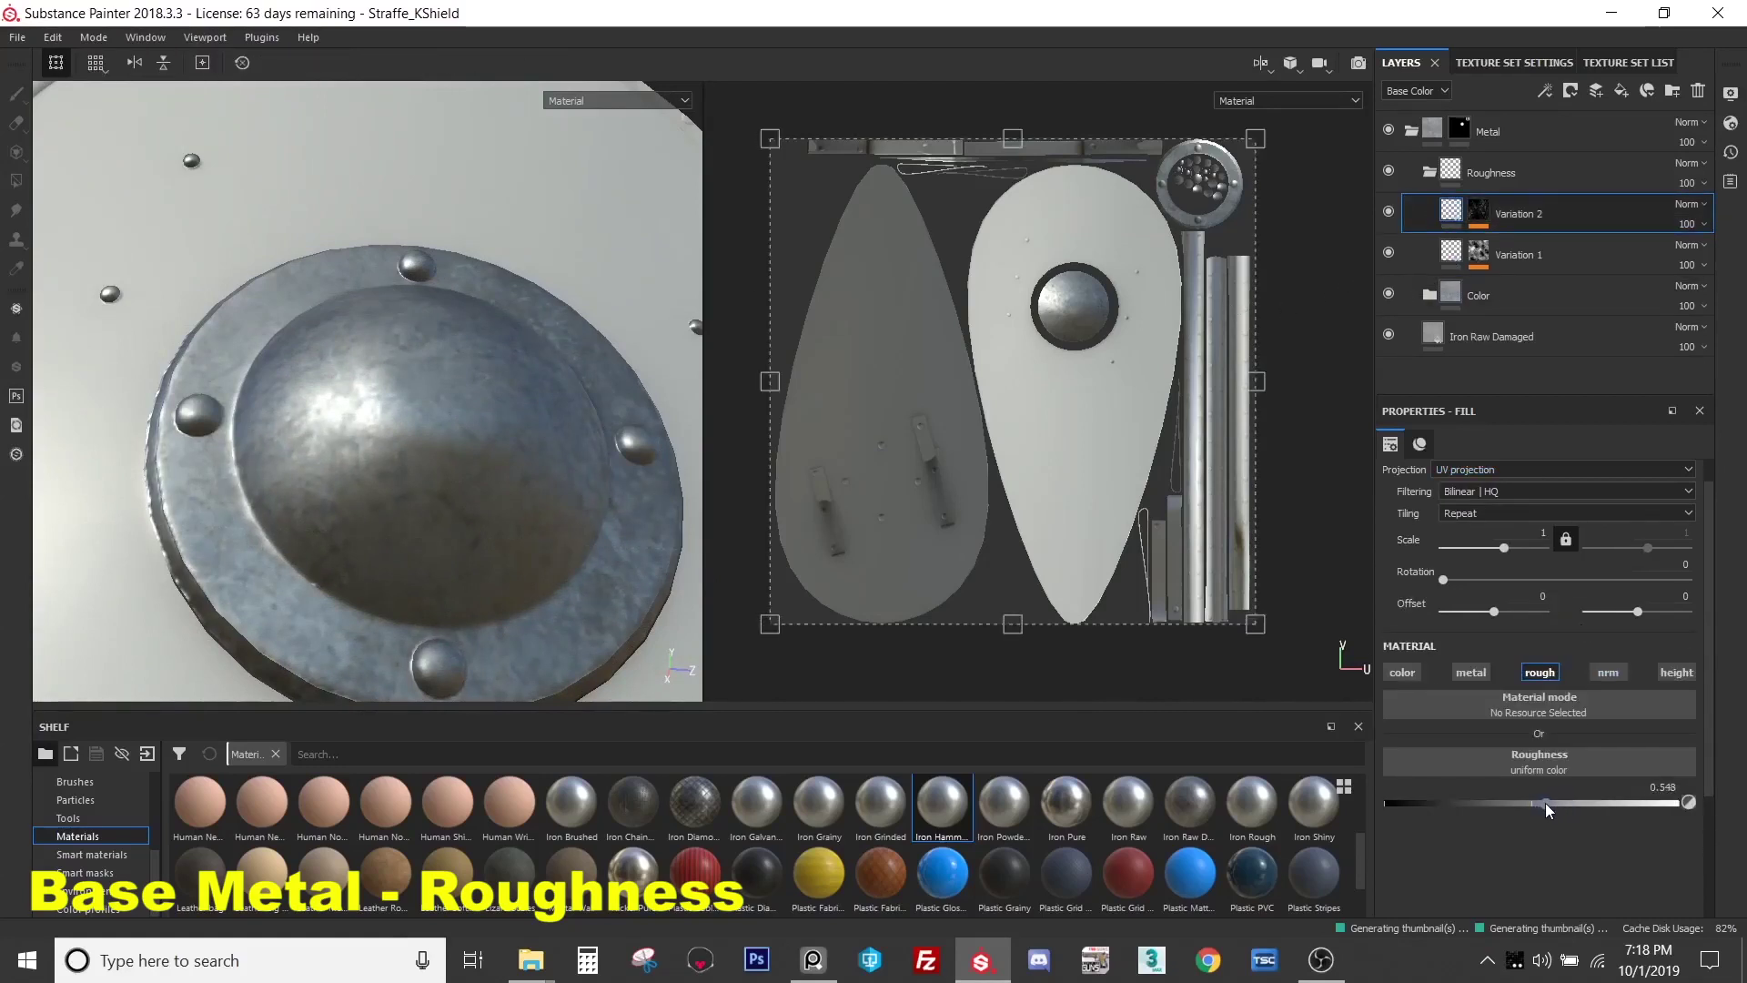
- Examine the roughness variations on the shield's metal boss from several angles and distances
left_click_drag(623, 548, 406, 357, "alt")
right_click_drag(406, 357, 392, 325, "alt")
left_click_drag(392, 325, 489, 323, "alt")
mouse_move(395, 295)
left_mouse_down("alt")
mouse_move(346, 292)
mouse_move(460, 311)
left_mouse_up("alt")
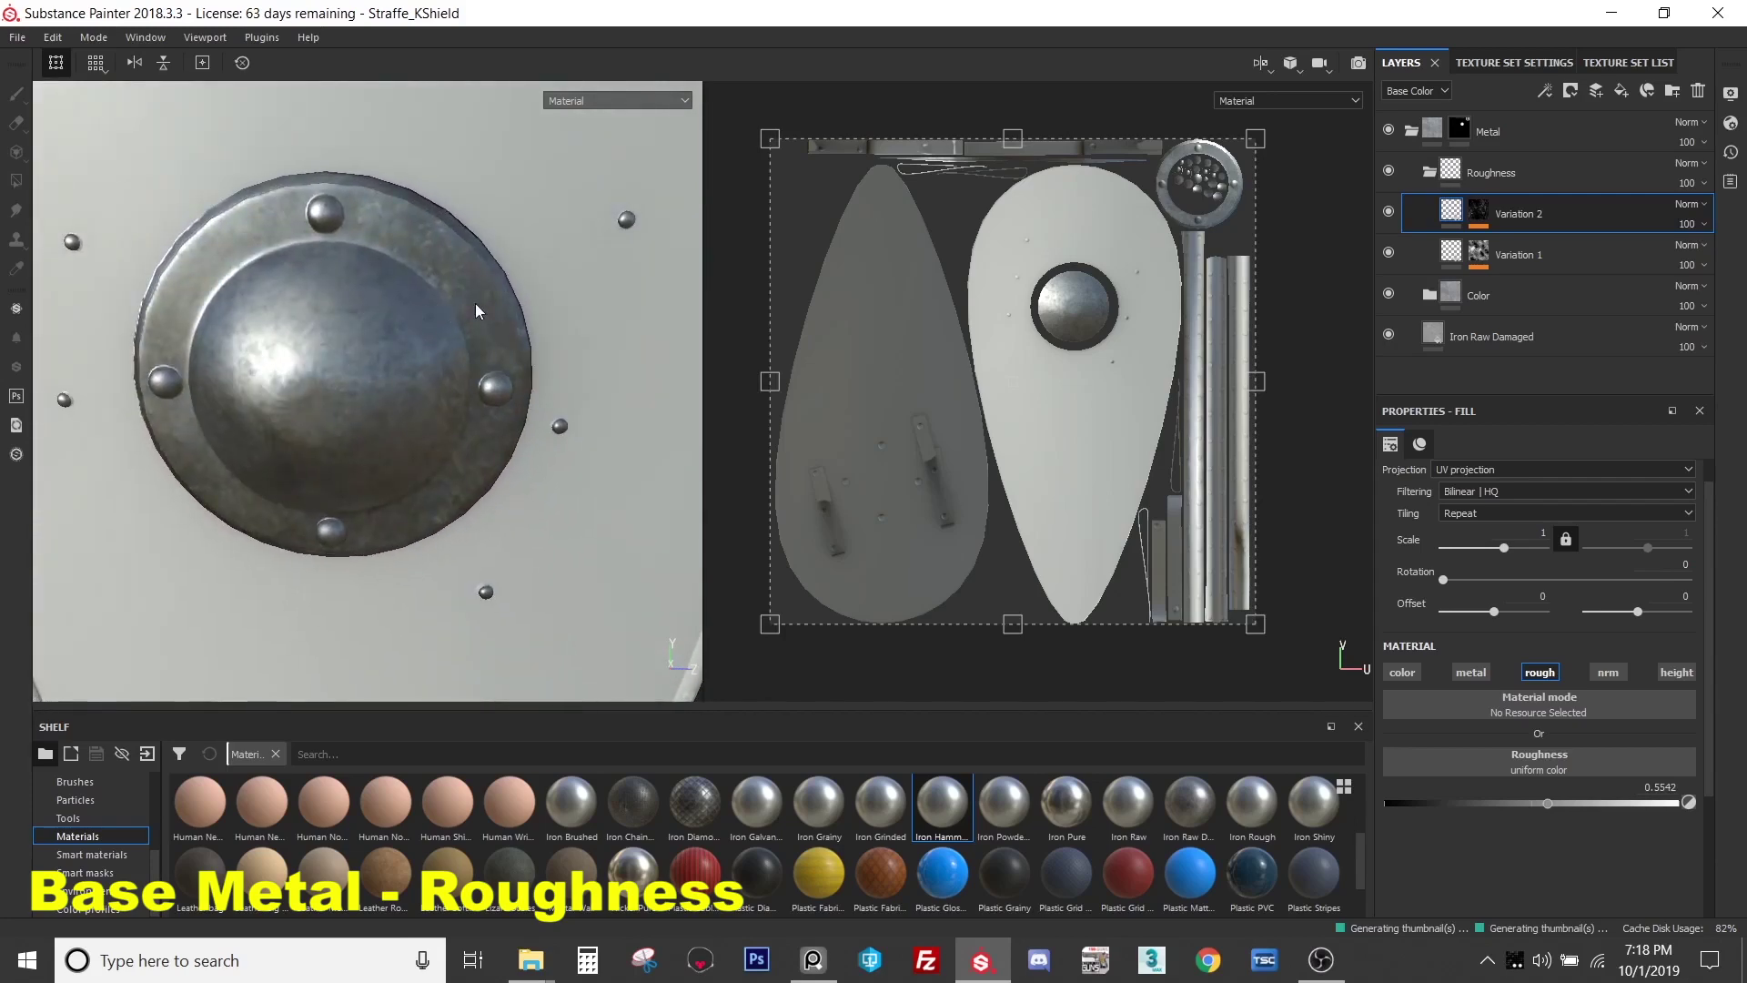
scroll(510, 313, "down", 6)
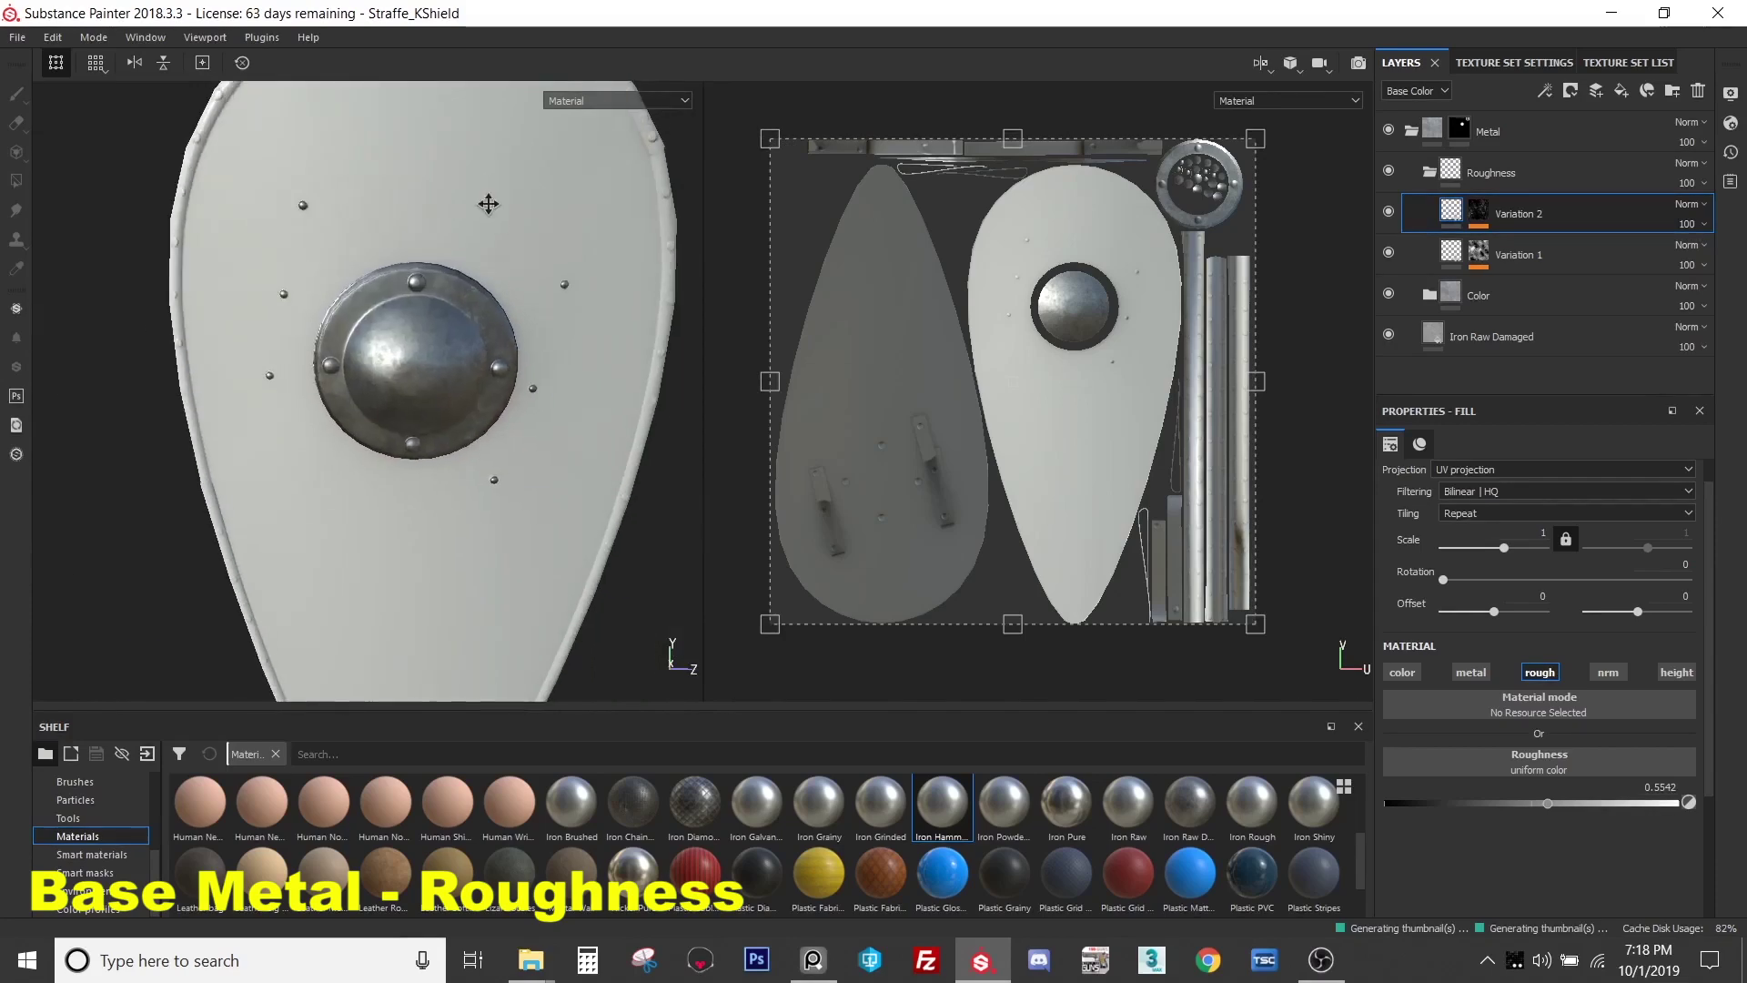
left_click_drag(429, 375, 468, 344, "alt")
scroll(457, 369, "up", 3)
scroll(468, 344, "up", 2)
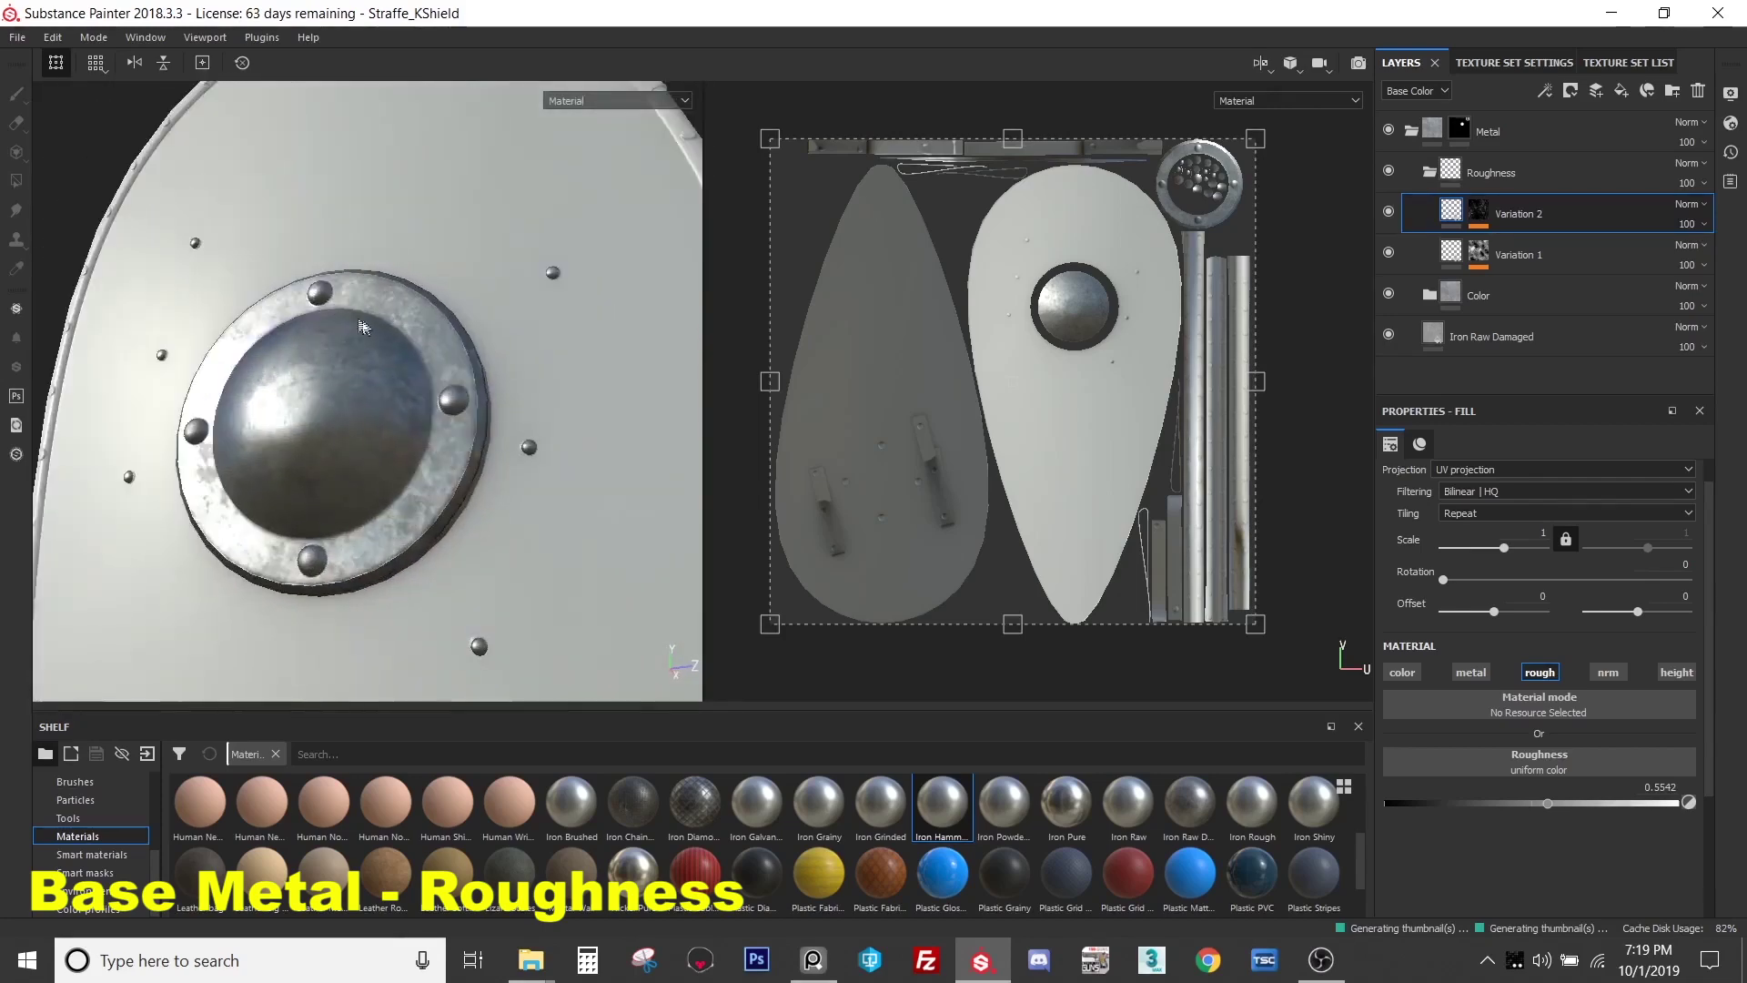
scroll(354, 328, "up", 2)
scroll(344, 364, "down", 2)
scroll(343, 364, "down", 2)
middle_click_drag(344, 364, 461, 374)
scroll(490, 376, "up", 1)
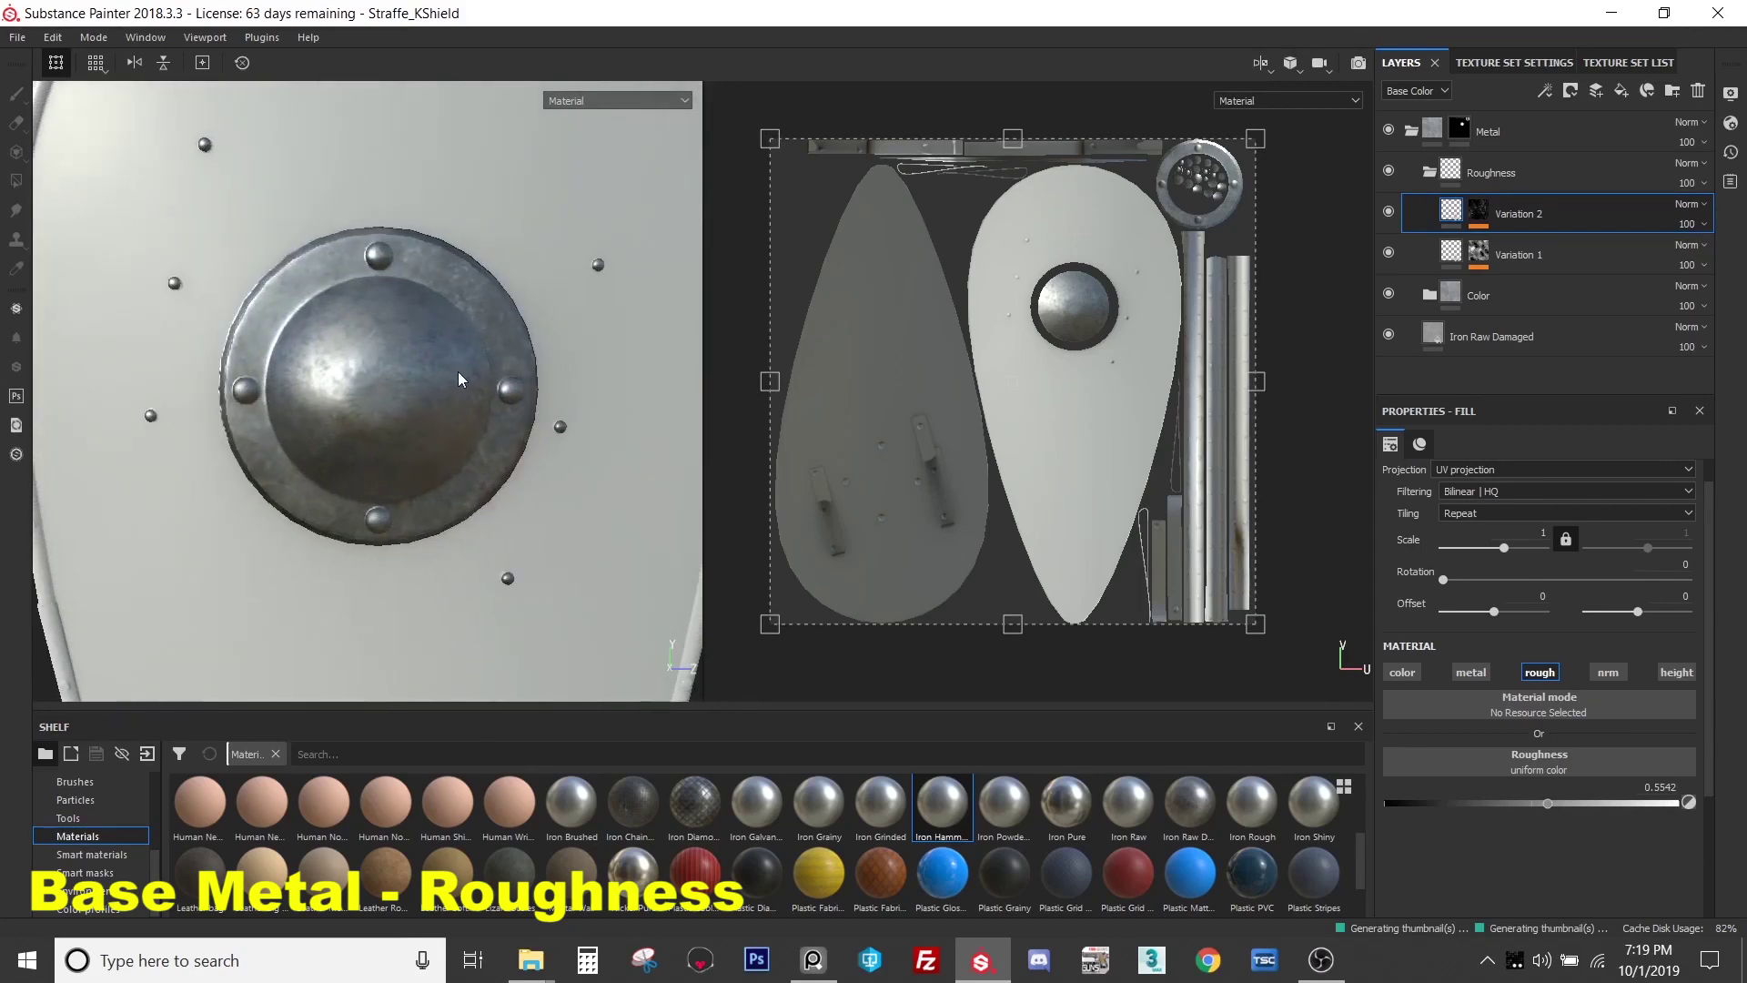
left_click_drag(456, 372, 460, 303, "alt")
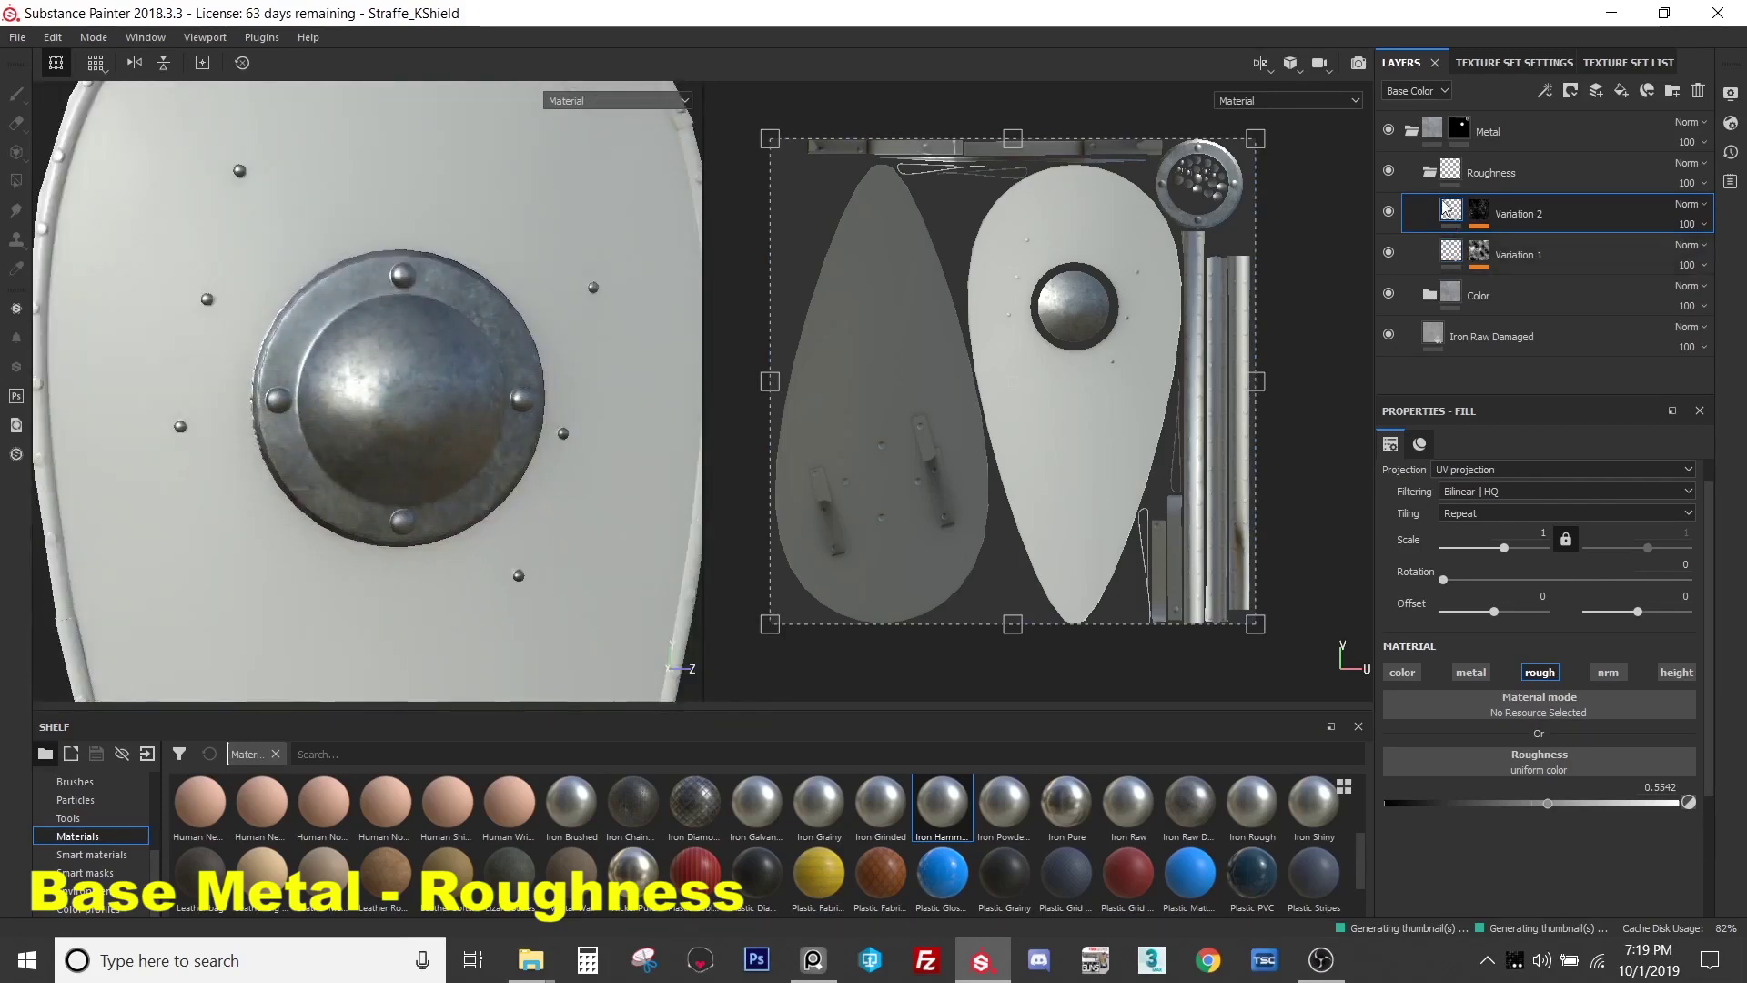
- Collapse the Roughness folder and select the Iron Raw Damaged layer to show its material settings
left_click(1430, 172)
left_click_drag(1486, 159, 1488, 211)
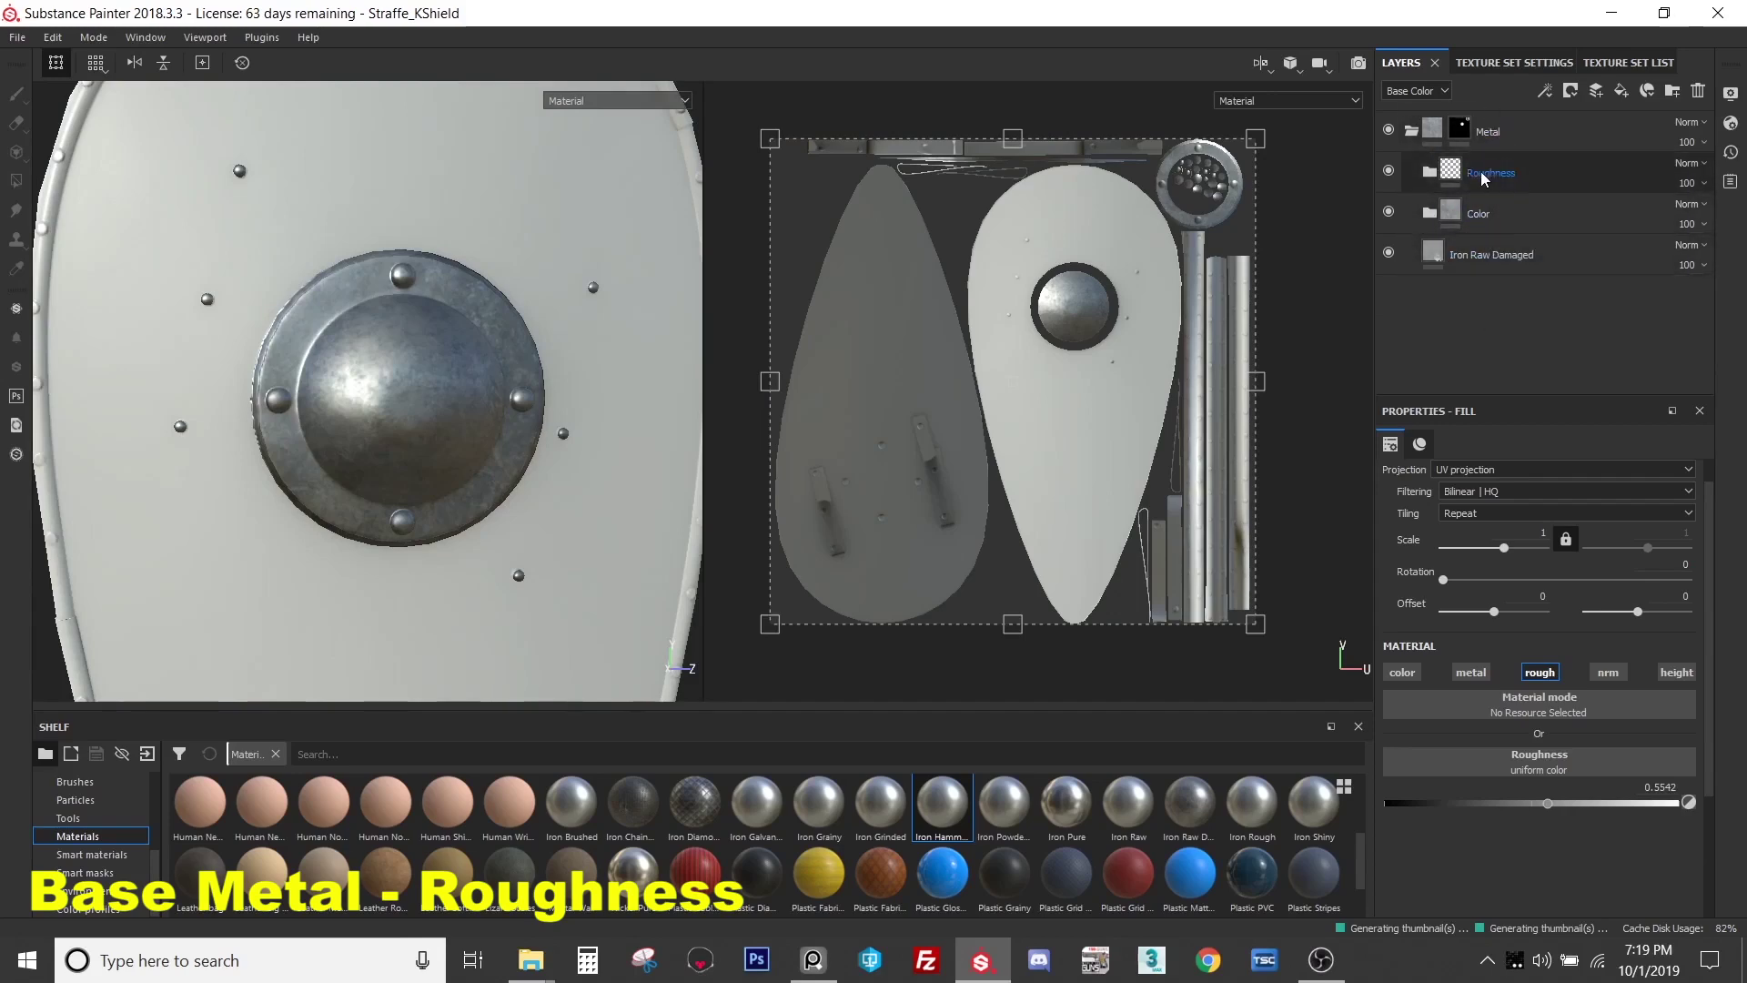
left_click(1502, 254)
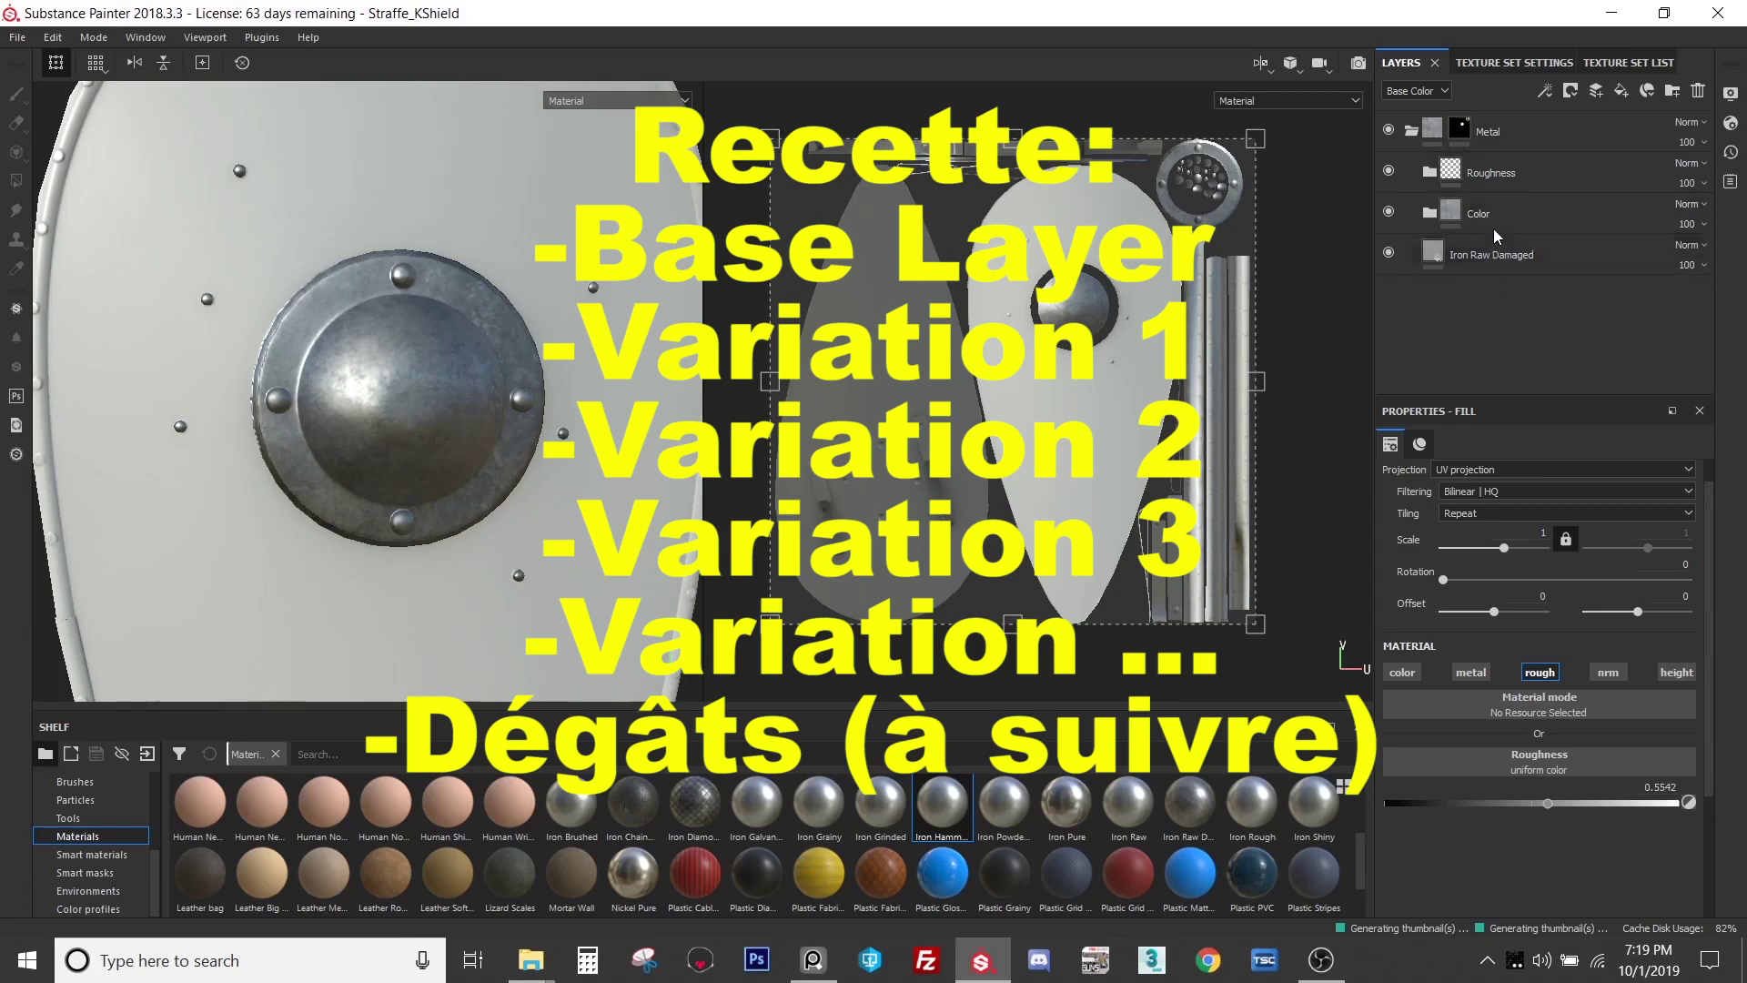
left_click(1492, 215)
left_click(1467, 253)
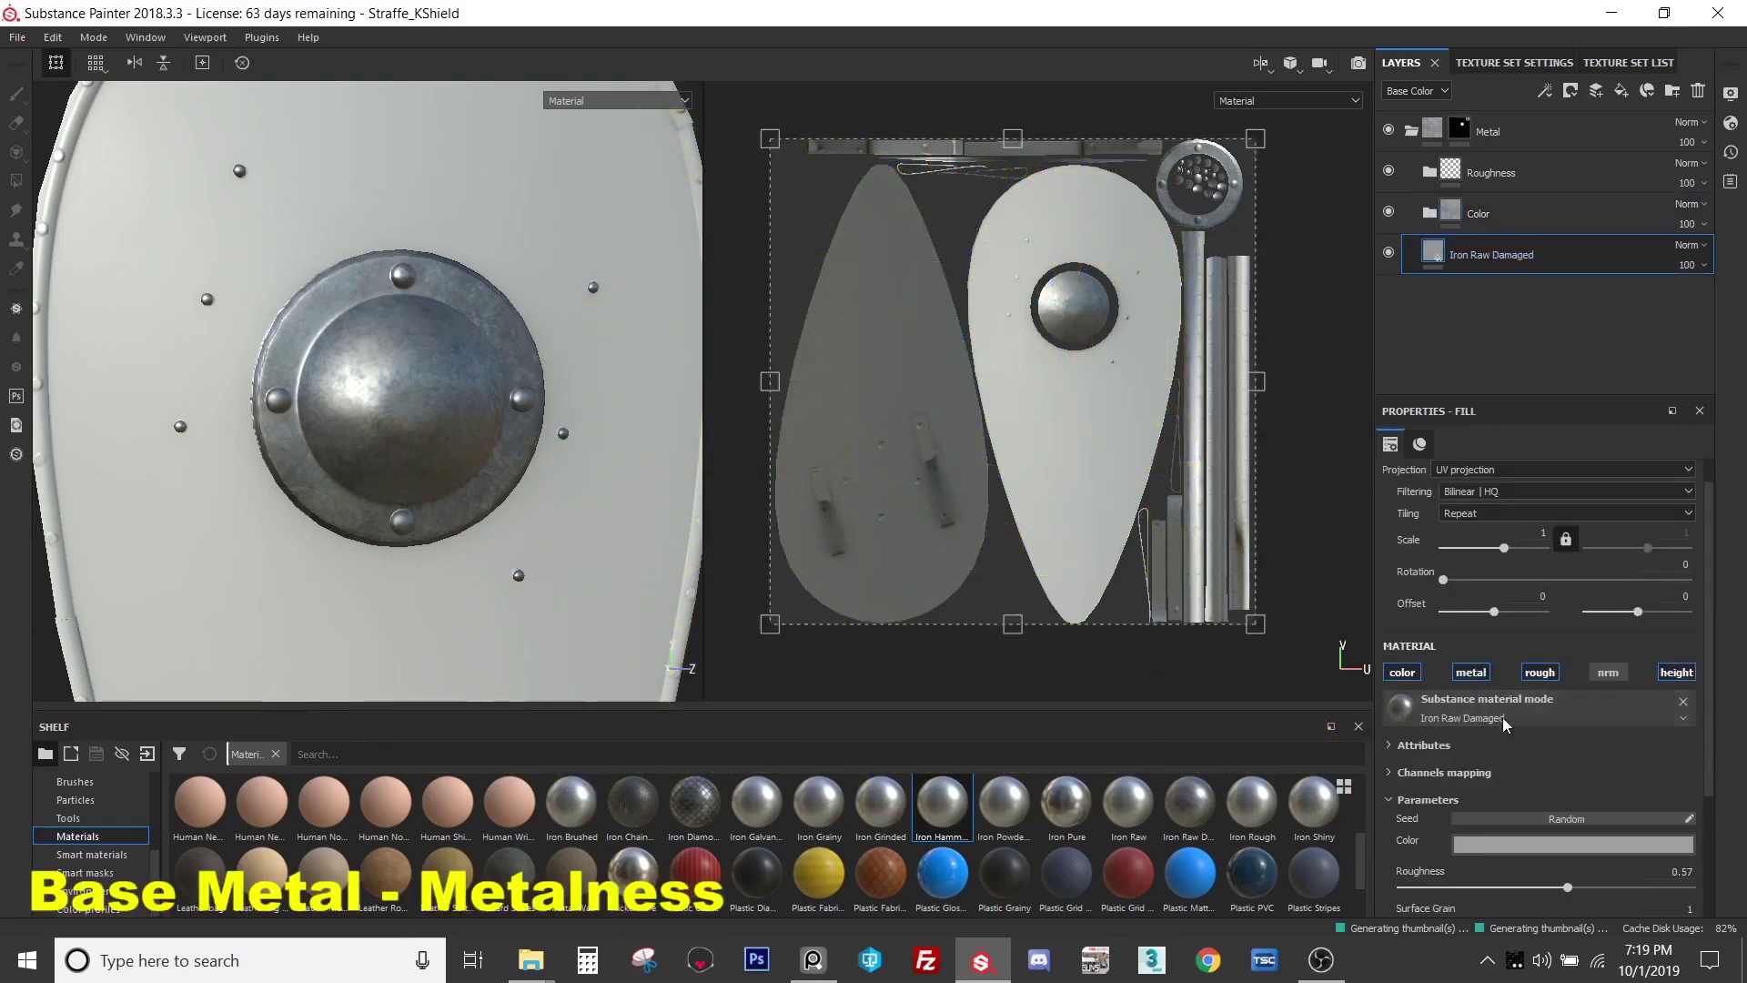
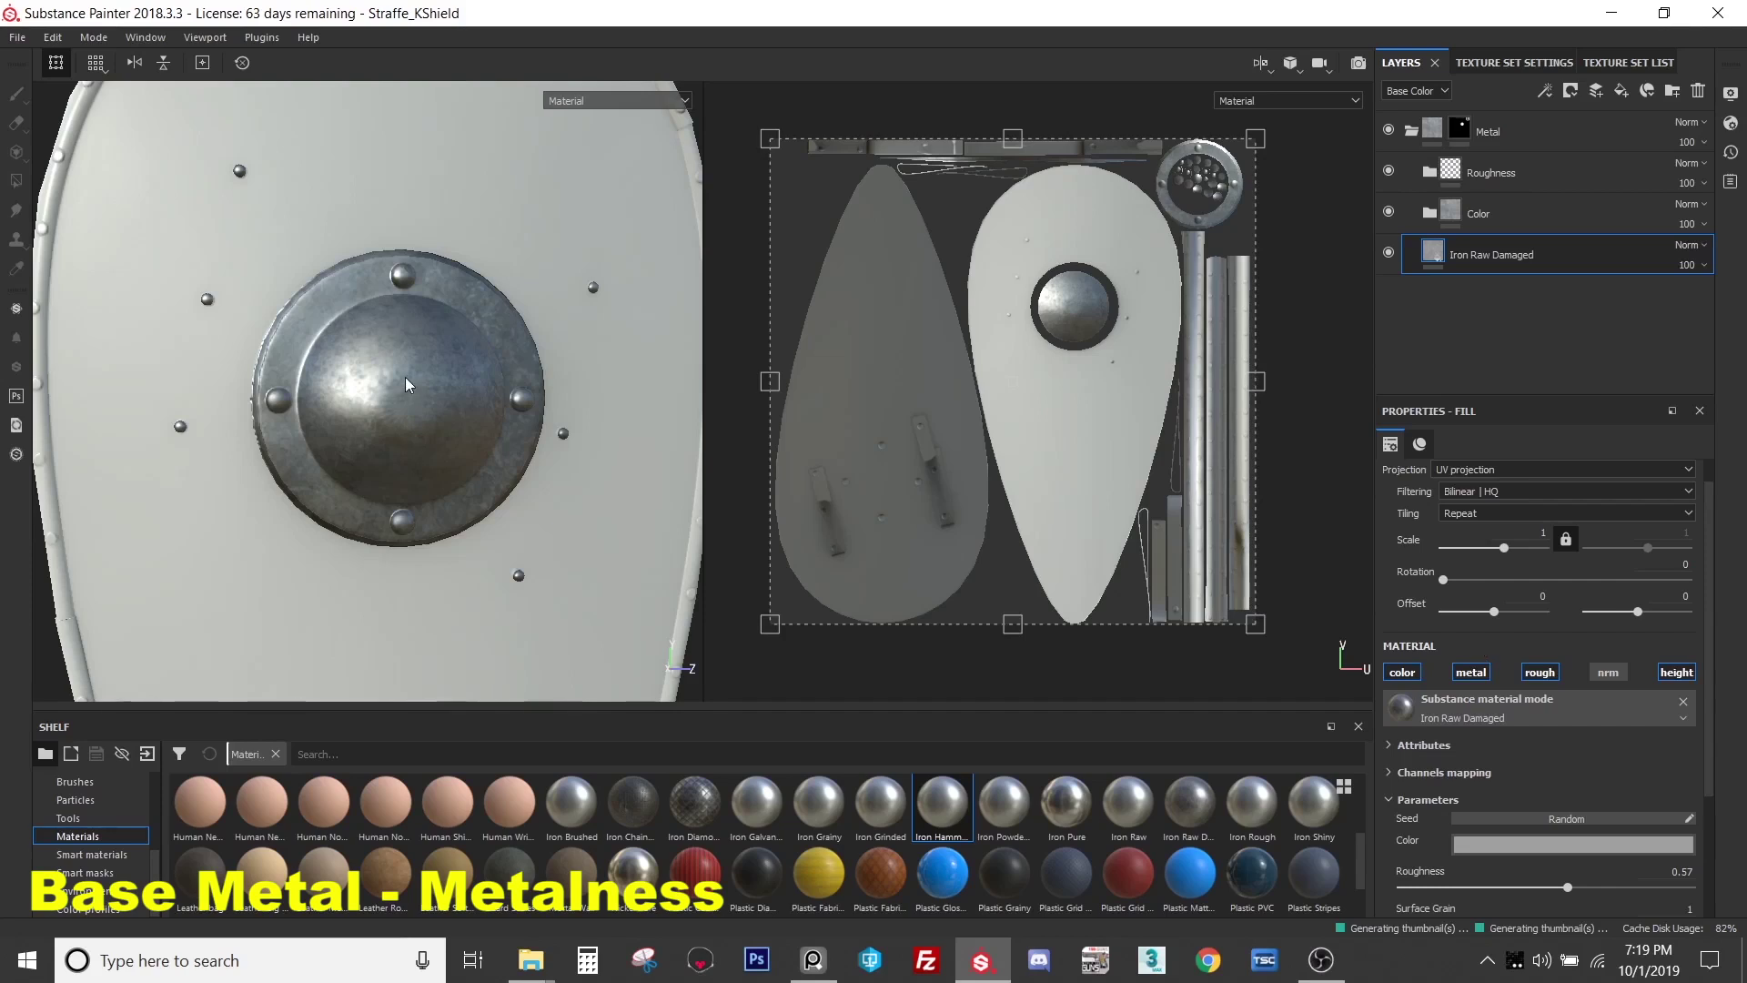
- Add the Rust Fine material as a layer above the Metal folder
left_click_drag(406, 377, 423, 307, "alt")
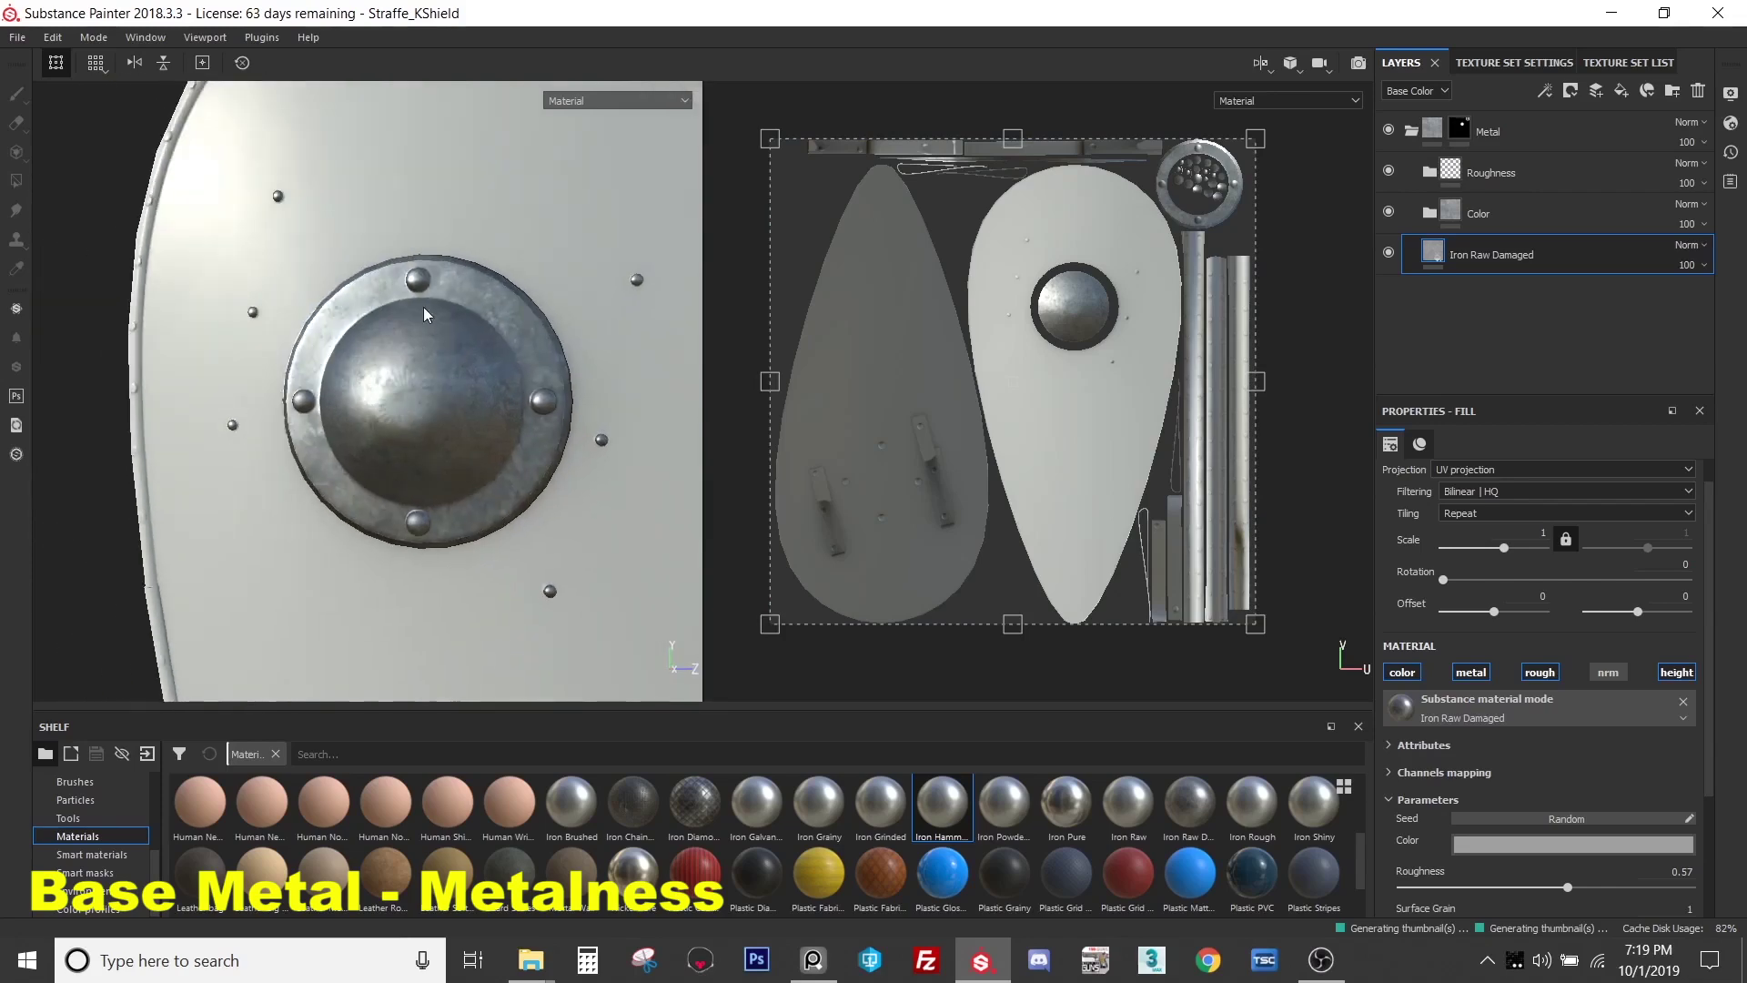
scroll(764, 837, "down", 2)
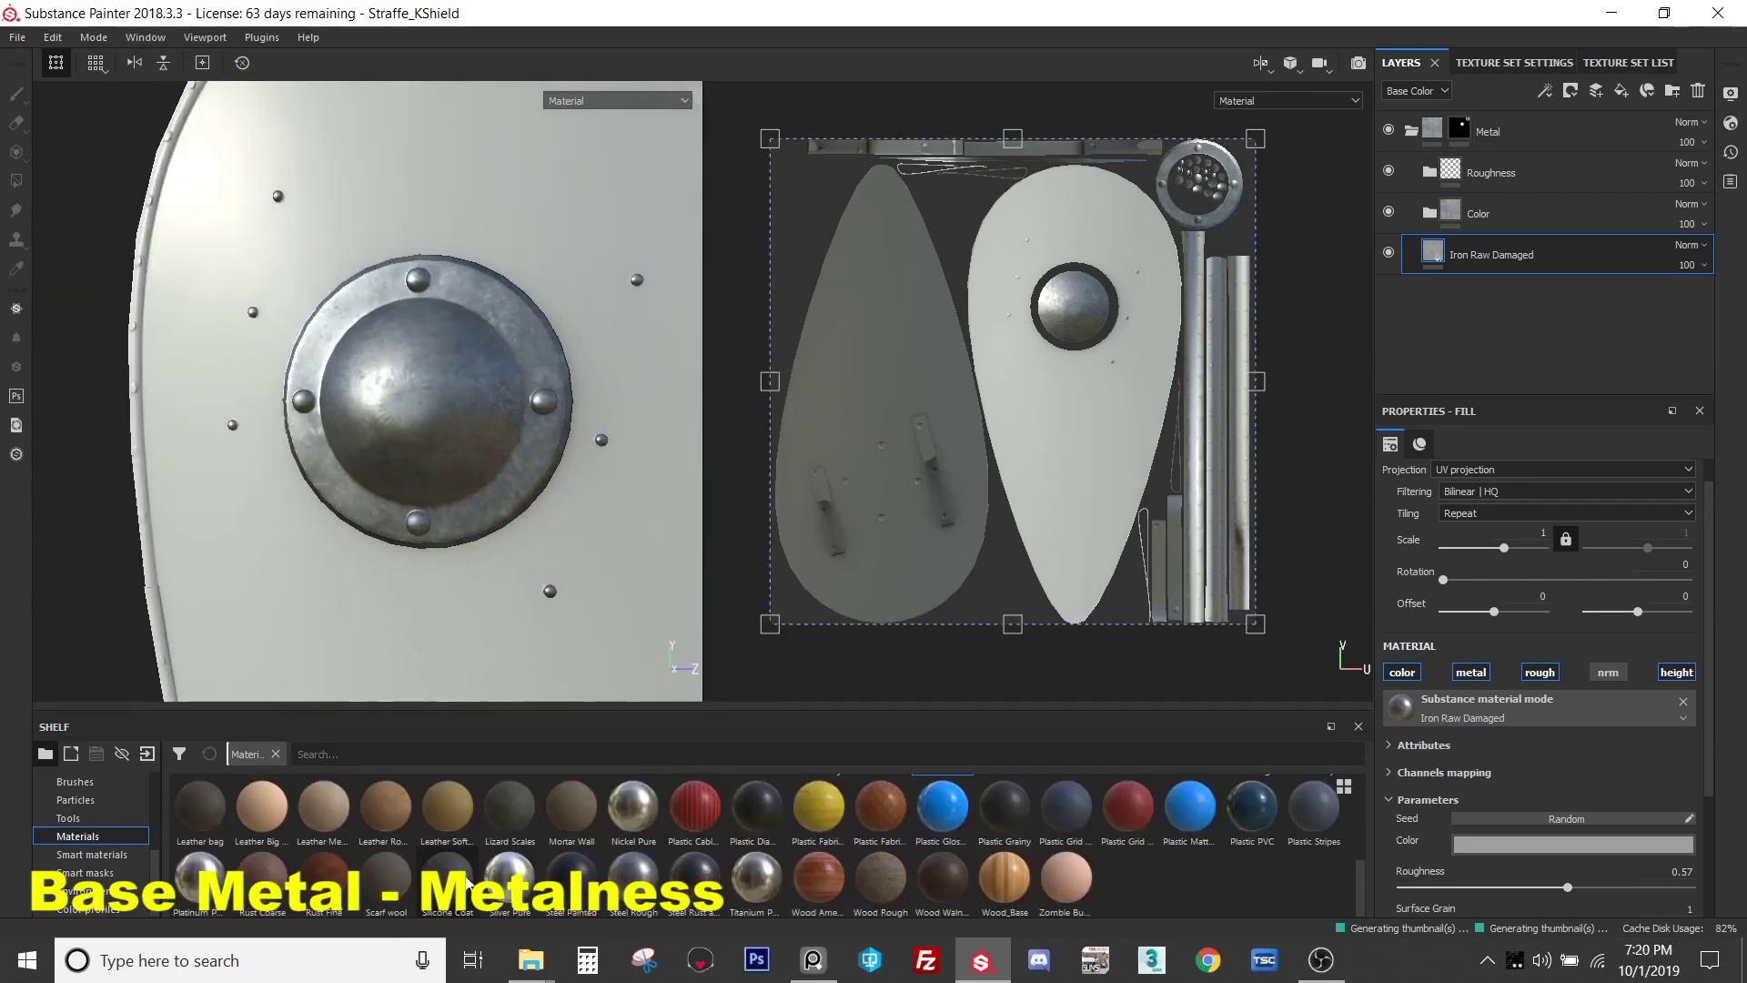
left_click(1459, 128)
key("4")
left_click_drag(324, 878, 1552, 112)
- Give the Rust Fine layer a black mask with a fill effect using Grunge Concrete Old
right_click(1482, 133)
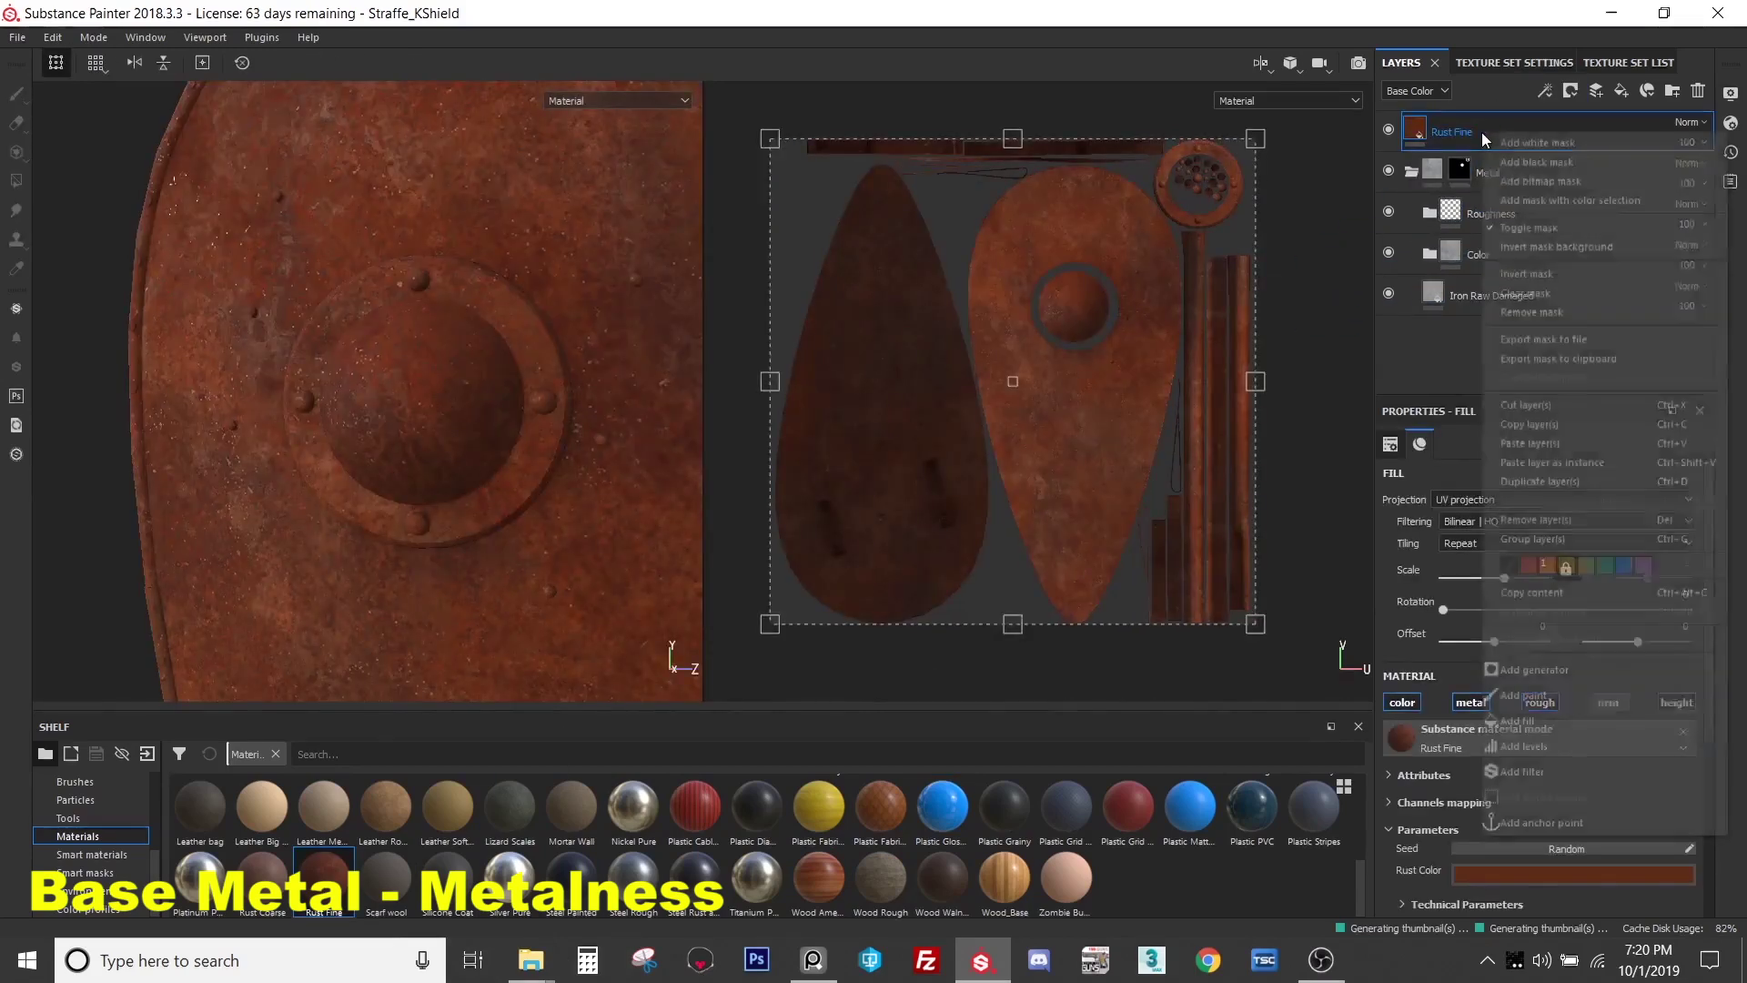
left_click(1514, 162)
right_click(1445, 129)
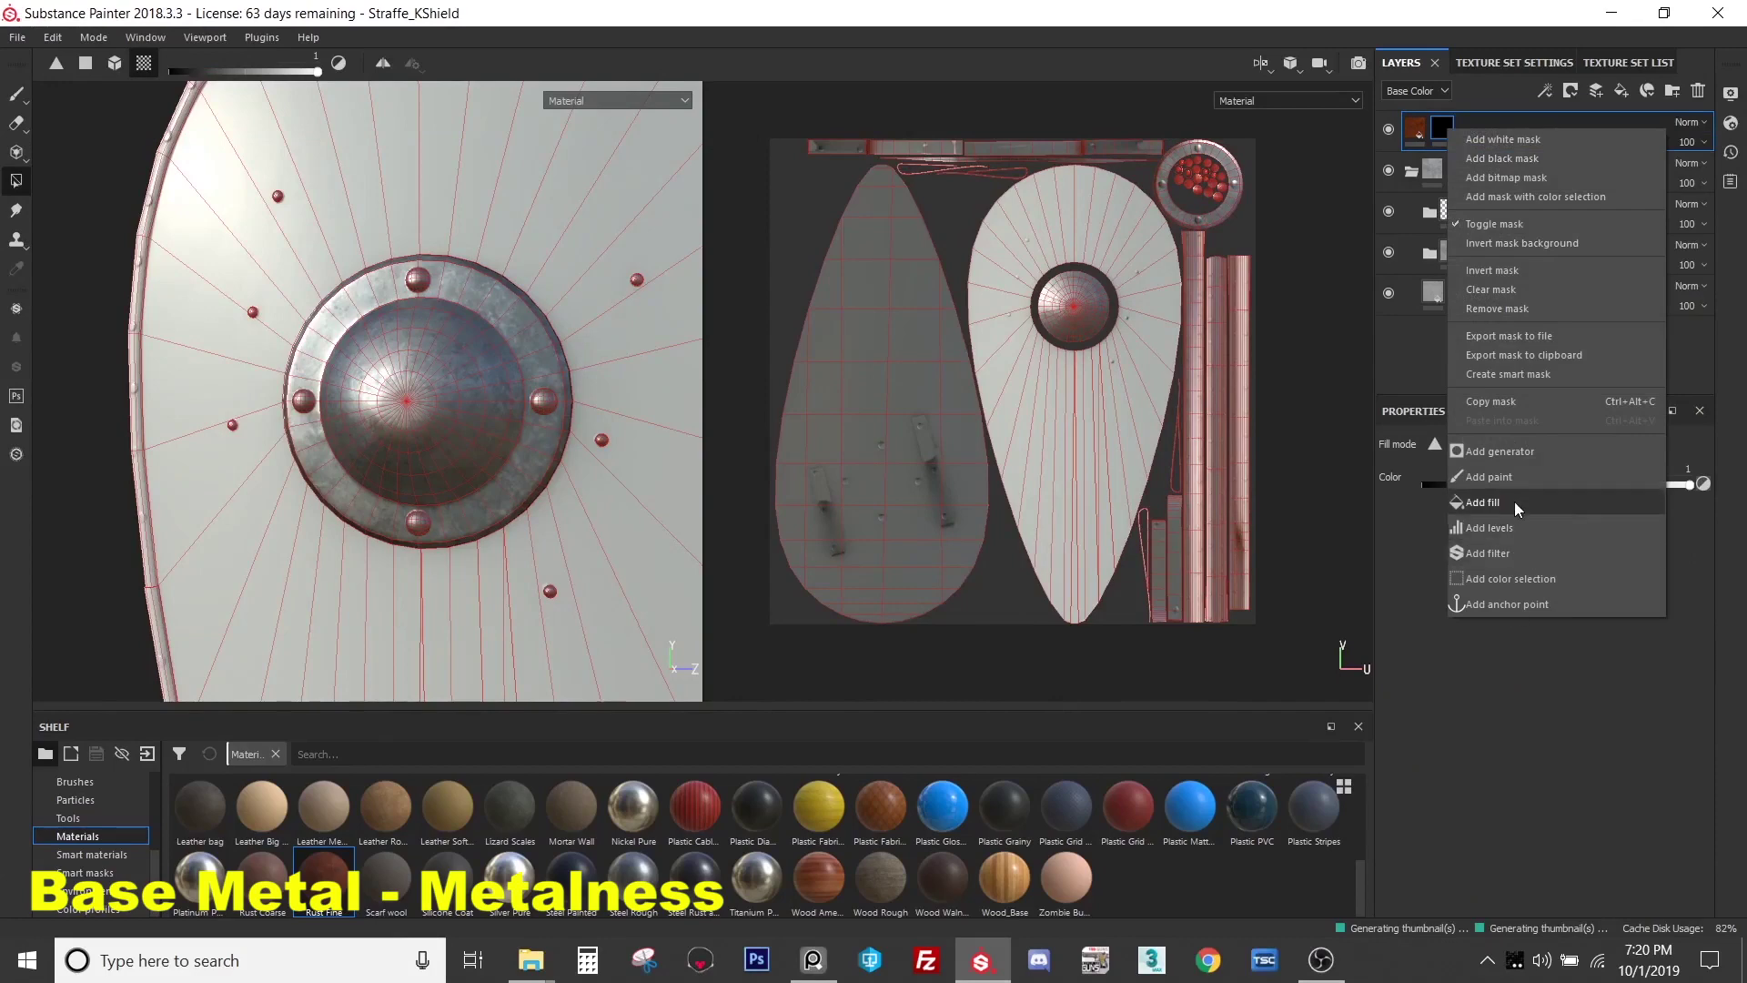
key("Escape")
left_click(1514, 705)
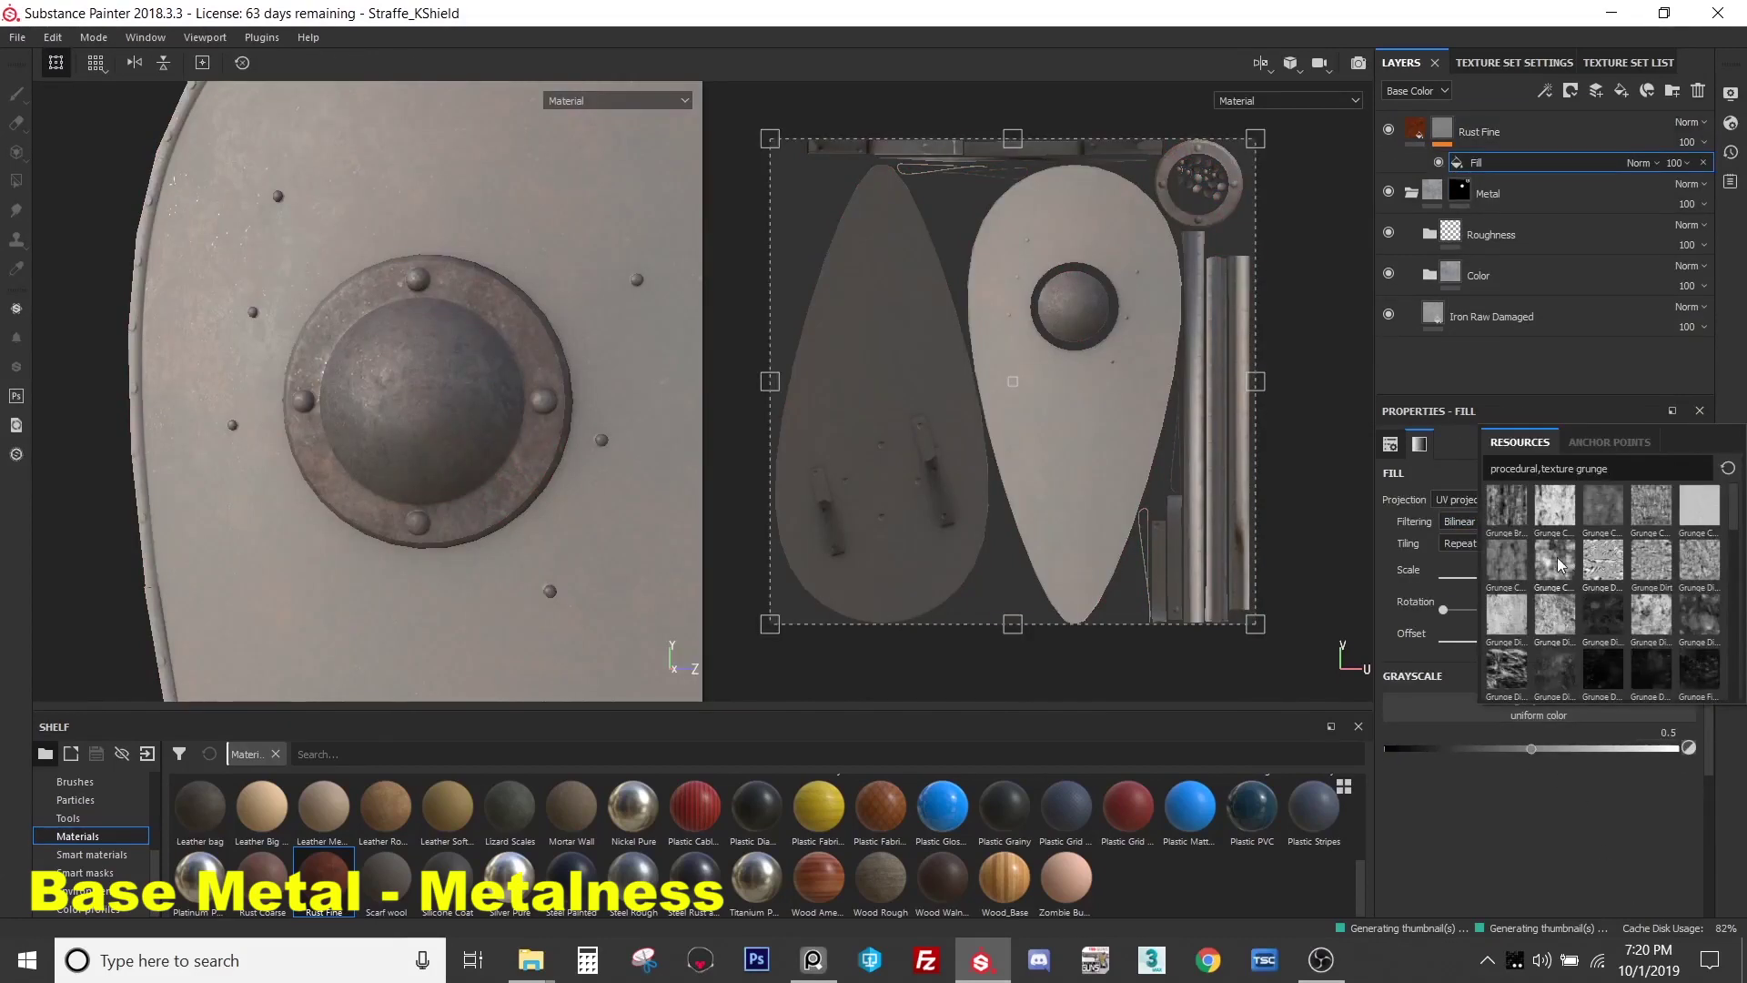
left_click(1565, 566)
scroll(442, 422, "up", 5)
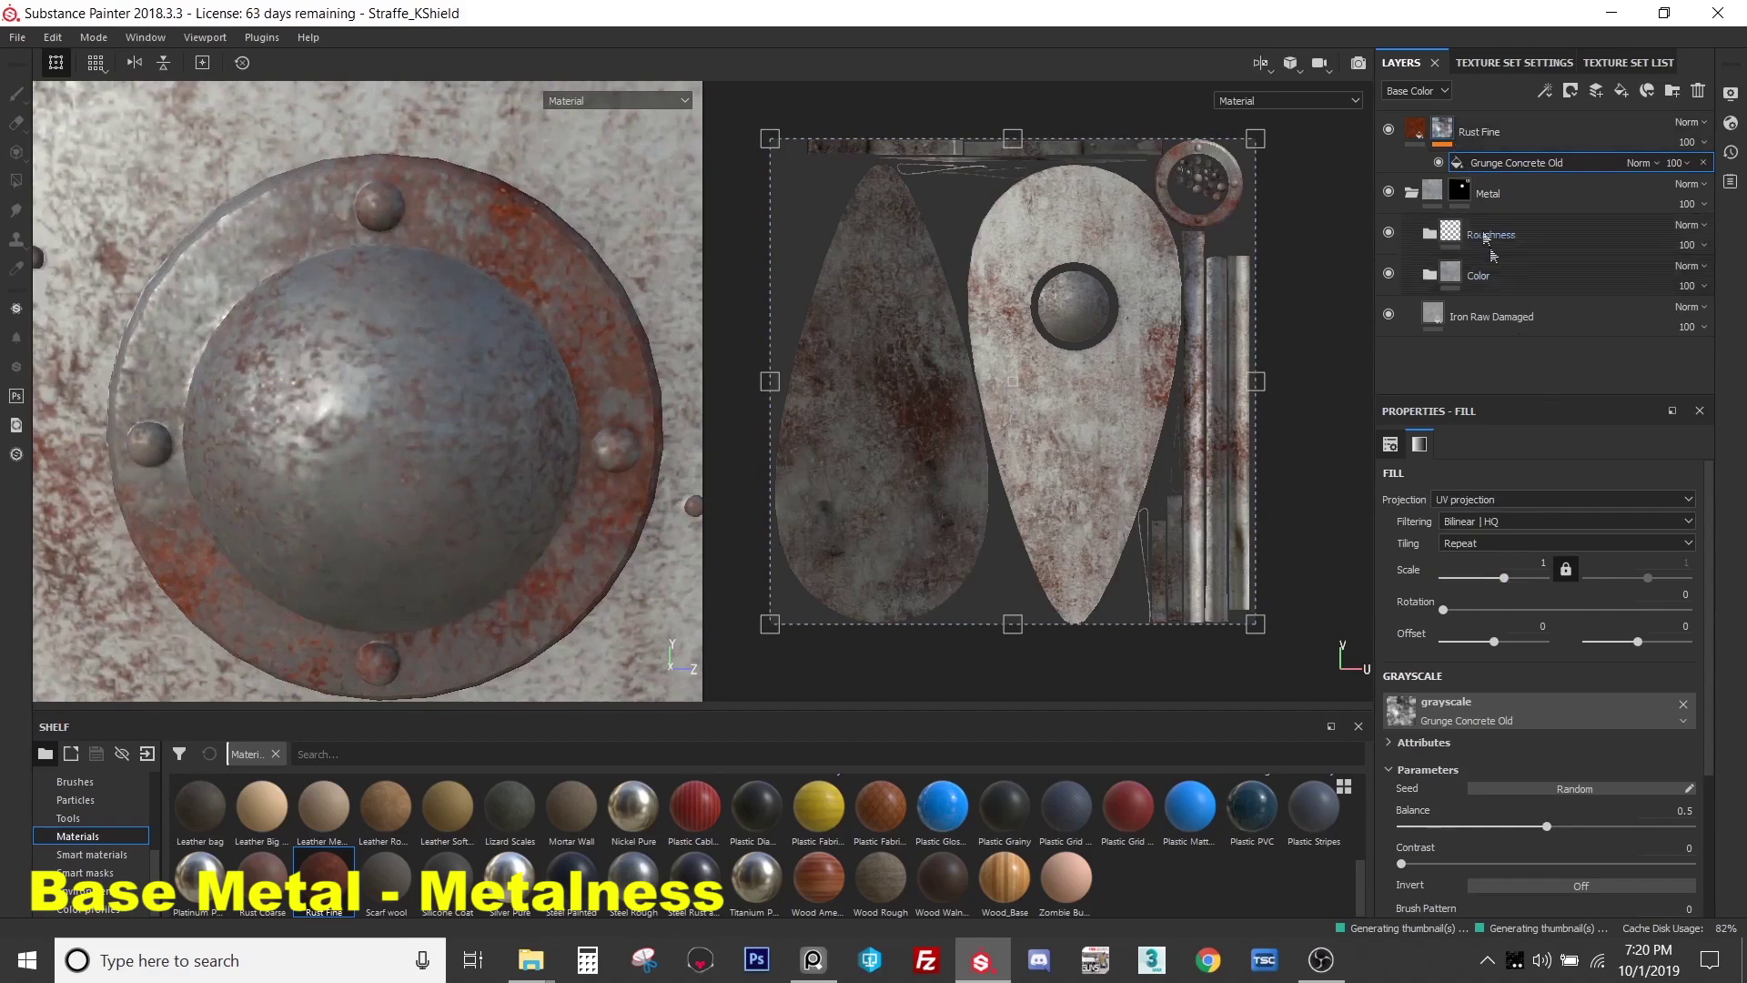
- Review the Rust Fine layer's material settings, including its Technical Parameters
left_click(1415, 130)
scroll(1472, 708, "down", 1)
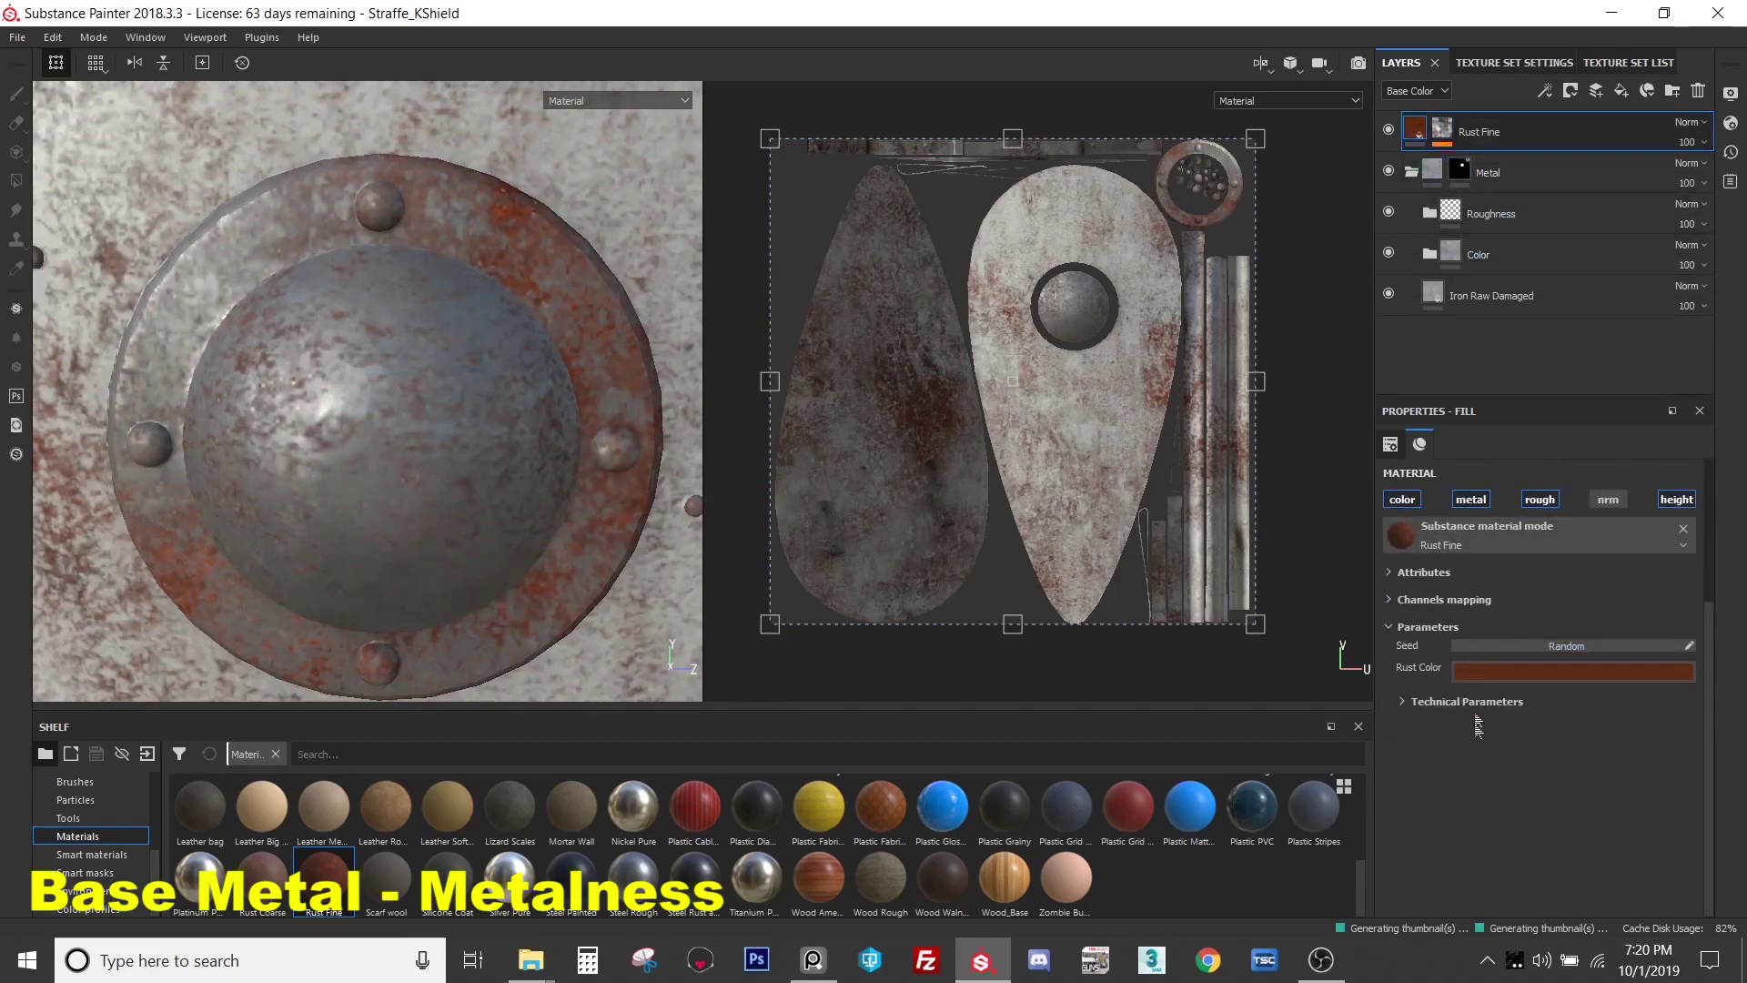
scroll(1473, 708, "up", 1)
scroll(1479, 712, "down", 1)
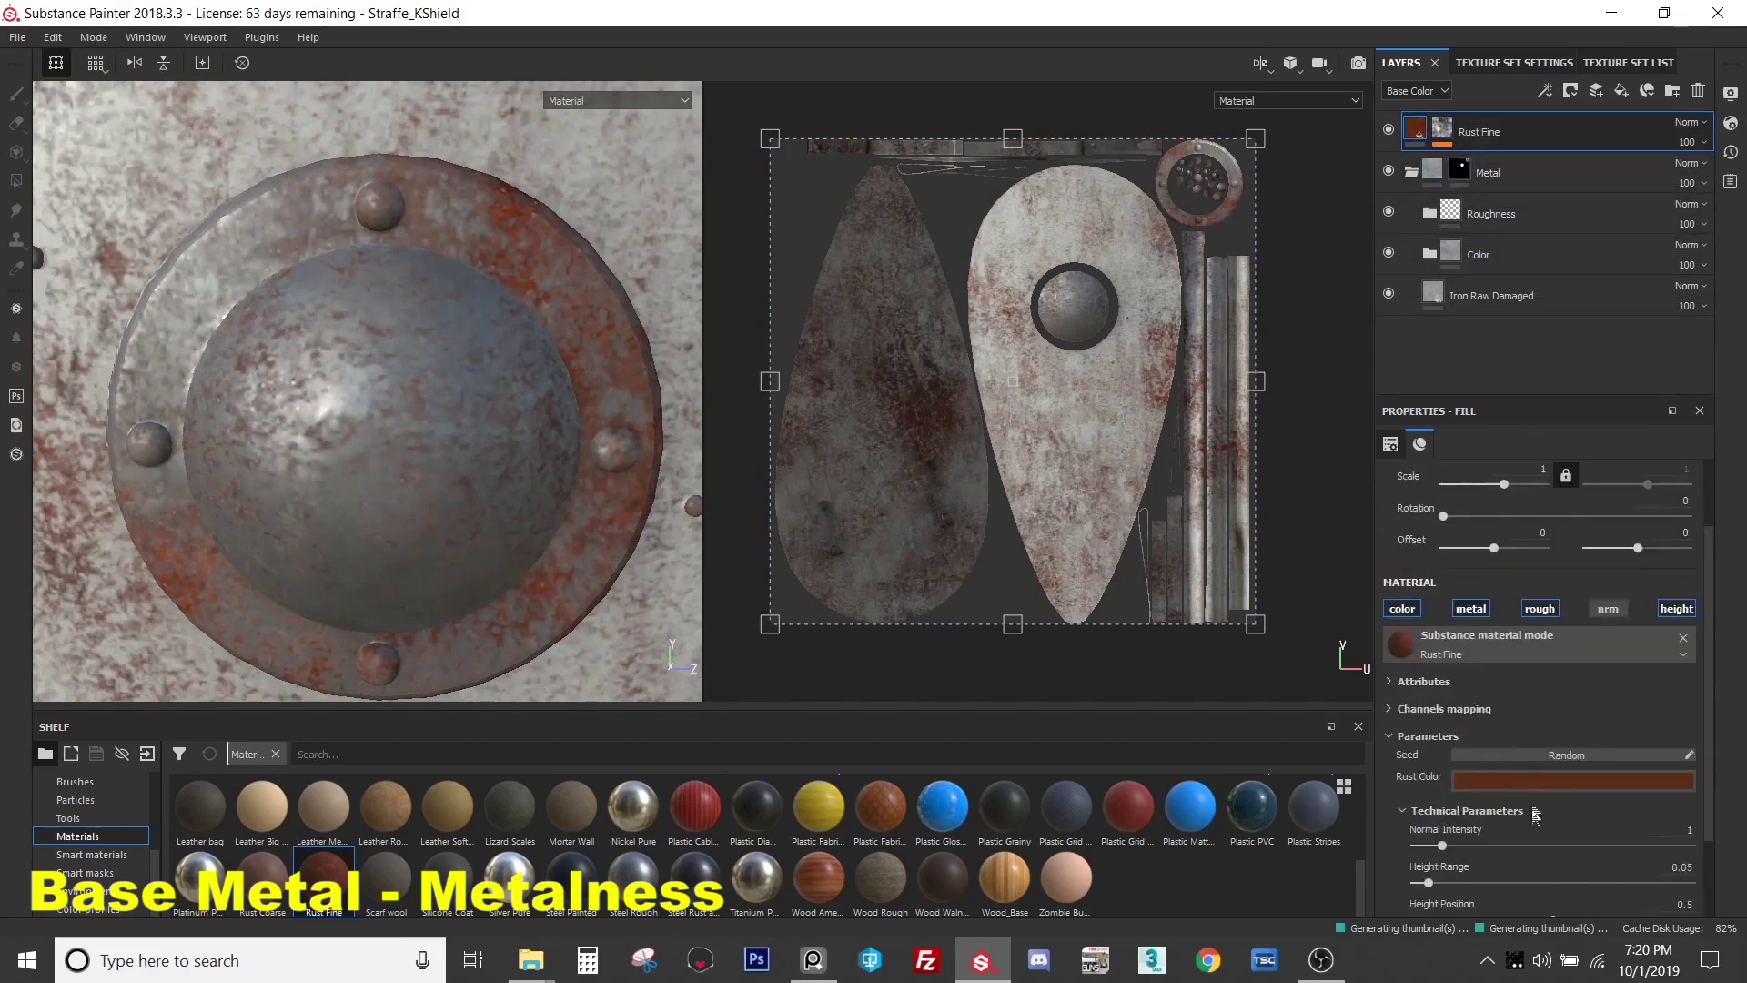
scroll(1493, 717, "up", 2)
scroll(1485, 673, "down", 2)
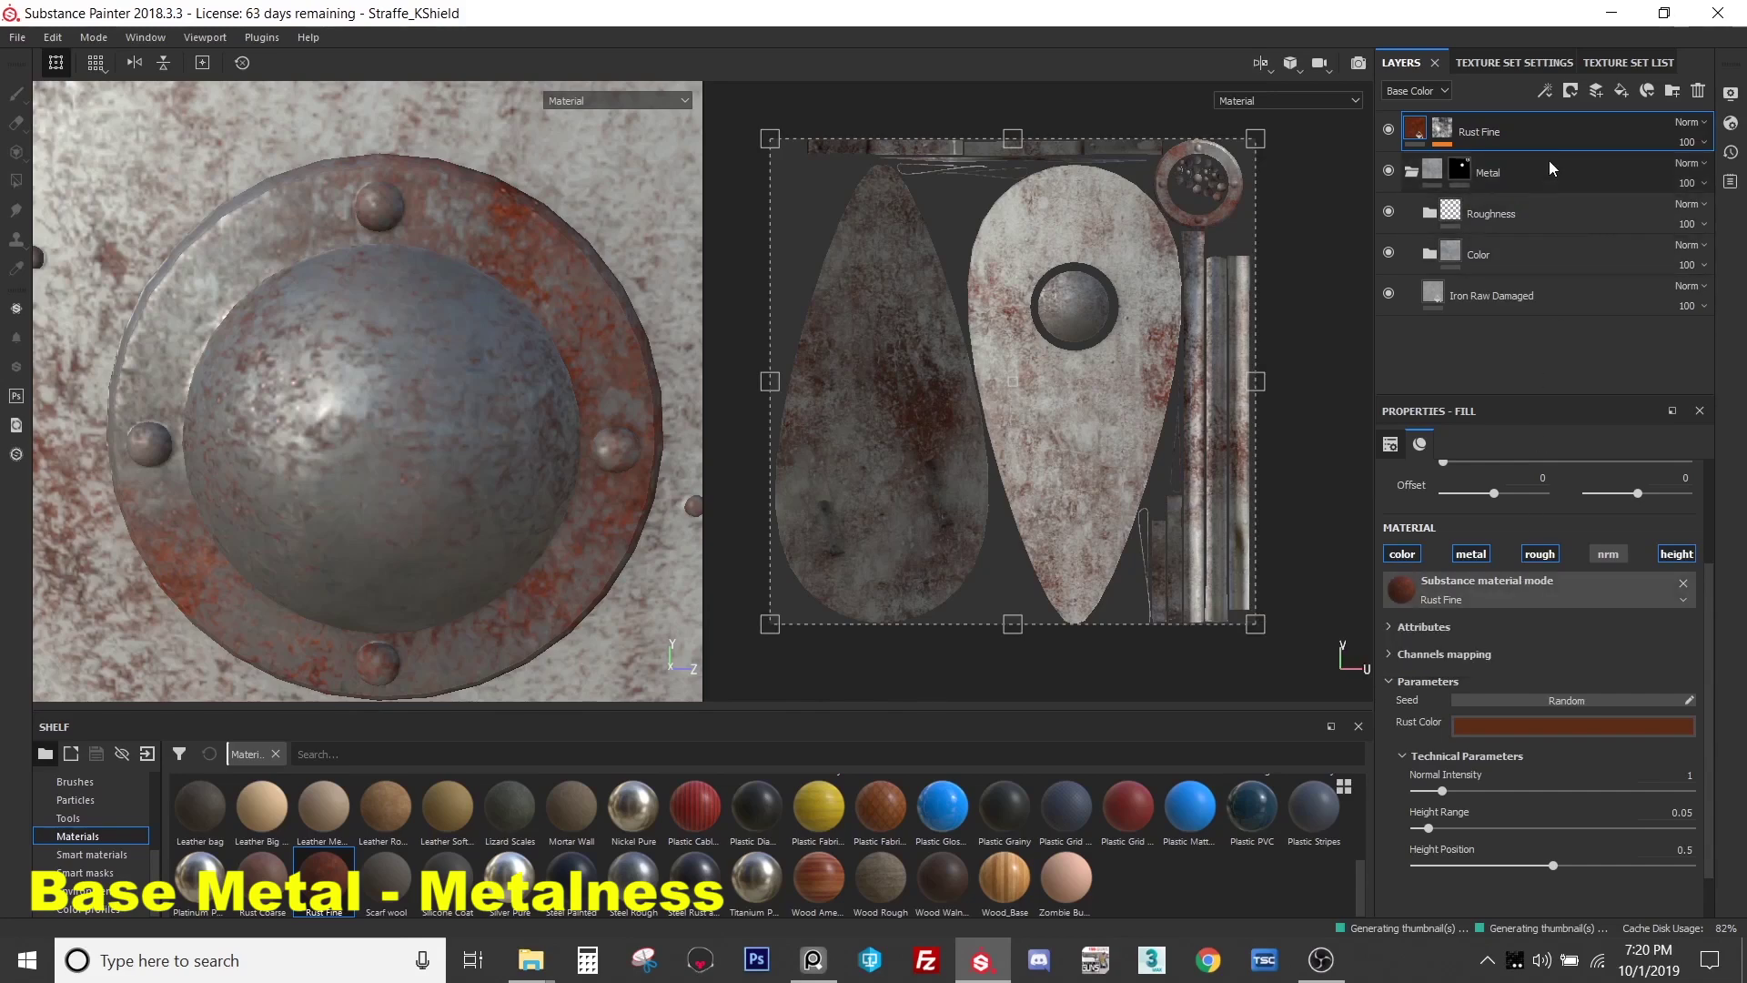
left_click(1521, 130)
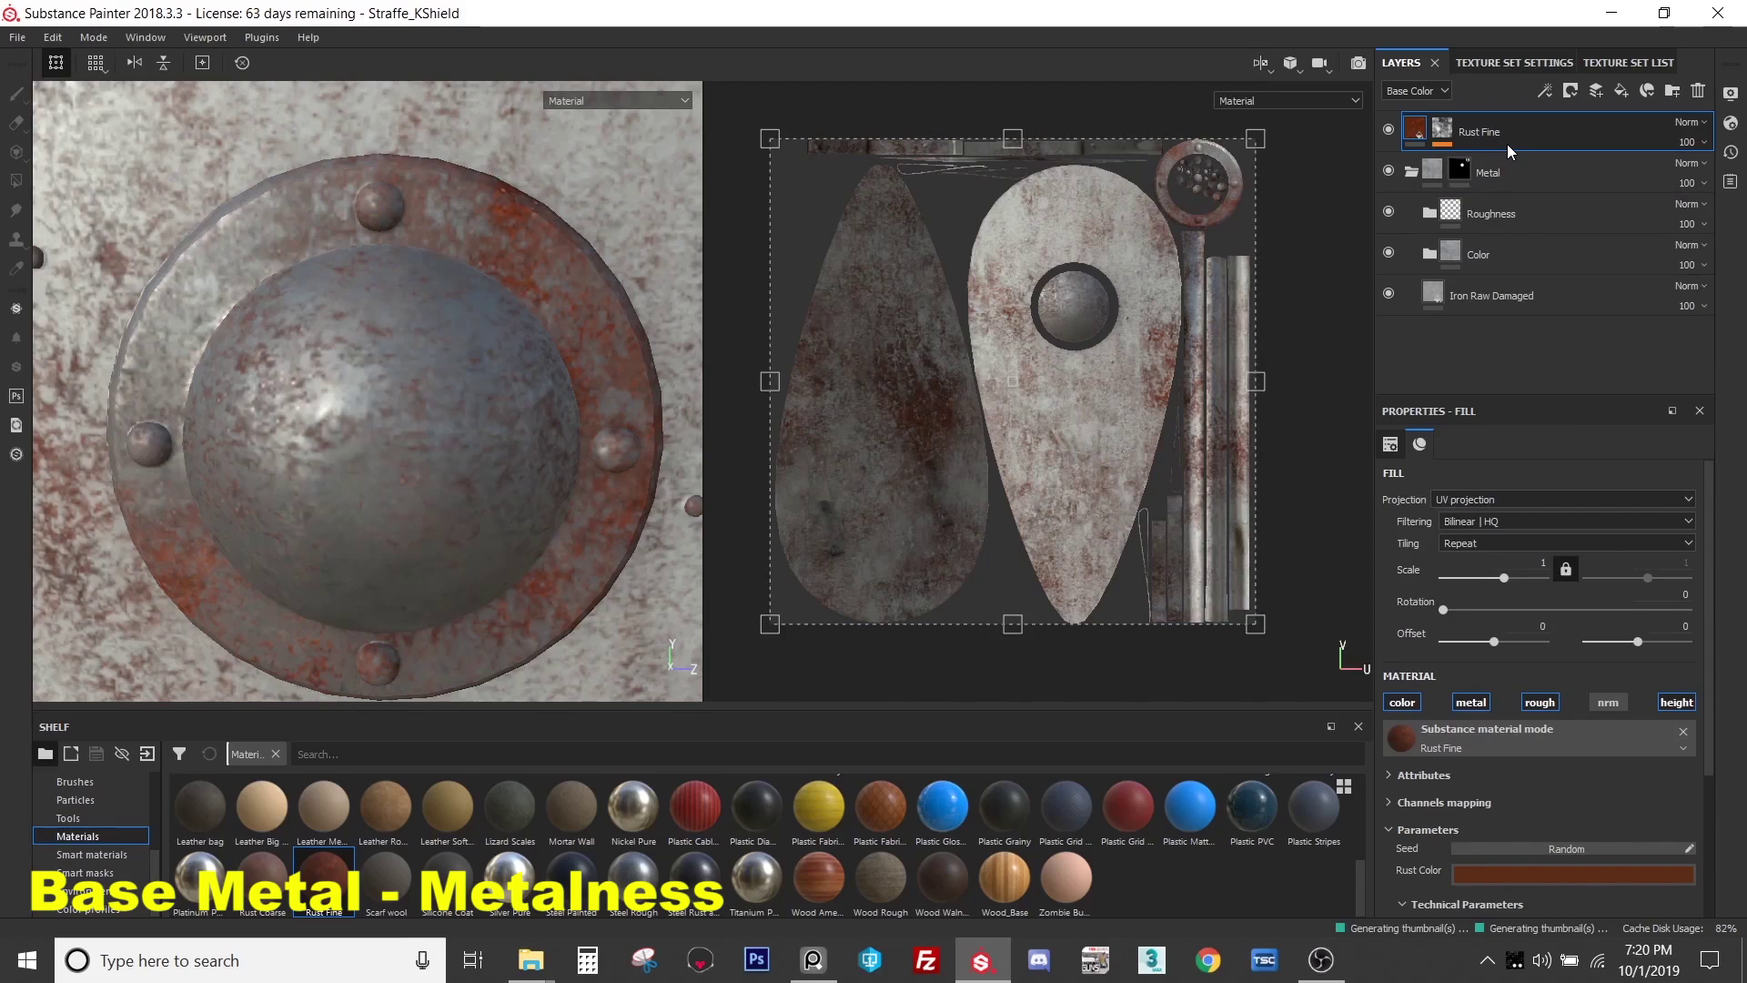
key("alt")
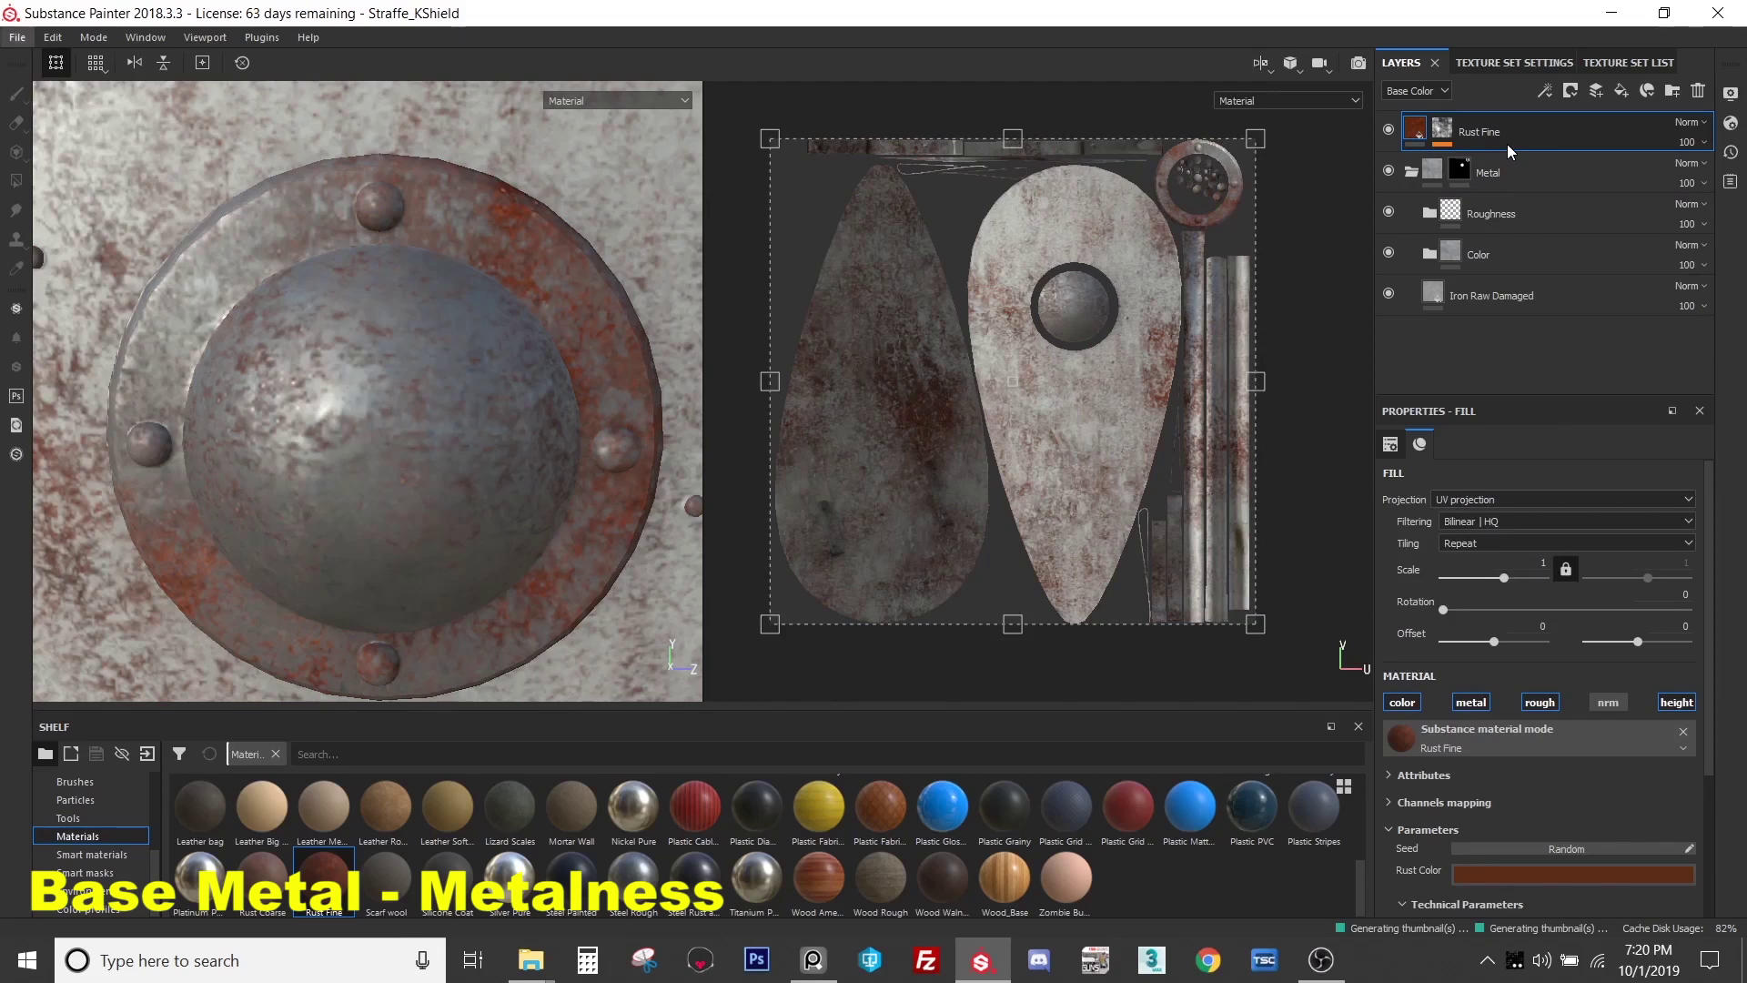
- Delete the Rust Fine layer and select the Iron Raw Damaged layer
left_click(1510, 140)
key("Delete")
left_click(1494, 255)
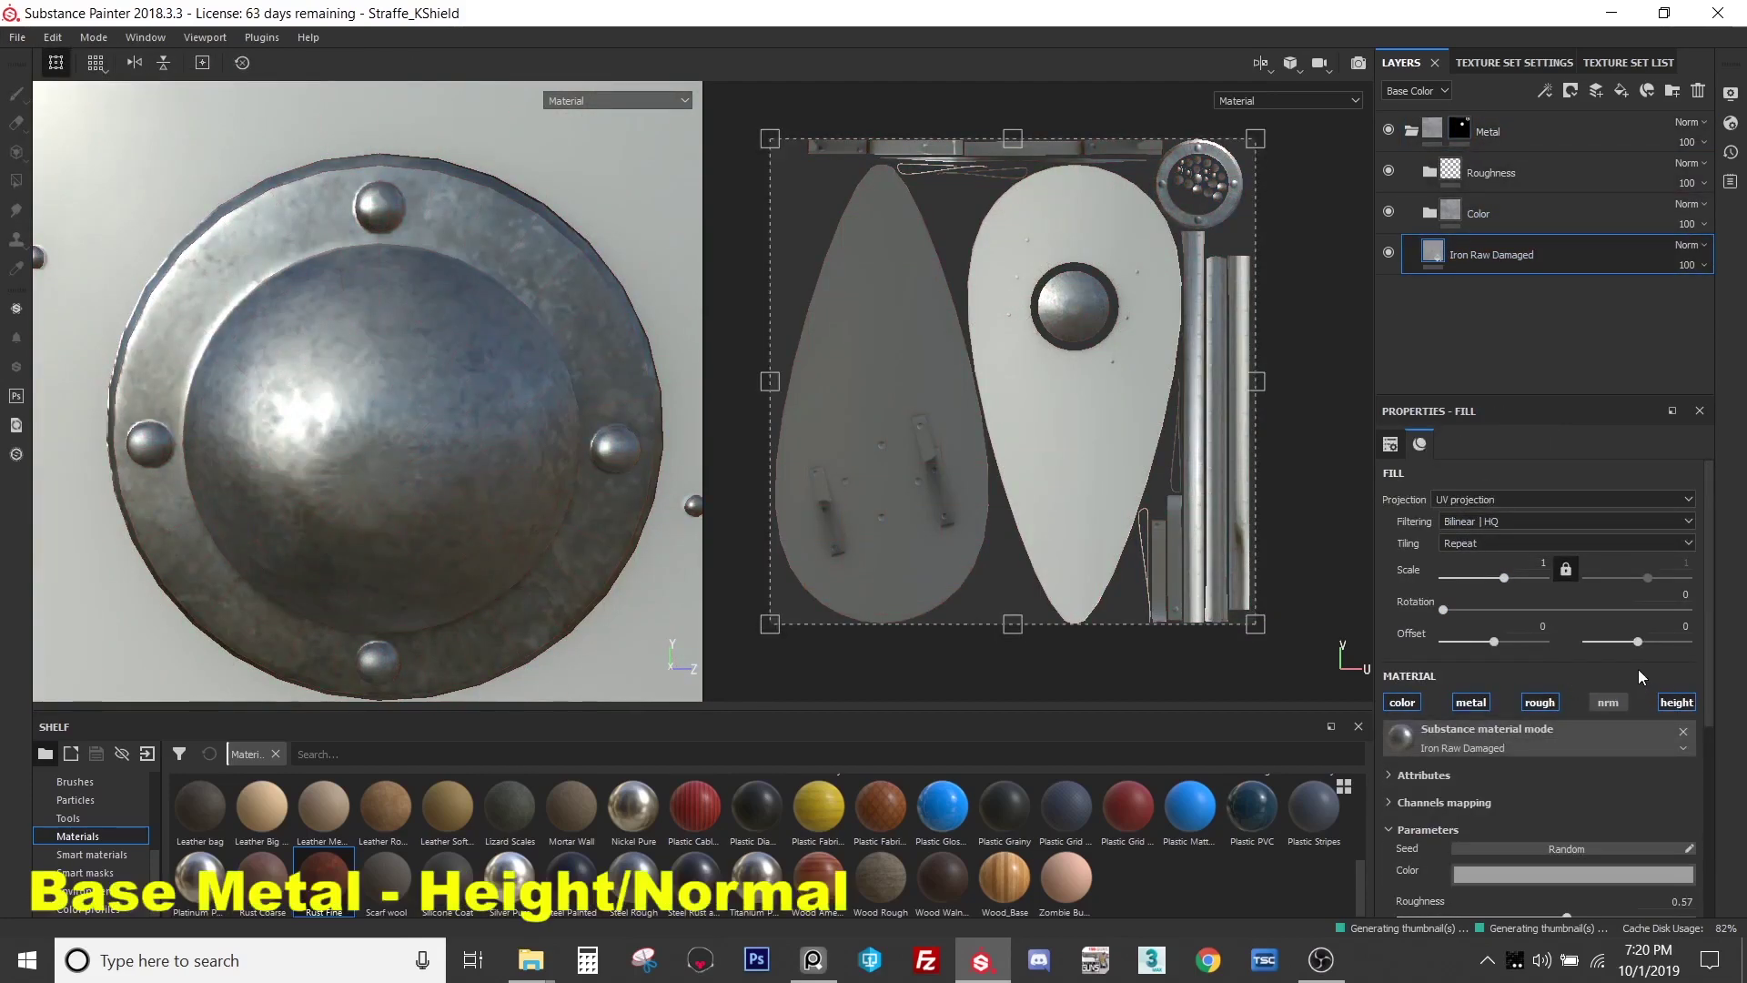
- Inspect the metal boss's surface relief from several angles and select the Roughness folder
left_click_drag(455, 409, 515, 351, "alt")
scroll(472, 313, "down", 3)
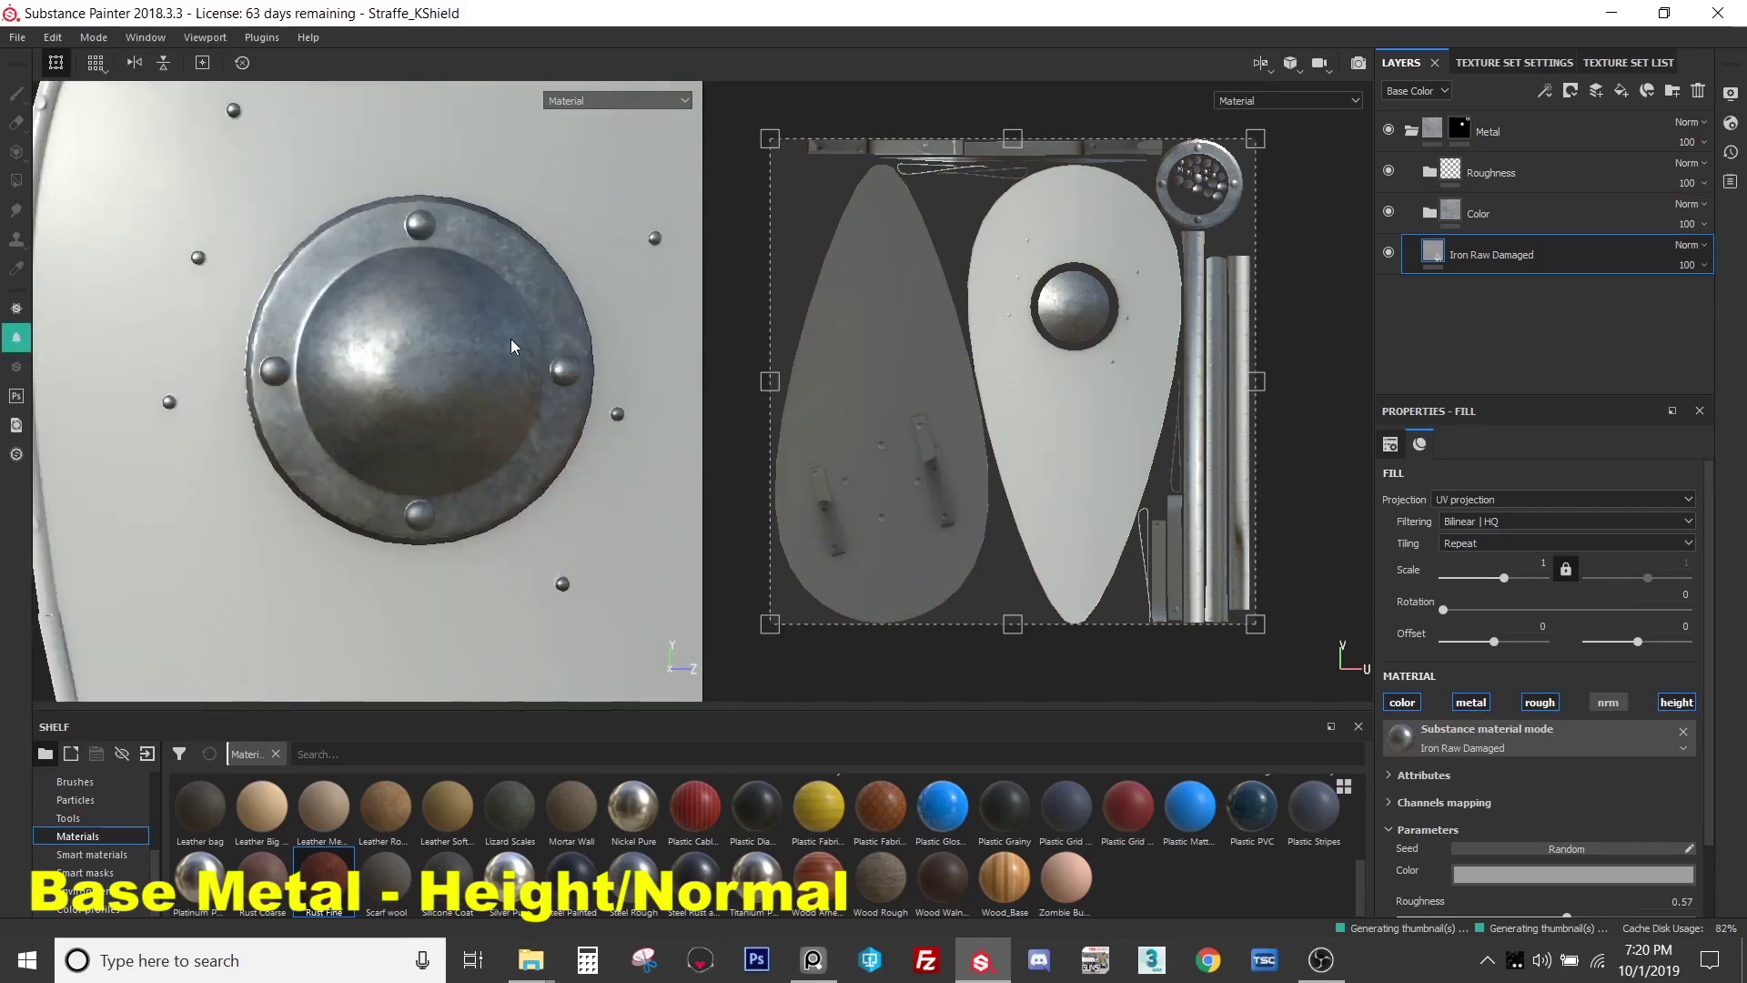
left_click_drag(497, 268, 409, 288, "alt")
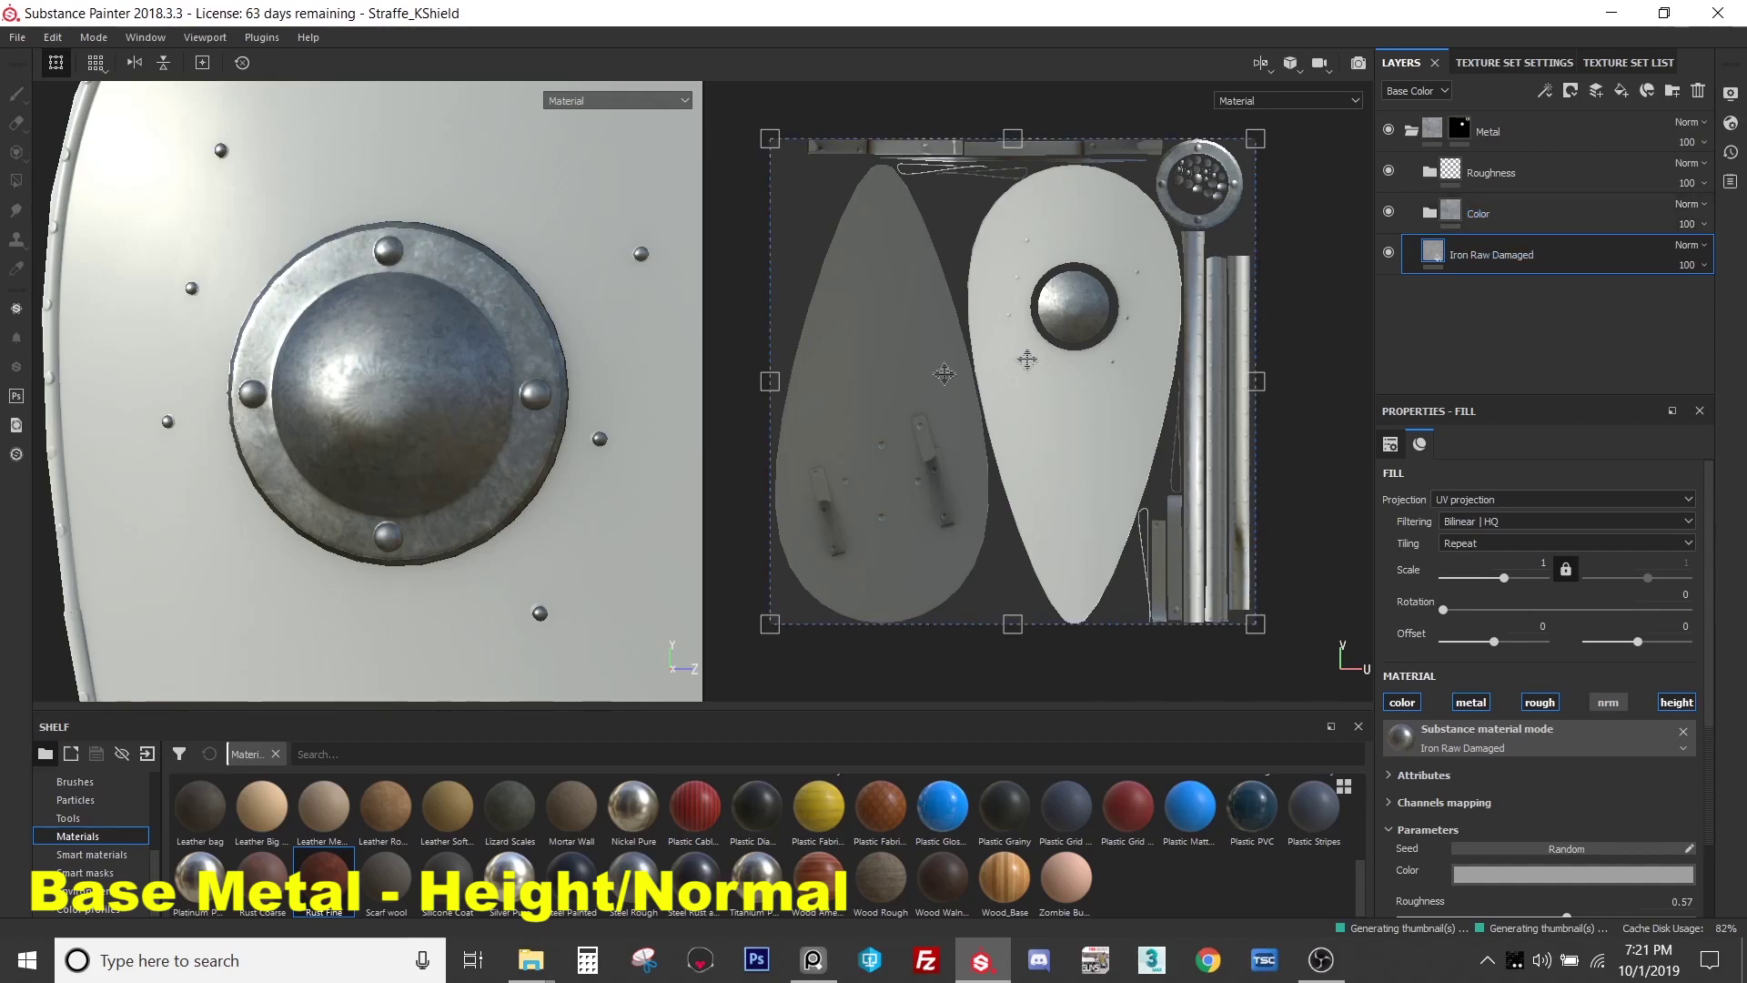
left_click_drag(473, 328, 489, 360, "alt")
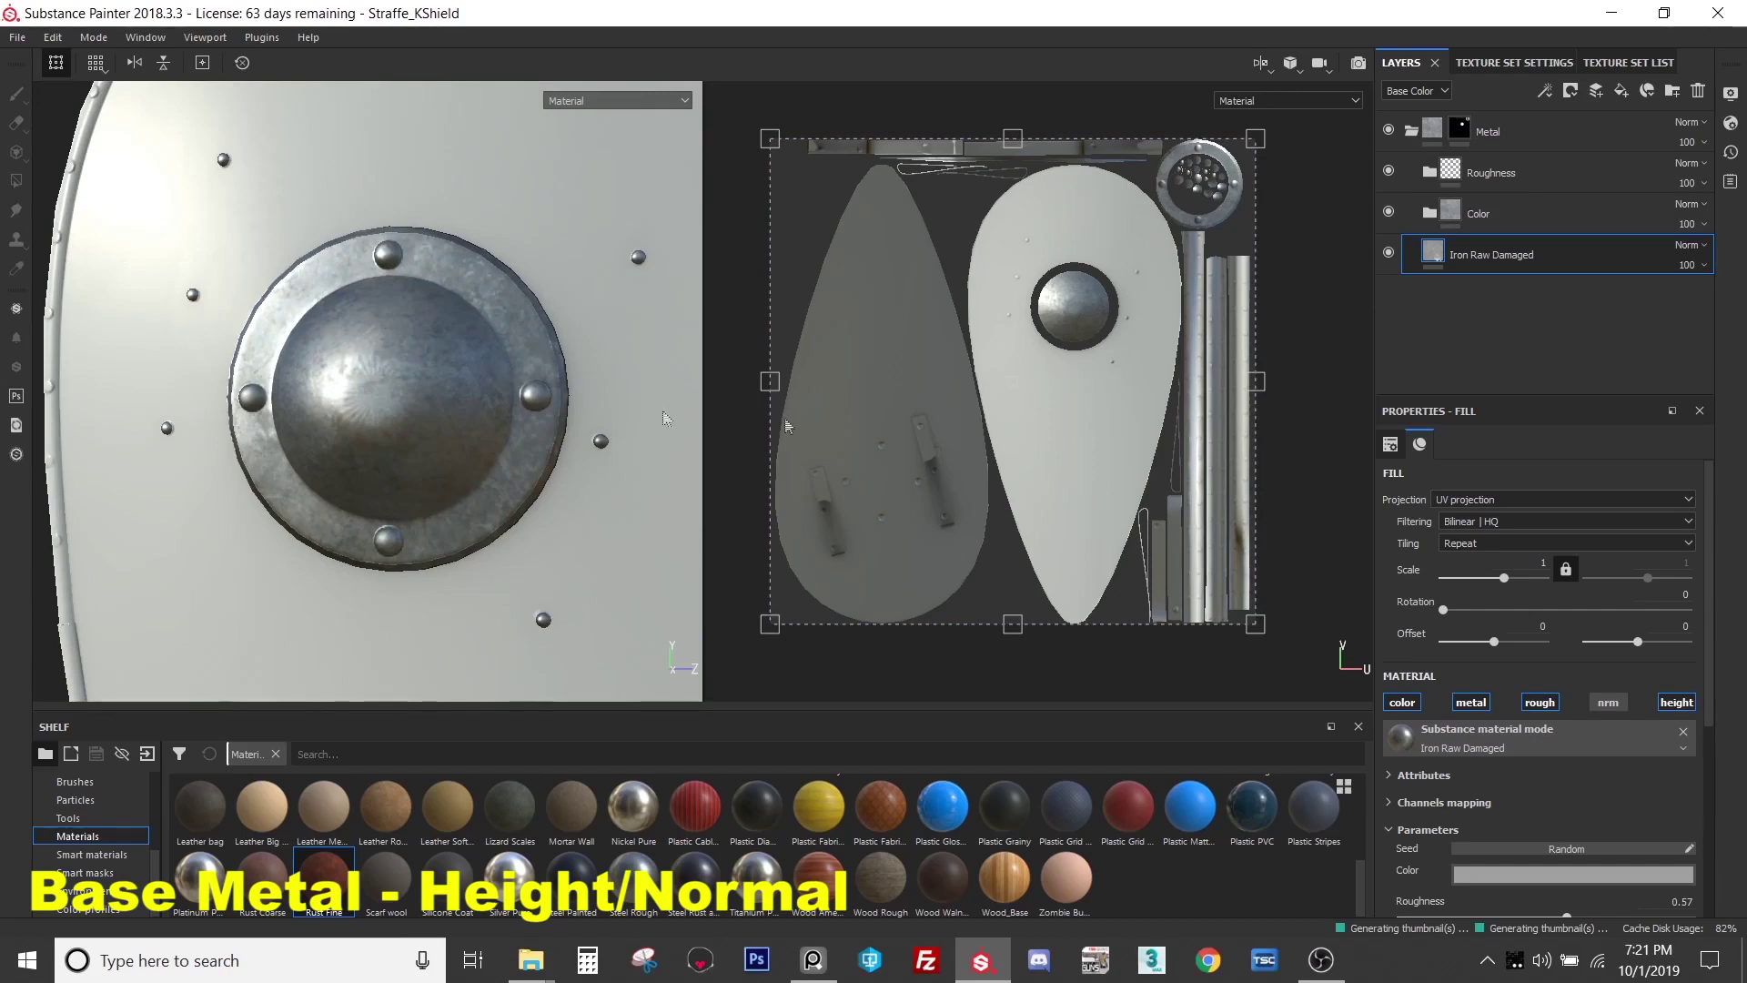
left_click(1623, 185)
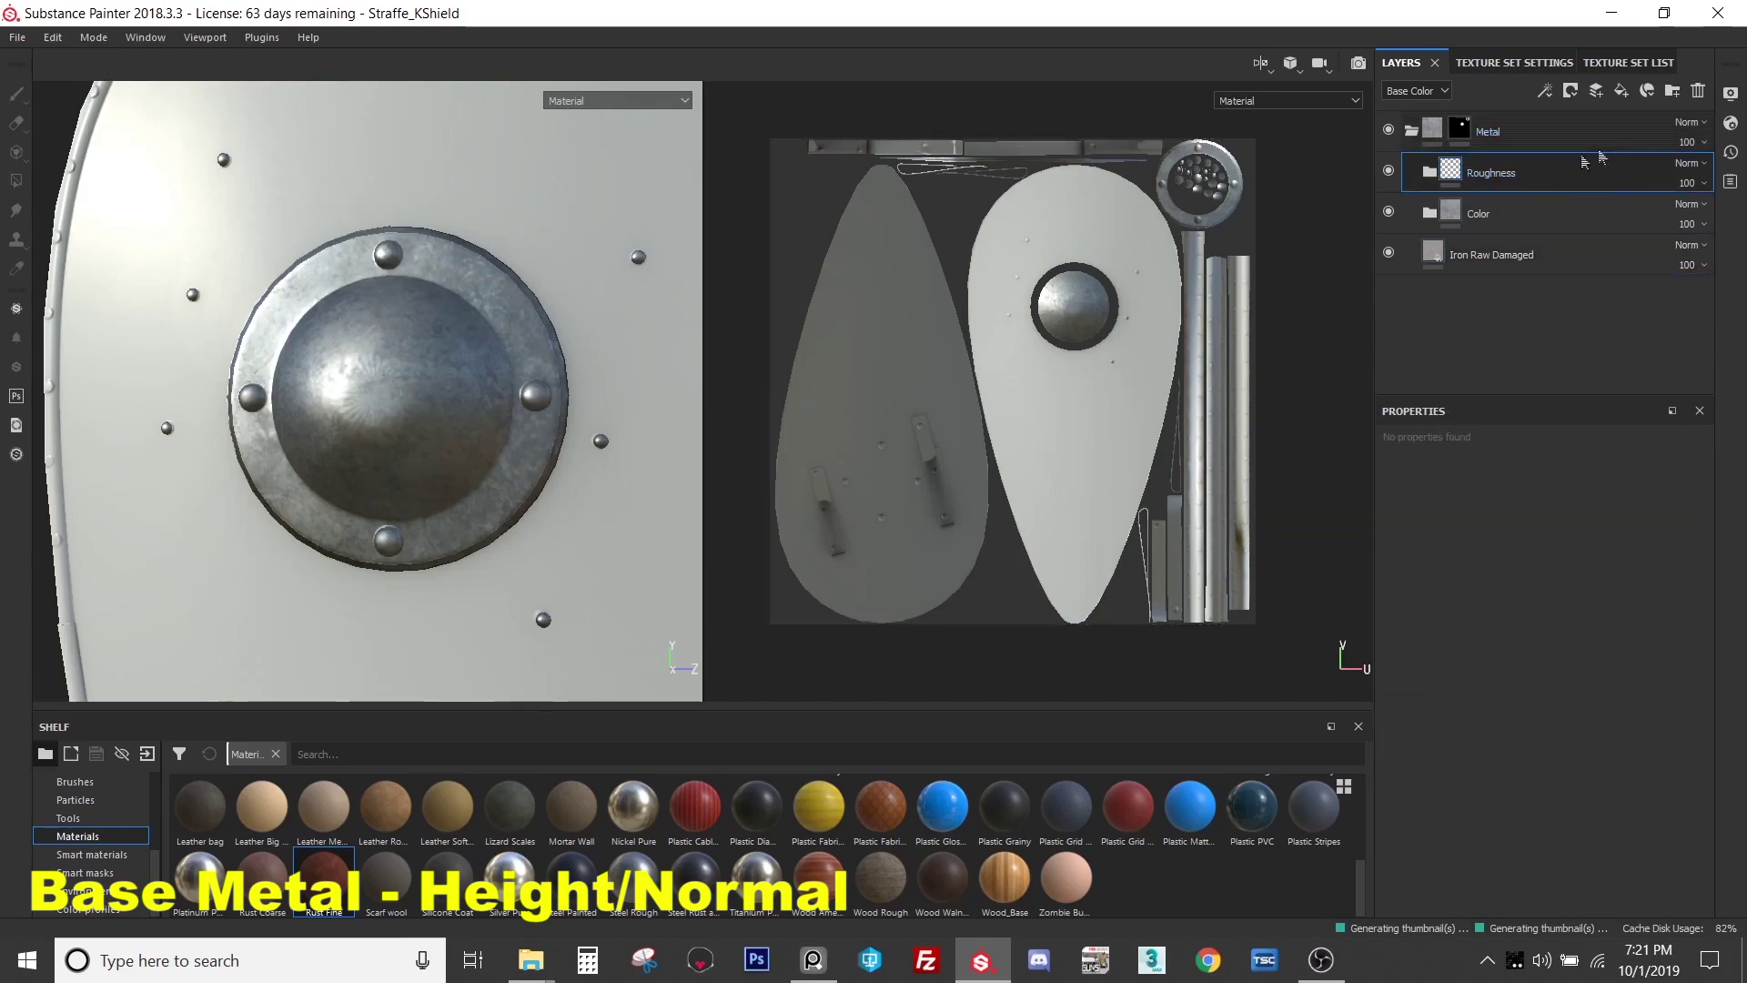
- Switch to the reference image board and examine the dented steel boss, the hammered iron bell and the riveted round shield
key("alt+Tab")
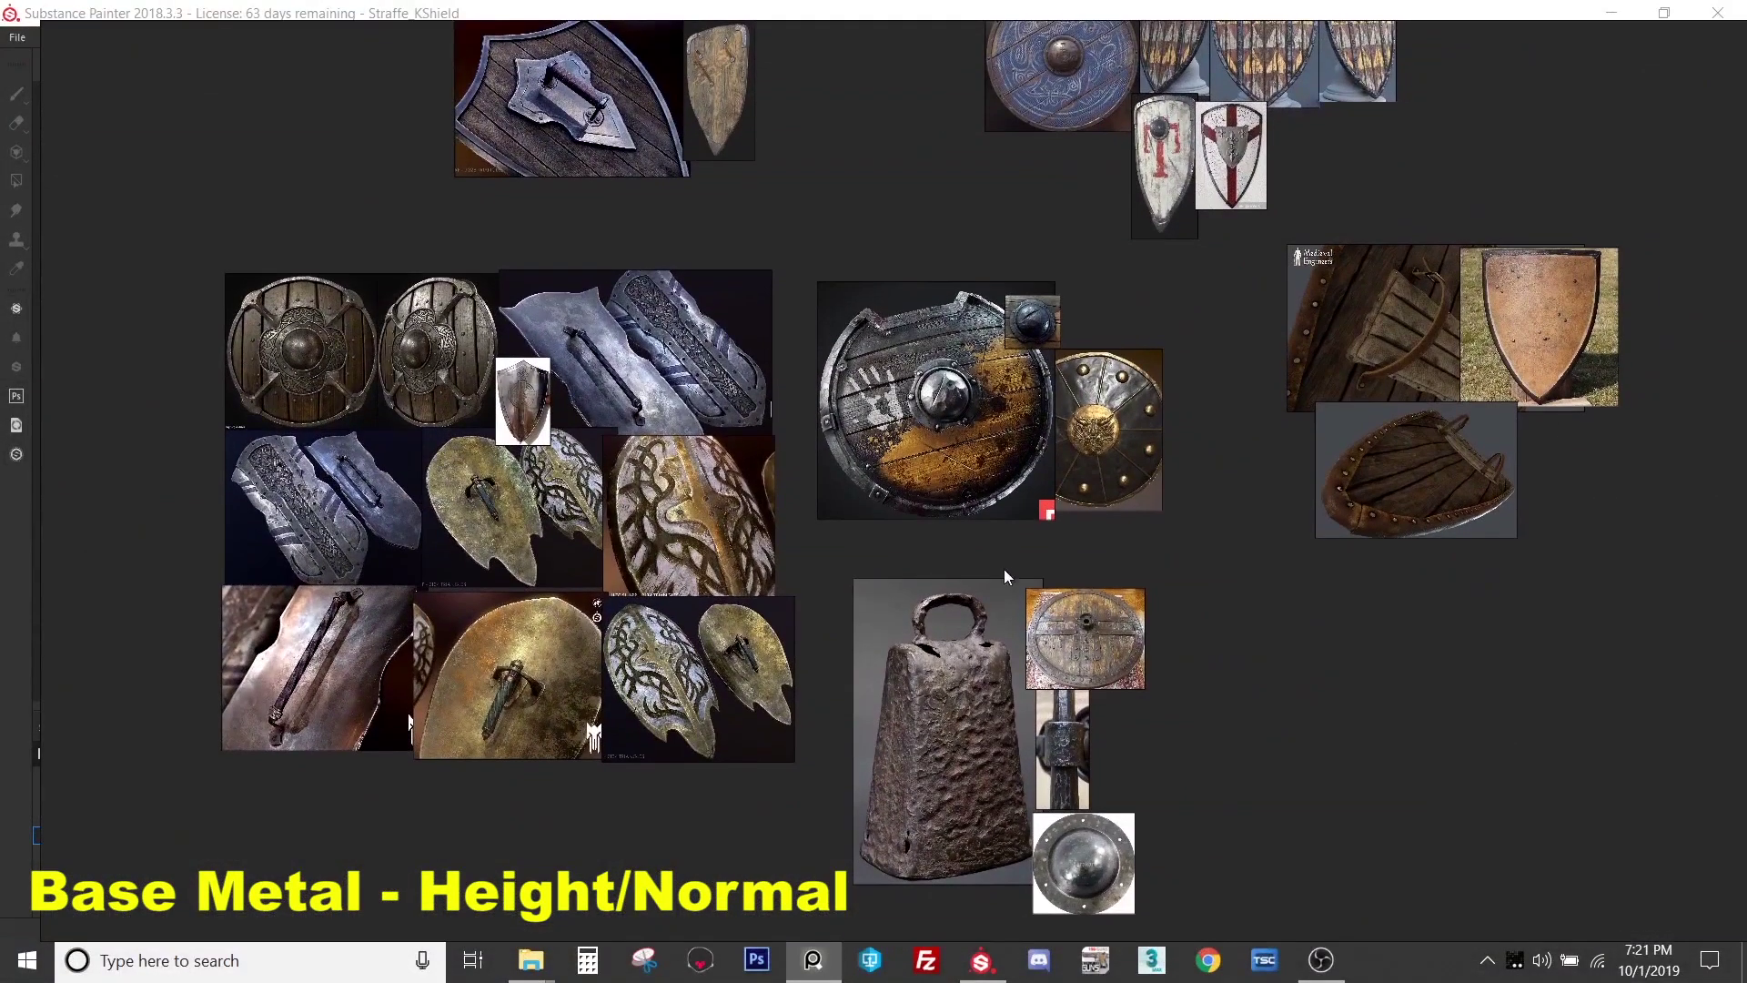
scroll(1003, 570, "up", 10)
scroll(1030, 504, "up", 2)
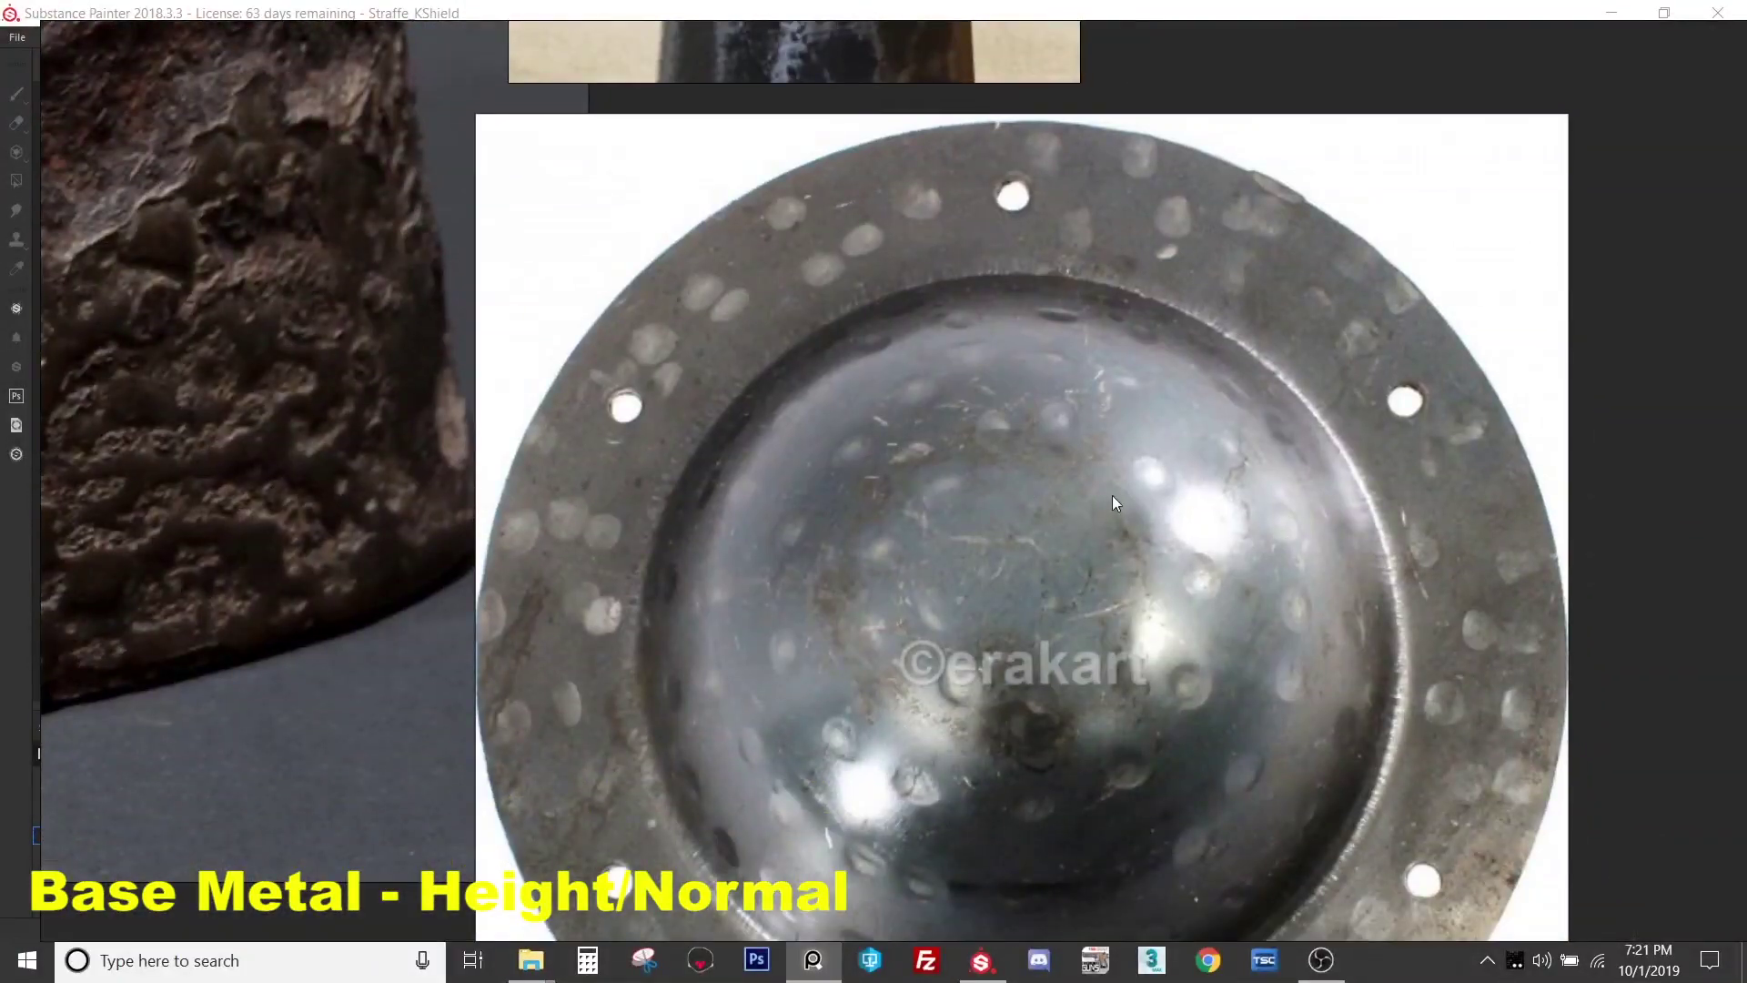
scroll(823, 427, "down", 3)
mouse_move(744, 371)
middle_mouse_down()
mouse_move(828, 402)
mouse_move(756, 402)
middle_mouse_up()
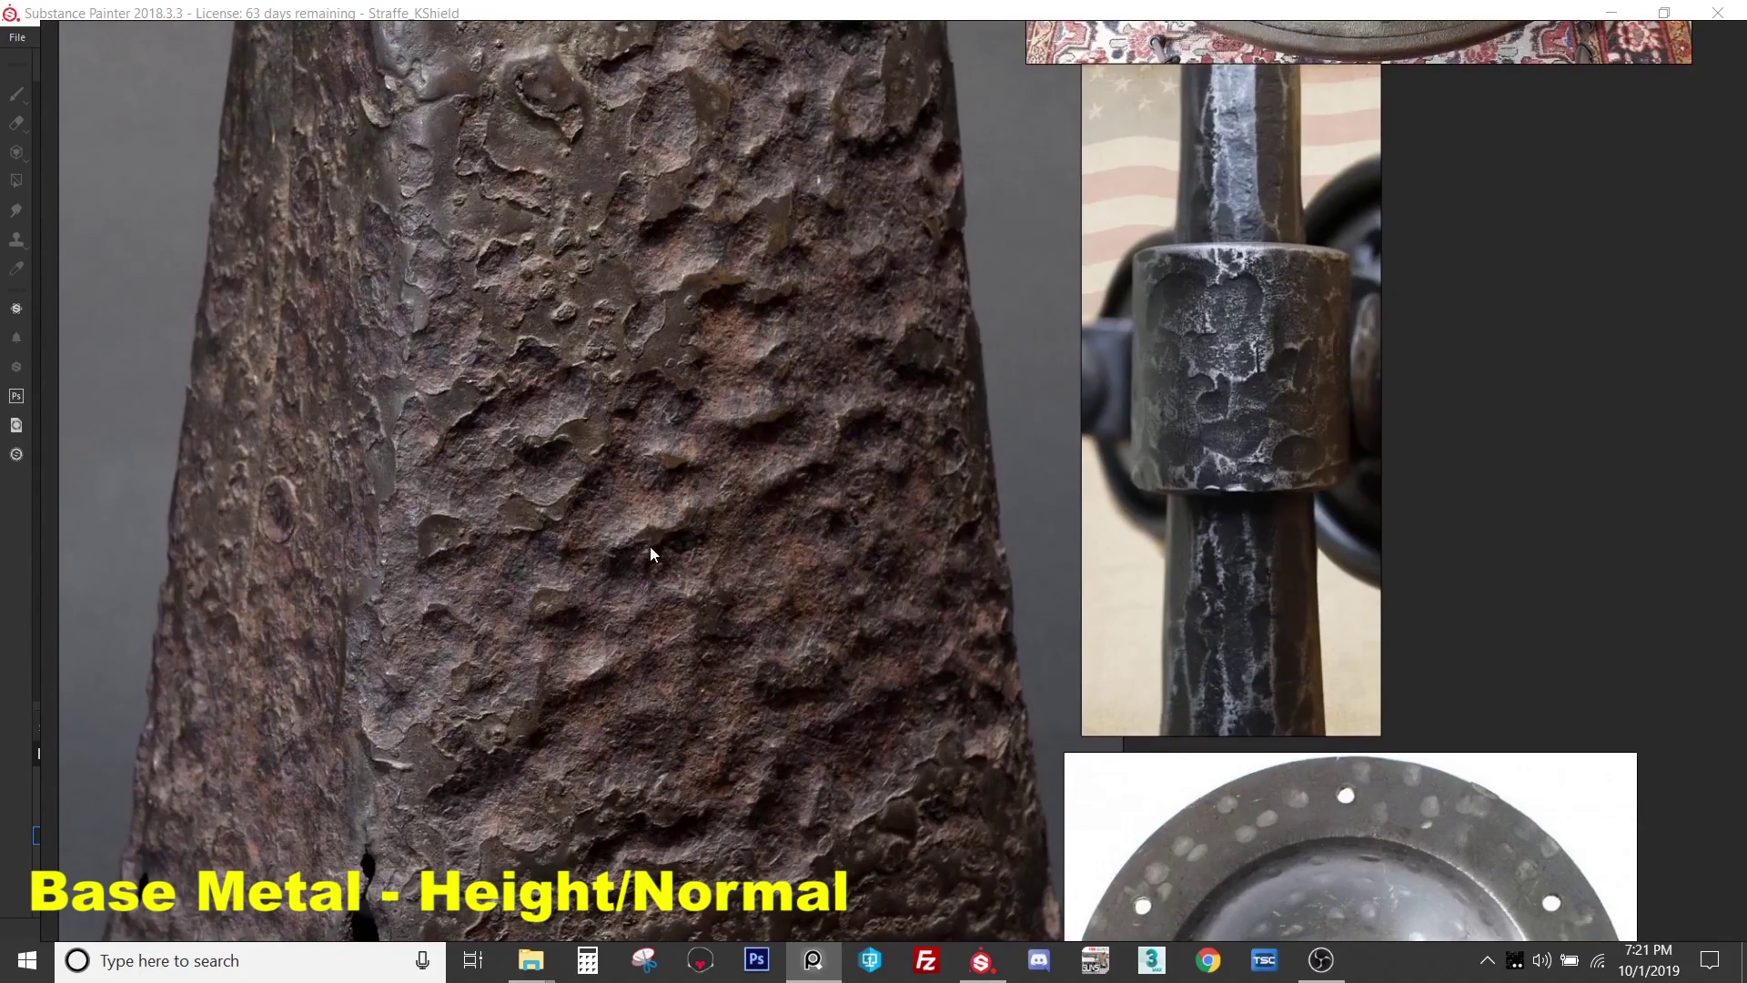
scroll(1161, 439, "down", 2)
middle_click_drag(1017, 572, 1010, 819)
scroll(916, 373, "up", 5)
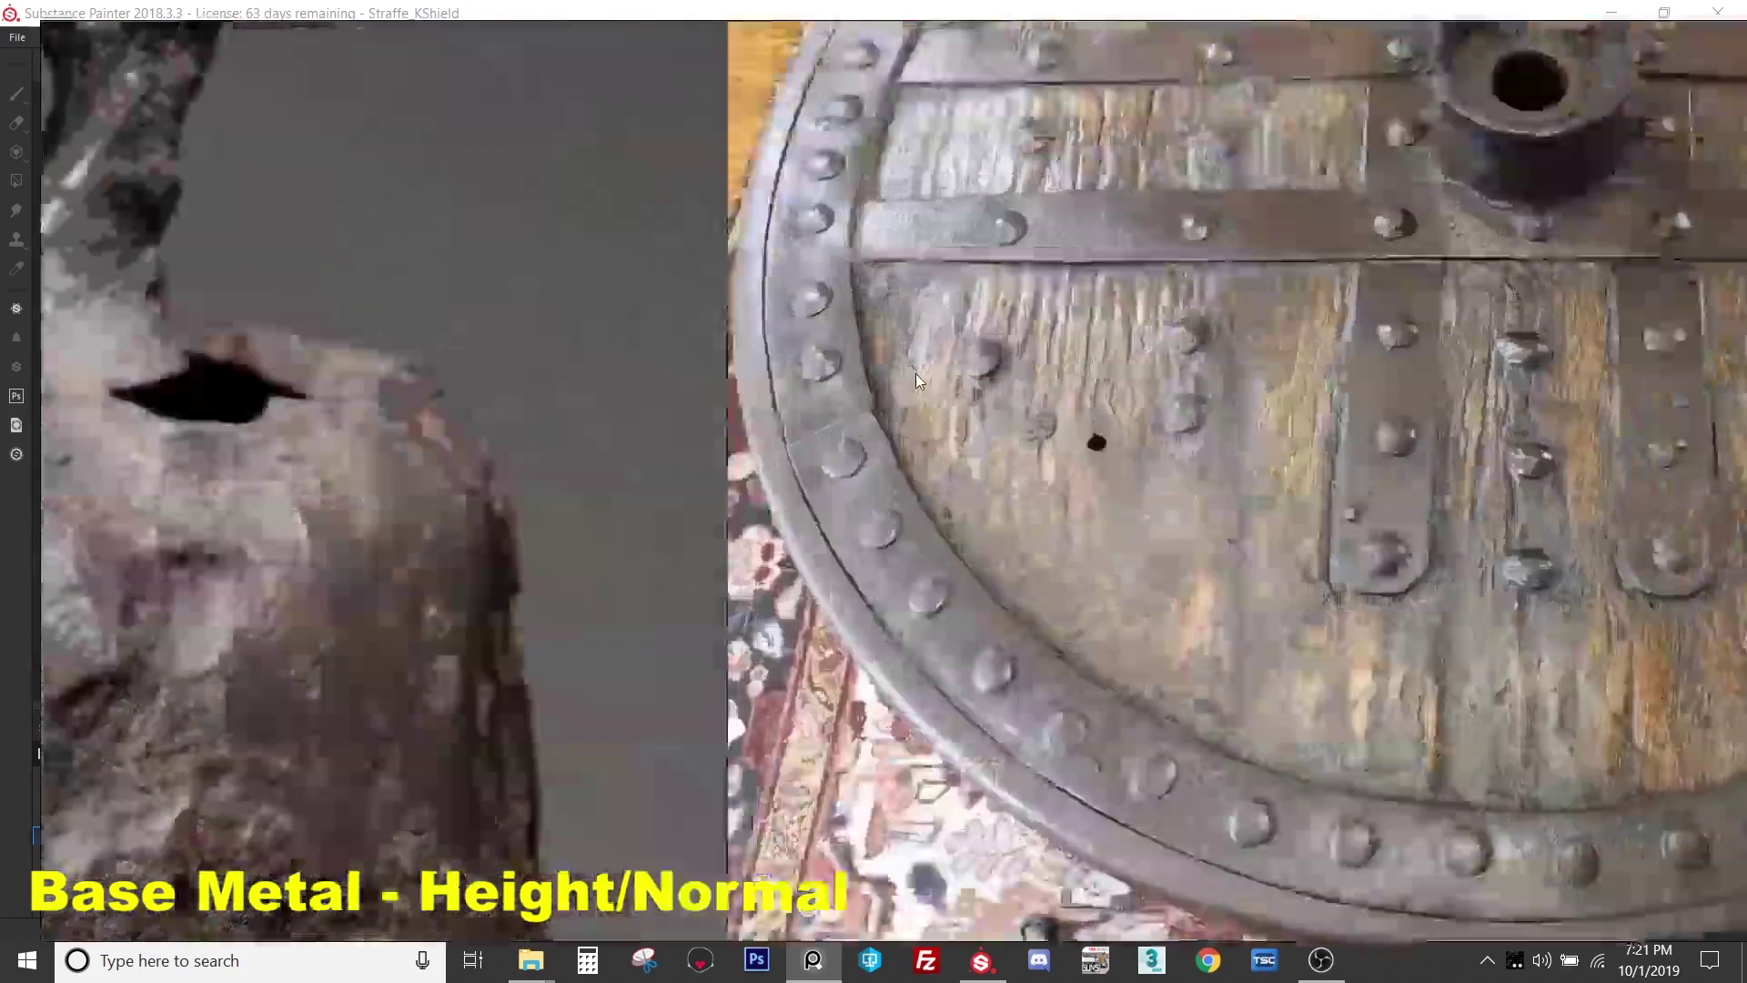
scroll(889, 393, "down", 3)
scroll(1033, 348, "up", 3)
scroll(919, 326, "down", 4)
scroll(792, 227, "down", 2)
- Study the hammered dents and slash marks on the metal boss of the wooden shield reference
middle_click_drag(1163, 305, 1164, 537)
scroll(1165, 537, "up", 3)
scroll(766, 625, "up", 4)
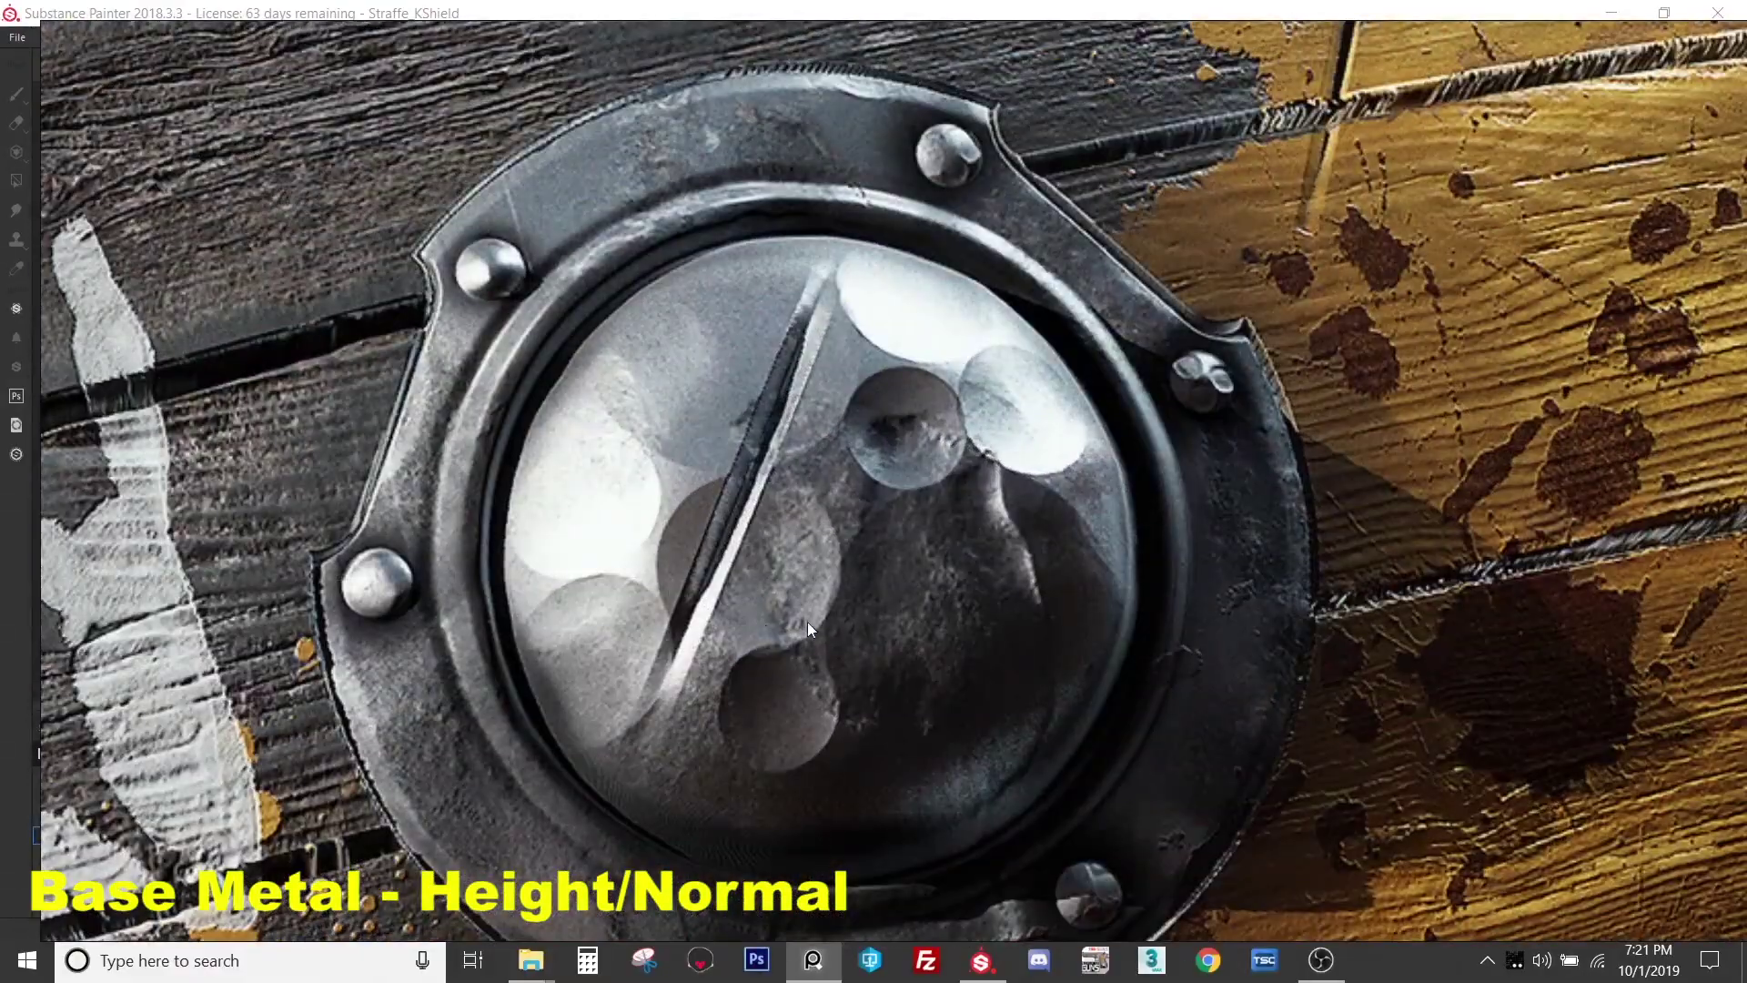
scroll(1053, 564, "down", 5)
scroll(1125, 382, "up", 5)
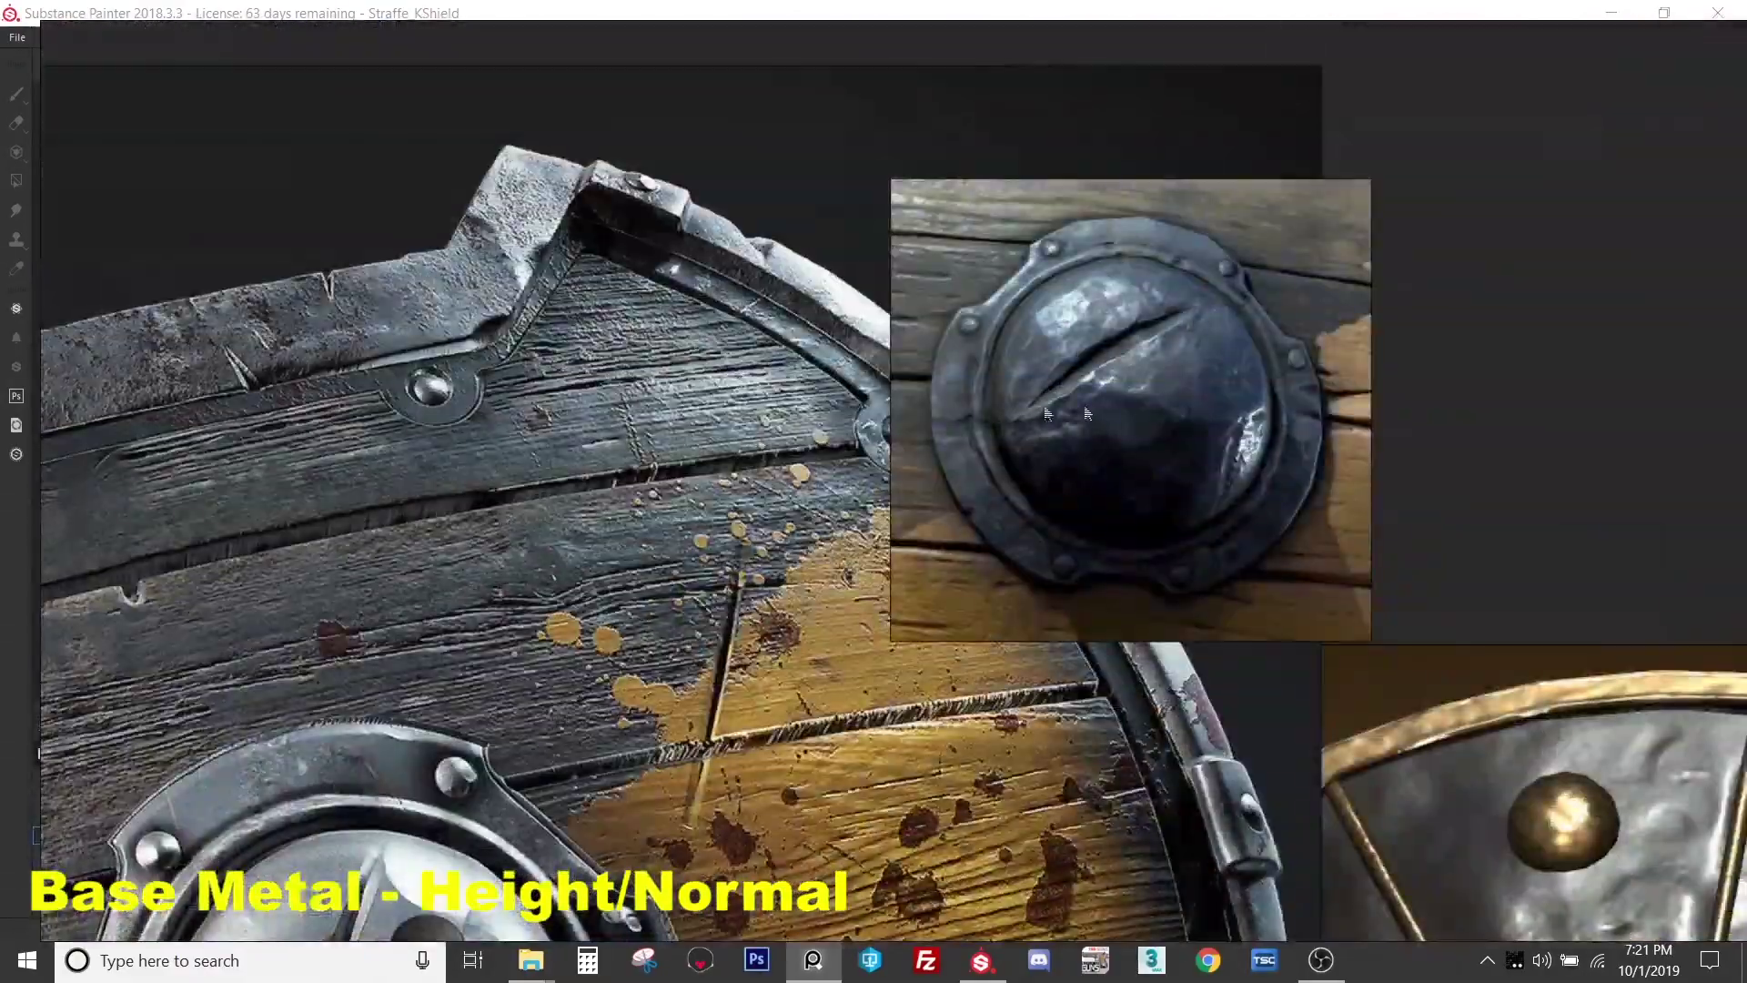
scroll(1124, 383, "down", 8)
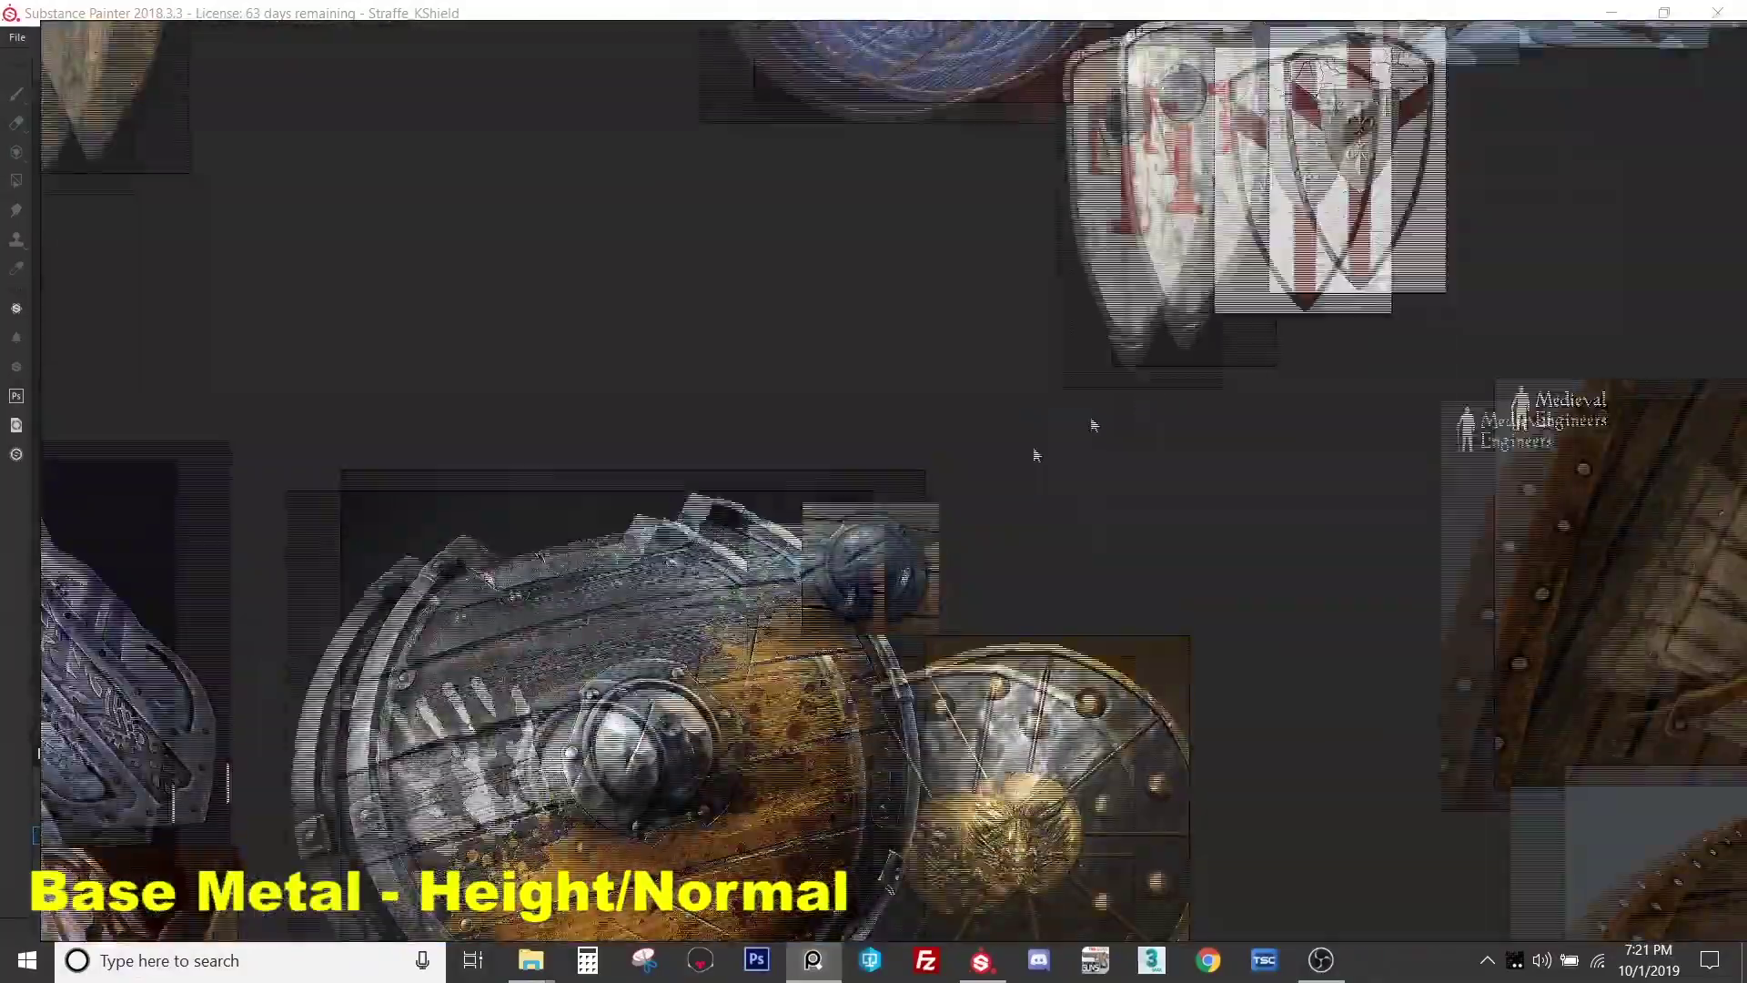
- Look over the remaining shield references, including the painted shields, for surface height detail
scroll(1034, 454, "down", 3)
middle_click_drag(1114, 292, 860, 282)
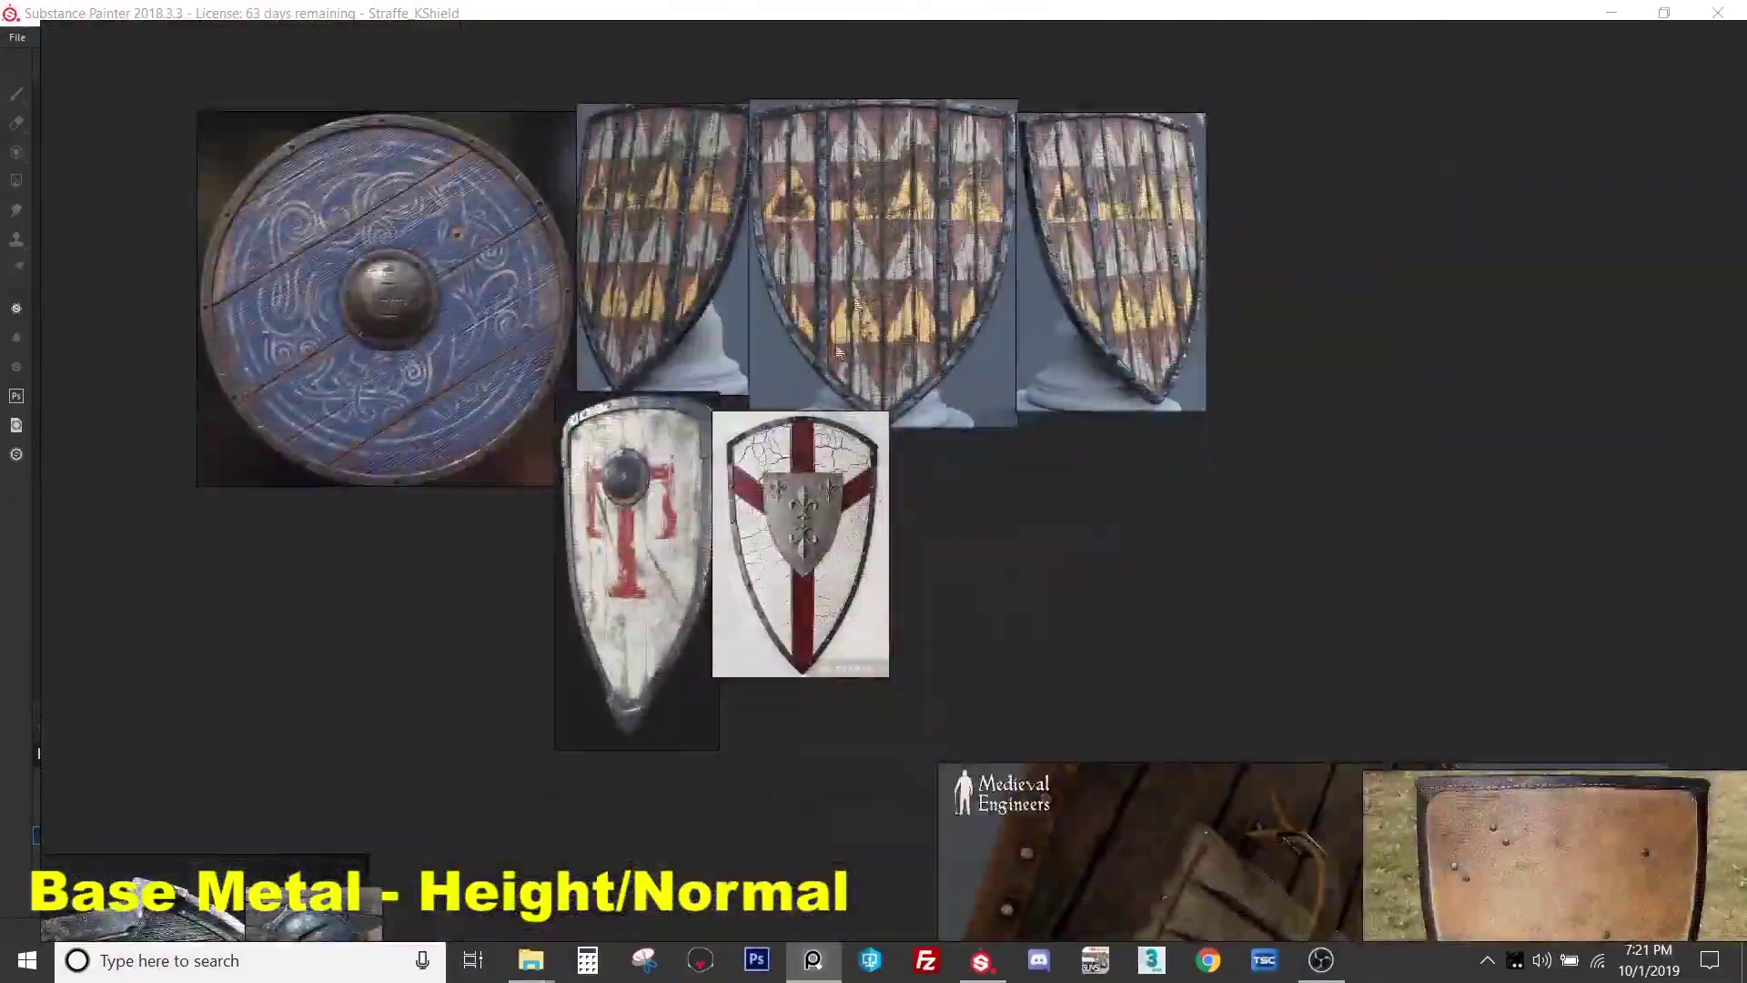
scroll(860, 282, "up", 8)
scroll(860, 283, "down", 6)
scroll(974, 509, "up", 4)
middle_click_drag(974, 510, 1224, 431)
scroll(1224, 430, "down", 3)
scroll(1160, 659, "up", 2)
middle_click_drag(1160, 658, 1156, 422)
scroll(1156, 422, "up", 5)
scroll(1155, 422, "down", 6)
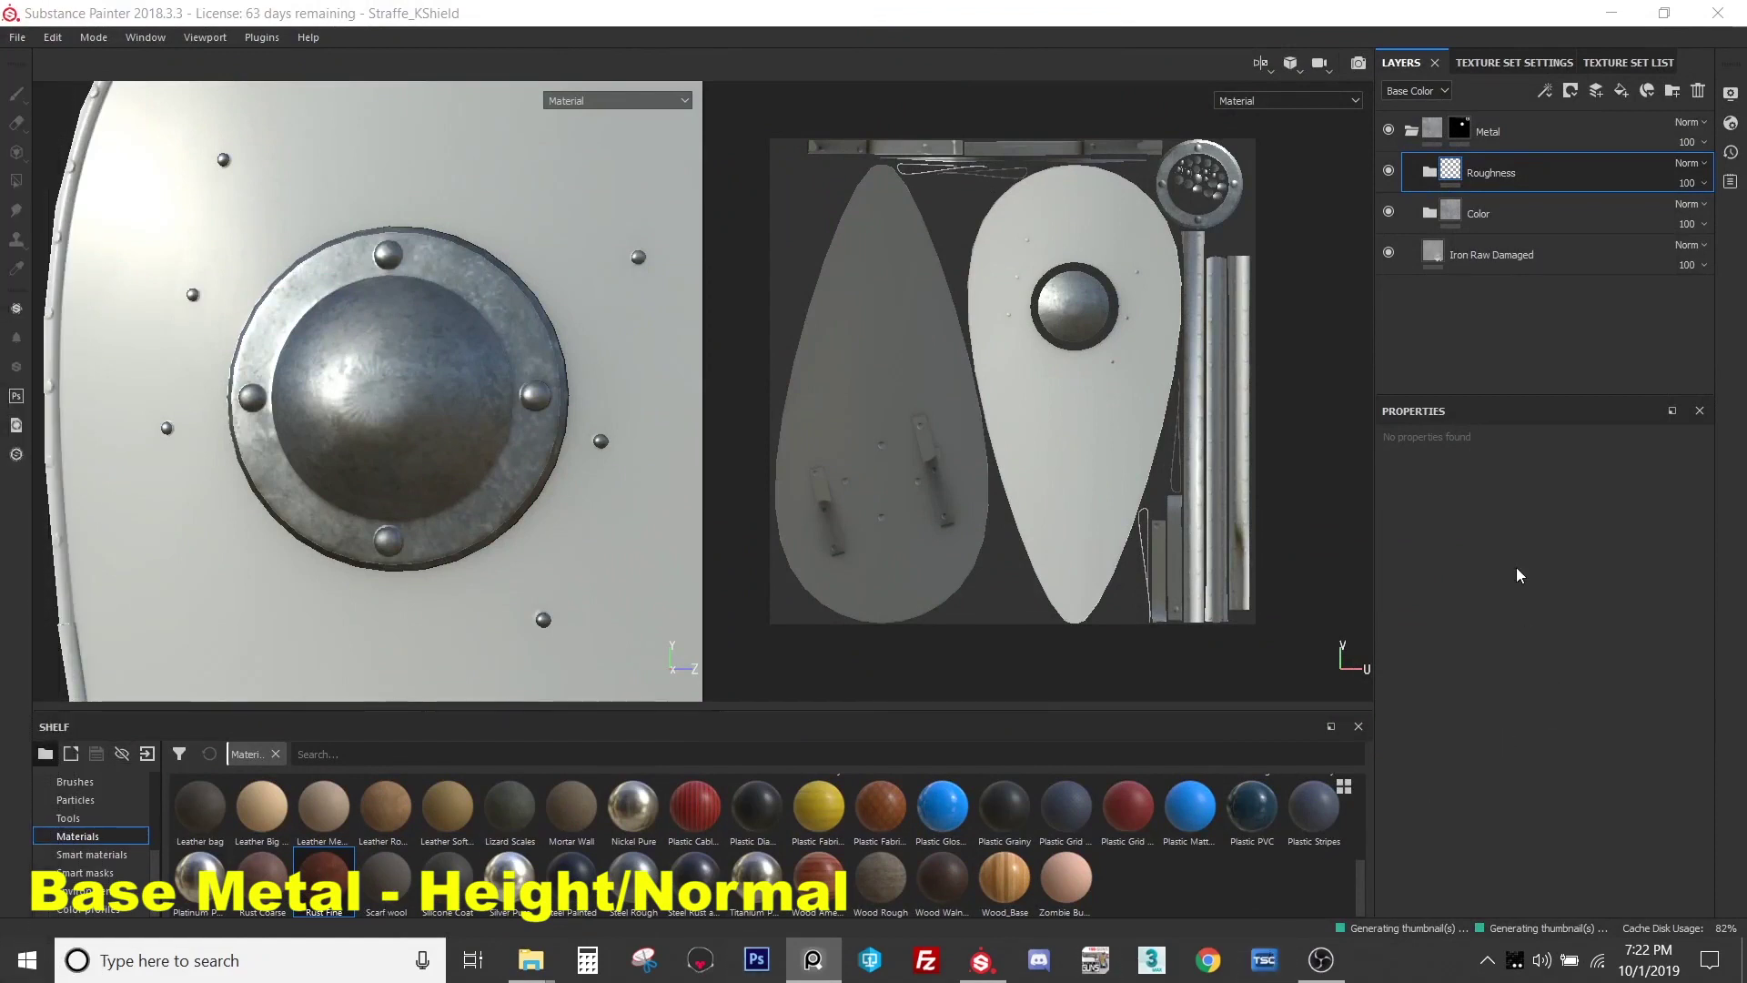
- Create a folder named Height above the Roughness folder inside the Metal folder
left_click(1528, 188)
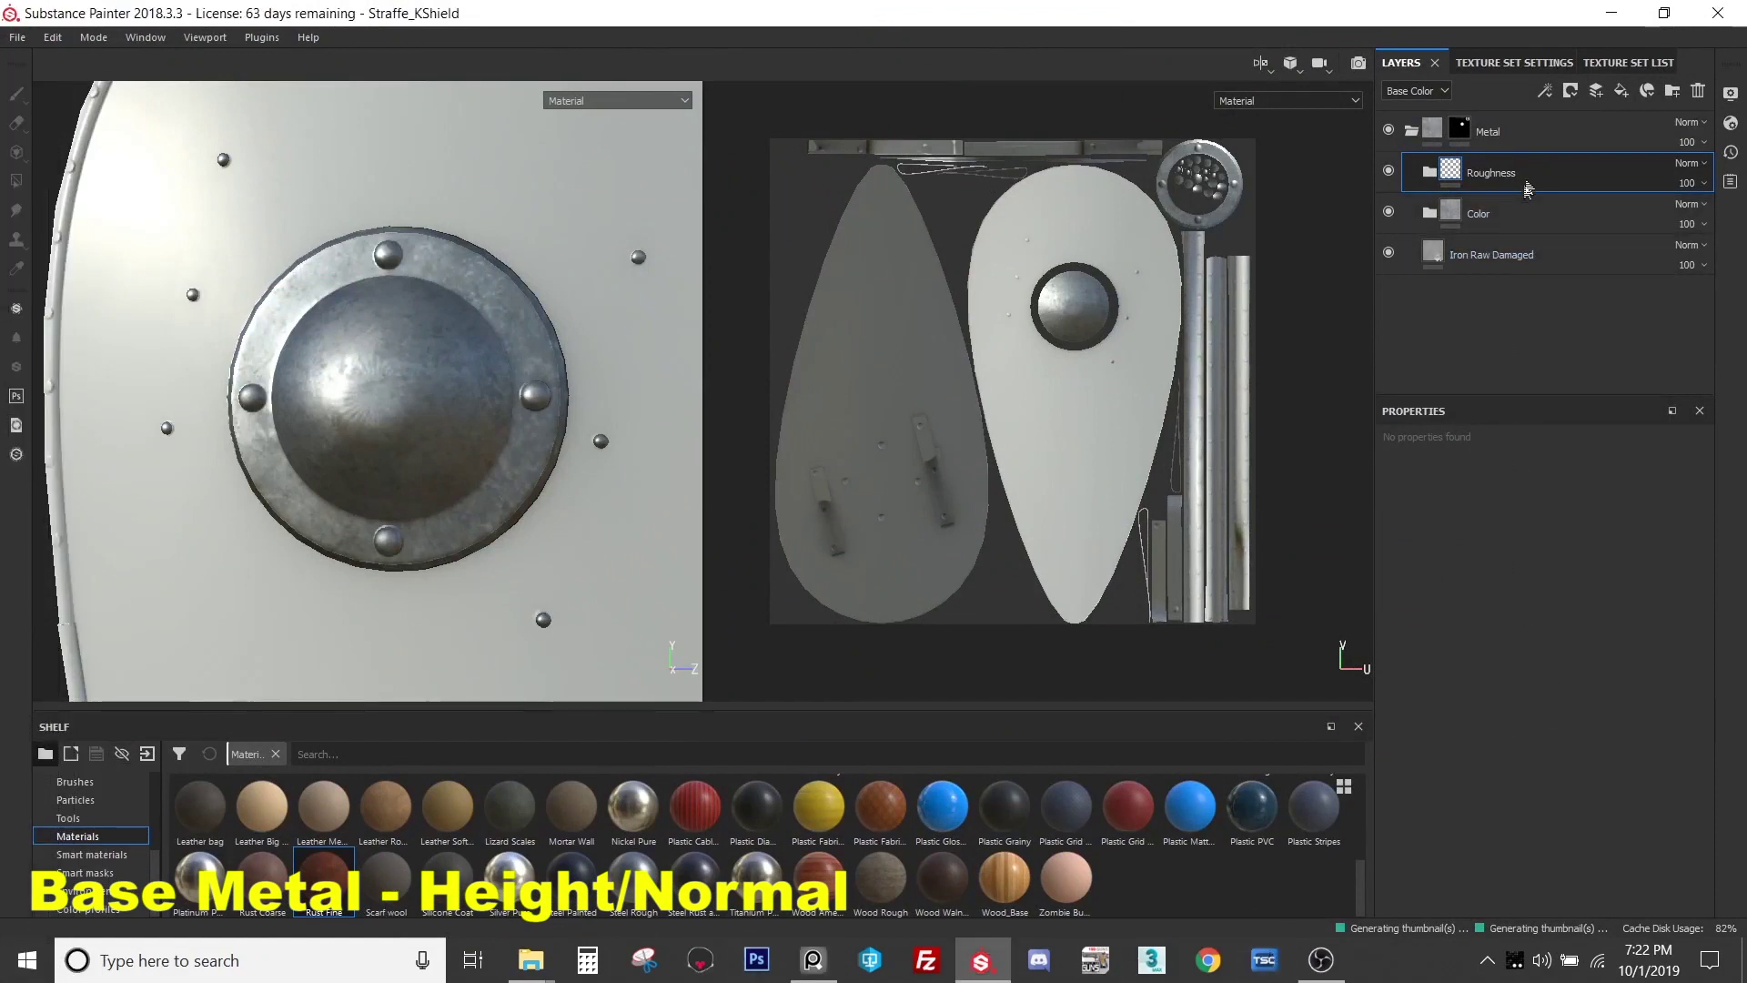
left_click(1671, 92)
double_click(1485, 173)
type("Height")
key("Return")
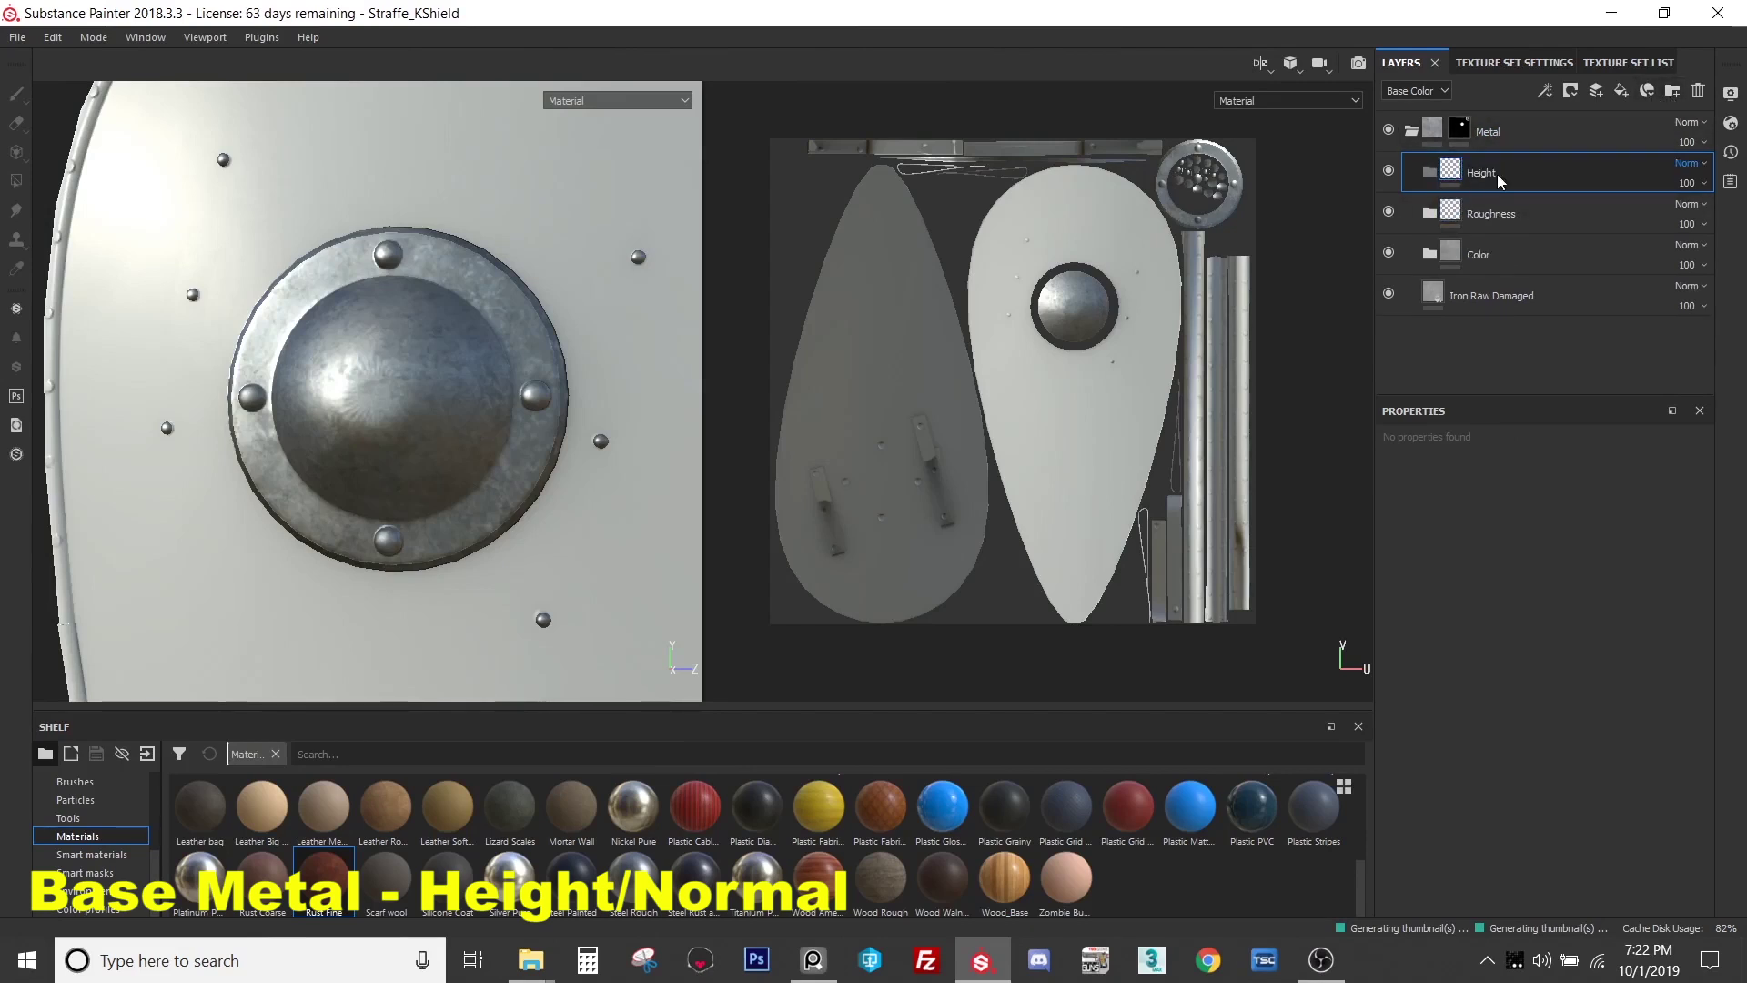
- Add a fill layer inside the Height folder and name it Base Height
left_click(1621, 91)
left_click_drag(1516, 169, 1516, 210)
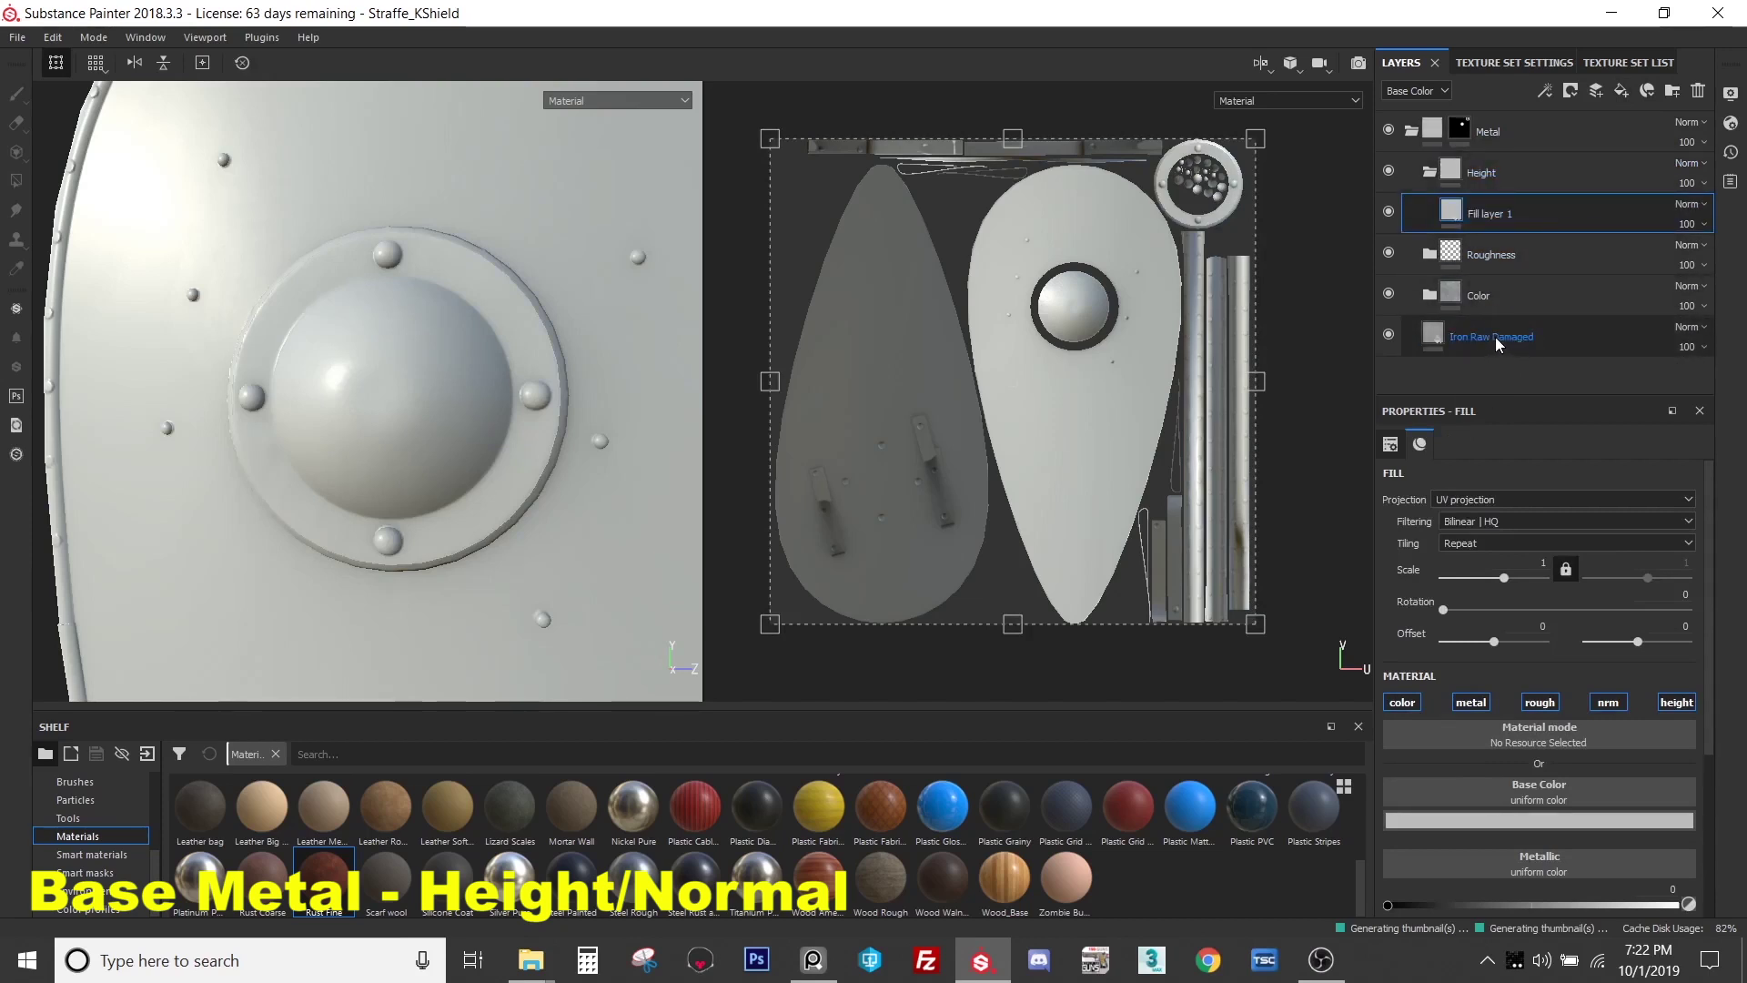
double_click(1531, 221)
type("Base Height")
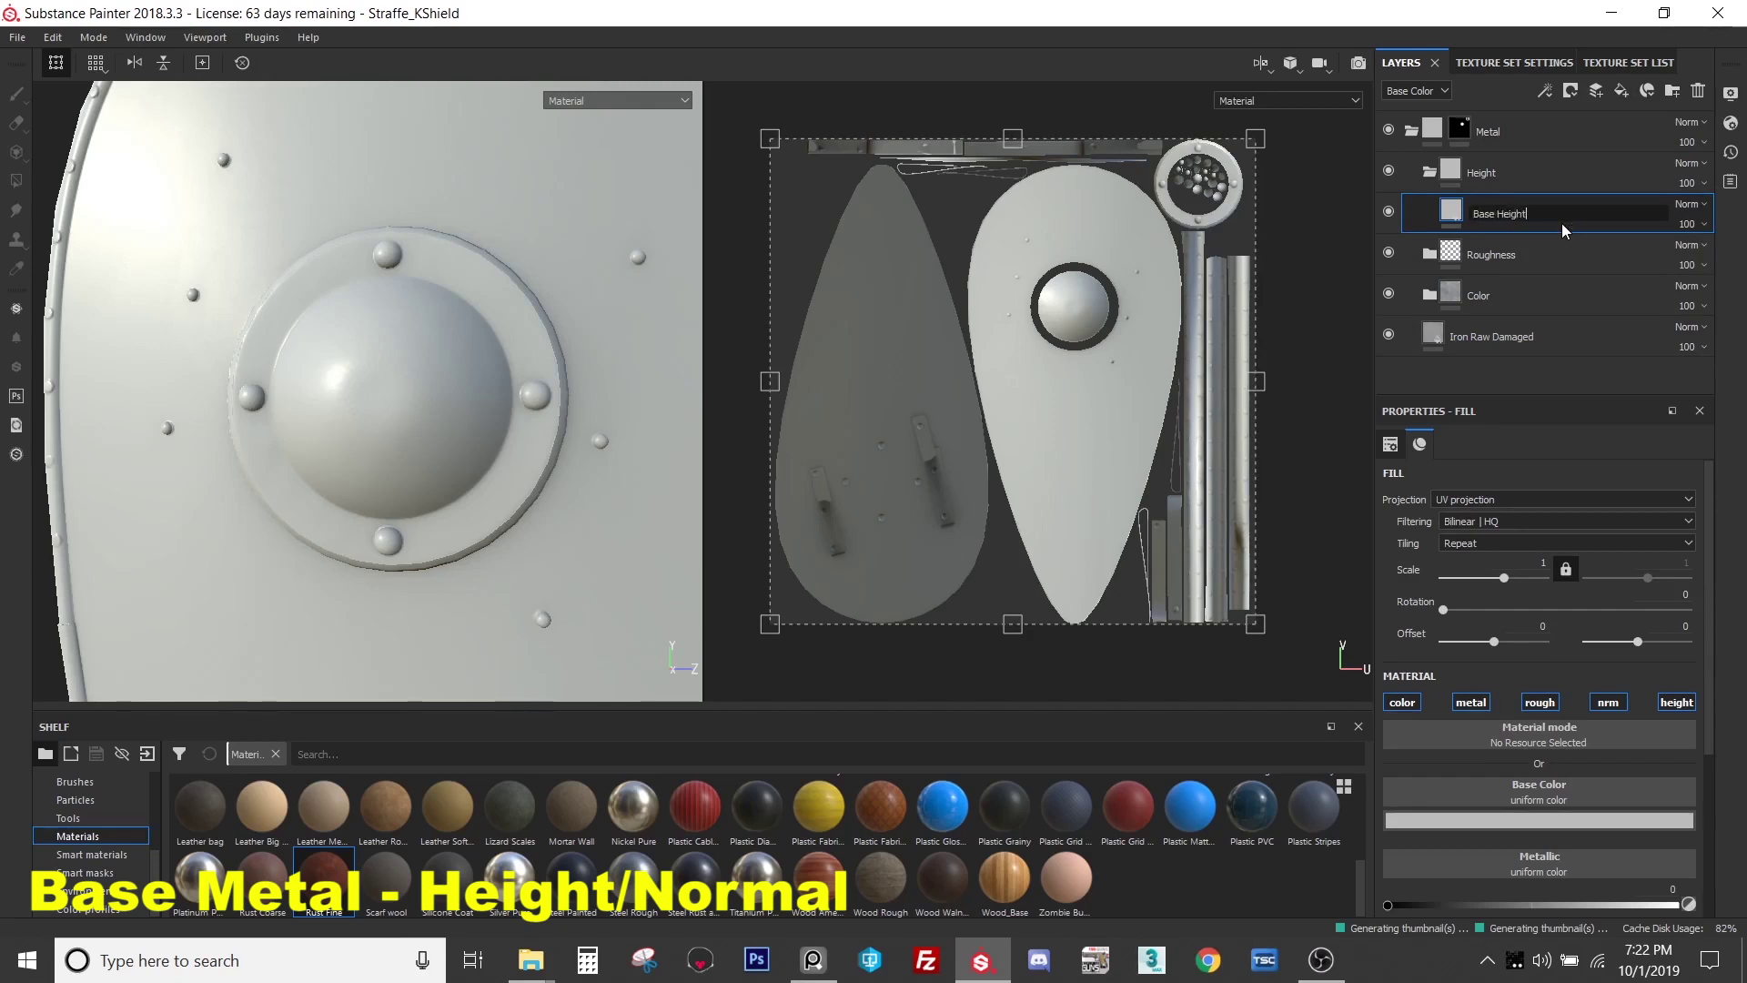
key("Return")
- Disable the rough, metal and color channels on the Base Height layer, leaving normal and height enabled
left_click(1539, 702)
left_click(1471, 702)
left_click(1412, 703)
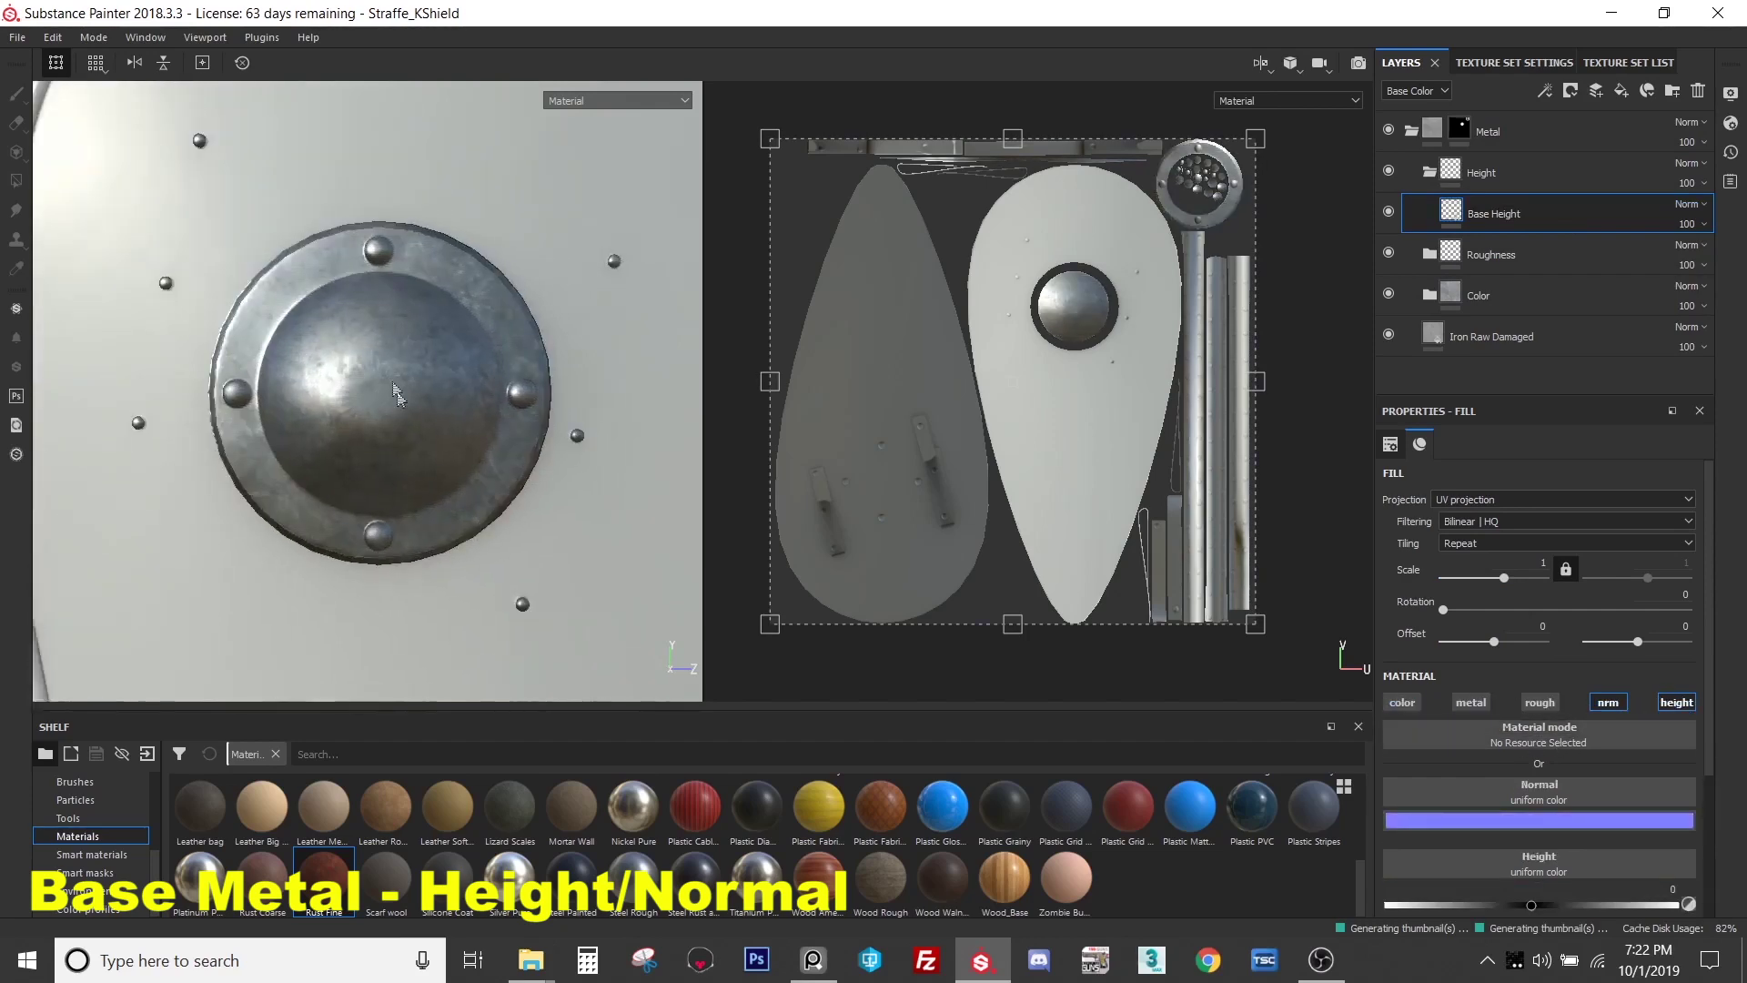
scroll(421, 390, "up", 4)
left_click_drag(452, 322, 406, 317, "alt")
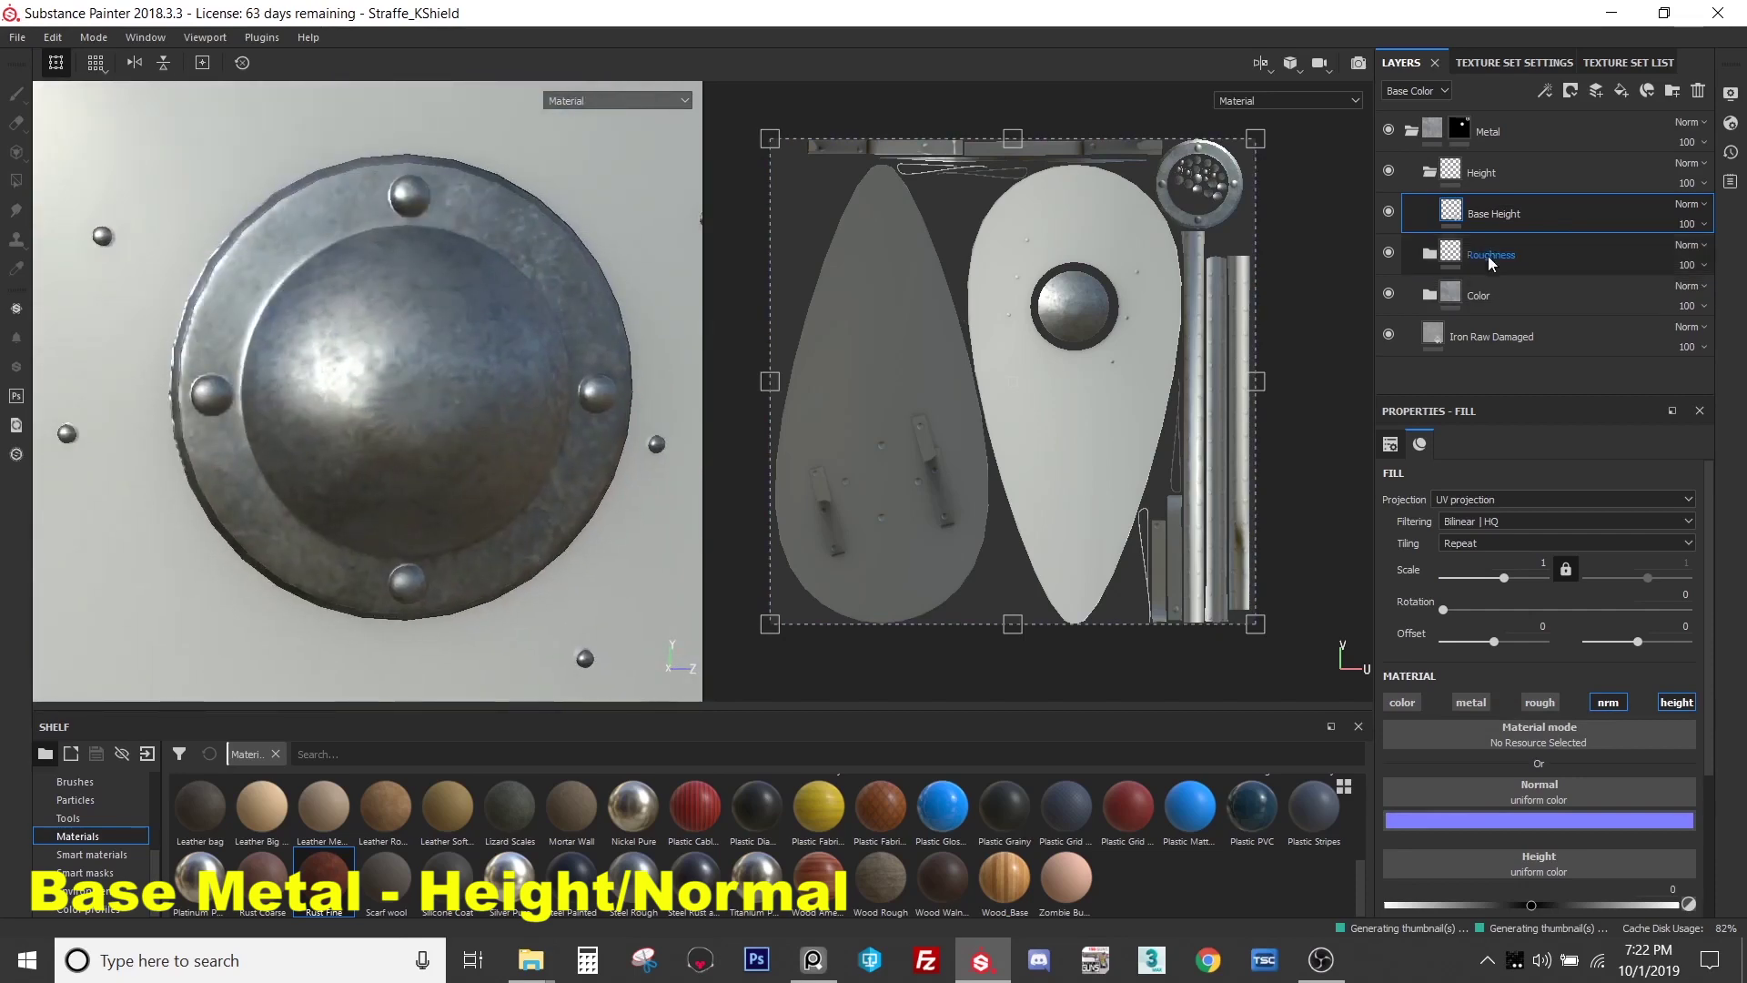
- Add a white mask to the Base Height layer
scroll(1552, 882, "down", 1)
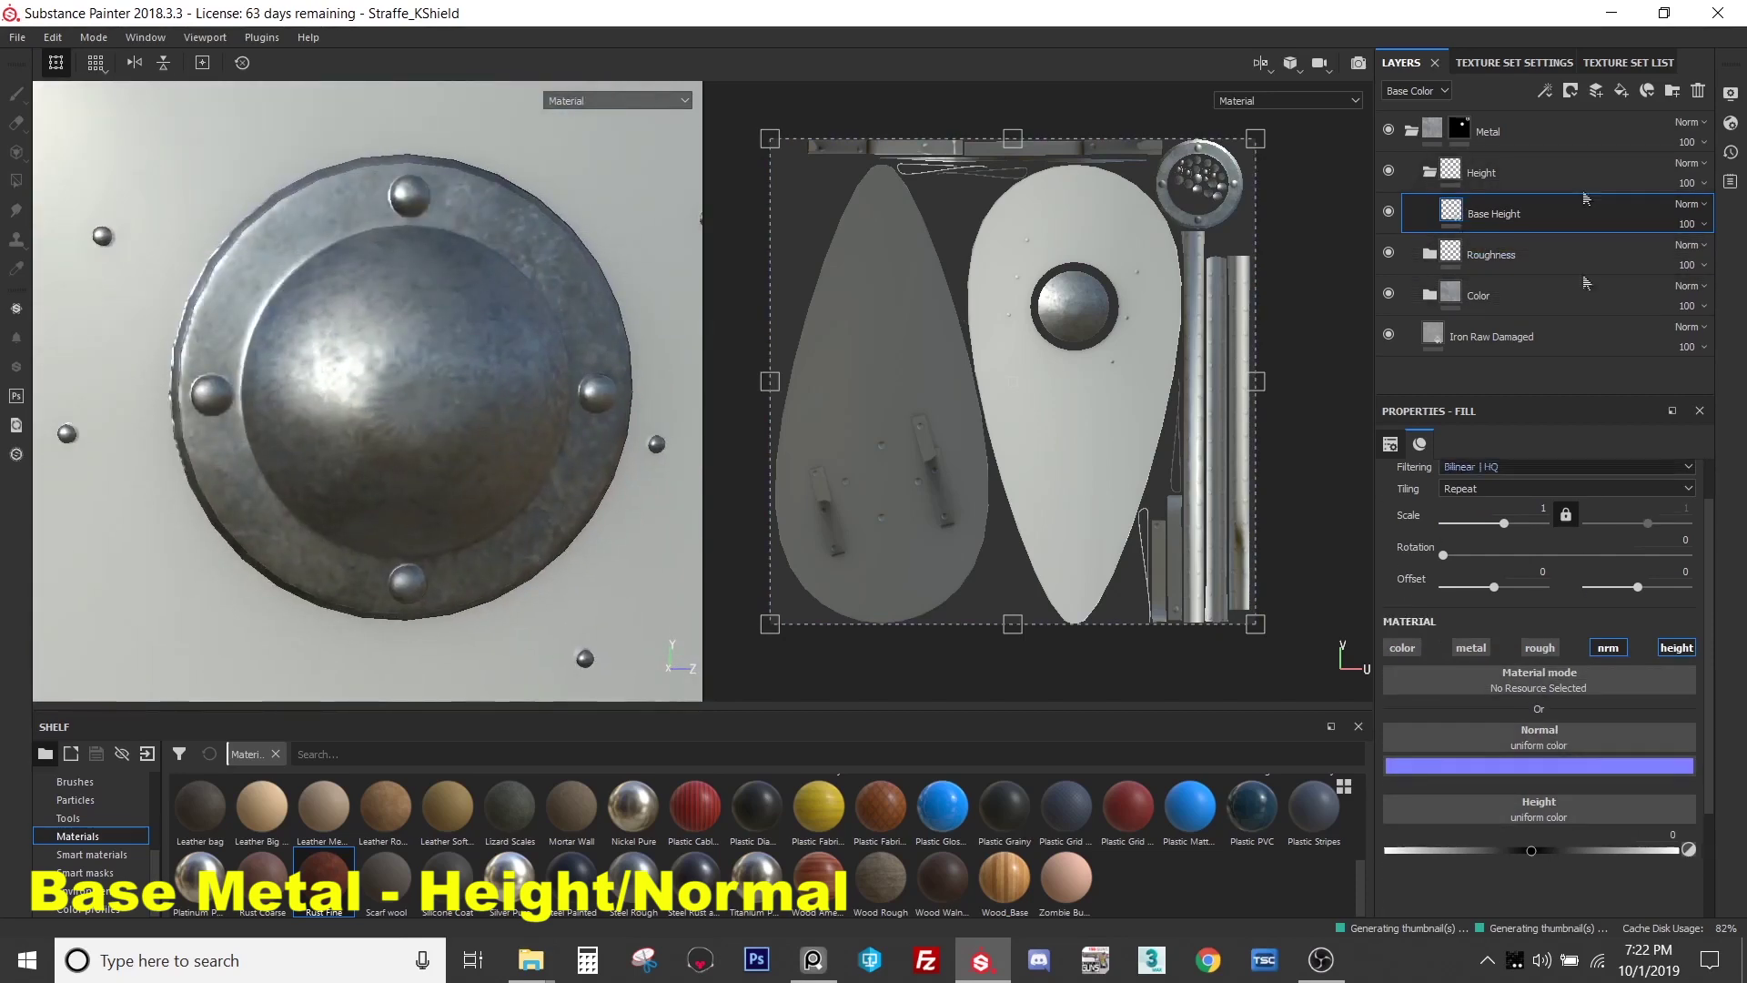
right_click(1490, 216)
left_click(1545, 245)
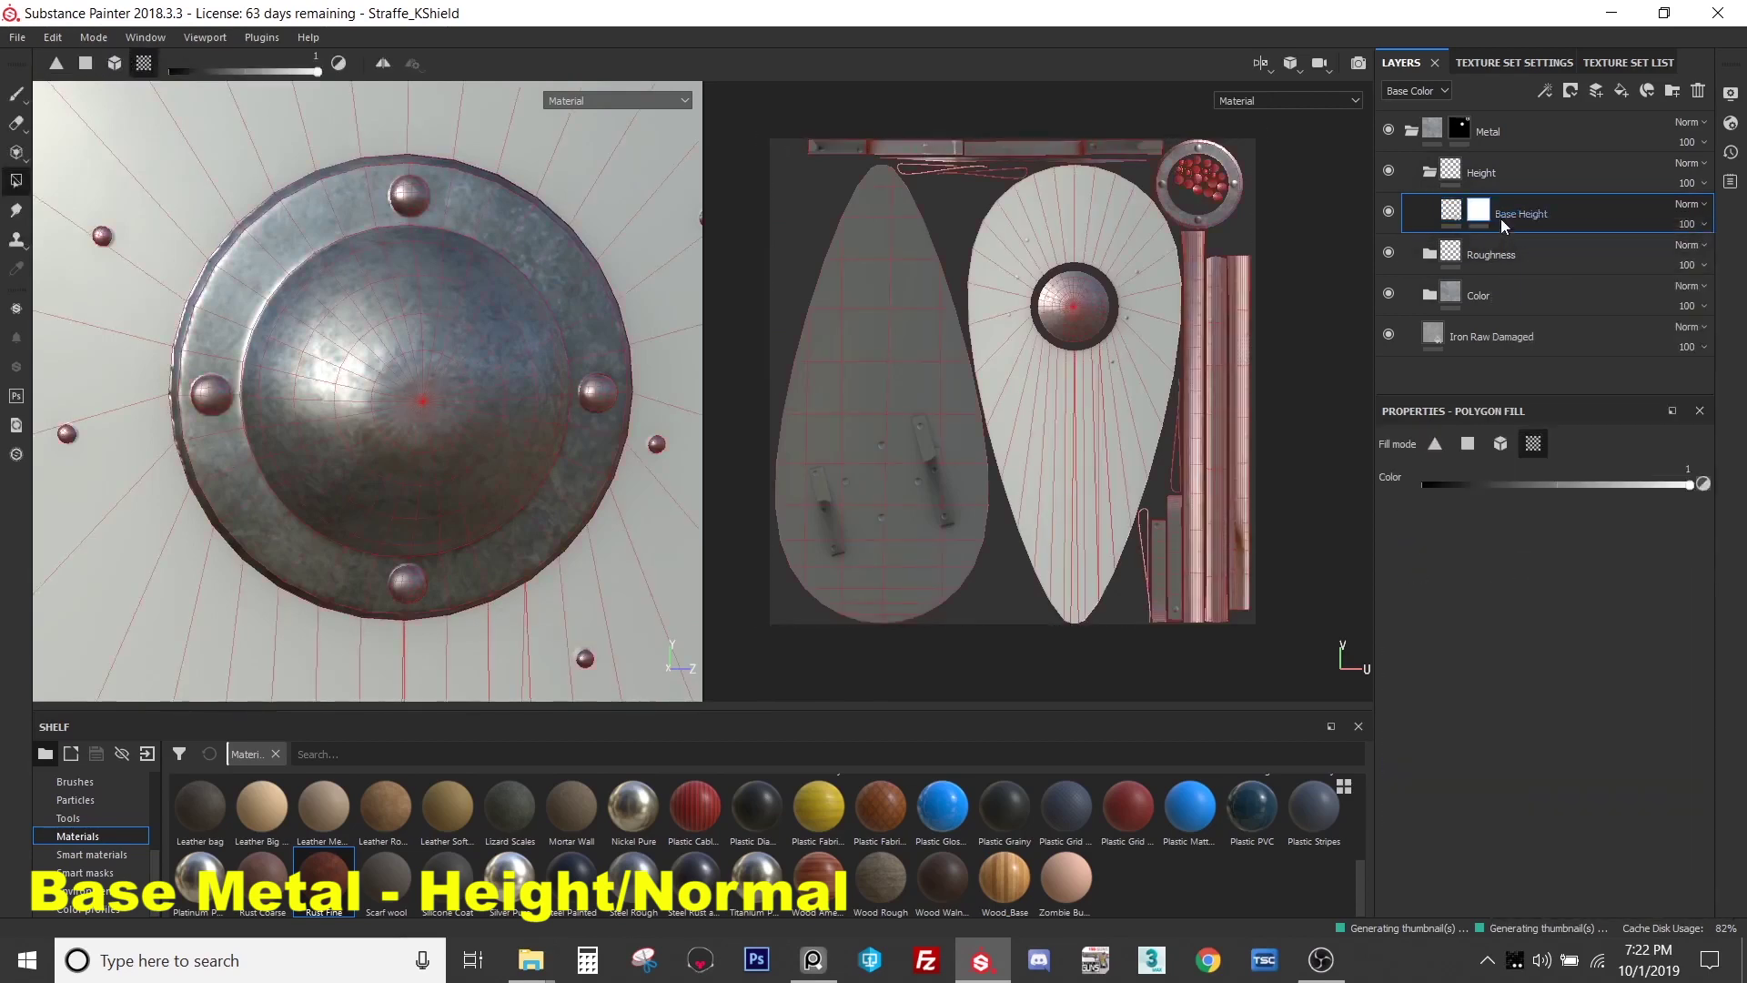
- Add a fill effect to the Base Height mask and assign the Grunge Galvanic Small texture to it
right_click(1500, 219)
left_click(1538, 806)
left_click(1538, 707)
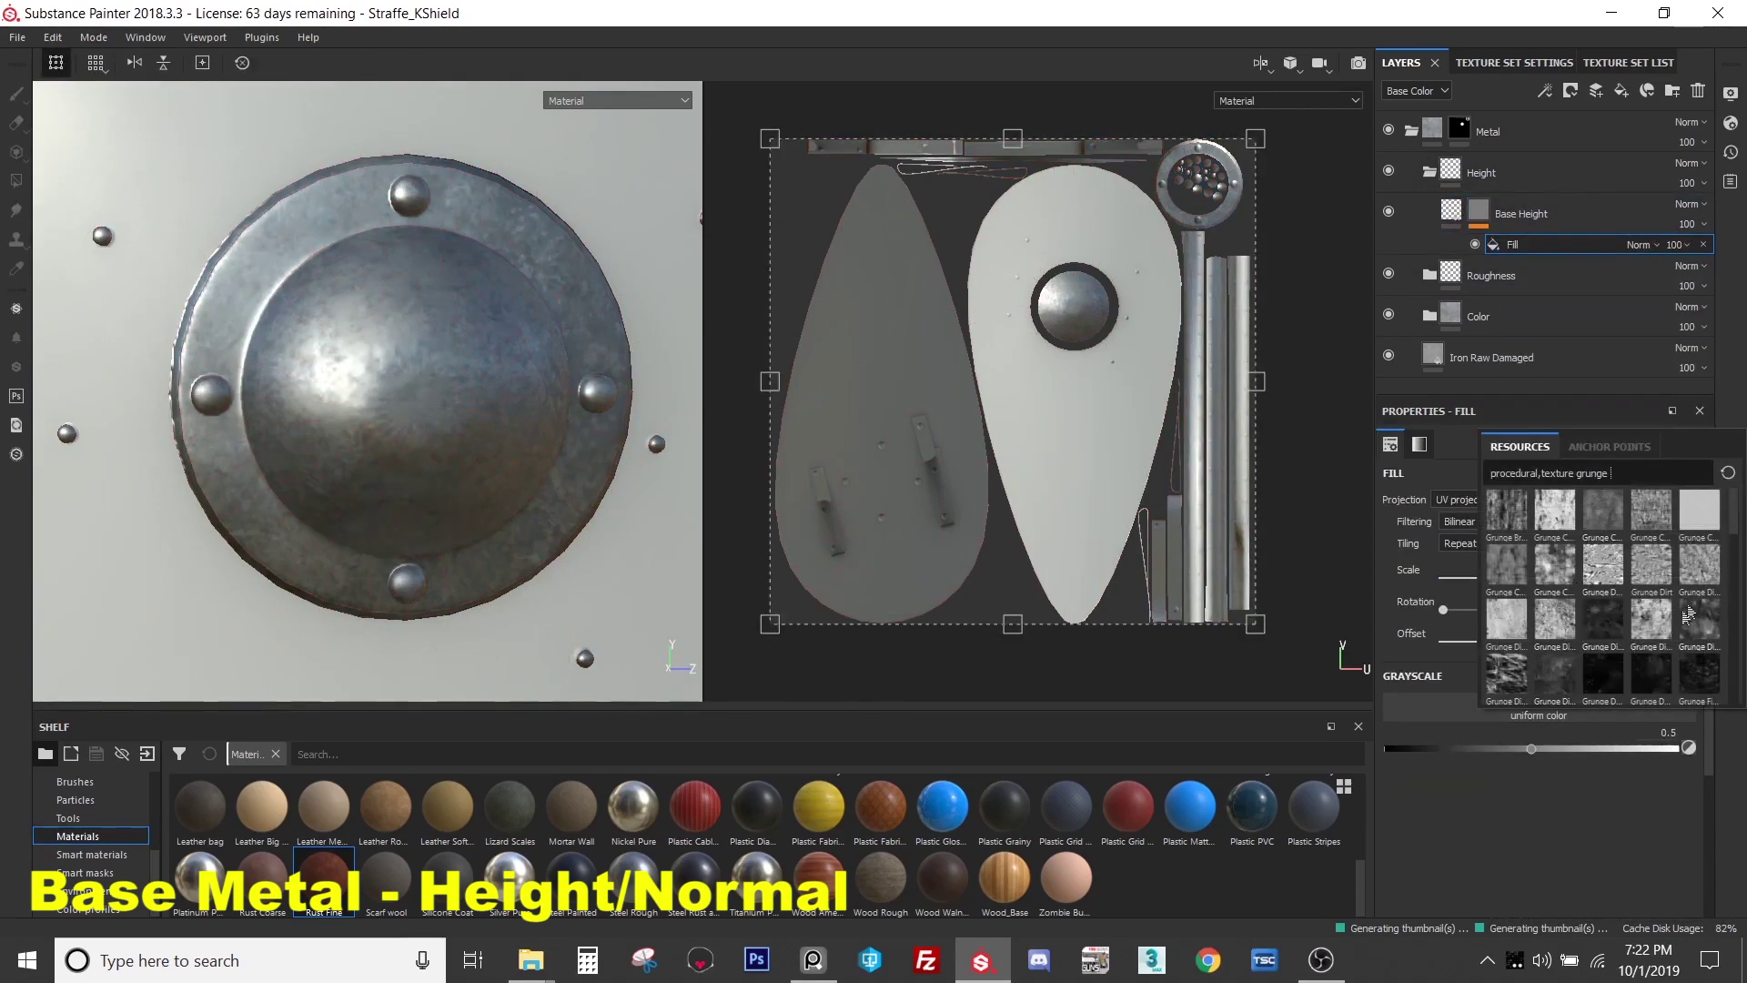
mouse_move(1523, 519)
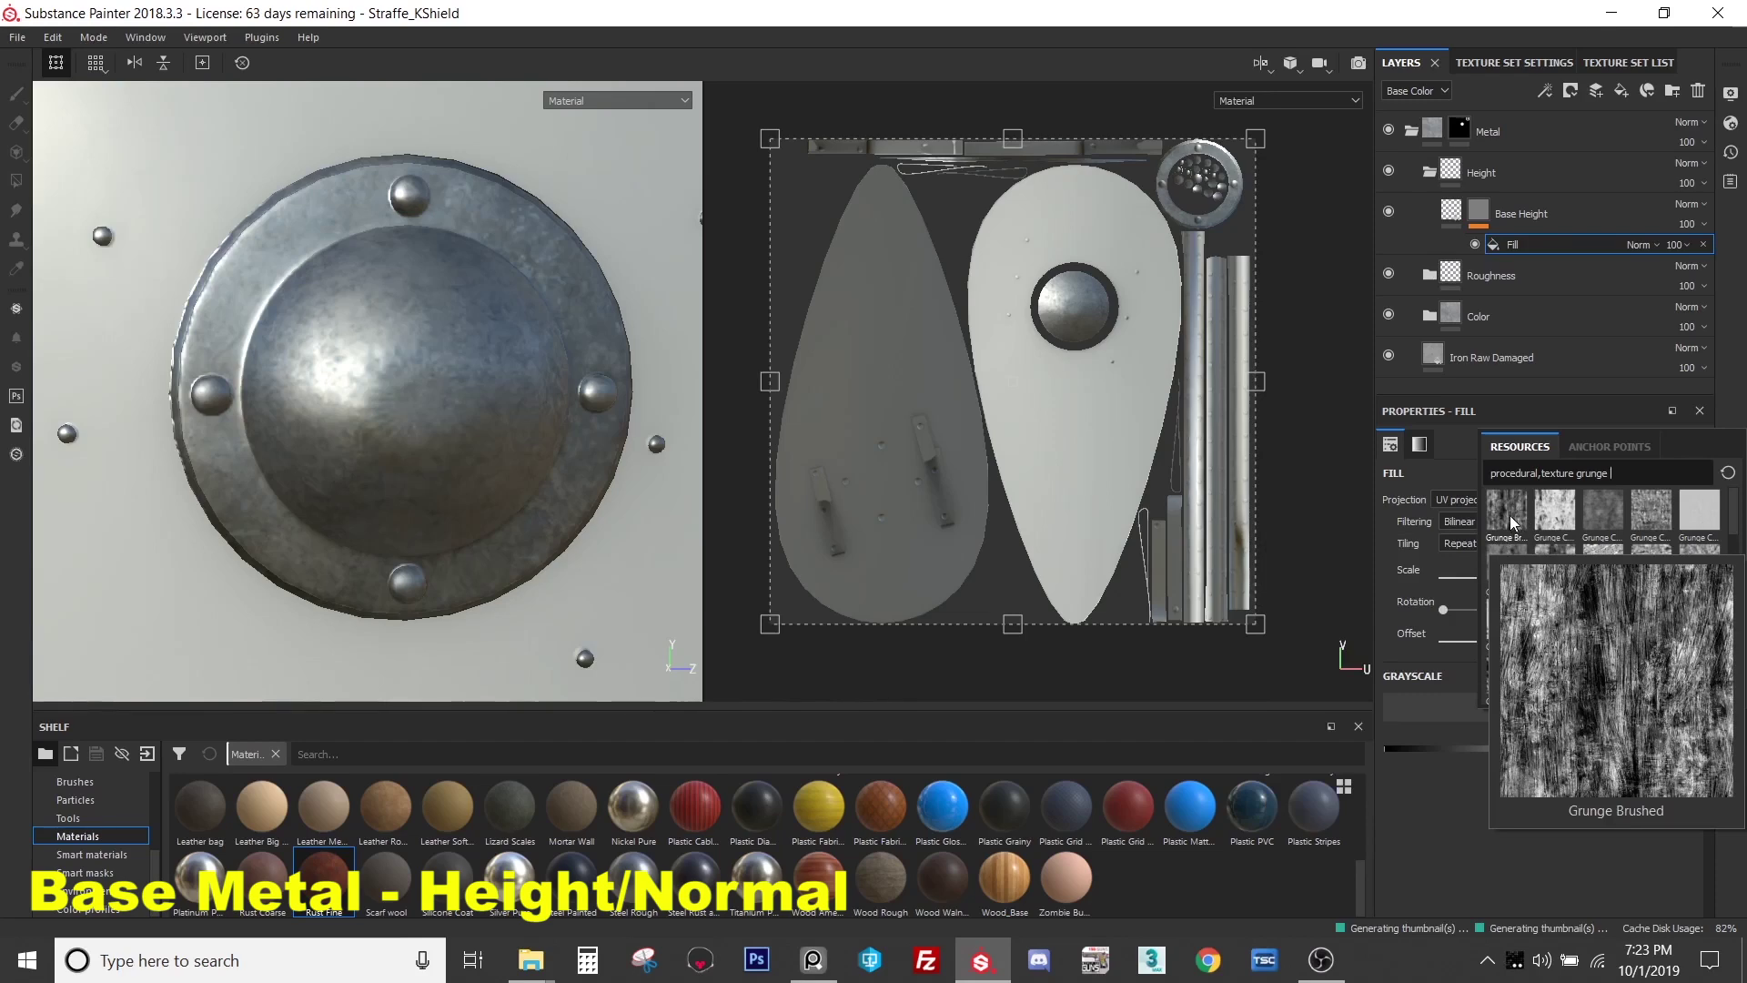
mouse_move(1603, 615)
scroll(1604, 615, "down", 3)
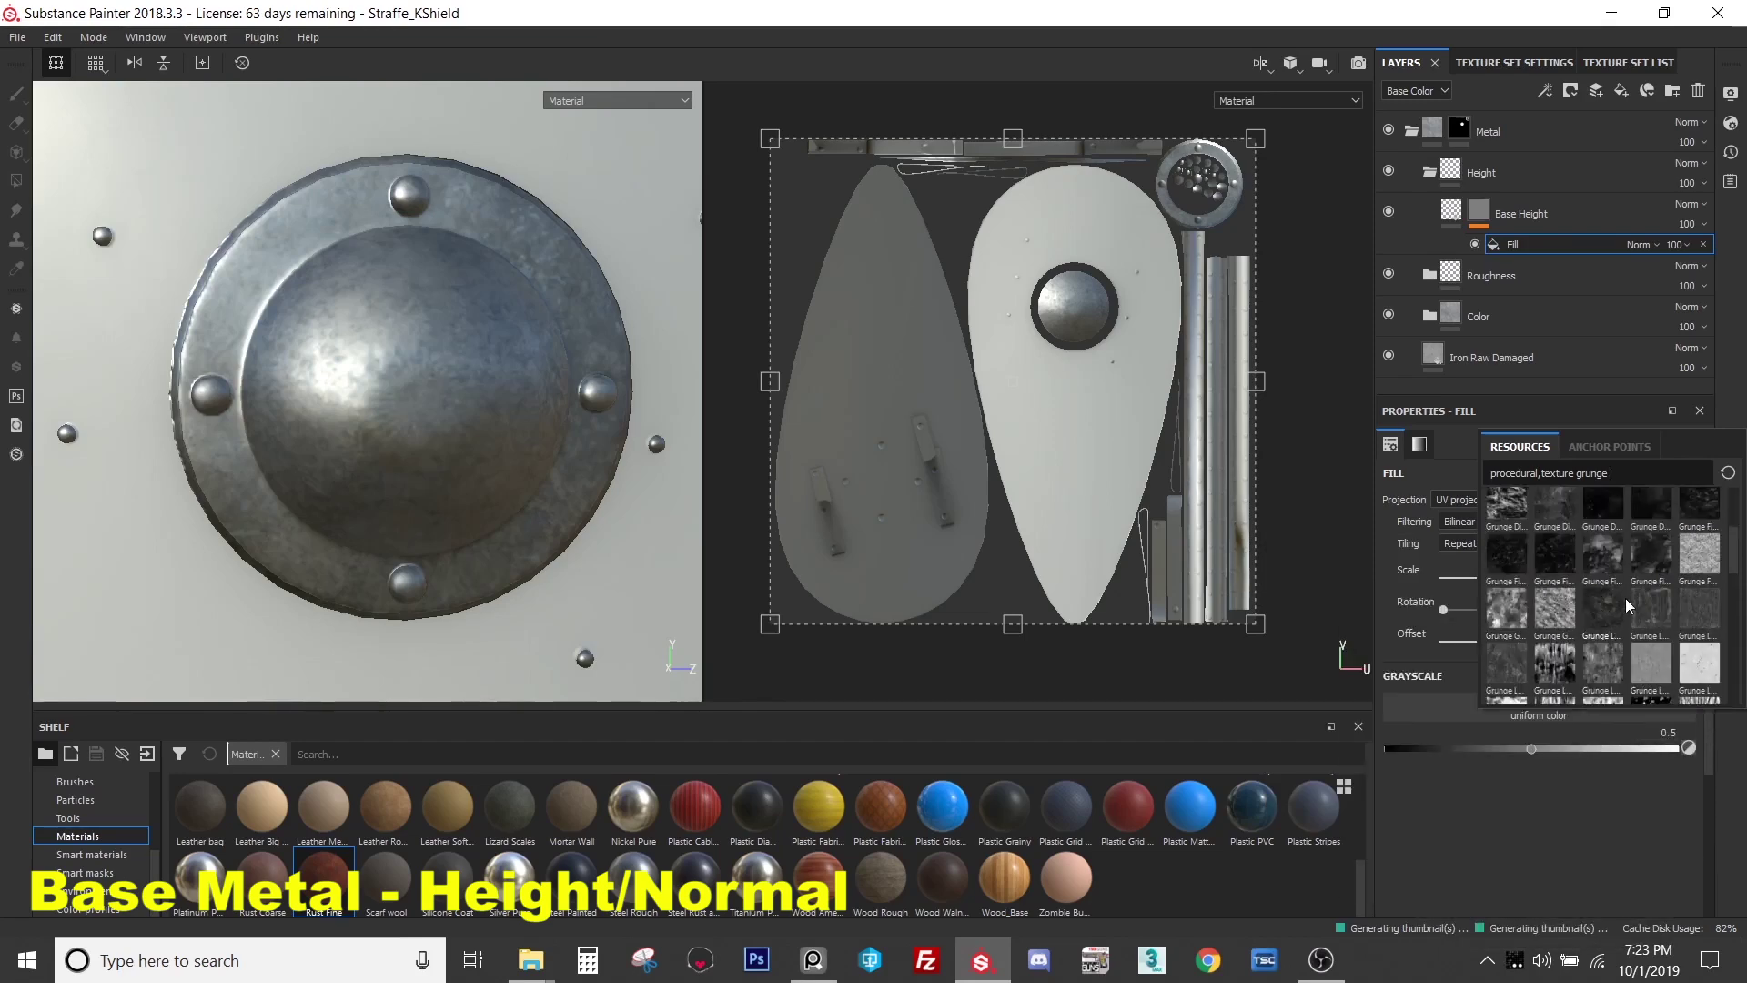
left_click(1560, 607)
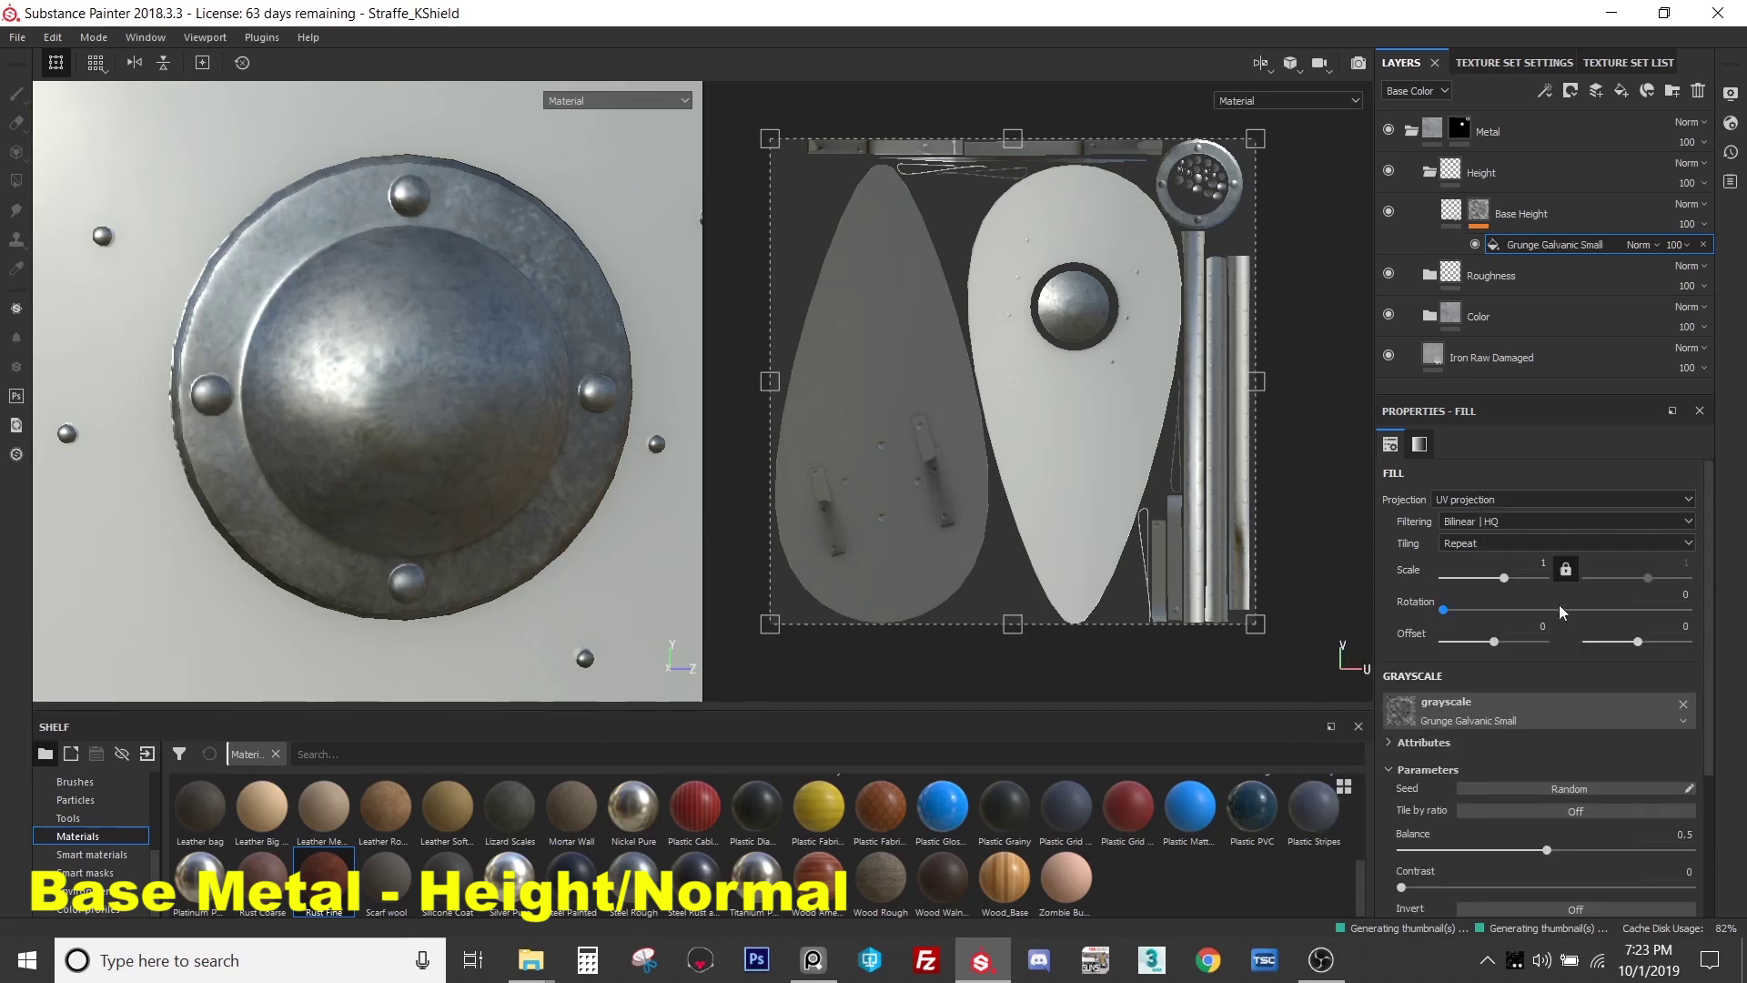
- Lower the Base Height layer's height value to about -0.24
left_click(1453, 233)
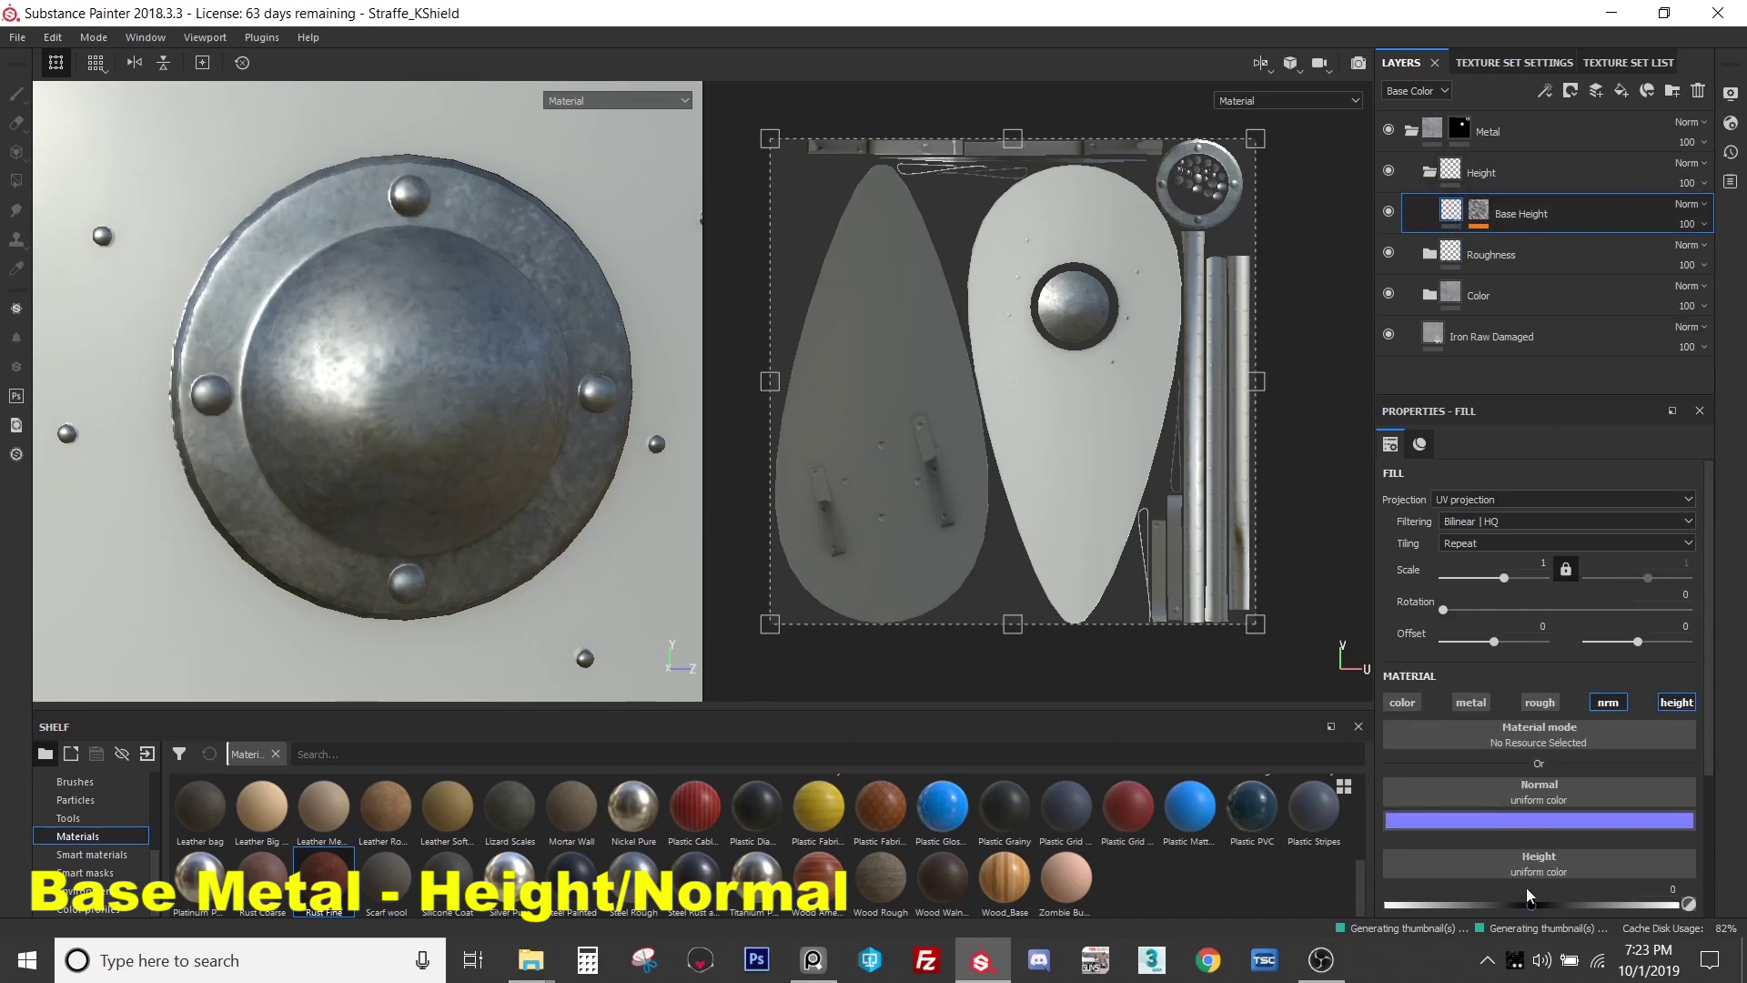
left_click_drag(1518, 915, 1498, 924)
- Set the Grunge Galvanic Small mask fill to a scale of 3 and tri-planar projection
left_click(1476, 227)
left_click(1532, 245)
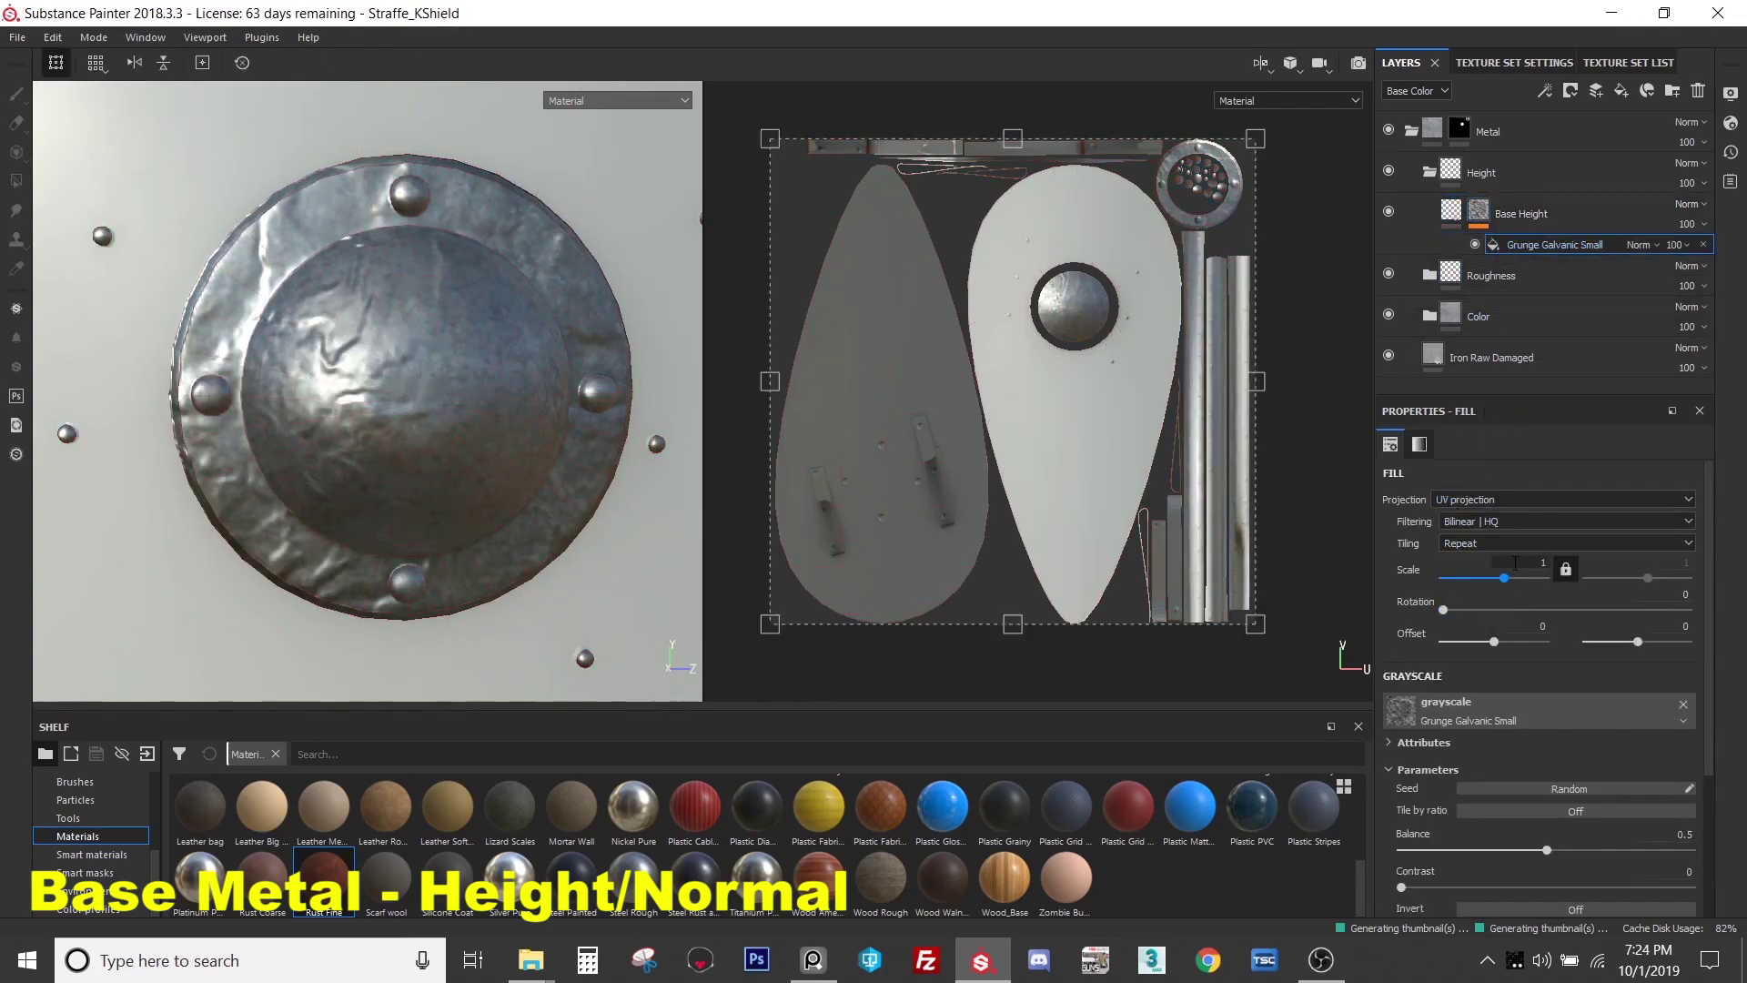
scroll(1515, 563, "up", 2)
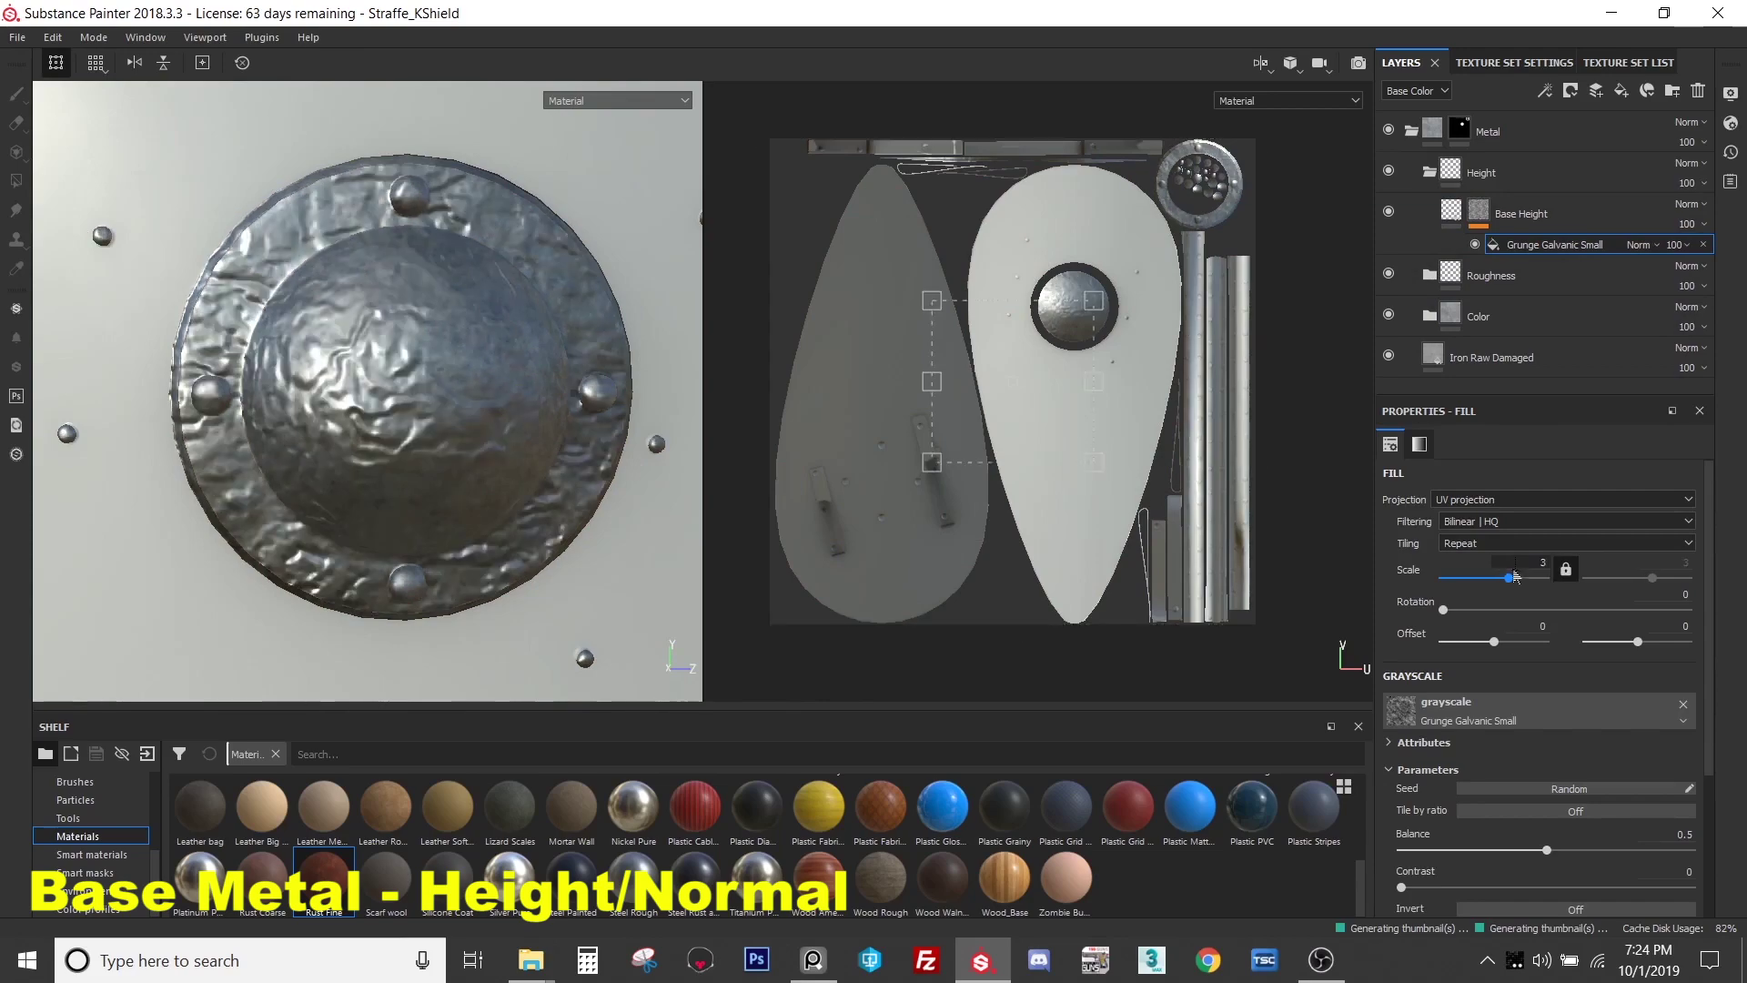
left_click(1520, 499)
left_click(1501, 530)
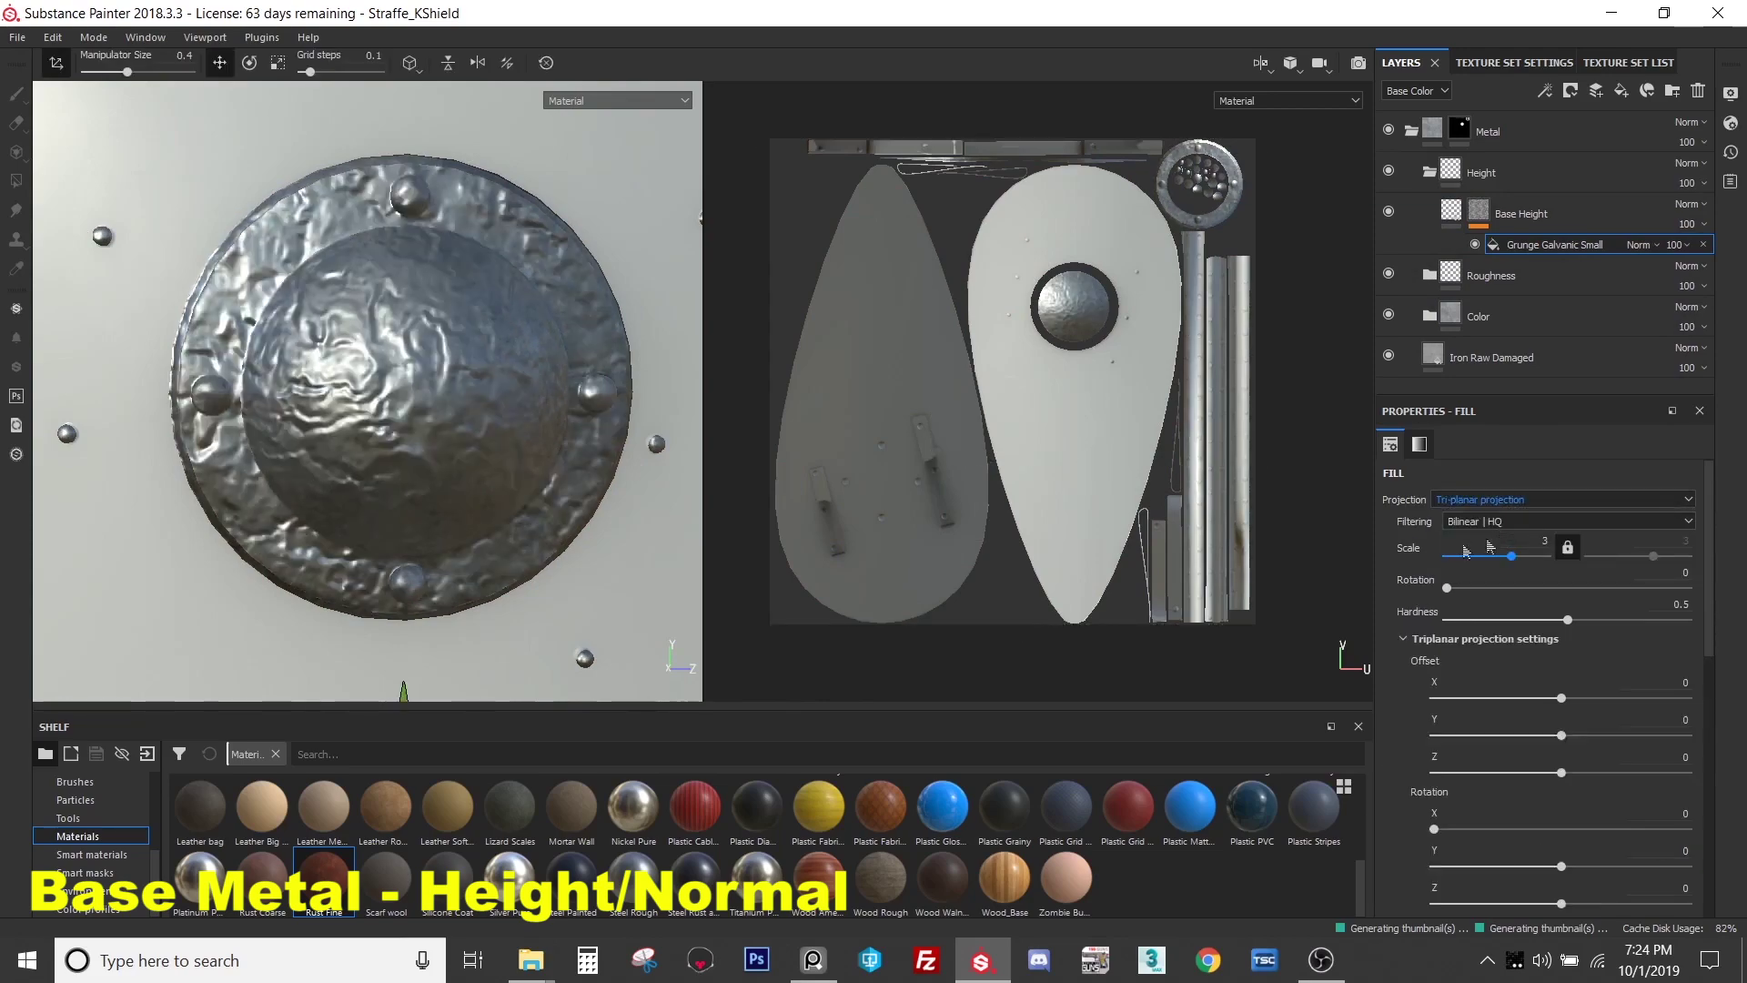
left_click_drag(437, 437, 448, 325, "alt")
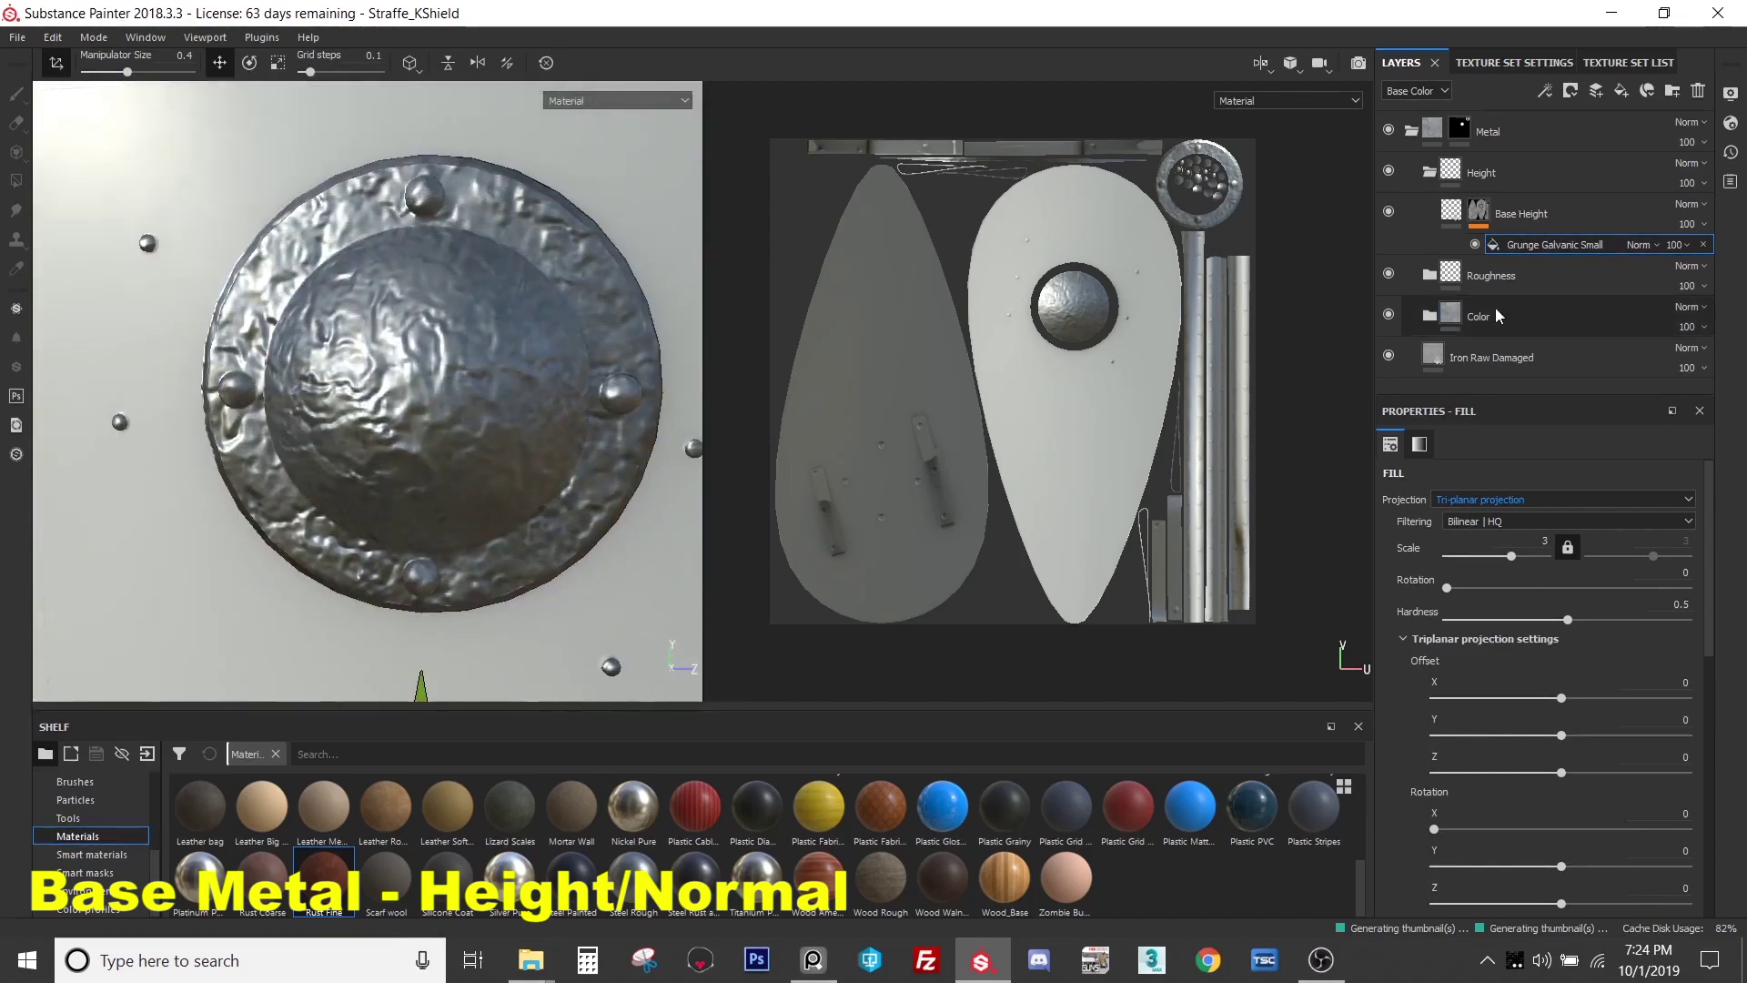
- Soften the dents by setting the Base Height layer's height value to about -0.08, checking them on the shield boss
left_click(1452, 215)
scroll(1458, 799, "down", 2)
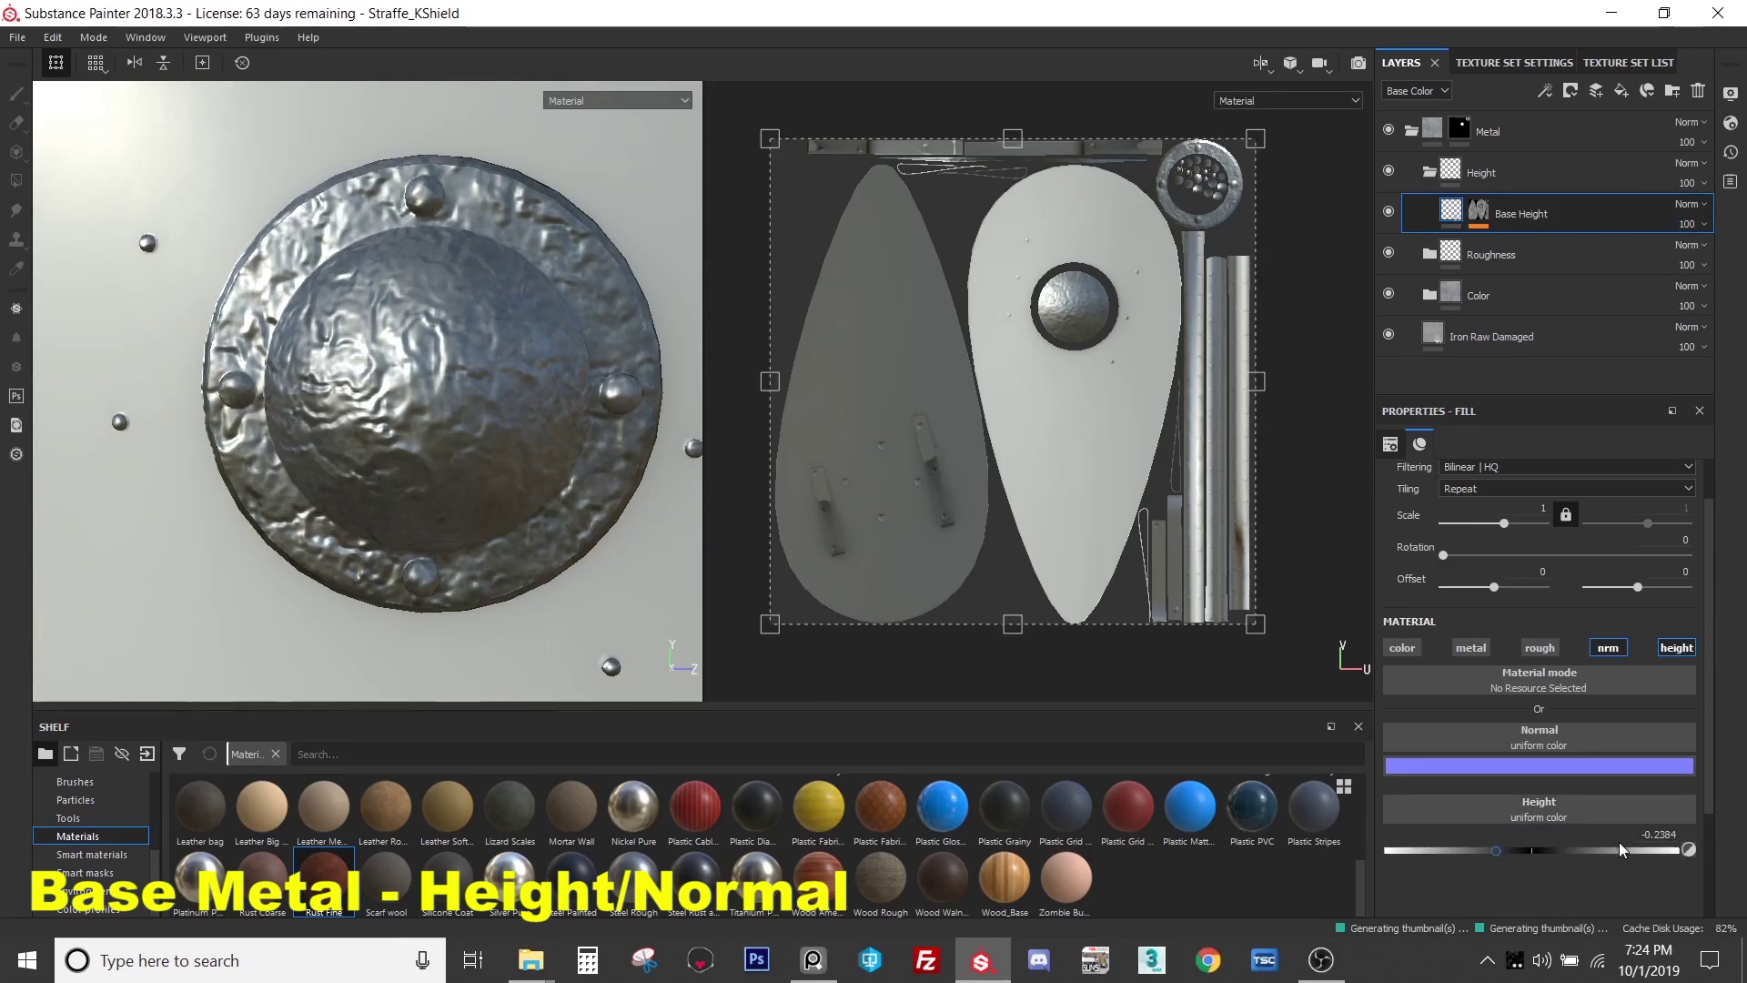
left_click_drag(1497, 850, 1450, 851)
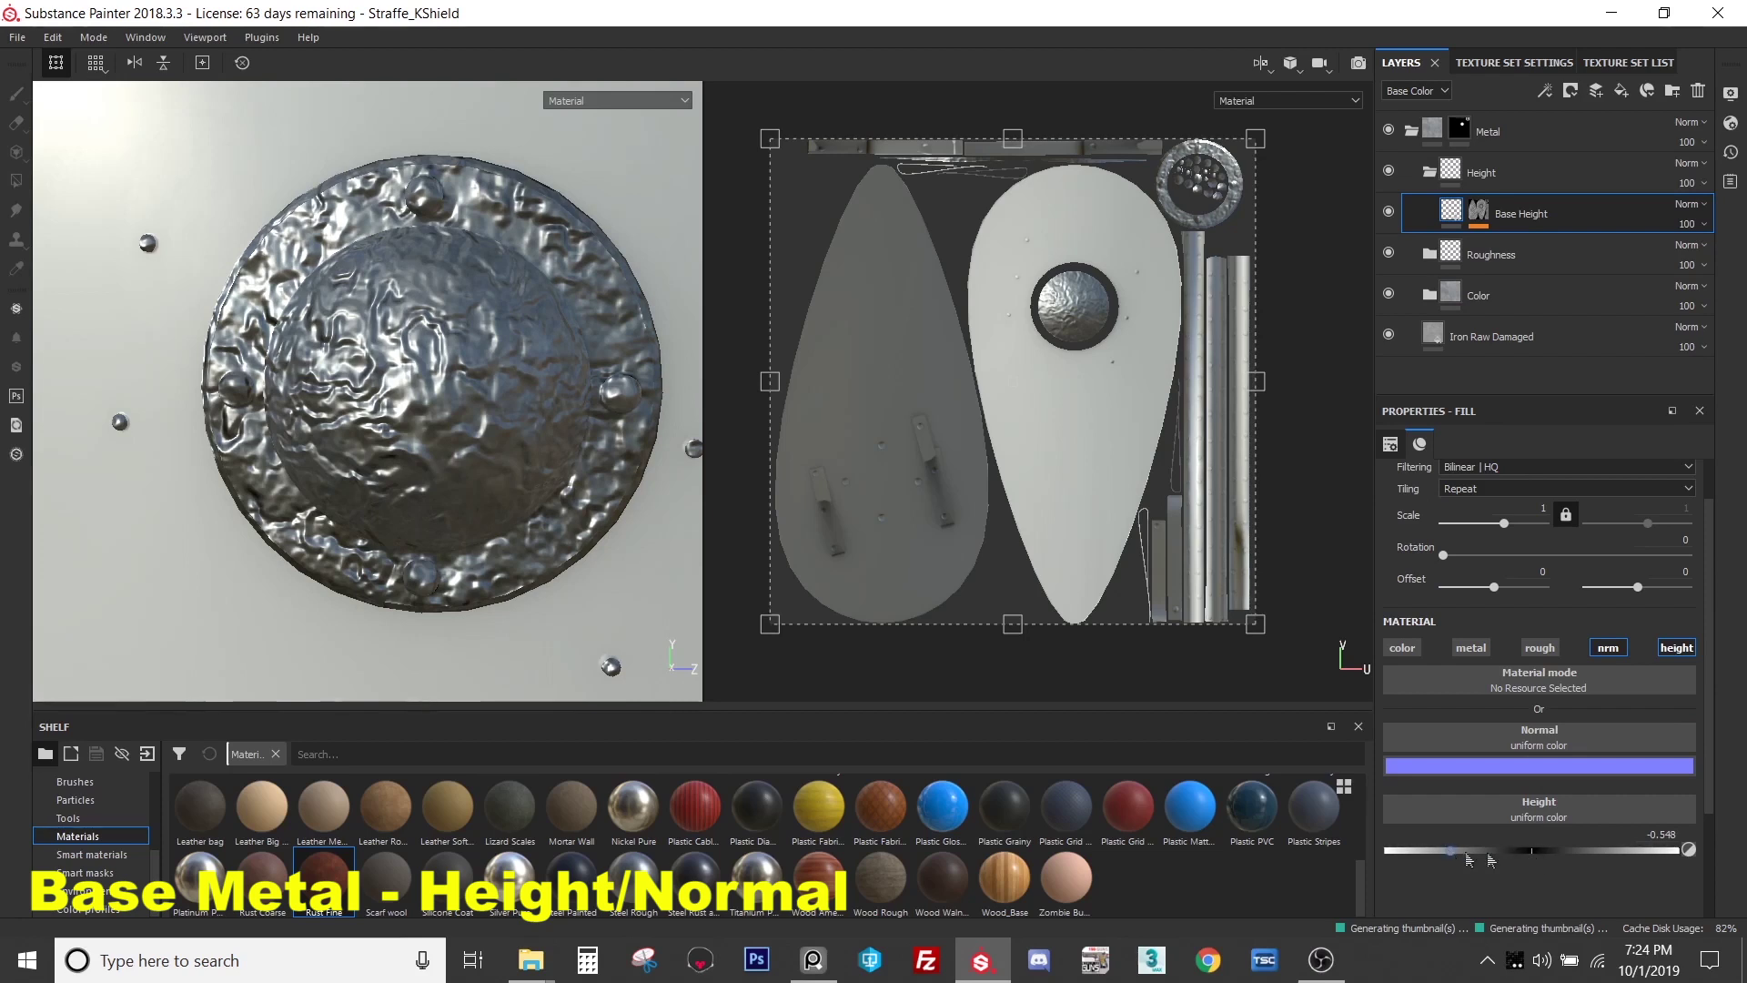
left_click_drag(1450, 854, 1518, 858)
left_click_drag(555, 487, 505, 495, "alt")
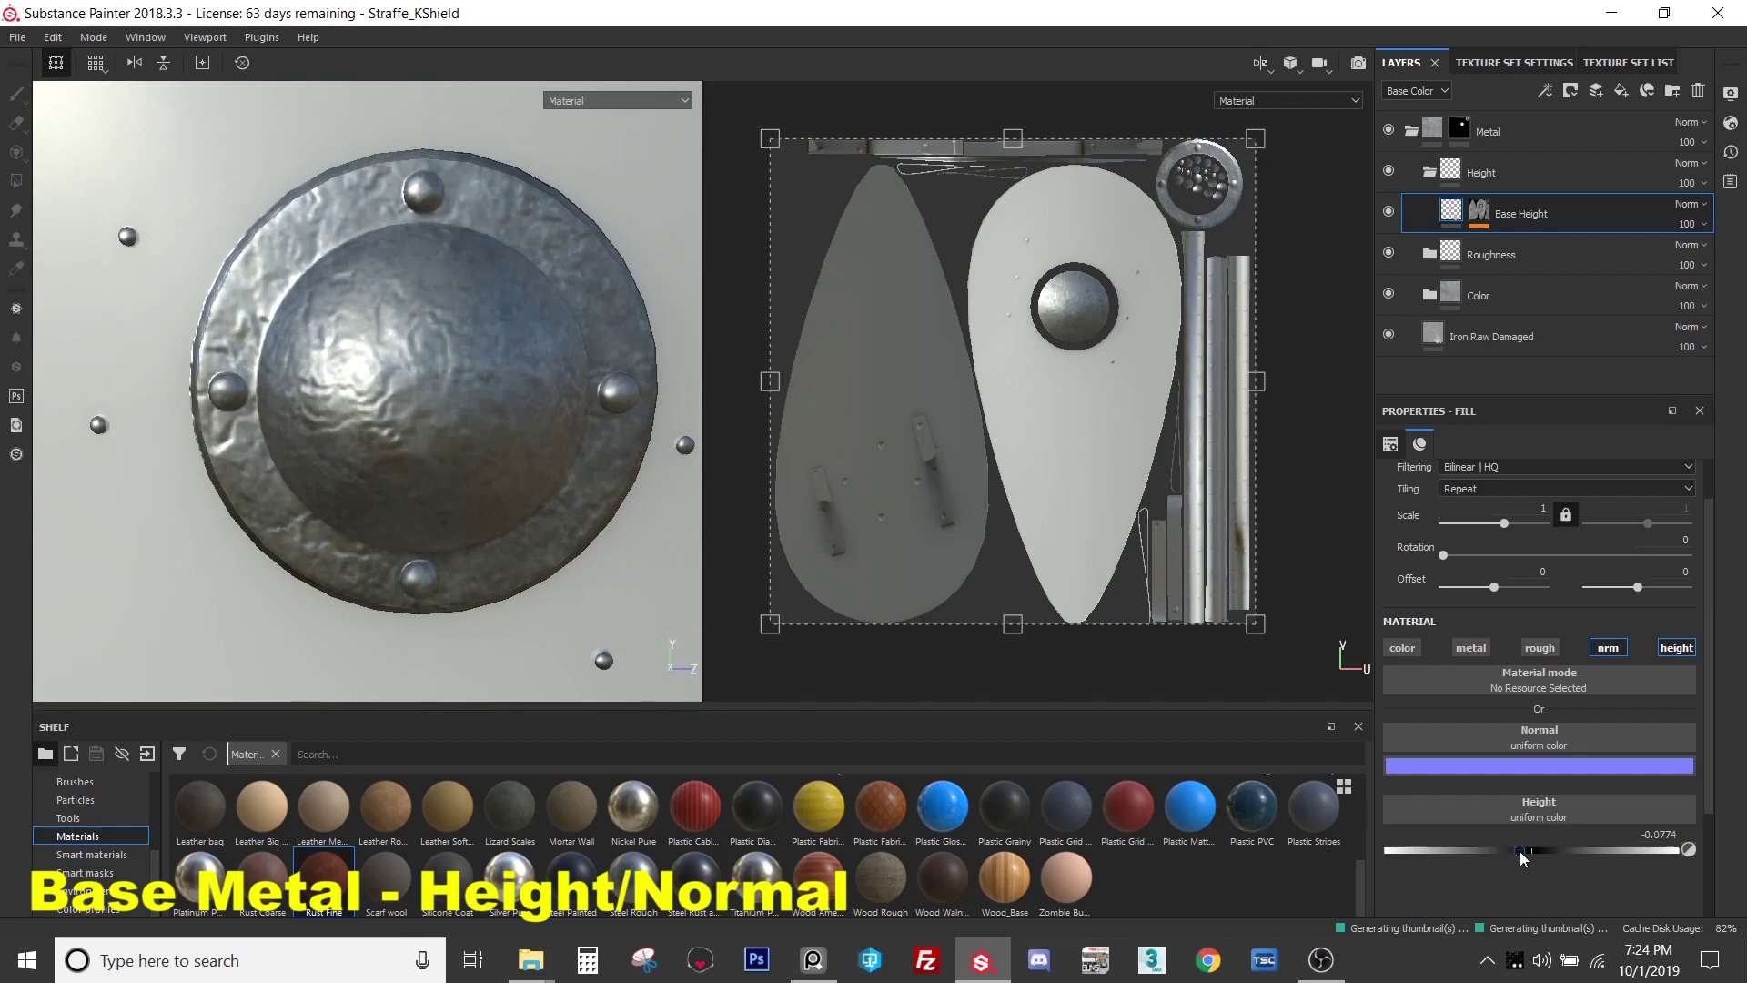
left_click_drag(1525, 859, 1524, 859)
left_click_drag(419, 428, 421, 373, "alt")
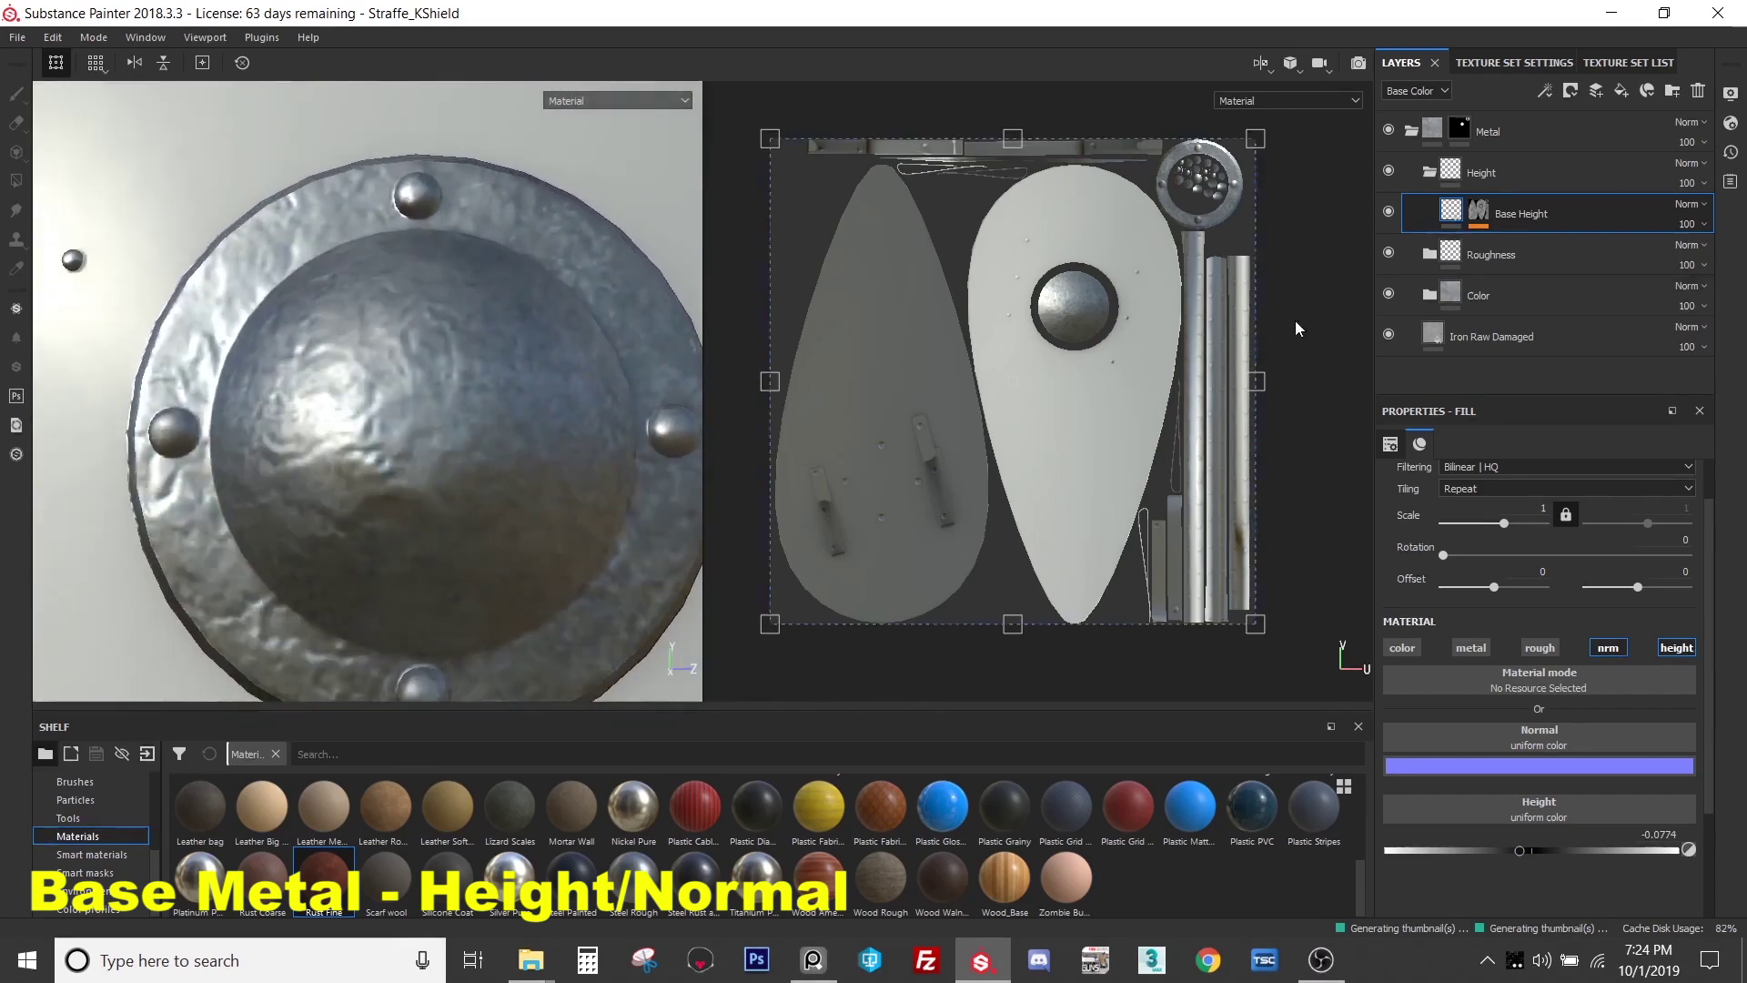
- Try a different contrast and a balance of 0.68 on the Grunge Galvanic Small mask fill
left_click(1479, 217)
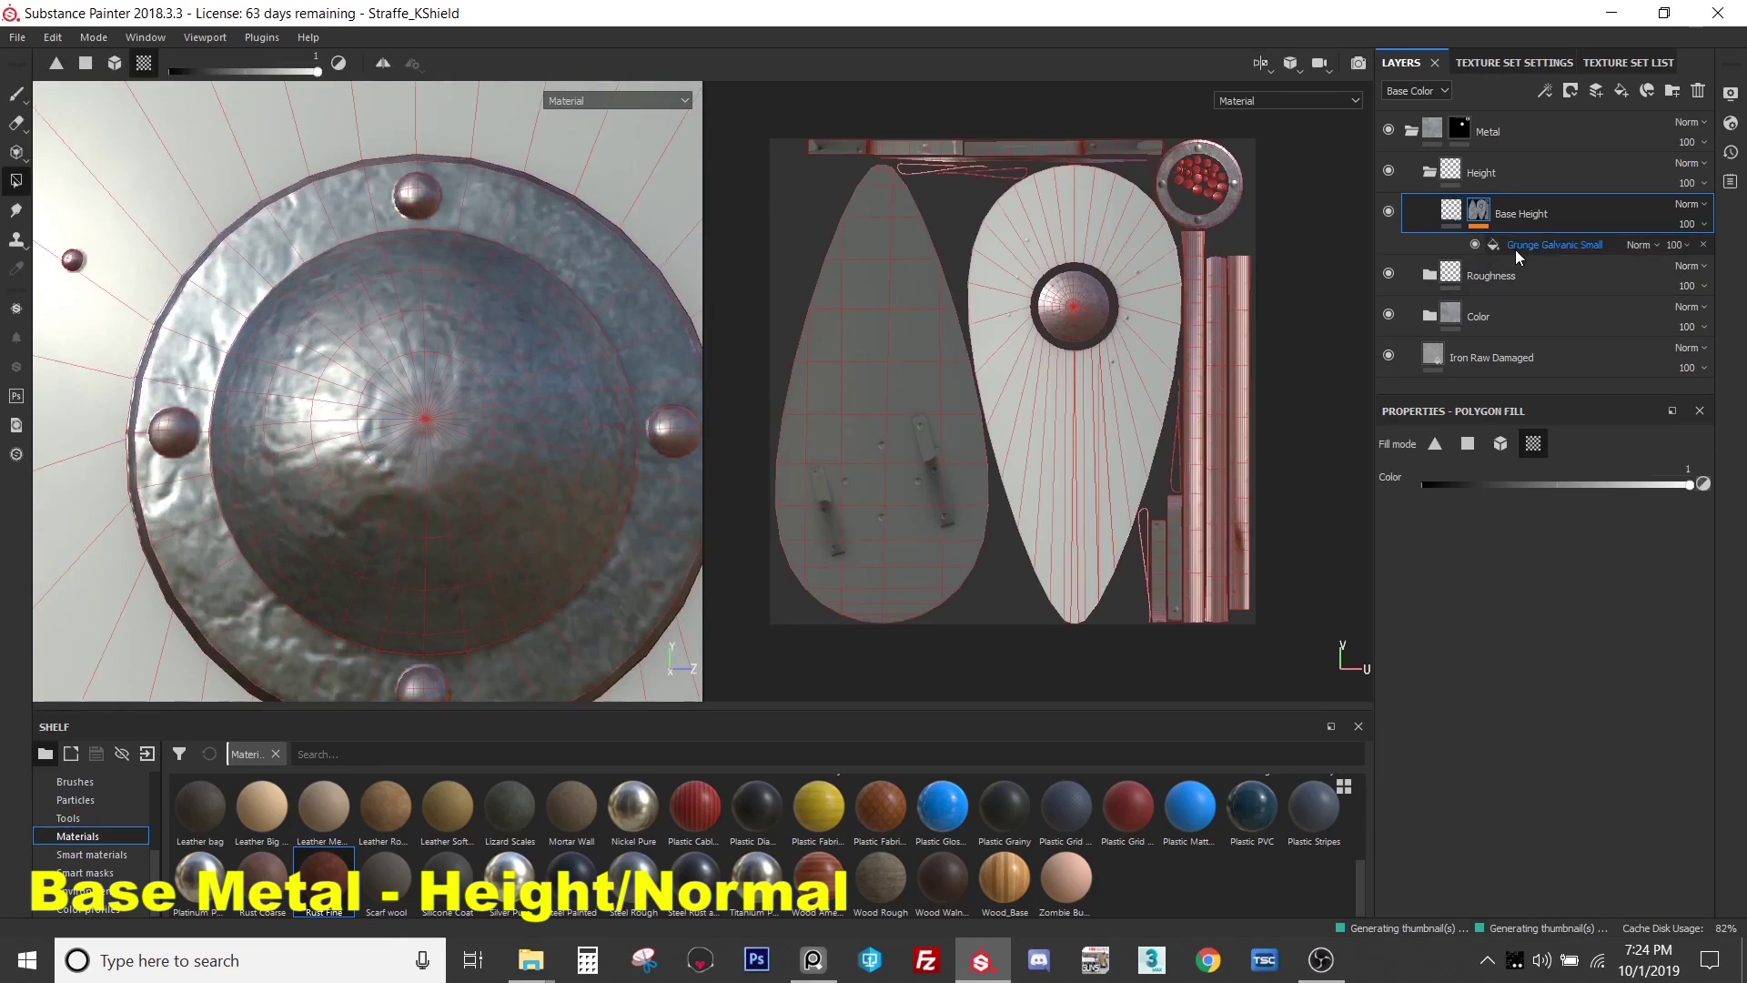
left_click(1515, 248)
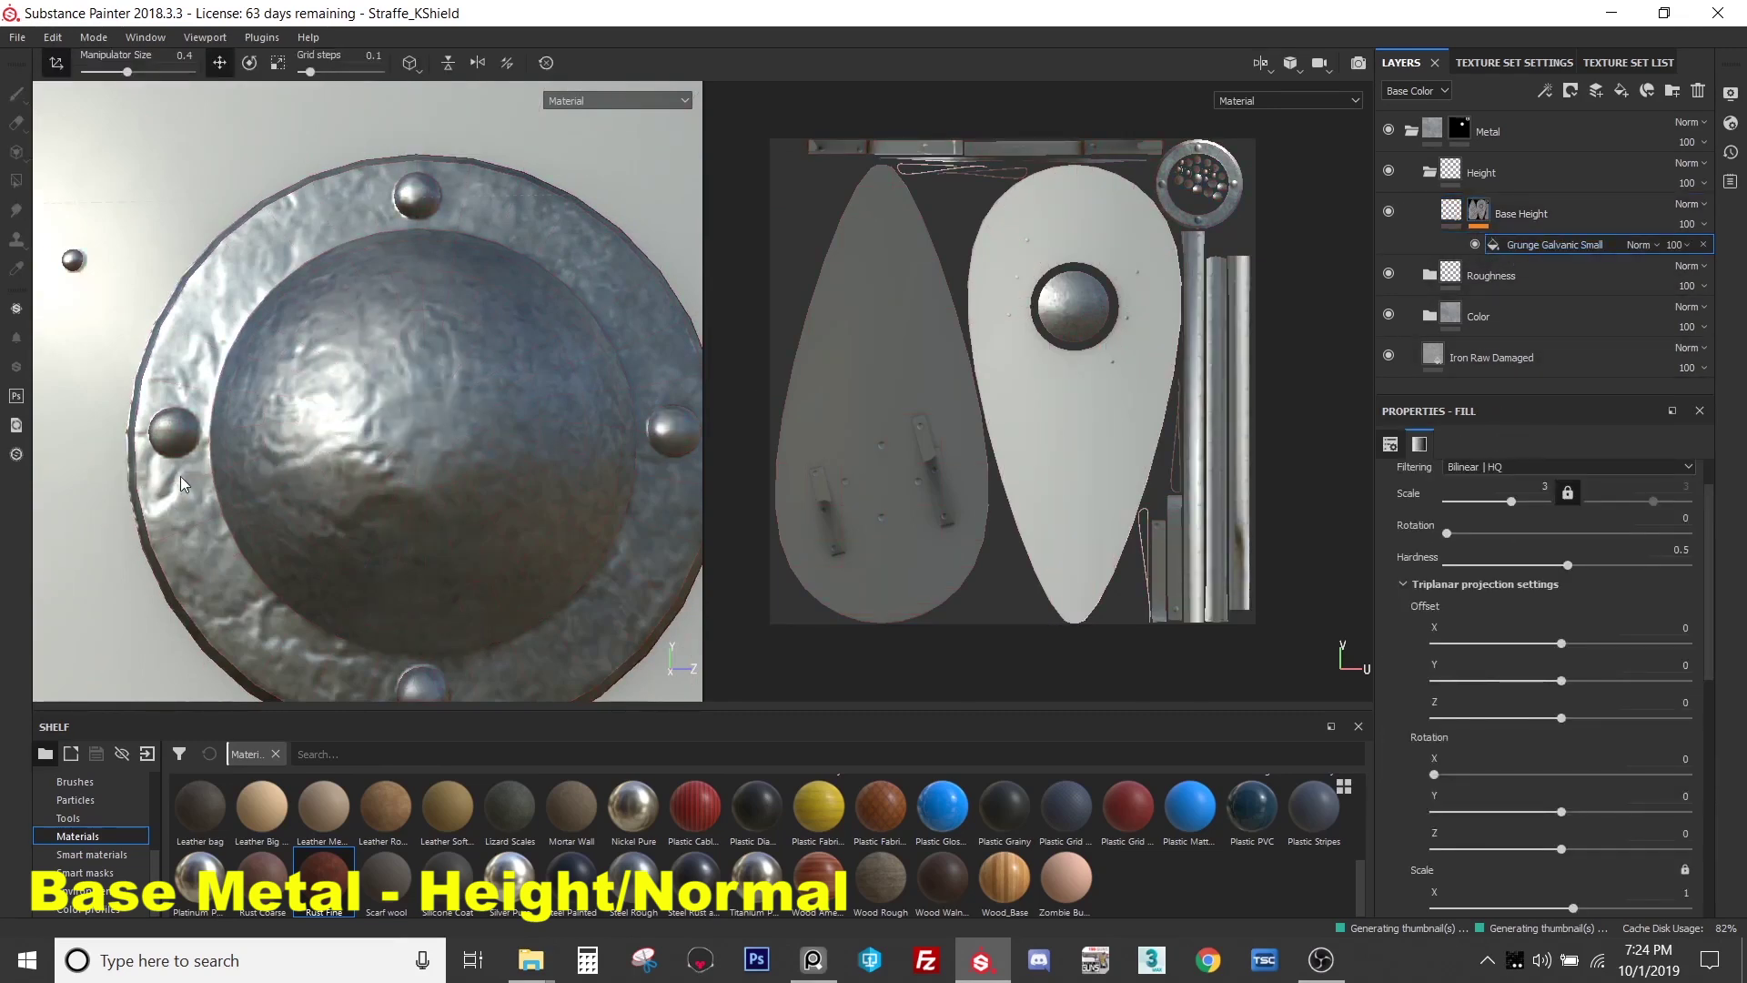
left_click_drag(236, 326, 329, 285, "alt")
scroll(1439, 706, "down", 10)
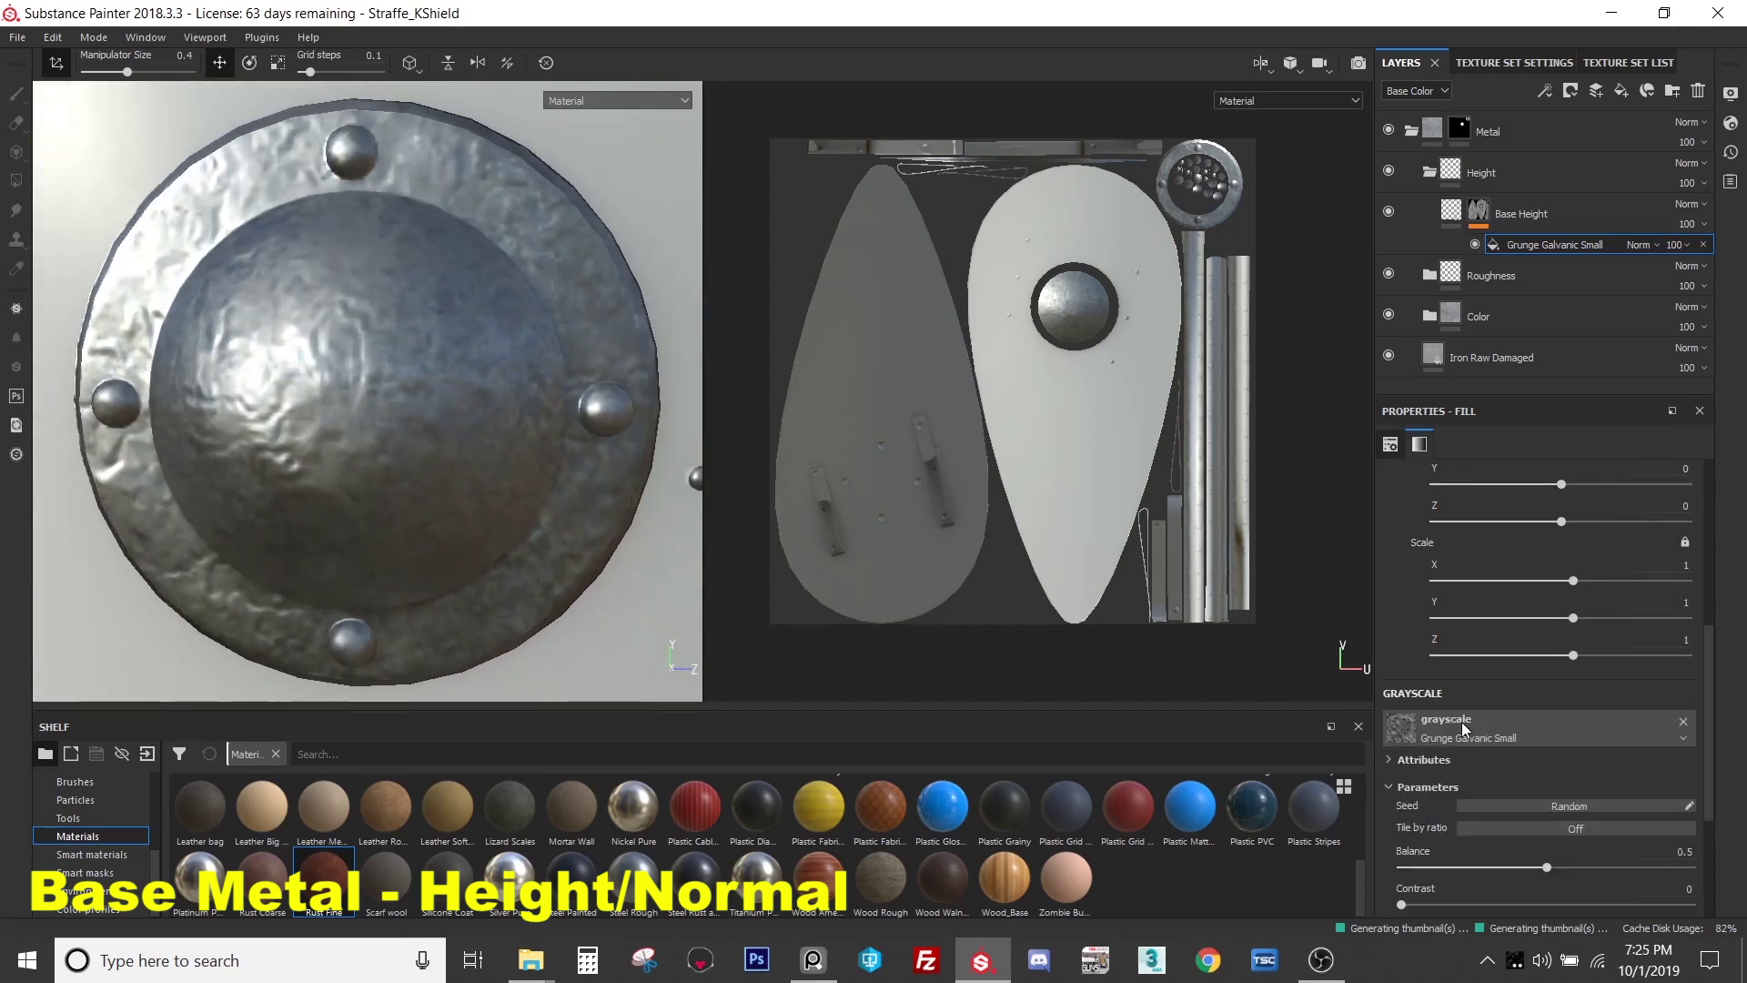
left_click_drag(1401, 685, 1318, 708)
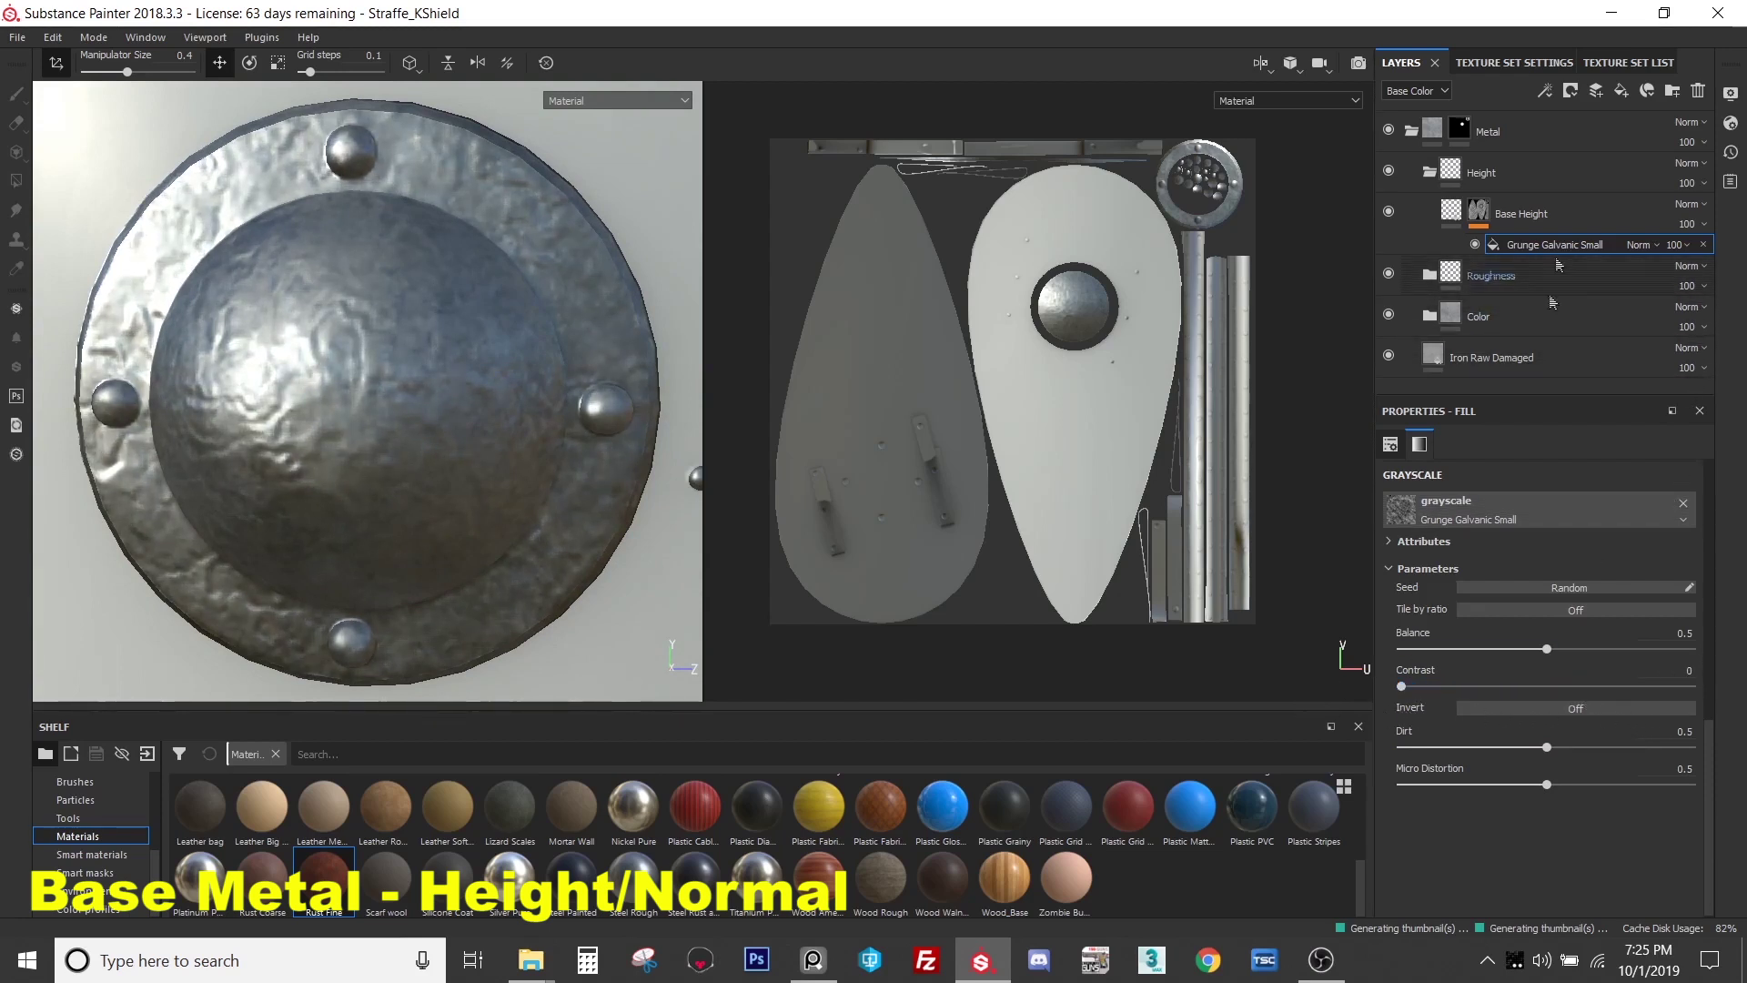
mouse_move(1547, 648)
left_mouse_down()
mouse_move(1568, 660)
mouse_move(1547, 657)
left_mouse_up()
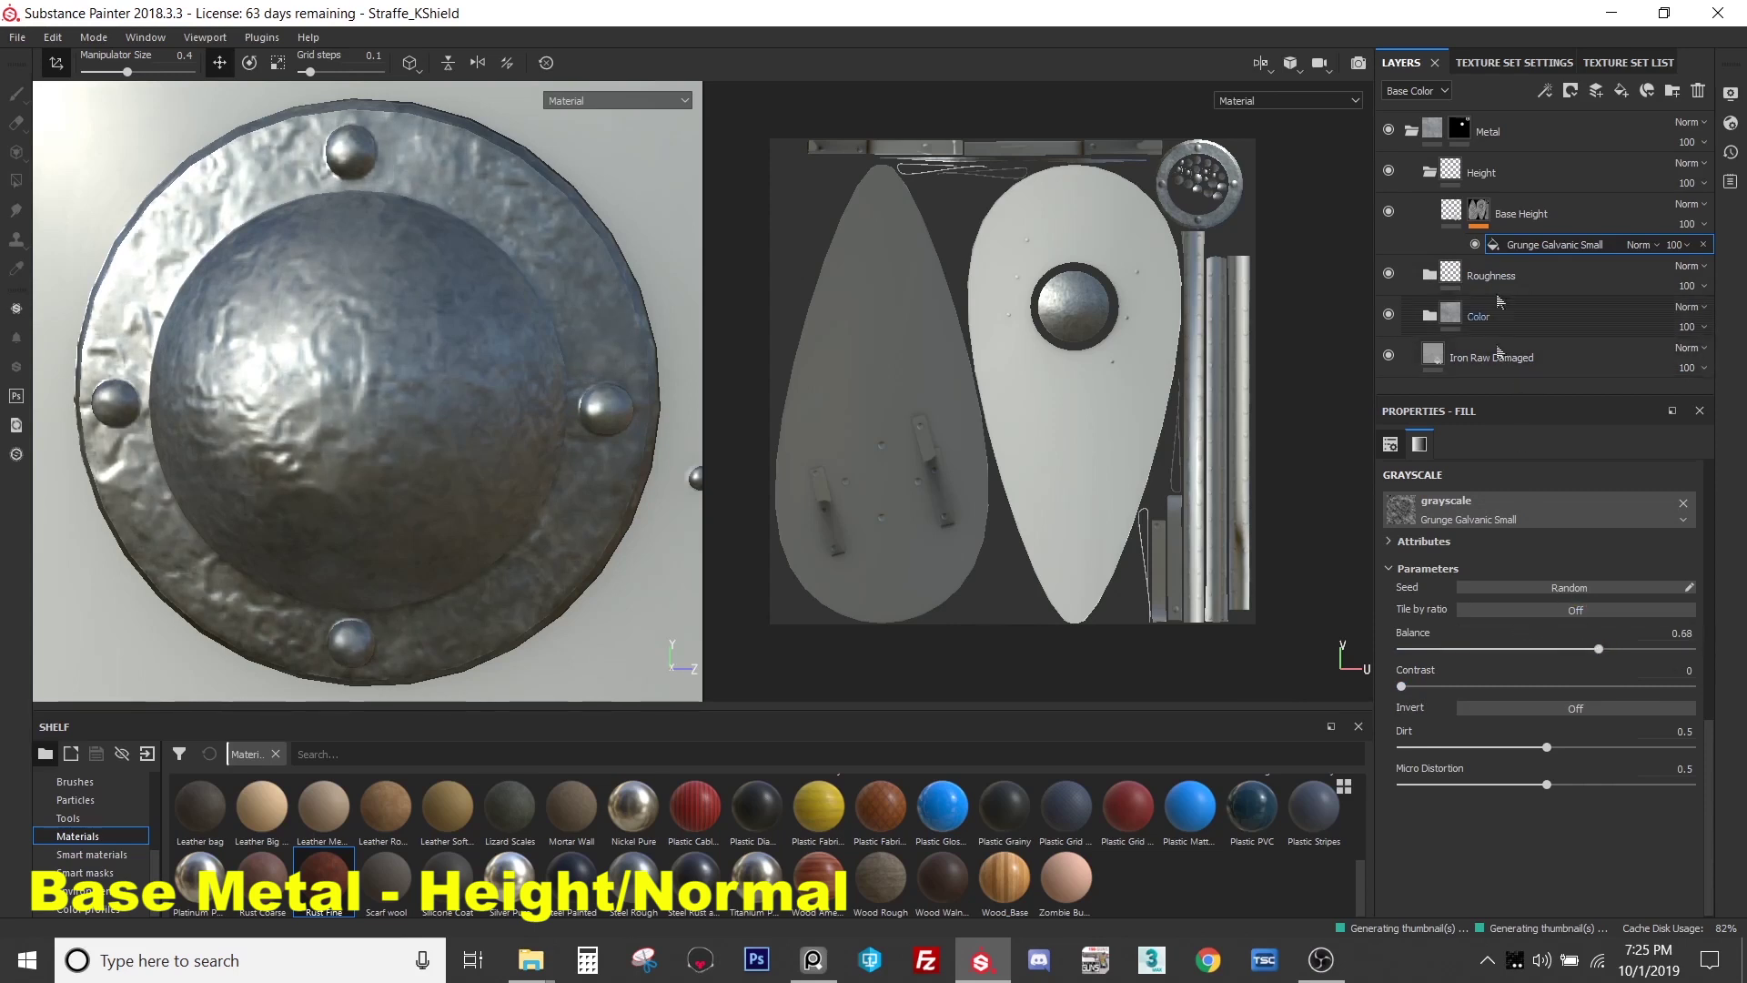
- Add a Blur filter above the Grunge Galvanic Small fill in the Base Height mask
right_click(1507, 243)
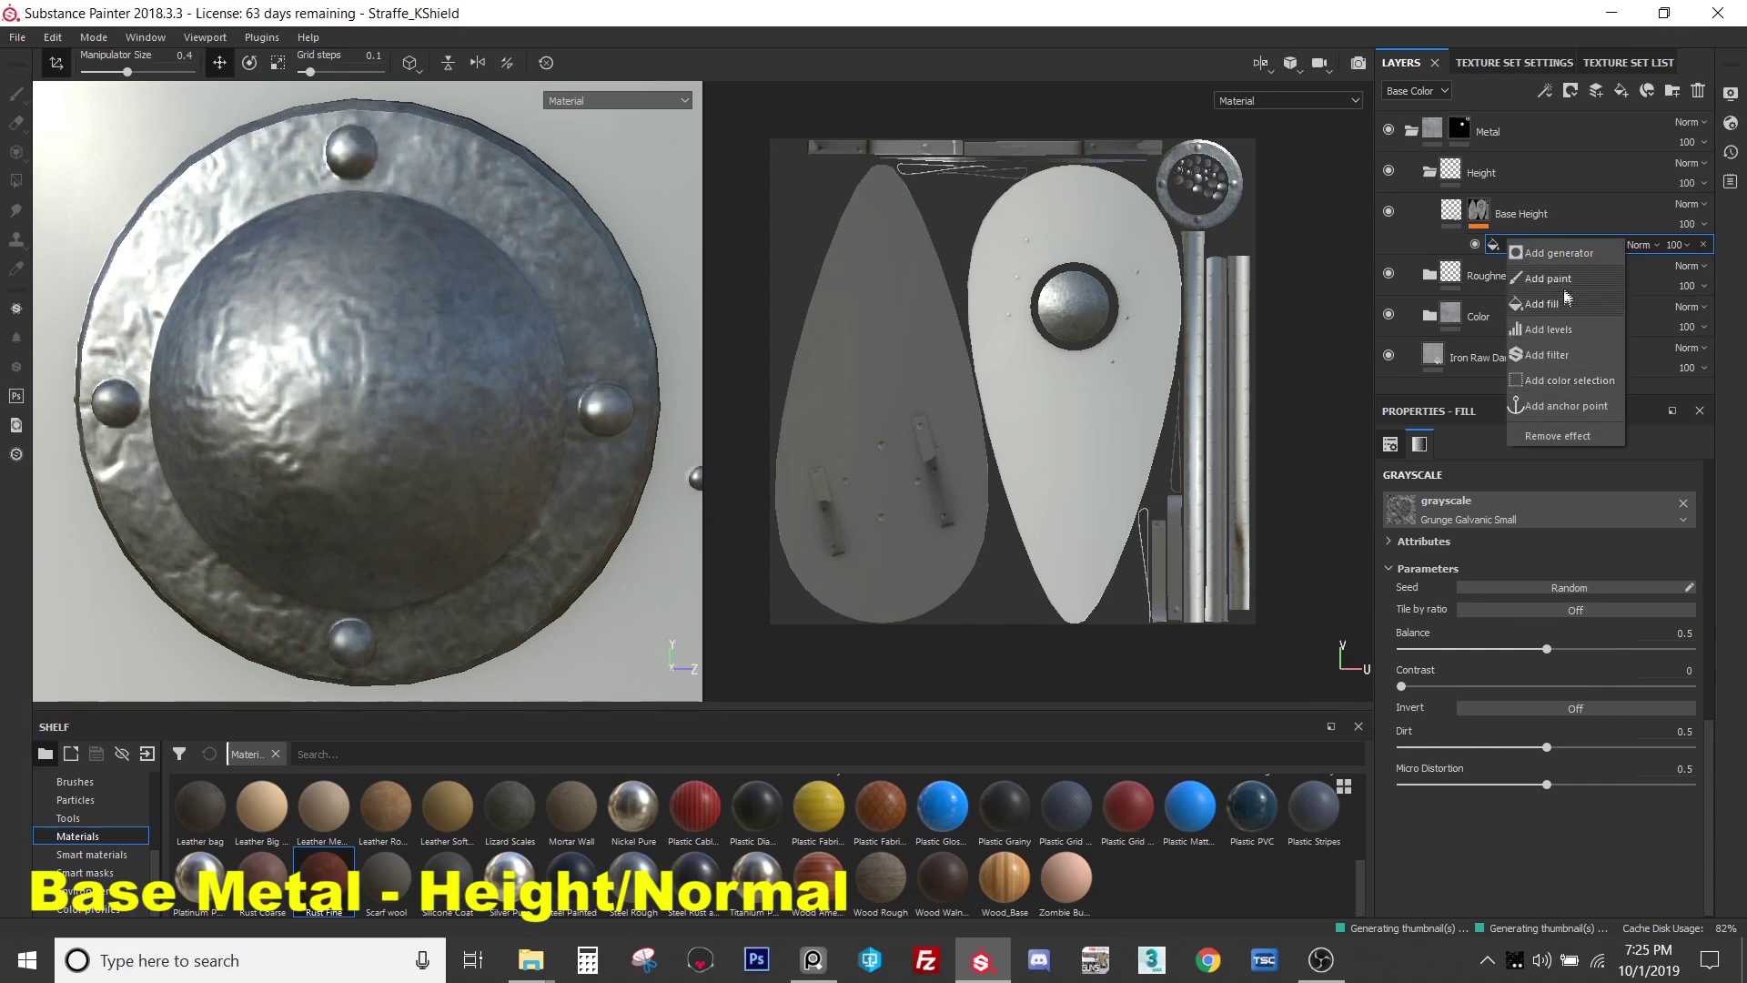
left_click(1546, 357)
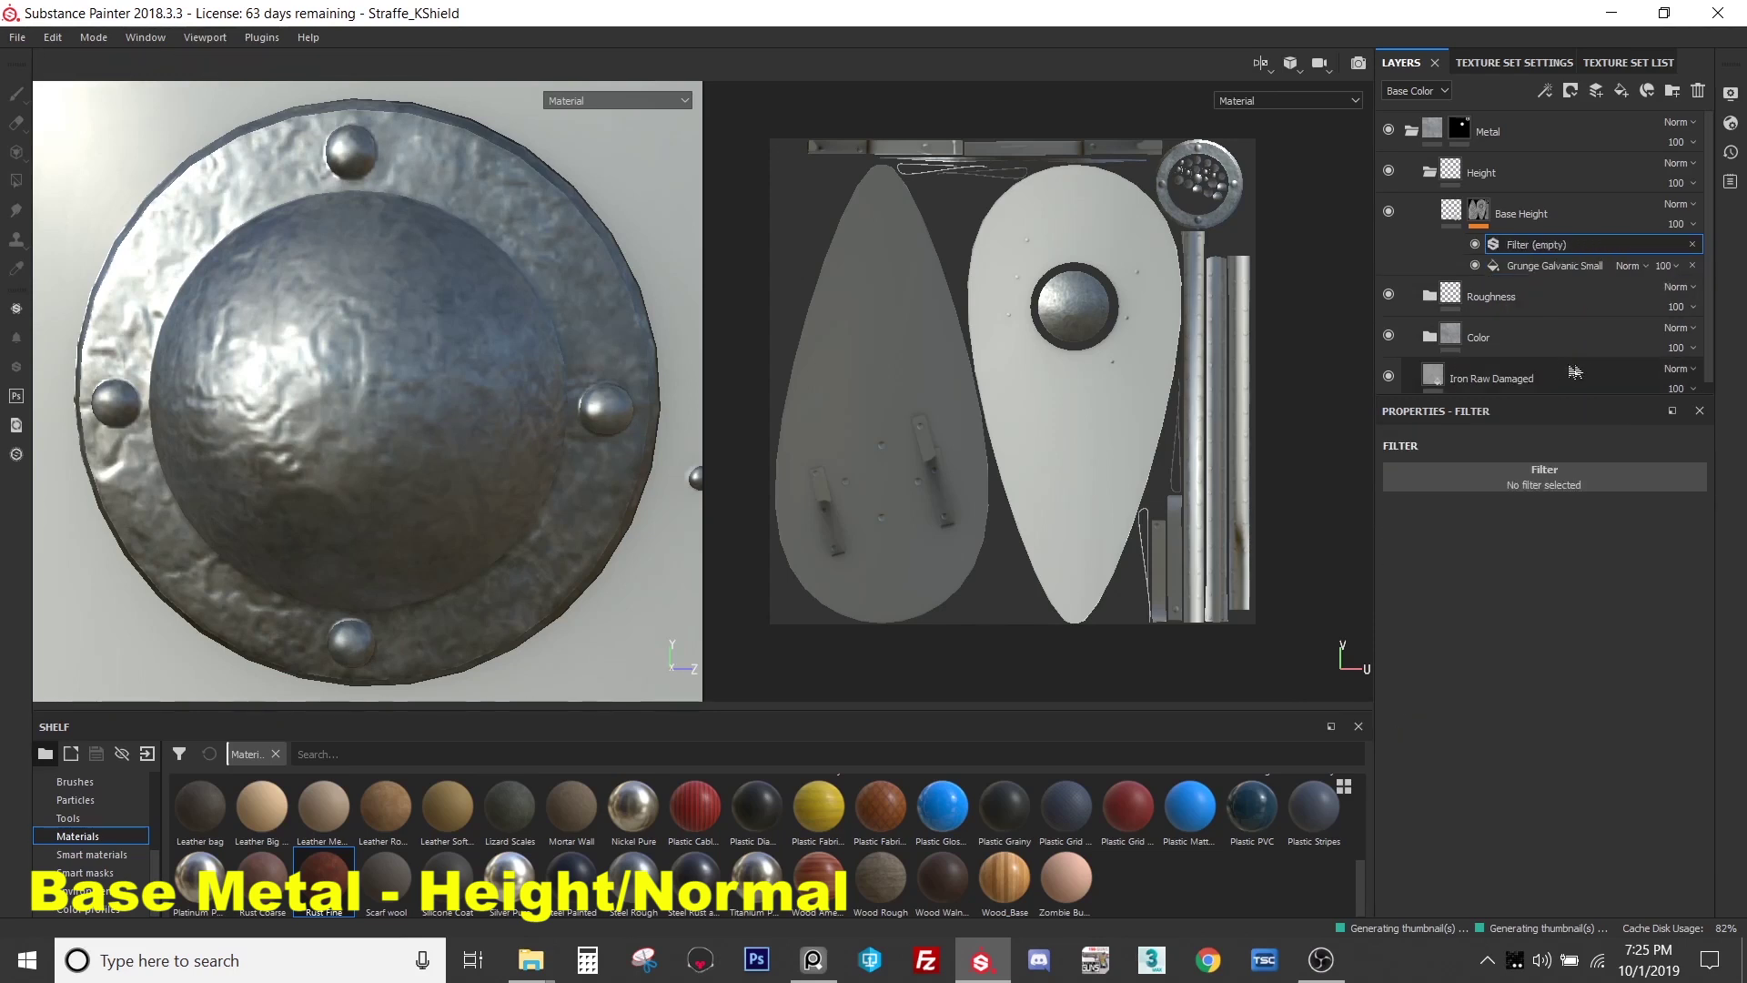
left_click(1547, 474)
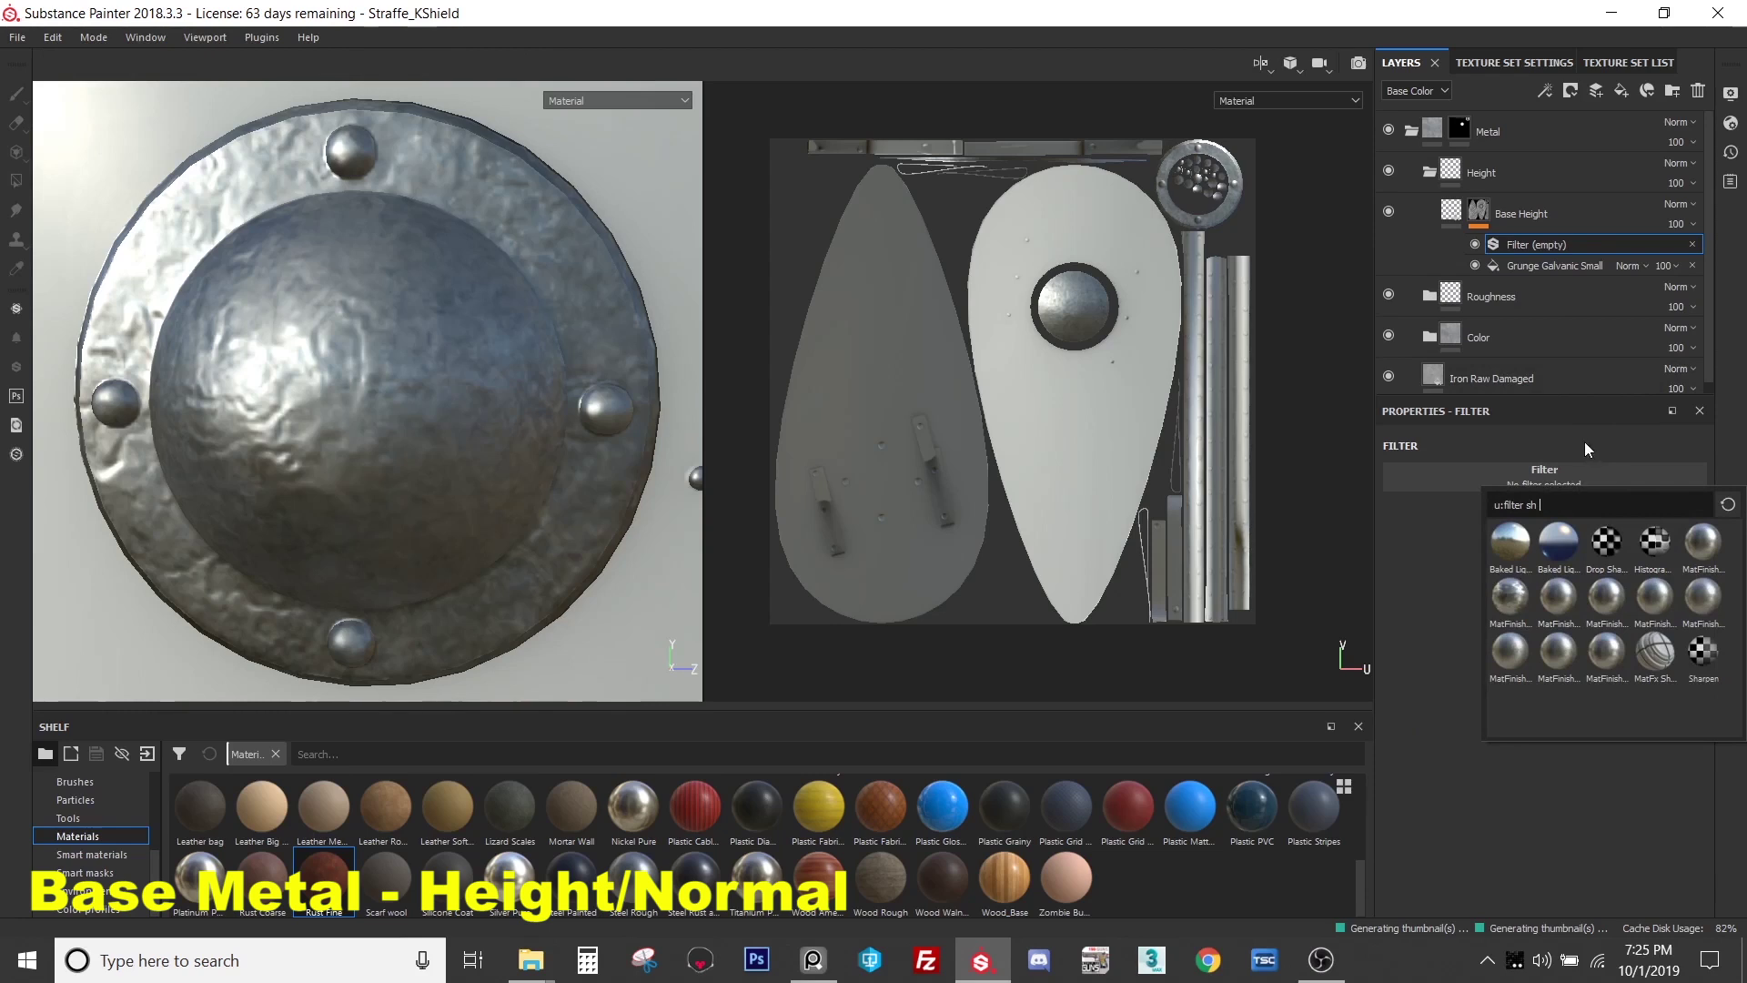
right_click(1521, 262)
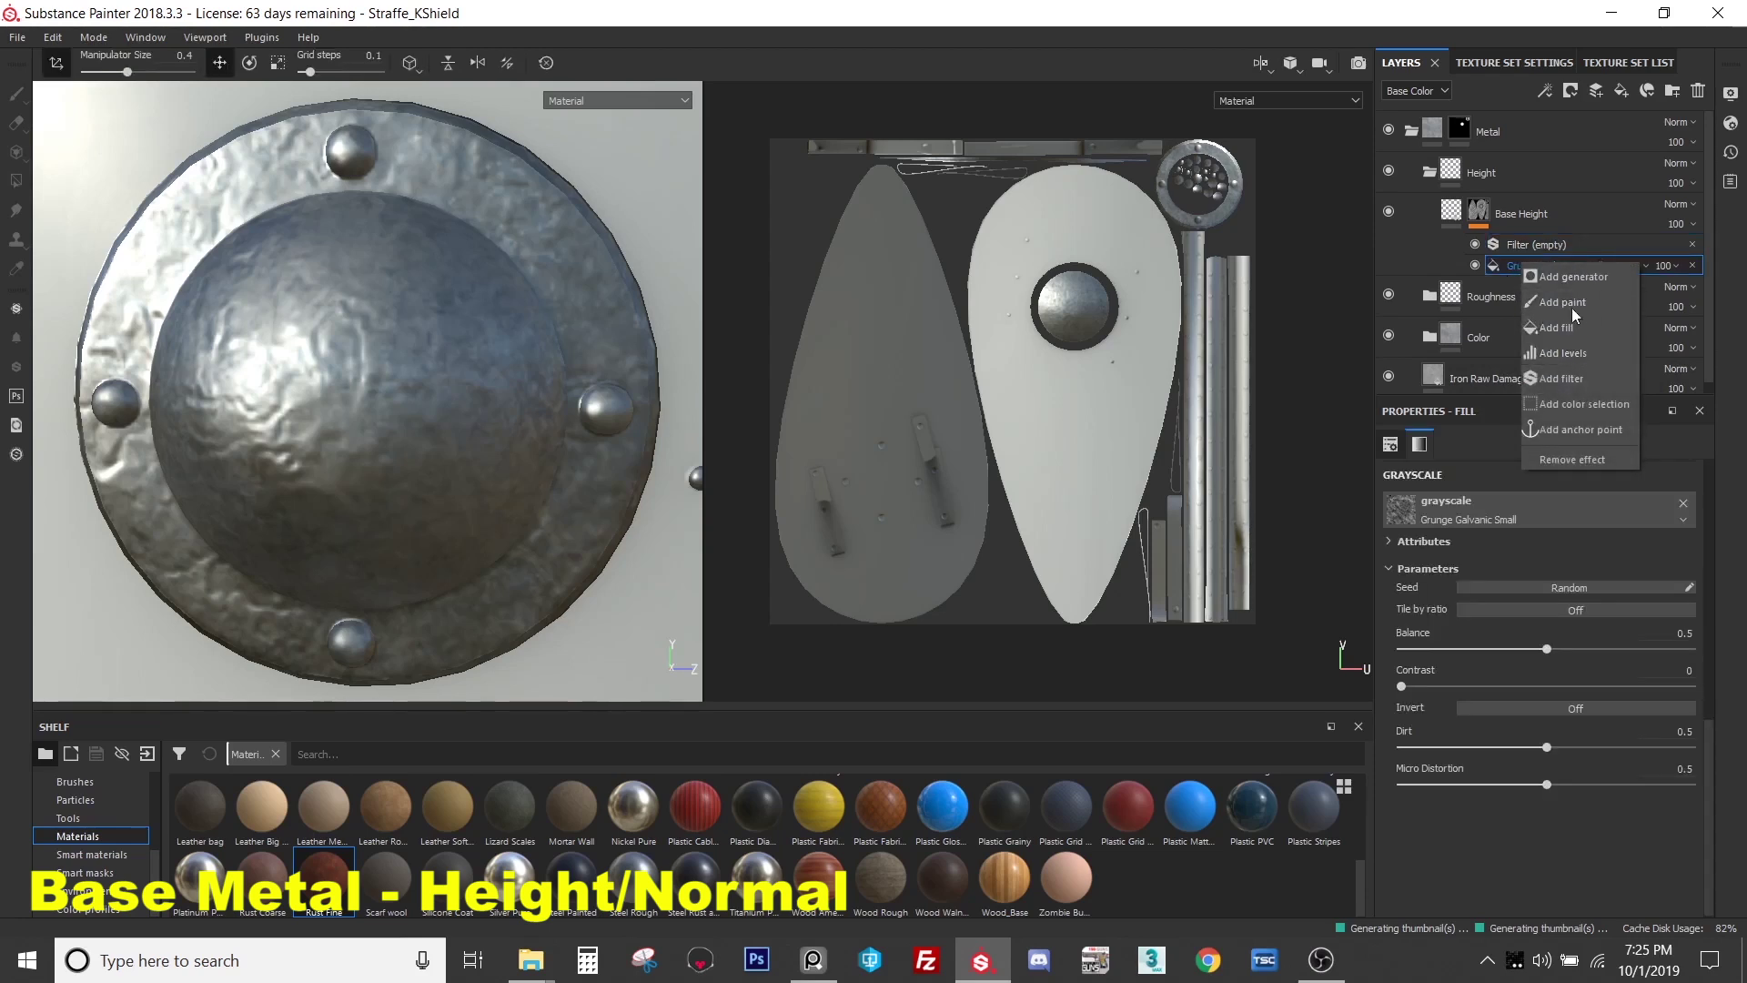
left_click(1514, 246)
left_click(1545, 478)
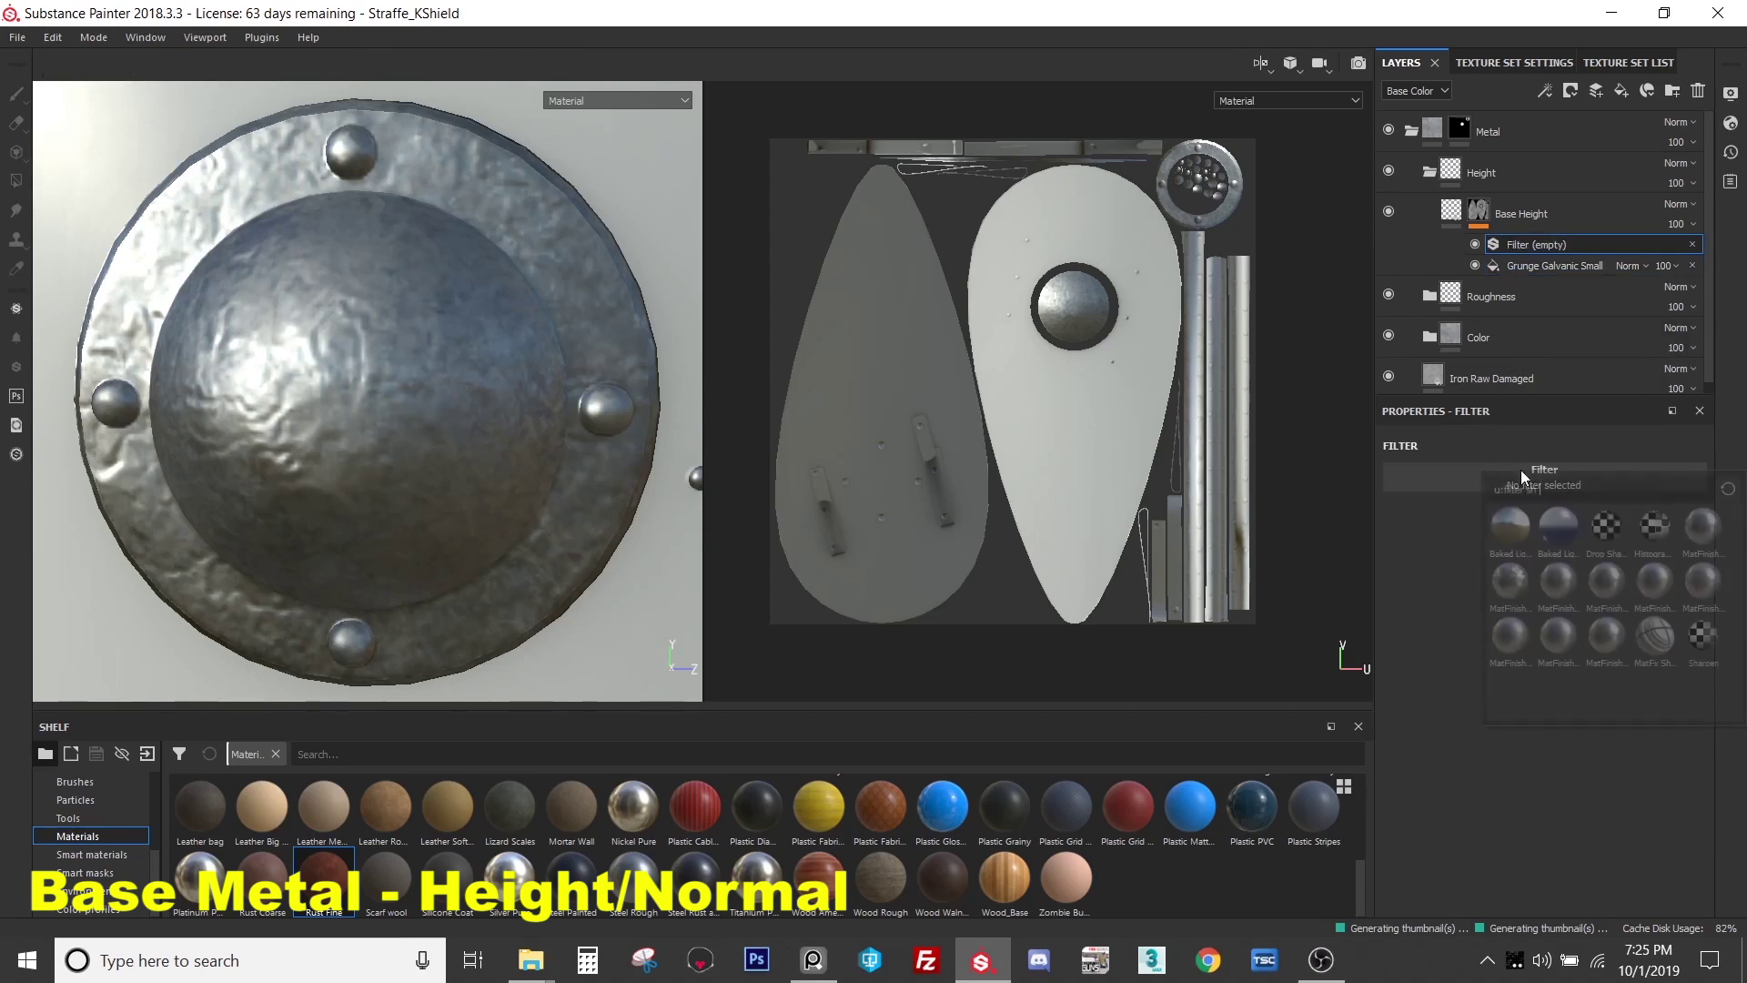
key("BackSpace")
key("BackSpace")
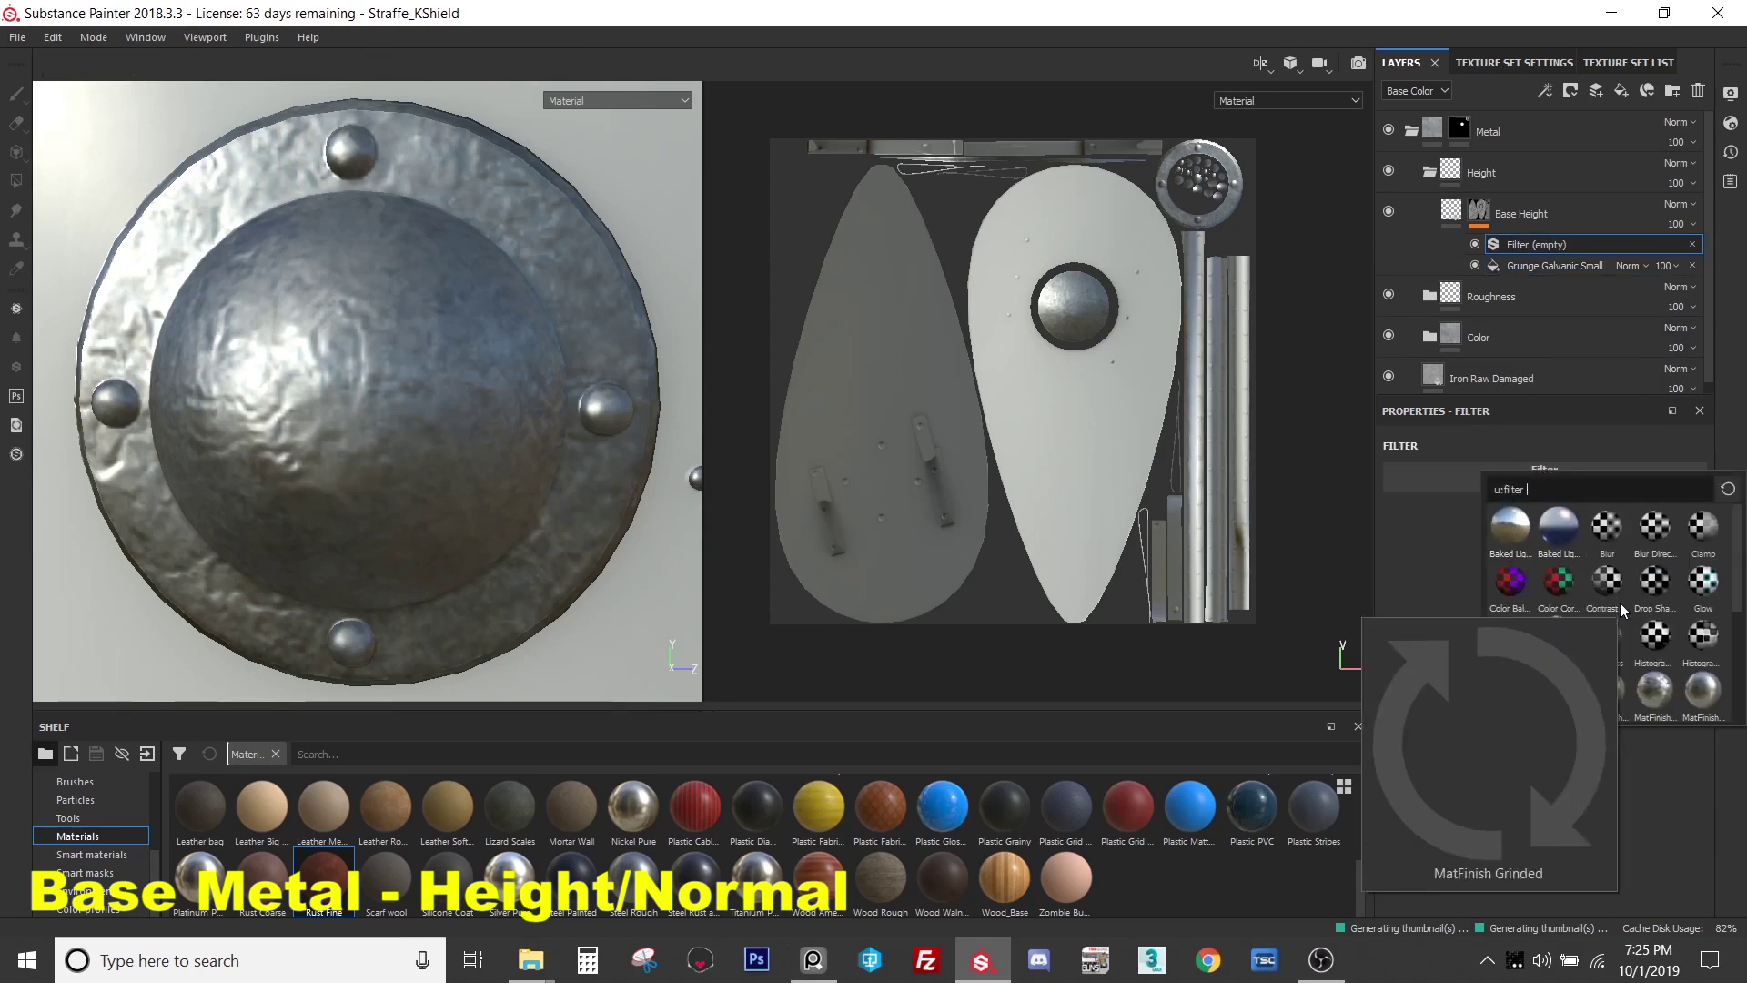
left_click(1609, 527)
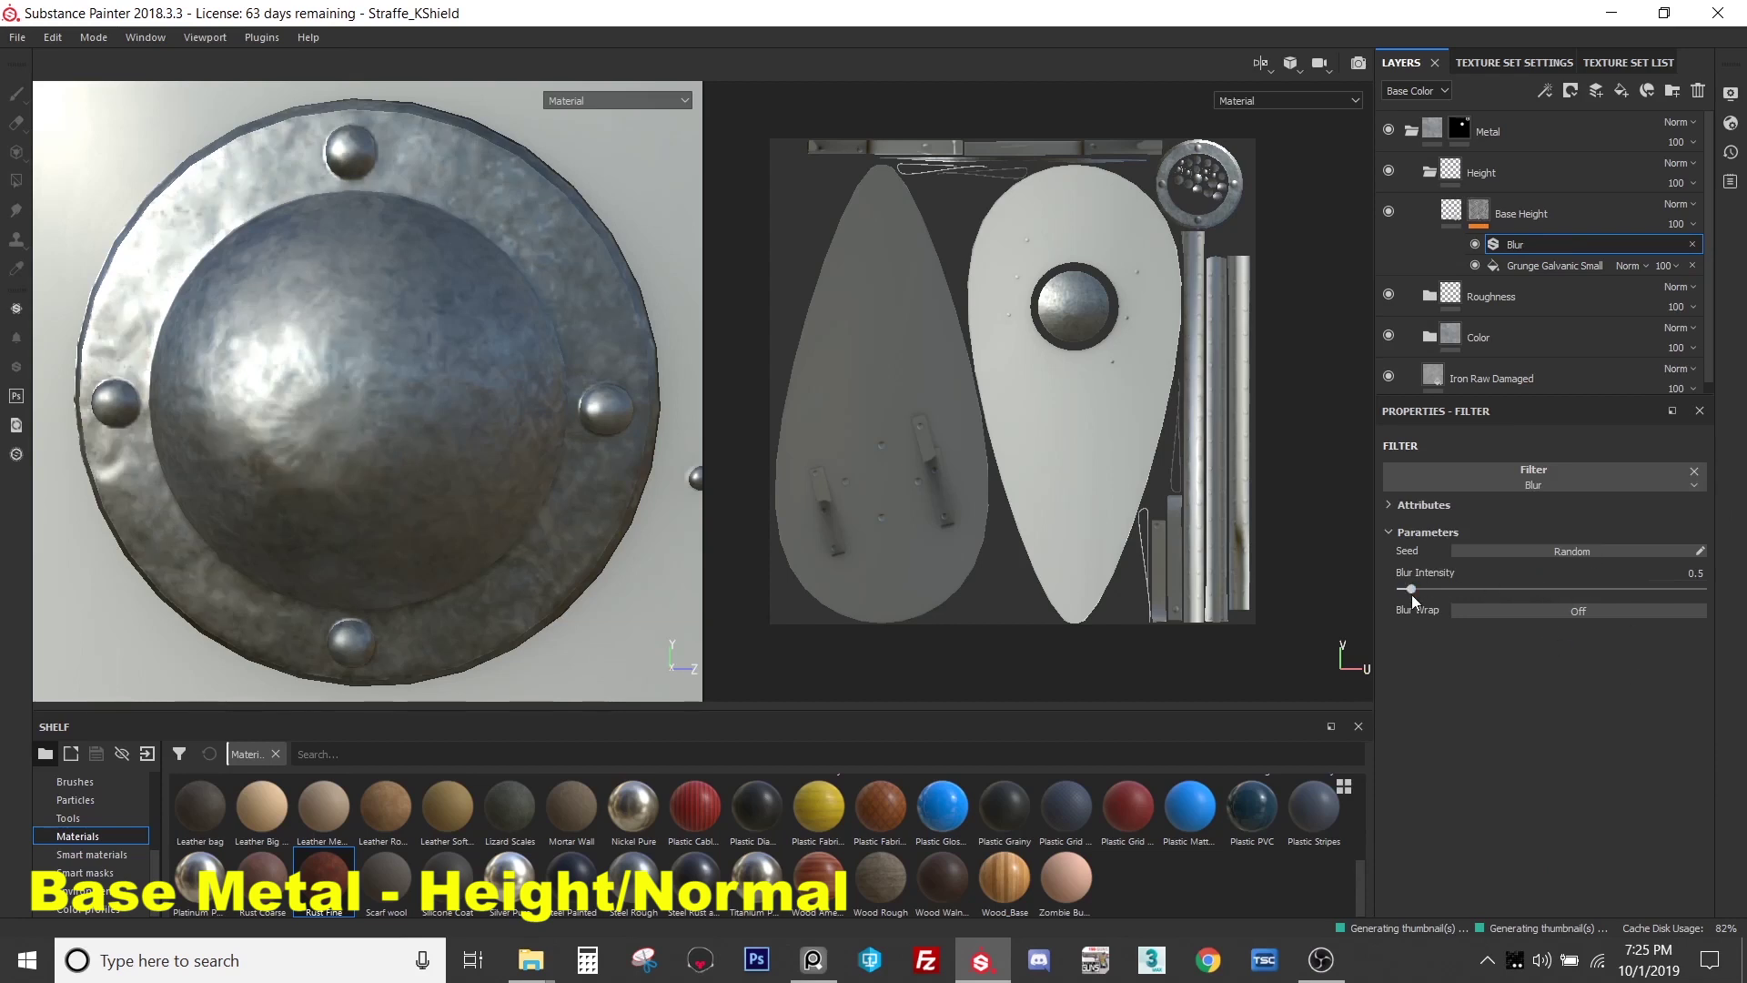
- Set the mask's Blur intensity to 0.29 and check the softened dents on the shield boss
left_click_drag(1411, 592, 1406, 592)
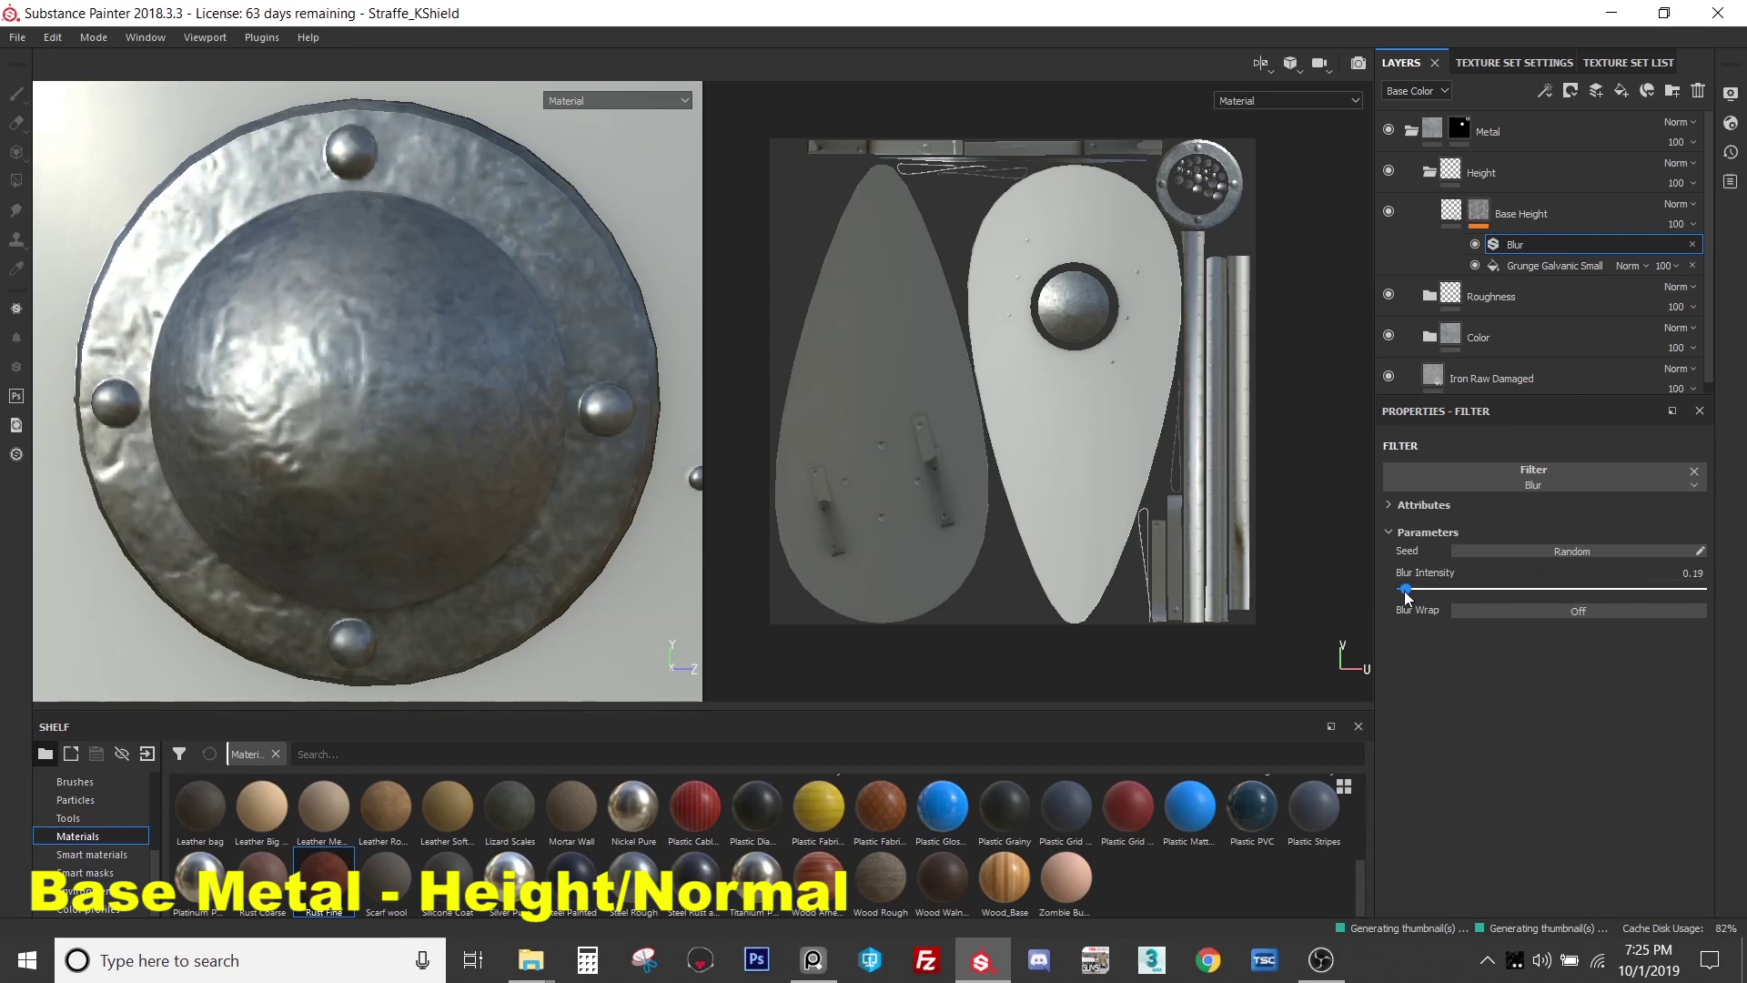
left_click_drag(1406, 593, 1408, 592)
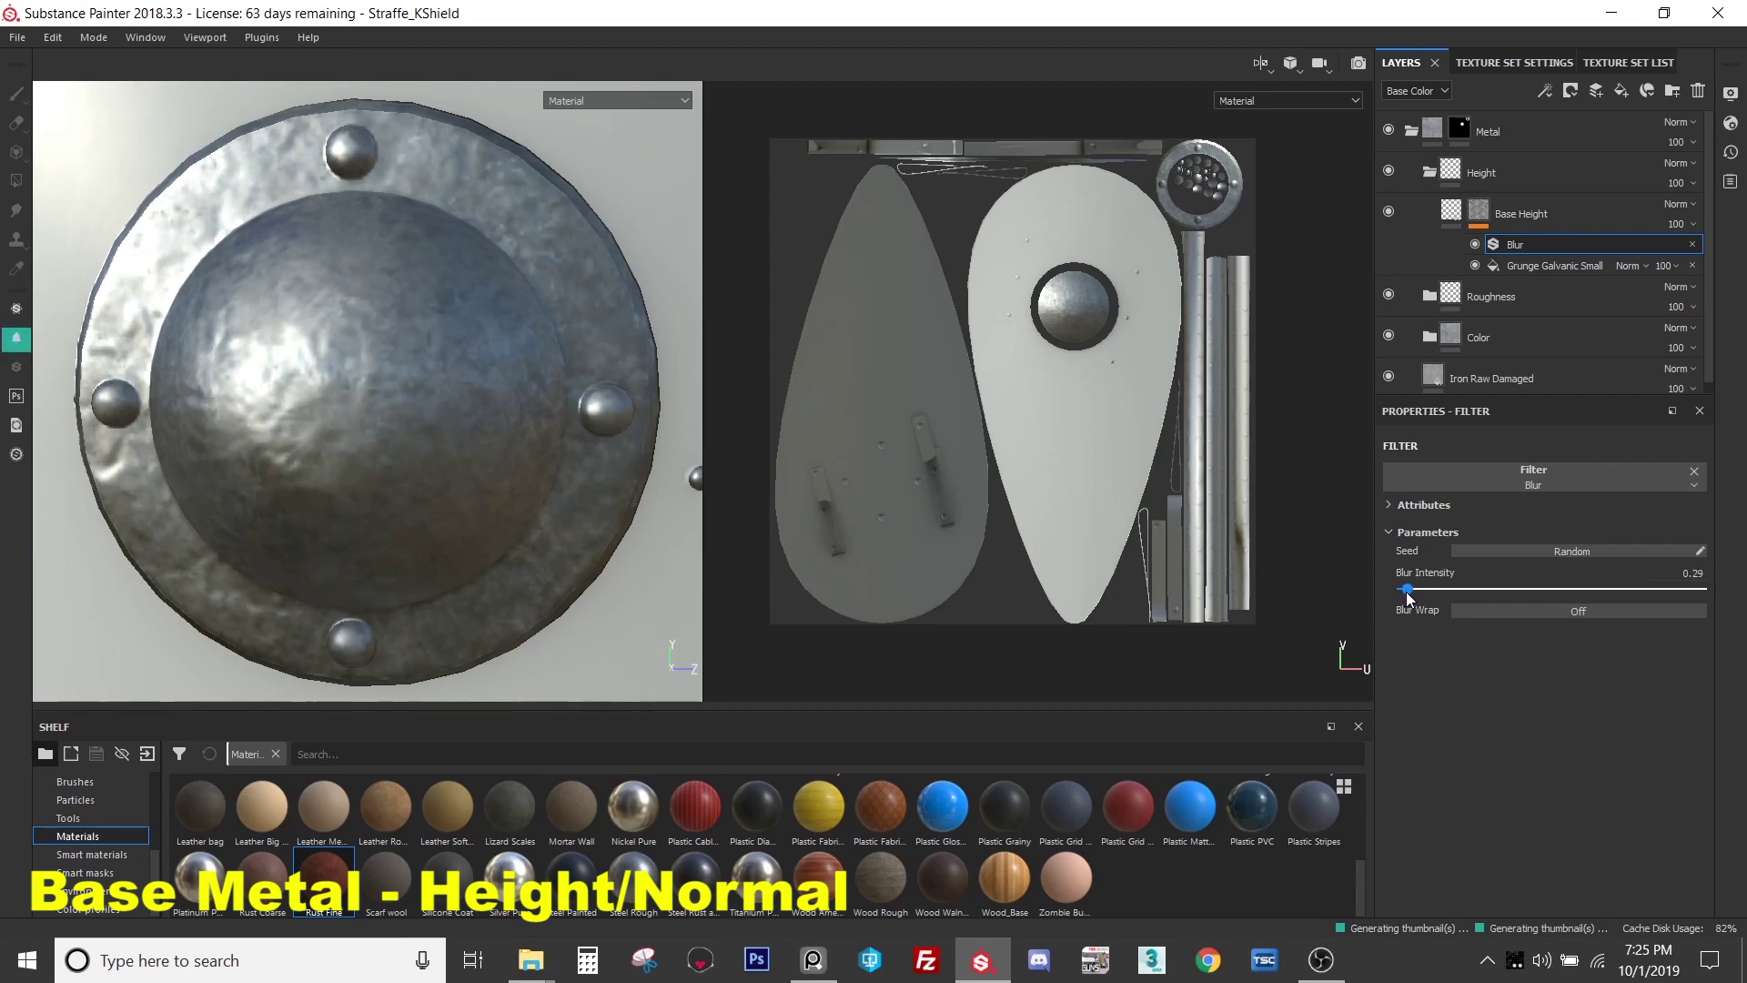
mouse_move(347, 308)
left_mouse_down("alt")
mouse_move(352, 295)
mouse_move(345, 307)
left_mouse_up("alt")
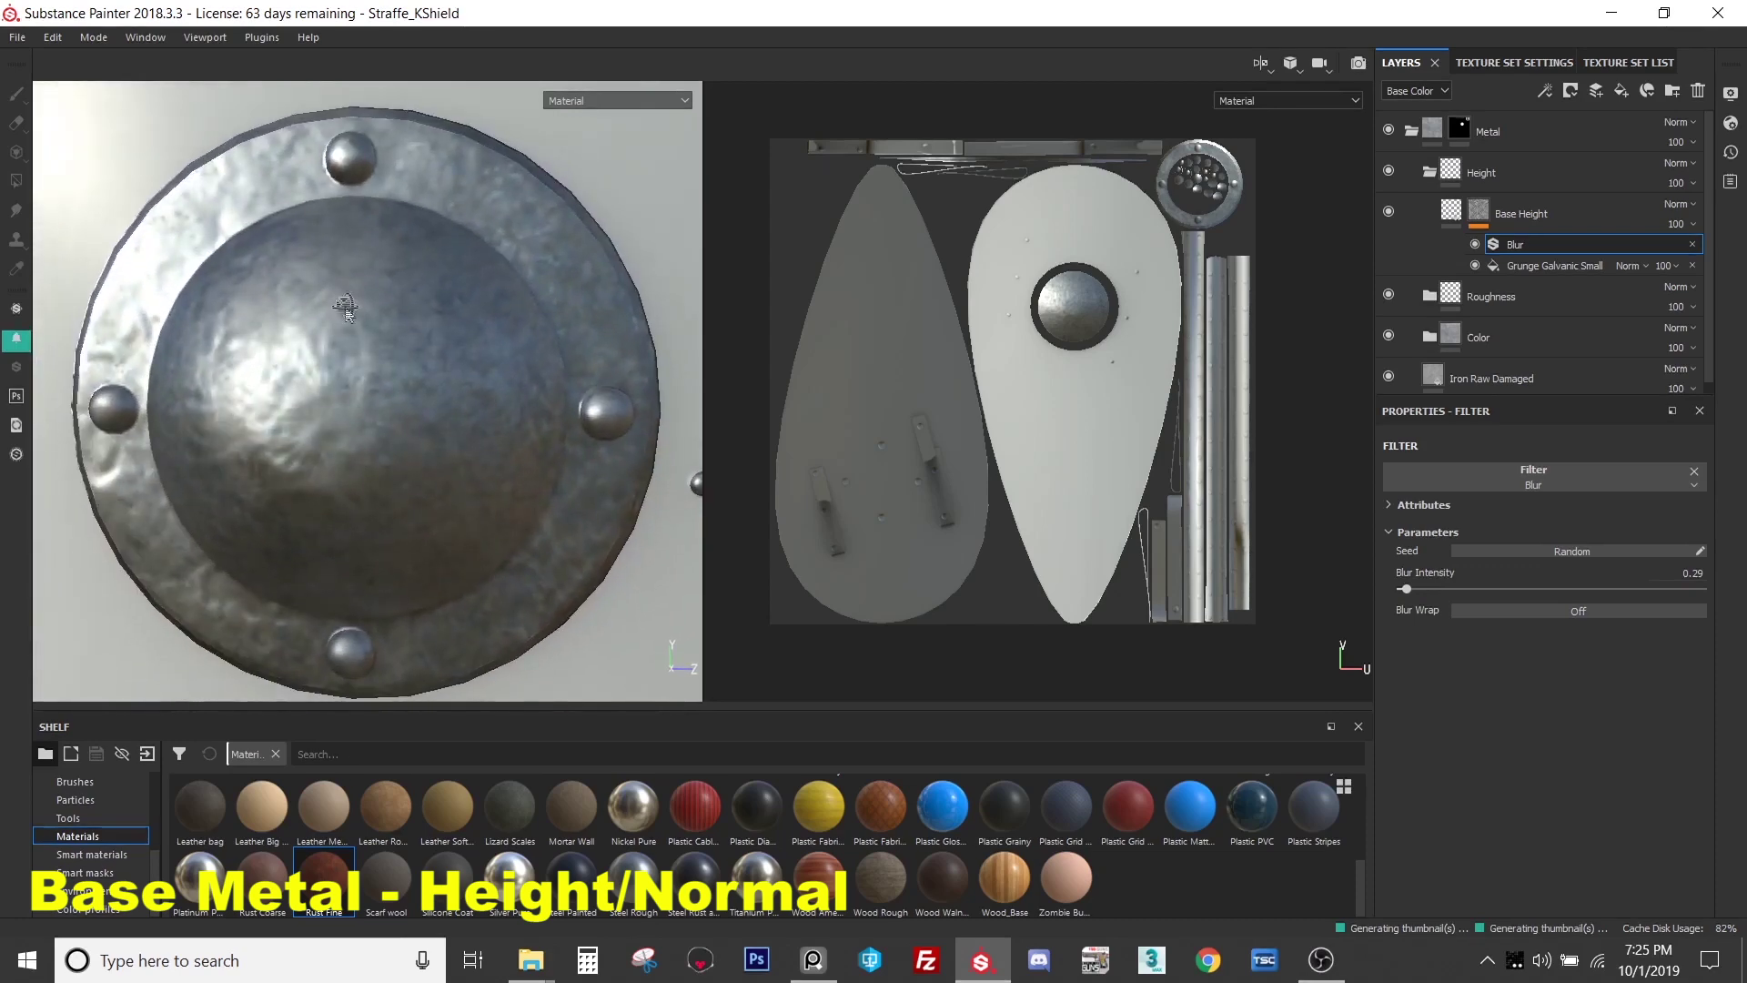
- Add a Histogram Scan filter above the Blur in the Base Height mask and set its position to 0.2
right_click(1538, 249)
left_click(1571, 370)
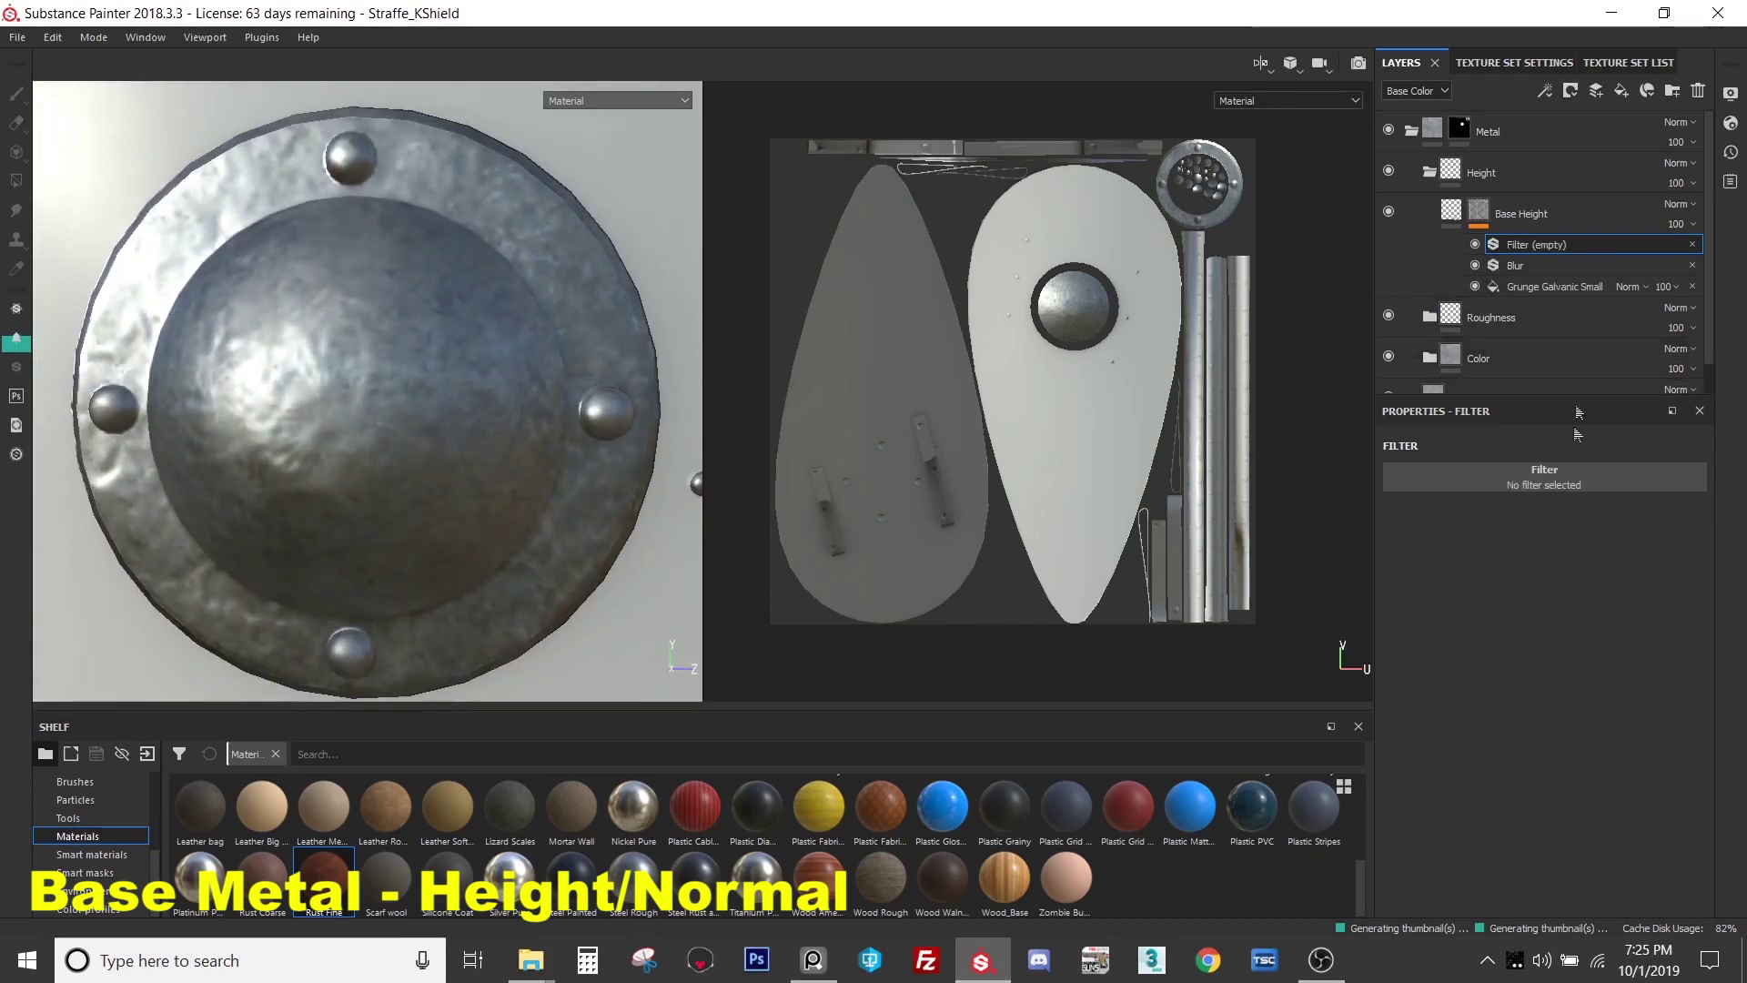
left_click(1544, 480)
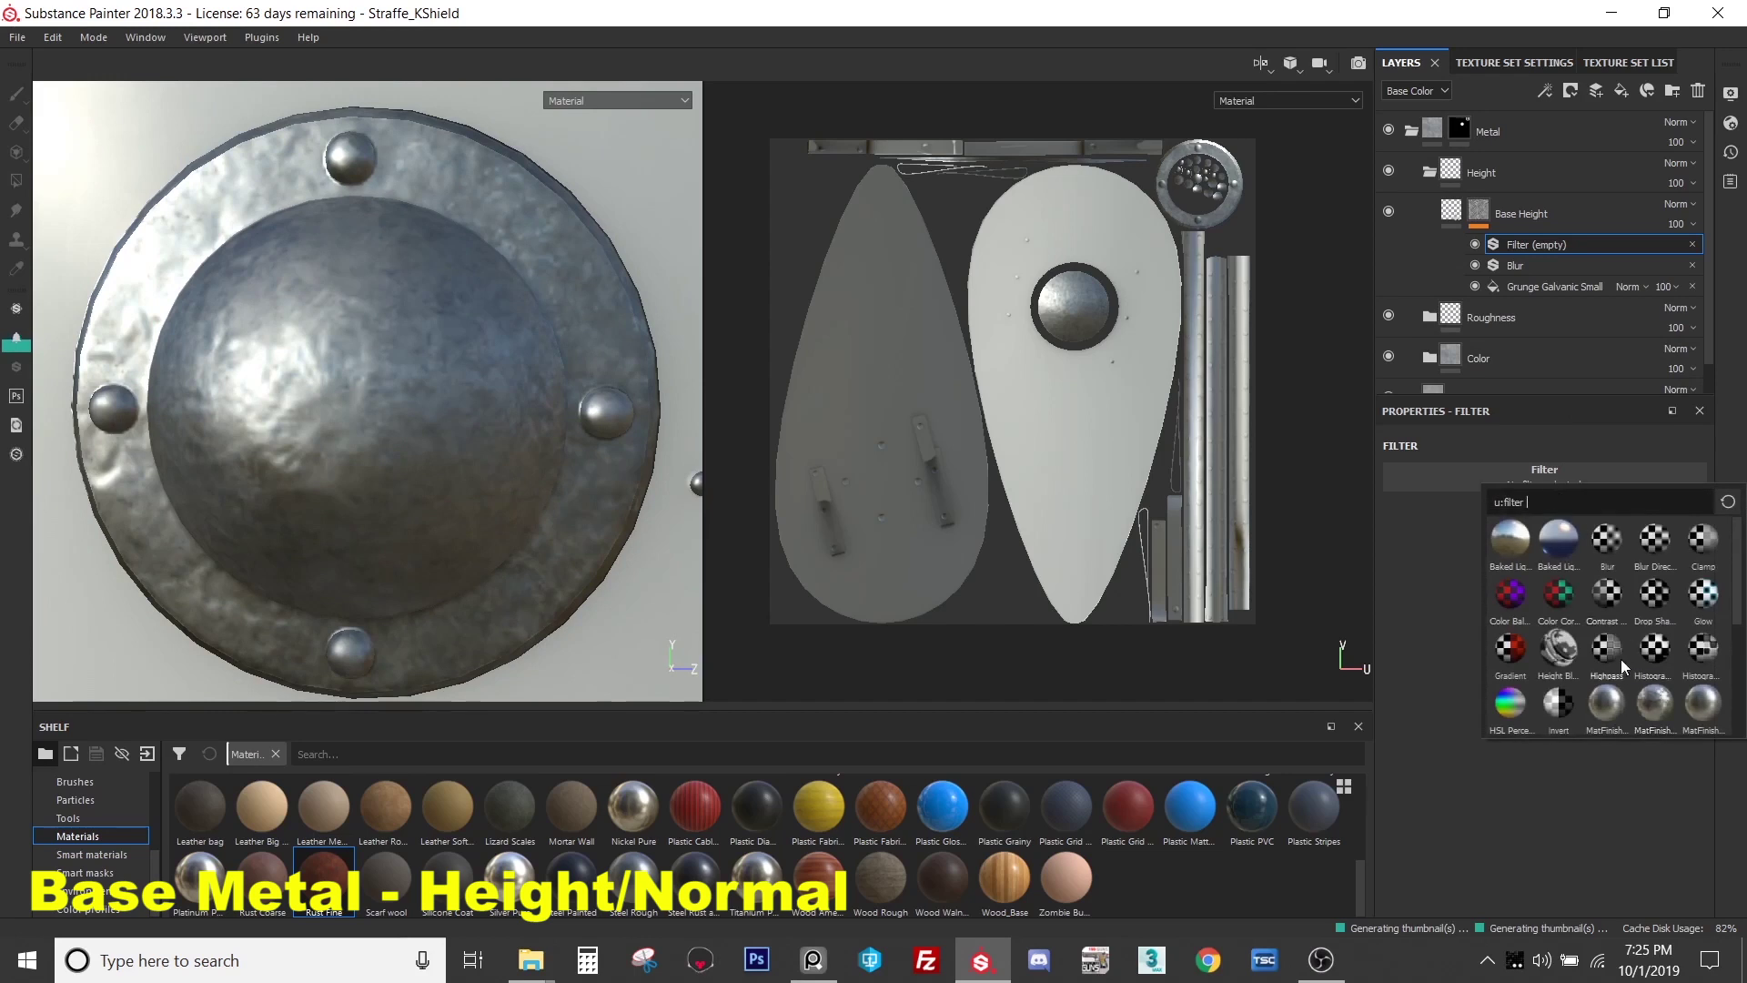
mouse_move(1656, 657)
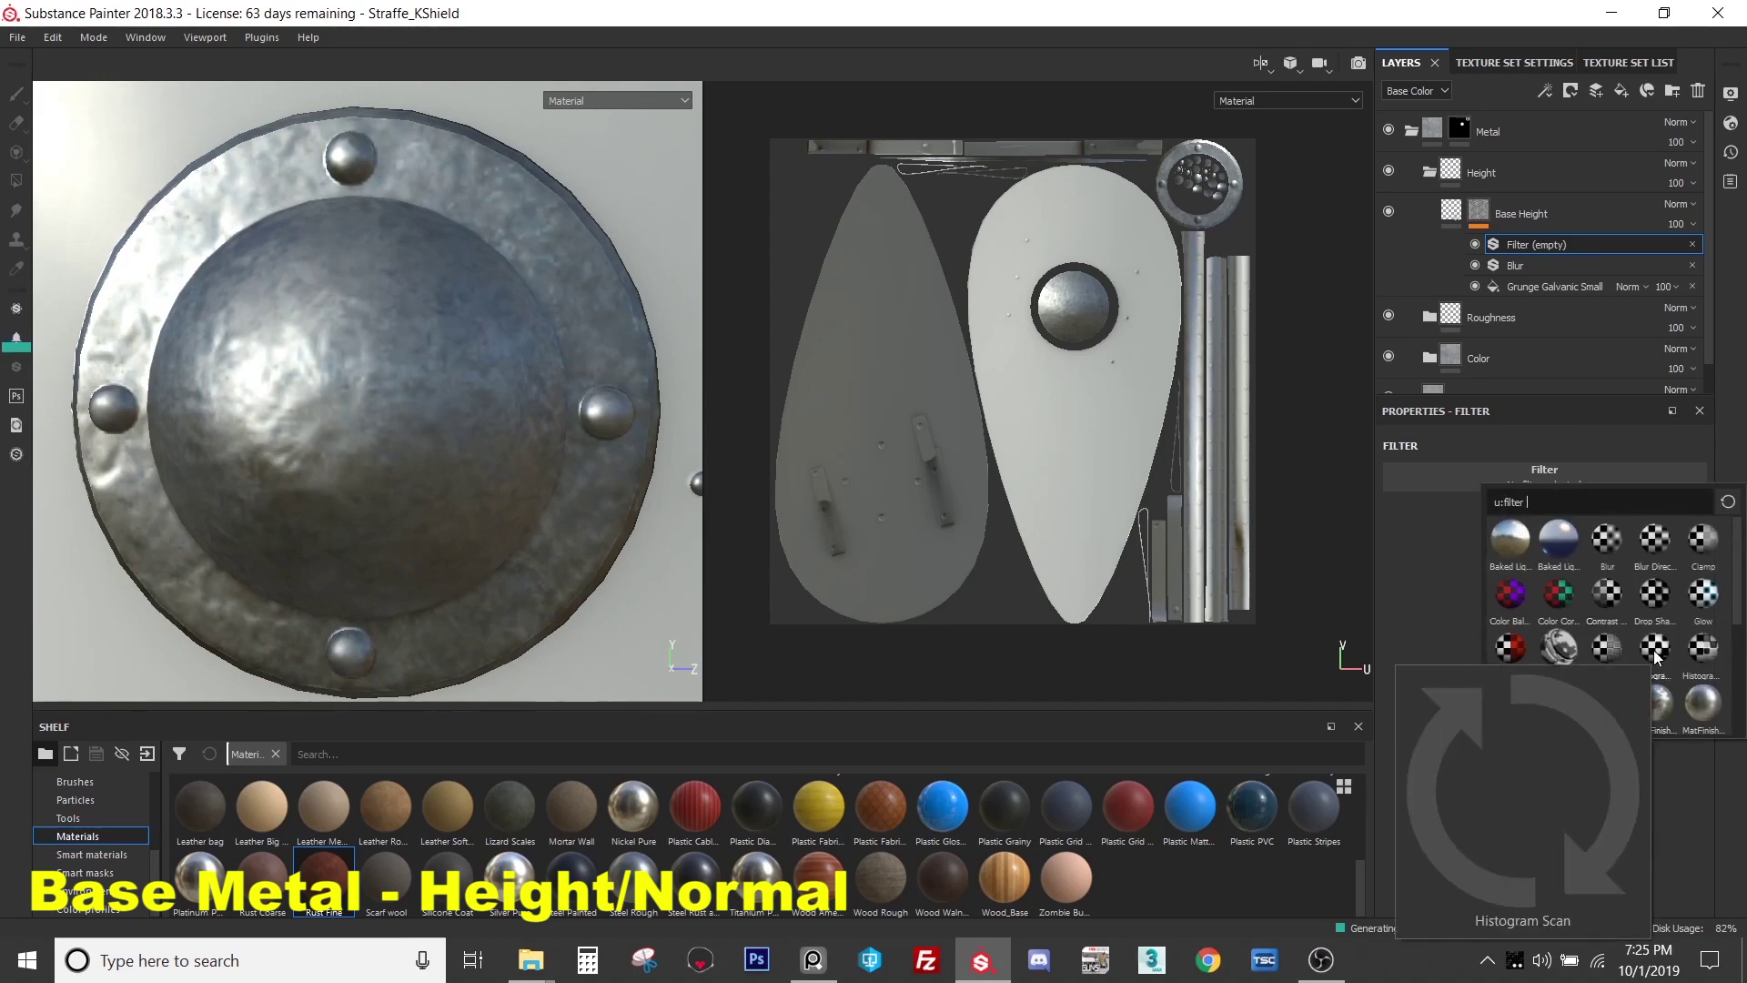
left_click(1656, 656)
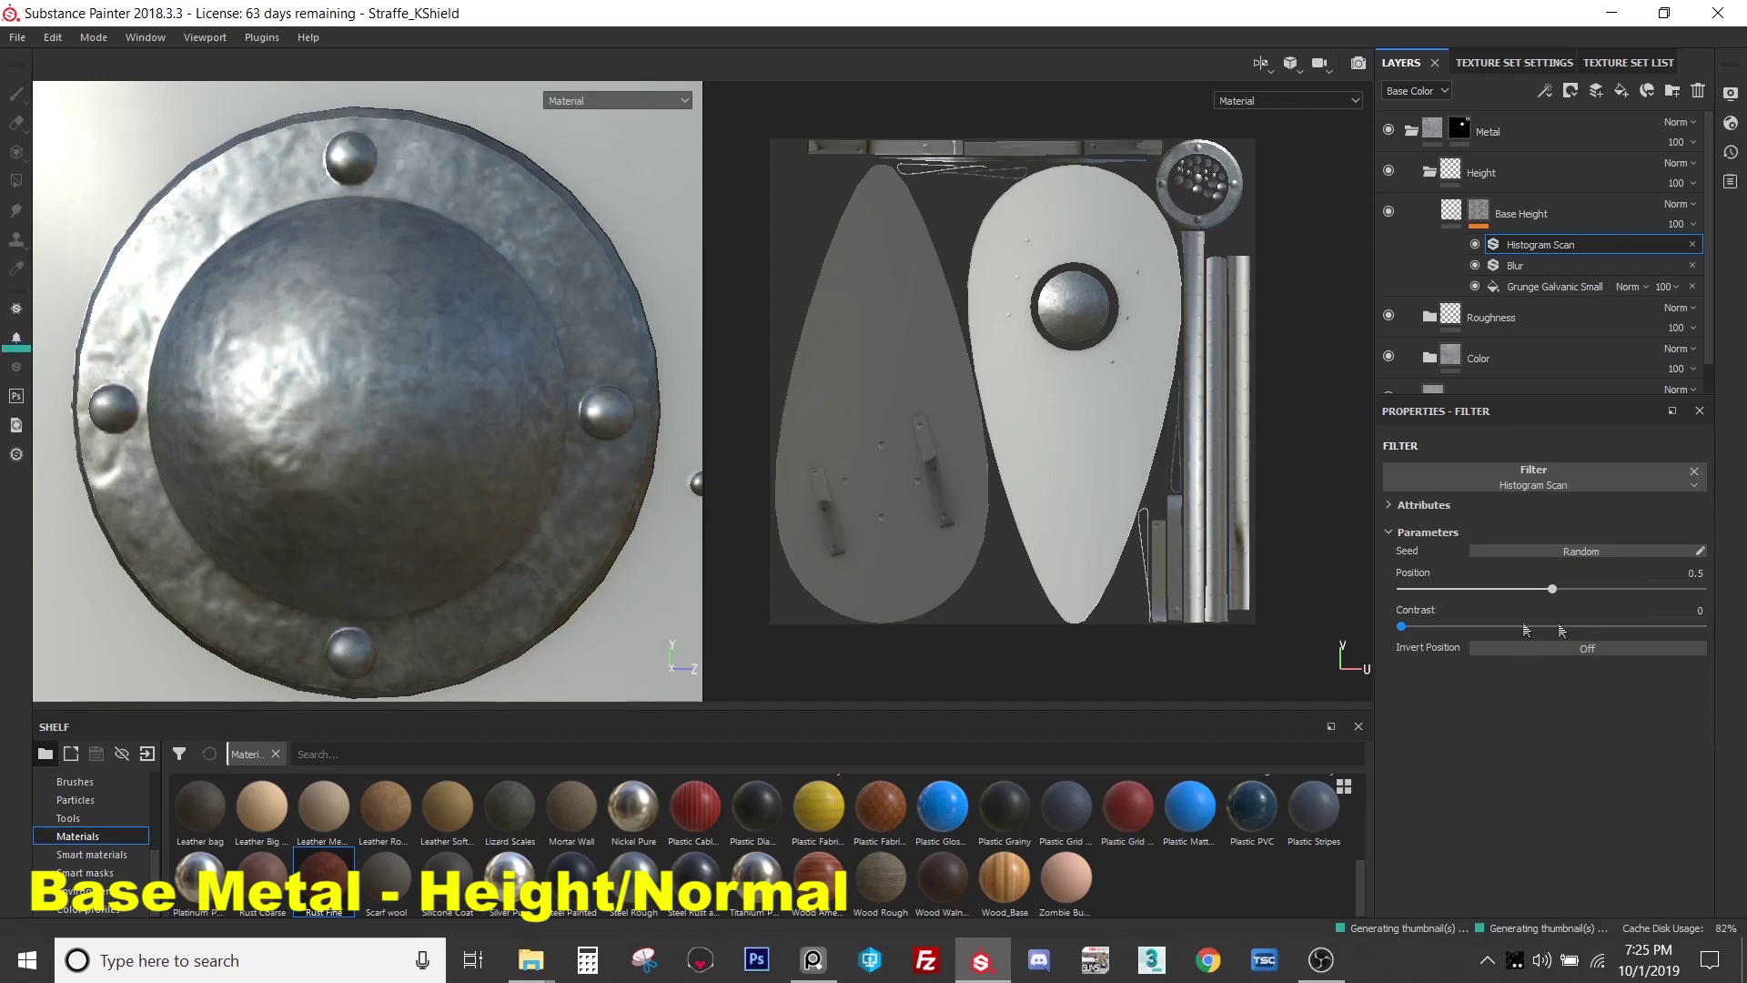
left_click_drag(1551, 588, 1466, 599)
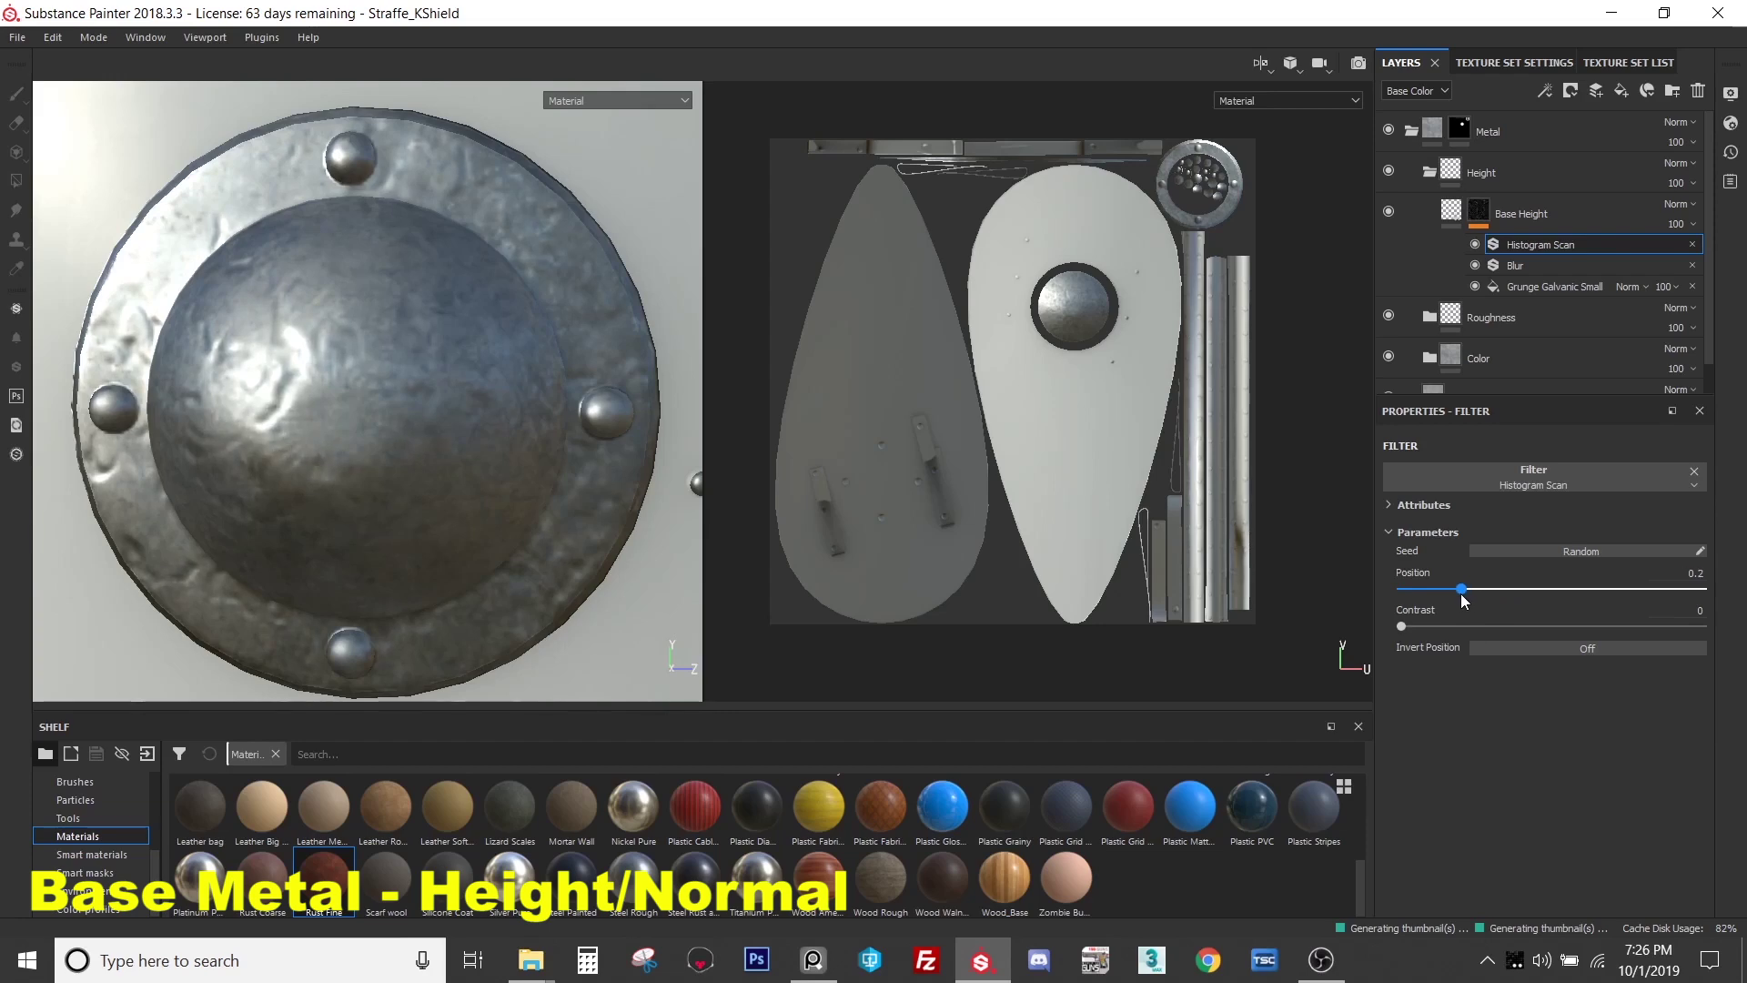
- Disable the Blur filter in the Base Height mask and set the Histogram Scan position to 0.12
mouse_move(305, 375)
left_mouse_down("alt")
mouse_move(288, 380)
mouse_move(304, 373)
left_mouse_up("alt")
scroll(273, 346, "up", 4)
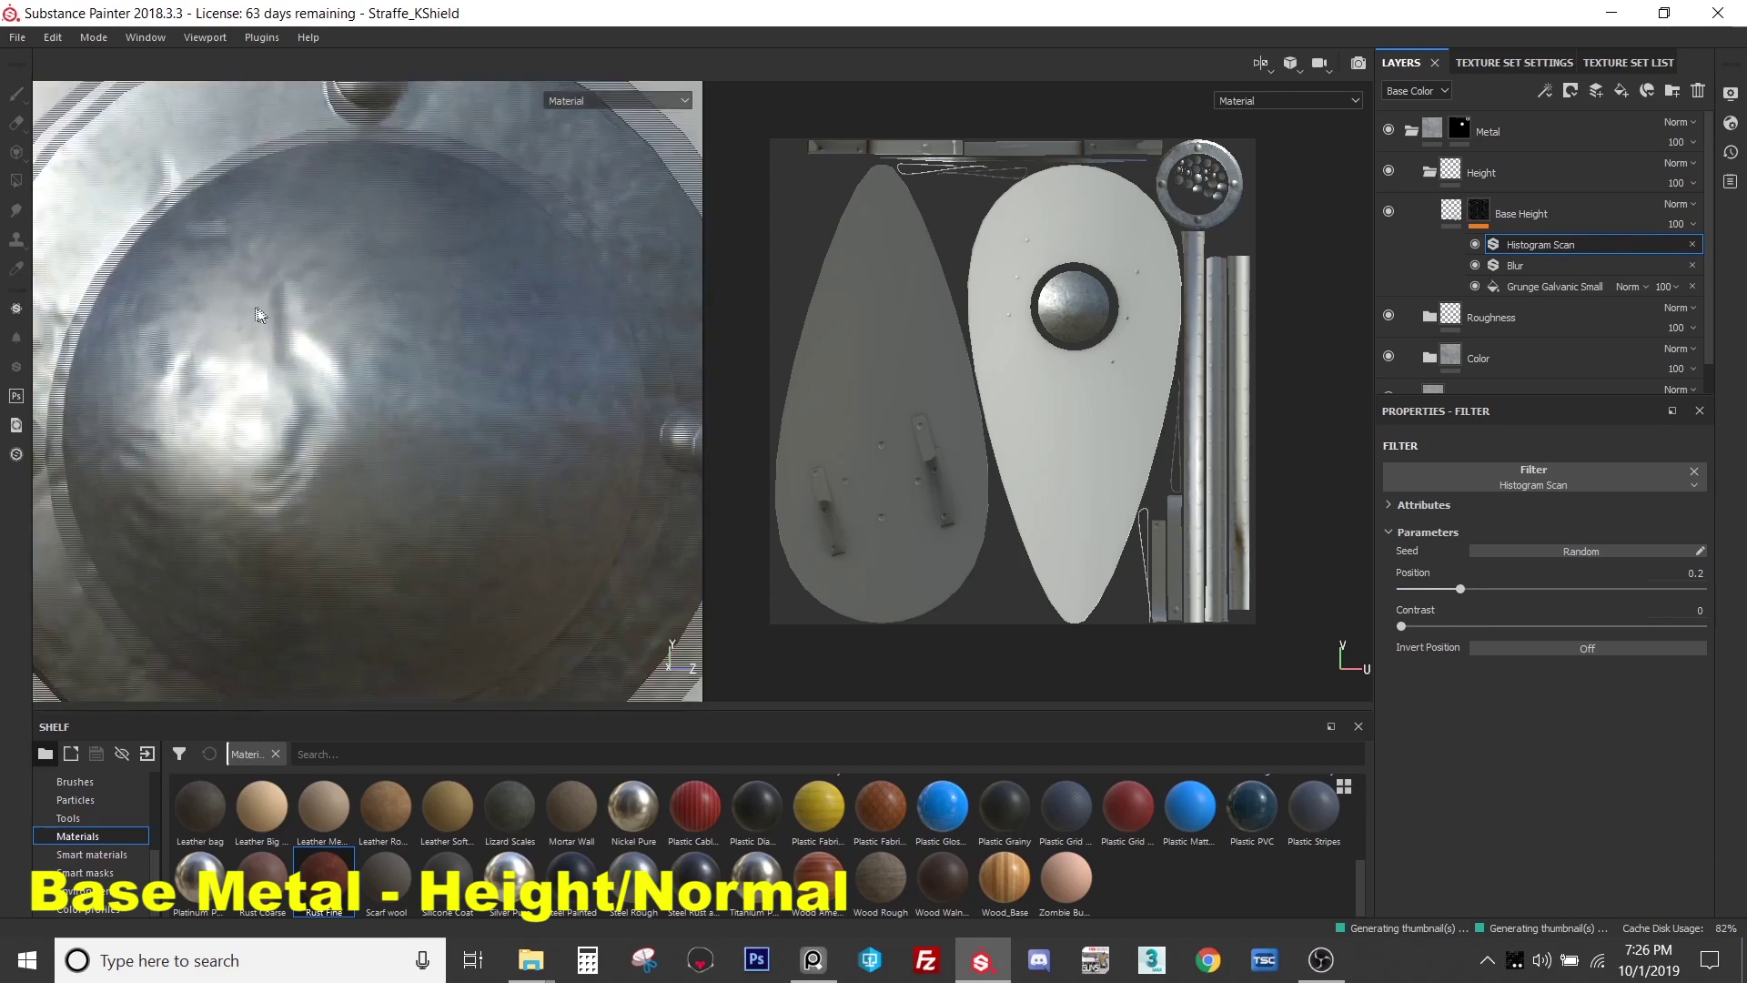
scroll(261, 311, "down", 5)
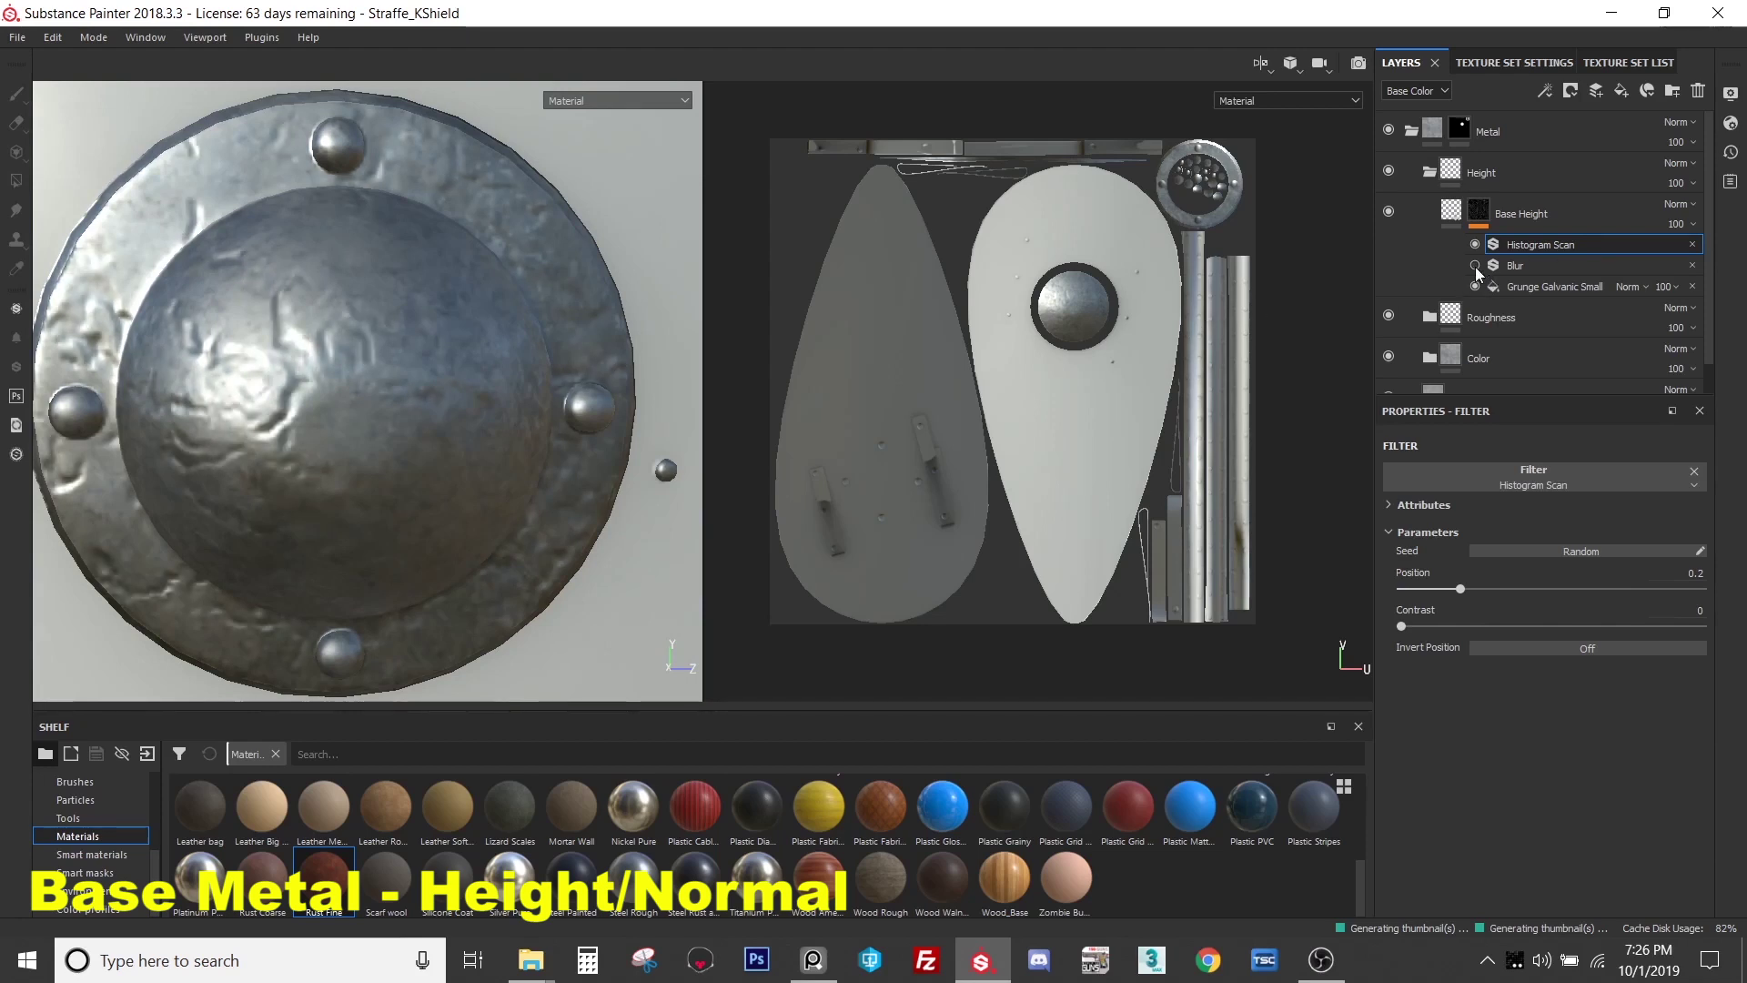
left_click_drag(1460, 589, 1440, 594)
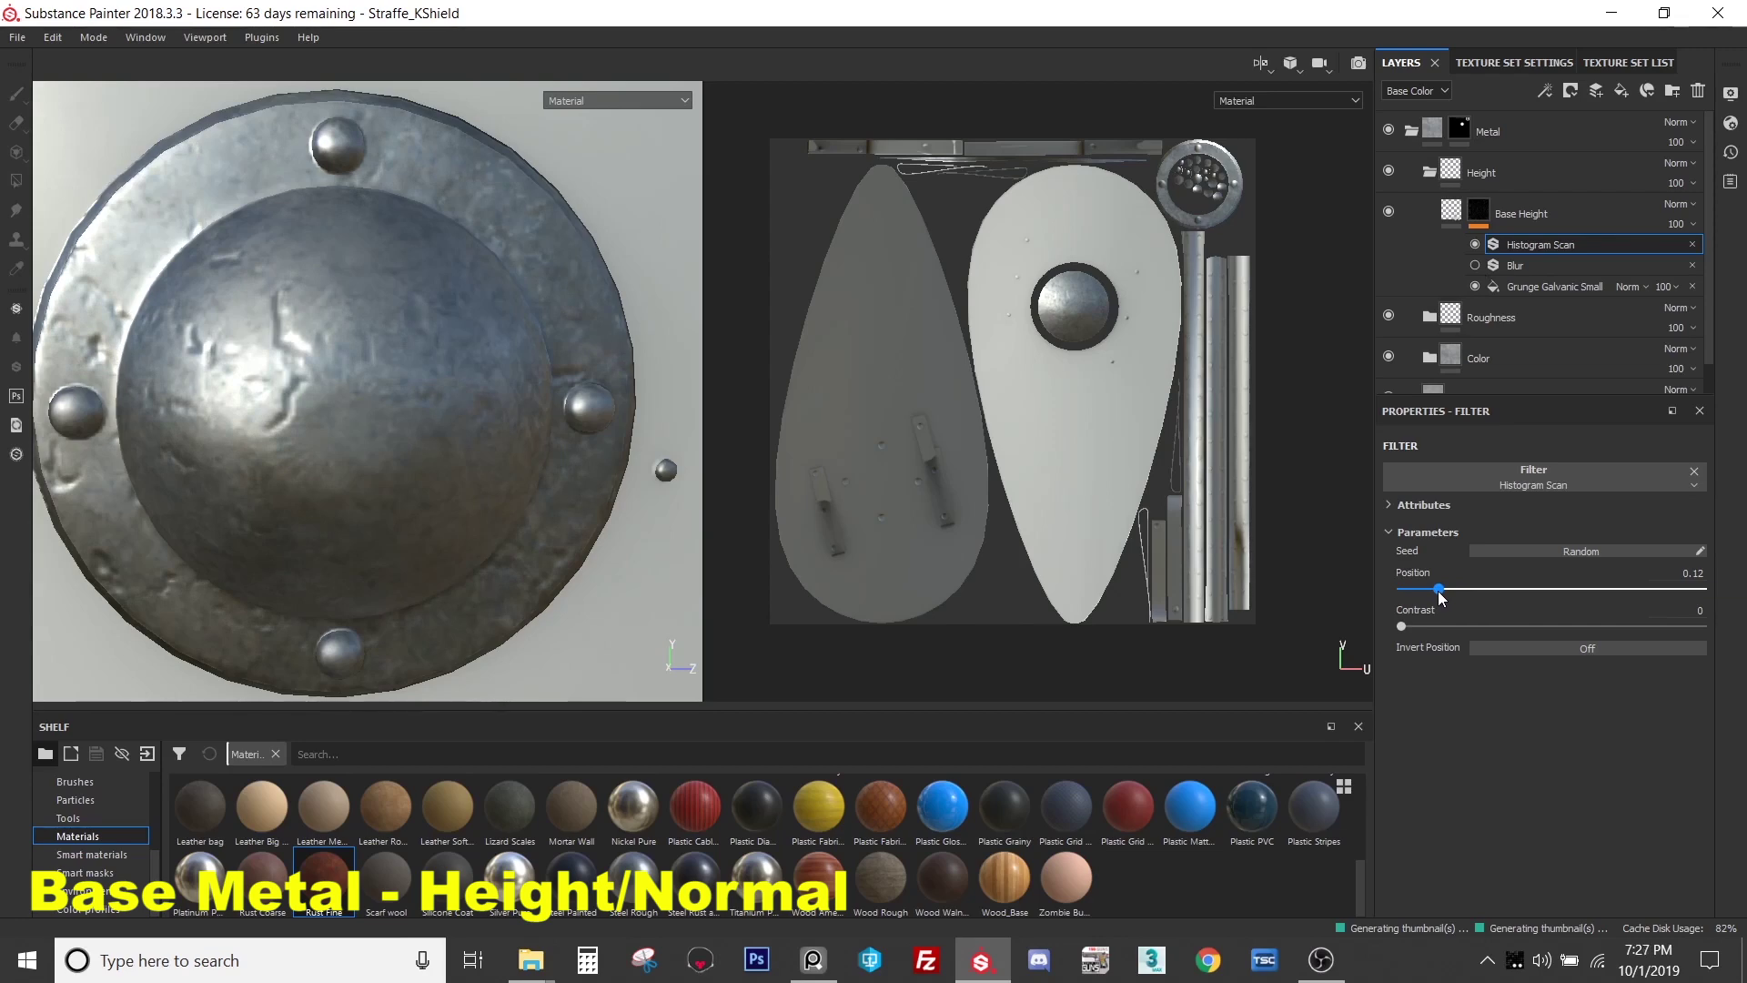
left_click_drag(428, 427, 473, 369, "alt")
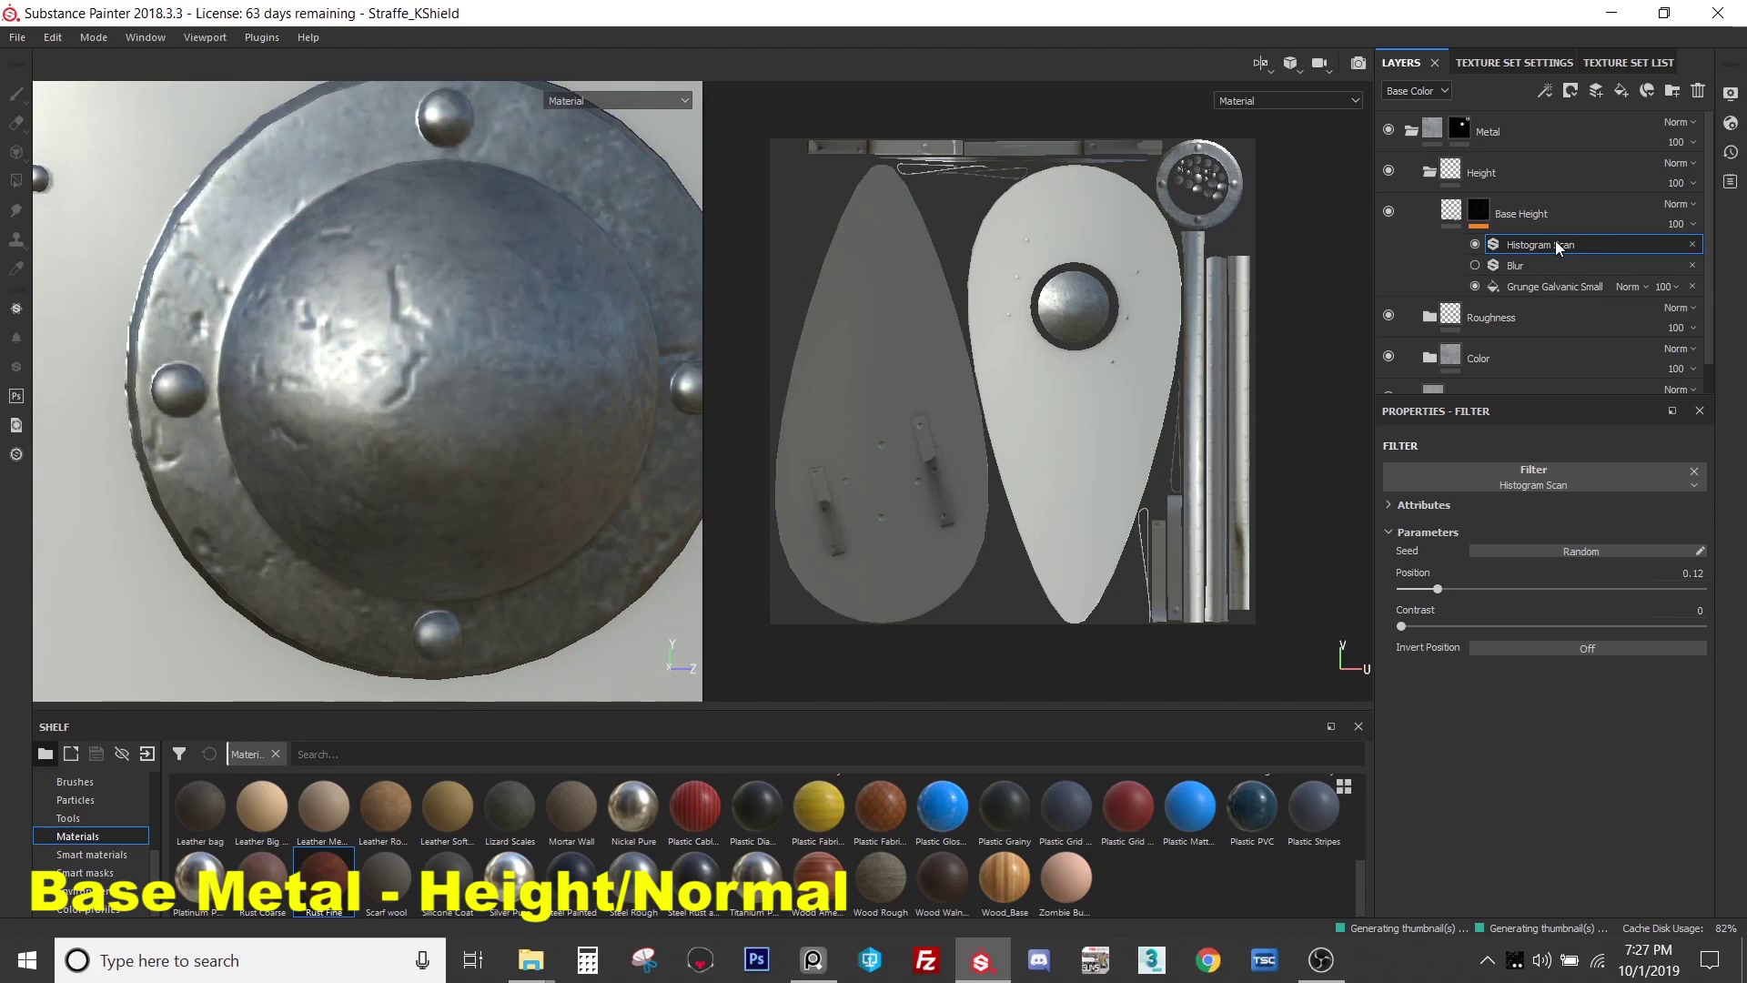
- Delete the Blur filter from the Base Height mask and inspect the unblurred dents on the shield boss
key("f")
left_click_drag(400, 273, 433, 293, "alt")
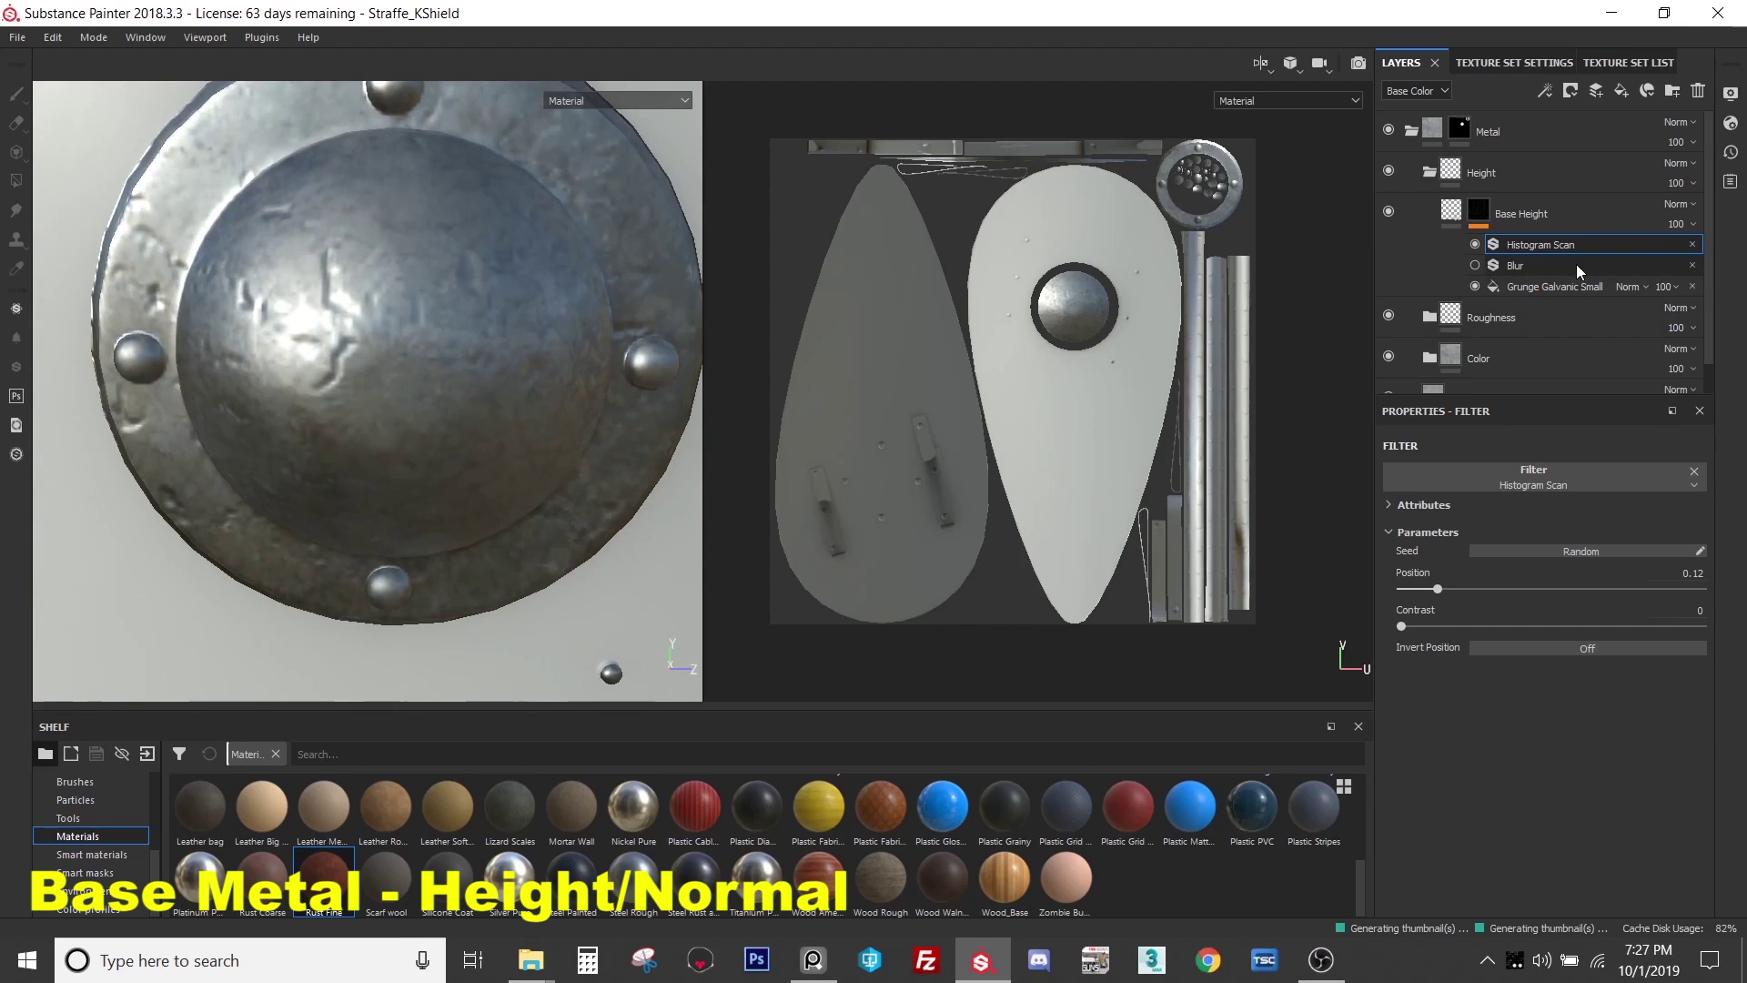
left_click(1692, 265)
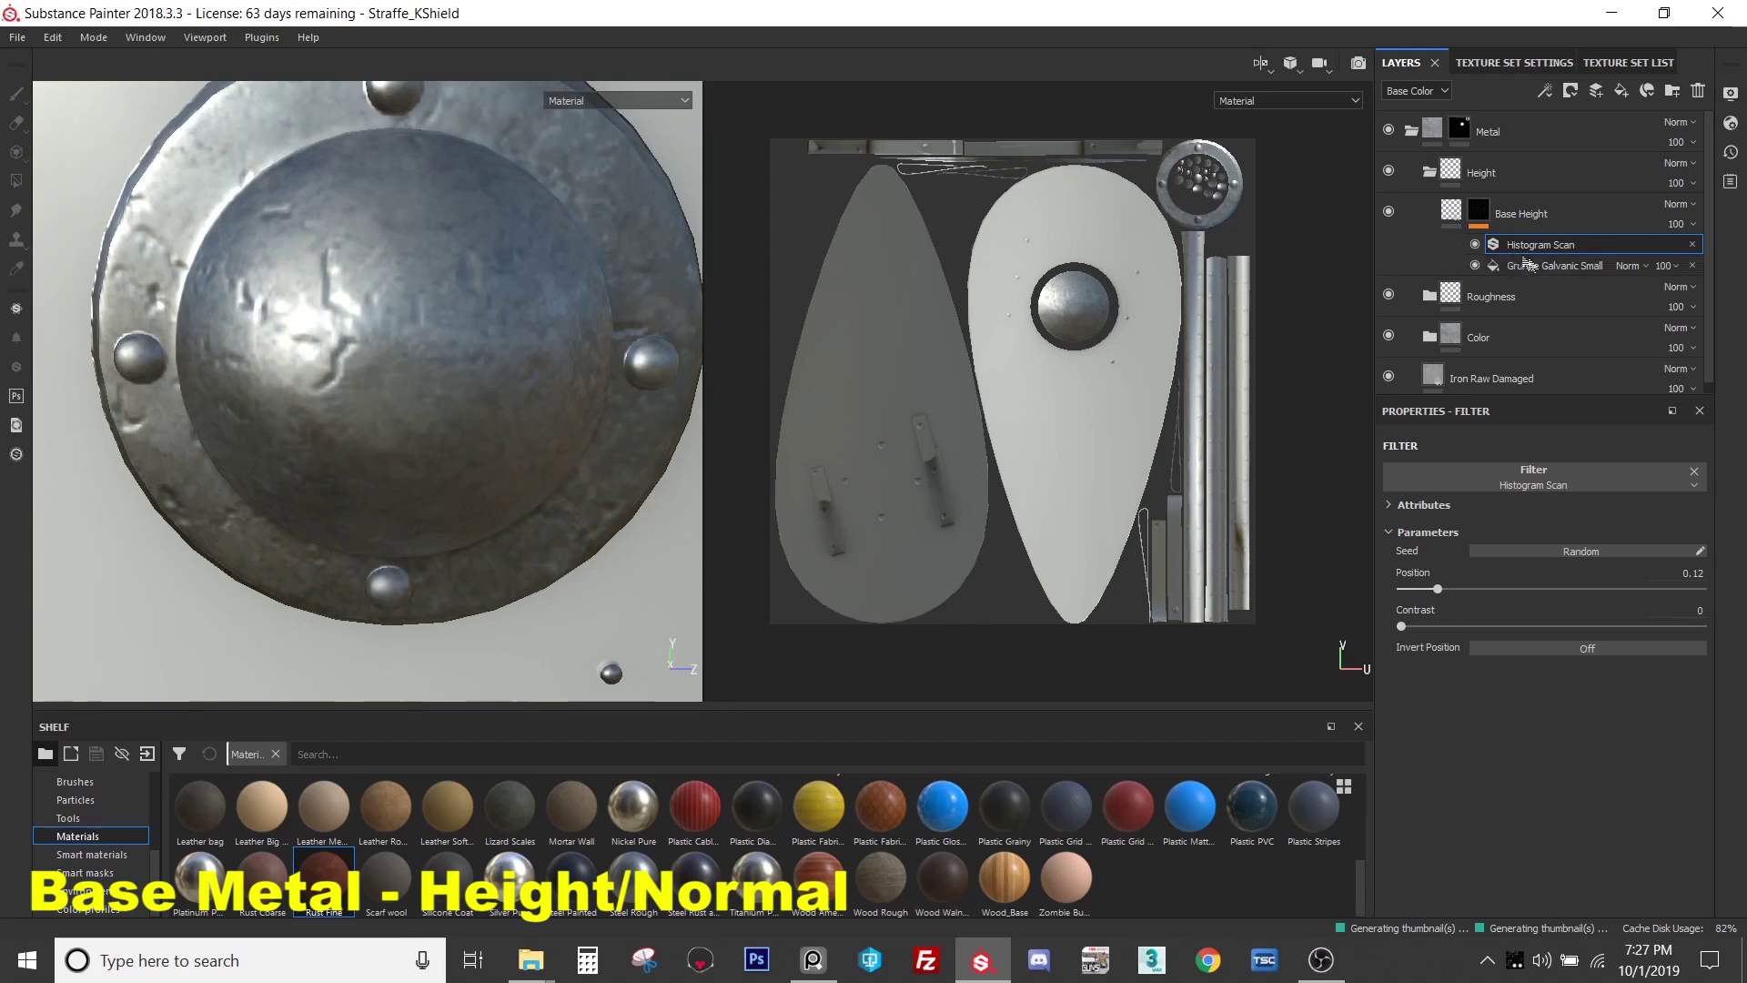
left_click_drag(401, 309, 330, 306, "alt")
left_click_drag(1437, 589, 1436, 589)
left_click_drag(510, 382, 346, 377, "alt")
middle_click_drag(346, 376, 405, 369, "alt")
- Set the Grunge Galvanic Small mask fill's balance to 0.51 and its contrast to 0.1
left_click(1555, 266)
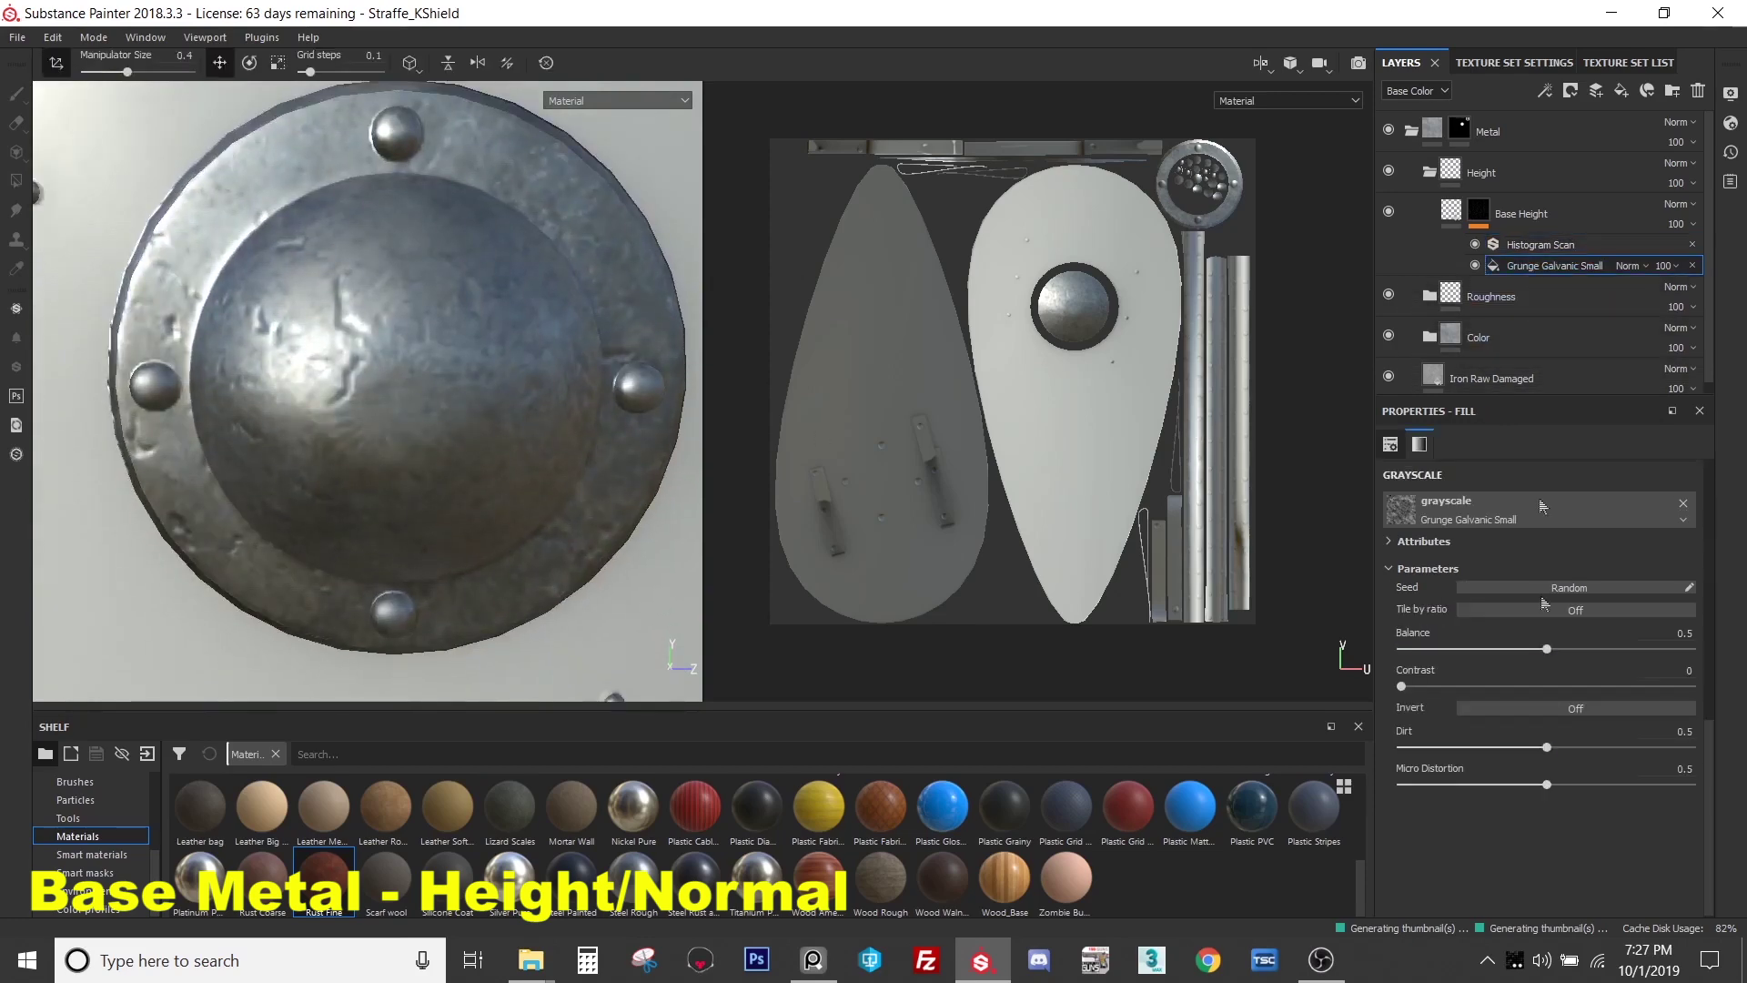
left_click_drag(1553, 654, 1551, 656)
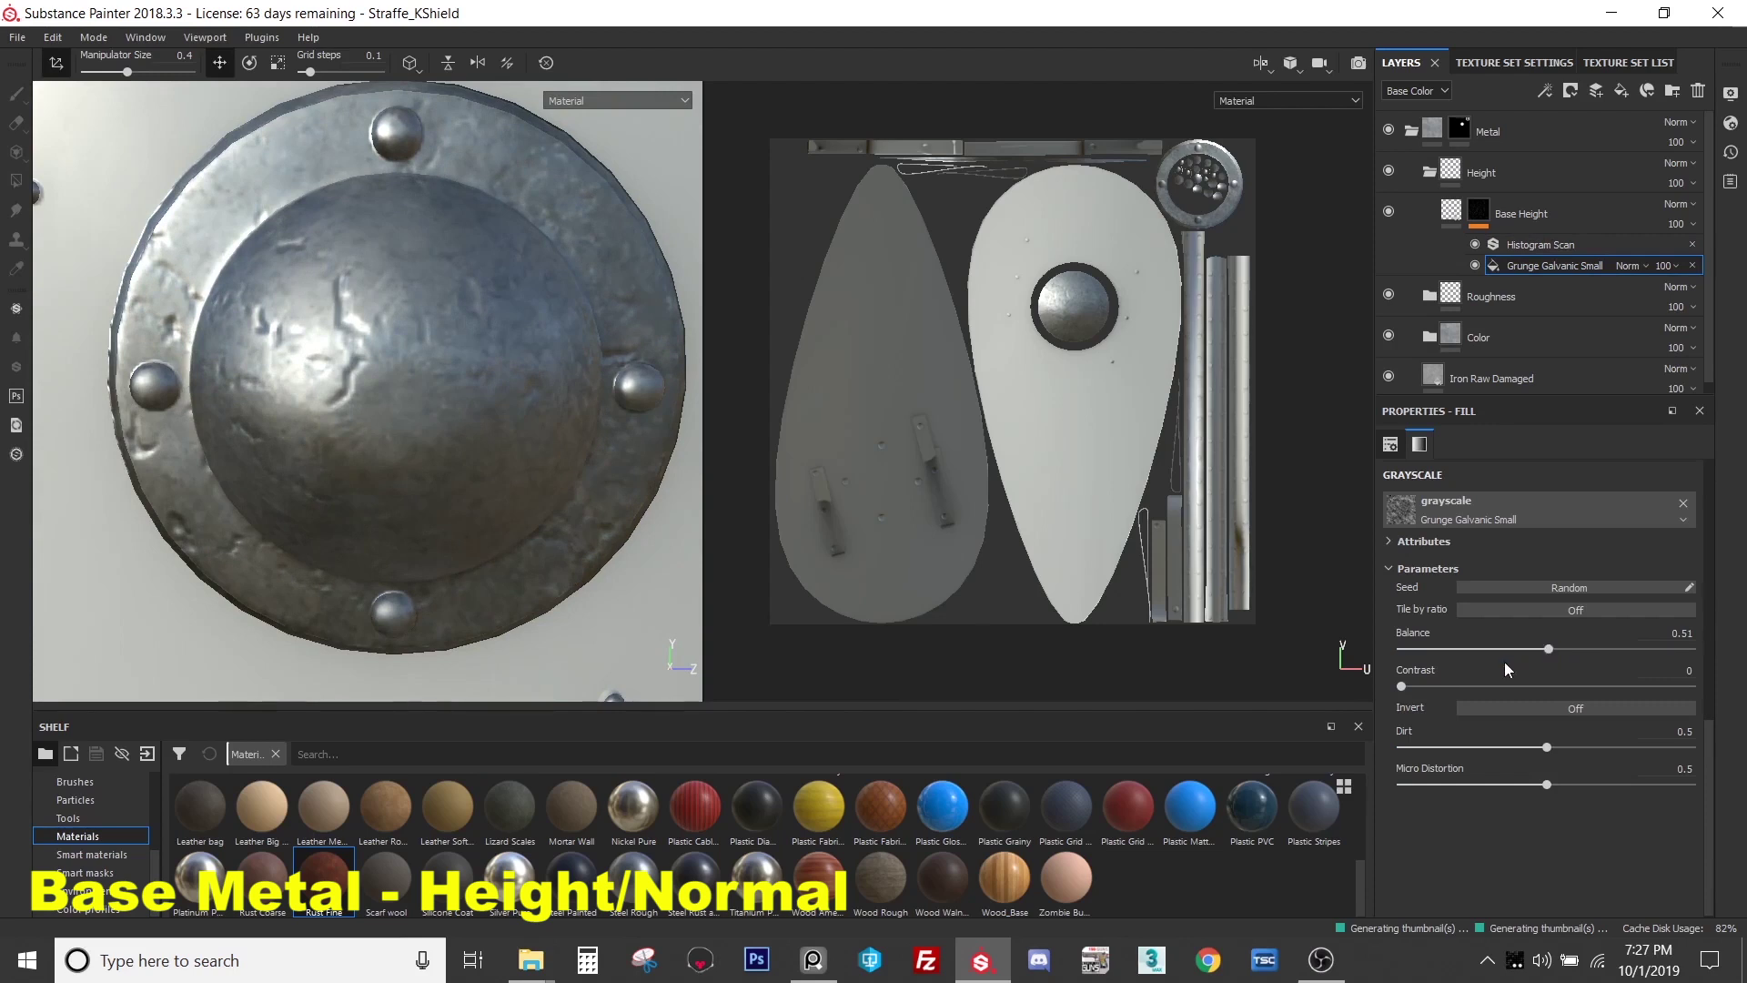
mouse_move(1415, 691)
left_mouse_down()
mouse_move(1492, 687)
mouse_move(1434, 689)
left_mouse_up()
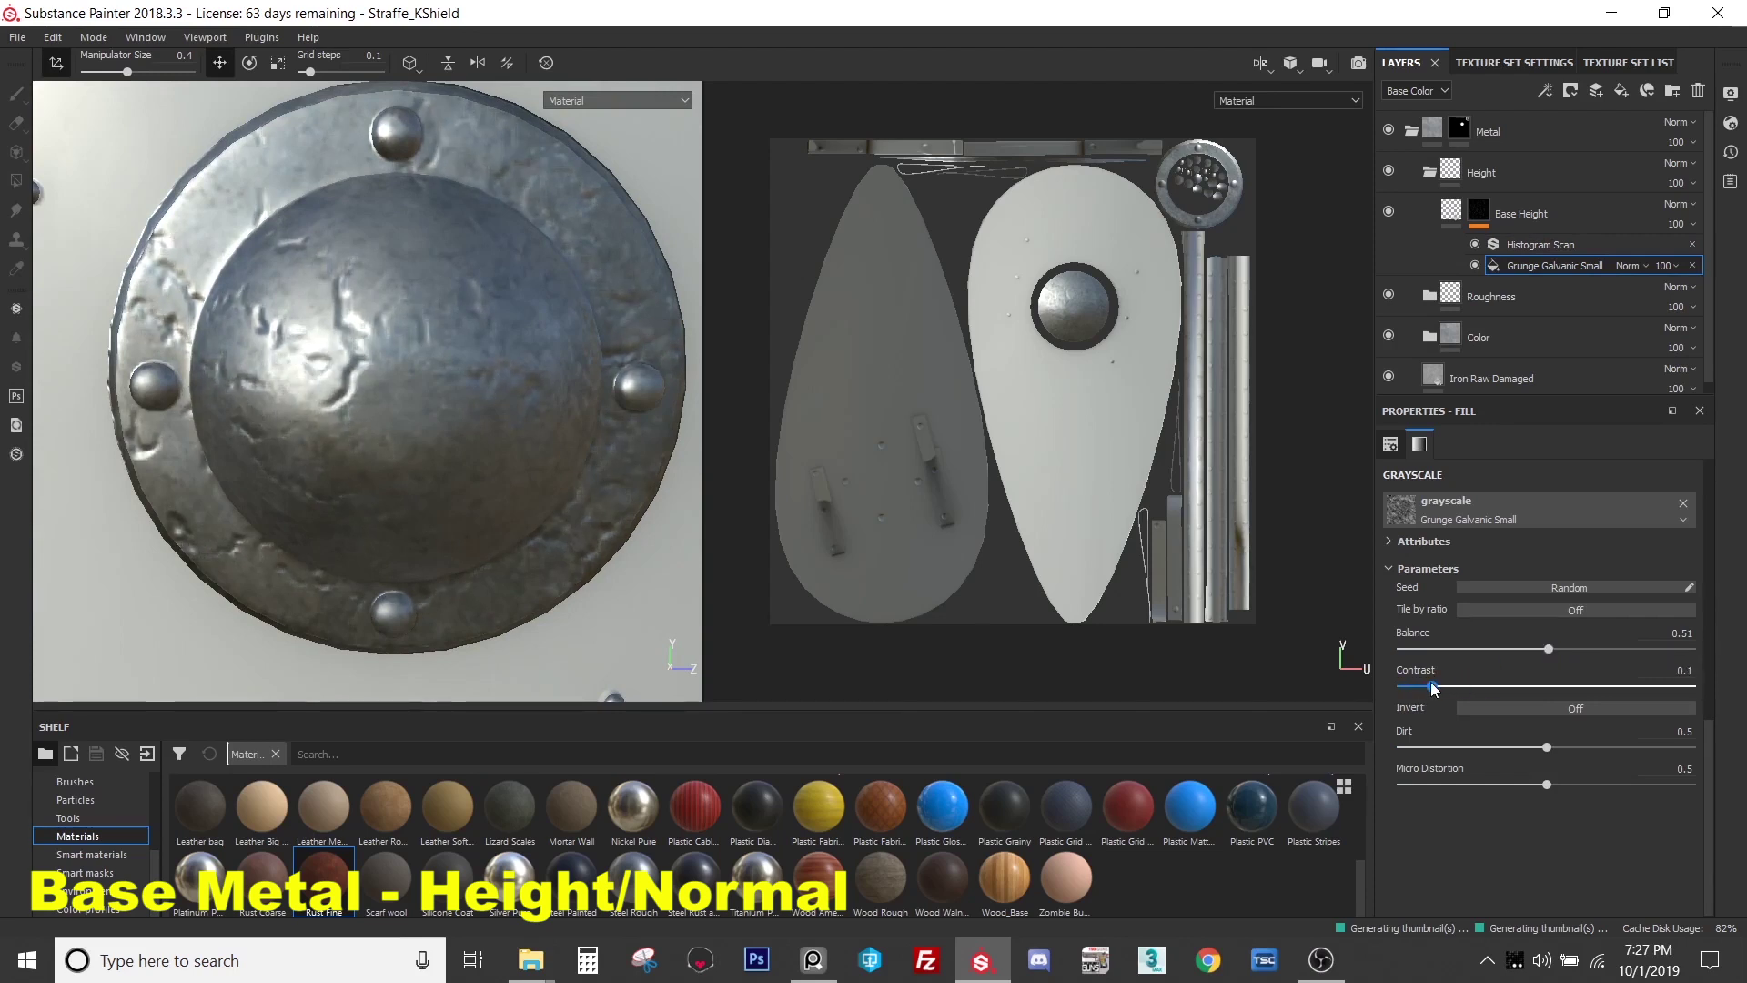
- Try a scale of 2 on the Grunge Galvanic Small fill's tri-planar projection, then set it to 4
scroll(1480, 525, "up", 6)
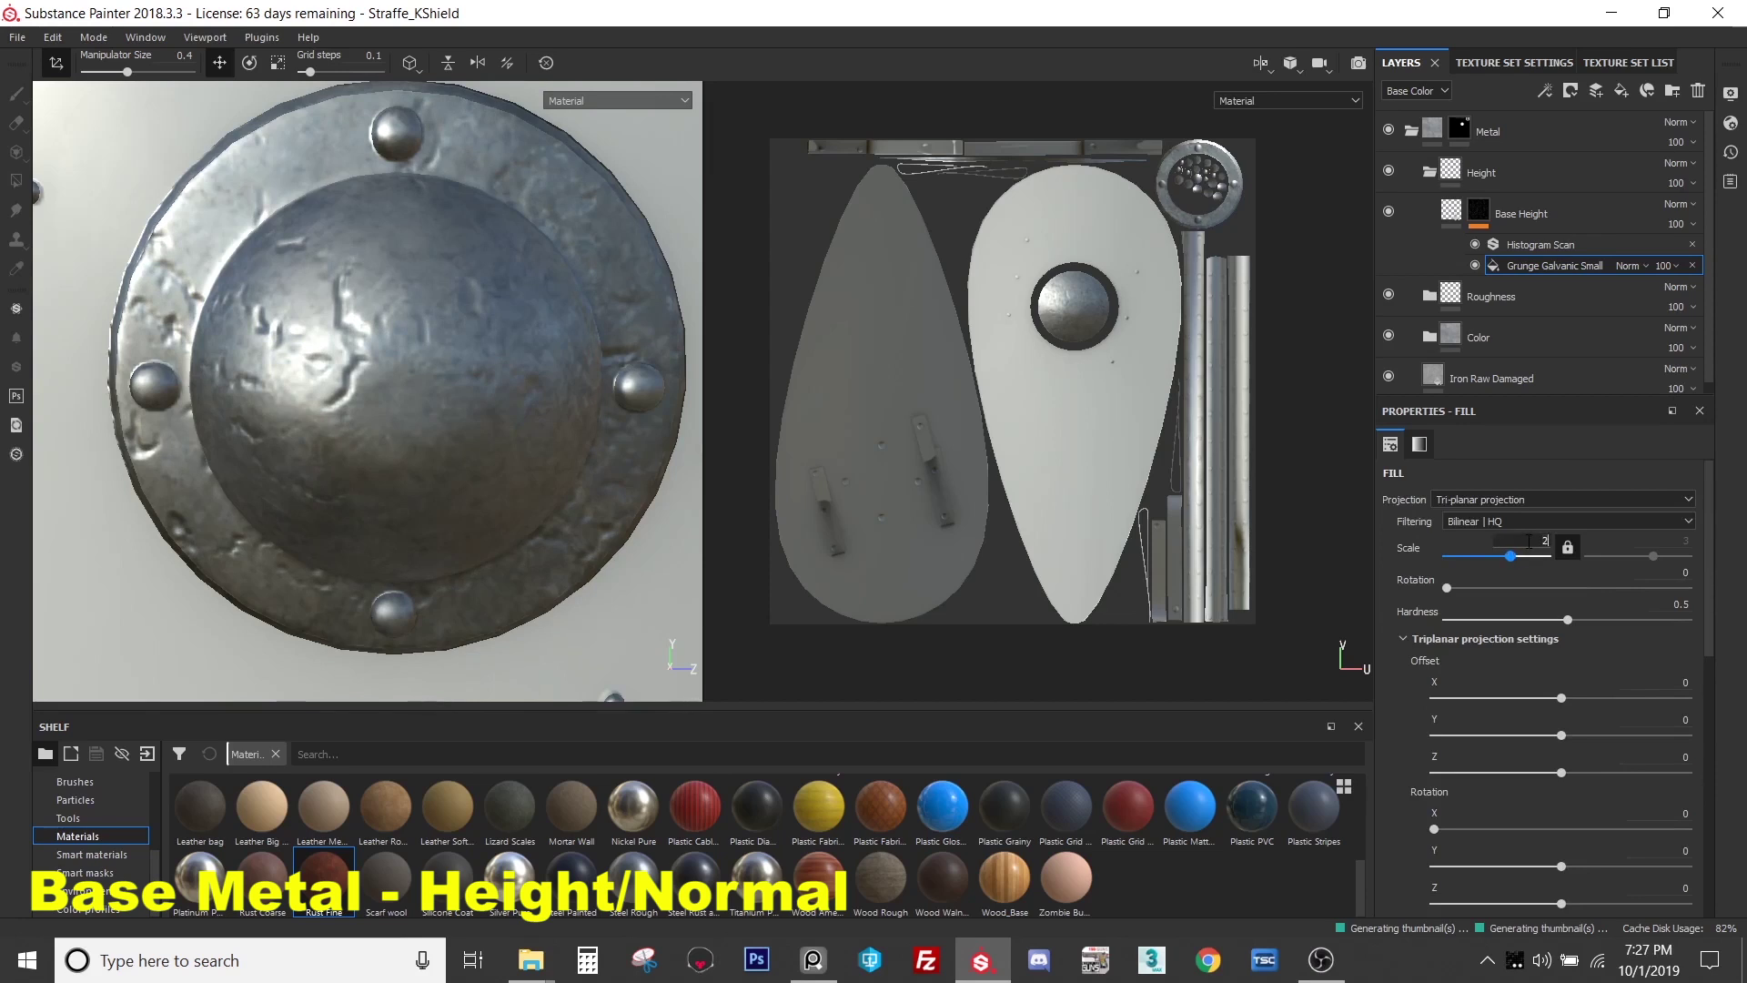
key("Return")
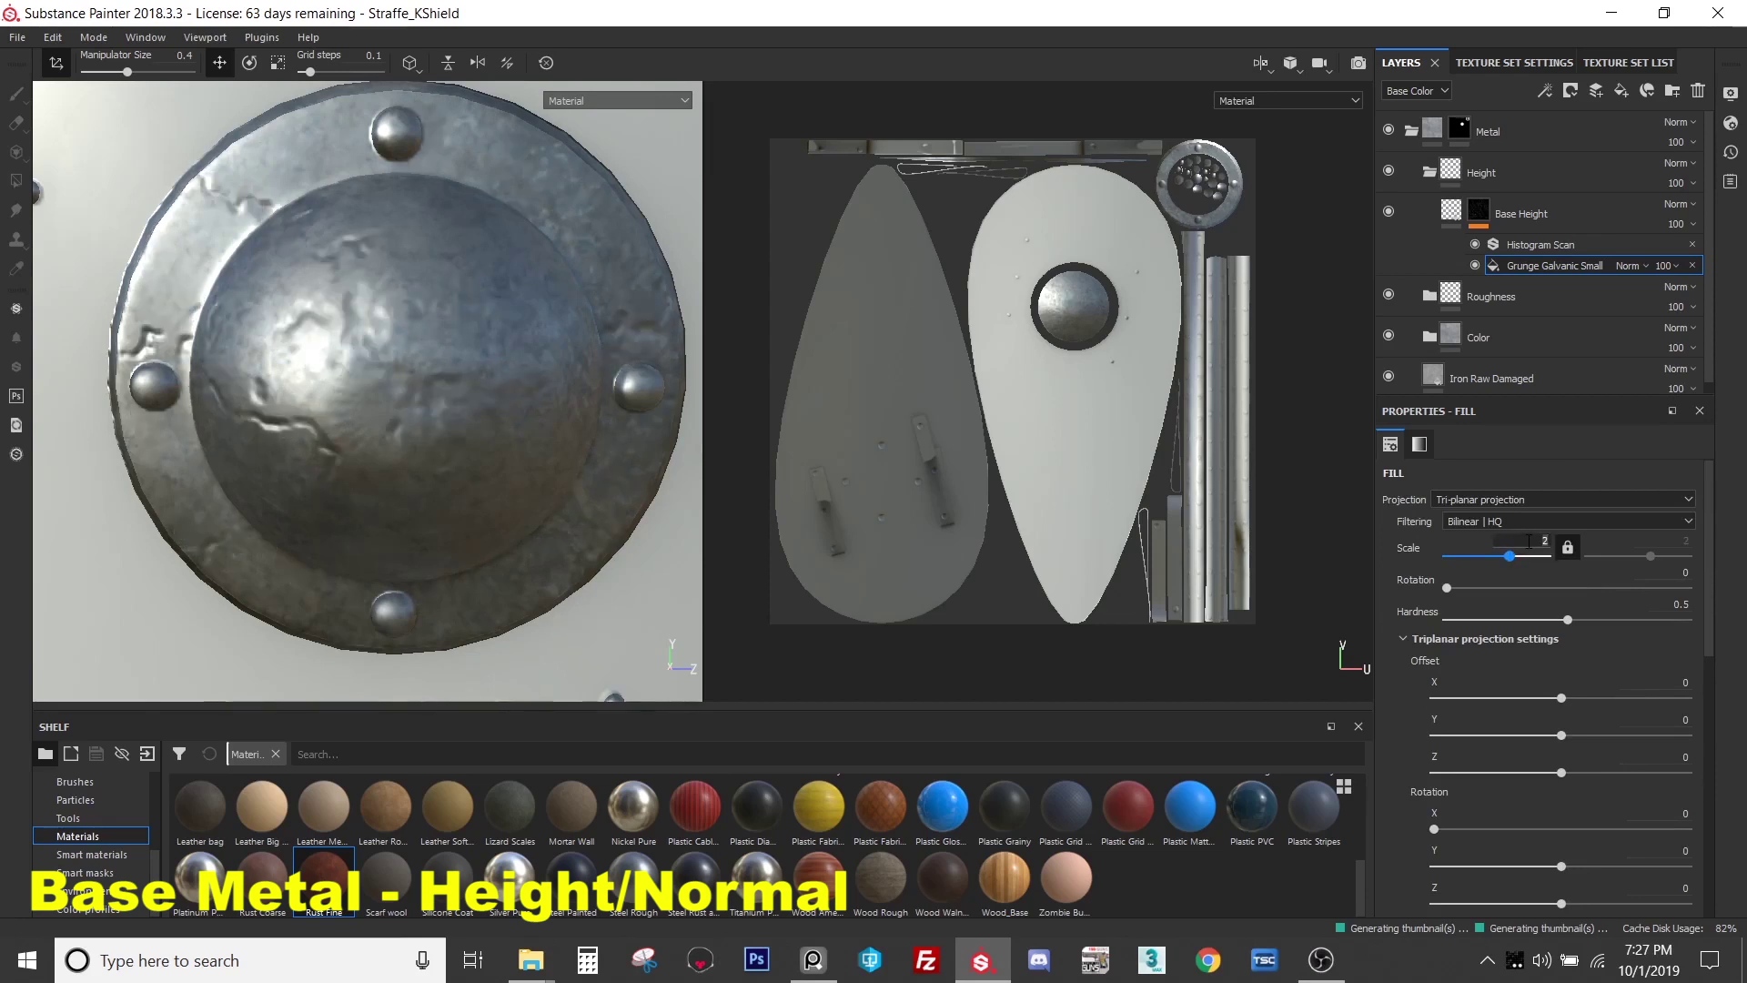
key("Return")
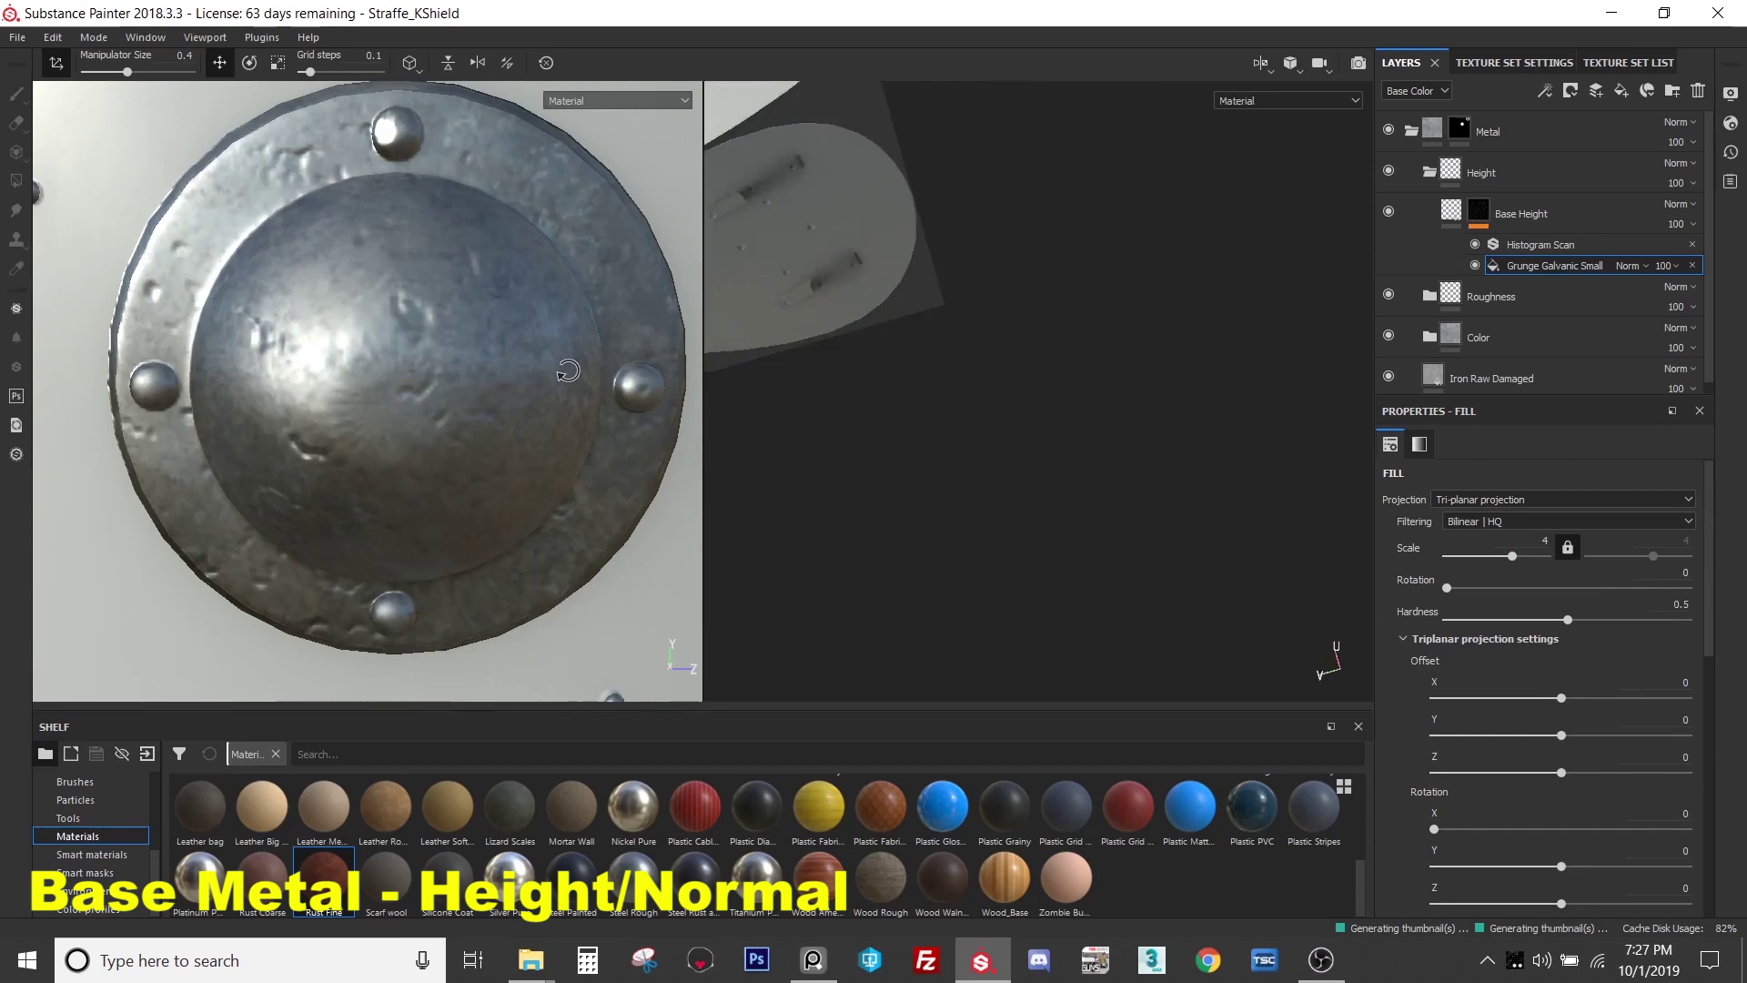
left_click_drag(341, 356, 431, 344, "alt")
scroll(405, 415, "down", 5)
scroll(411, 398, "down", 3)
scroll(432, 344, "up", 8)
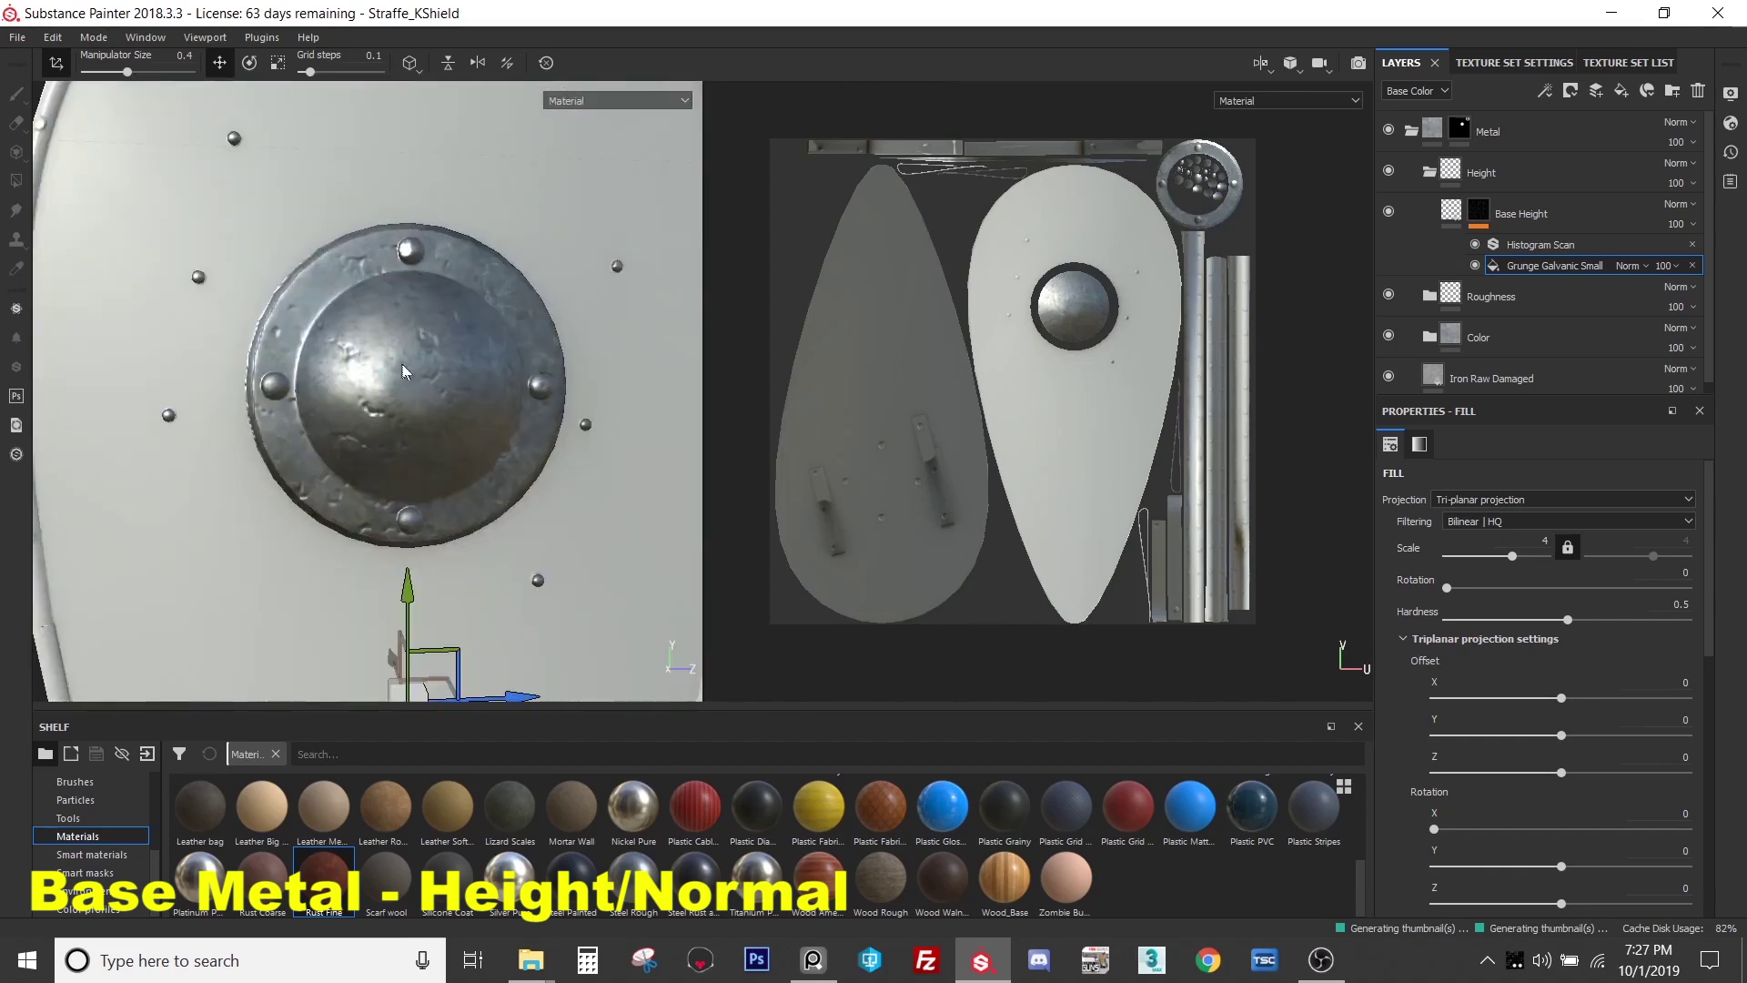
- Set the Histogram Scan position in the Base Height mask to 0.05 and check the dents on the boss
left_click(1538, 245)
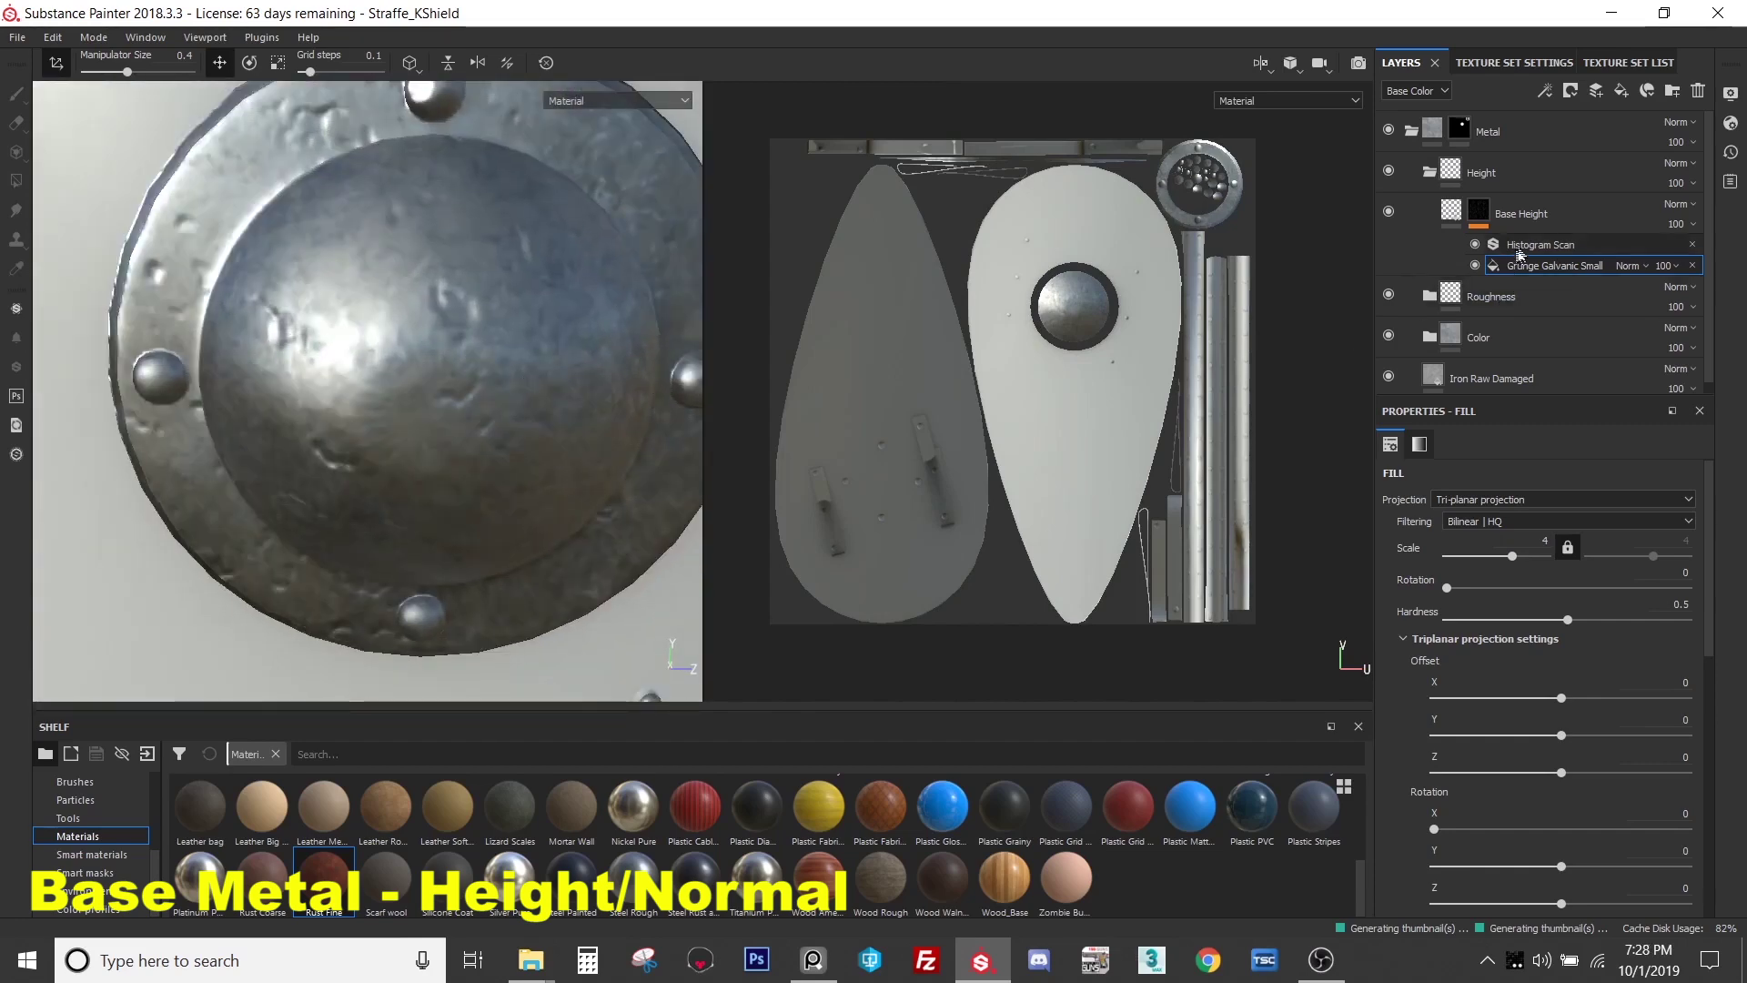
left_click_drag(1433, 588, 1417, 589)
scroll(405, 373, "down", 6)
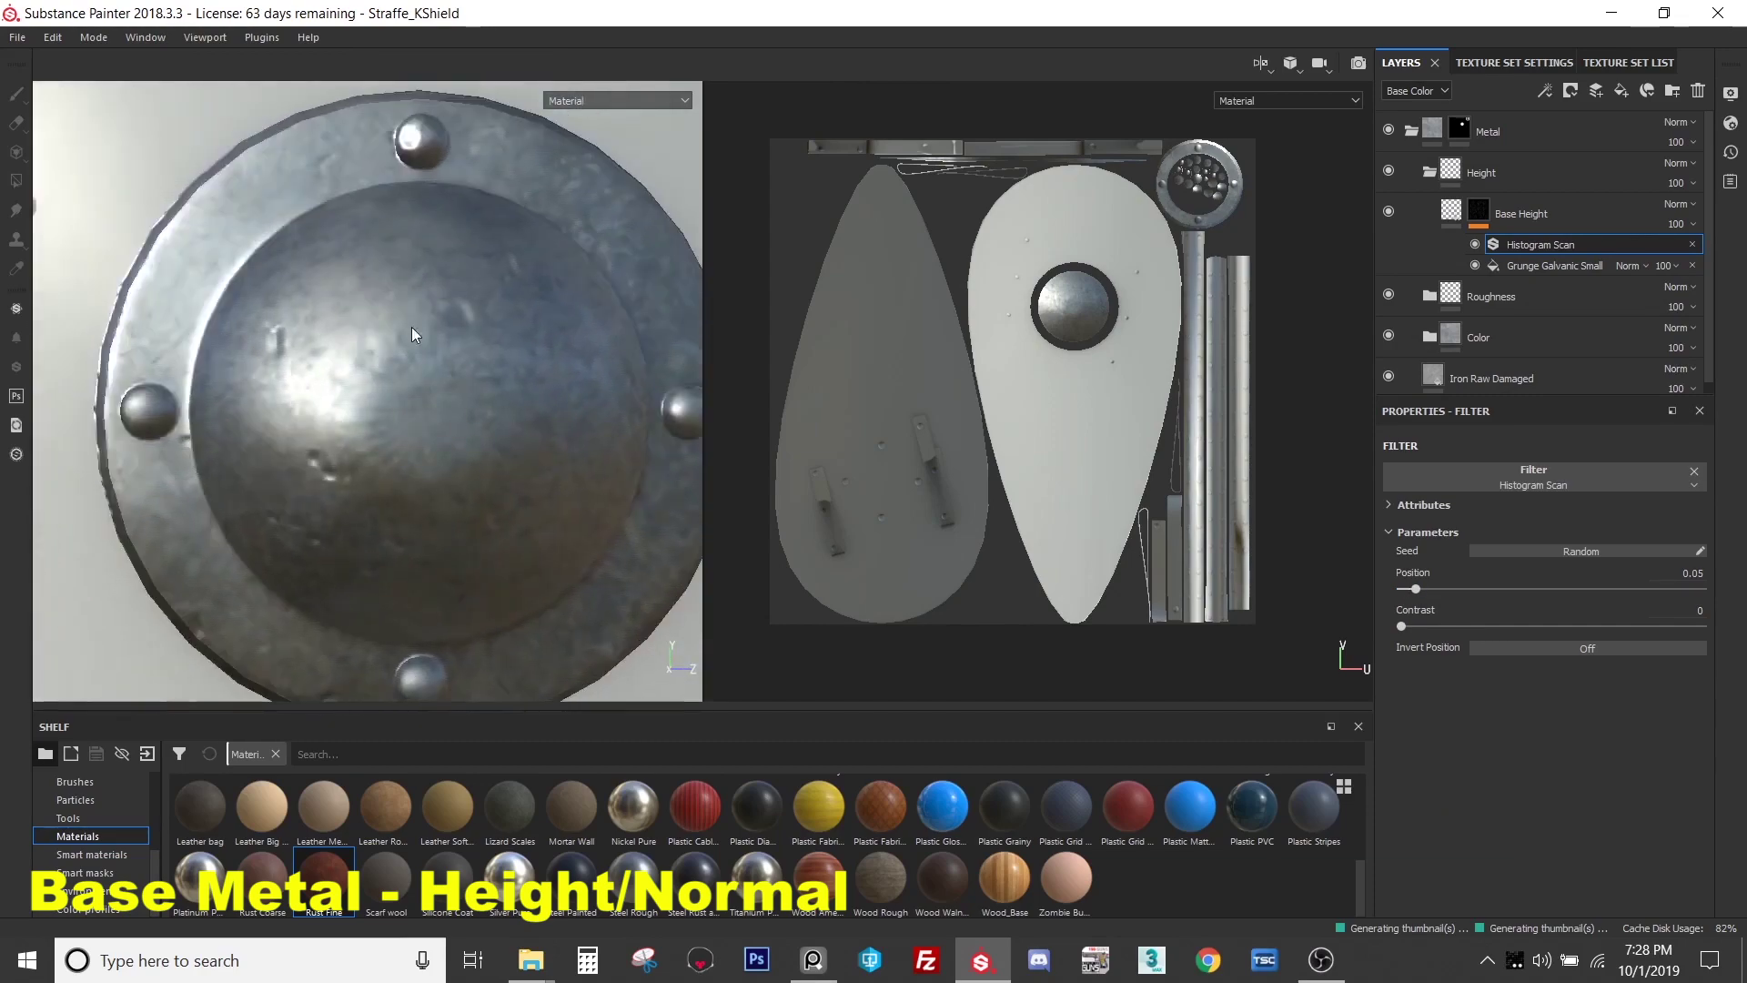
scroll(405, 328, "up", 3)
- Rename the Base Height layer as "Imprefections"
double_click(1527, 213)
left_click_drag(407, 336, 414, 381, "alt")
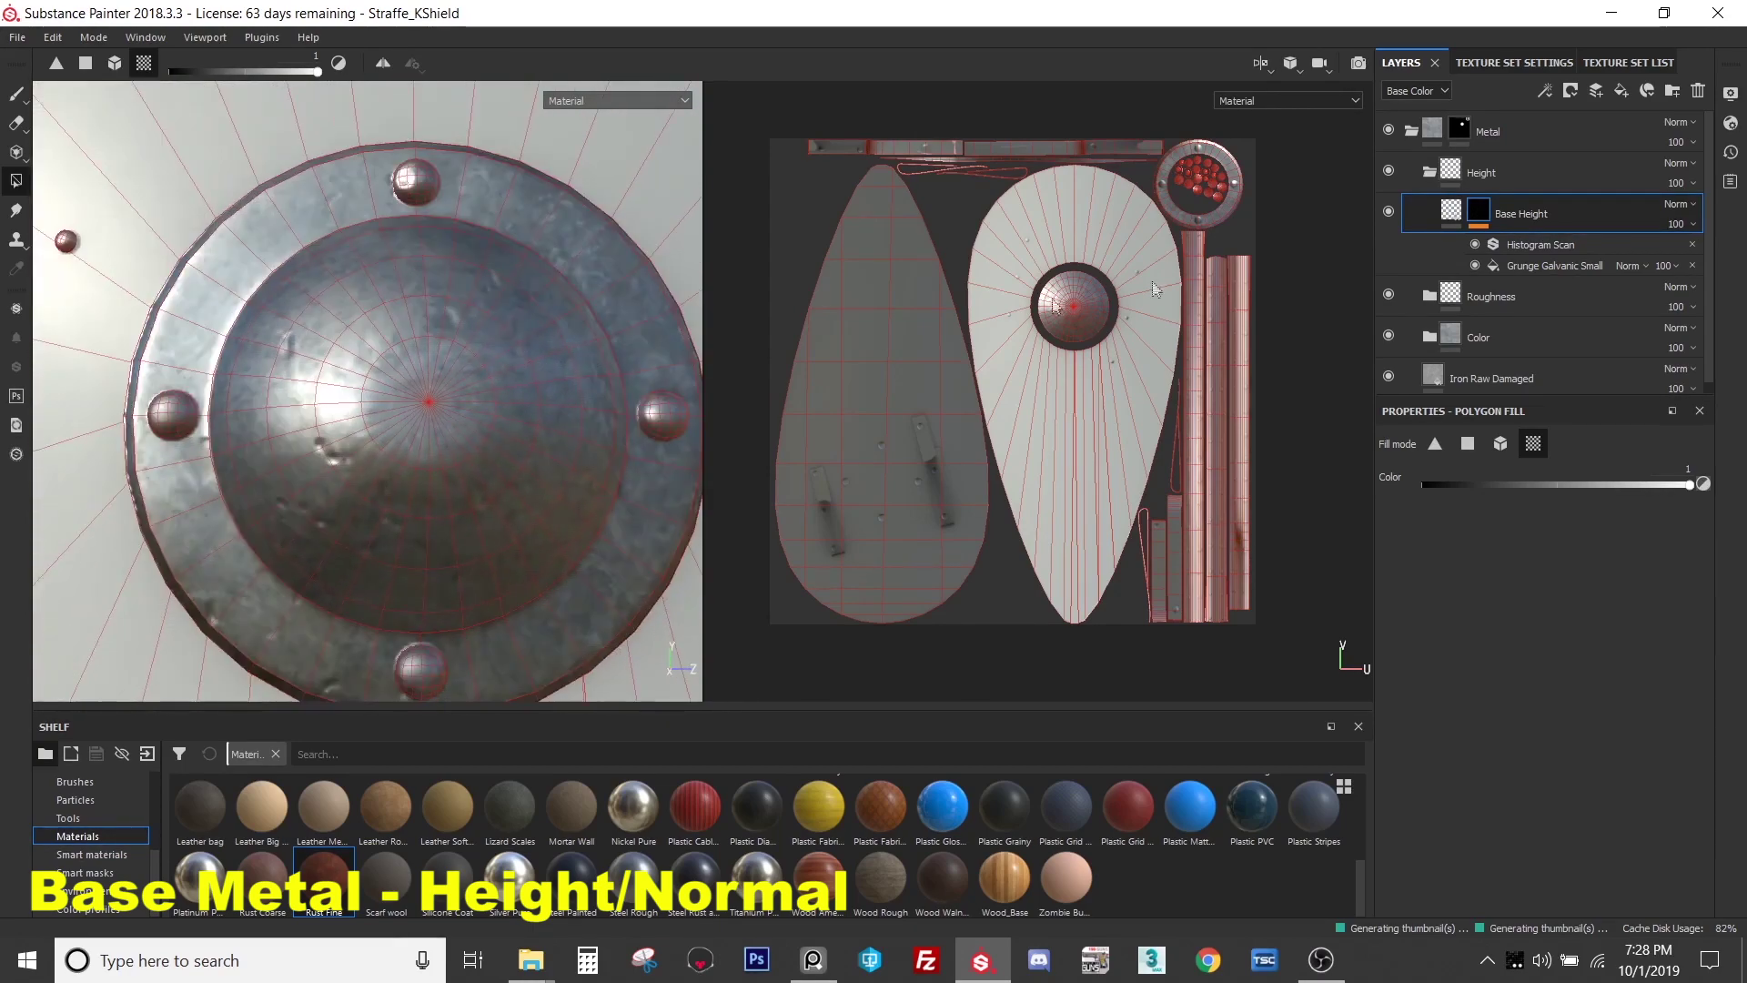
double_click(1533, 217)
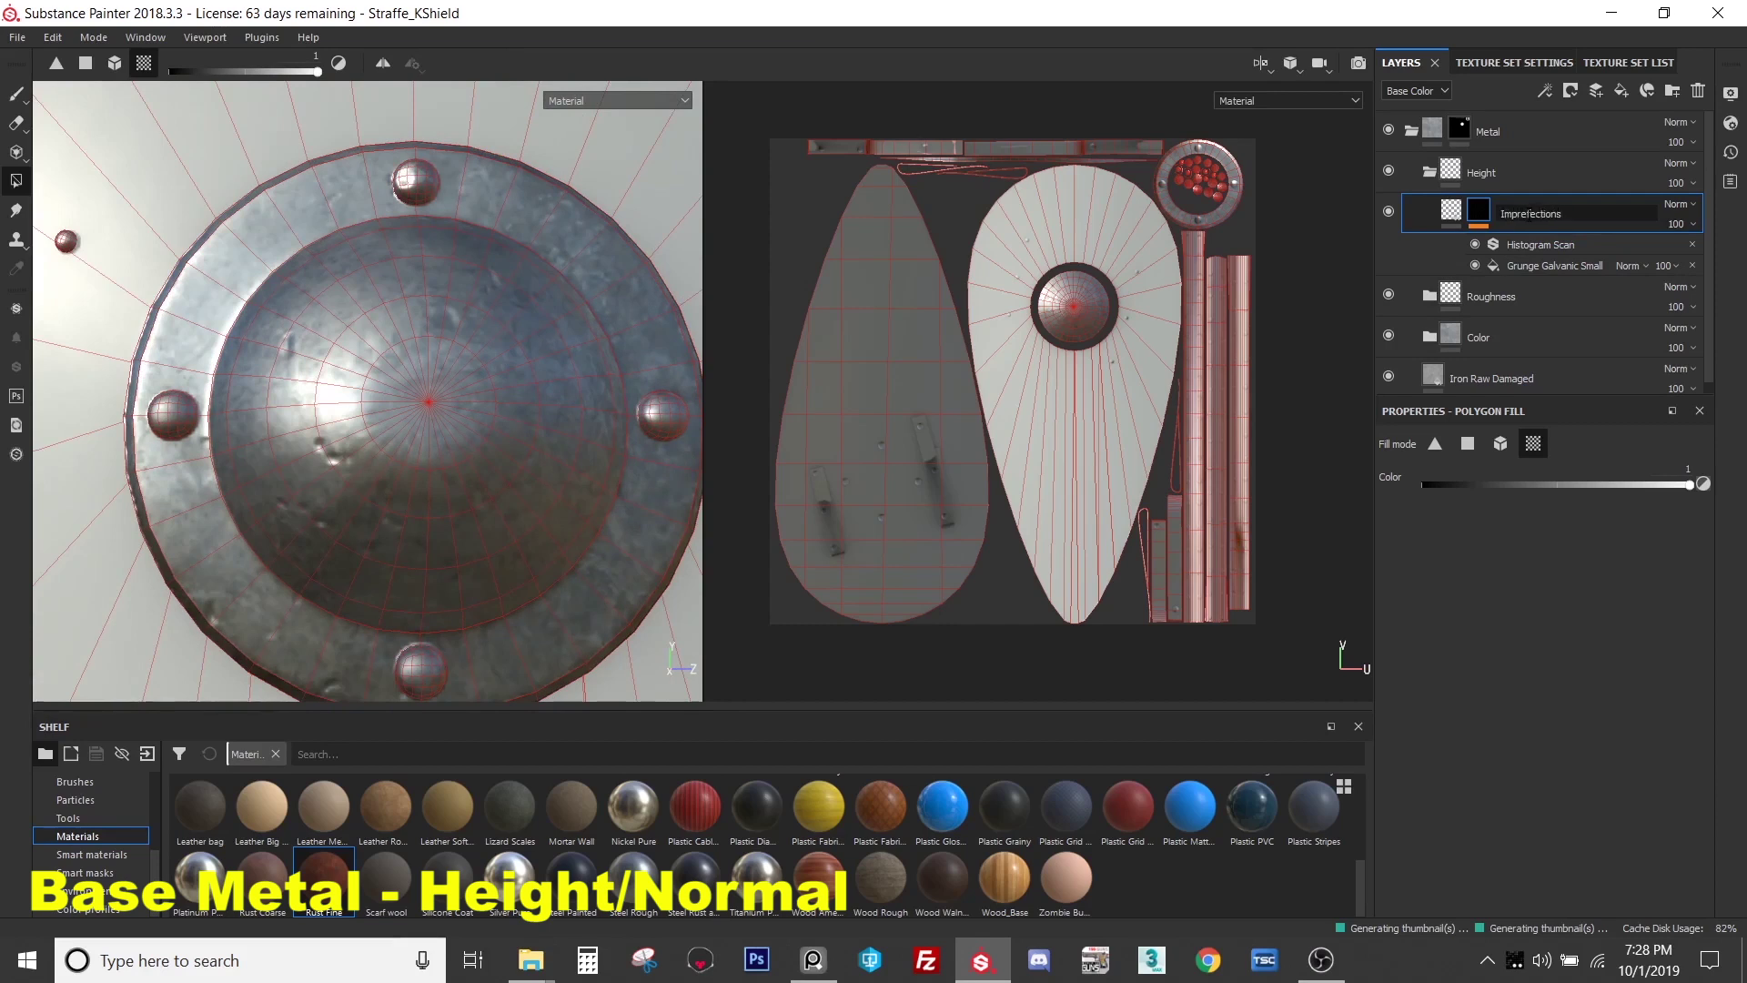
key("Return")
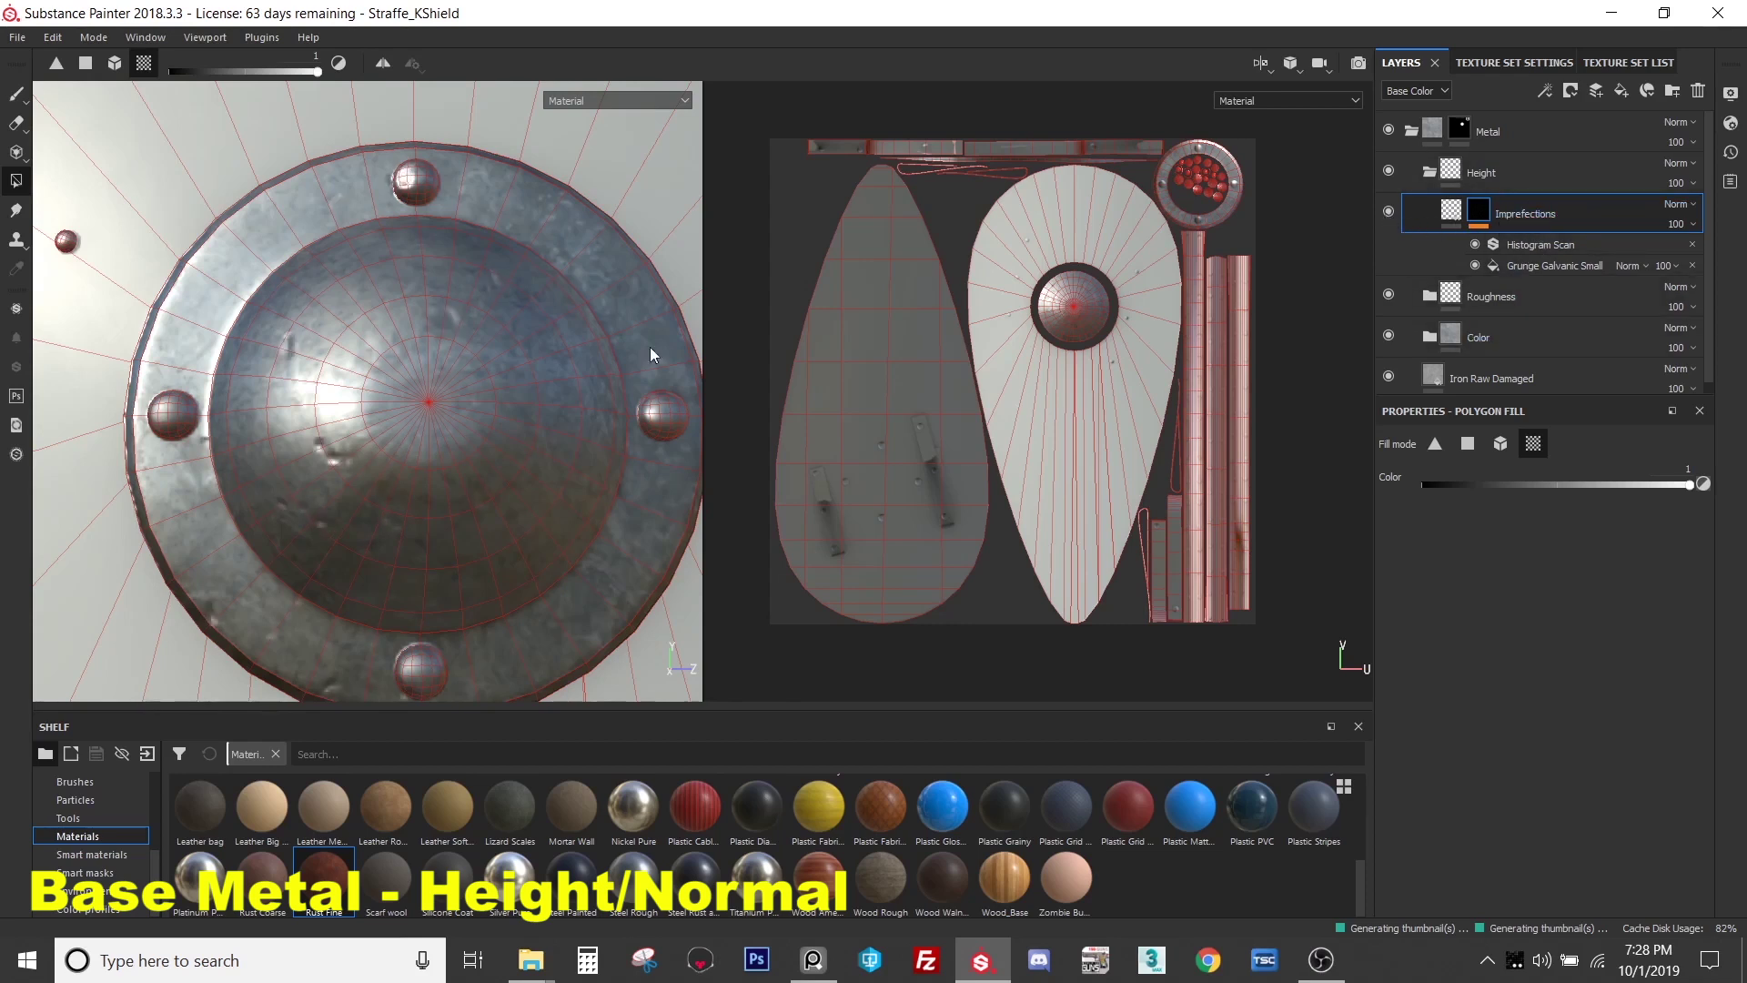
left_click_drag(649, 354, 303, 461, "alt")
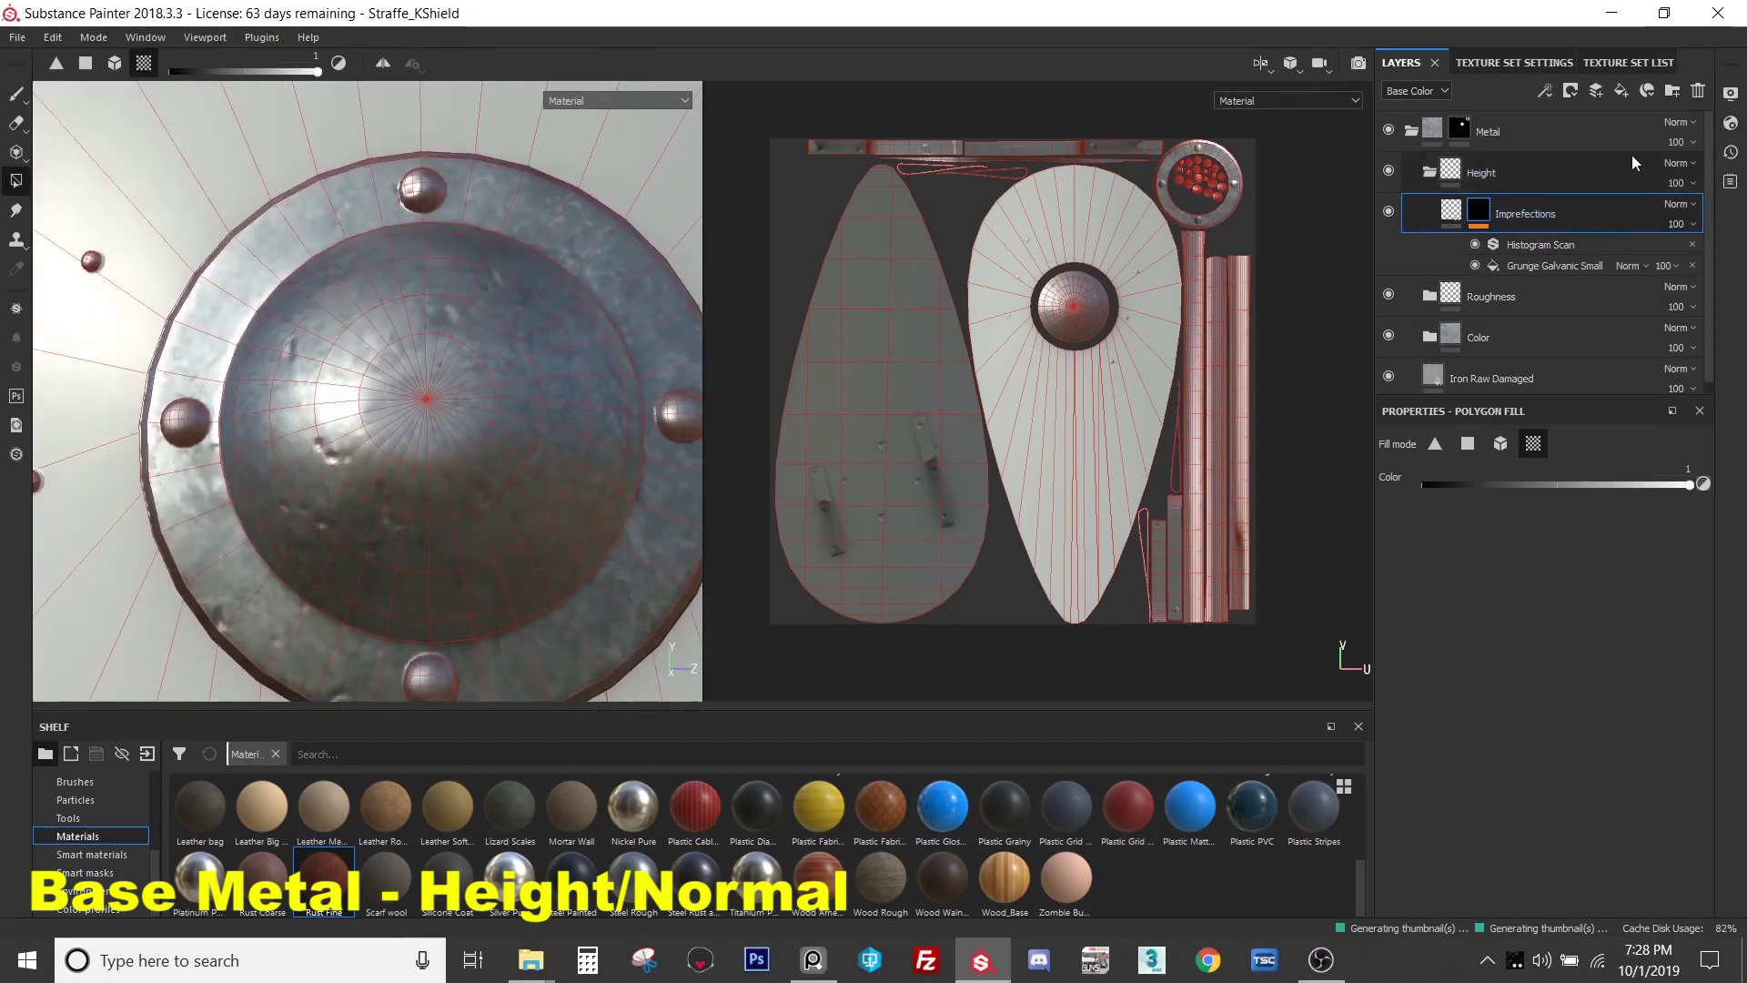
- Add a fill layer above Imprefections with the color, metal and rough channels turned off, and name it "Hammer"
left_click(1623, 94)
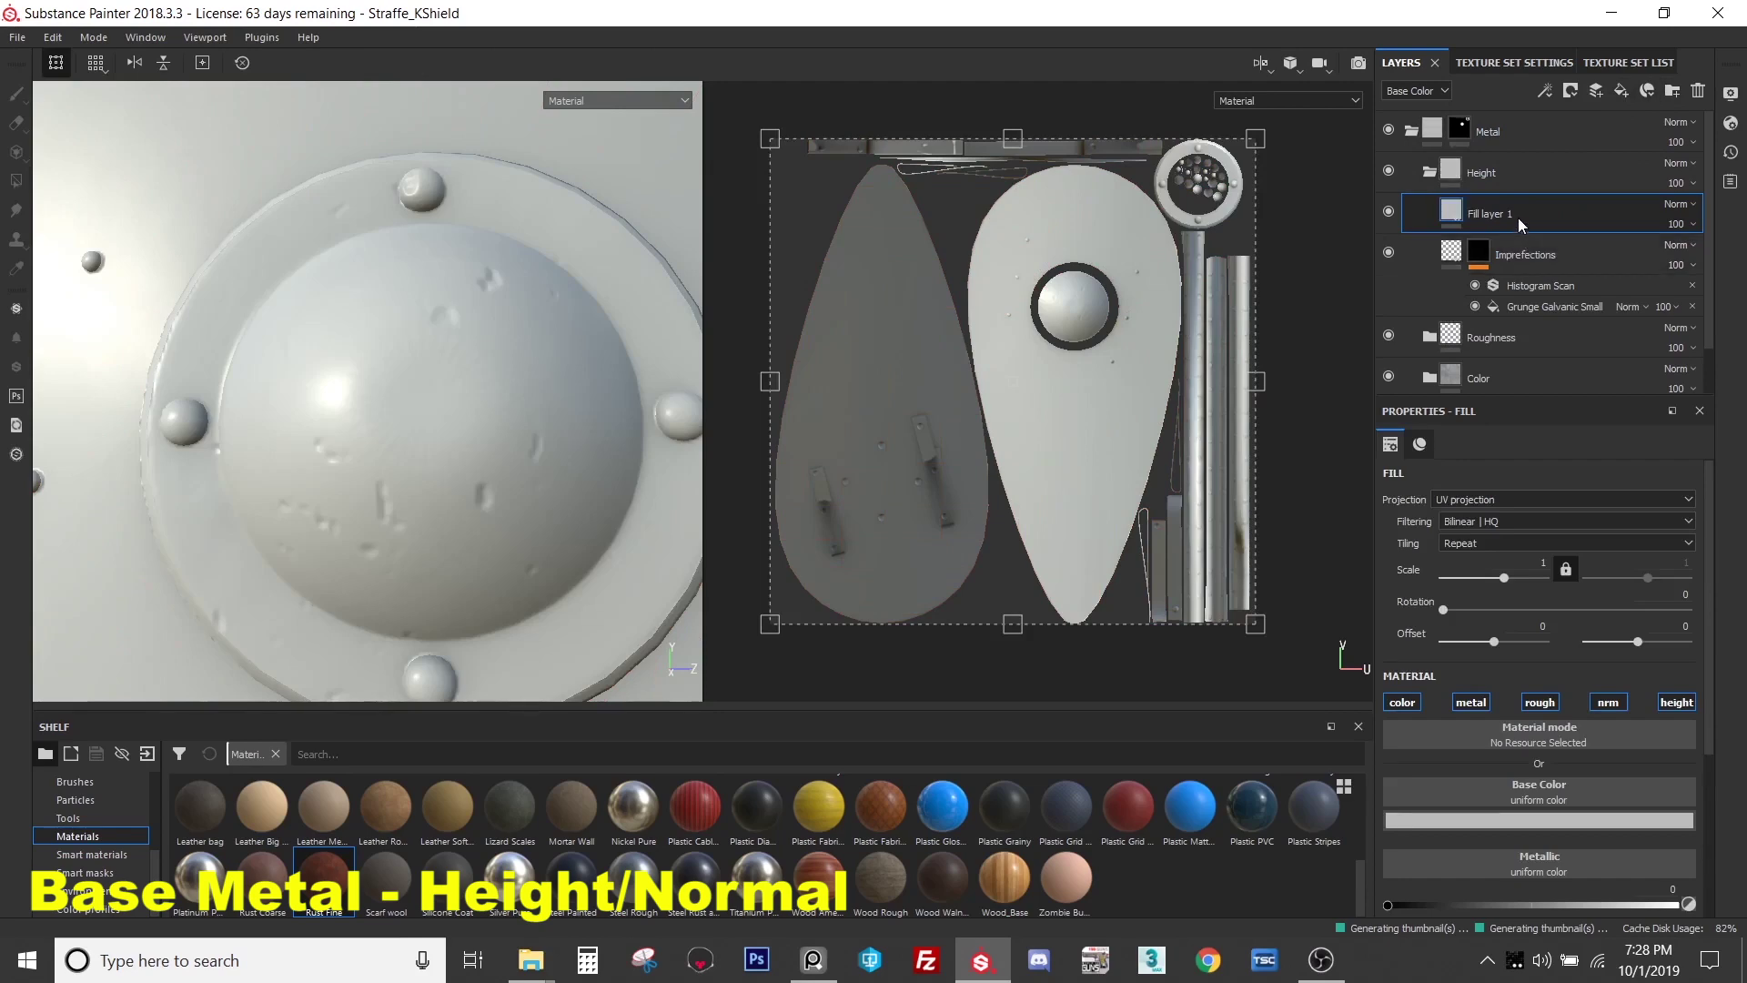
left_click(1401, 702)
left_click(1470, 702)
left_click(1540, 702)
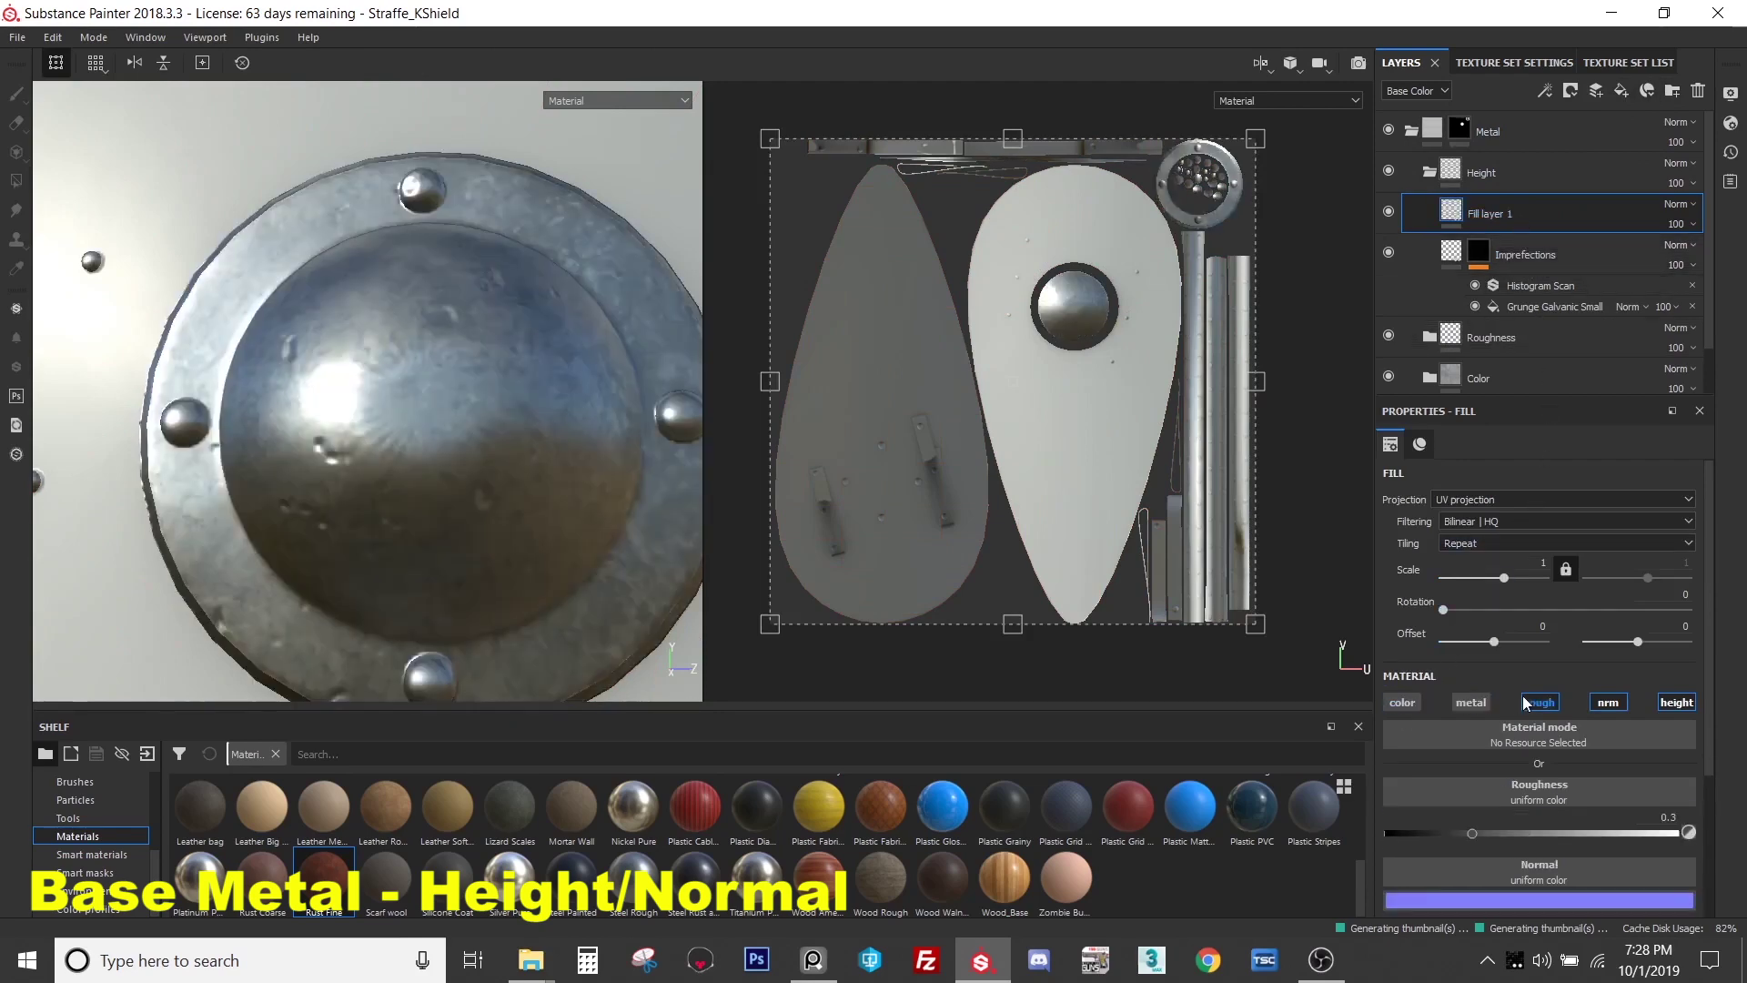
double_click(1528, 213)
type("Hammer")
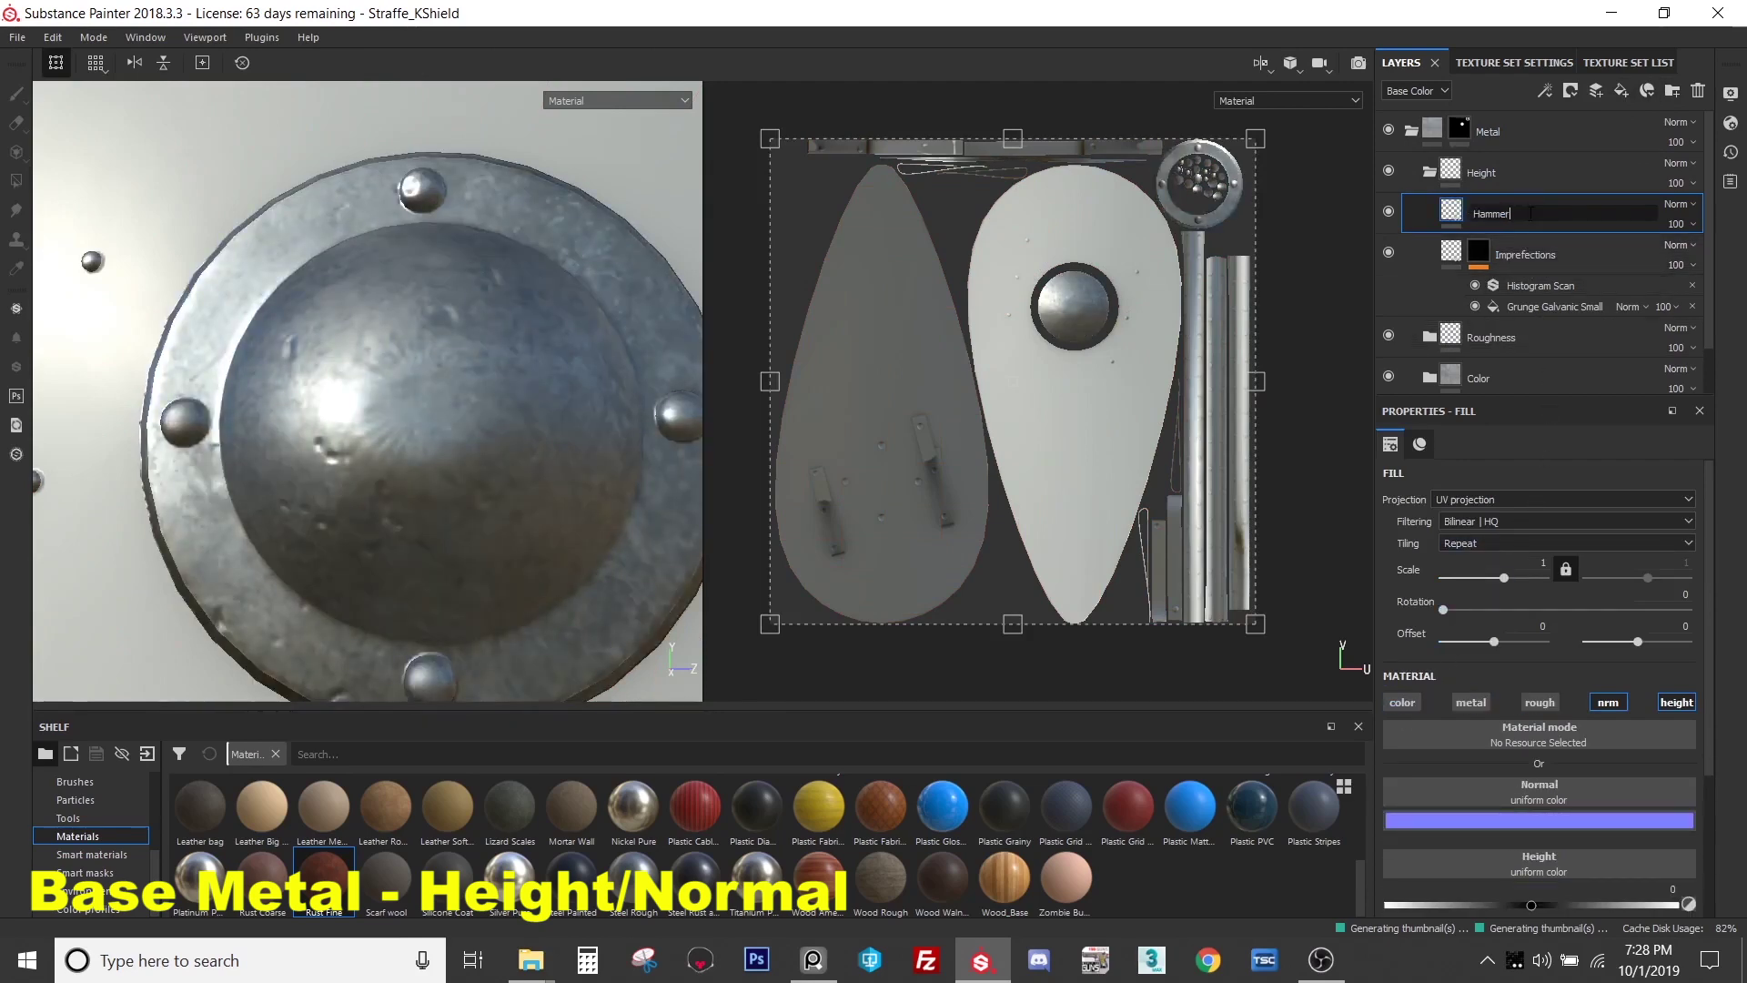
key("Return")
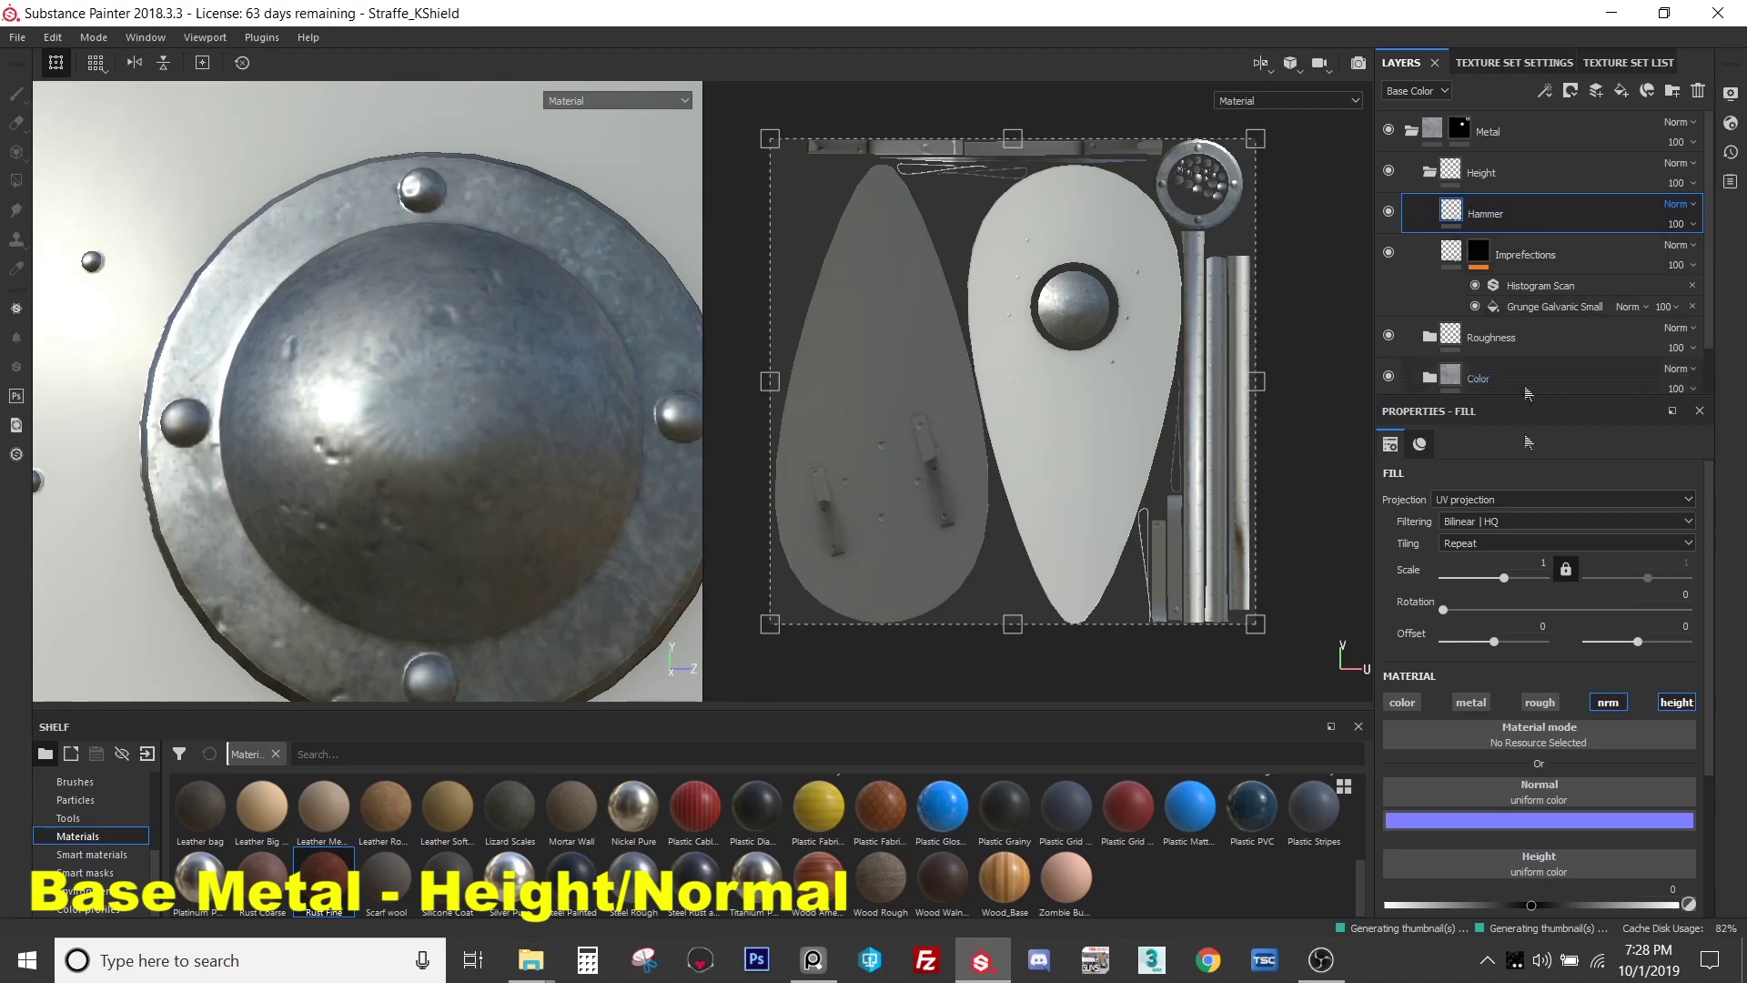
- Enable the Hammer layer's color channel and set its base color to red (R 0.432, G 0.073, B 0.073)
right_click(1499, 211)
left_click(1486, 213)
scroll(1574, 532, "down", 2)
left_click(1402, 593)
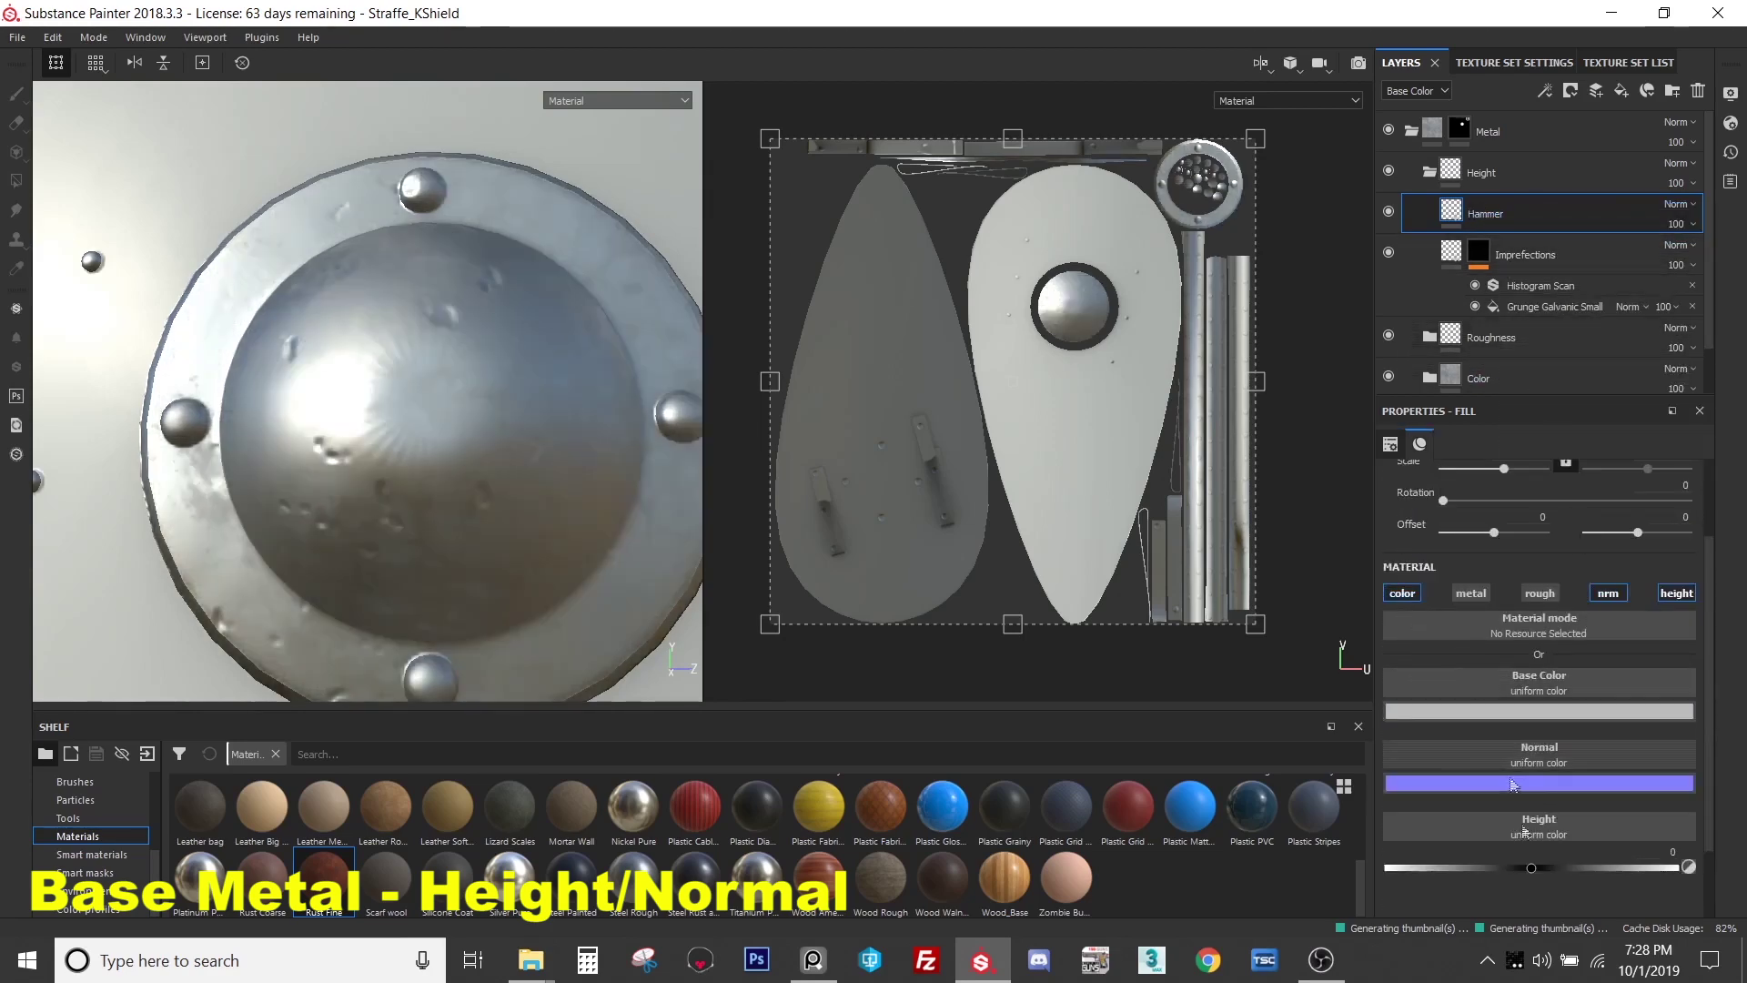
left_click(1479, 712)
left_click_drag(1574, 805, 1561, 808)
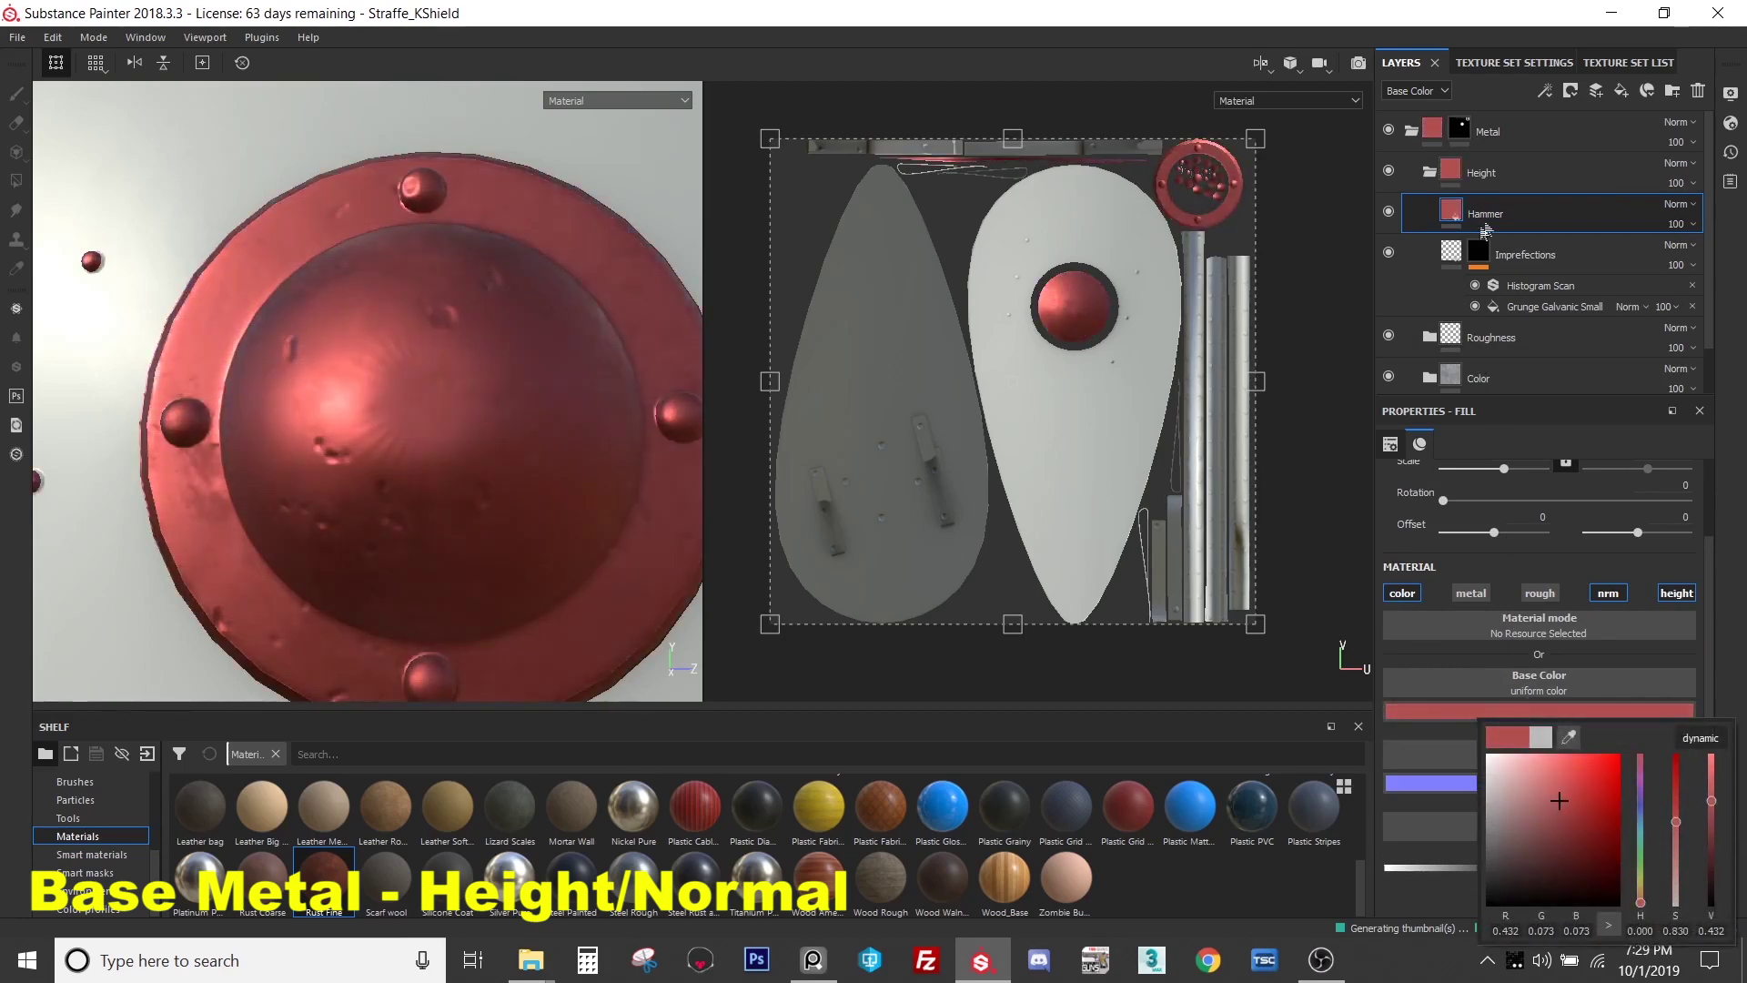
- Add a black mask to the Hammer layer, put a fill effect in the mask, and check the red tint on the boss
right_click(1488, 214)
left_click(1515, 243)
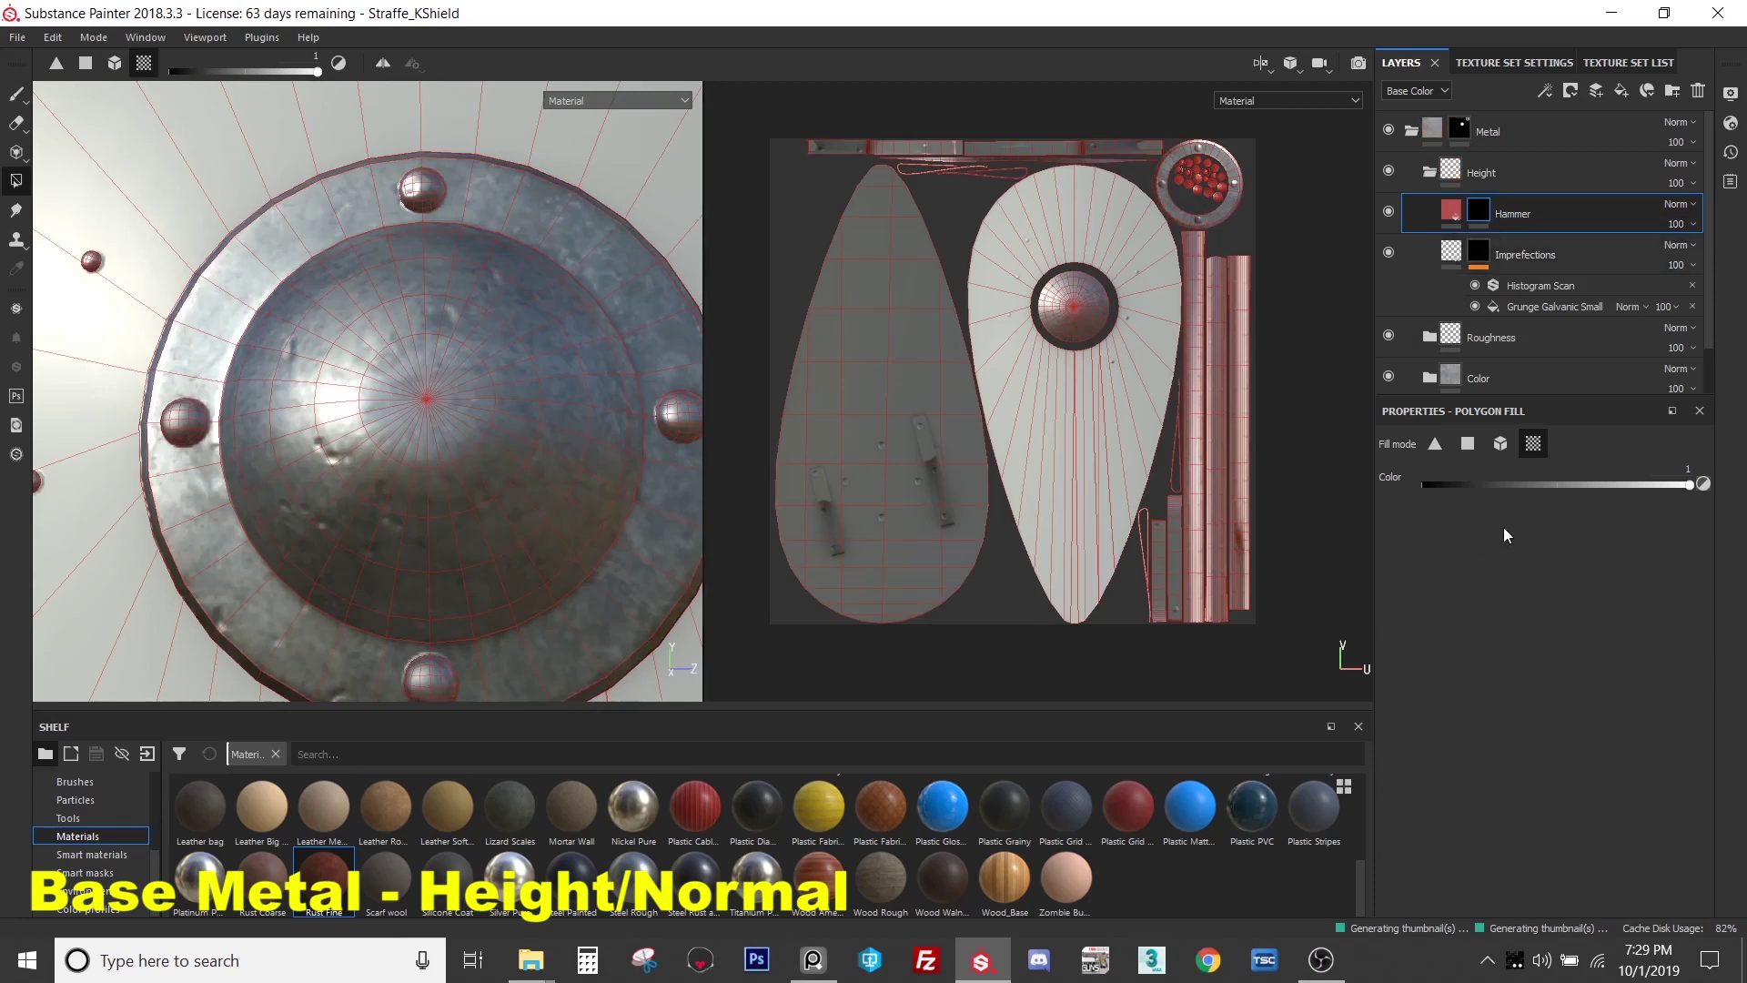
right_click(1483, 213)
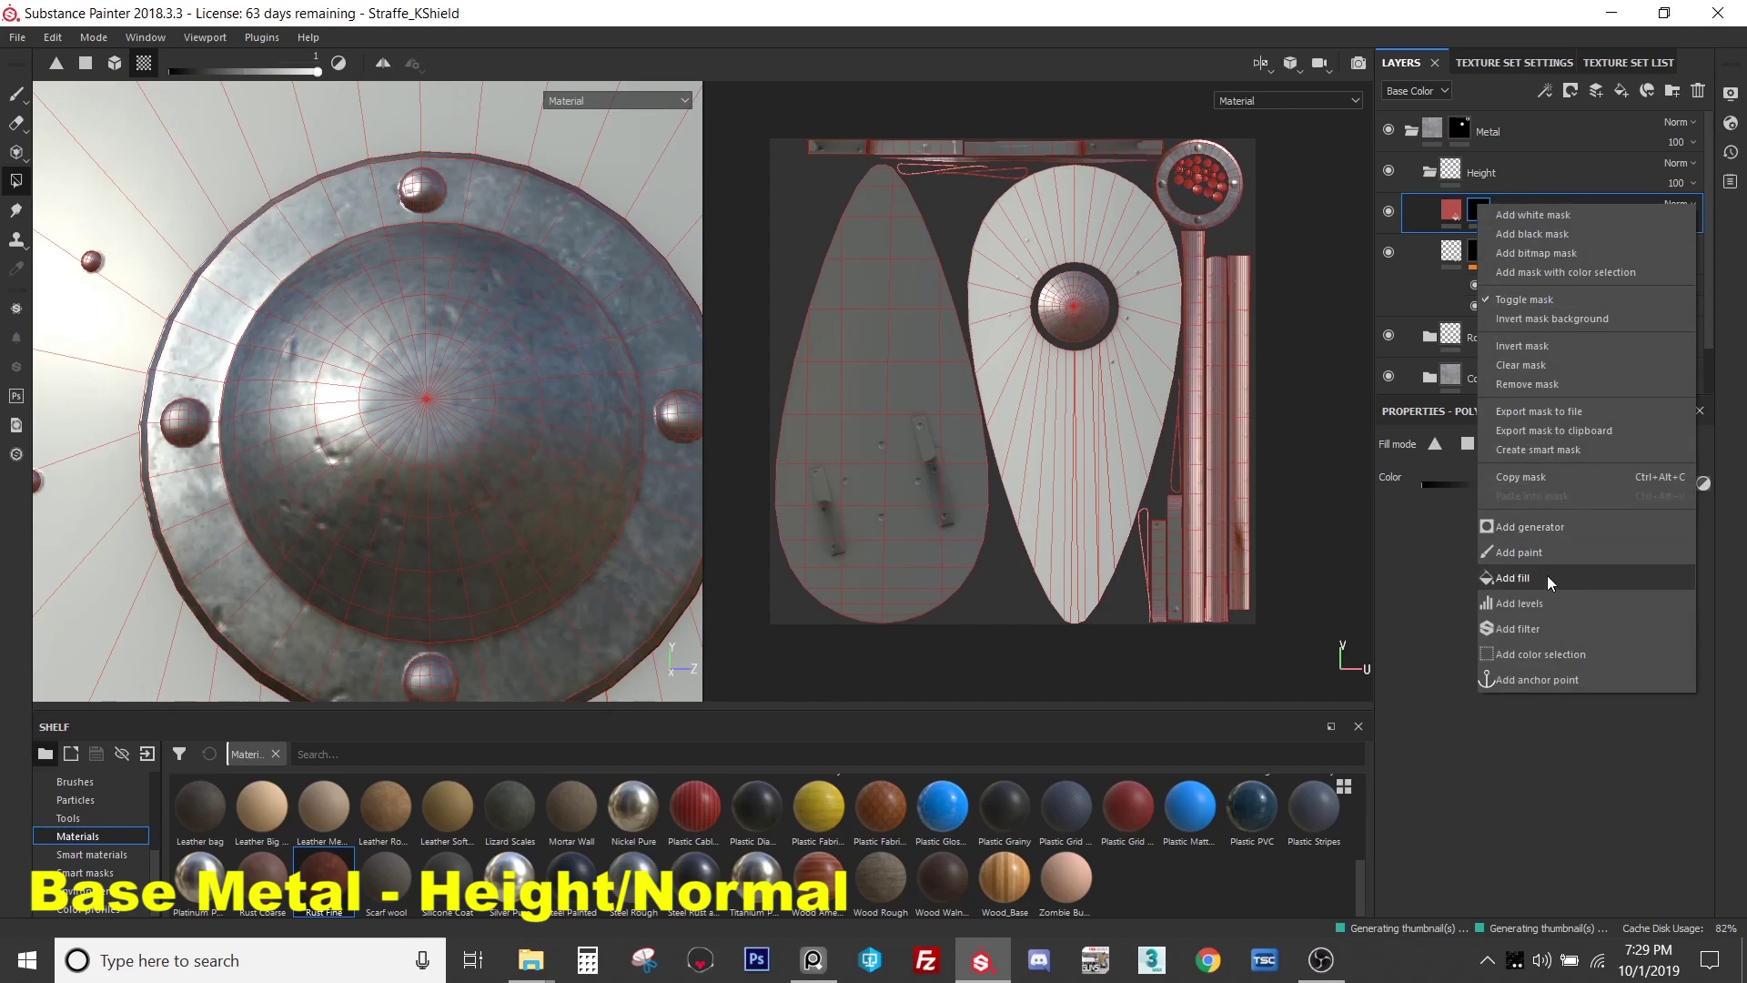
left_click(1547, 577)
left_click(1452, 211)
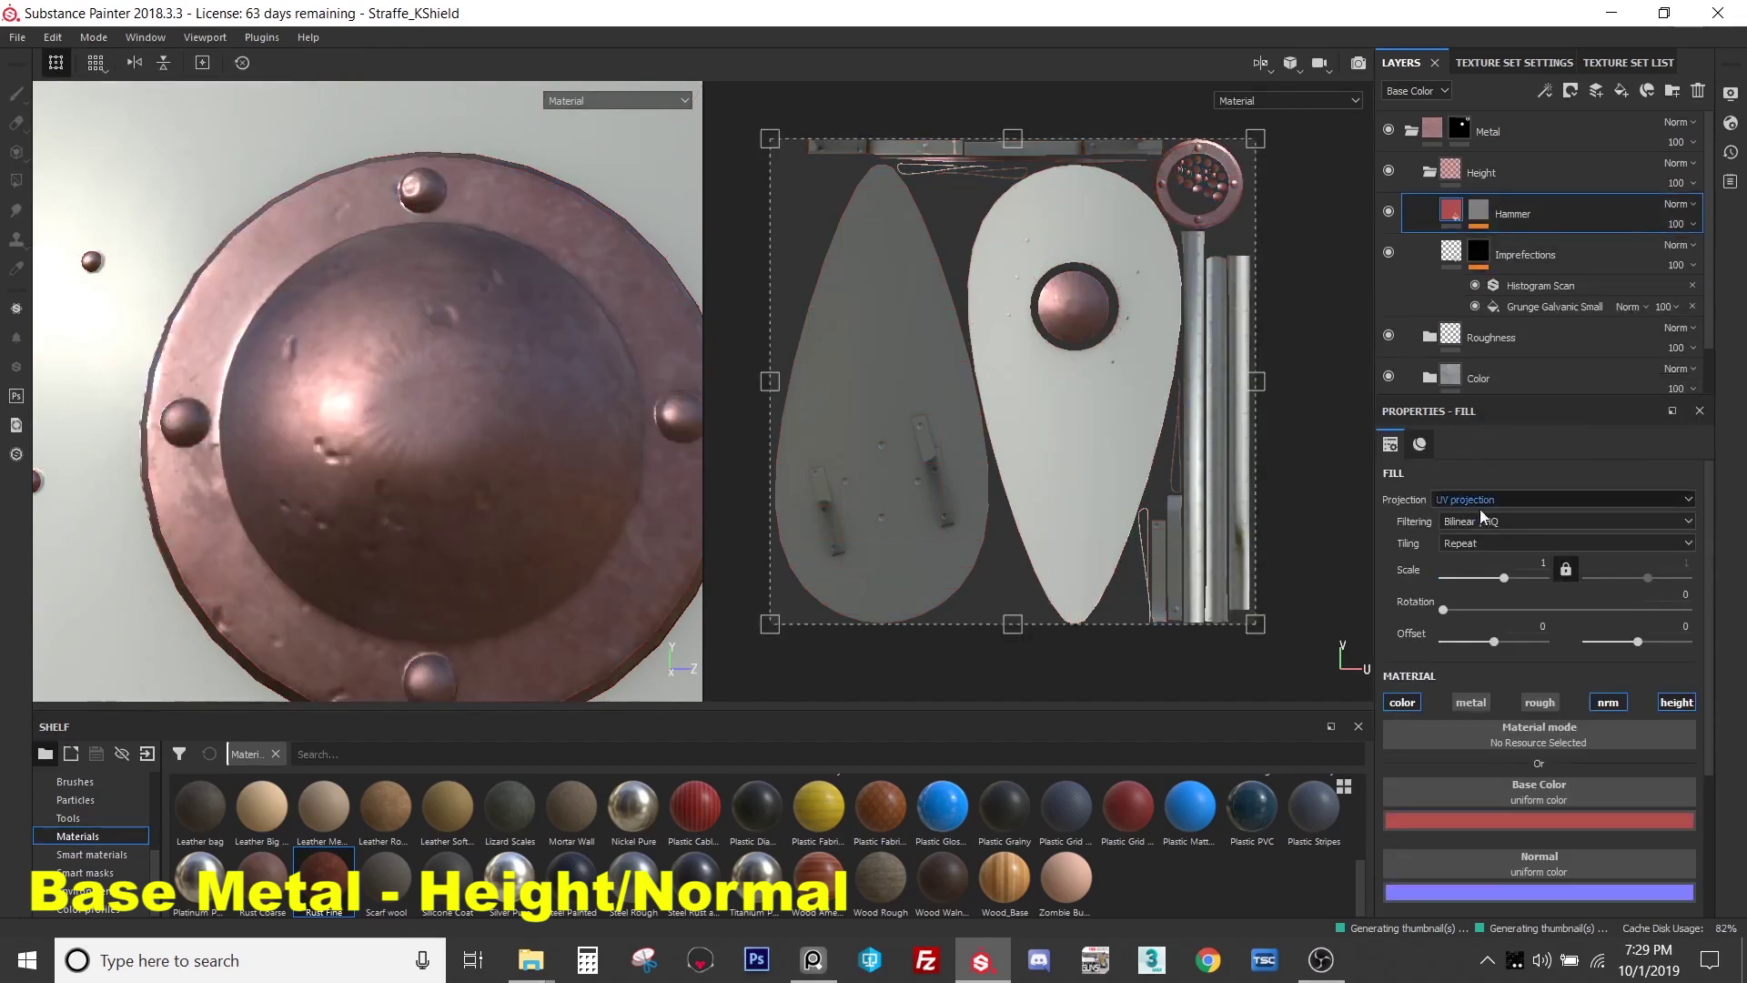
scroll(1437, 873, "down", 2)
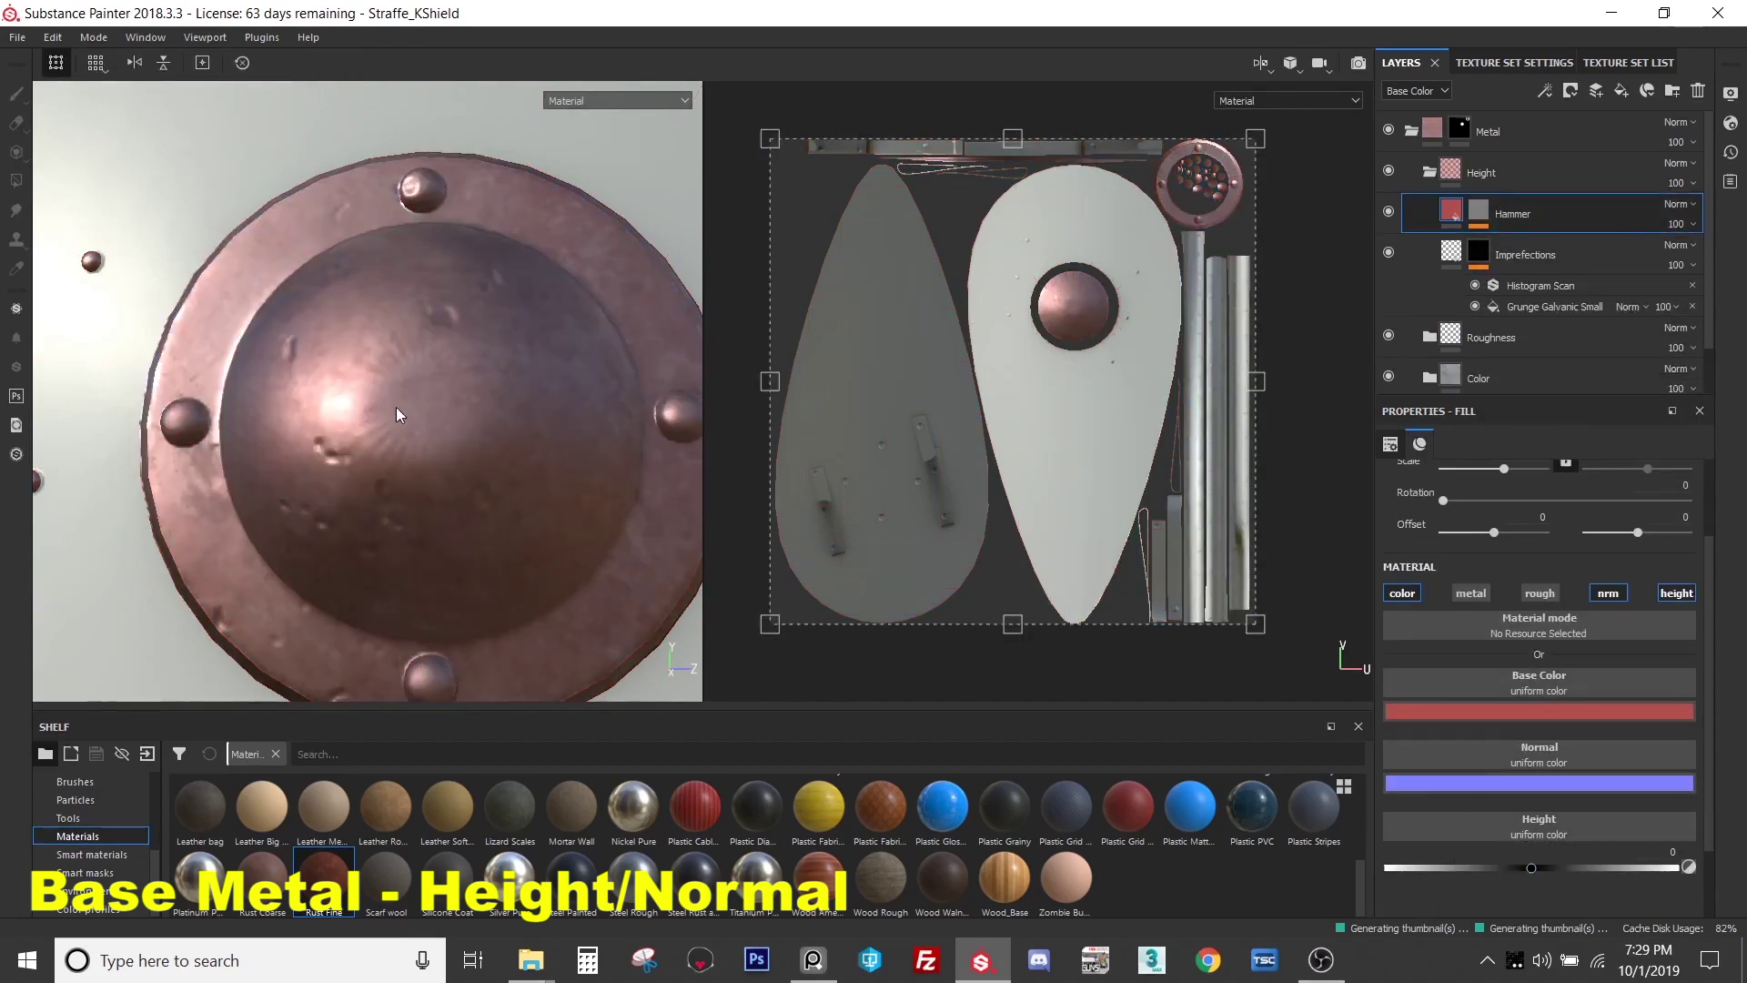
left_click_drag(398, 433, 651, 527, "alt")
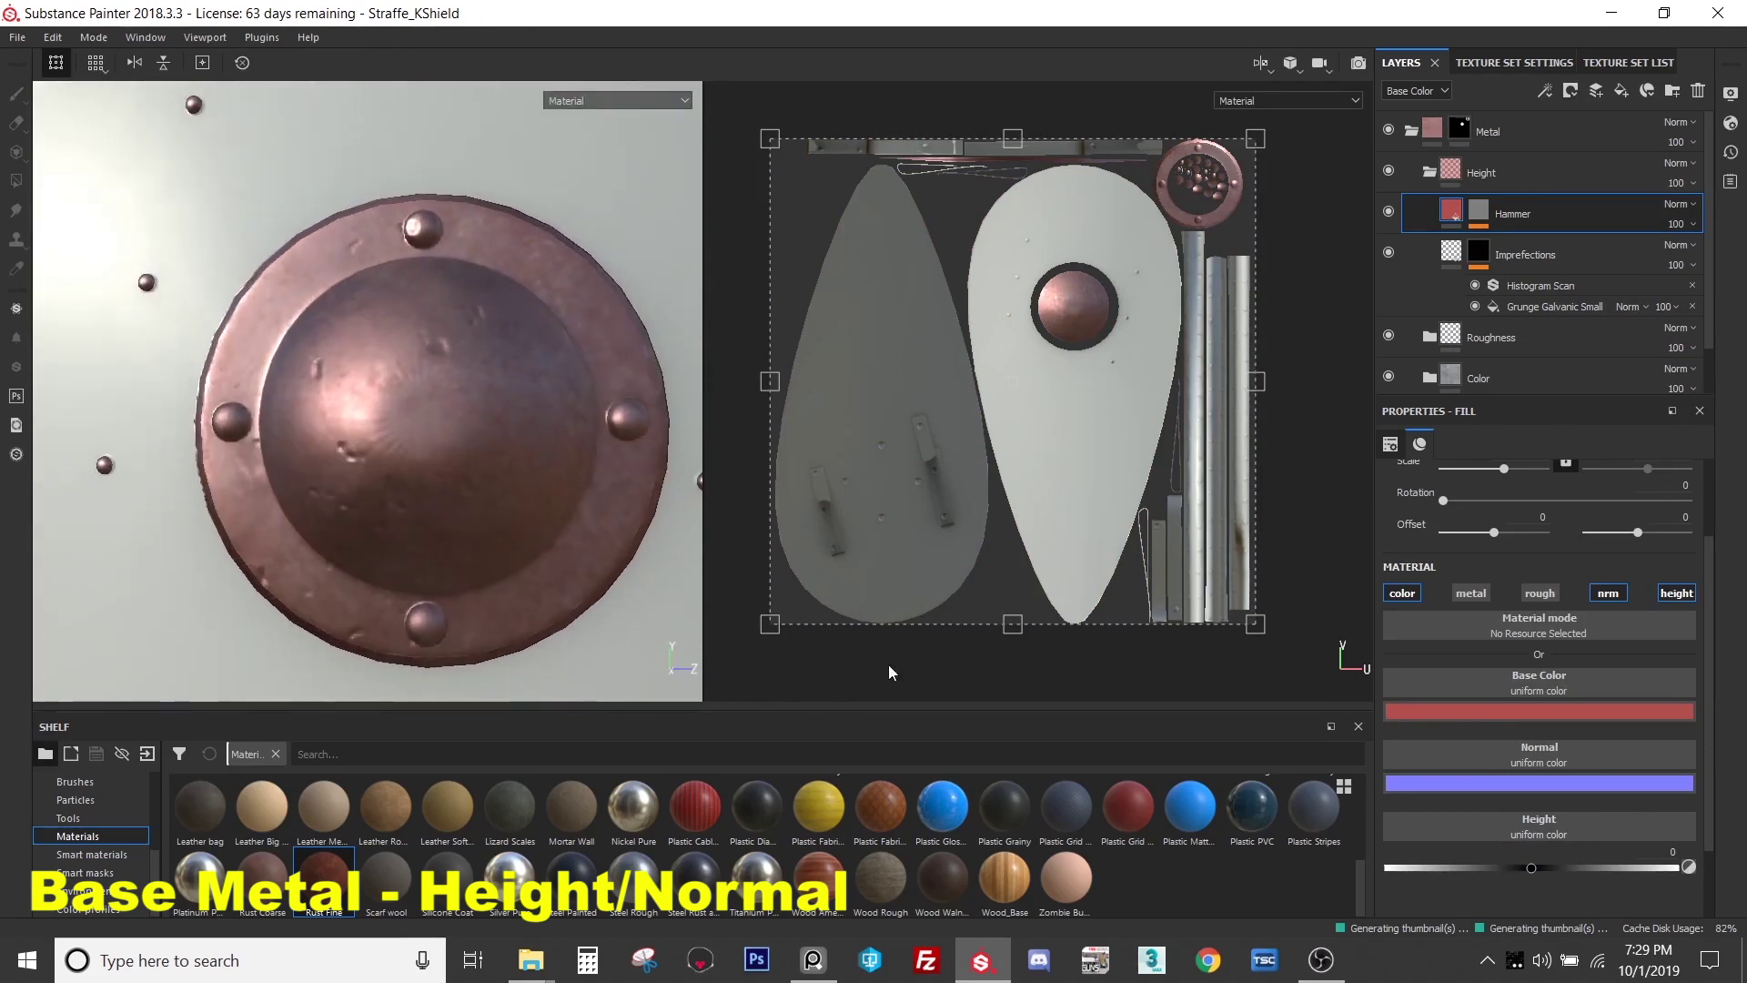
- Browse the grunge textures for the fill effect in the Hammer layer's mask
right_click(1474, 218)
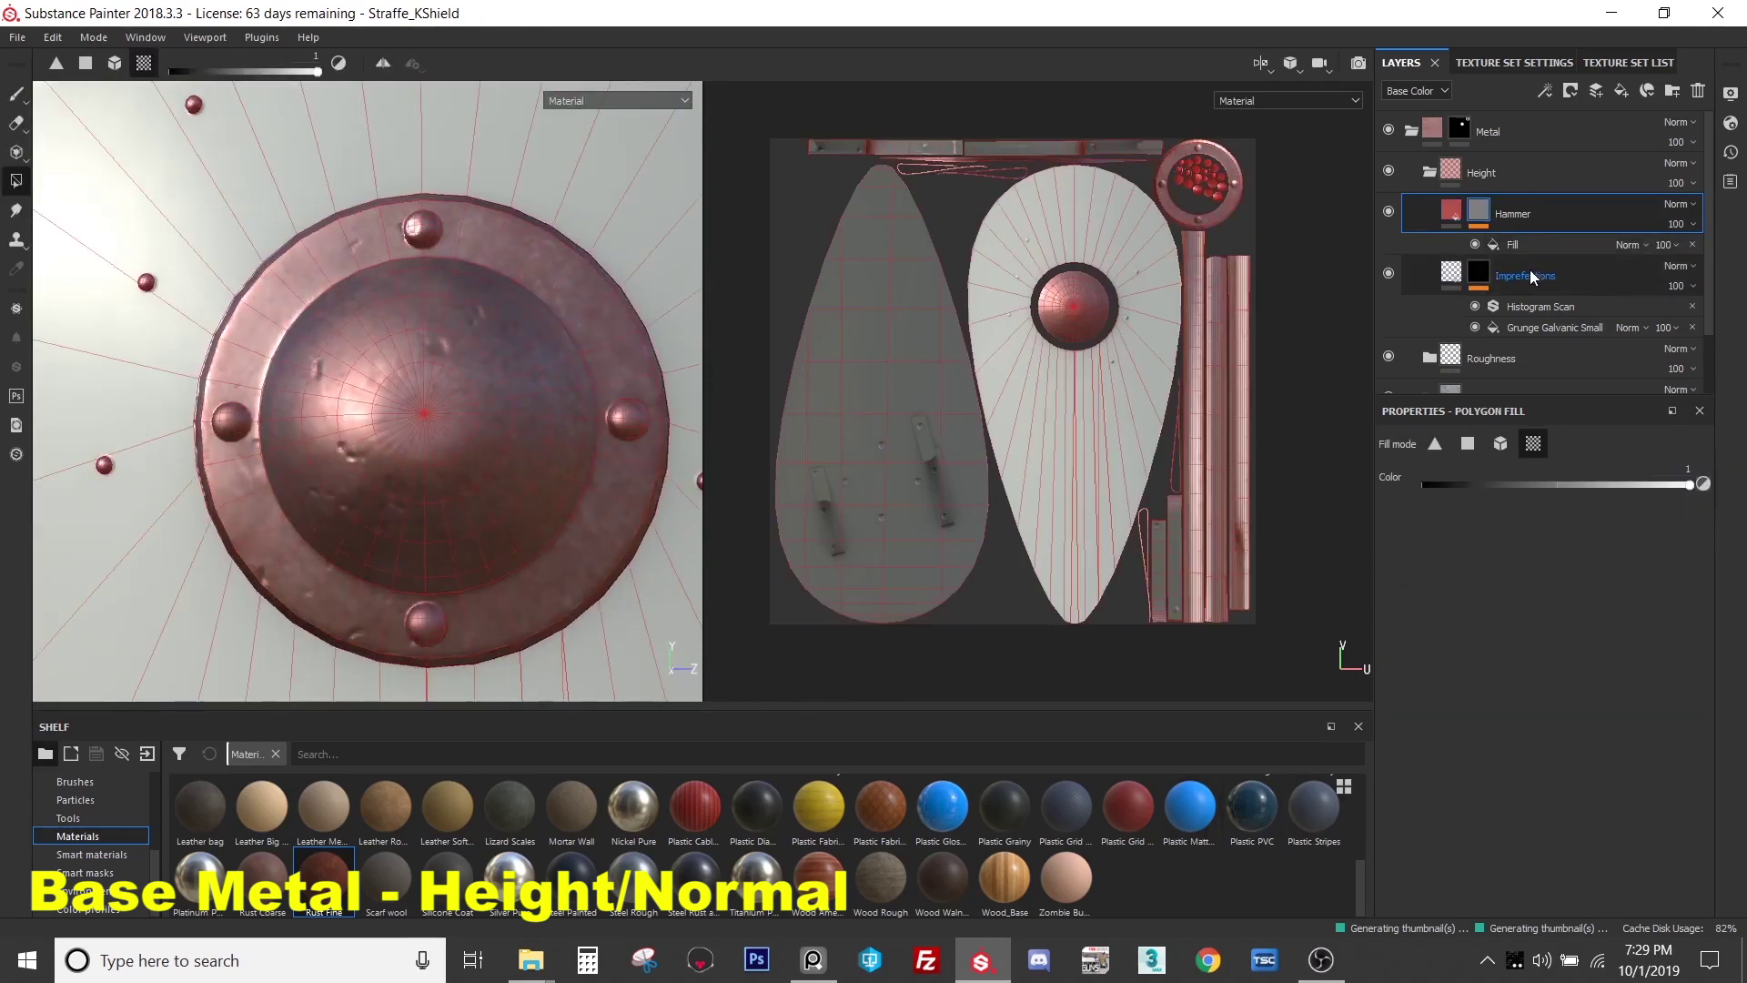
left_click(1531, 248)
left_click(1505, 697)
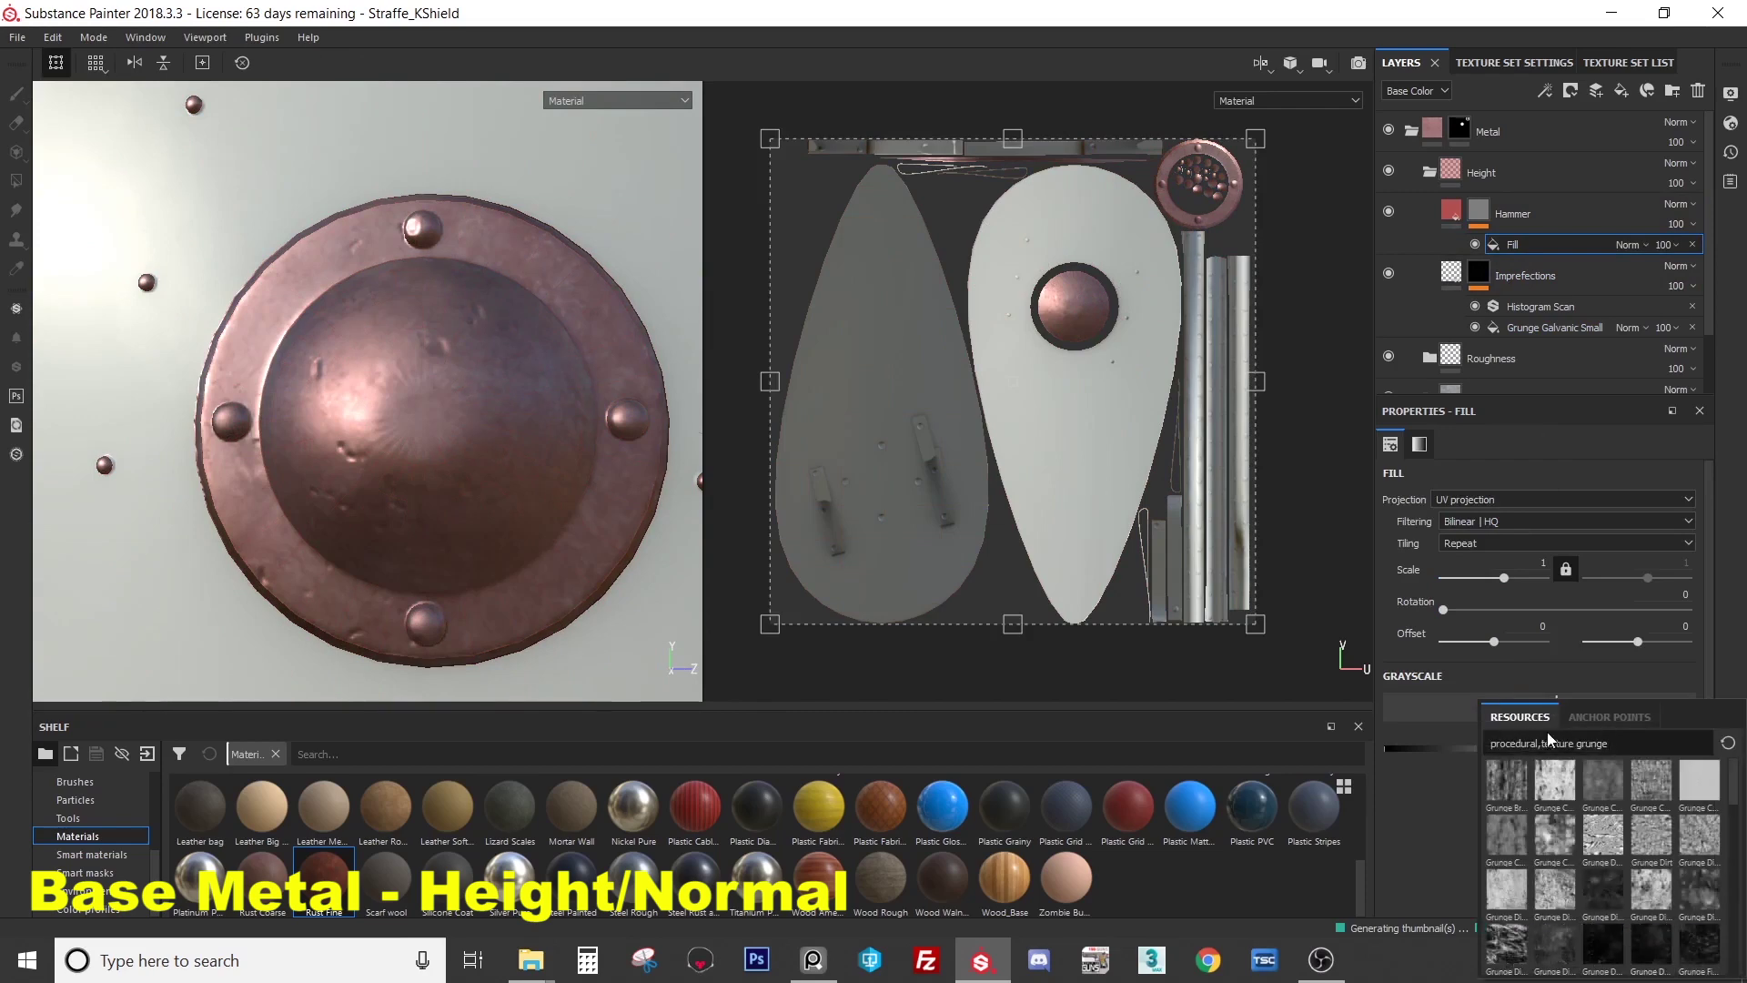
scroll(1637, 852, "down", 5)
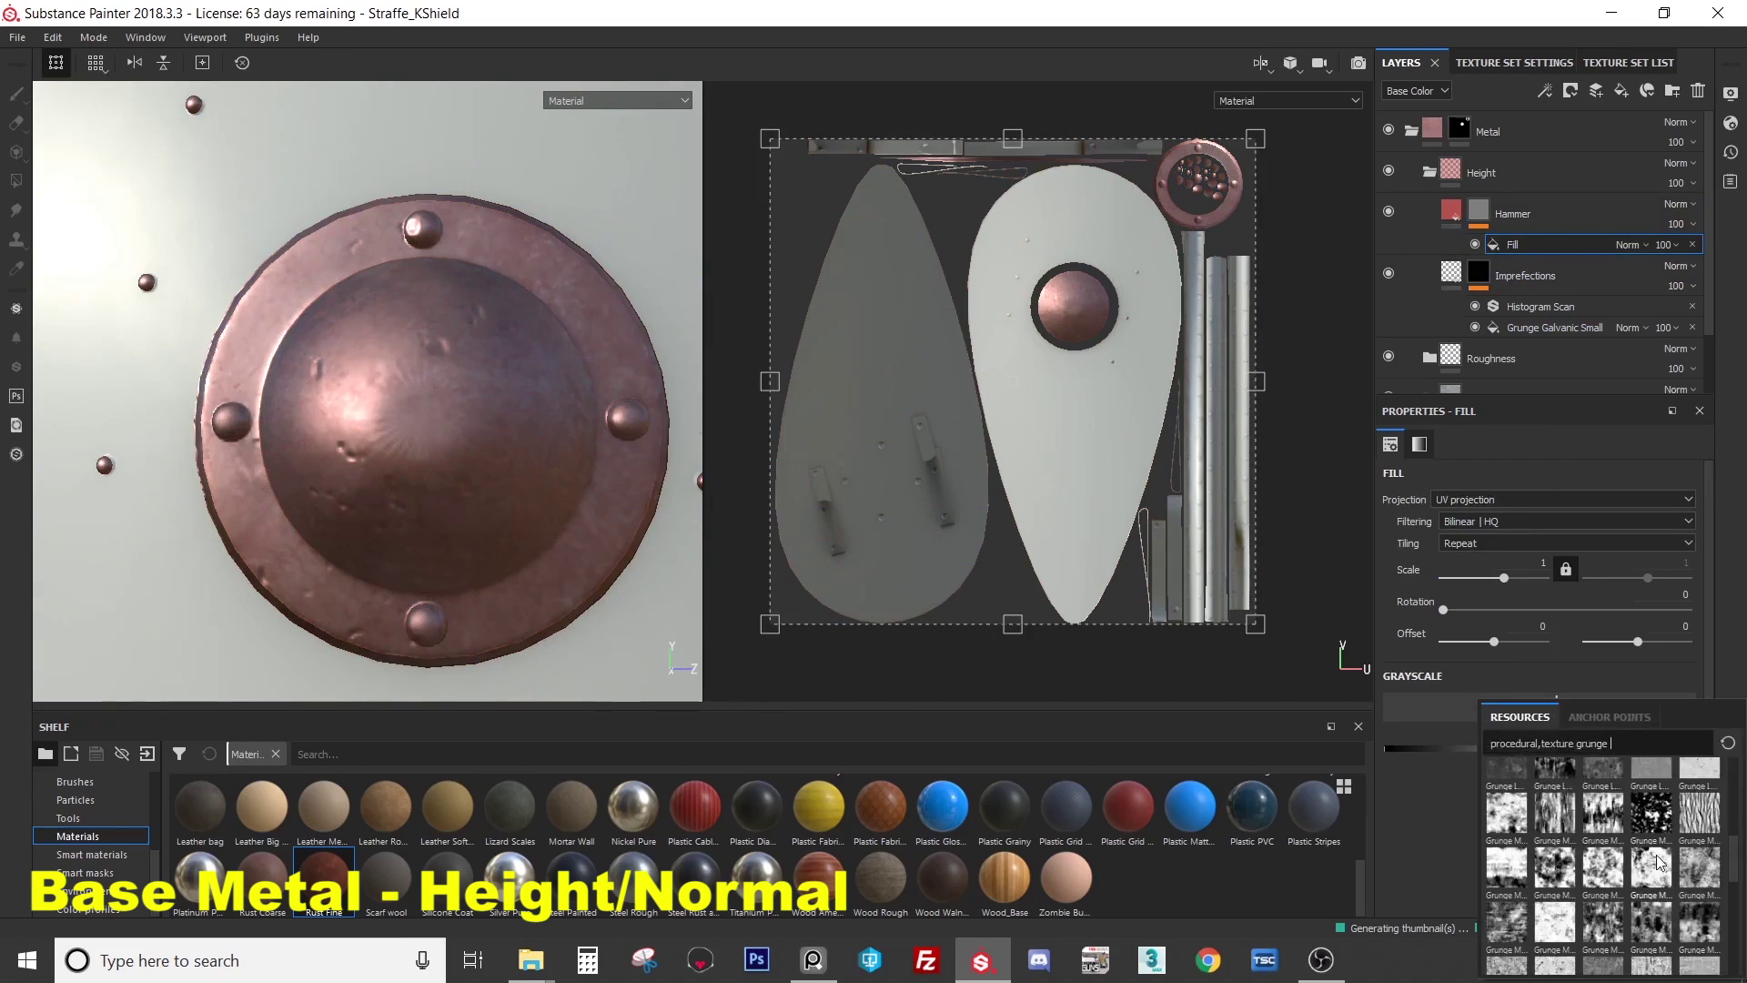
mouse_move(1658, 830)
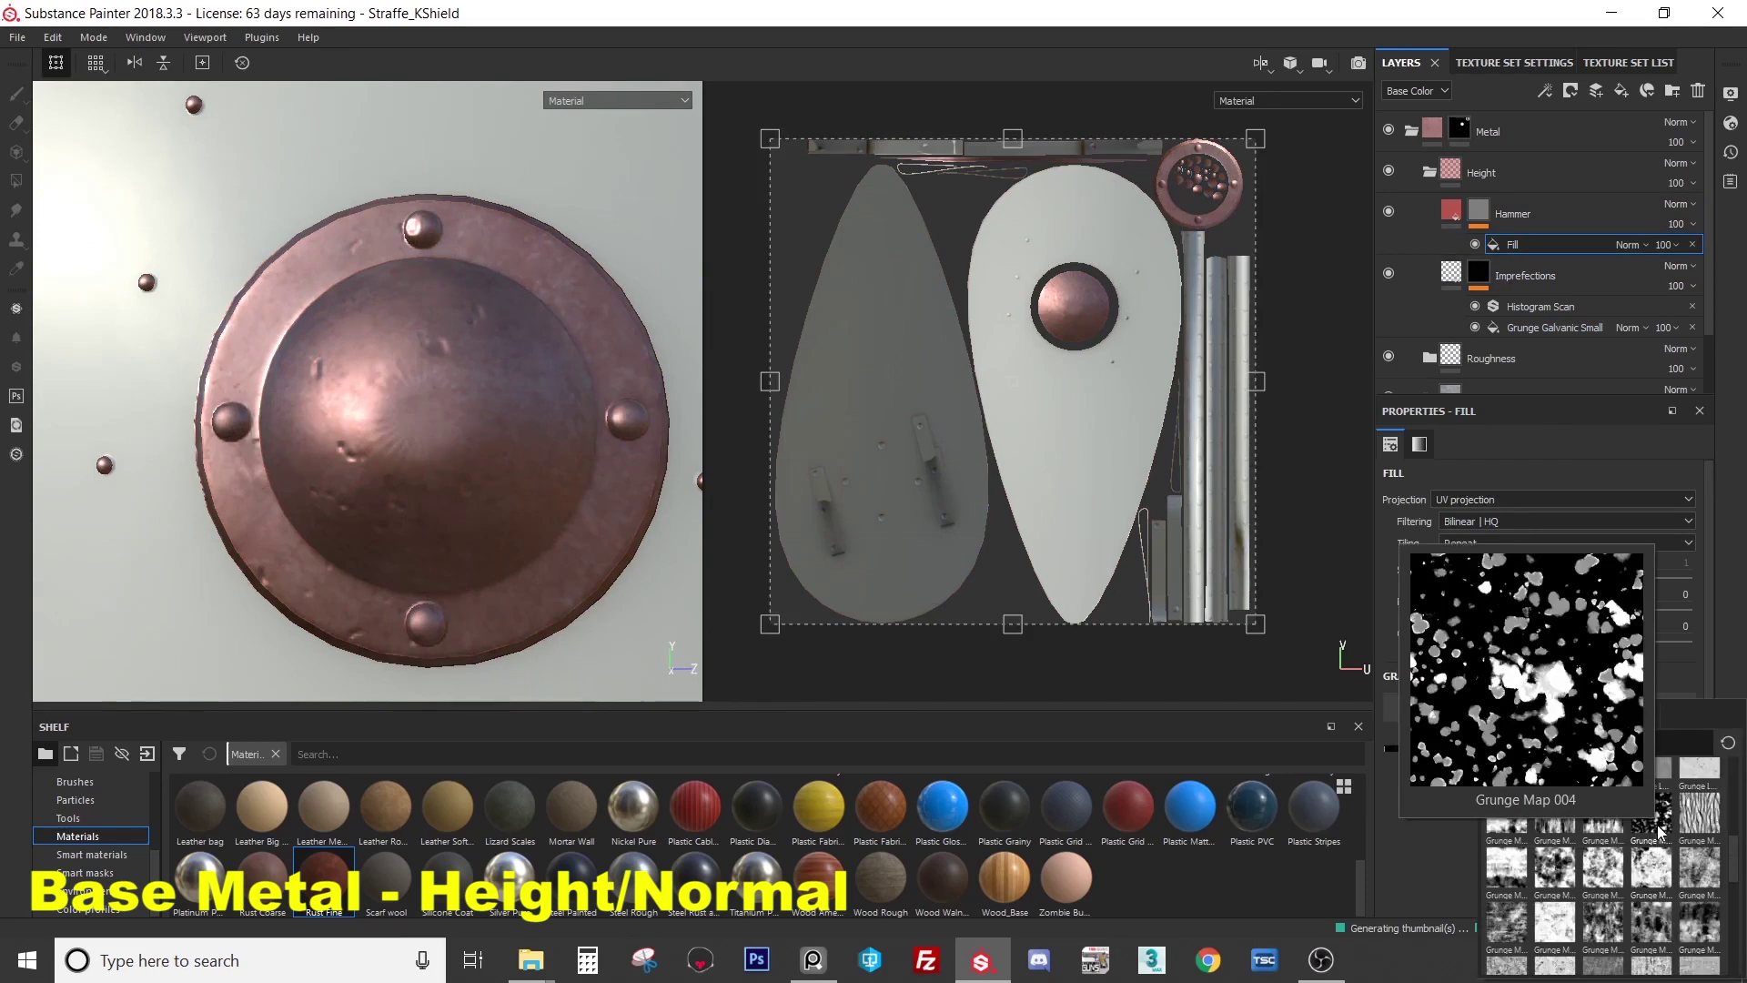
scroll(1620, 882, "down", 5)
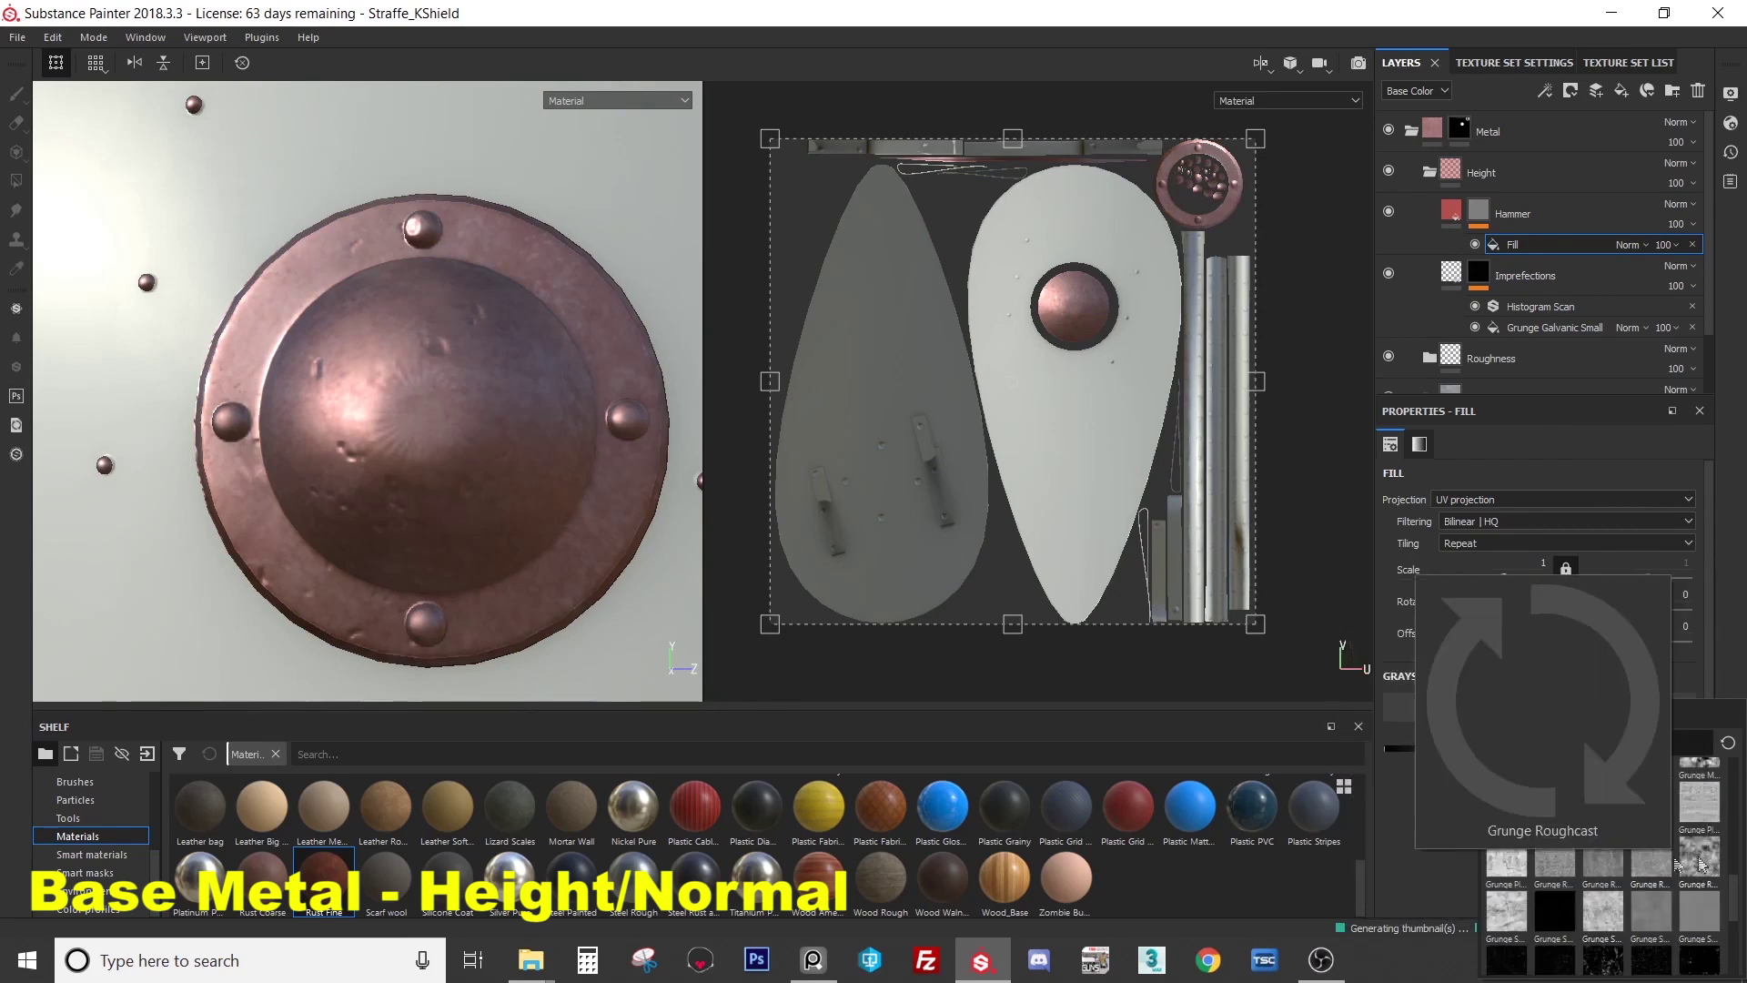
scroll(1583, 865, "up", 8)
mouse_move(1606, 835)
scroll(1565, 854, "up", 2)
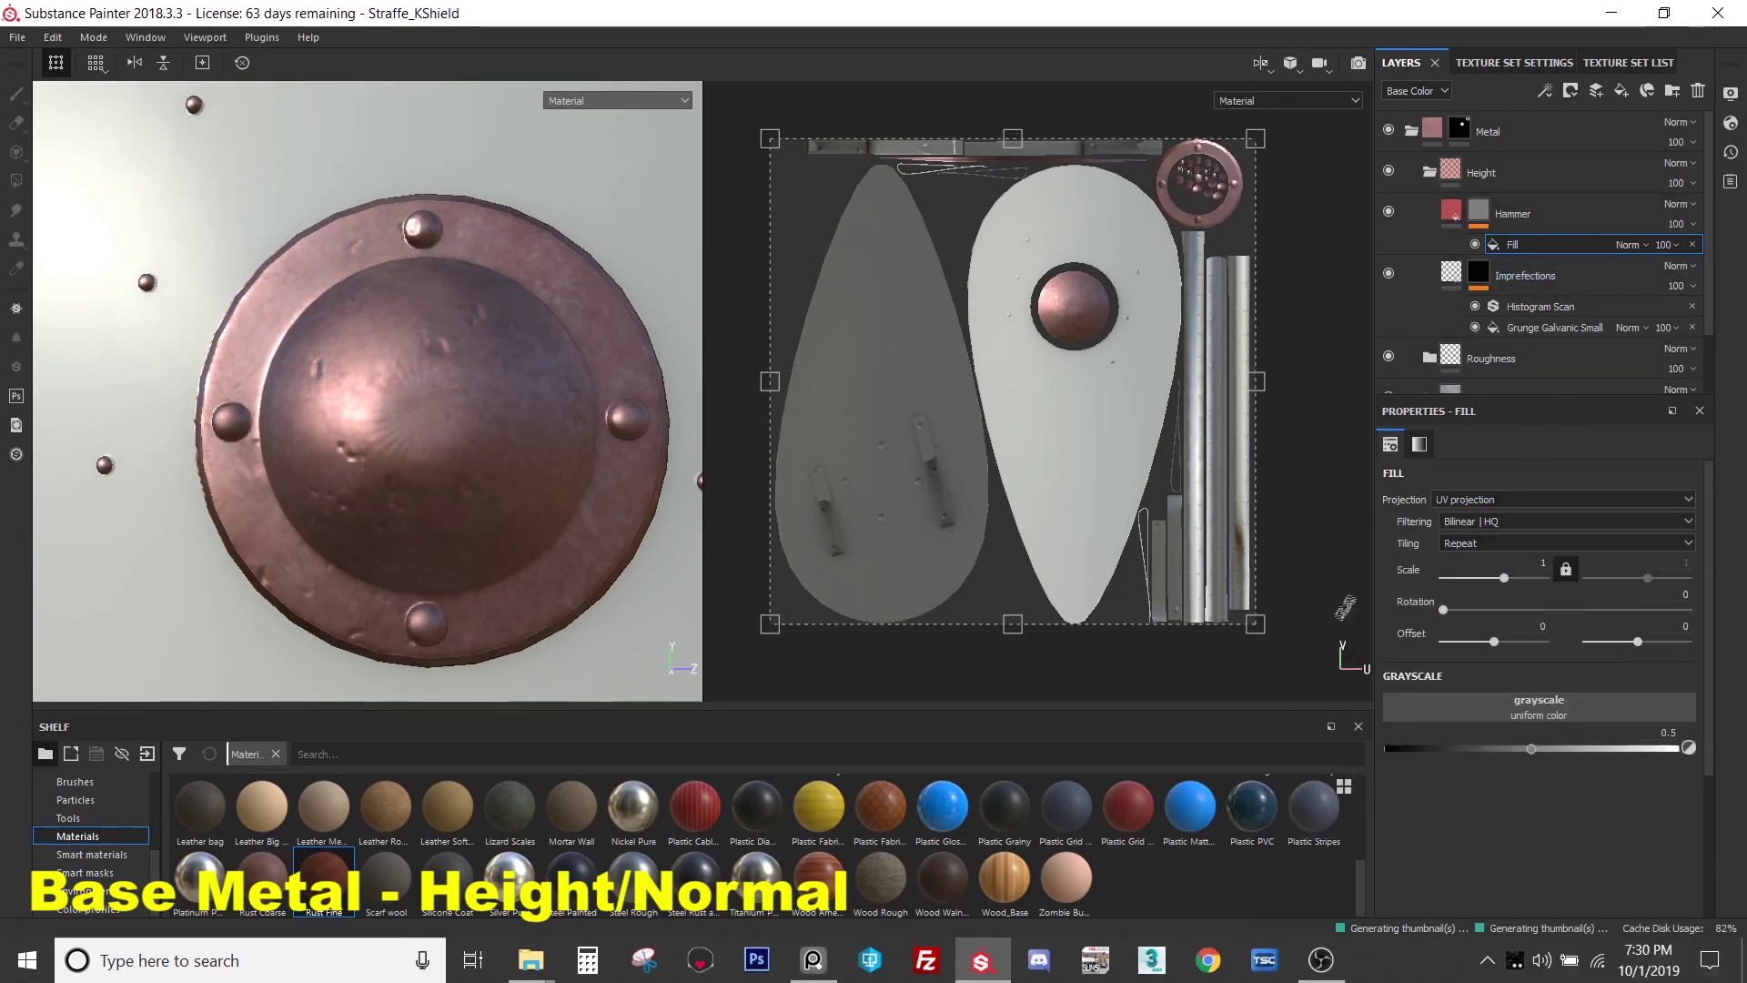
- Hide the Hammer layer and add the Iron Hammered material as a layer directly above it in the Height folder
left_click(1388, 211)
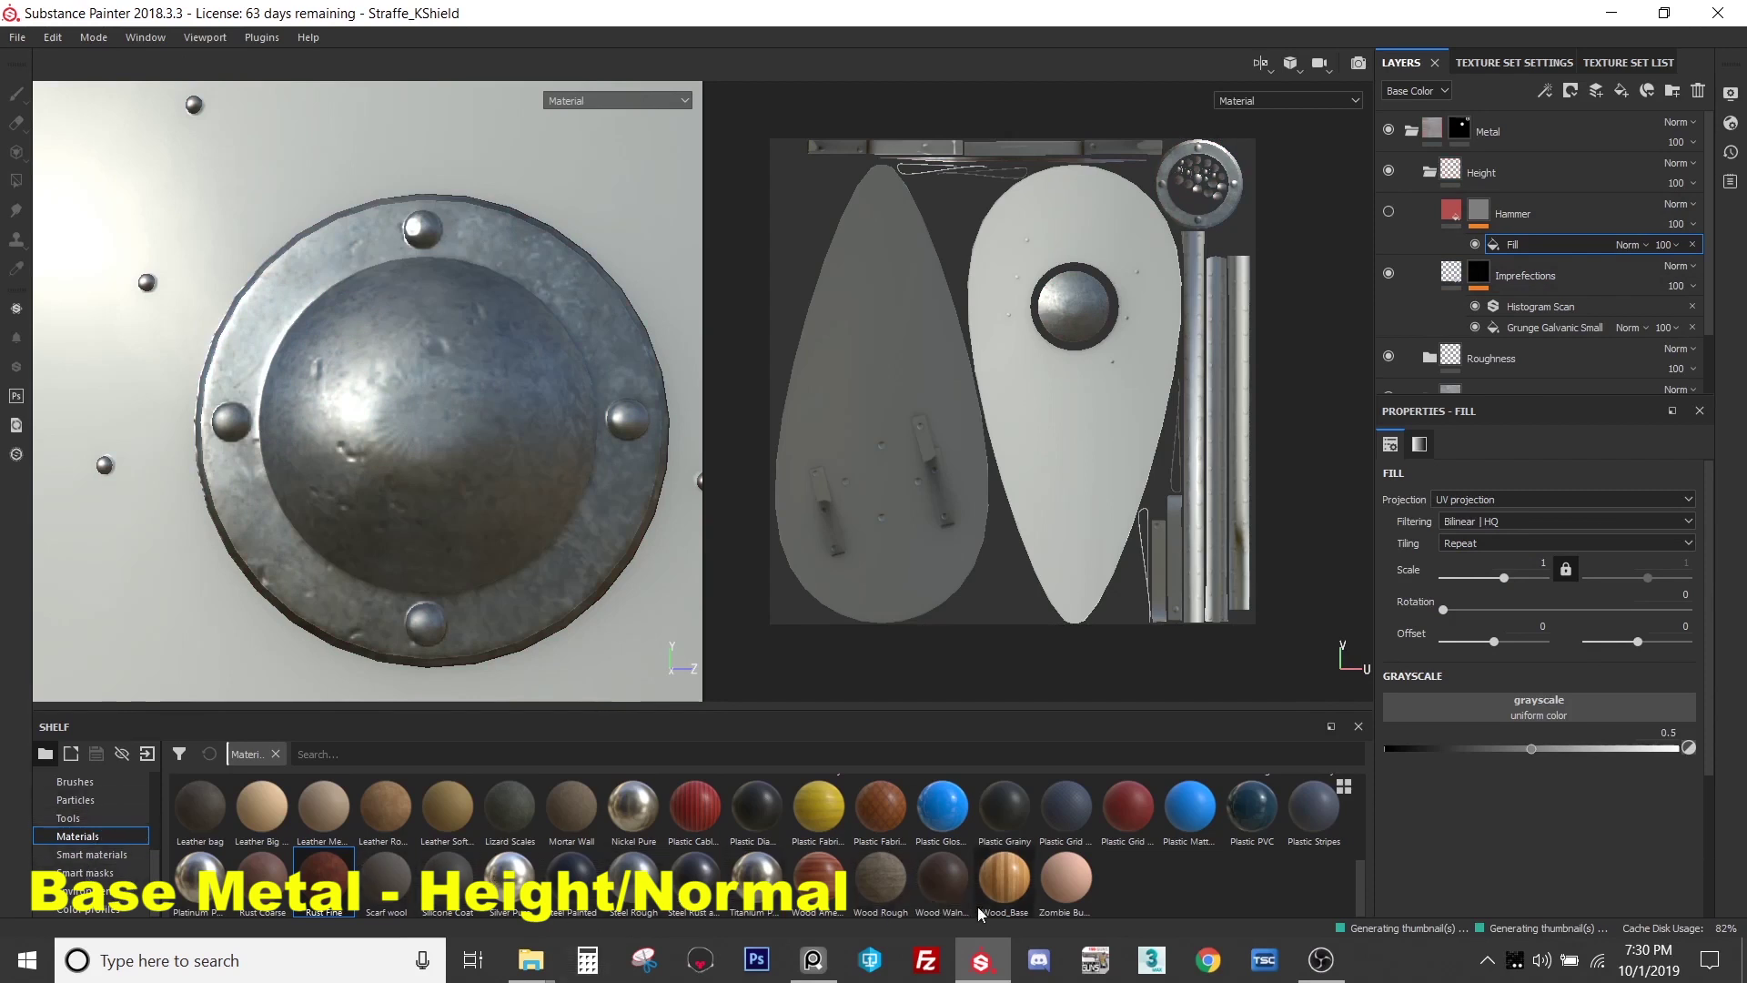
scroll(979, 906, "up", 3)
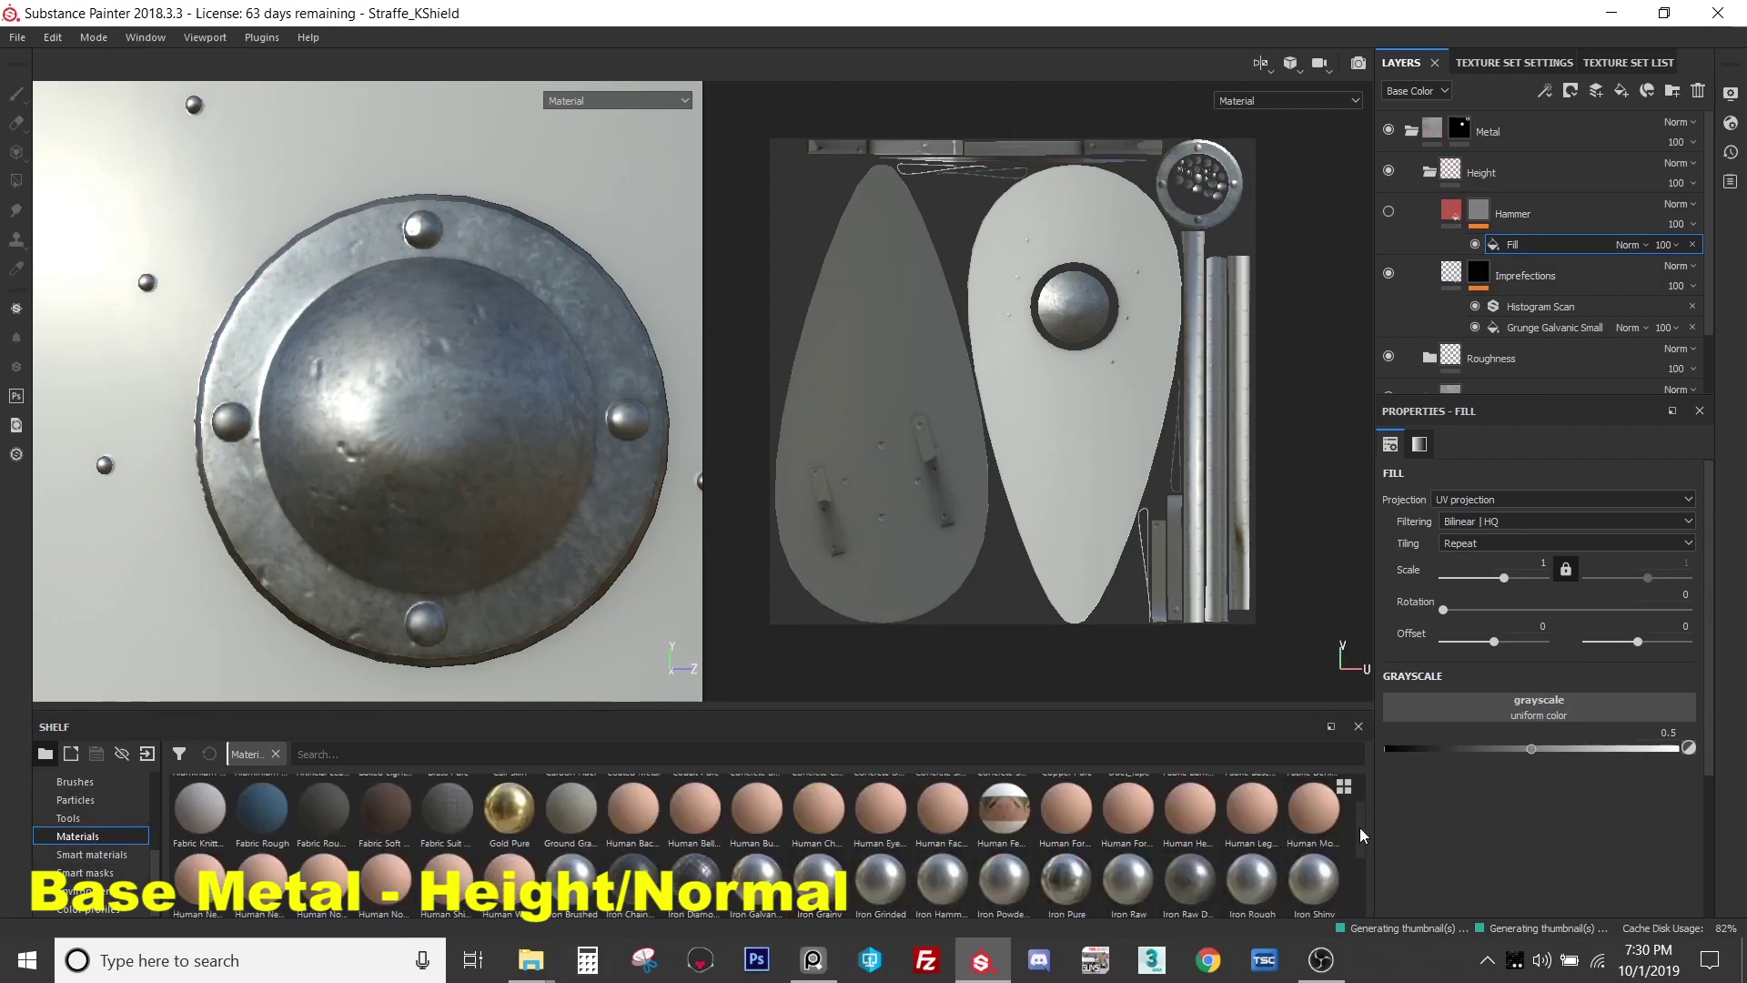
left_click_drag(1360, 827, 1362, 848)
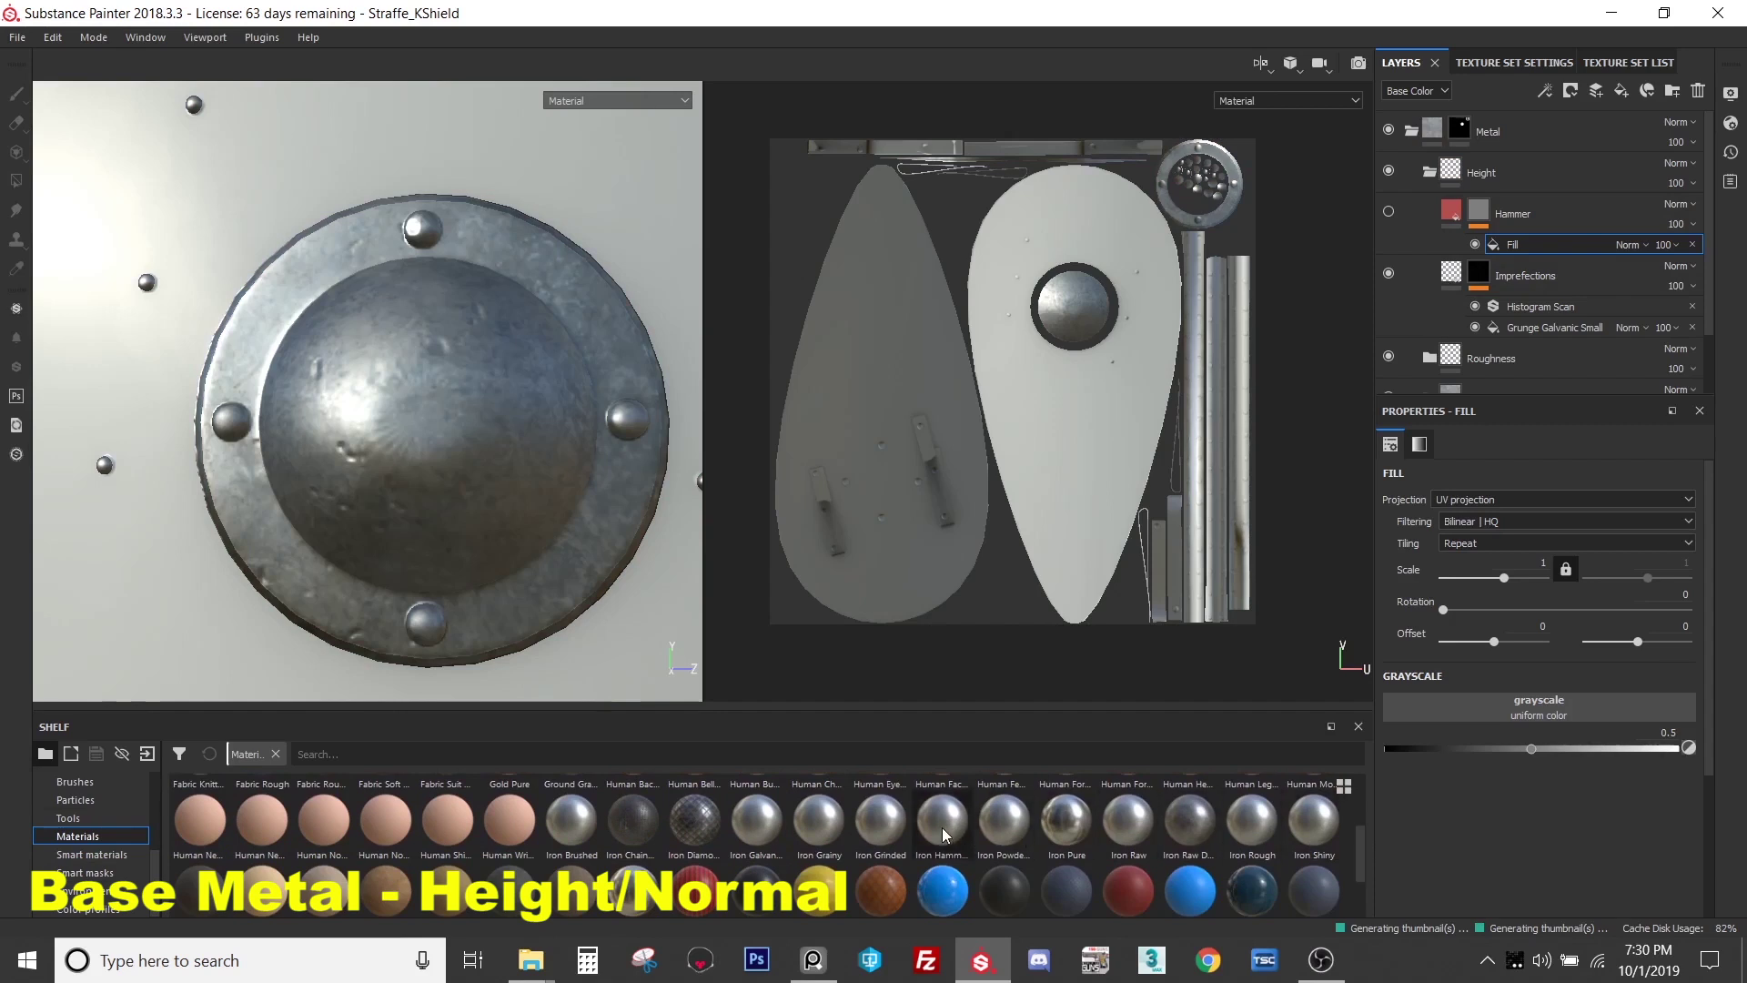
mouse_move(941, 827)
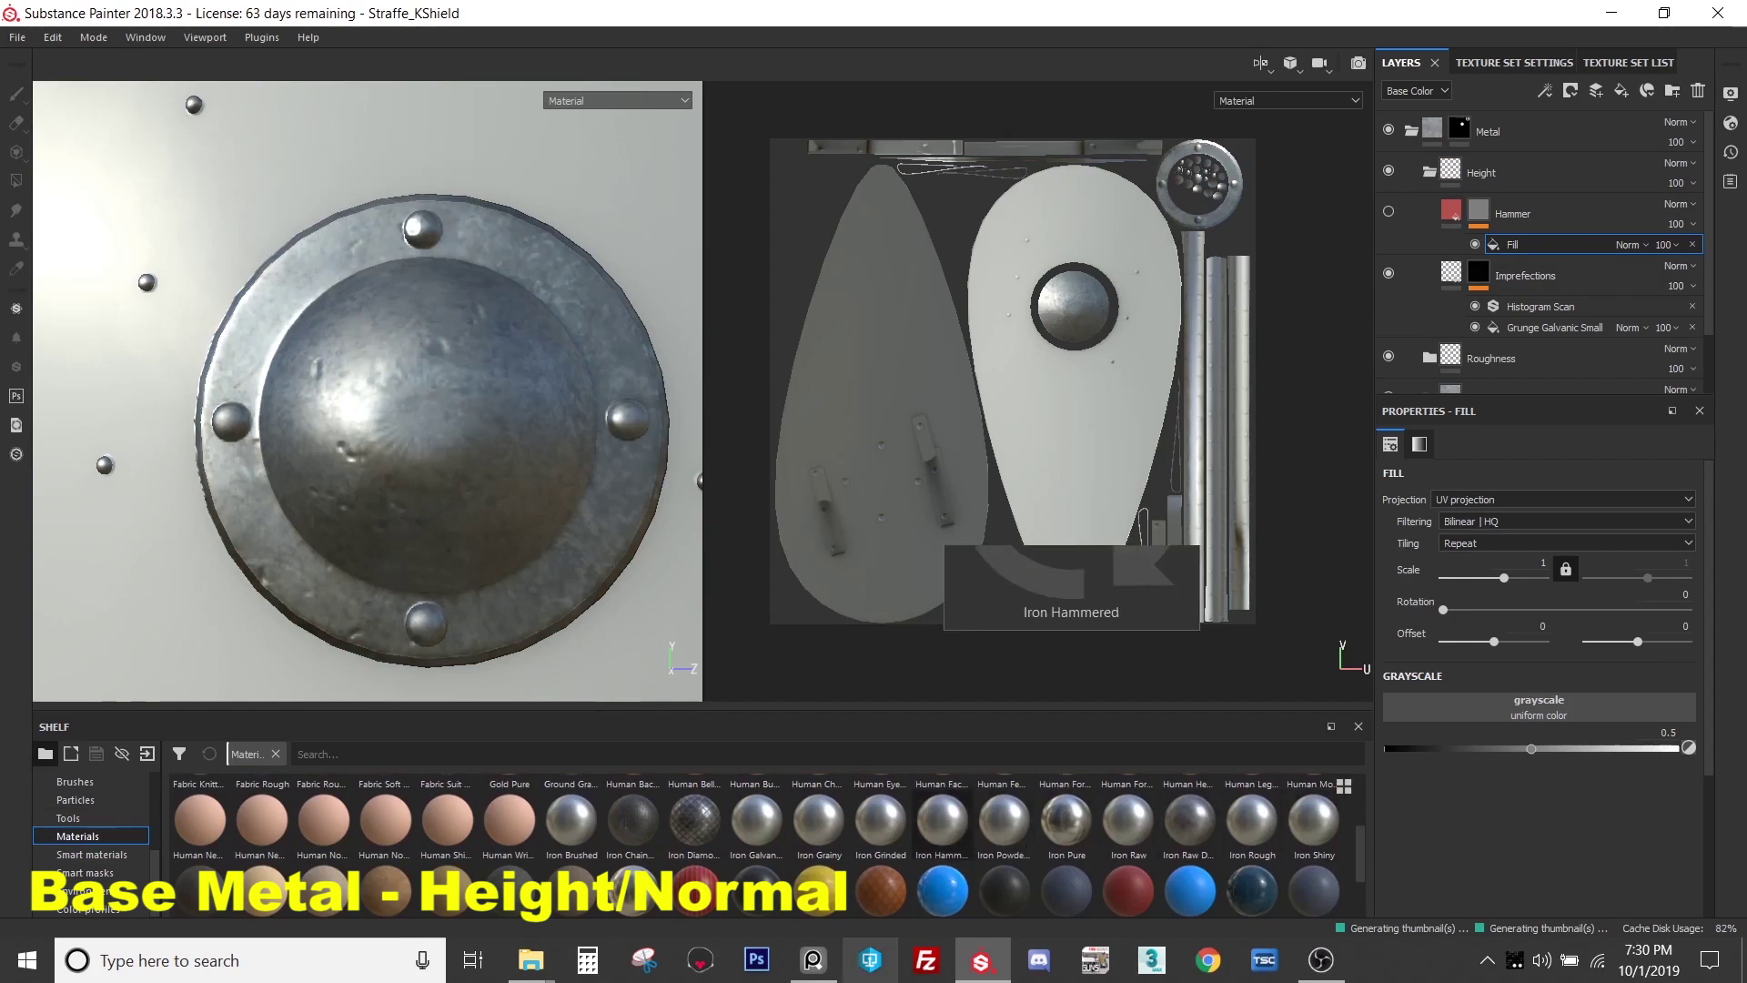
left_click_drag(930, 828, 1558, 200)
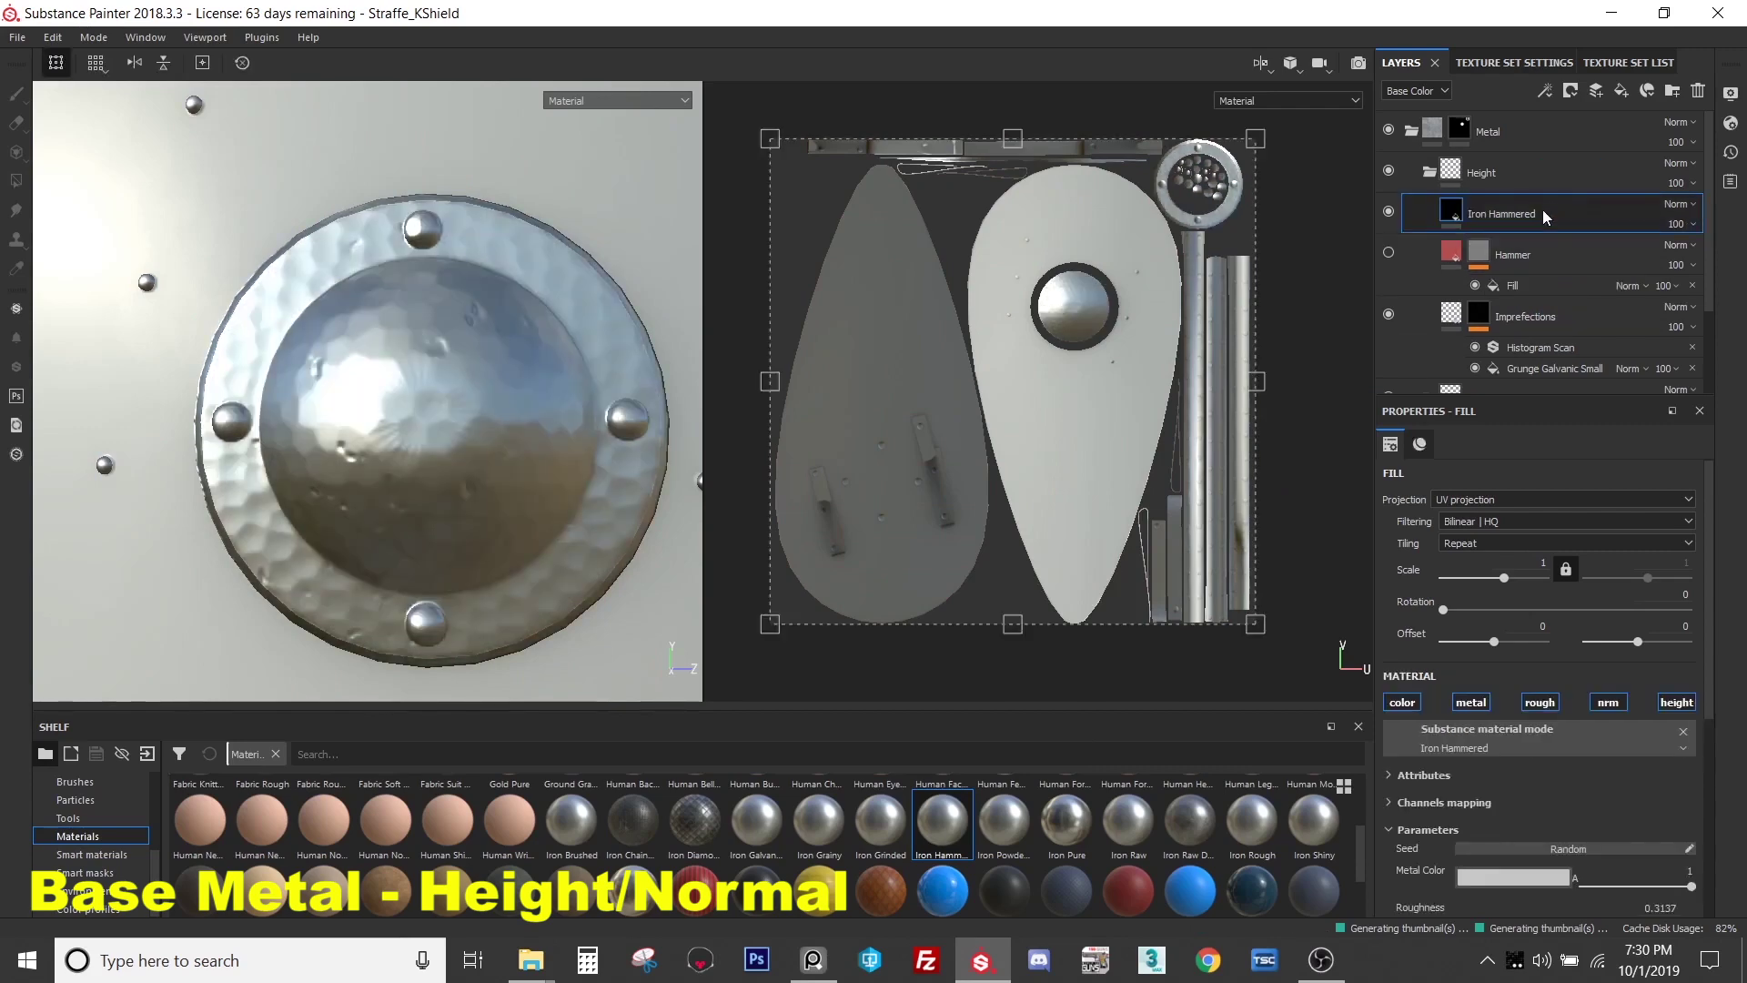
left_click_drag(350, 509, 382, 491, "alt")
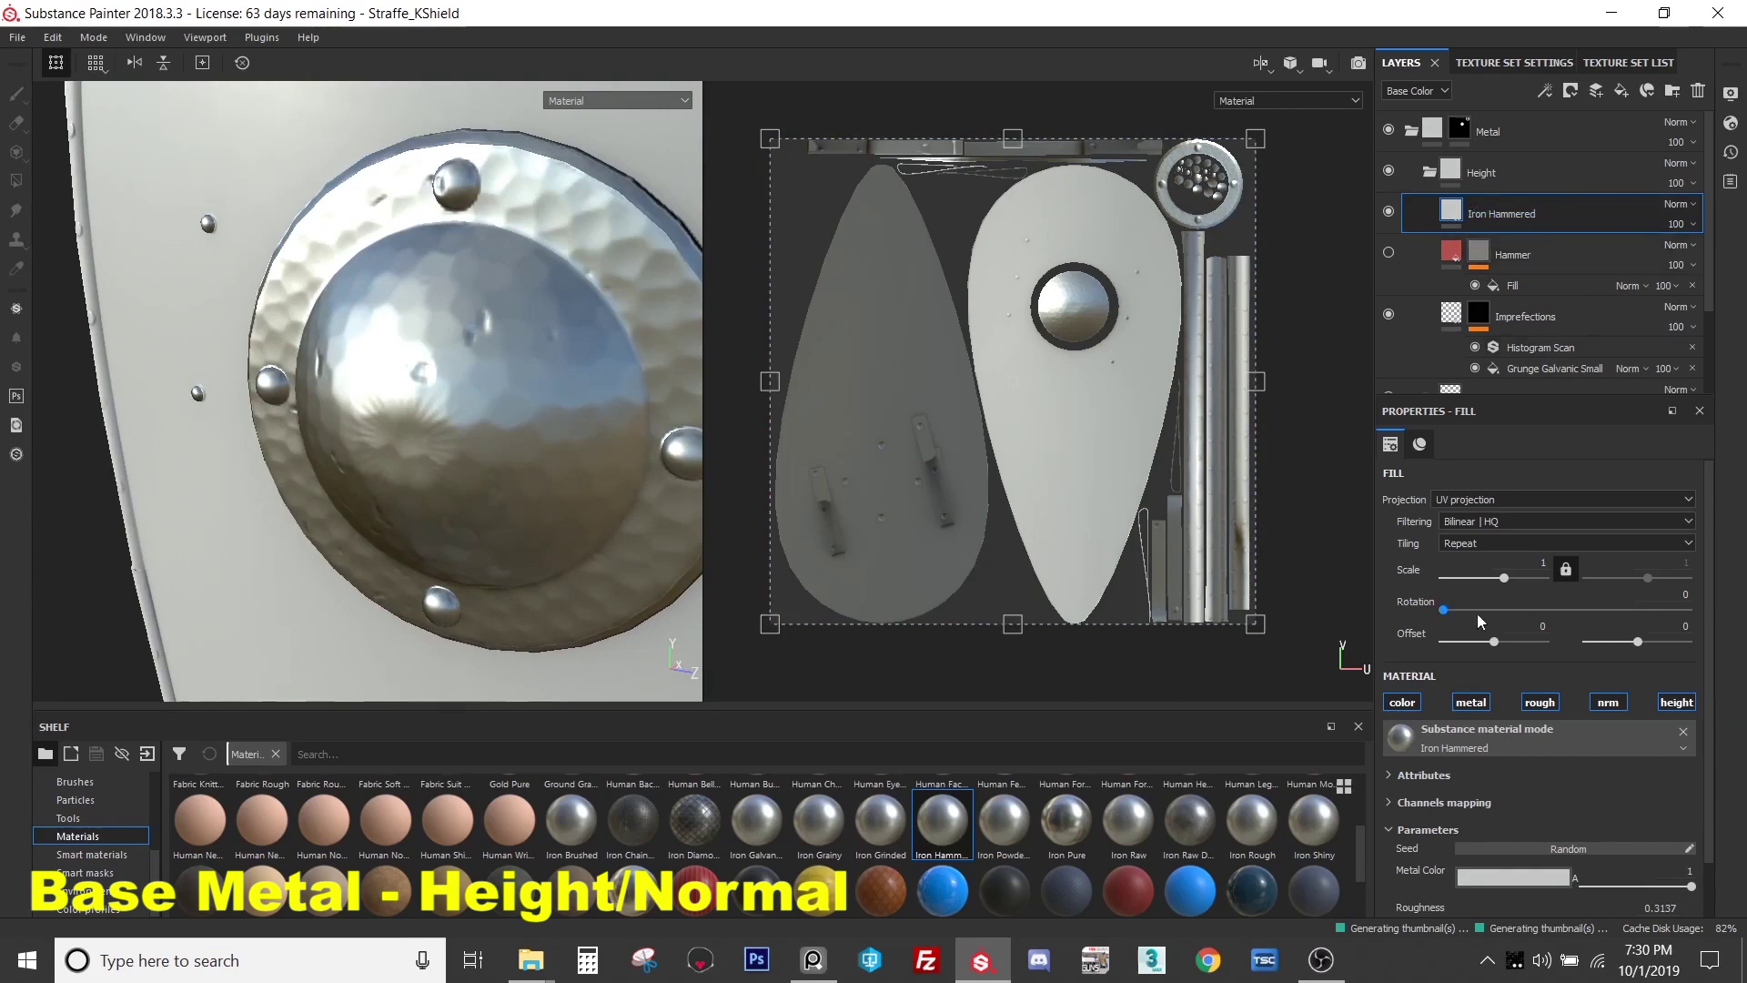
- Turn off the color, metal and rough channels of the Iron Hammered layer, leaving only normal and height
left_click(1403, 702)
left_click(1470, 702)
left_click(1539, 702)
left_click_drag(528, 437, 582, 411, "alt")
scroll(1452, 624, "down", 1)
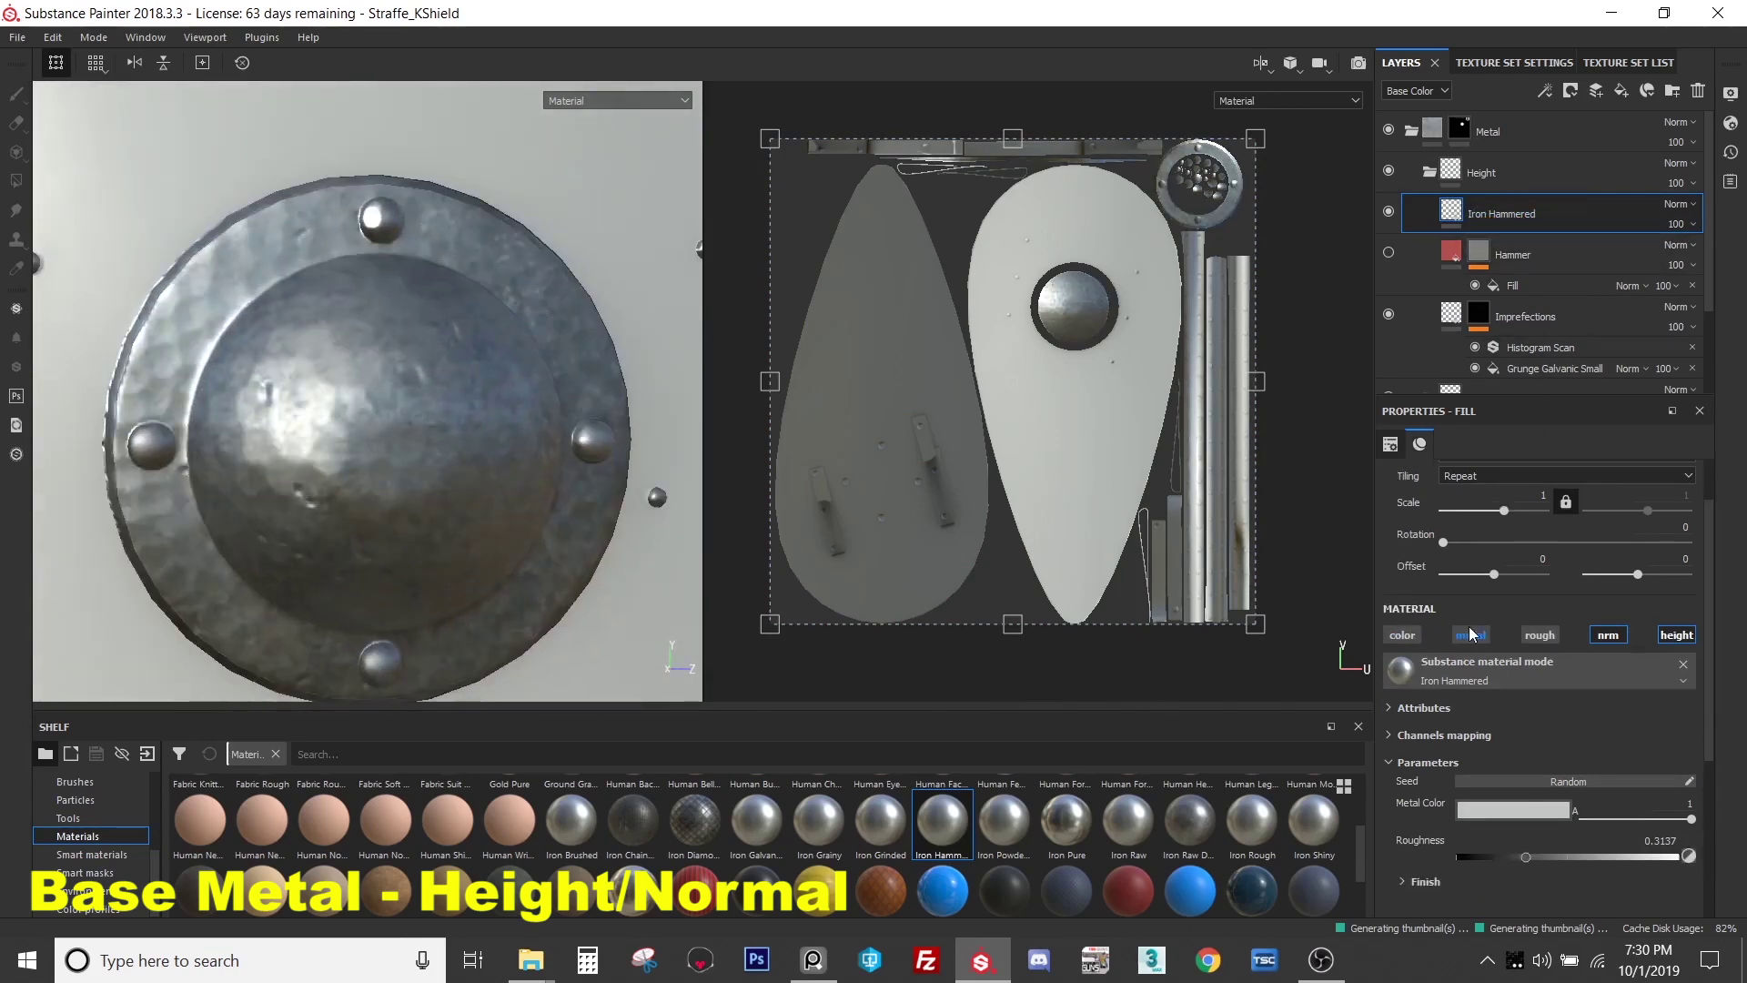
- Set the Iron Hammered finish to scale 1 and detail intensity 0.83
left_click(1426, 883)
scroll(1493, 809, "down", 1)
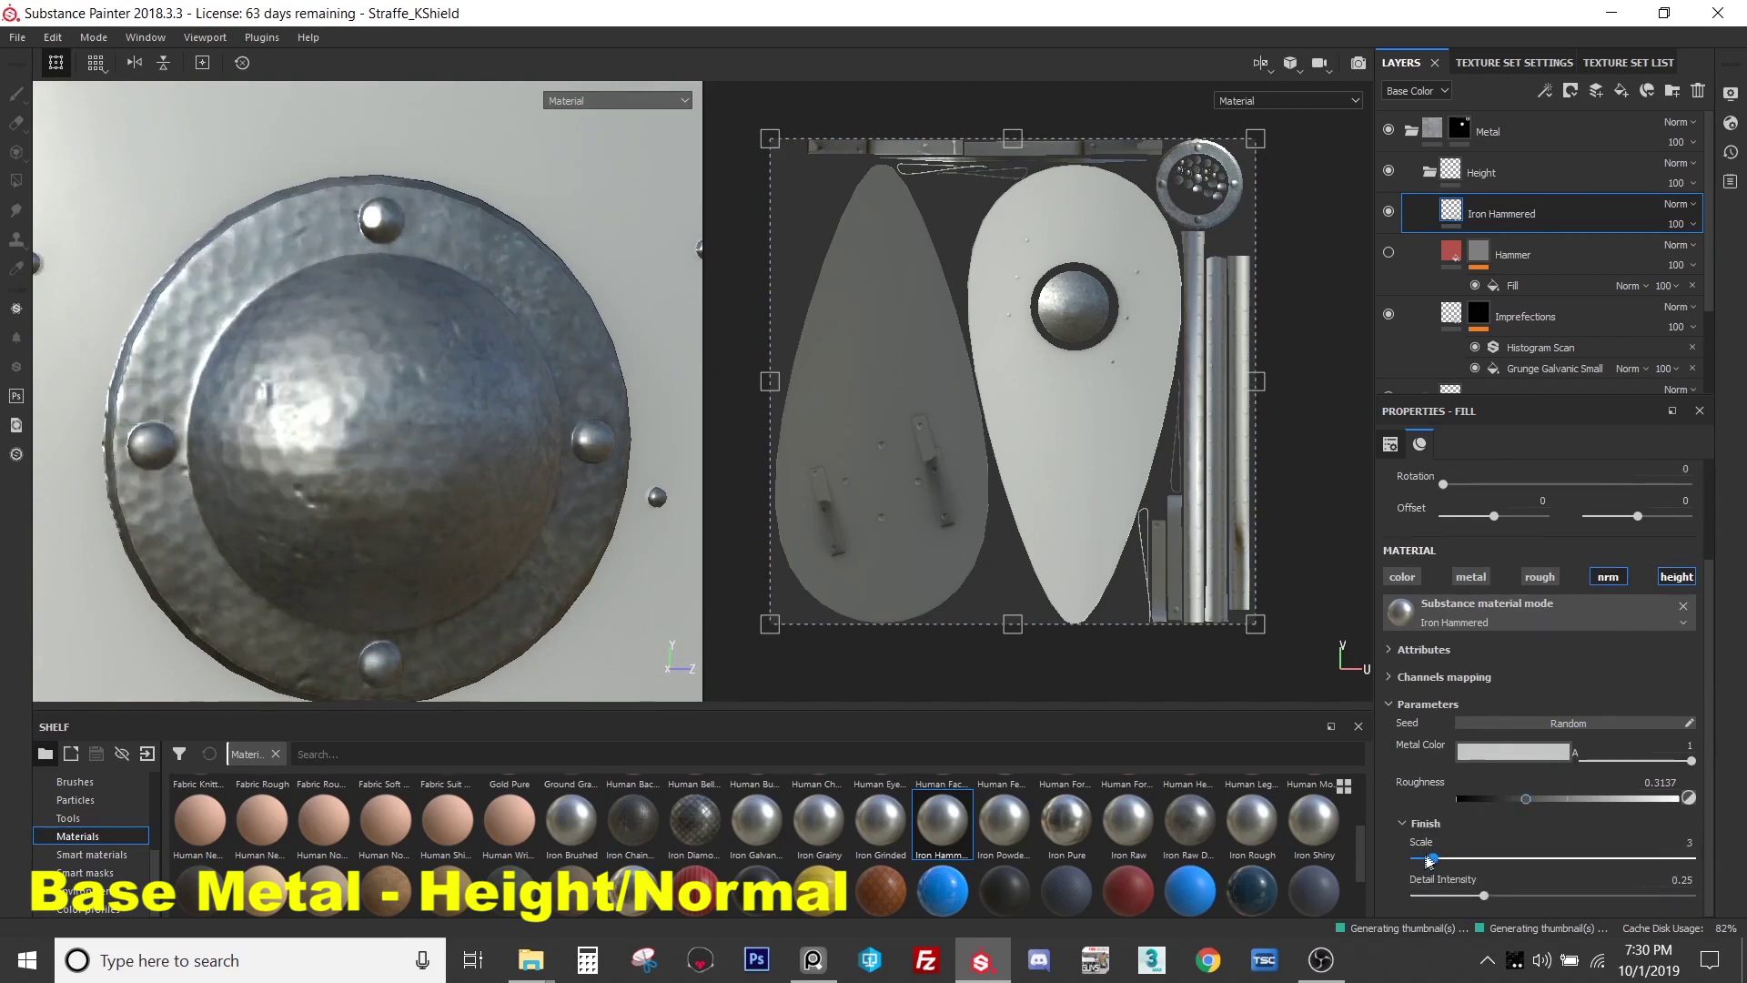
left_click_drag(1423, 859, 1415, 859)
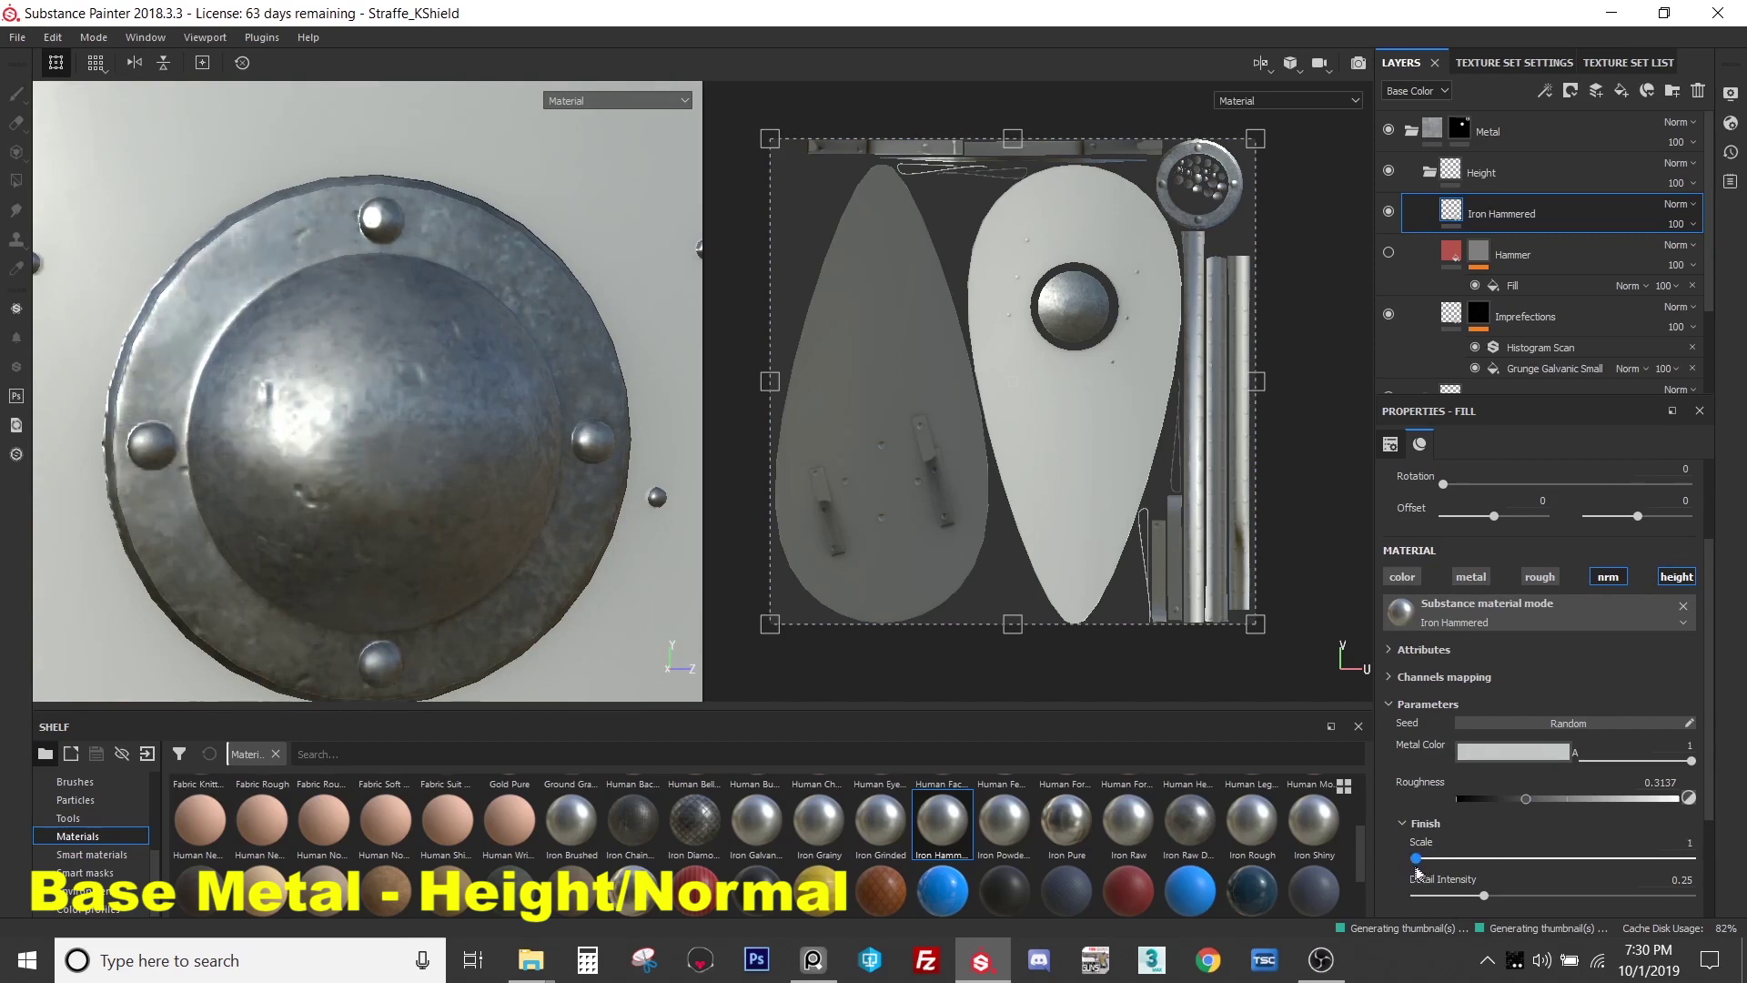
left_click_drag(1484, 899, 1646, 934)
left_click_drag(437, 564, 630, 468, "alt")
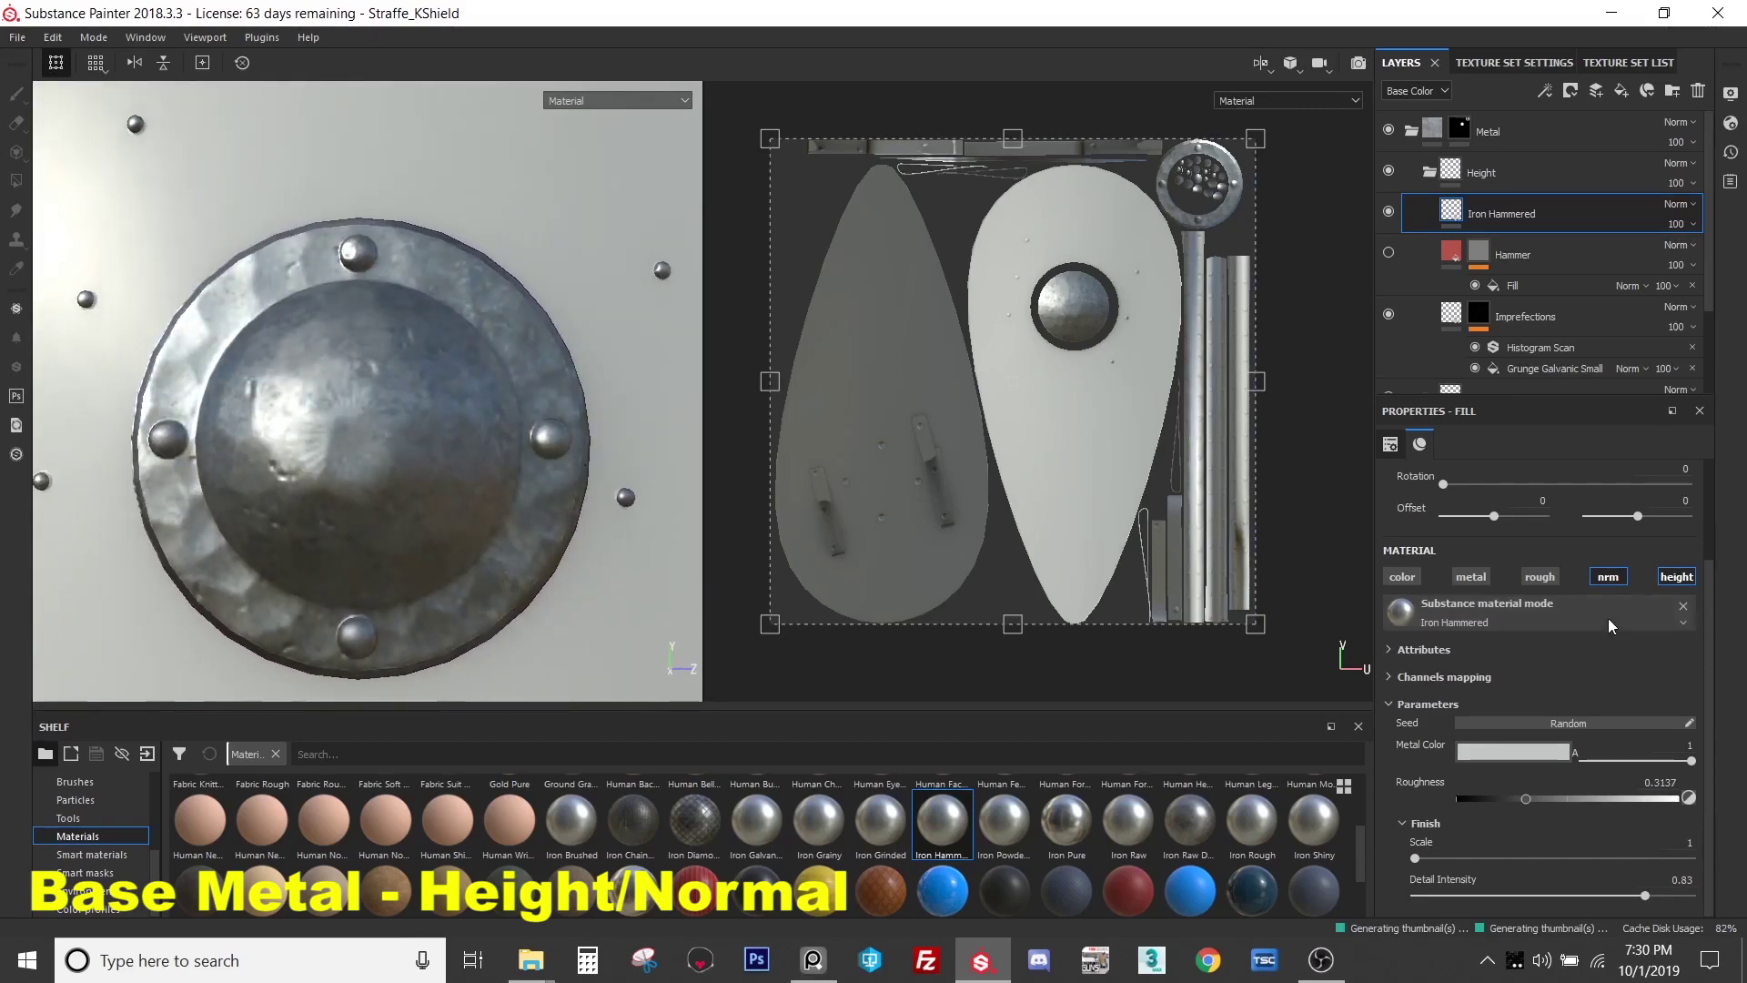
- Try tri-planar projection on the Iron Hammered layer, inspect the boss, and restore UV projection
scroll(1607, 564, "up", 2)
left_click(1530, 501)
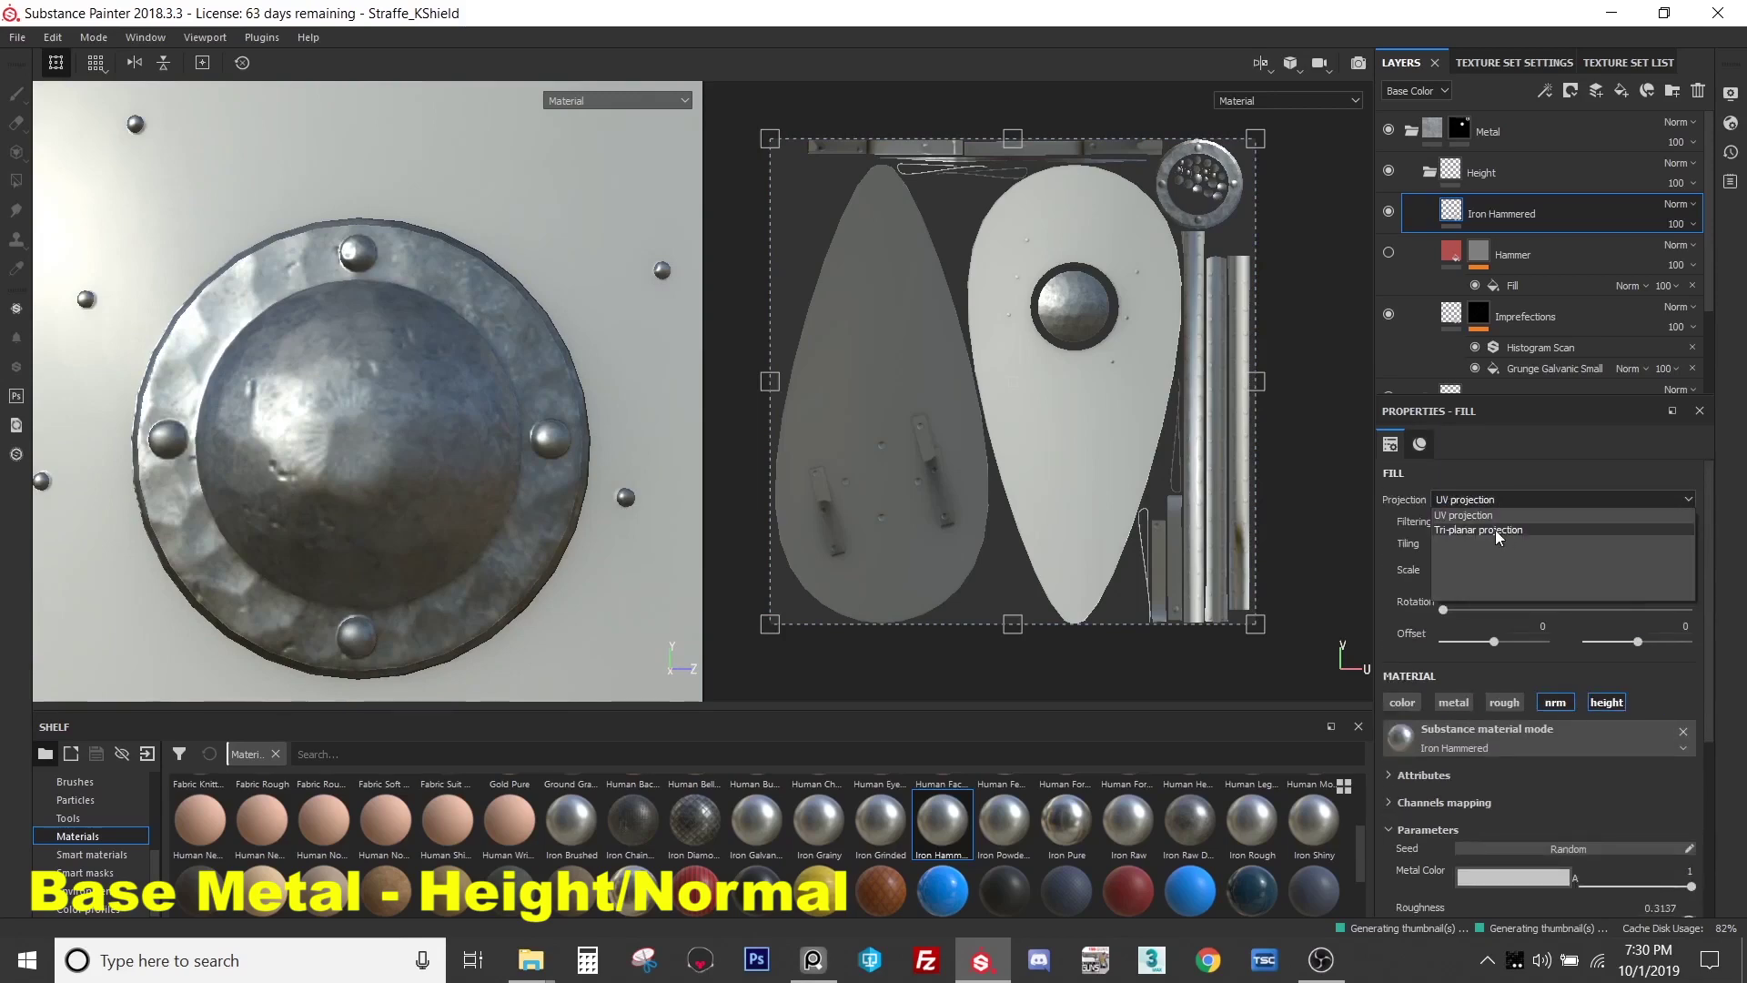
left_click(1494, 529)
left_click_drag(416, 520, 294, 370, "alt")
left_click(1463, 504)
left_click(1468, 517)
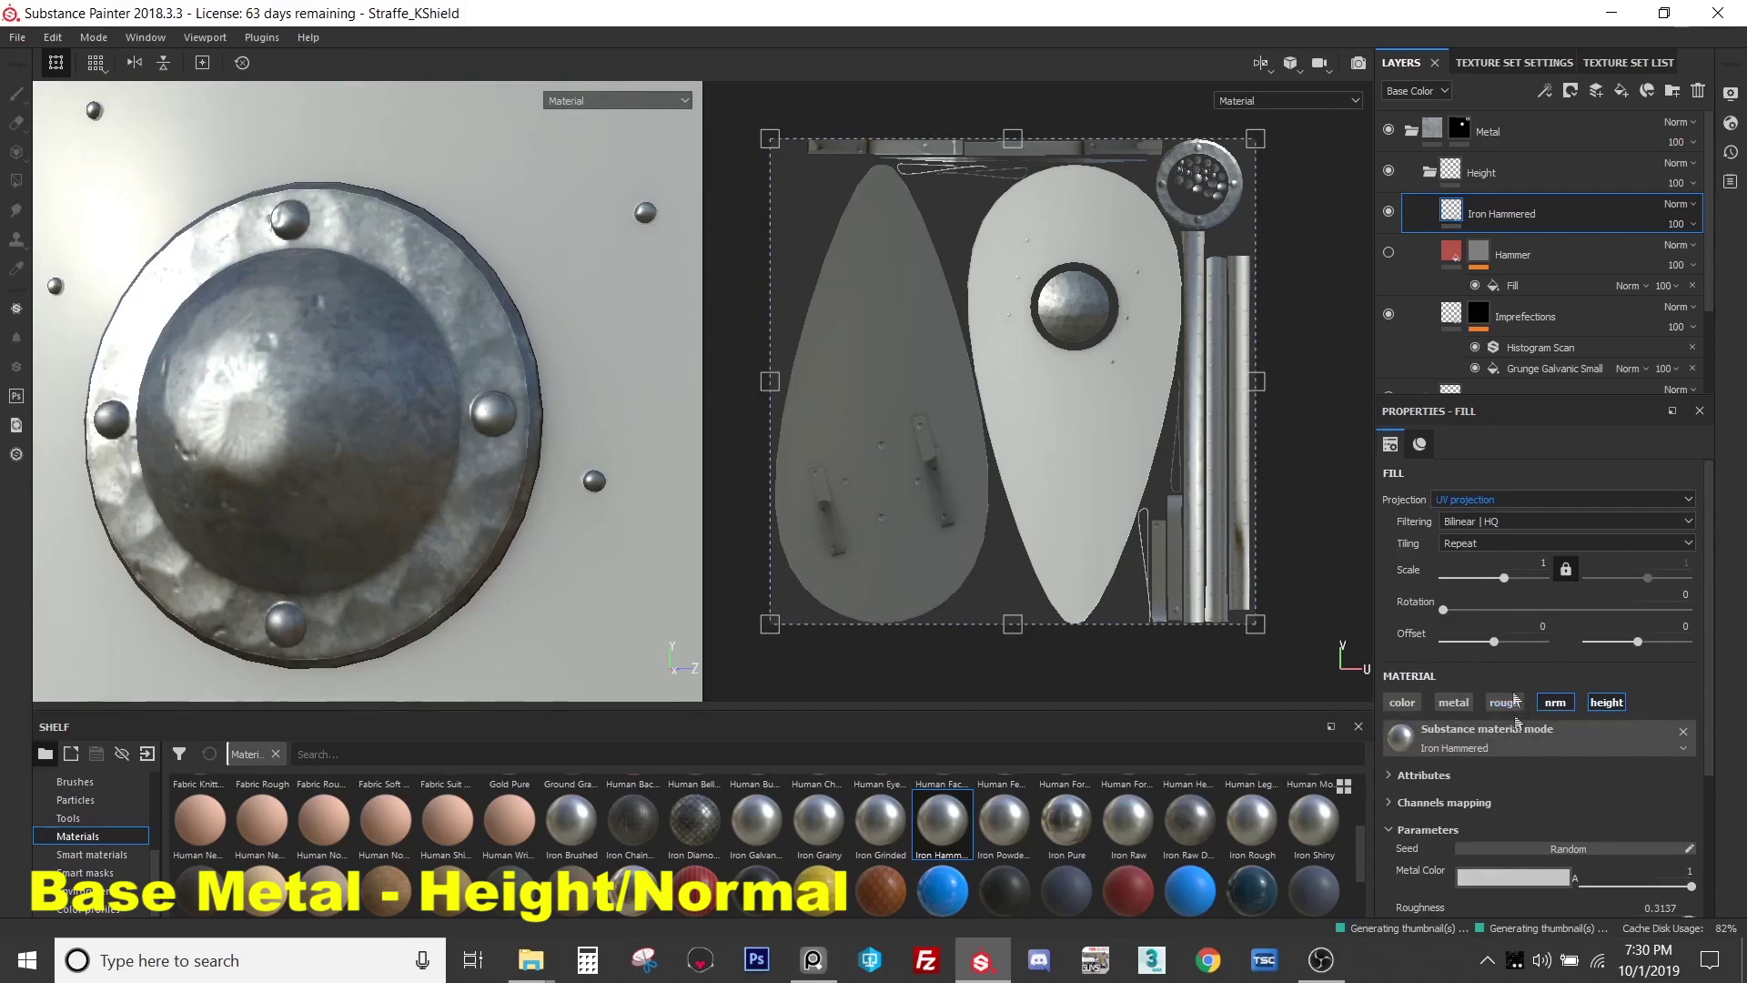
- Delete the Hammer layer and reselect the Iron Hammered layer
left_click(1510, 255)
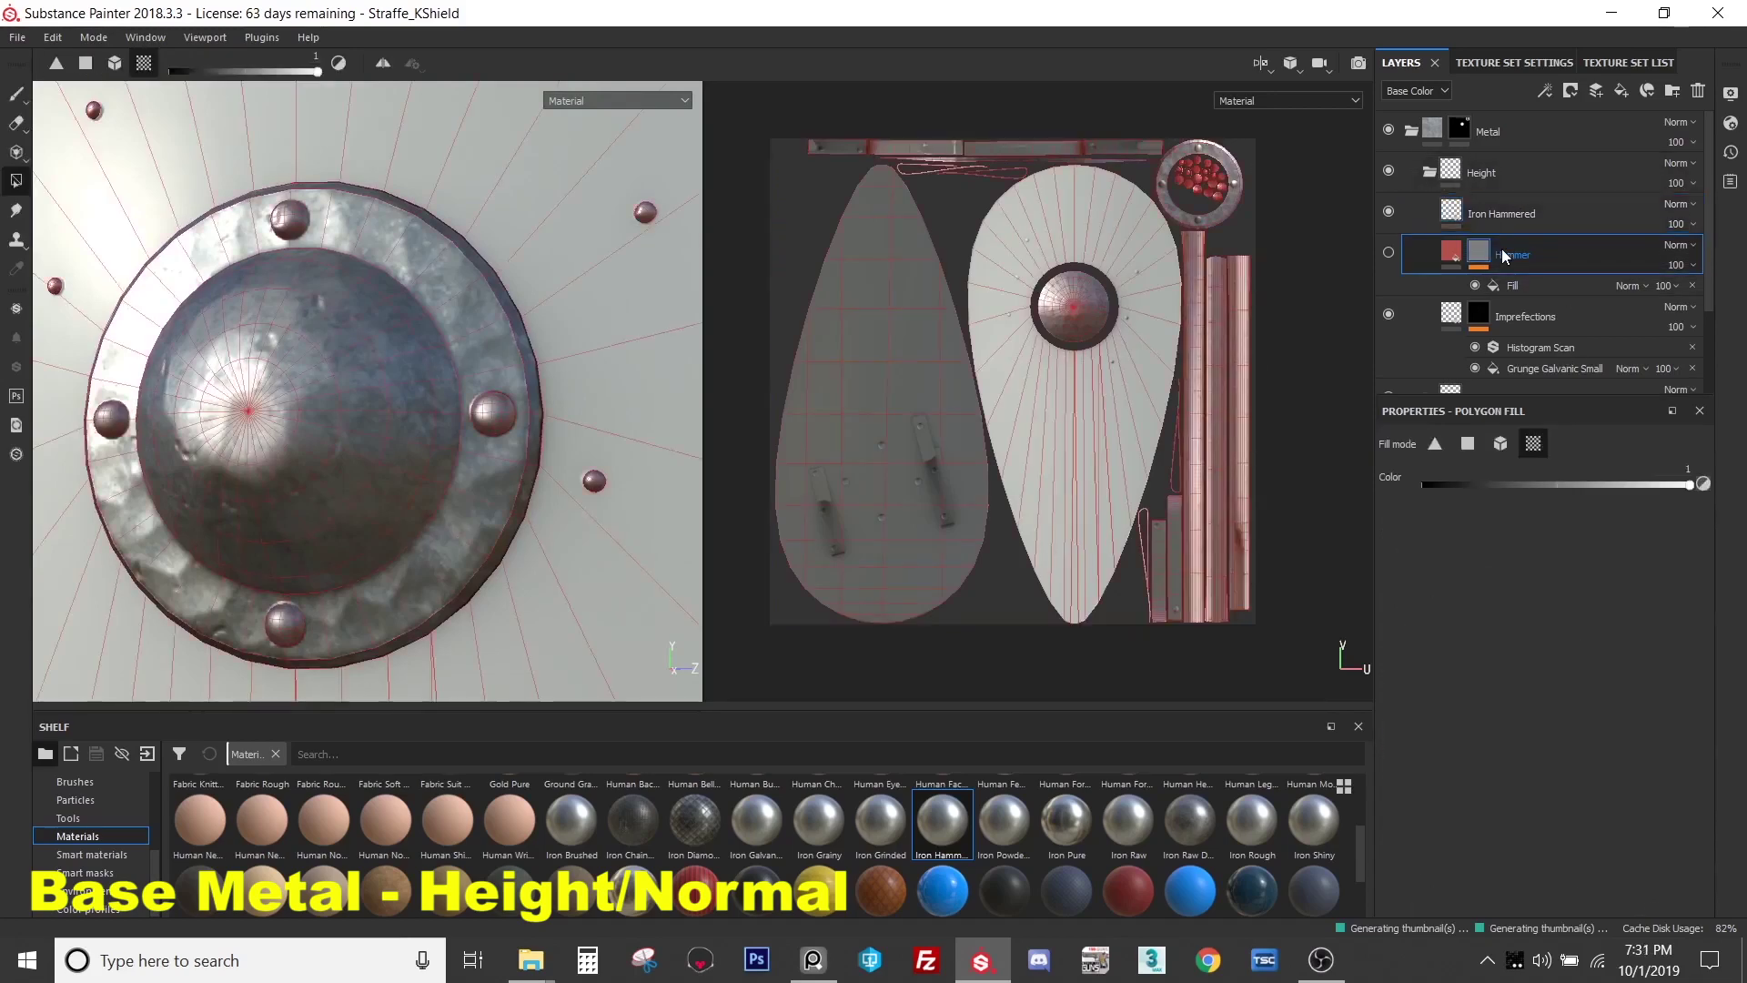
key("Delete")
left_click(1510, 228)
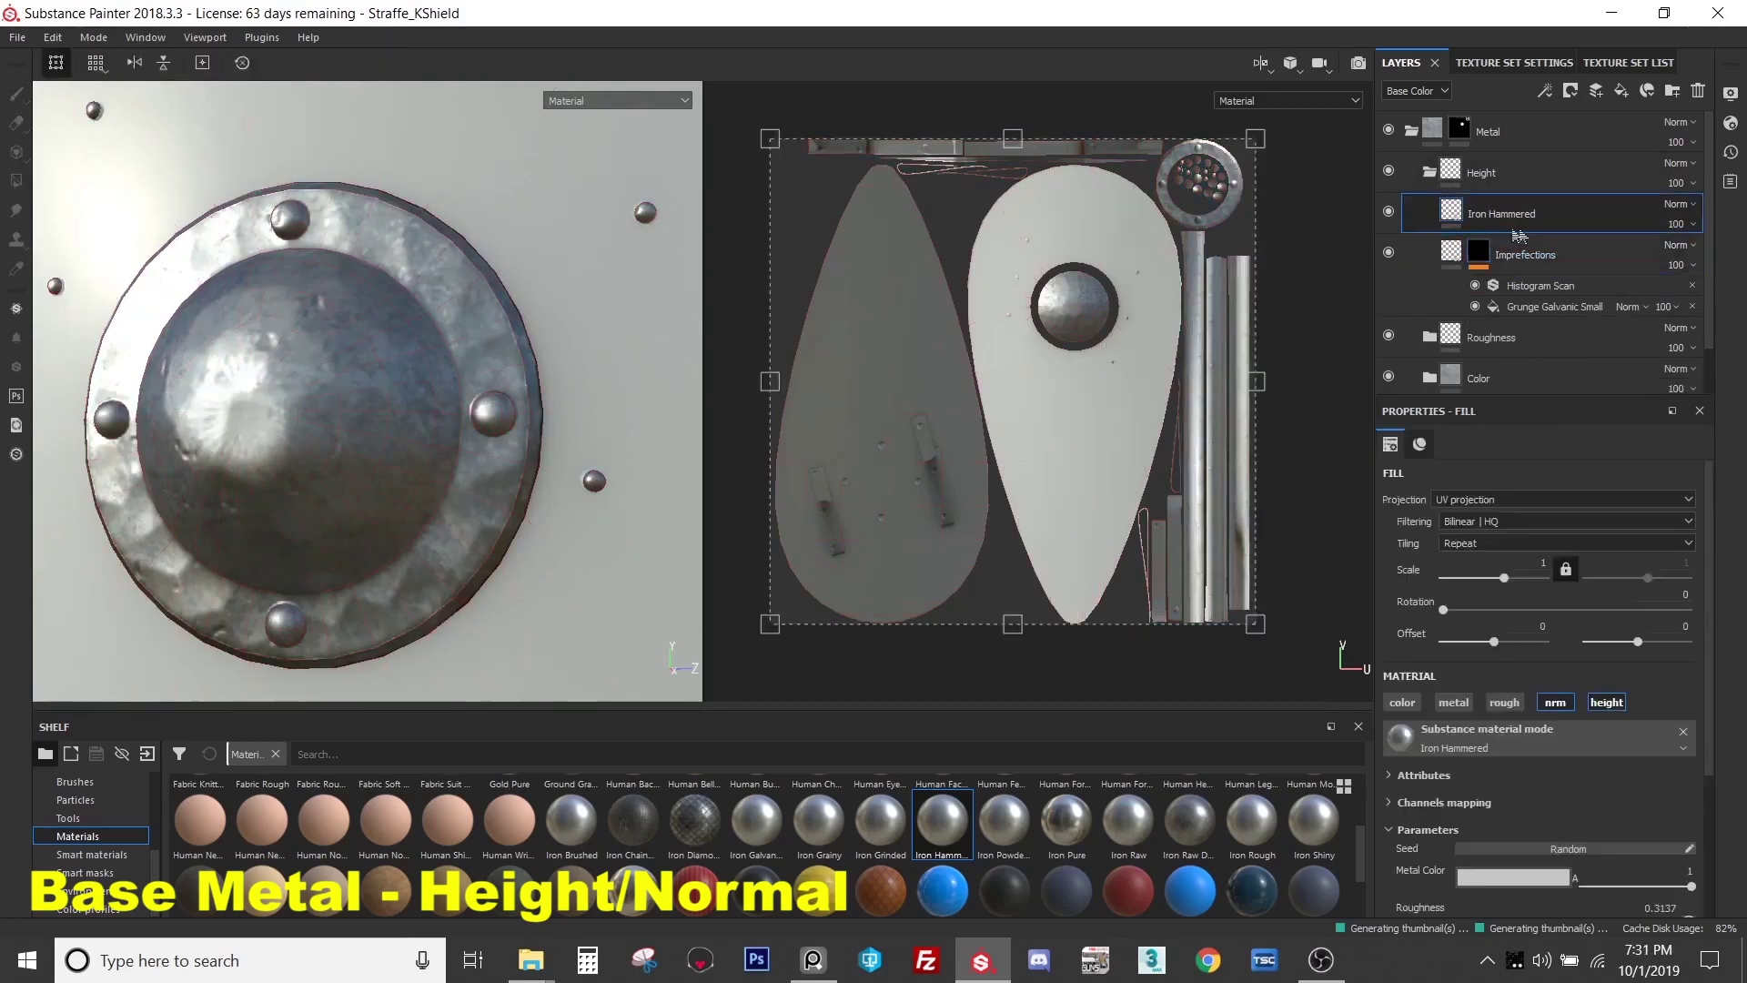
left_click_drag(546, 319, 537, 281, "alt")
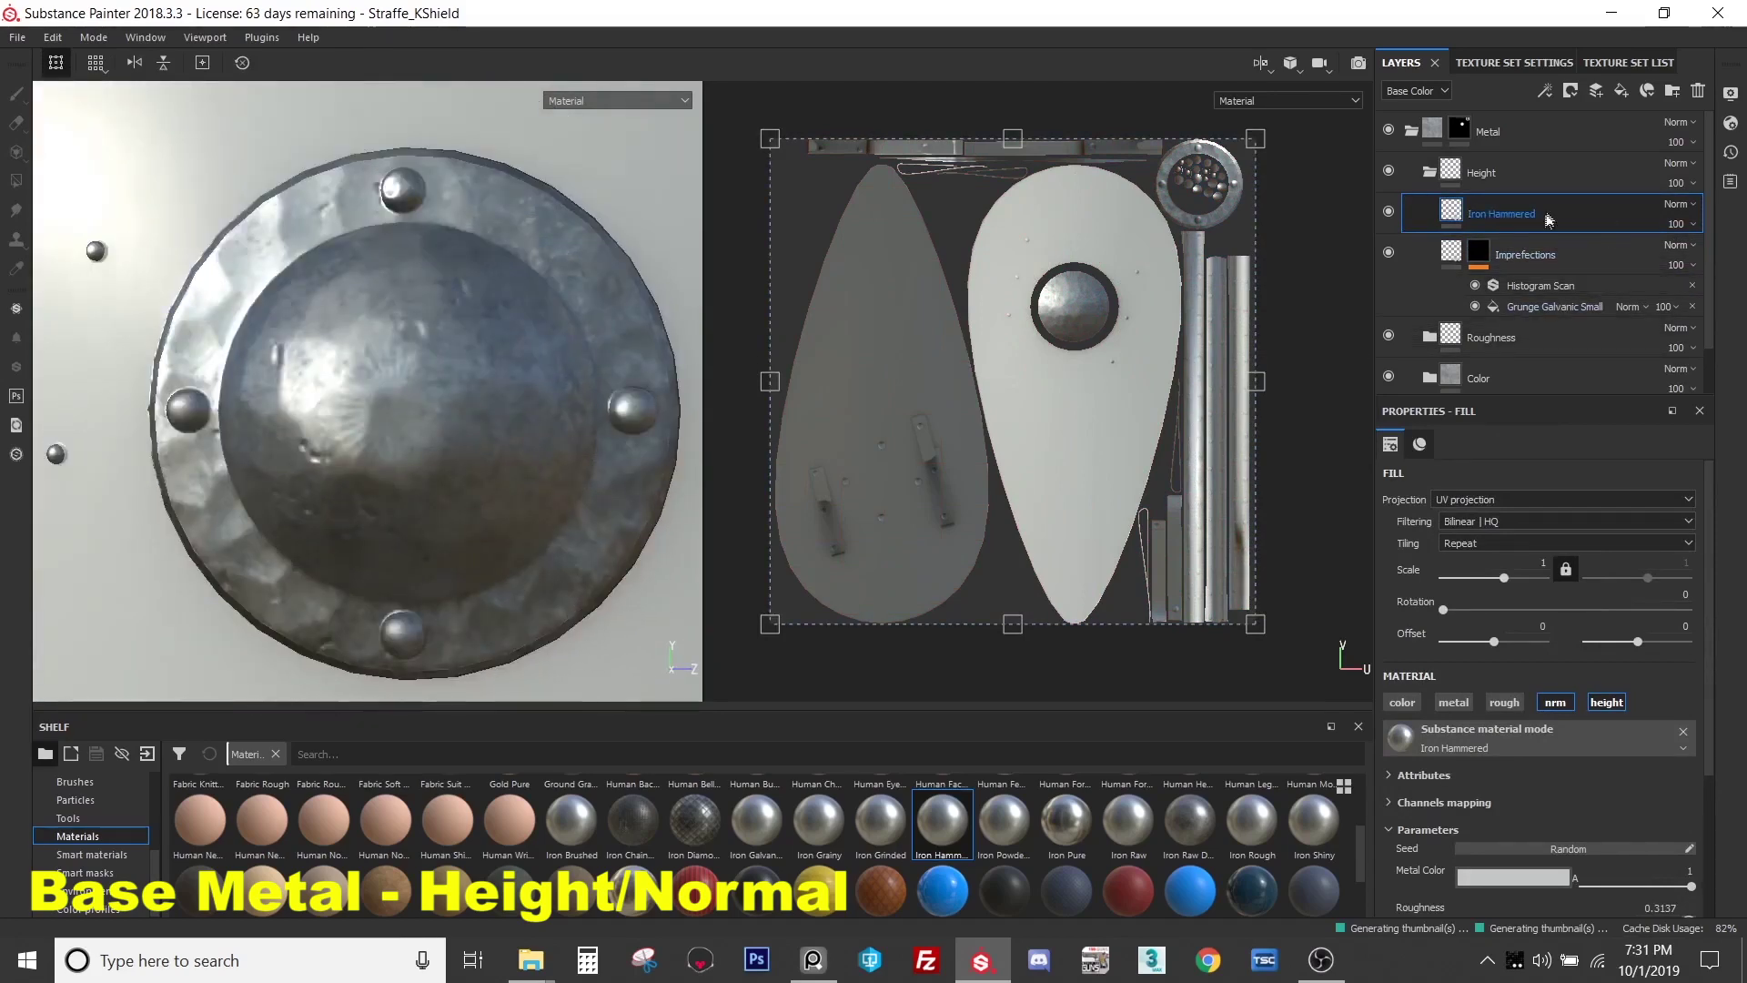
- Add a black mask to the Iron Hammered layer and put a fill effect in the mask
right_click(1547, 214)
left_click(1588, 255)
right_click(1479, 211)
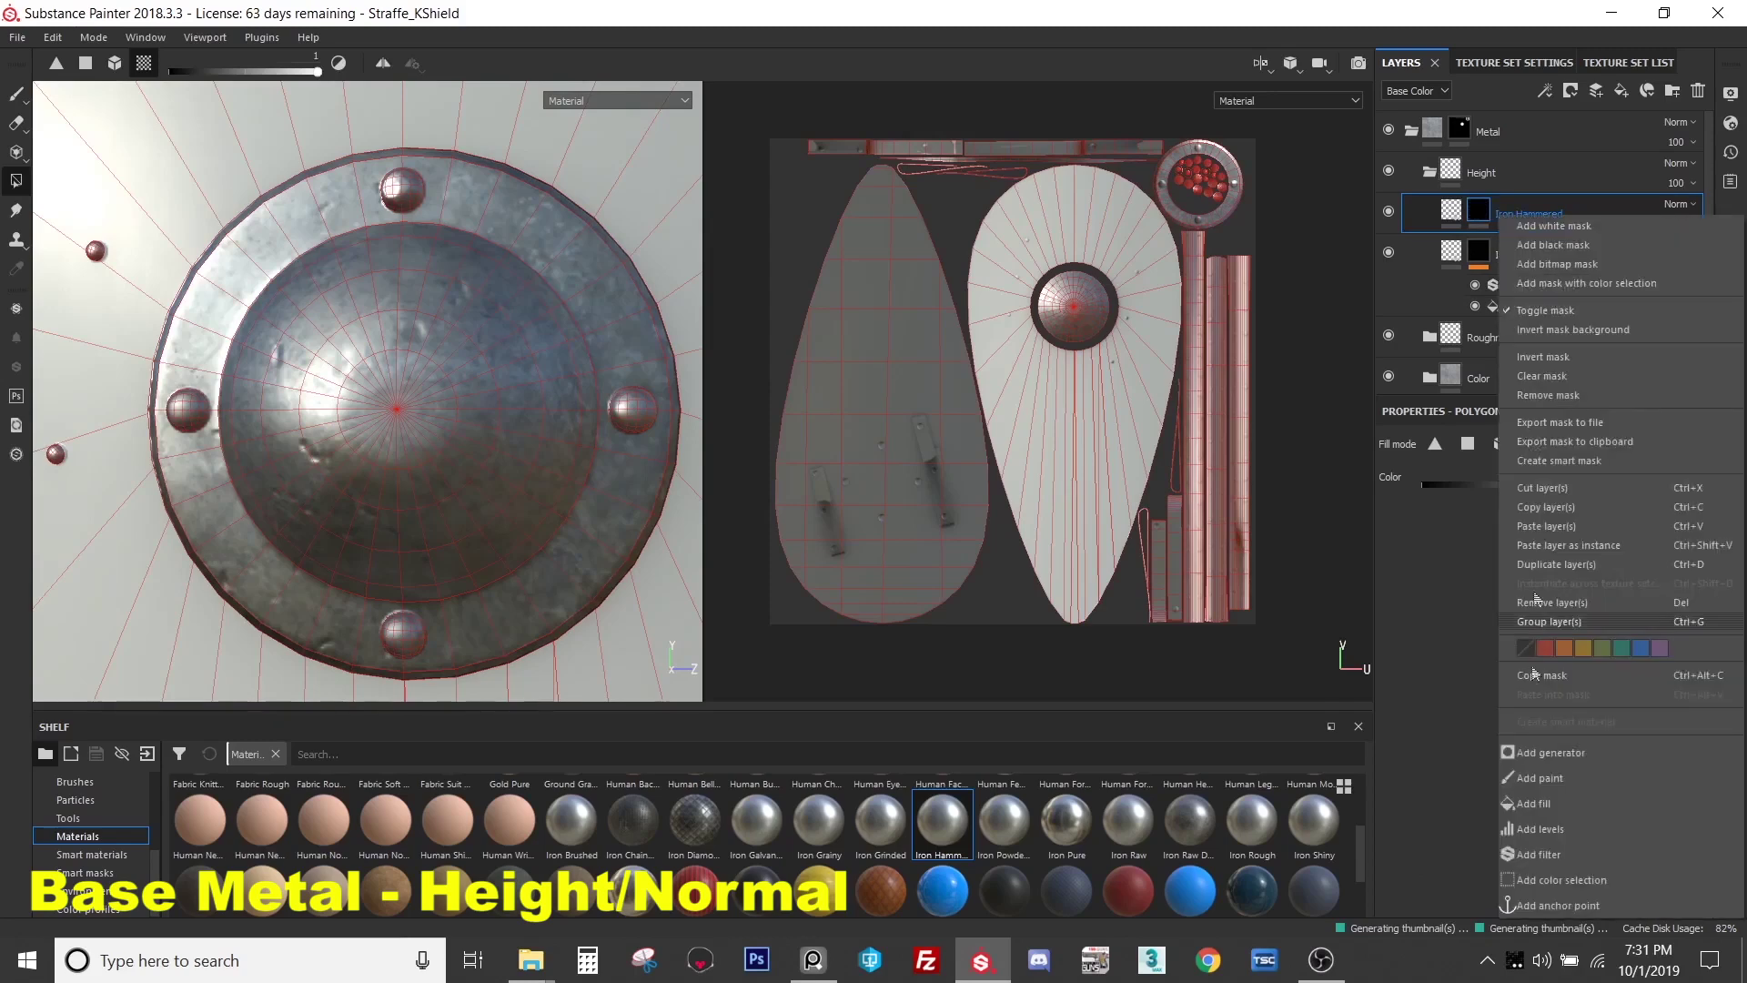
left_click(1559, 806)
- Browse the grunge textures and assign Grunge Map 014 to the Iron Hammered mask's fill effect
left_click(1606, 715)
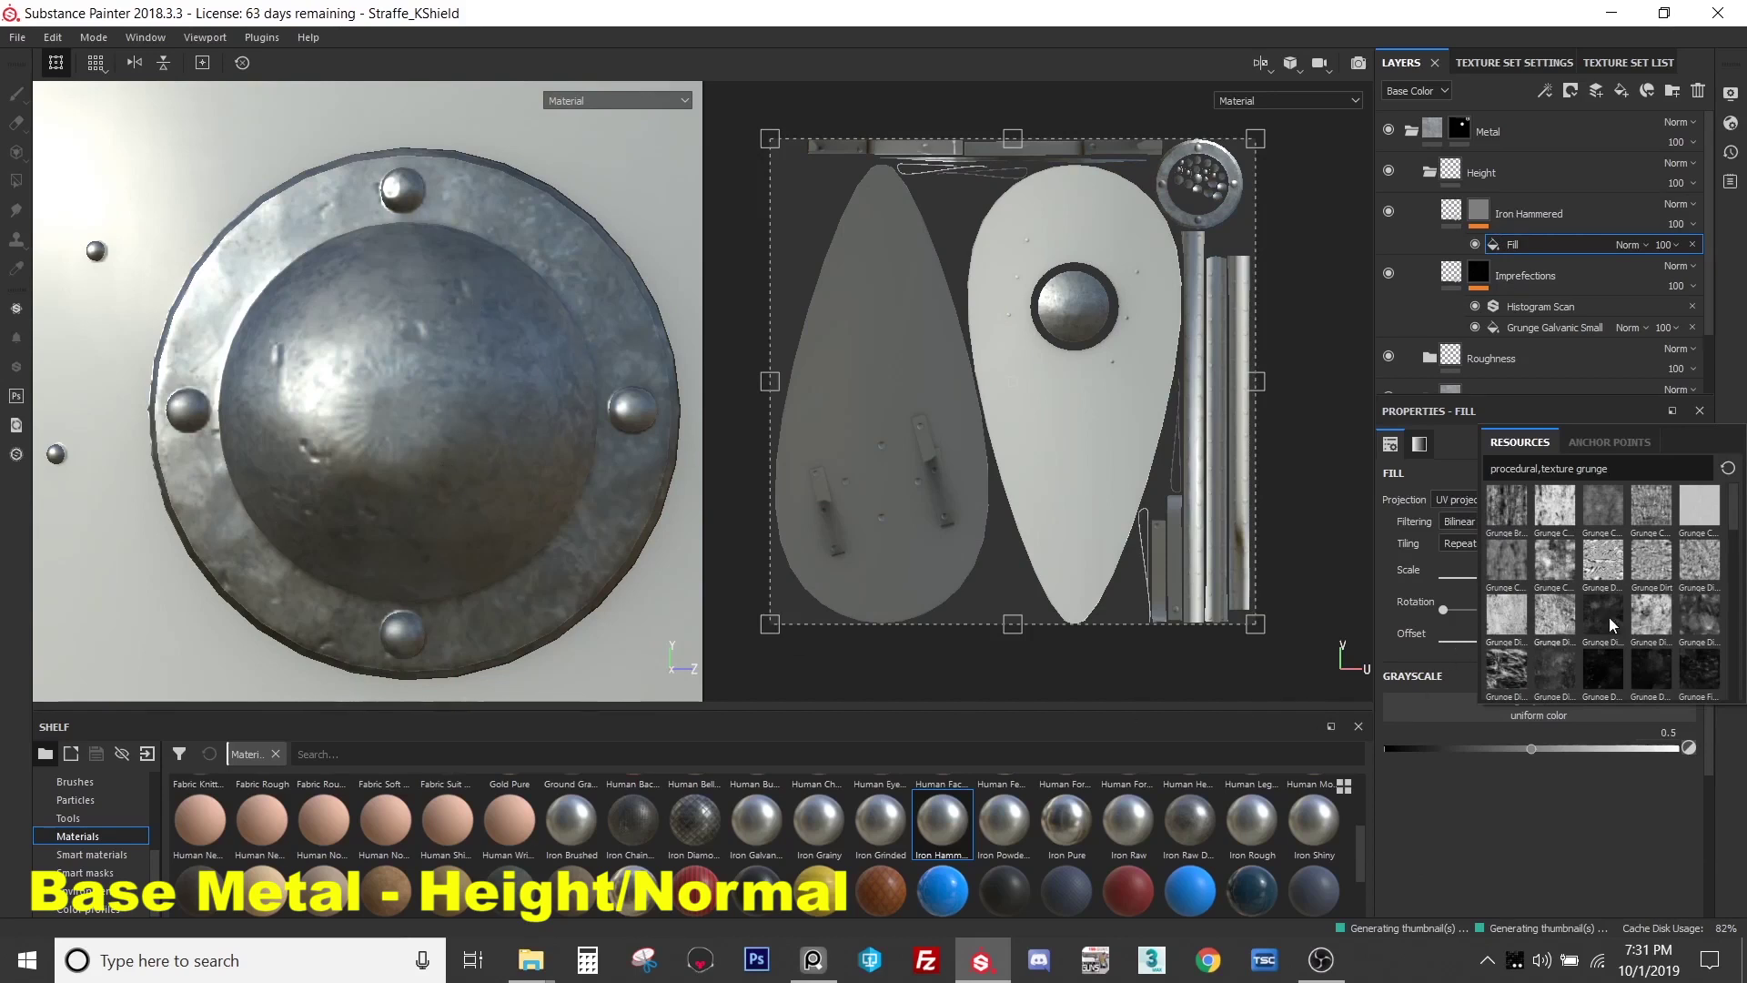
mouse_move(1508, 677)
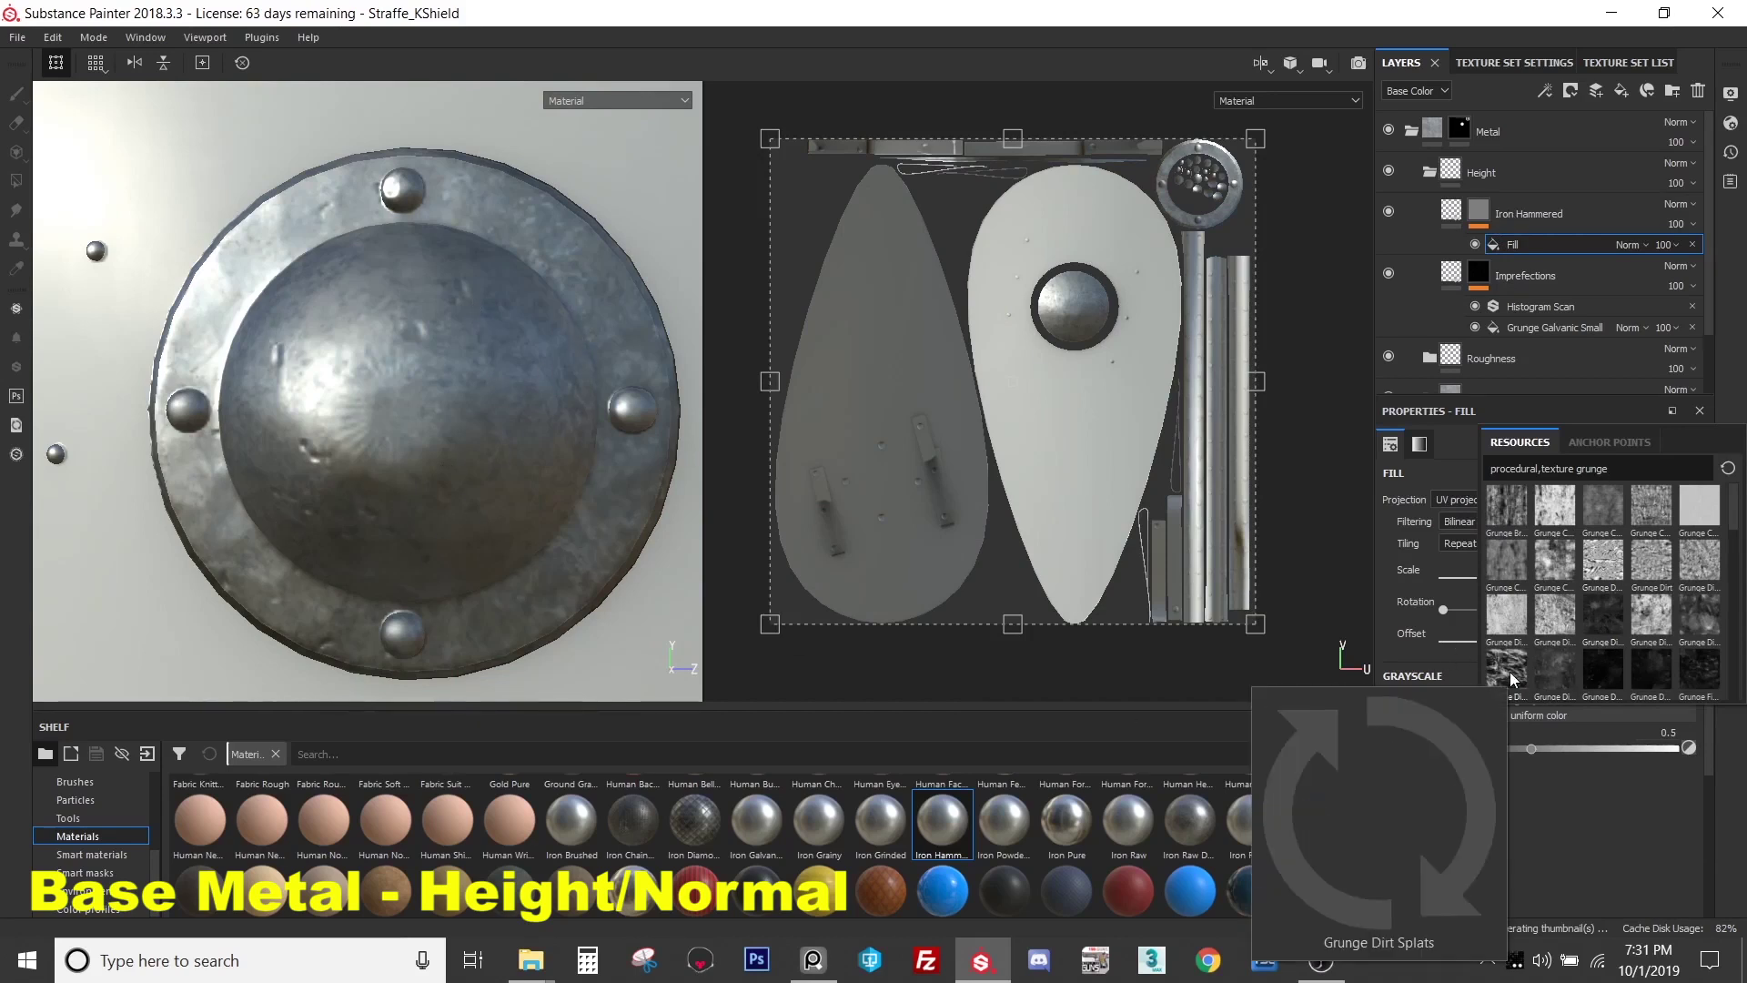
mouse_move(1567, 559)
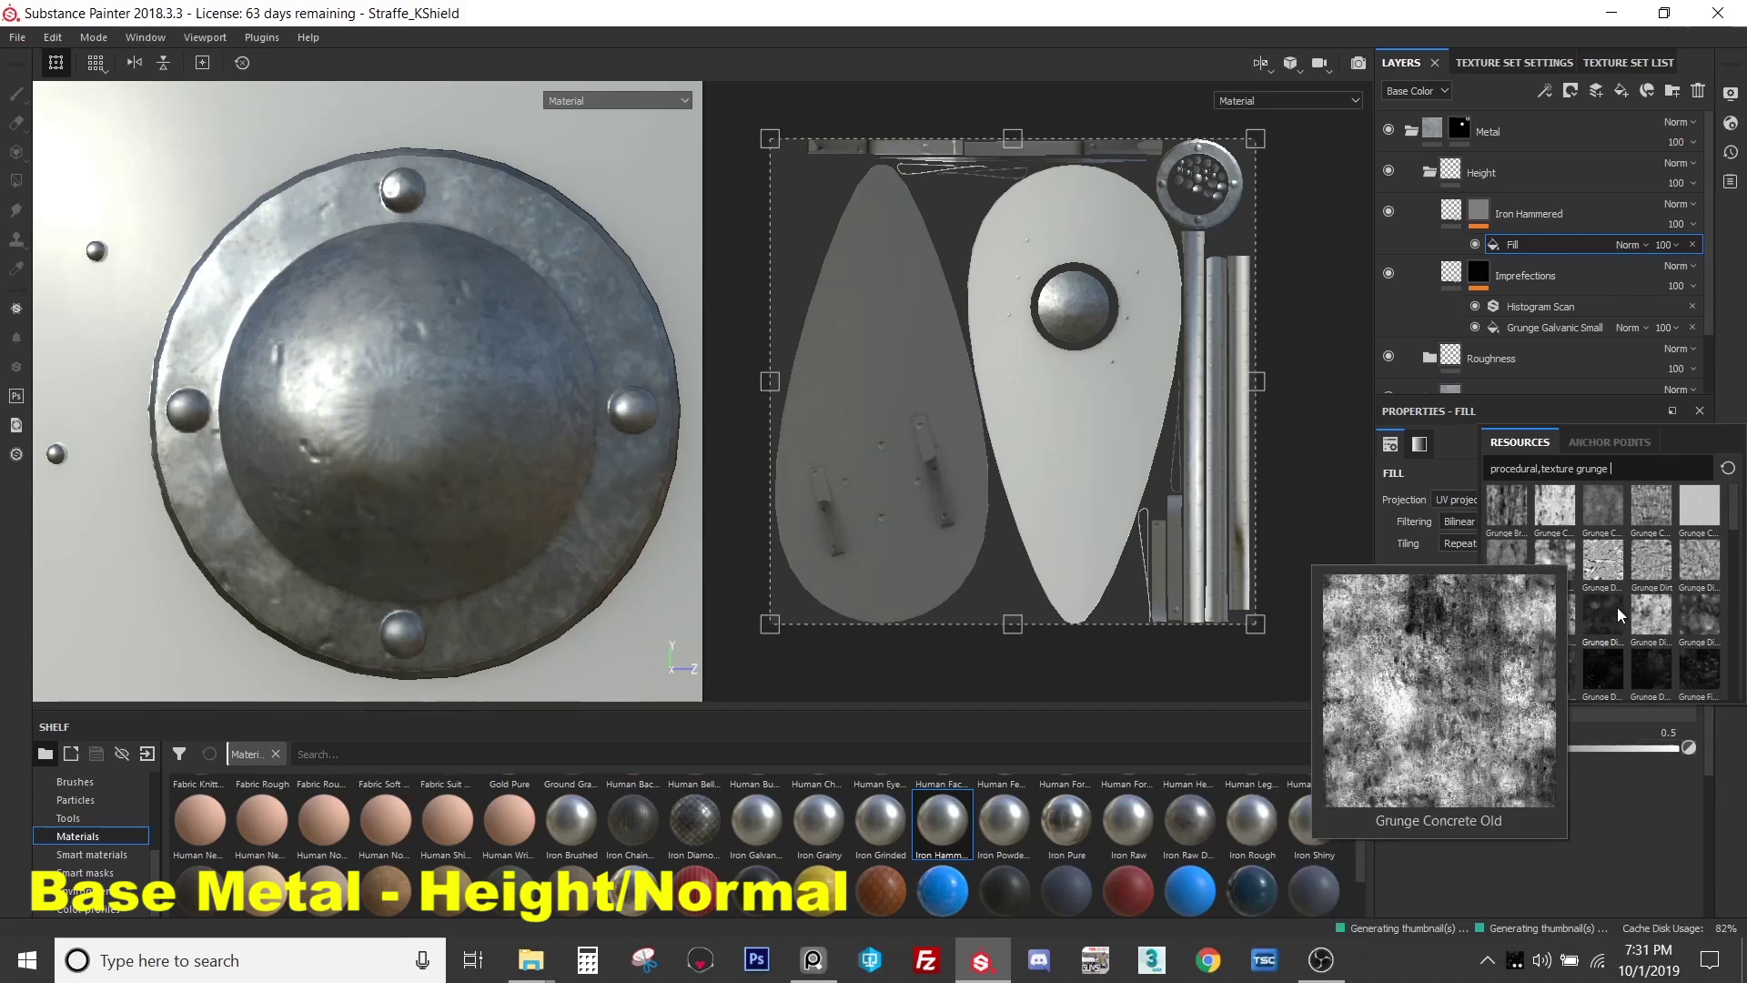
mouse_move(1666, 624)
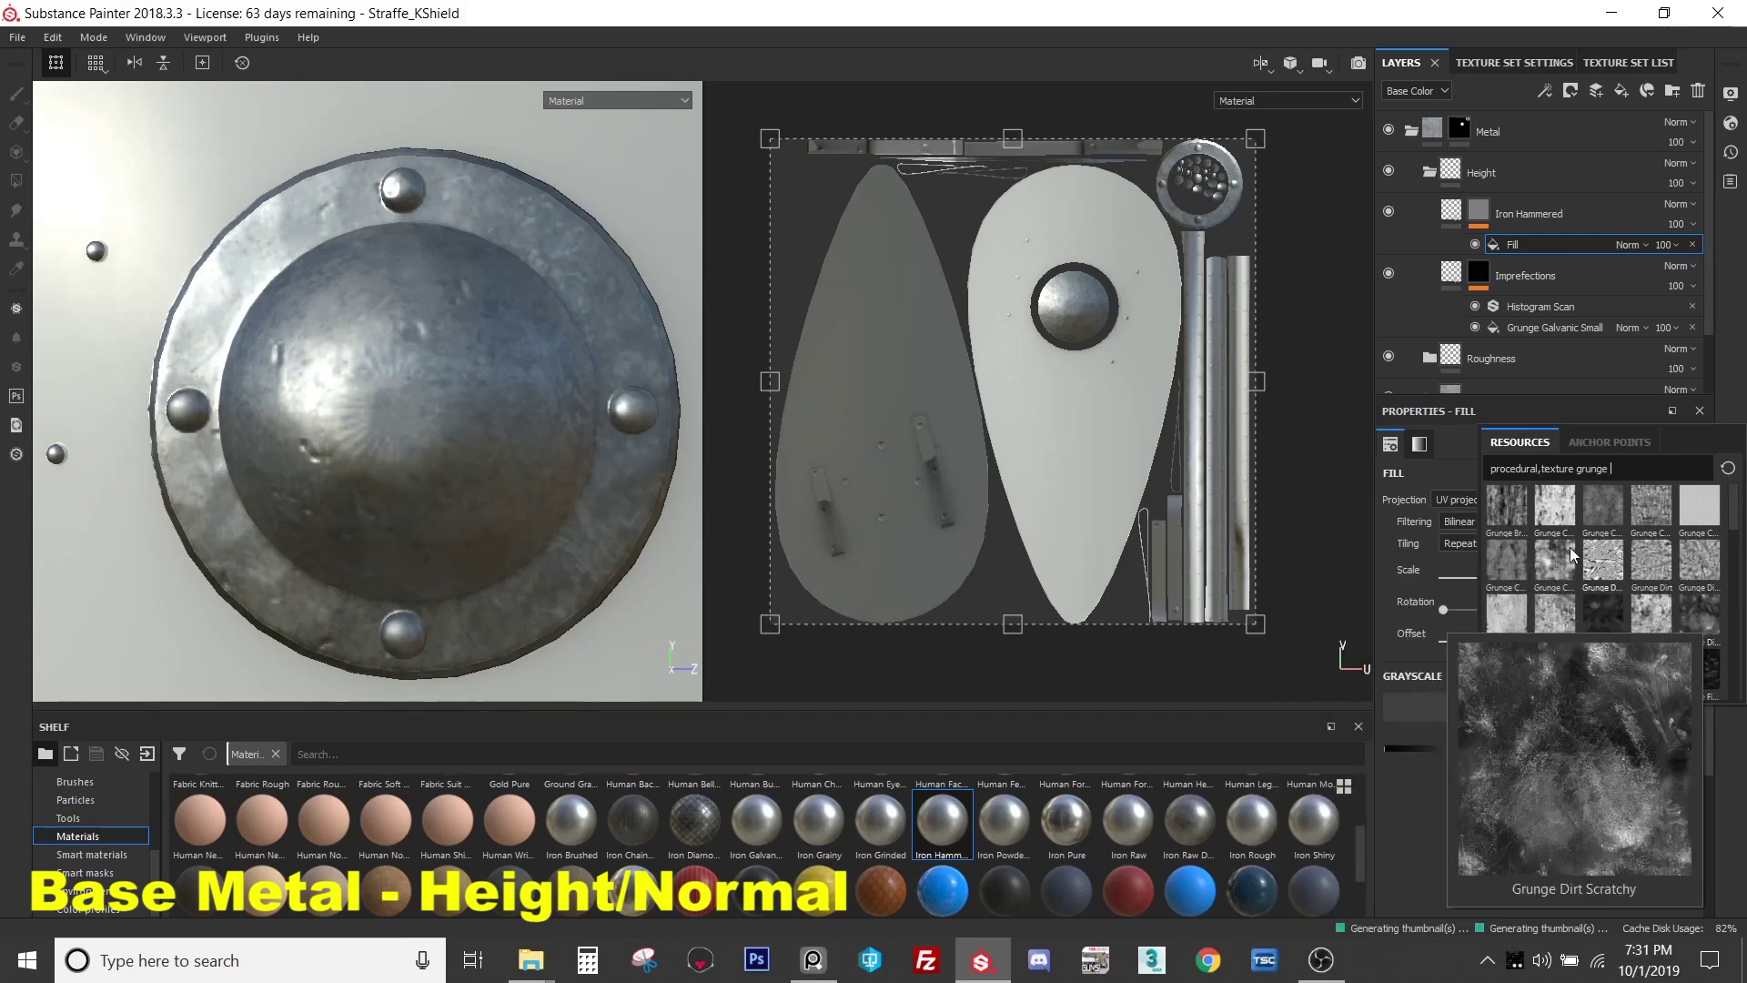
scroll(1642, 630, "down", 3)
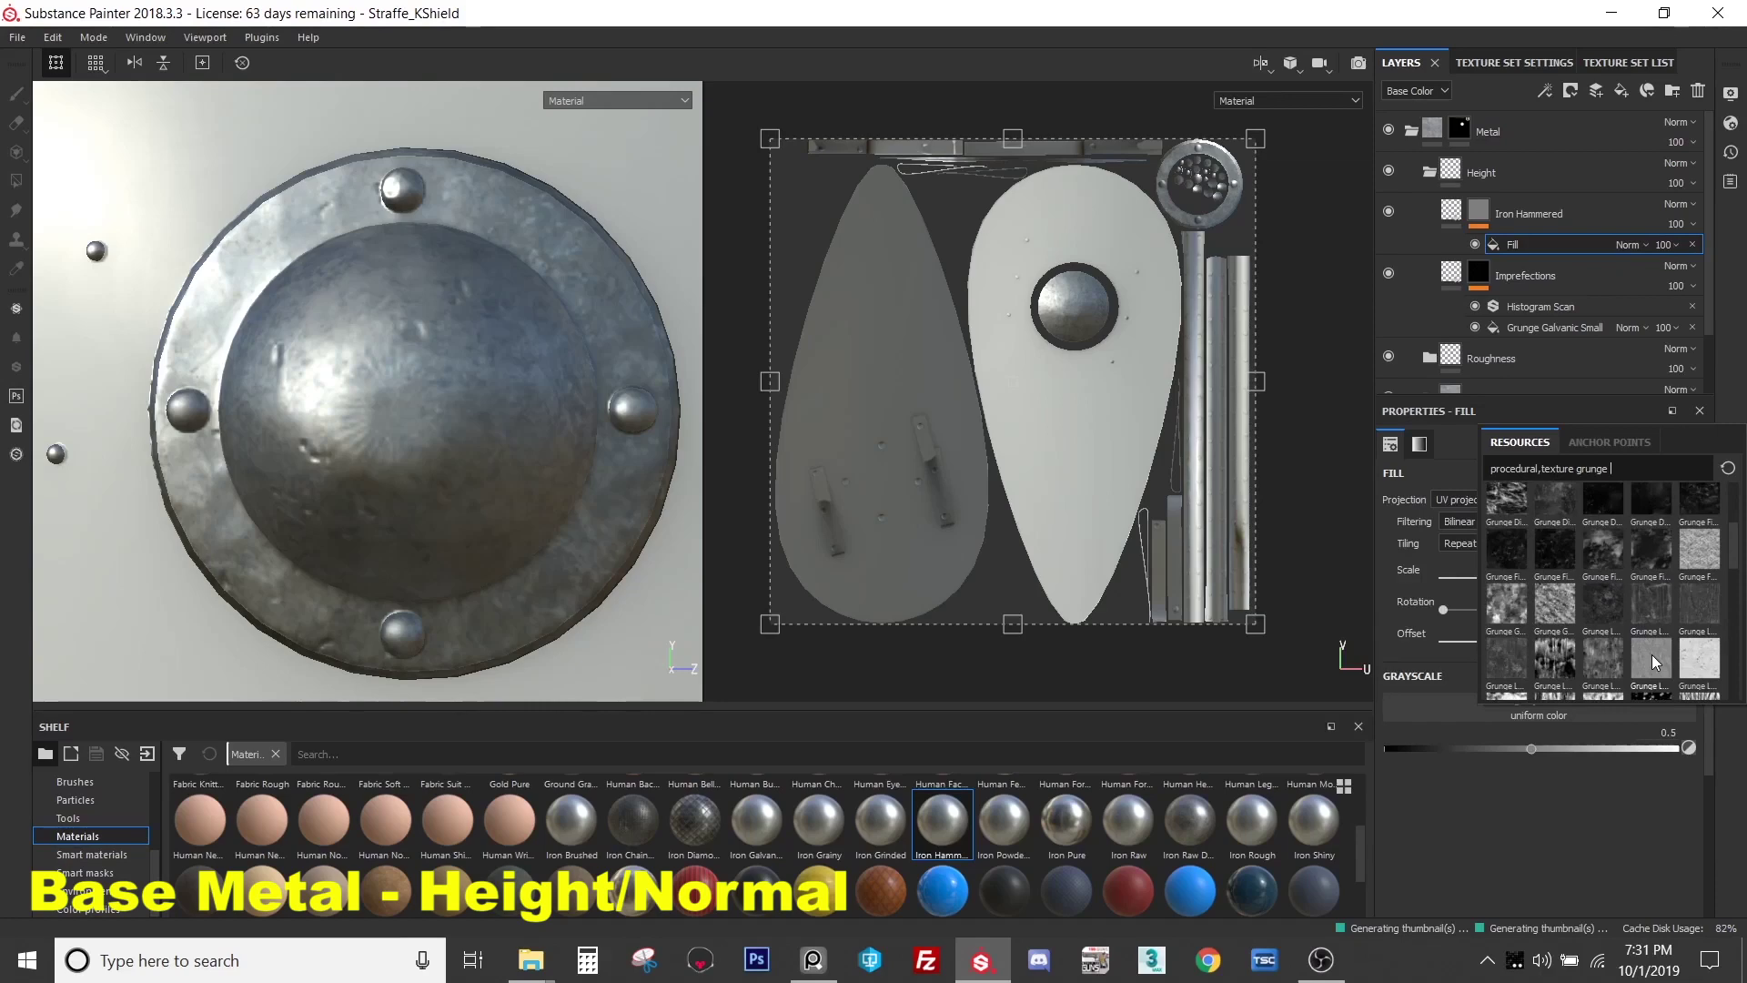
scroll(1652, 653, "down", 3)
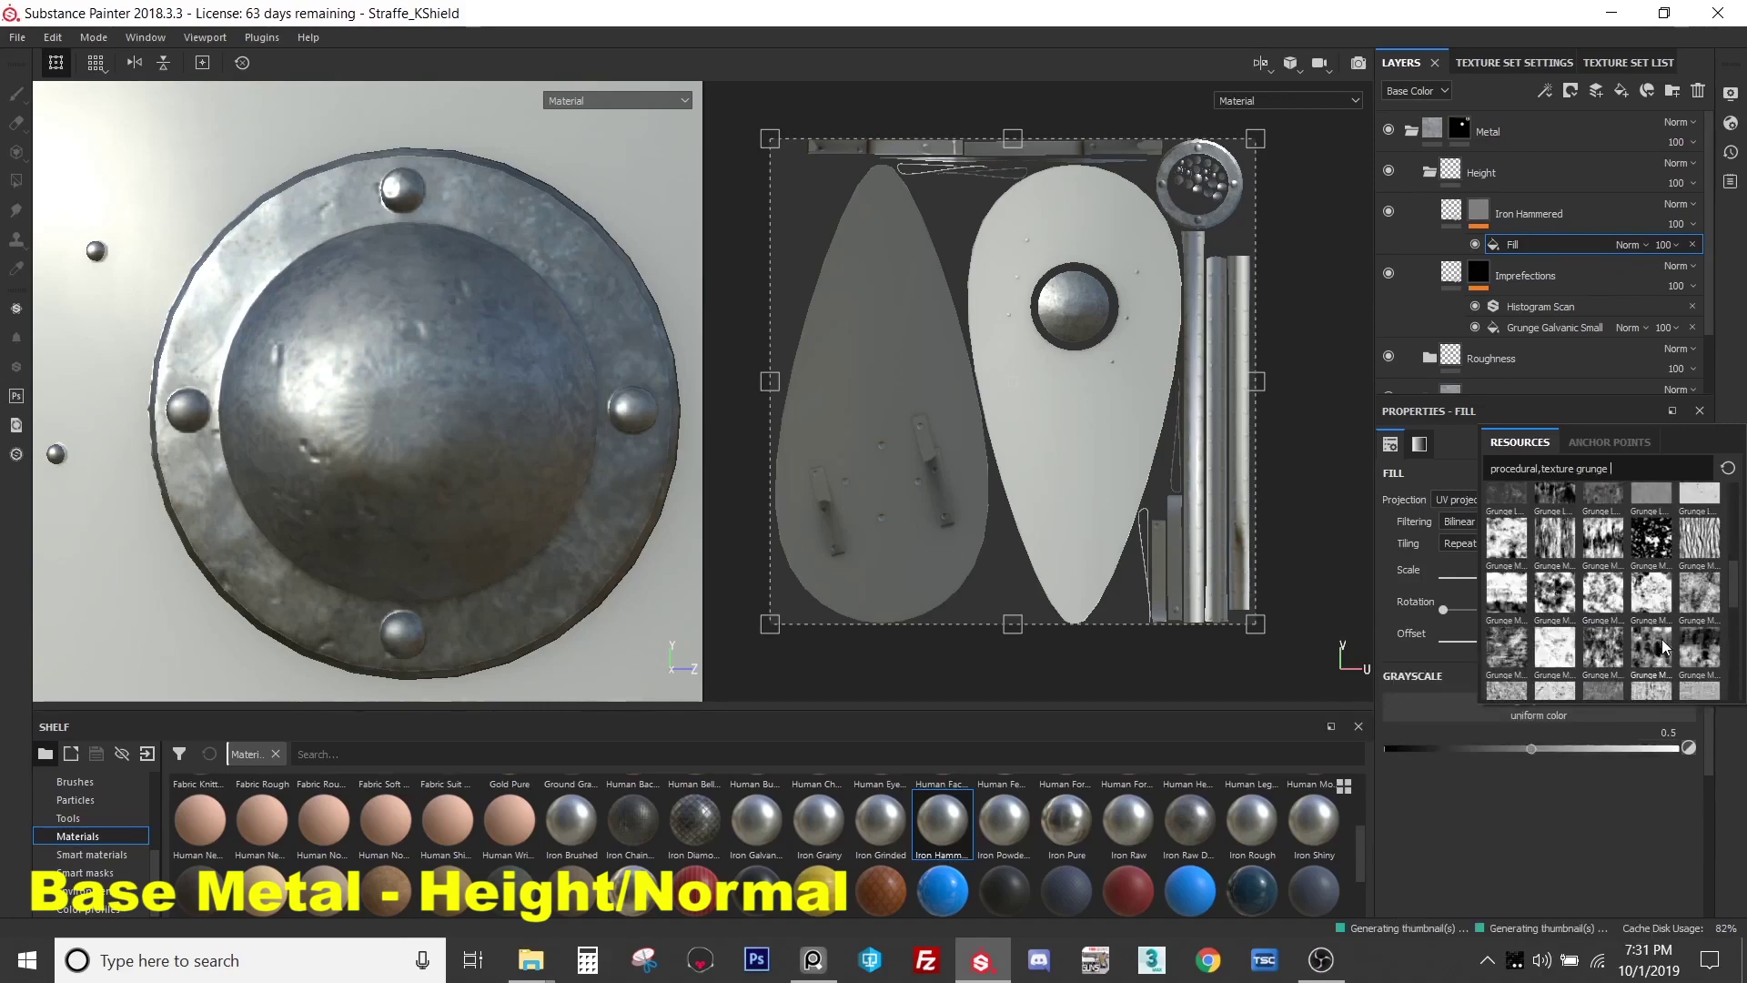
left_click(1662, 646)
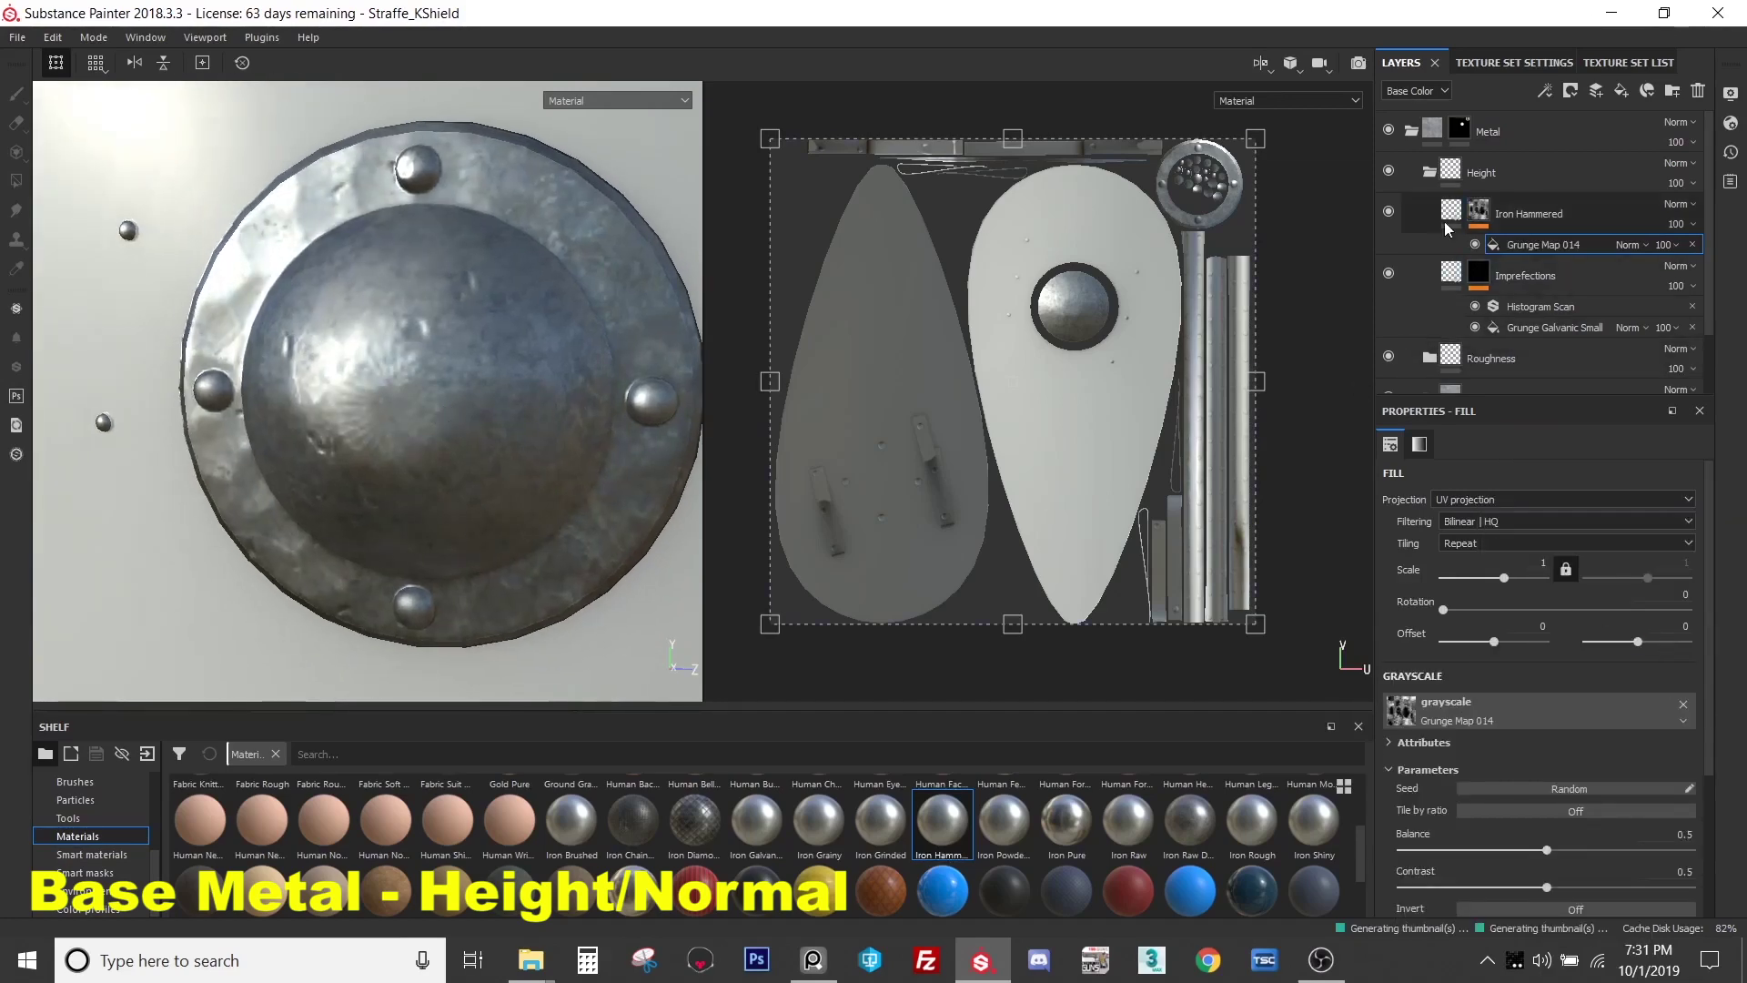
- Enable the Iron Hammered layer's color channel and set its metal color to bright red to reveal the mask coverage
left_click(1445, 219)
scroll(1454, 867, "down", 2)
left_click(1402, 648)
left_click(1513, 823)
left_click_drag(1587, 728, 1645, 632)
left_click_drag(437, 482, 587, 475, "alt")
- Set the mask's Grunge Map 014 balance to 0.46 and contrast to 0.66
left_click(1479, 211)
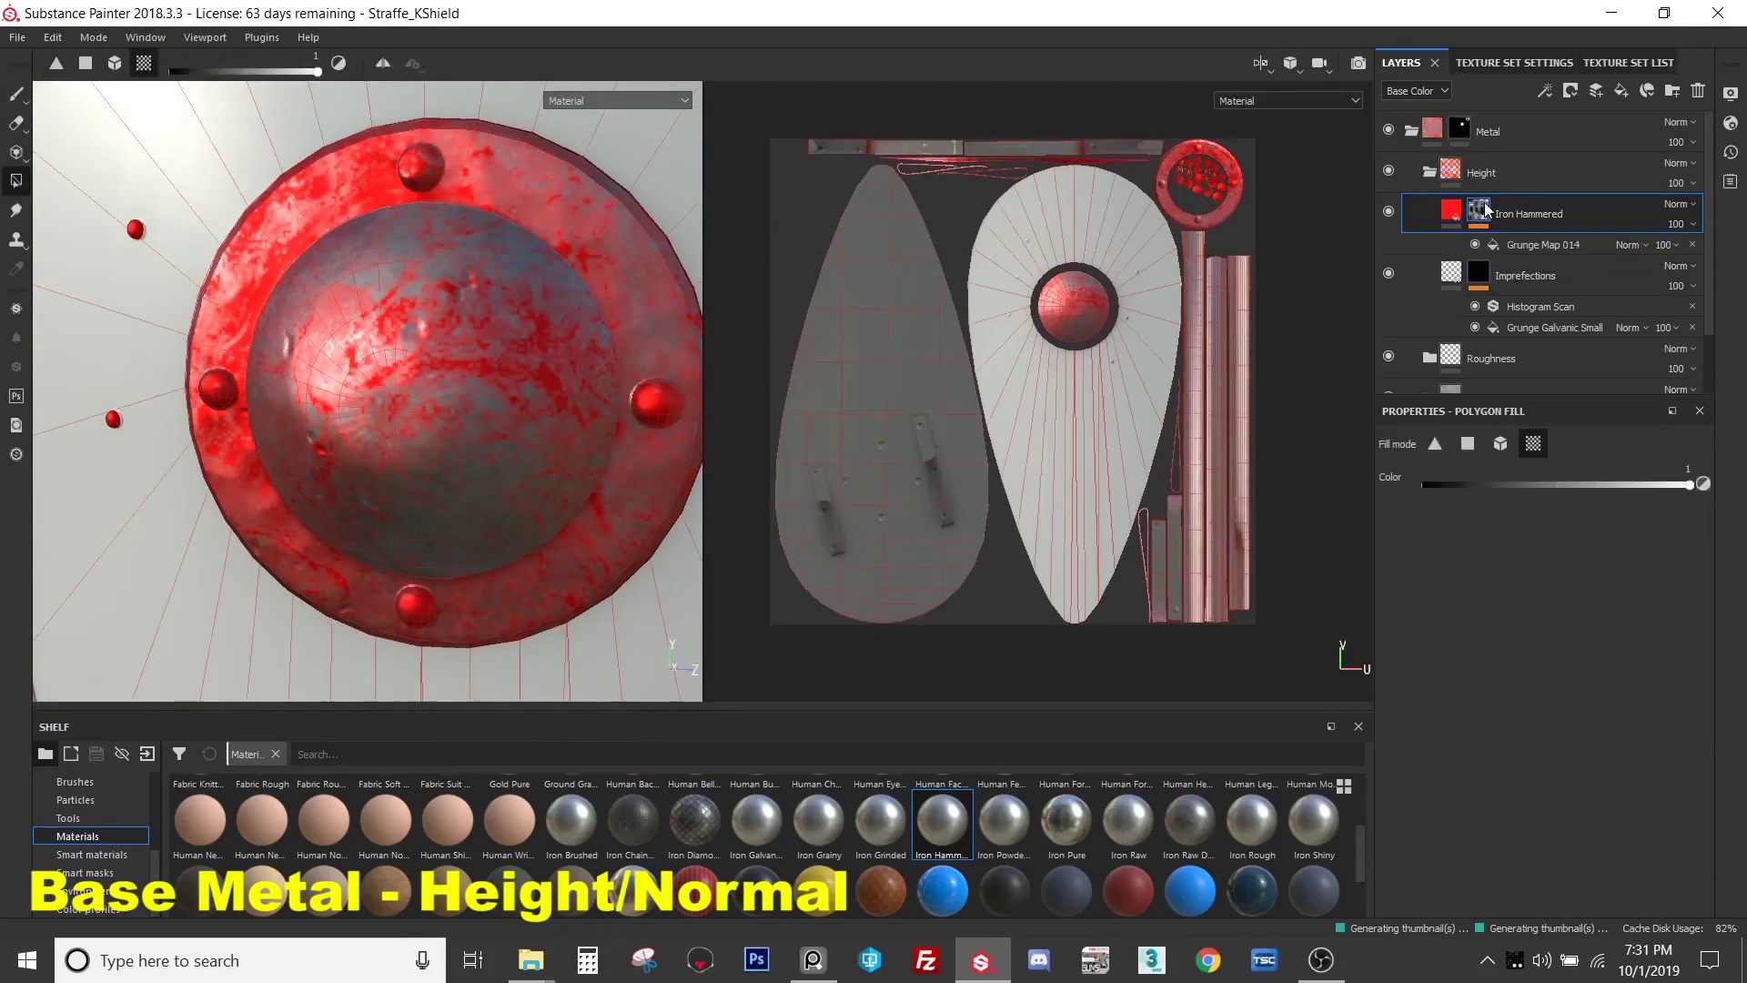
left_click(1529, 246)
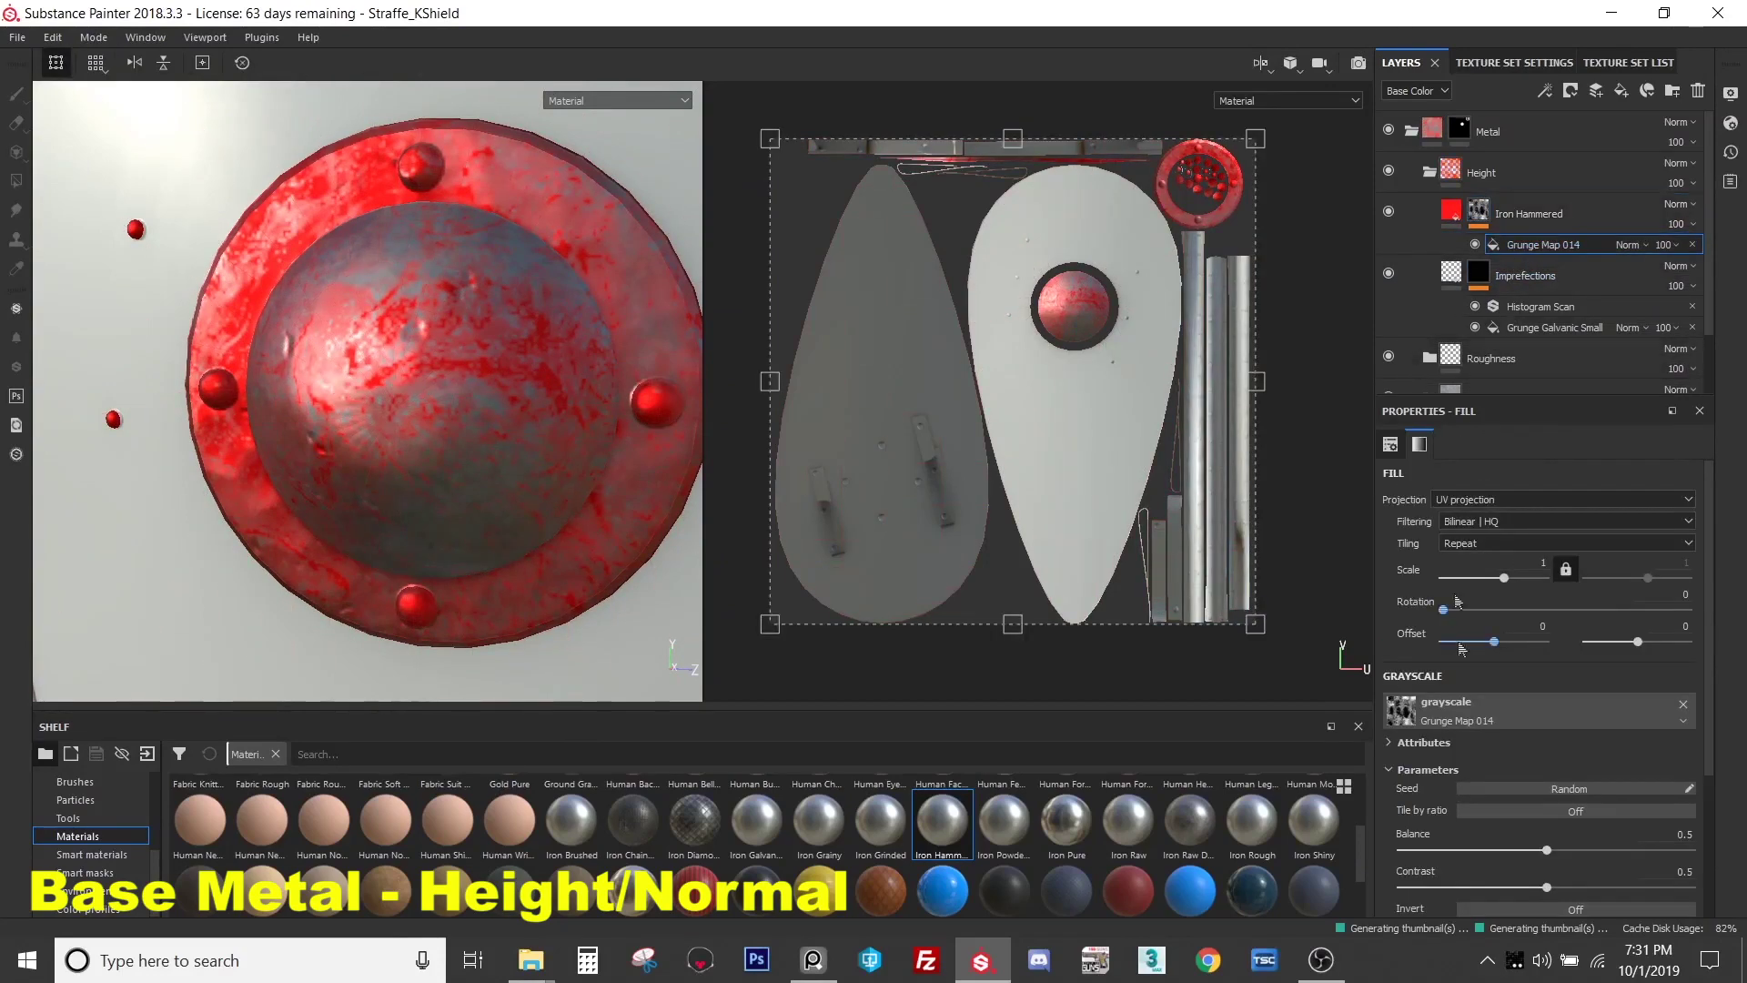
left_click_drag(1550, 859, 1594, 904)
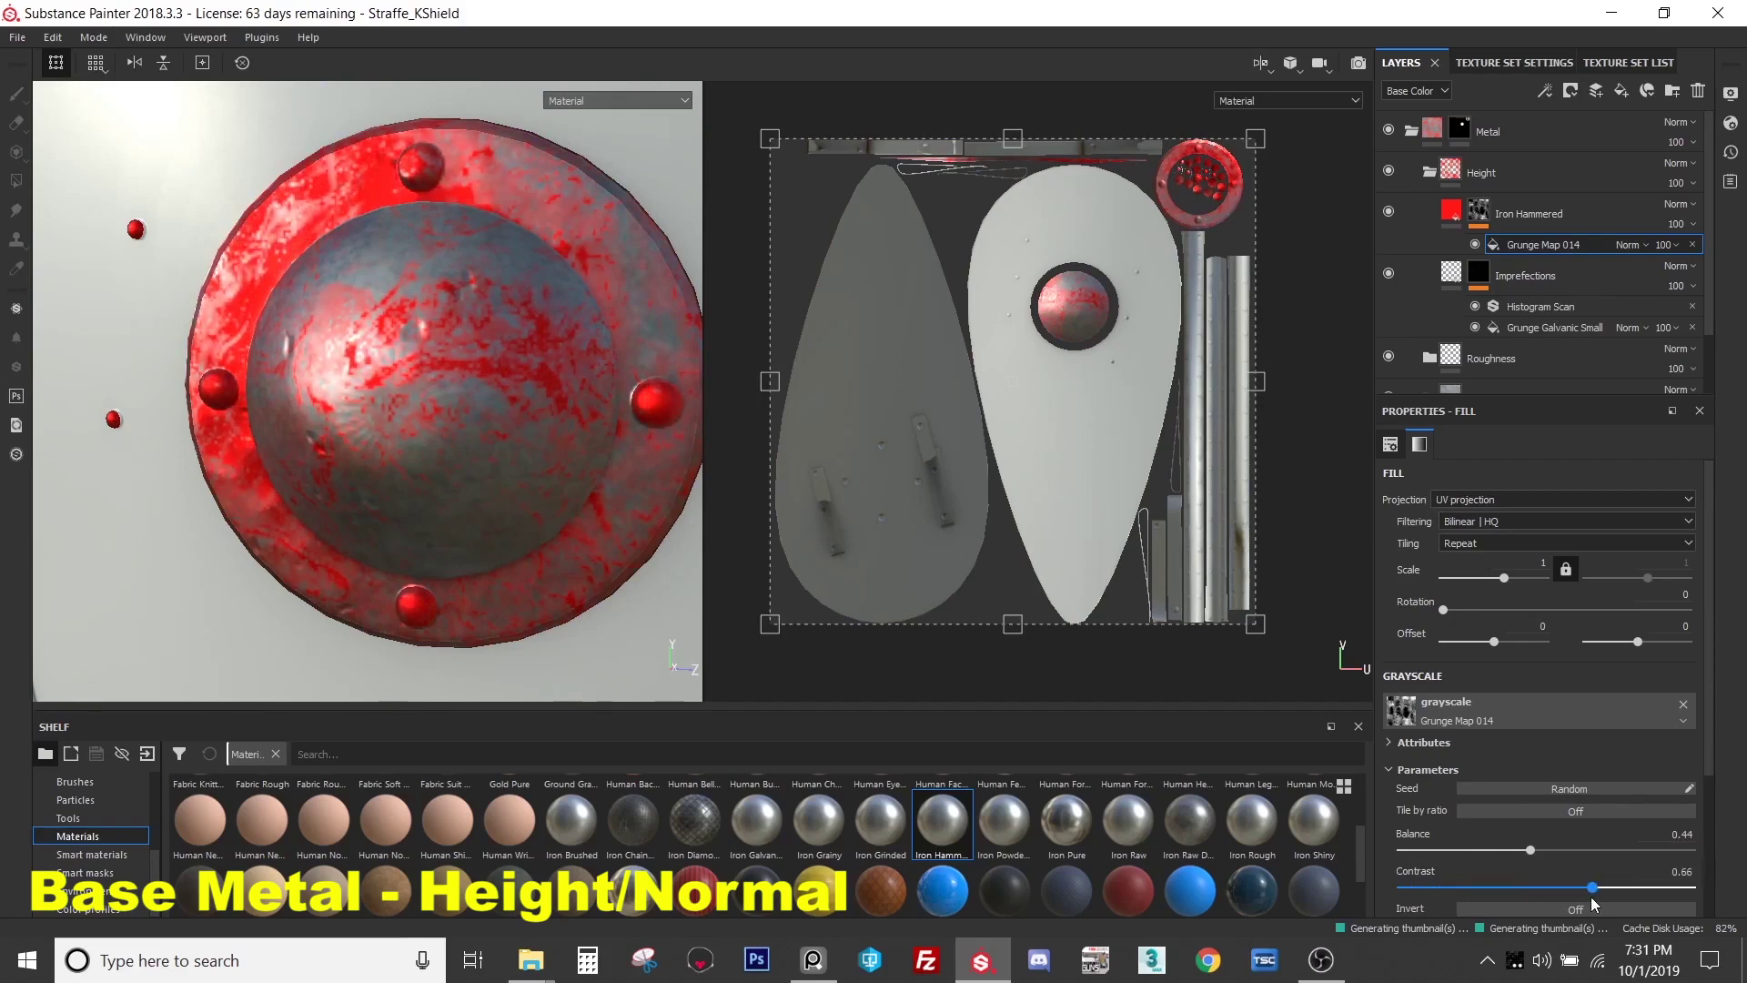
left_click_drag(1531, 850, 1552, 871)
- Turn the Iron Hammered layer's color channel back off and check the bare metal on the boss
left_click(1528, 218)
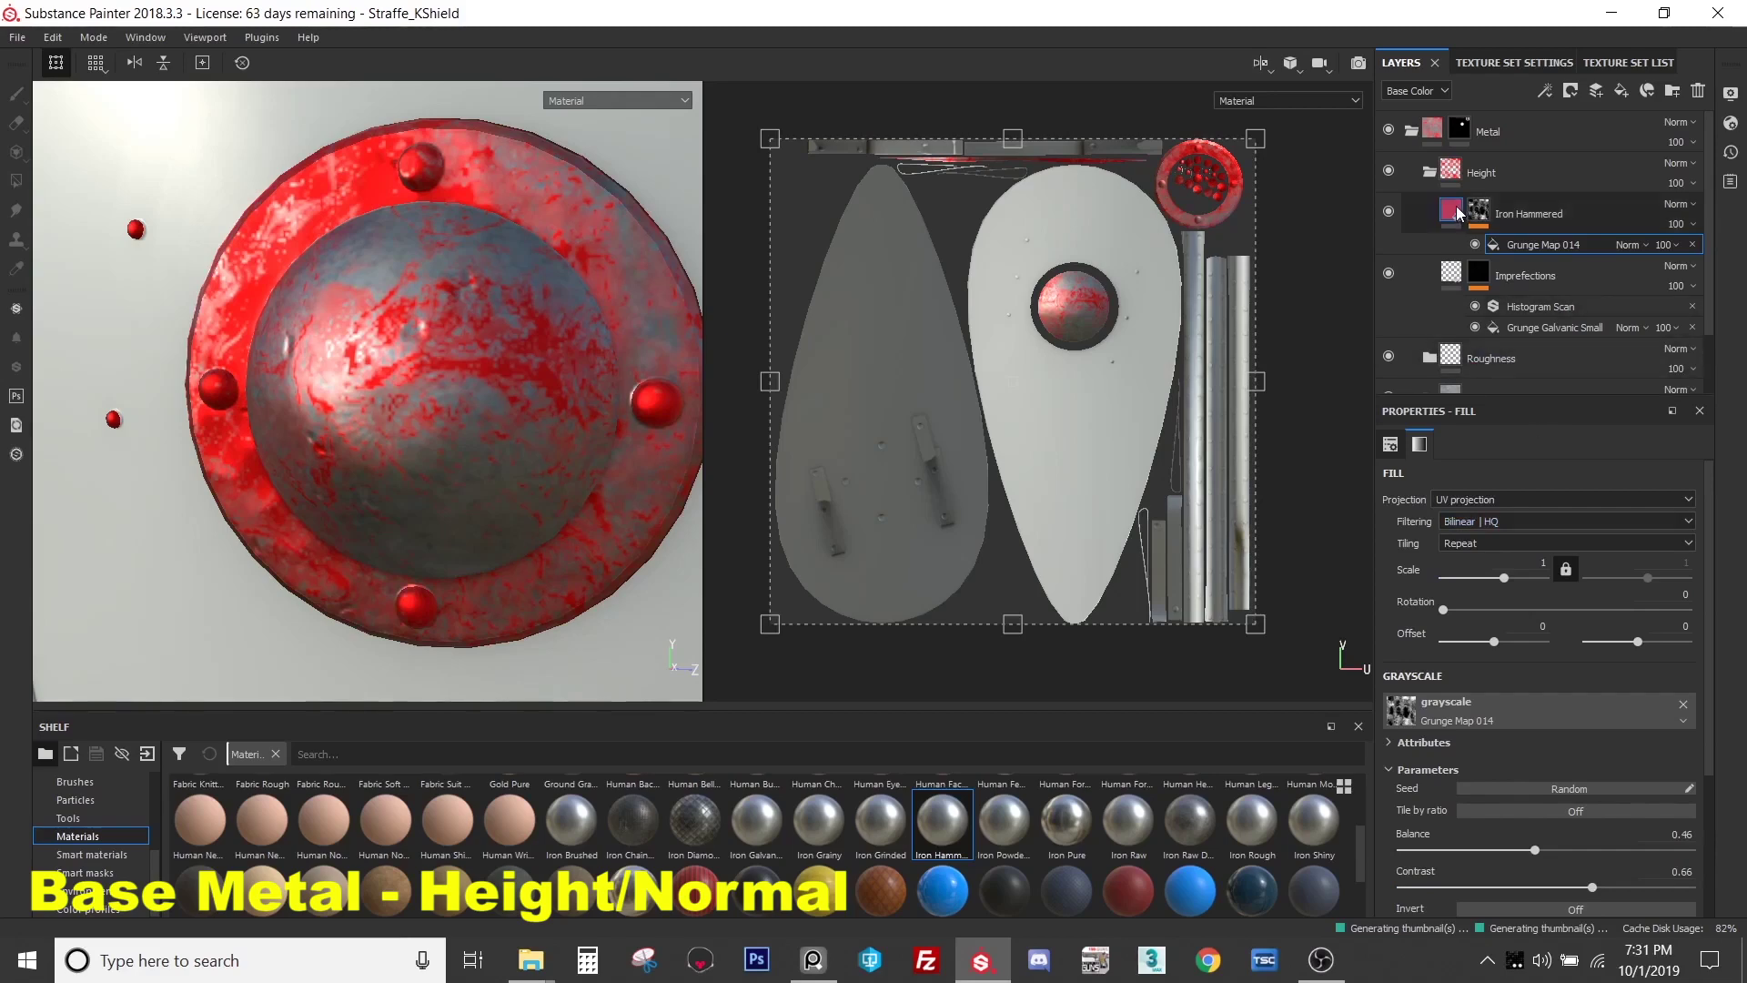
left_click(1402, 702)
left_click_drag(346, 536, 501, 464, "alt")
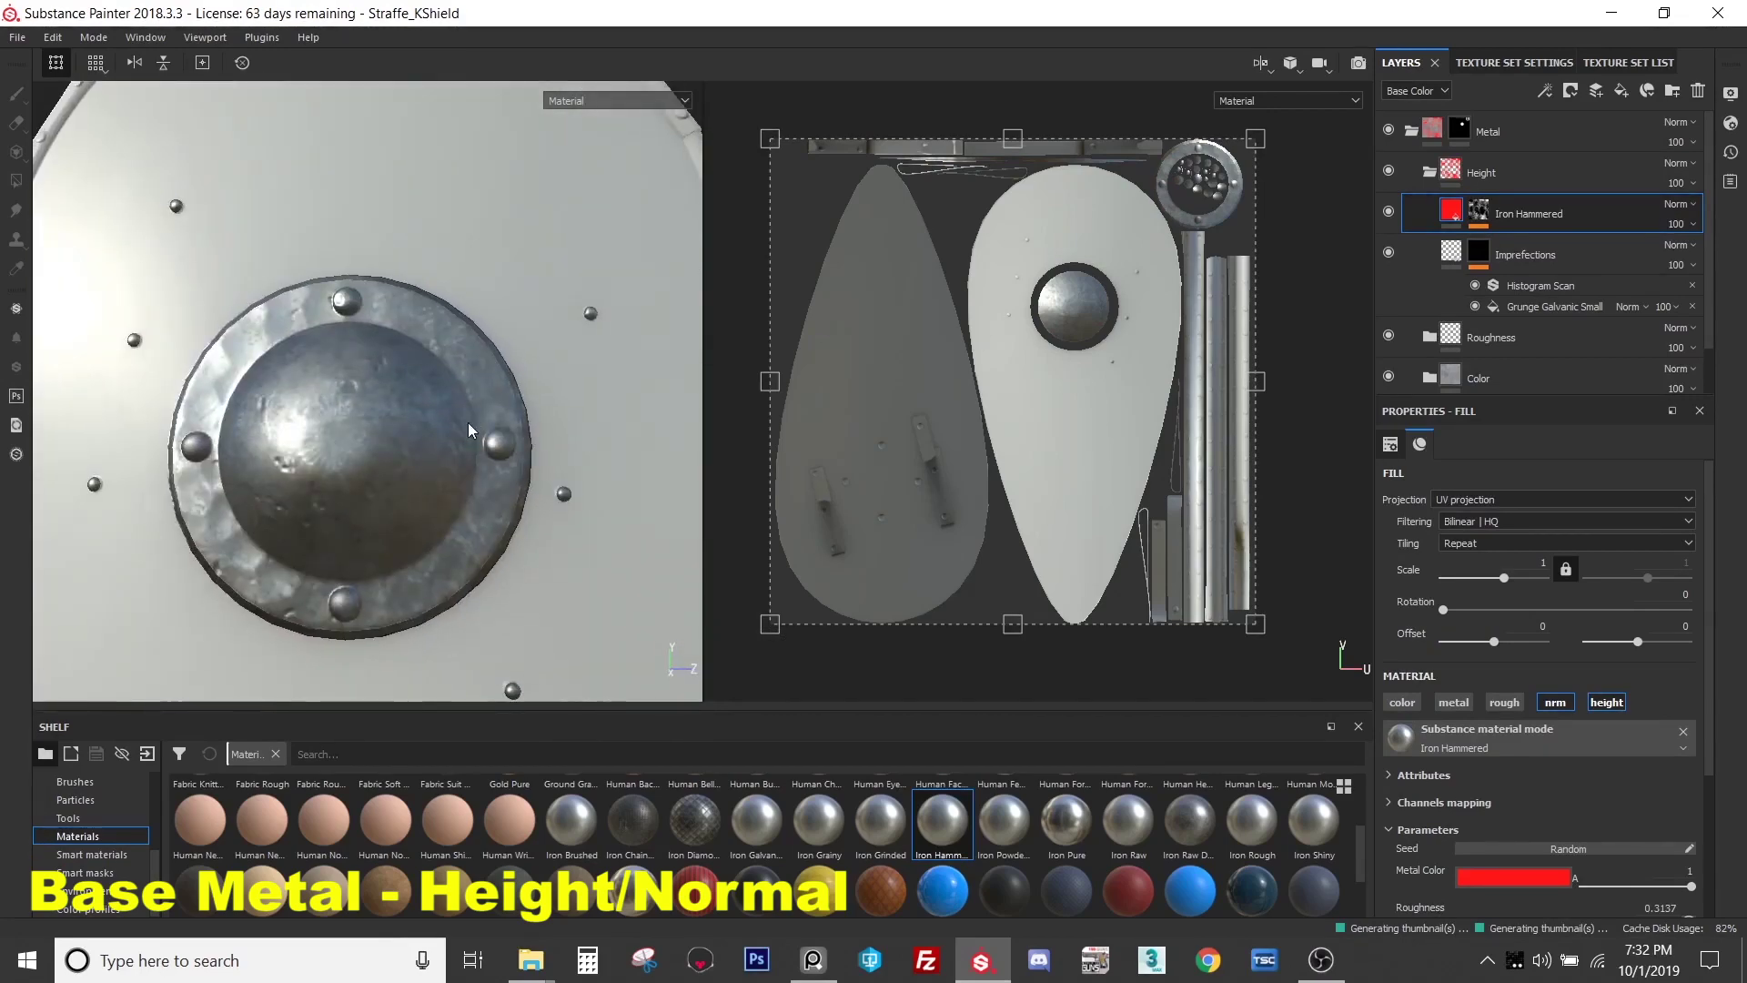
- Cycle the viewports through the individual channels to Normal+Height+Mesh to inspect the hammered relief
key("c")
key("c")
key("c")
key("c")
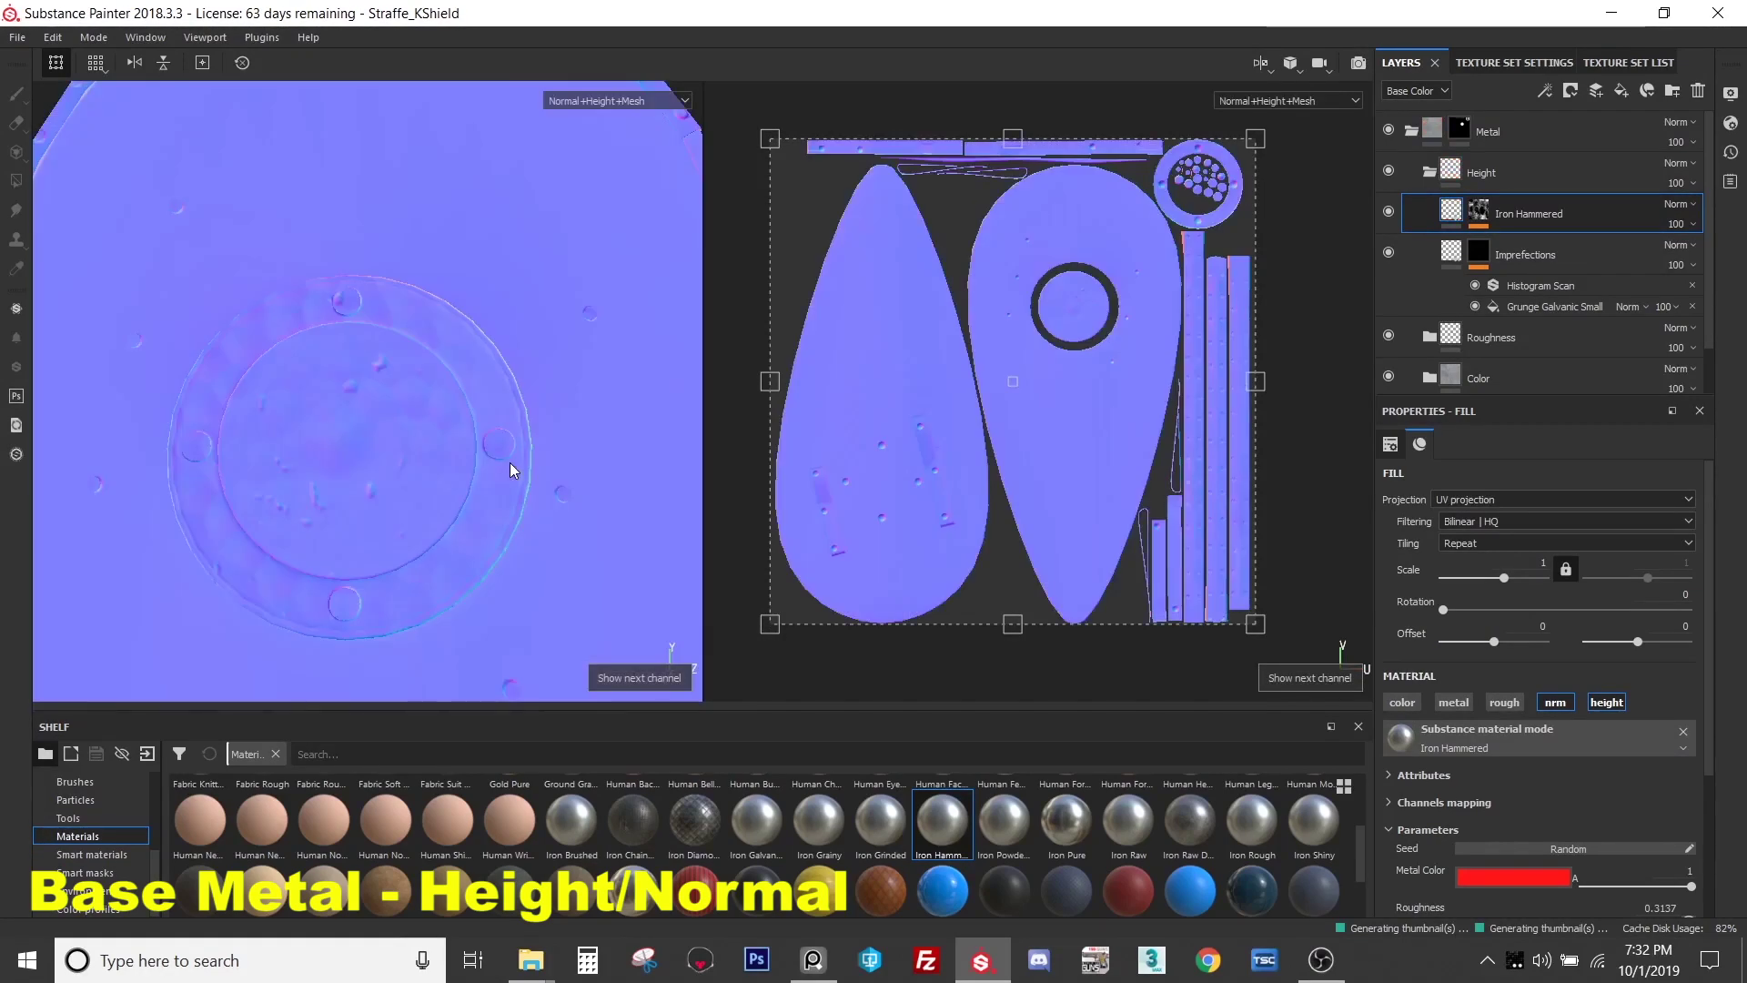
- Shift the Grunge Map 014 fill in the Iron Hammered layer's mask to an offset of 0.0506 and 0.163
left_click_drag(503, 466, 339, 395, "alt")
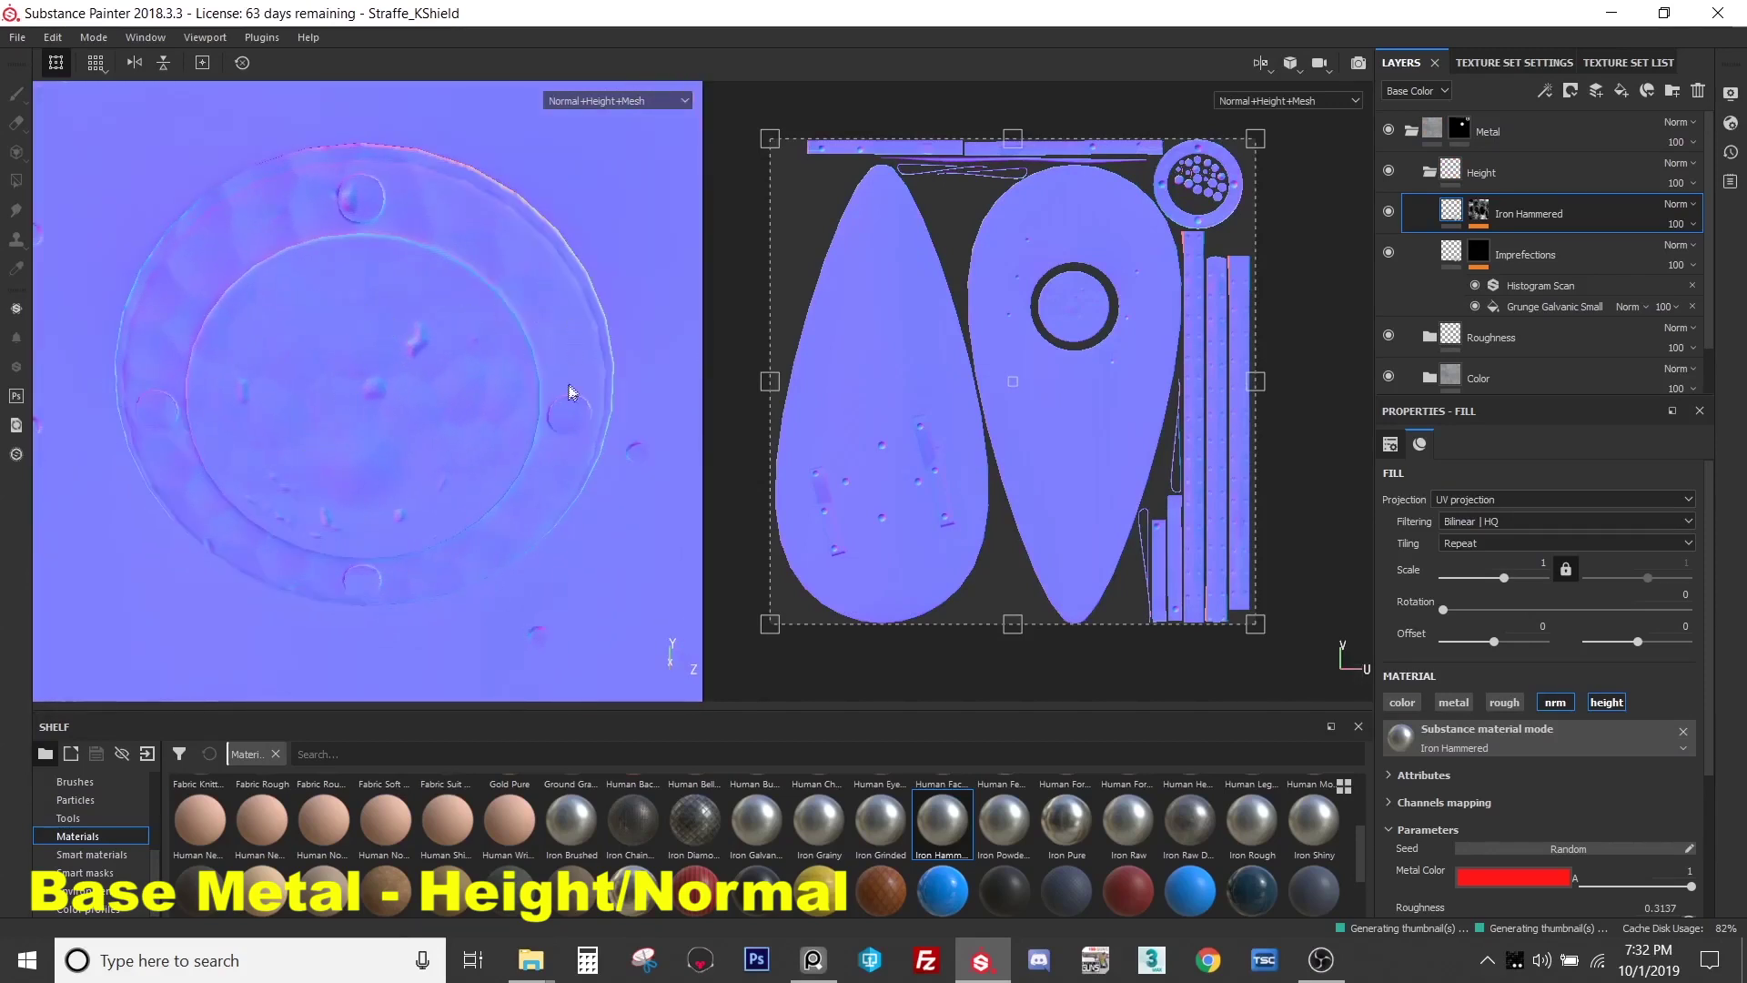
left_click_drag(397, 323, 503, 216, "alt")
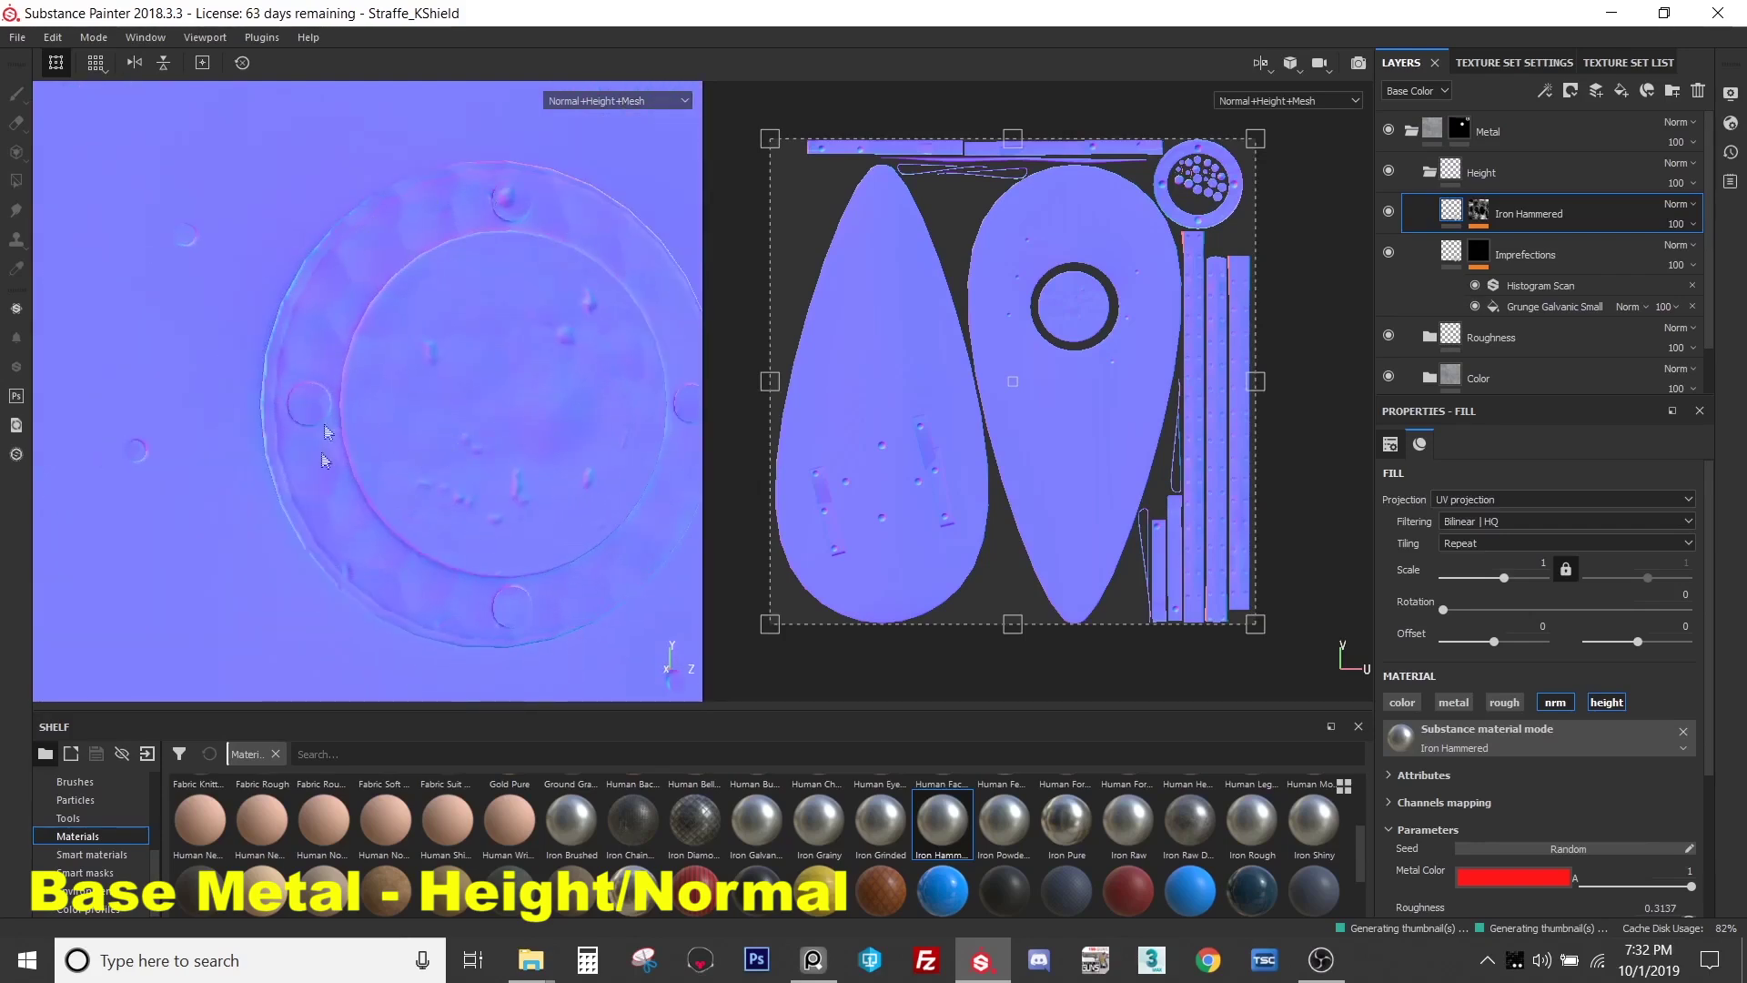
left_click_drag(557, 411, 510, 346, "alt")
left_click(1478, 210)
left_click(1512, 245)
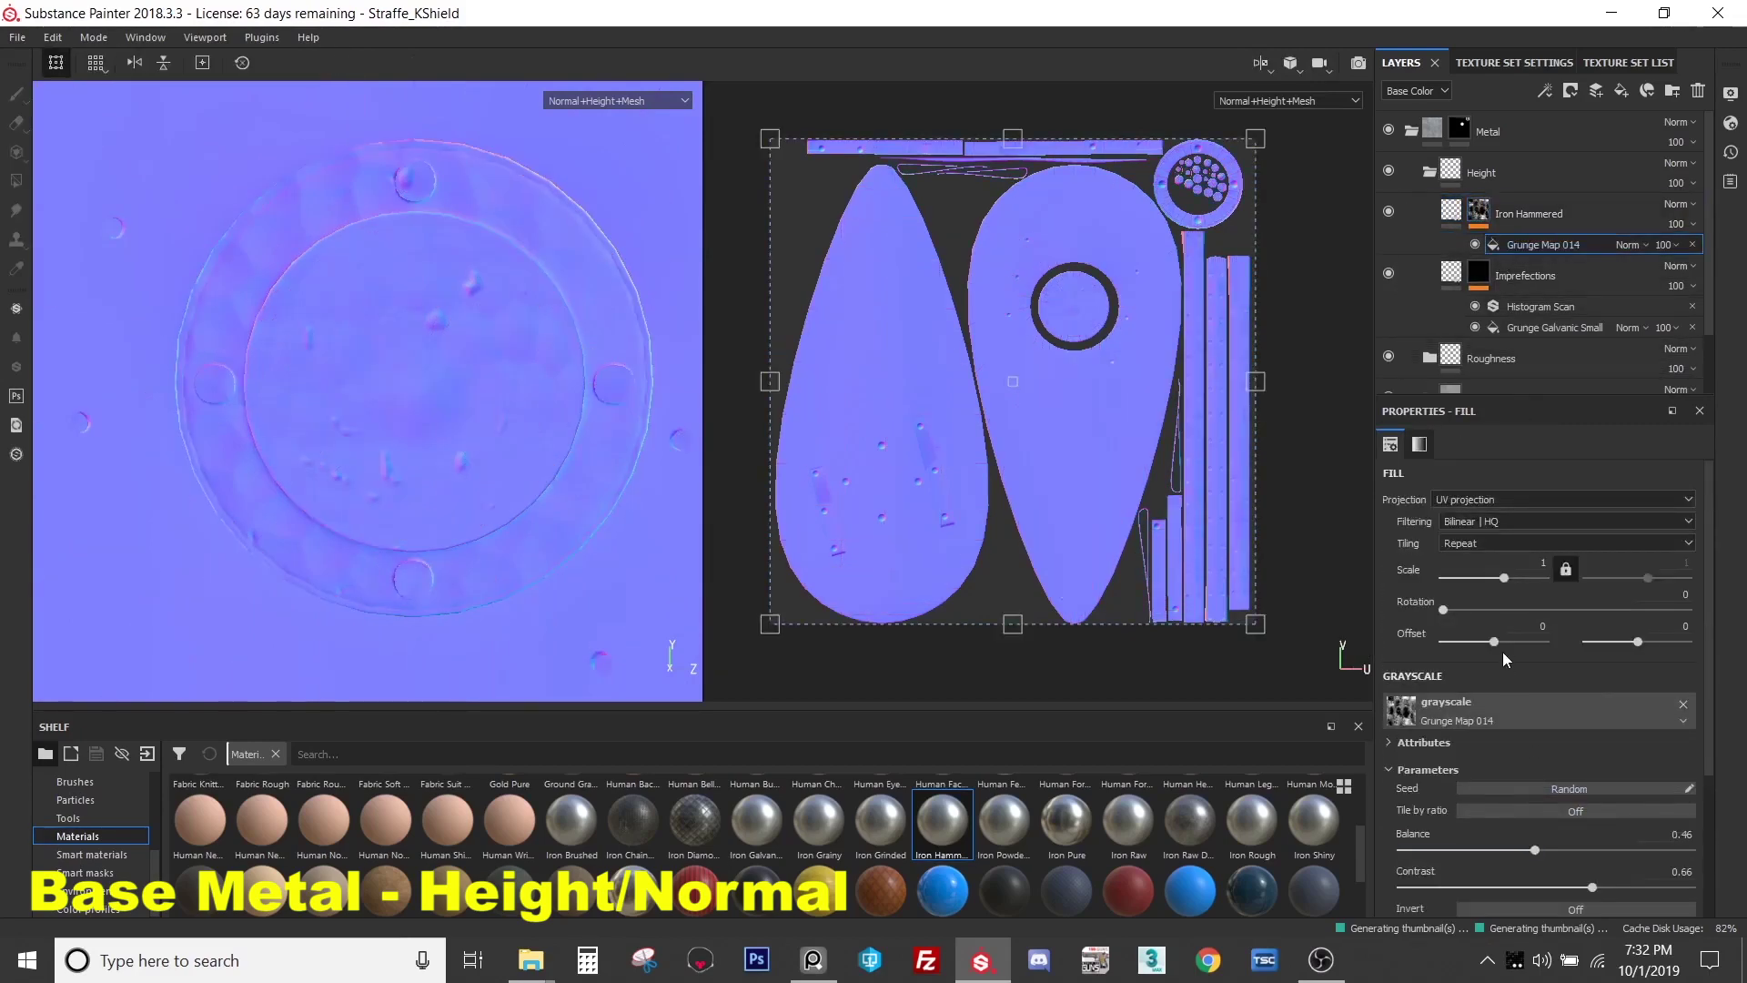
left_click_drag(1495, 642, 1493, 641)
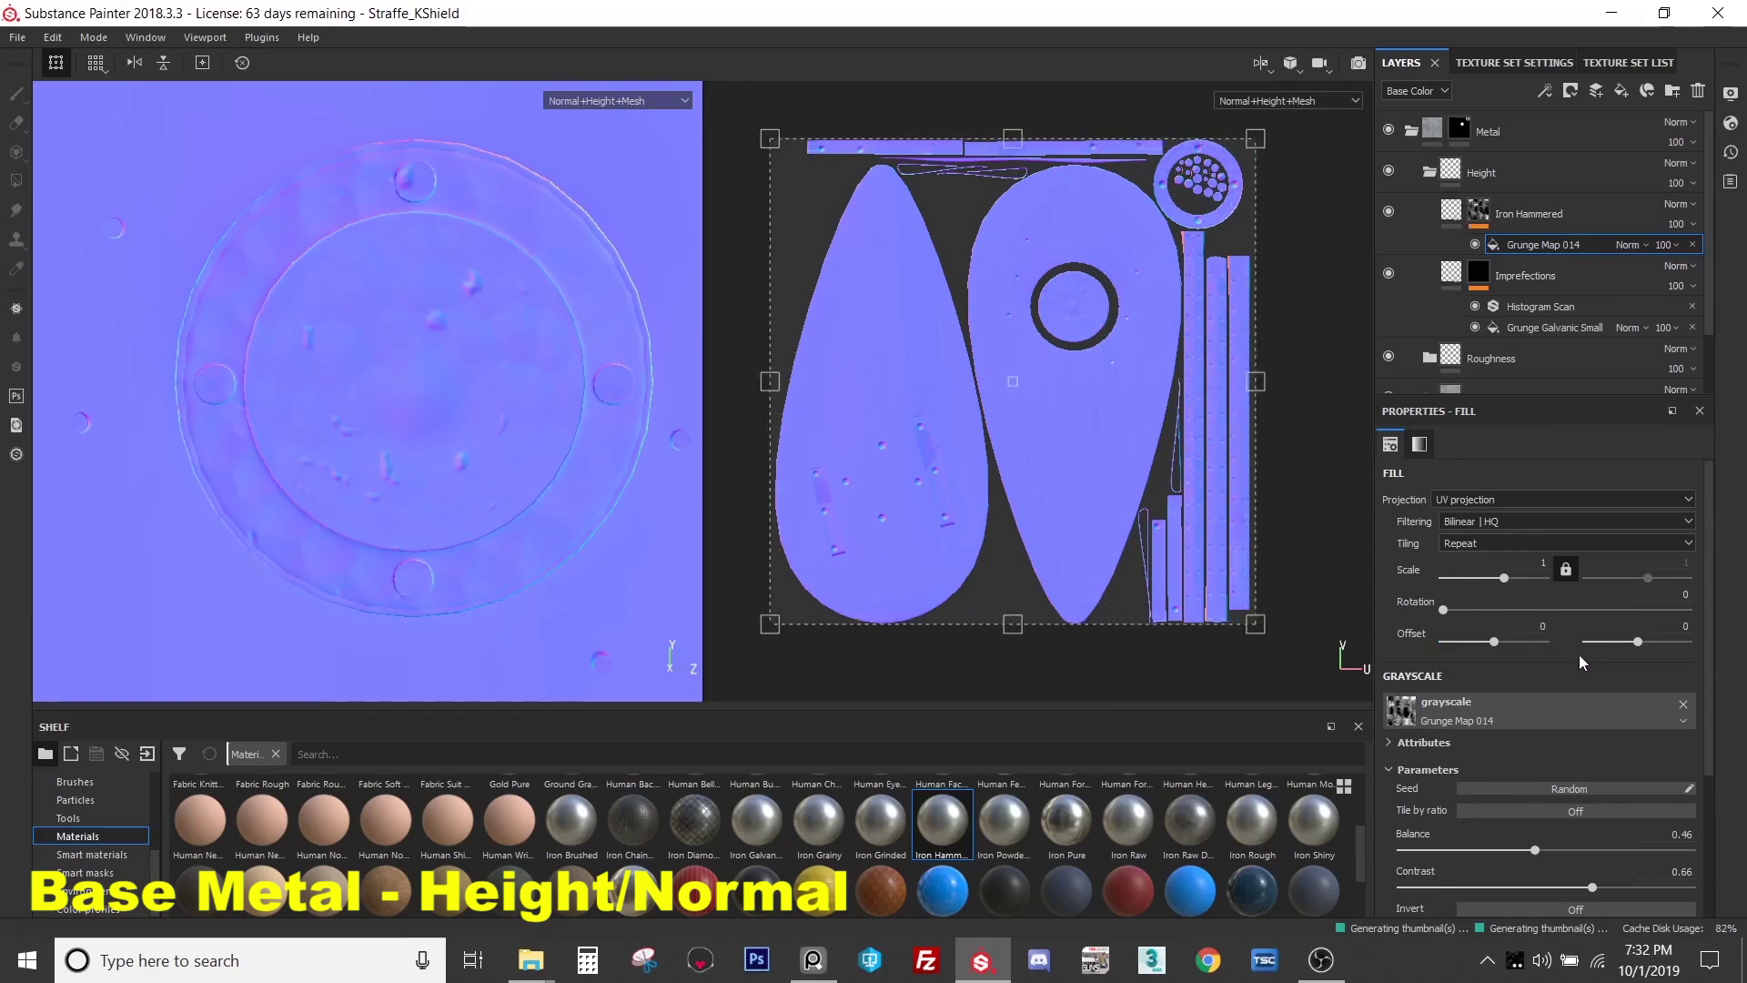
left_click_drag(1000, 437, 1016, 361)
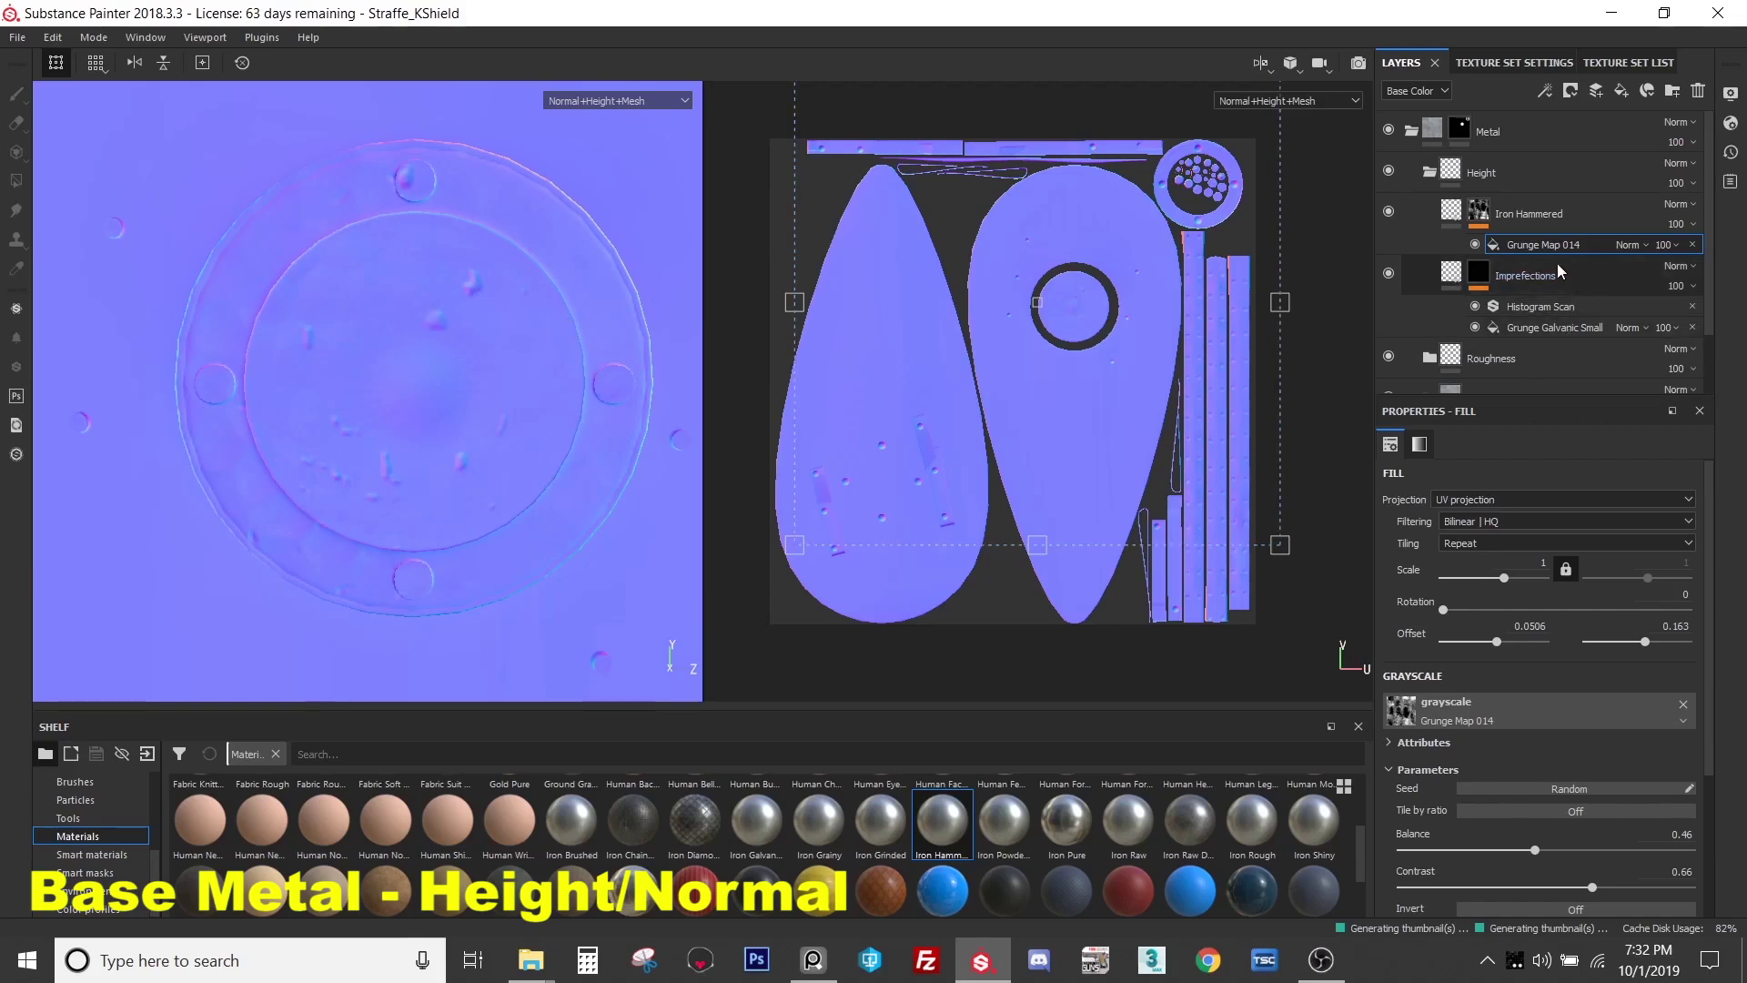
- Set the mask's Grunge Map 014 balance to 0.64 and contrast to 0.3, with the viewports showing the full material
left_click(1479, 211)
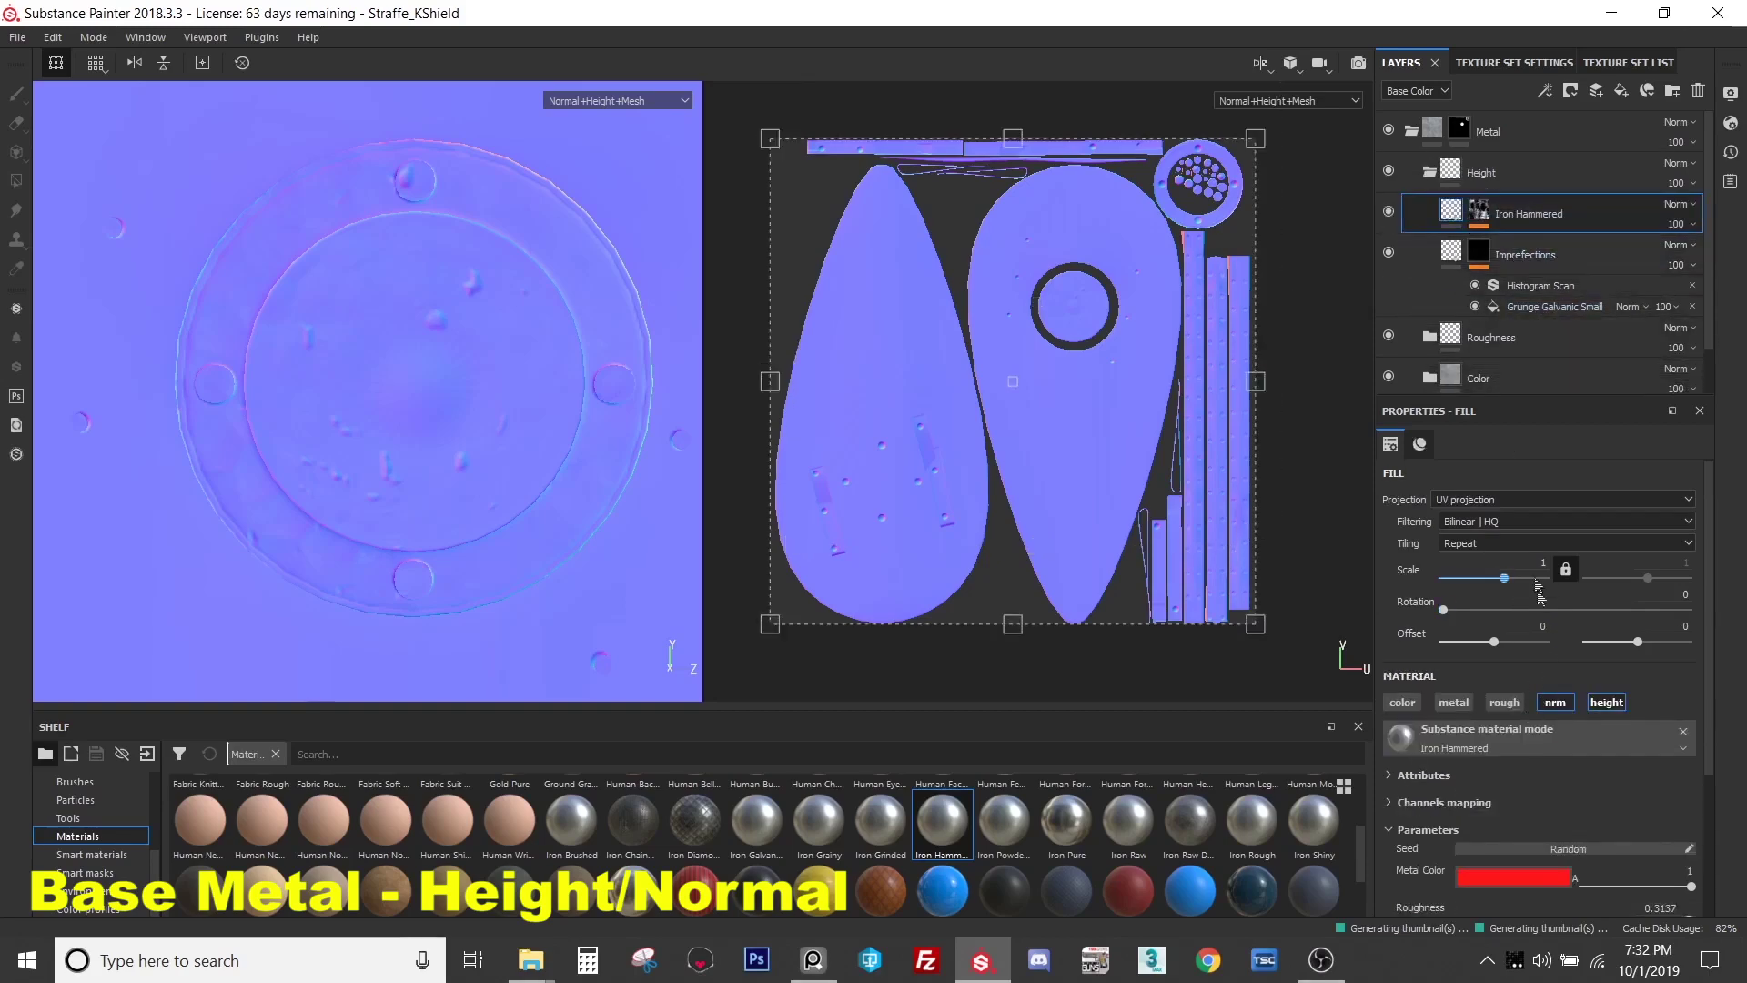
left_click(1478, 213)
left_click(1524, 248)
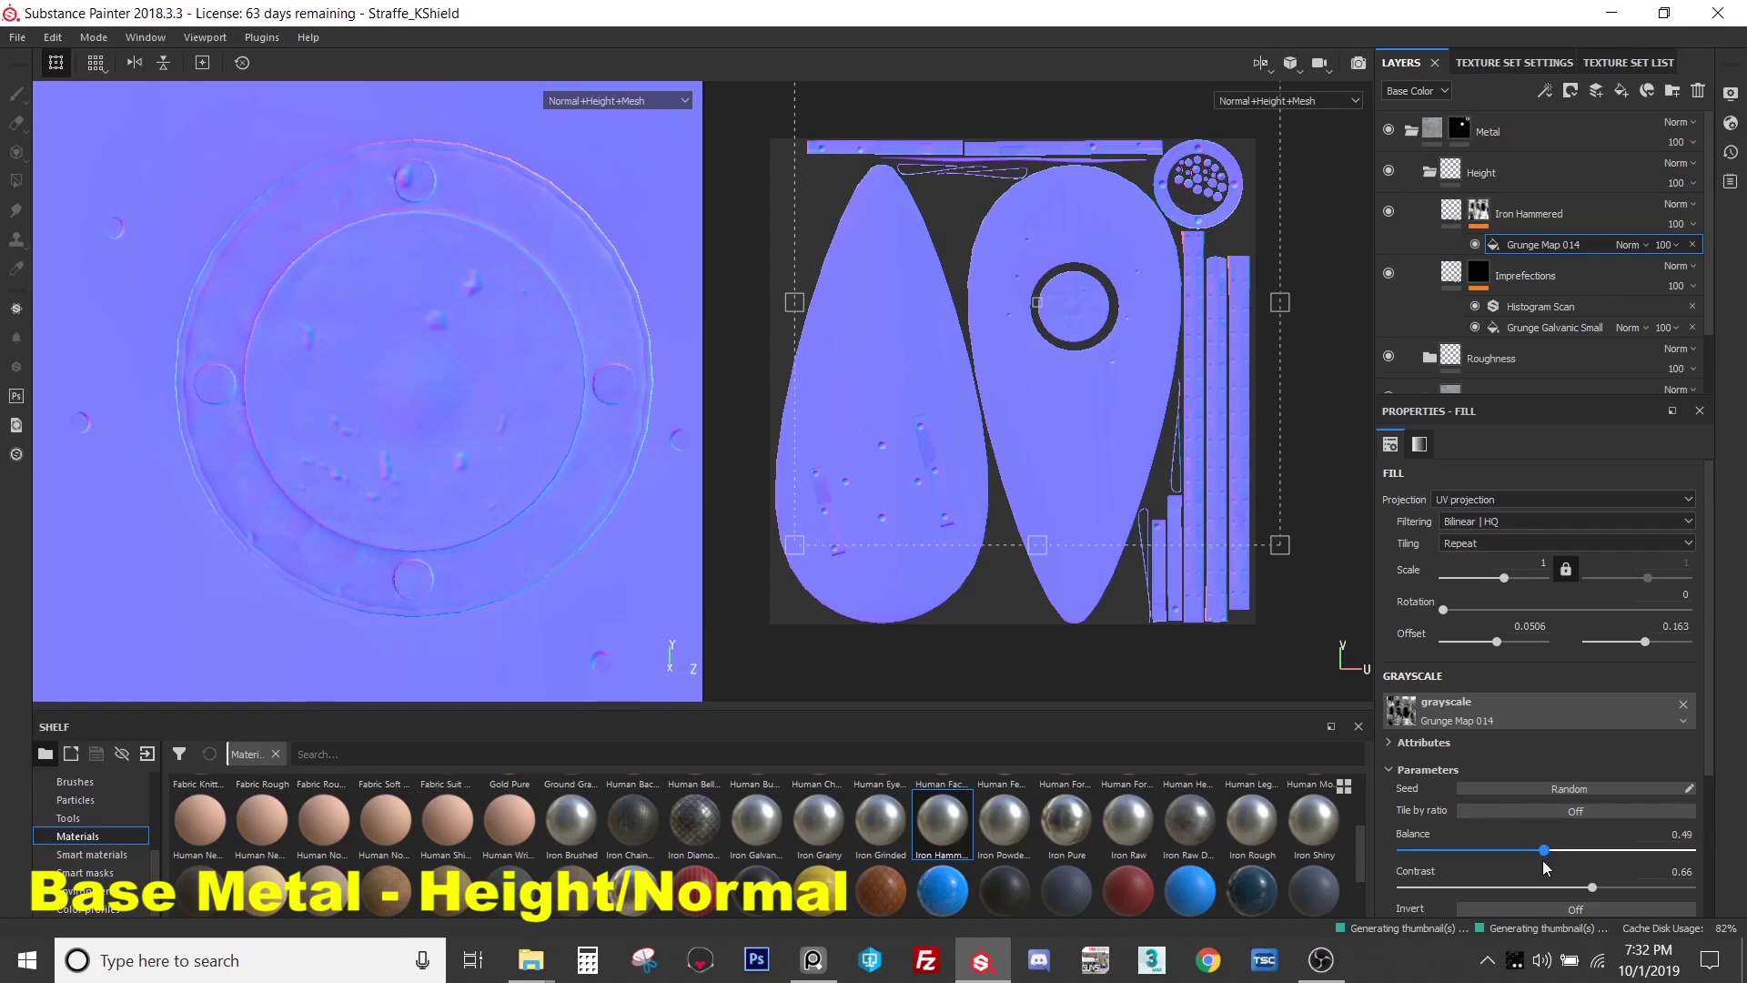
key("m")
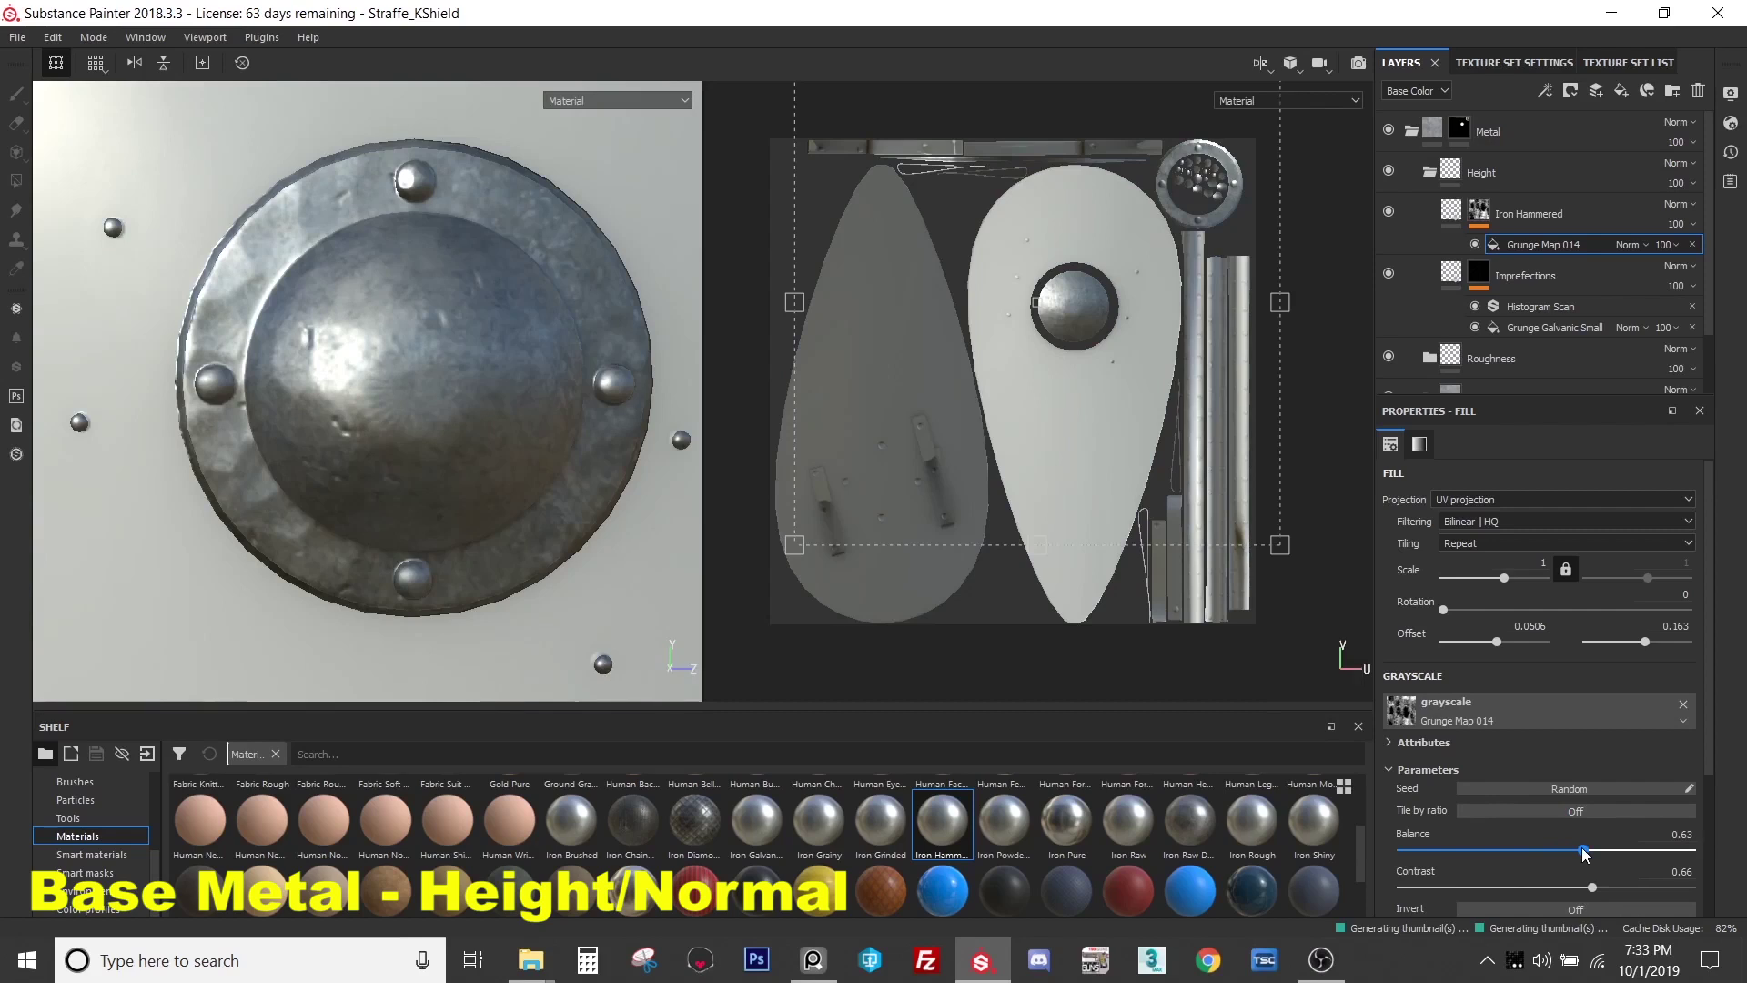
left_click_drag(1592, 887, 1658, 888)
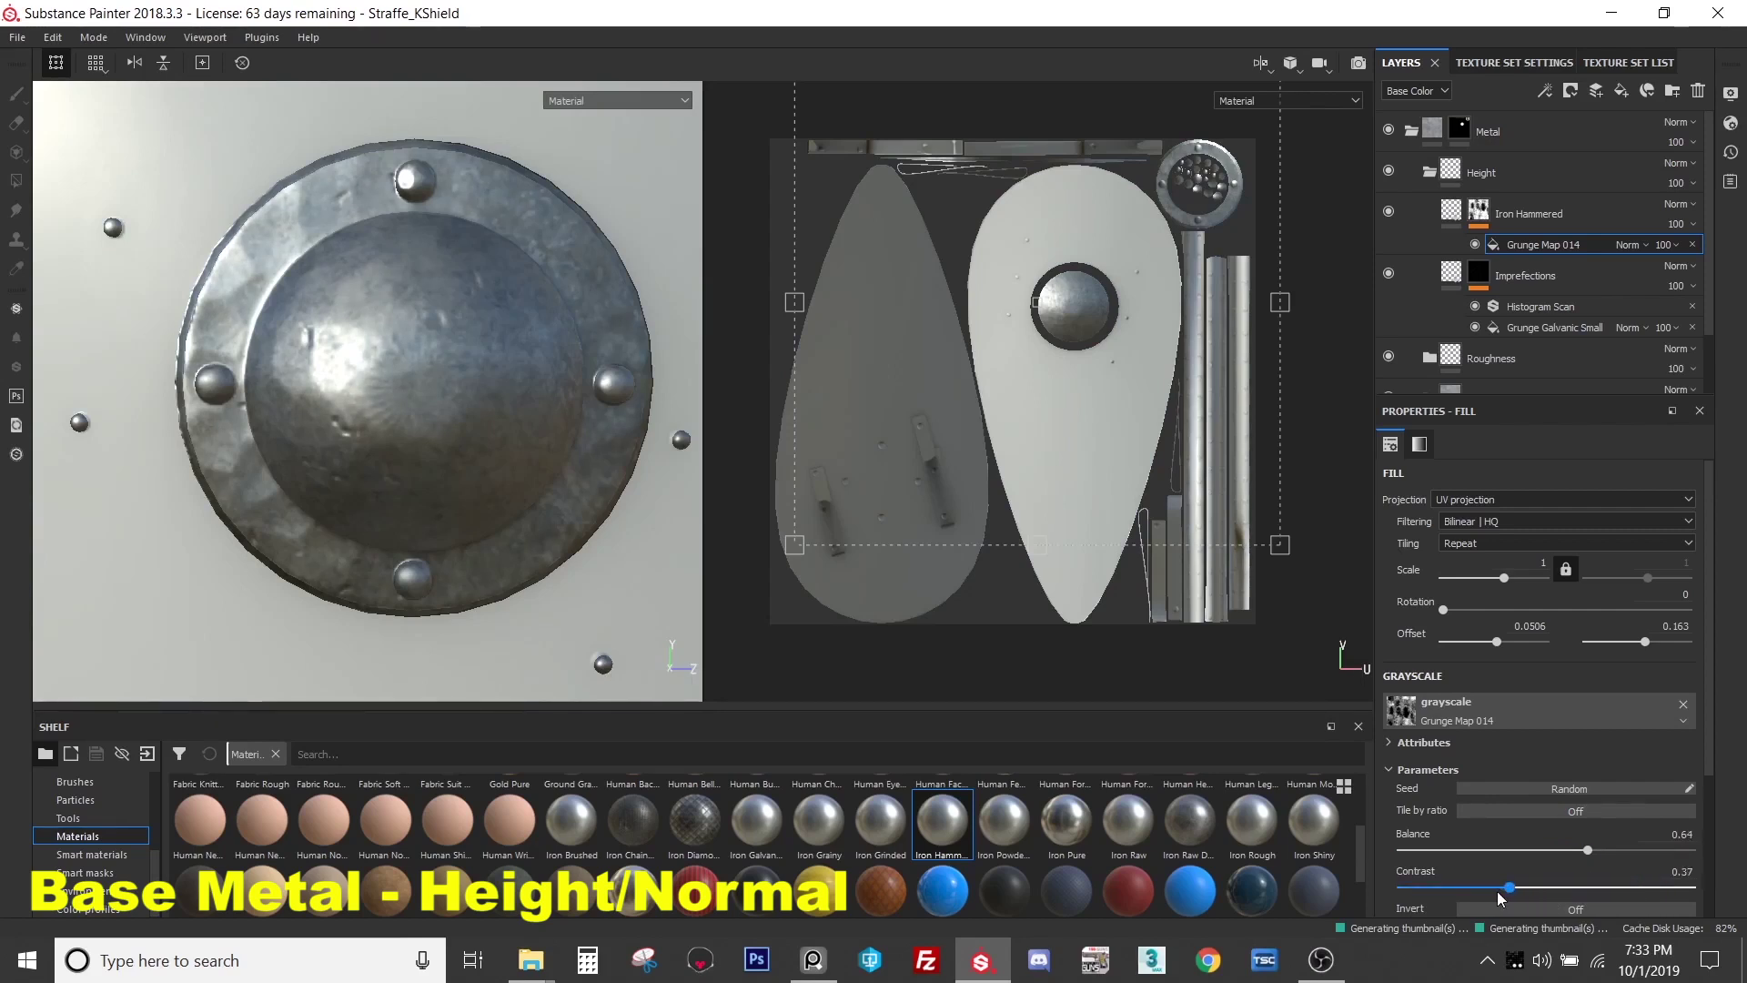
left_click_drag(1492, 900, 1461, 891)
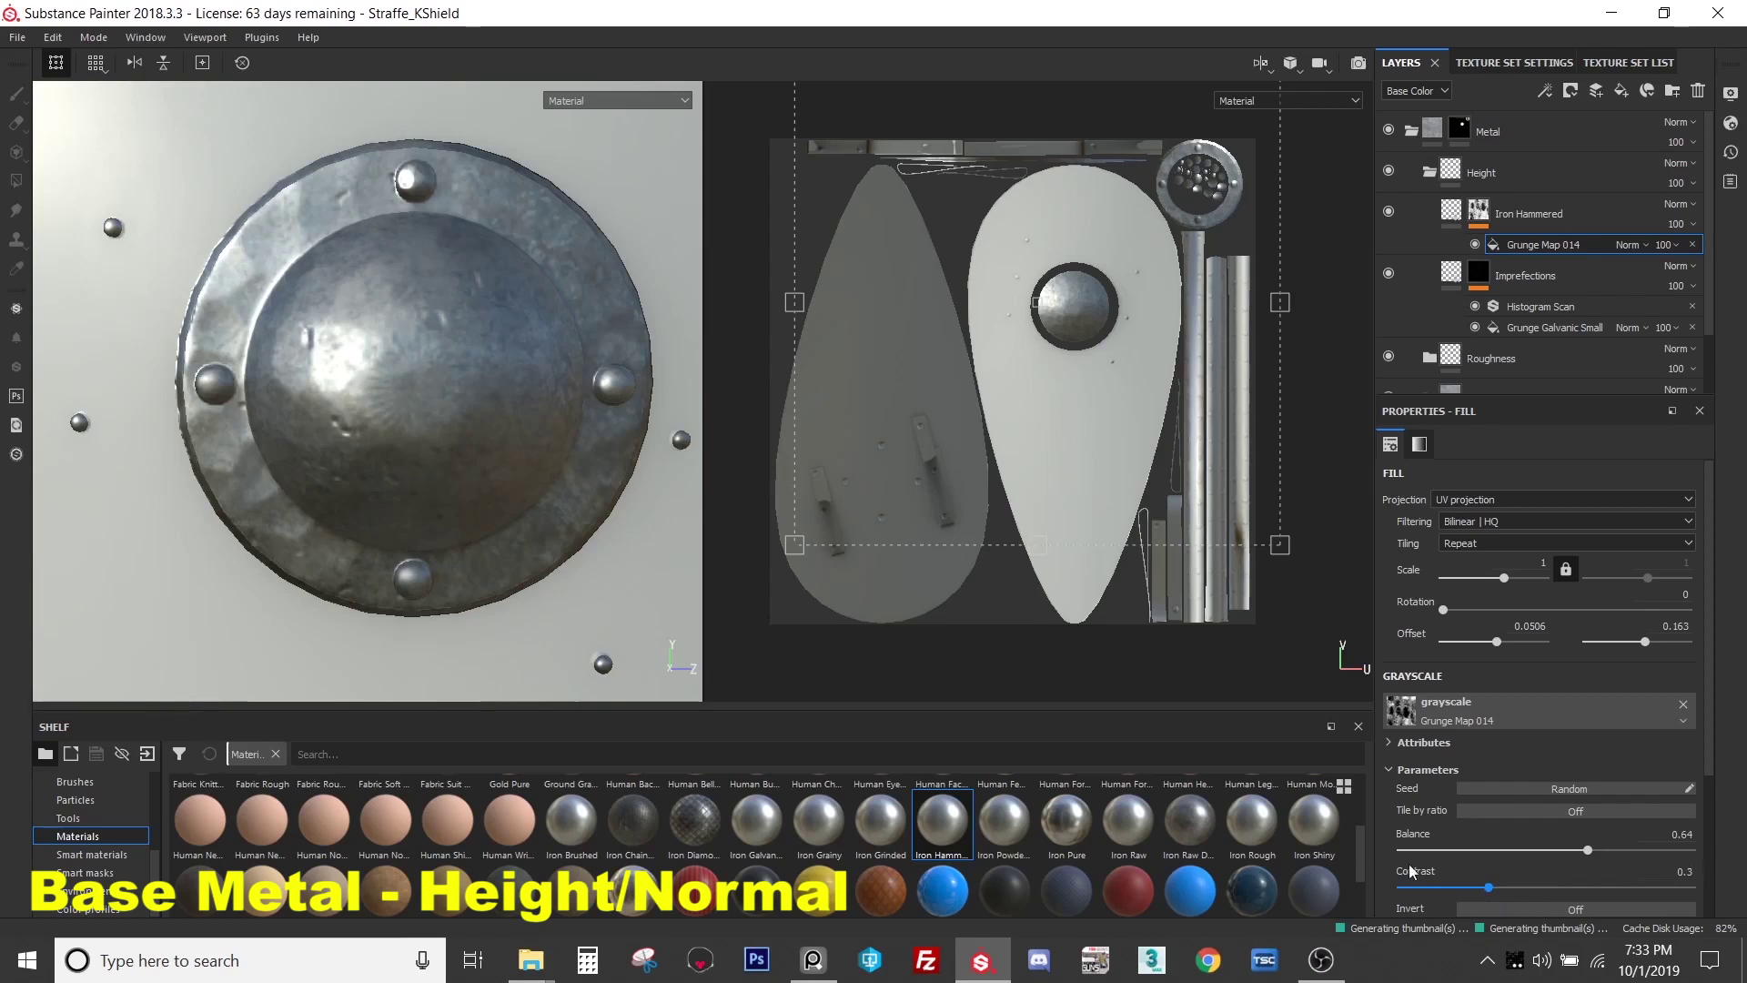
- Try the Iron Hammered material fill at a scale of 0.5 and of 0.75
left_click(1468, 219)
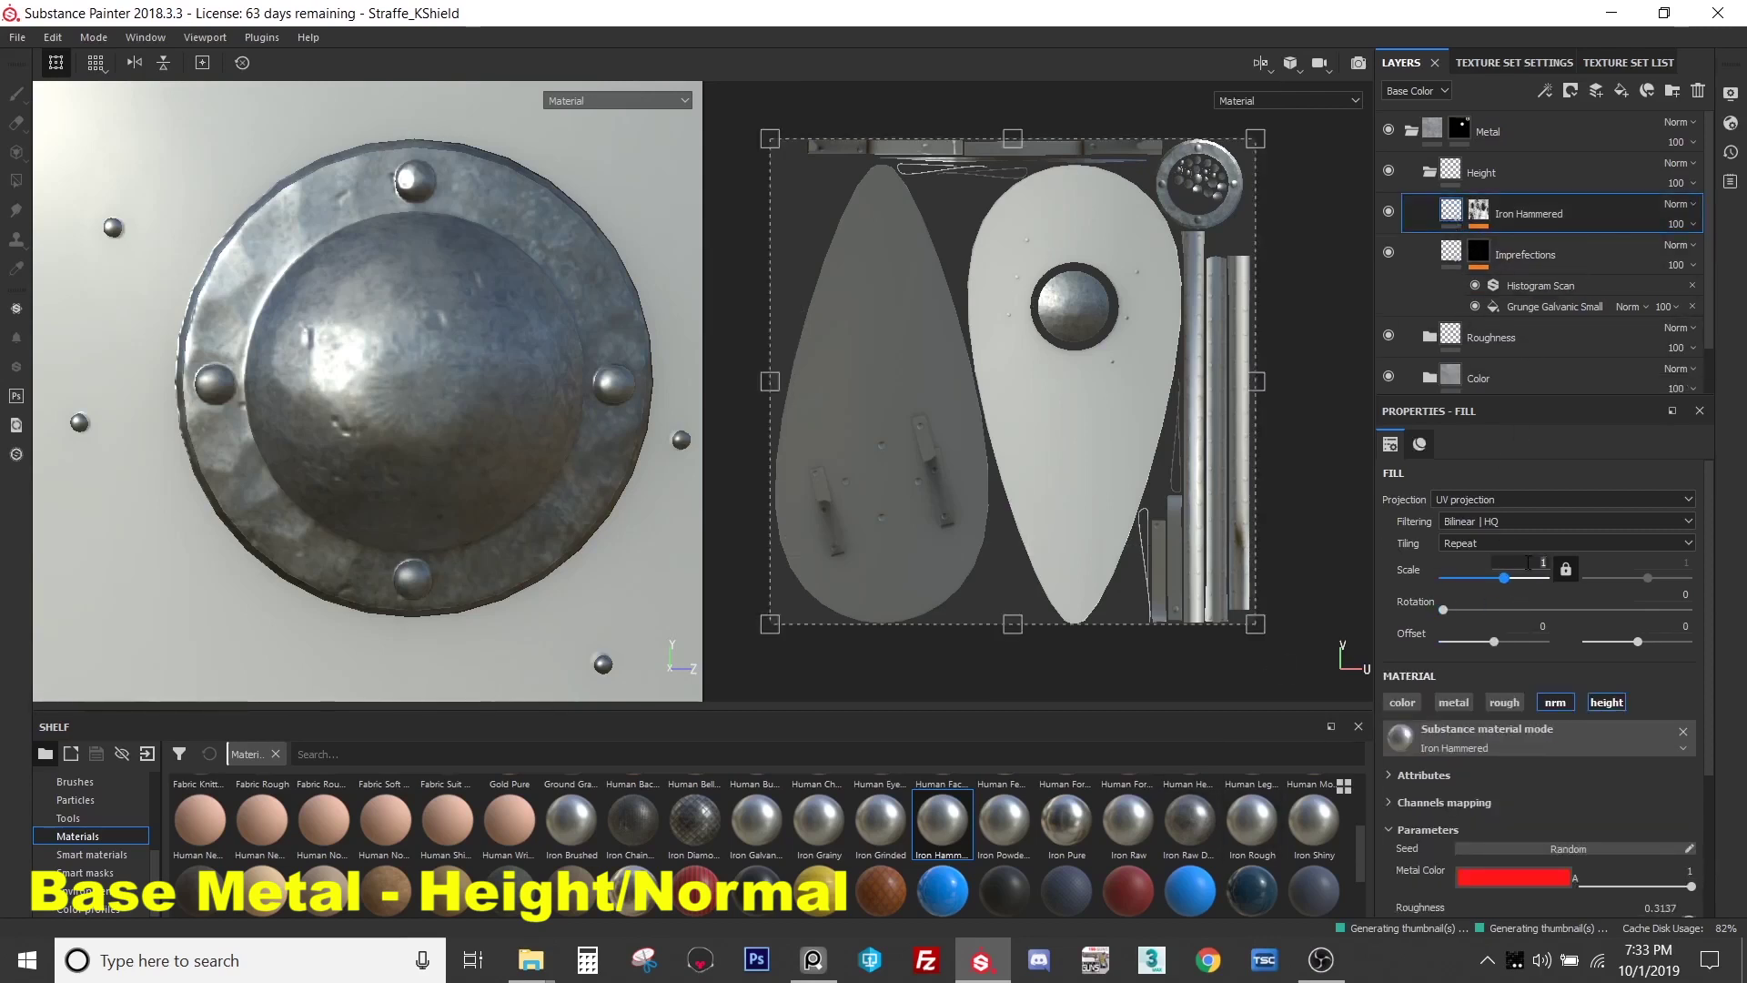
type("0.5")
key("Return")
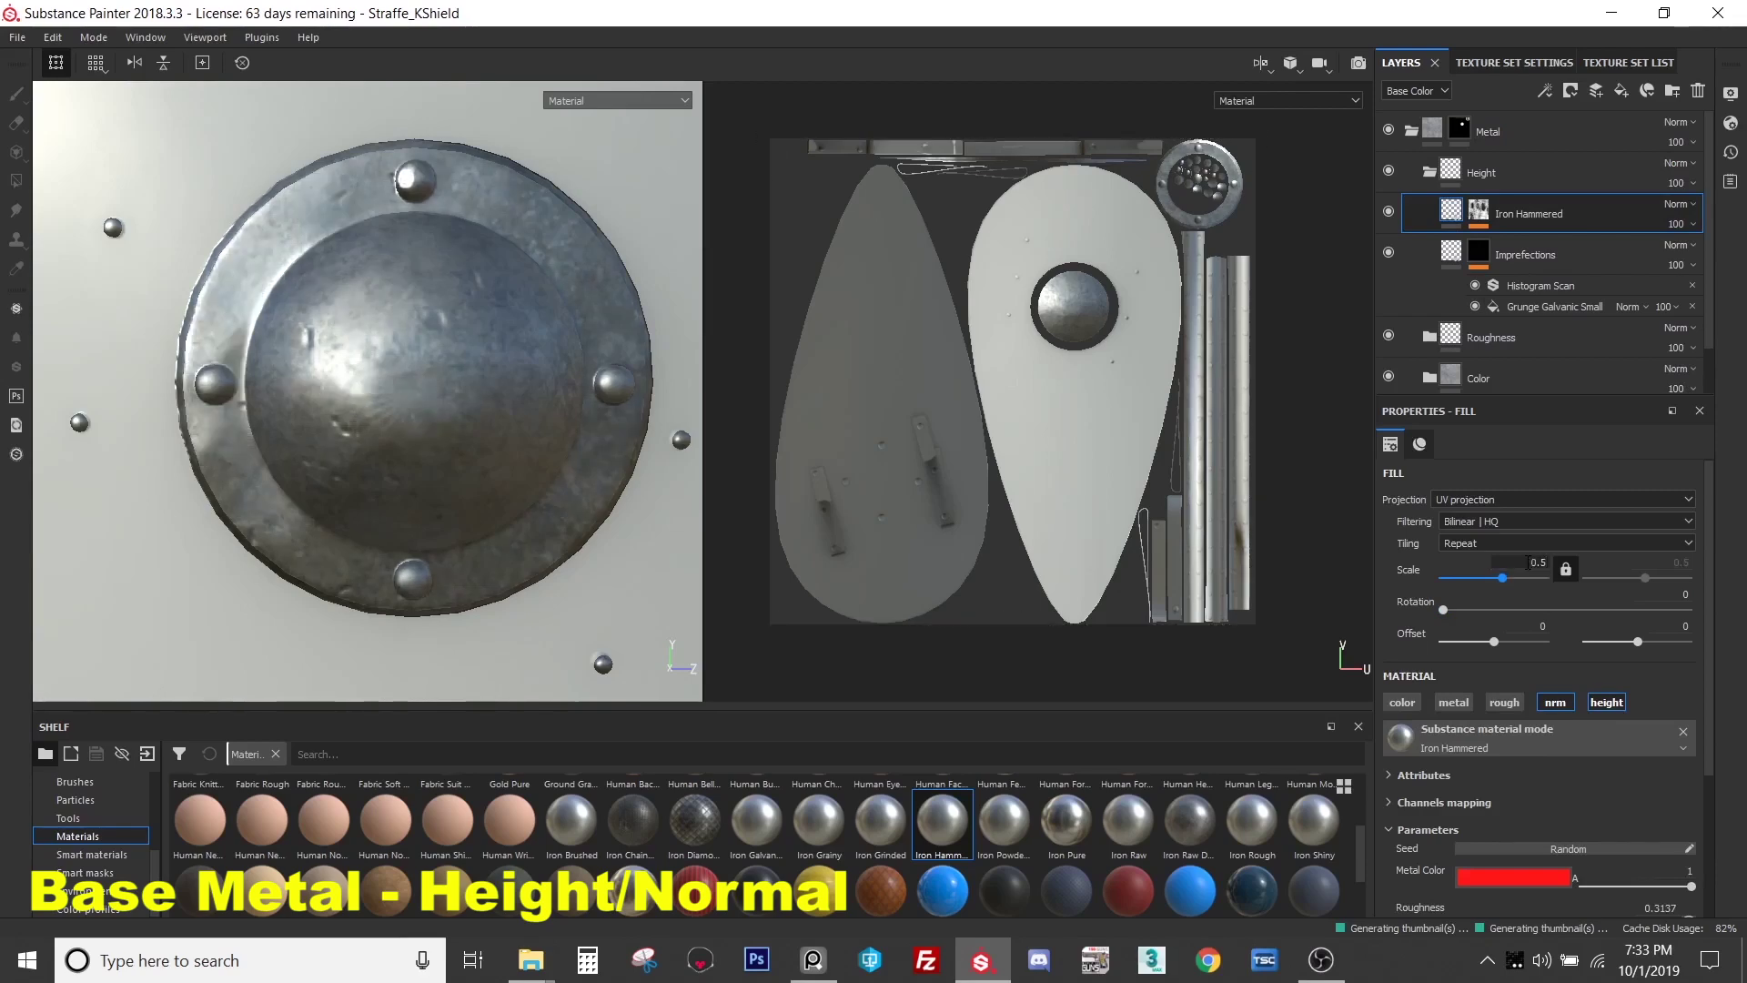
left_click_drag(435, 382, 468, 417, "alt")
left_click(1539, 562)
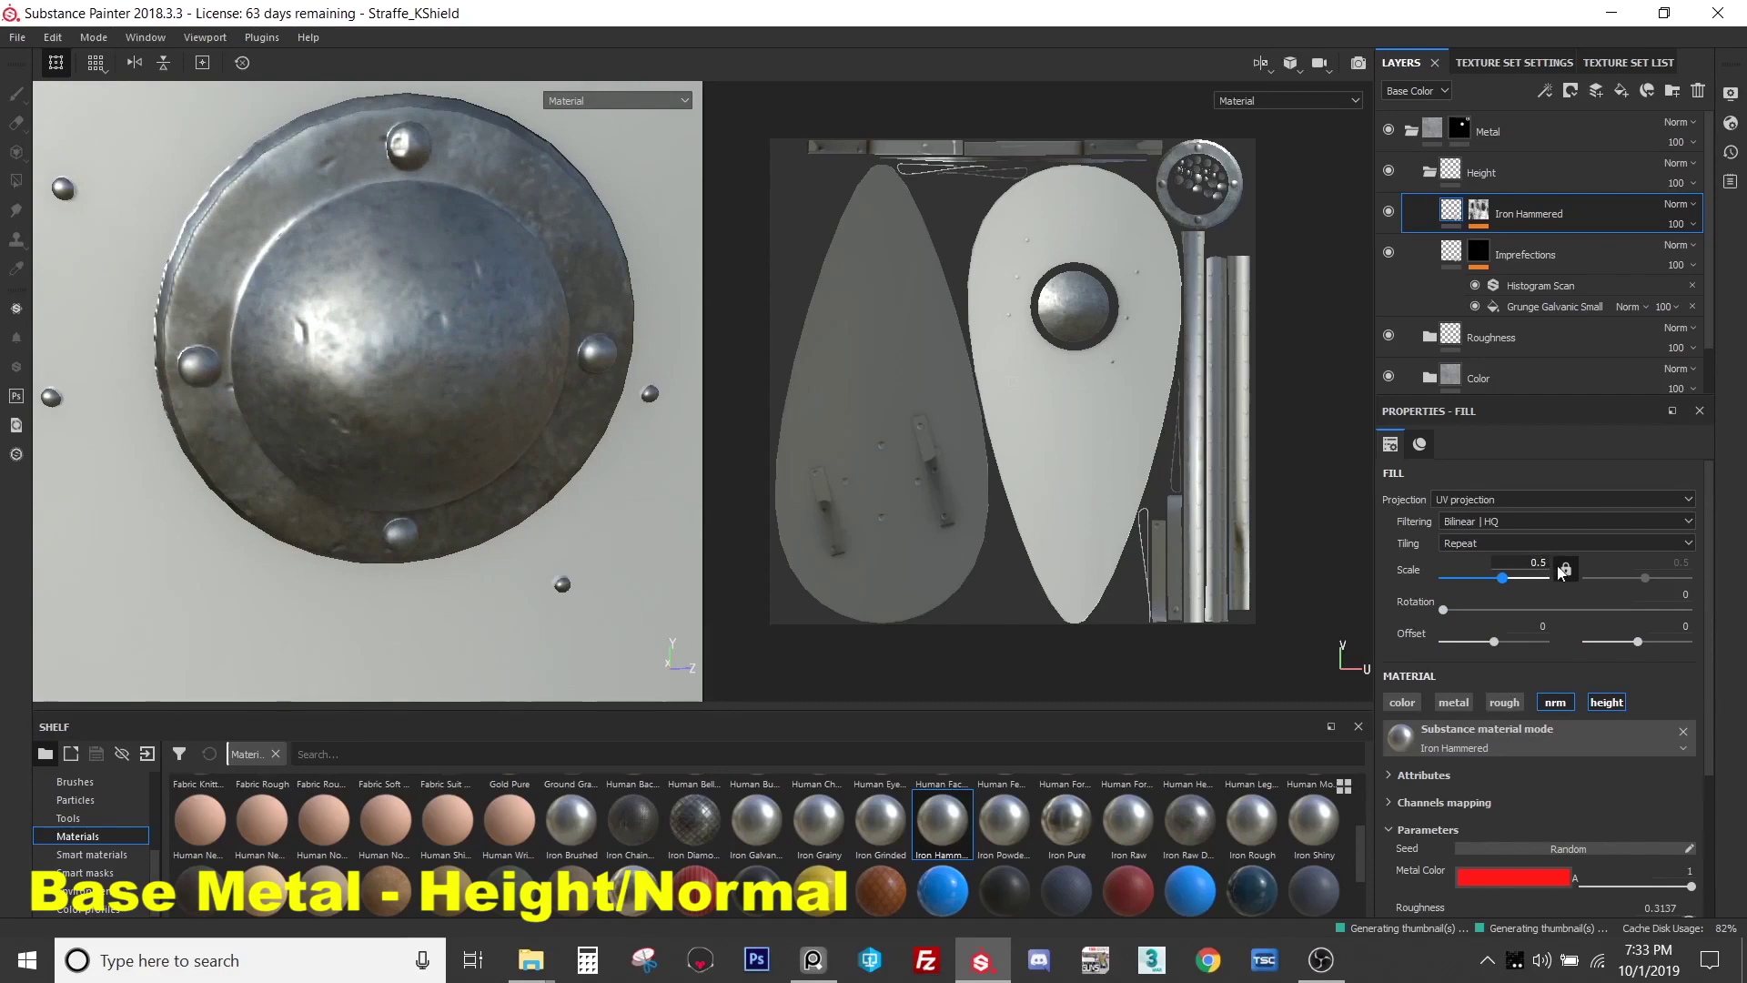
type("0.75")
key("Return")
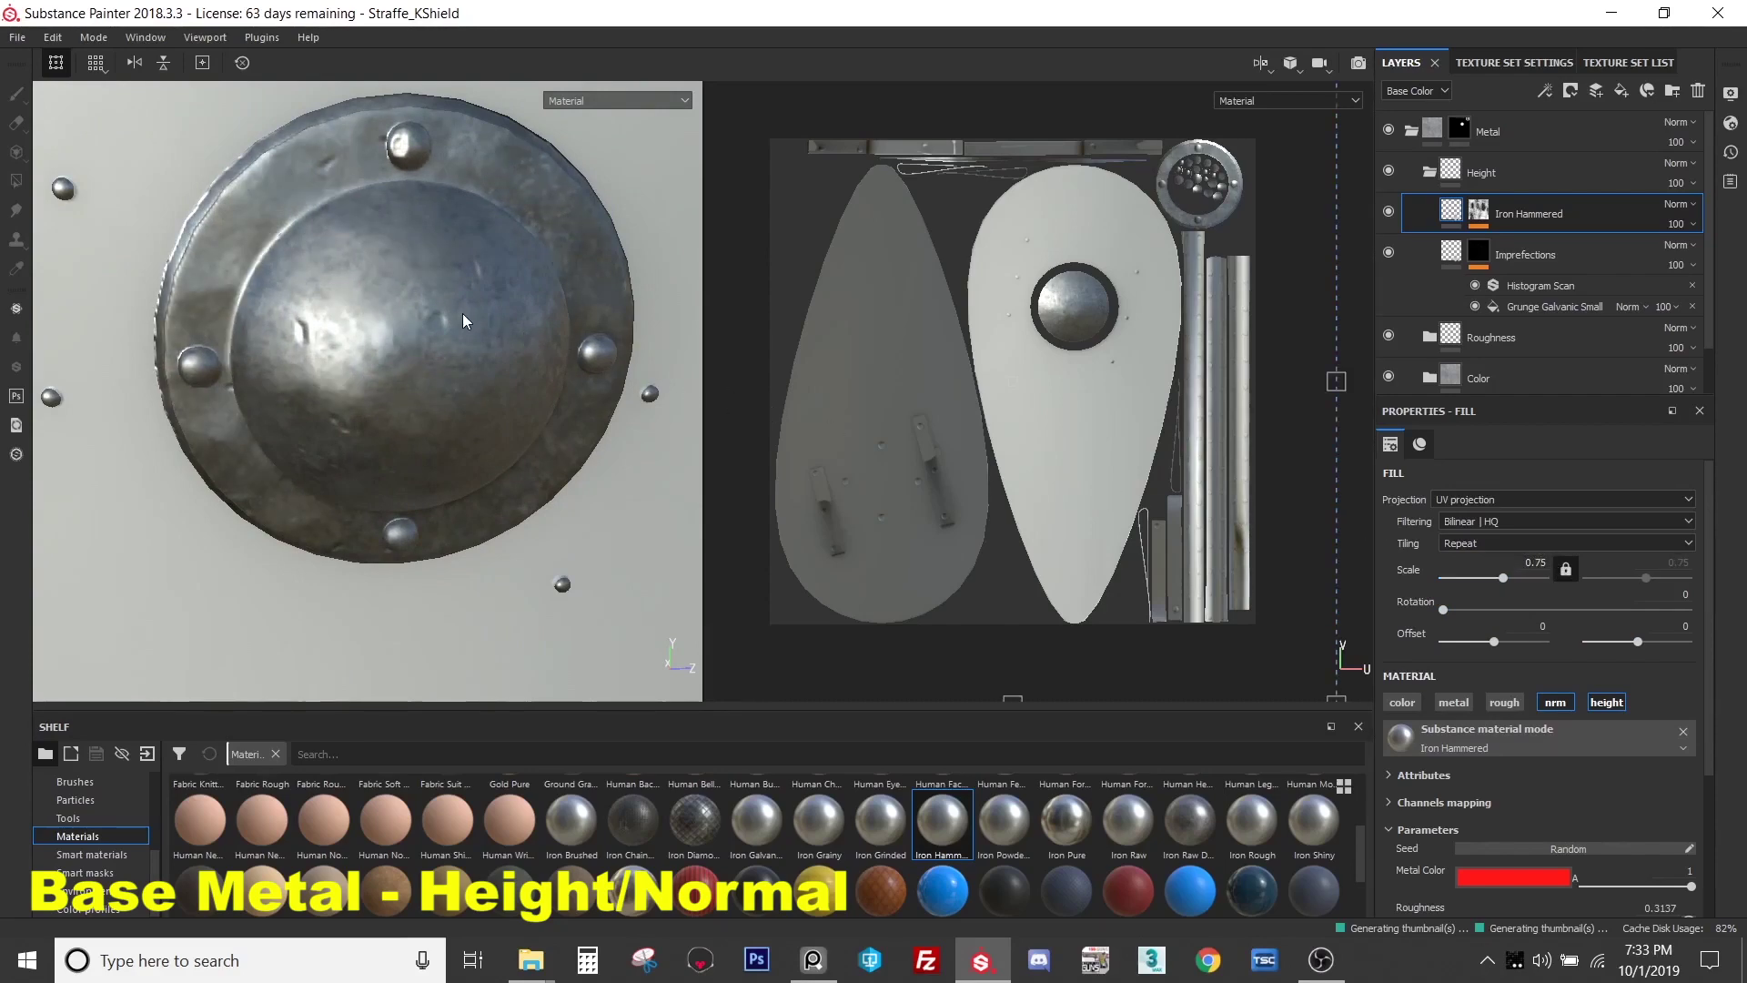
- Examine the hammer marks on the boss and set the Iron Hammered fill's scale to 0.85
scroll(367, 262, "down", 3)
scroll(370, 271, "up", 2)
scroll(370, 272, "down", 5)
scroll(416, 293, "up", 6)
left_click_drag(391, 259, 368, 227, "alt")
scroll(383, 171, "up", 4)
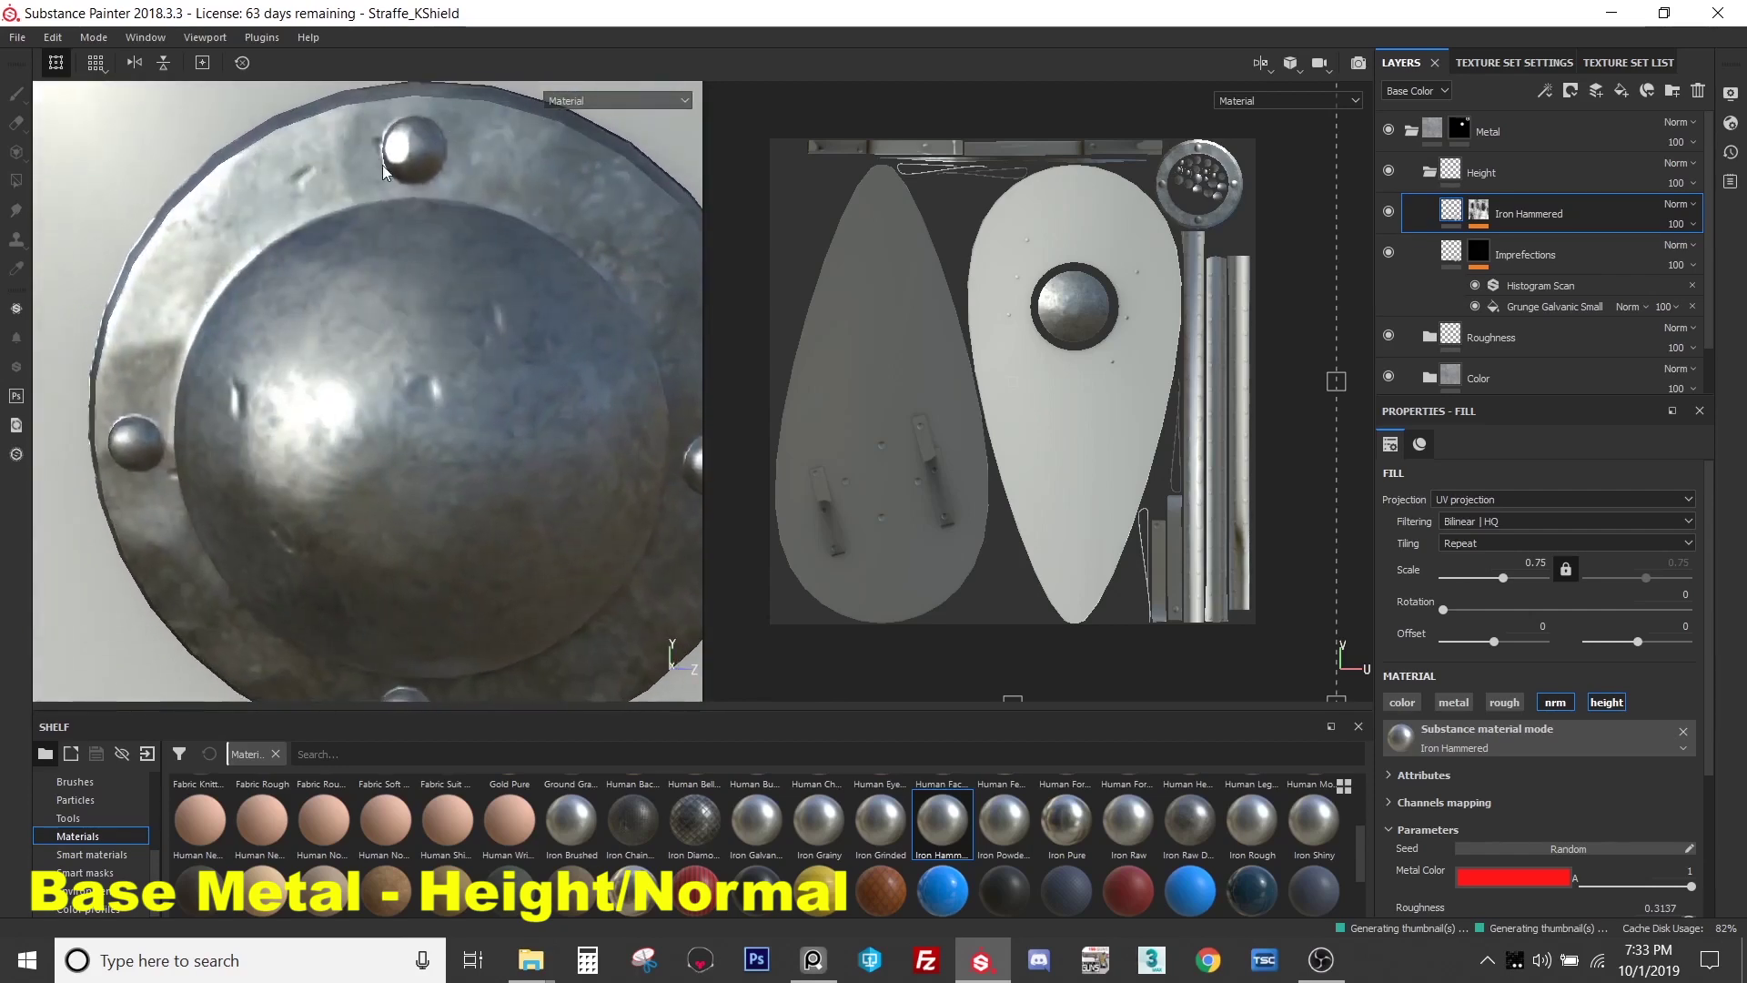
scroll(368, 202, "down", 5)
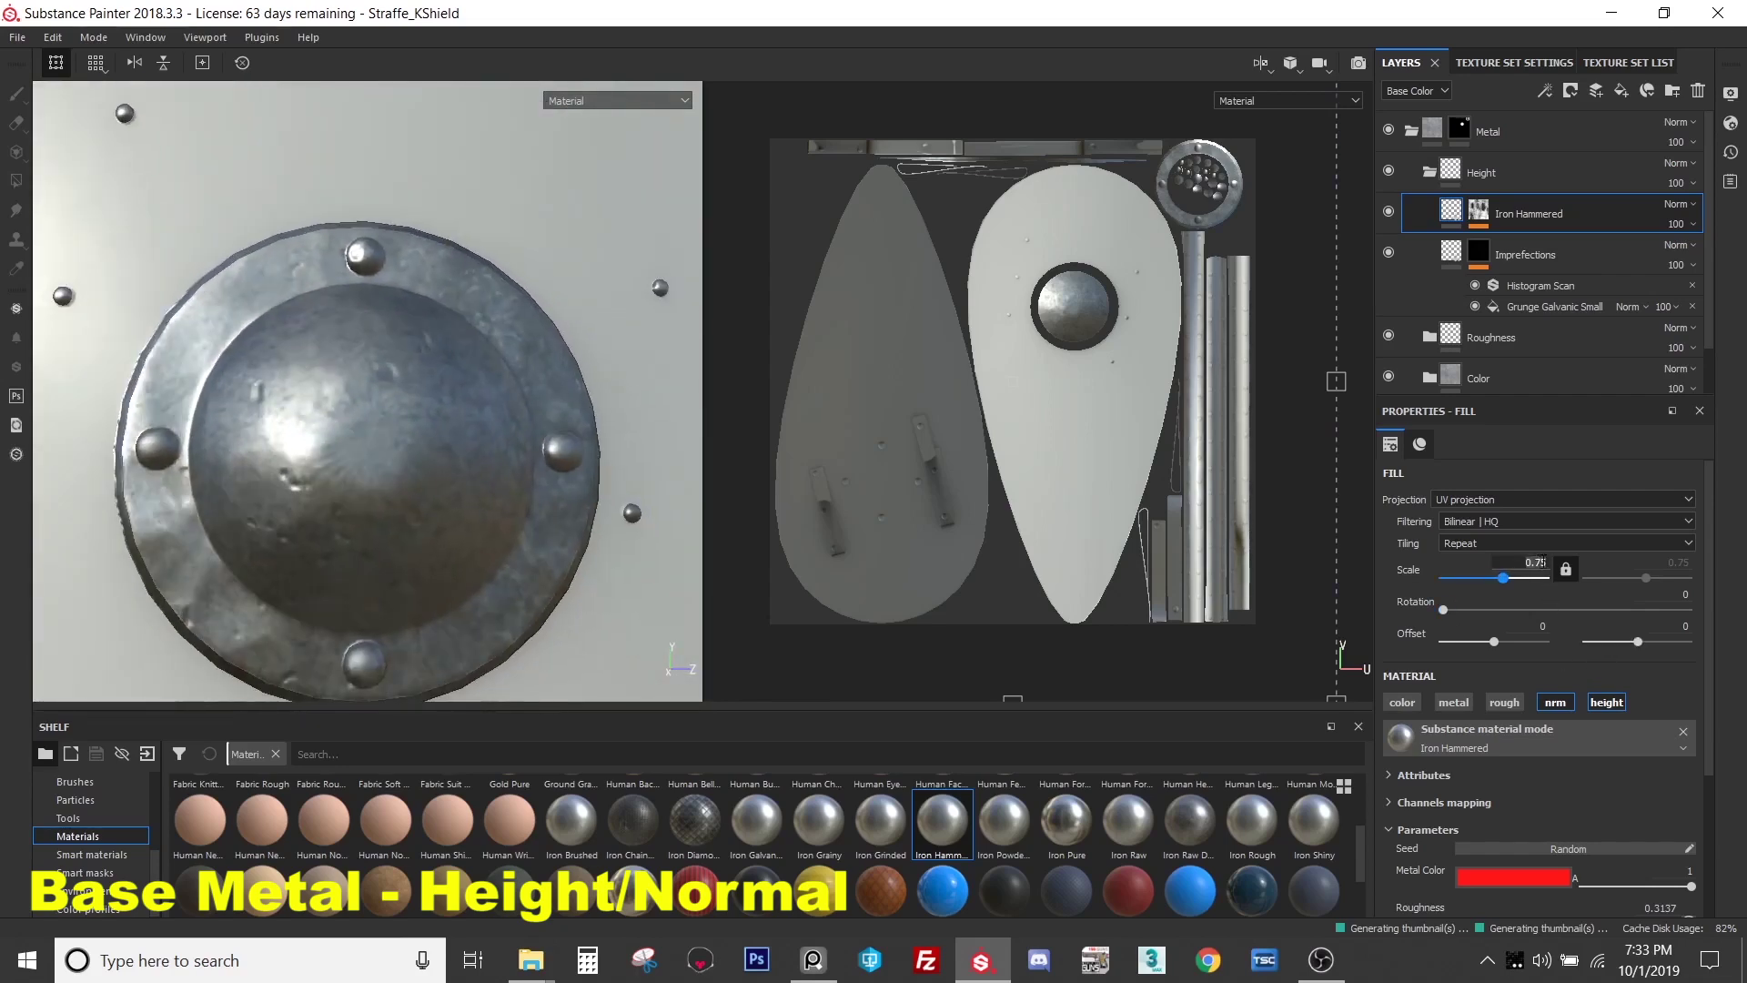
type("8")
key("Return")
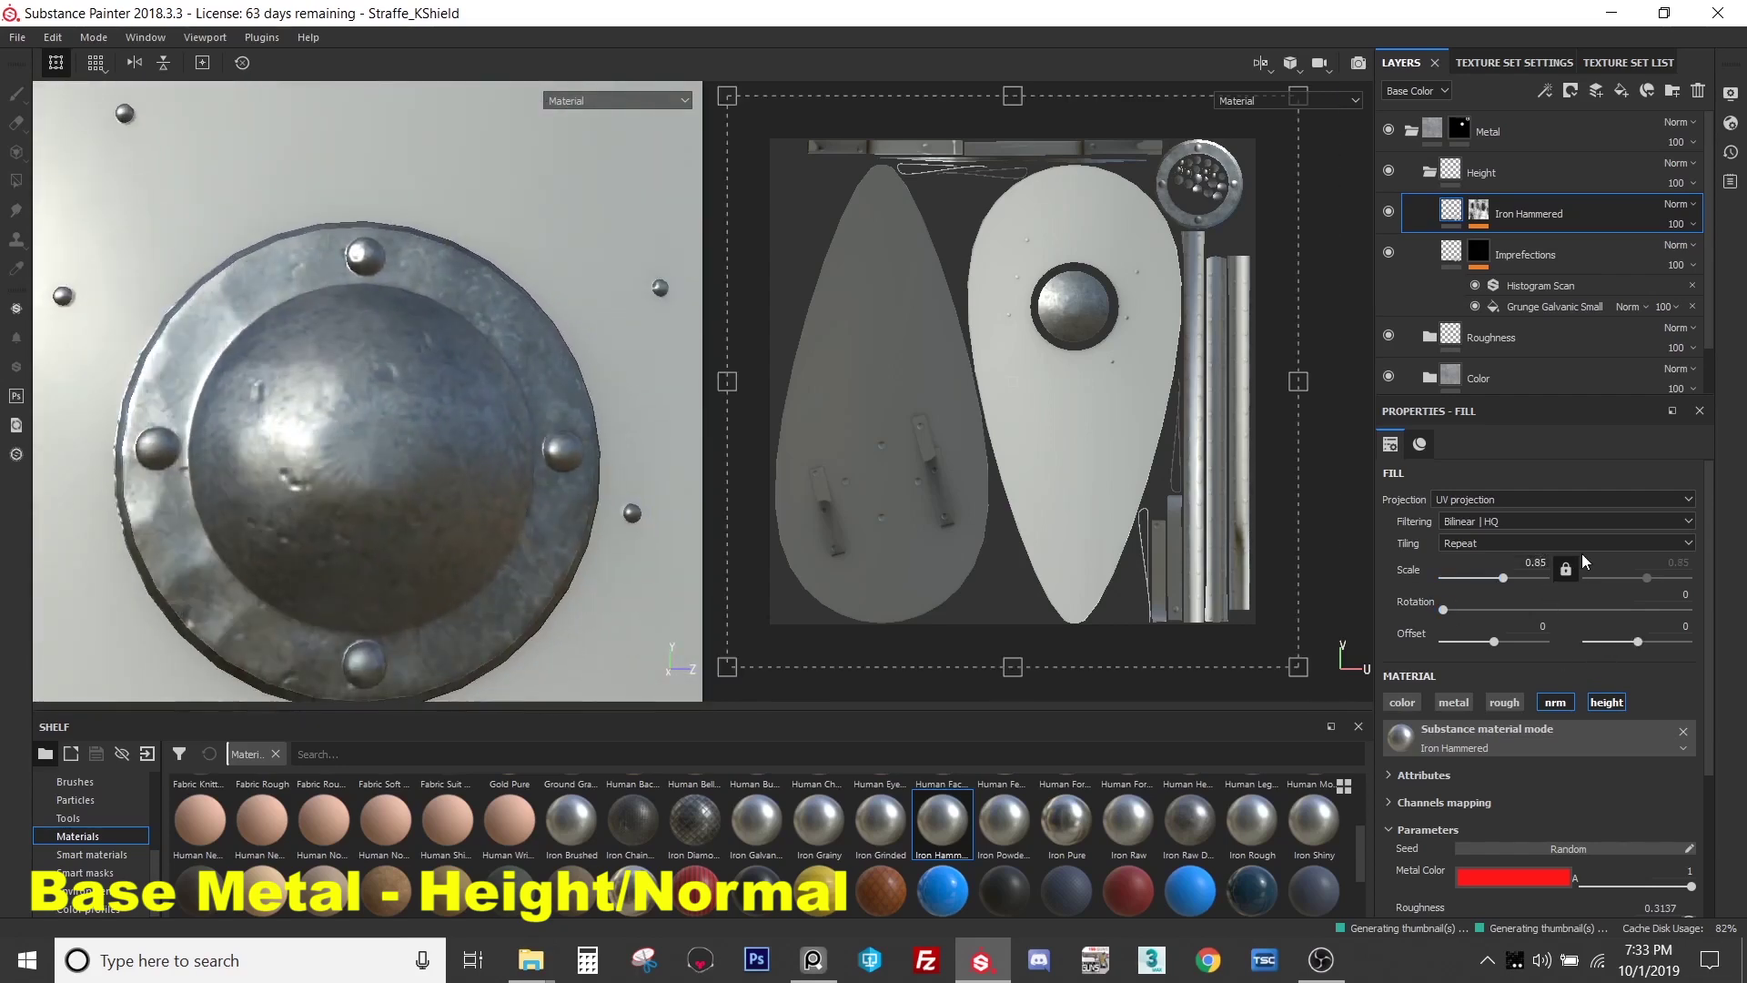
left_click_drag(328, 382, 380, 369, "alt")
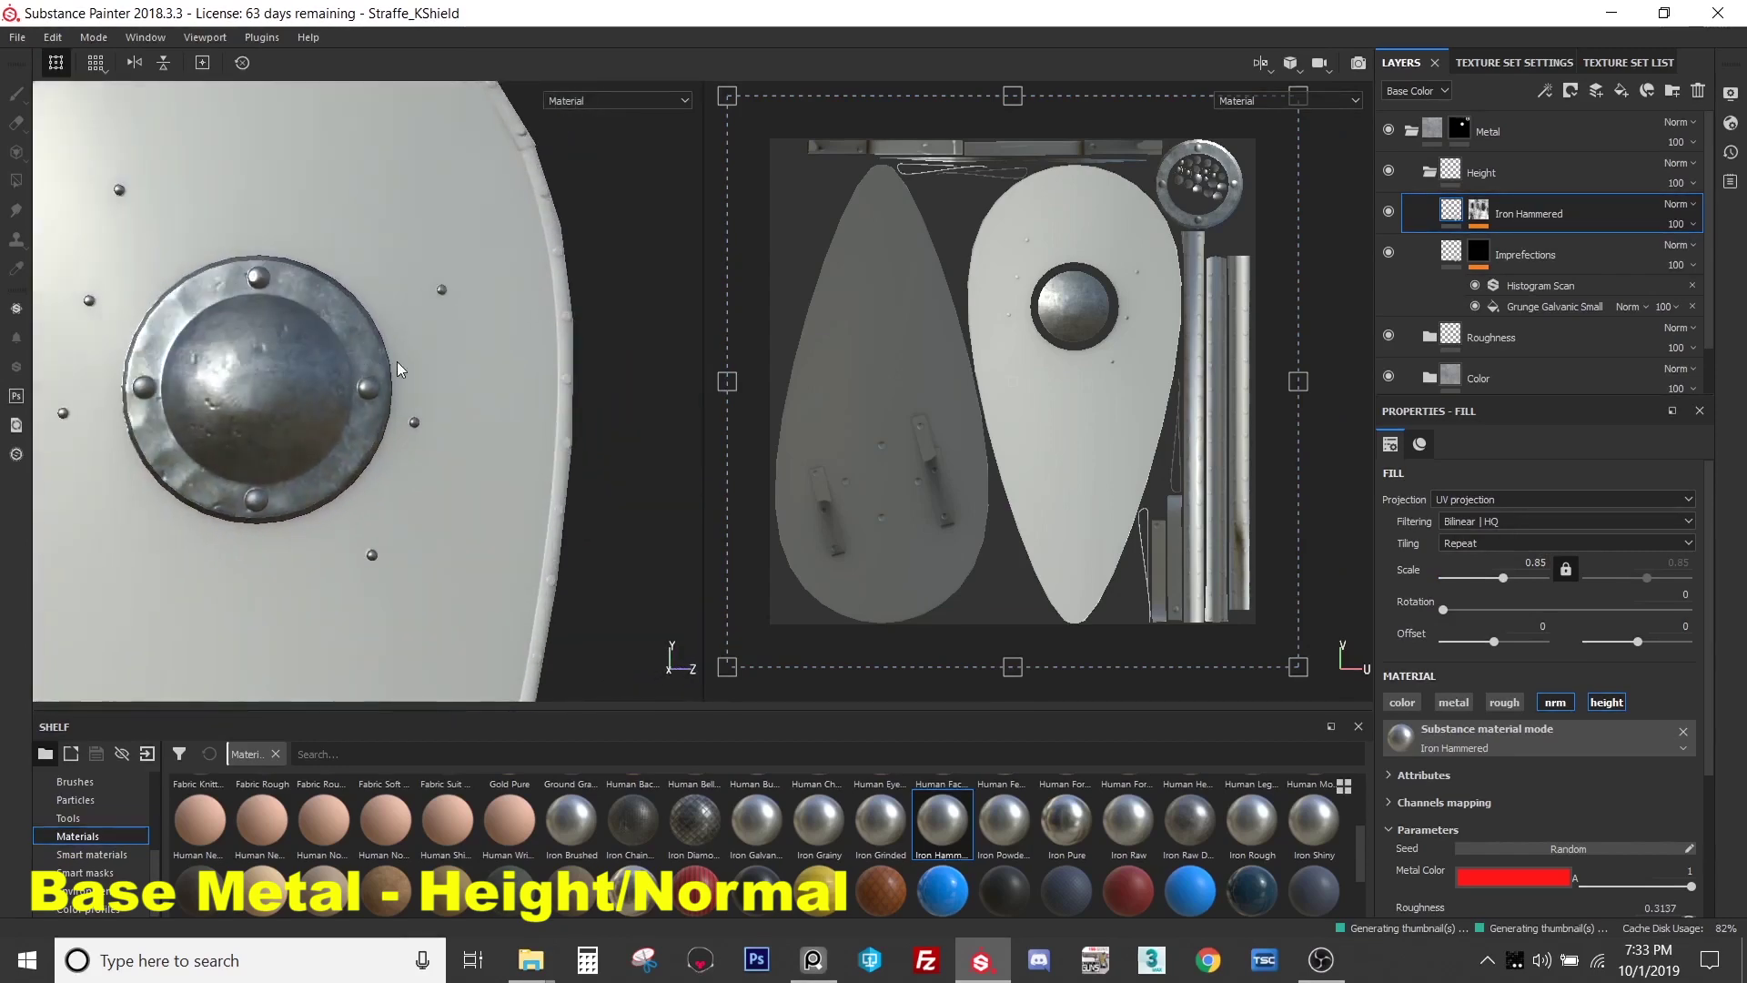
scroll(1665, 694, "down", 3)
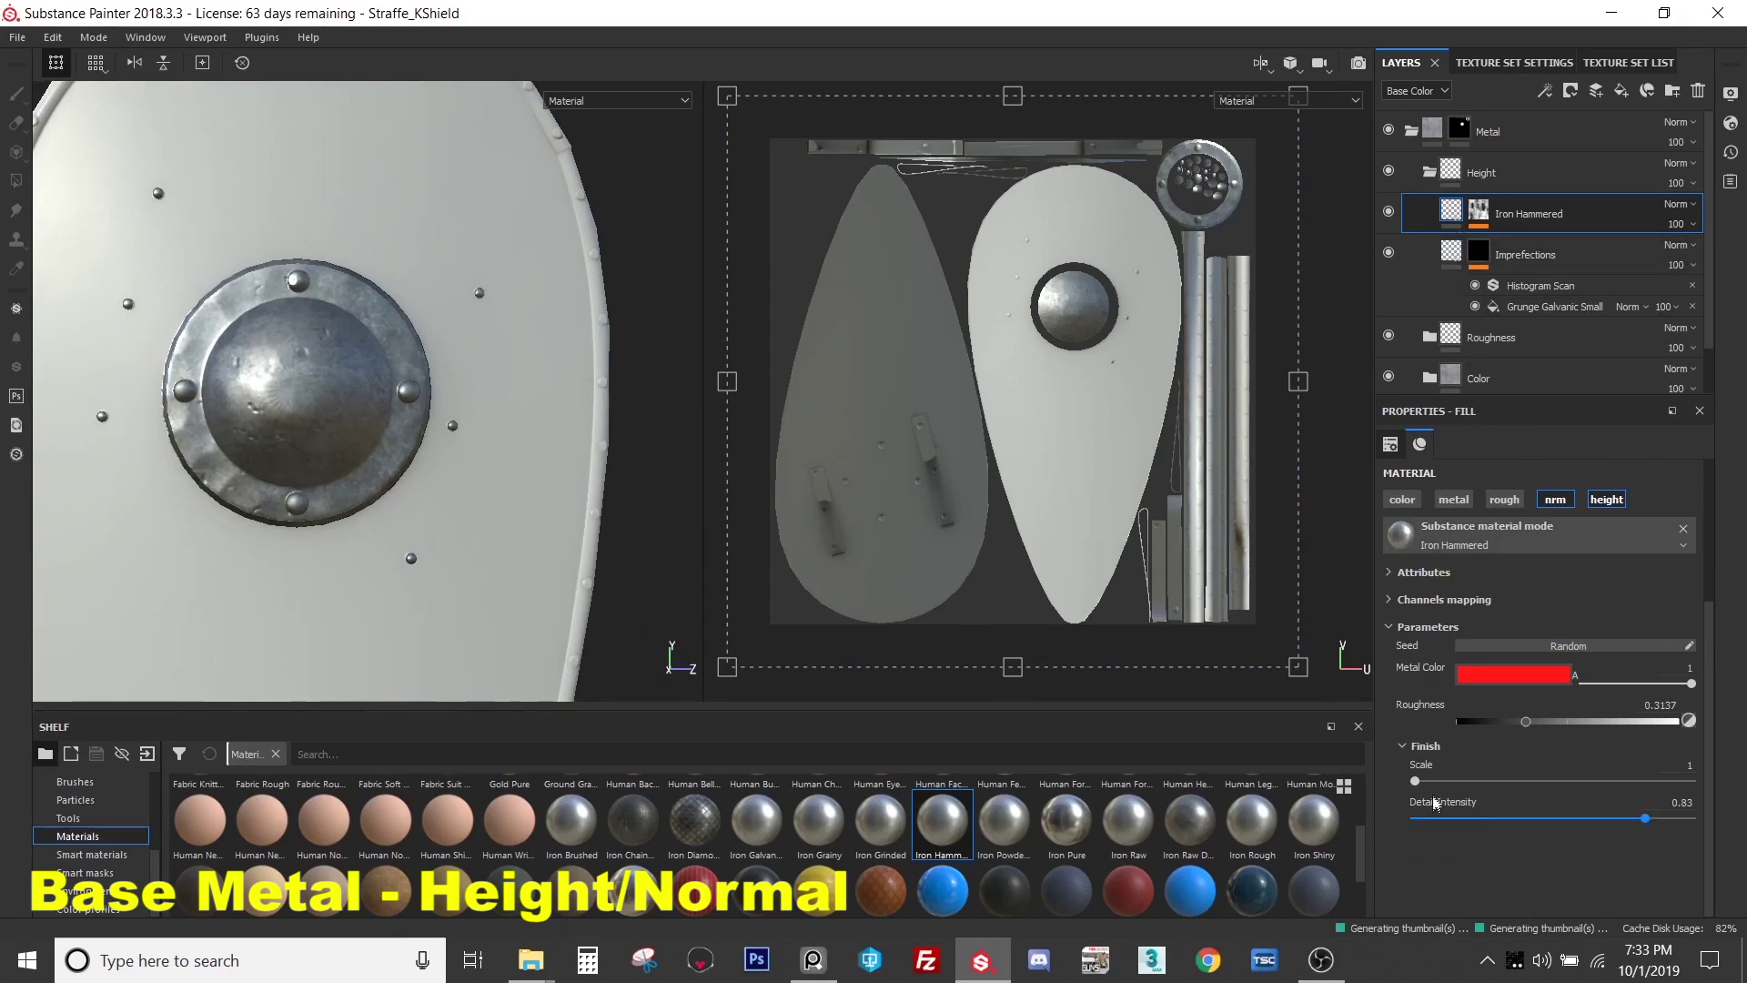
- Rename the Iron Hammered layer as "Hammer 01"
key("4")
left_click(1525, 278)
scroll(439, 491, "up", 3)
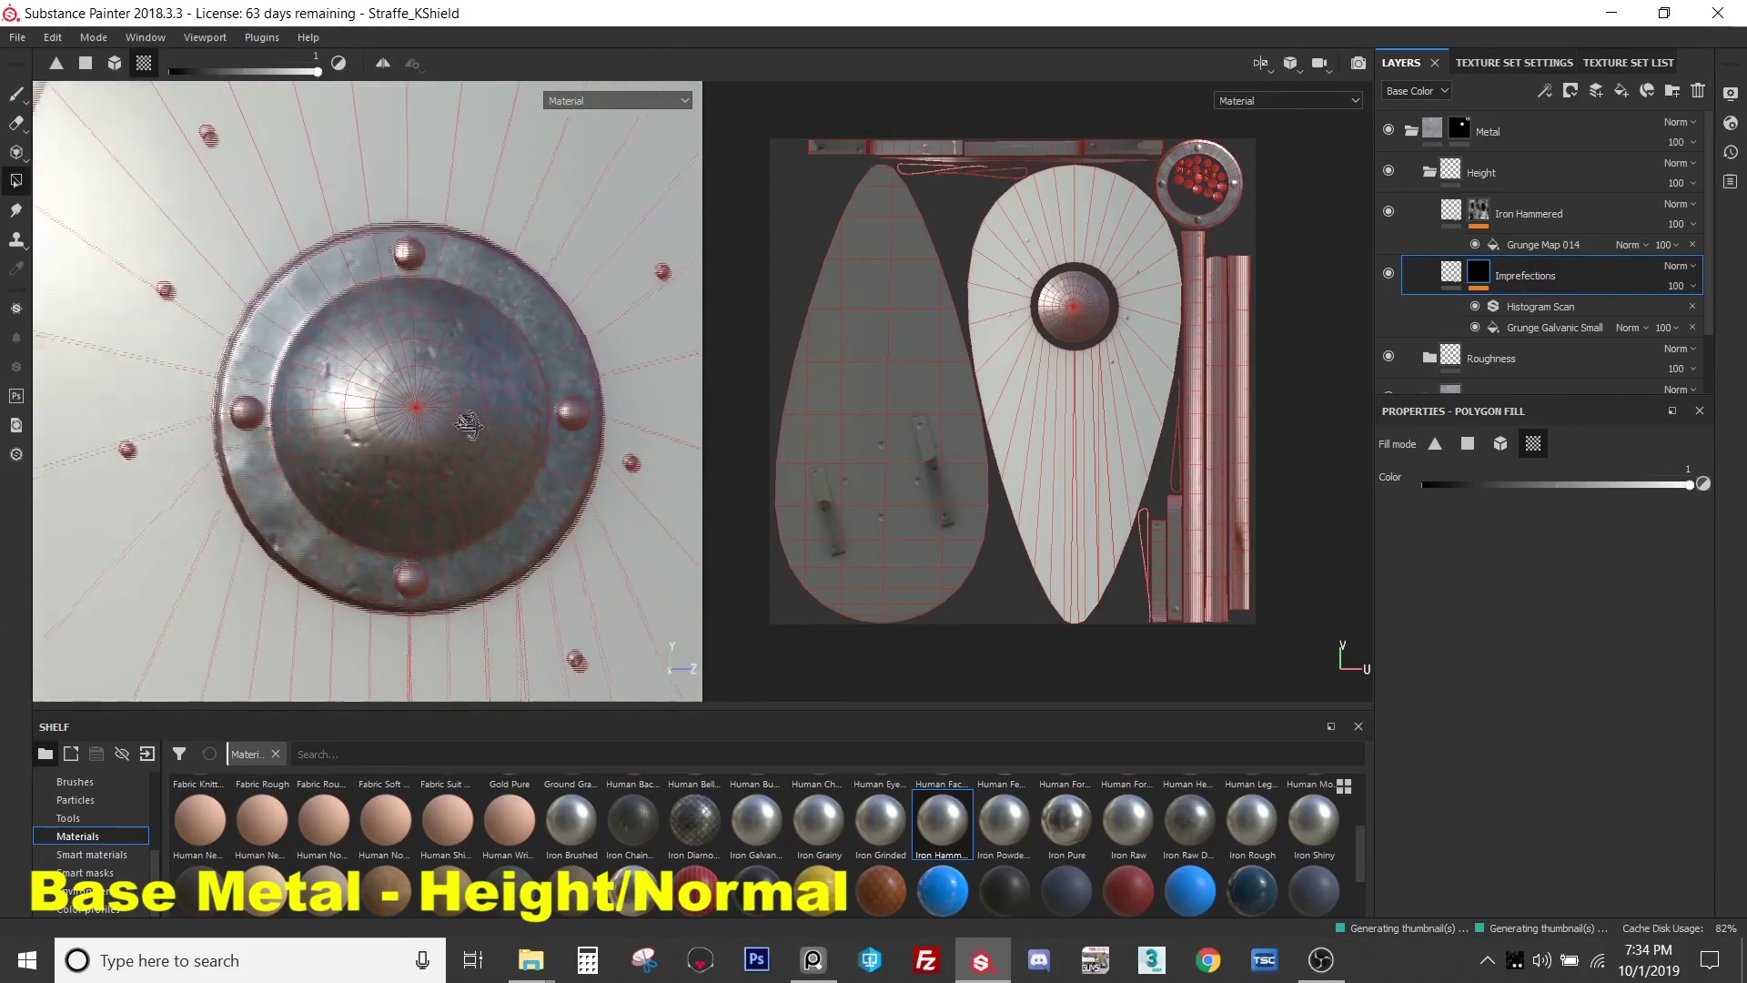
scroll(464, 446, "down", 2)
left_click(1575, 215)
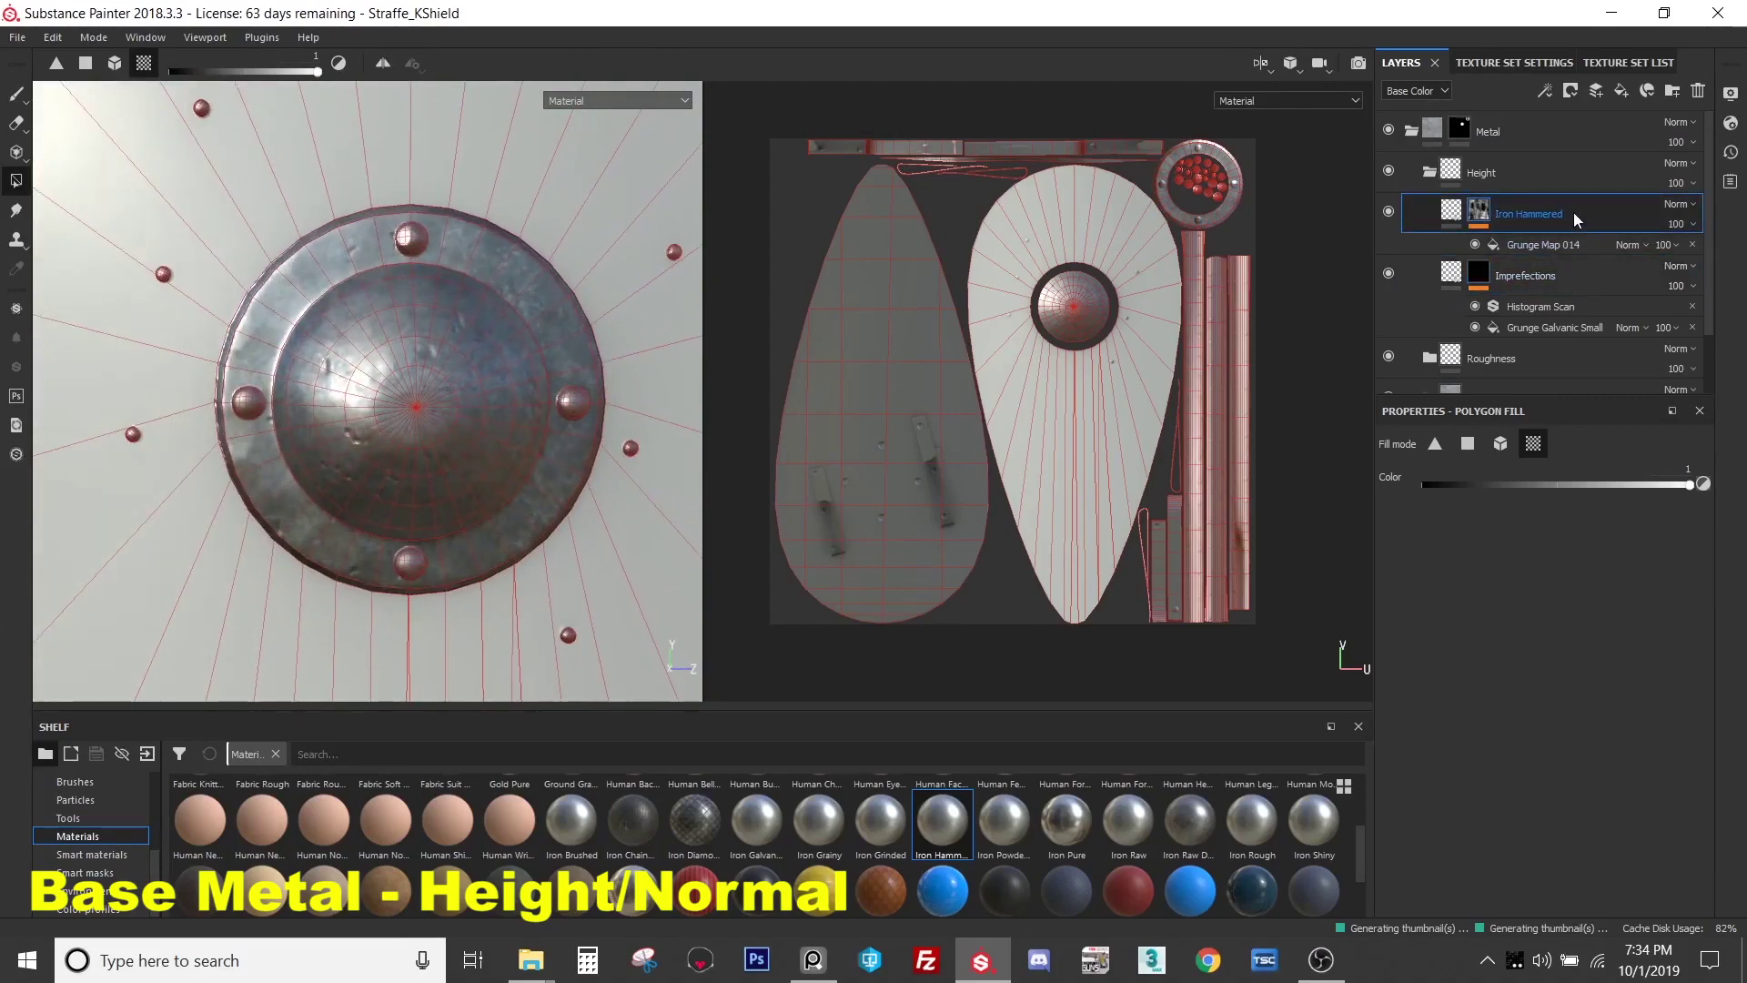
left_click_drag(555, 455, 474, 398, "alt")
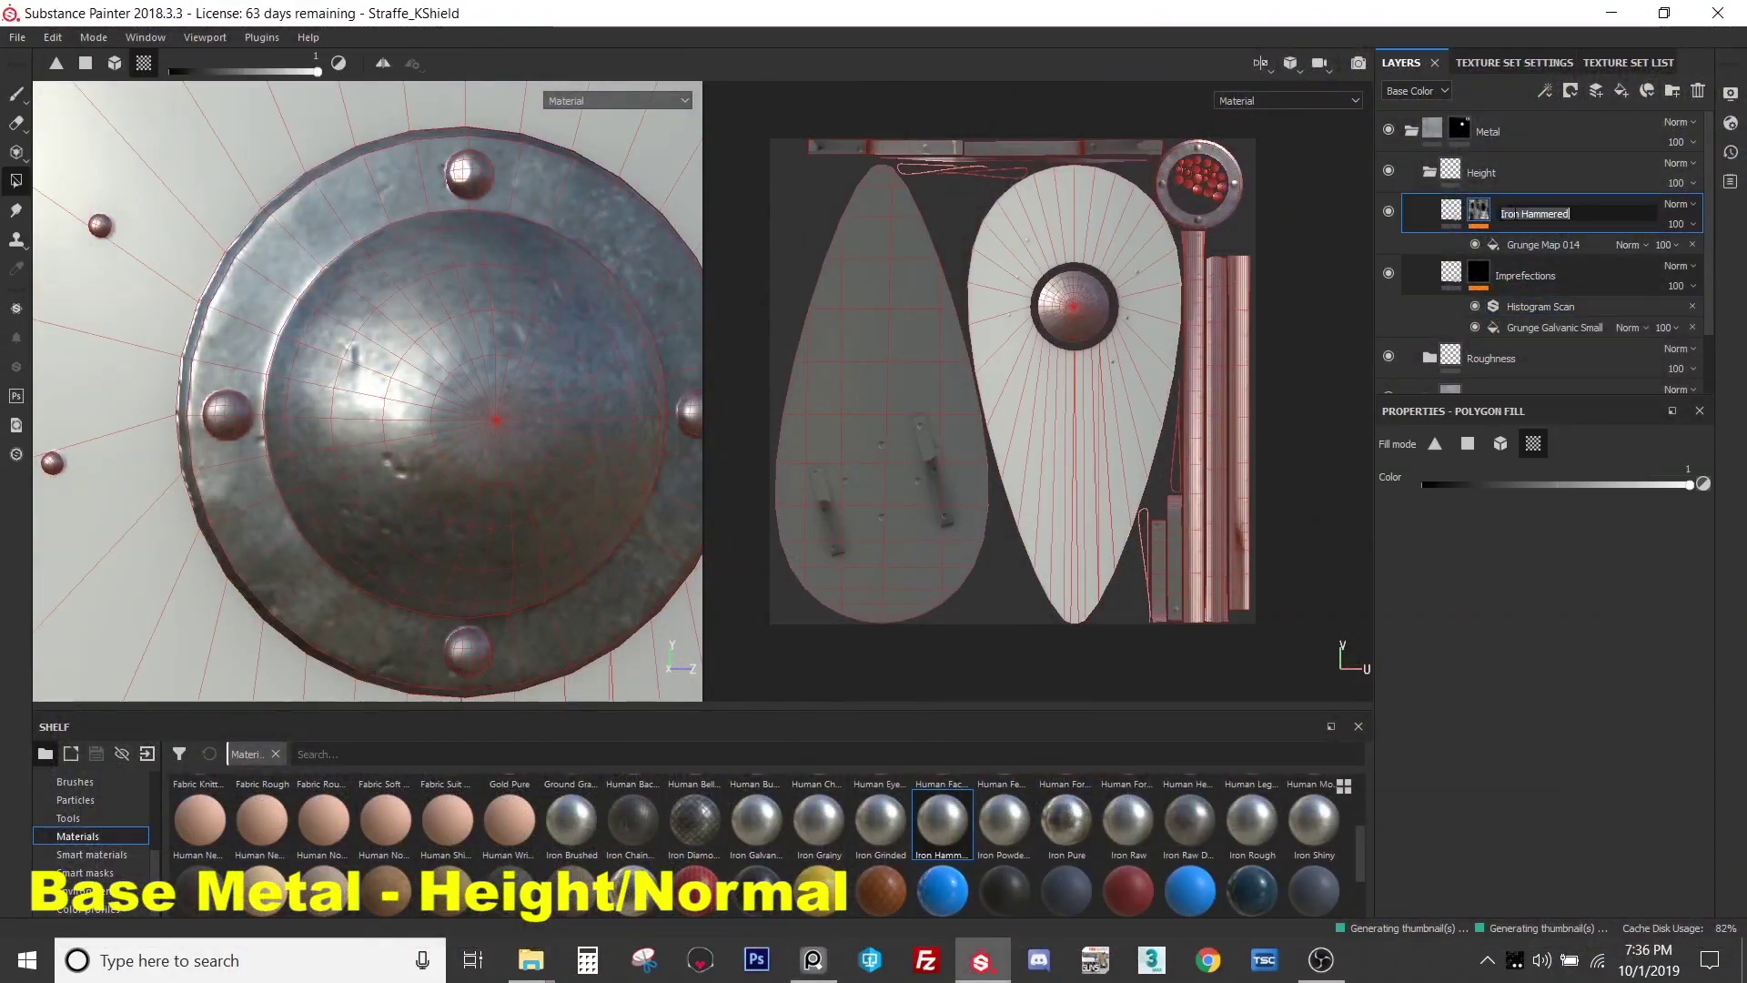
key("ctrl+a")
key("BackSpace")
type("Hammer 01")
key("Return")
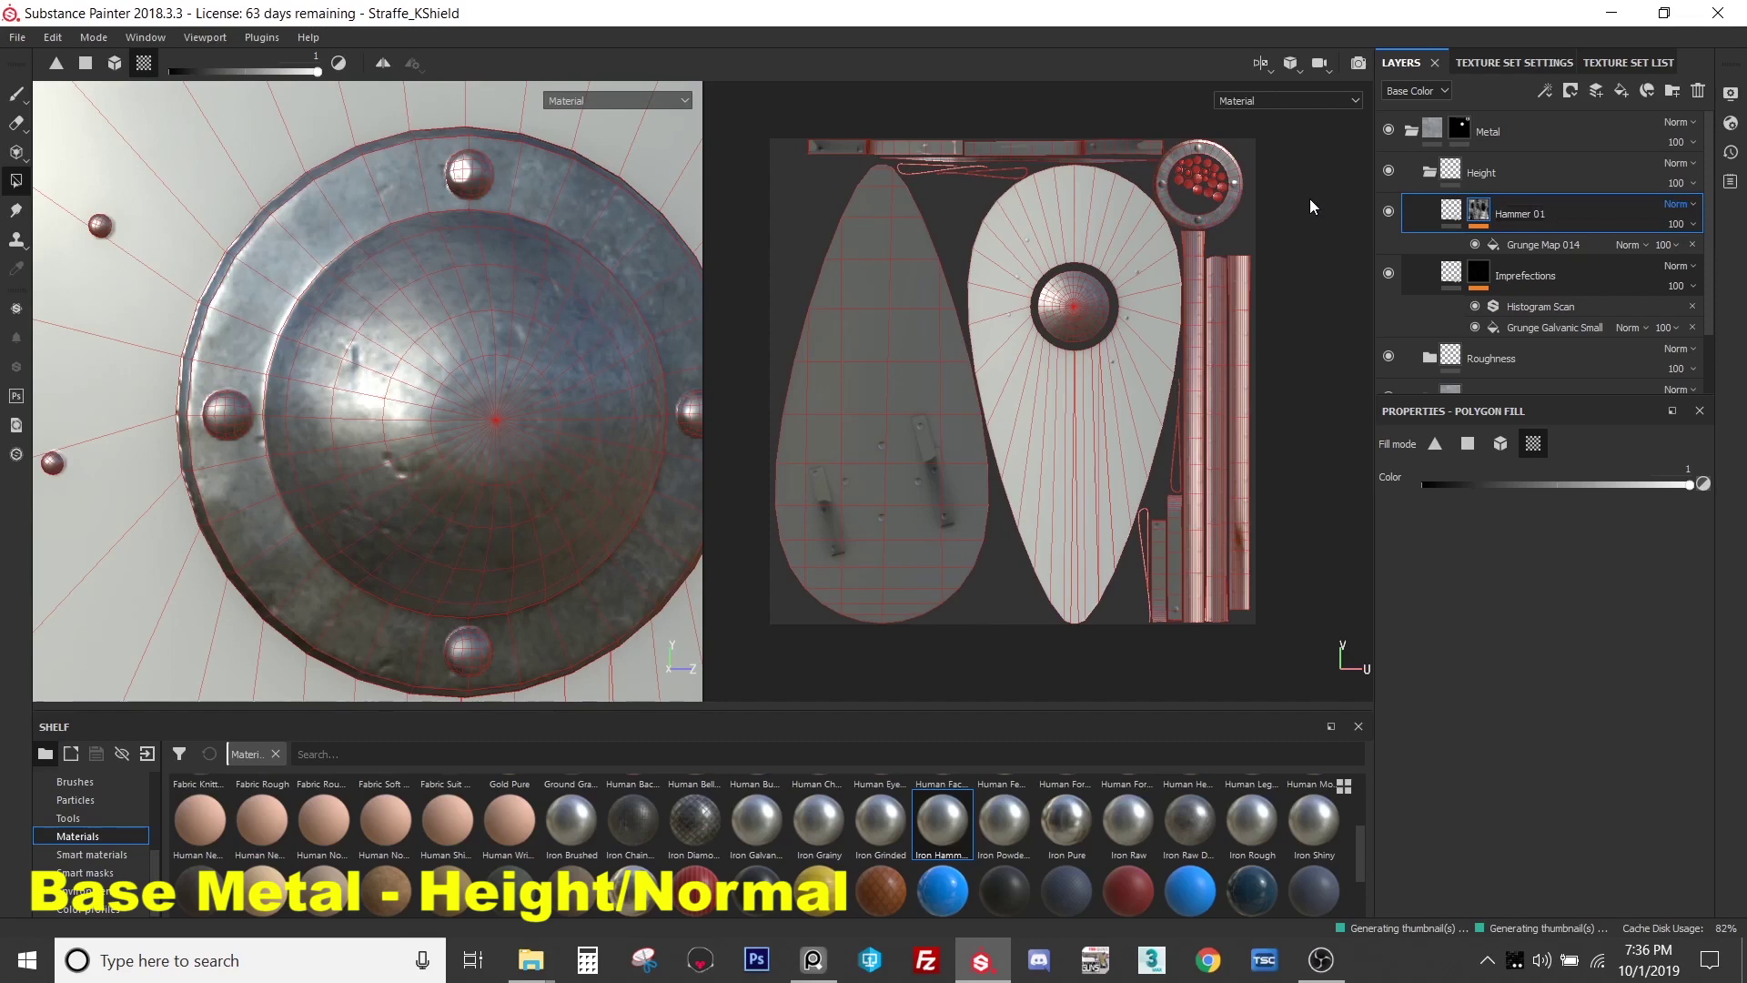
- Duplicate the Hammer 01 layer and remove the copy's Iron Hammered material, keeping only its normal and height channels enabled
key("ctrl+d")
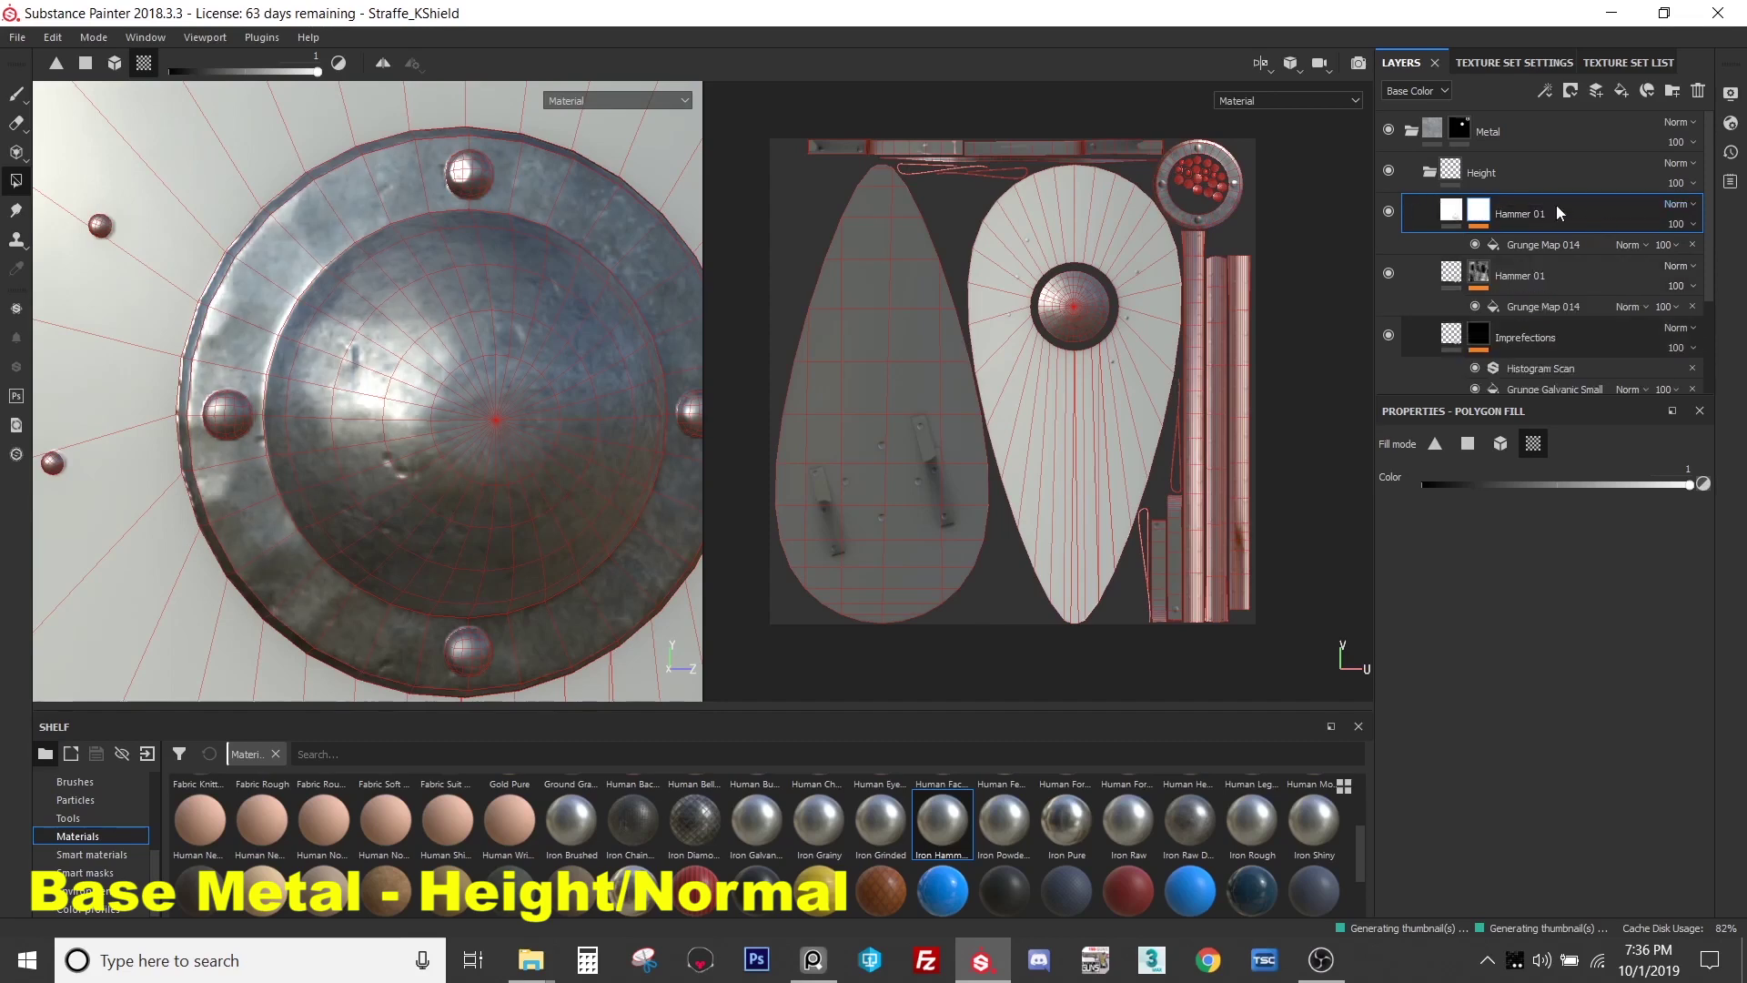
left_click(1452, 211)
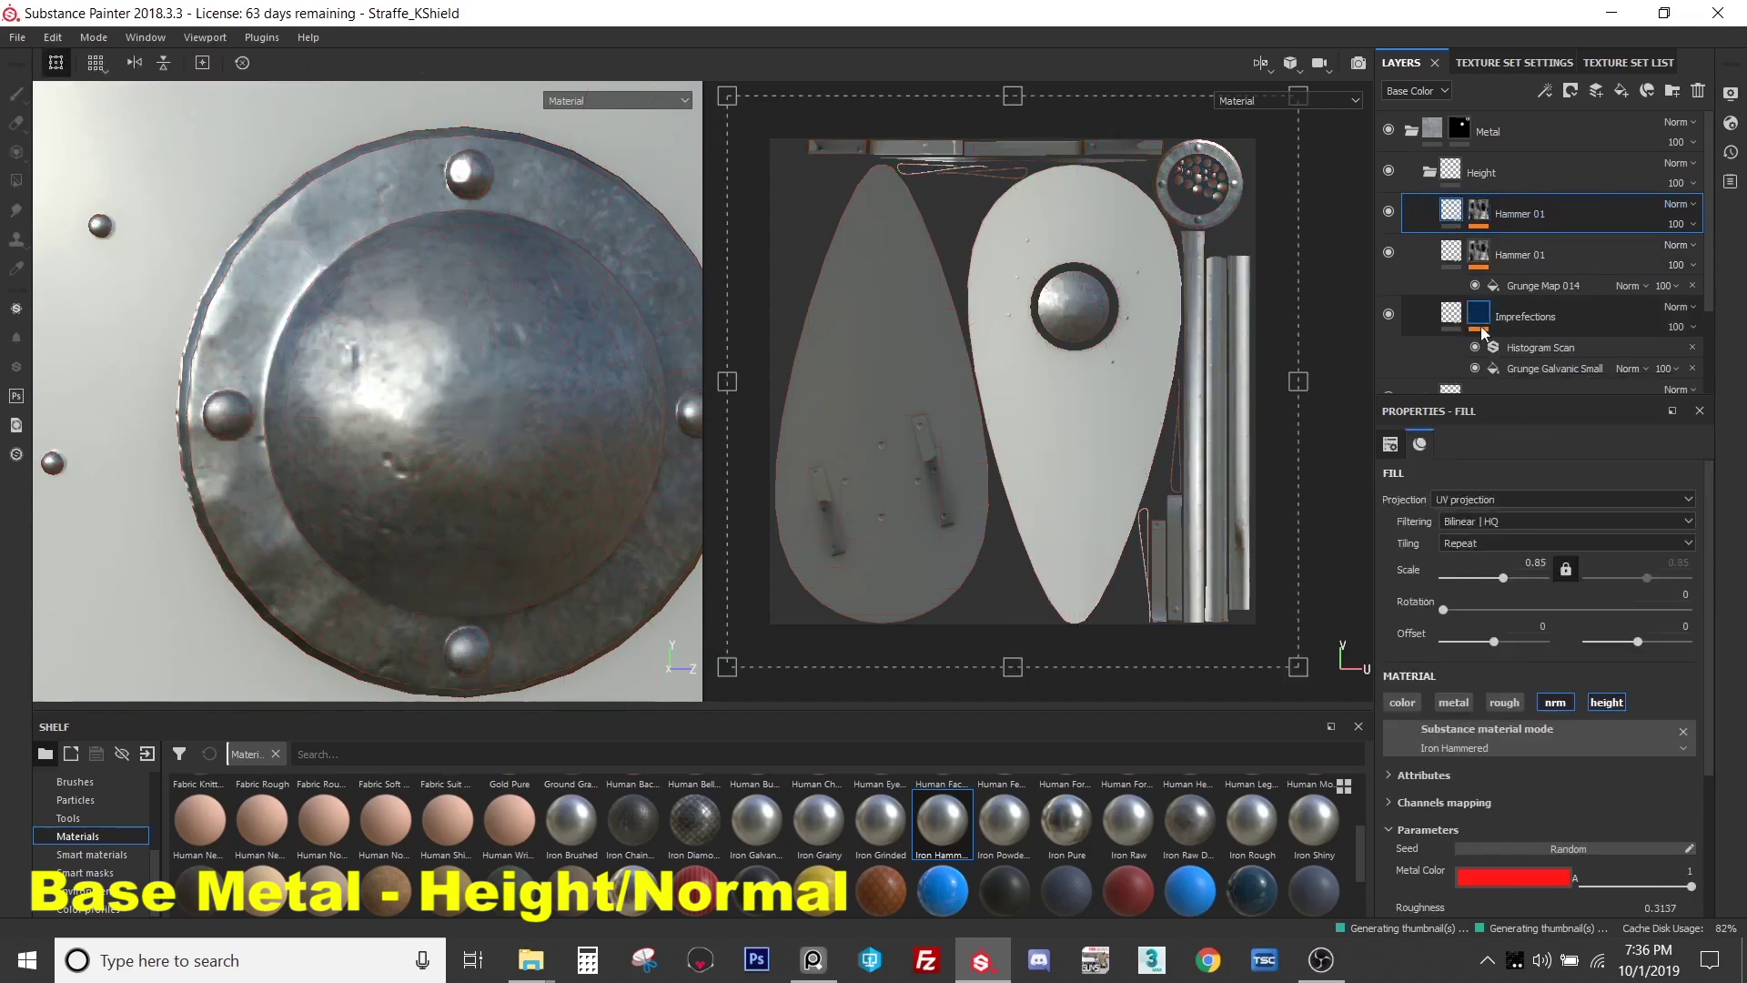
left_click(1683, 733)
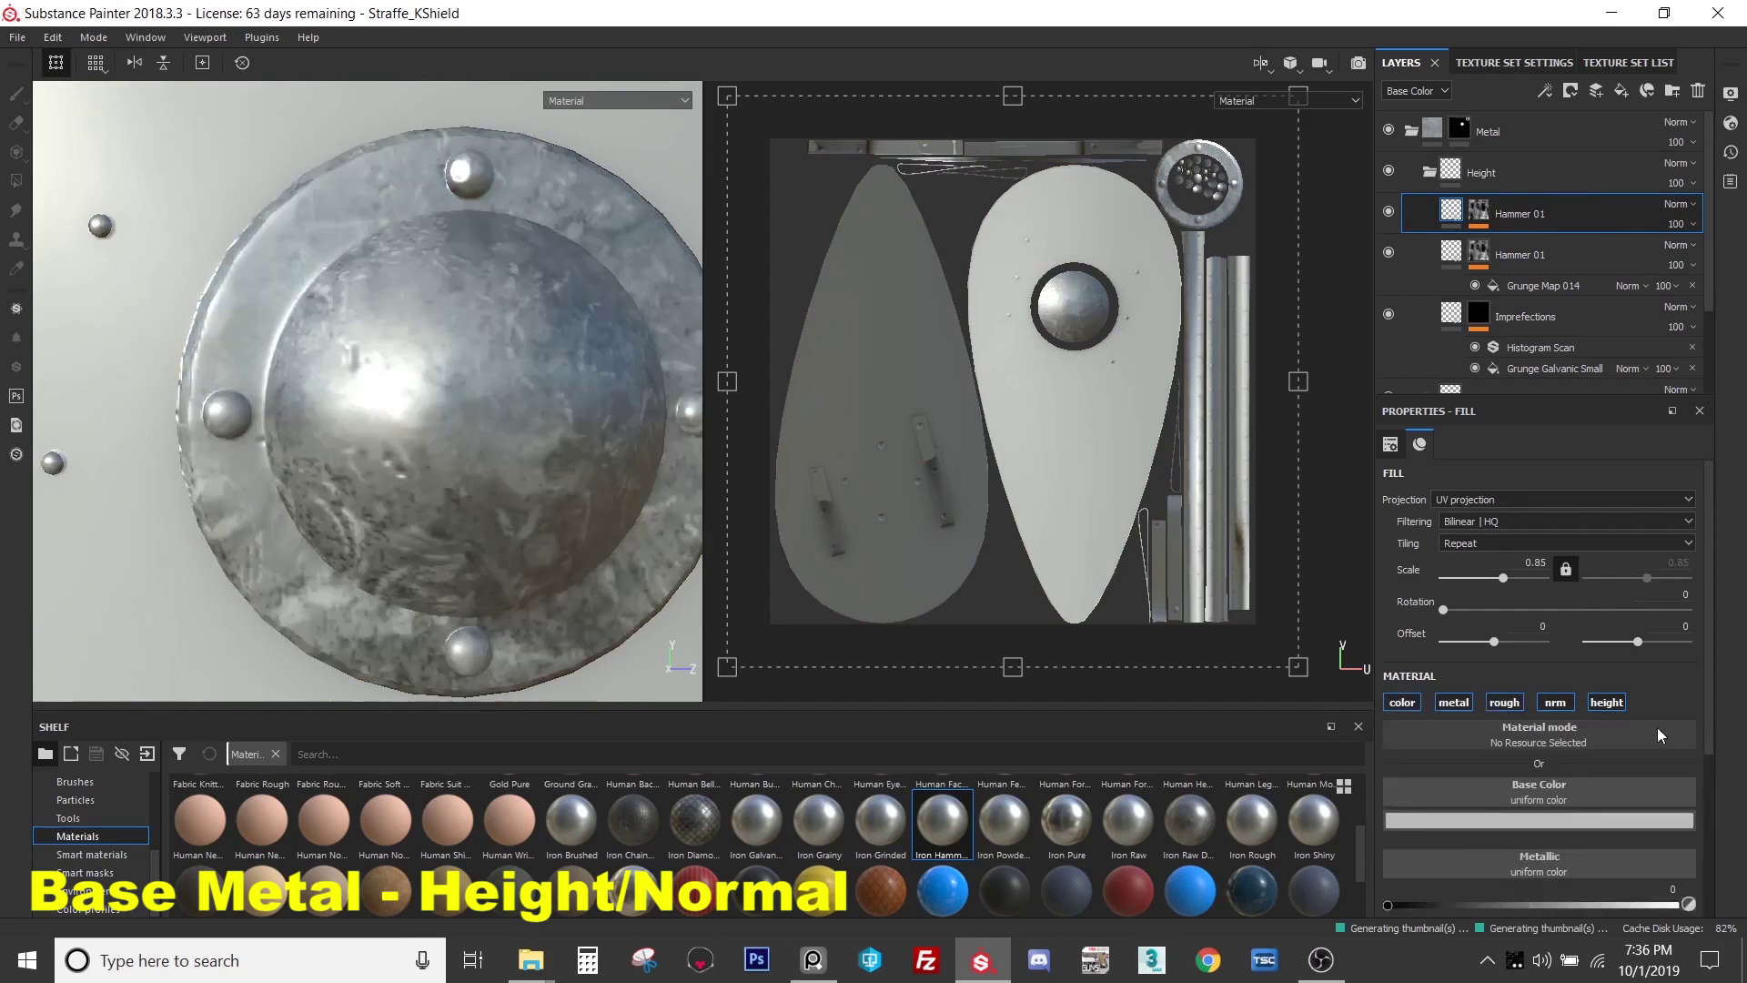
left_click(1456, 702)
left_click(1454, 702)
left_click(1405, 702)
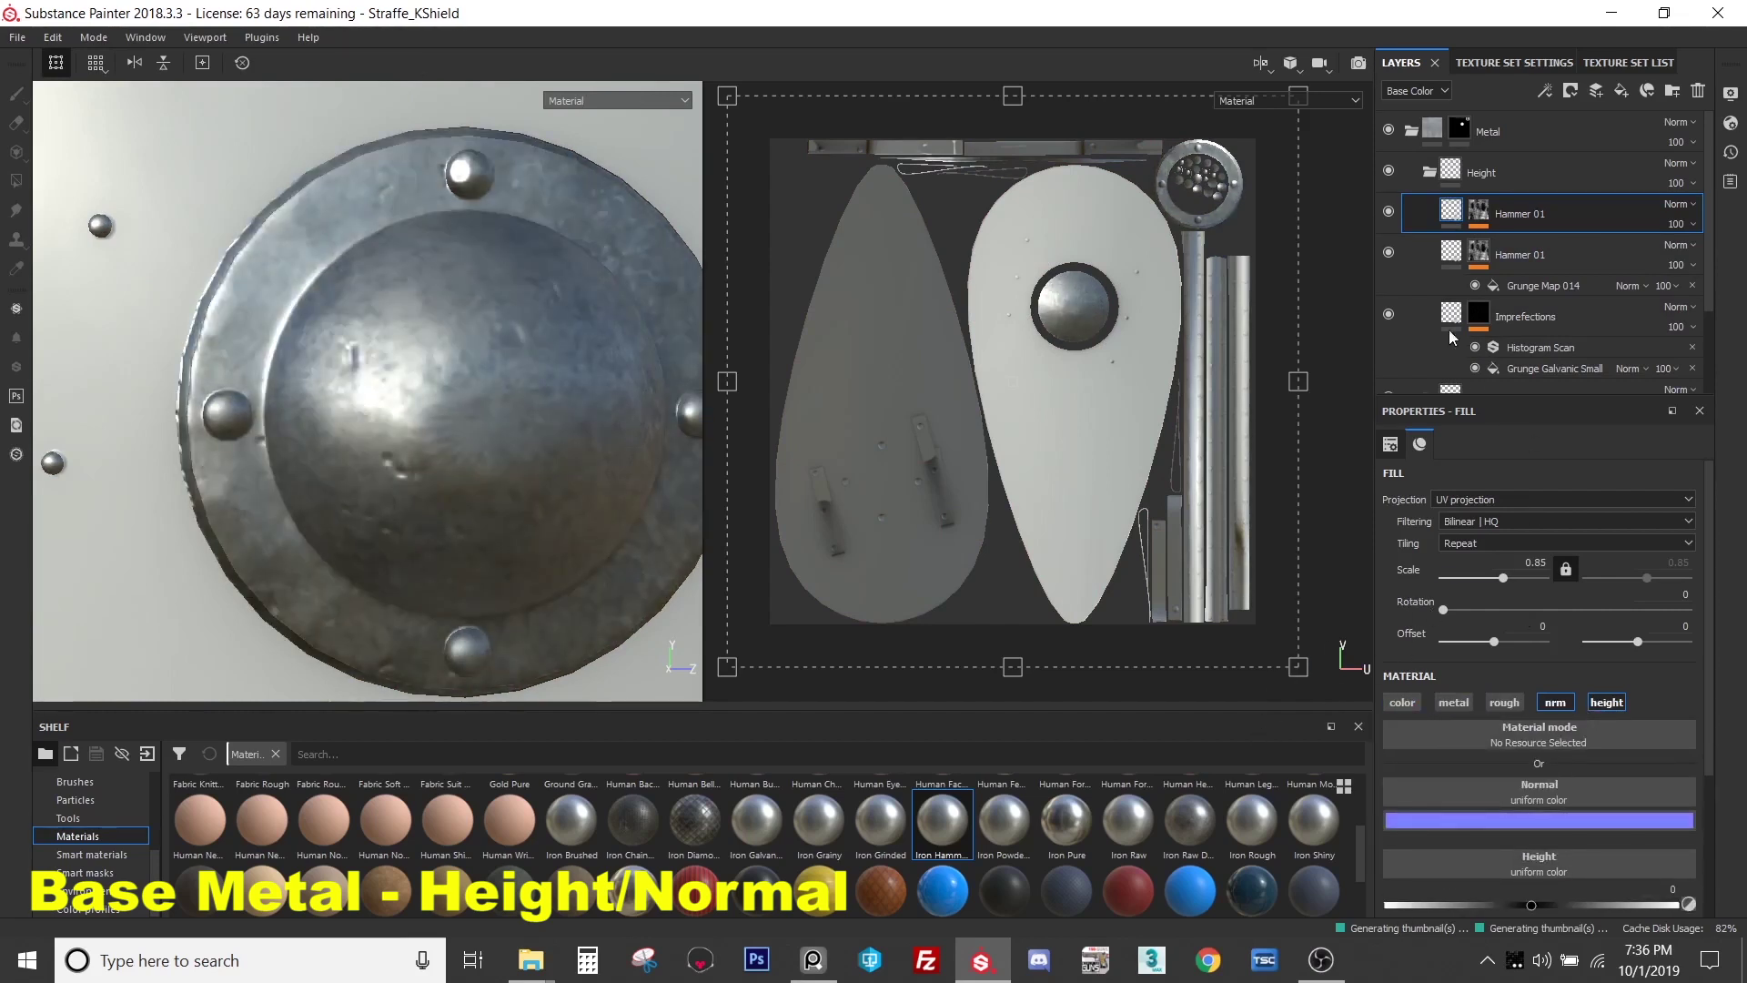
- Rename the duplicated hammer layer as "Hammer 02"
double_click(1561, 213)
key("Return")
key("4")
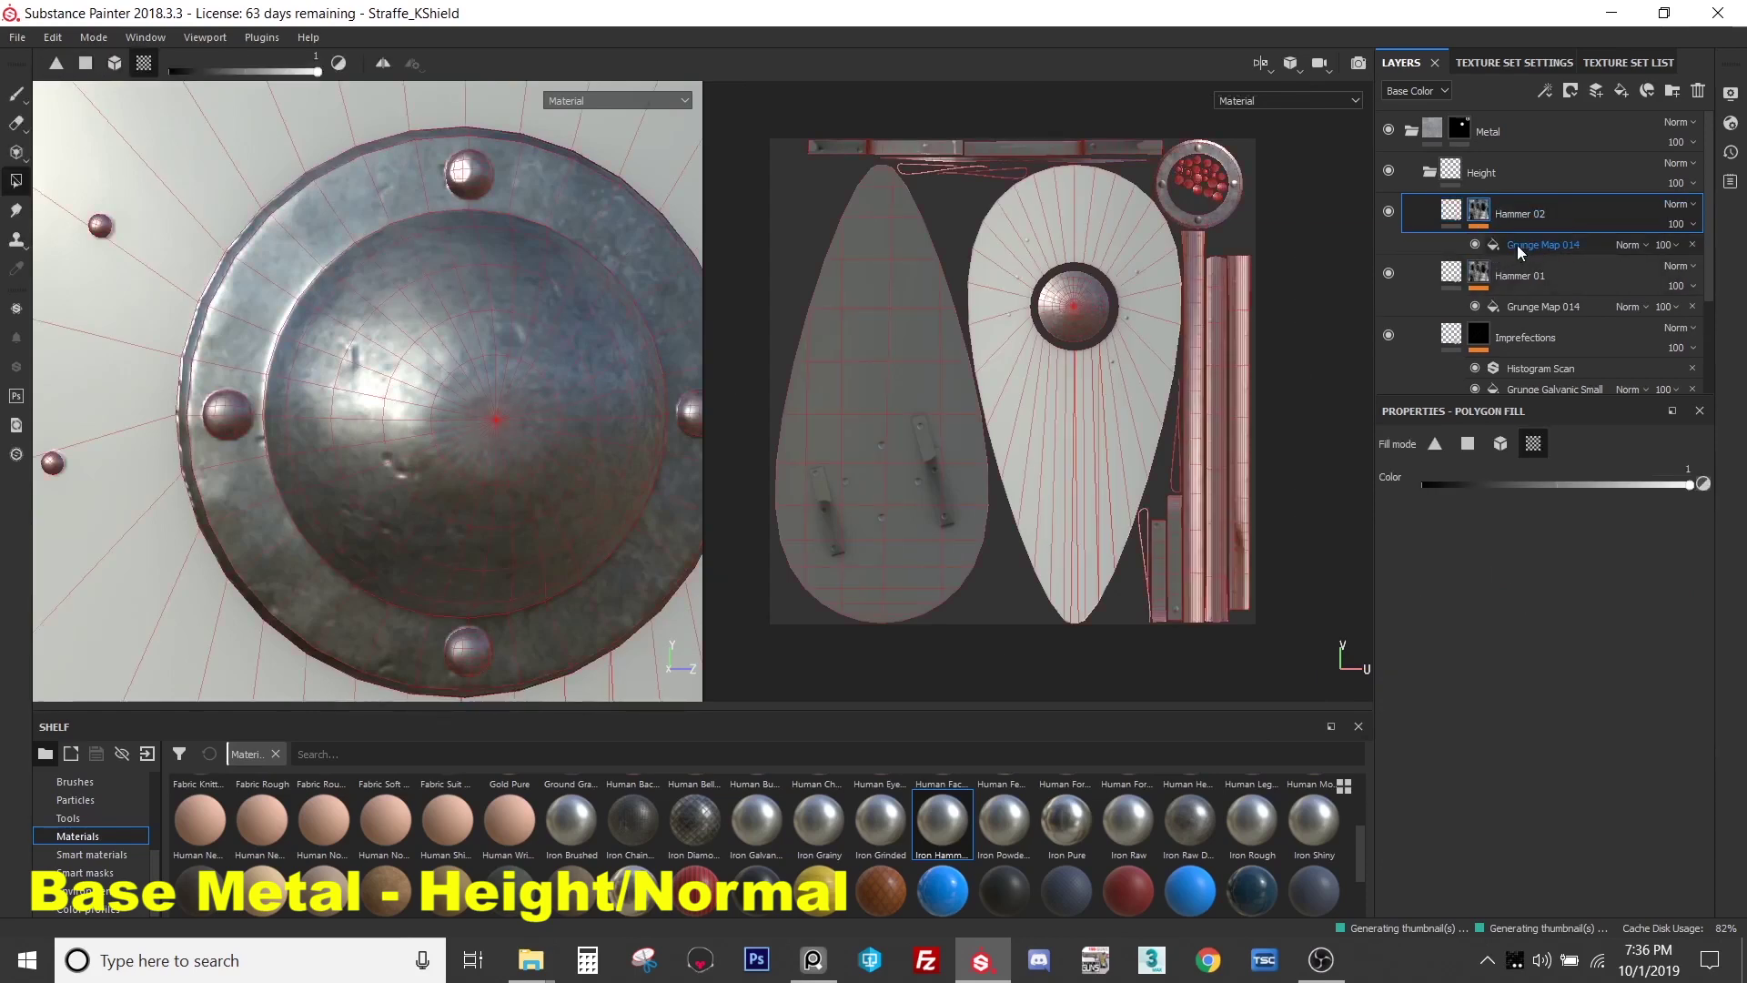
- Replace the grunge fill in the Hammer 02 layer's mask with the Cells 4 procedural
left_click(1516, 244)
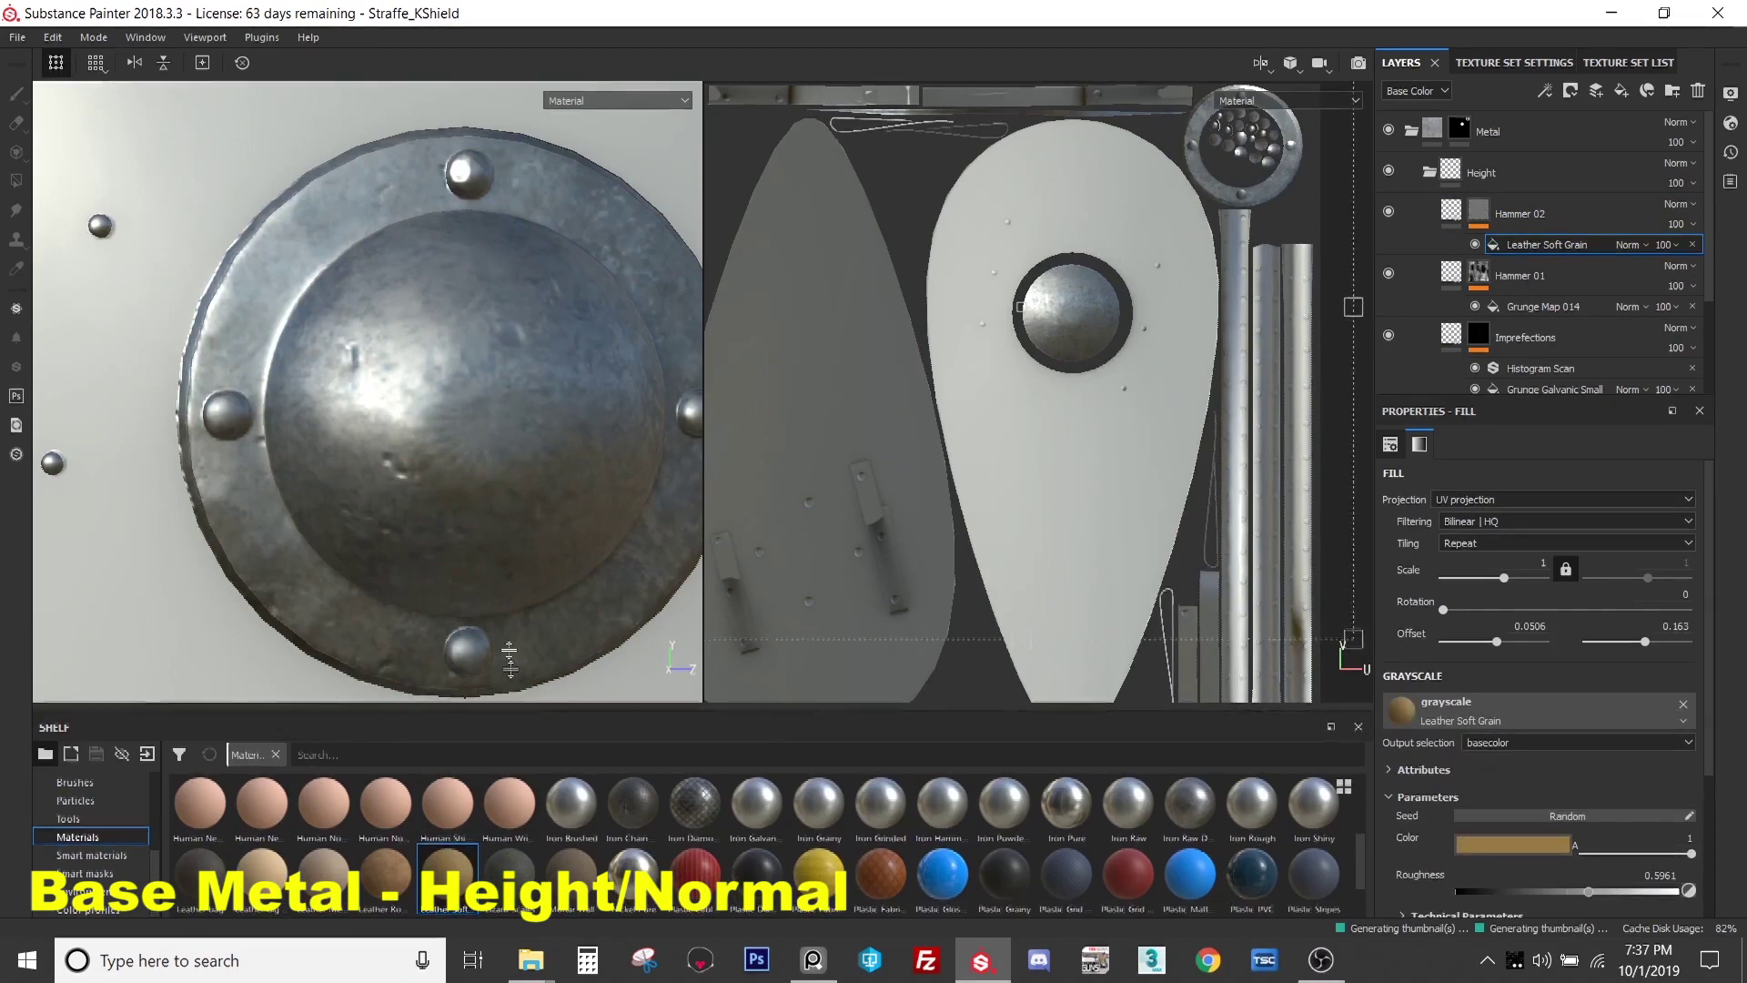
left_click_drag(511, 716, 512, 555)
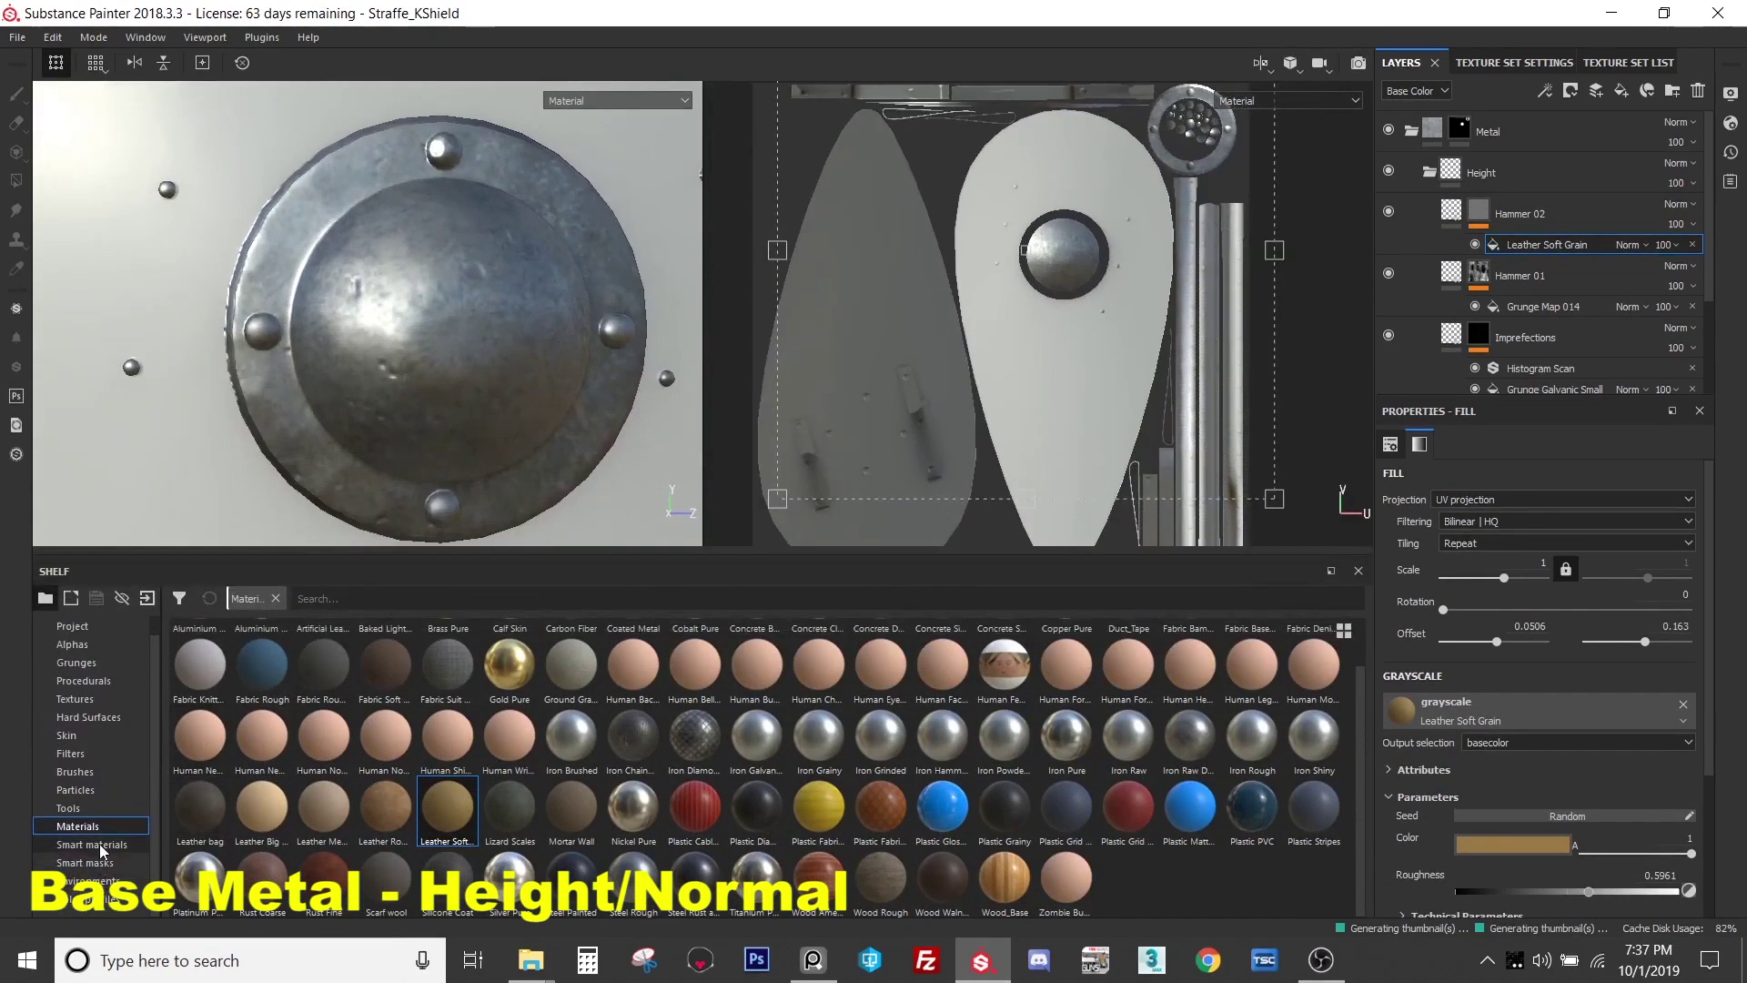
left_click(73, 684)
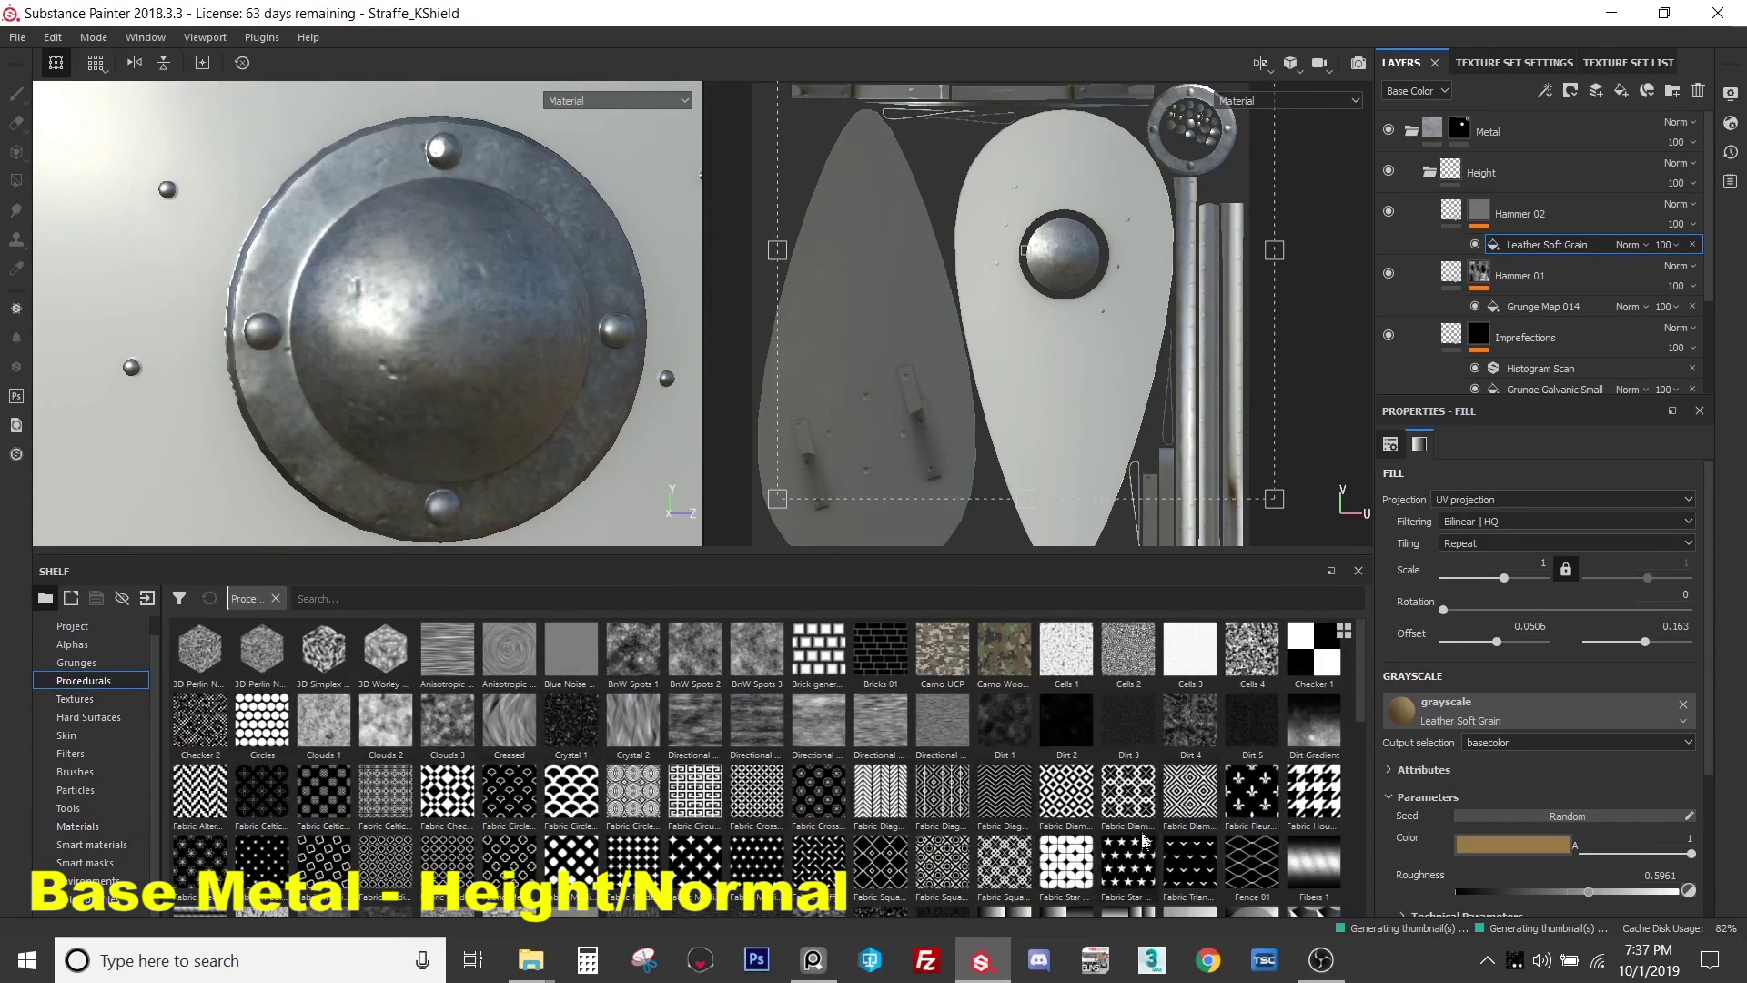
mouse_move(1179, 741)
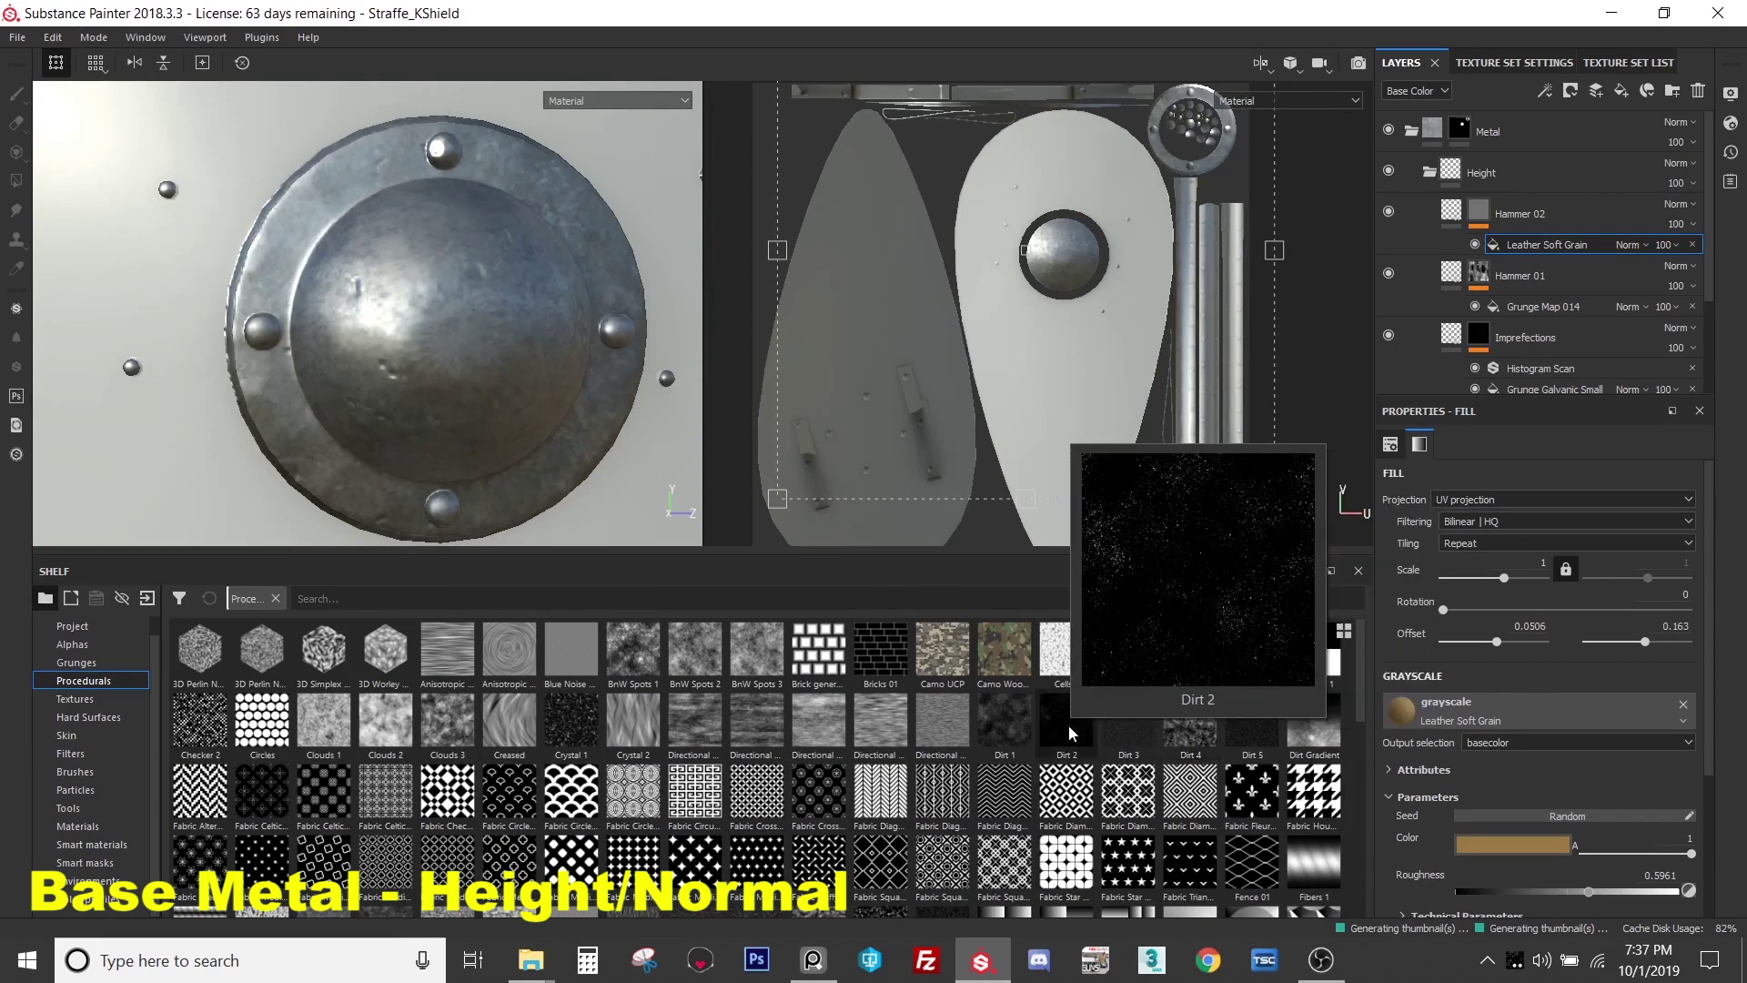
mouse_move(1028, 737)
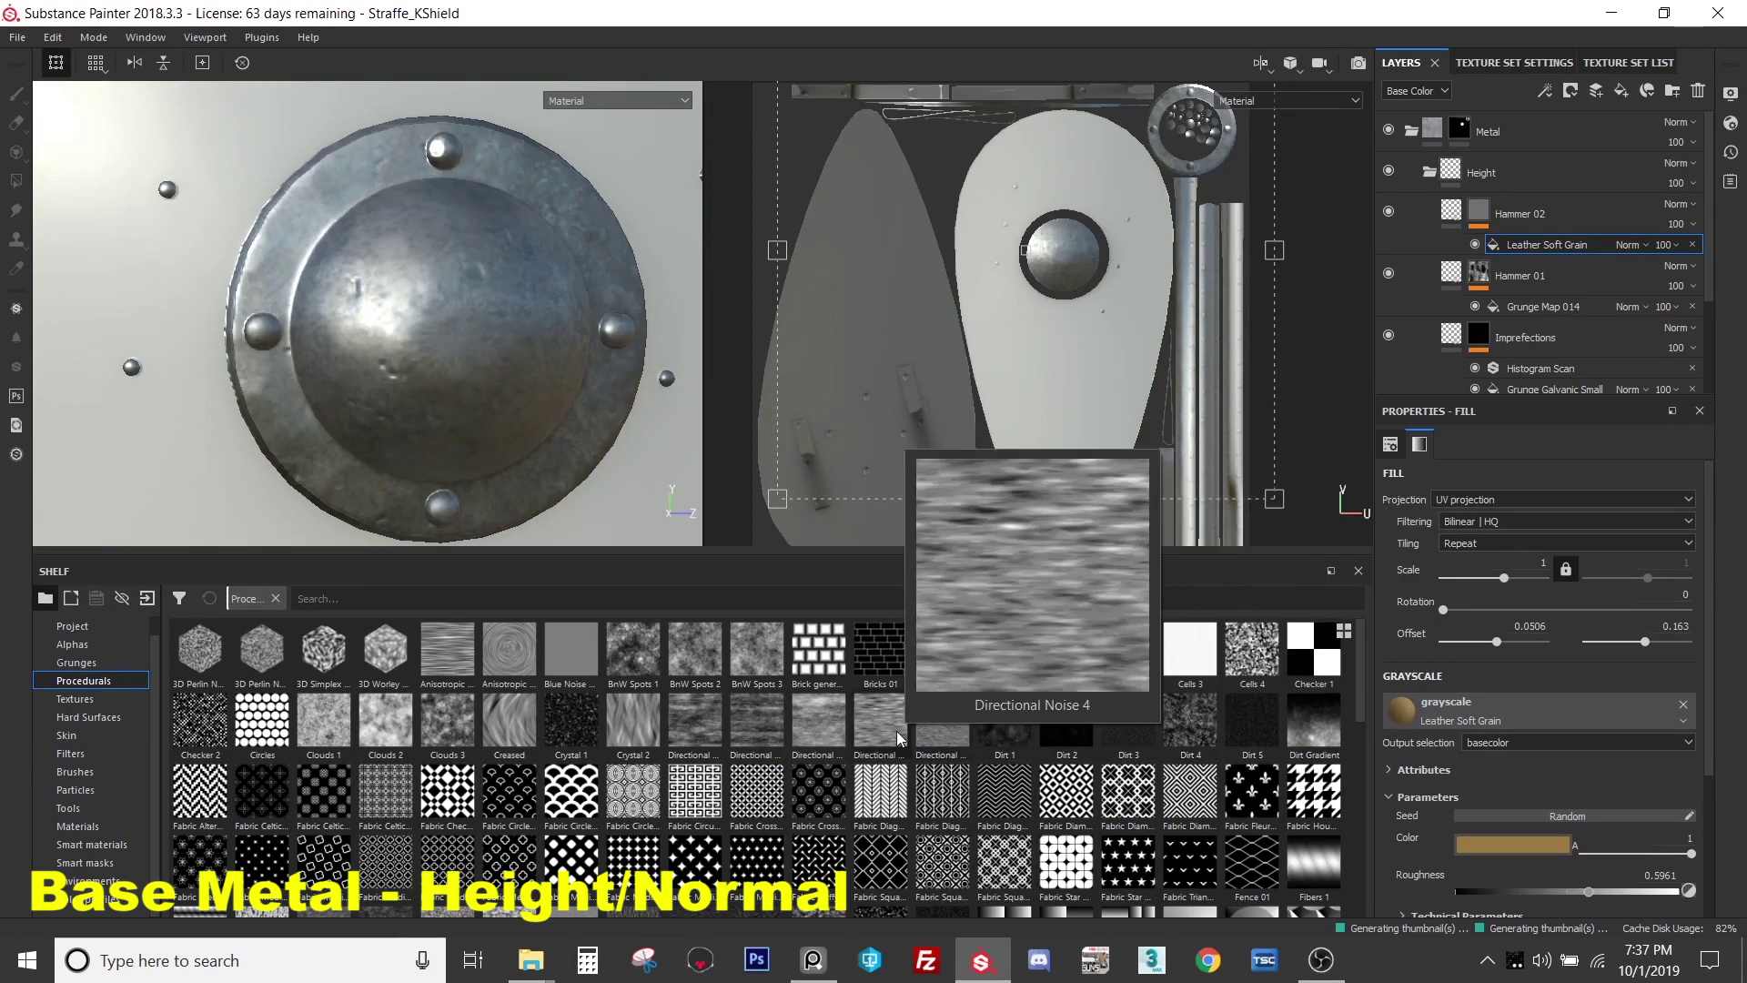
mouse_move(804, 735)
mouse_move(736, 737)
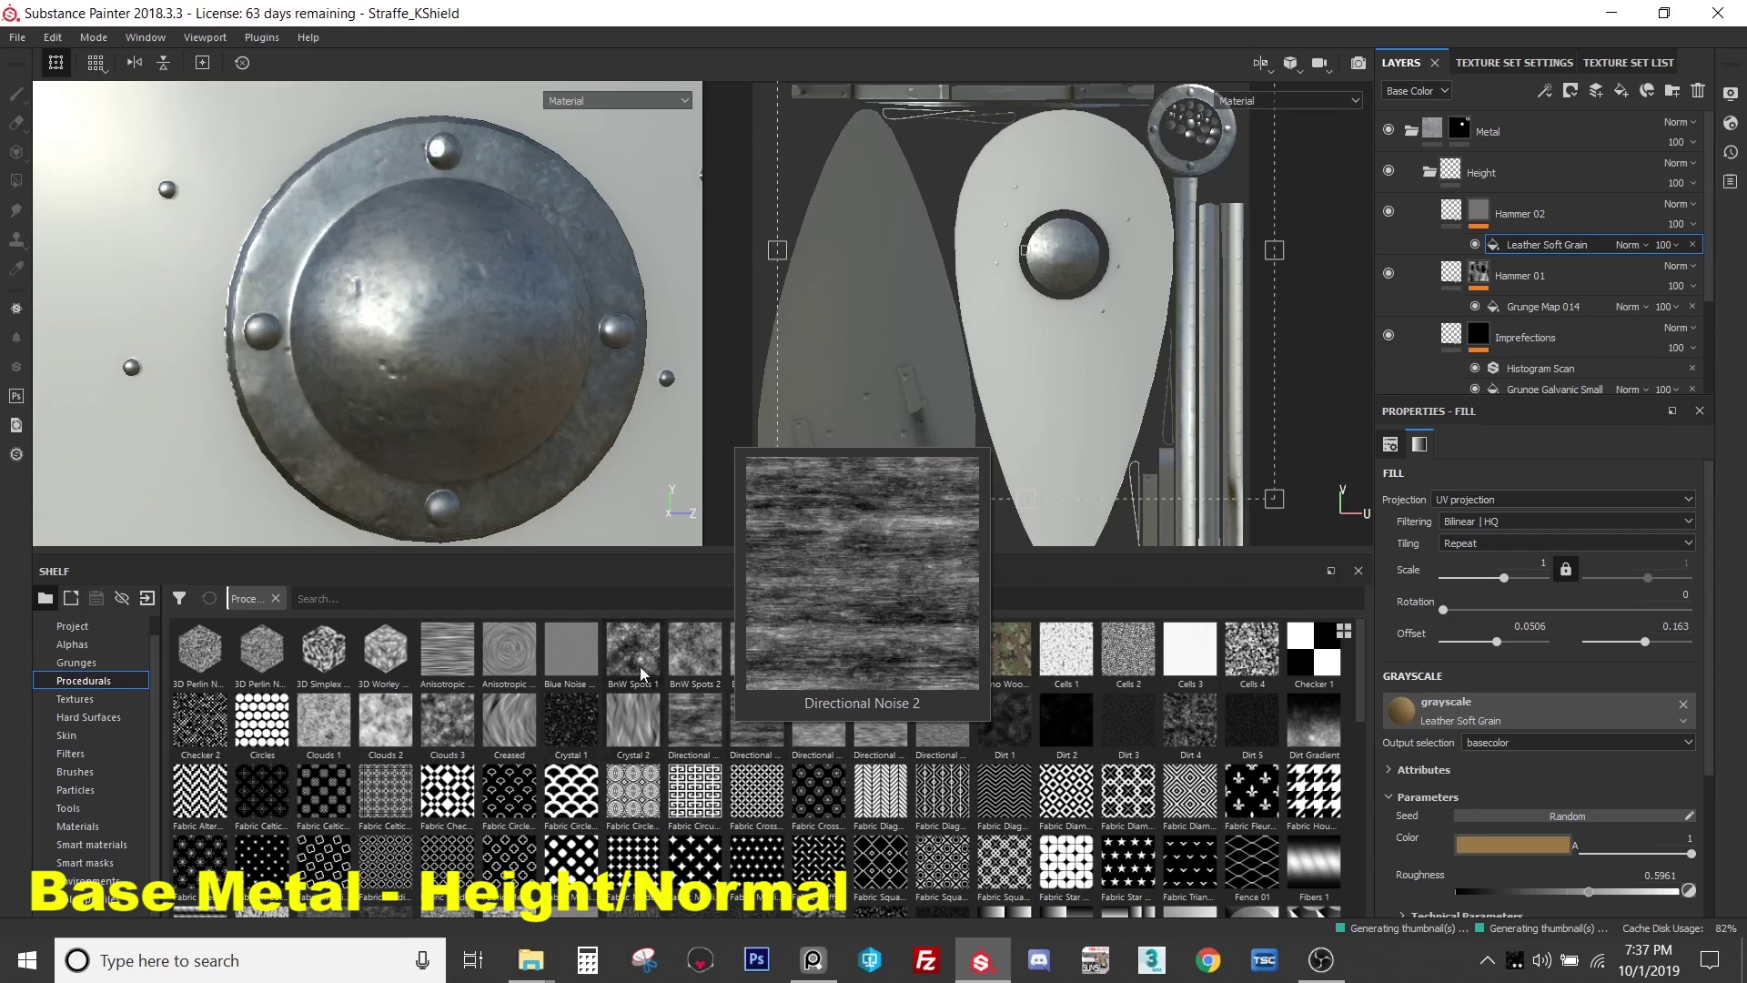
mouse_move(1239, 680)
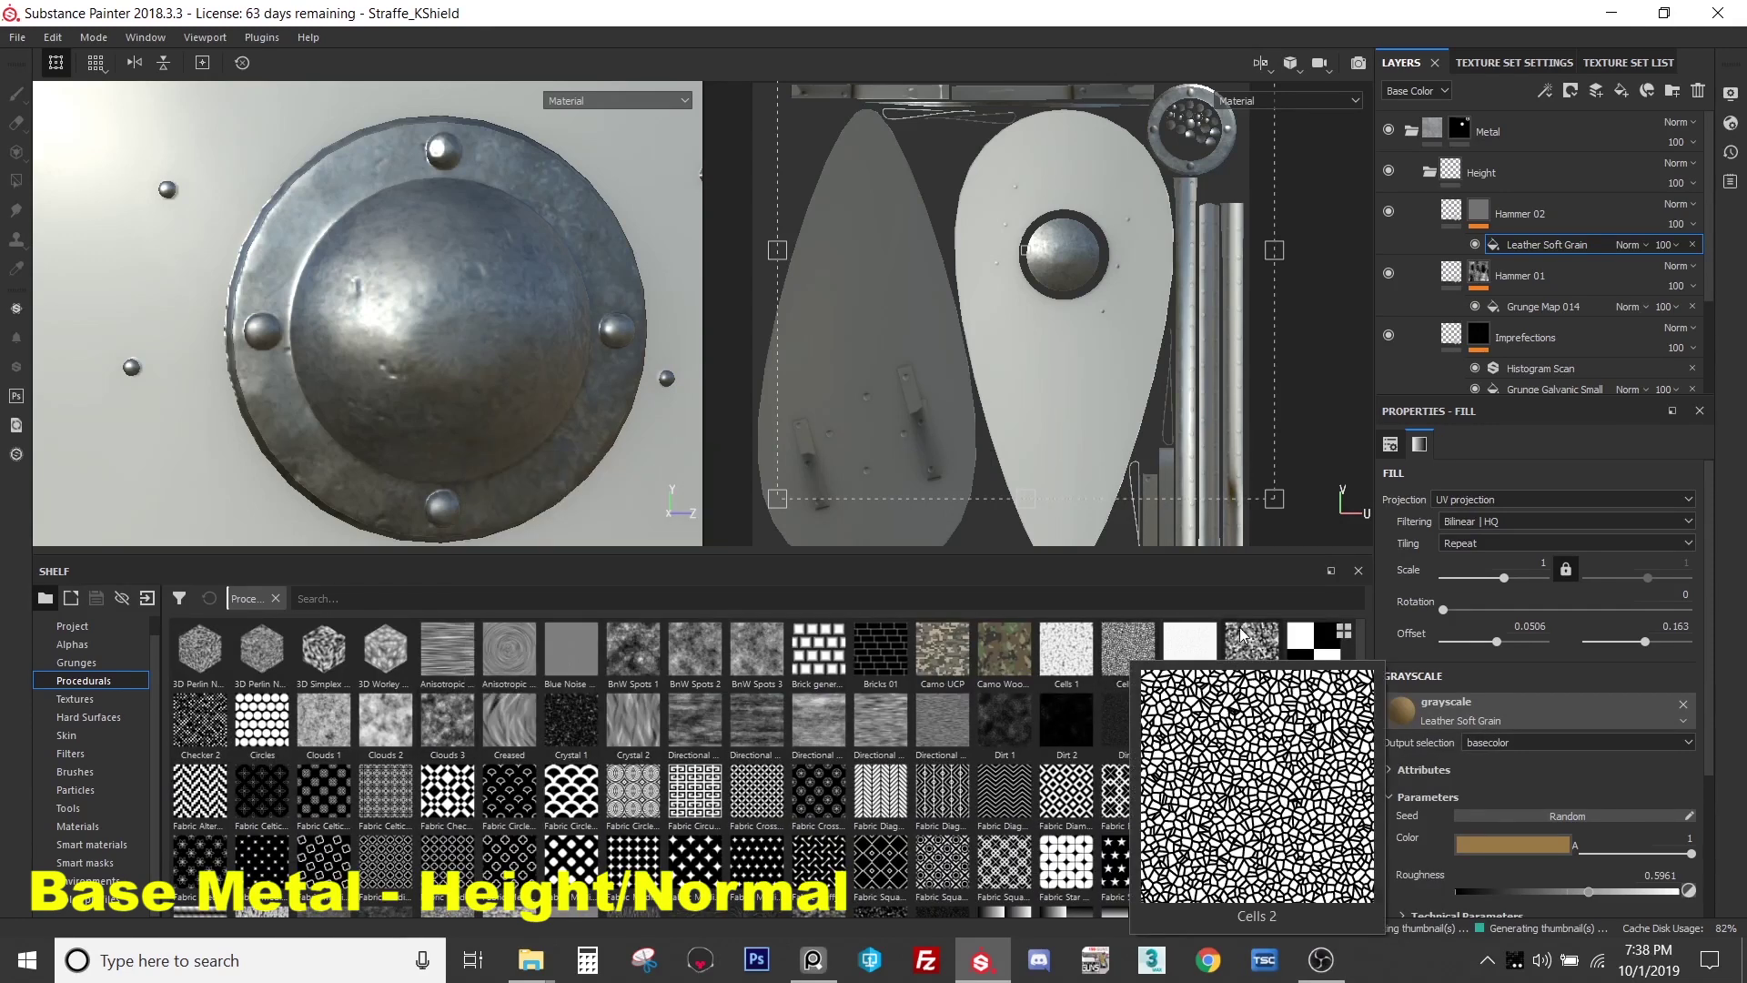
mouse_move(1236, 635)
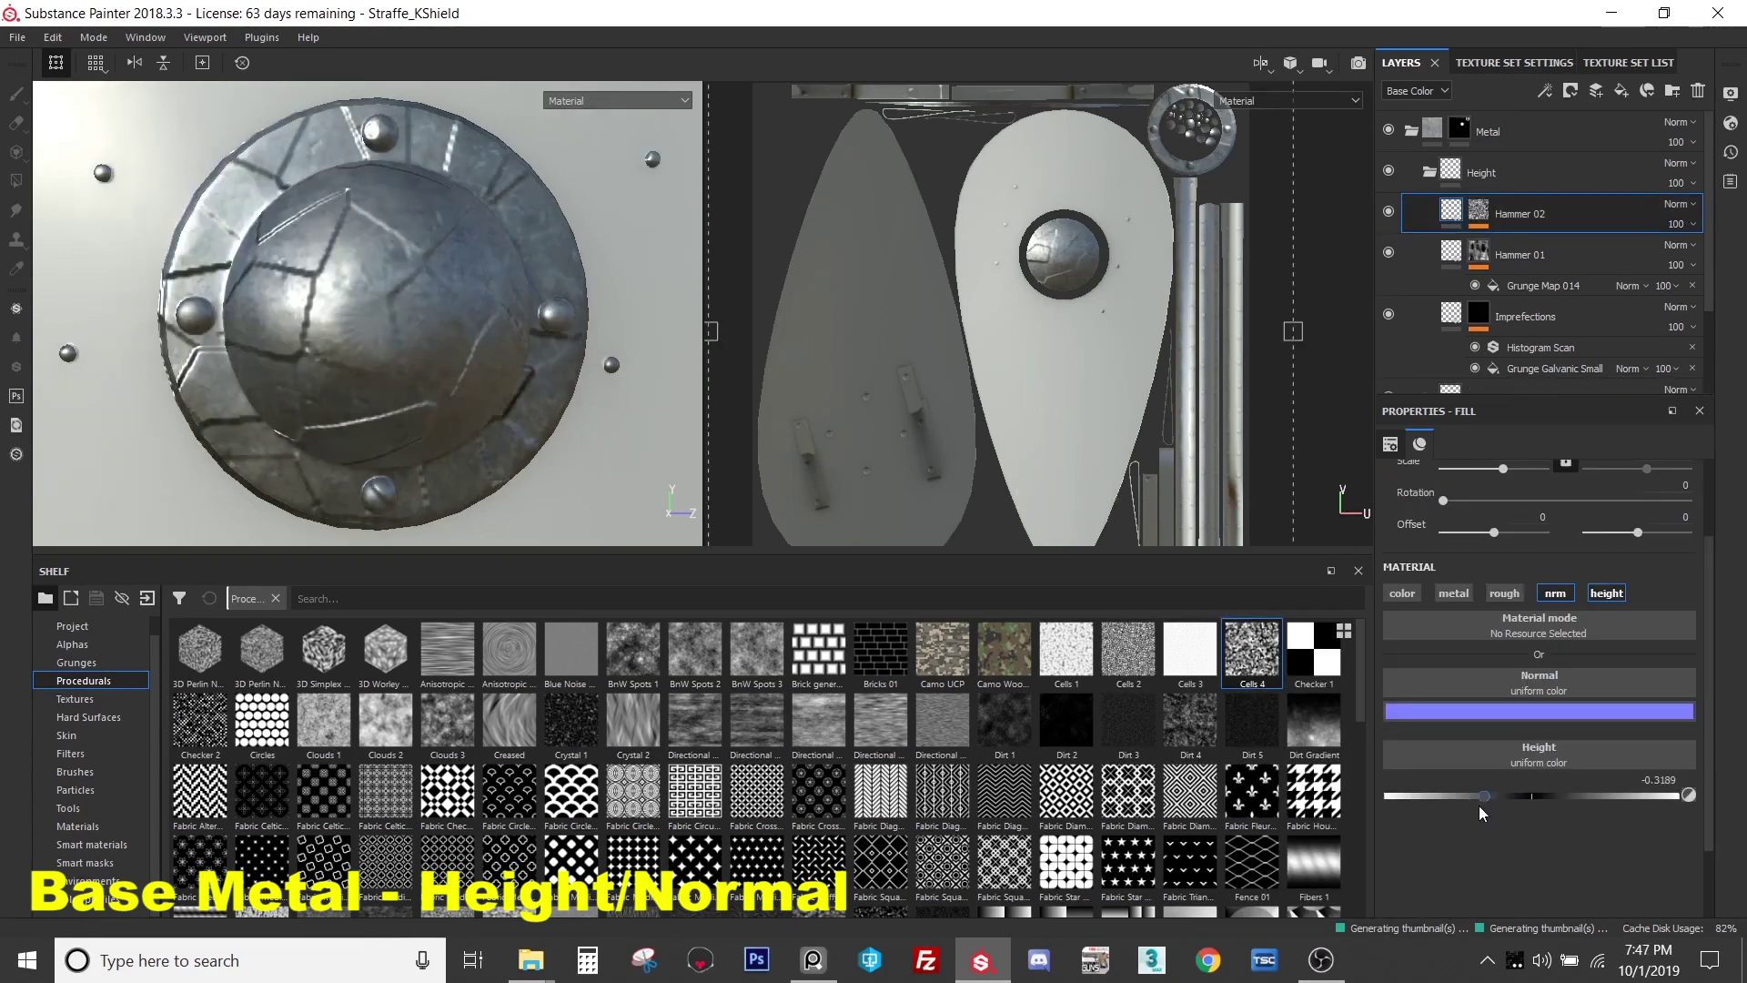
- Set the Hammer 02 layer's height to -0.2074 and enable its color channel with a bright red base color
left_click_drag(1478, 805, 1500, 811)
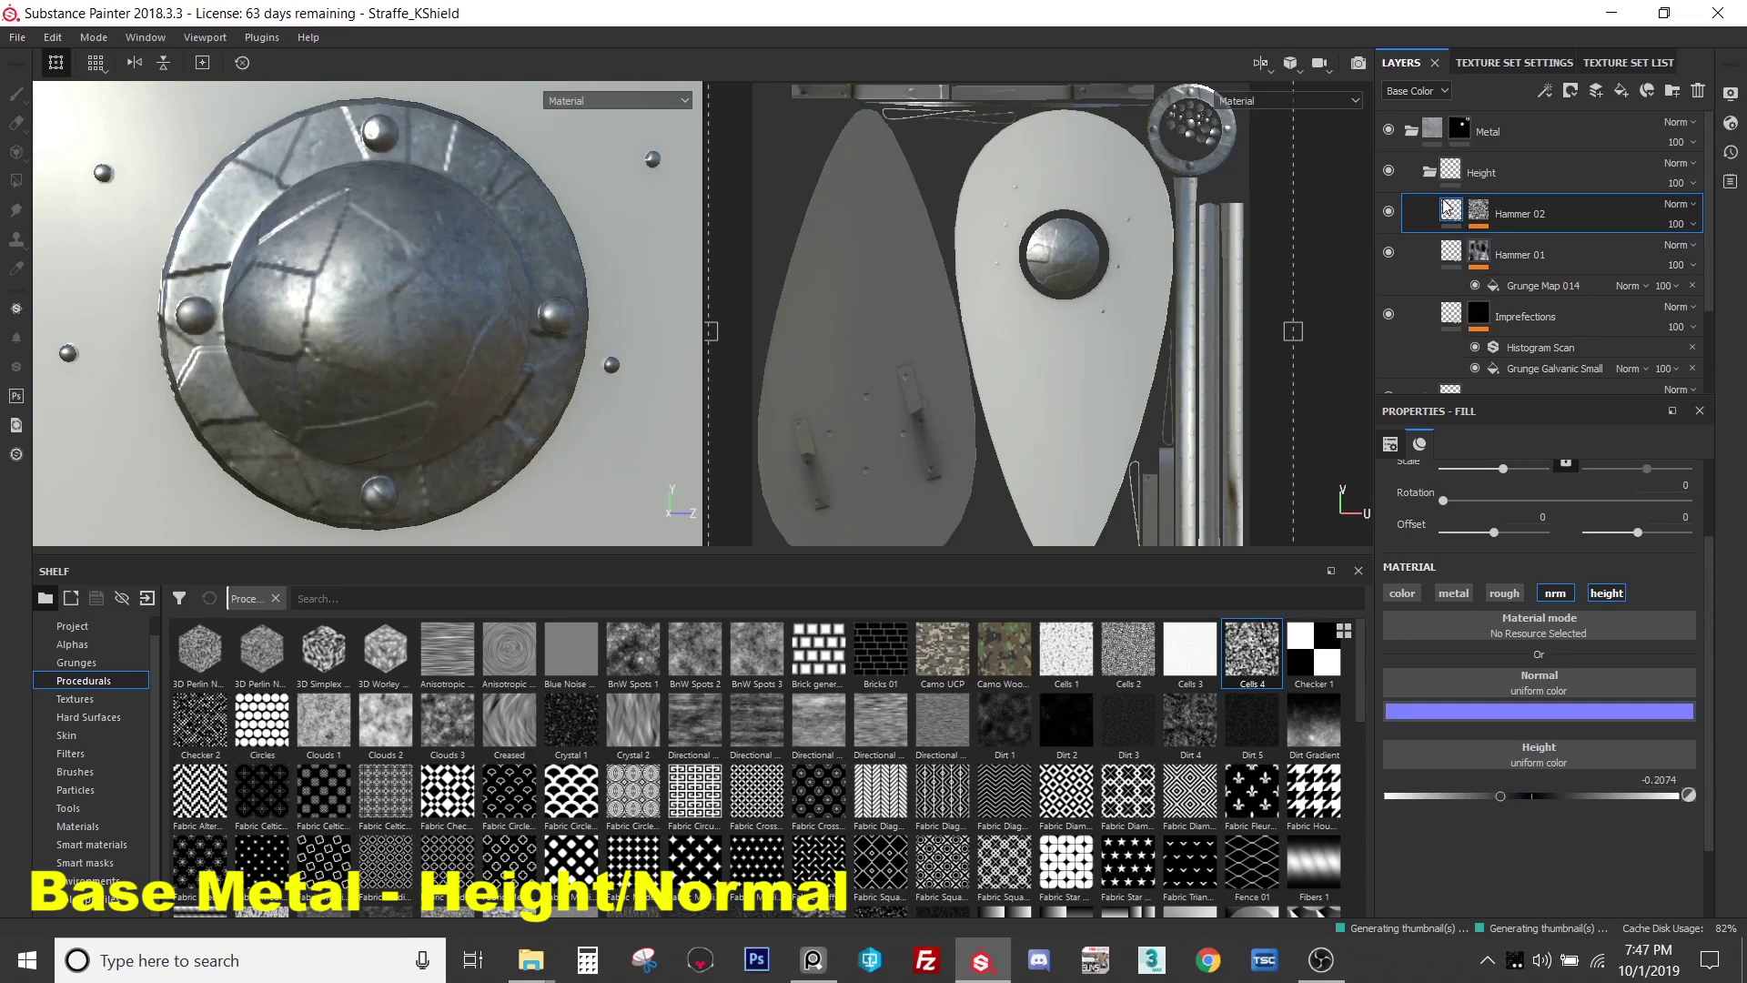
left_click(1402, 596)
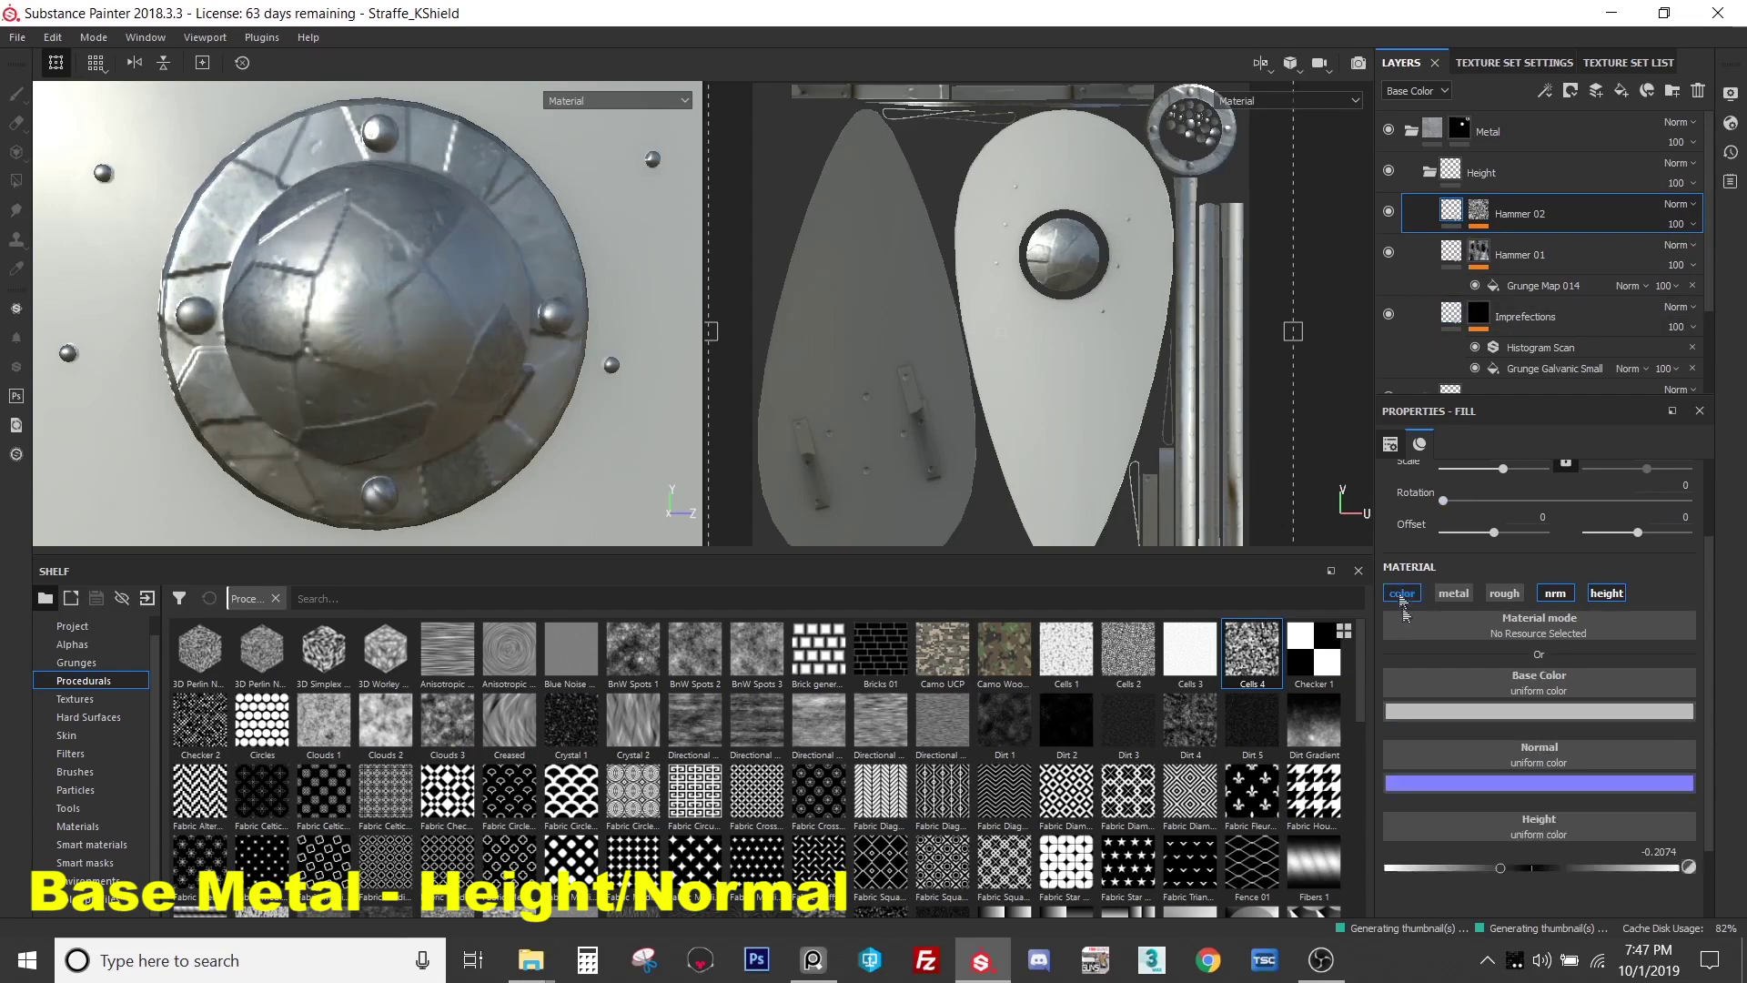
left_click(1474, 711)
left_click_drag(1537, 809, 1597, 784)
left_click_drag(392, 350, 196, 376, "alt")
left_click_drag(441, 250, 368, 264, "alt")
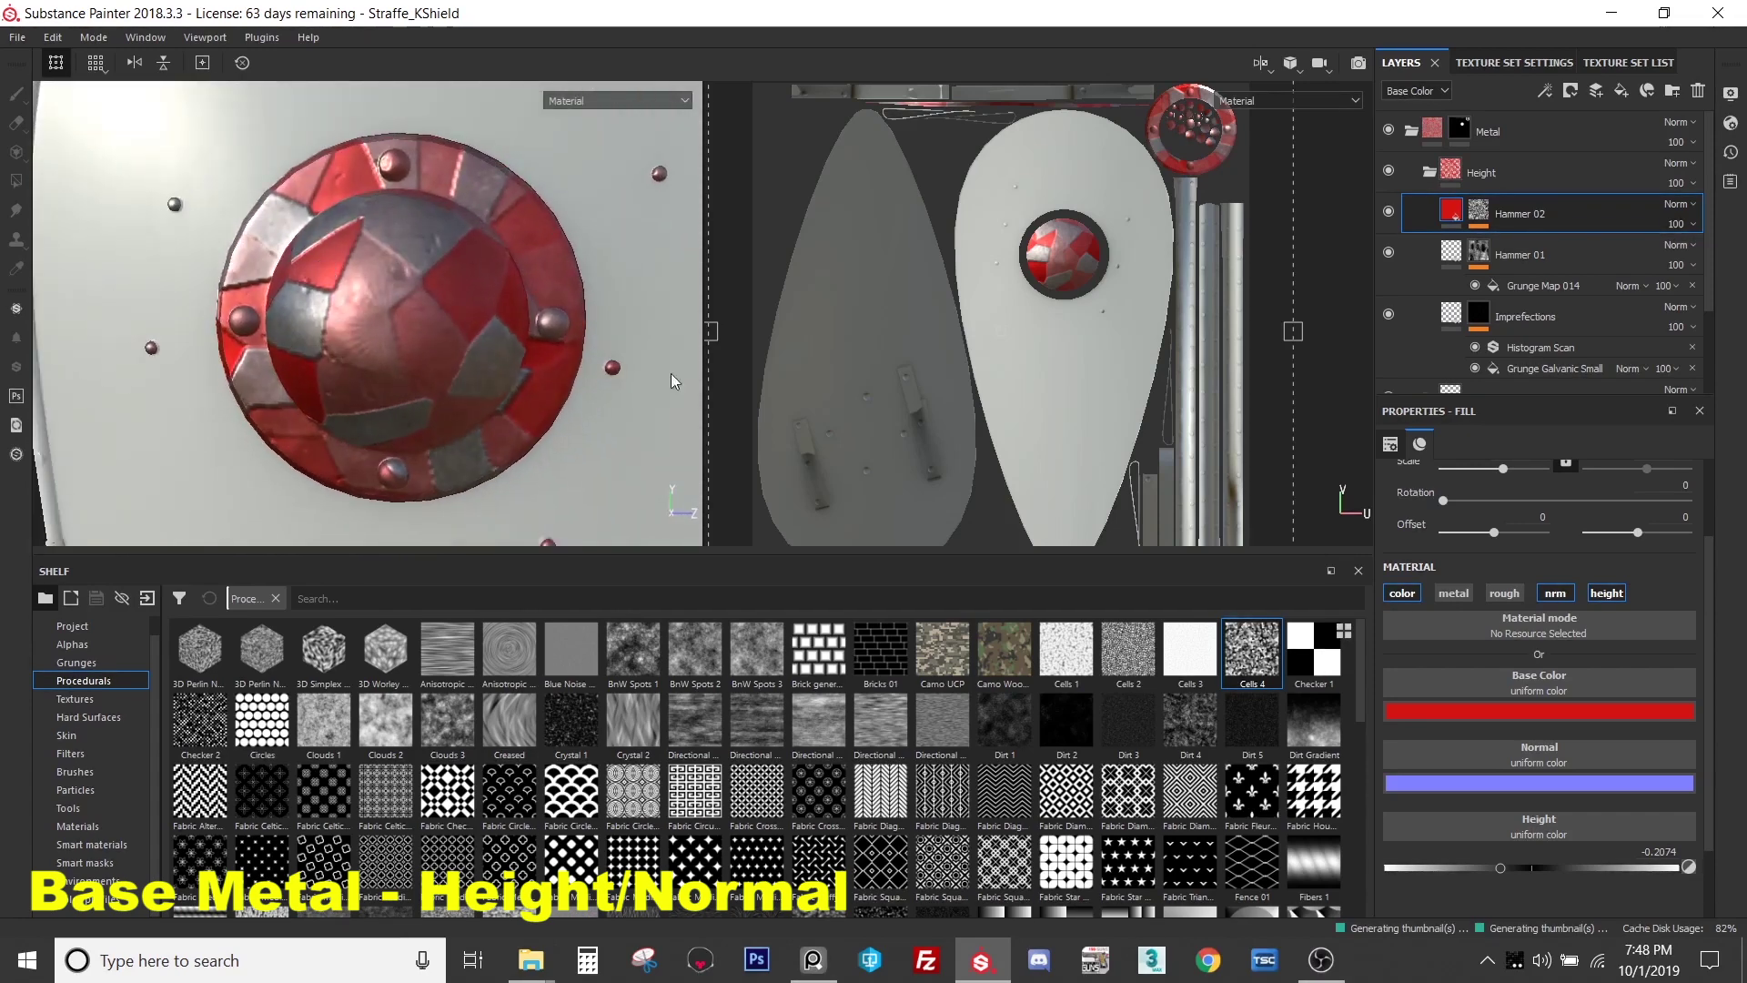
- Change the projection of the Cells 4 fill in the Hammer 02 mask to tri-planar
scroll(1625, 603, "up", 2)
left_click(1500, 500)
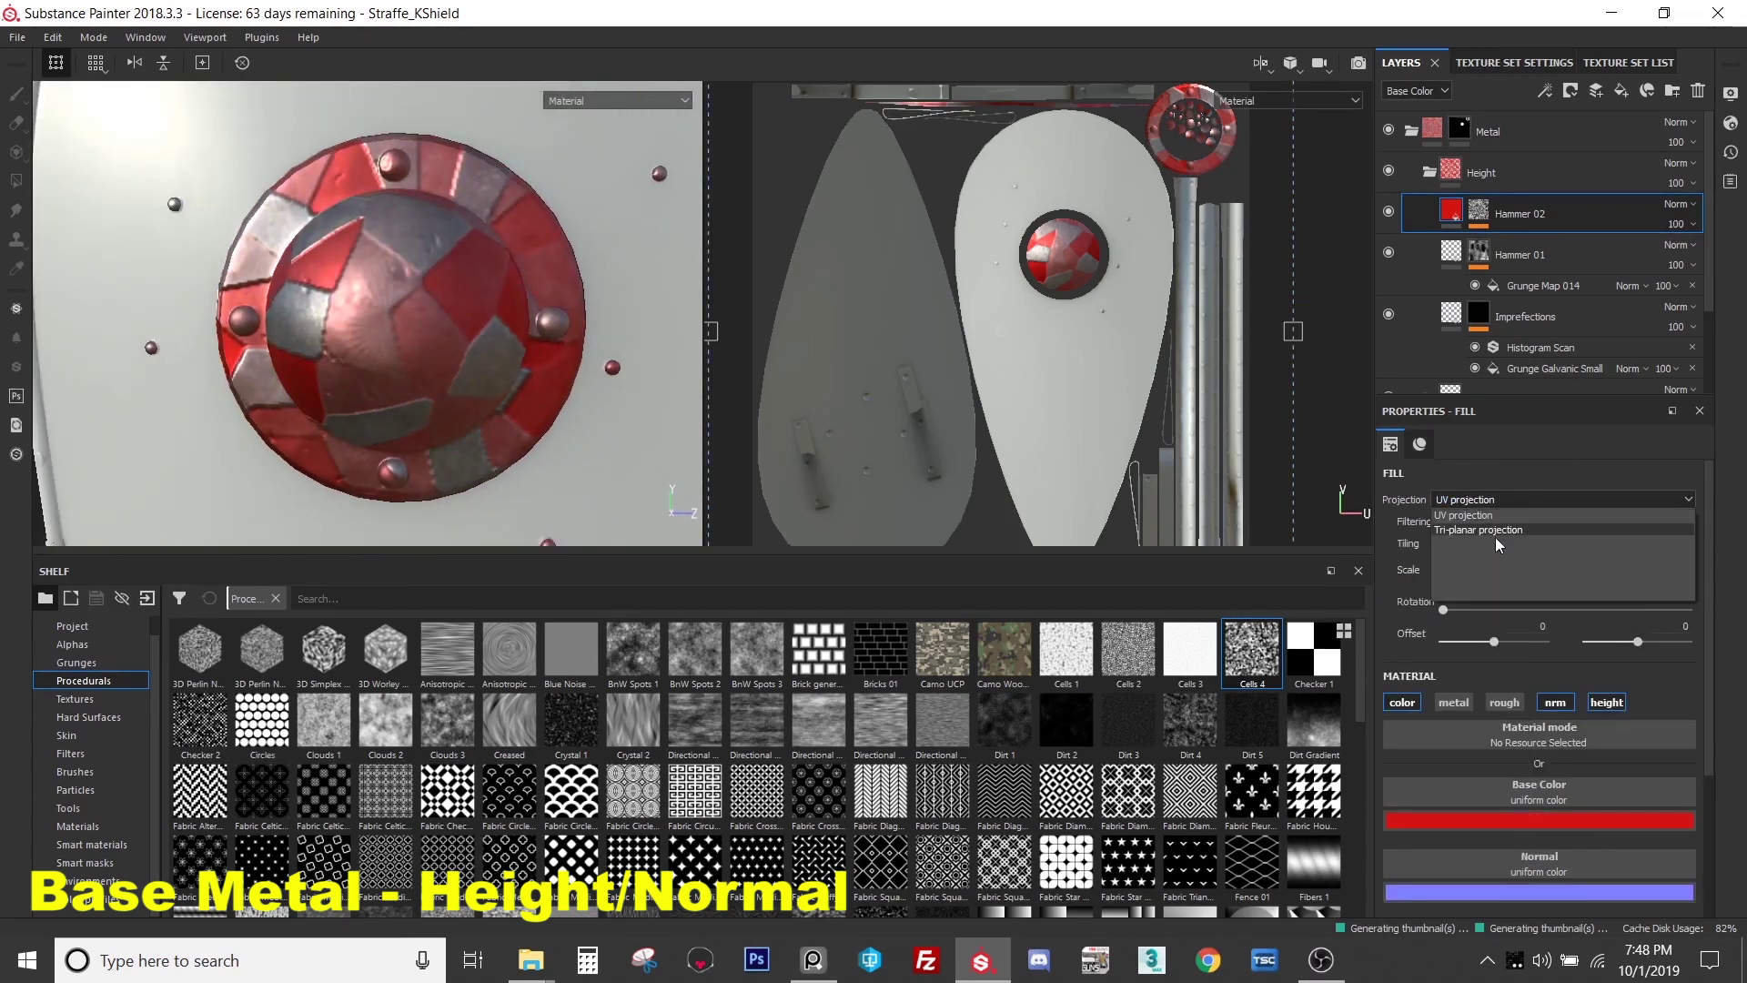
left_click(1480, 517)
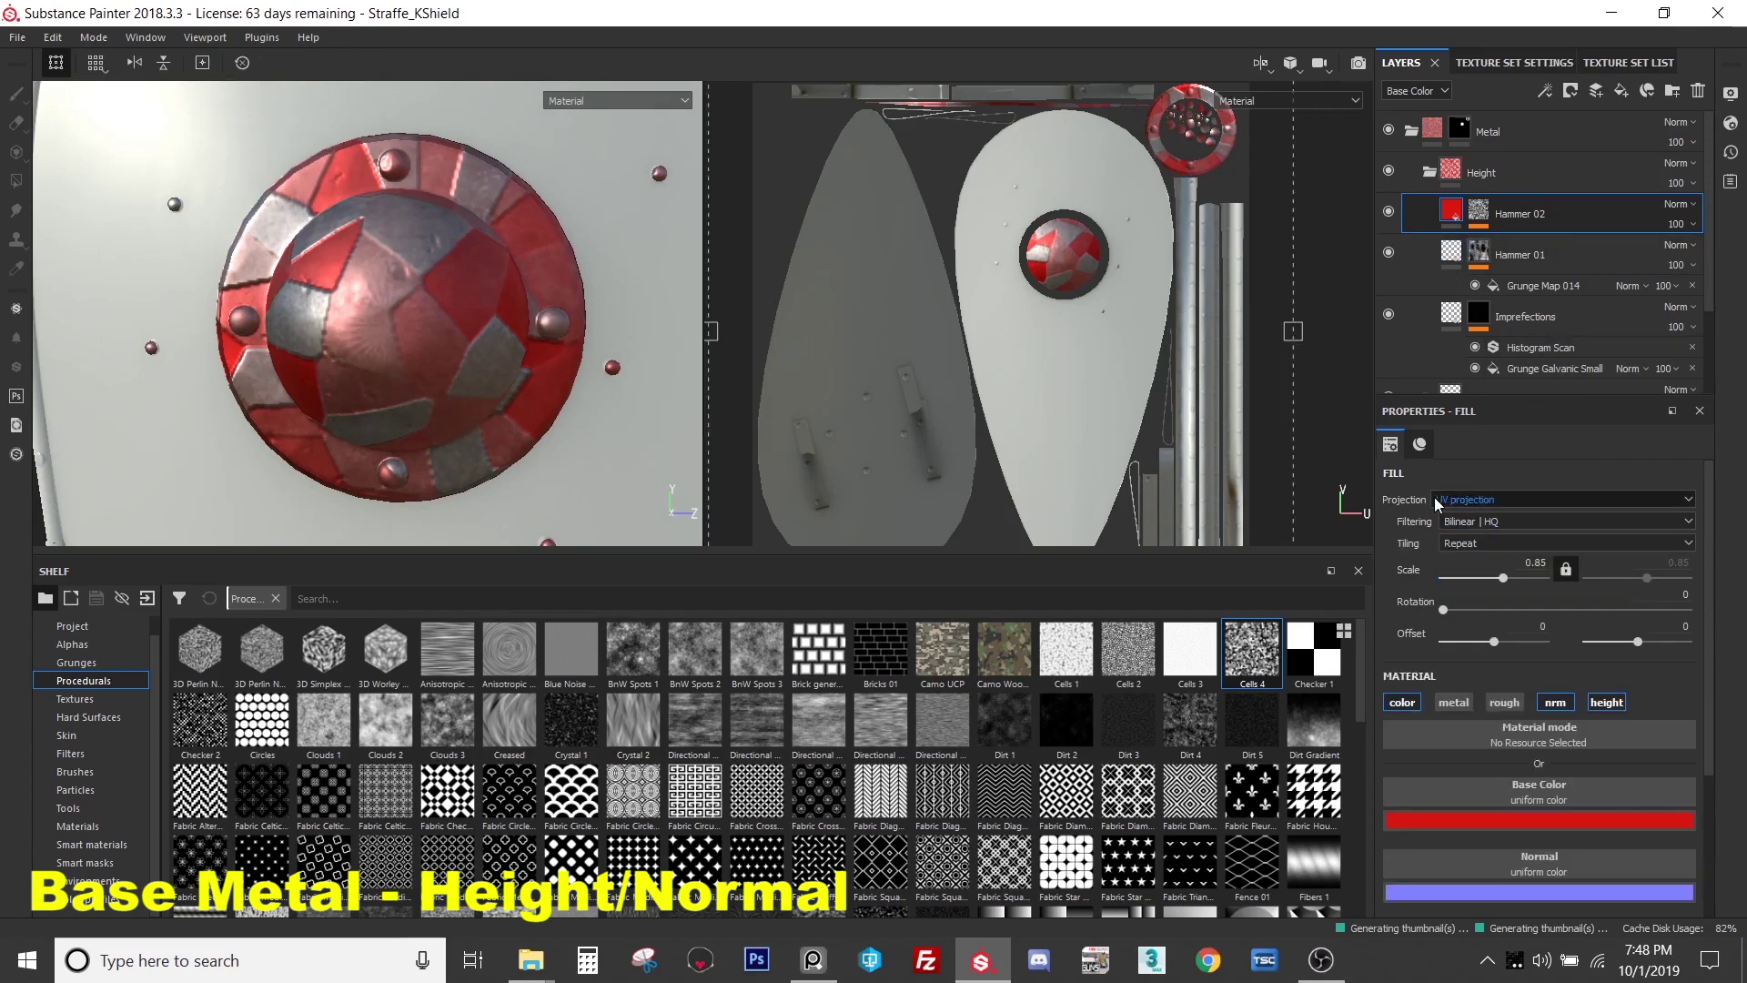
left_click_drag(1486, 207, 1479, 211)
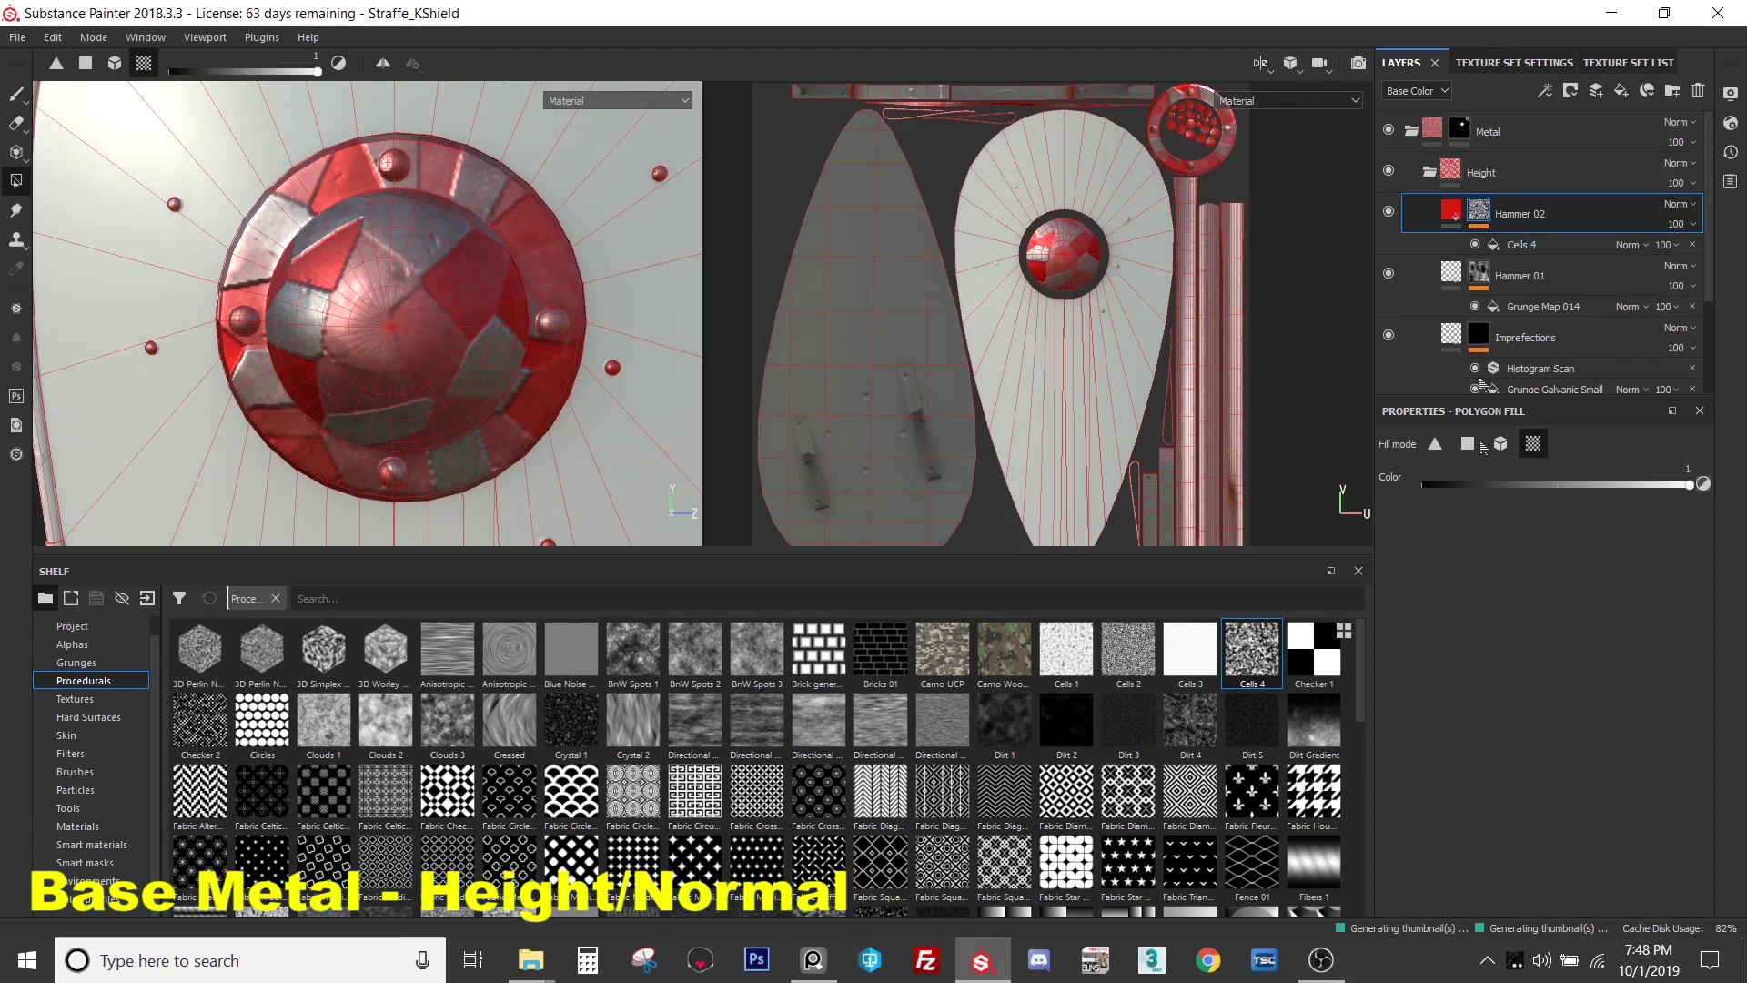
left_click(1520, 244)
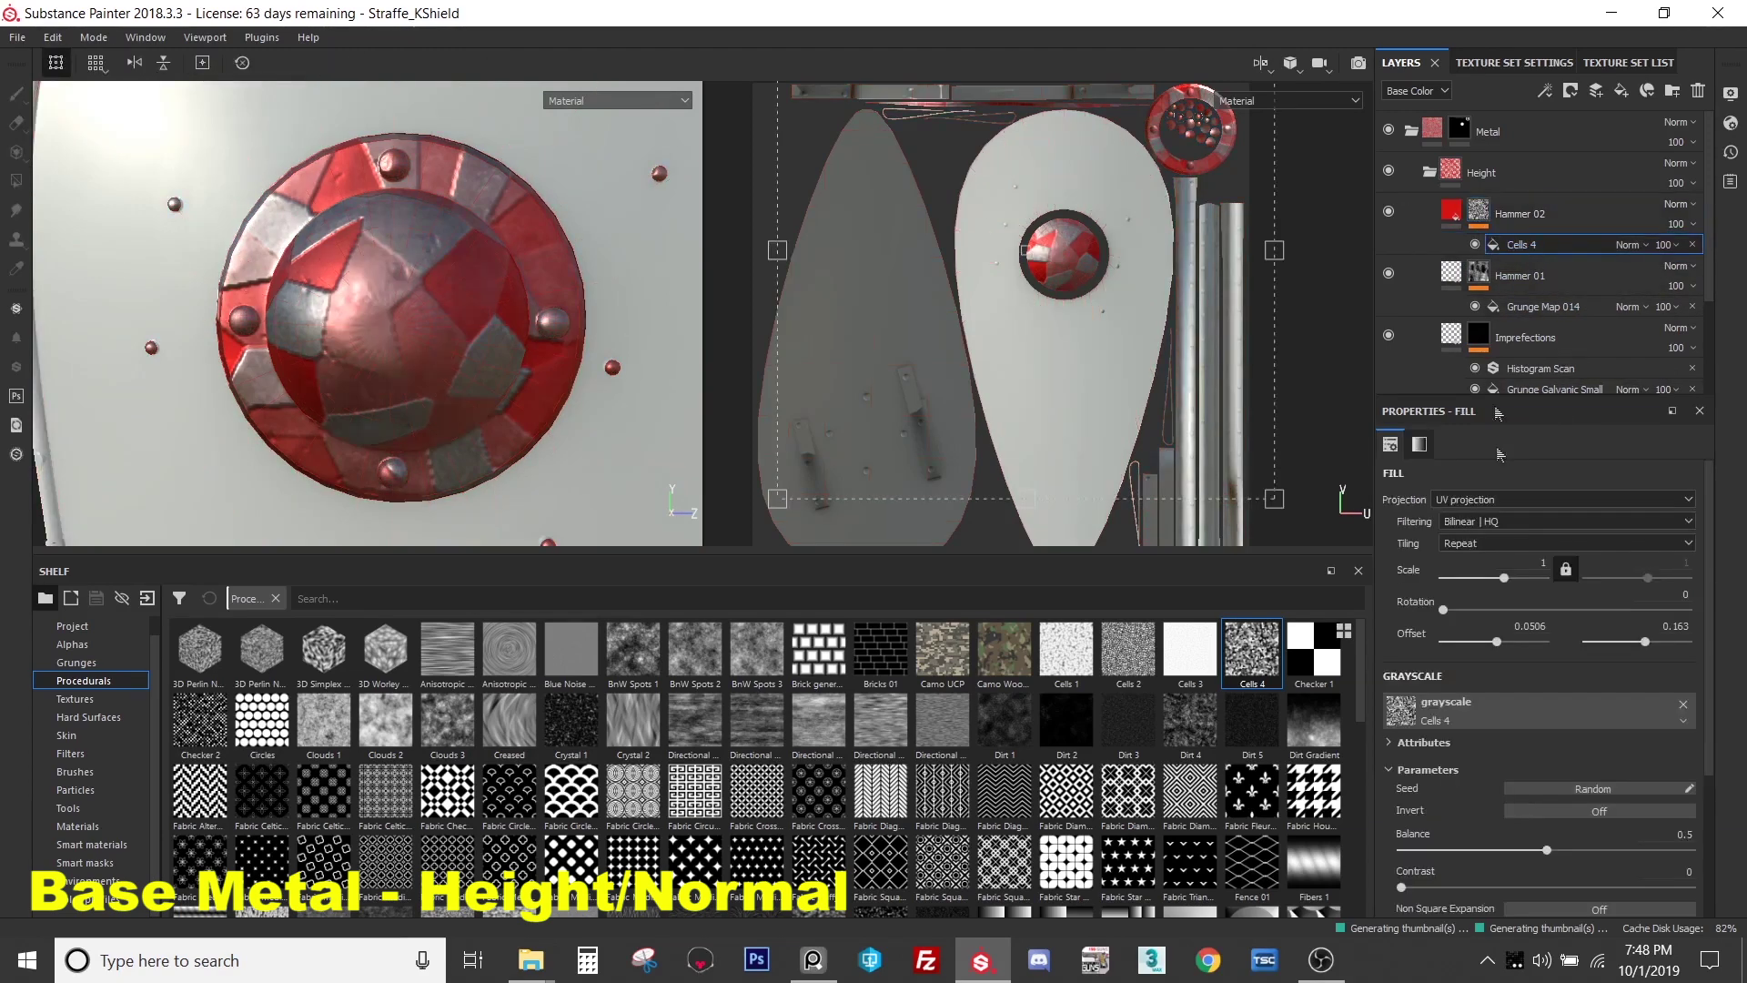
left_click(1547, 498)
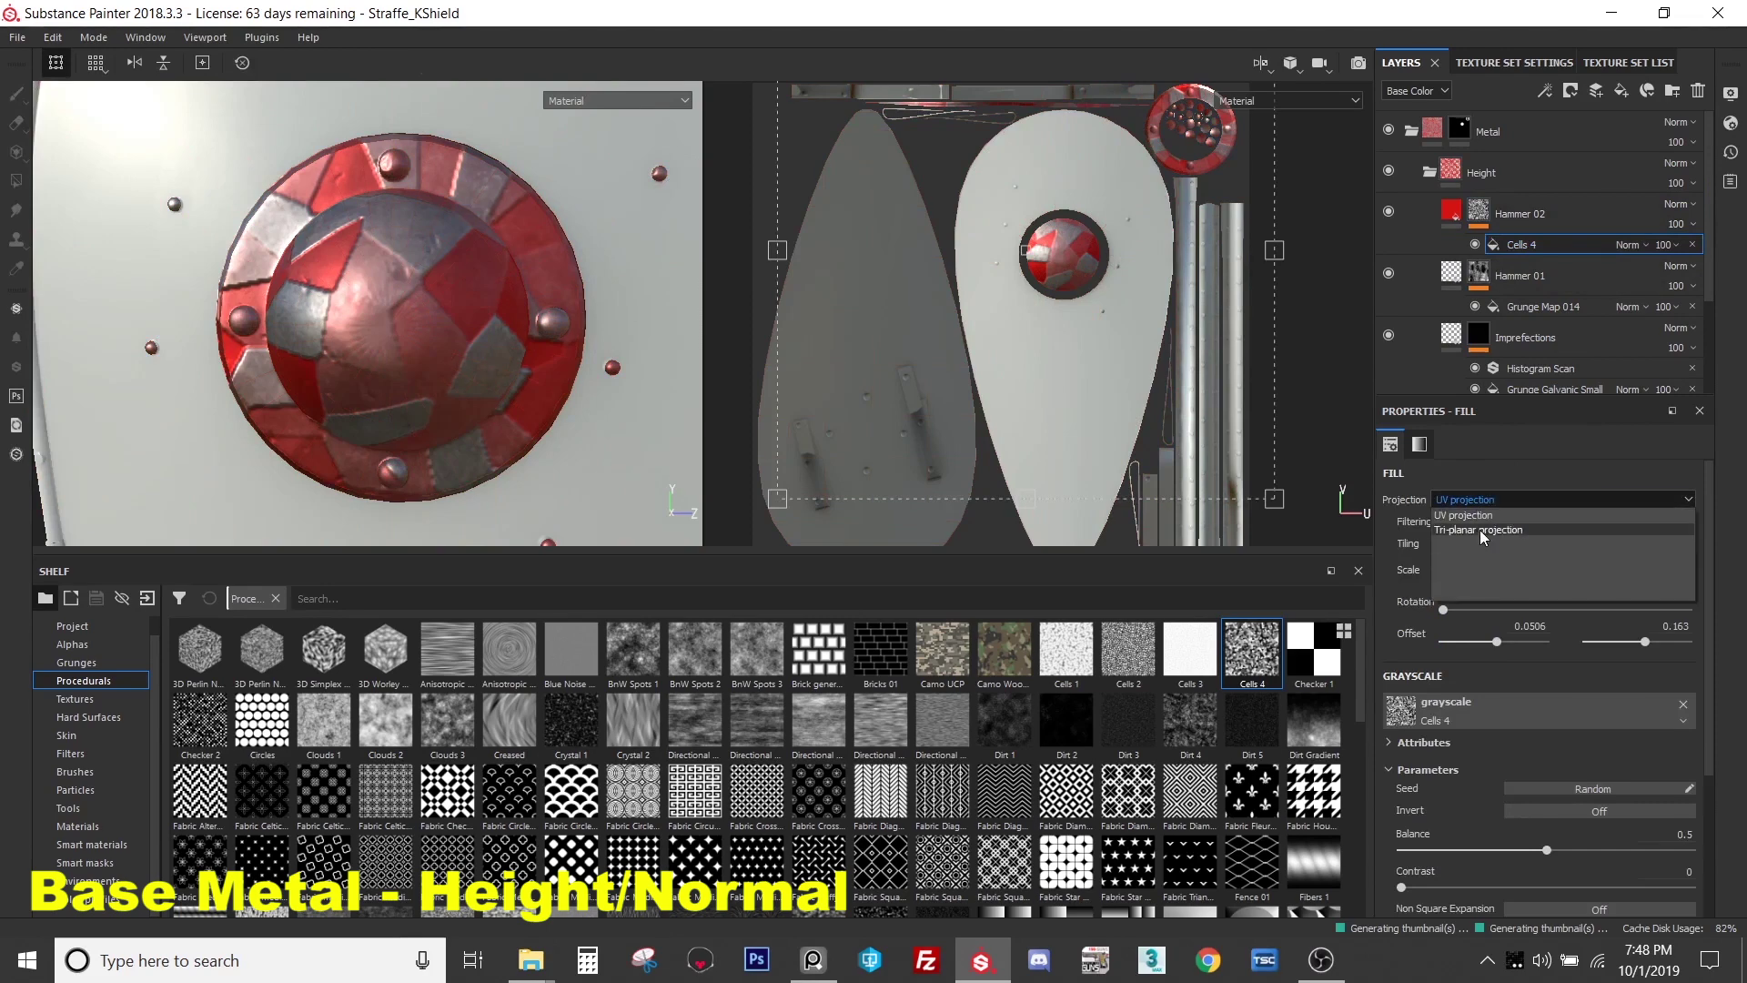
left_click(1480, 528)
left_click_drag(473, 273, 437, 273, "alt")
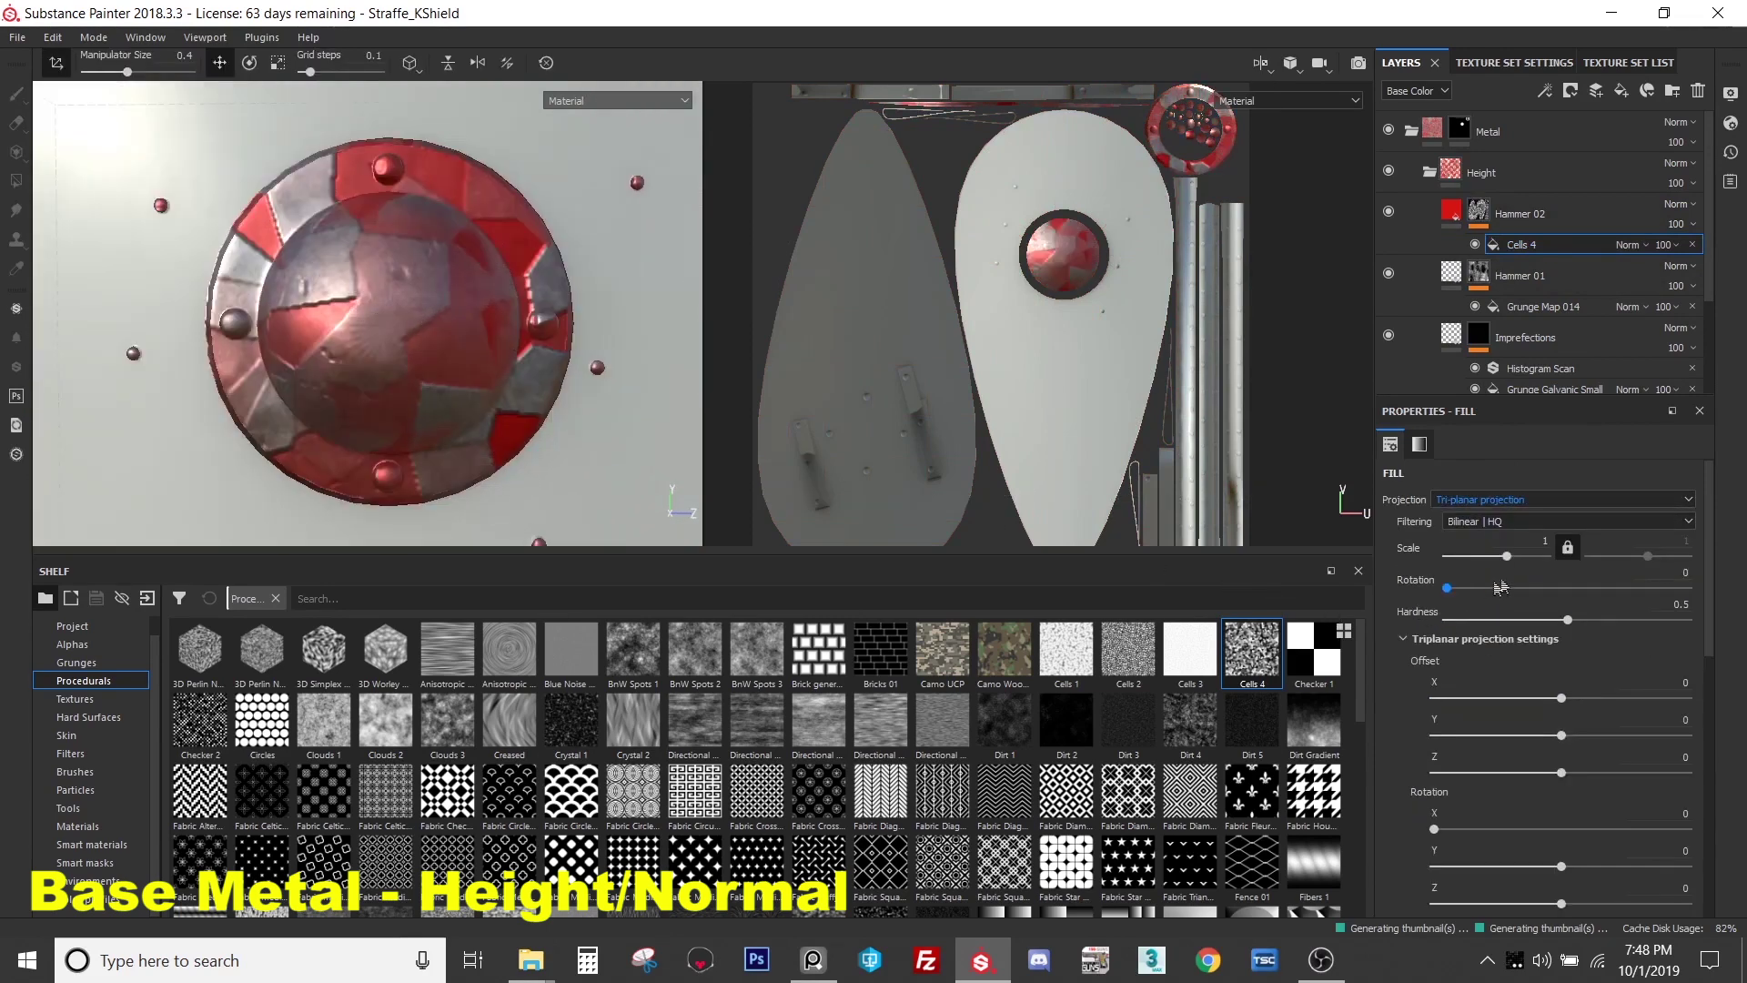
- Set the Cells 4 mask fill's scale to 1.2, after trying 2
left_click(1525, 542)
type("2")
key("Return")
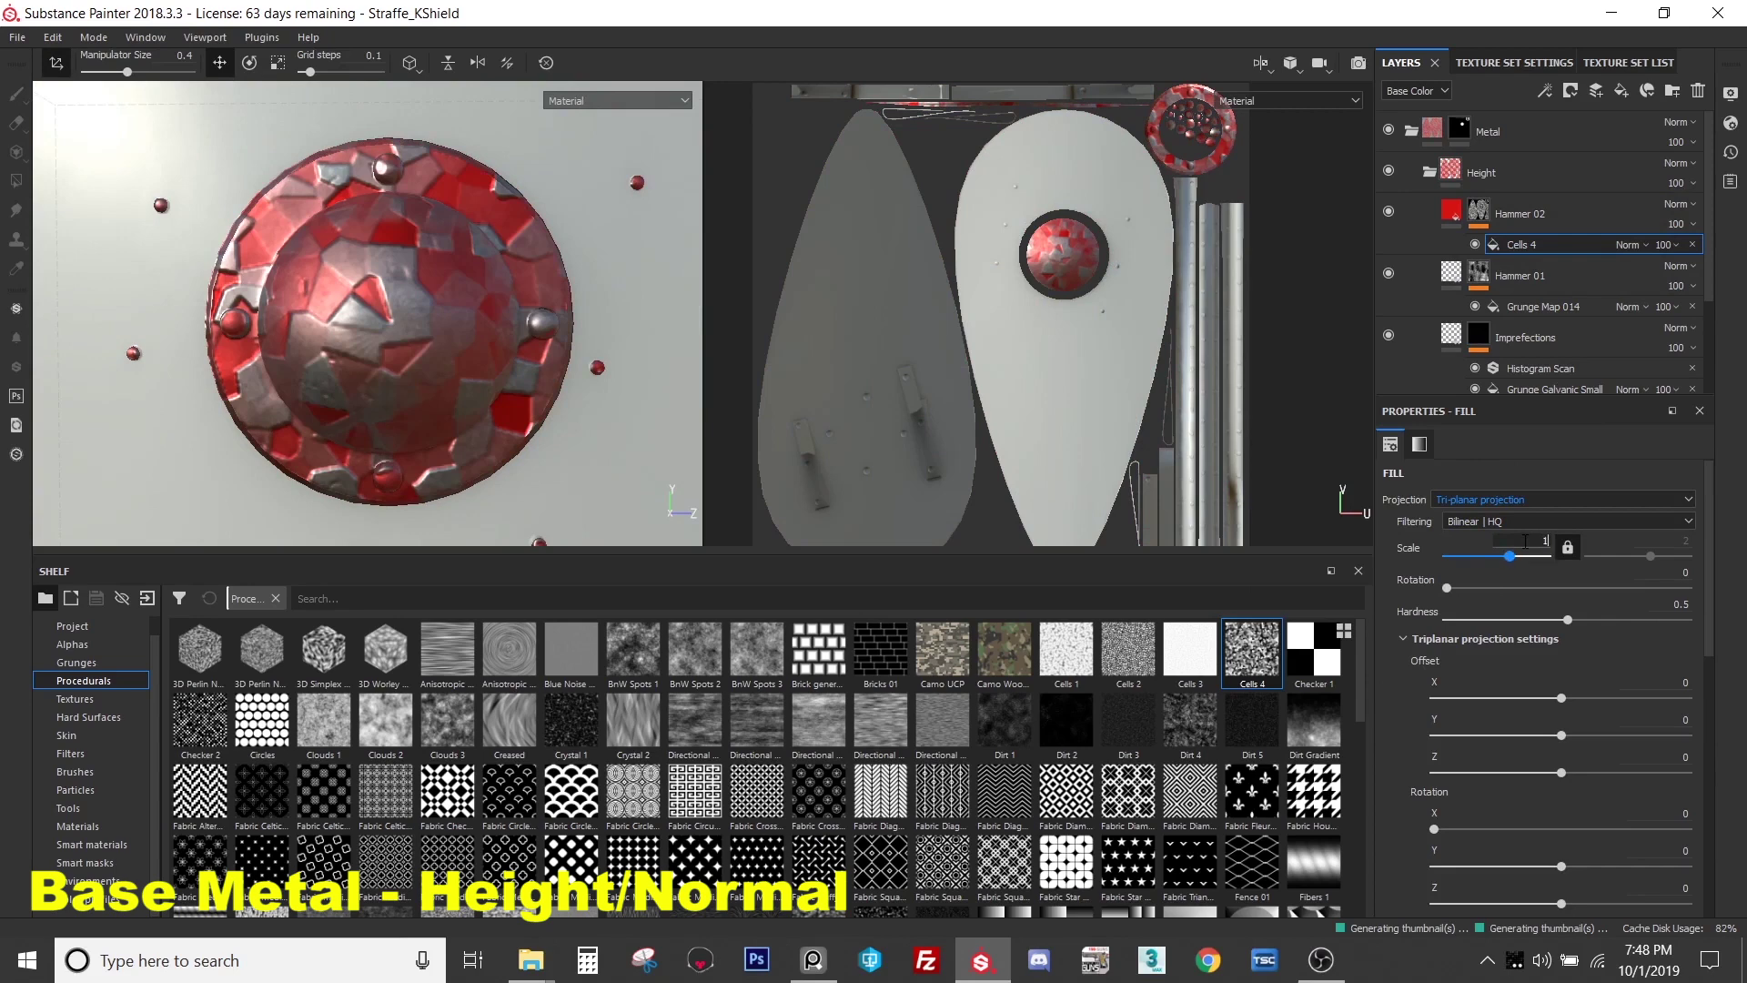
key("Return")
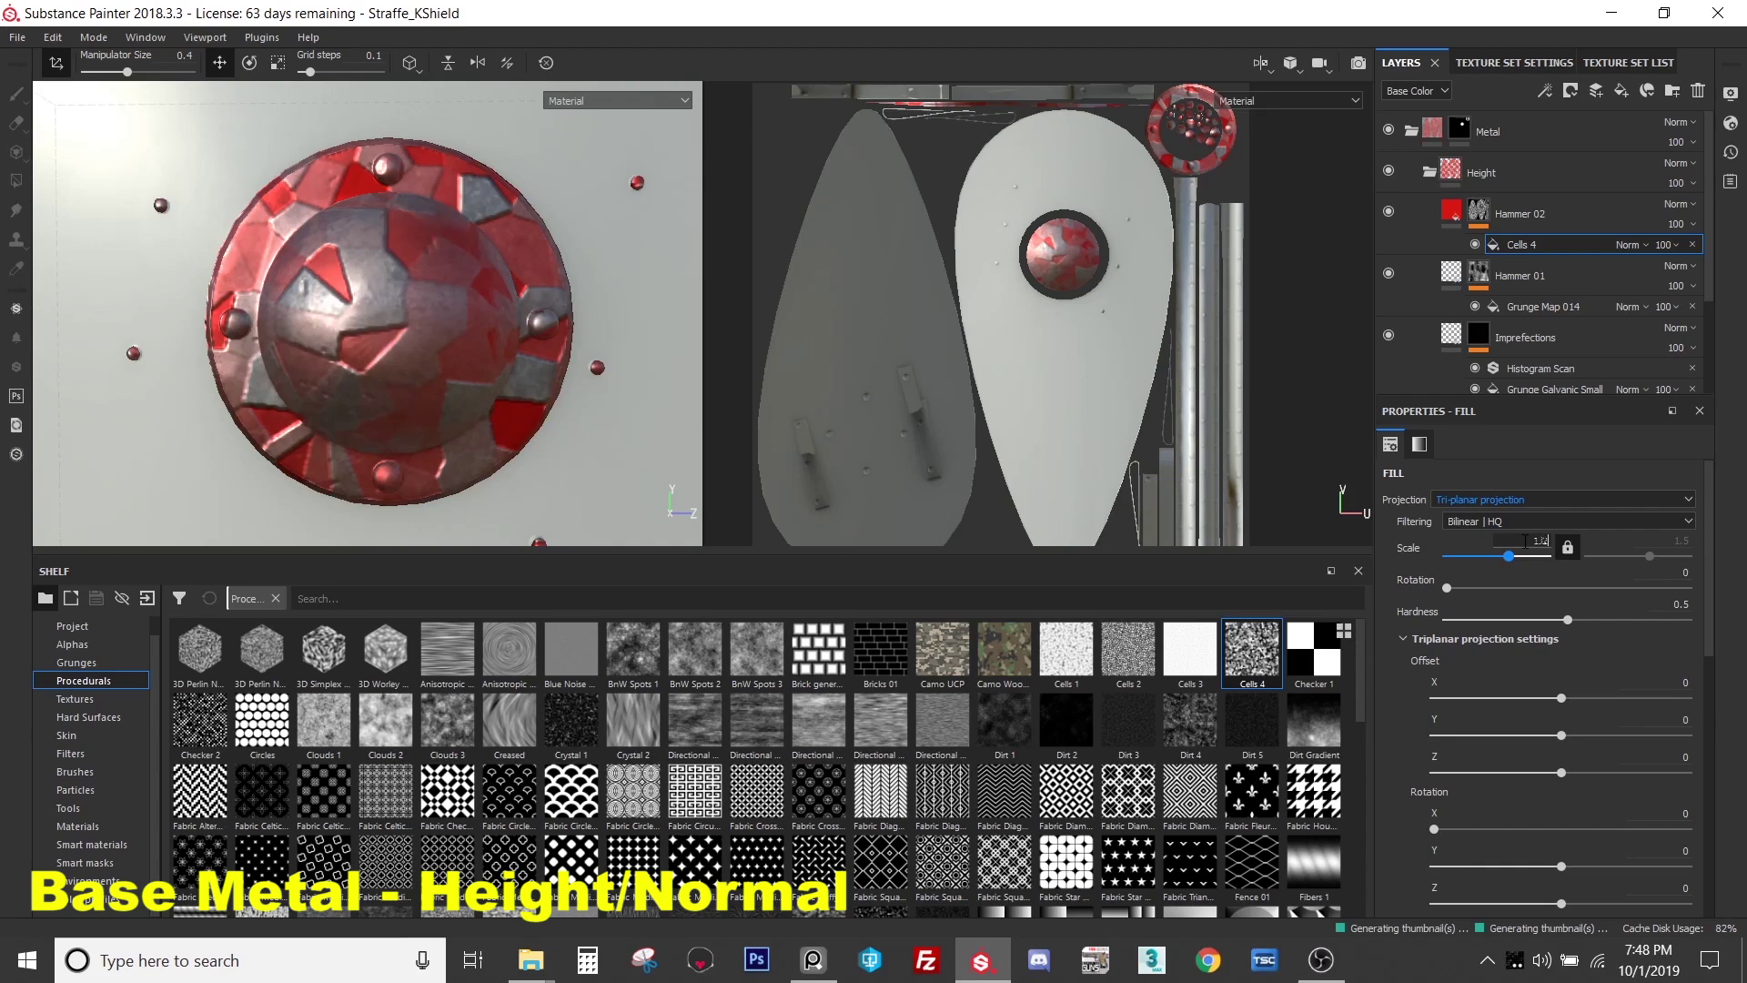
key("Return")
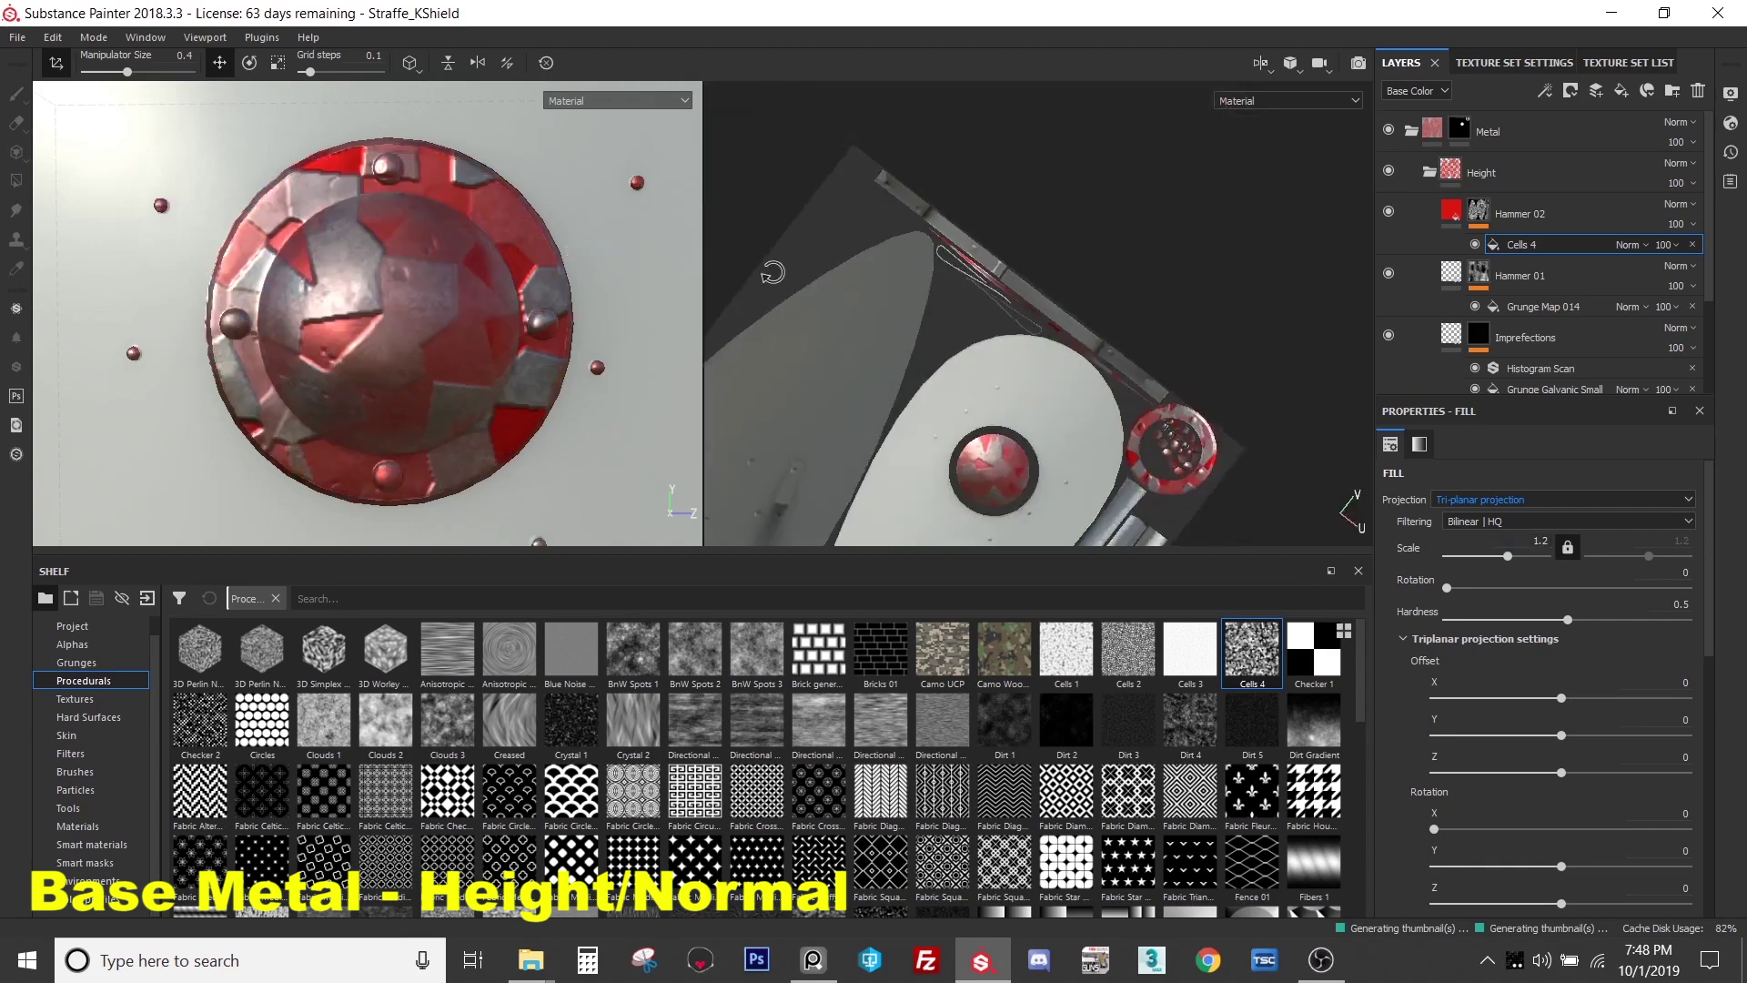
- Set the Cells 4 fill's tri-planar Z offset to 0.3 and its balance to 0.51, keeping contrast at 0
scroll(382, 309, "up", 3)
left_click_drag(382, 309, 419, 318, "alt")
left_click_drag(1565, 744, 1580, 784)
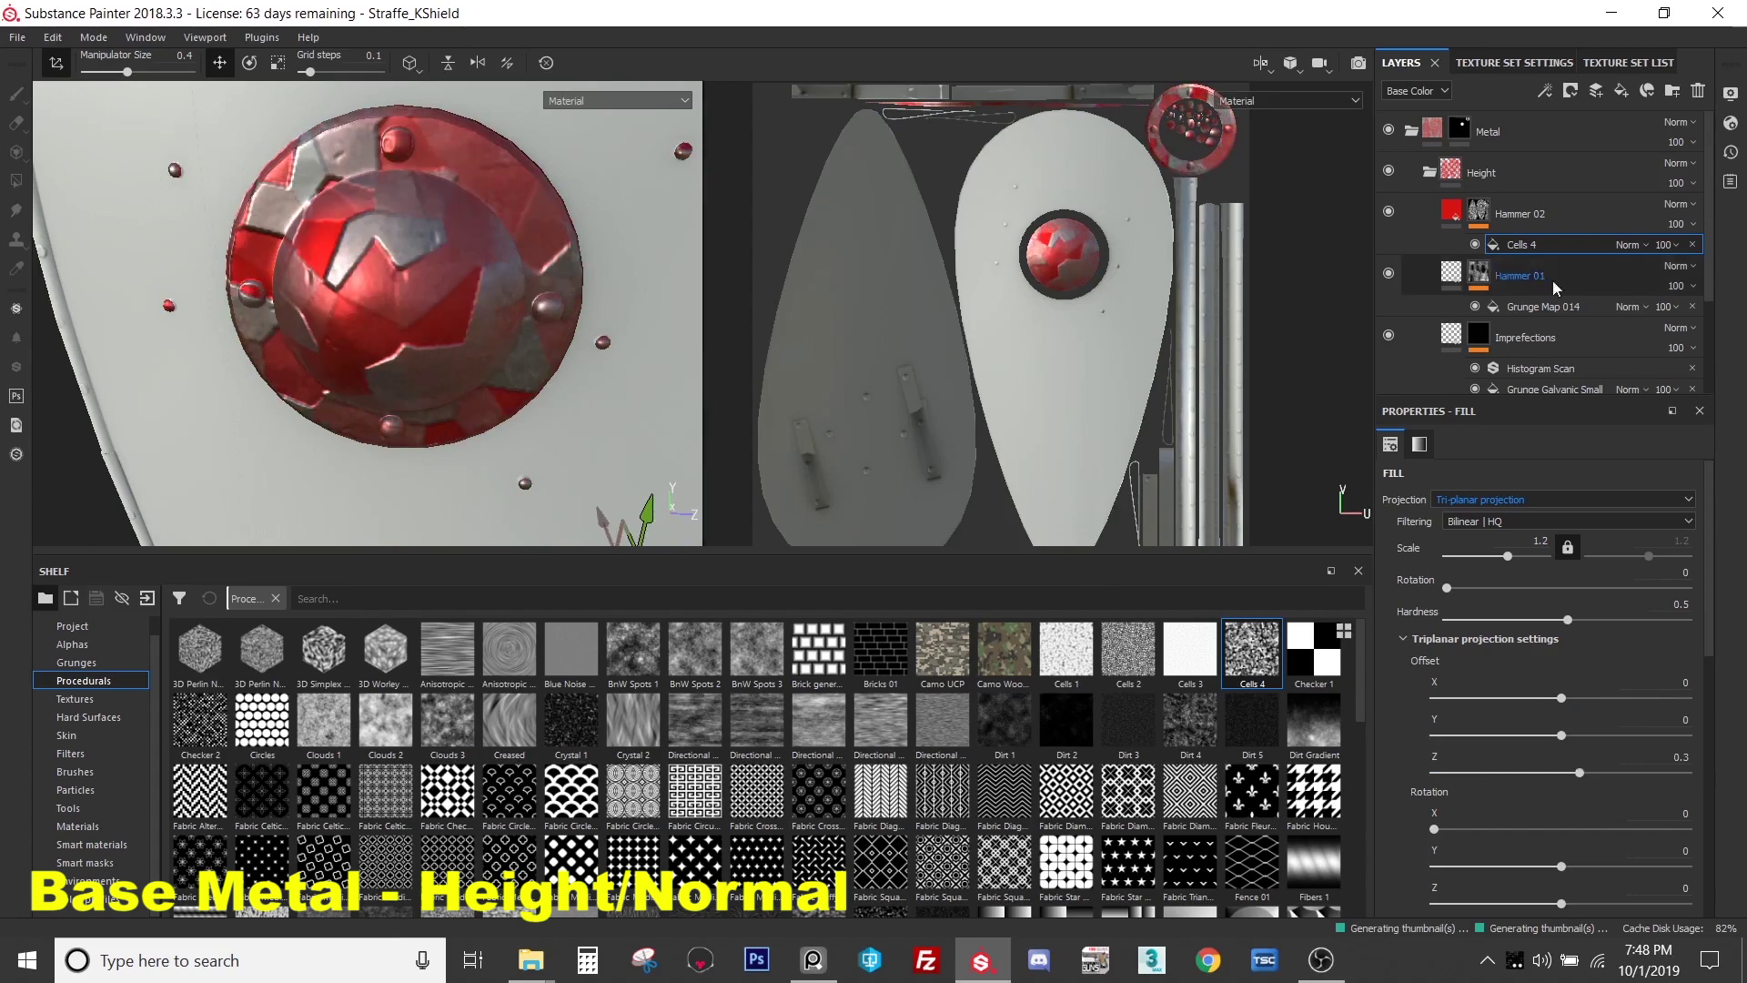
scroll(1553, 695, "down", 8)
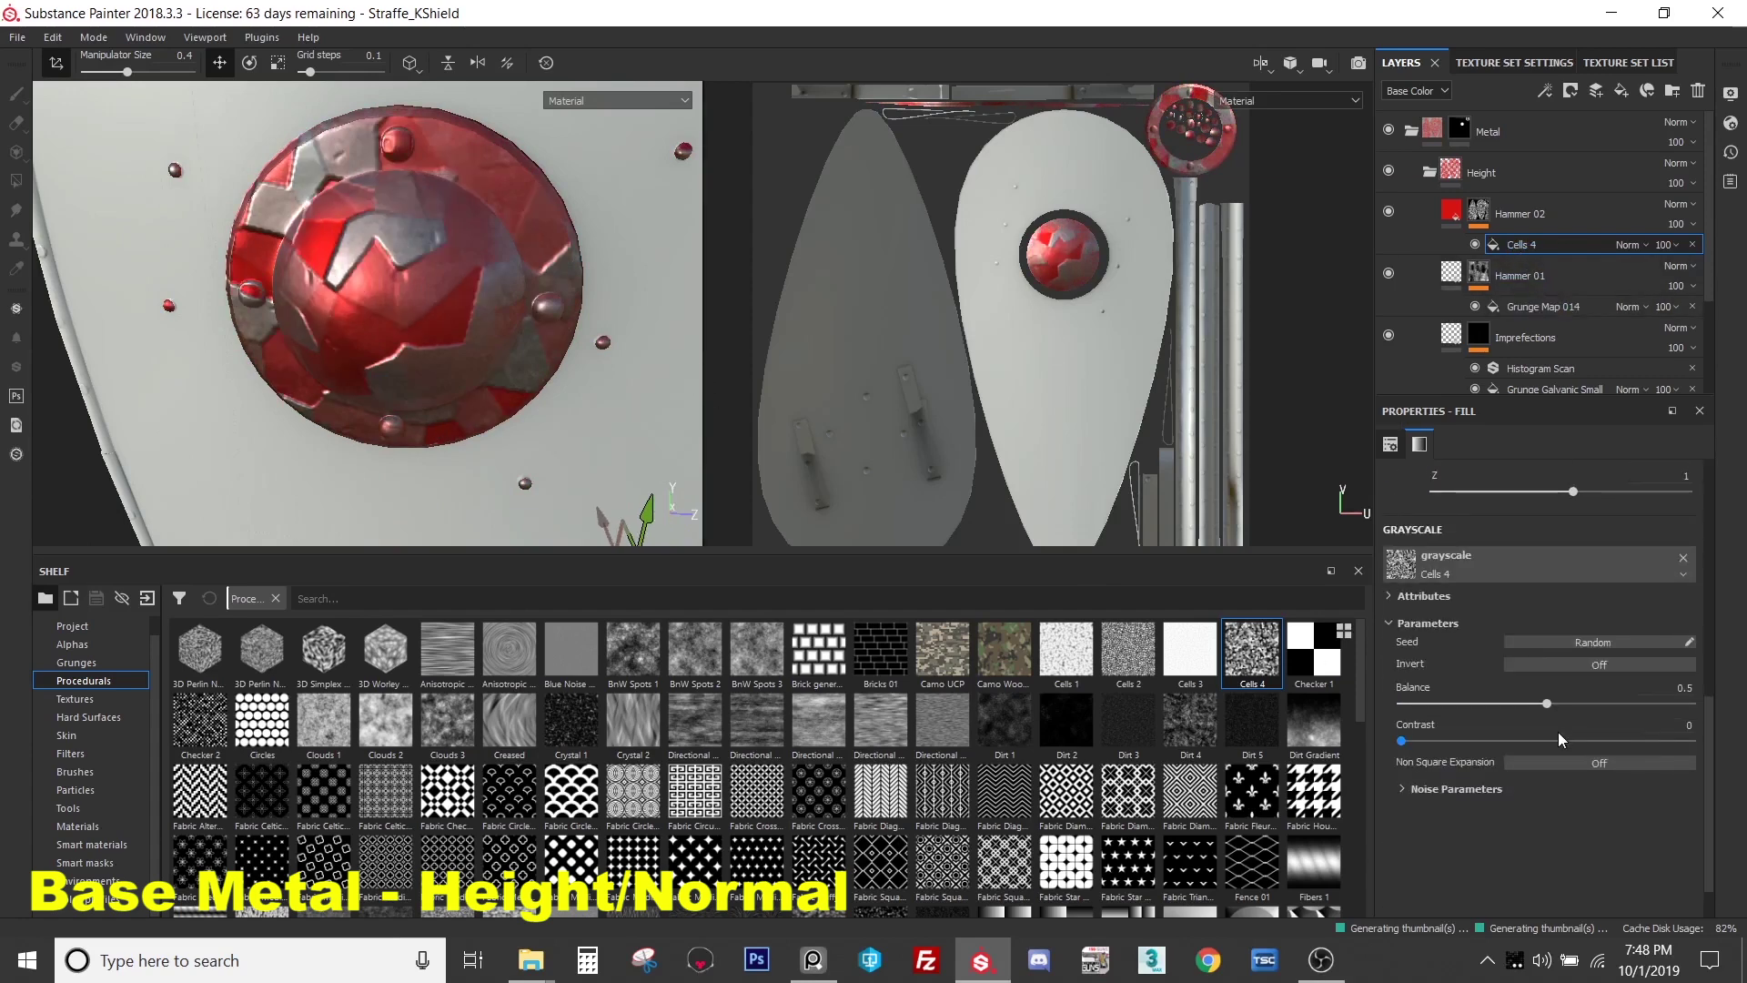
left_click_drag(1402, 686, 1280, 694)
mouse_move(1553, 654)
left_mouse_down()
mouse_move(1474, 669)
mouse_move(1548, 687)
left_mouse_up()
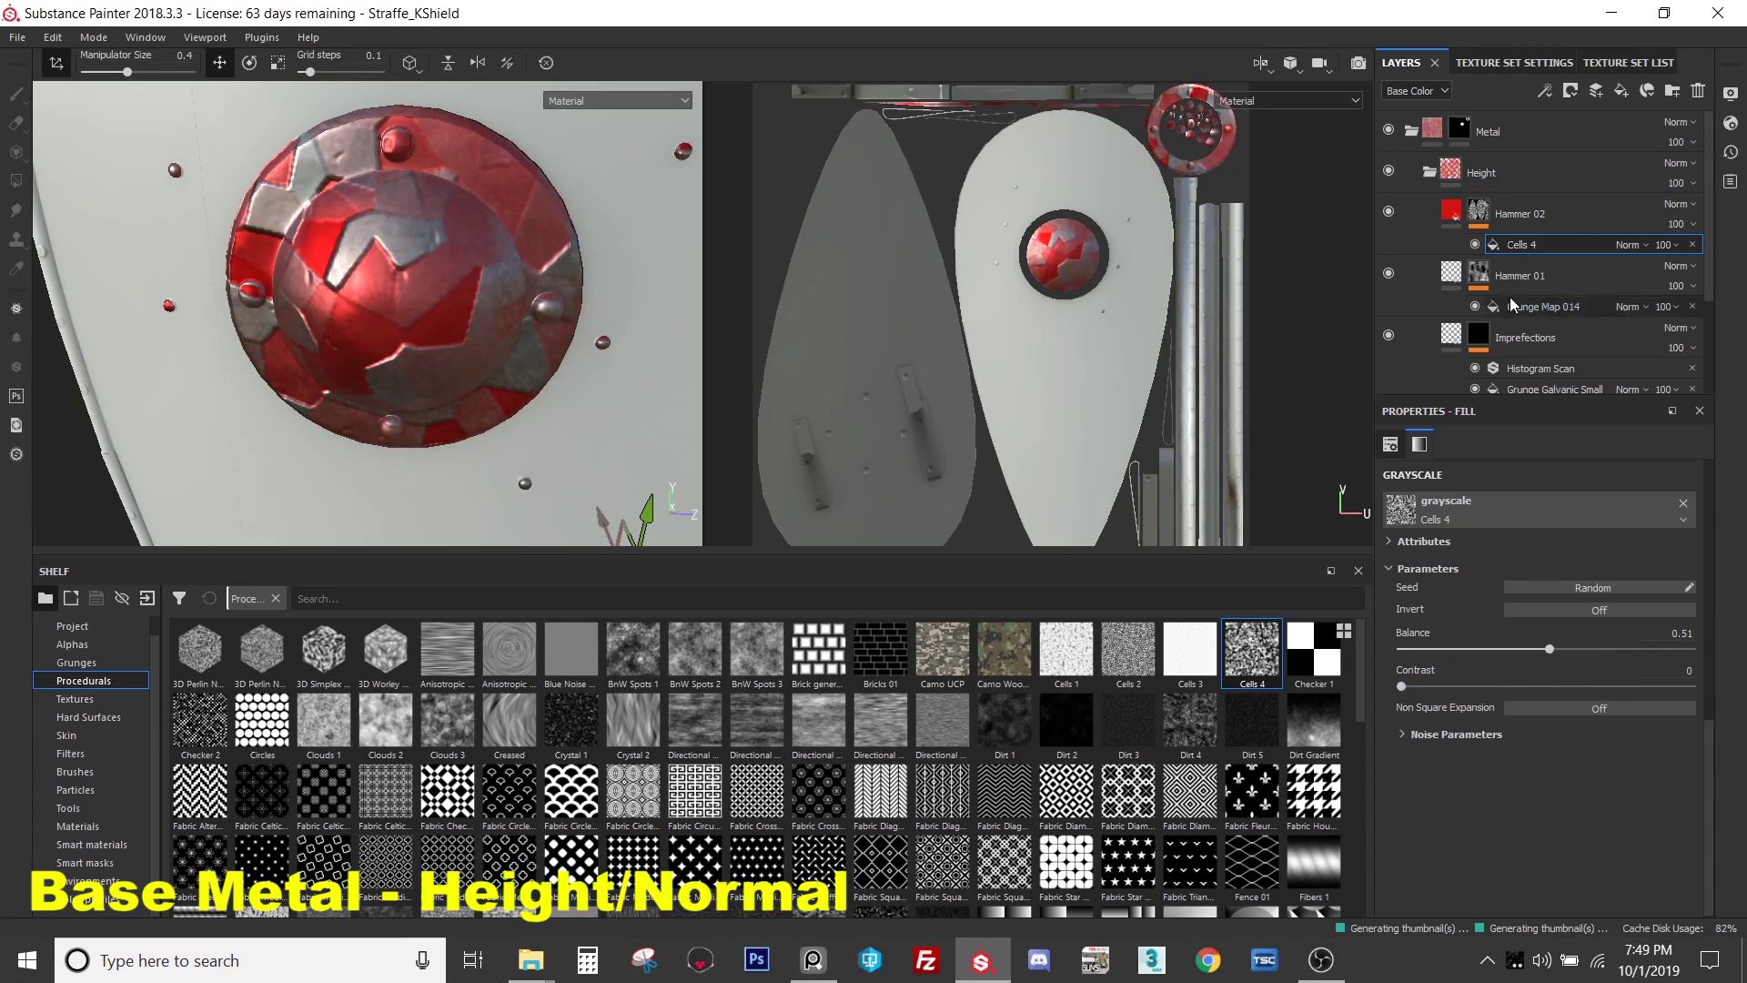
- Add a Blur filter above Cells 4 in the Hammer 02 mask with a blur intensity of 1.46
right_click(1544, 247)
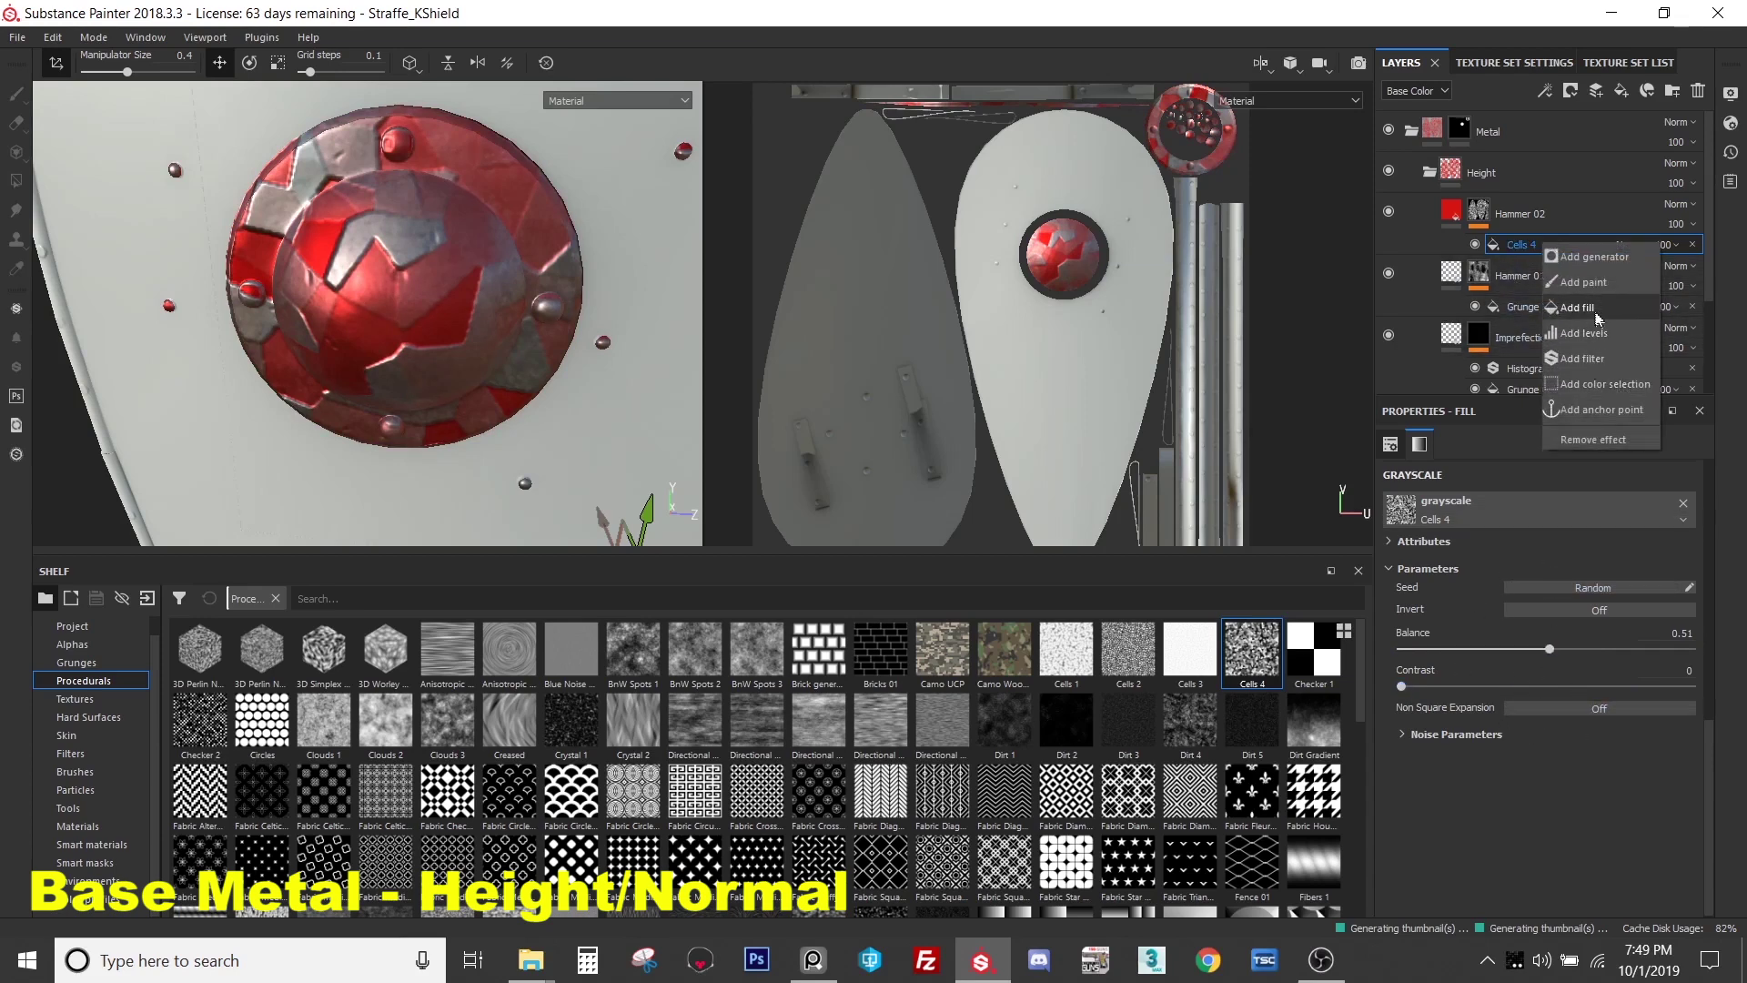
left_click(1584, 359)
left_click(1565, 477)
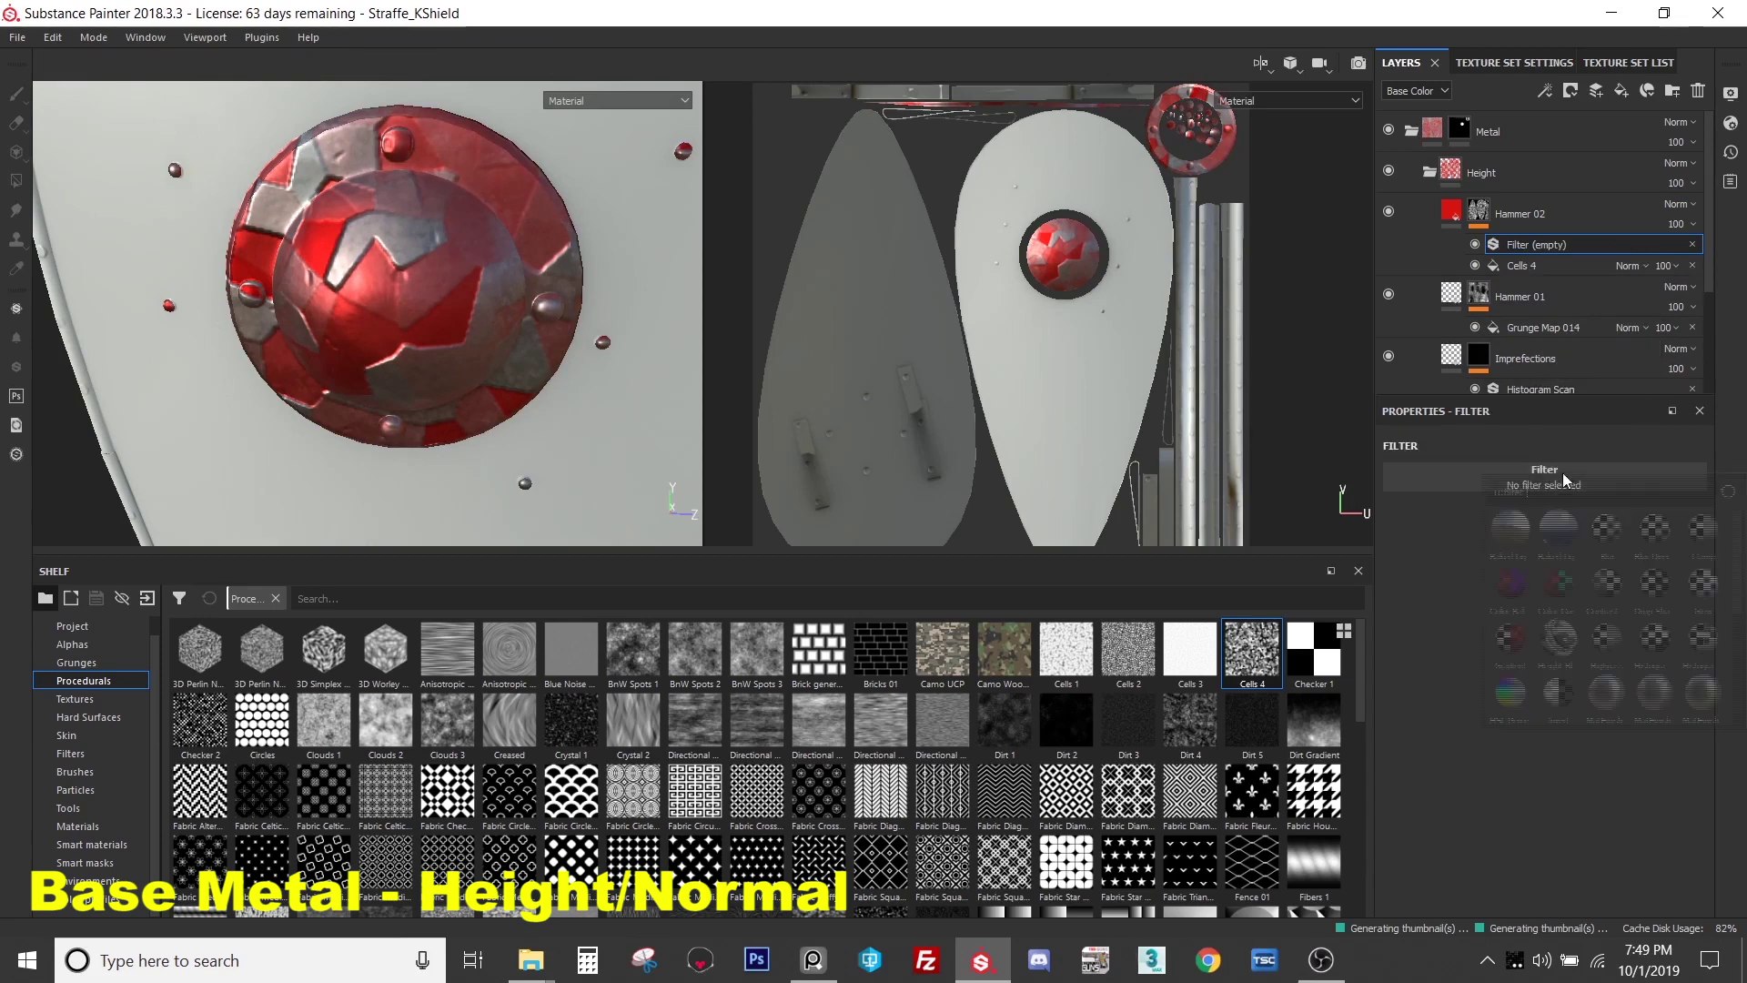
left_click(1606, 537)
scroll(434, 273, "up", 3)
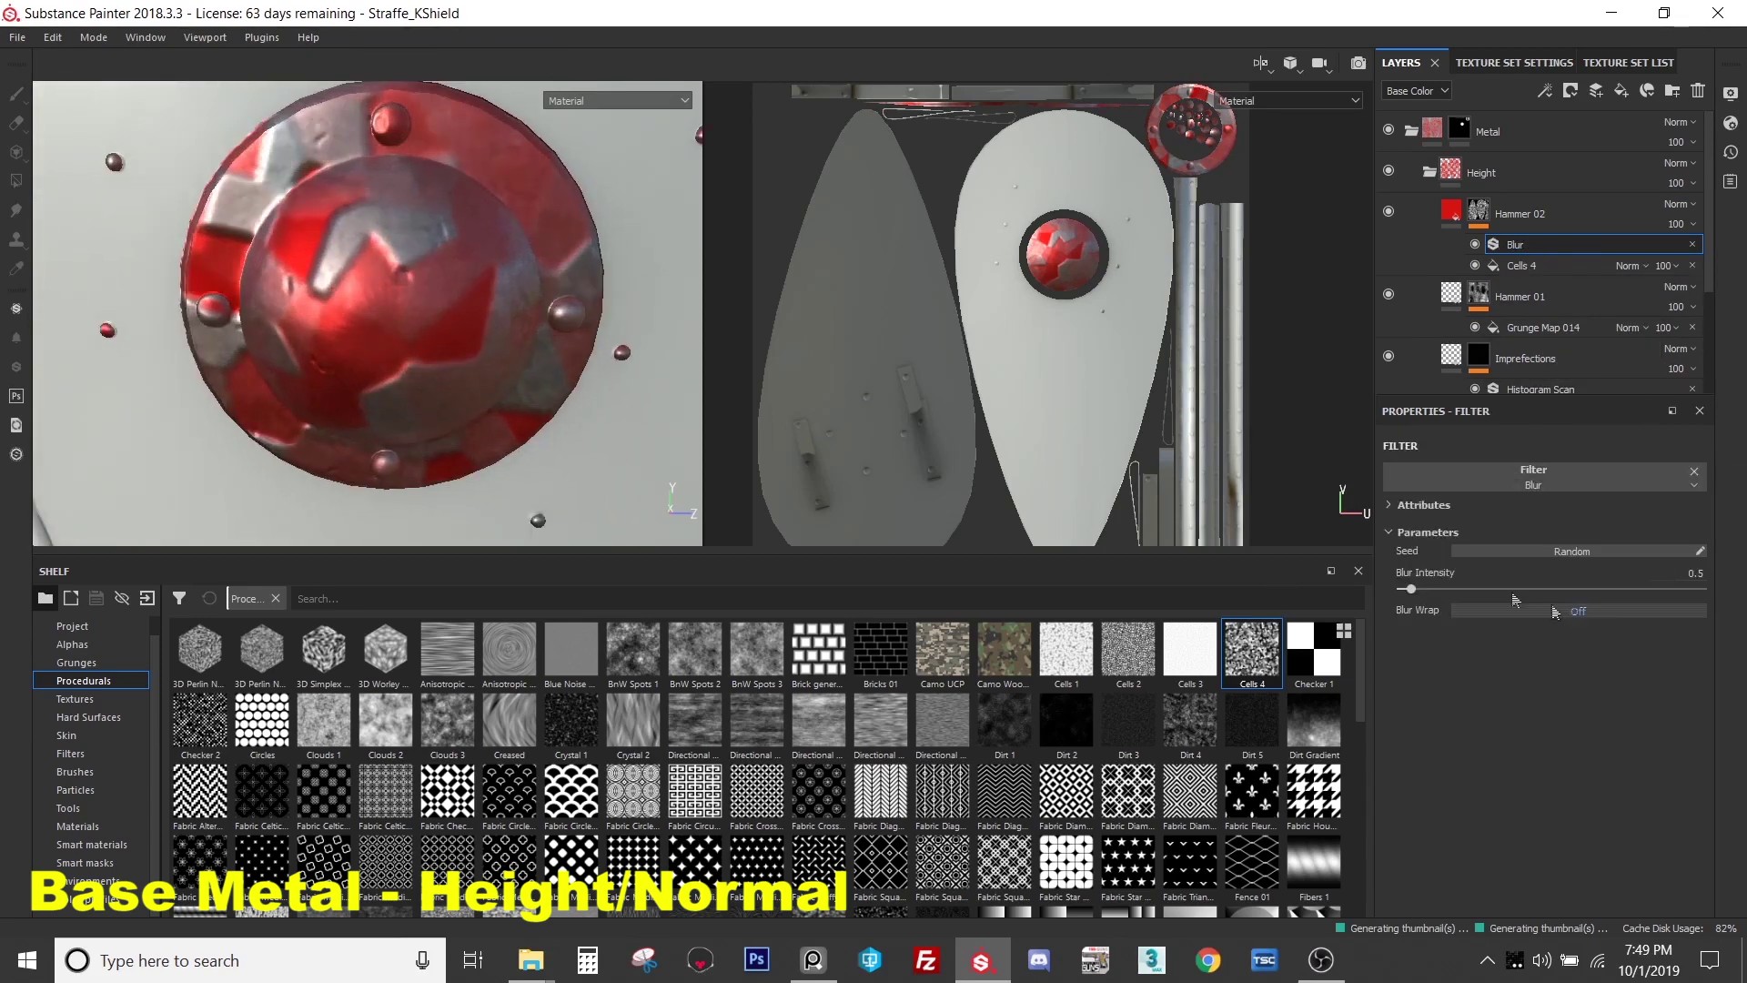
left_click_drag(1413, 593, 1432, 607)
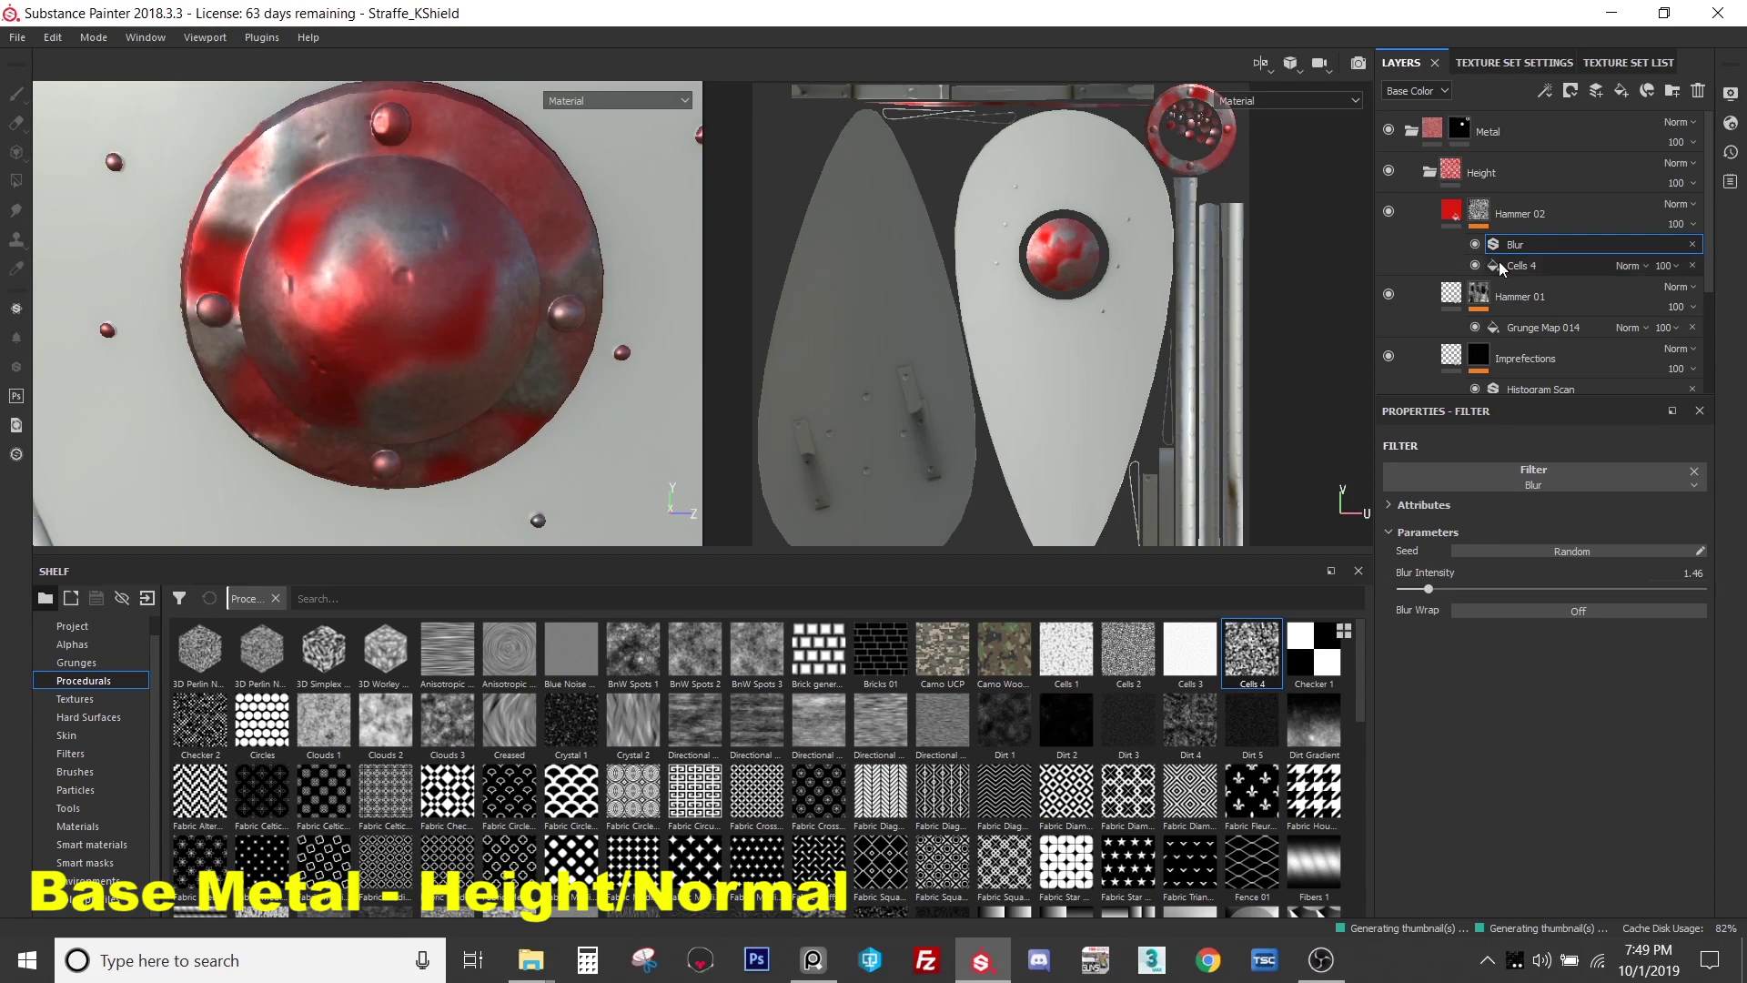
- Add Levels above the mask's Blur with input black at 0.555, output black at 0.238 and output white at 0.732
right_click(1520, 245)
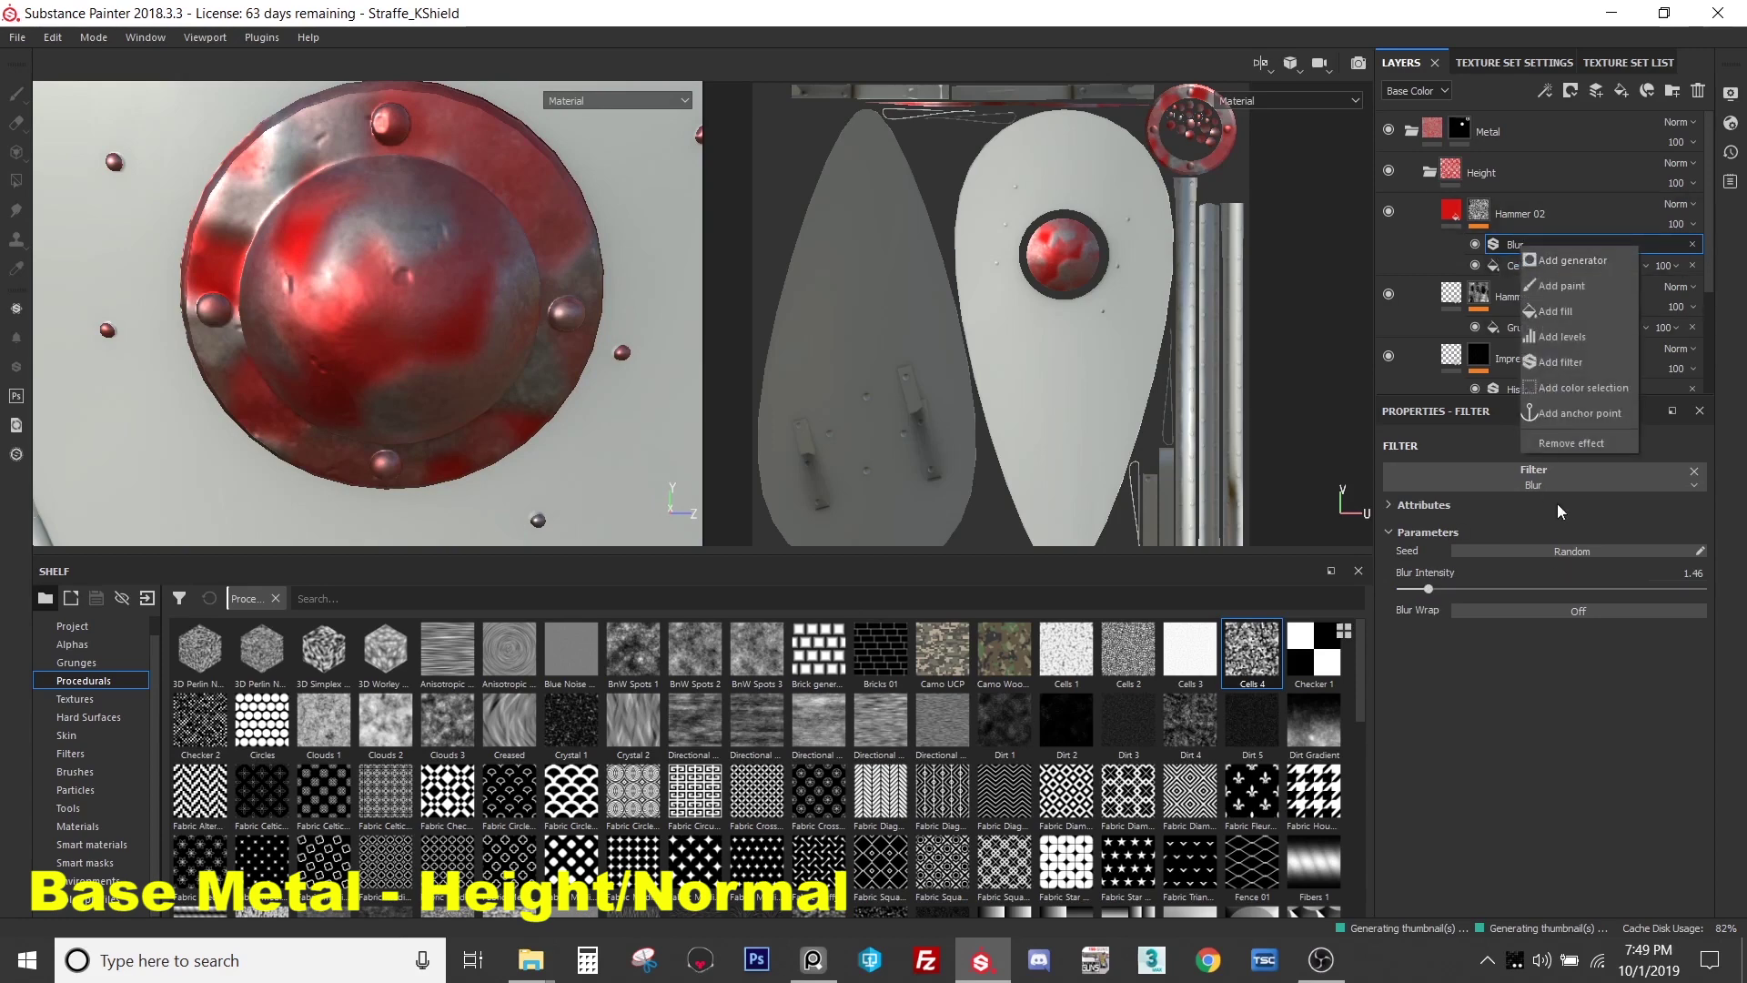
left_click(1582, 344)
mouse_move(1542, 494)
left_mouse_down()
mouse_move(1582, 493)
mouse_move(1520, 505)
left_mouse_up()
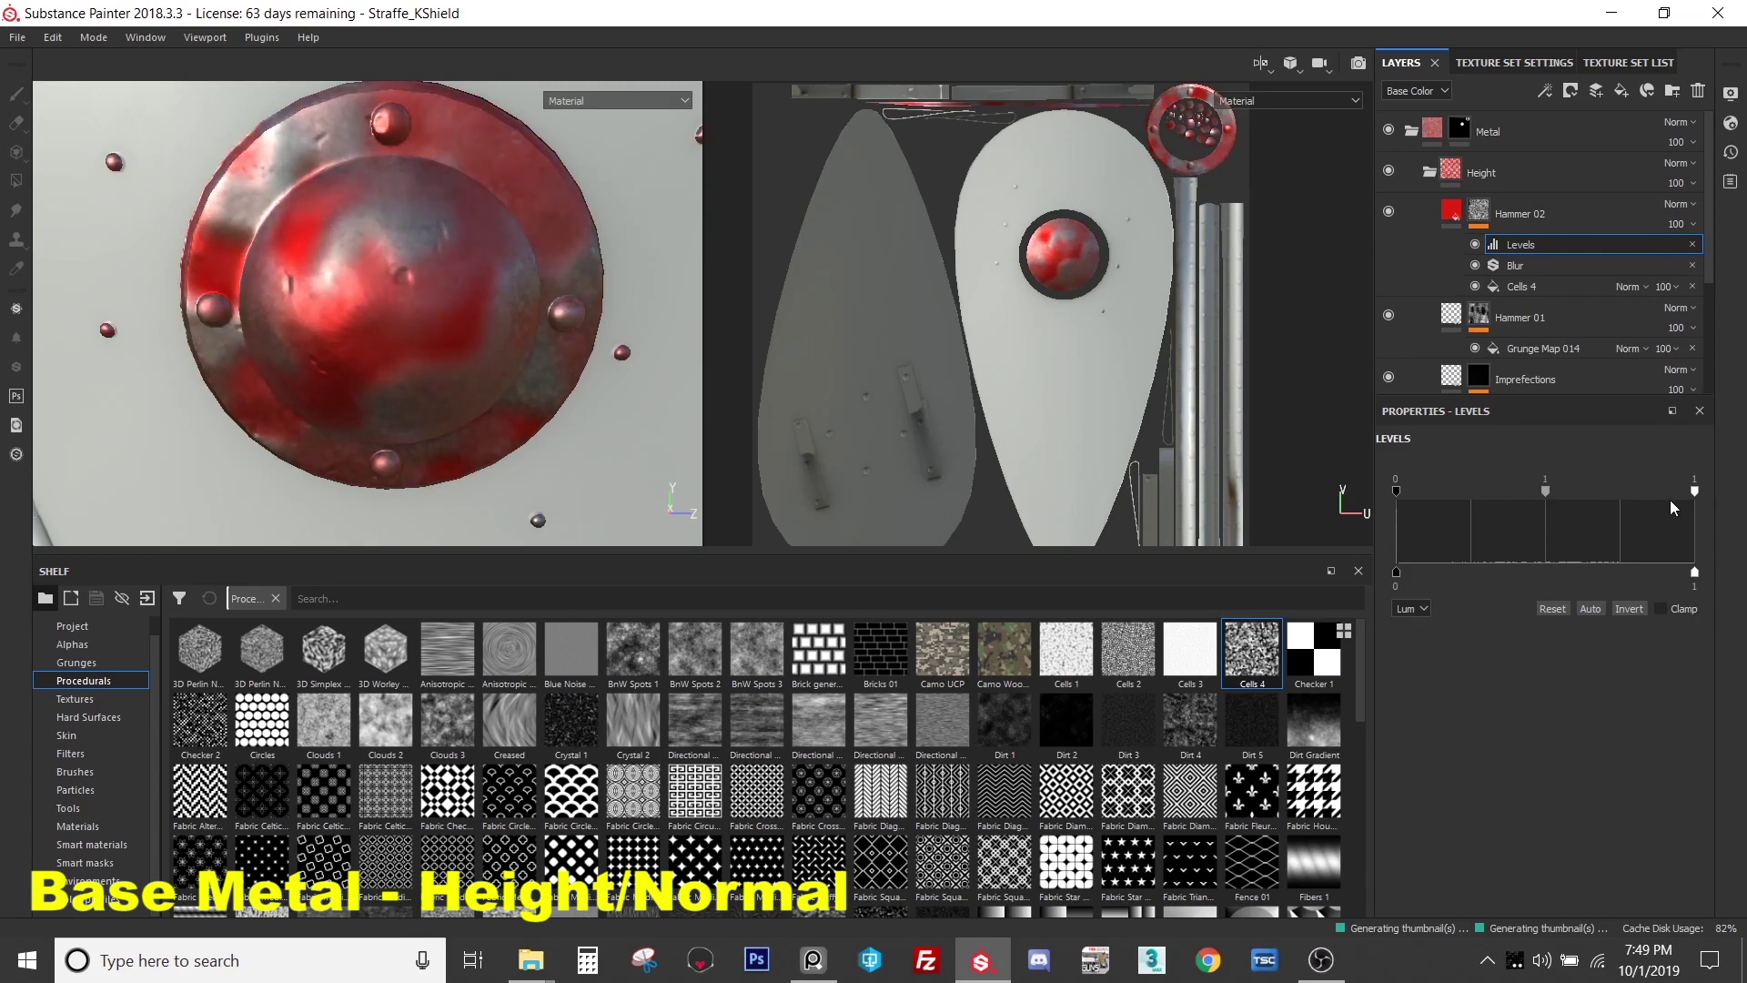
left_click_drag(1394, 489, 1507, 498)
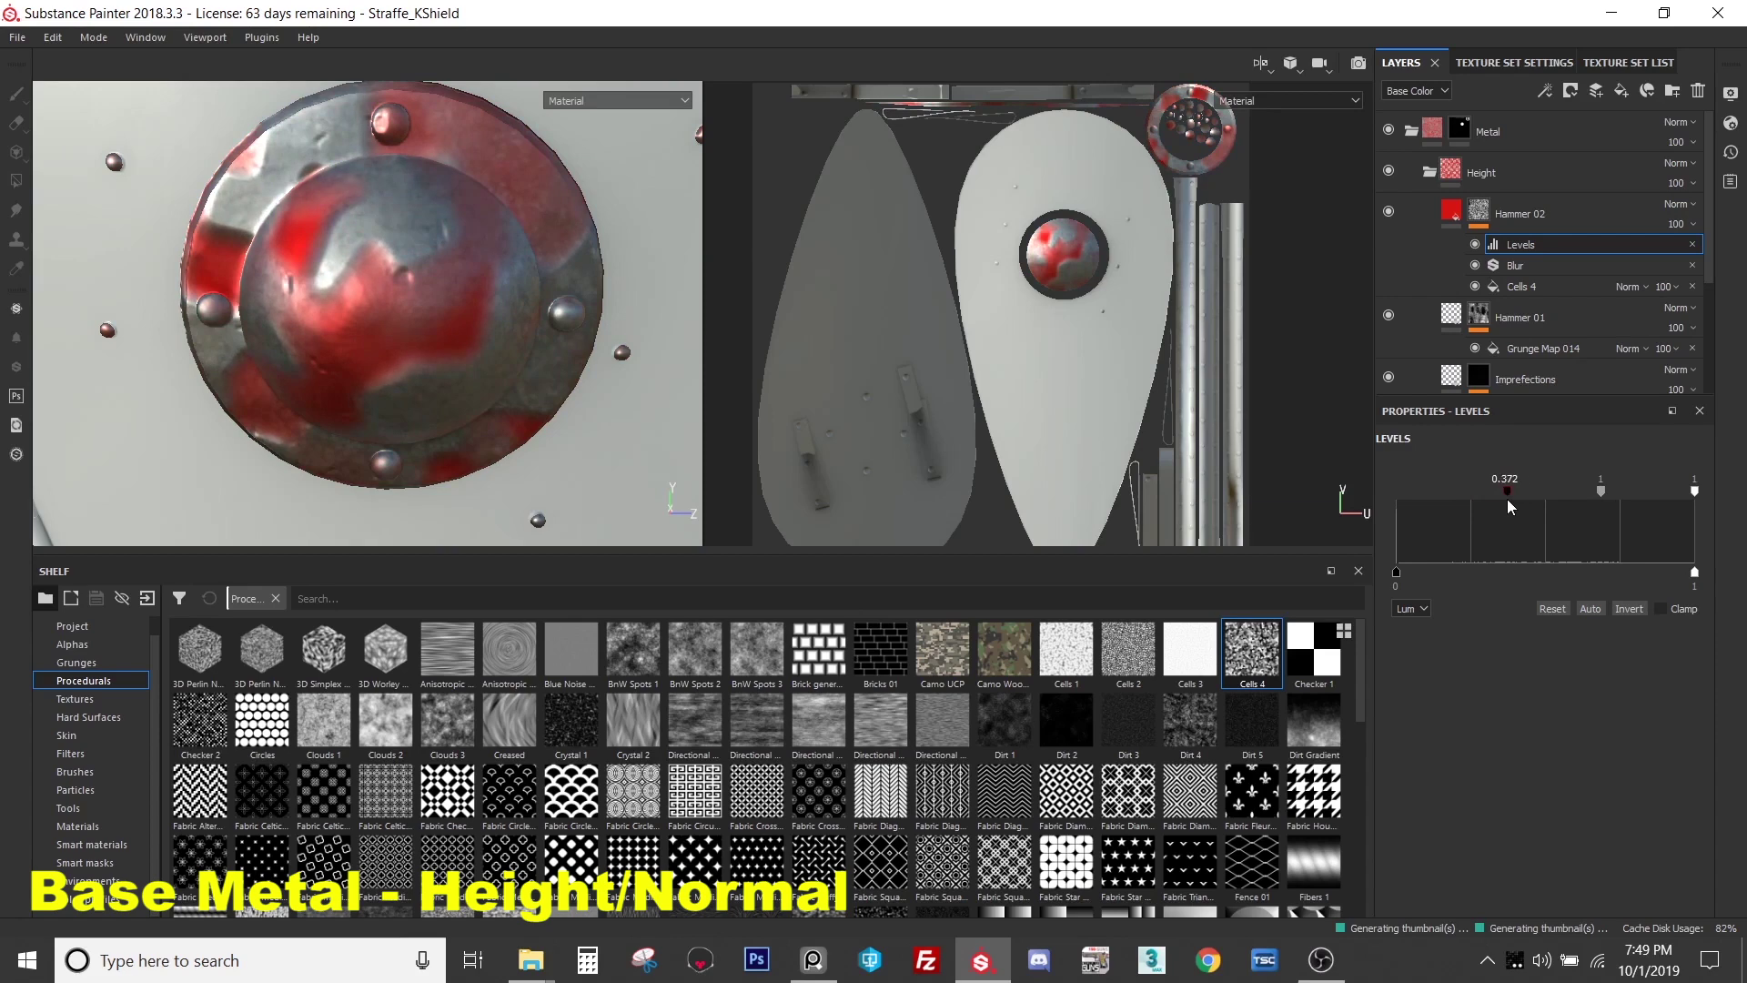
left_click_drag(1688, 574, 1599, 573)
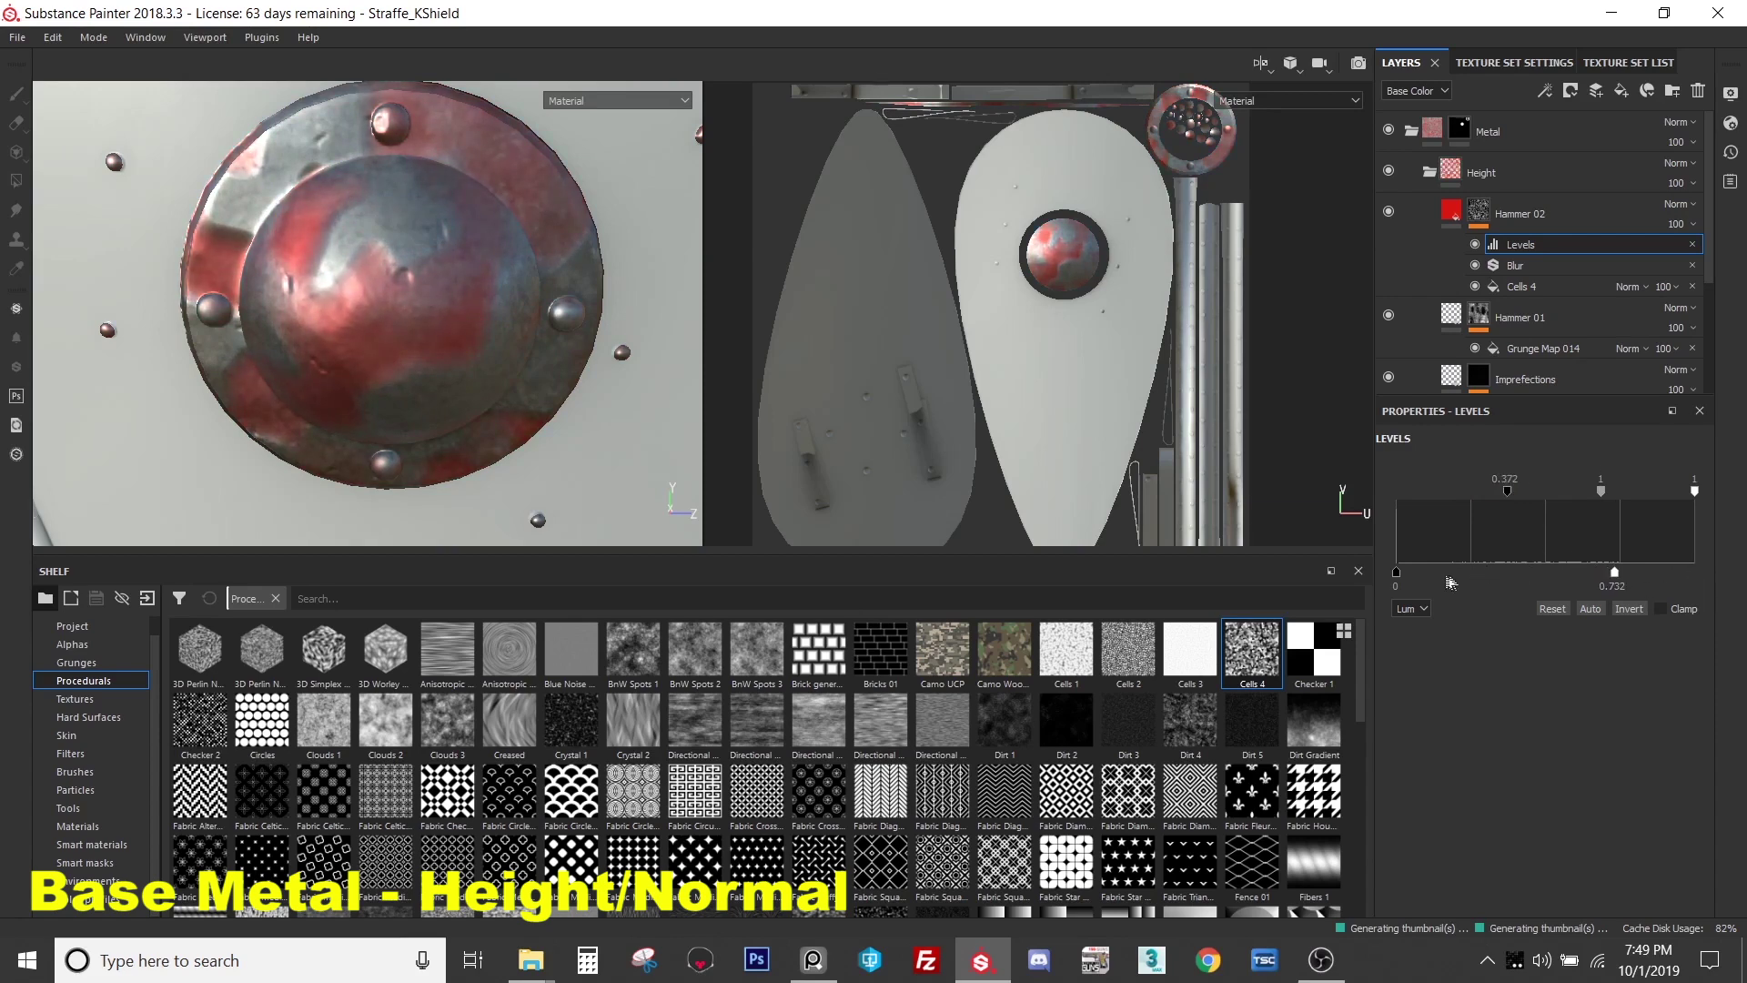
left_click_drag(1398, 574, 1468, 579)
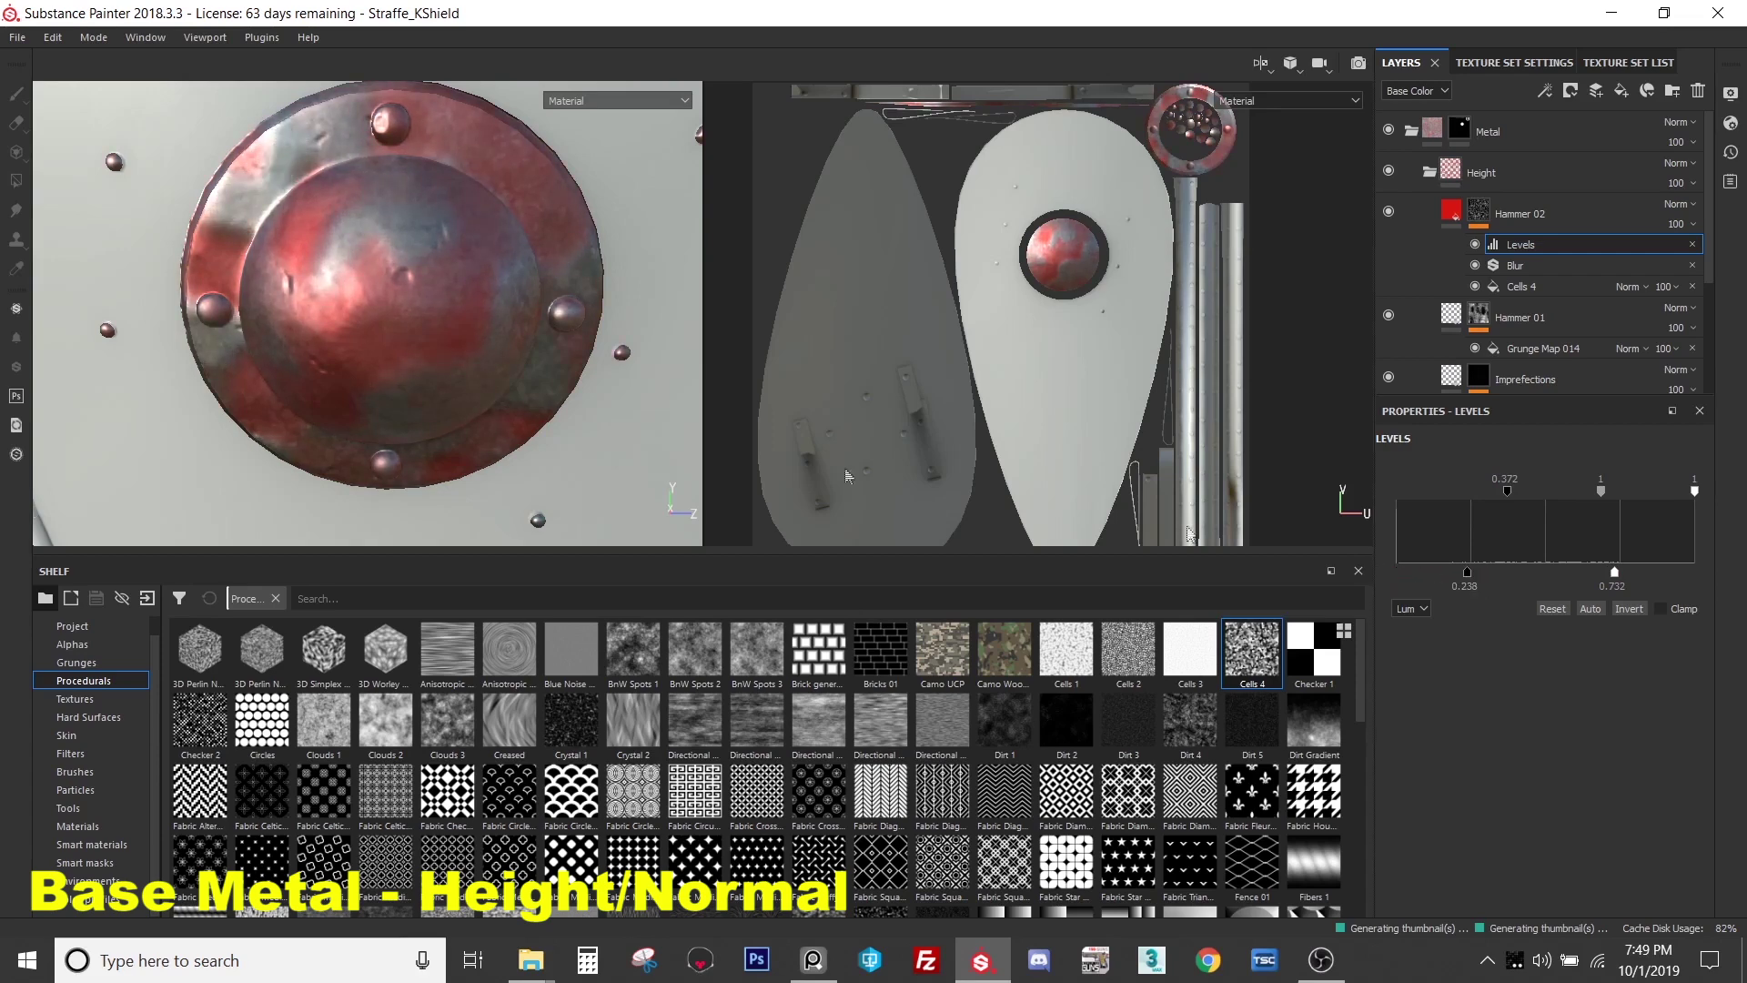
left_click_drag(1600, 495, 1561, 505)
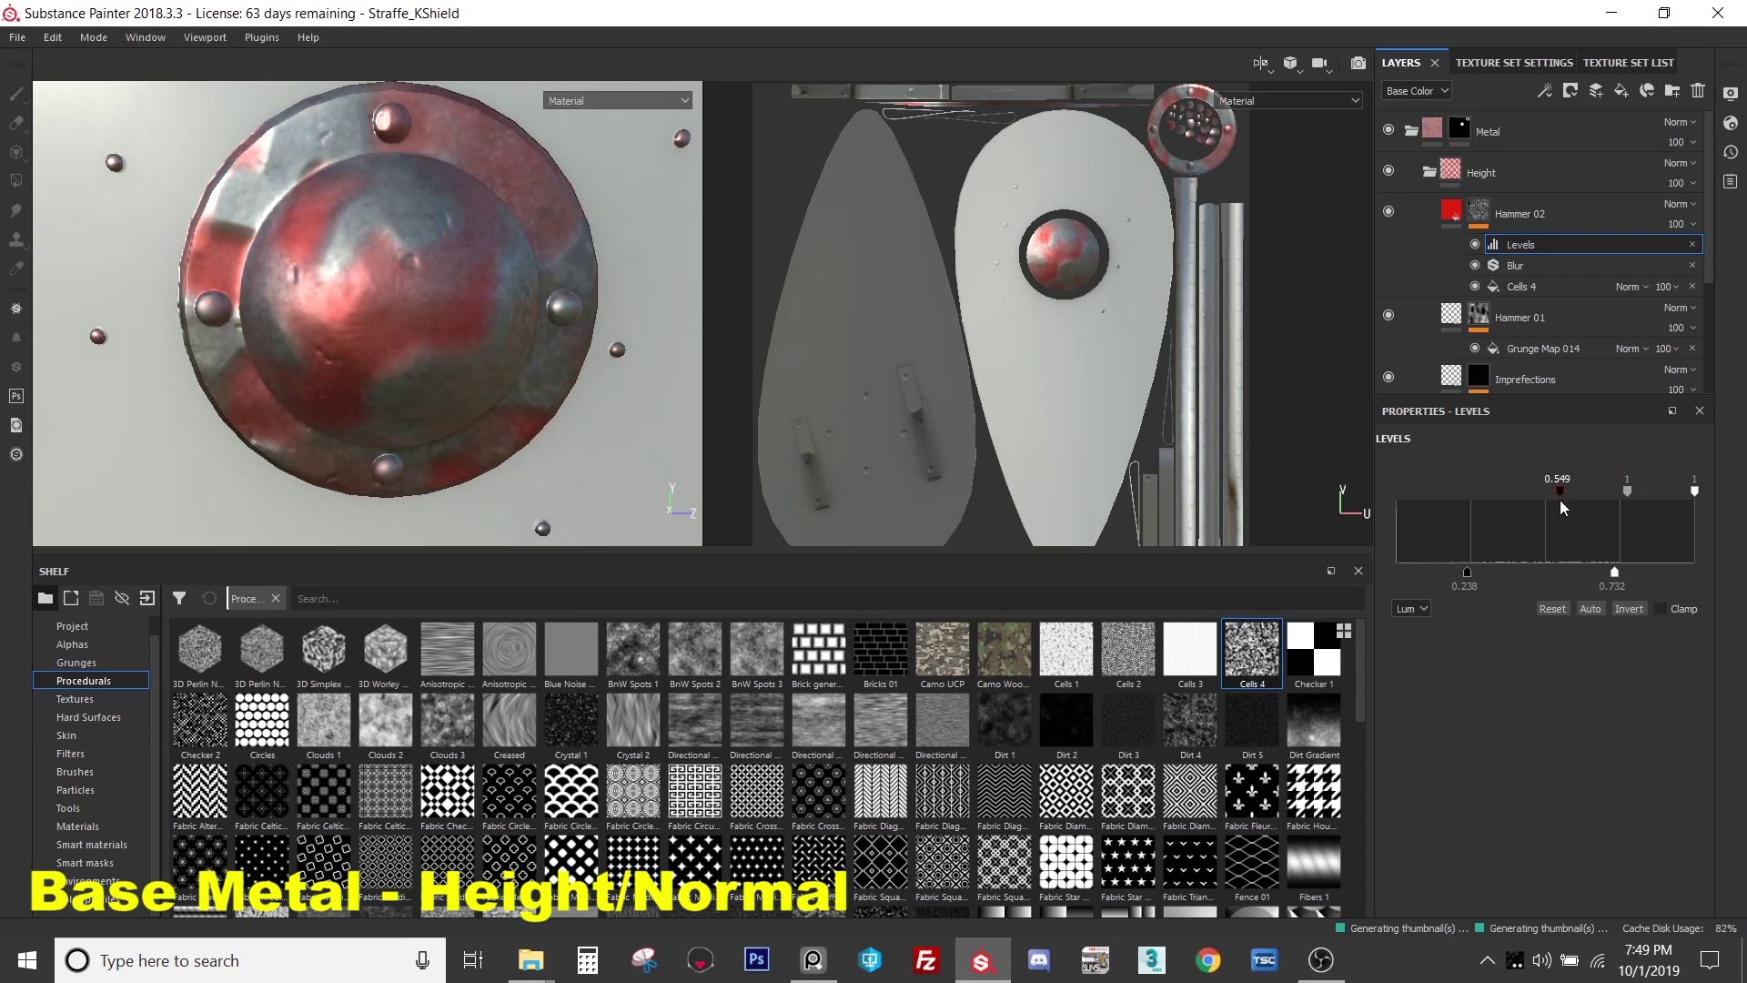
- Disable the Hammer 02 layer's color channel, leaving only normal and height enabled, and inspect the dents on the boss
left_click_drag(405, 353, 449, 391, "alt")
scroll(448, 390, "down", 3)
left_click(1547, 218)
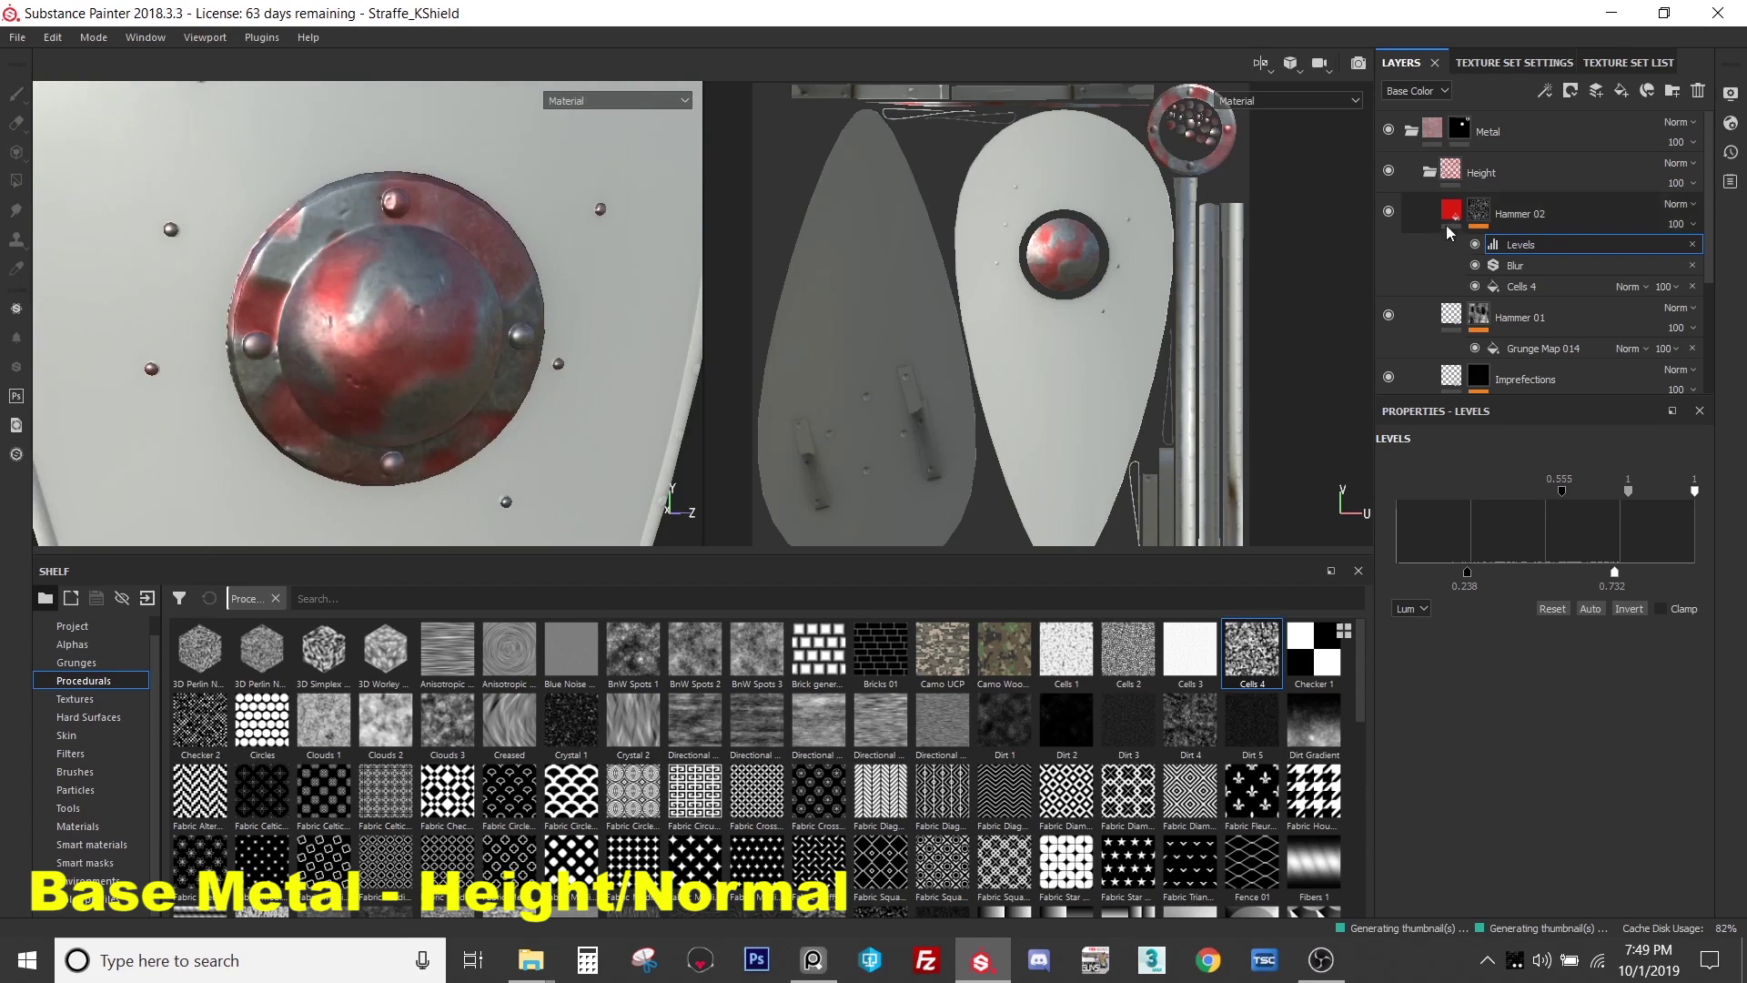
left_click_drag(523, 482, 278, 261, "alt")
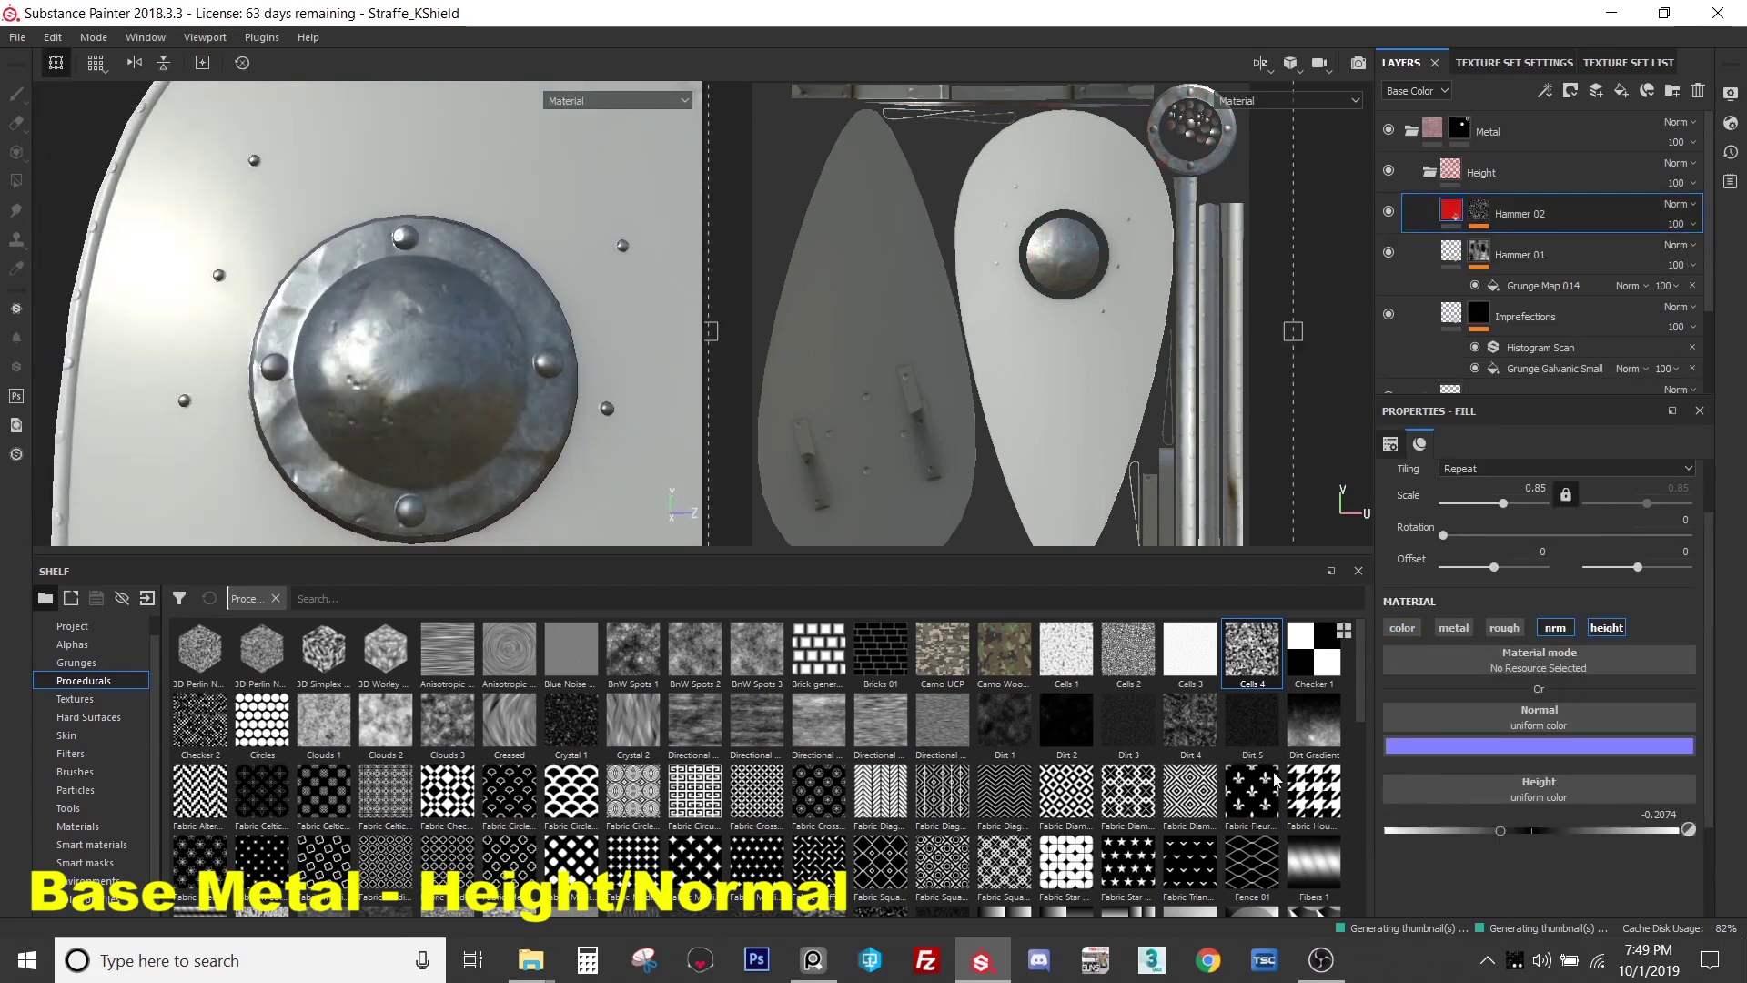
- Set the Hammer 02 layer's height to -0.2198 and inspect the dents on the boss
left_click_drag(1507, 838, 1626, 838)
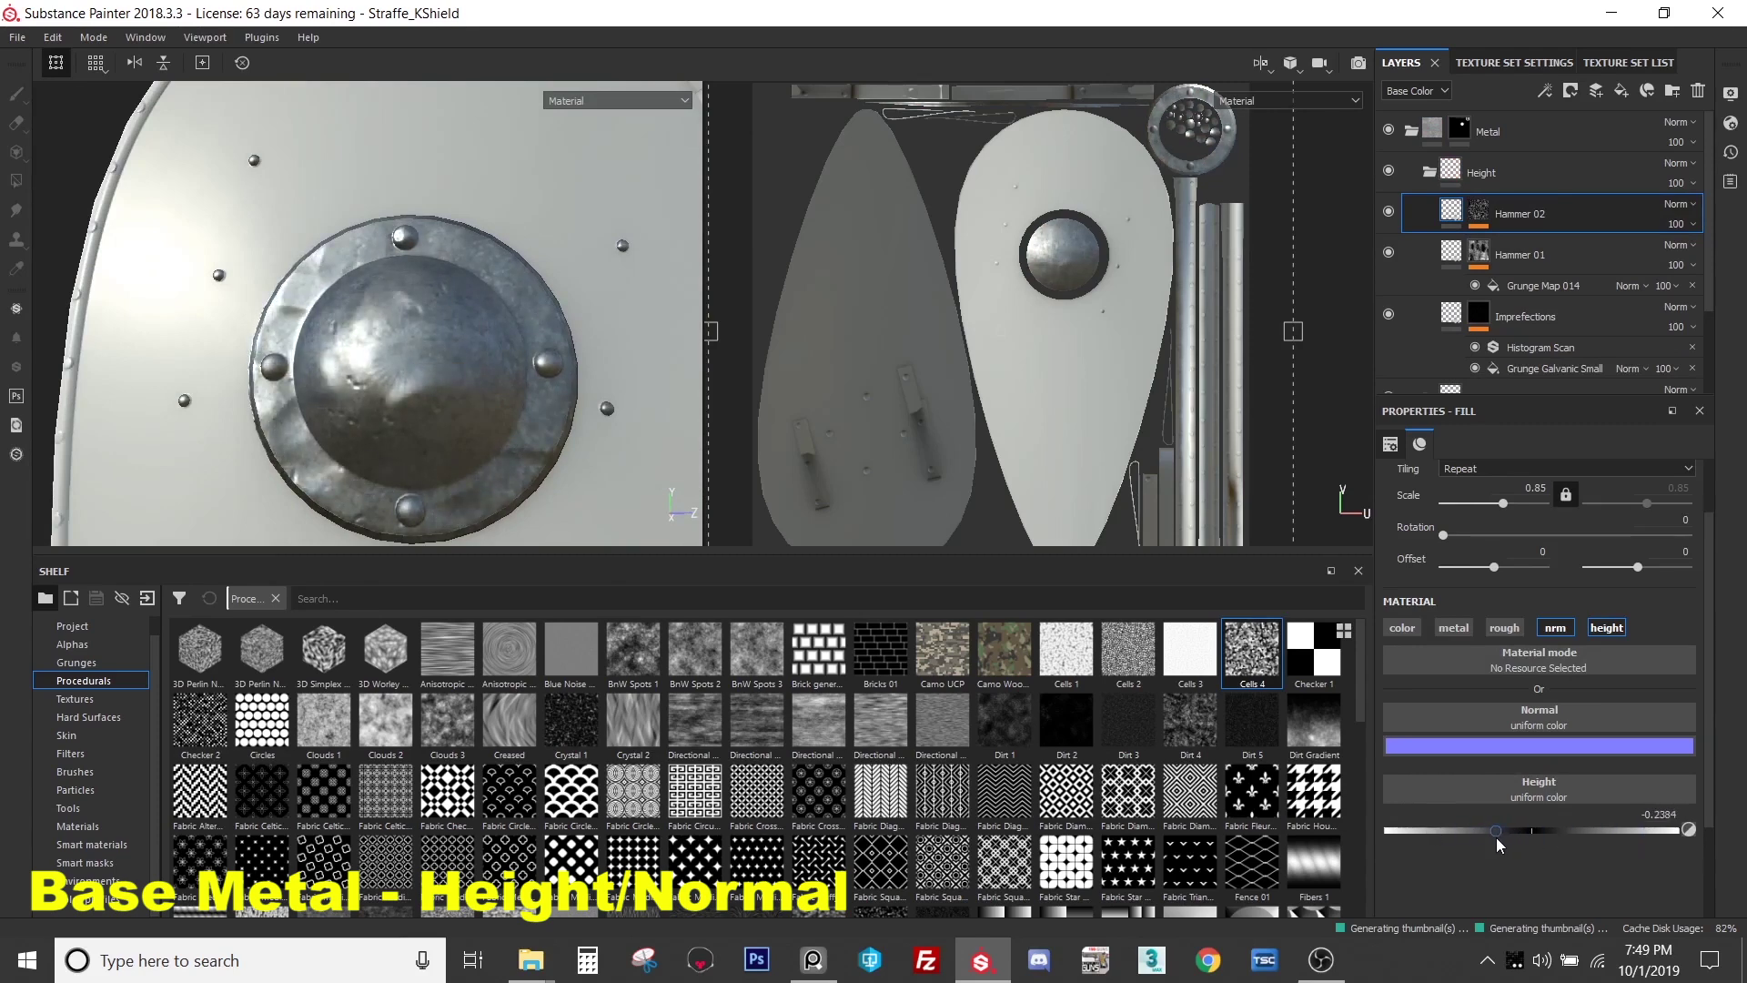
left_click_drag(1530, 842, 1499, 843)
scroll(363, 279, "up", 5)
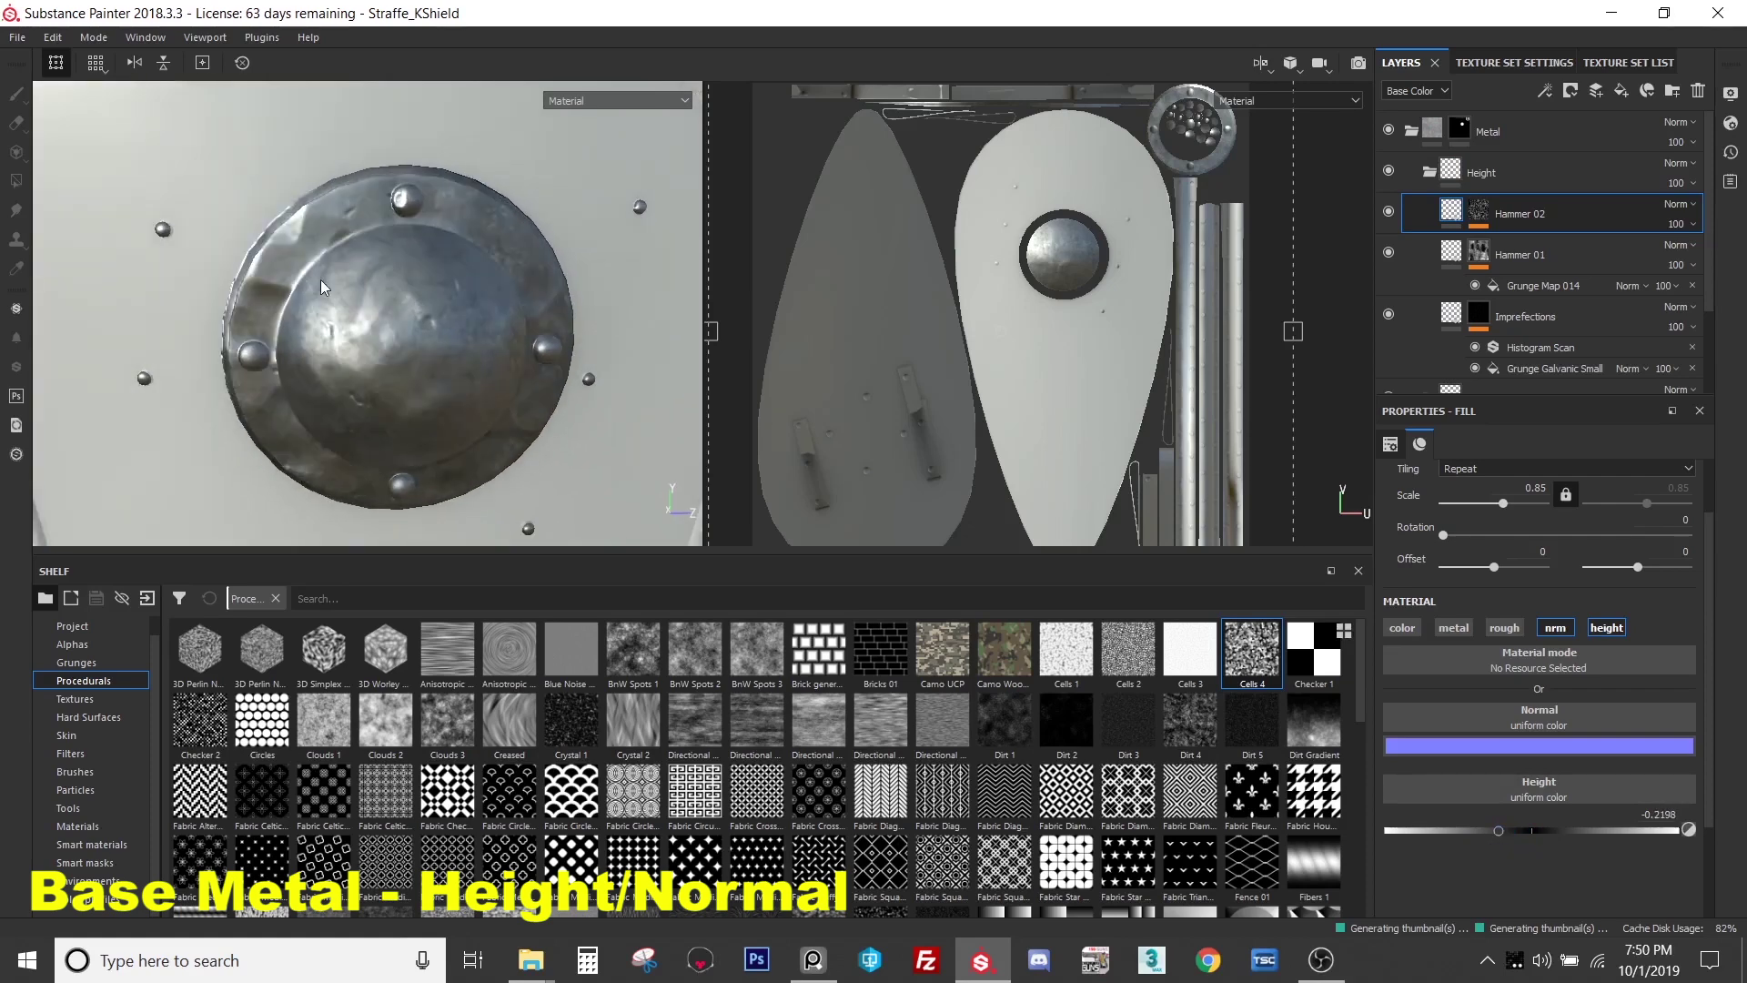
left_click_drag(363, 279, 318, 248, "alt")
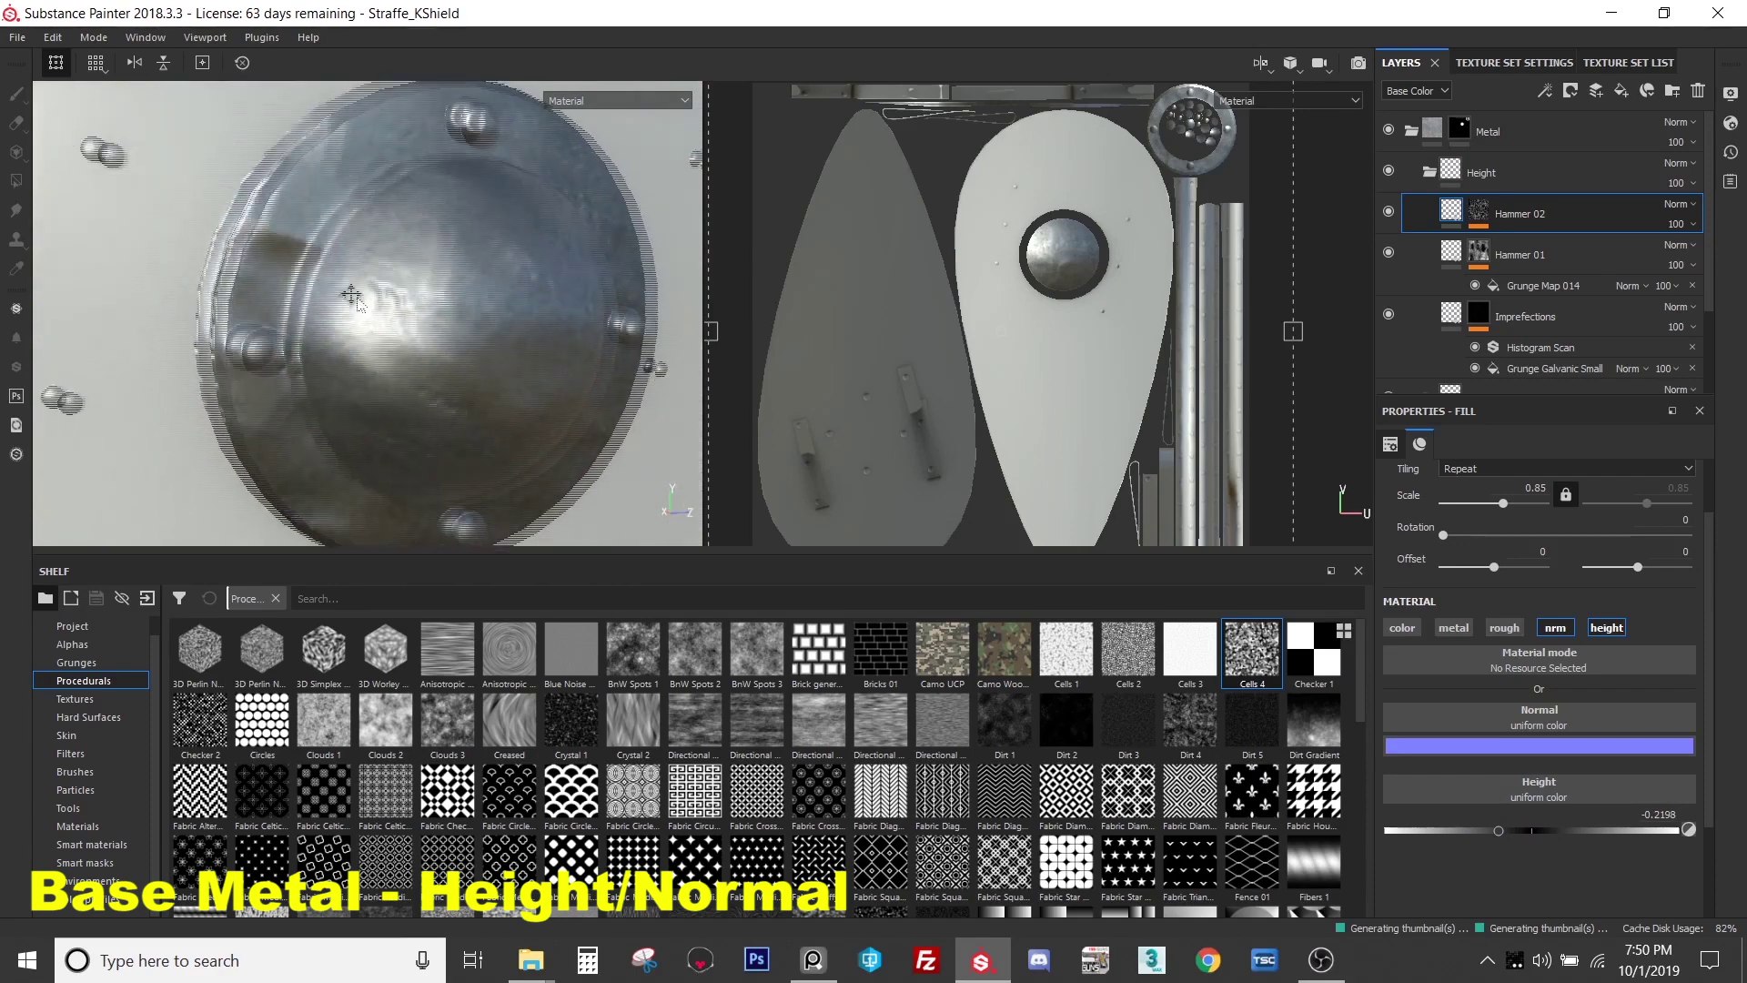
scroll(318, 248, "up", 4)
scroll(324, 266, "down", 6)
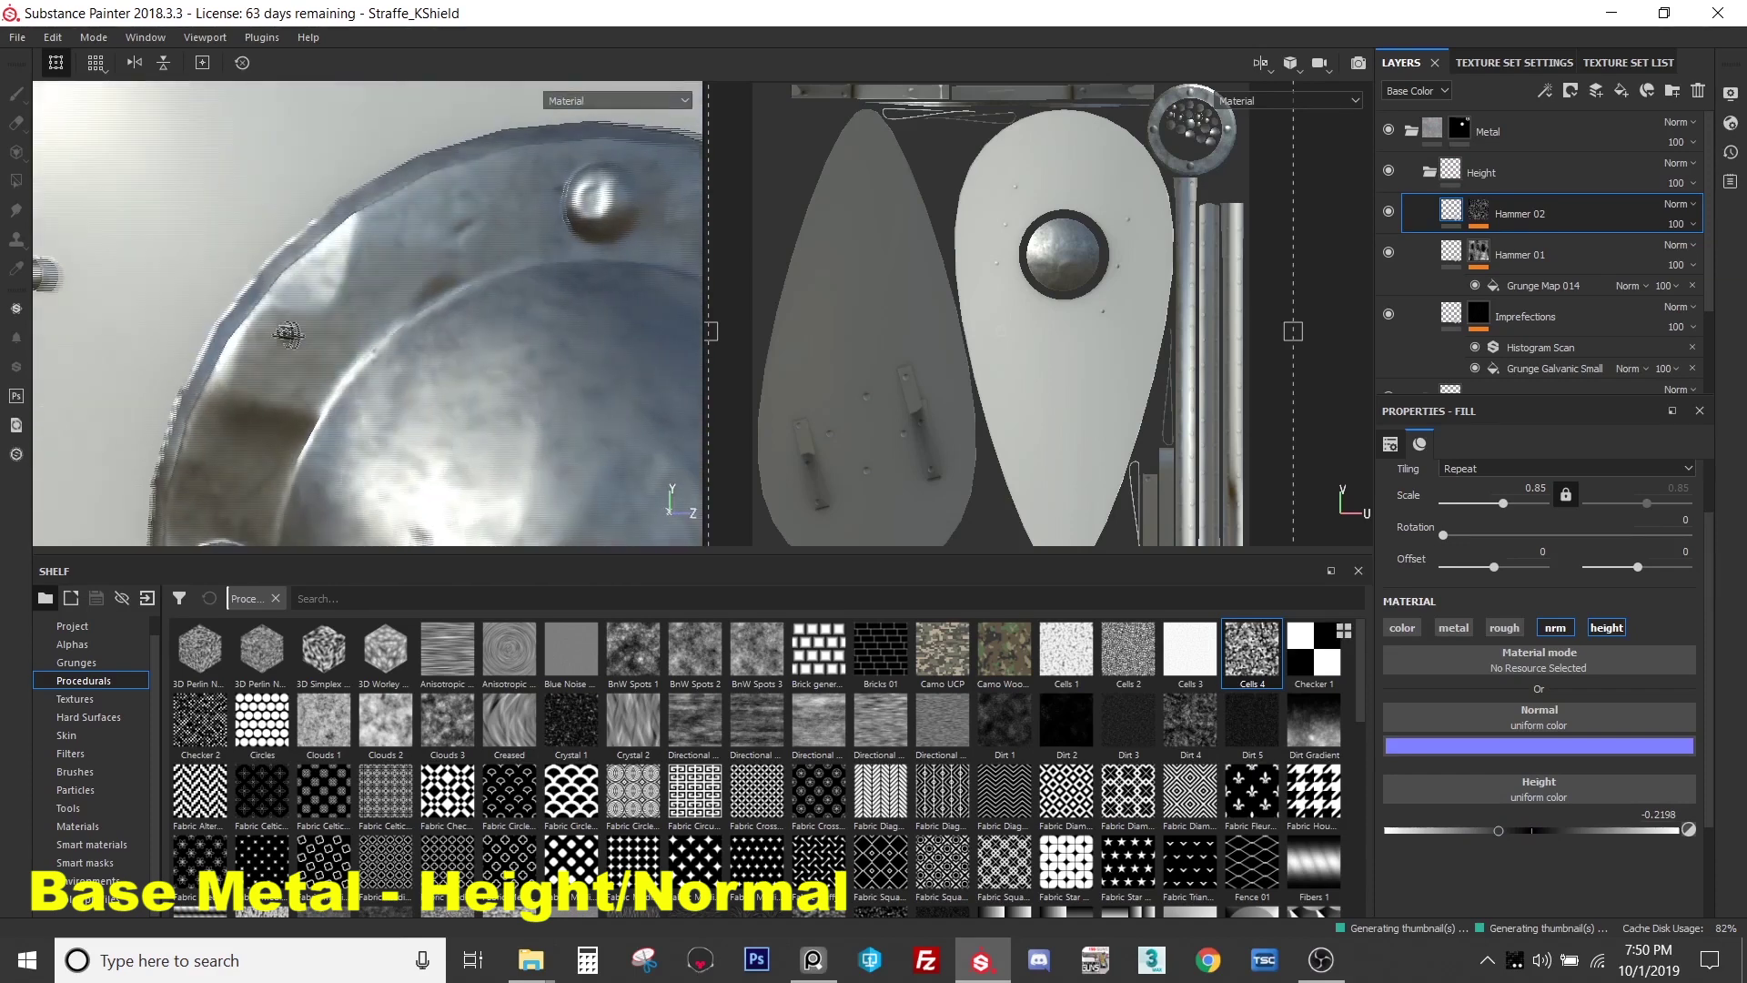
left_click_drag(388, 353, 335, 291, "alt")
scroll(335, 289, "up", 5)
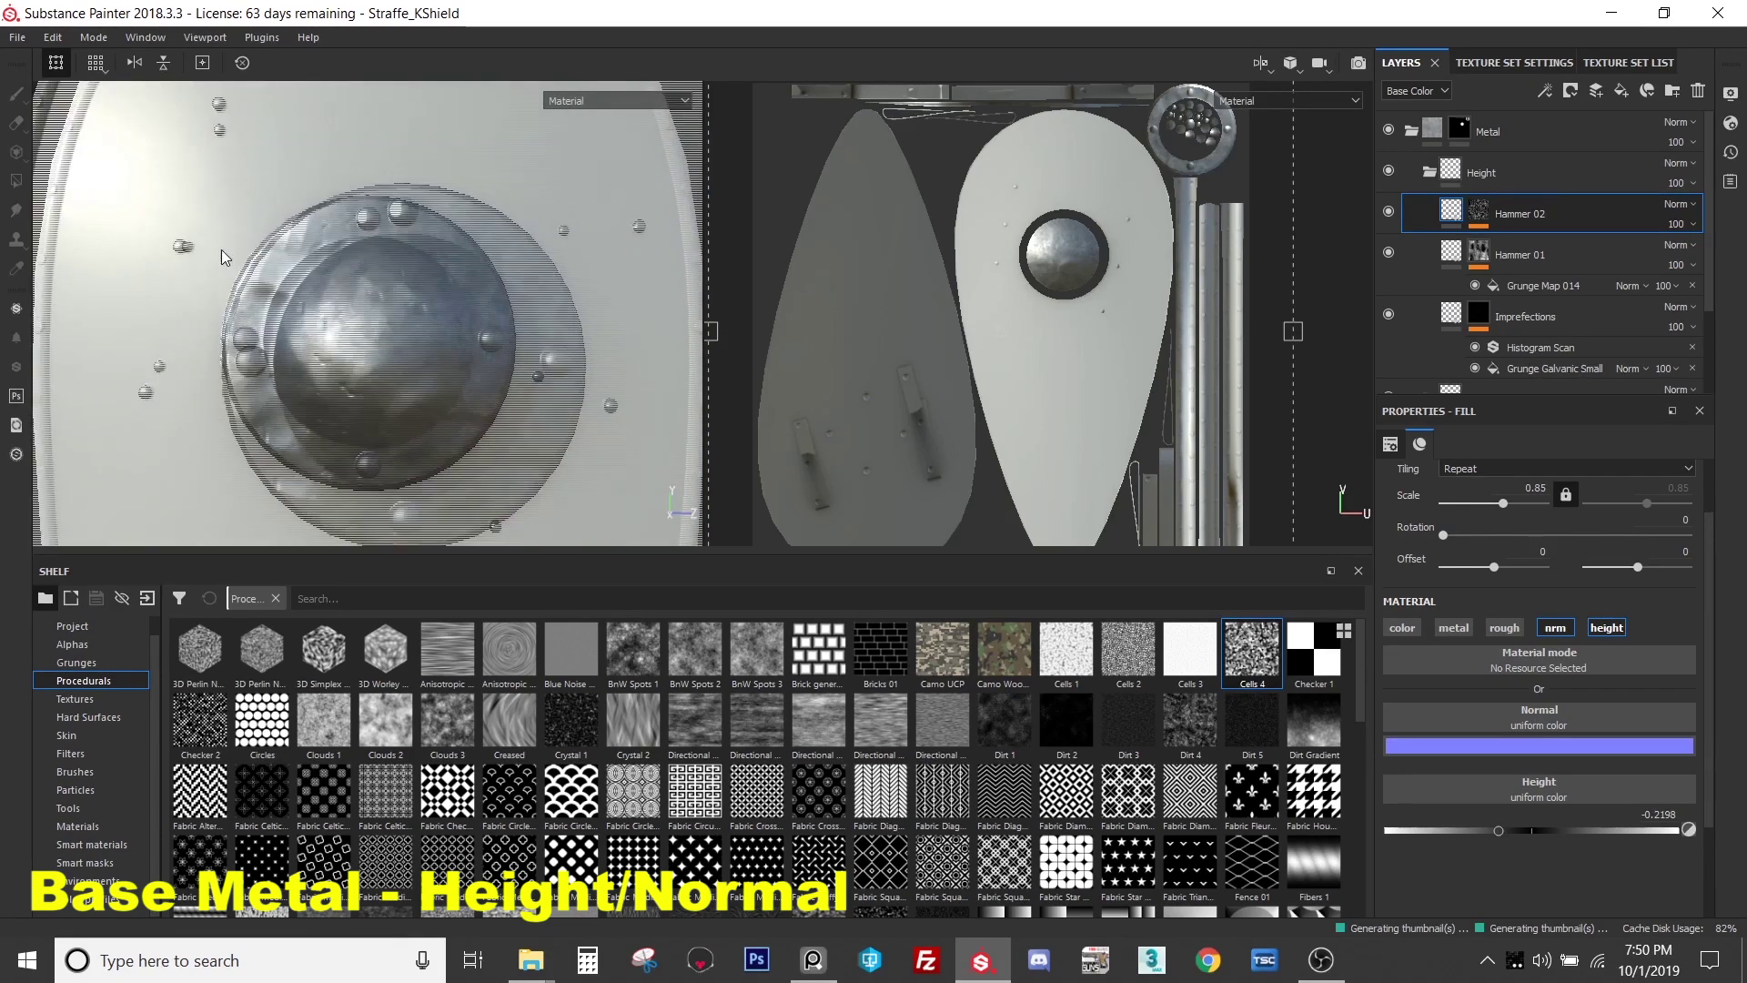
- In the Hammer 02 mask, set the Levels input black to 0.445 and the Blur intensity to 2.43
left_click(1499, 219)
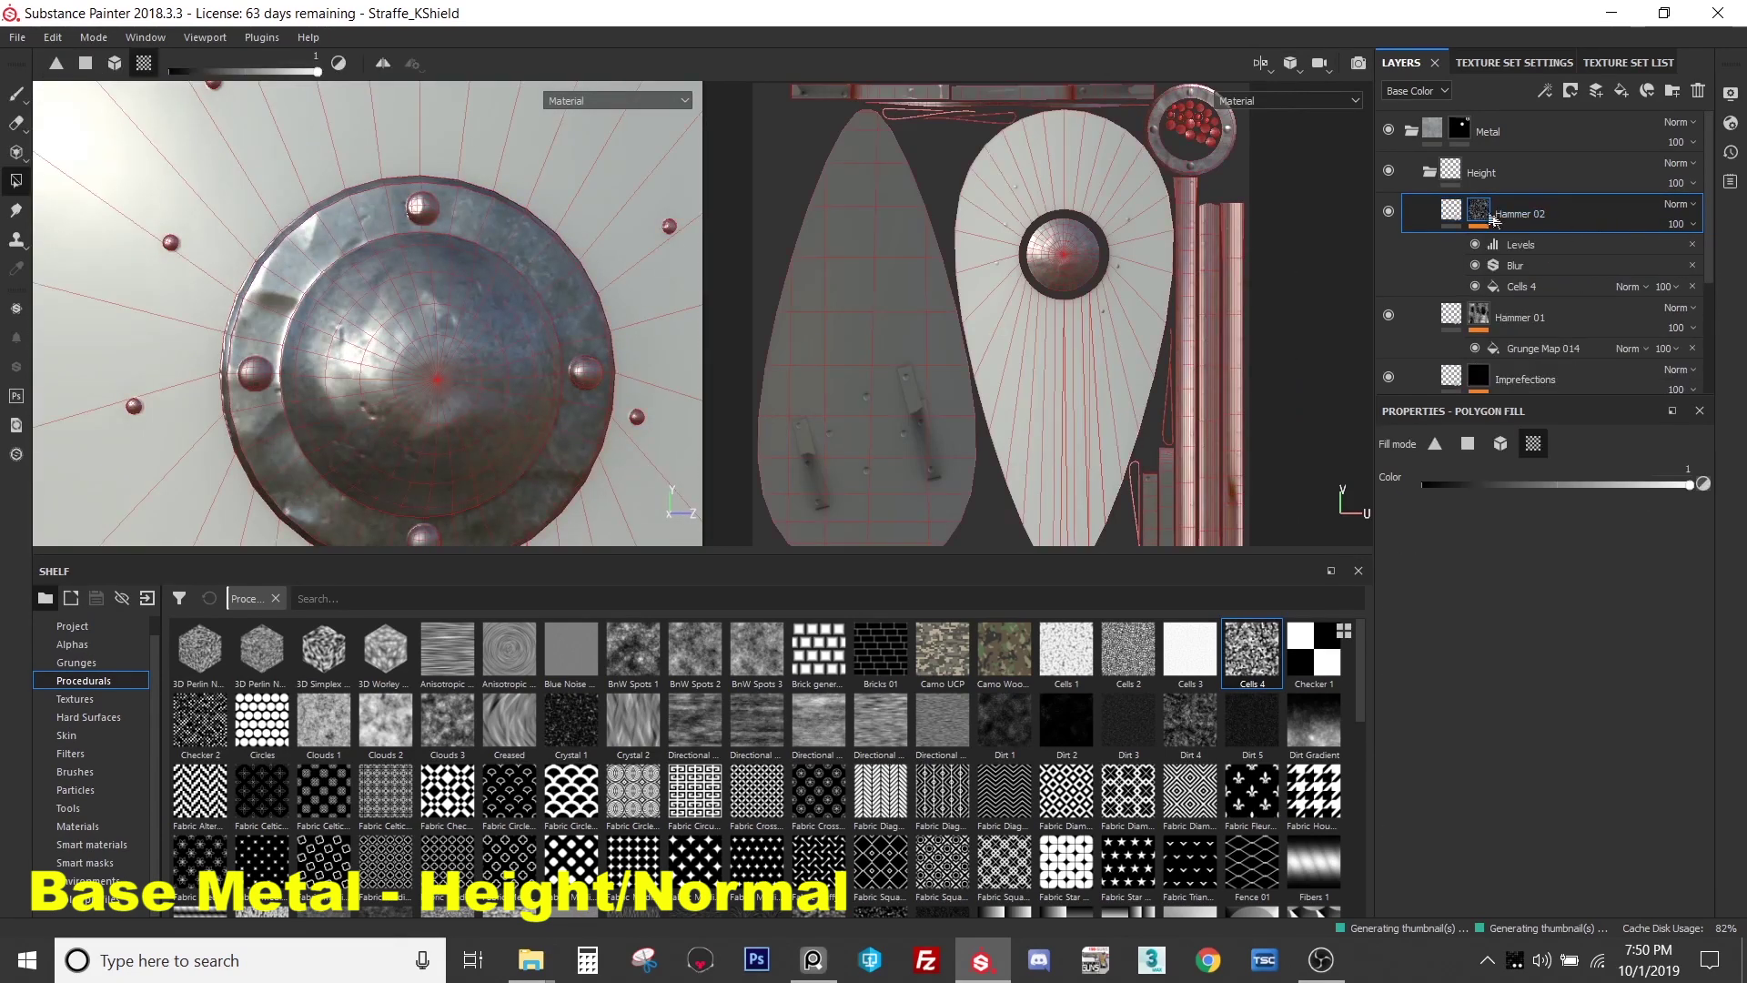
left_click(1514, 243)
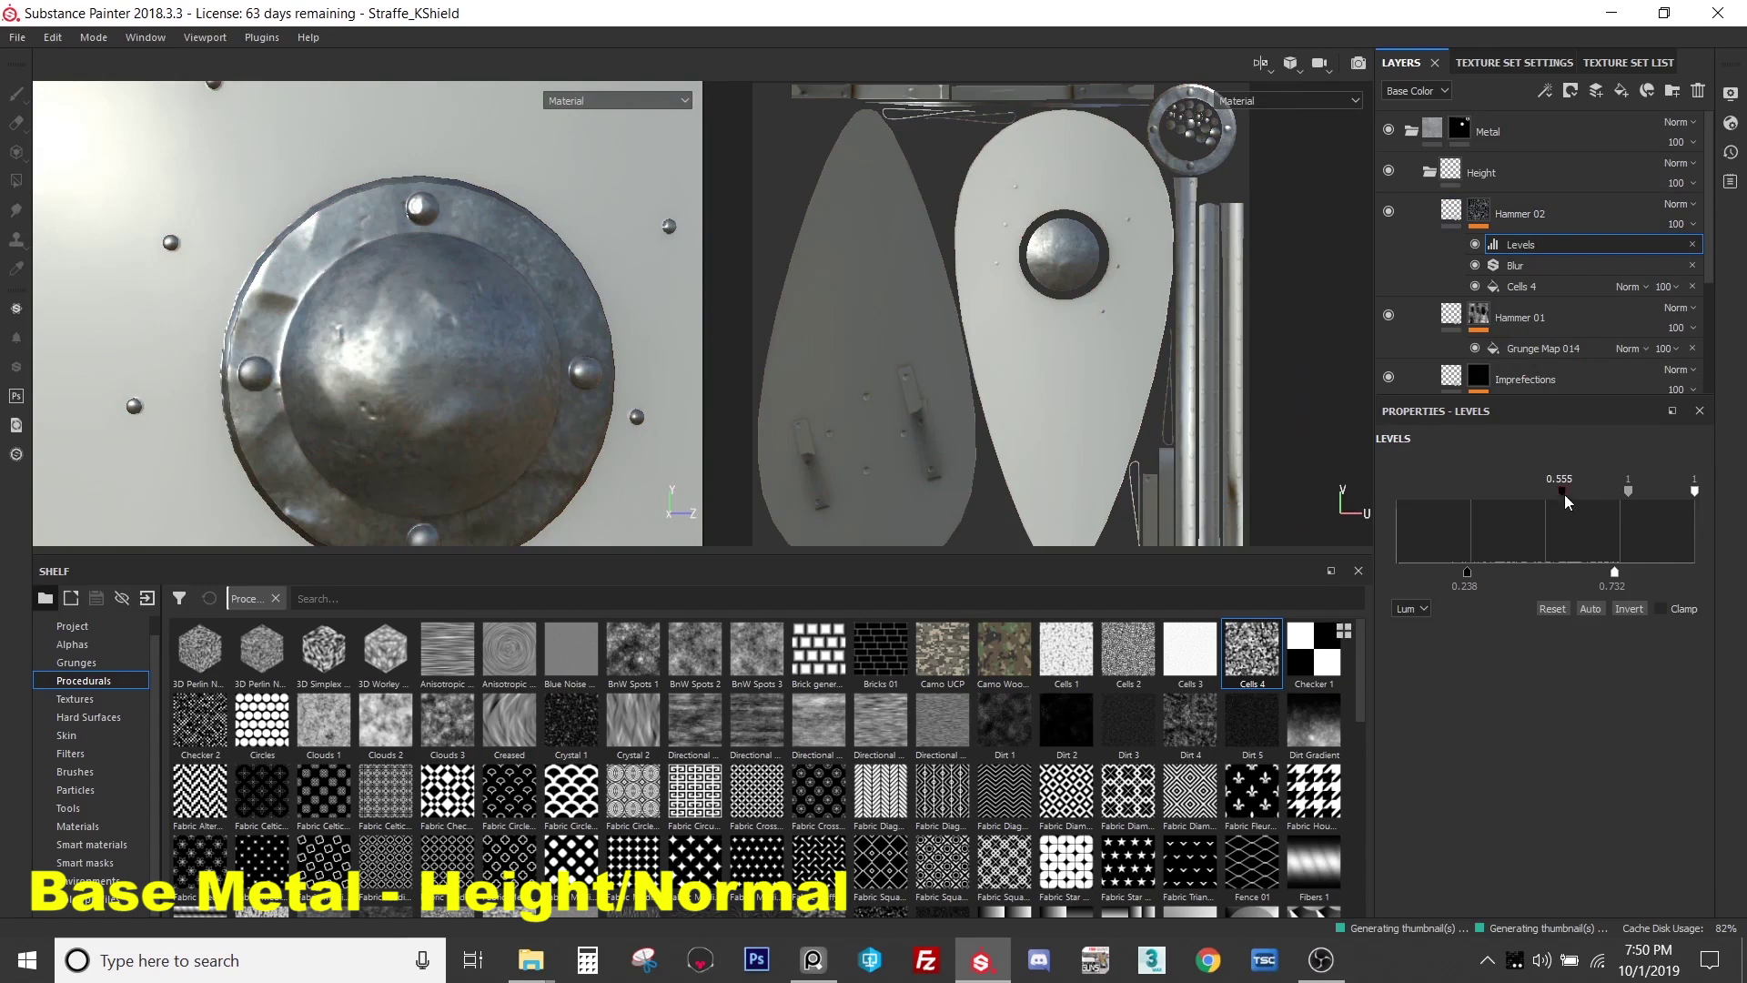
left_click_drag(1564, 494, 1528, 499)
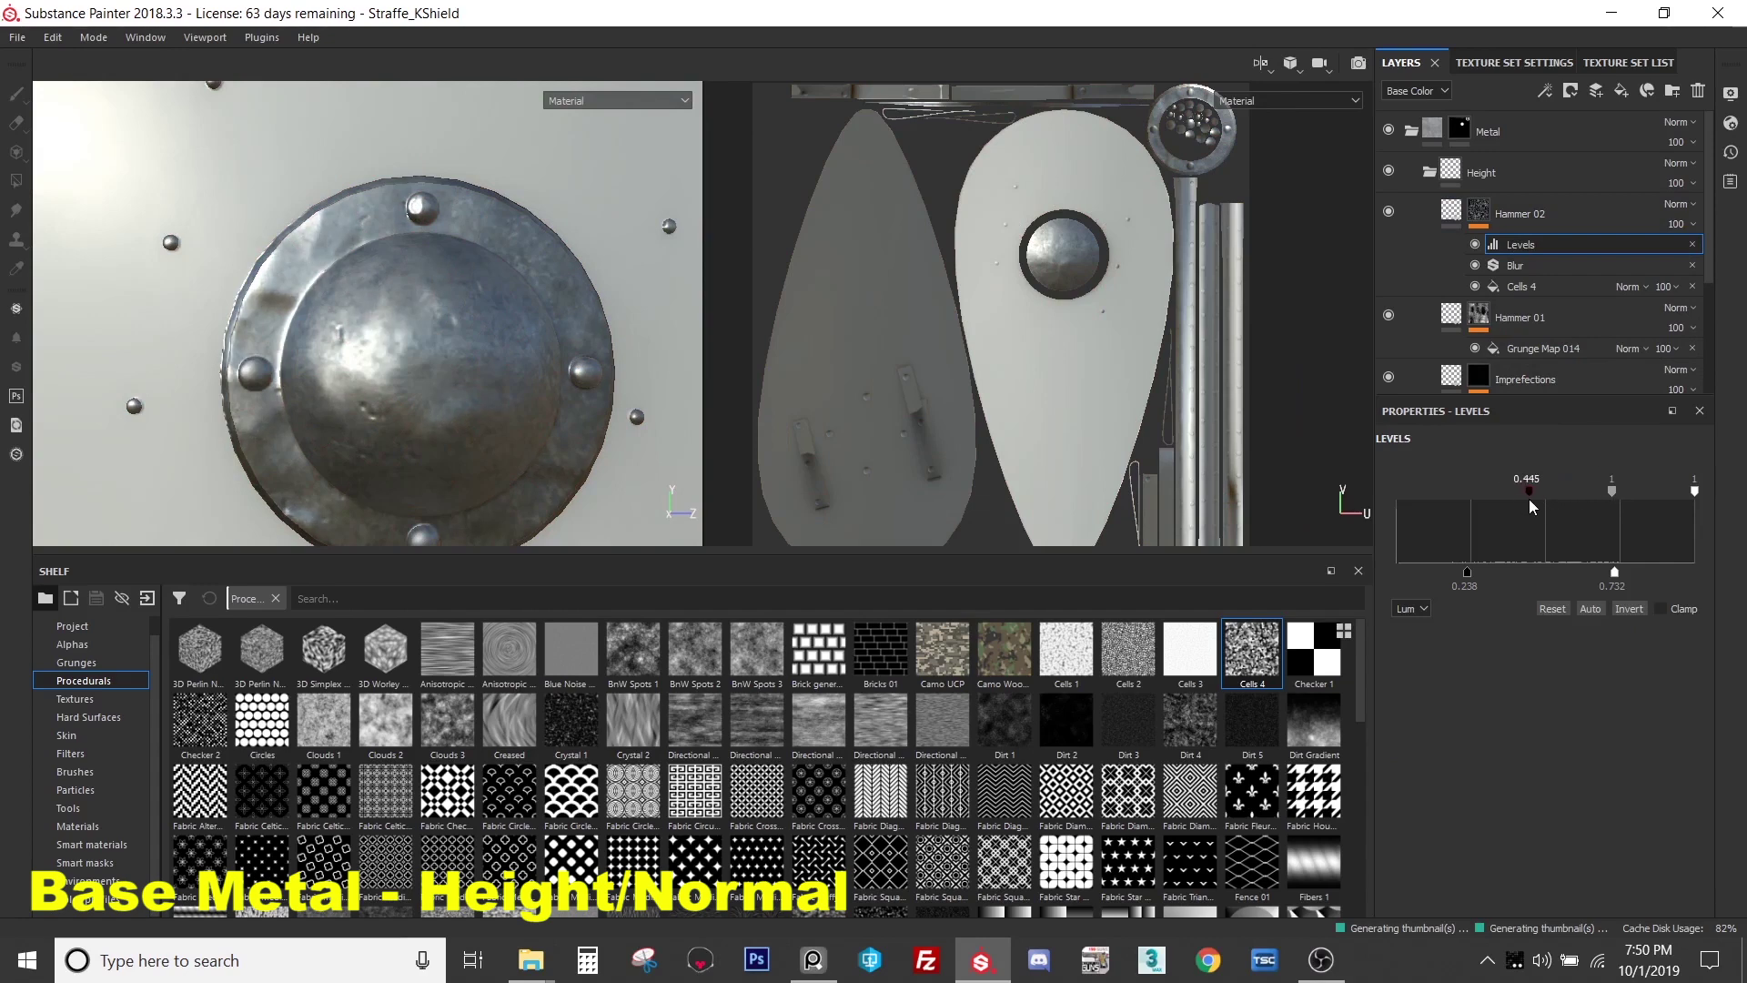
left_click(1508, 266)
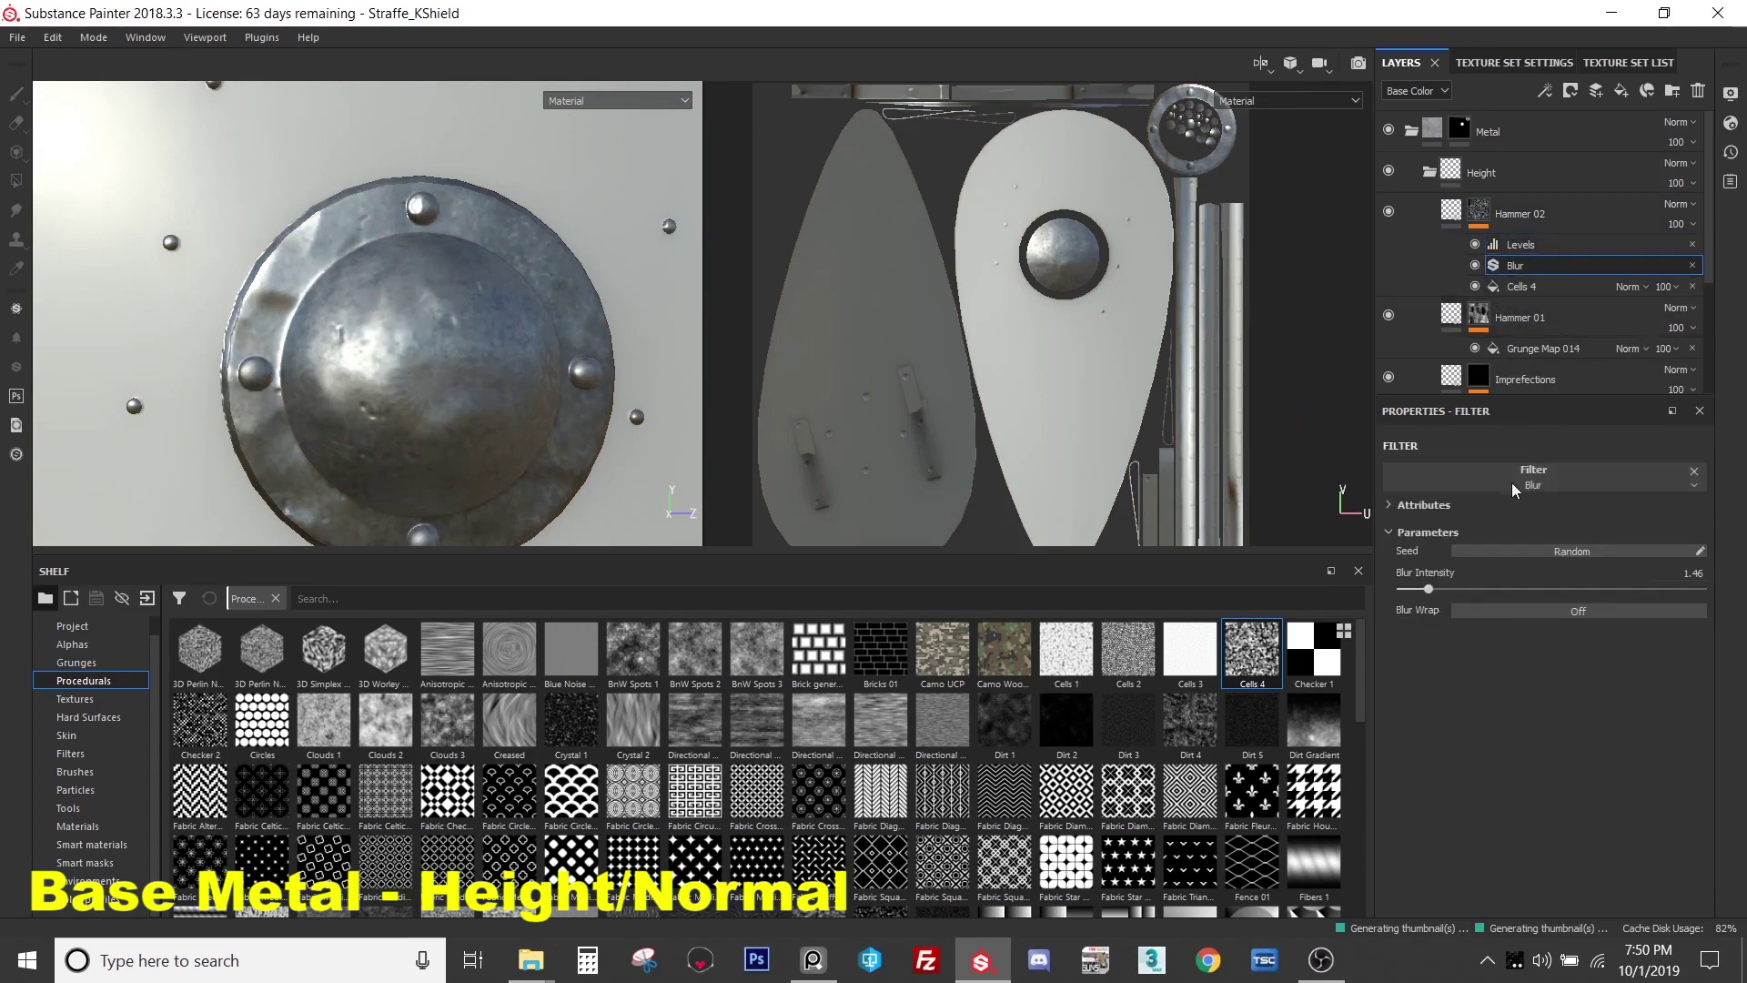
left_click_drag(1440, 598, 1449, 600)
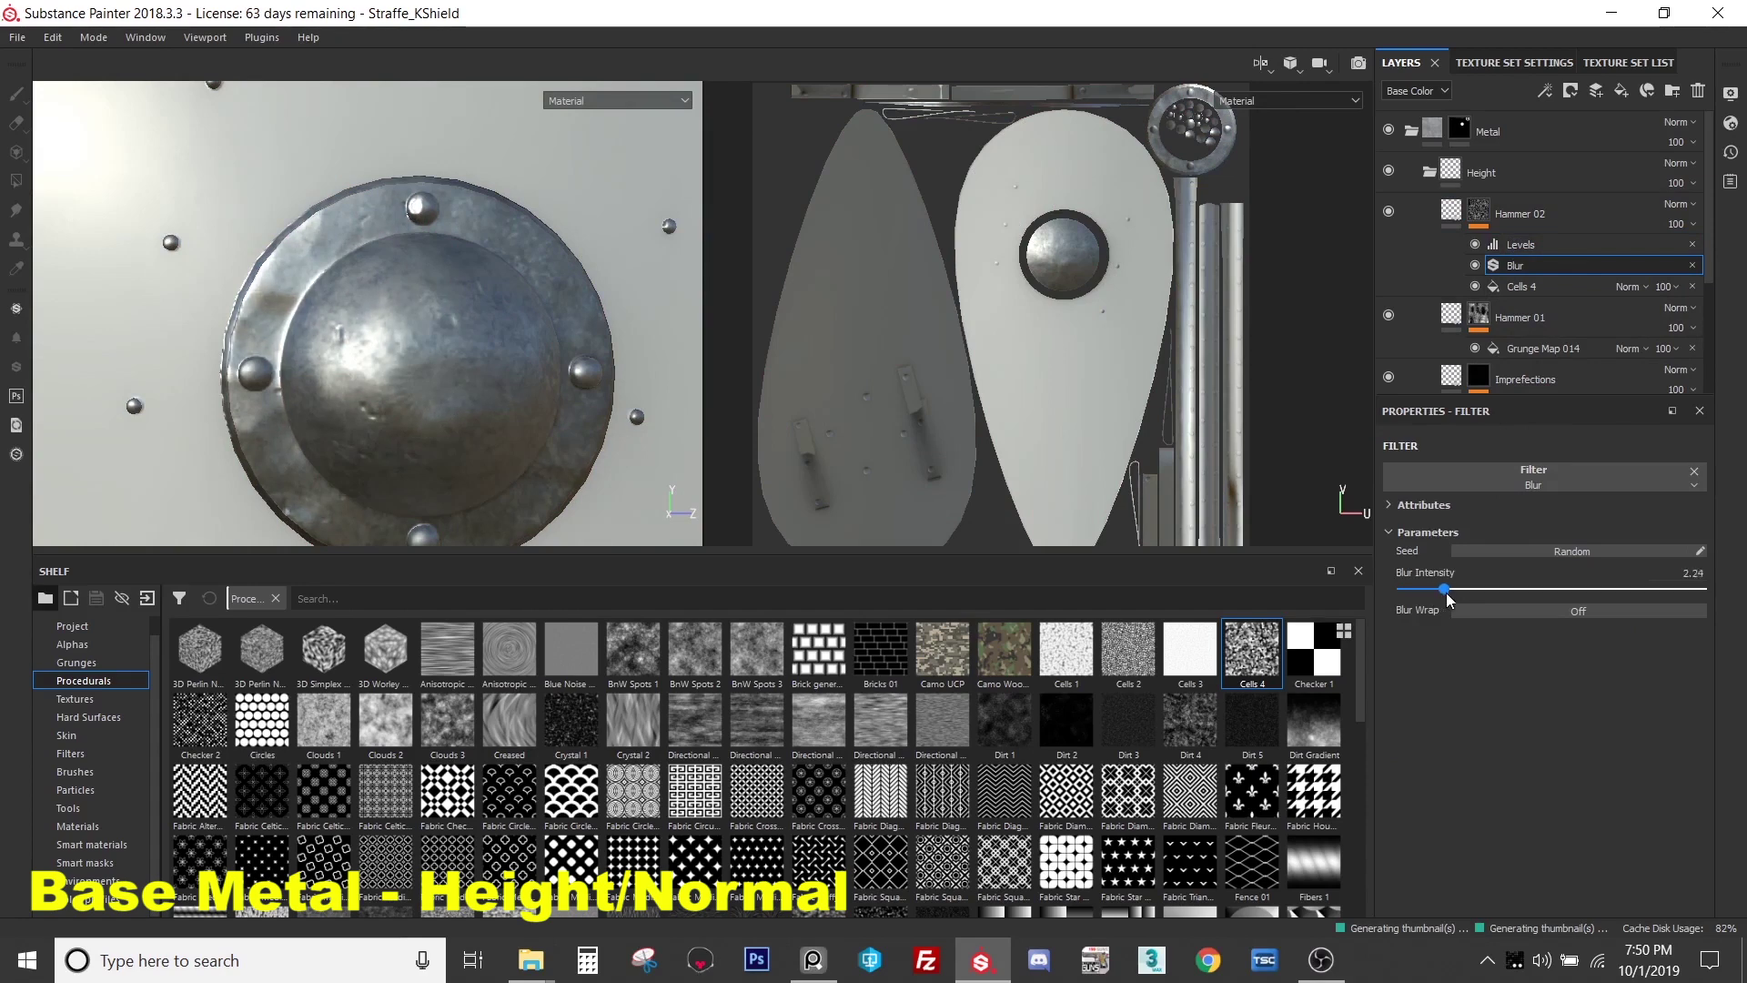
left_click_drag(338, 391, 373, 273, "alt")
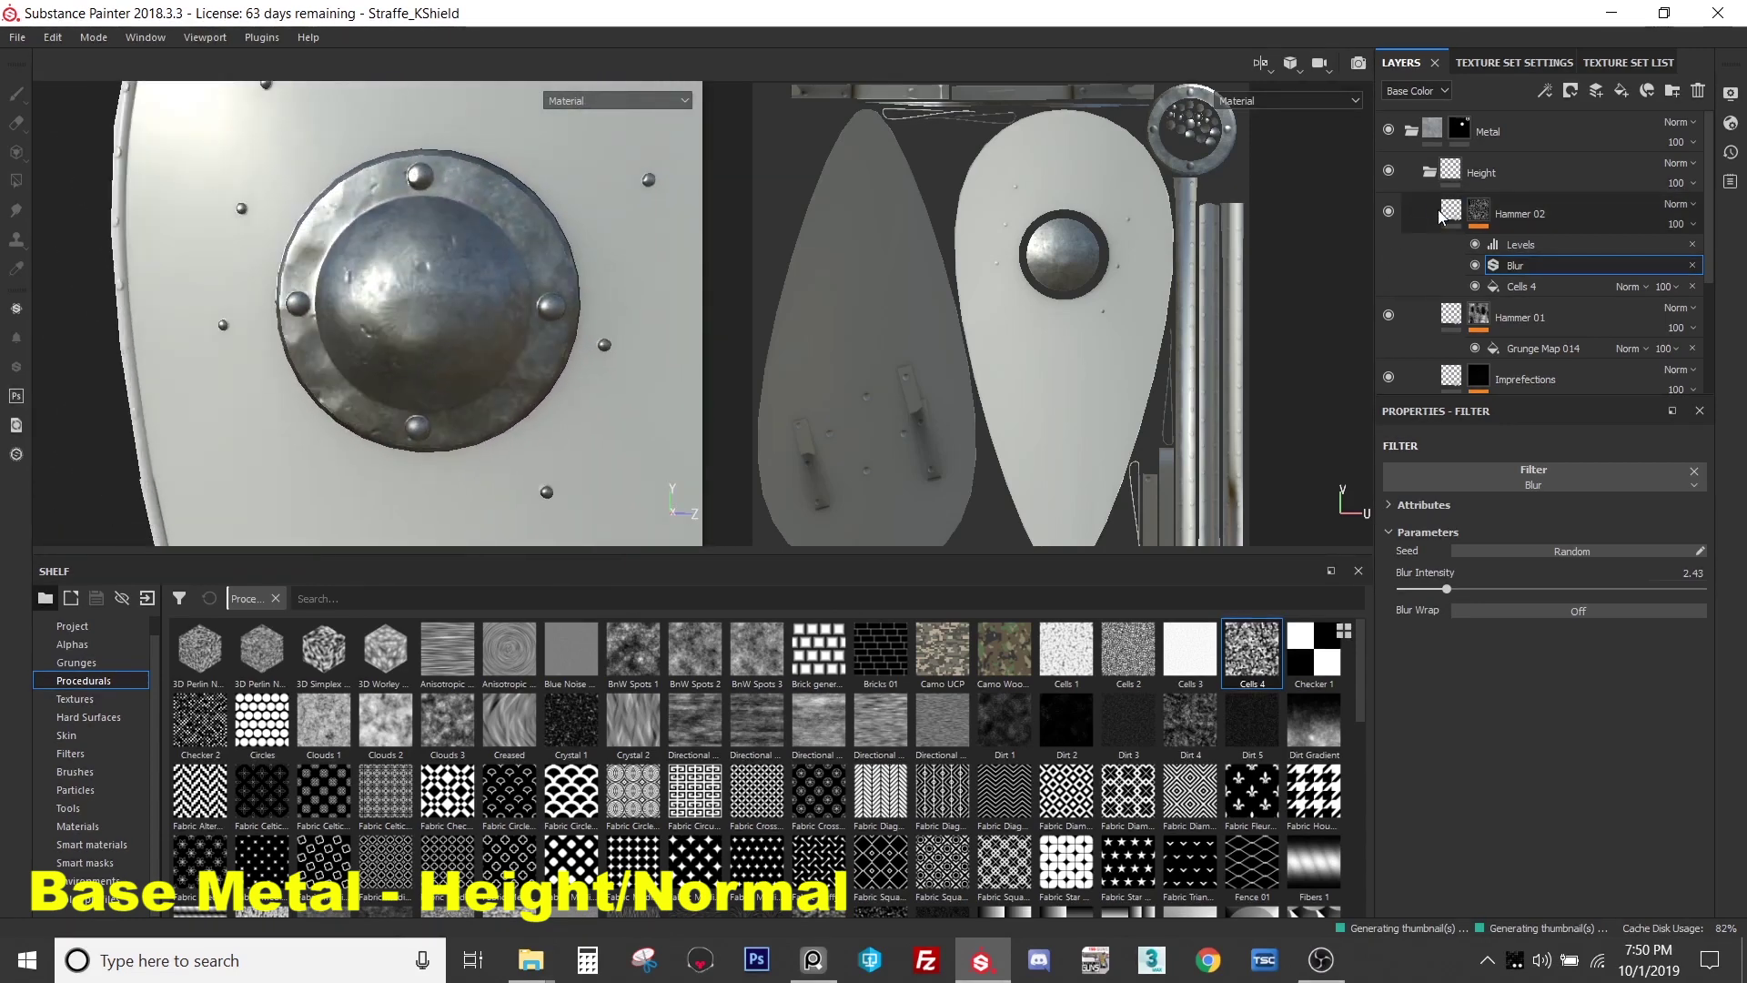
- Enable the Hammer 02 layer's color channel to preview the mask coverage in red
left_click(1438, 216)
left_click(1401, 627)
mouse_move(419, 364)
left_mouse_down("alt")
mouse_move(475, 377)
mouse_move(420, 380)
left_mouse_up("alt")
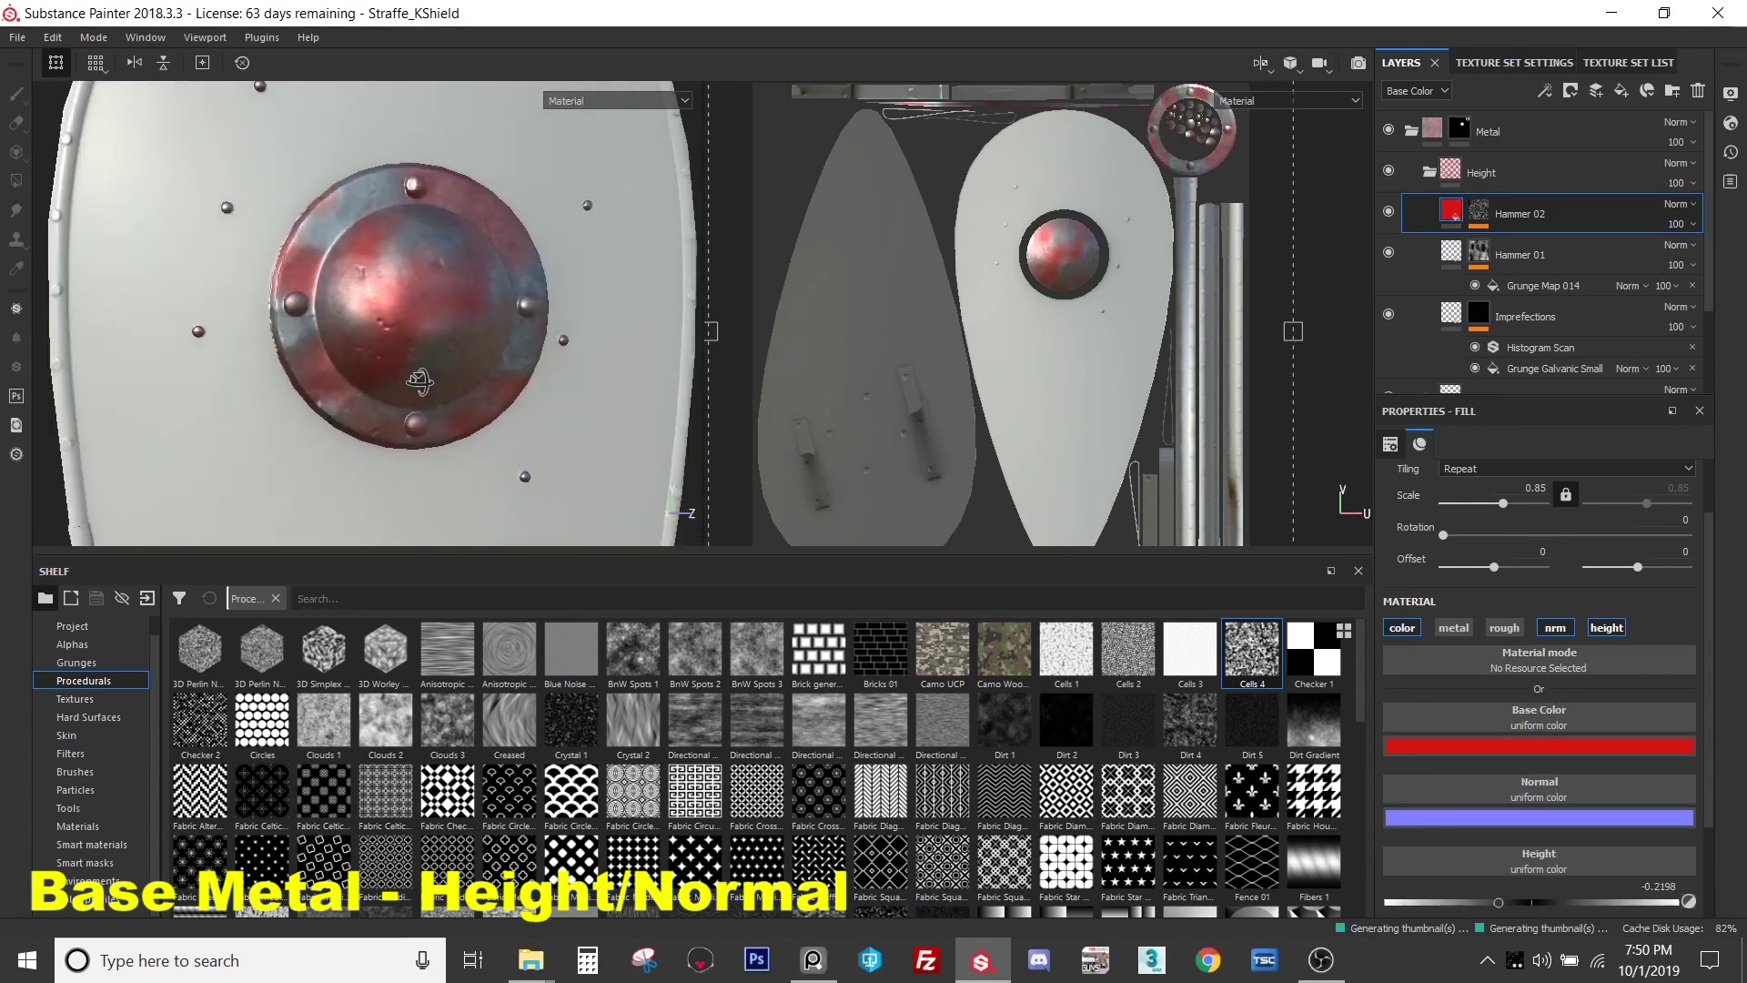
- Set the Cells 4 fill's tri-planar offset to 0.37 on Y and -0.05 on Z
key("4")
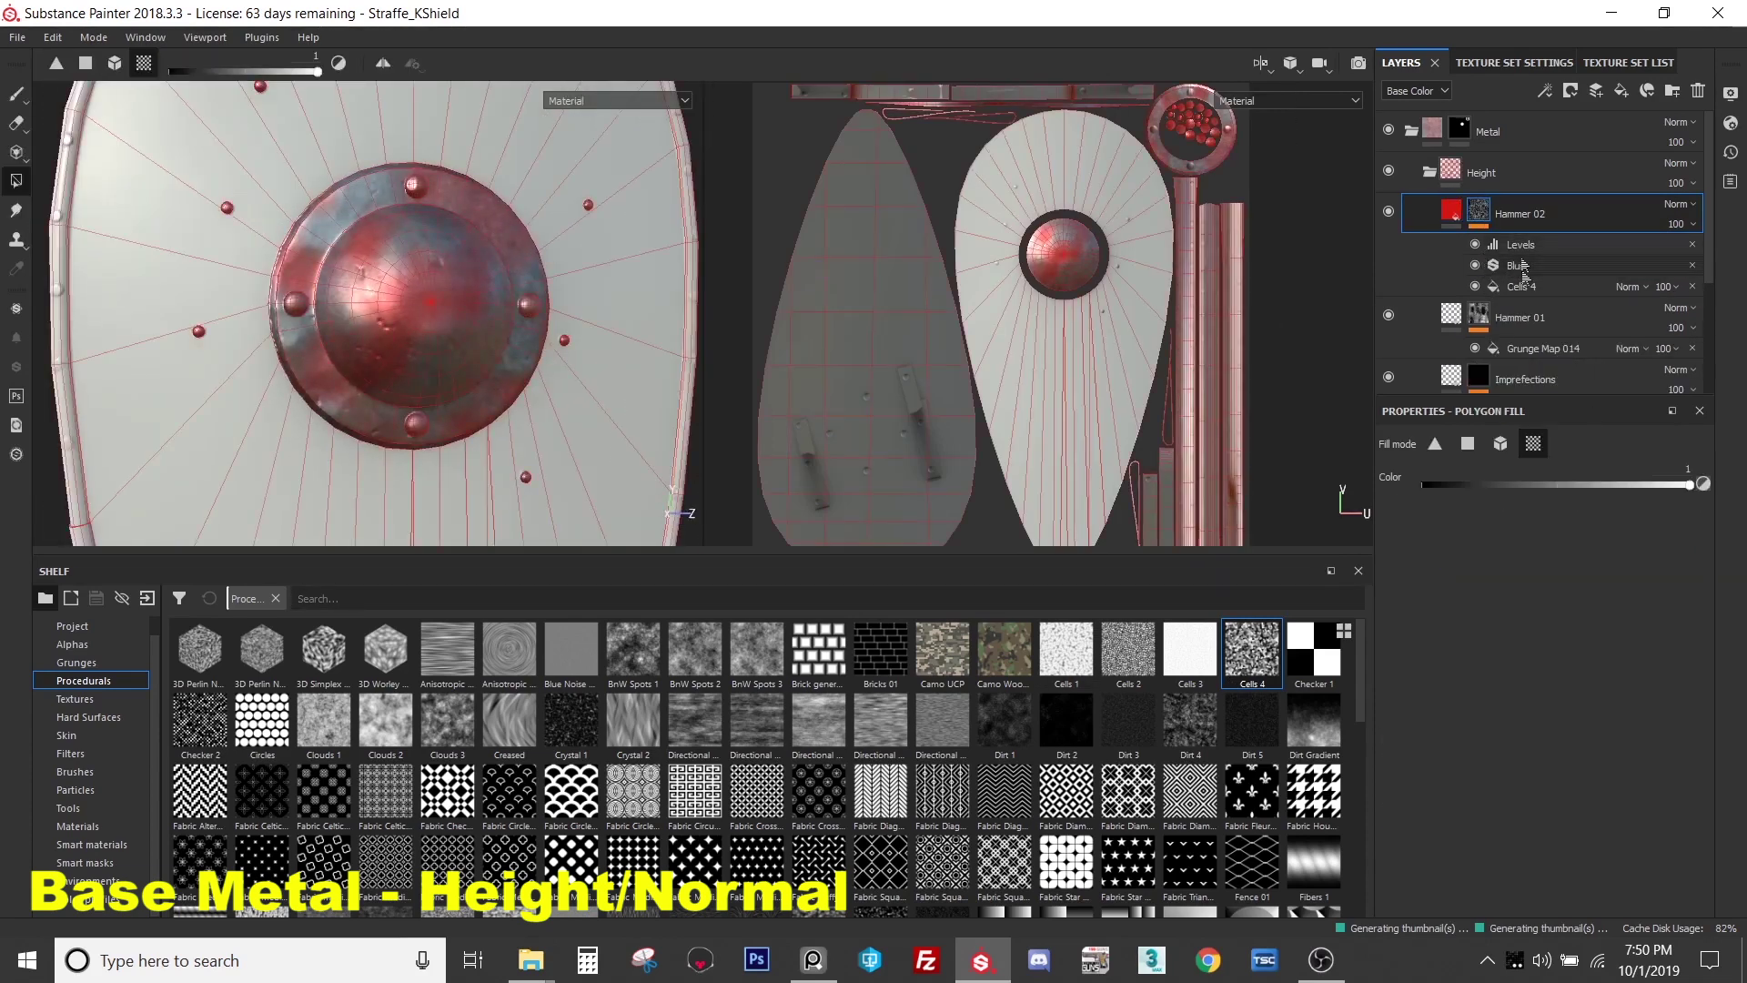
left_click(1521, 286)
mouse_move(1587, 703)
left_mouse_down()
mouse_move(1559, 711)
mouse_move(1579, 710)
left_mouse_up()
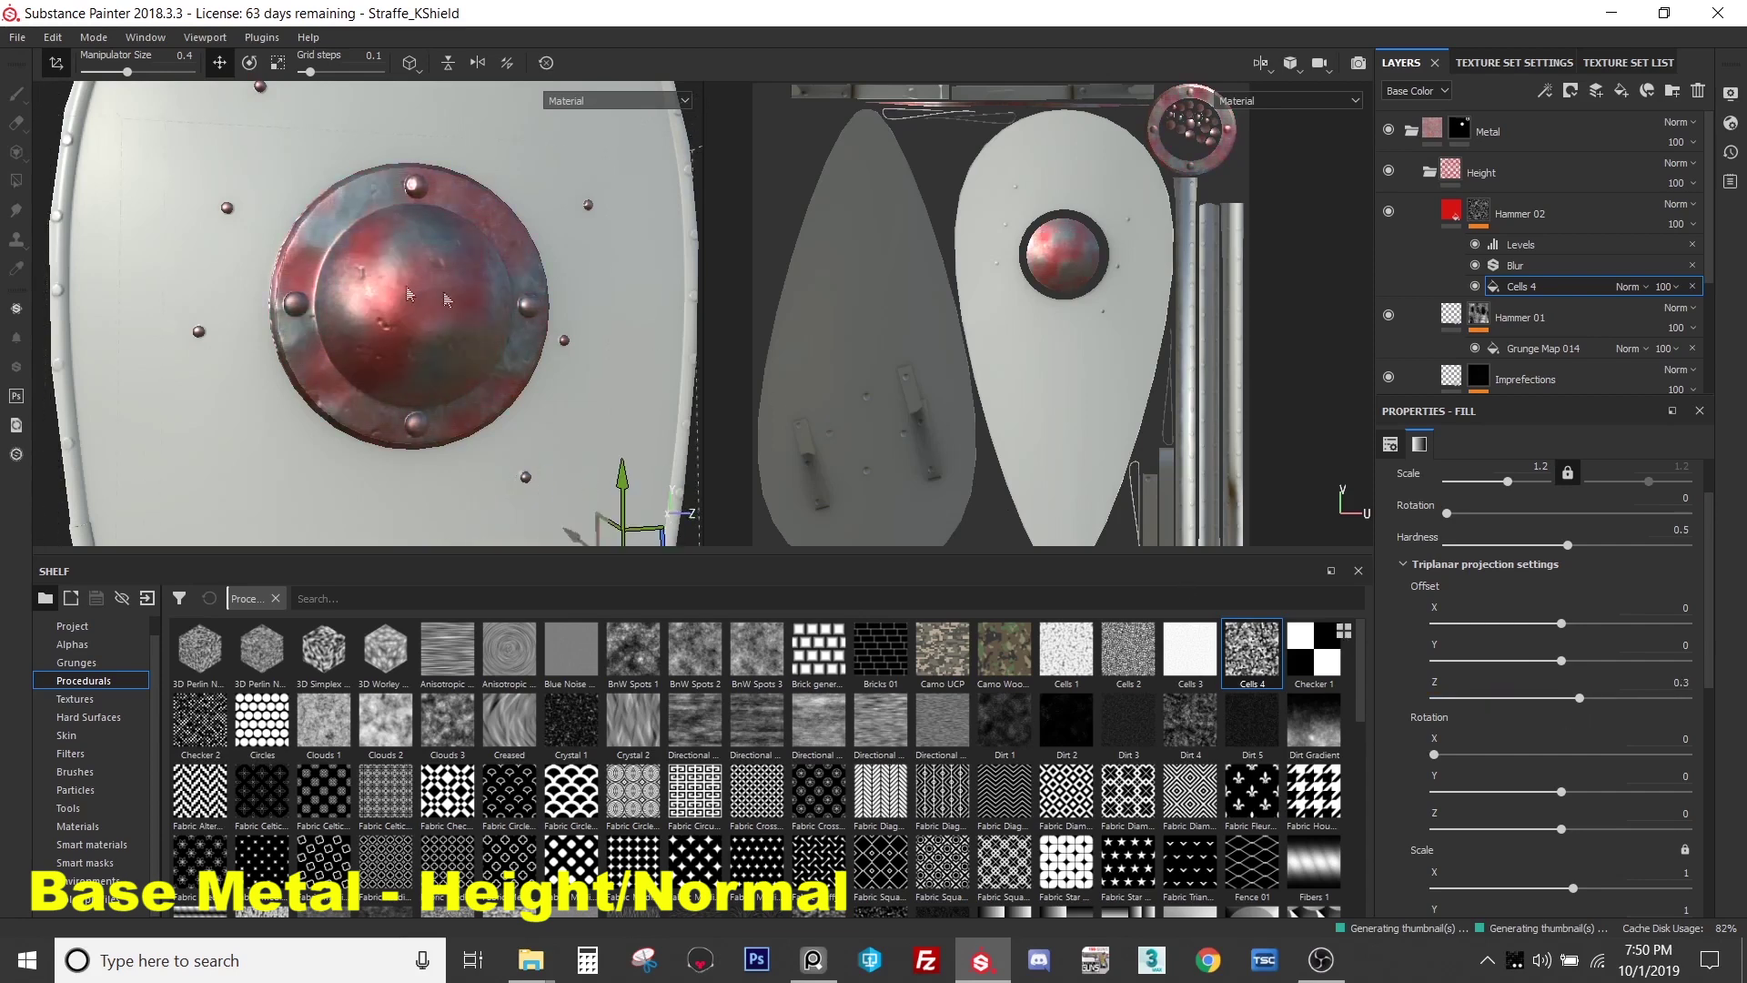
left_click_drag(421, 272, 362, 388, "alt")
left_click_drag(376, 255, 492, 207, "alt")
scroll(426, 242, "up", 2)
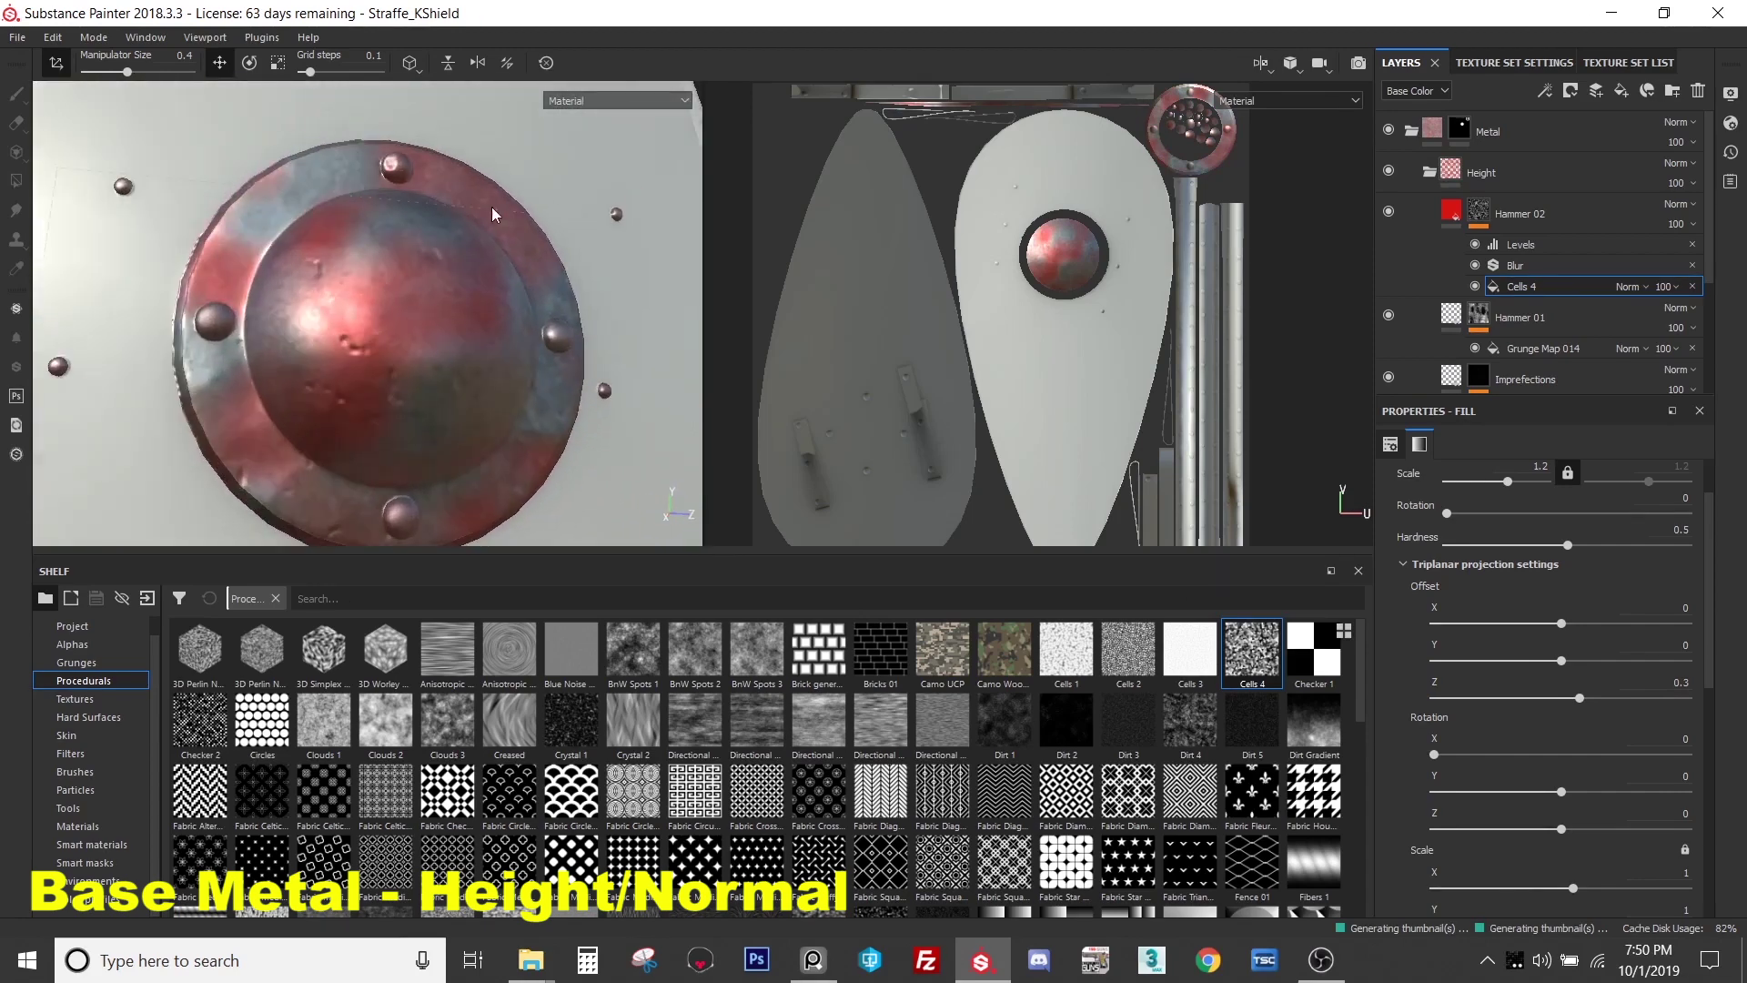
left_click_drag(1583, 701, 1558, 712)
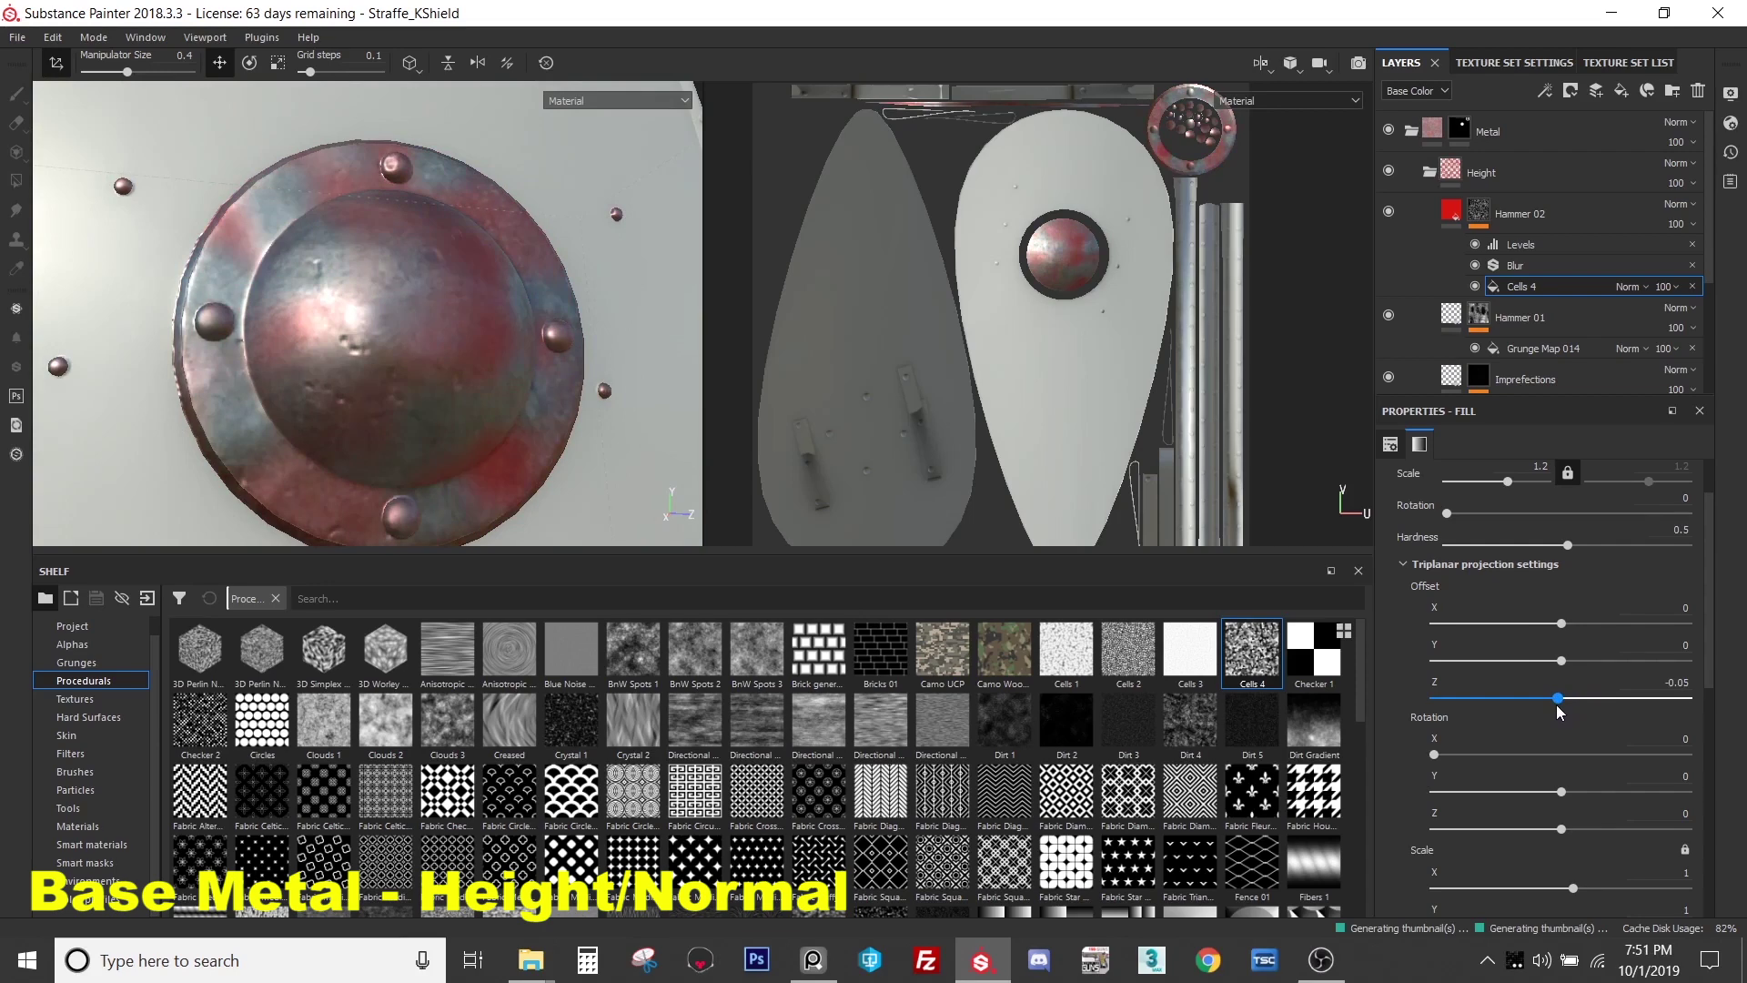
left_click_drag(557, 446, 364, 463, "alt")
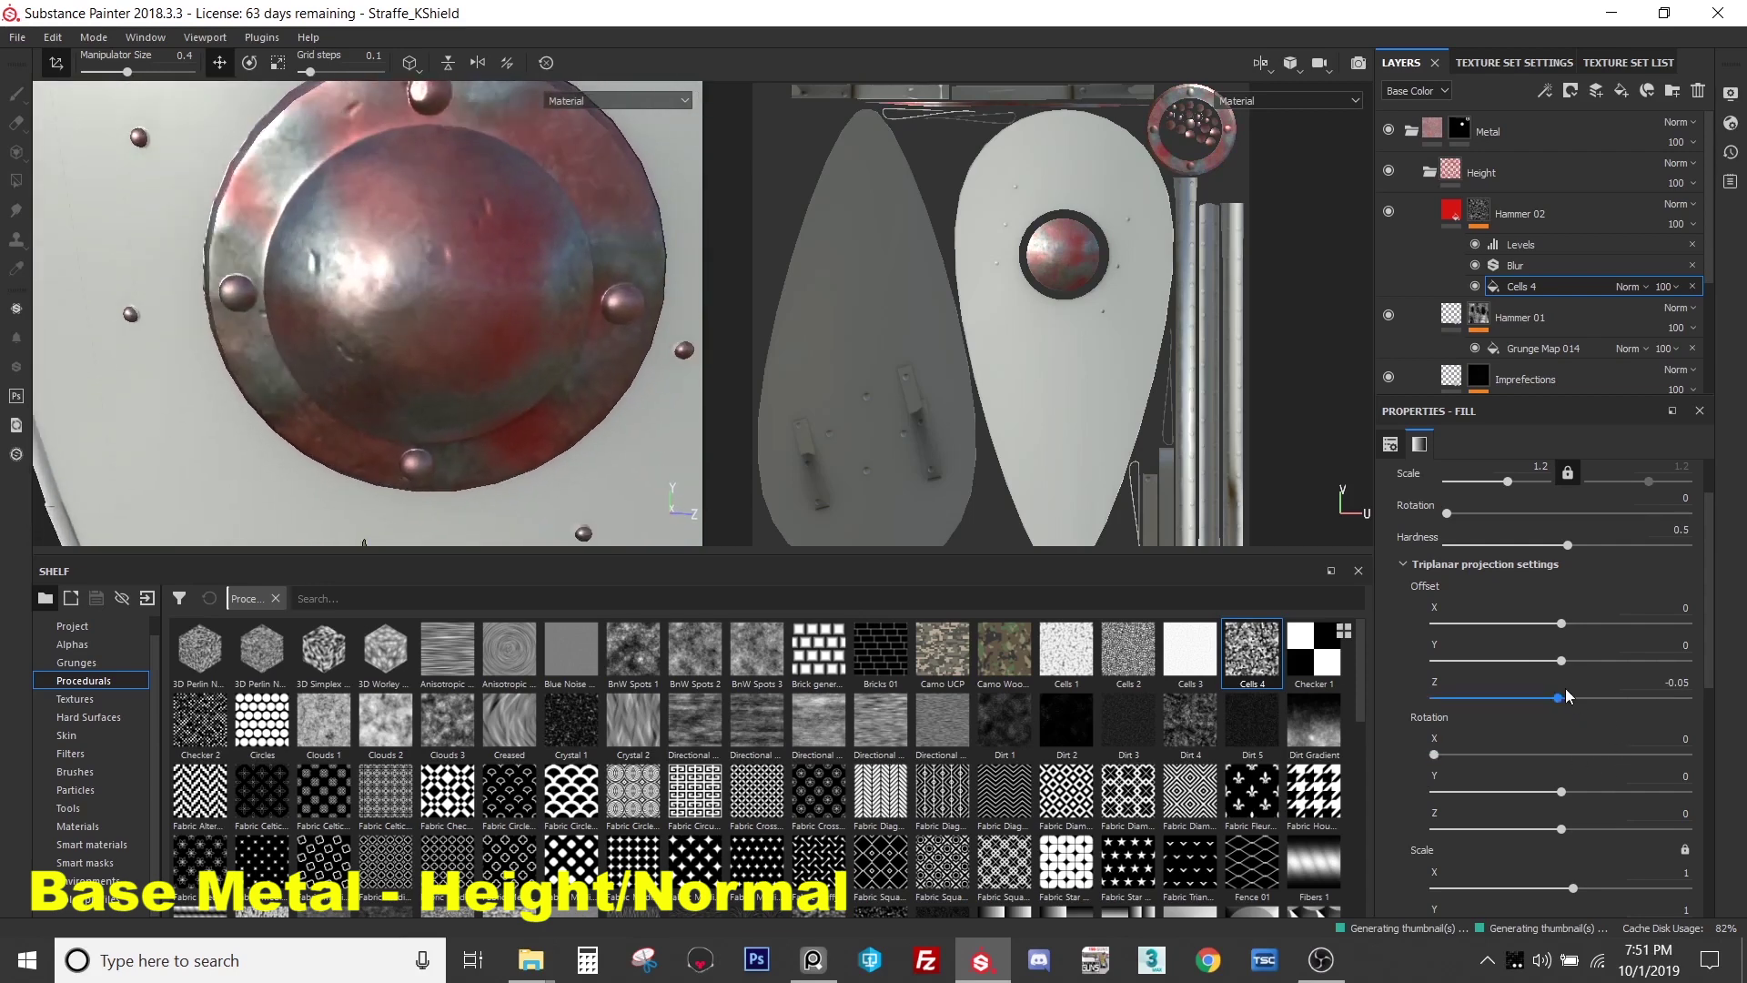
left_click_drag(1563, 667, 1586, 673)
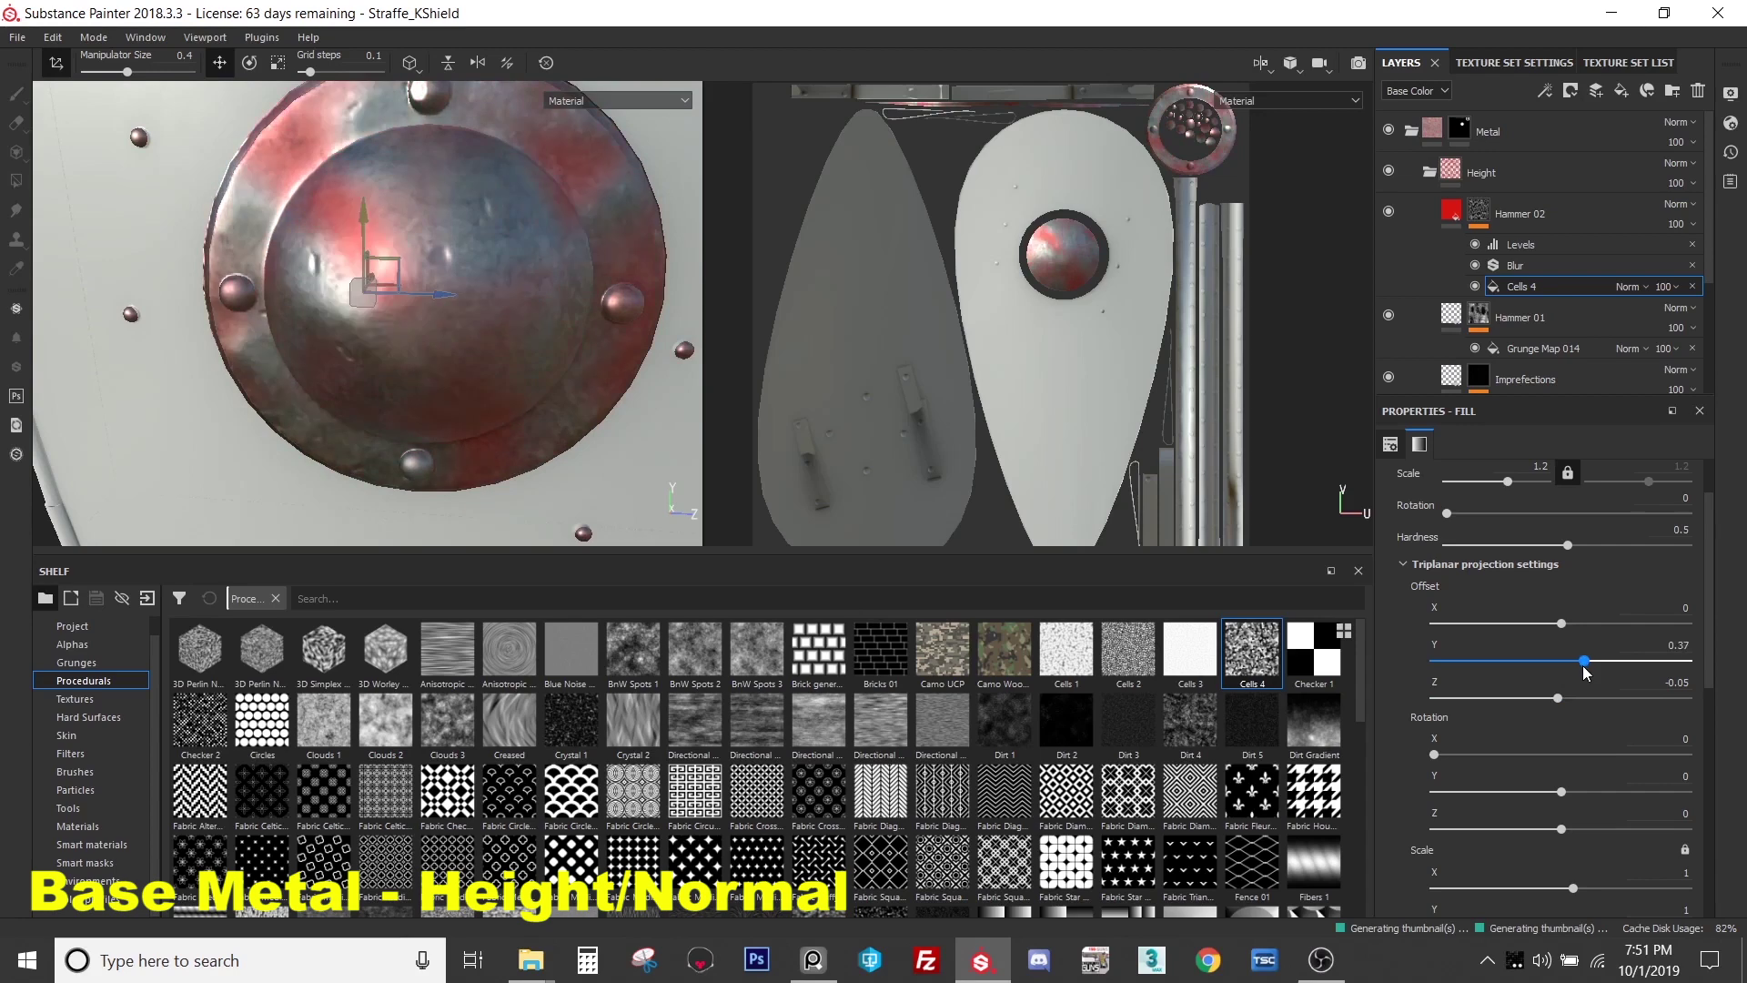
key("f")
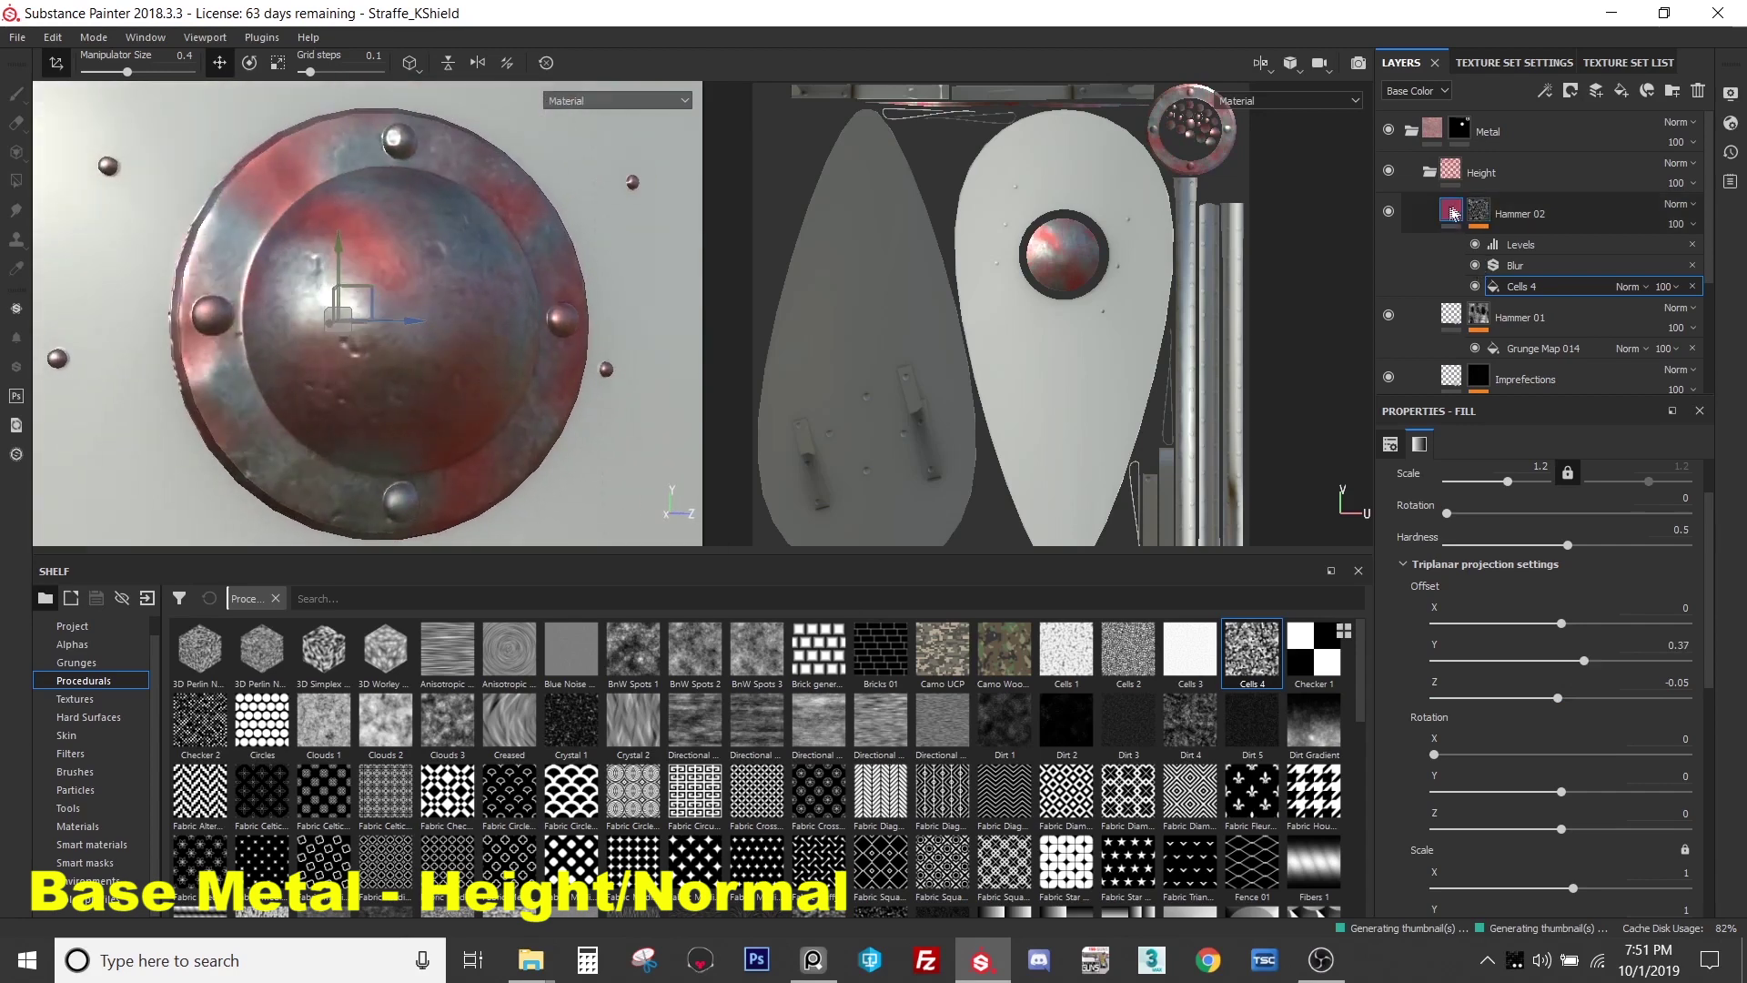
- Disable the Hammer 02 layer's color channel again and check the dents on the boss up close and from afar
left_click(1453, 213)
left_click(1401, 634)
mouse_move(364, 273)
left_mouse_down("alt")
mouse_move(376, 260)
mouse_move(394, 277)
left_mouse_up("alt")
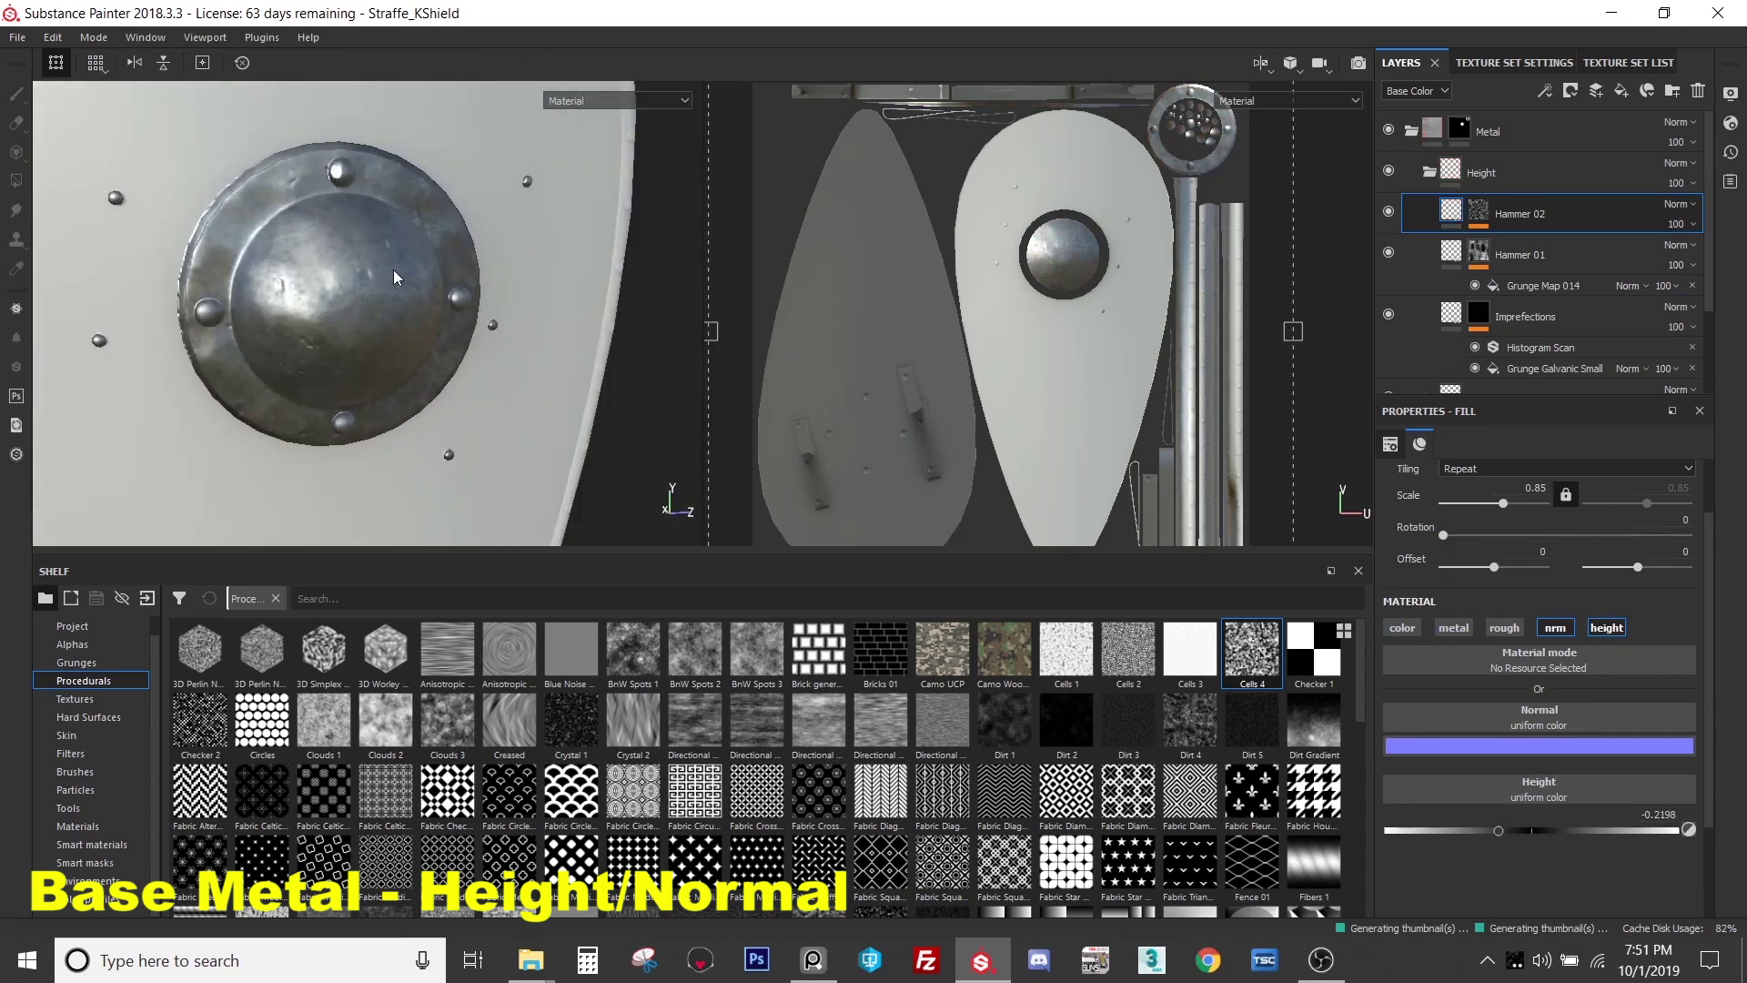
left_click_drag(393, 268, 360, 305, "alt")
scroll(360, 305, "down", 3)
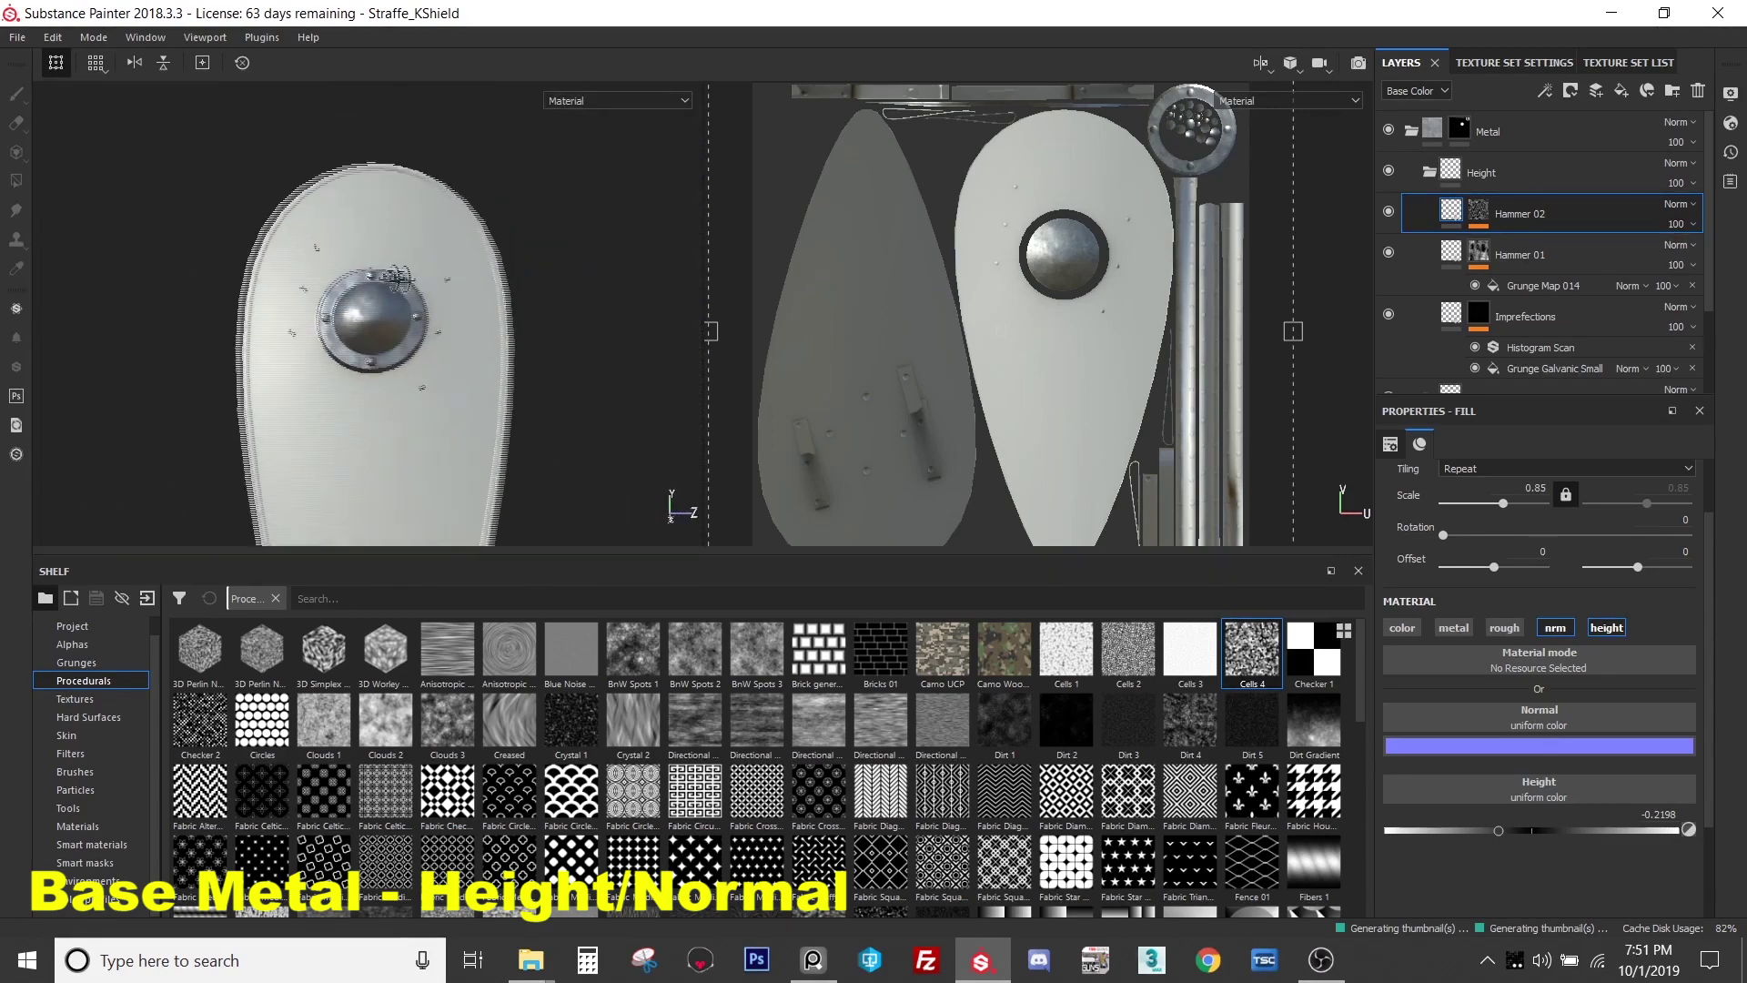
scroll(360, 296, "up", 3)
scroll(346, 327, "down", 3)
- Rotate the environment lighting, cycle through the single-channel views, and return to the material view to inspect the boss
right_click_drag(346, 328, 539, 442, "shift")
key("c")
scroll(446, 333, "up", 4)
left_click_drag(477, 377, 464, 306, "alt")
key("c")
key("c")
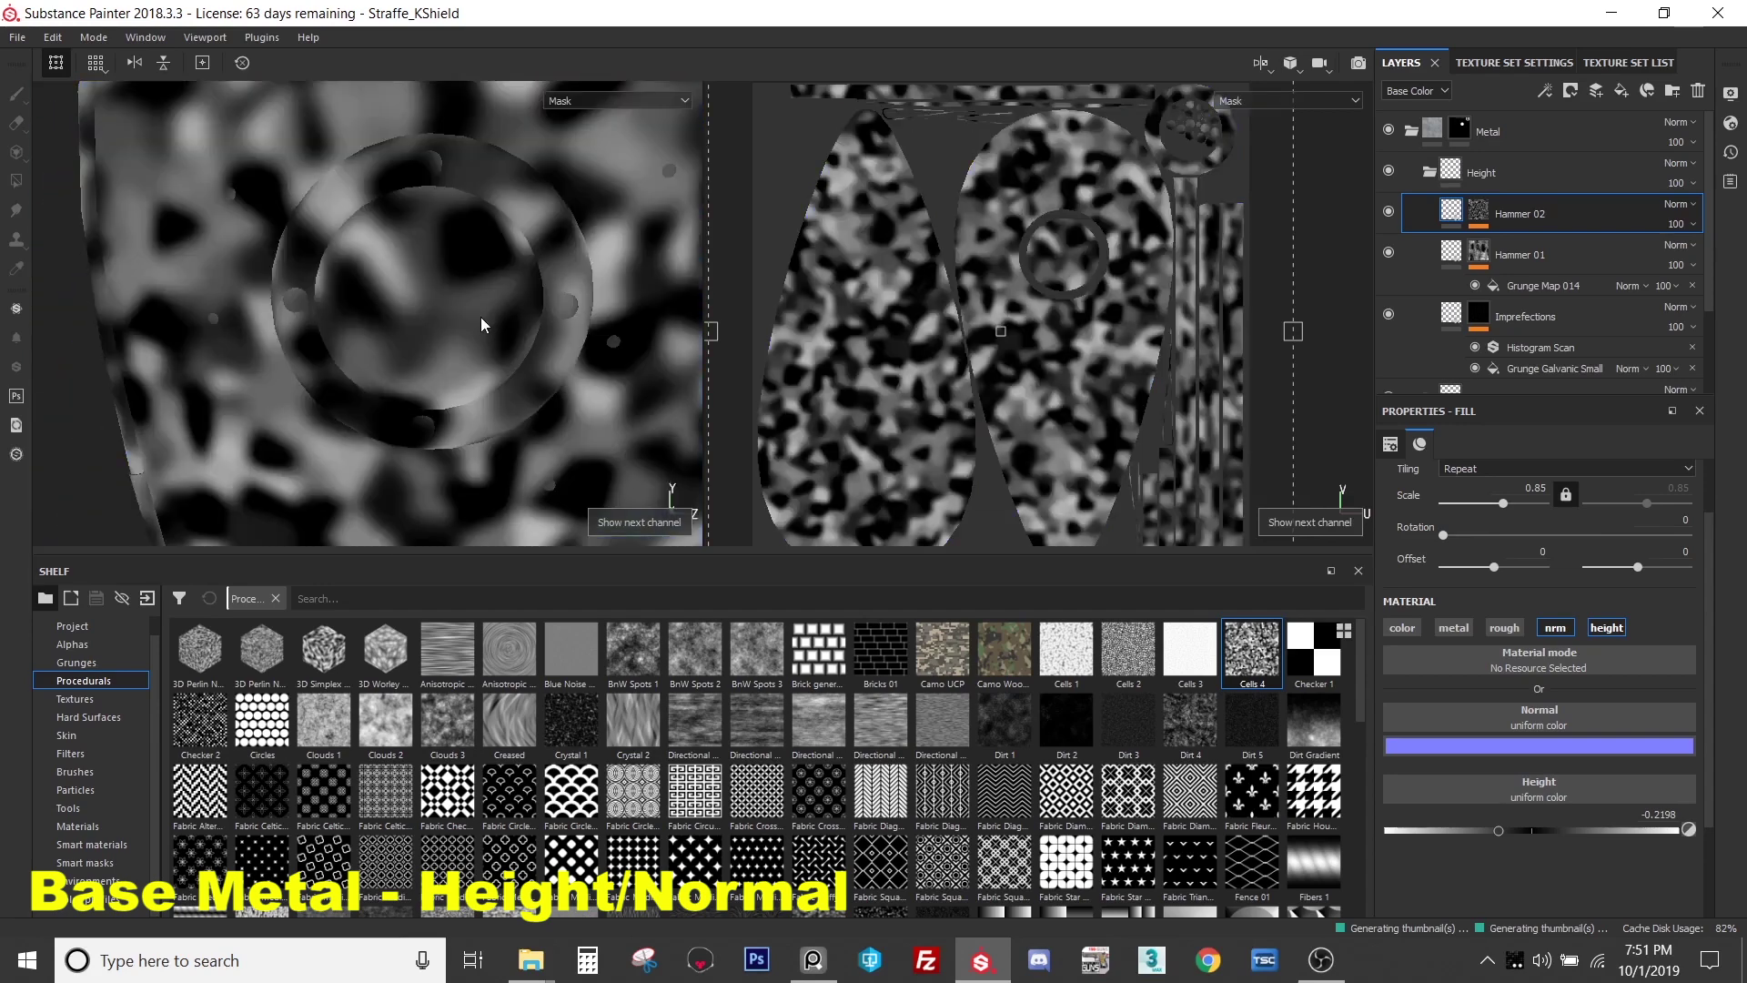
key("c")
key("c")
key("m")
left_click_drag(483, 319, 335, 313, "alt")
scroll(373, 298, "up", 3)
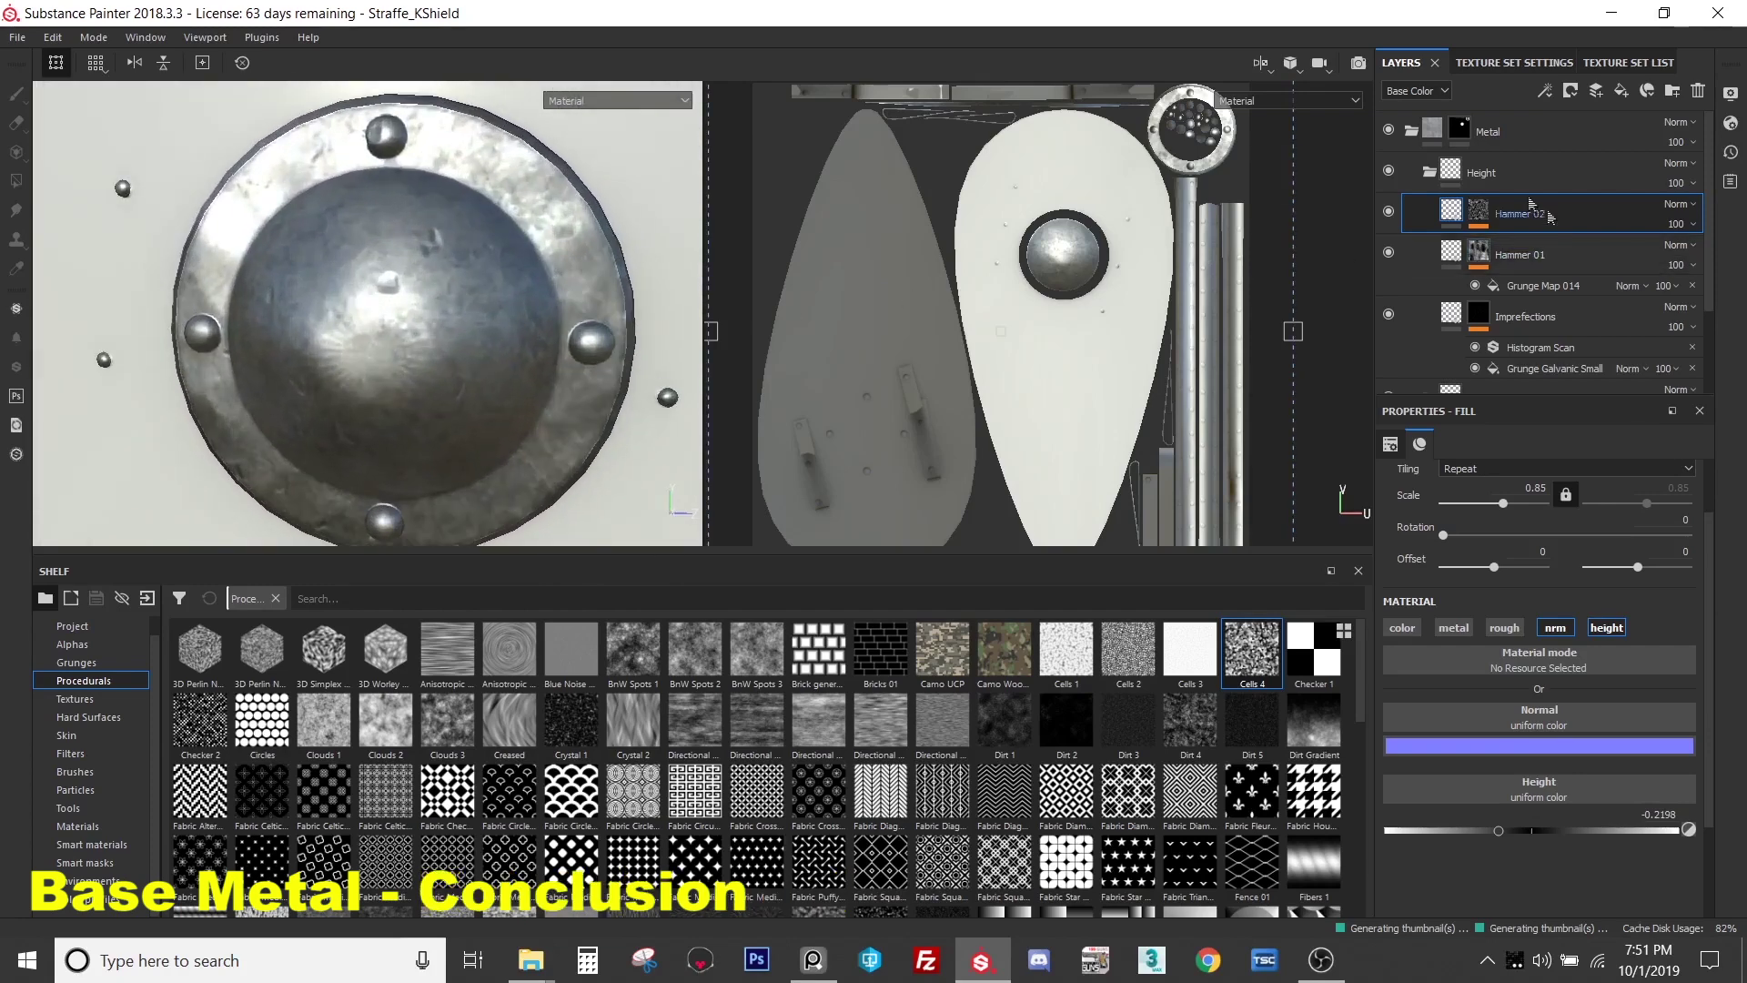
- Collapse the Height folder to review the Metal group's structure and examine the boss surface
left_click(1428, 174)
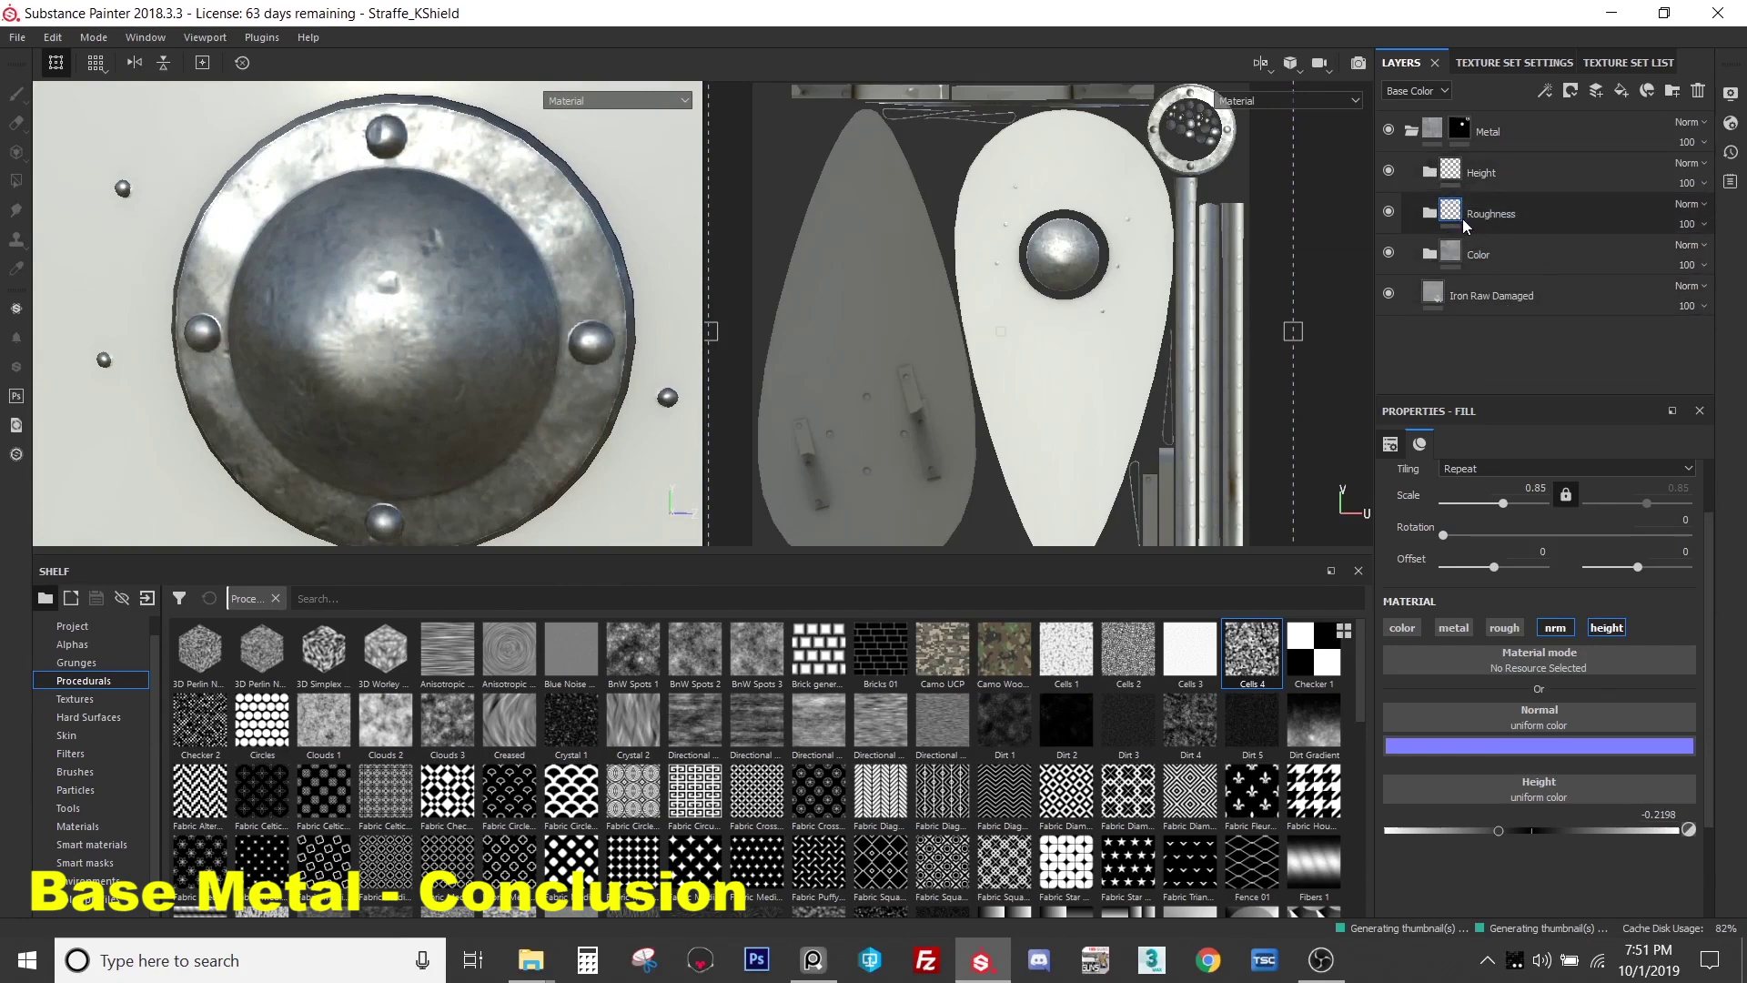
mouse_move(1461, 219)
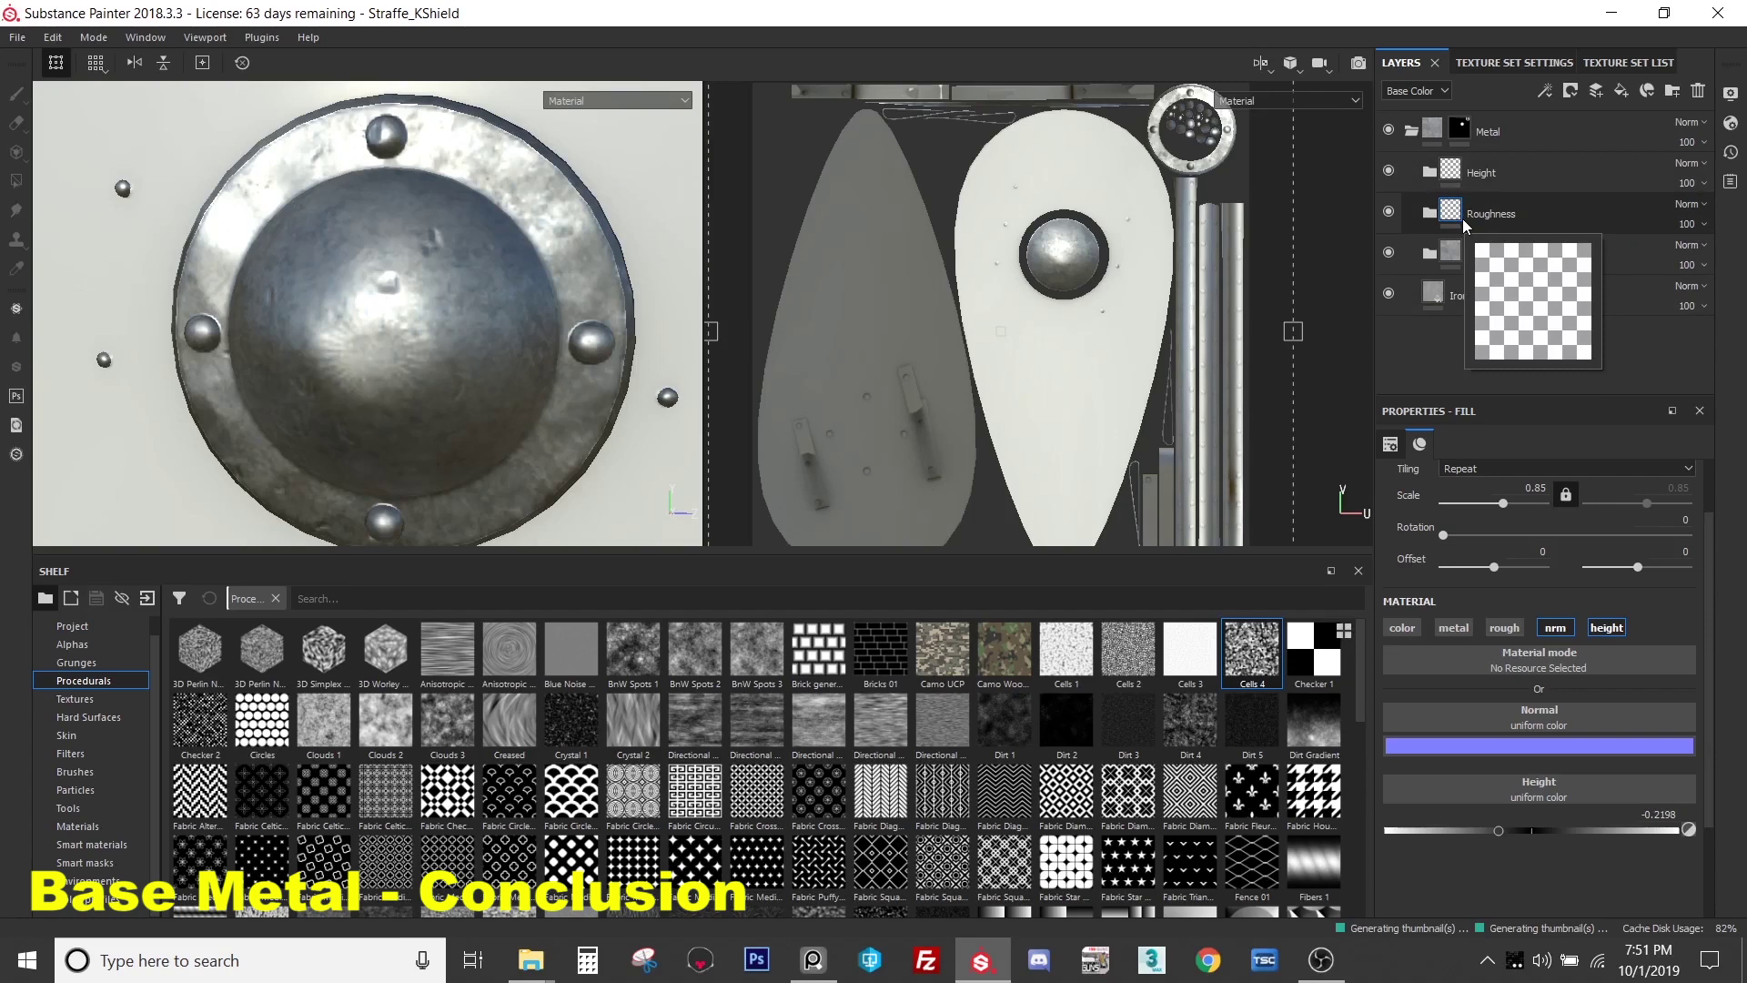
scroll(360, 290, "down", 5)
scroll(360, 289, "up", 5)
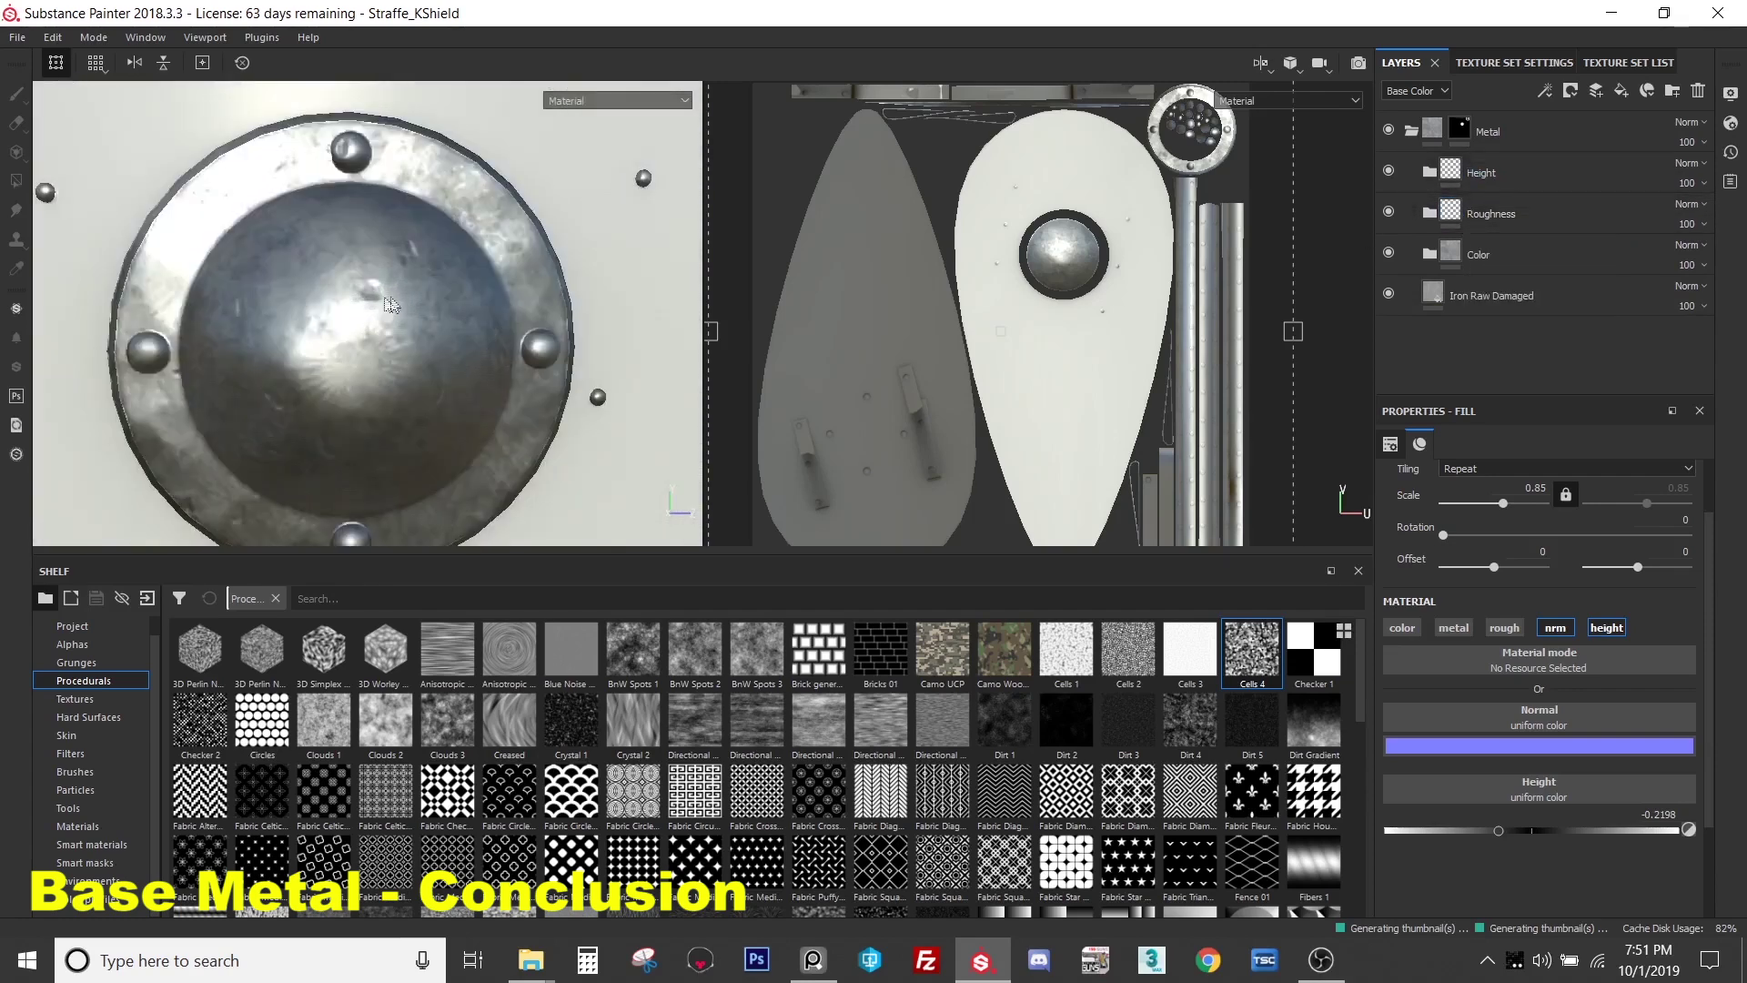
scroll(392, 303, "down", 3)
left_click_drag(387, 264, 366, 324, "alt")
scroll(389, 286, "up", 4)
scroll(389, 286, "down", 3)
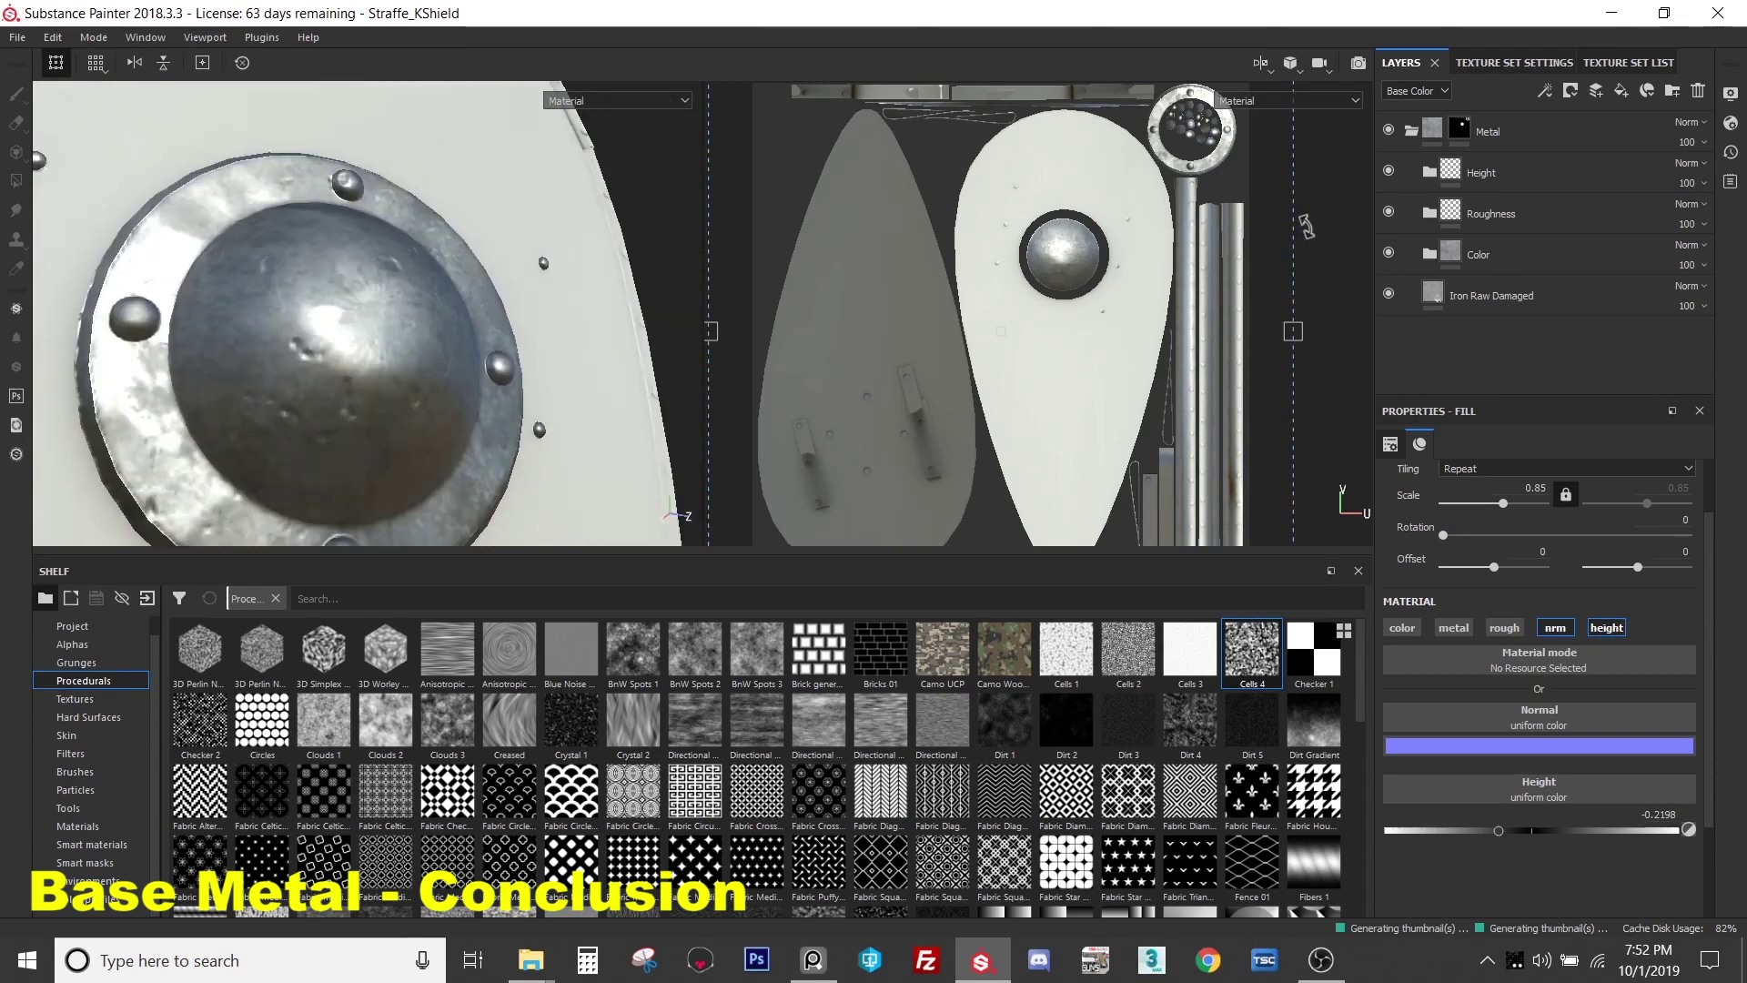
- Expand the Height folder and set the Imprefections layer's height to -0.1579
left_click(1429, 172)
left_click(1527, 319)
left_click_drag(355, 235, 300, 268, "alt")
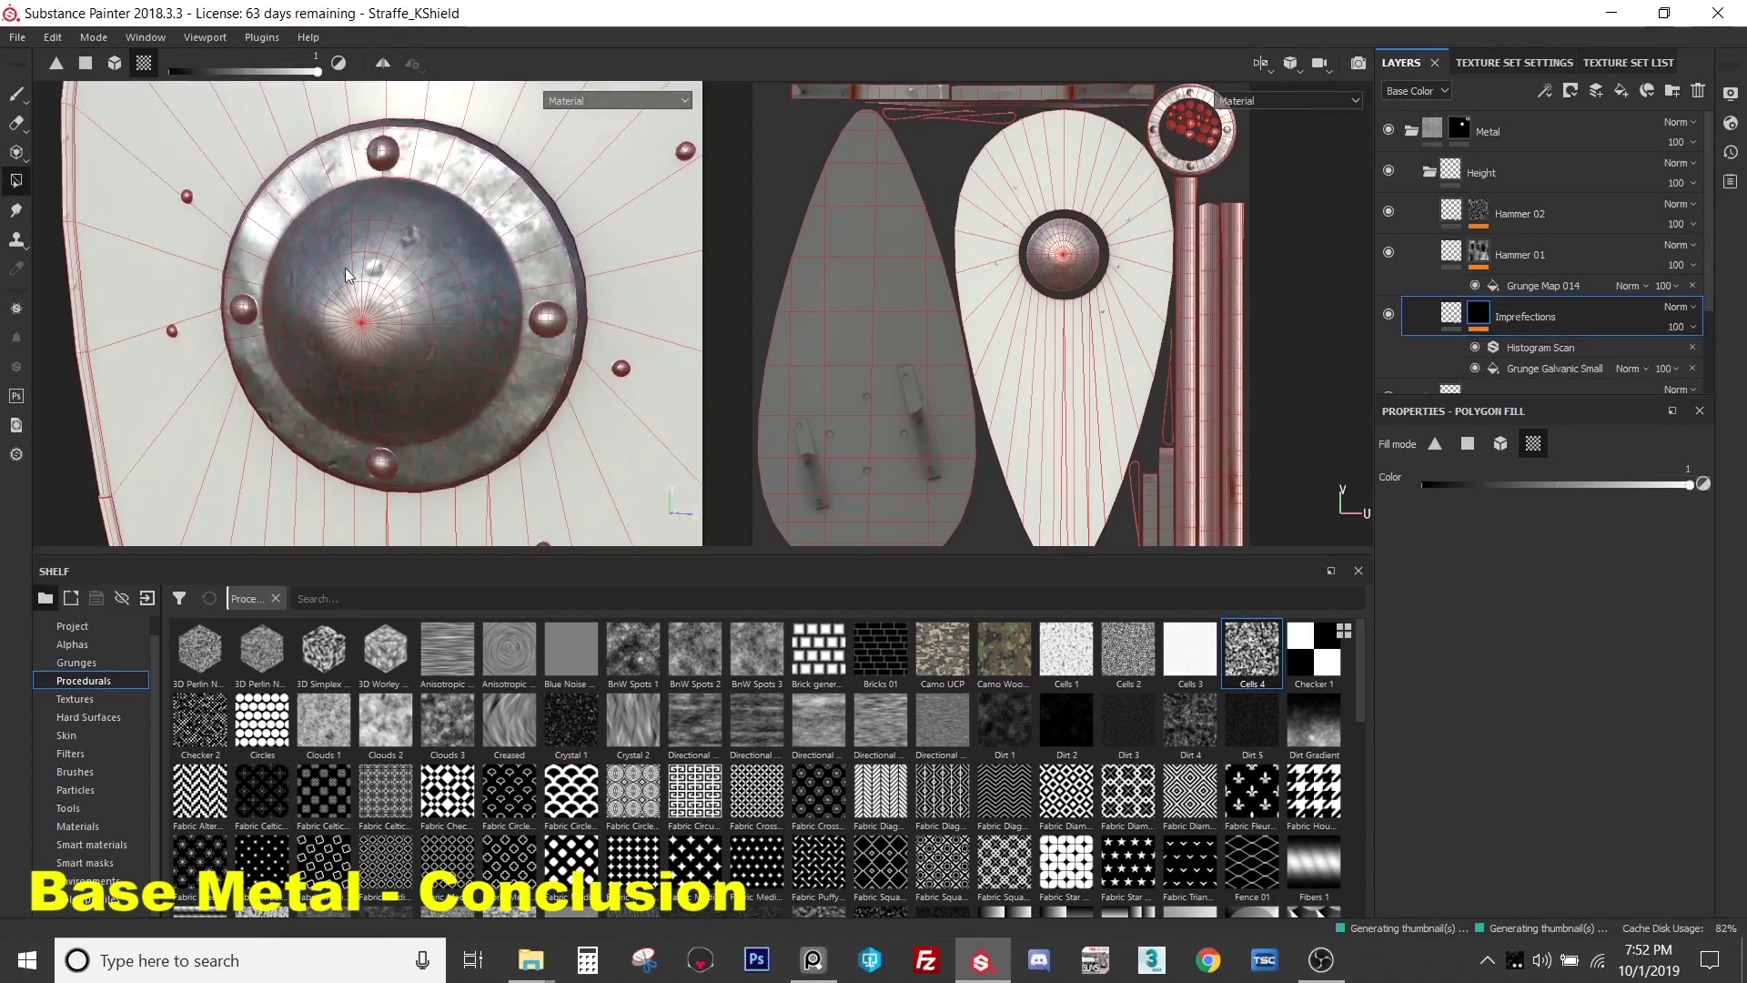
right_click_drag(302, 262, 388, 268, "alt")
left_click_drag(395, 265, 408, 289, "alt")
left_click_drag(516, 239, 484, 260, "alt")
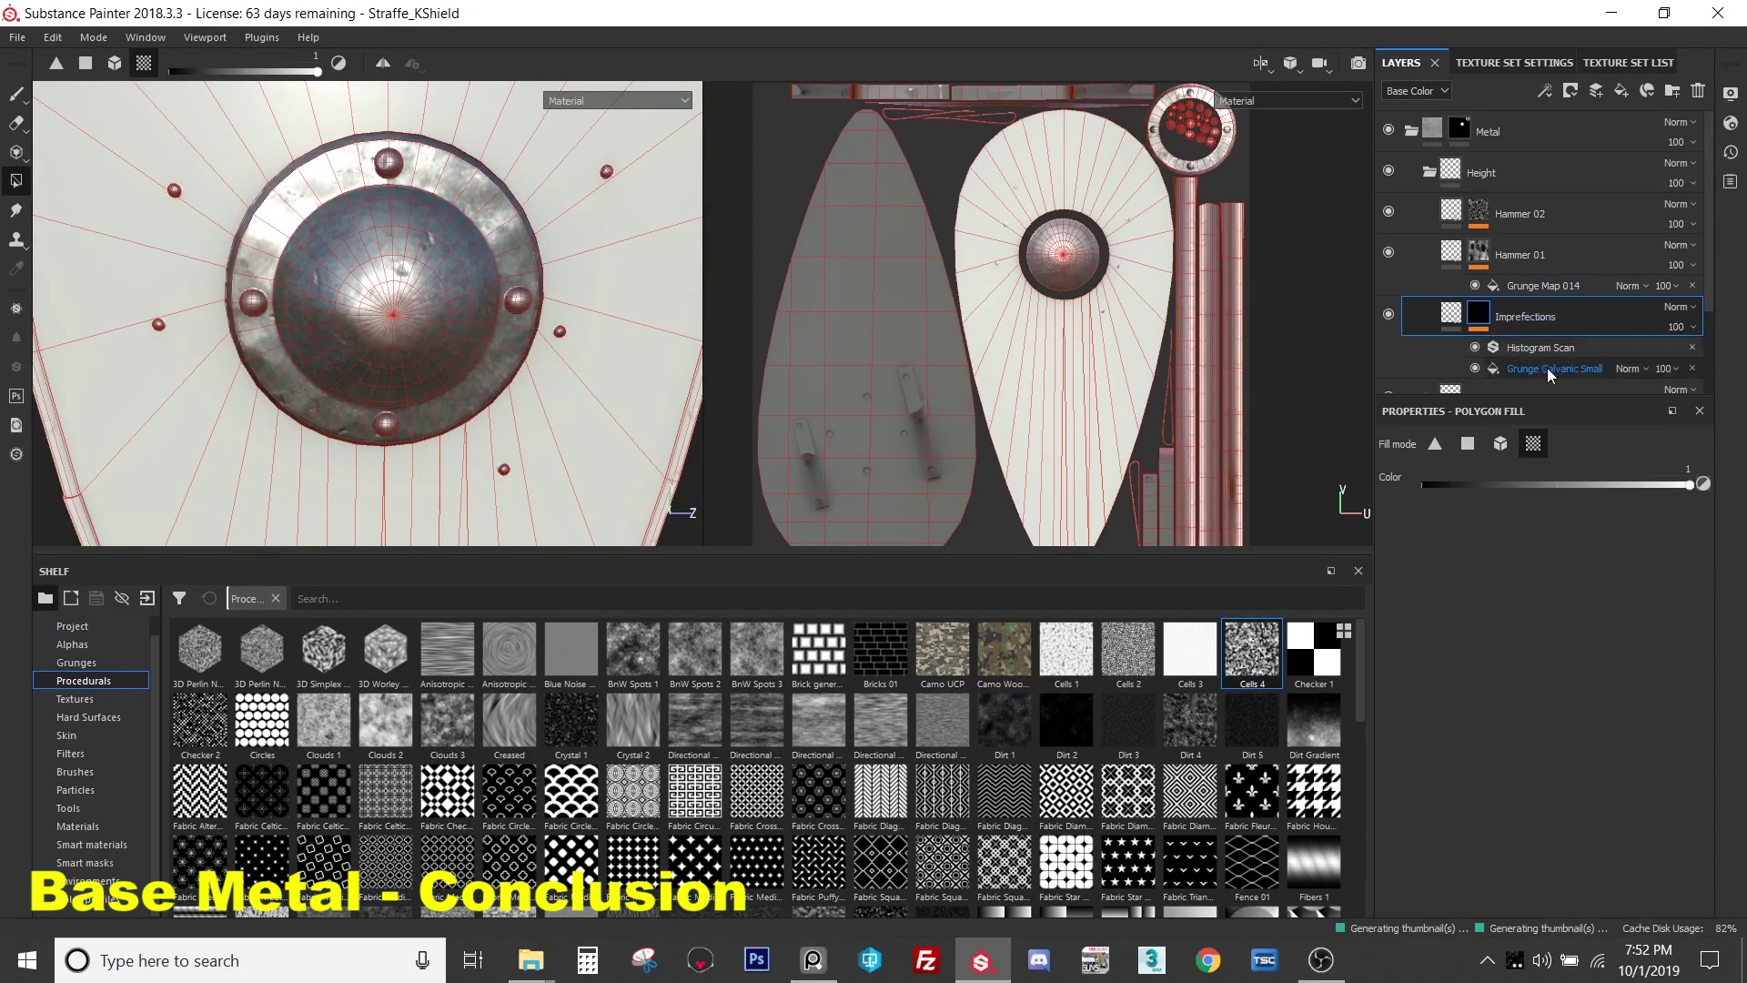
left_click(1453, 314)
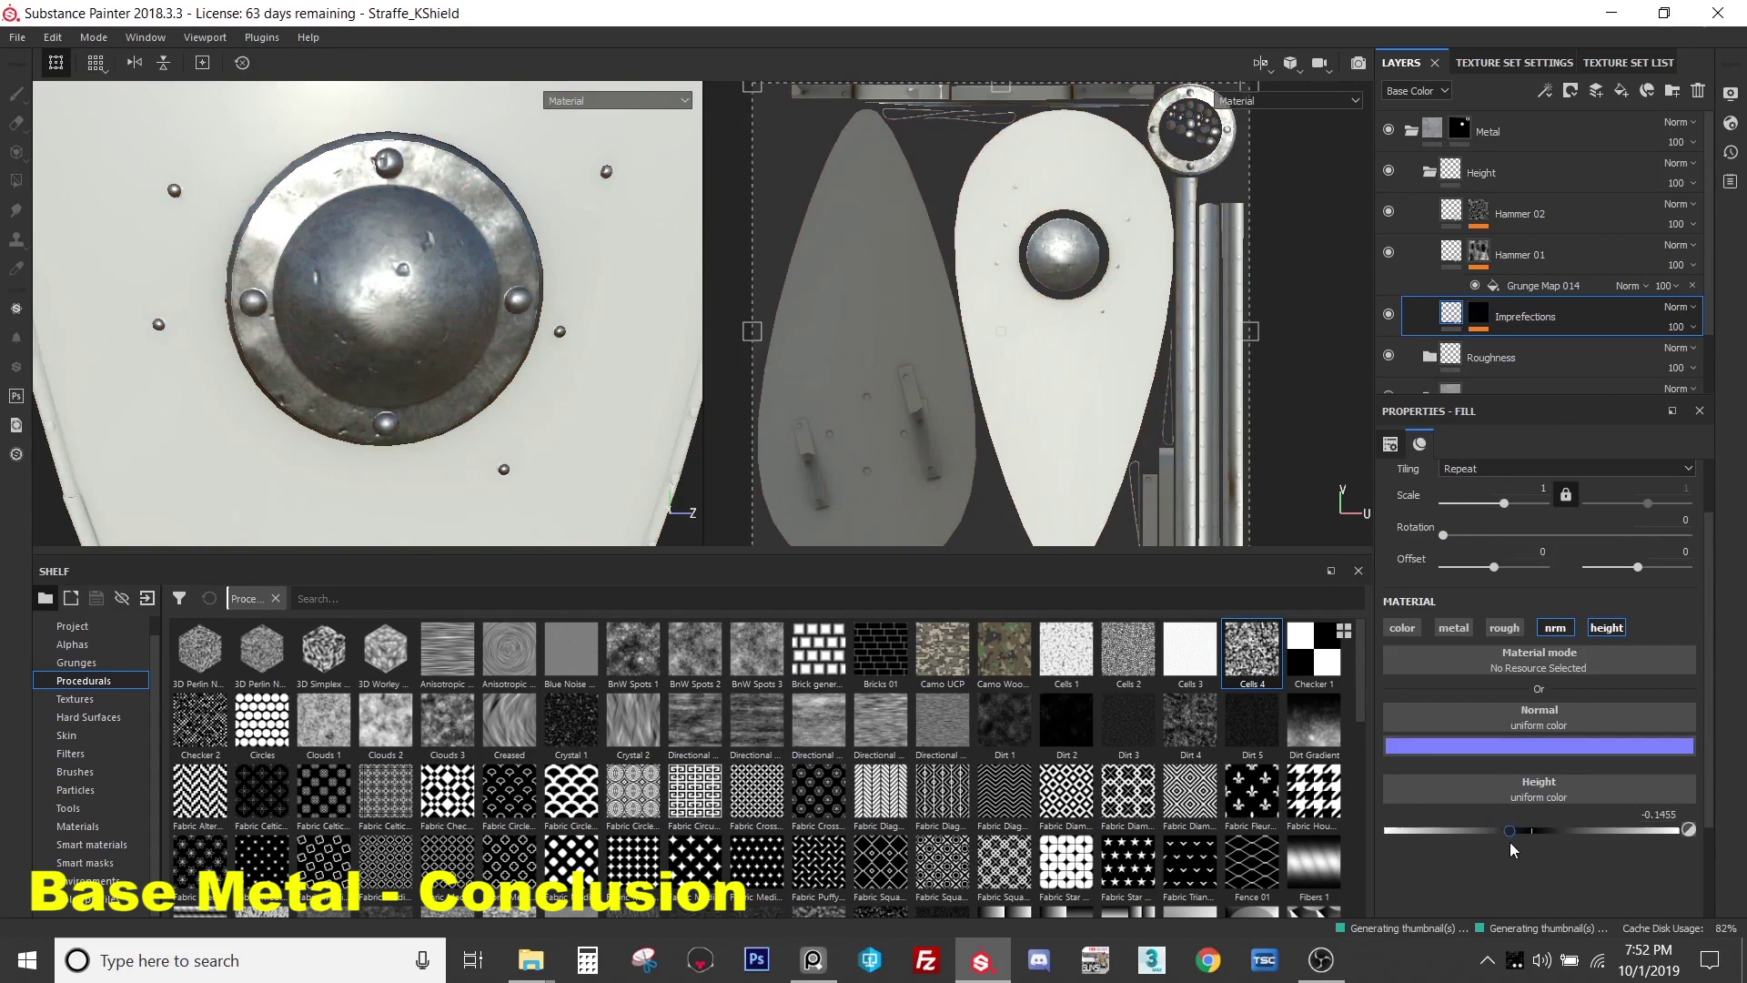
left_click_drag(572, 353, 528, 349, "alt")
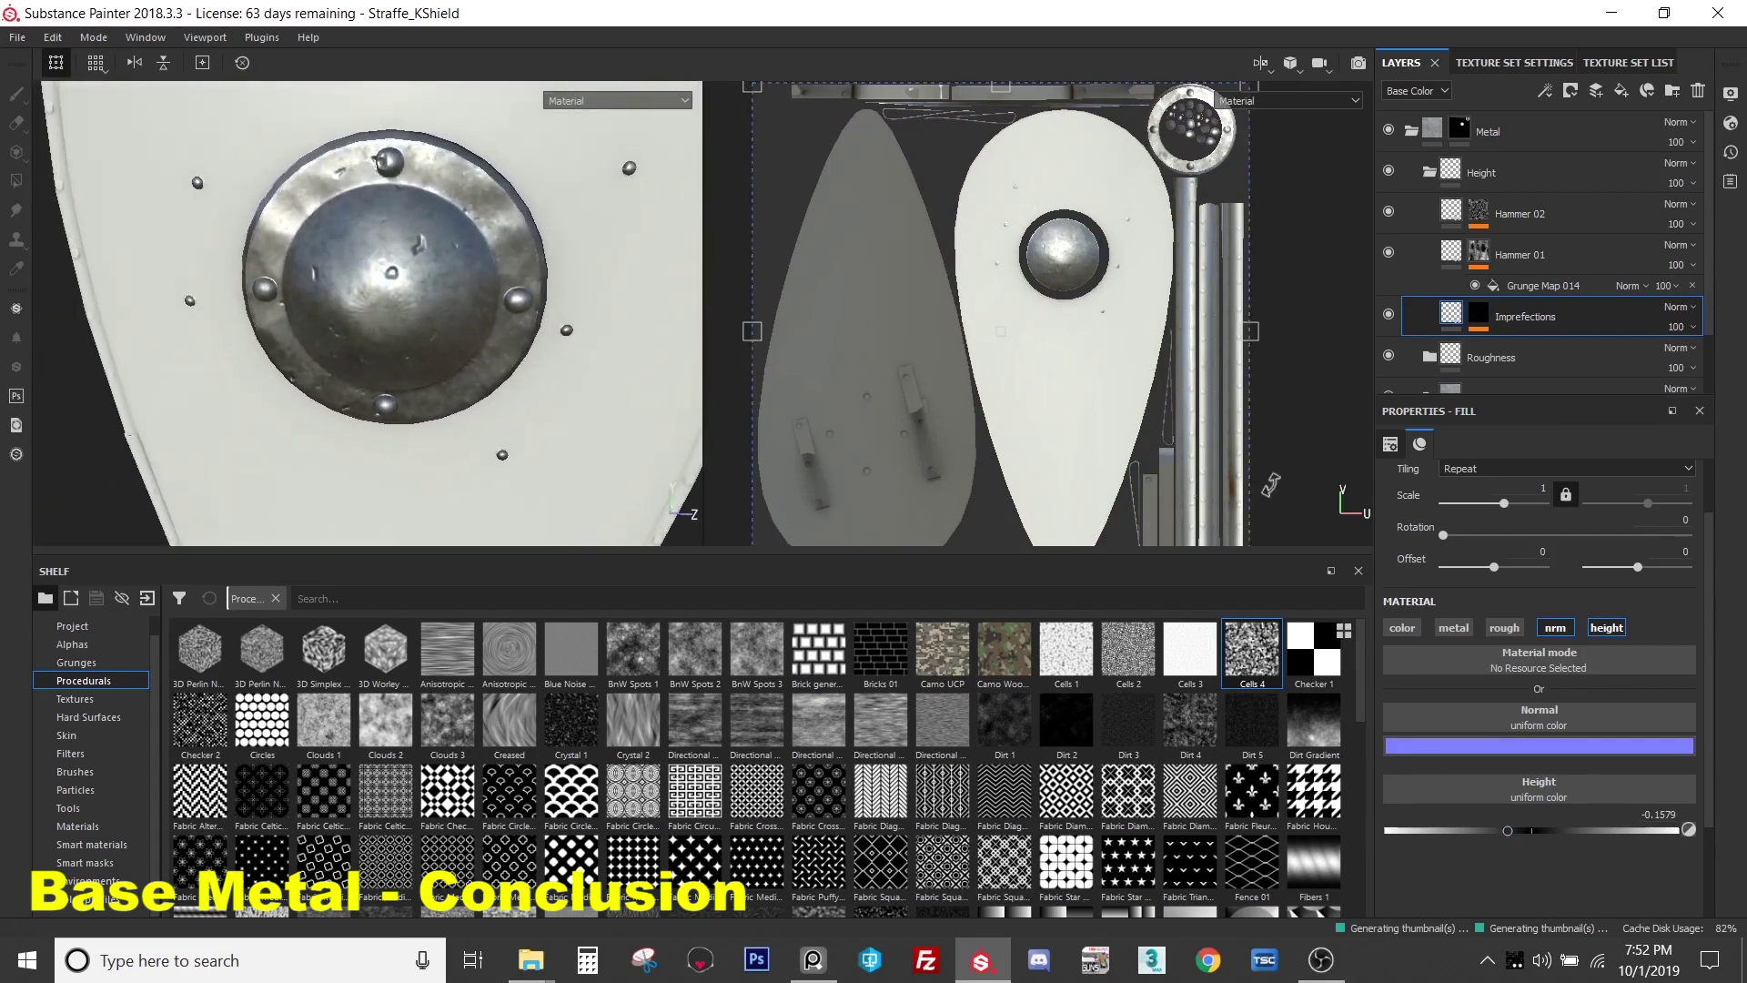
- Enable the Imprefections layer's color channel and change its base color to dark gray
left_click(1401, 628)
left_click(1526, 746)
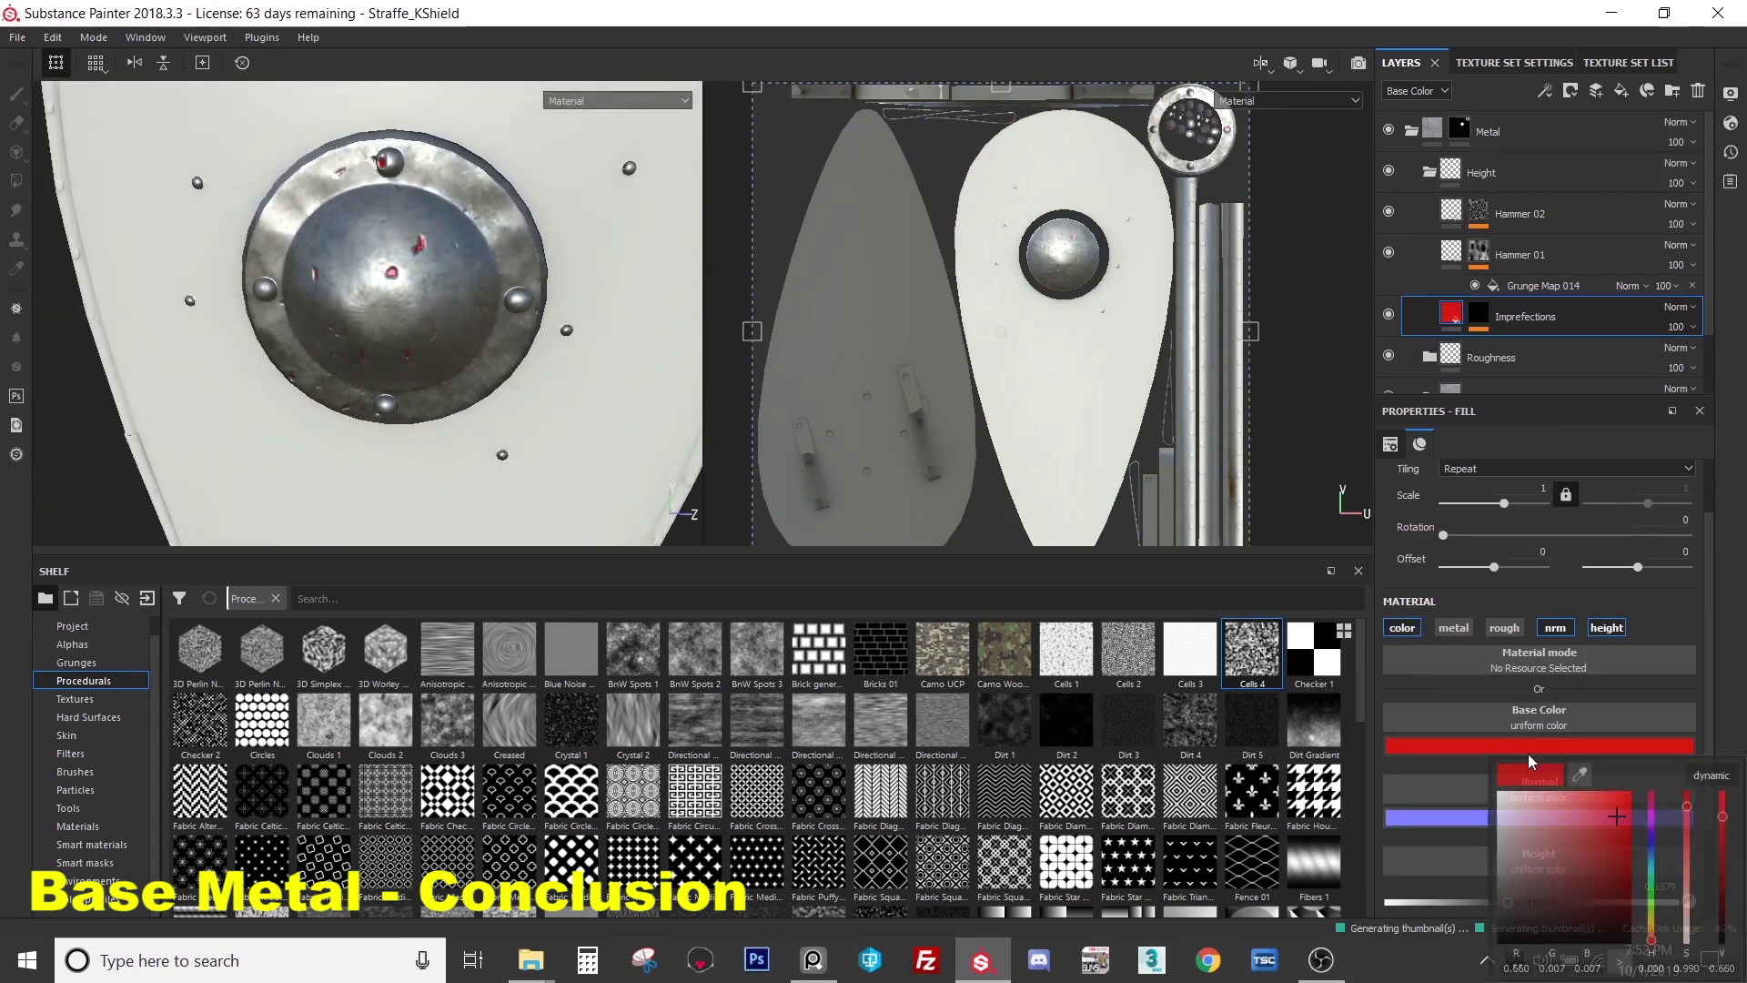
left_click_drag(1565, 854, 1477, 882)
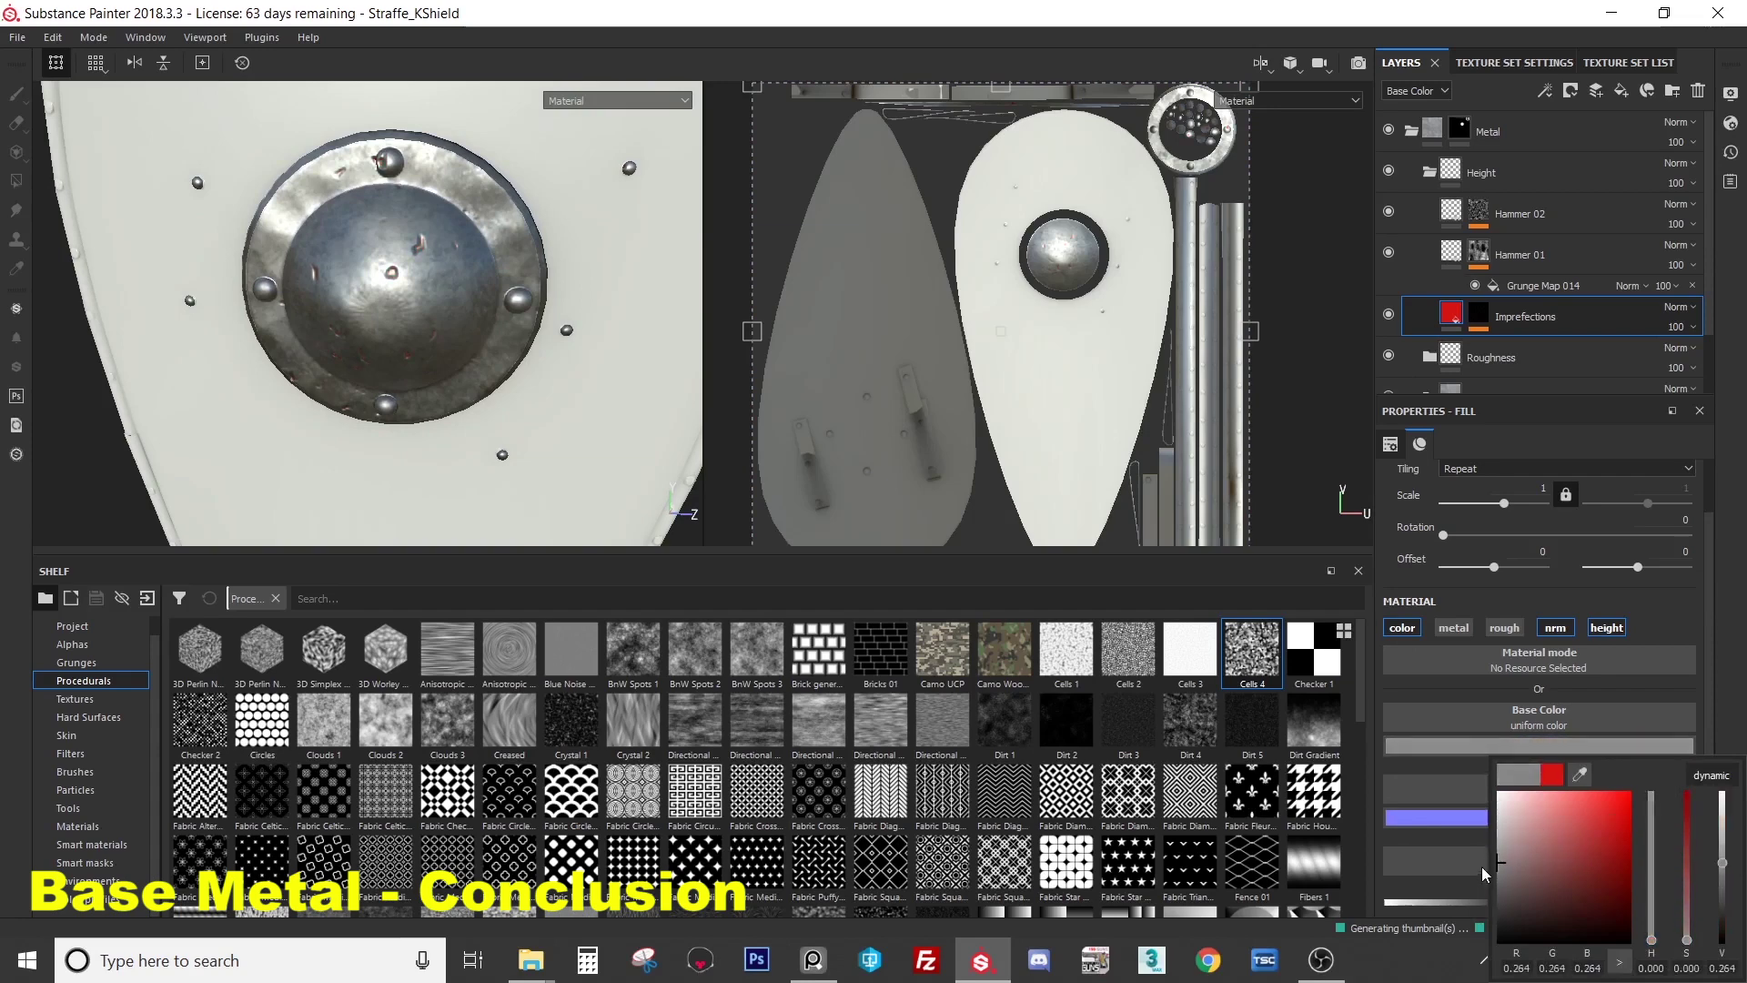
- Inspect the shield's back, handles and front boss to judge the finished base metal
left_click_drag(165, 339, 882, 241, "alt")
scroll(335, 288, "up", 4)
scroll(493, 213, "down", 3)
scroll(423, 254, "down", 3)
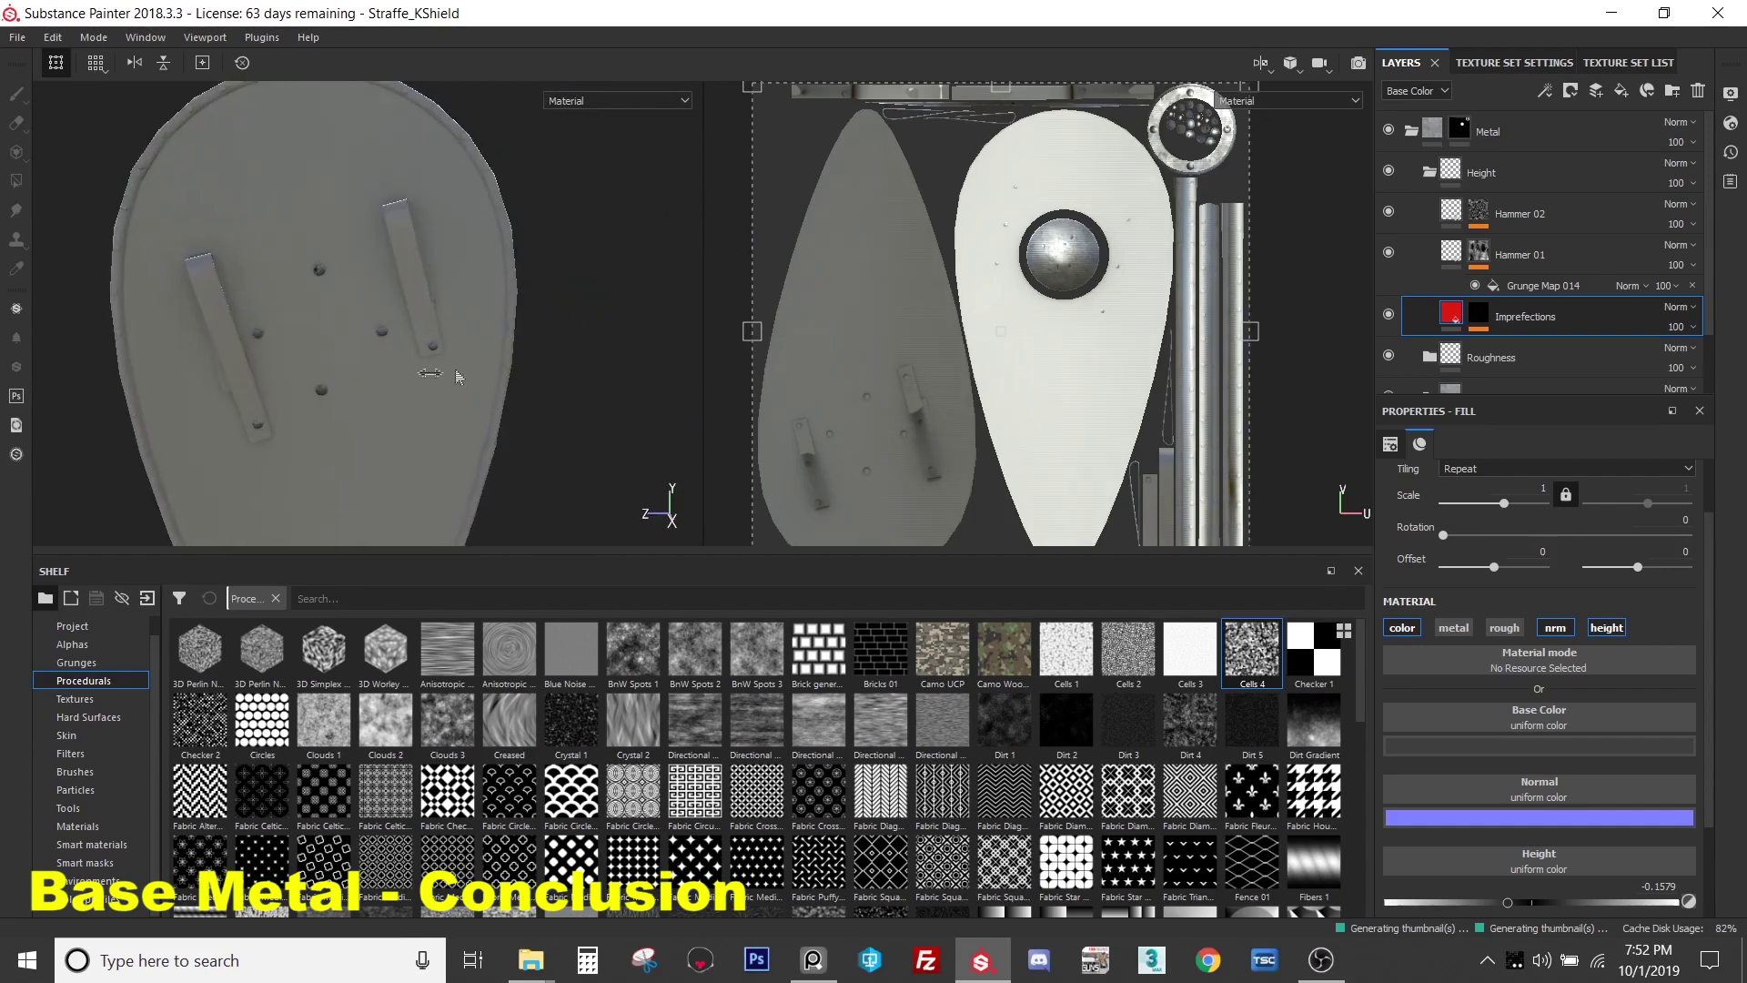
left_click_drag(372, 407, 389, 361, "alt")
right_click_drag(311, 290, 449, 236, "alt")
right_click_drag(391, 315, 364, 293, "alt")
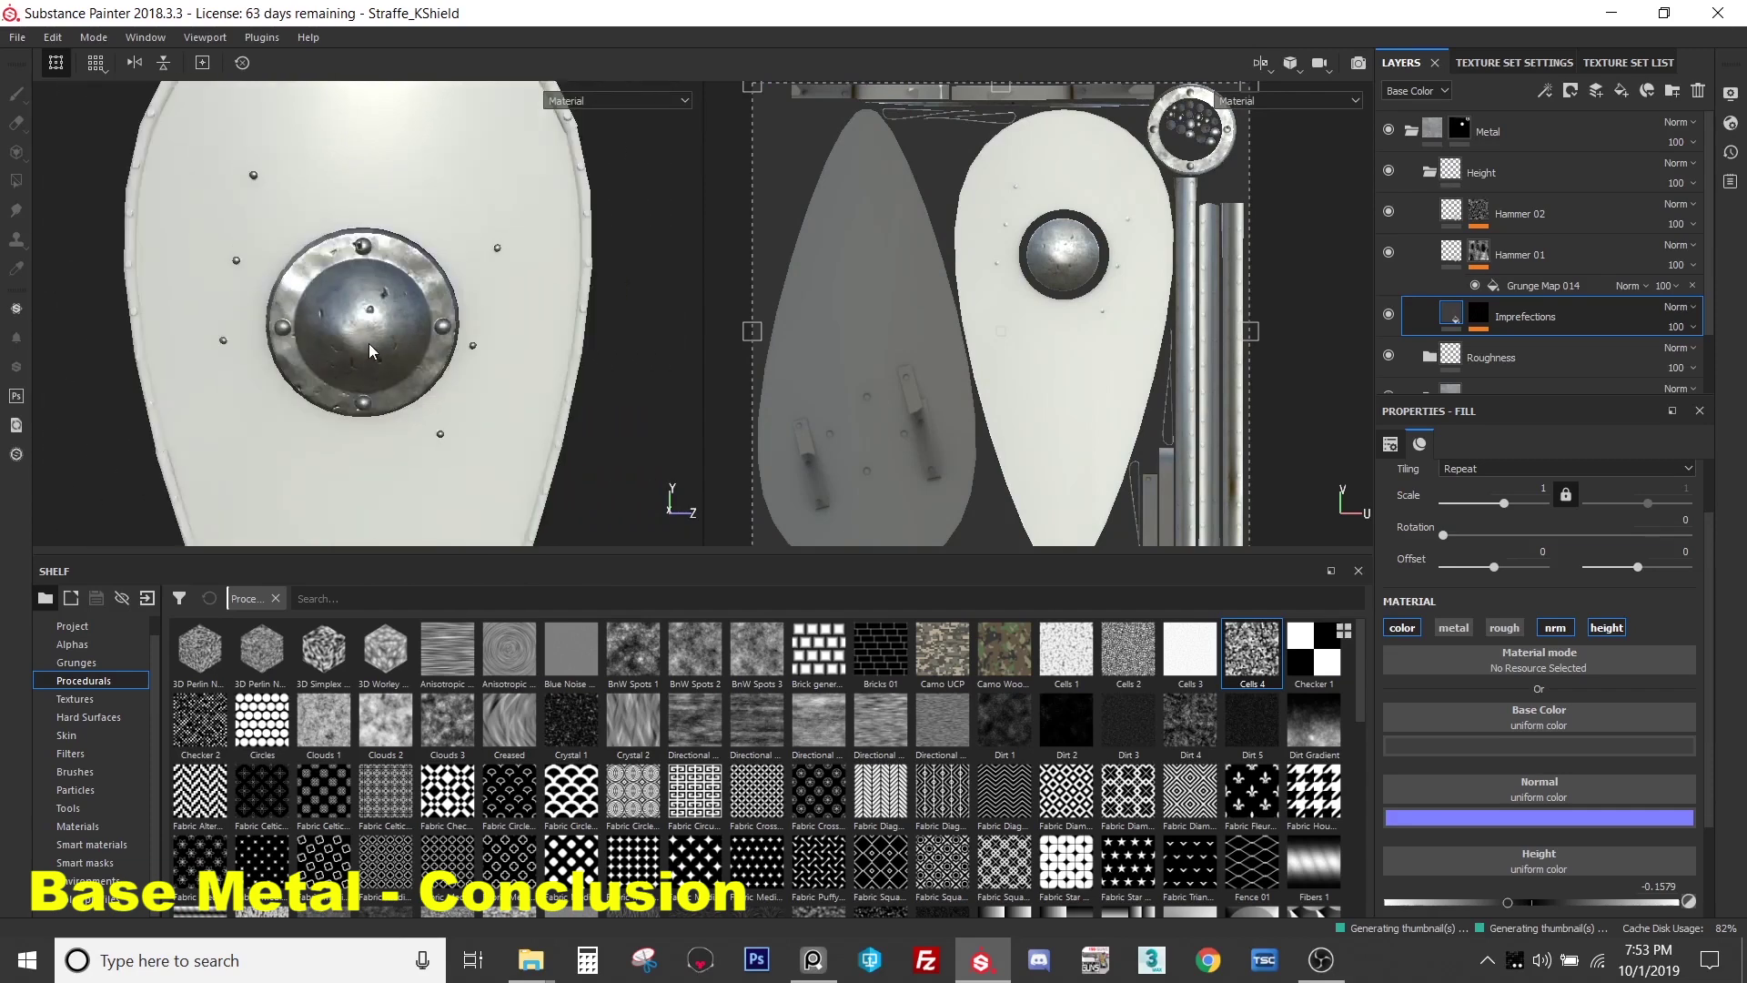
- Show the shield's wooden back, collapse the Metal folder and activate Polygon Fill on its mask
left_click_drag(361, 357, 400, 262, "alt")
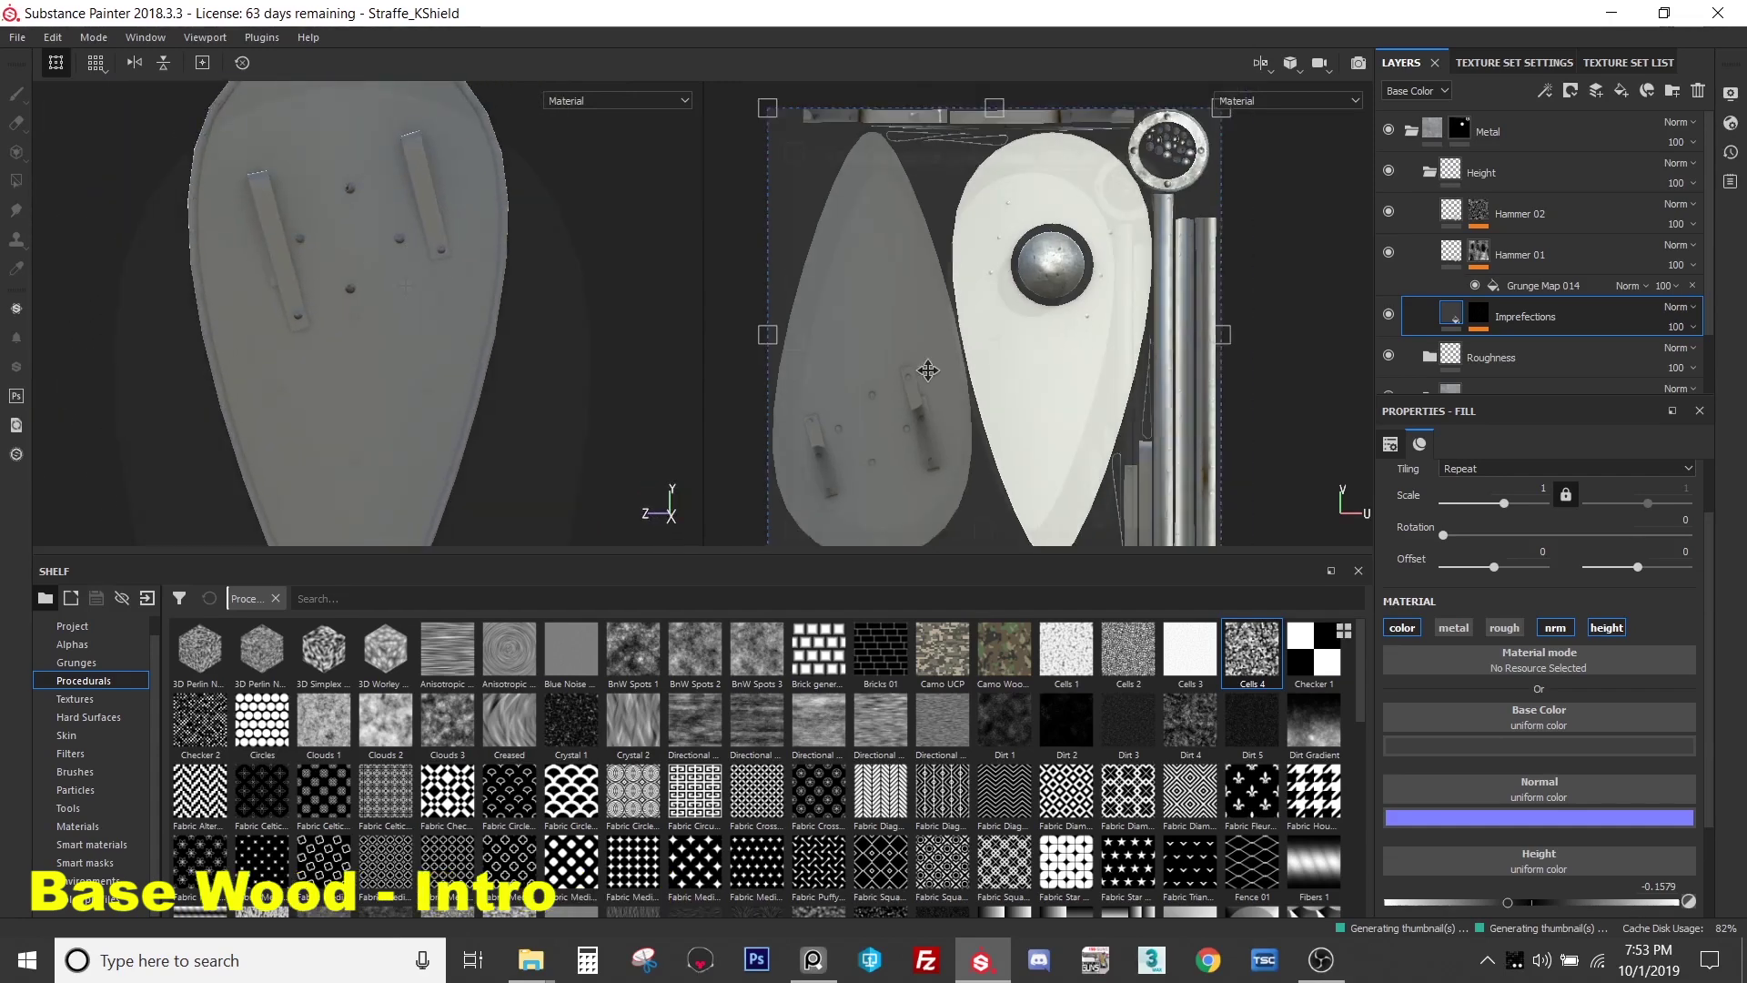
left_click_drag(308, 286, 428, 257, "alt")
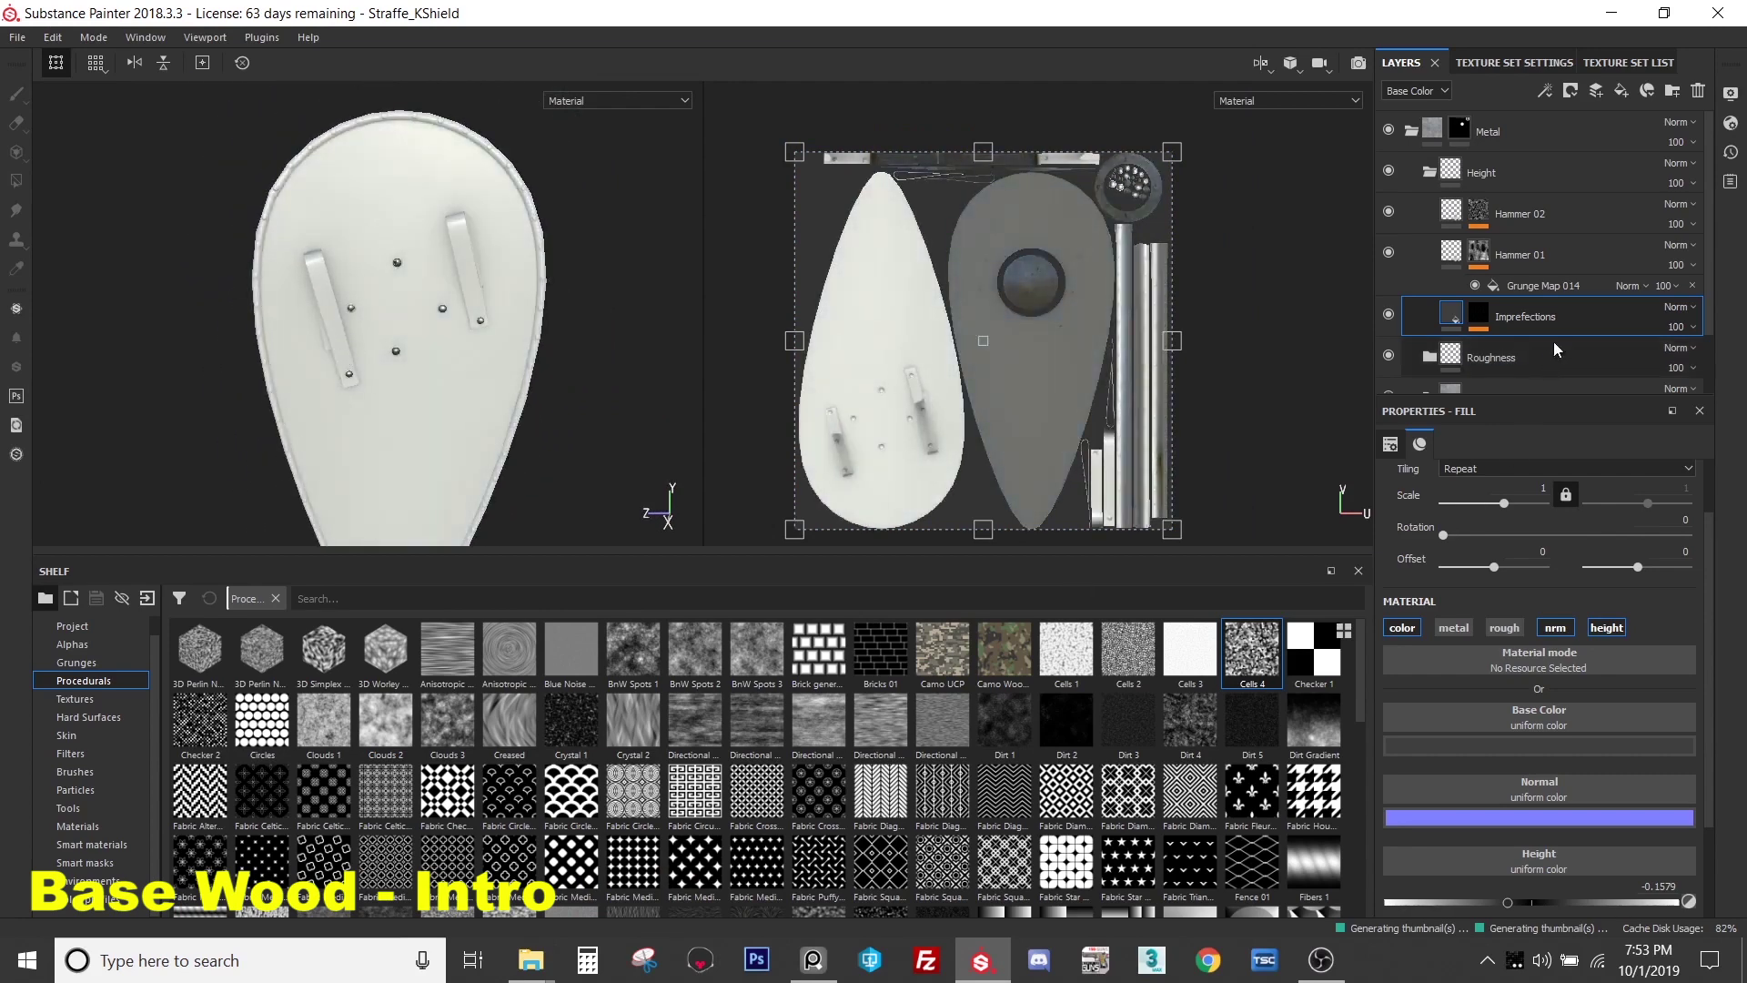
left_click(1408, 135)
key("4")
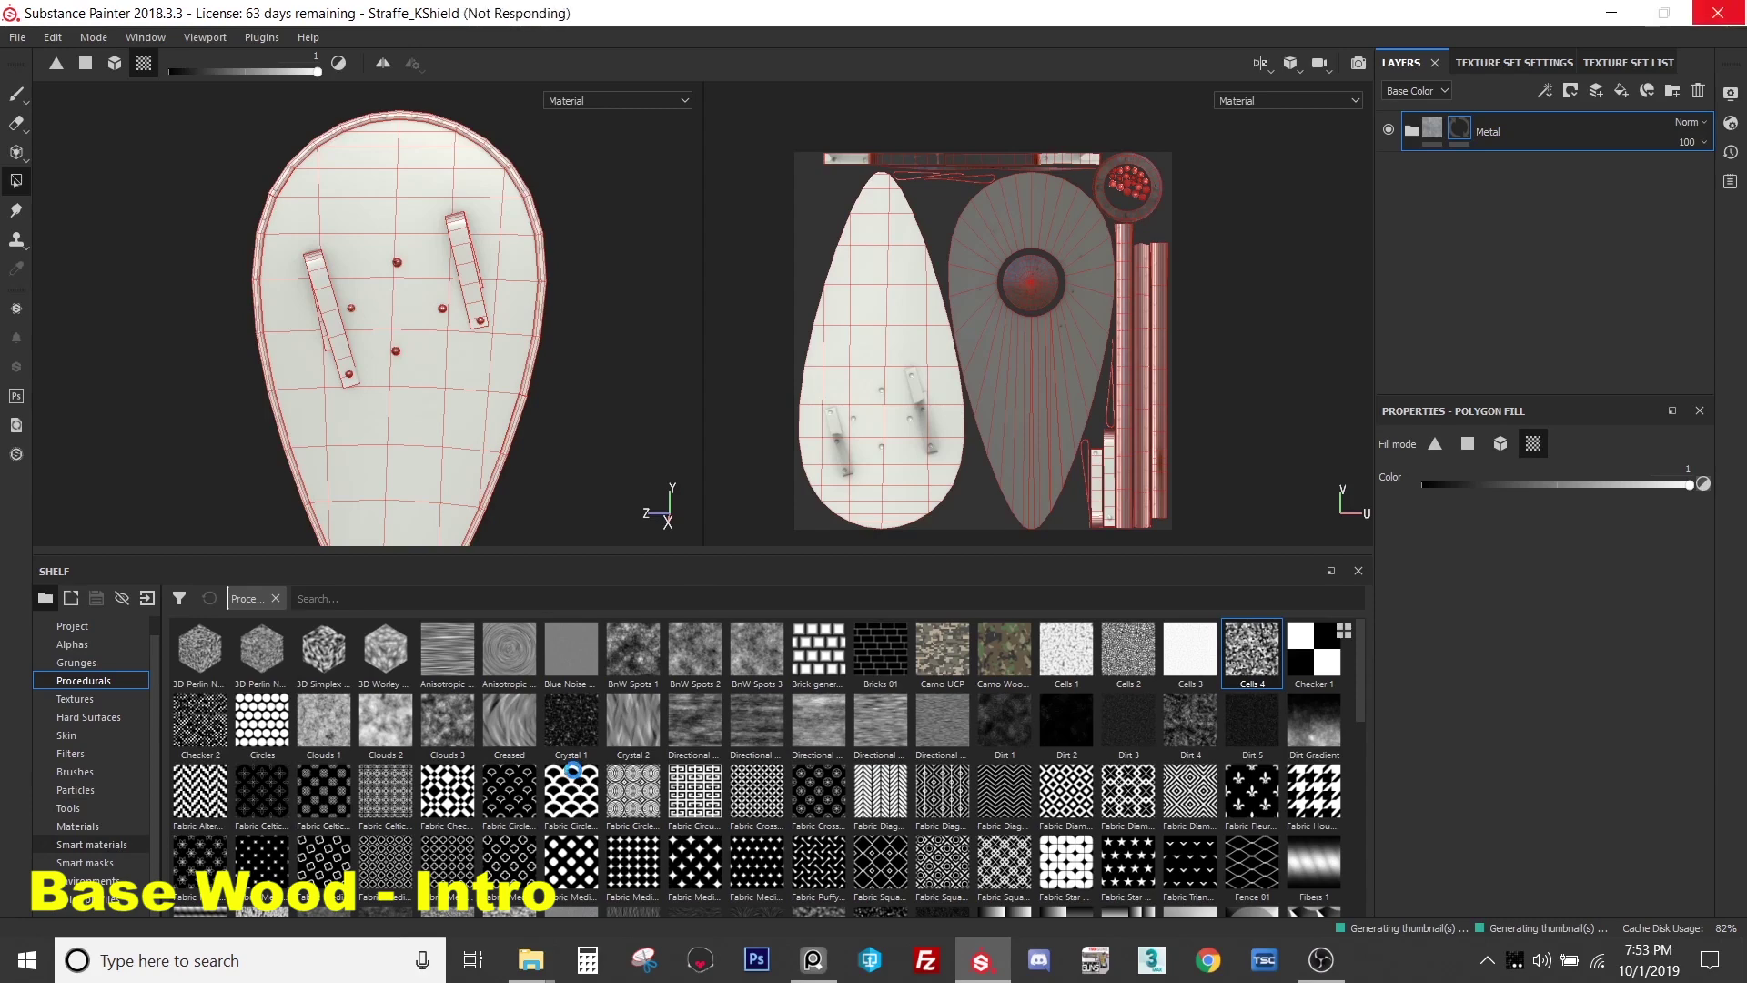
- Add the Wood Chest Stylized smart material to the layer stack directly below the Metal folder
left_click(91, 845)
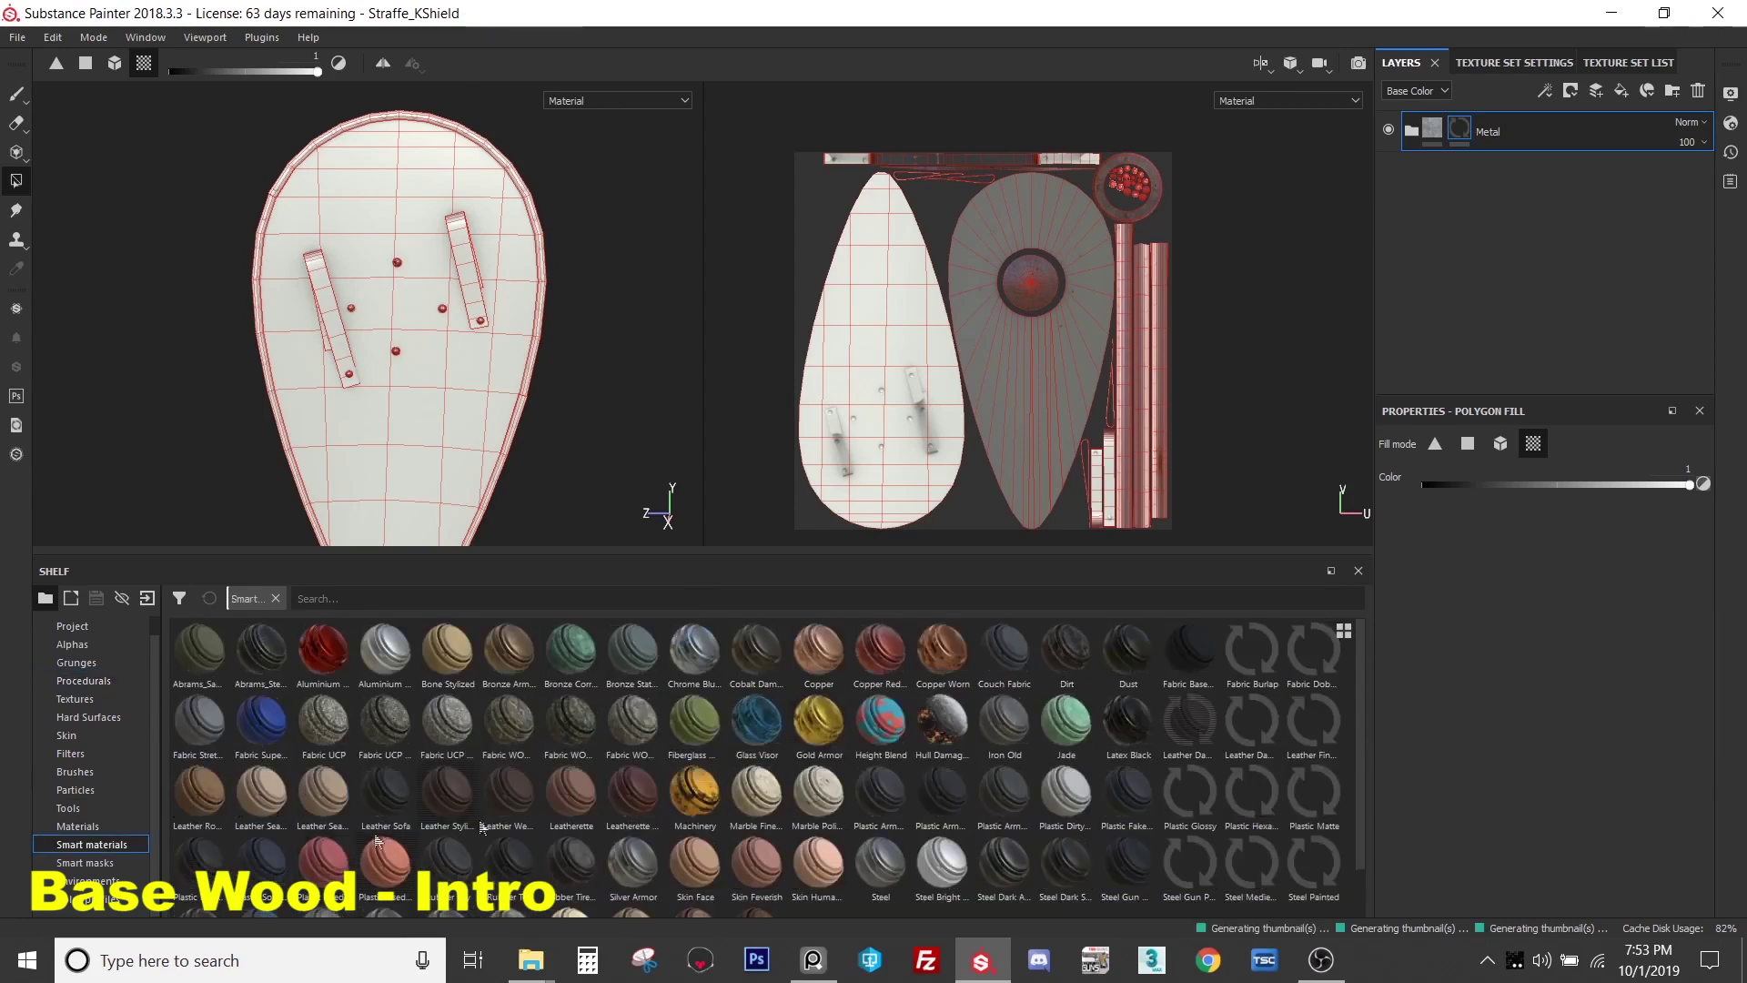
left_click_drag(1363, 737, 1362, 788)
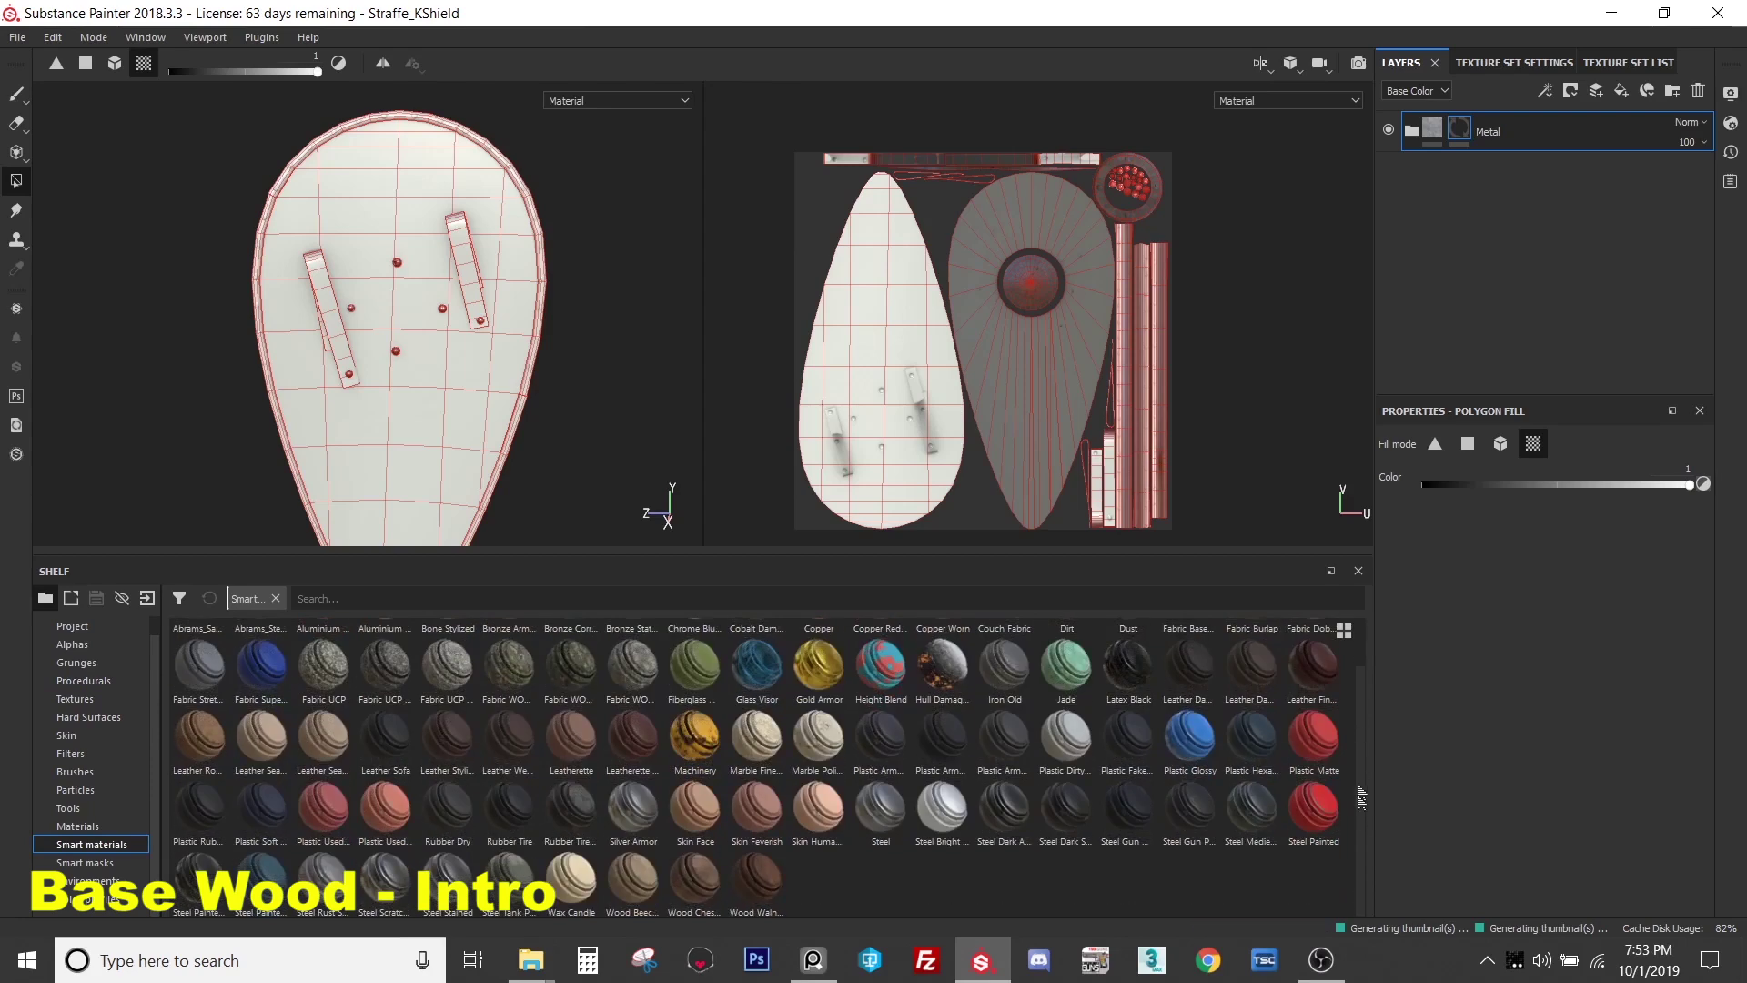
mouse_move(722, 894)
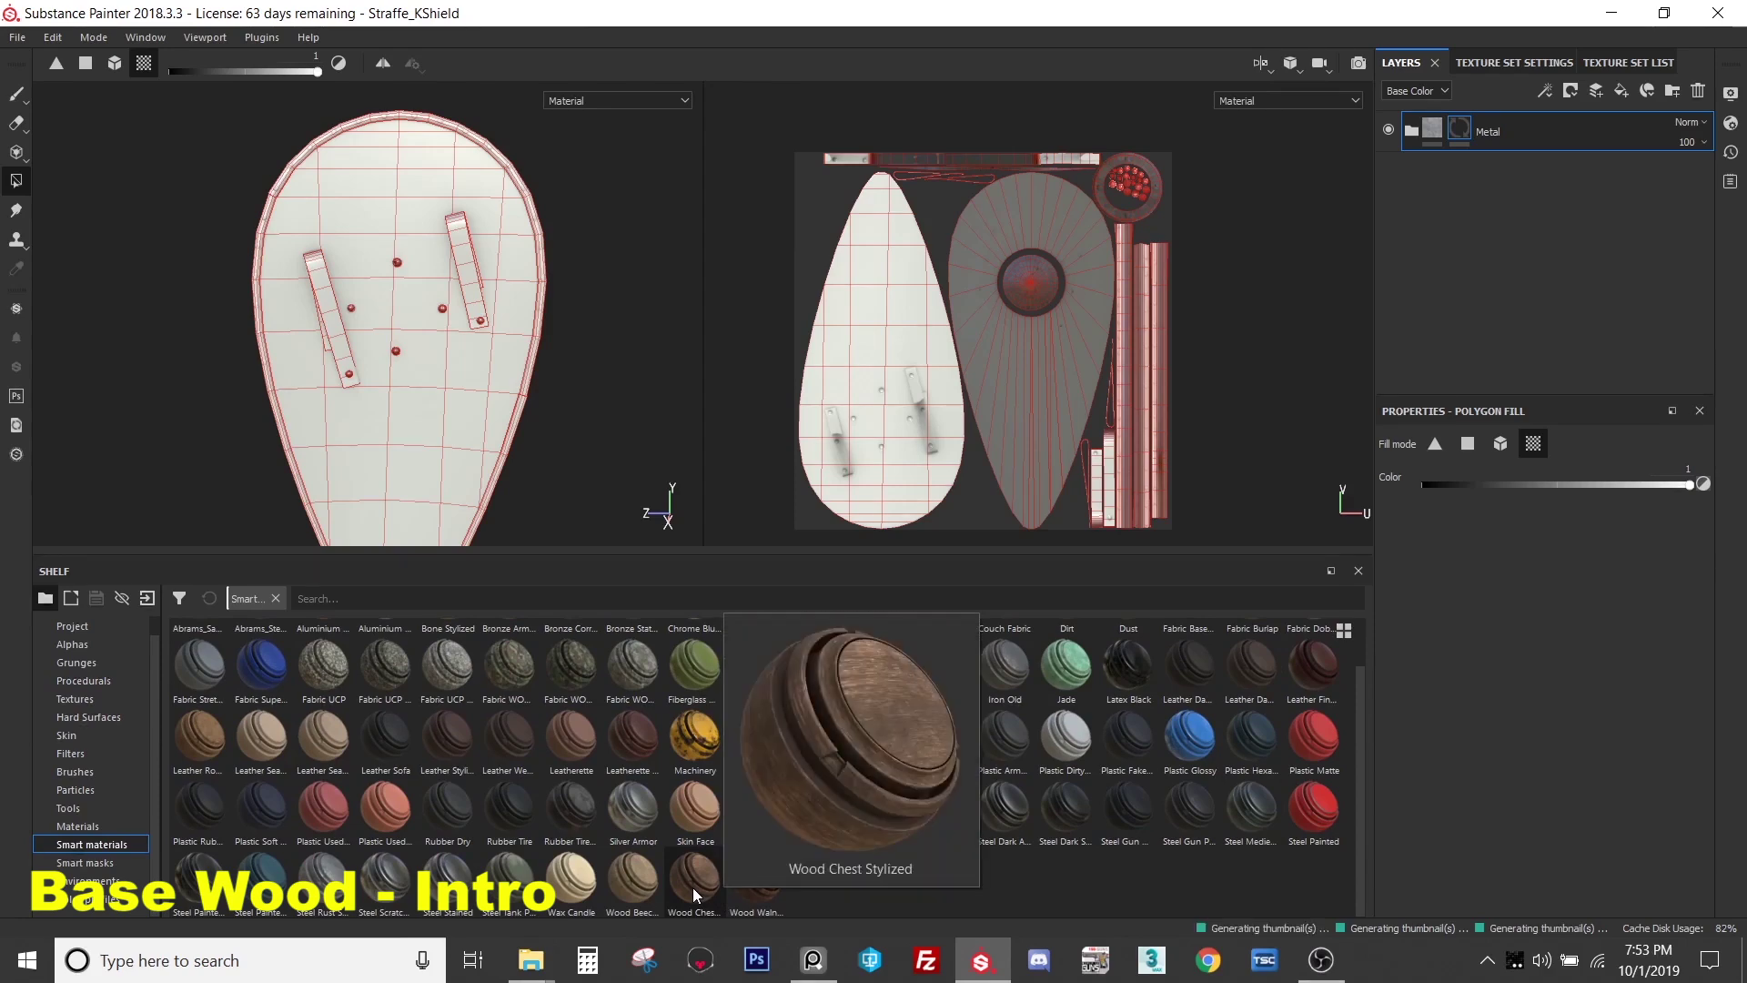
left_click_drag(691, 887, 1499, 294)
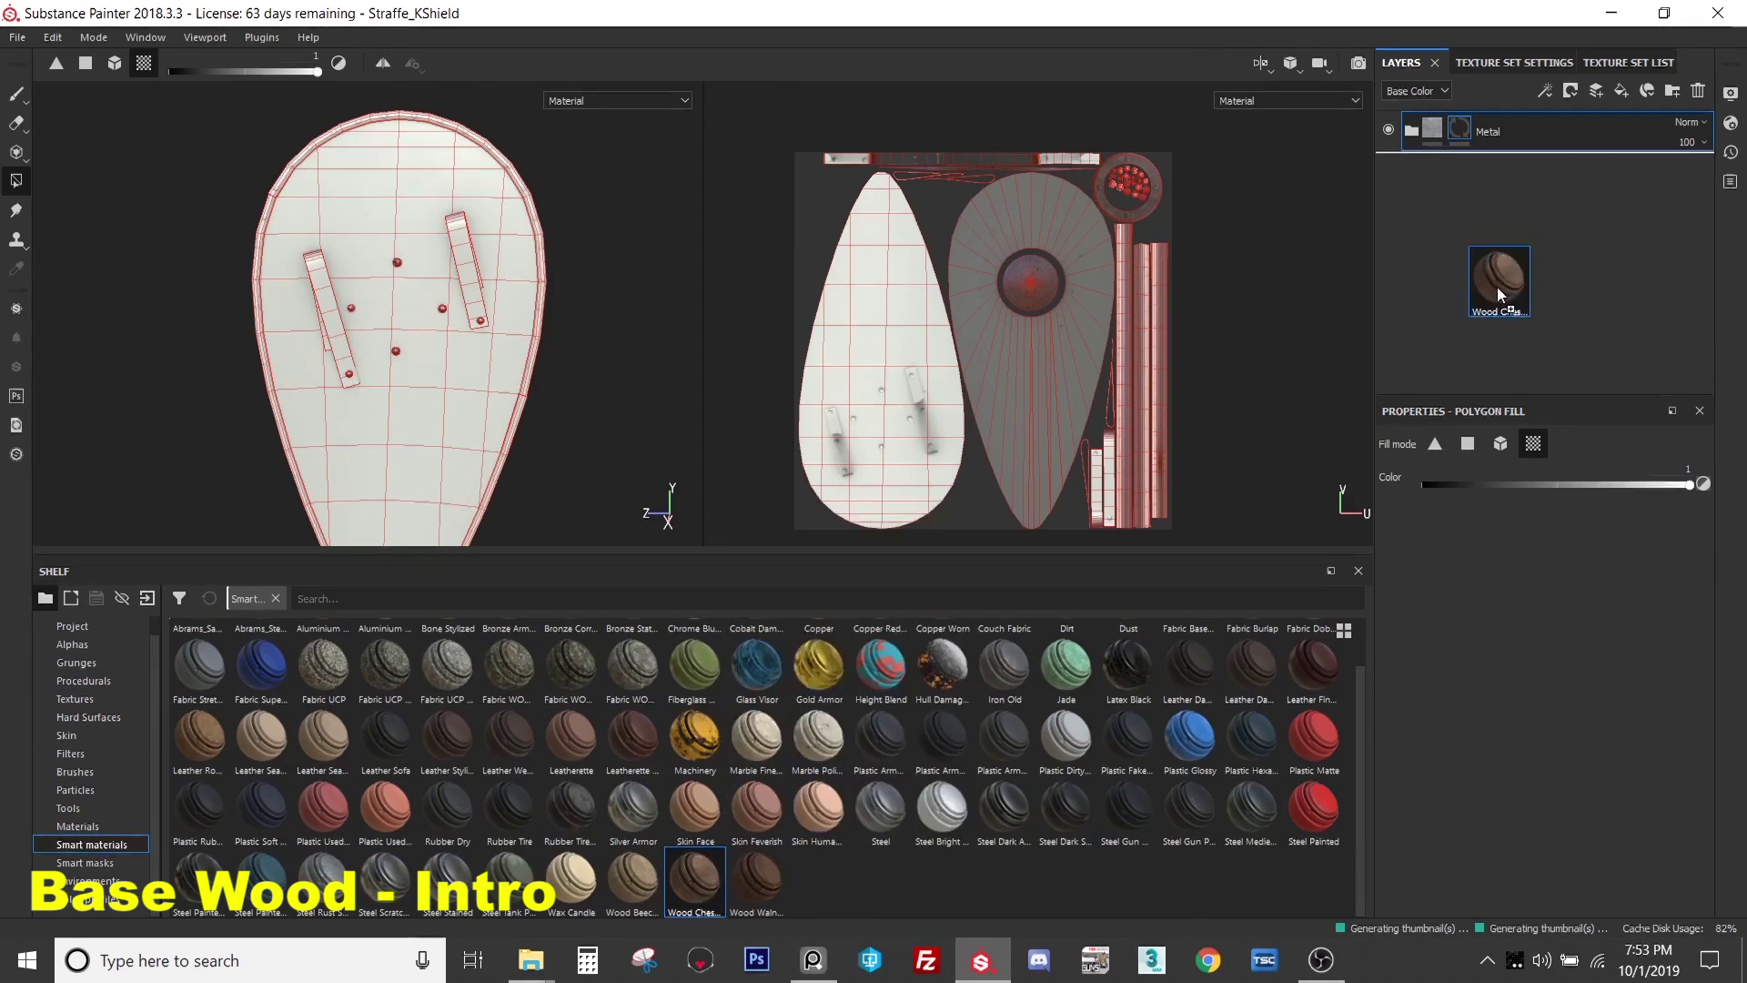
left_click_drag(1547, 156, 1547, 157)
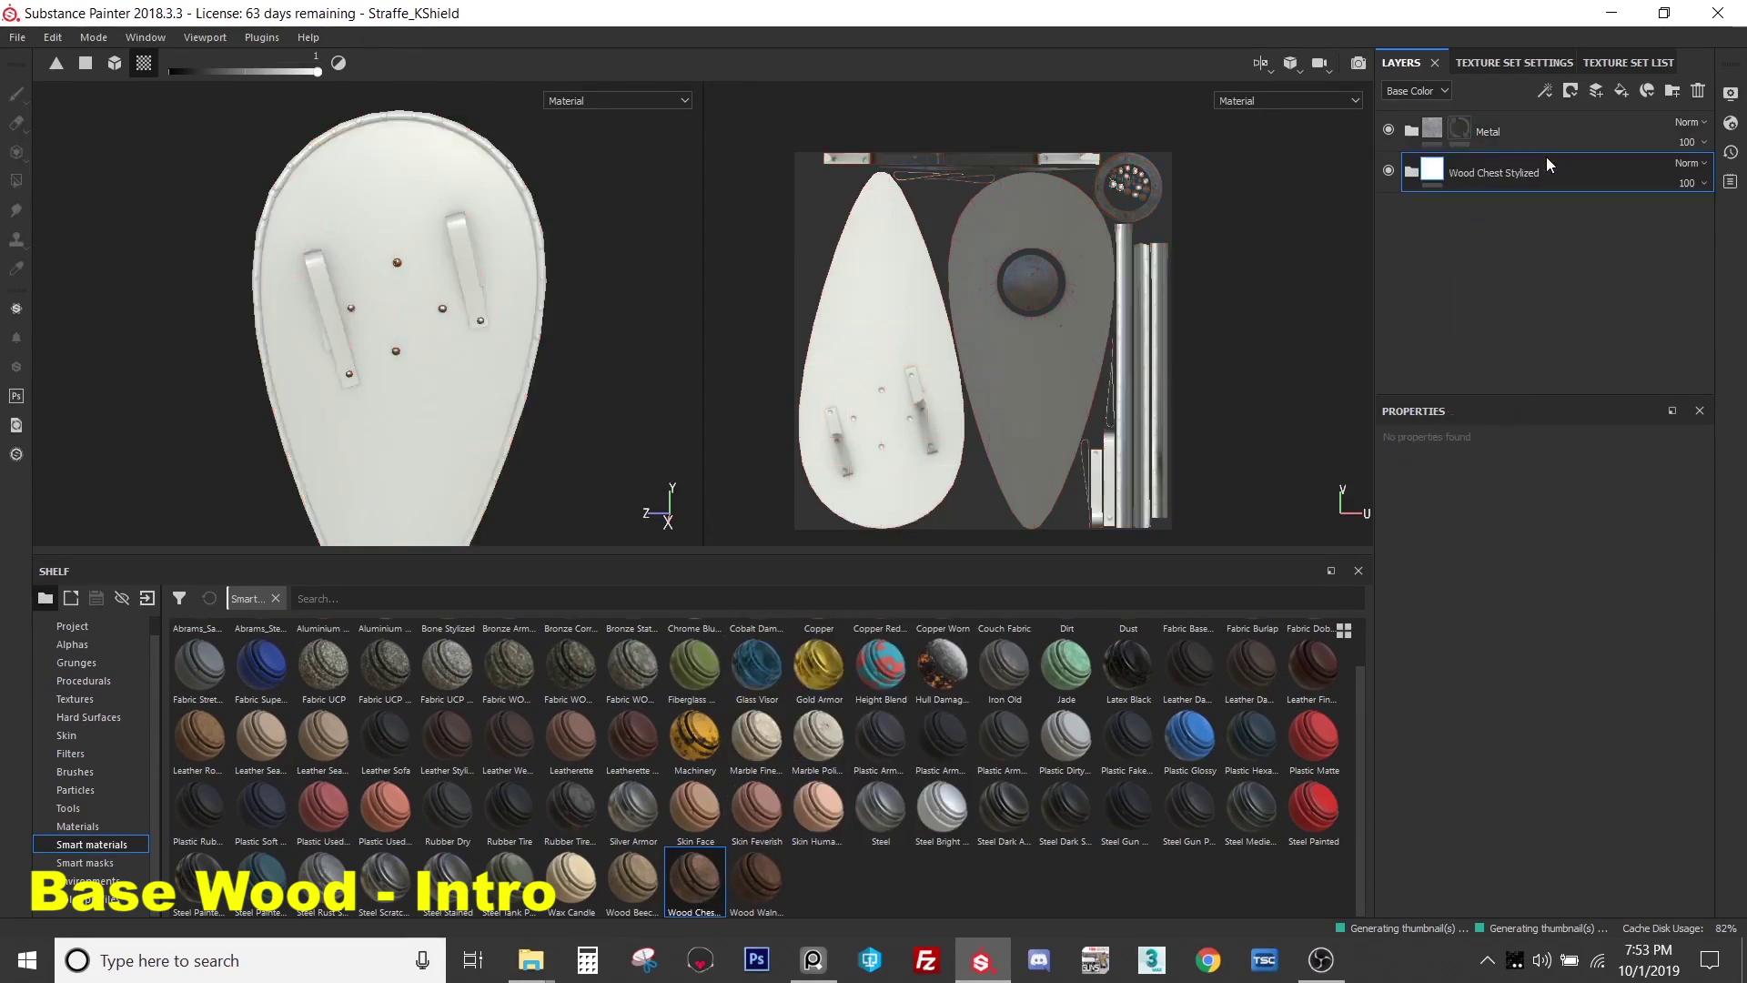
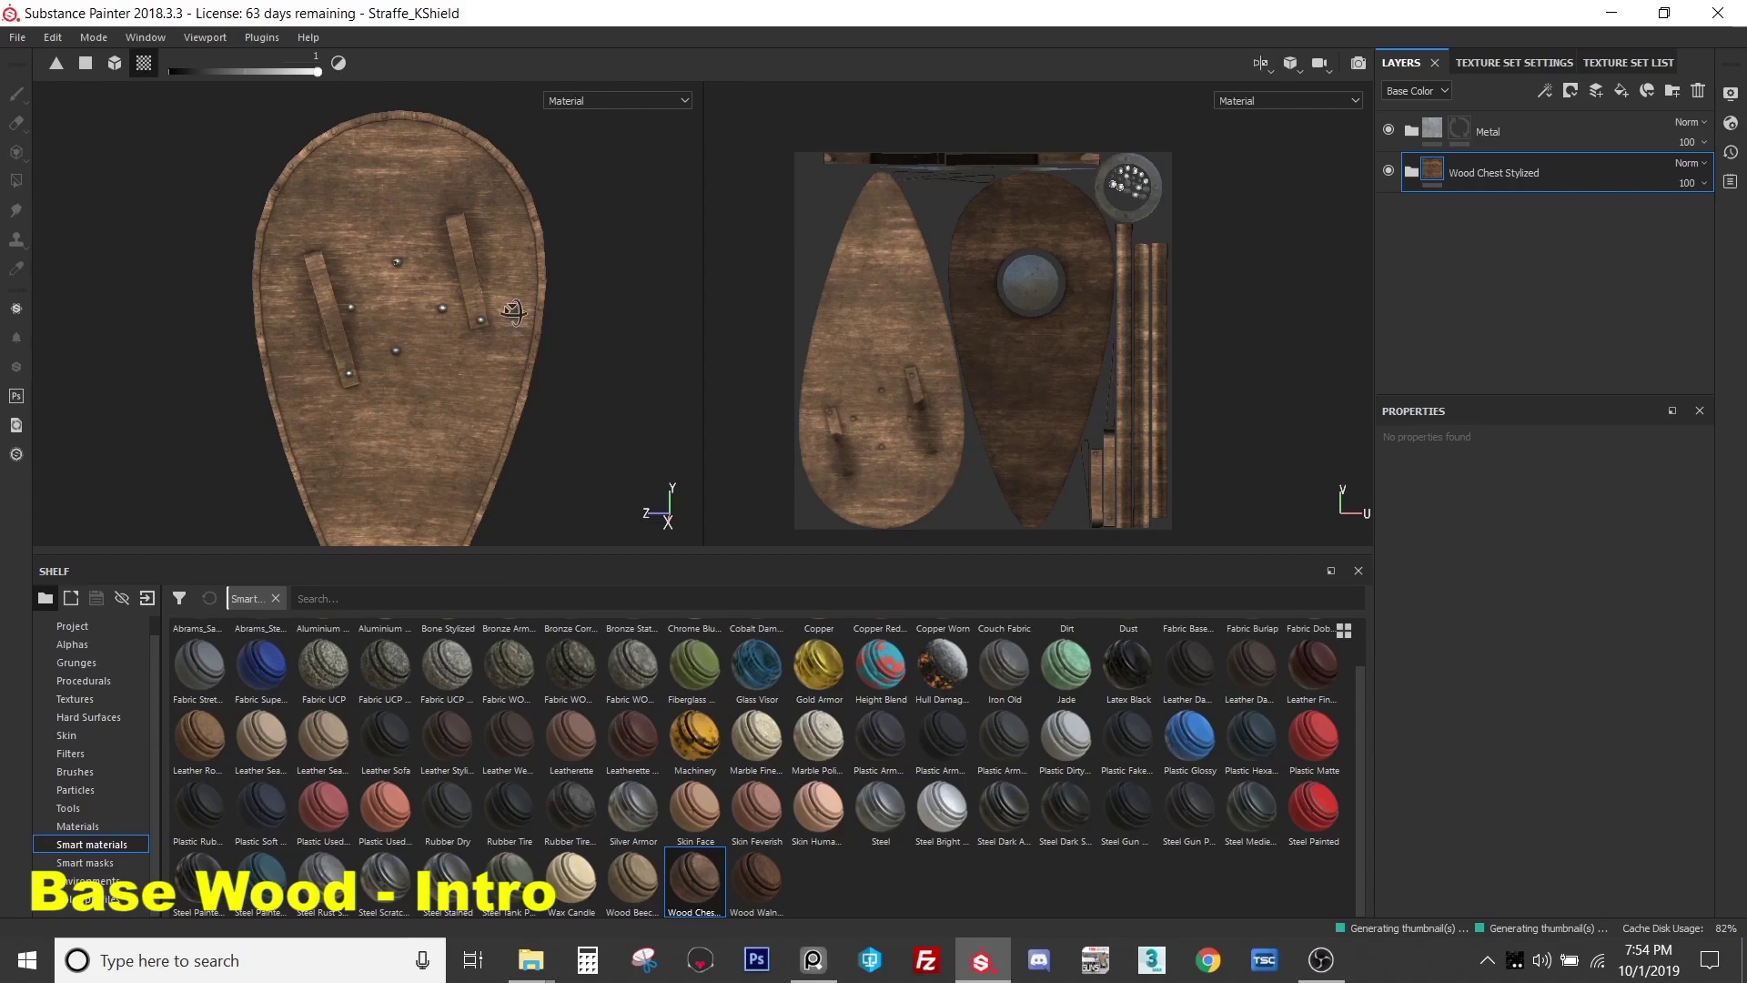
- Set the rotation of the Fibers layer in the Wood Chest Stylized folder to 0 so the grain runs vertically
middle_click_drag(462, 359, 434, 267, "alt")
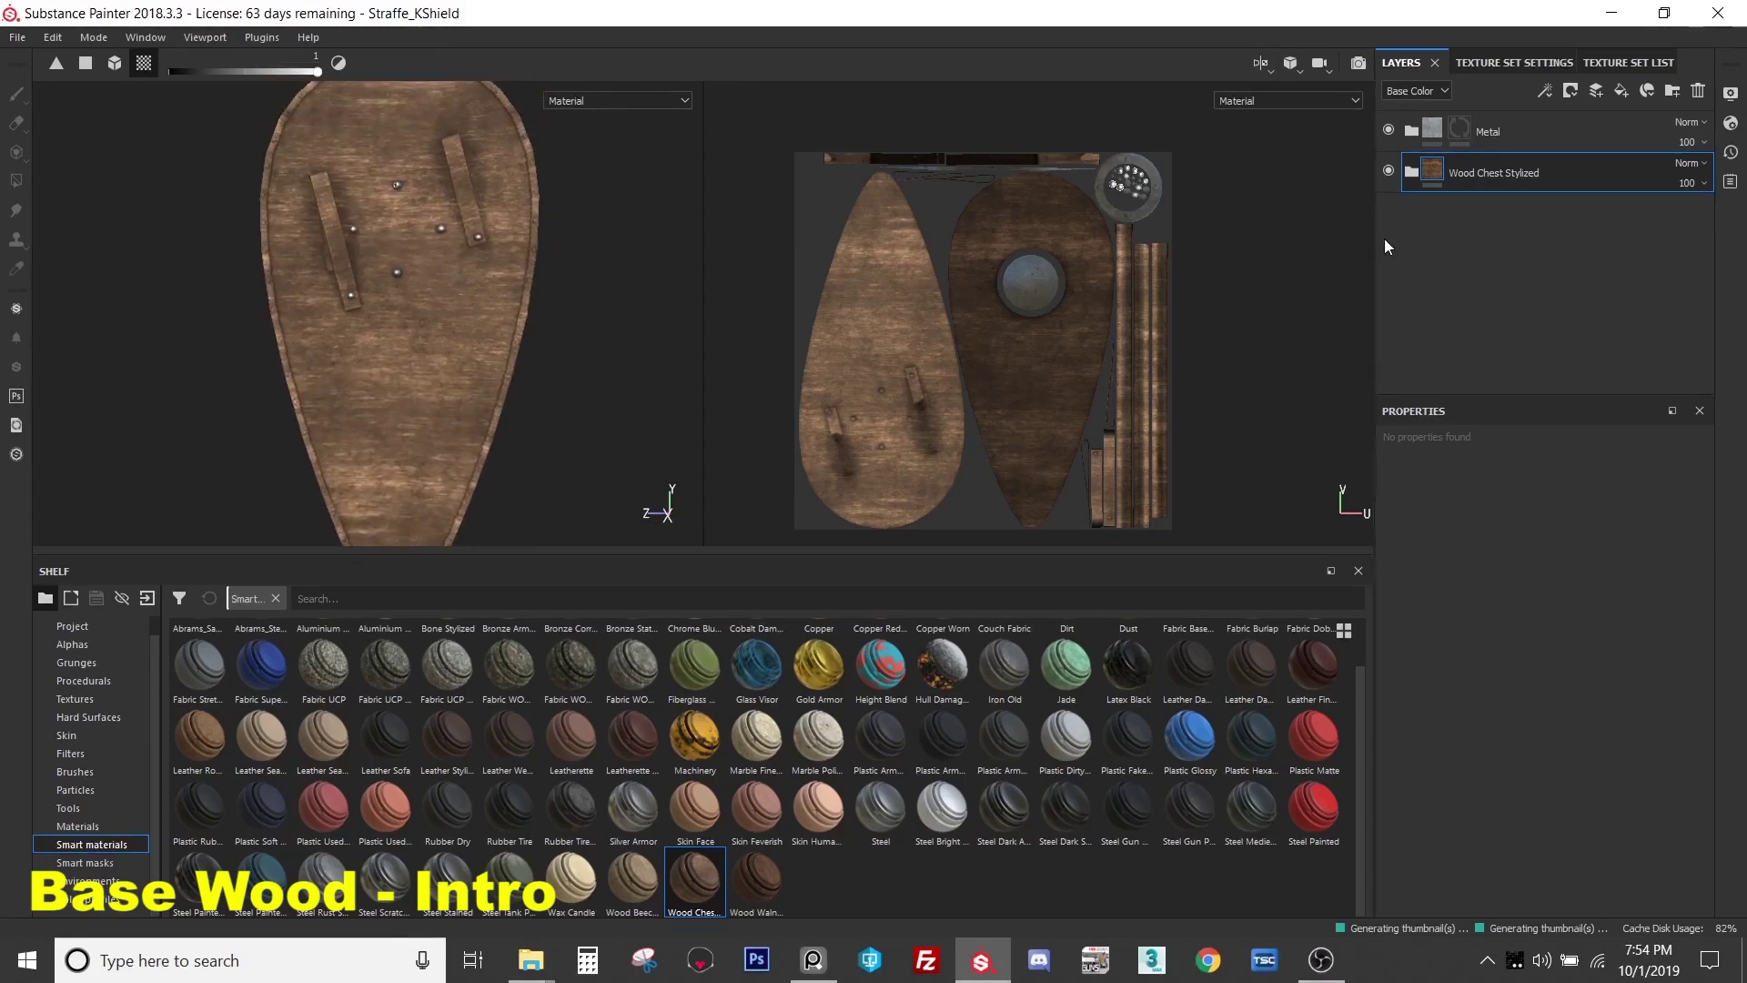
left_click(1411, 173)
scroll(1456, 273, "down", 1)
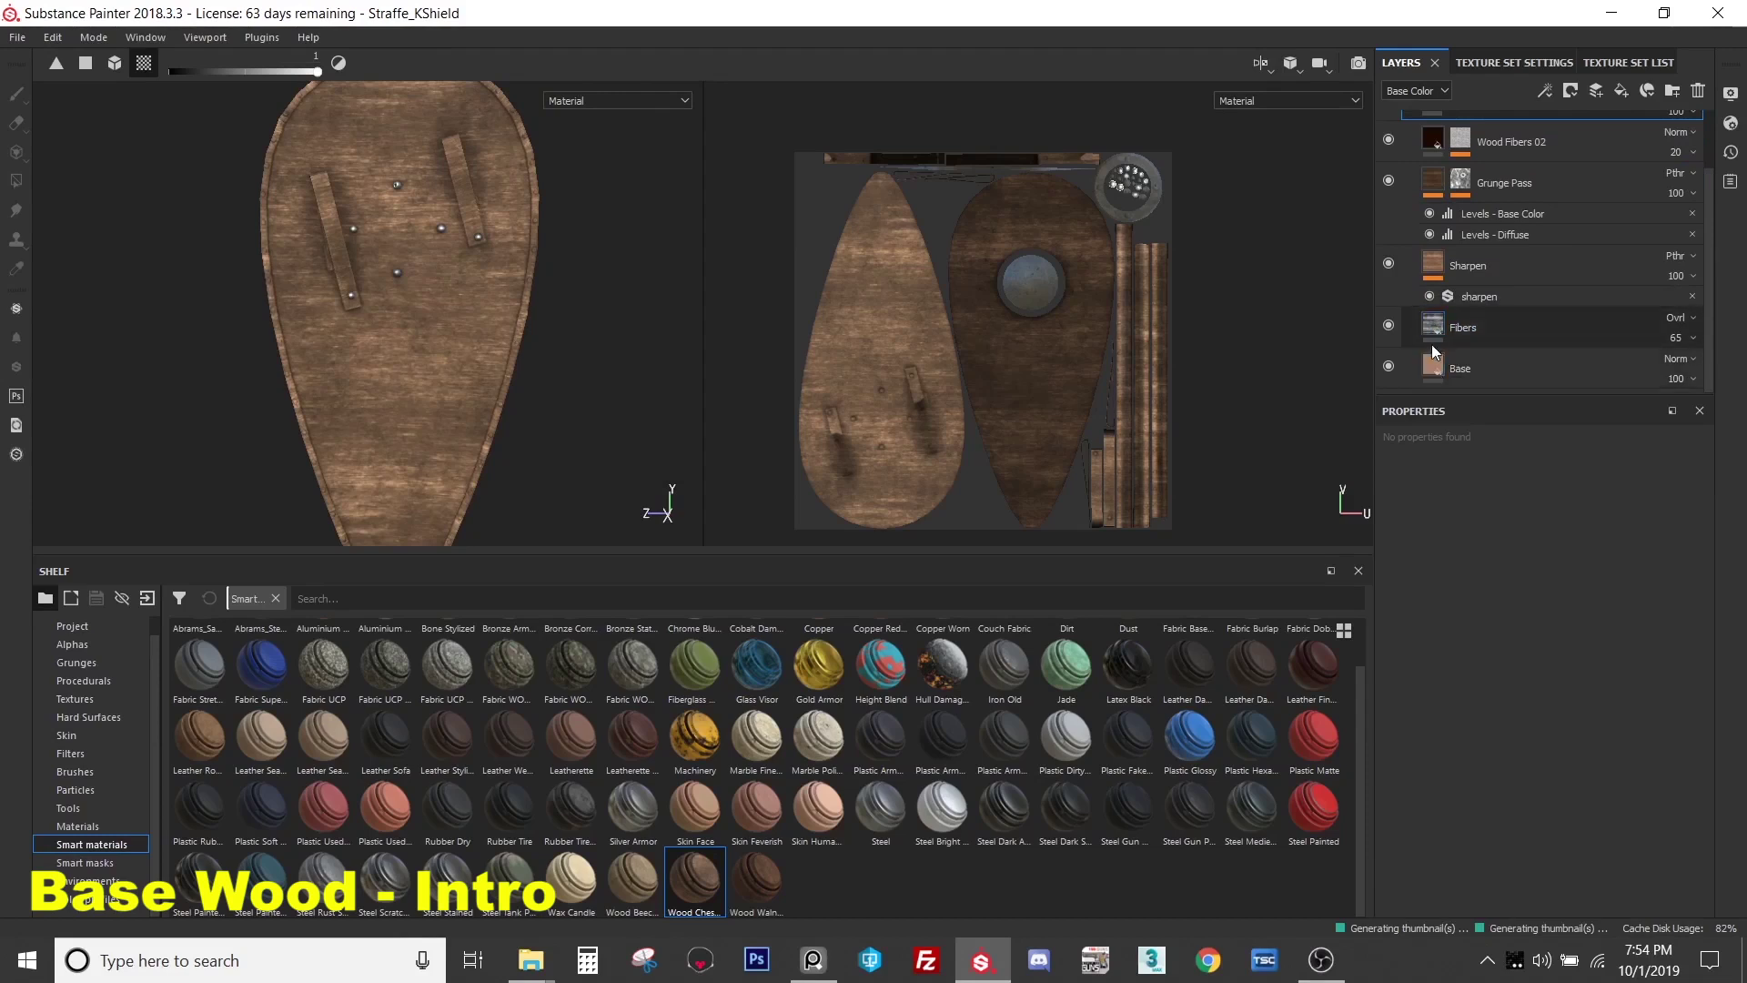
left_click(1434, 364)
left_click(1434, 330)
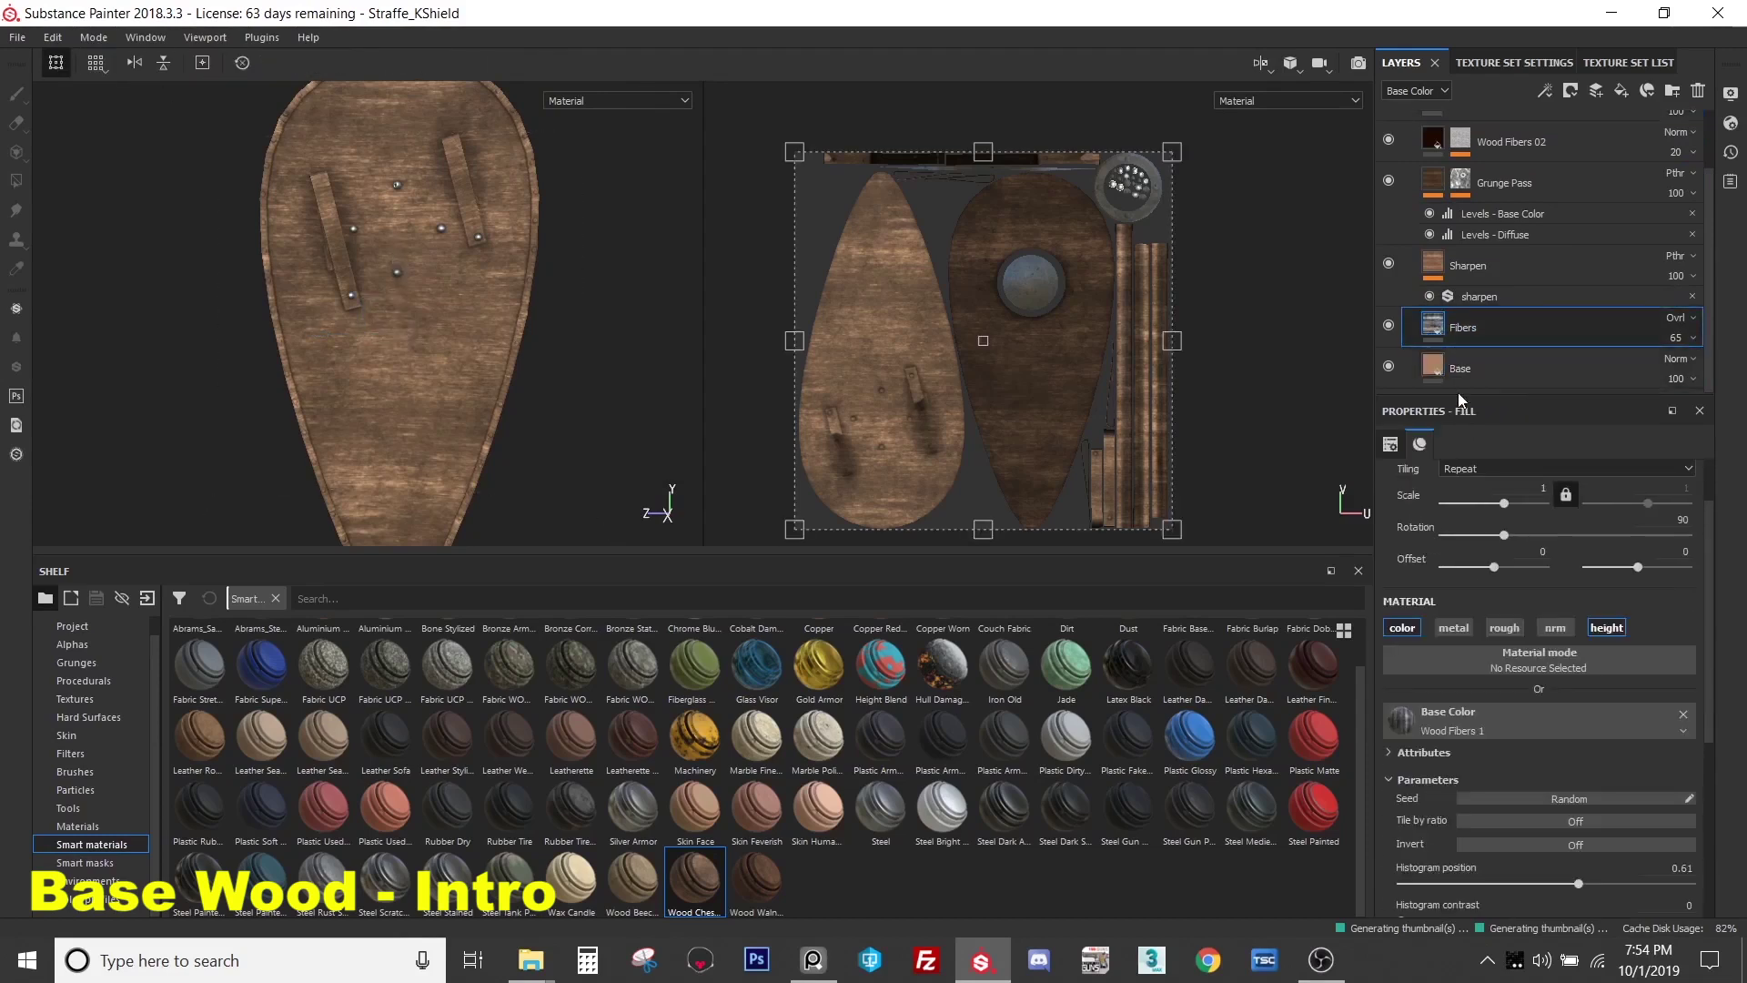
left_click_drag(498, 404, 507, 392, "alt")
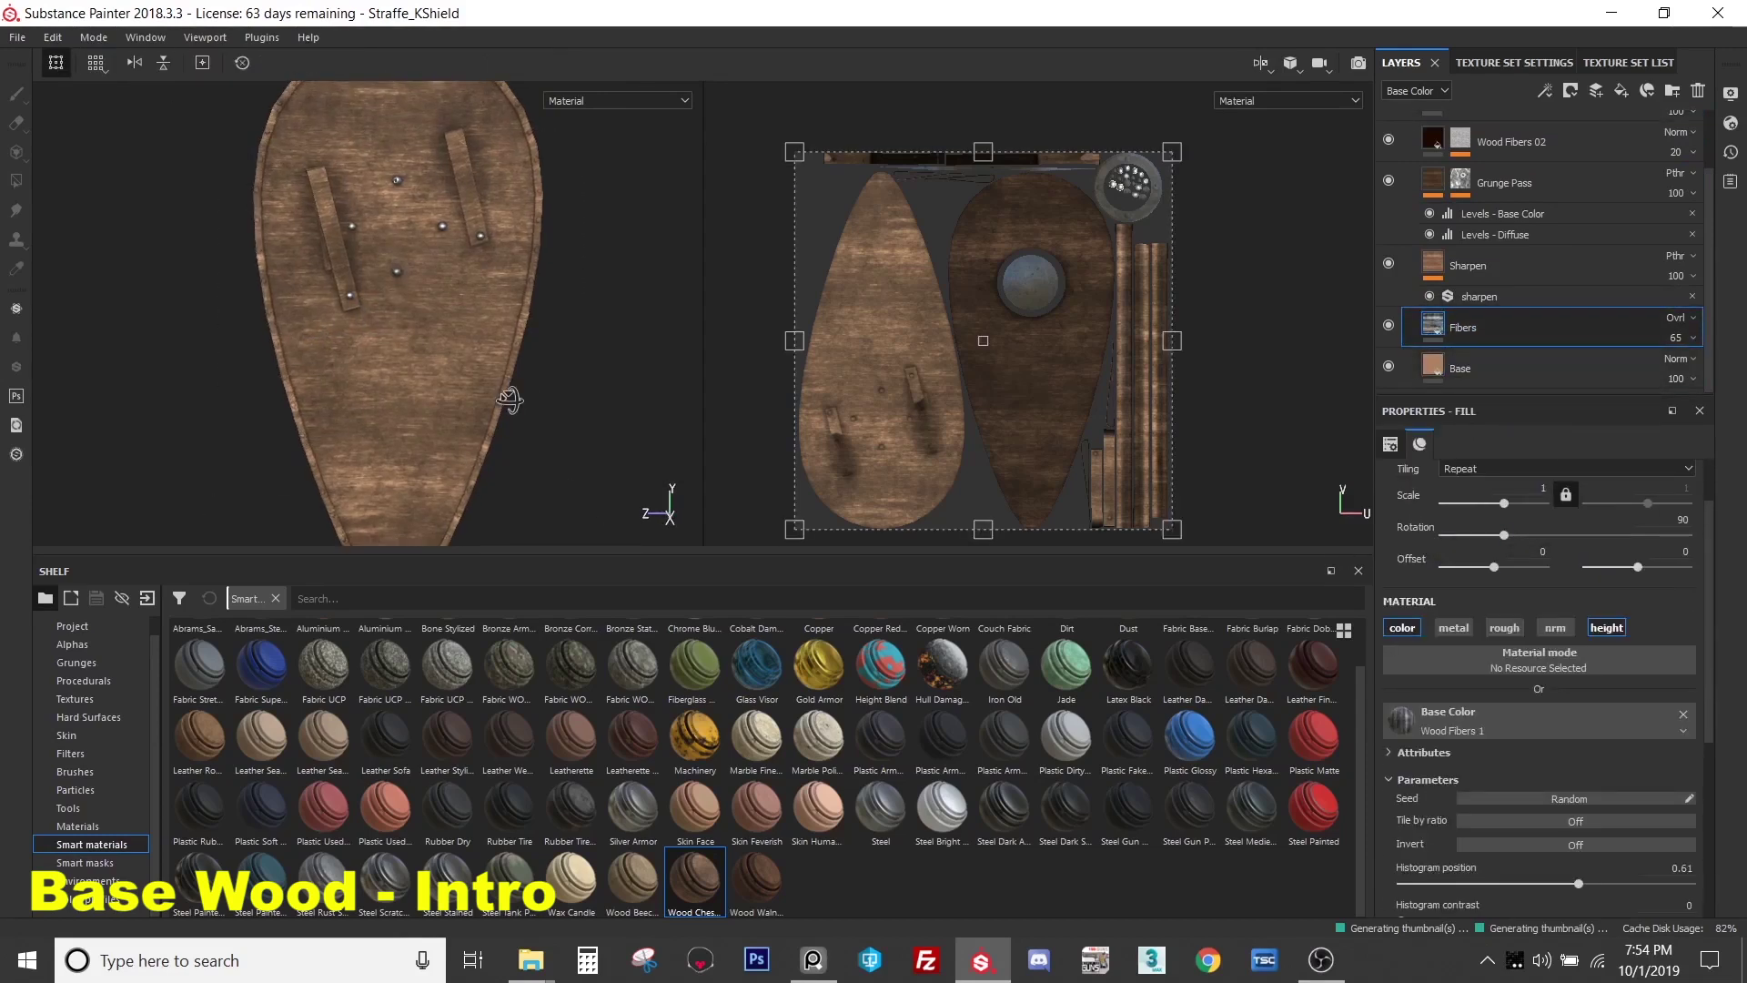
left_click(1658, 519)
type("0")
key("Return")
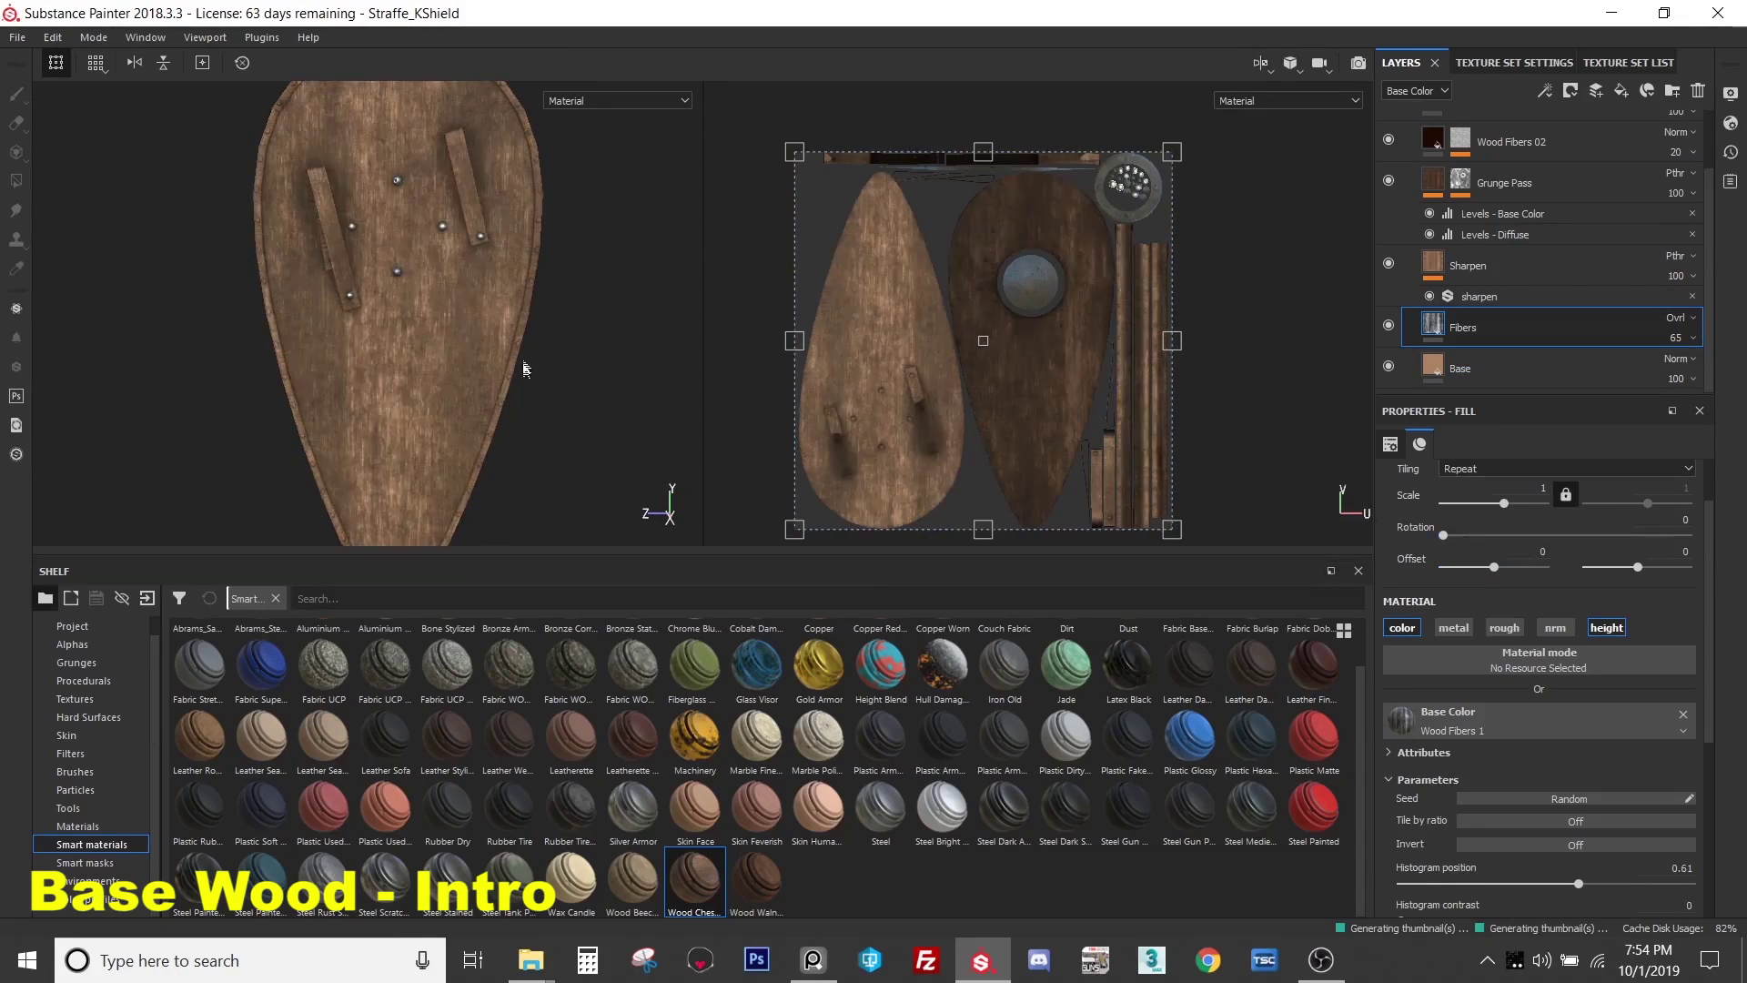
- Rename the Wood Chest Stylized folder as Wood
left_click_drag(505, 388, 466, 358, "alt")
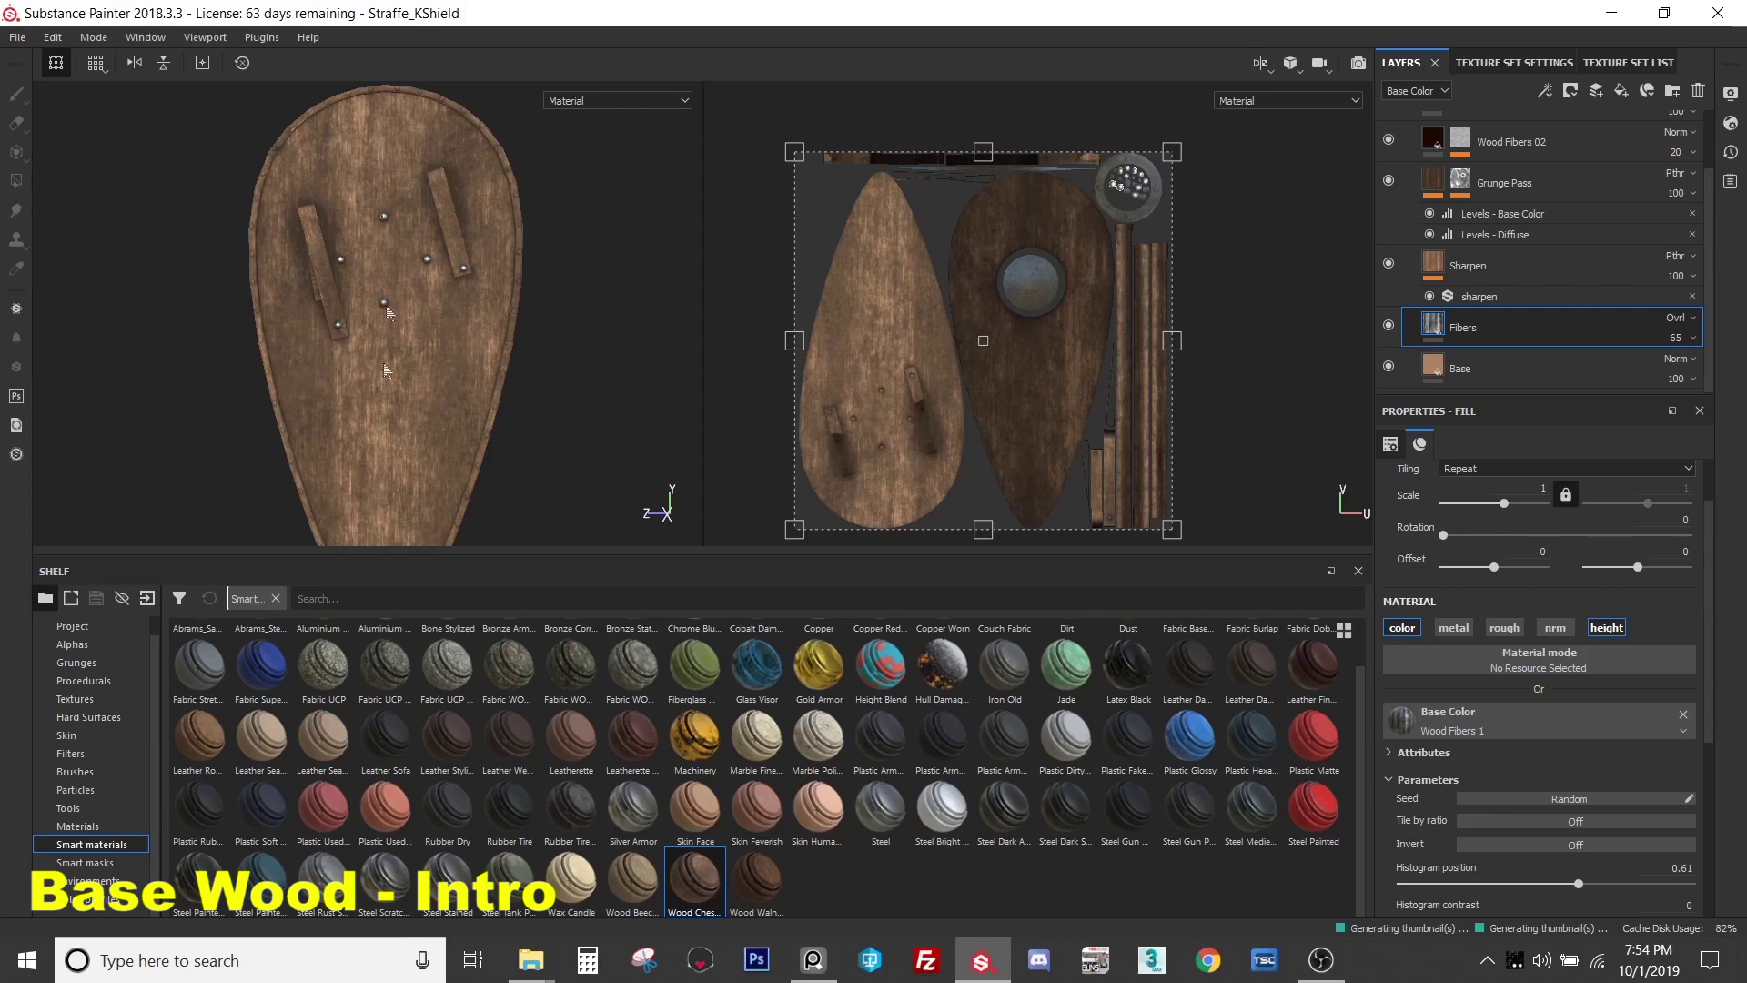
middle_click_drag(445, 355, 468, 292)
left_click_drag(468, 292, 535, 407, "alt")
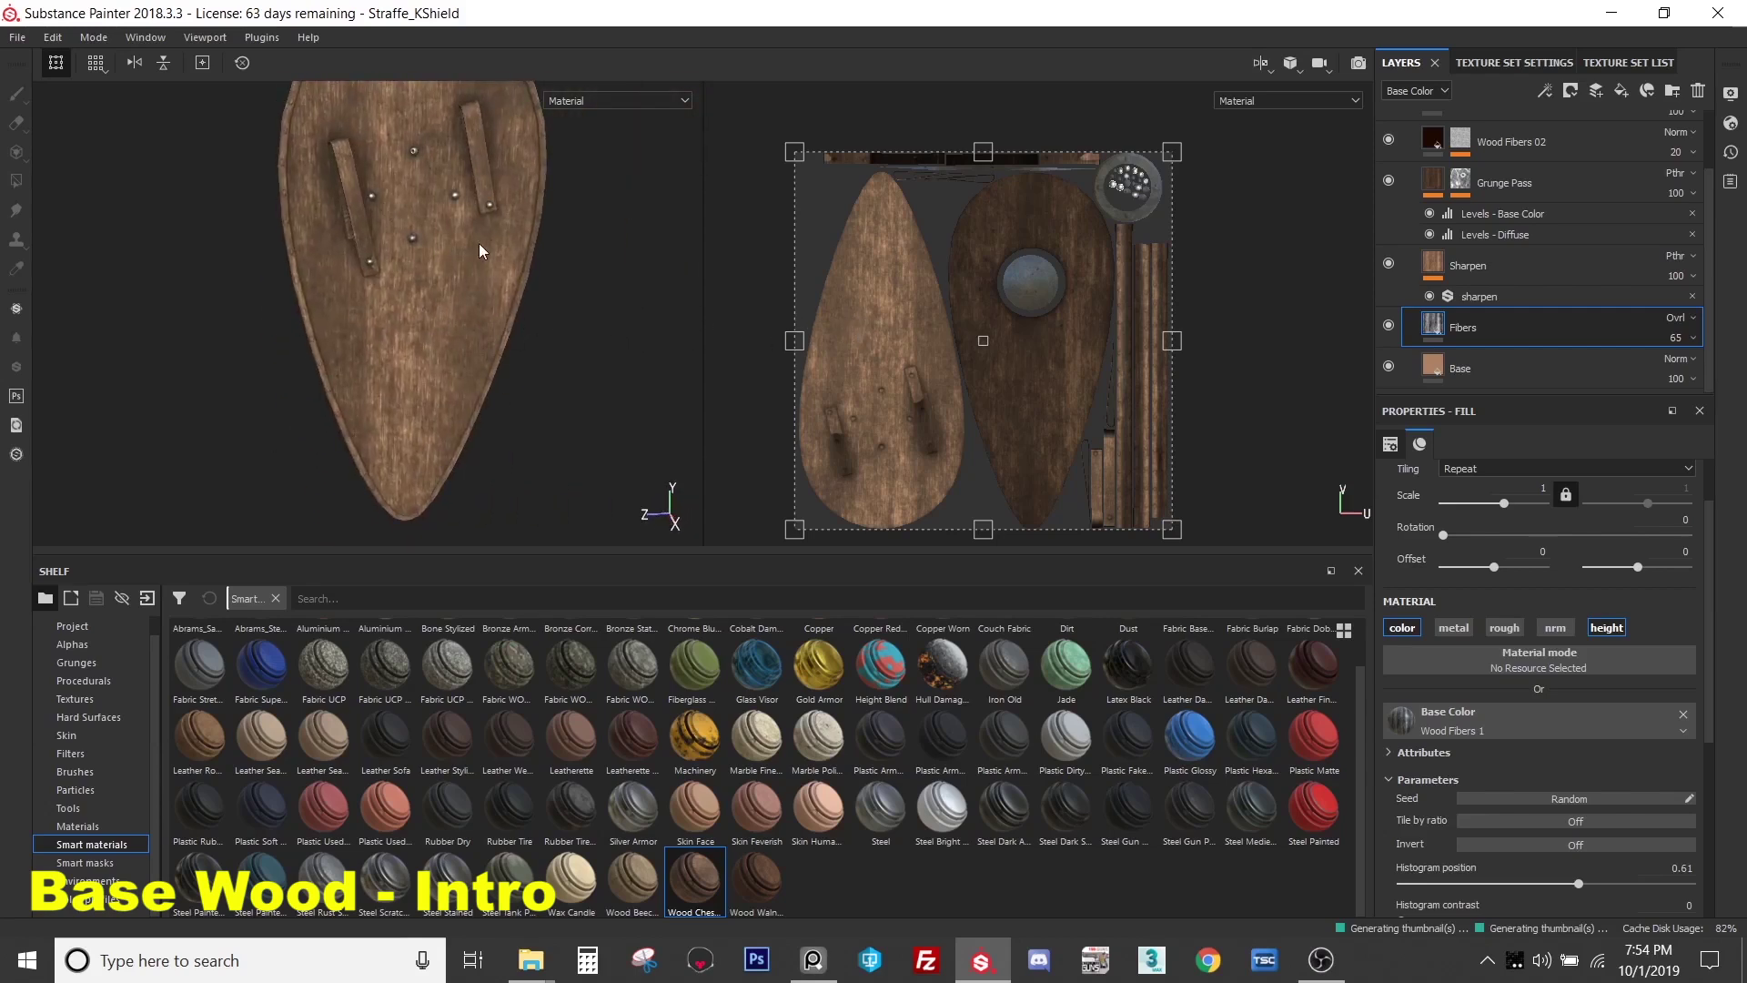
middle_click_drag(481, 246, 428, 308)
scroll(1470, 269, "up", 2)
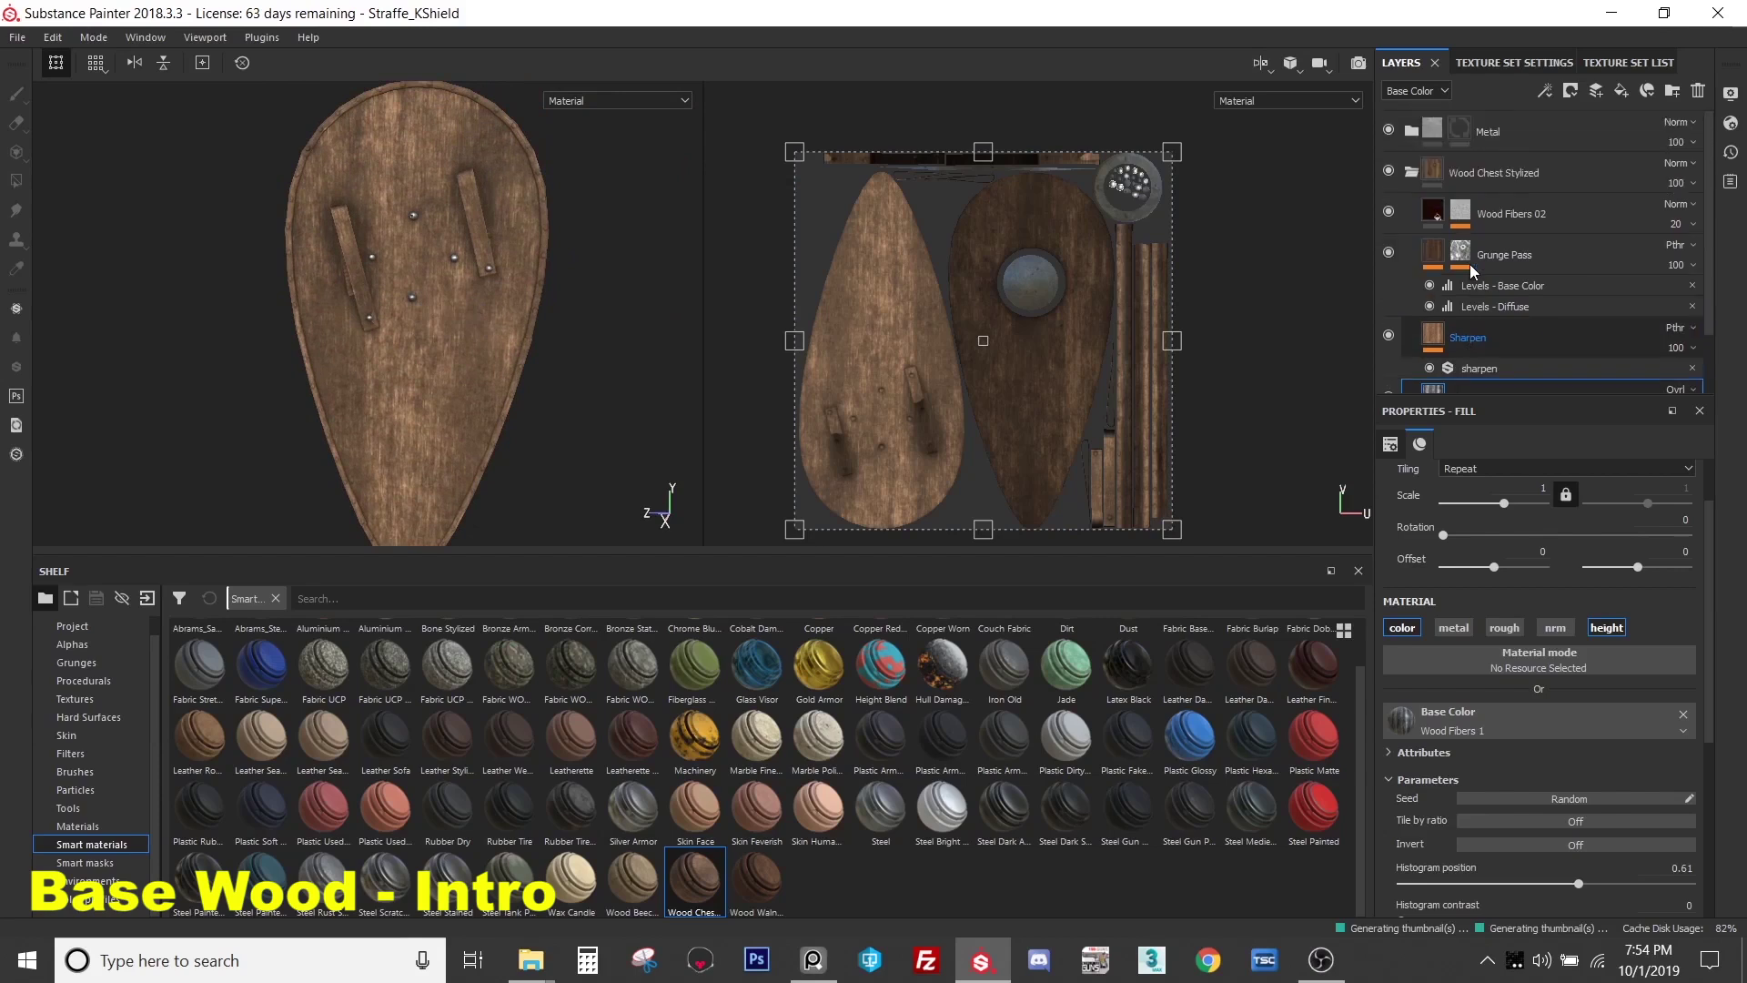
left_click(1504, 171)
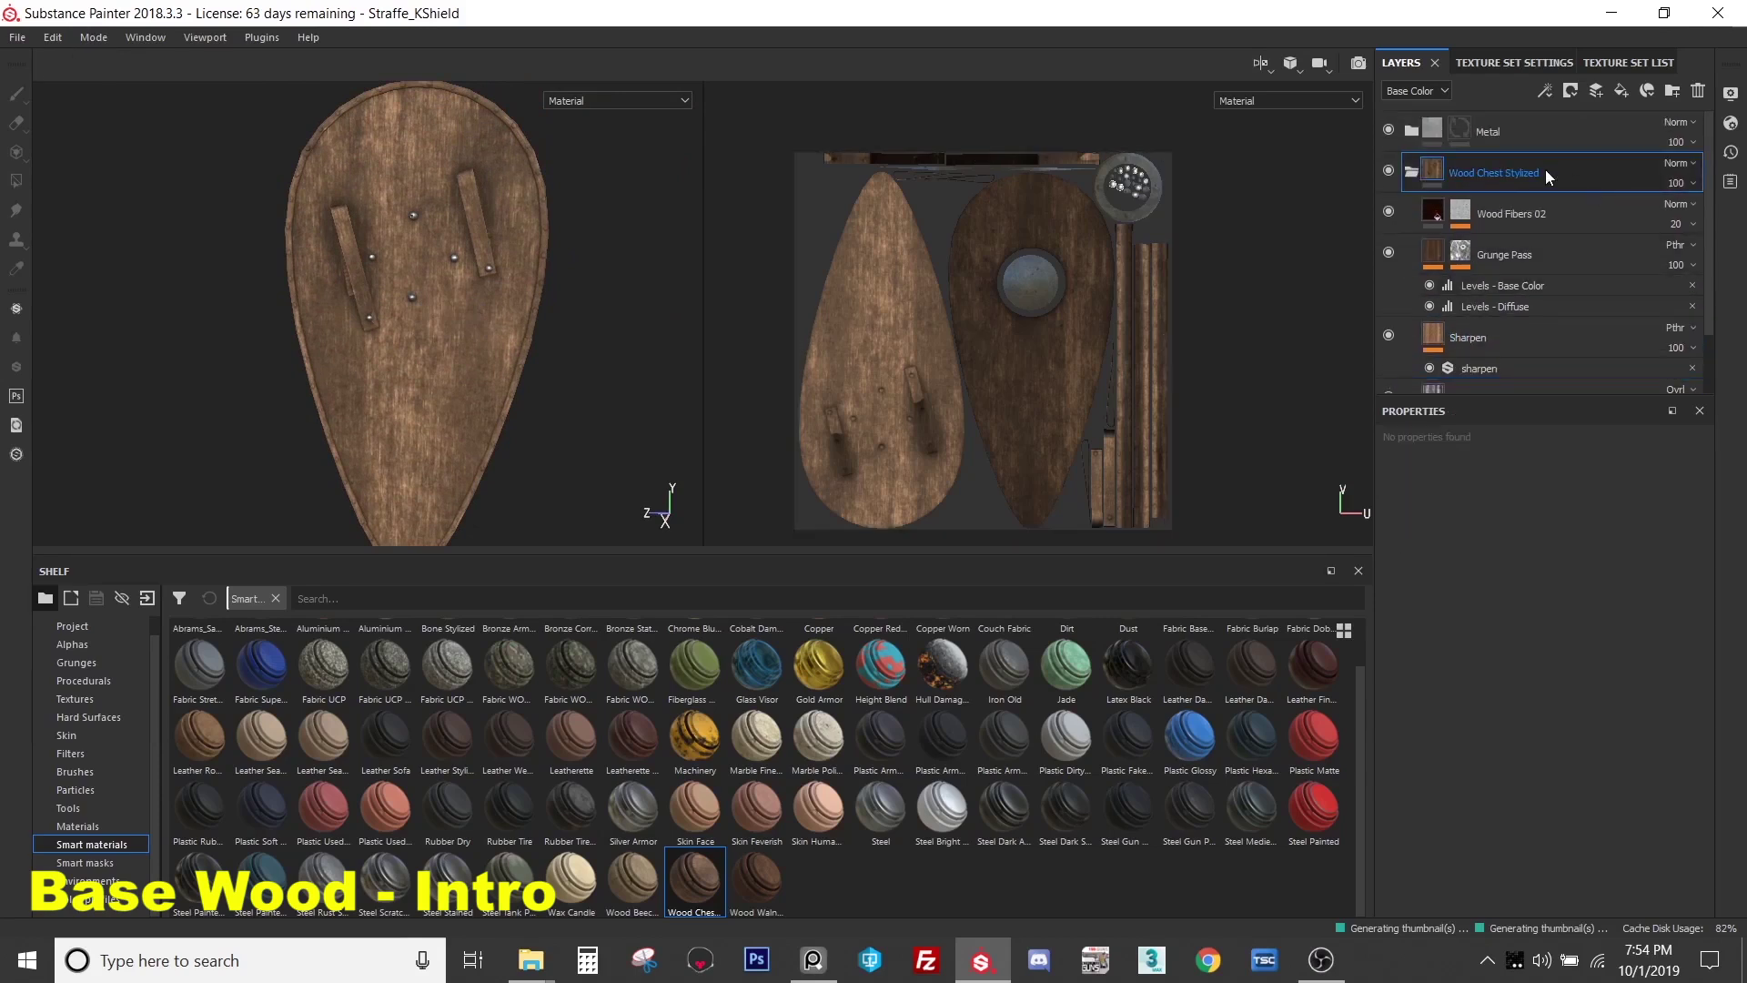
right_click(1527, 171)
left_click(1510, 177)
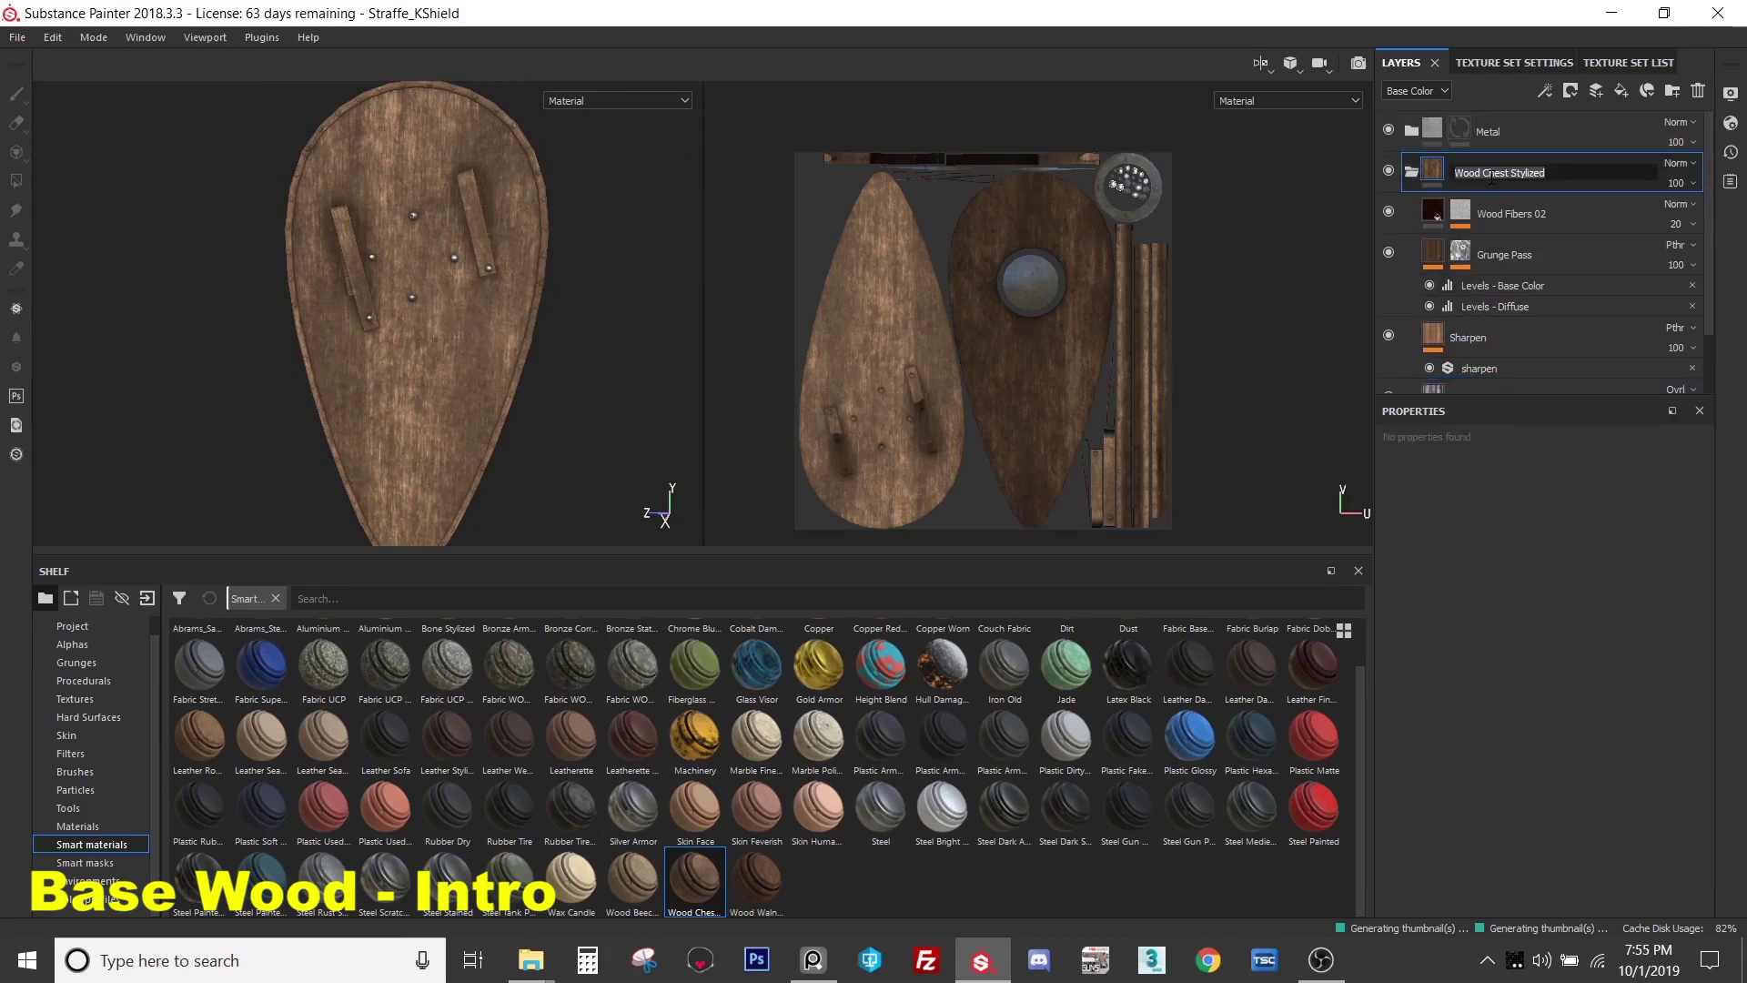
type("W")
key("Return")
- Add a black mask to the Wood folder and reveal the wood on the handle-side shield face's UV island
right_click(1492, 185)
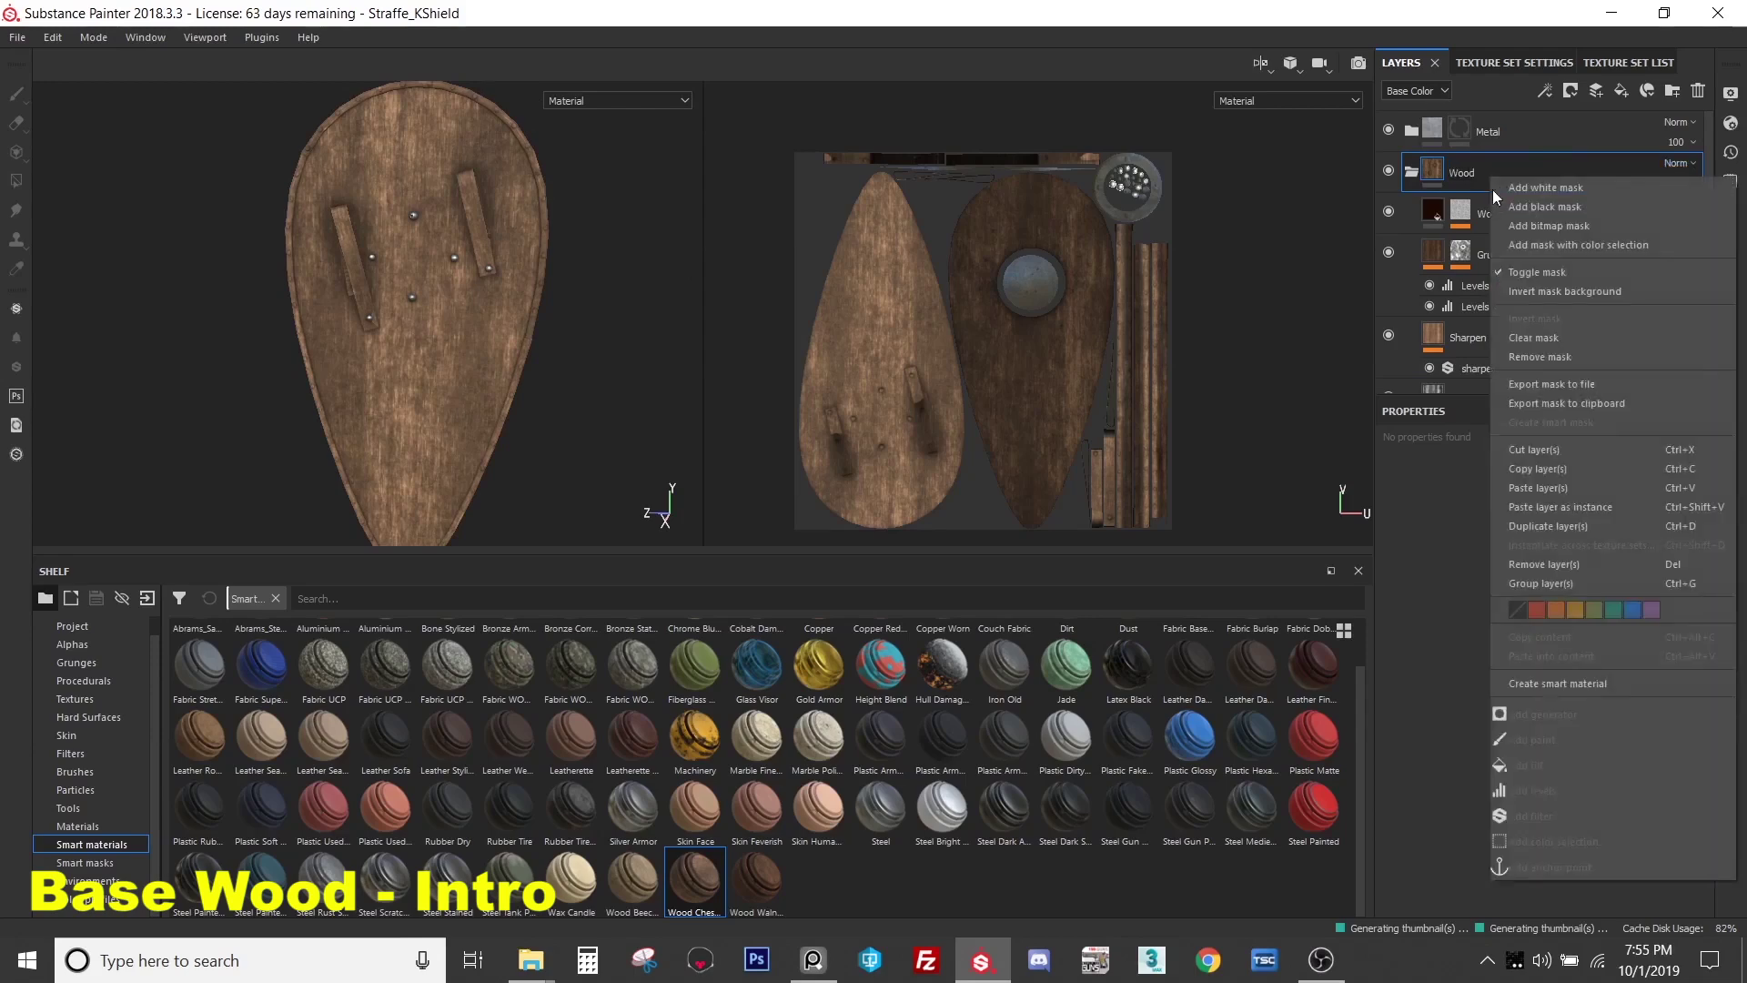
left_click(1547, 215)
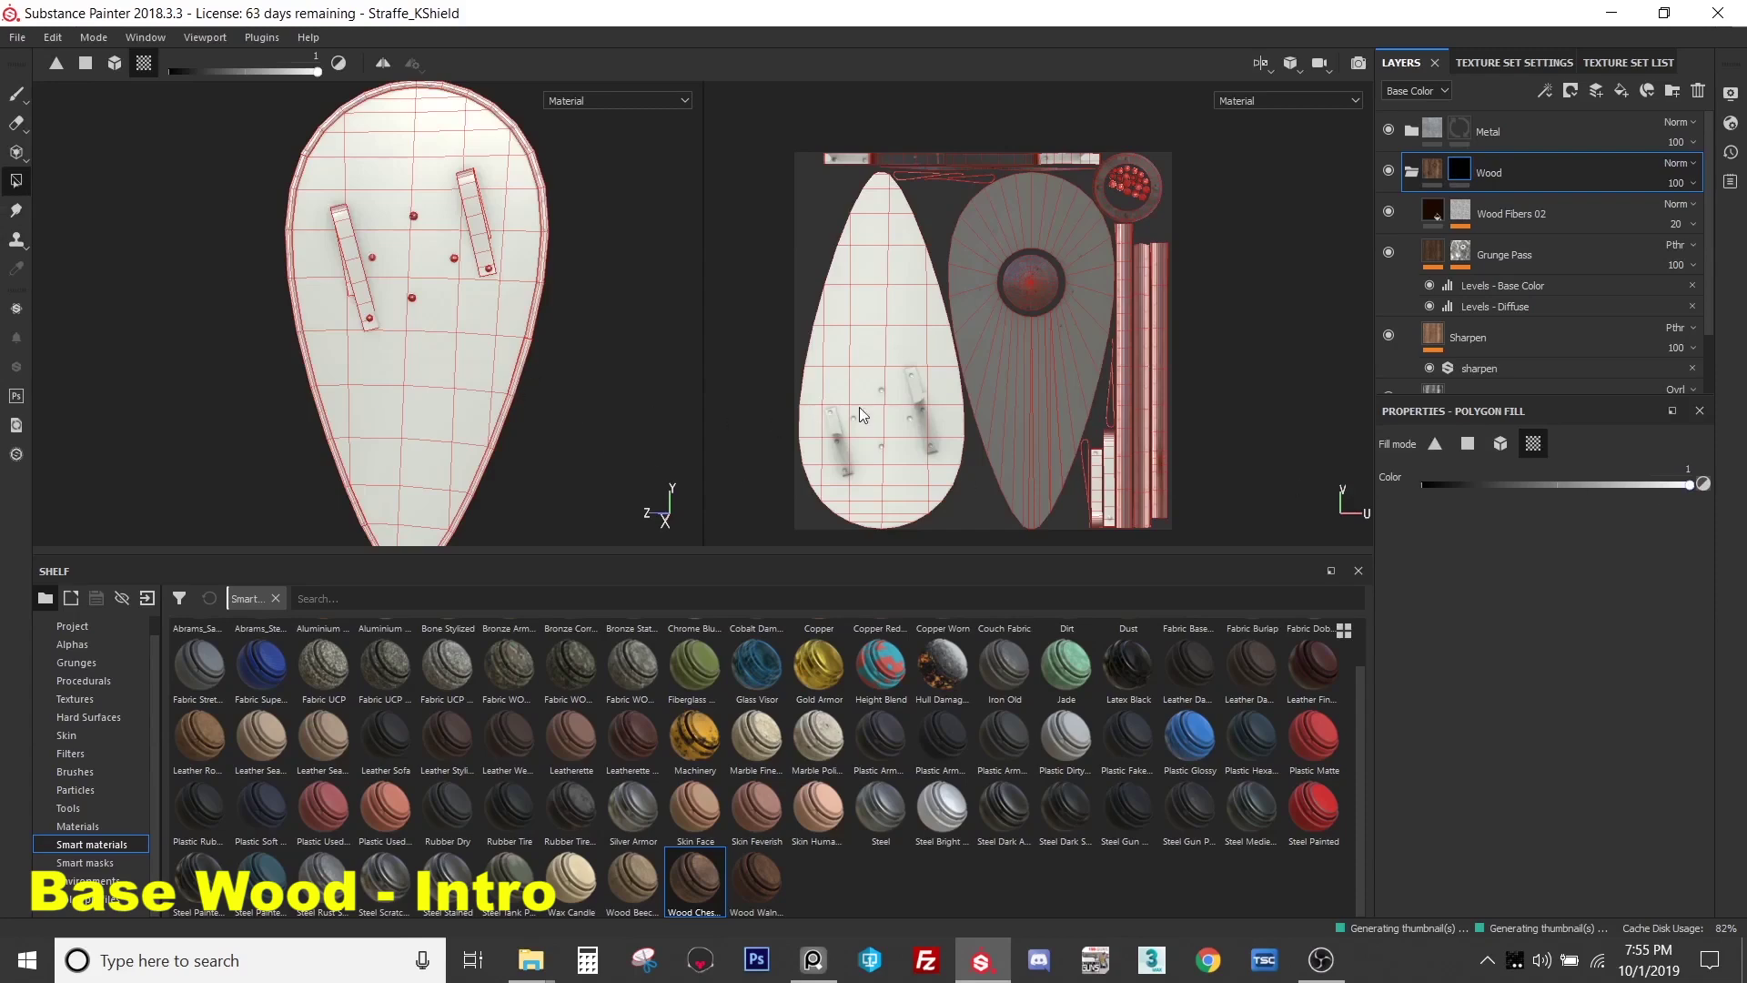
left_click(865, 361)
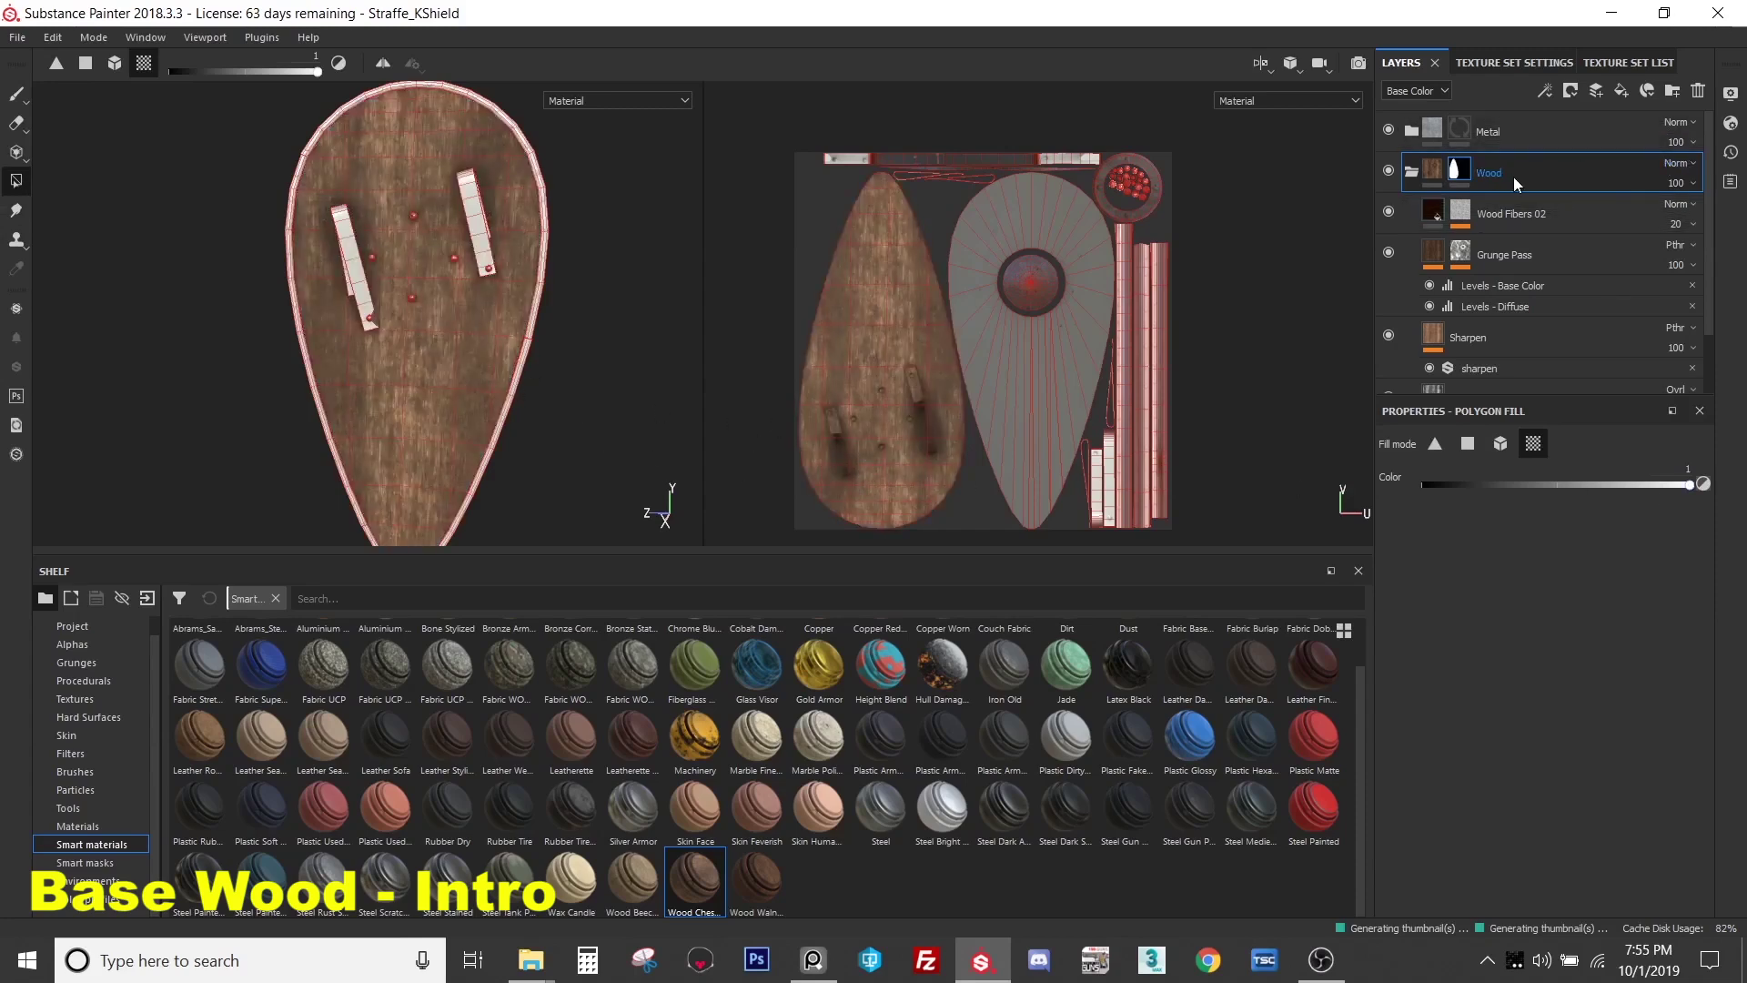
- Add a paint layer above Wood Fibers 02 and reduce the brush to size 1.34 with hardness 0.06
scroll(928, 389, "up", 2)
scroll(928, 391, "up", 2)
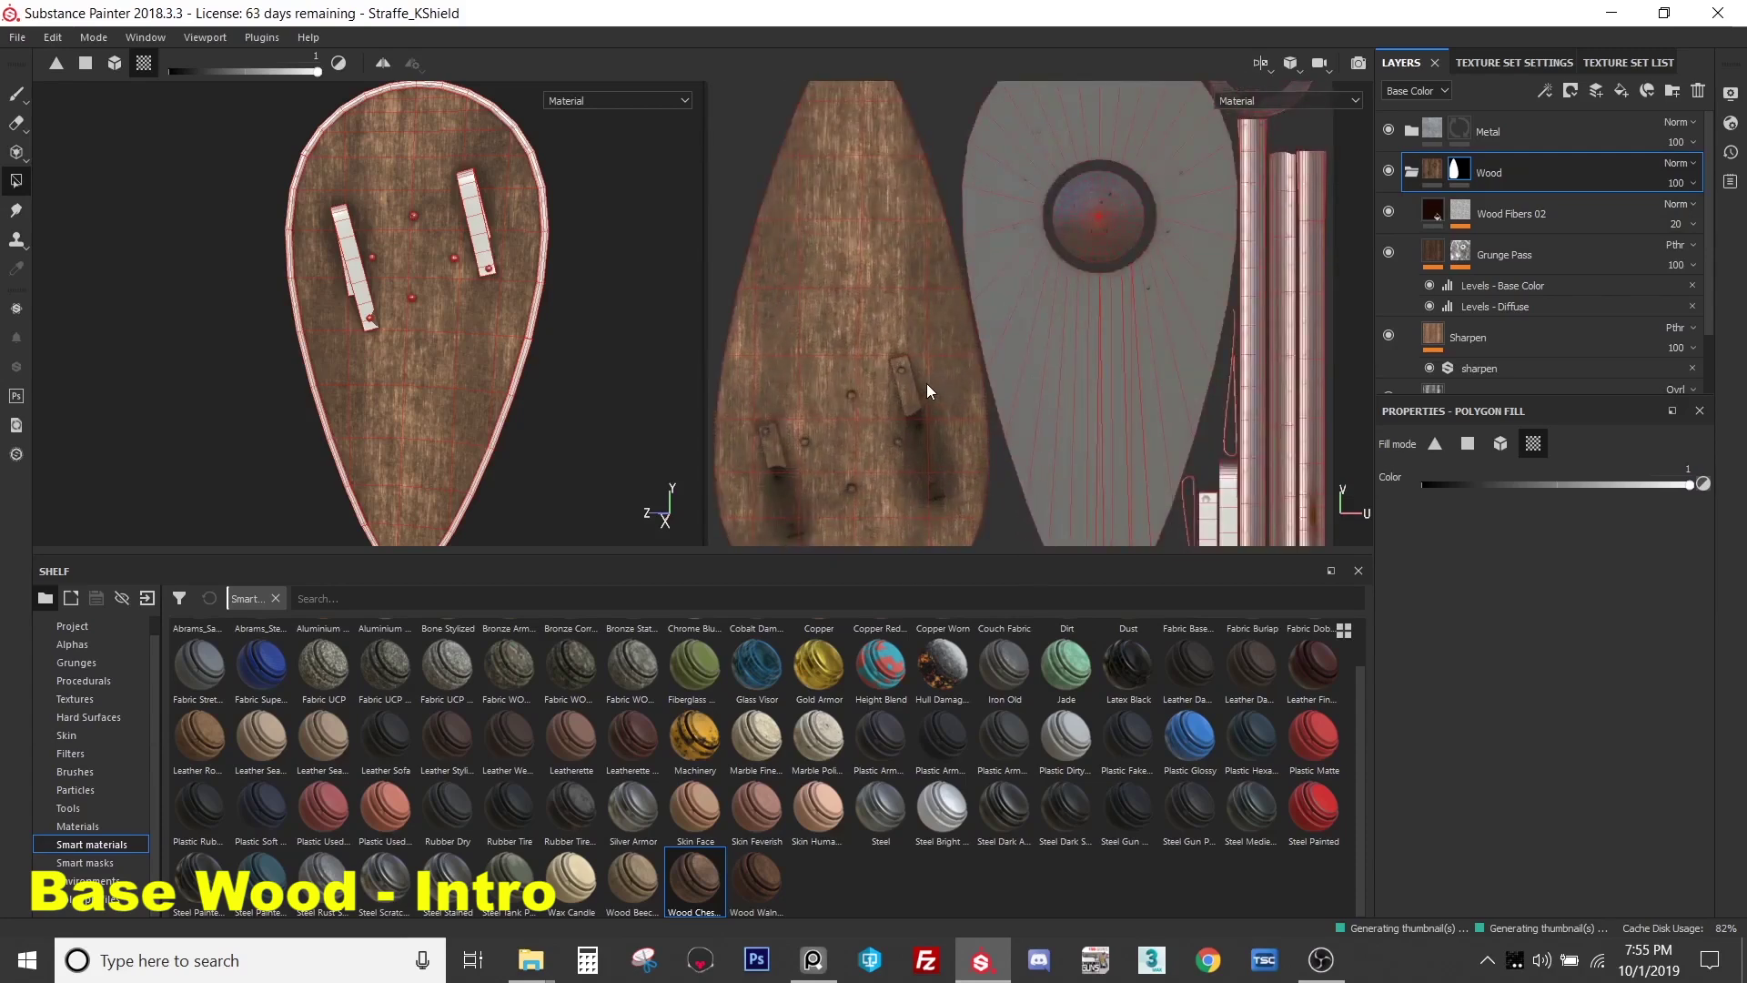
scroll(927, 385, "down", 1)
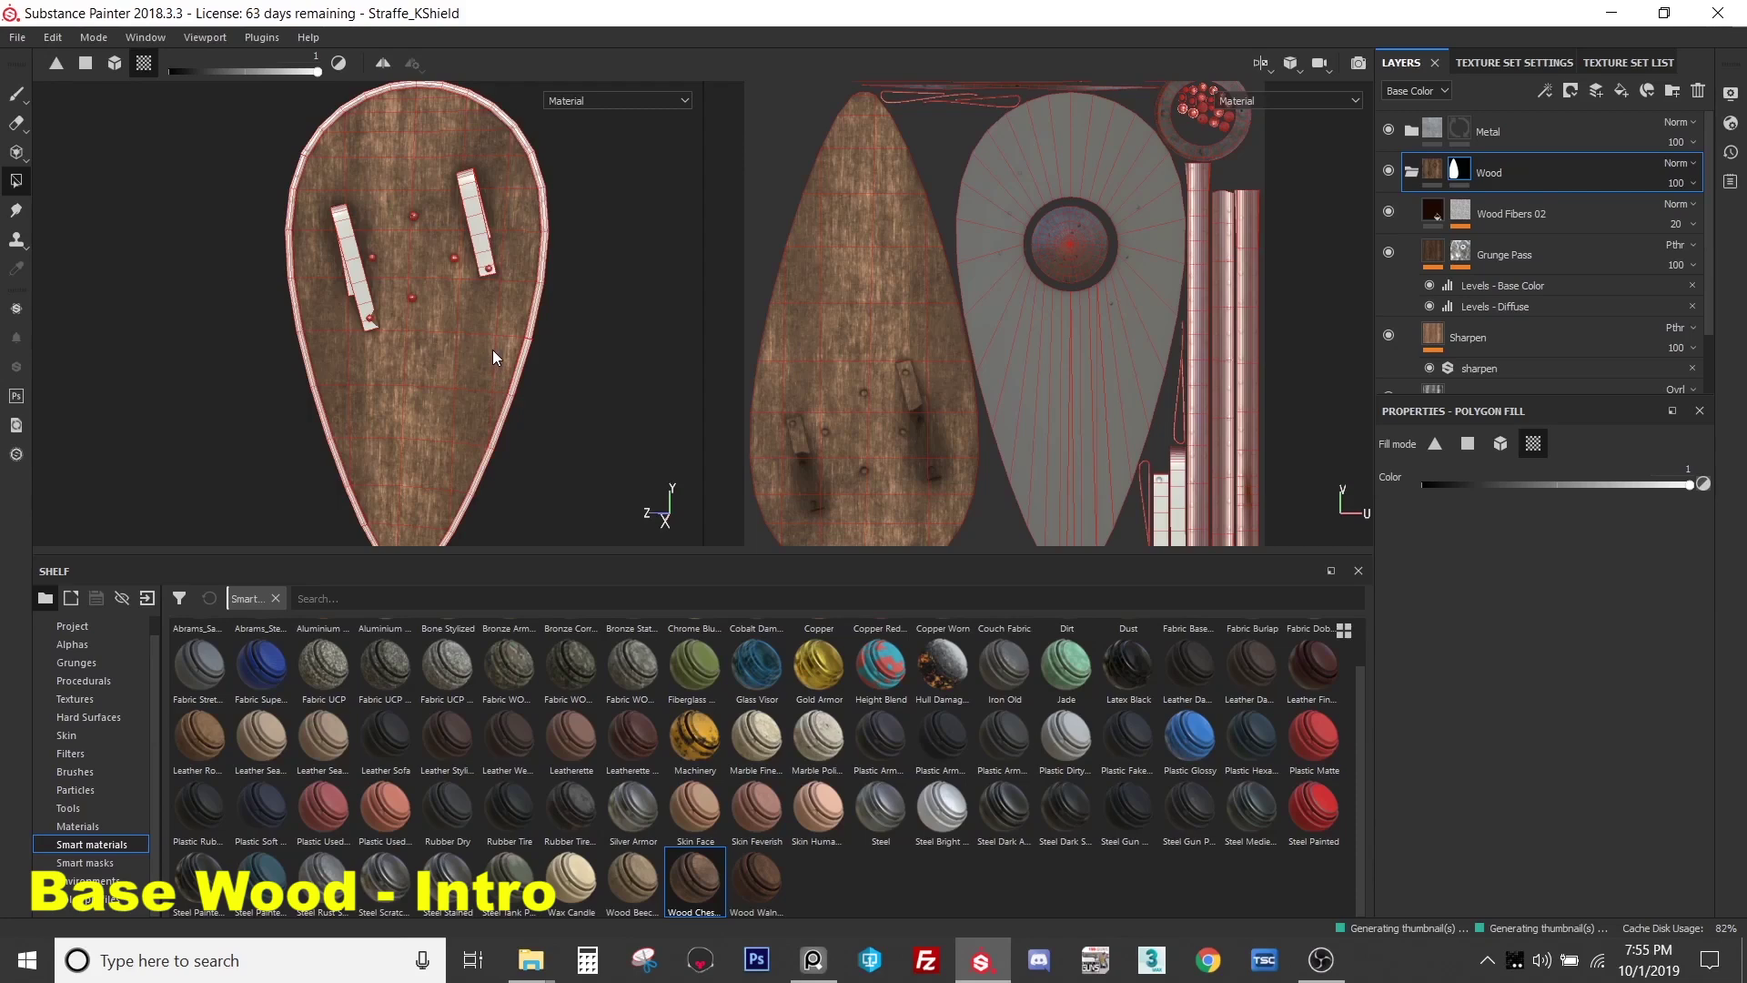
left_click(1506, 257)
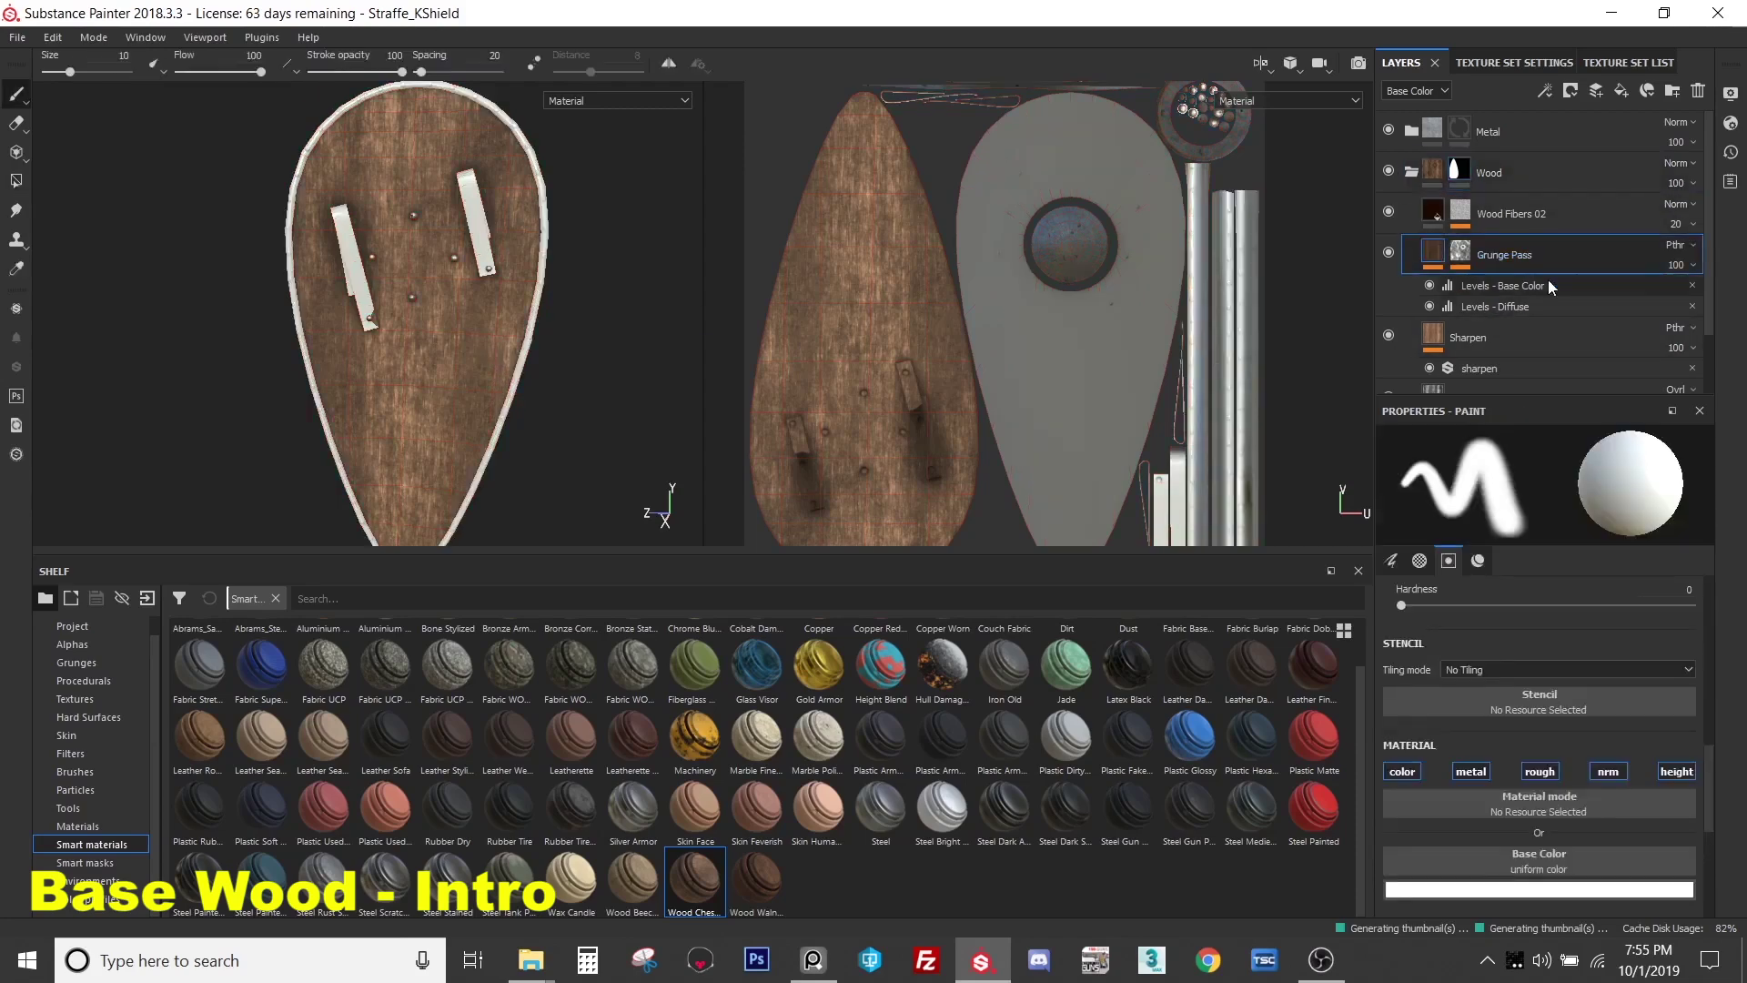
left_click(1514, 211)
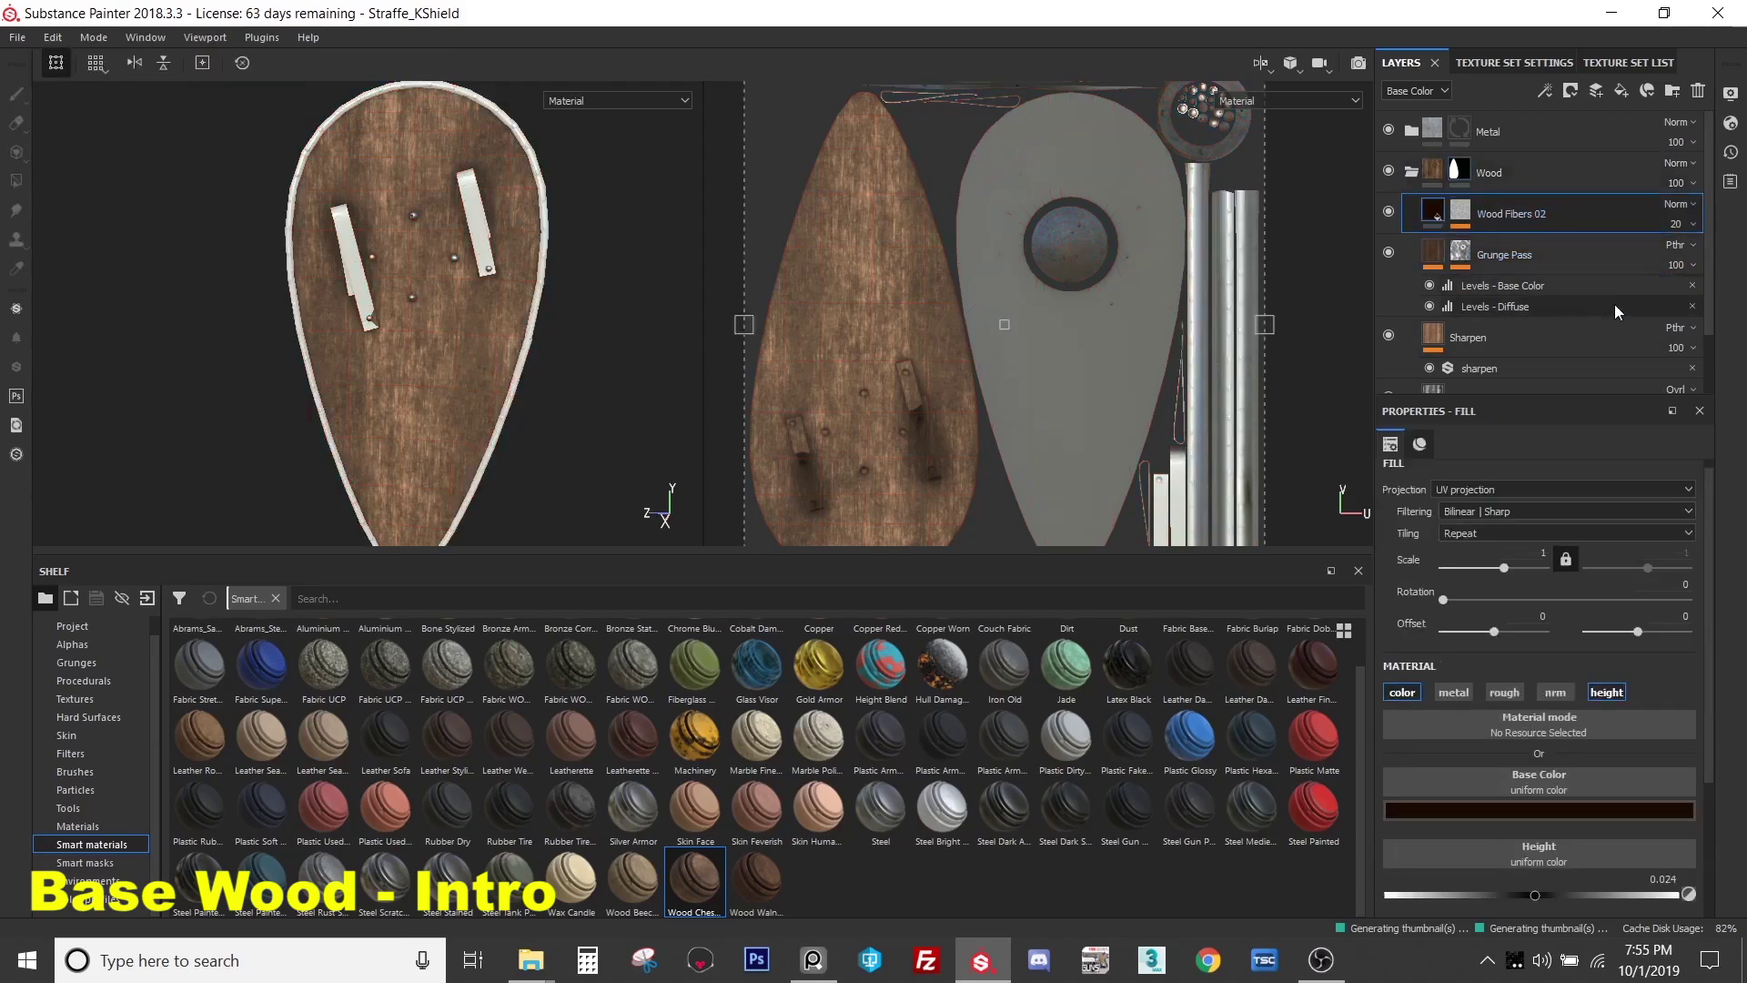
left_click(1598, 92)
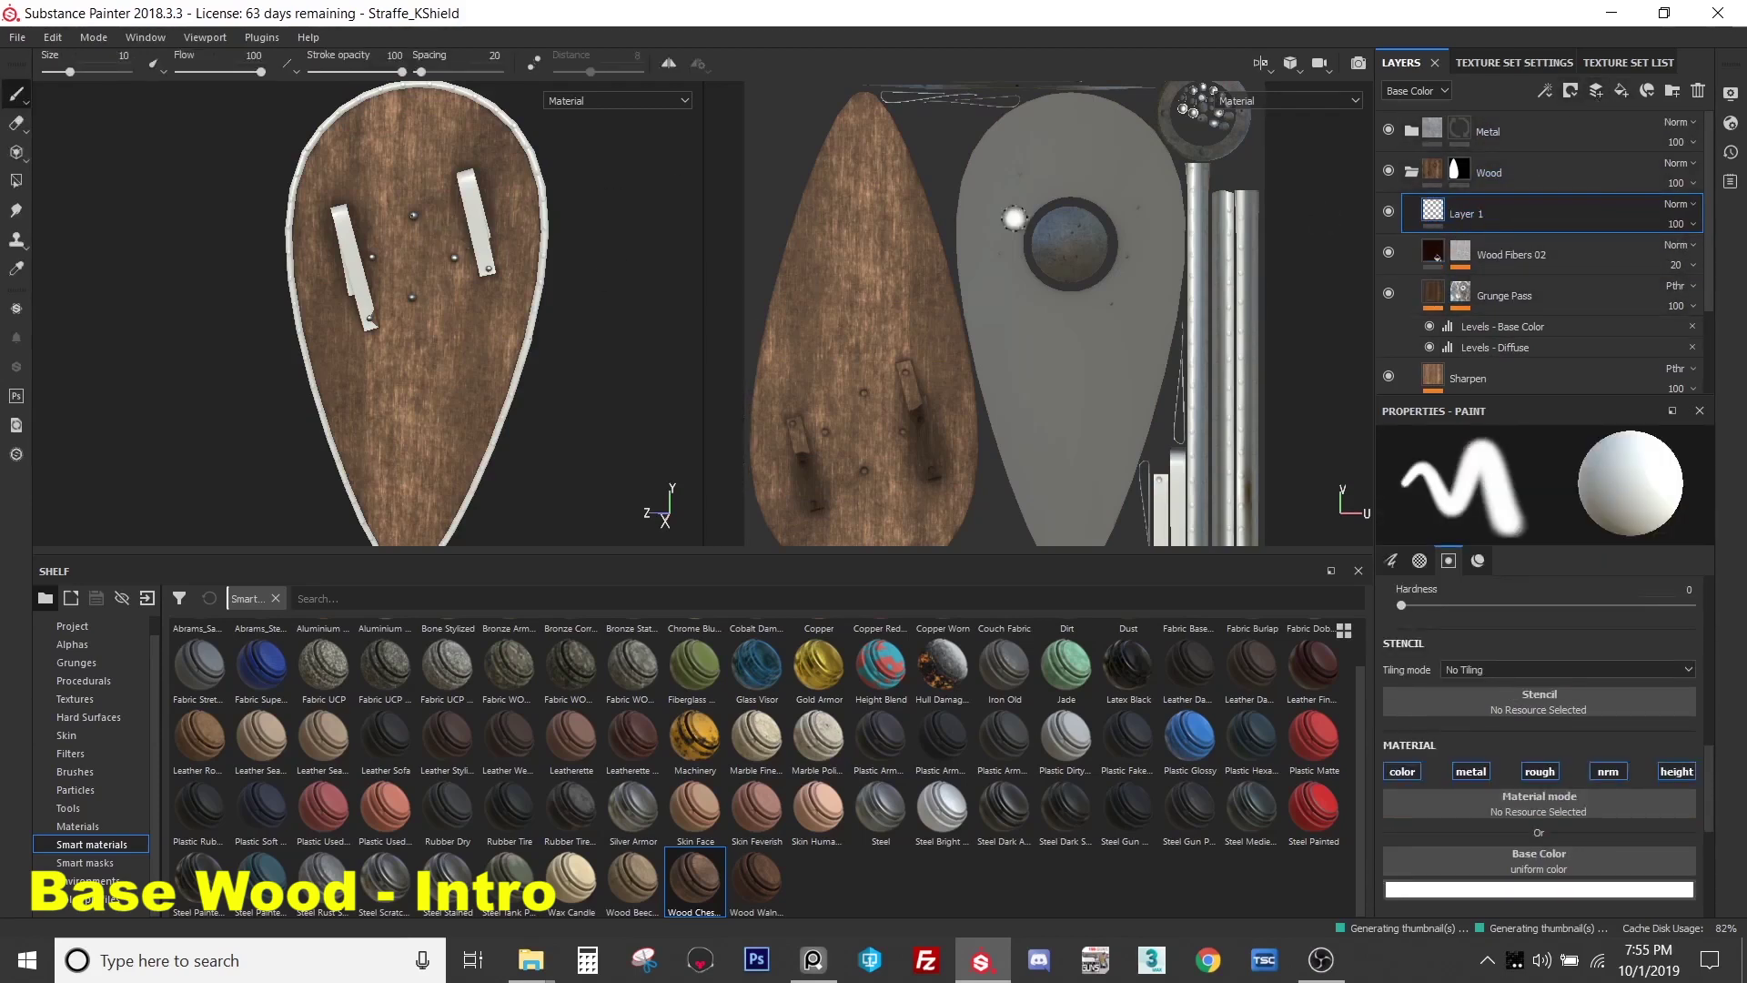
scroll(449, 312, "up", 5)
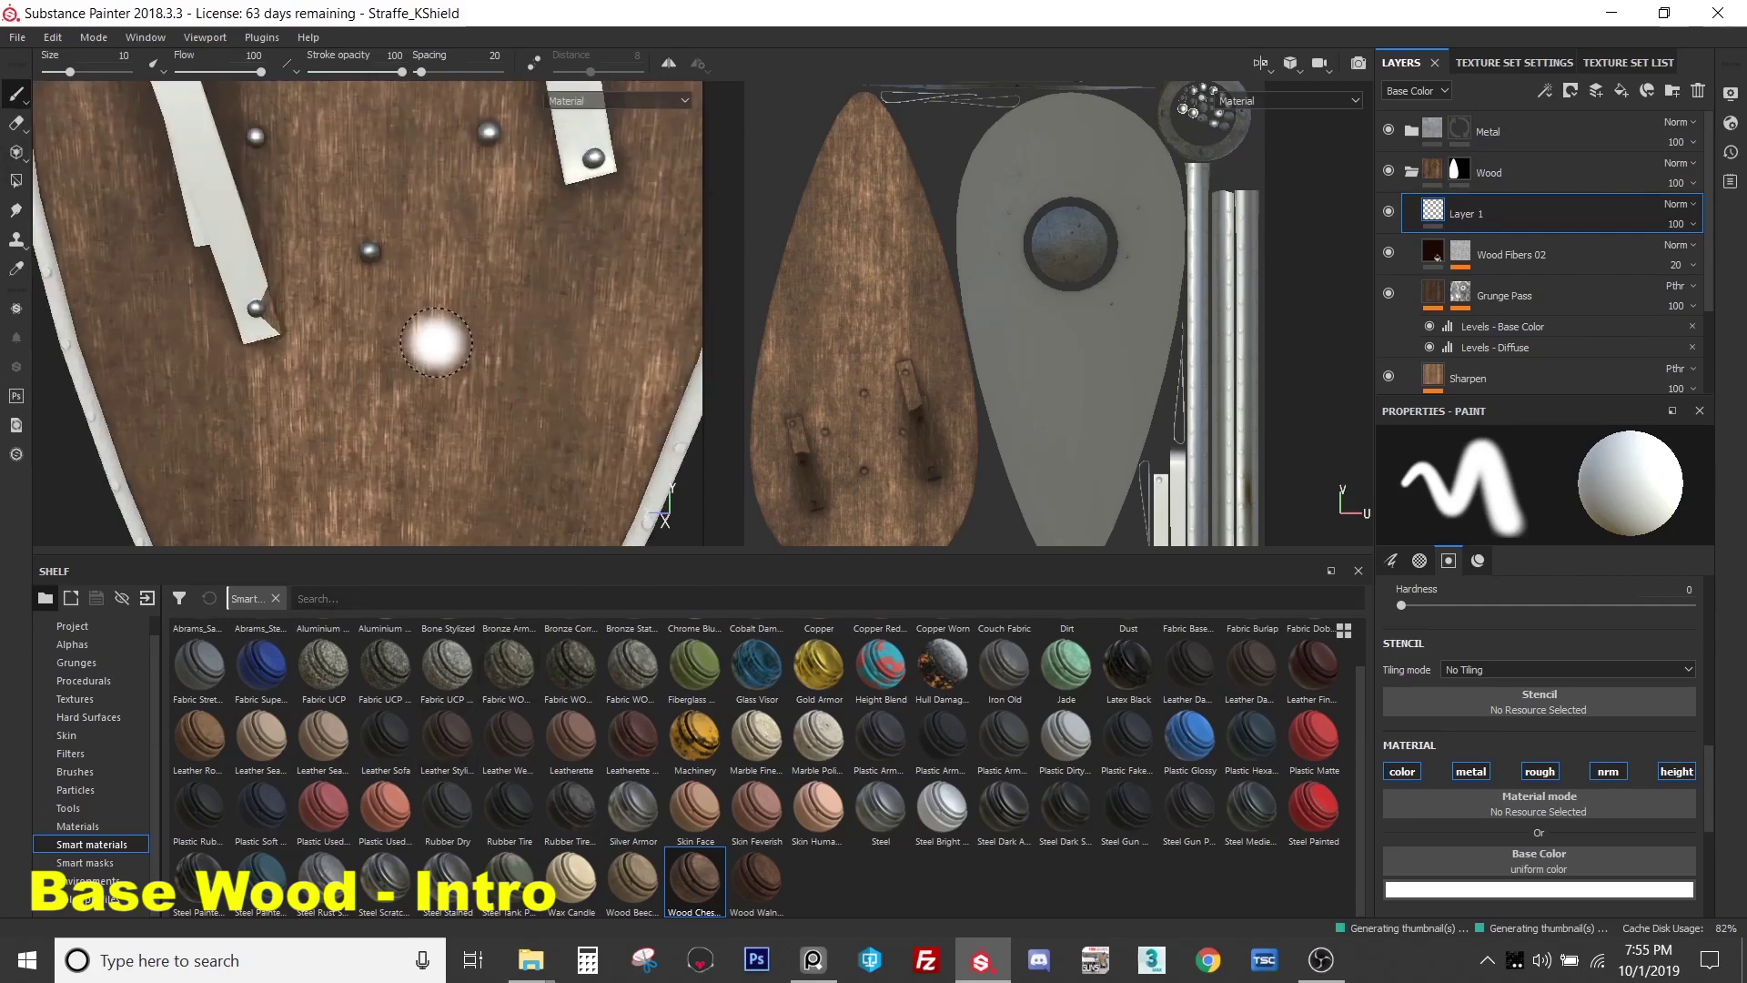
right_click_drag(438, 342, 450, 342, "ctrl")
scroll(450, 342, "down", 3)
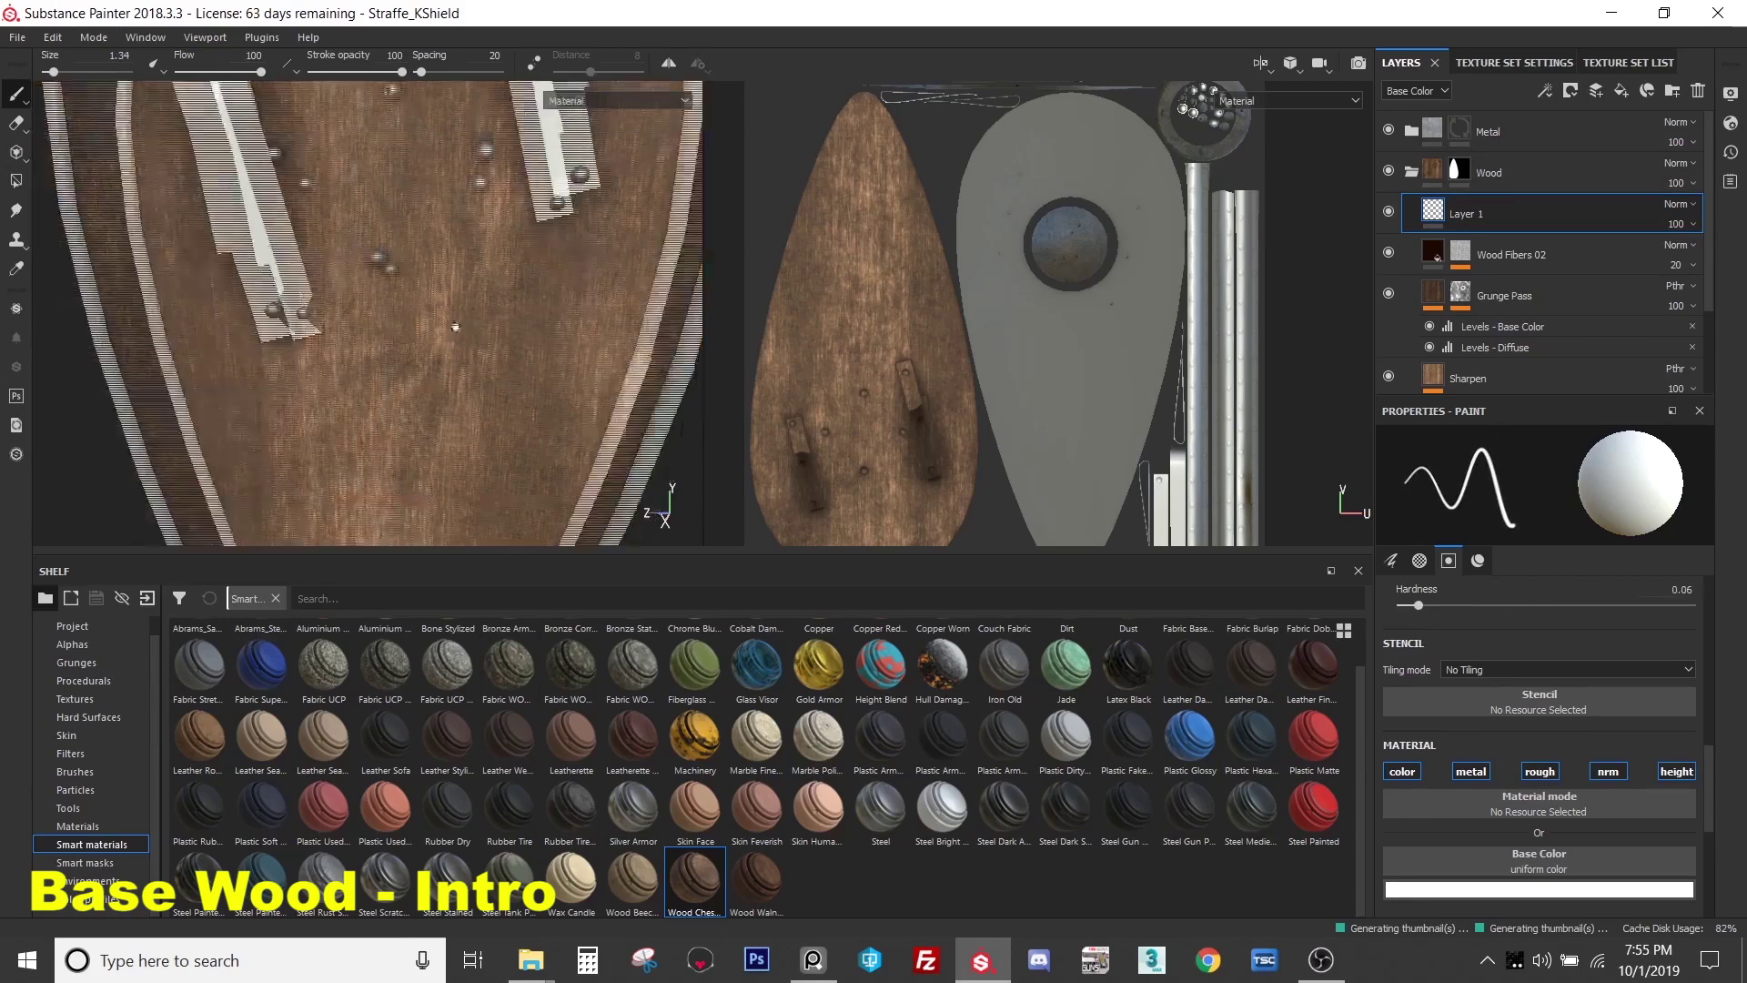
- Limit the brush to the normal and height channels and set its height to about -0.22
scroll(1532, 826, "down", 5)
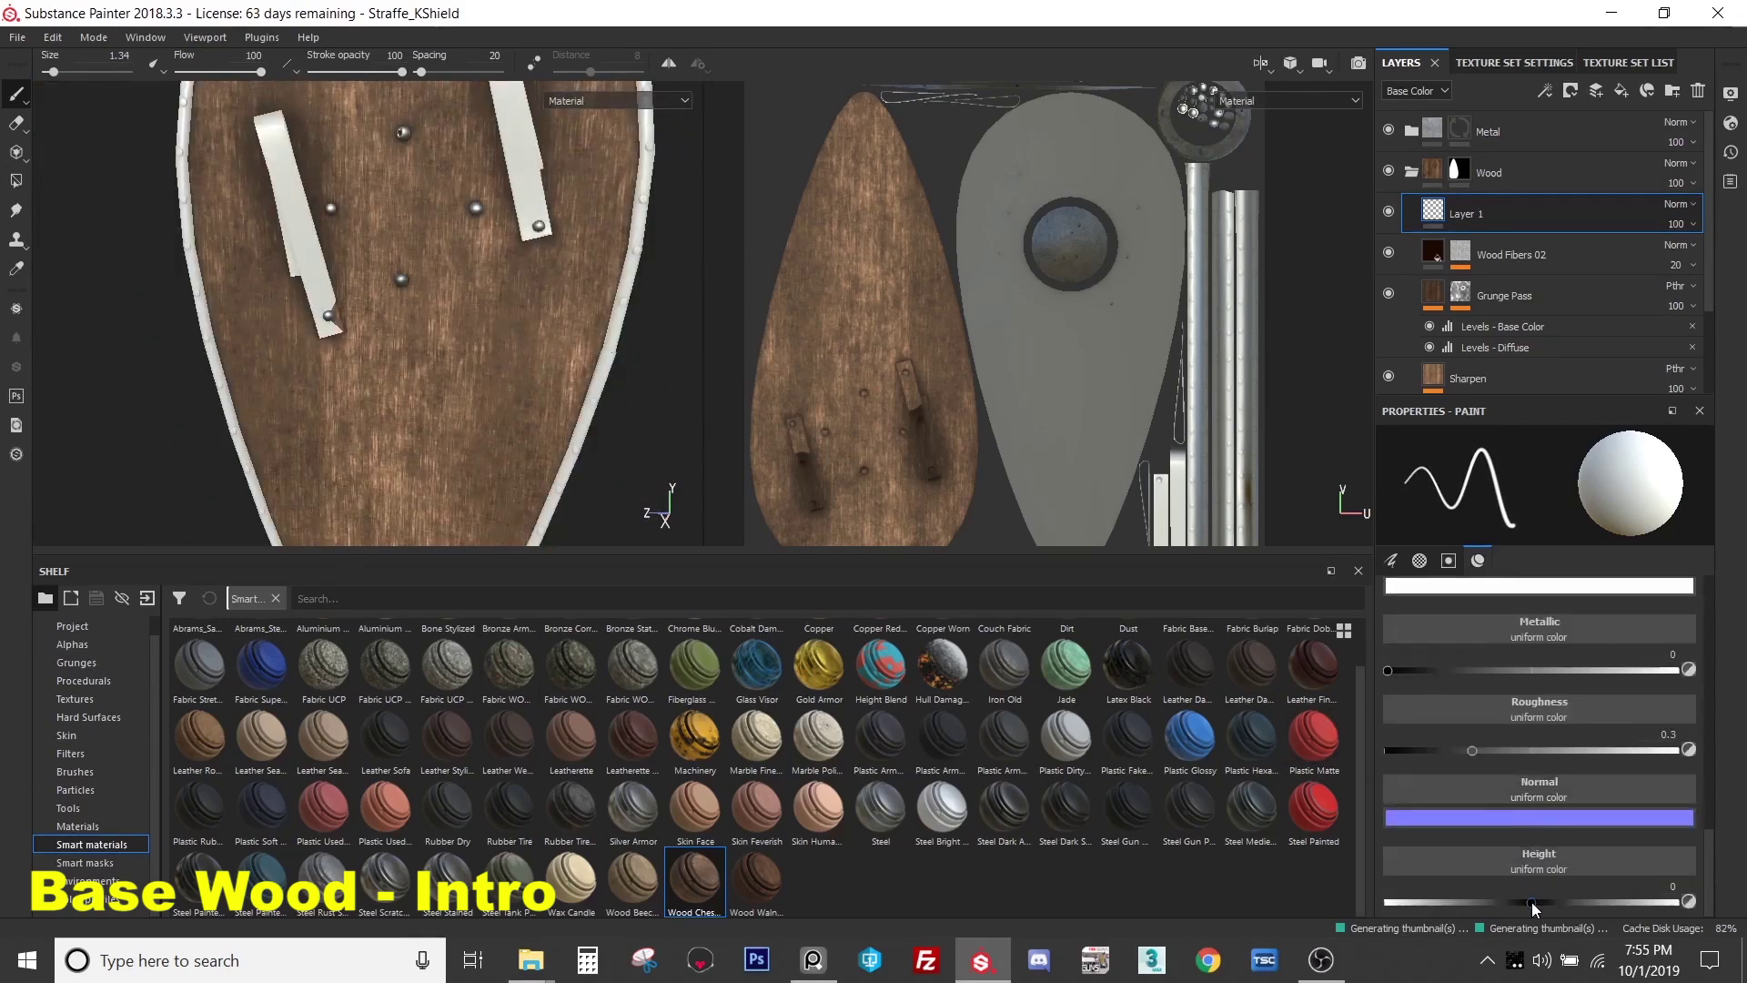
scroll(1533, 901, "up", 4)
left_click(1540, 685)
left_click(1471, 685)
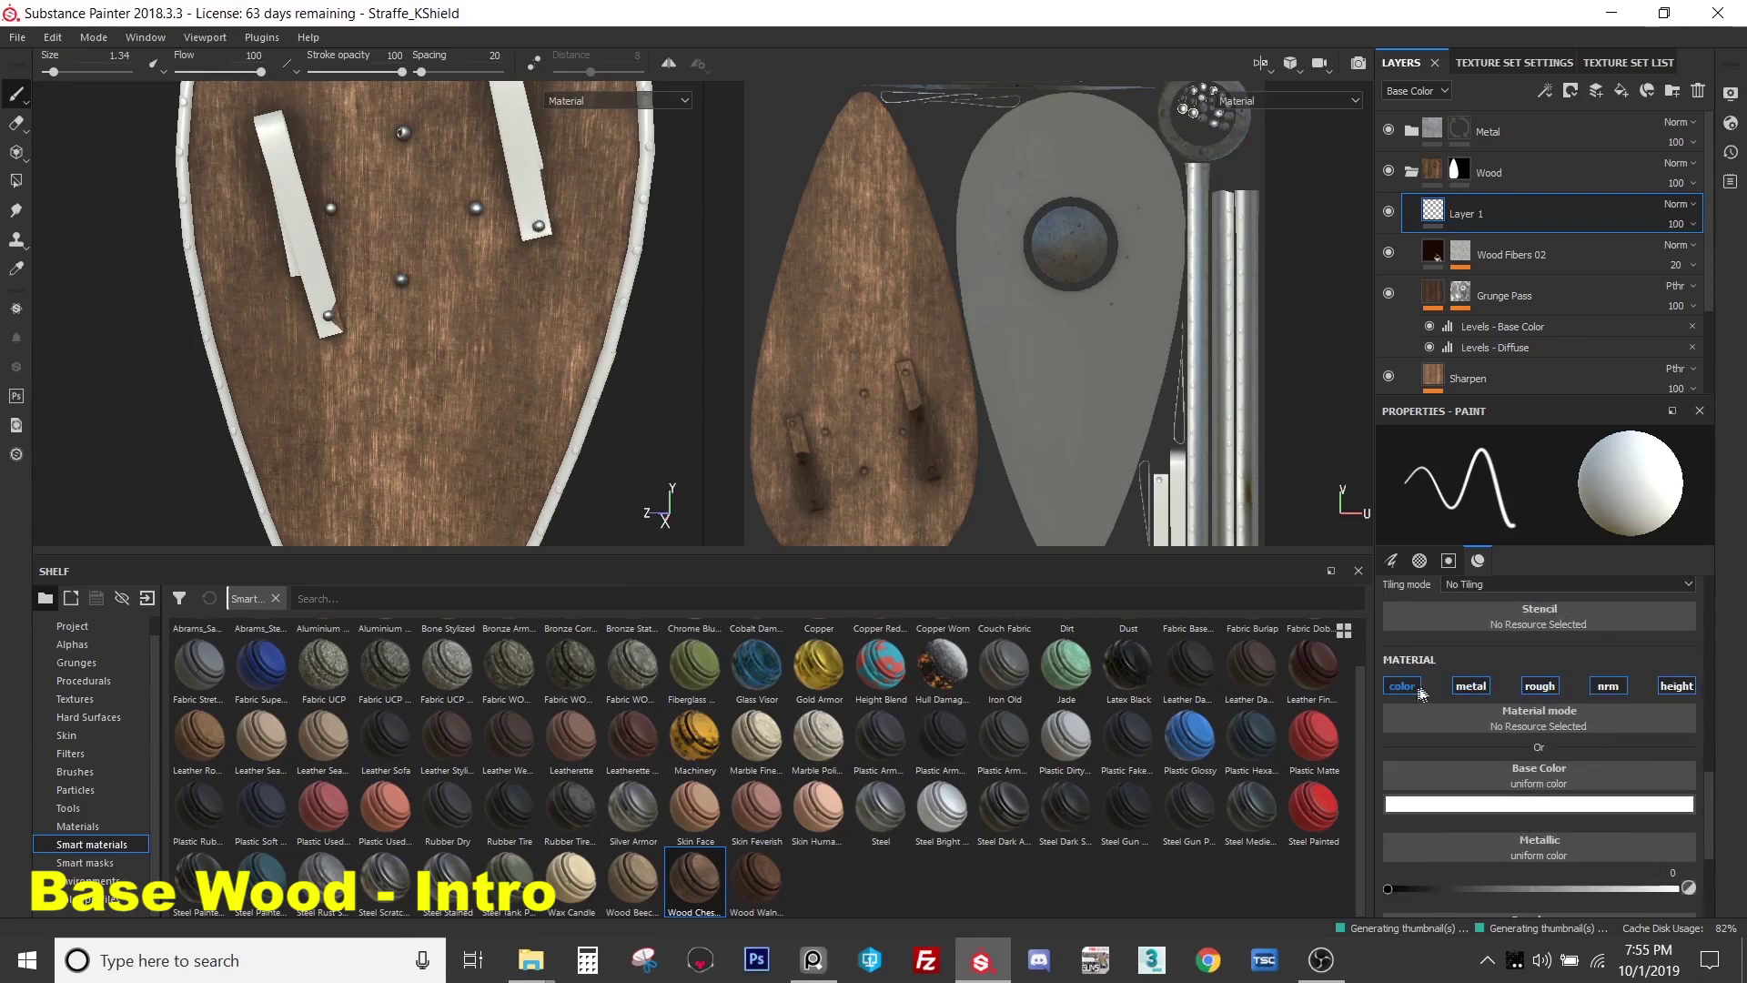
left_click(1402, 686)
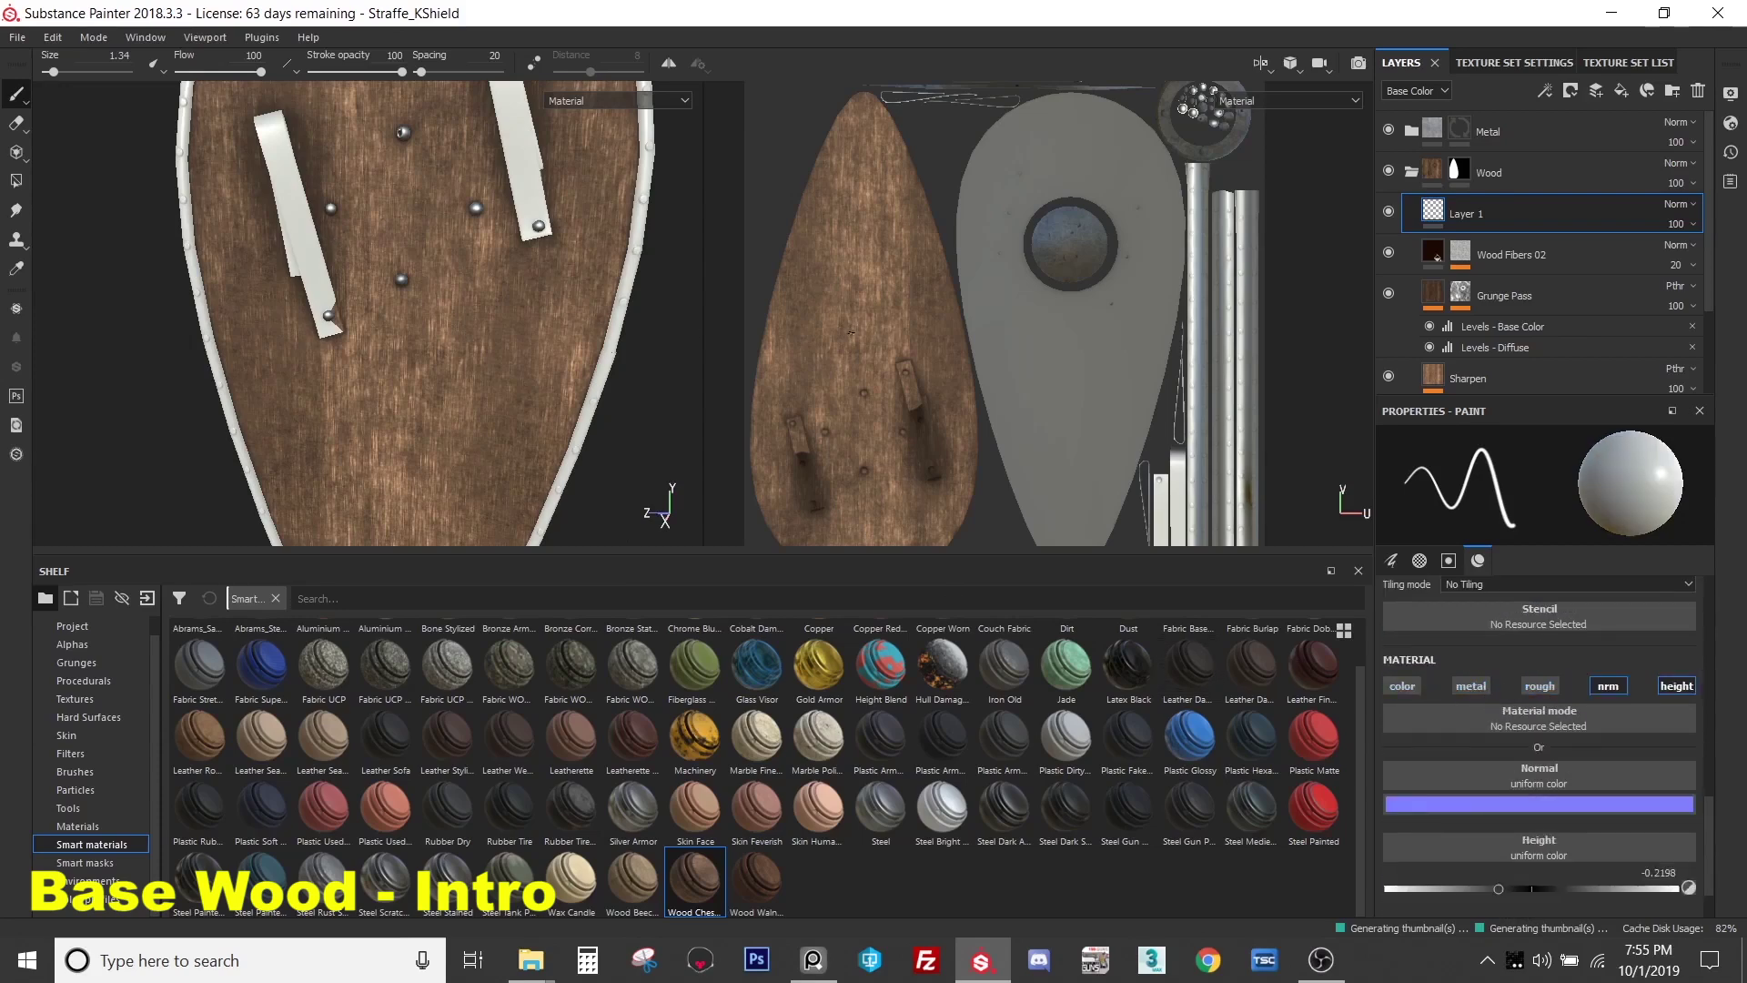
- Set the brush height to -0.548 and try a straight vertical plank groove down the wooden face in the UV view
scroll(851, 333, "down", 1)
middle_click_drag(851, 333, 865, 288, "alt")
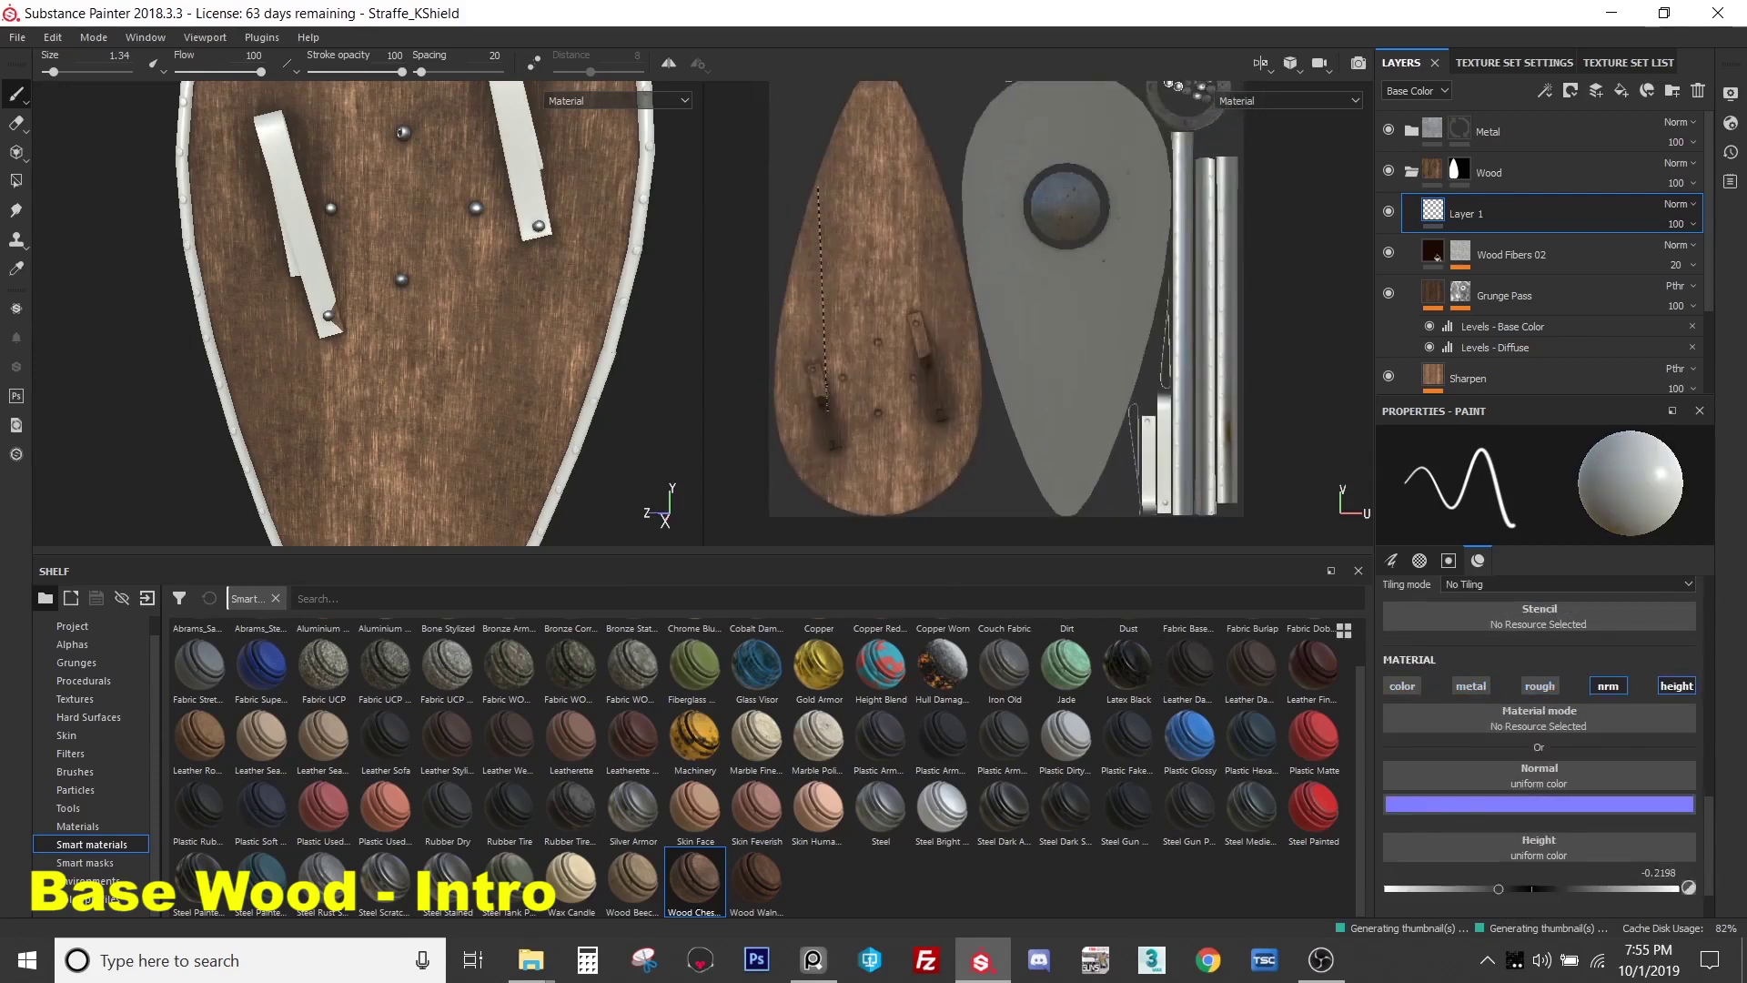
key("shift")
left_click_drag(1450, 886, 1449, 887)
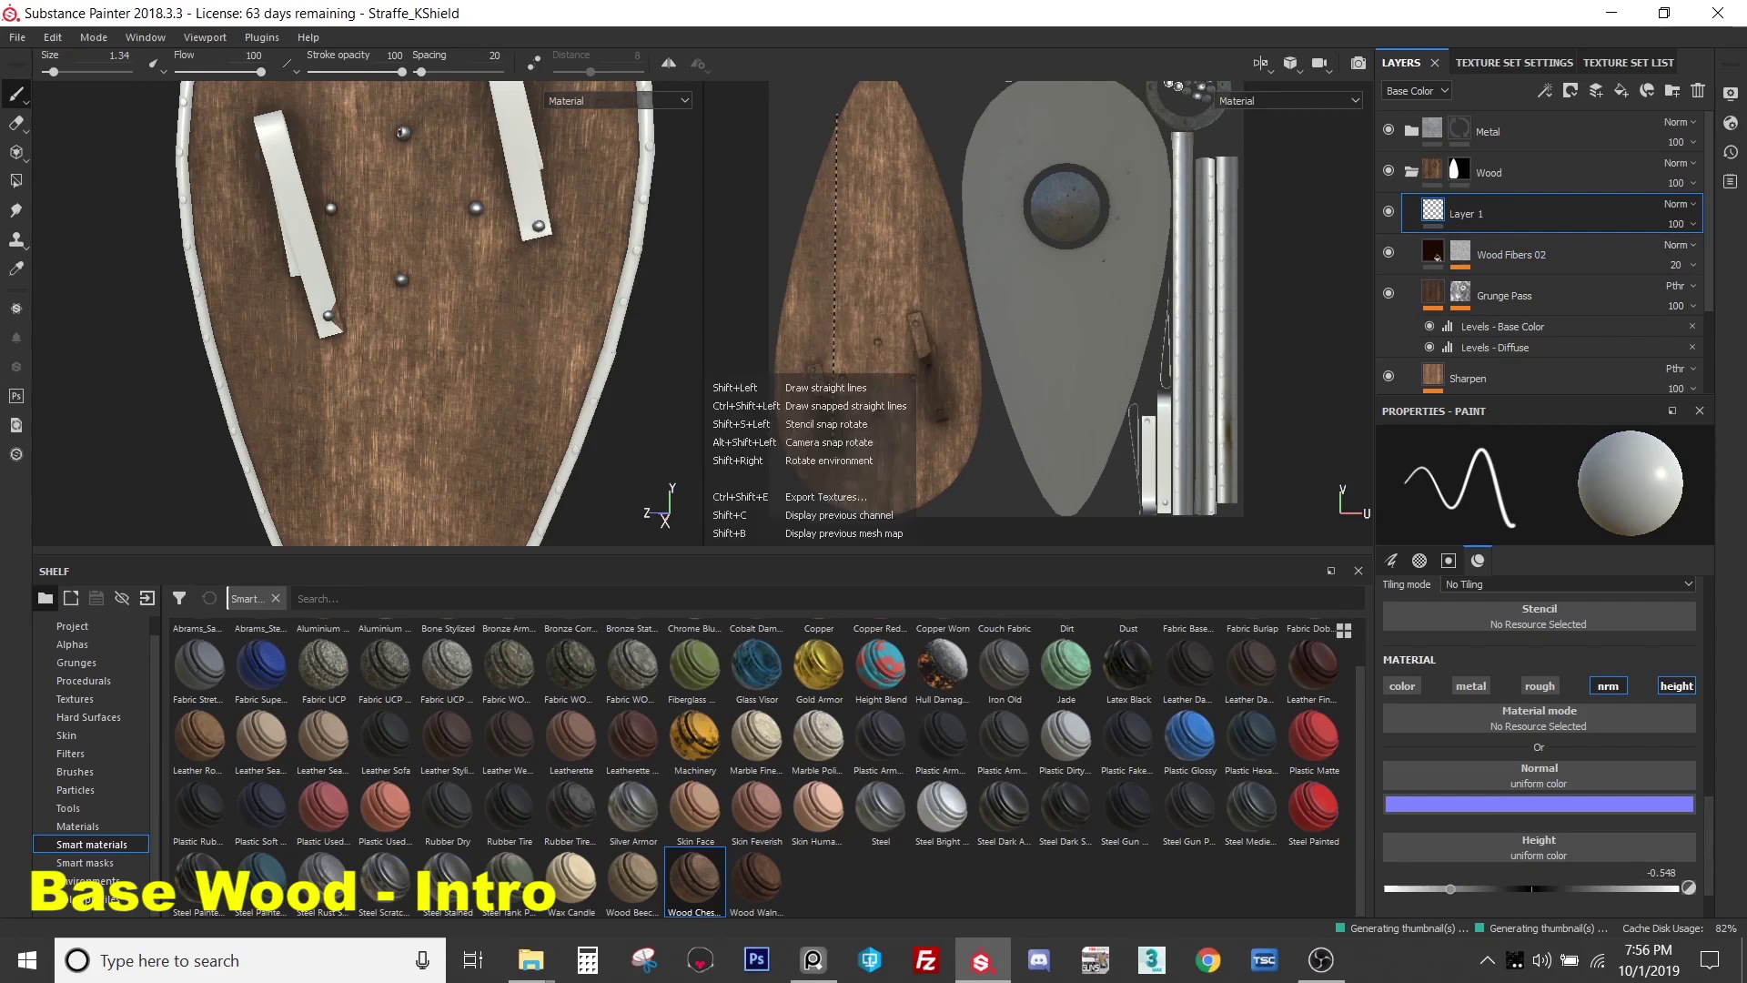
left_click(841, 509, "shift")
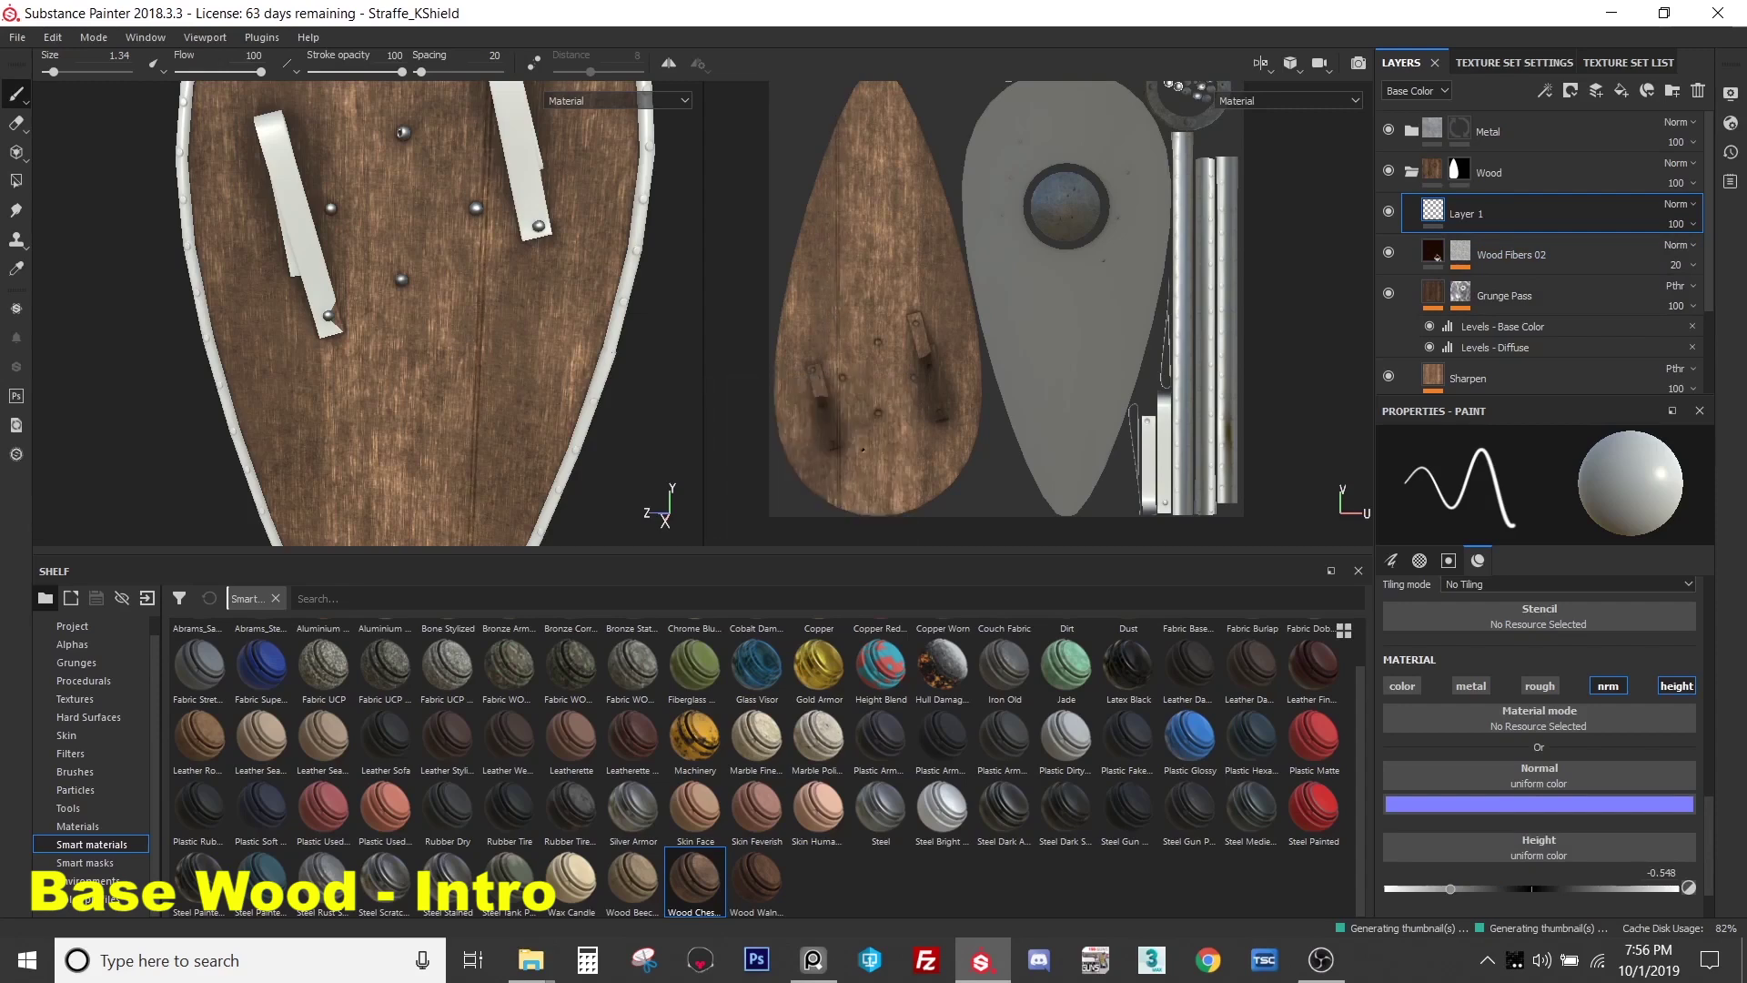
left_click_drag(841, 509, 886, 313, "alt")
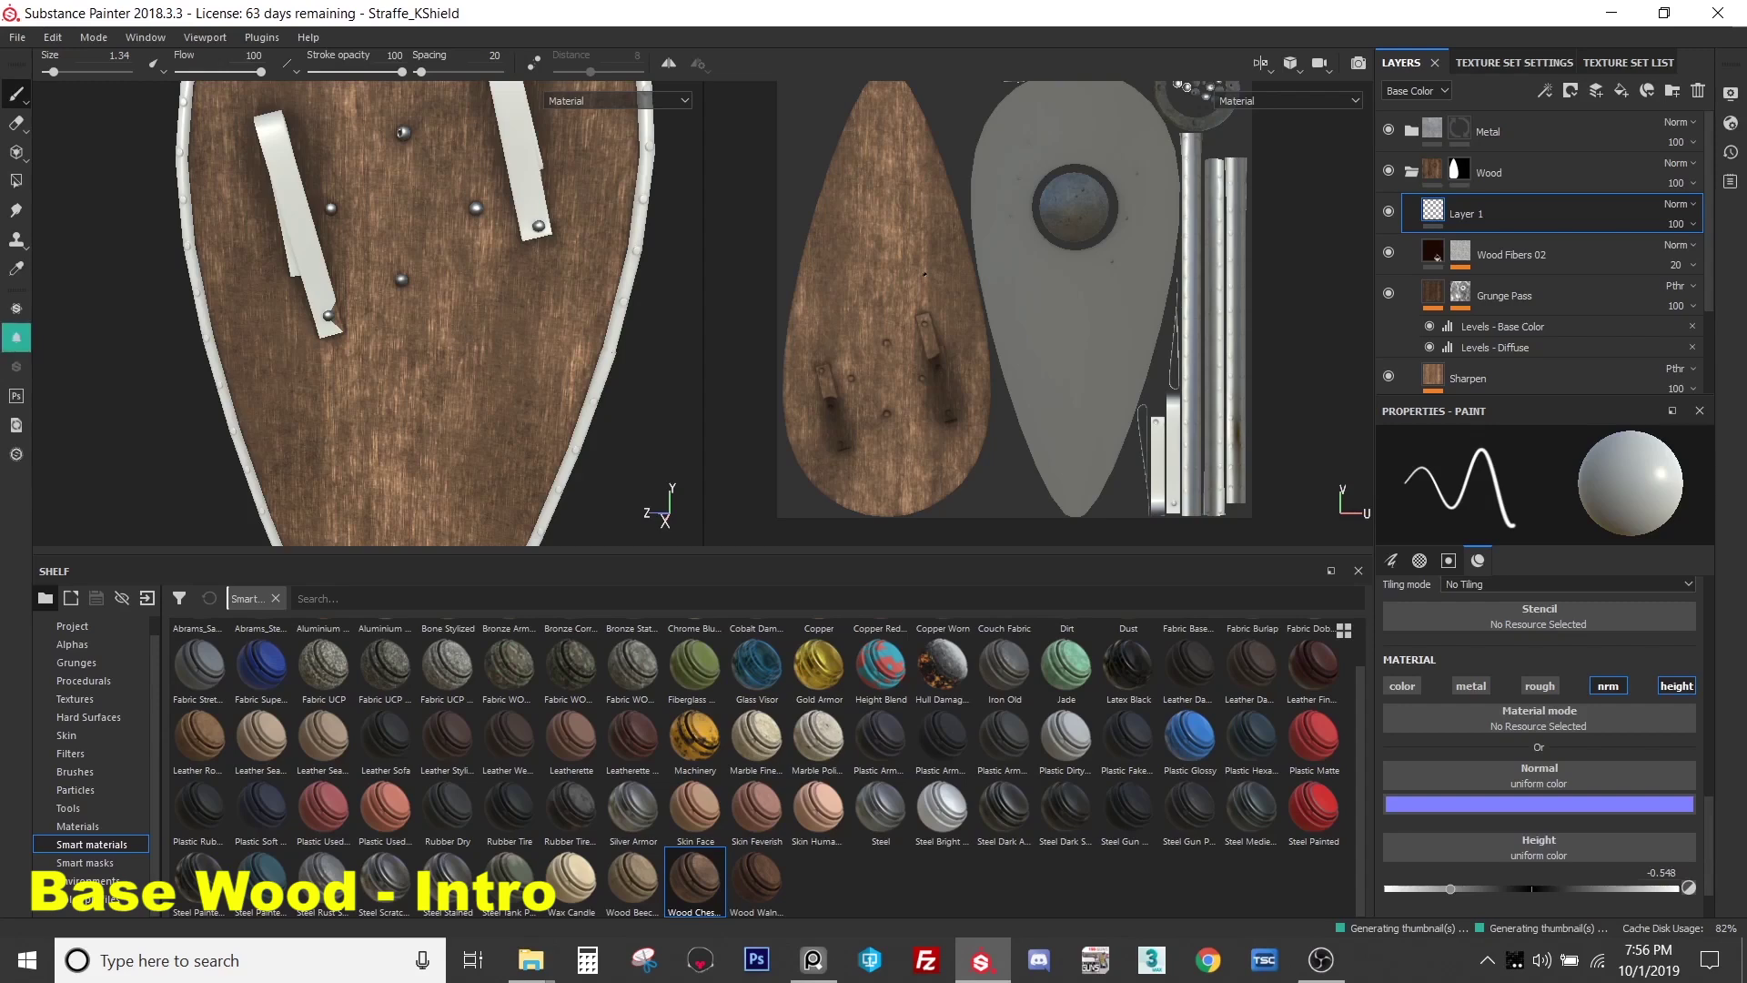
- Delete the paint layer above Wood Fibers 02
left_click(1529, 251)
left_click(1527, 214)
key("Delete")
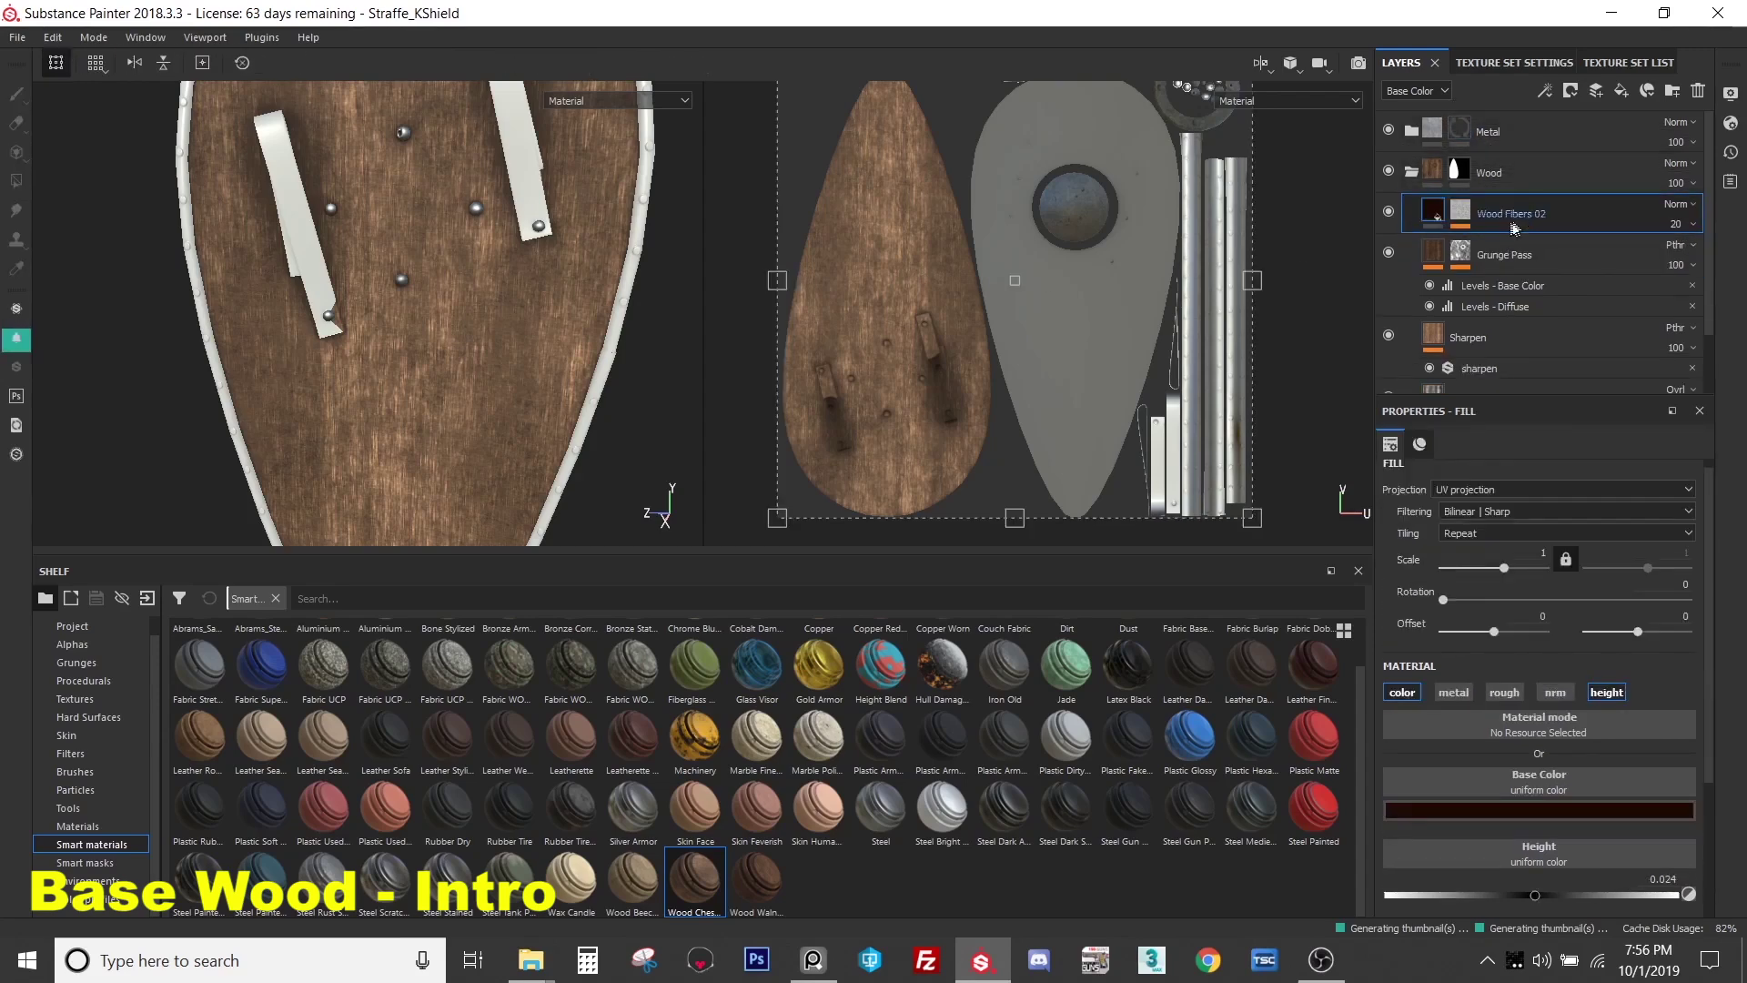
- Add a fill layer above Wood Fibers 02 with the color, metal and rough channels turned off
left_click(1622, 91)
left_click(1504, 693)
left_click(1453, 692)
left_click(1402, 692)
- Add a black mask to the new fill layer and set its height to -0.3251
right_click(1504, 216)
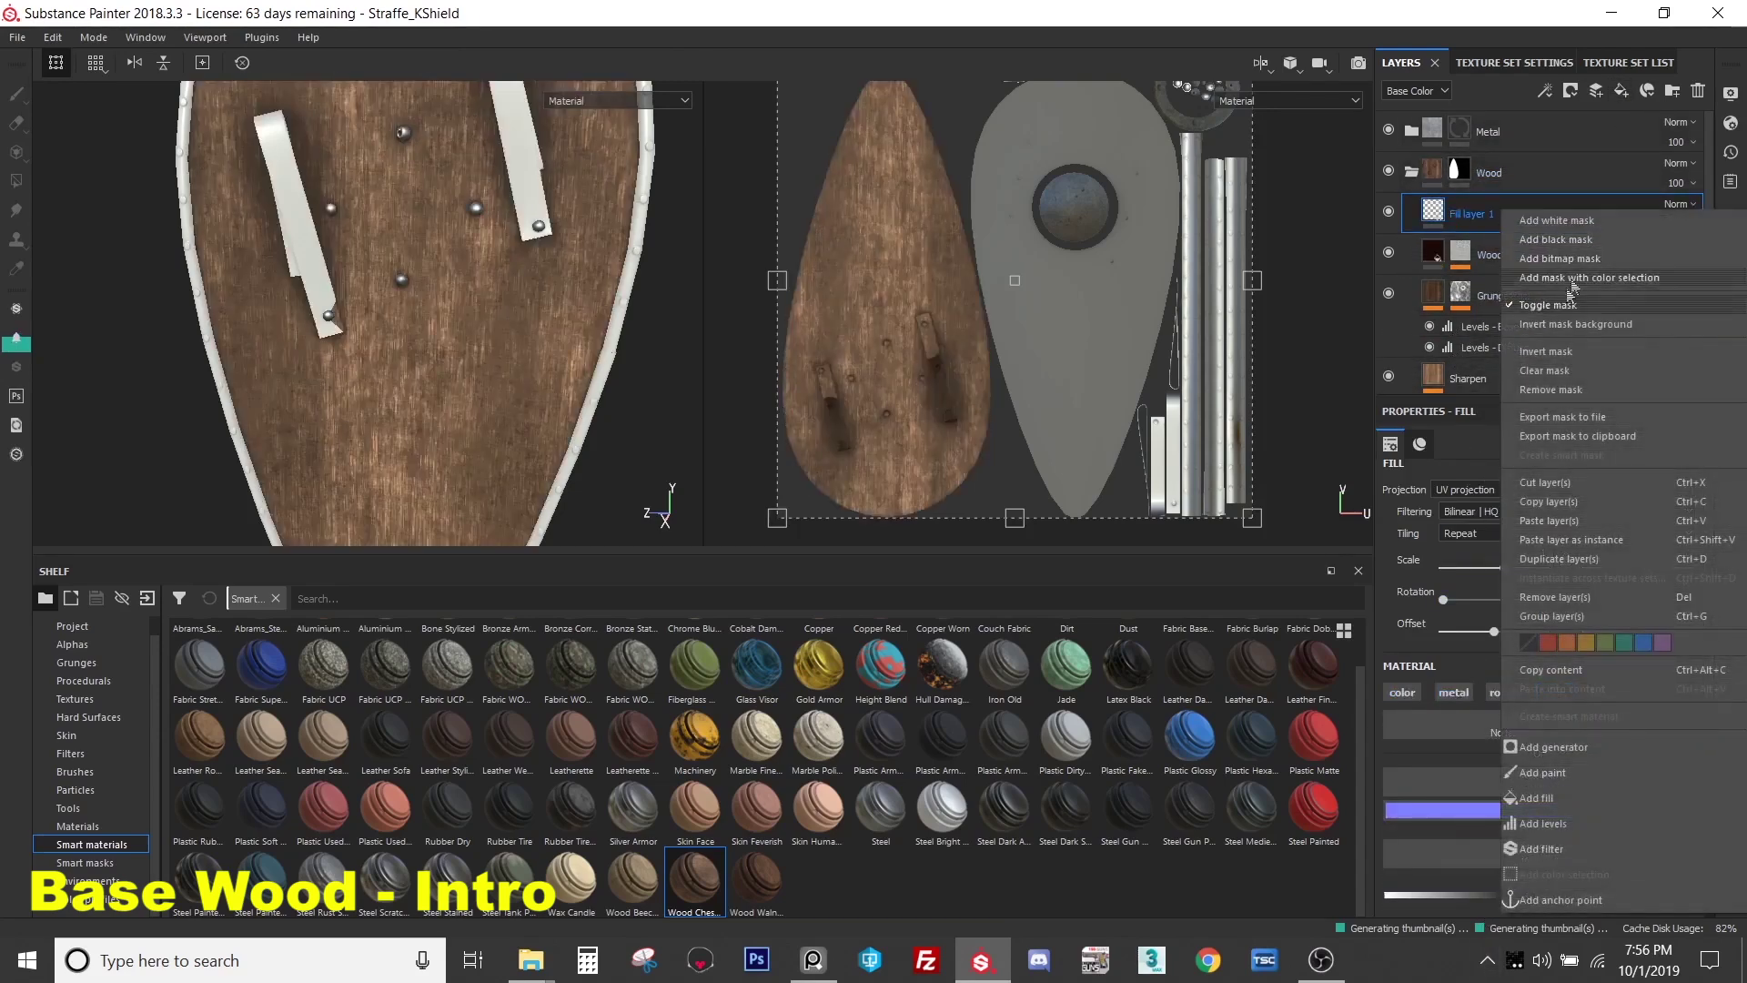
left_click(1515, 240)
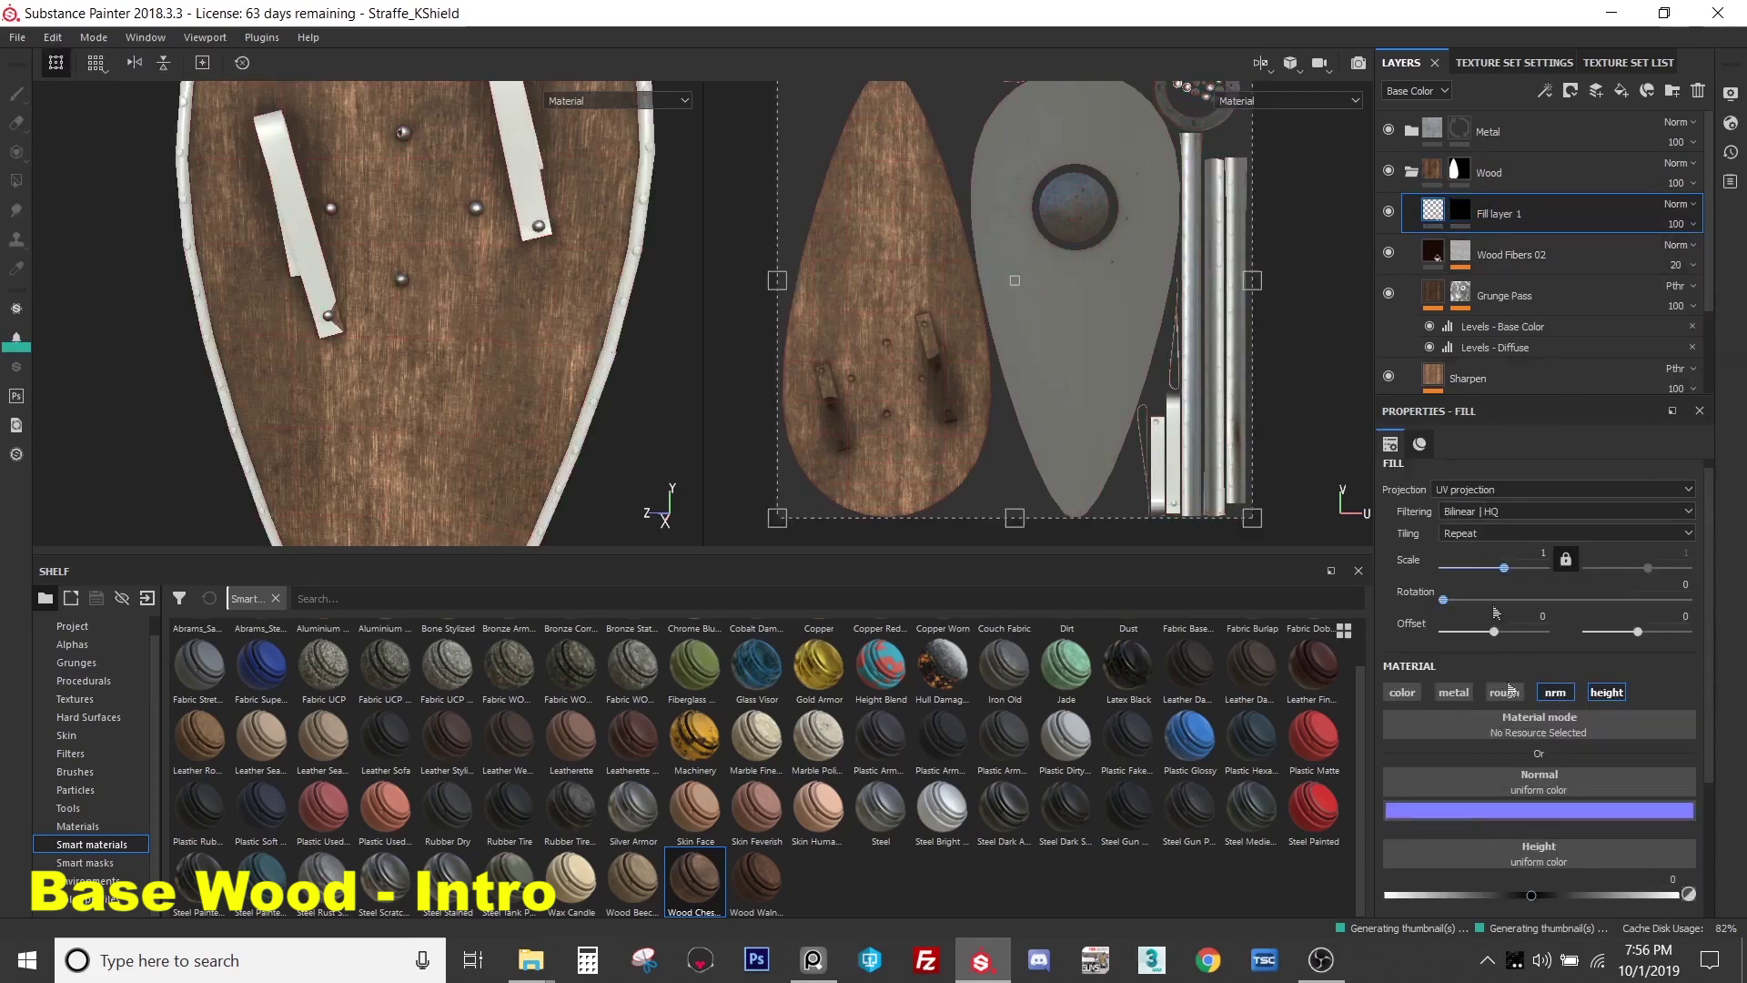
scroll(1537, 850, "down", 1)
left_click_drag(1521, 841, 1486, 842)
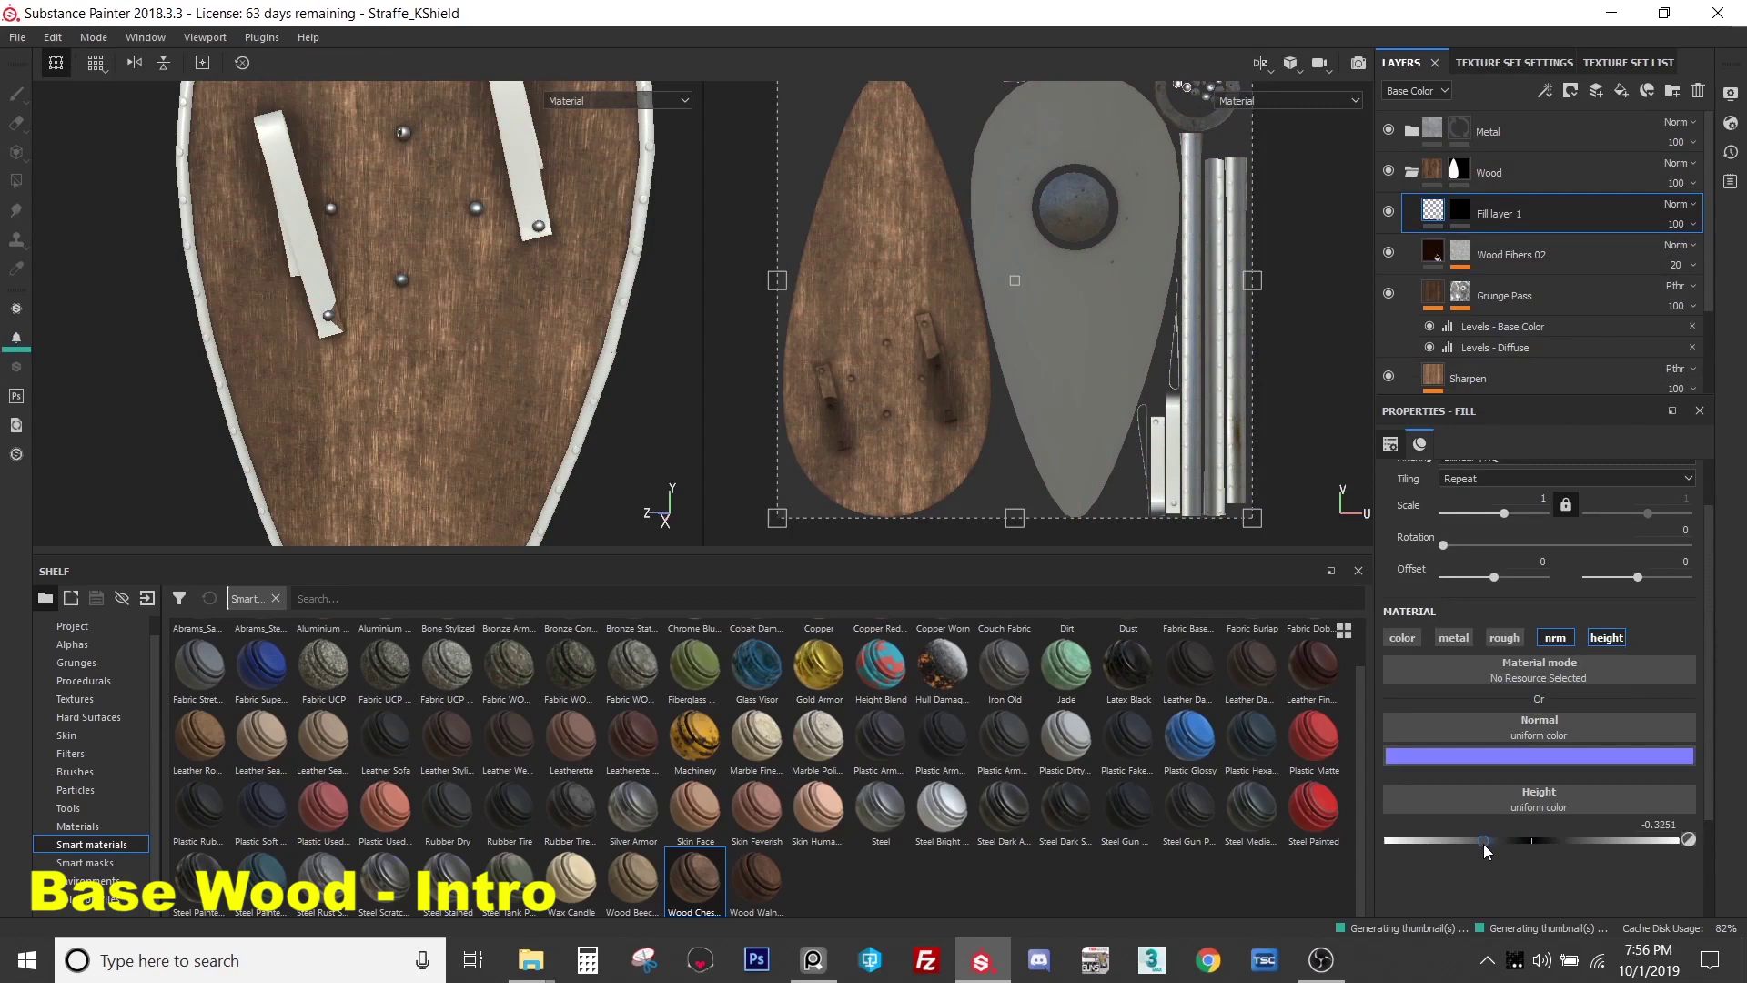
- Paint straight vertical plank grooves down the wooden face in the UV view on Fill layer 1's mask, using a 1.64 brush size
left_click(1461, 211)
key("4")
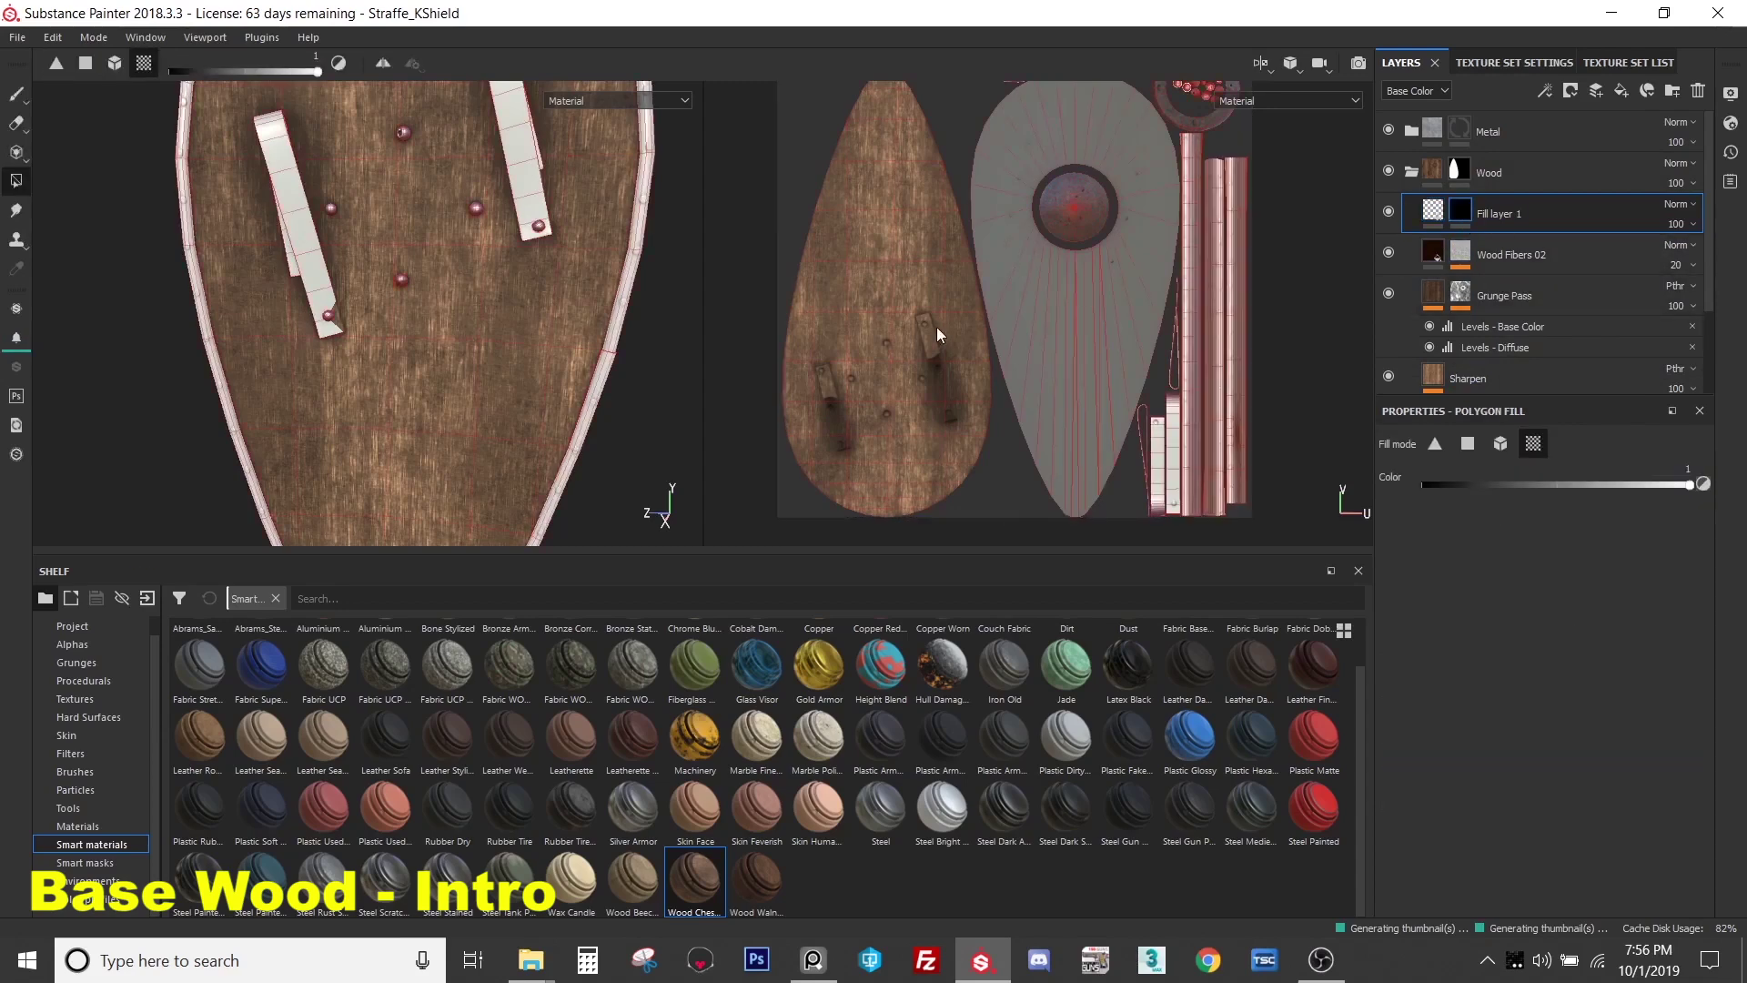
key("1")
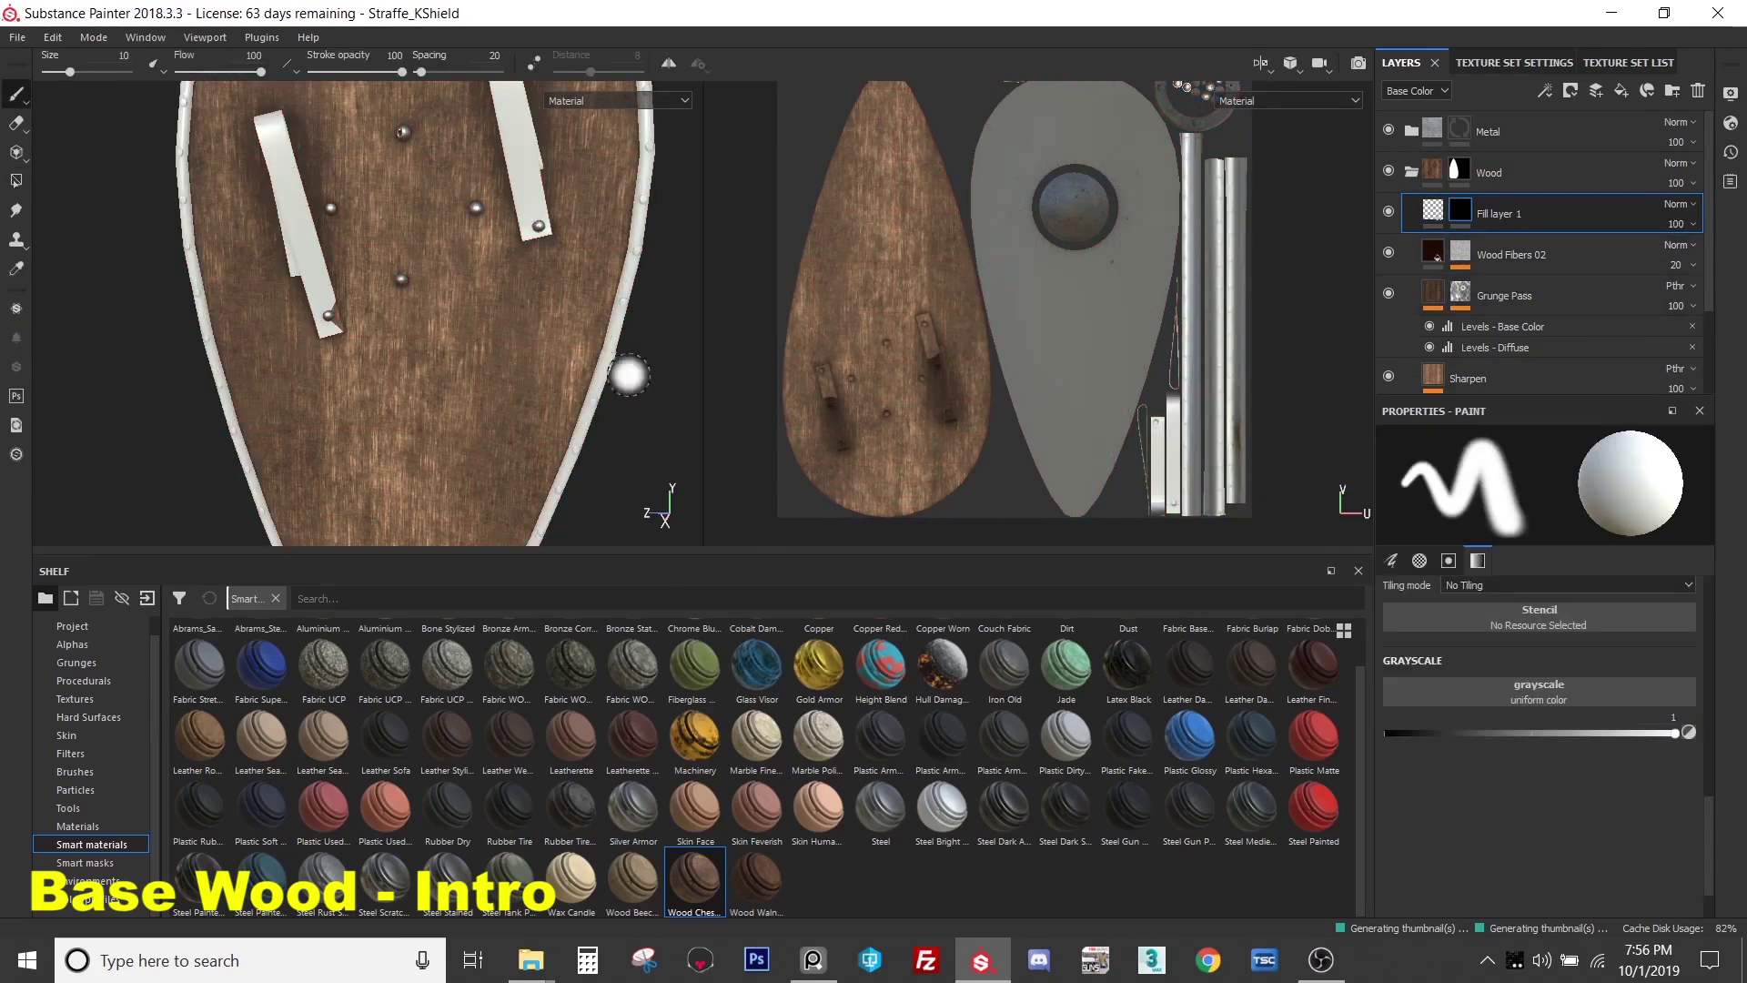
right_click_drag(455, 331, 466, 329, "ctrl")
left_click_drag(467, 328, 462, 247, "alt")
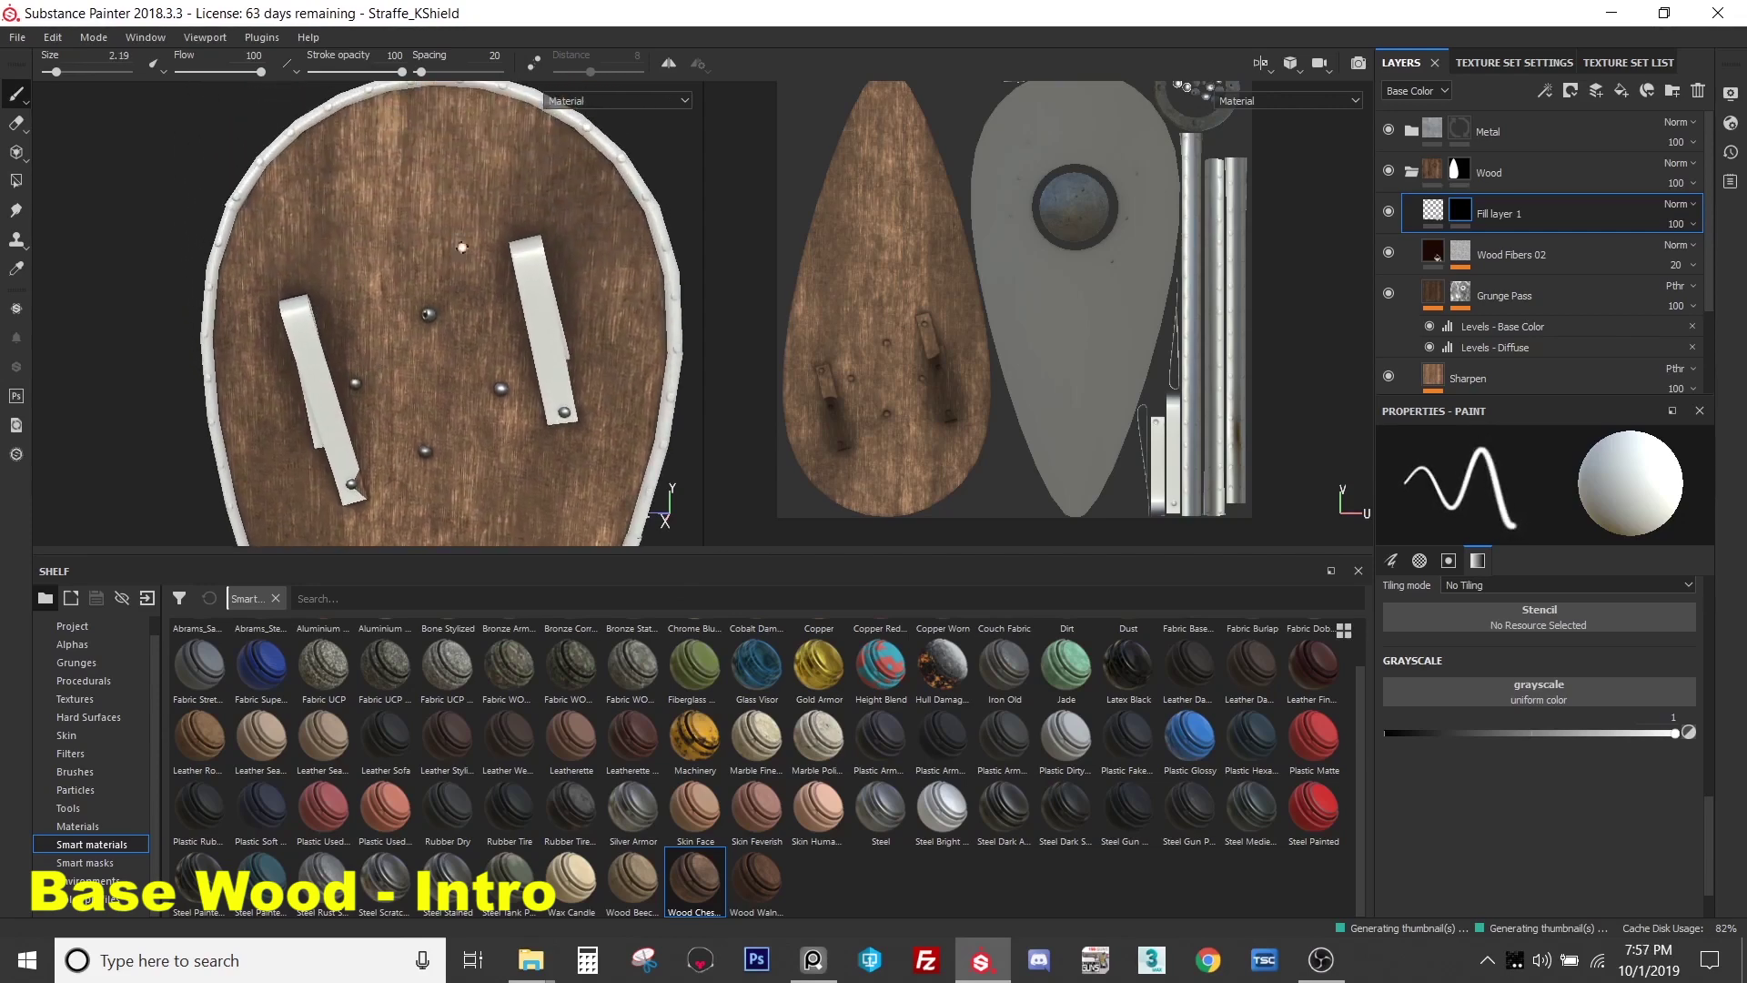
right_click_drag(453, 203, 453, 202, "ctrl")
scroll(826, 448, "up", 2)
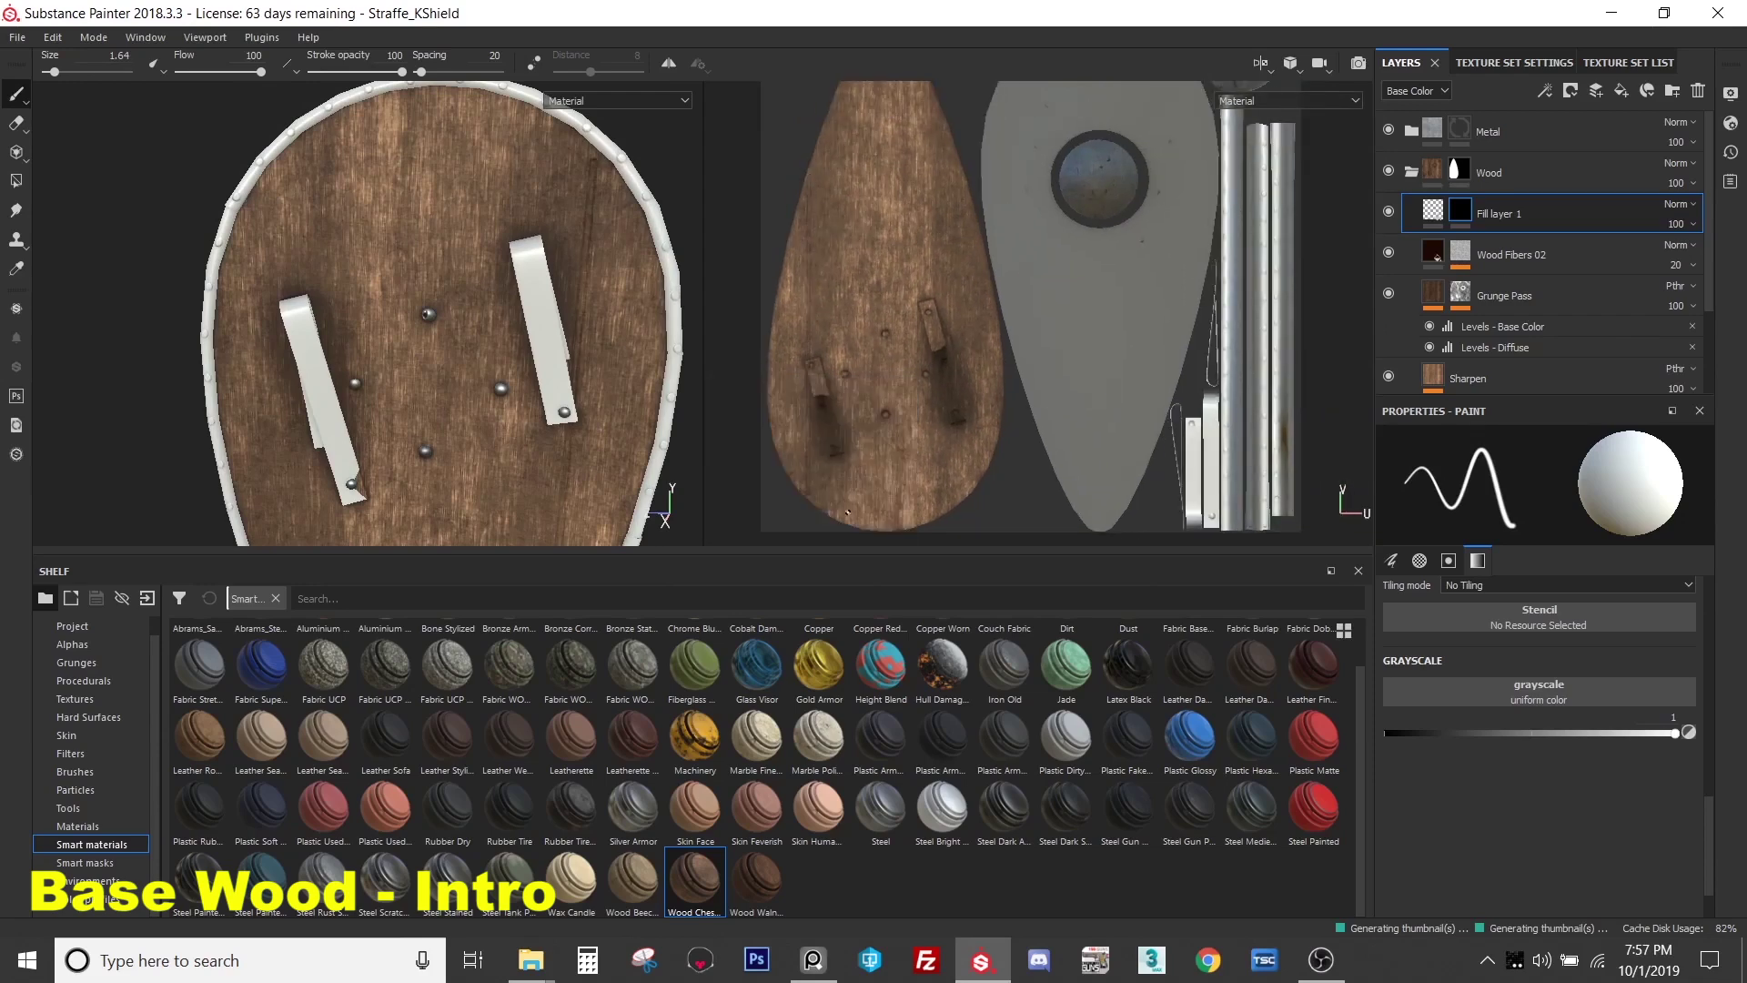
middle_click_drag(856, 110, 853, 125, "alt")
scroll(853, 125, "down", 3)
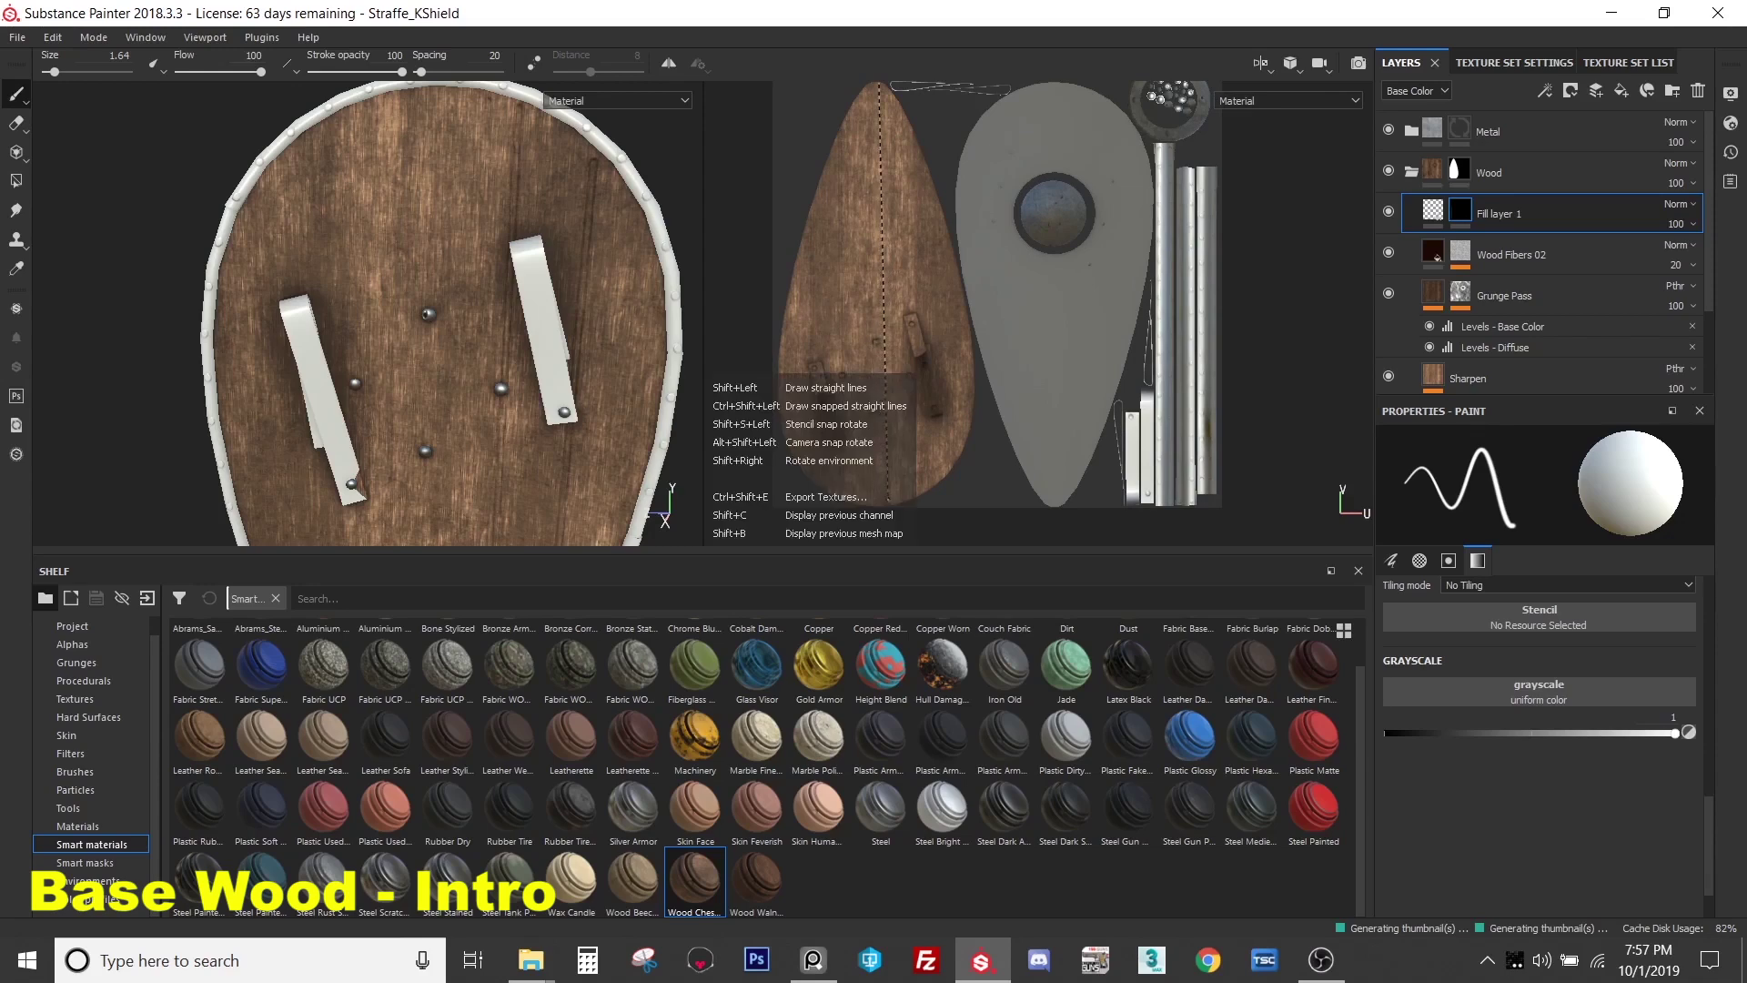
scroll(436, 300, "up", 4)
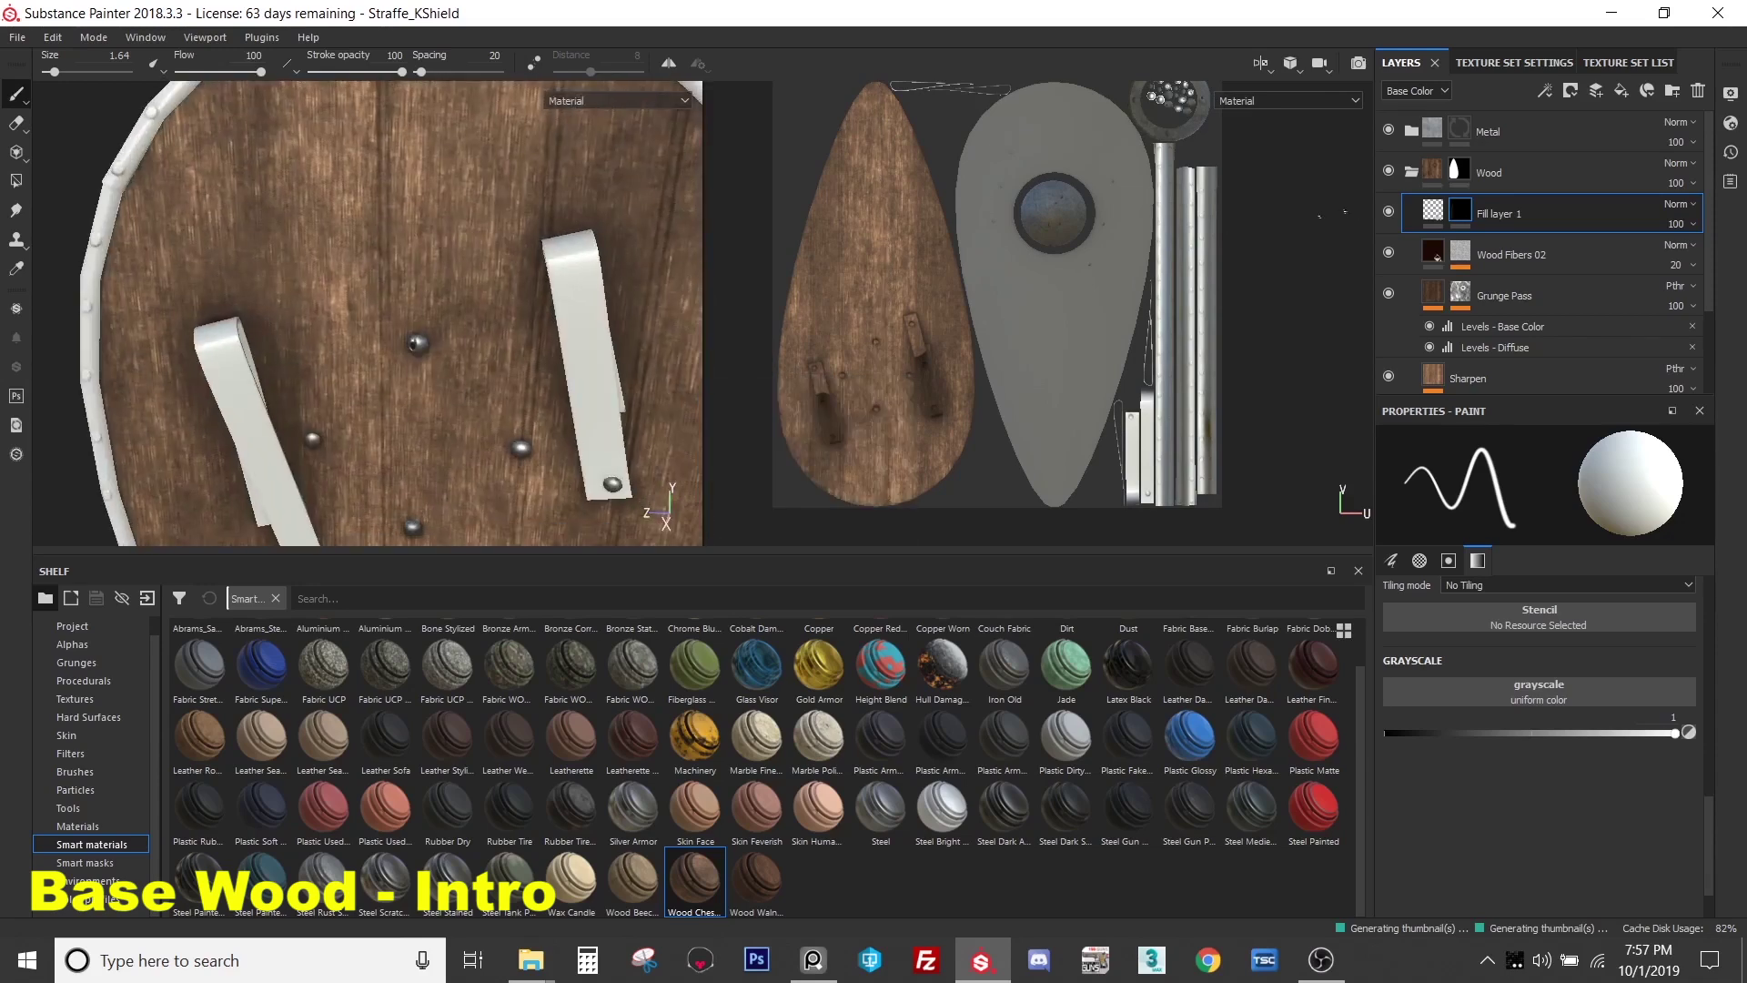
- Set Fill layer 1's height to -0.6409 and inspect the plank grooves on the shield's back
left_click(1436, 214)
left_click_drag(1551, 841, 1438, 843)
scroll(423, 309, "down", 5)
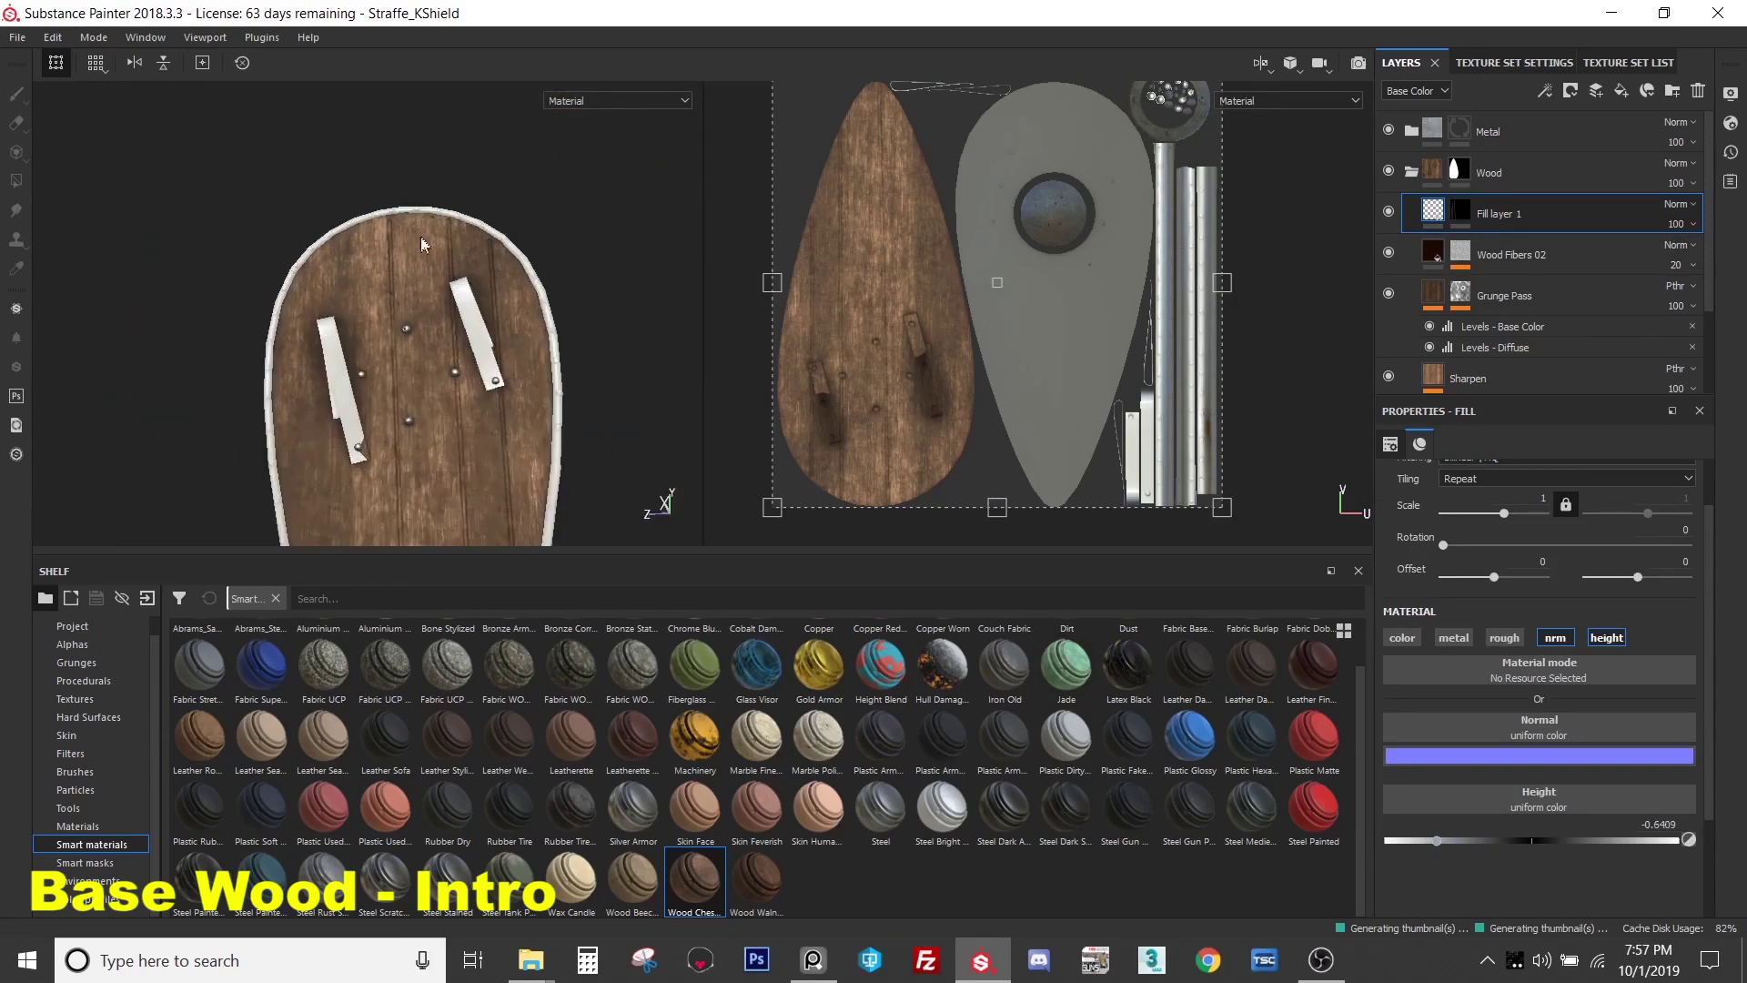
scroll(424, 309, "up", 2)
scroll(426, 309, "up", 2)
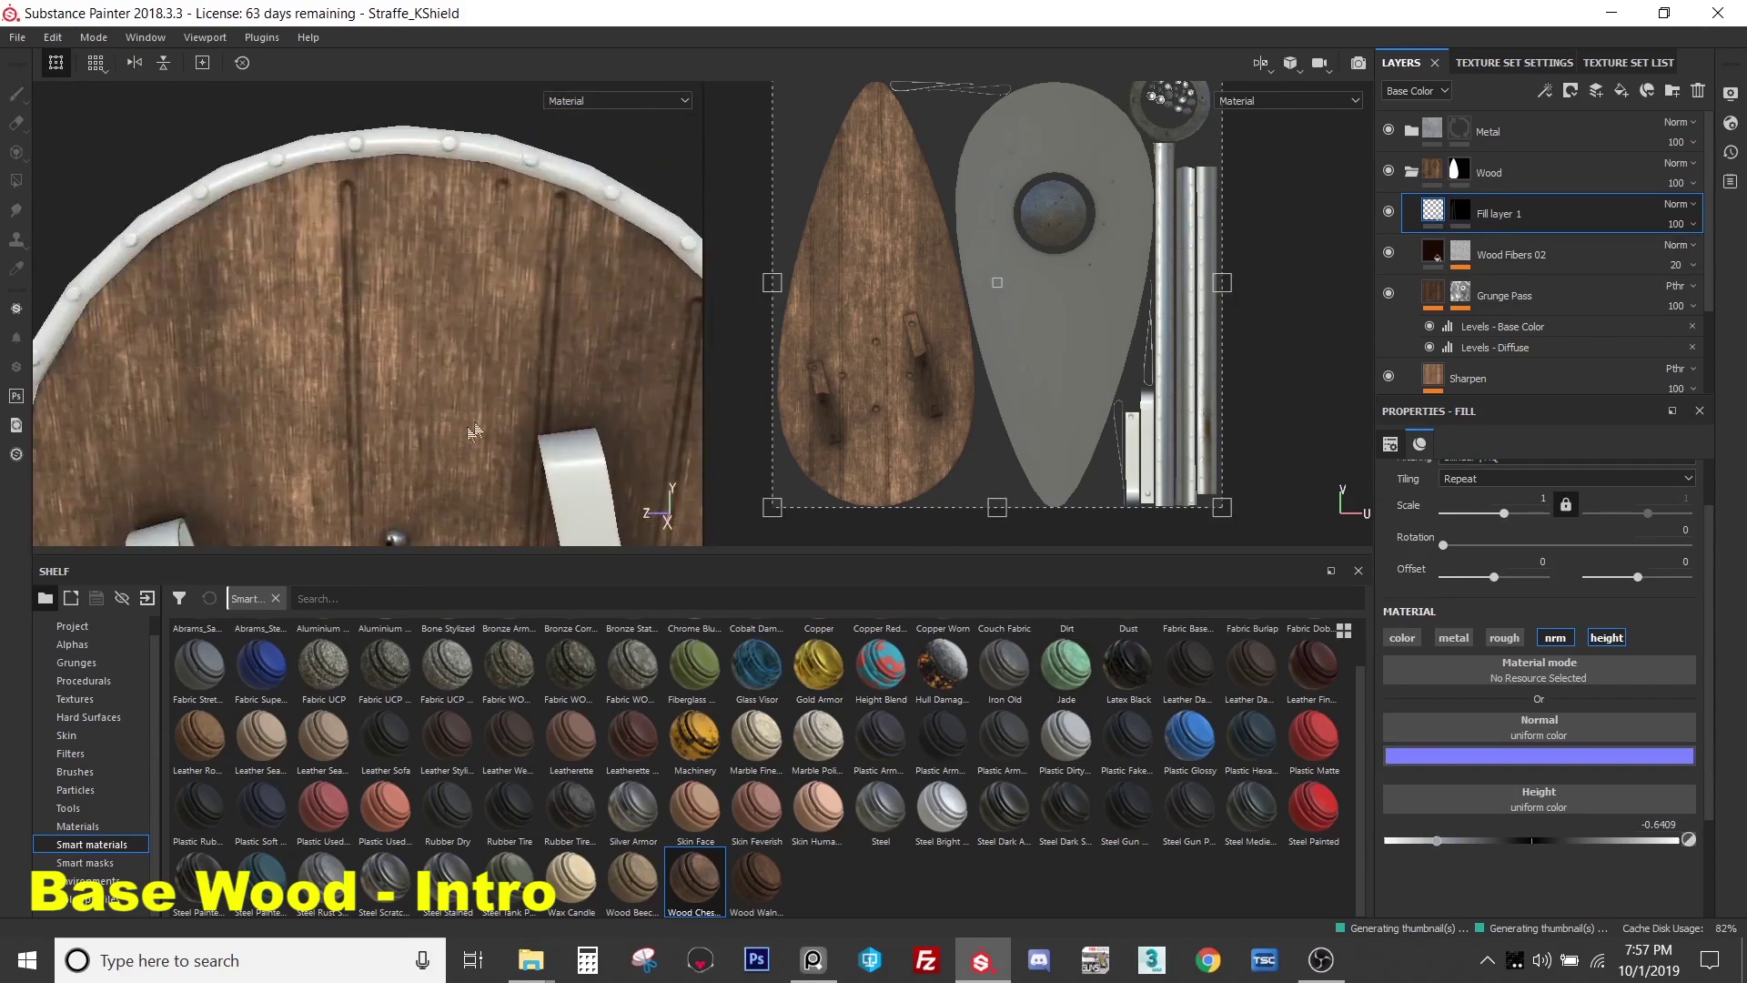
scroll(436, 306, "down", 1)
scroll(442, 237, "down", 2)
scroll(455, 227, "up", 2)
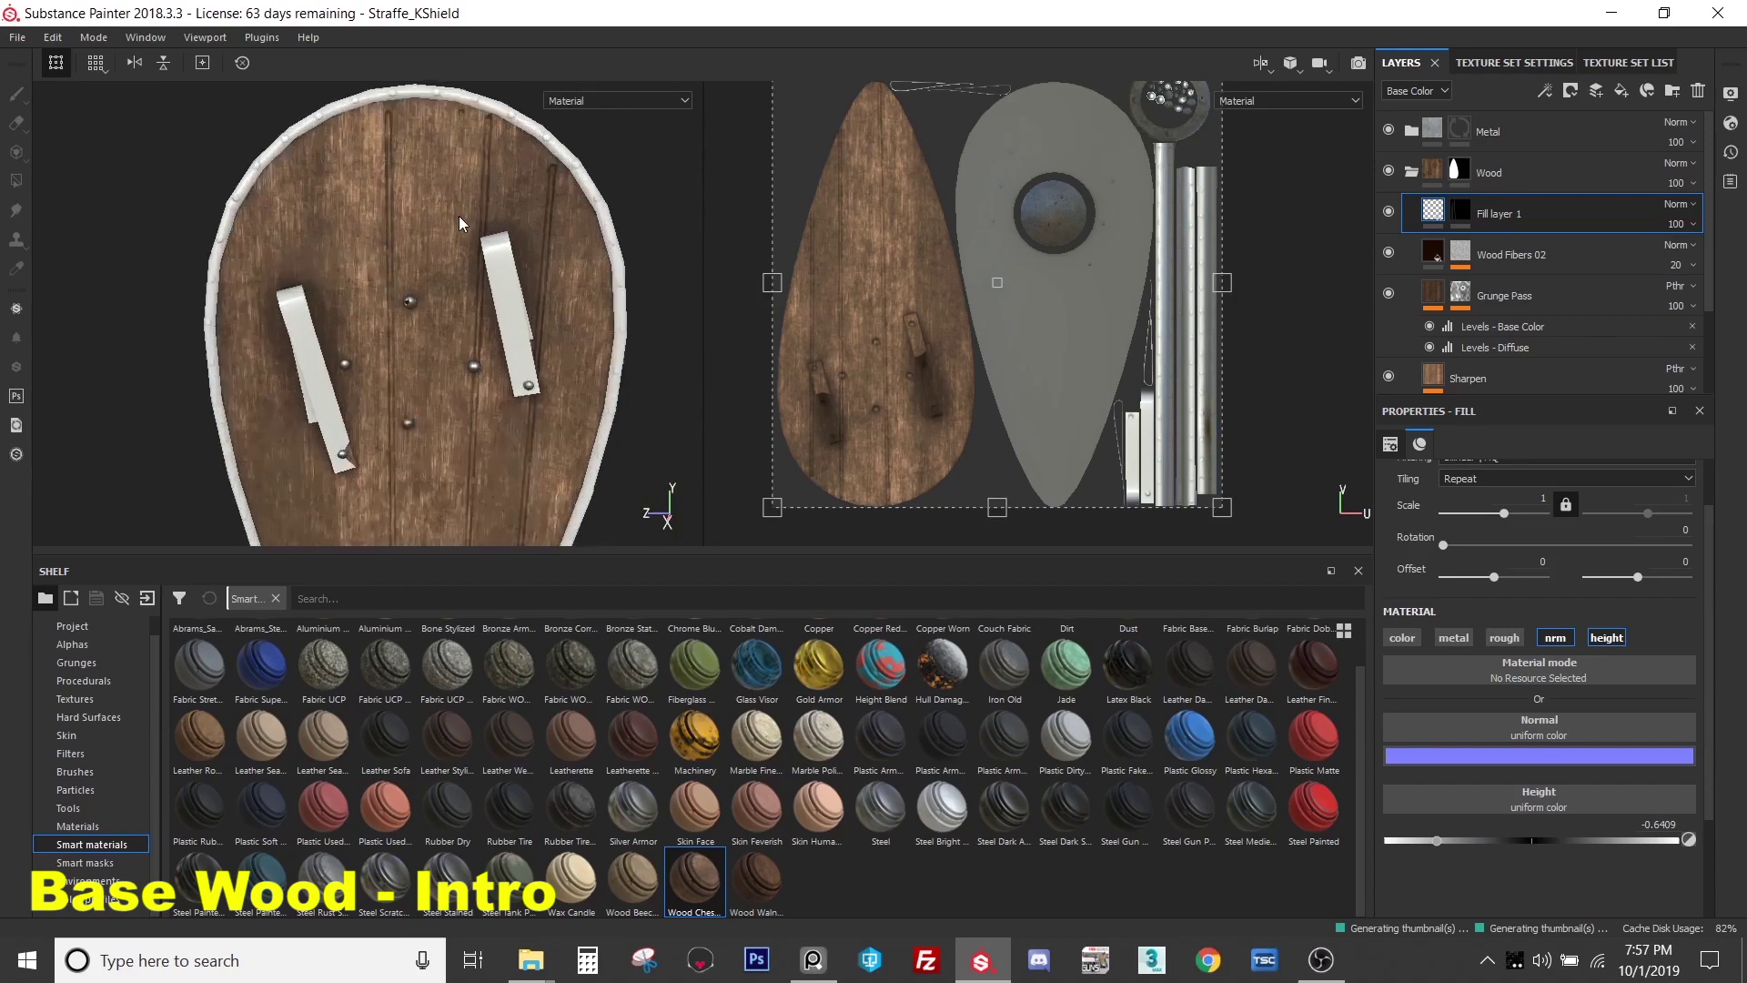
- Delete Fill layer 1 above Wood Fibers 02
left_click(1525, 260)
left_click(1516, 220)
key("Delete")
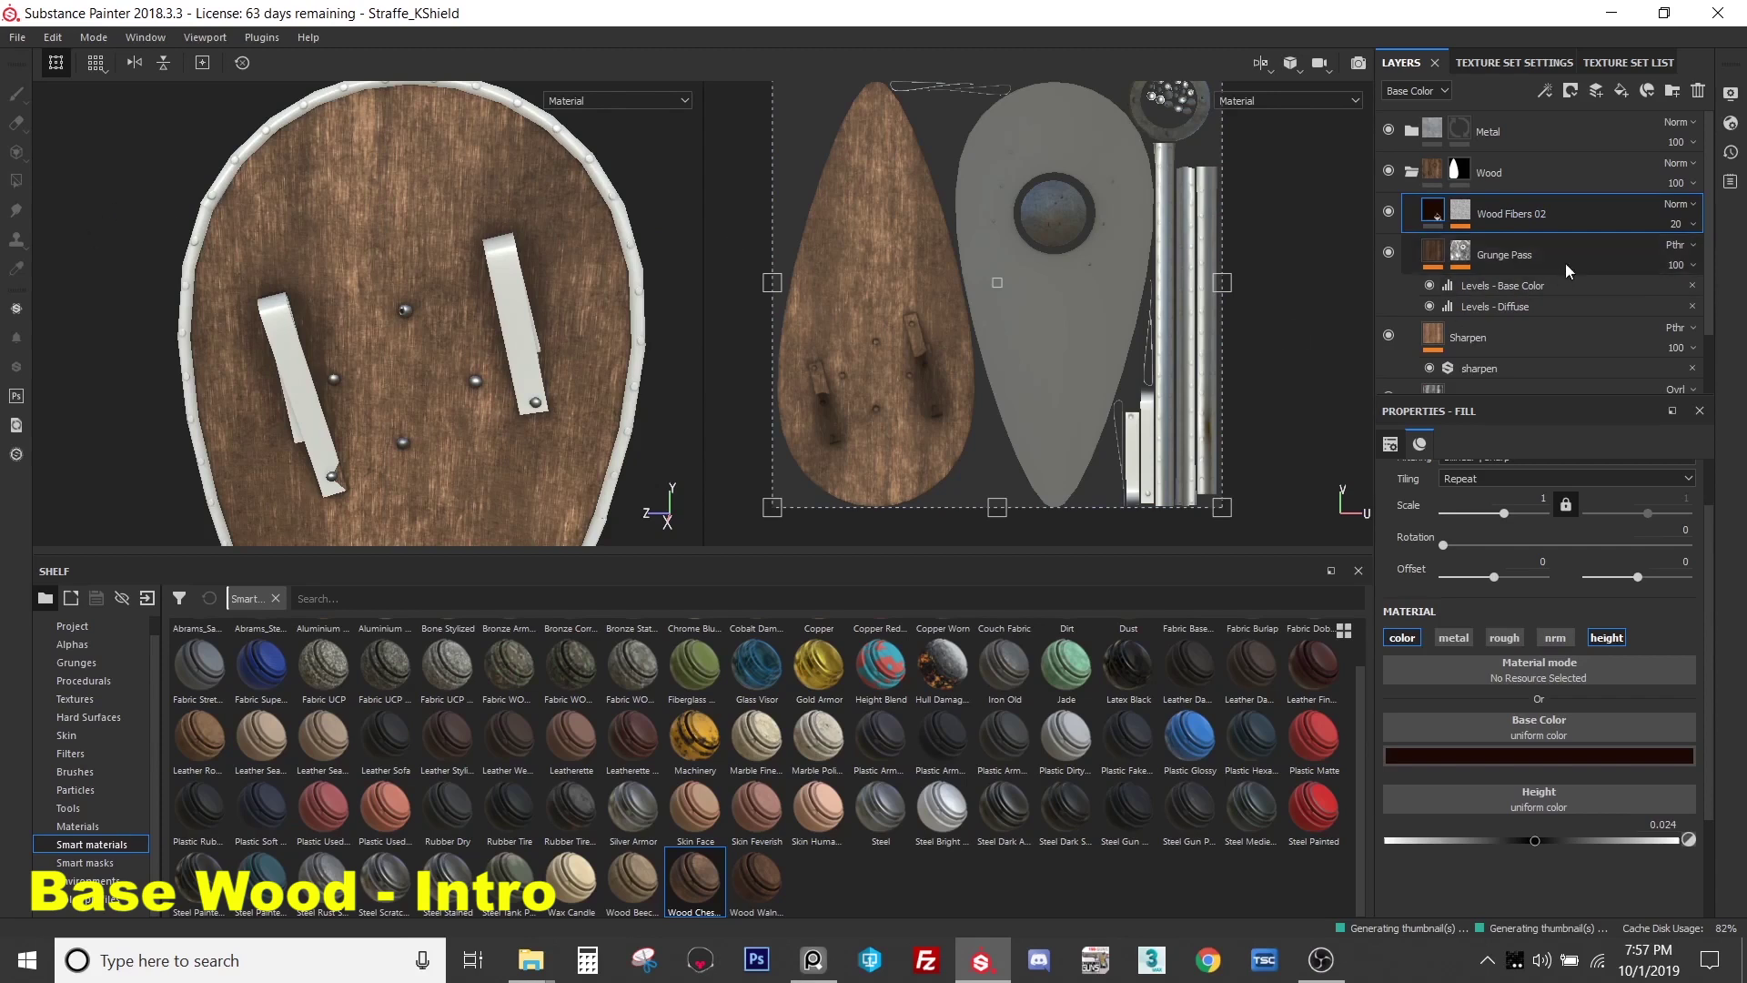
- Collapse the Wood group and select its mask with the Polygon Fill tool to show the mesh wireframe
left_click(1420, 178)
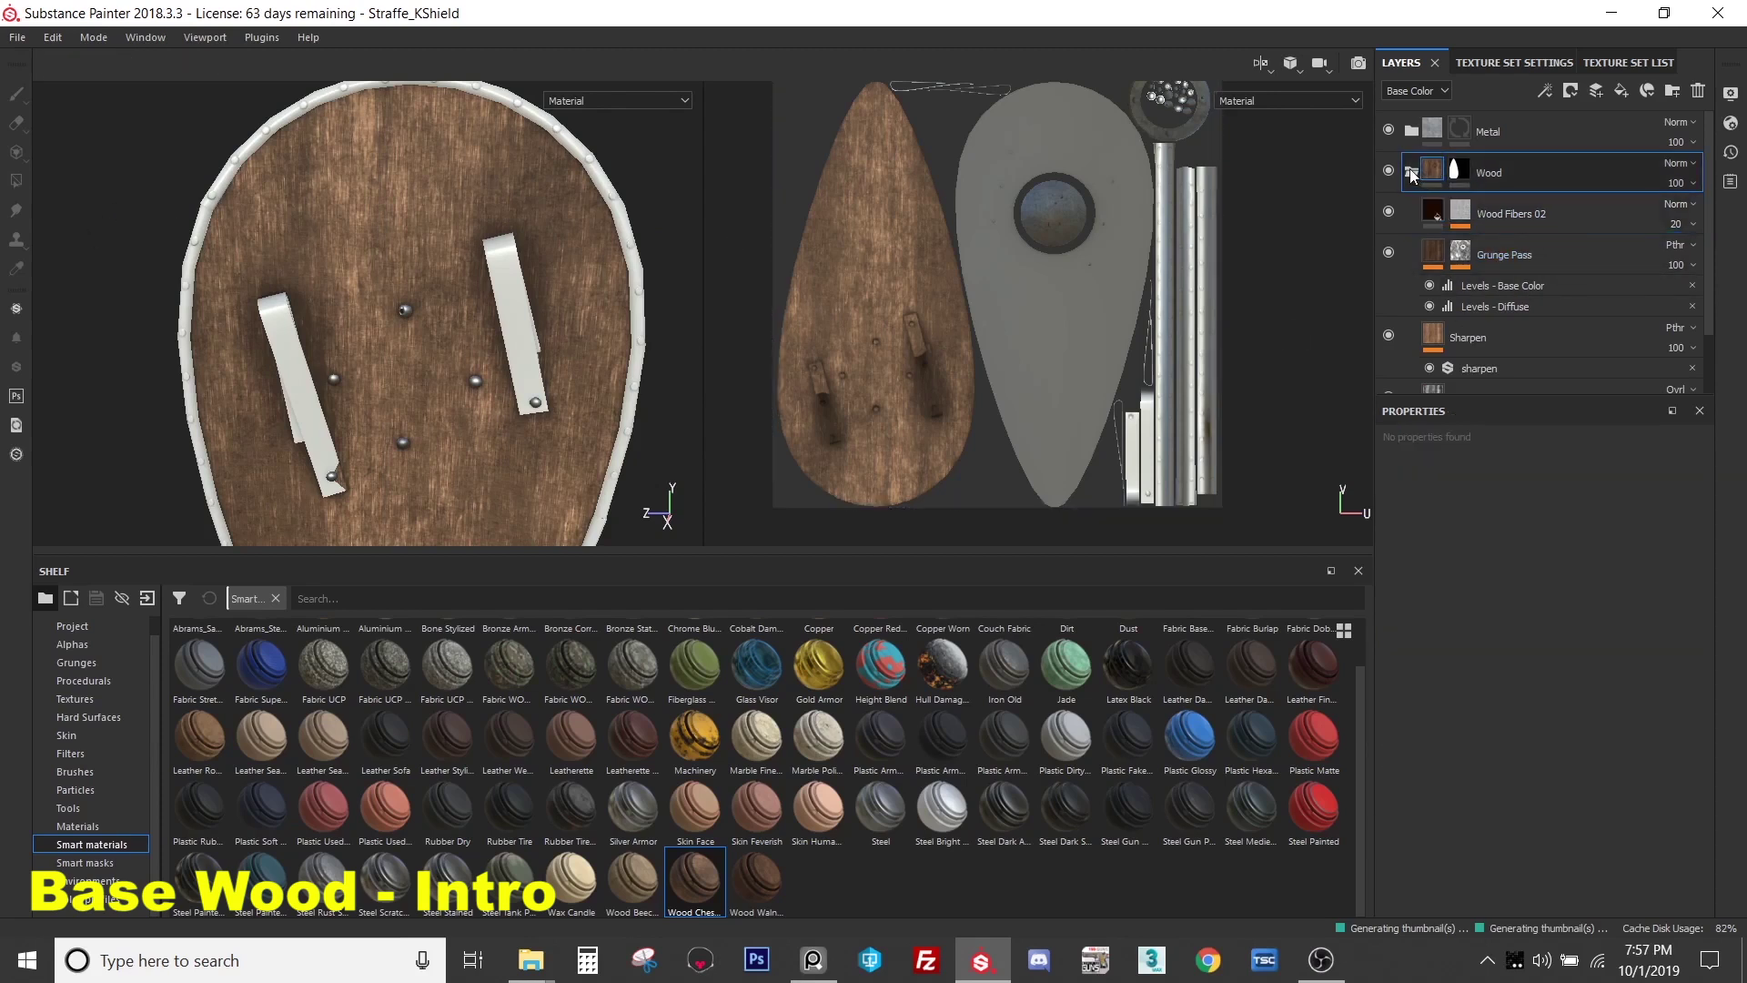
left_click(1412, 172)
left_click(1459, 171)
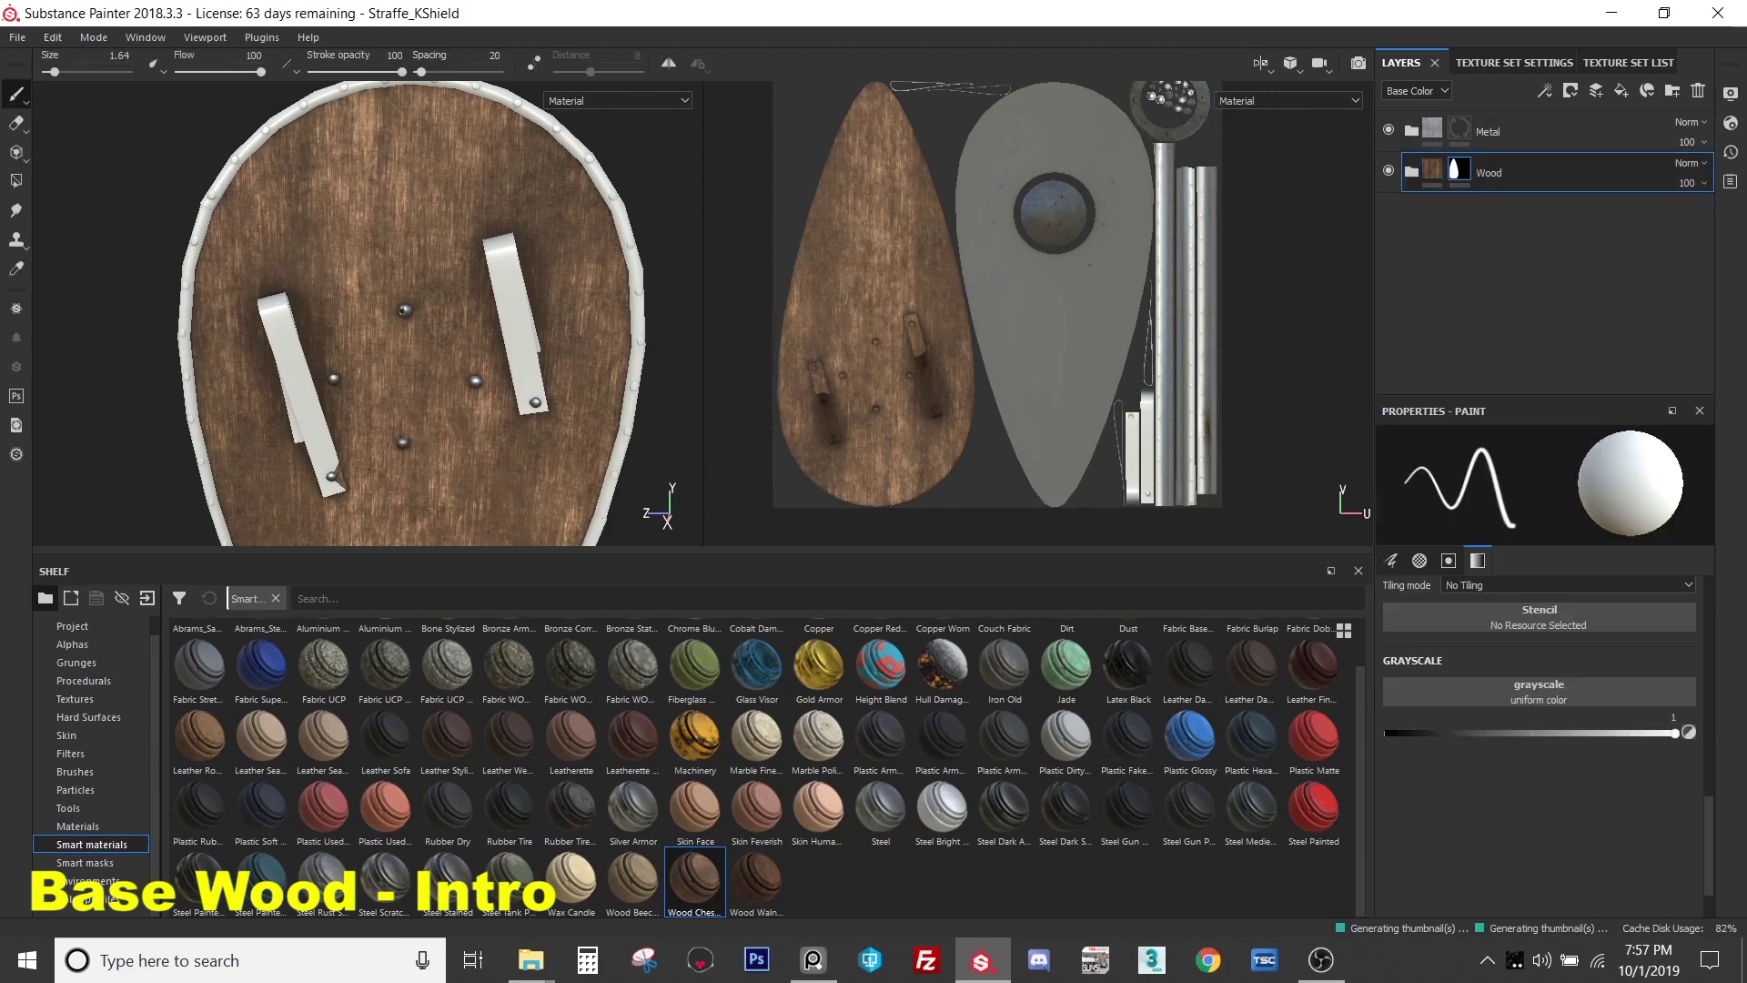
left_click(16, 181)
- Examine the wooden face's UV island and wireframe layout in the UV view, from its pointed tip to its rounded end
scroll(819, 391, "up", 3)
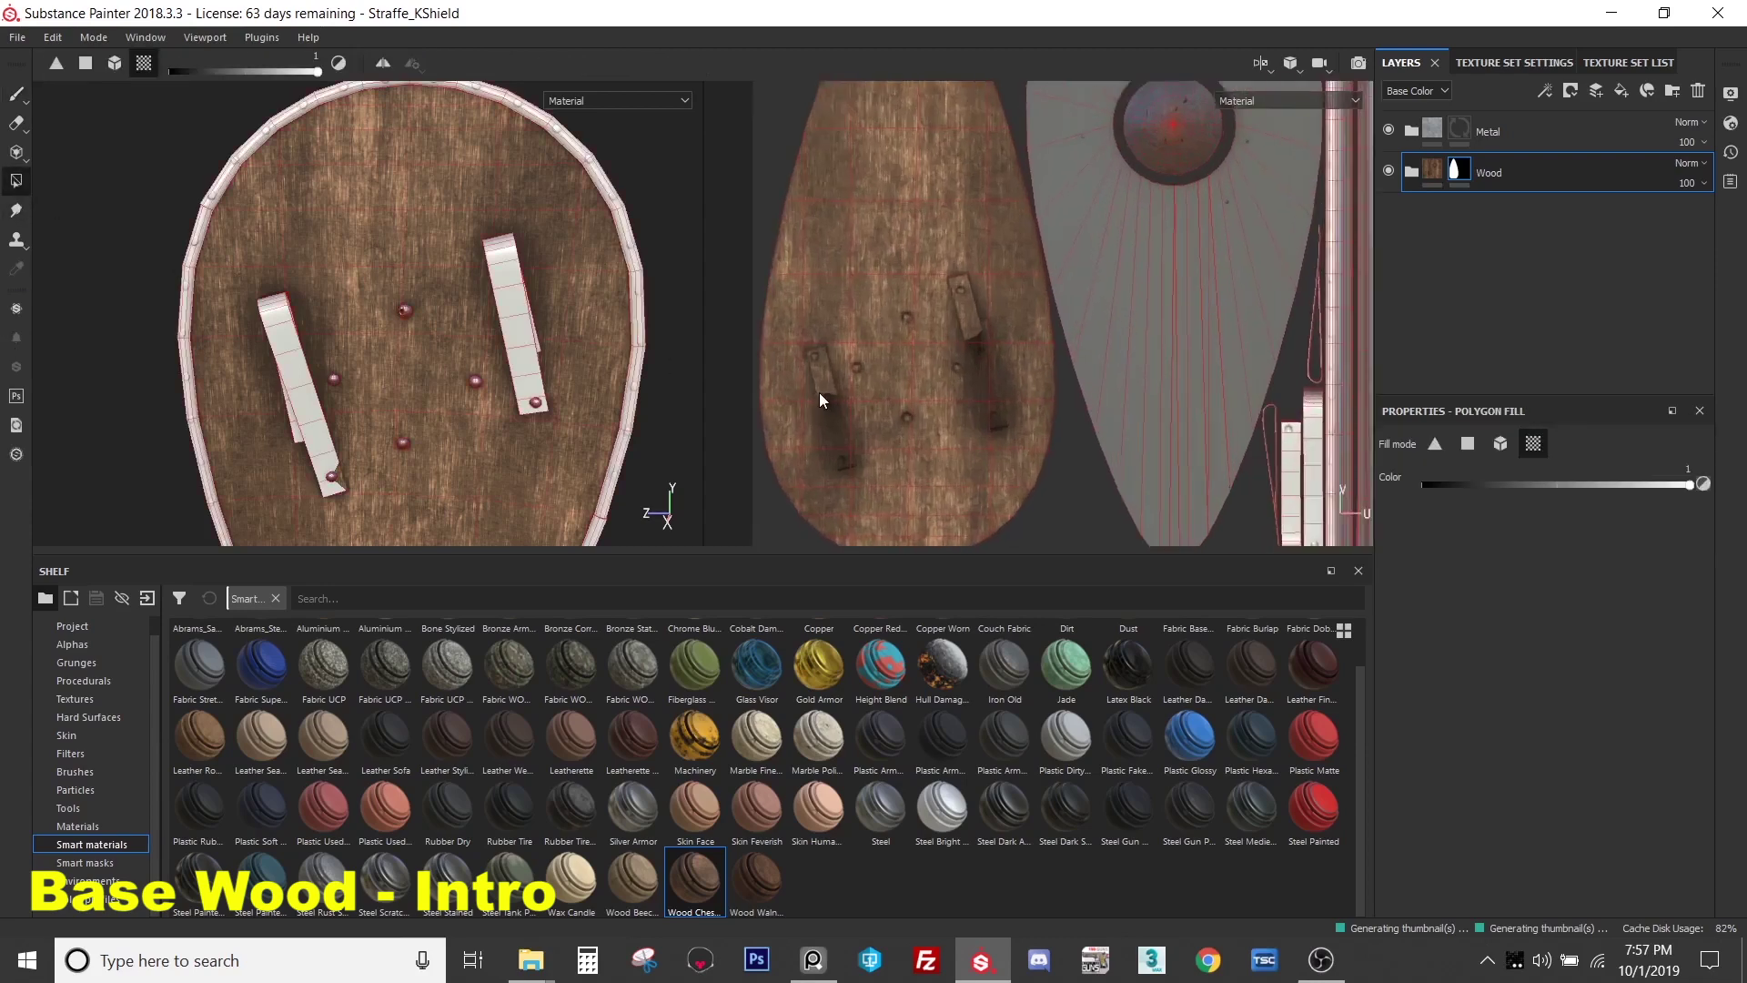
scroll(928, 329, "down", 1)
mouse_move(928, 329)
middle_mouse_down()
mouse_move(935, 428)
mouse_move(941, 340)
middle_mouse_up()
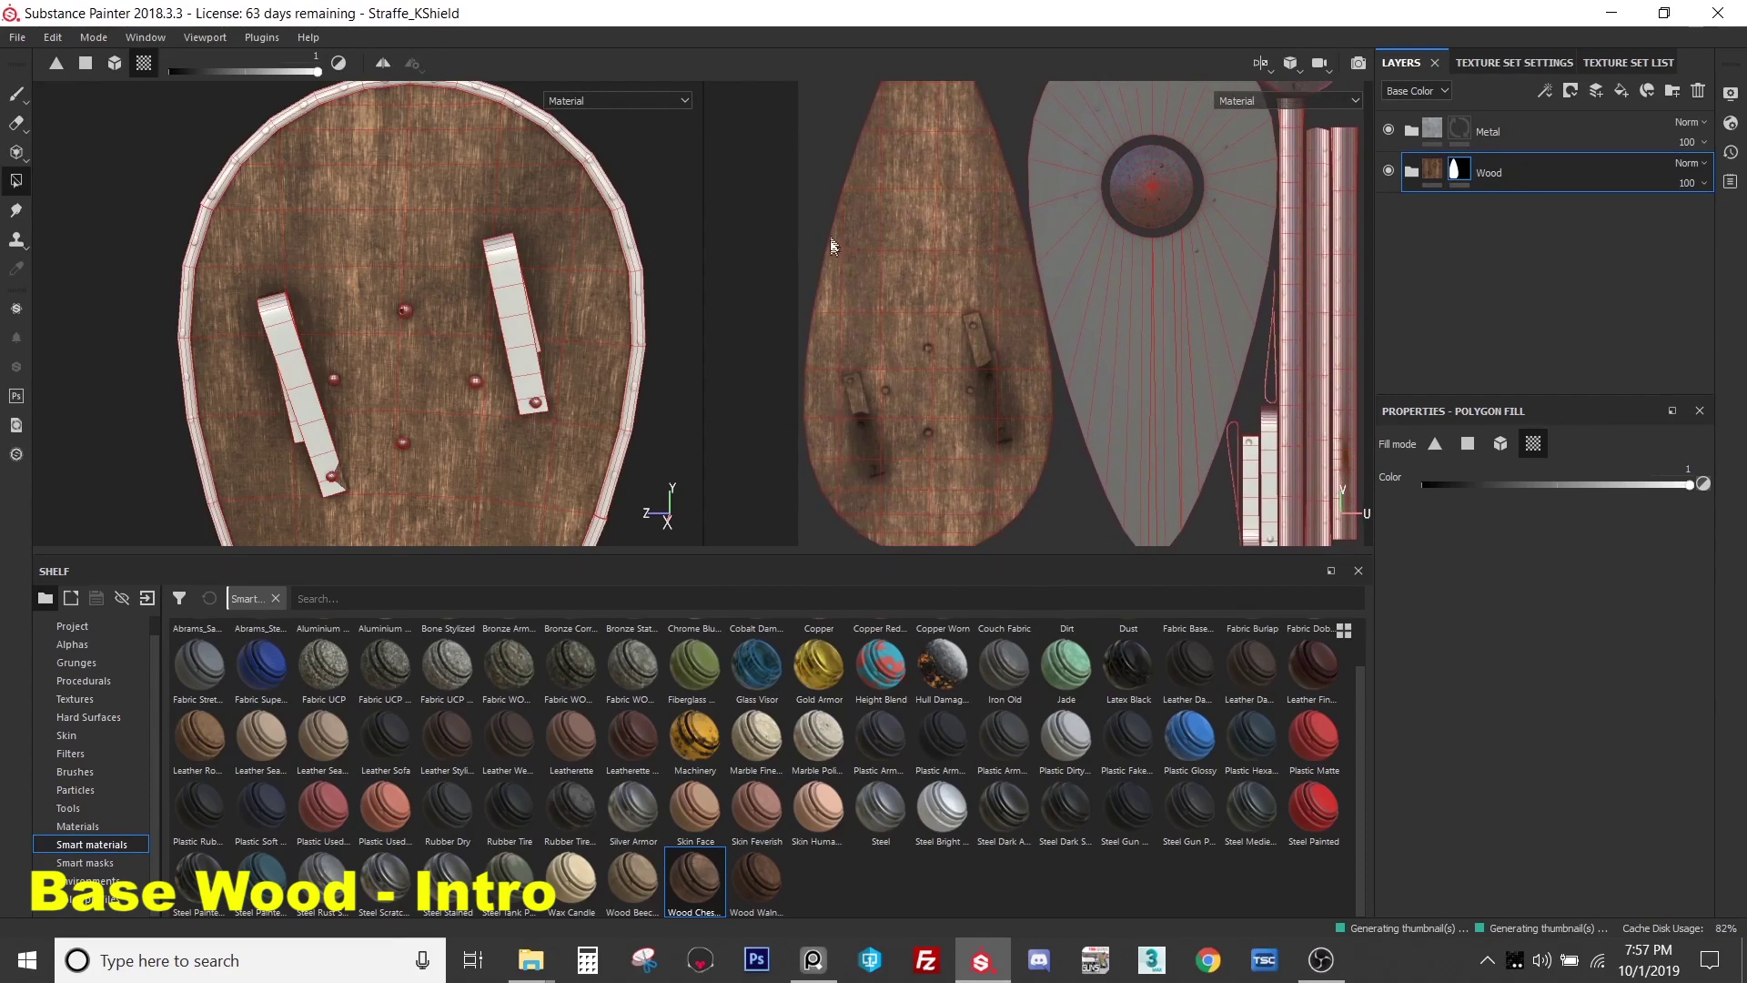
scroll(917, 273, "up", 5)
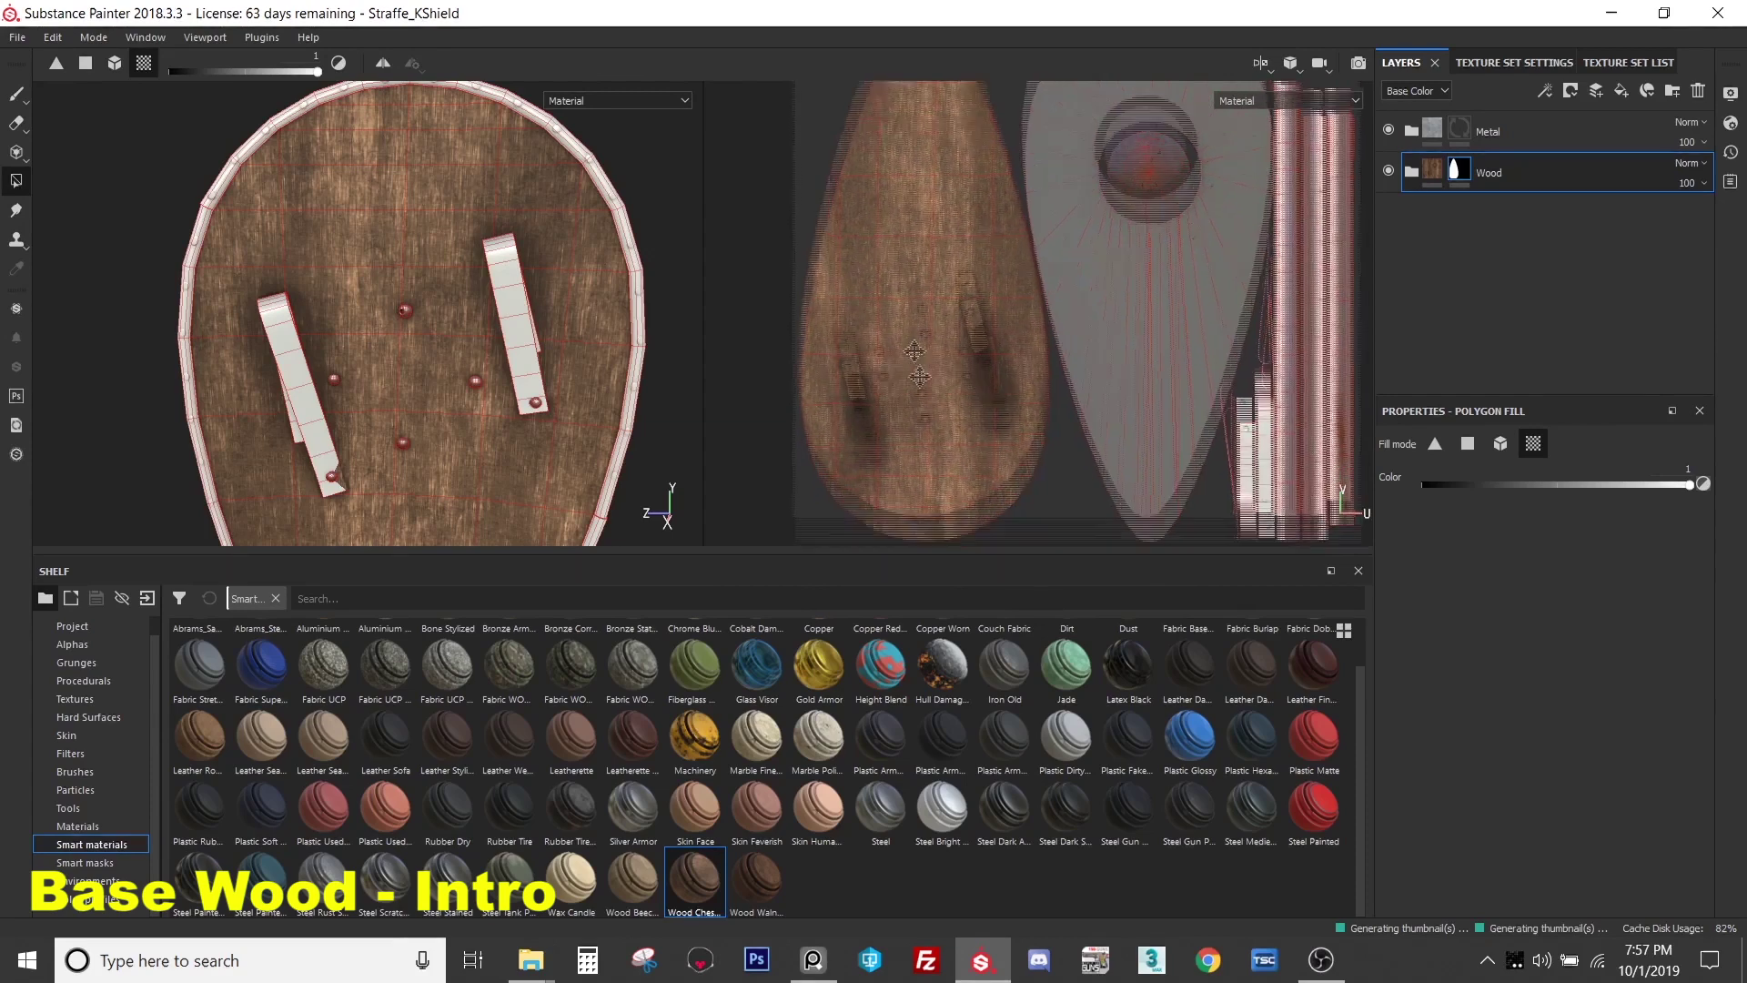
scroll(917, 336, "down", 5)
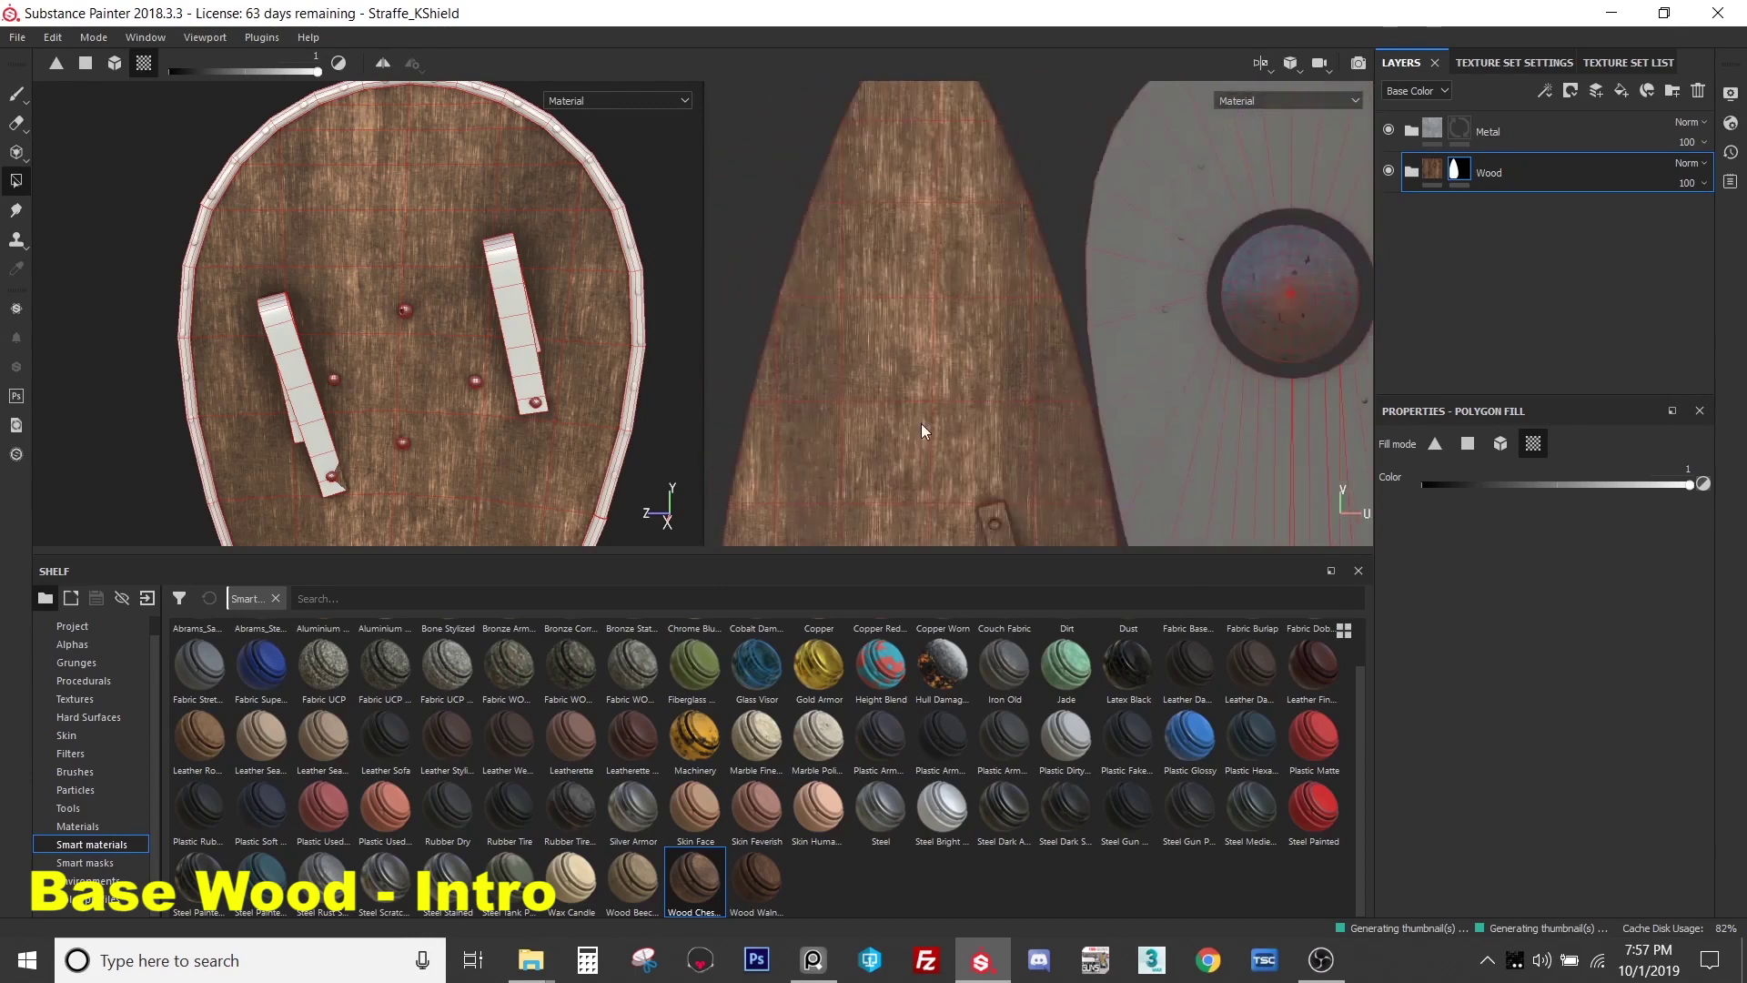
middle_click_drag(929, 162, 933, 221)
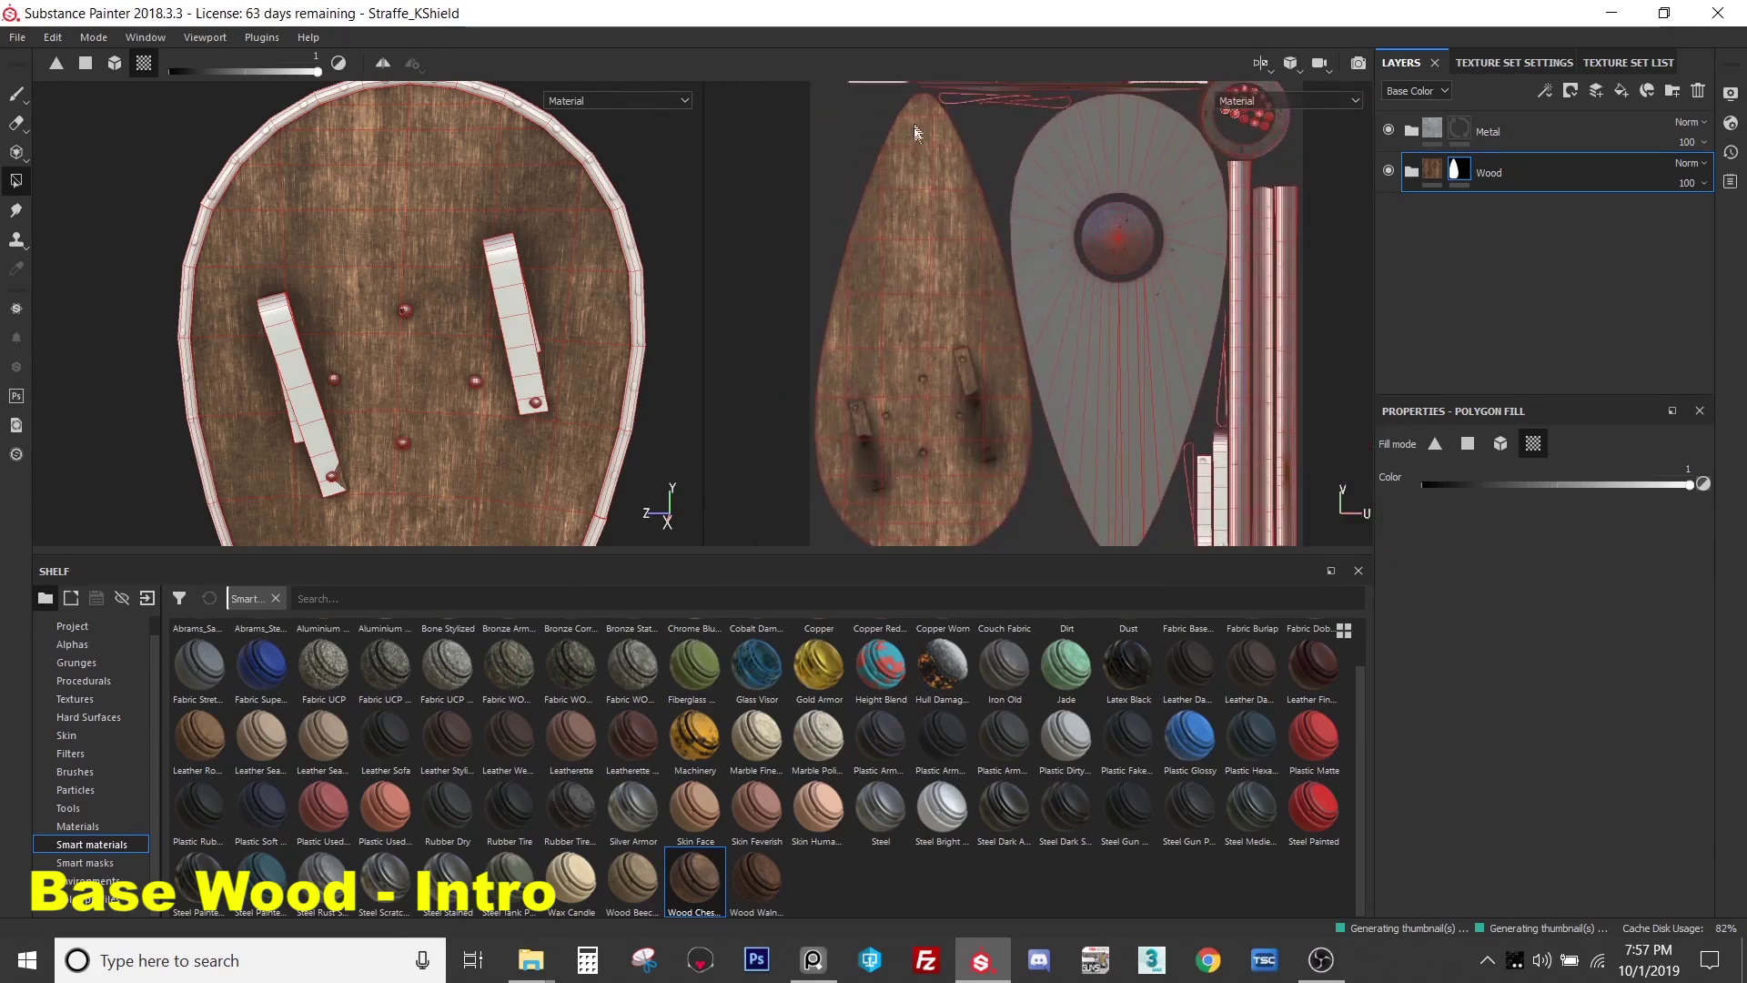
middle_click_drag(912, 369, 907, 323)
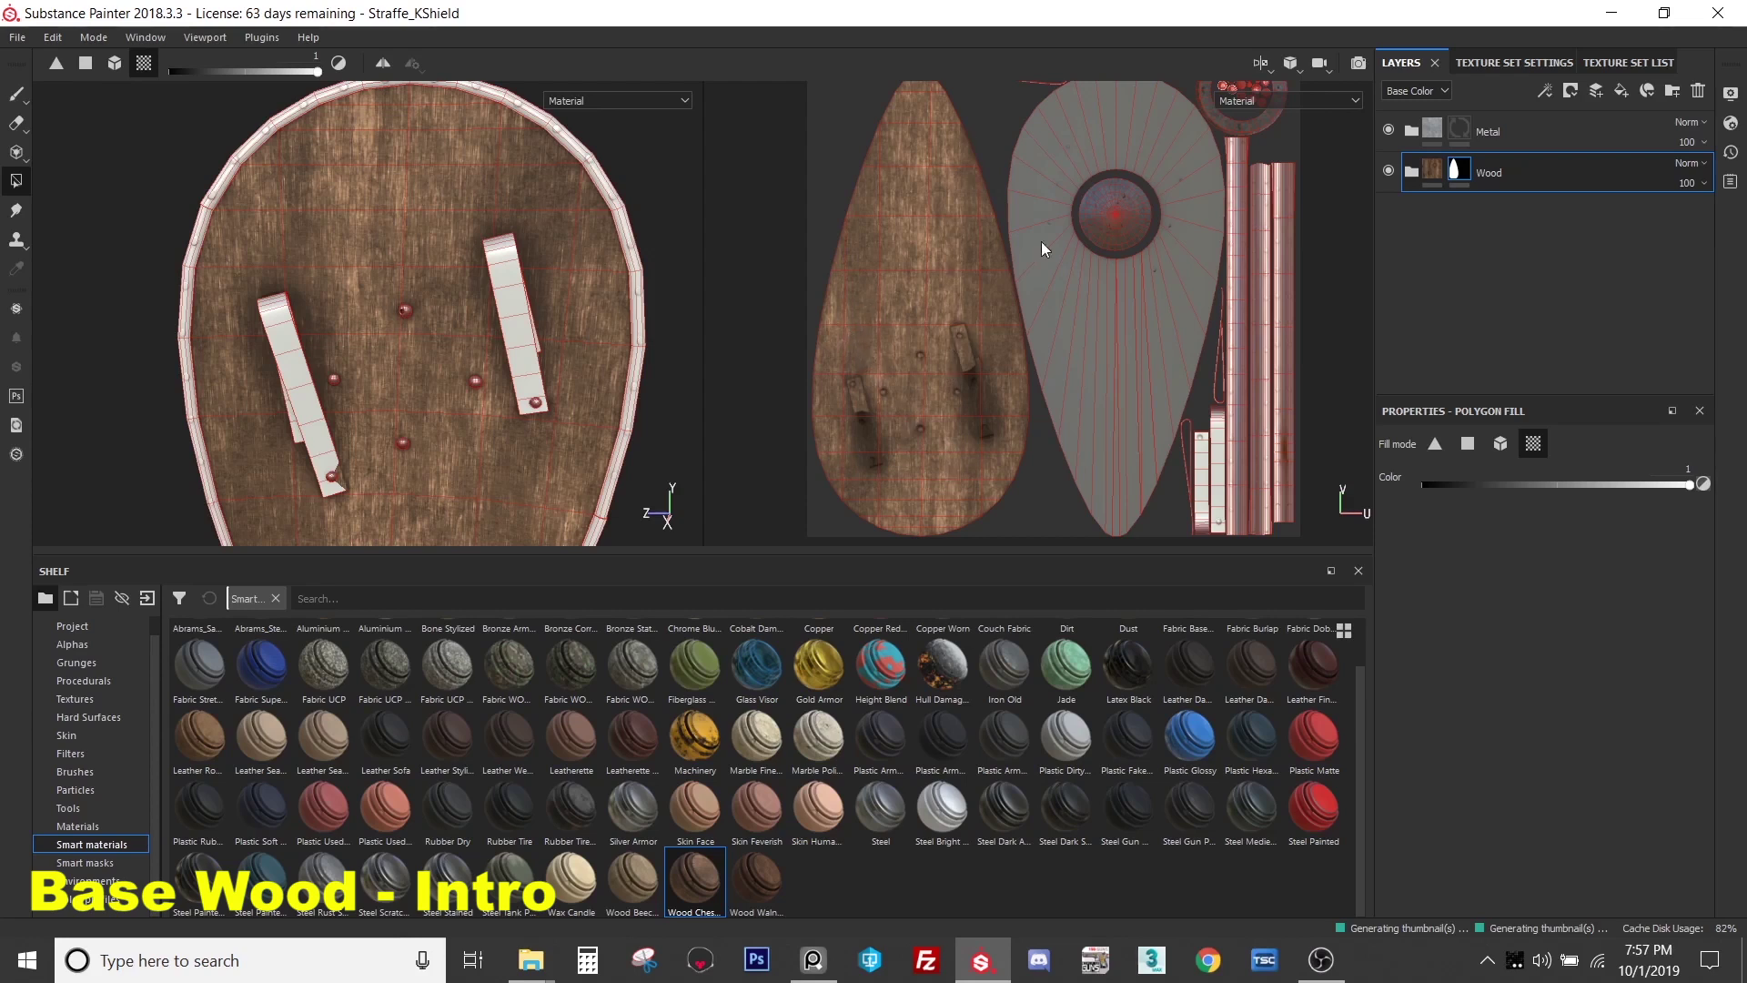
middle_click_drag(1041, 242, 1041, 287)
scroll(915, 312, "down", 2)
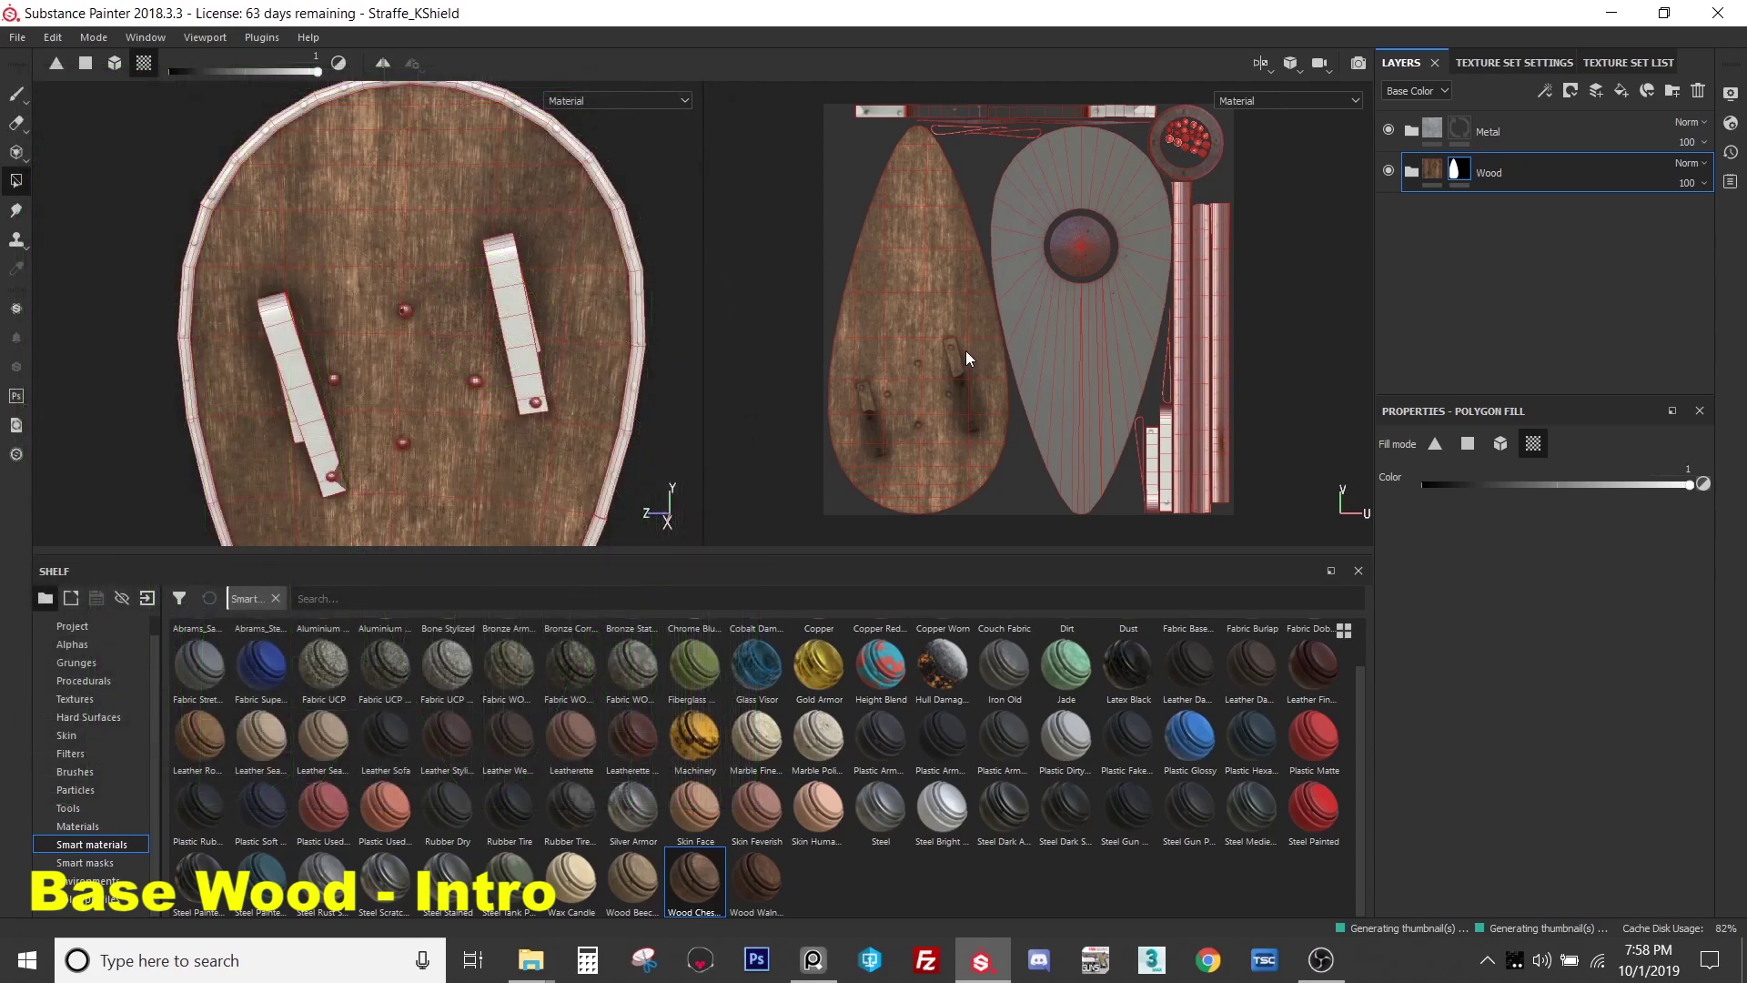
scroll(965, 351, "up", 1)
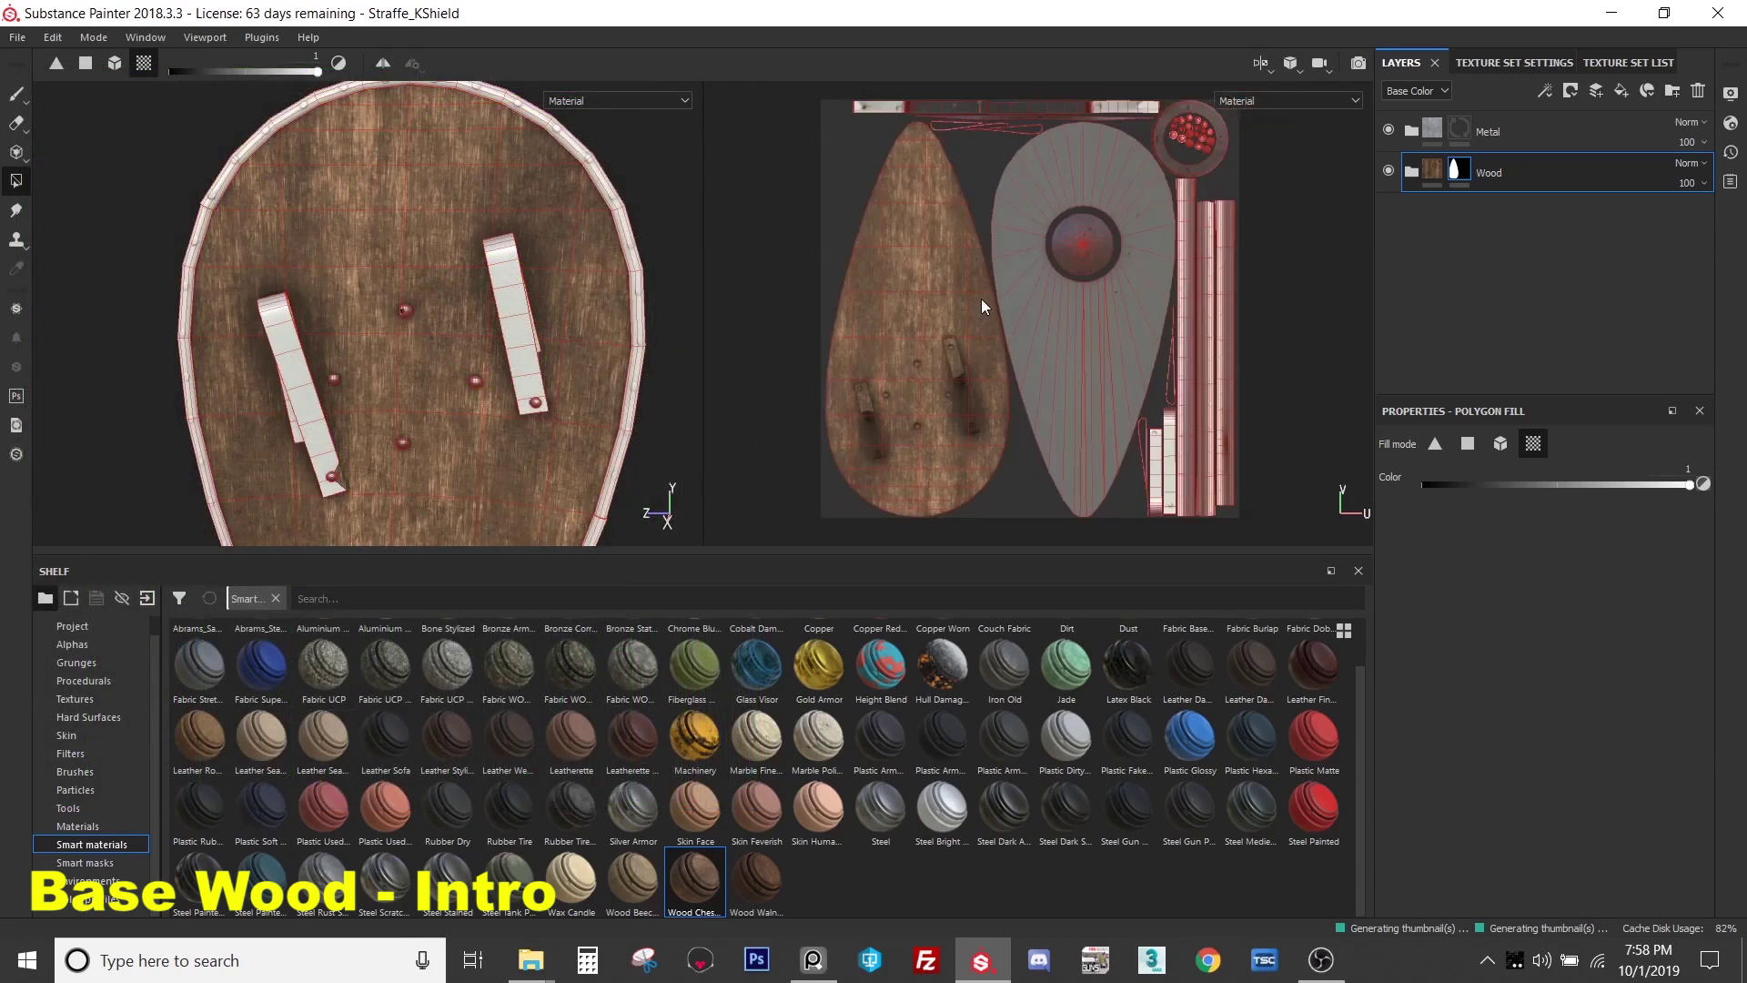
- Examine the wooden planks, grooves and straps on the shield's back in the 3D view
middle_click_drag(390, 292, 529, 224)
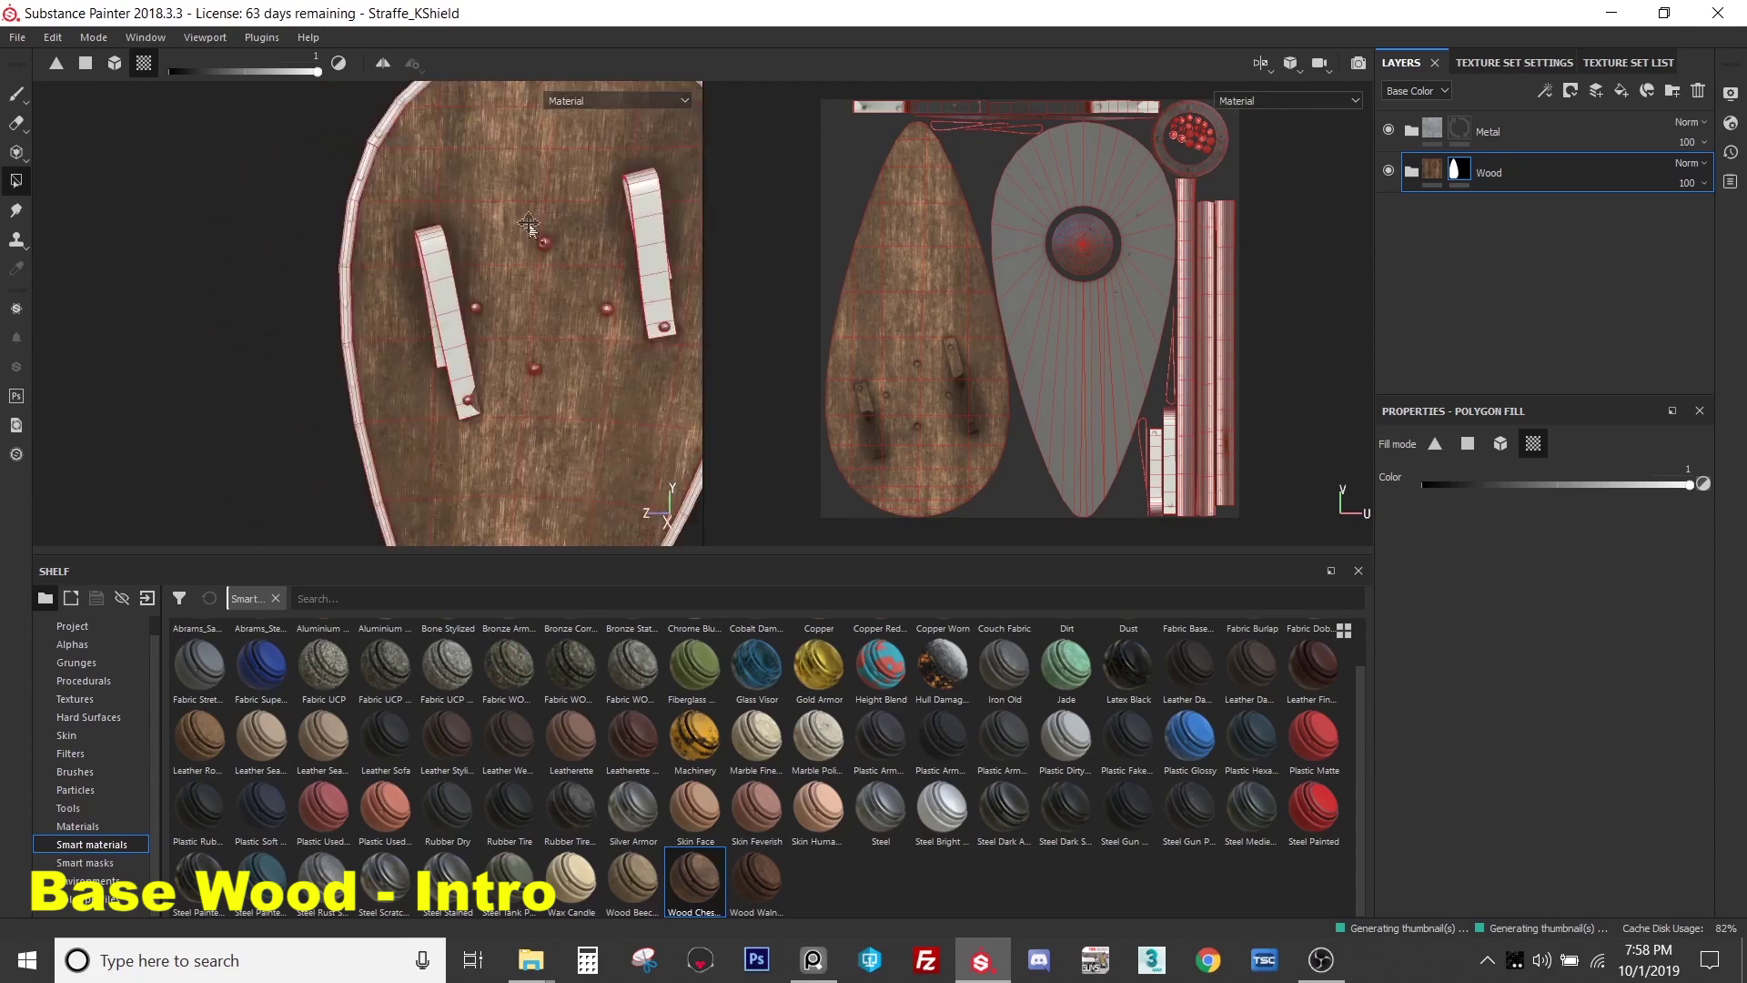
scroll(529, 224, "up", 2)
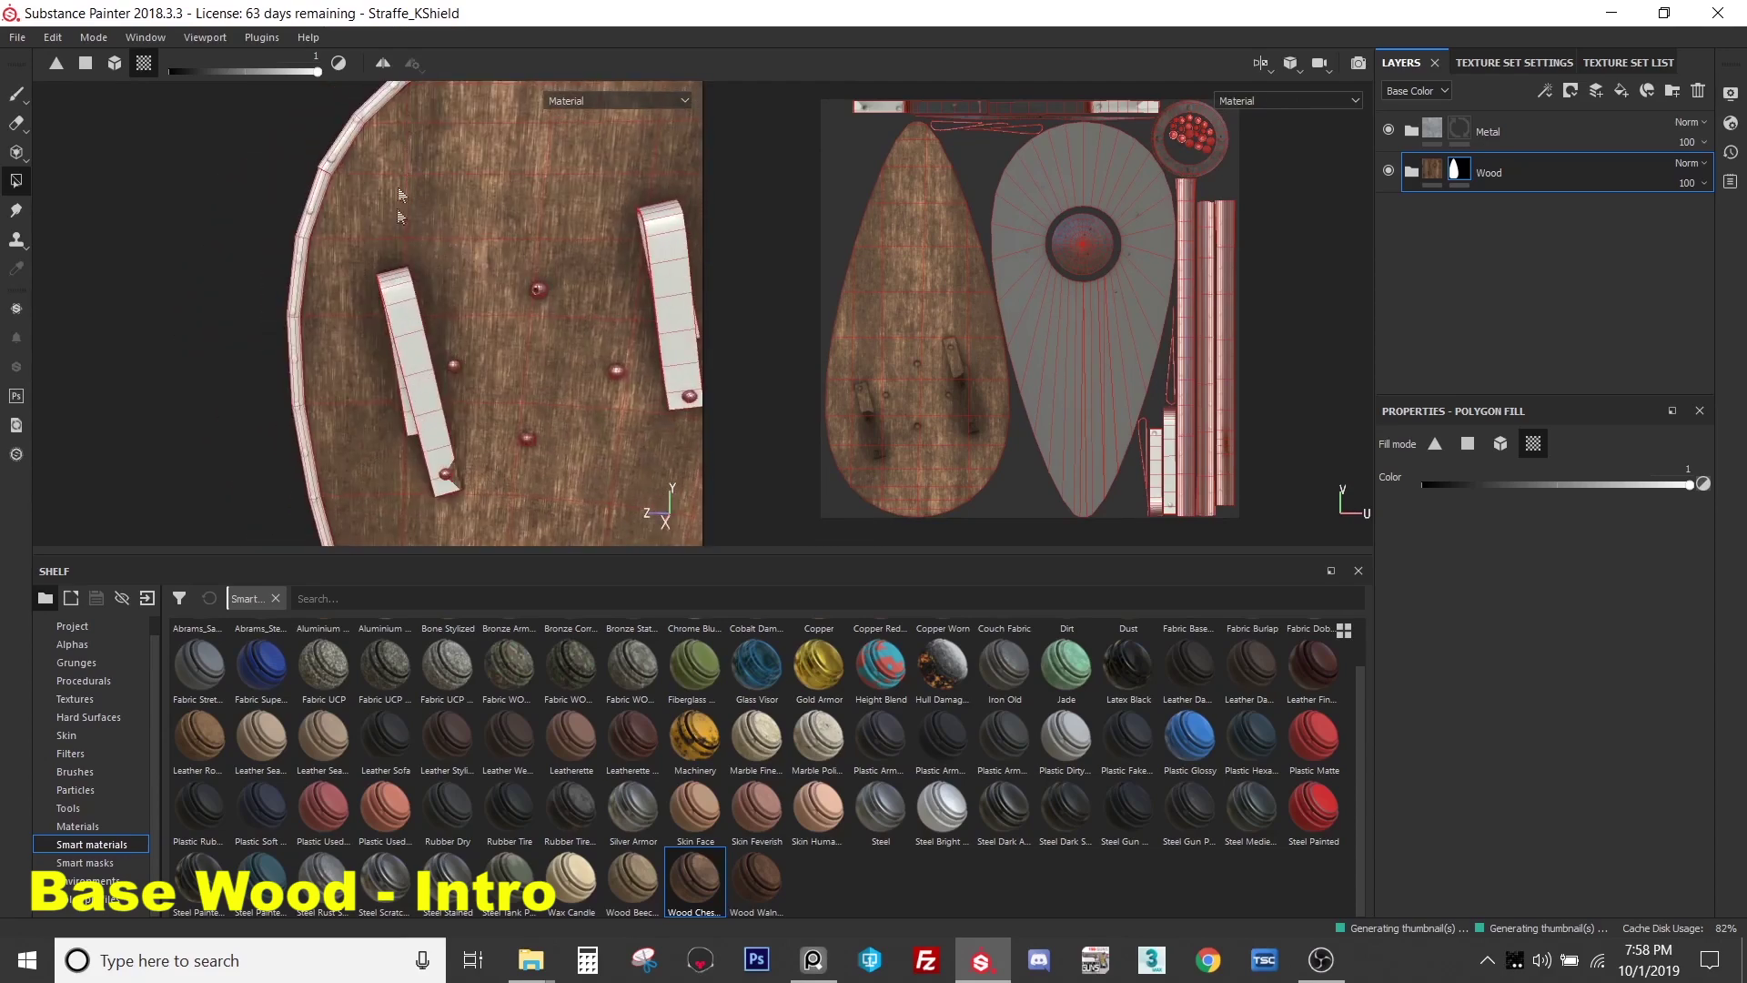
middle_click_drag(401, 196, 485, 179)
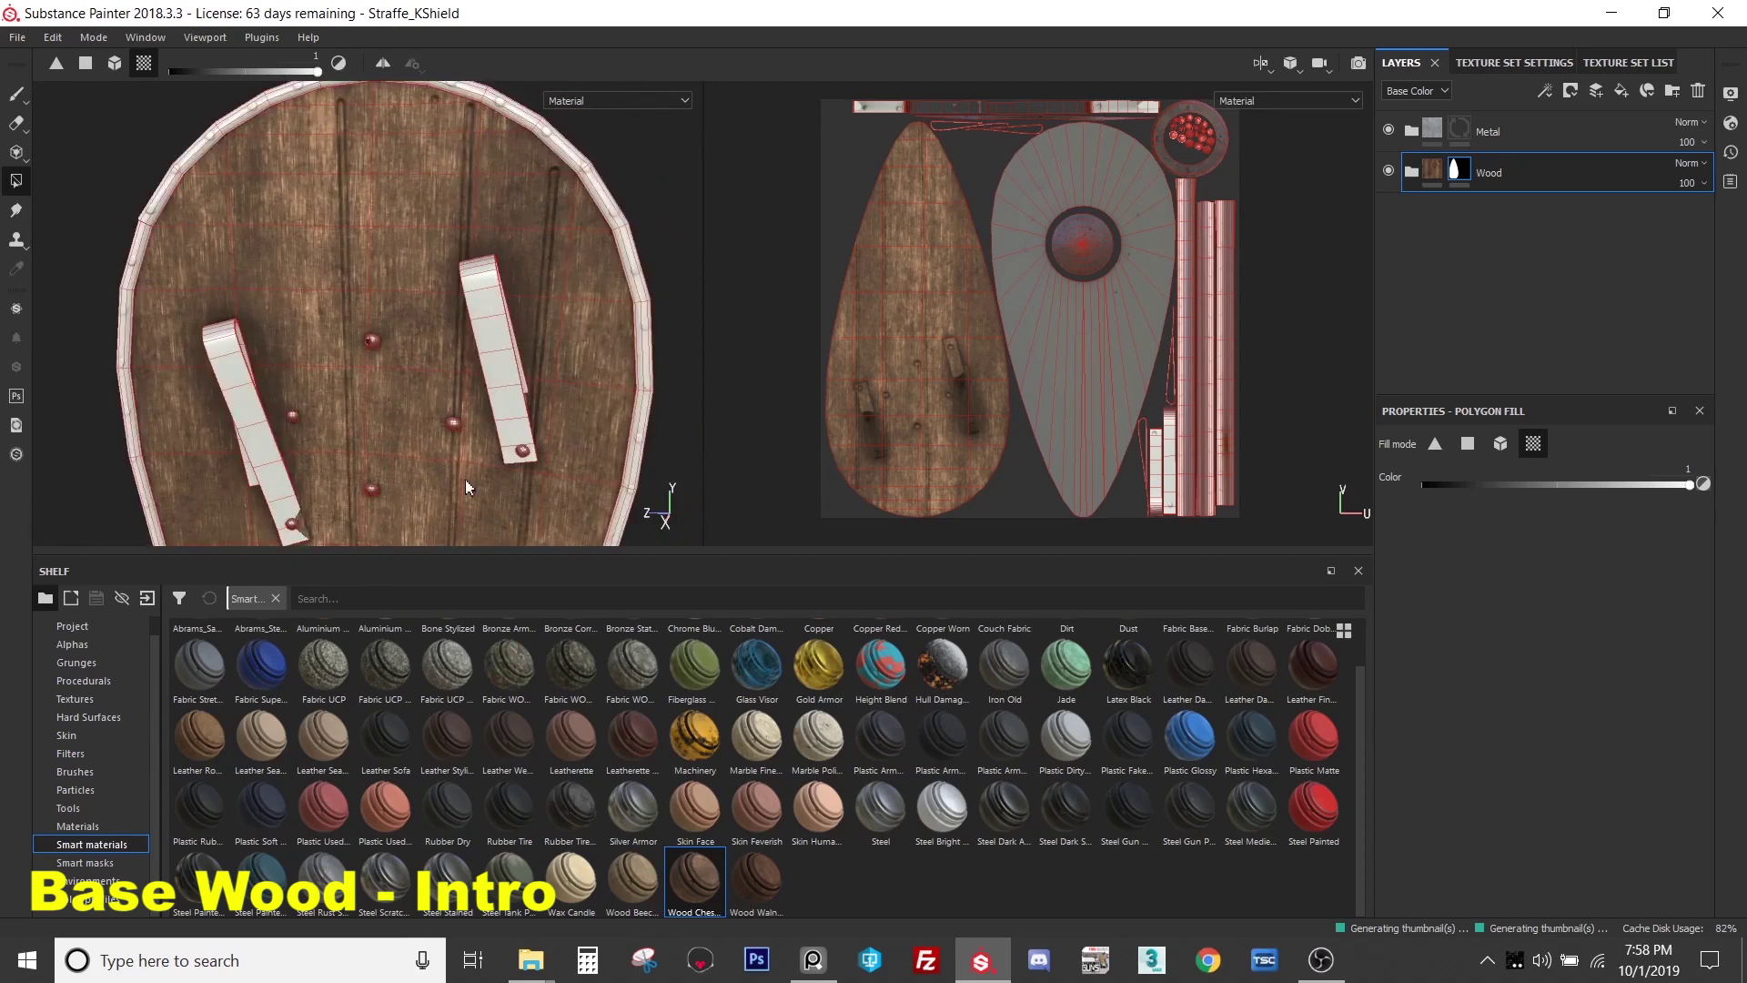
scroll(460, 401, "up", 3)
scroll(452, 398, "up", 2)
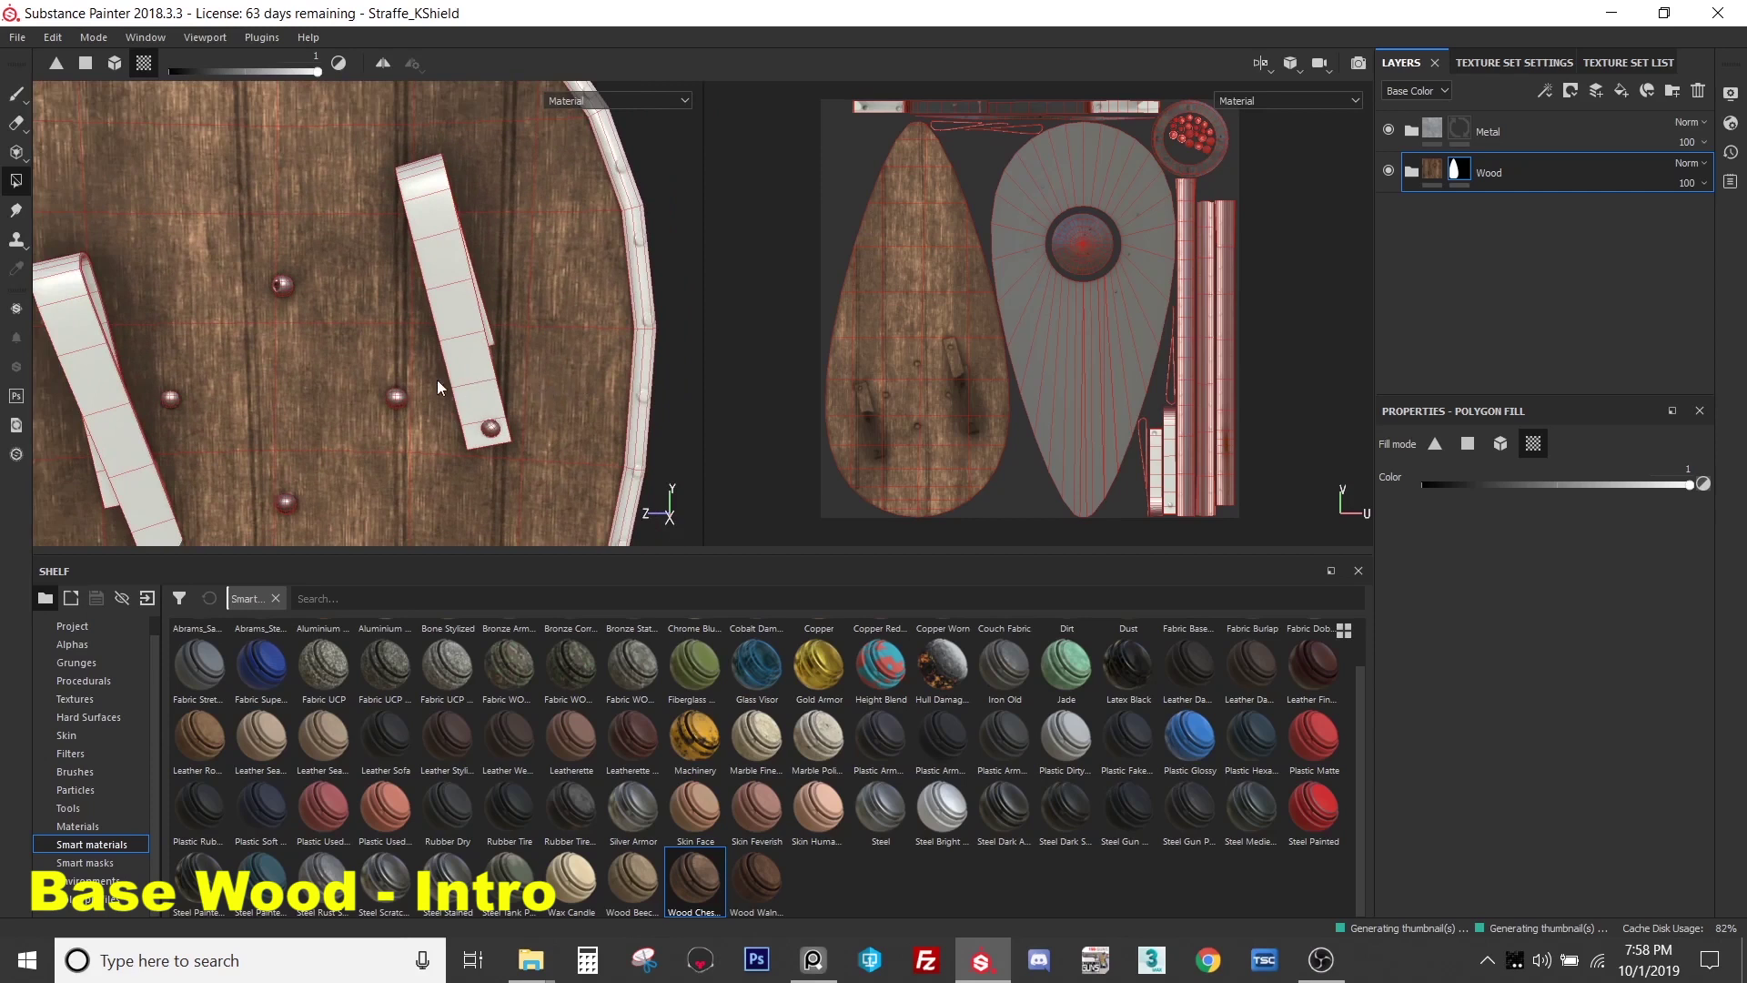
scroll(523, 350, "down", 1)
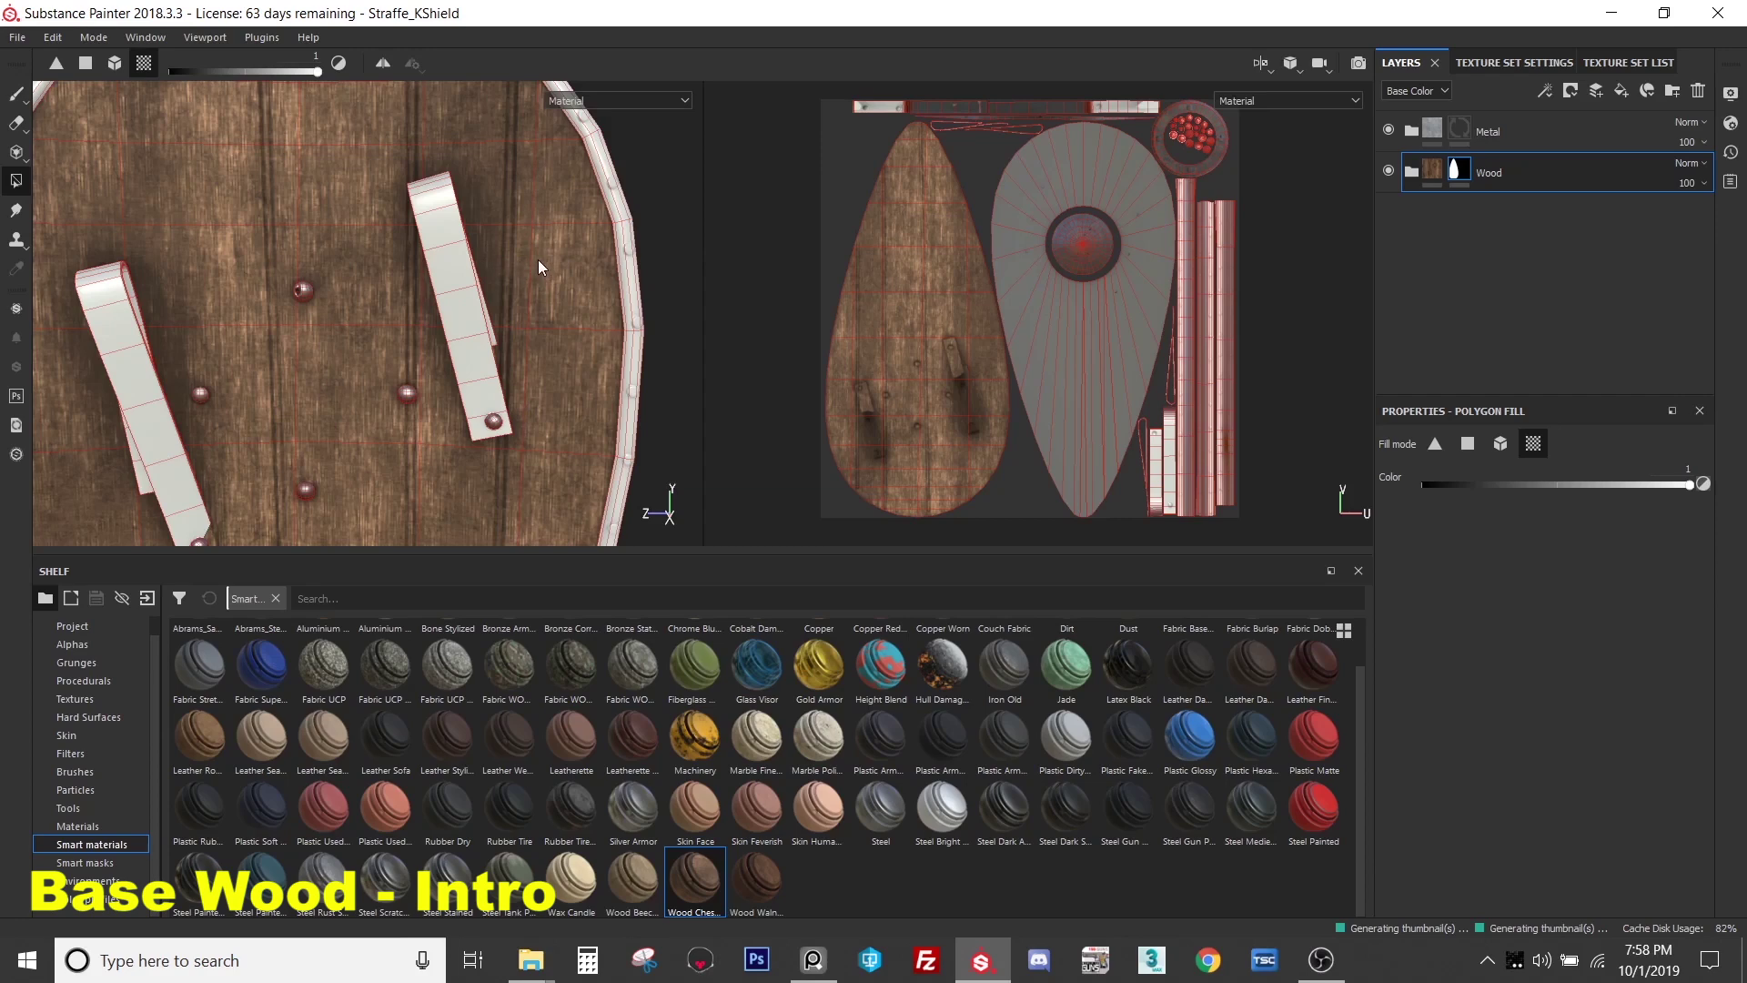
scroll(538, 259, "down", 3)
middle_click_drag(537, 259, 561, 313)
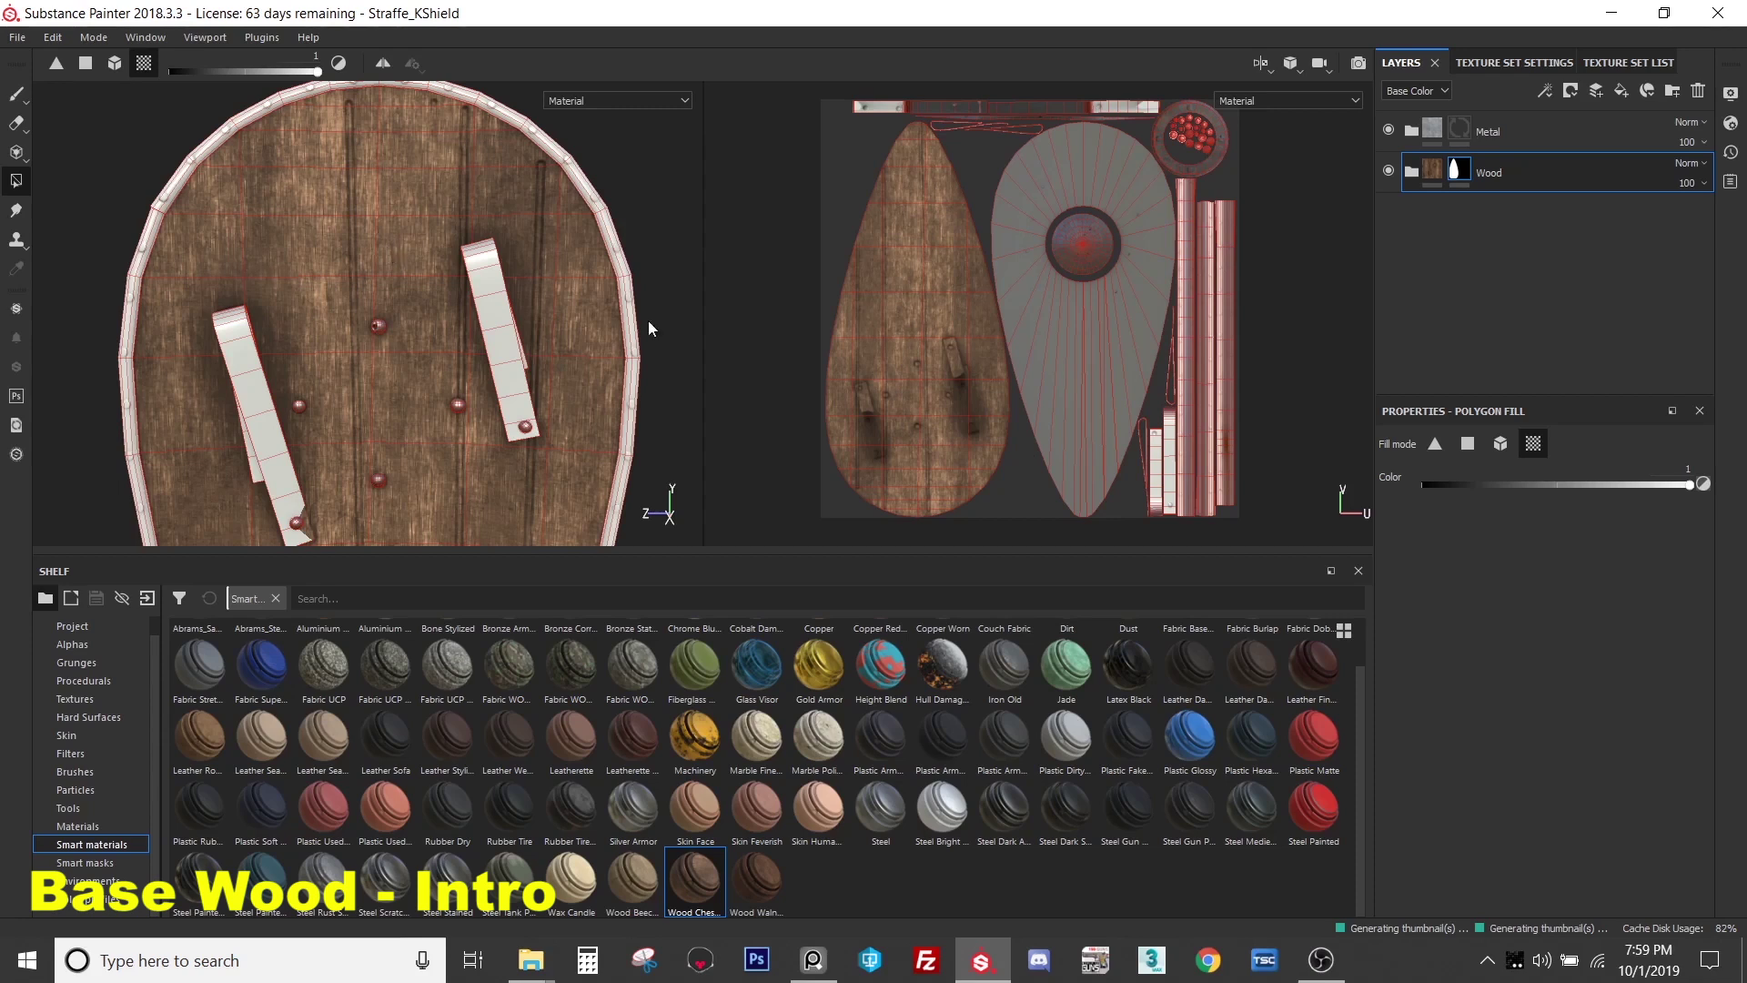
- Expand the Wood group and delete Fill layer 1 from it
left_click(1411, 174)
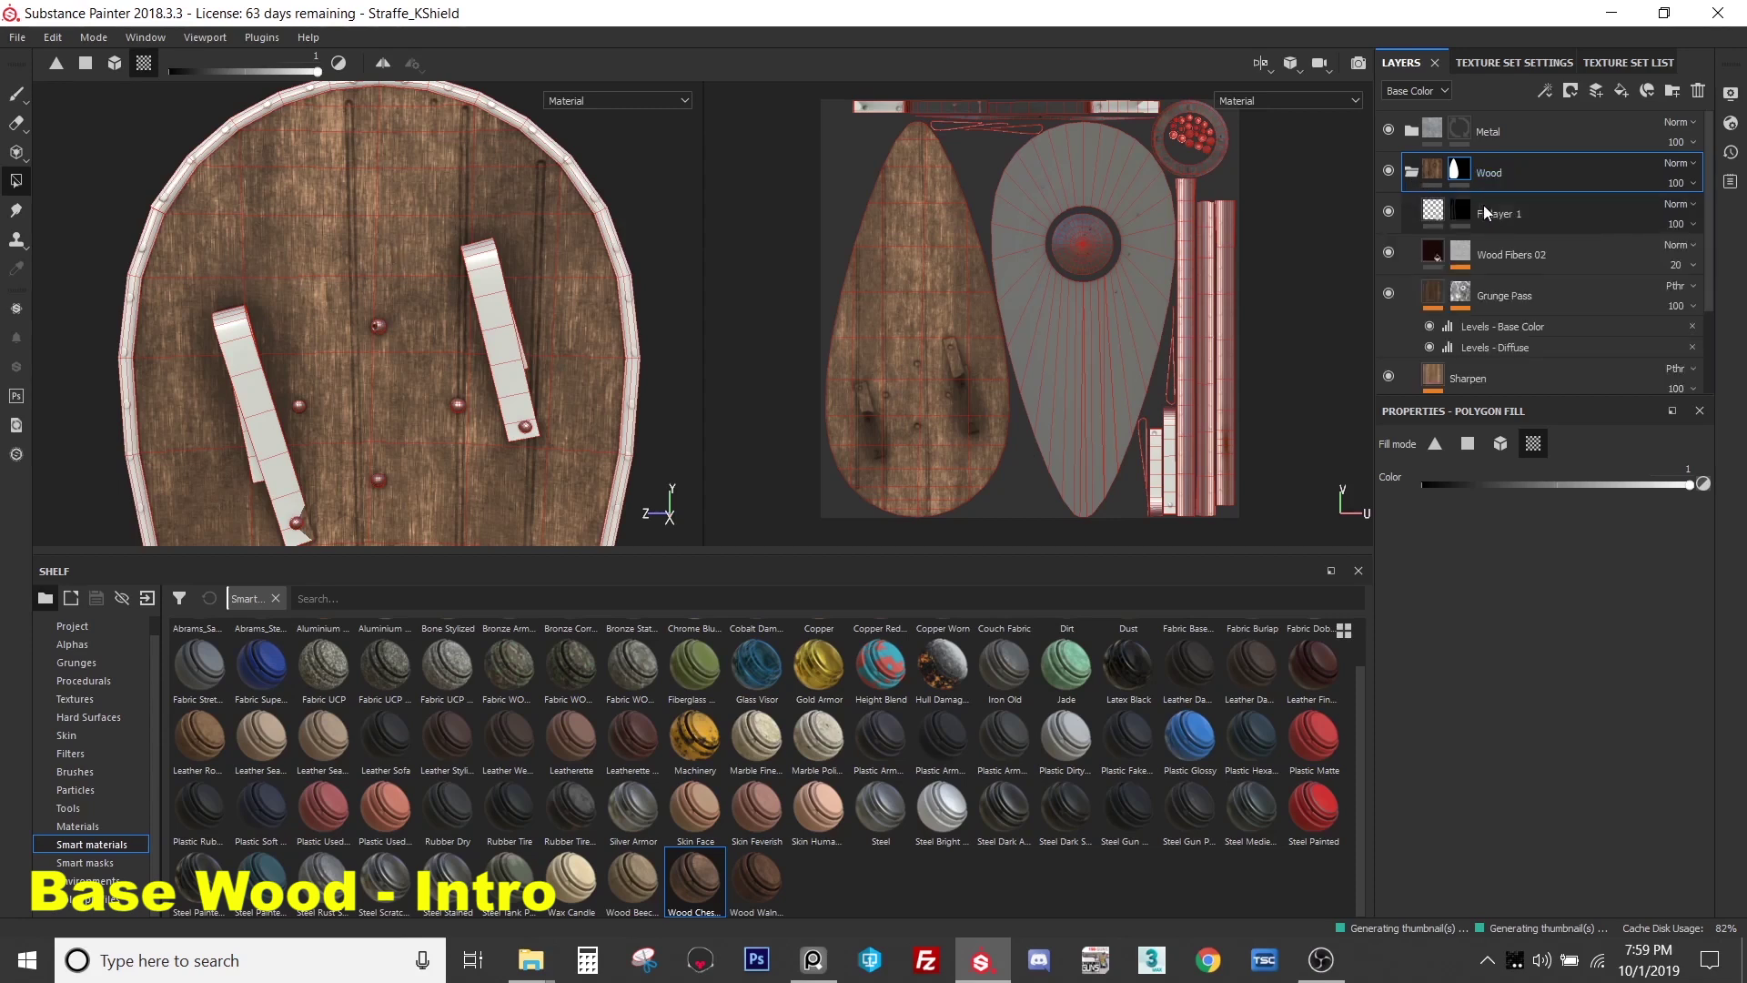
left_click(1513, 220)
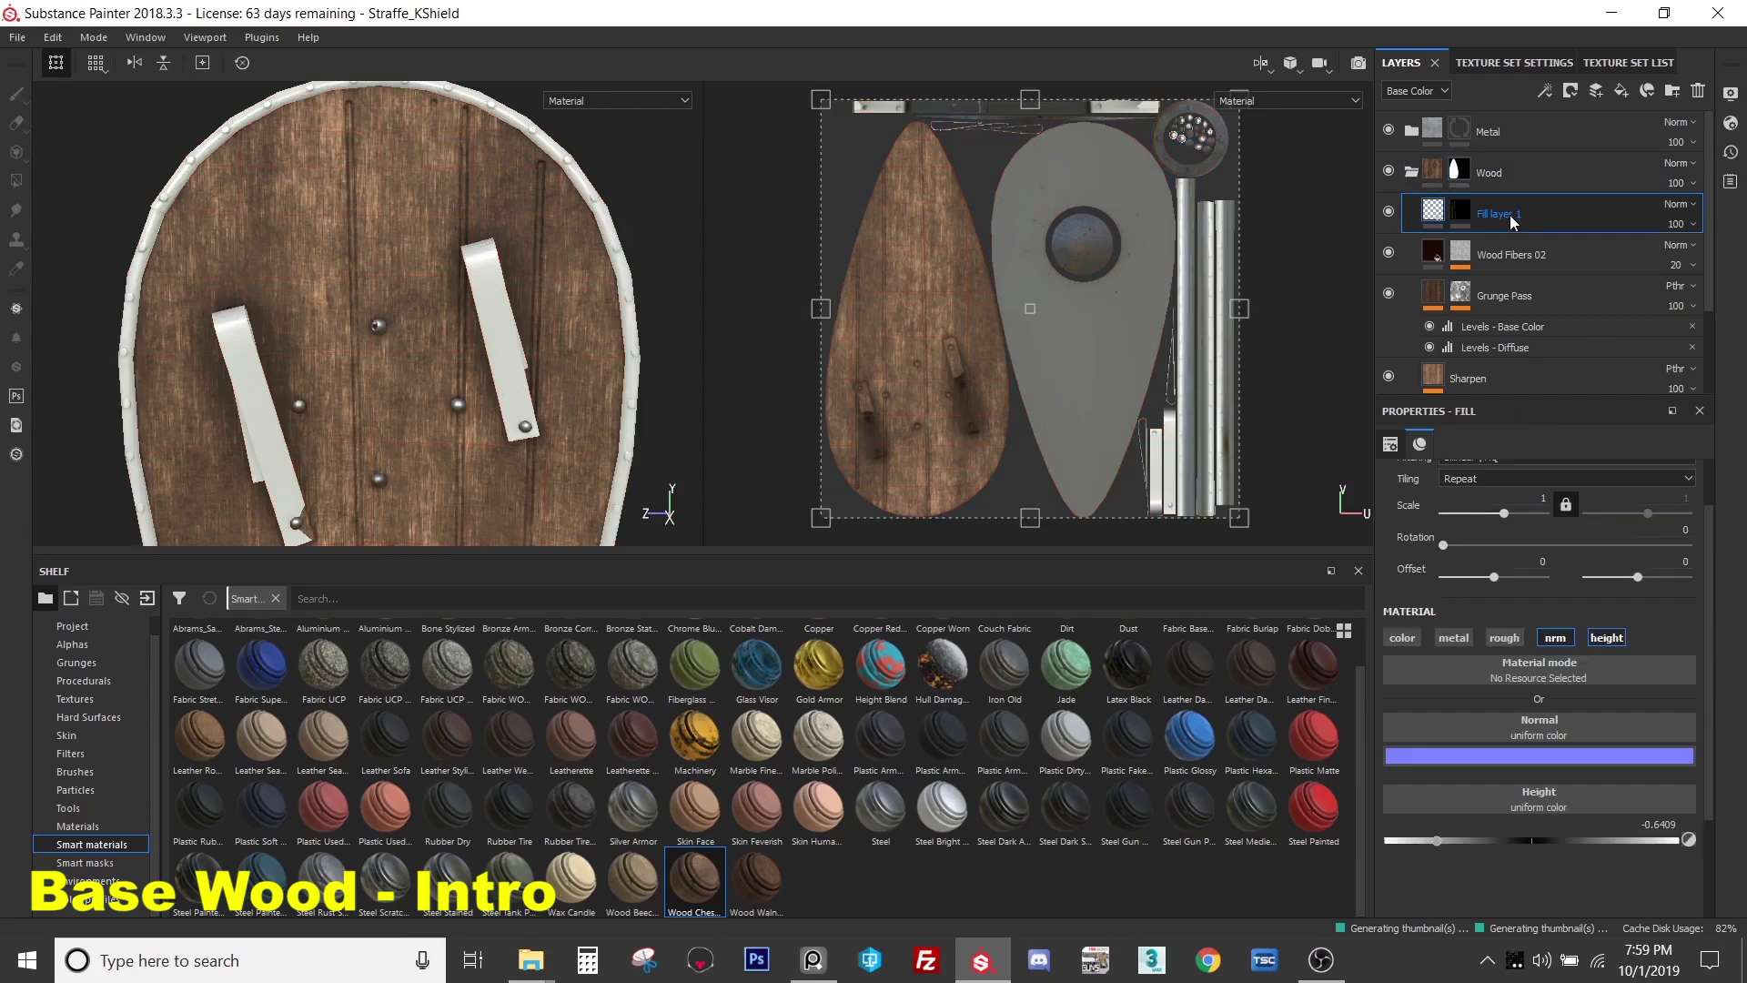
key("Delete")
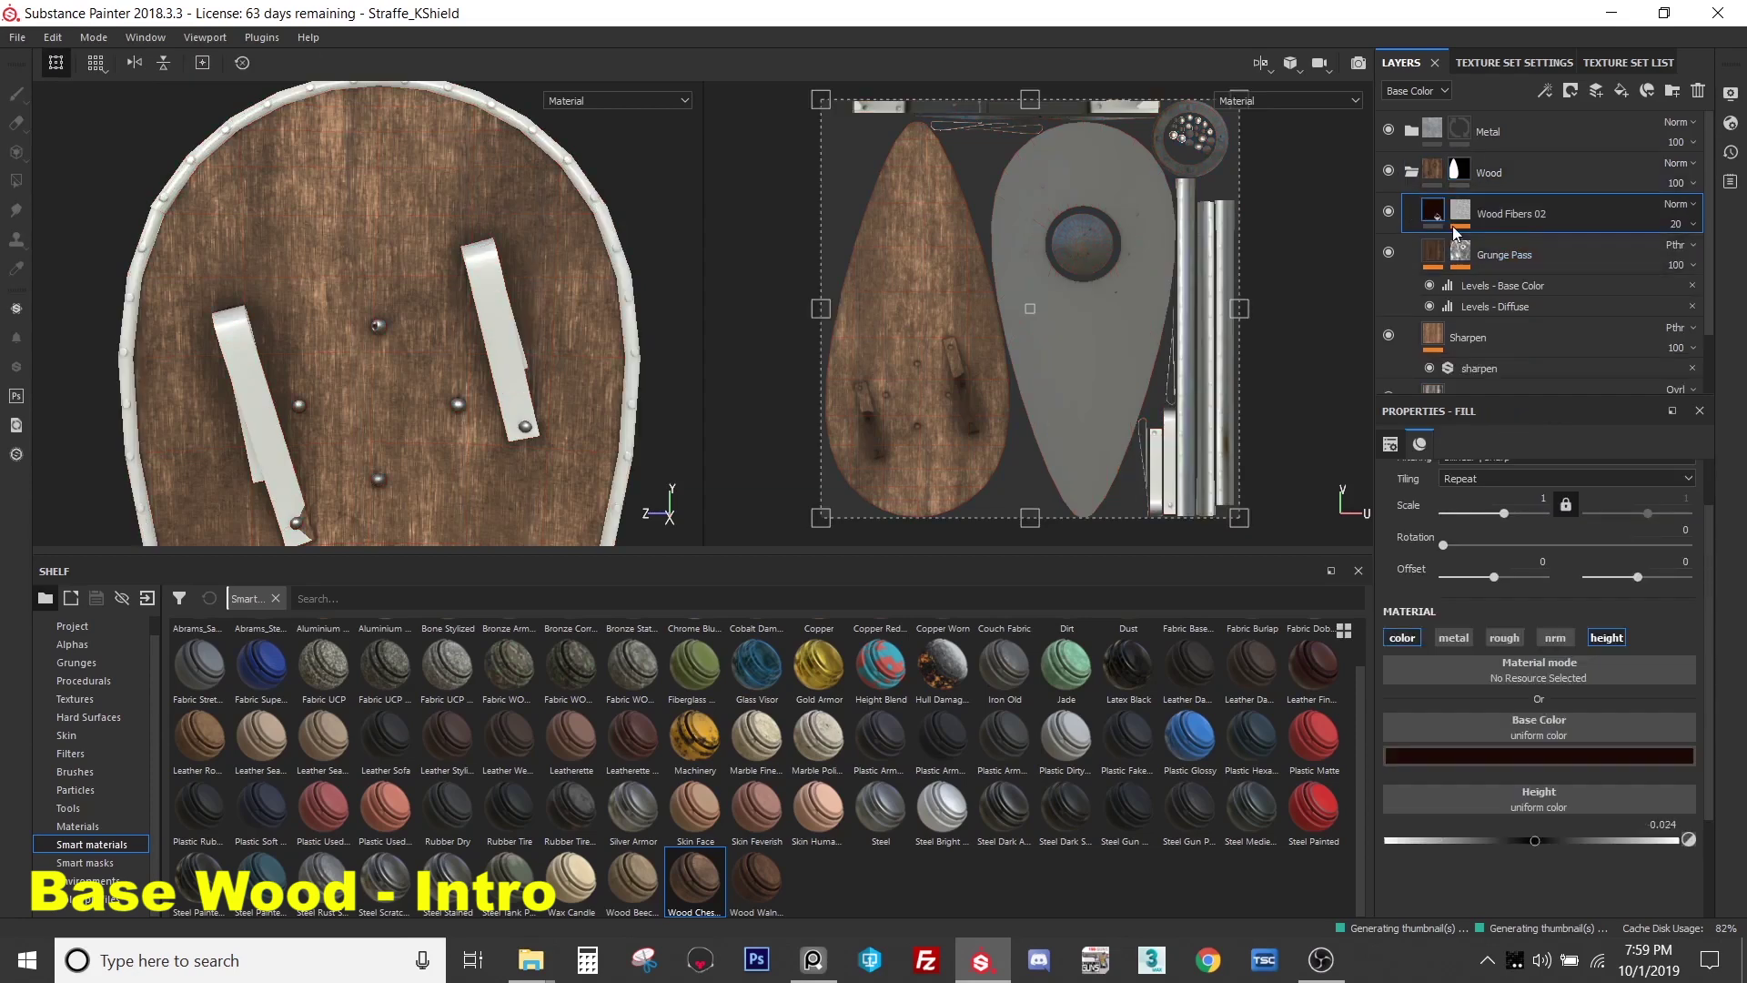
- Shift Wood Fibers 02's wood_pattern_01 mask fill to offset -0.0321, -0.0466 and rotate it to 7.5201
scroll(1474, 291, "down", 1)
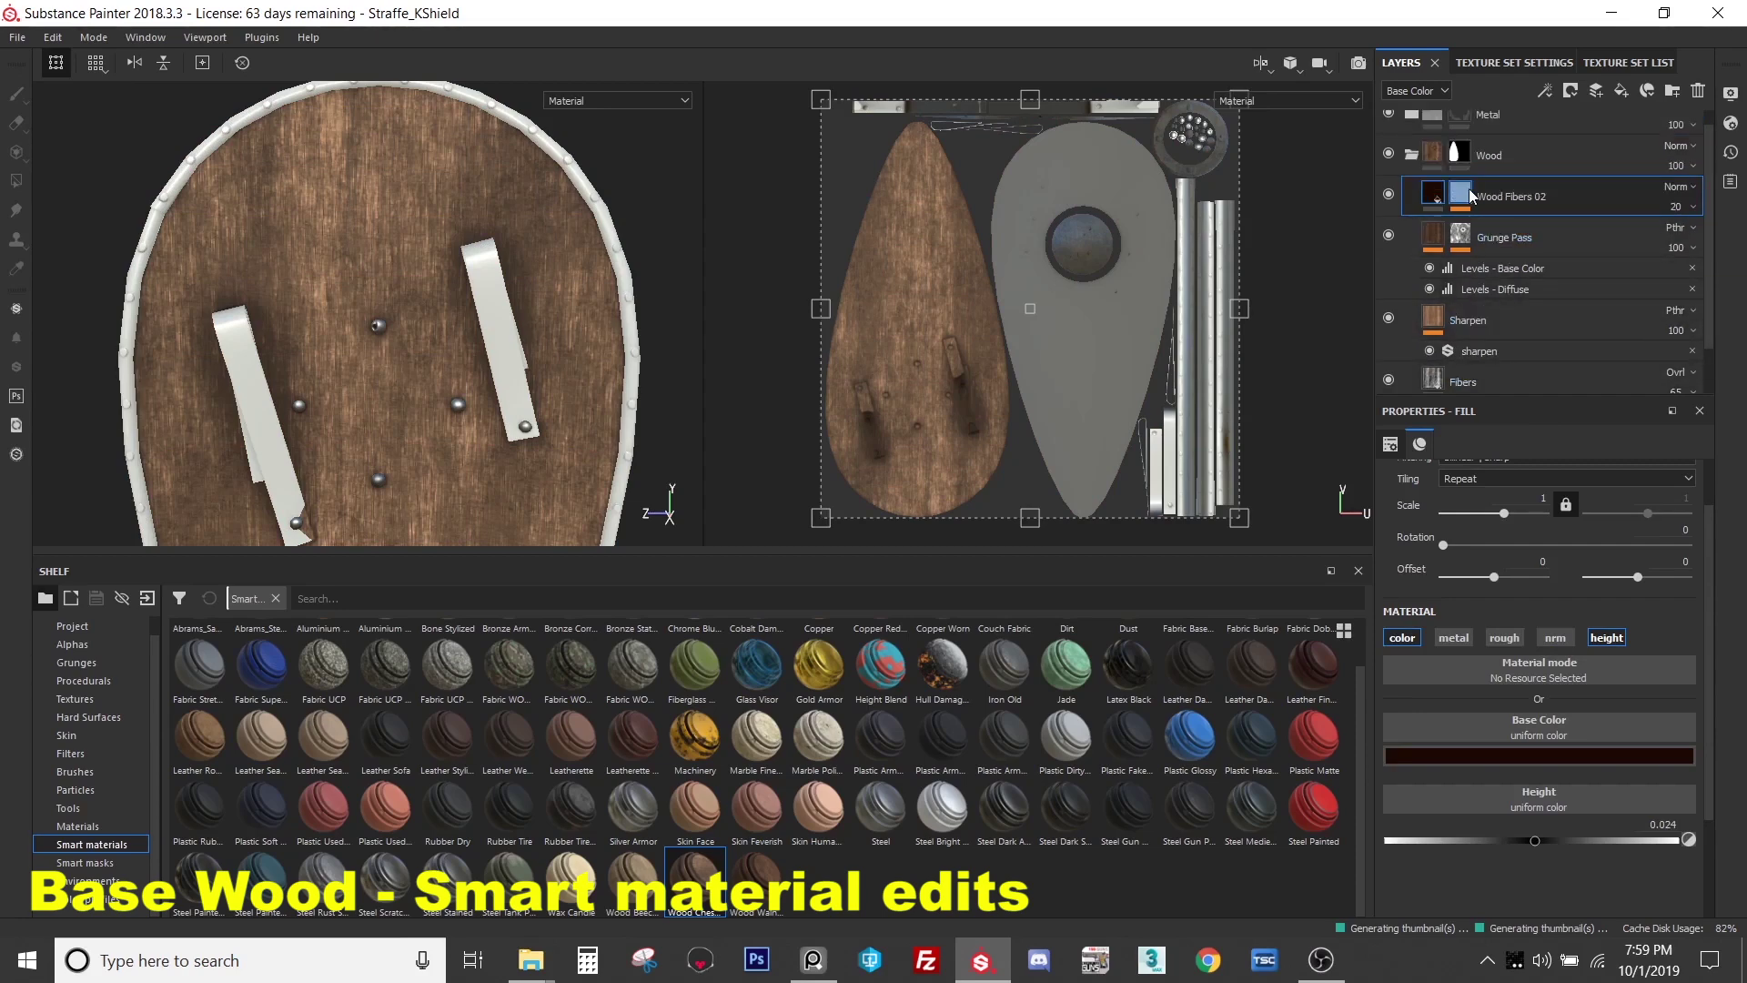
left_click(1461, 194)
left_click(1487, 228)
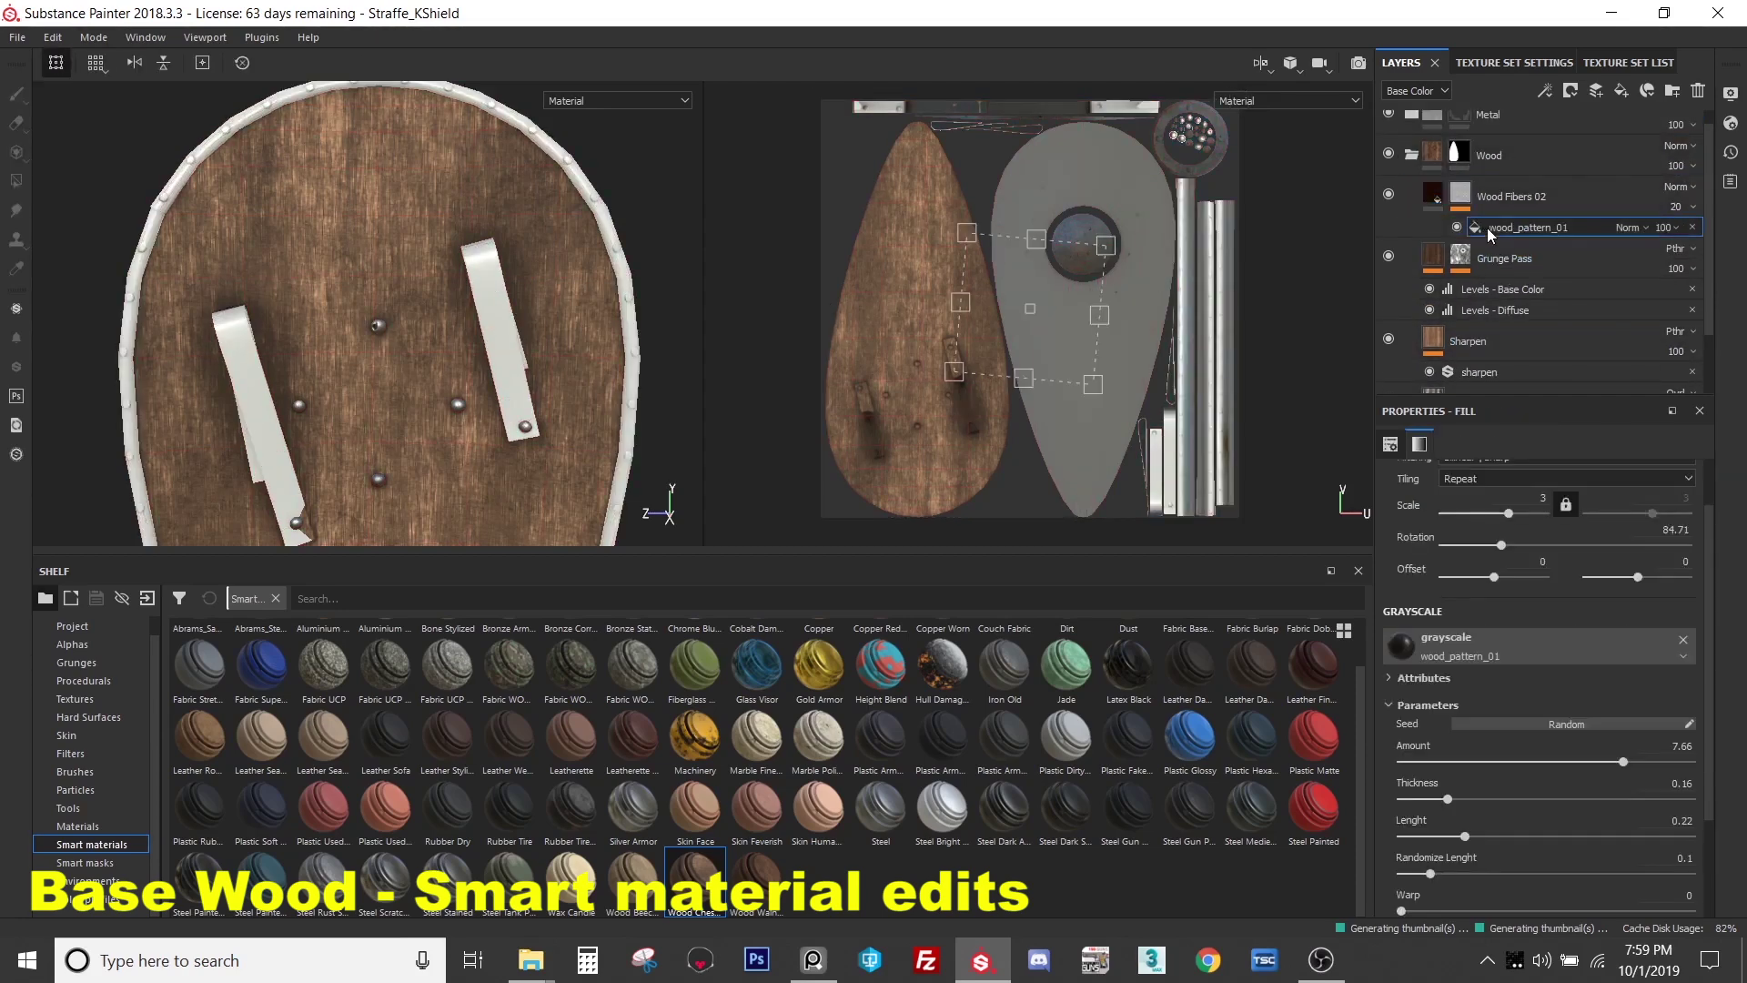
scroll(943, 338, "up", 2)
left_click_drag(1077, 258, 1059, 284)
left_click_drag(1192, 335, 1188, 422)
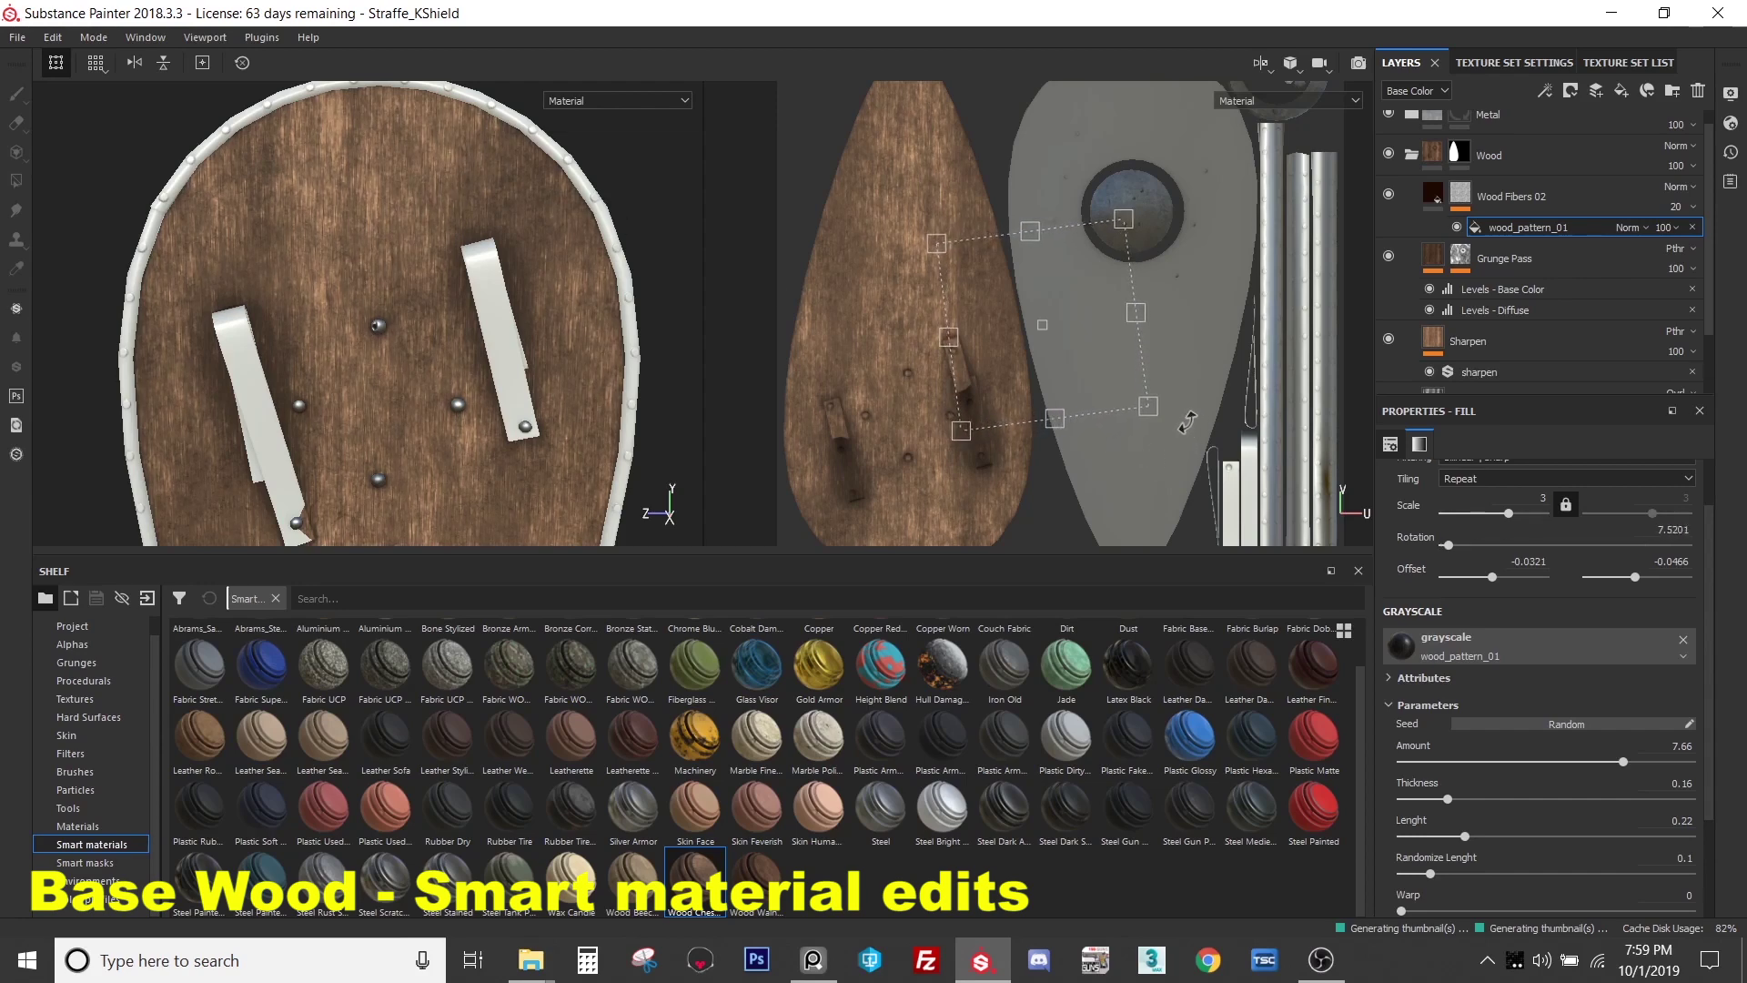
- Try a further rotation of the wood_pattern_01 mask fill and undo it
left_click(1461, 195)
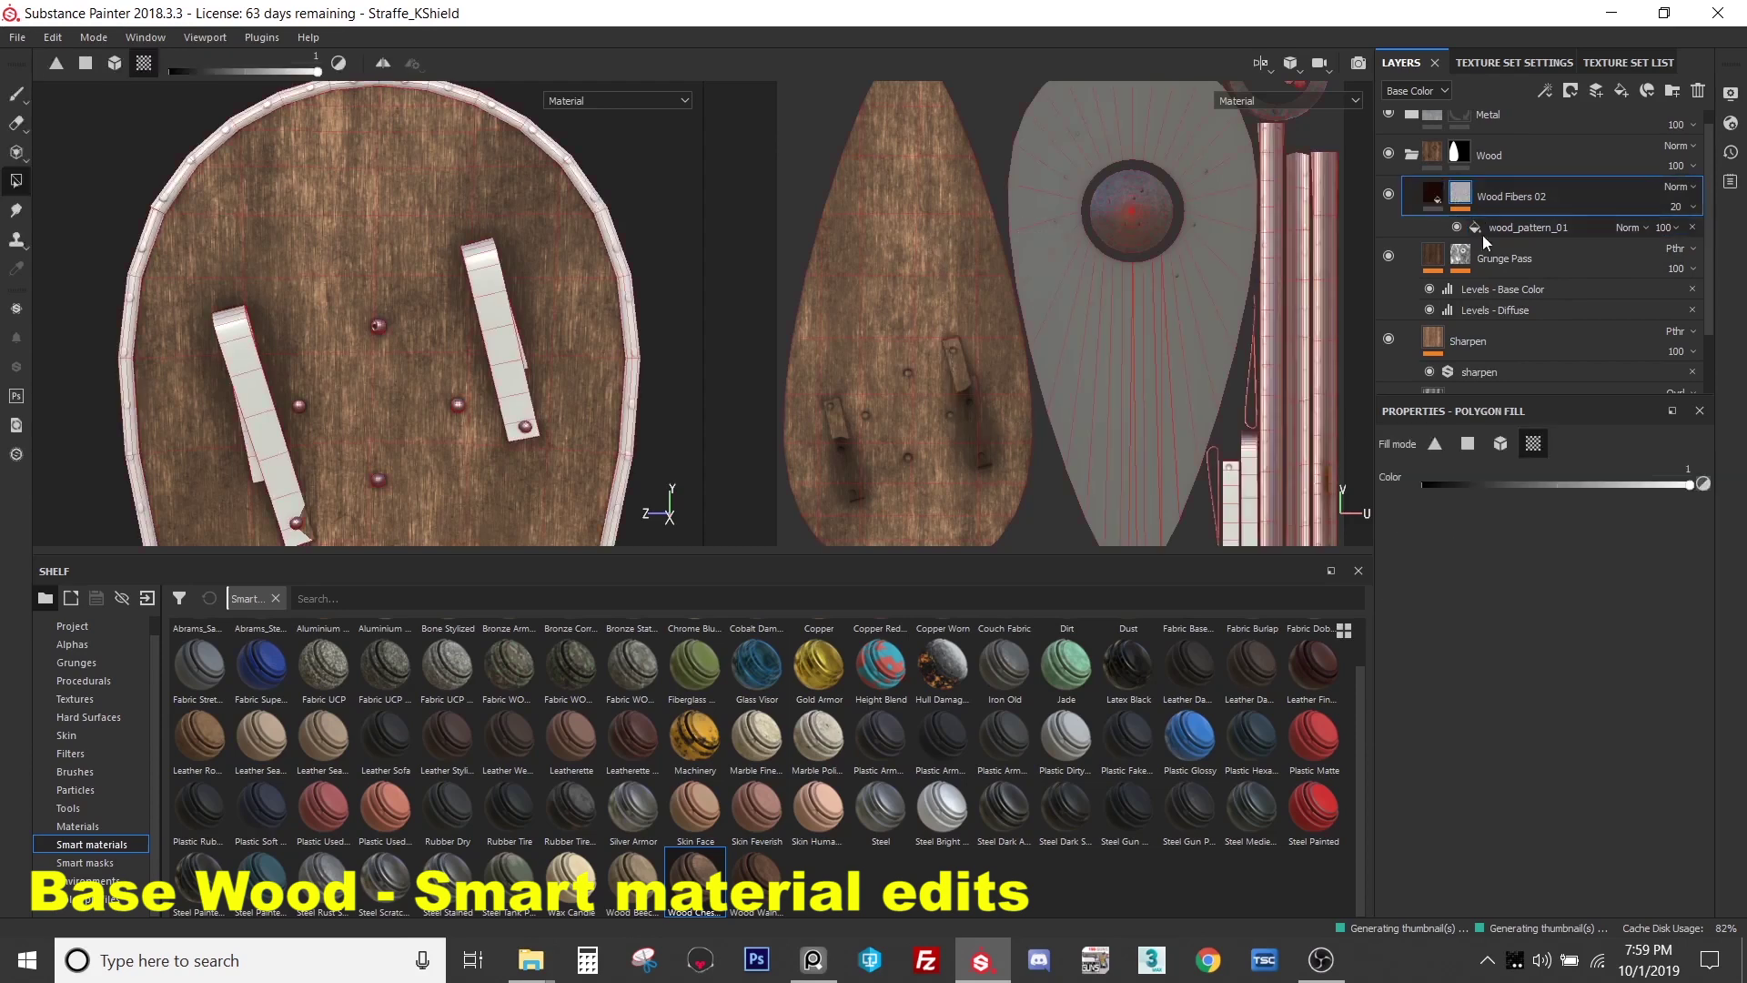
left_click(1509, 226)
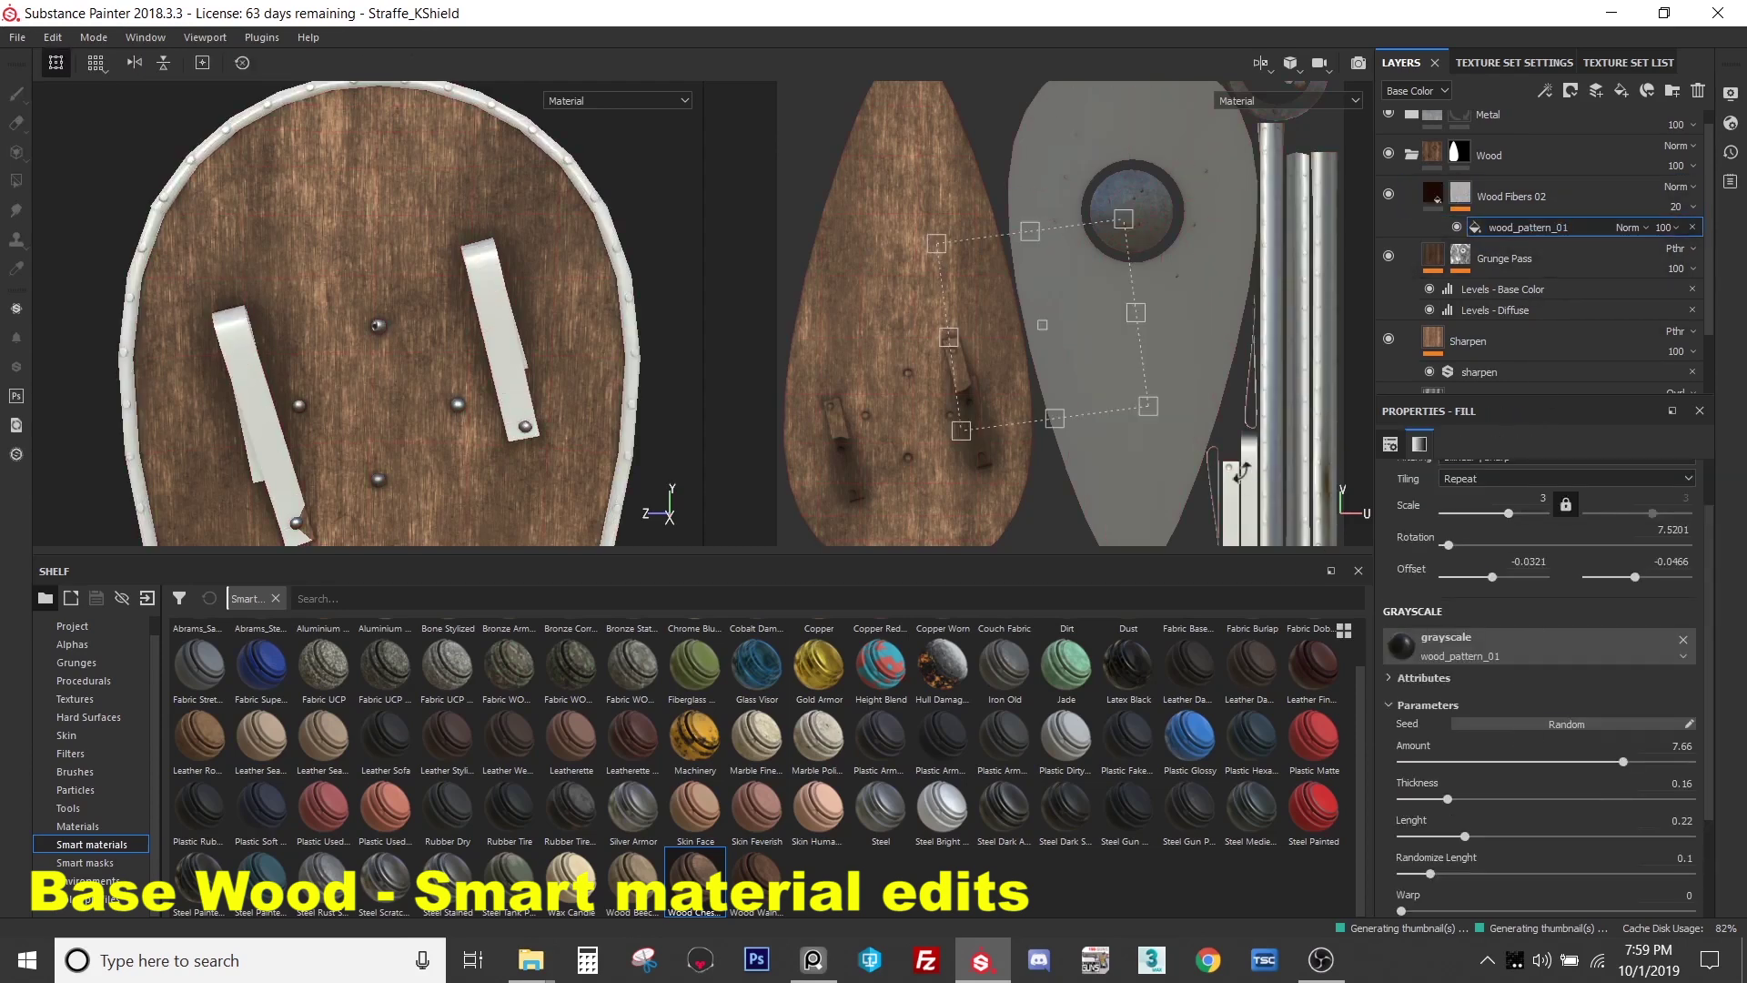
left_click_drag(1218, 400, 1252, 417)
key("ctrl+z")
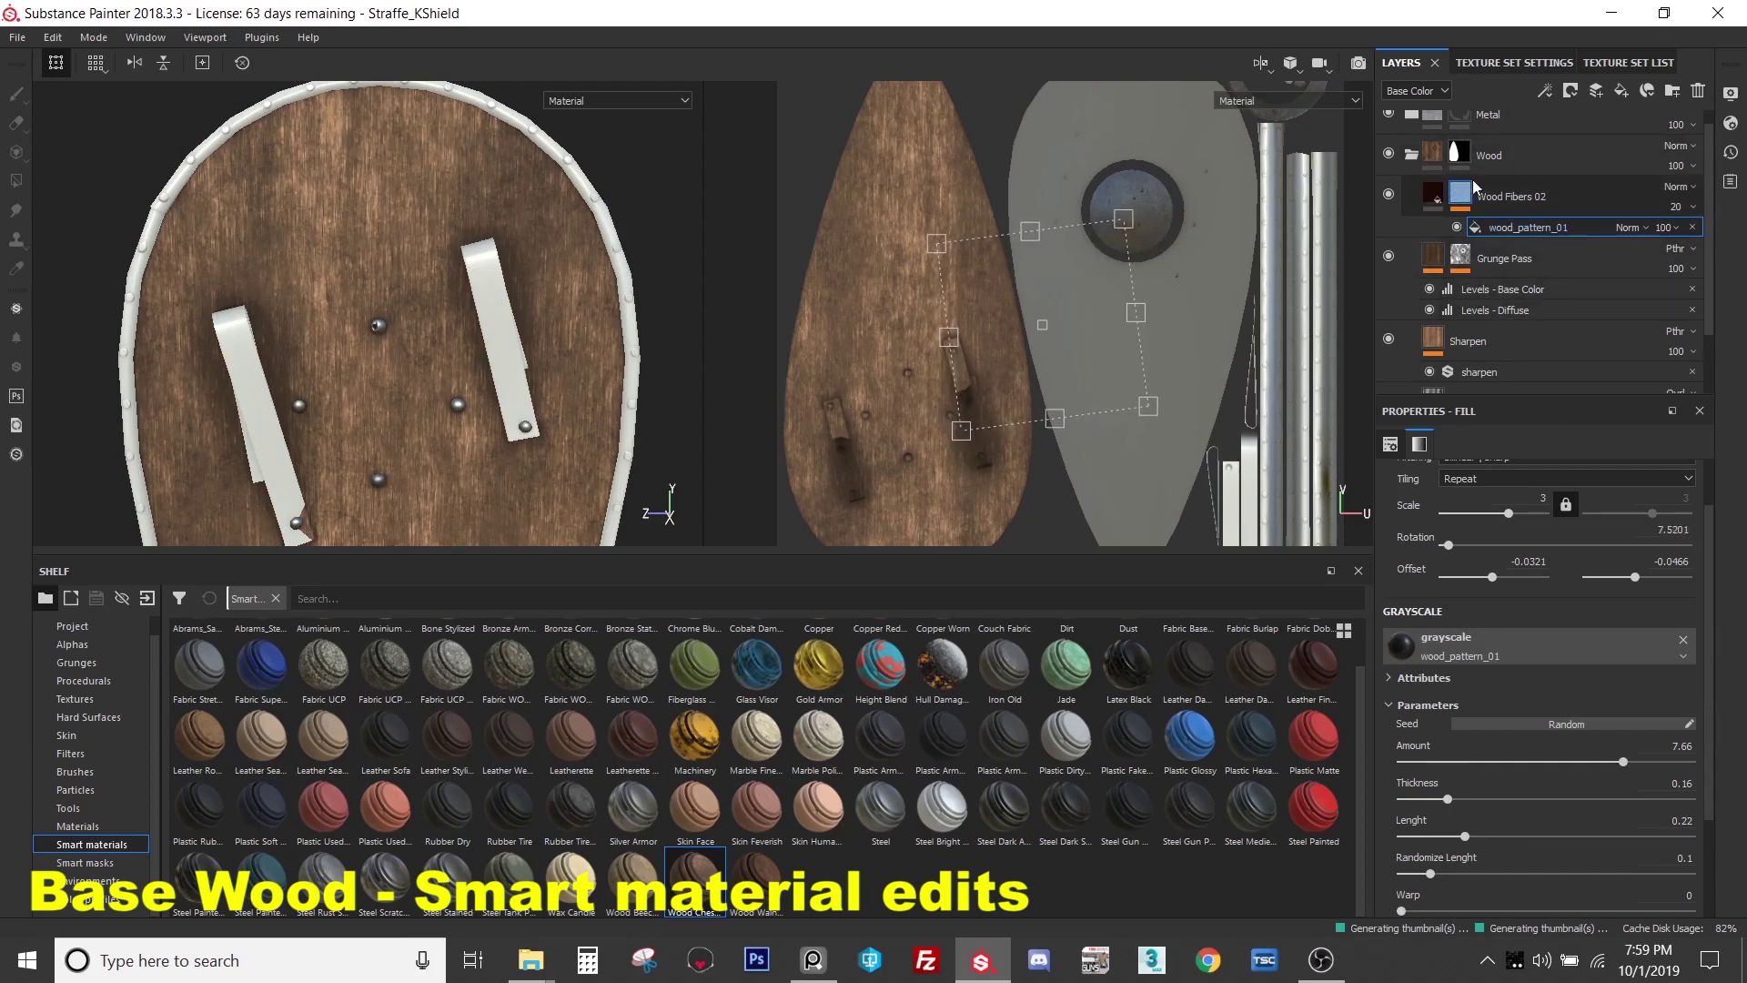
- Toggle the Grunge Pass layer's visibility to compare its effect and delete the layer from the Wood group
scroll(1526, 194, "up", 1)
scroll(1533, 228, "down", 2)
left_click(1545, 181)
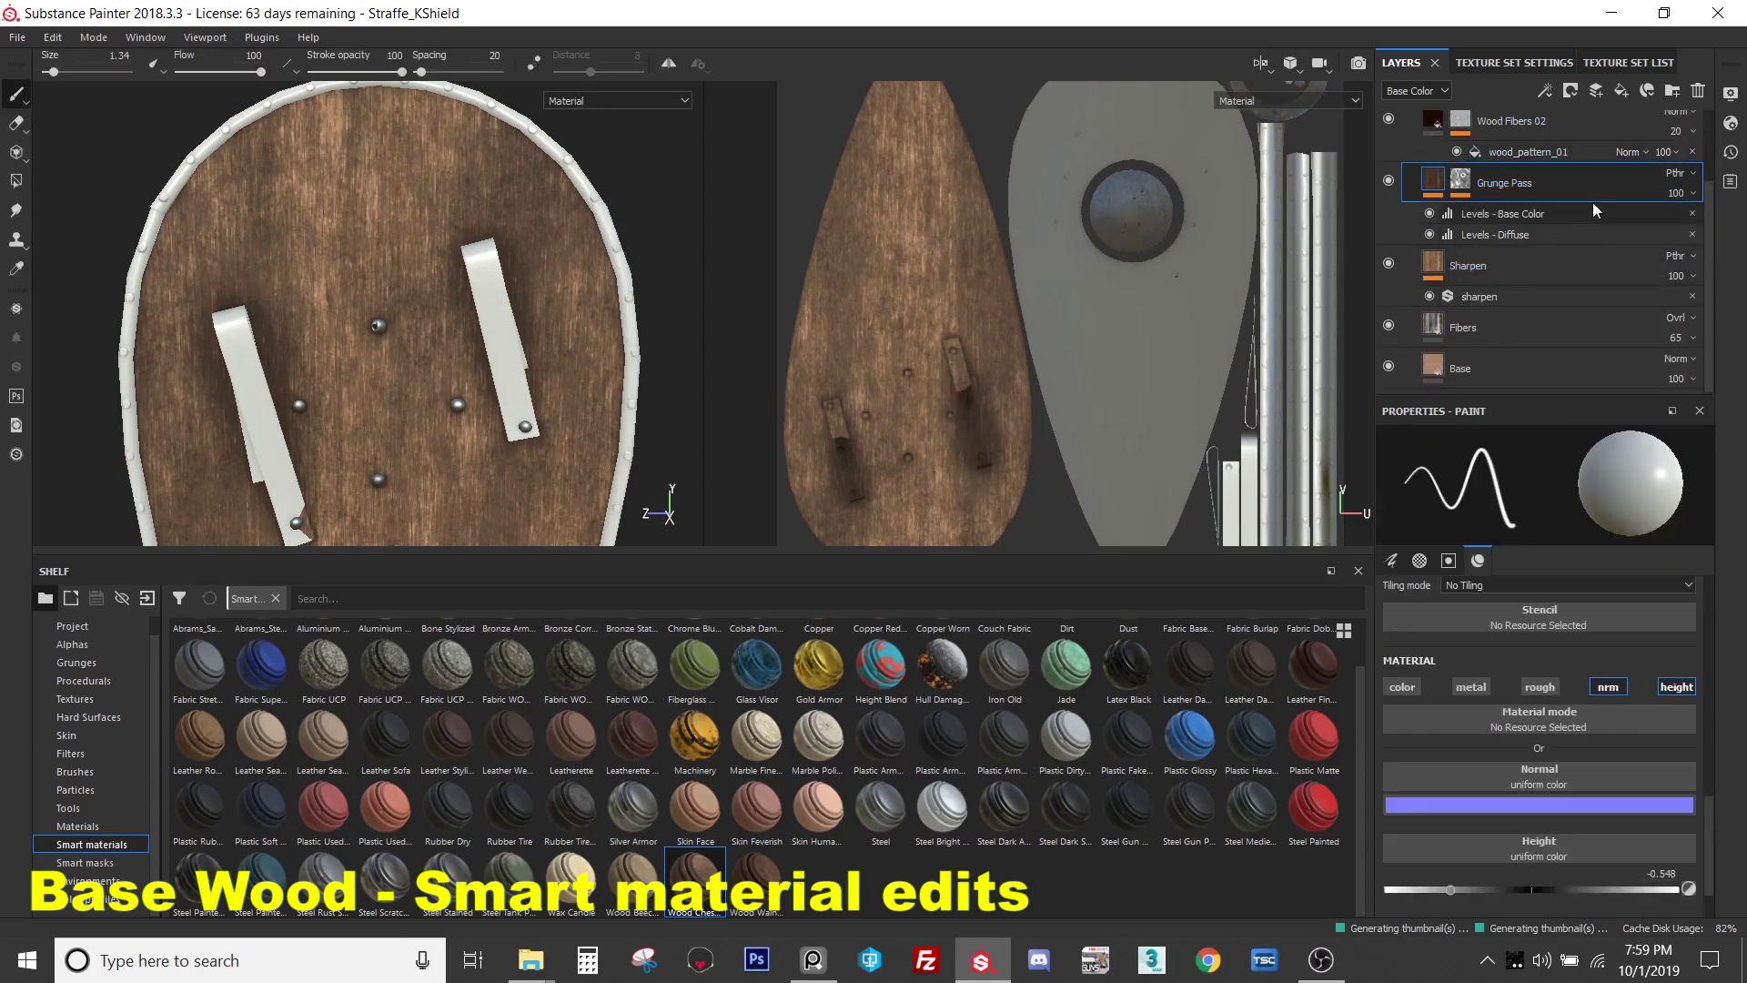
left_click_drag(437, 273, 537, 296, "alt")
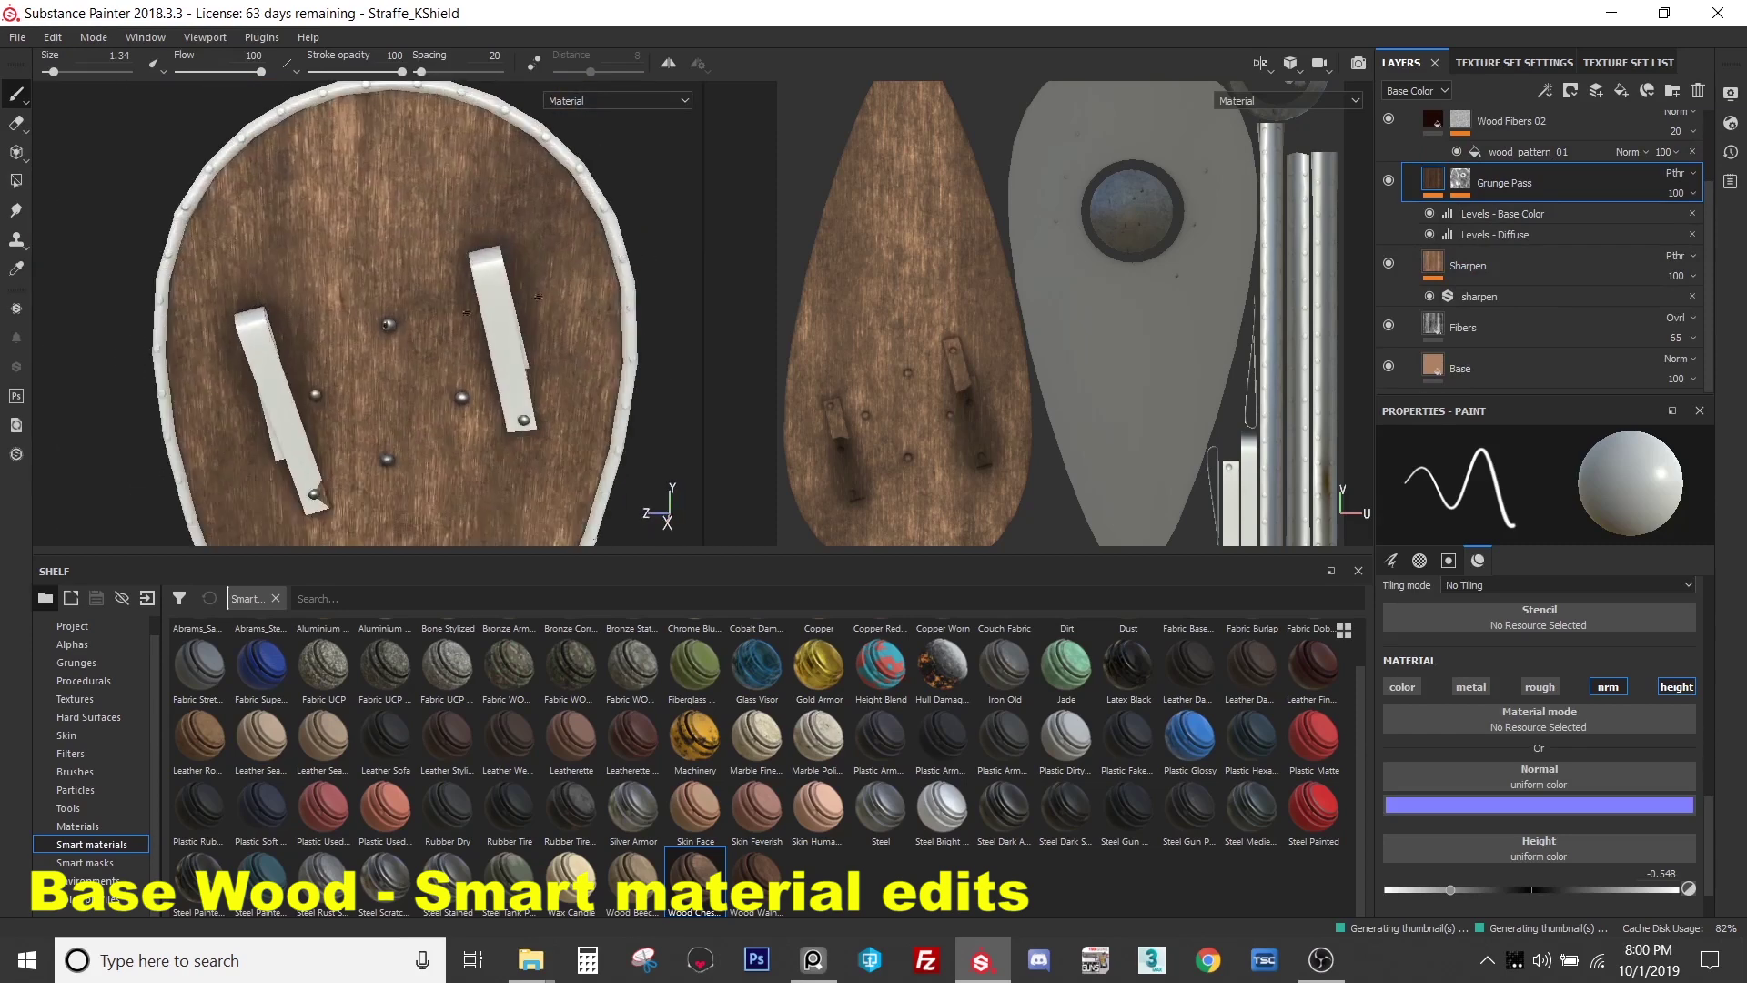
left_click(1388, 180)
left_click(1388, 181)
left_click(1389, 180)
left_click(1389, 181)
left_click(1389, 180)
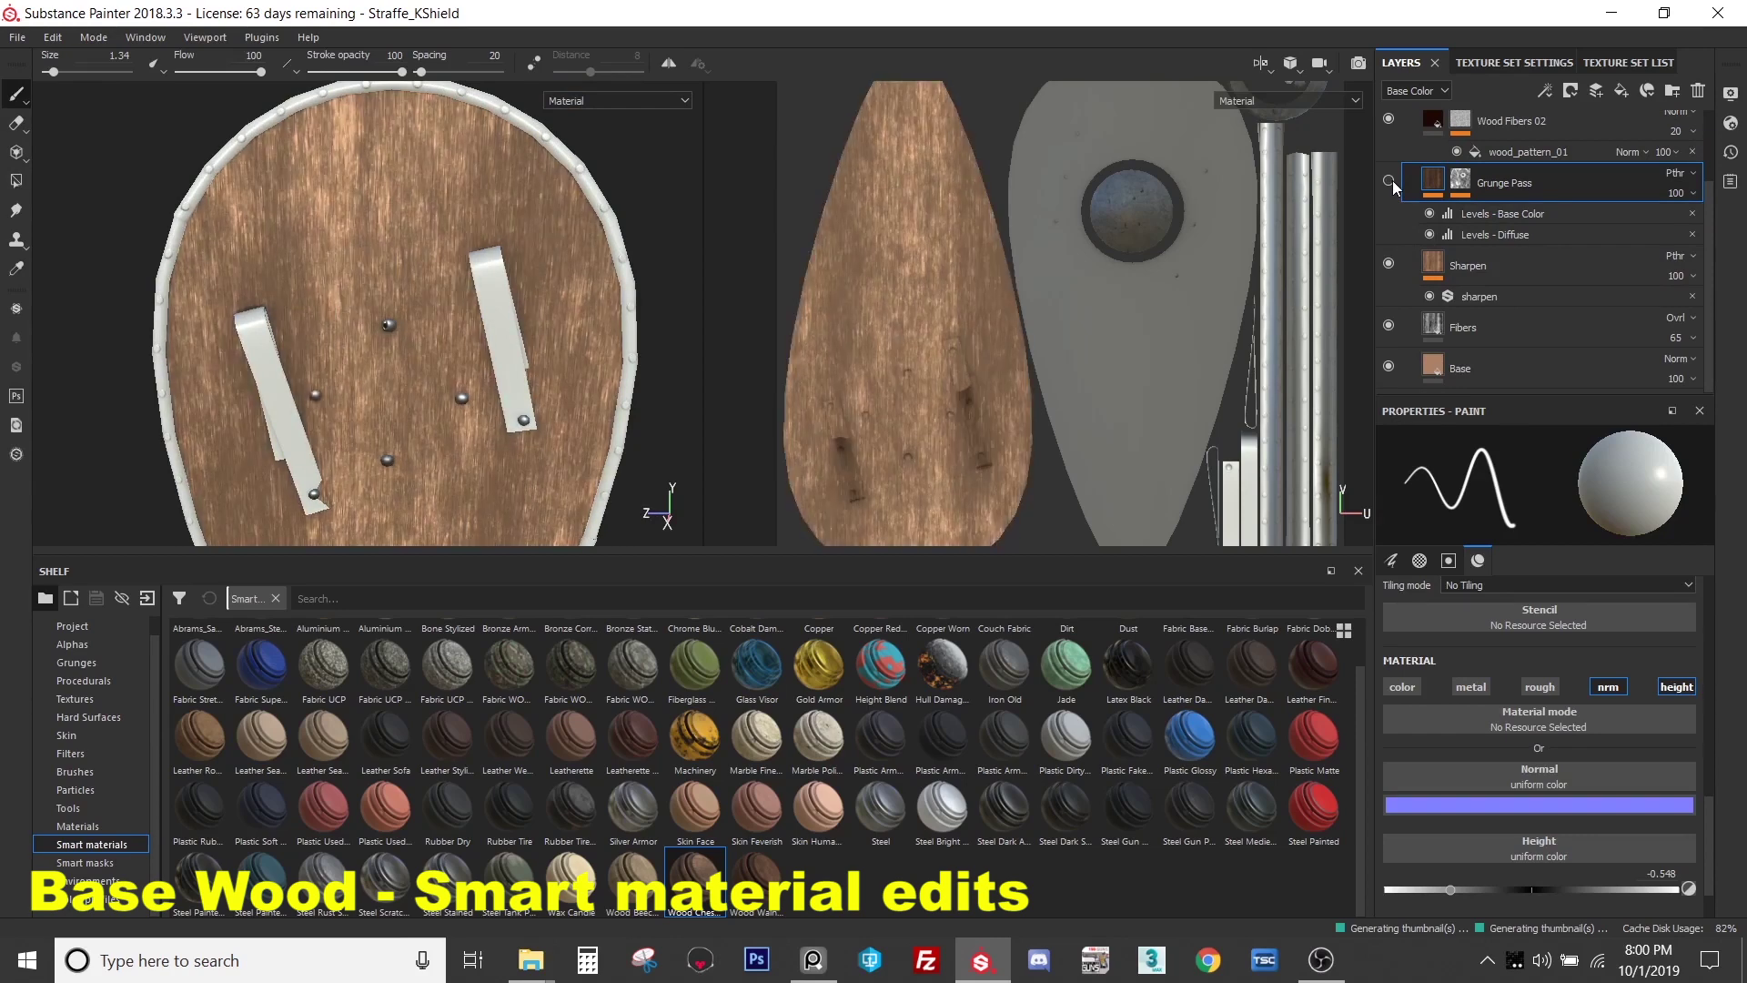
scroll(1579, 245, "up", 1)
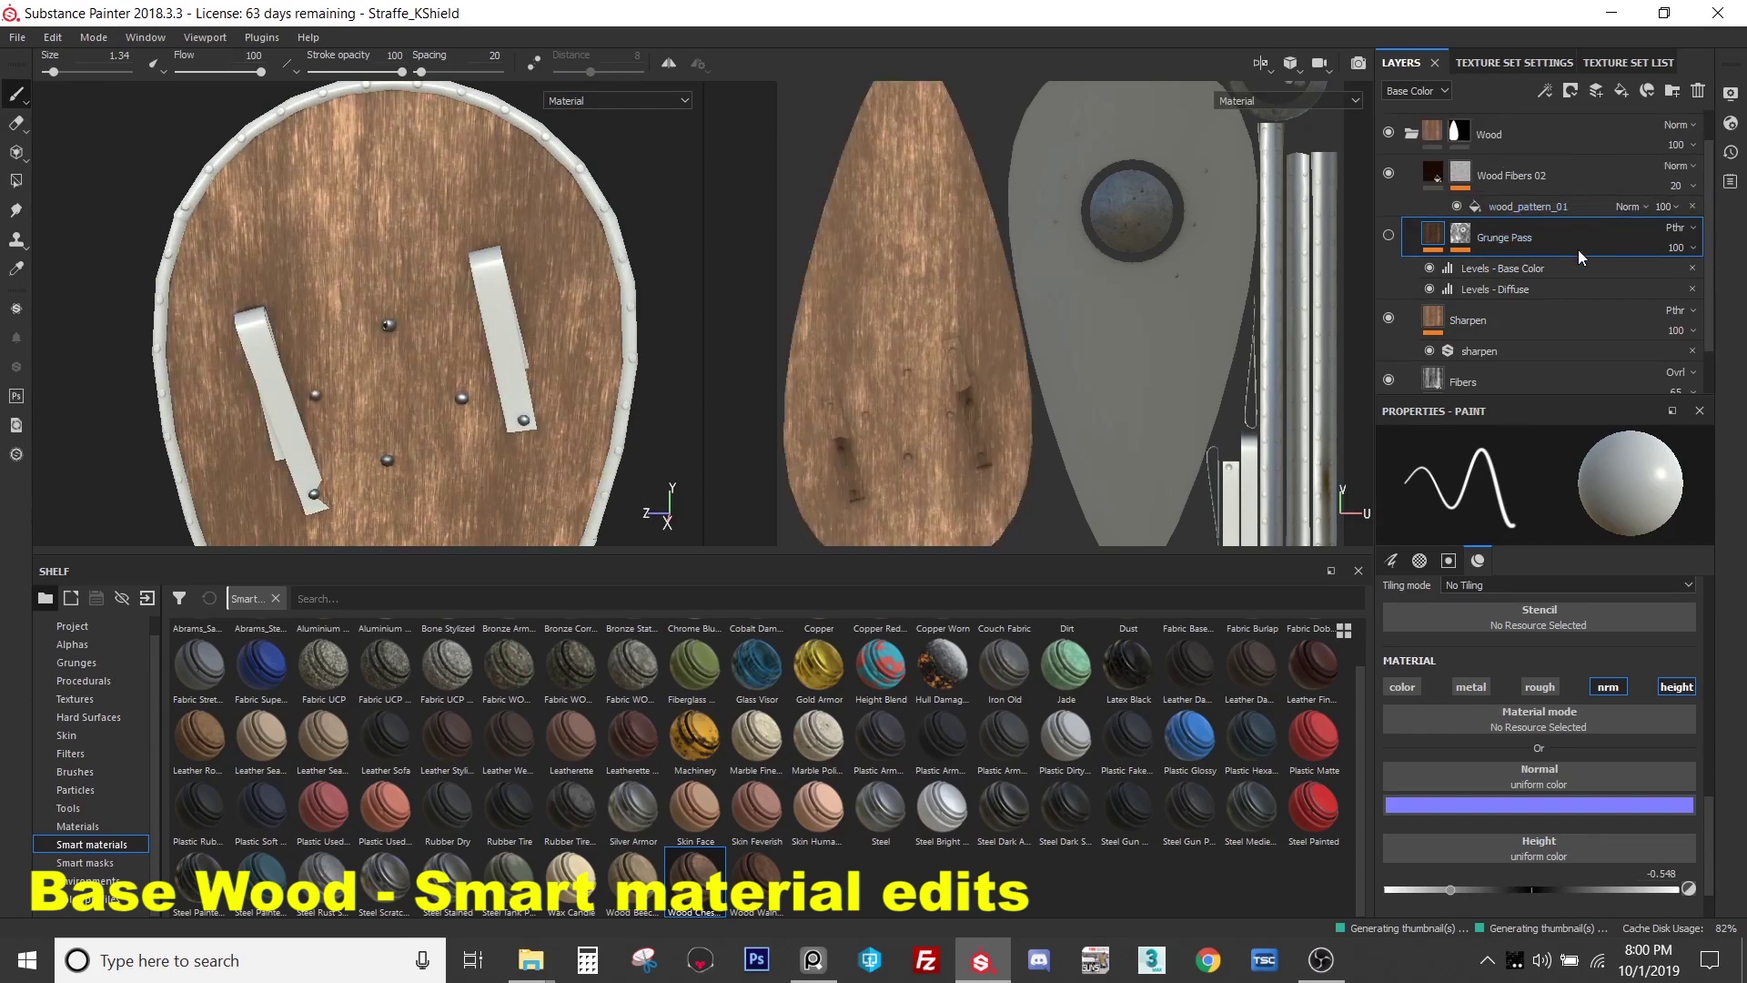
key("Delete")
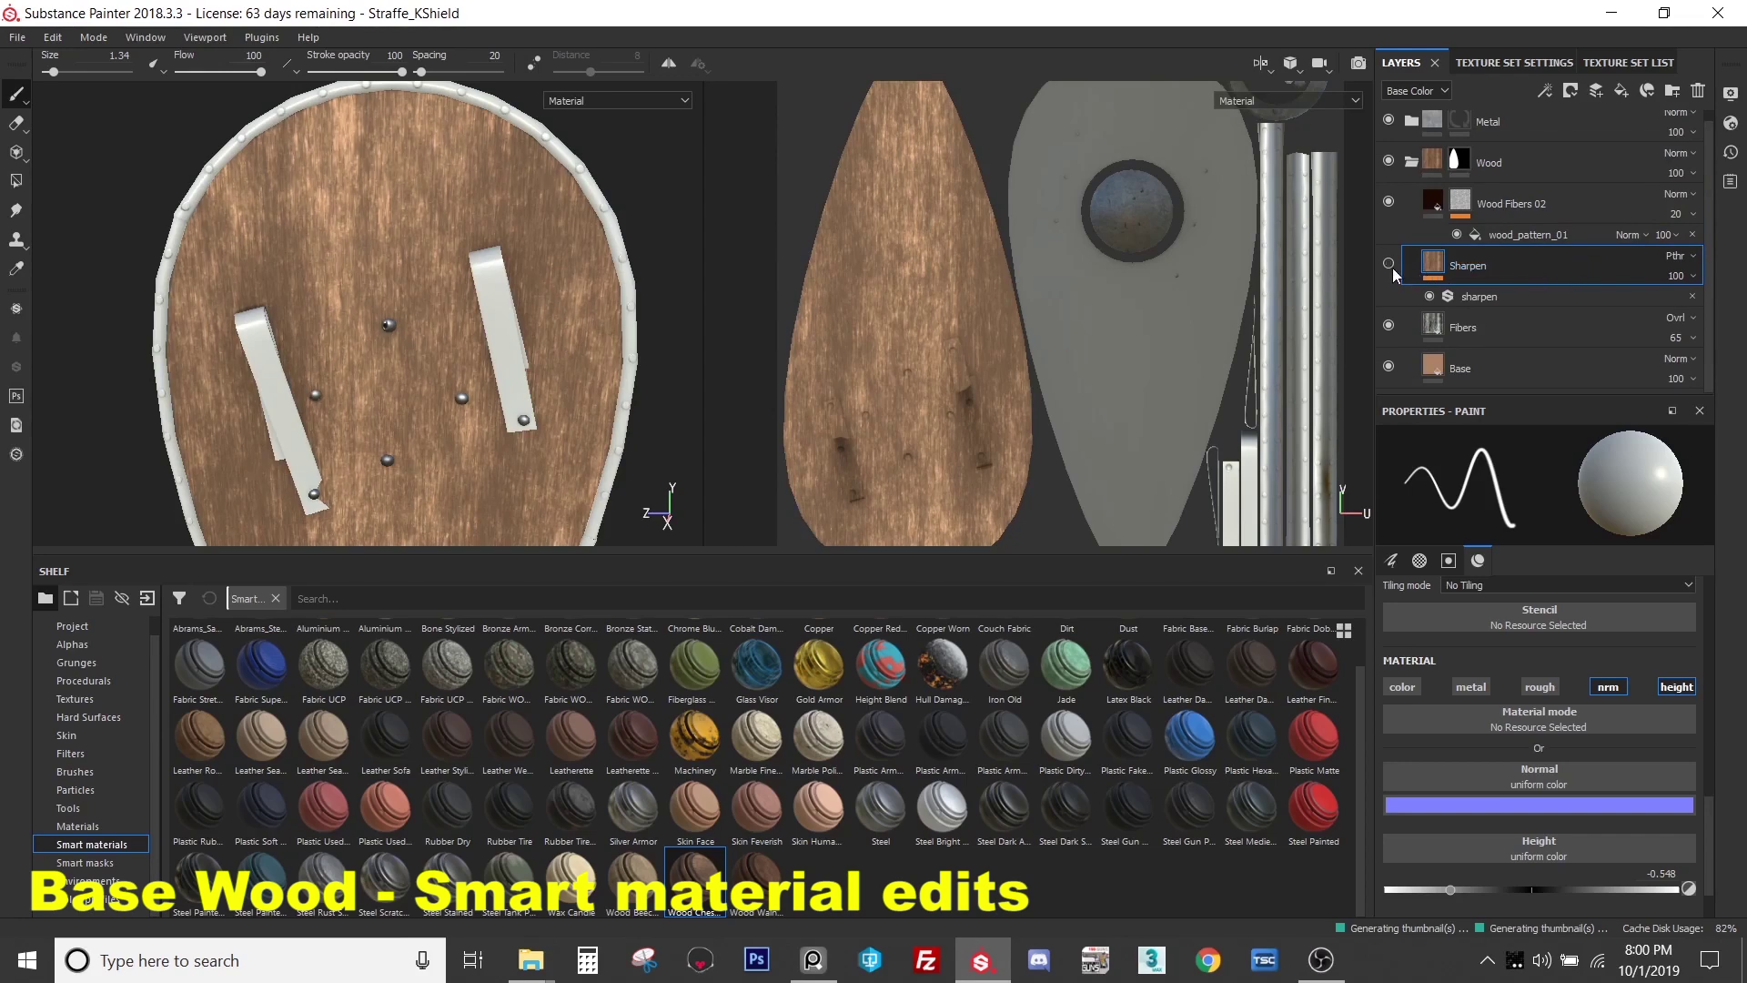
- Set Wood Fibers 02's base color to bright cyan, RGB 0, 0.766, 1, to reveal the fiber pattern on the shield
scroll(355, 223, "up", 5)
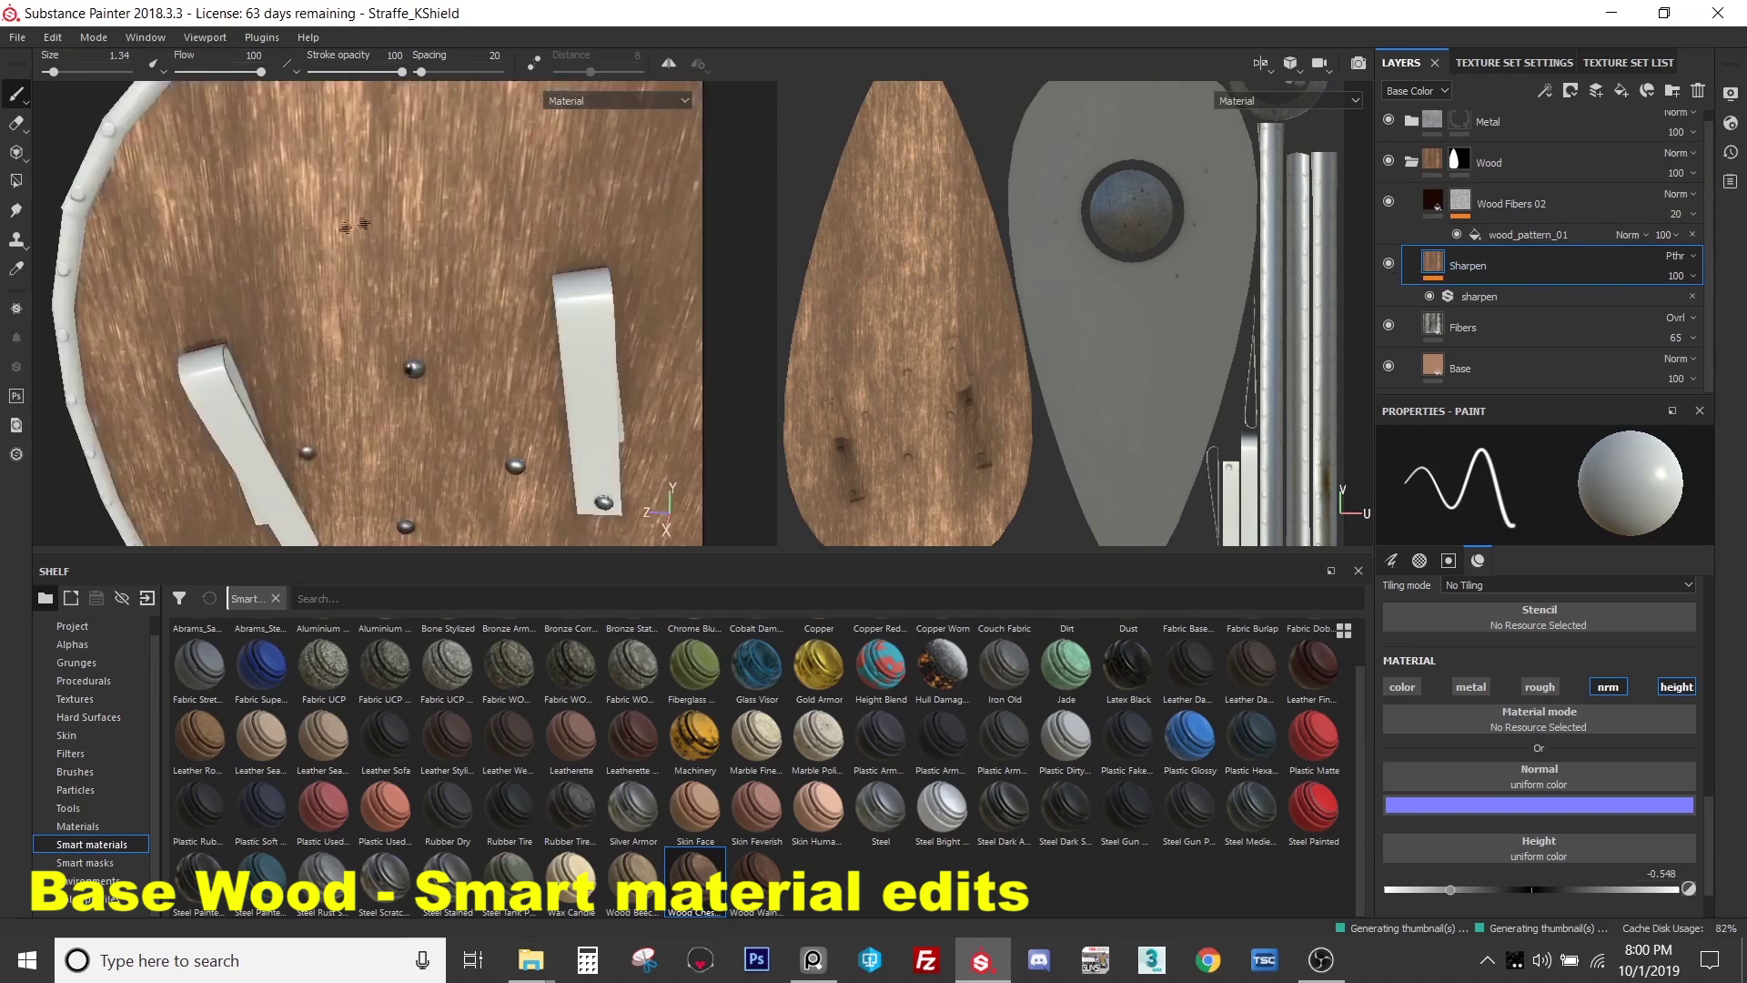
left_click(1472, 329)
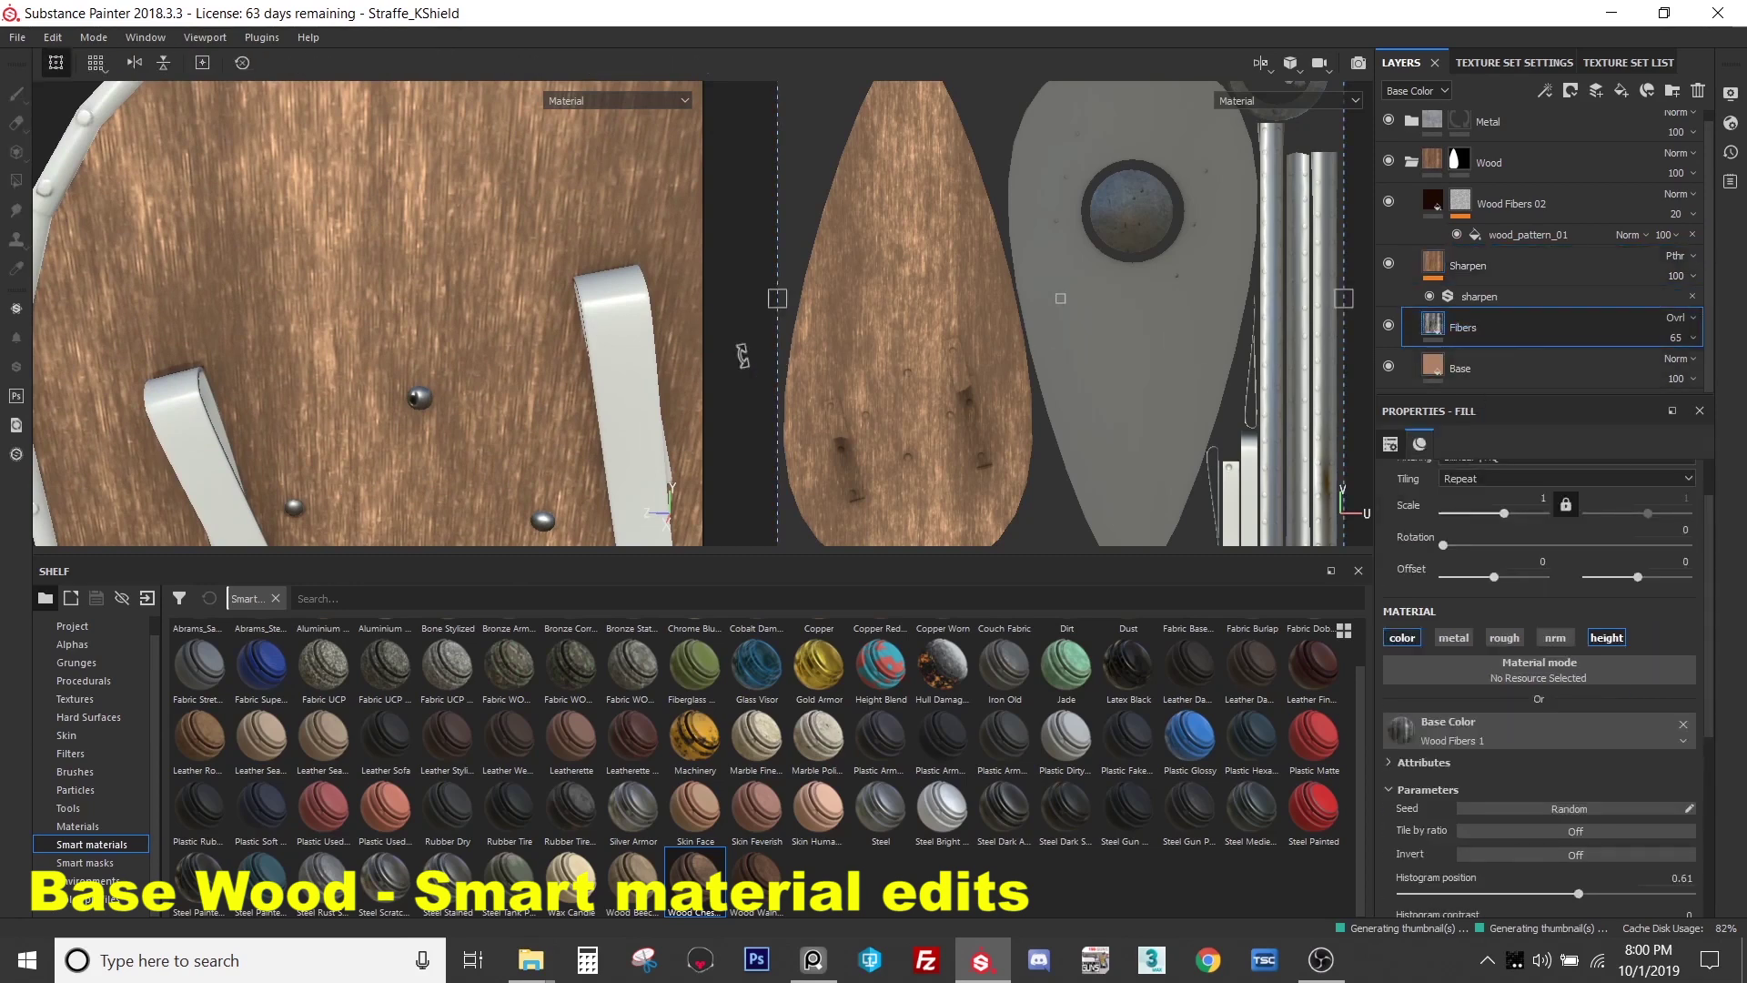
left_click(1537, 213)
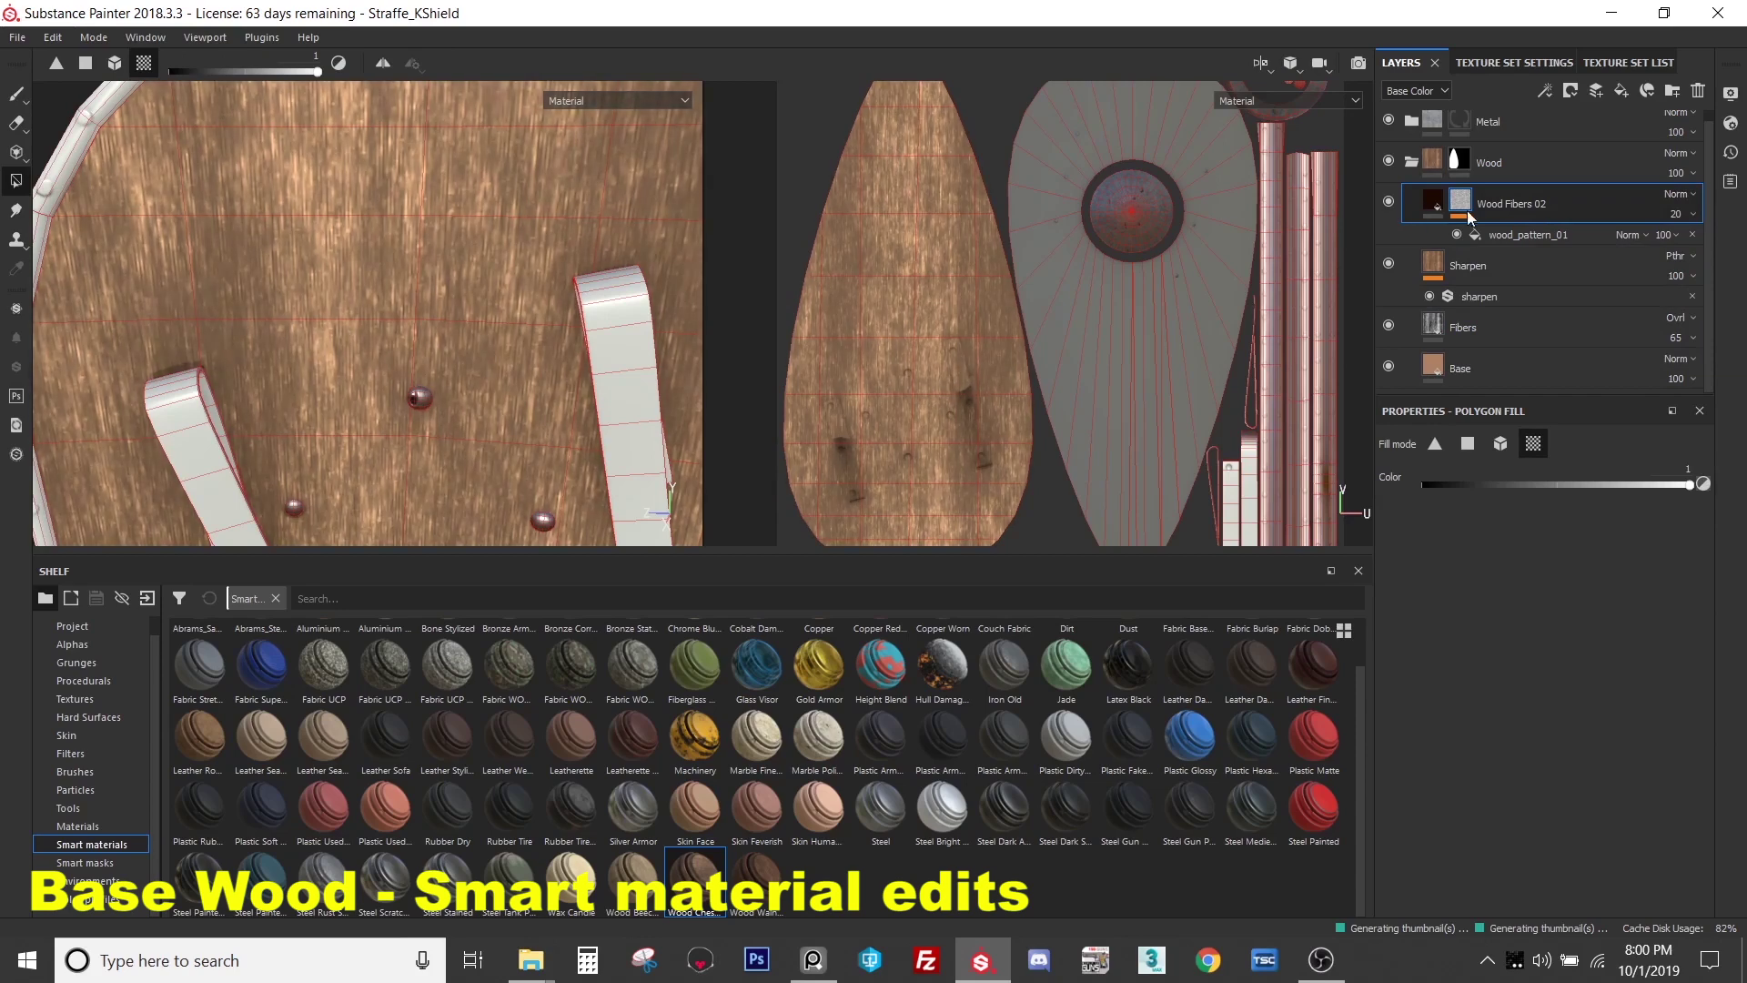
left_click(1525, 236)
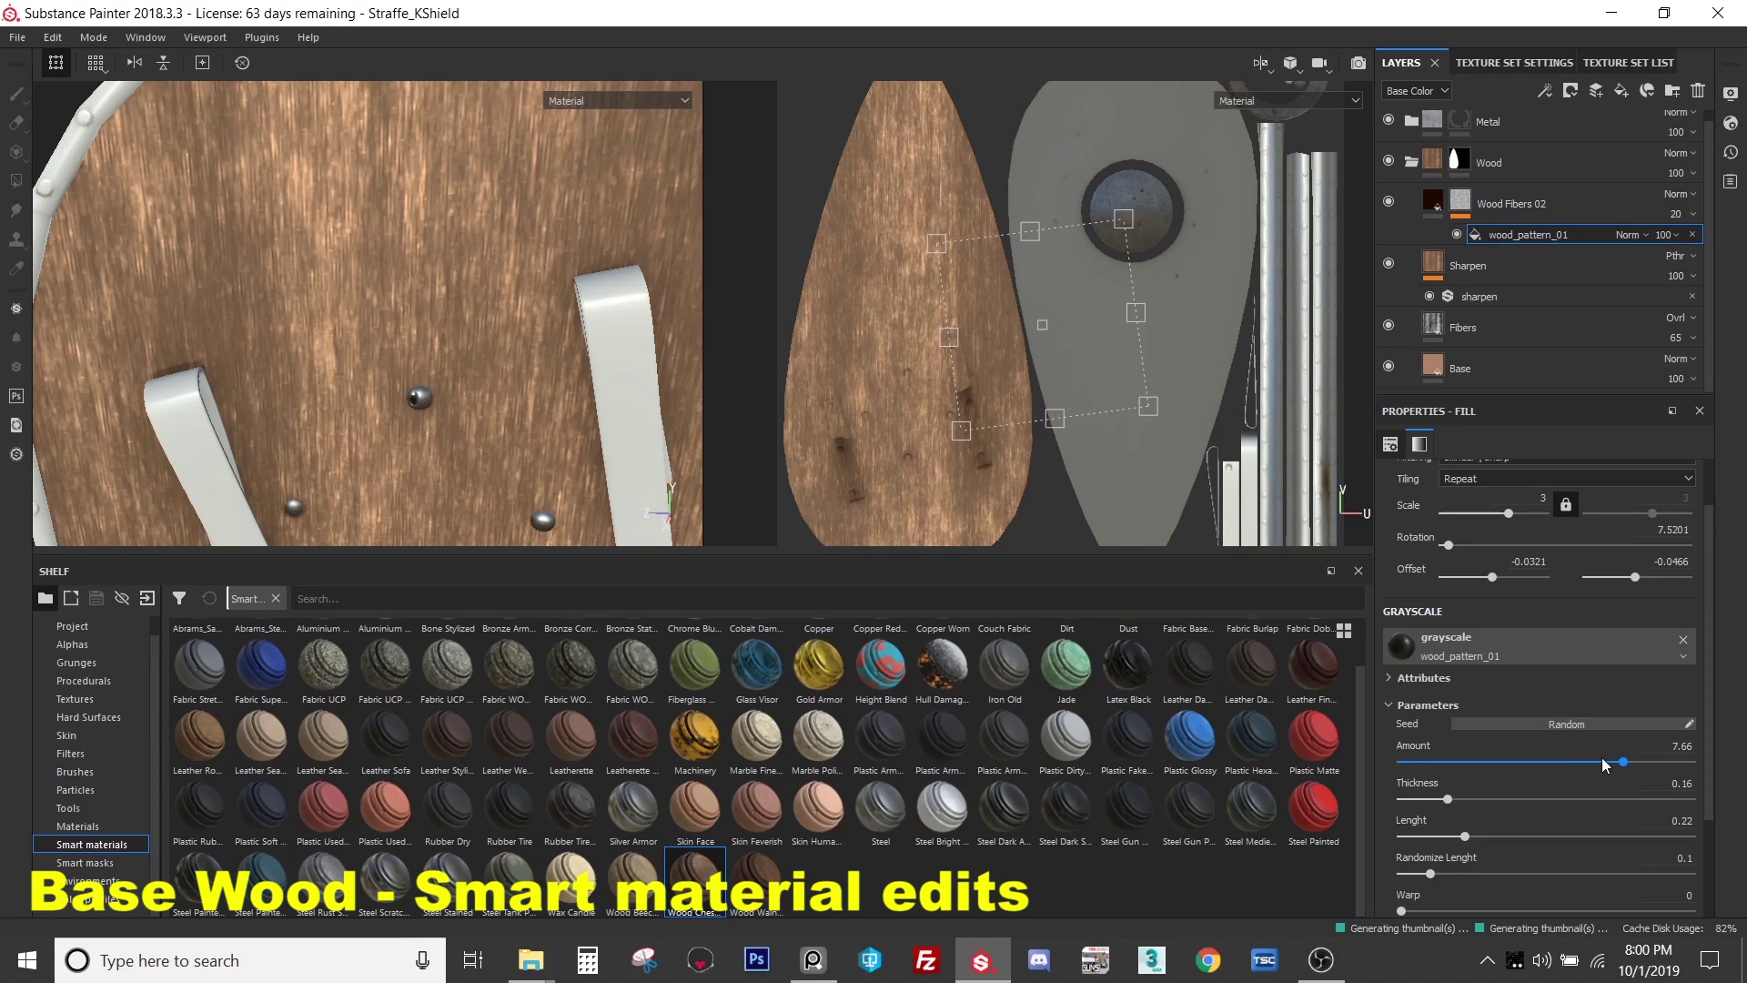
scroll(1547, 745, "up", 3)
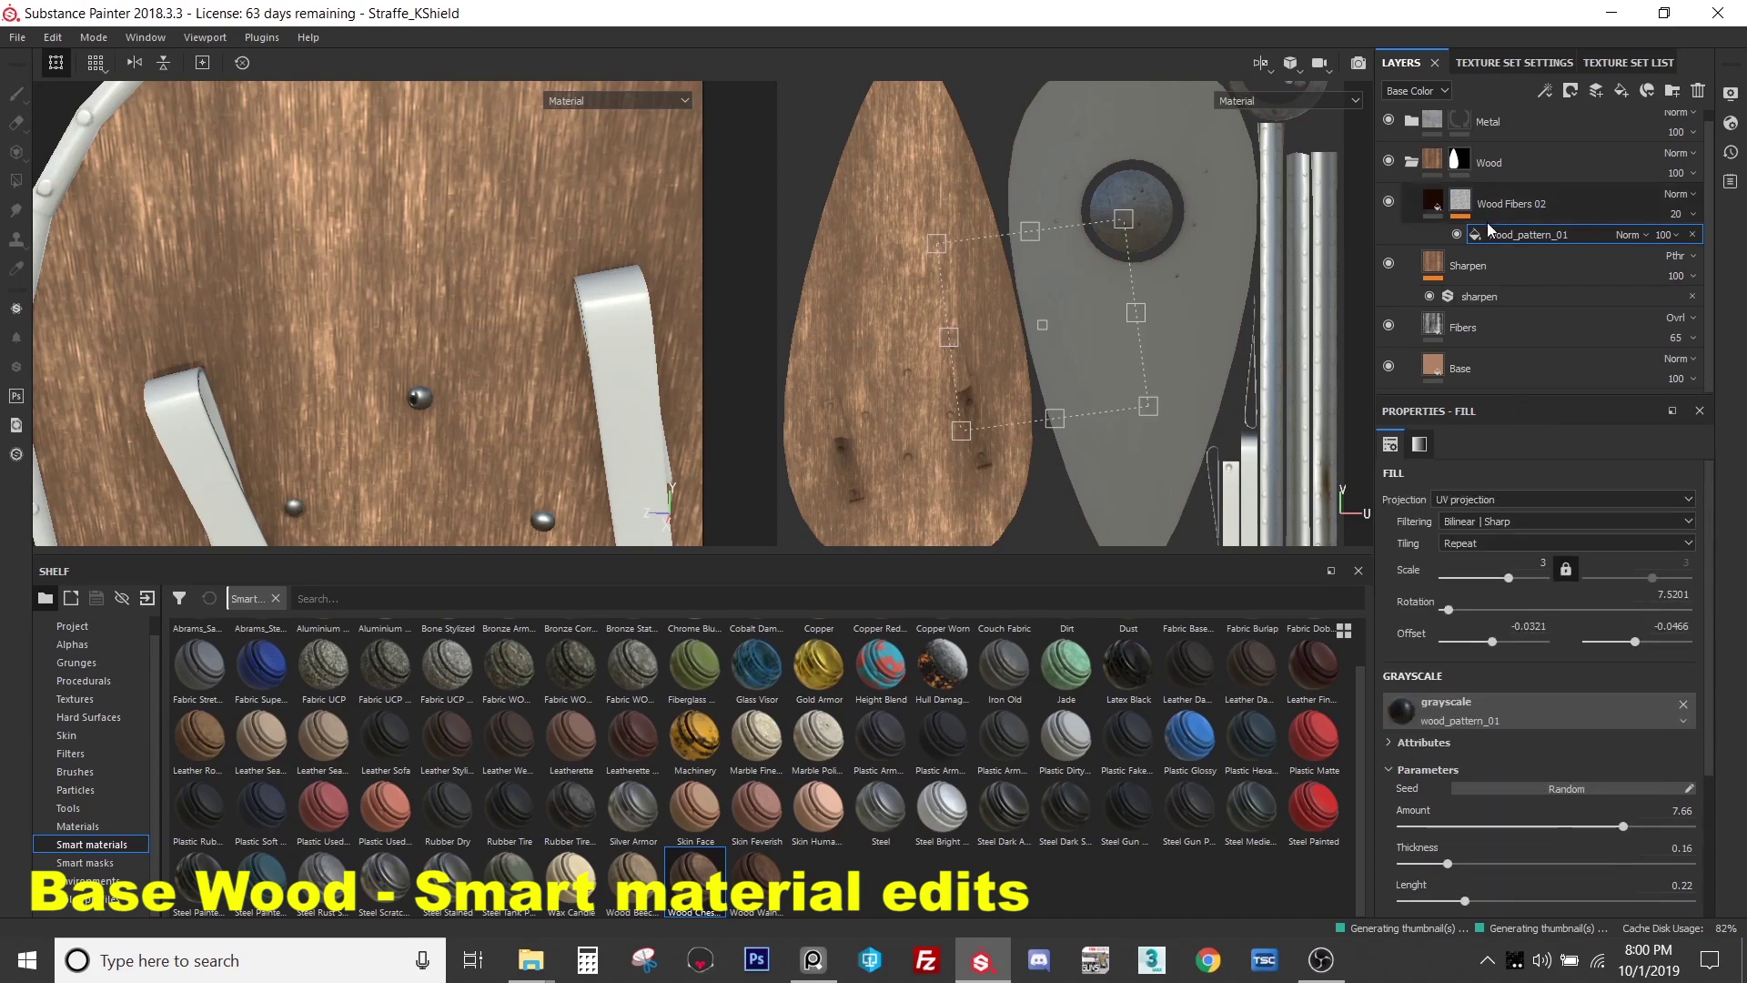
left_click(1431, 208)
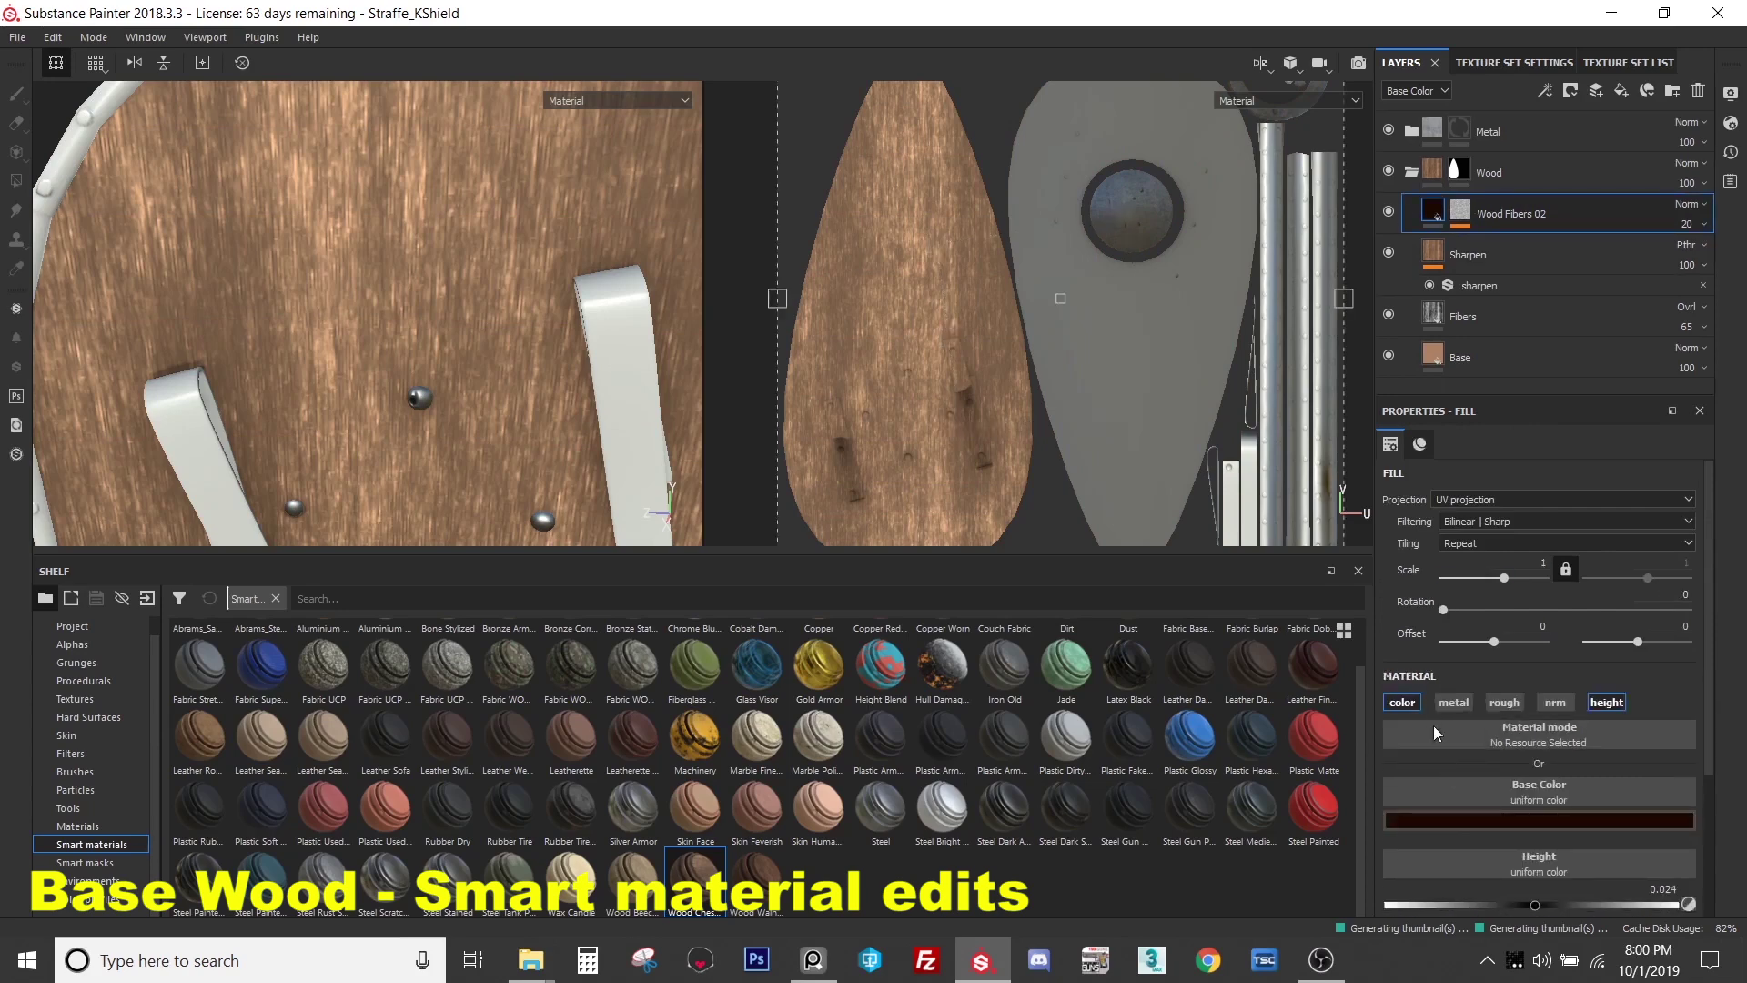
left_click(1454, 821)
left_click_drag(1619, 772, 1606, 628)
left_click(1587, 644)
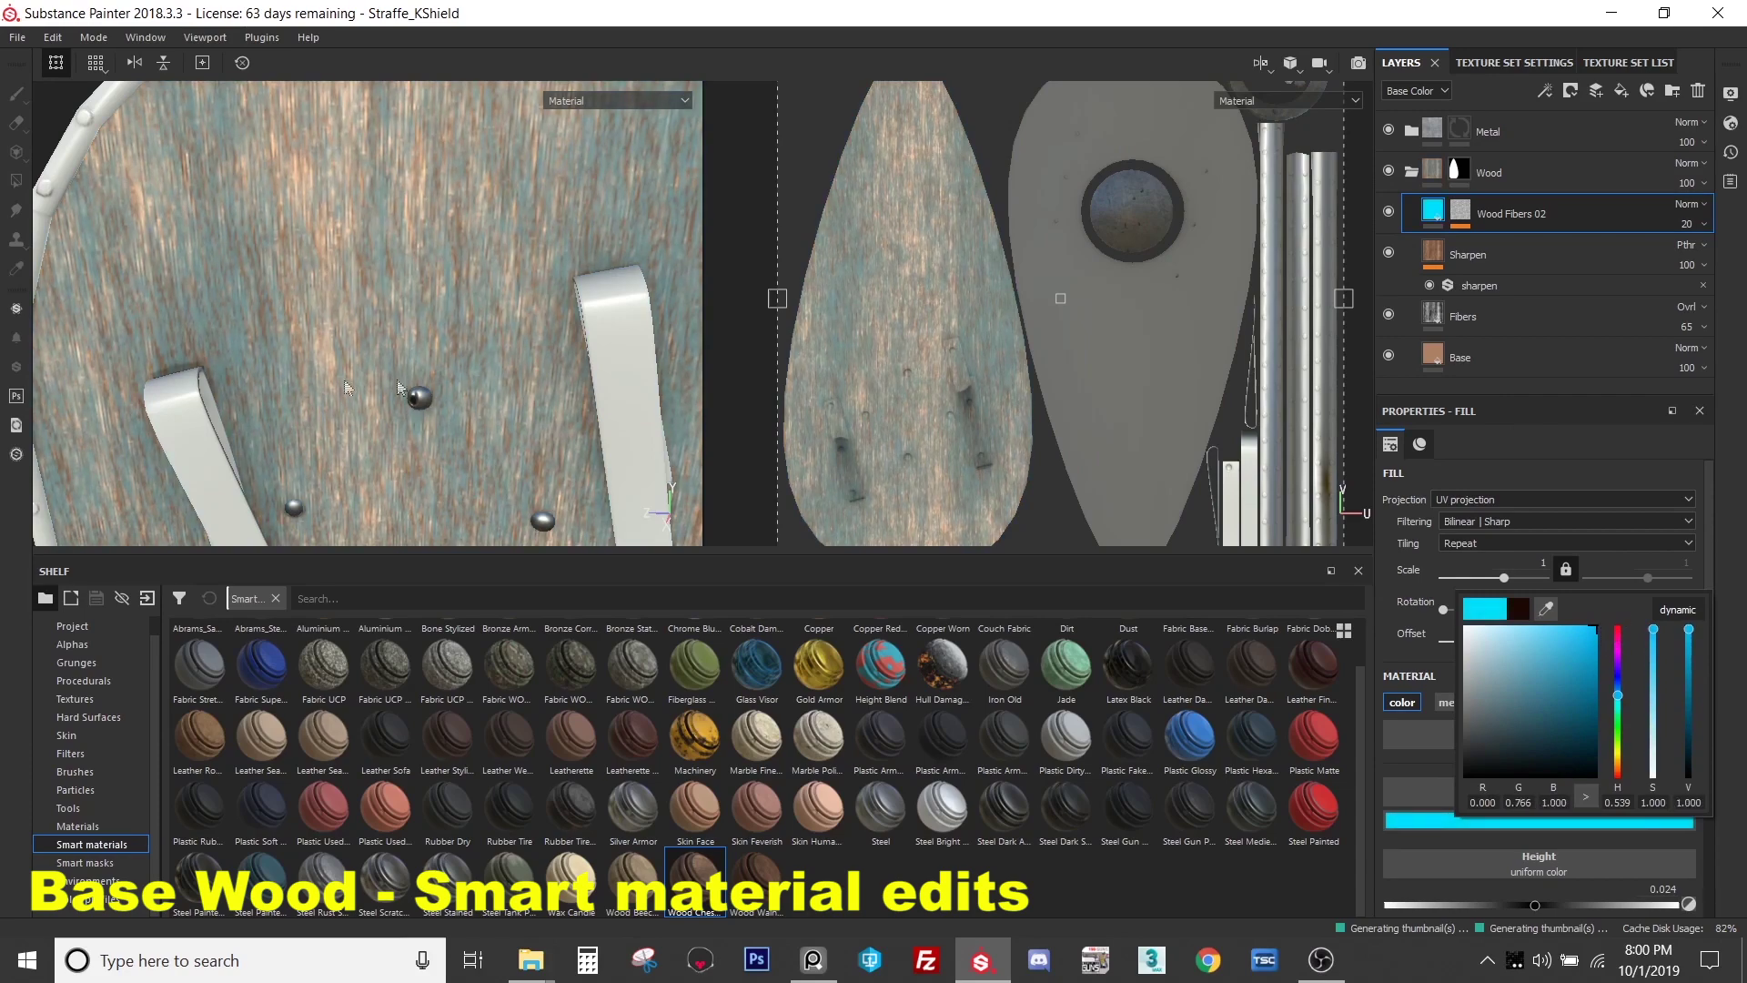
left_click(450, 319)
mouse_move(449, 319)
left_mouse_down("alt")
mouse_move(452, 273)
mouse_move(437, 291)
left_mouse_up("alt")
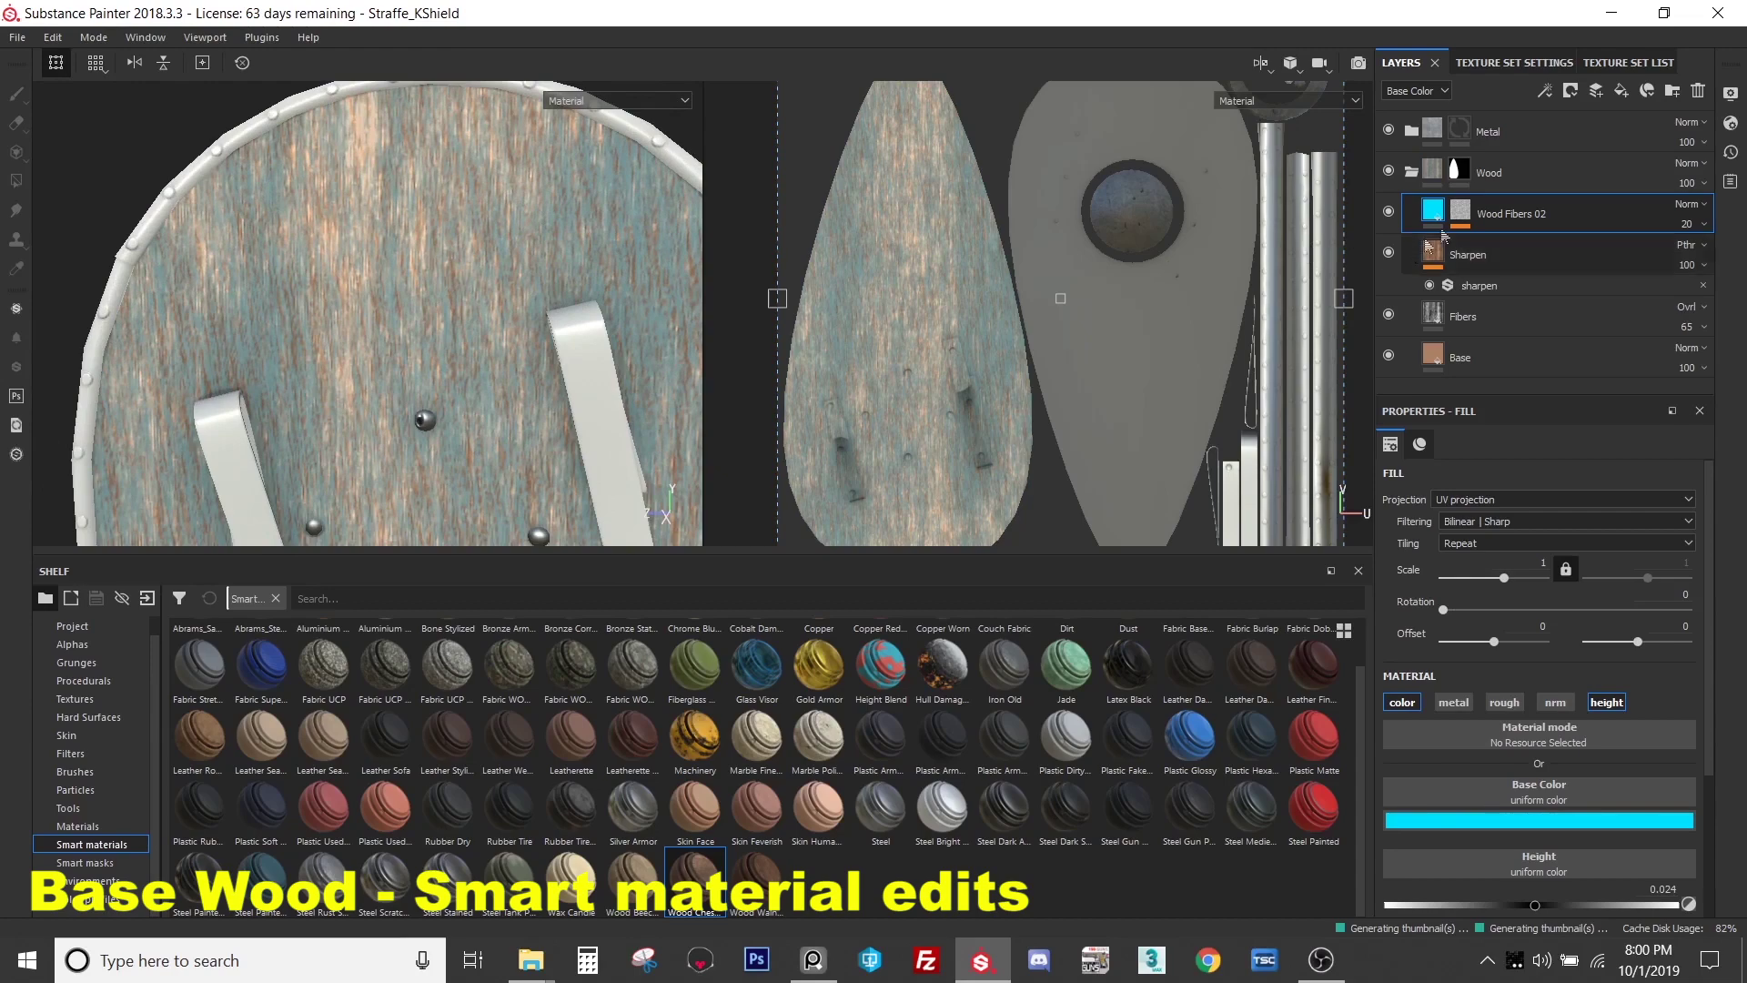
- Set the wood_pattern_01 mask fill's amount to 0.32, thickness to 0.29, length to 0.99, randomized length to 0.8 and warp to 0.12
left_click(1461, 212)
left_click_drag(382, 304, 444, 304, "alt")
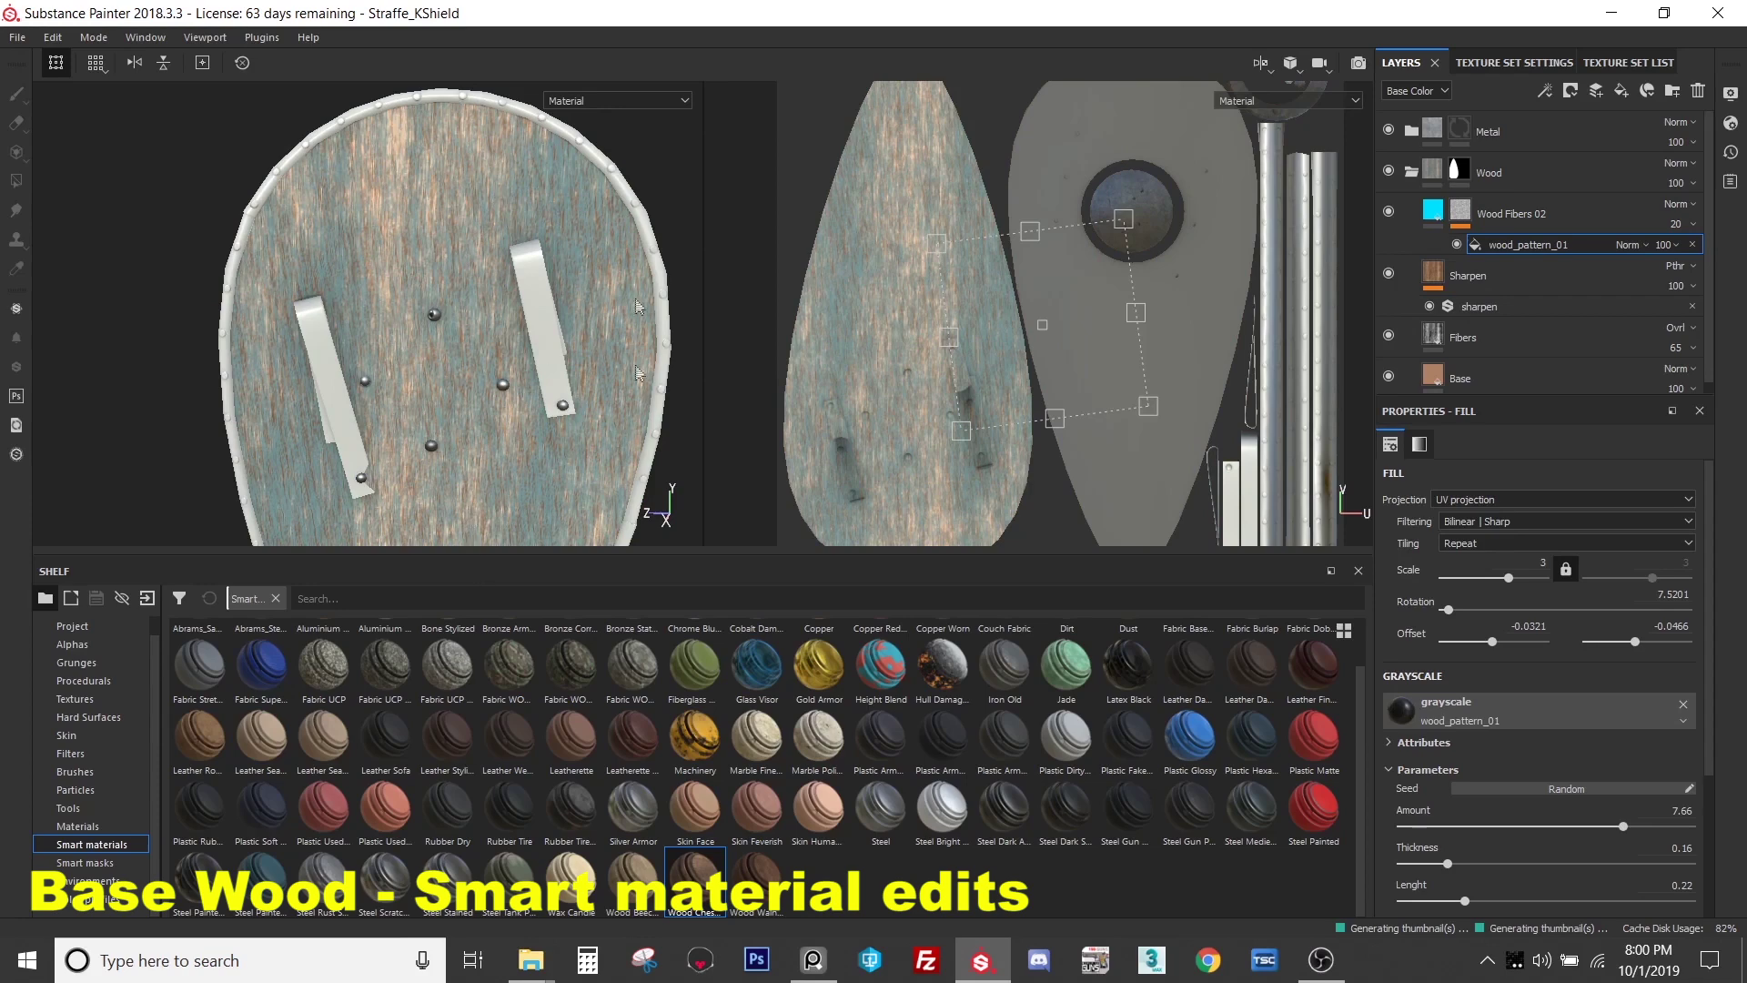
scroll(501, 294, "up", 6)
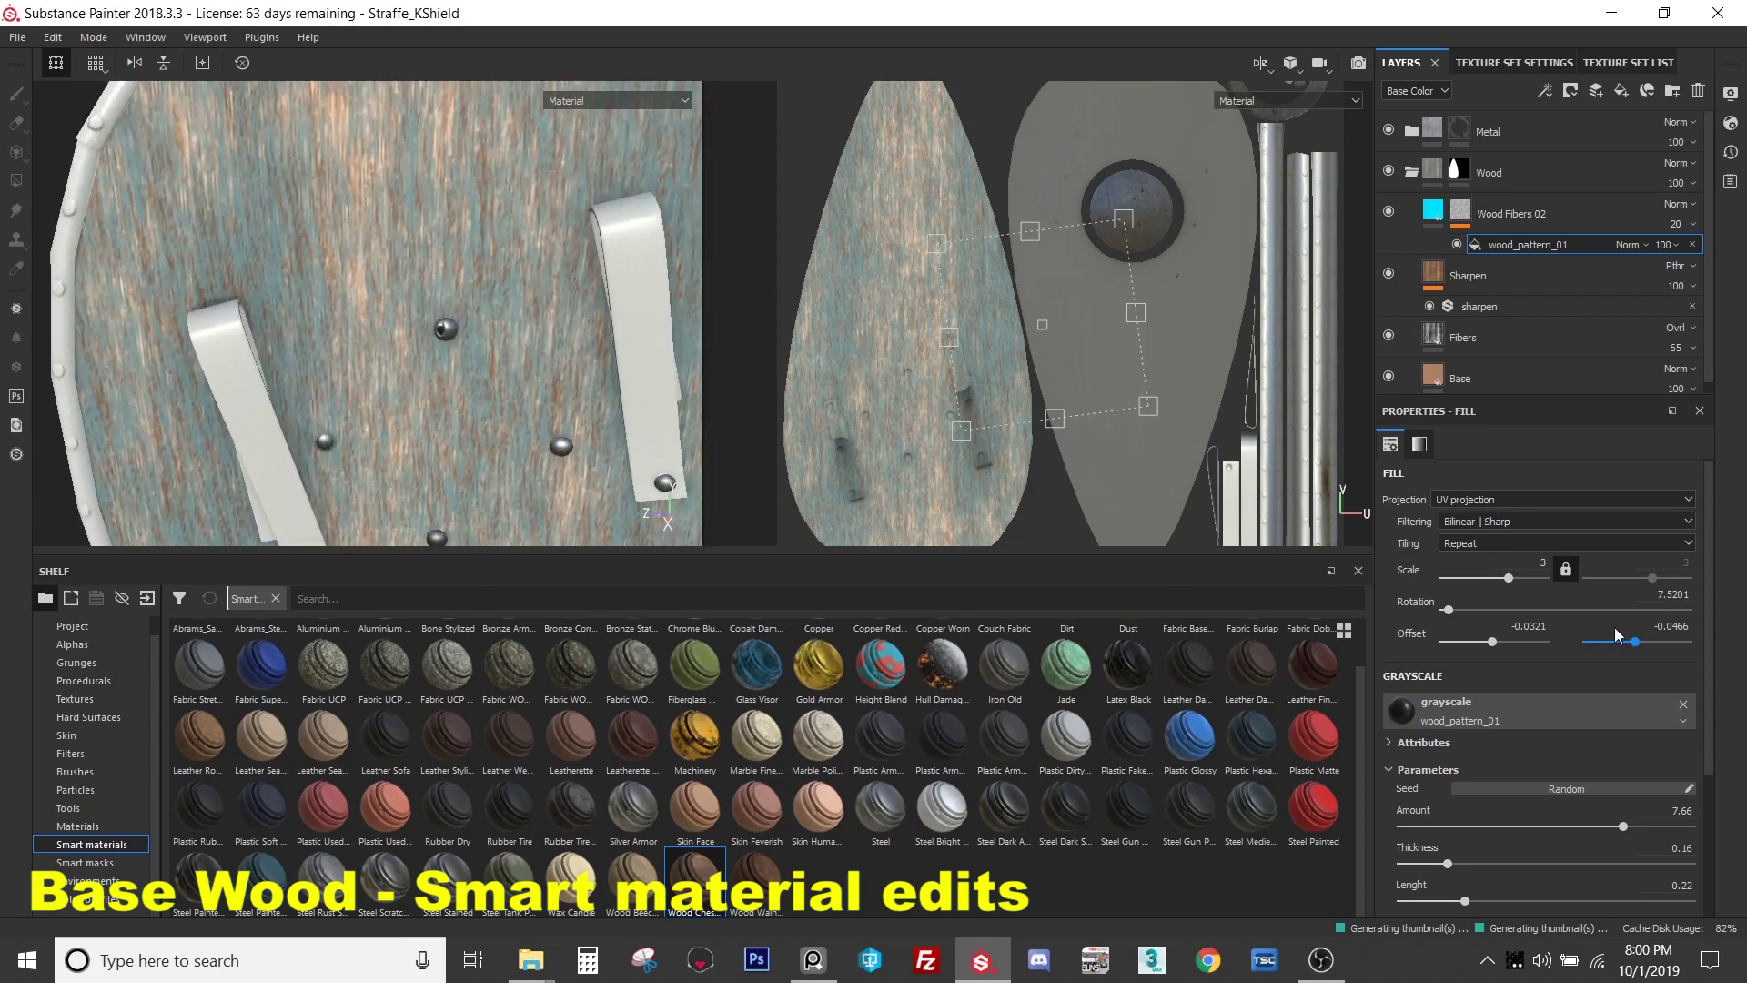
scroll(1504, 790, "down", 3)
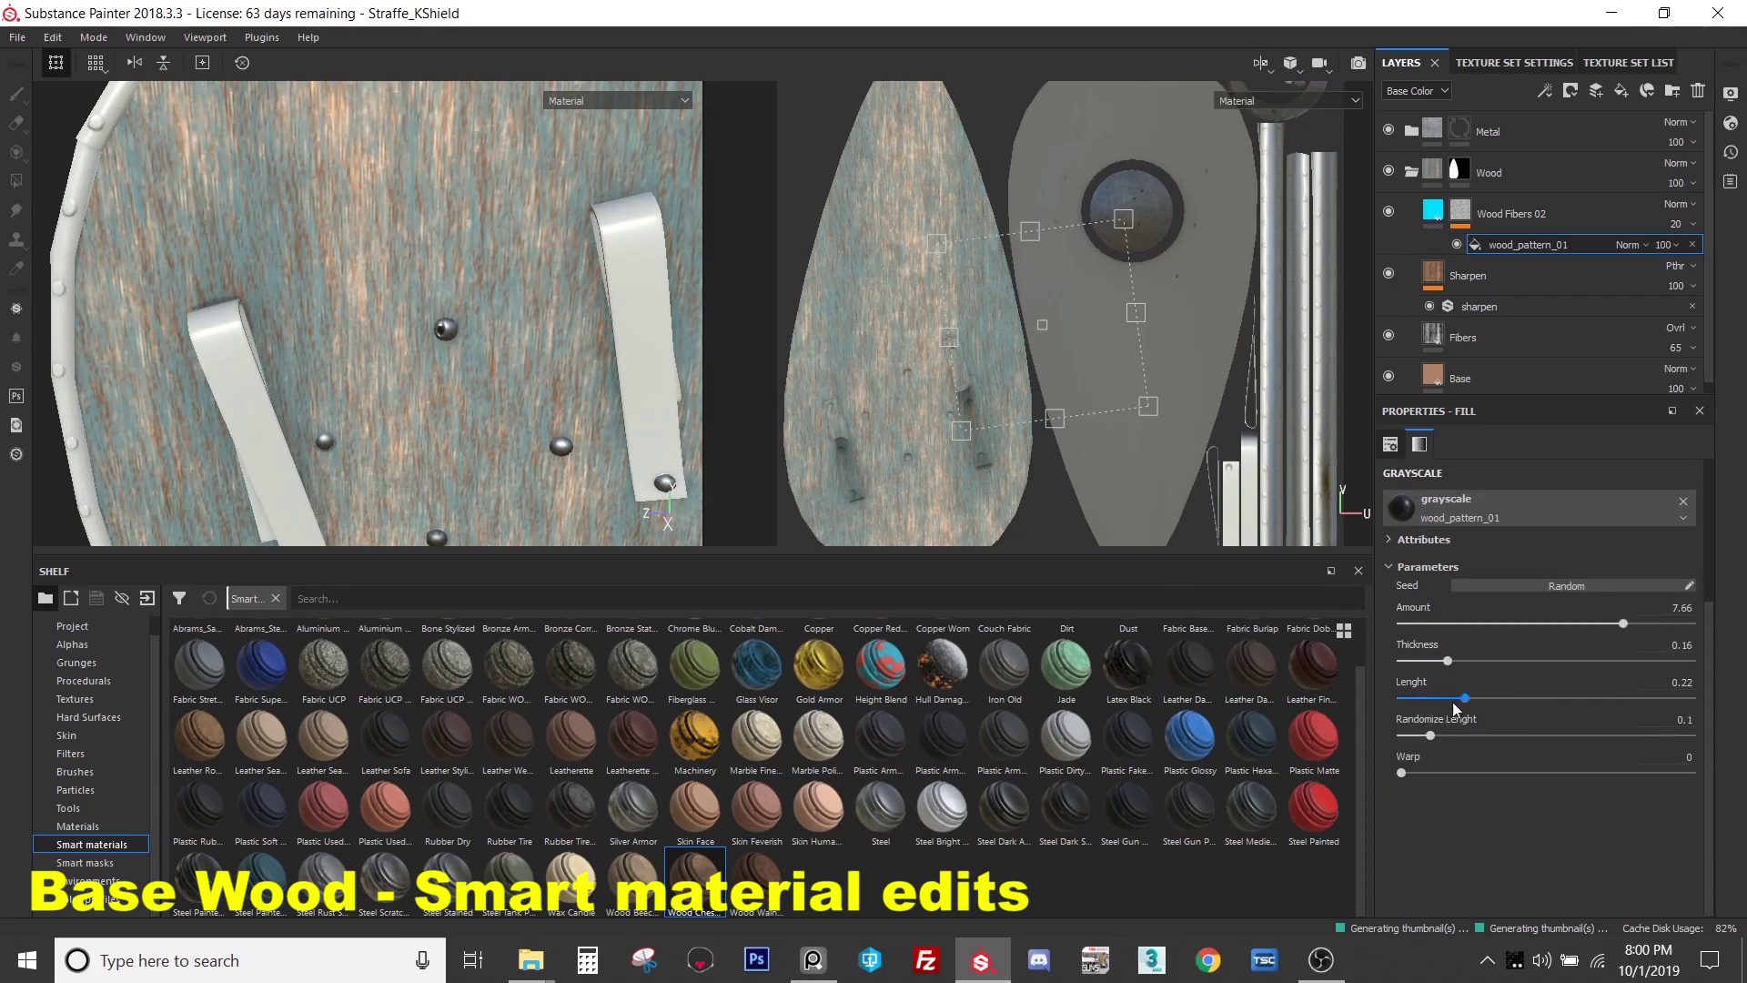
left_click_drag(1623, 624, 1534, 625)
left_click_drag(1478, 626, 1646, 715)
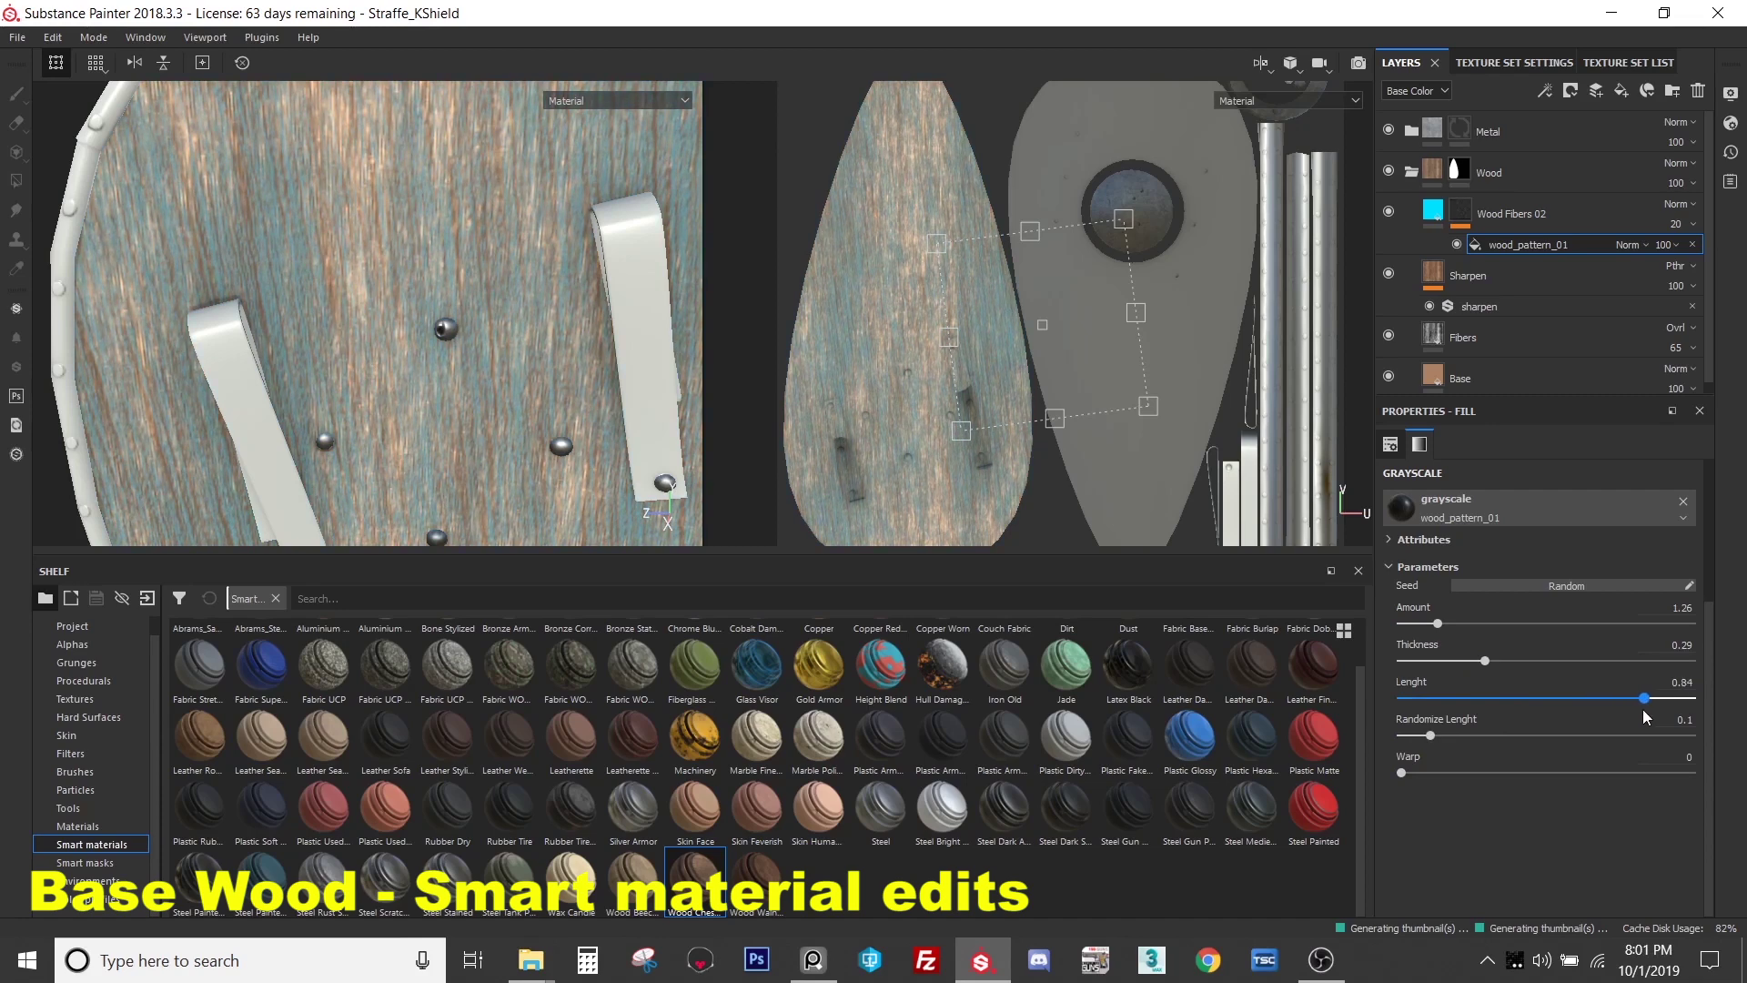
left_click_drag(1430, 735, 1637, 752)
mouse_move(1411, 787)
left_mouse_down()
mouse_move(1533, 787)
mouse_move(1435, 788)
left_mouse_up()
left_click_drag(1438, 626, 1413, 627)
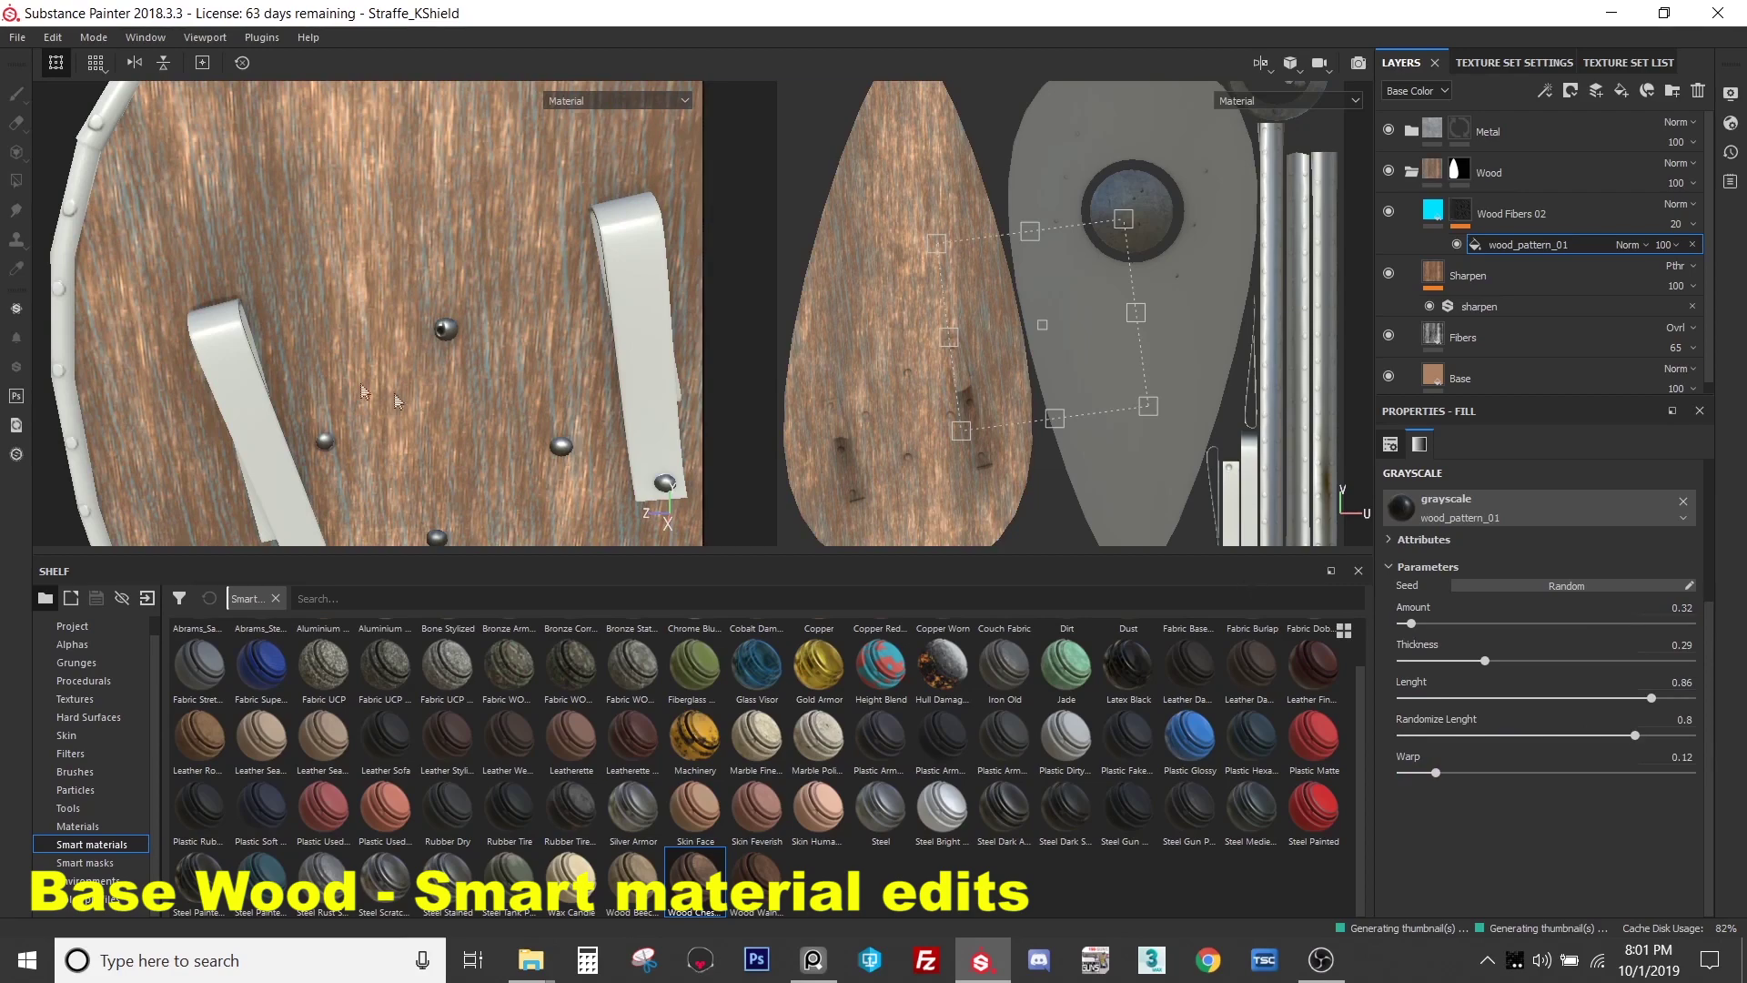
scroll(406, 356, "down", 5)
left_click_drag(406, 356, 406, 301, "alt")
left_click_drag(1657, 705, 1686, 707)
- Compare scales of 2 and 1 for the wood_pattern_01 mask fill and set the scale to 2
scroll(1529, 637, "up", 3)
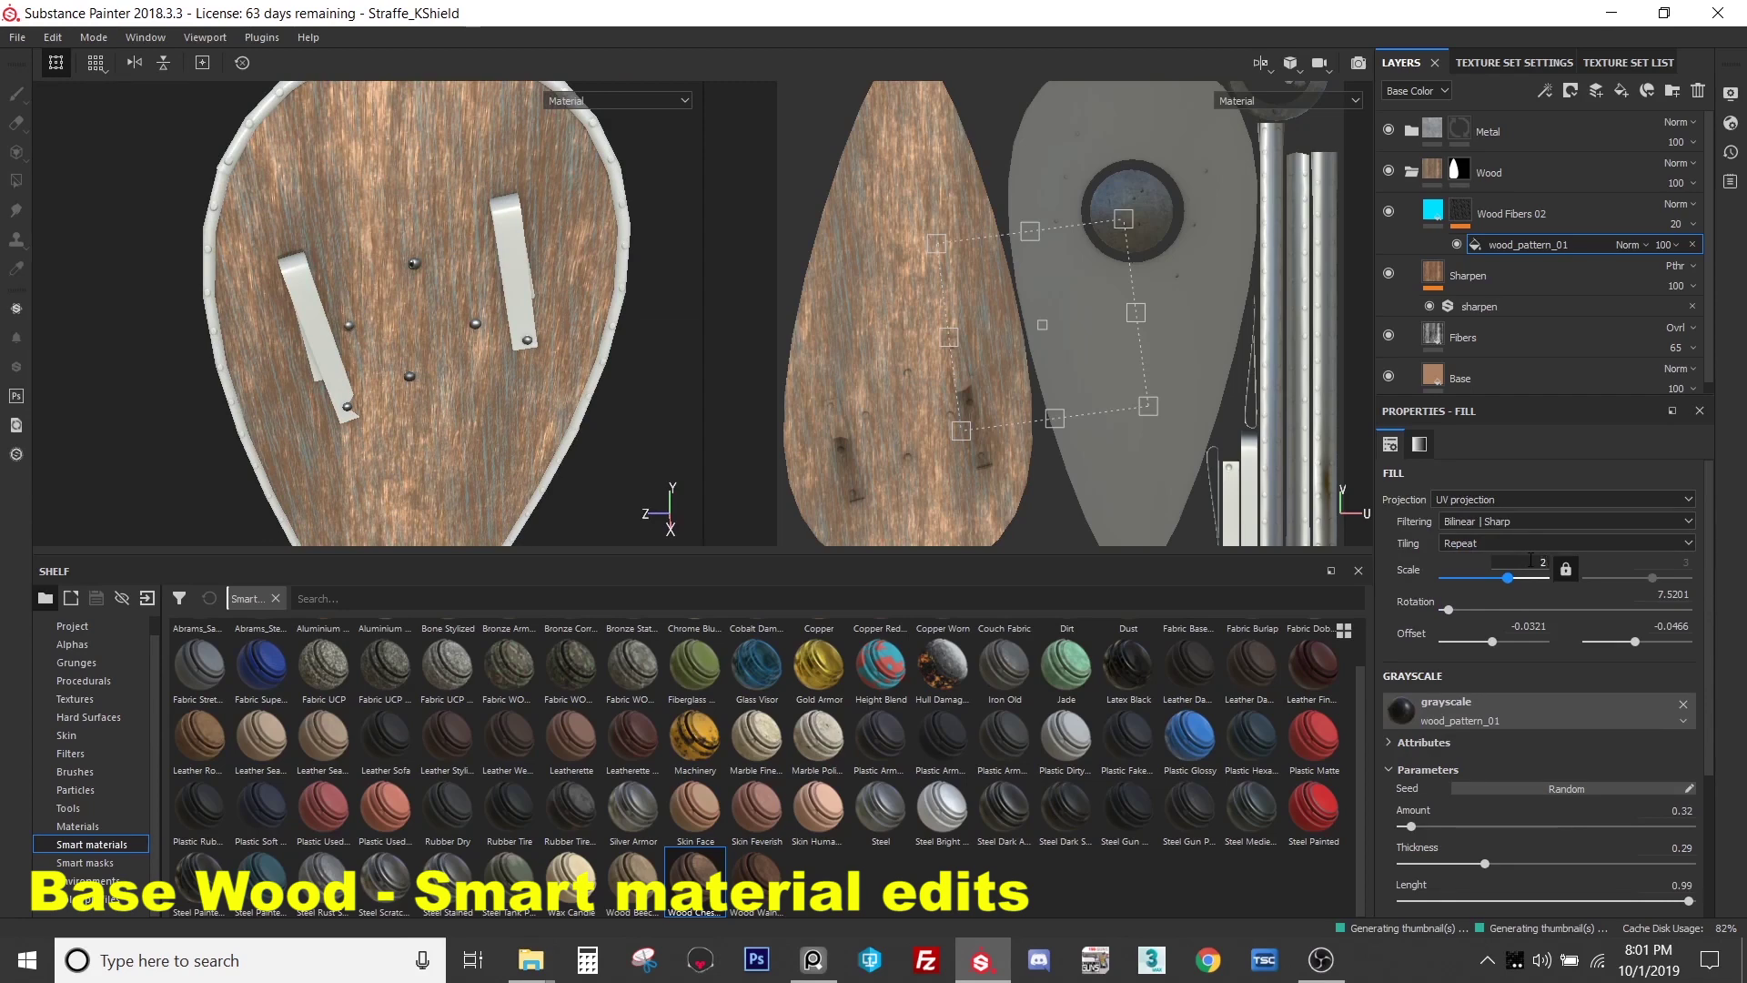
scroll(453, 323, "up", 3)
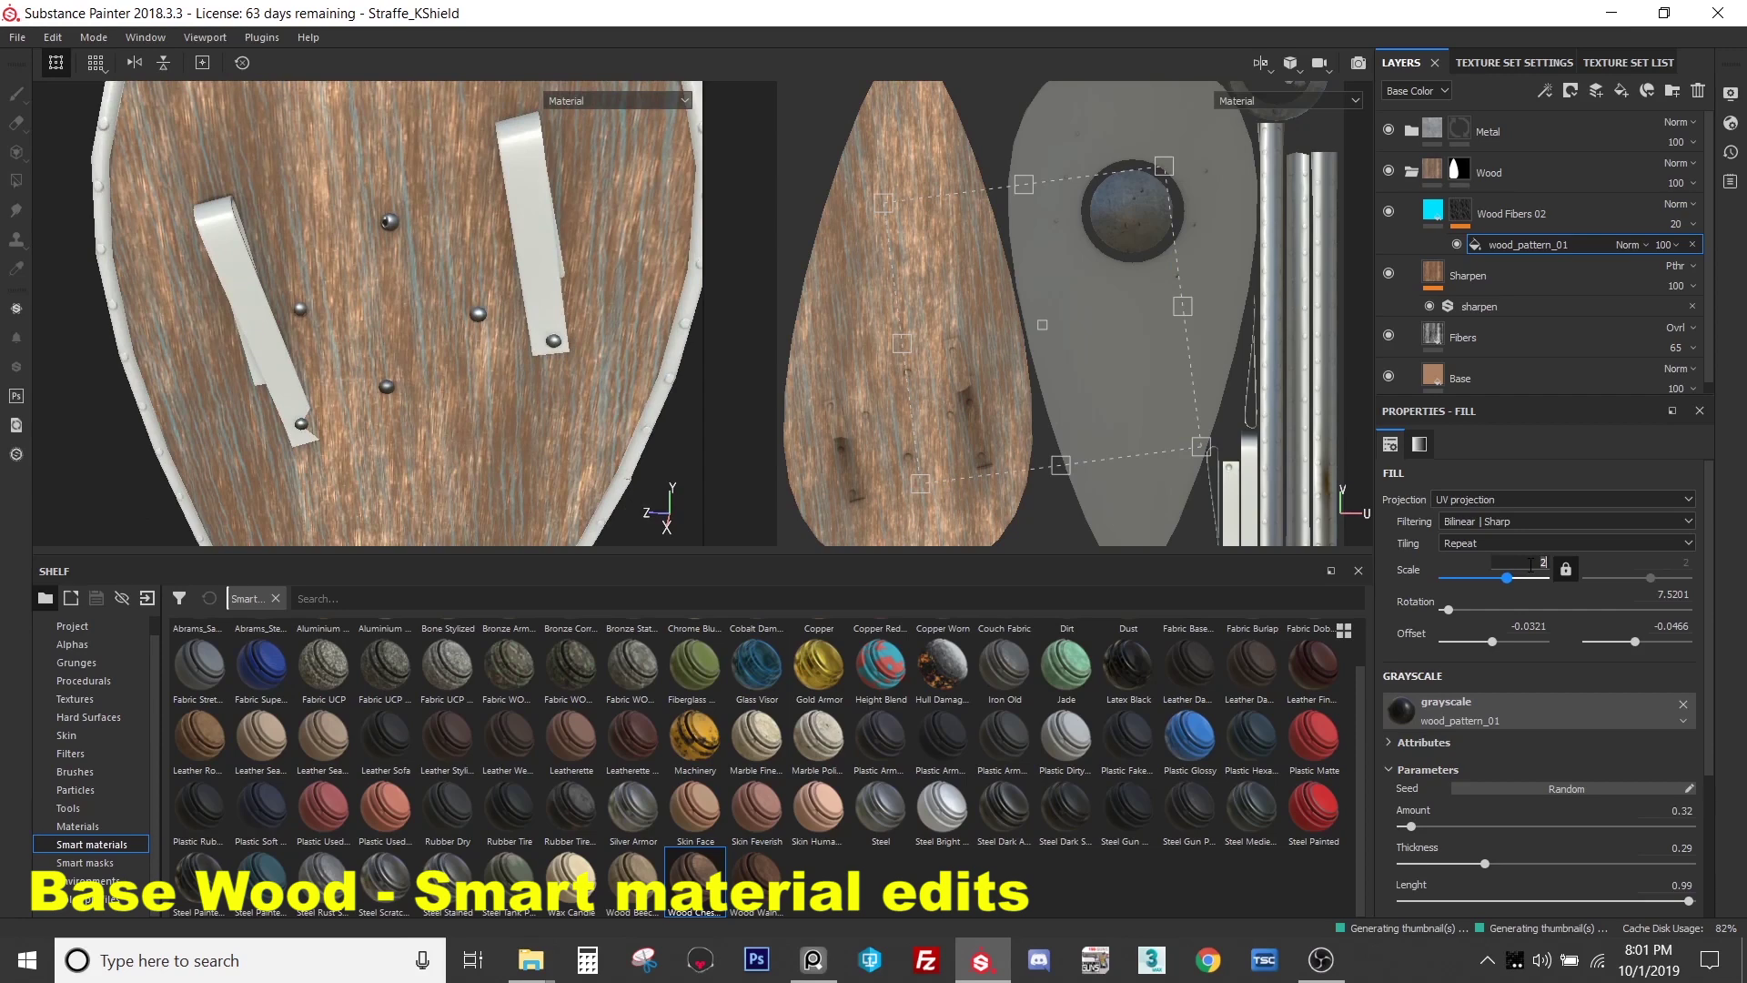
type("1")
key("Return")
scroll(573, 387, "down", 3)
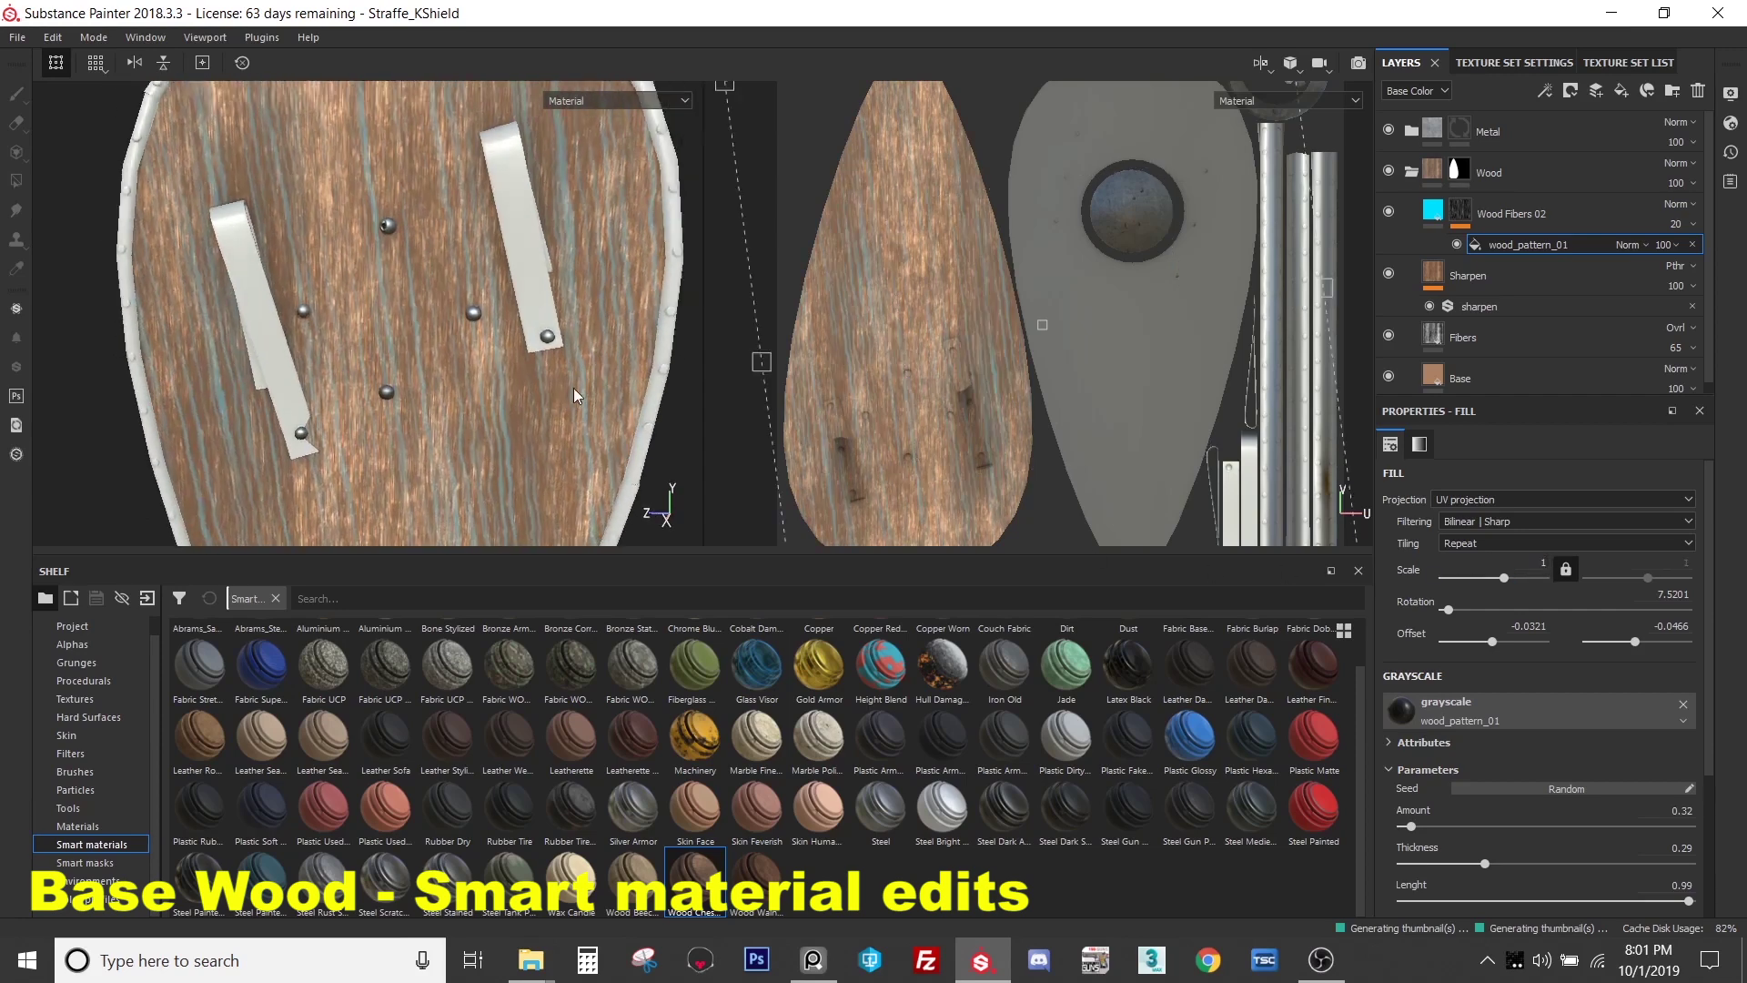
scroll(564, 388, "up", 2)
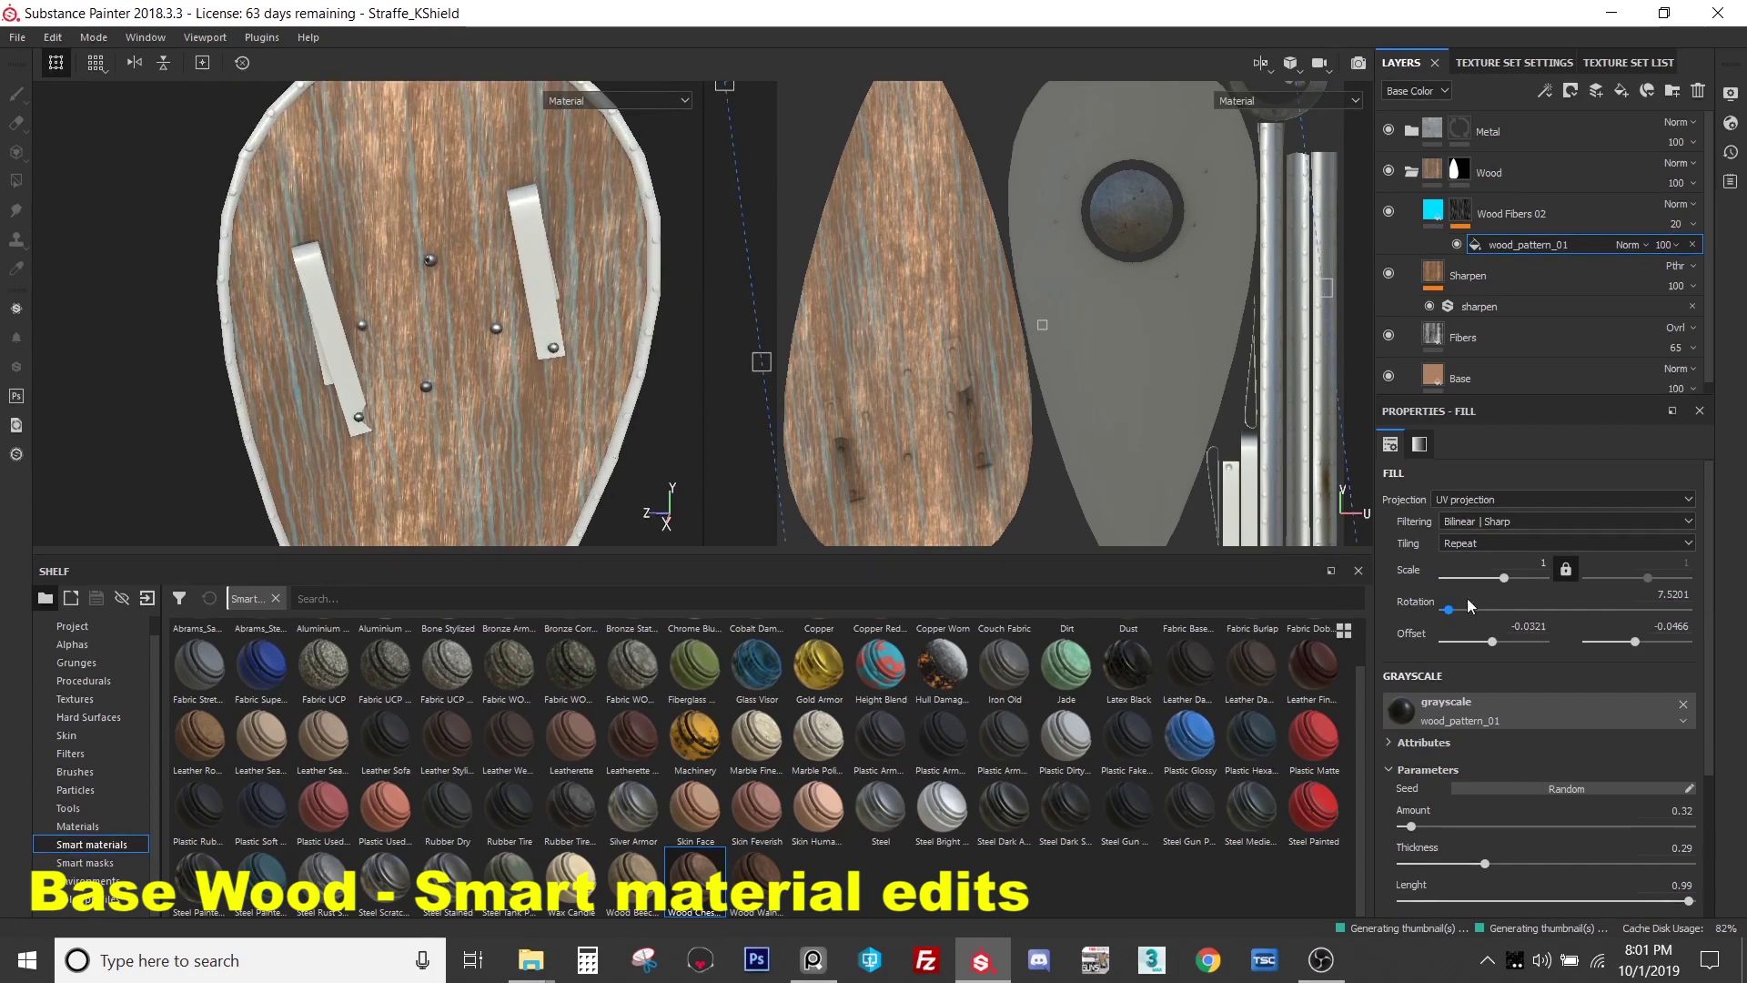
left_click(1540, 563)
type("2")
key("Return")
scroll(419, 398, "down", 2)
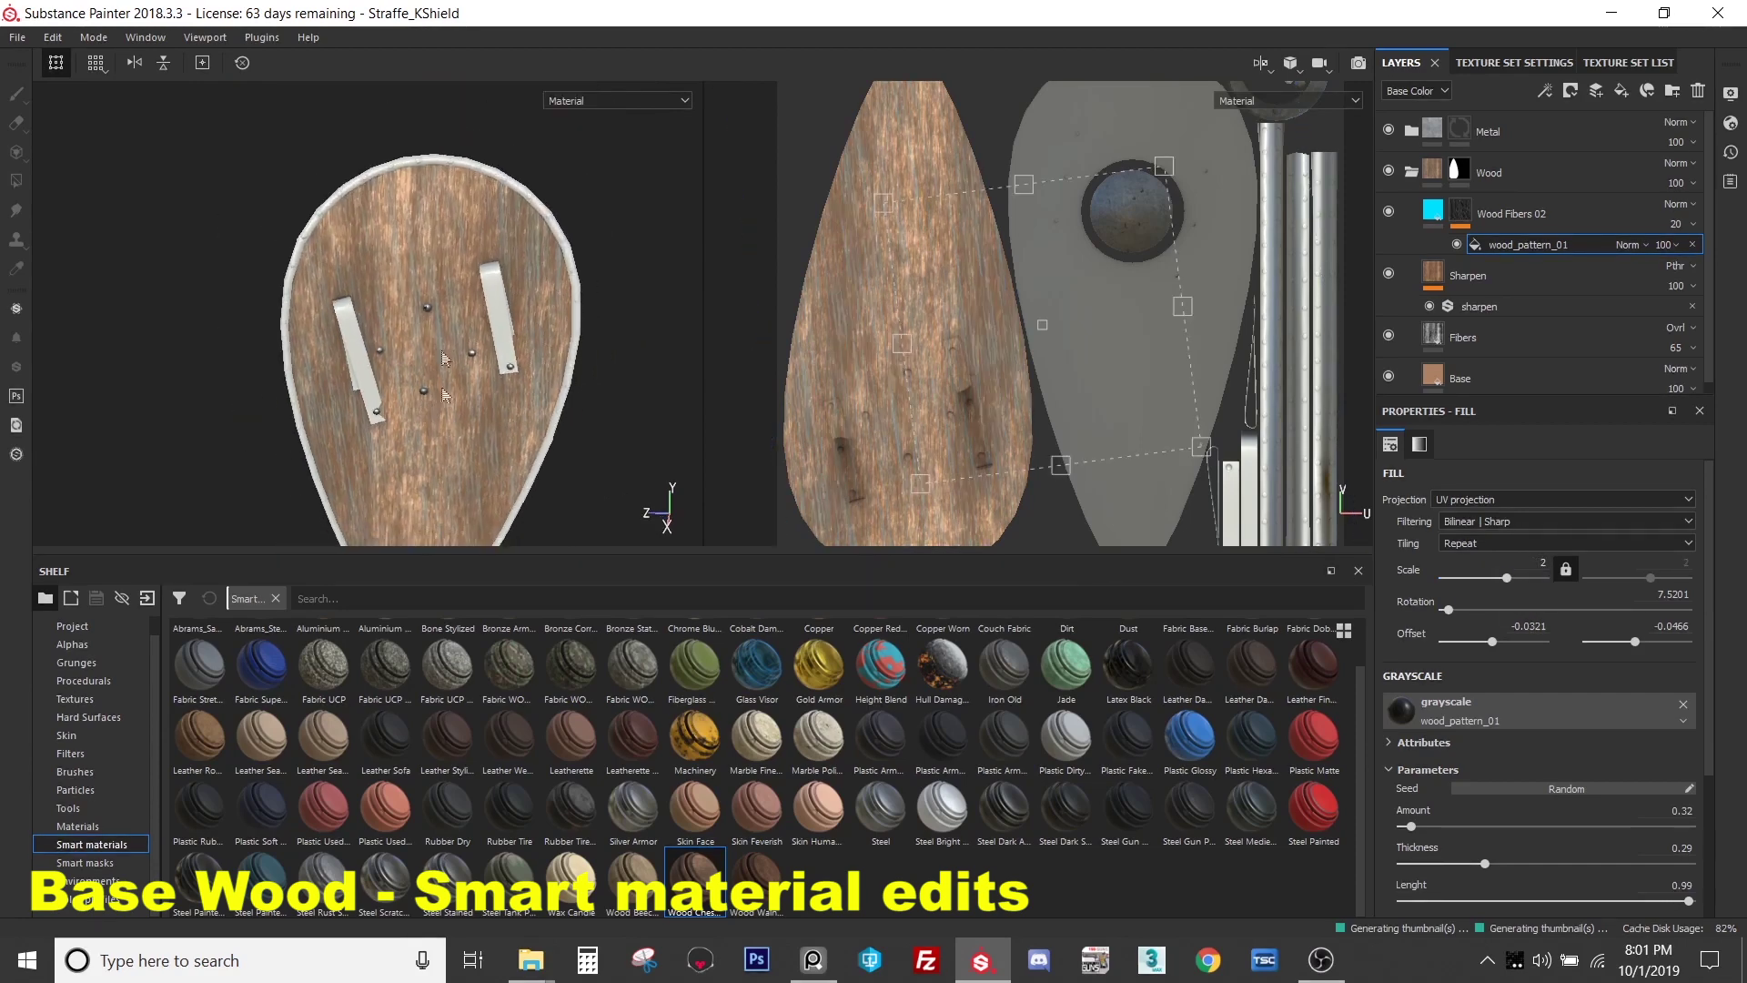
- Set the wood_pattern_01 mask fill's rotation to 0
scroll(443, 394, "up", 3)
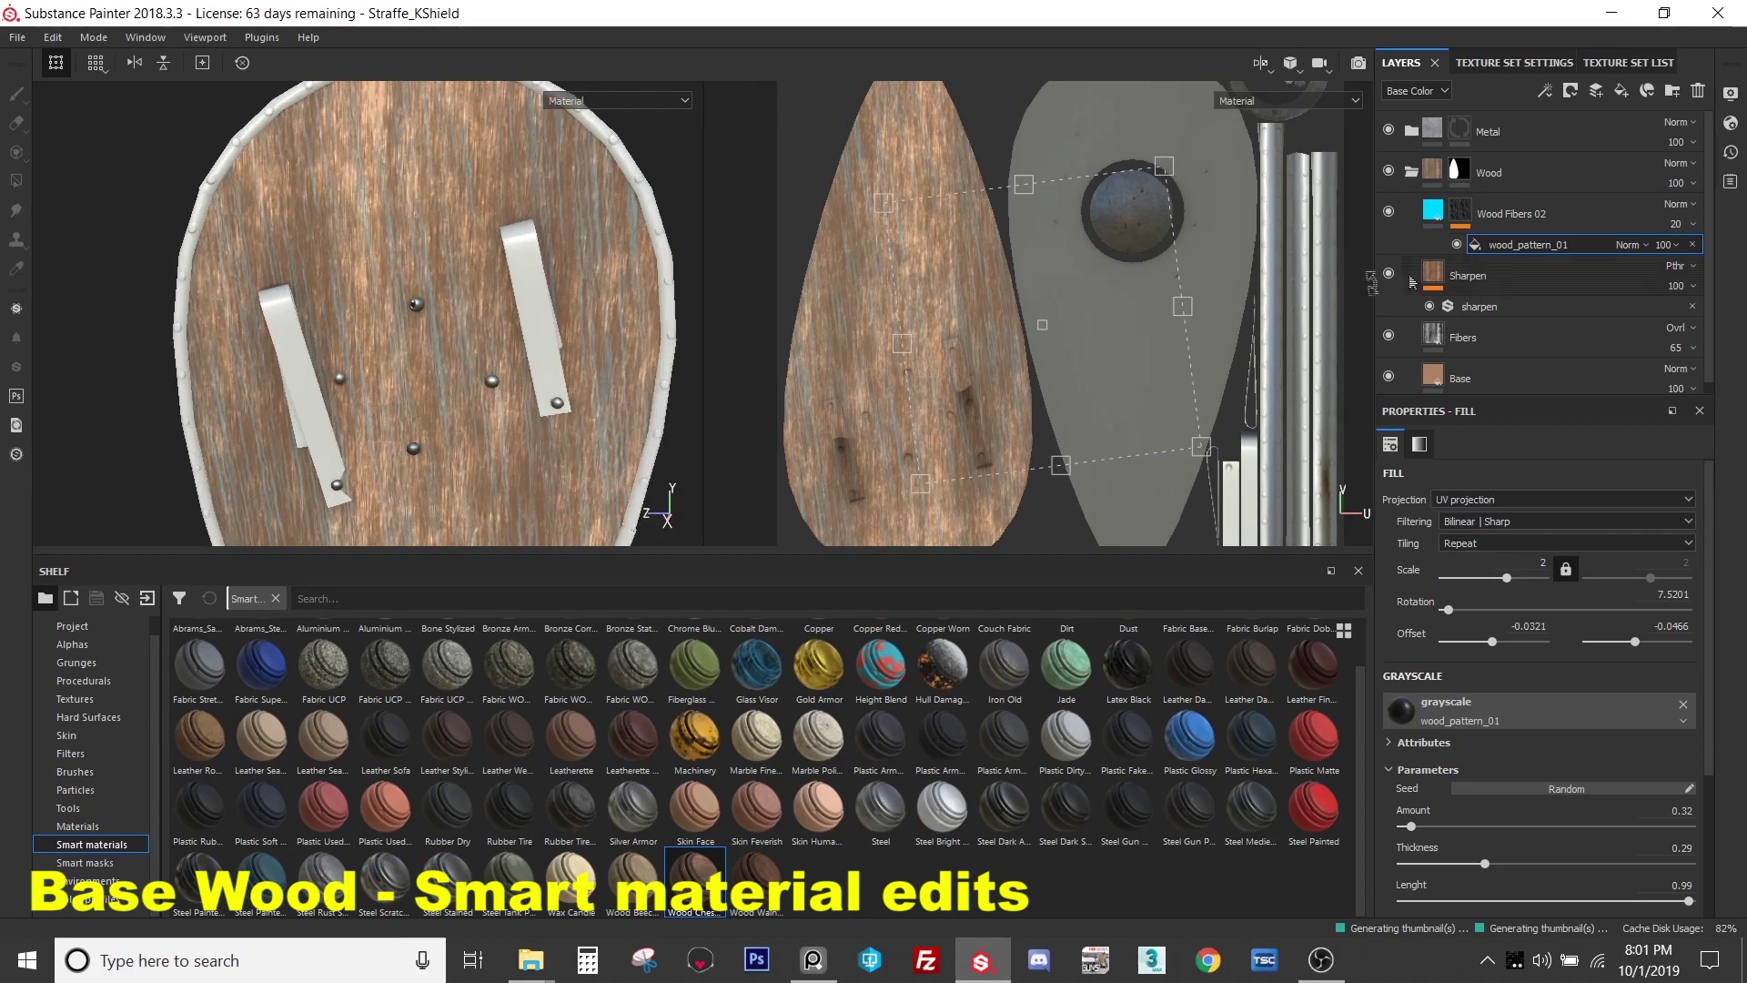
left_click(1652, 594)
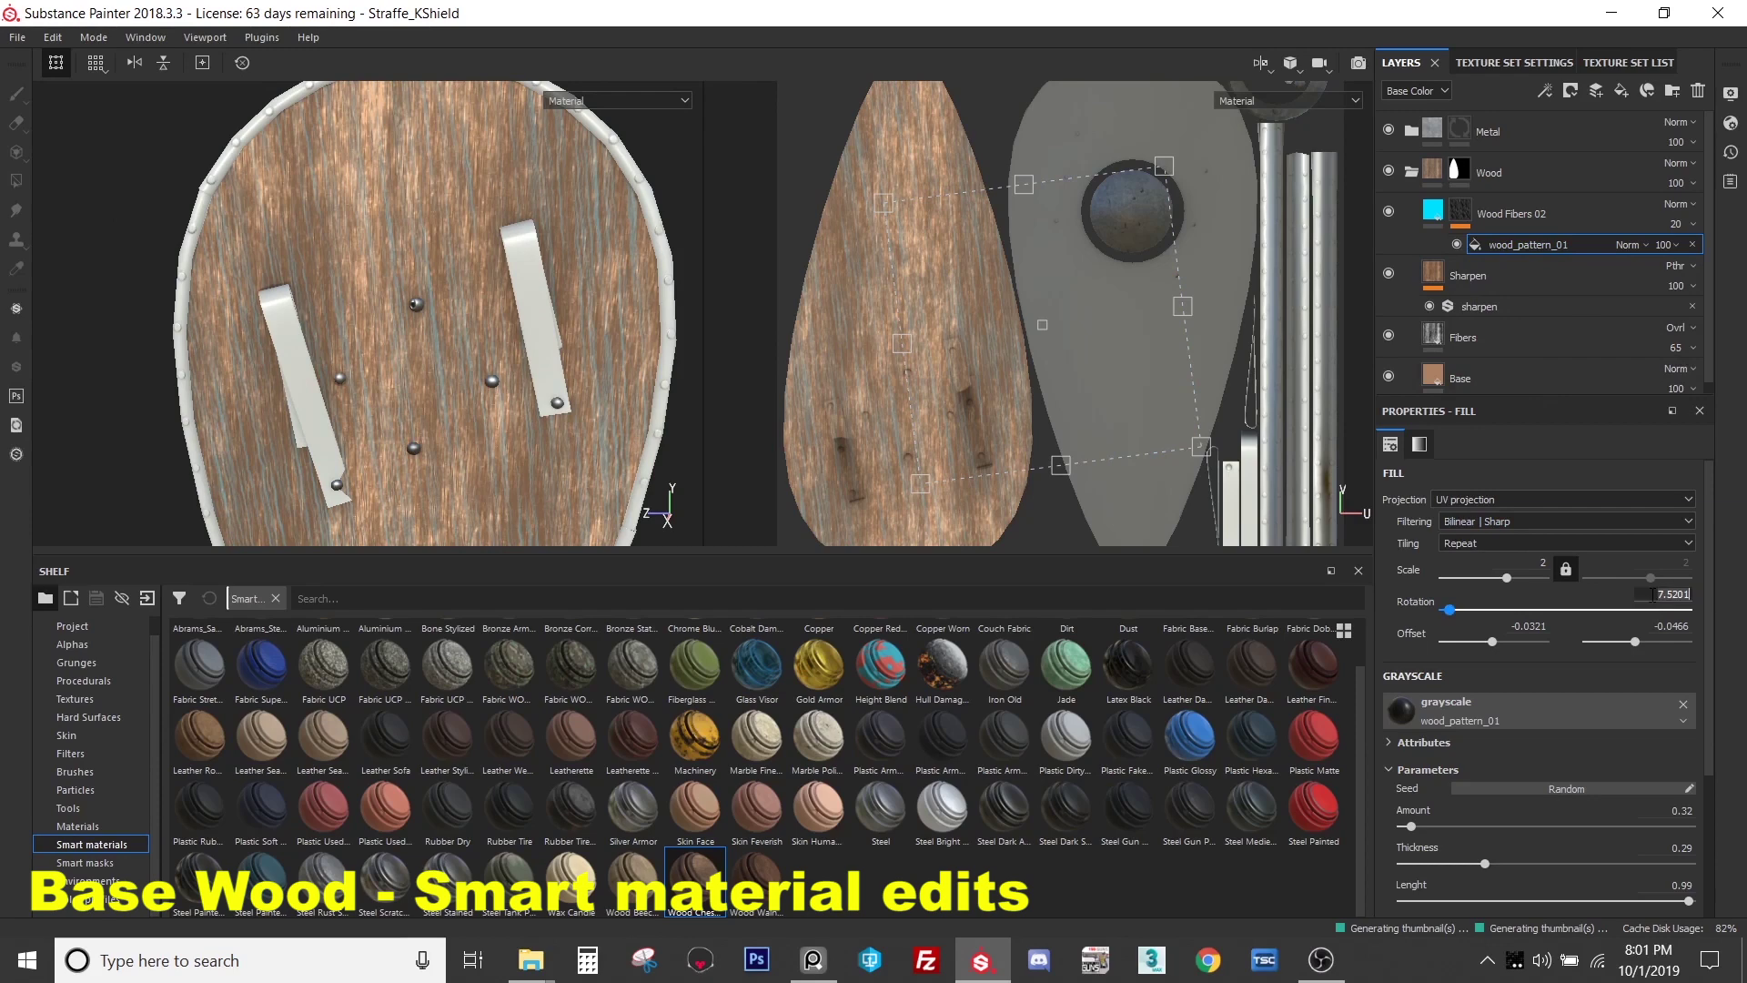
type("0")
key("Return")
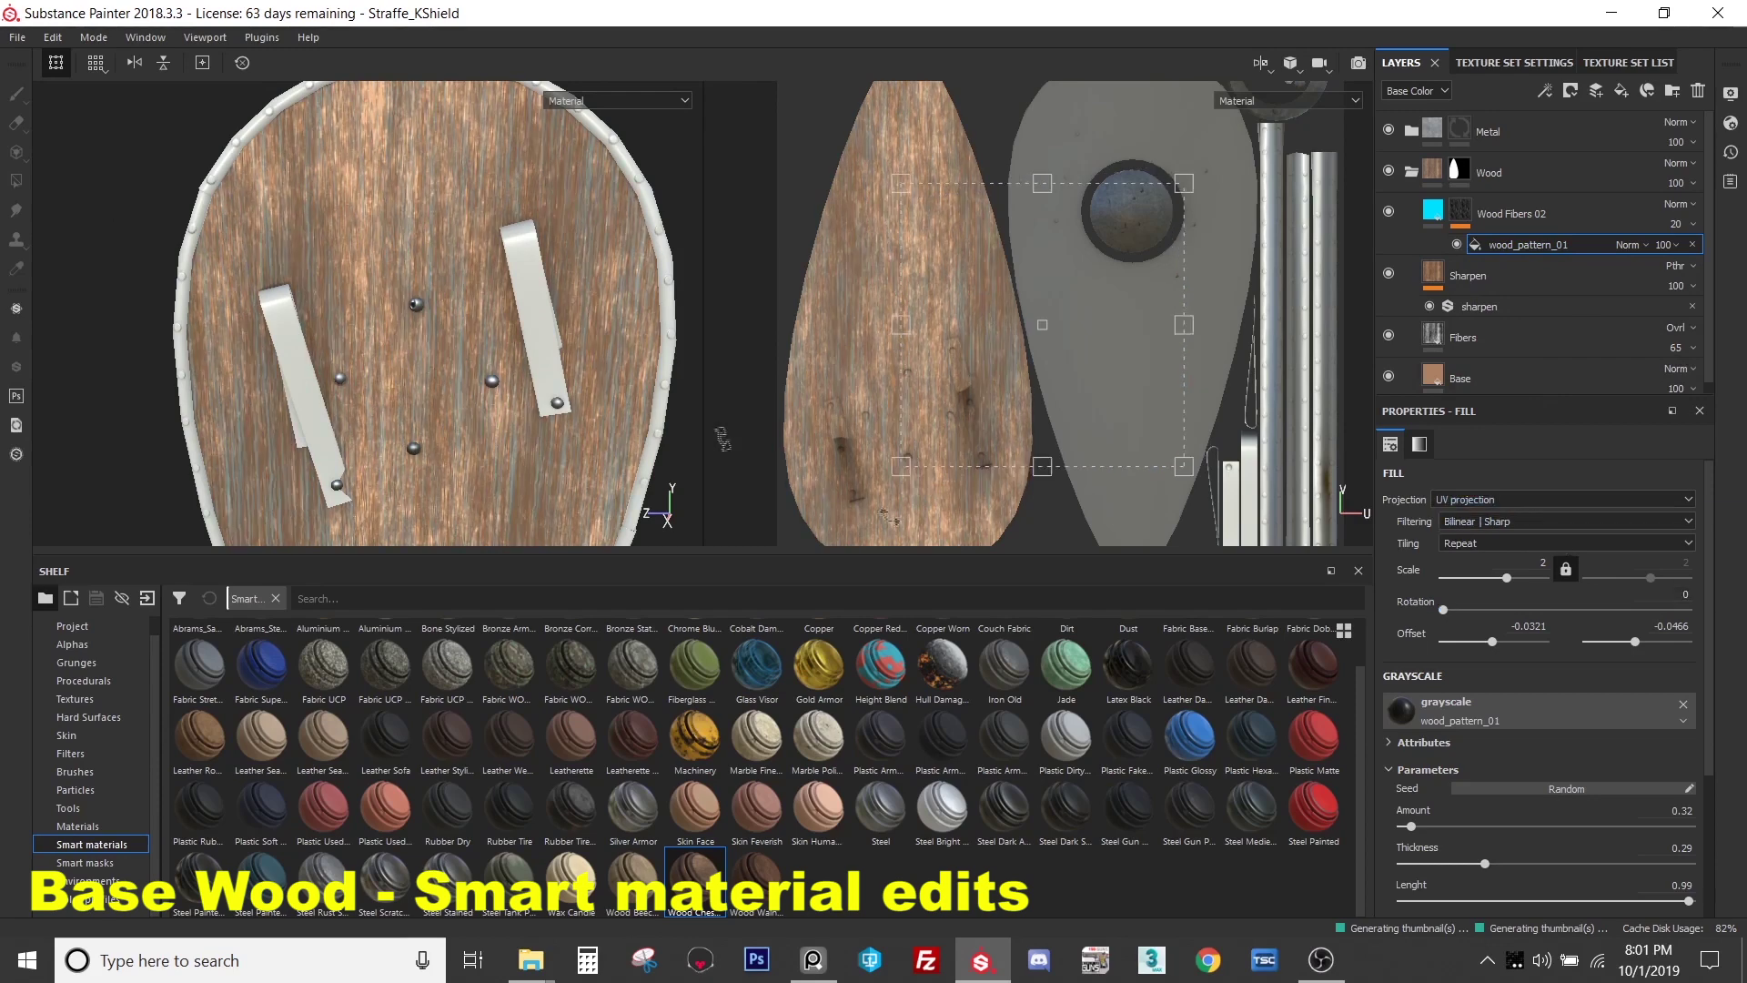
middle_click_drag(332, 373, 446, 273)
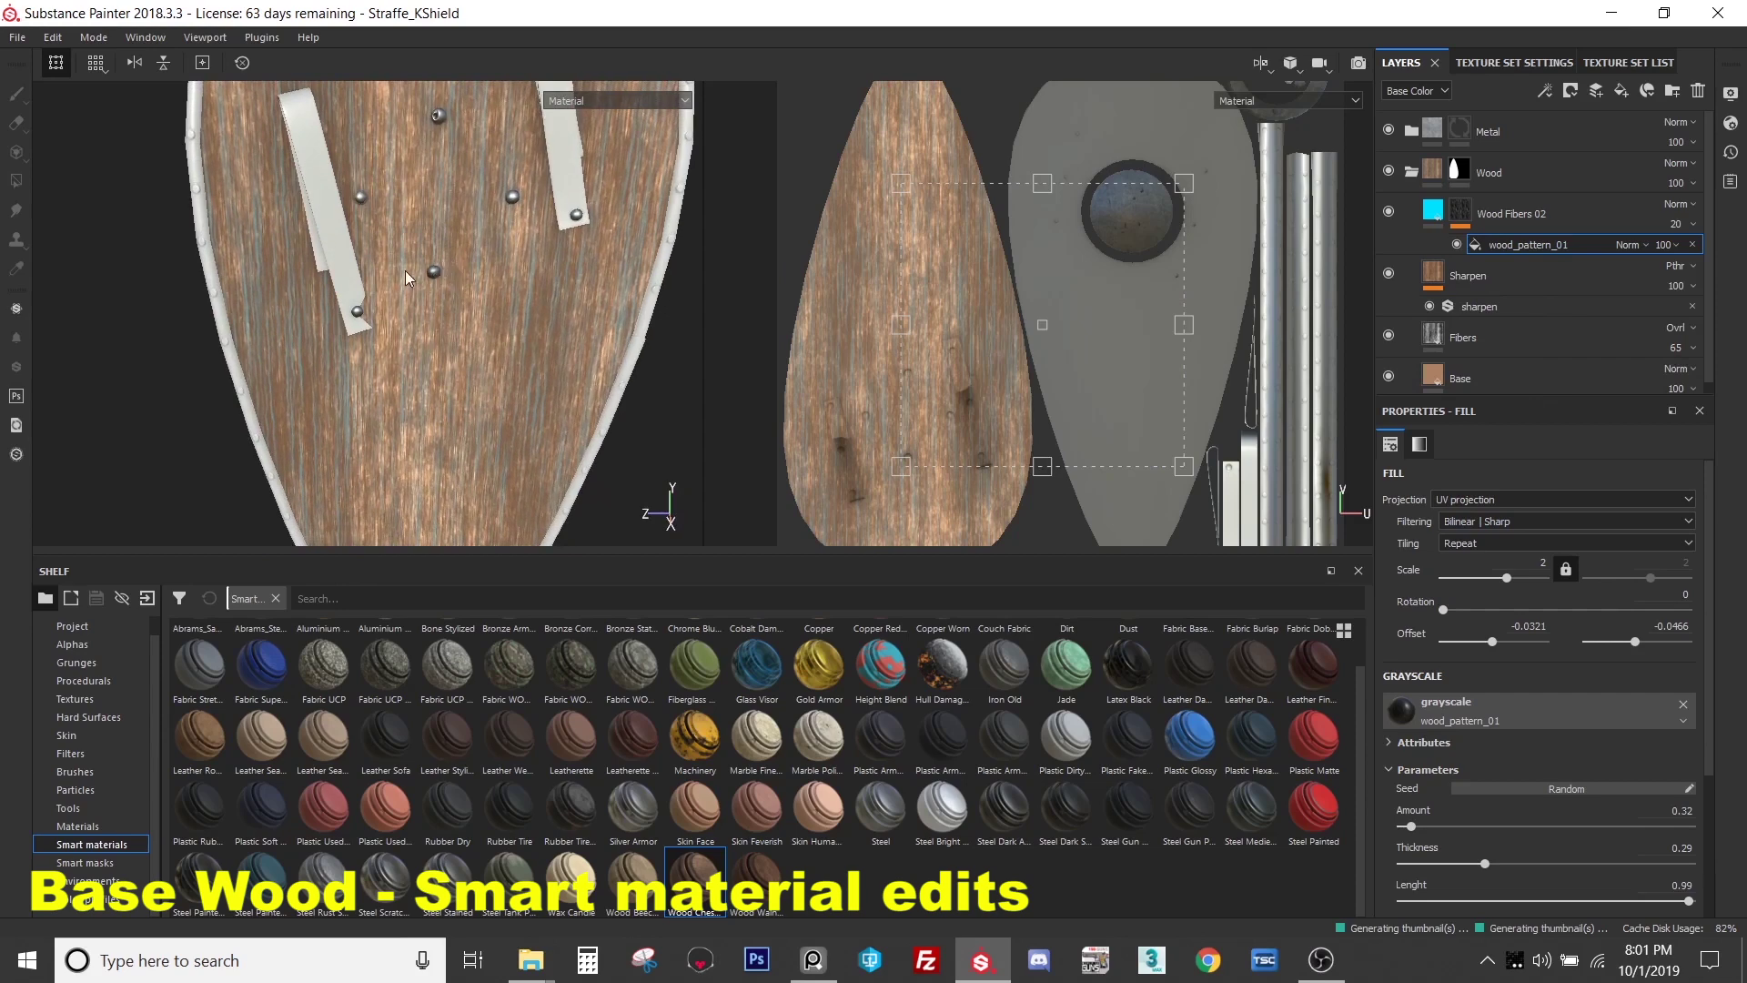
- Change Wood Fibers 02's base color to a very dark, near-black olive grey
left_click(1465, 215)
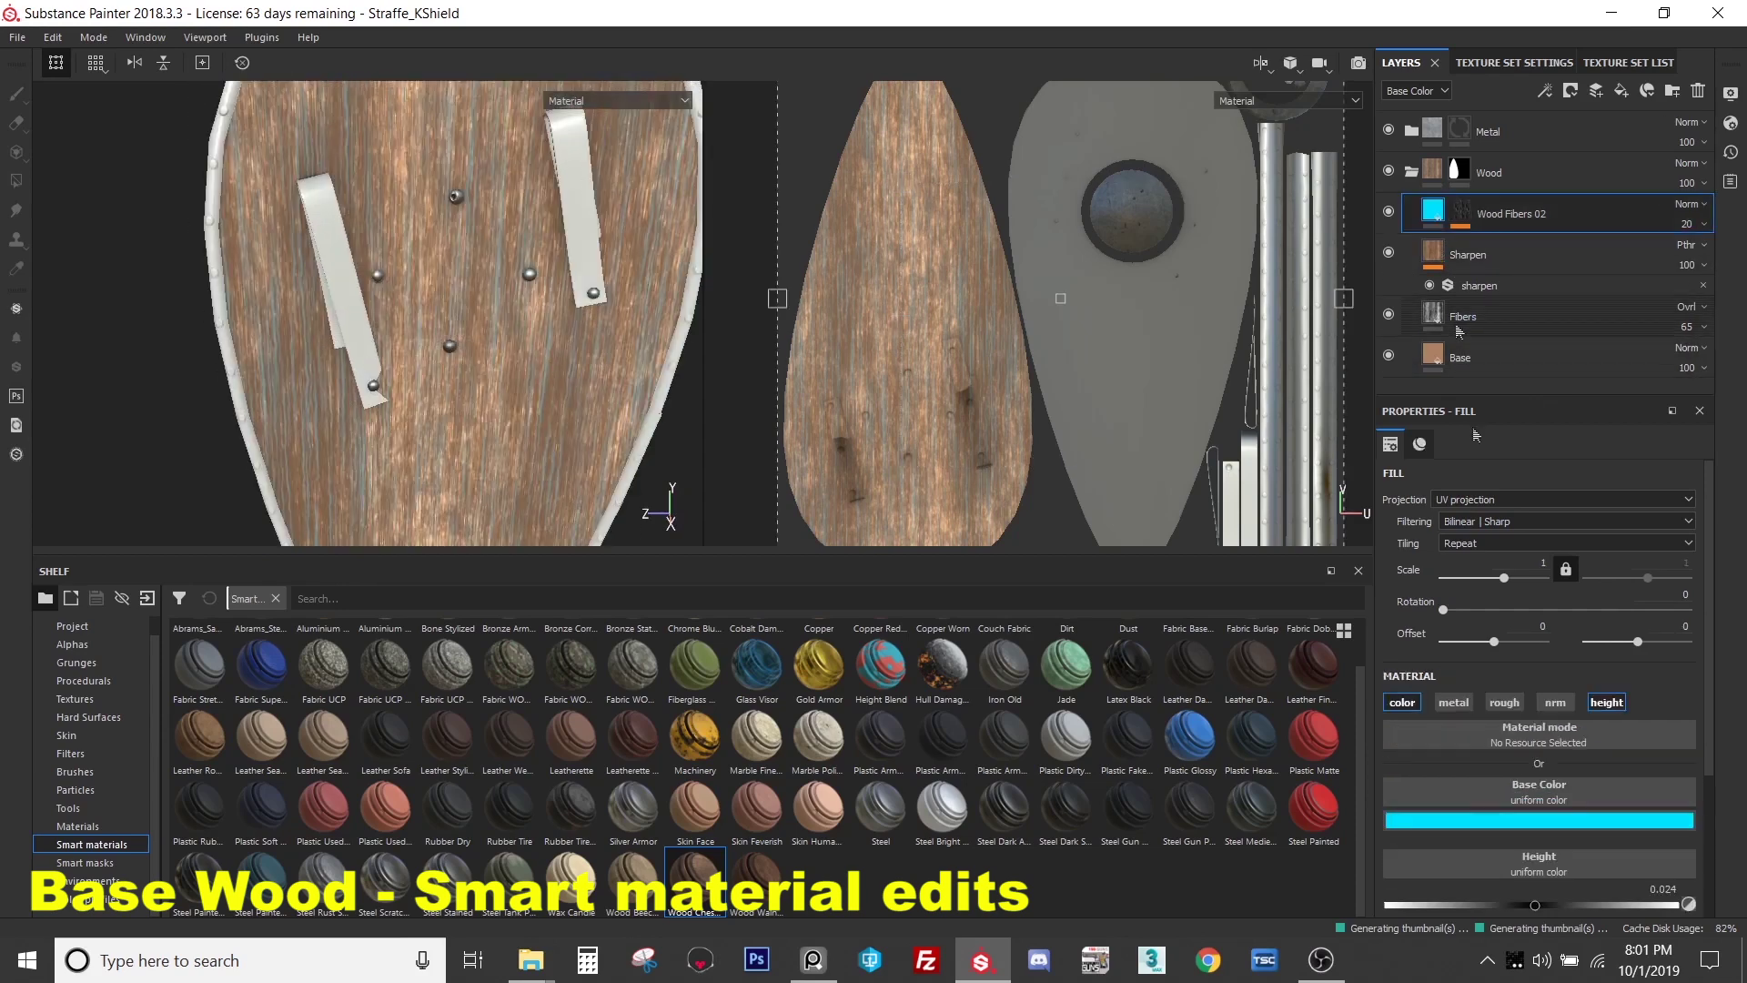
left_click(1471, 822)
left_click_drag(1537, 692, 1630, 771)
mouse_move(1510, 751)
left_mouse_down()
mouse_move(1510, 729)
mouse_move(1519, 742)
mouse_move(1465, 714)
mouse_move(1449, 771)
mouse_move(1492, 768)
mouse_move(1497, 745)
mouse_move(1508, 758)
mouse_move(1493, 759)
left_mouse_up()
mouse_move(473, 364)
left_mouse_down("alt")
mouse_move(428, 373)
mouse_move(455, 368)
left_mouse_up("alt")
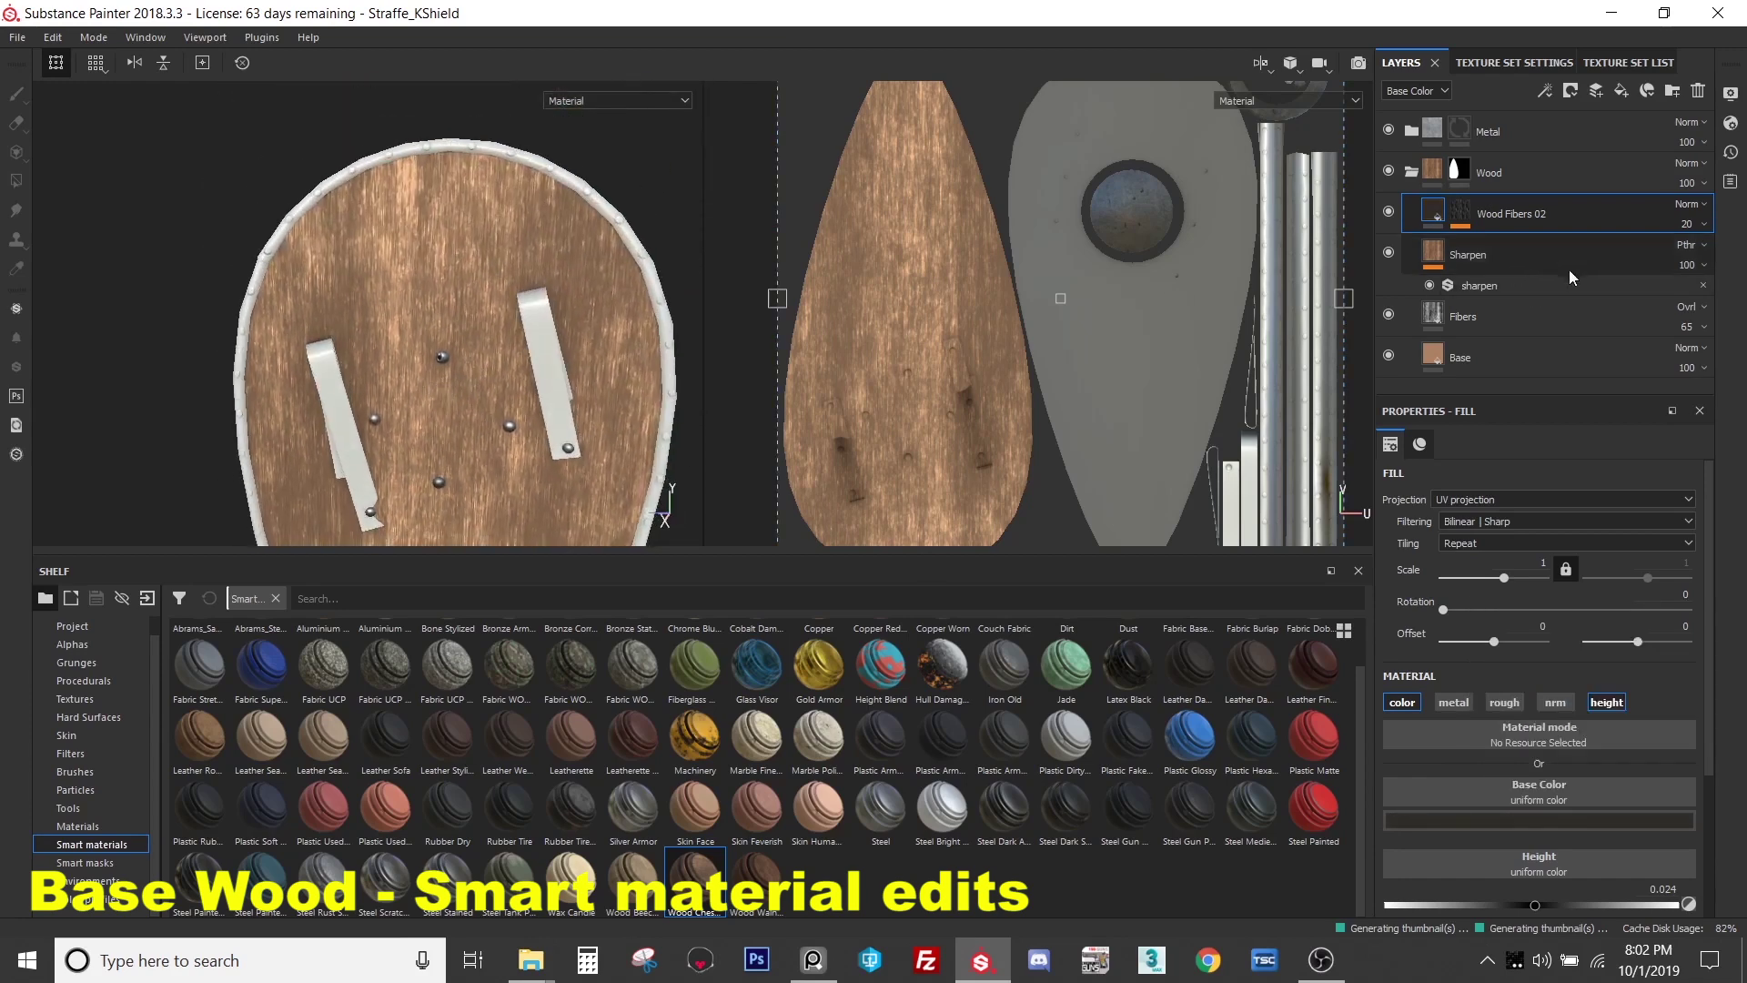
- Set the Wood Fibers 02 layer's opacity to 77
left_click(1687, 224)
left_click_drag(1681, 262, 1723, 270)
scroll(460, 236, "up", 5)
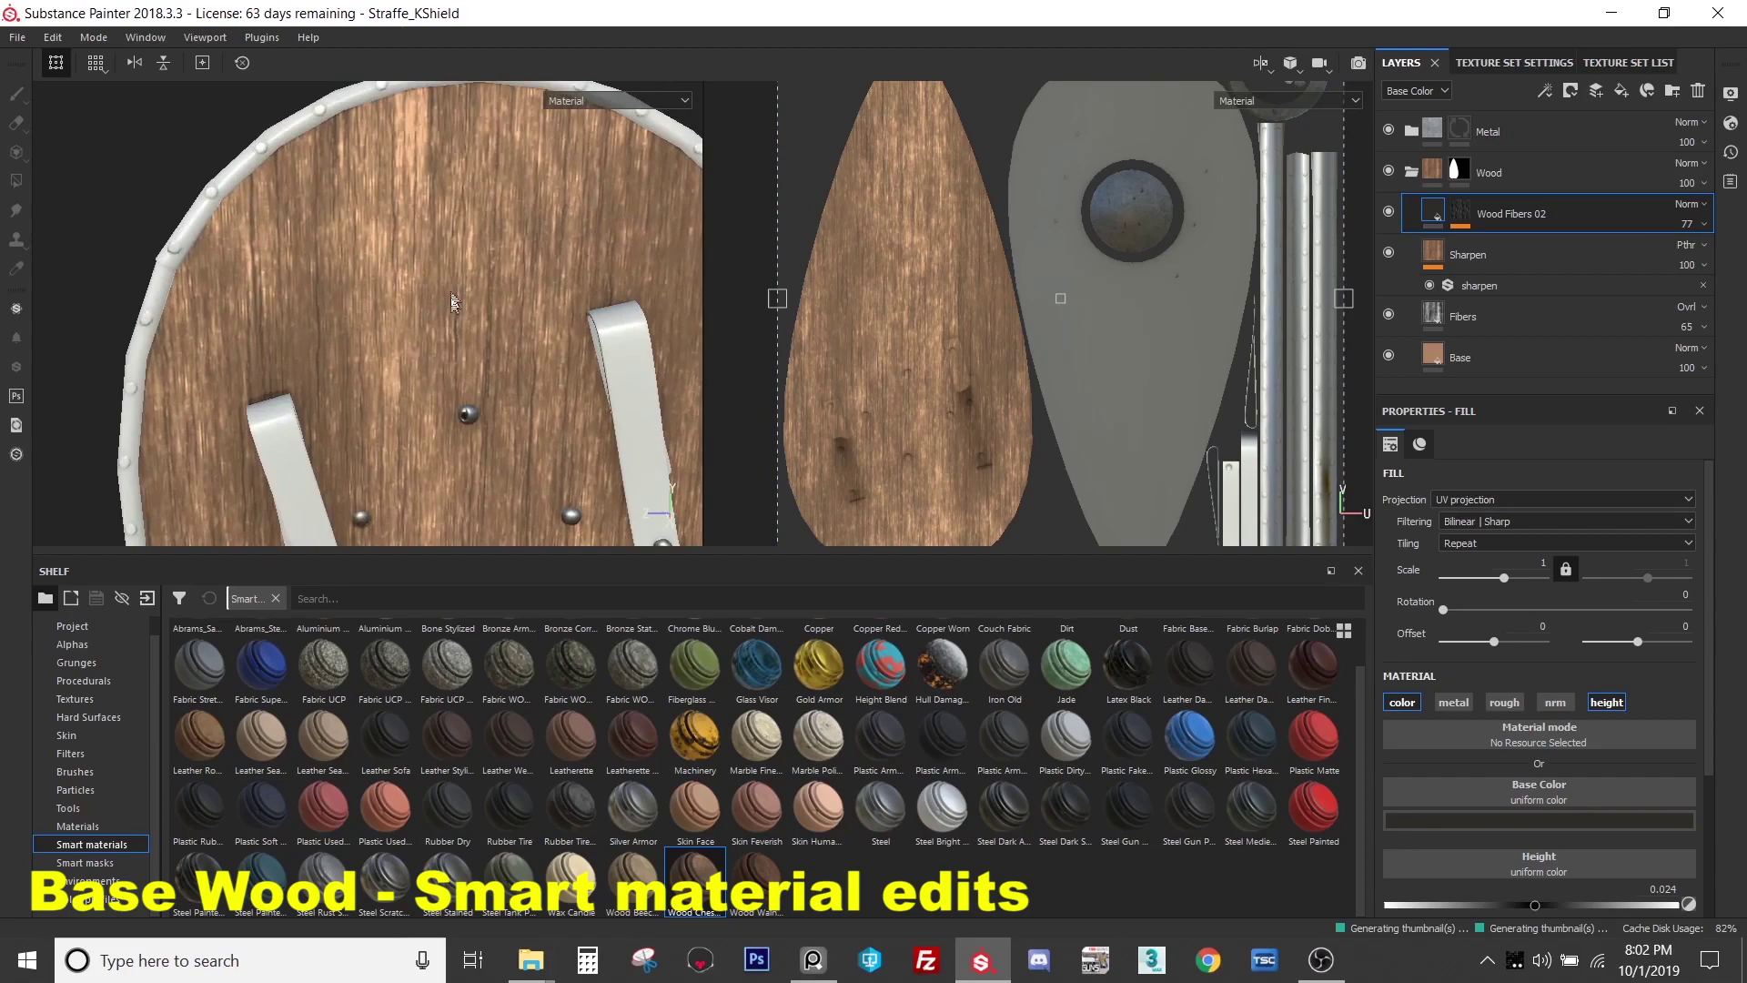
- Lower Wood Fibers 02's height to -0.4861 so the fibers cut into the shield's wood
middle_click_drag(460, 236, 463, 191, "alt")
right_click_drag(464, 273, 405, 335, "alt")
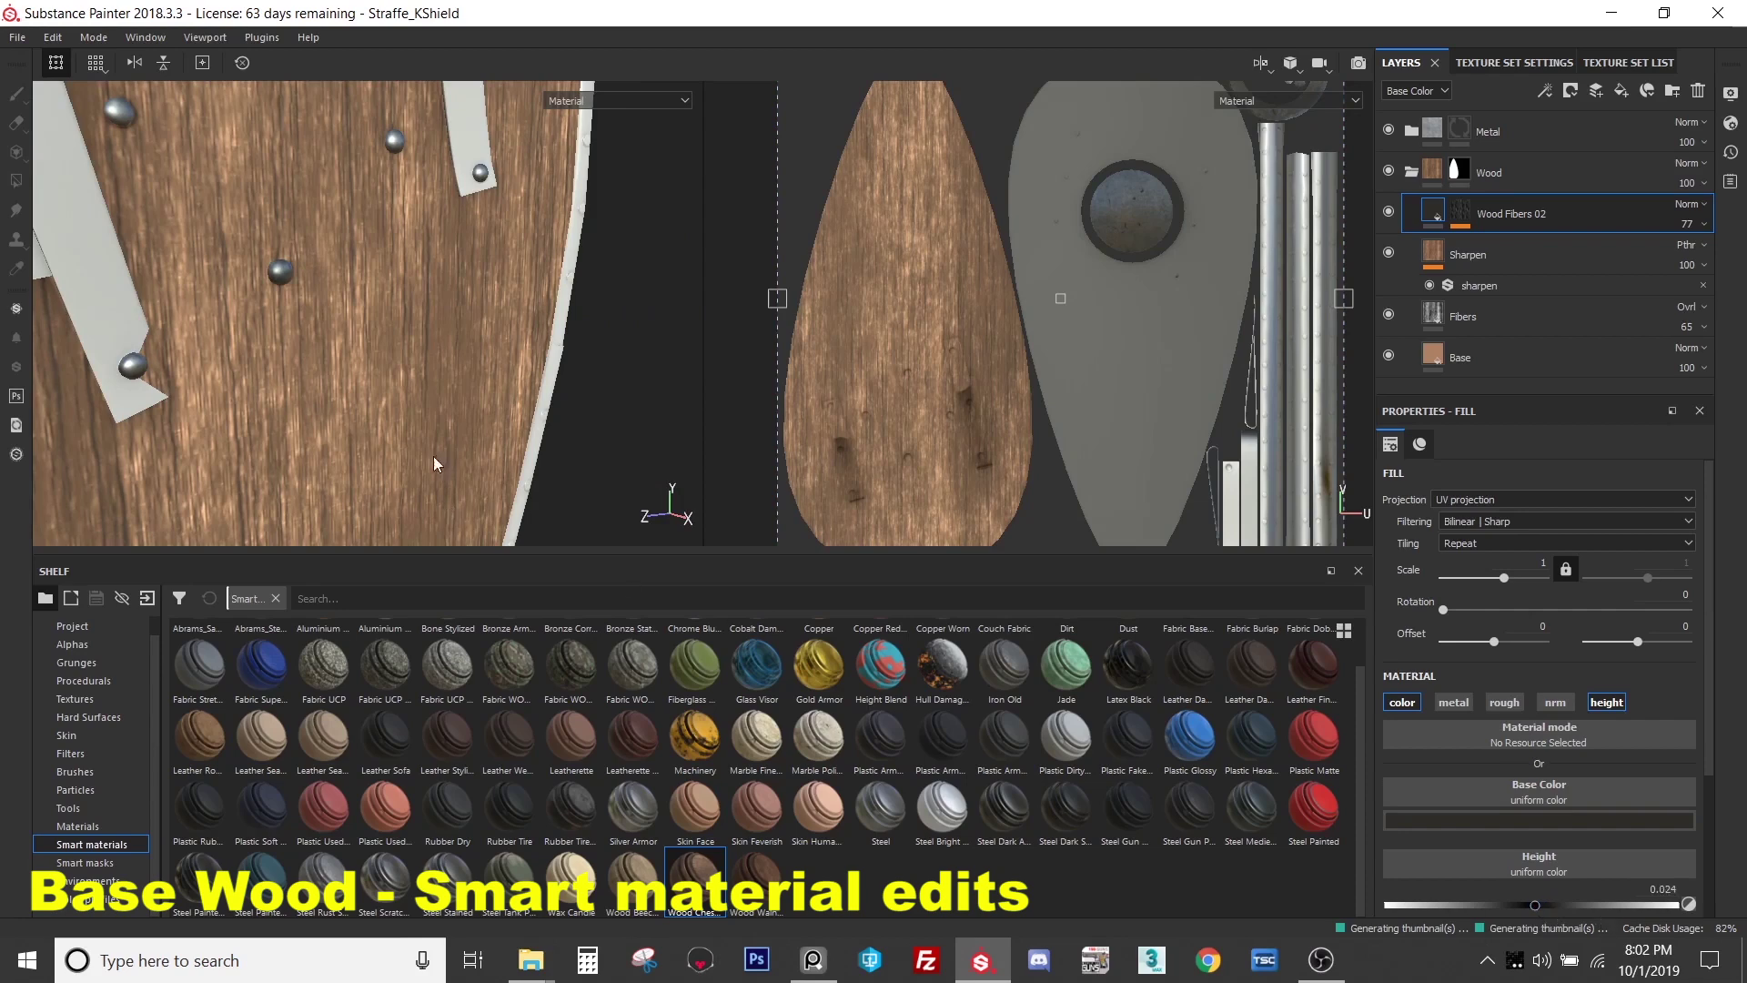
right_click_drag(334, 339, 370, 217, "alt")
left_click_drag(494, 282, 411, 272, "alt")
right_click_drag(412, 272, 253, 393, "shift")
scroll(253, 393, "down", 6)
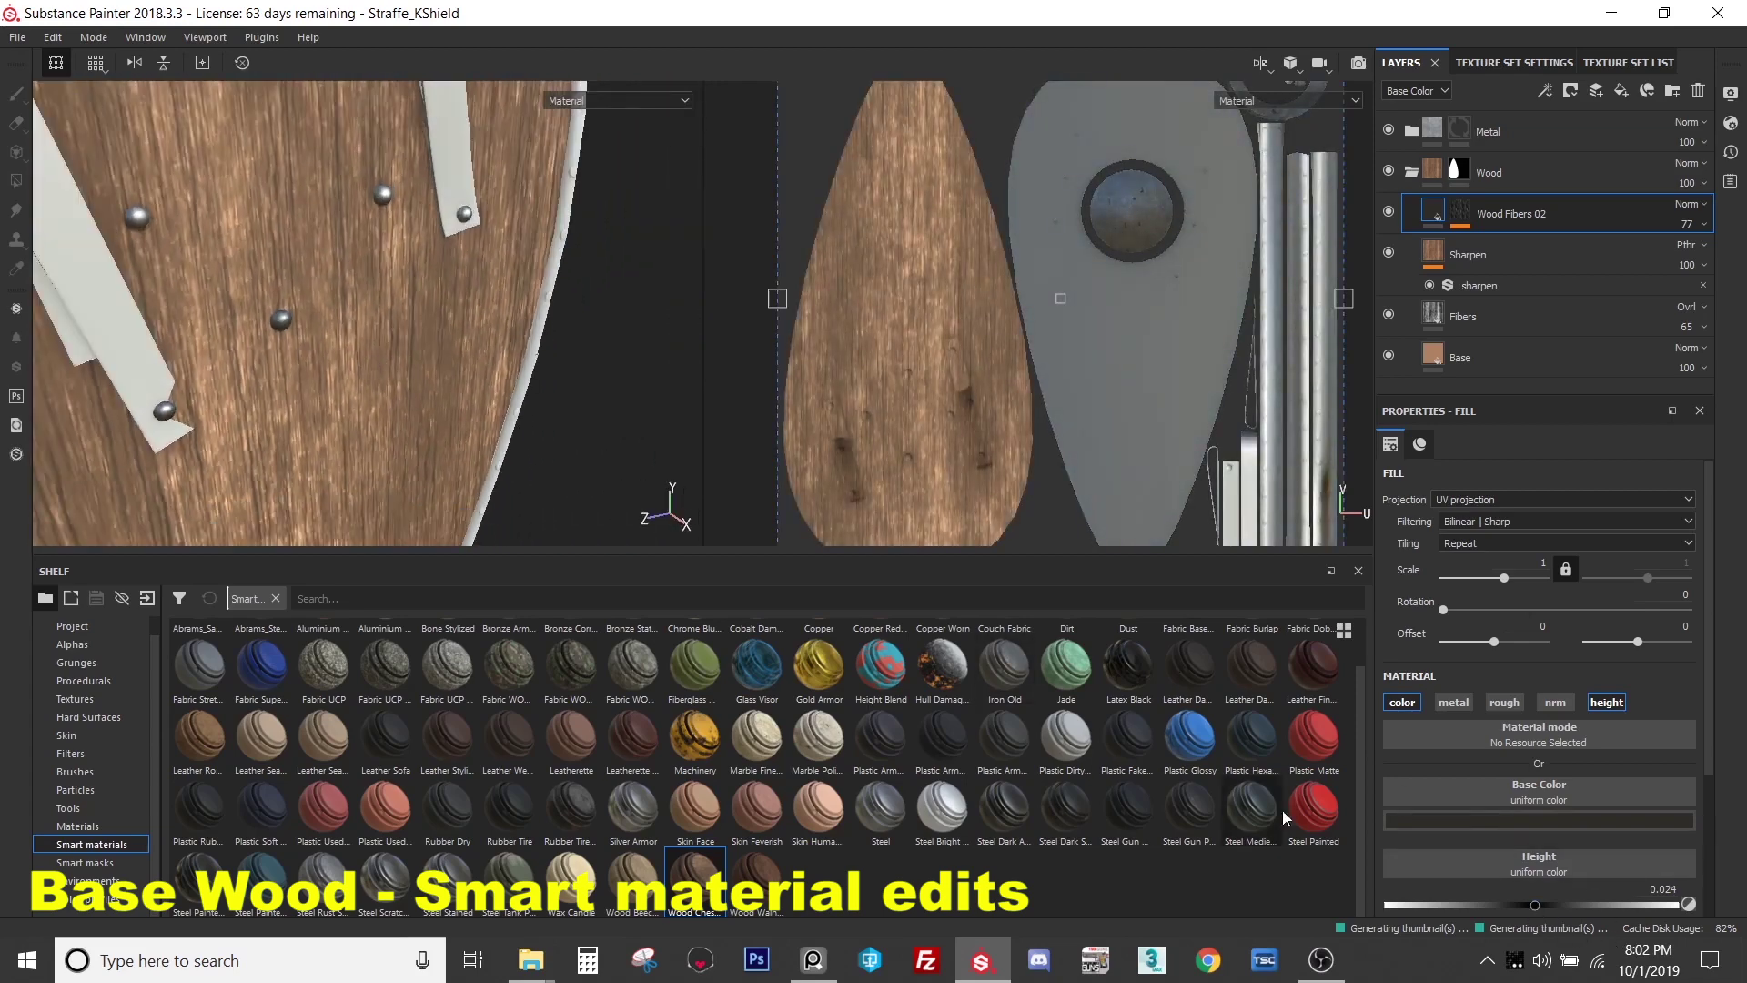
left_click_drag(1532, 910, 1532, 915)
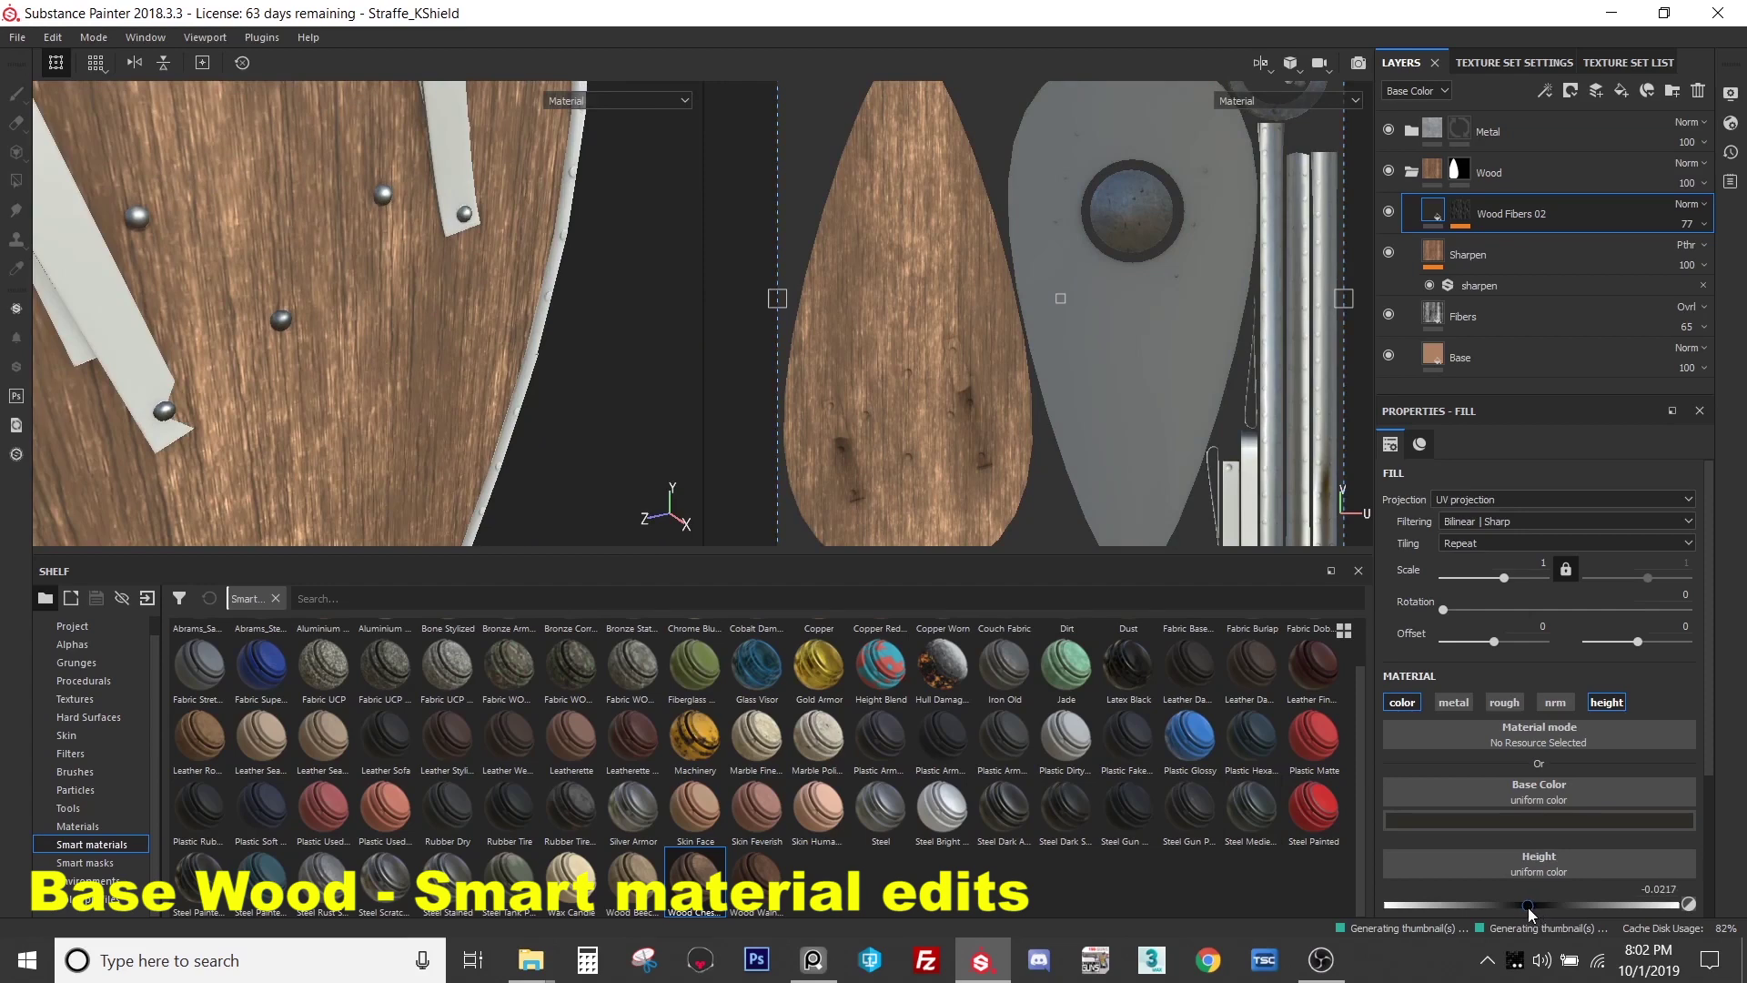
scroll(364, 260, "up", 5)
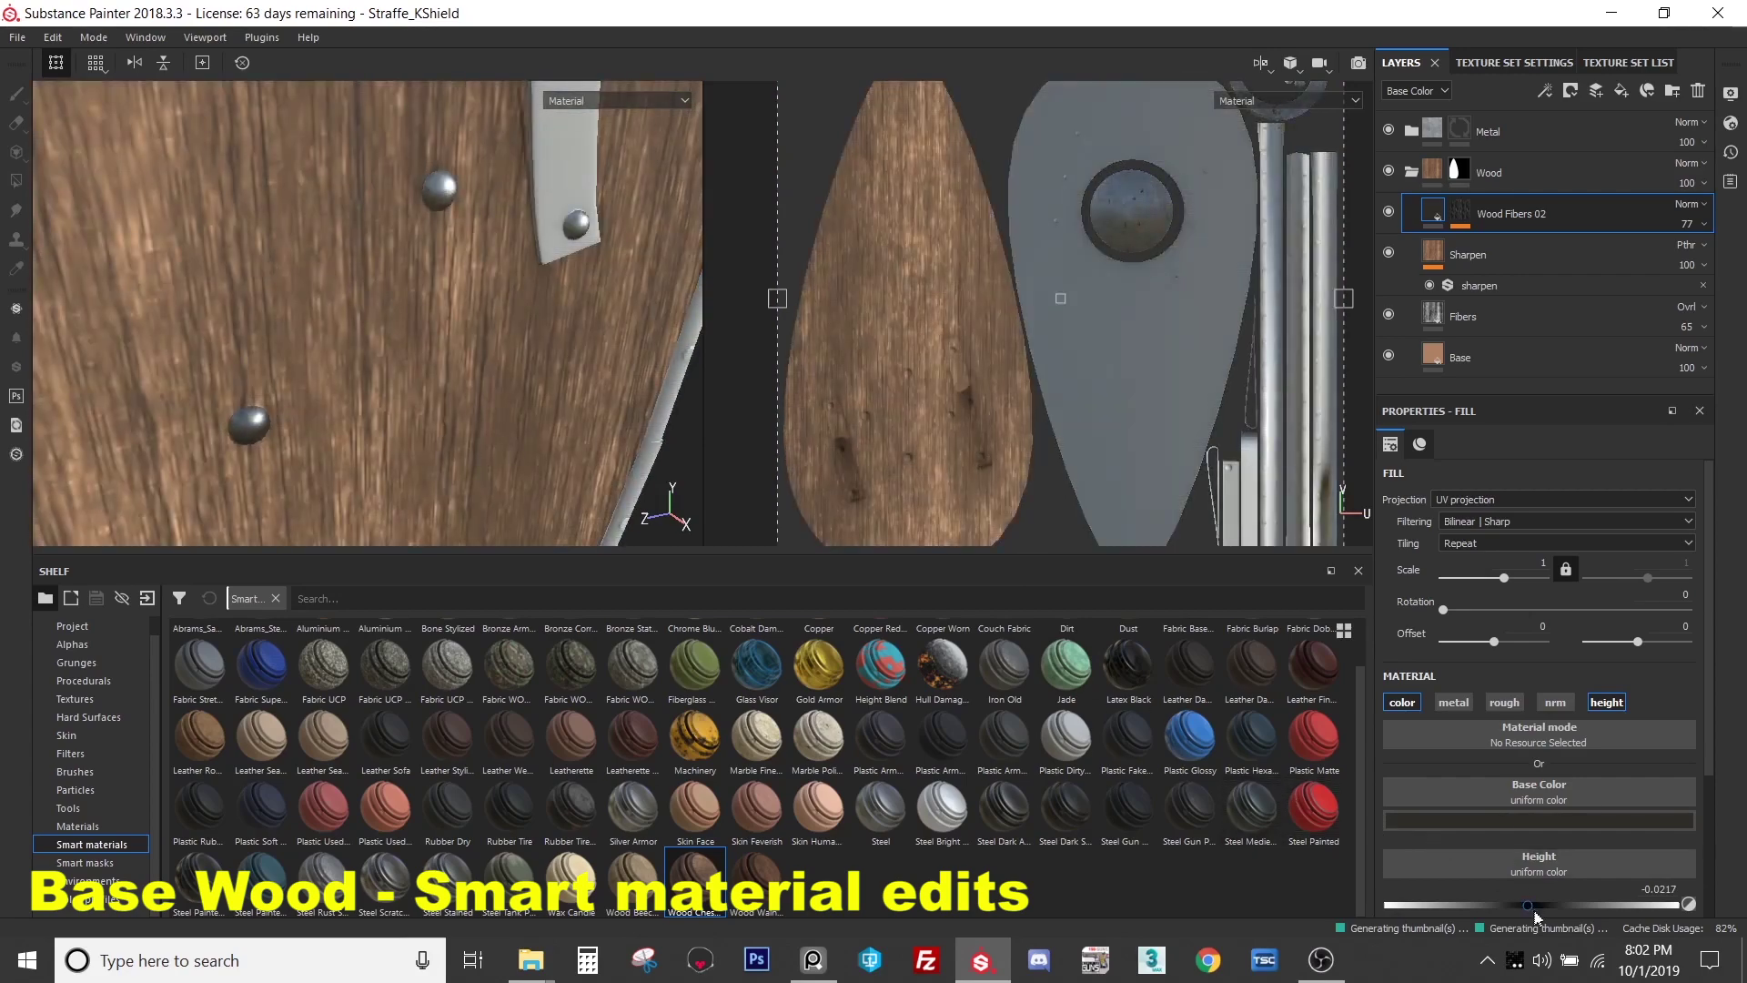
left_click(1459, 905)
scroll(412, 318, "down", 5)
scroll(412, 318, "up", 5)
scroll(414, 273, "down", 2)
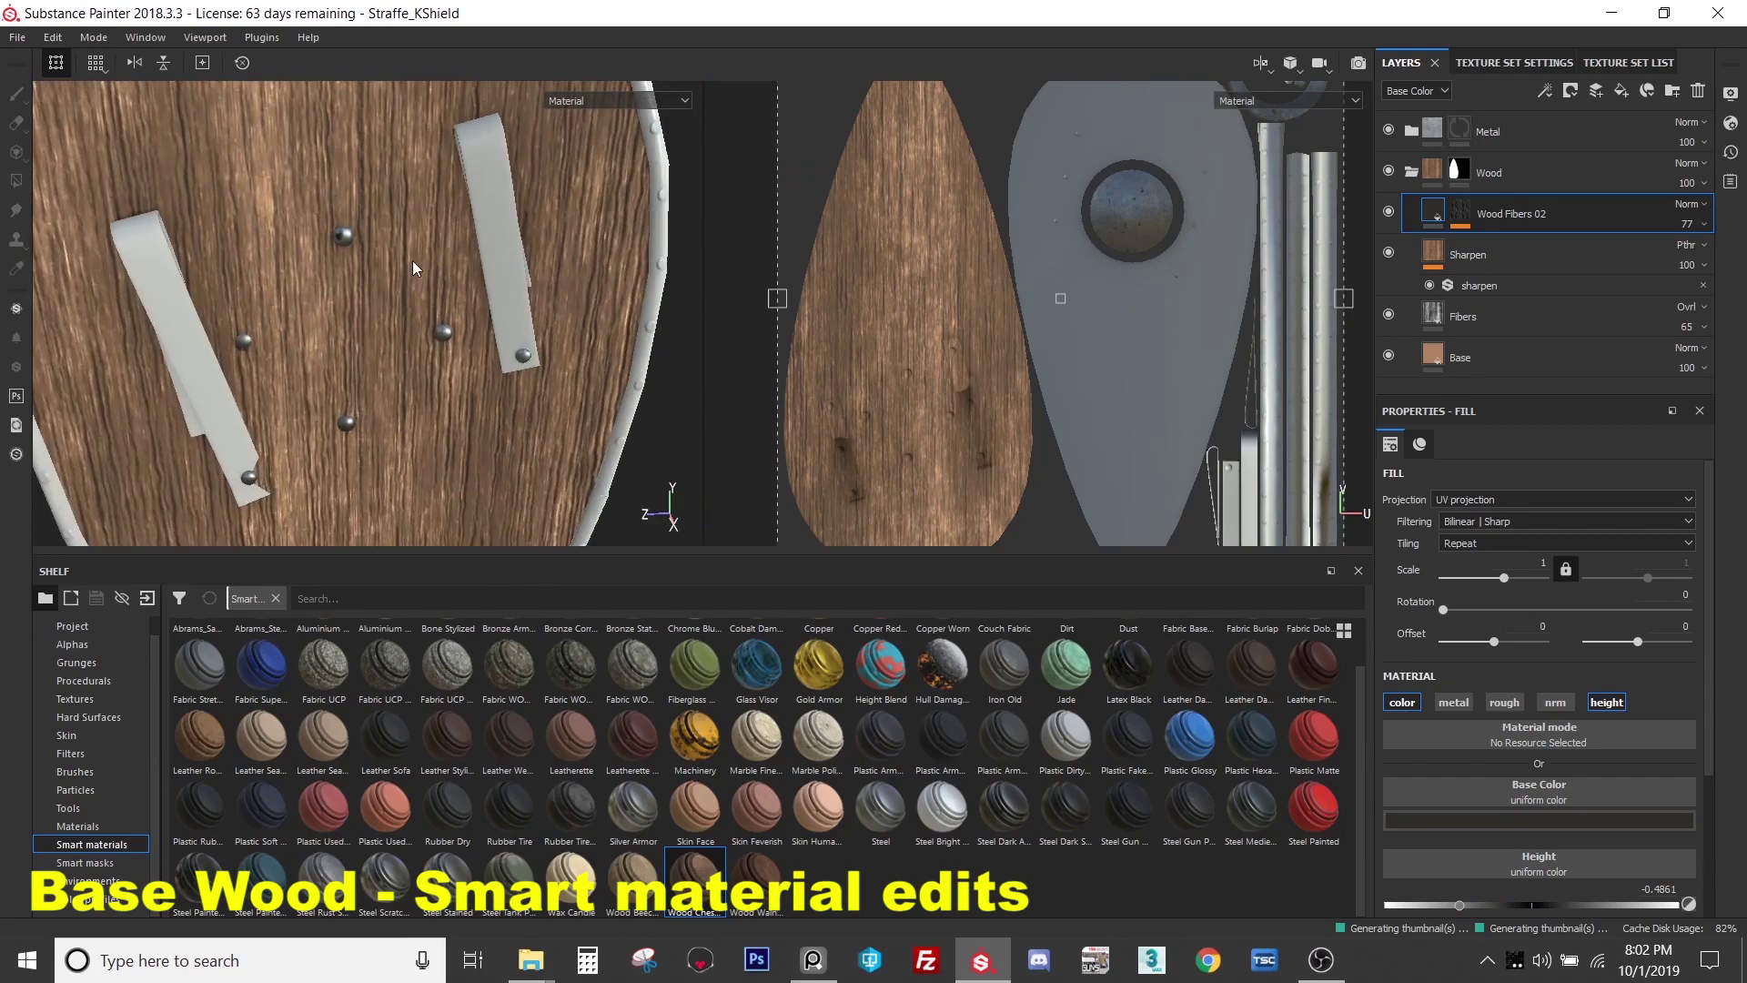
- Raise Wood Fibers 02's height to -0.1269 so the fibers cut less deeply into the shield's wood
scroll(414, 273, "down", 2)
scroll(326, 278, "down", 3)
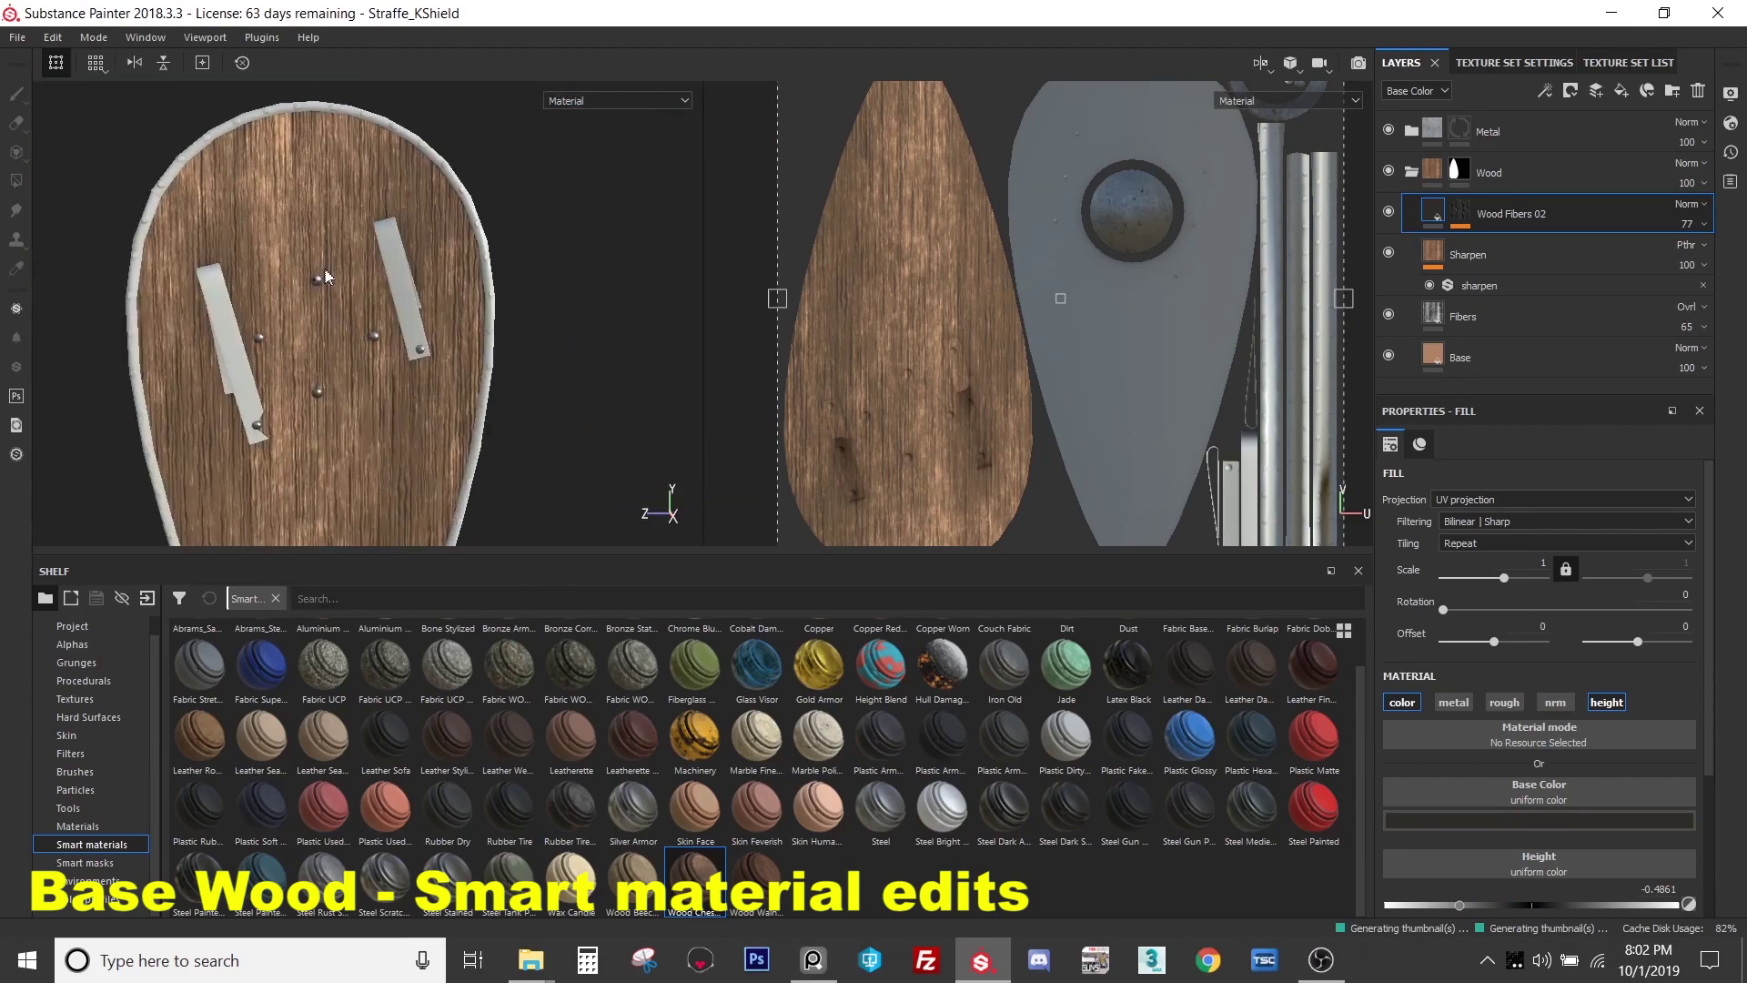
scroll(326, 277, "up", 5)
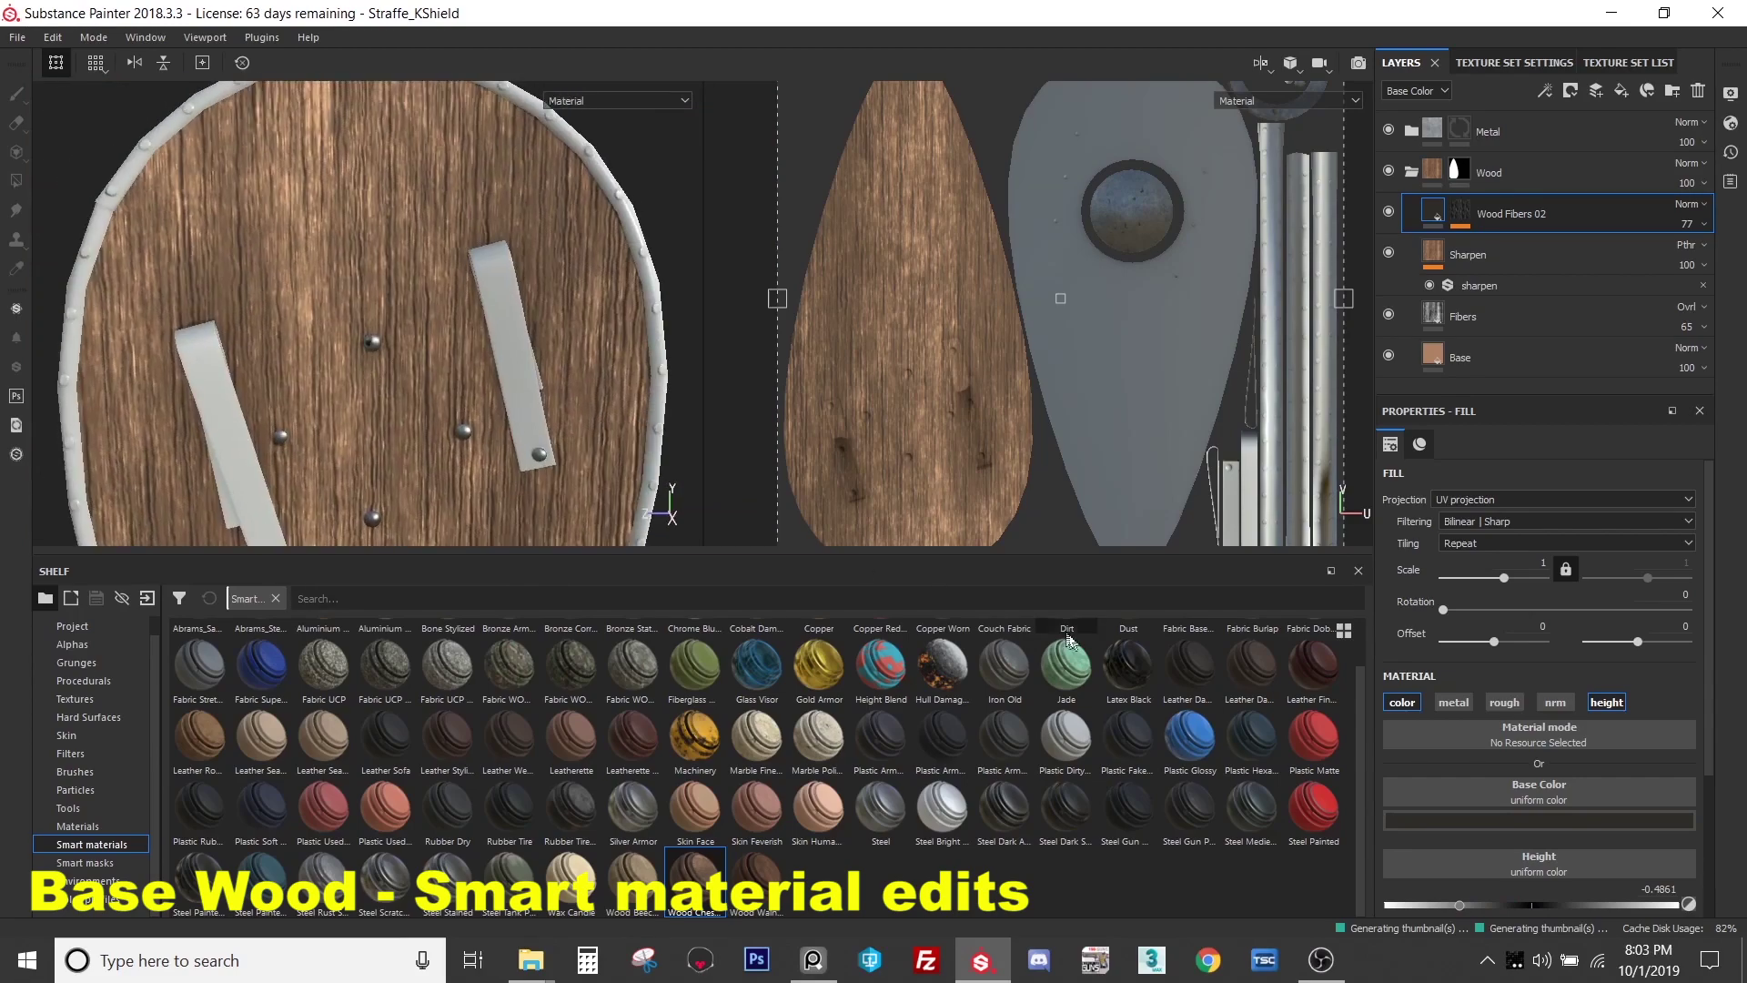
left_click_drag(1463, 906, 1498, 905)
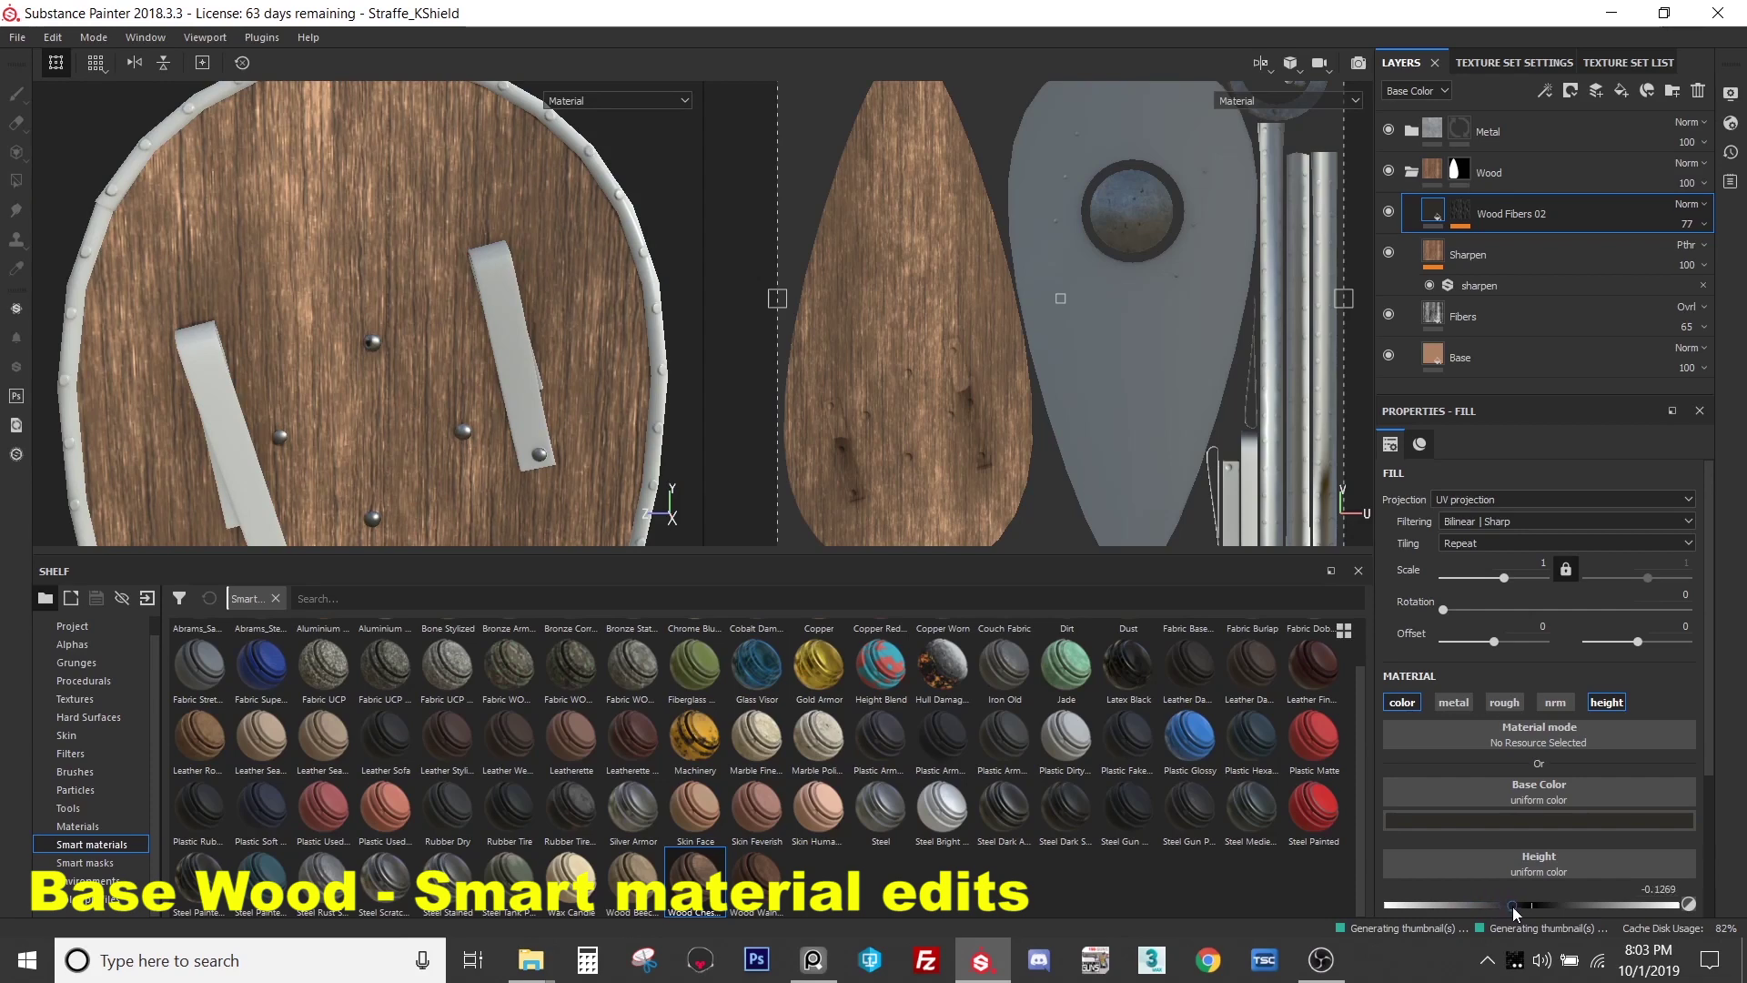
scroll(370, 321, "up", 5)
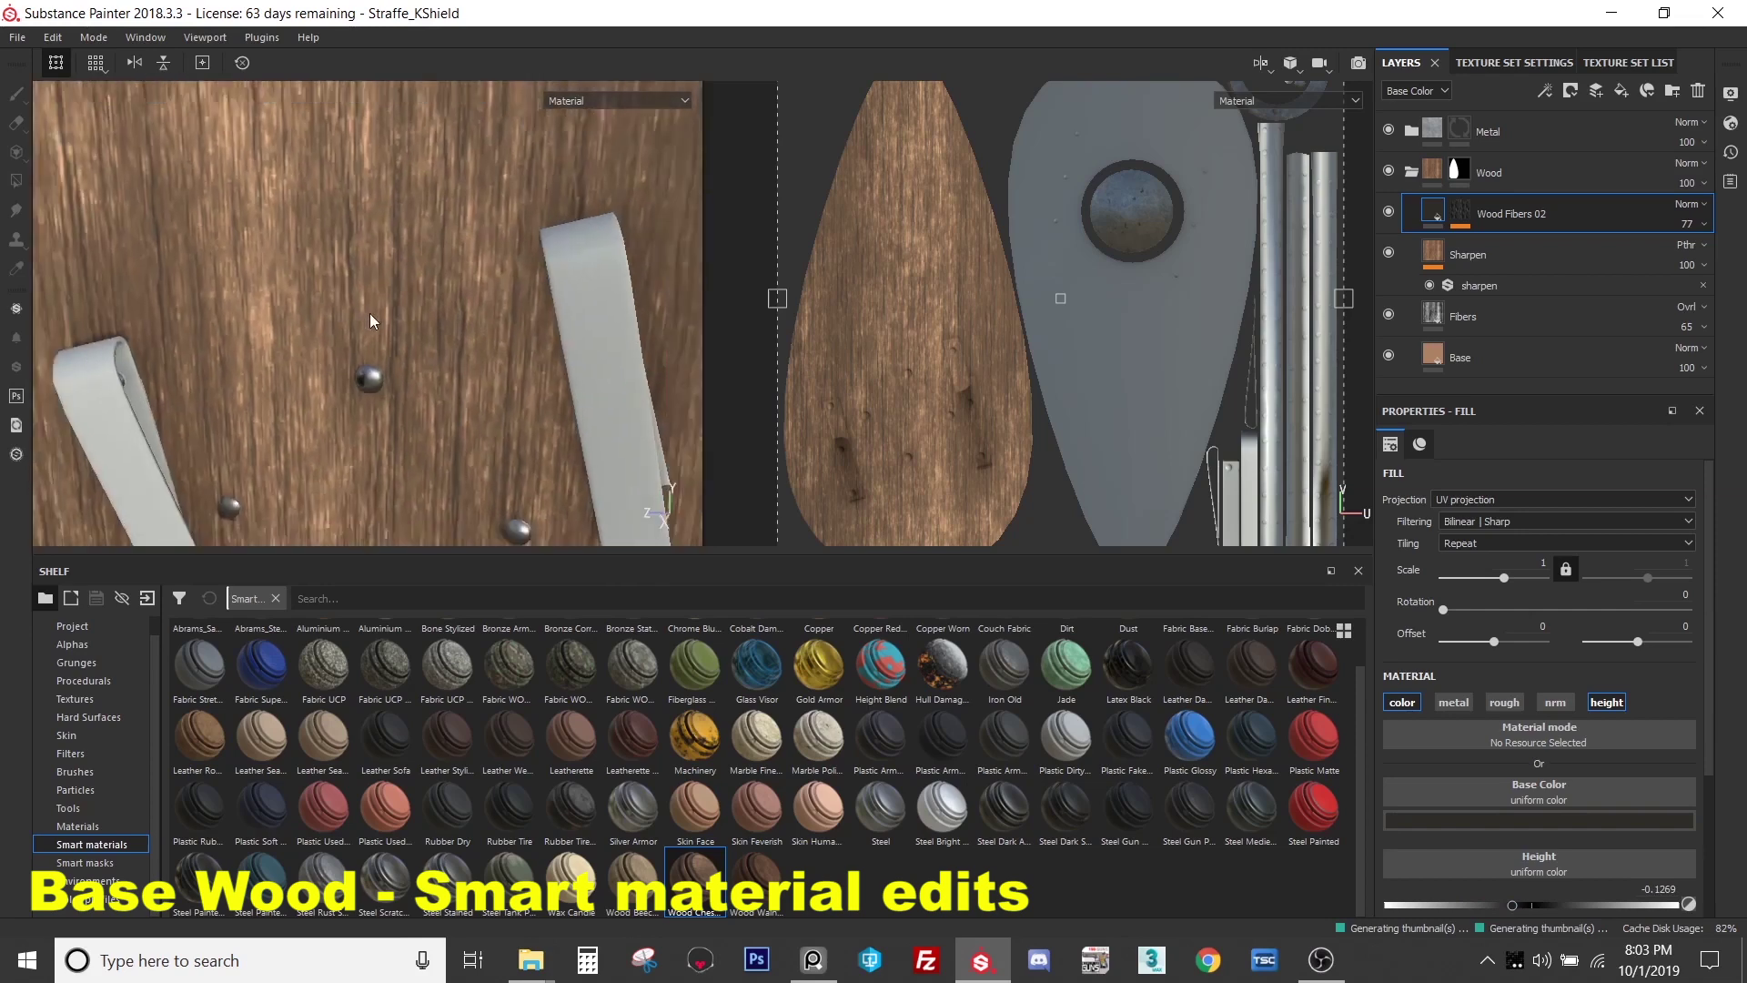
scroll(371, 320, "down", 5)
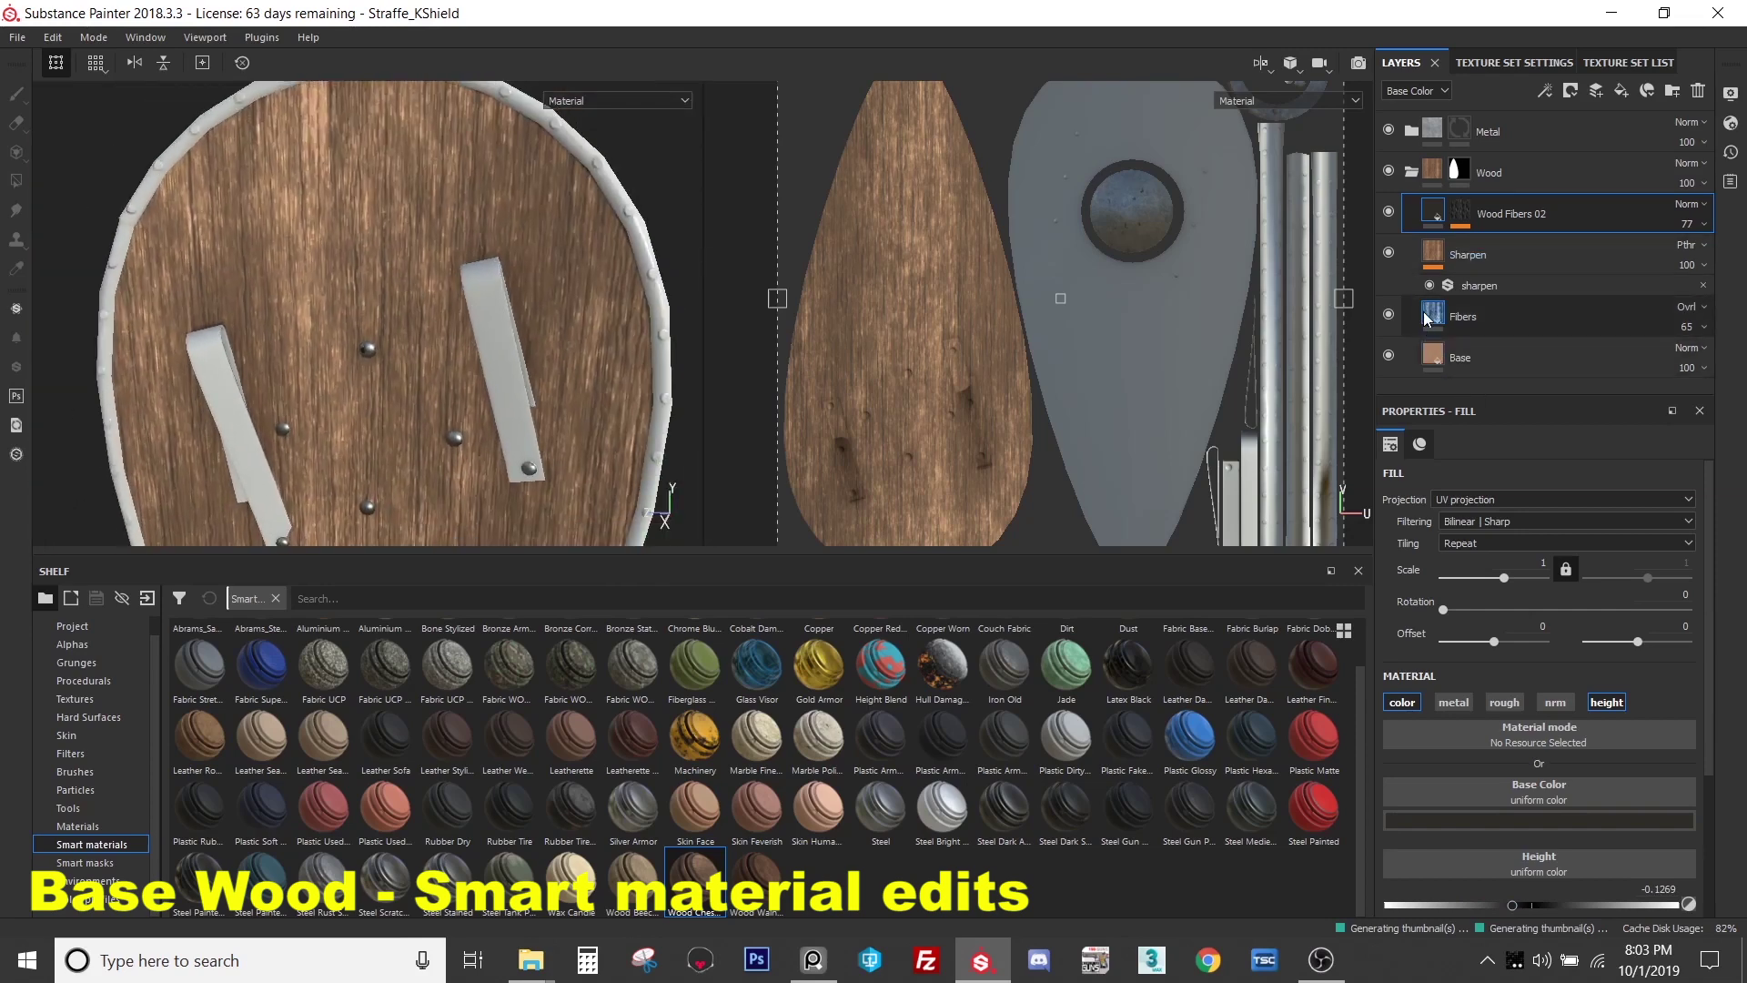
- Examine the Fibers layer's base color and height parameters
left_click(1465, 317)
scroll(1479, 692, "down", 3)
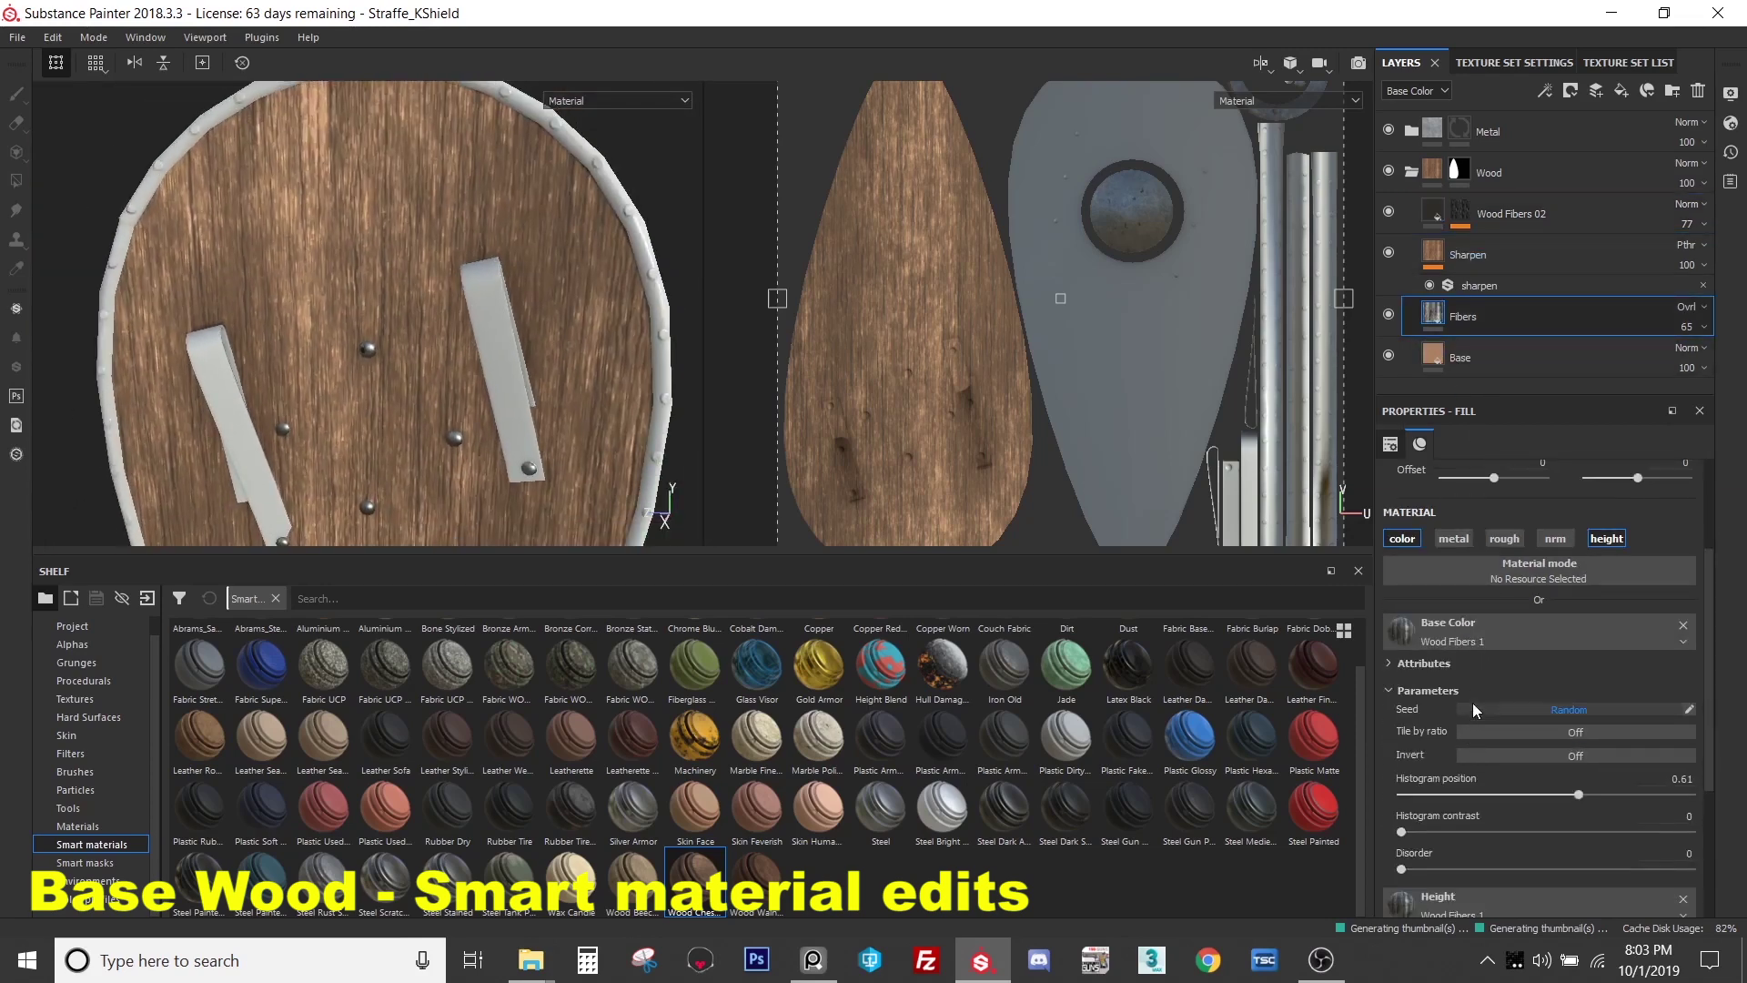
scroll(1474, 710, "down", 2)
scroll(1499, 697, "down", 1)
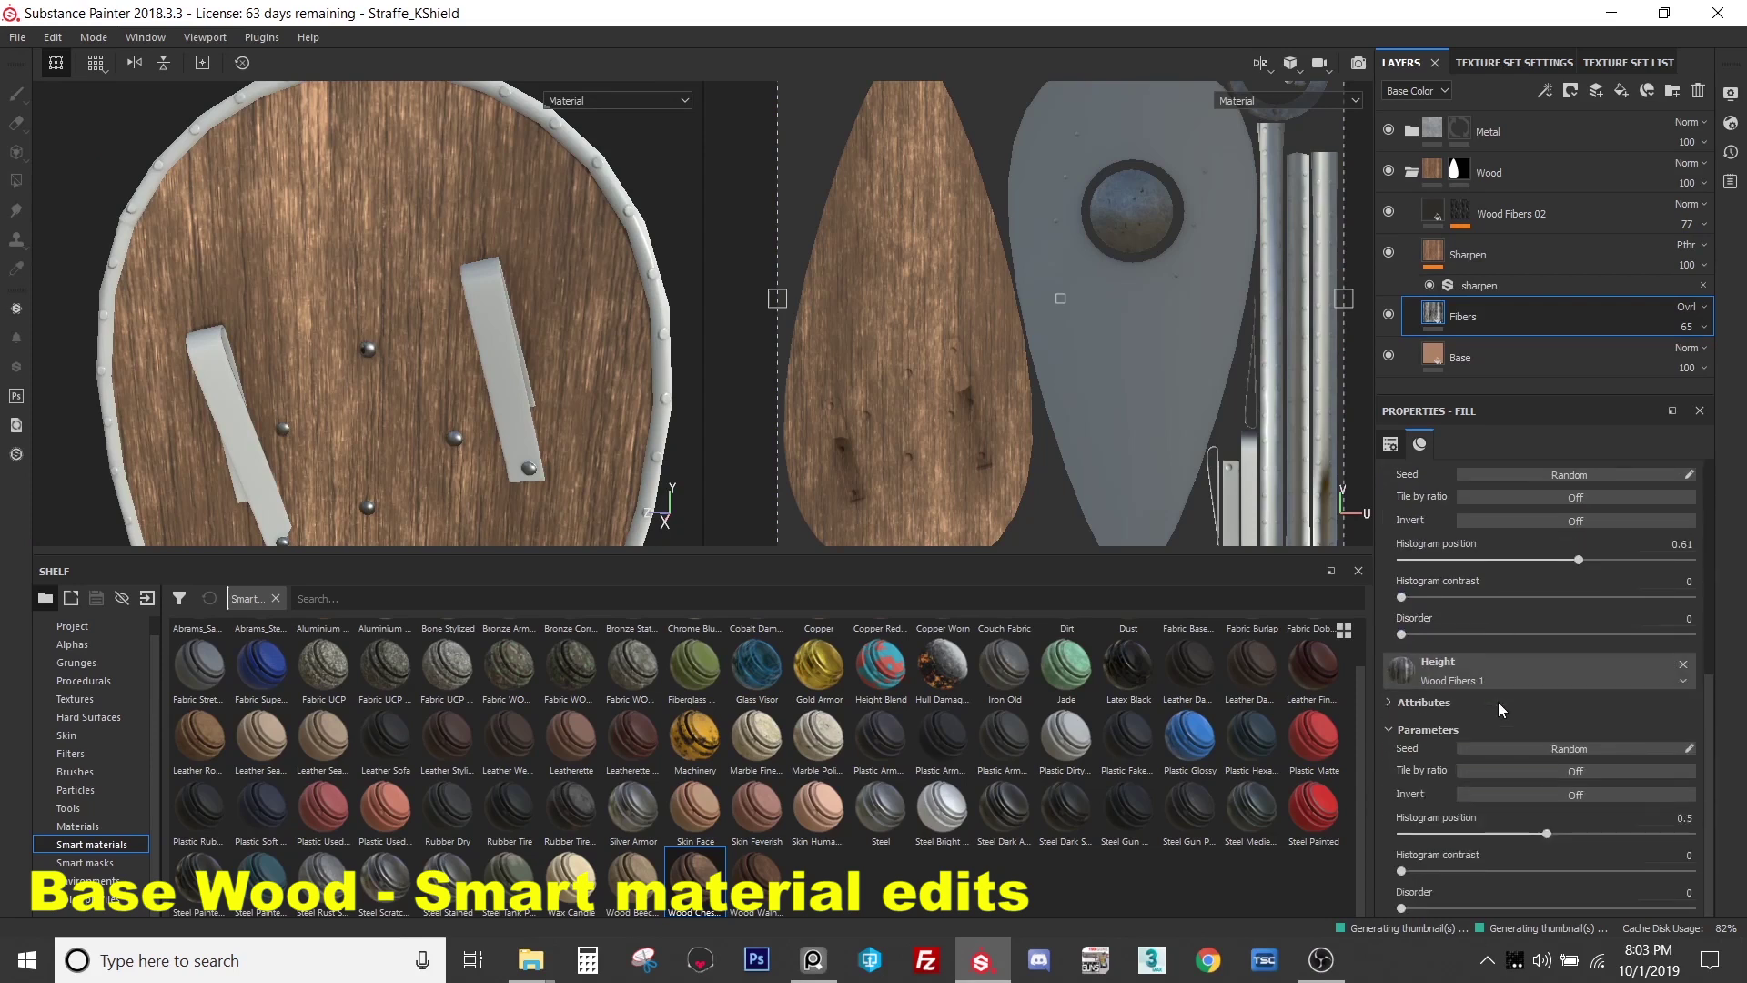
scroll(1497, 702, "up", 3)
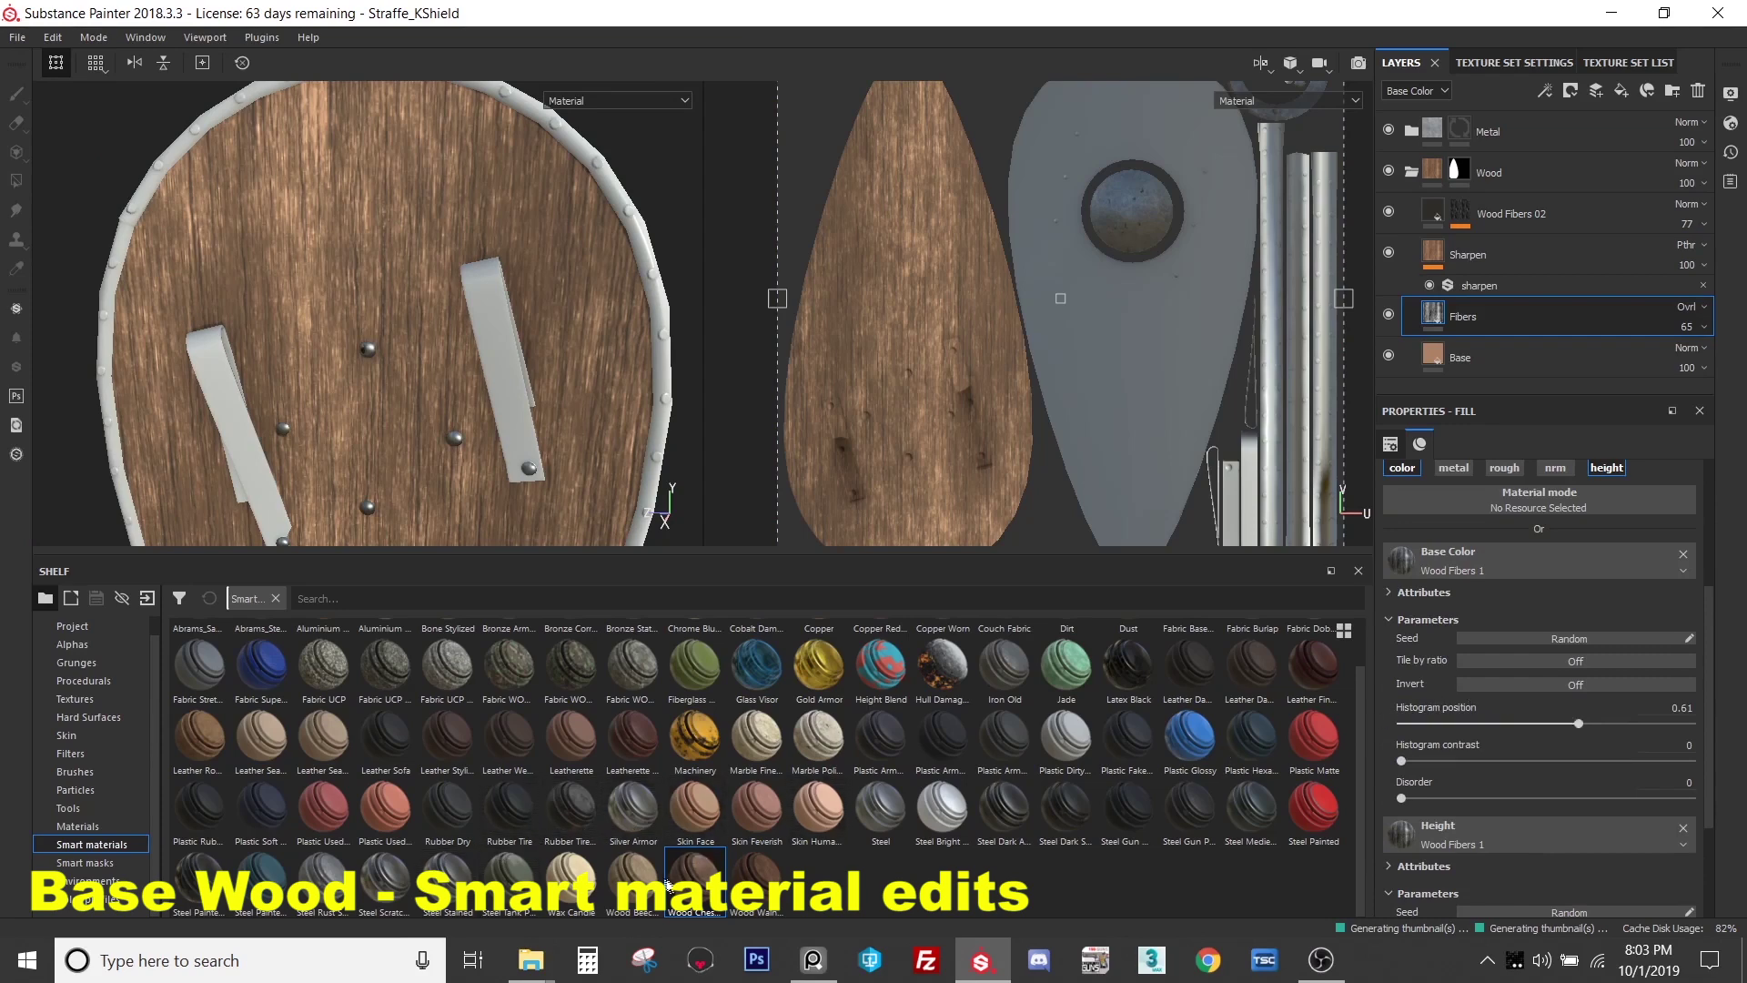
mouse_move(633, 887)
scroll(1493, 746, "down", 3)
scroll(1492, 746, "up", 3)
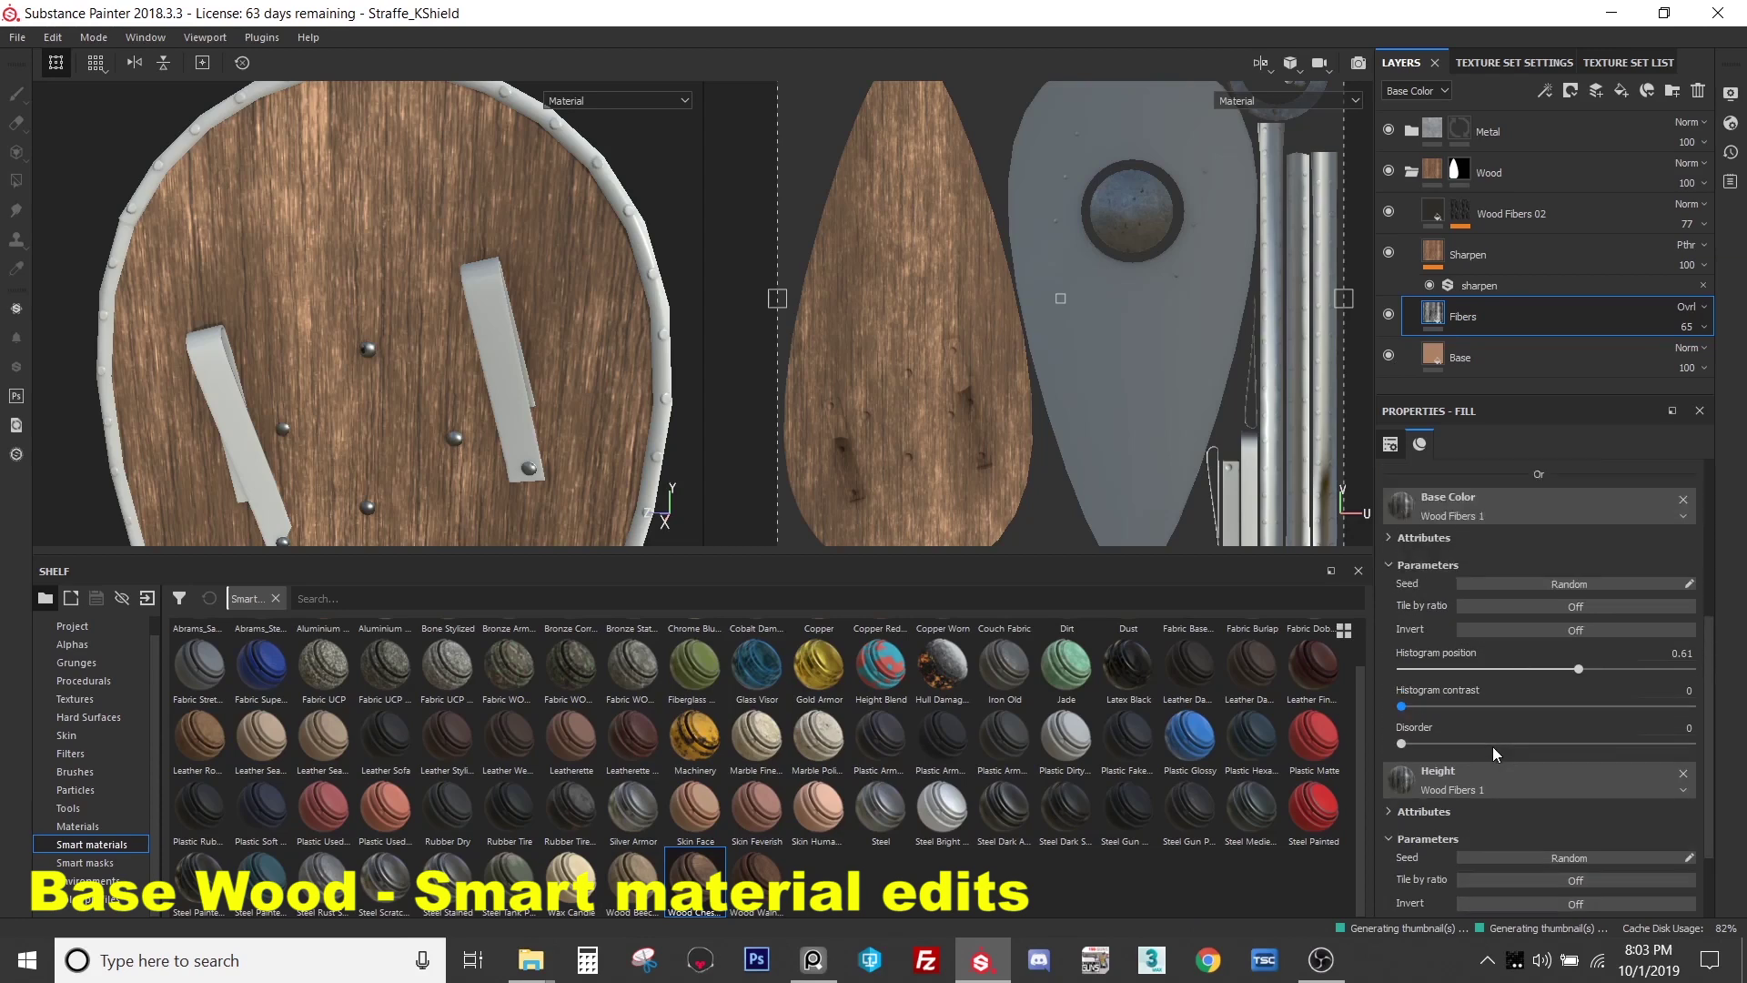
- Set the histogram position of the Fibers layer's height texture to 0.22
mouse_move(1567, 724)
left_mouse_down()
mouse_move(1493, 732)
mouse_move(1591, 745)
mouse_move(1477, 747)
mouse_move(1565, 753)
left_mouse_up()
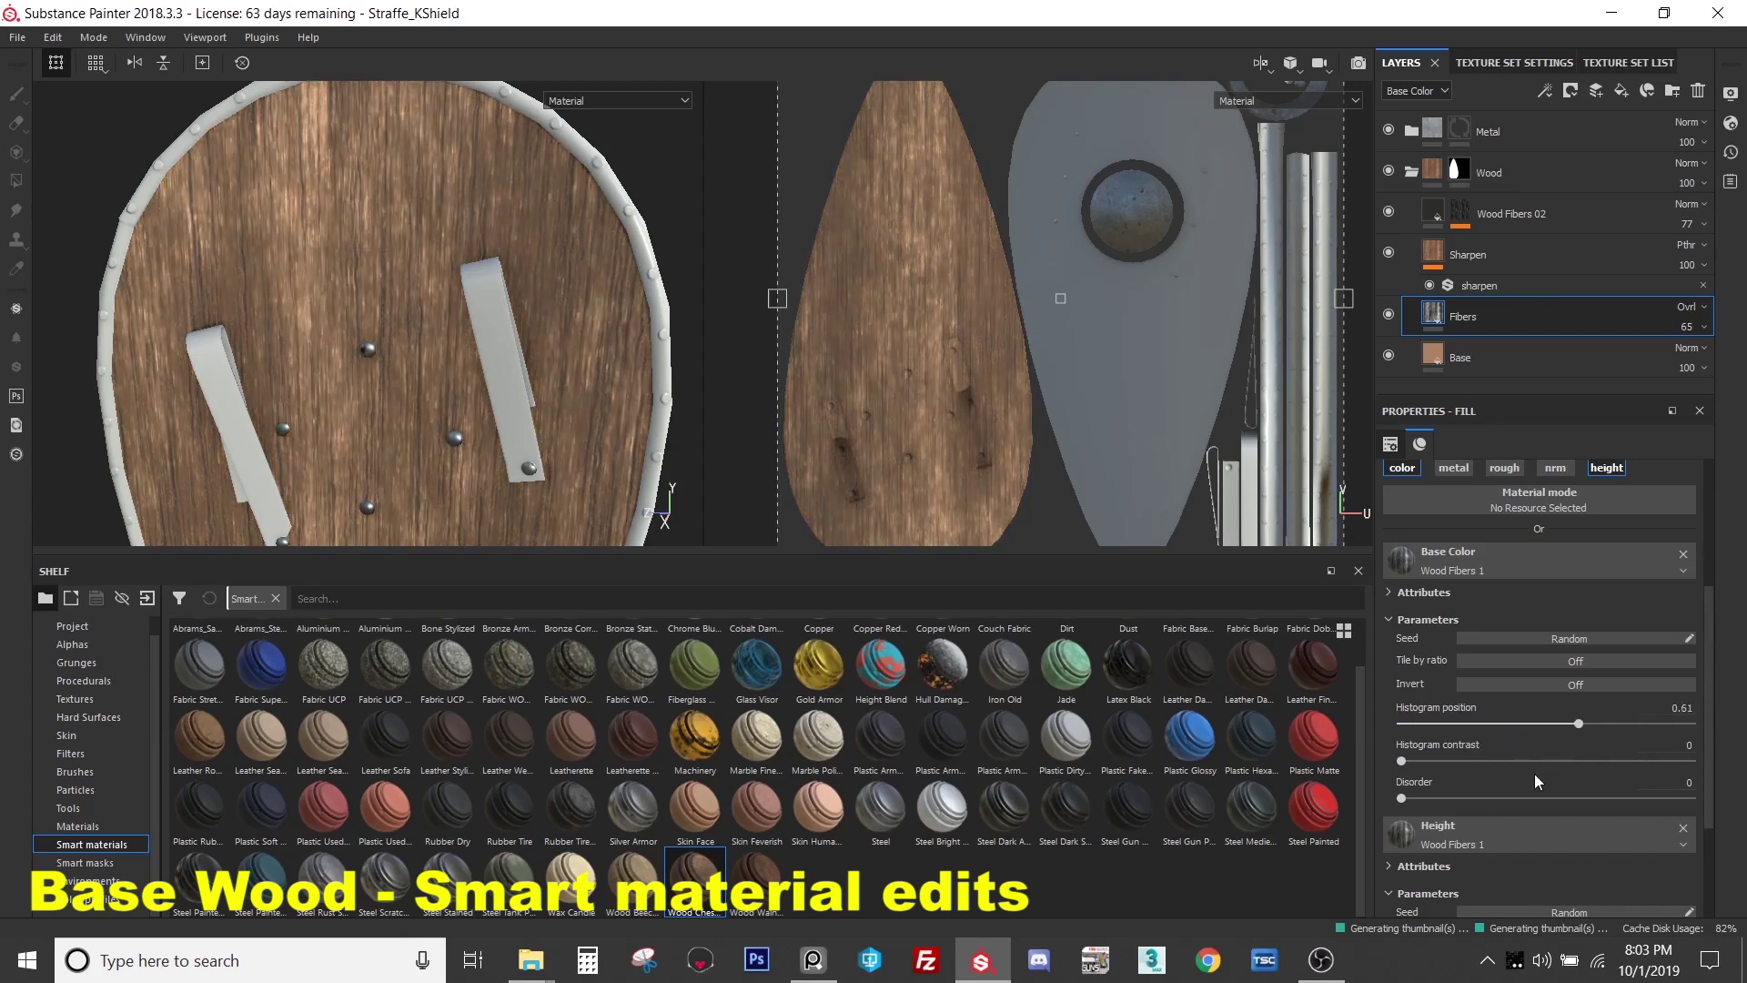
scroll(1504, 788, "down", 2)
left_click_drag(1546, 896, 1479, 899)
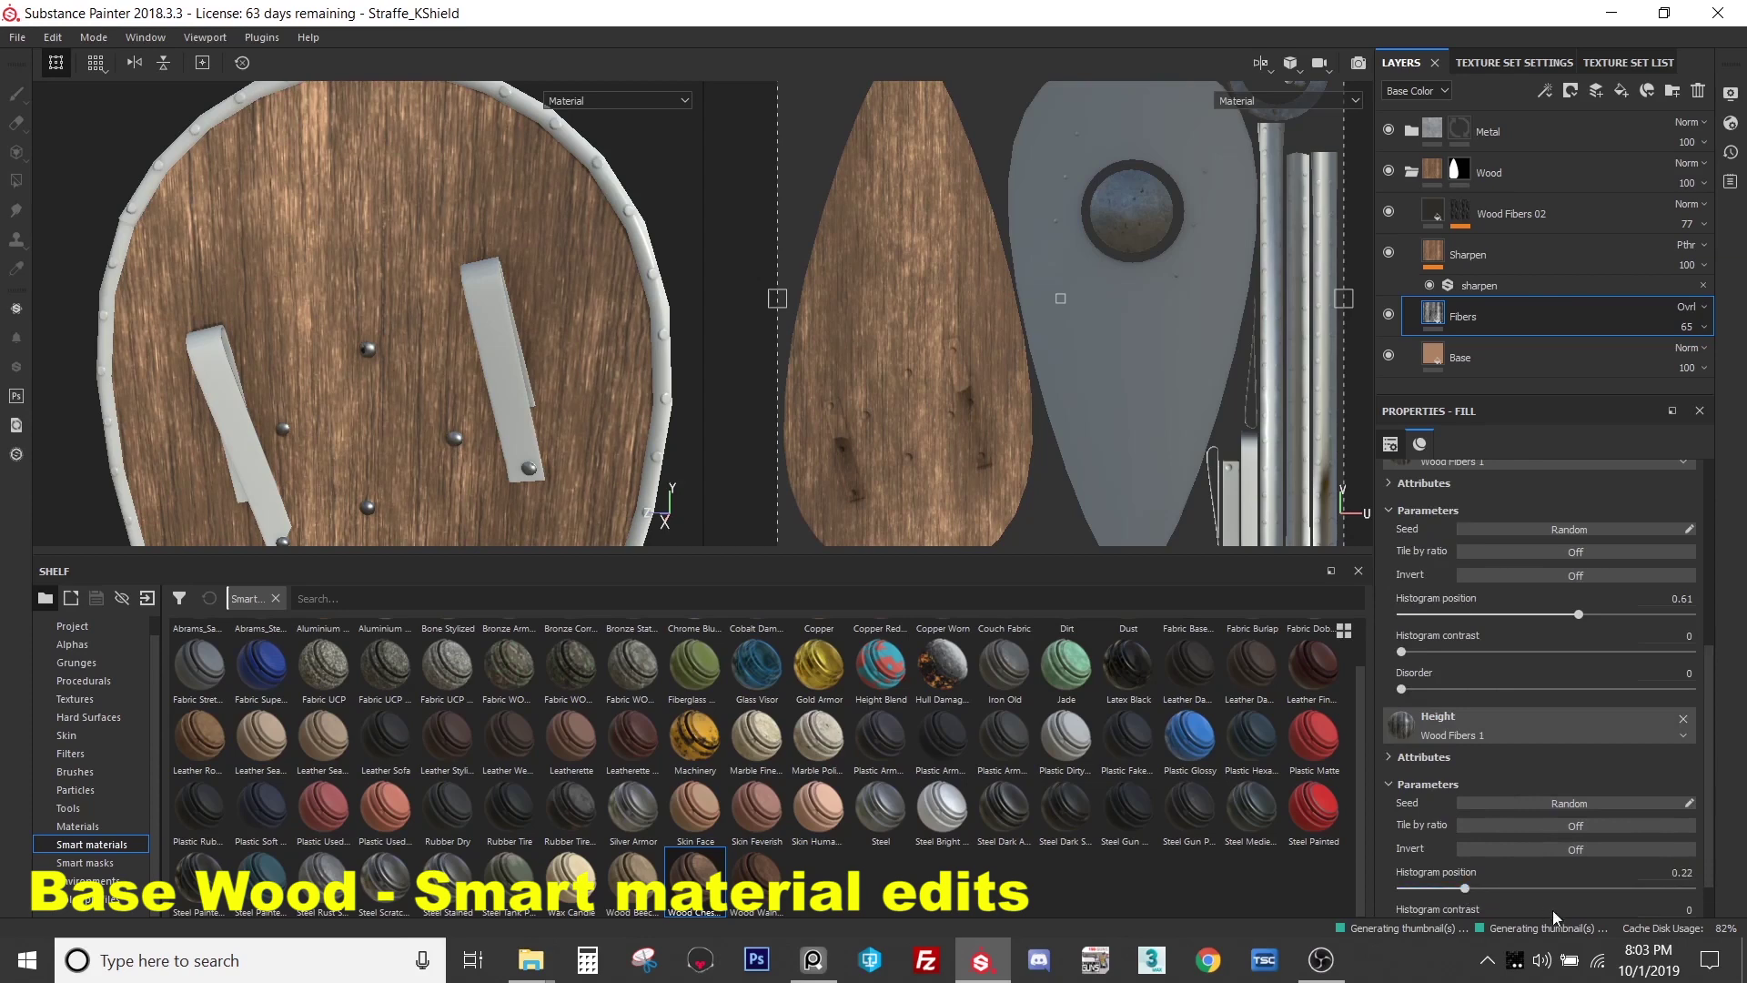
scroll(1574, 902, "down", 1)
scroll(1529, 859, "down", 1)
scroll(1526, 844, "up", 3)
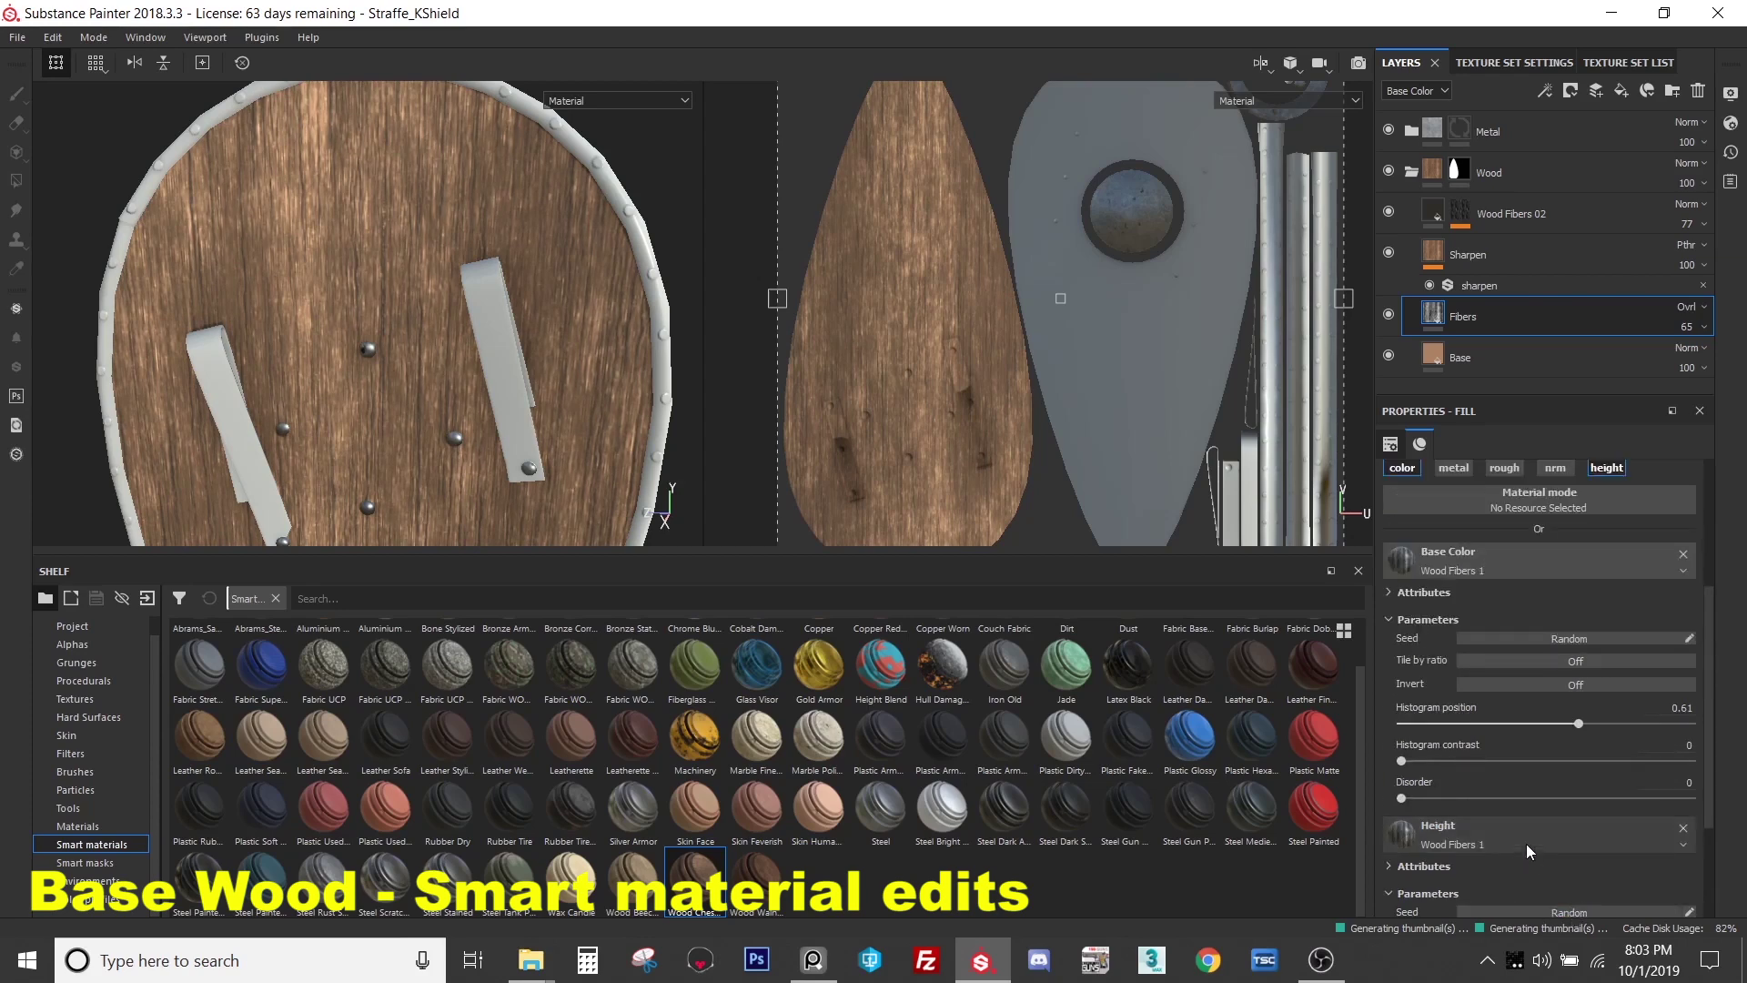
scroll(1526, 842, "down", 1)
scroll(393, 307, "up", 6)
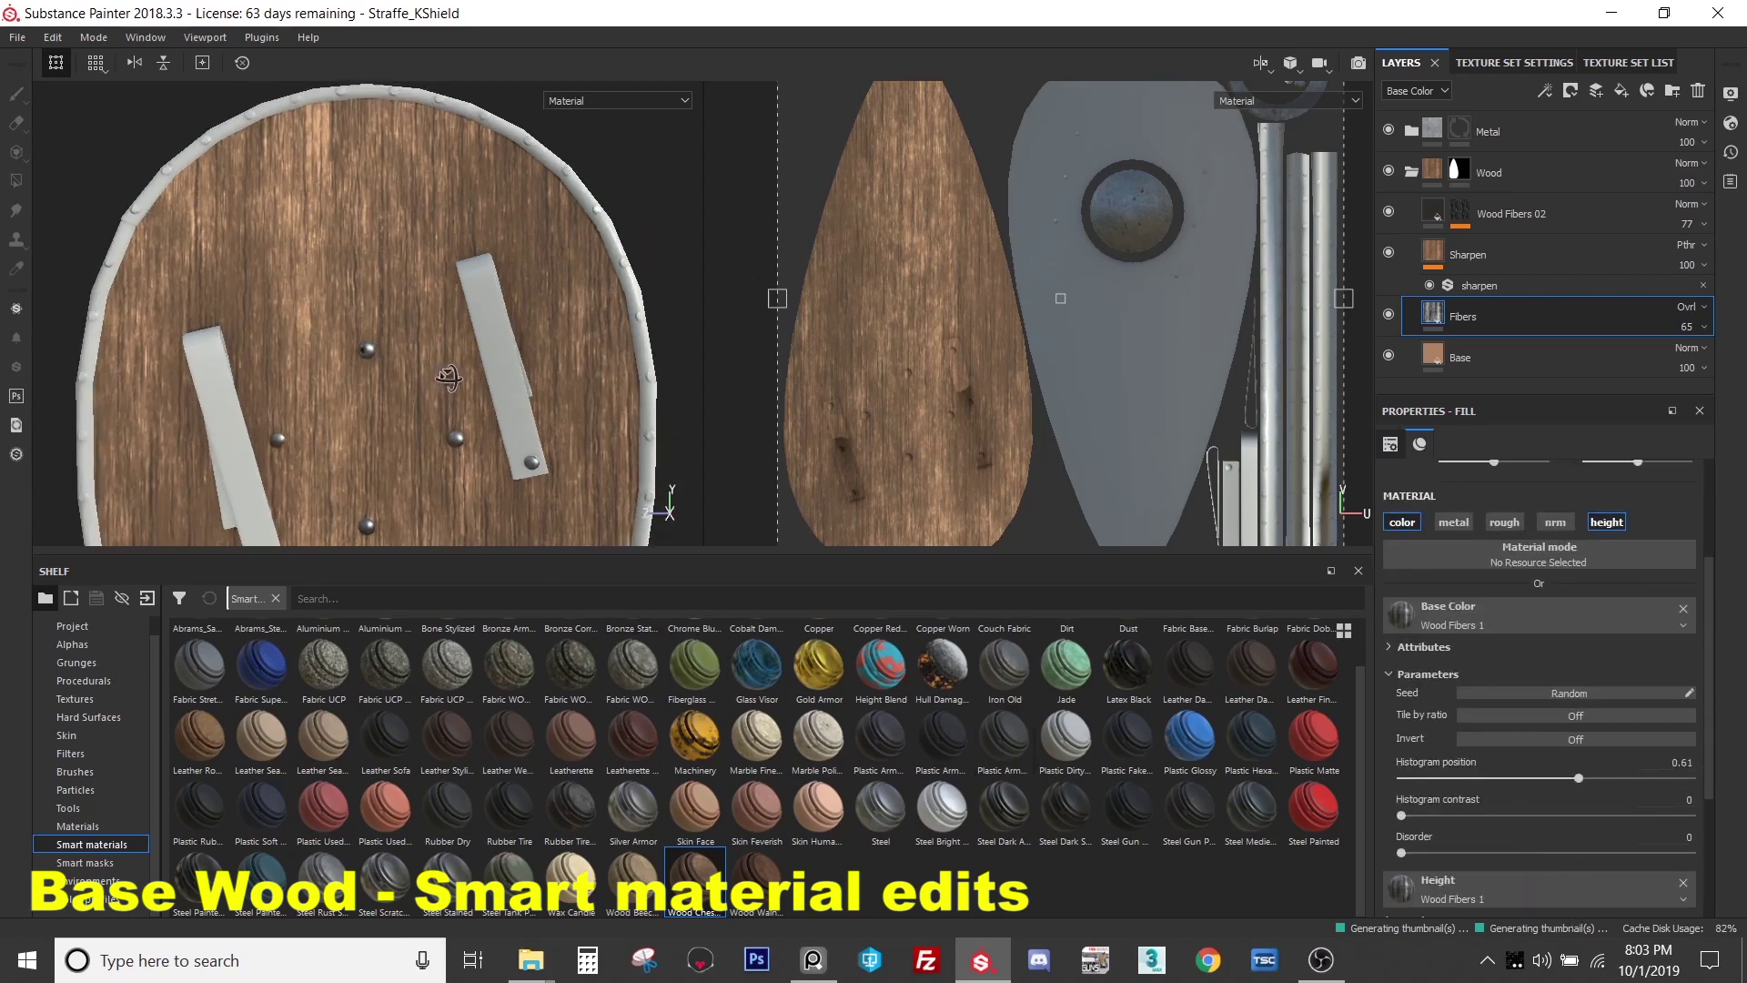
scroll(393, 308, "down", 6)
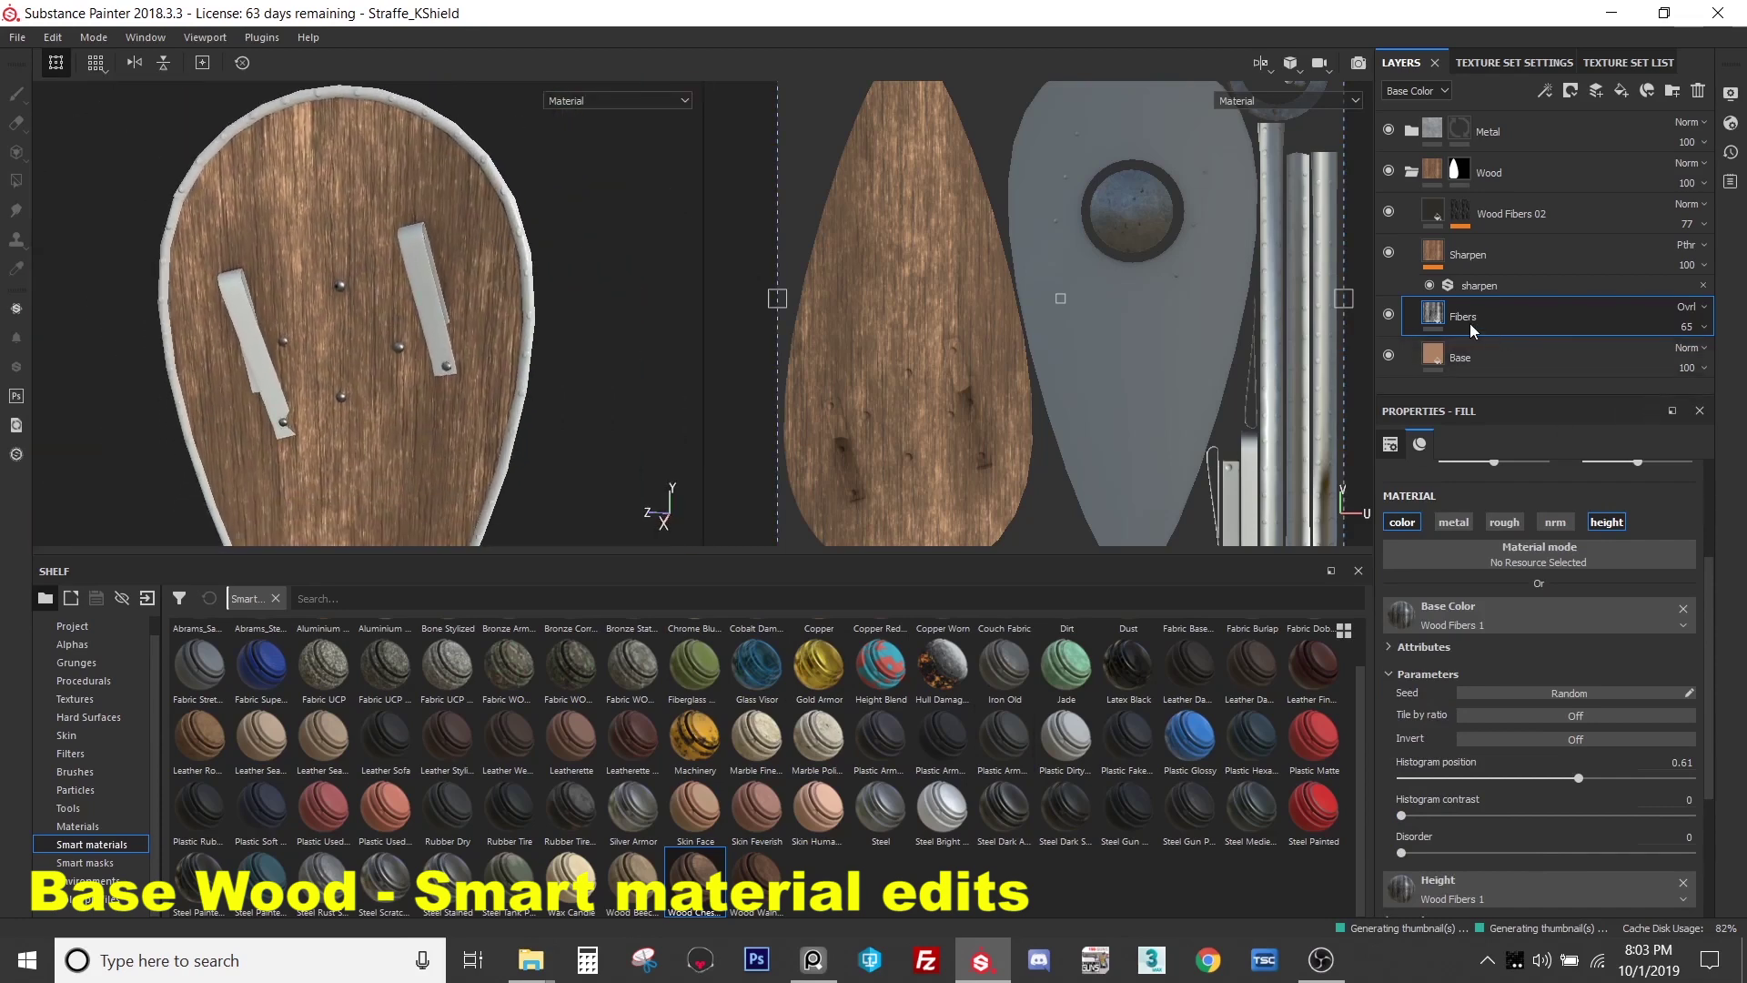
- Add a base color Levels effect to Fibers with midtones 0.794, input white 0.86 and output black 0.134
left_click(1389, 315)
right_click(1518, 325)
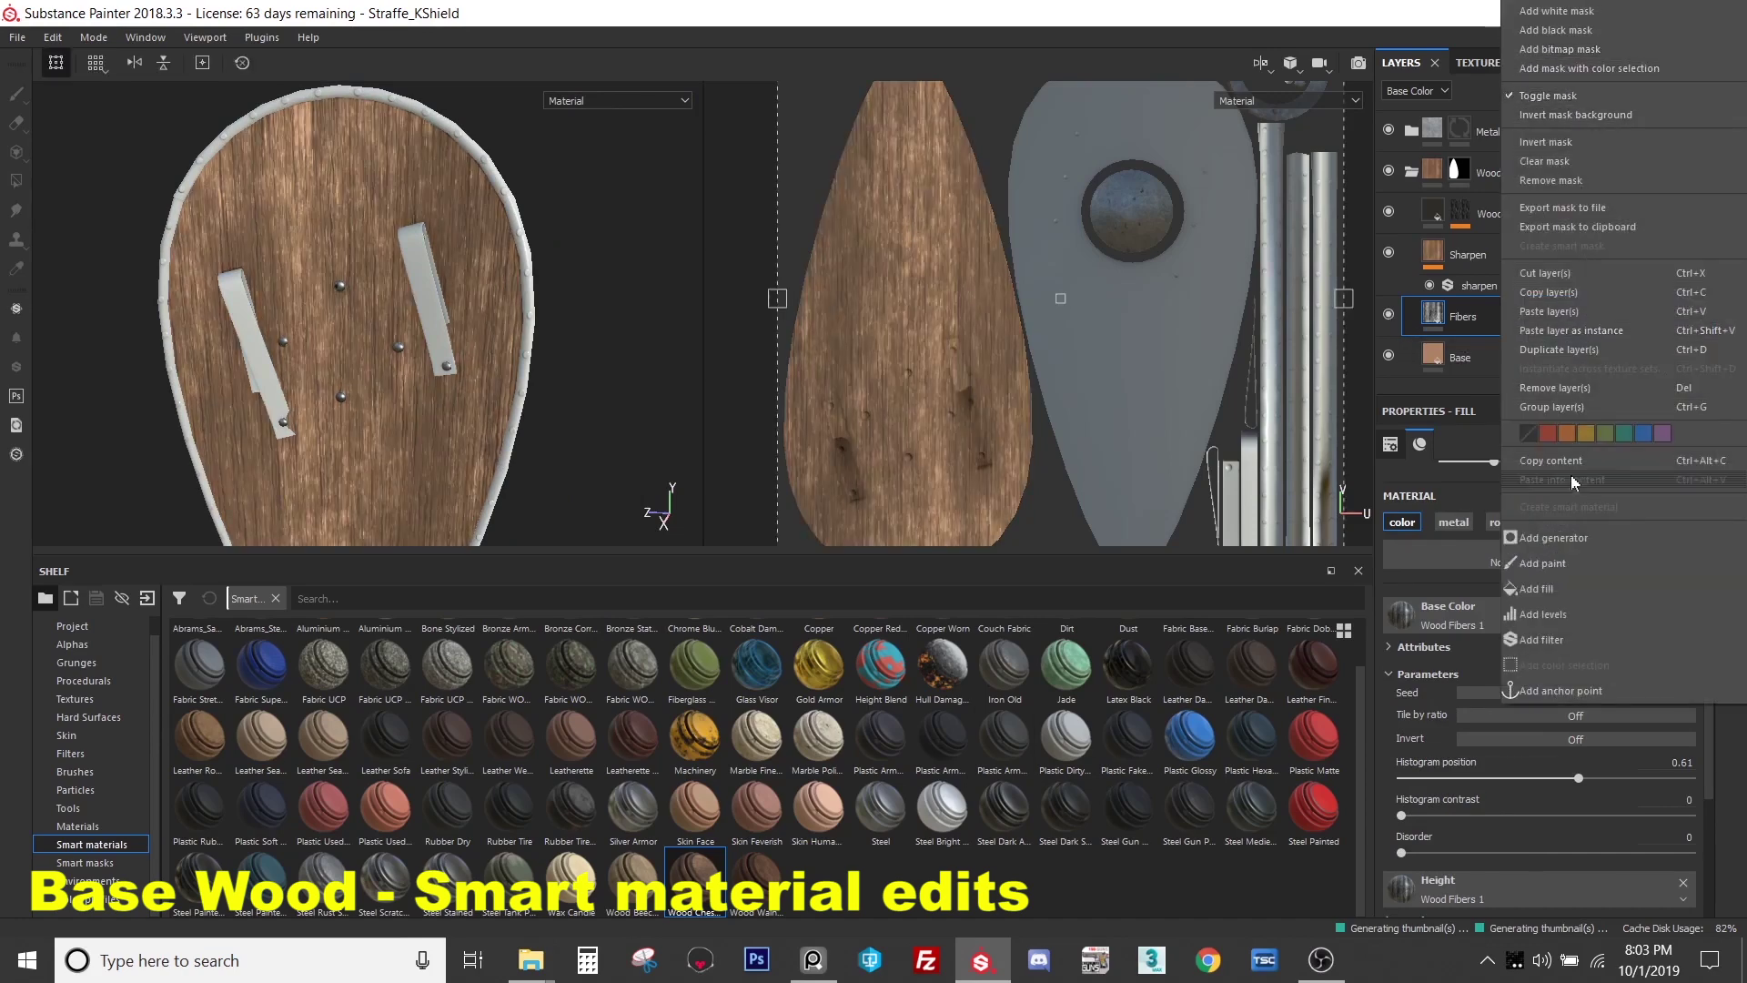
left_click(1542, 614)
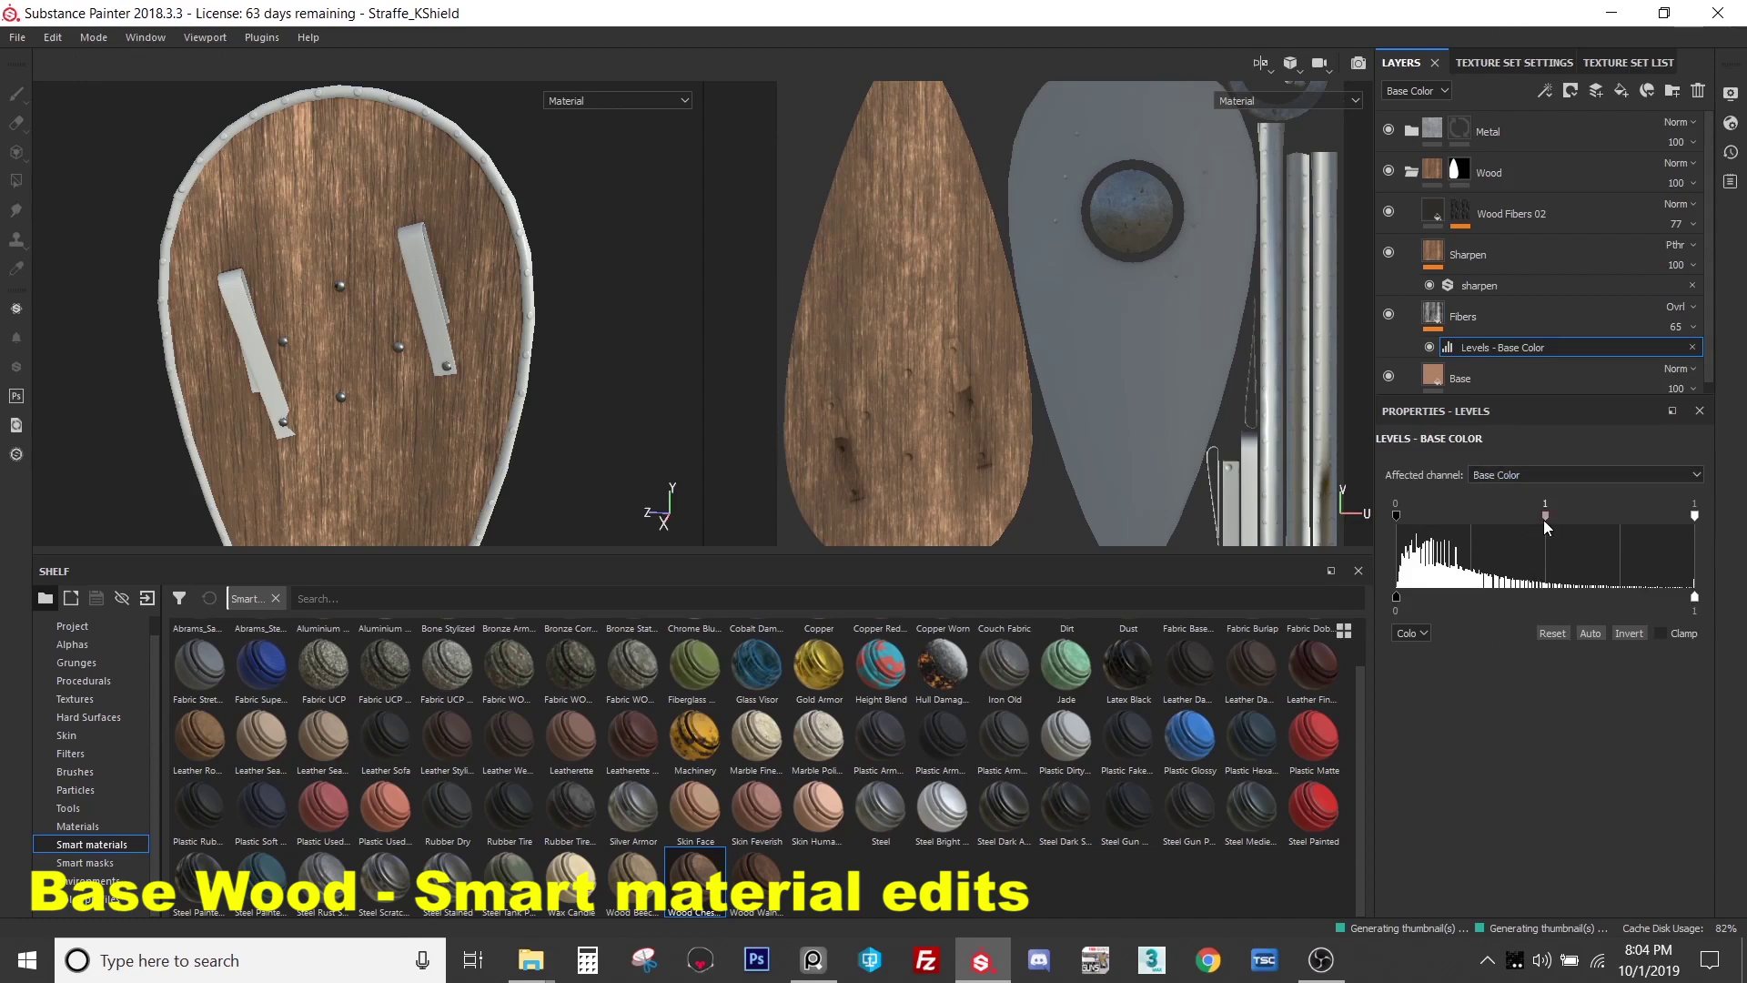
left_click_drag(1553, 528, 1493, 535)
left_click_drag(1397, 598, 1439, 608)
mouse_move(1694, 519)
left_mouse_down()
mouse_move(1639, 526)
mouse_move(1652, 533)
left_mouse_up()
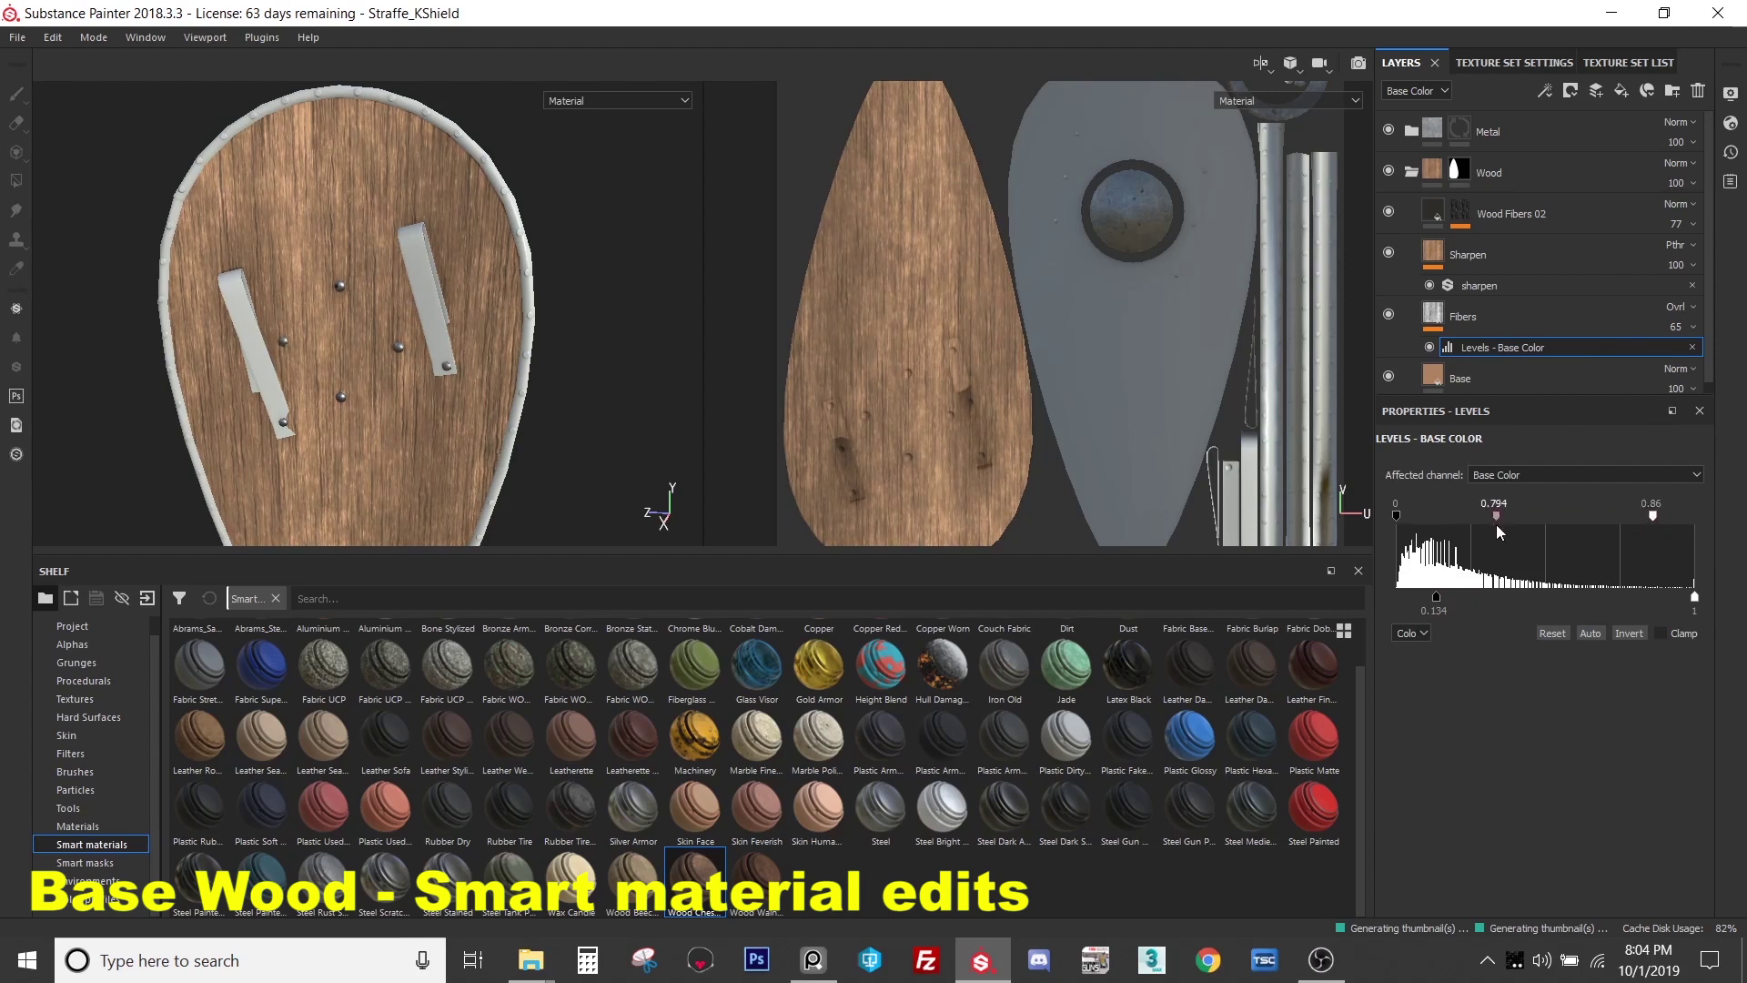
scroll(325, 308, "down", 3)
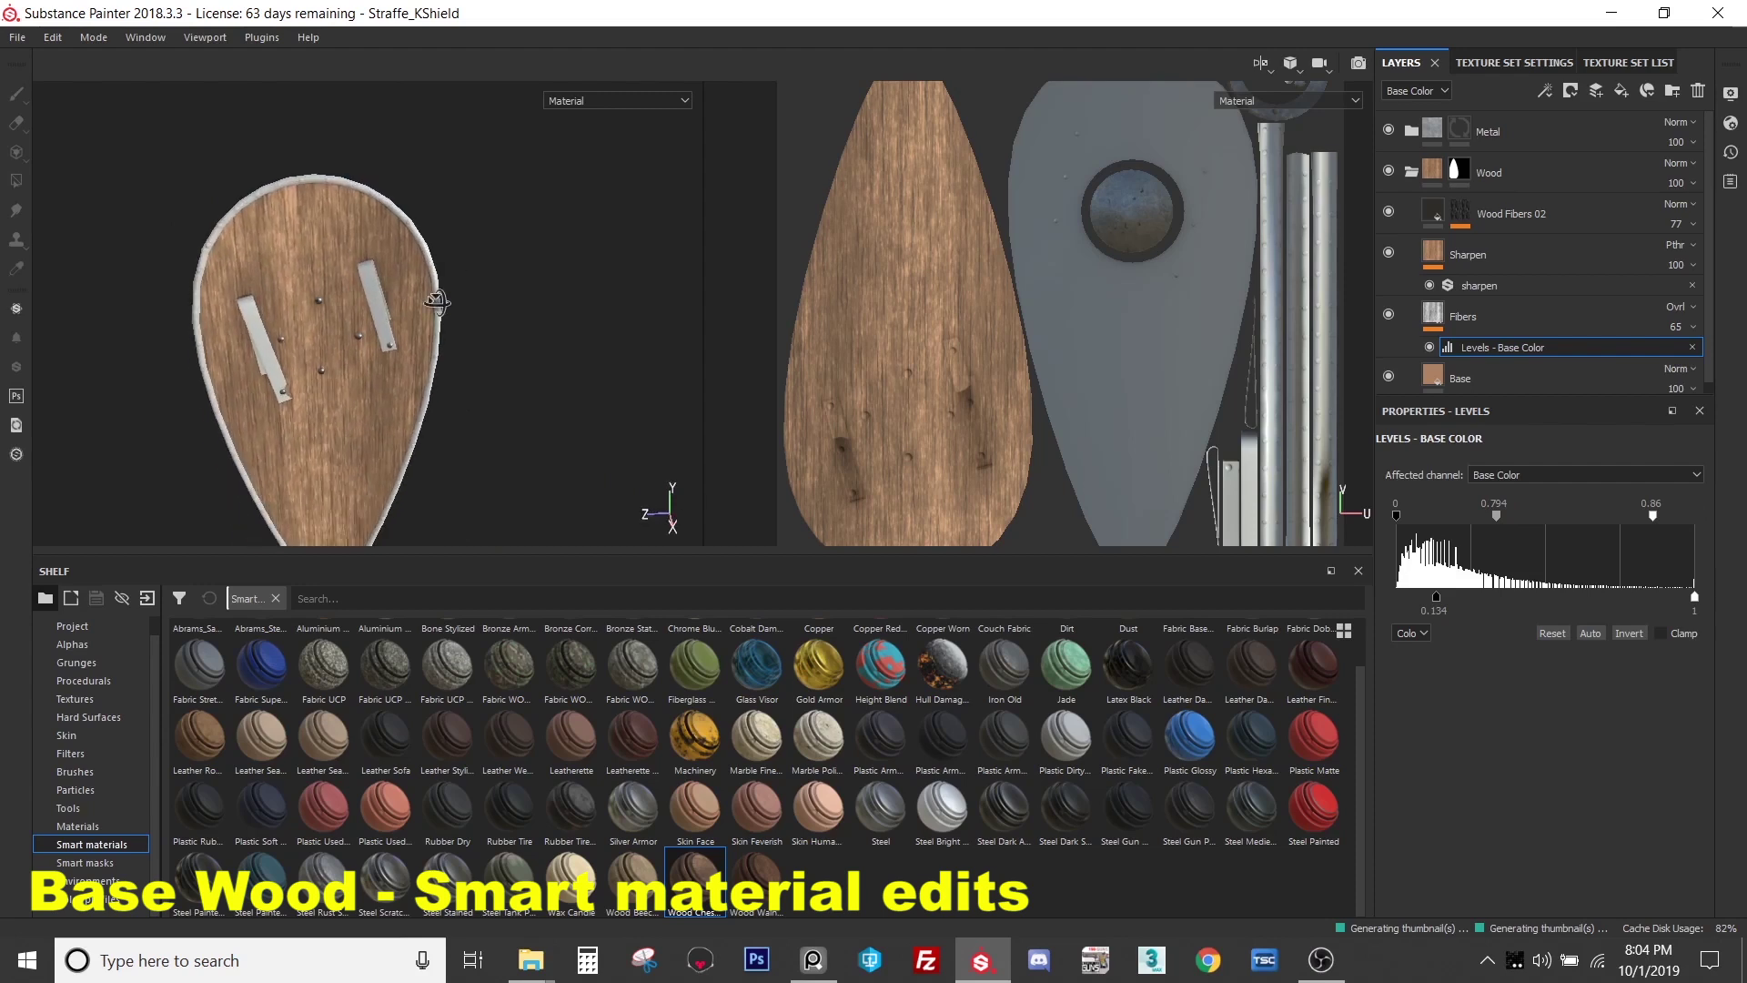
middle_click_drag(373, 307, 415, 176)
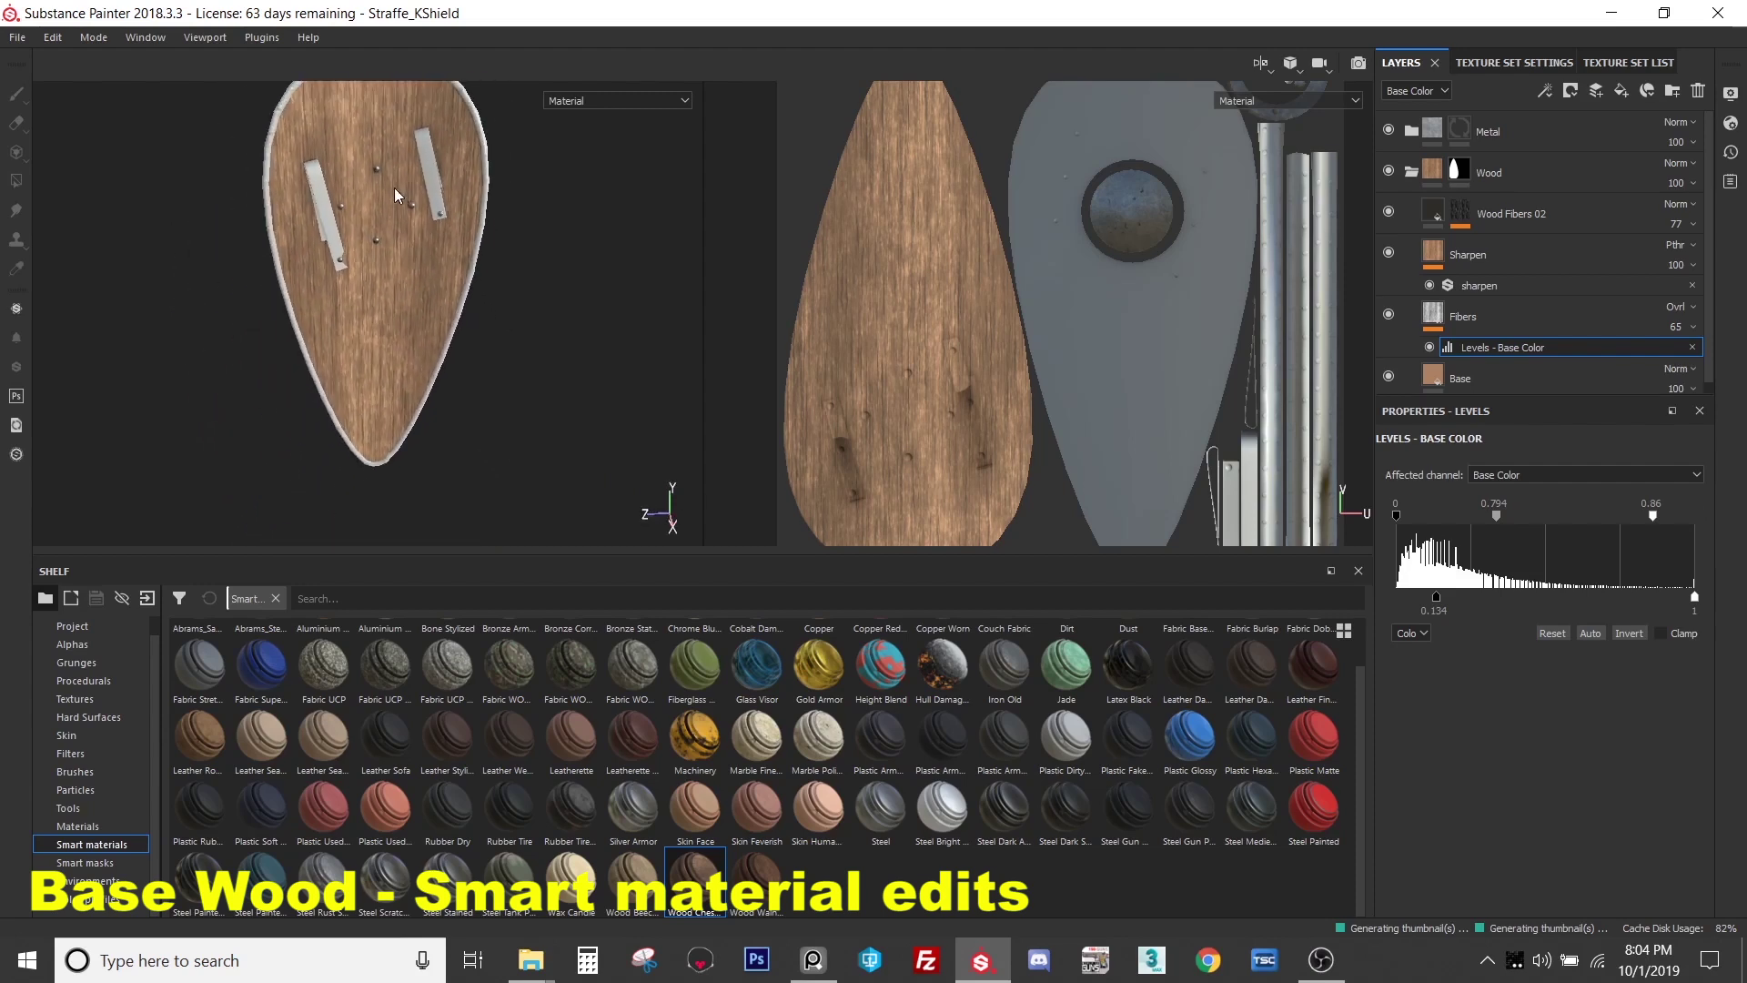
scroll(397, 196, "up", 3)
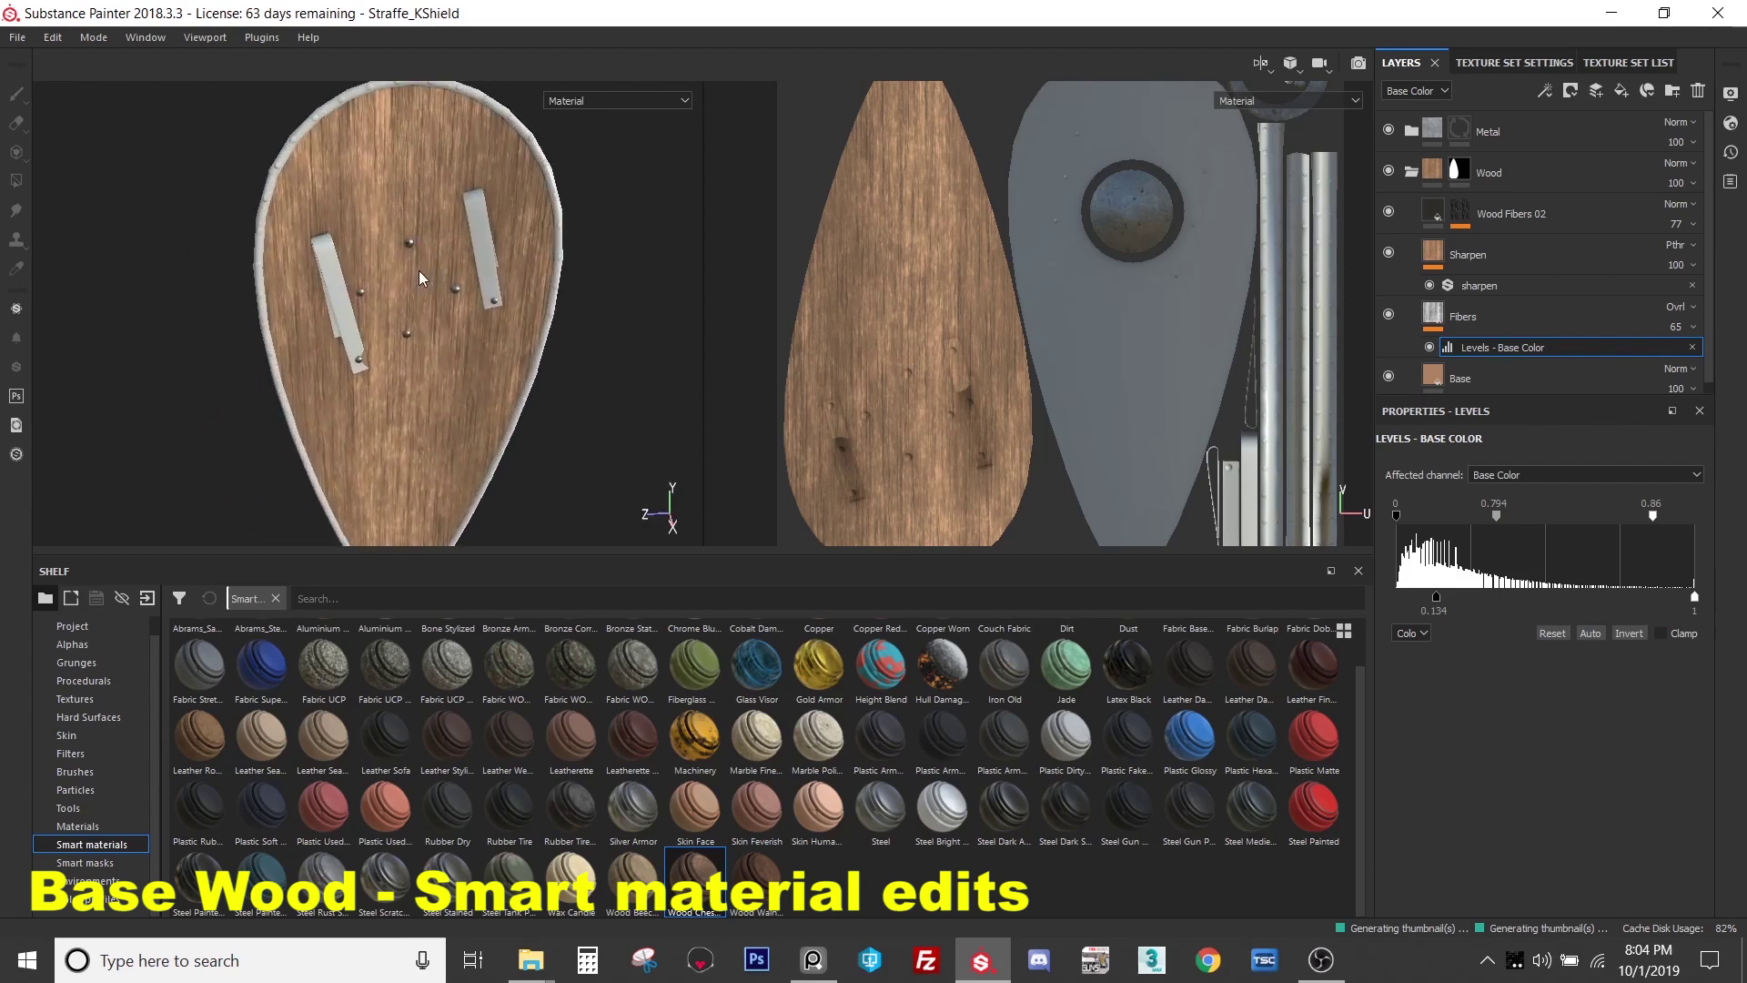
- Change the Base layer's base color to a darker, muted brown (R 0.206, G 0.132, B 0.094)
left_click(1444, 379)
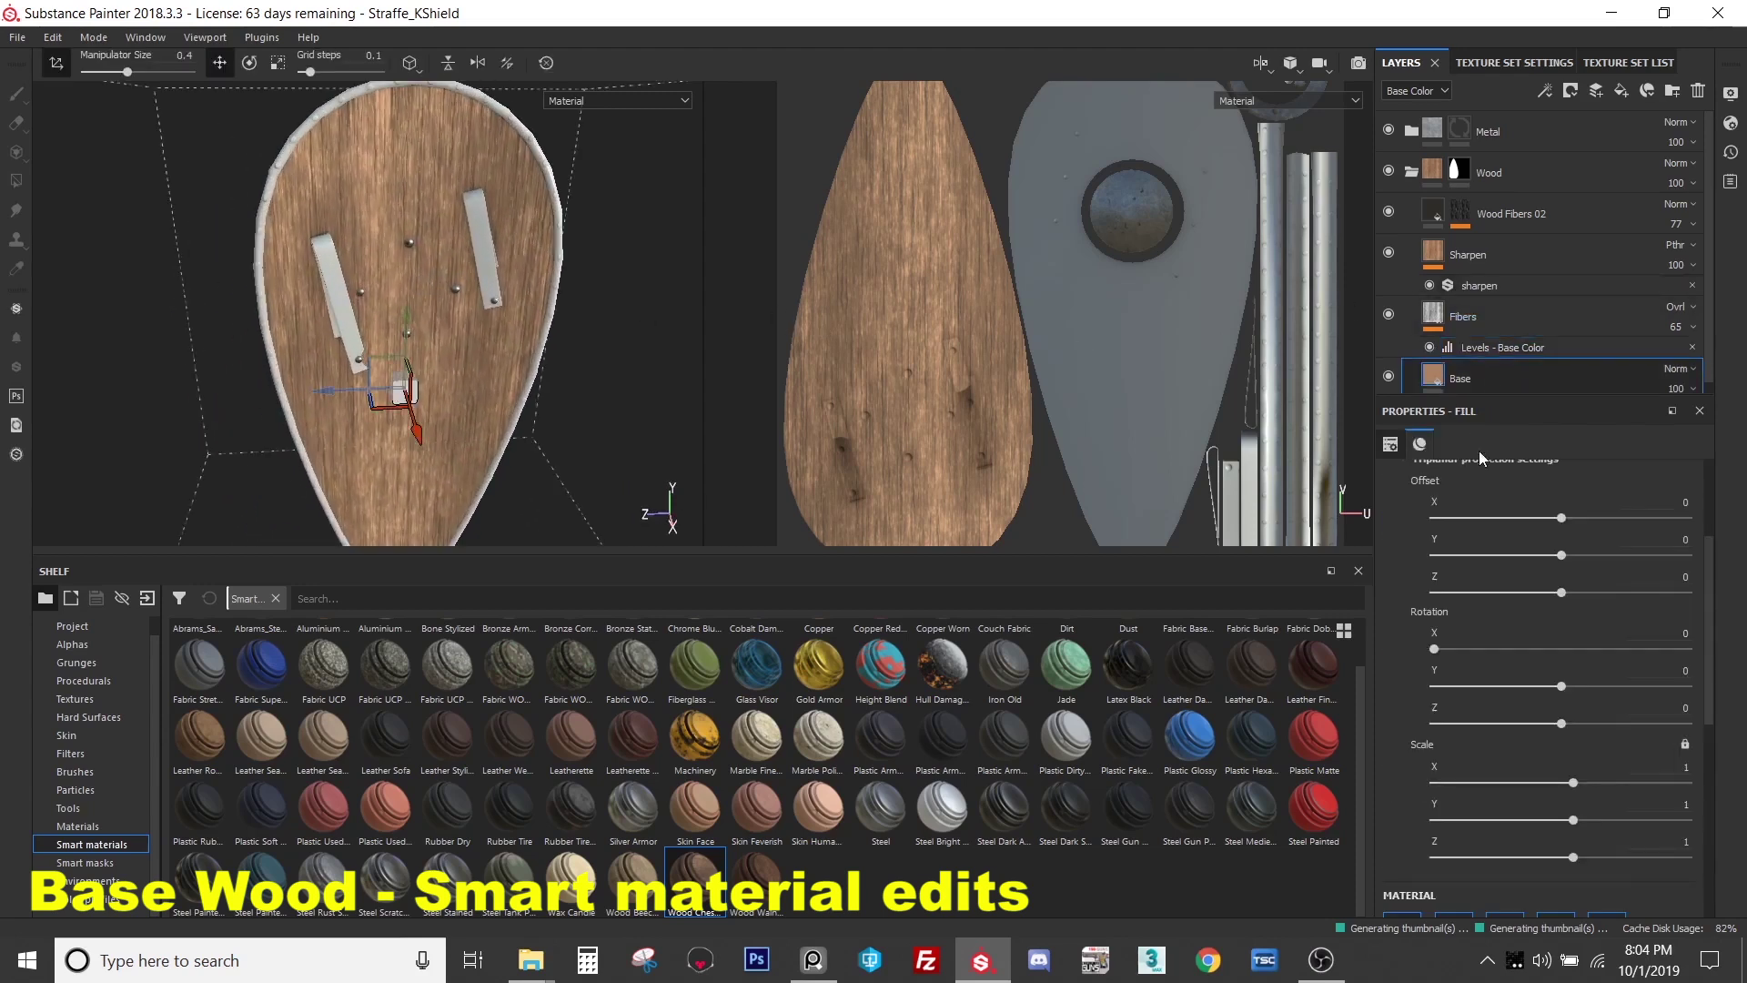
scroll(1547, 630, "down", 5)
left_click(1559, 717)
left_click_drag(1560, 810, 1536, 828)
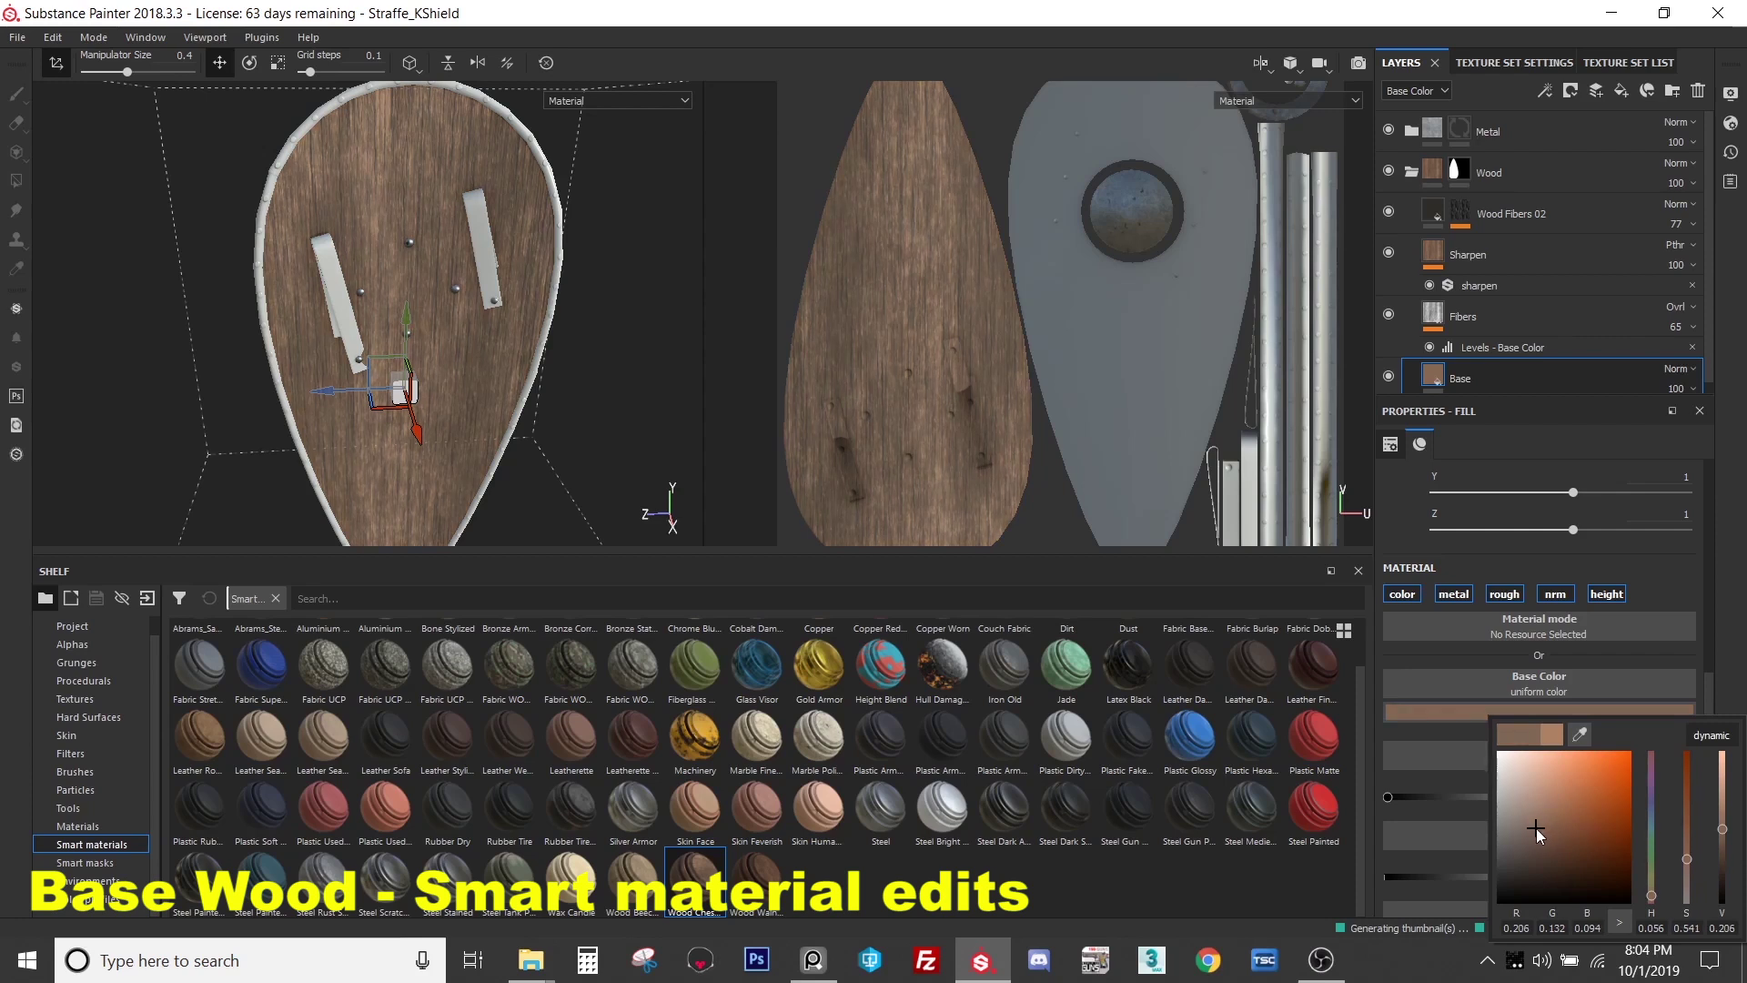
left_click(107, 471)
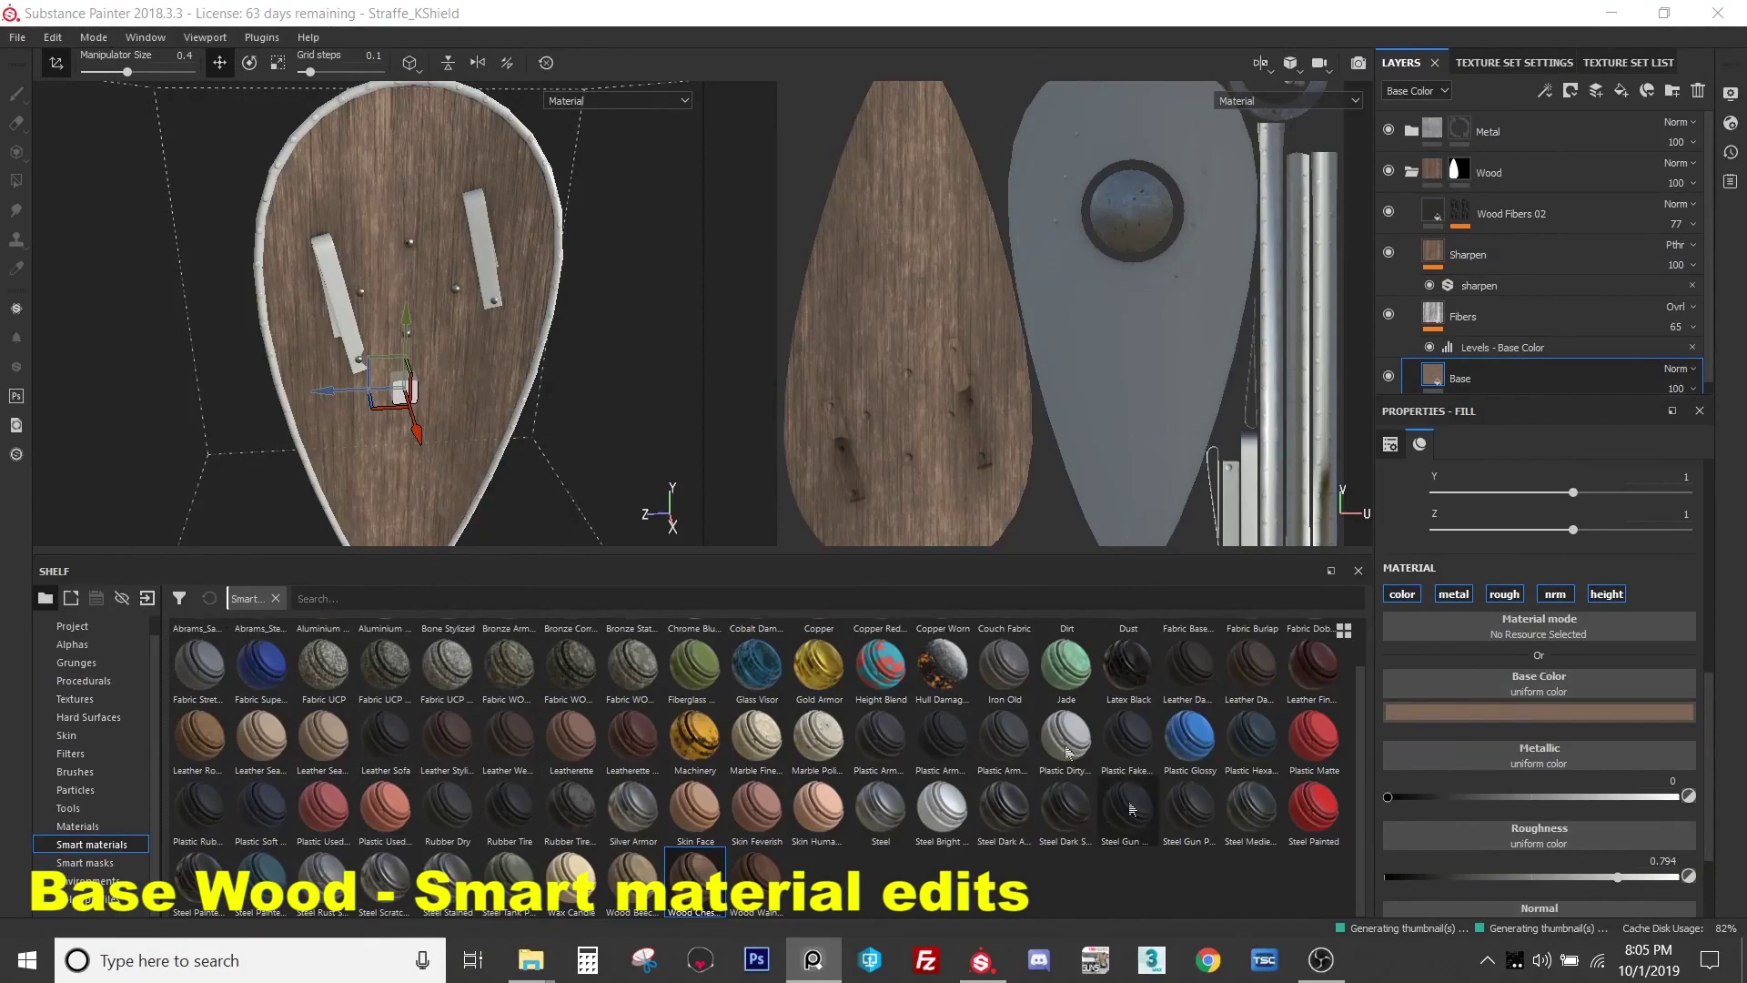
left_click_drag(428, 378, 473, 300, "alt")
scroll(393, 258, "up", 4)
scroll(393, 258, "down", 5)
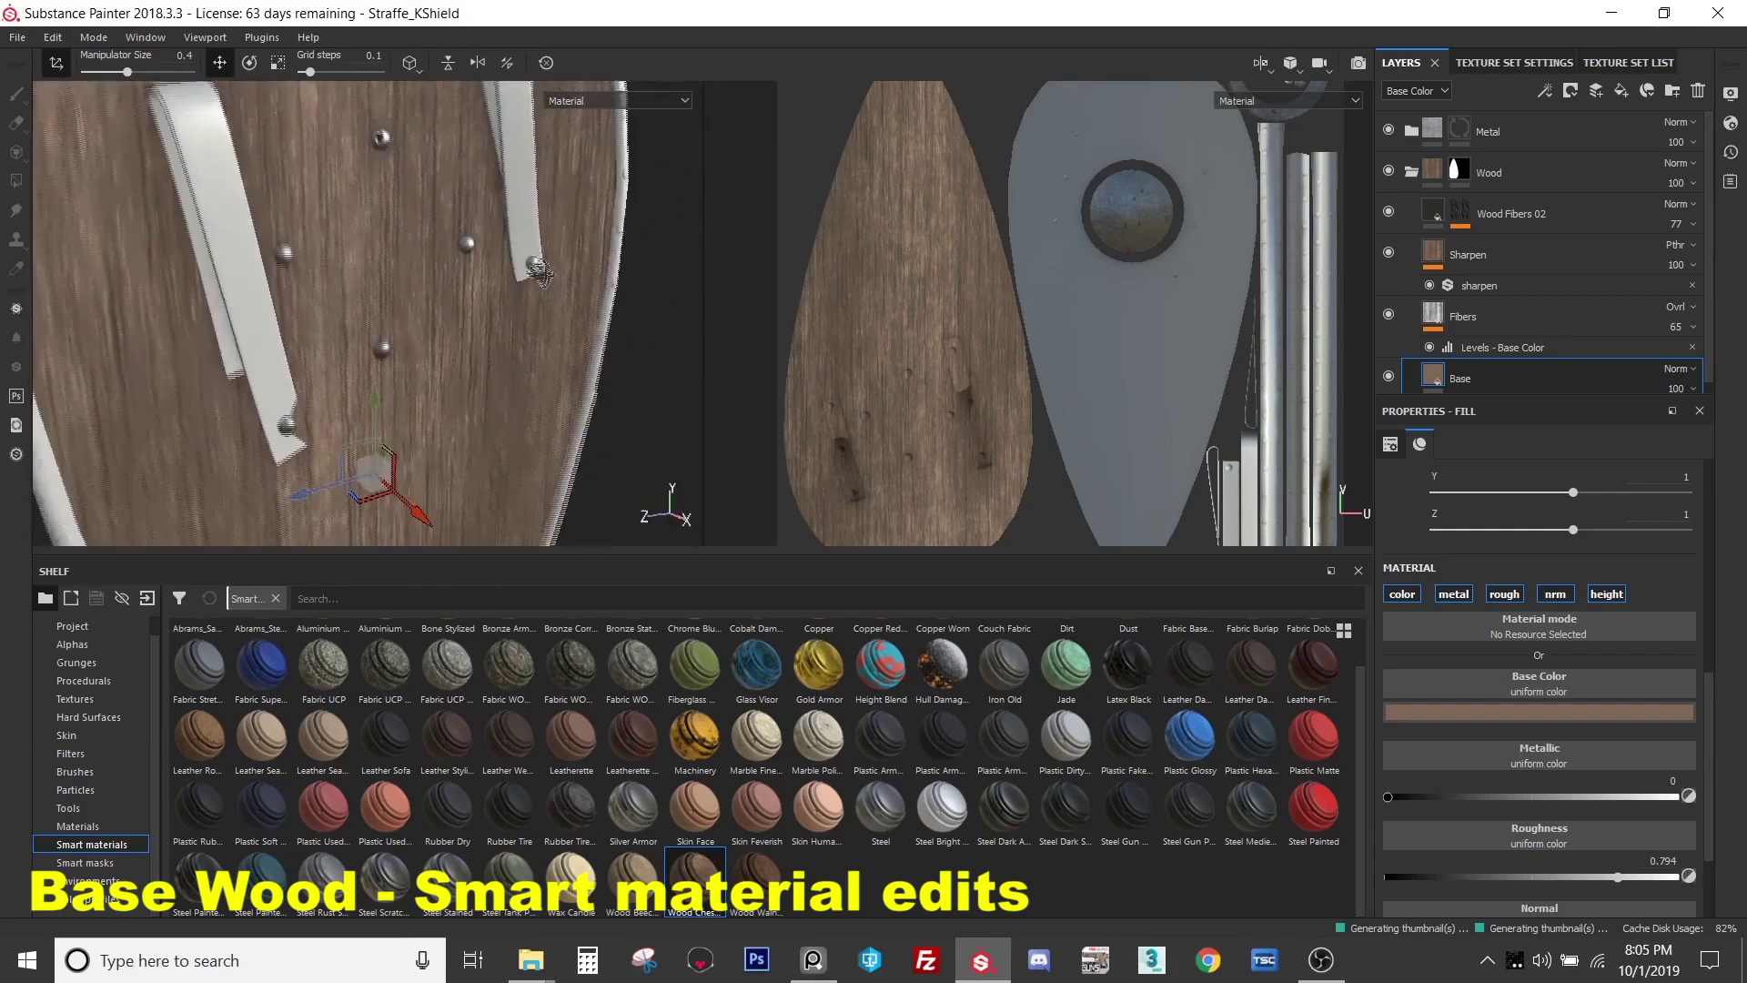
- Create a new folder directly above the Base layer within the Wood group and move Base into it
left_click(1529, 217)
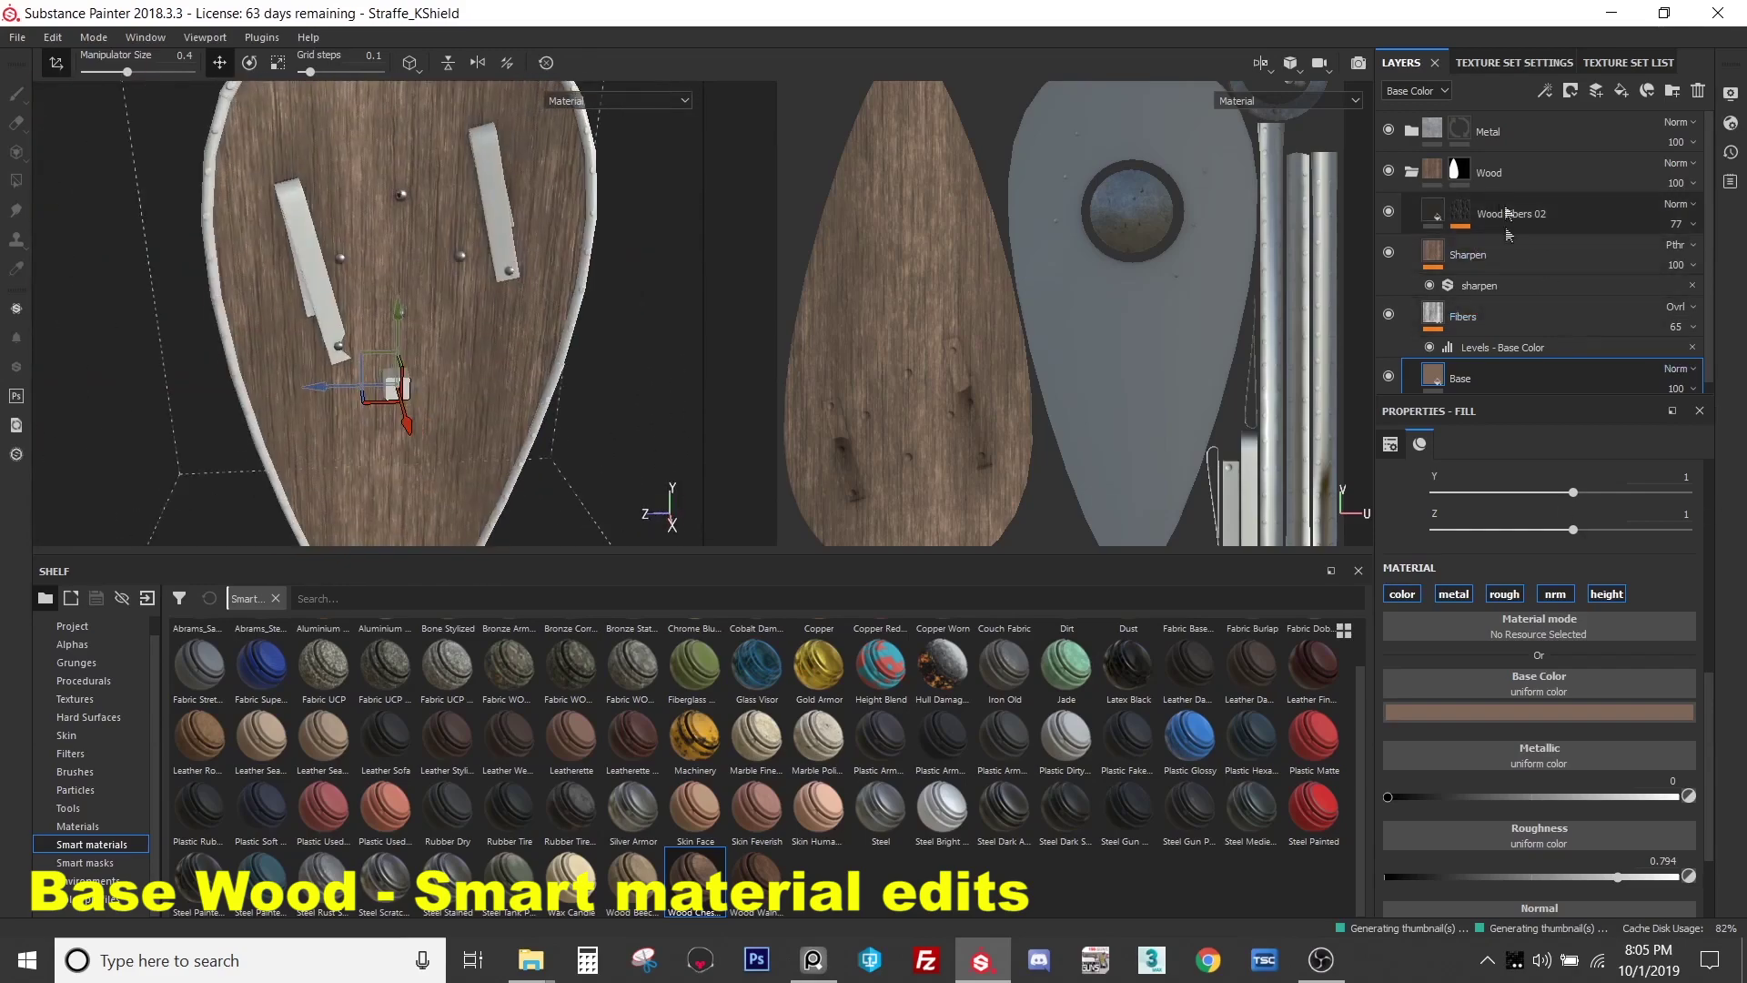
left_click(1532, 254)
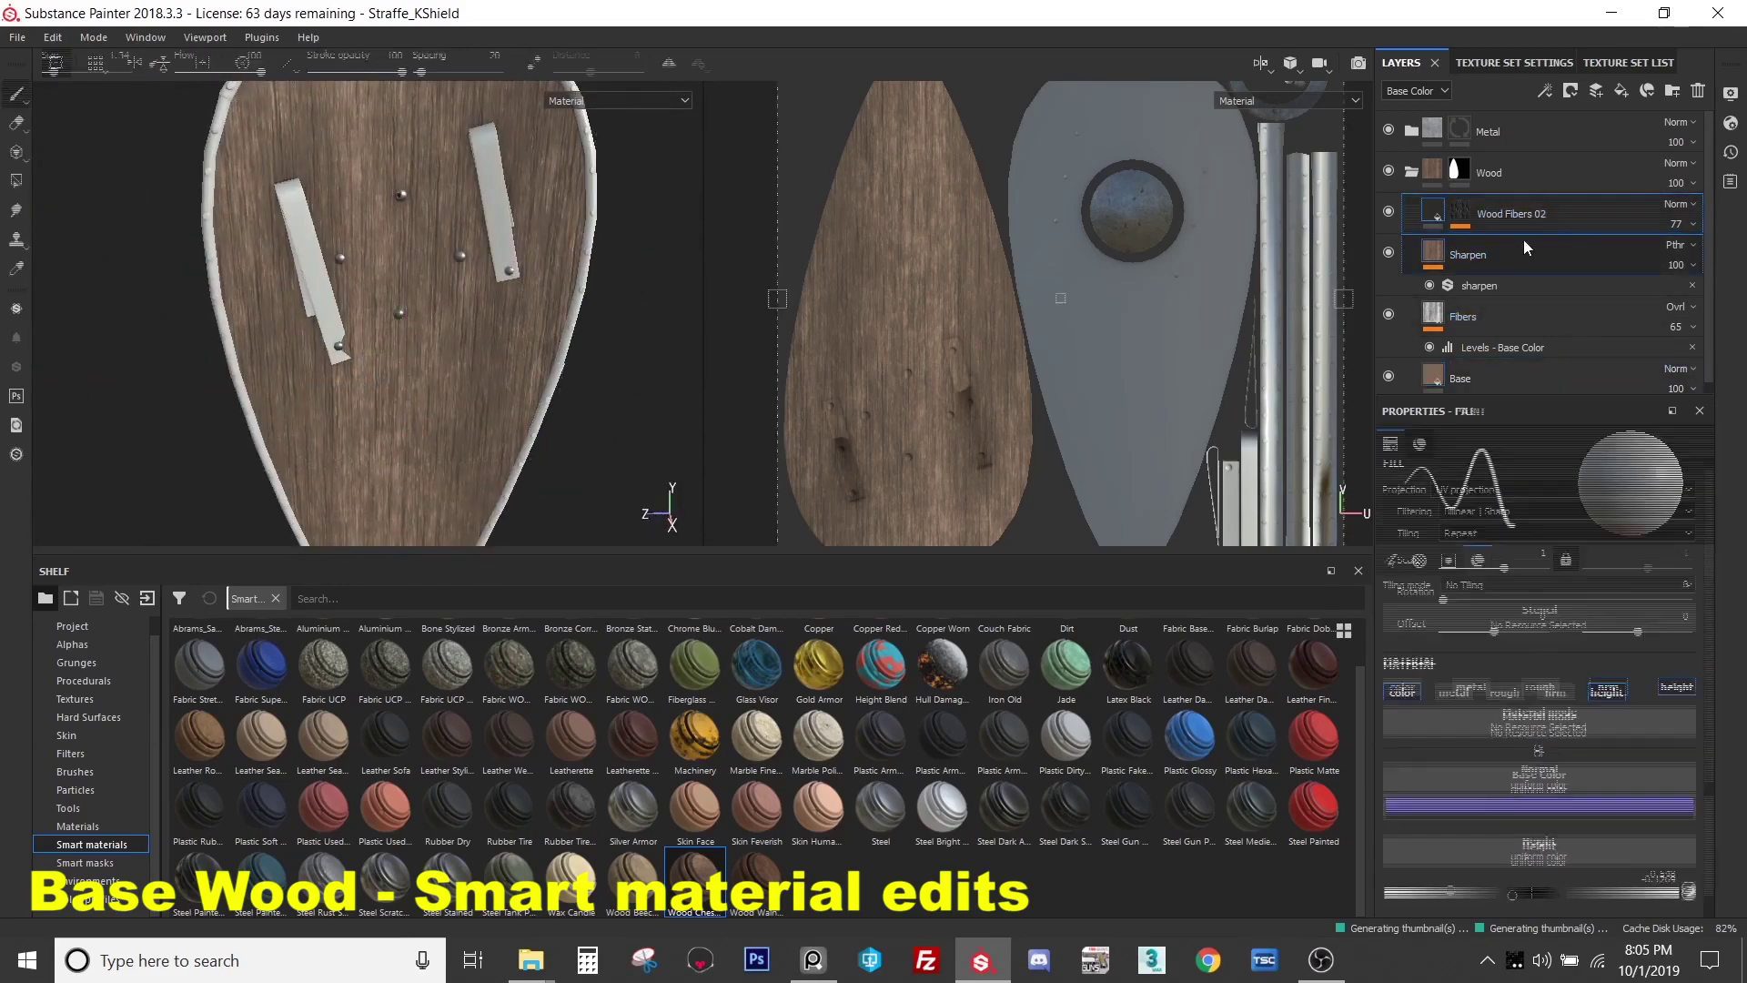
scroll(1506, 306, "down", 1)
left_click(1523, 373)
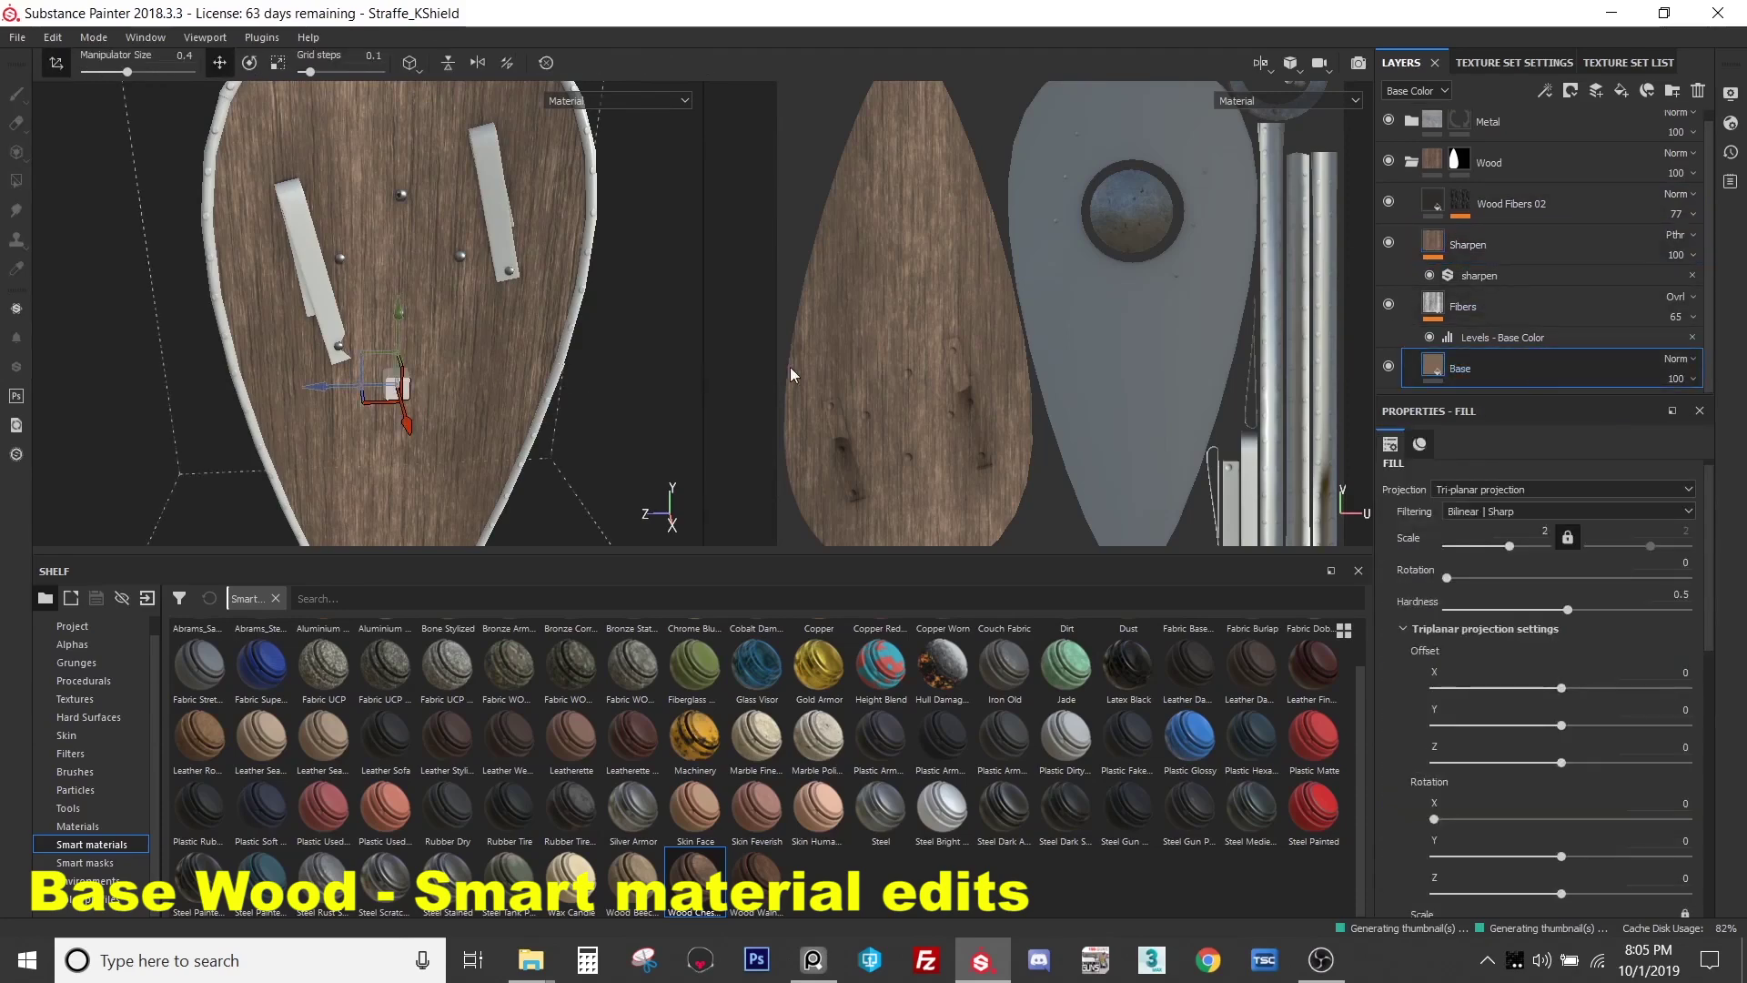
left_click_drag(445, 305, 492, 300, "alt")
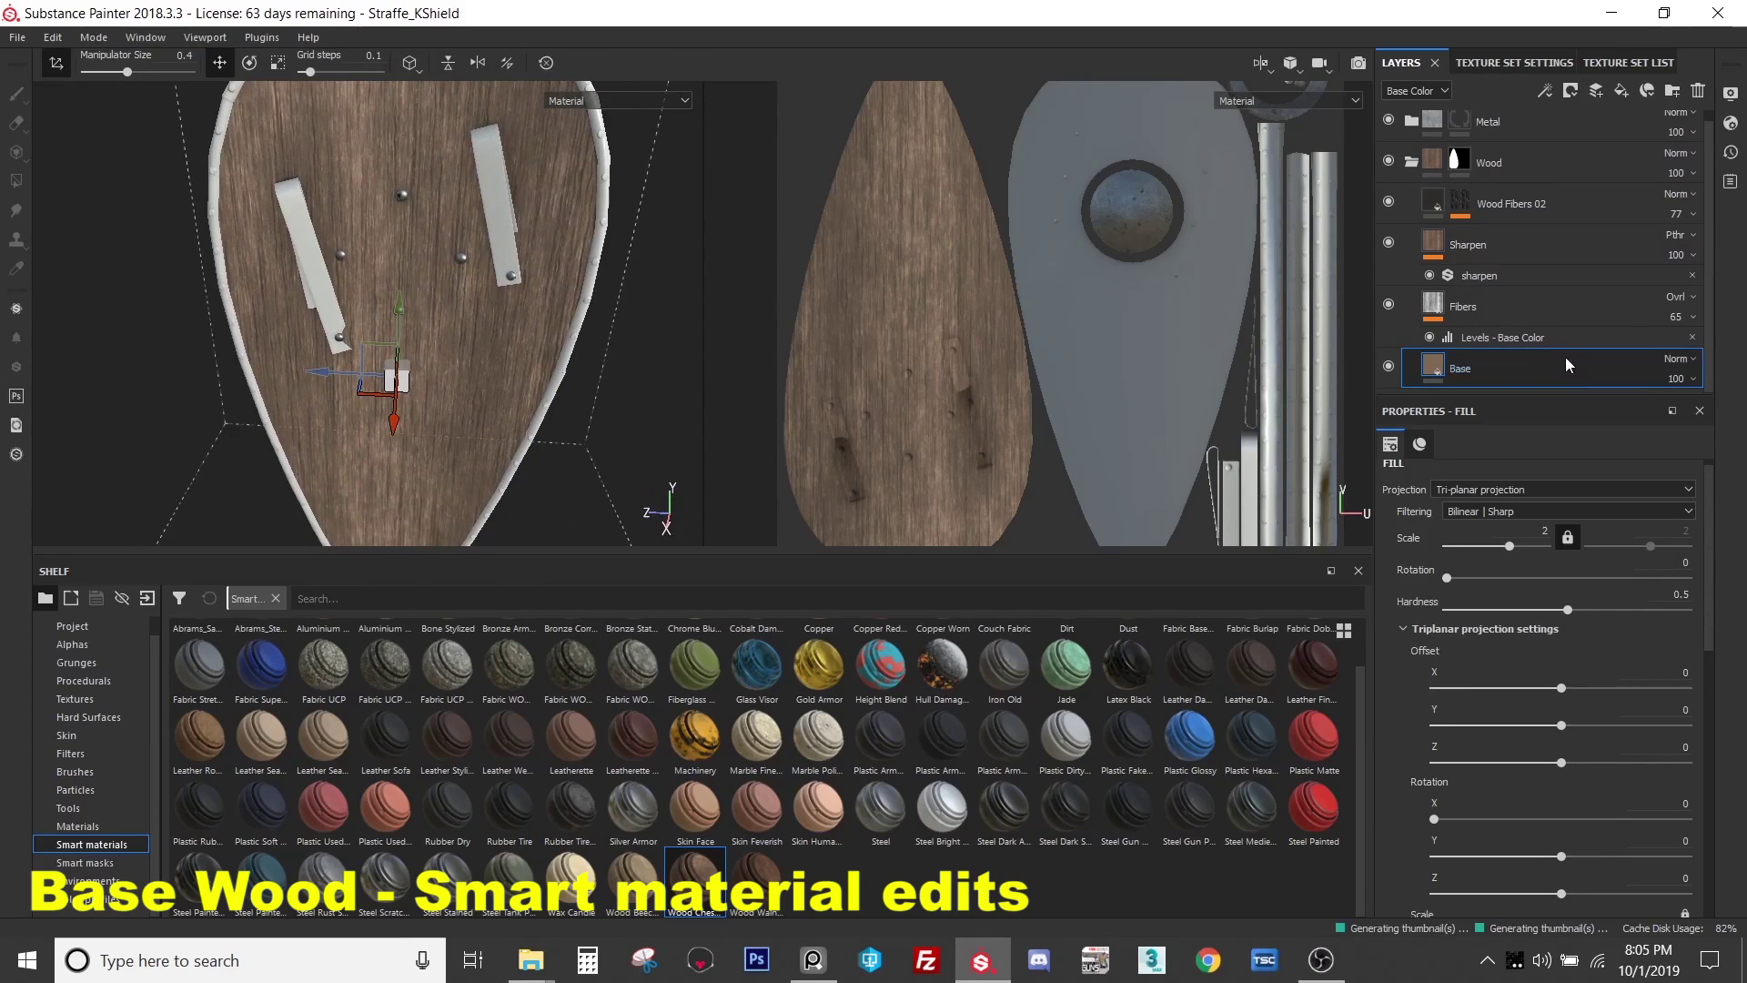
left_click(1672, 91)
left_click(1512, 368)
left_click_drag(1512, 367, 1533, 322)
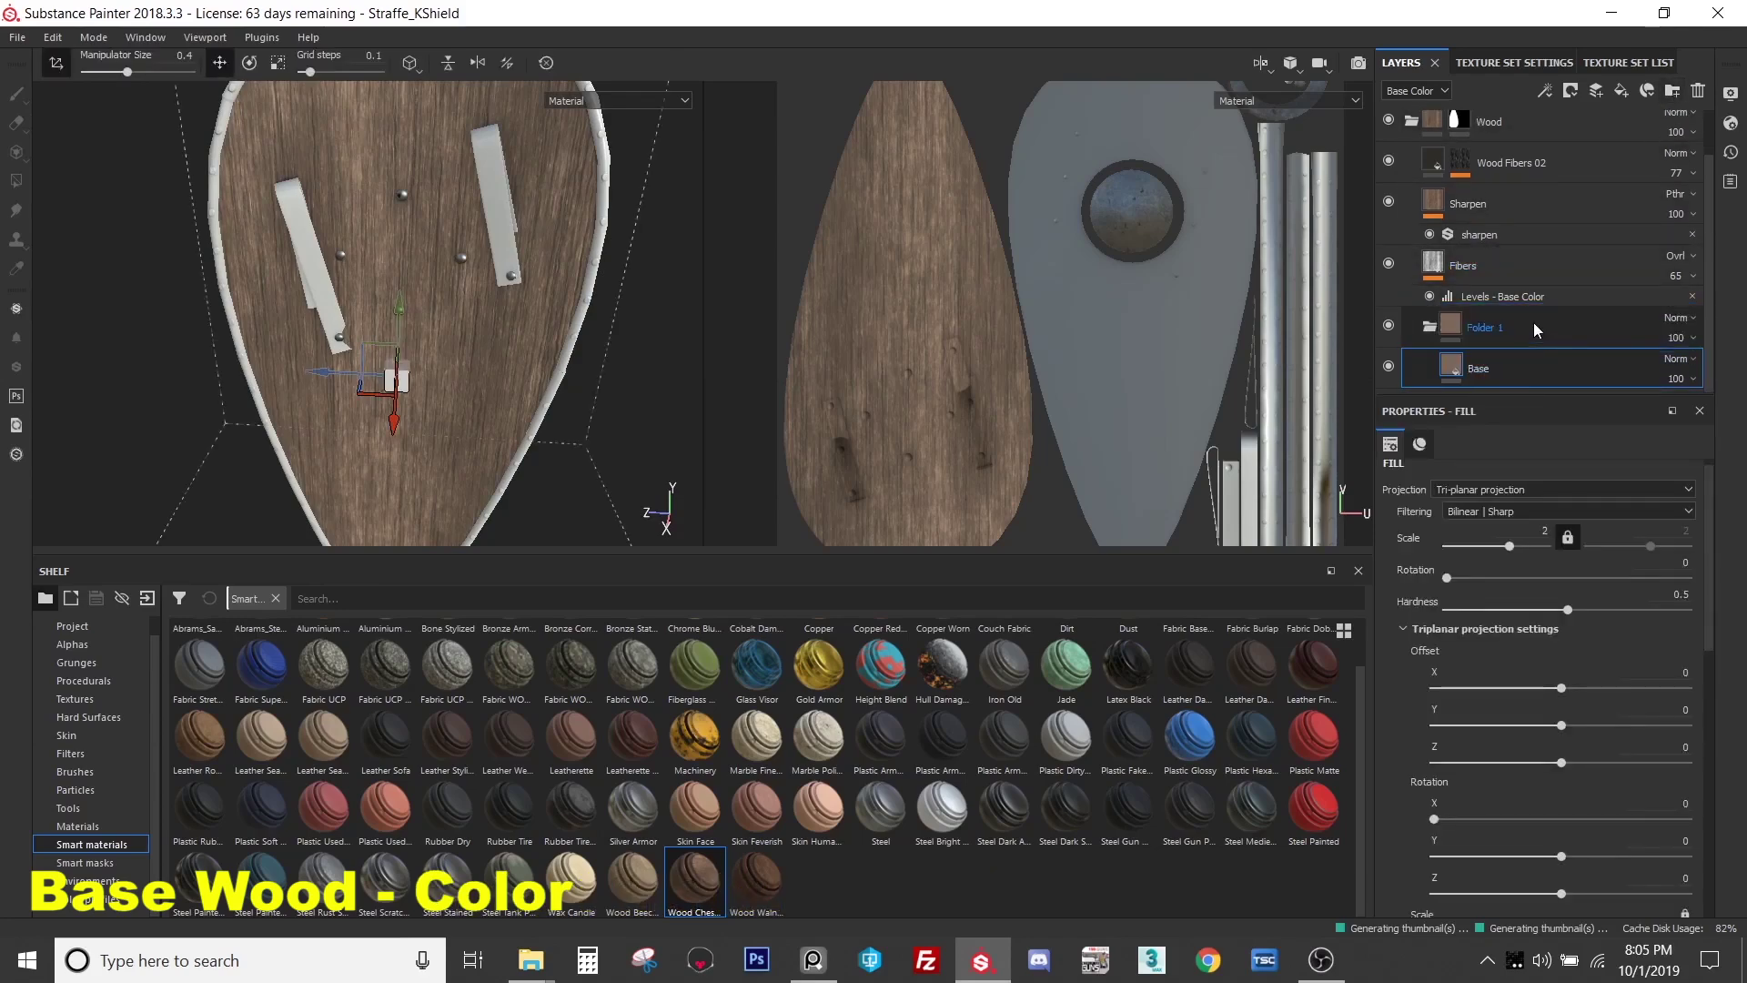
- Rename the folder containing the Base layer as Color
left_click(1387, 264)
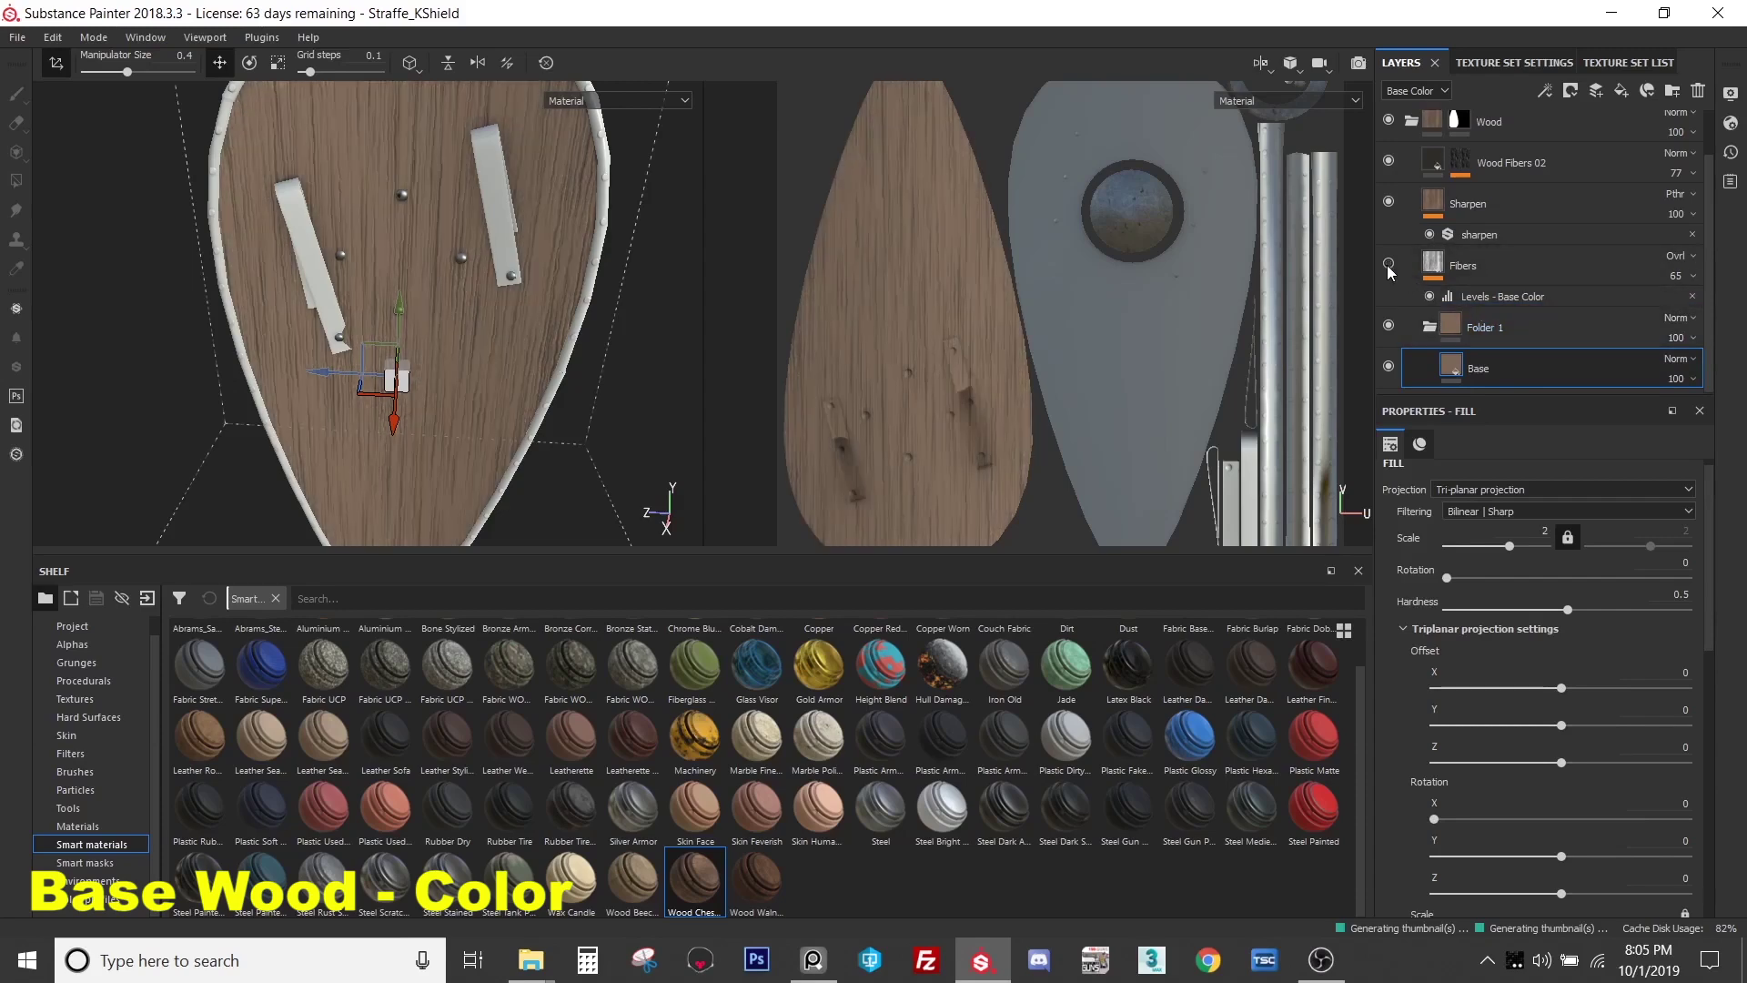
left_click(1387, 264)
double_click(1487, 328)
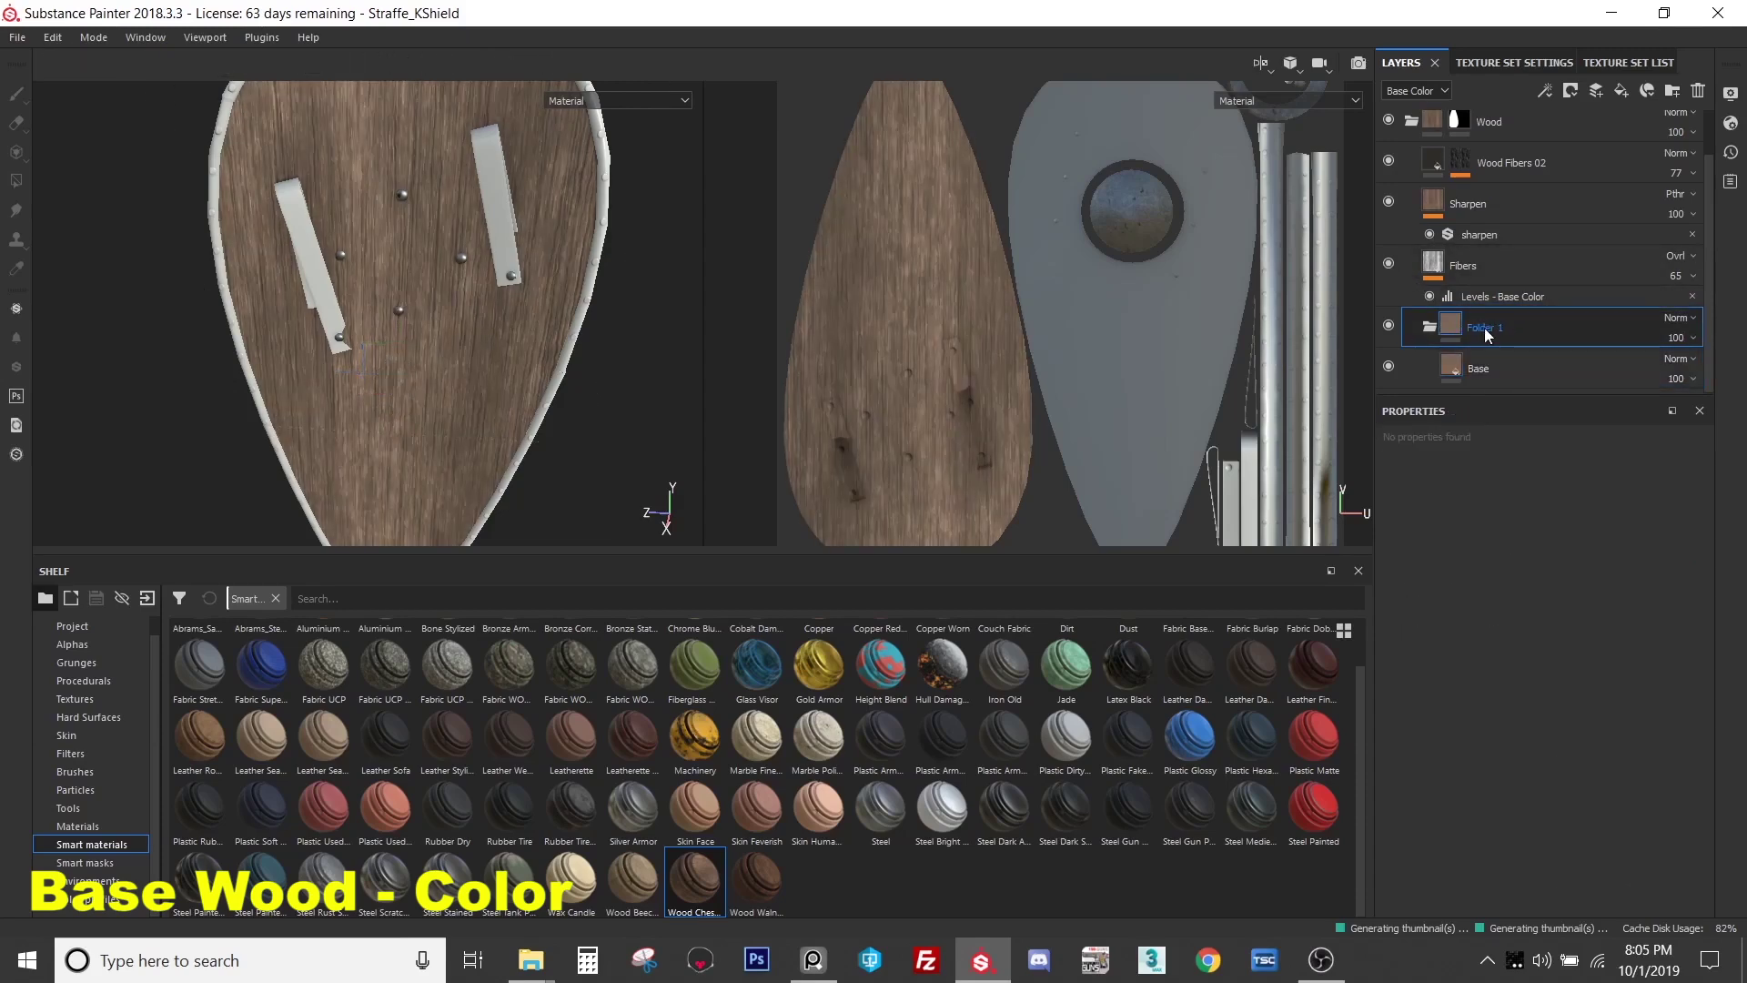
type("Color")
key("Return")
- Add a fill layer above Base in the Color folder, affecting only the color channel, with a red base color
scroll(1518, 373, "up", 1)
left_click(1521, 375)
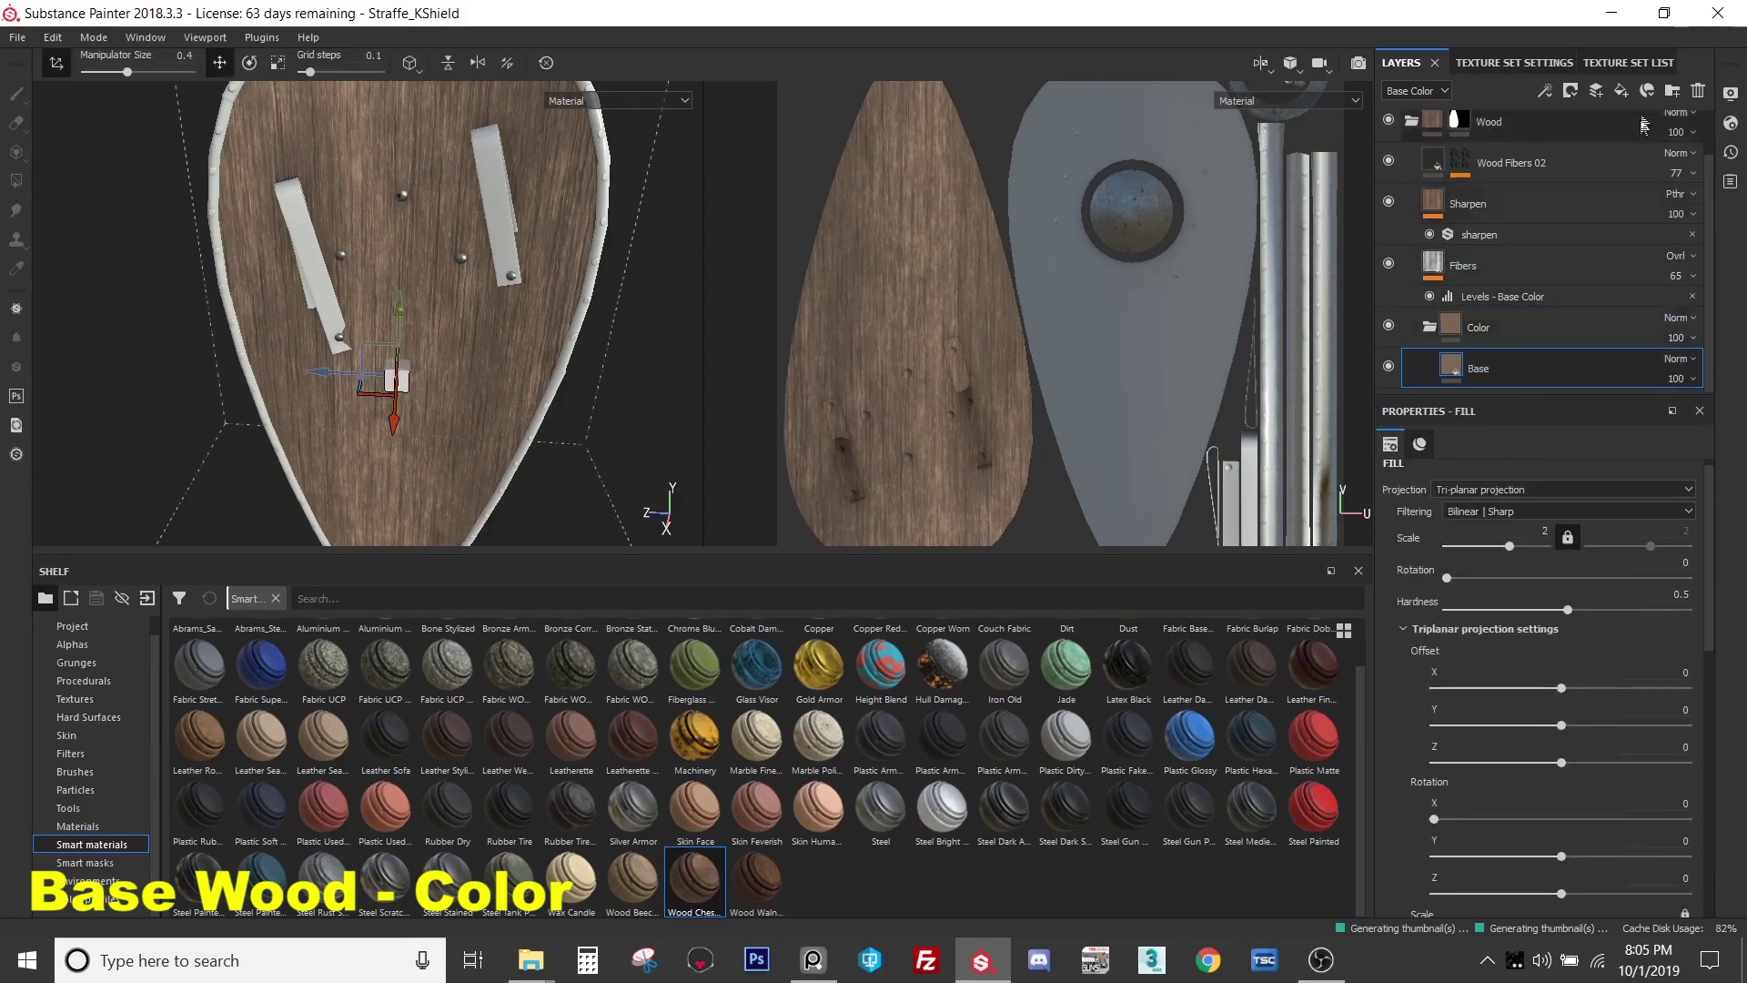
left_click(1621, 91)
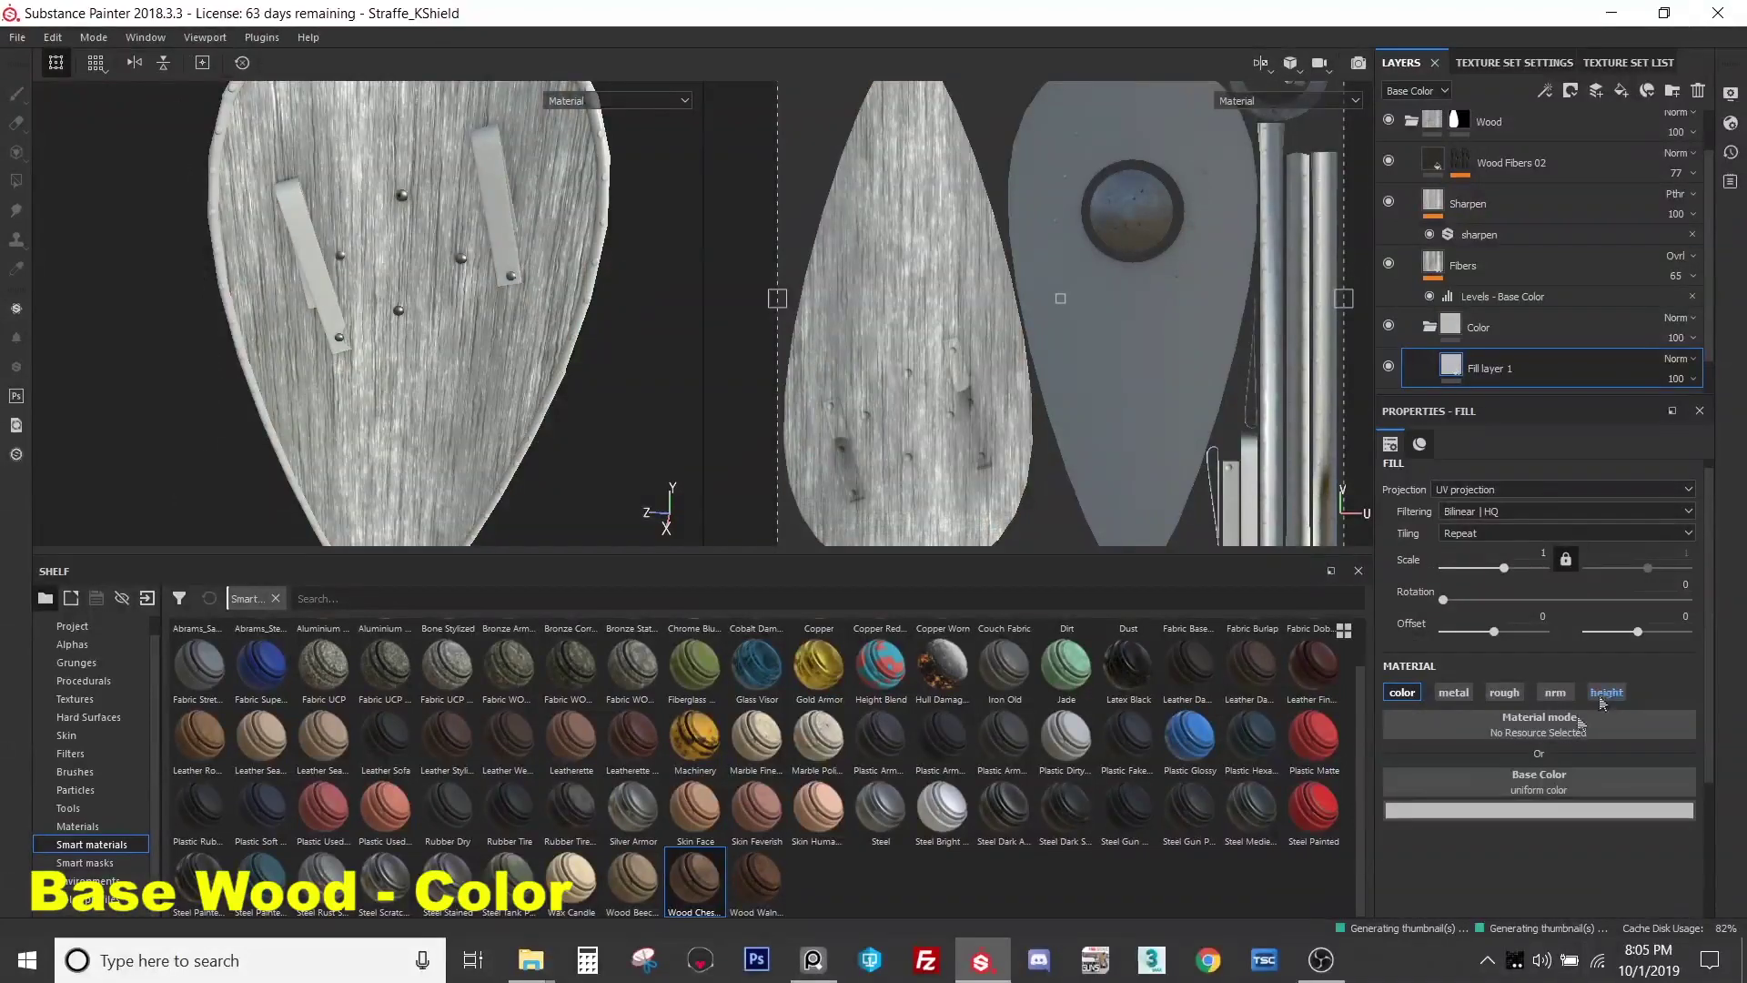
left_click(1550, 810)
left_click(1574, 665)
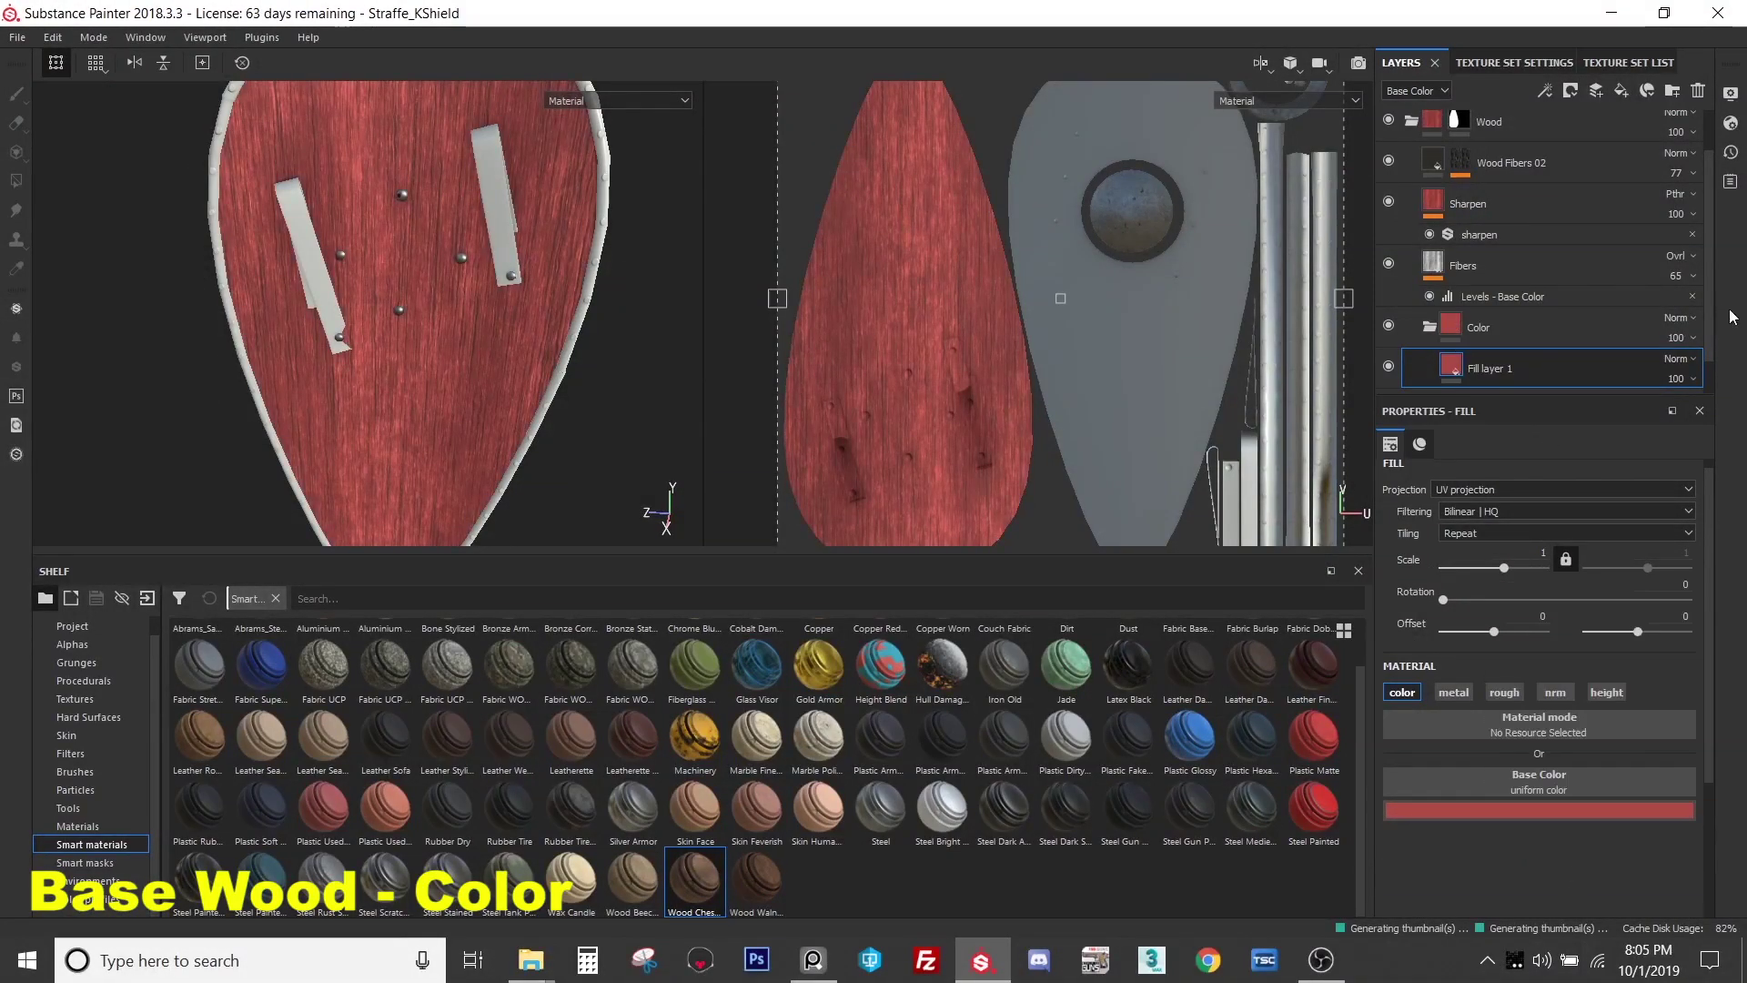
scroll(1709, 389, "down", 1)
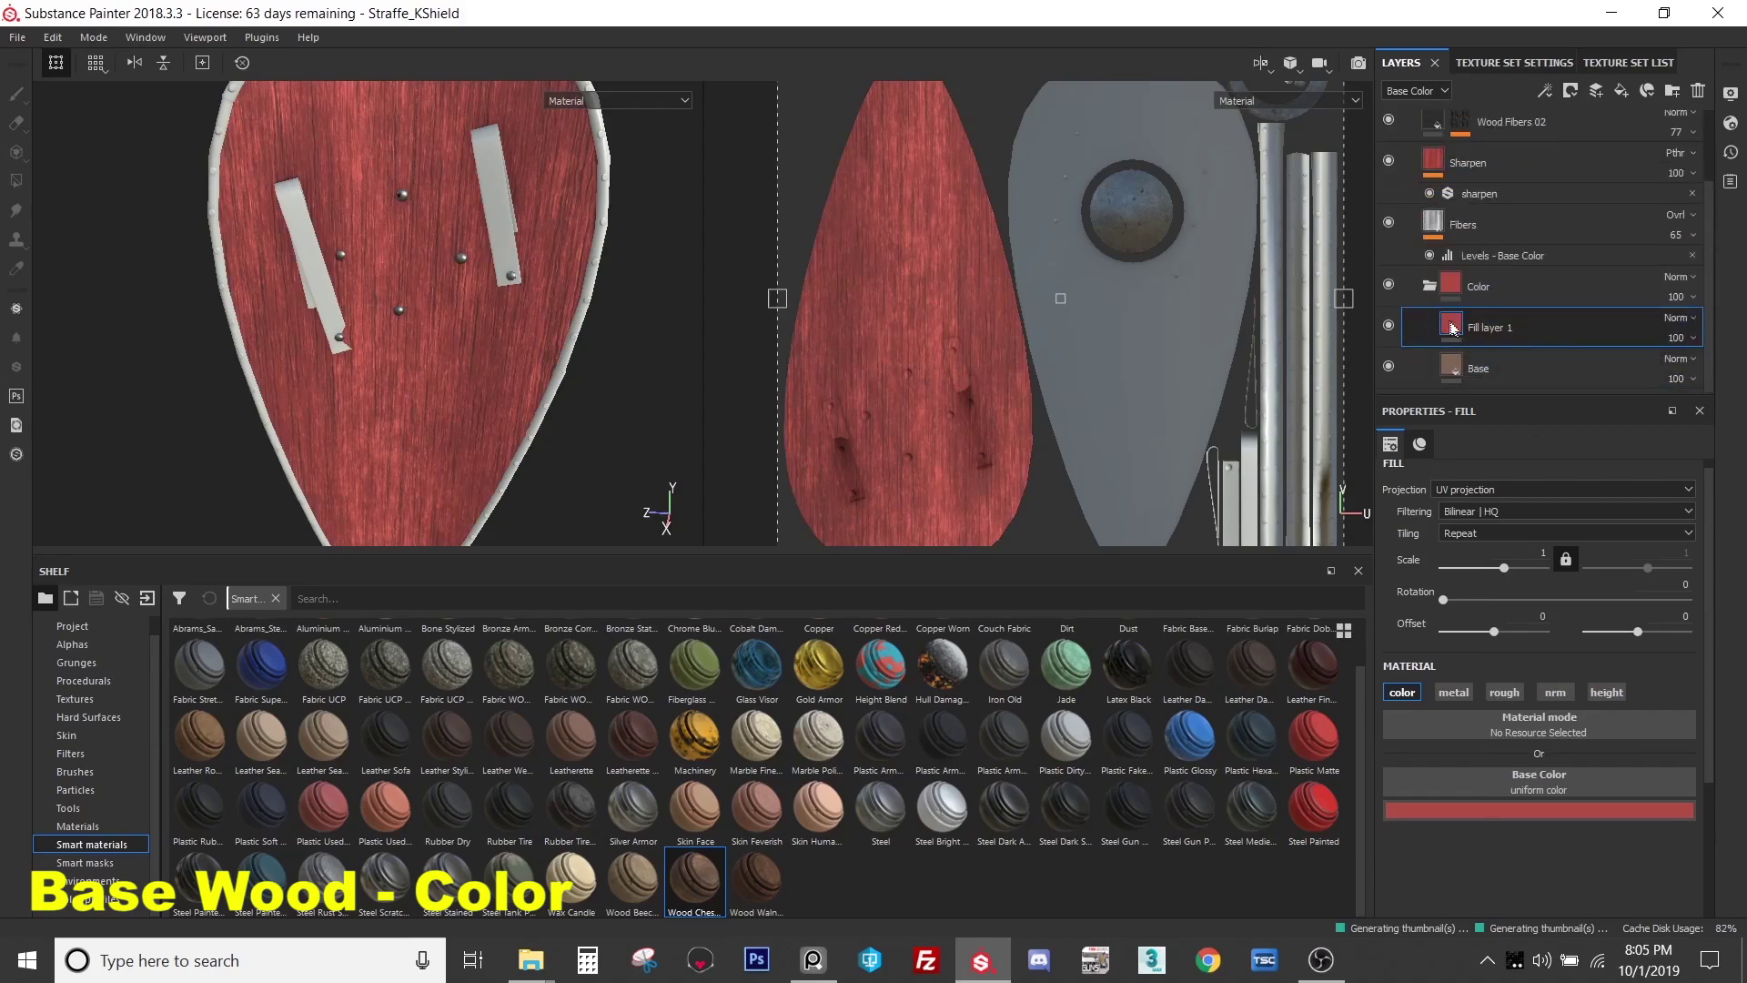
- Match the new fill layer's base color to the Base layer, then make it a slightly more saturated brown (R 0.206, G 0.121, B 0.077)
left_click(1538, 810)
left_click(1588, 599)
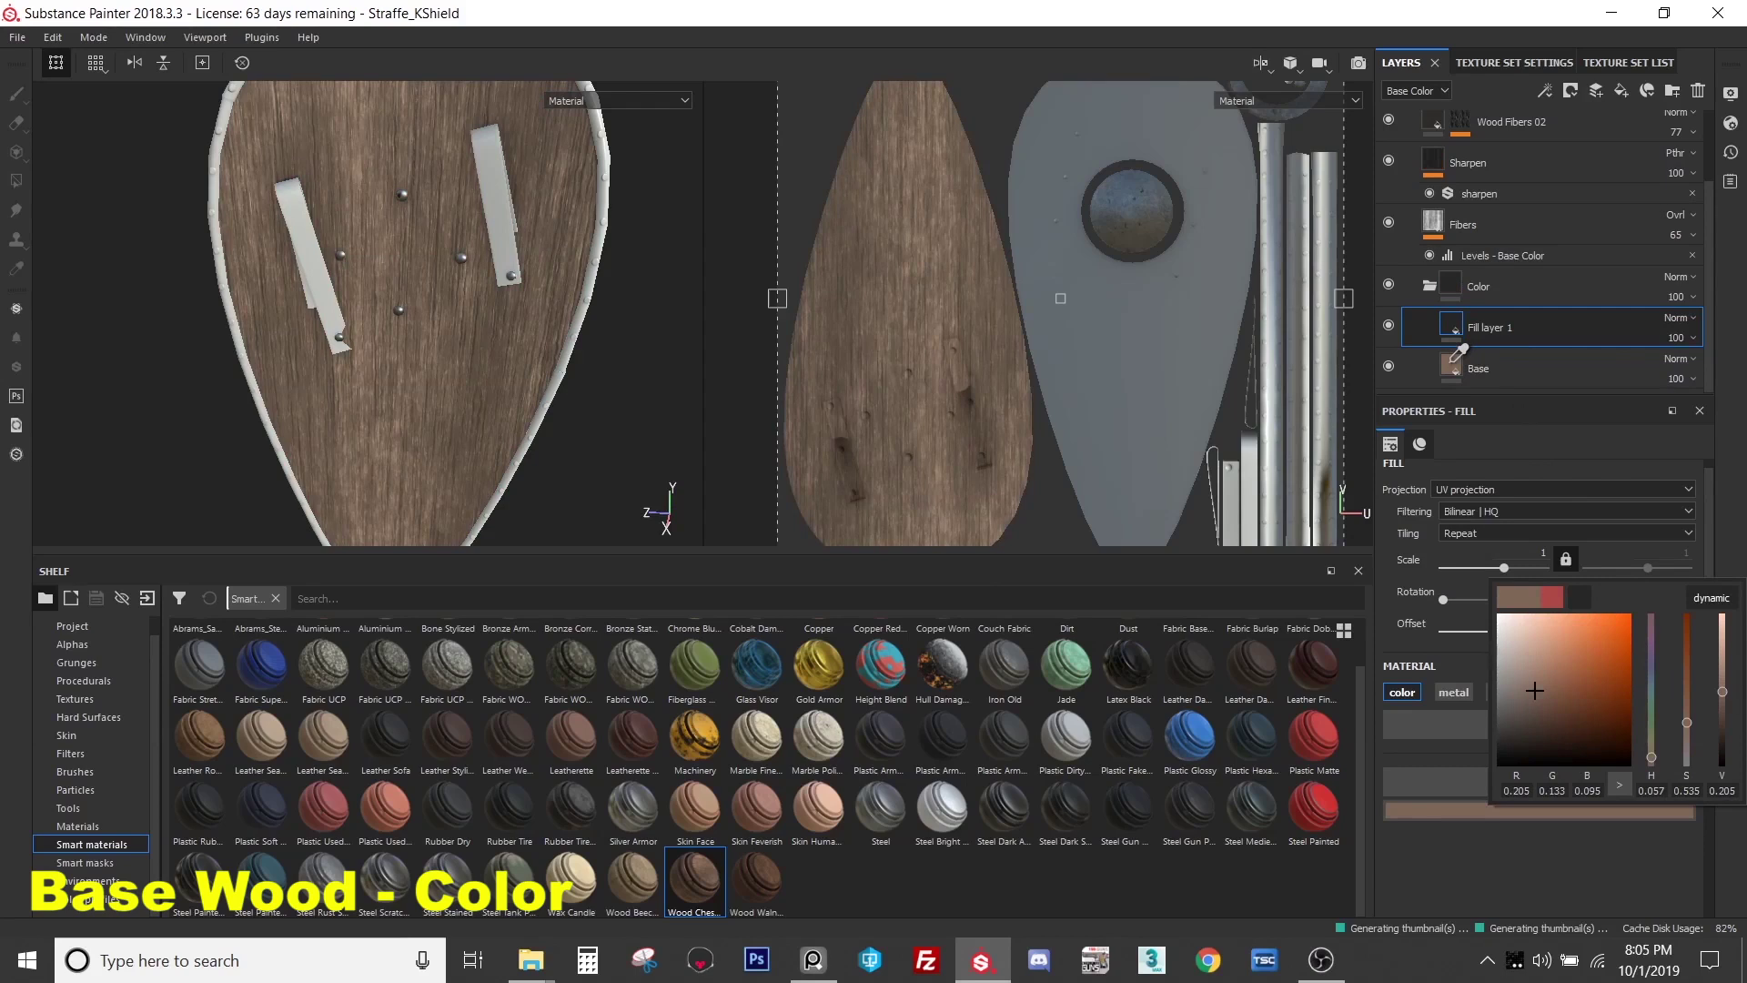
left_click(1453, 364)
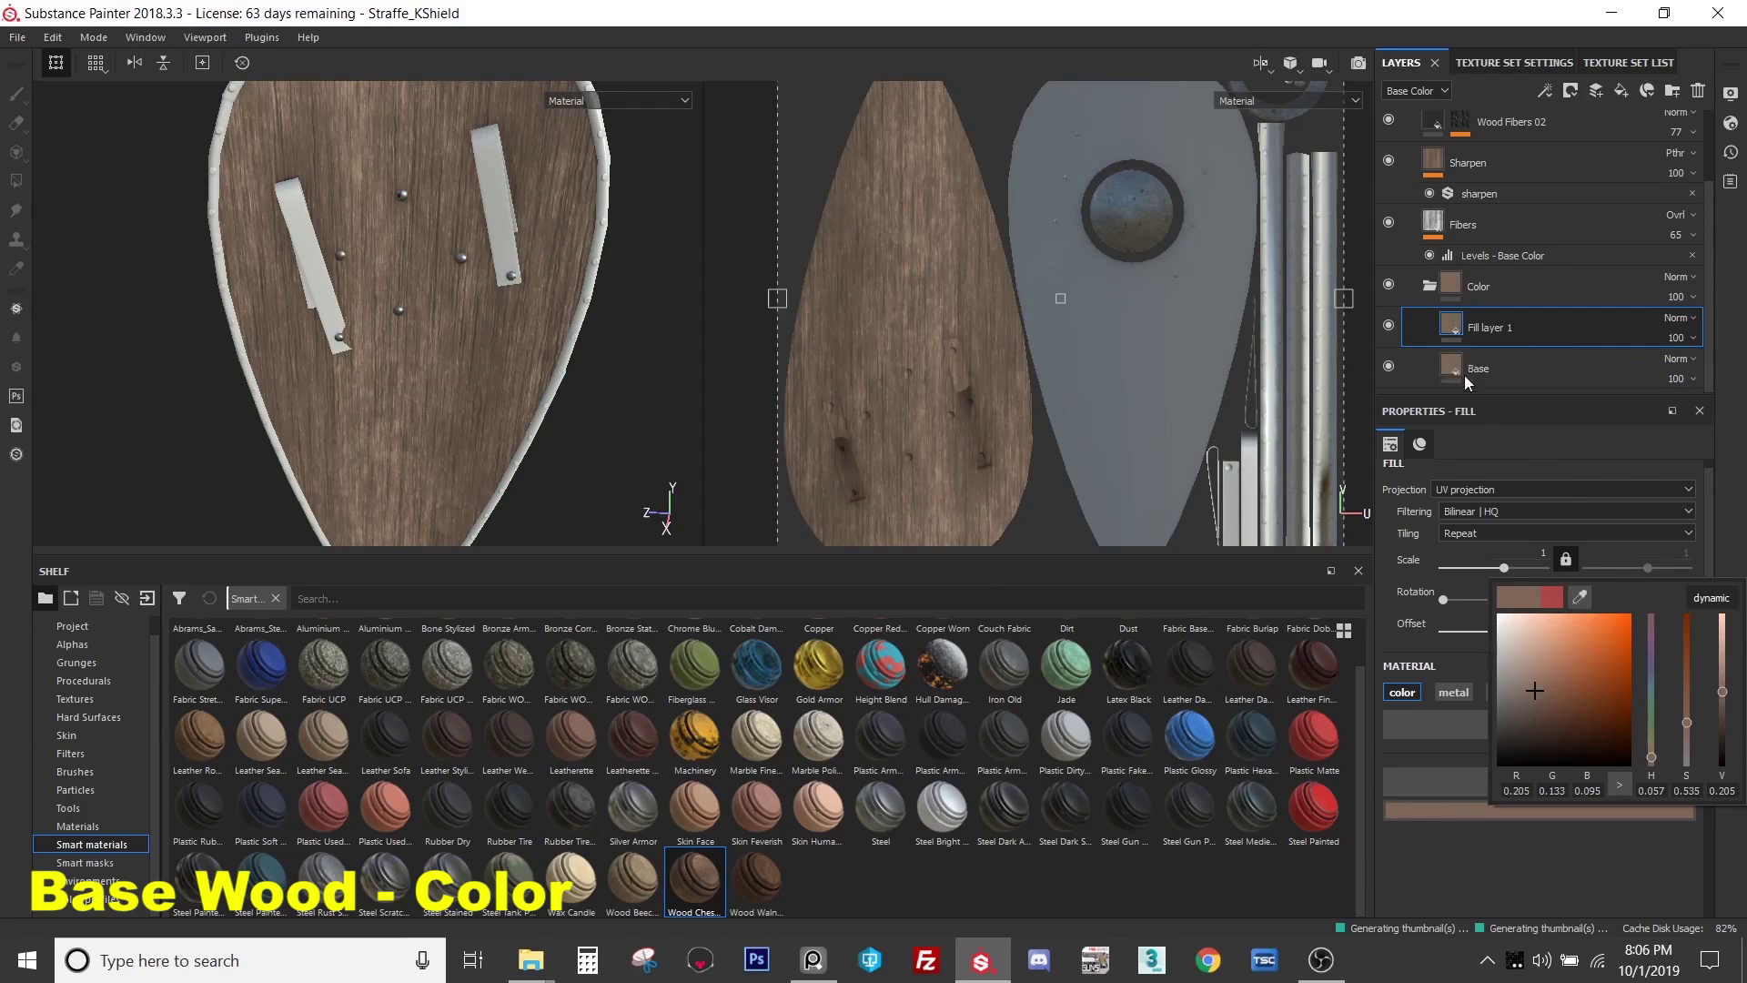
left_click(1478, 843)
left_click(1482, 810)
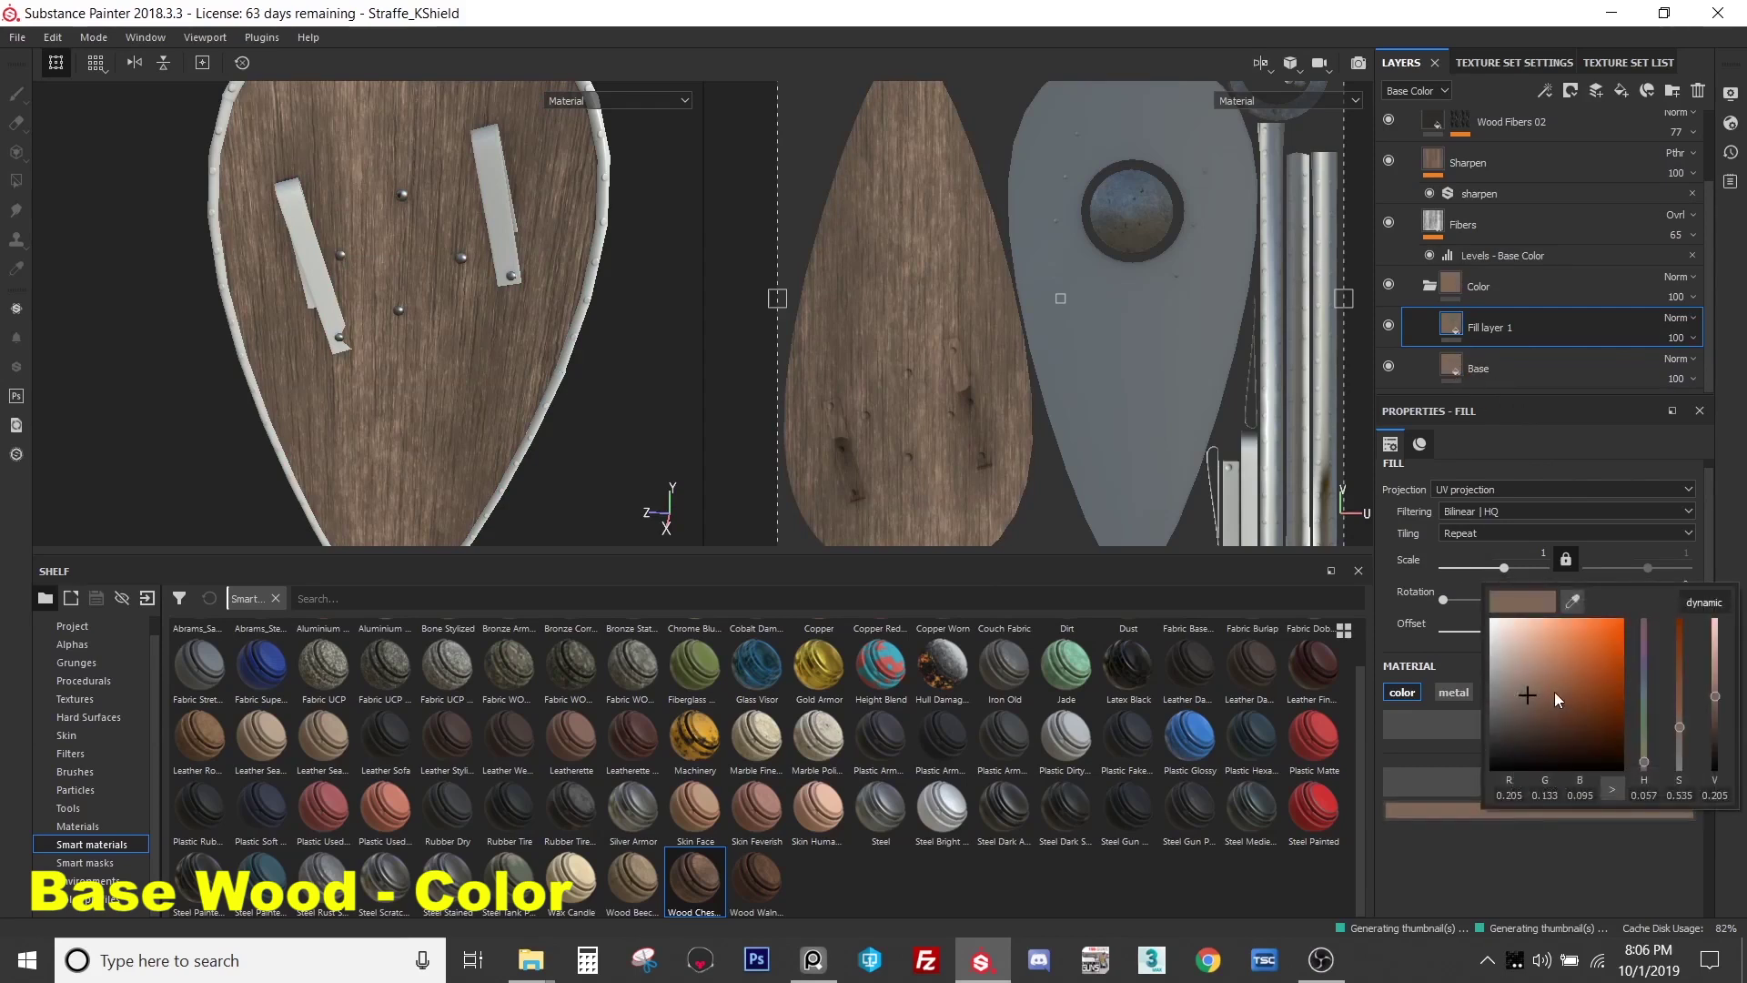
left_click_drag(1528, 701, 1537, 697)
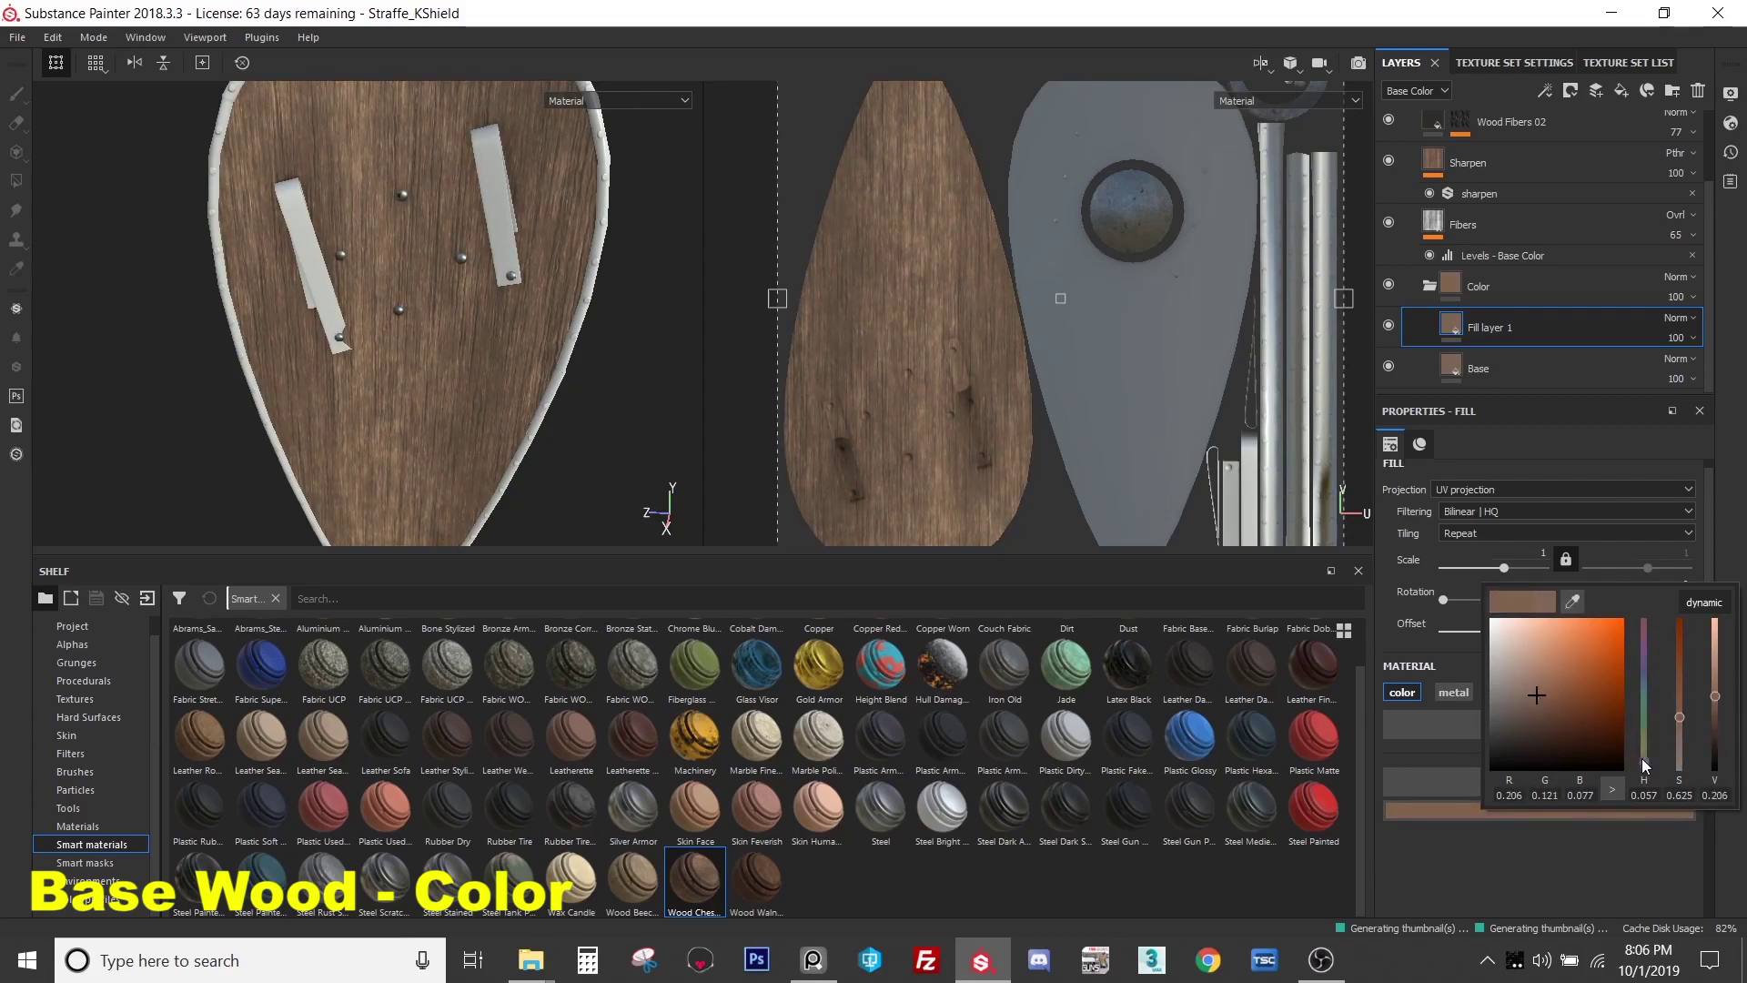
left_click_drag(594, 339, 784, 409, "alt")
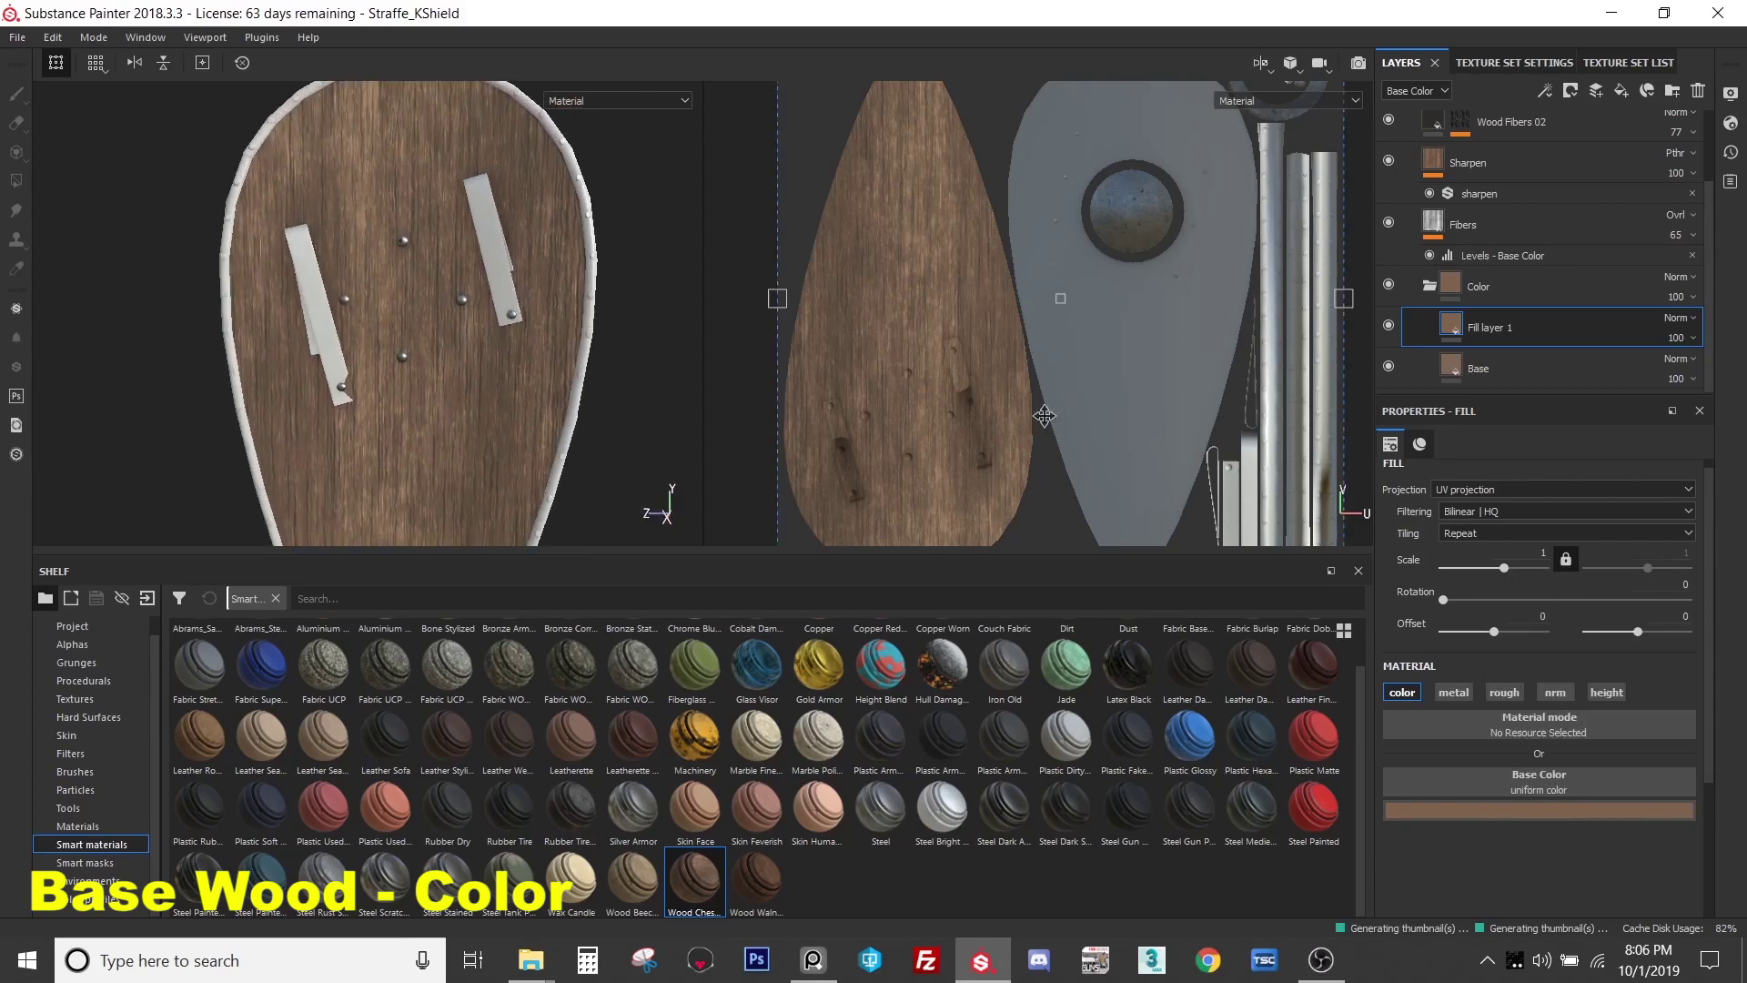
- Rename the new fill layer in the Color folder as Variation 1
right_click(1476, 331)
key("Escape")
double_click(1471, 325)
type("Variation")
key("Return")
- Add a black mask to the Variation 1 layer and put a fill effect in that mask
right_click(1474, 325)
left_click(1527, 30)
right_click(1482, 325)
left_click(1522, 691)
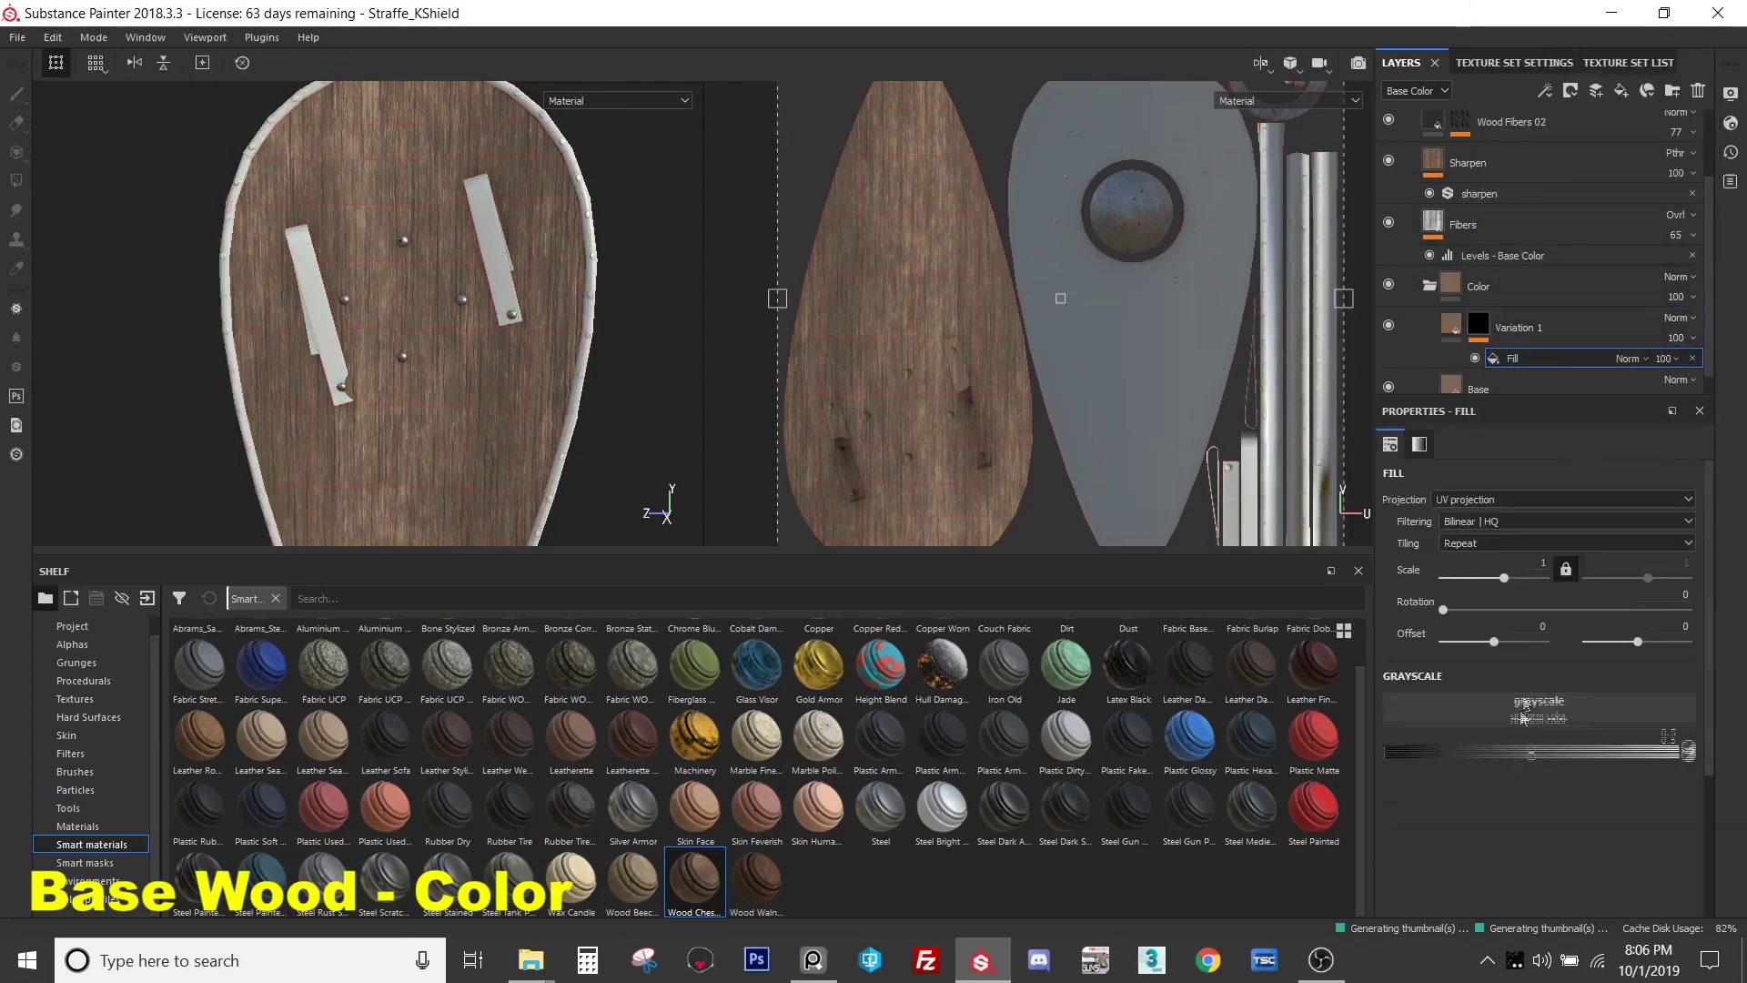
- Search the grayscale resources for grunge and apply Grunge Map 005 to the mask fill of Variation 1
left_click(1520, 713)
type("grunge")
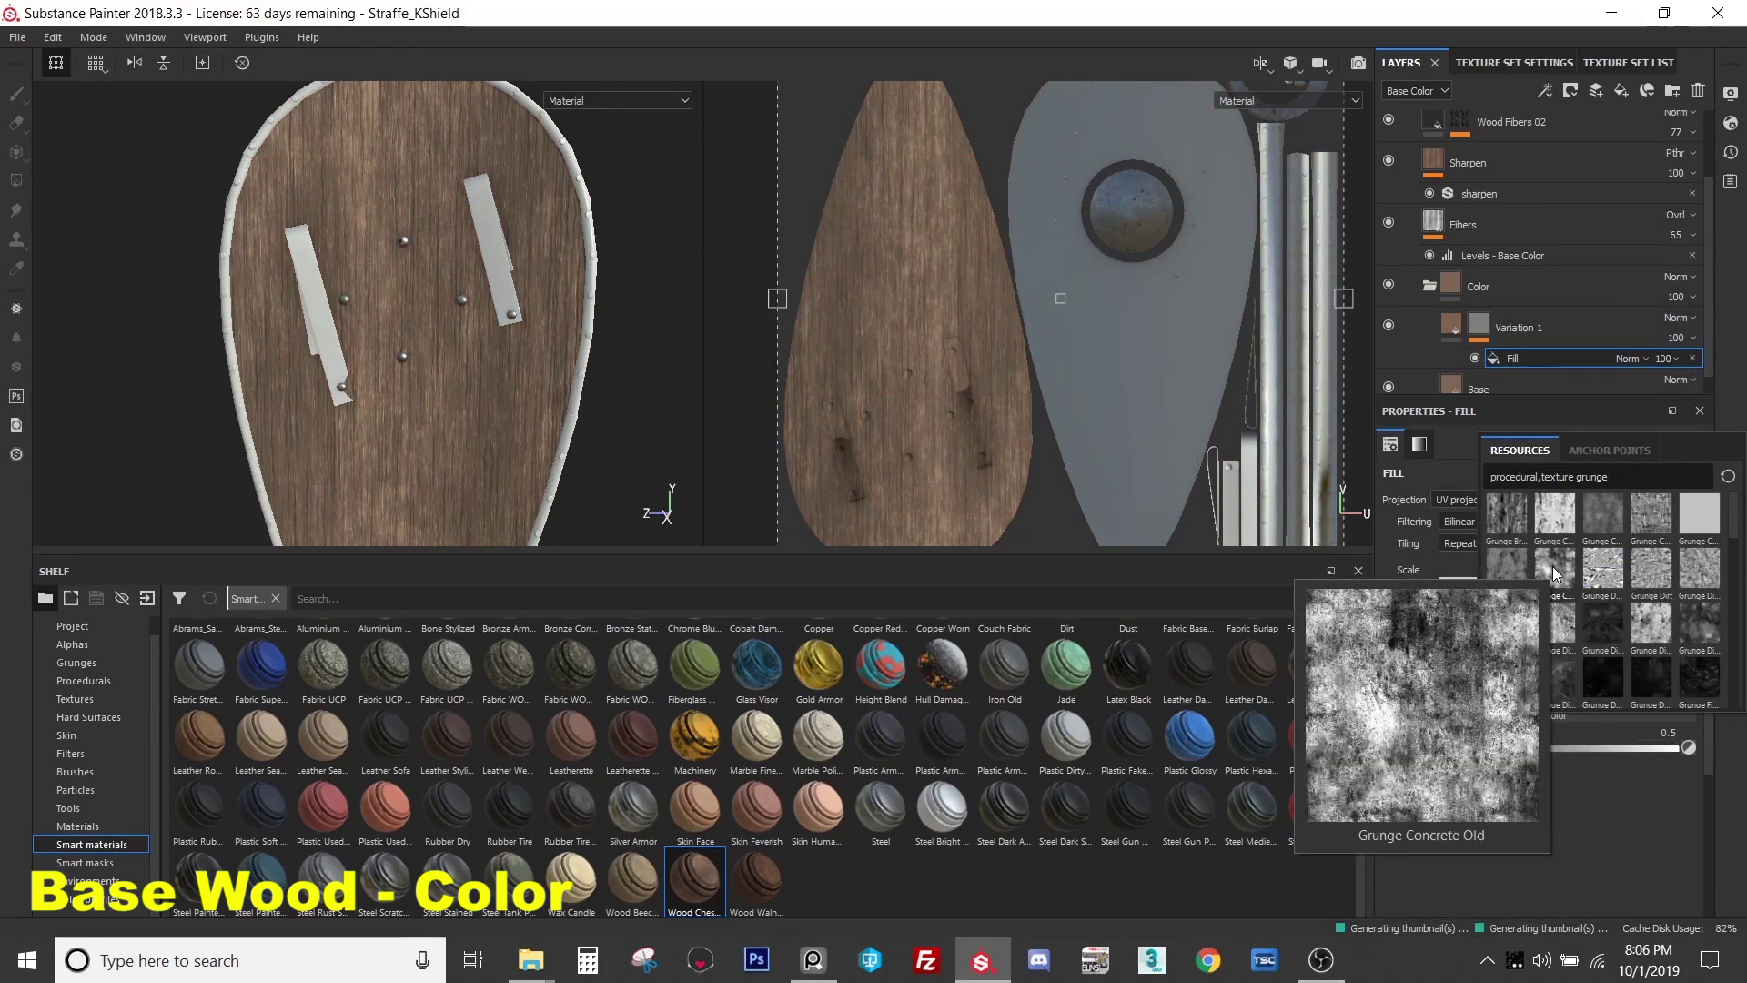
mouse_move(1600, 620)
mouse_move(1647, 638)
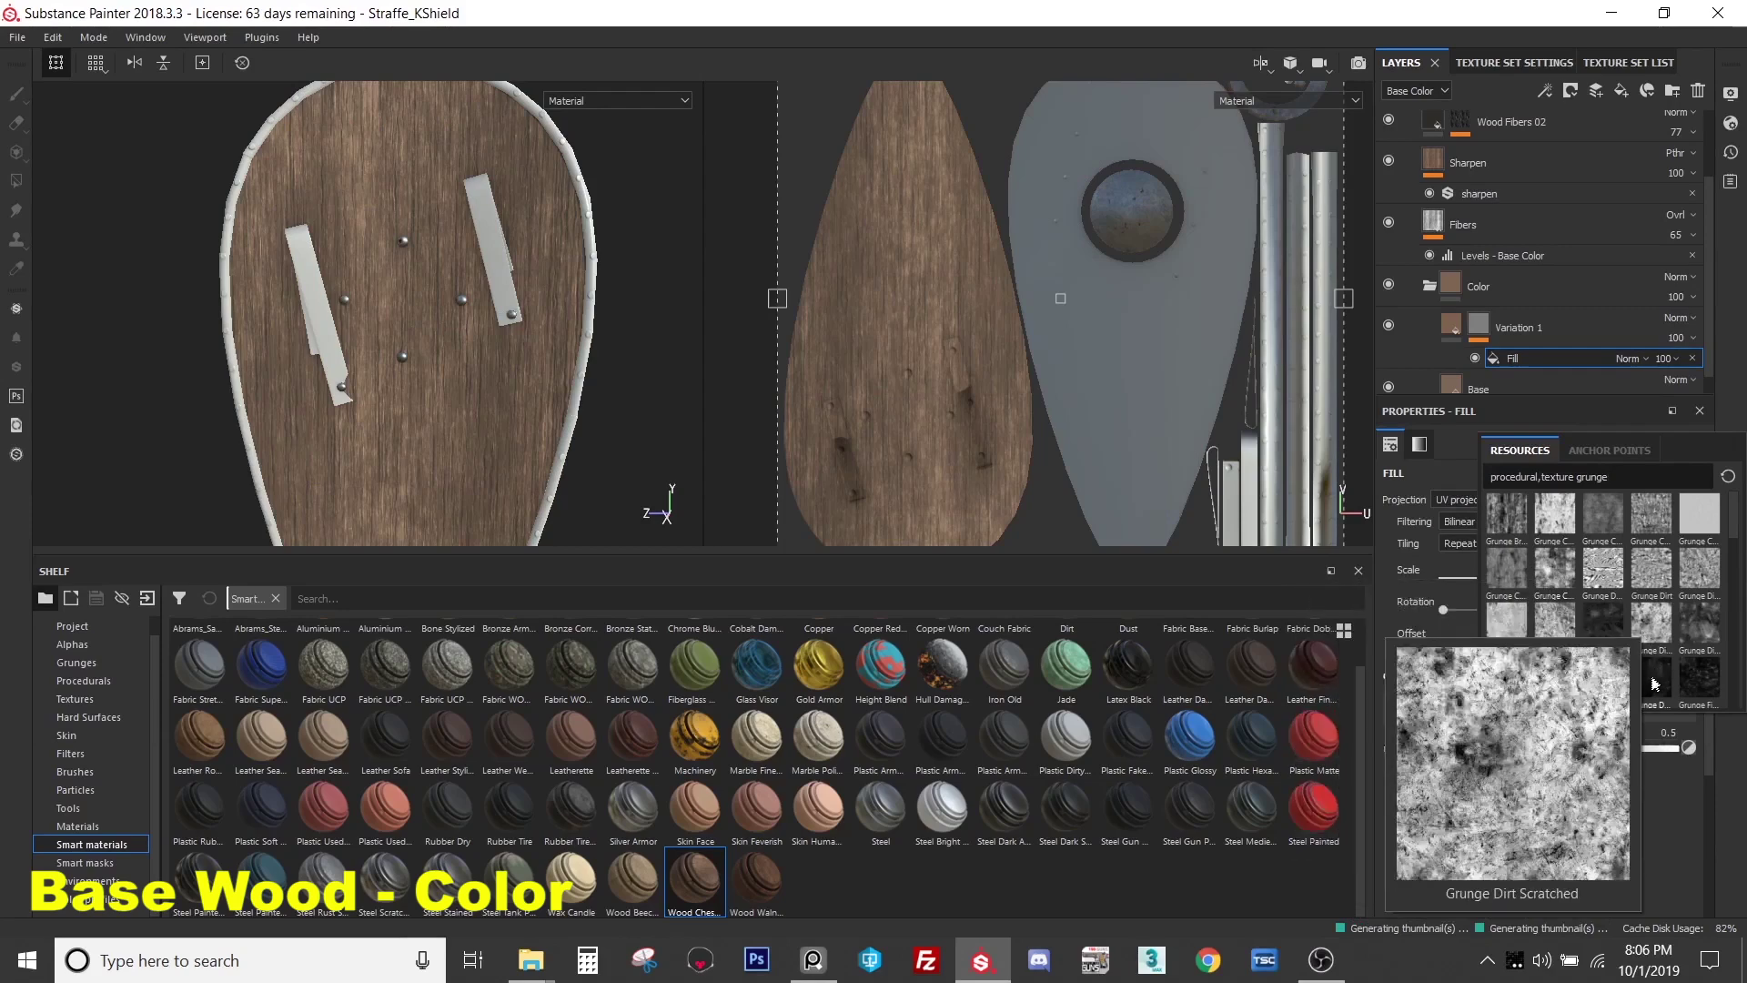
mouse_move(1651, 683)
mouse_move(1651, 570)
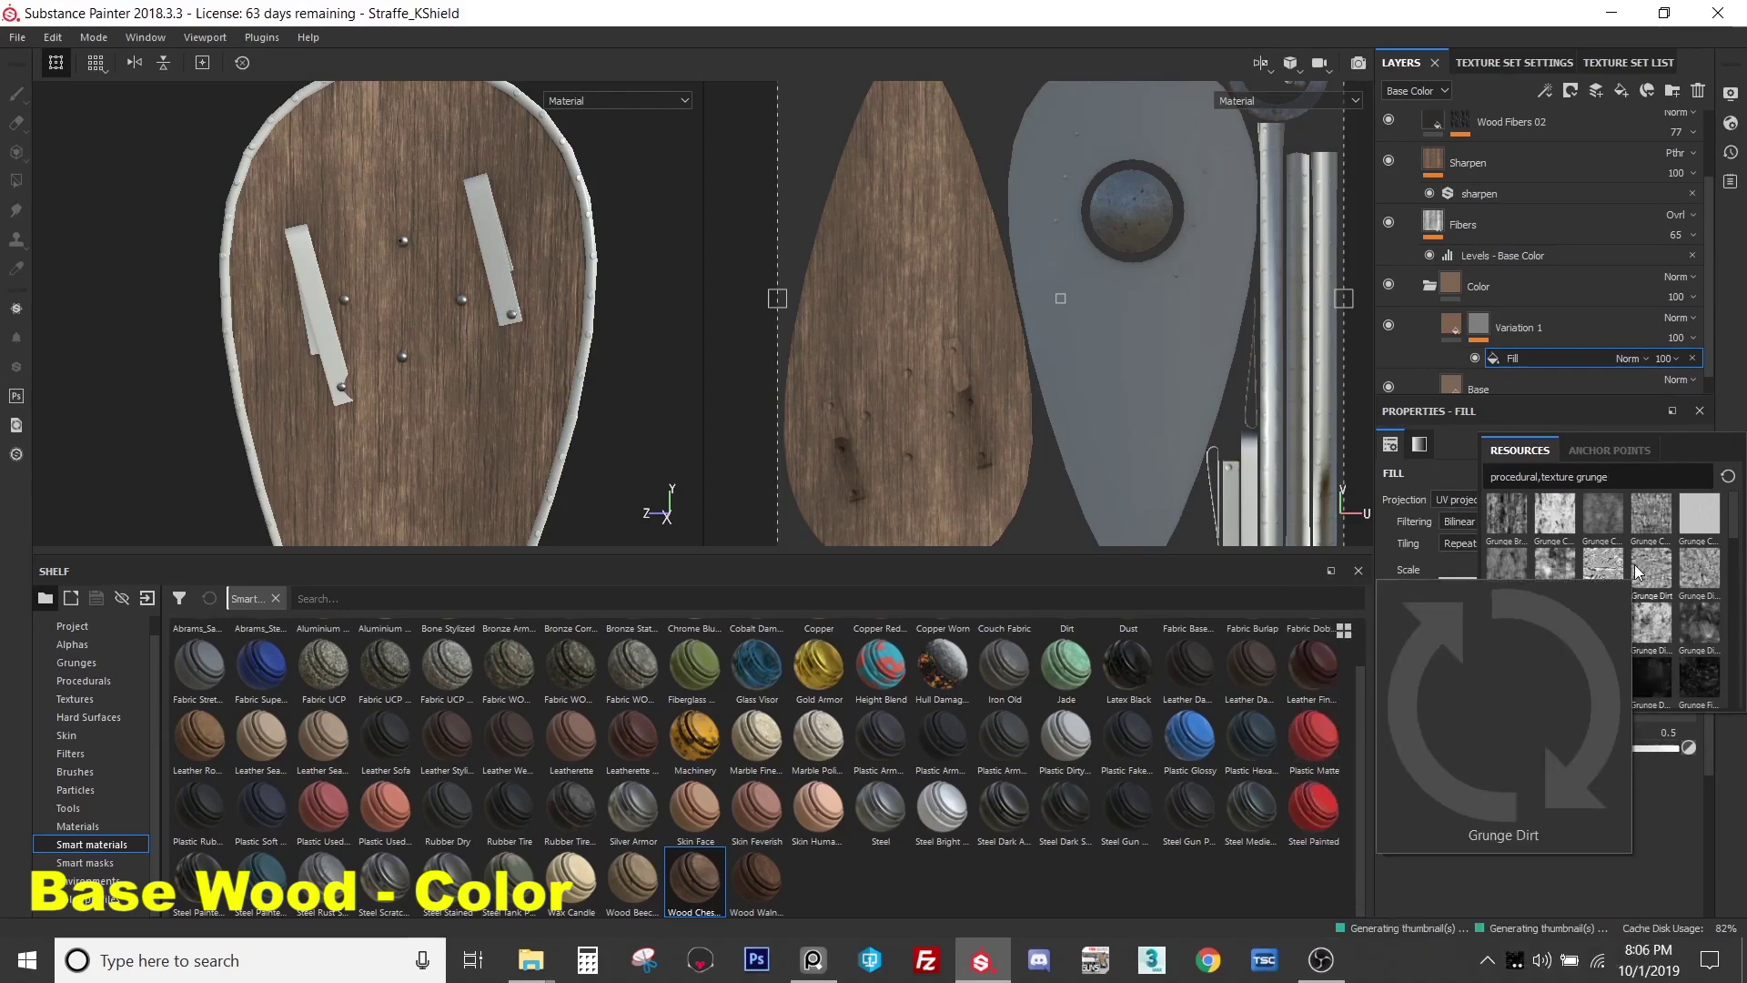
left_click_drag(1736, 535, 1740, 571)
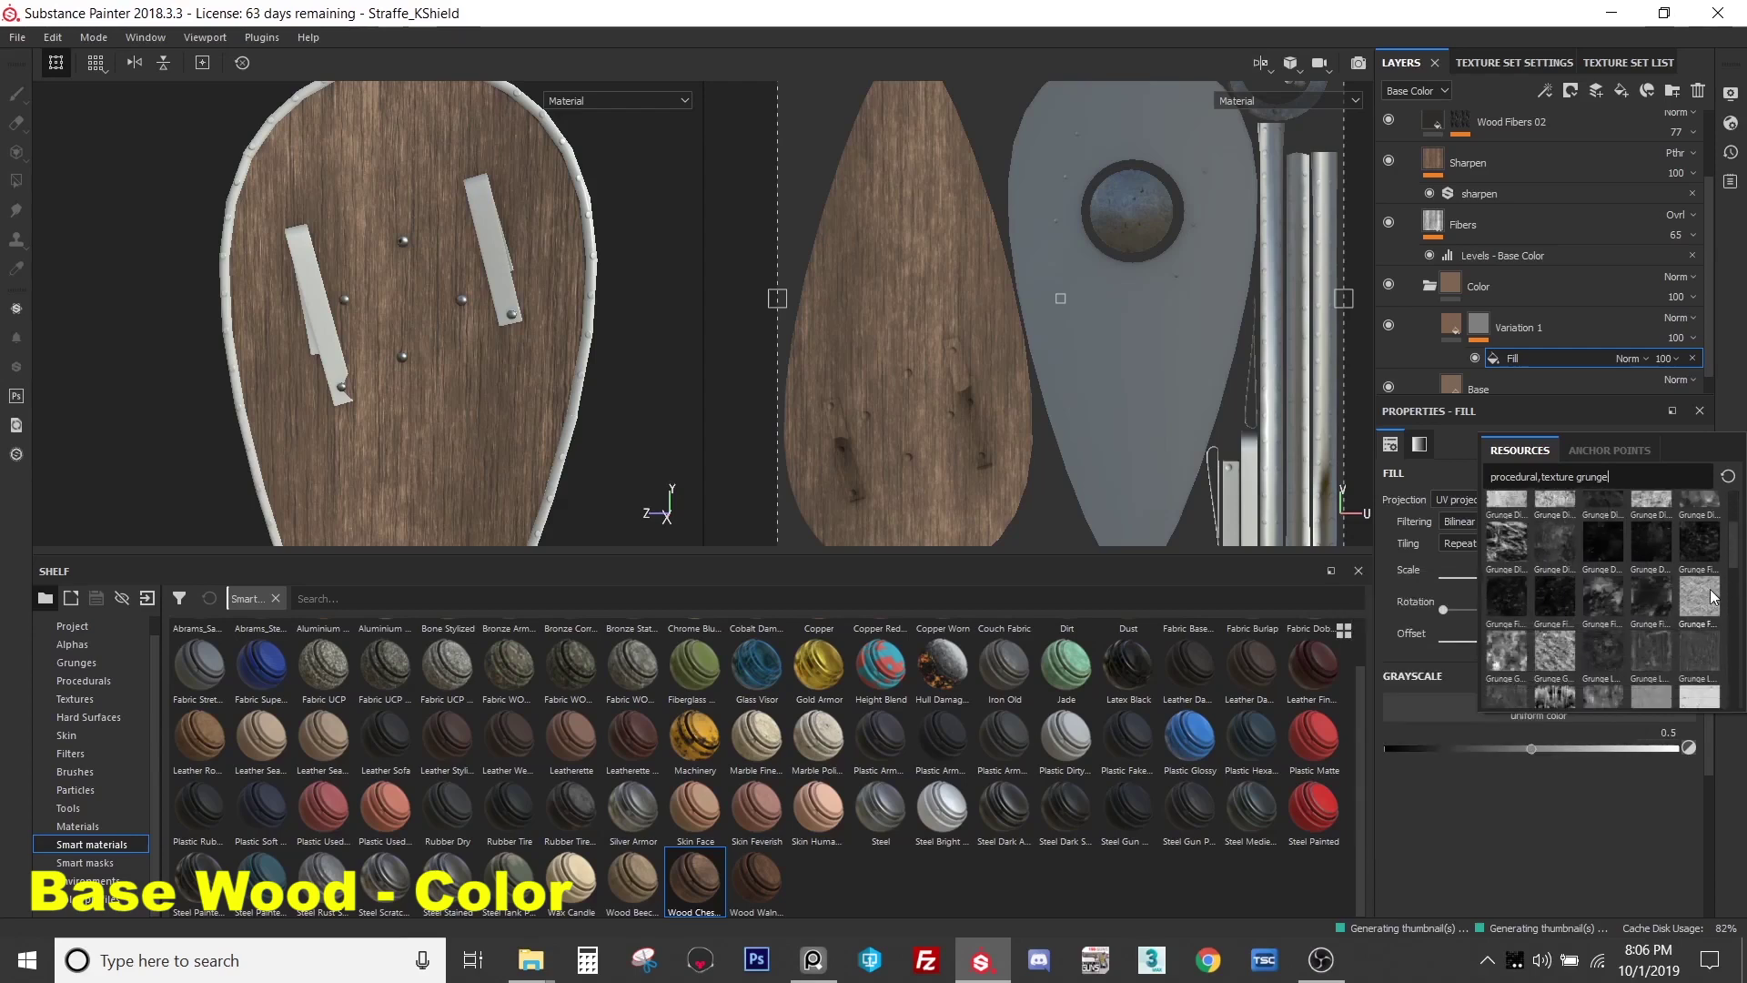
mouse_move(1715, 593)
left_click_drag(1729, 573, 1740, 593)
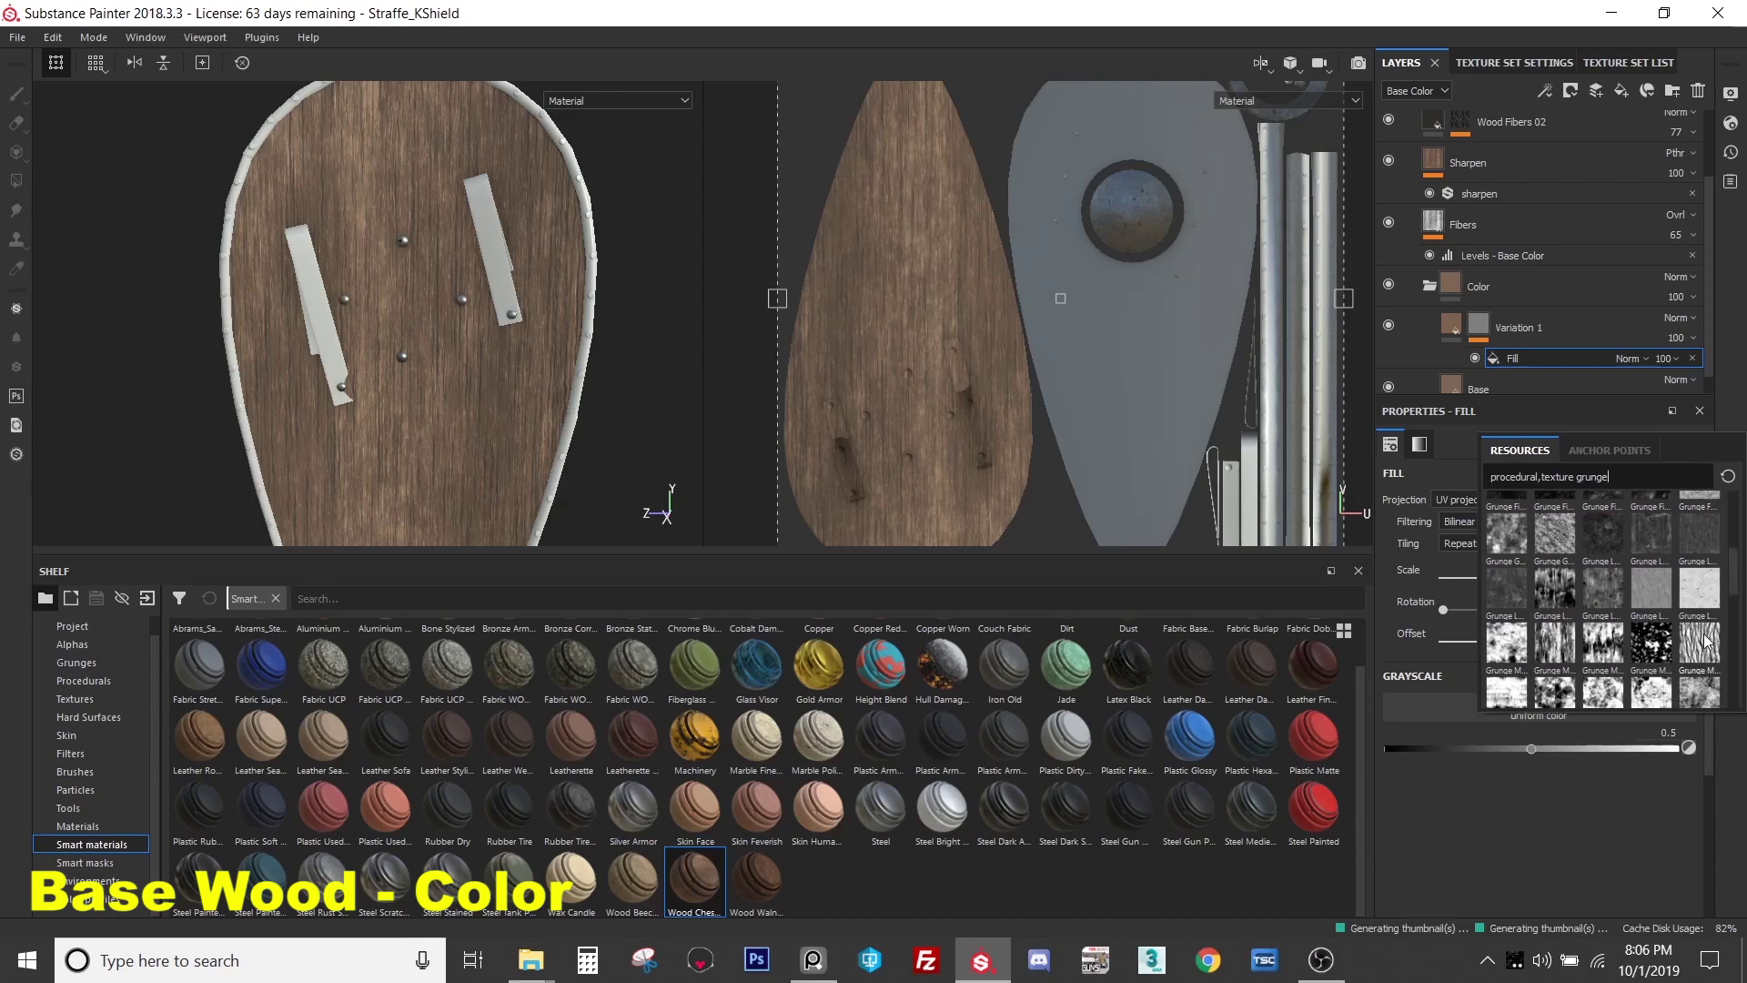
mouse_move(1706, 641)
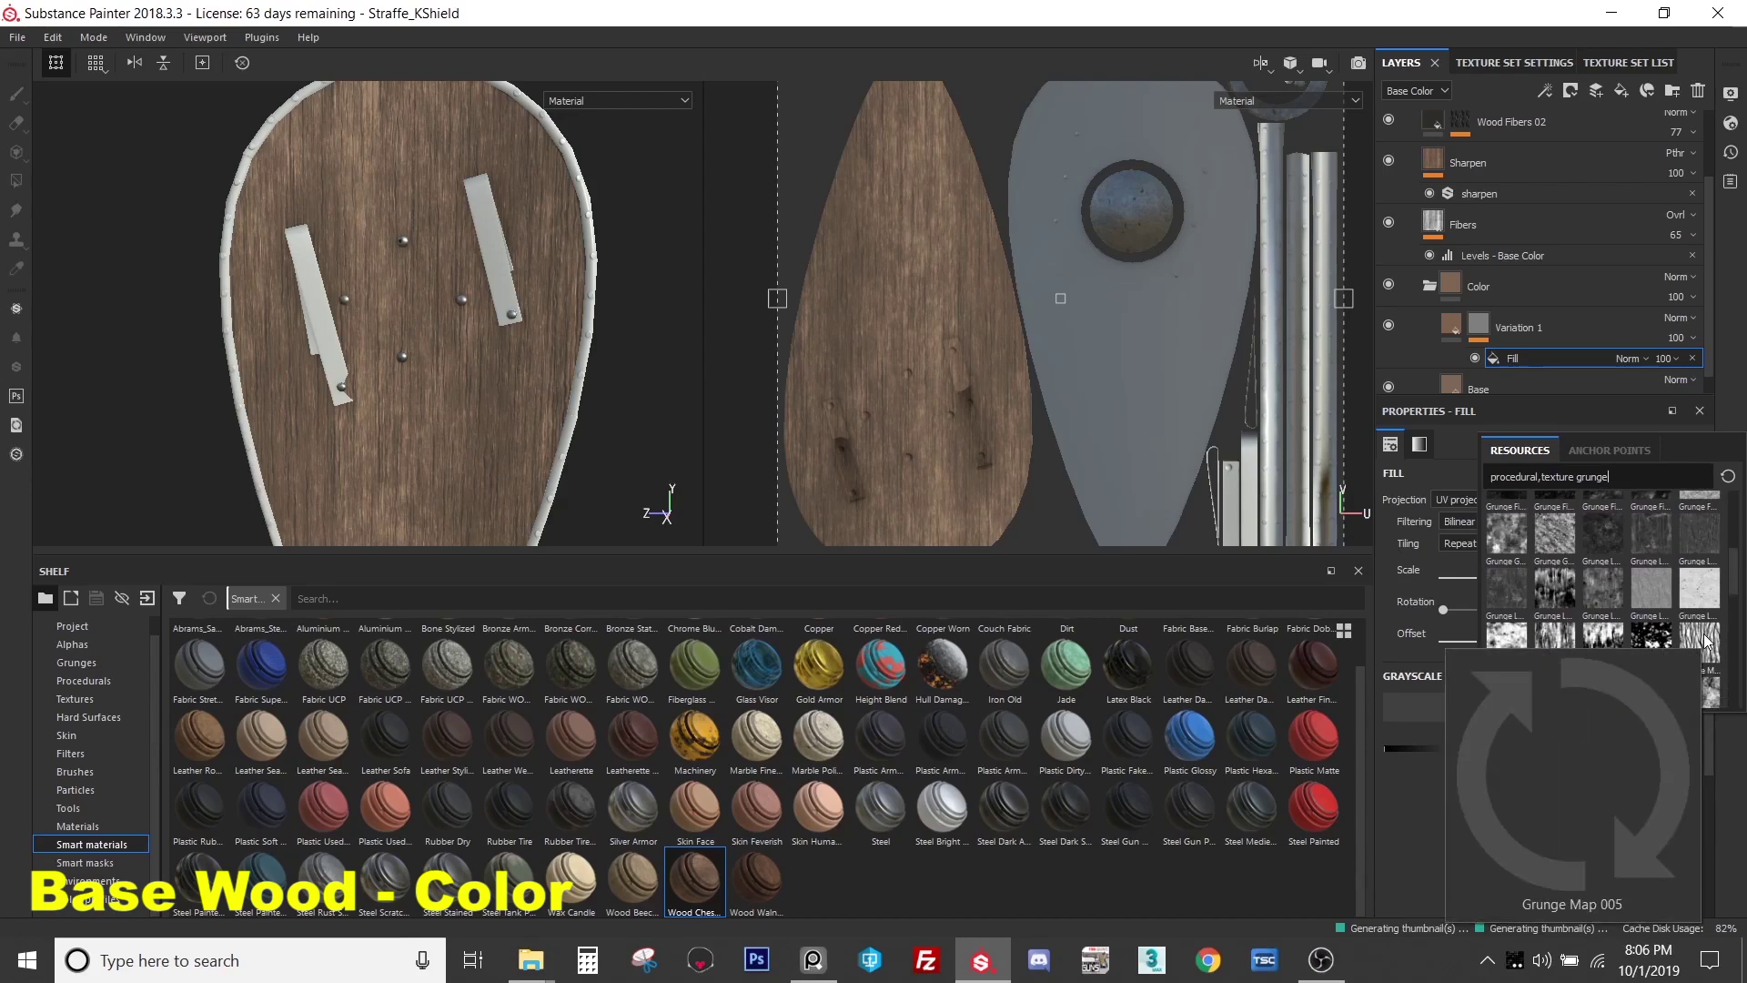
scroll(1720, 575, "down", 2)
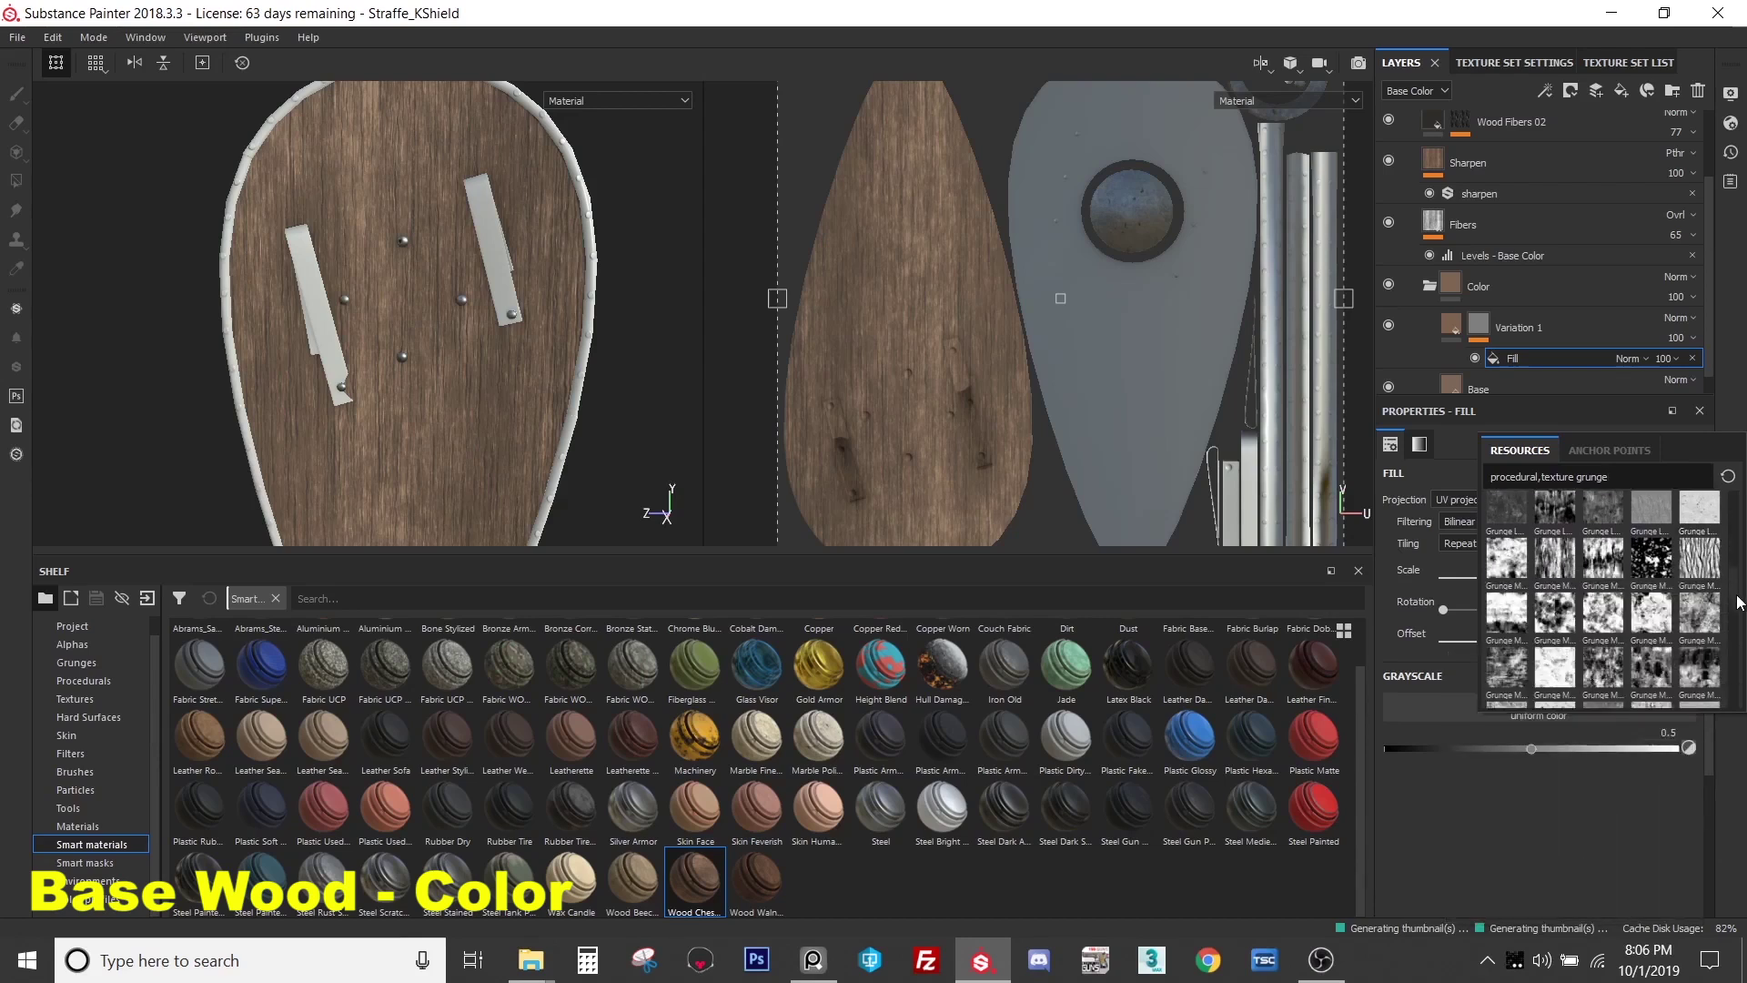
mouse_move(1697, 566)
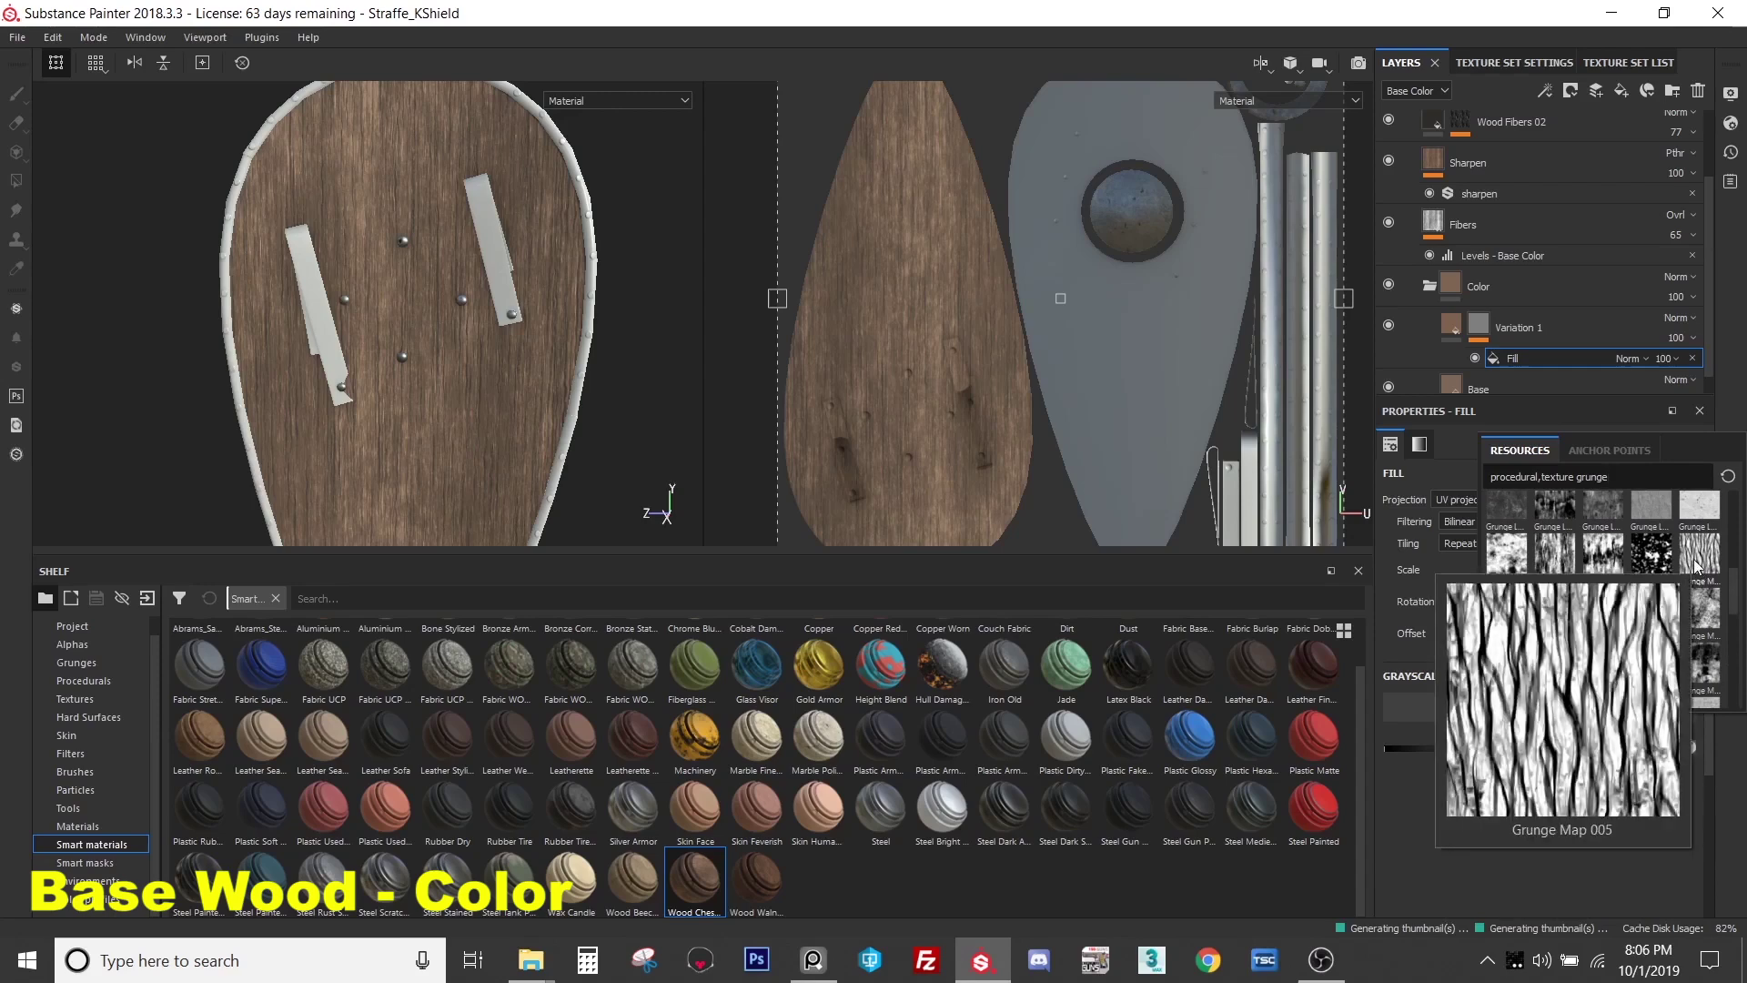
left_click(1696, 566)
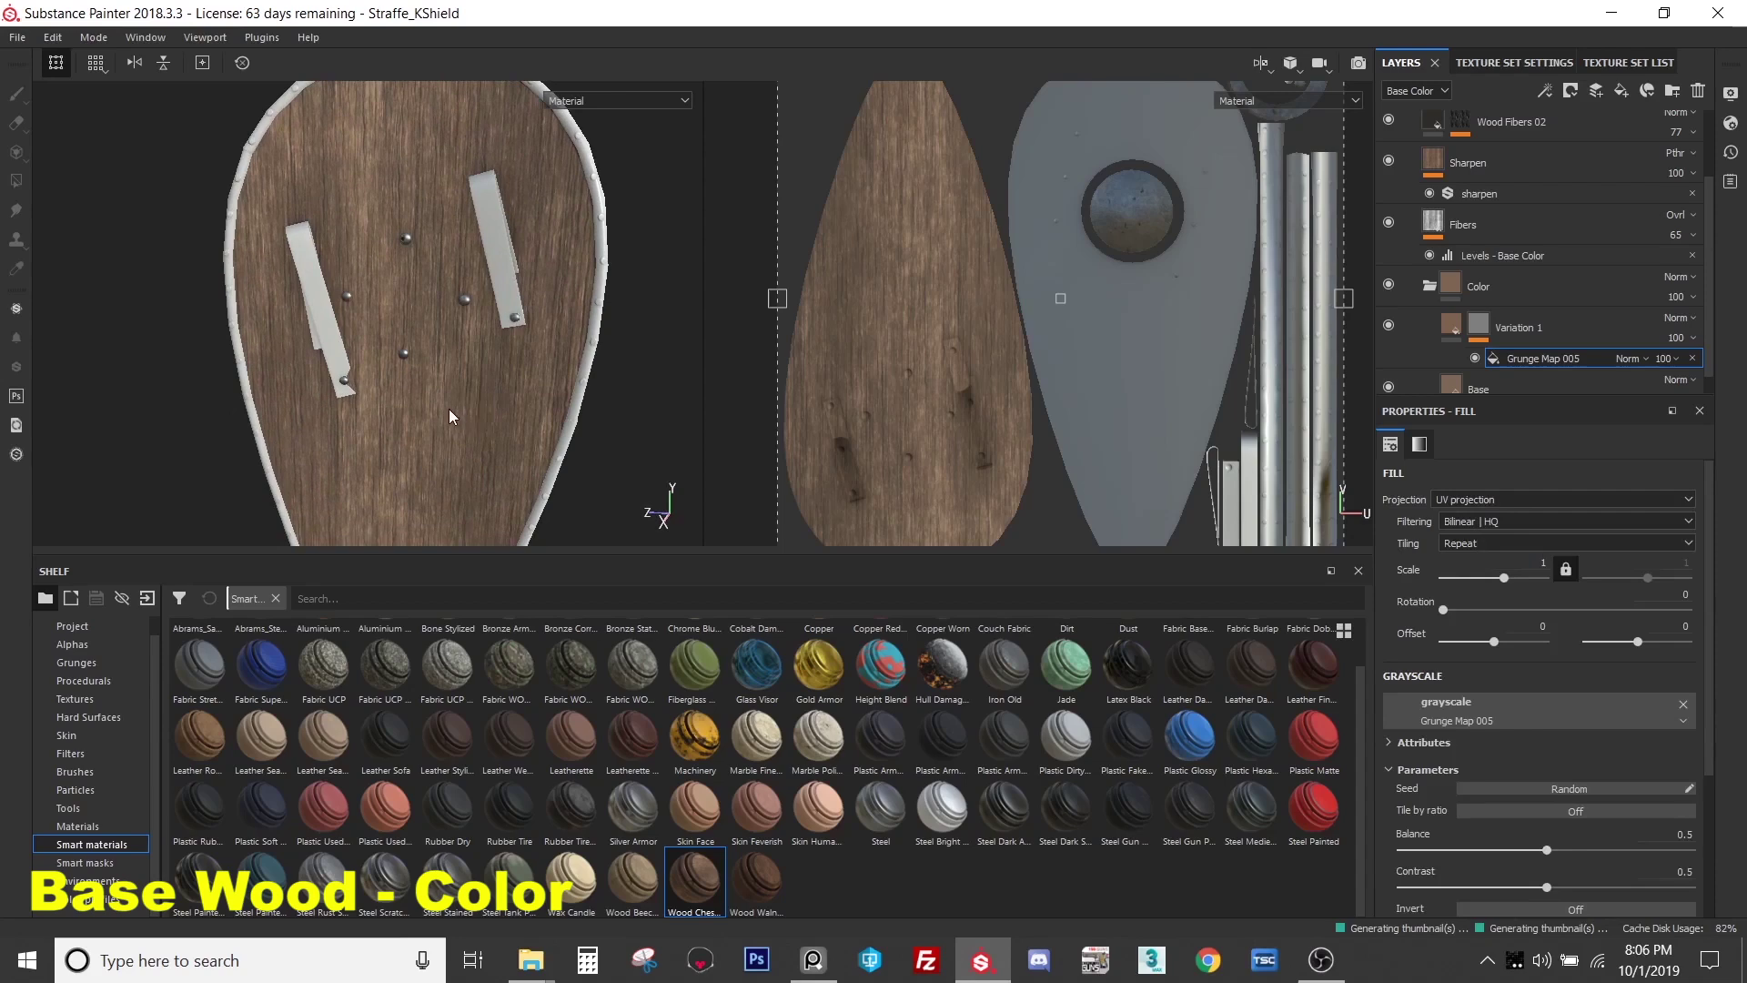
- Set Variation 1's base color to a vivid orange (R 1.000, G 0.342, B 0.000) to preview the mask pattern
middle_click_drag(449, 415, 460, 379, "alt")
left_click(1447, 341)
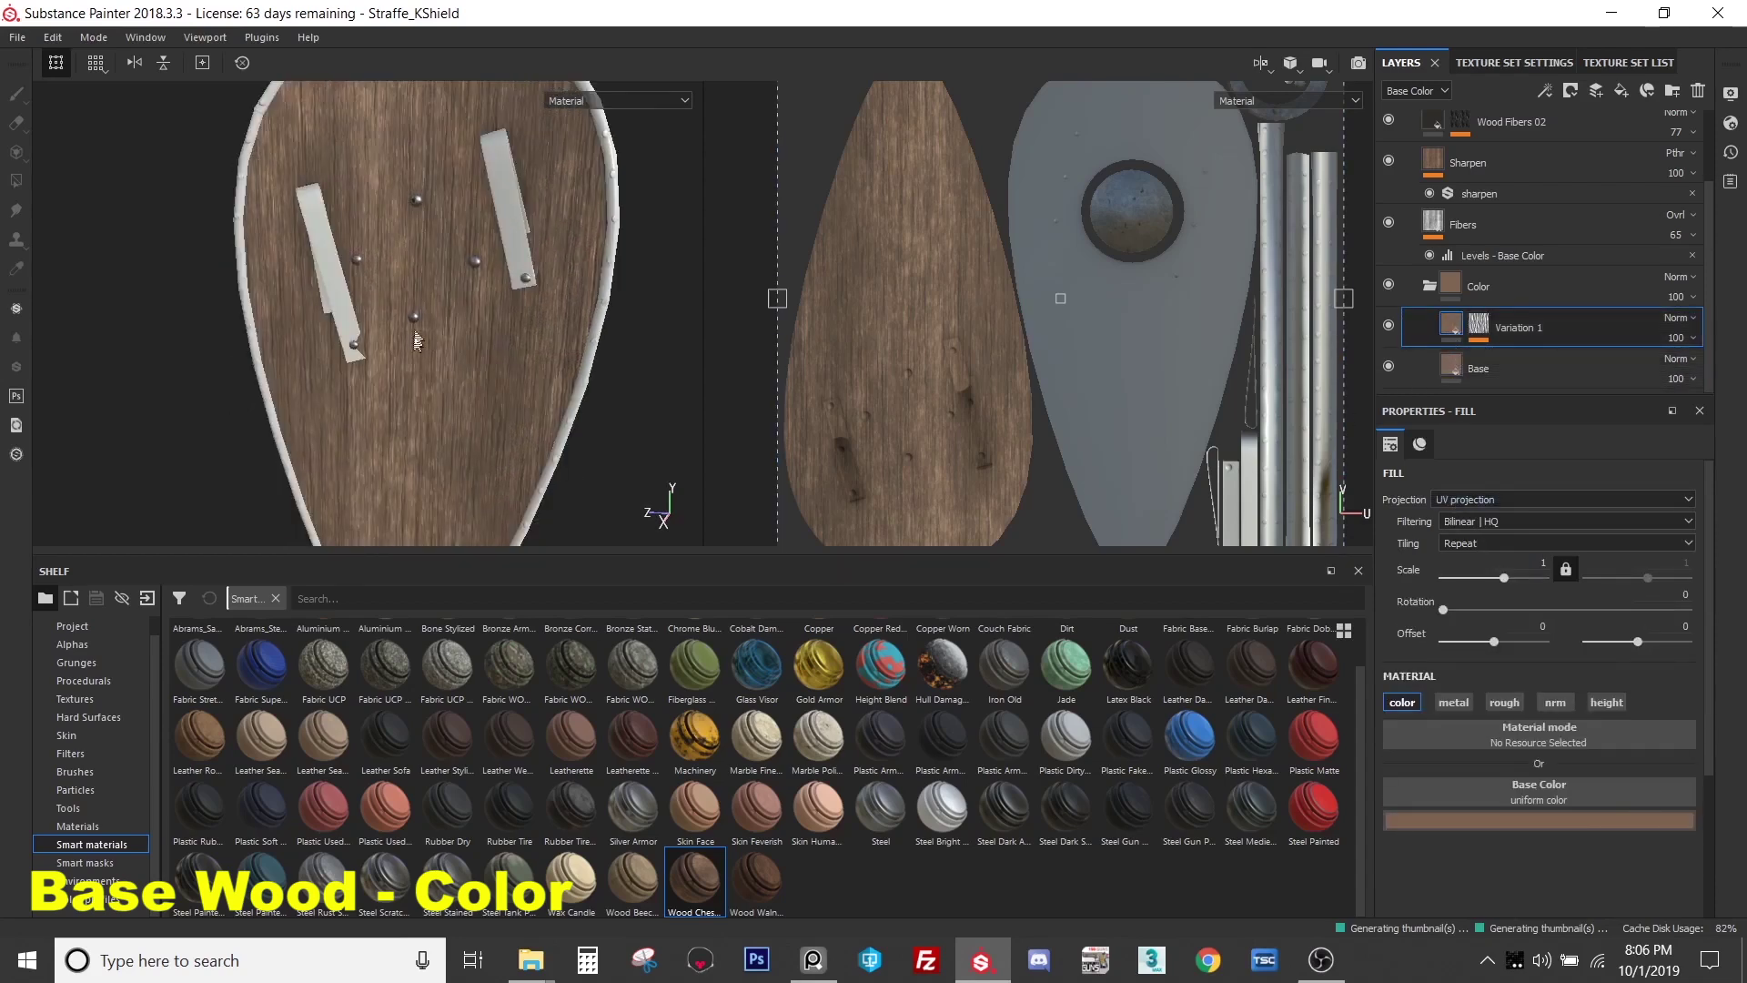
left_click(1538, 821)
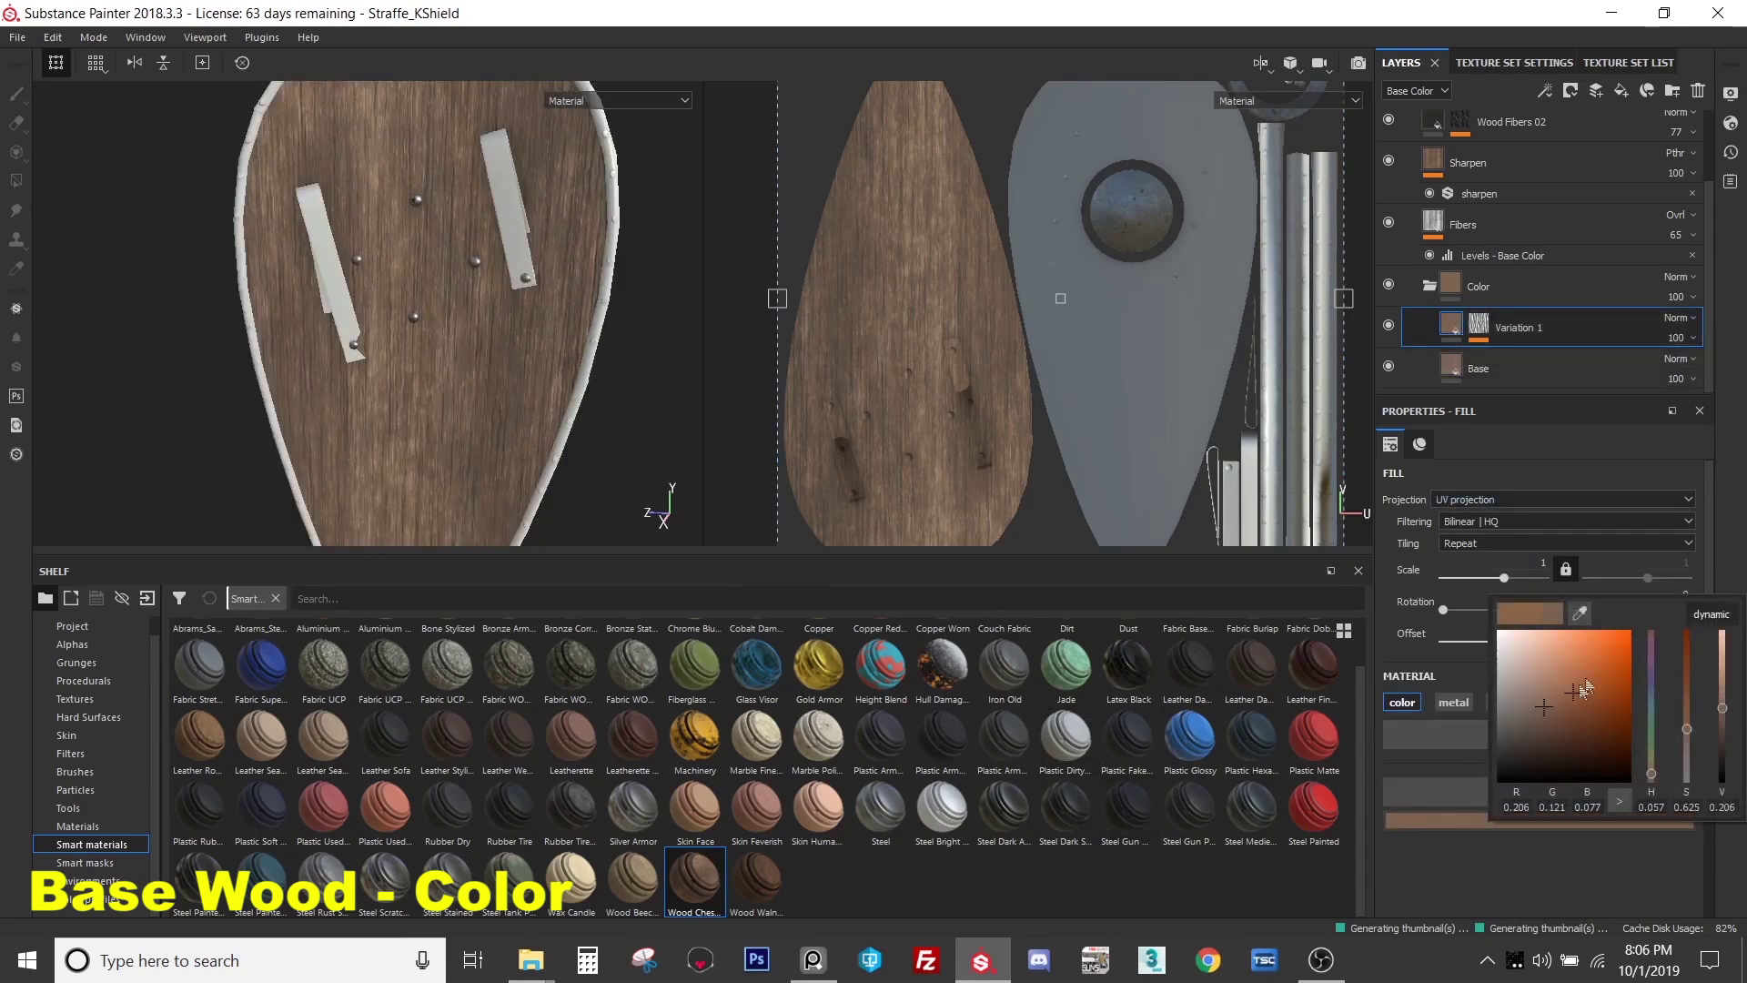
left_click_drag(1611, 646, 1636, 617)
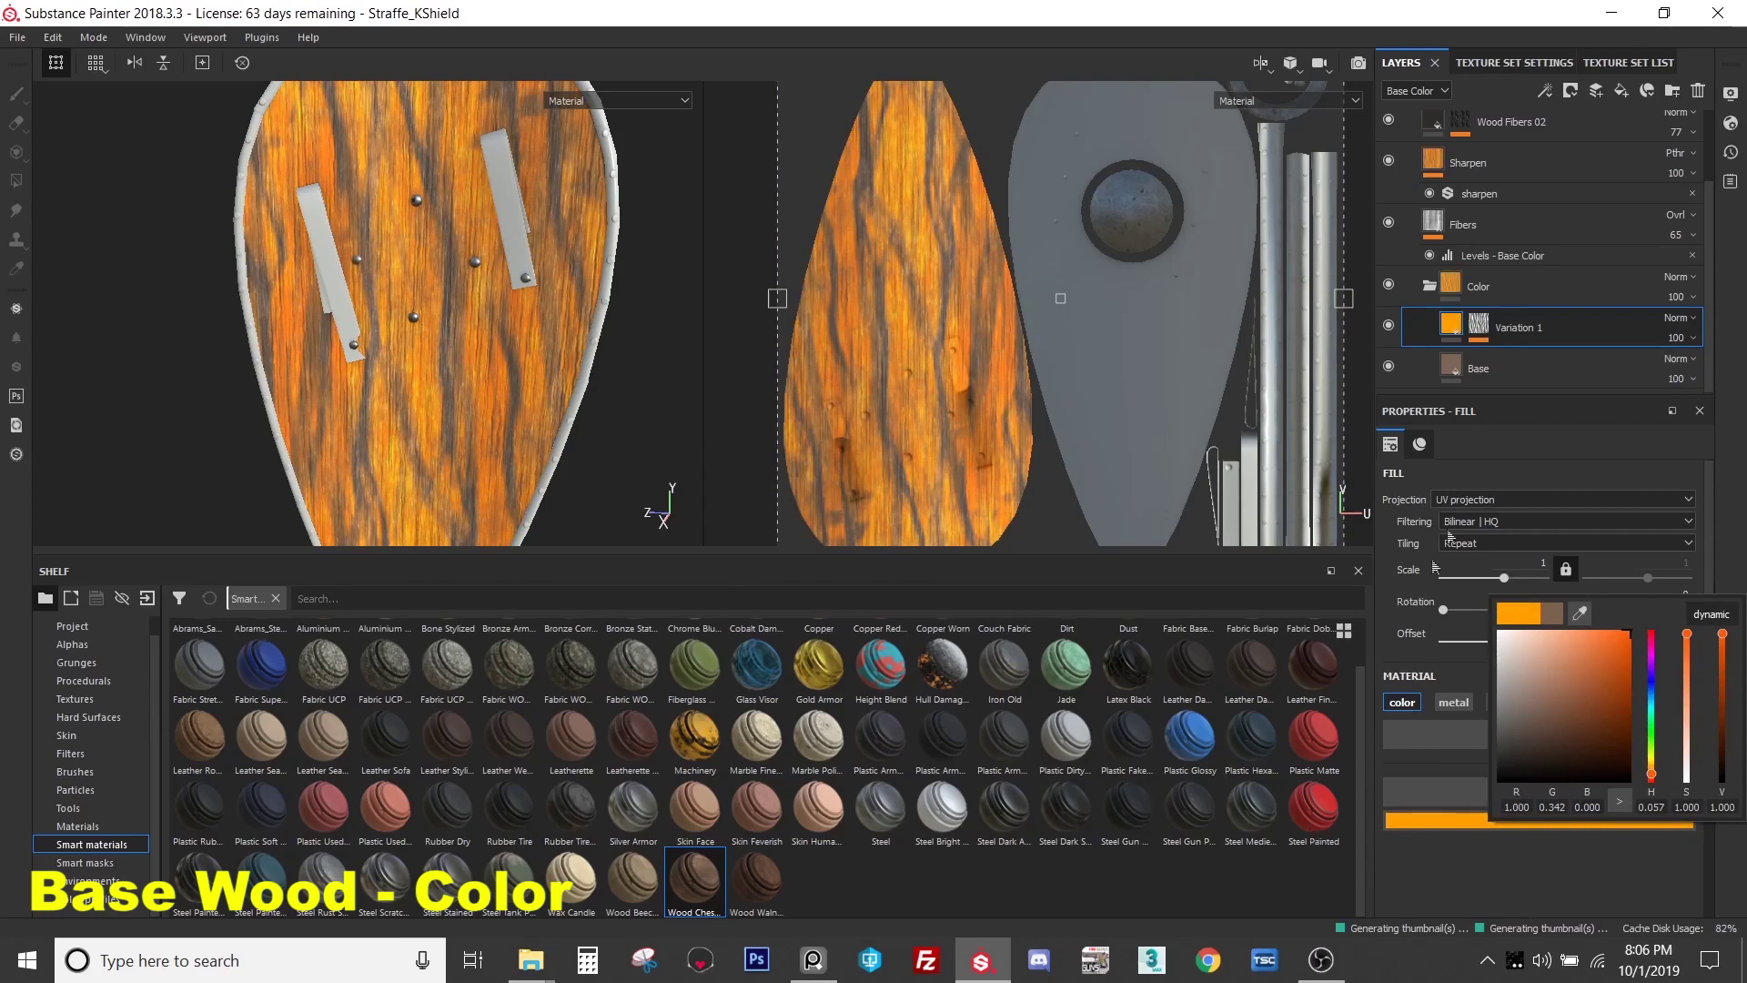
- Set the Grunge Map 005 mask fill to scale 3, balance 0.33 and contrast 0.17
left_click(1480, 326)
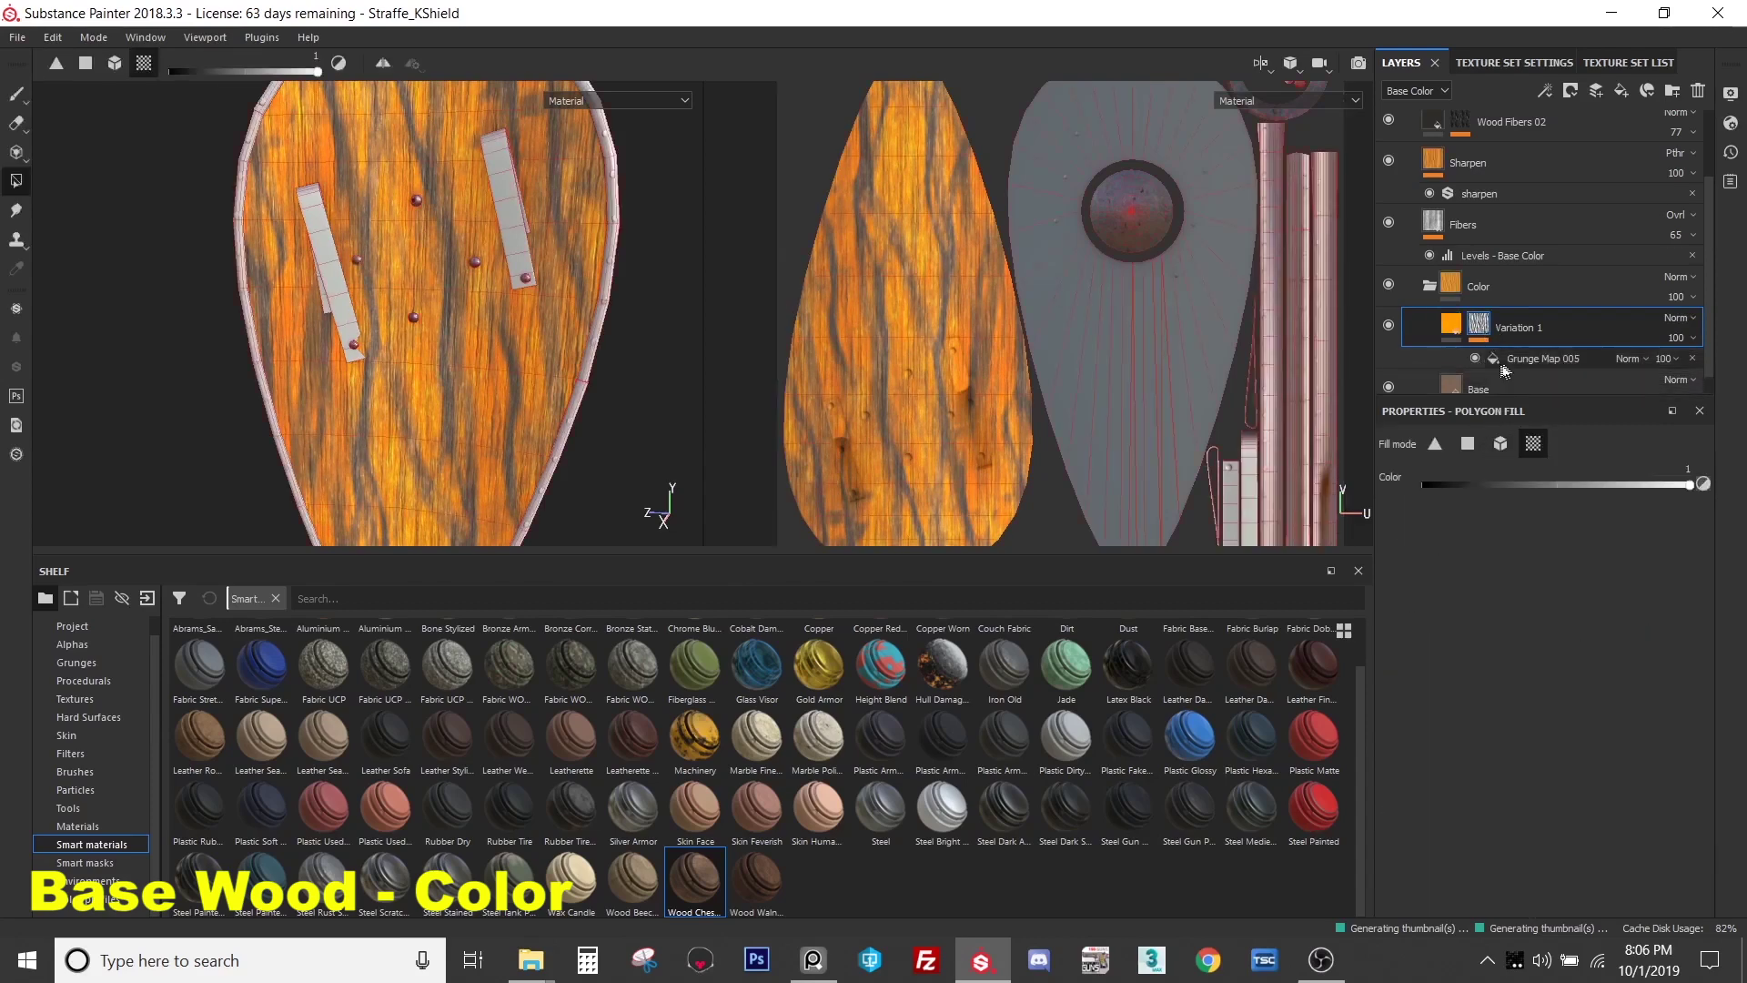
left_click(1547, 358)
left_click(1525, 559)
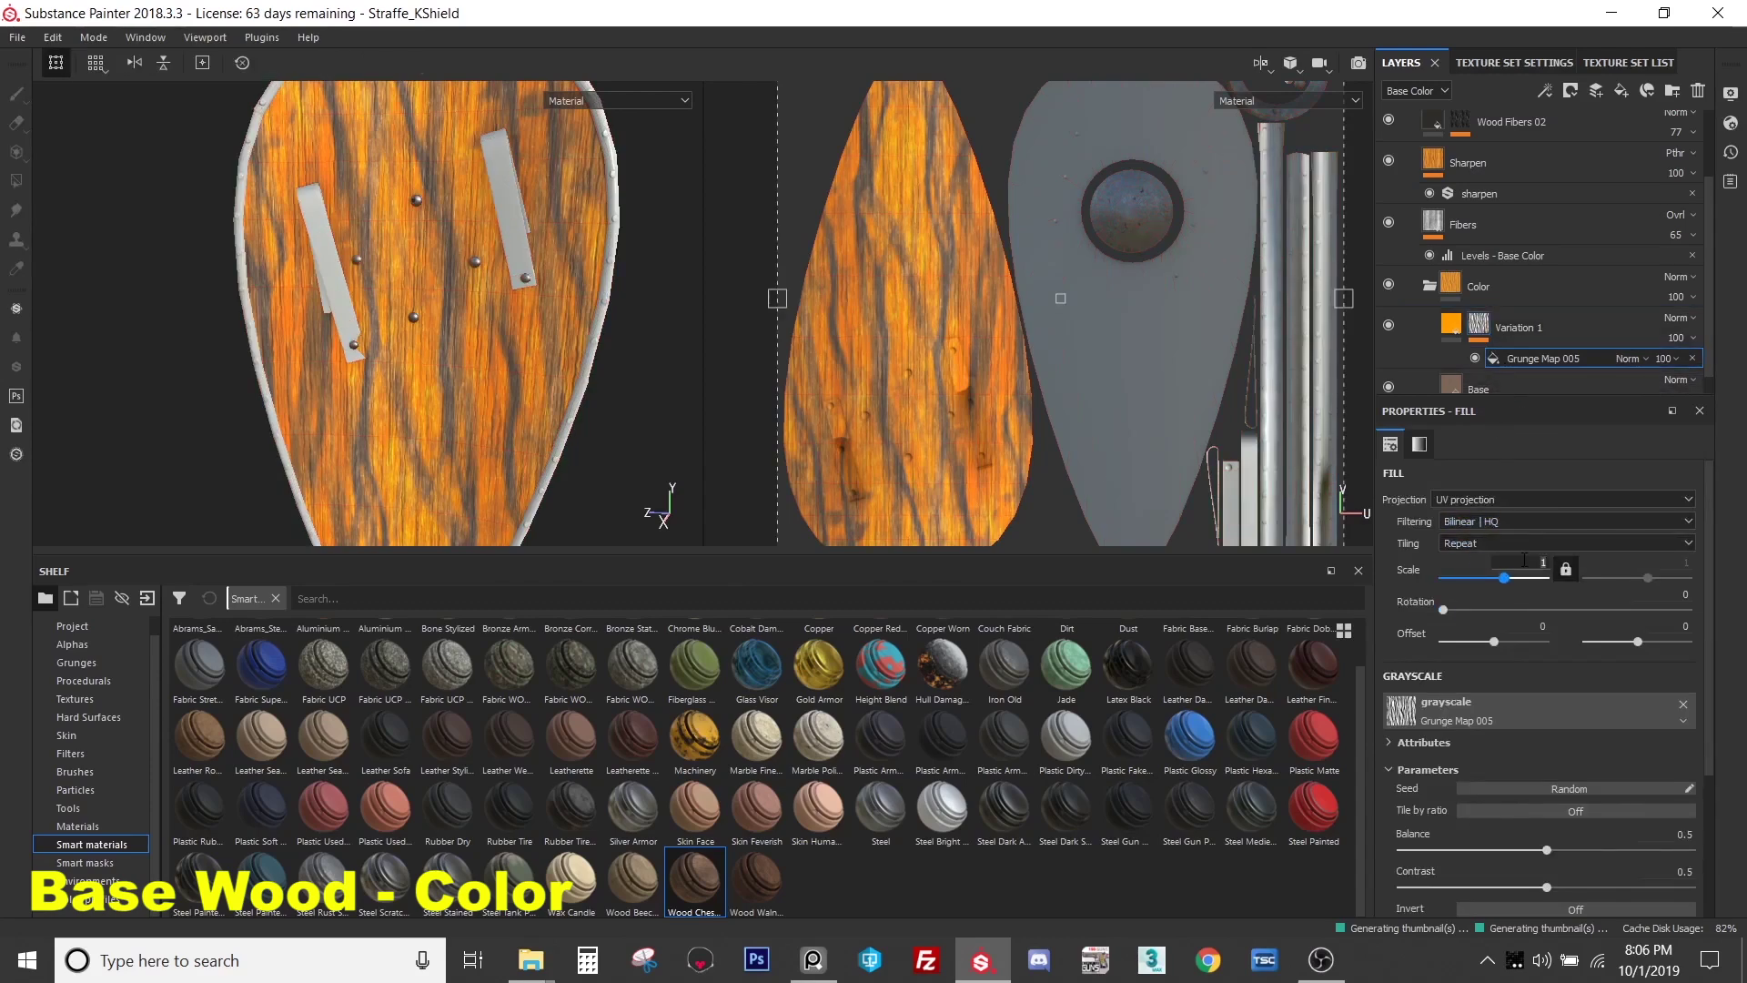
type("3")
key("Return")
left_click_drag(1547, 850, 1452, 904)
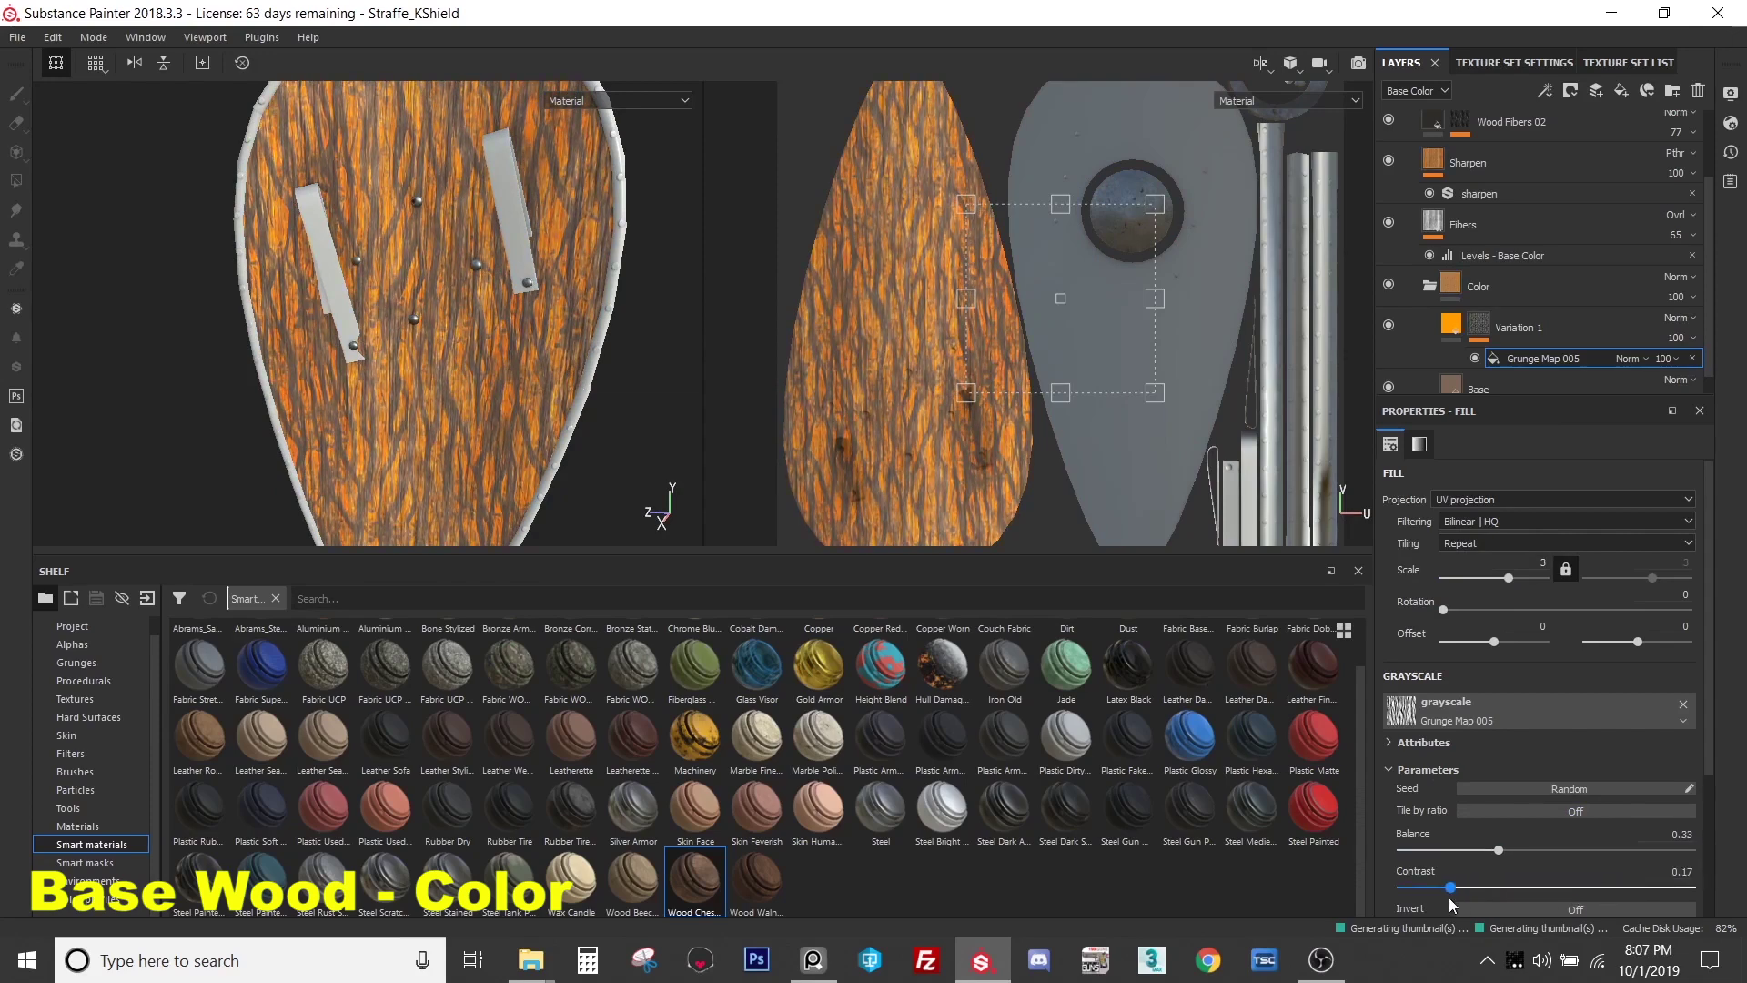
- Sample the Base layer's brown for Variation 1's base color and darken it to R 0.089, G 0.055, B 0.037
left_click(1513, 325)
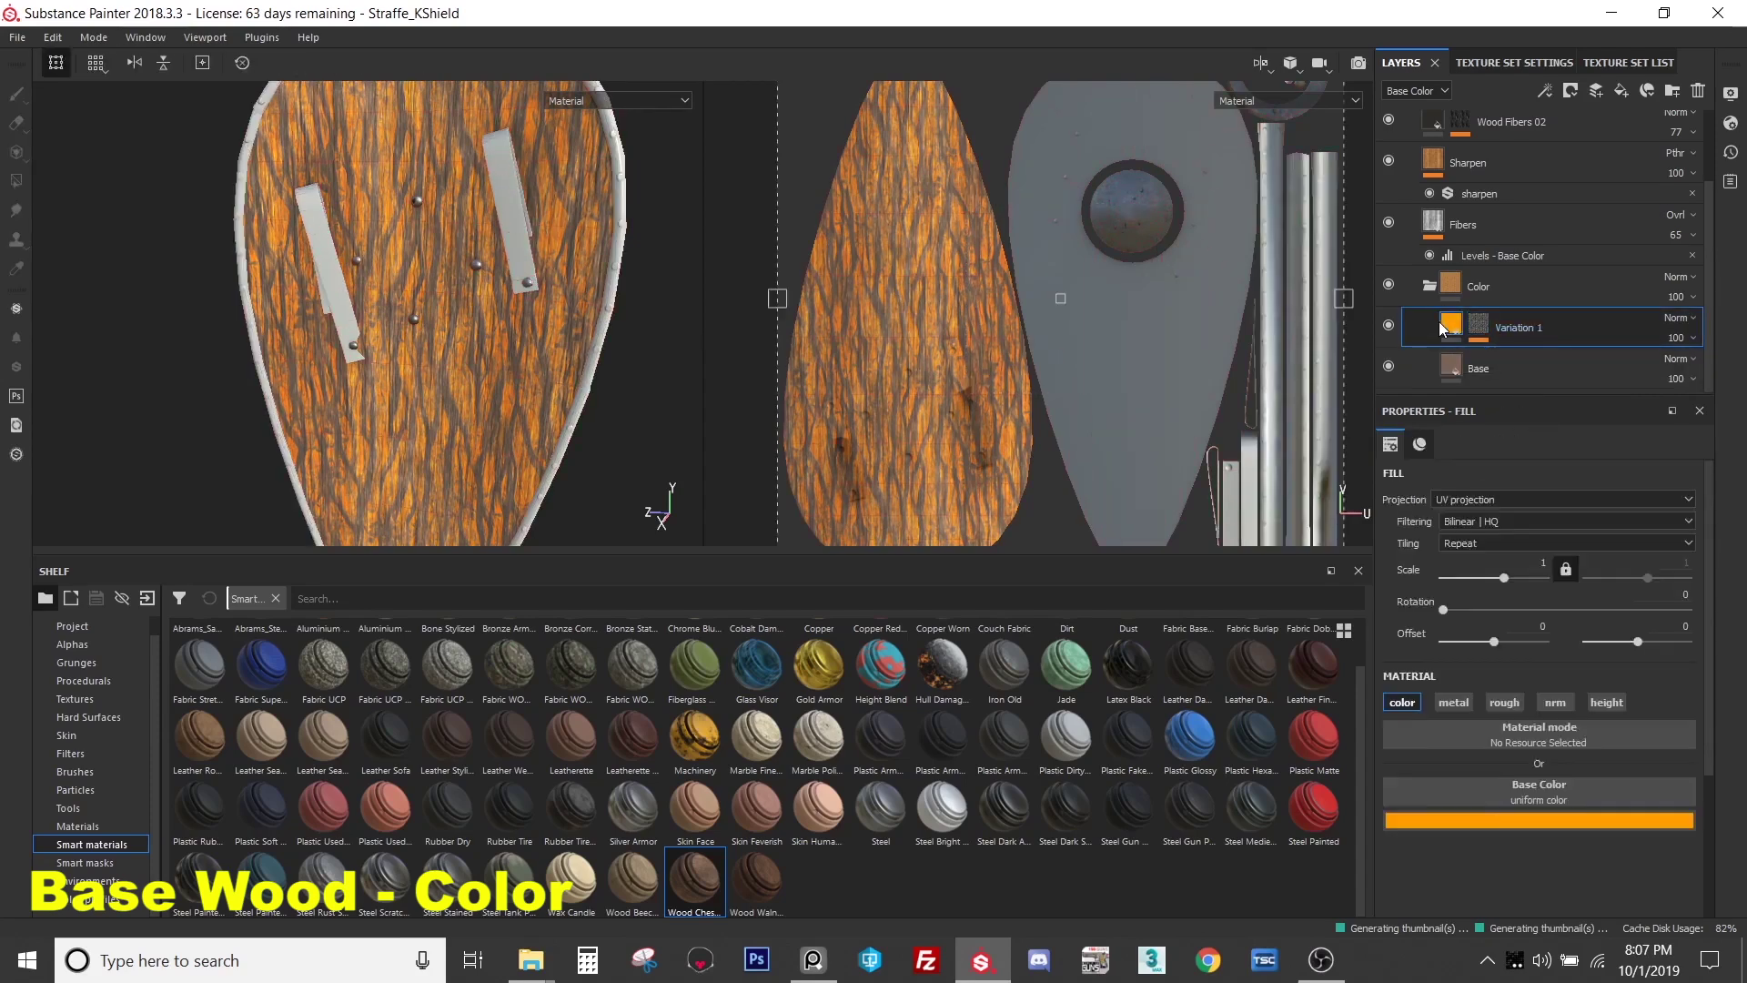
left_click(1573, 819)
left_click(1536, 705)
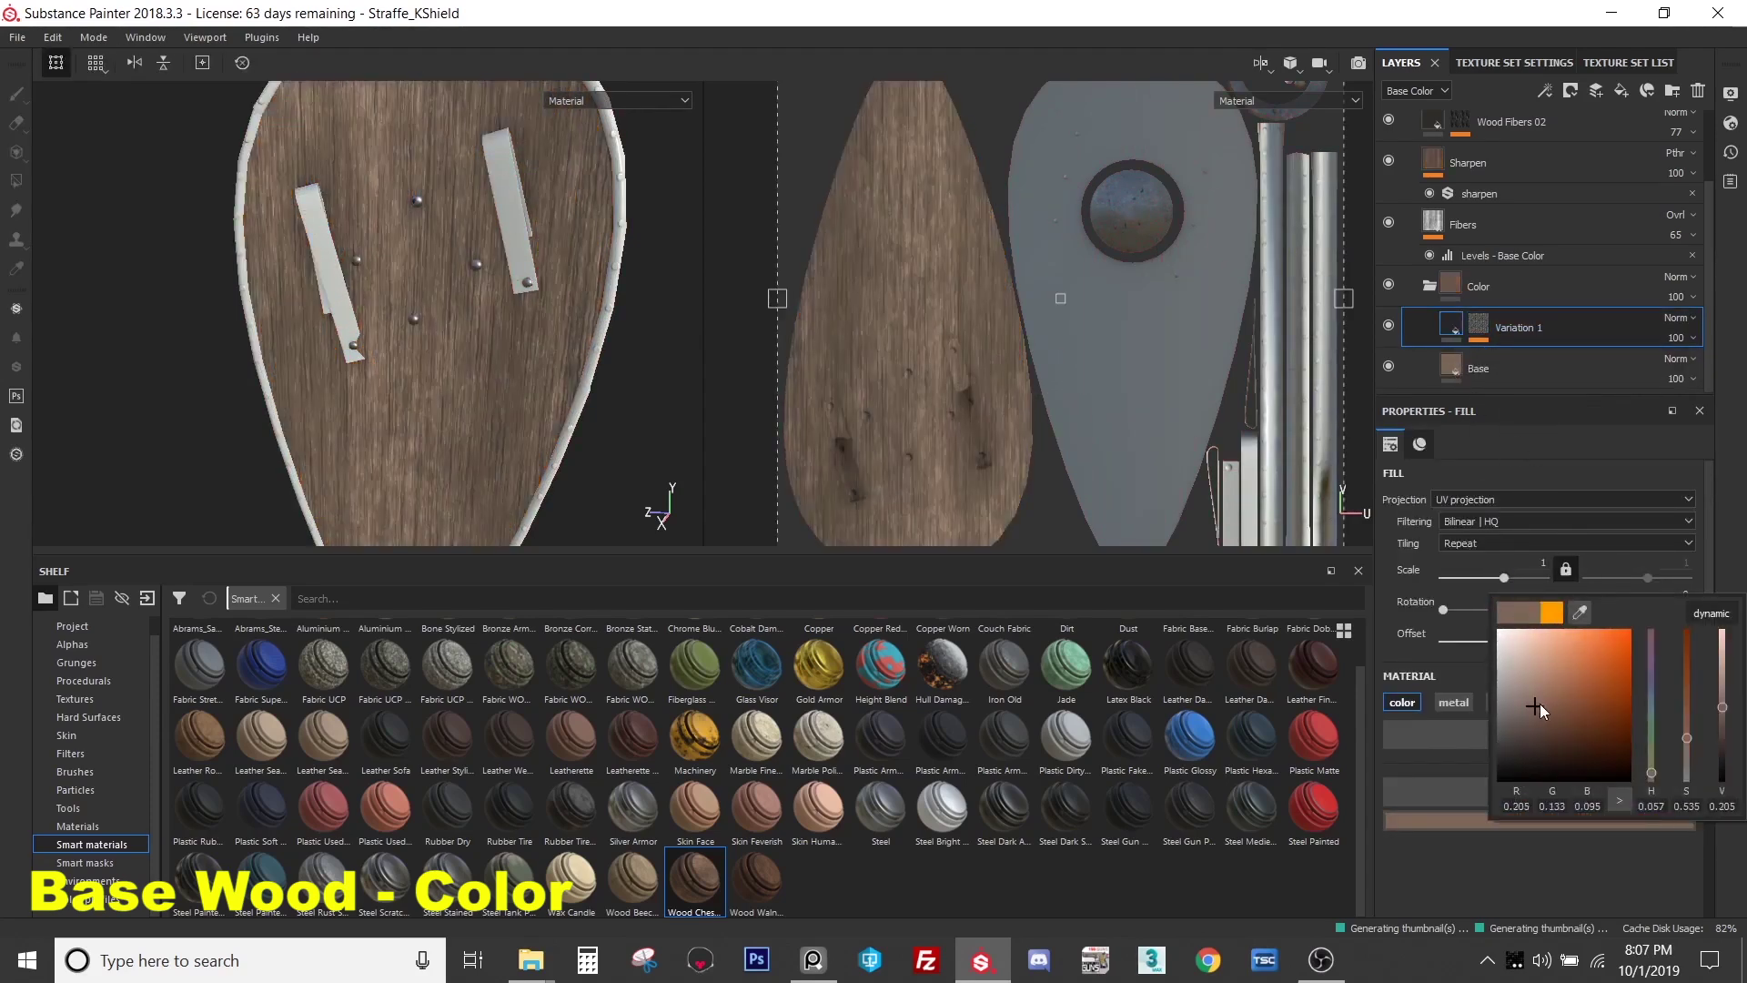
left_click_drag(1540, 703, 1542, 735)
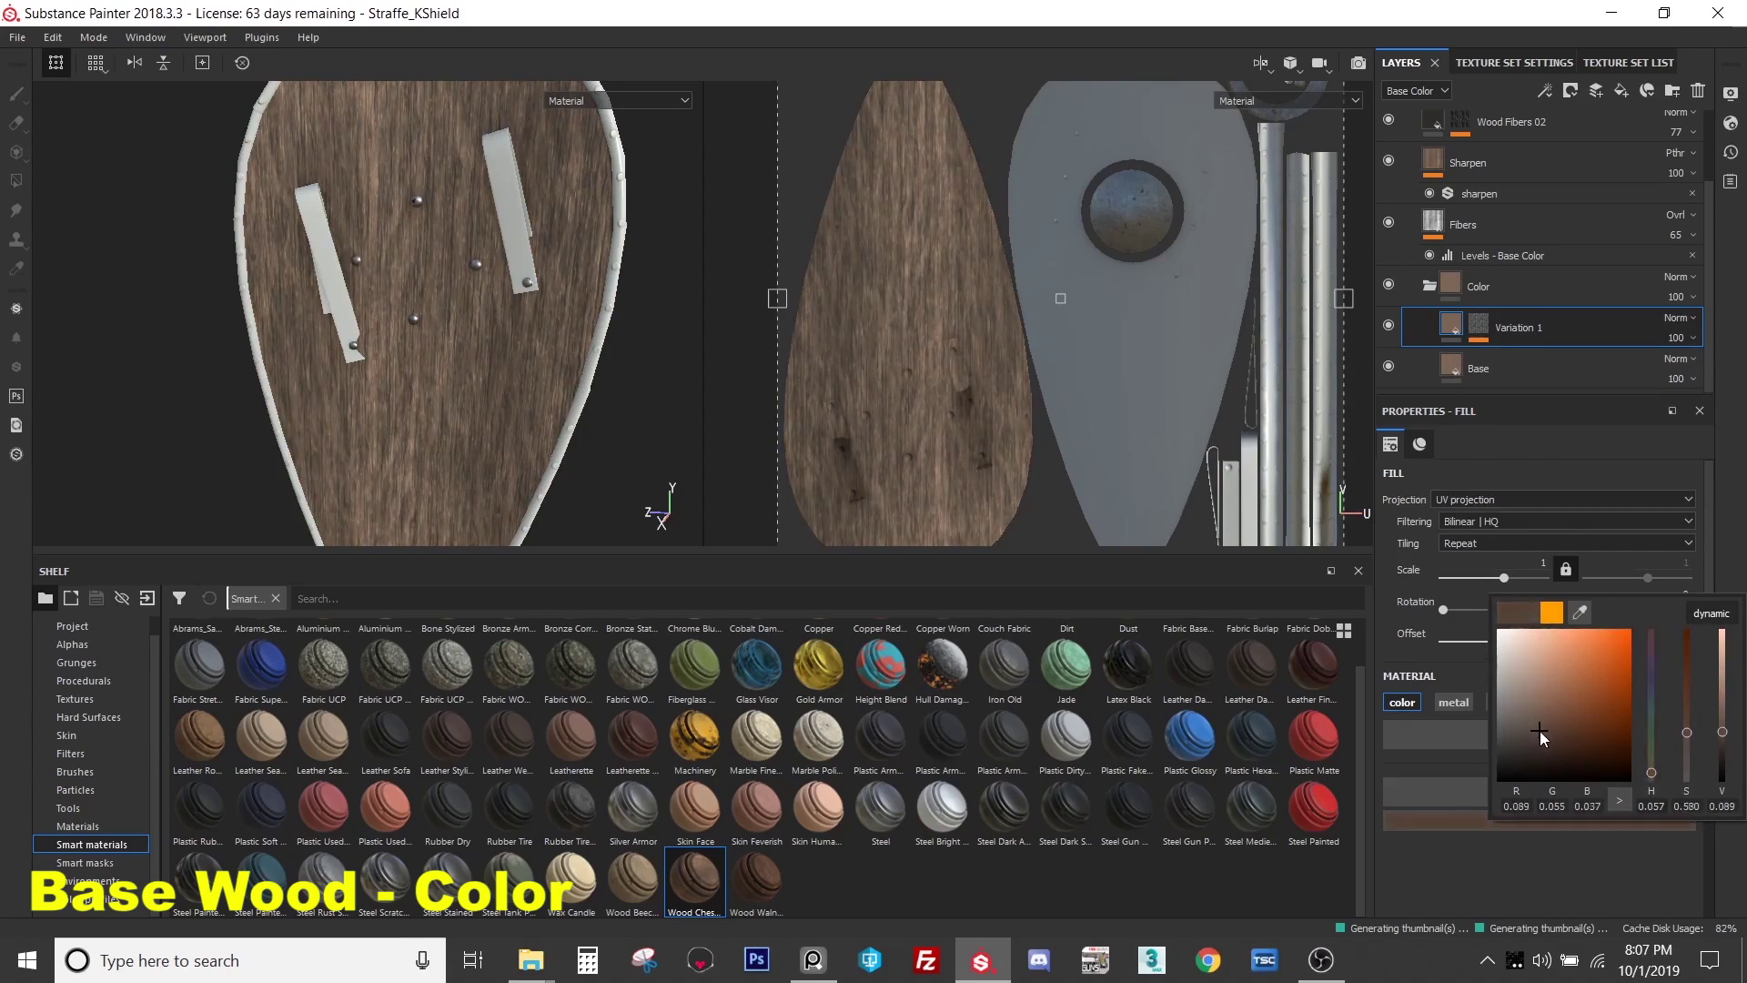
left_click_drag(428, 305, 401, 255, "alt")
key("4")
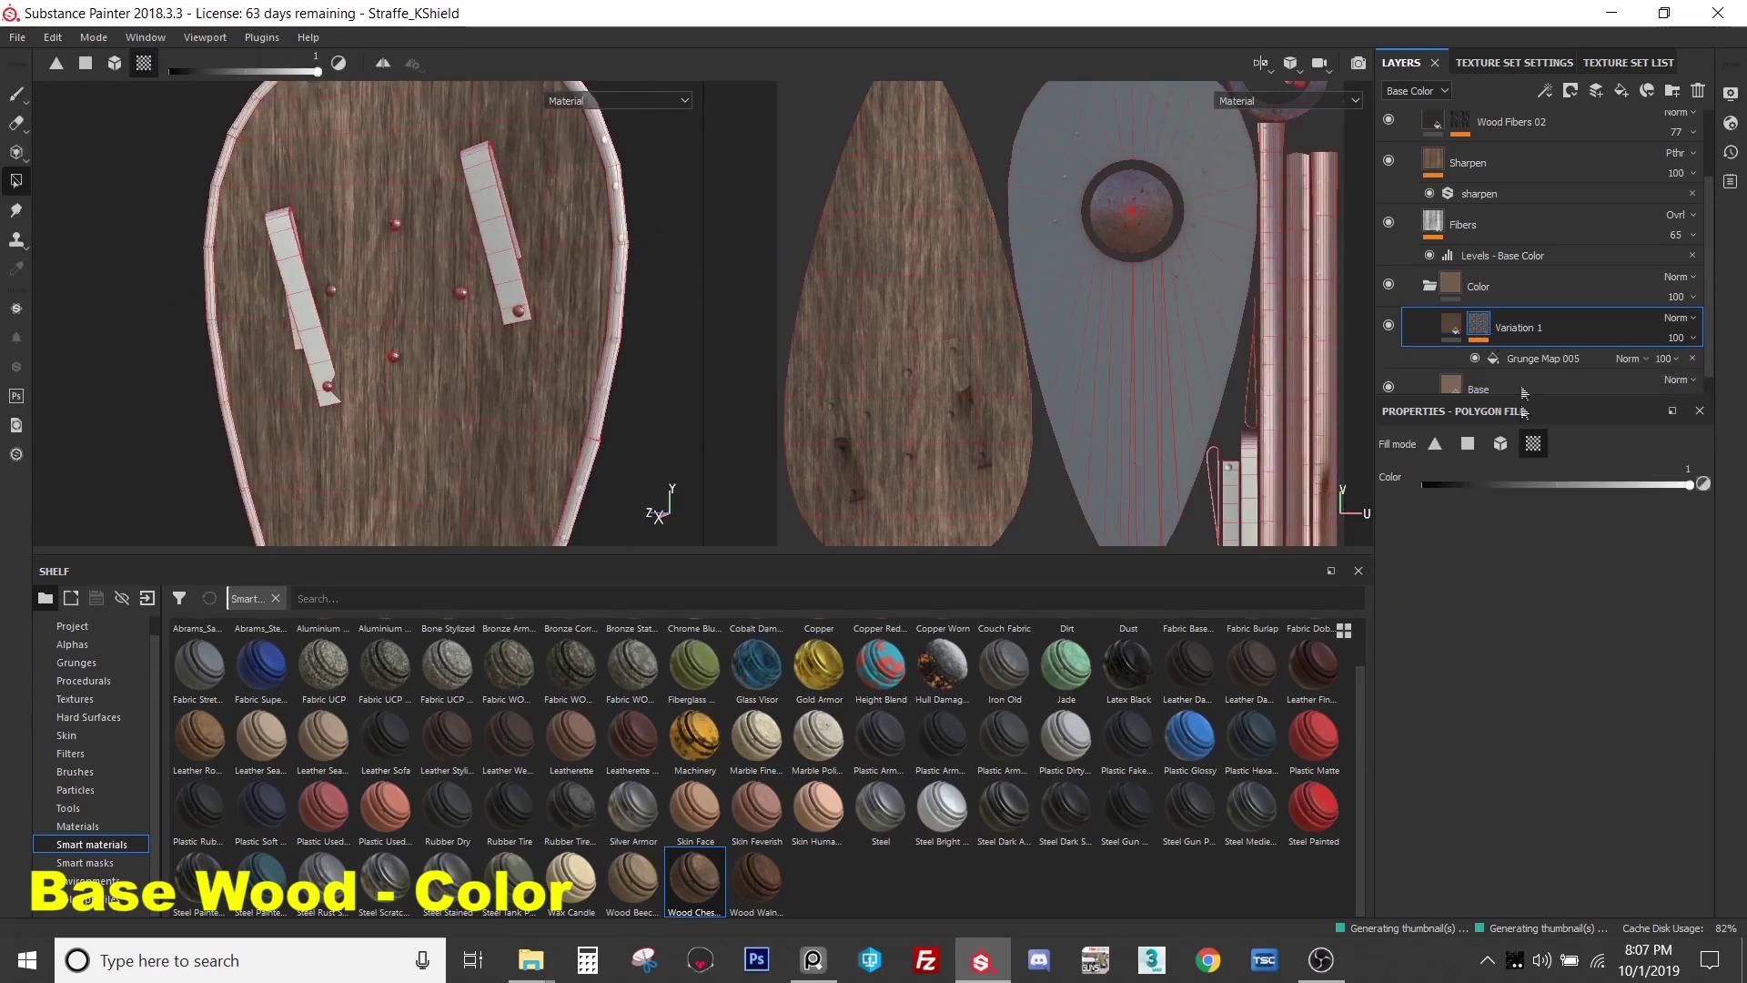
left_click_drag(499, 368, 524, 367, "alt")
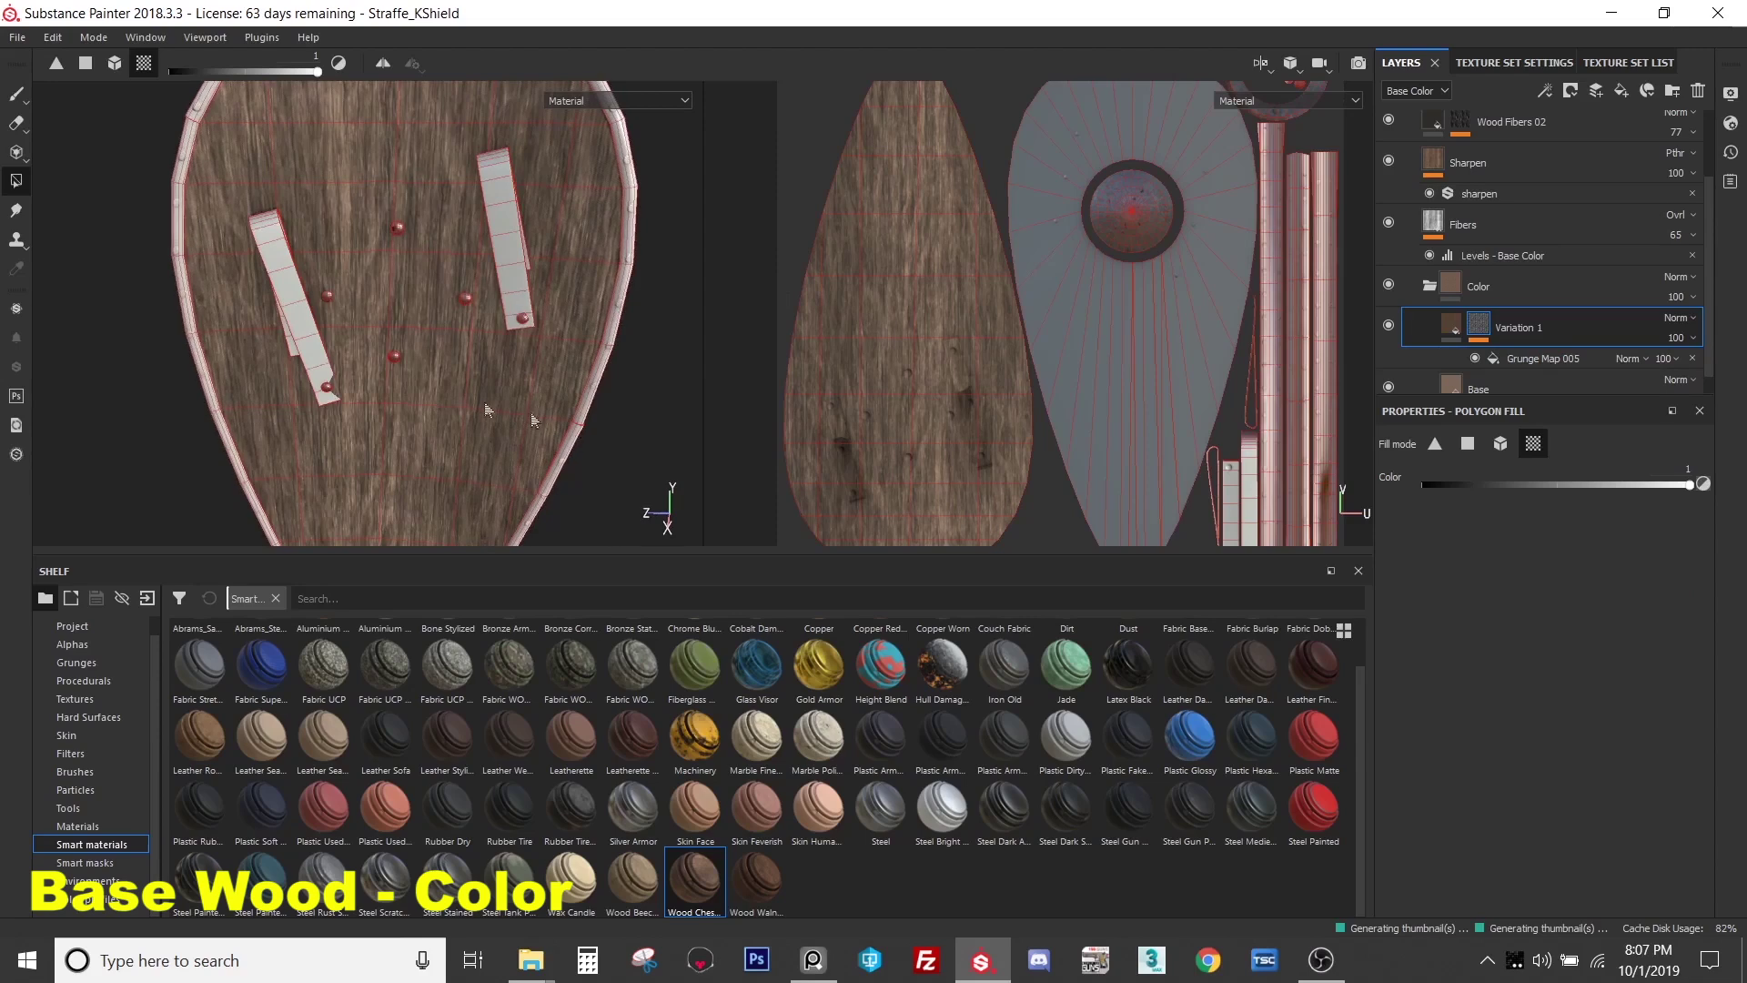
left_click(1446, 325)
left_click_drag(509, 301, 505, 339, "alt")
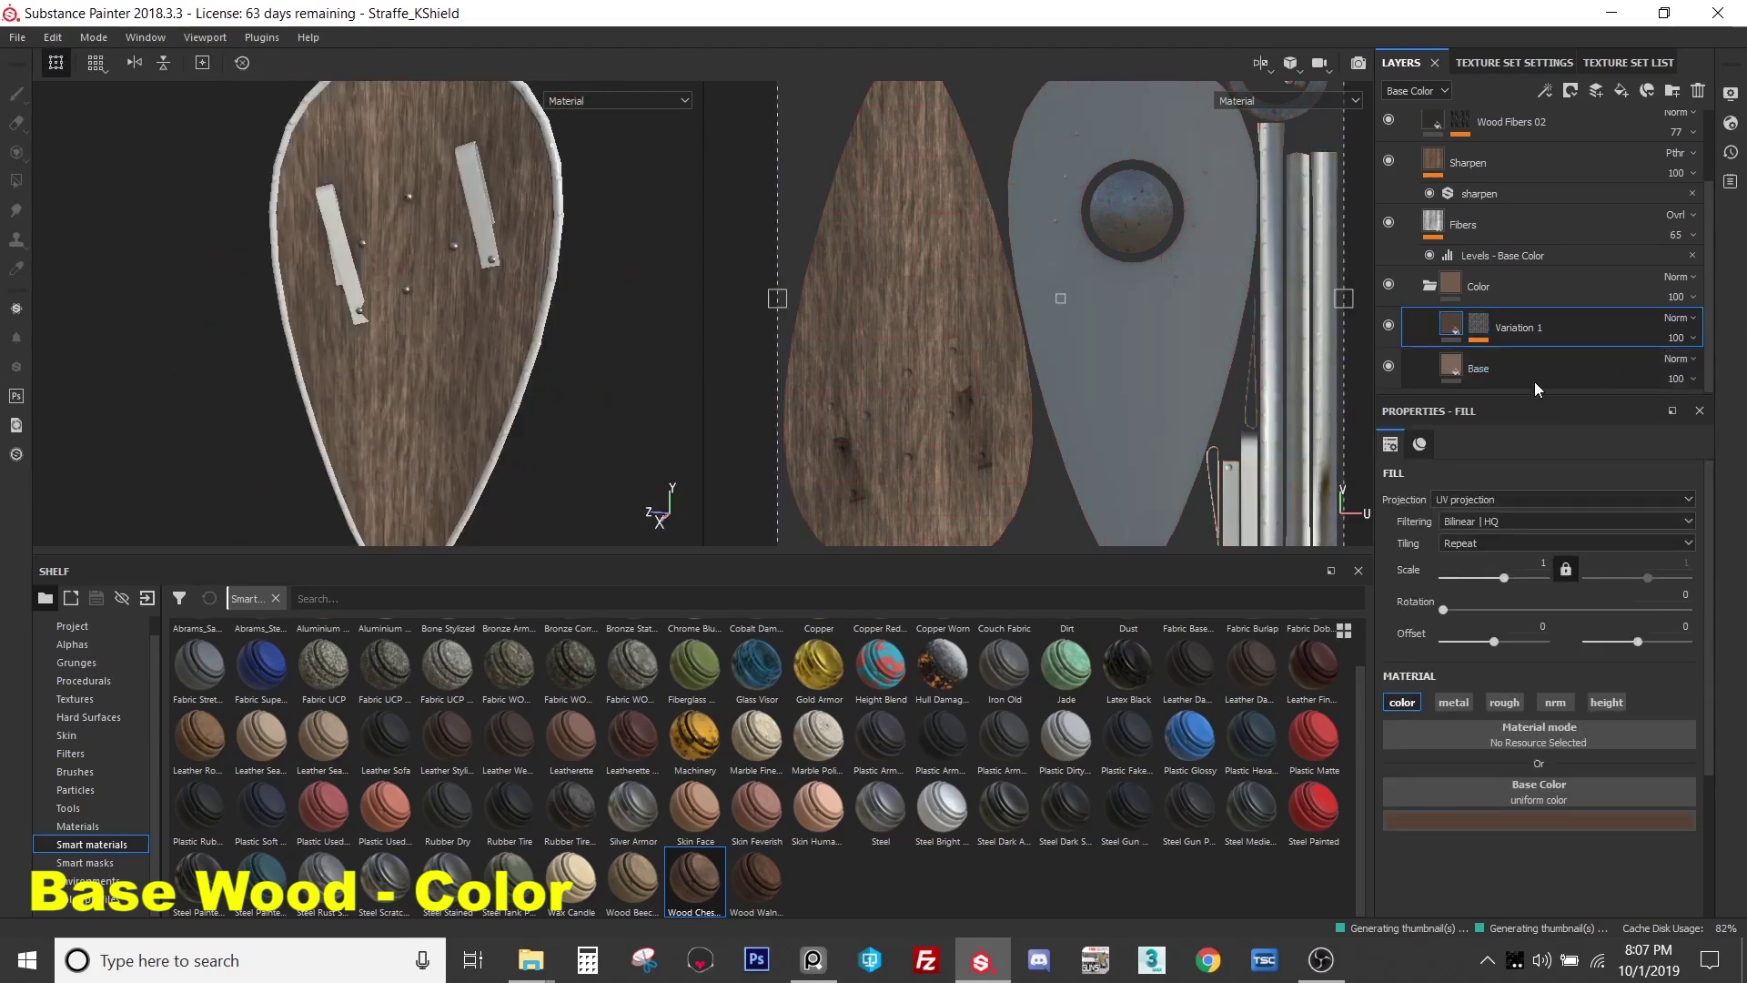
- Duplicate the Variation 1 layer and replace Grunge Map 005 in the copy's mask fill with a different grunge texture
left_click(1479, 325)
left_click(1524, 359)
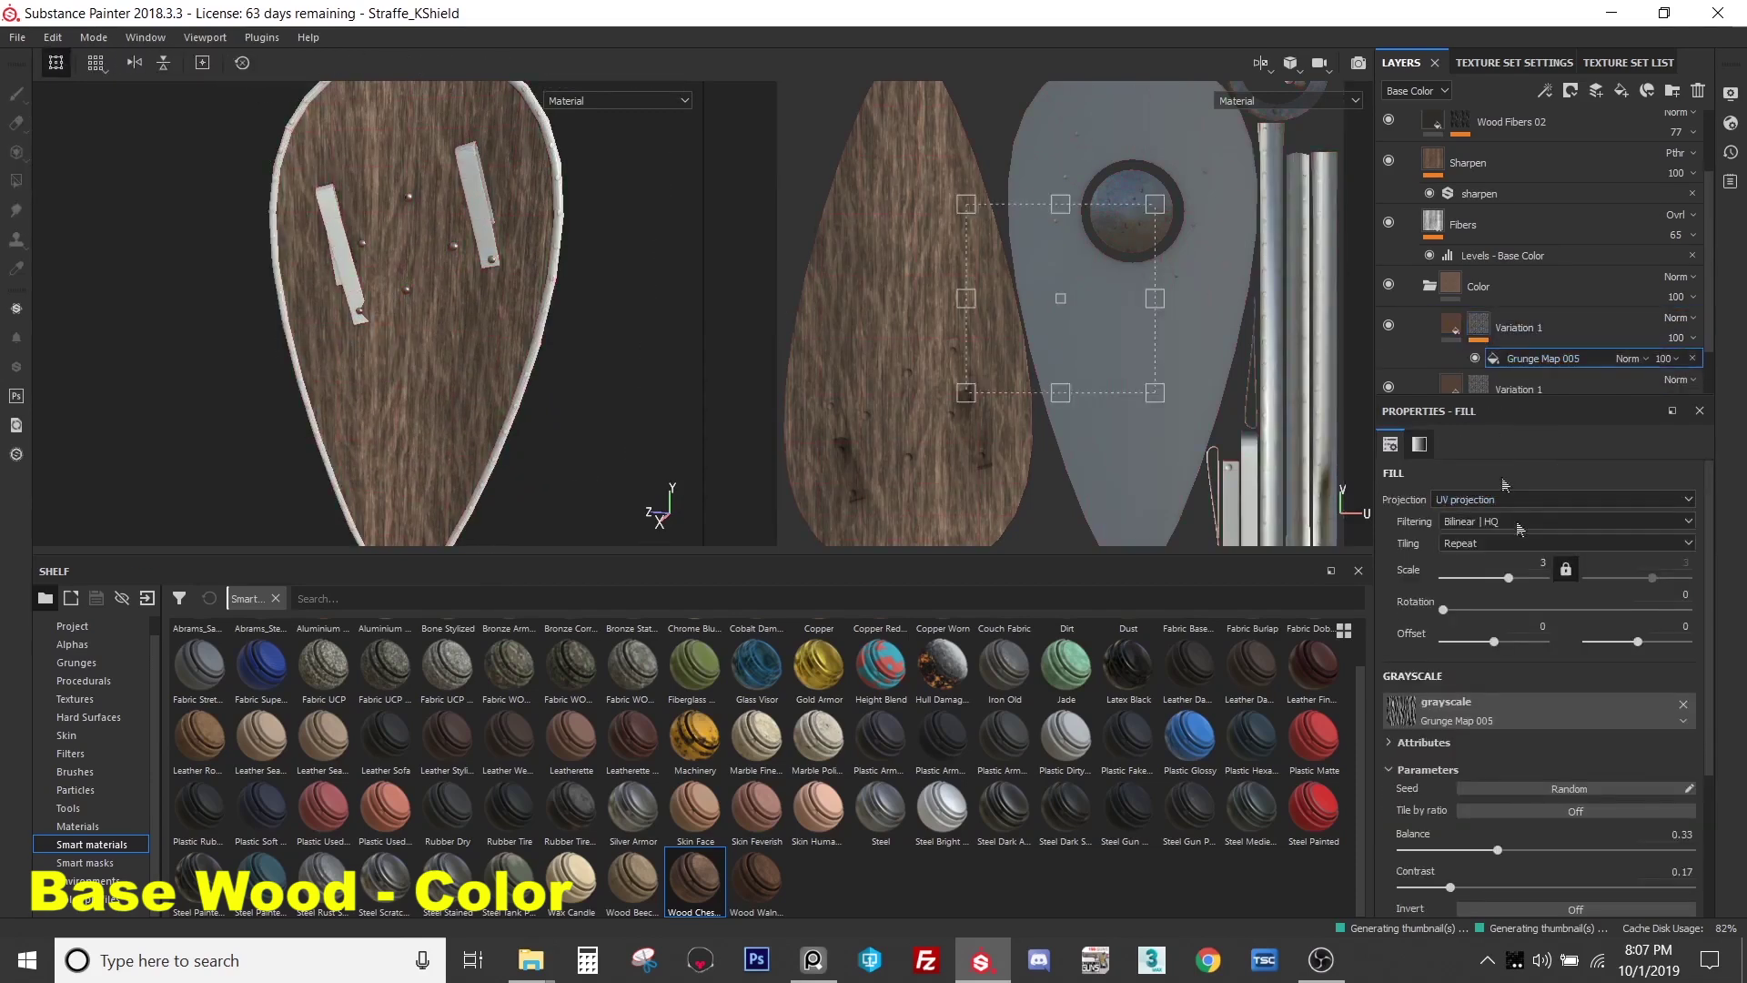
left_click(1510, 706)
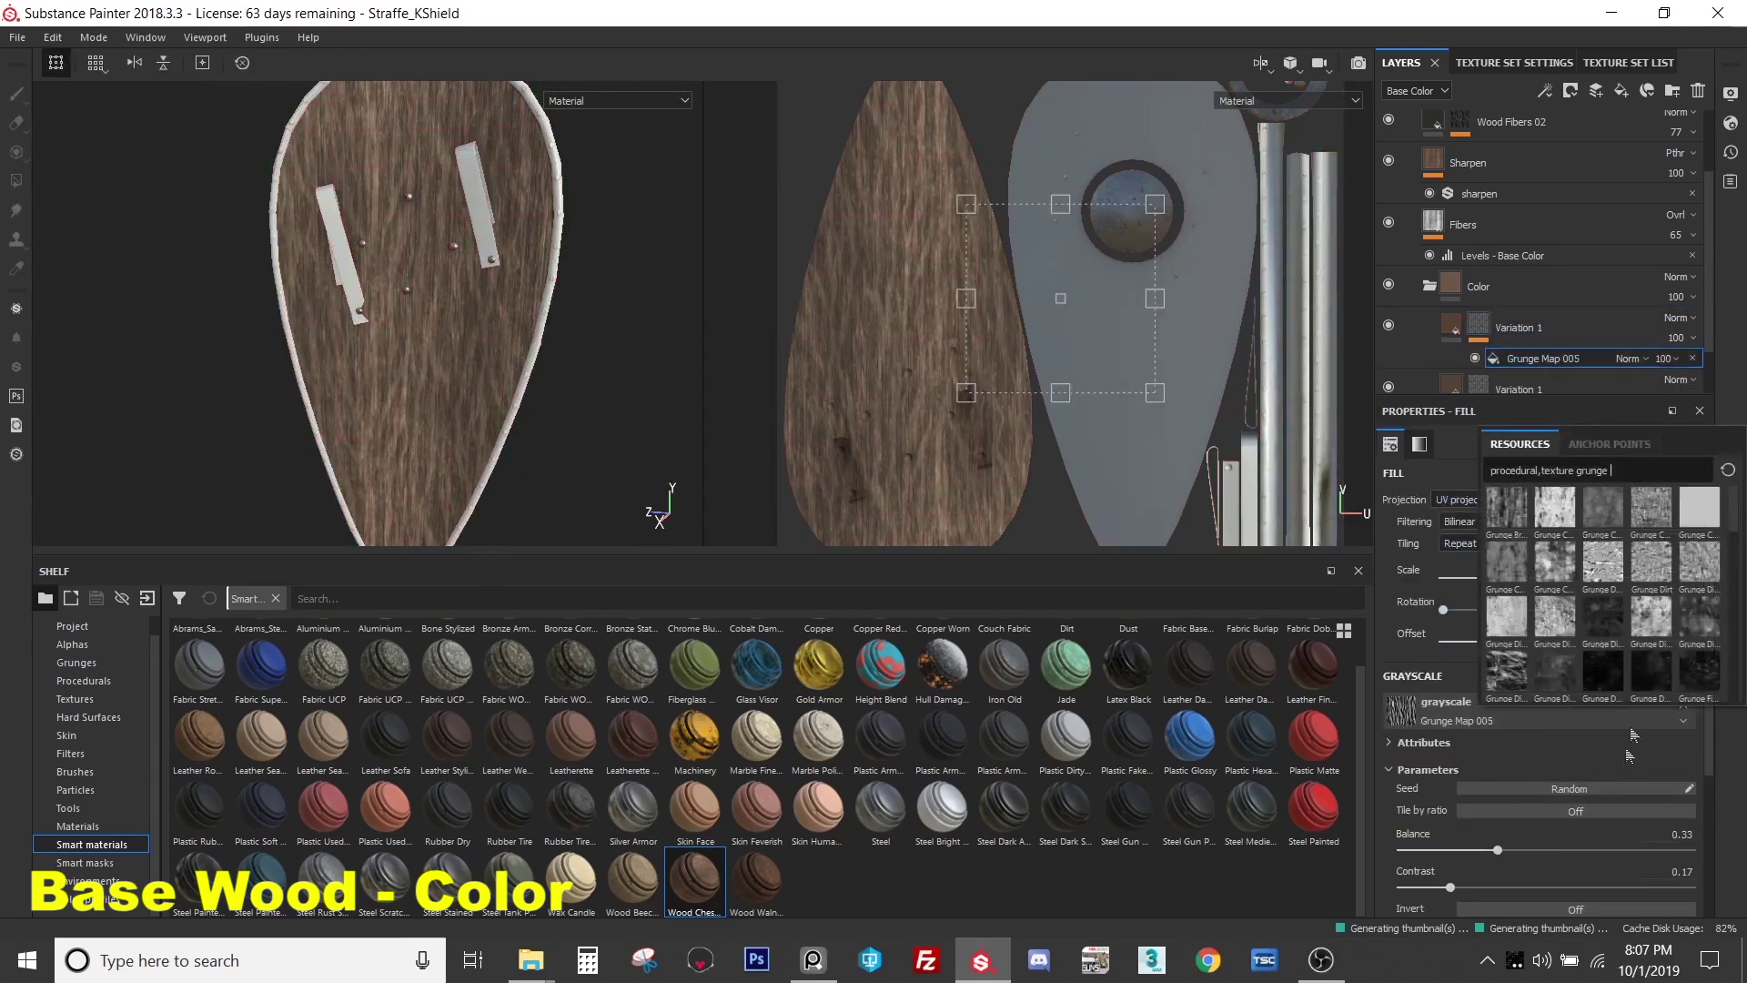
left_click(1497, 670)
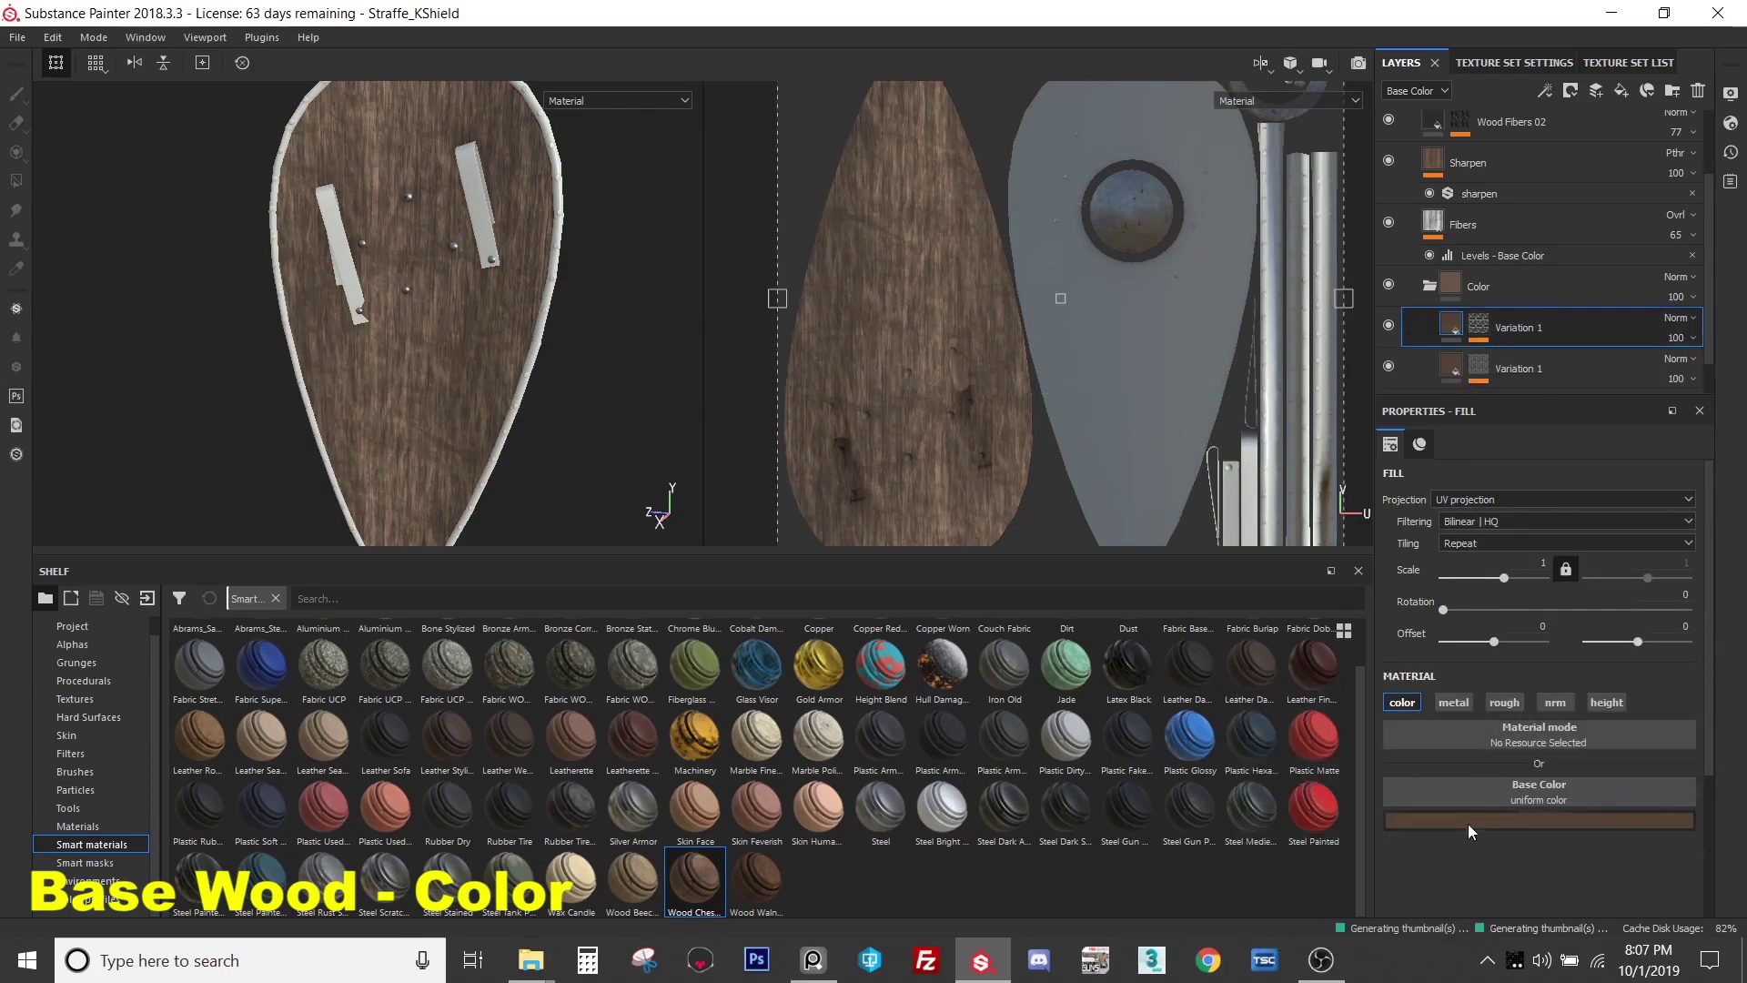
- Change the duplicated variation layer's base color to a dark, muted olive green (R 0.098, G 0.117, B 0.060)
left_click(1467, 822)
left_click_drag(1548, 730, 1574, 686)
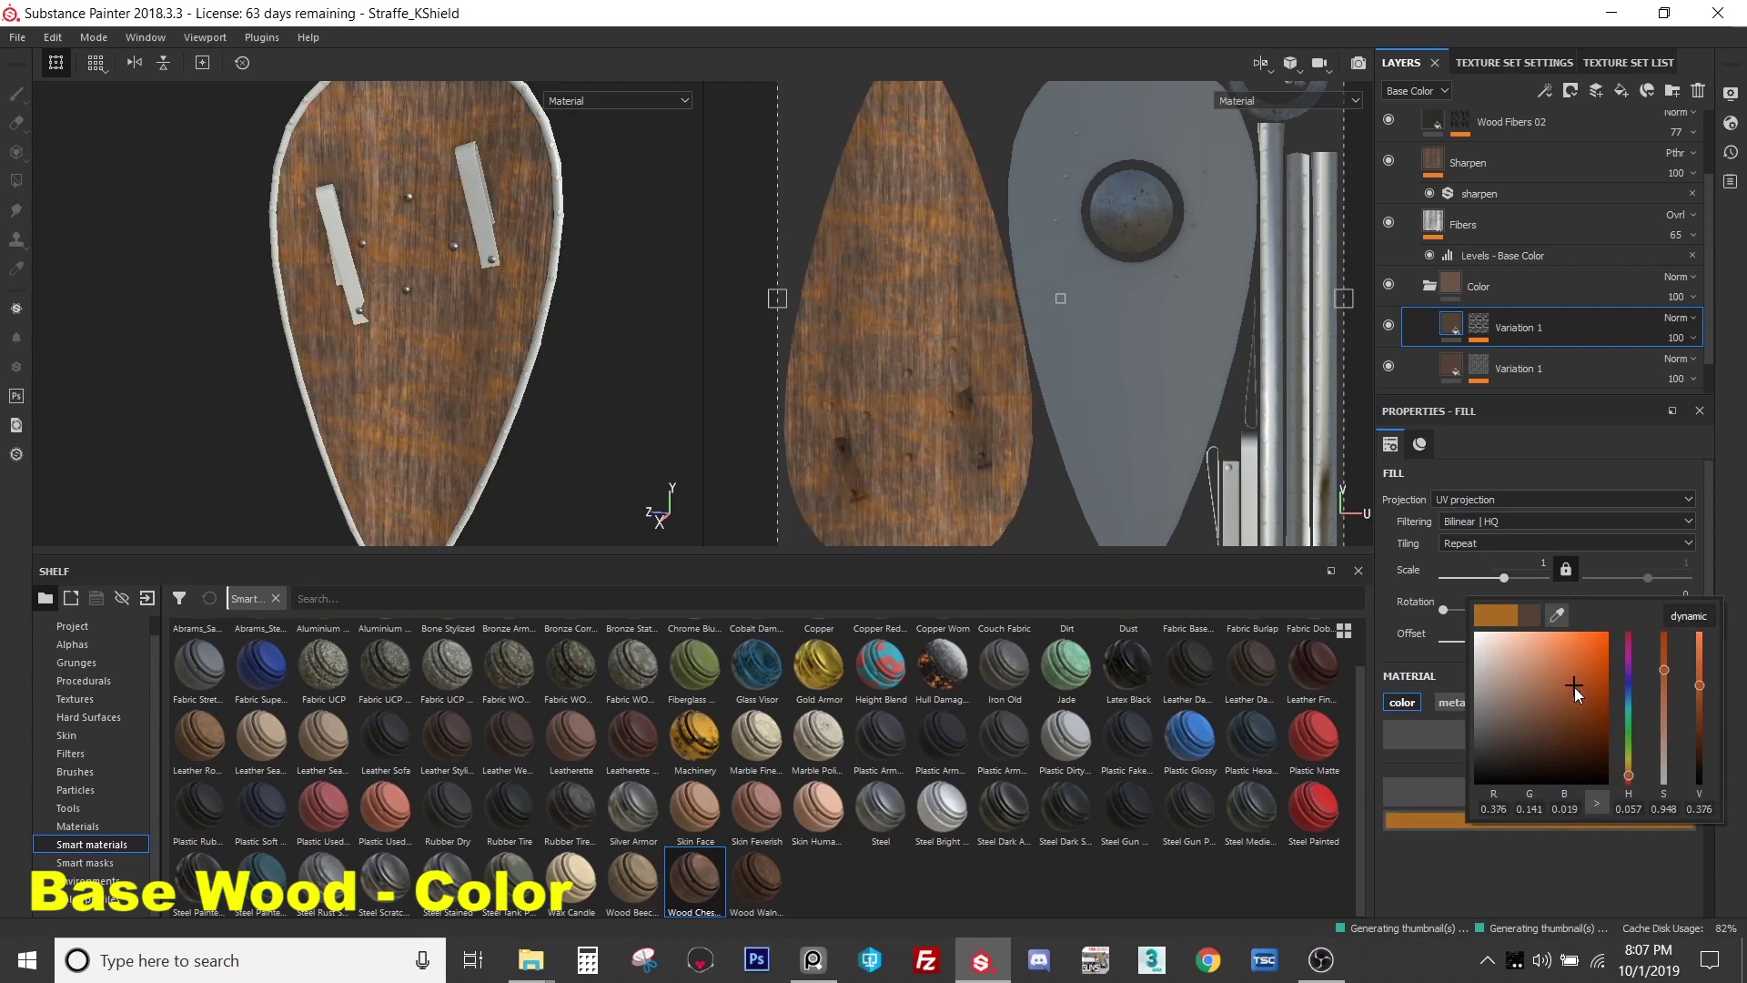
left_click_drag(1633, 780, 1629, 737)
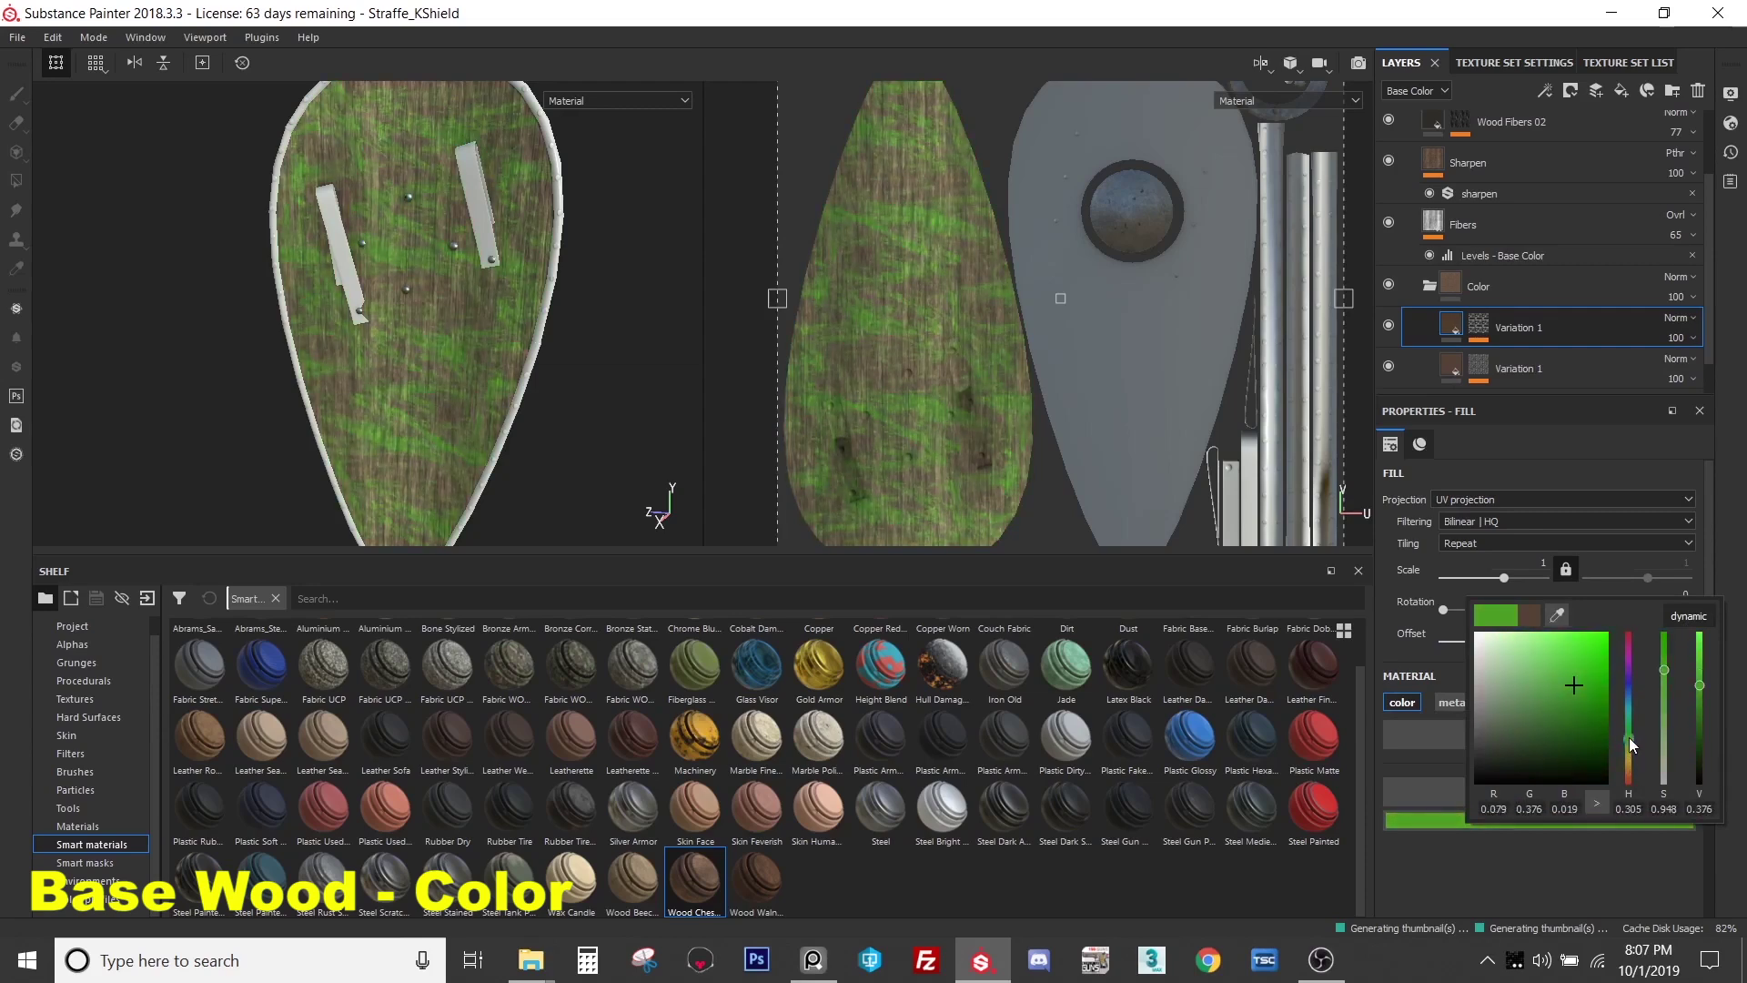
left_click(1500, 726)
mouse_move(1489, 740)
left_mouse_down()
mouse_move(1478, 728)
mouse_move(1475, 770)
mouse_move(1504, 725)
left_mouse_up()
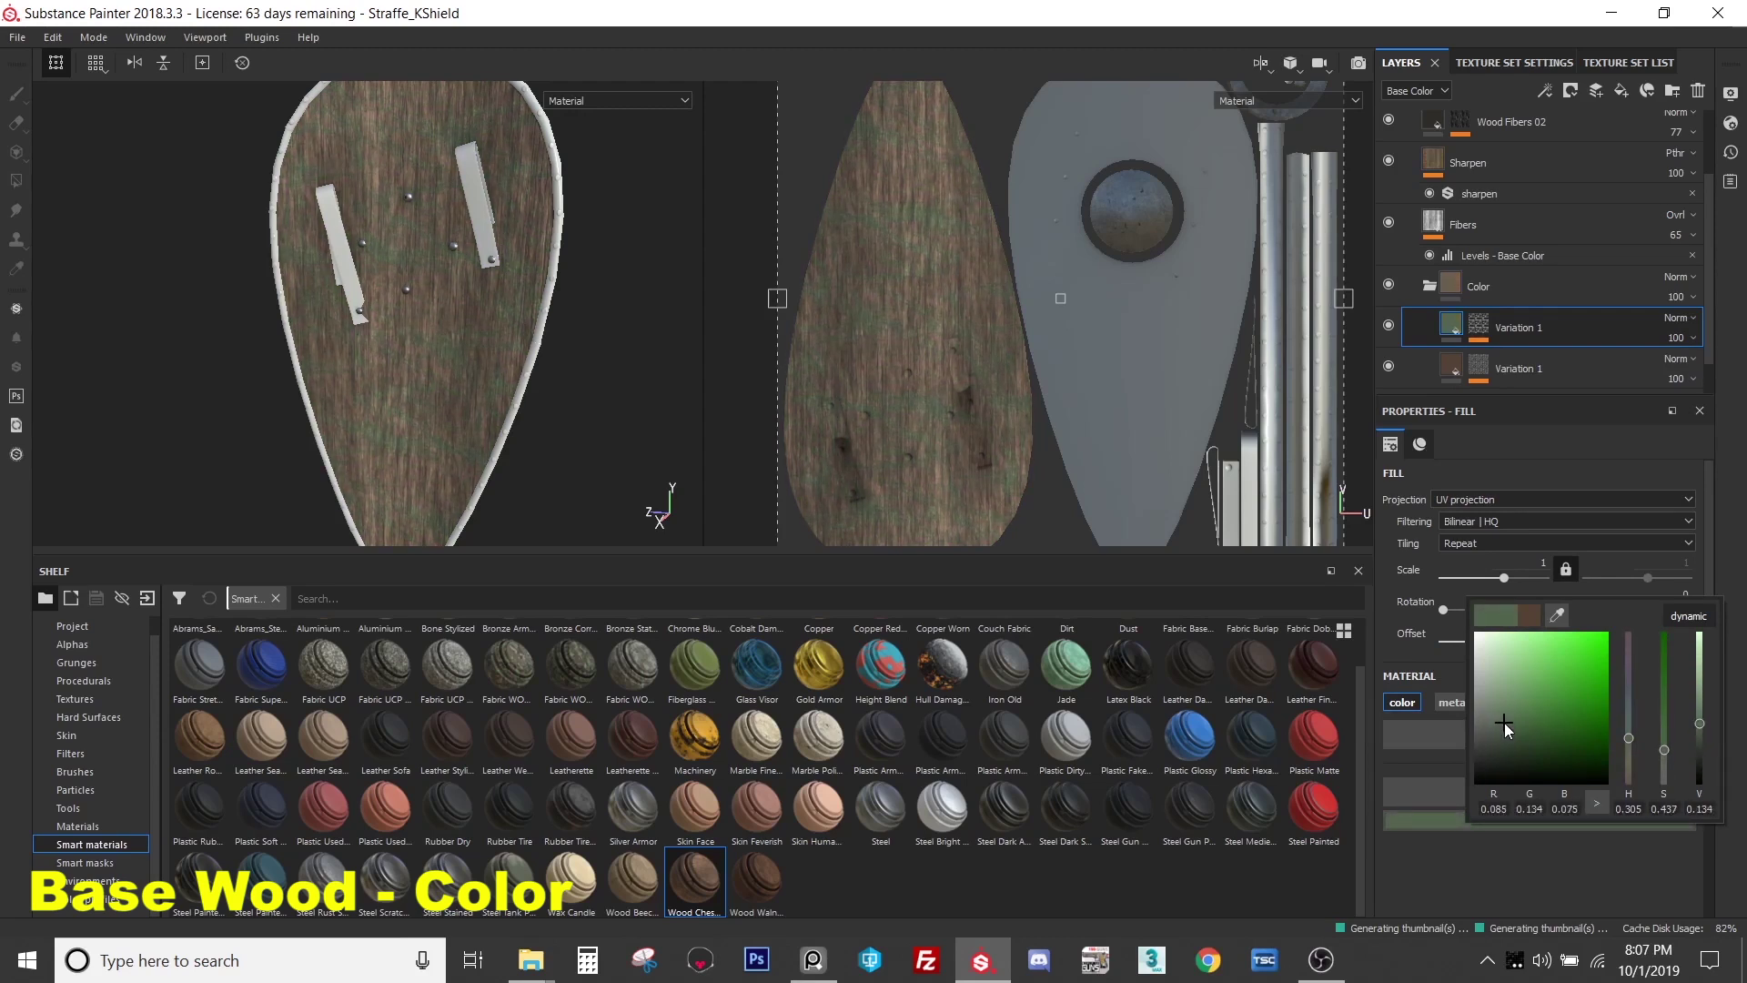
left_click_drag(1631, 739, 1629, 750)
left_click(1507, 722)
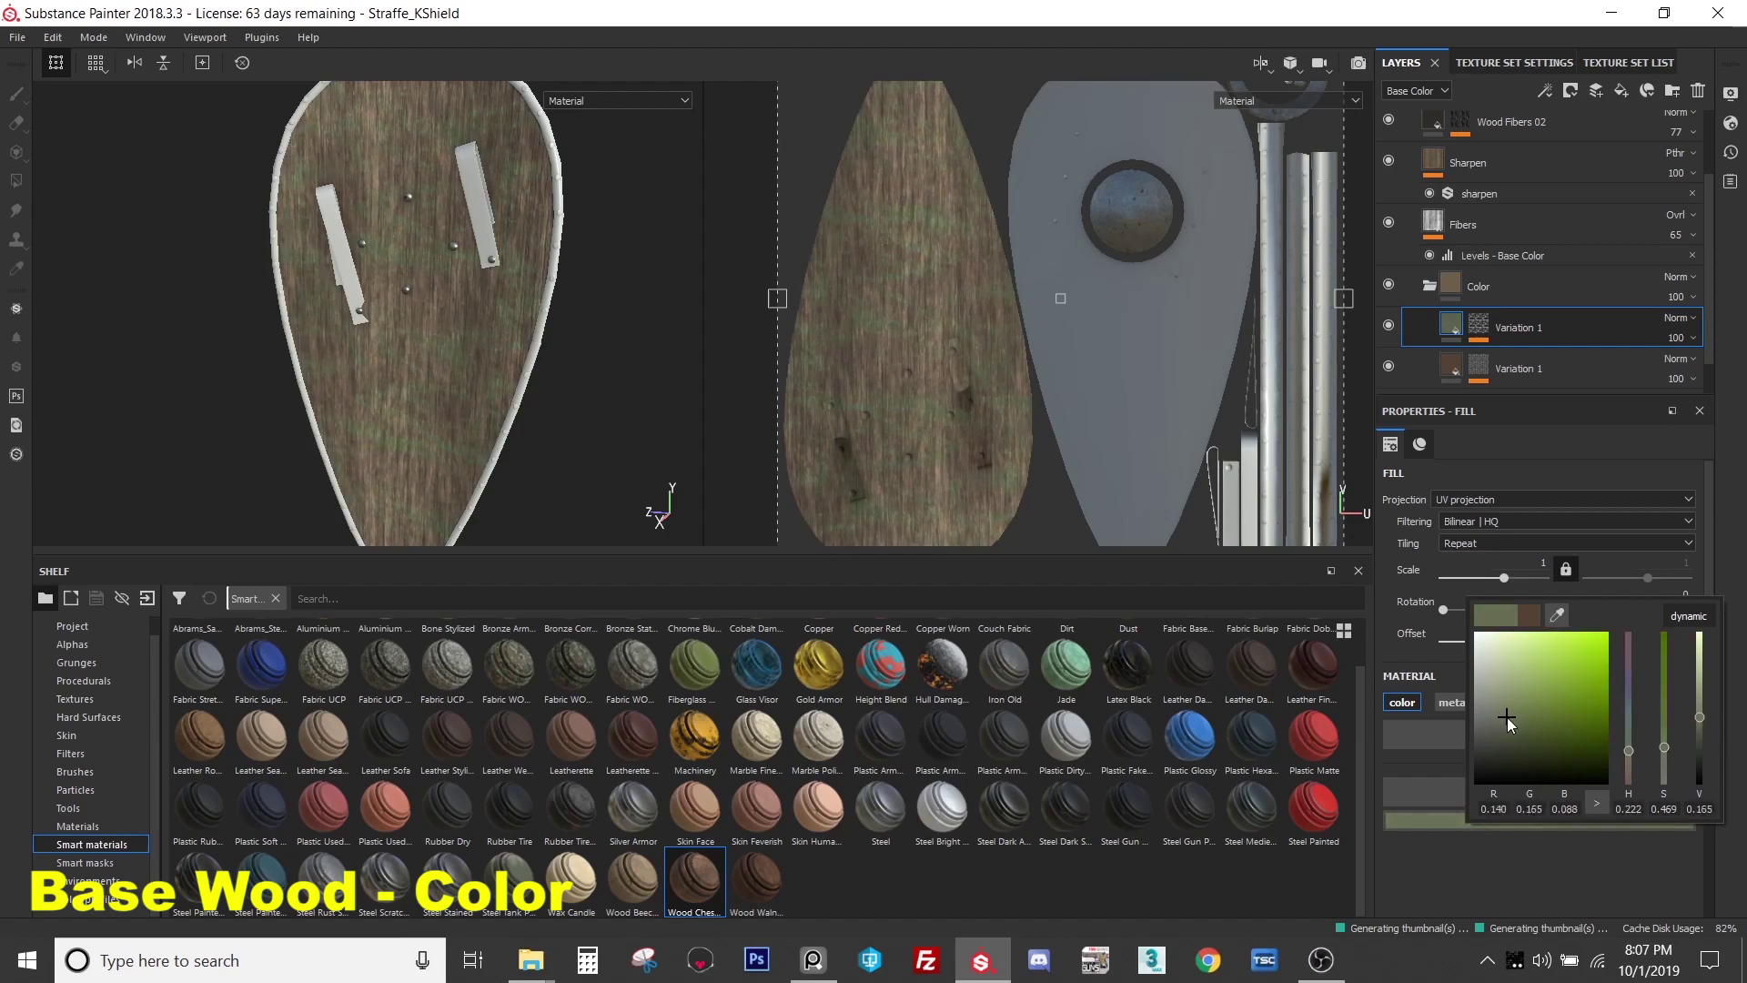
left_click_drag(1506, 723, 1511, 735)
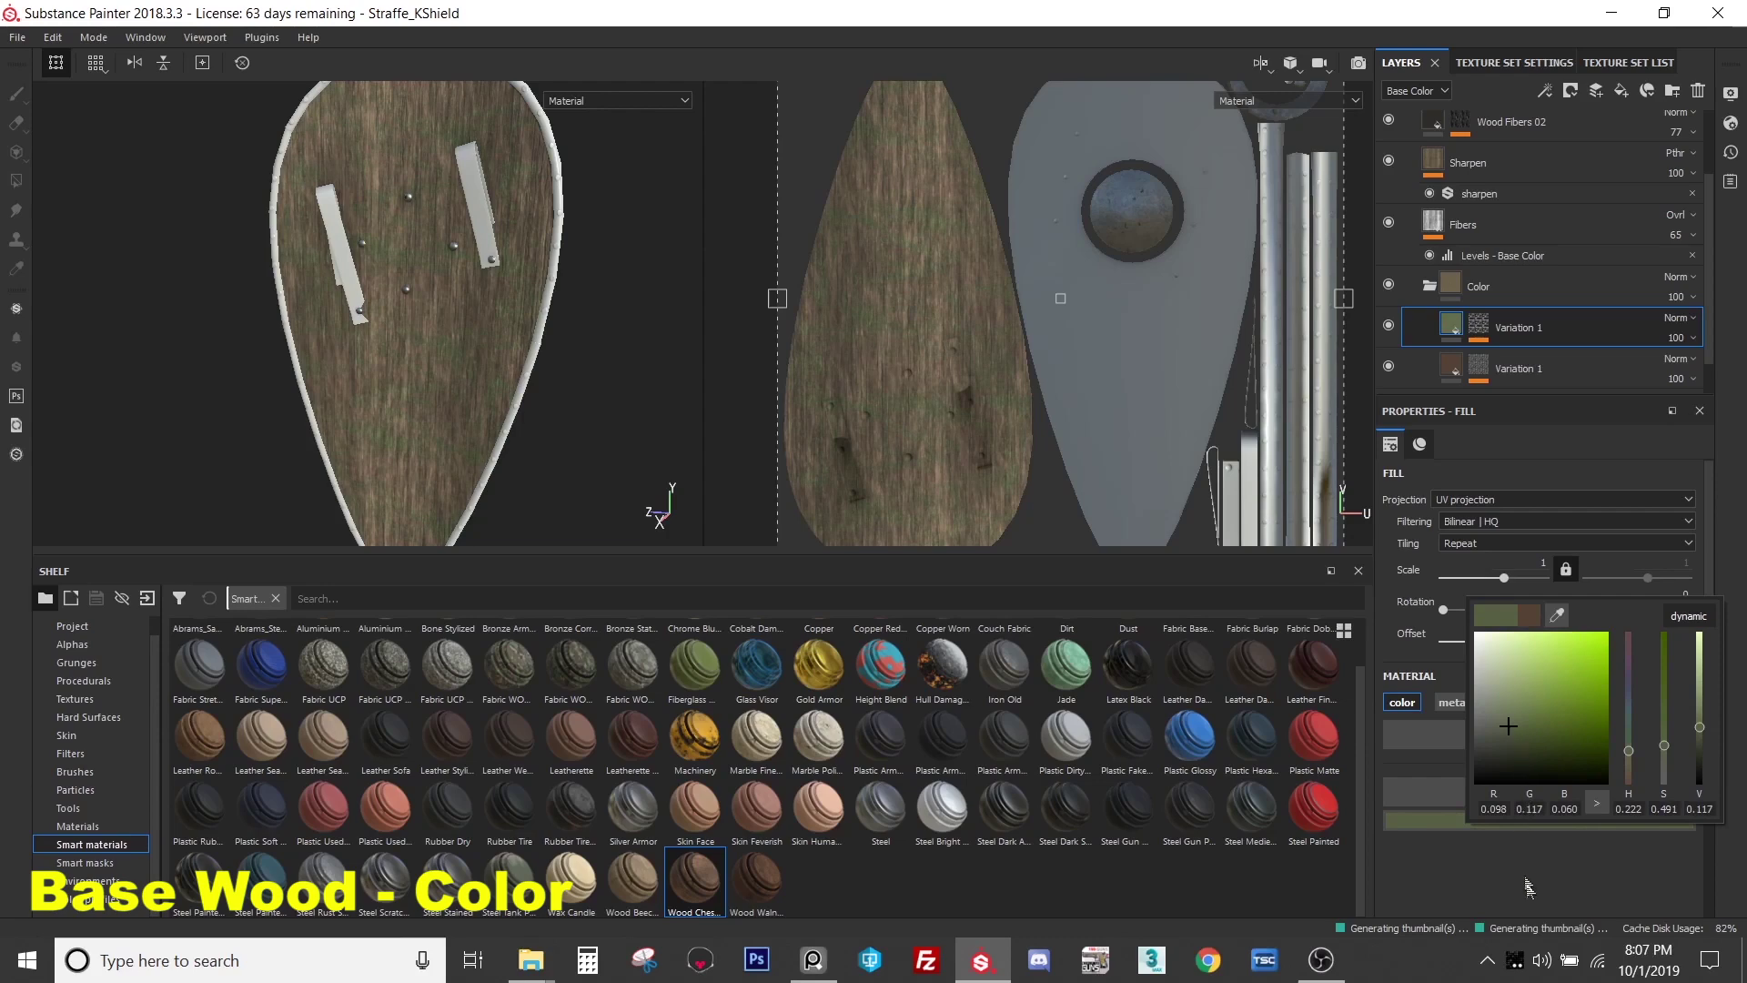
- Lower the olive green Variation 1 layer's opacity to 23 and compare the wood with that layer hidden and shown
left_click(1527, 878)
scroll(452, 374, "up", 5)
middle_click_drag(445, 330, 589, 387)
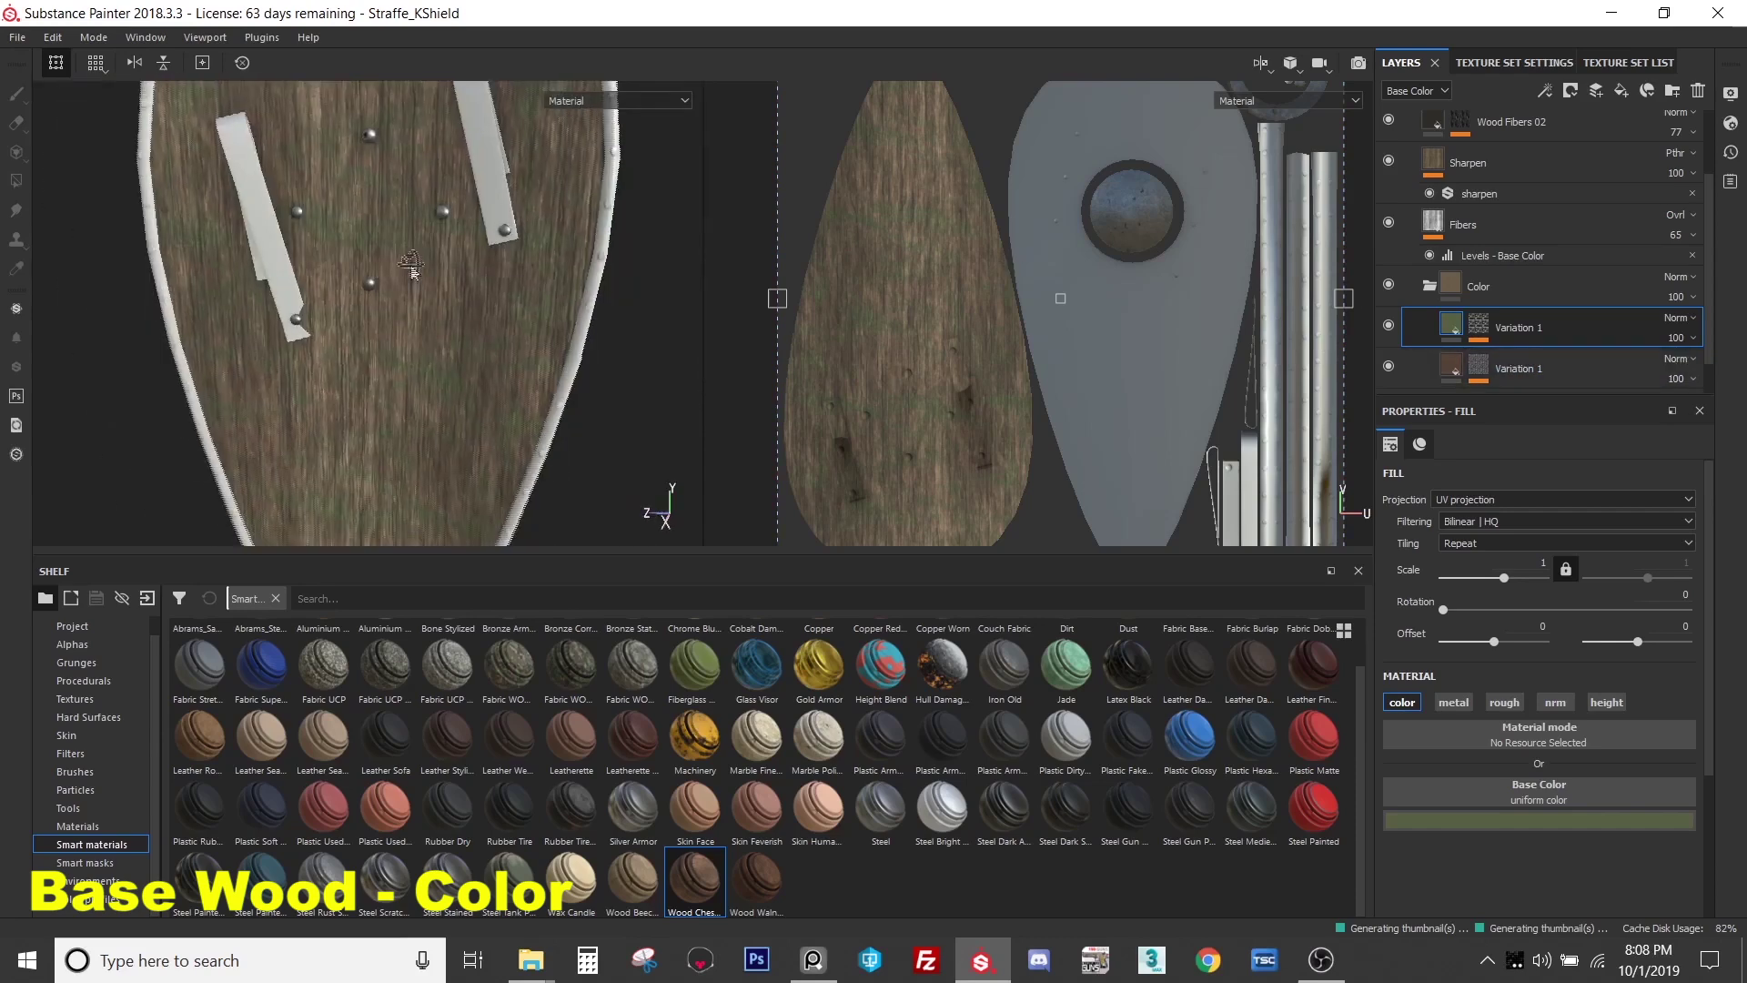
left_click(1675, 338)
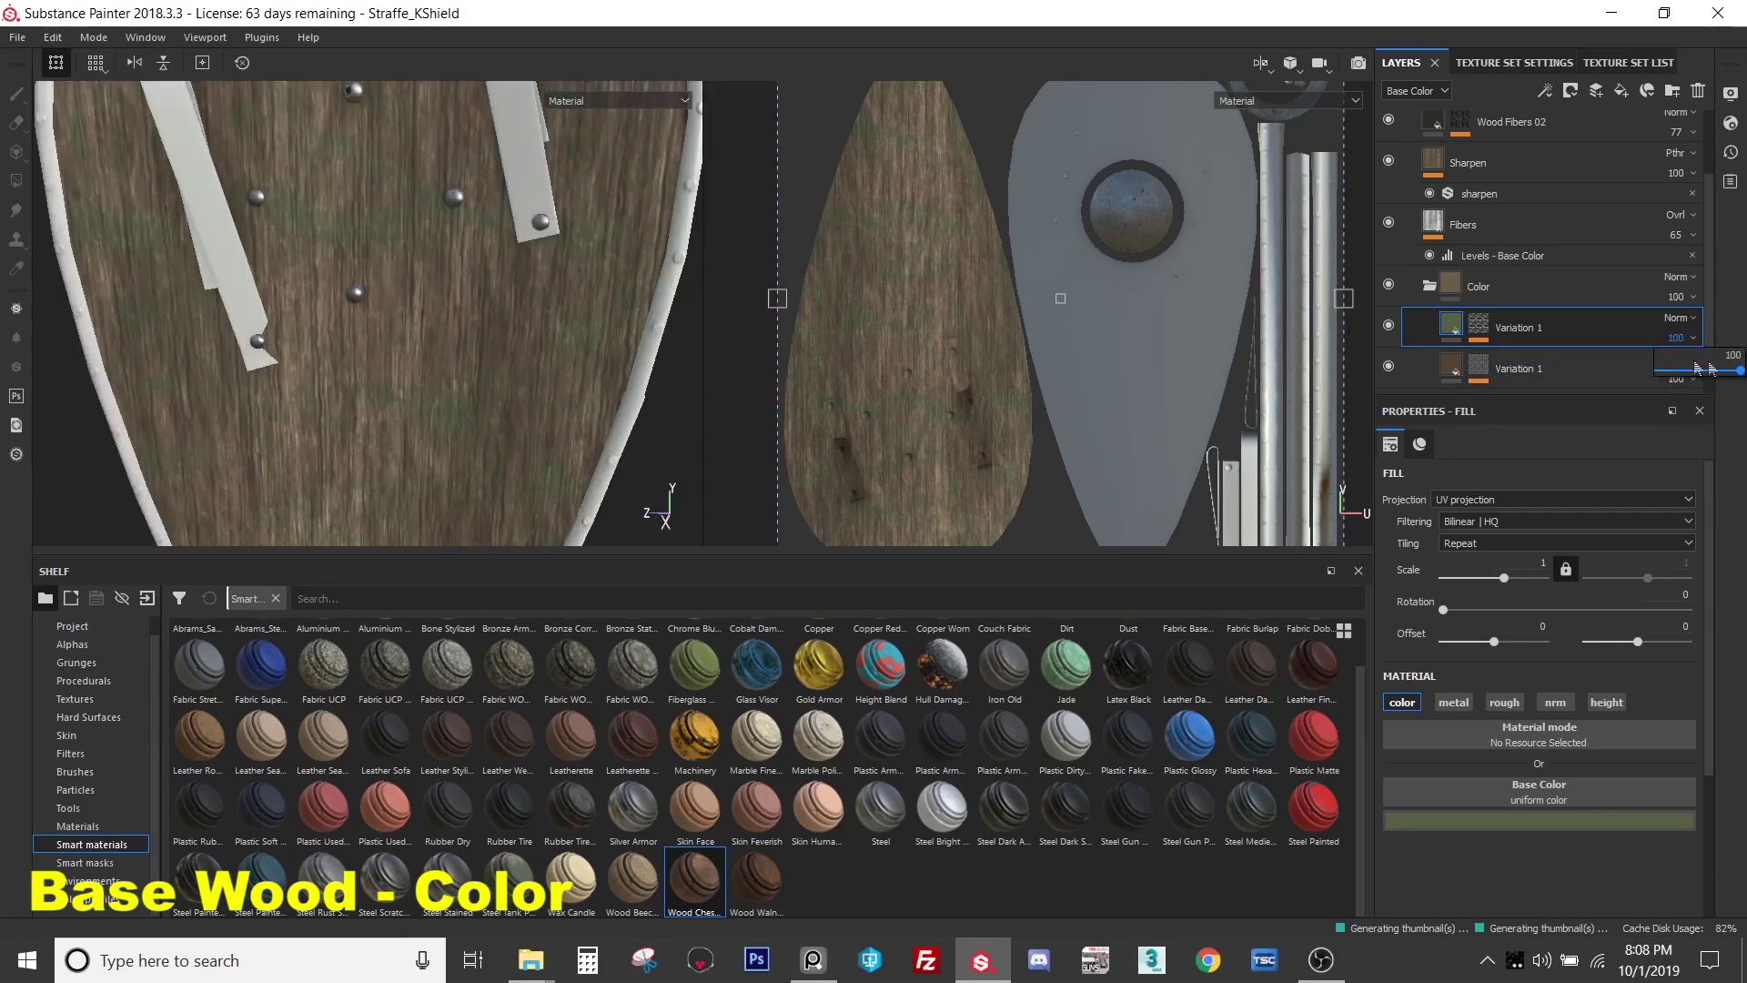
left_click_drag(1735, 375, 1680, 389)
scroll(473, 369, "down", 5)
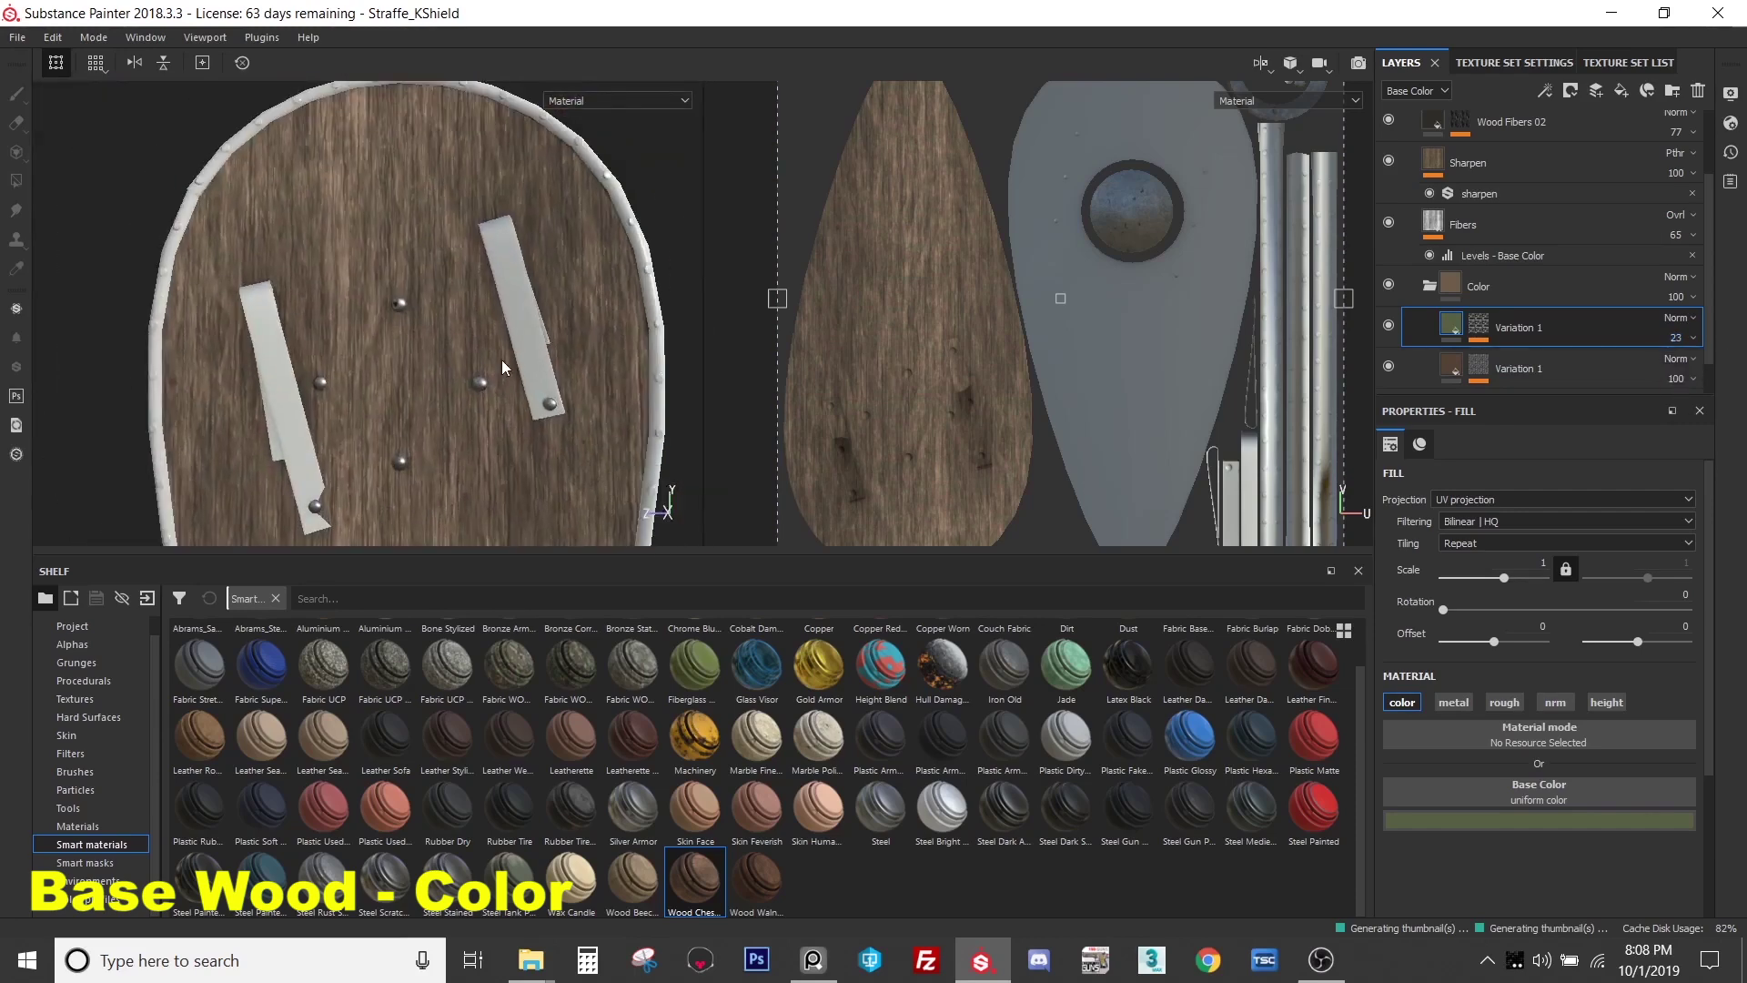
left_click_drag(503, 367, 541, 346, "alt")
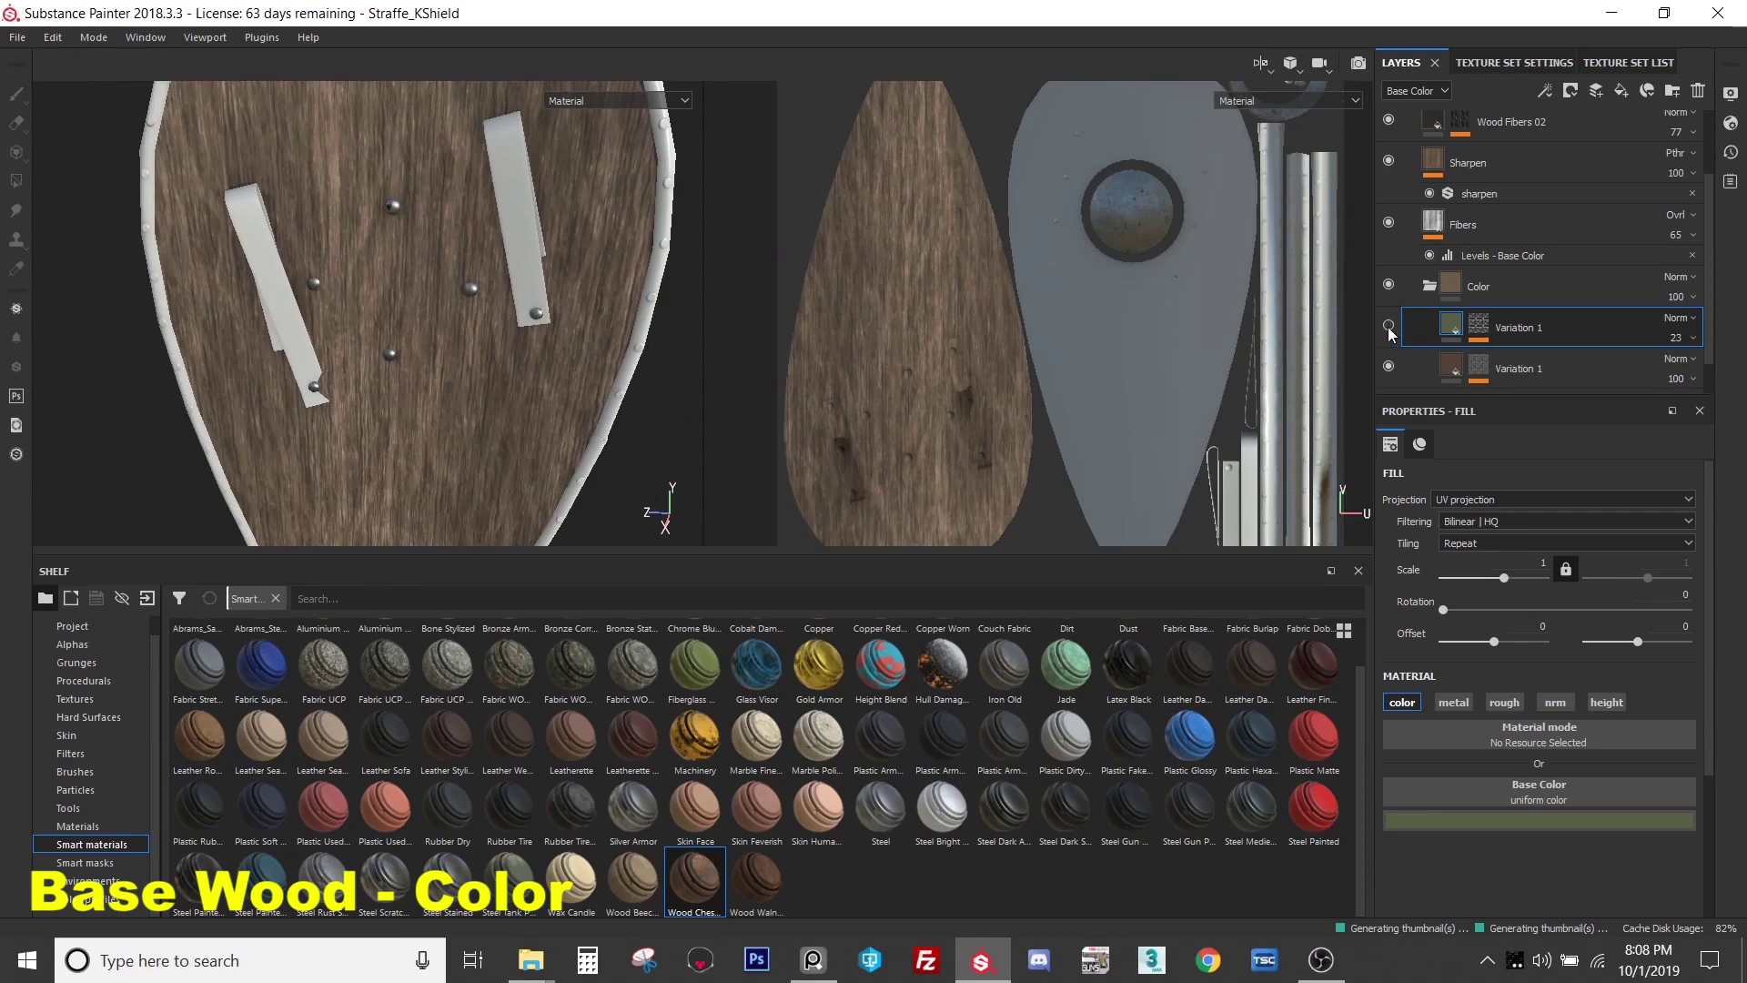
scroll(475, 271, "down", 2)
left_click_drag(475, 272, 492, 273, "alt")
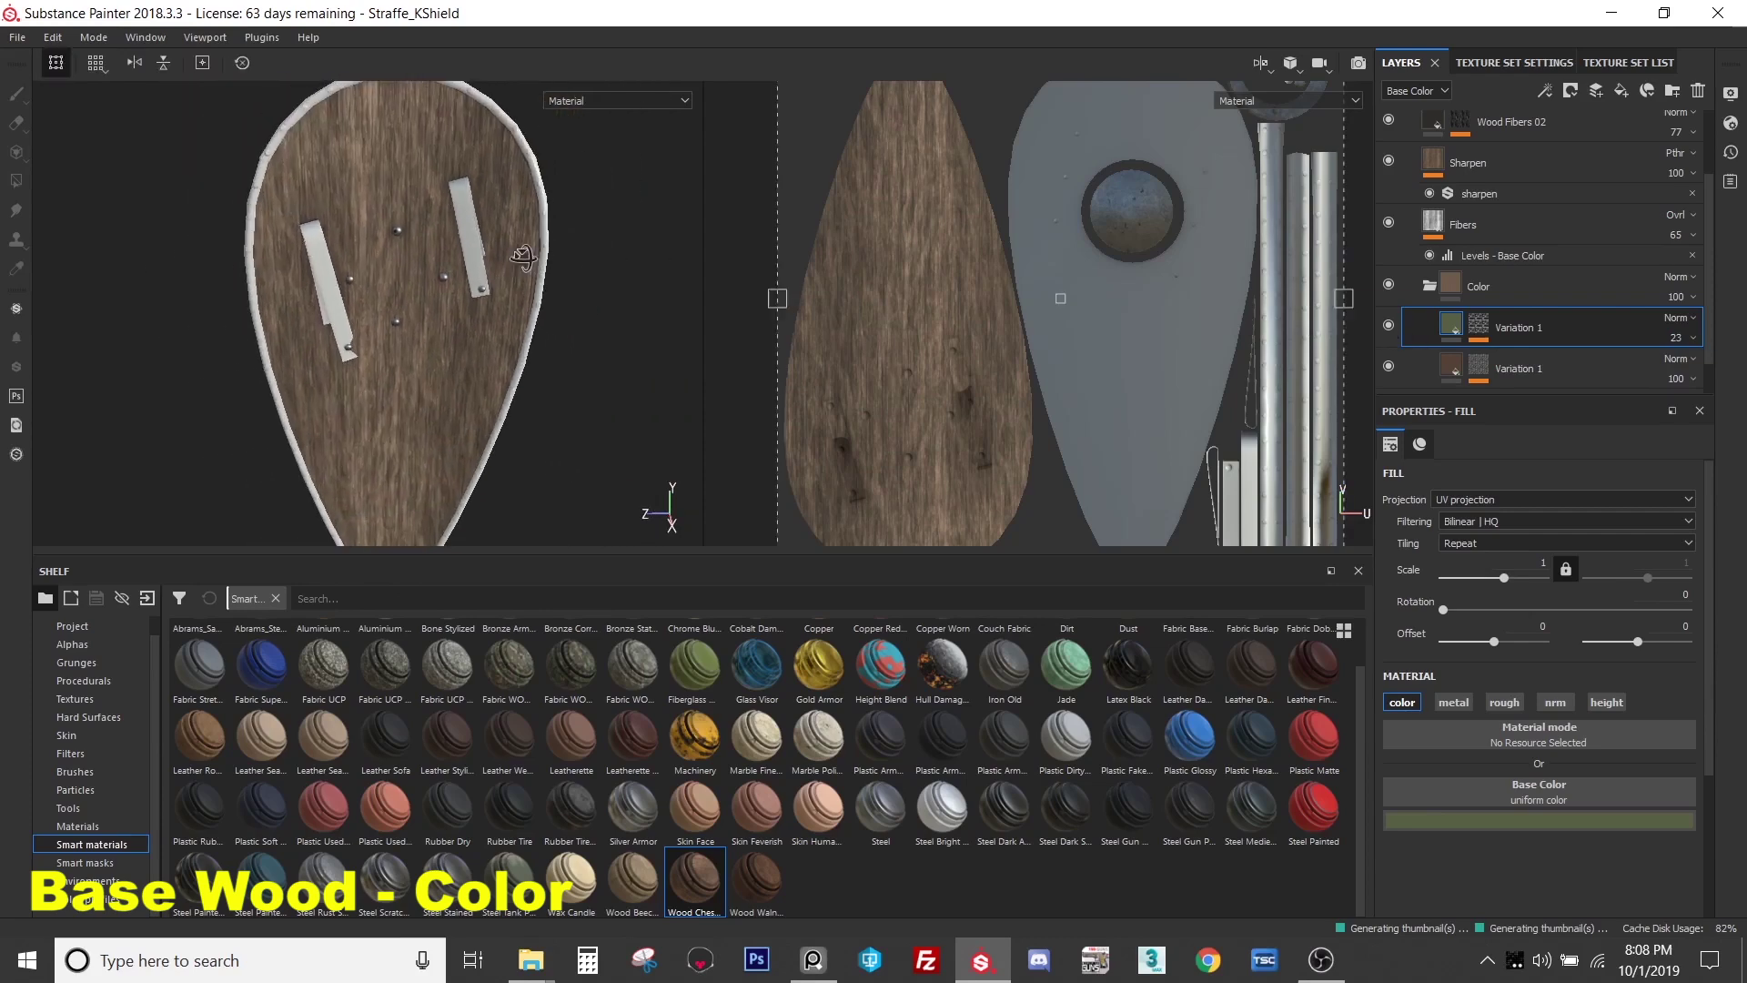
left_click(1389, 325)
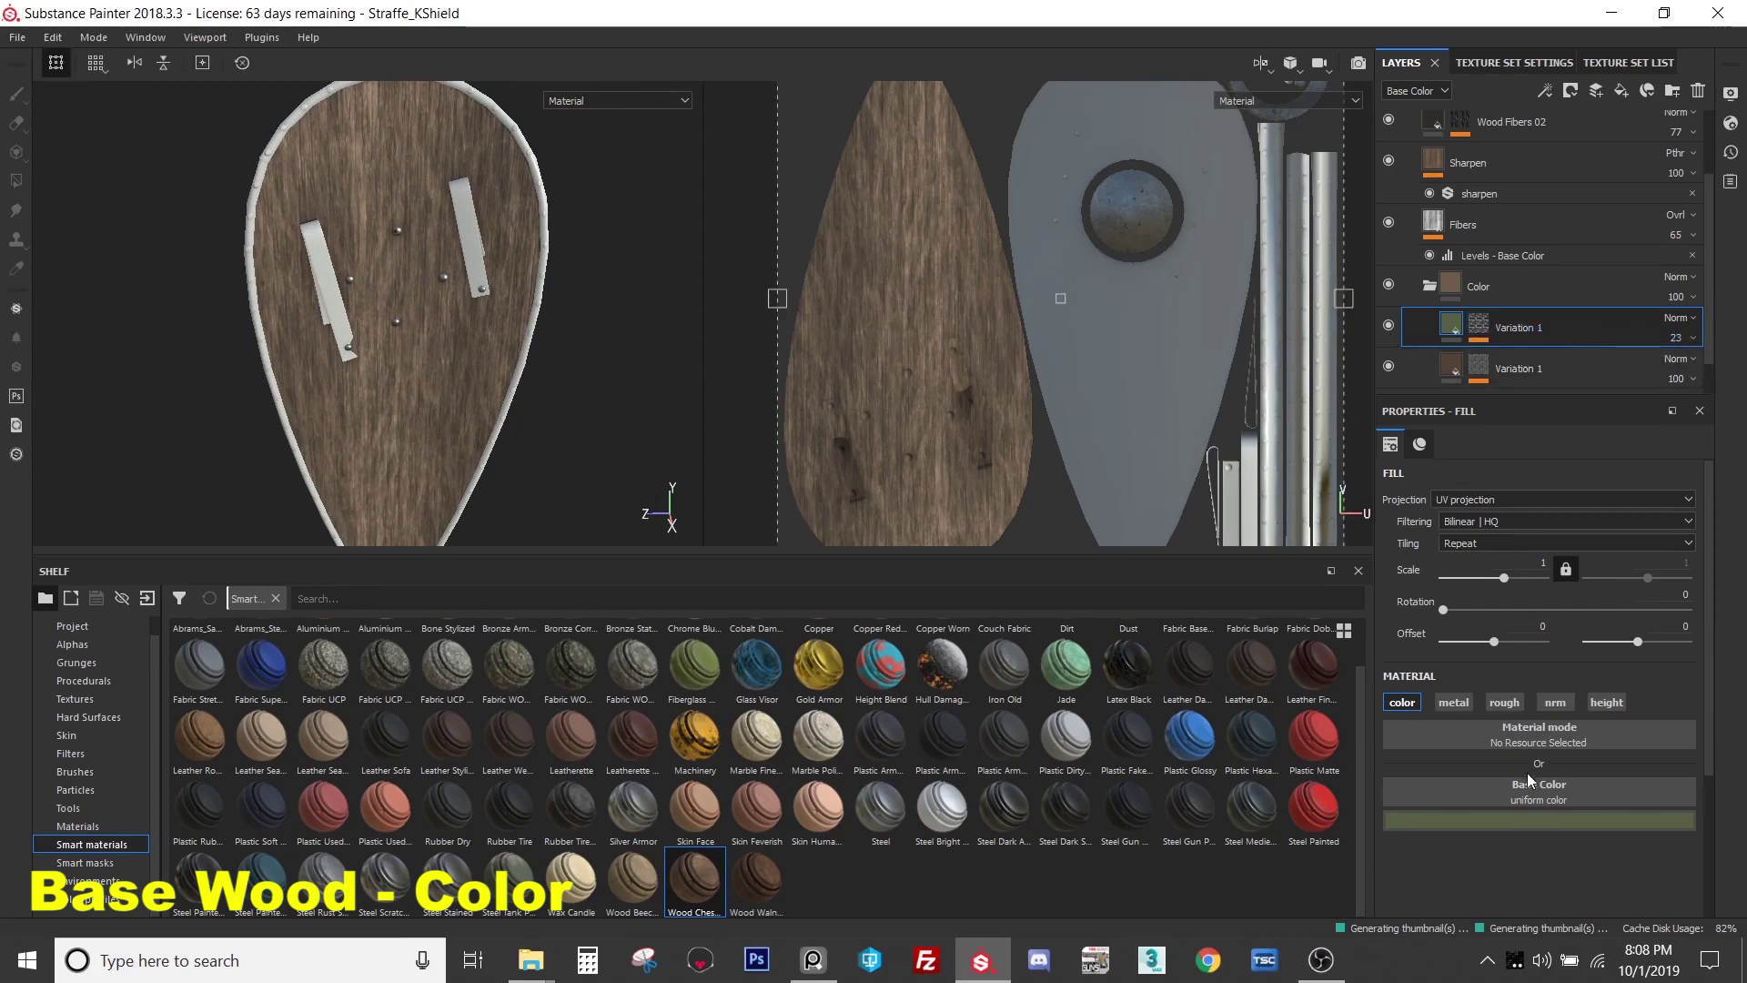
- Shift the upper Variation 1 layer's base color to a yellowish olive (R 0.117, G 0.117, B 0.060) and compare with it hidden
left_click(1532, 823)
mouse_move(1654, 753)
left_mouse_down()
mouse_move(1657, 706)
mouse_move(1675, 778)
mouse_move(1674, 761)
left_mouse_up()
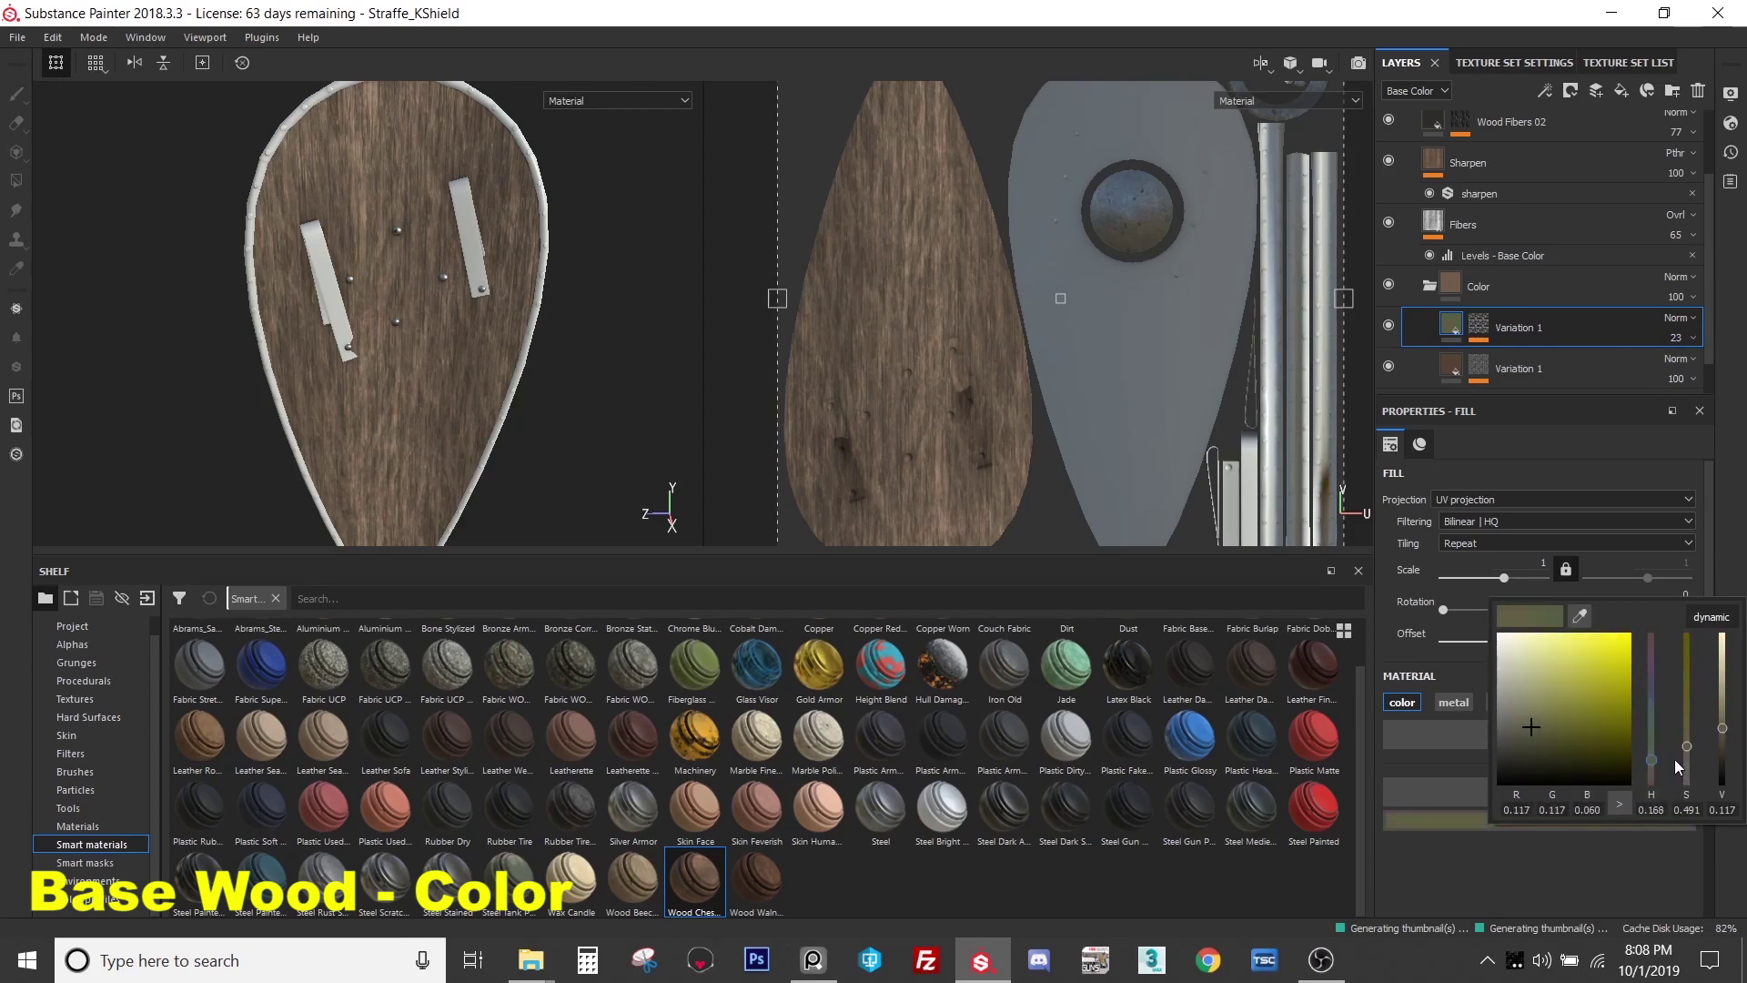
left_click(1389, 325)
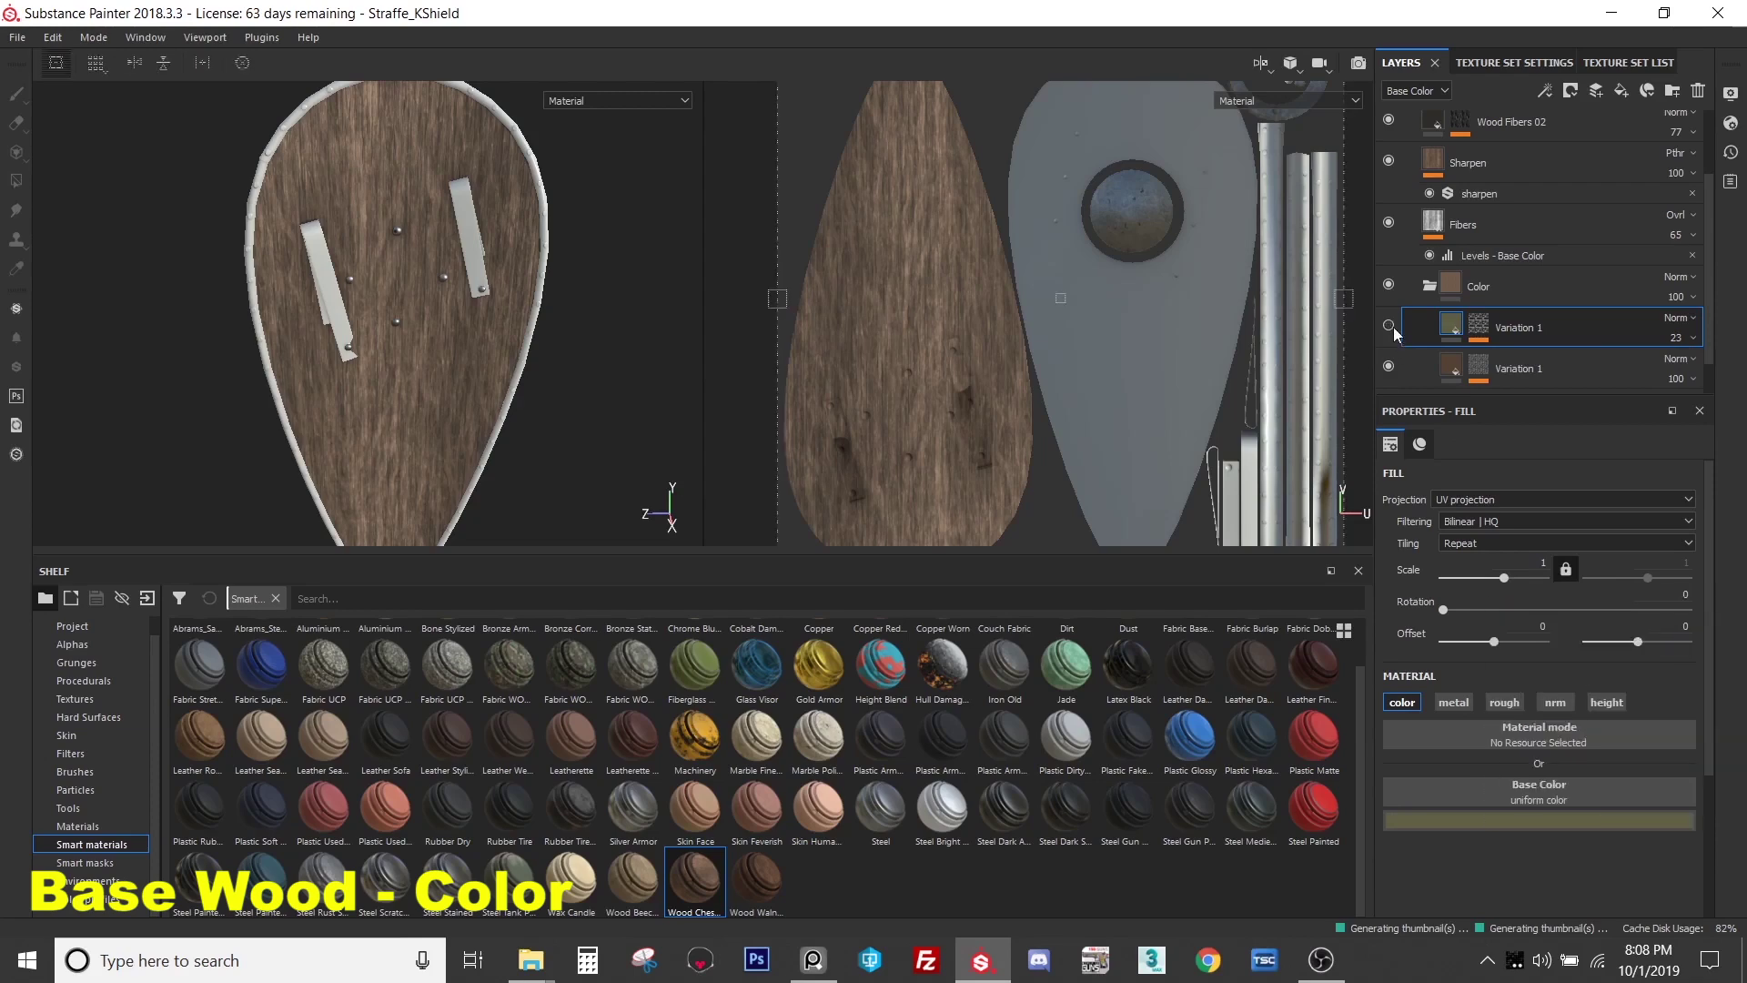
left_click(1392, 326)
left_click(1674, 321)
left_click(1674, 330)
left_click(1674, 326)
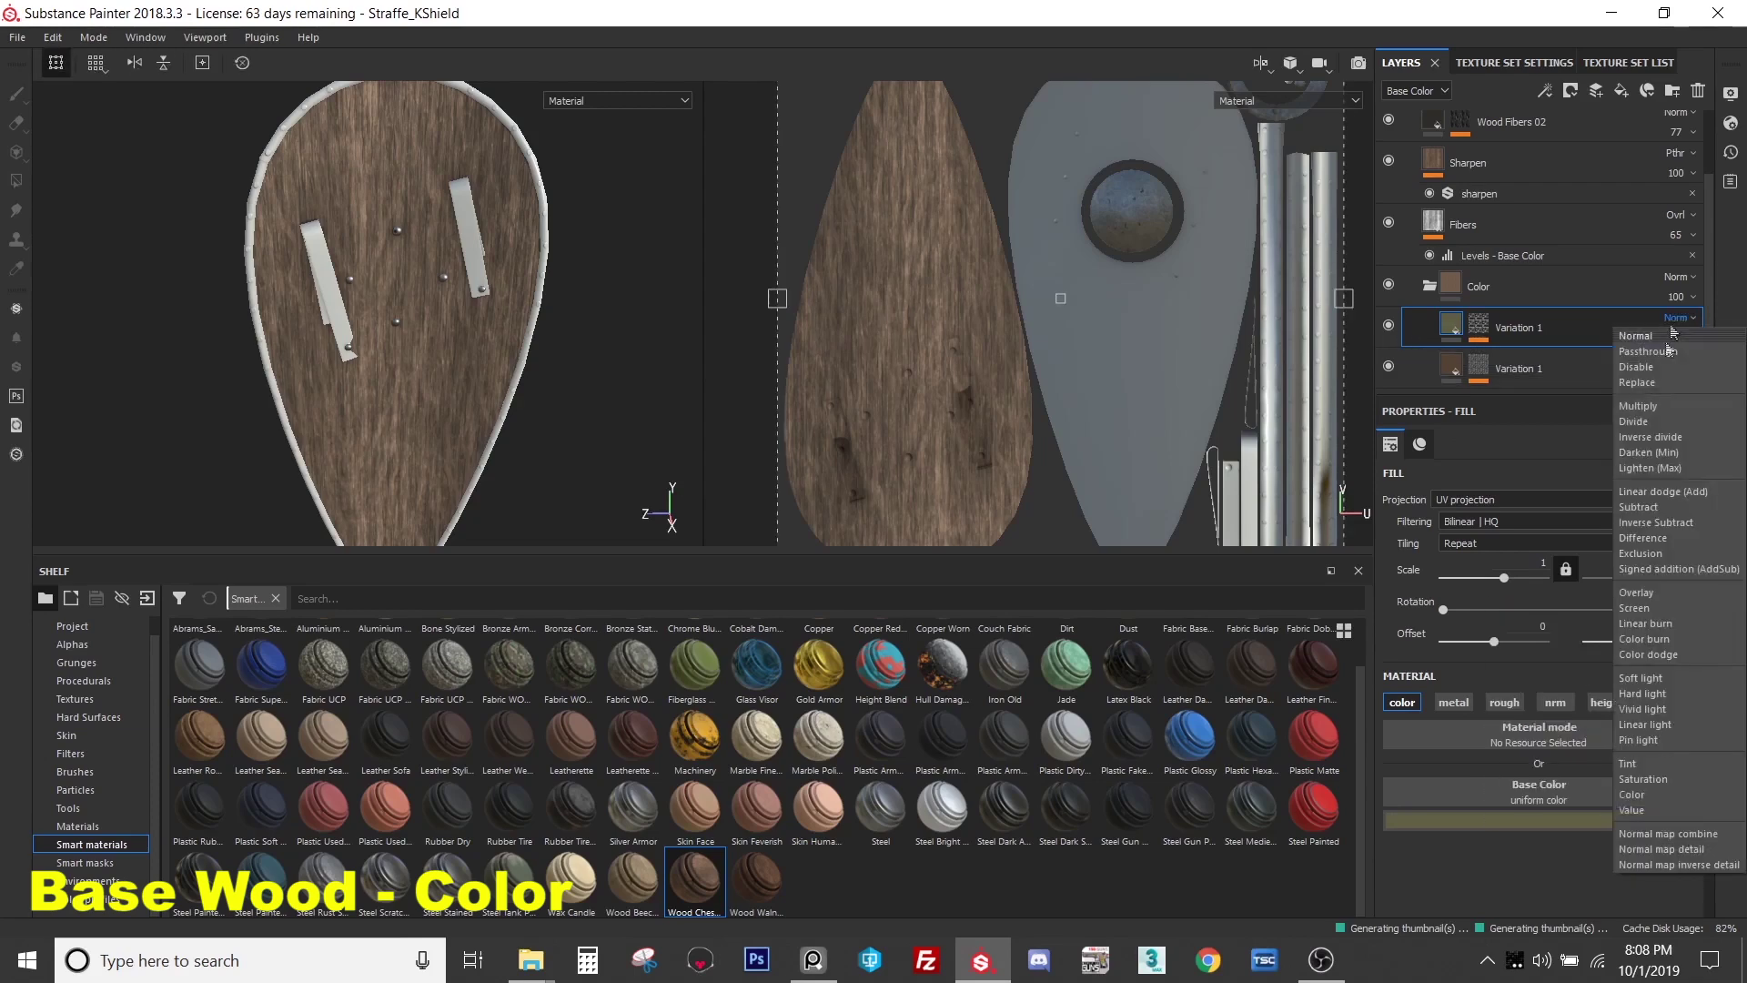
left_click(1675, 327)
left_click(1677, 324)
left_click(1678, 324)
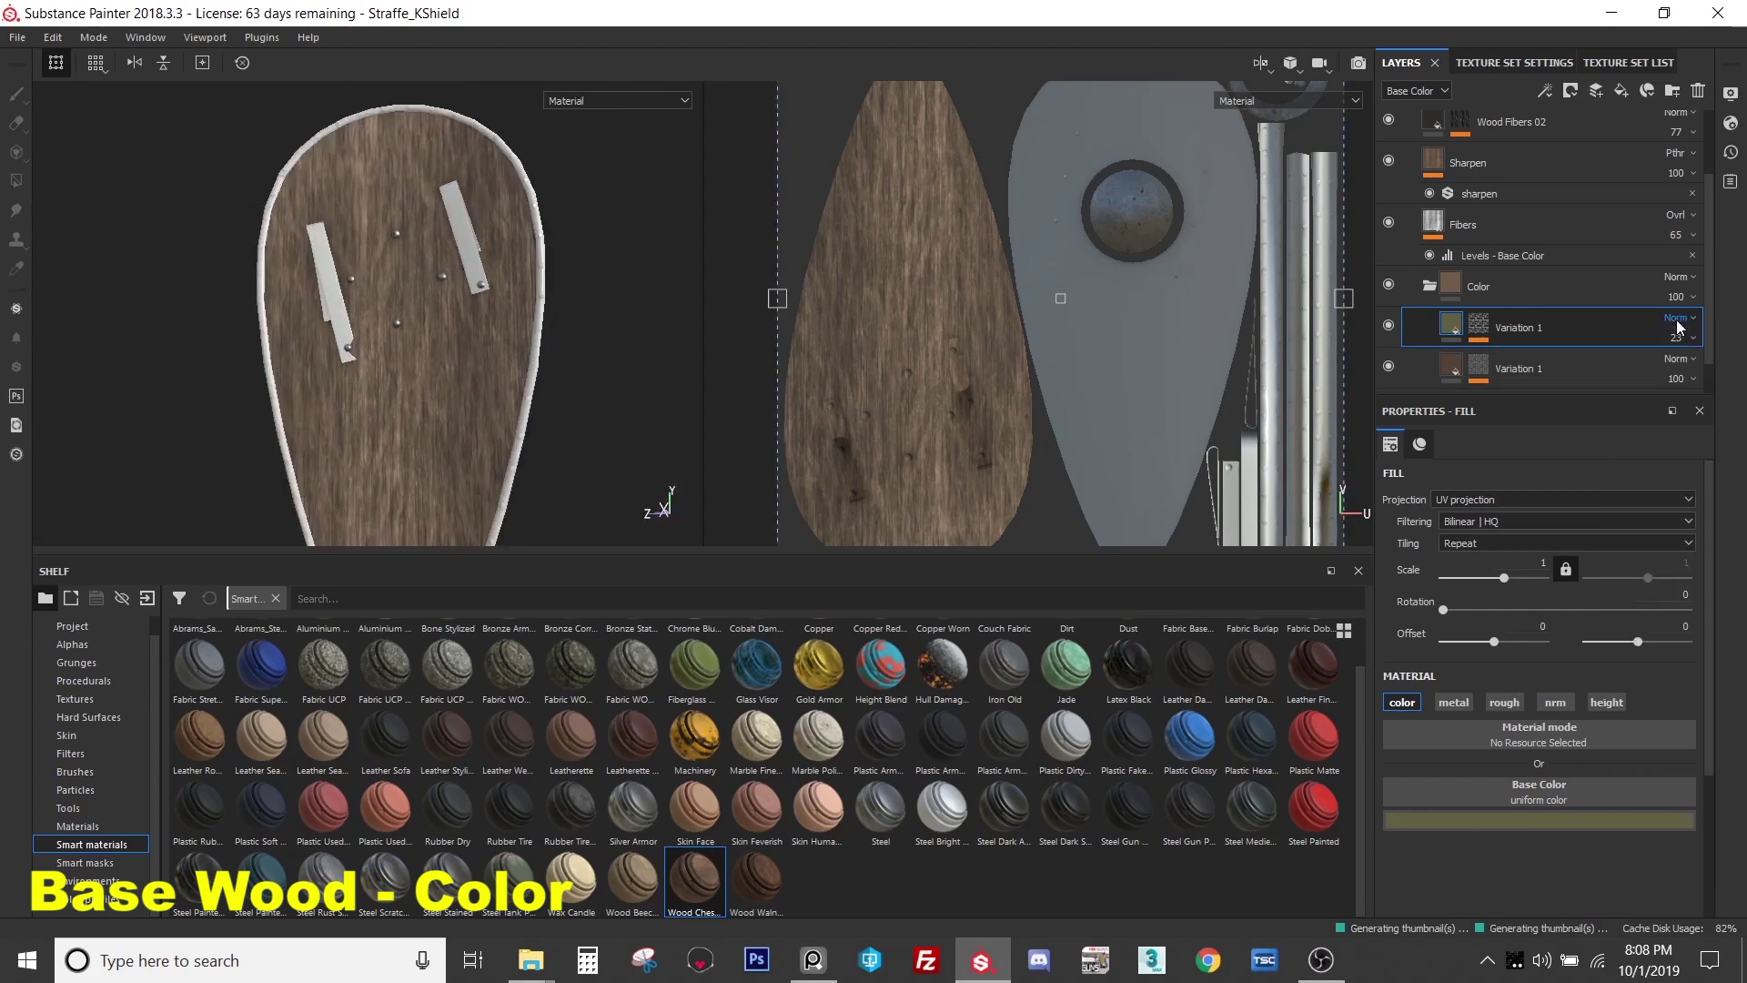
- Collapse the Color folder and add a new folder directly above it inside the Wood folder
scroll(1561, 350, "down", 1)
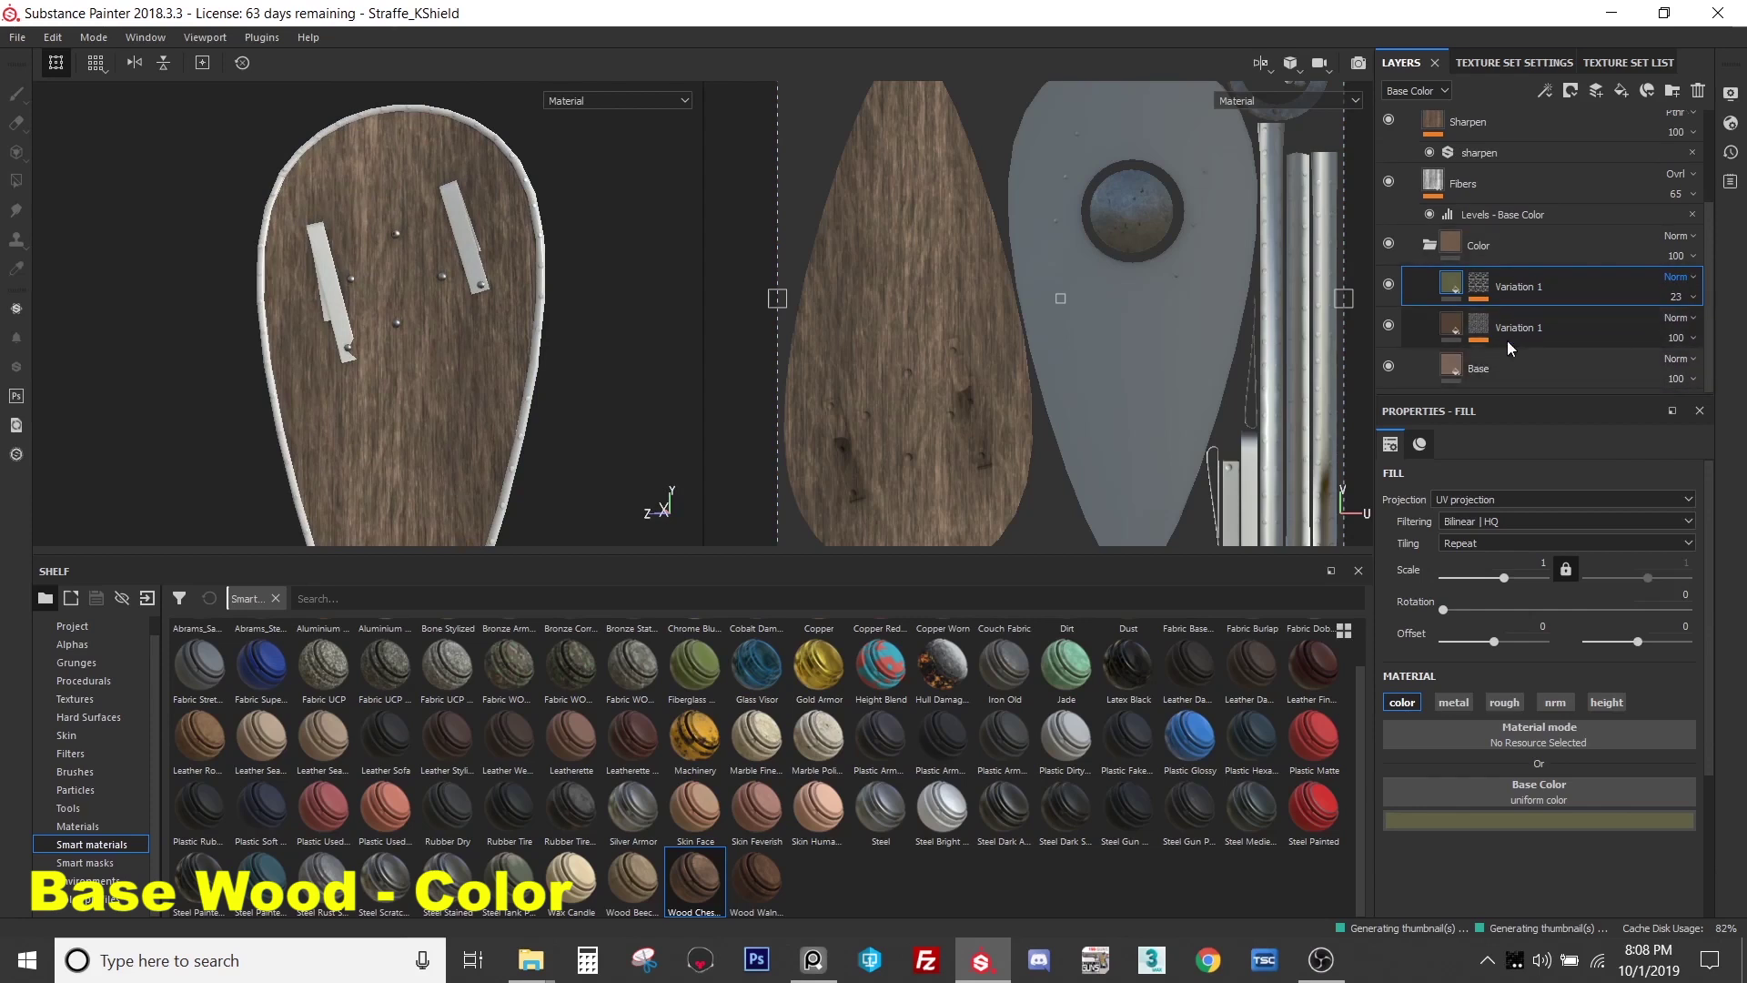
scroll(1434, 251, "up", 3)
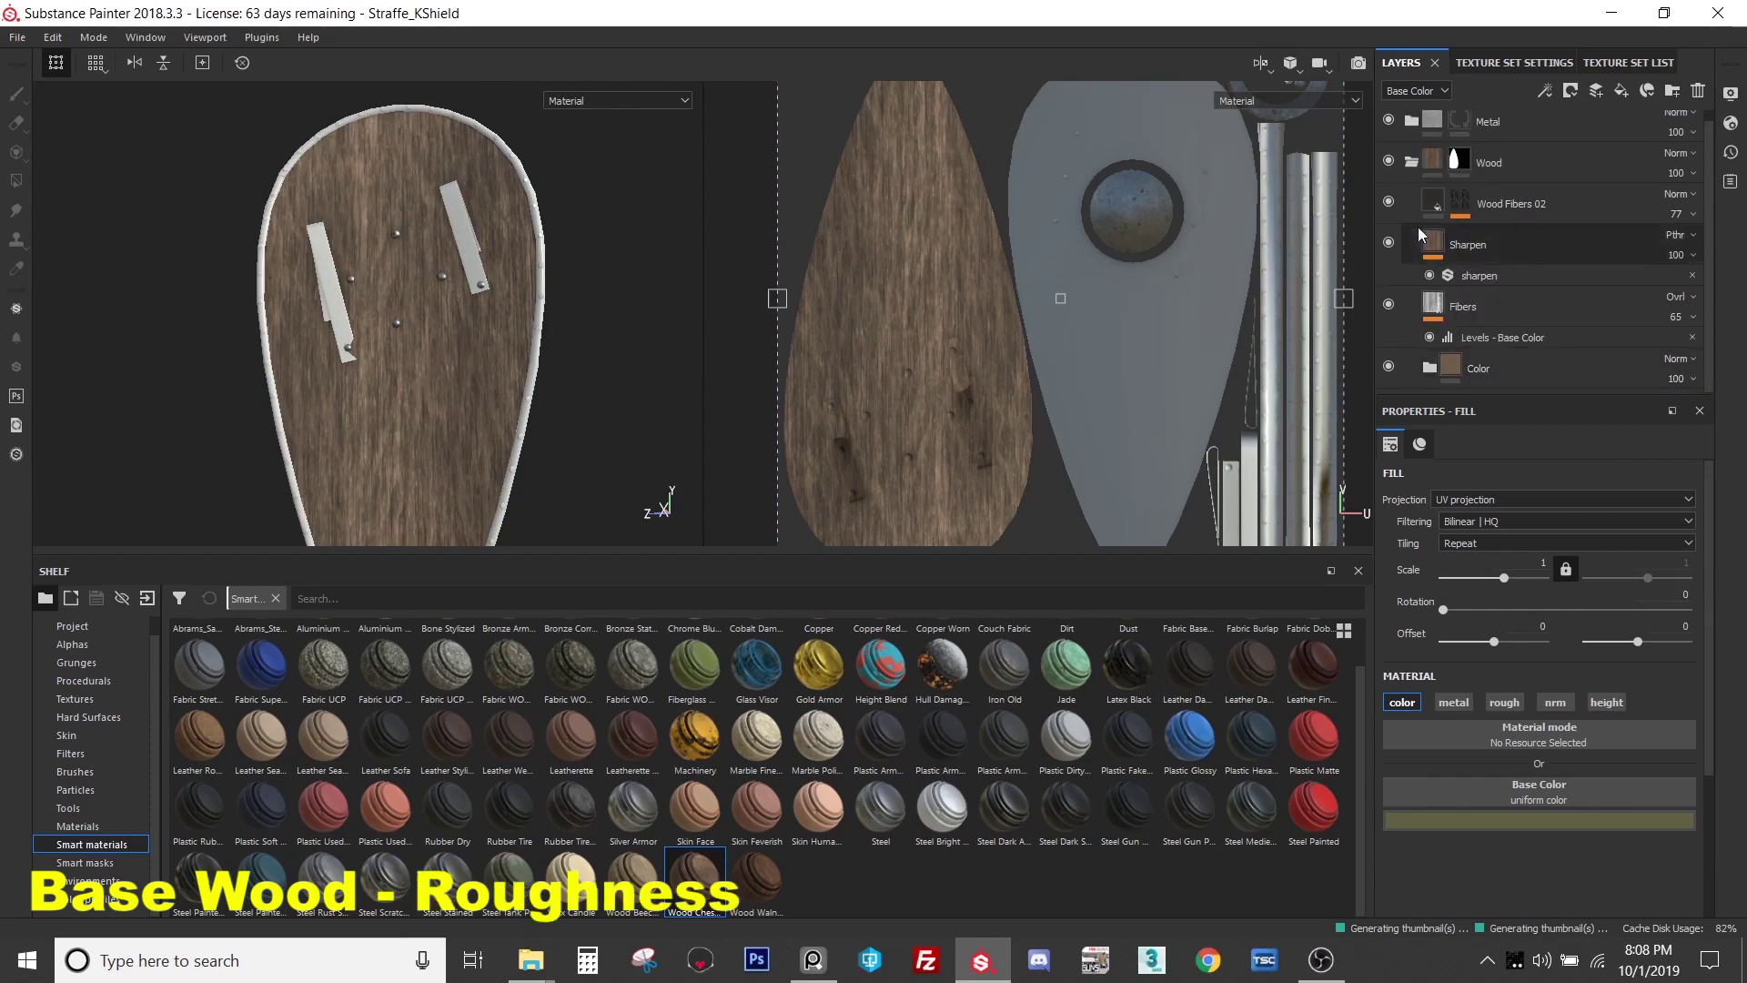
left_click(1511, 371)
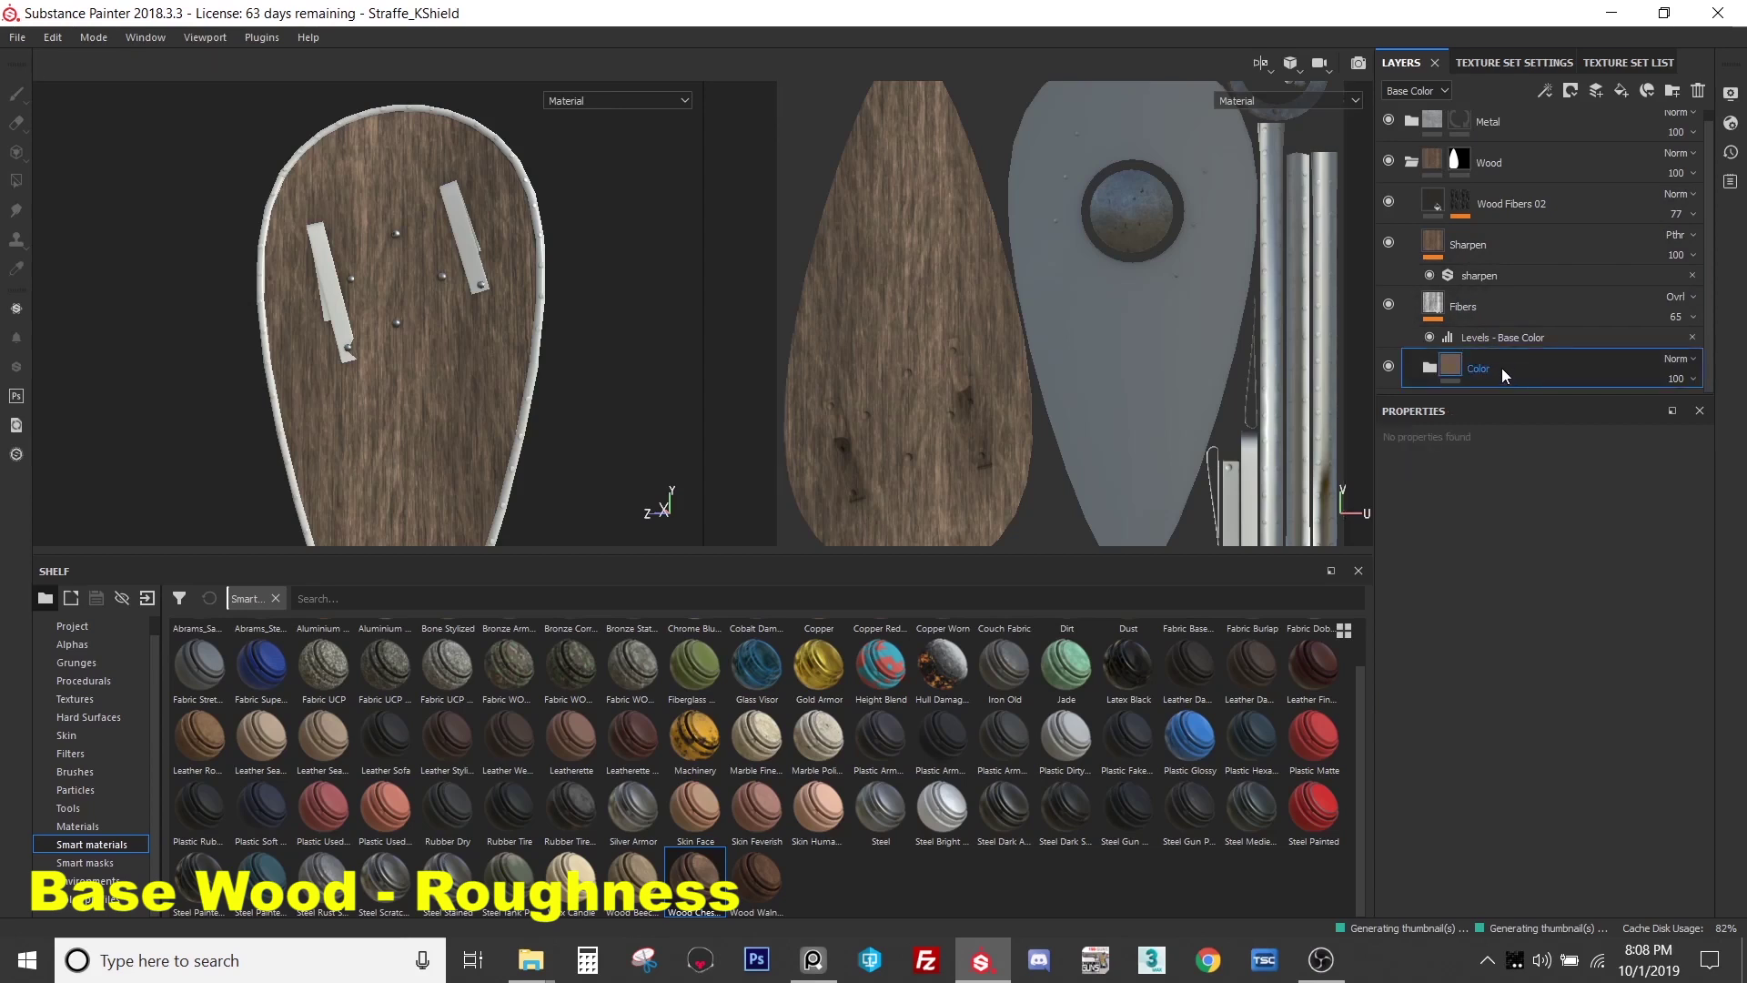
scroll(457, 237, "up", 3)
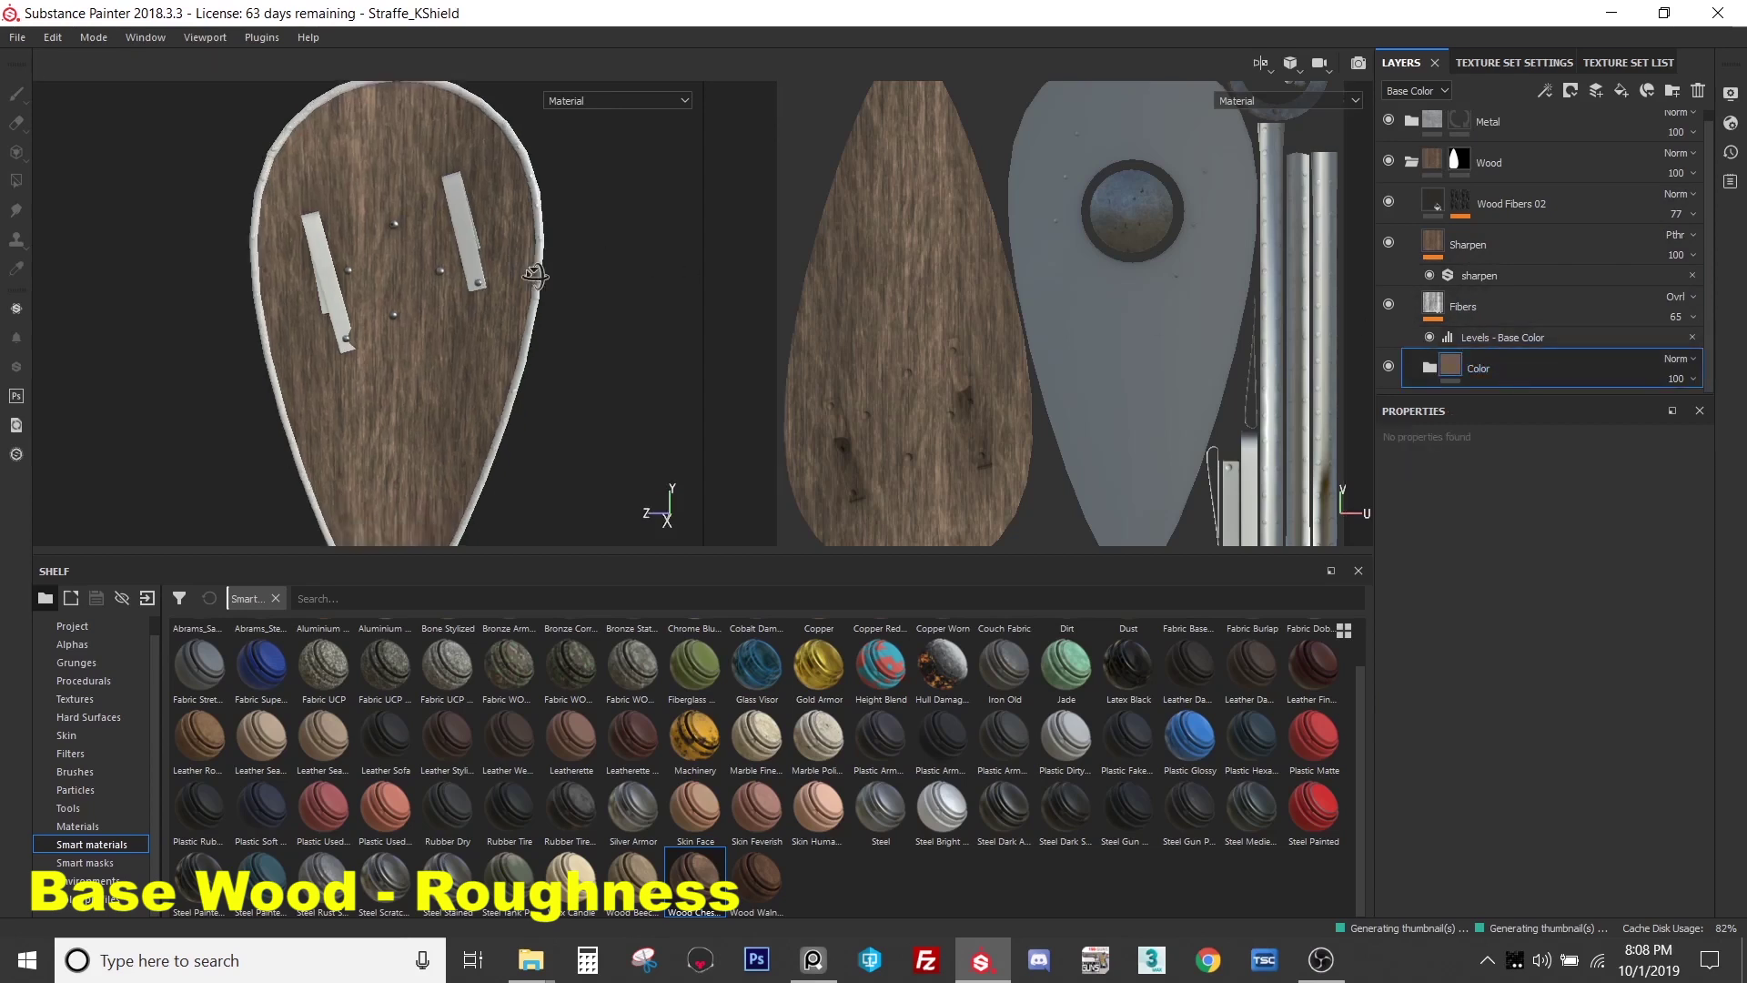
left_click_drag(456, 237, 561, 226, "alt")
scroll(483, 284, "up", 3)
middle_click_drag(483, 284, 484, 310, "alt")
scroll(468, 307, "down", 3)
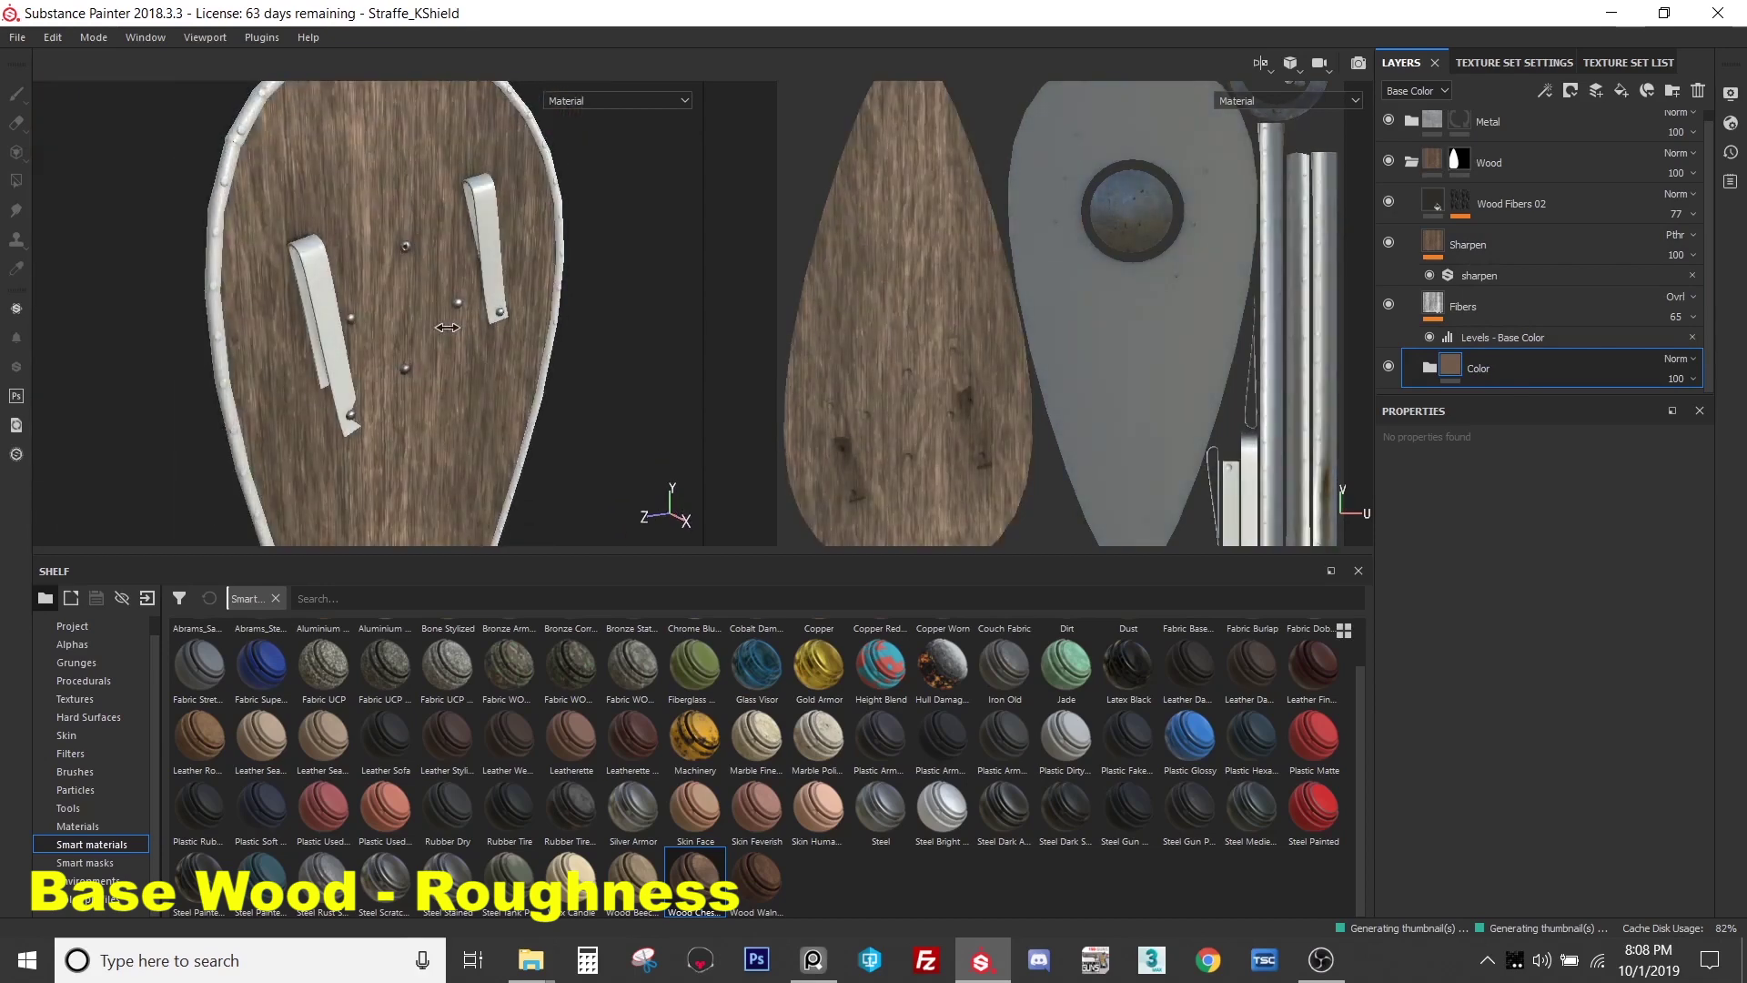
scroll(467, 293, "up", 2)
scroll(467, 293, "up", 1)
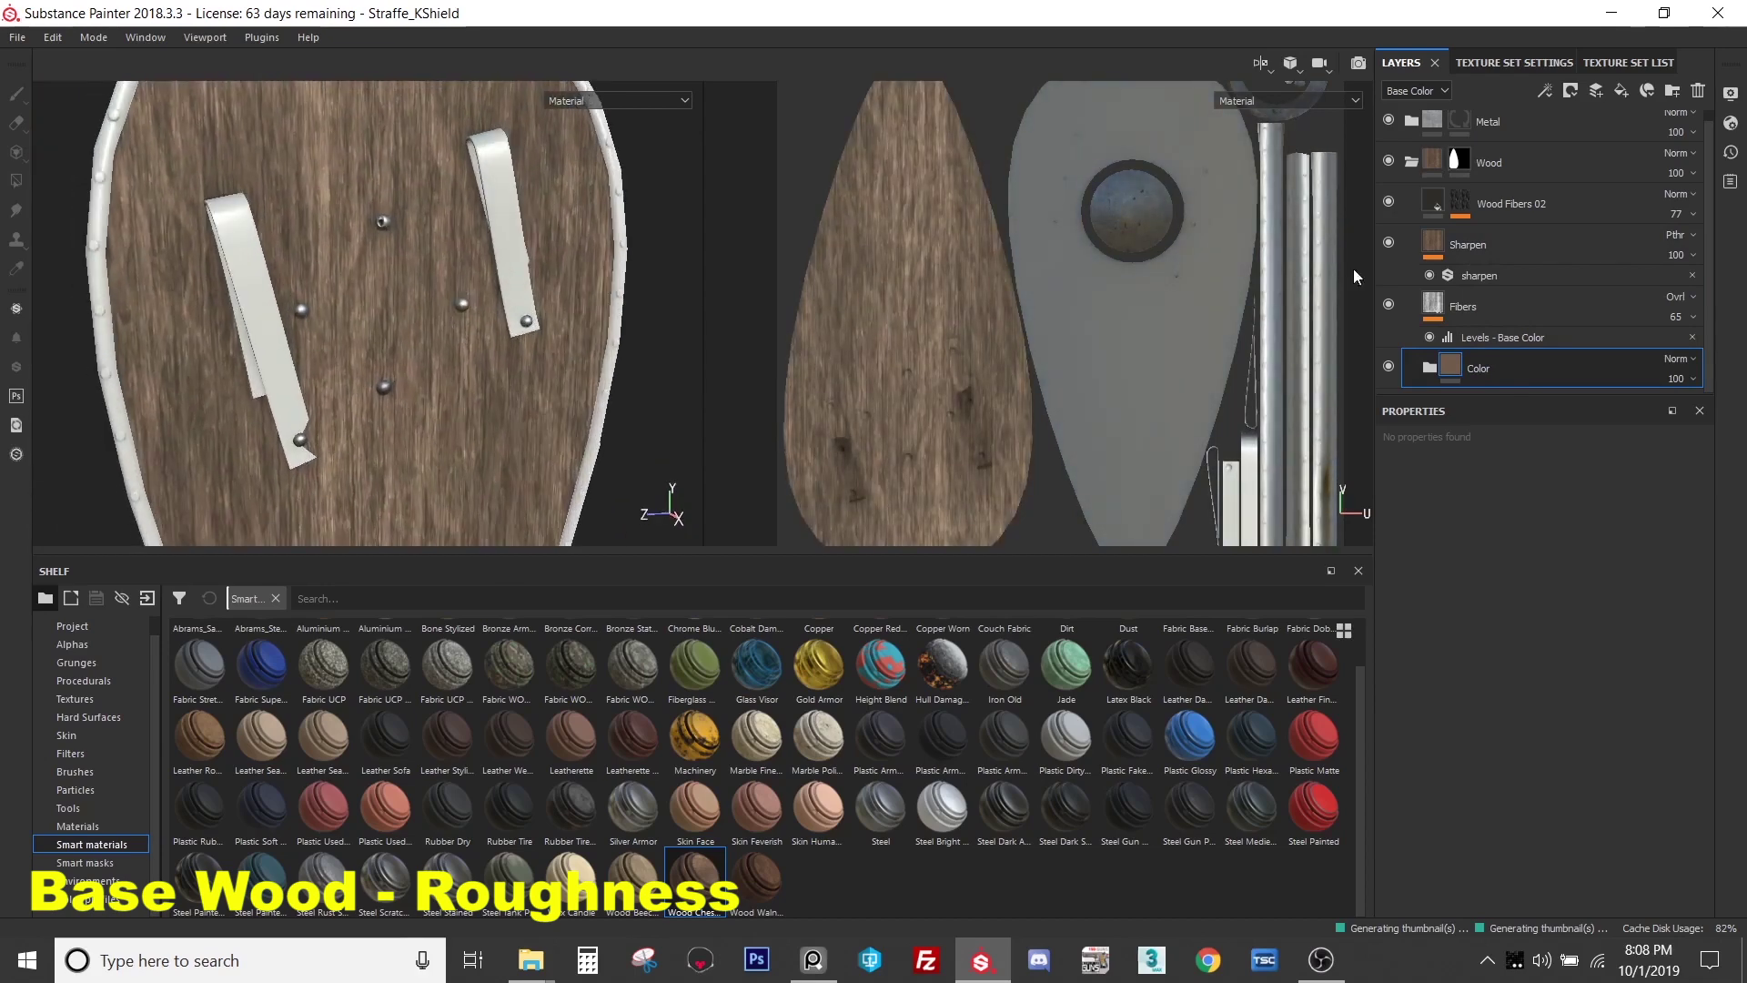
left_click(1672, 91)
double_click(1562, 368)
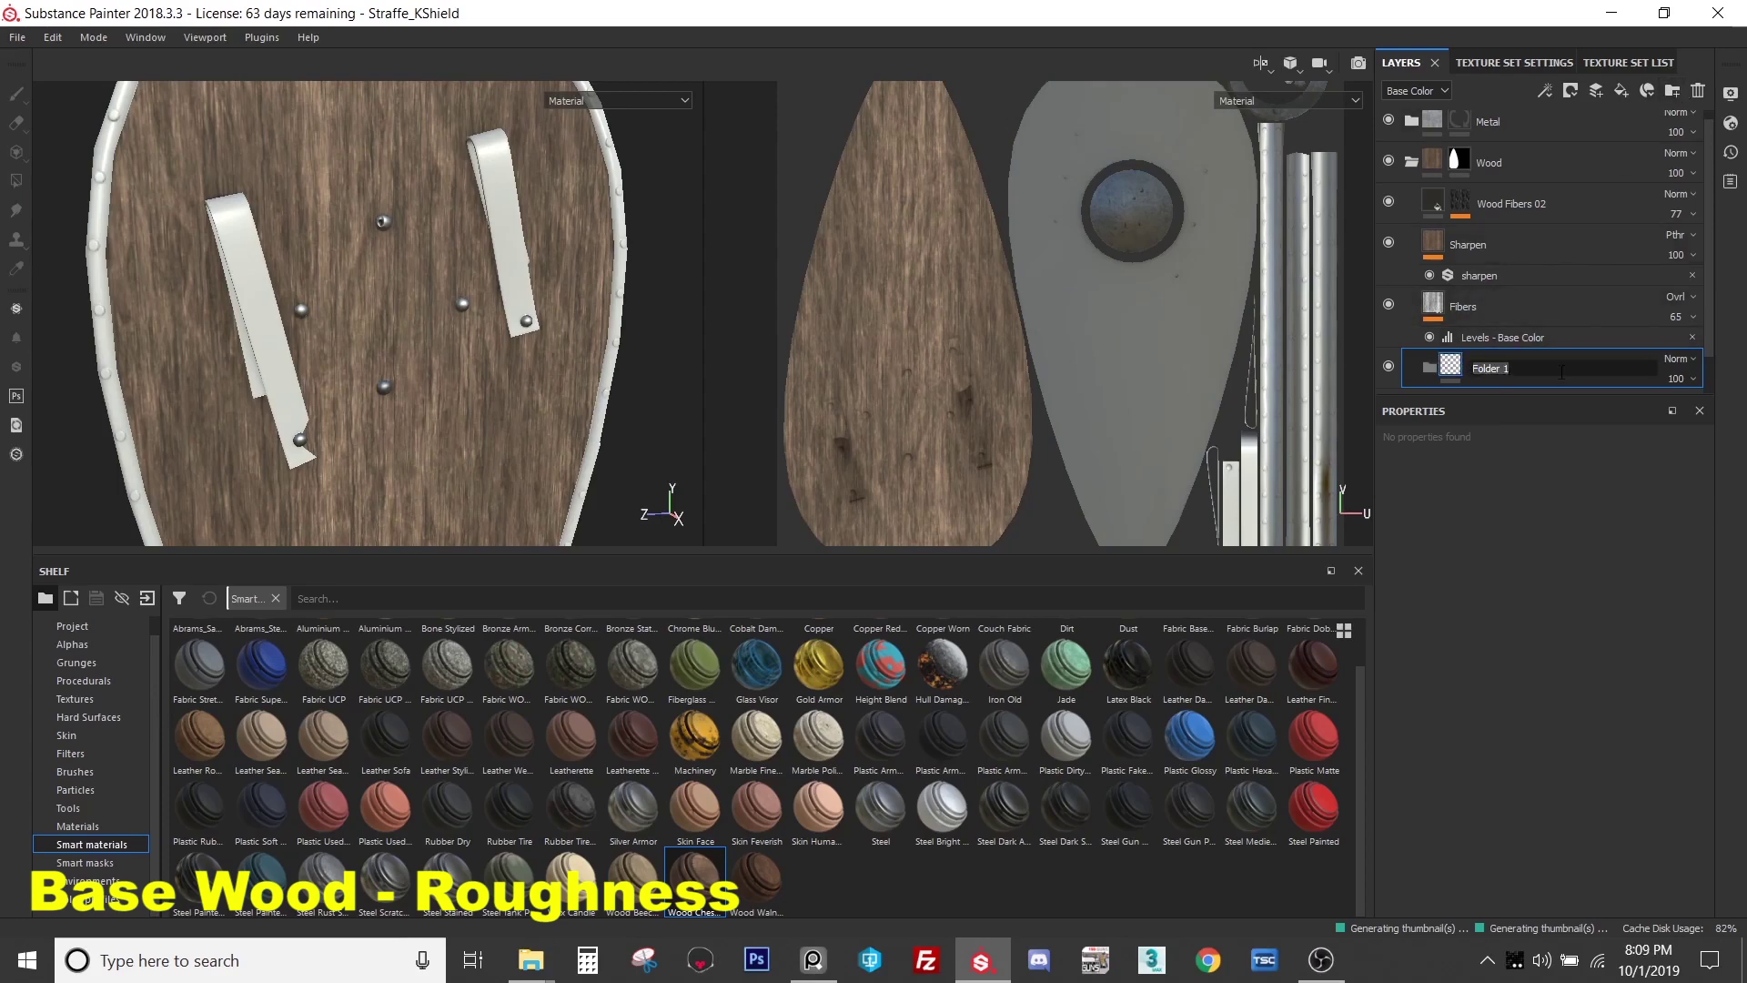
key("Return")
- Rename the new folder above Color to Roughness
scroll(351, 385, "up", 5)
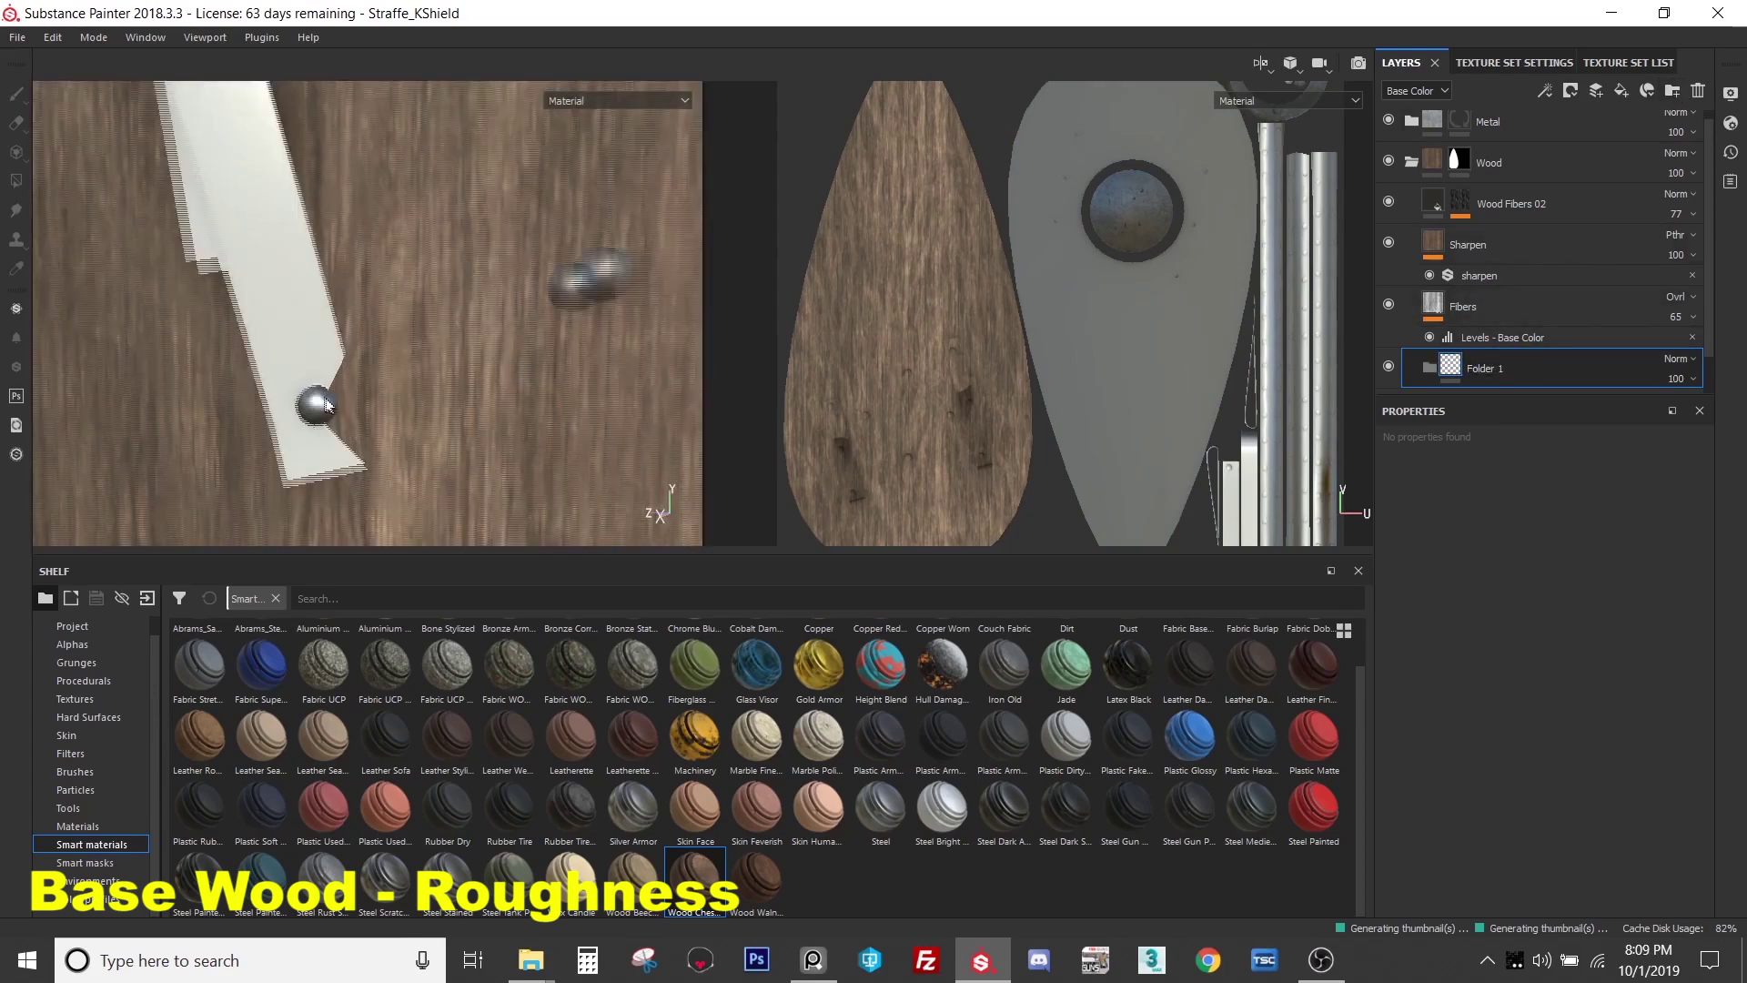
scroll(351, 386, "up", 2)
left_click_drag(360, 380, 452, 368, "alt")
left_click_drag(501, 271, 446, 384, "alt")
scroll(445, 384, "up", 2)
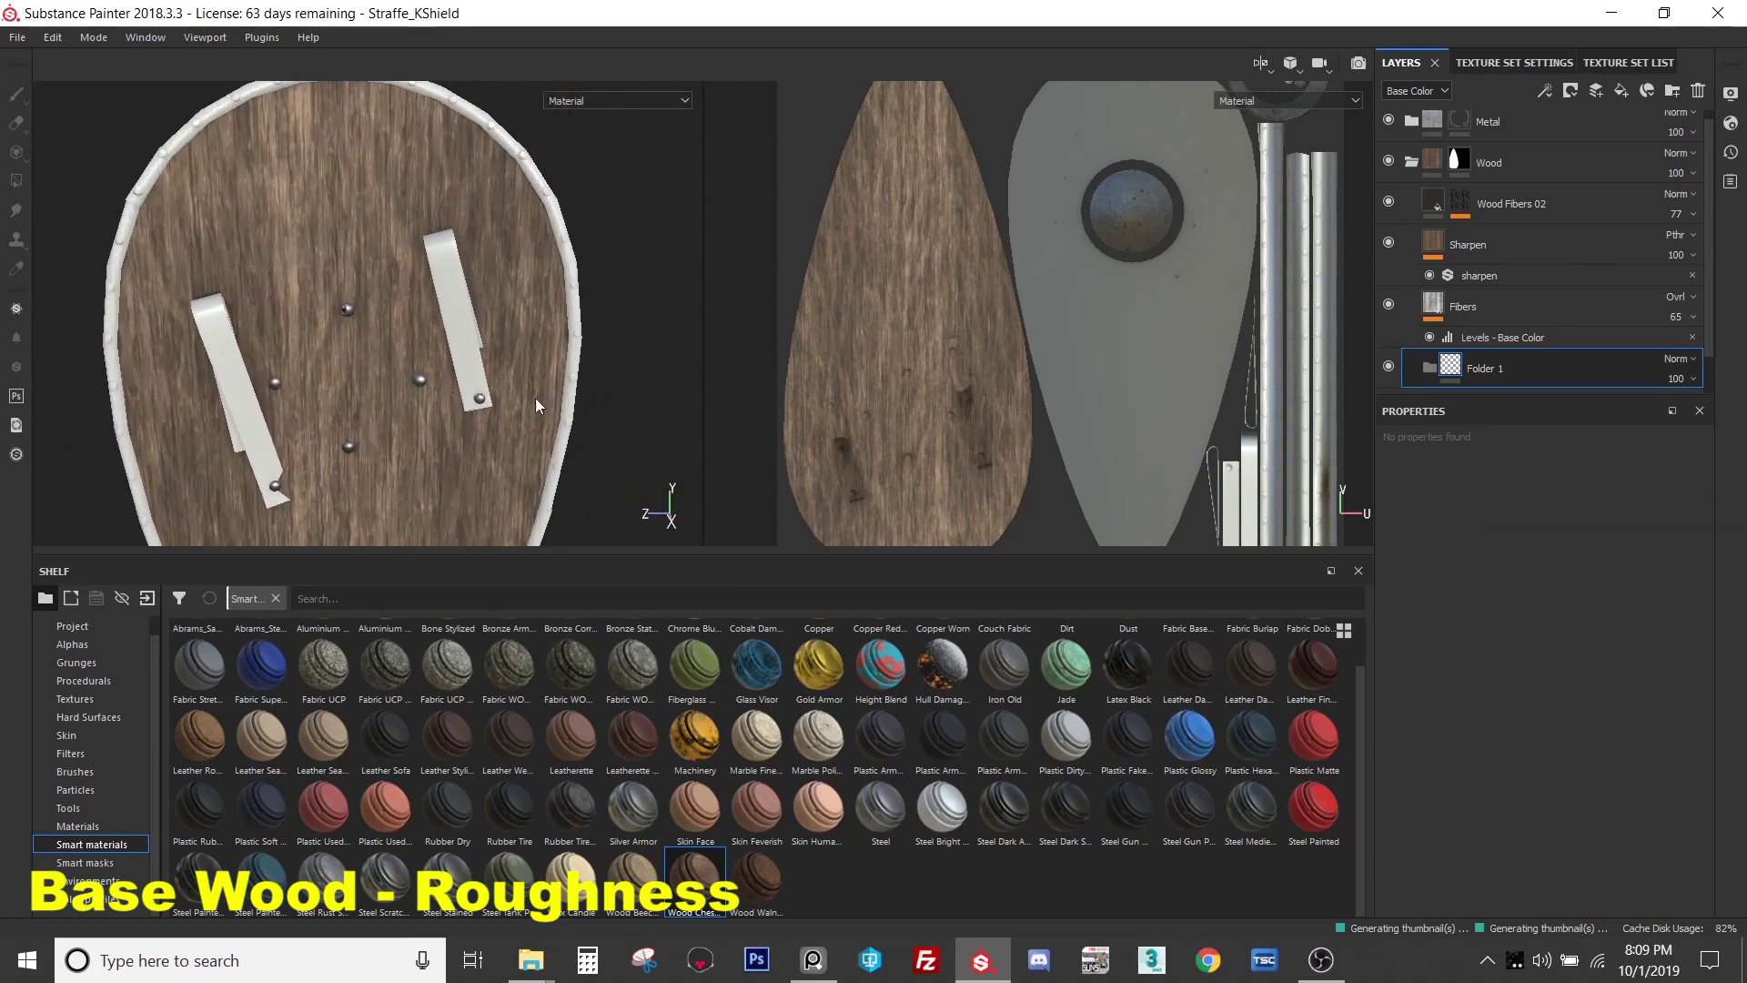
double_click(1508, 373)
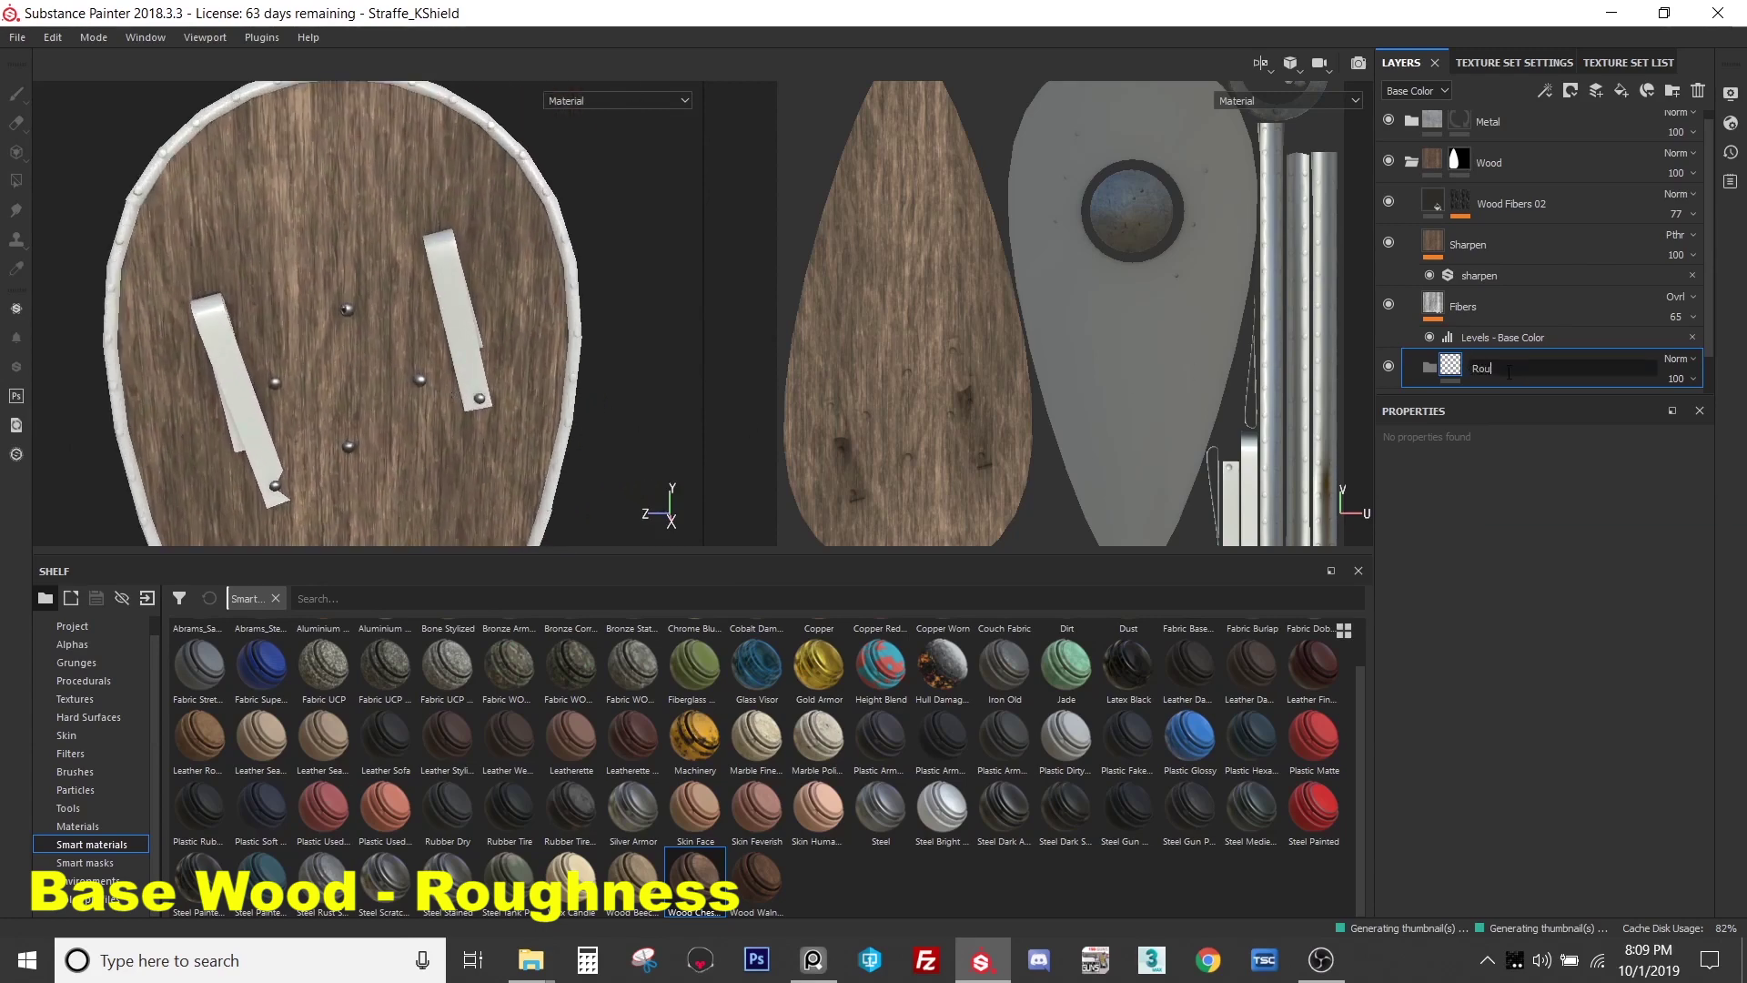
type("Roughness")
key("Return")
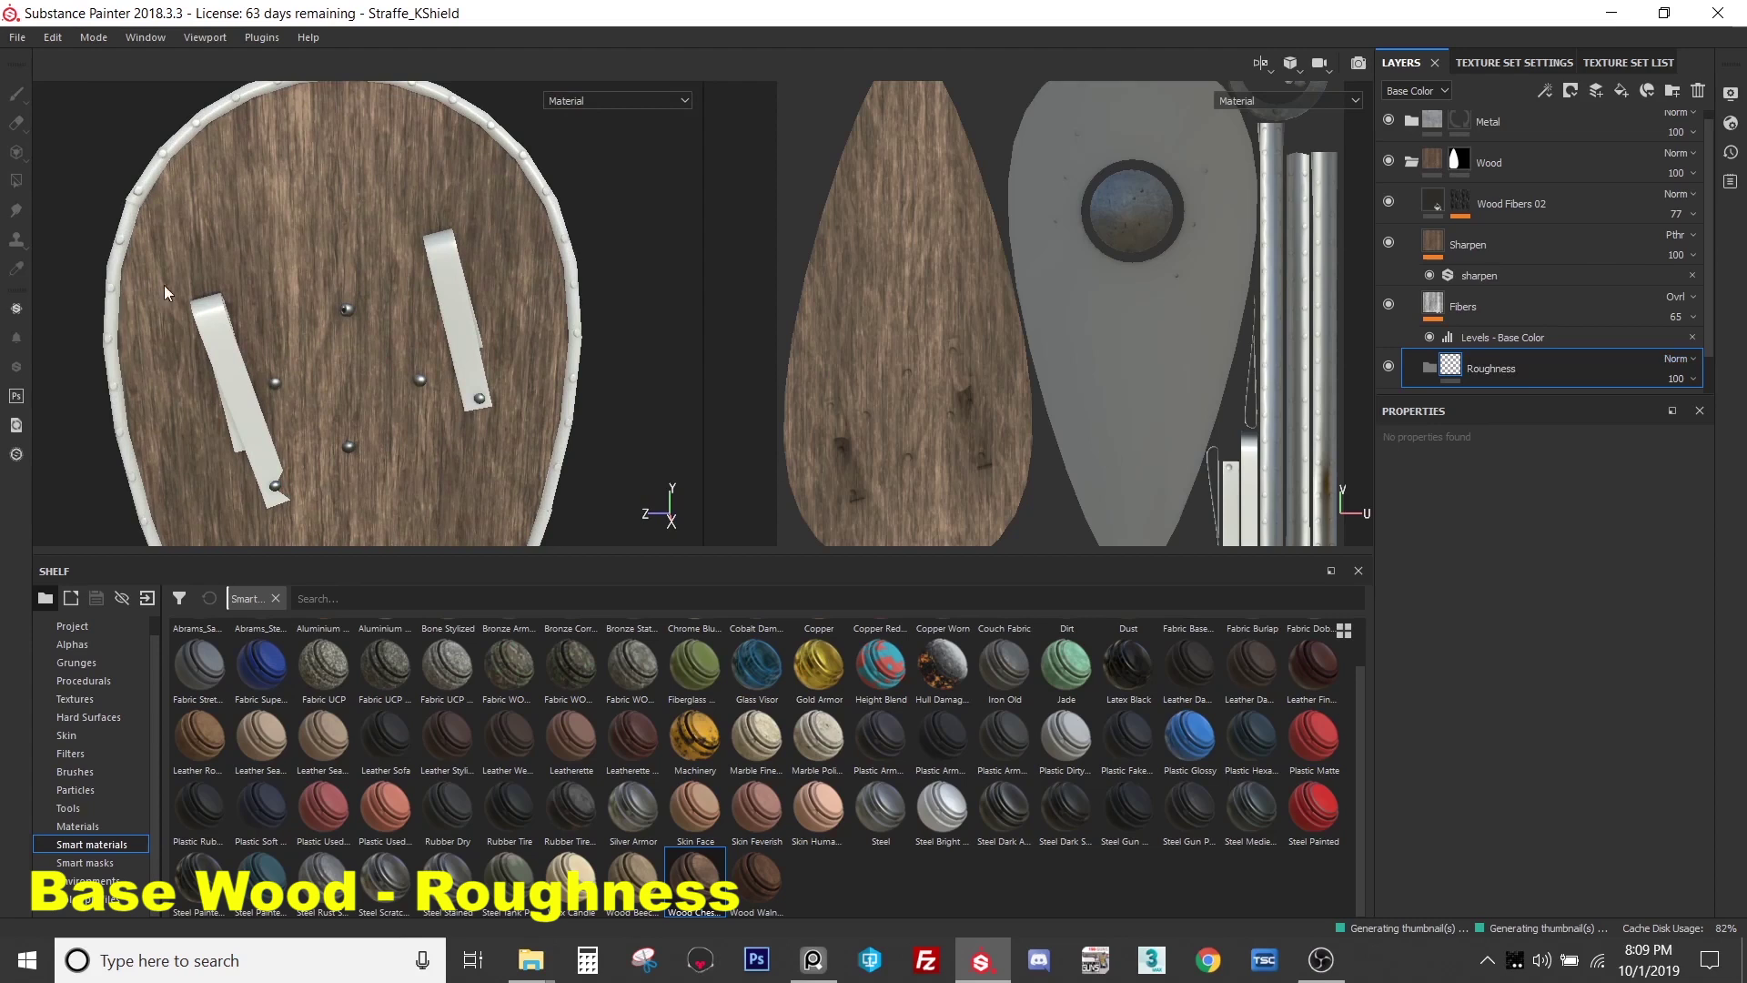
- Add a fill layer named Roughness Base and place it inside the Roughness folder
left_click_drag(165, 292, 384, 284, "alt")
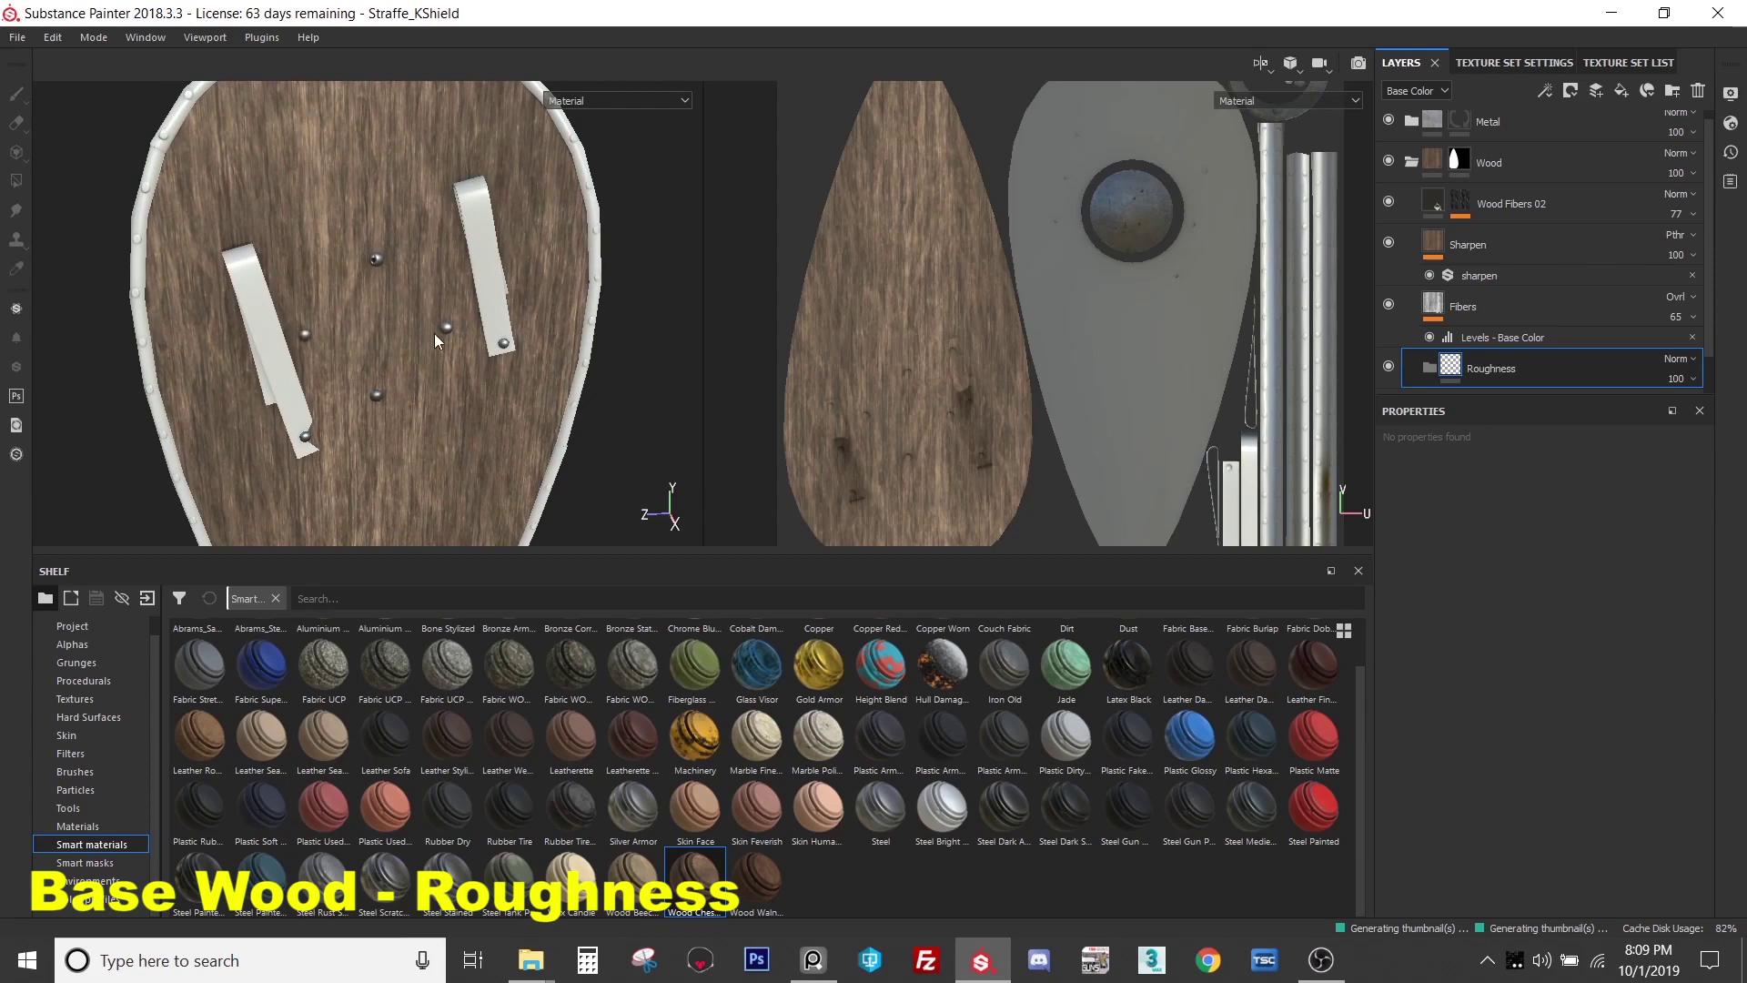
left_click_drag(472, 331, 490, 263, "alt")
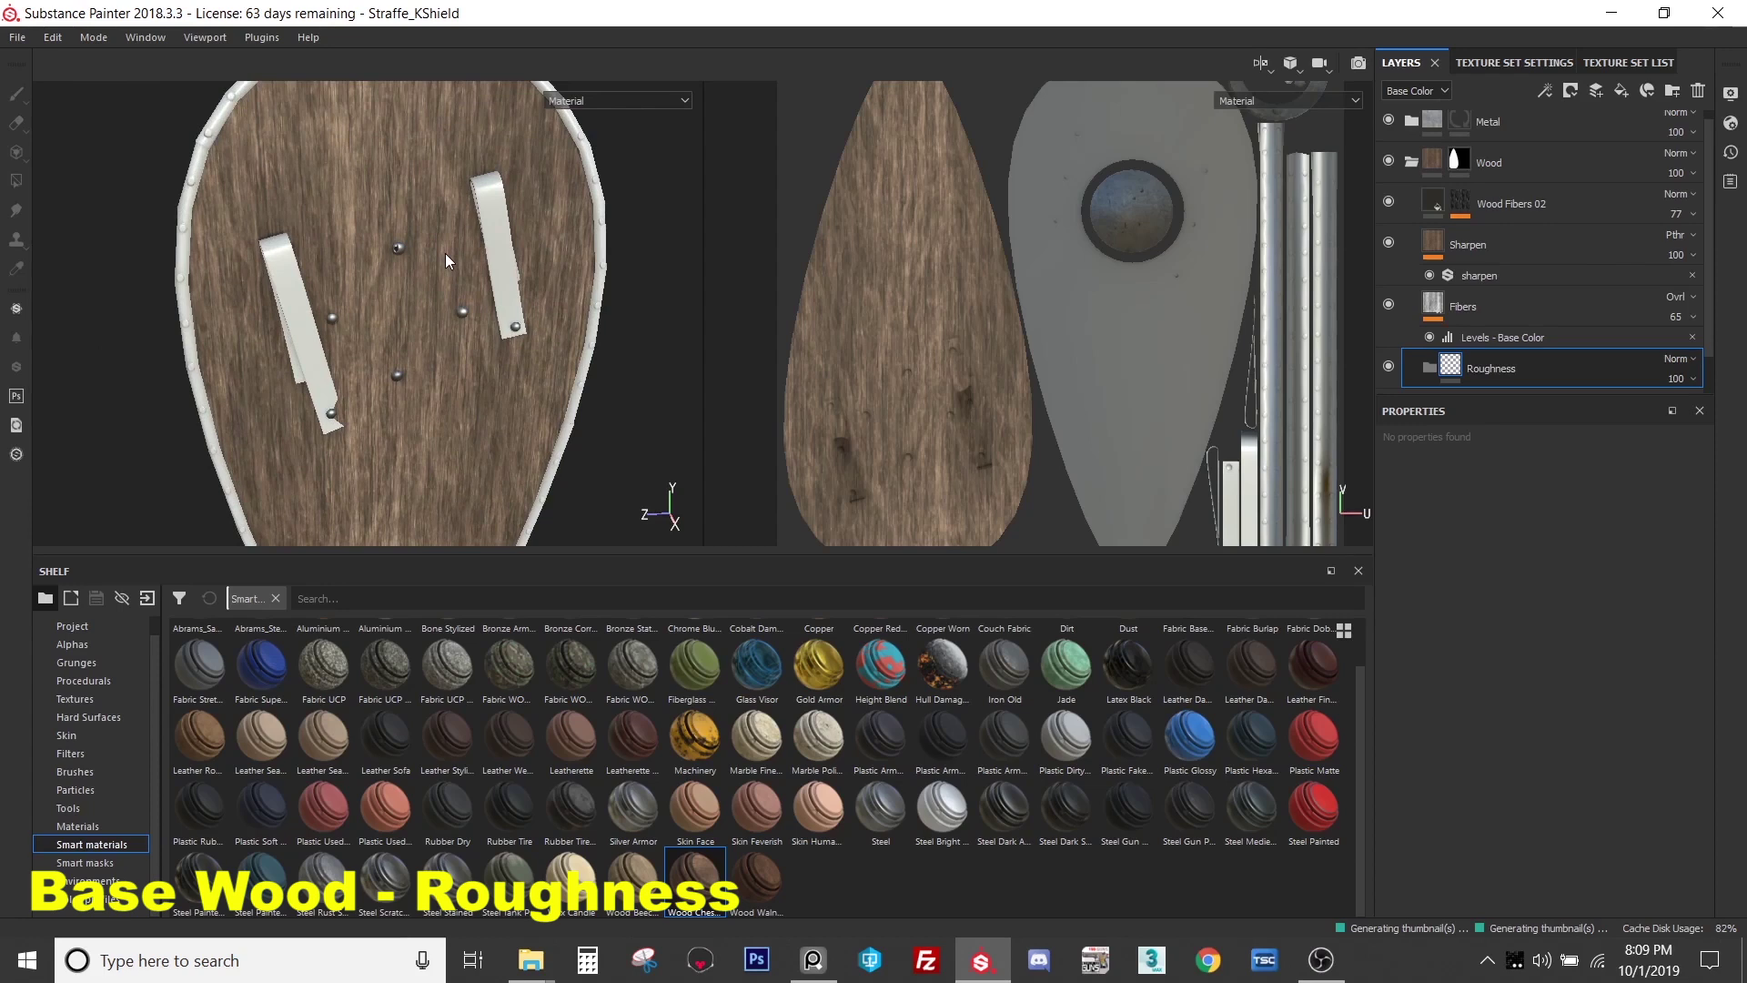
left_click_drag(444, 253, 491, 266, "alt")
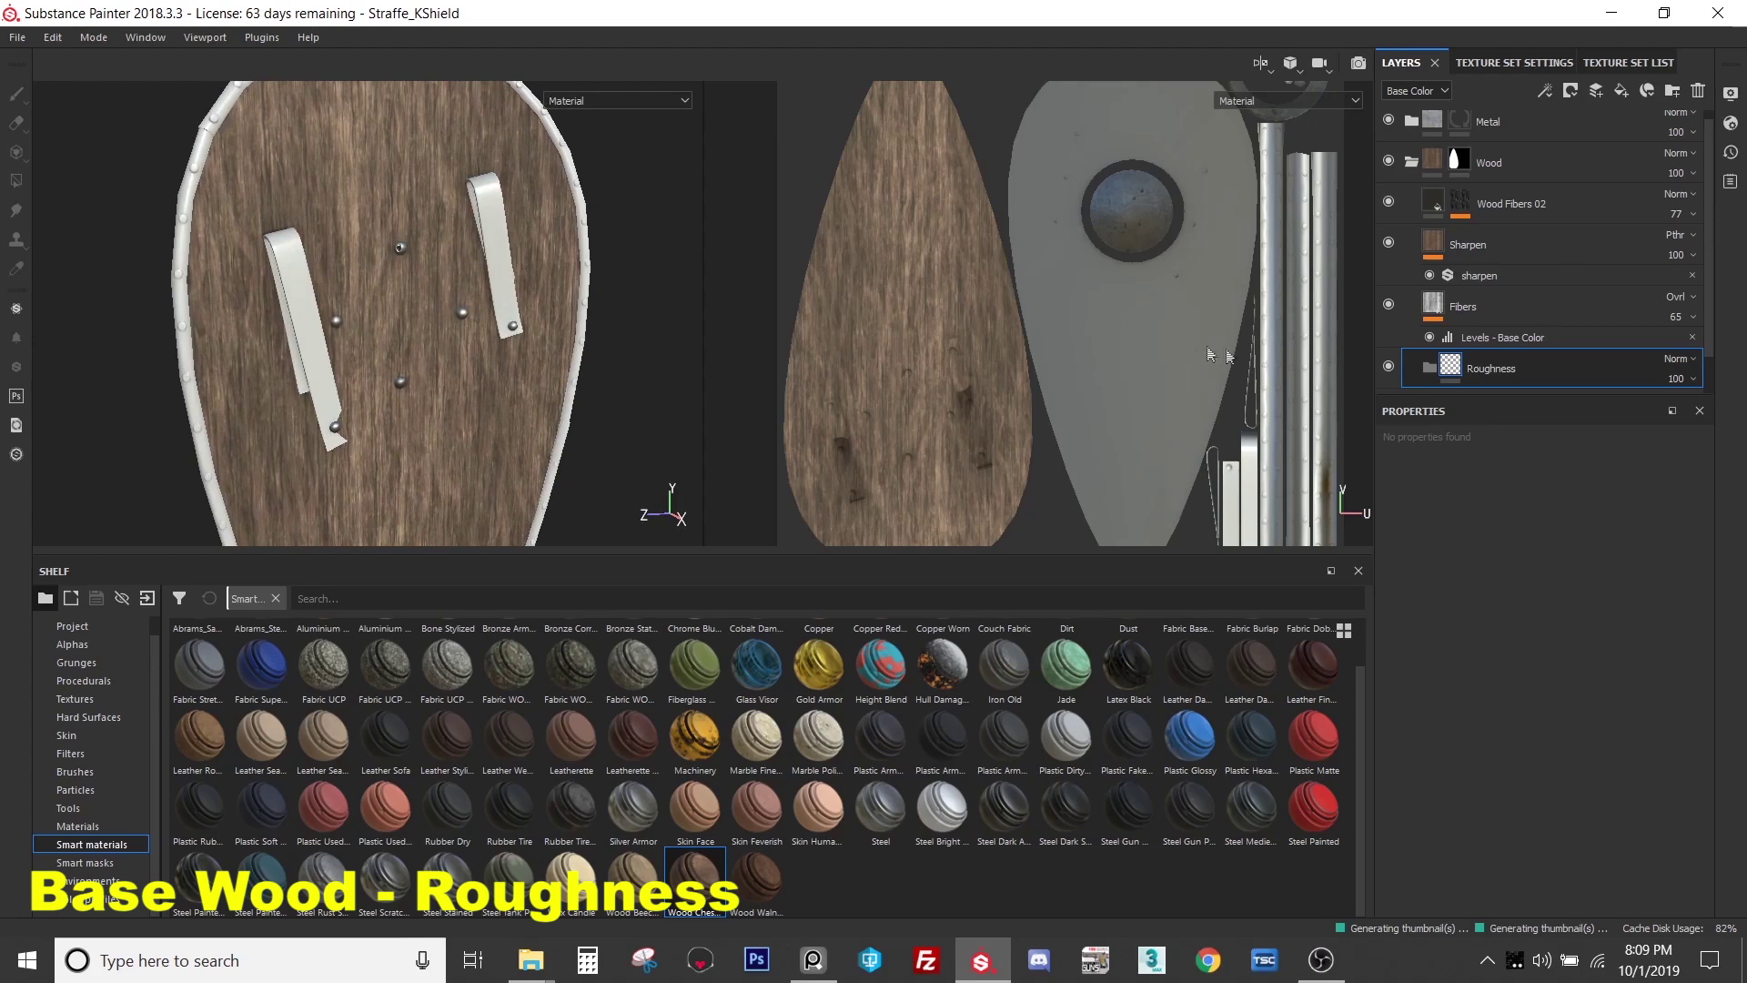
scroll(1474, 382, "down", 1)
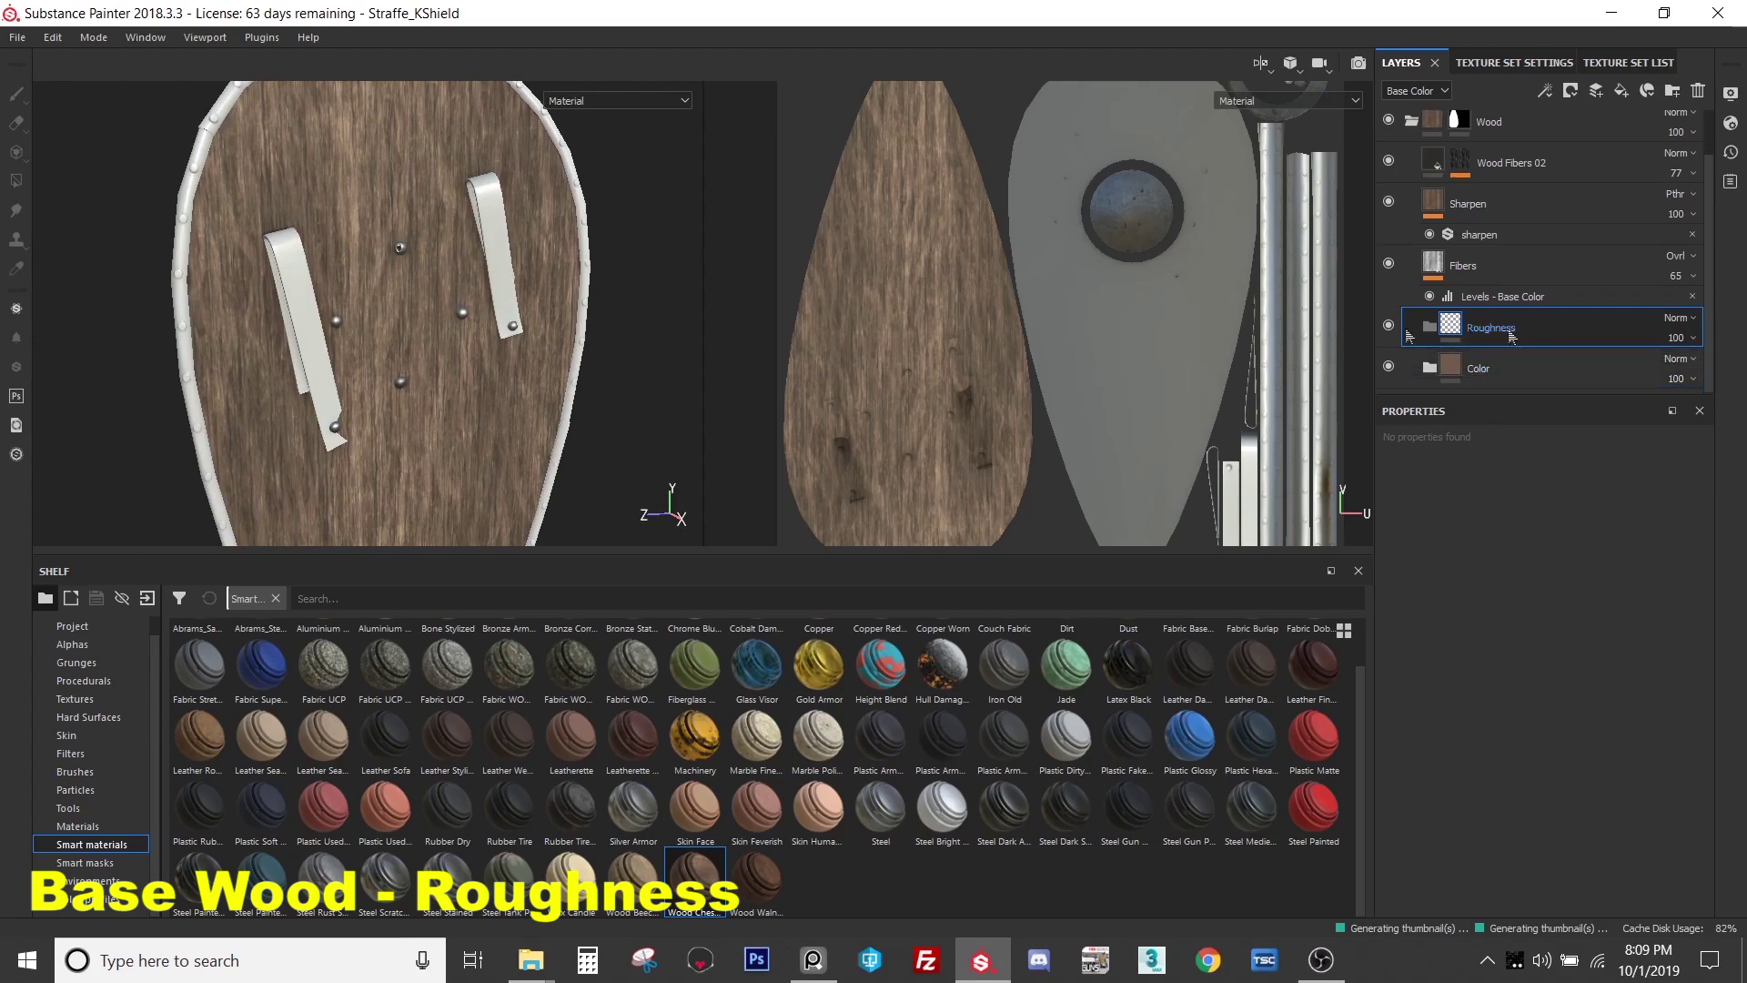
left_click_drag(505, 259, 542, 262, "alt")
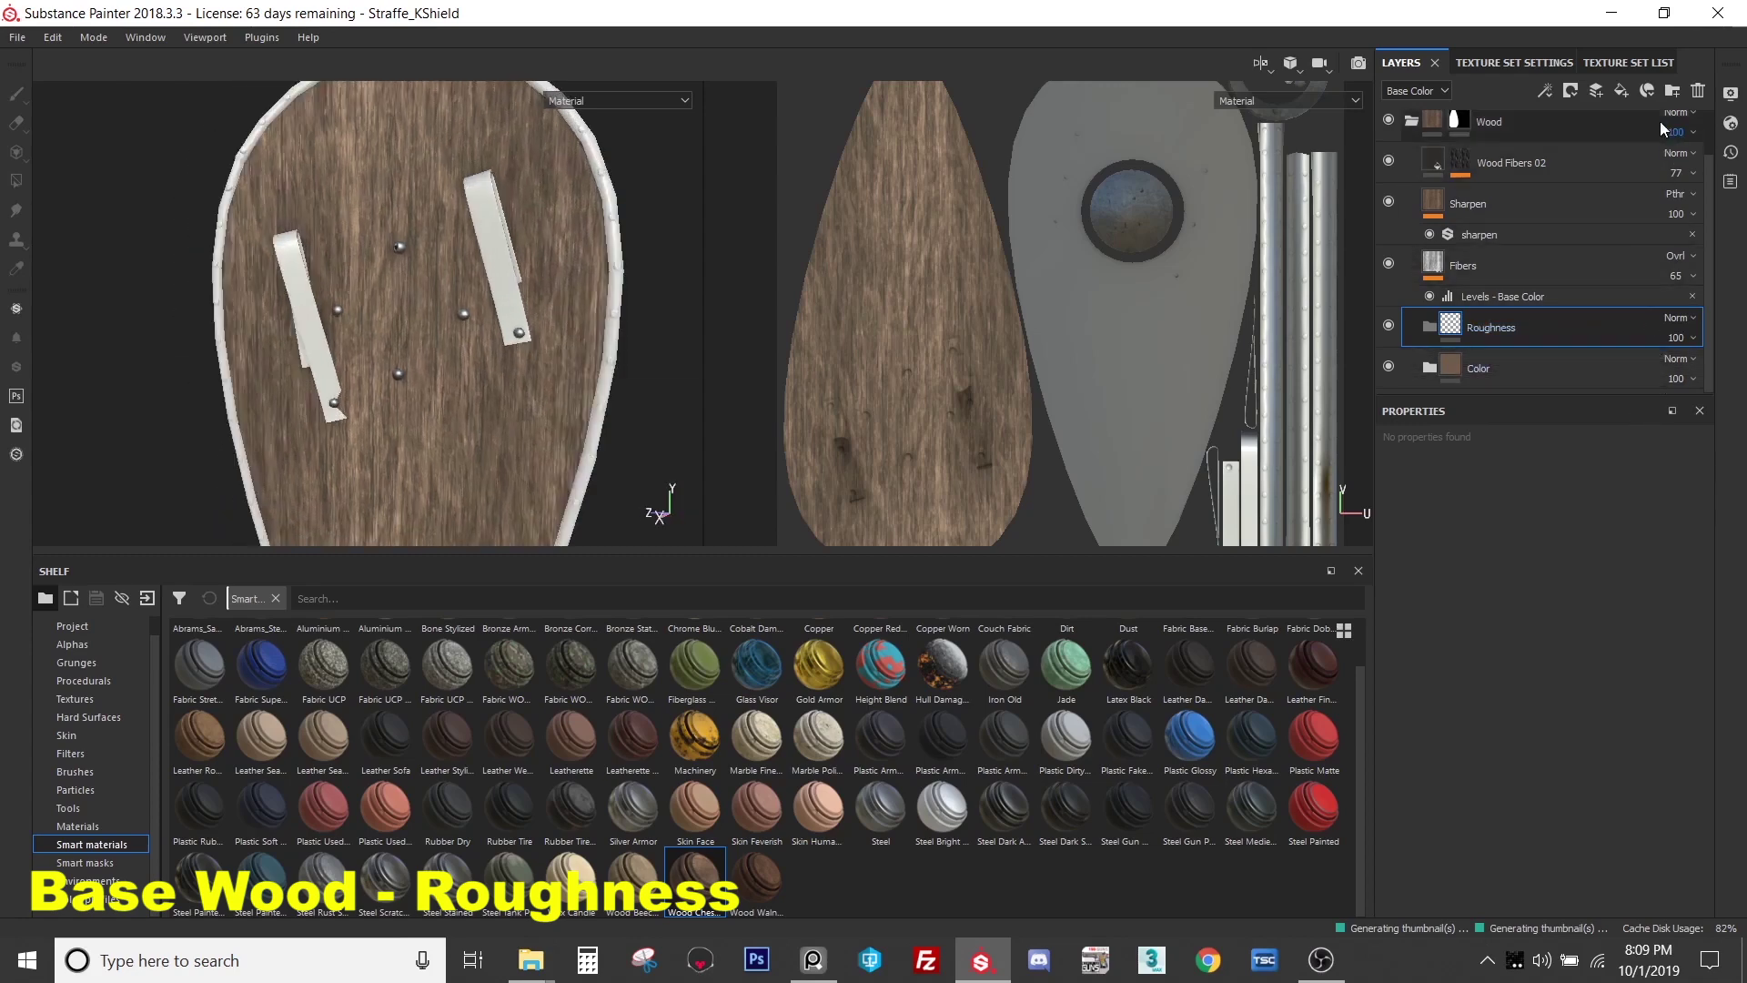
left_click(1619, 94)
scroll(1532, 369, "down", 1)
double_click(1492, 286)
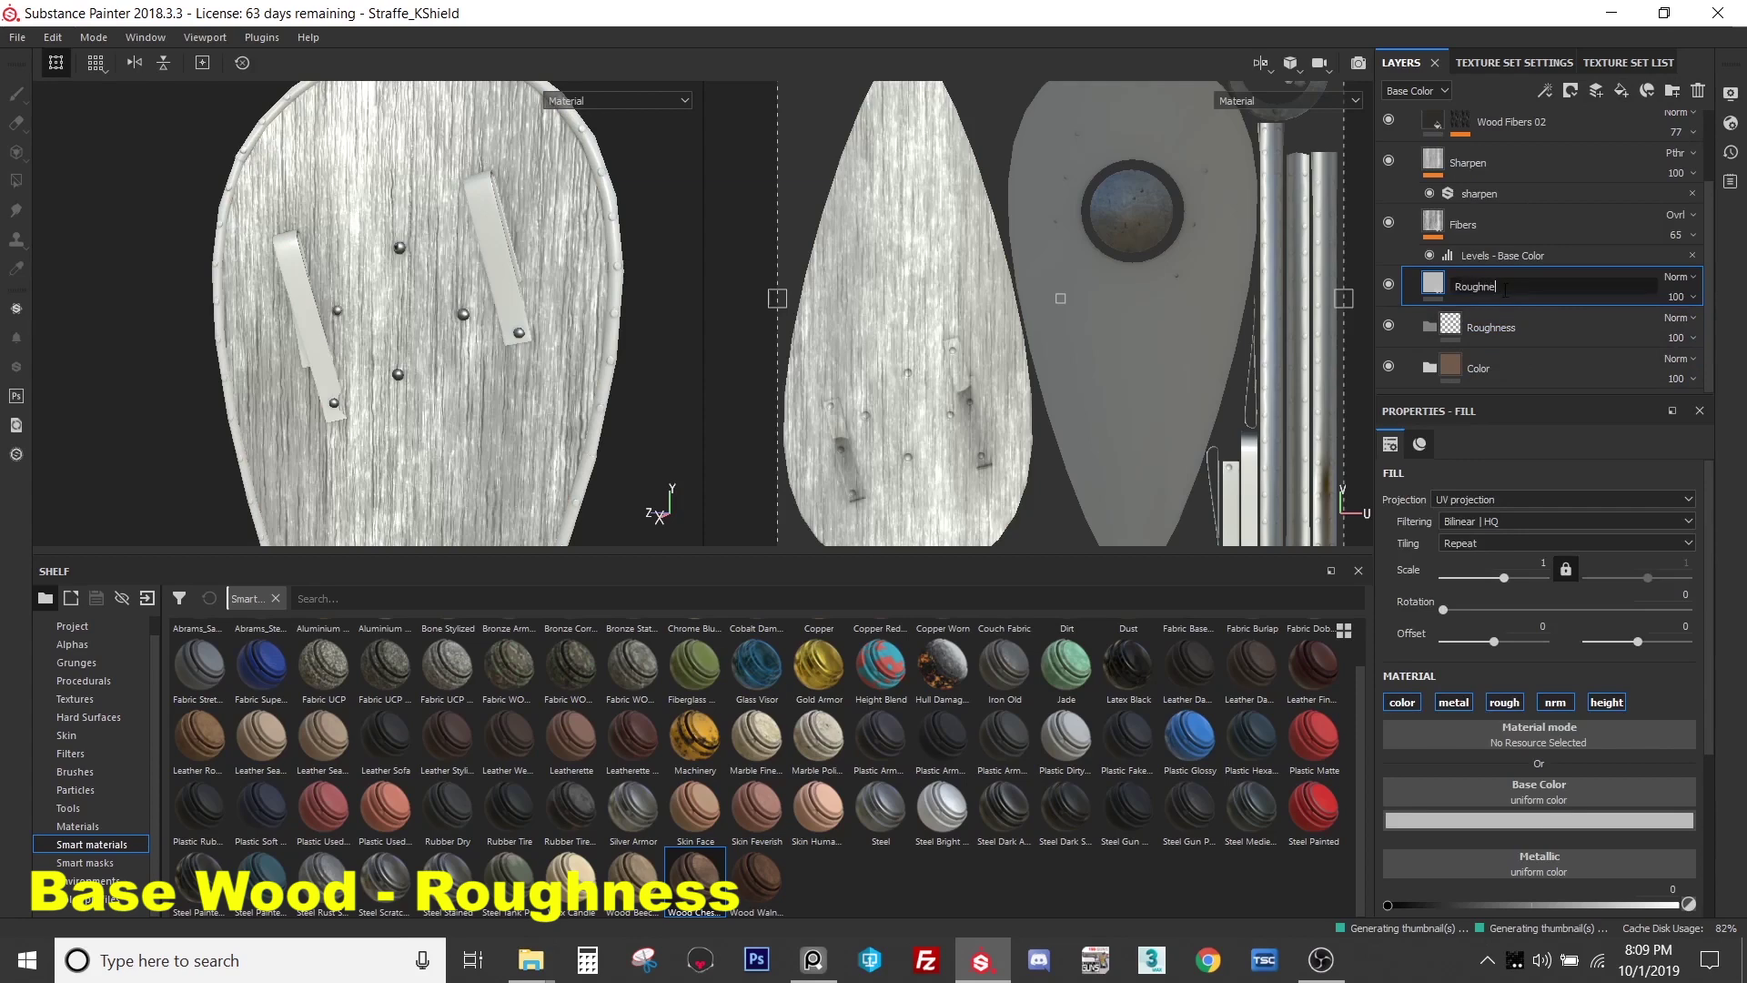
type("Roughness Base")
key("Return")
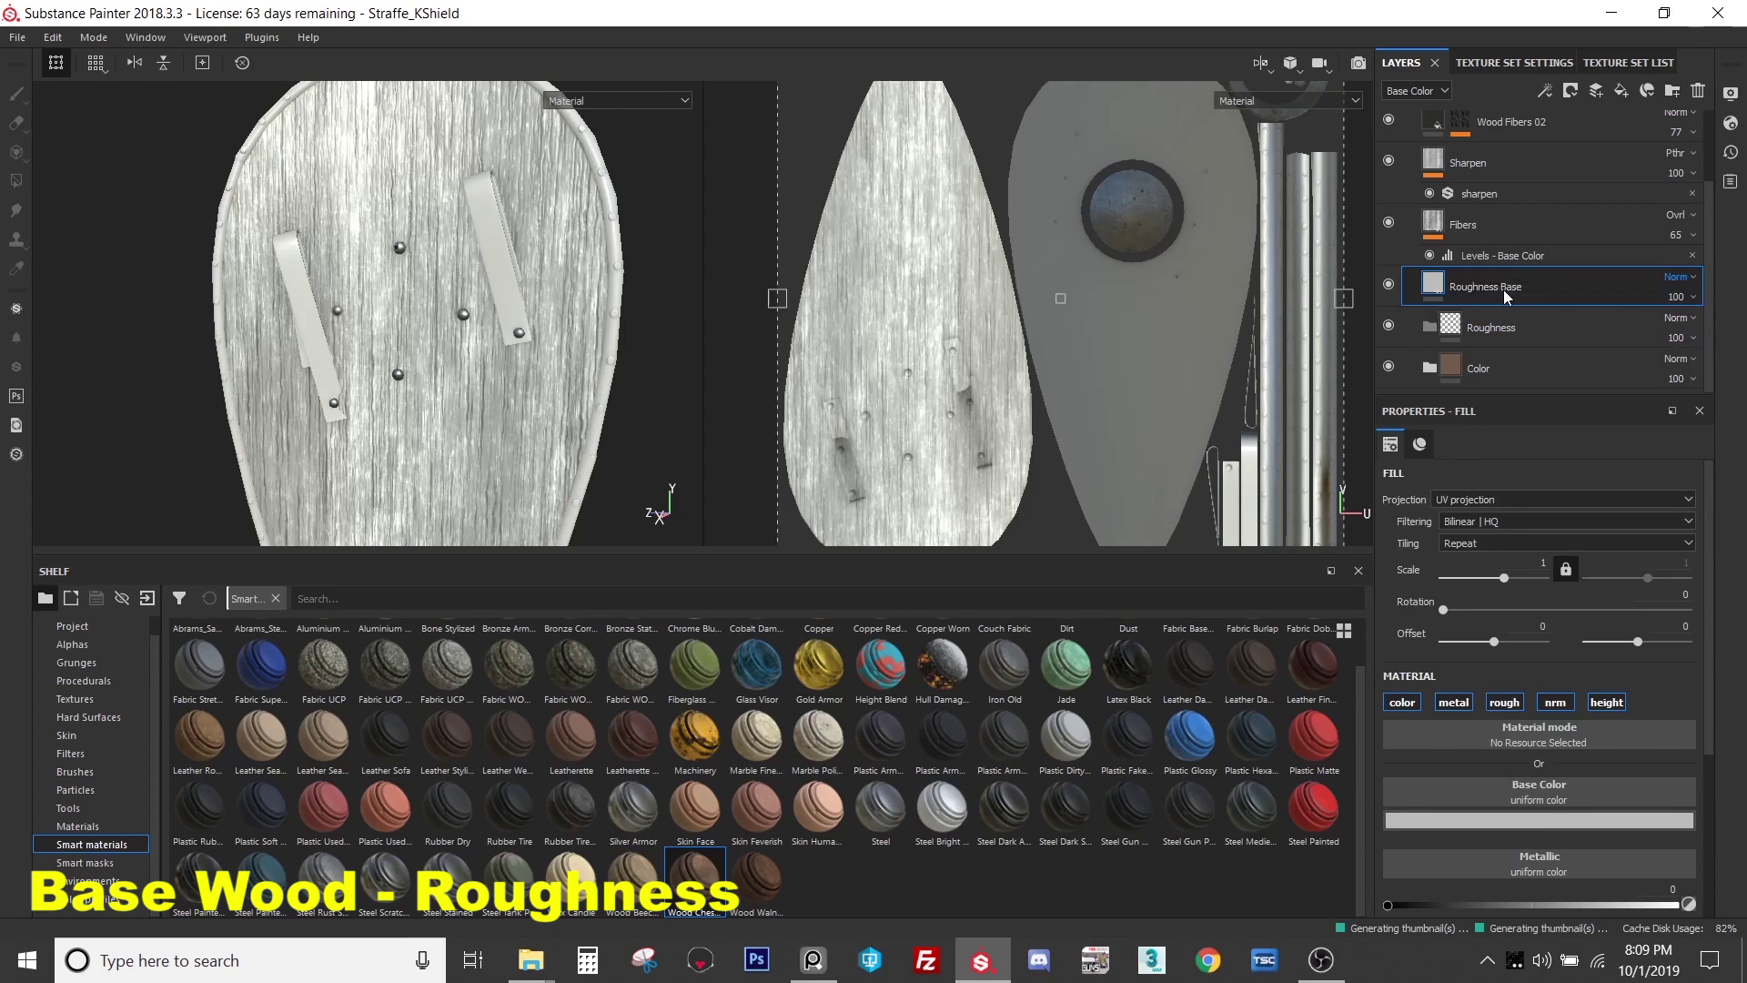
left_click_drag(1521, 290, 1534, 330)
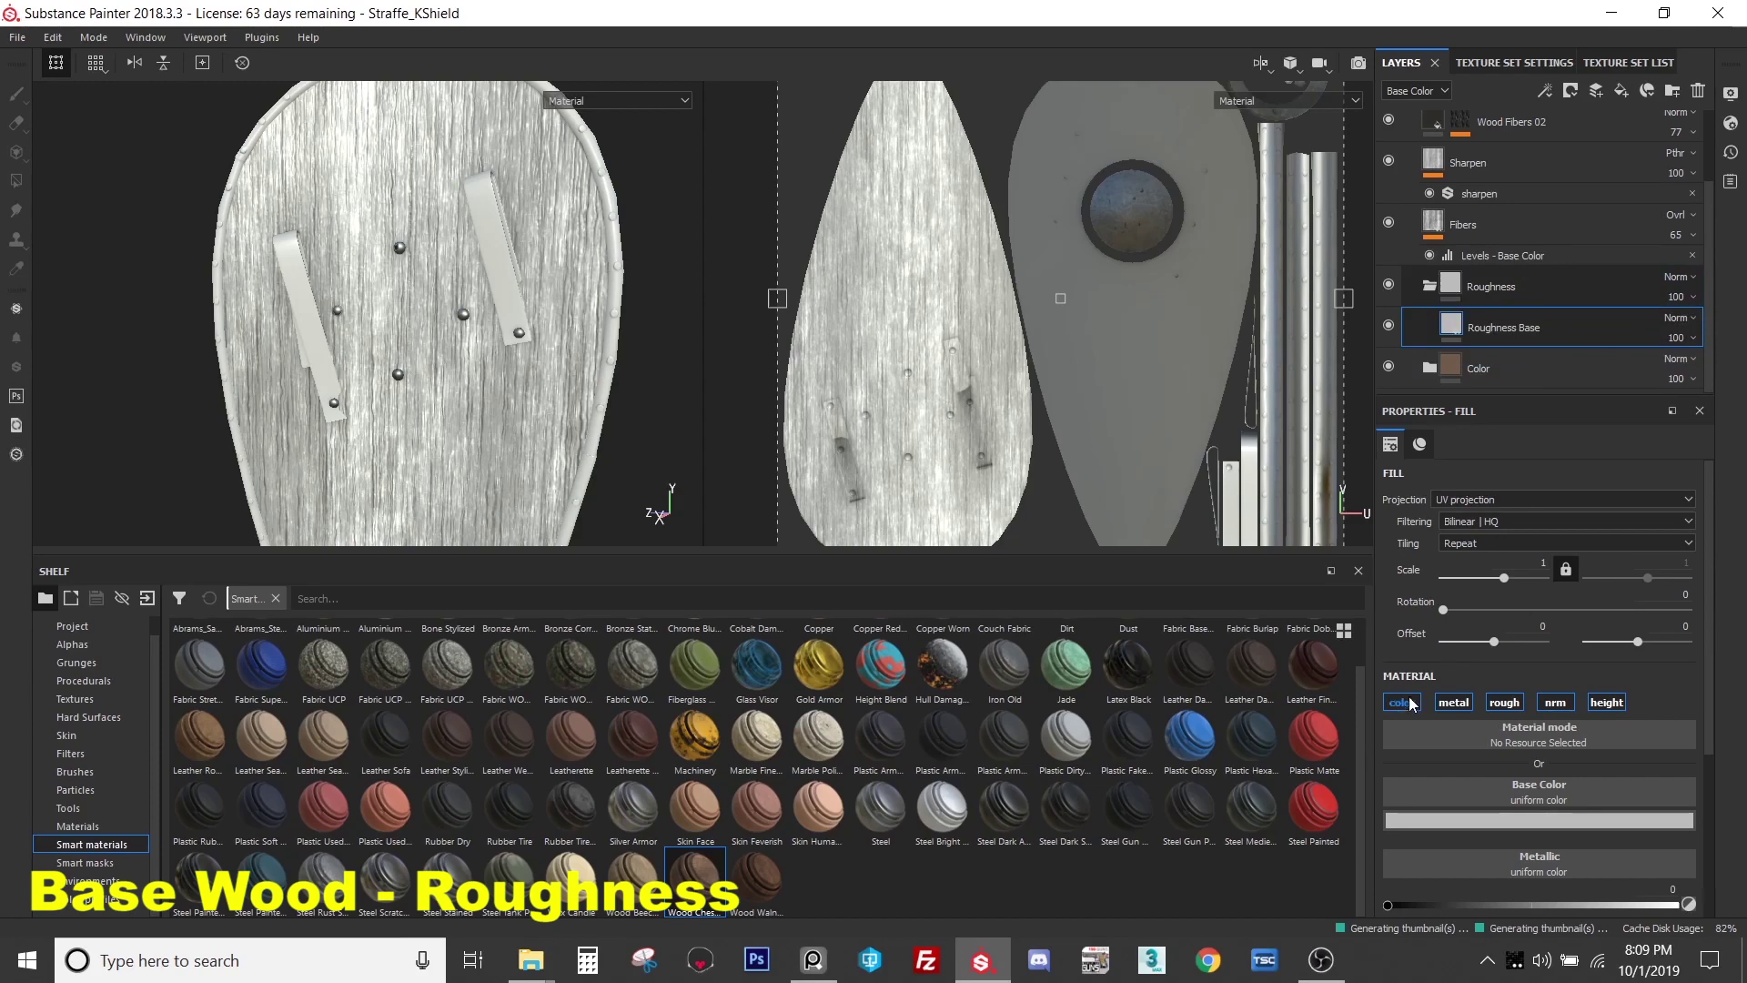
- Leave only the roughness channel active on Roughness Base and raise its roughness to about 0.6
left_click(1403, 702)
left_click(1453, 702)
left_click(1606, 702)
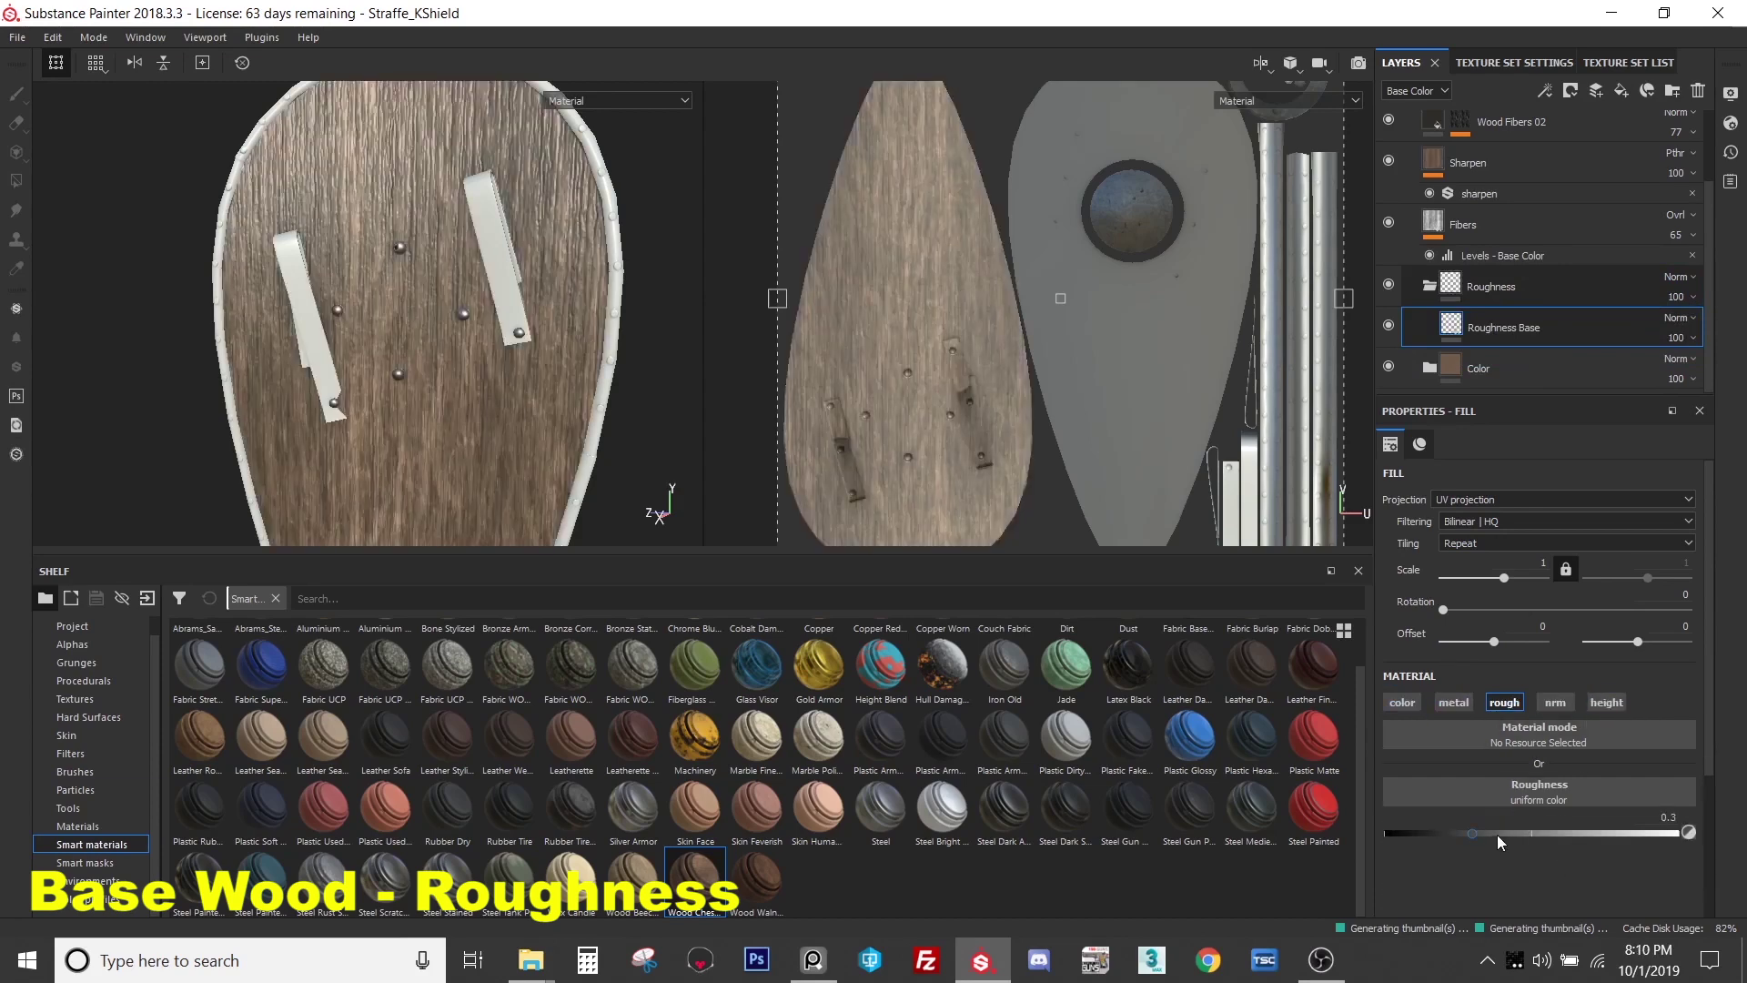
mouse_move(1497, 833)
left_mouse_down()
mouse_move(1576, 834)
mouse_move(1536, 833)
left_mouse_up()
mouse_move(521, 309)
left_mouse_down("alt")
mouse_move(527, 291)
mouse_move(507, 287)
left_mouse_up("alt")
scroll(516, 271, "up", 3)
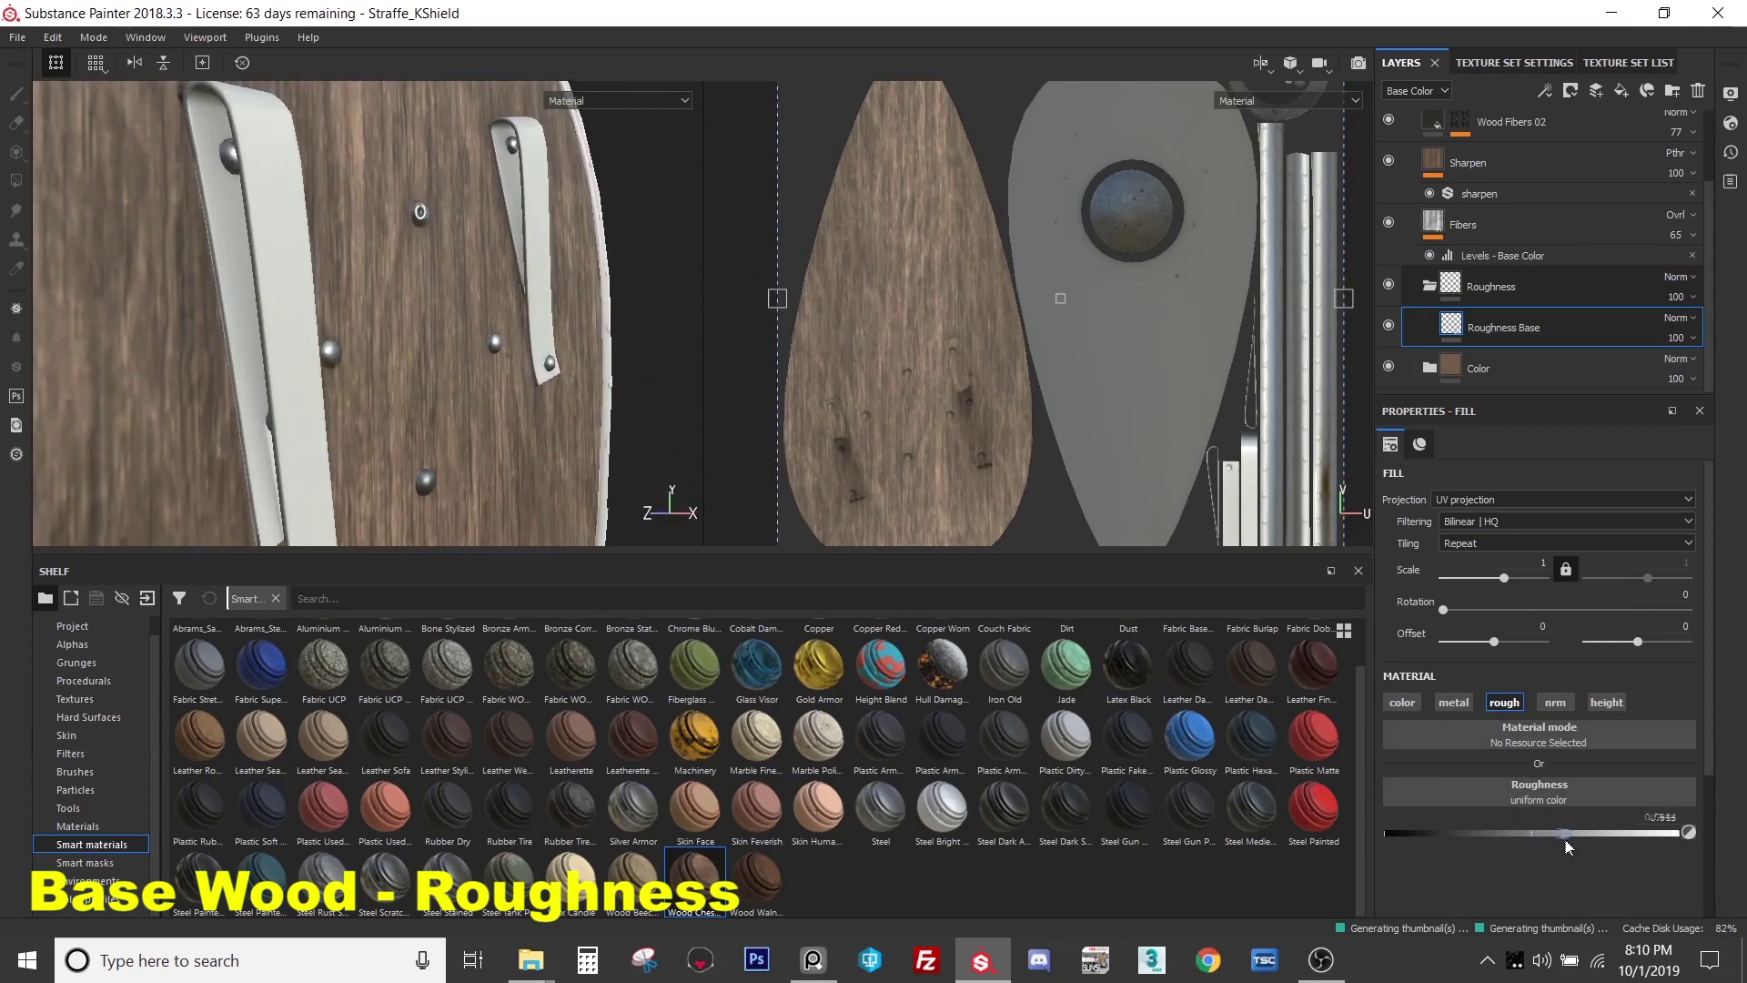
mouse_move(437, 364)
left_mouse_down("alt")
mouse_move(446, 346)
mouse_move(435, 360)
left_mouse_up("alt")
- Add a black mask to the Roughness folder
left_click(1499, 300)
right_click(1510, 299)
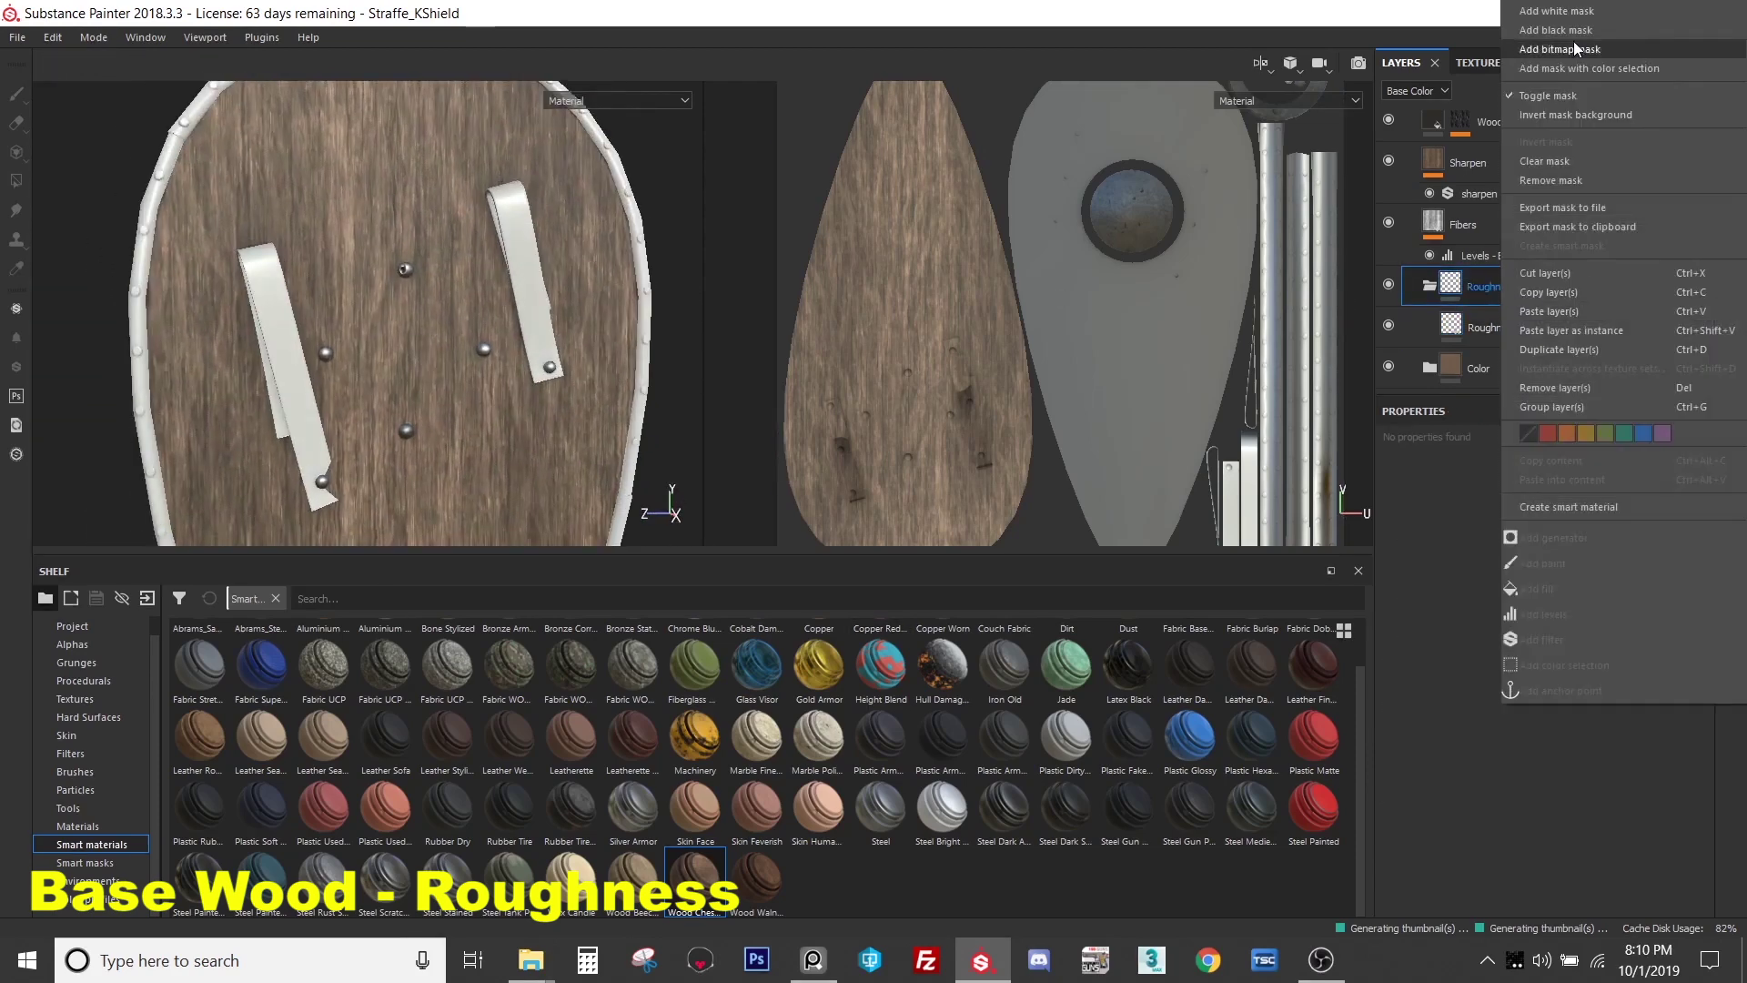
left_click(1580, 32)
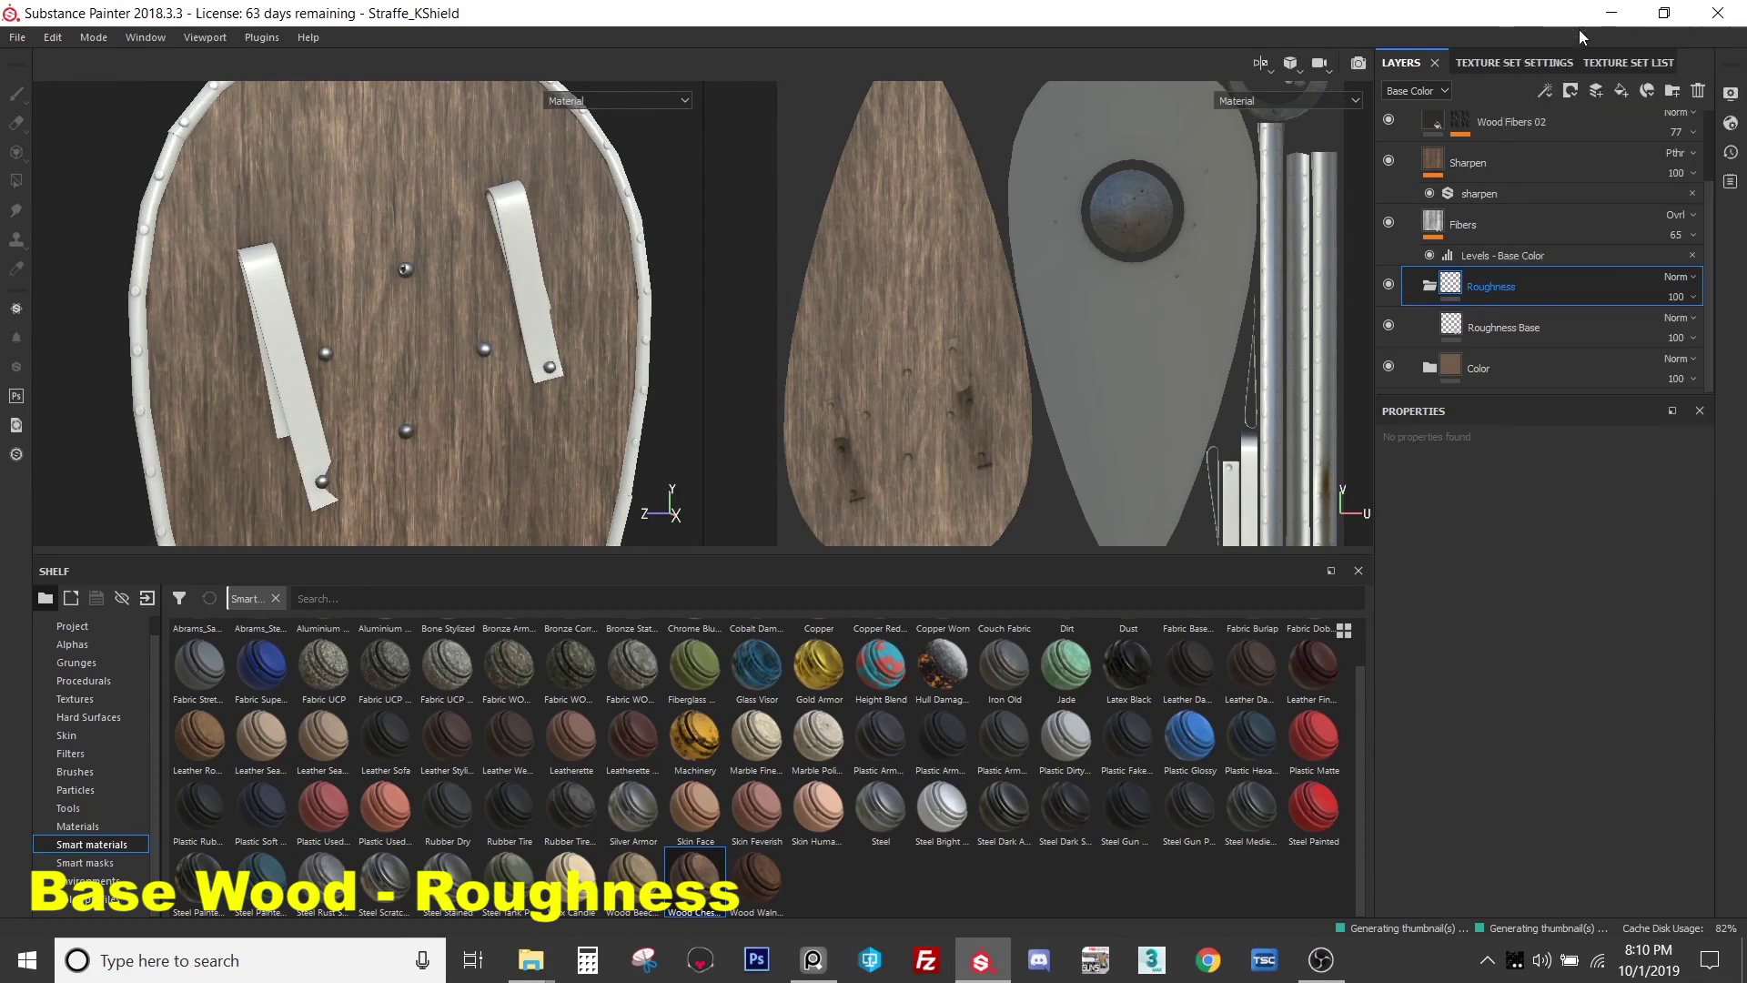
key("4")
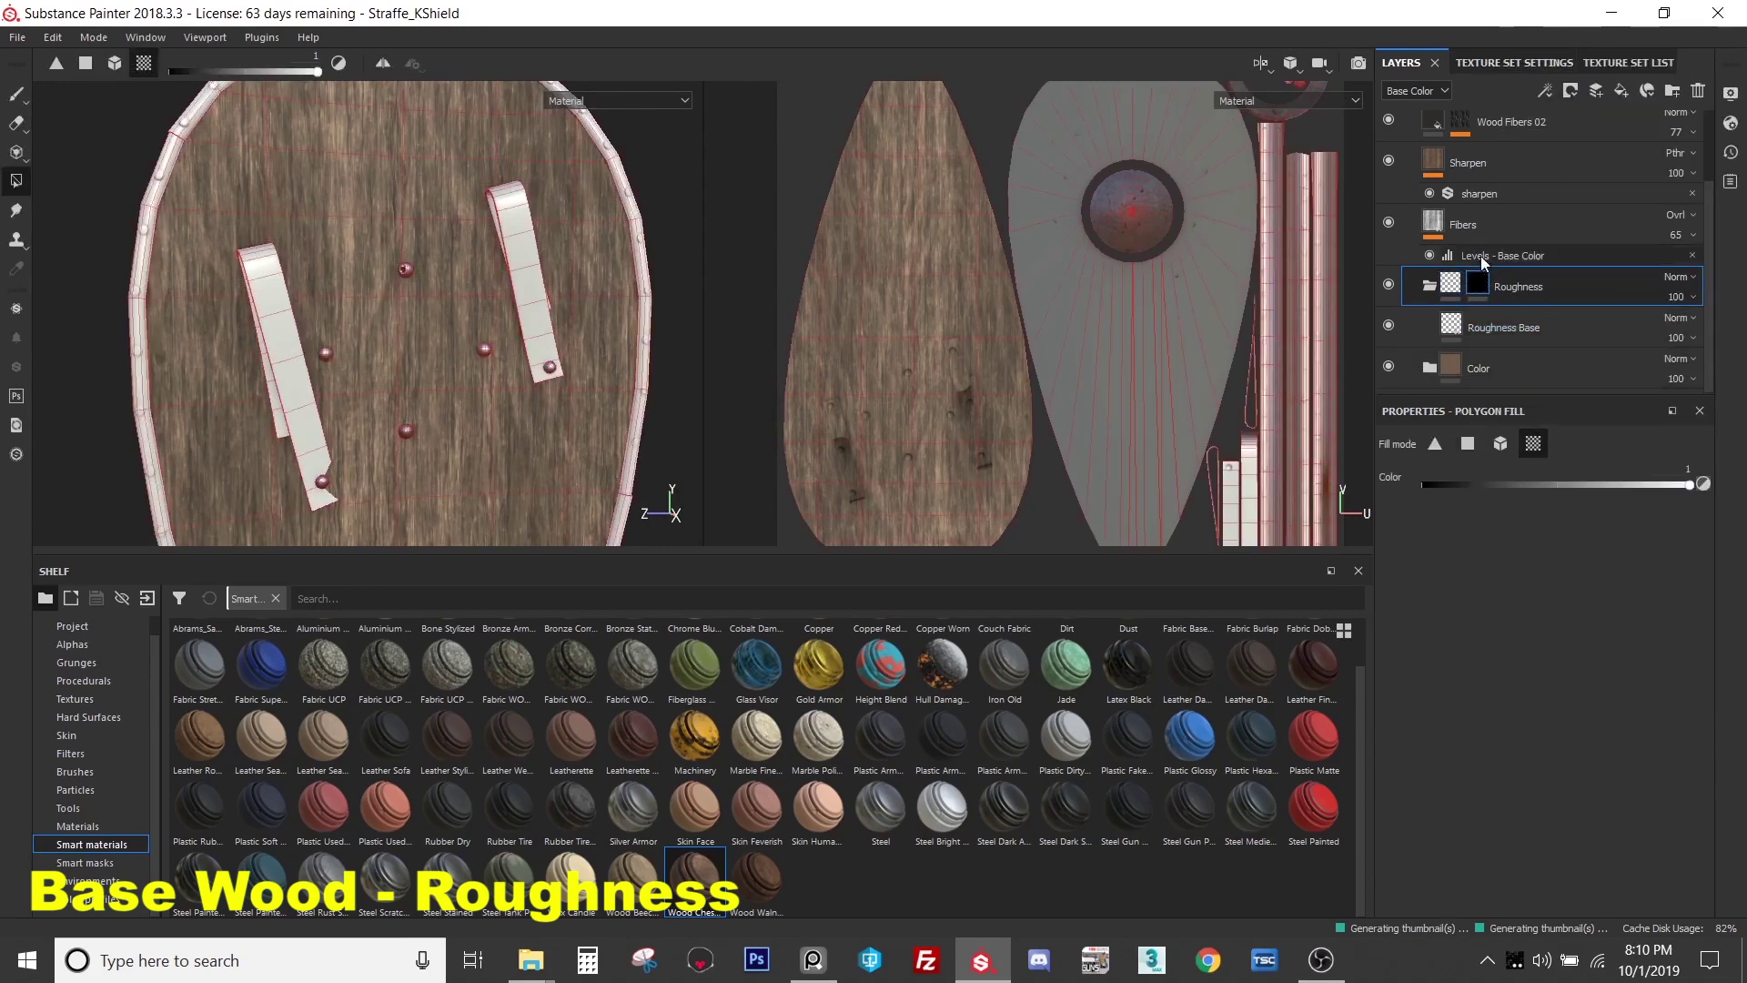
- Add a fill to the Roughness folder's mask and use Grunge Concrete Old as its grayscale texture
right_click(1486, 283)
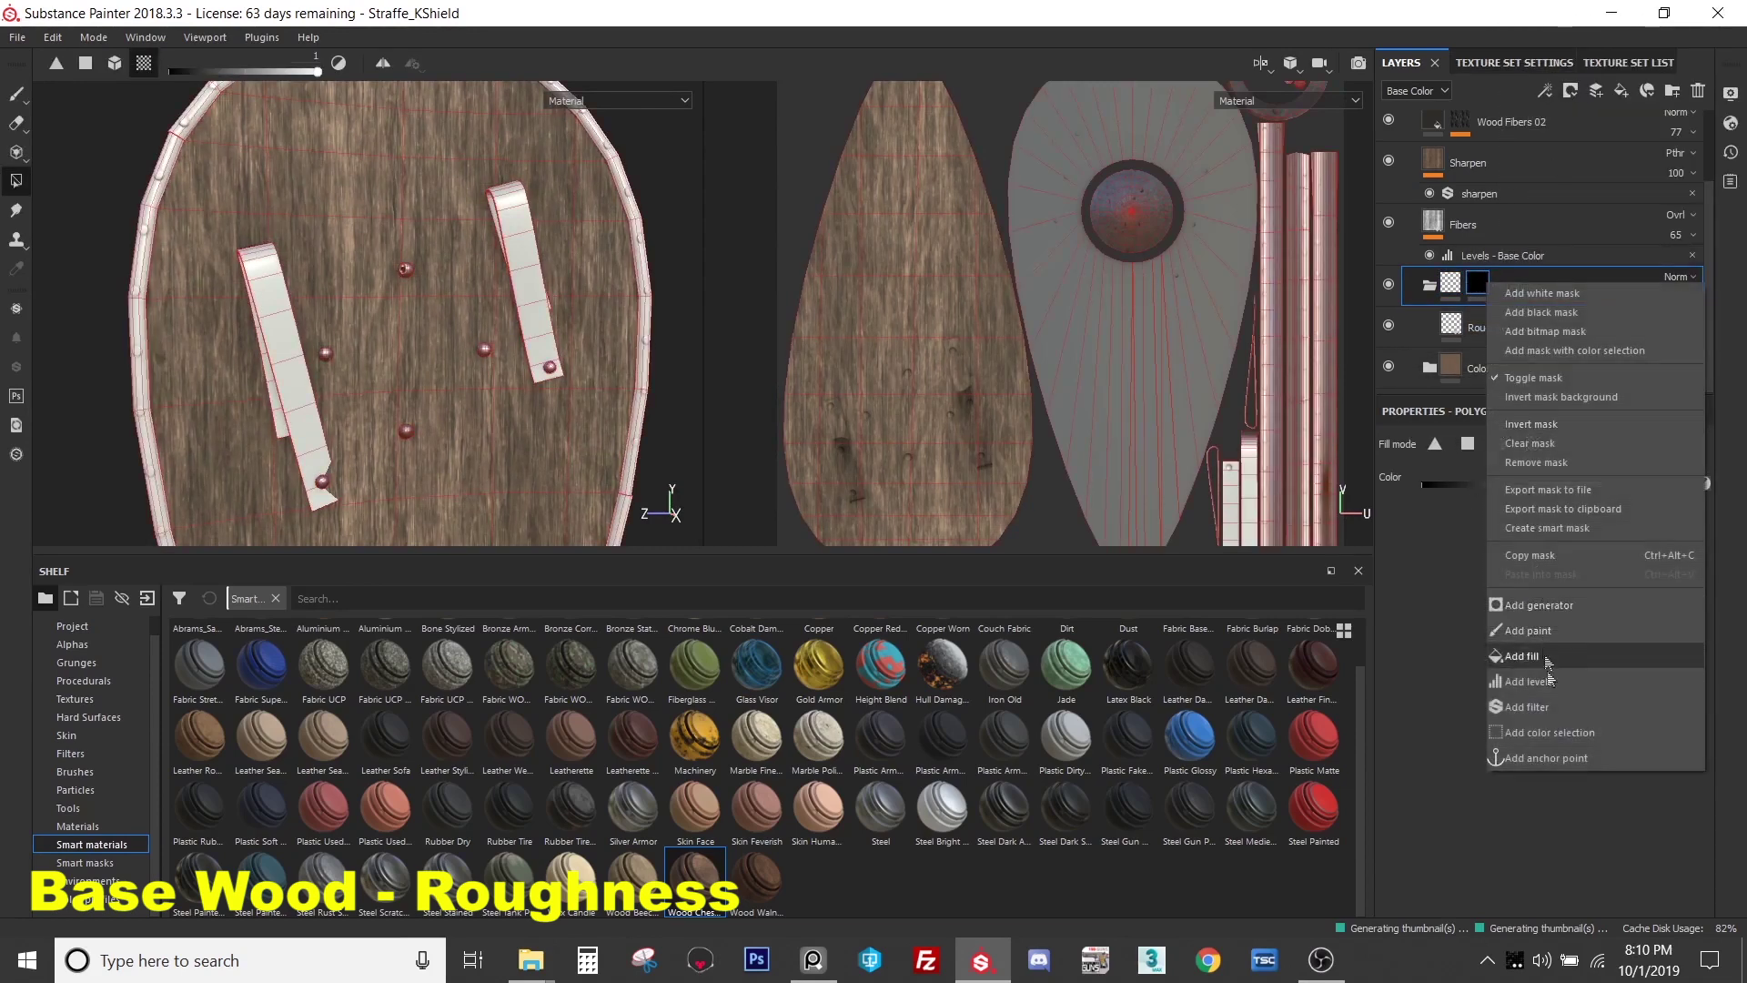
left_click(1556, 657)
left_click(1539, 701)
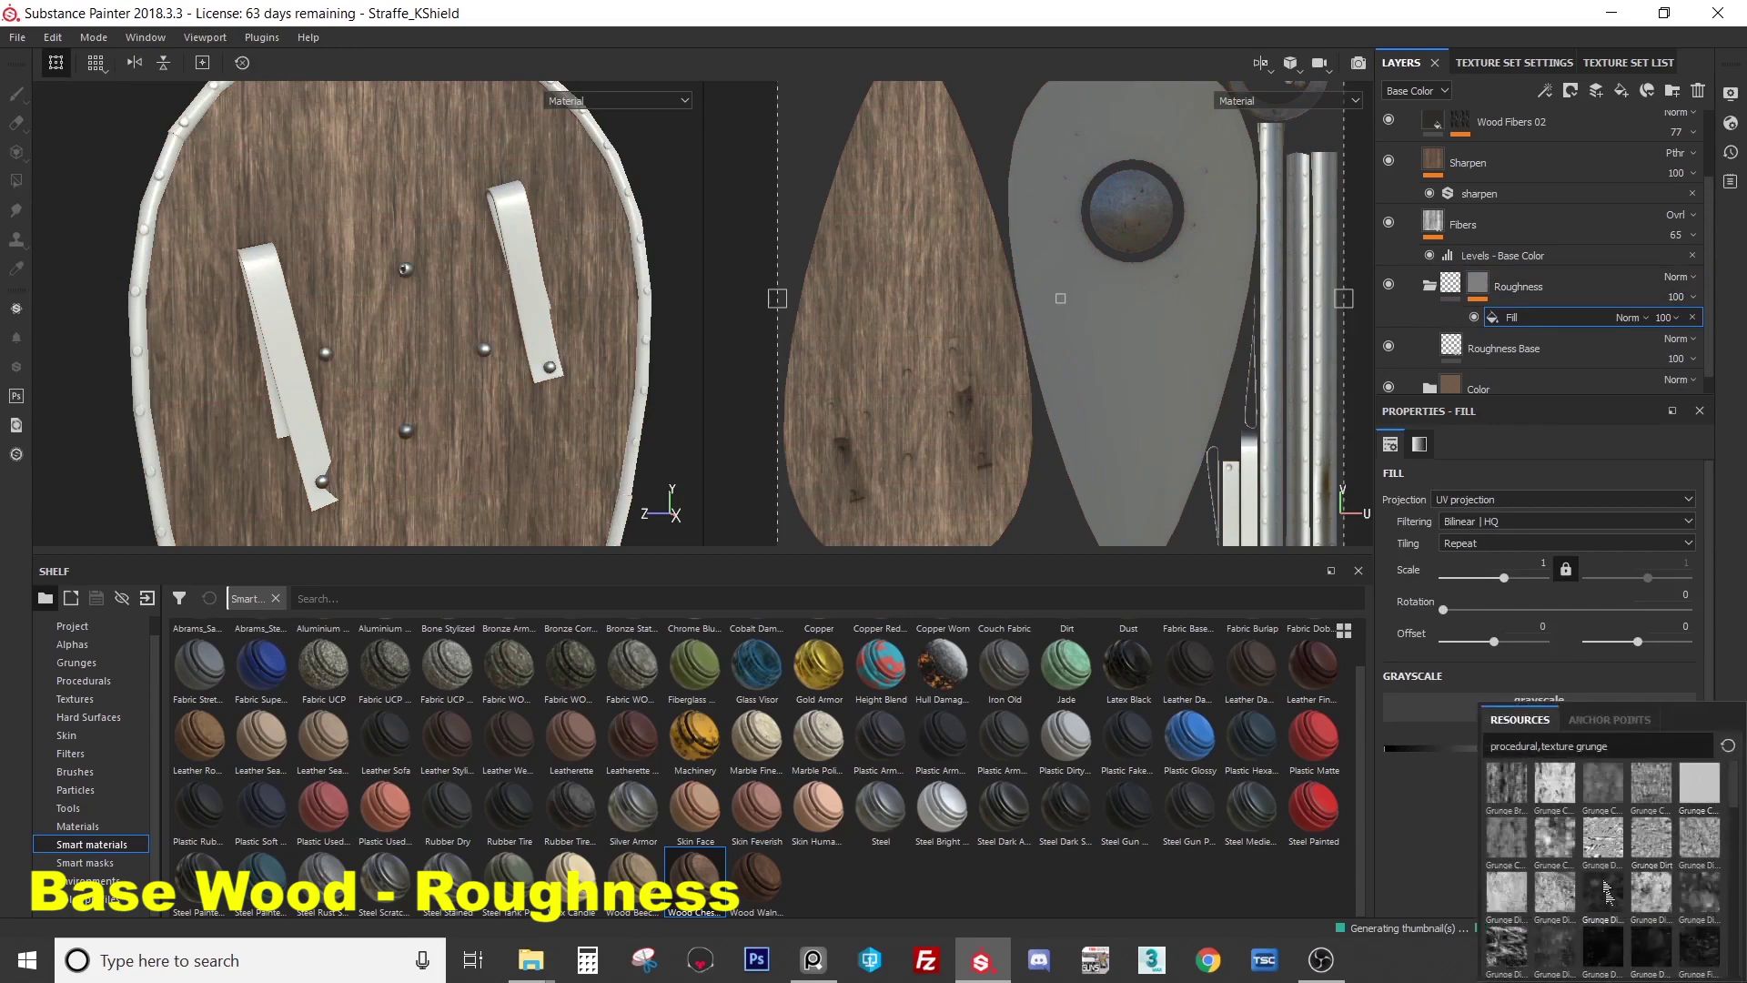
left_click(1552, 844)
- Display only the roughness channel and set the Roughness Base layer's roughness to 0.644
left_click_drag(510, 355, 525, 361, "alt")
key("c")
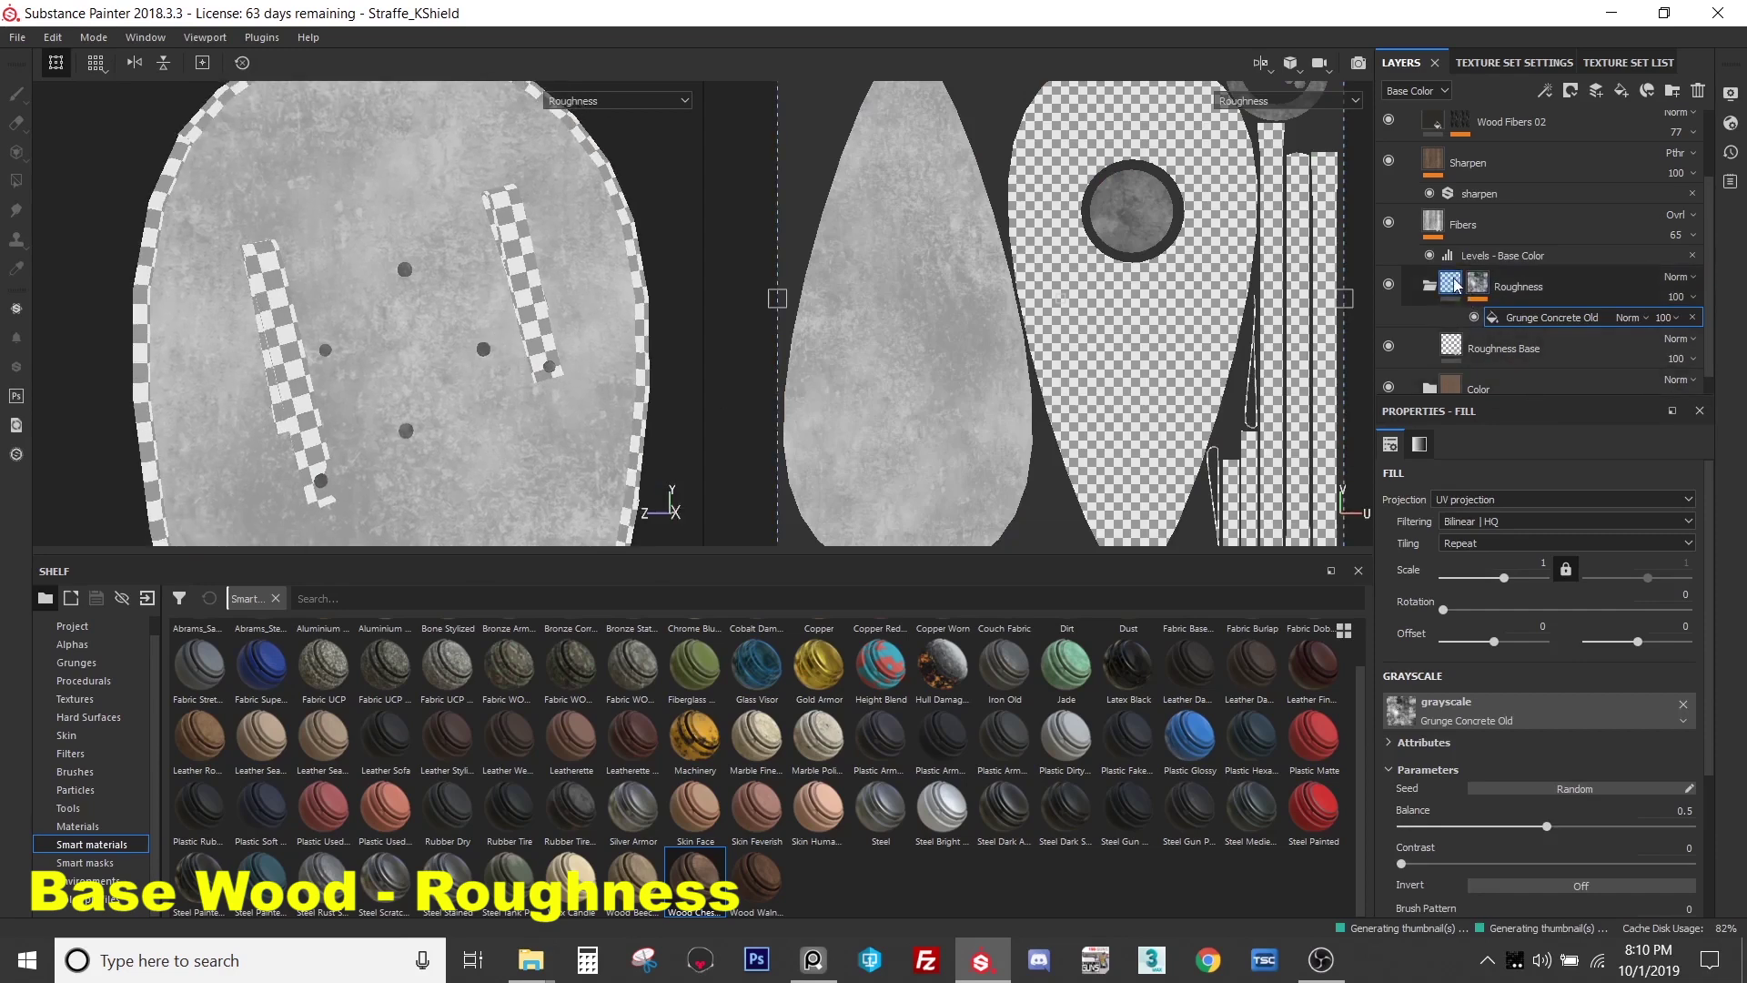
left_click(1502, 351)
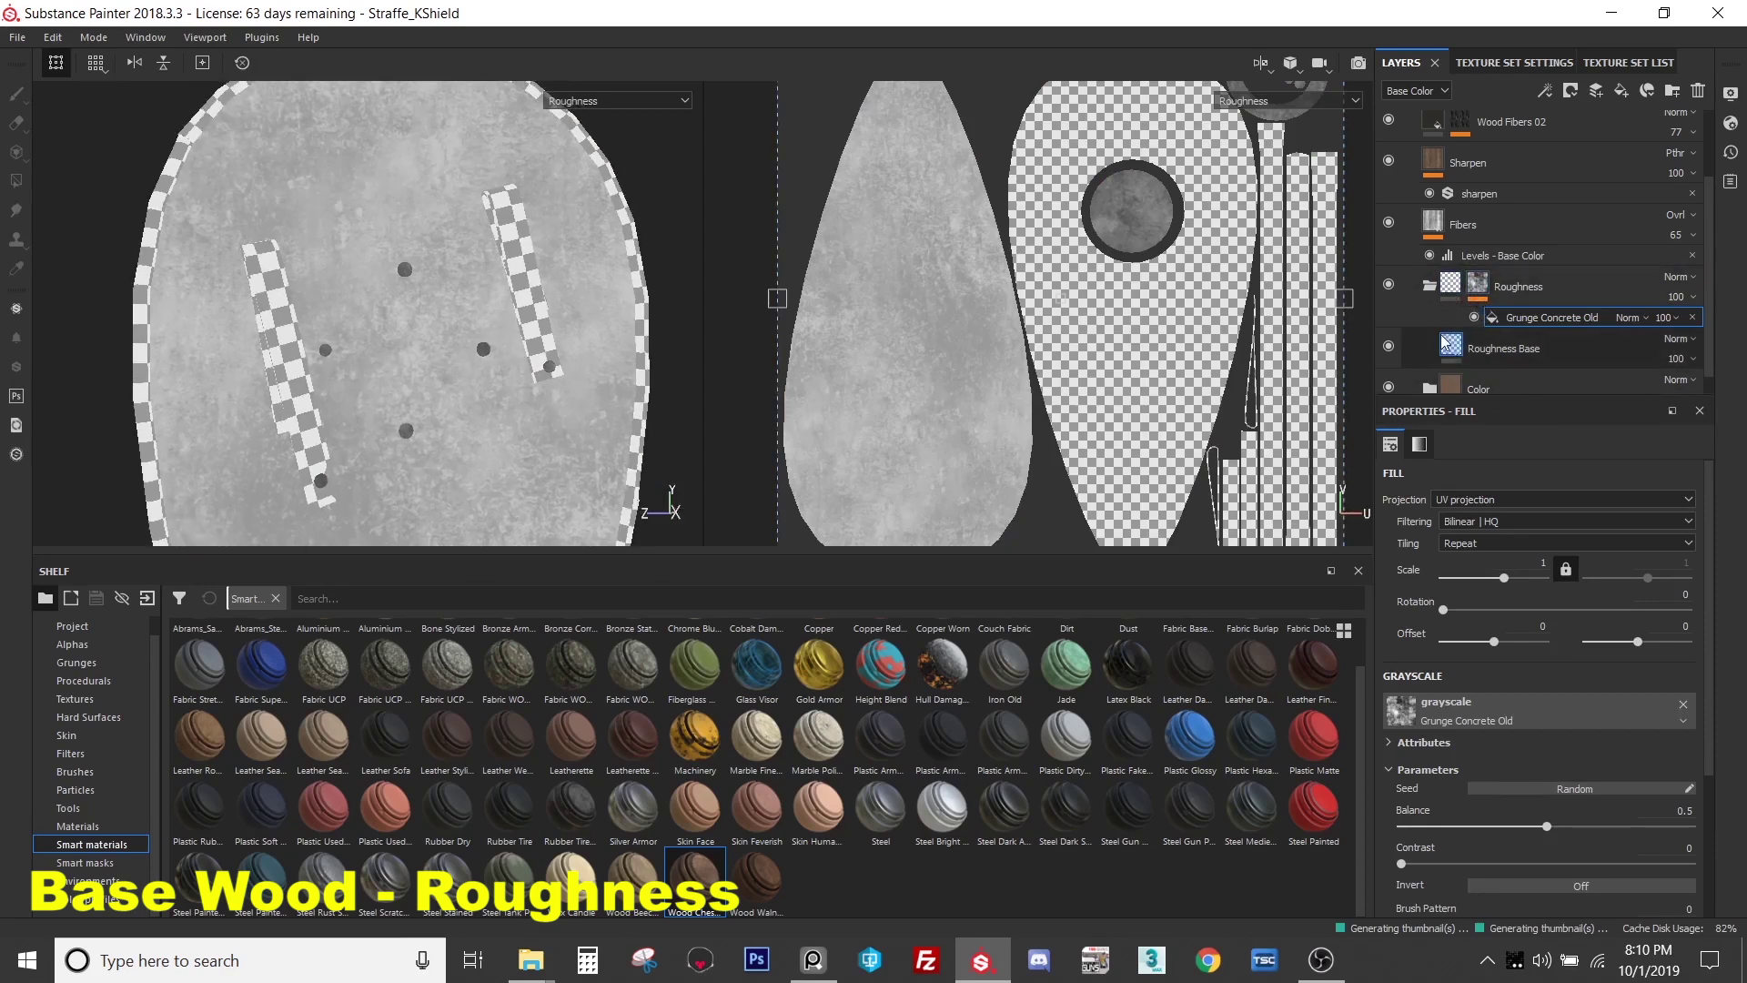
mouse_move(1559, 836)
left_mouse_down()
mouse_move(1587, 830)
mouse_move(1422, 833)
mouse_move(1575, 834)
left_mouse_up()
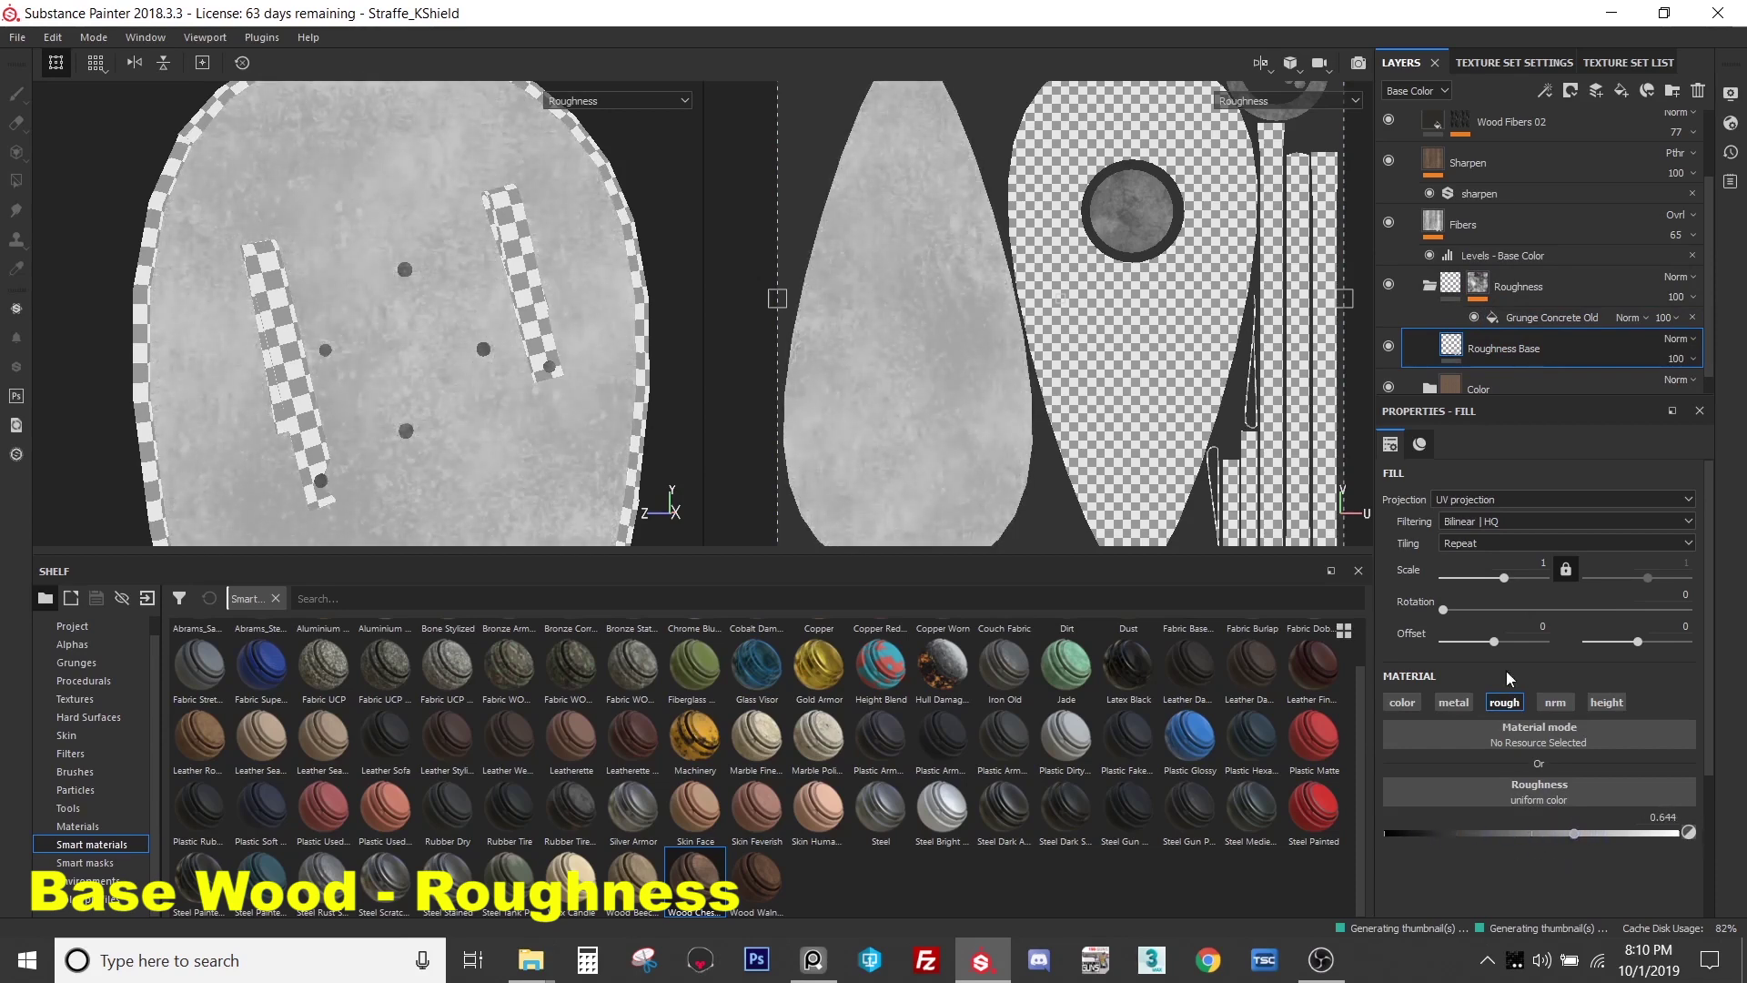
- Collapse the Roughness folder and switch the viewports back to the full material display
left_click(1429, 286)
left_click(1510, 308)
key("4")
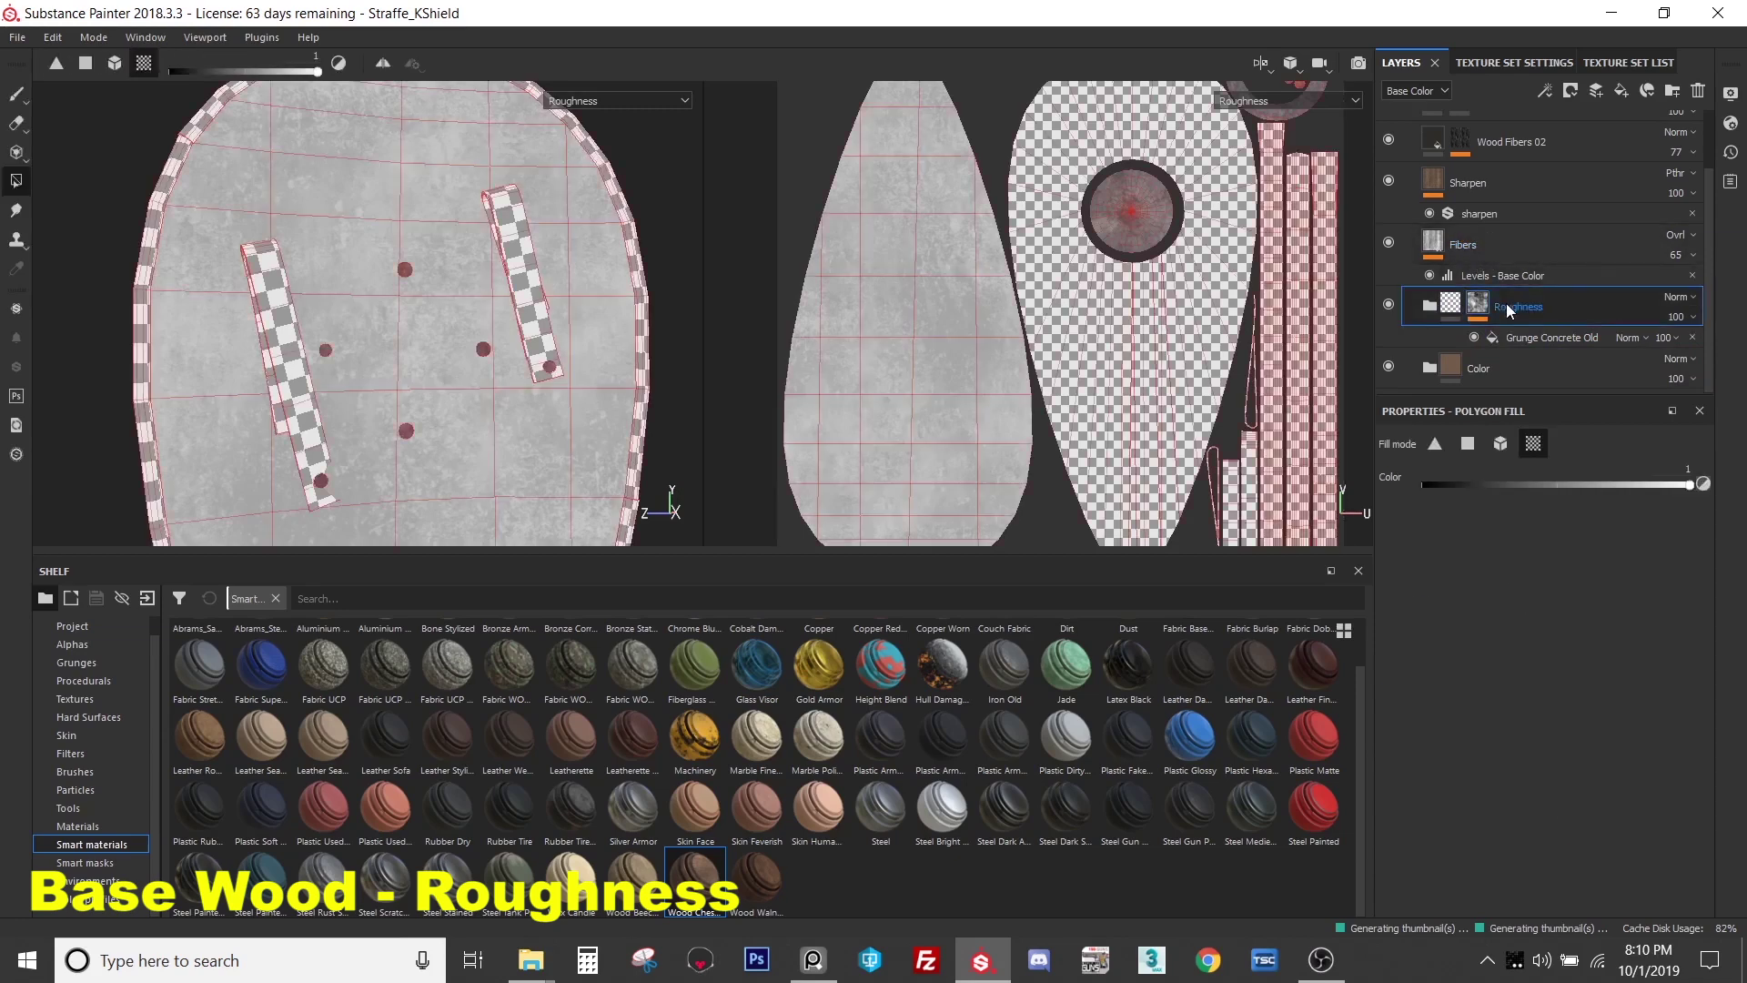
key("m")
key("f")
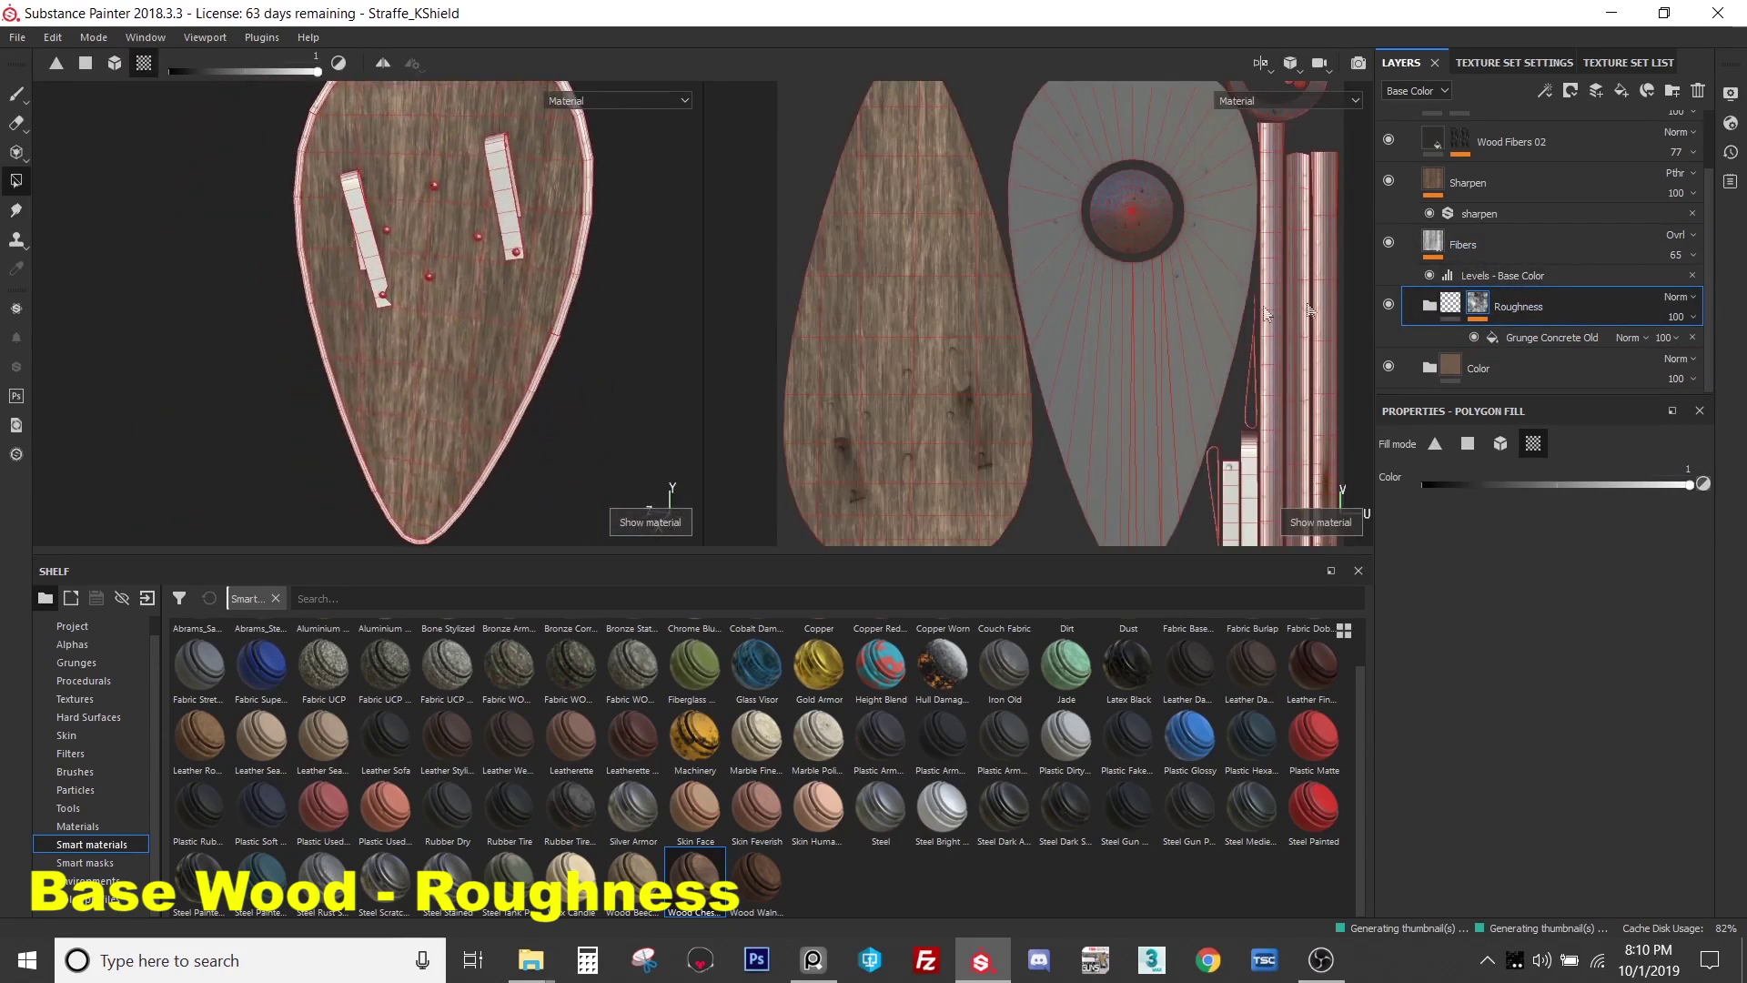
- Select the Color folder and examine the wood on the shield's back face for roughness variation
left_click(1501, 275)
left_click(1450, 304)
left_click(1479, 368)
left_click_drag(459, 332, 409, 257, "alt")
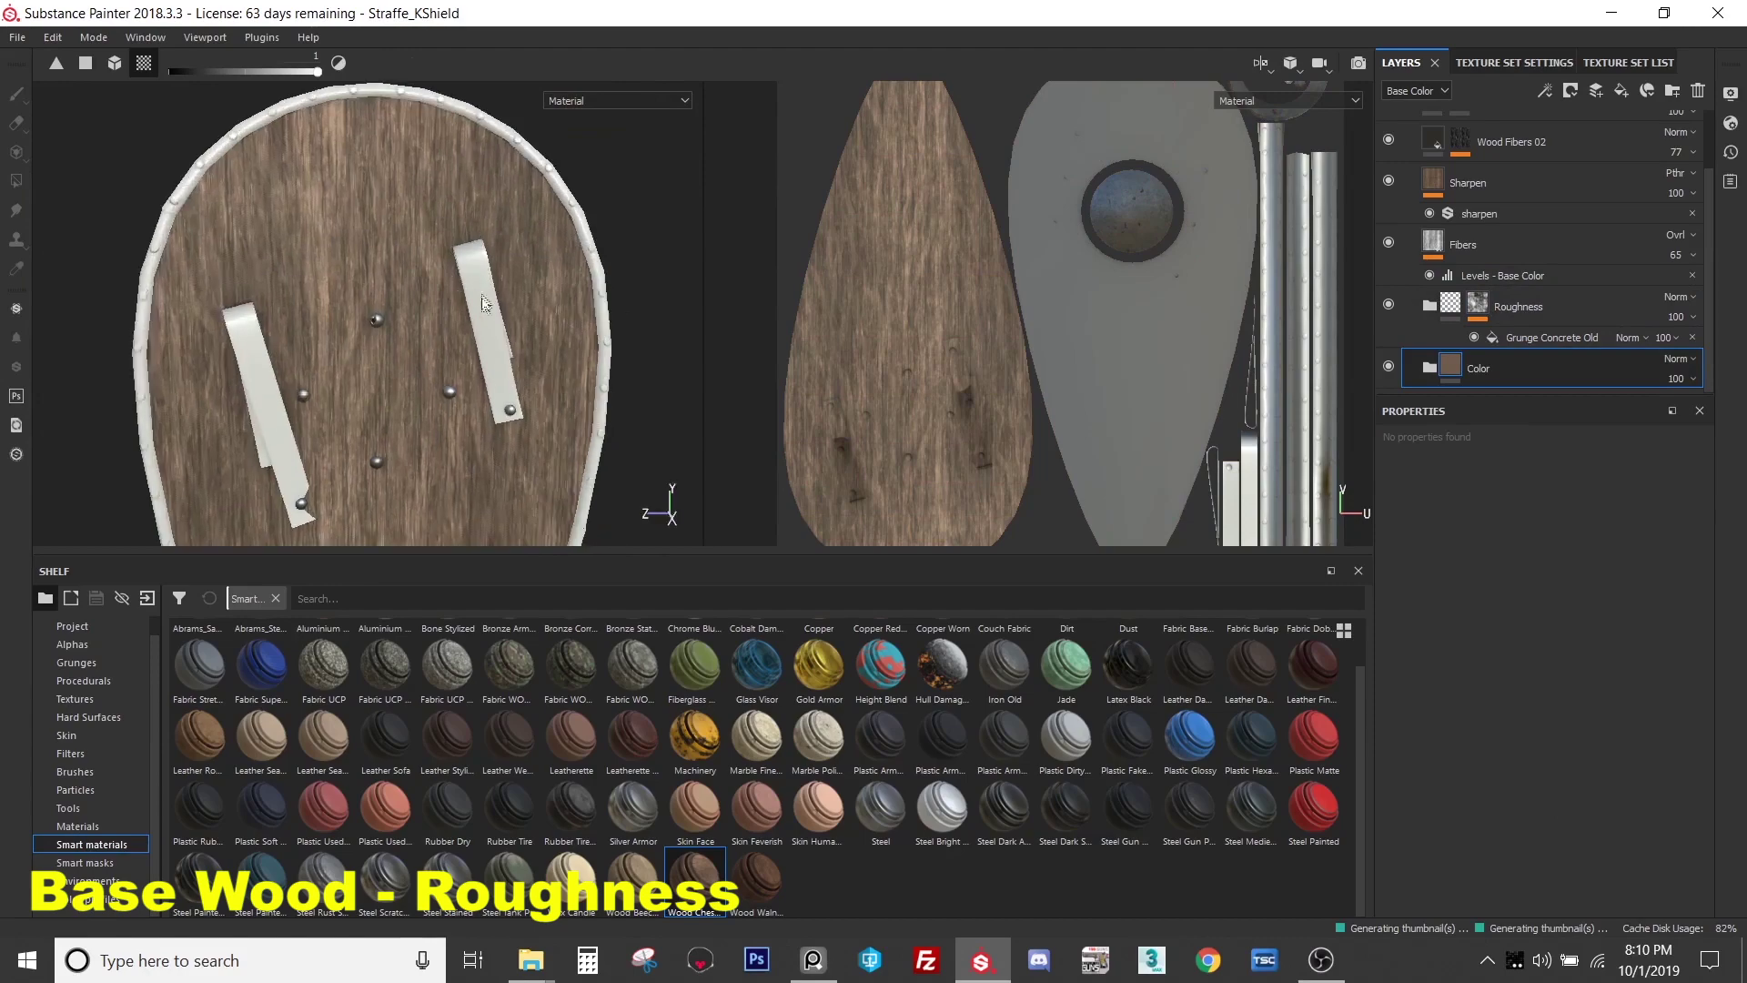
scroll(417, 264, "up", 3)
scroll(421, 264, "down", 2)
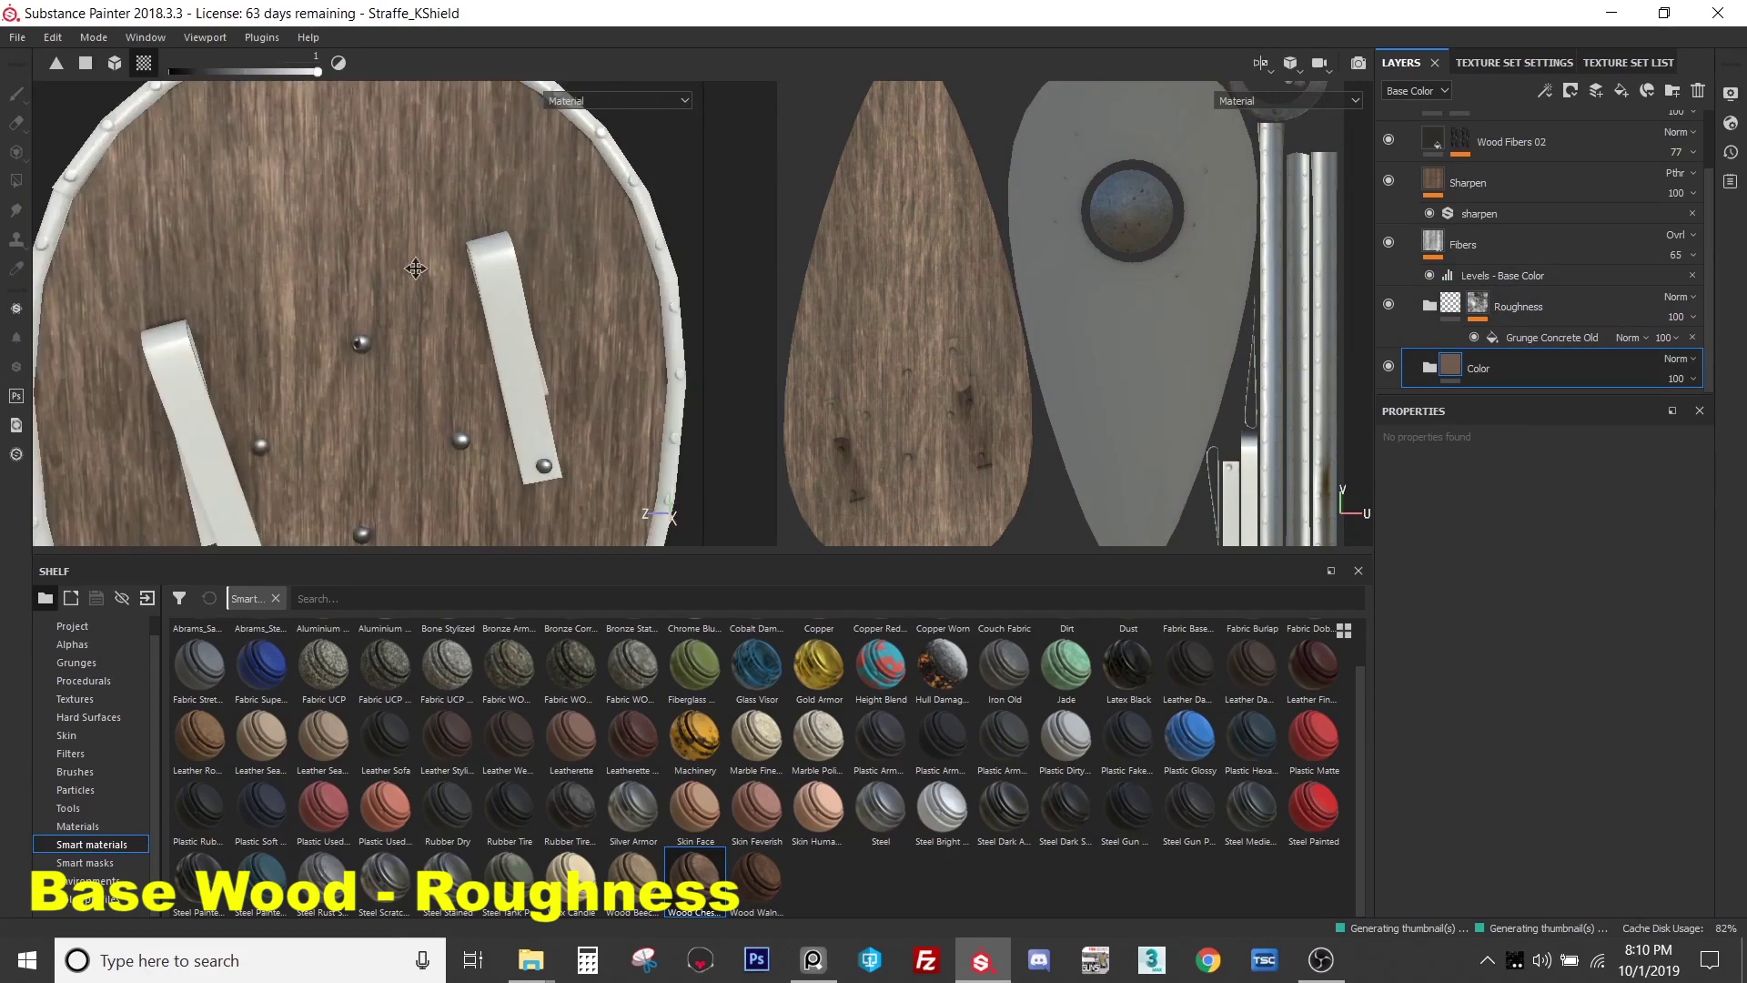
middle_click_drag(420, 265, 435, 244, "alt")
left_click_drag(435, 244, 494, 275, "alt")
scroll(493, 274, "down", 3)
middle_click_drag(493, 318, 435, 298, "alt")
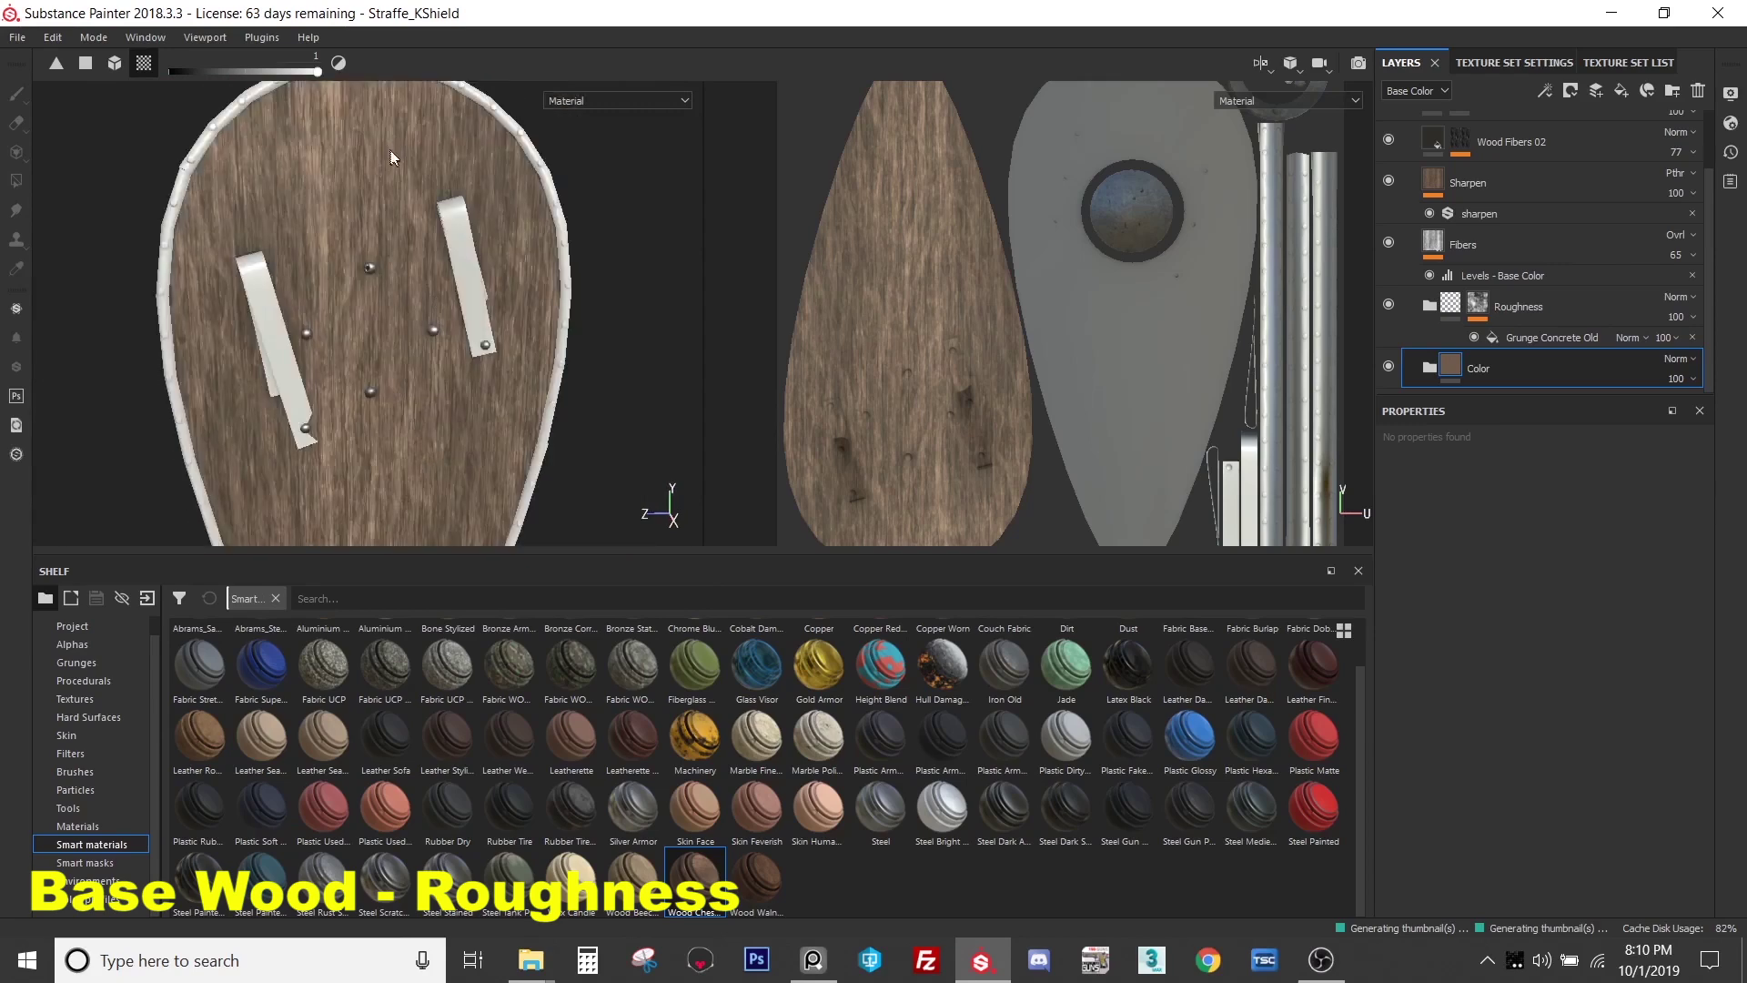
- Show the procedural textures in the shelf and inspect the shield's wooden back face from several angles and distances
left_click(91, 681)
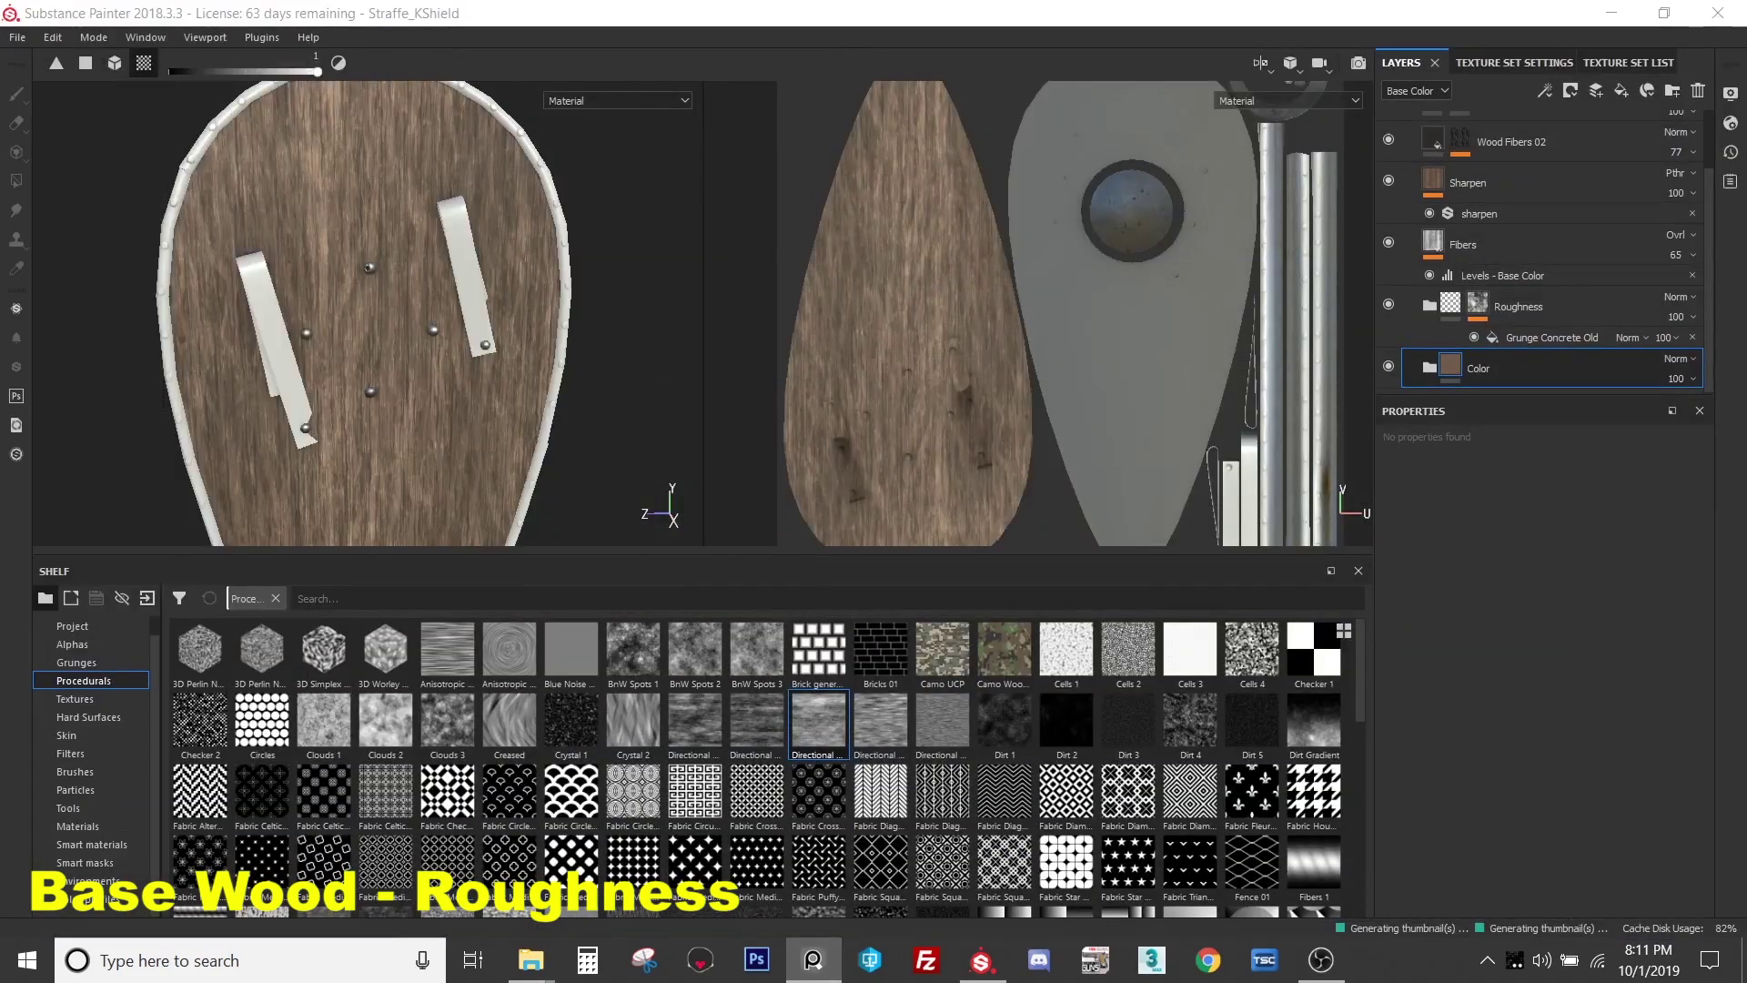
scroll(386, 418, "down", 2)
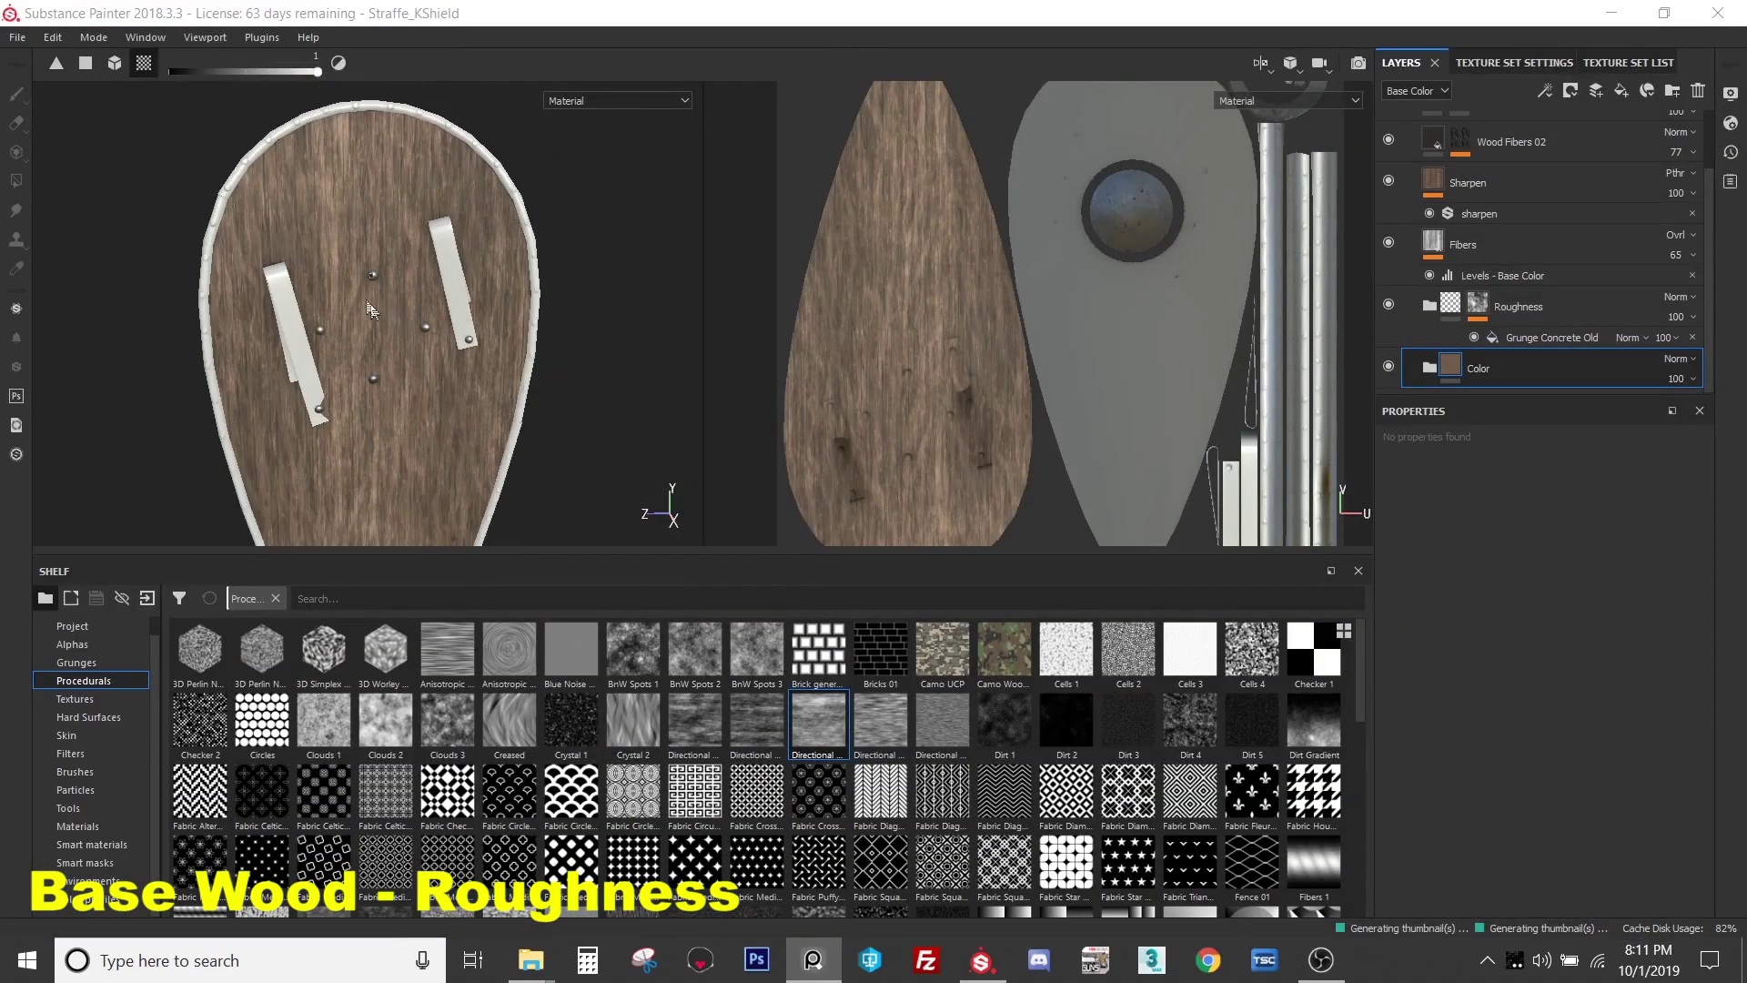
scroll(373, 364, "up", 2)
left_click_drag(350, 328, 784, 289, "alt")
scroll(340, 338, "up", 3)
scroll(417, 361, "down", 2)
left_click_drag(416, 360, 440, 330, "alt")
scroll(318, 311, "up", 2)
middle_click_drag(319, 311, 388, 328, "alt")
left_click_drag(389, 327, 355, 426, "alt")
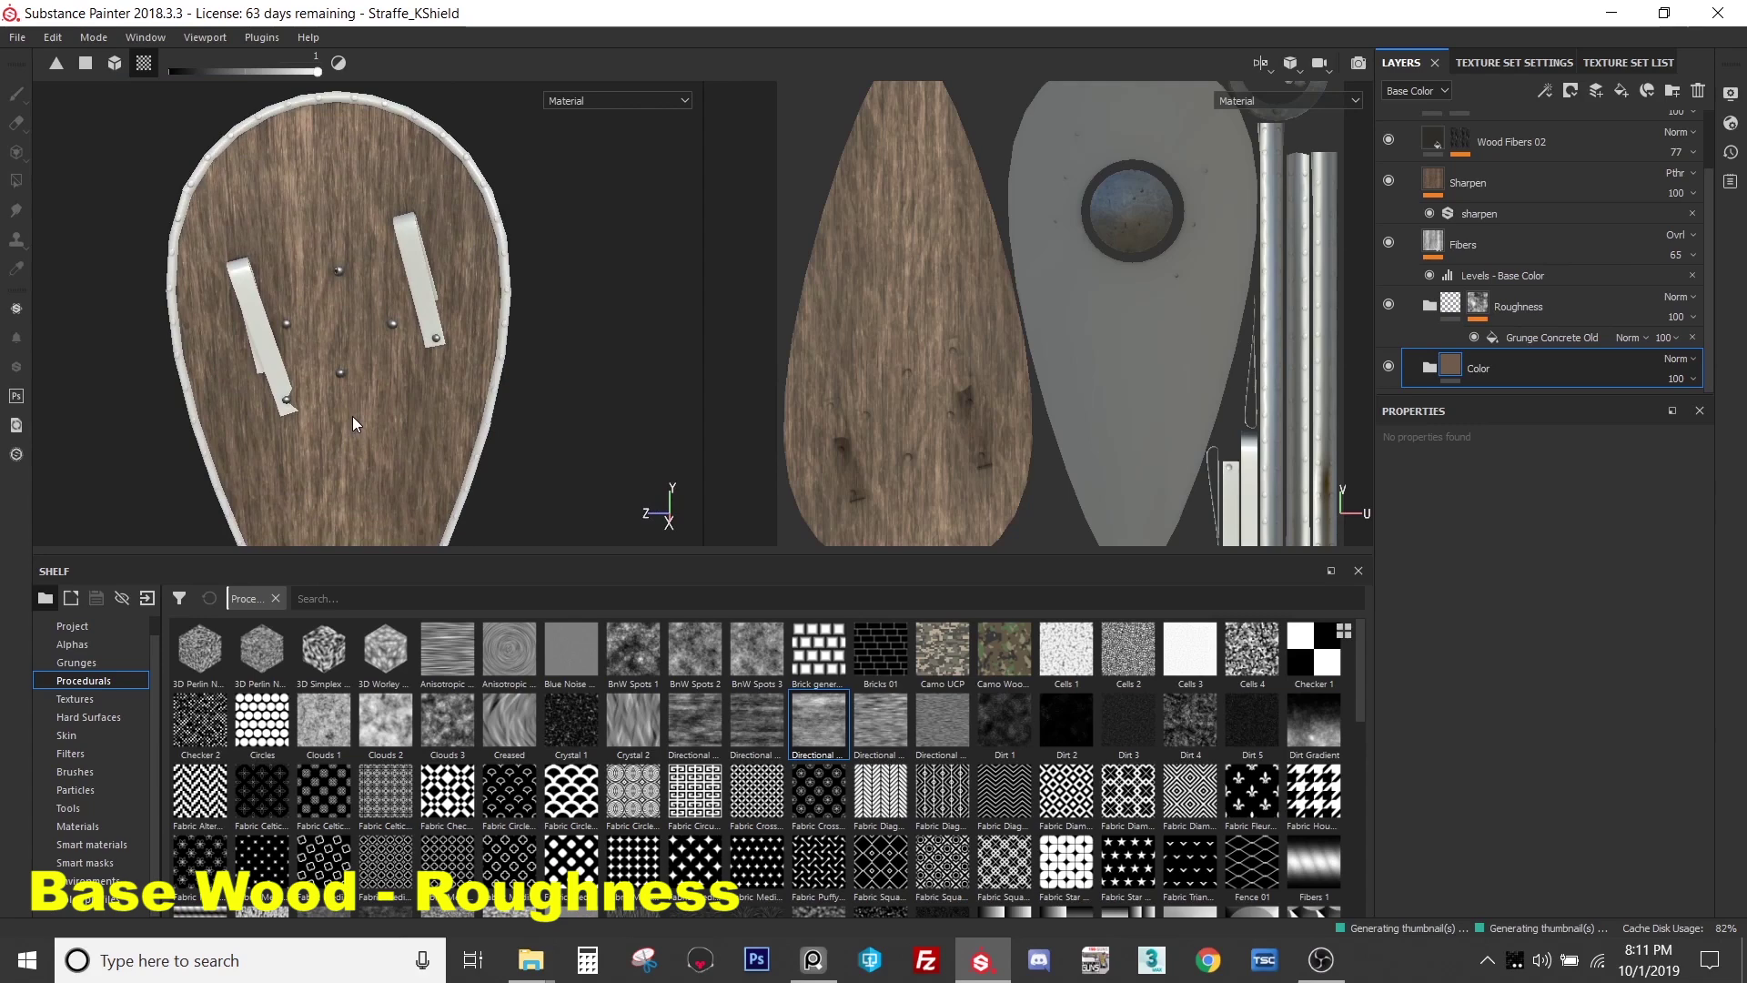
left_click_drag(353, 417, 369, 405, "alt")
scroll(375, 400, "down", 2)
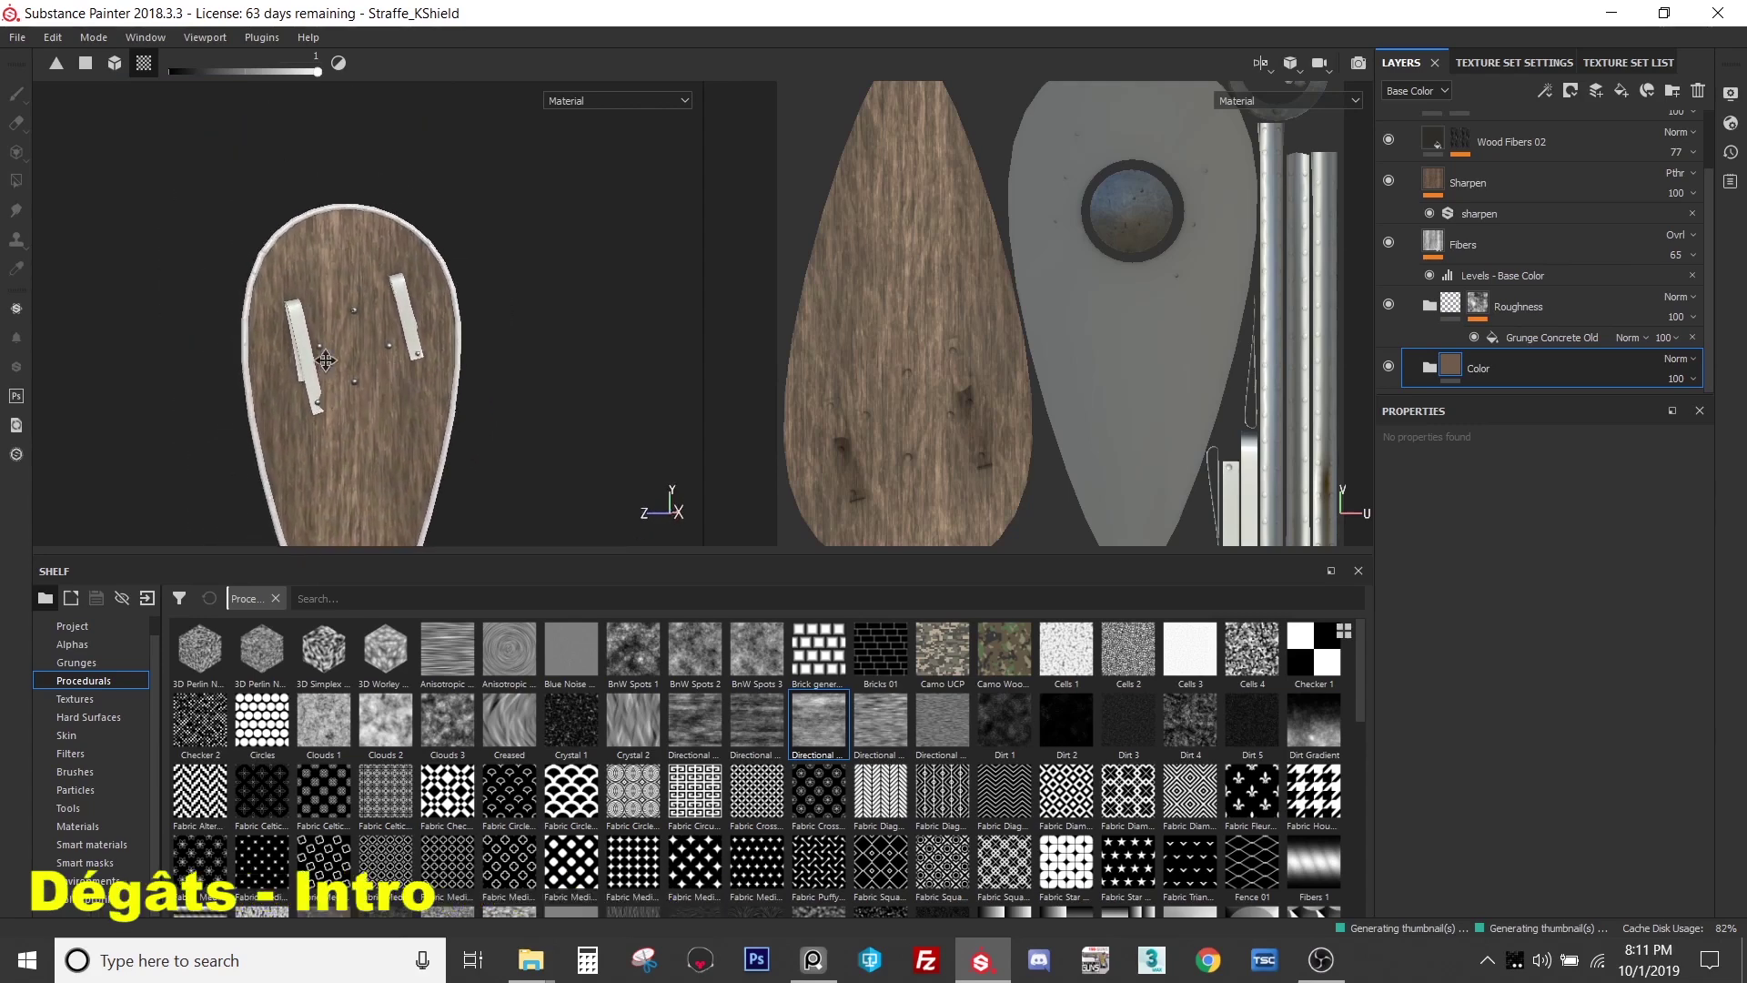
- Bring the shield's front face and metal boss into view under brighter lighting, then browse the smart masks and smart materials
mouse_move(324, 360)
left_mouse_down("alt")
mouse_move(437, 318)
mouse_move(592, 297)
mouse_move(888, 292)
mouse_move(800, 343)
left_mouse_up("alt")
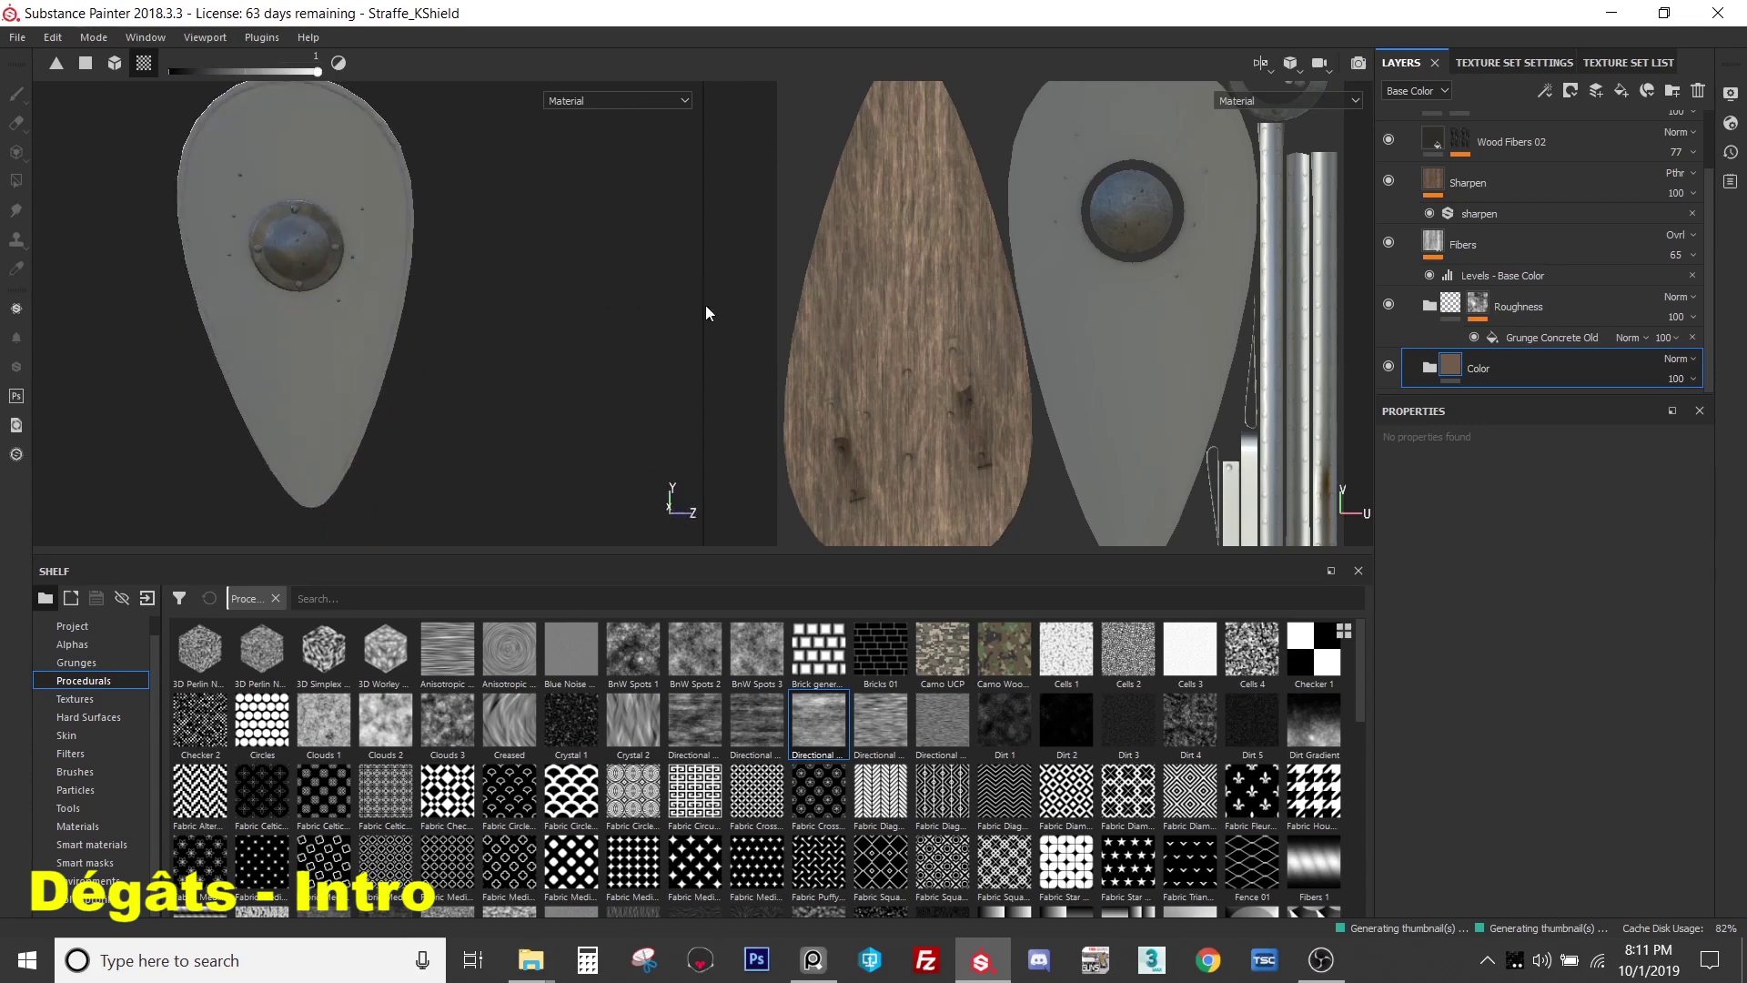
left_click_drag(241, 285, 208, 266, "alt")
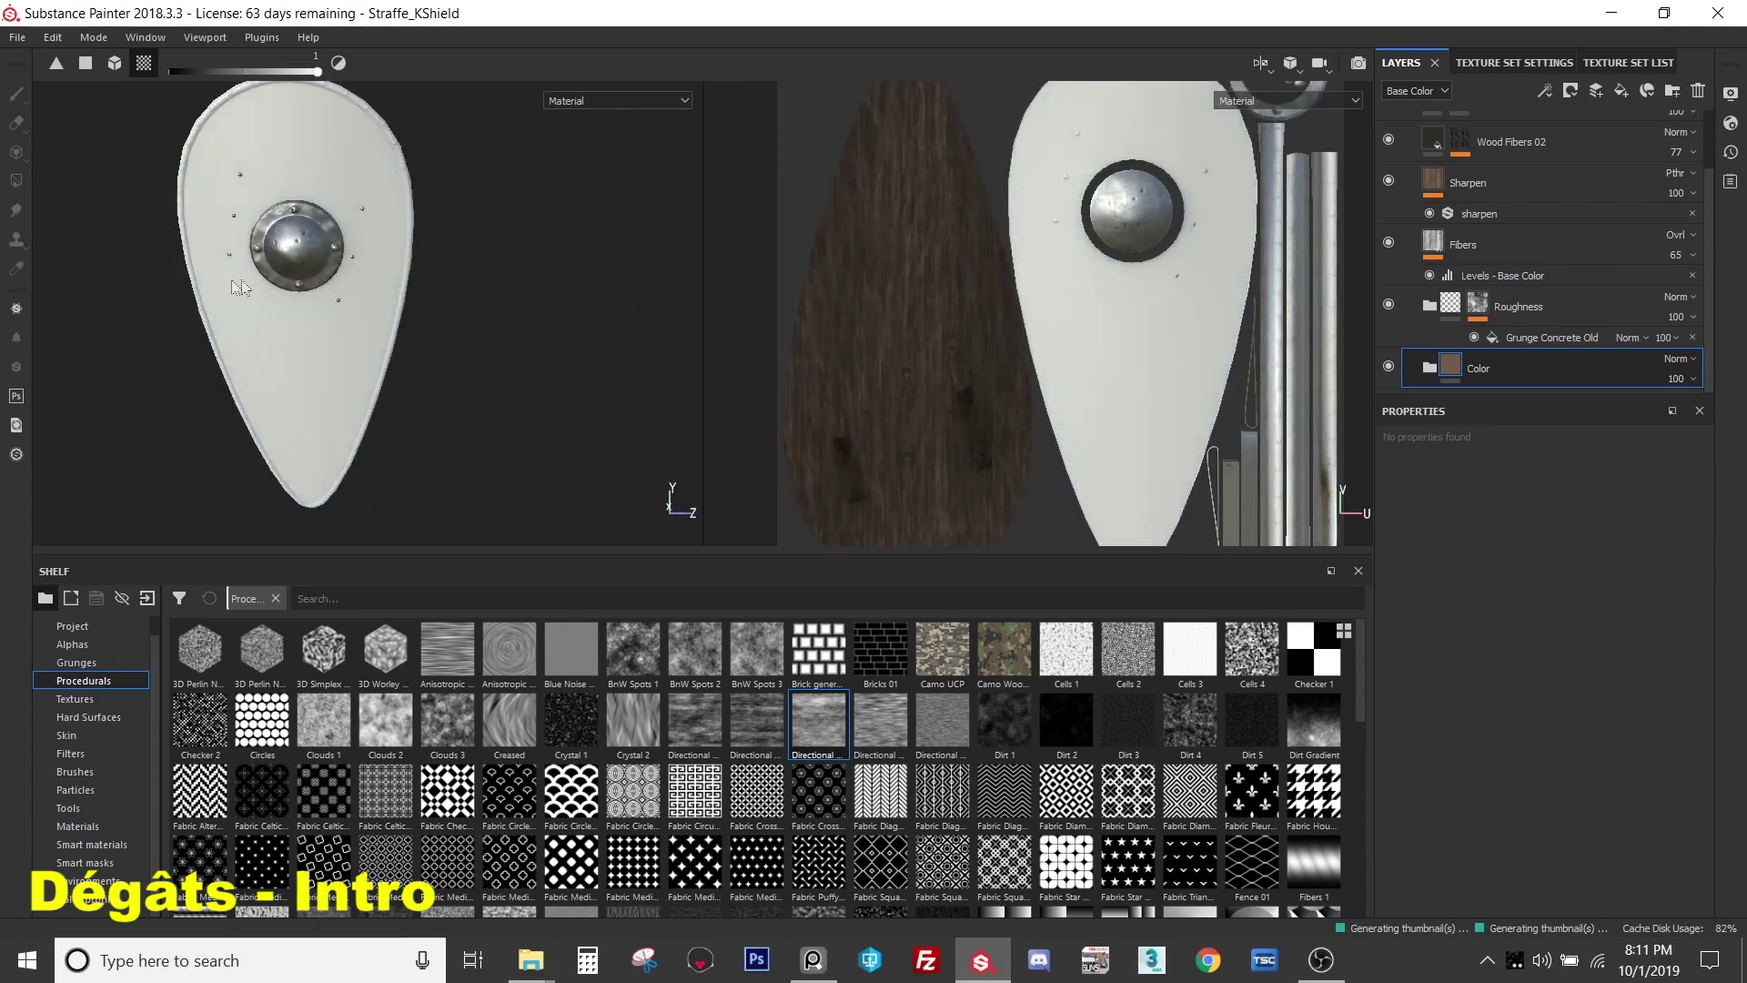
scroll(355, 336, "up", 3)
scroll(355, 335, "up", 2)
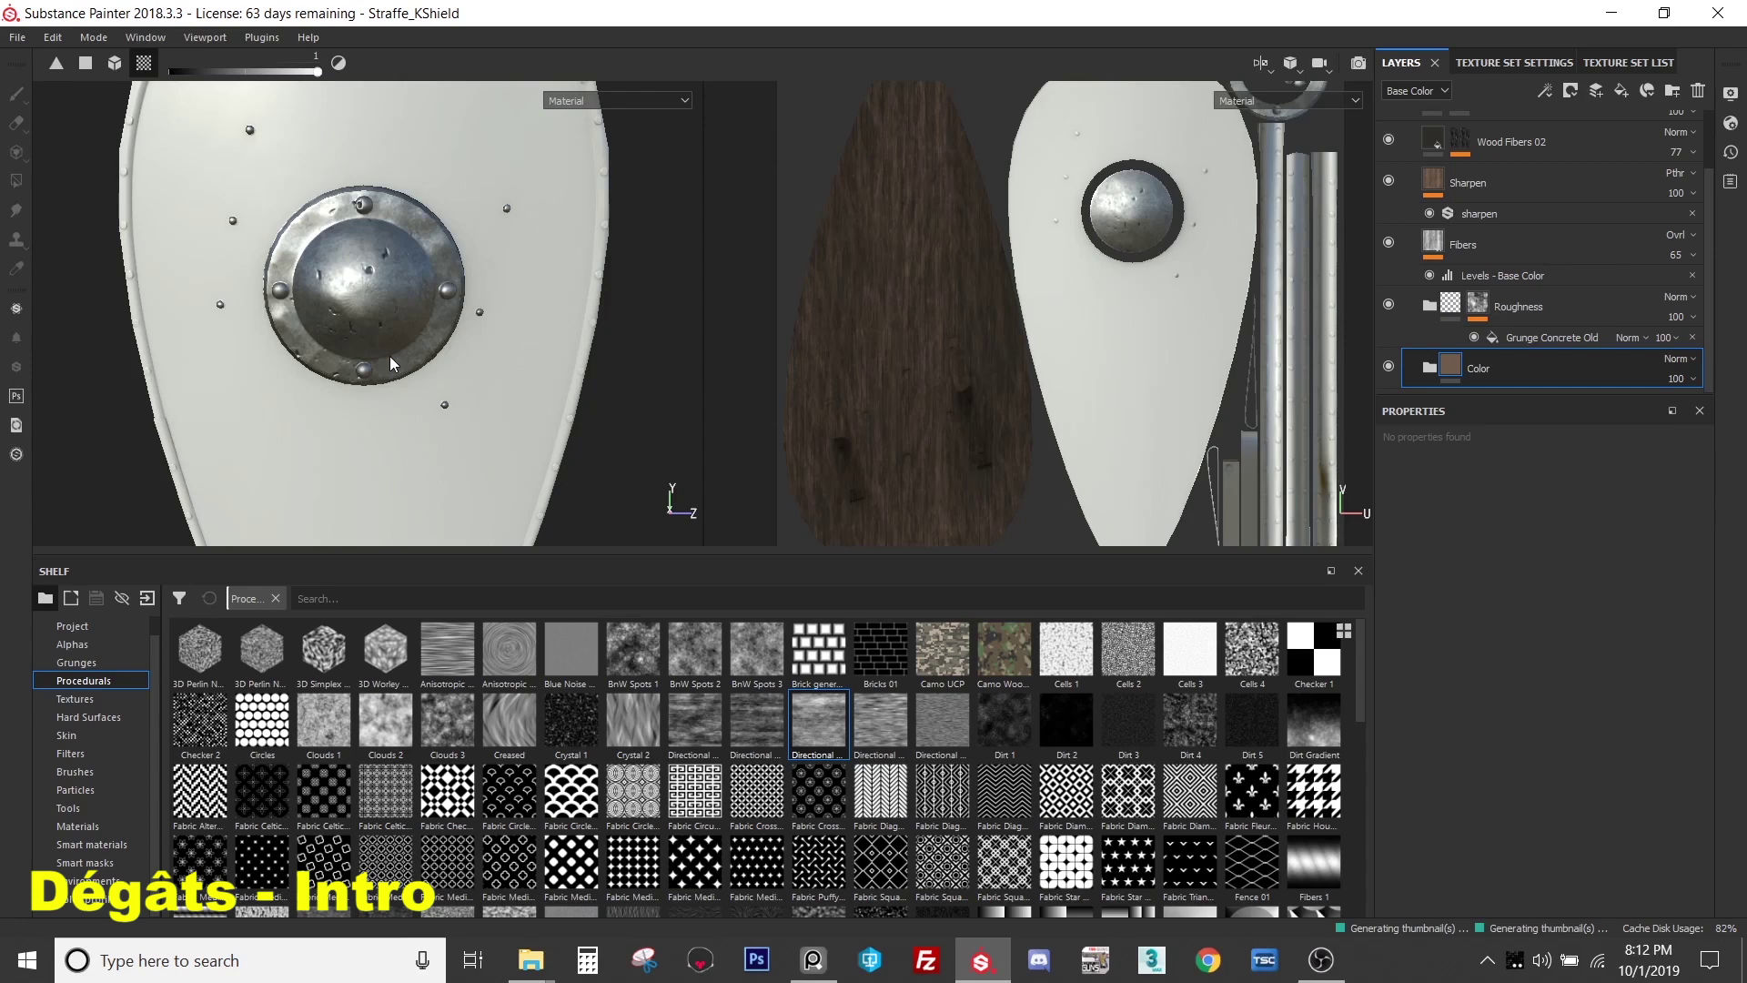
left_click(91, 863)
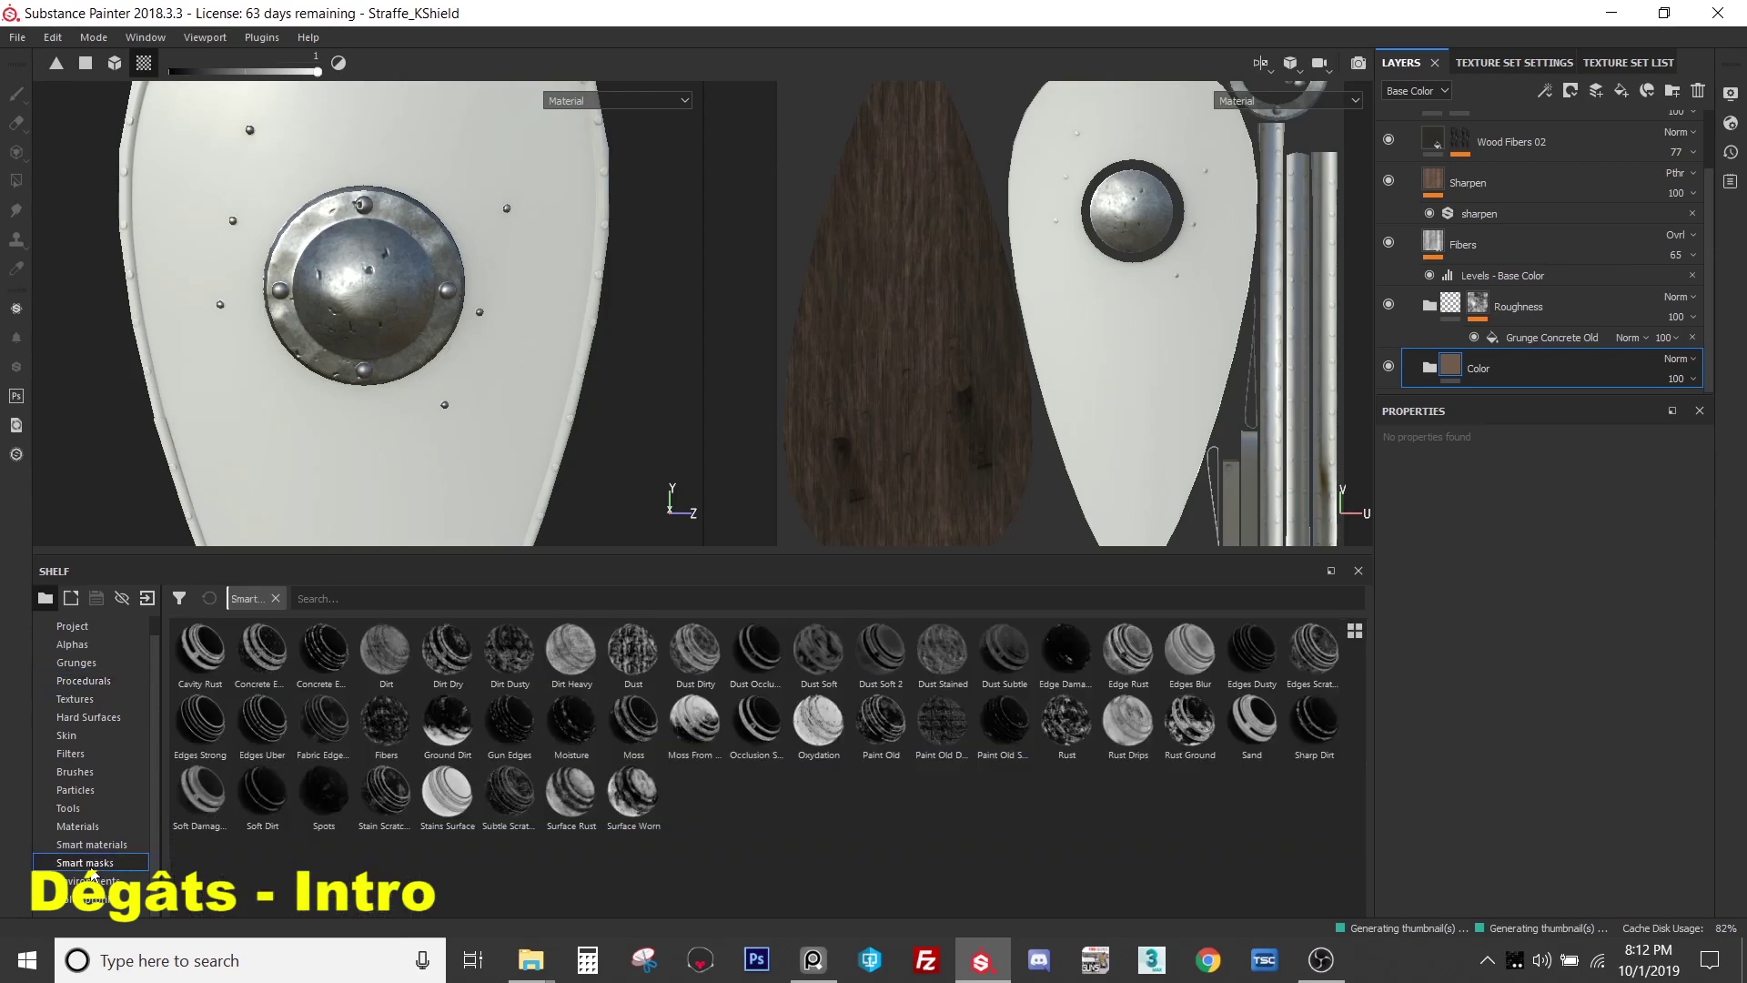
left_click(91, 844)
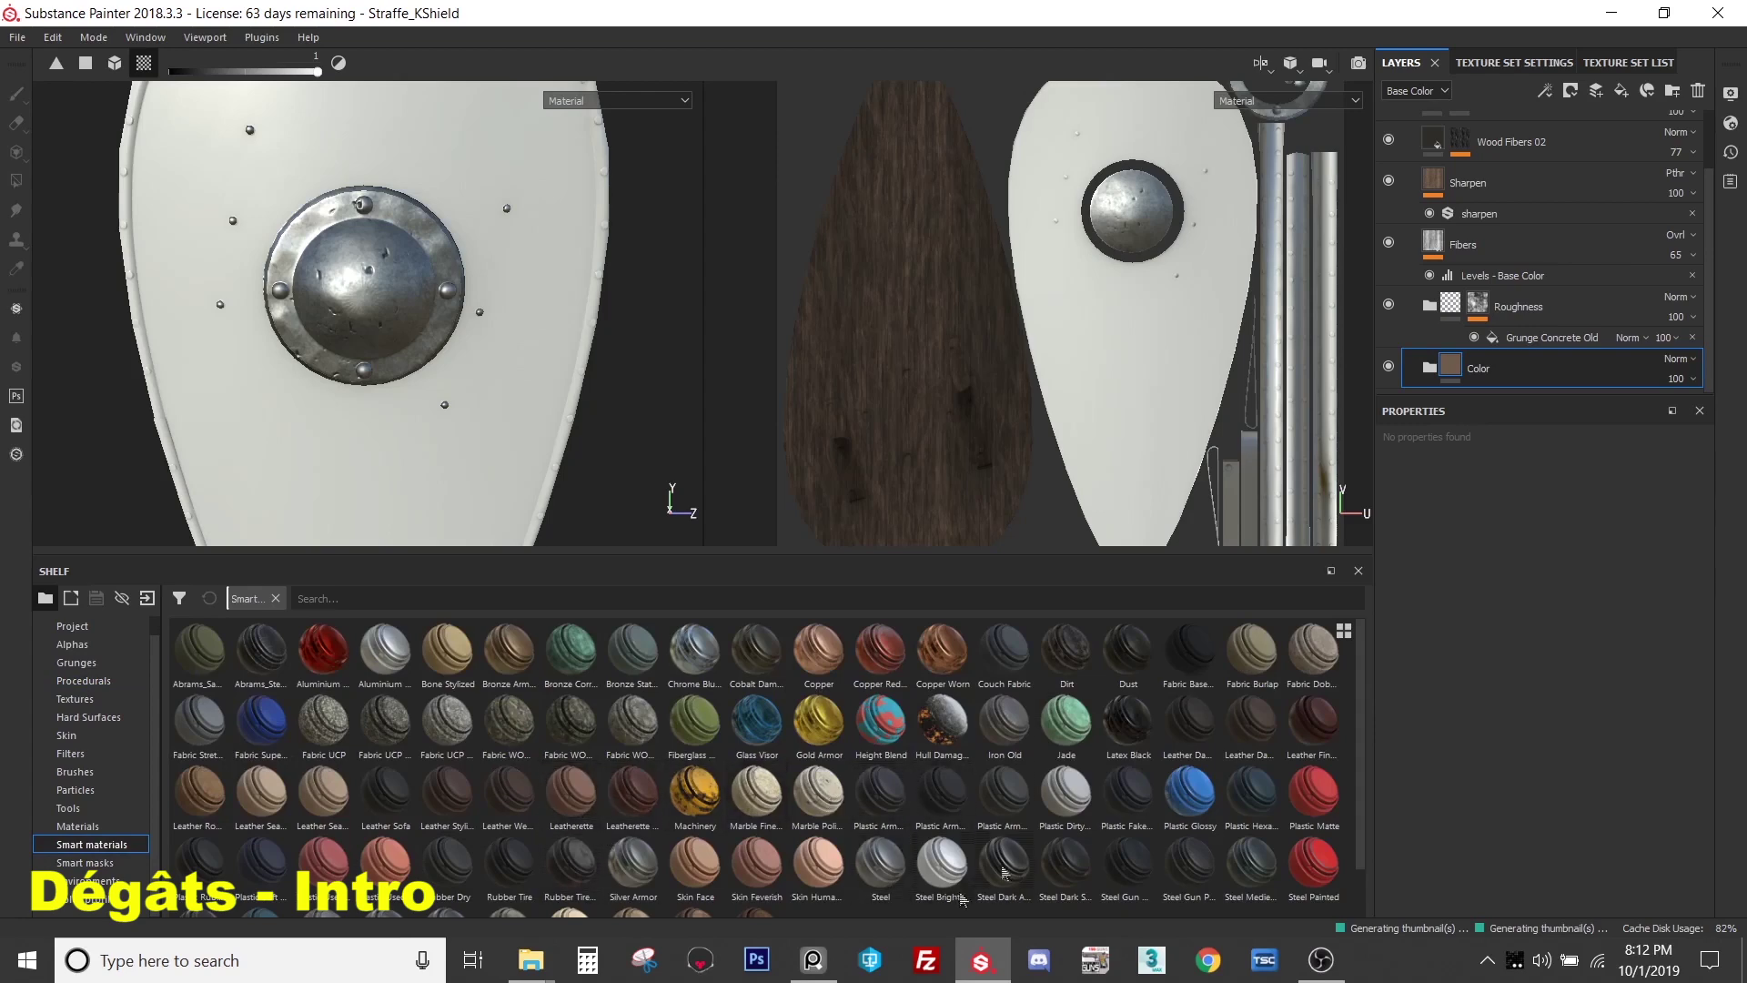
- Examine the dents and surface wear on the shield's metal boss up close, from farther away and under different lighting
scroll(482, 368, "down", 2)
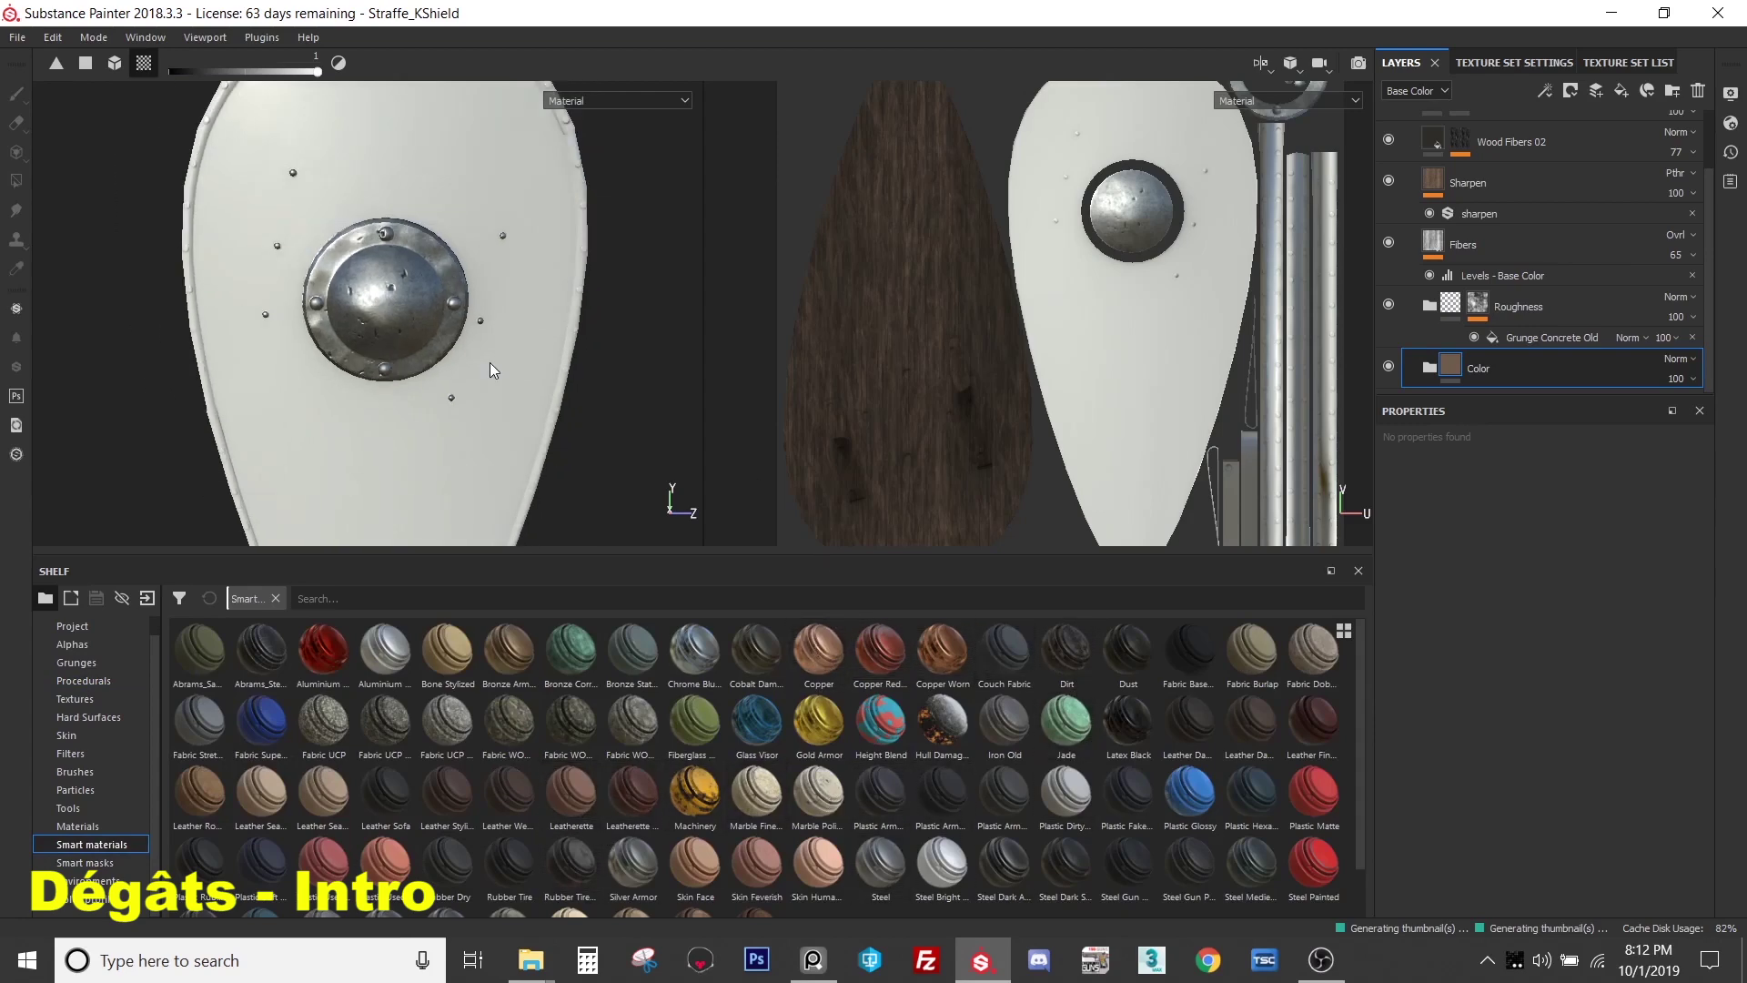
mouse_move(489, 369)
left_mouse_down("alt")
mouse_move(375, 271)
mouse_move(375, 320)
mouse_move(411, 361)
mouse_move(353, 395)
mouse_move(259, 392)
mouse_move(276, 419)
mouse_move(335, 394)
mouse_move(405, 417)
mouse_move(427, 455)
left_mouse_up("alt")
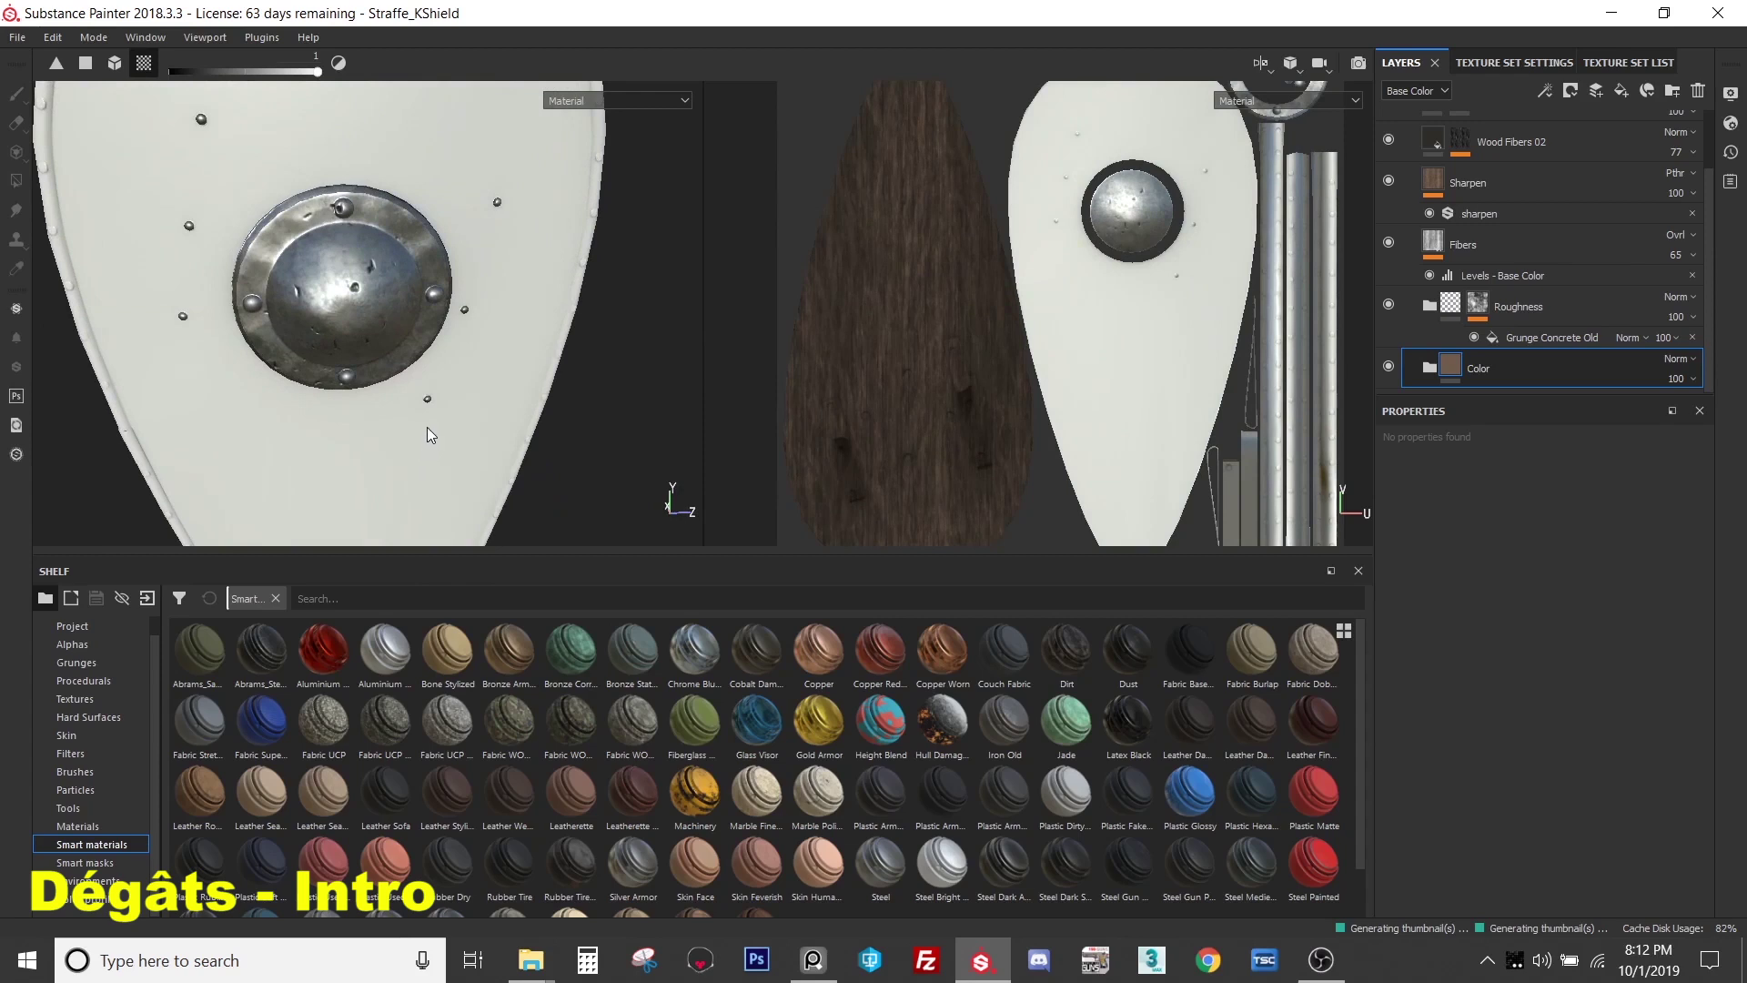
left_click_drag(428, 428, 492, 328, "alt")
scroll(501, 324, "up", 3)
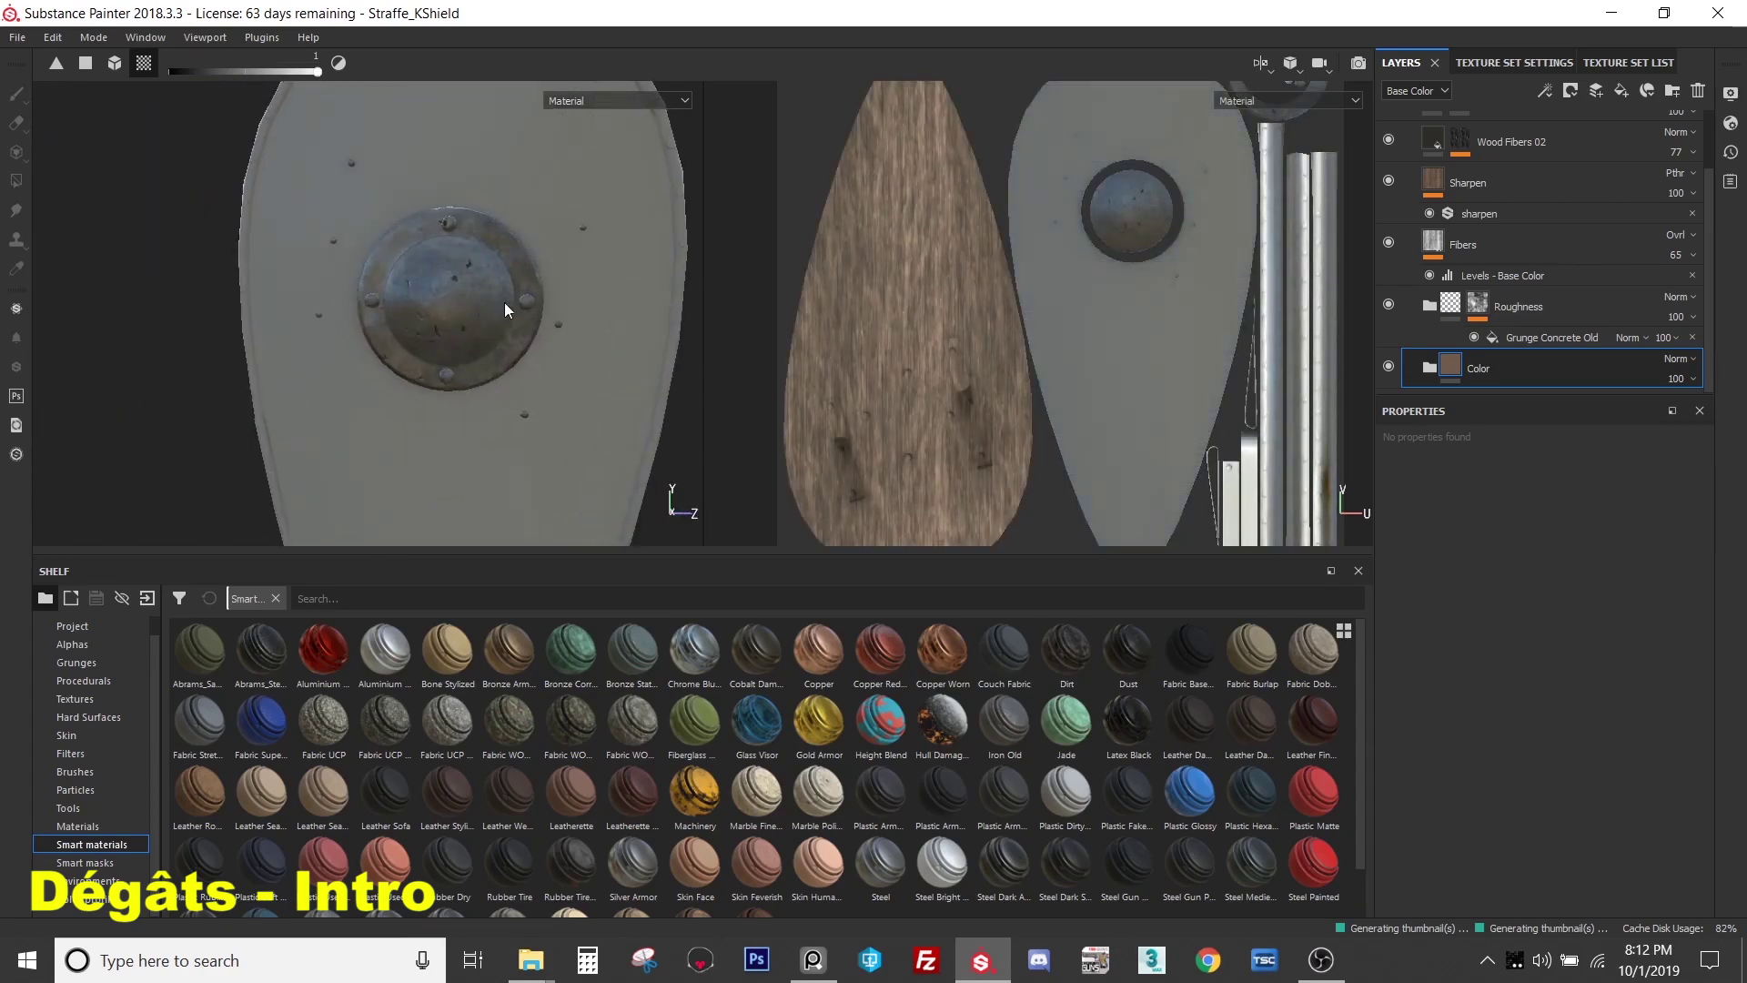
scroll(482, 319, "down", 2)
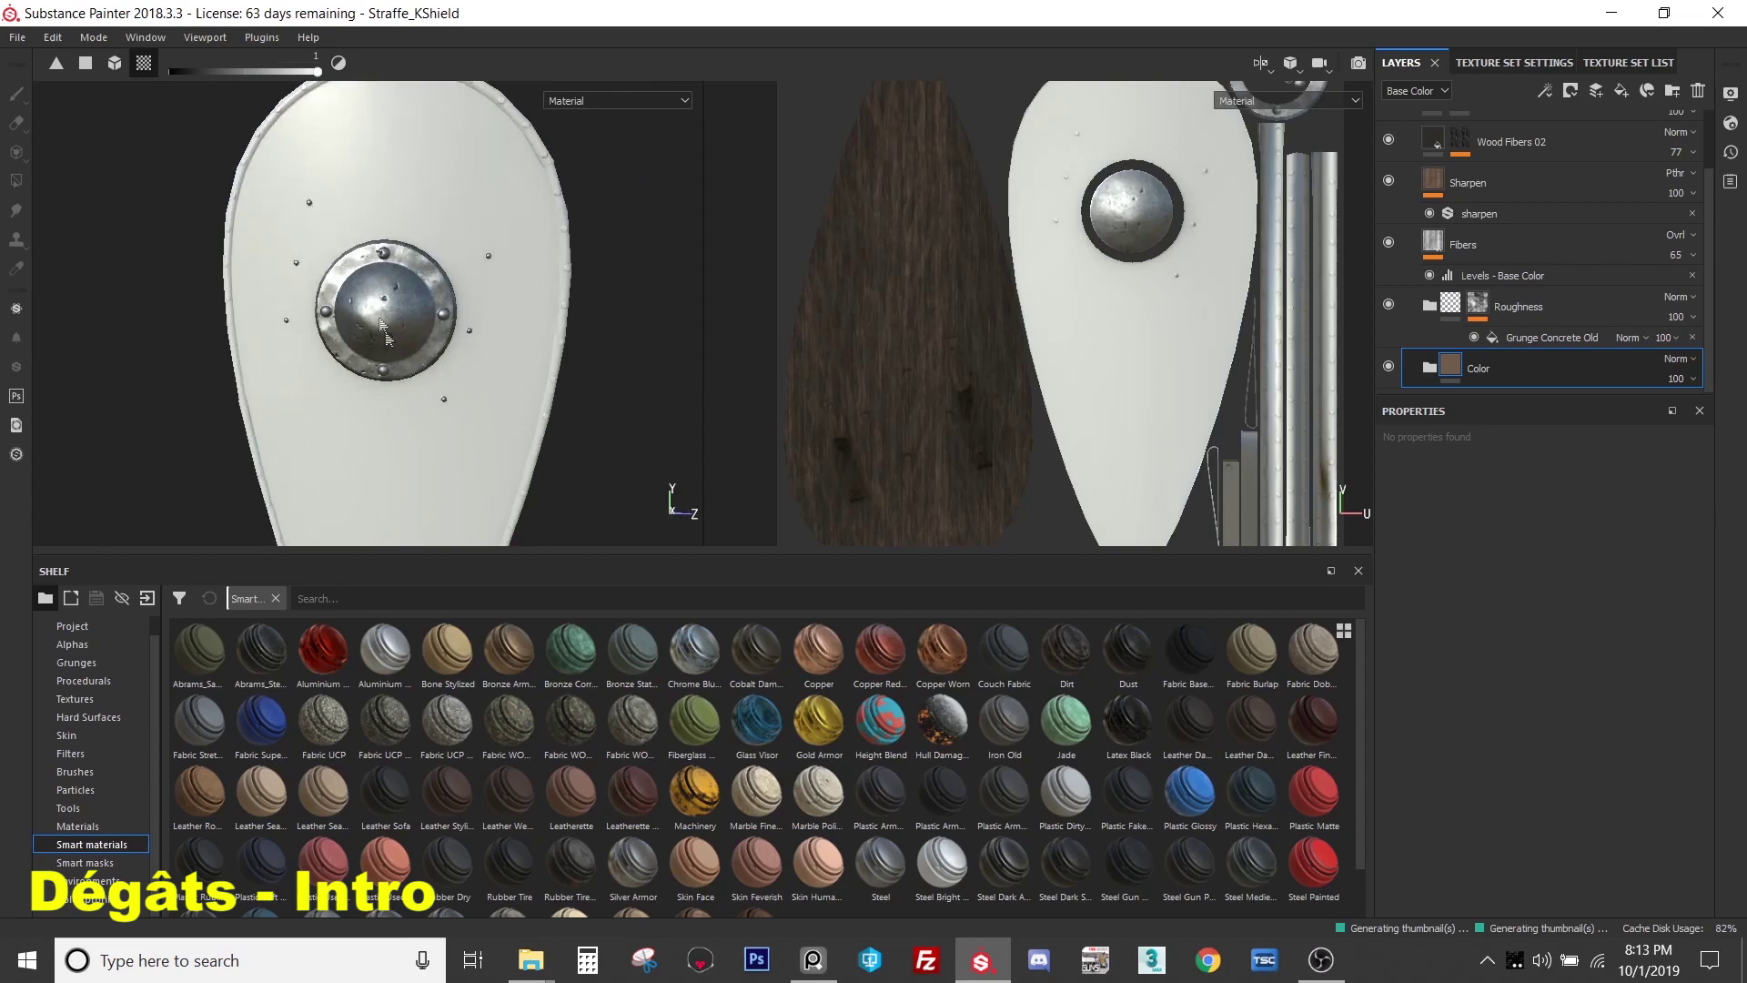
scroll(387, 344, "up", 3)
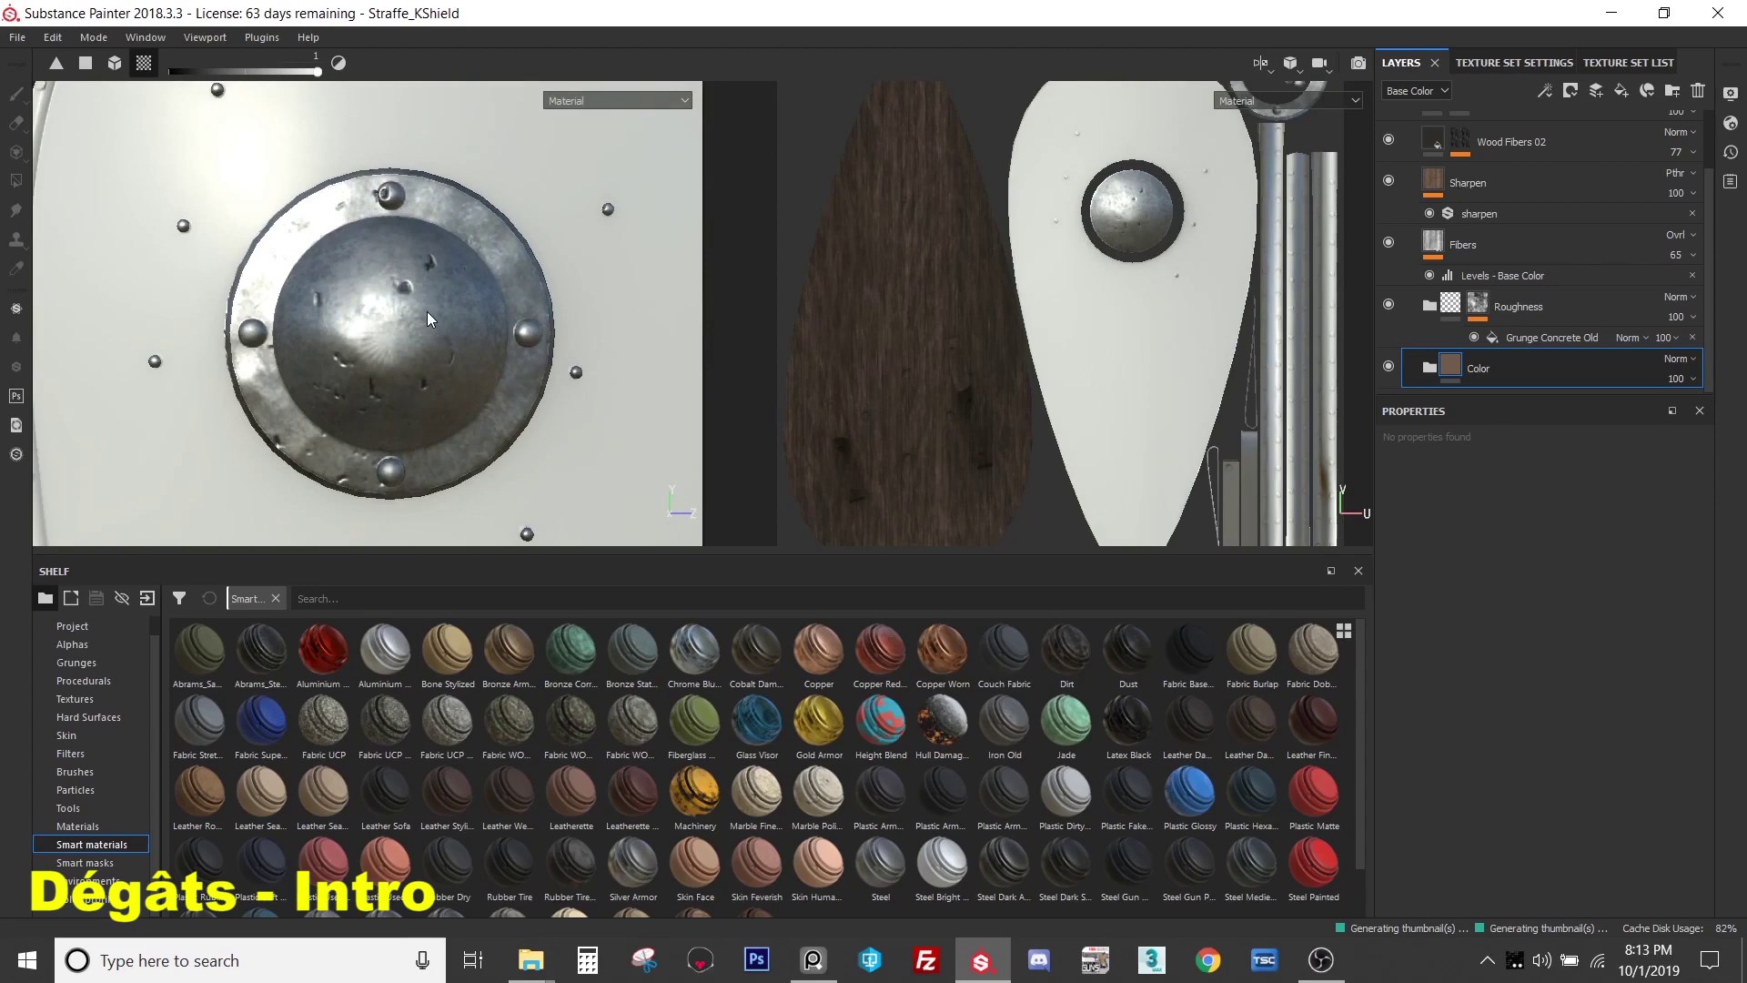
scroll(428, 311, "down", 3)
scroll(402, 313, "up", 3)
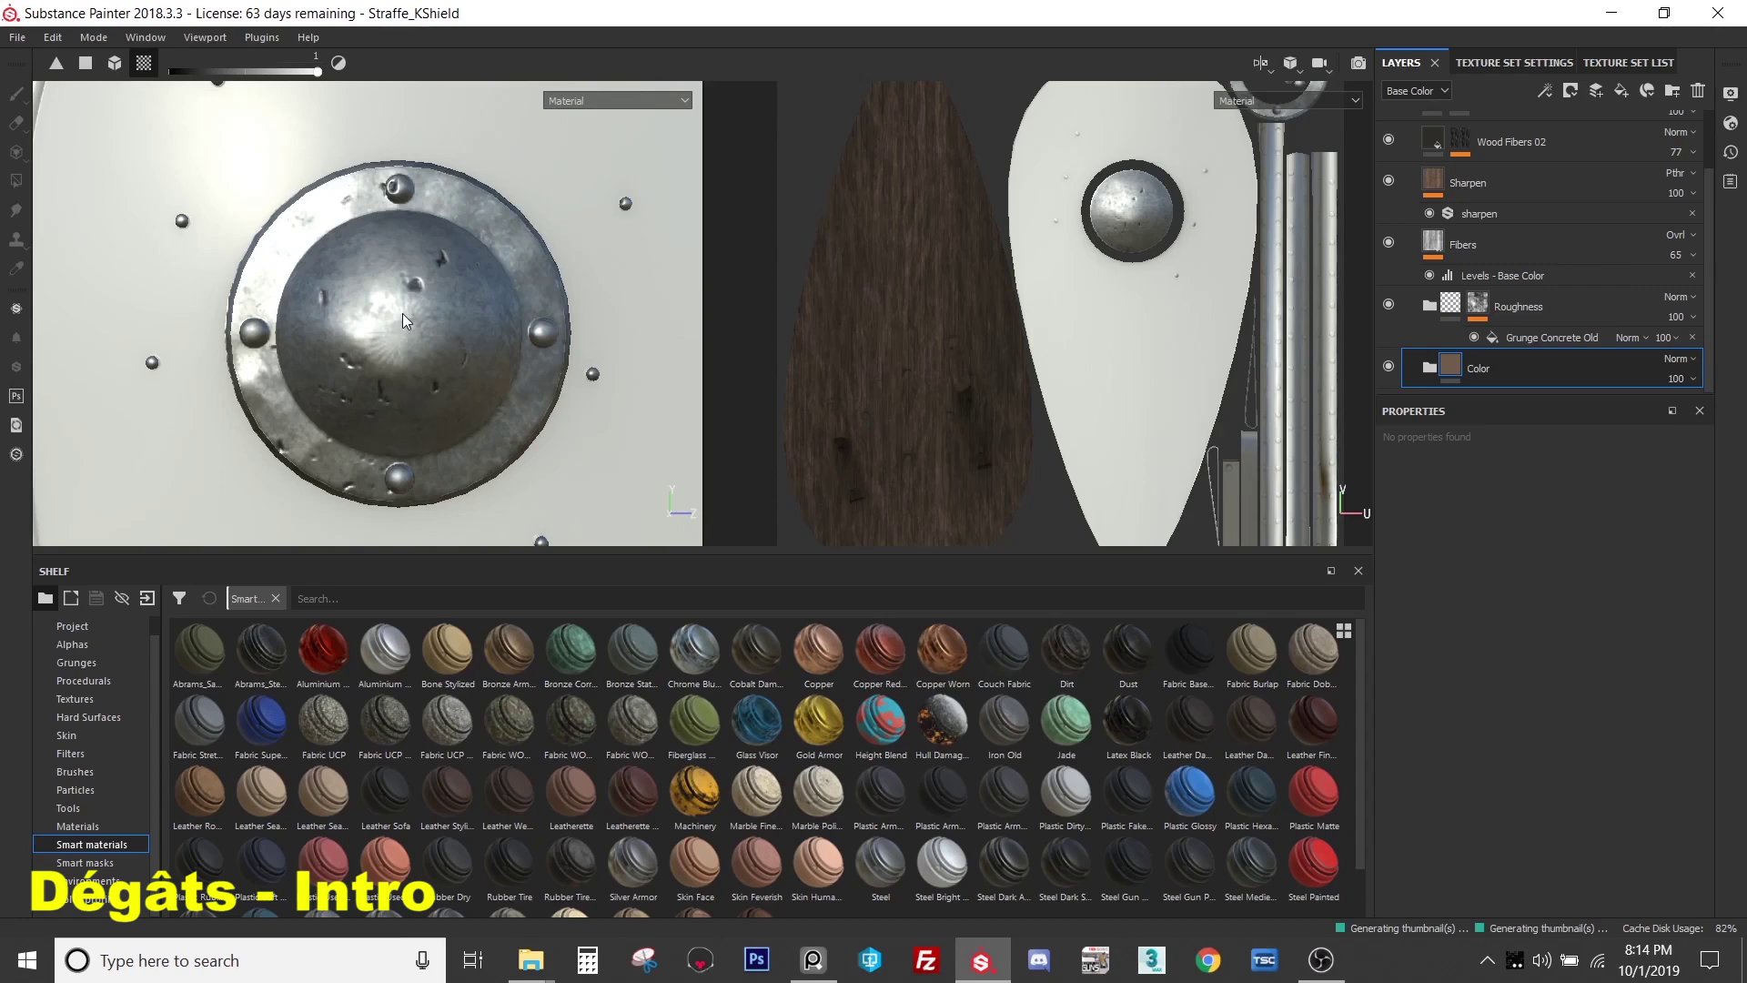
mouse_move(402, 313)
left_mouse_down("alt")
mouse_move(386, 296)
mouse_move(398, 285)
left_mouse_up("alt")
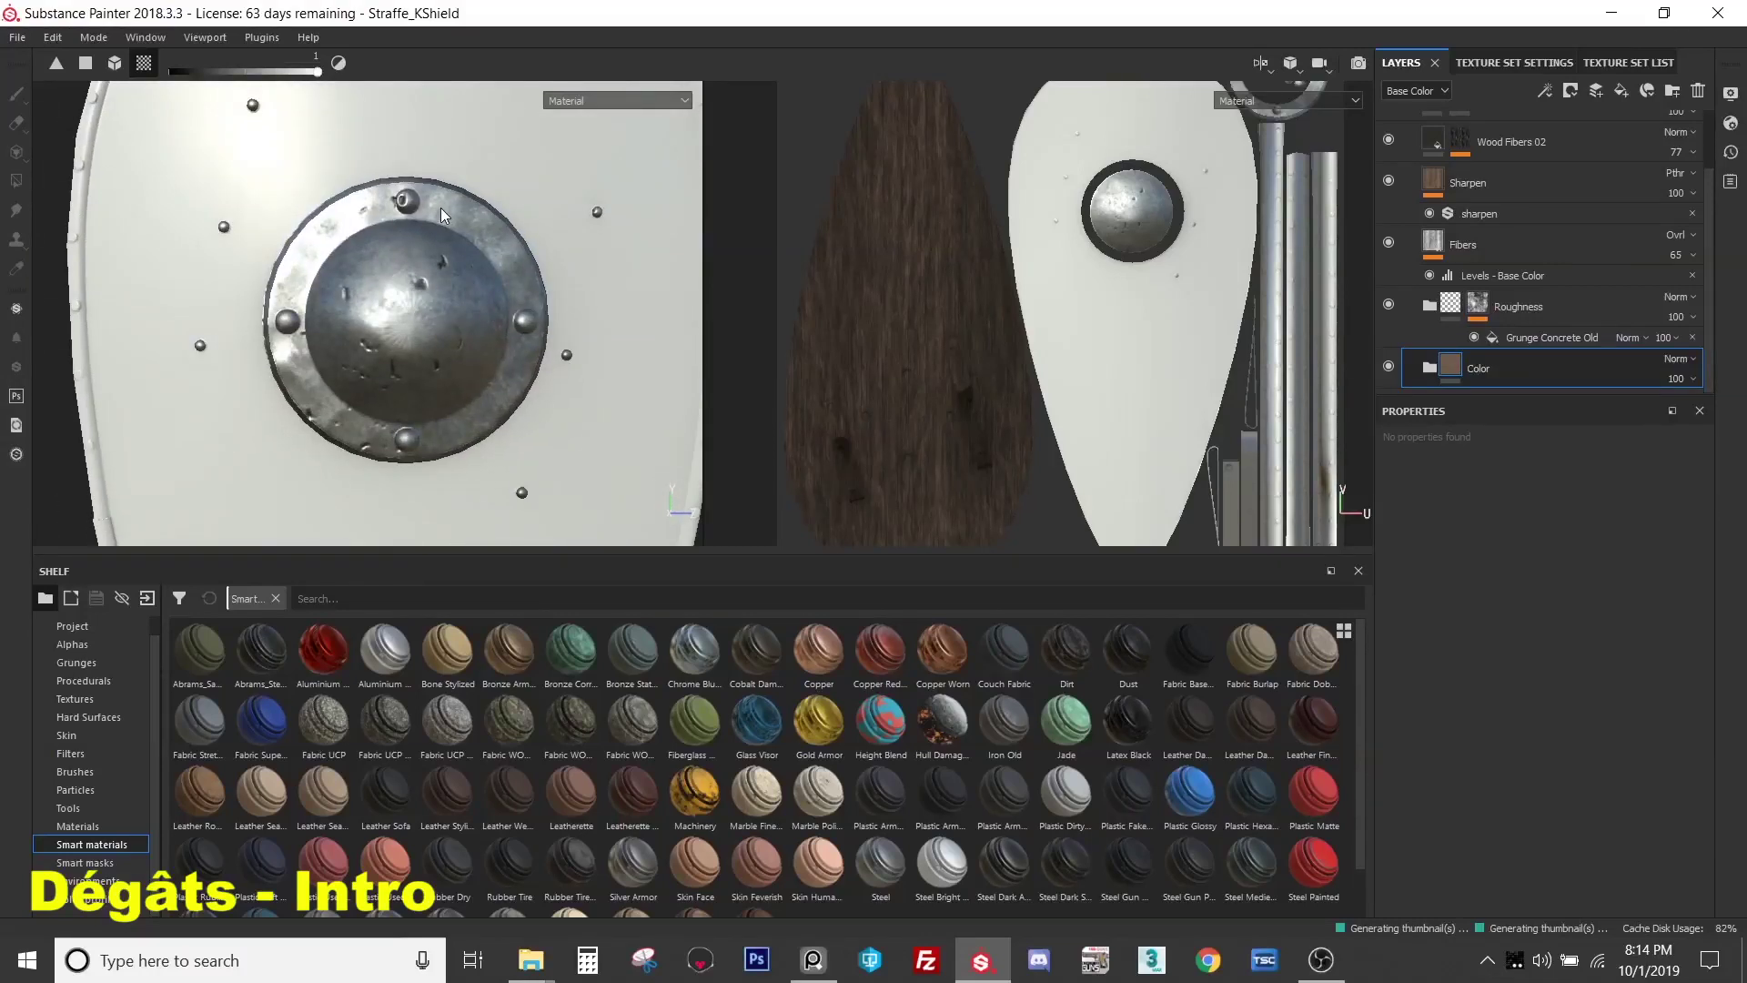
scroll(397, 216, "down", 3)
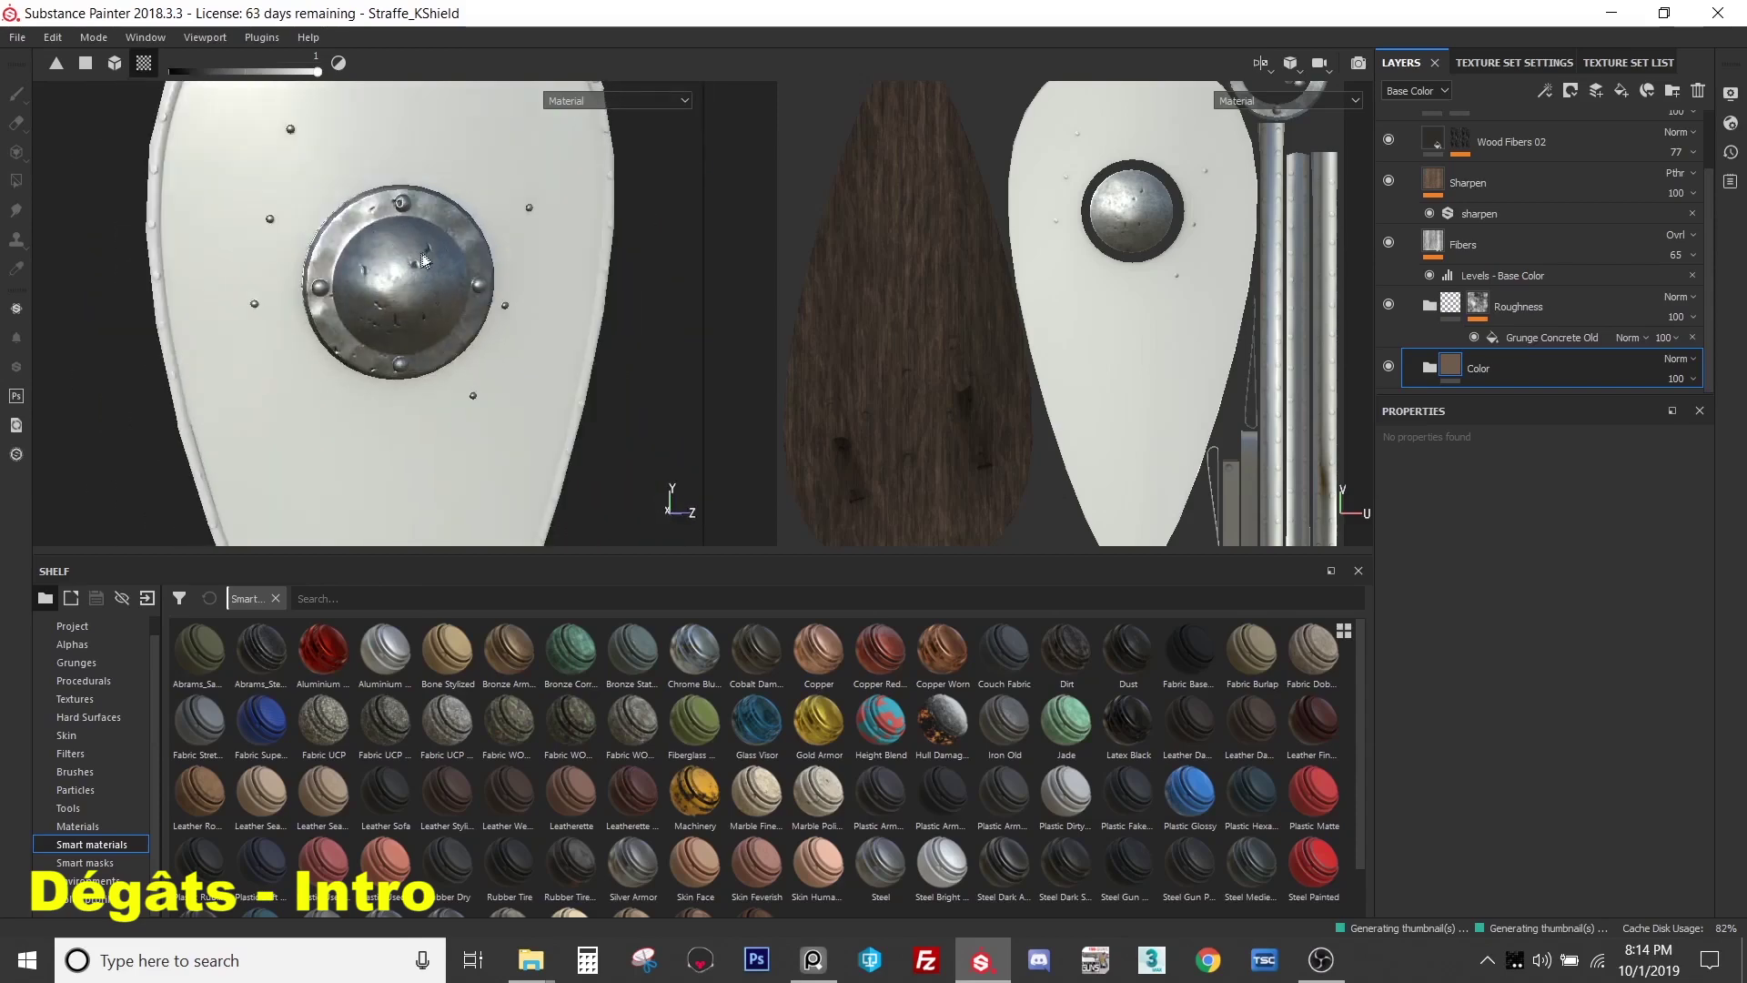
scroll(421, 261, "up", 2)
scroll(408, 227, "down", 4)
left_click_drag(415, 233, 437, 356, "alt")
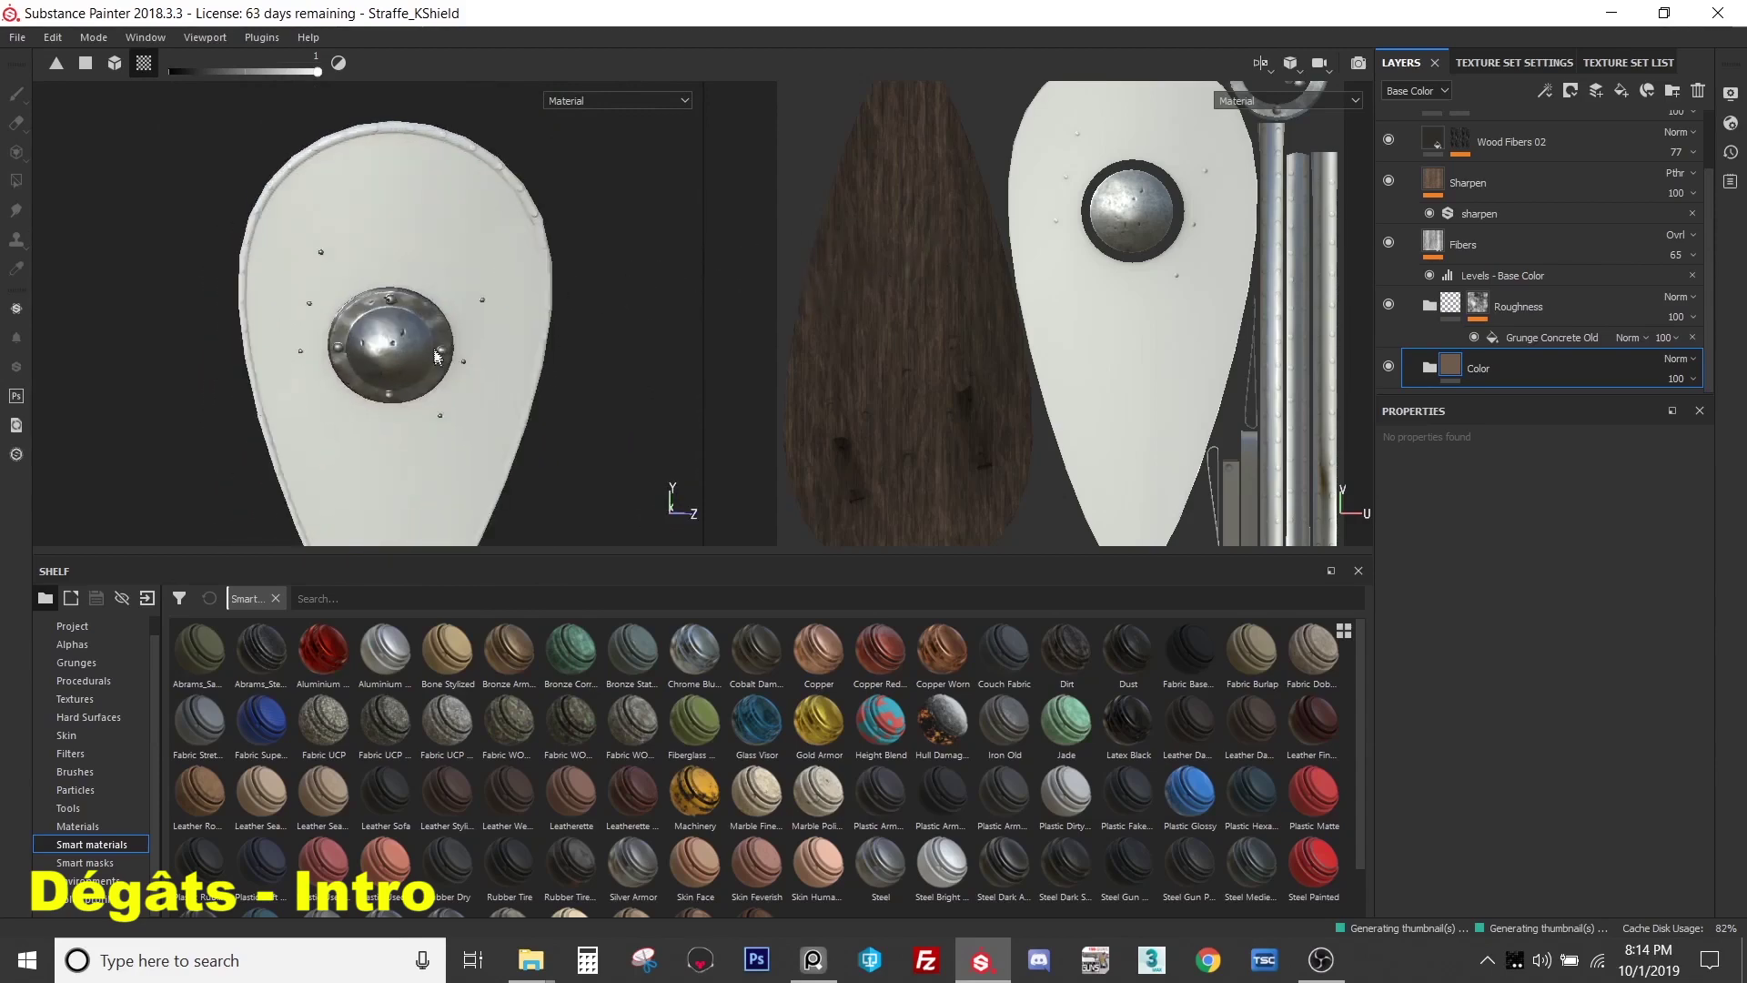
scroll(435, 355, "up", 3)
left_click_drag(434, 255, 427, 277, "alt")
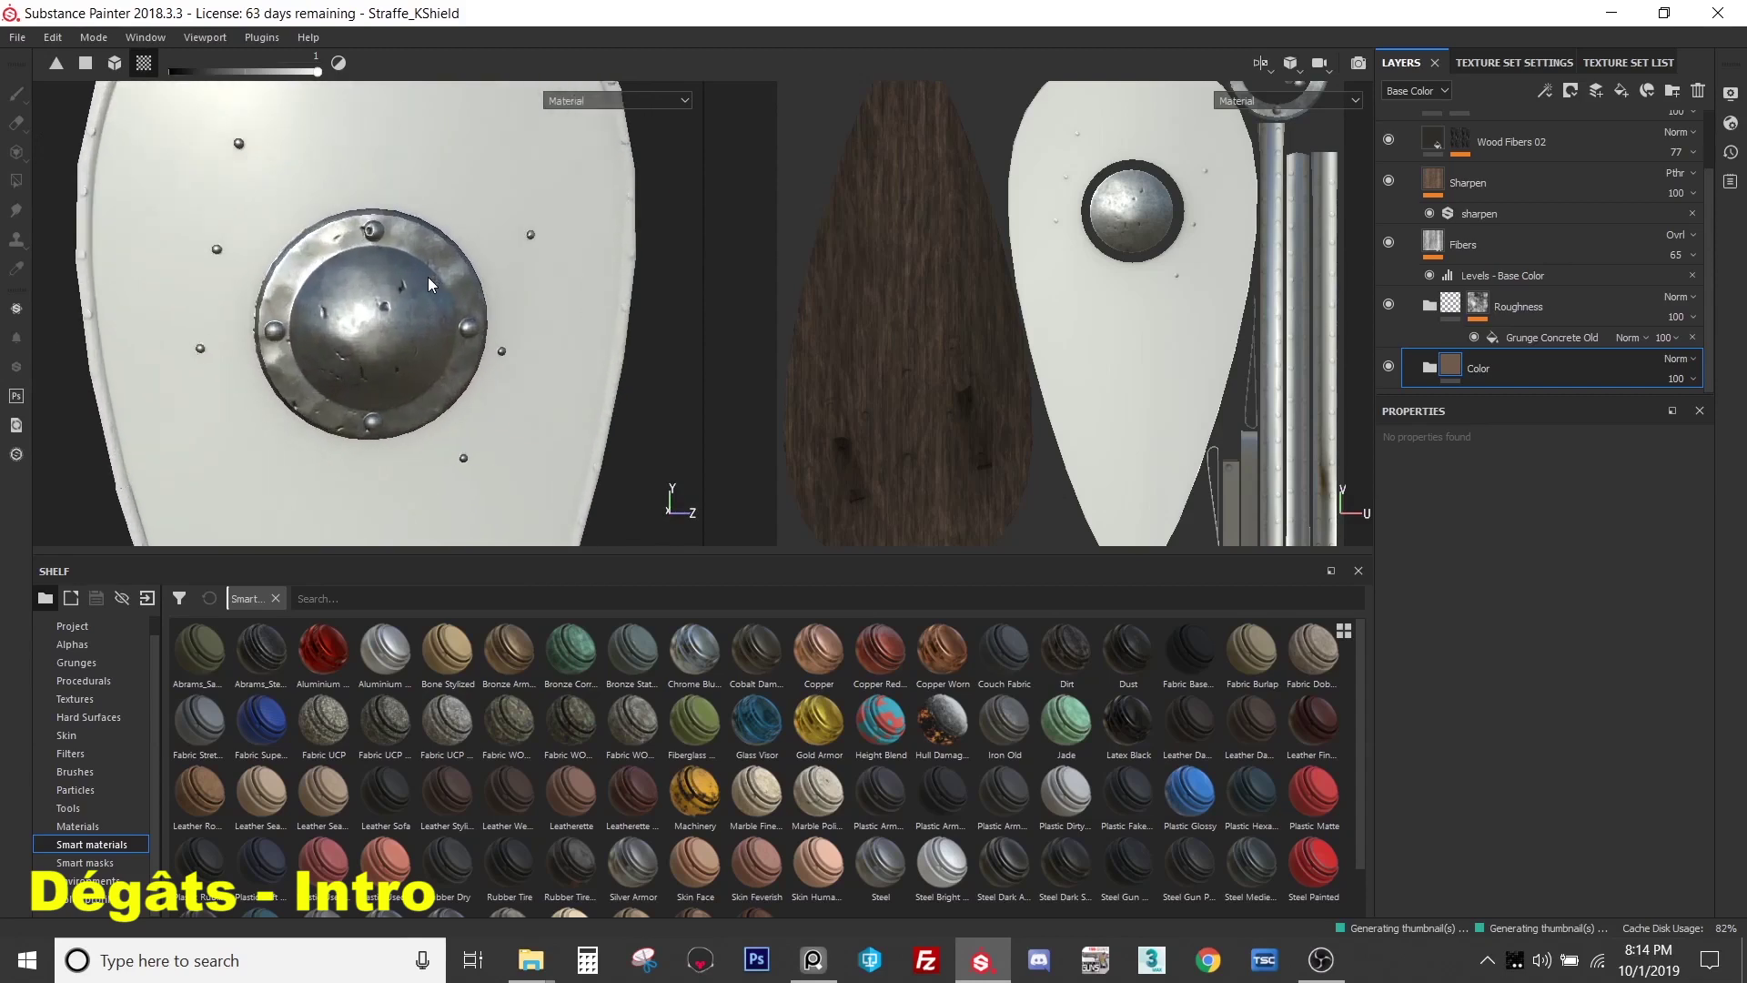
scroll(428, 277, "up", 2)
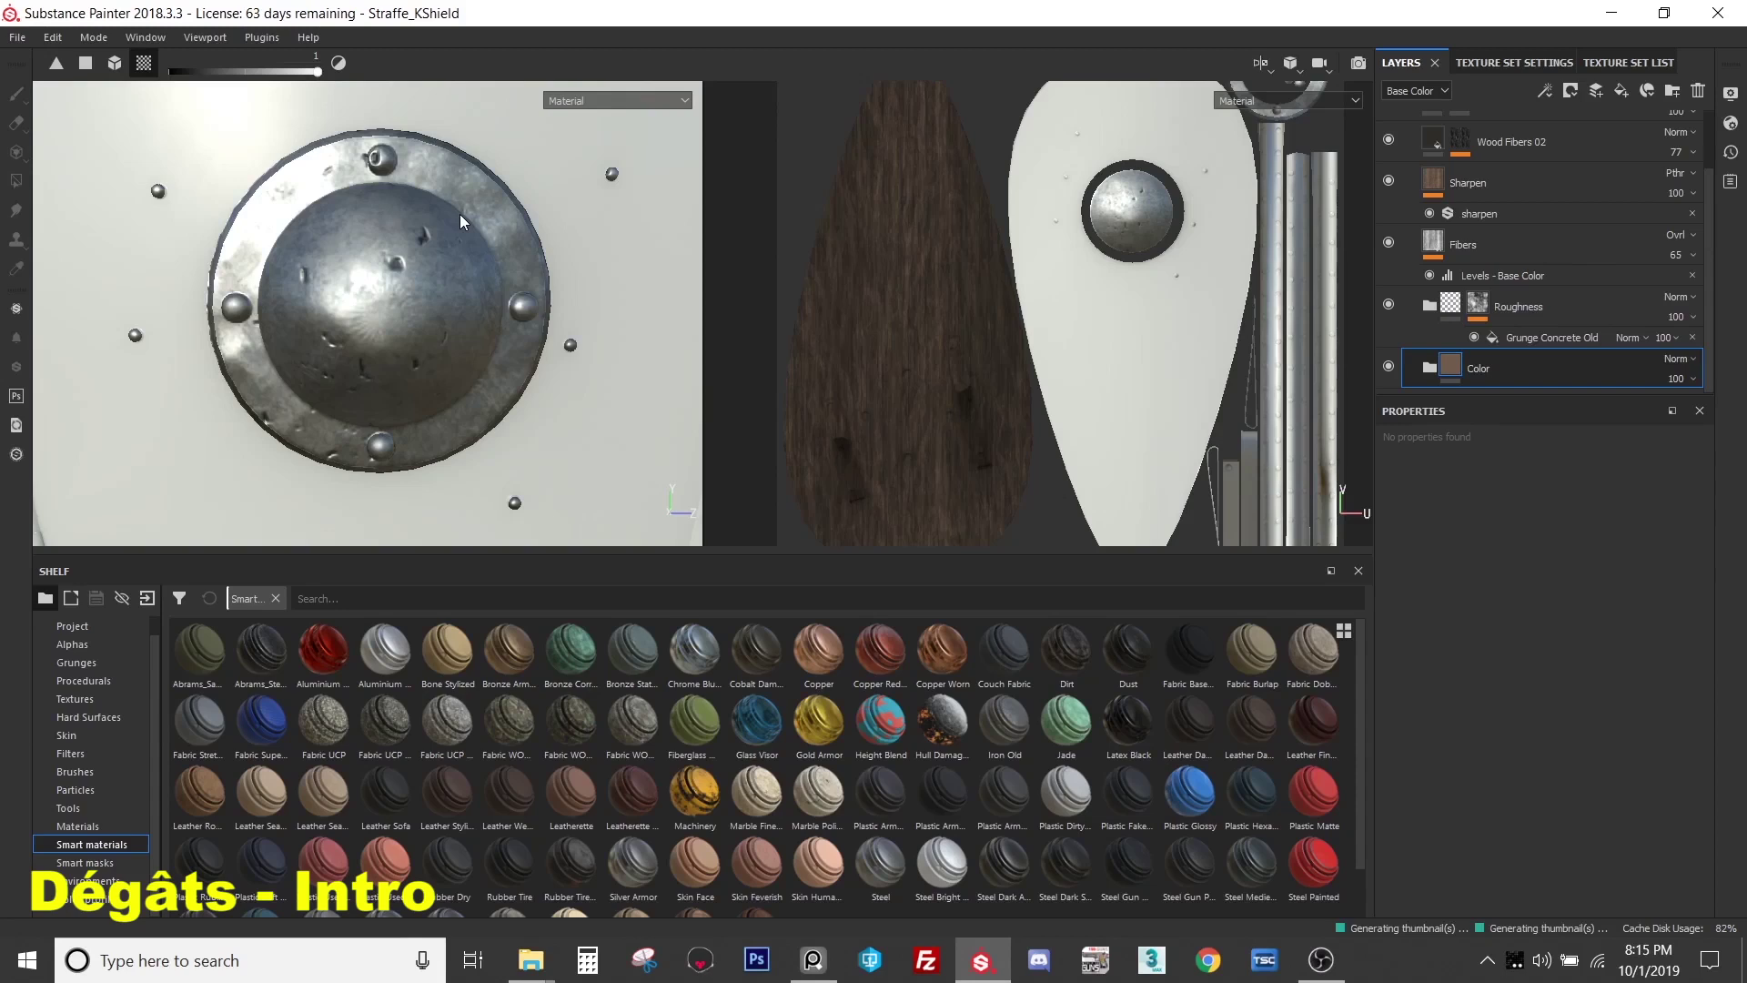
scroll(427, 260, "up", 3)
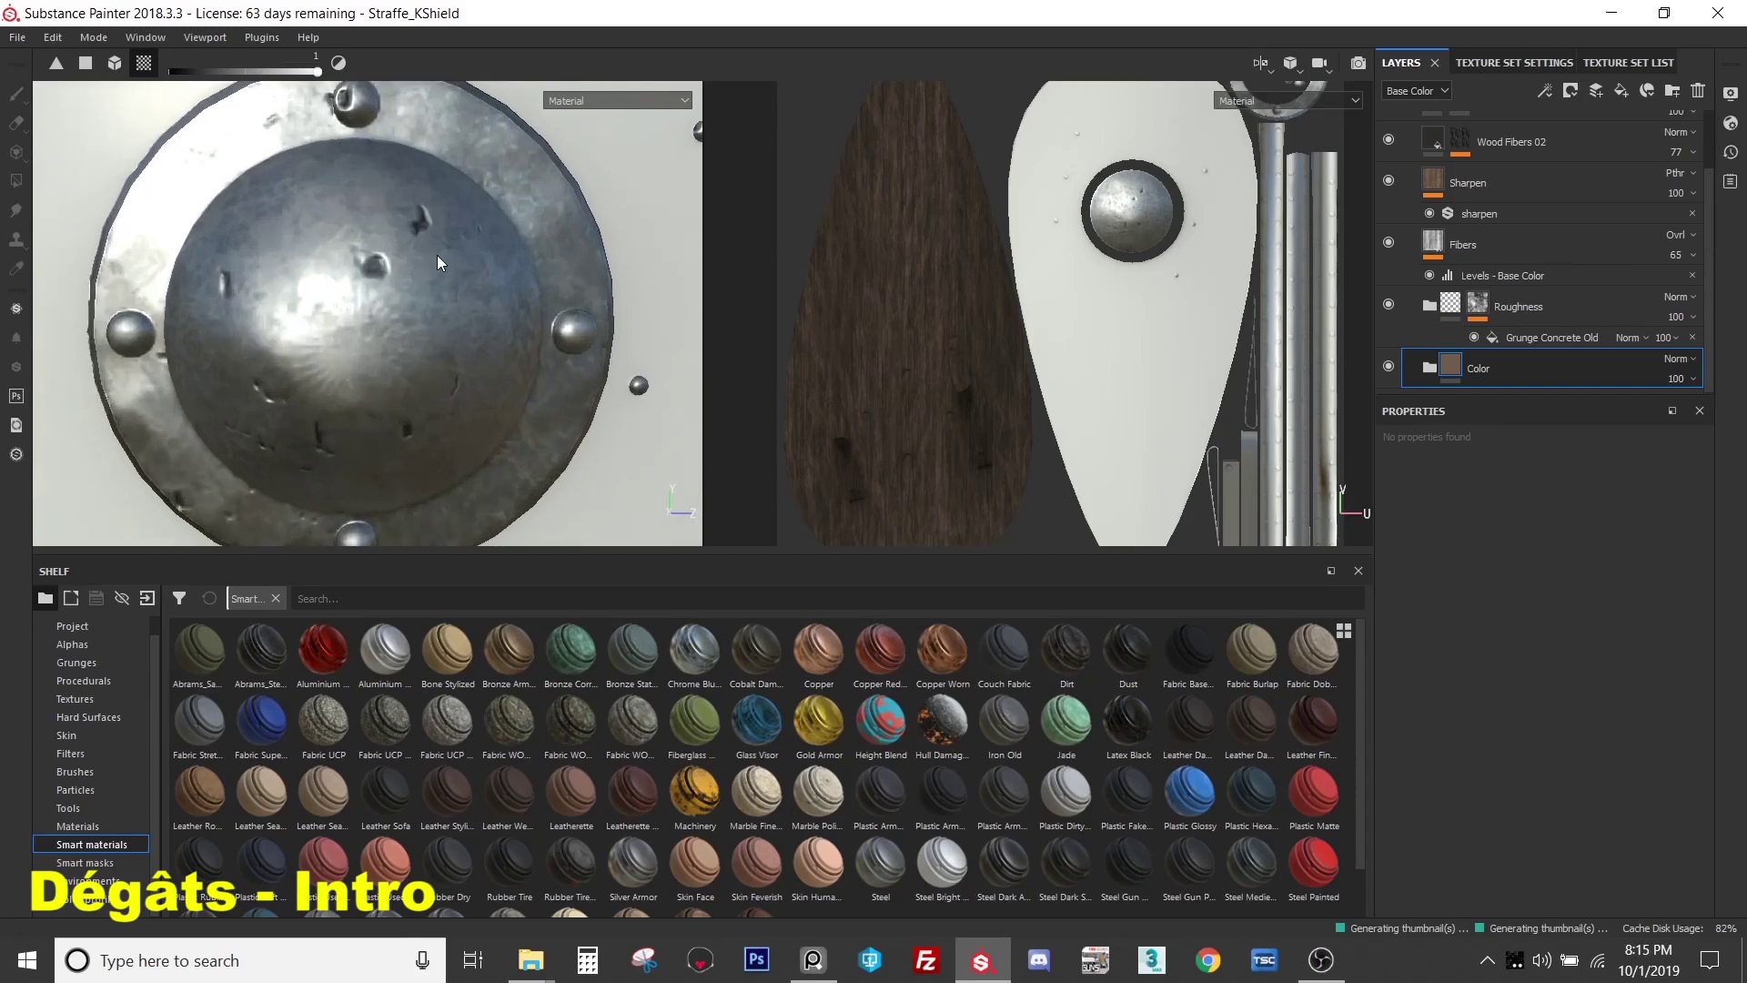
scroll(439, 254, "down", 2)
middle_click_drag(438, 253, 457, 310)
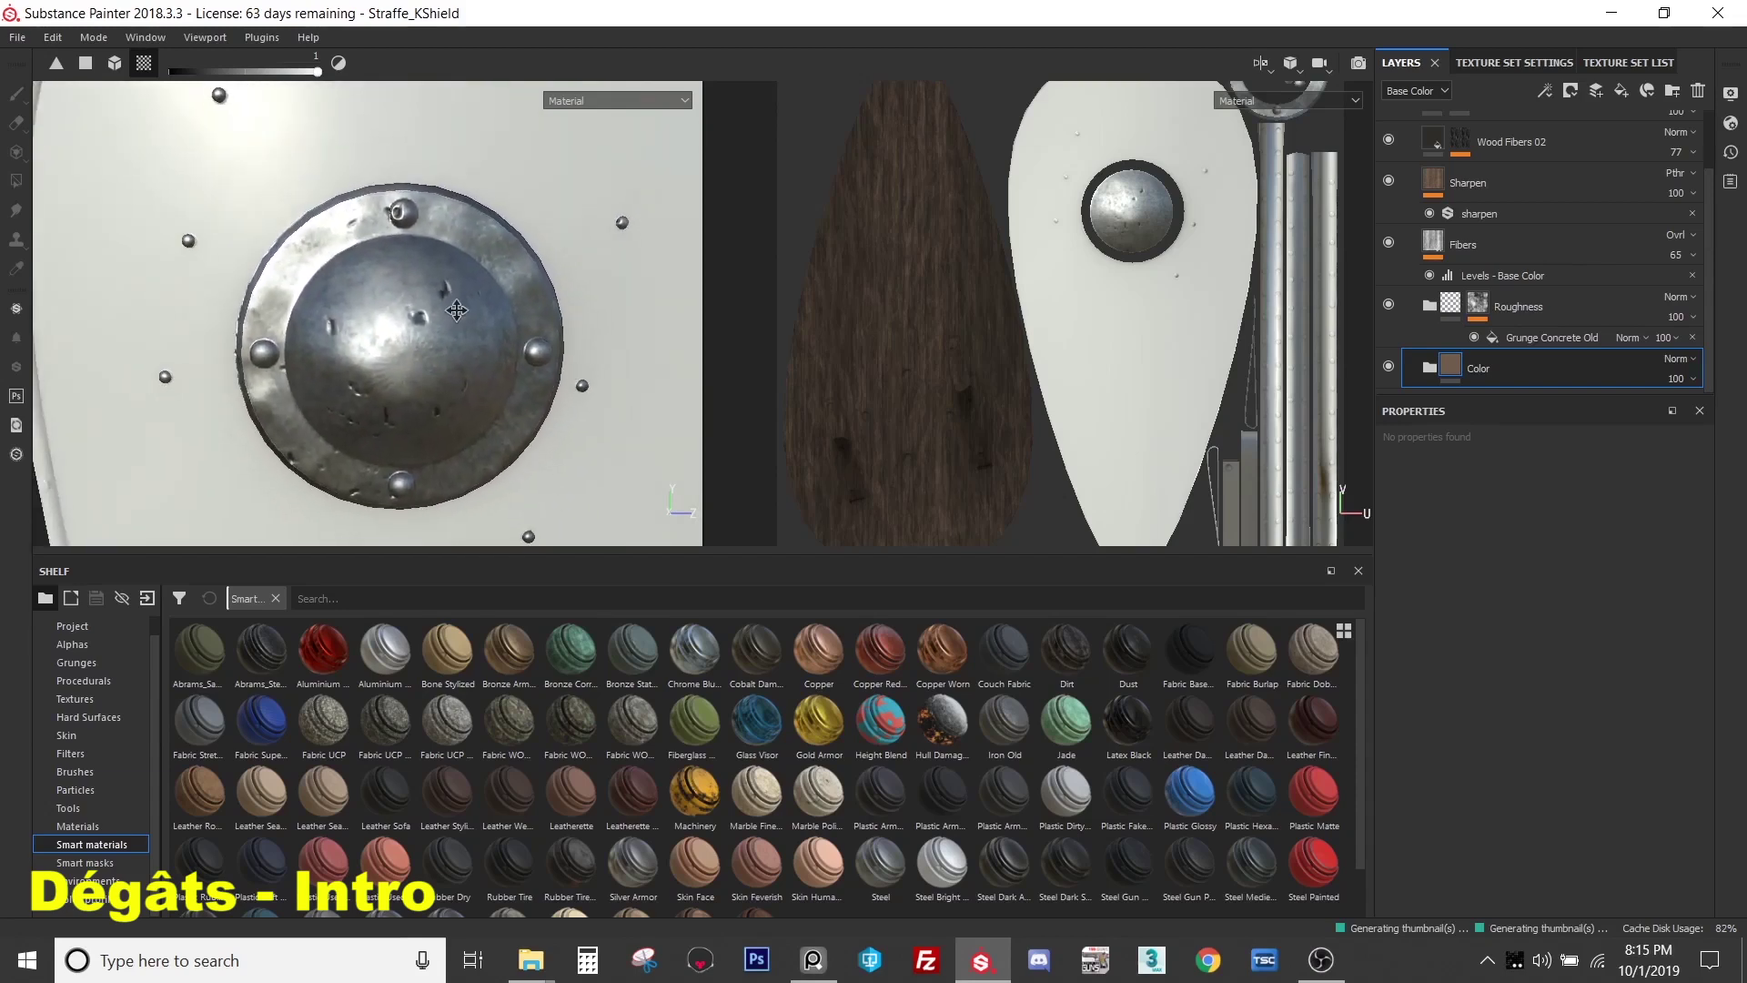
- Collapse the Wood folder and expand the Metal folder, keeping its Height subfolder collapsed
scroll(449, 306, "down", 1)
left_click_drag(448, 308, 445, 270, "alt")
scroll(458, 293, "up", 3)
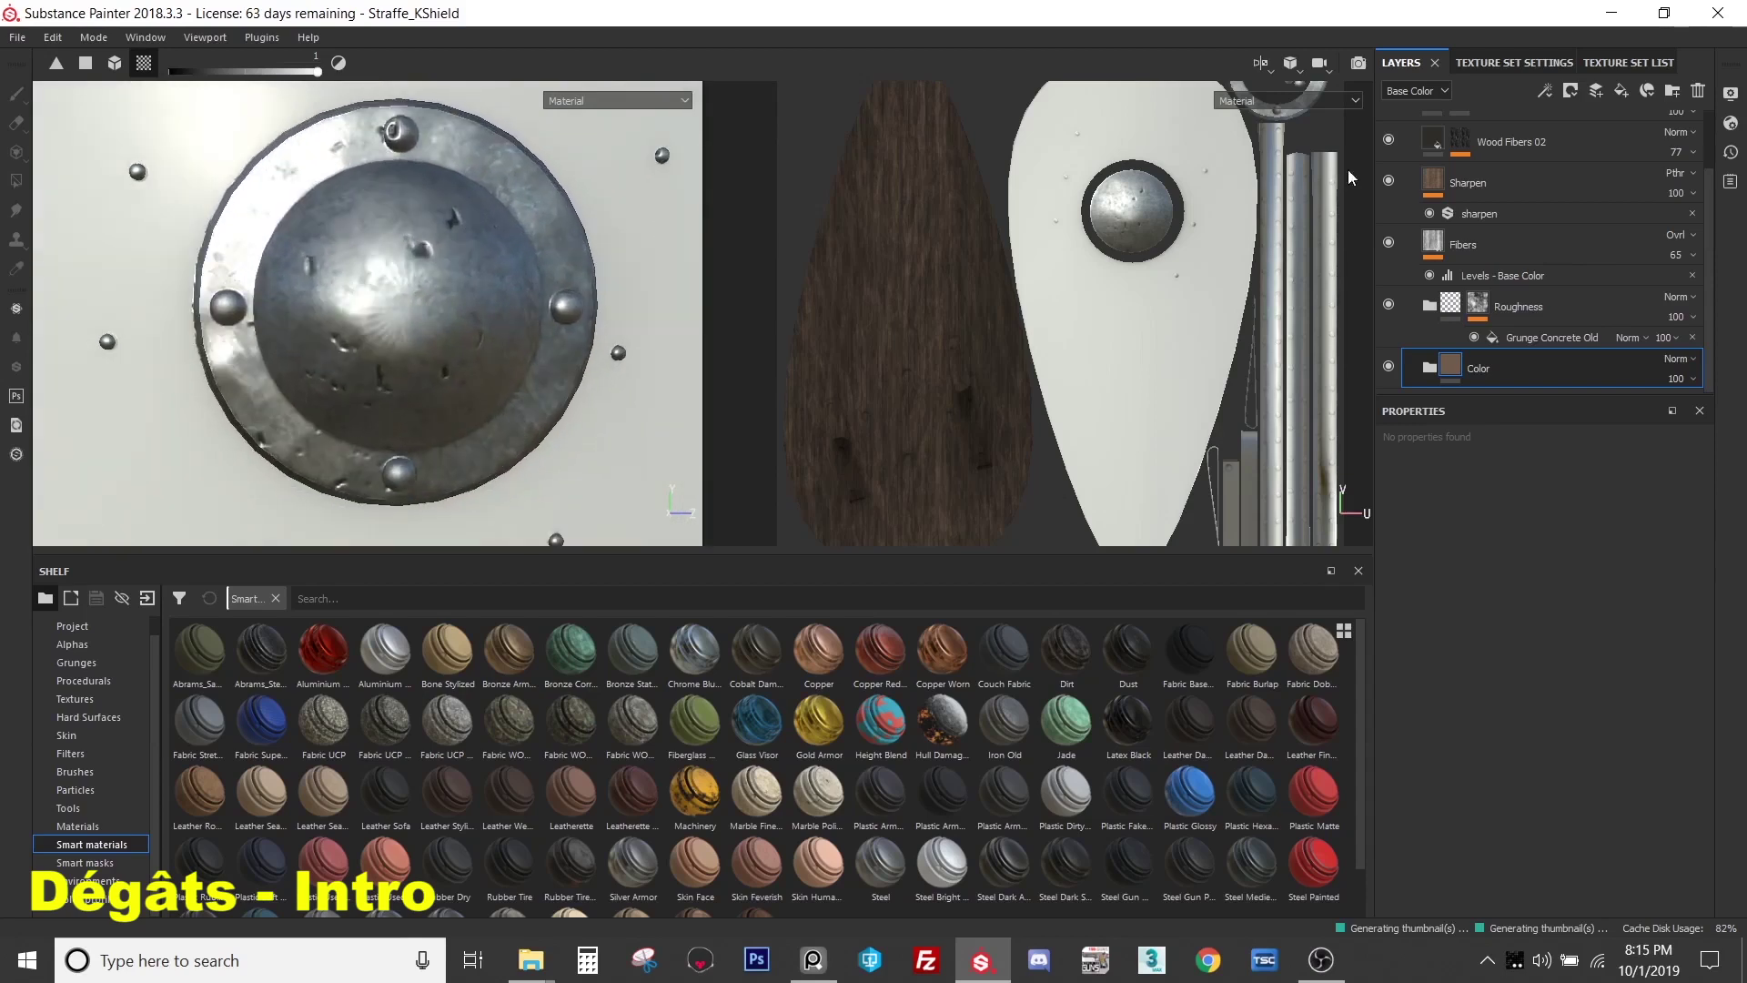
left_click(1502, 63)
left_click(1401, 63)
left_click(1411, 131)
left_click(1410, 172)
left_click(1527, 128)
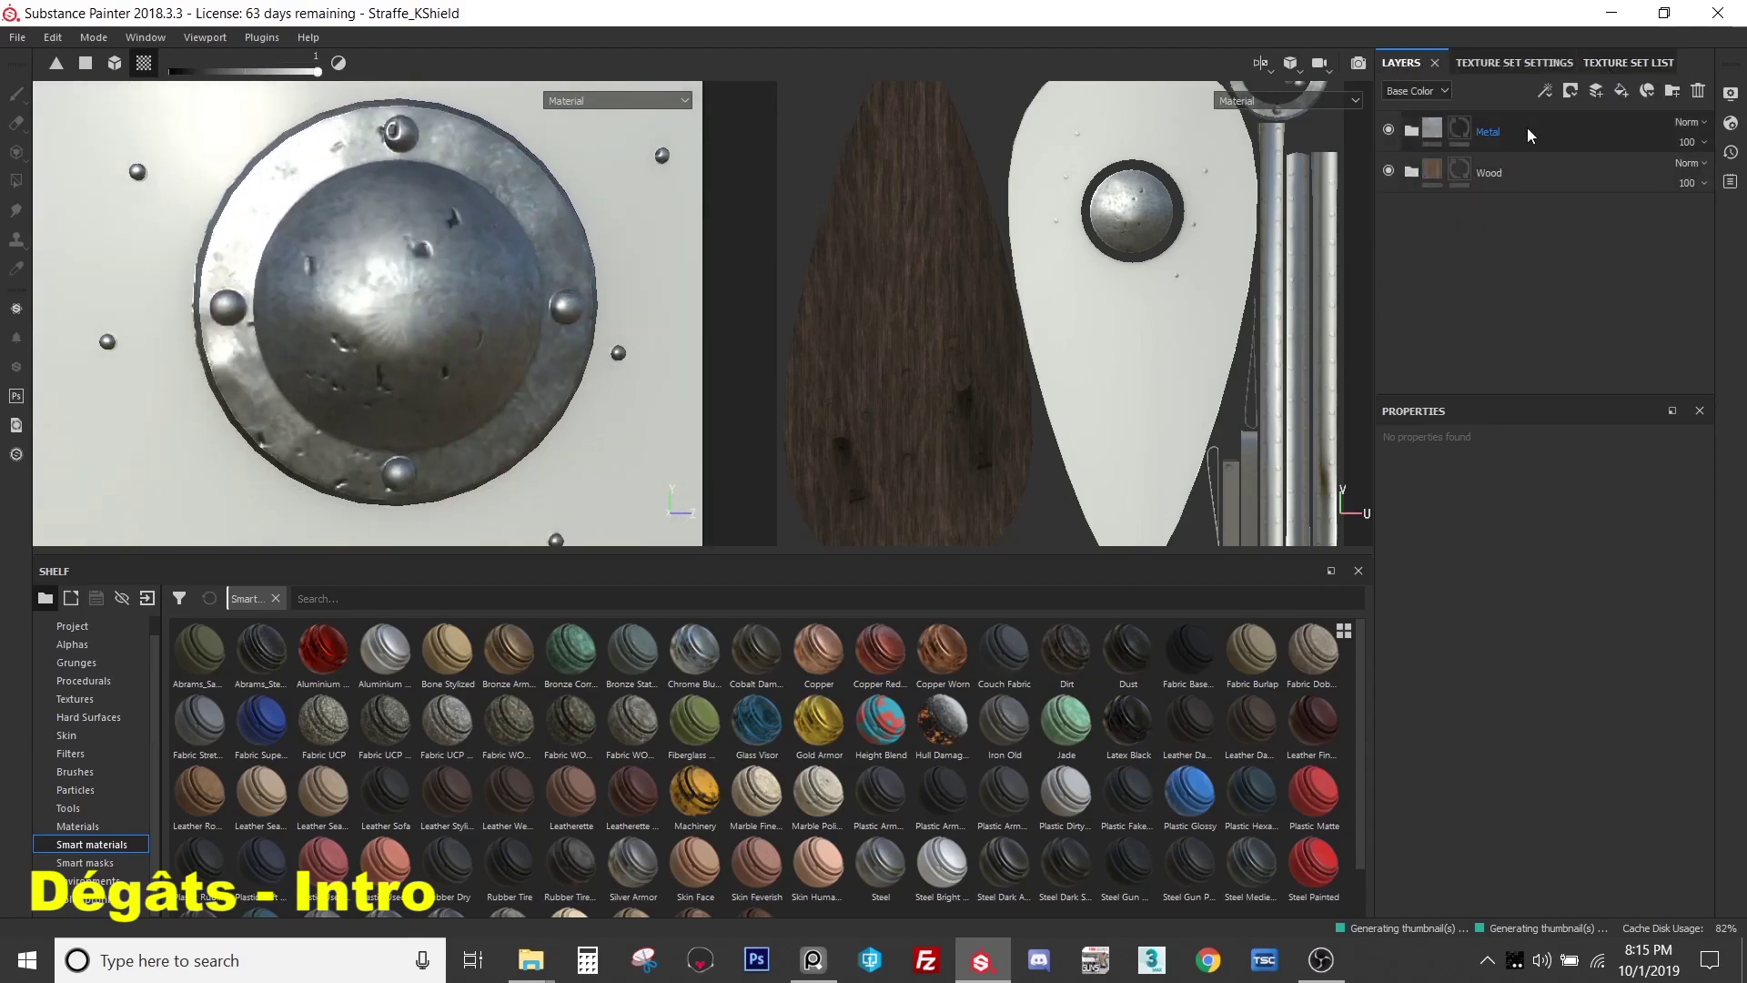
left_click(1413, 135)
left_click(1412, 135)
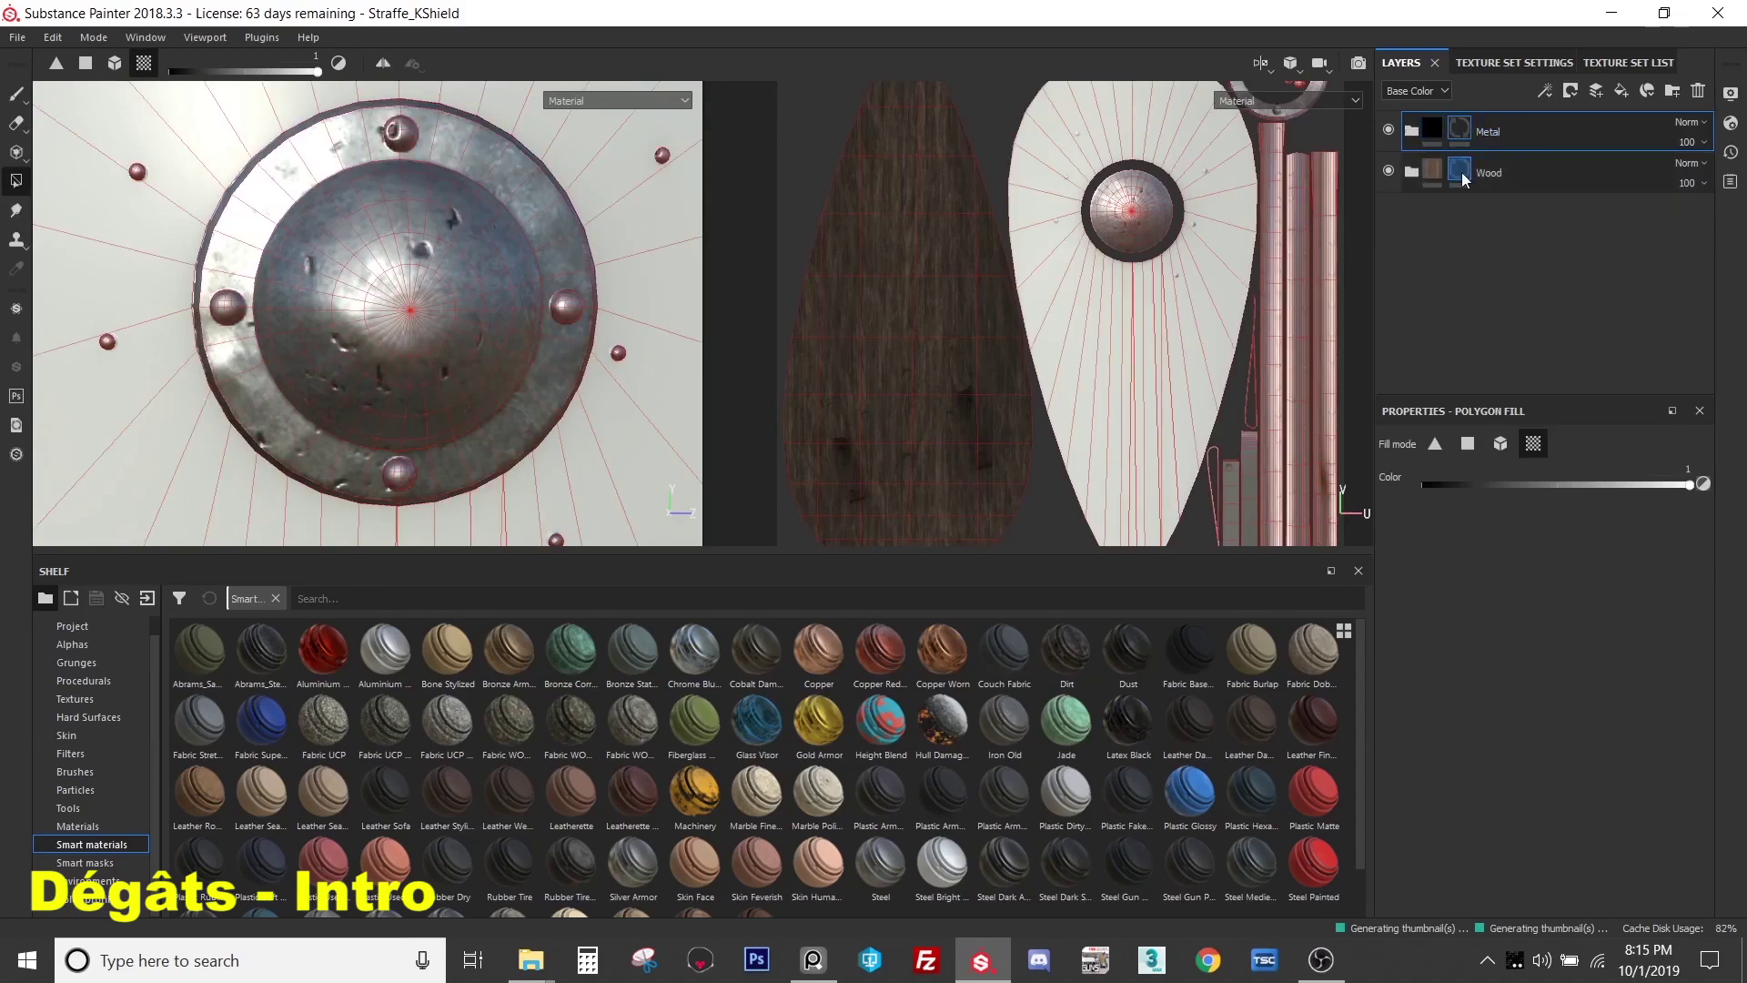
left_click(1416, 139)
left_click(1531, 219)
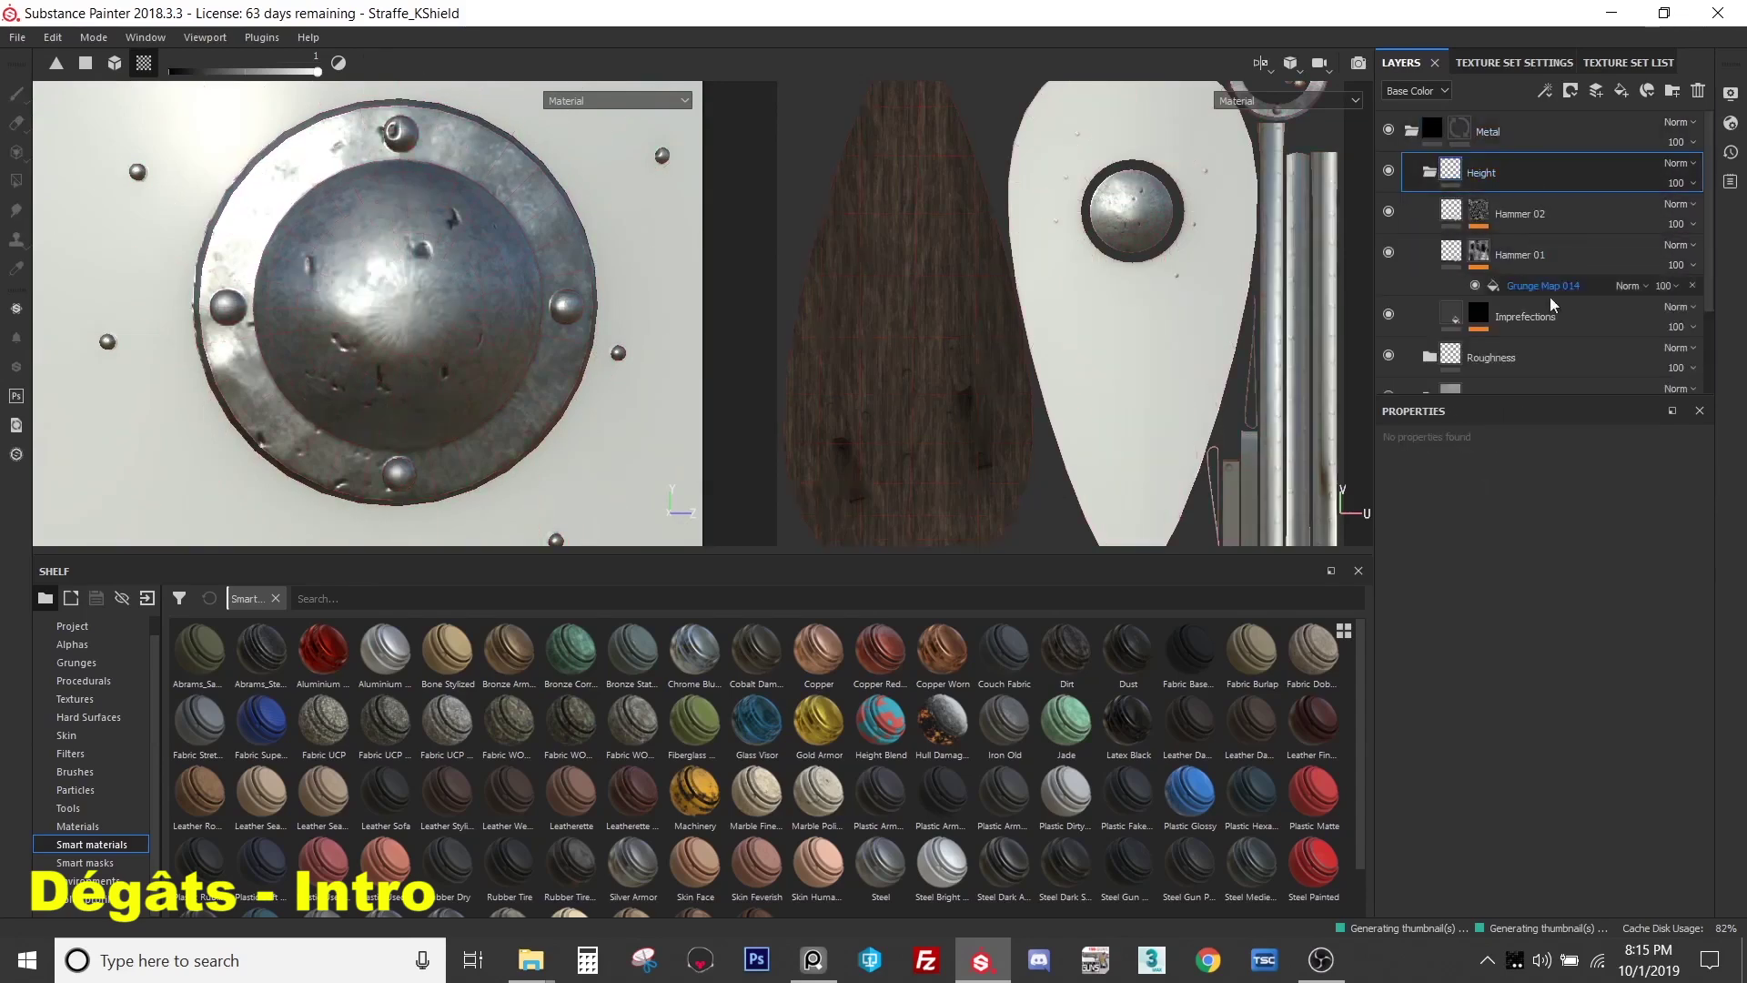
left_click(1430, 172)
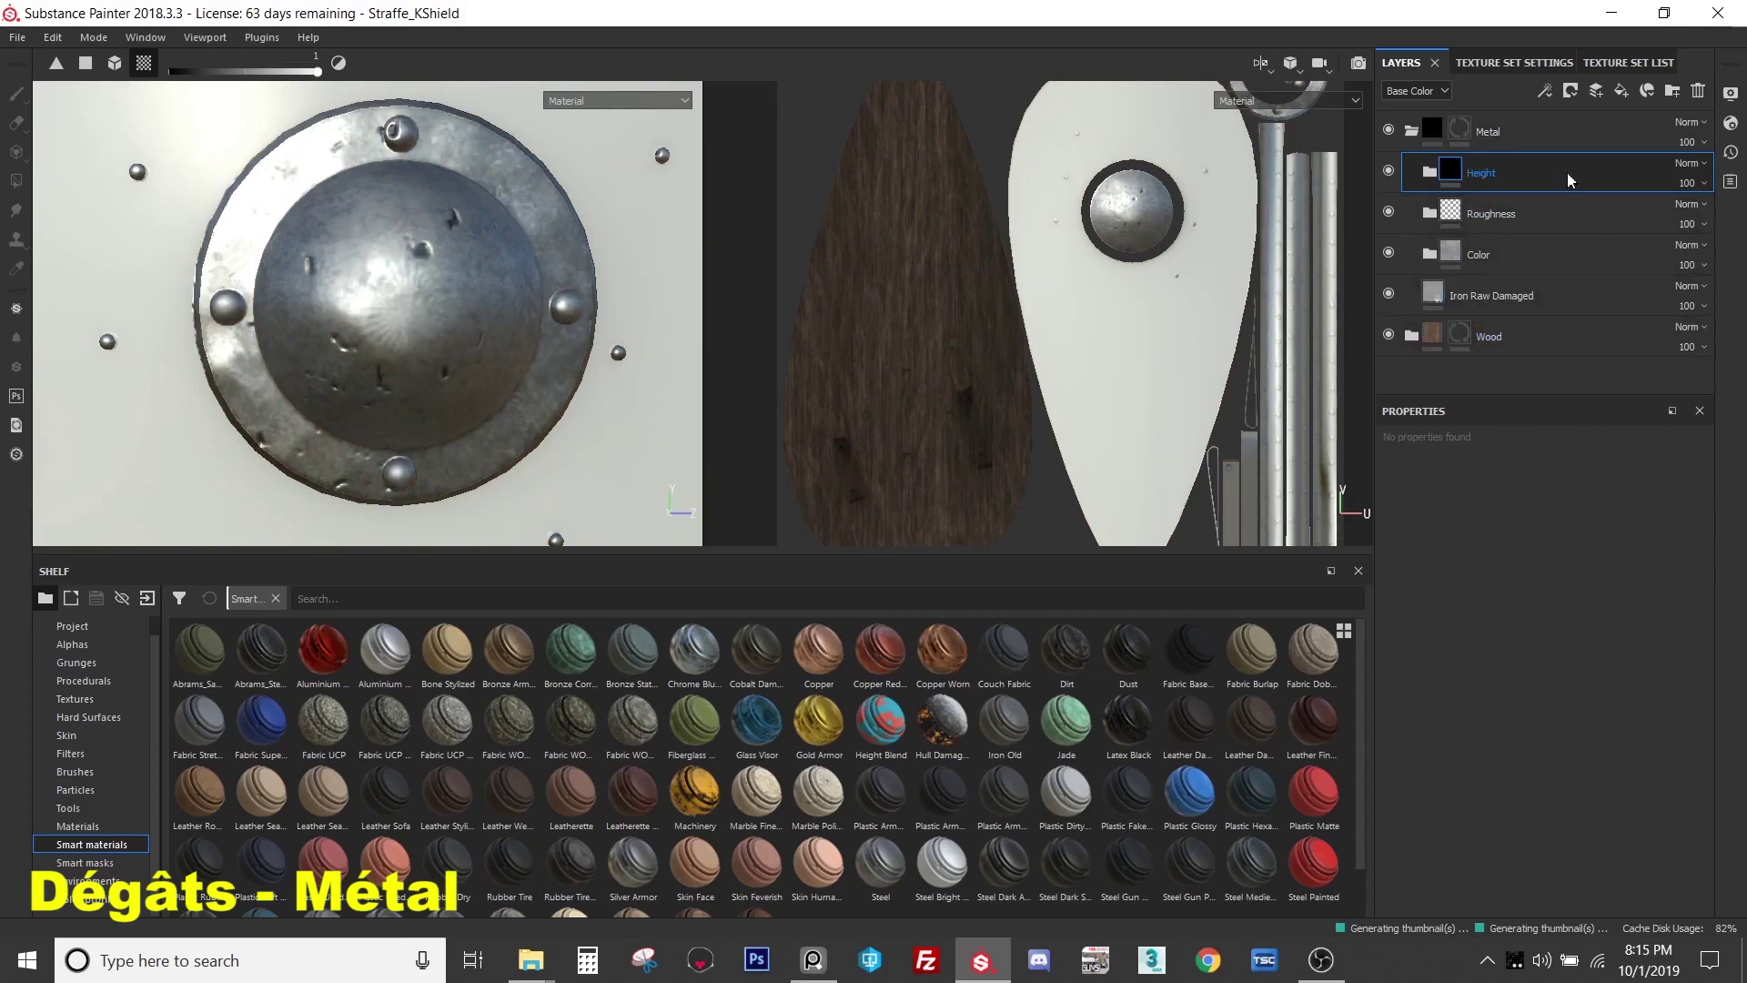
- Group the Metal folder's Height, Roughness, Color and Iron Raw Damaged layers into a subfolder named Base Metal and collapse it
key("ctrl+g")
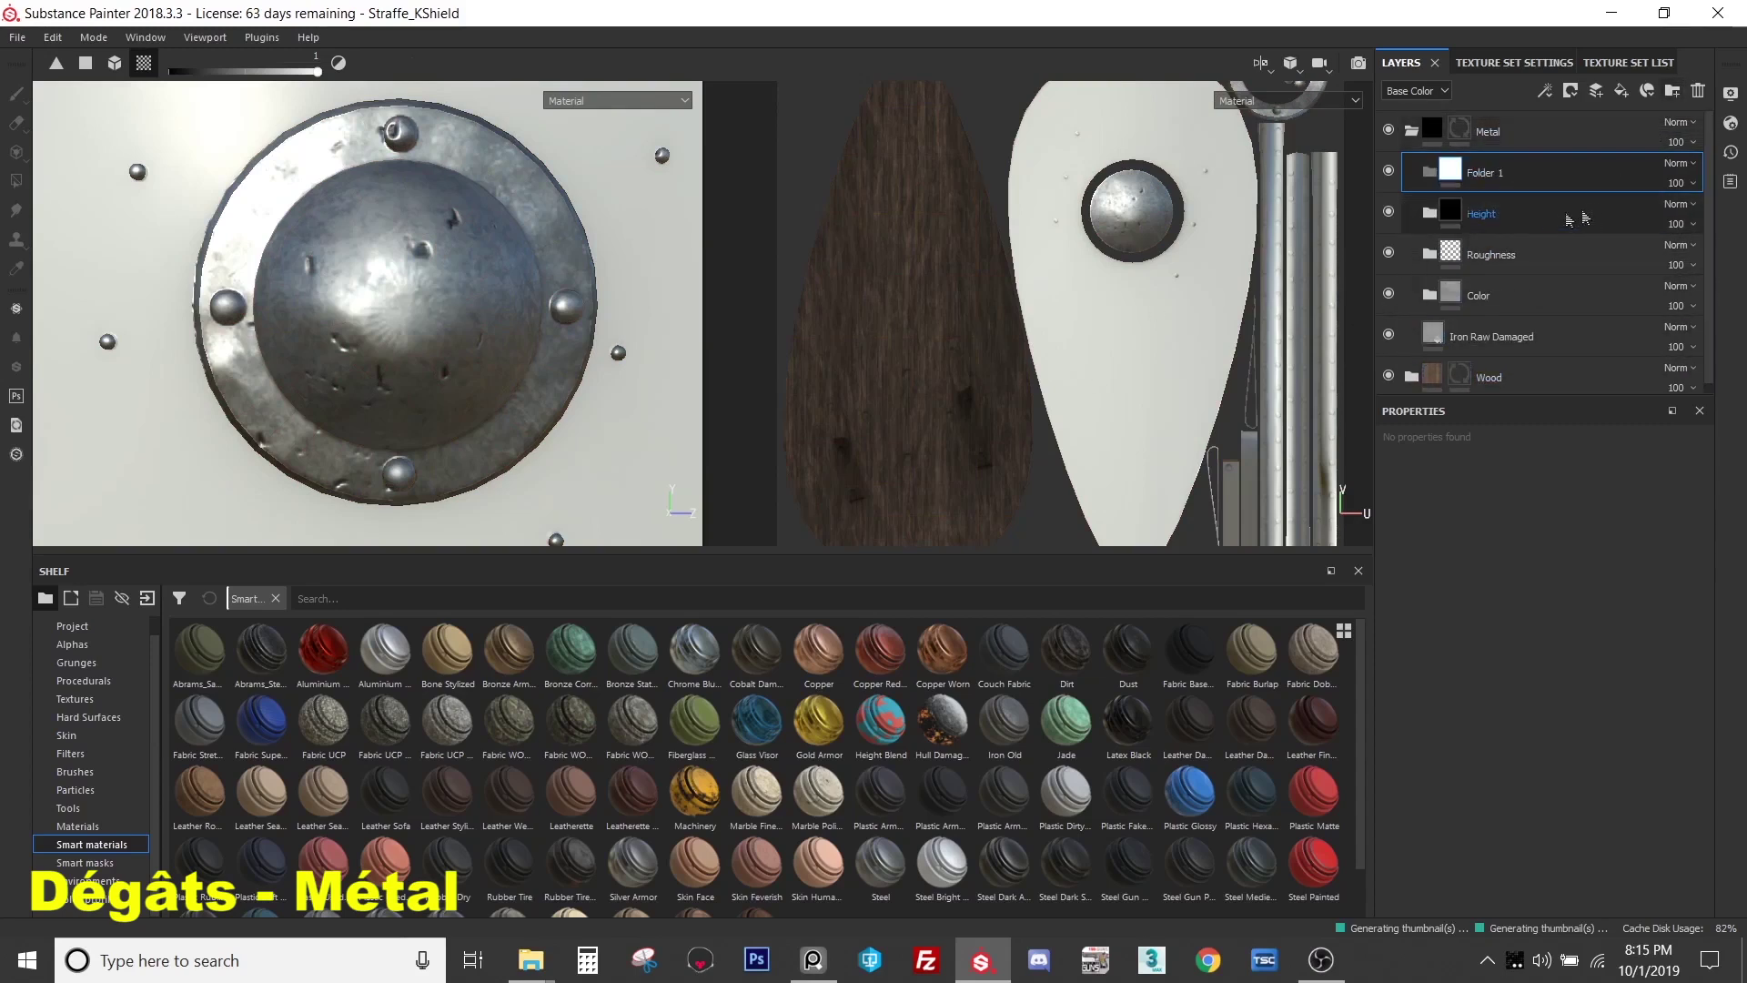
left_click(1507, 333, "shift")
left_click_drag(1508, 334, 1492, 174)
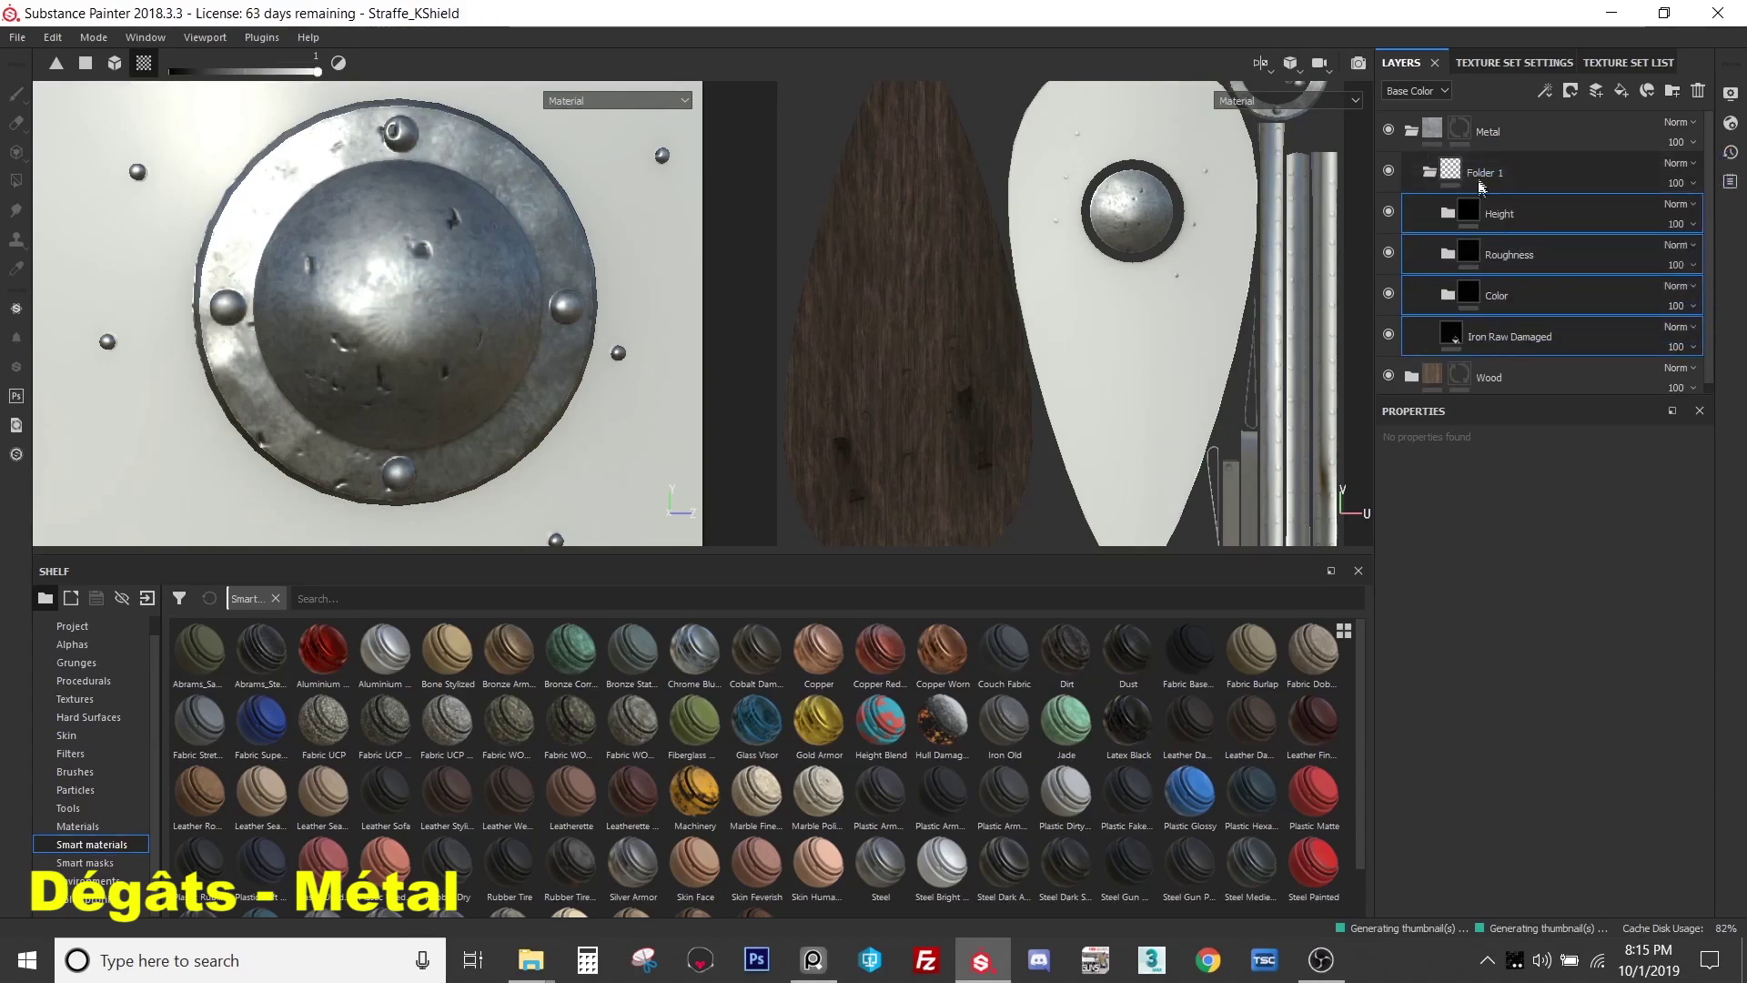
double_click(1487, 175)
type("B")
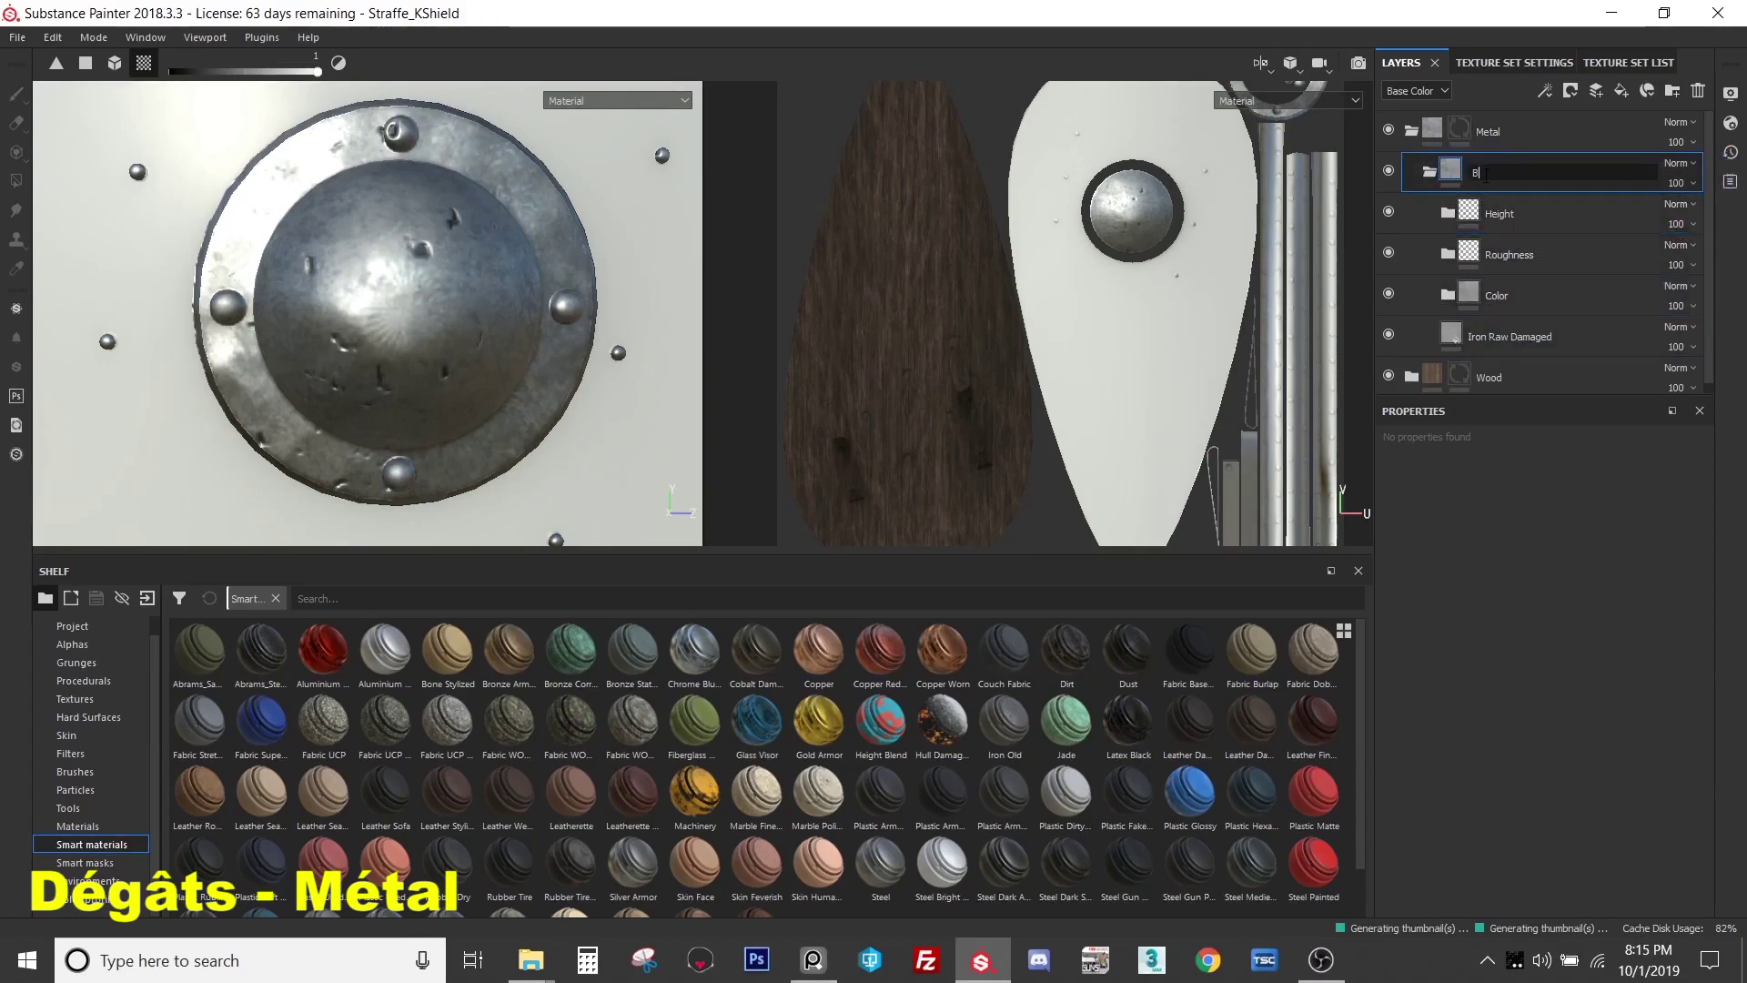
type("ase Metal")
key("Return")
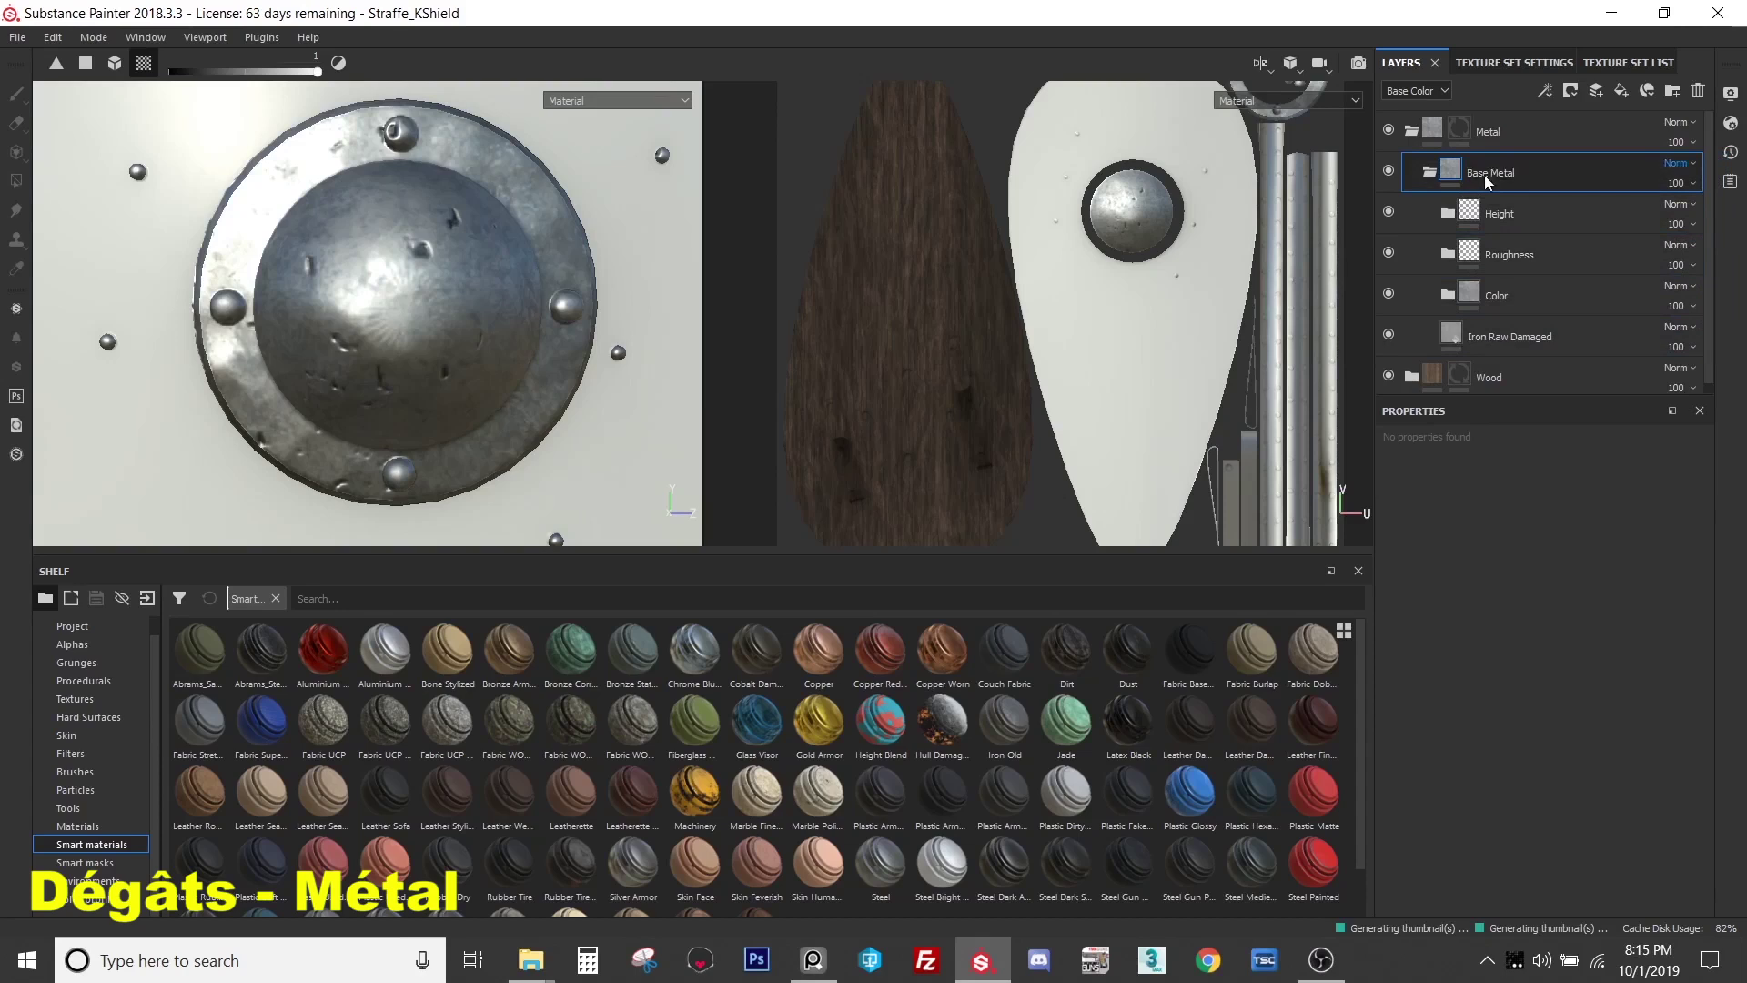
left_click(1430, 172)
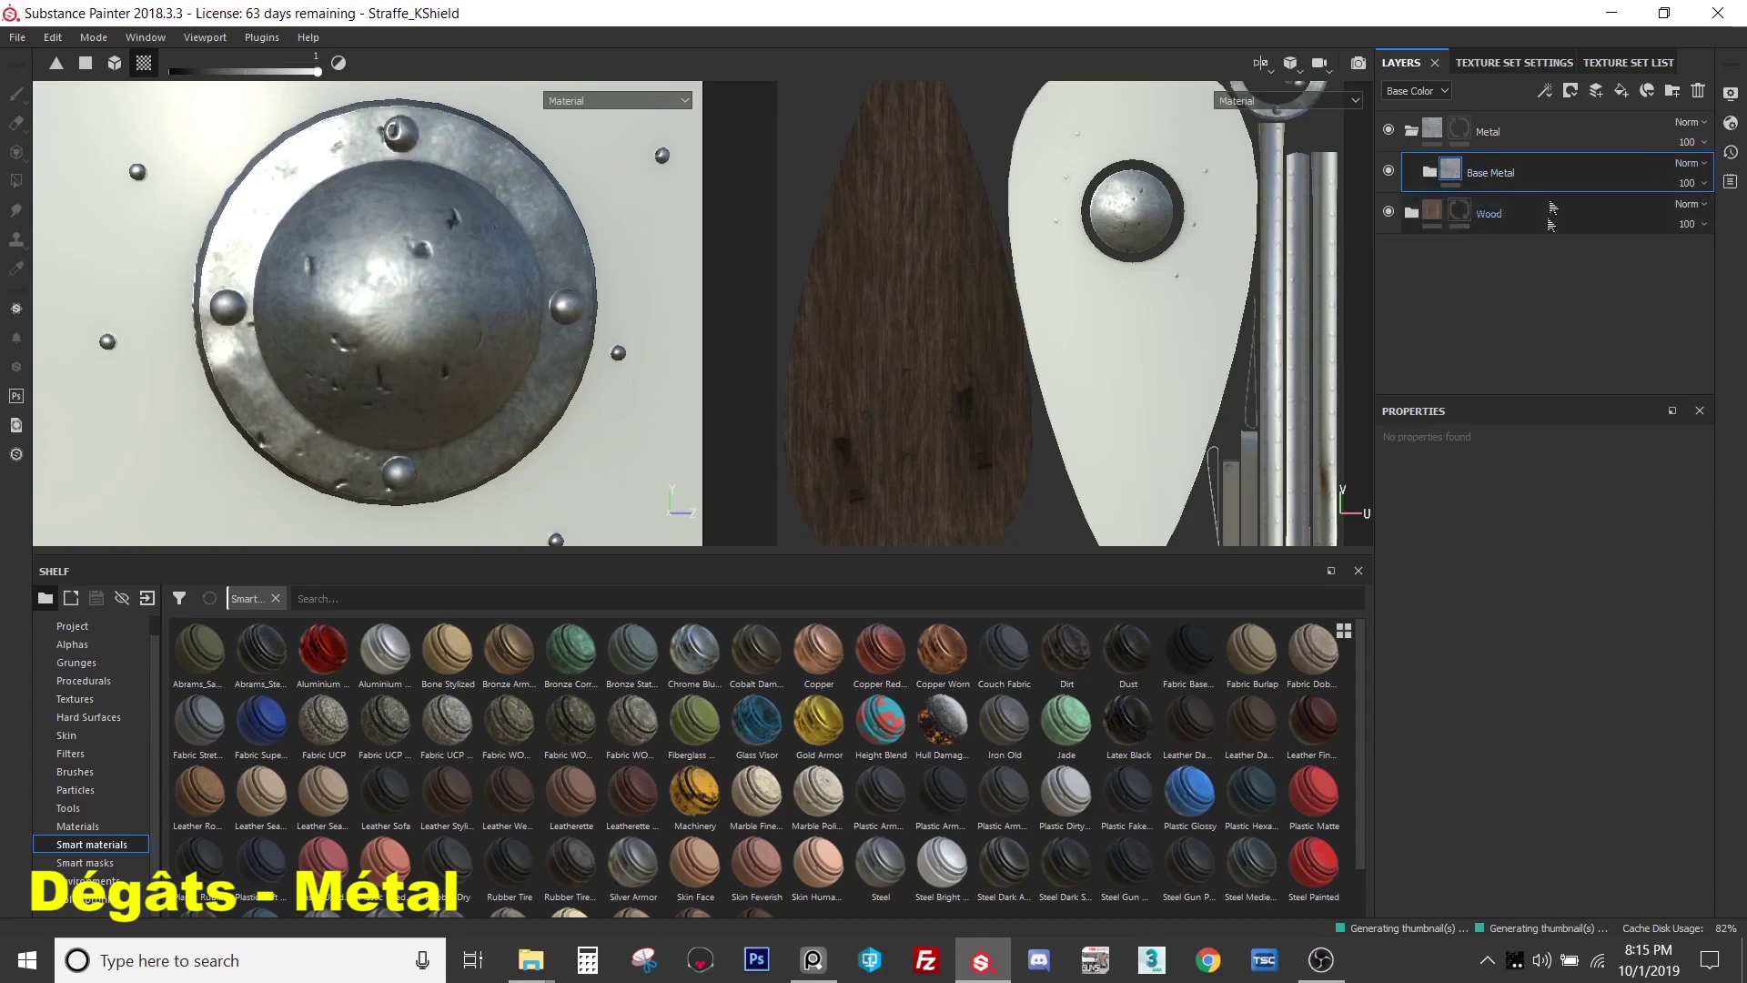
left_click(1428, 172)
left_click(1430, 173)
left_click(1428, 172)
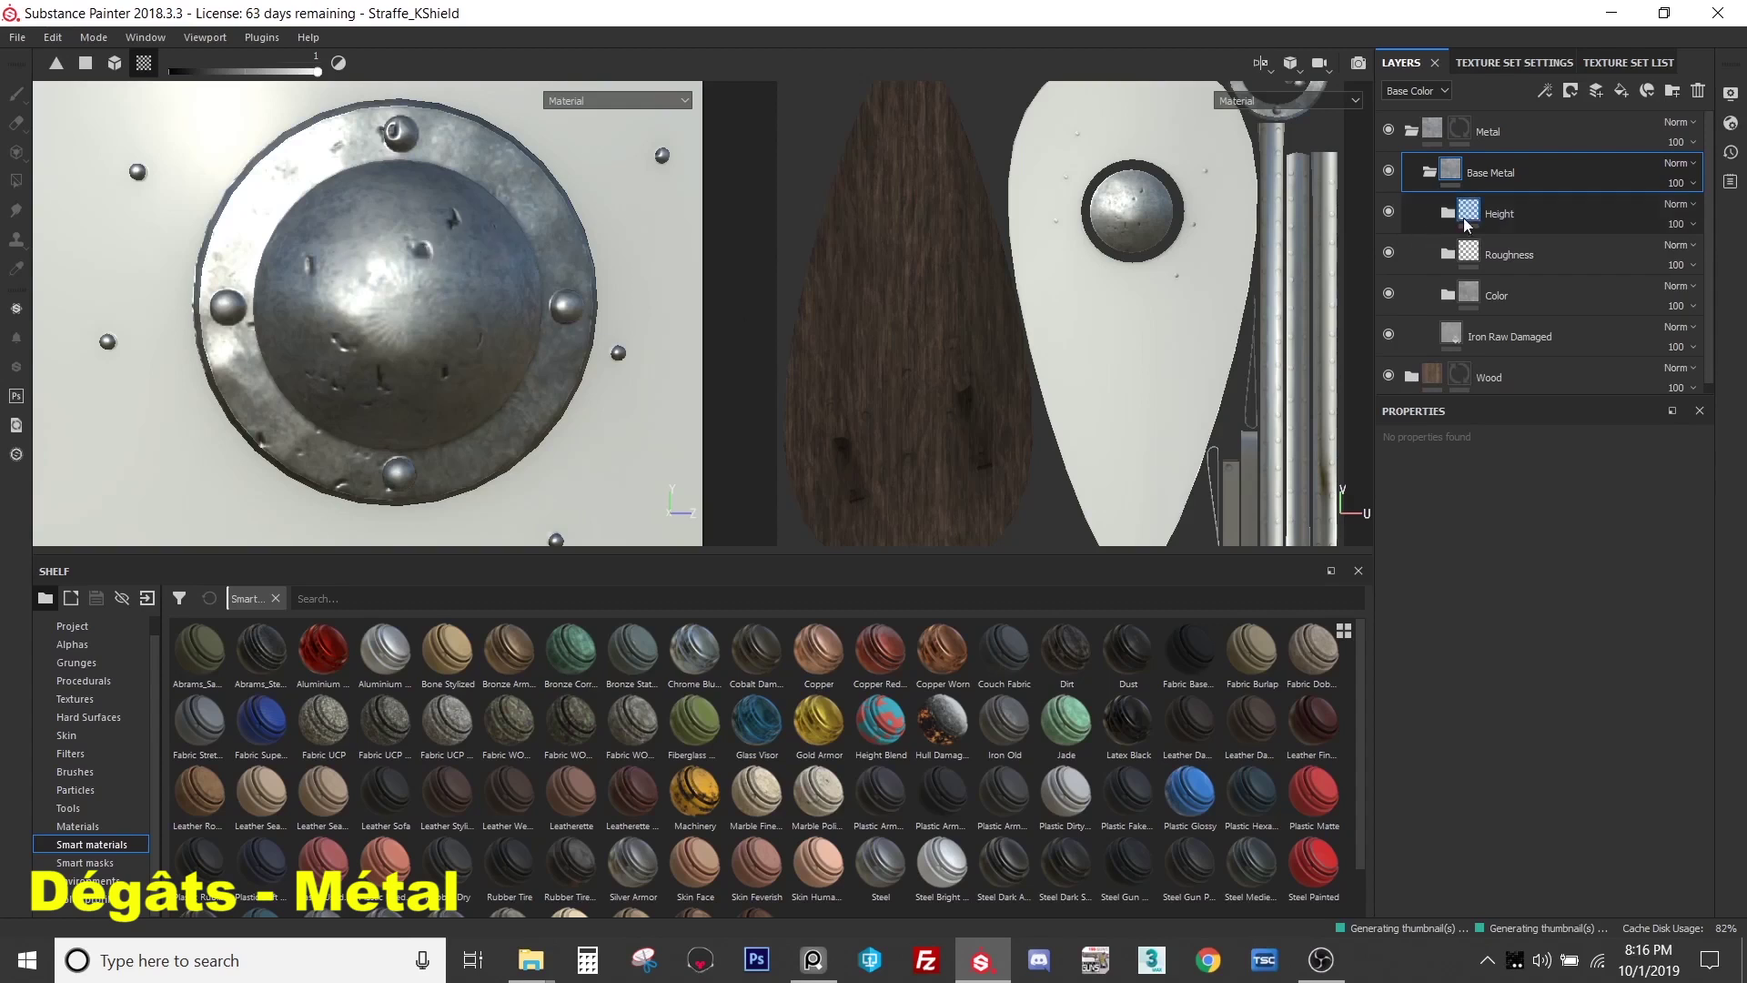
left_click(1429, 172)
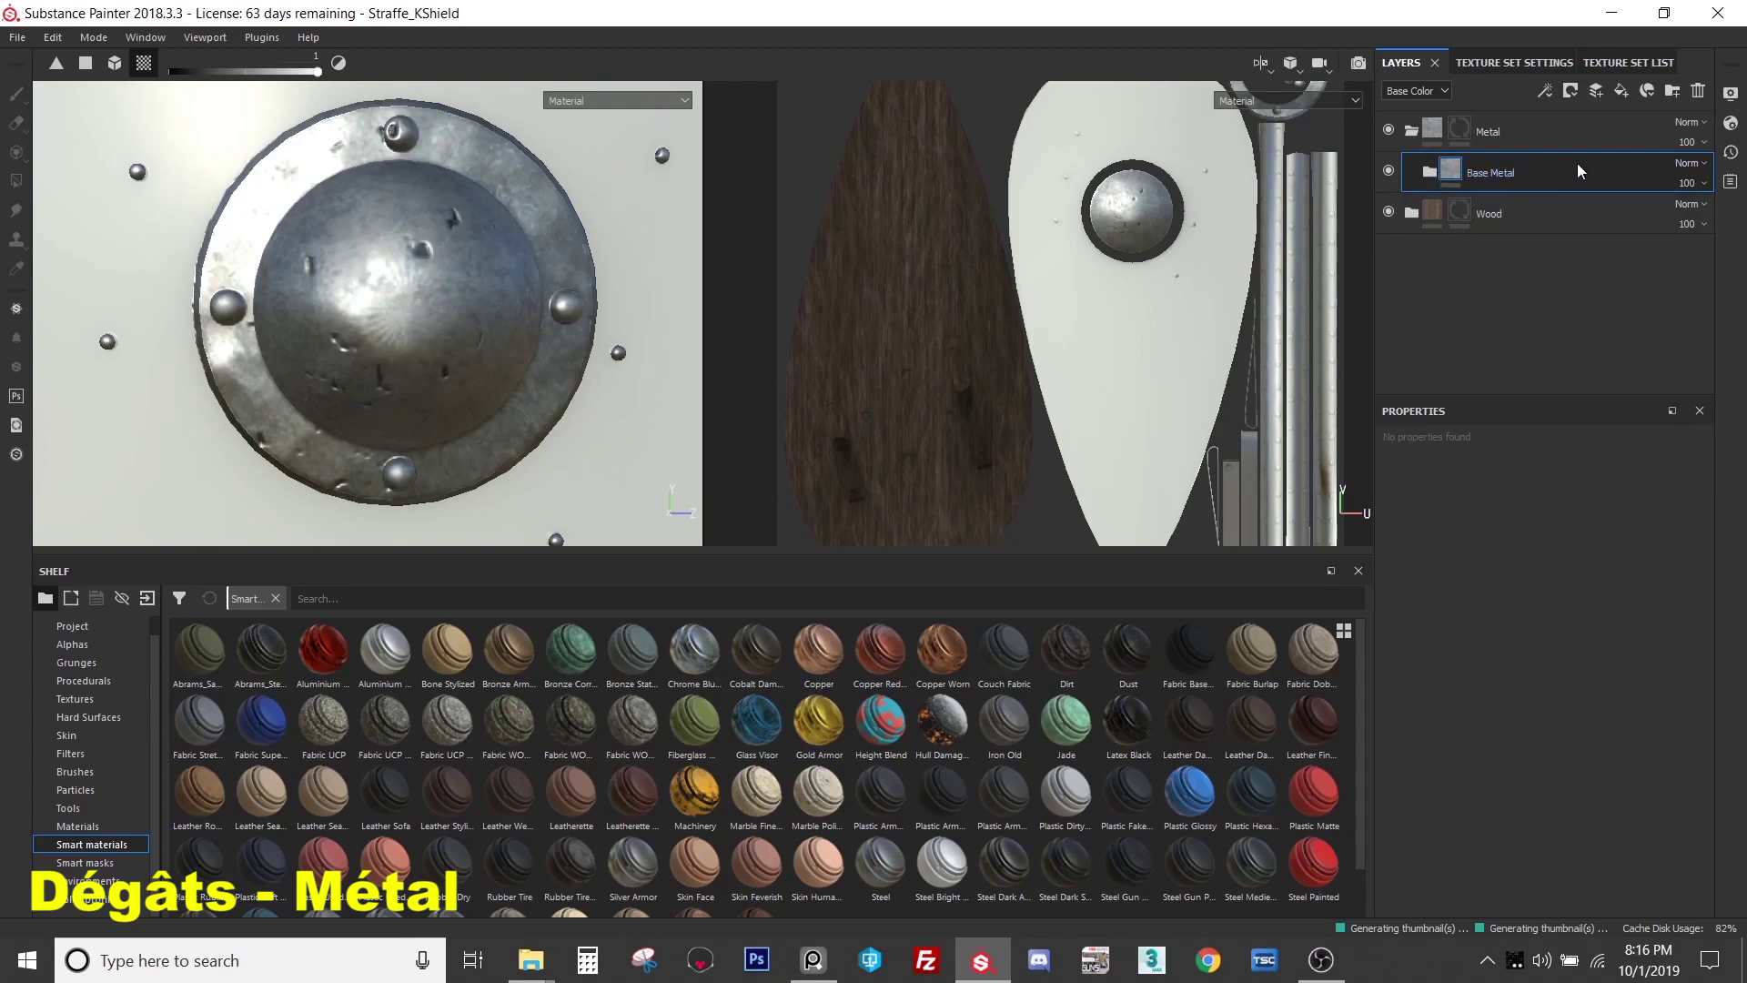
- Add a folder named Damages above Base Metal inside the Metal folder
left_click(1672, 91)
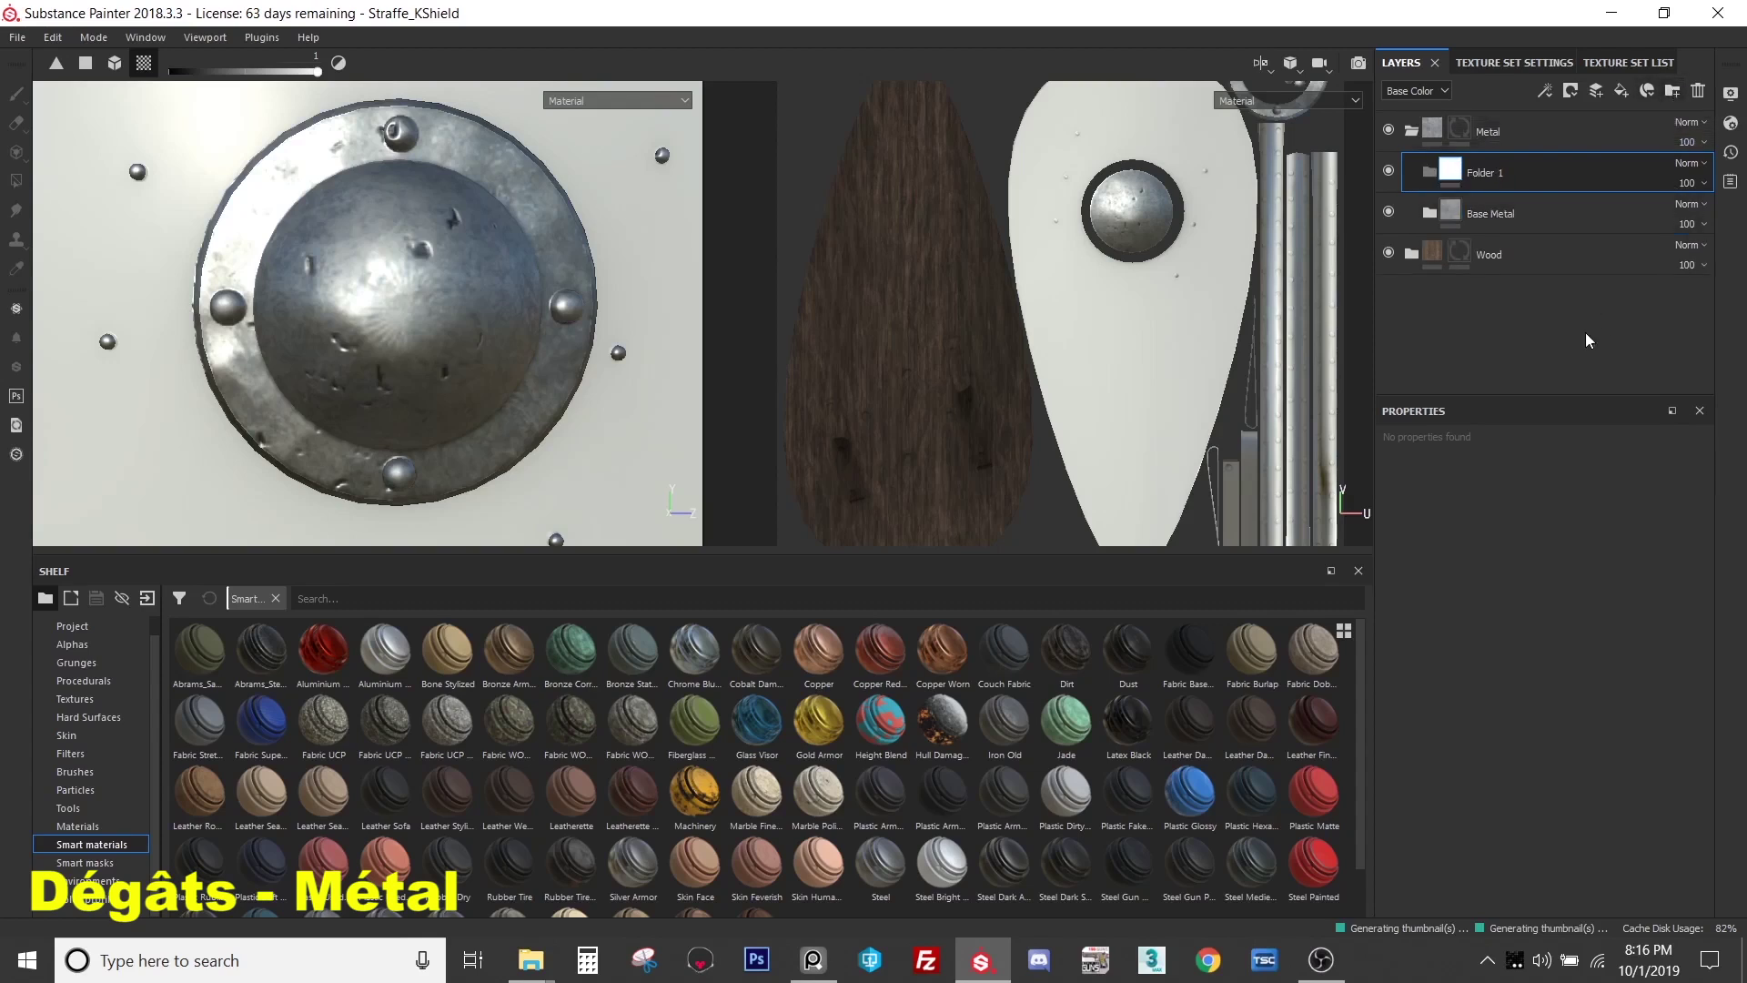
double_click(1511, 172)
type("Damages")
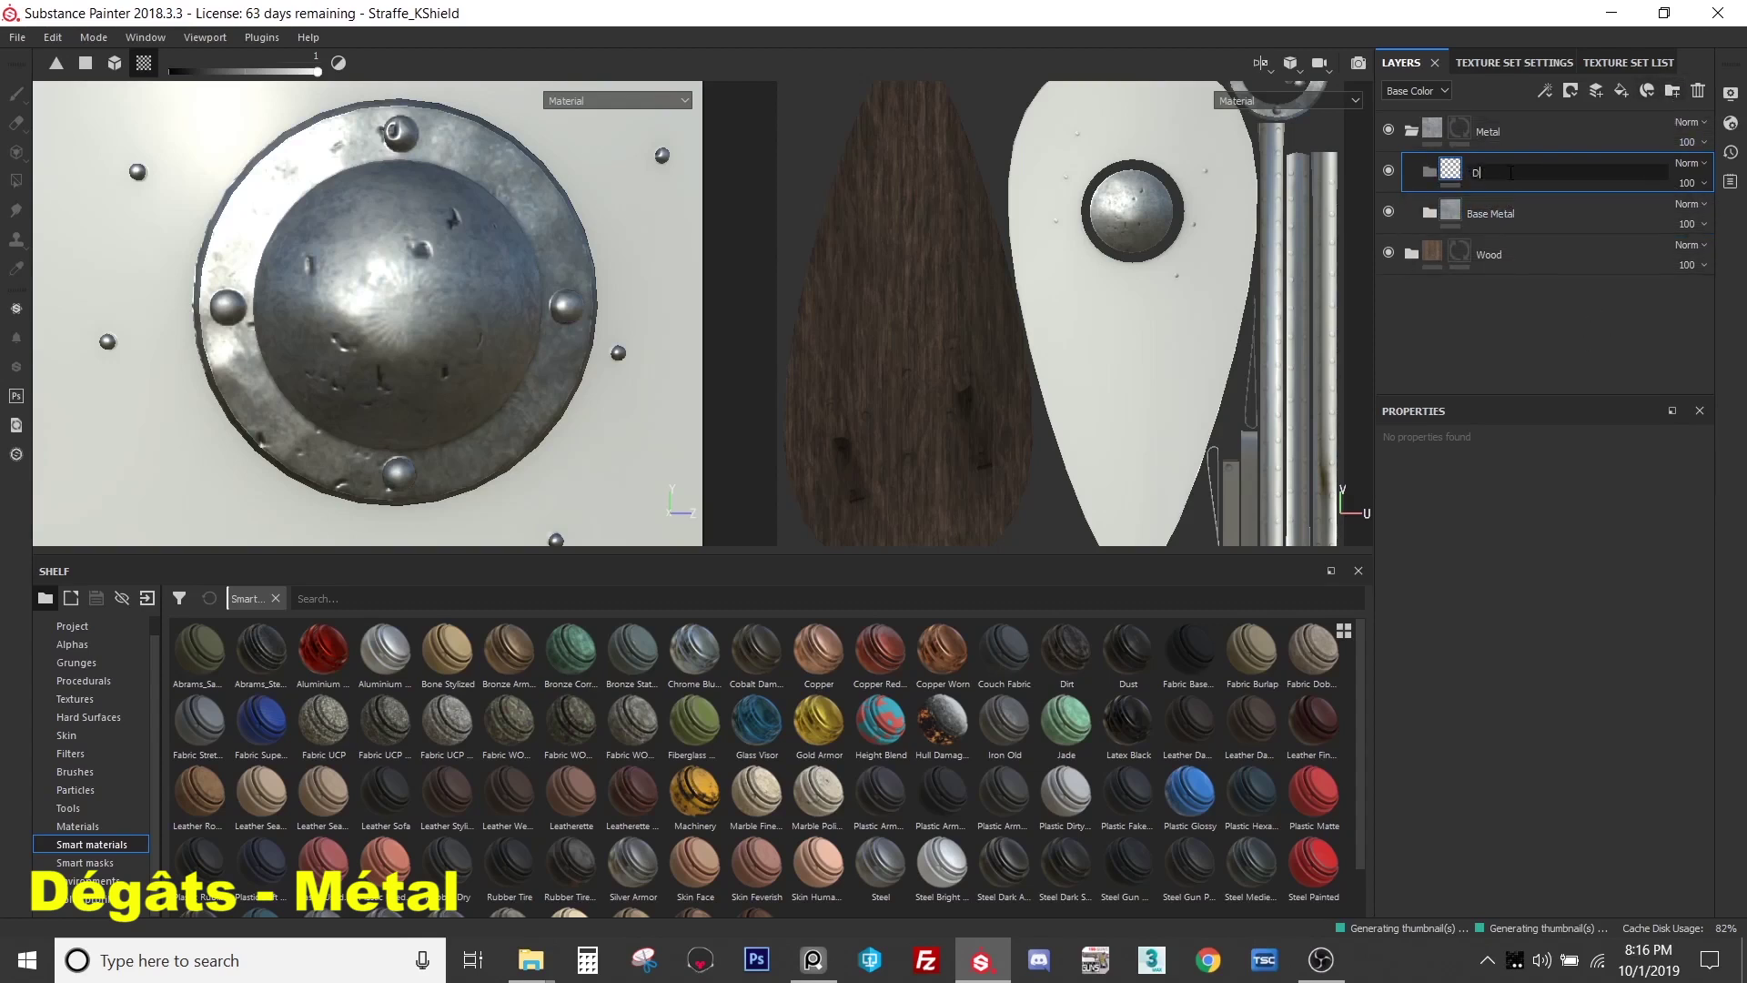
key("Return")
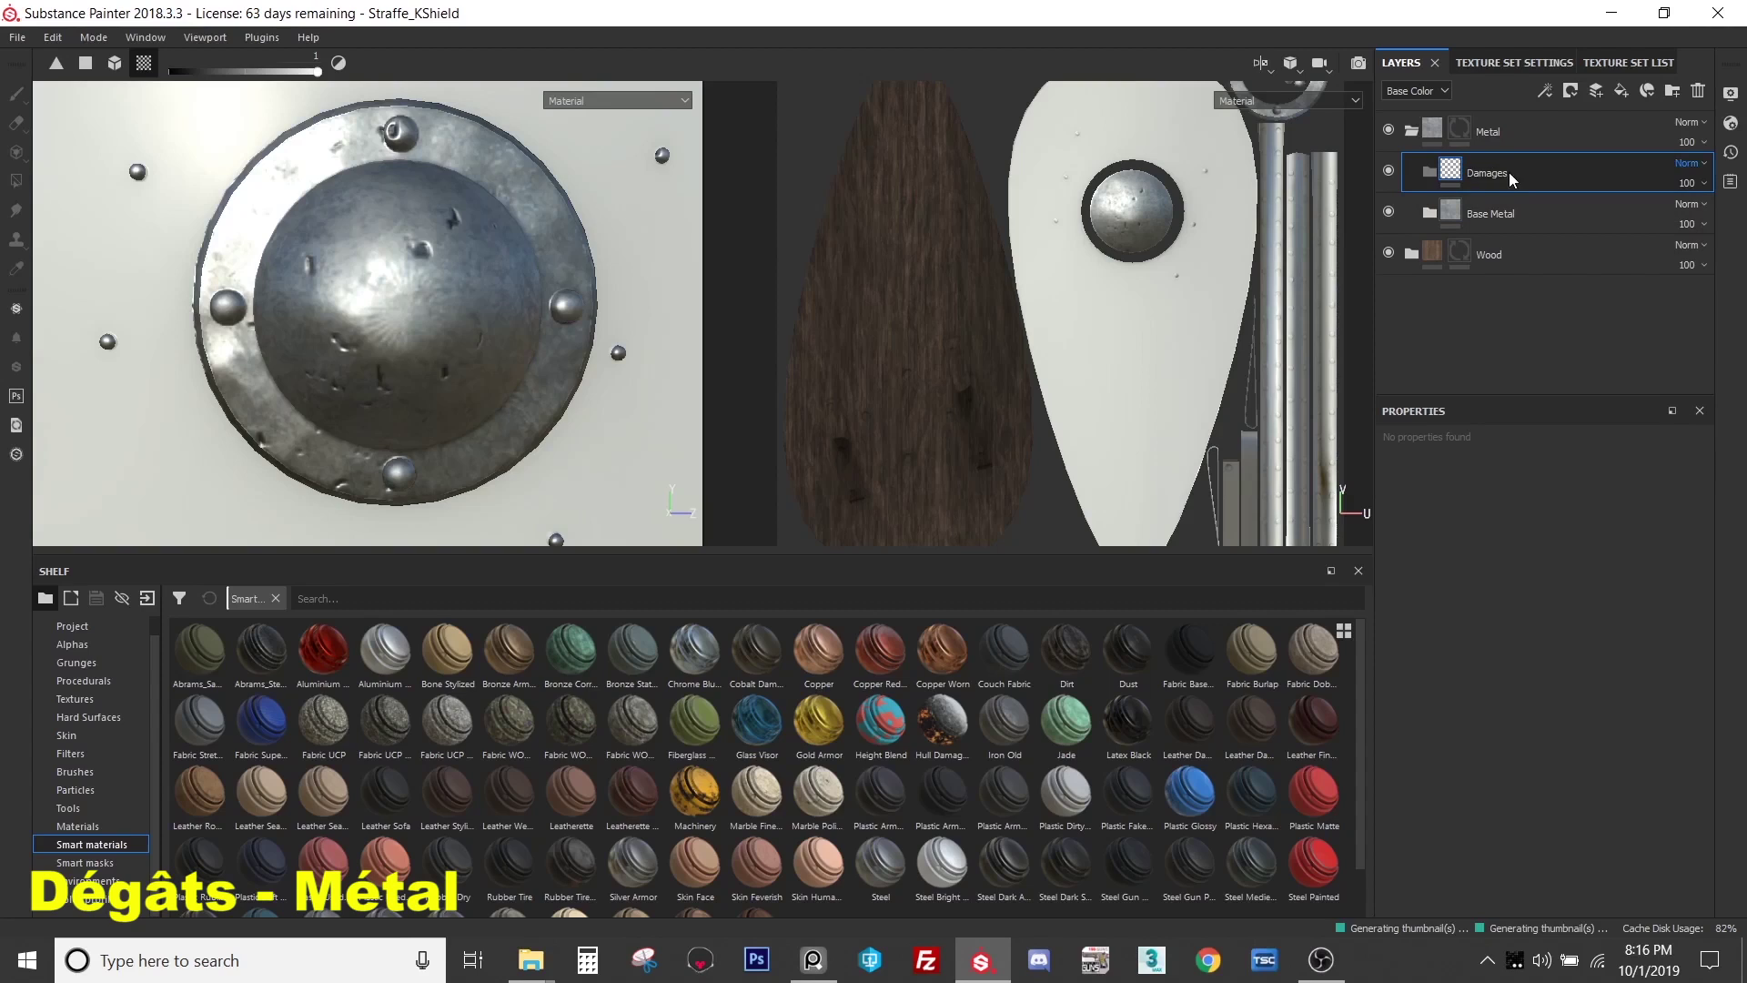
- Create a subfolder named Edge damages inside the Damages folder
left_click(1673, 91)
left_click_drag(1481, 173, 1524, 214)
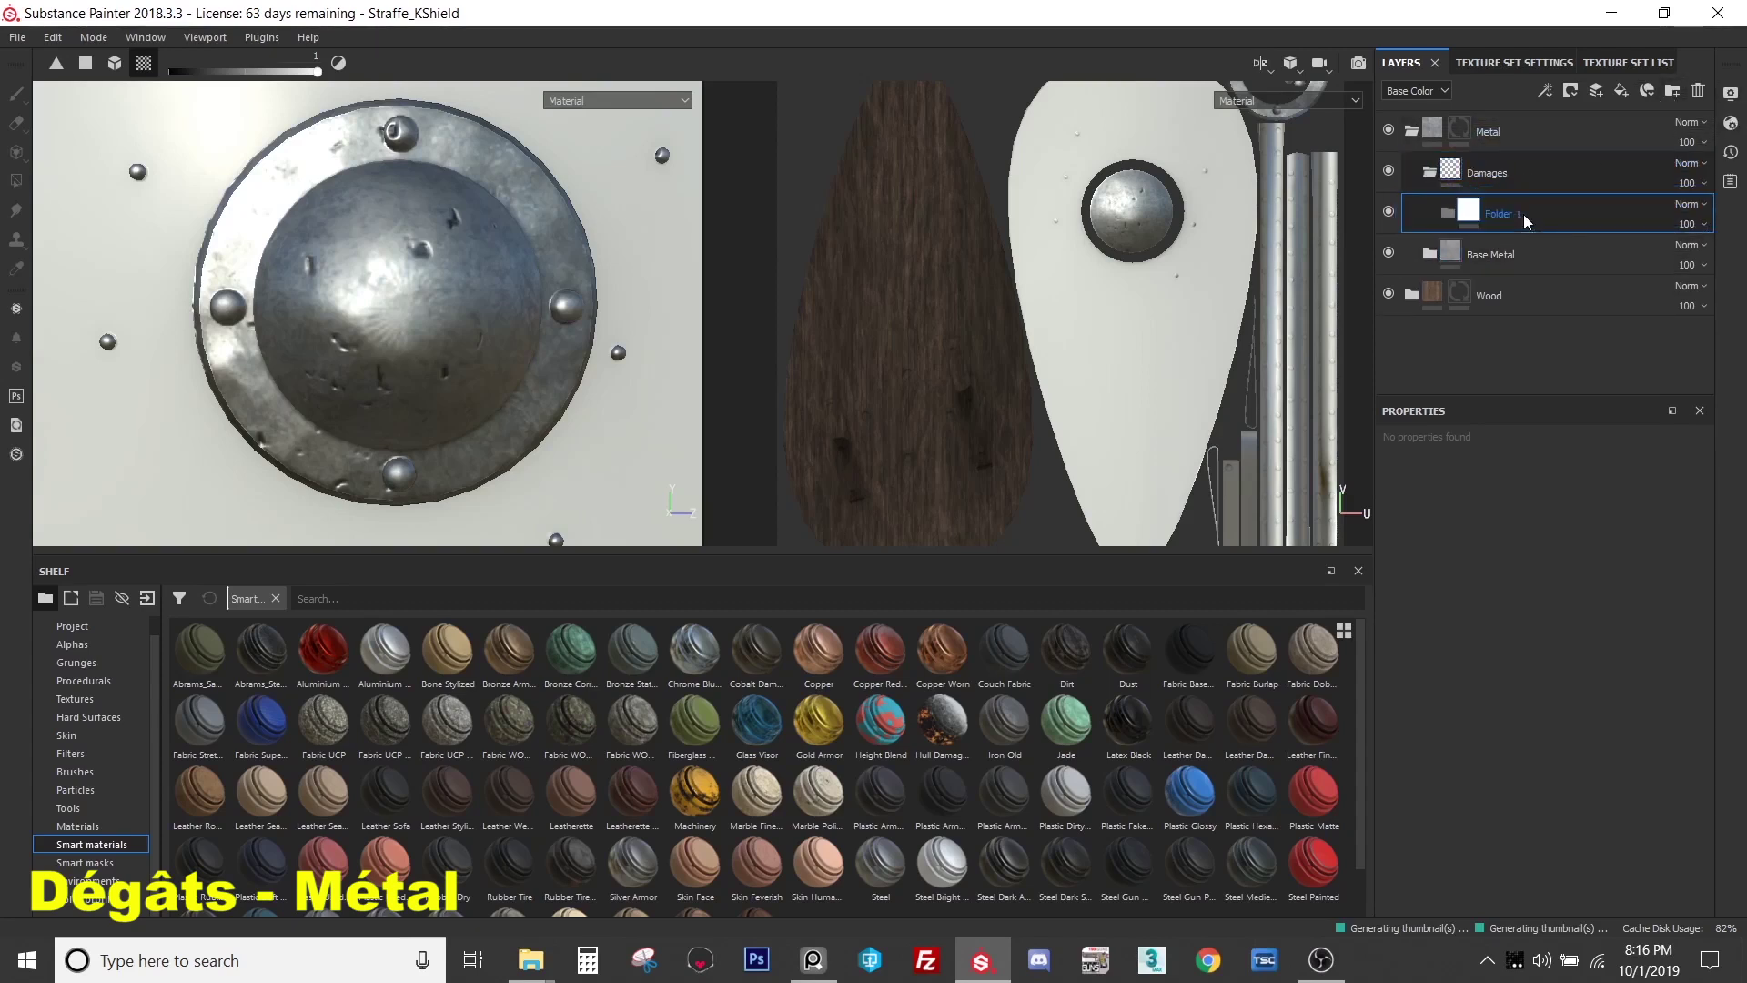
double_click(1516, 214)
type("Edge Damag")
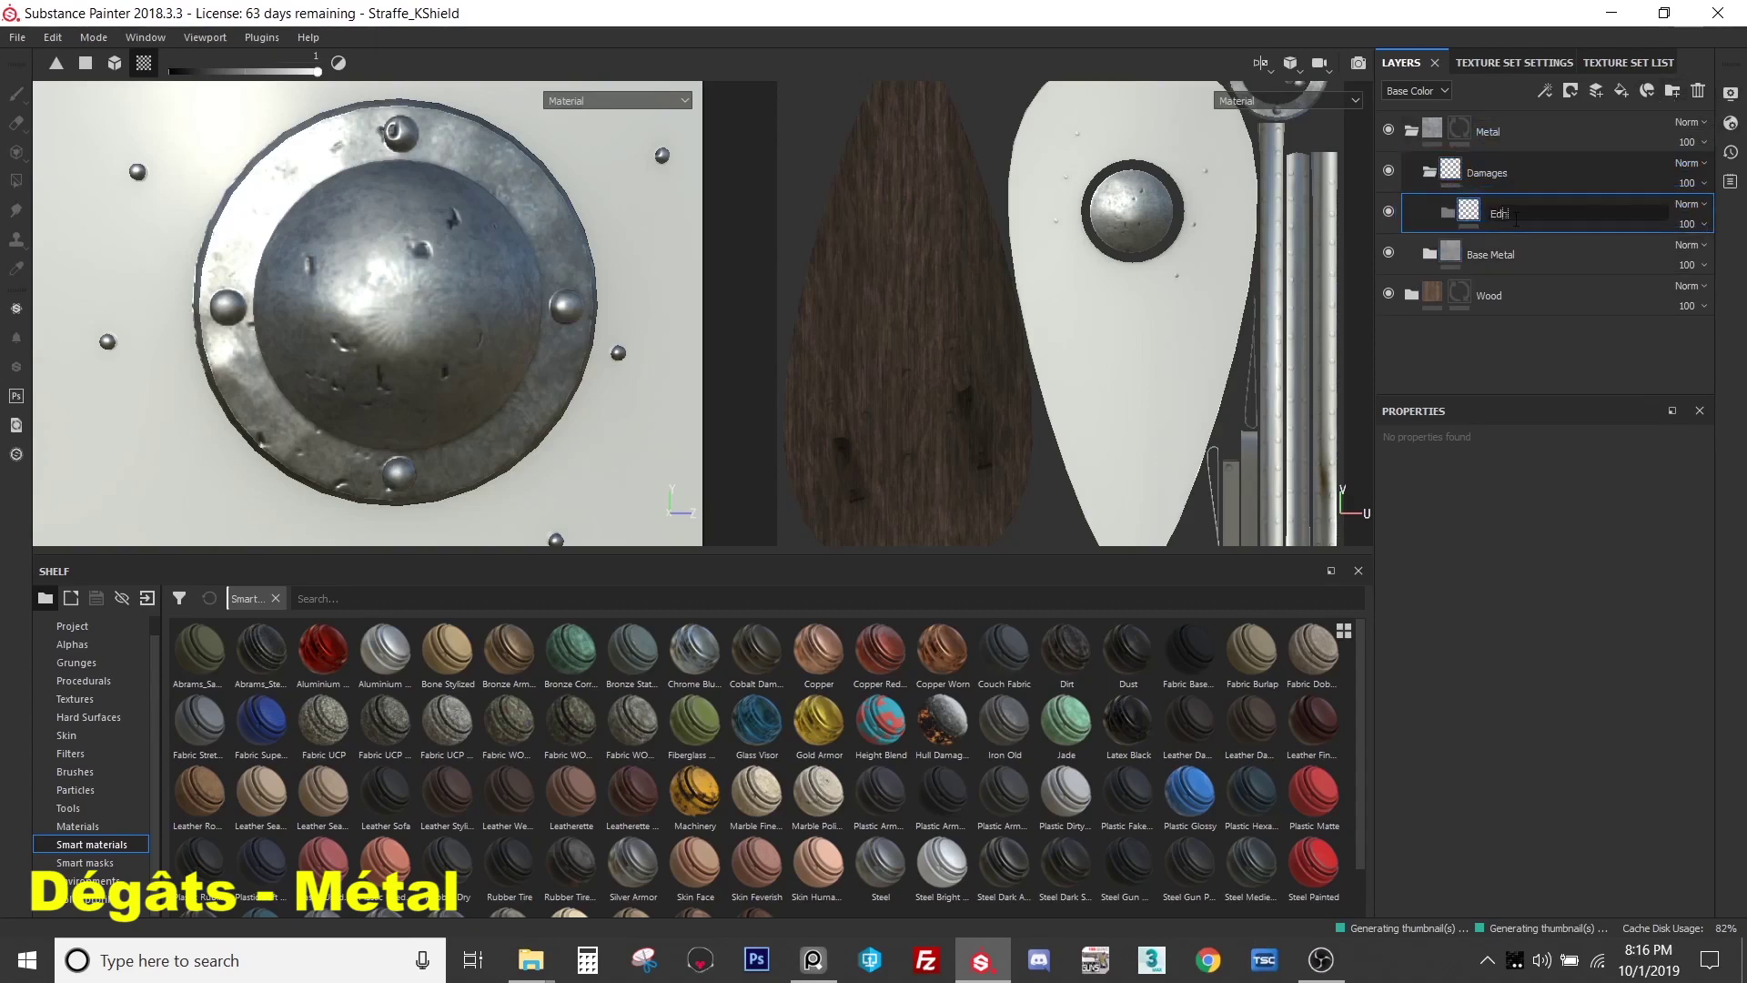
type("ed")
key("BackSpace")
type("s")
key("Return")
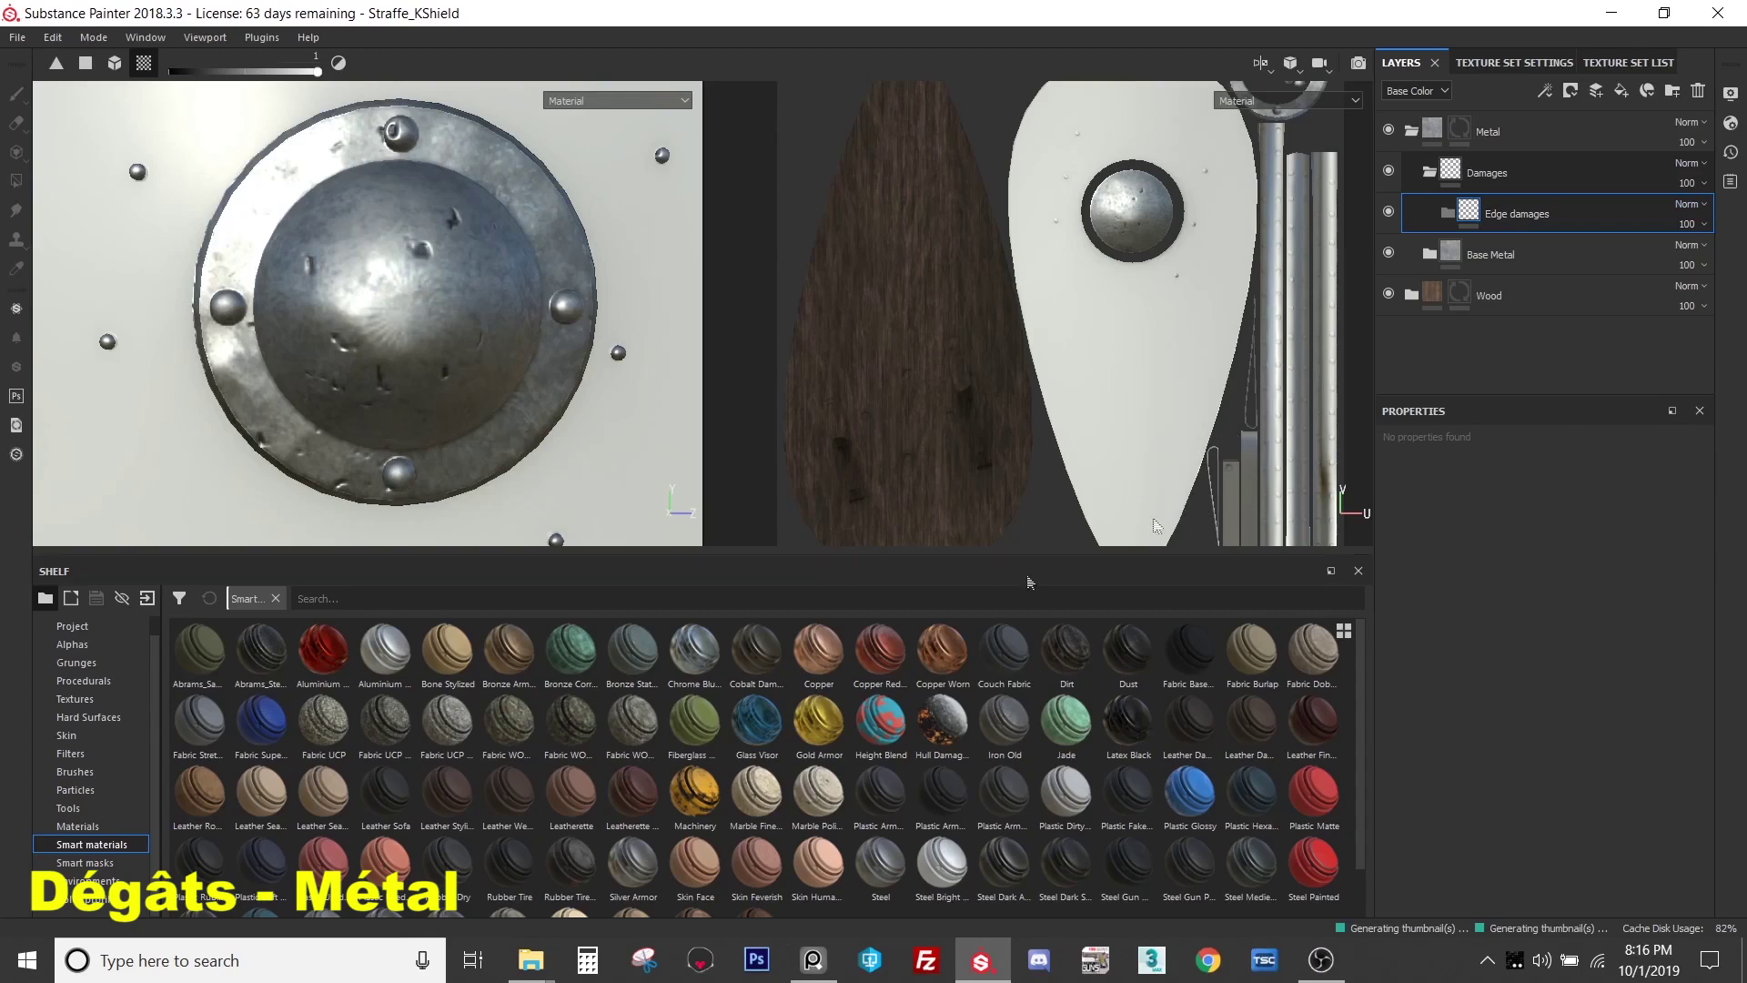
- Examine the metal boss's edges from several angles and check the mesh maps in the texture set settings
scroll(154, 792, "up", 1)
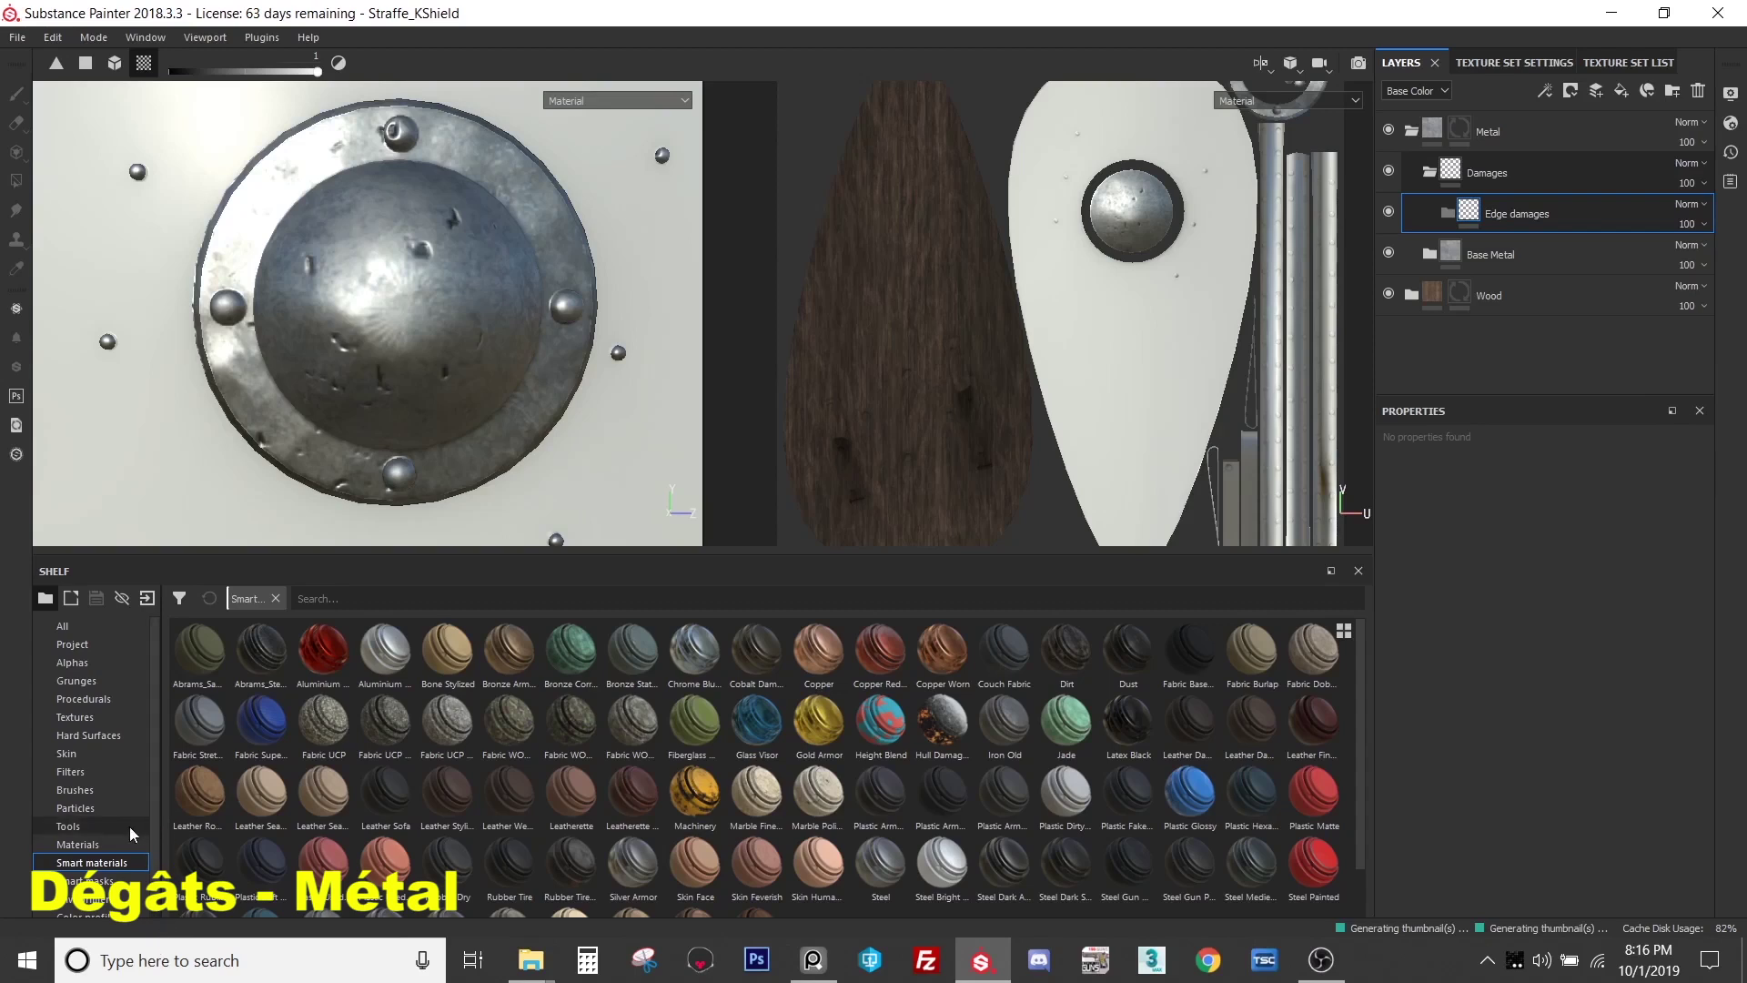
scroll(124, 819, "down", 1)
scroll(159, 794, "up", 1)
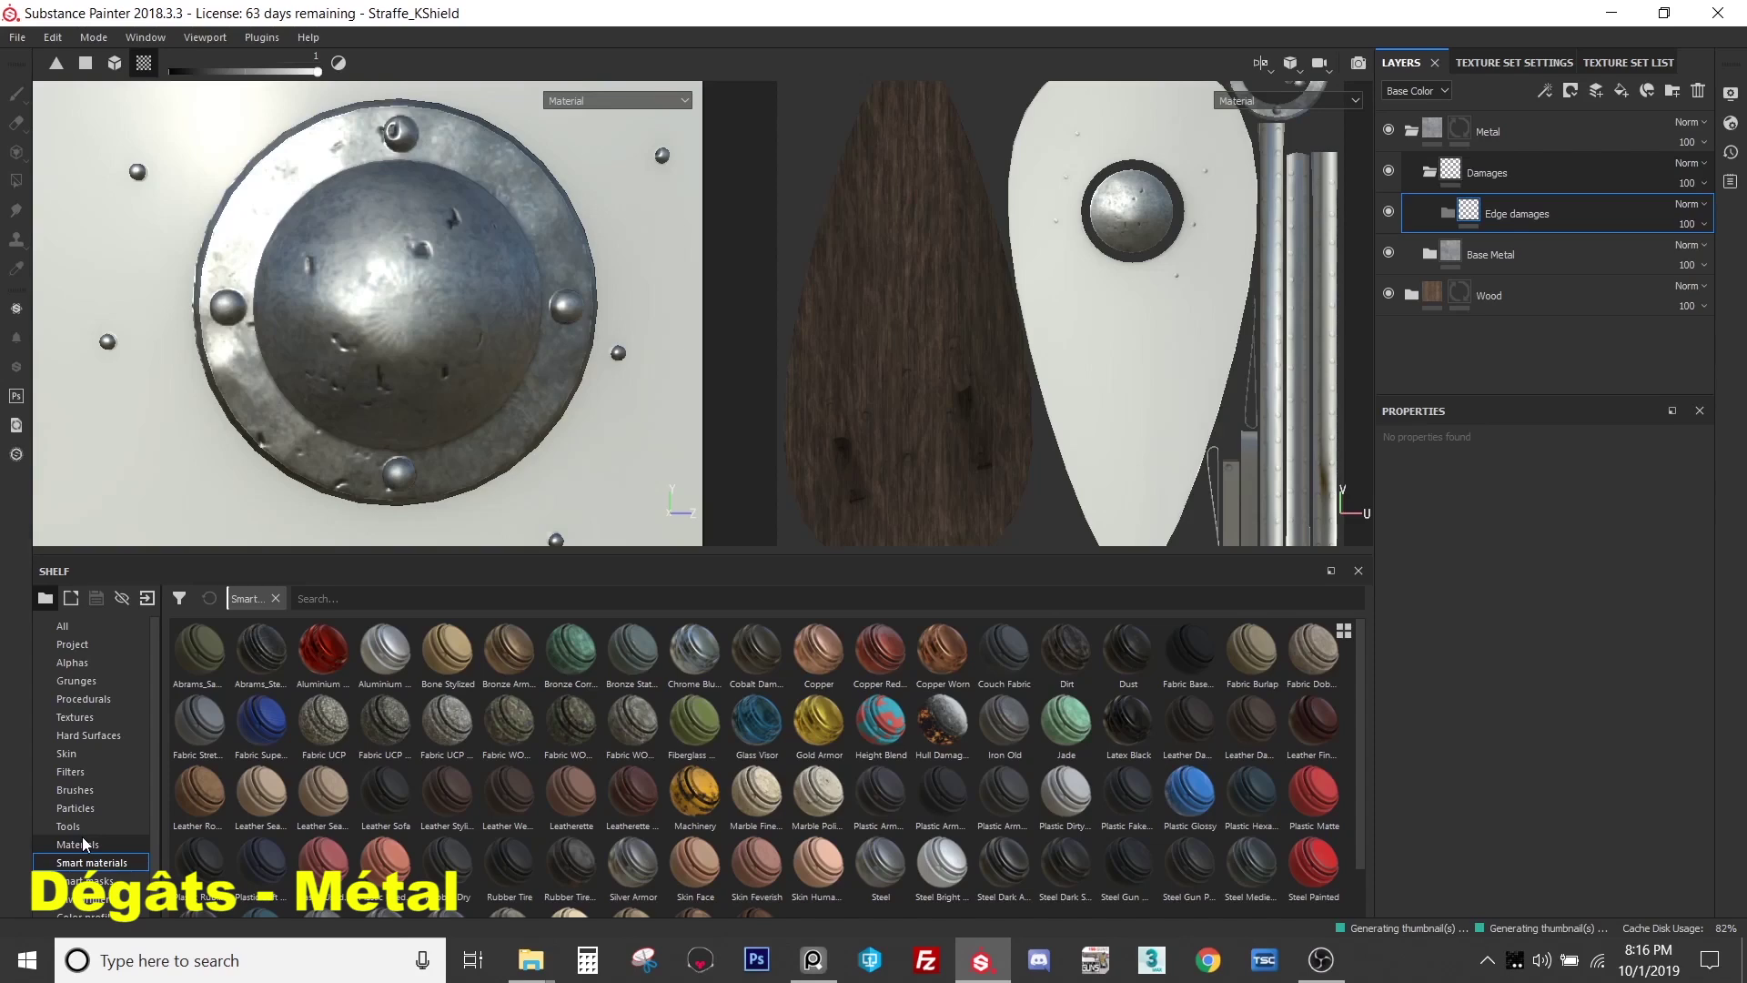
left_click_drag(383, 346, 406, 366, "alt")
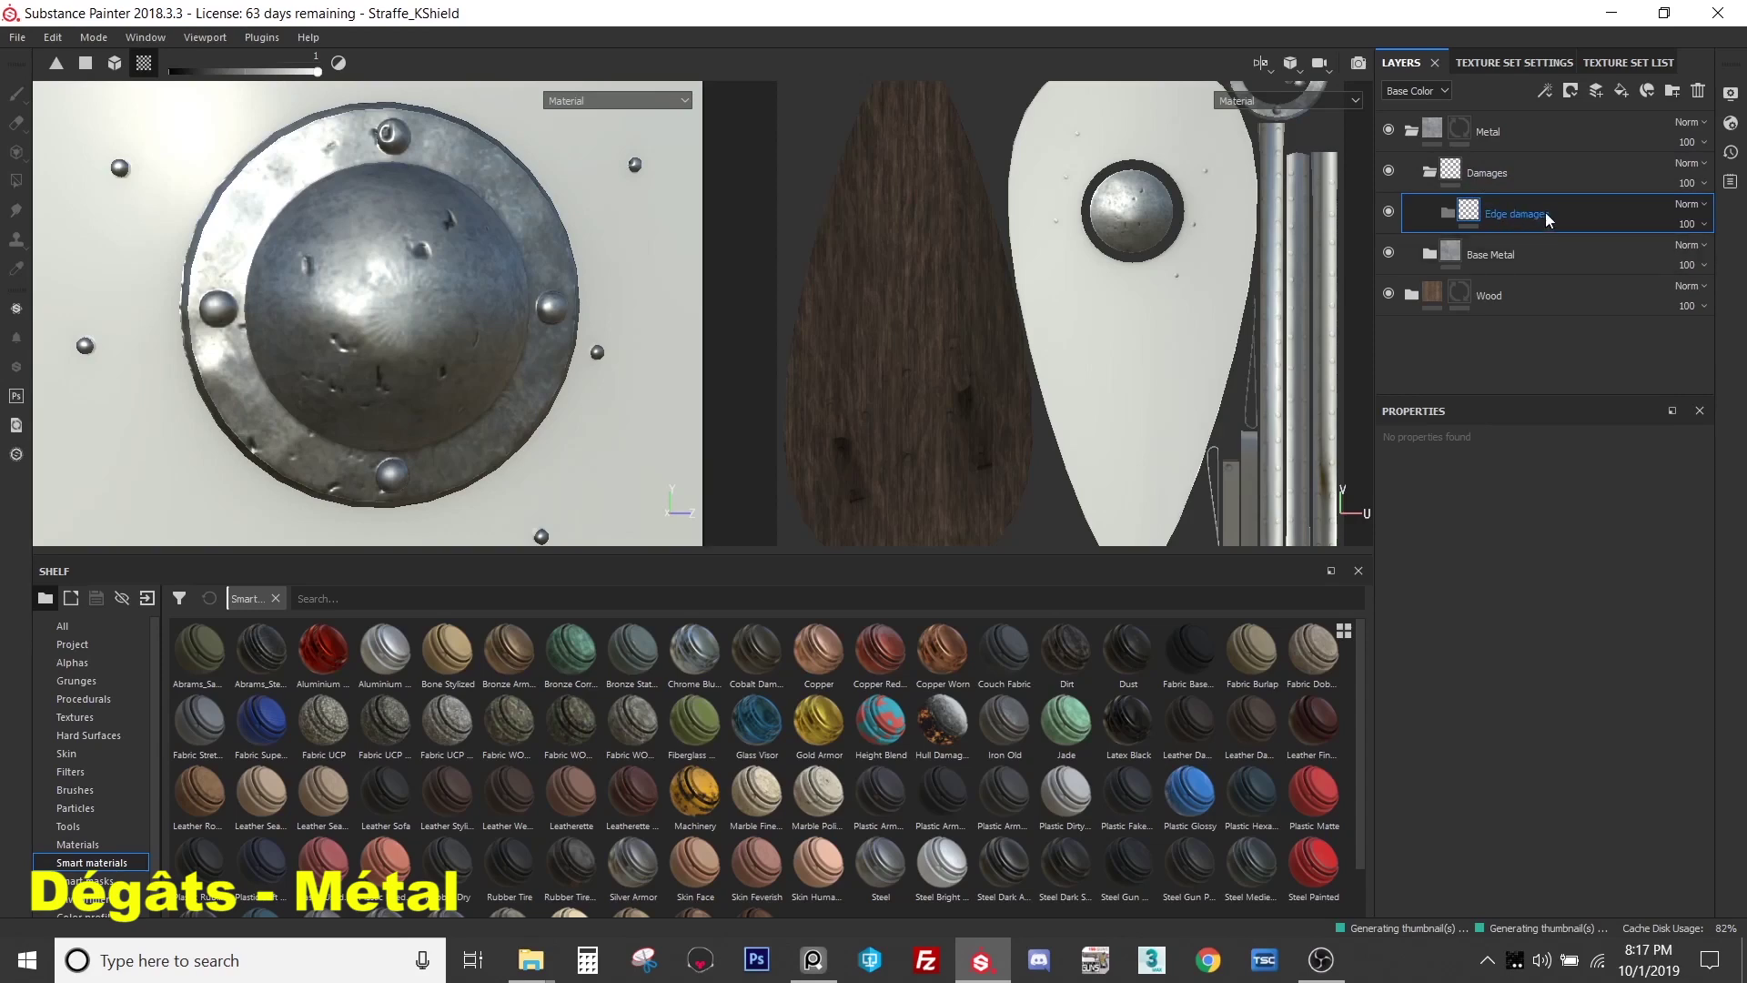
left_click_drag(391, 291, 557, 324, "alt")
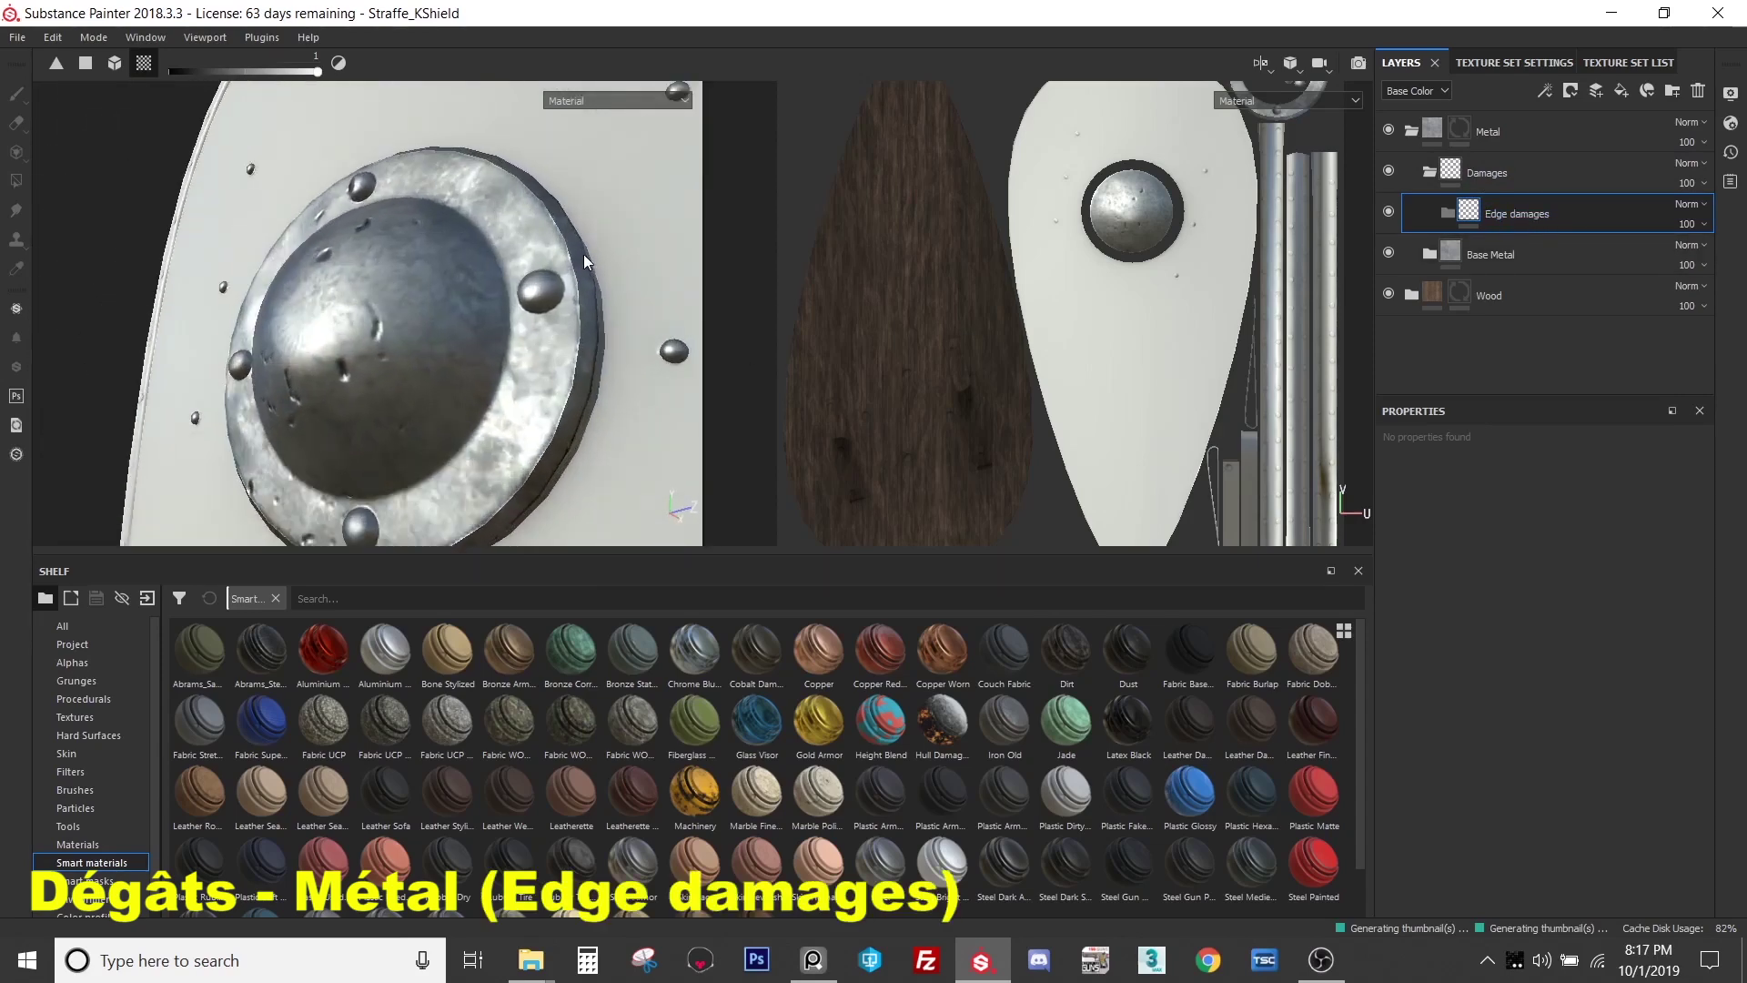
left_click_drag(489, 182, 546, 325, "alt")
left_click(1502, 62)
scroll(1456, 309, "down", 2)
scroll(1445, 282, "up", 5)
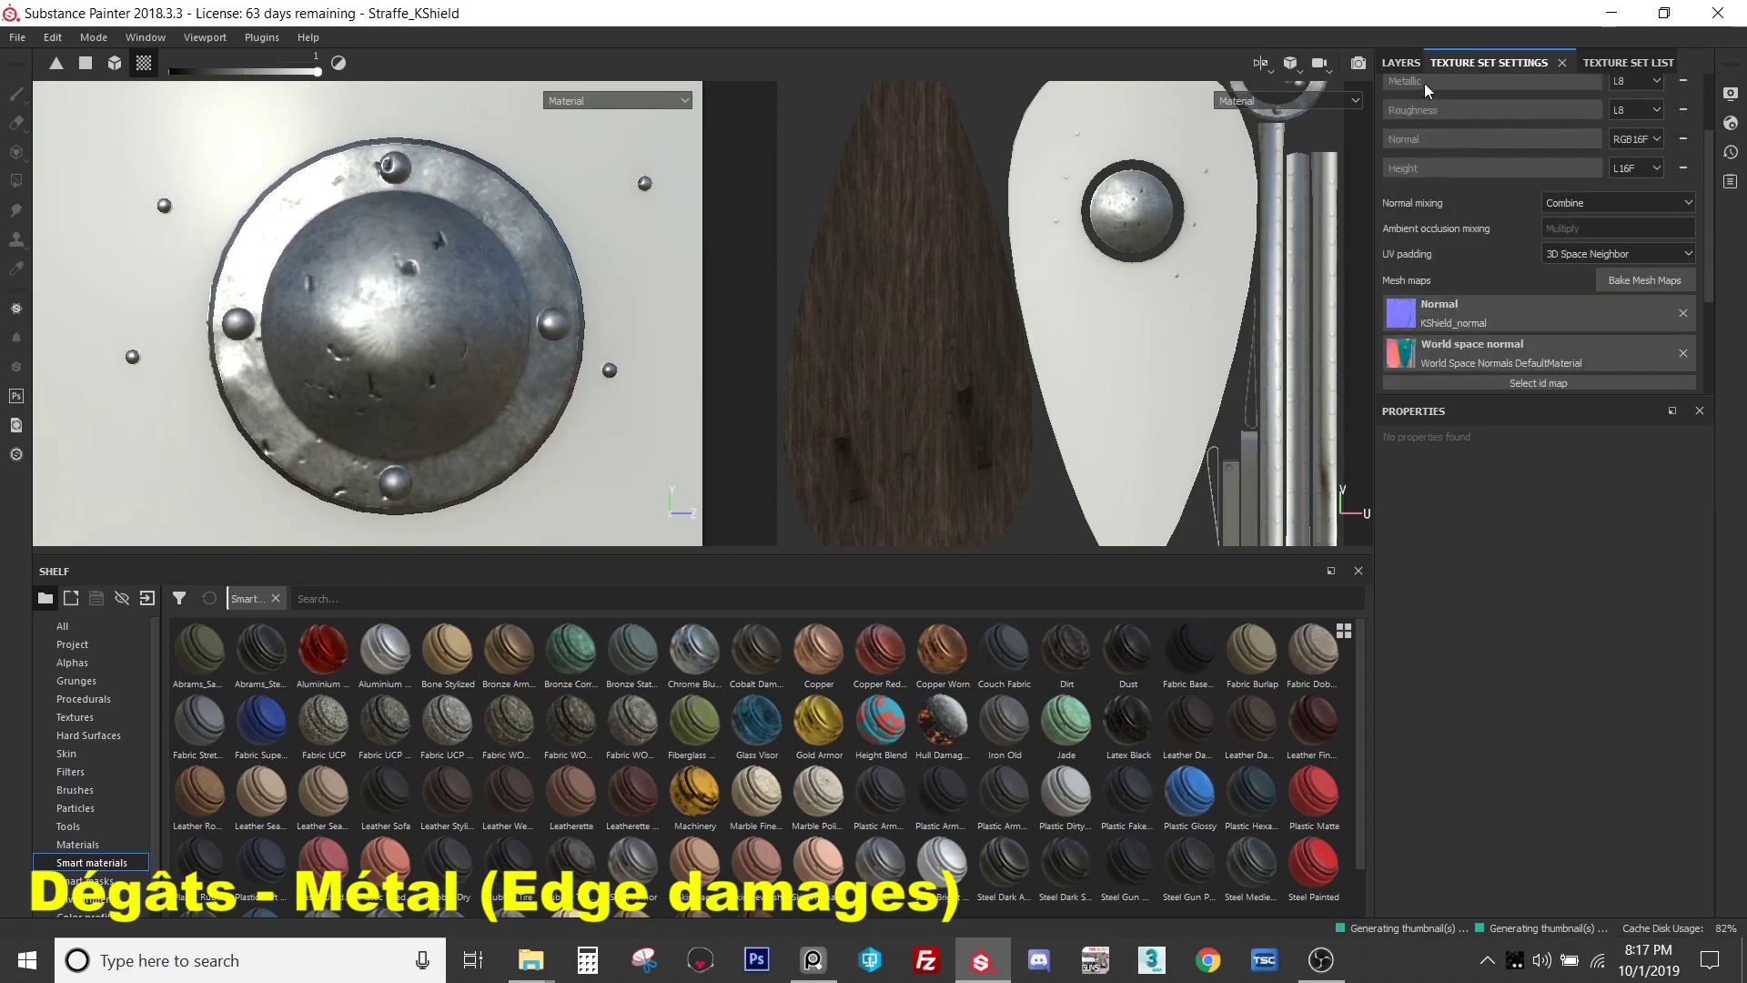
left_click(1401, 62)
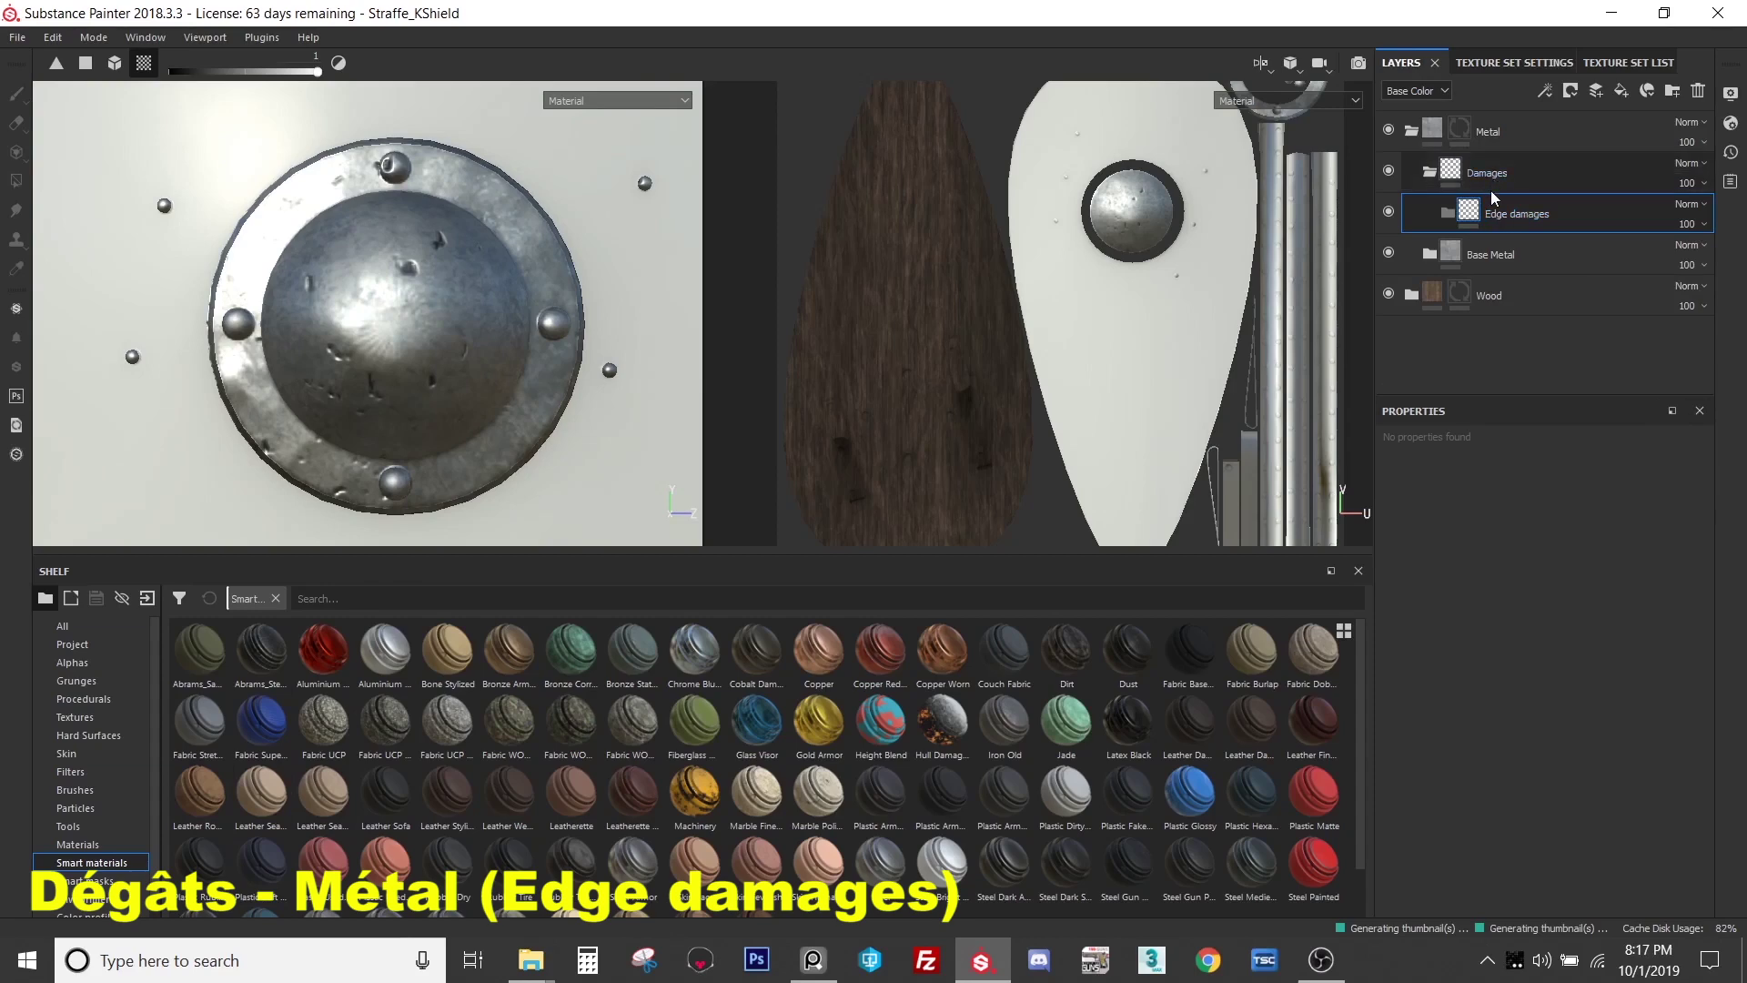
- Add the Aluminium Pure material from the shelf to the Edge damages folder
left_click(78, 845)
scroll(1365, 760, "down", 1)
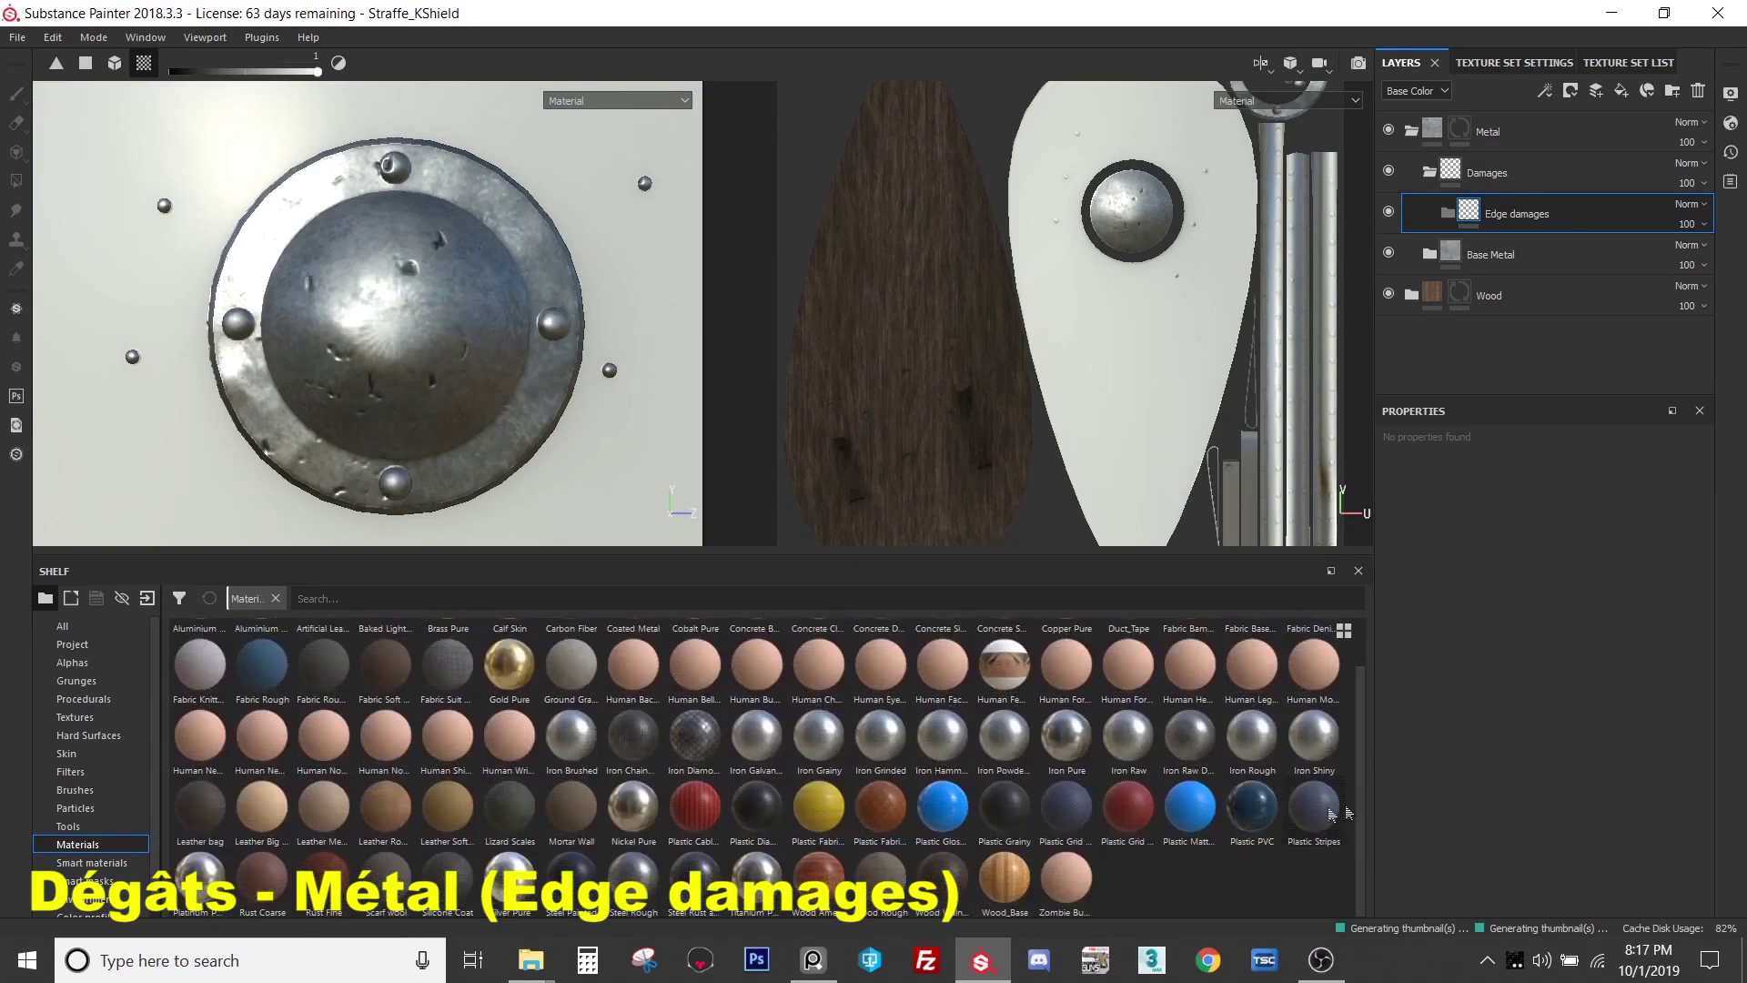
scroll(619, 792, "up", 1)
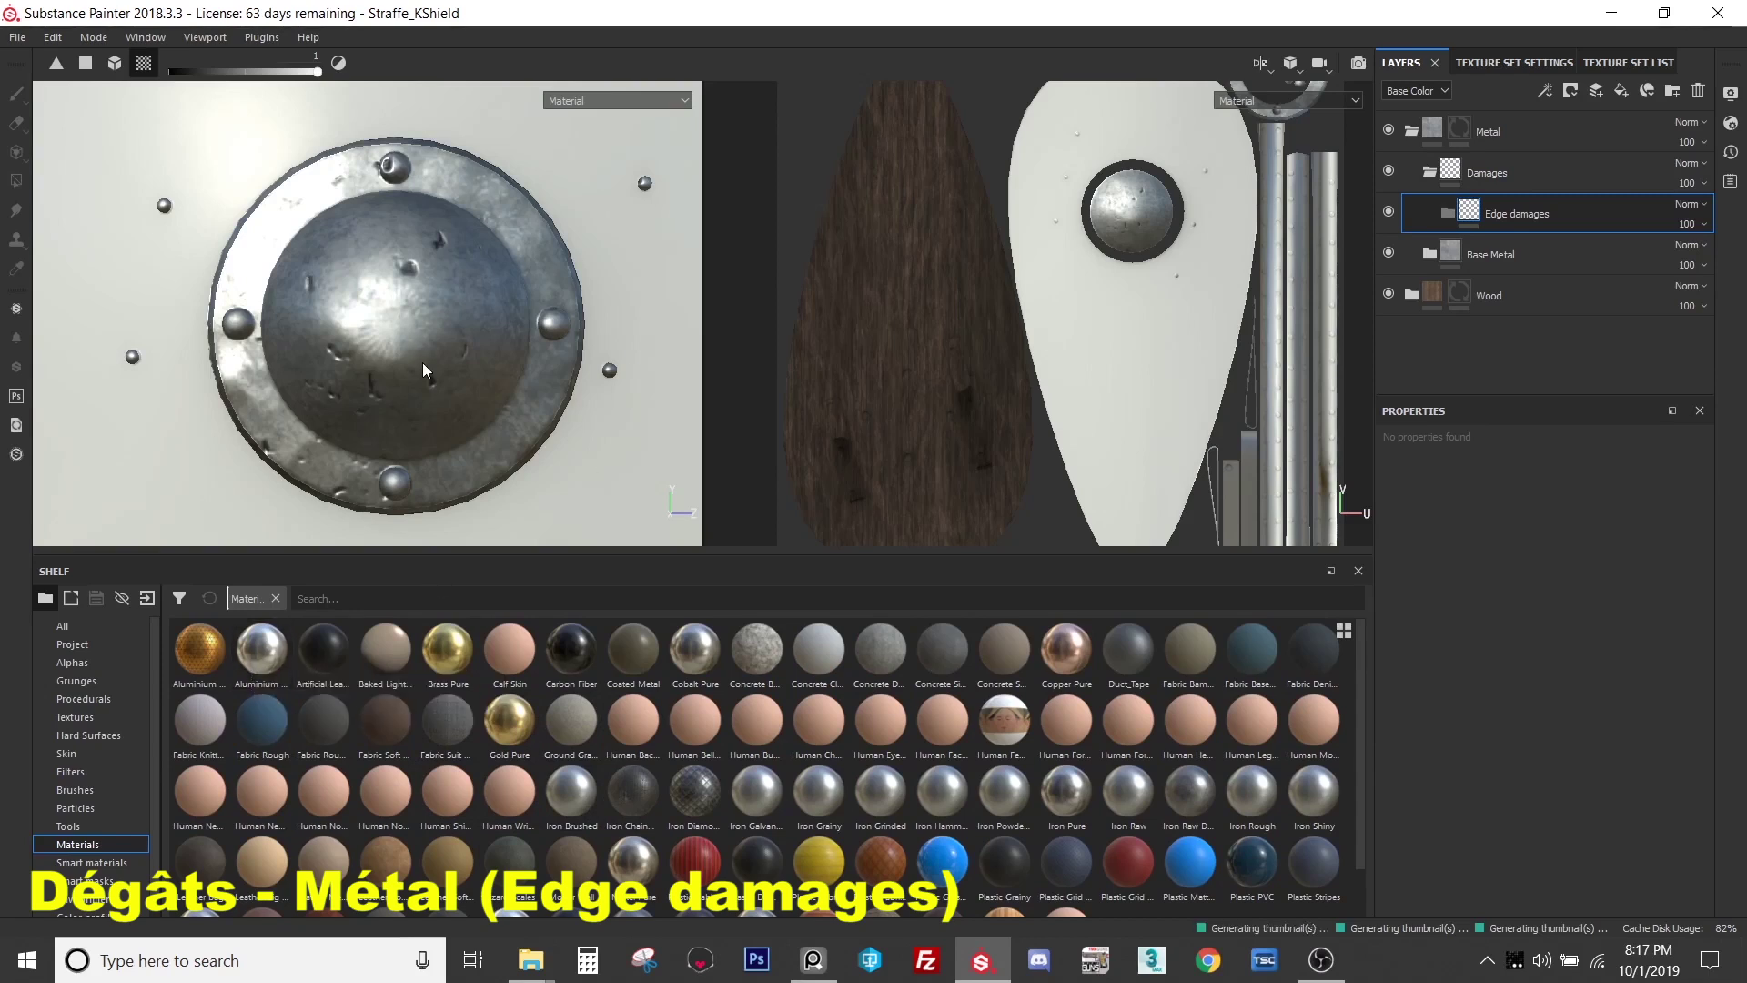
left_click_drag(261, 649, 1567, 205)
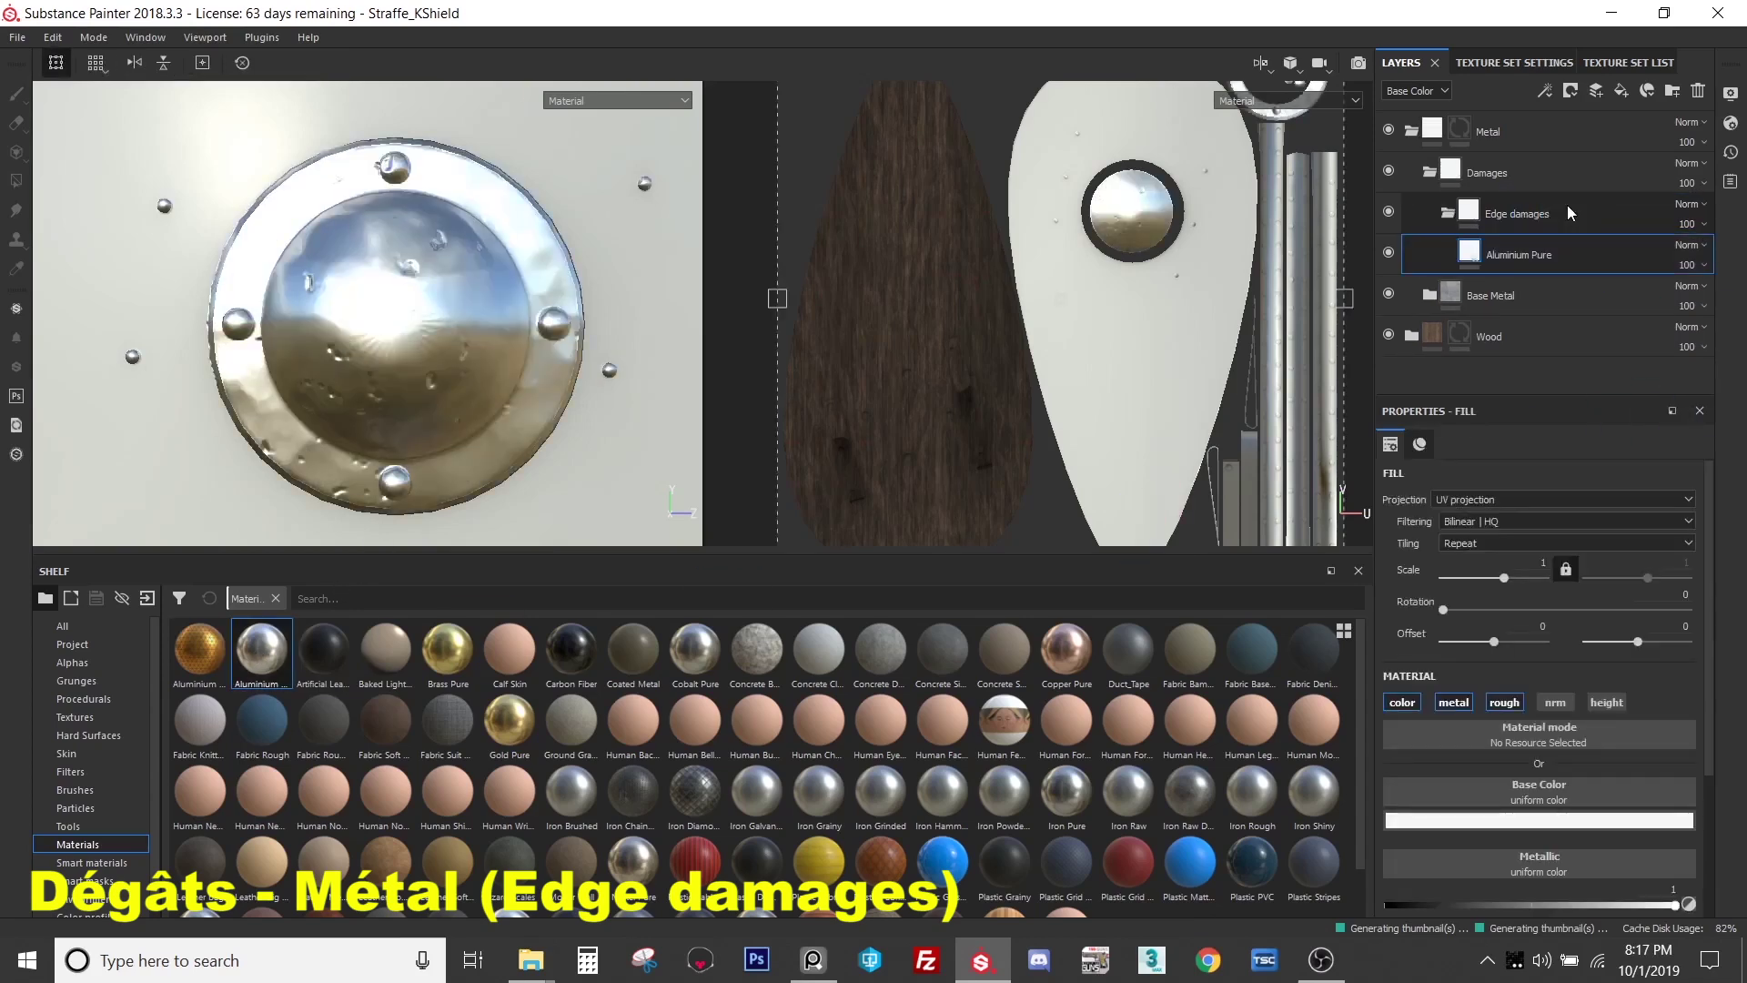
- Compare the metal boss with the Edge damages folder hidden and shown, from several angles and under different lighting
mouse_move(473, 354)
left_mouse_down("alt")
mouse_move(531, 428)
mouse_move(487, 377)
left_mouse_up("alt")
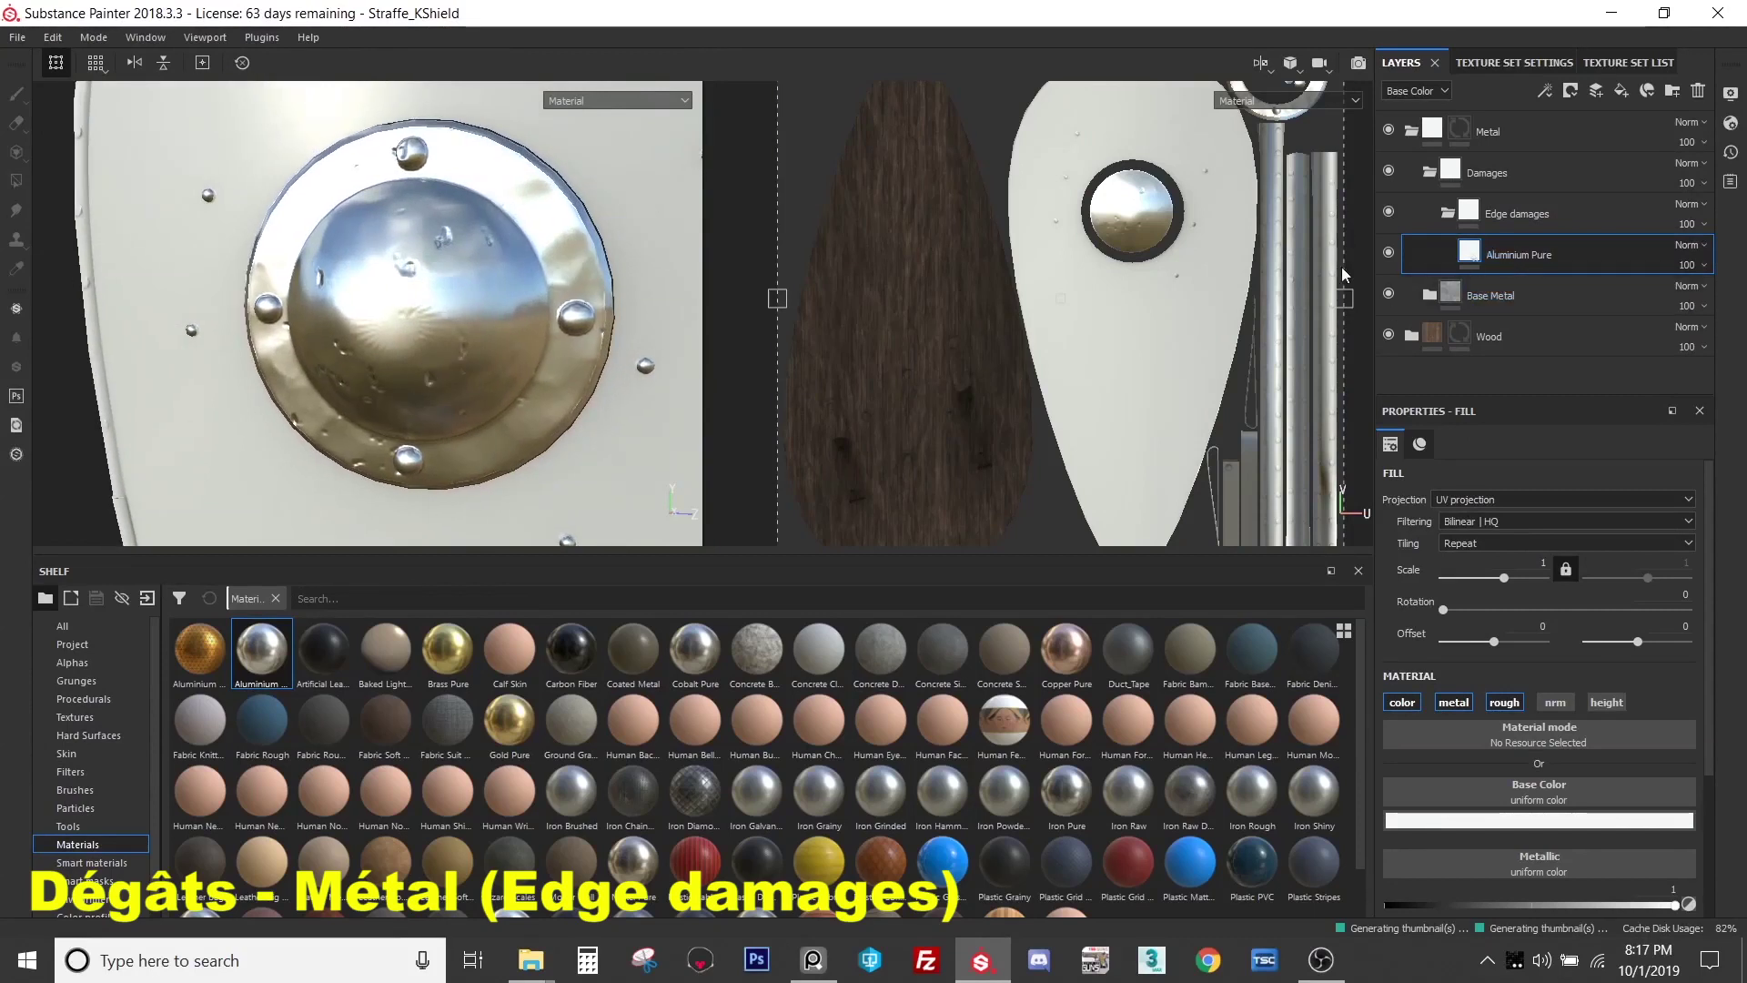
mouse_move(594, 247)
left_mouse_down("alt")
mouse_move(559, 239)
mouse_move(596, 223)
left_mouse_up("alt")
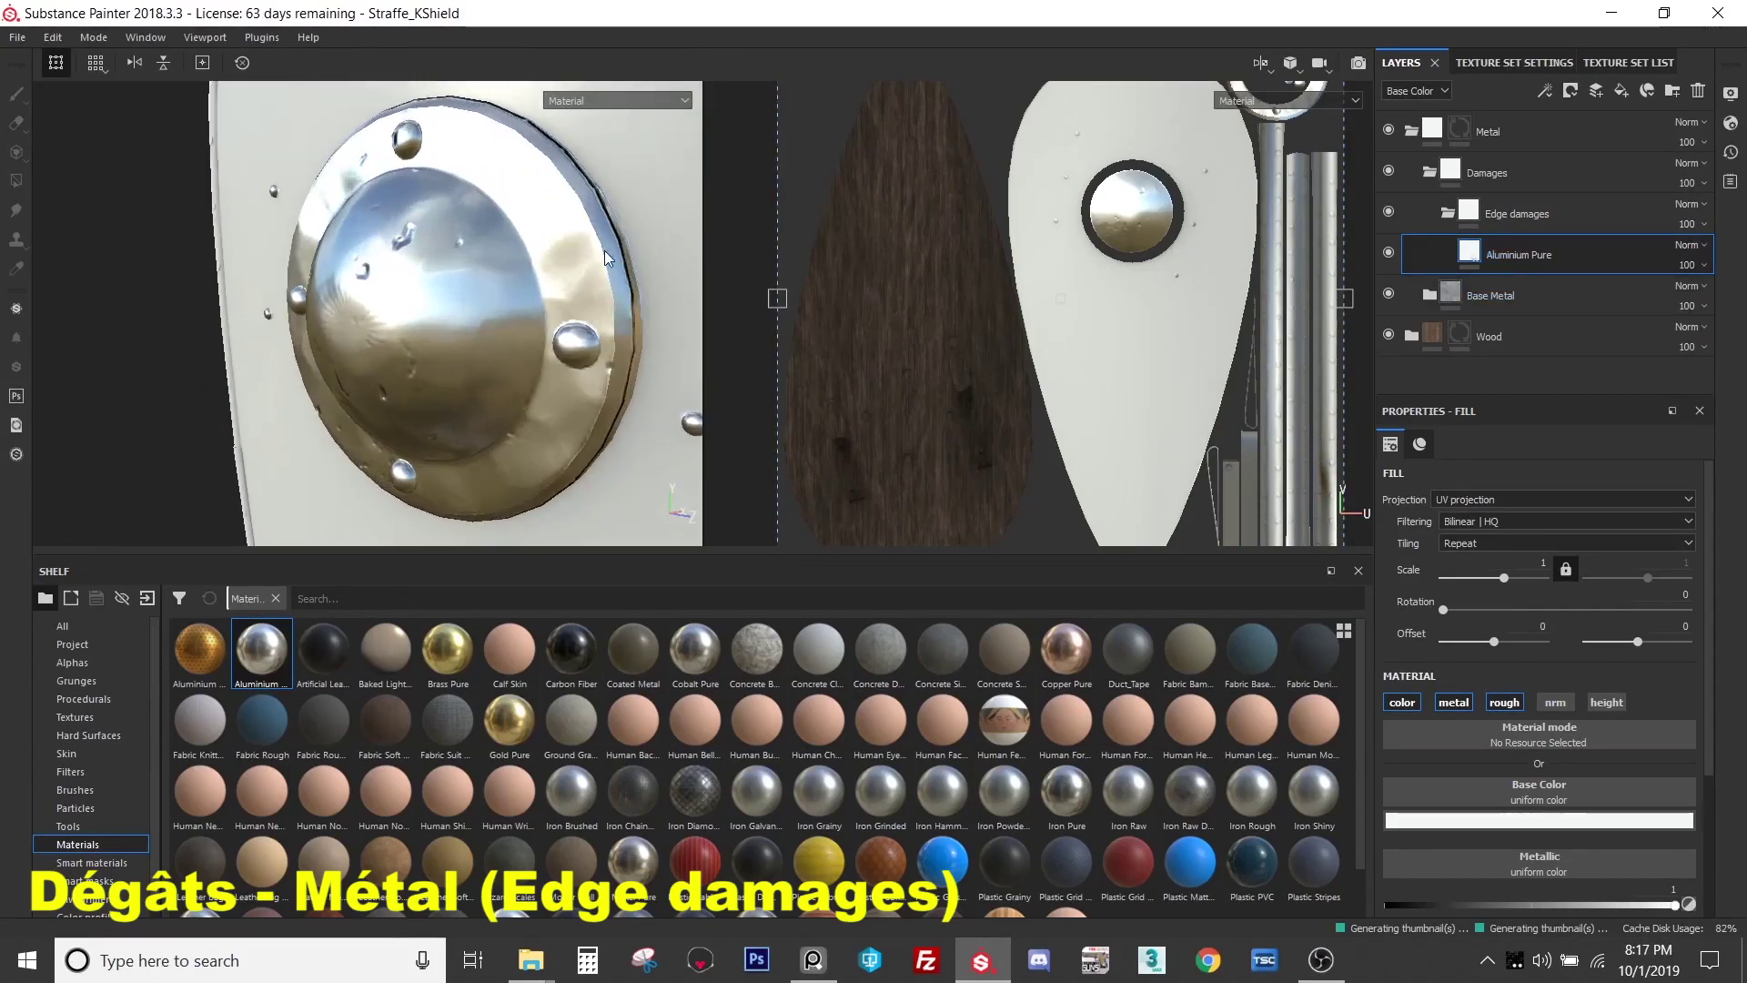
right_click_drag(588, 449, 584, 302, "shift")
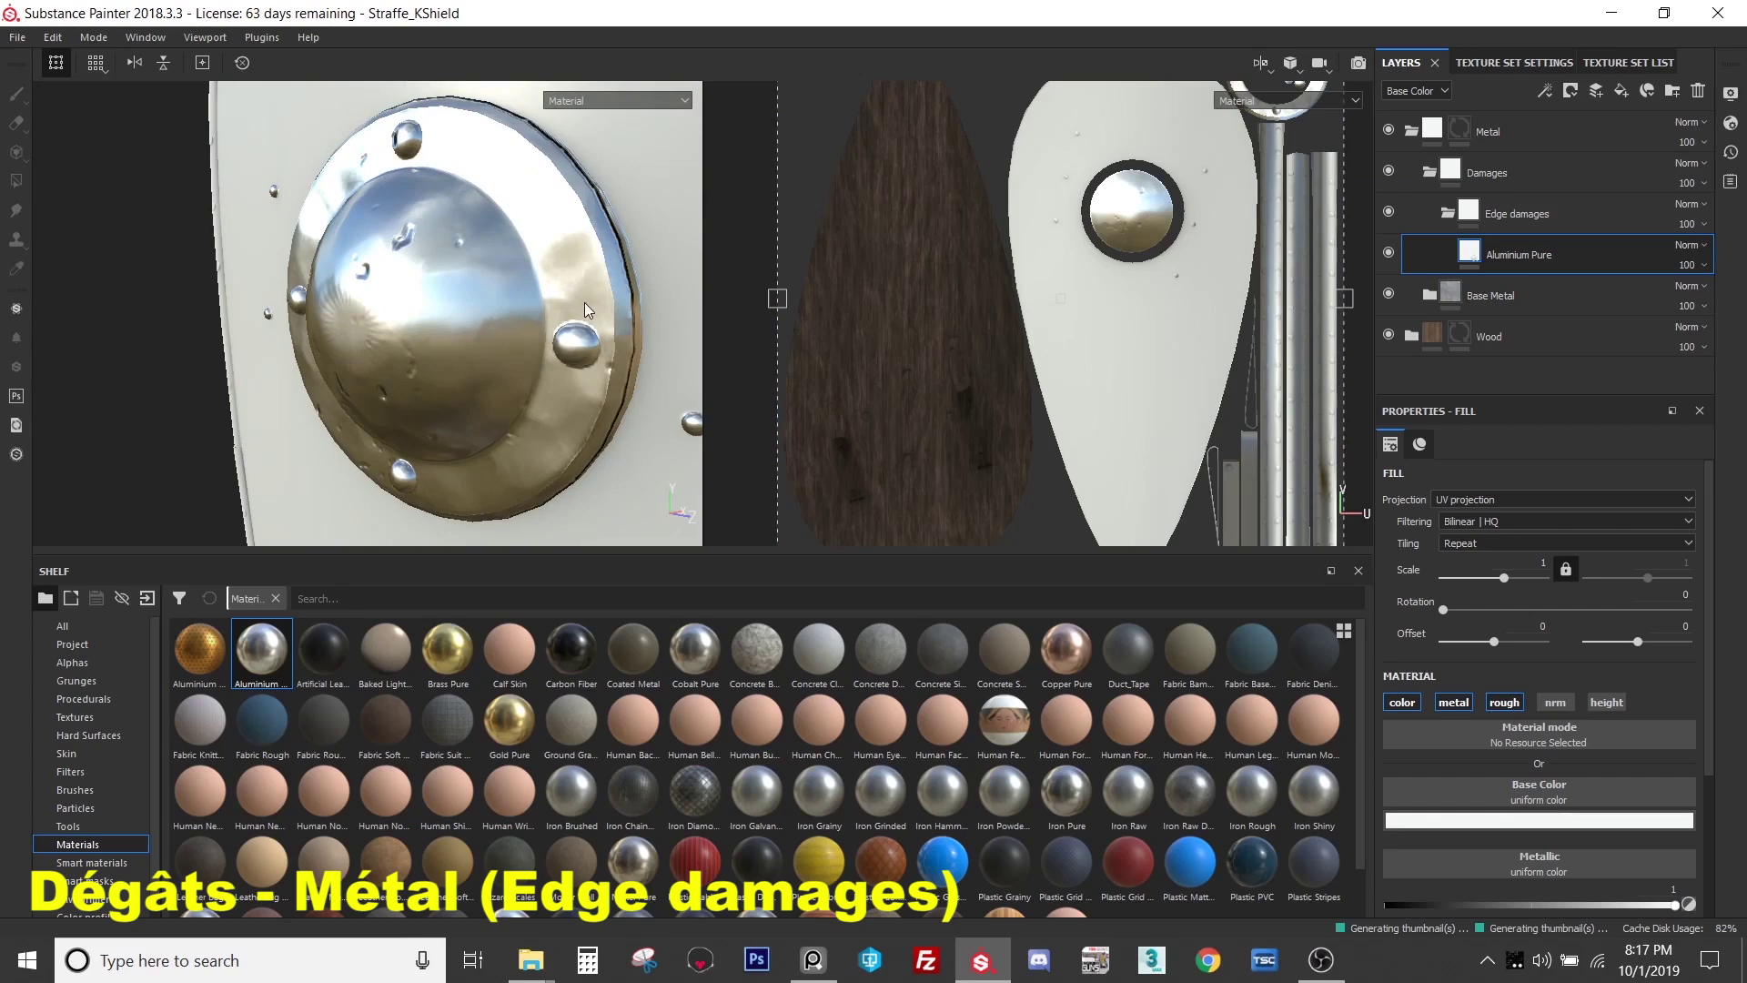
left_click(1389, 211)
left_click(1388, 211)
left_click_drag(628, 392, 554, 281, "alt")
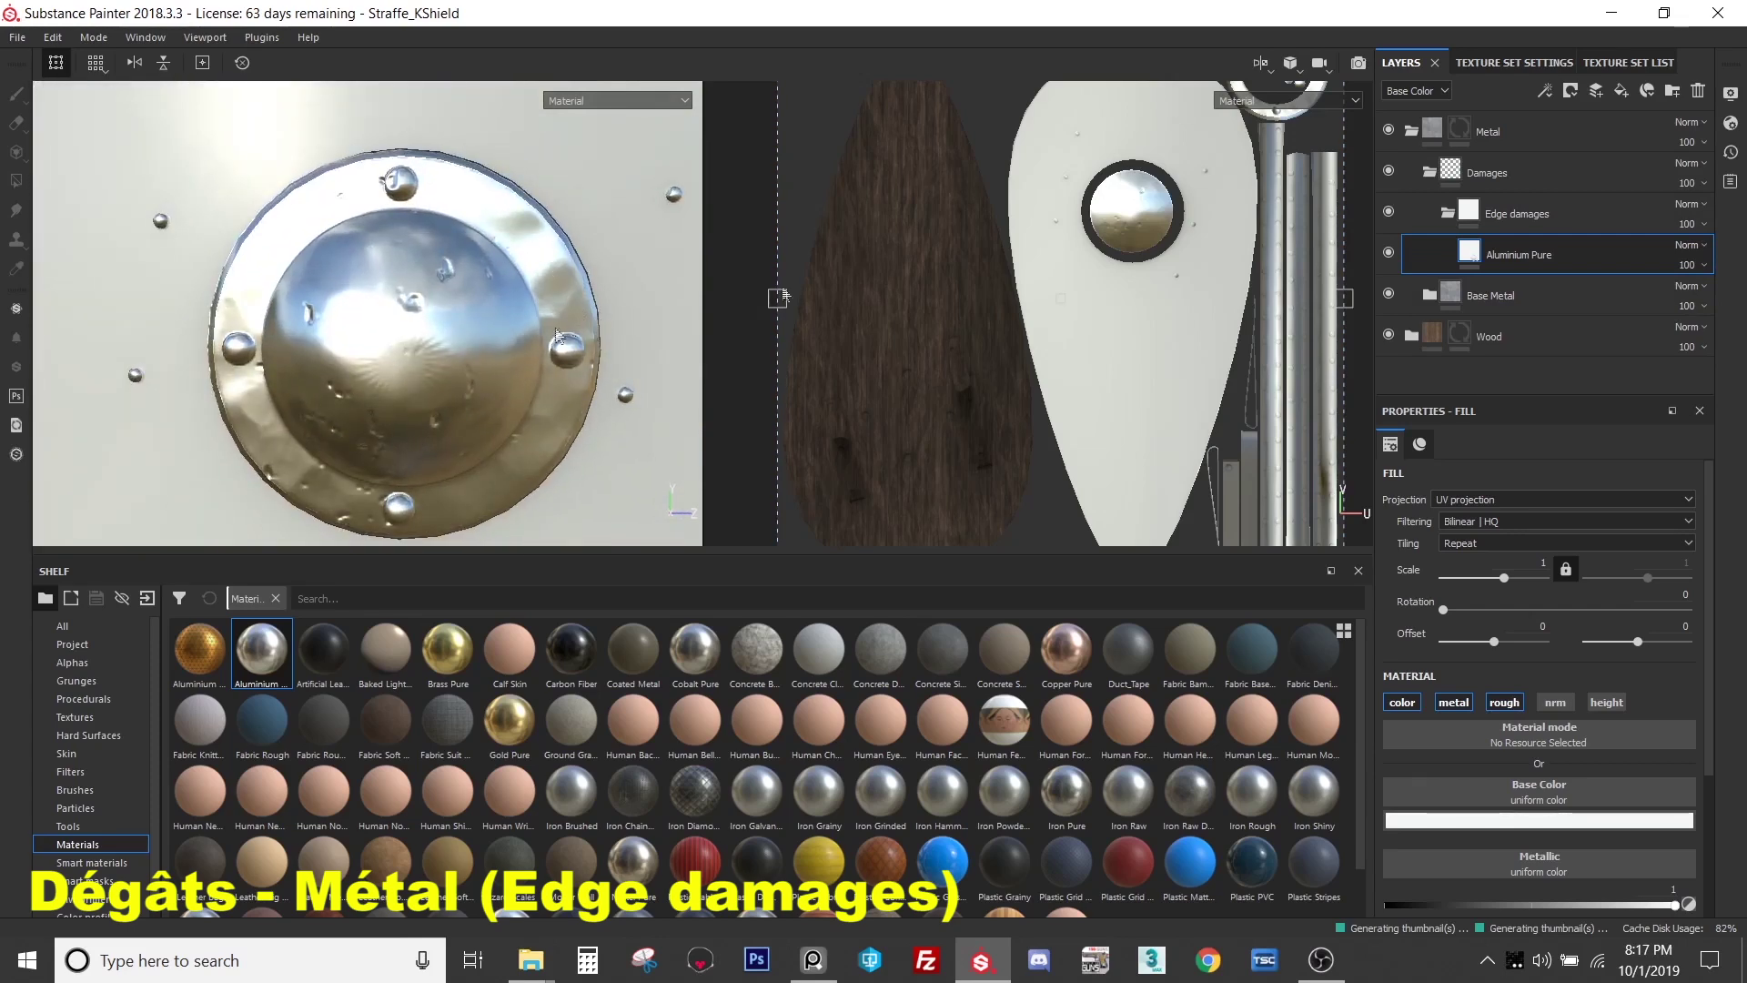
left_click(1388, 211)
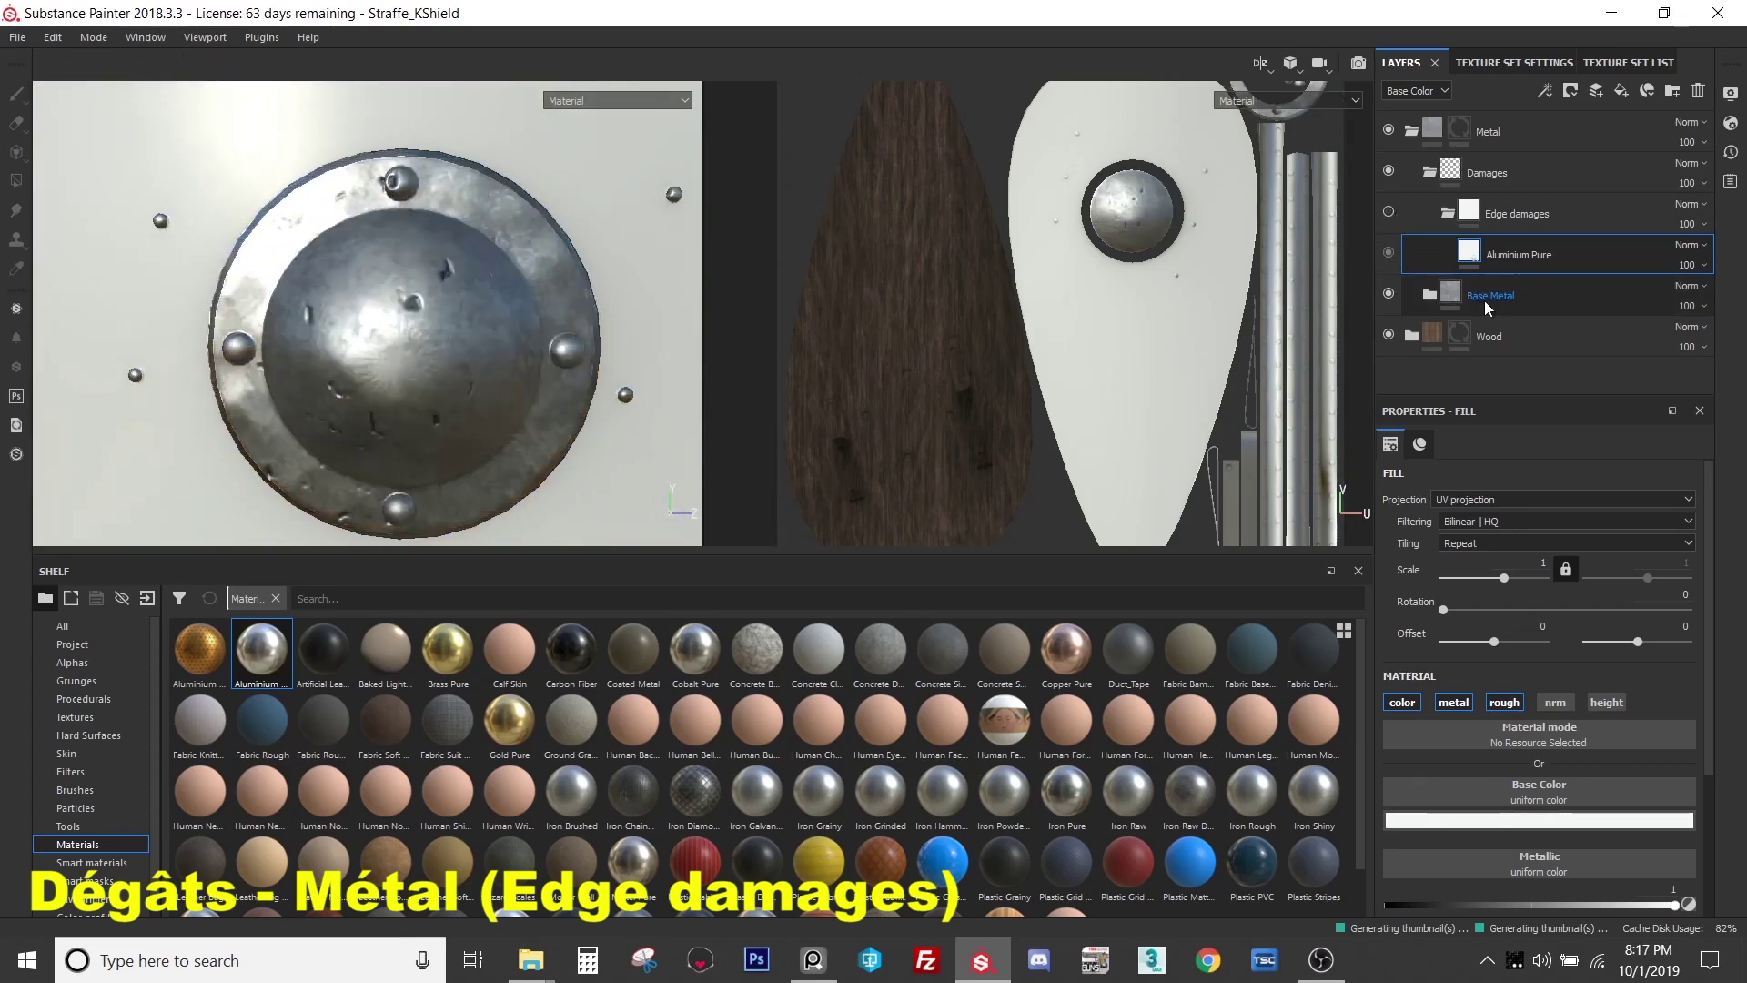
left_click(1389, 211)
- Collapse the Edge damages folder and add a black mask to it
left_click(1449, 214)
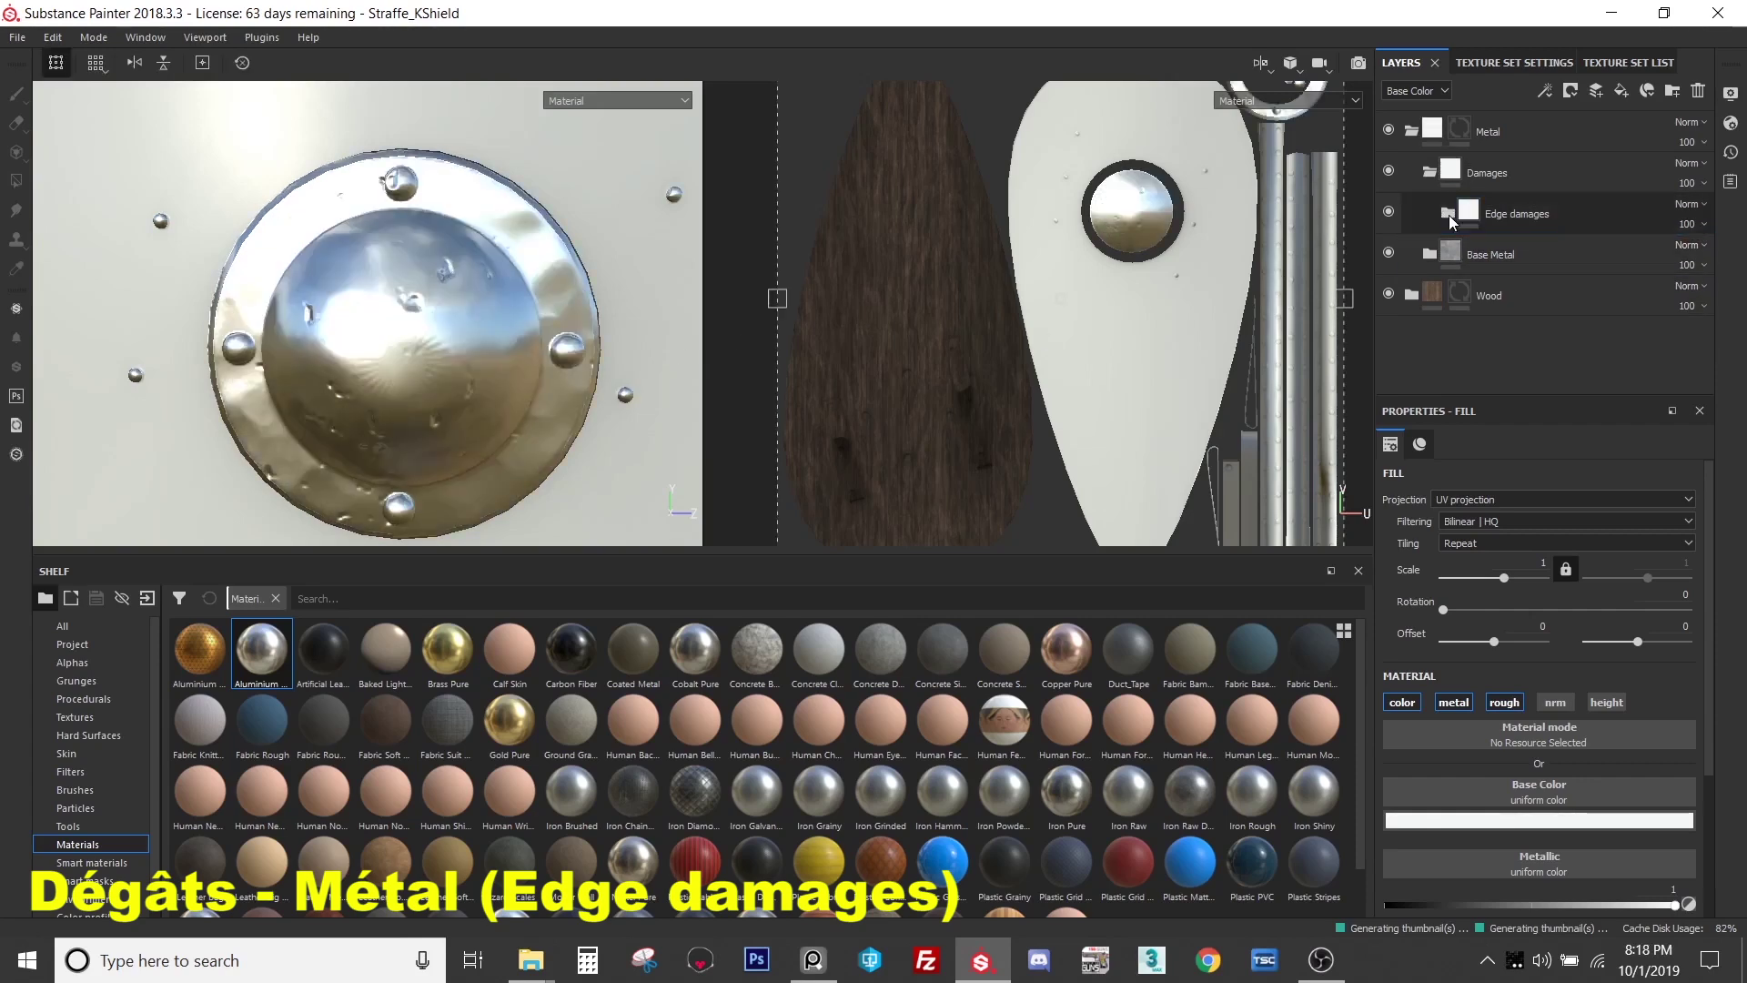
left_click(1565, 232)
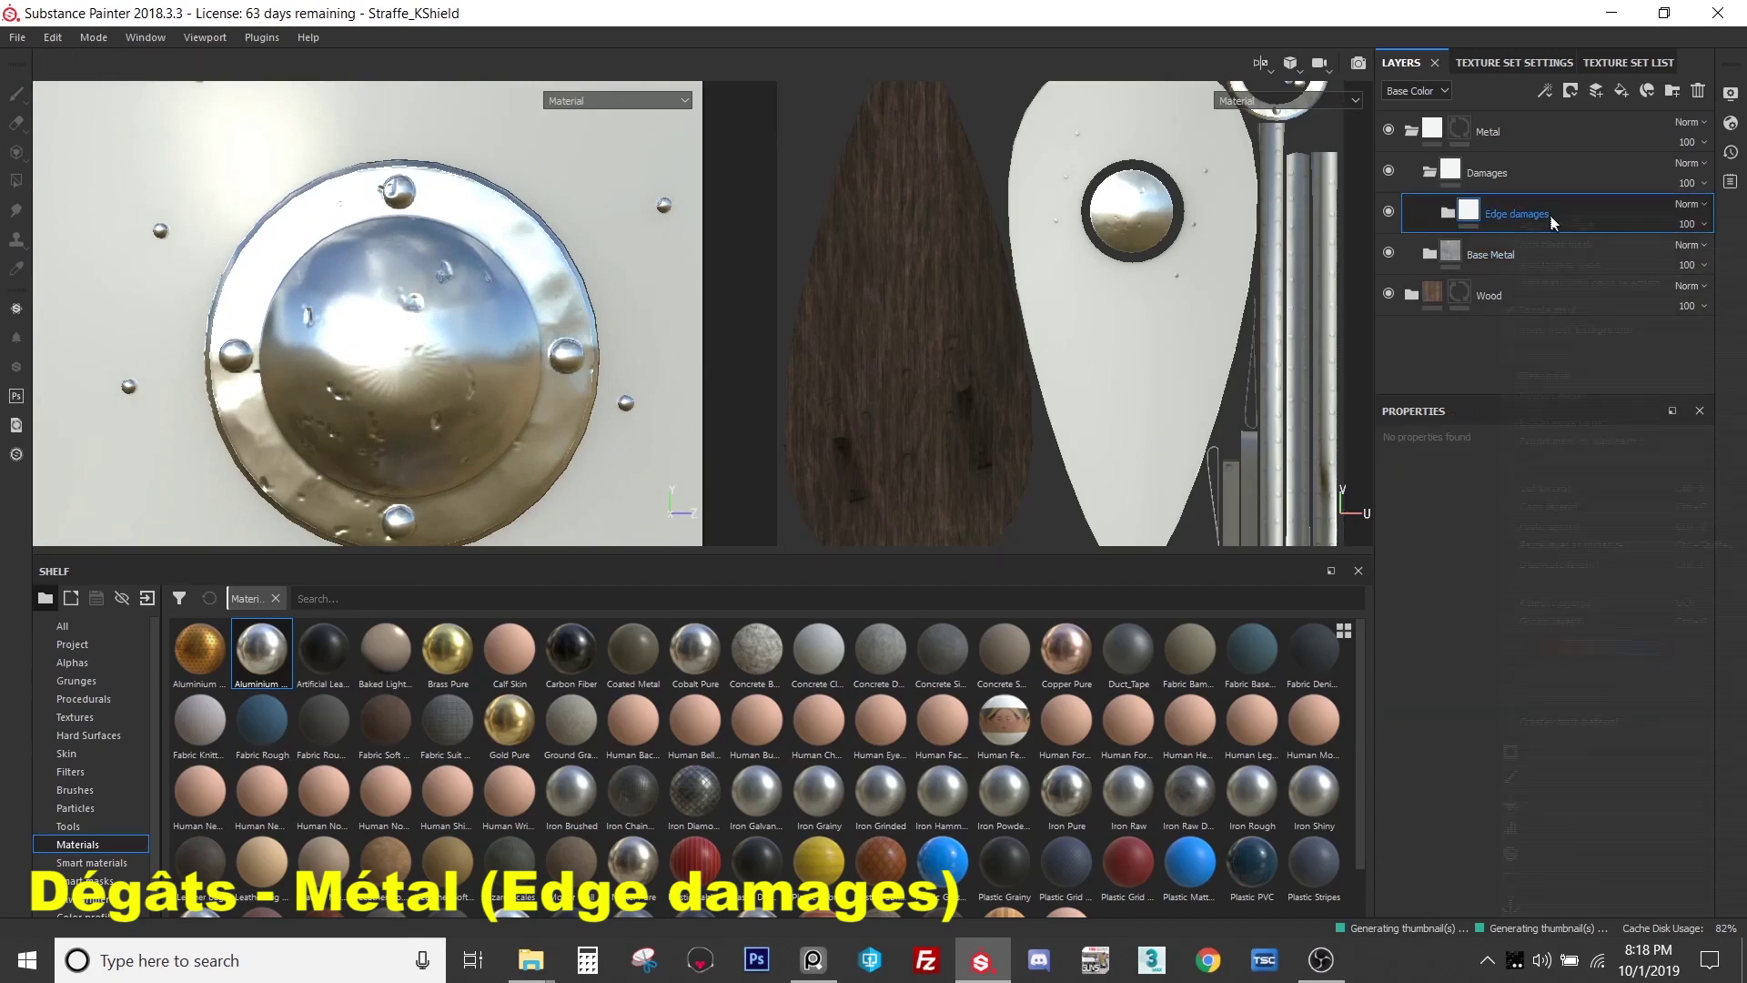
right_click(1552, 223)
left_click(1577, 237)
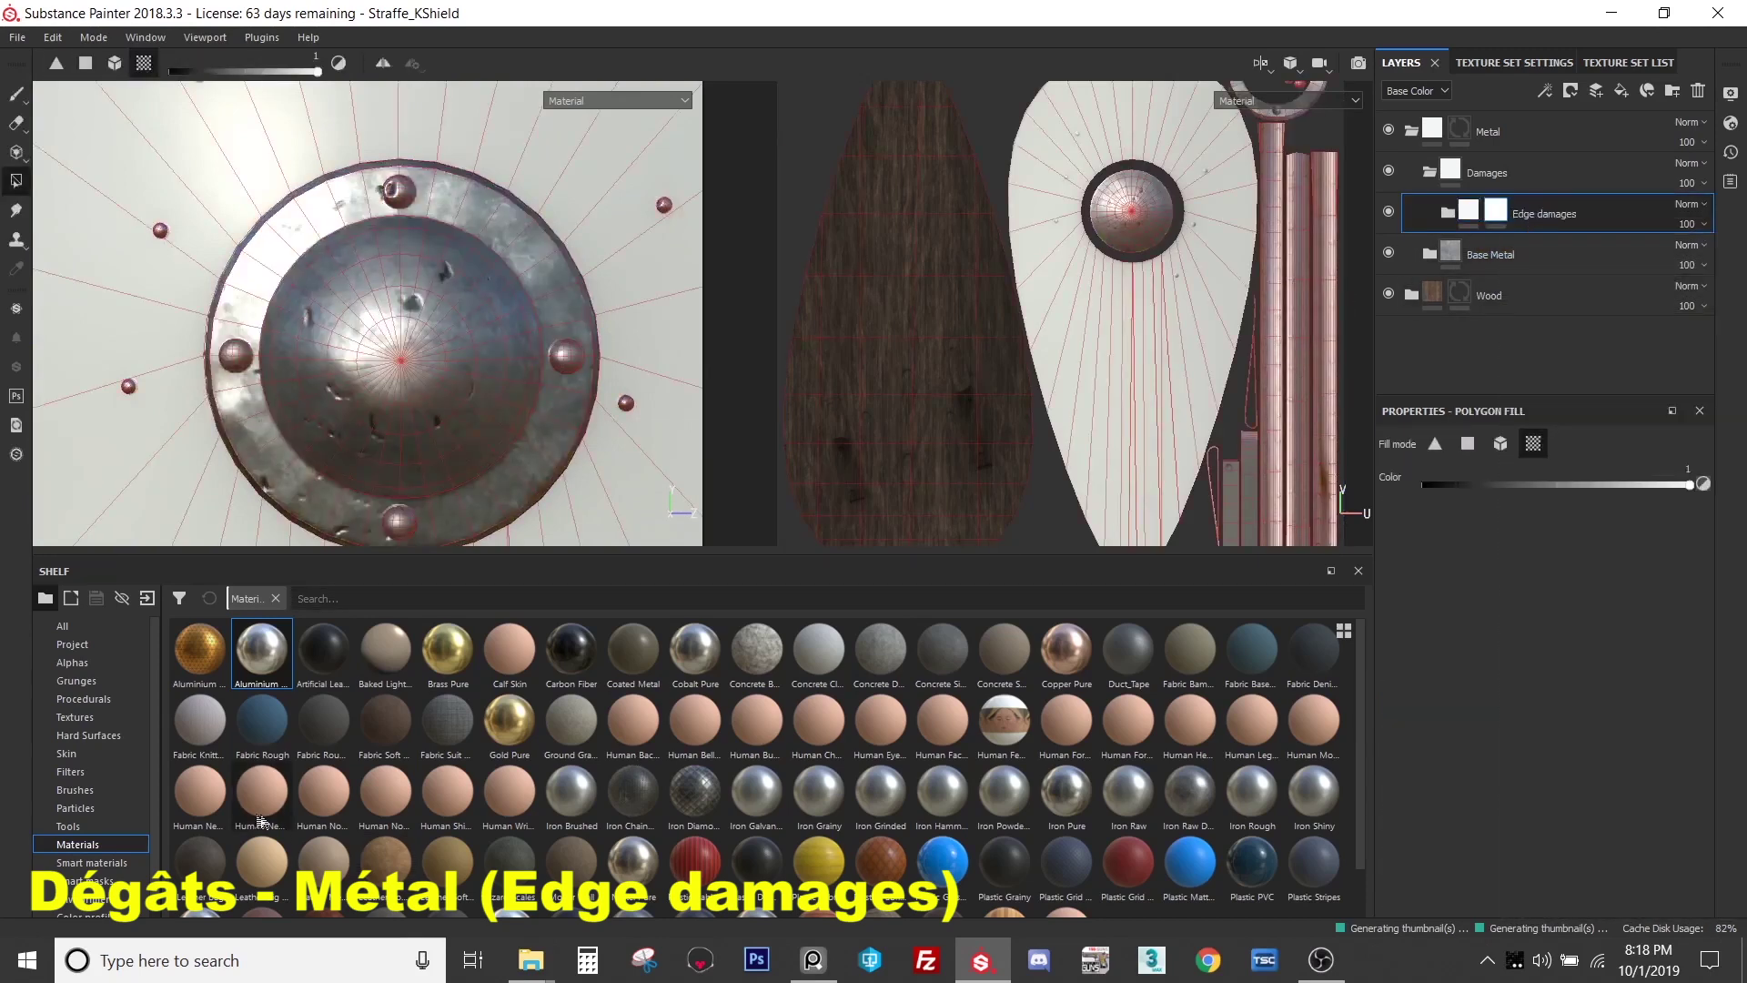
- Add a Metal Edge Wear generator to the Edge damages folder's black mask and set its Wear Level to 0.82
left_click(103, 883)
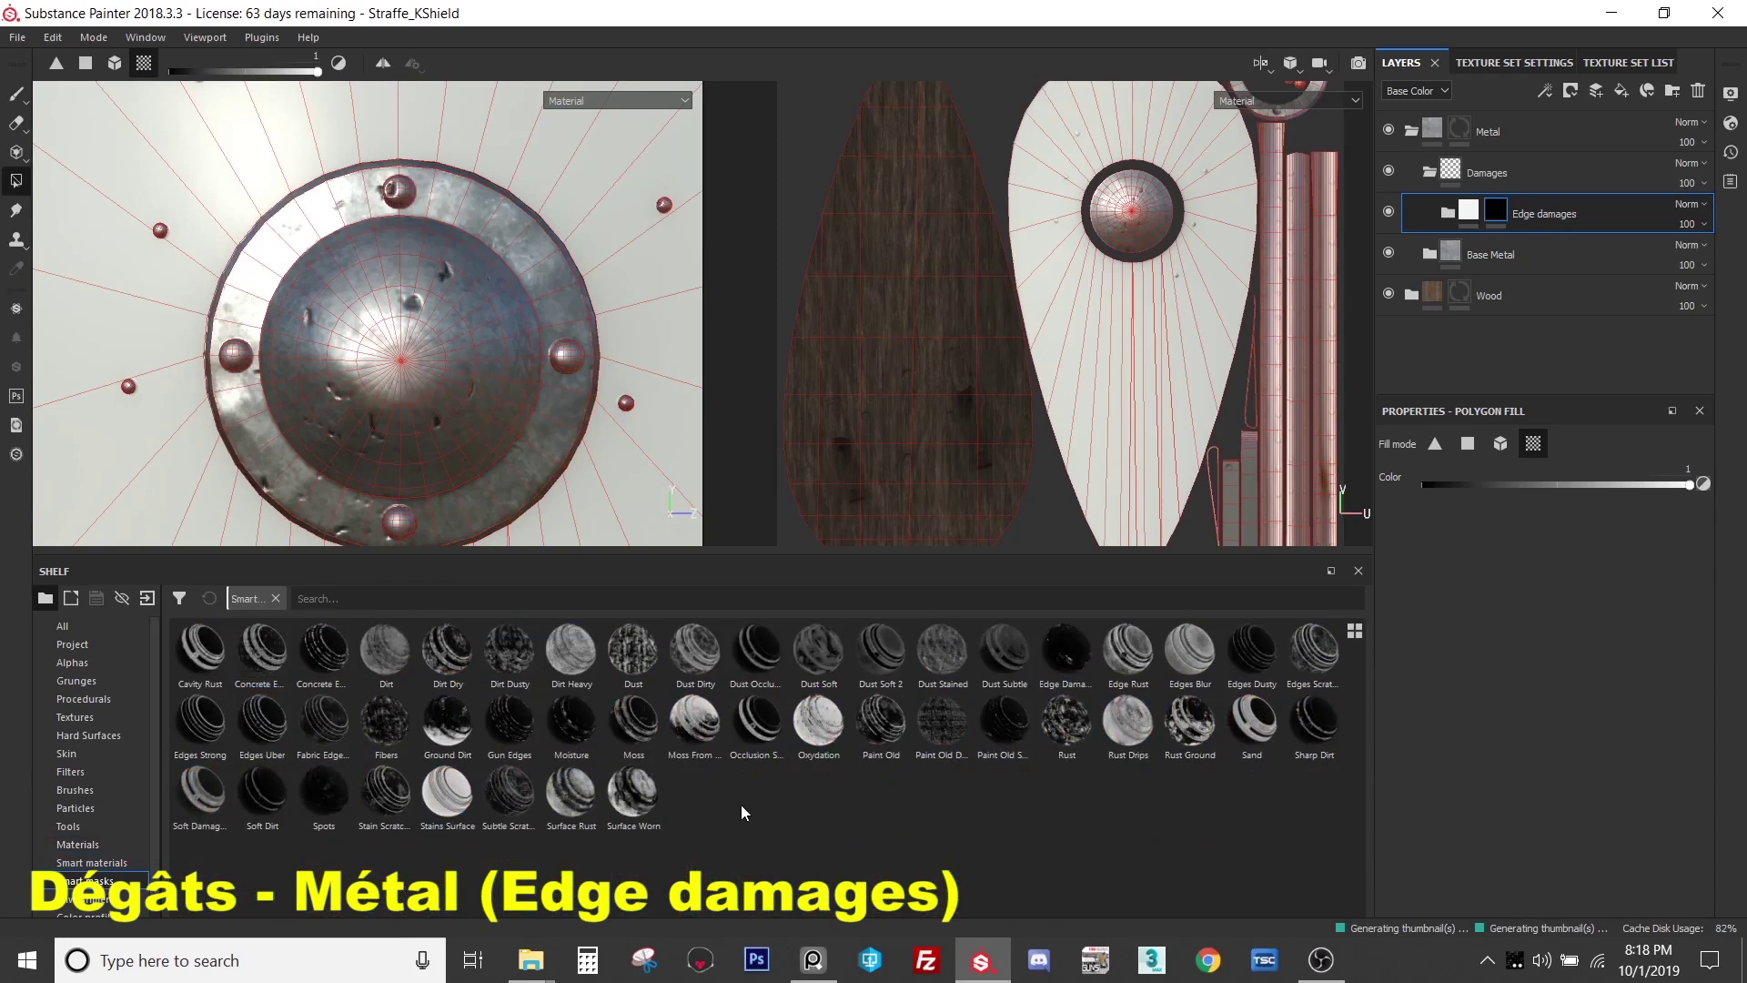
right_click(1508, 218)
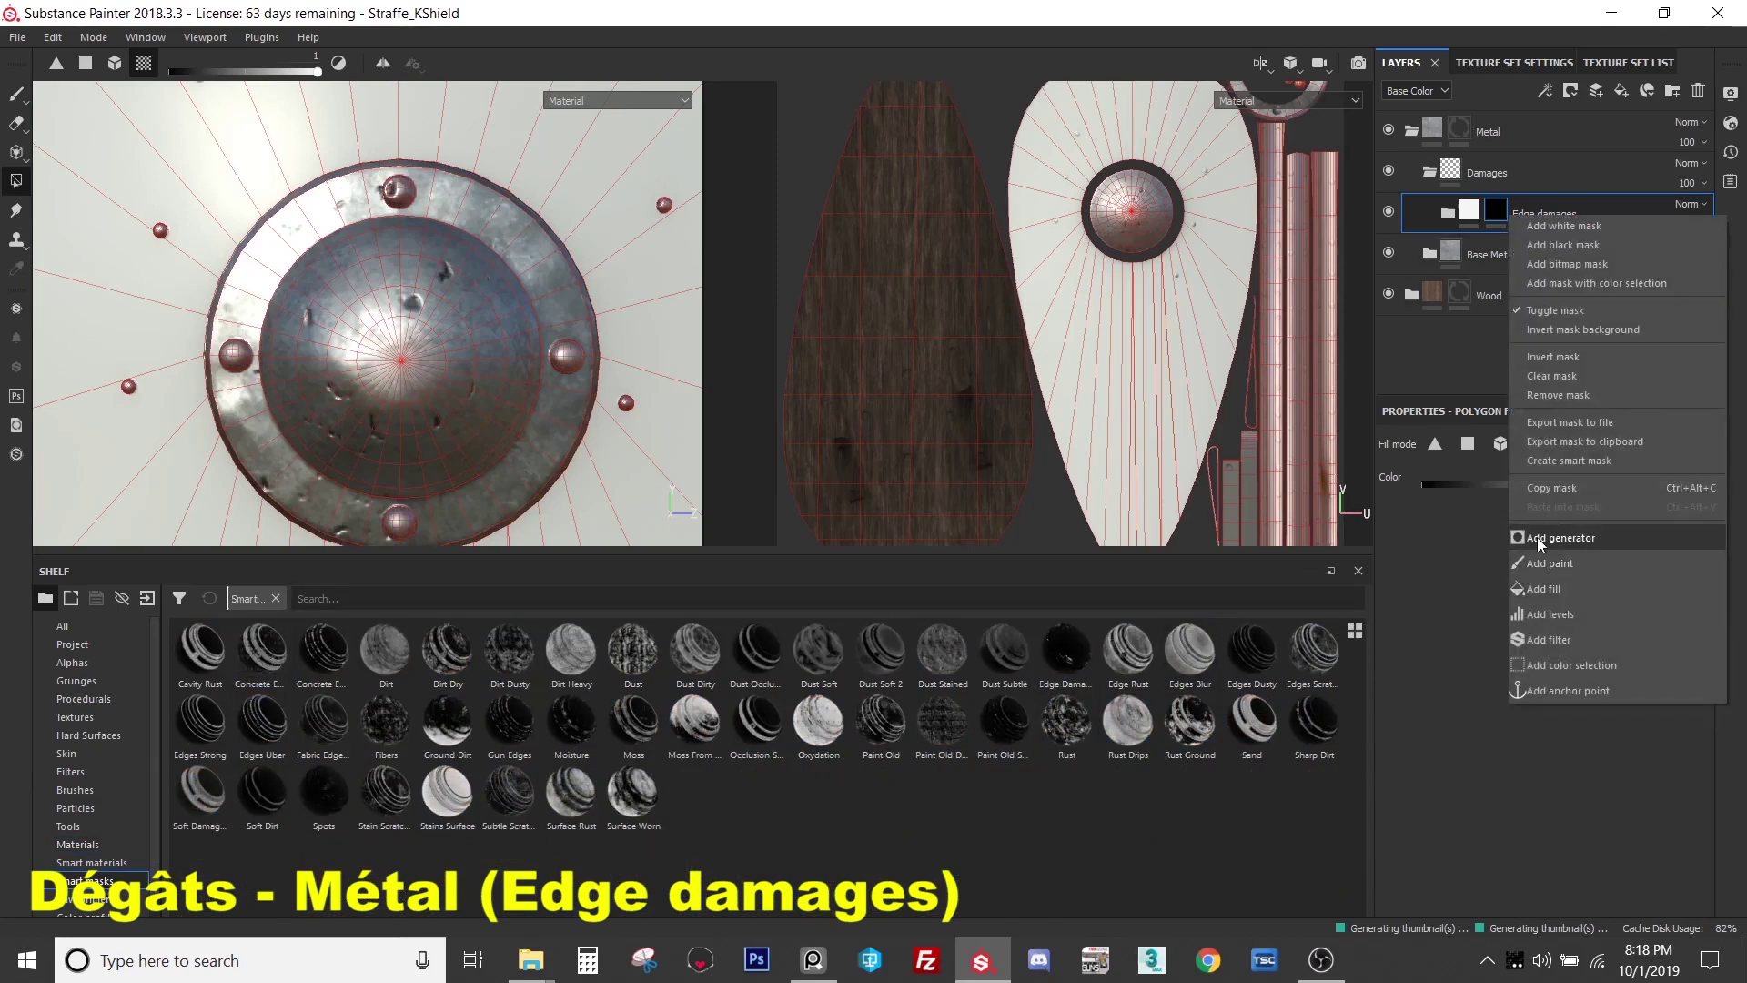
left_click(1565, 537)
left_click(1550, 482)
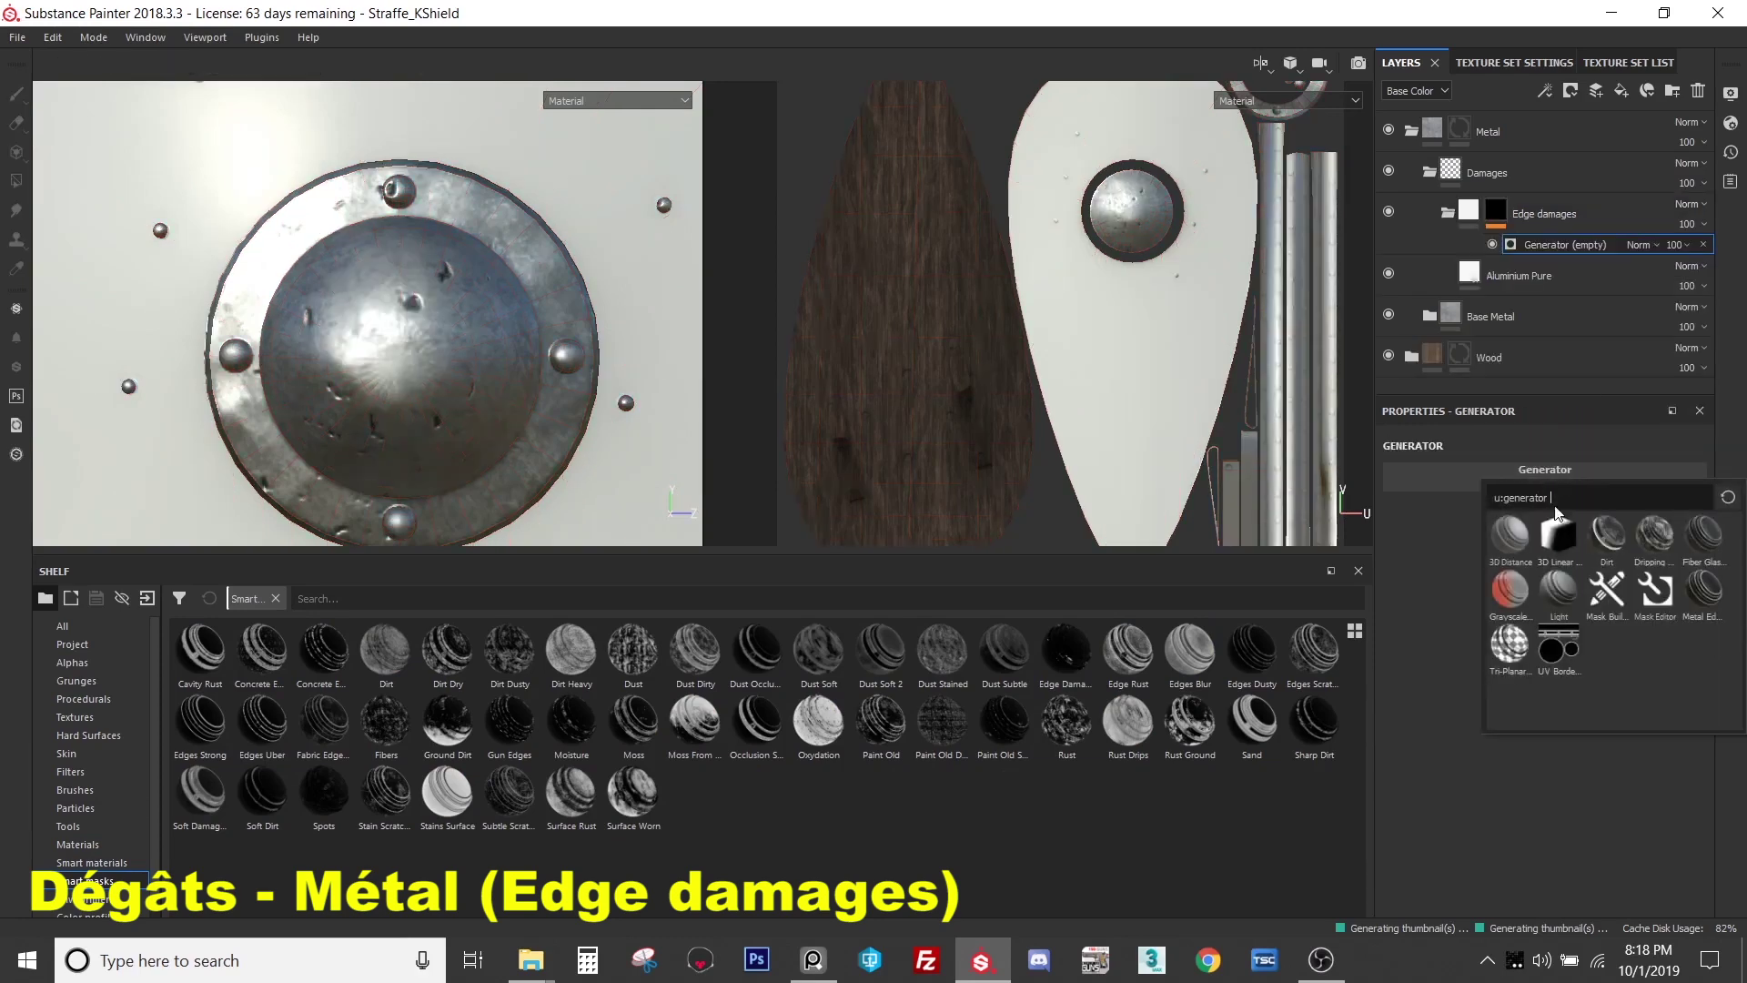
mouse_move(1709, 596)
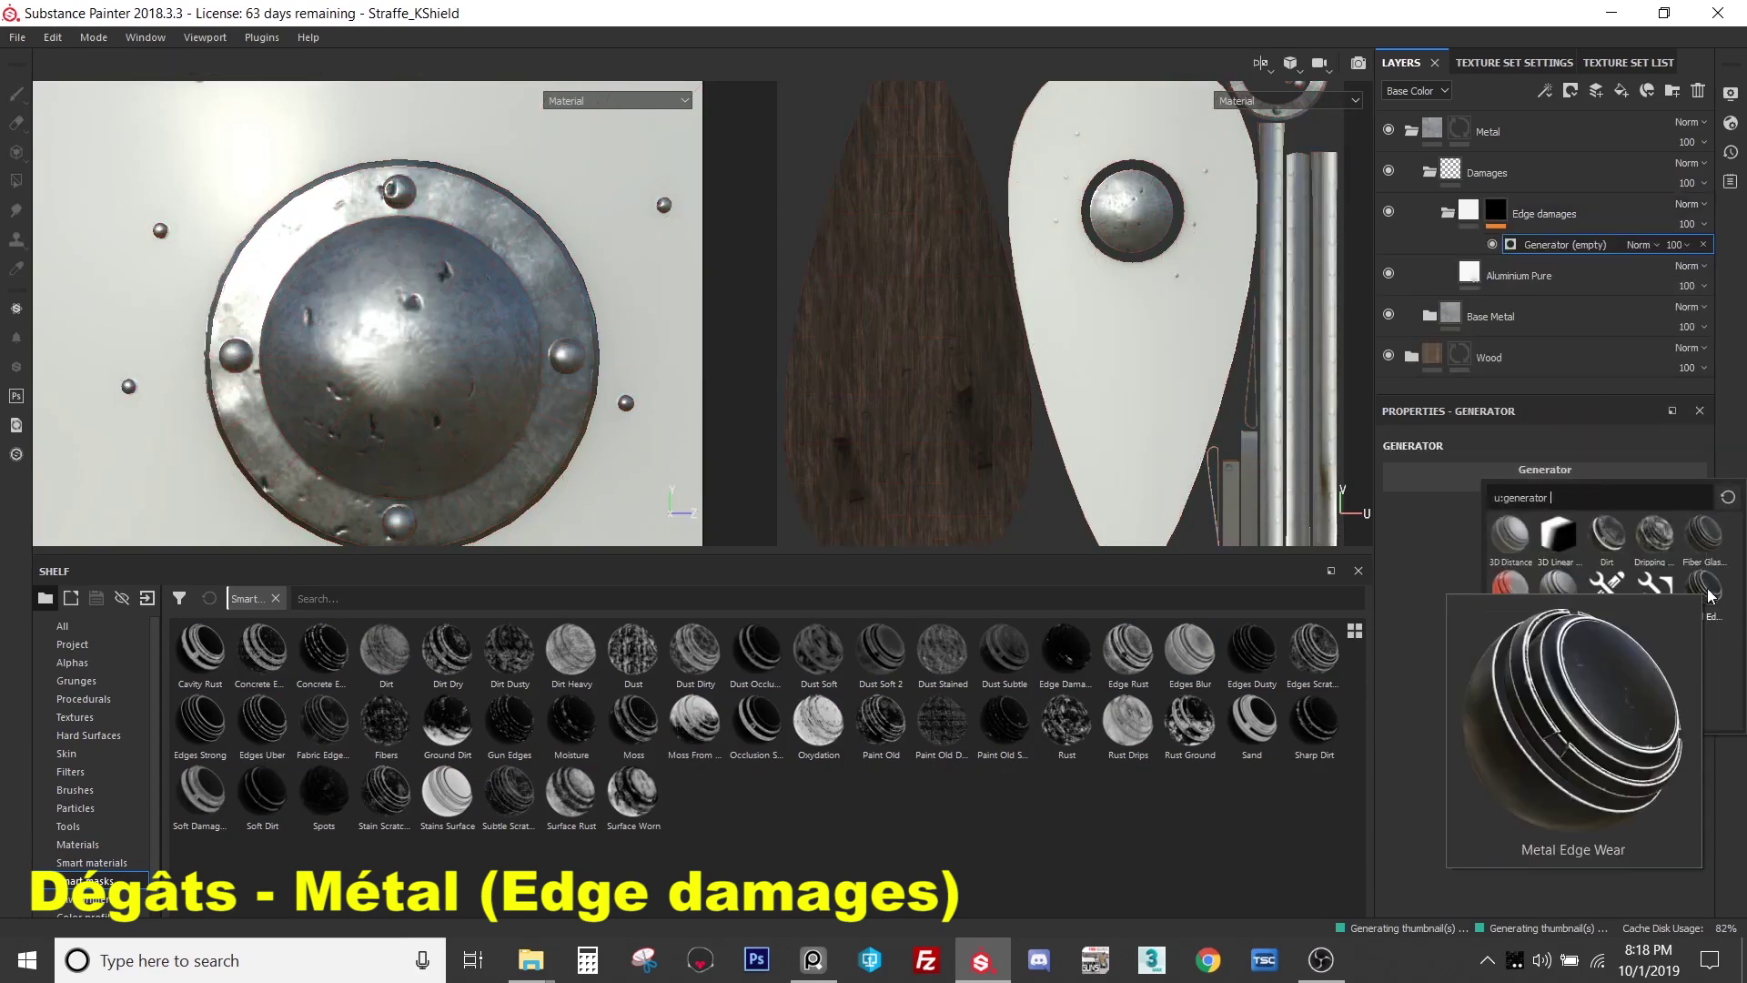
left_click(1705, 590)
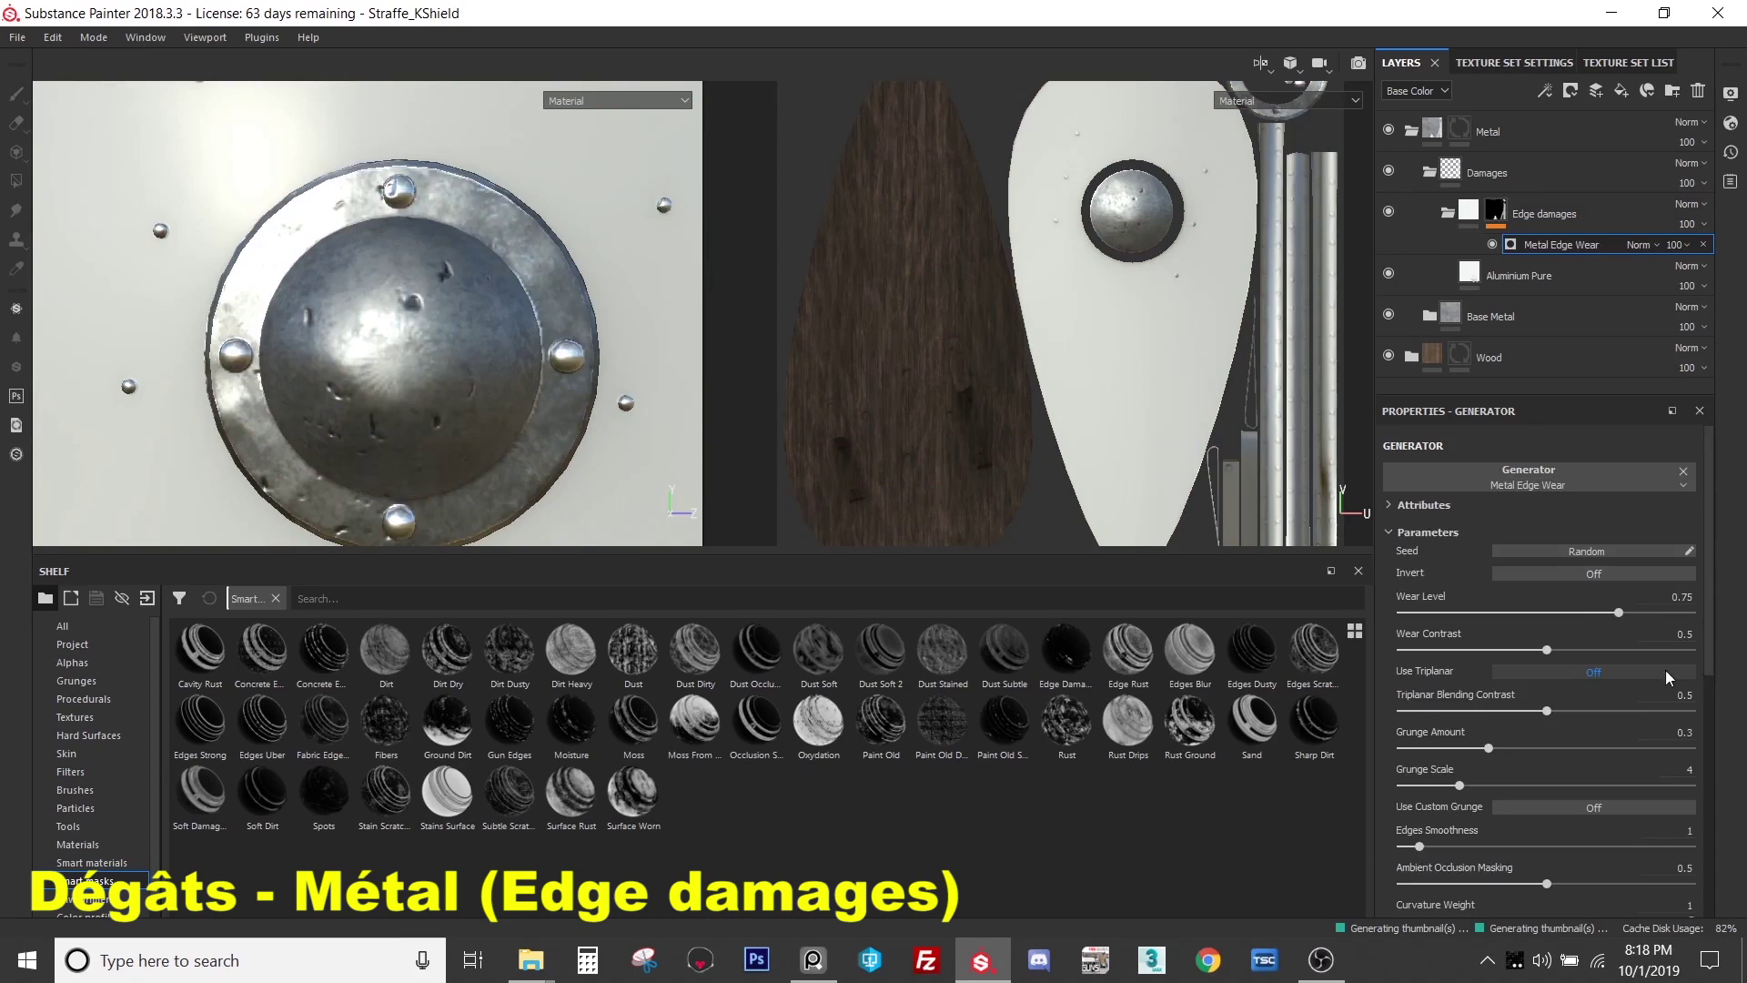
left_click(1637, 625)
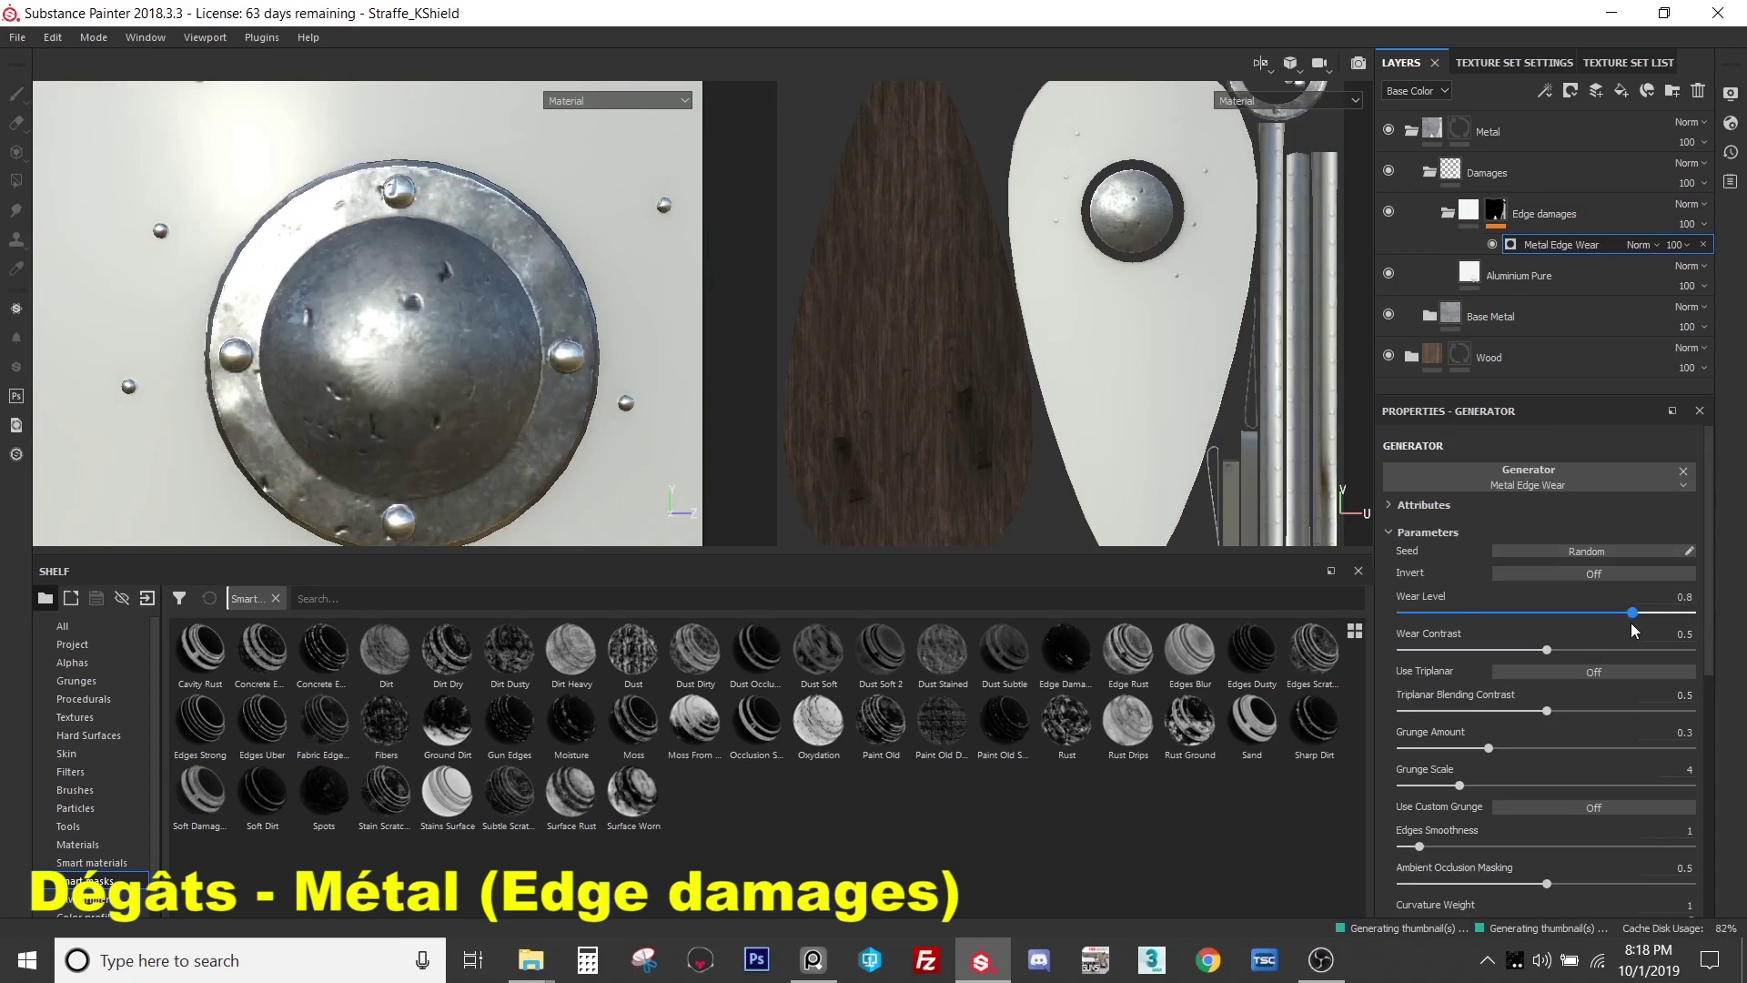
left_click_drag(582, 383, 464, 288, "alt")
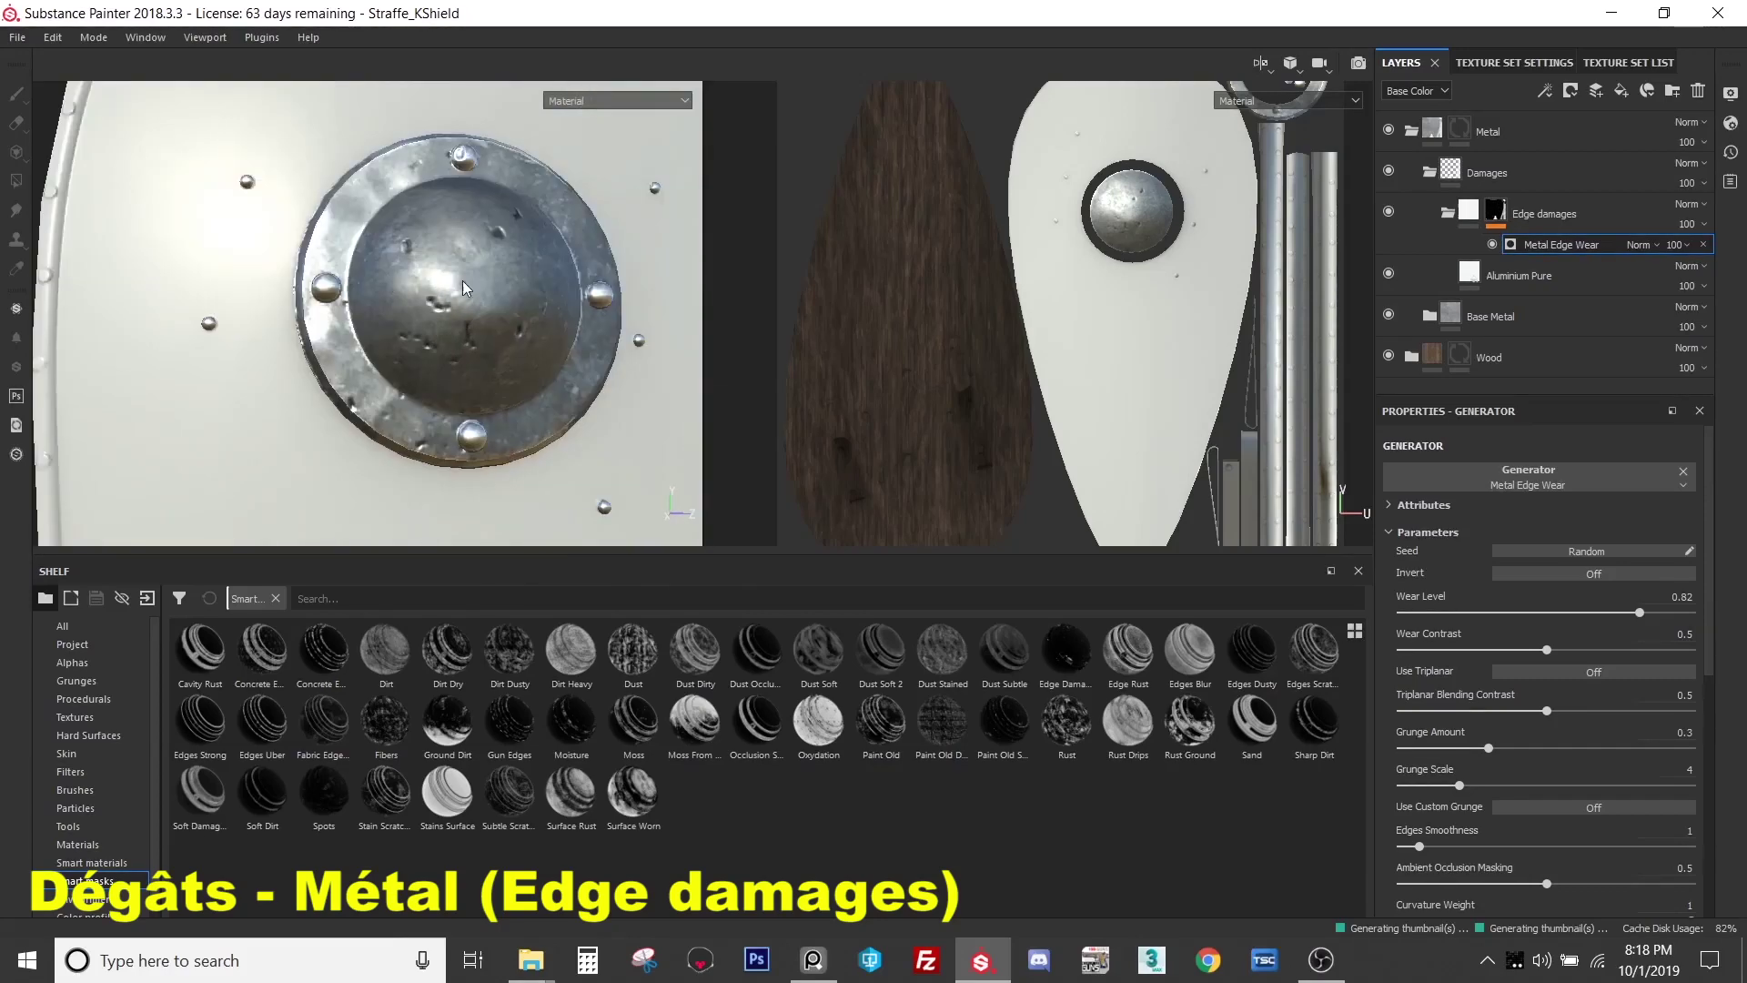
- Add a fill layer above Aluminium Pure in the Edge damages folder with only the color channel enabled, colored pure red
left_click(1497, 275)
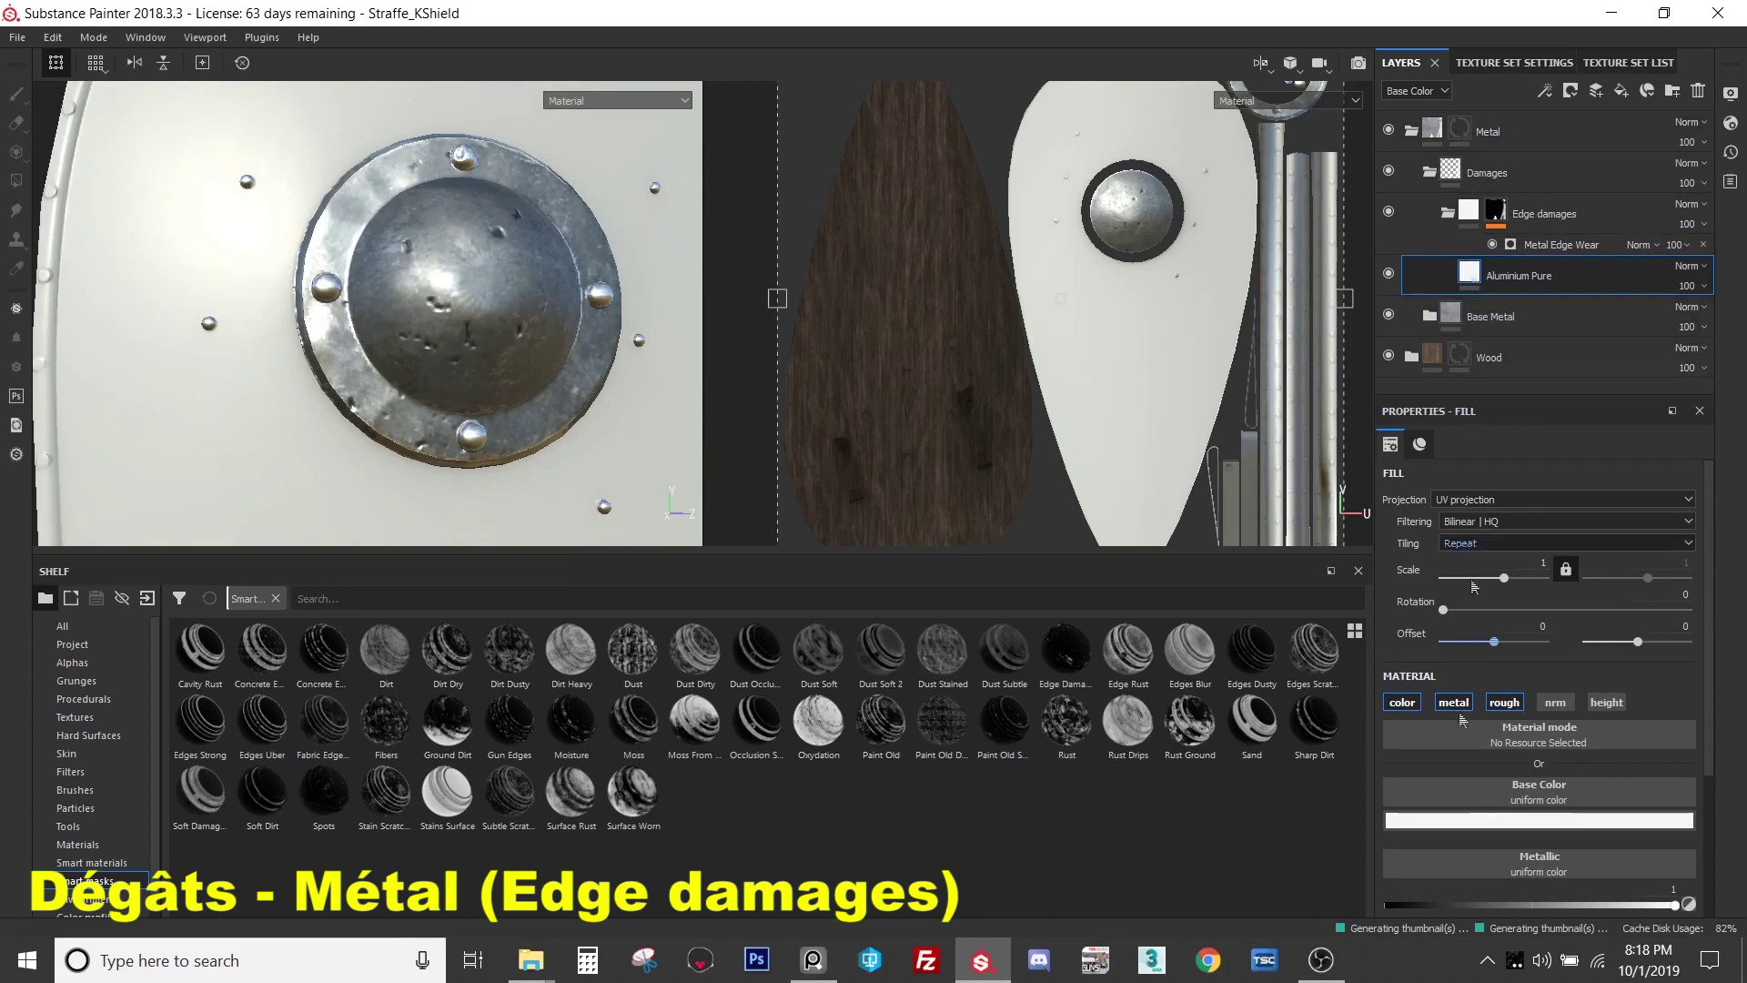
left_click(1454, 824)
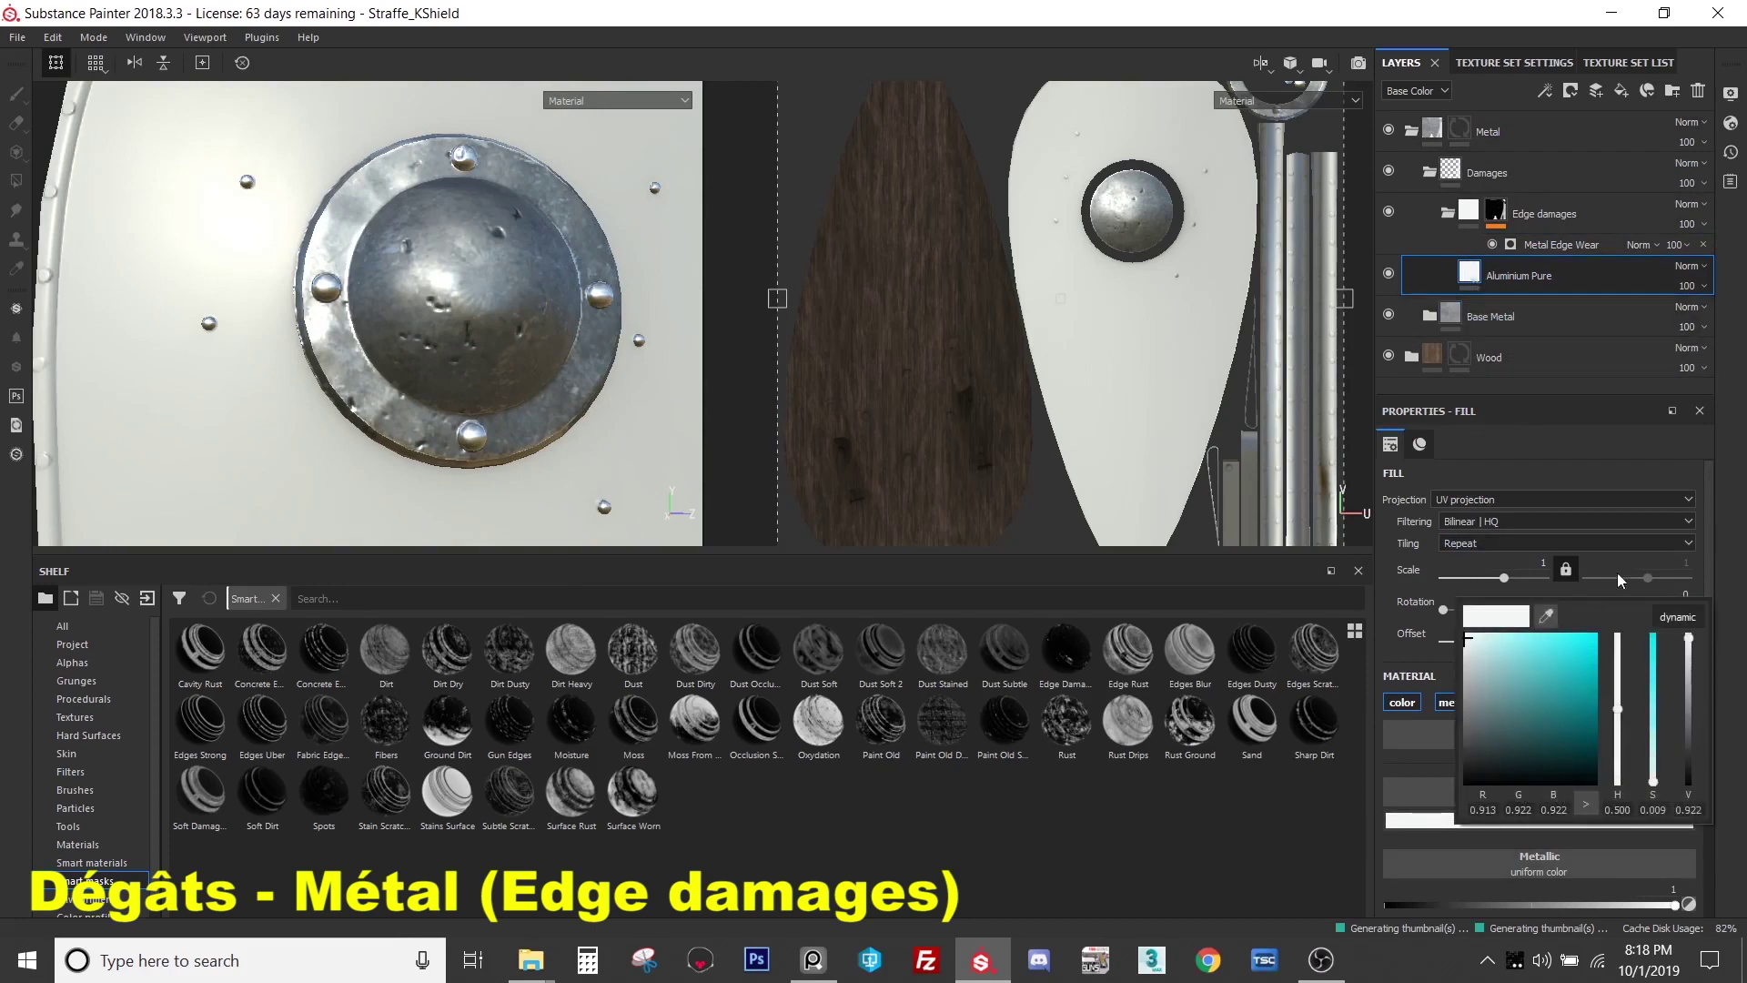
left_click(1624, 91)
left_click(1453, 702)
left_click(1504, 701)
left_click(1555, 702)
left_click(1606, 701)
left_click(1488, 824)
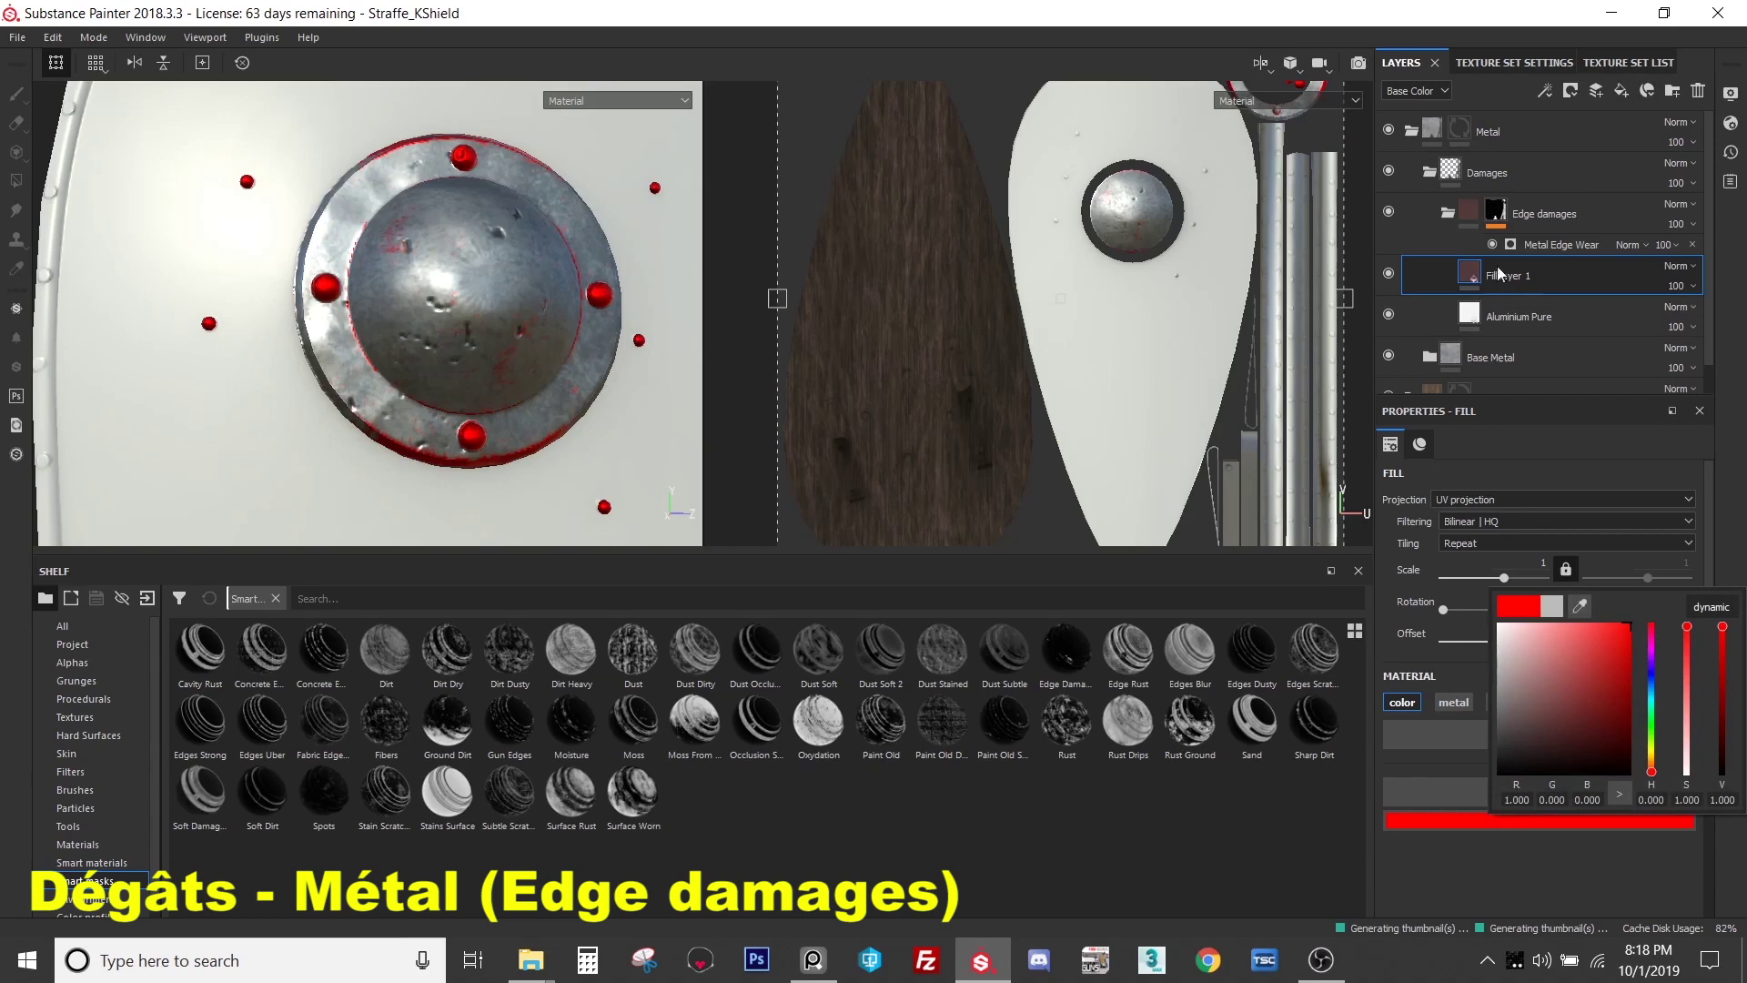
- Set the Metal Edge Wear generator's Wear Level to 0.53, Wear Contrast to 0.71, Grunge Scale to 7 and Edges Smoothness to 7.37
left_click(1495, 211)
key("4")
left_click_drag(473, 273, 345, 286, "alt")
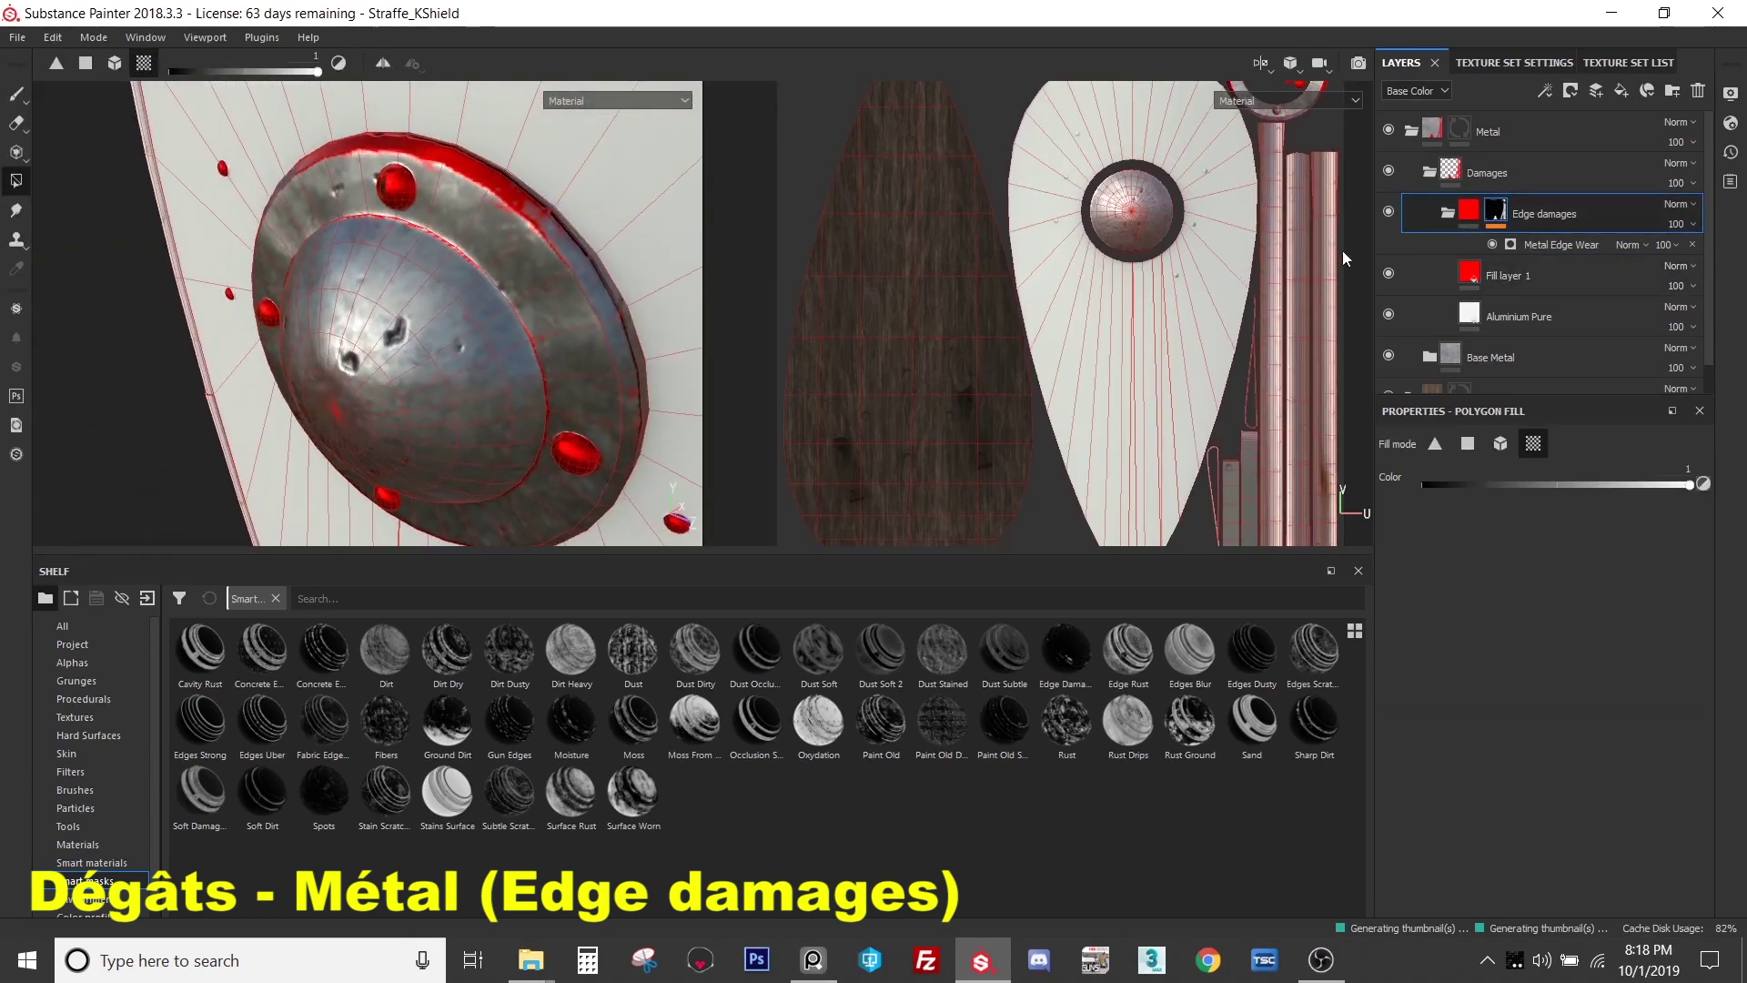
left_click(1559, 244)
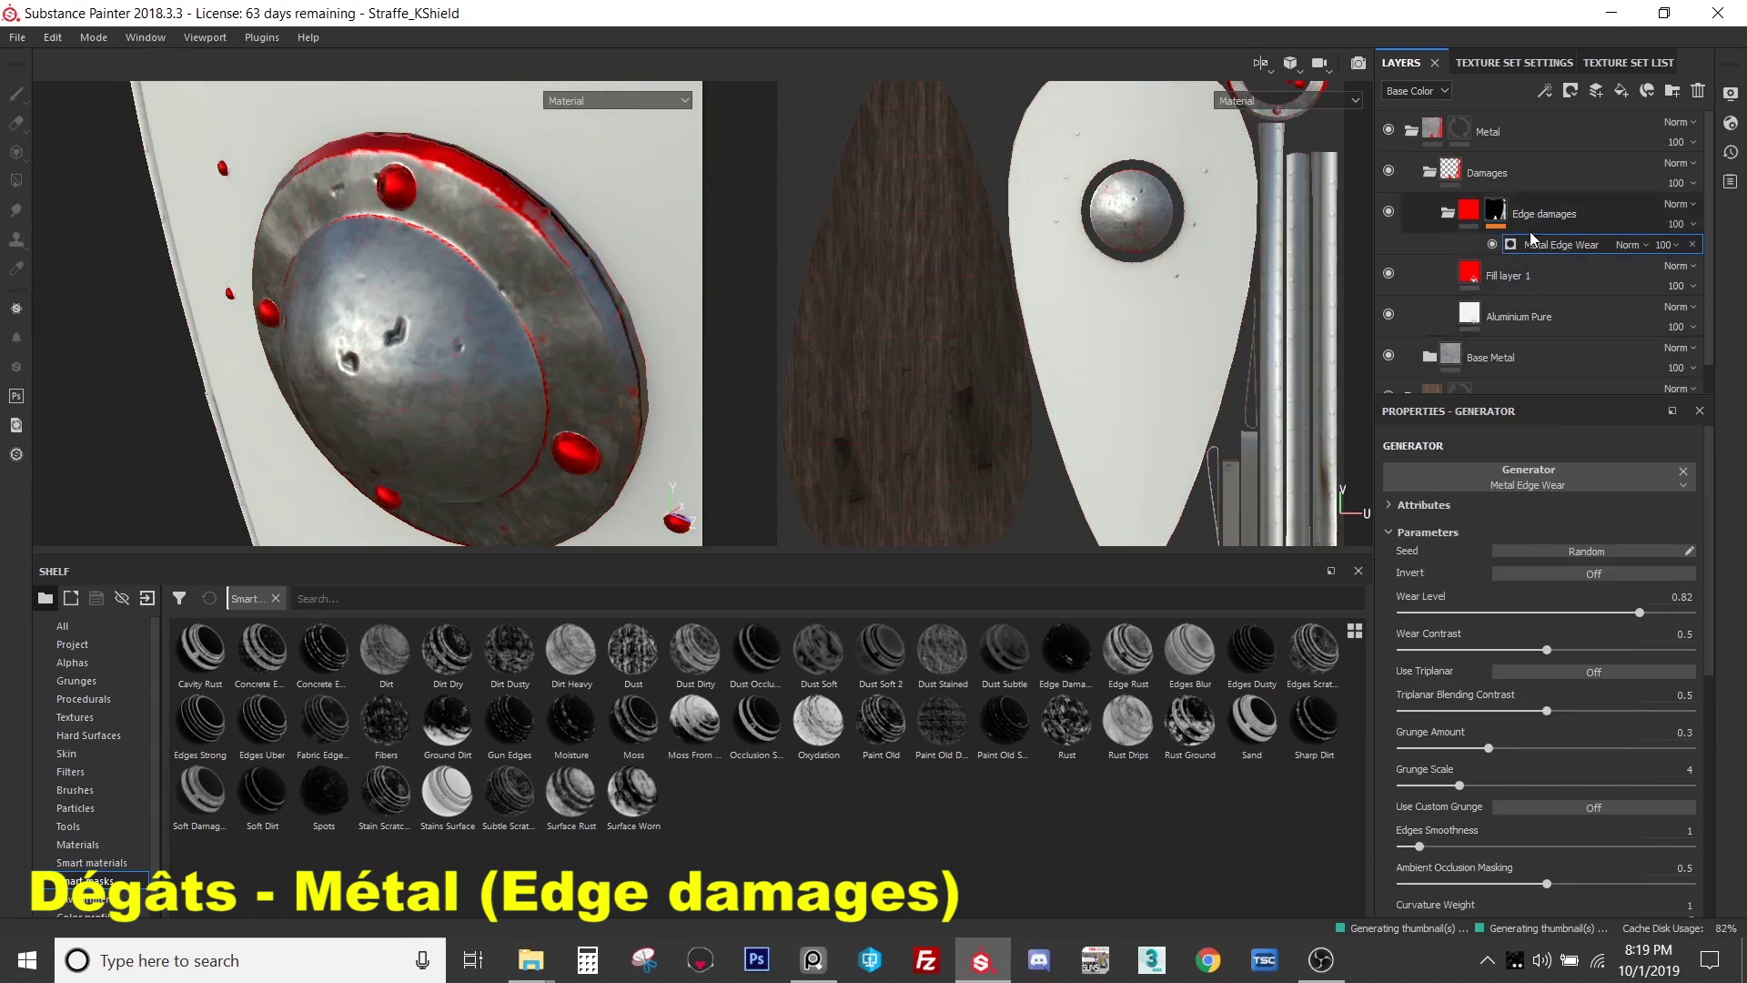
left_click_drag(1546, 650, 1503, 624)
left_click_drag(583, 300, 282, 374, "alt")
left_click_drag(1517, 619, 1570, 619)
left_click_drag(473, 273, 478, 359, "alt")
left_click(1576, 678)
left_click(1574, 672)
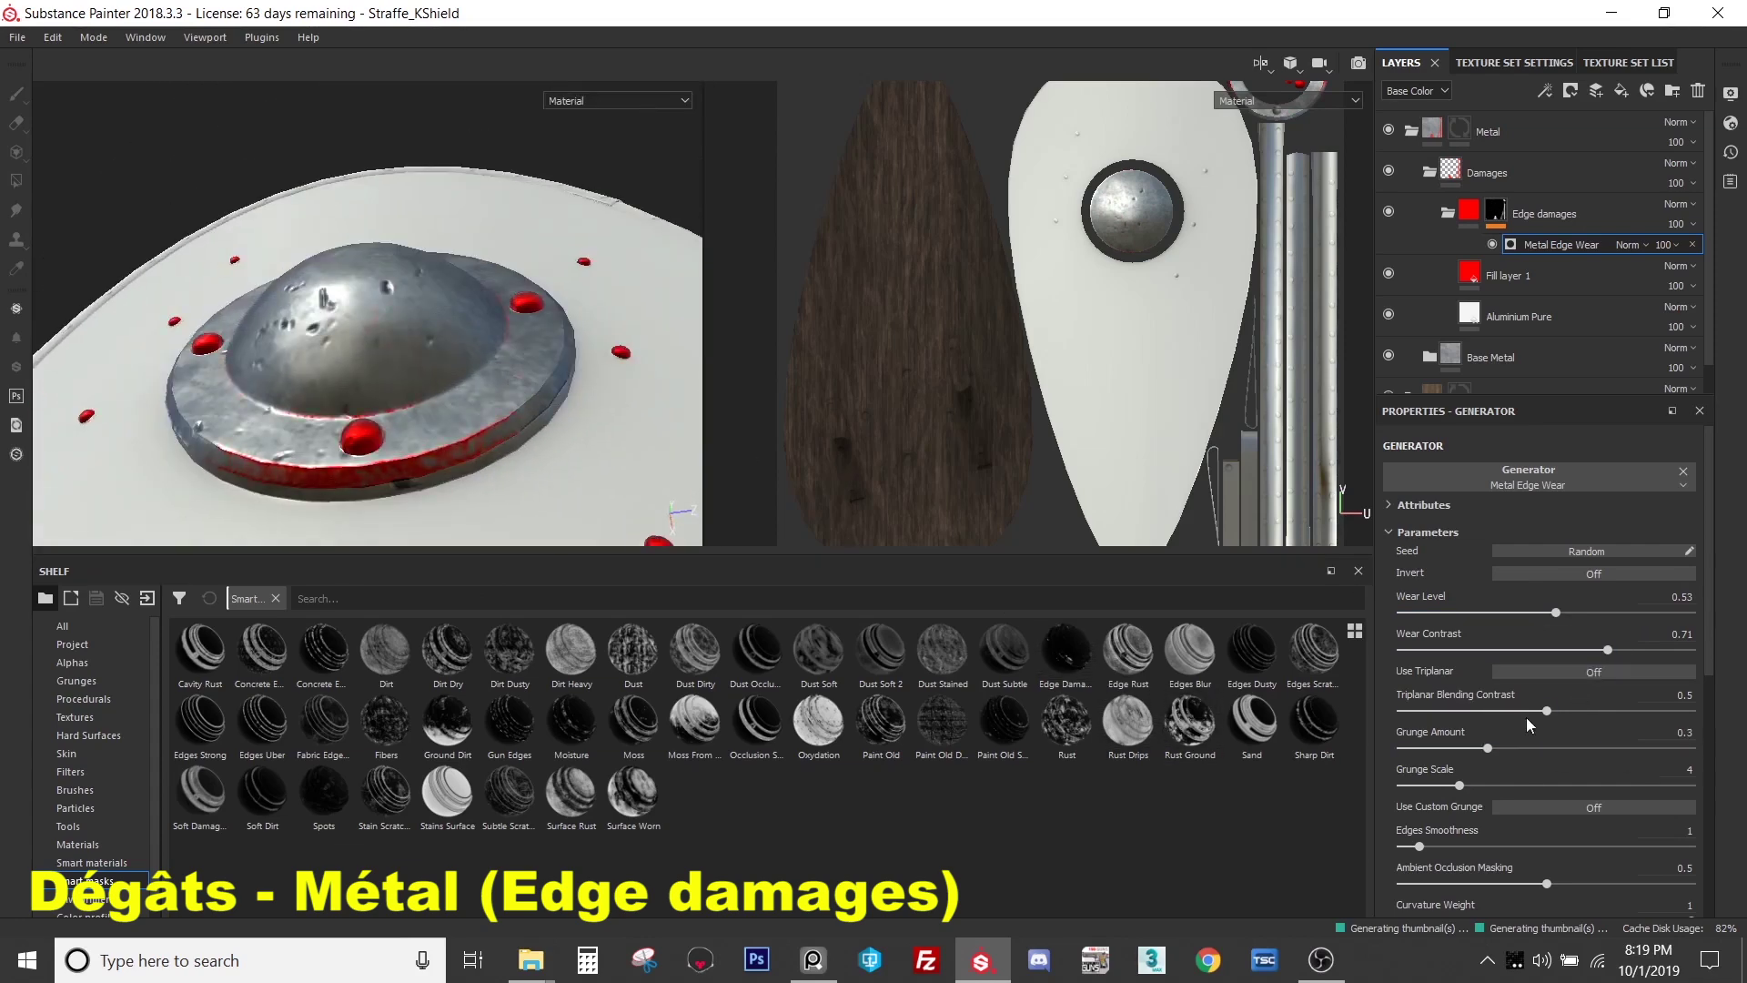
scroll(1513, 831, "down", 2)
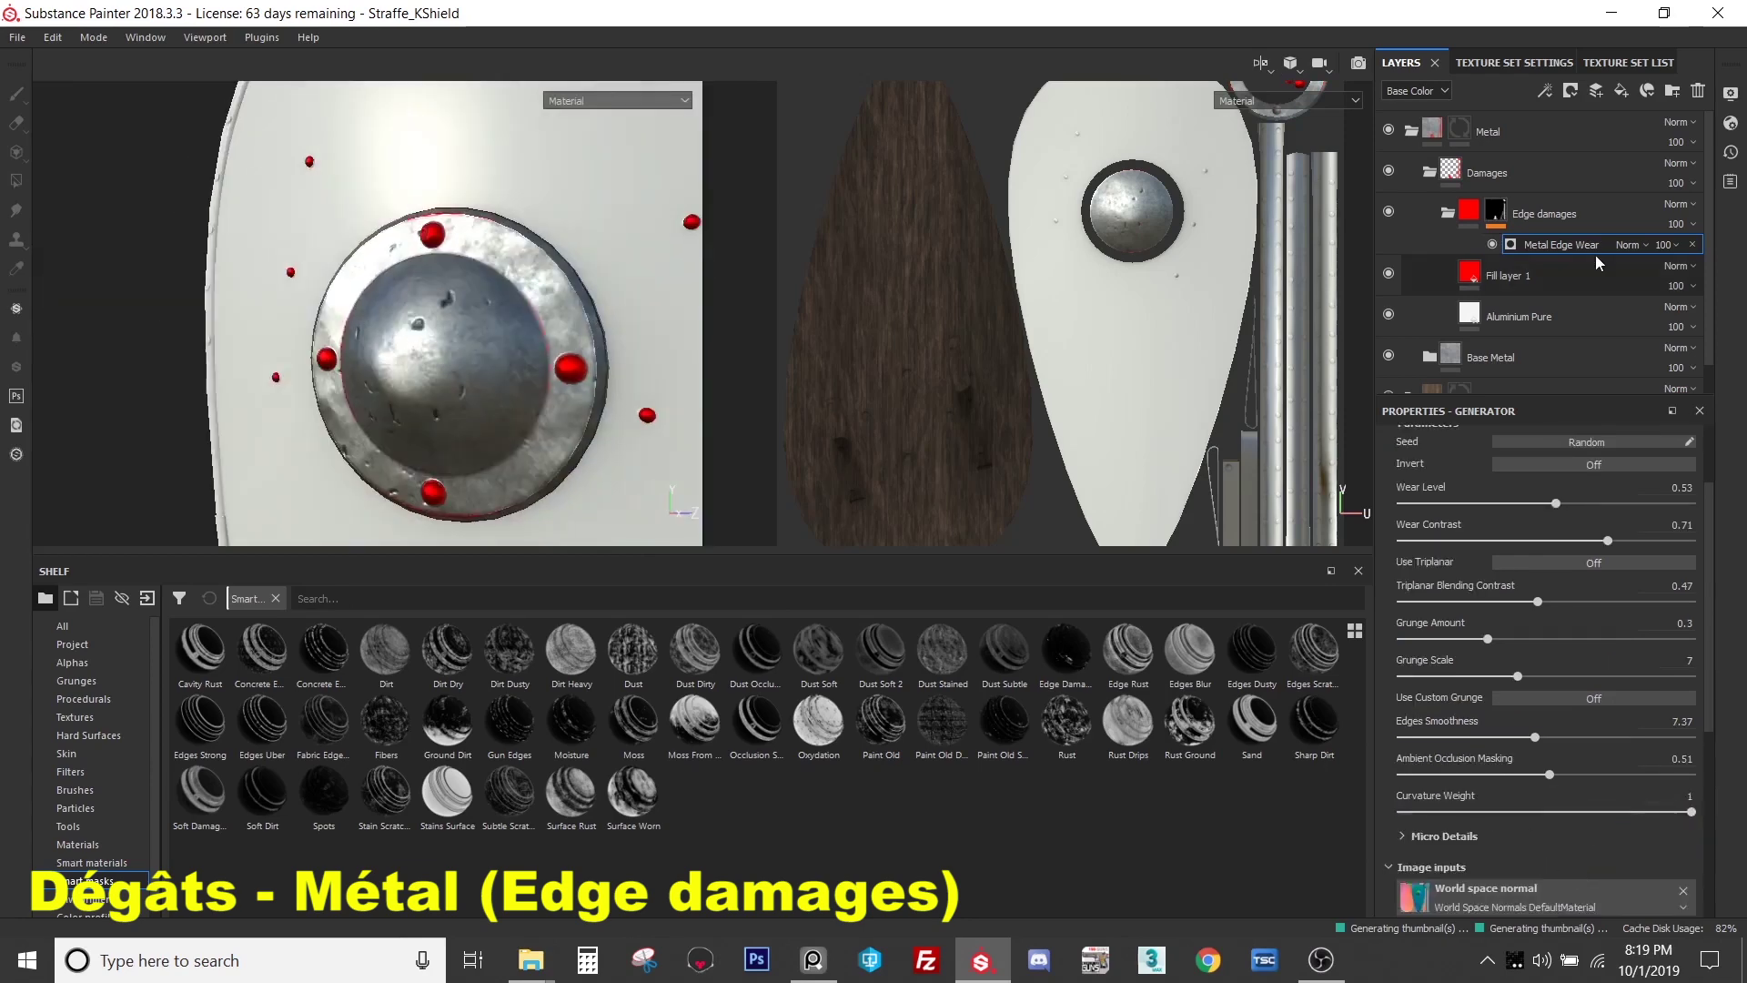
- Reset the Edge damages folder's mask to plain black and apply the Edges Uber smart mask to the folder
left_click(1495, 212)
right_click(1500, 215)
left_click(1556, 244)
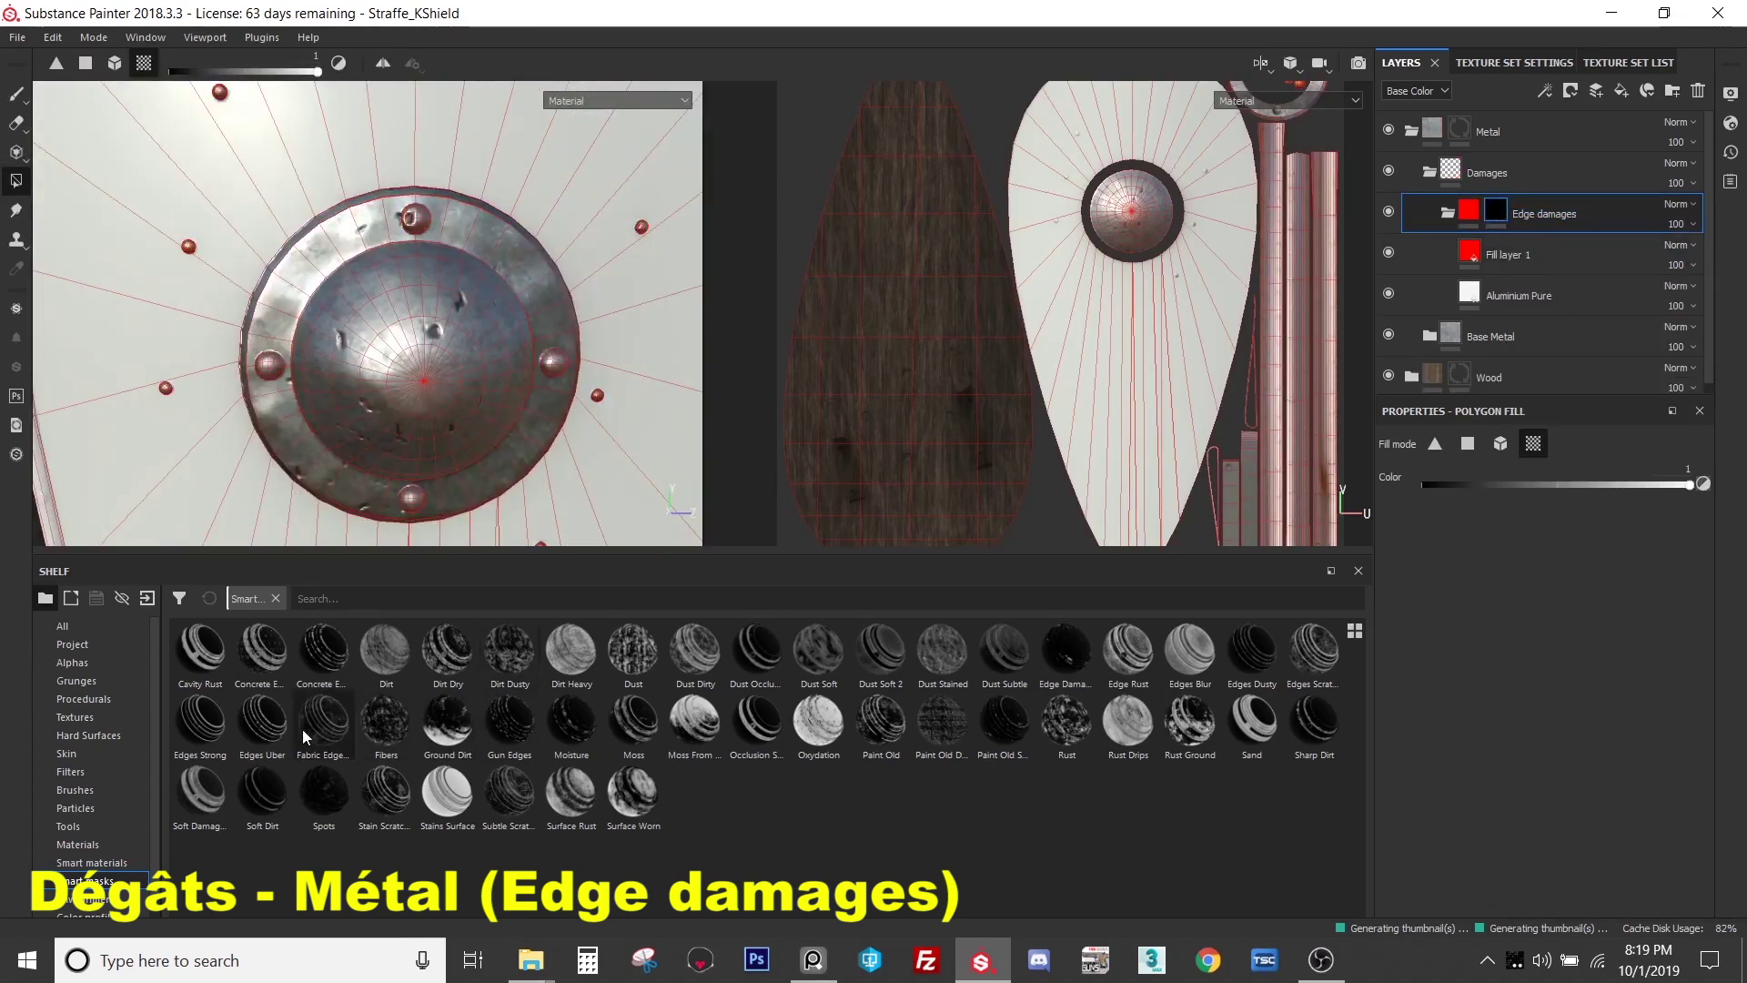
left_click(220, 730)
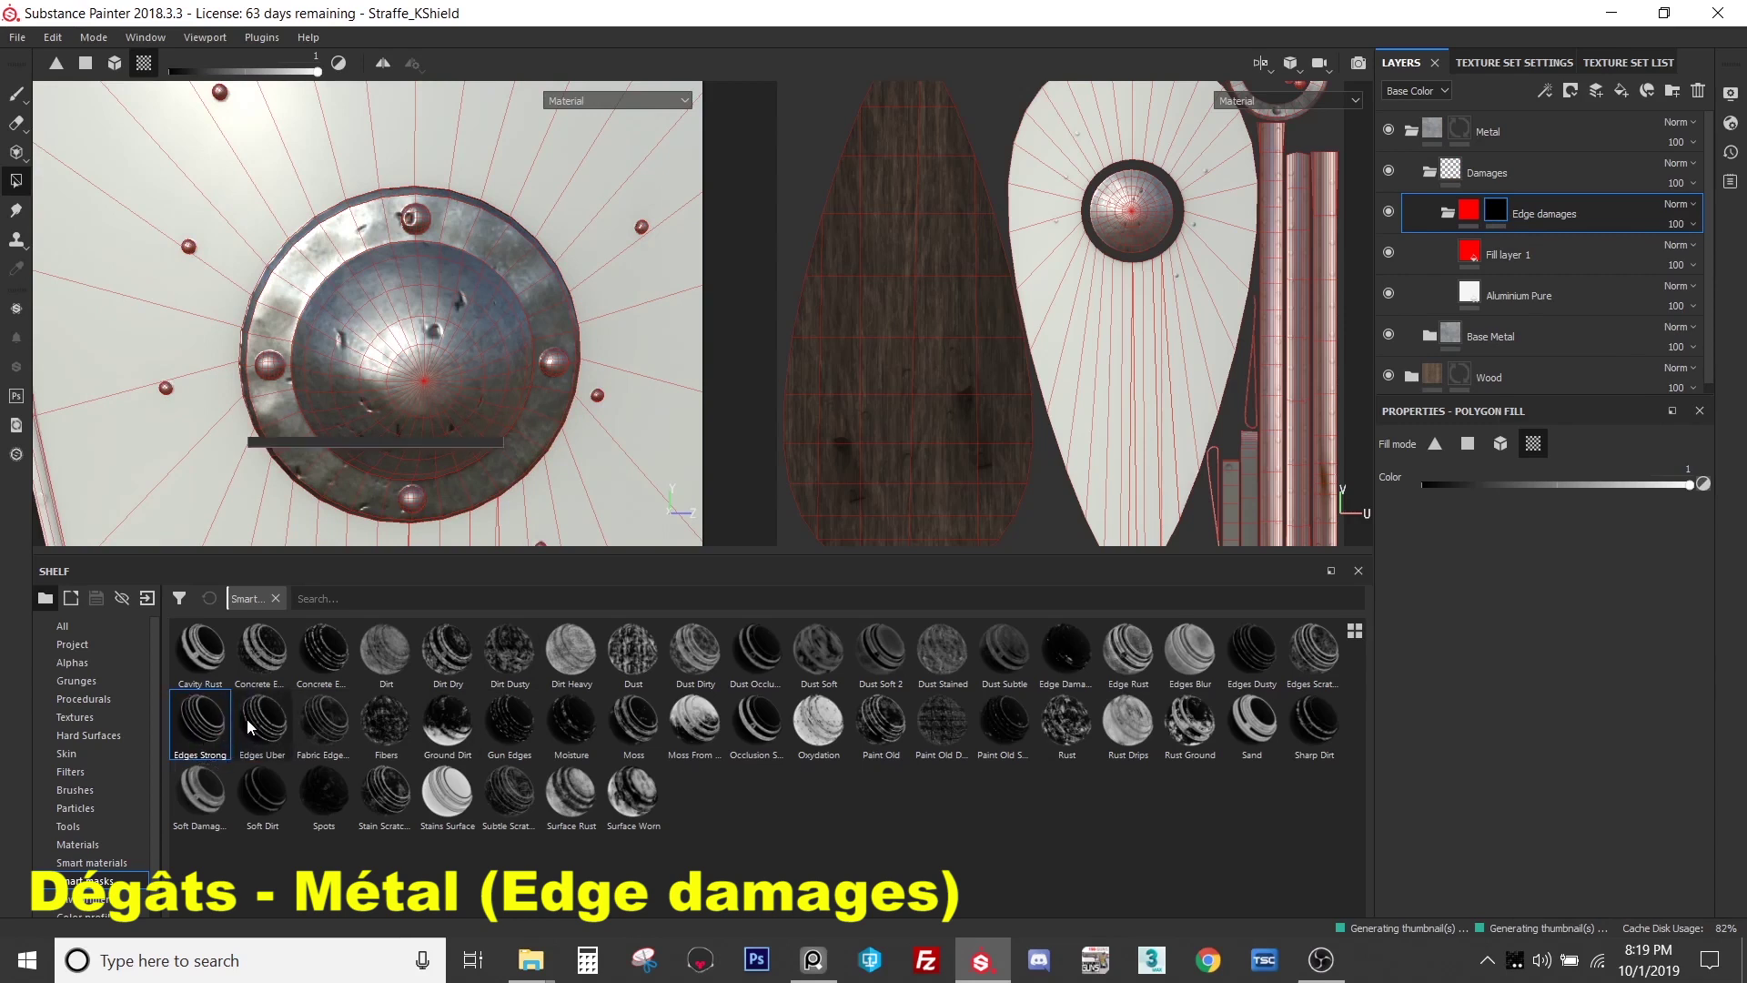
left_click(270, 727)
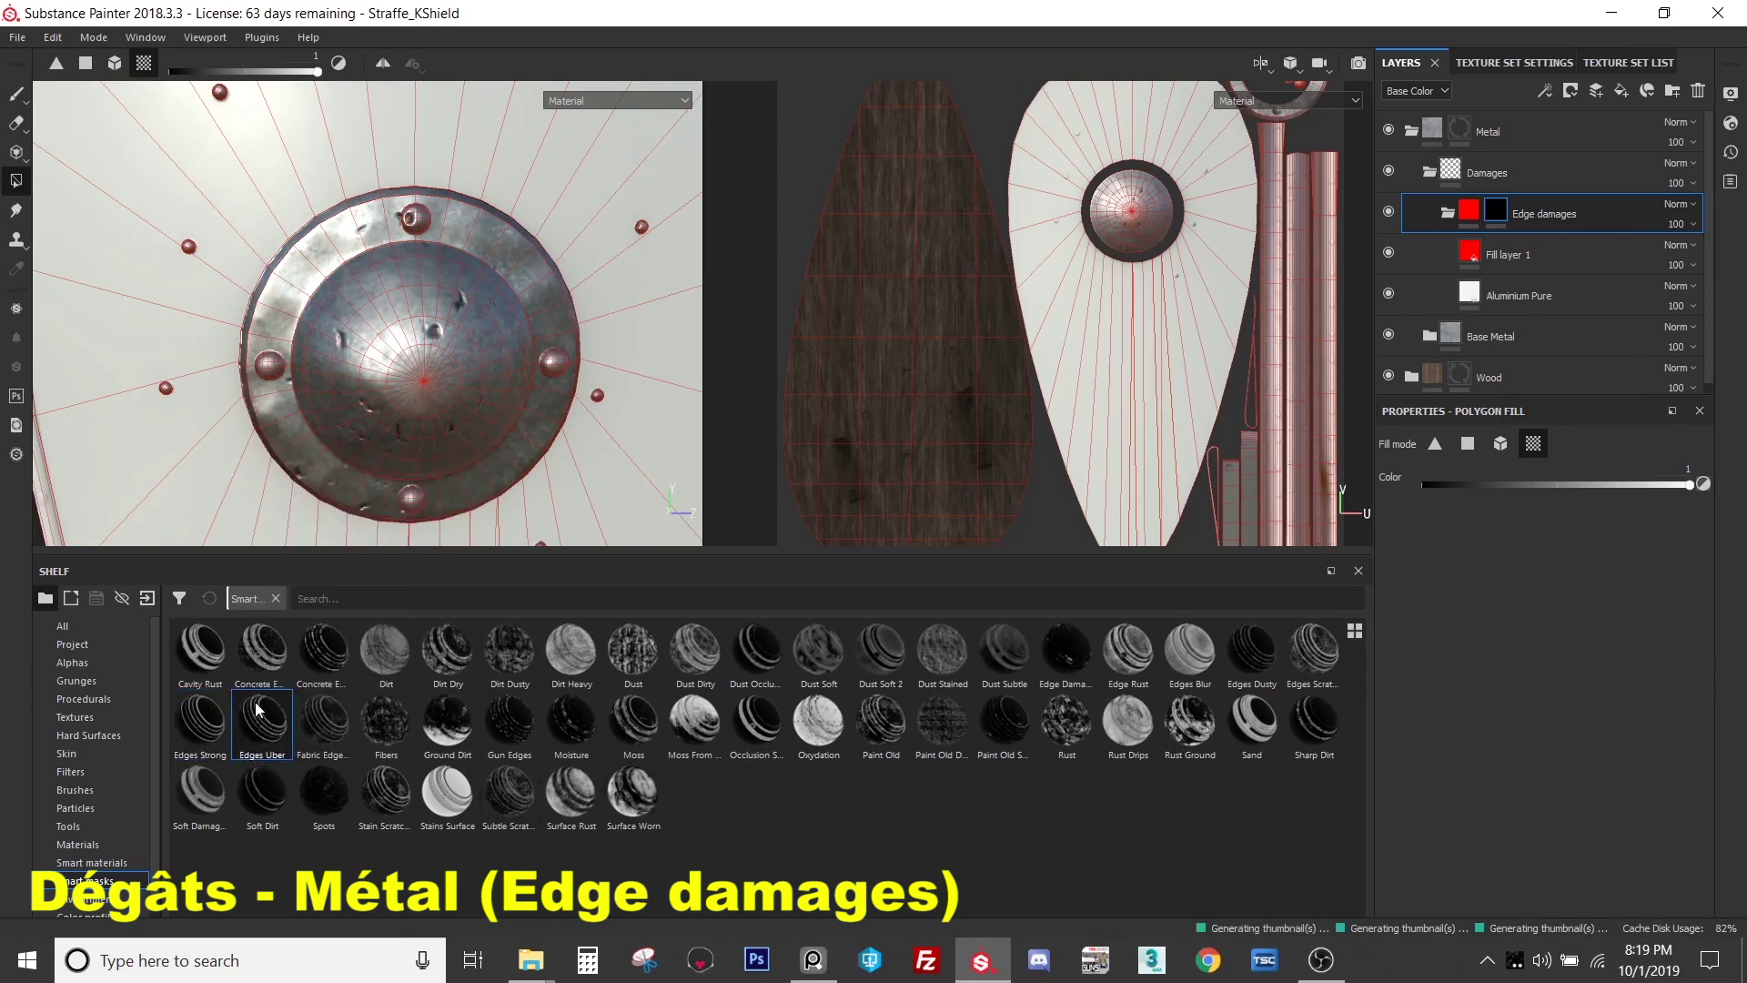
mouse_move(261, 726)
left_click_drag(261, 726, 1602, 213)
left_click_drag(456, 493, 445, 445, "alt")
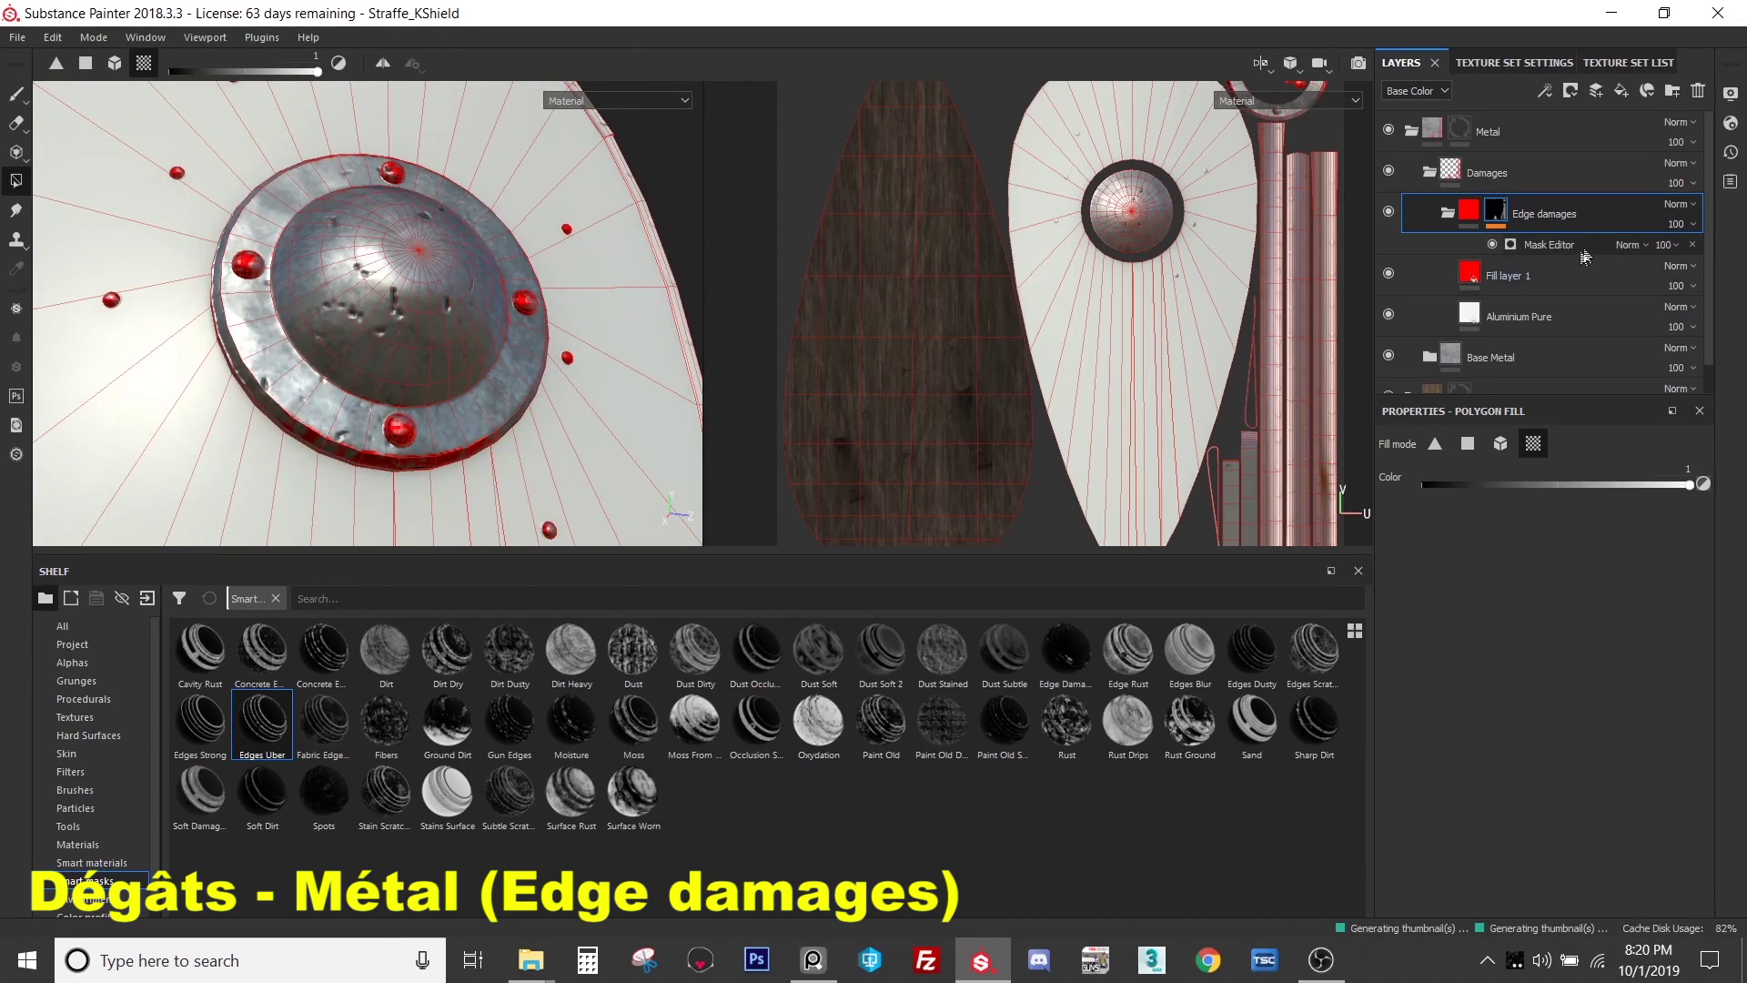
- Set the Global Balance of the Edge damages mask's Mask Editor generator to 0.74
left_click(1556, 244)
left_click_drag(1624, 518, 1524, 519)
left_click_drag(427, 301, 656, 305, "alt")
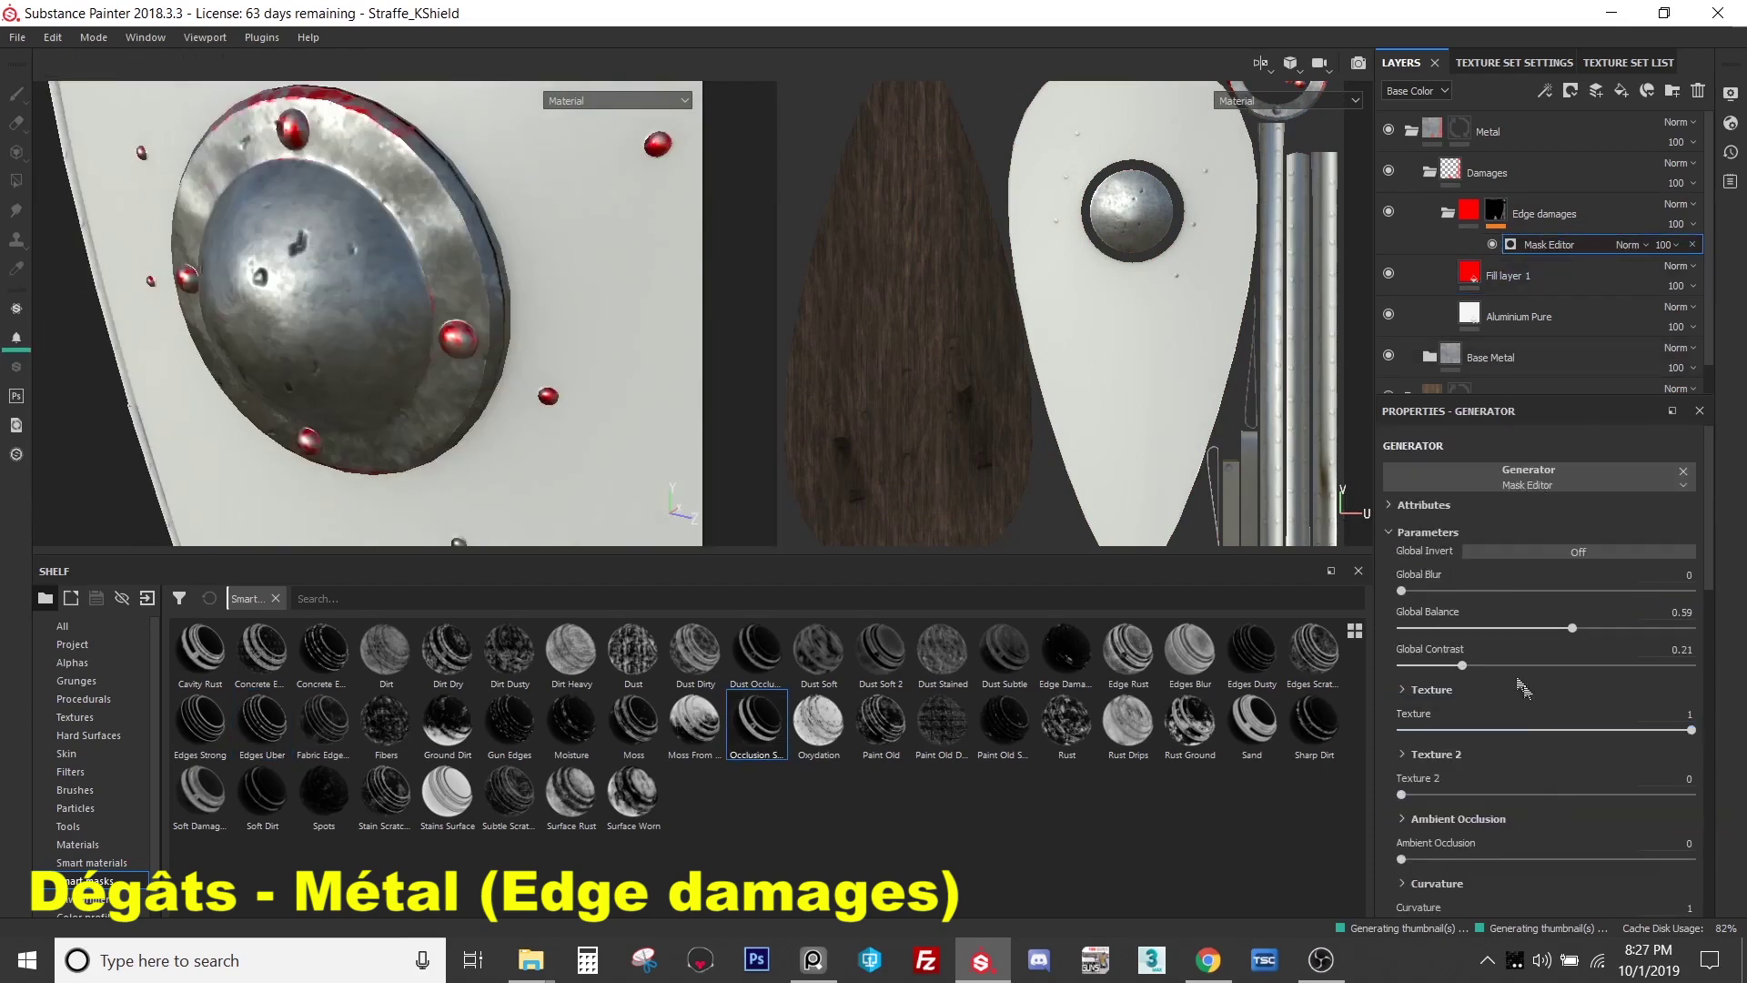
left_click_drag(1571, 627, 1646, 638)
mouse_move(437, 336)
left_mouse_down("alt")
mouse_move(455, 356)
mouse_move(439, 371)
mouse_move(429, 344)
left_mouse_up("alt")
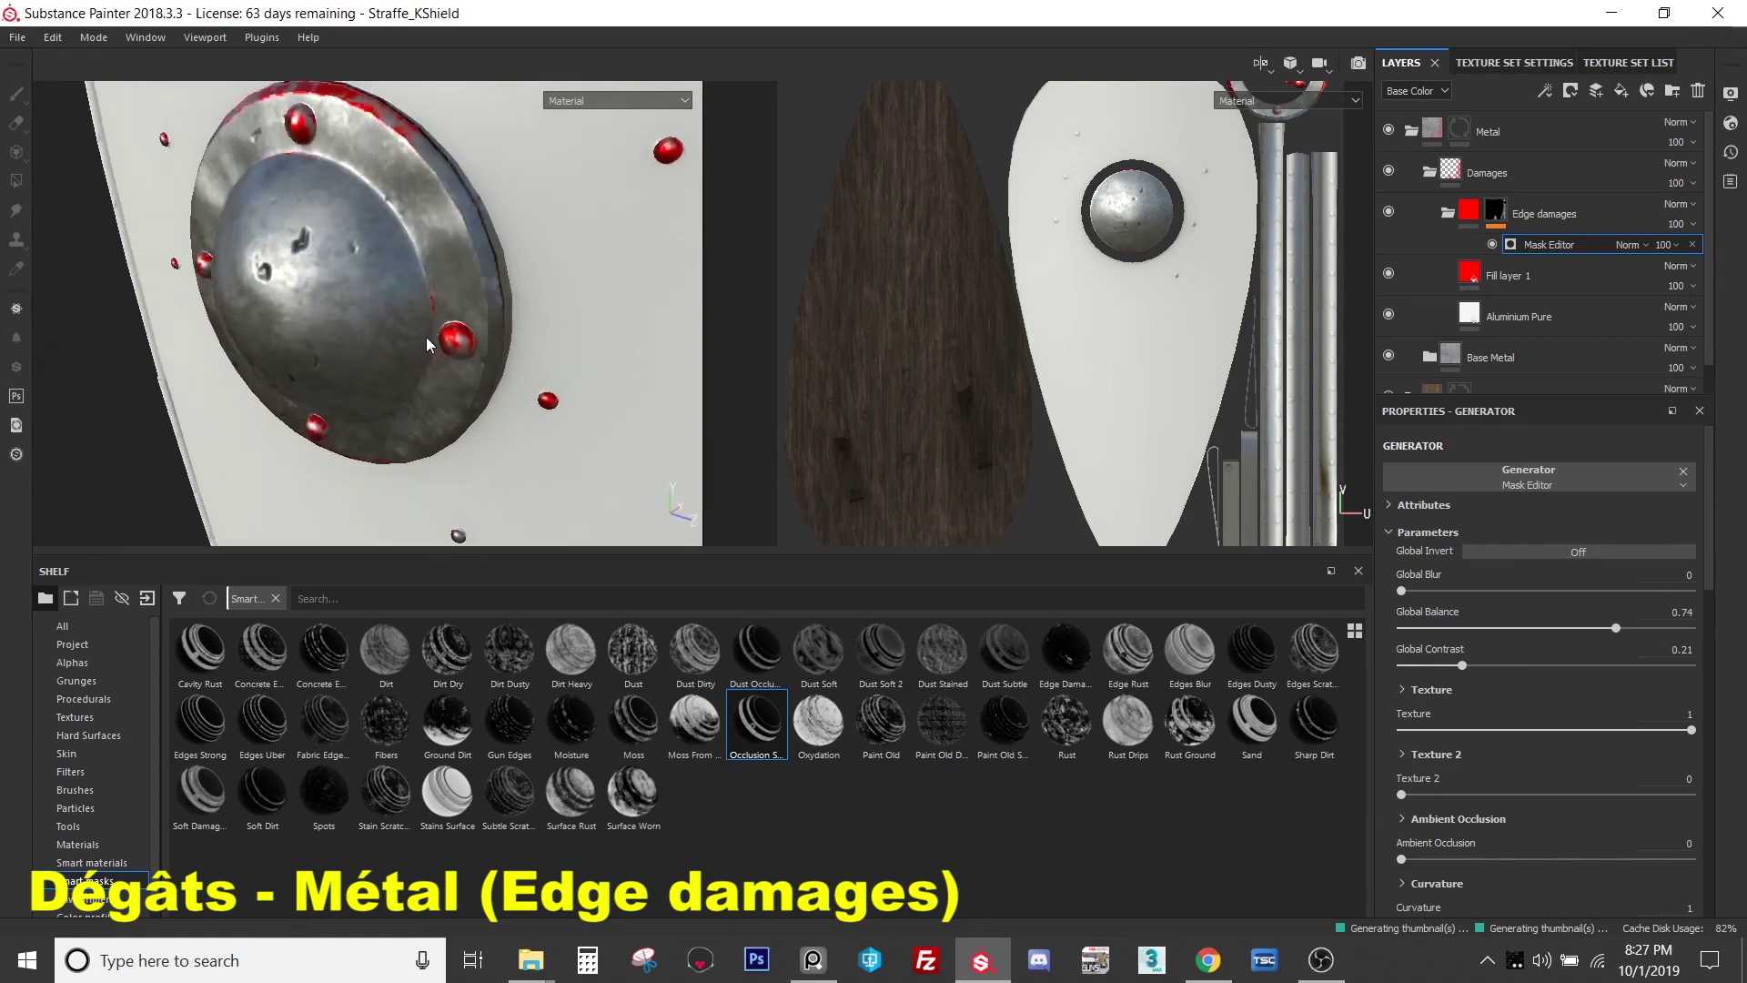
- Test the Mask Editor's Texture 2 amount, return it to 0, and examine the red edge wear on the boss from several angles
left_click_drag(1402, 795, 1454, 801)
left_click_drag(1590, 812, 884, 798)
left_click_drag(527, 393, 453, 419, "alt")
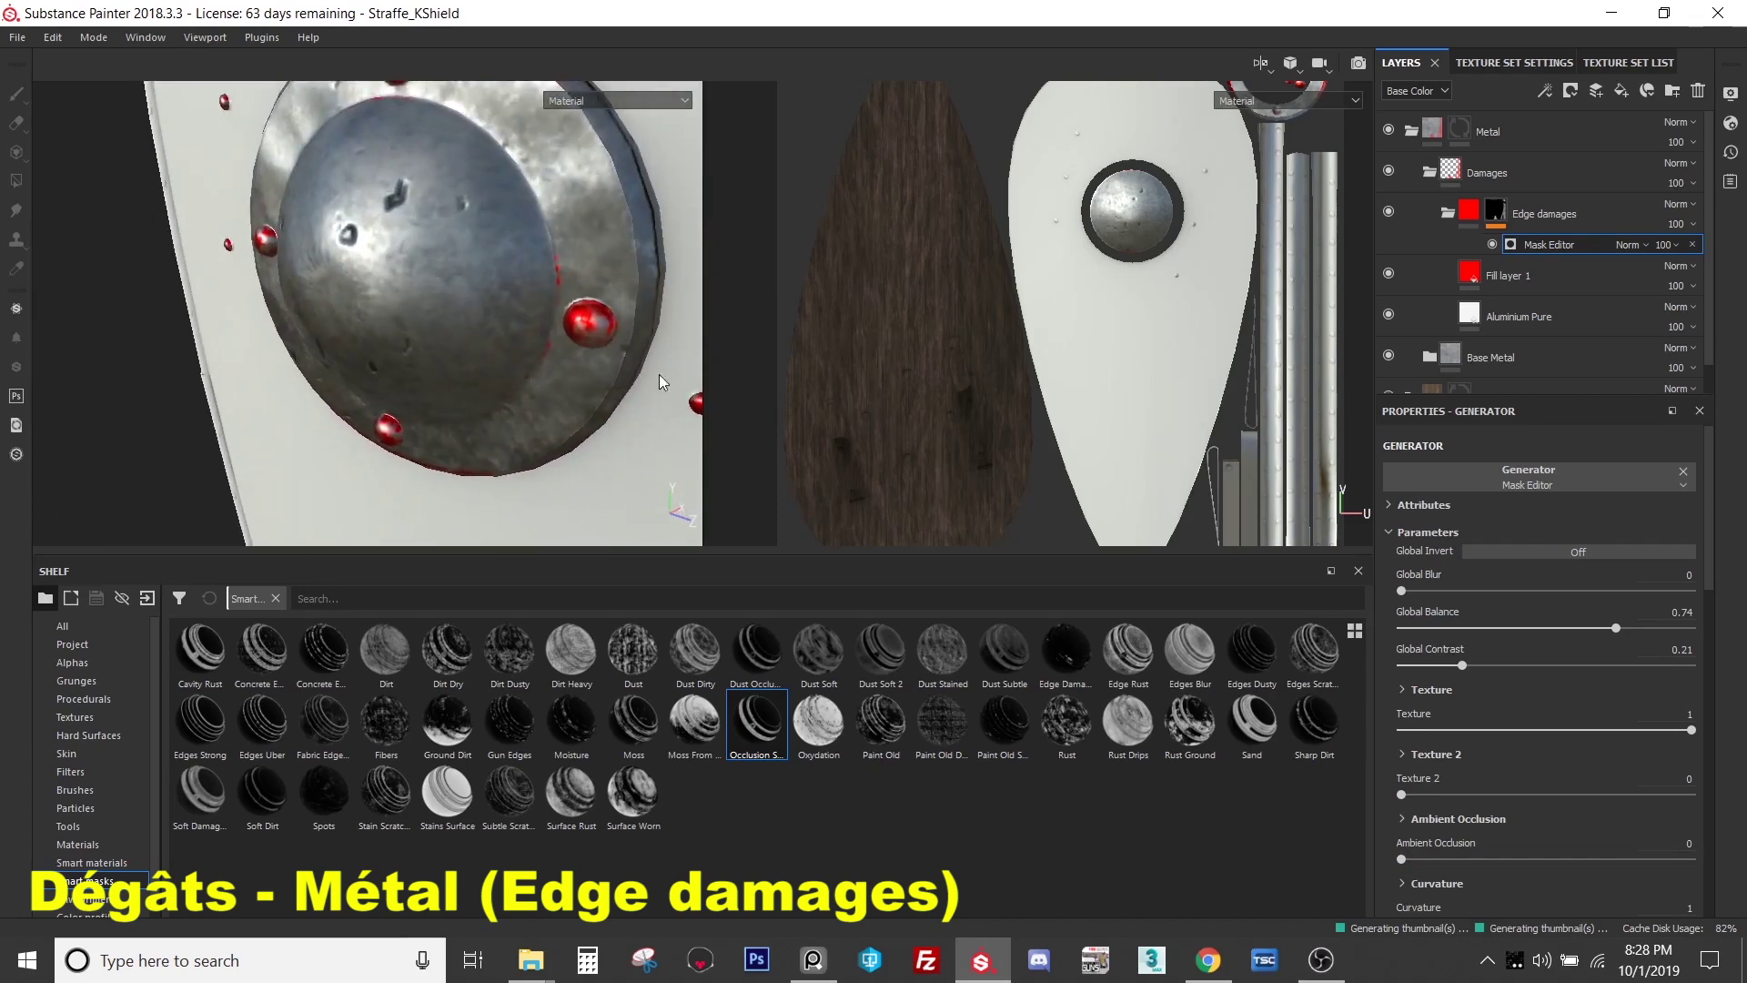
left_click_drag(592, 318, 619, 313, "alt")
left_click_drag(310, 323, 305, 315, "alt")
left_click_drag(382, 224, 453, 226, "alt")
left_click_drag(512, 337, 513, 294, "alt")
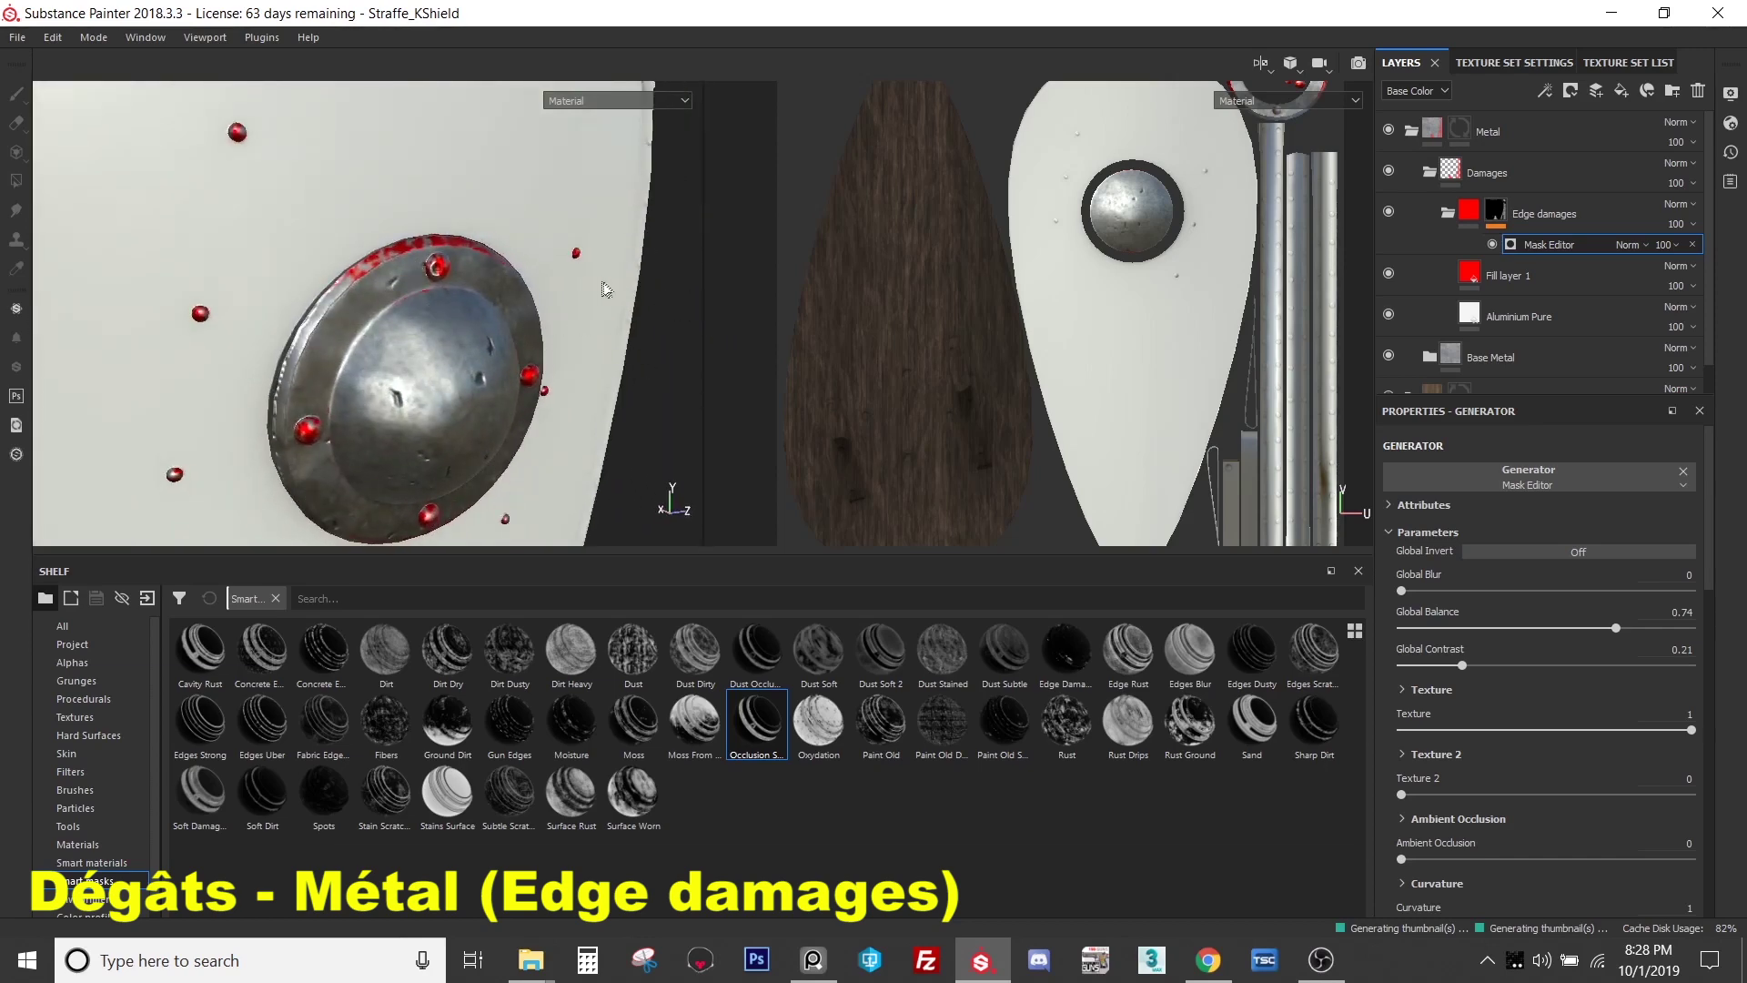
left_click_drag(520, 315, 364, 310, "alt")
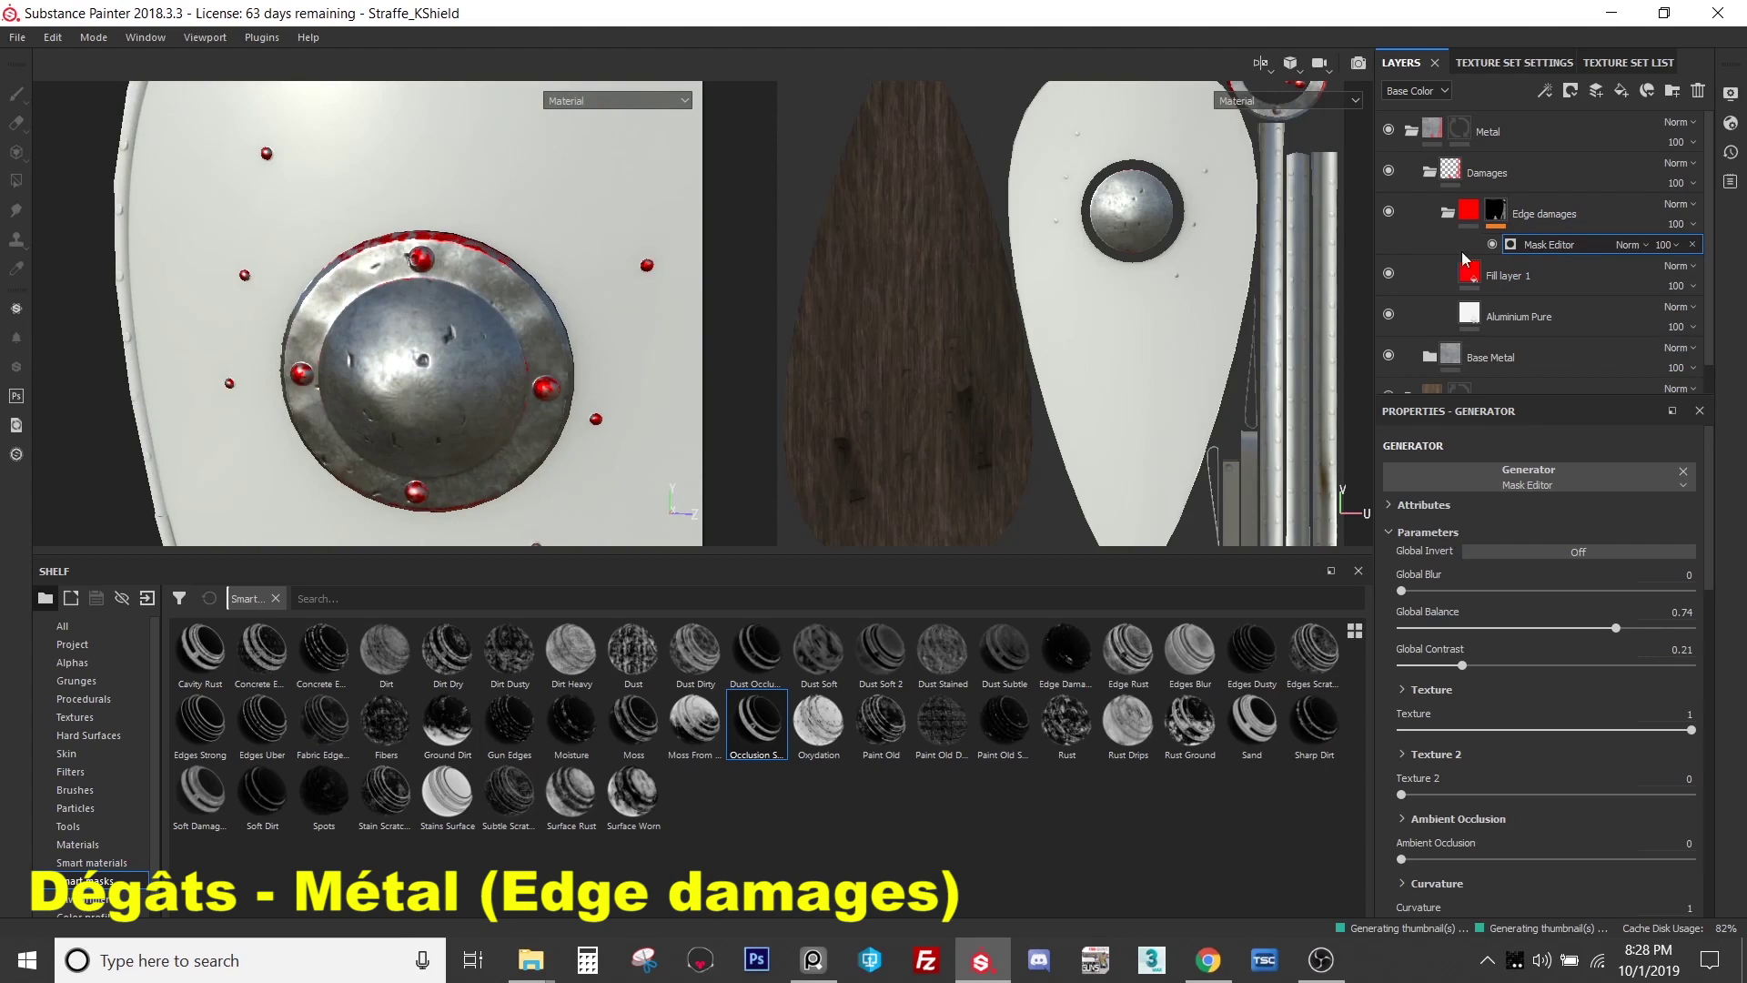
right_click(1548, 245)
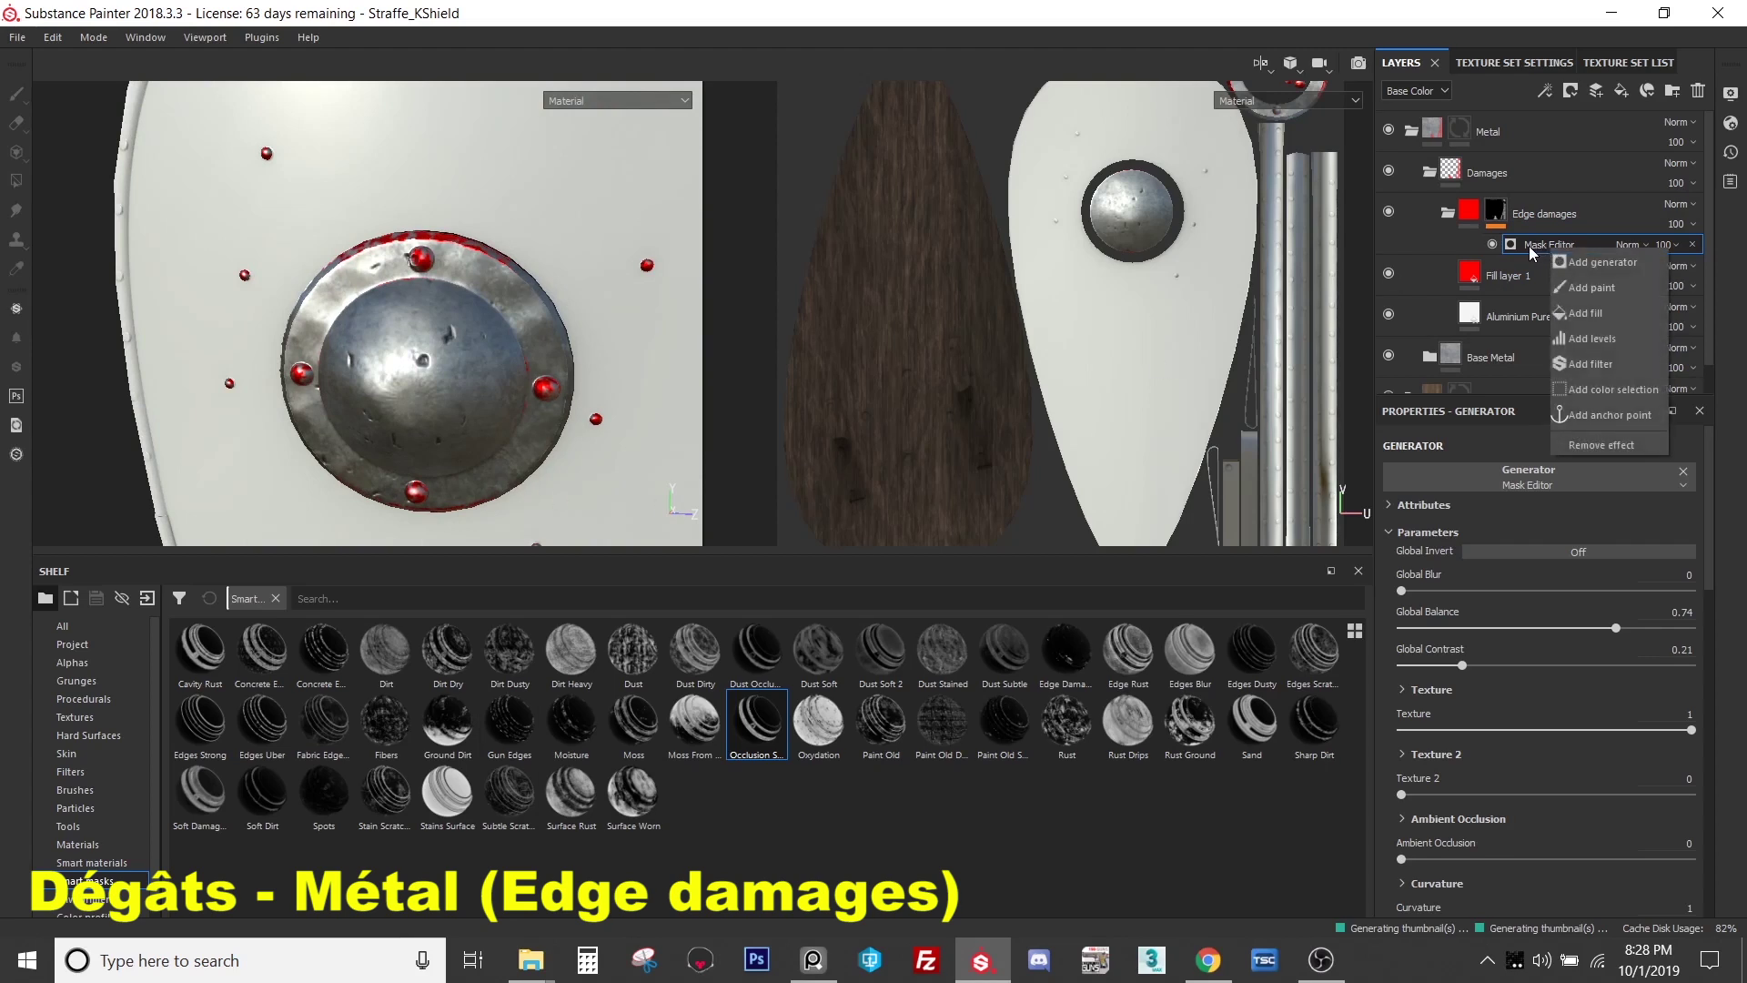
left_click(1579, 285)
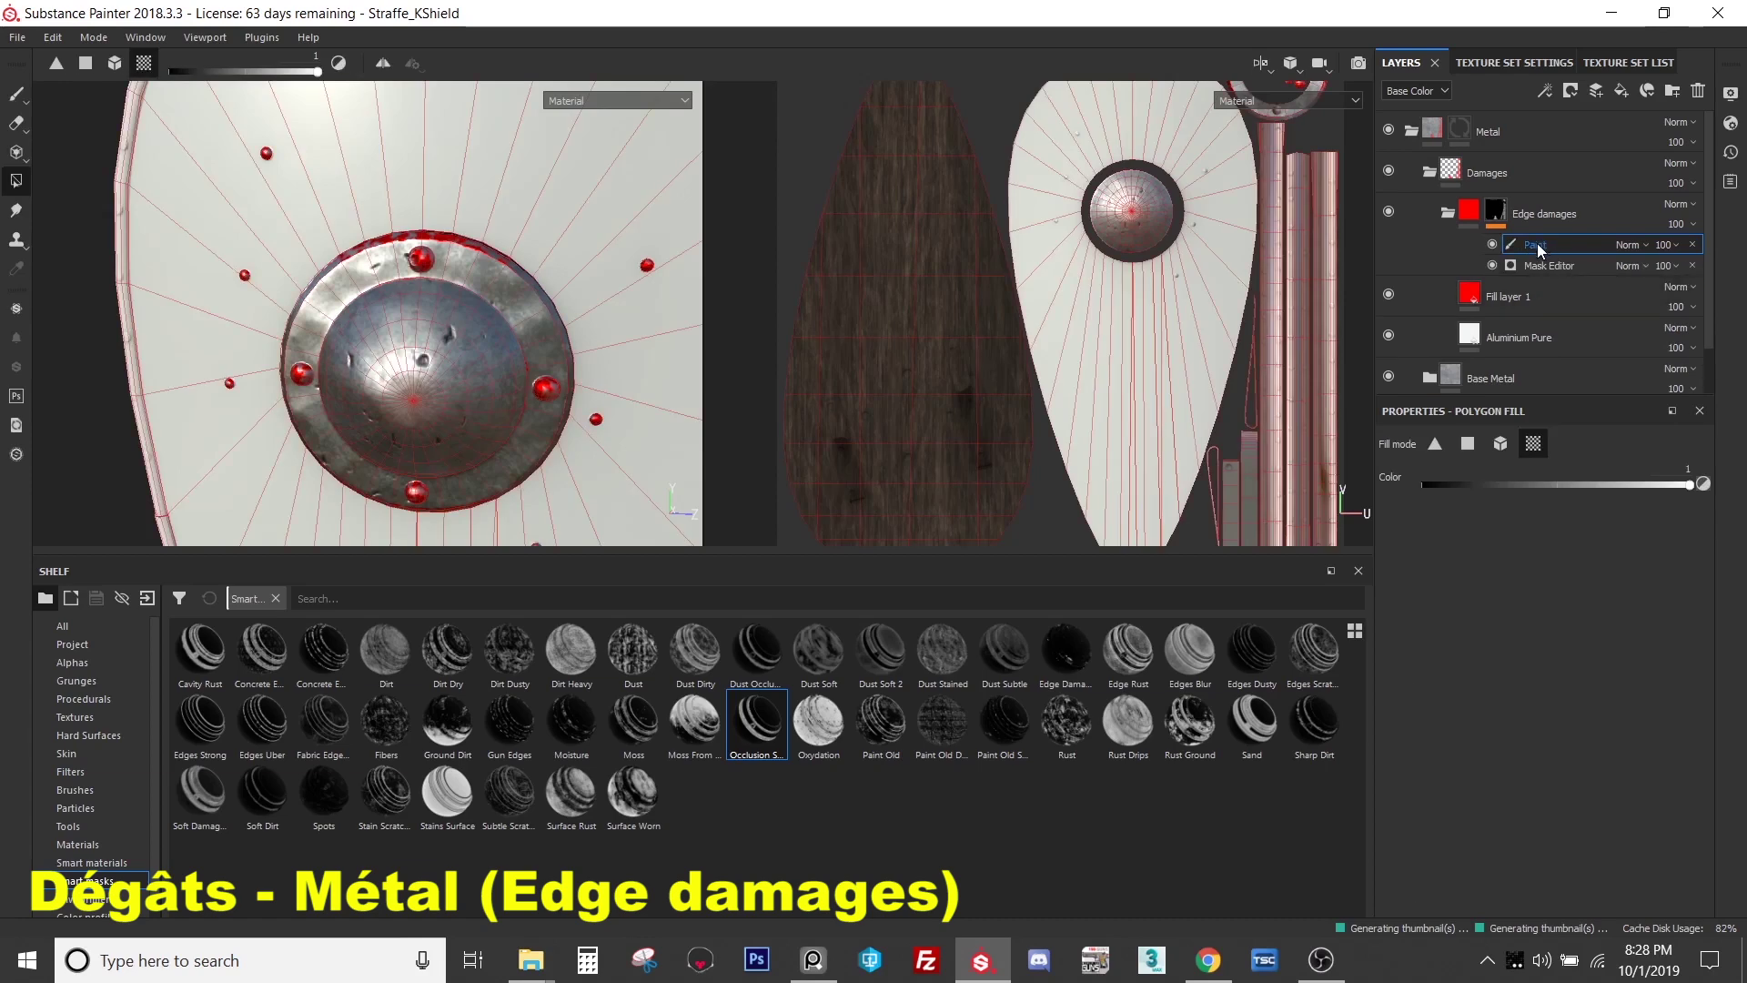
left_click(1692, 245)
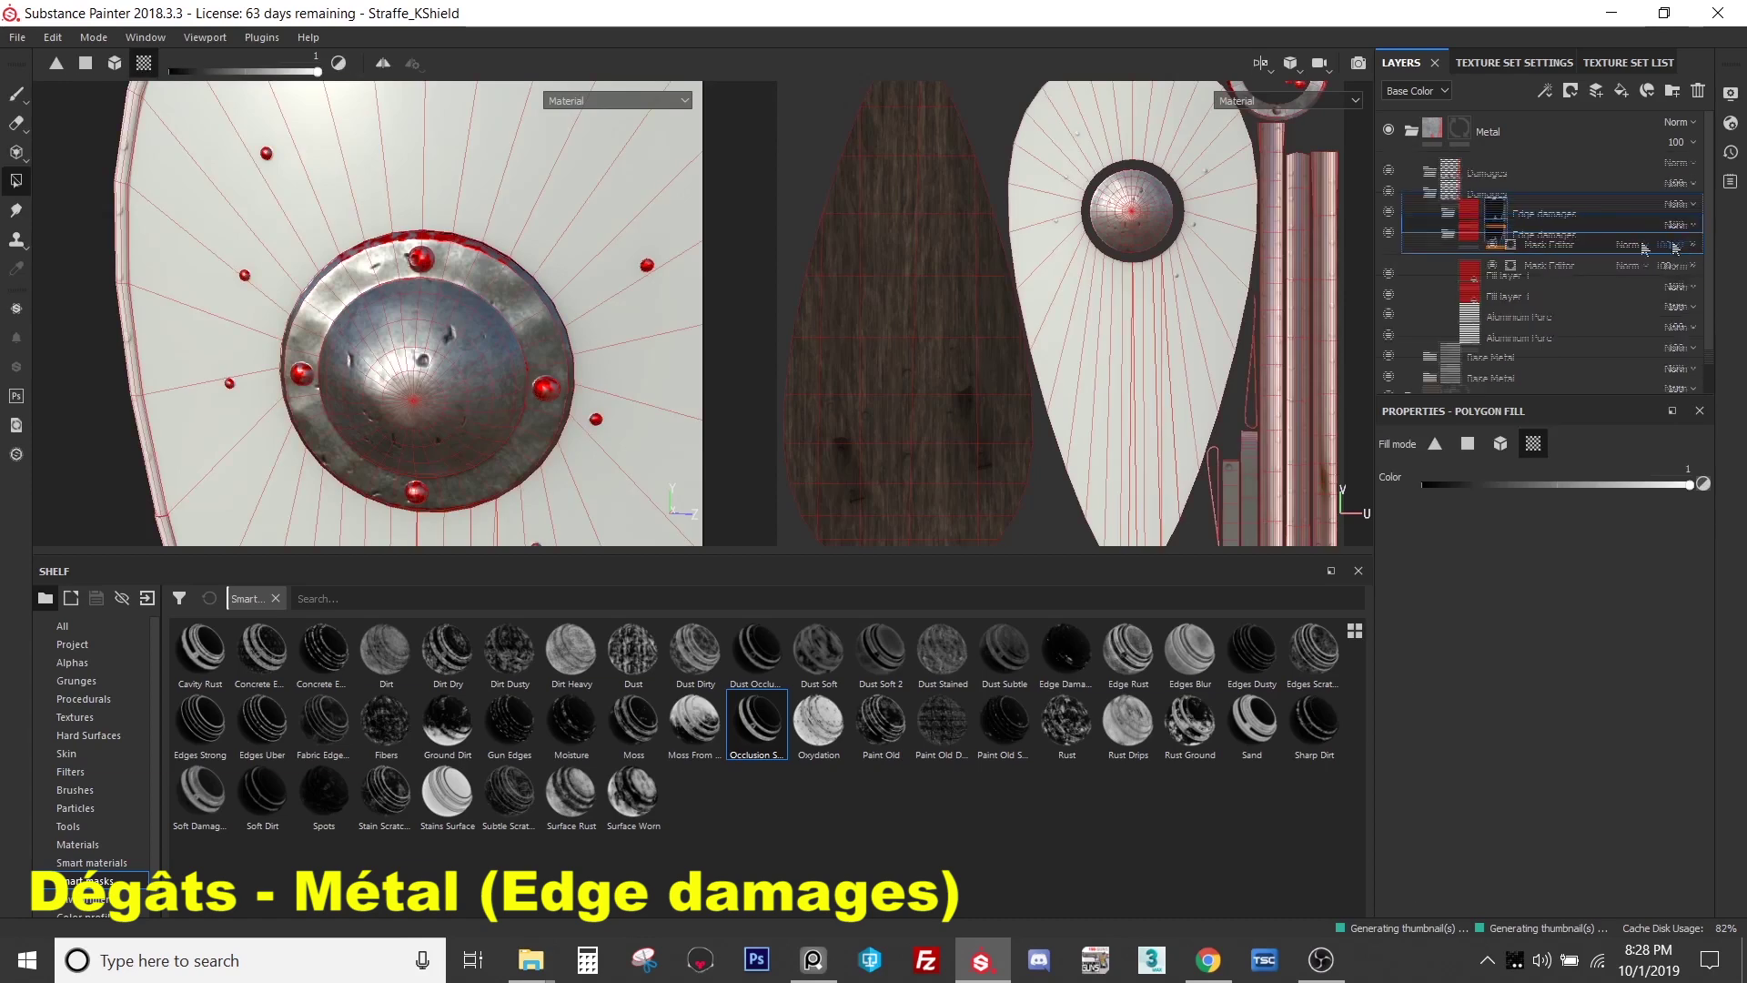
left_click(1549, 248)
right_click(1549, 247)
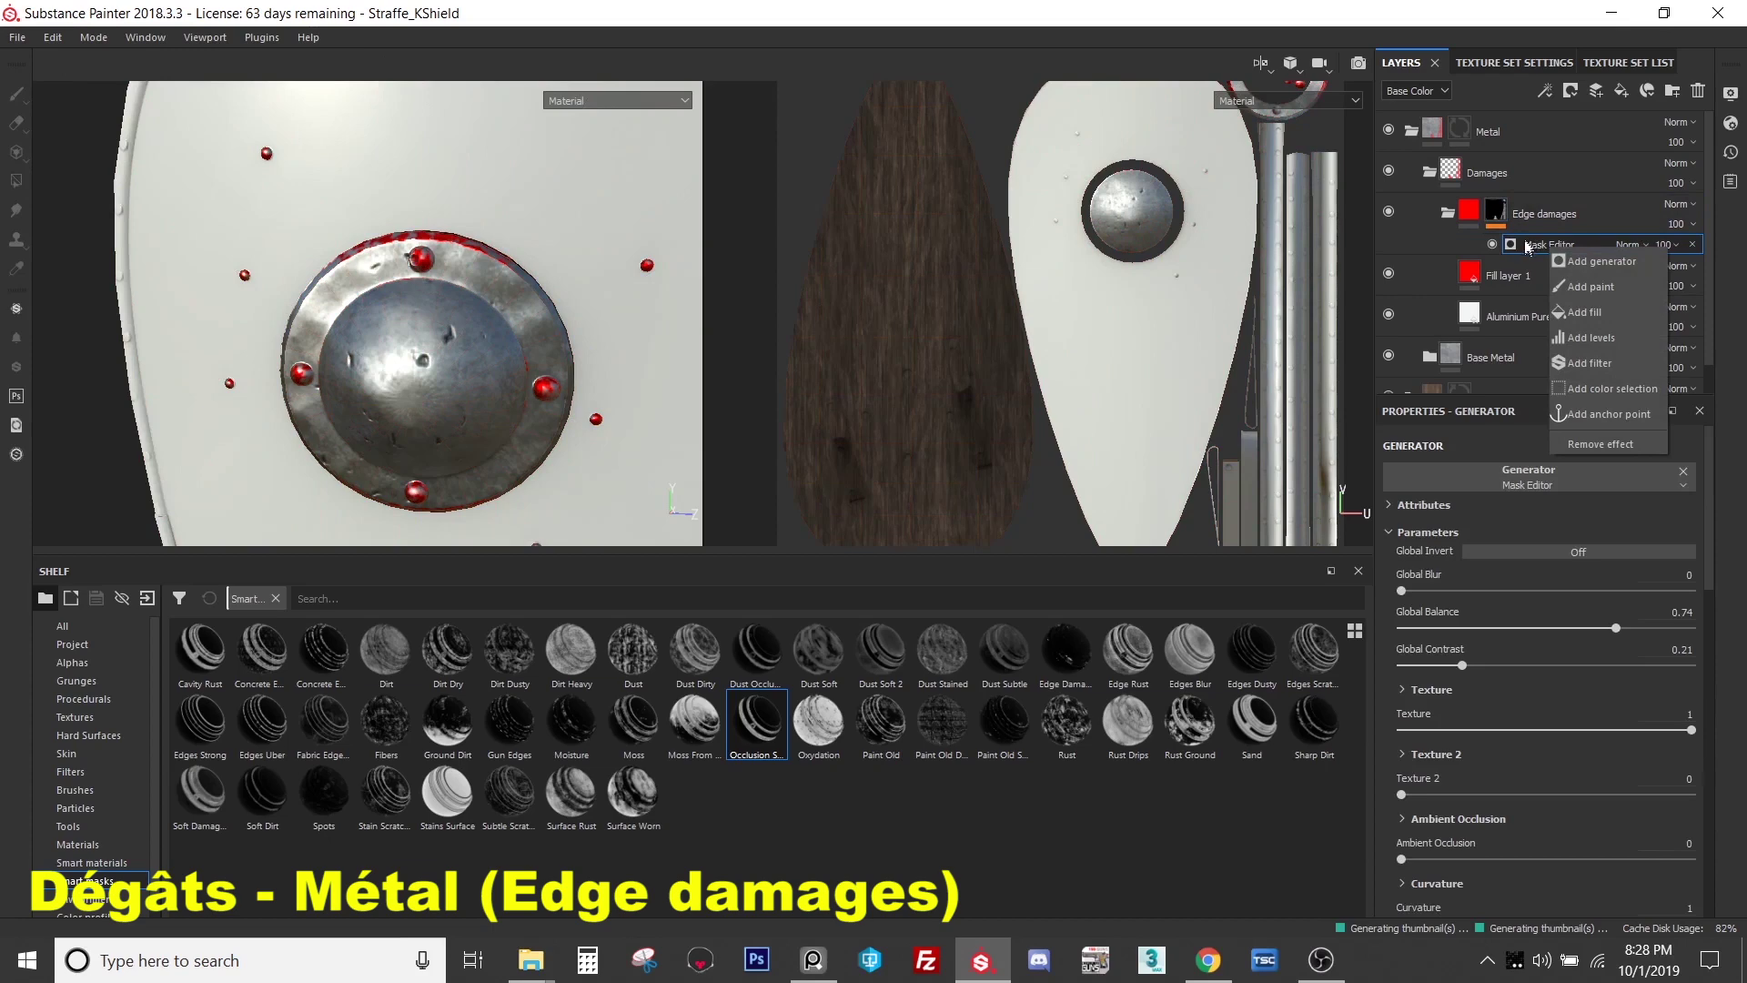
key("Escape")
- Activate the Paint tool and add a paint effect above the Mask Editor in the Edge damages mask
left_click(1495, 211)
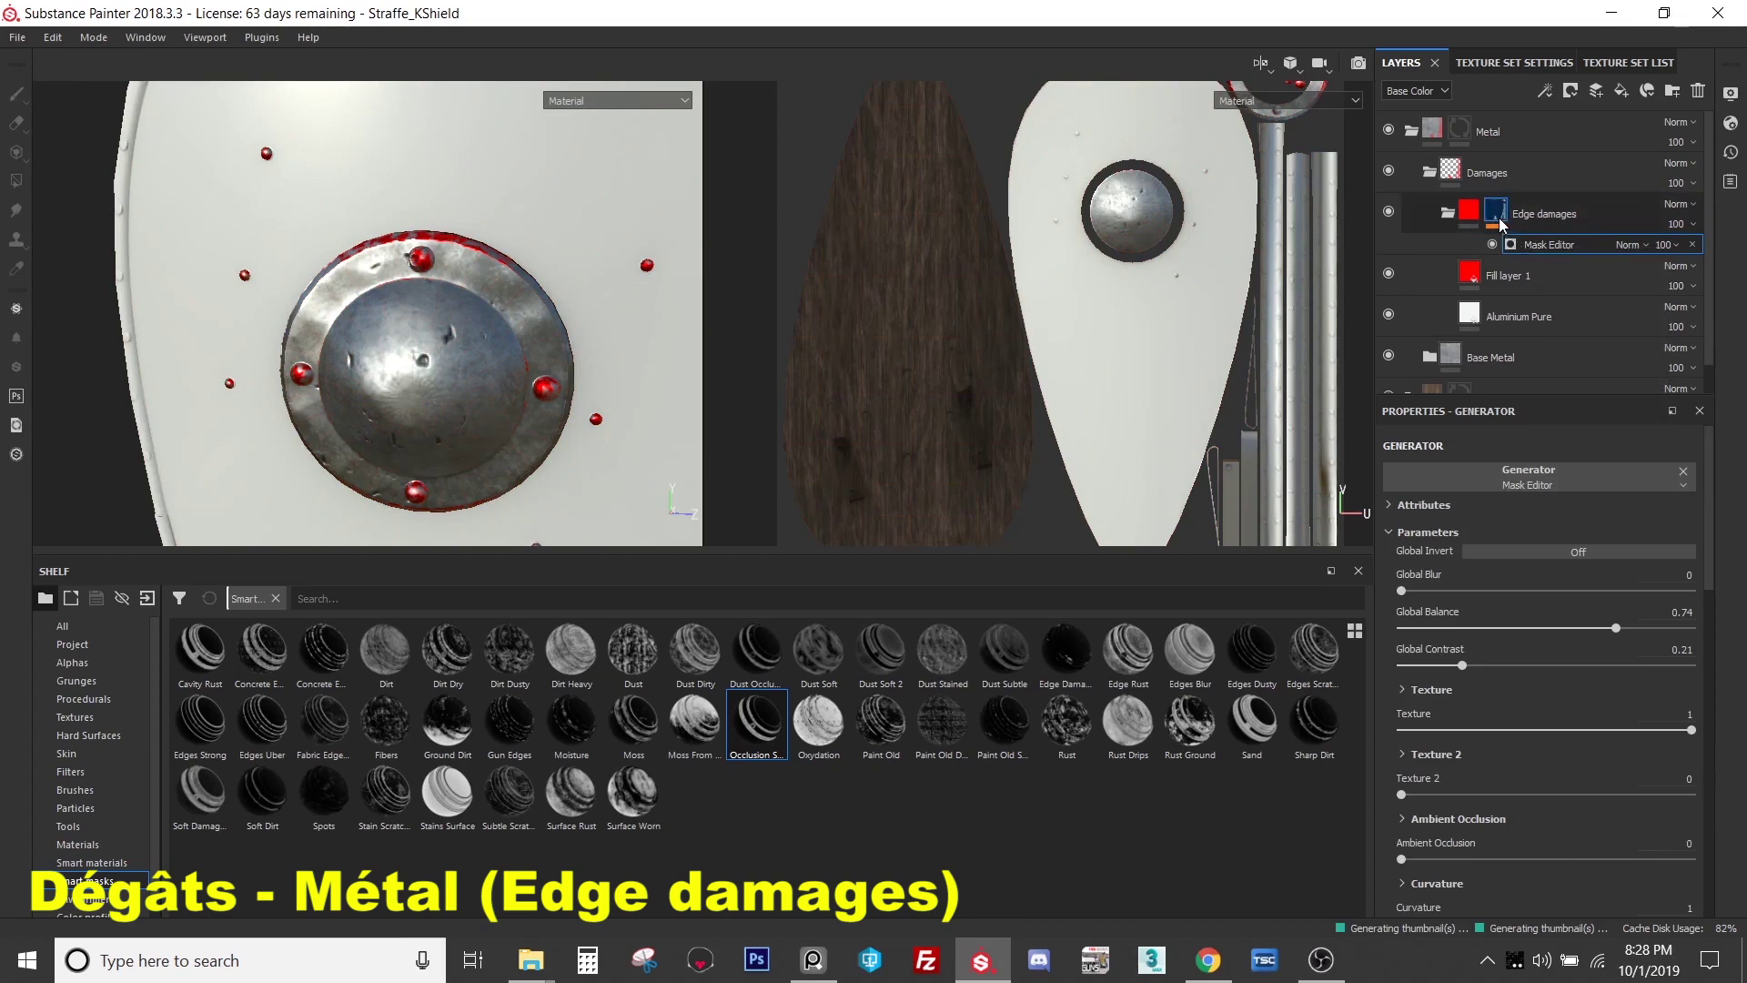
key("4")
left_click(17, 96)
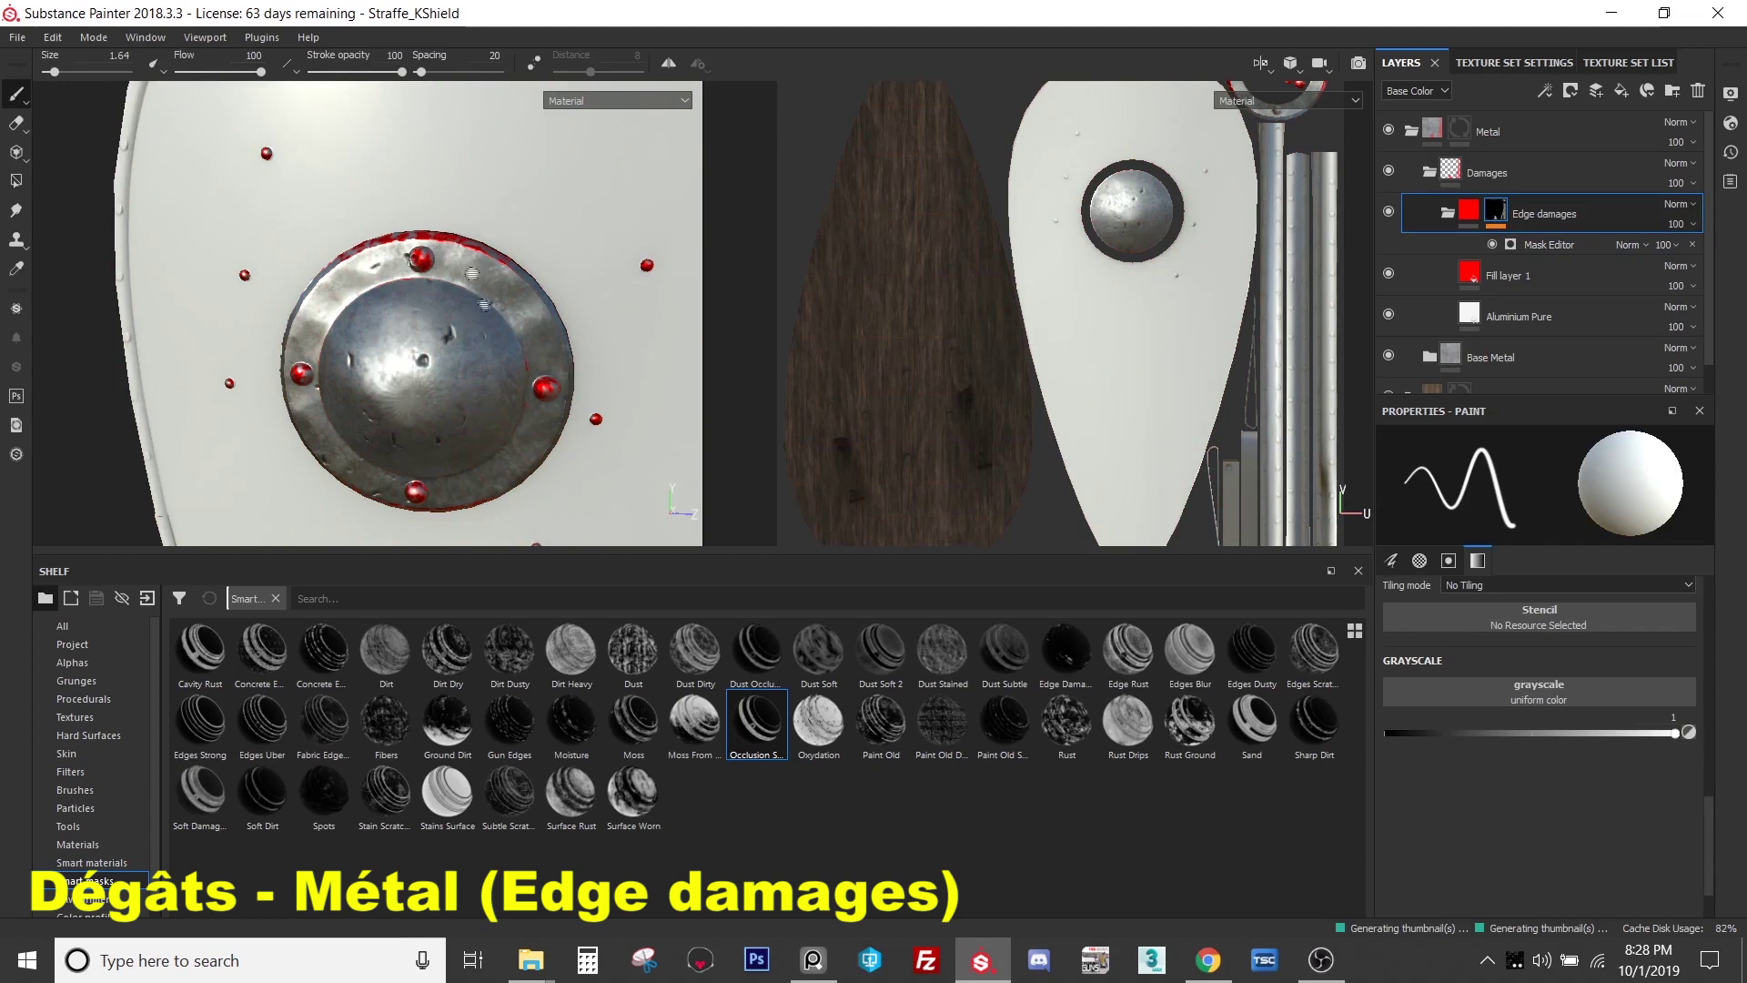
mouse_move(485, 319)
left_mouse_down("alt")
mouse_move(455, 337)
mouse_move(477, 315)
left_mouse_up("alt")
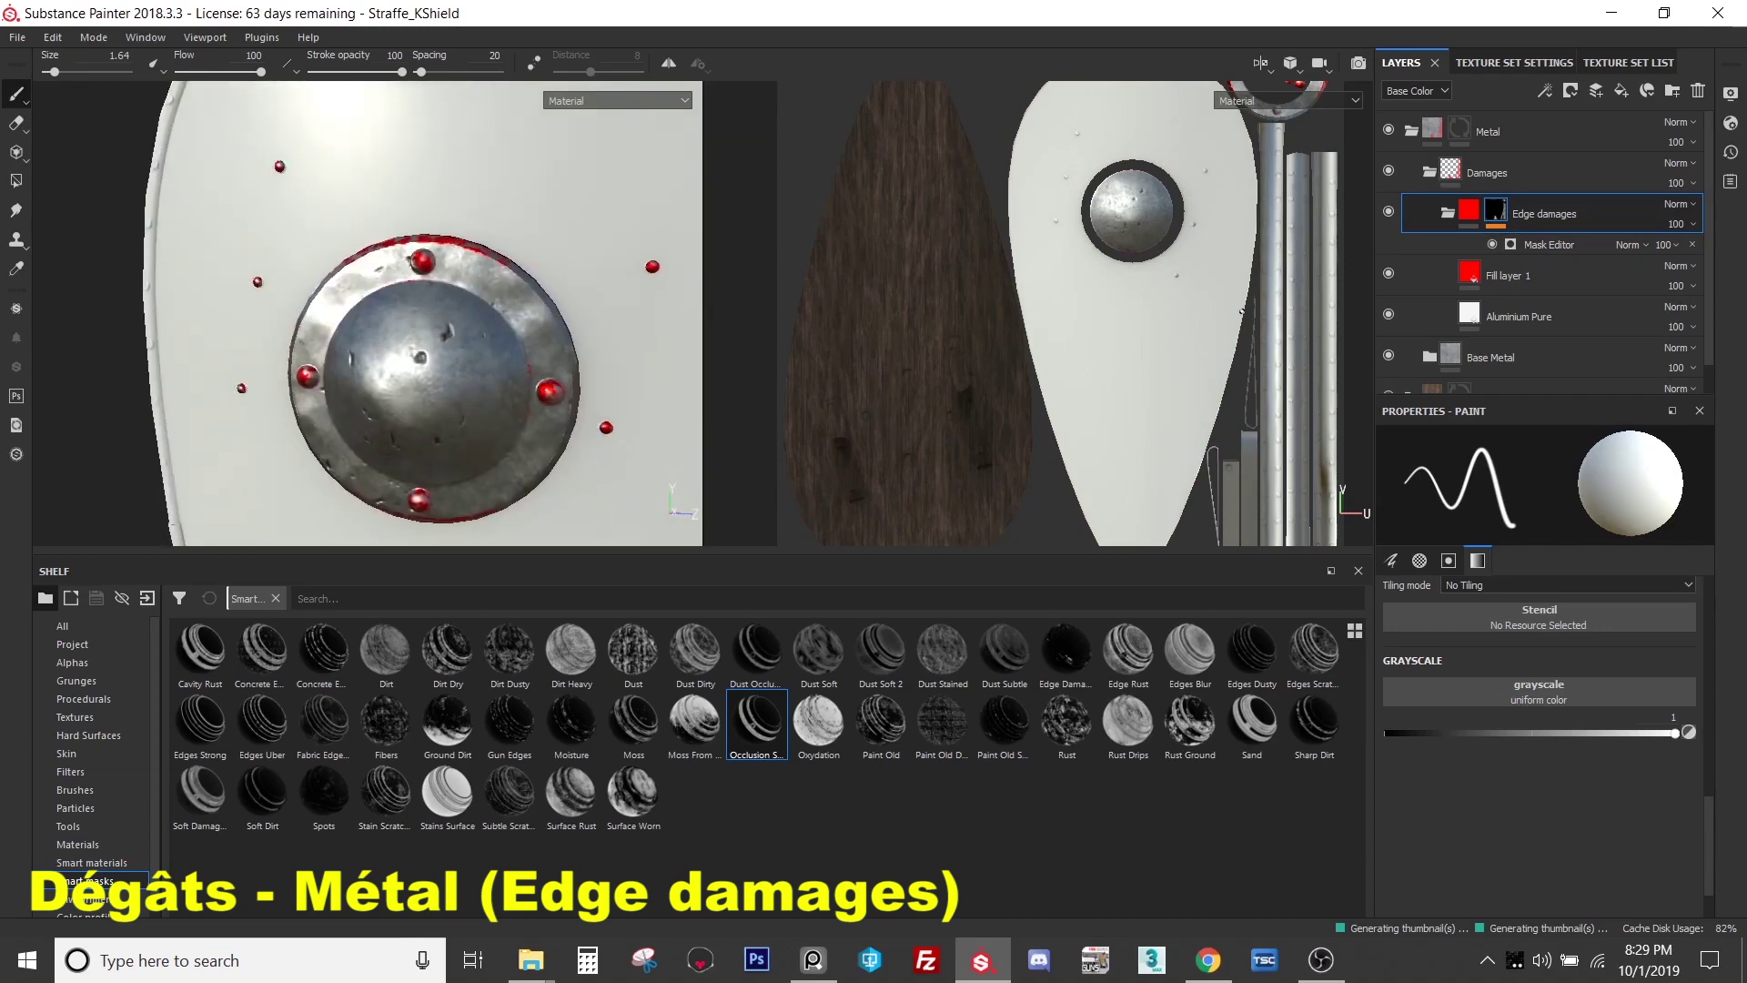
right_click(1553, 245)
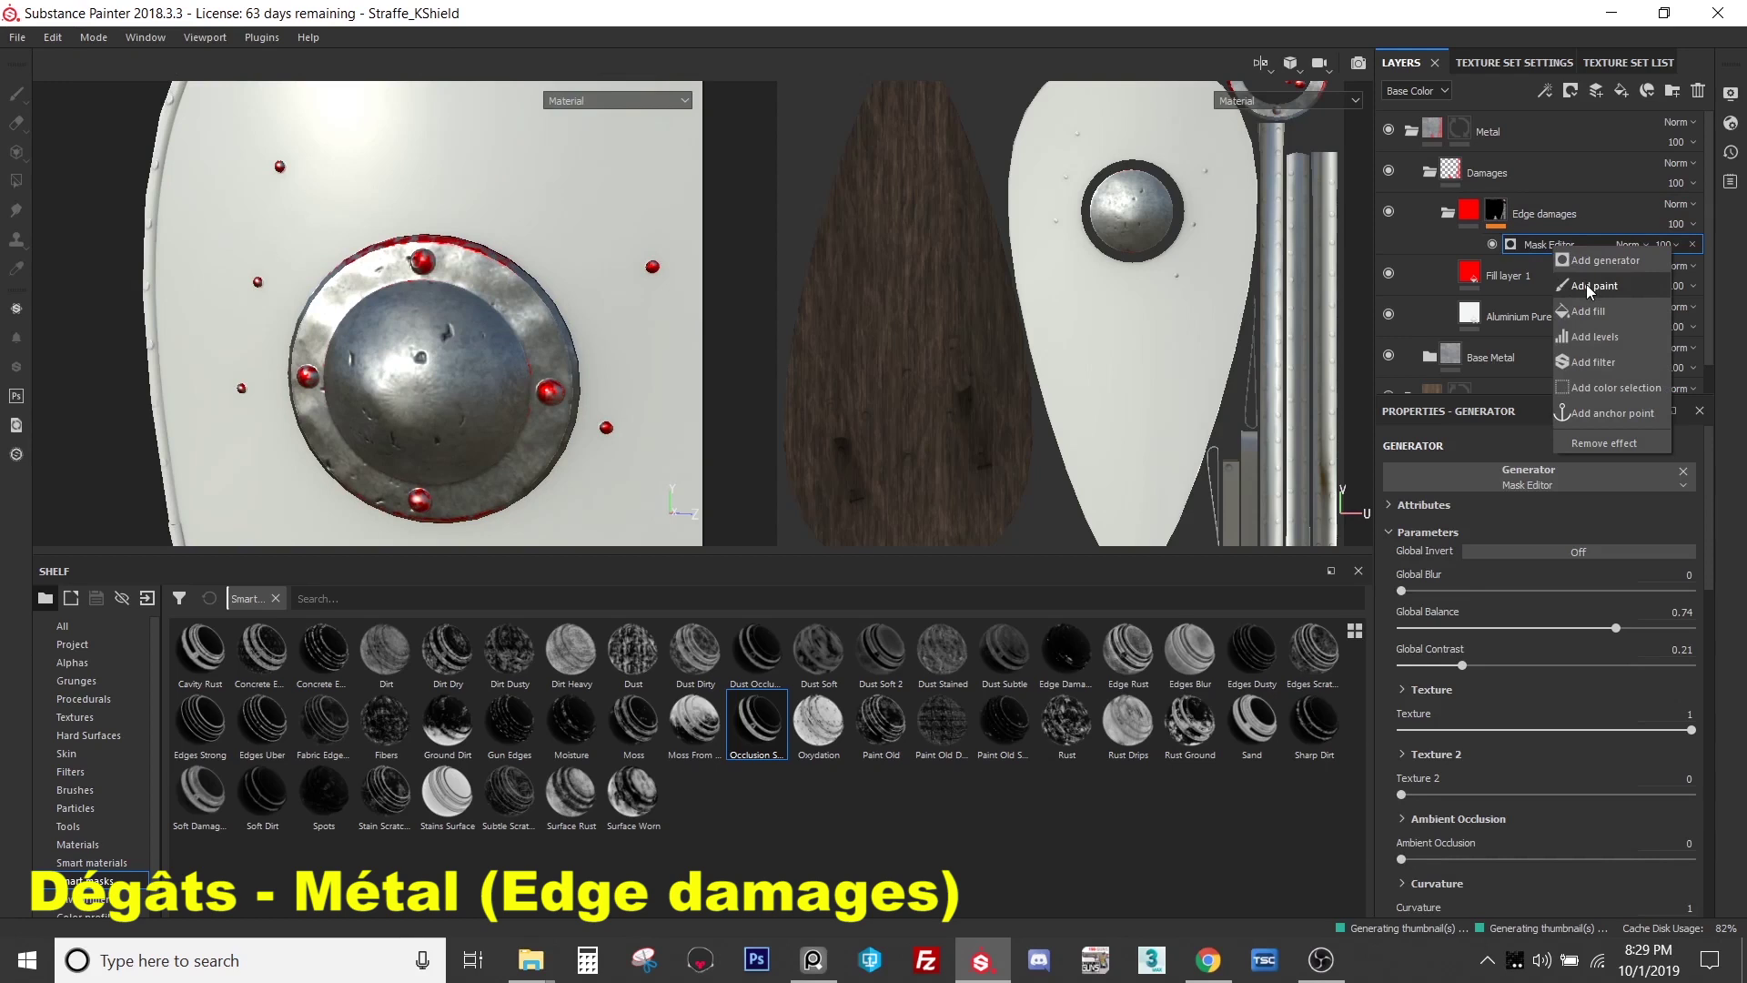
left_click(1589, 288)
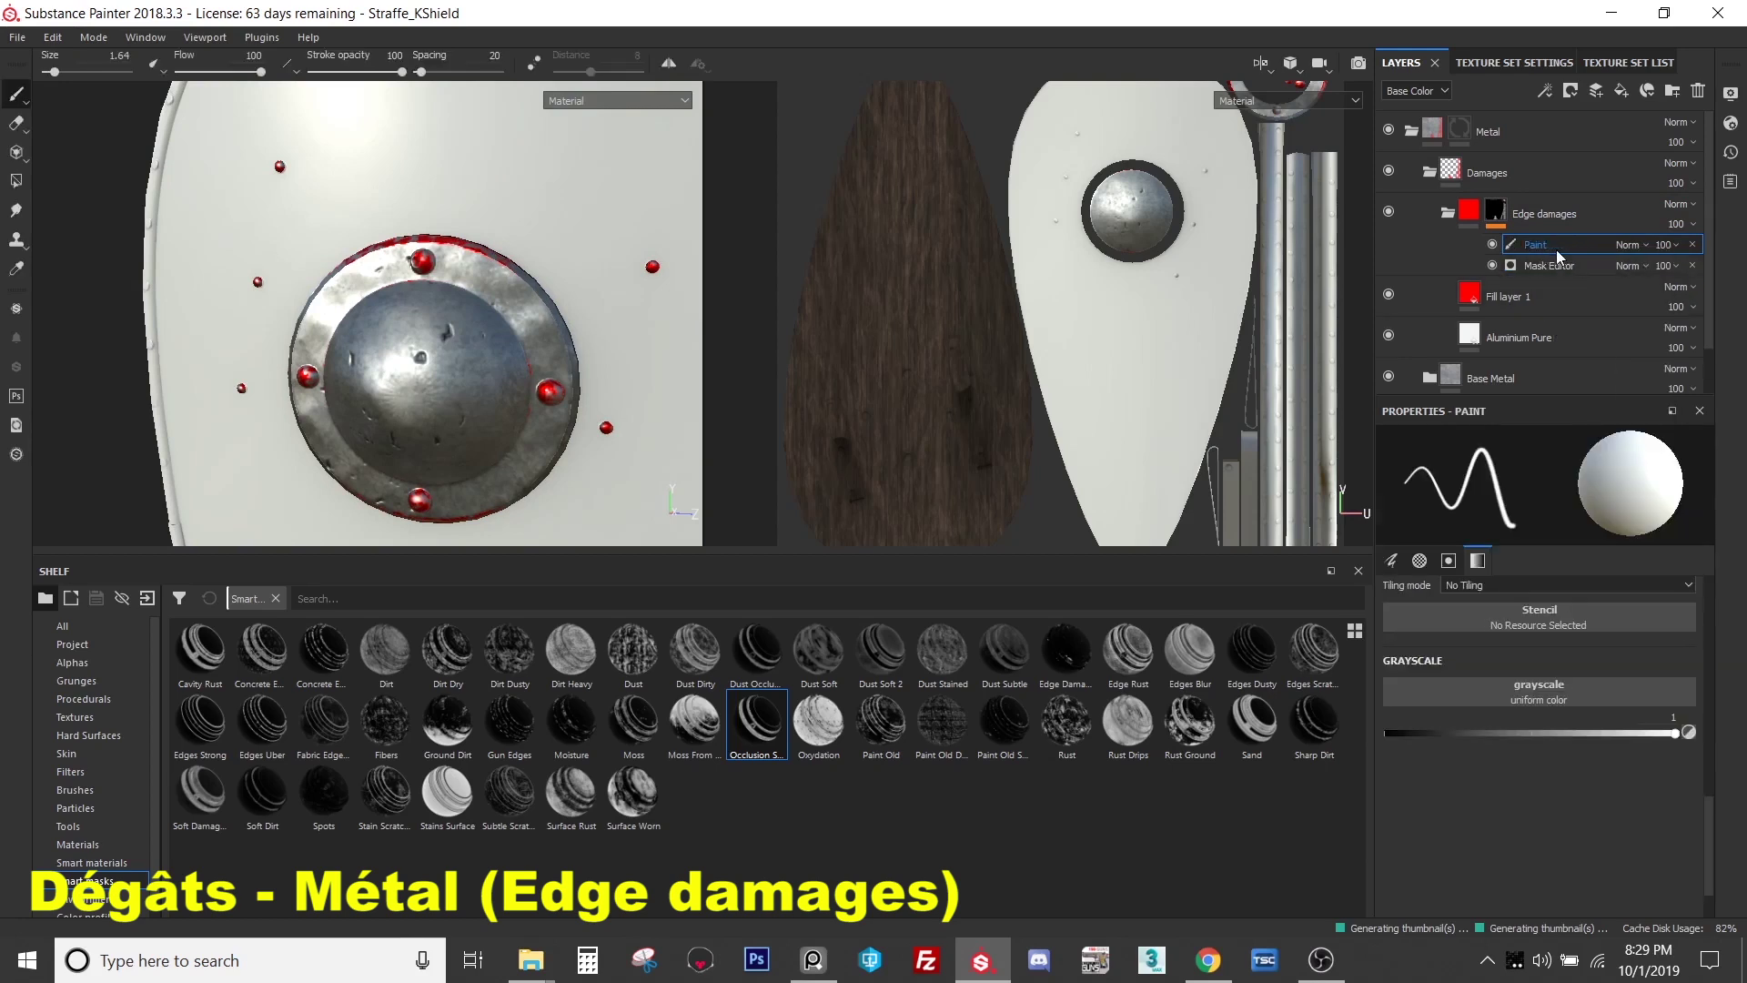
left_click_drag(500, 347, 464, 347, "alt")
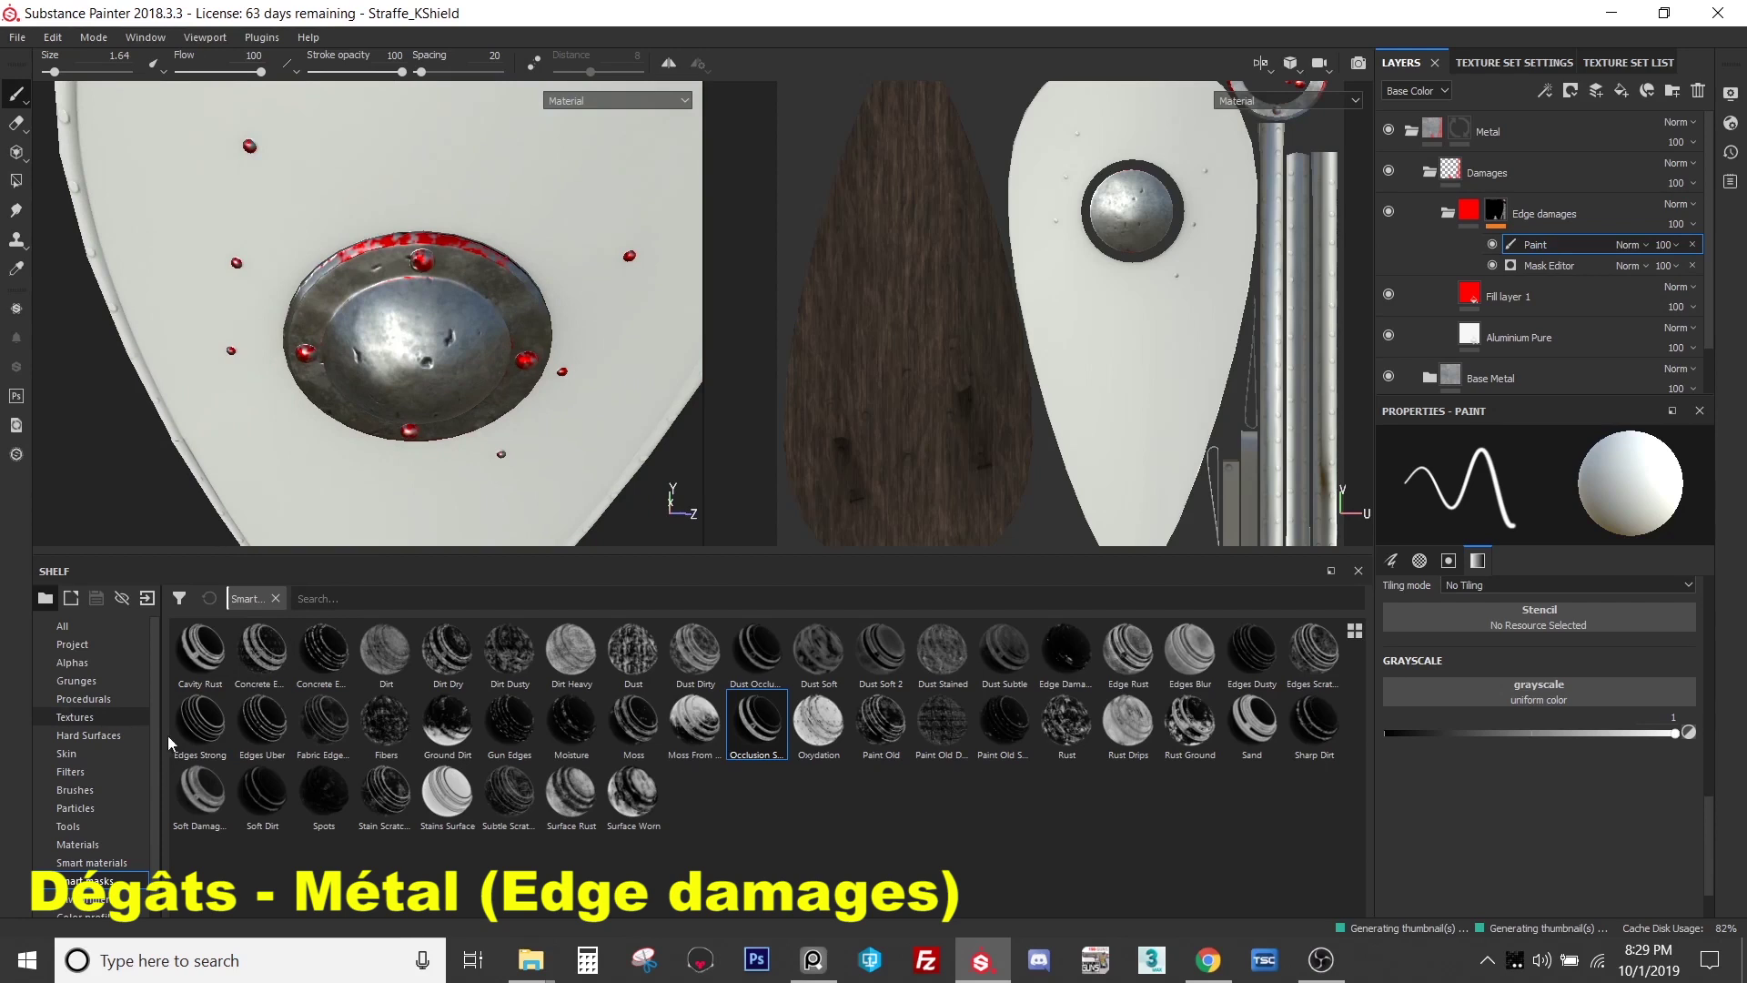
- Open the settings of the Mask Editor generator beneath the paint effect in the Edge damages mask
left_click(1538, 267)
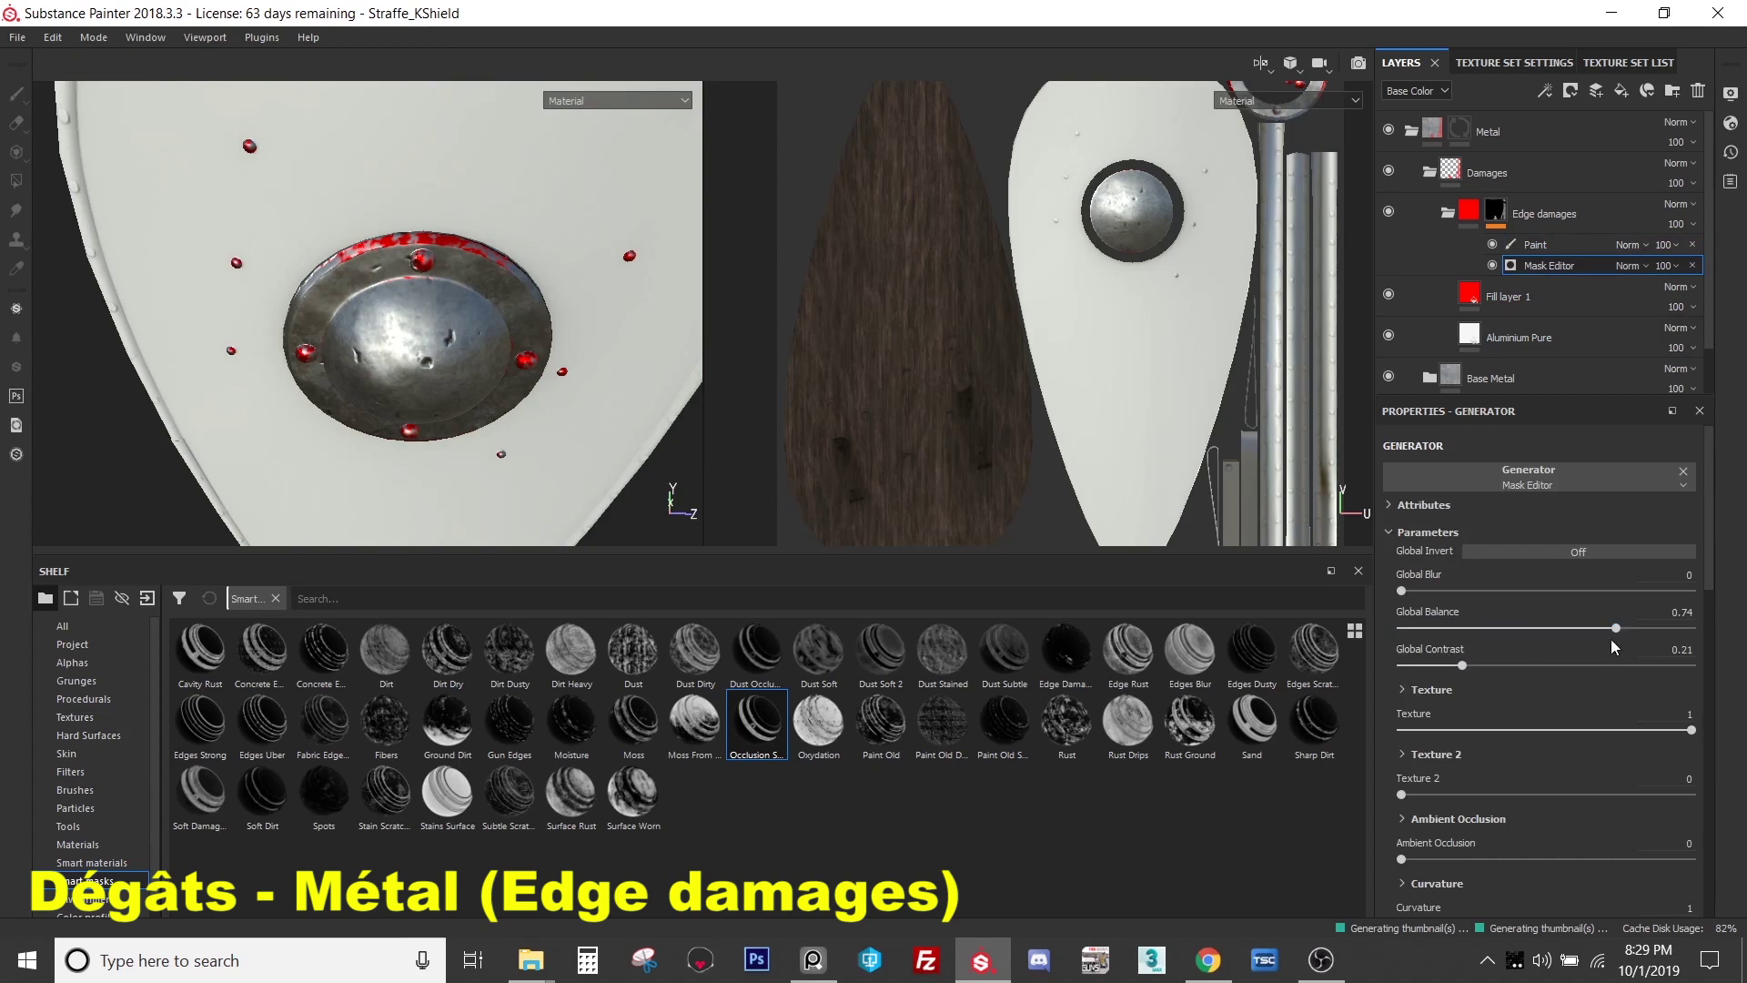
- Lower the Mask Editor's Global Balance to about 0.58 and load the Dirt 2 brush for the Edge damages mask's Paint effect
left_click_drag(1624, 638, 1573, 634)
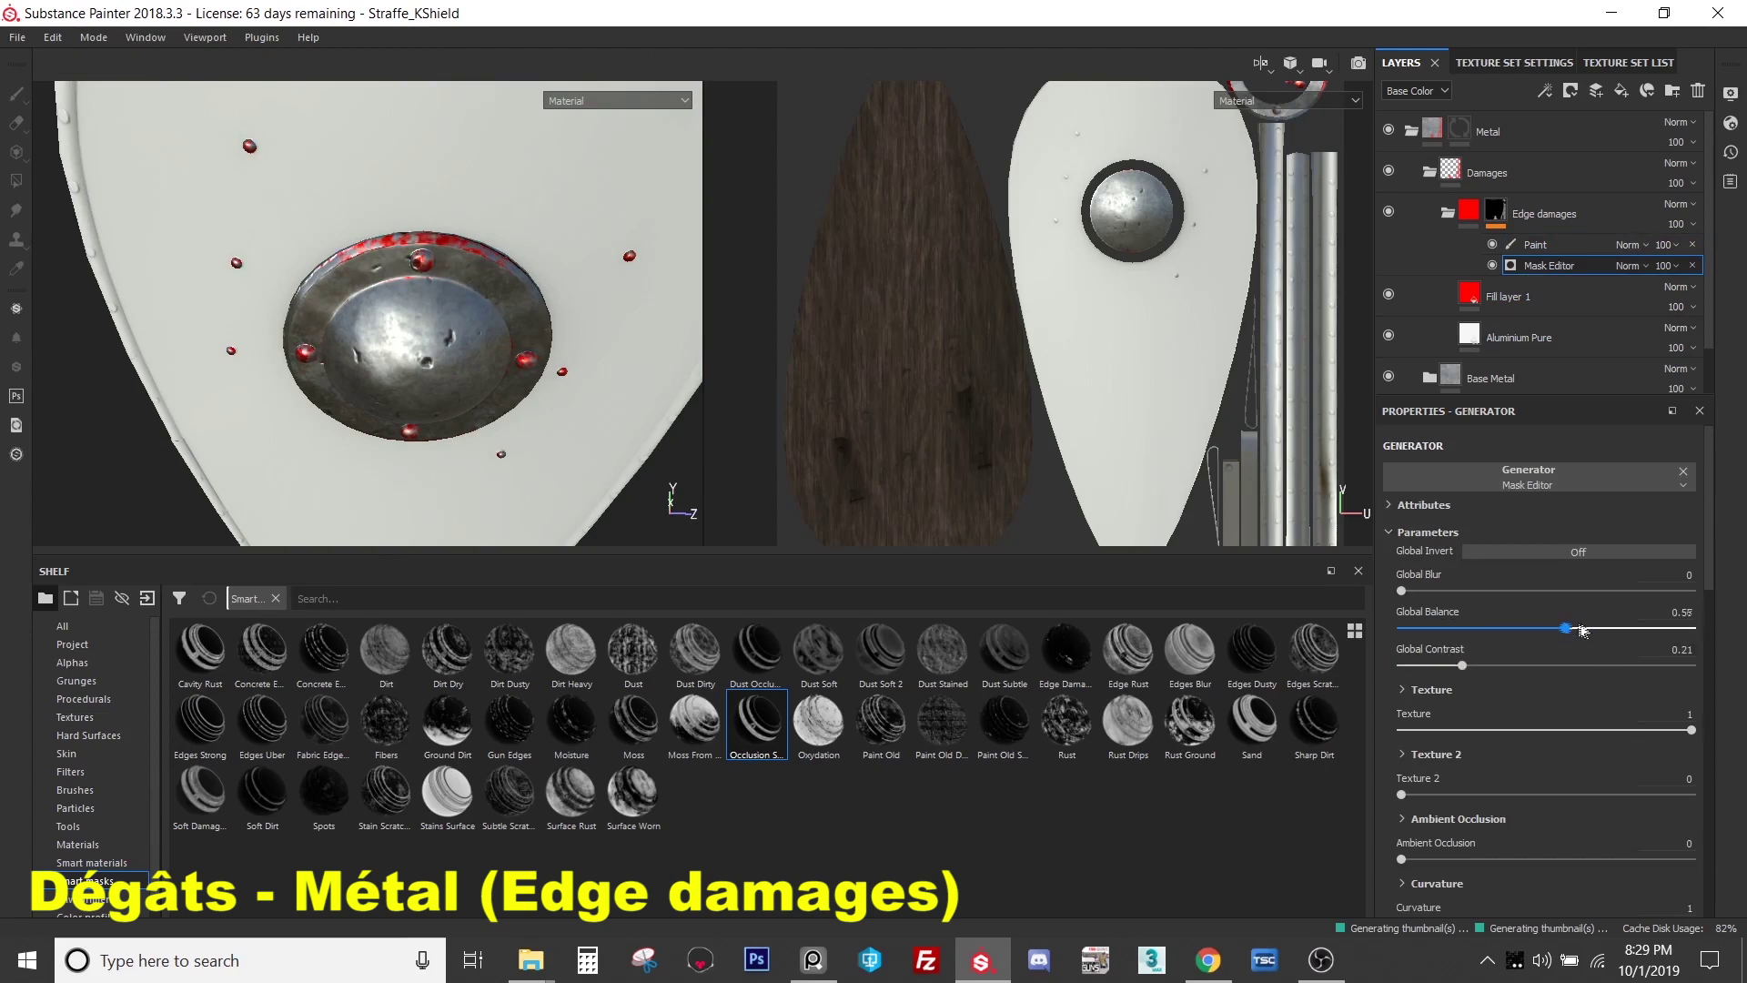
left_click(1552, 246)
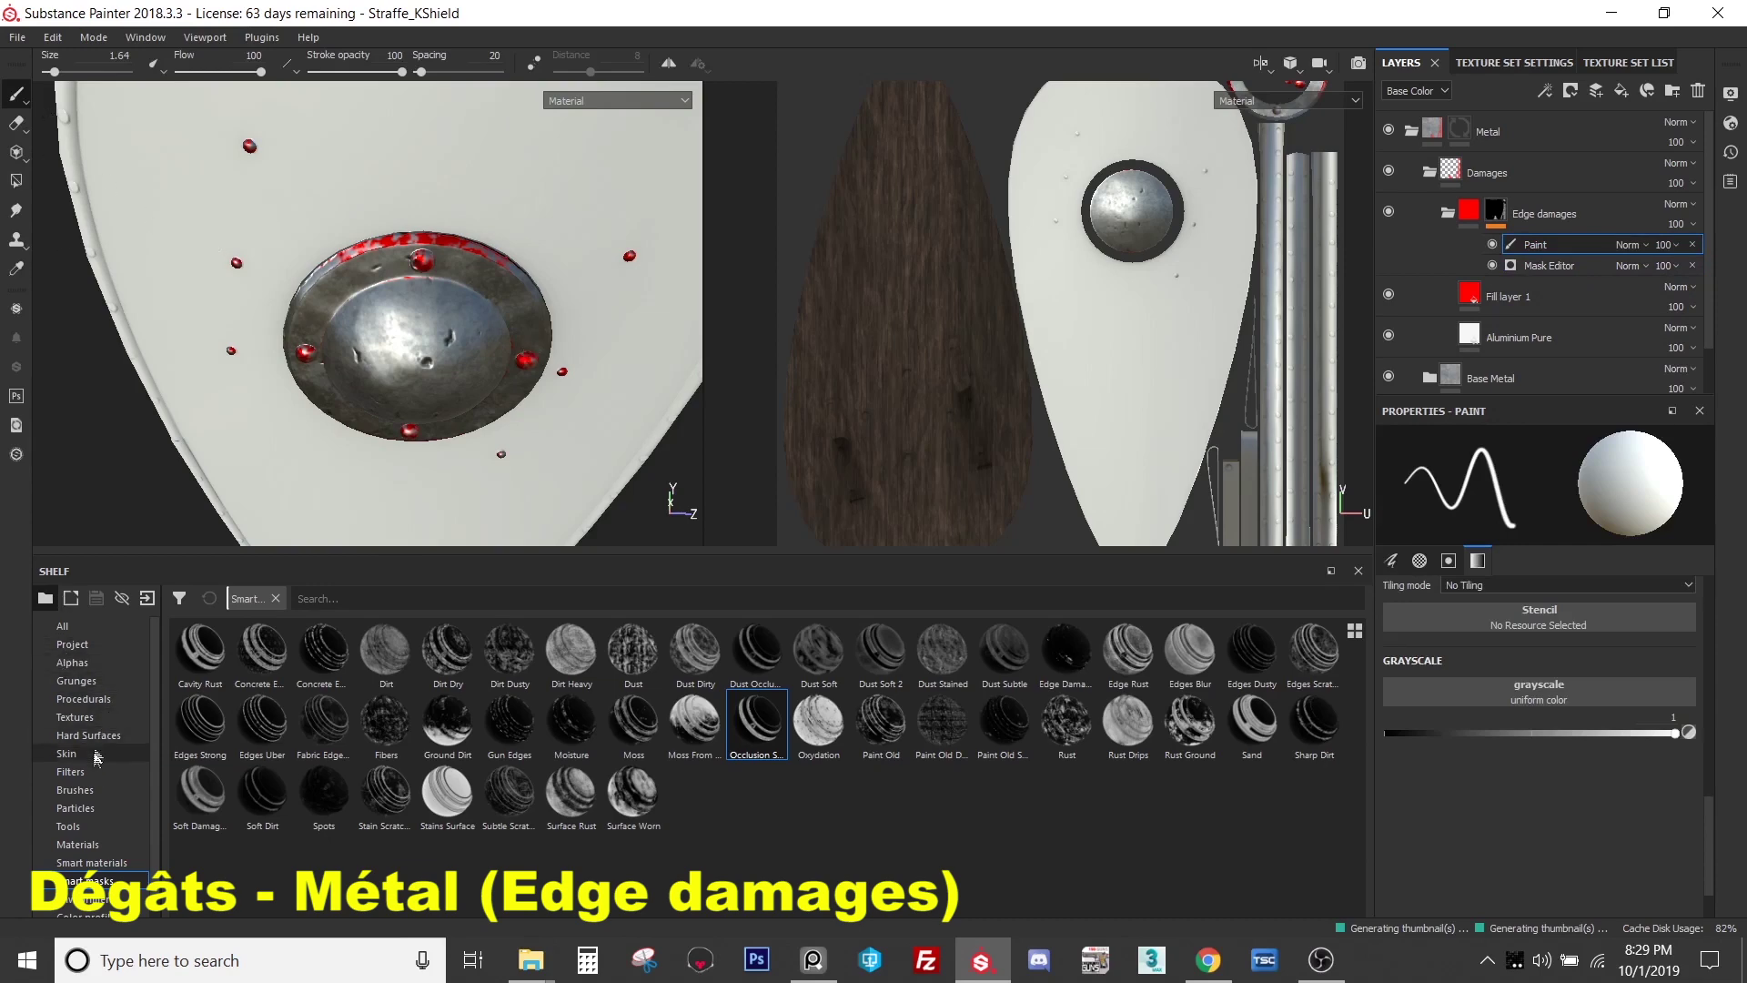
left_click(77, 790)
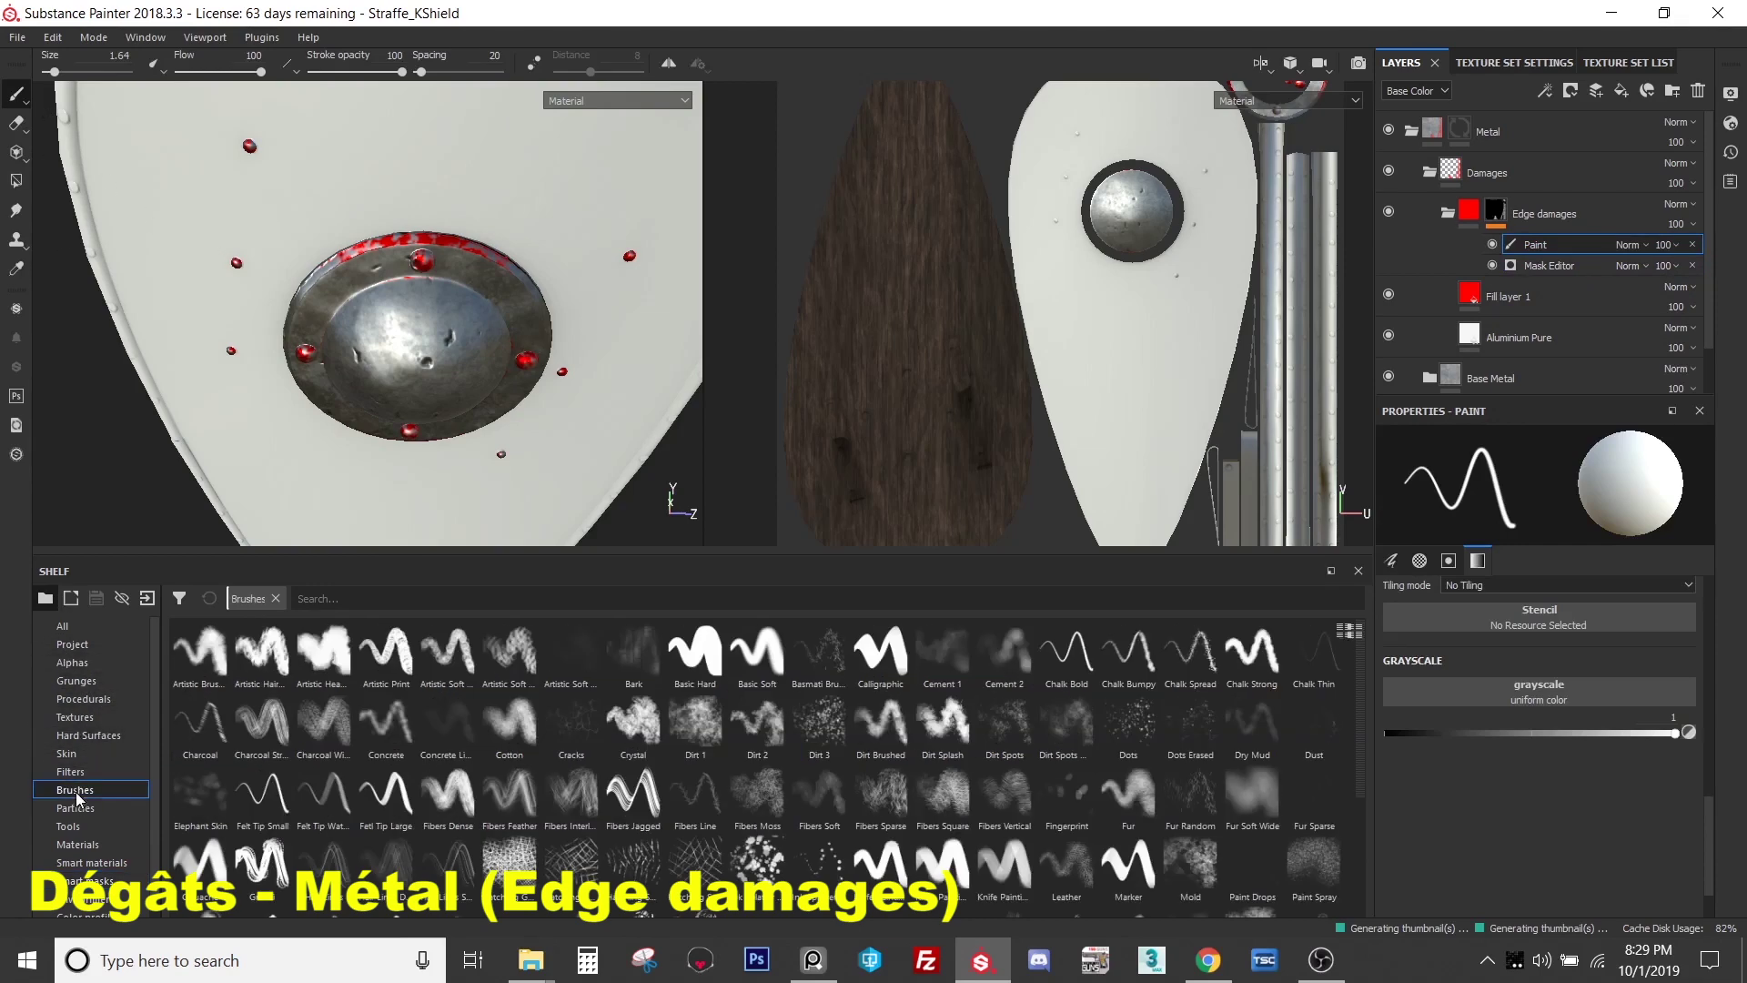
left_click(758, 723)
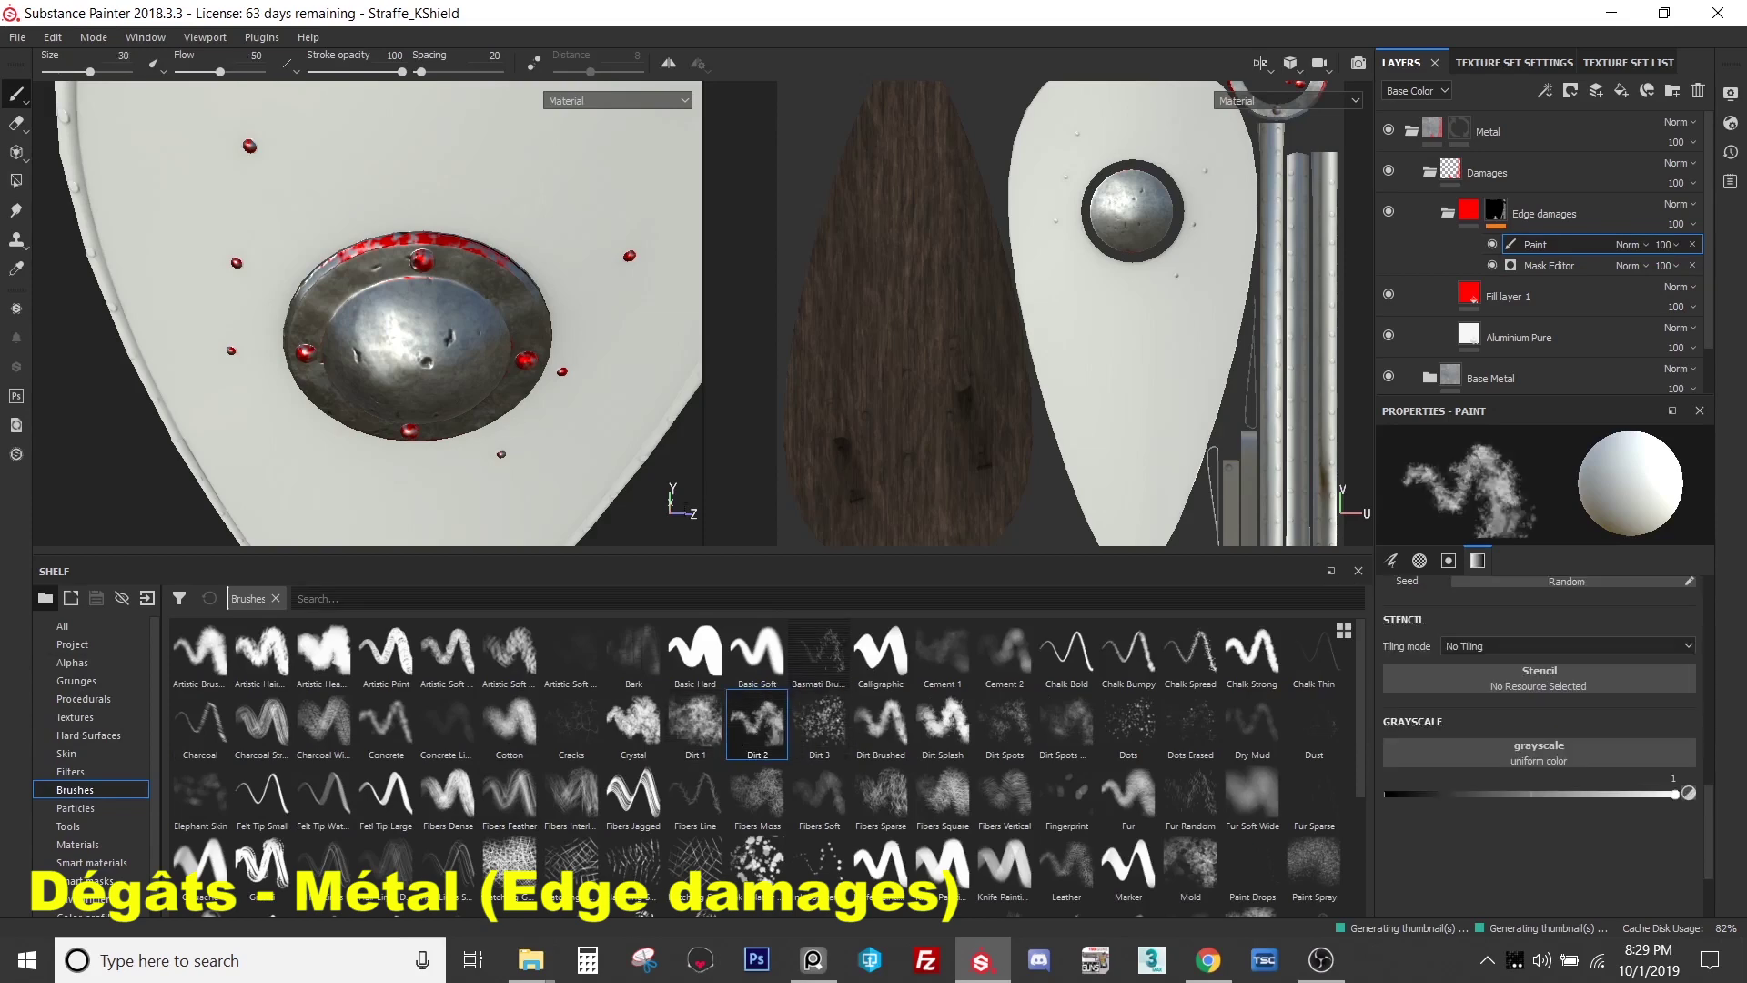
- With a brush size of 1.68 and grayscale 0, paint out parts of the edge damage around the shield boss's outer rim
mouse_move(474, 208)
right_mouse_down("ctrl")
mouse_move(428, 210)
mouse_move(441, 252)
mouse_move(424, 252)
right_mouse_up("ctrl")
scroll(488, 234, "up", 4)
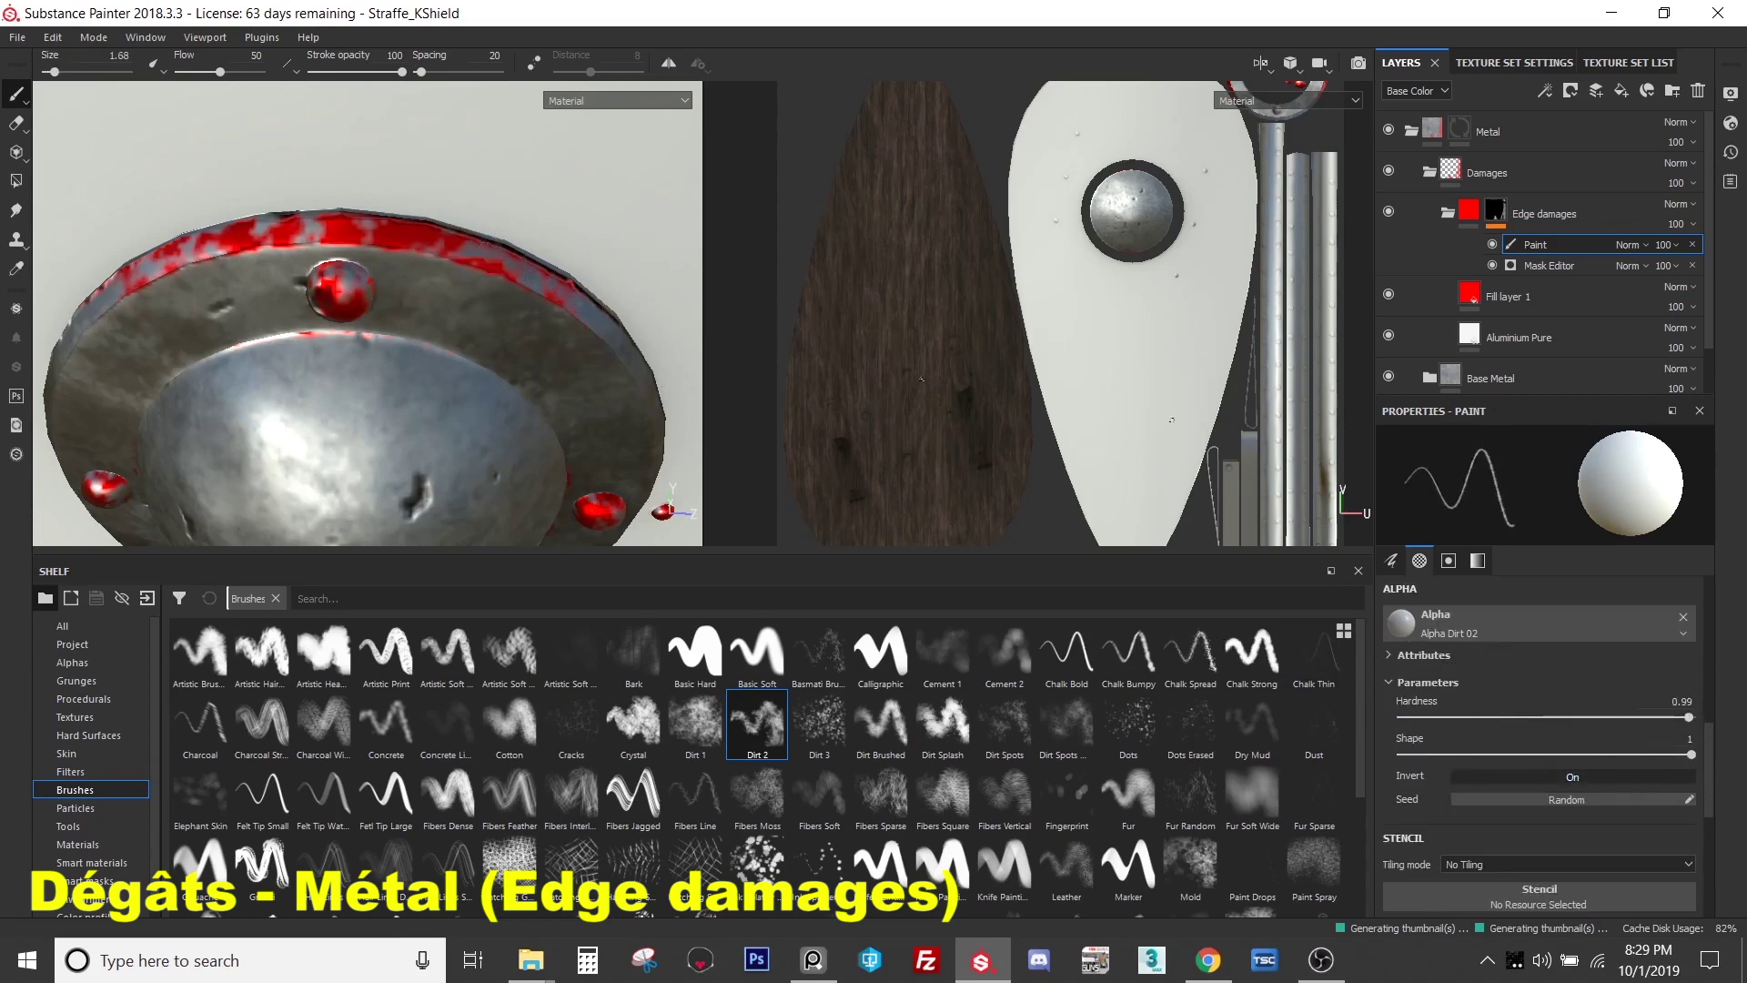
left_click(1477, 559)
left_click_drag(1454, 689, 1309, 680)
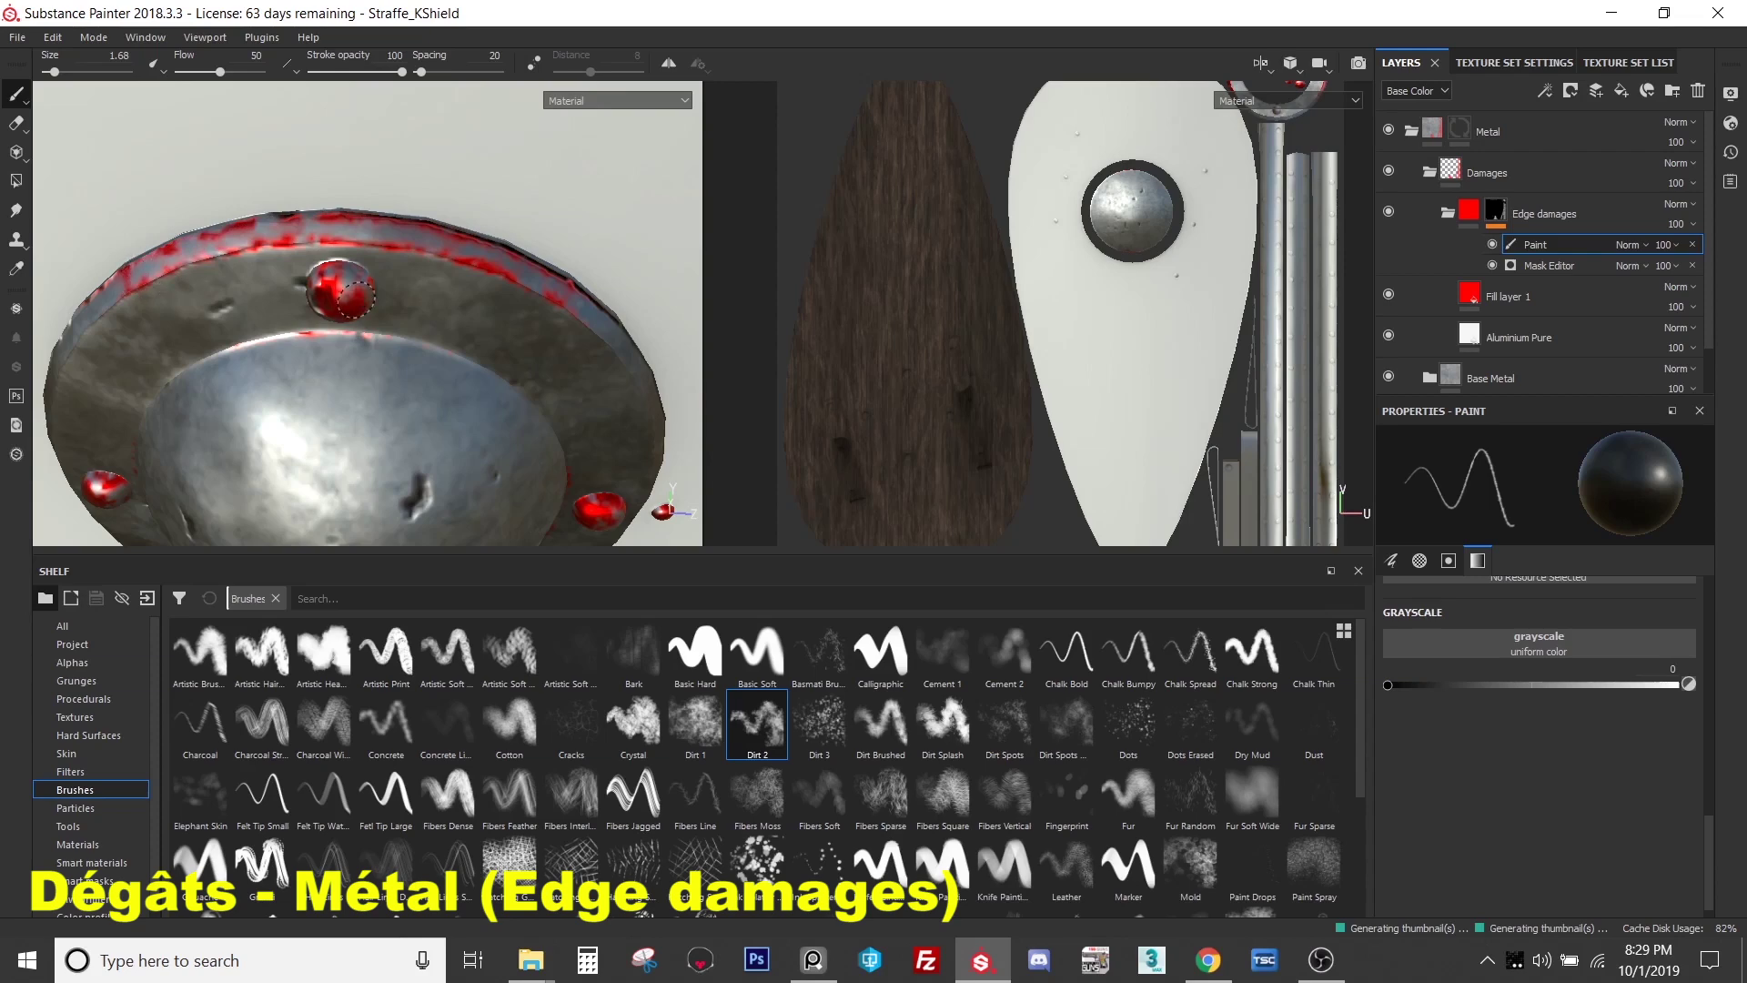
left_click_drag(407, 365, 412, 443, "alt")
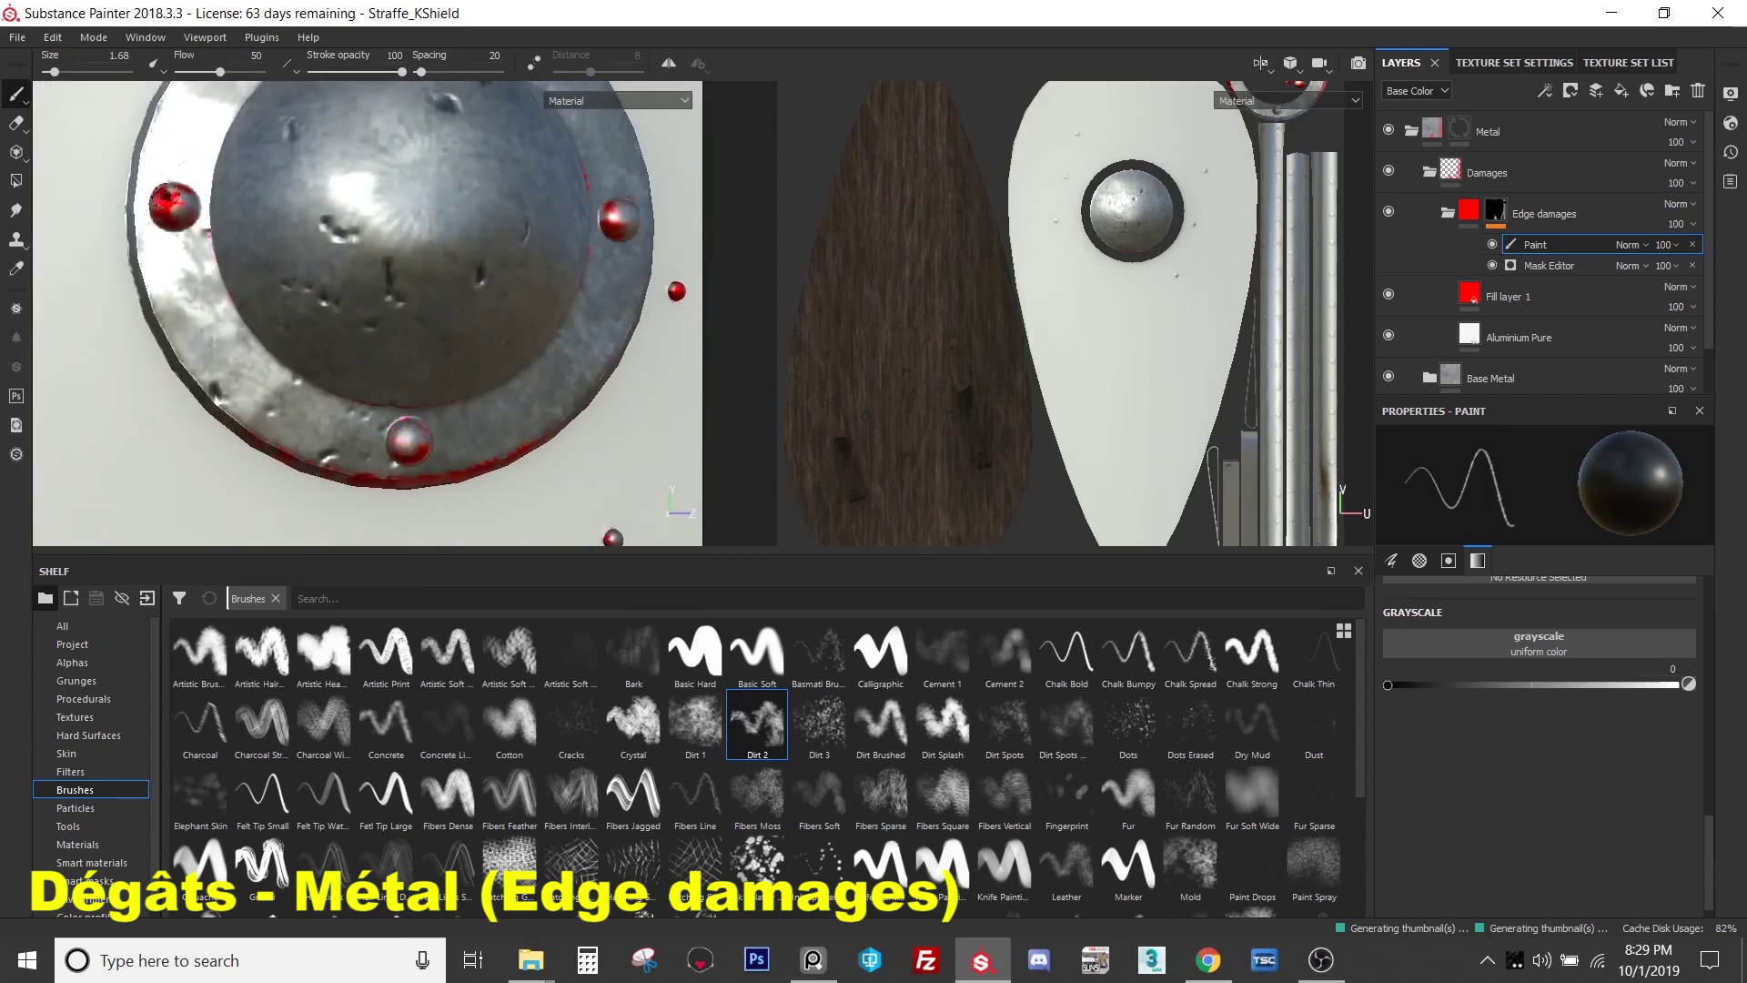
left_click_drag(172, 206, 436, 337, "alt")
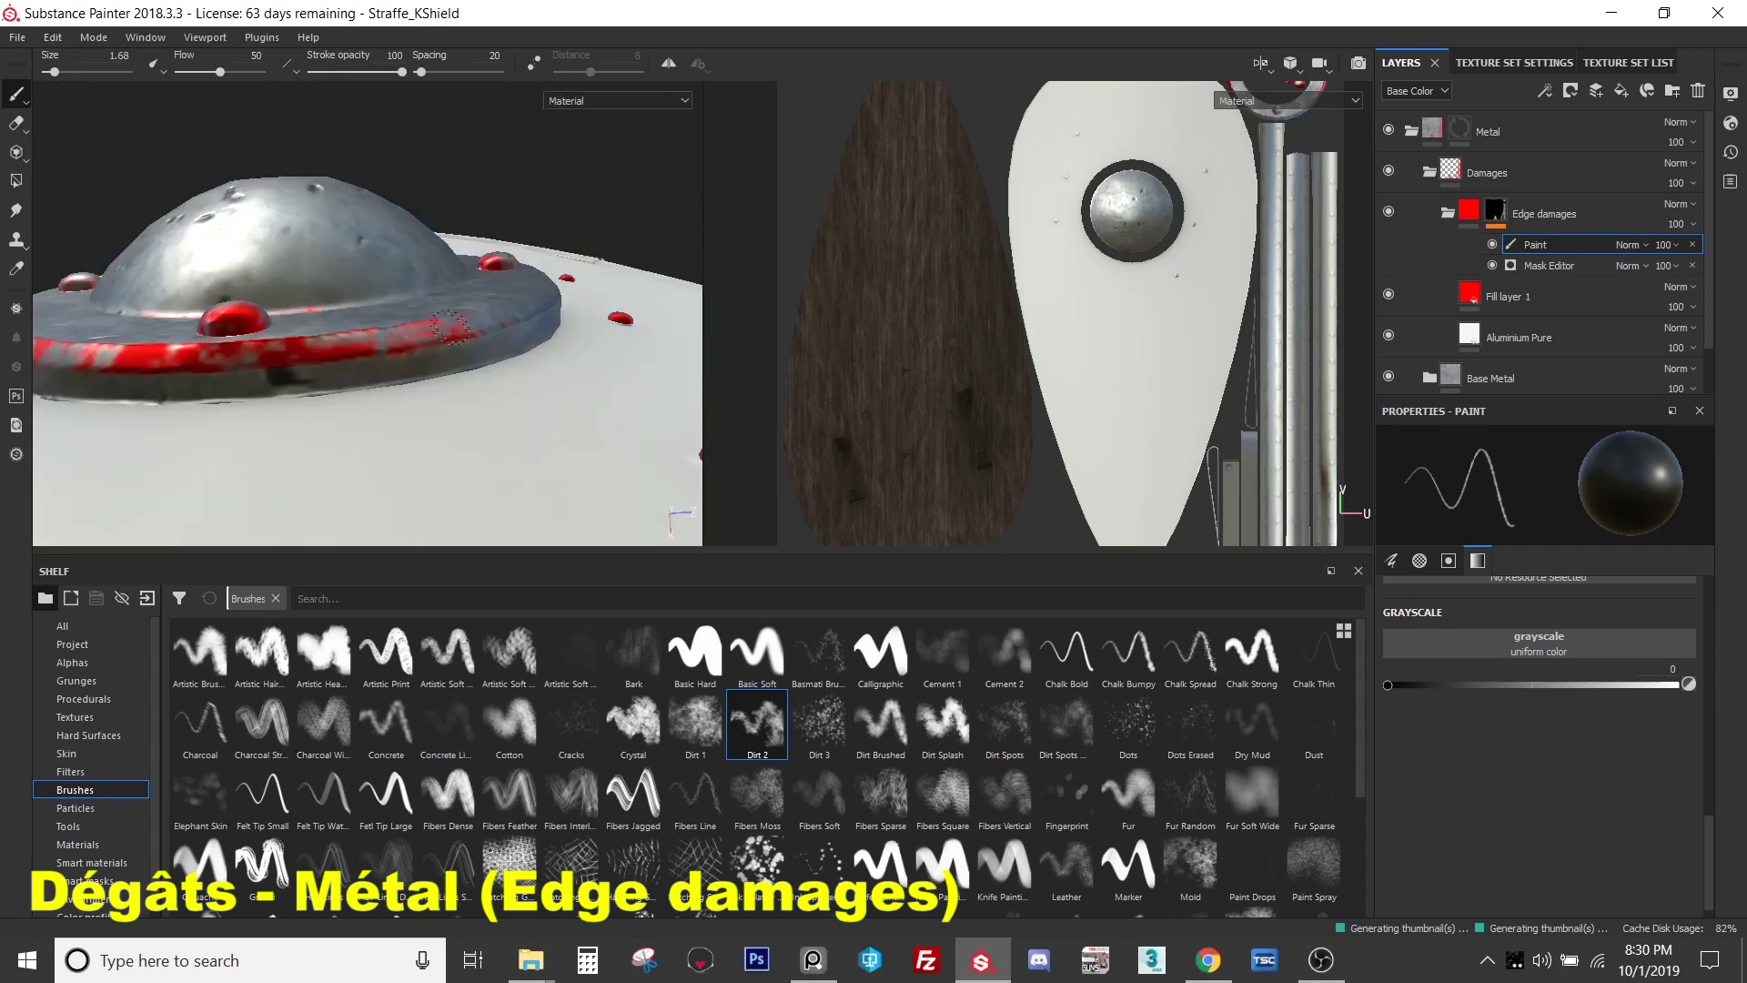
left_click_drag(121, 362, 168, 342, "alt")
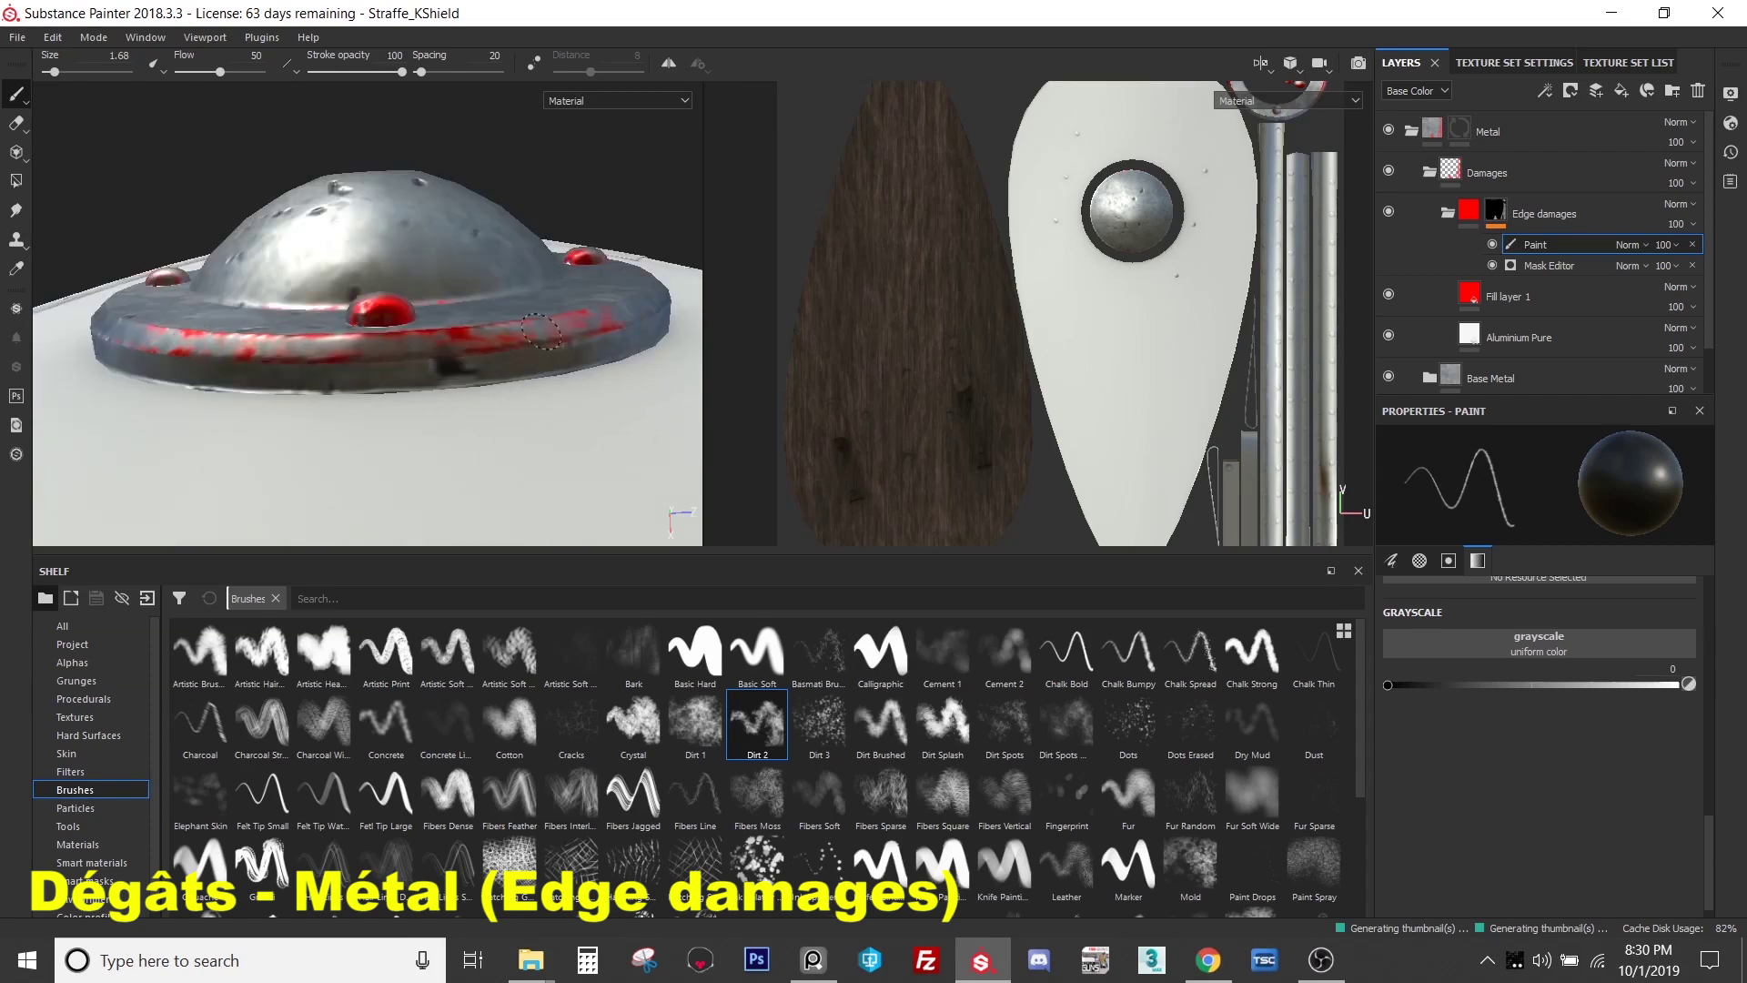
left_click_drag(432, 337, 463, 397, "alt")
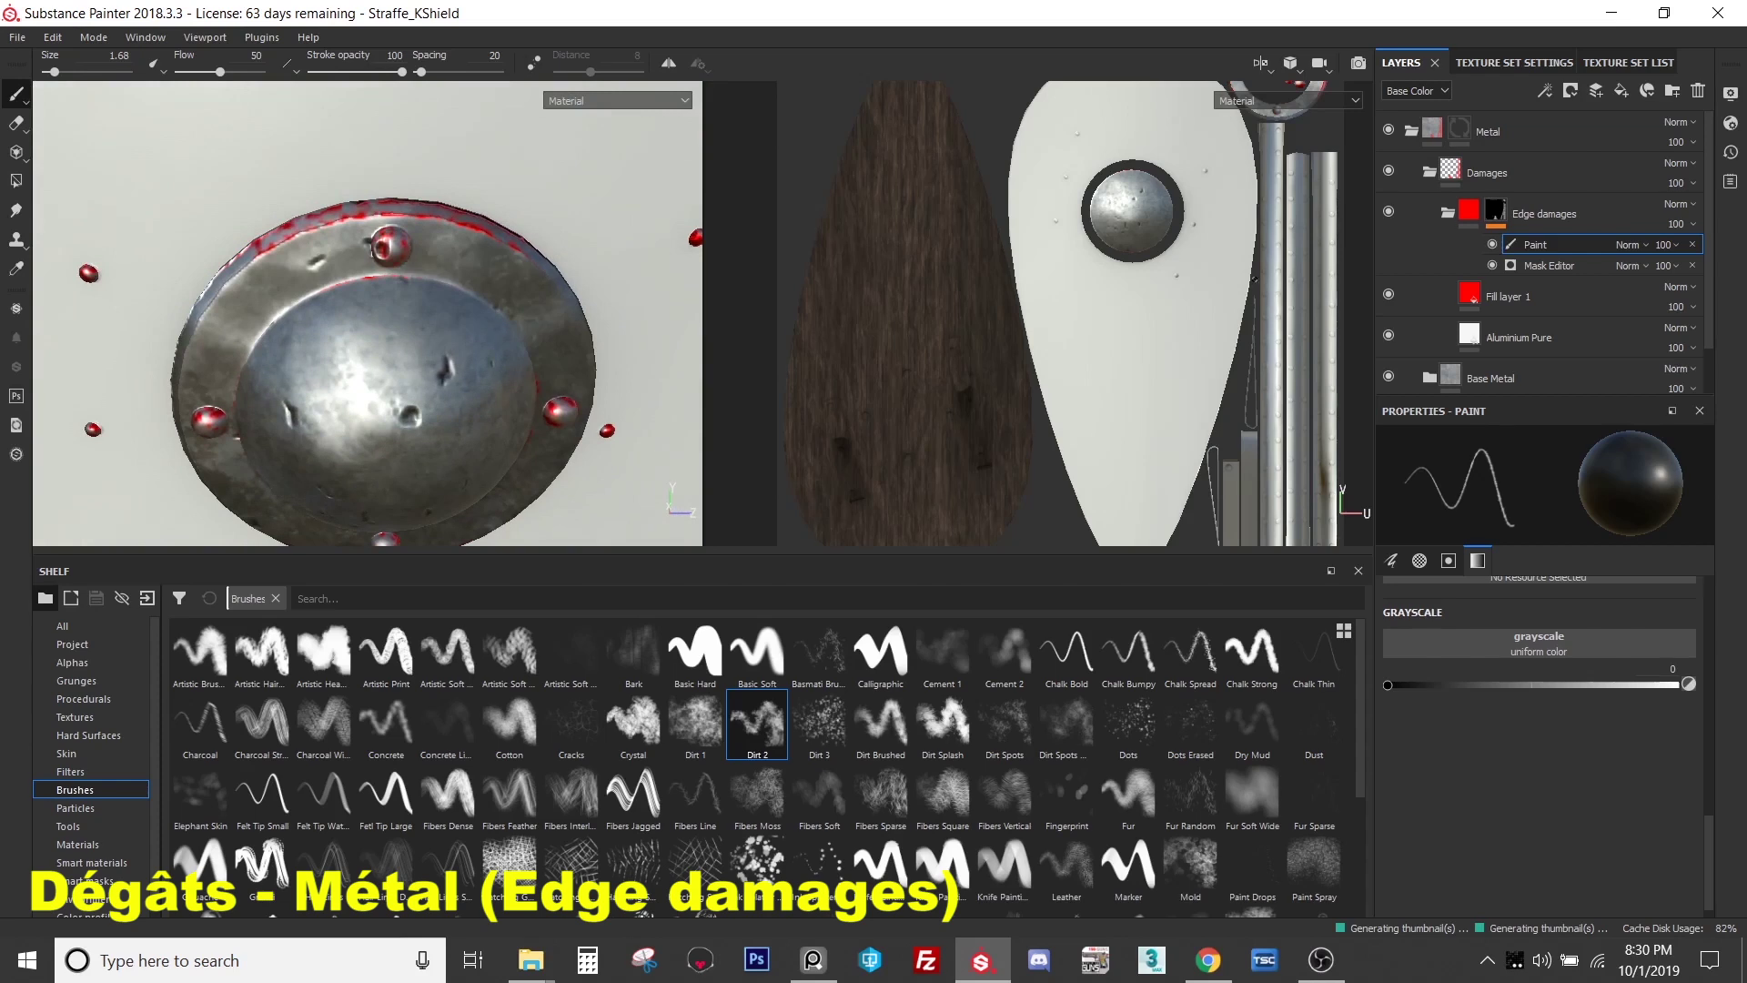
- Set the Mask Editor's Global Balance to 0.83 and touch up the rim damage in black on the Paint effect
left_click(1564, 264)
left_click_drag(1680, 635, 1640, 642)
scroll(487, 333, "up", 4)
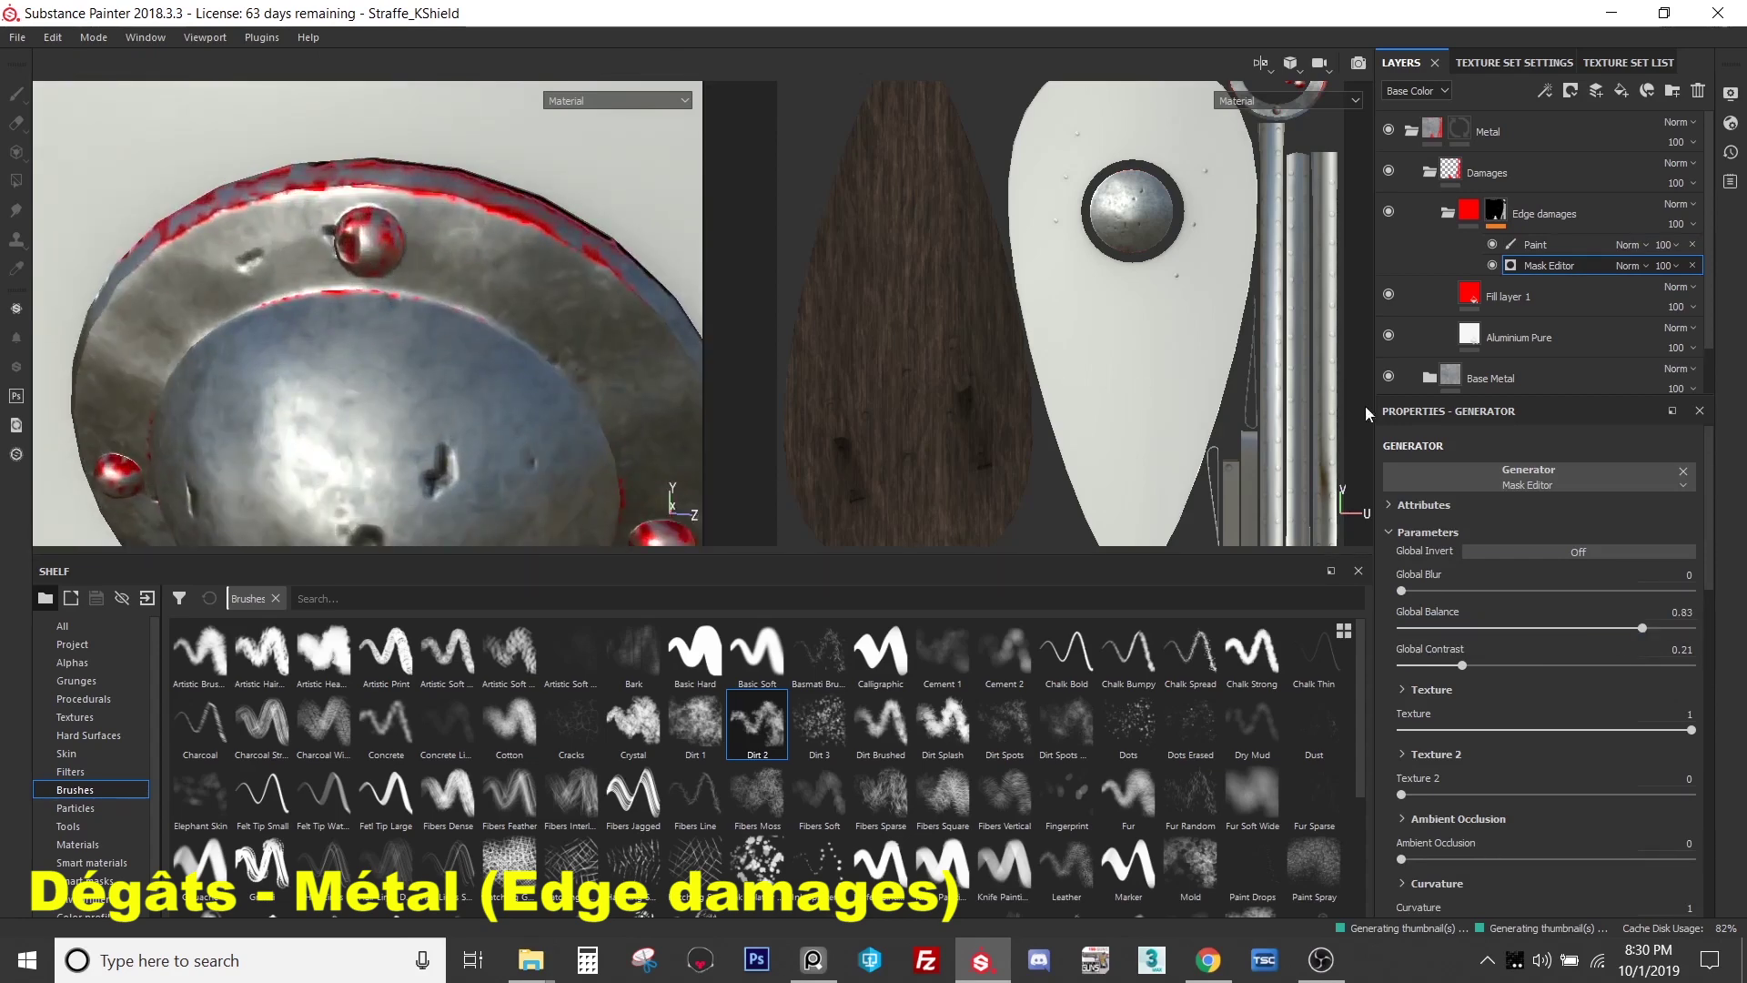
left_click(1533, 245)
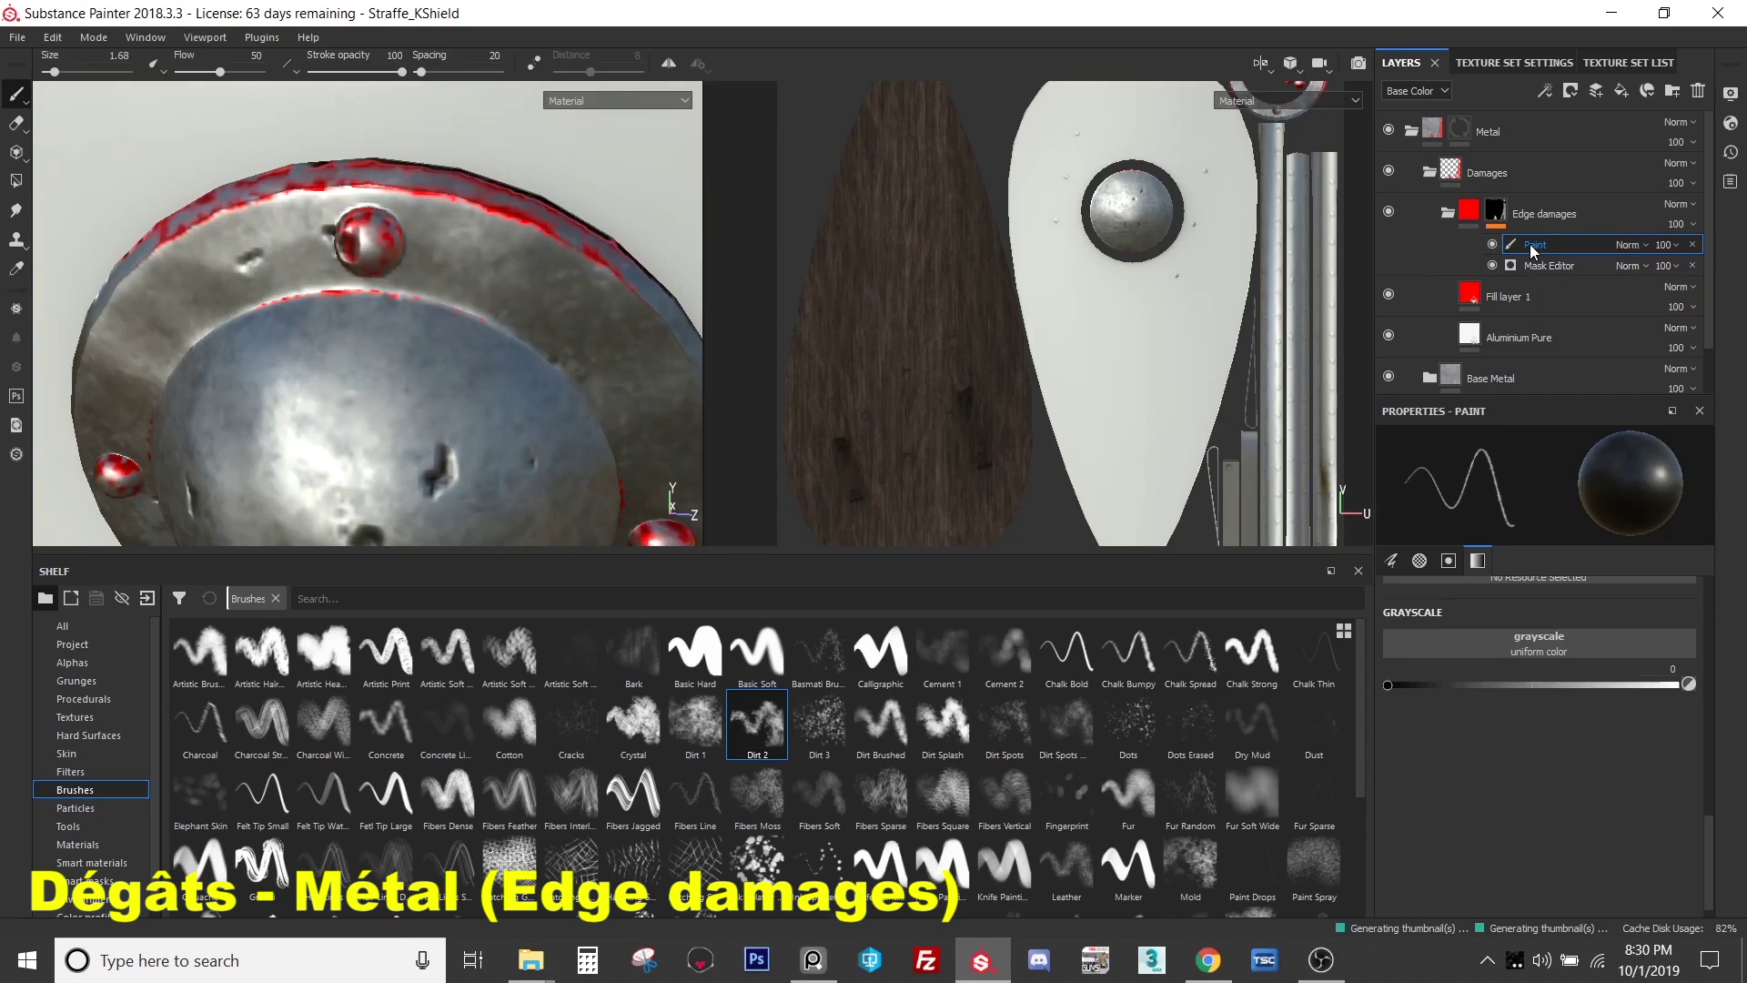
scroll(364, 331, "down", 3)
scroll(468, 215, "up", 4)
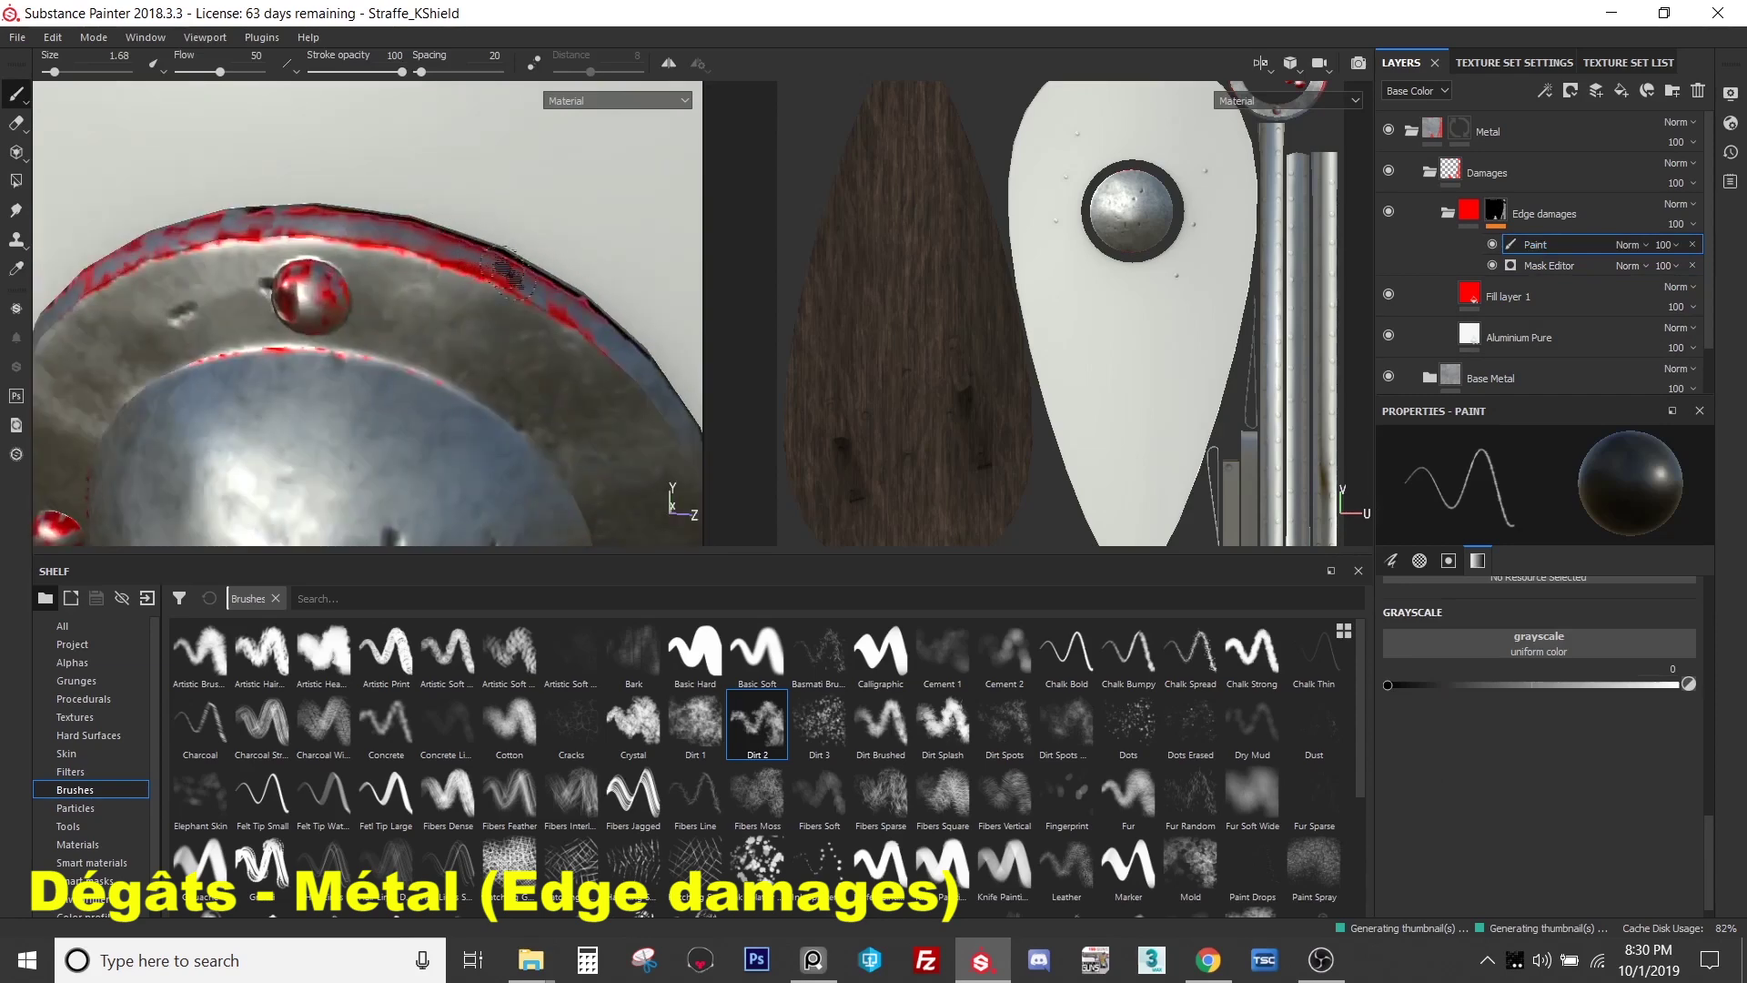
scroll(543, 391, "down", 4)
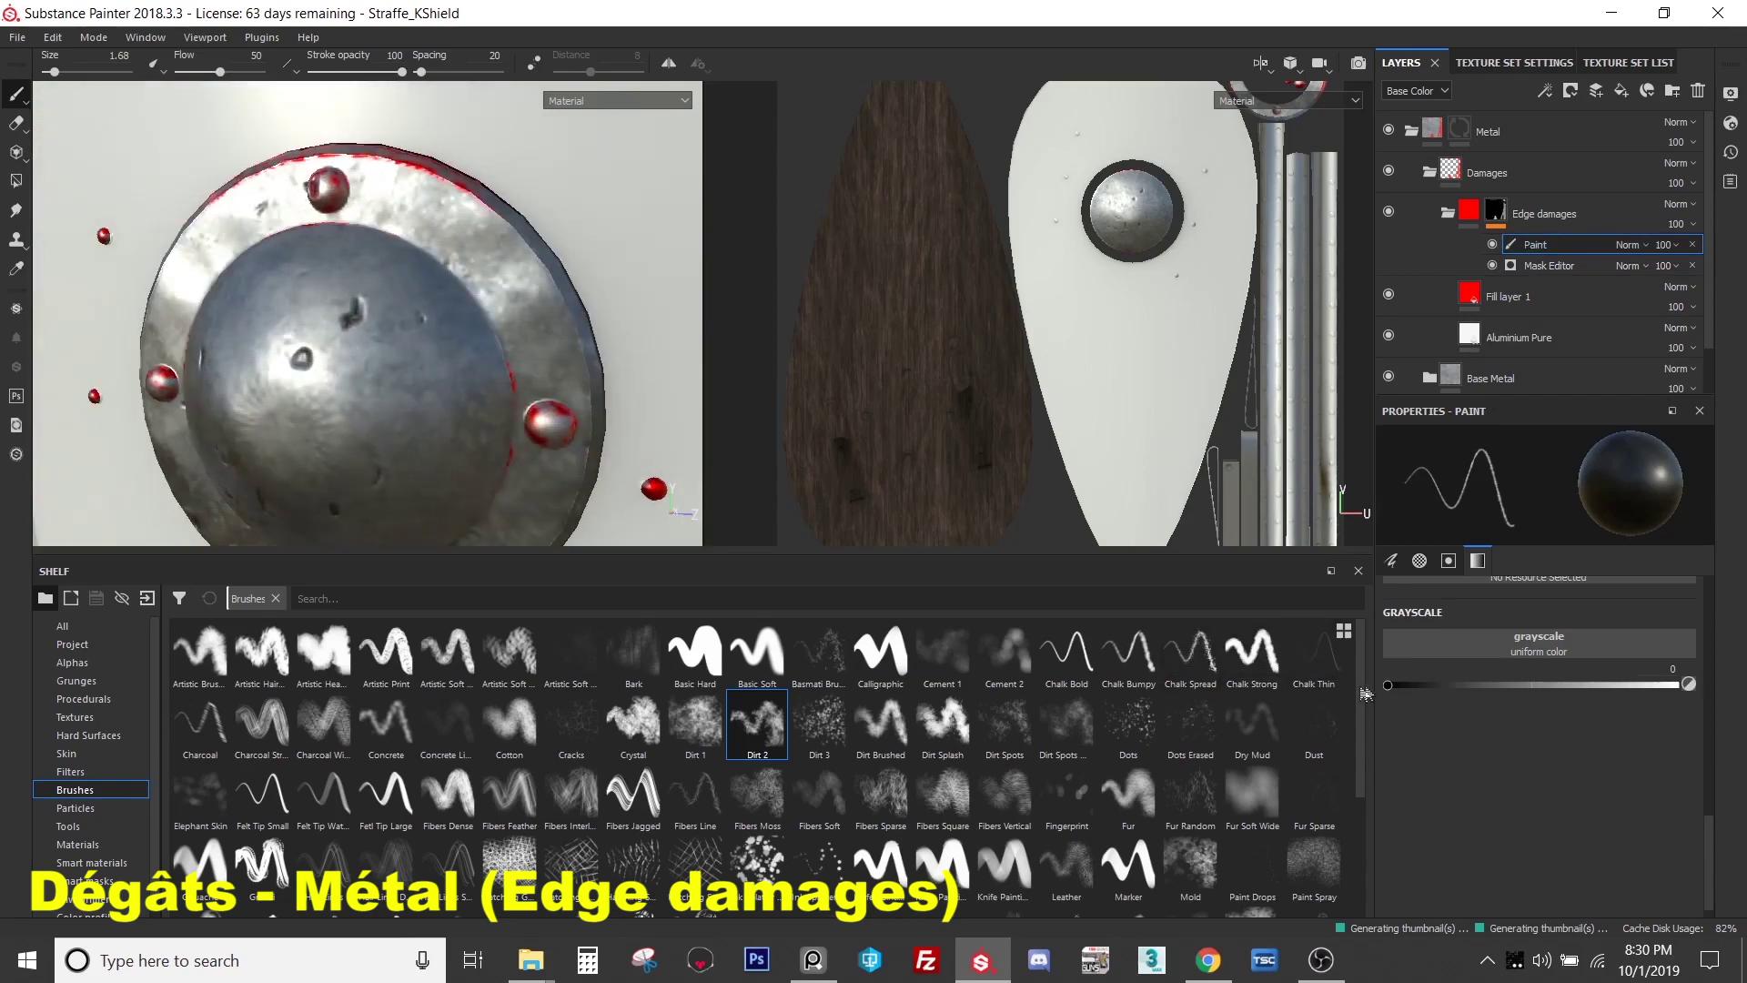
- Set the brush grayscale to 1, paint extra damage on the shield boss's rim, and enlarge the brush to 6.53
left_click_drag(1438, 689, 1678, 684)
left_click_drag(273, 364, 346, 232, "alt")
scroll(346, 232, "up", 3)
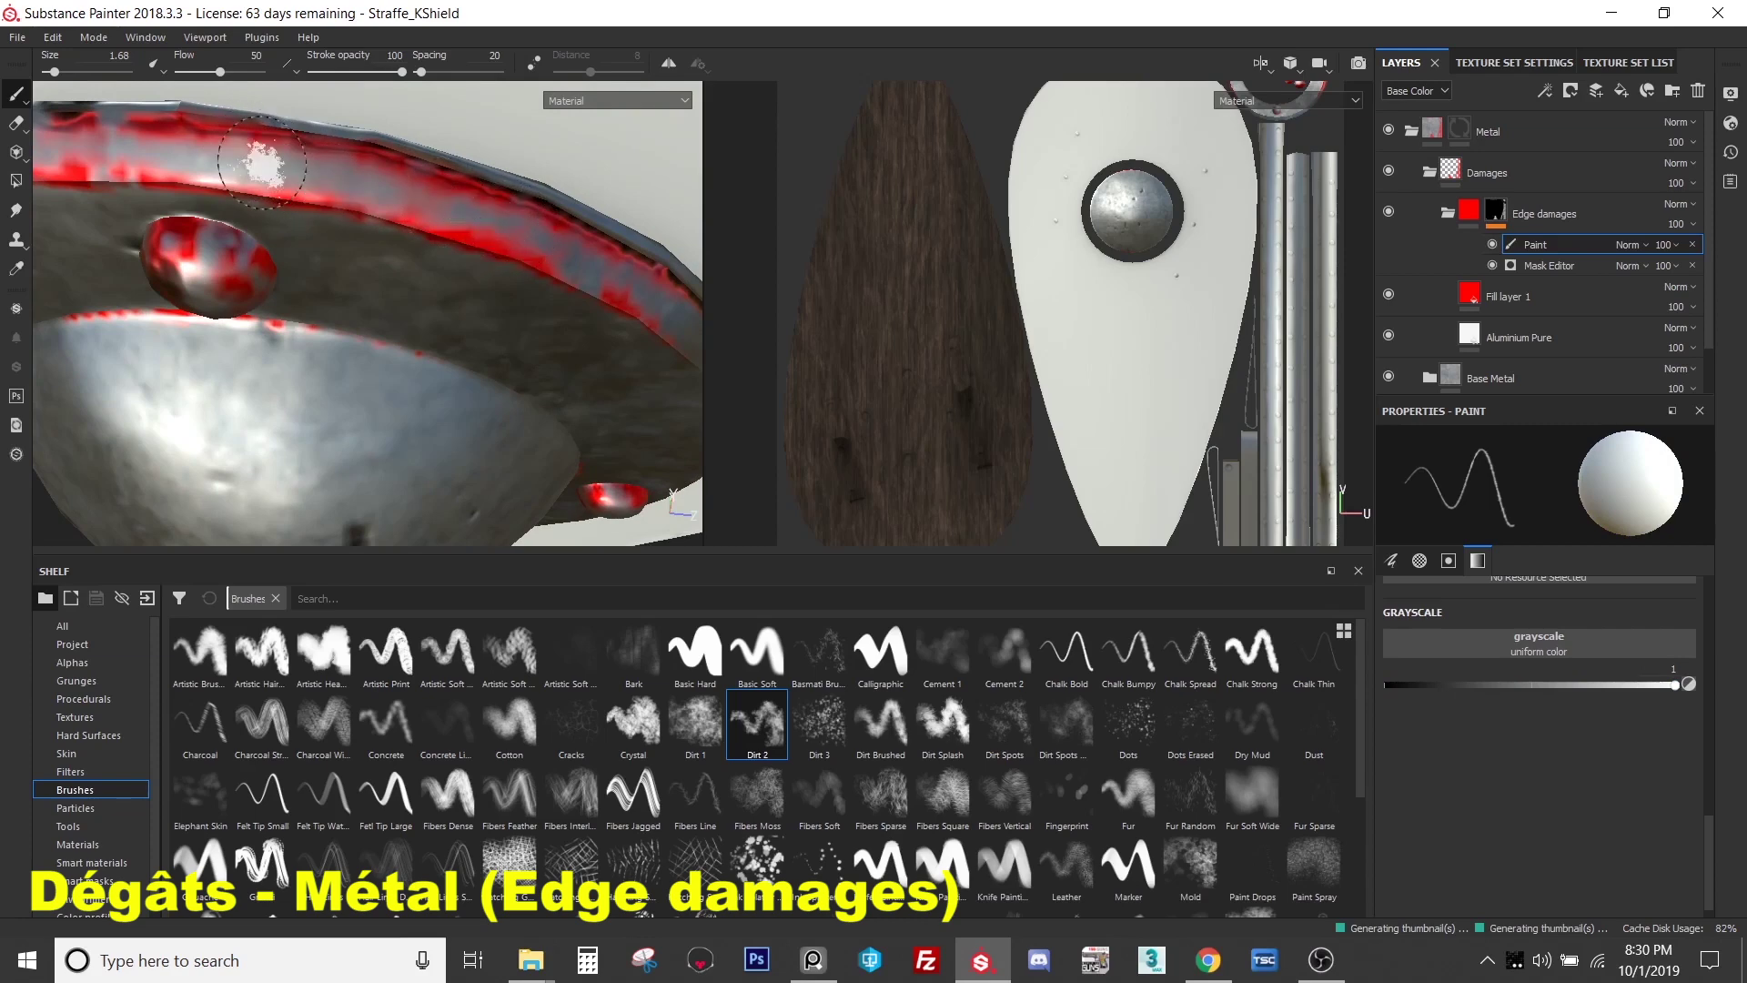
mouse_move(211, 163)
left_mouse_down()
mouse_move(409, 196)
mouse_move(461, 332)
mouse_move(427, 295)
mouse_move(471, 314)
mouse_move(346, 383)
mouse_move(448, 379)
mouse_move(427, 350)
left_mouse_up()
right_click_drag(428, 350, 471, 296, "ctrl")
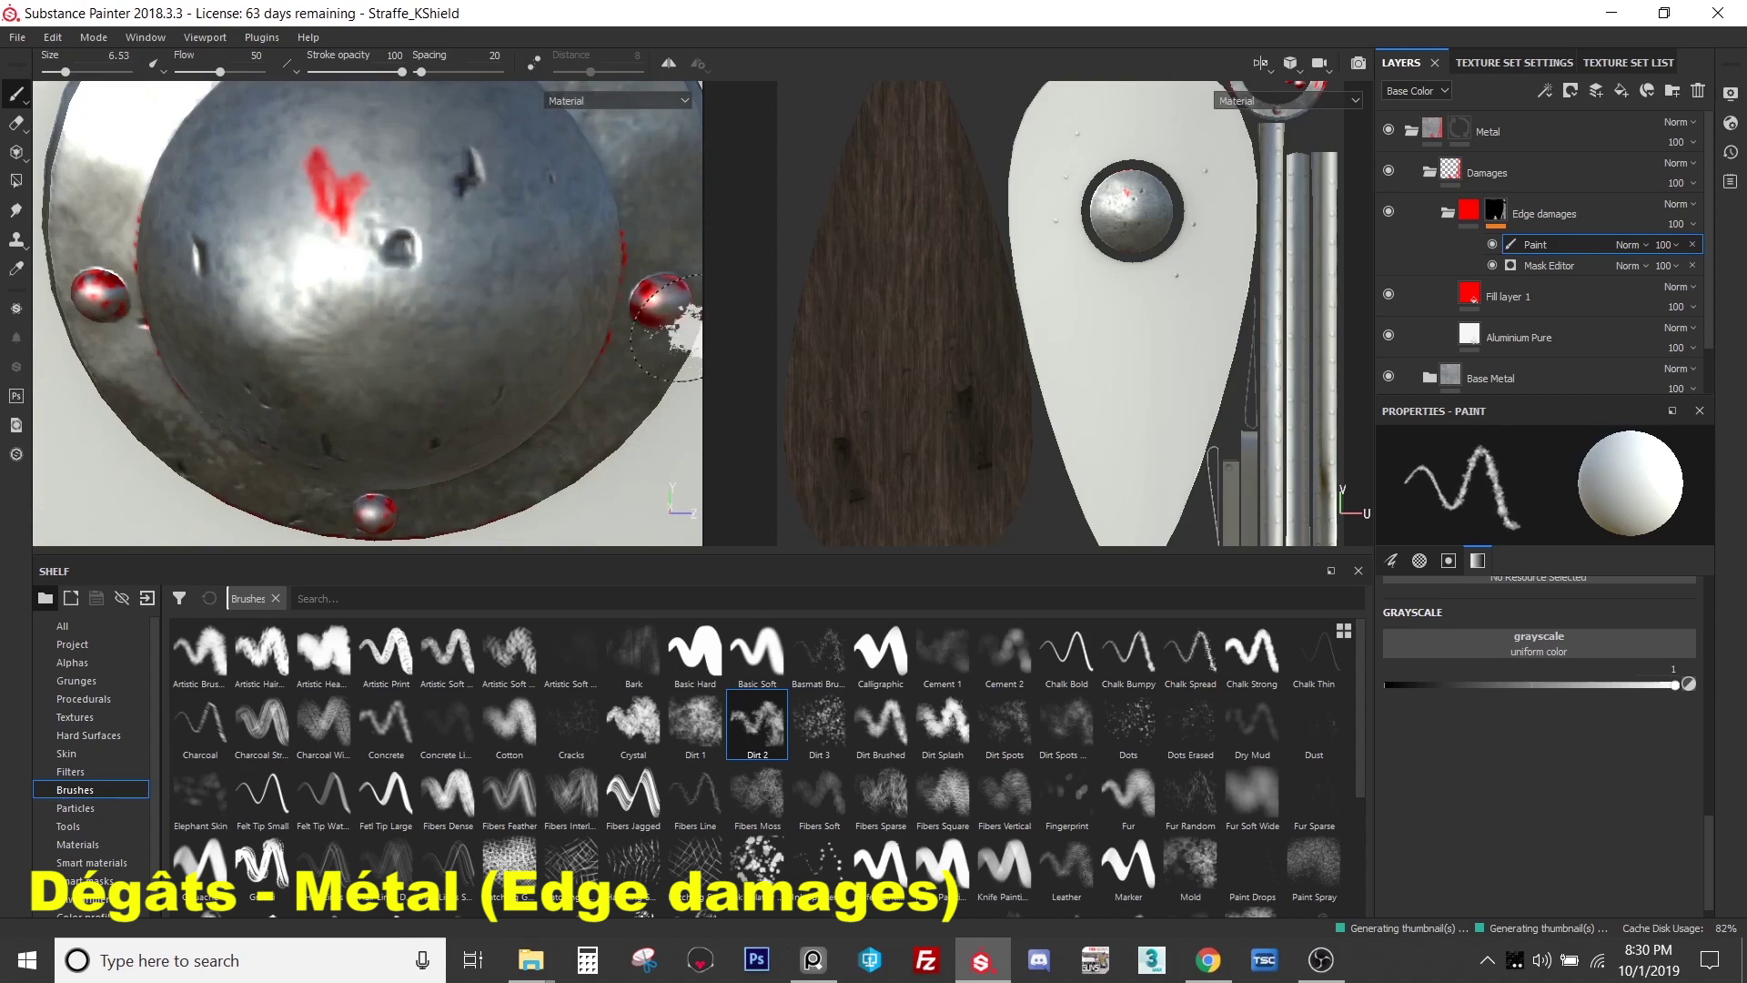
- Check the Mask Editor's settings, then toggle the Paint effect's visibility off and on to compare the painted damage
left_click(1546, 266)
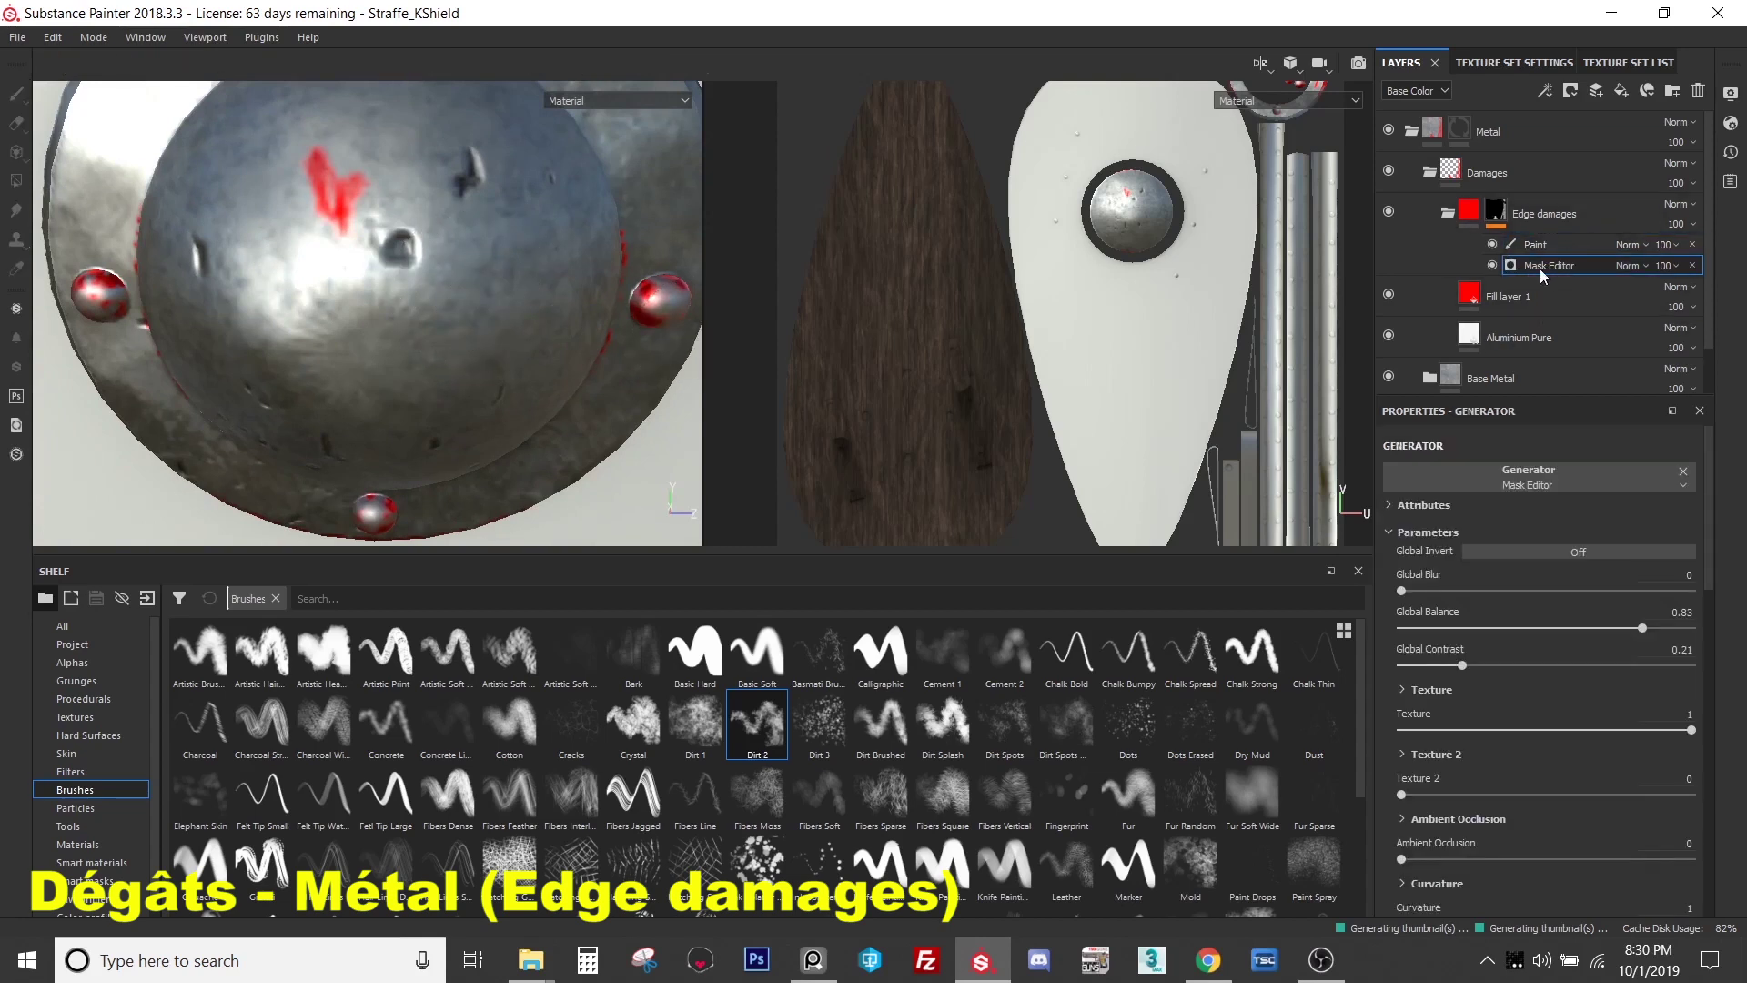
left_click(1547, 245)
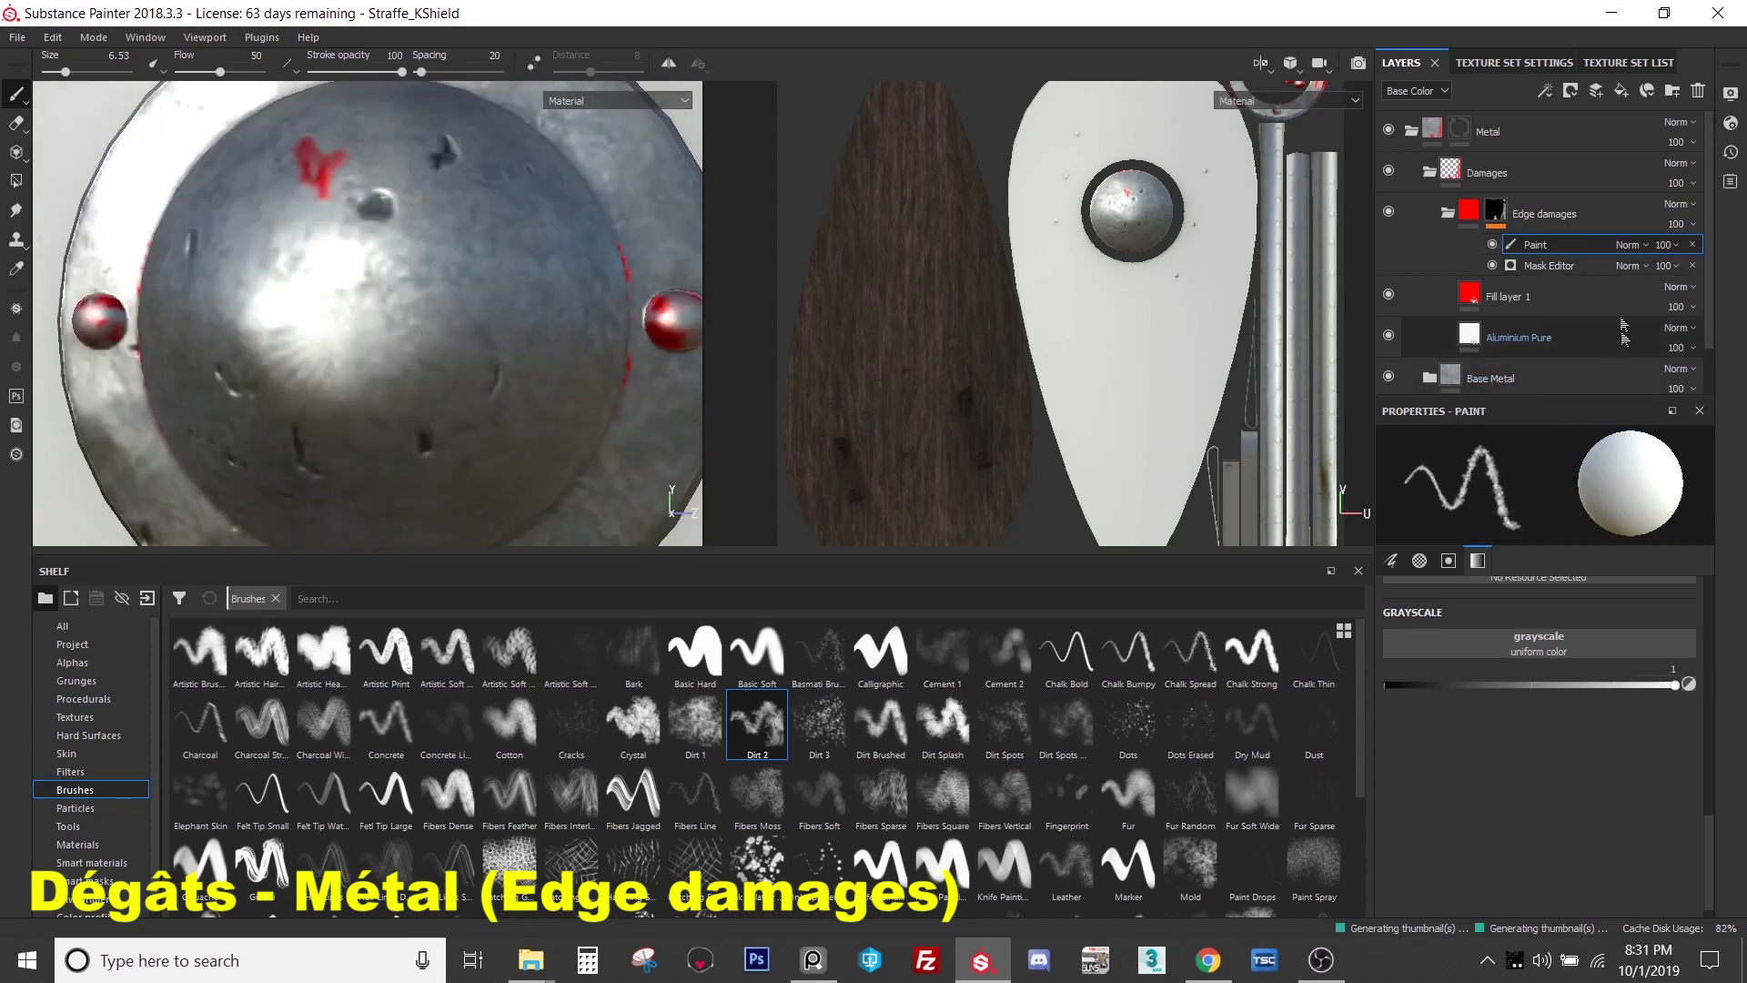
left_click(1493, 244)
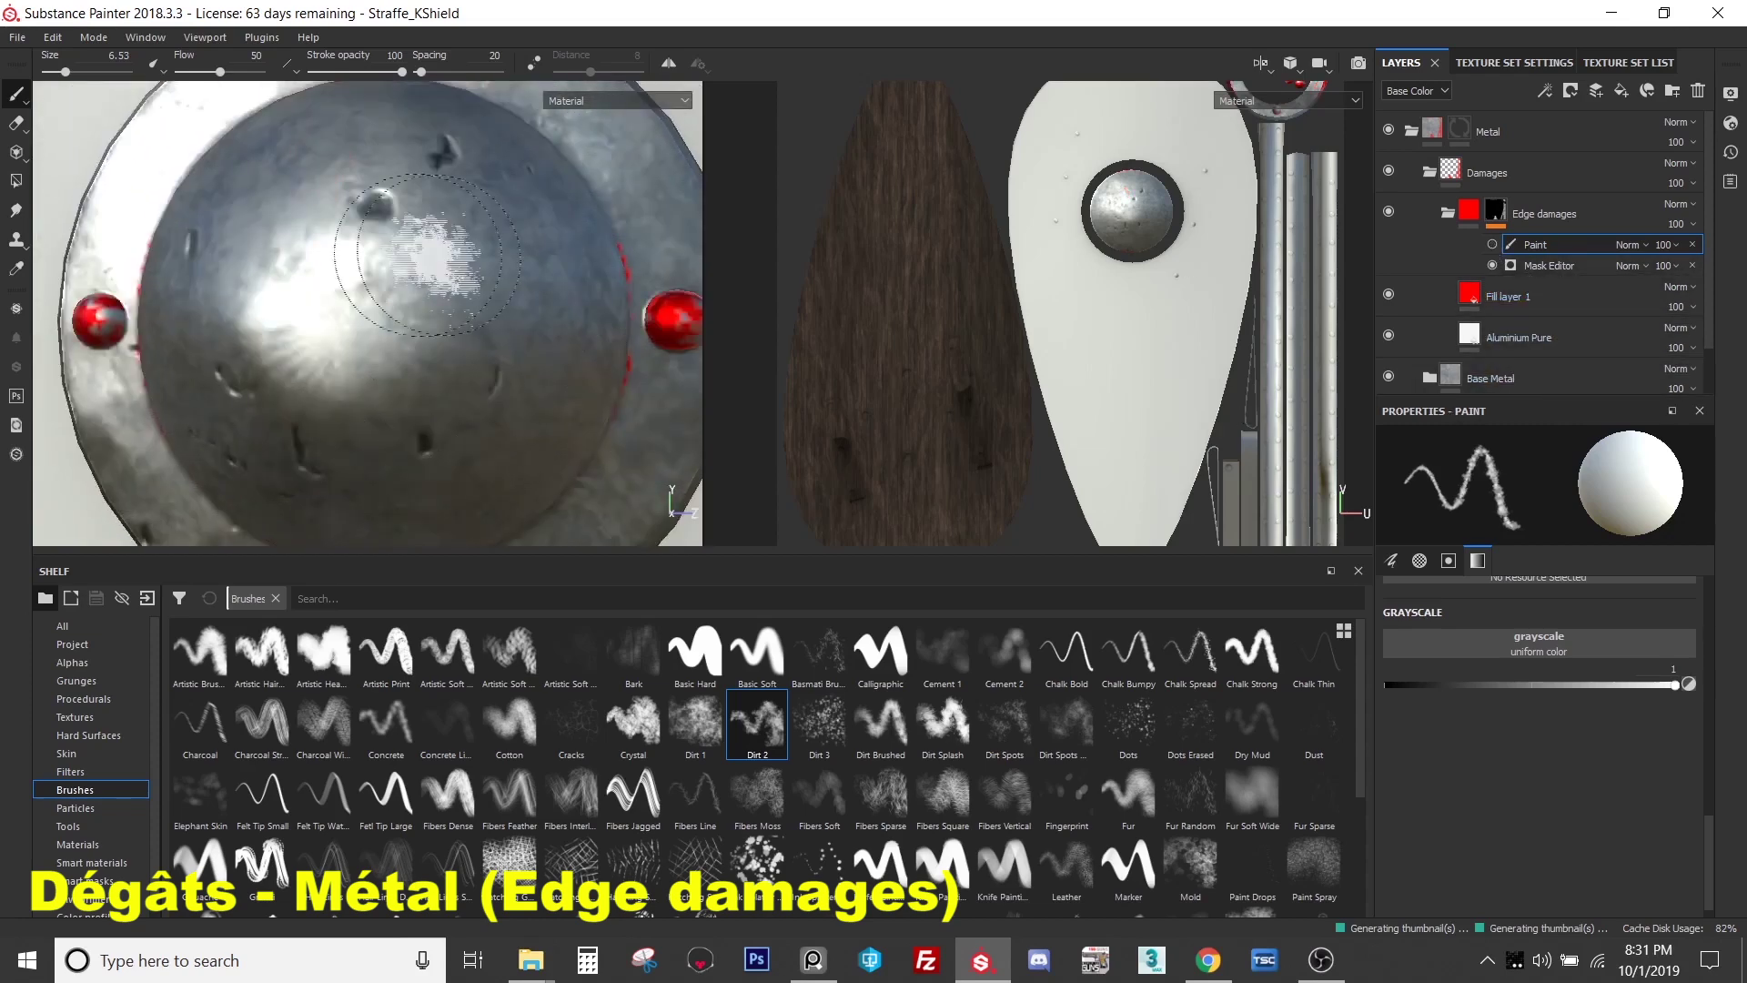
left_click(1492, 244)
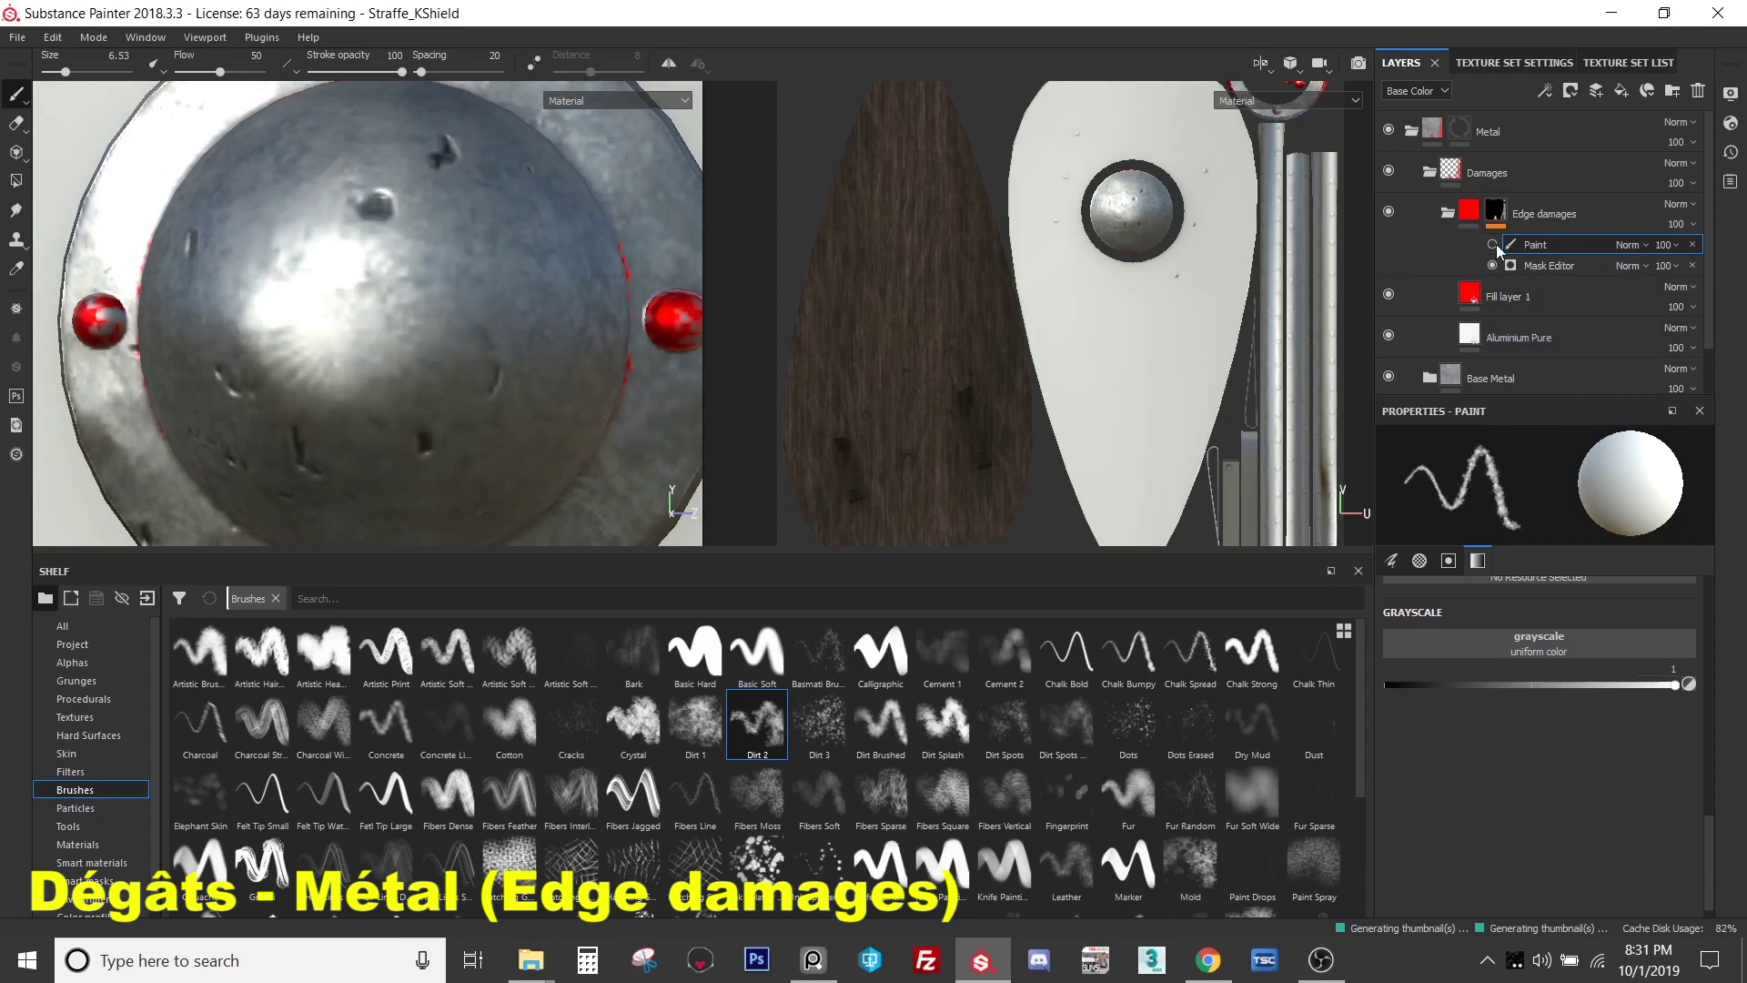
- Try painting large damage patches on the dome's center and the rim in white, reducing the brush size to 2.38
mouse_move(407, 271)
left_mouse_down()
mouse_move(387, 333)
mouse_move(291, 273)
mouse_move(374, 248)
mouse_move(569, 264)
left_mouse_up()
scroll(300, 257, "down", 3)
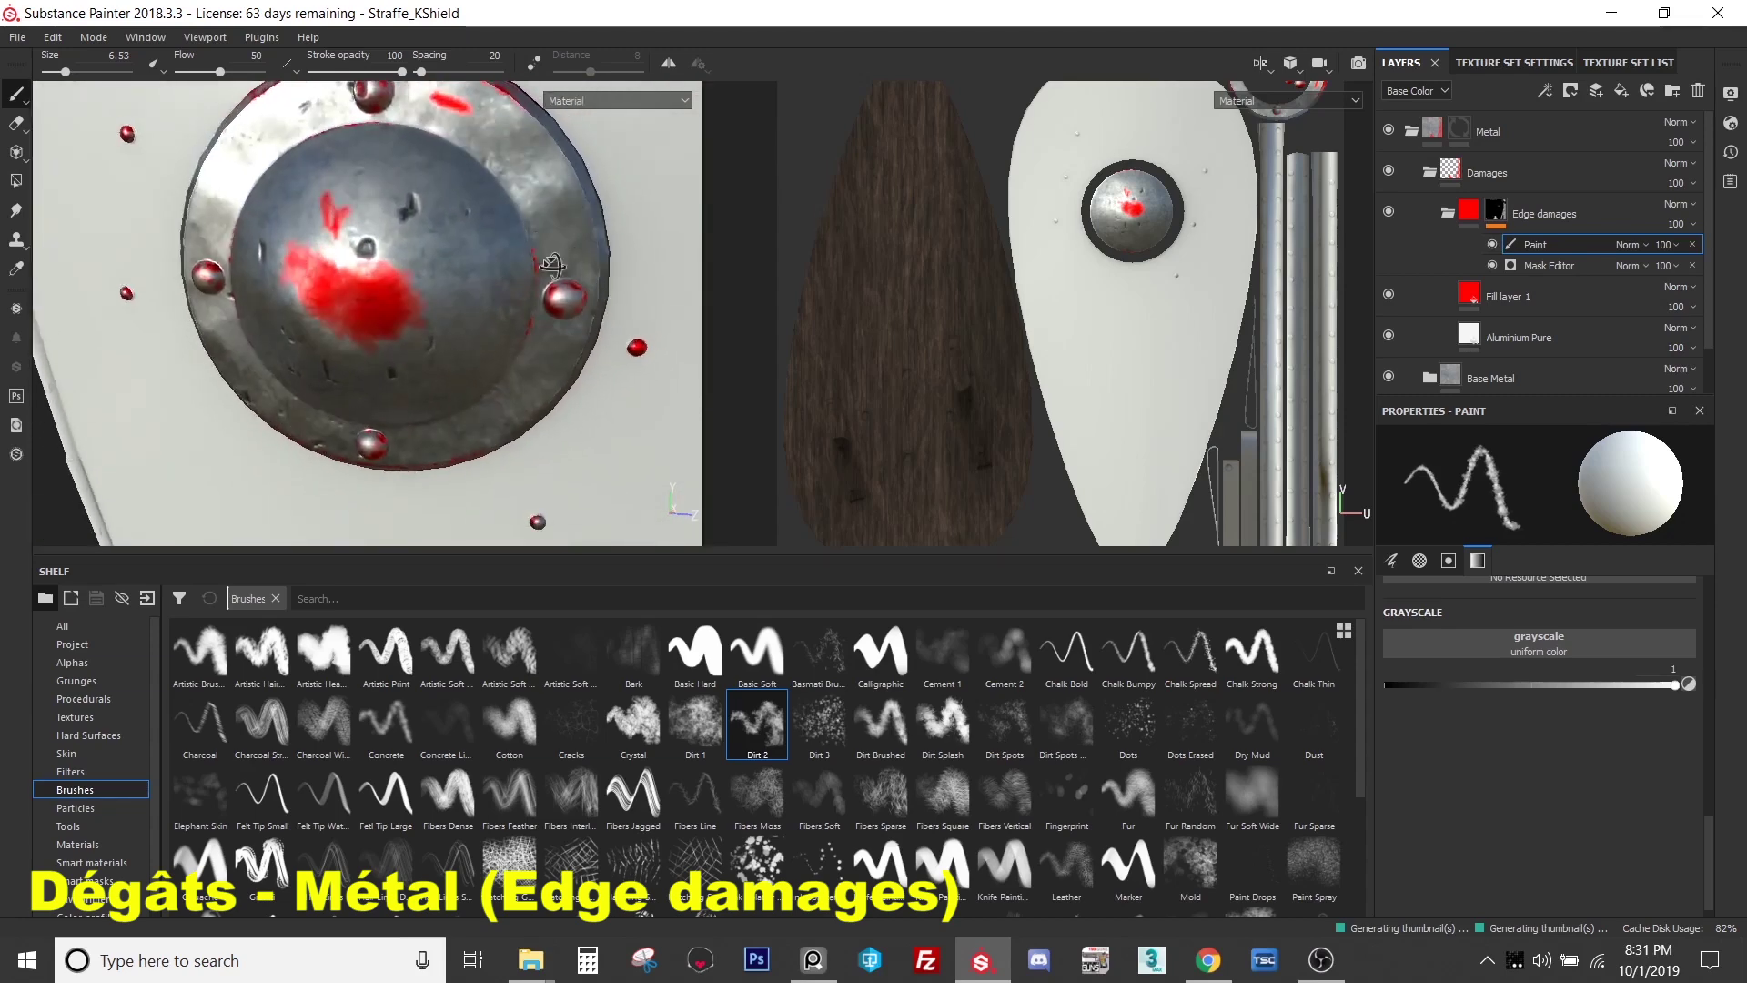
scroll(569, 263, "up", 3)
scroll(564, 259, "up", 5)
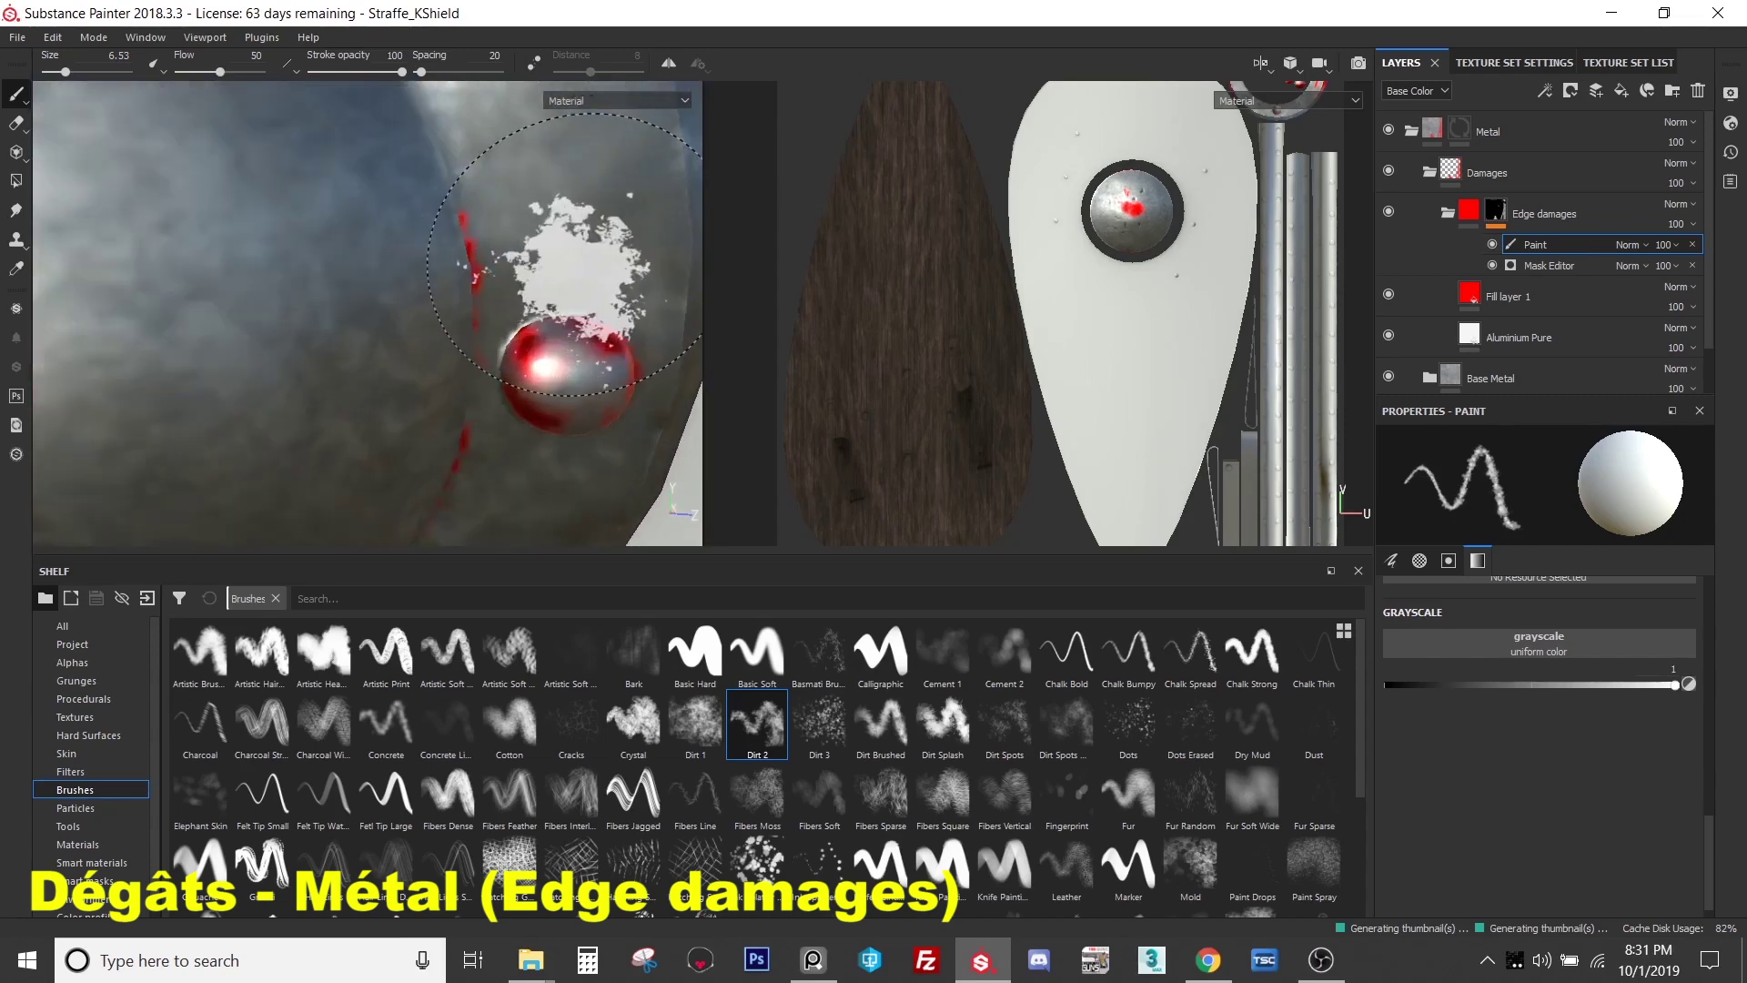
scroll(514, 245, "down", 4)
mouse_move(514, 245)
left_mouse_down("alt")
mouse_move(520, 342)
mouse_move(416, 279)
mouse_move(410, 300)
left_mouse_up("alt")
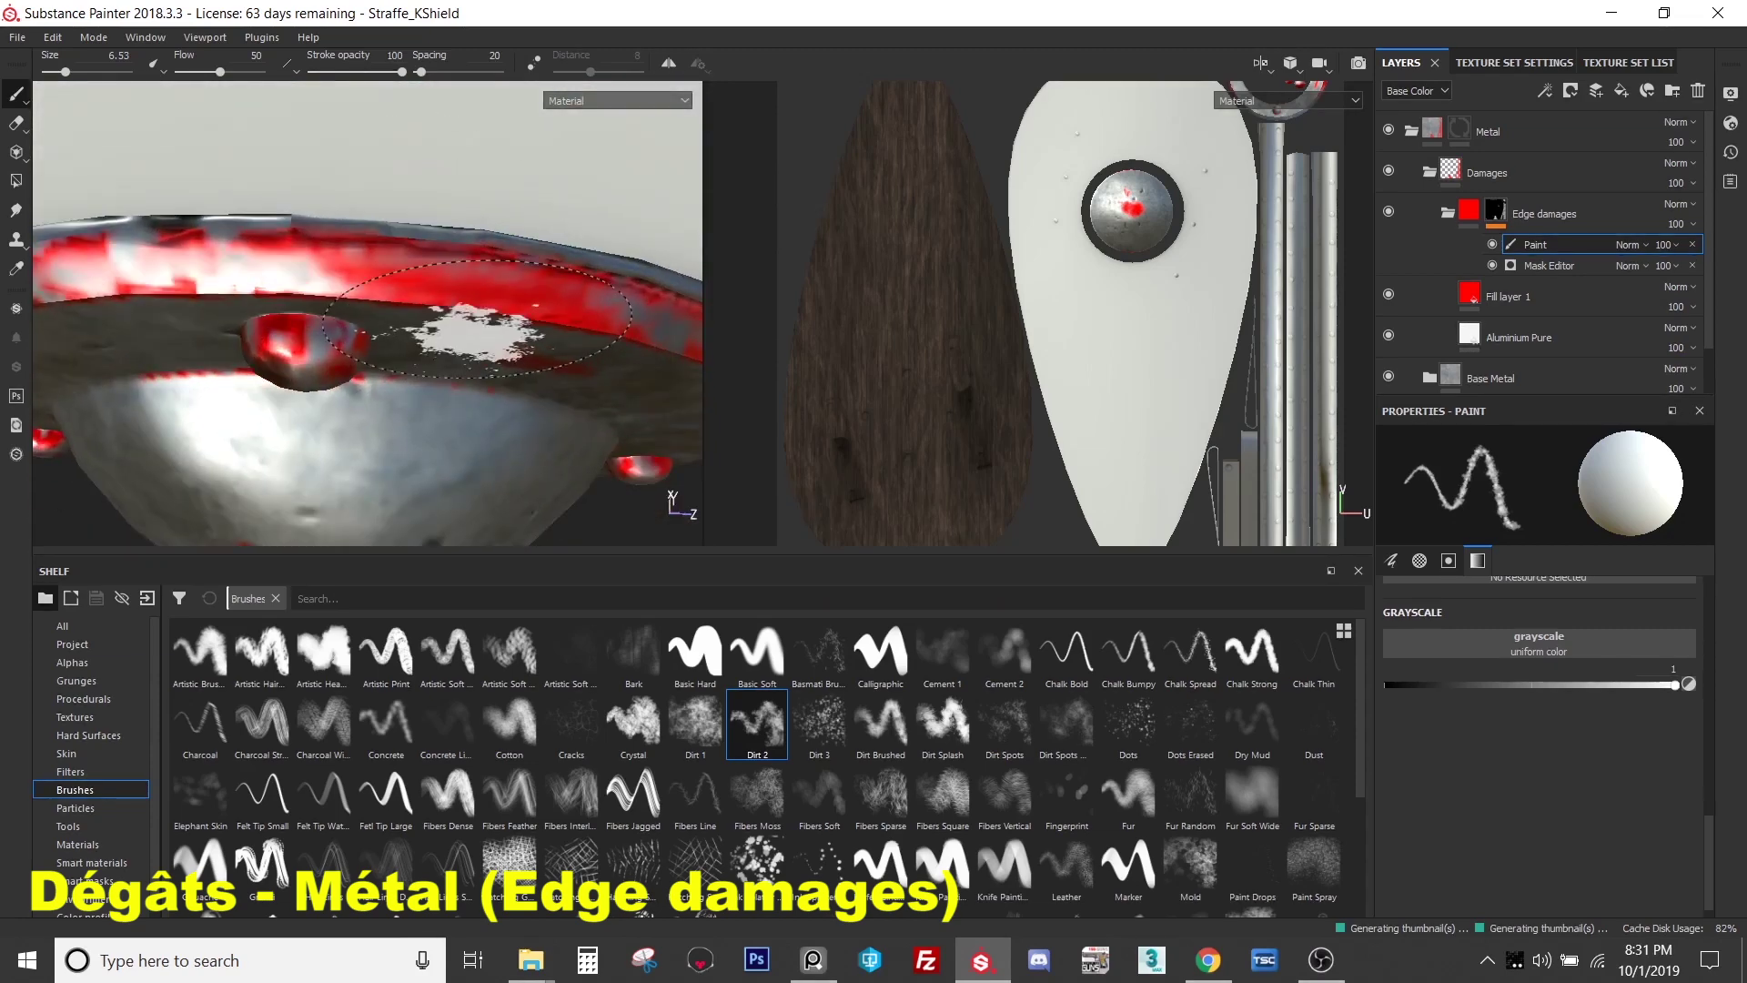
mouse_move(438, 414)
right_mouse_down("ctrl")
mouse_move(382, 414)
mouse_move(517, 380)
right_mouse_up("ctrl")
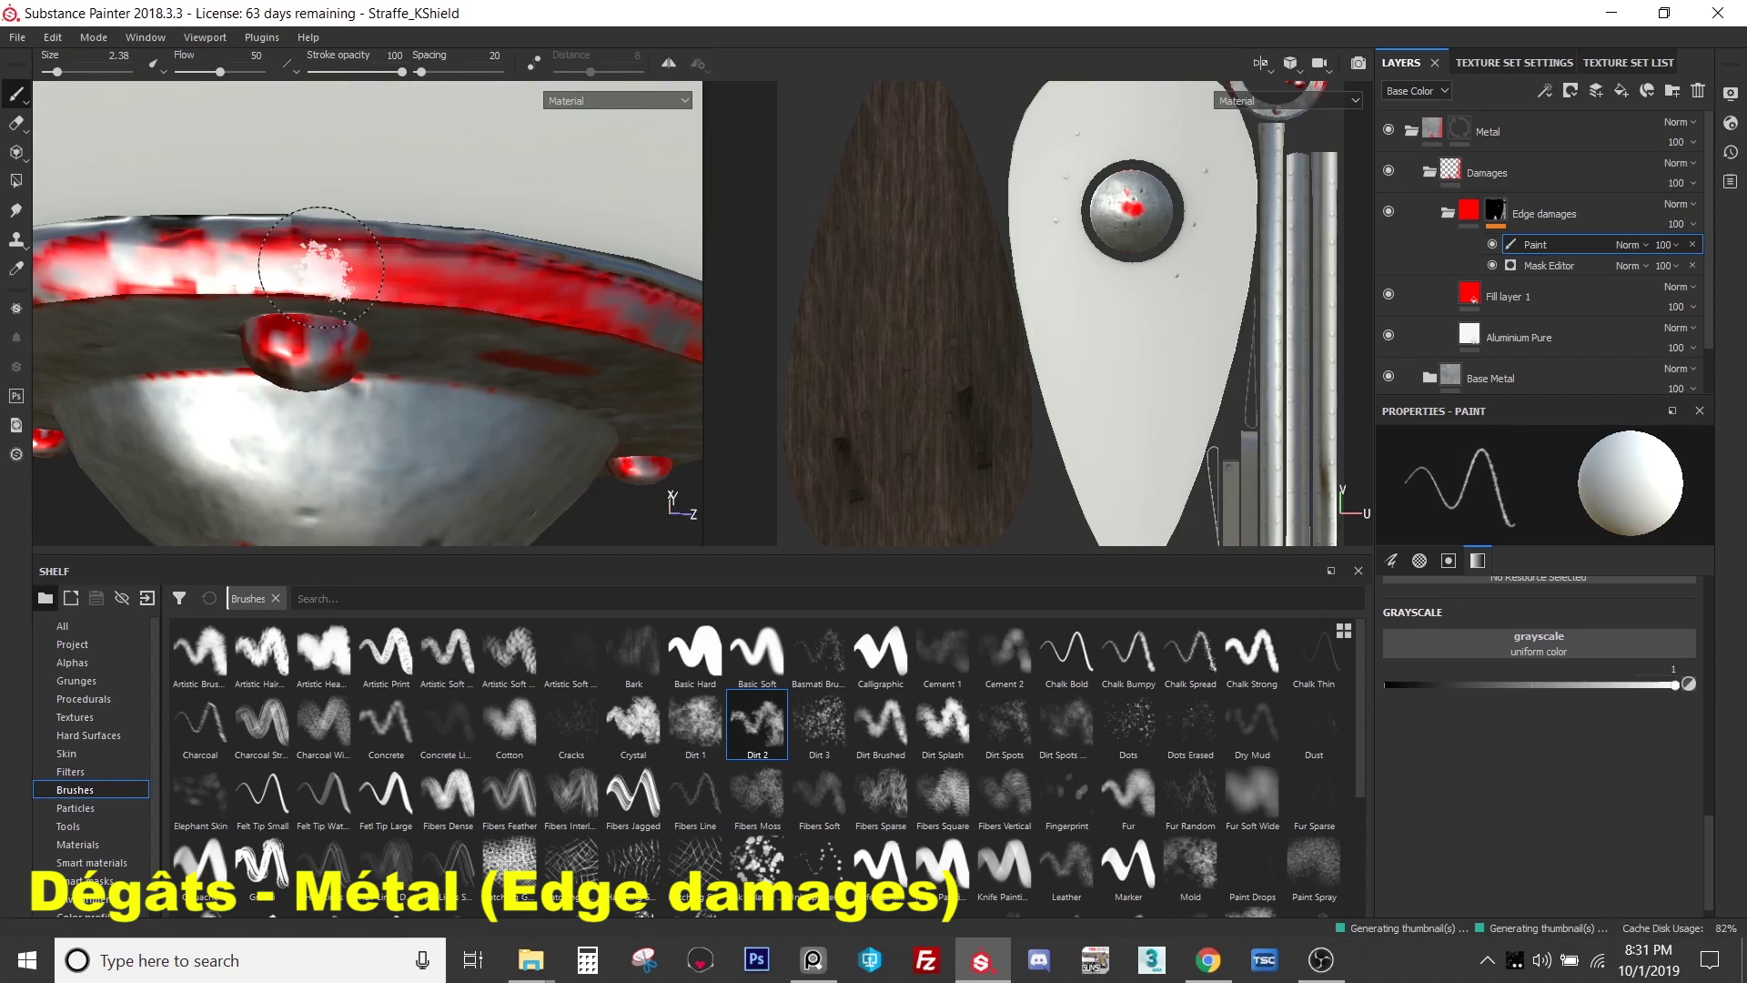
- Try painting partial damage along the boss's outer rim with the brush grayscale set to 0.5015
left_click_drag(1607, 683, 1533, 684)
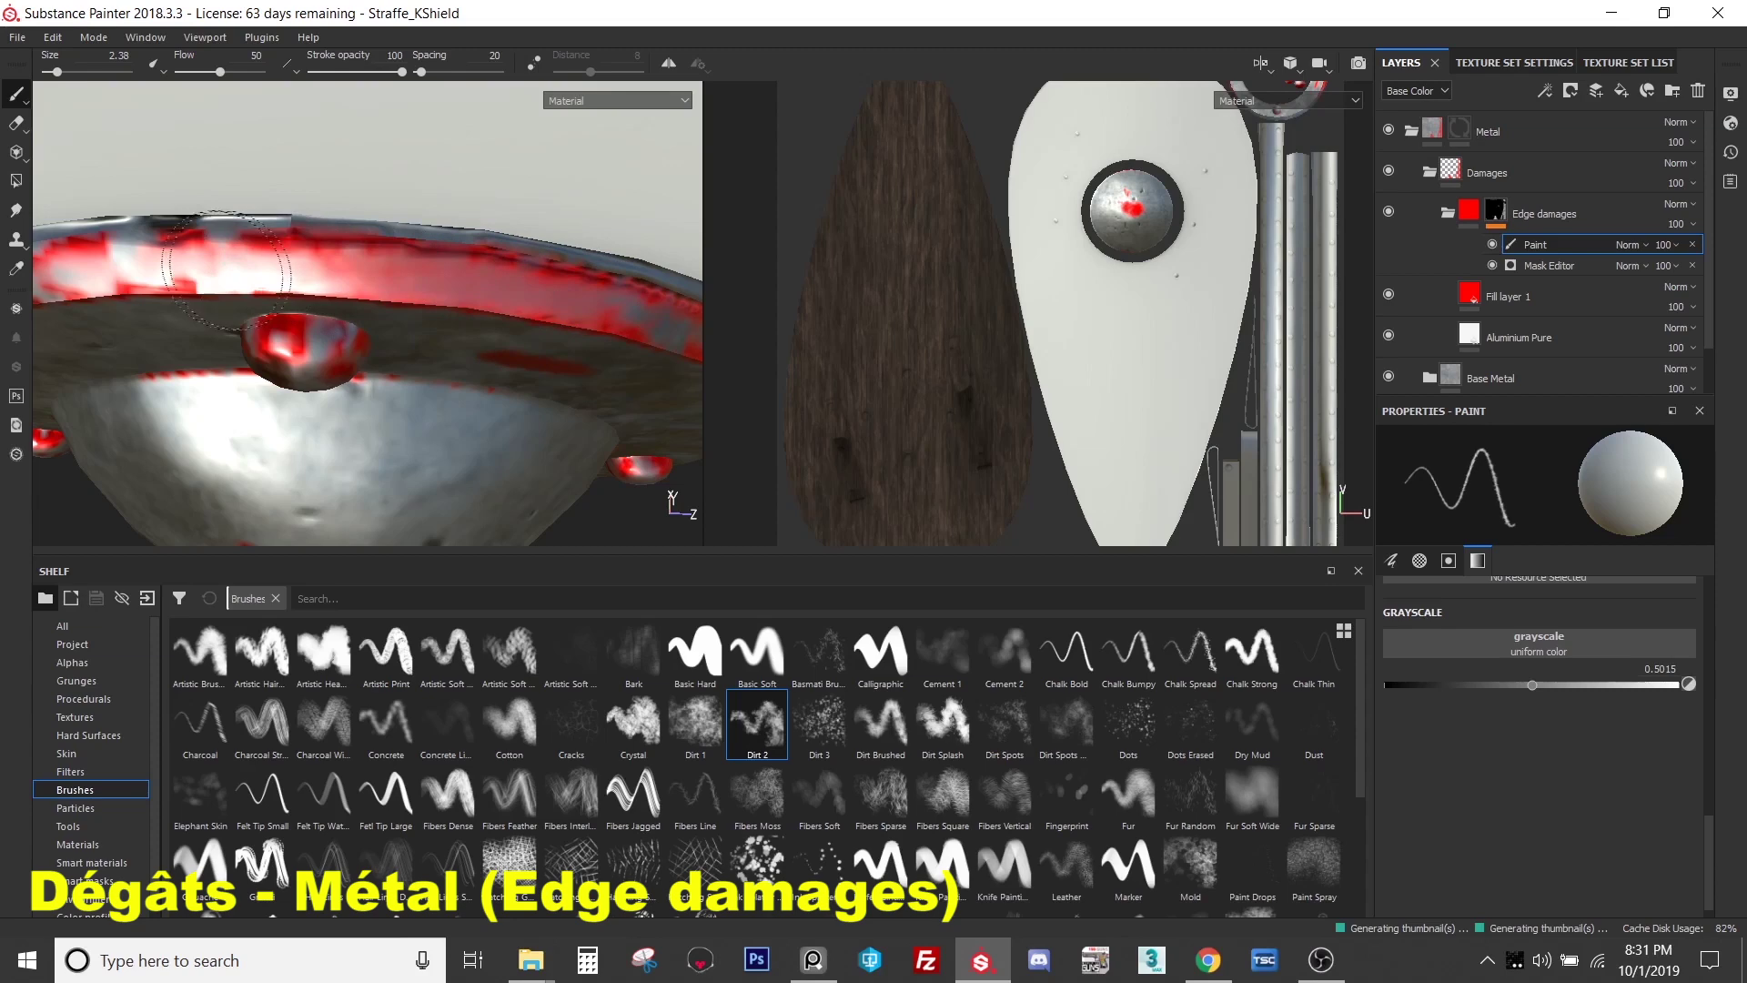
mouse_move(455, 317)
left_mouse_down("alt")
mouse_move(506, 310)
mouse_move(291, 244)
left_mouse_up("alt")
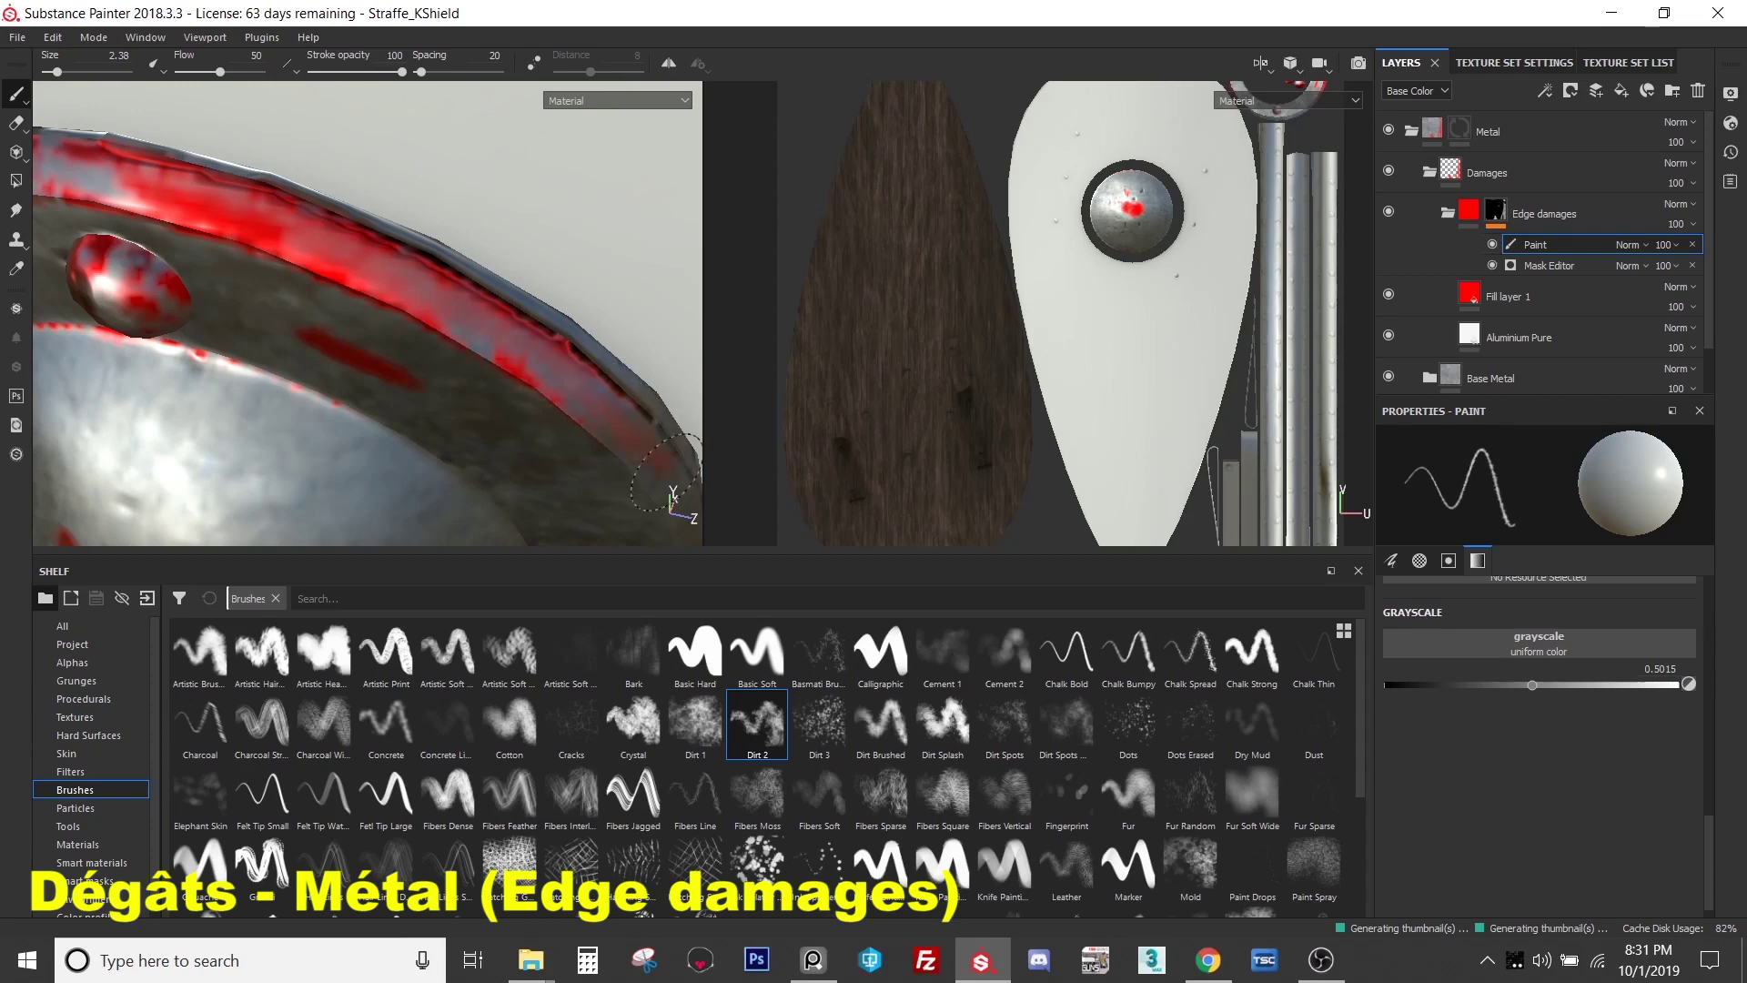
left_click_drag(667, 473, 318, 201, "alt")
left_click(318, 201)
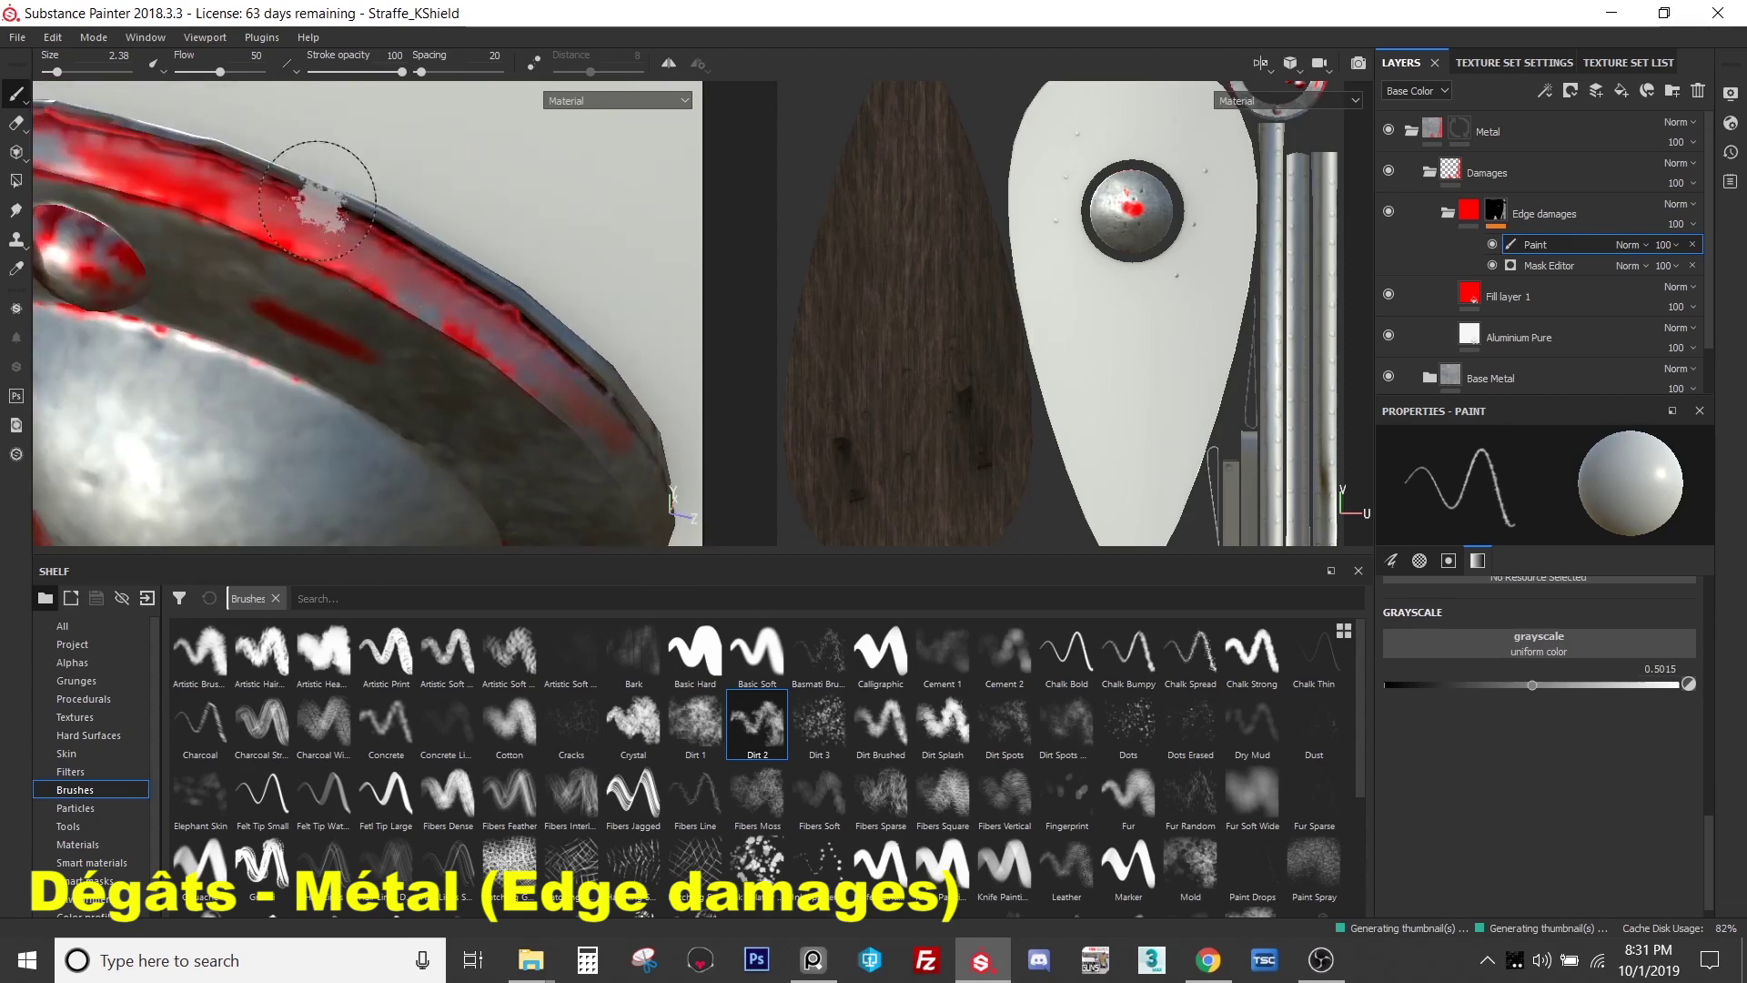
mouse_move(610, 437)
left_mouse_down("alt")
mouse_move(509, 382)
mouse_move(541, 405)
left_mouse_up("alt")
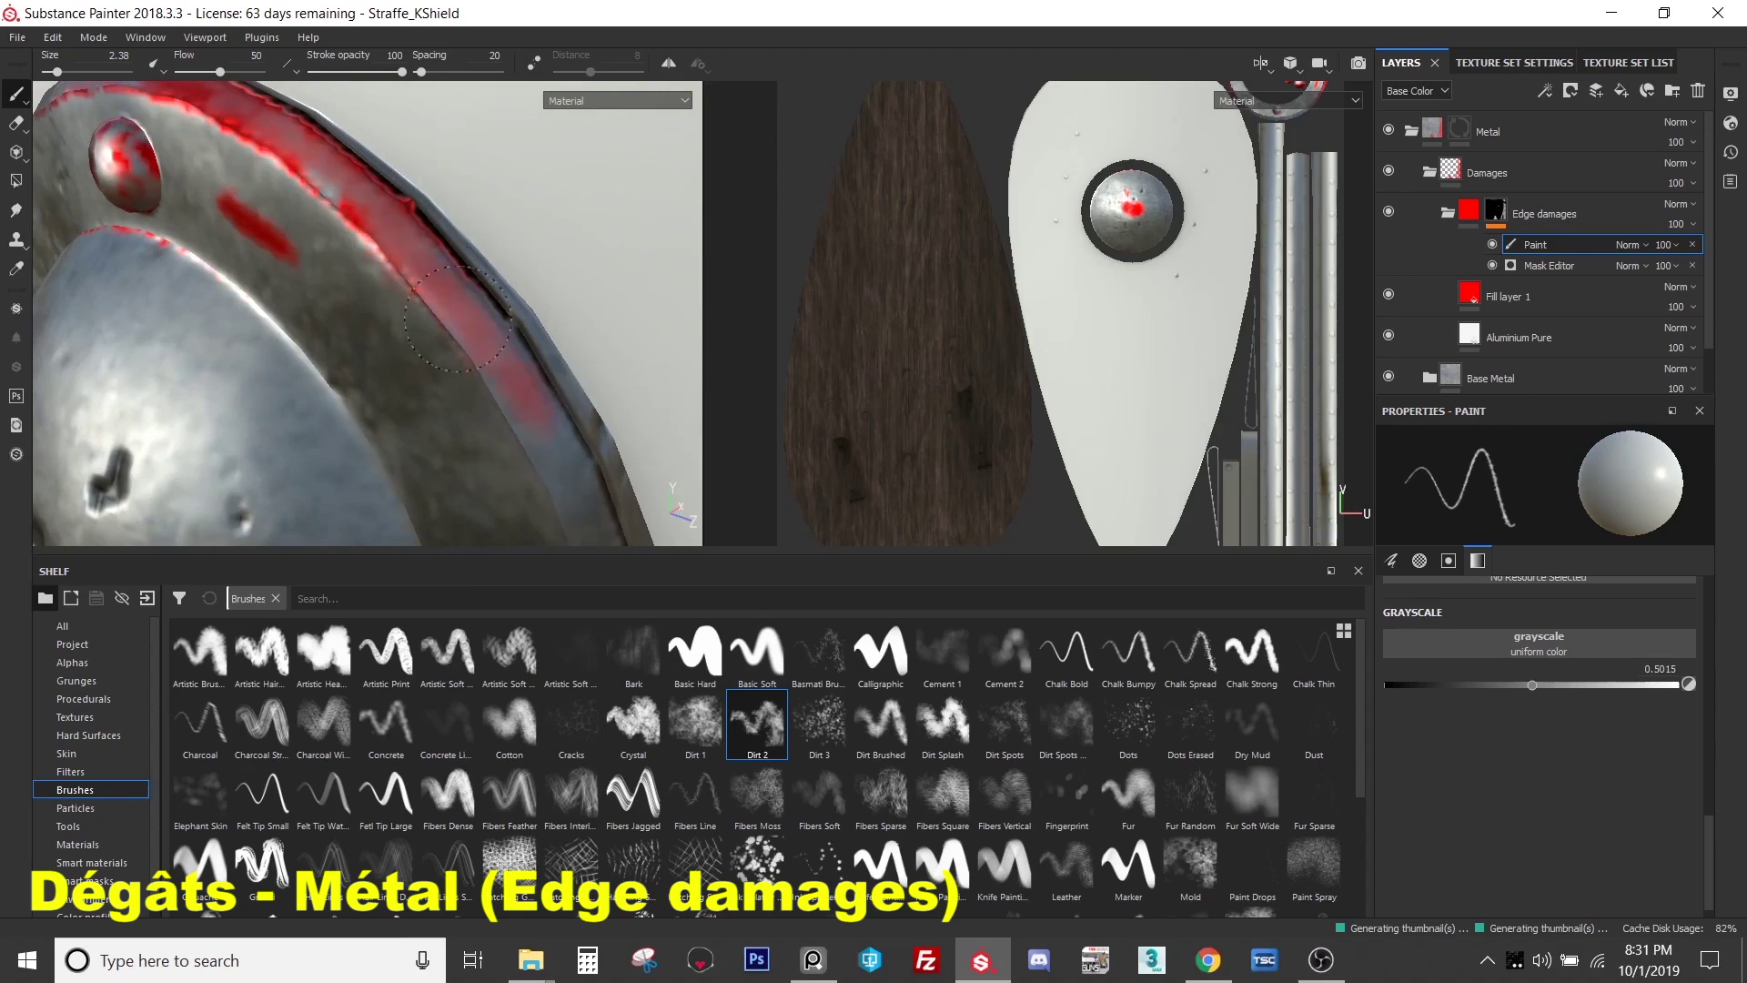
mouse_move(444, 368)
left_mouse_down("alt")
mouse_move(485, 352)
mouse_move(483, 331)
mouse_move(476, 352)
mouse_move(414, 315)
mouse_move(344, 241)
left_mouse_up("alt")
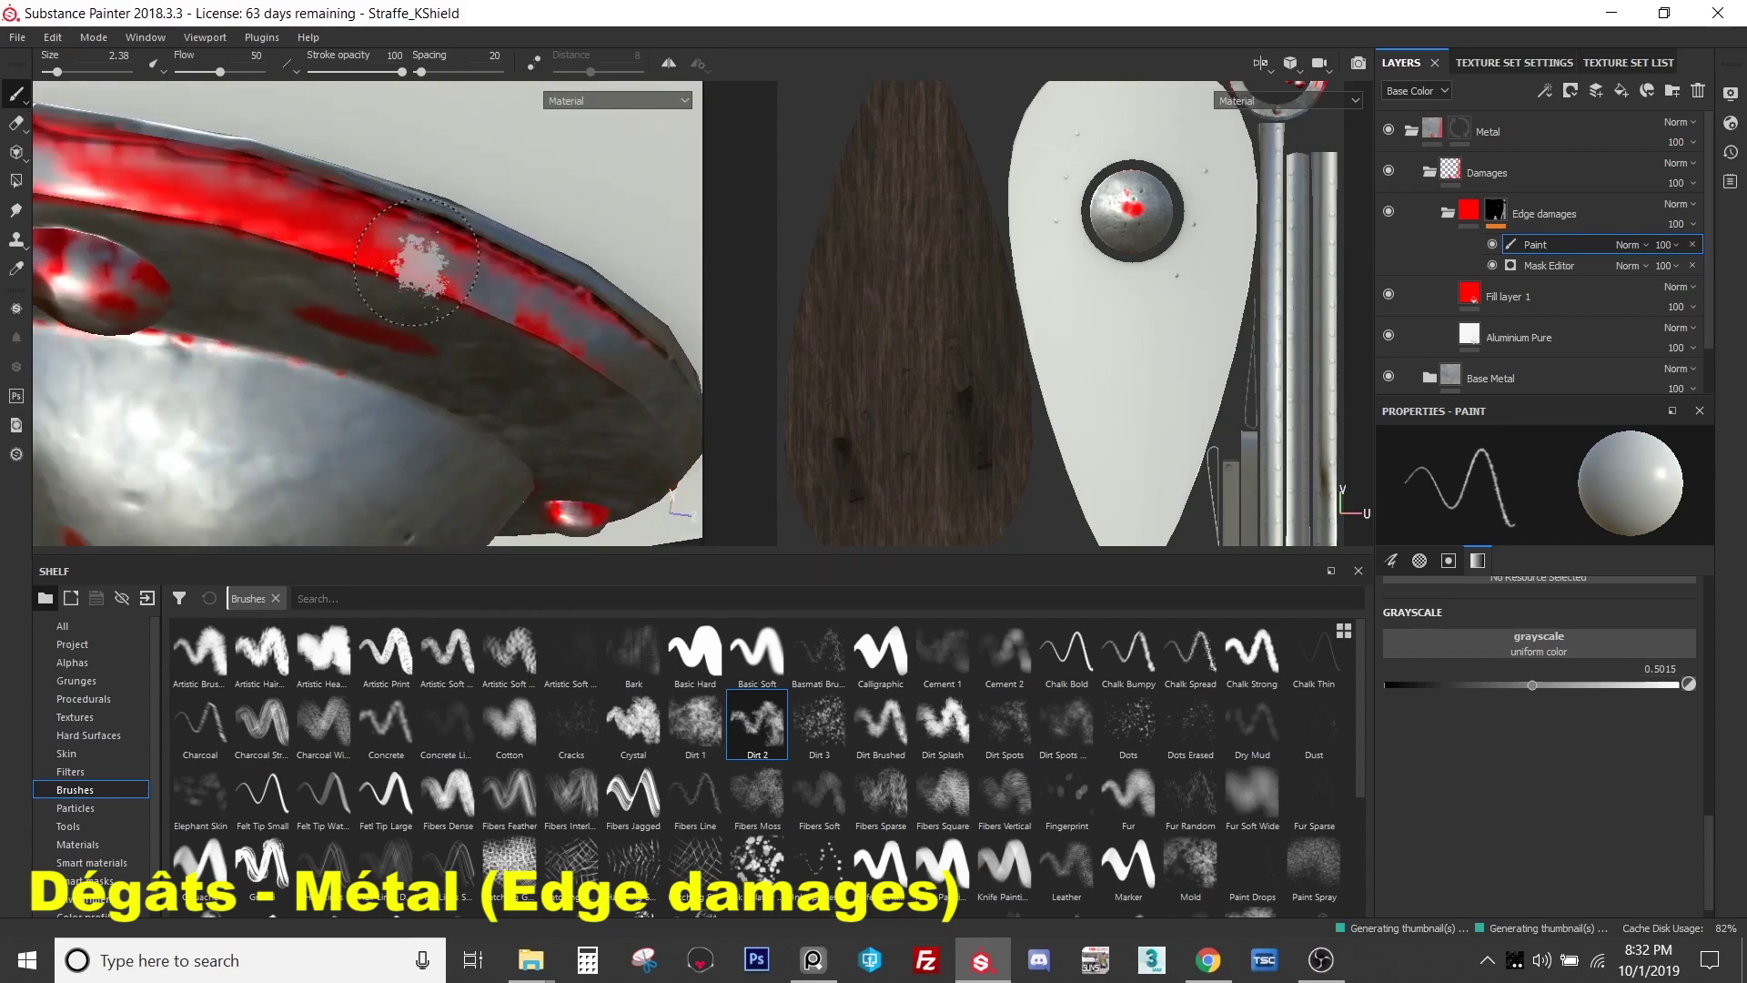
- Try breaking up the rim damage with grayscale 0 and a brush size of 1.22
mouse_move(309, 251)
left_mouse_down("alt")
mouse_move(452, 317)
mouse_move(400, 346)
left_mouse_up("alt")
left_click_drag(1465, 680, 1274, 667)
left_click_drag(346, 318, 406, 273, "alt")
left_click(407, 273)
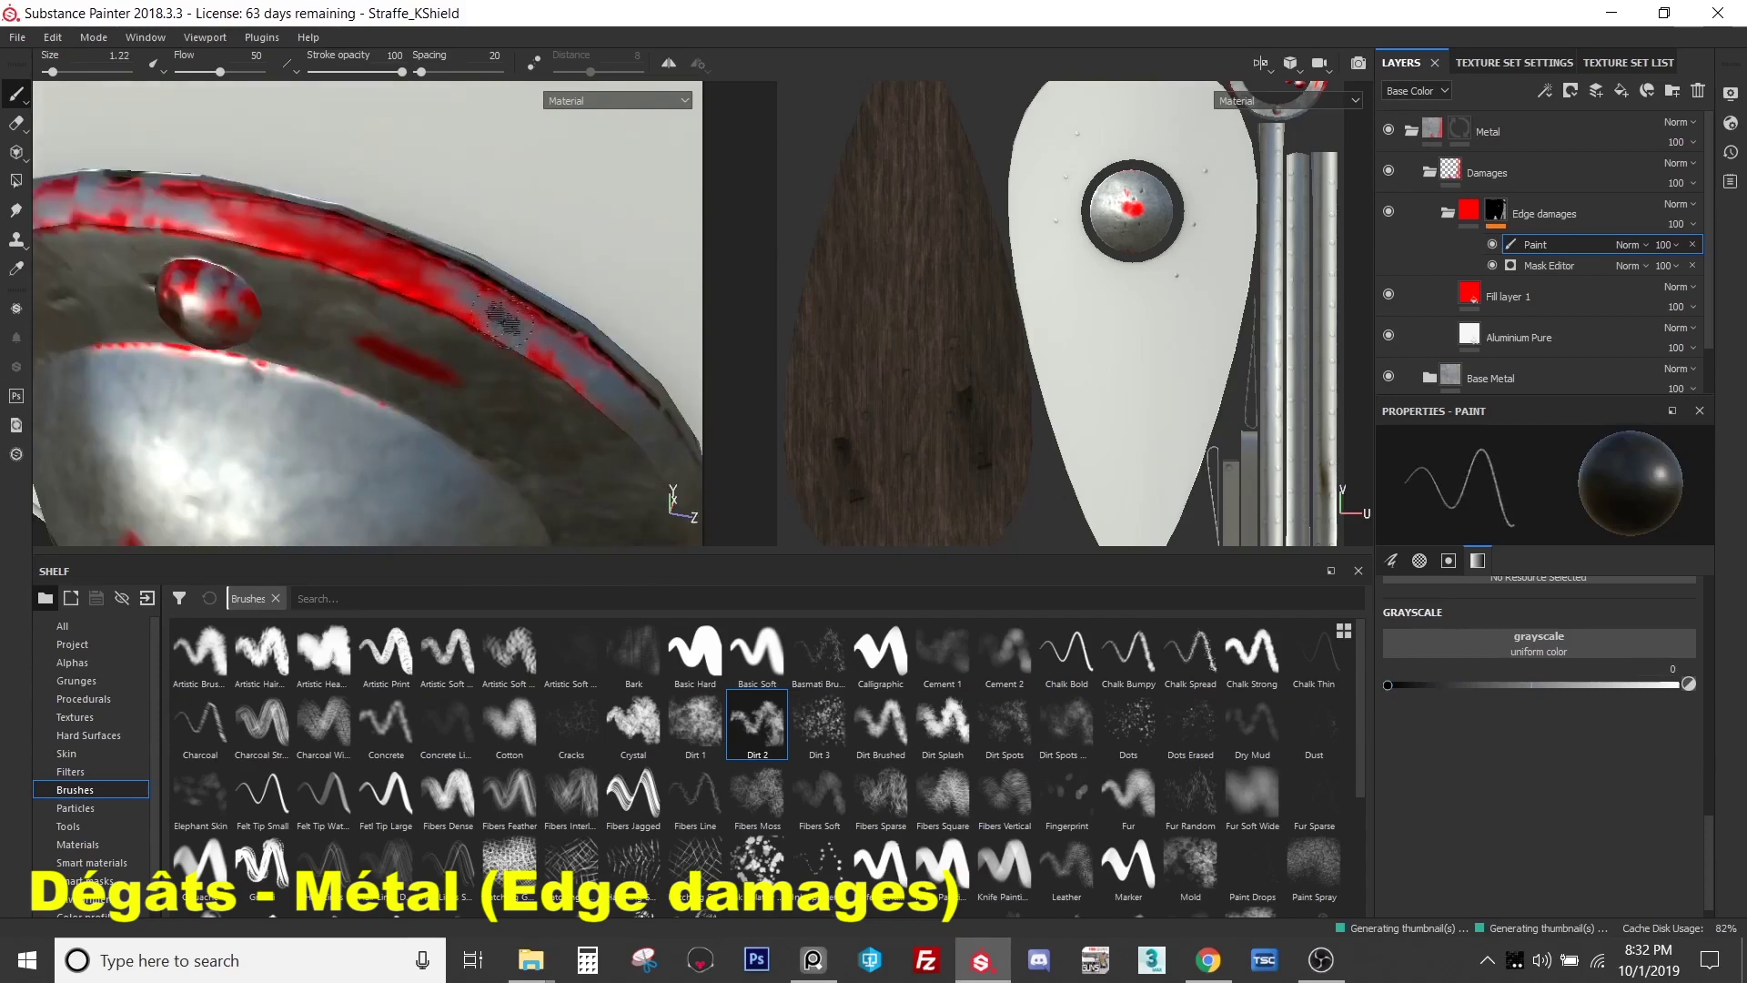
left_click_drag(561, 362, 529, 250, "alt")
scroll(528, 250, "down", 5)
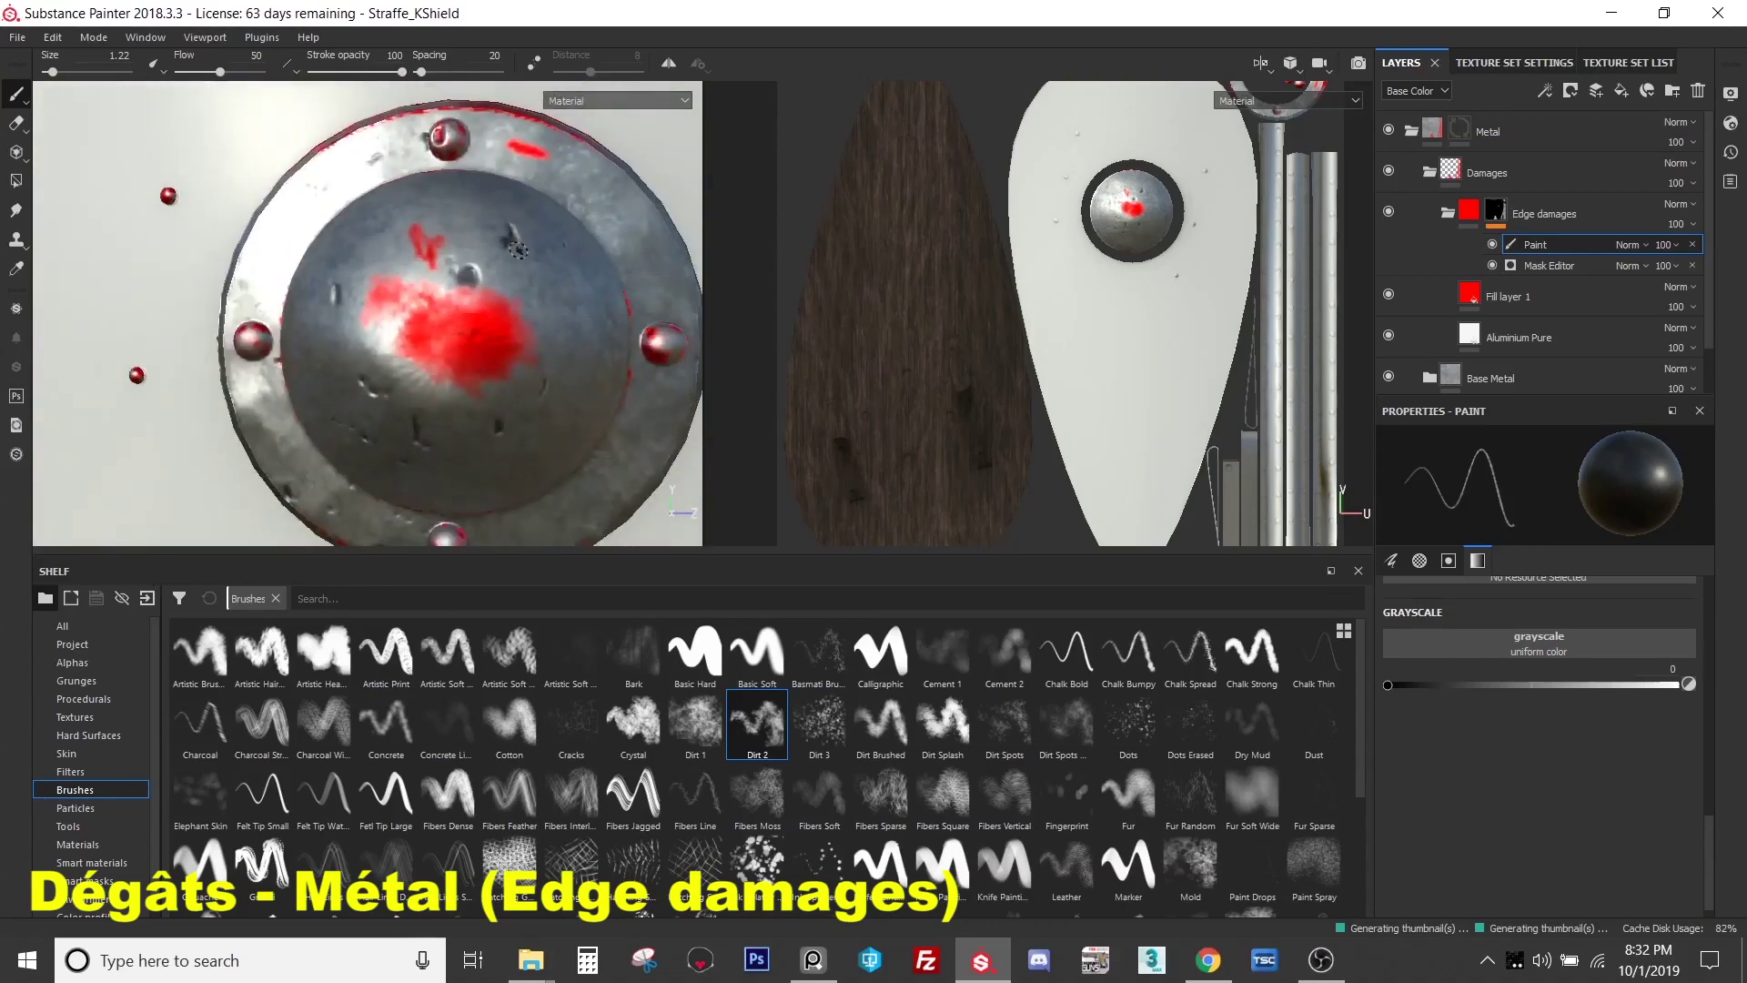
- Undo the recent paint strokes on the shield boss until the dome is free of painted damage
left_click_drag(546, 279, 497, 309, "alt")
key("ctrl+z")
key("ctrl")
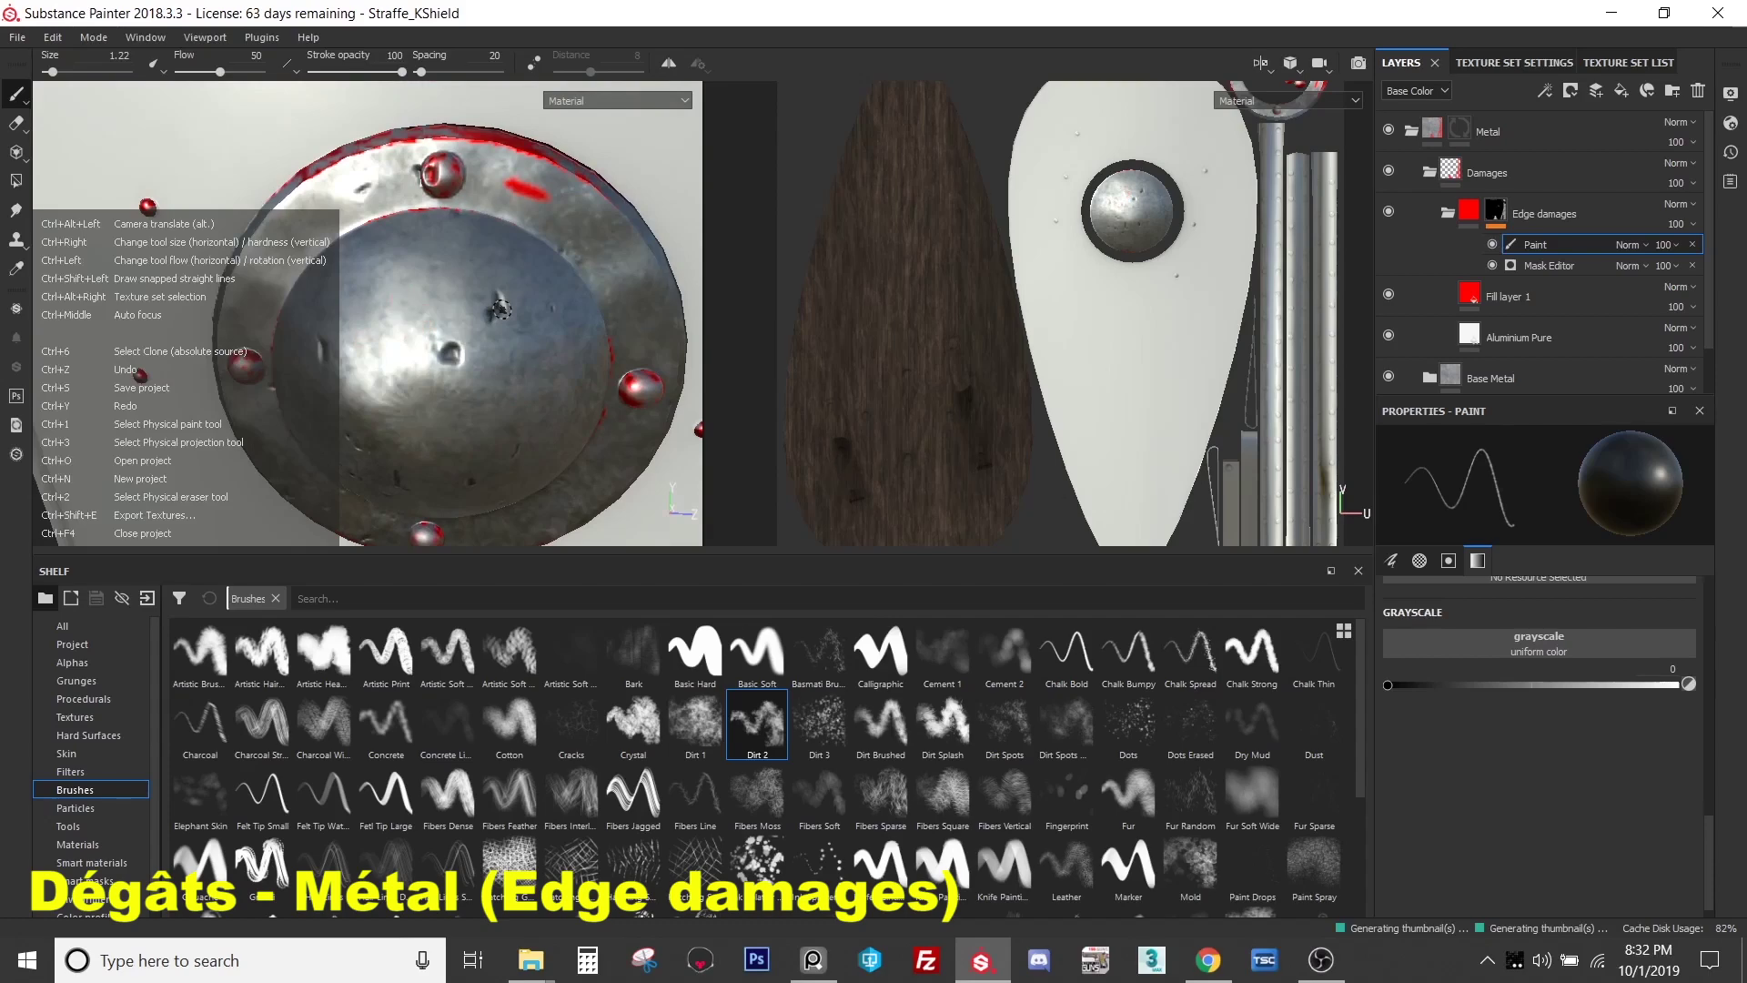
left_click_drag(501, 309, 523, 284, "alt")
- Delete the red Fill layer 1 from the Edge damages folder and inspect the aluminium damage on the boss's rim
left_click(1475, 297)
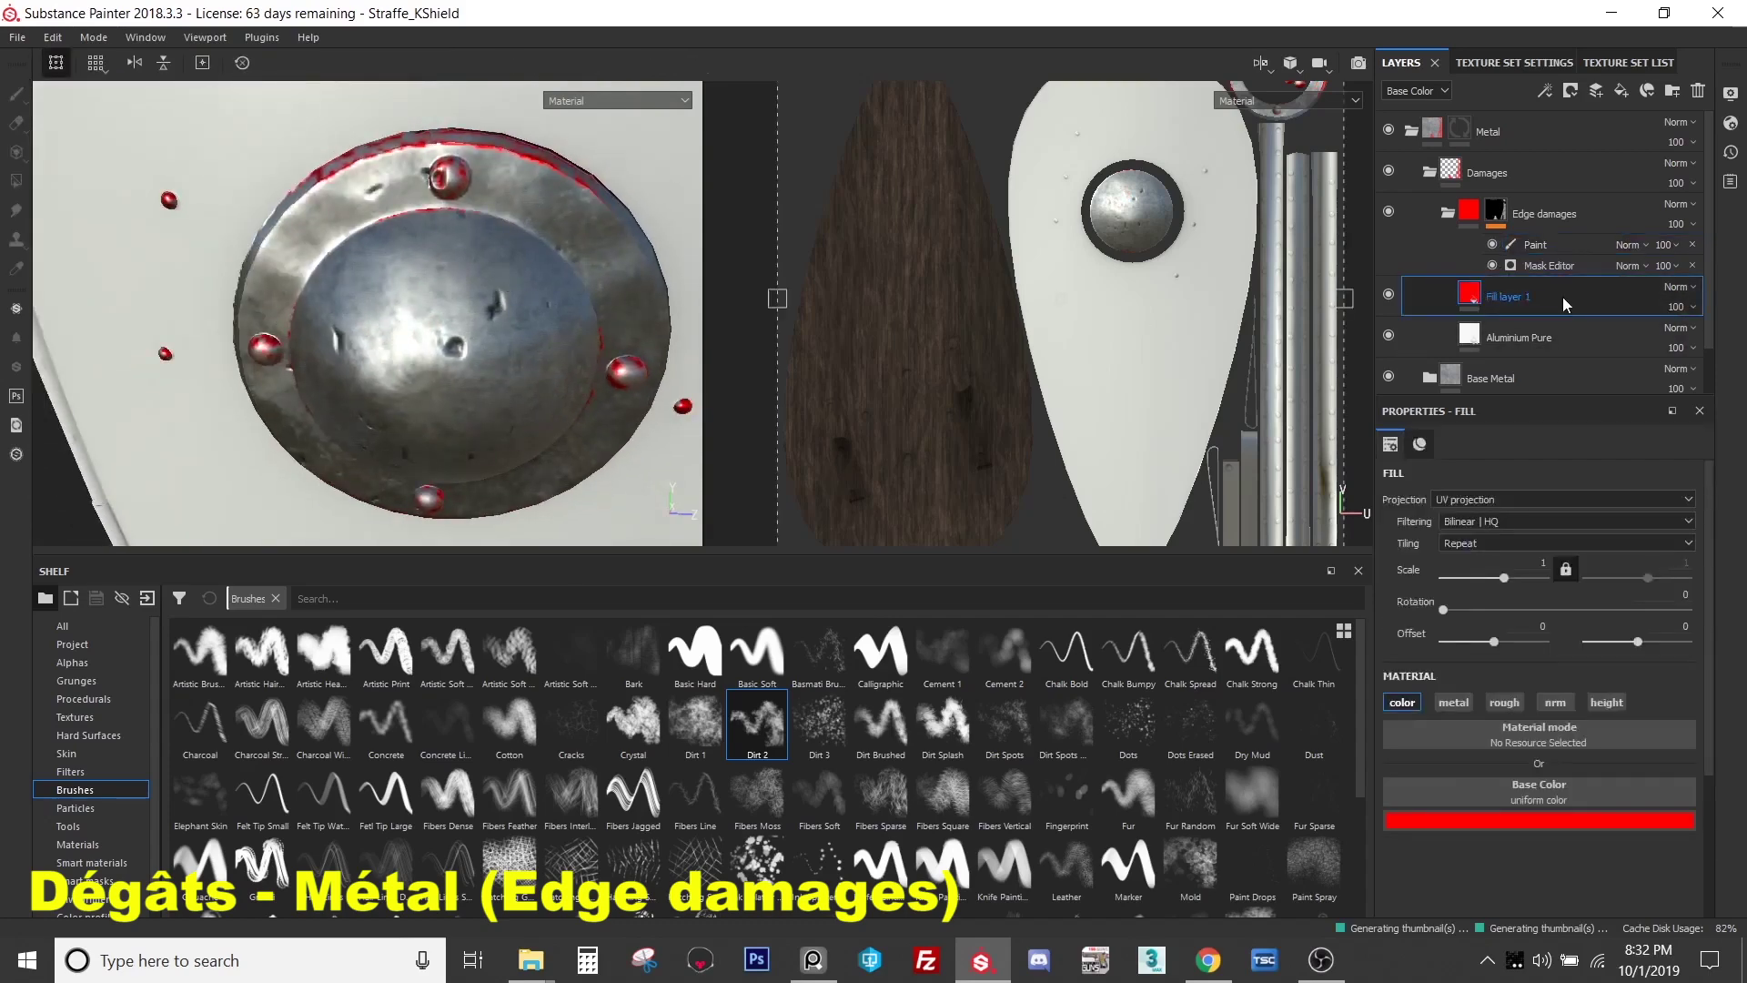
key("Delete")
left_click_drag(427, 300, 377, 245, "alt")
right_click_drag(377, 246, 353, 301, "alt")
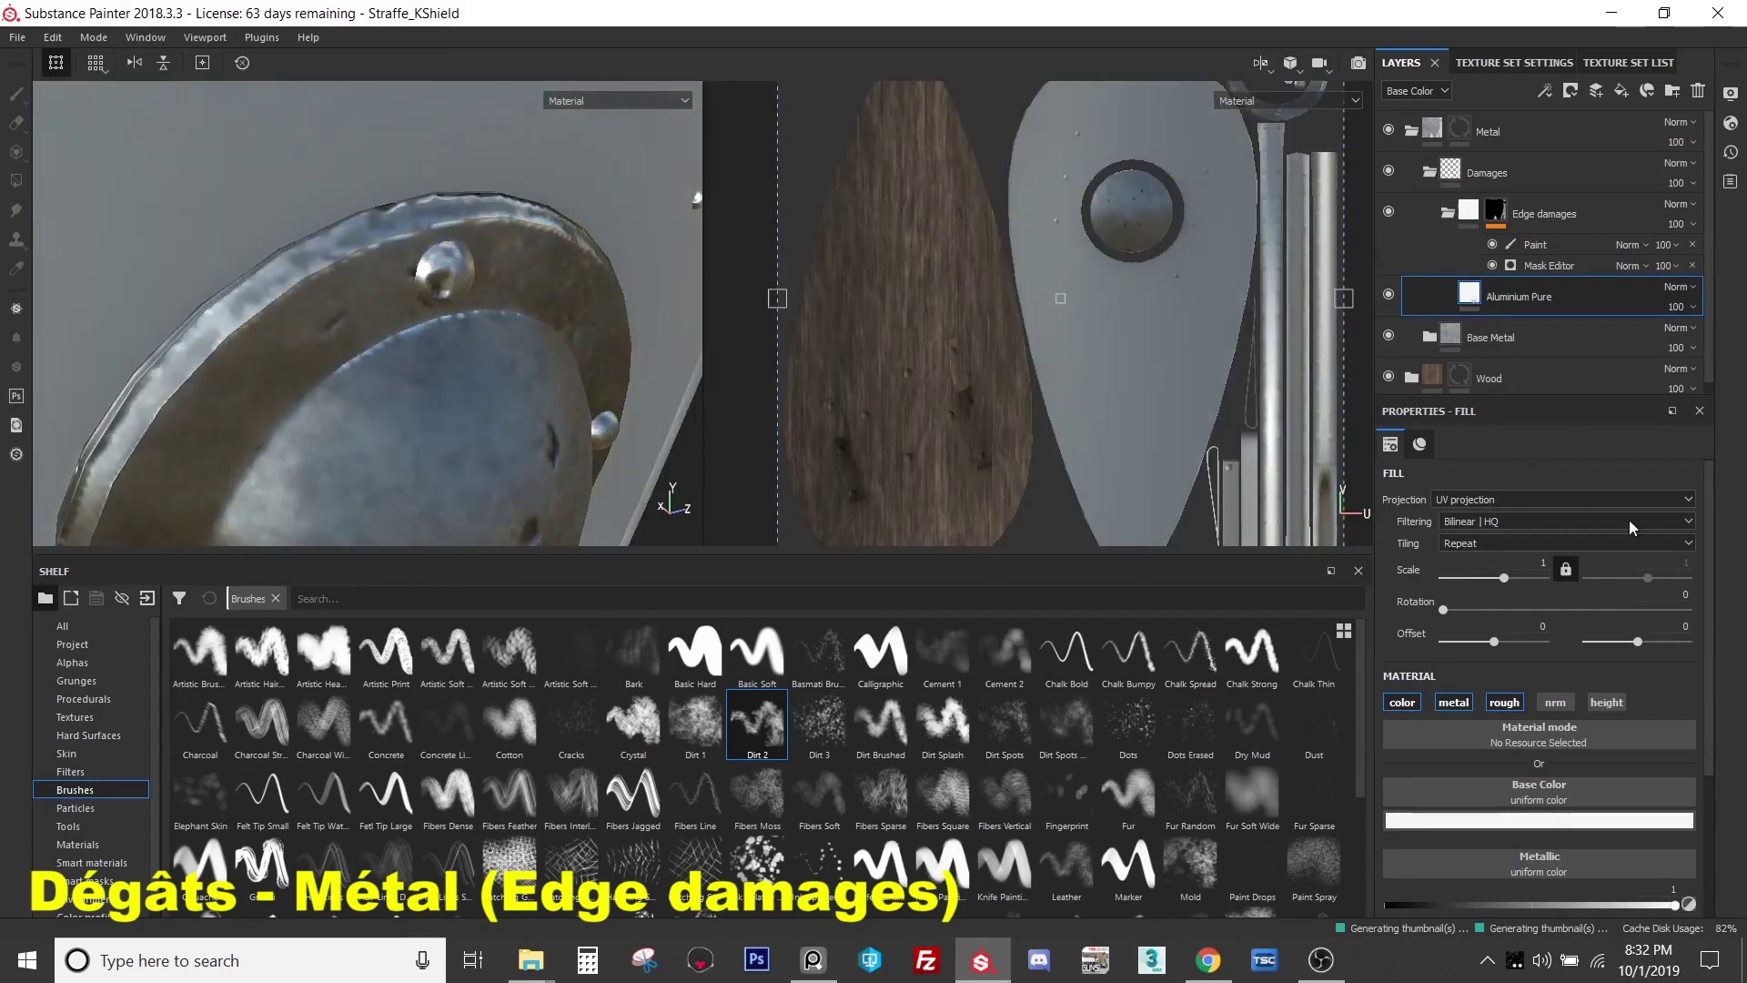
scroll(1609, 696, "down", 3)
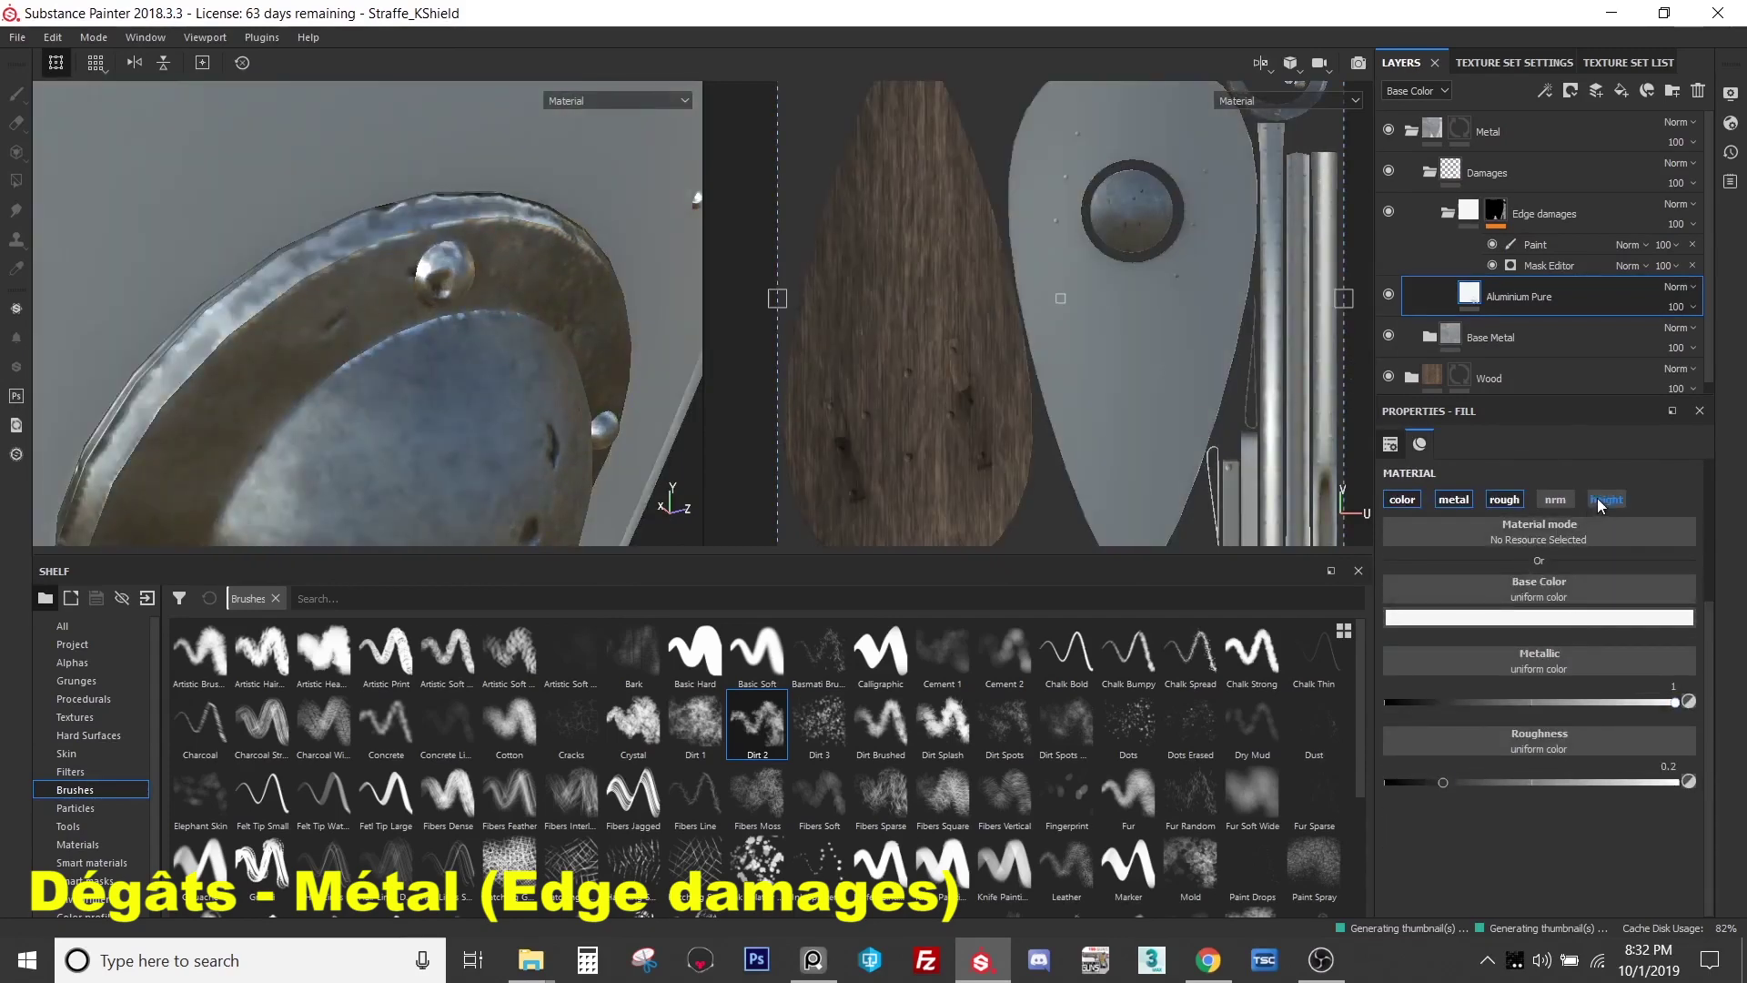
- Enable the normal and height channels on the Edge damages Aluminium Pure layer and set its height to -0.0588
scroll(1584, 510, "up", 1)
left_click(1544, 529)
scroll(1540, 528, "down", 1)
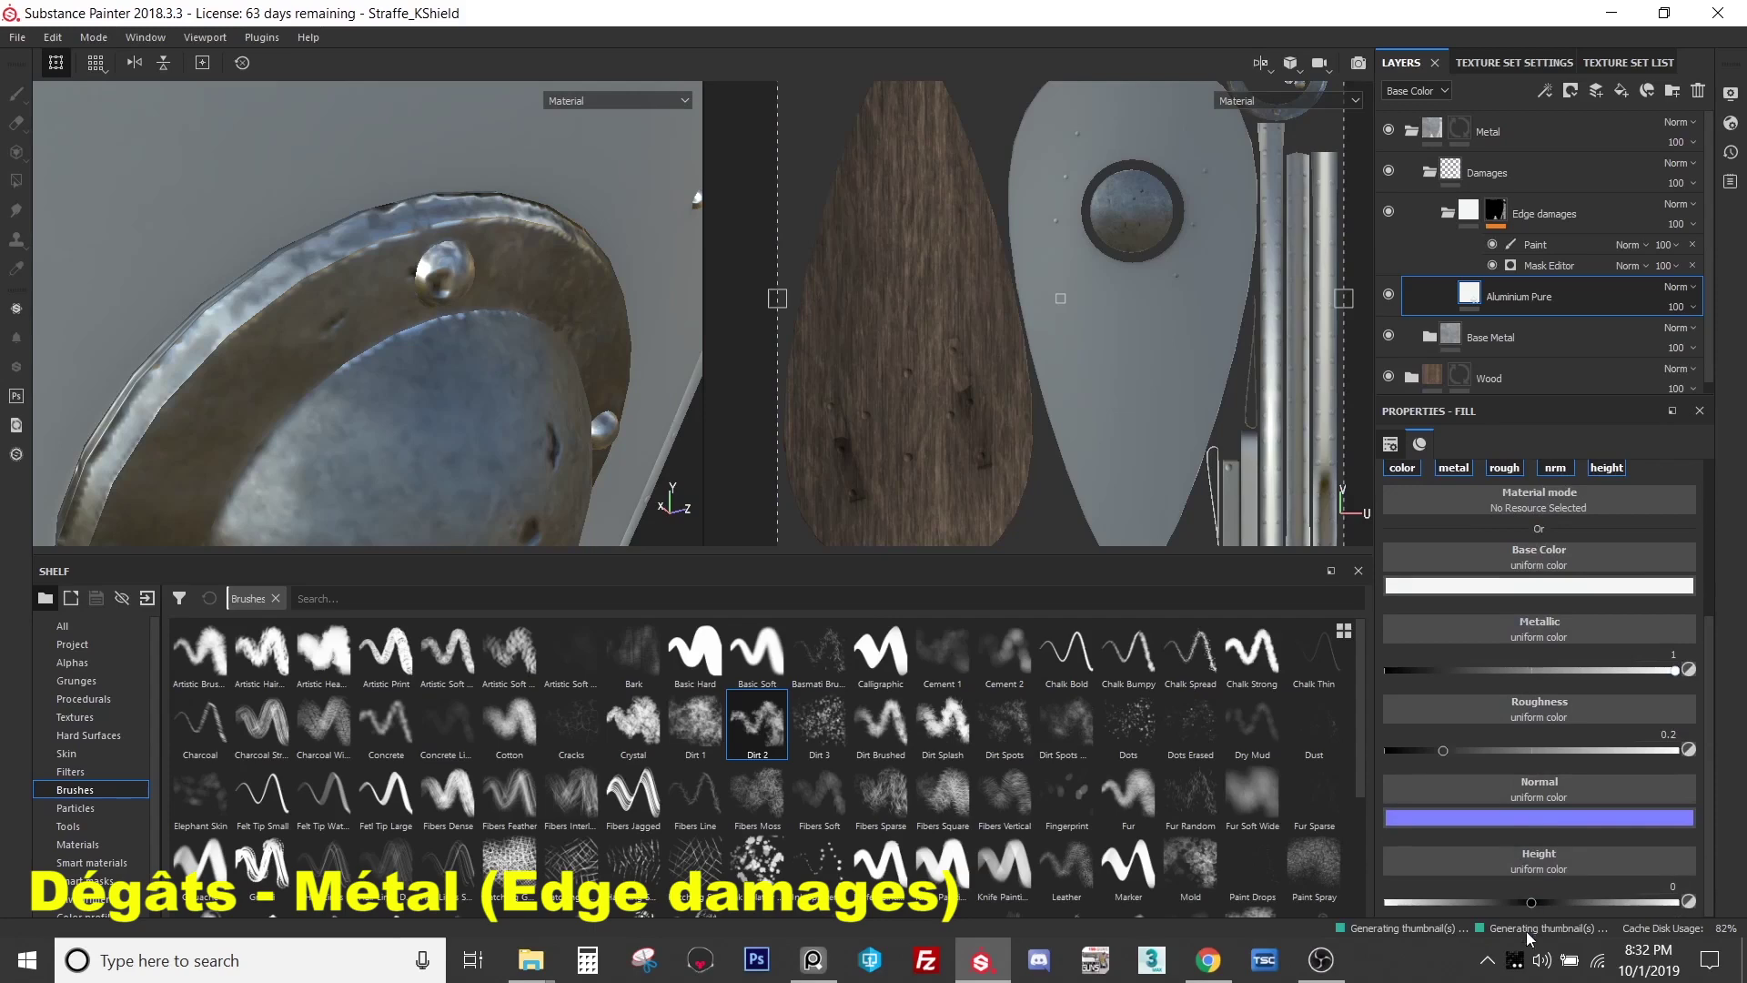
left_click_drag(1532, 903, 1523, 903)
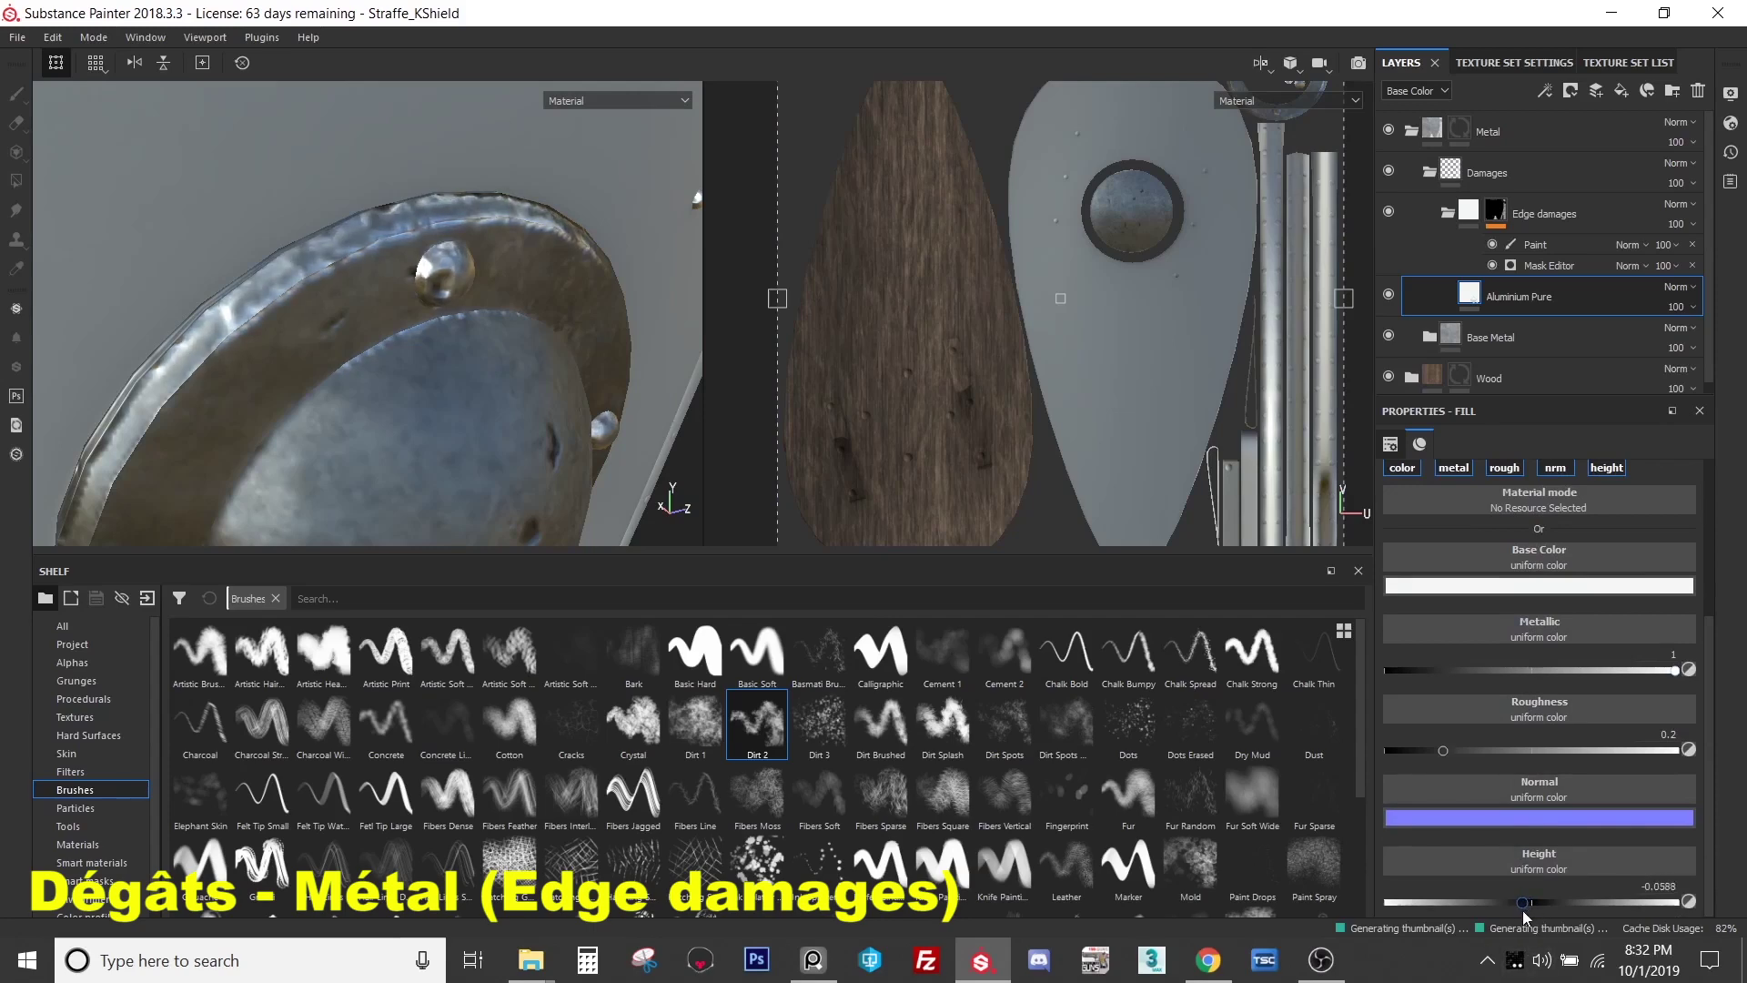
left_click_drag(364, 300, 410, 255, "alt")
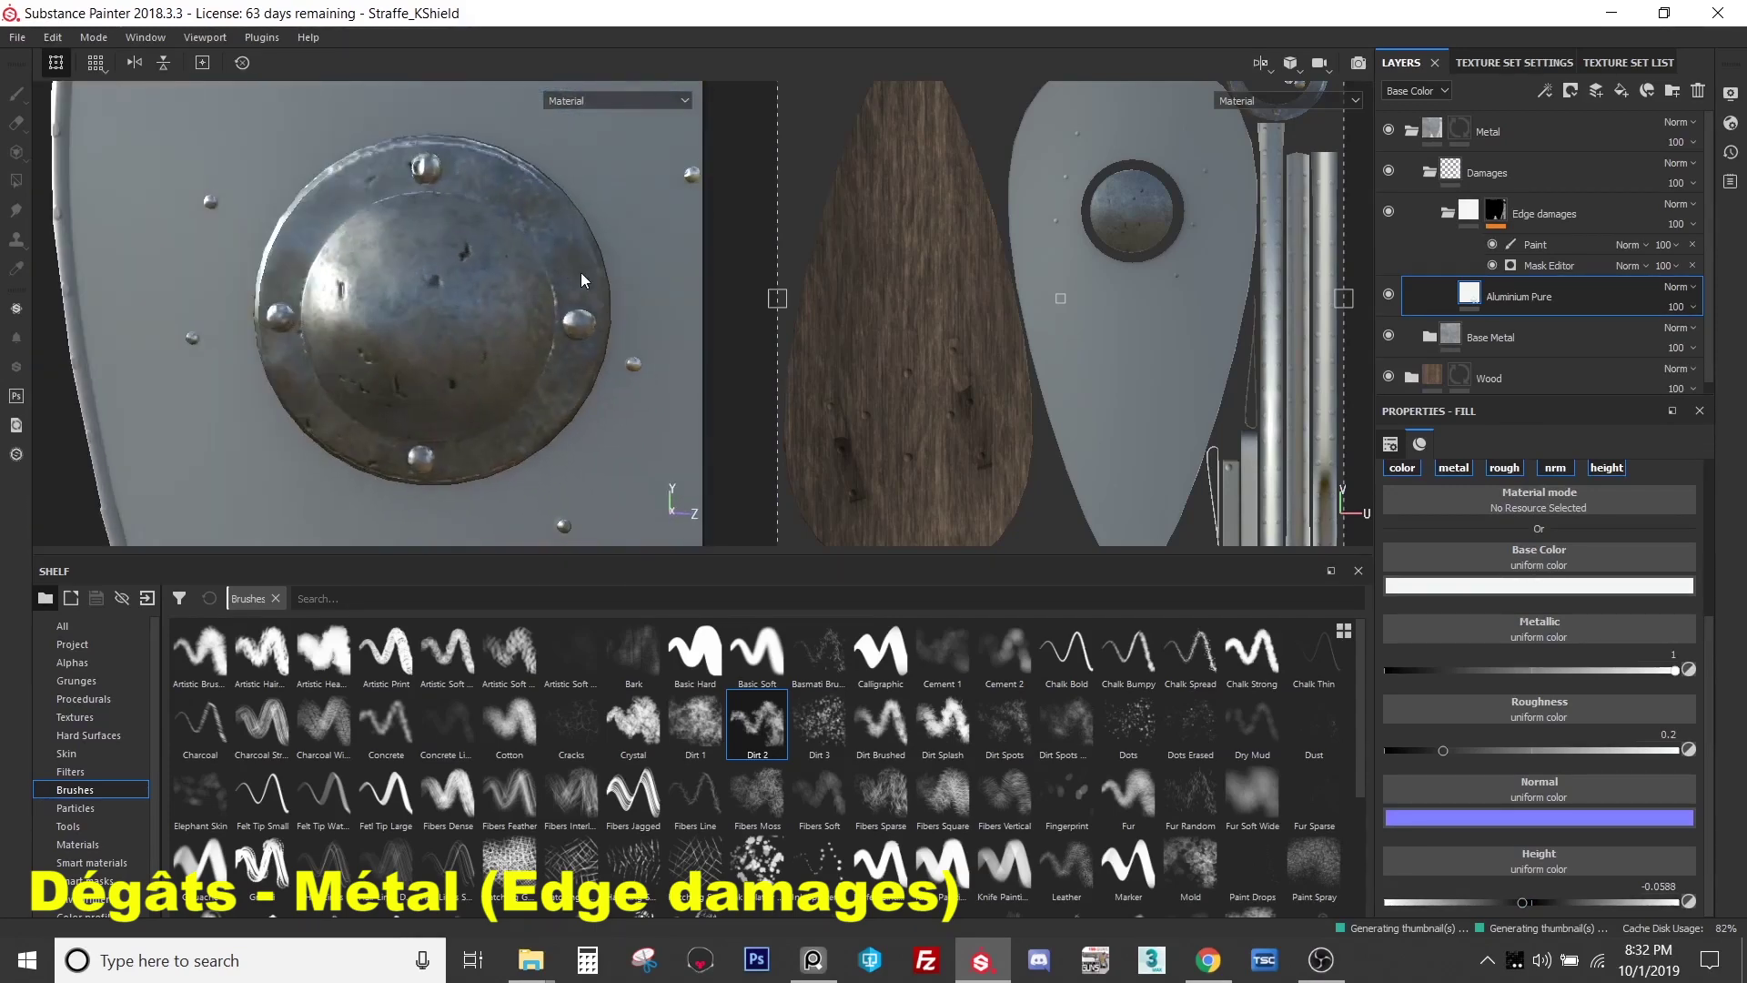
- Try duplicating the Edge damages folder and naming the copy Scratches
left_click(1448, 212)
left_click(1564, 220)
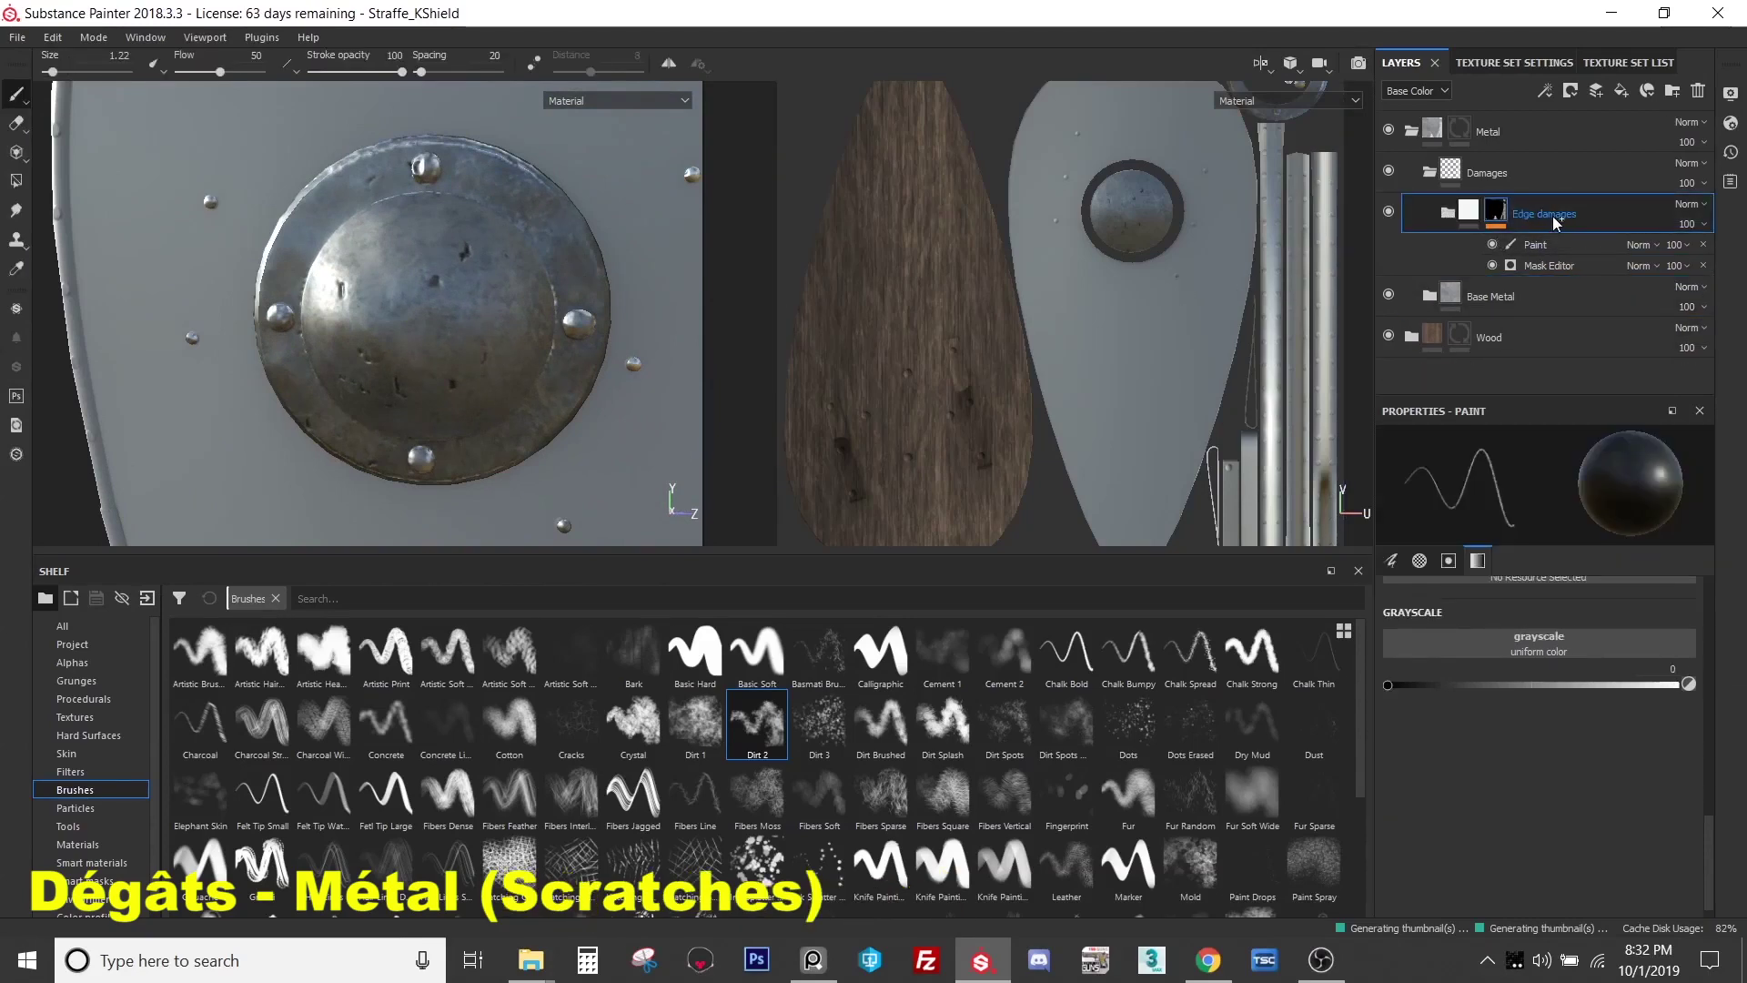
key("ctrl+d")
double_click(1544, 215)
type("Scratches")
key("Return")
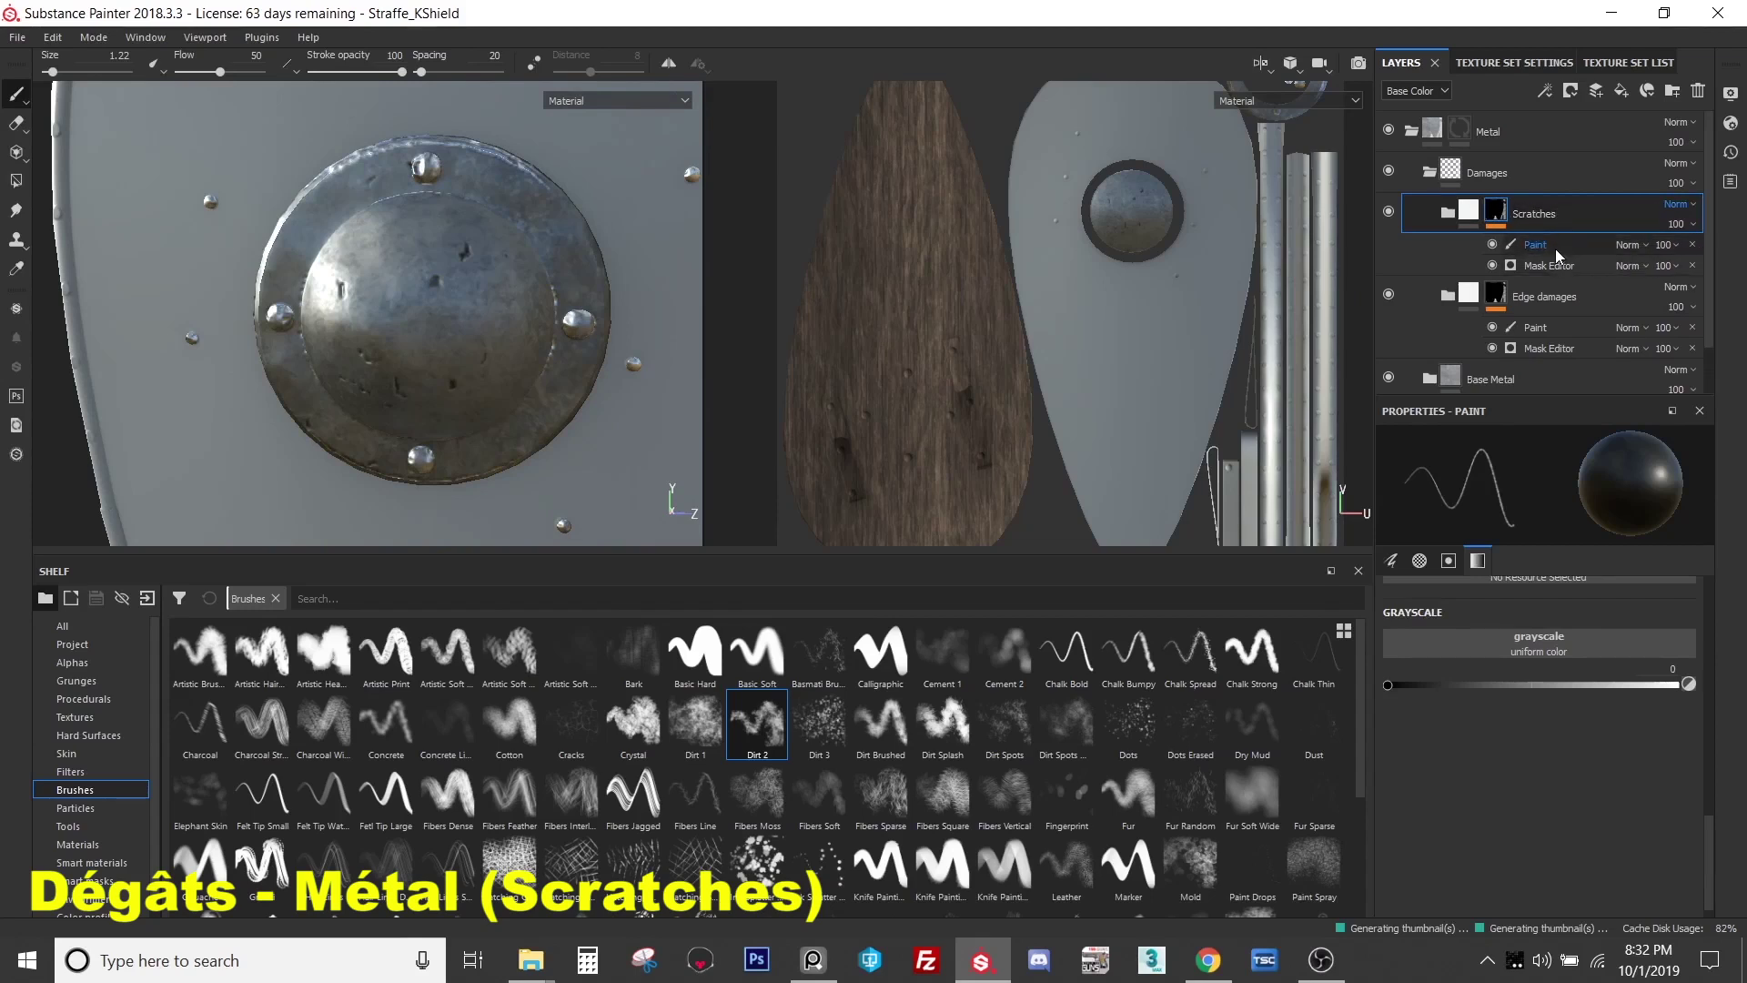
- Delete the Paint and Mask Editor effects from the duplicated Scratches folder's mask and select its Aluminium Pure layer
left_click(1558, 247)
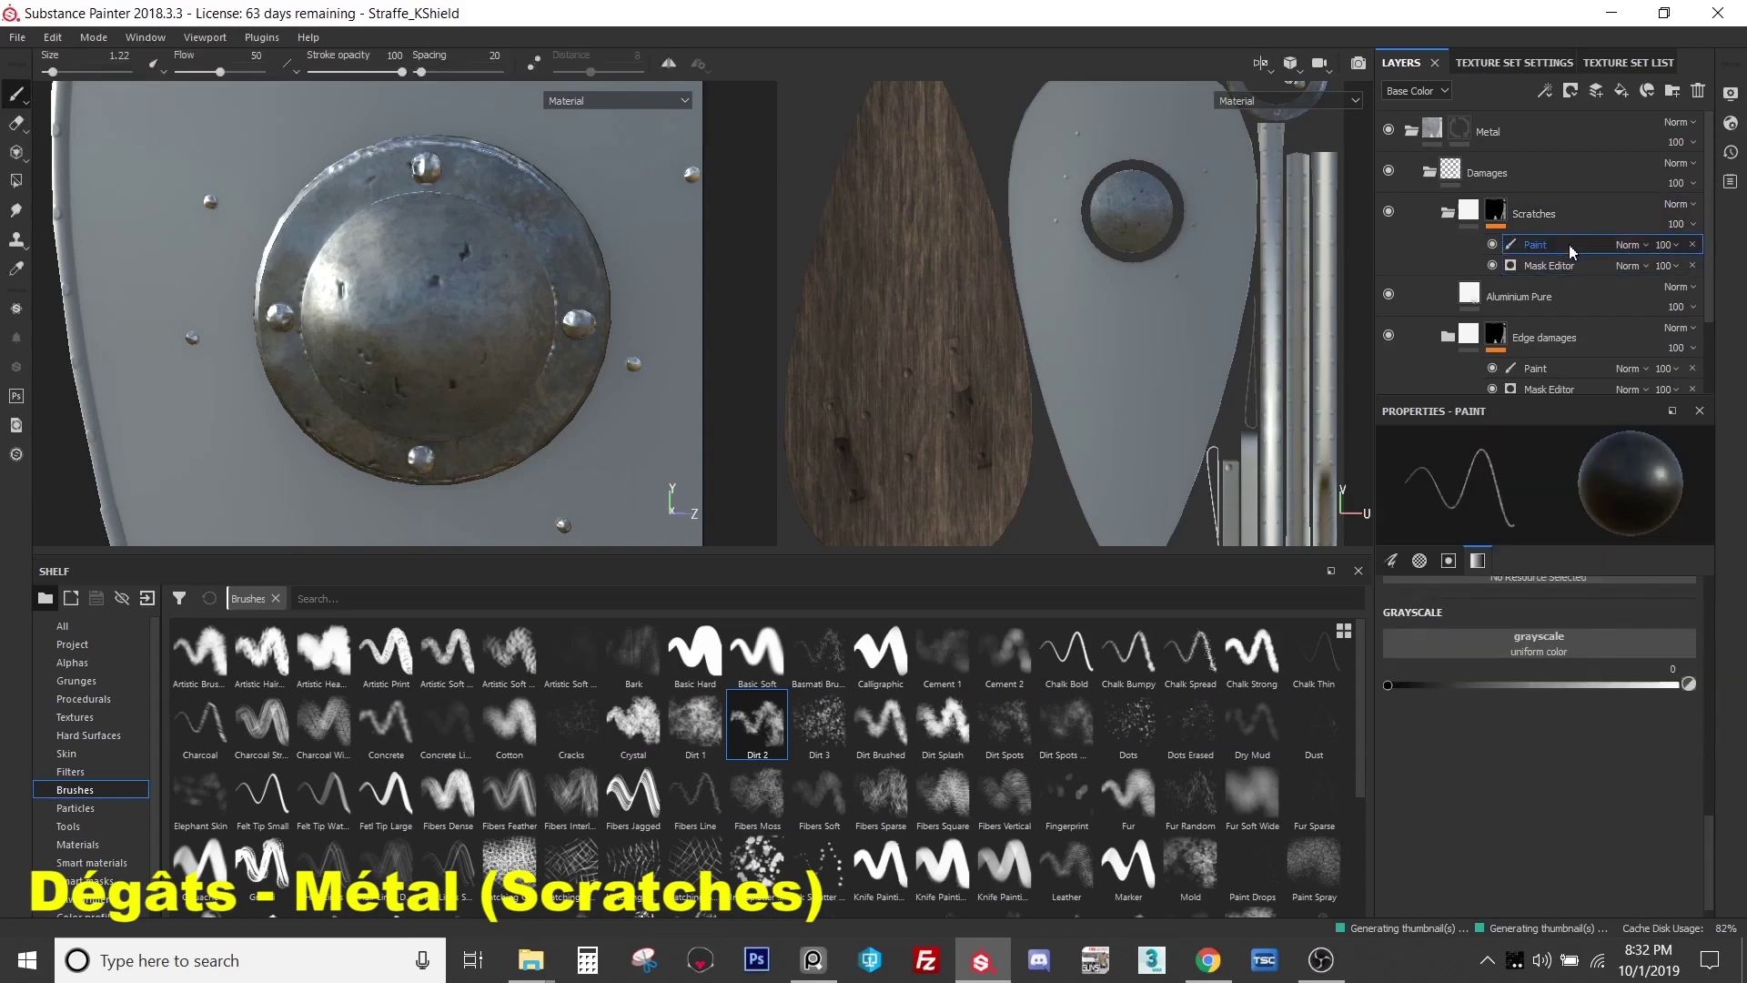
left_click(1693, 244)
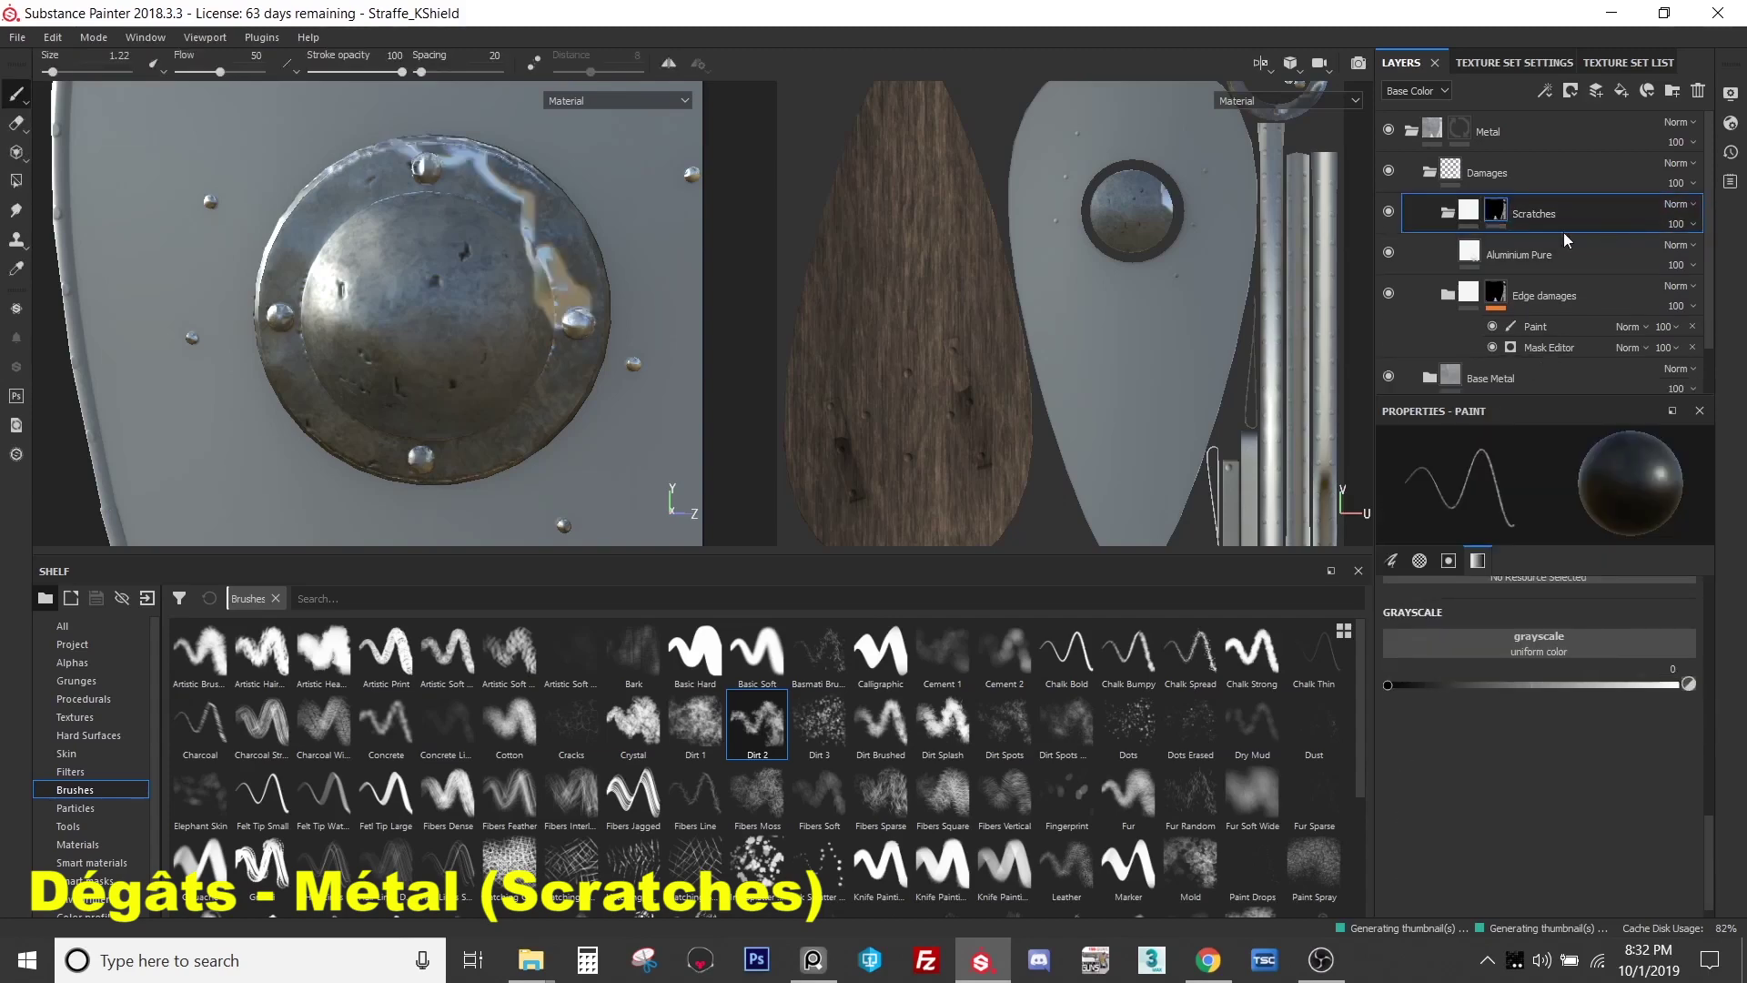
left_click(1450, 214)
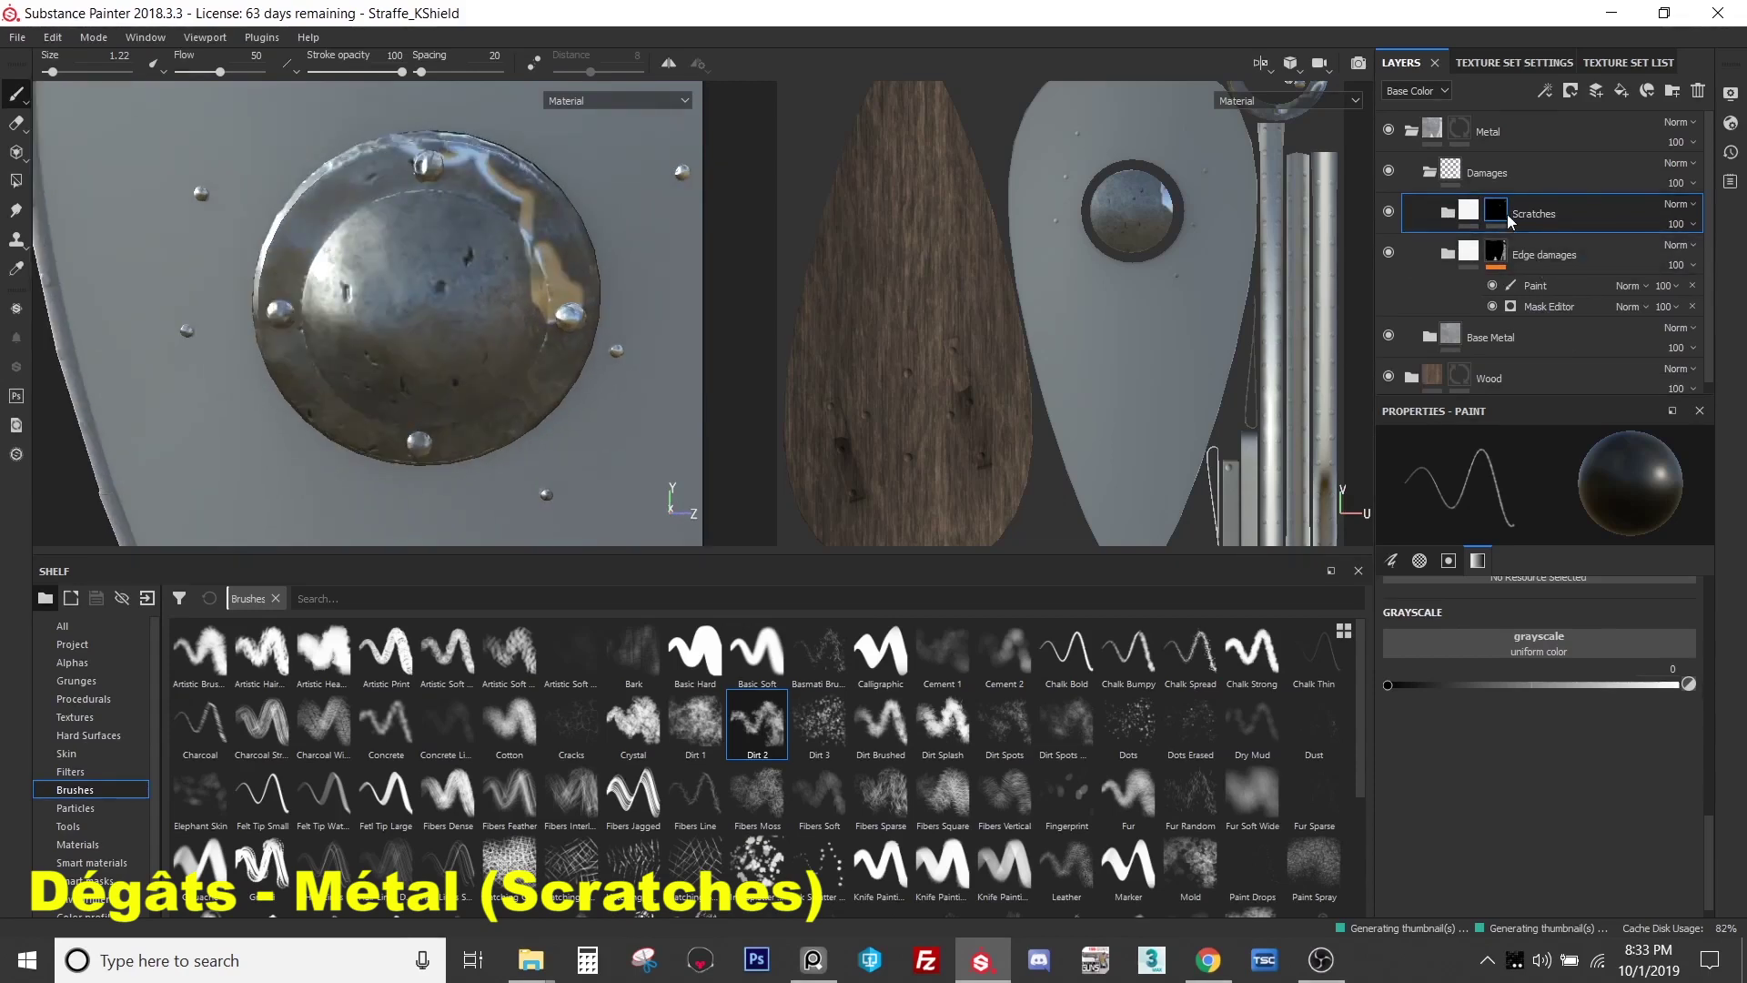
left_click(1448, 215)
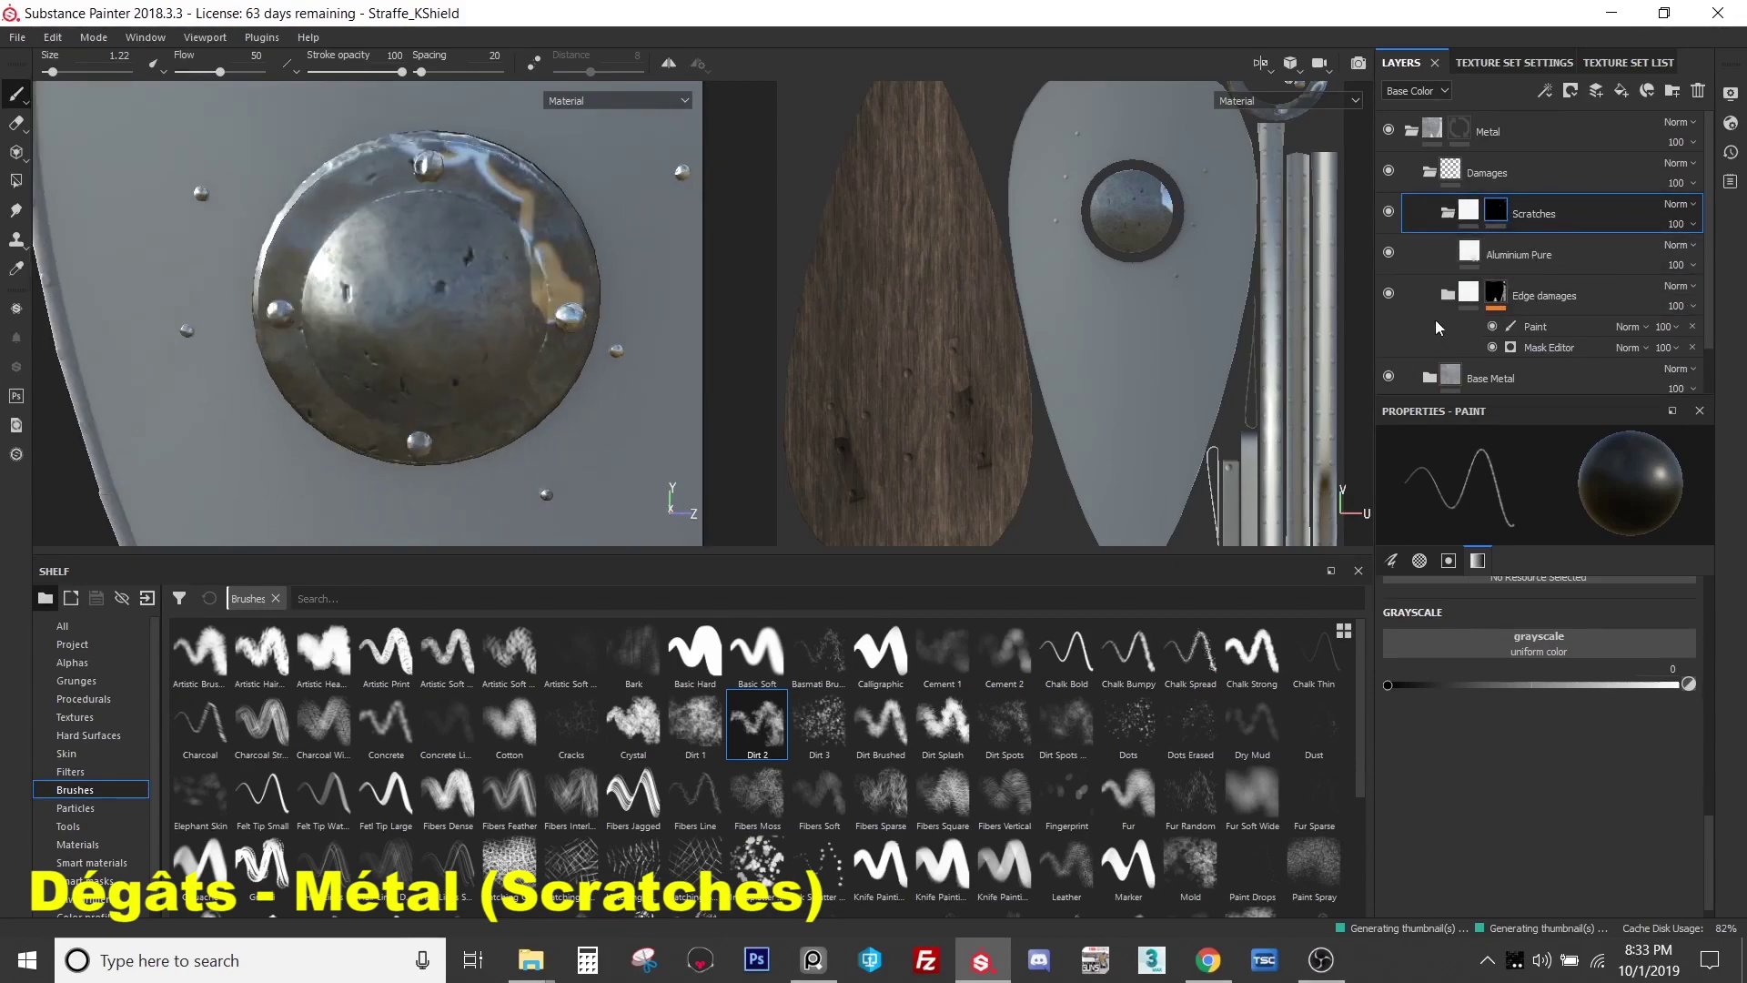
left_click(1415, 246)
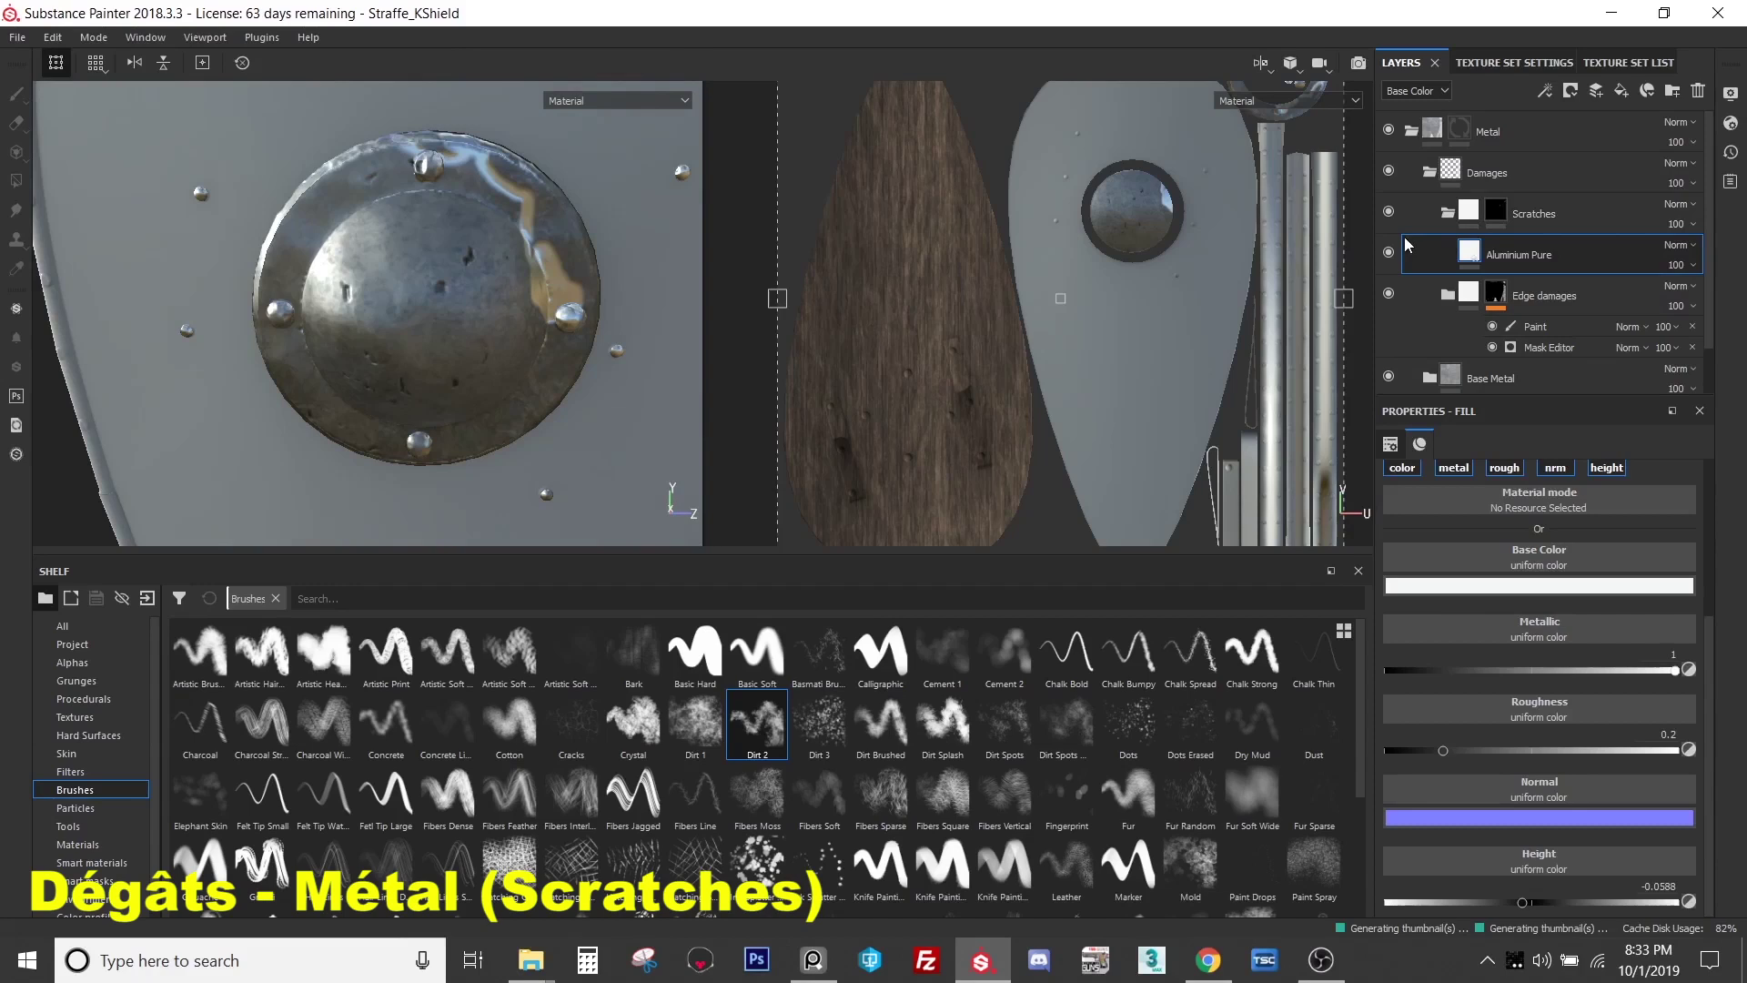
- Toggle the duplicated Aluminium Pure layer's visibility to compare the boss, and remove the duplicated Scratches folder
left_click(1447, 217)
left_click(1449, 218)
left_click(1389, 253)
left_click(1388, 253)
left_click(1388, 253)
left_click(1388, 253)
left_click(1509, 219)
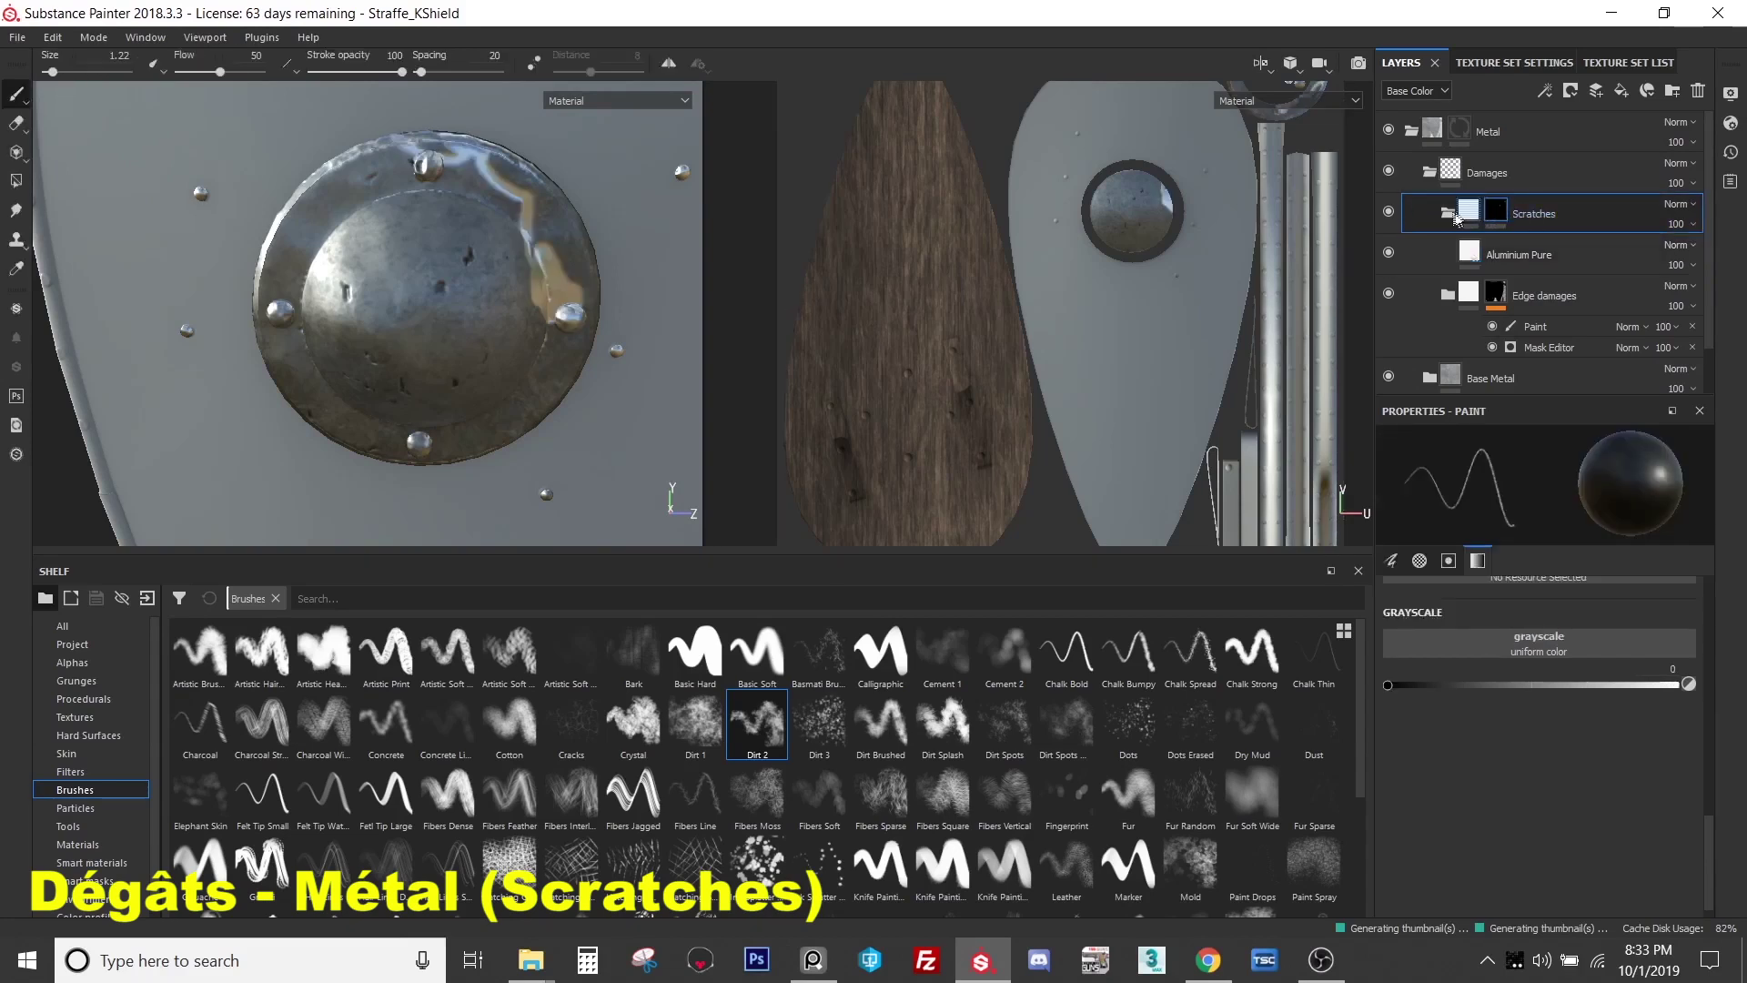
left_click_drag(1465, 218, 1467, 216)
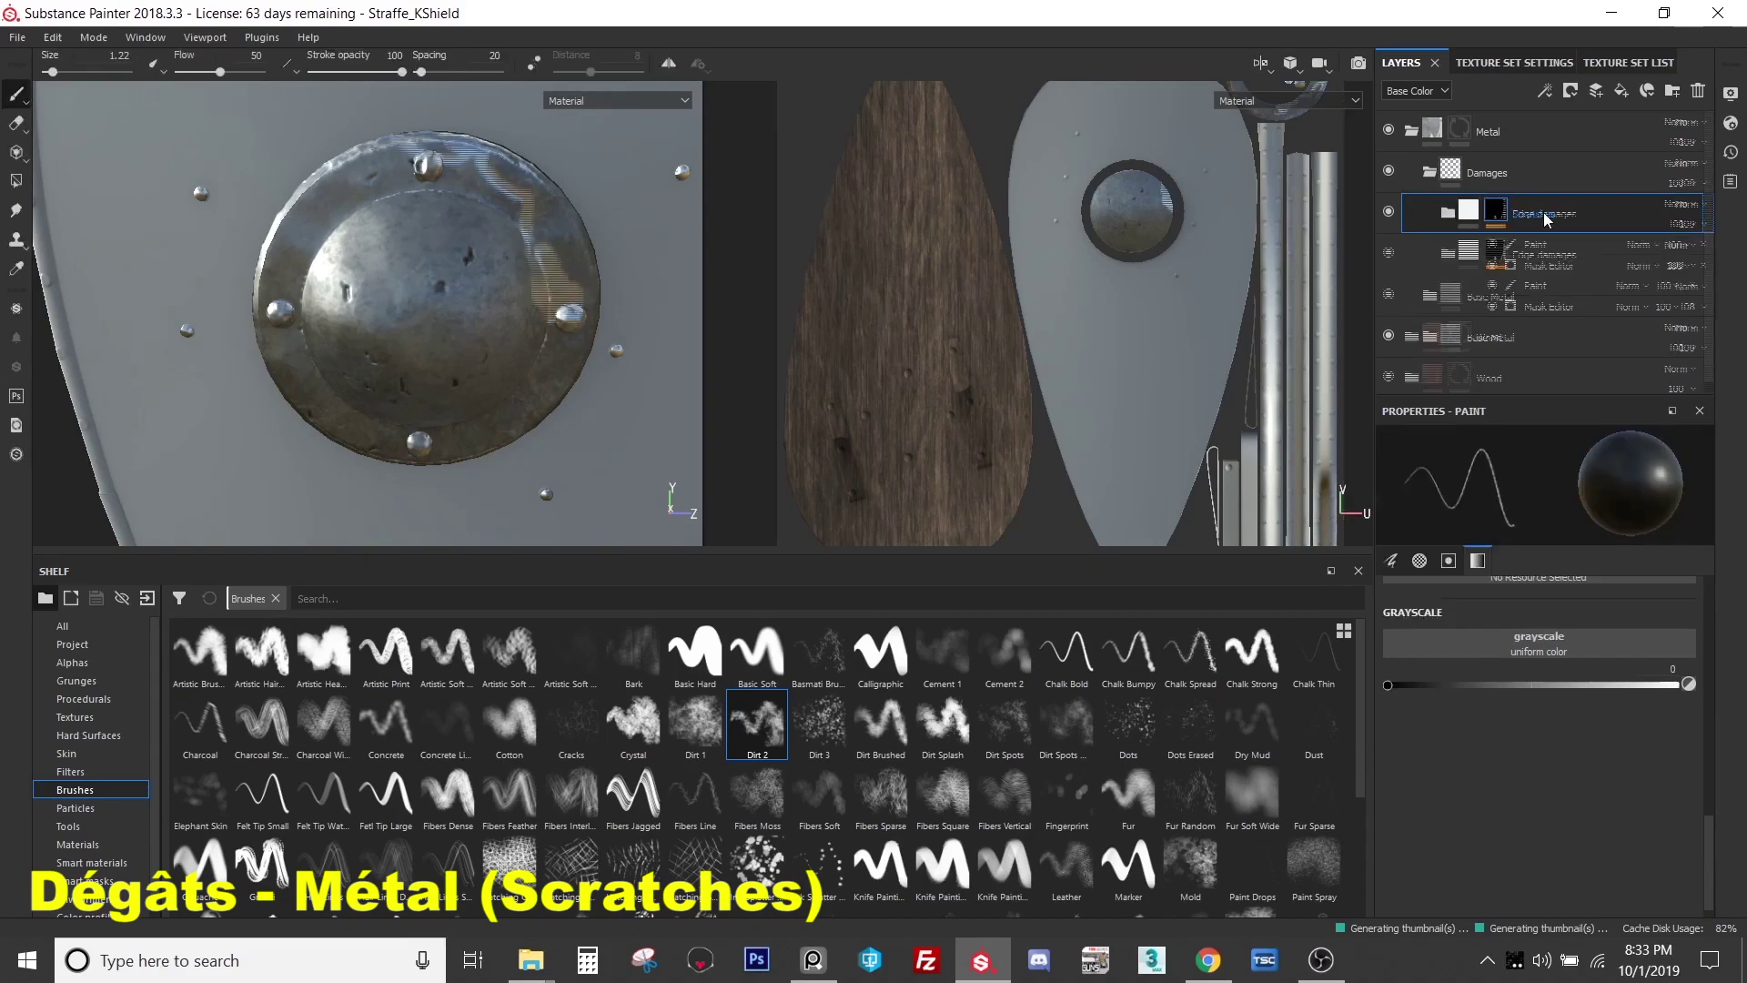
- Create a new folder above Edge damages inside the Damages folder, discarding the trial fill layer placed in it
left_click(1623, 94)
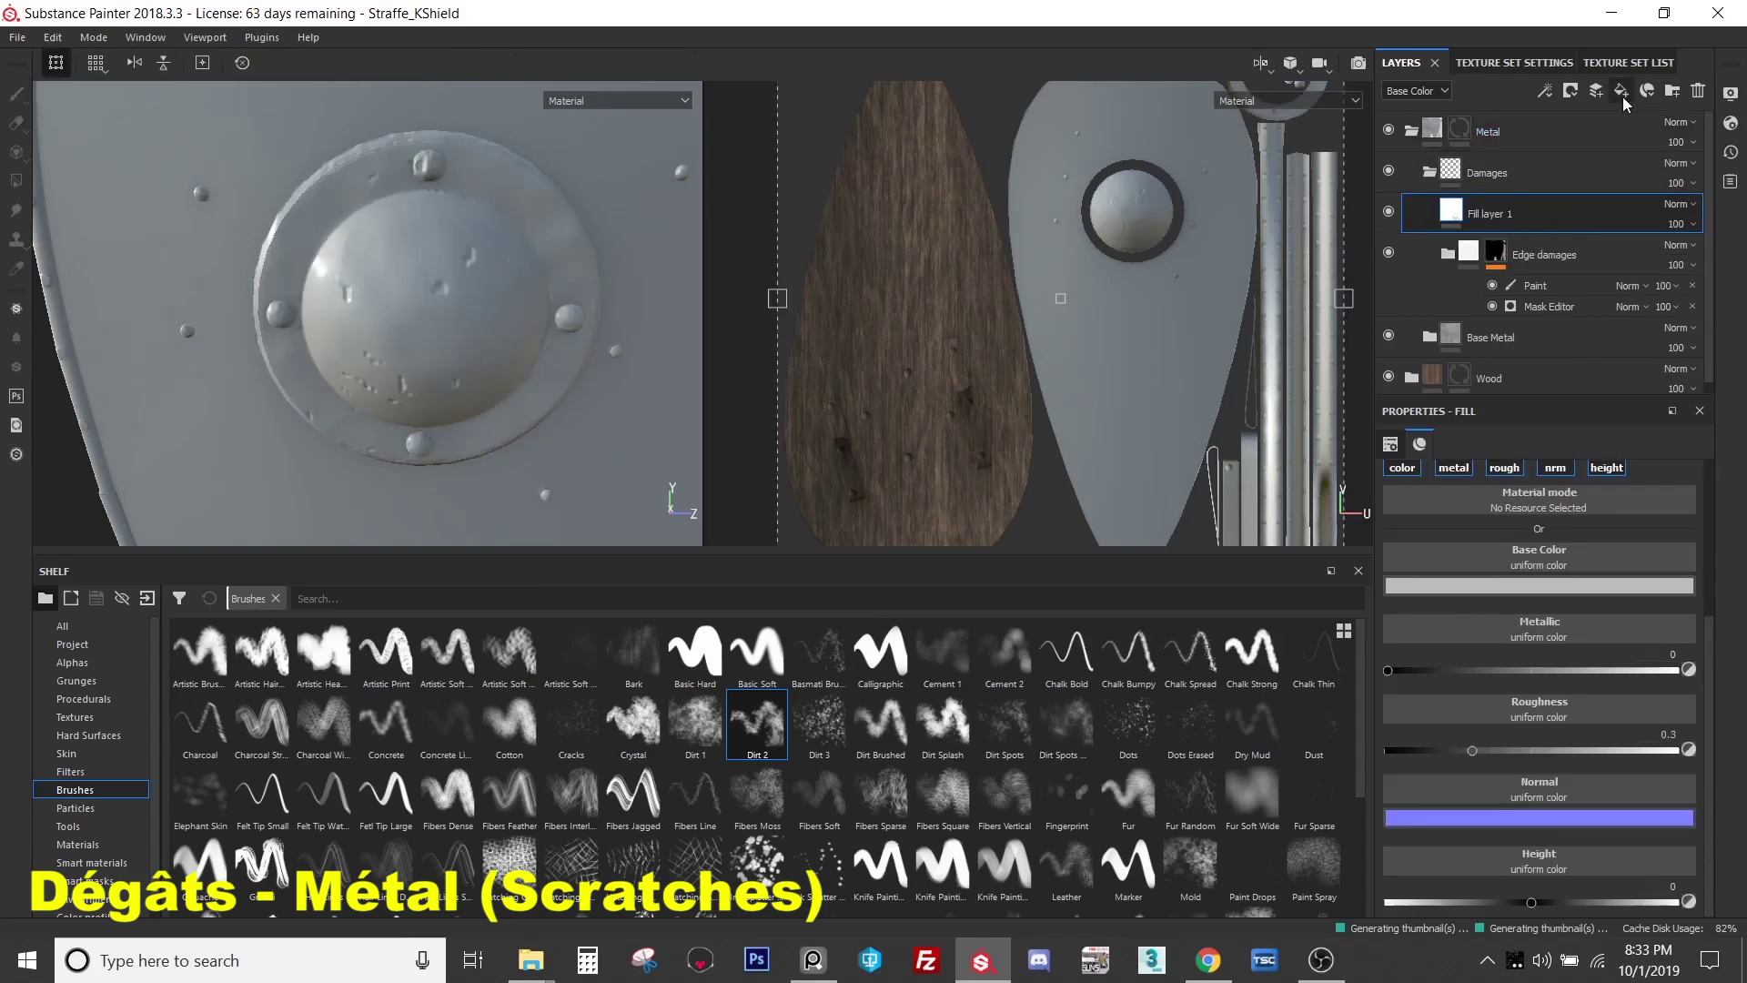
left_click(1671, 92)
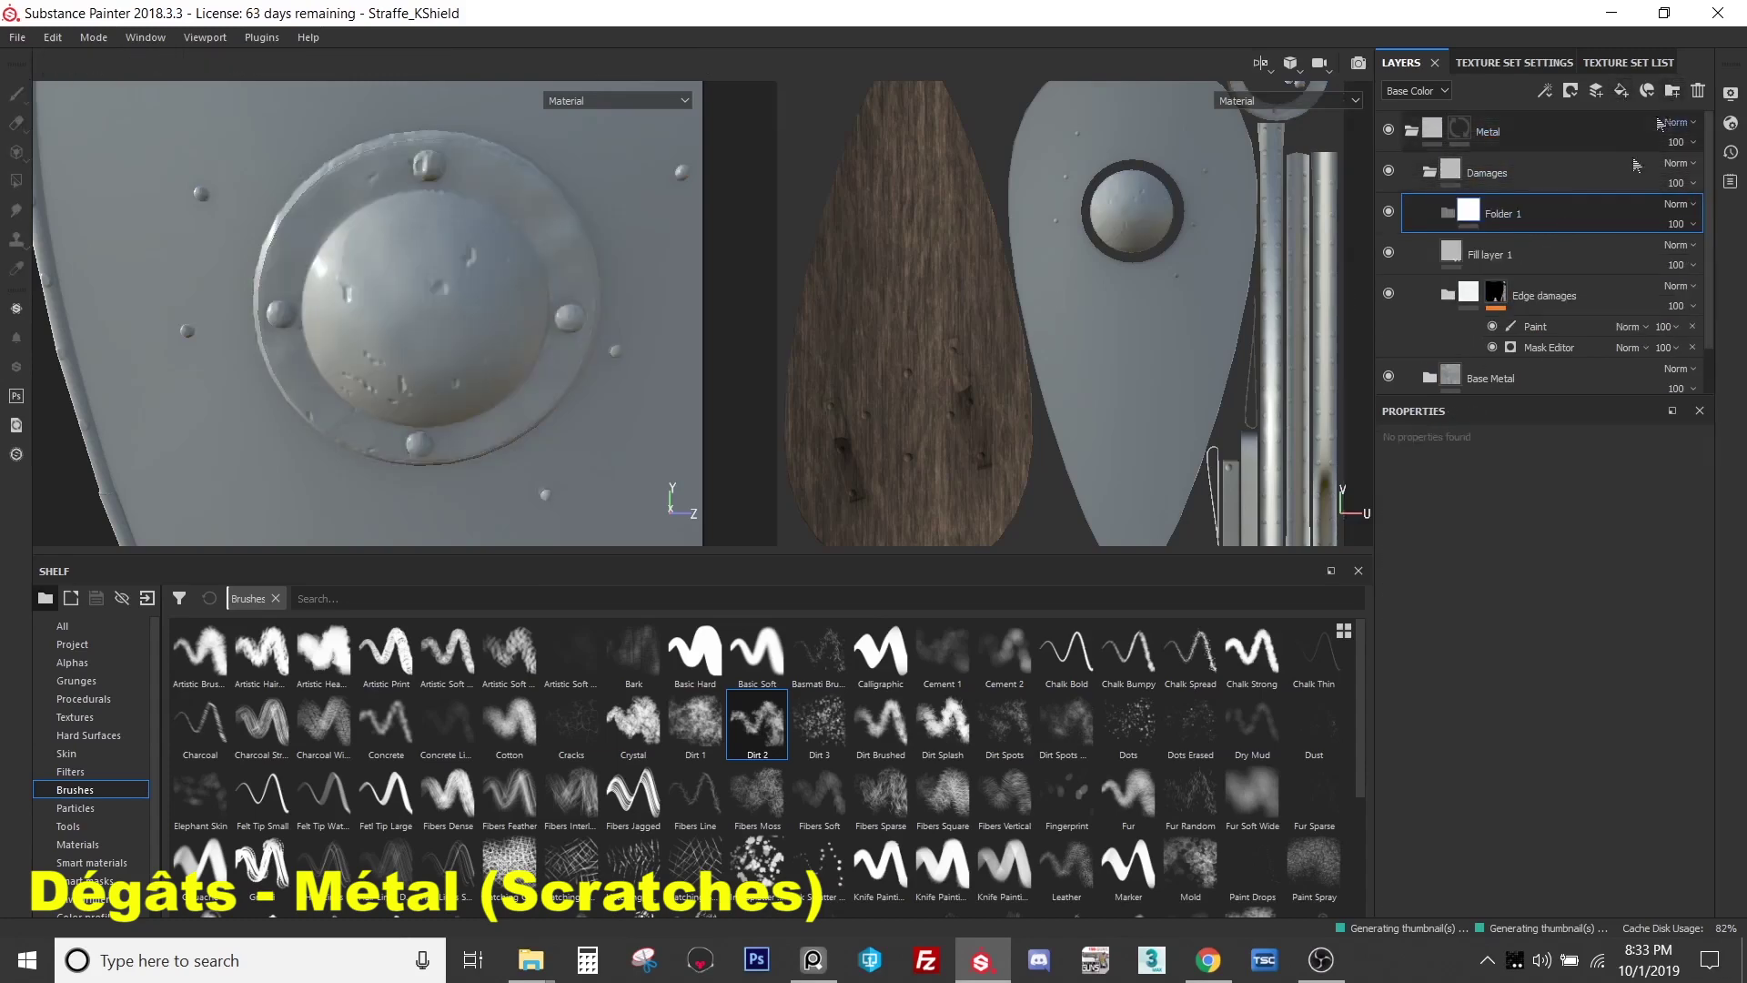
mouse_move(1528, 255)
left_mouse_down()
mouse_move(1485, 220)
mouse_move(1499, 249)
left_mouse_up()
double_click(1506, 257)
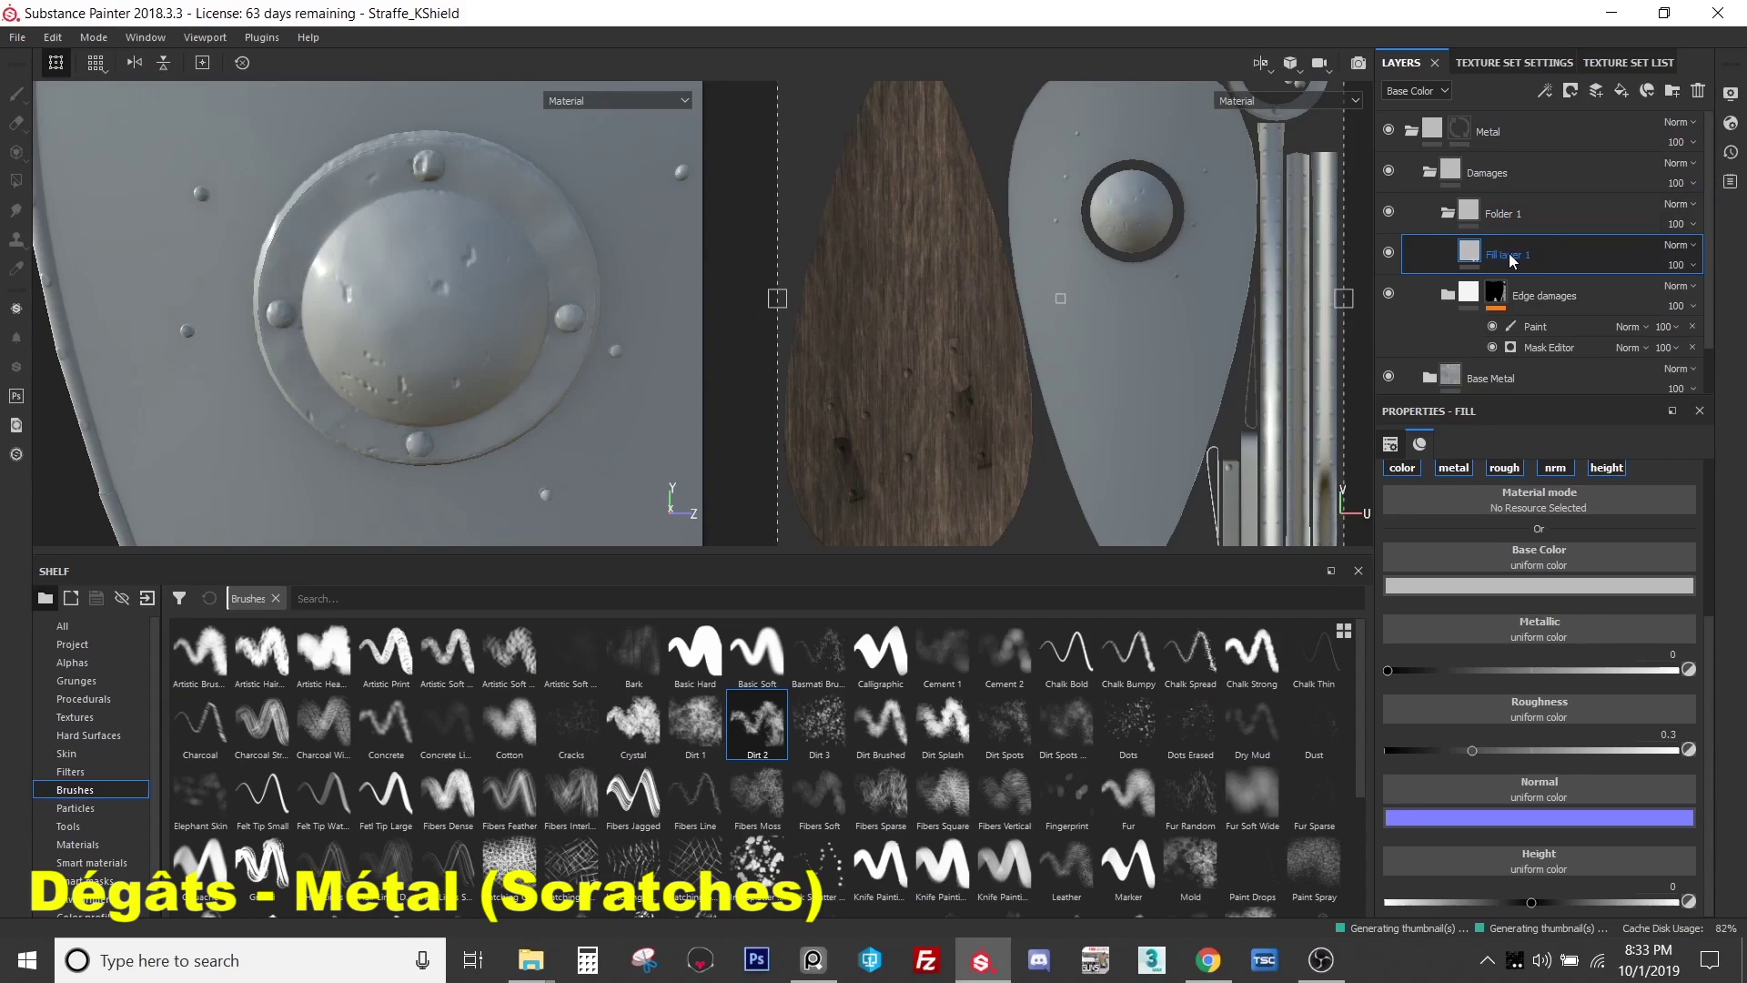
key("Delete")
- Add the Aluminium Pure material to the new folder and rename the folder Scratches
scroll(109, 791, "down", 1)
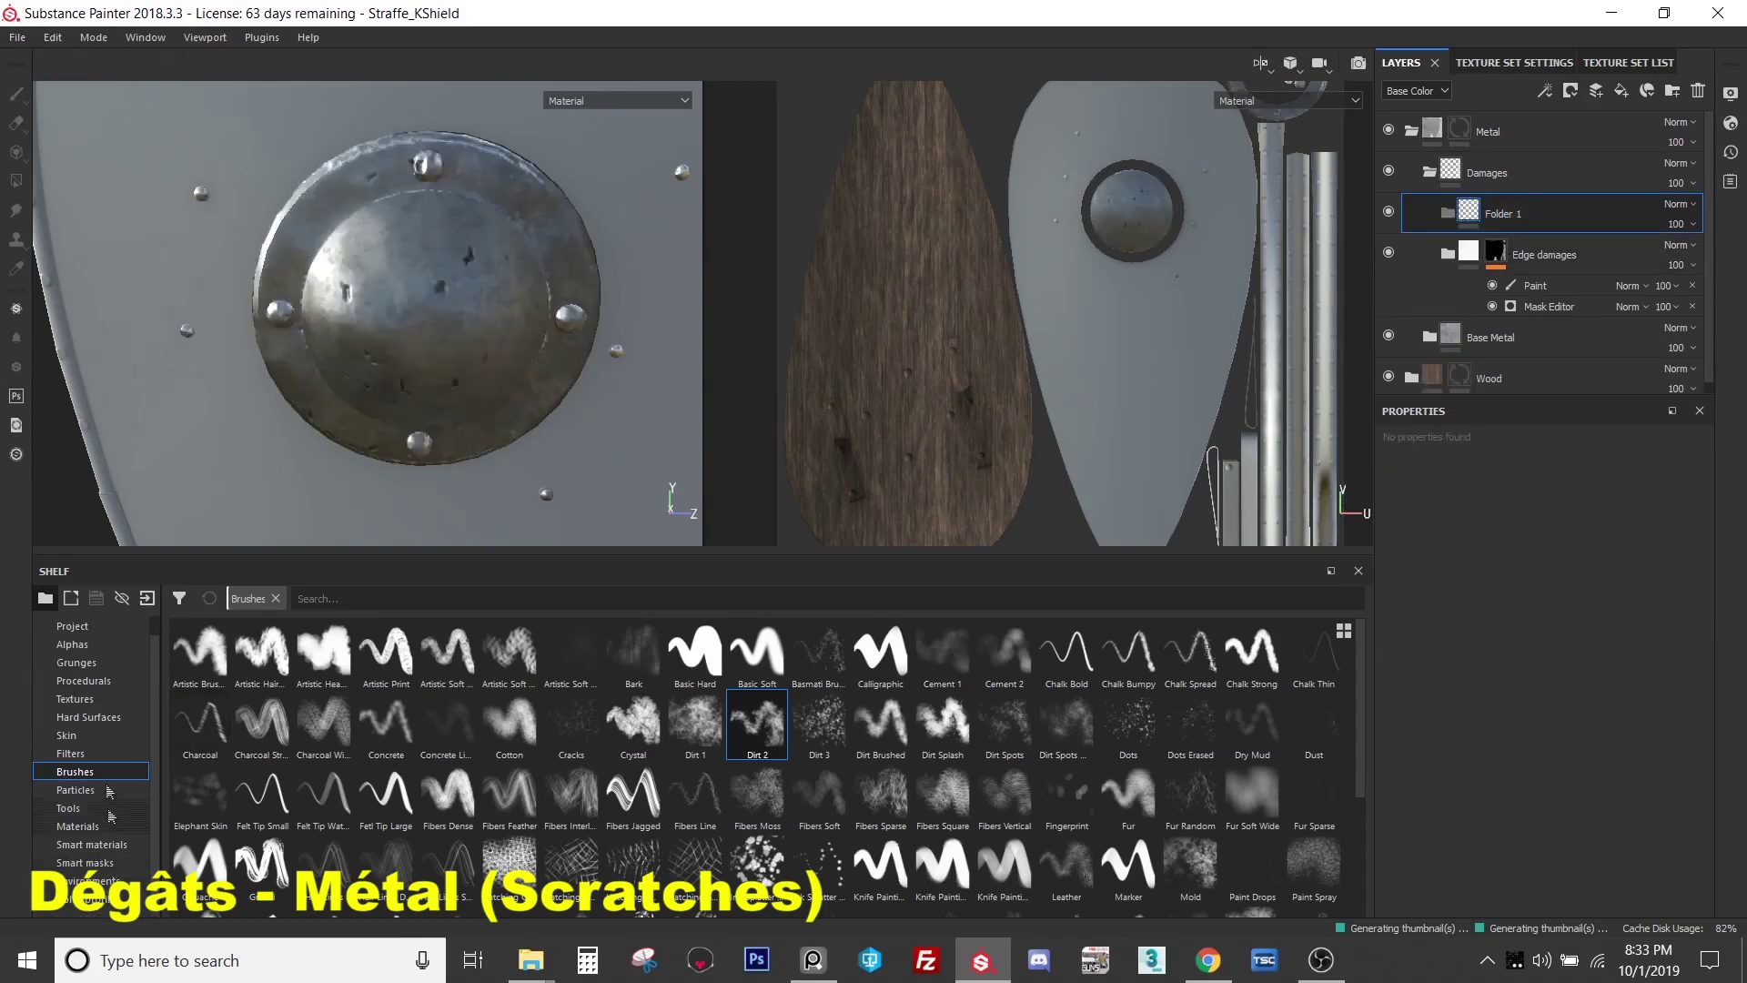
left_click(77, 826)
left_click_drag(262, 650, 1527, 223)
double_click(1515, 214)
type("Scratches")
key("Return")
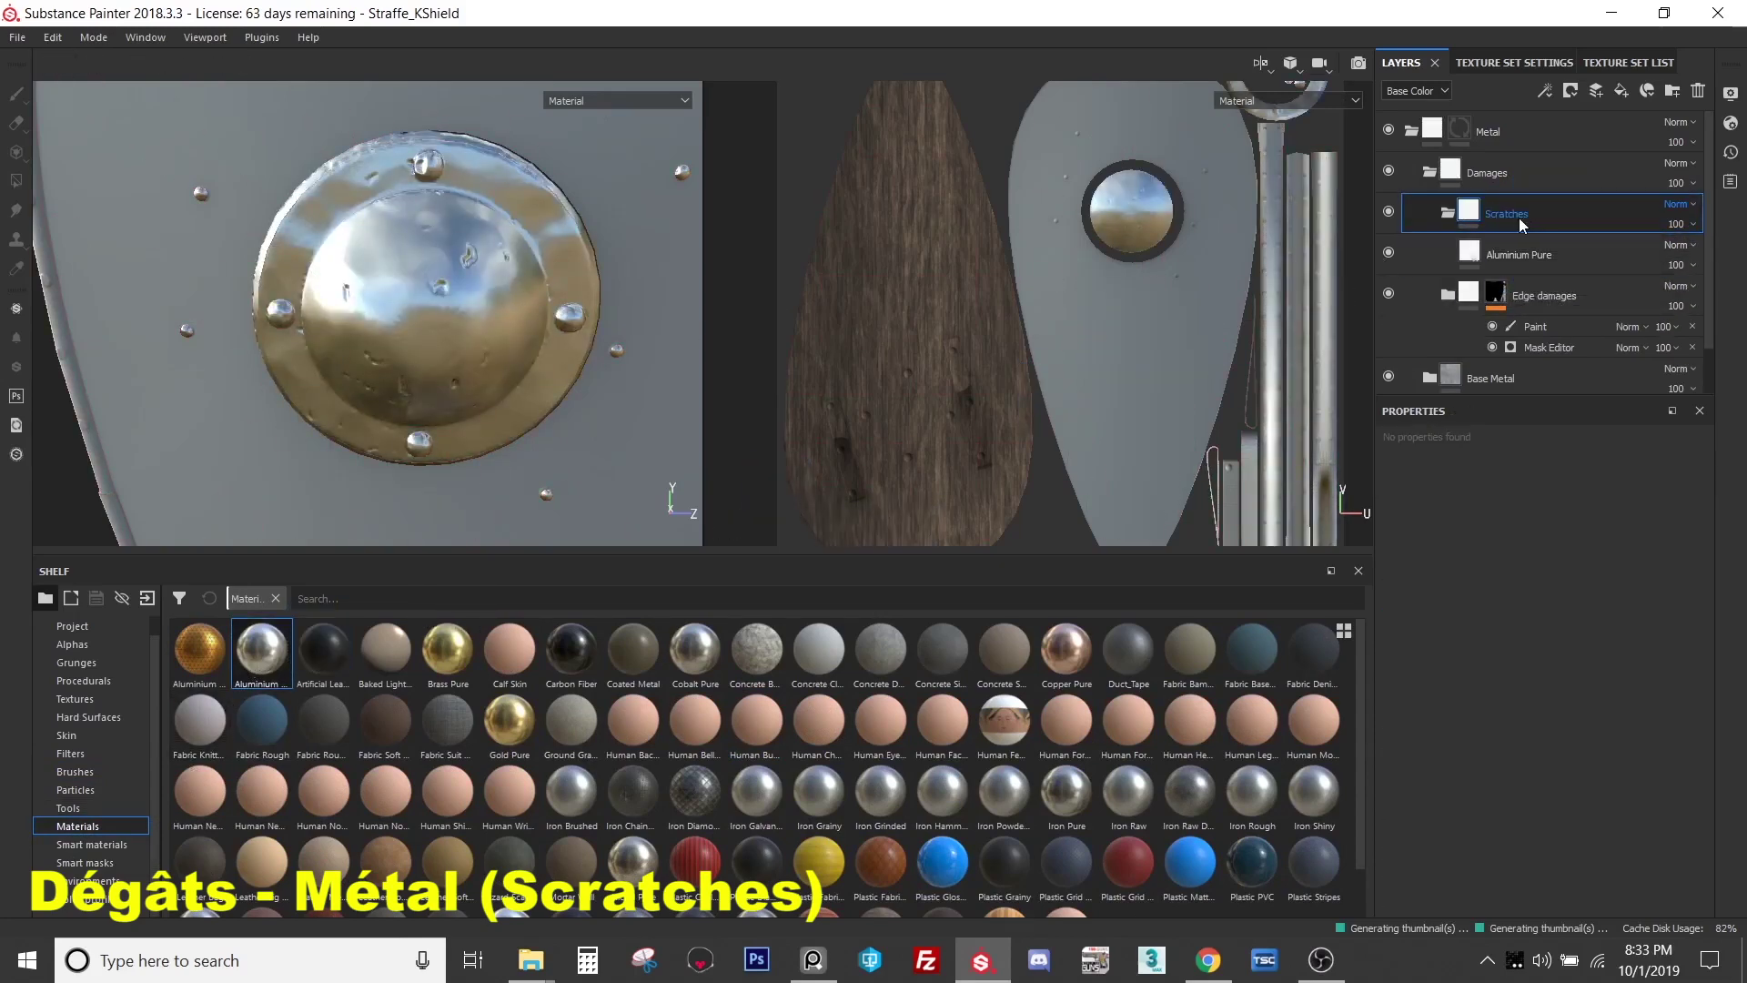
- Add a white mask to the Scratches folder and give that mask a fill effect
left_click_drag(214, 227, 251, 224, "alt")
right_click(1547, 210)
left_click(1579, 237)
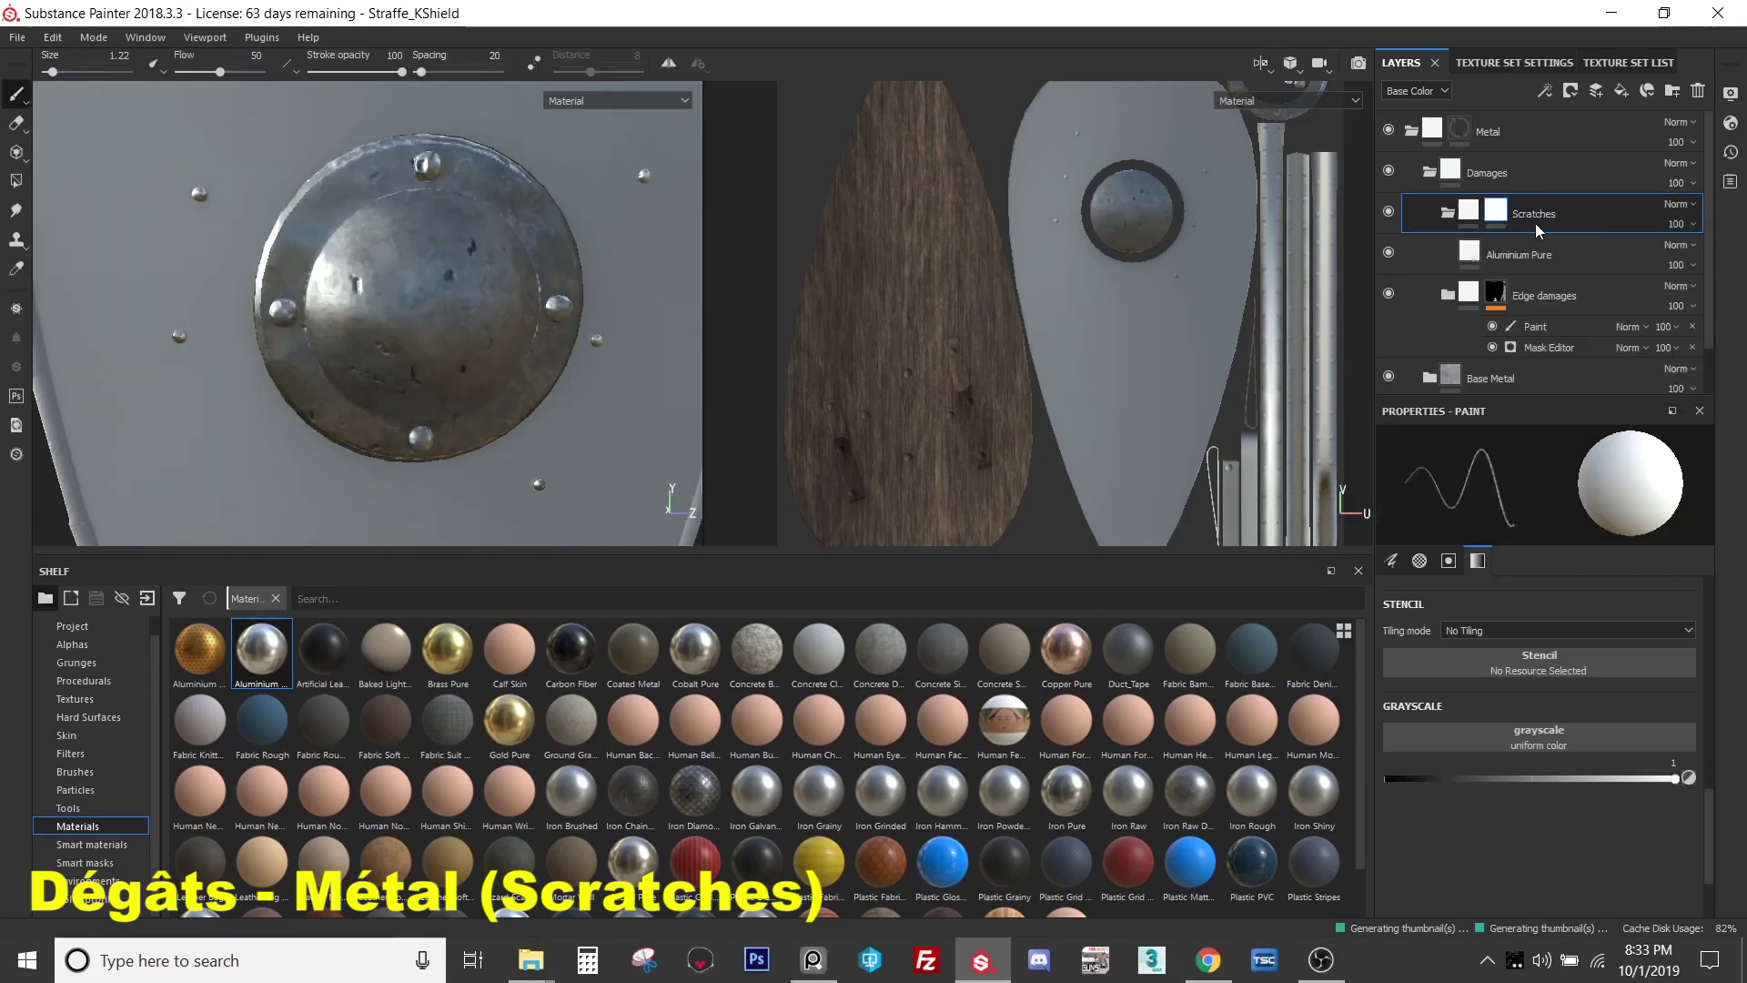
right_click(1536, 222)
left_click(1547, 813)
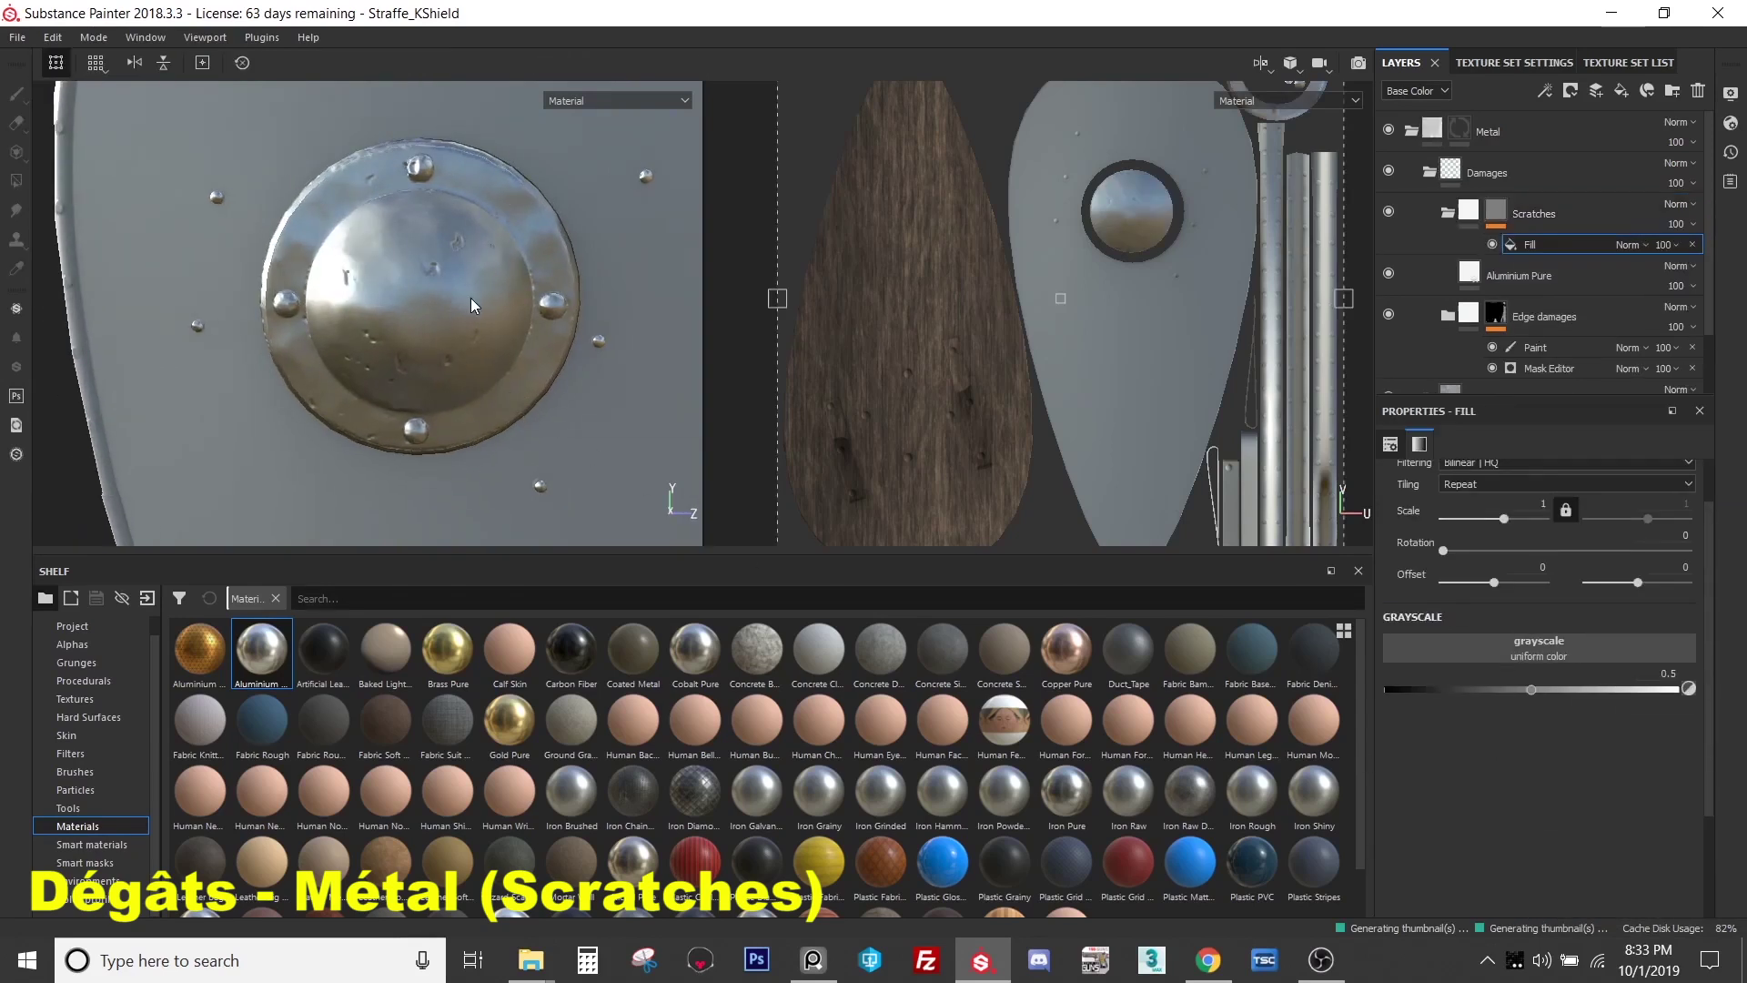
- Search the grayscale resources for scratch textures and assign Grunge Scratches Rough to the mask fill
left_click(1547, 644)
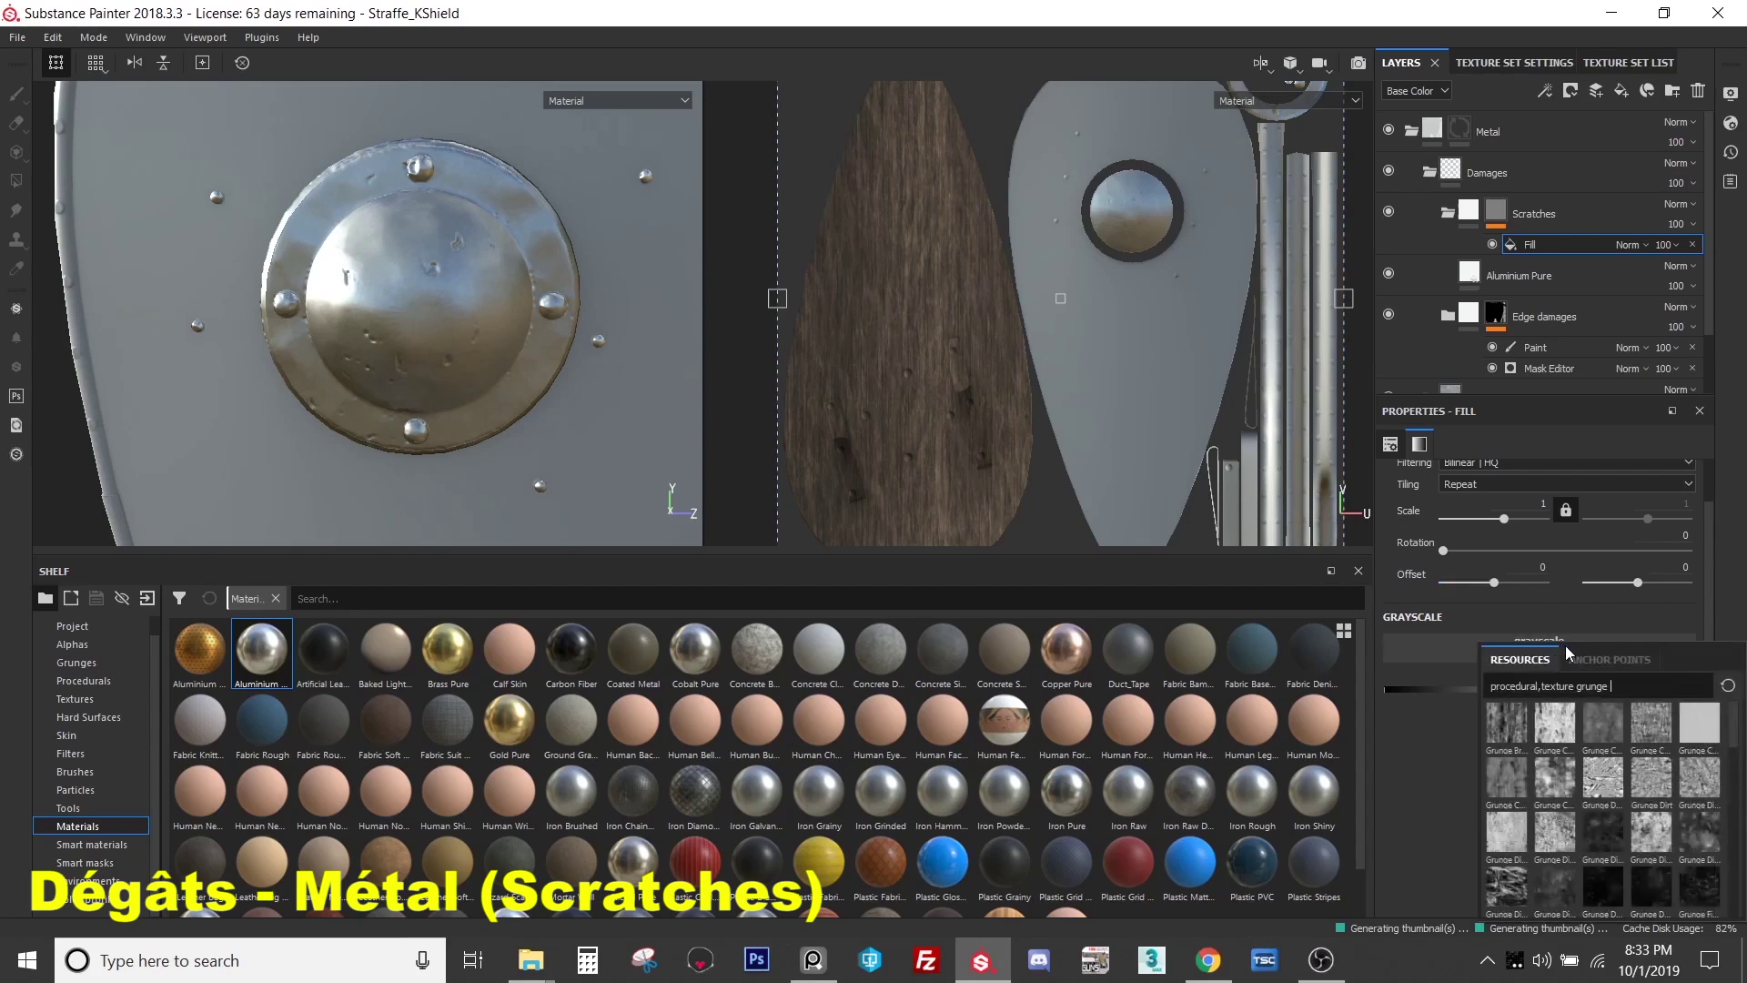
mouse_move(1631, 769)
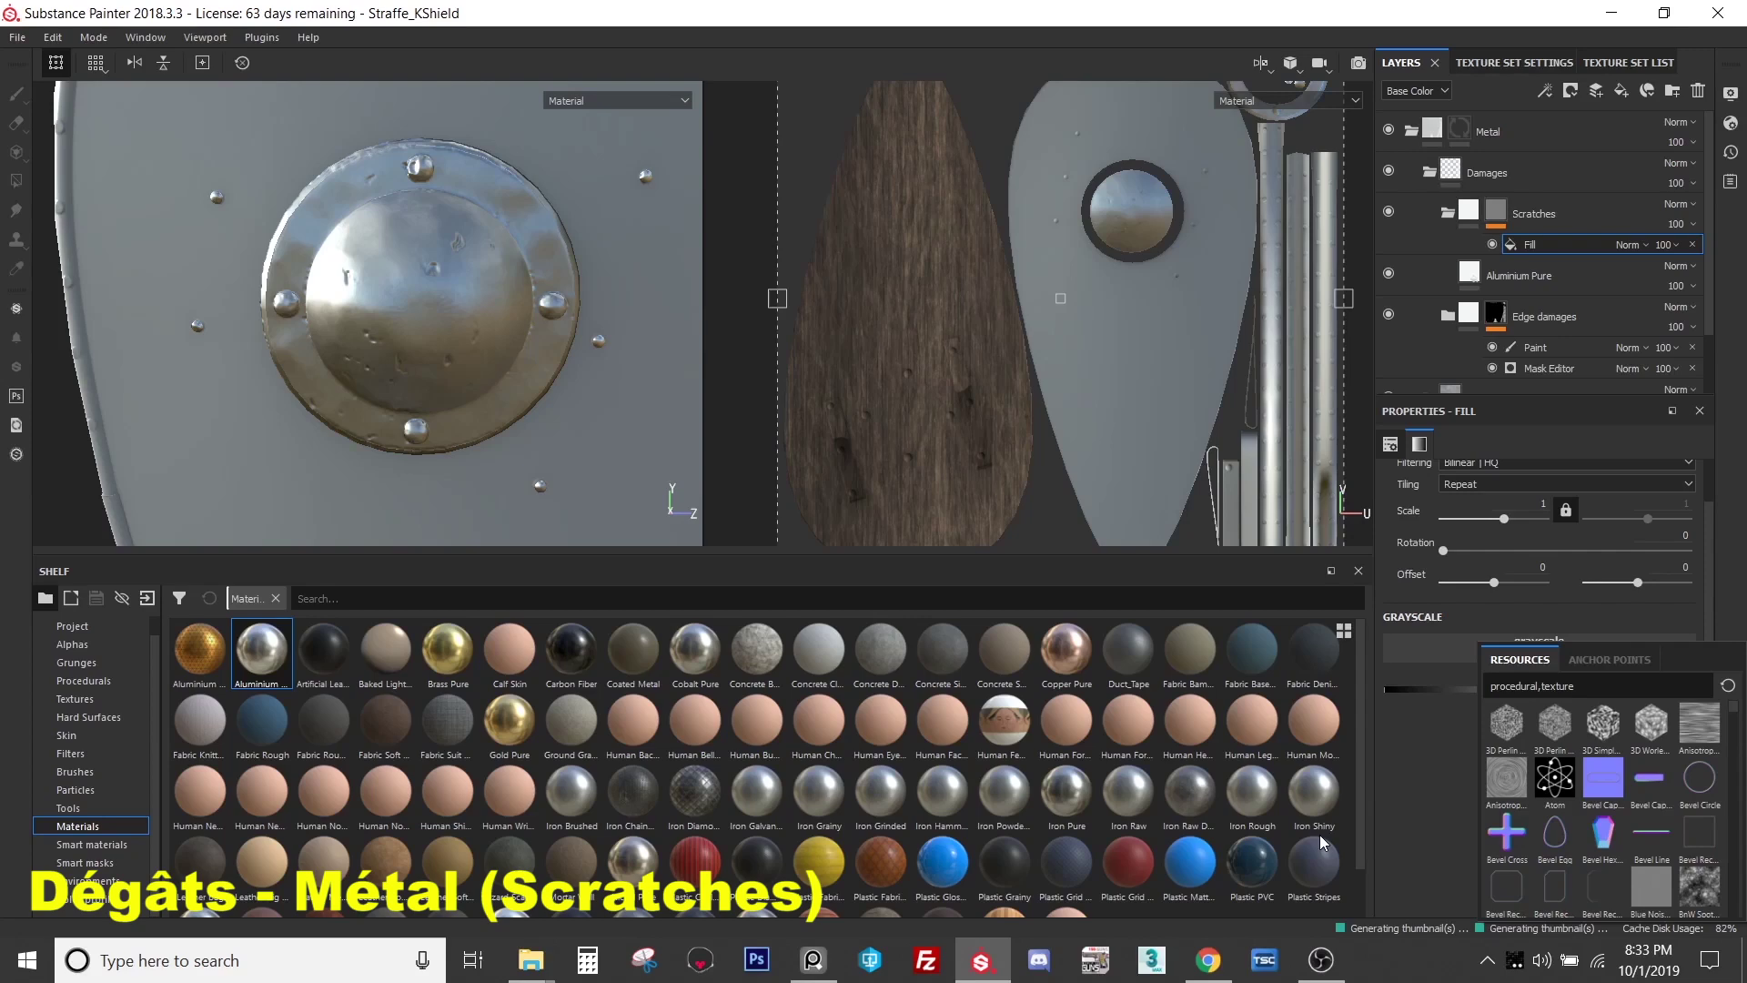
type("ratch")
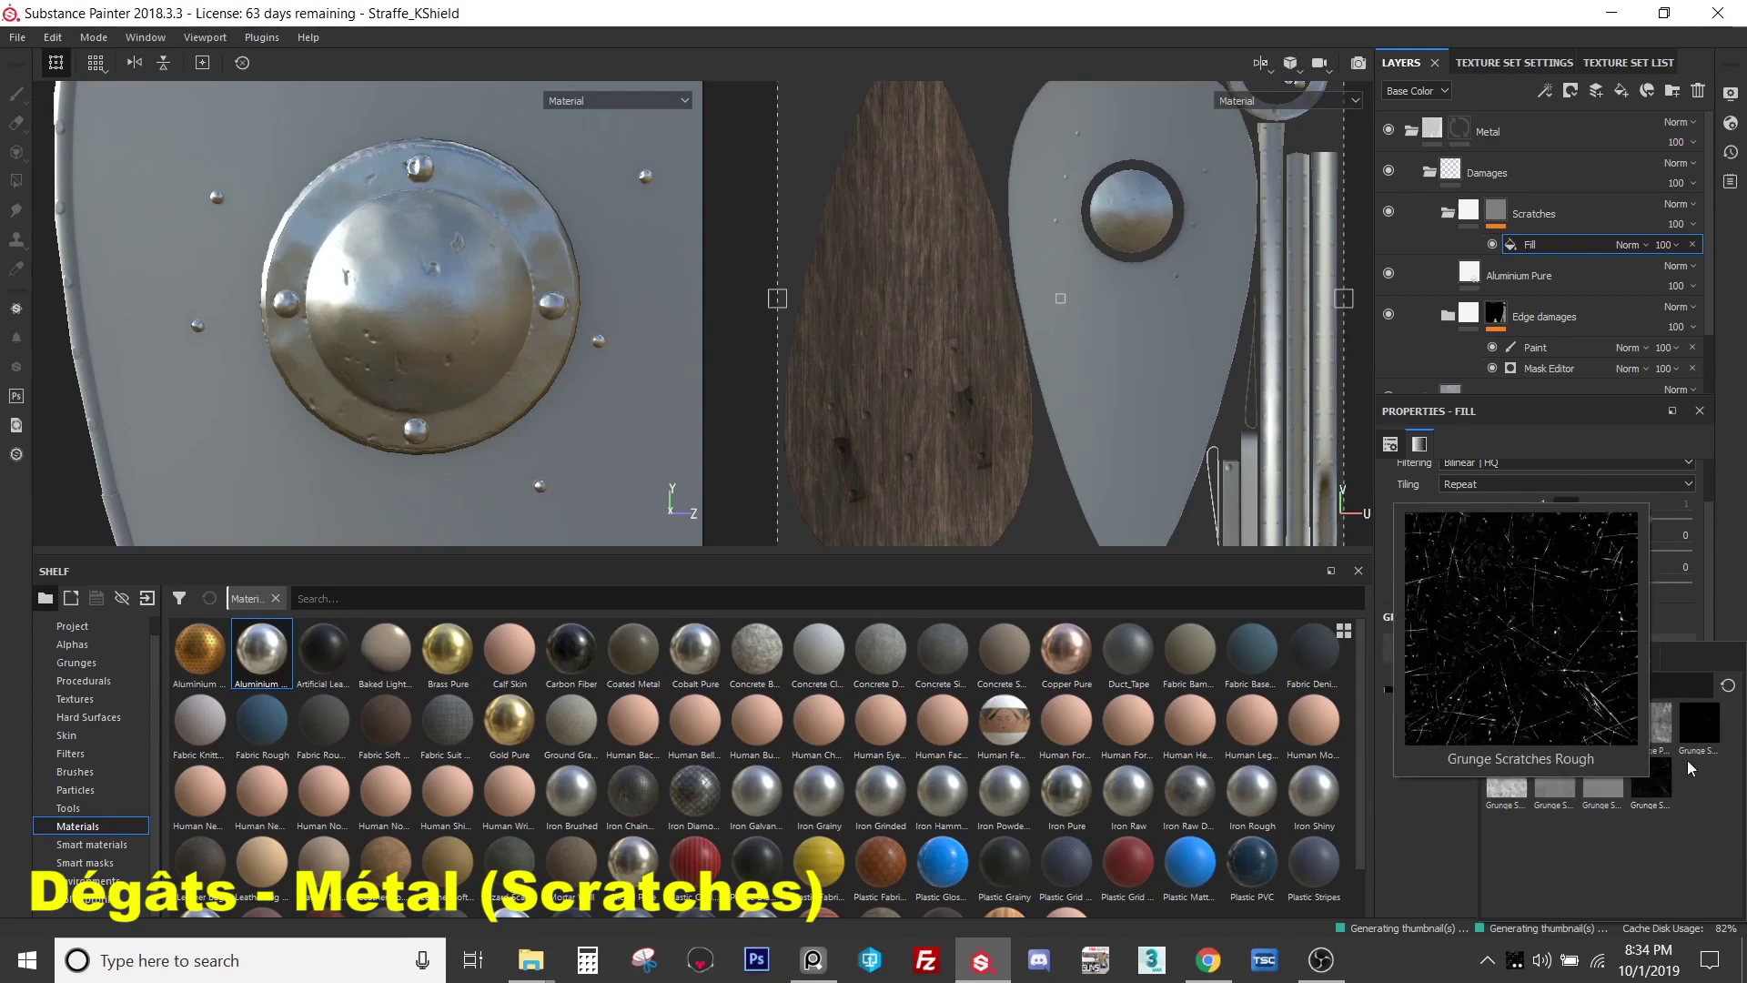
mouse_move(1698, 741)
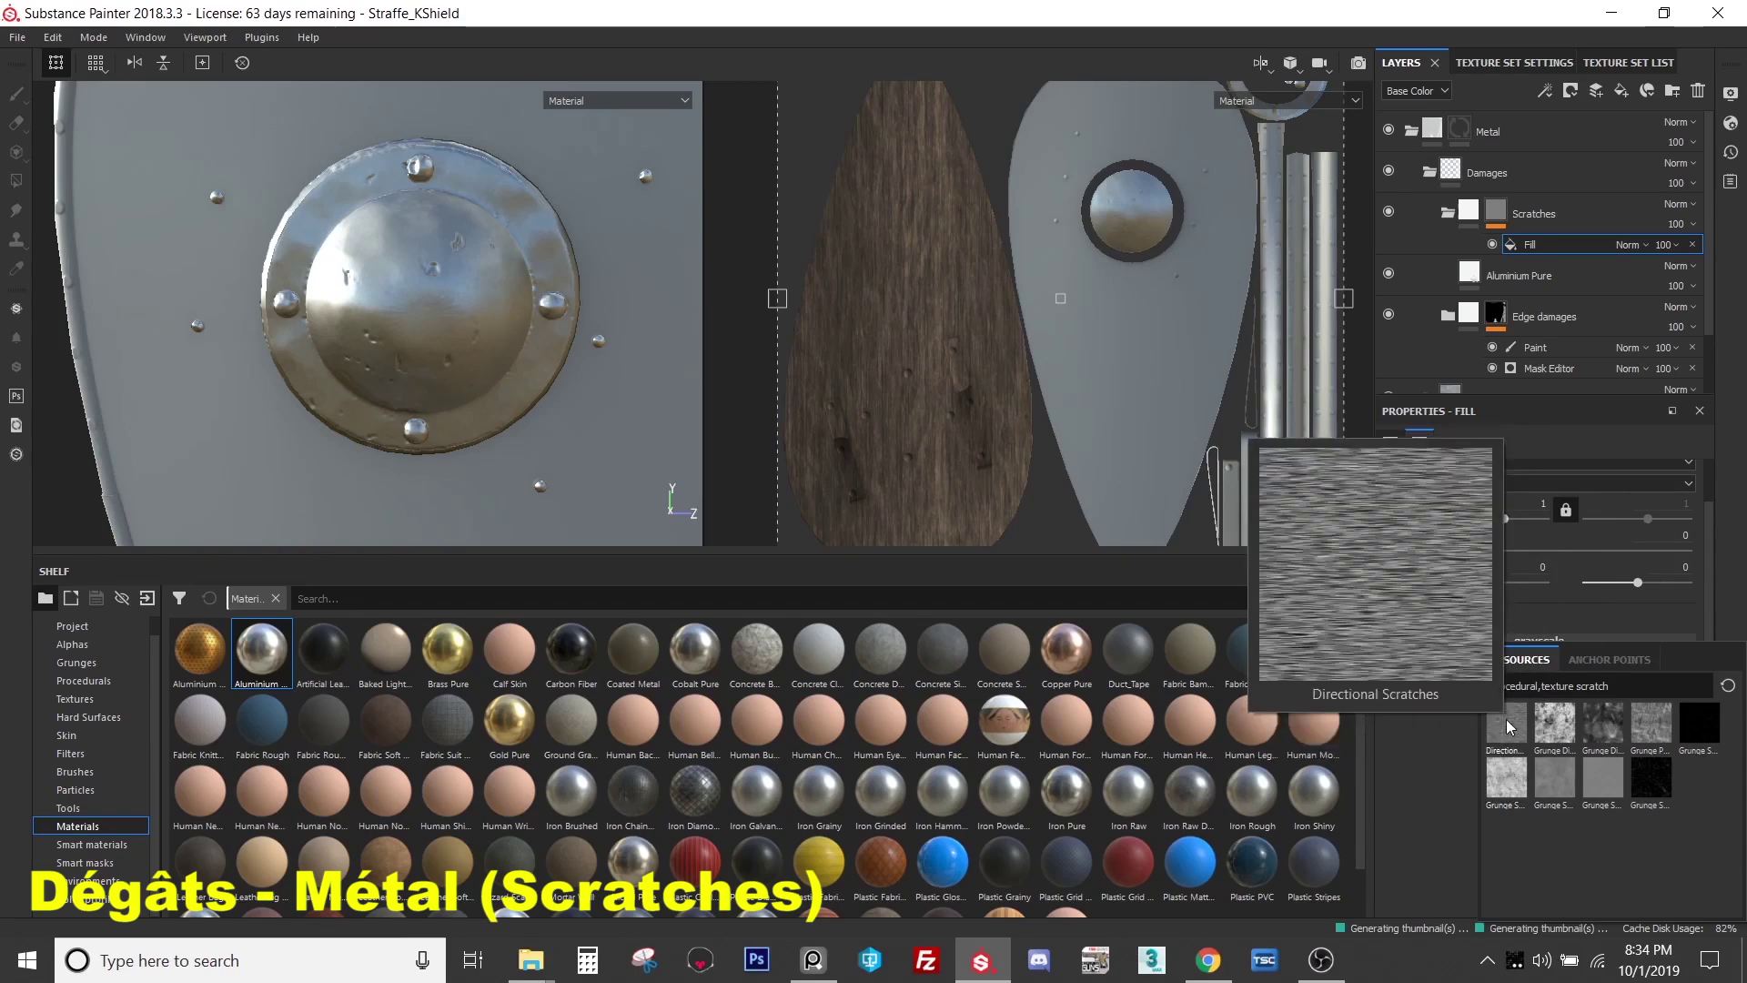
left_click(1652, 780)
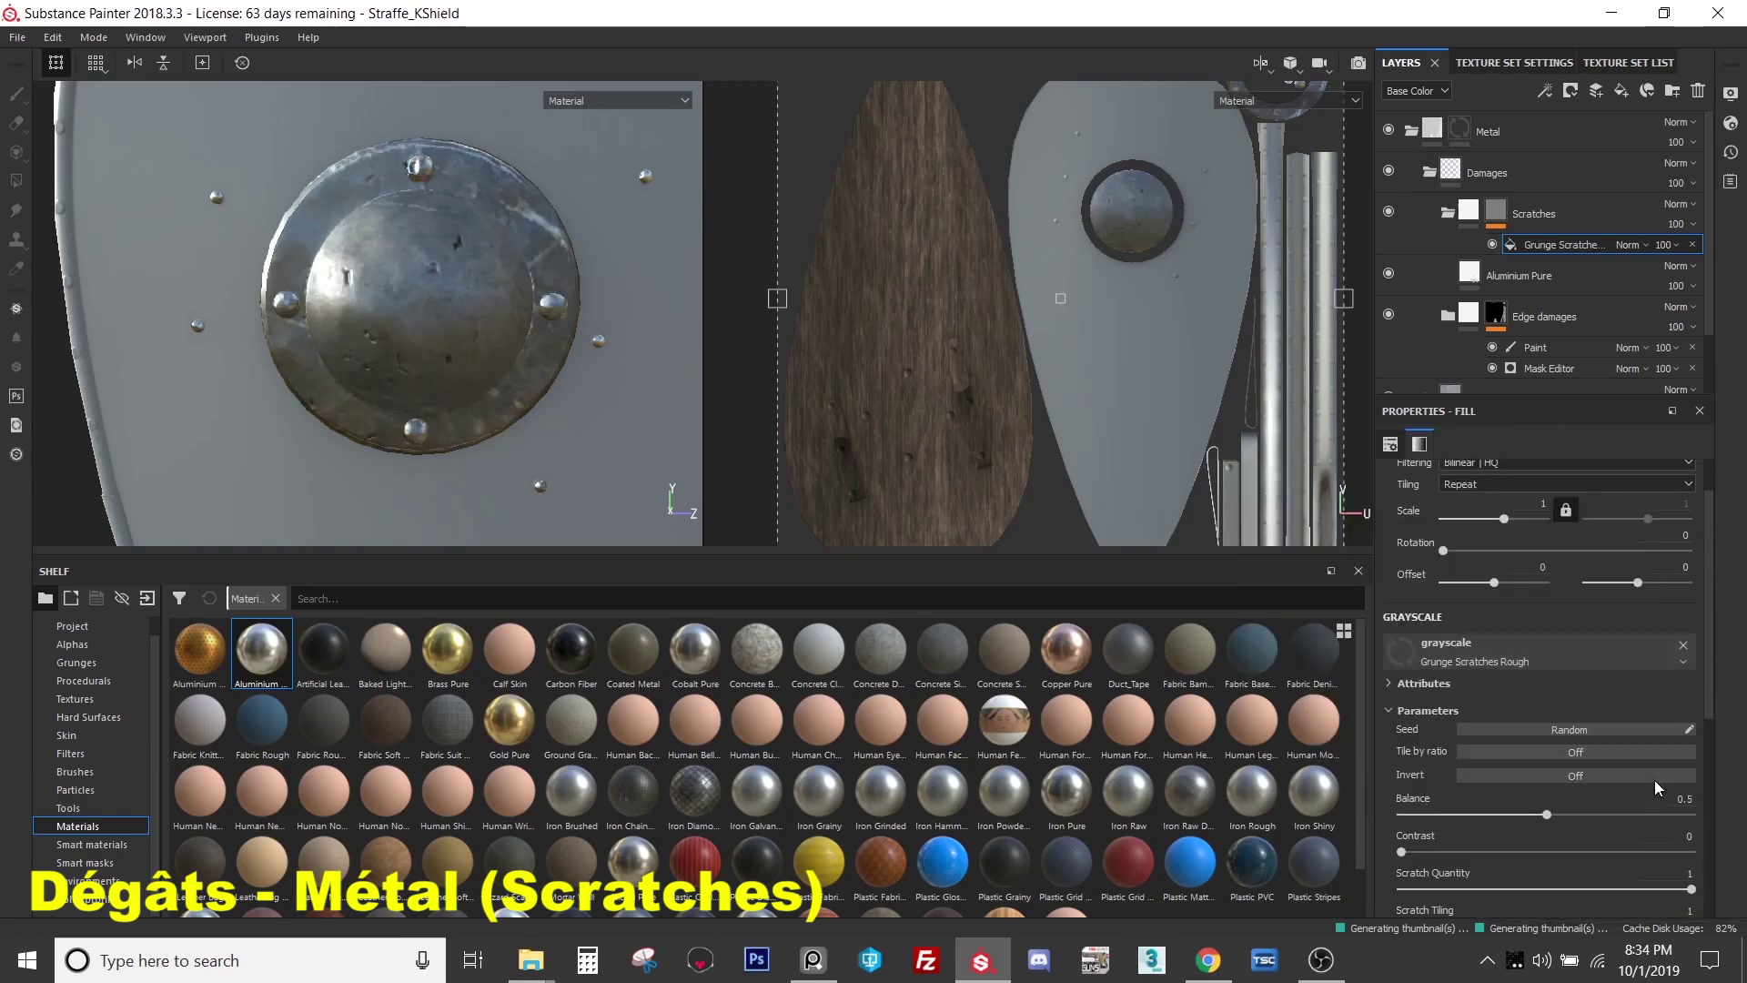
- Try a scale of 2 on the Grunge Scratches Rough fill and settle on 1.5
left_click_drag(548, 359, 524, 393, "alt")
left_click(1529, 505)
type("2")
key("Return")
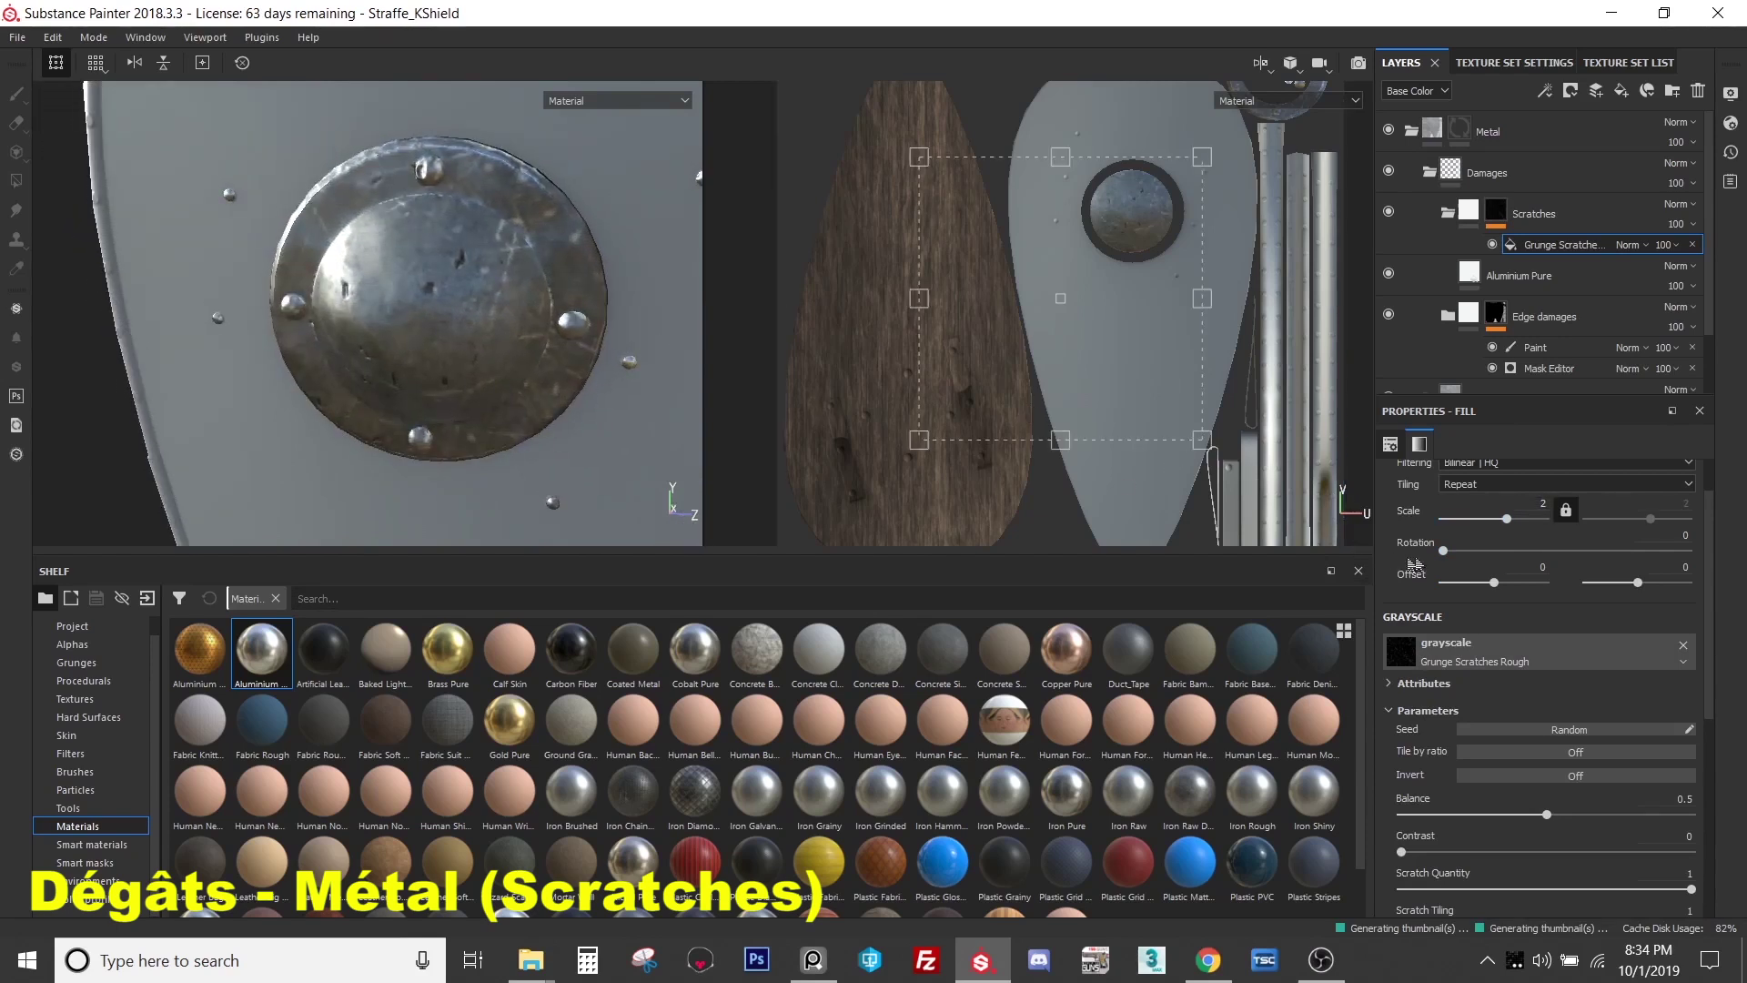
left_click(1502, 506)
type("1.5")
key("Return")
left_click_drag(409, 328, 739, 405, "alt")
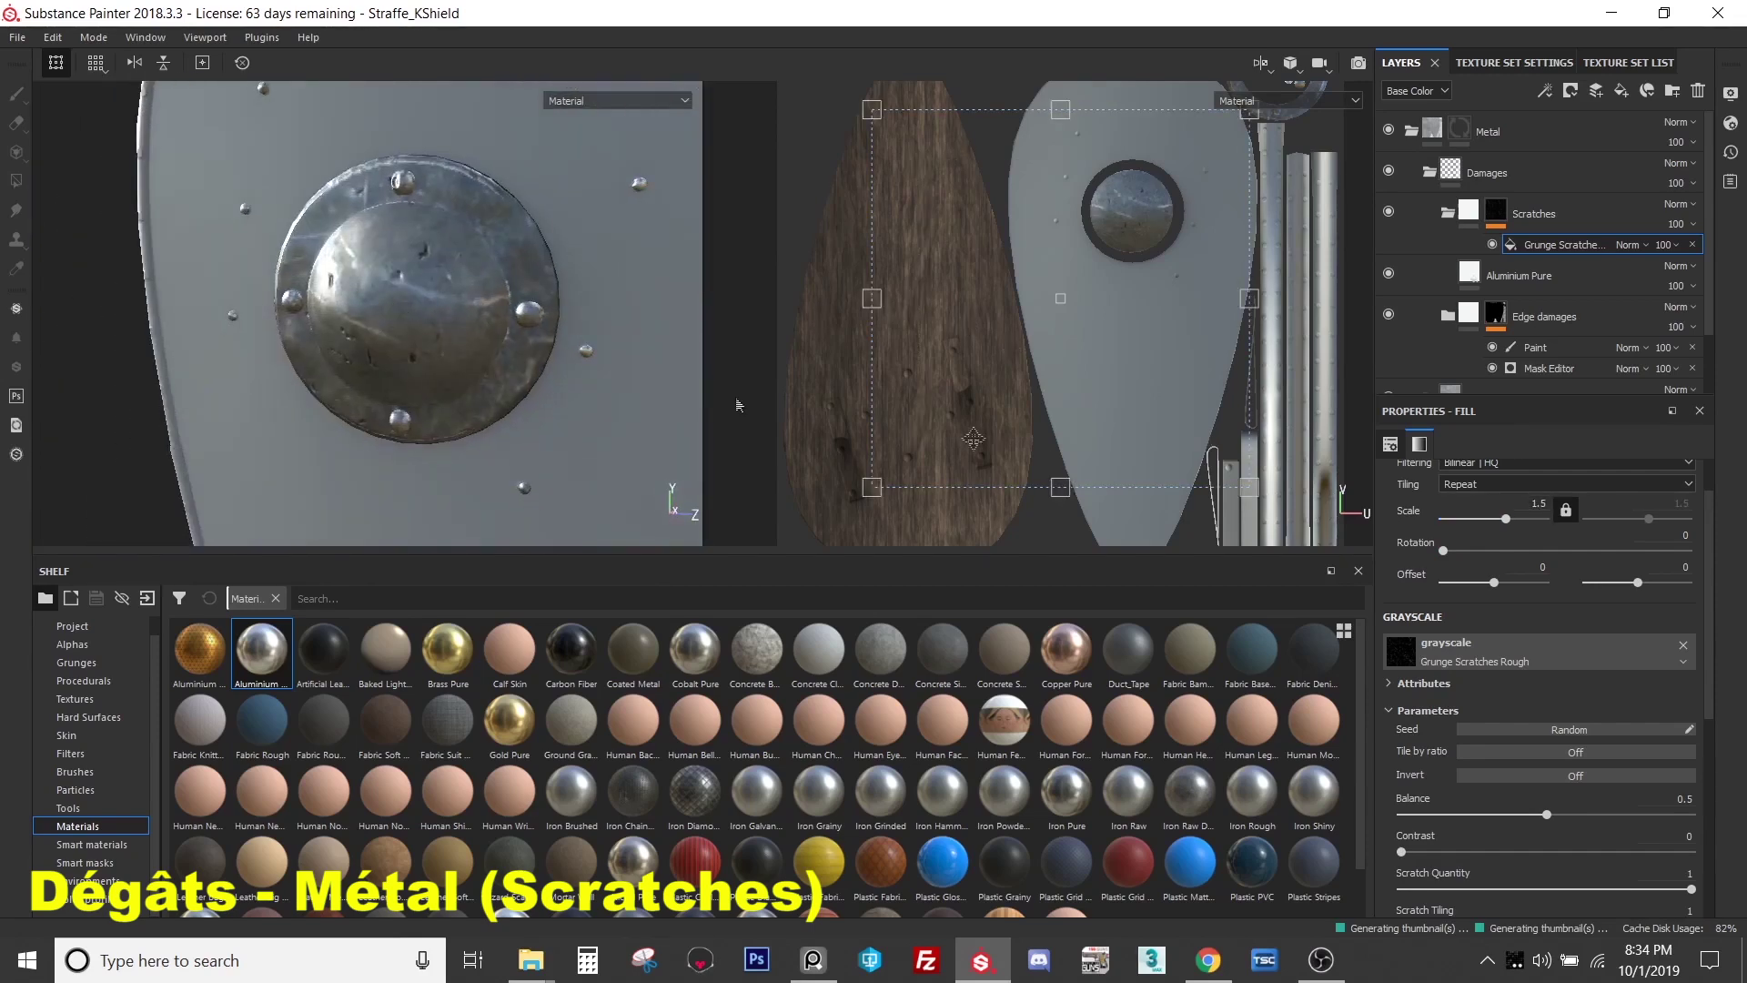
- Look through the Grunge Scratches Rough parameters, from the balance and scratch settings to the dust settings
scroll(1503, 792, "down", 1)
scroll(1547, 770, "down", 1)
scroll(1547, 779, "up", 1)
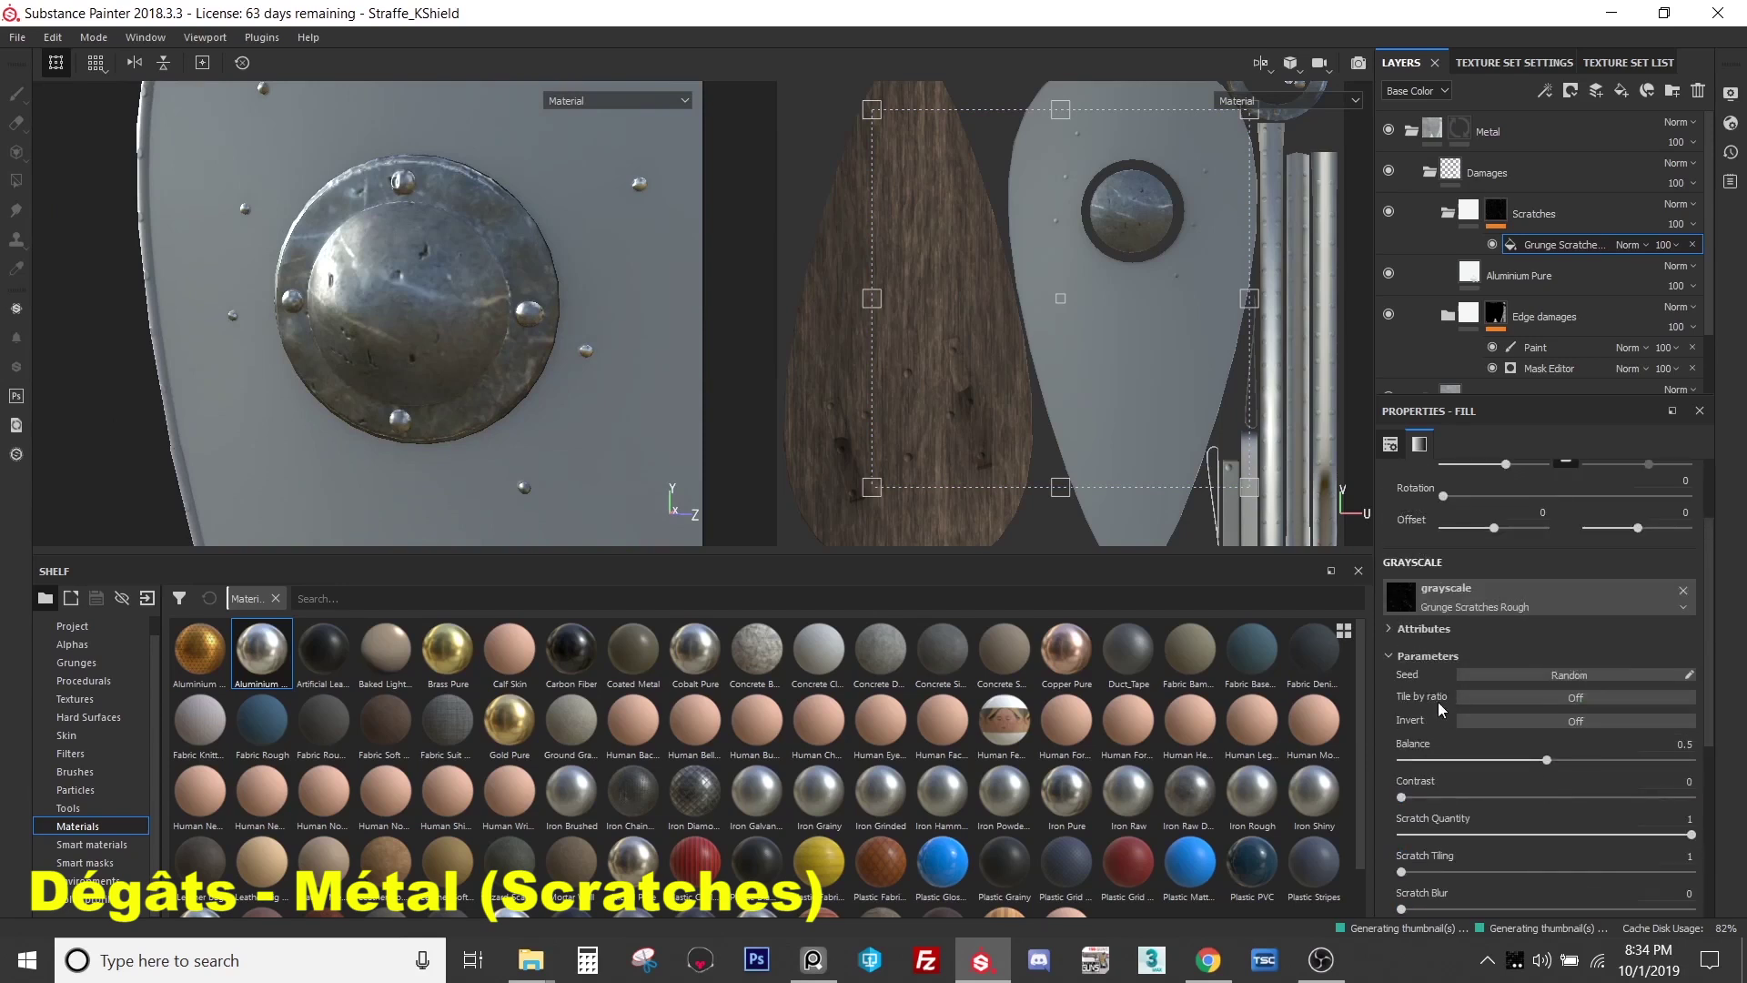
scroll(1430, 724, "up", 1)
scroll(1478, 767, "down", 4)
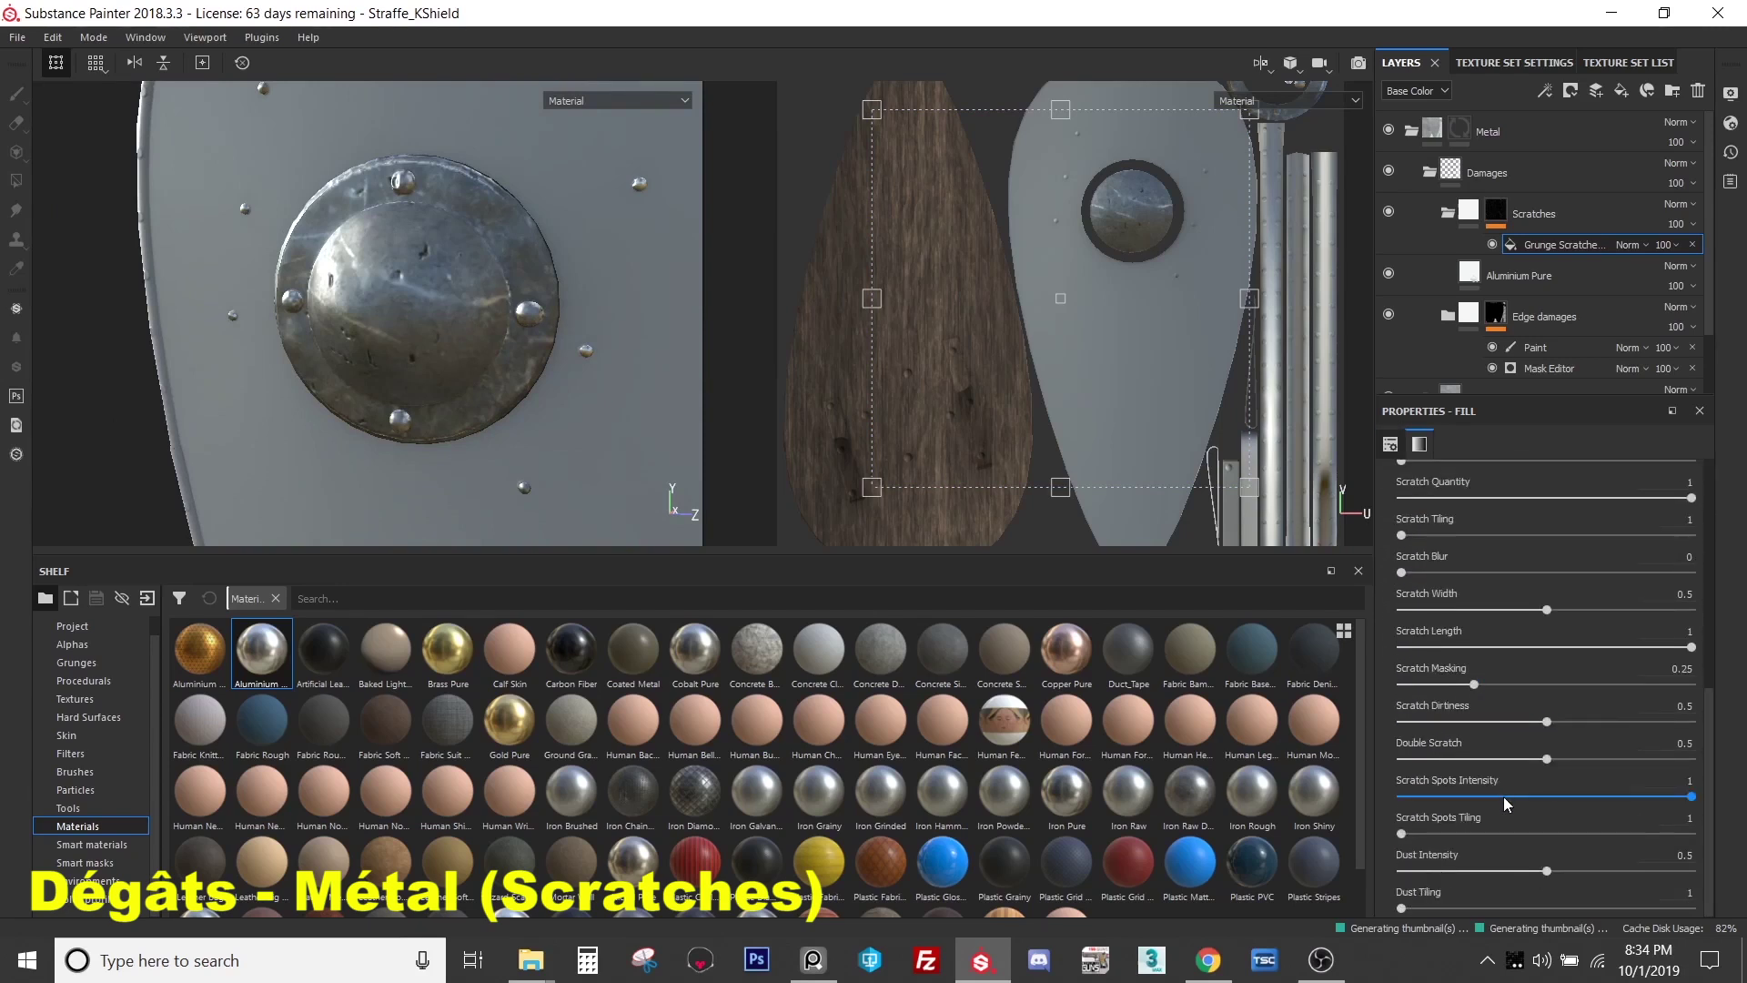
scroll(1520, 816, "up", 4)
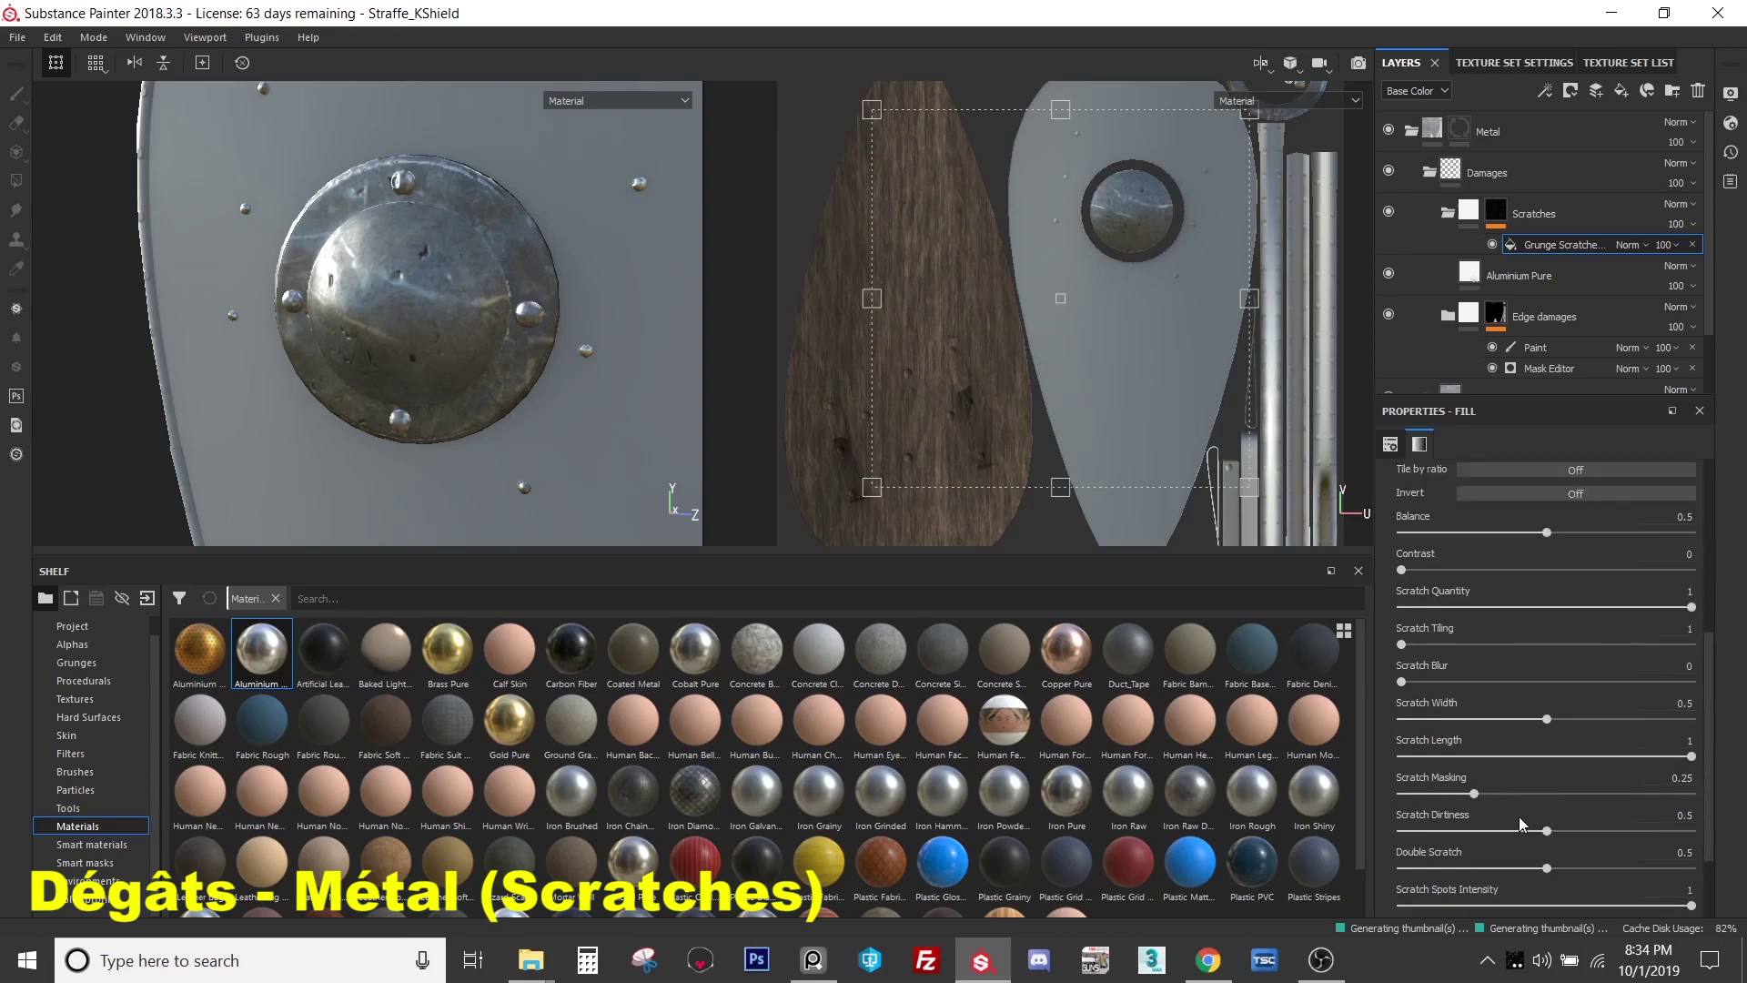
scroll(1519, 817, "down", 2)
scroll(1519, 817, "up", 1)
scroll(1520, 819, "up", 1)
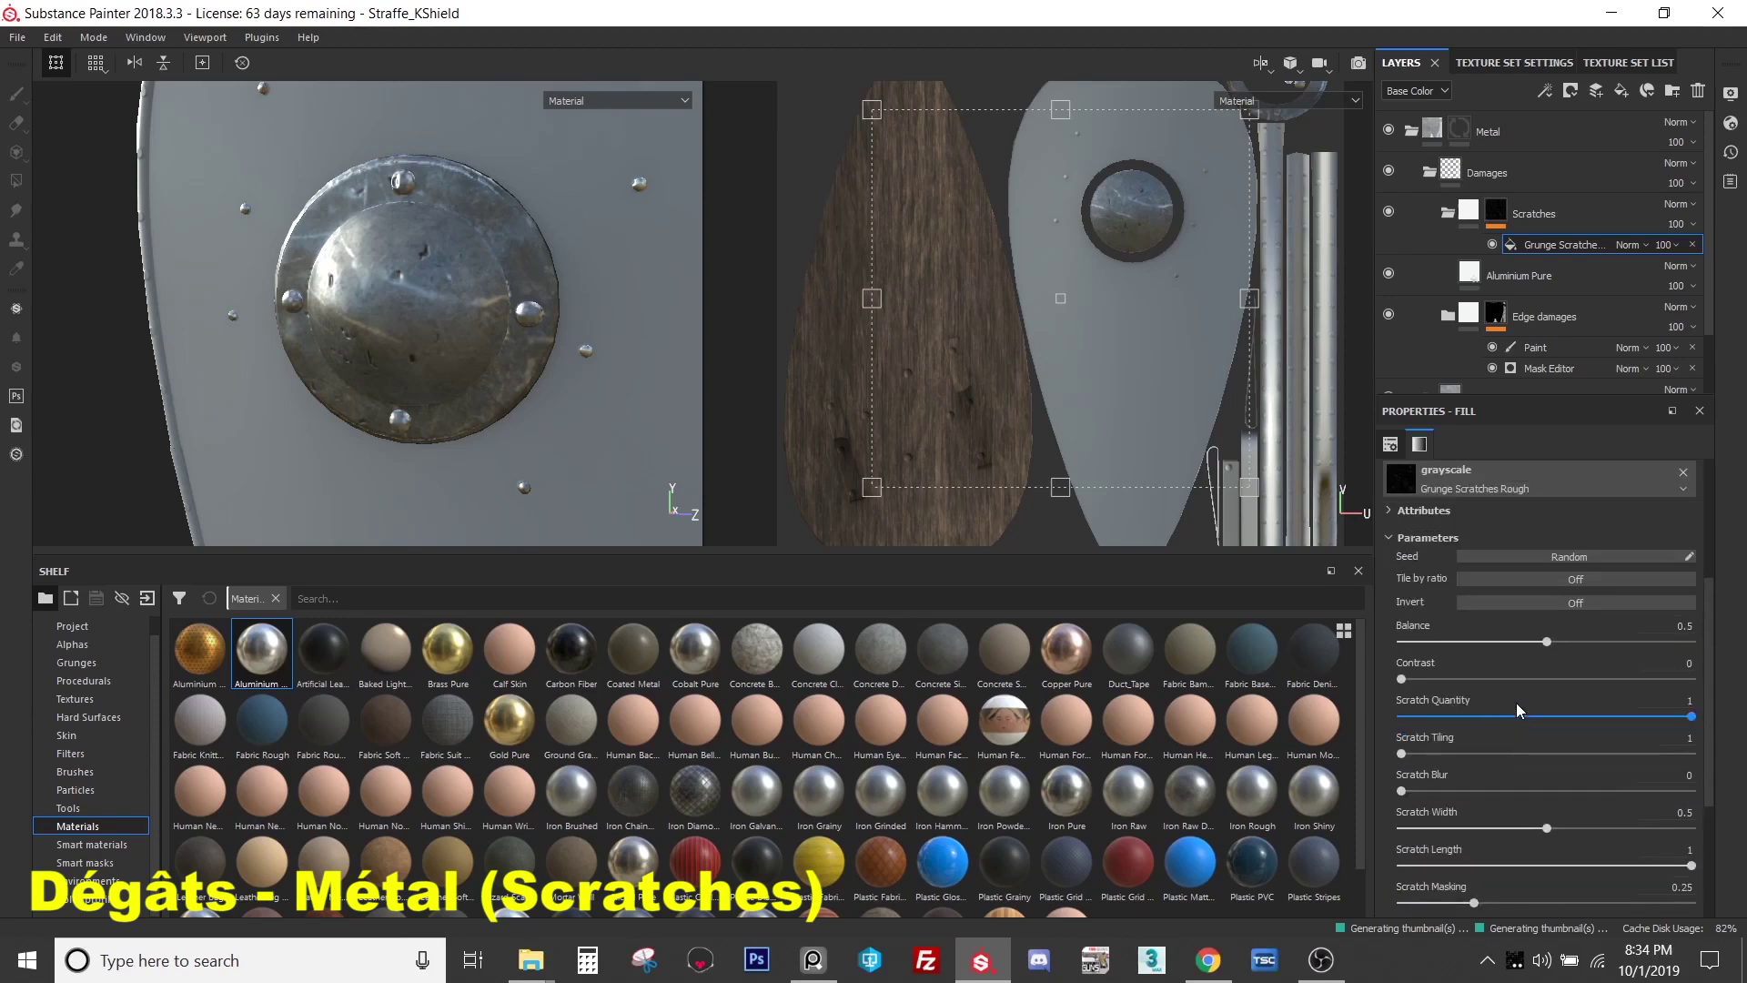
- Try different balance, scratch quantity, scratch tiling and scratch blur values on the Grunge Scratches Rough fill
mouse_move(1547, 643)
left_mouse_down()
mouse_move(1601, 642)
mouse_move(1434, 674)
mouse_move(1546, 675)
left_mouse_up()
left_click_drag(1652, 718, 1645, 718)
key("ctrl+z")
left_click_drag(1405, 763, 1357, 772)
left_click_drag(419, 471, 468, 411, "alt")
mouse_move(1403, 792)
left_mouse_down()
mouse_move(1581, 793)
mouse_move(1378, 792)
left_mouse_up()
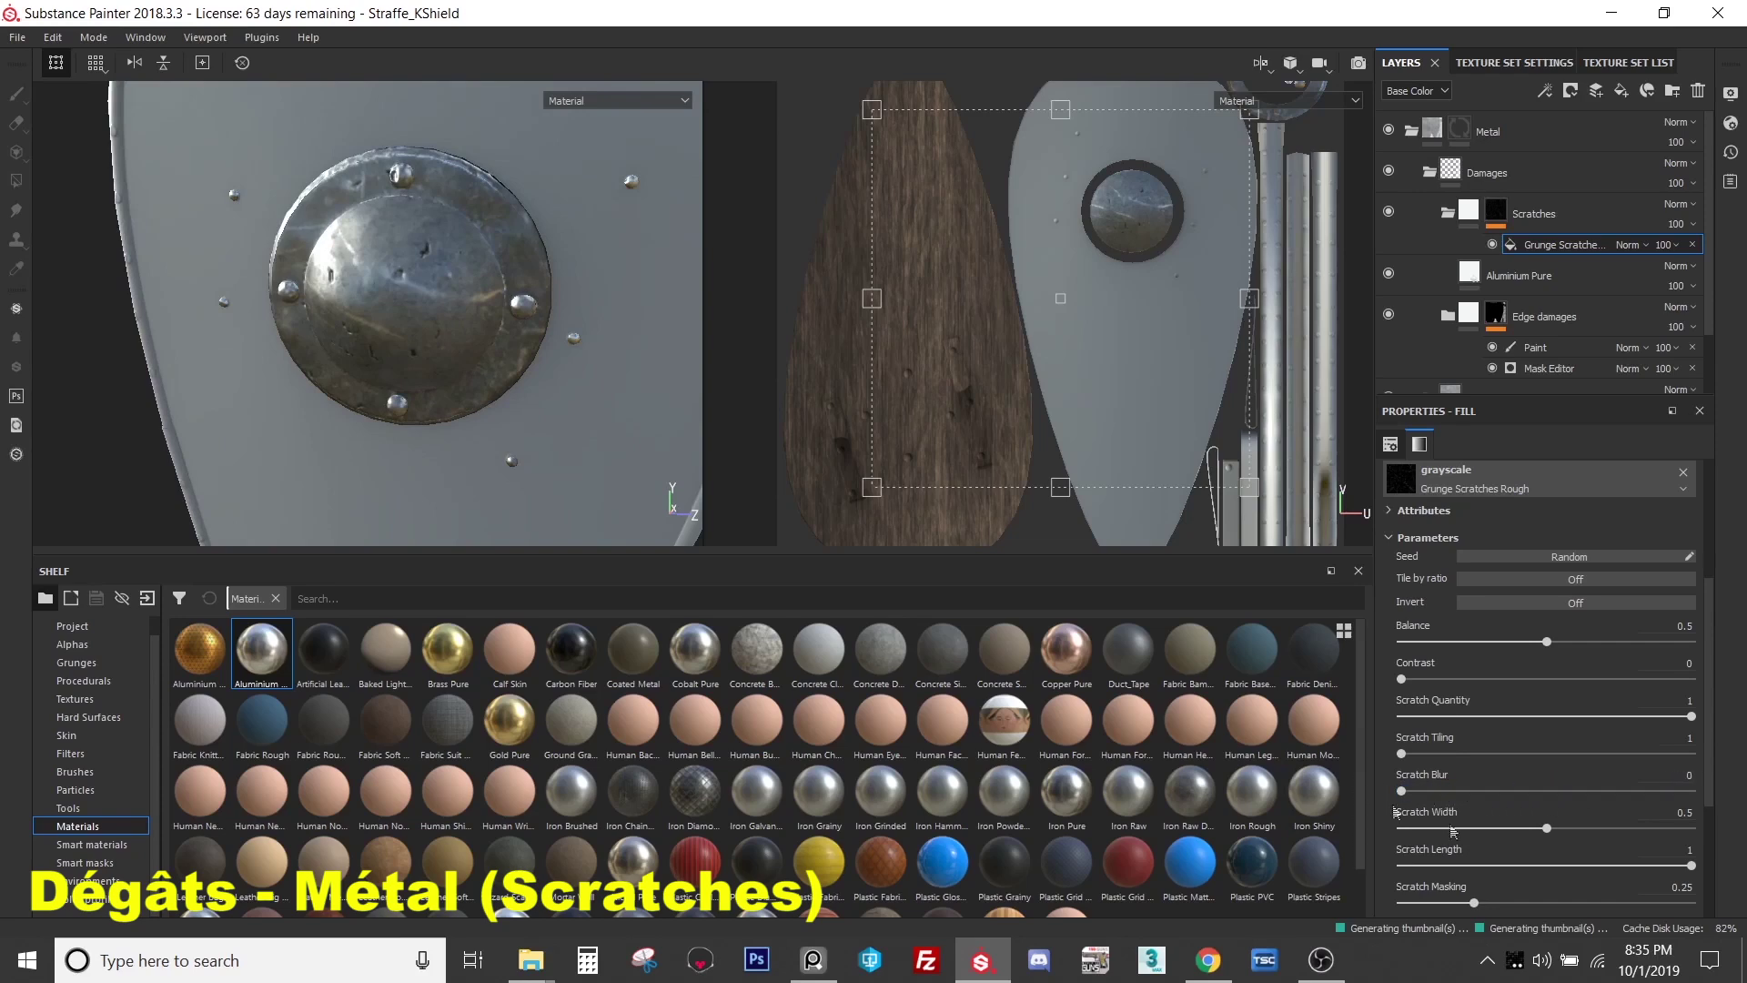
- Try a larger scratch width and a lower dust intensity on the scratch mask, and undo the dust change
mouse_move(1547, 828)
left_mouse_down()
mouse_move(1638, 829)
mouse_move(1570, 828)
left_mouse_up()
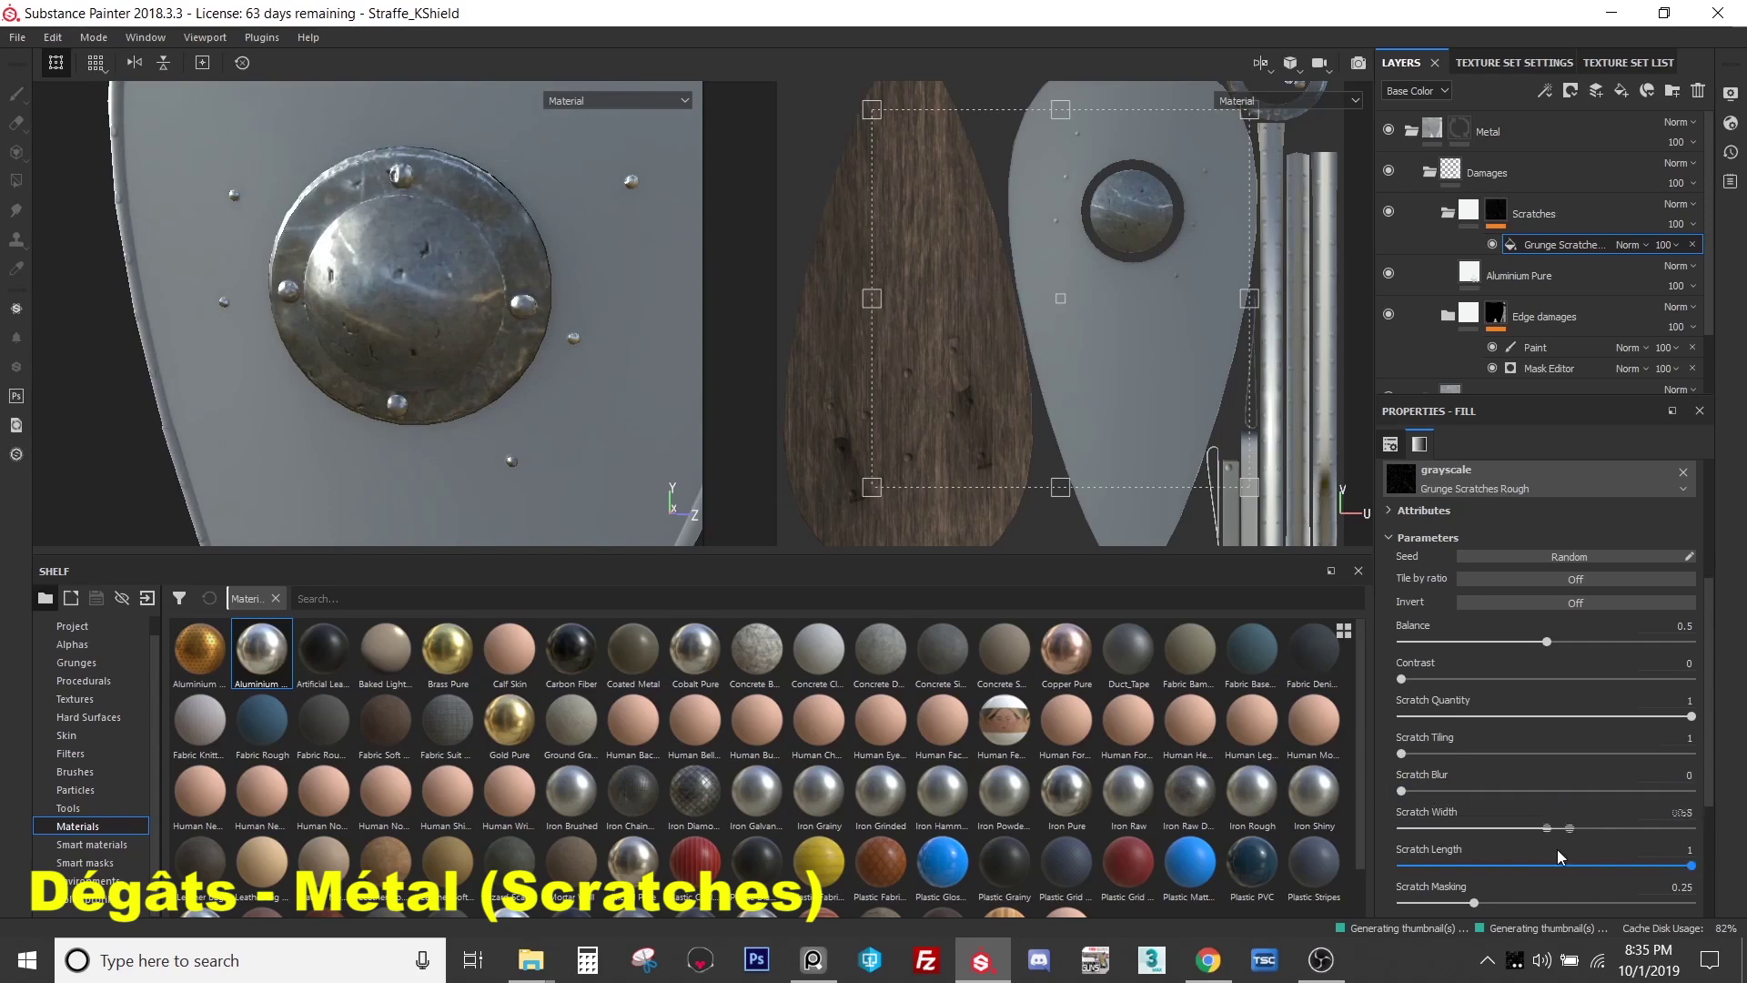
scroll(1561, 855, "down", 3)
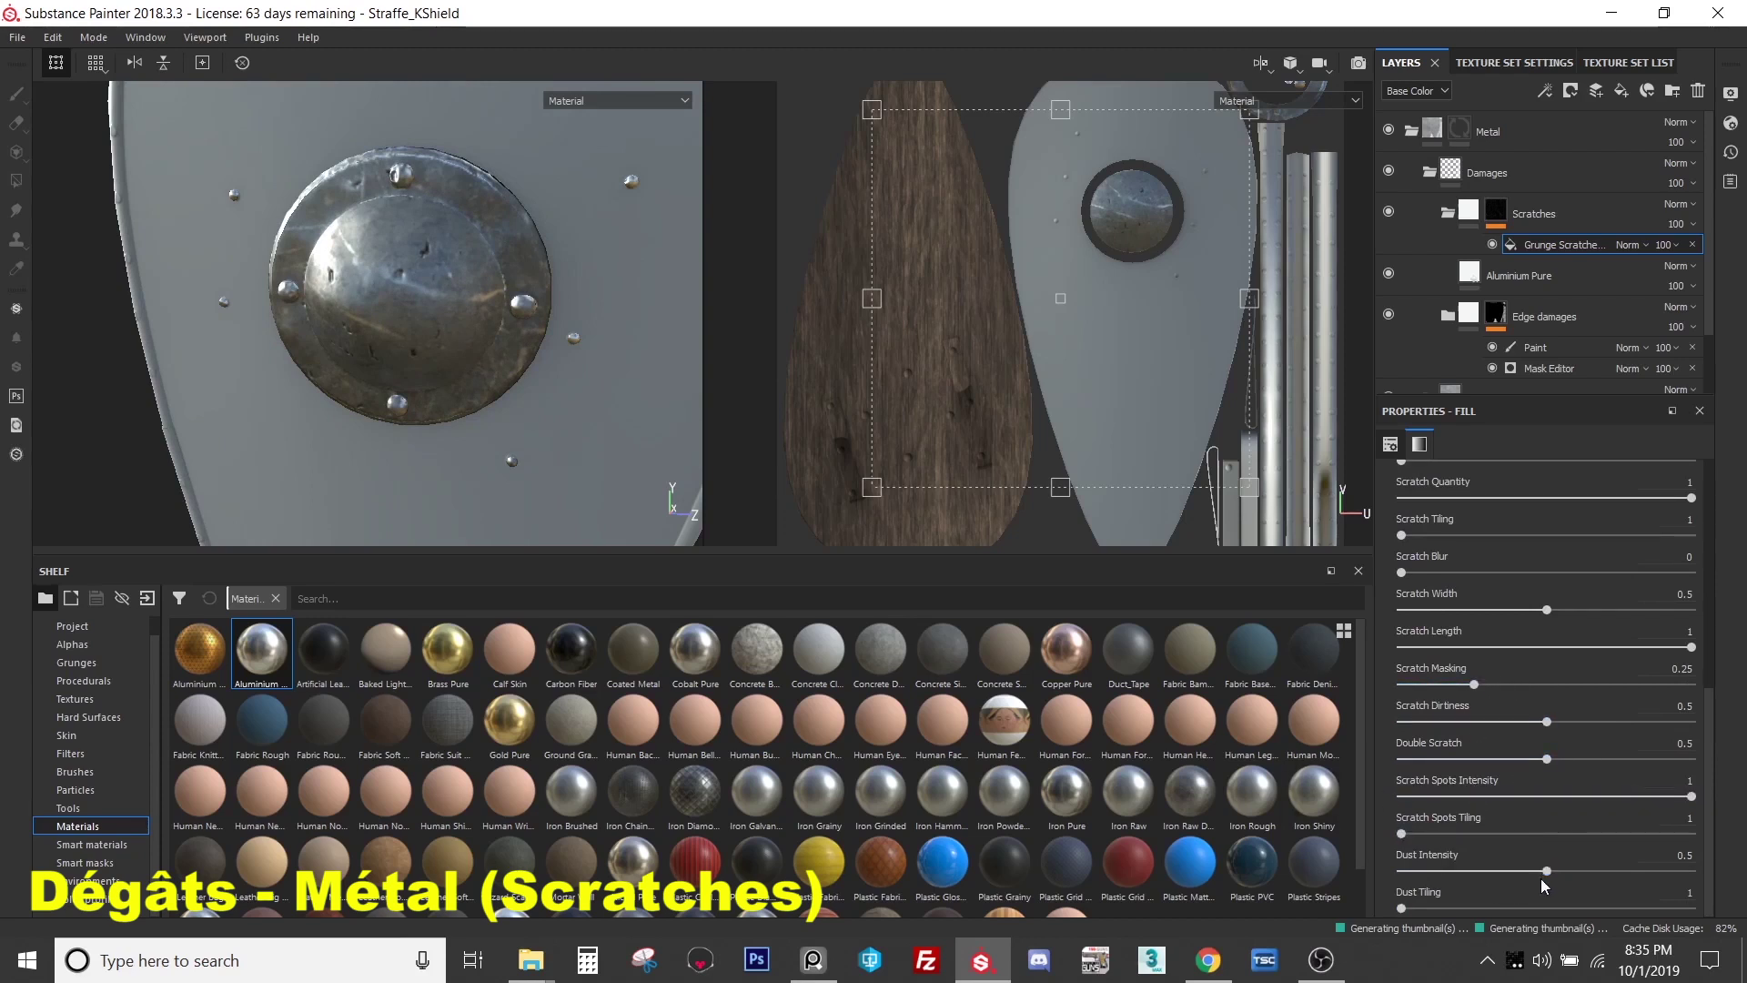
left_click_drag(1546, 876, 1327, 874)
key("ctrl+z")
- Set the Grunge Scratches Rough balance to 0.95 and check the scratches on the shield boss
scroll(473, 273, "up", 5)
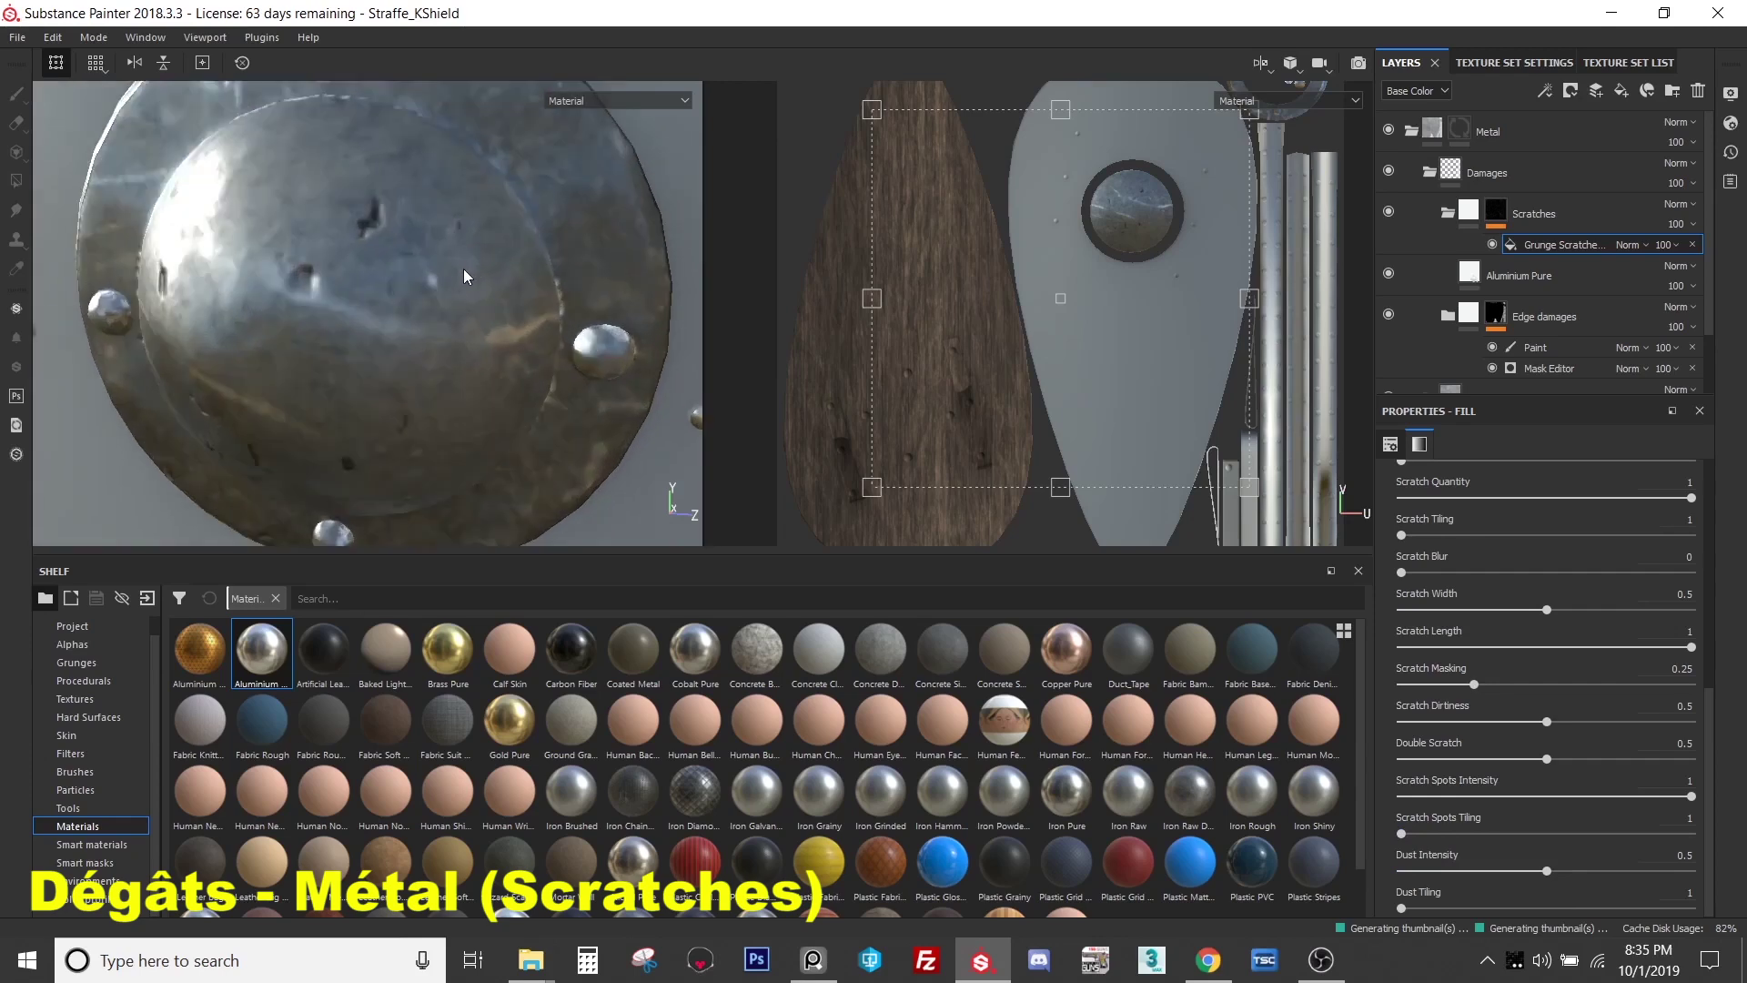
scroll(462, 270, "down", 2)
scroll(1510, 603, "up", 3)
left_click_drag(1546, 588, 1677, 604)
left_click_drag(492, 291, 448, 187, "alt")
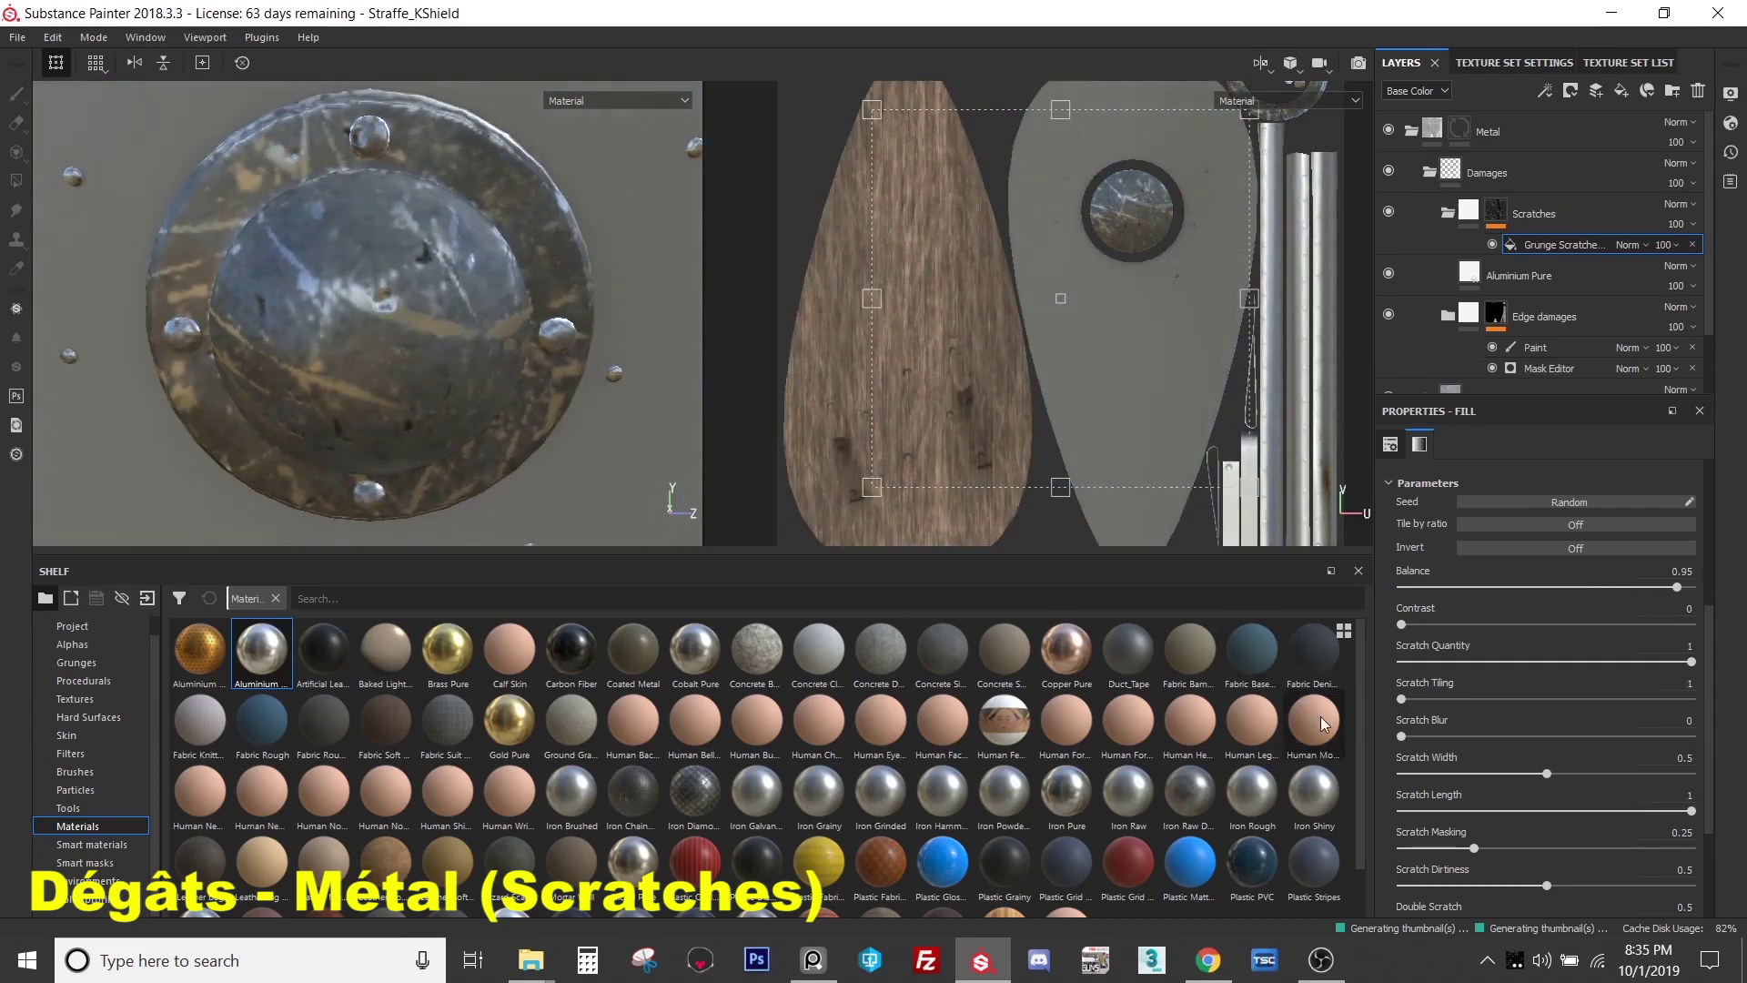
- Set the Grunge Scratches Rough dust intensity to 0, scratch dirtiness to 0.38, double scratch to 0 and scratch quantity to 0.23
scroll(1547, 801, "down", 2)
scroll(1547, 800, "up", 1)
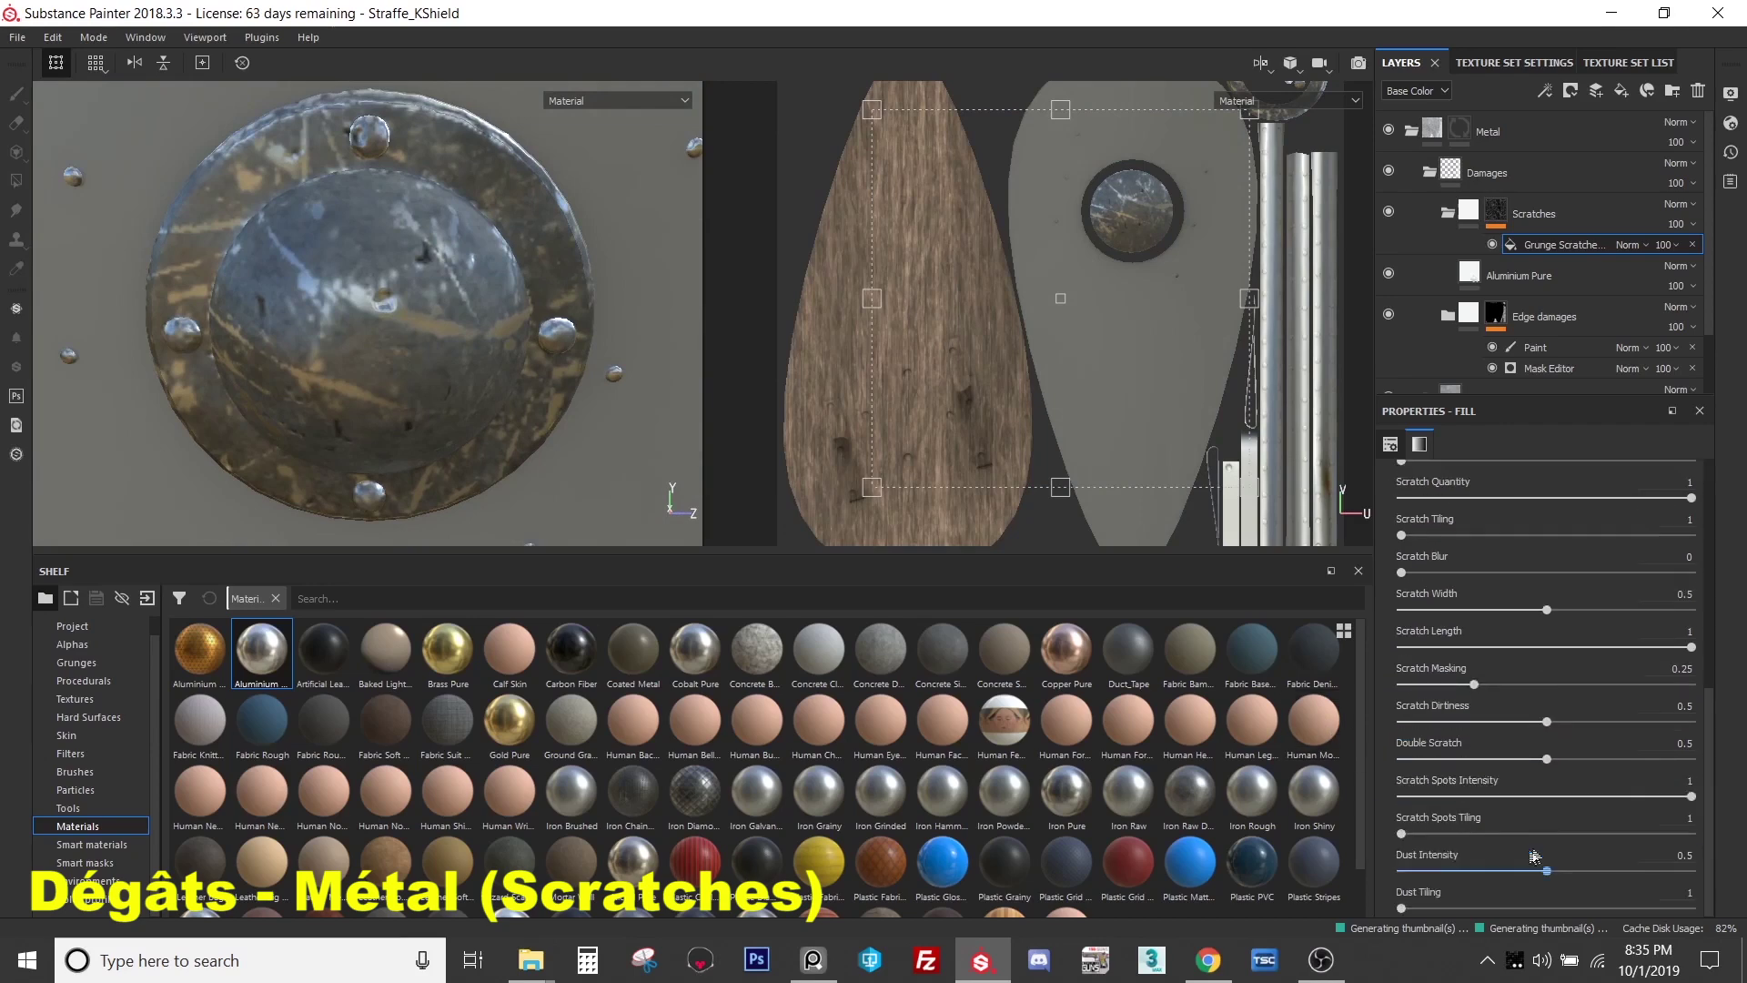
left_click_drag(1545, 872, 1376, 889)
left_click_drag(400, 373, 420, 386, "alt")
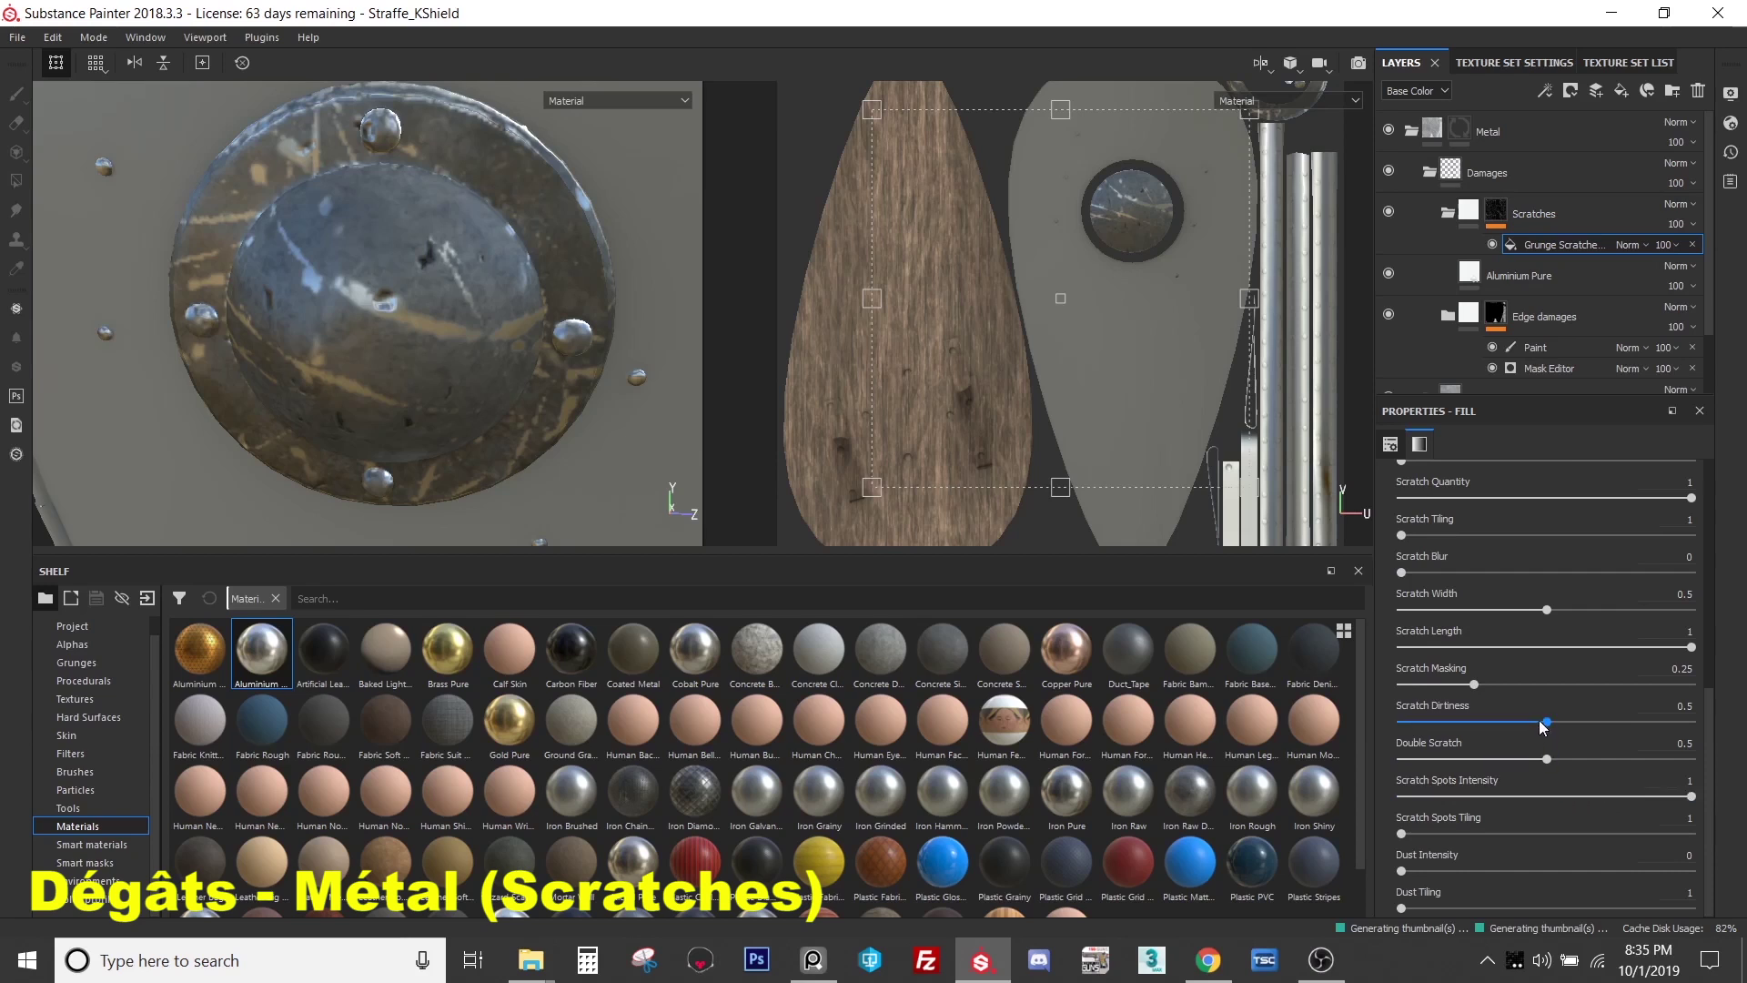
left_click_drag(1546, 722, 1398, 776)
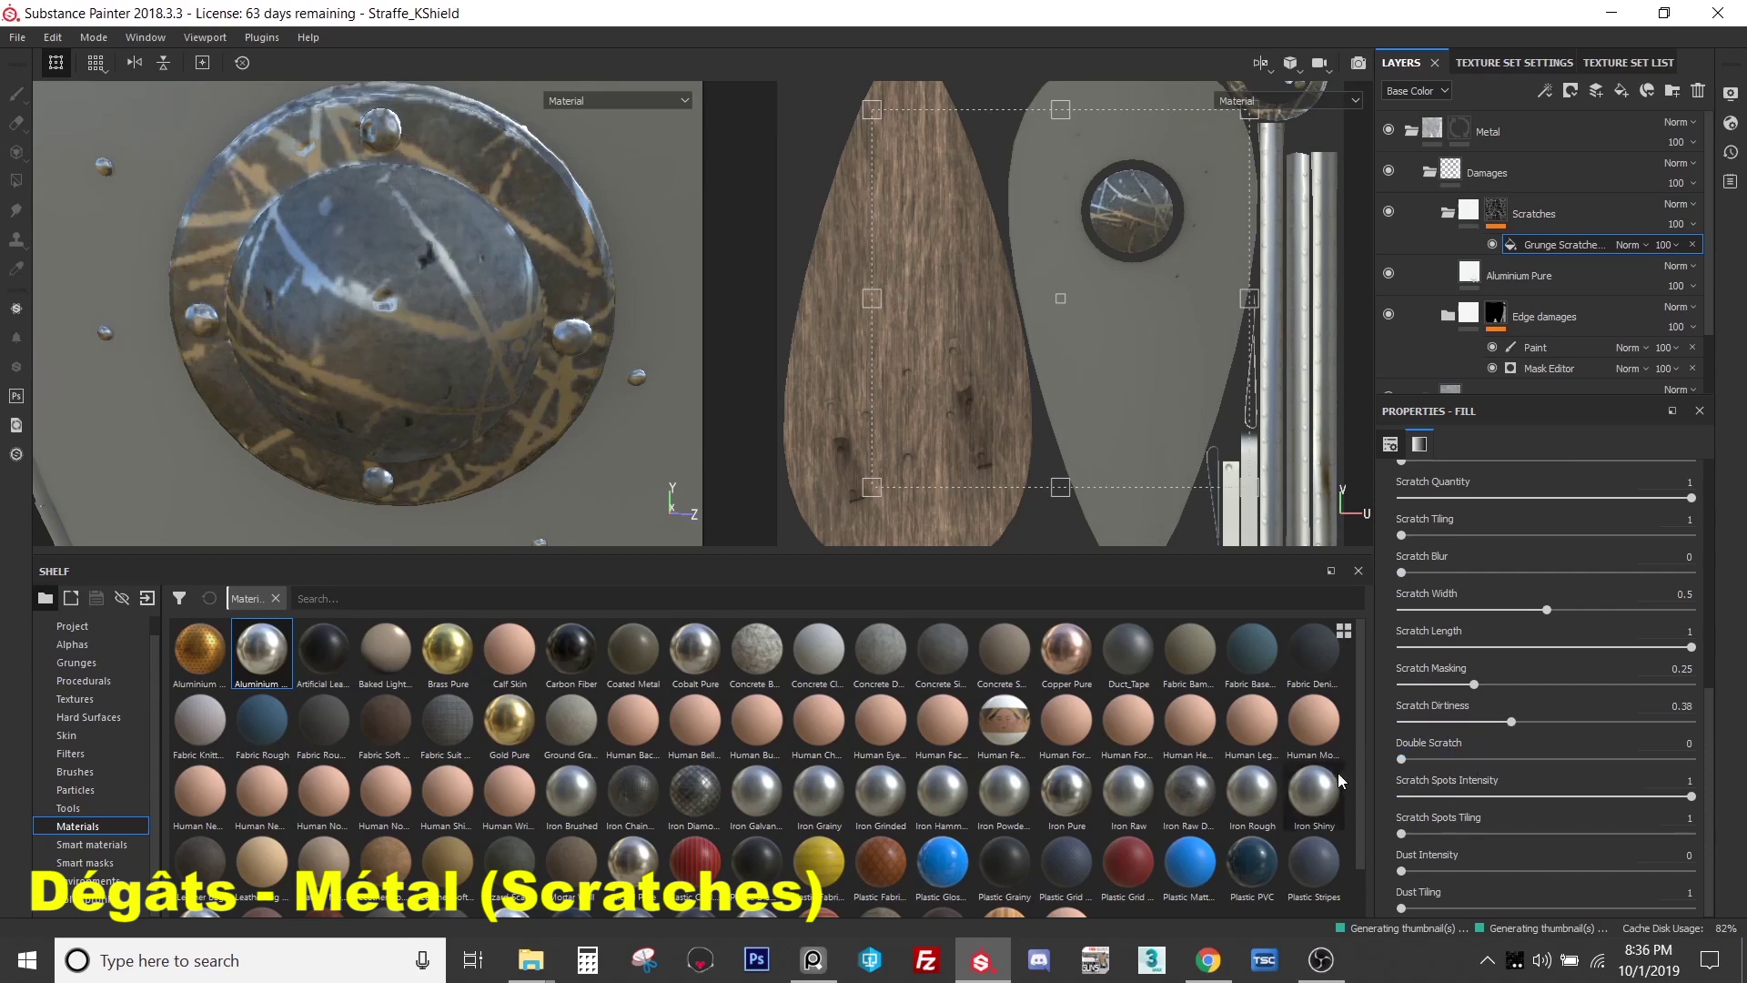
scroll(1595, 584, "up", 1)
left_click_drag(1558, 552, 1463, 579)
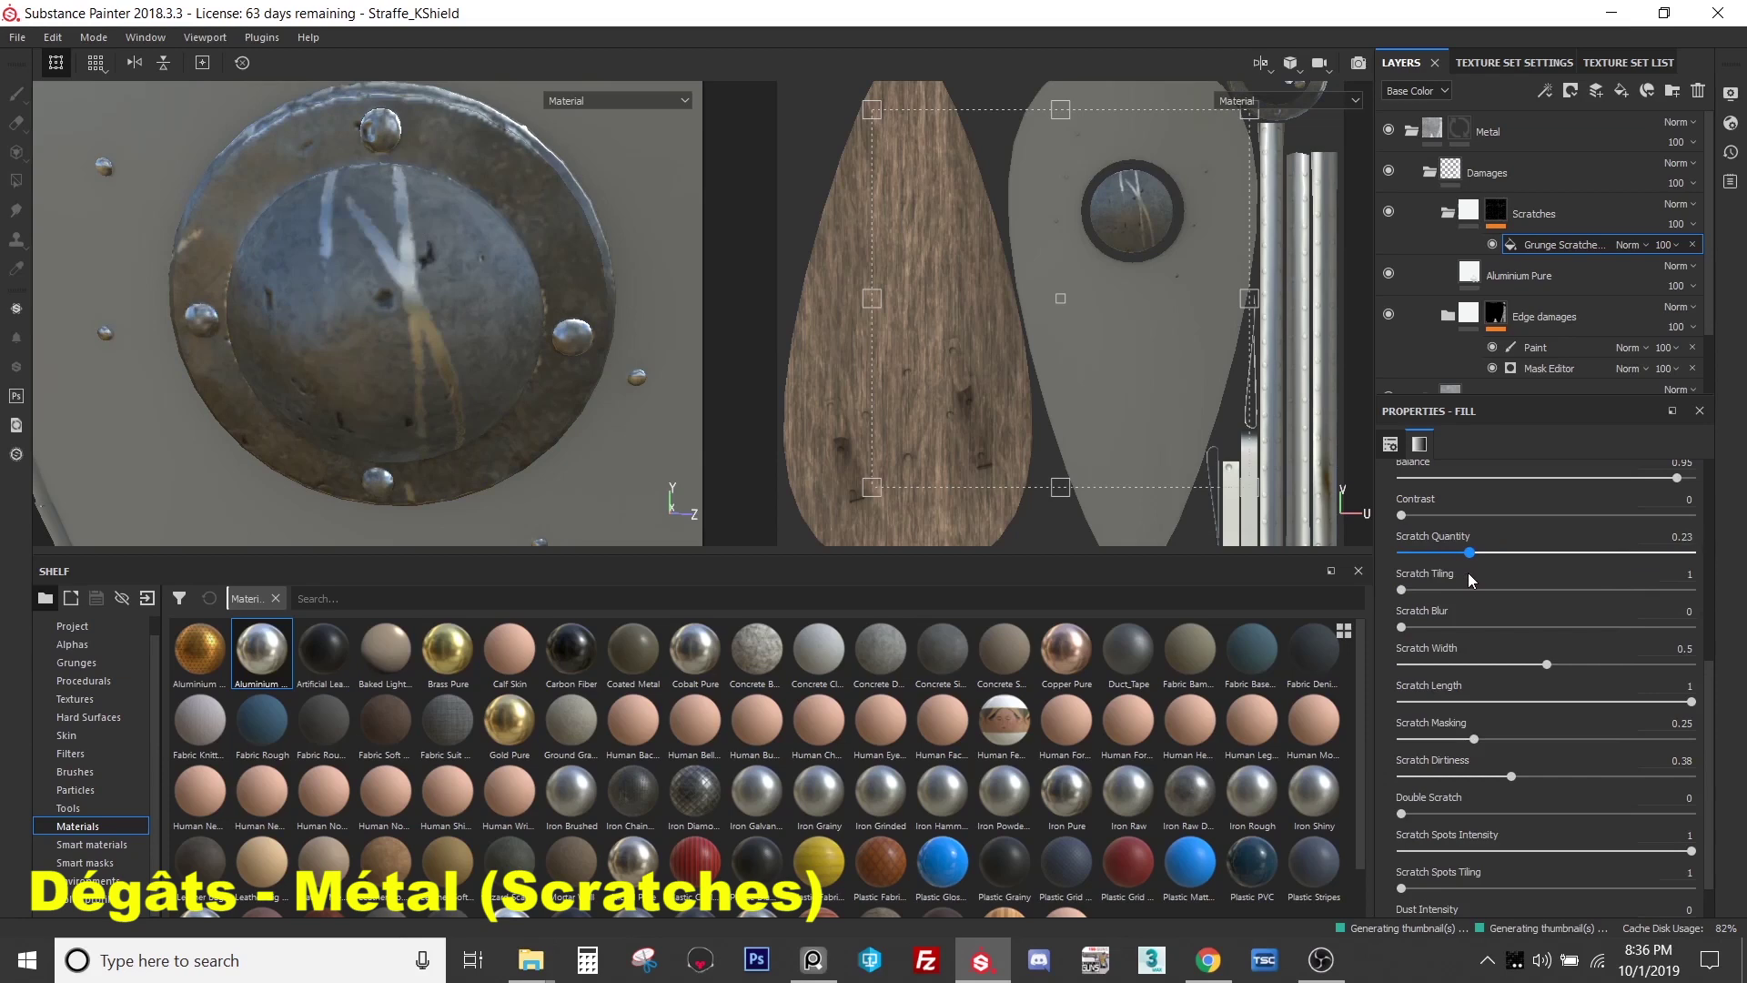
- Rotate the scratch texture to about 317° and switch the fill to tri-planar projection
left_click_drag(1280, 475, 1392, 341)
scroll(1609, 489, "up", 5)
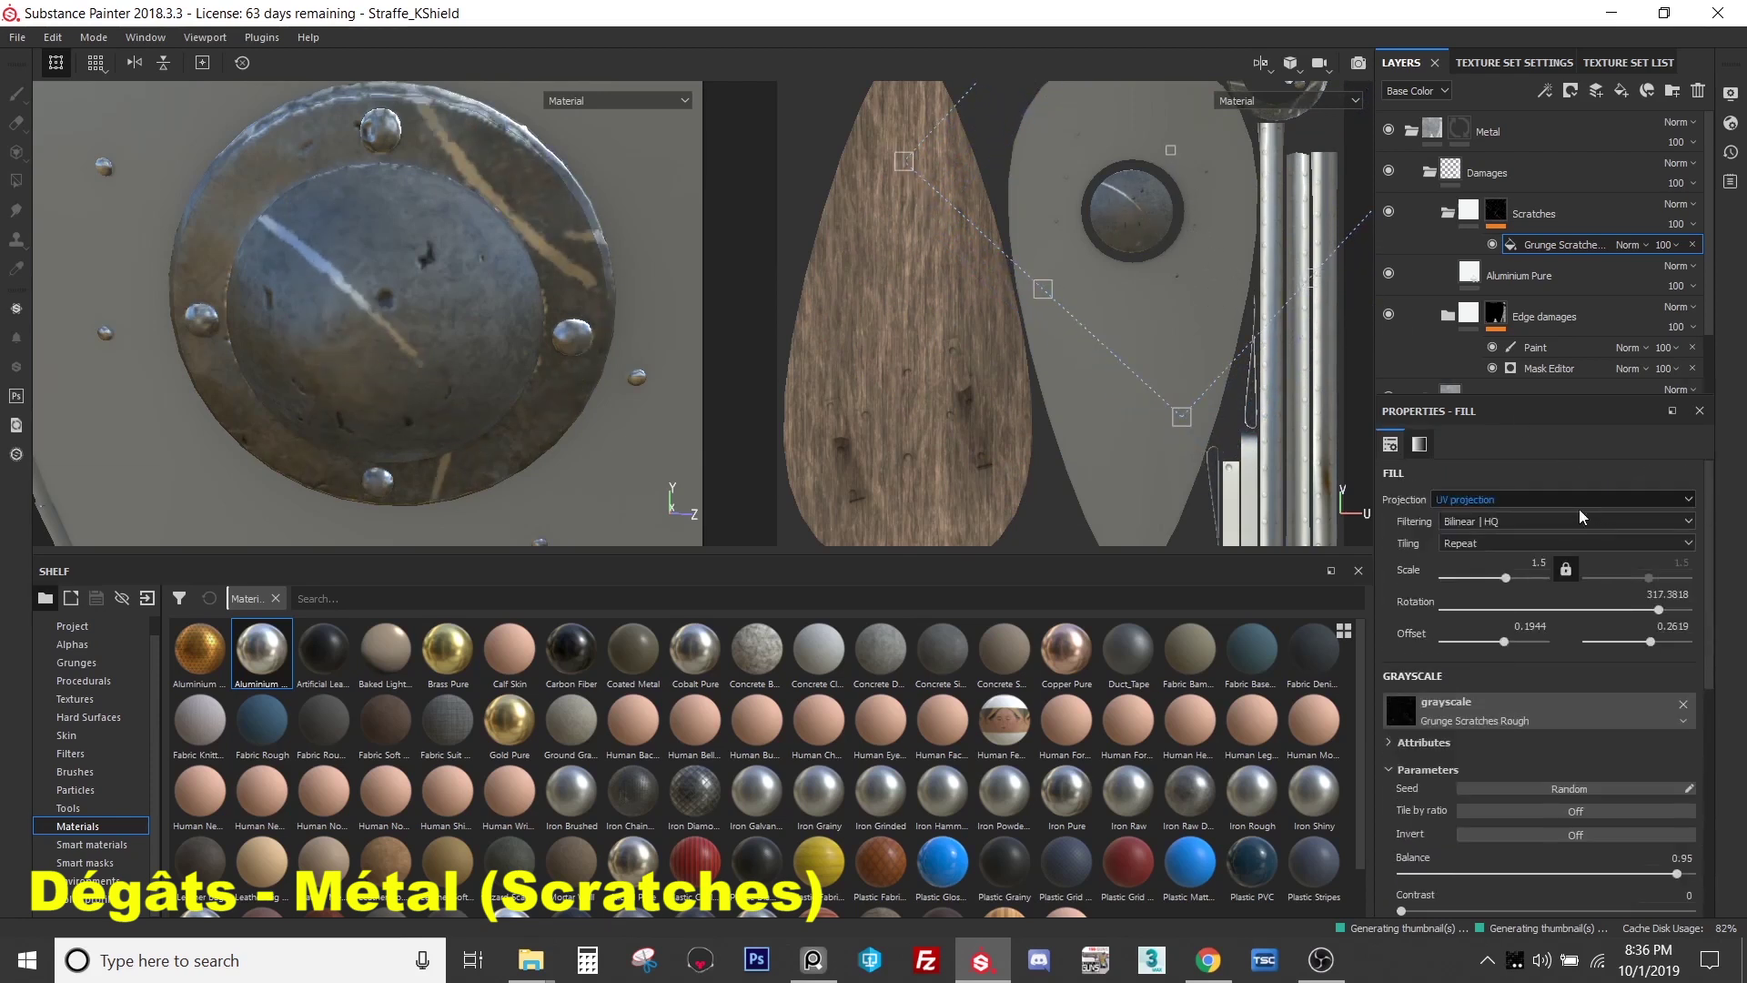
left_click(1529, 499)
left_click(1490, 531)
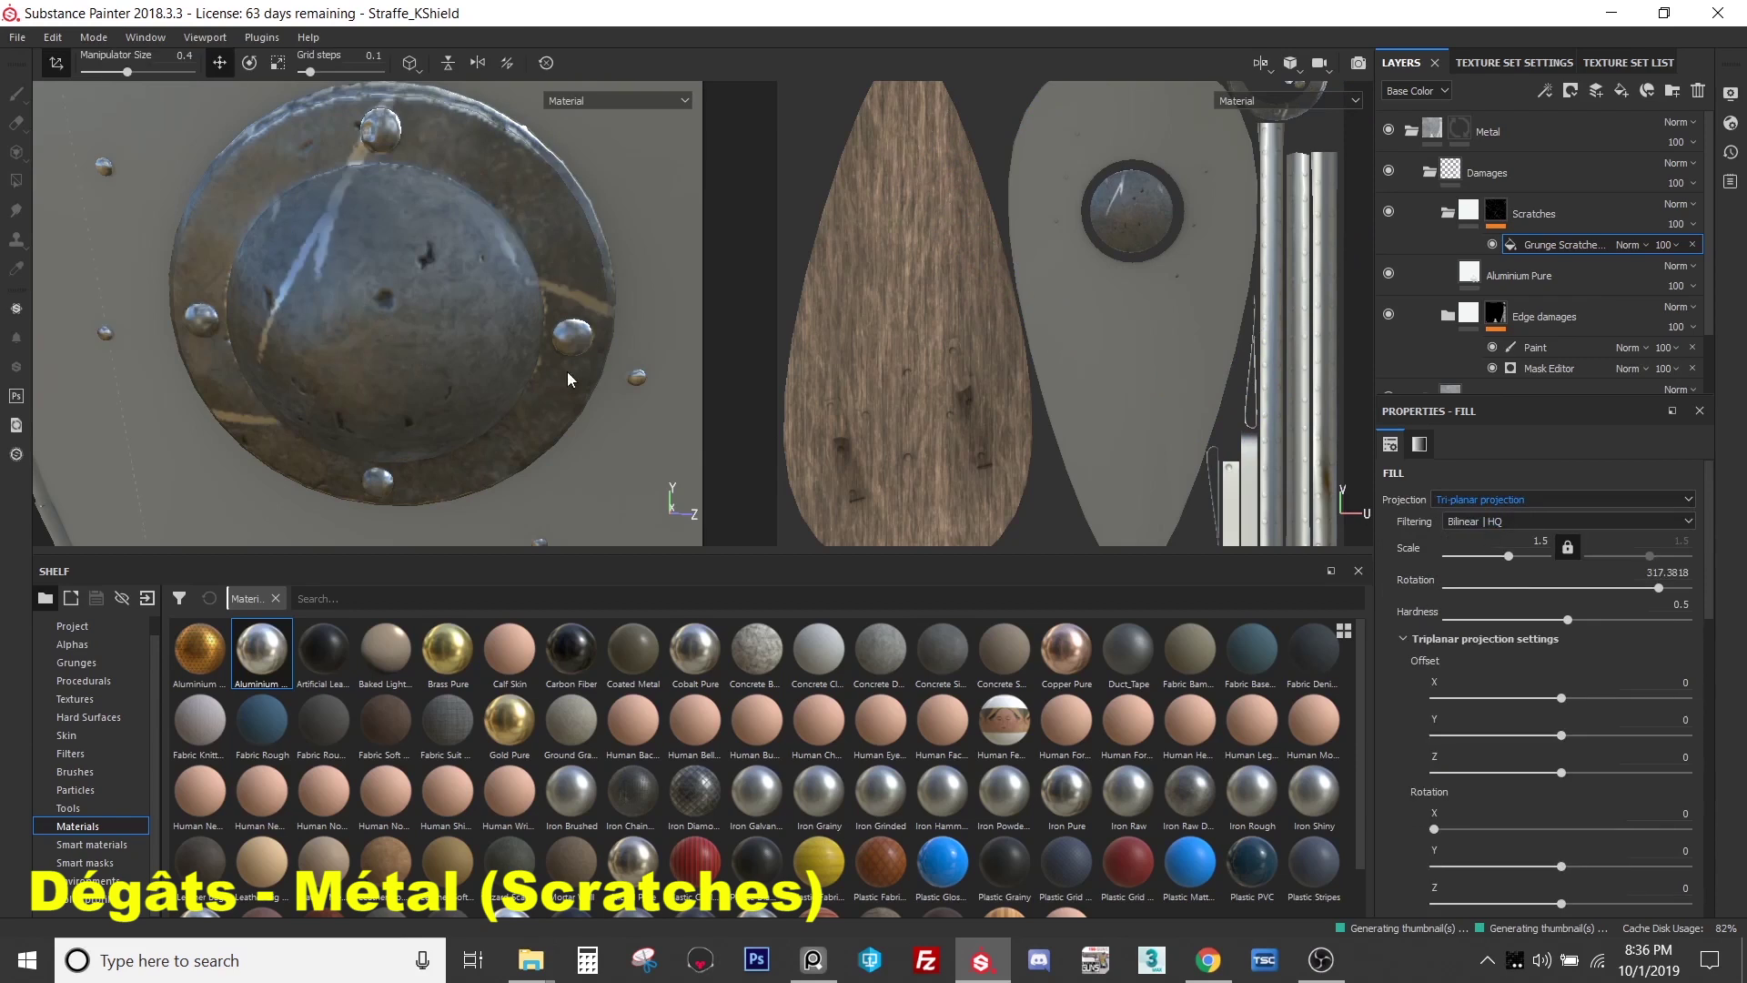
- Shift the tri-planar projection to offset Y -0.4659 and Z -0.3463 so the scratches run diagonally across the shield boss
scroll(343, 242, "down", 5)
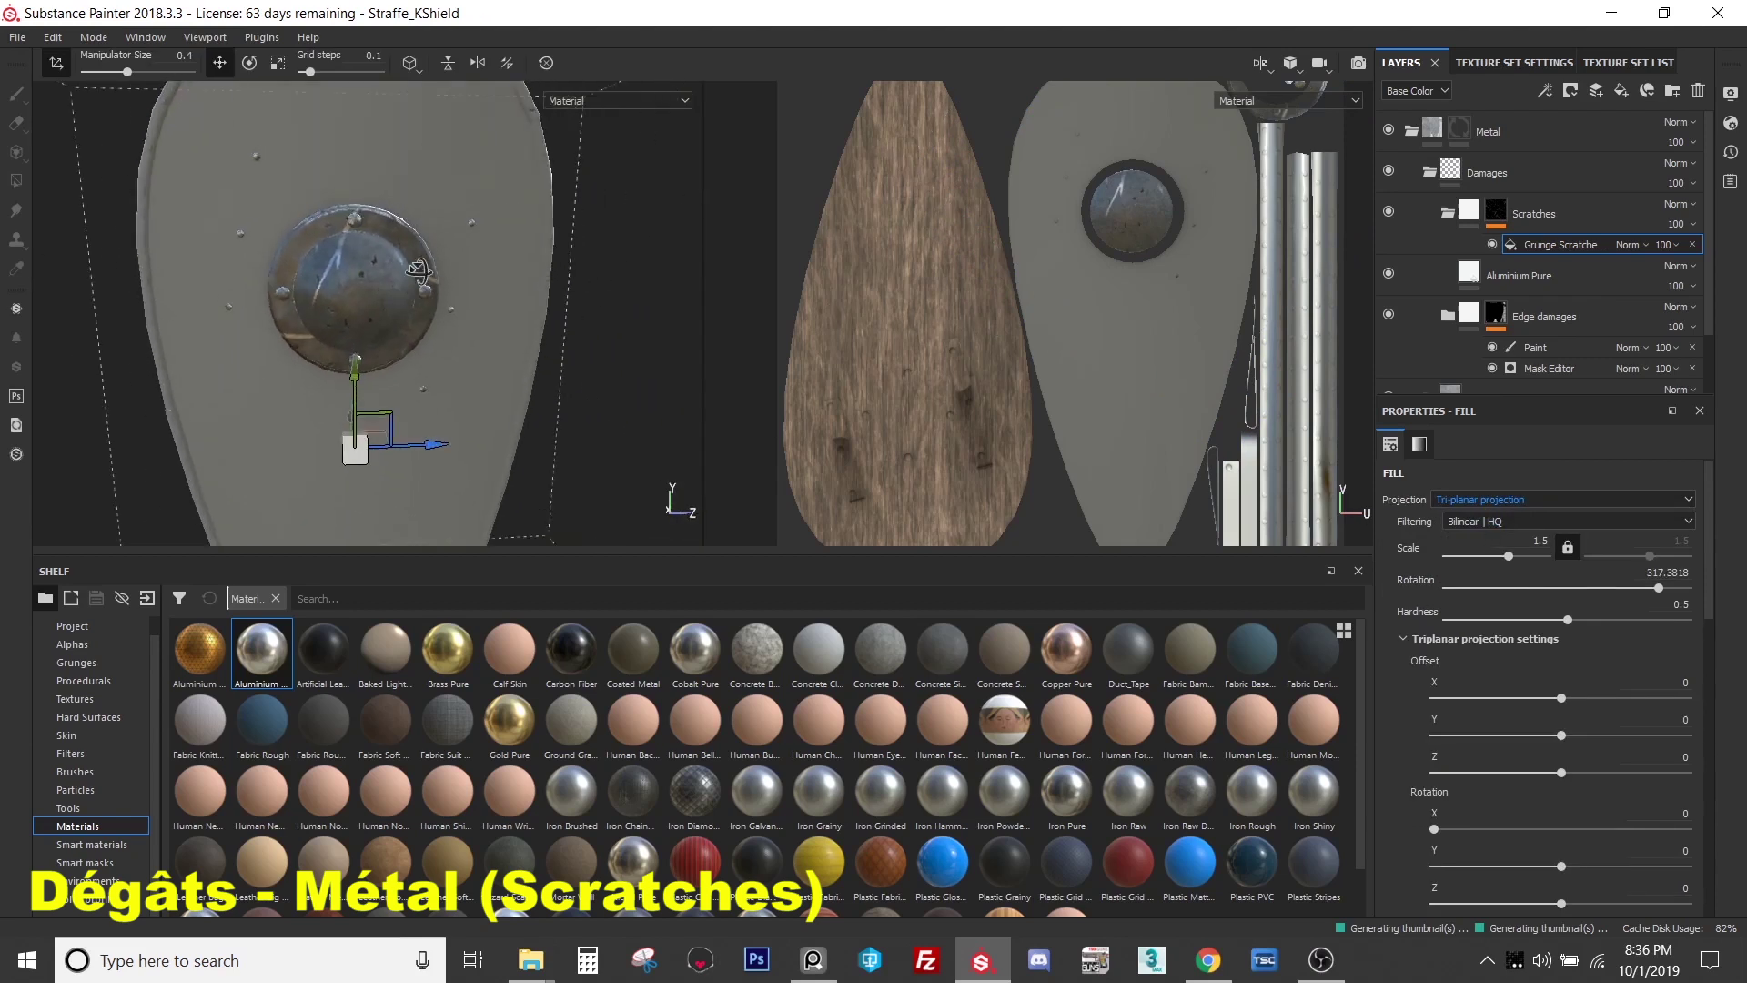
left_click_drag(391, 420, 420, 422)
scroll(373, 254, "up", 5)
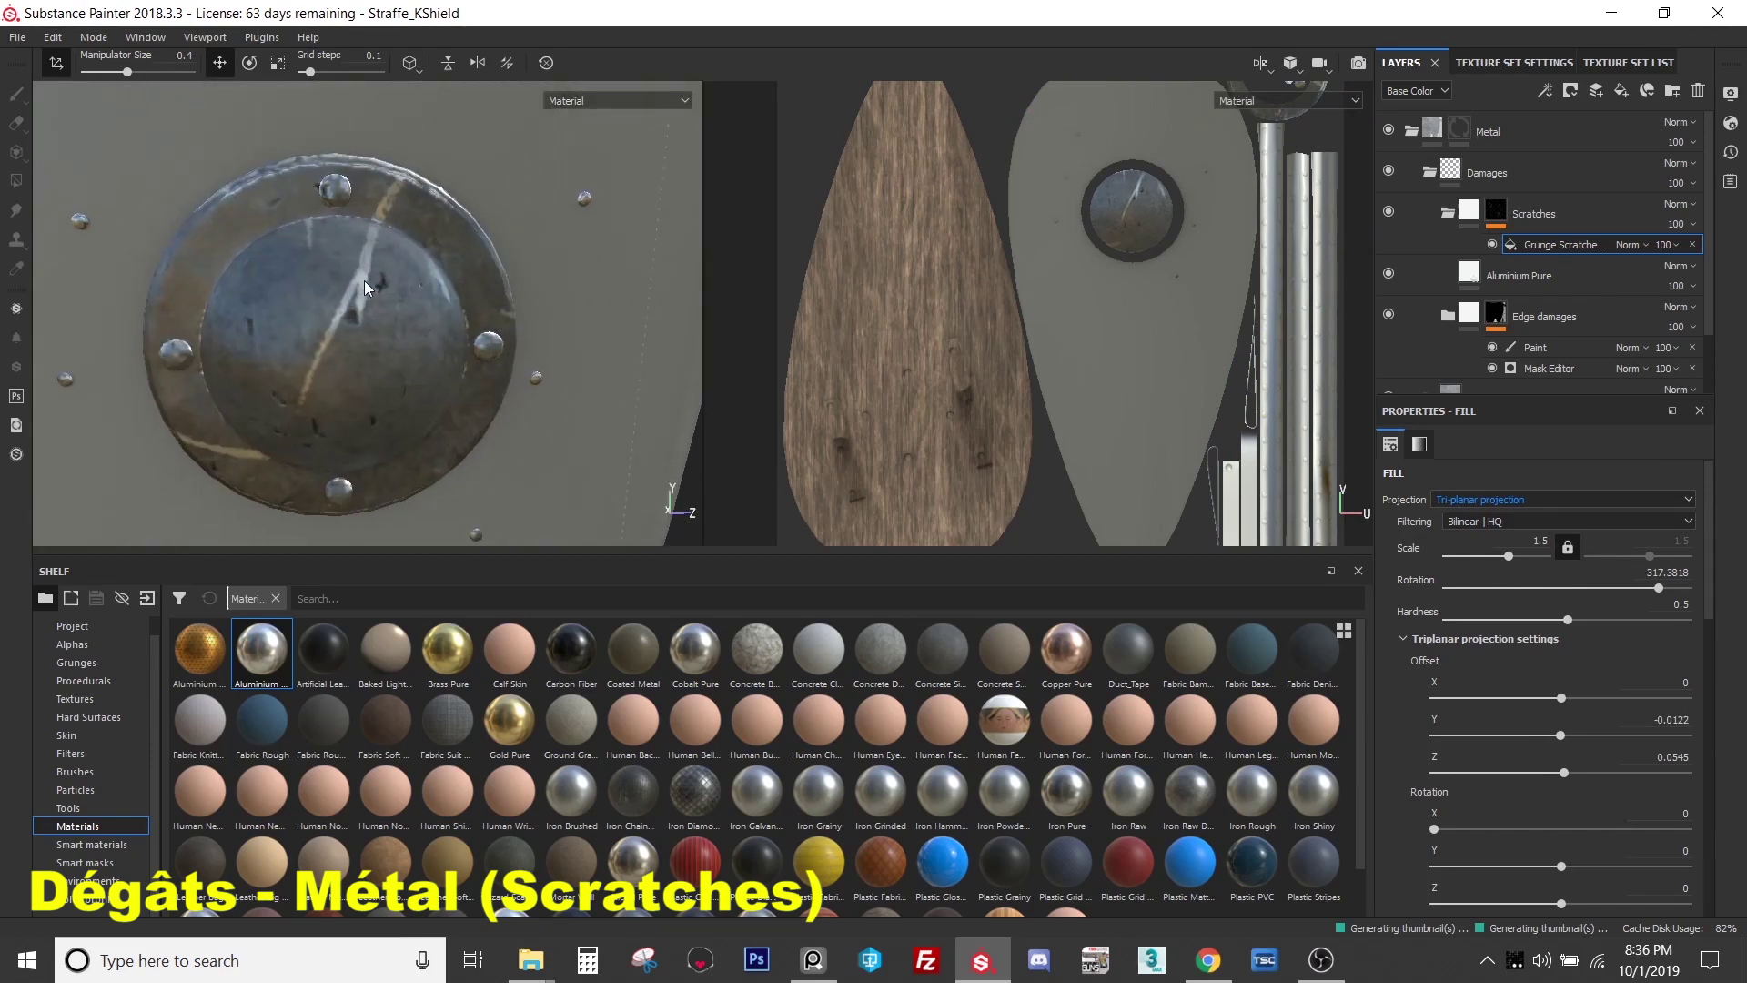
scroll(440, 391, "down", 5)
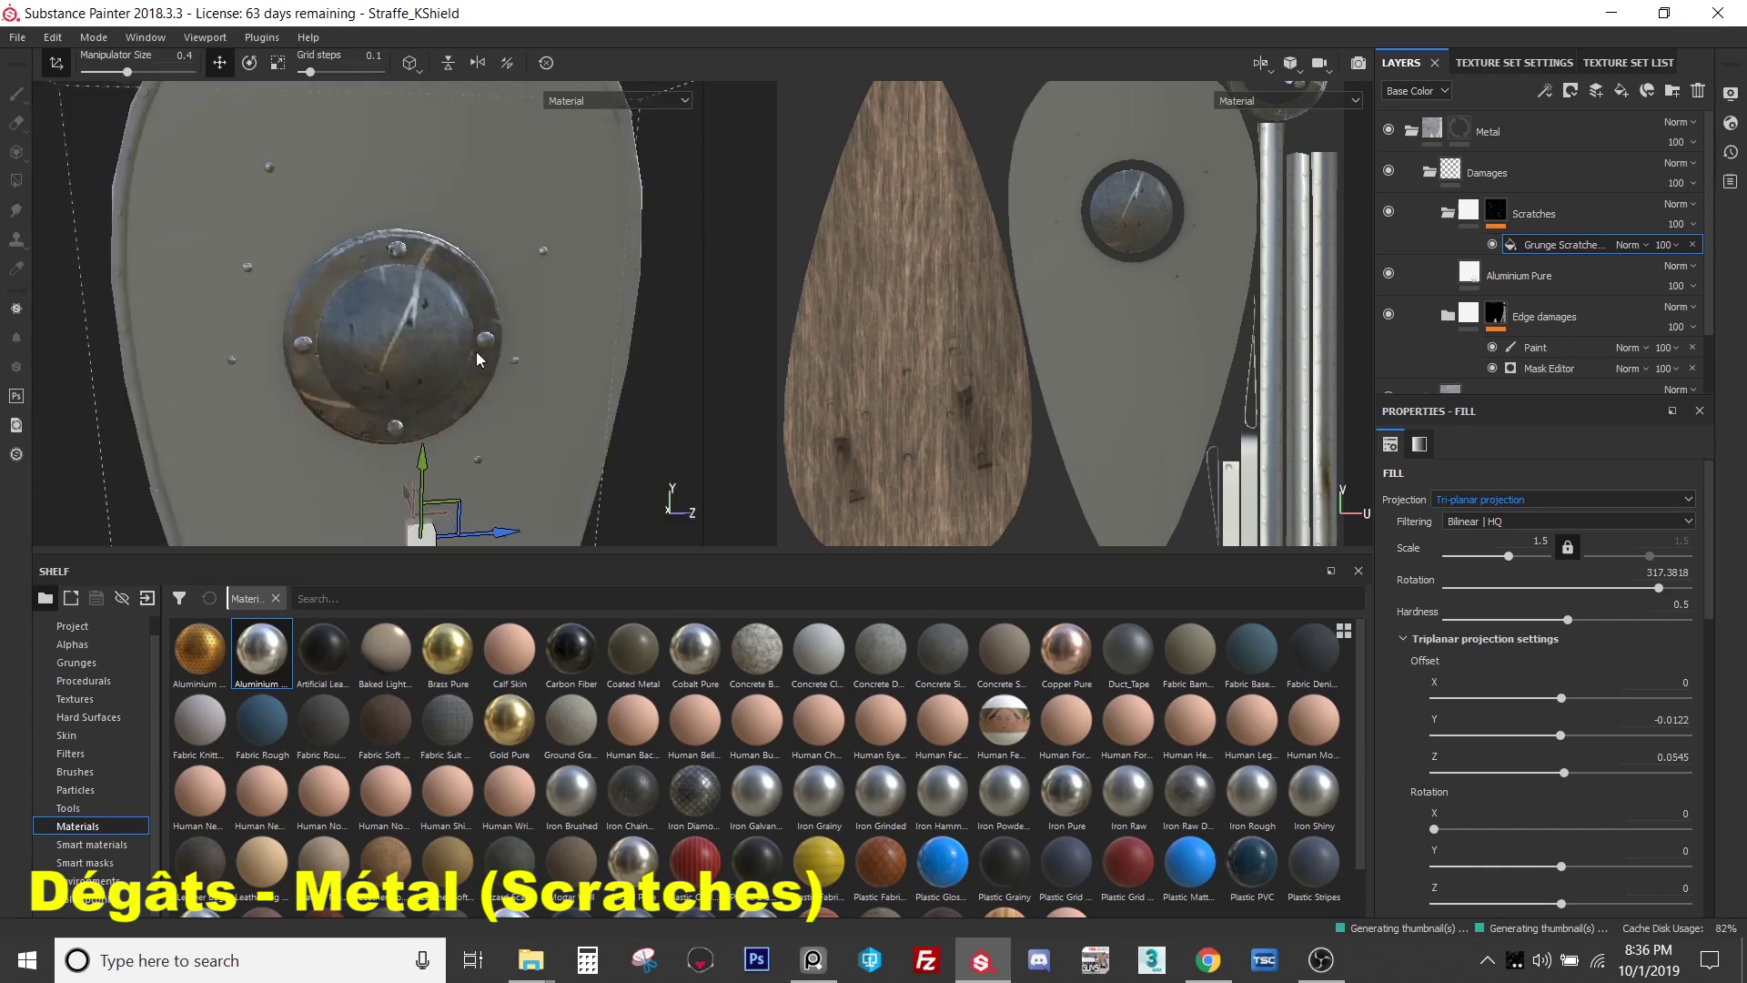
left_click_drag(466, 431, 259, 650)
scroll(382, 195, "up", 5)
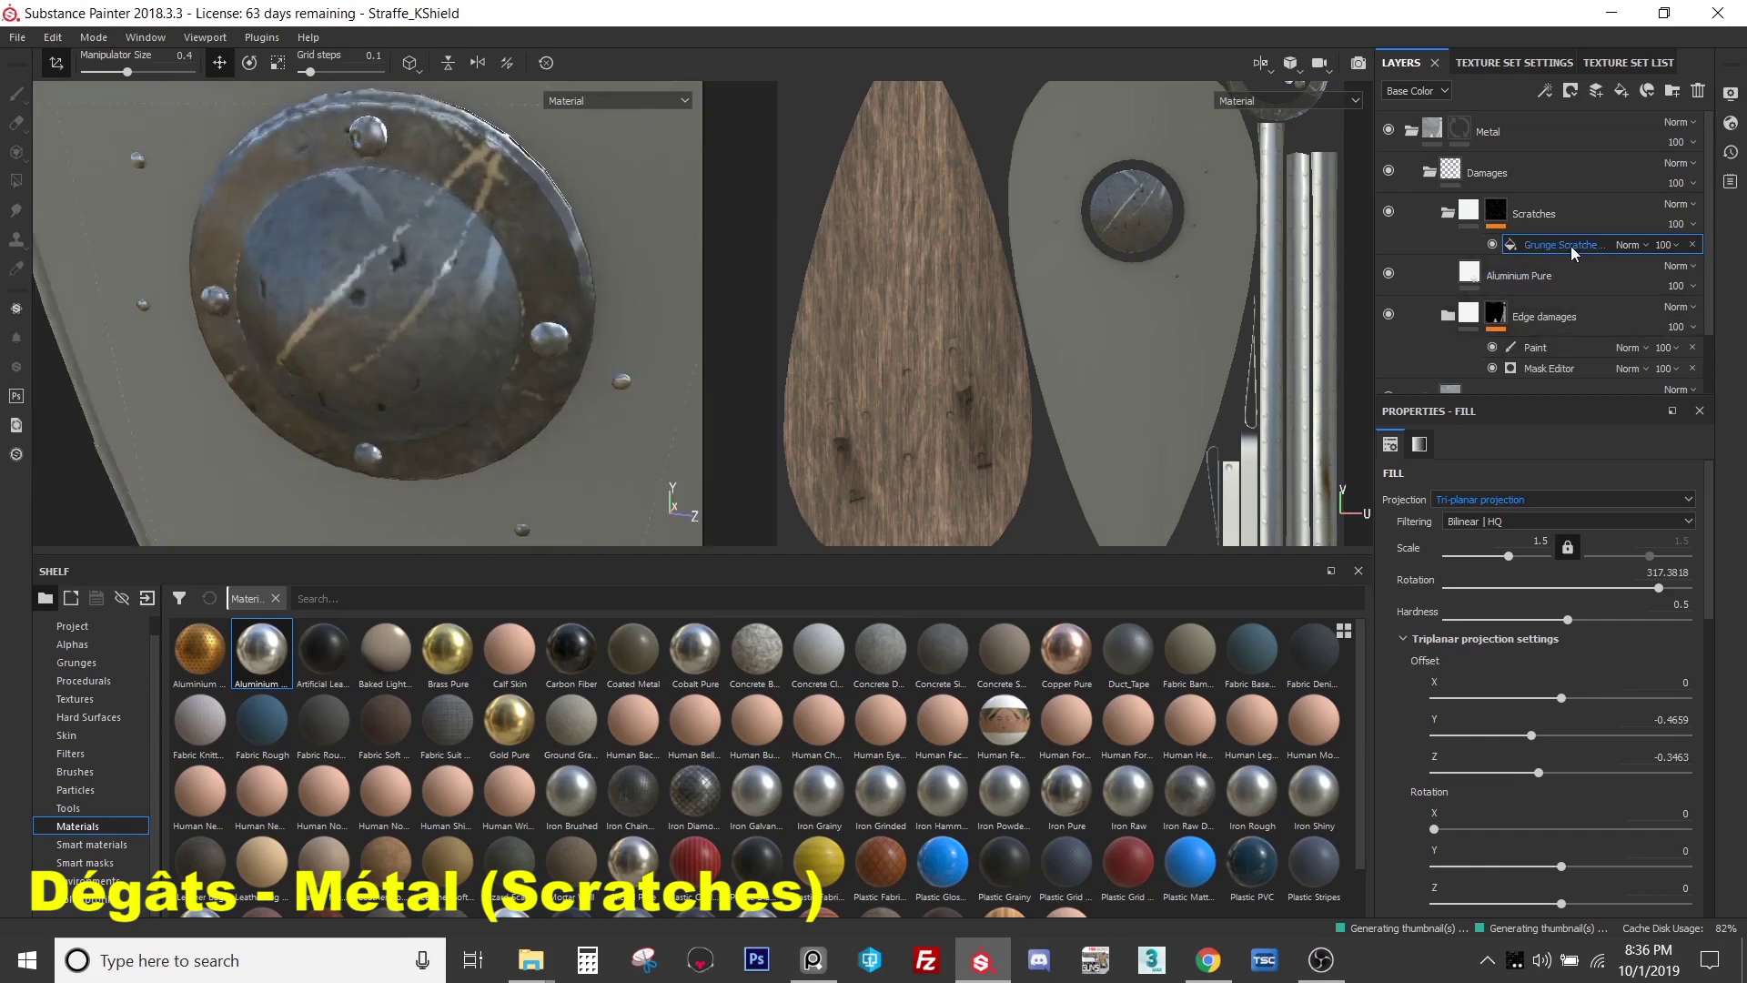
left_click_drag(493, 382, 472, 331, "alt")
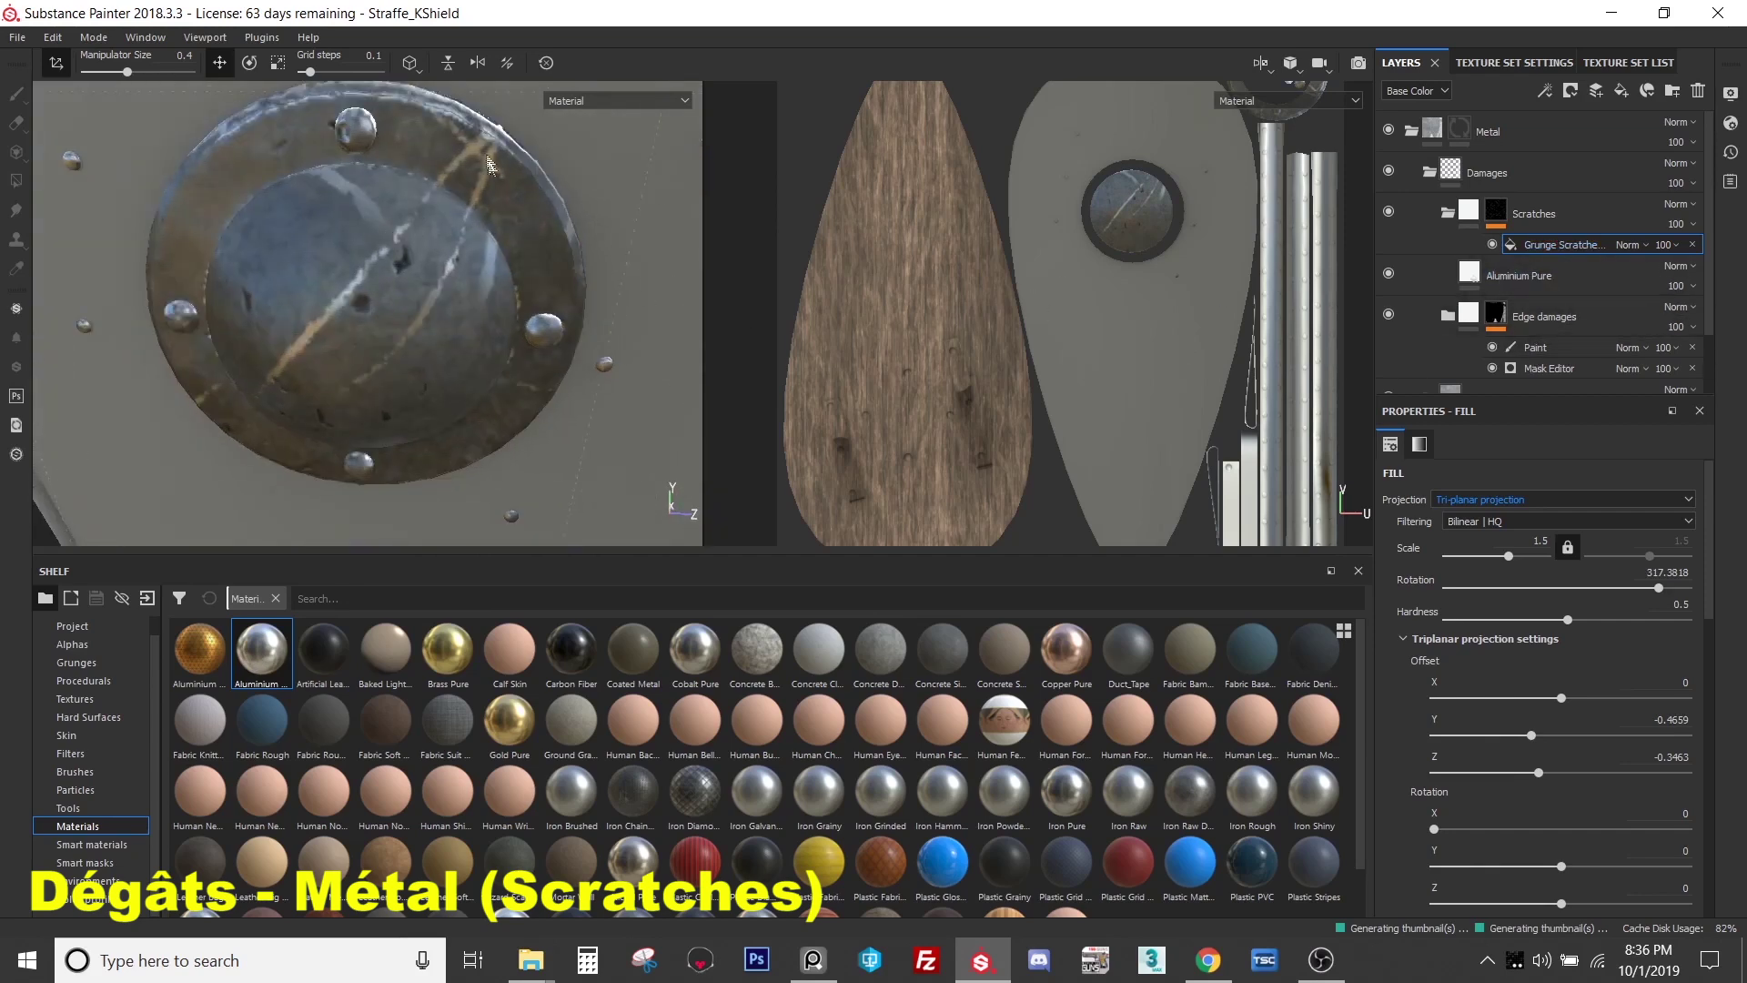
left_click_drag(478, 284, 520, 376, "alt")
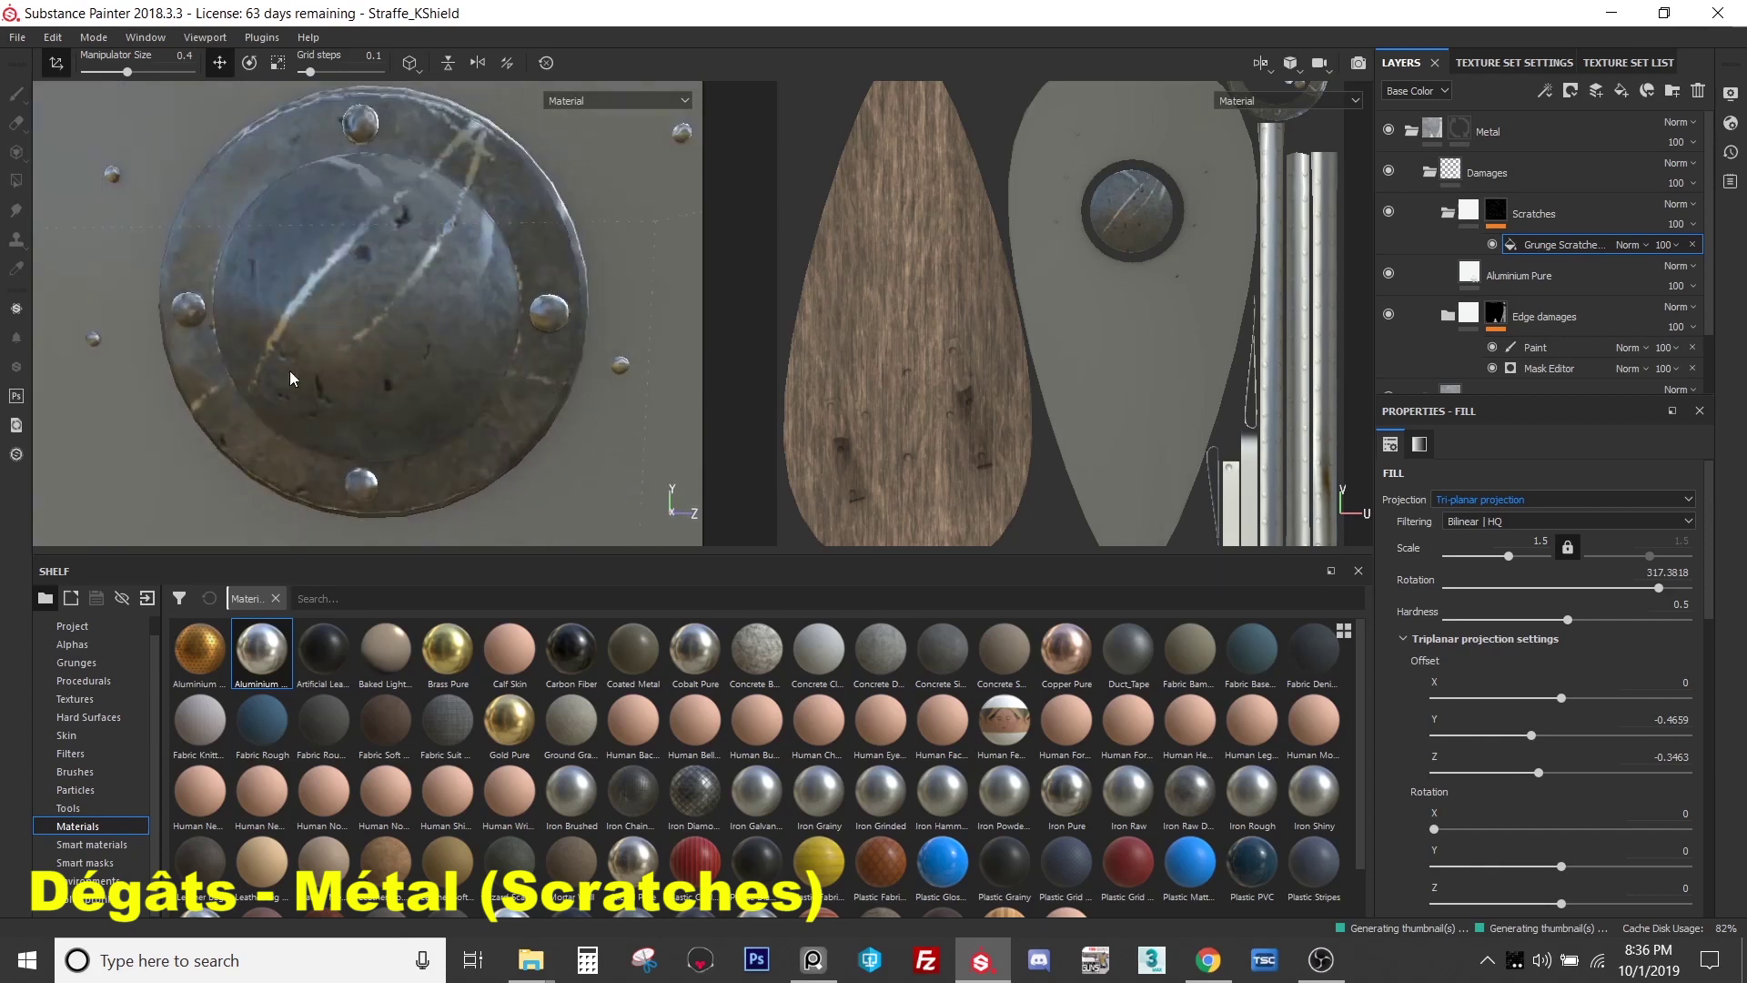
- Add a paint effect above the Grunge Scratches fill in the Scratches mask, with its grayscale set to 0
right_click(1548, 253)
right_click(1544, 241)
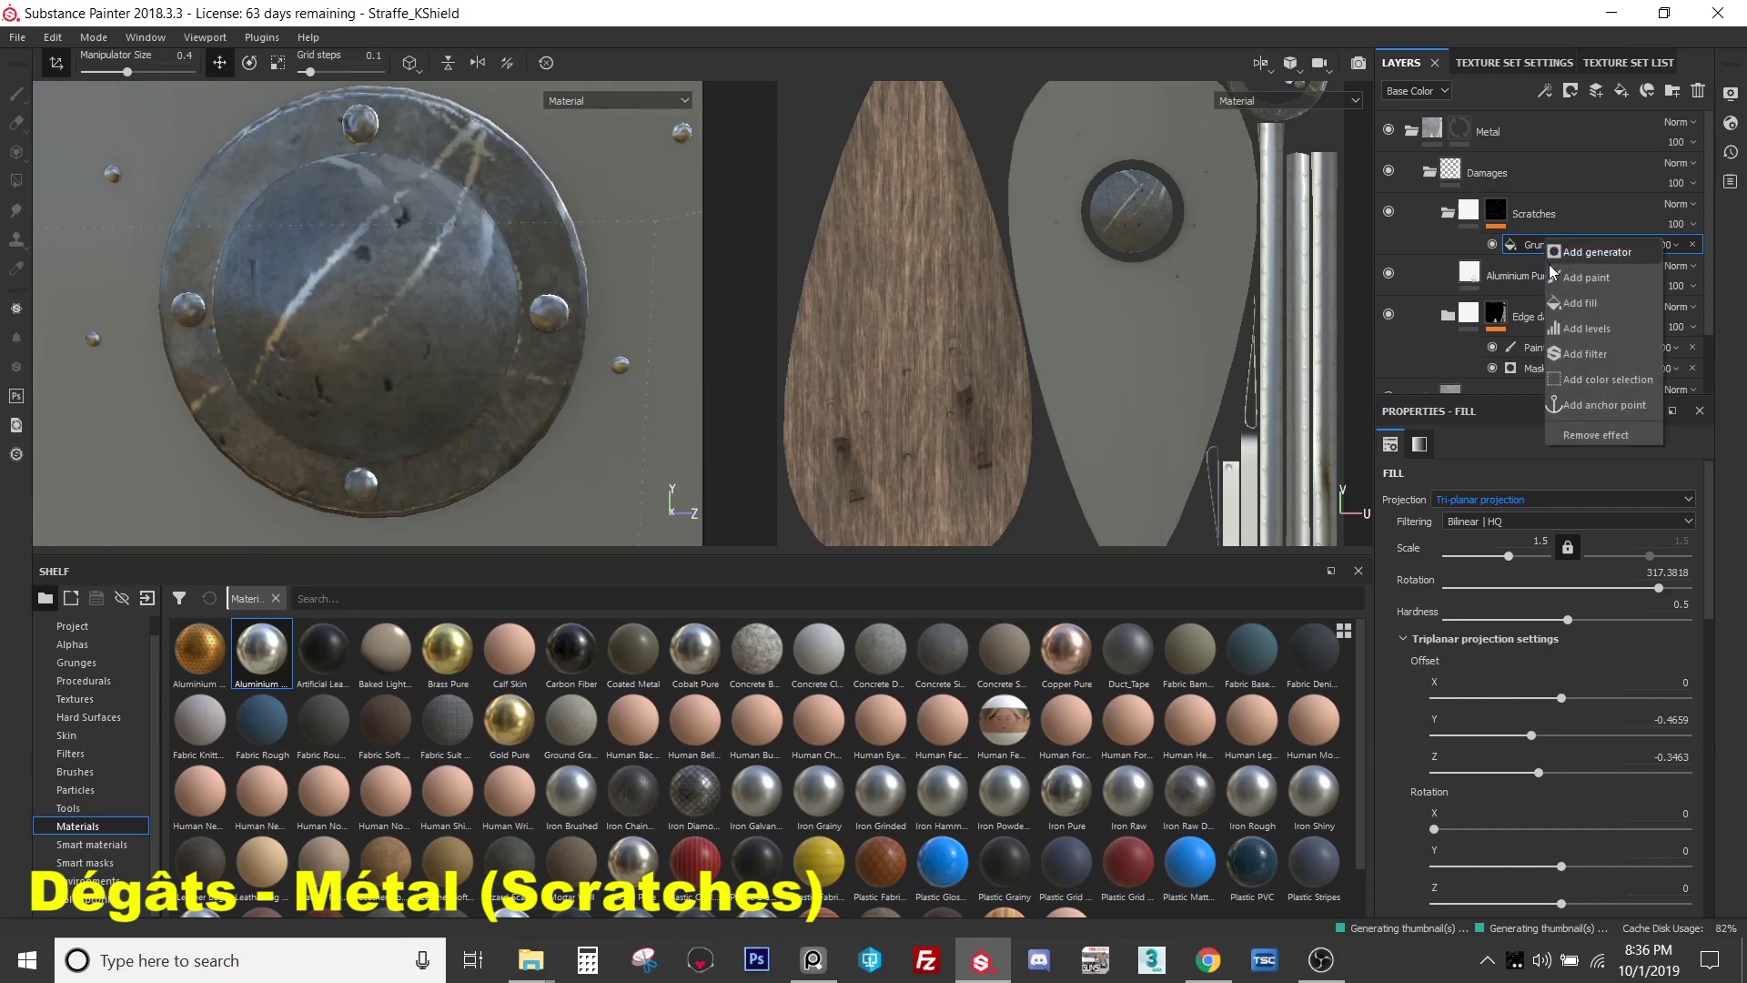
left_click(1582, 276)
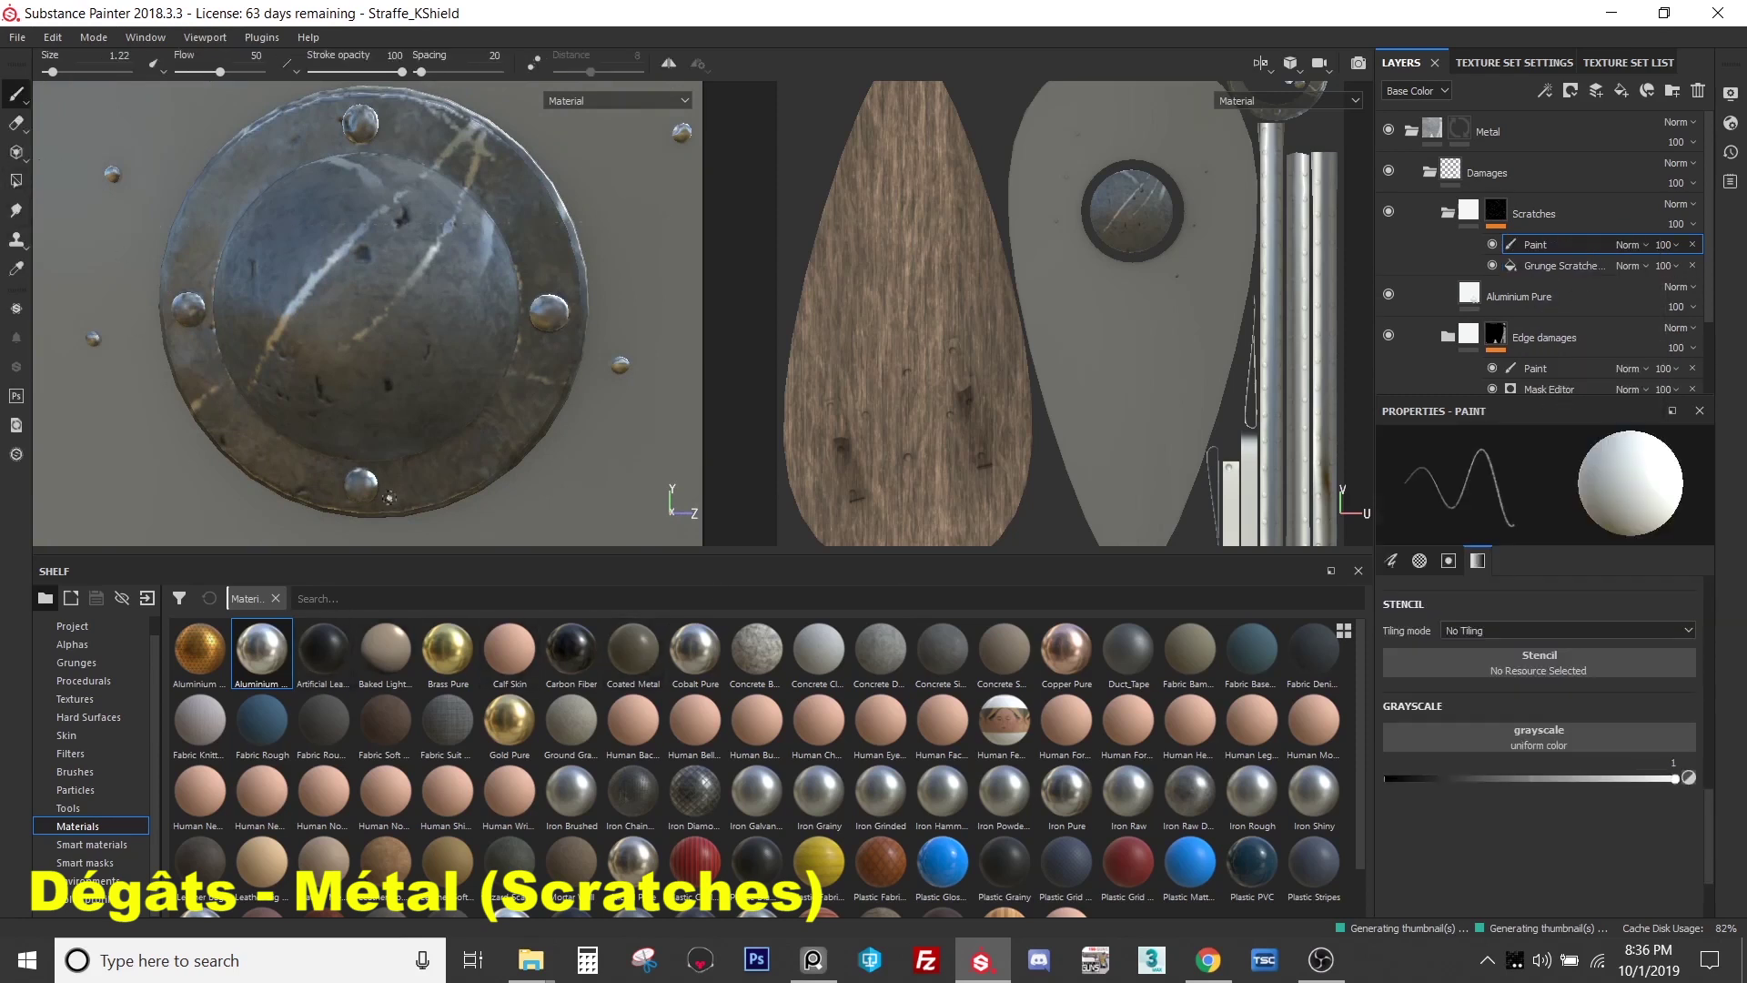
left_click_drag(1423, 784, 1360, 781)
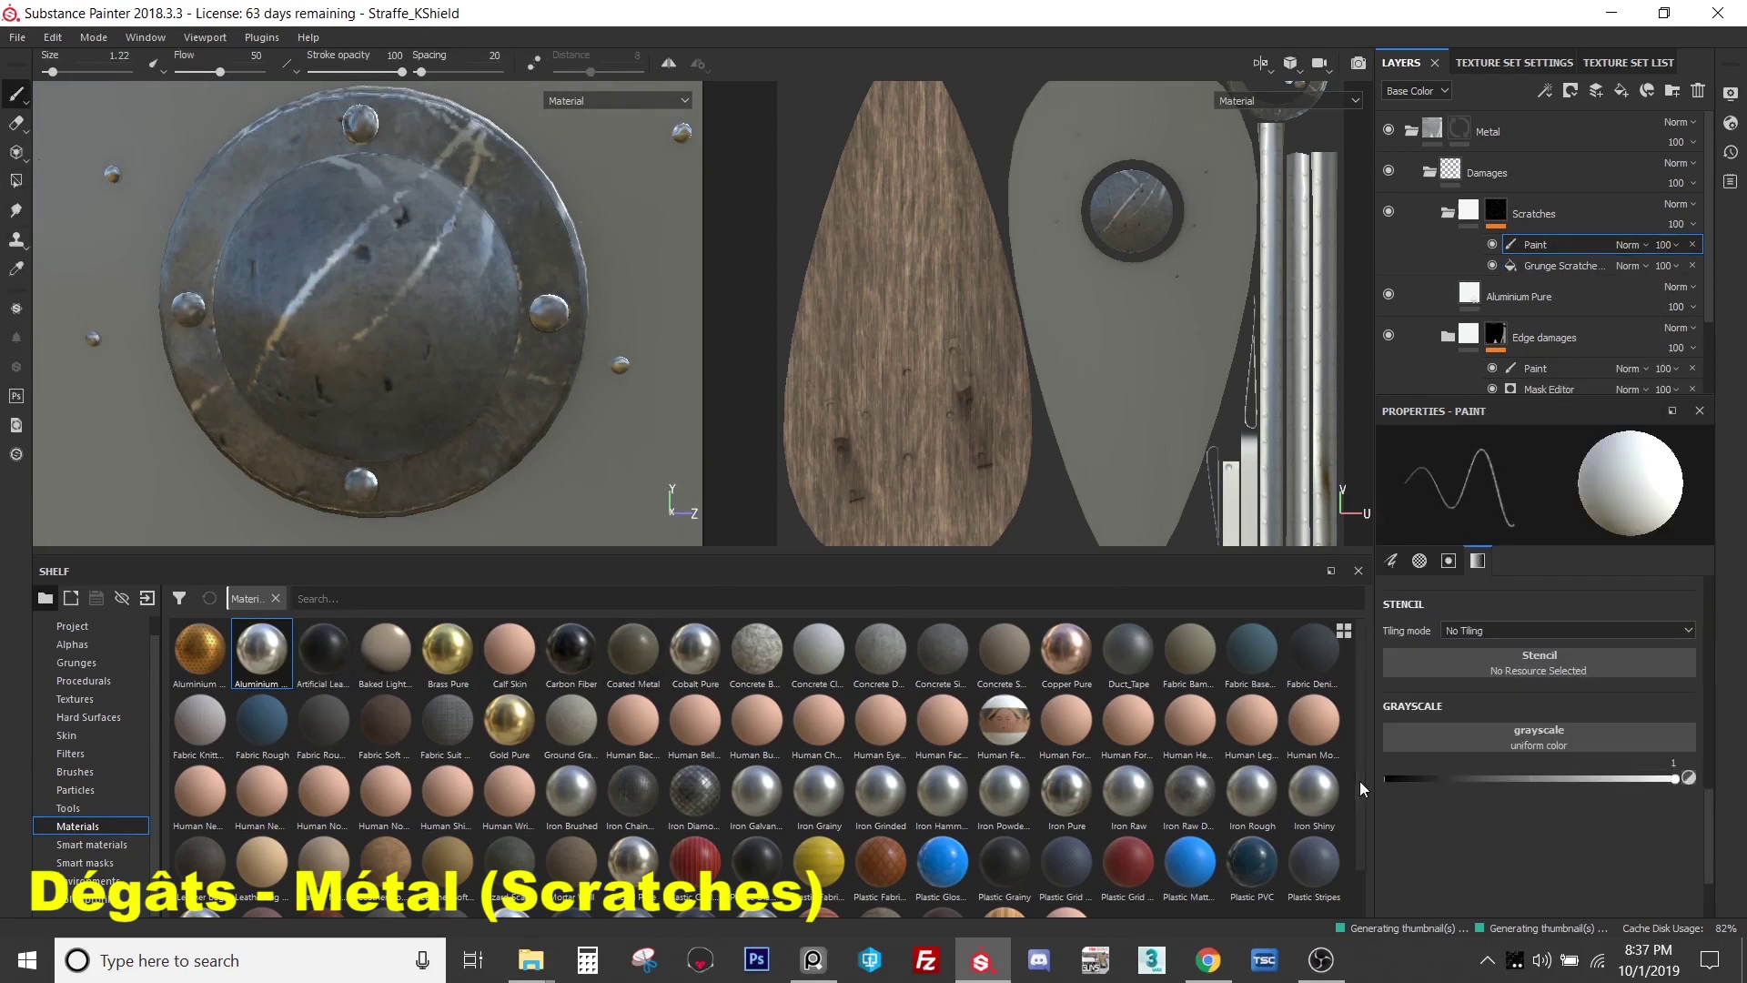
- Paint out the stray scratches at the upper edge of the boss dome in black, undoing unwanted dabs
right_click_drag(357, 170, 373, 171, "ctrl")
left_click_drag(373, 171, 372, 233, "alt")
left_click(372, 233)
key("ctrl+z")
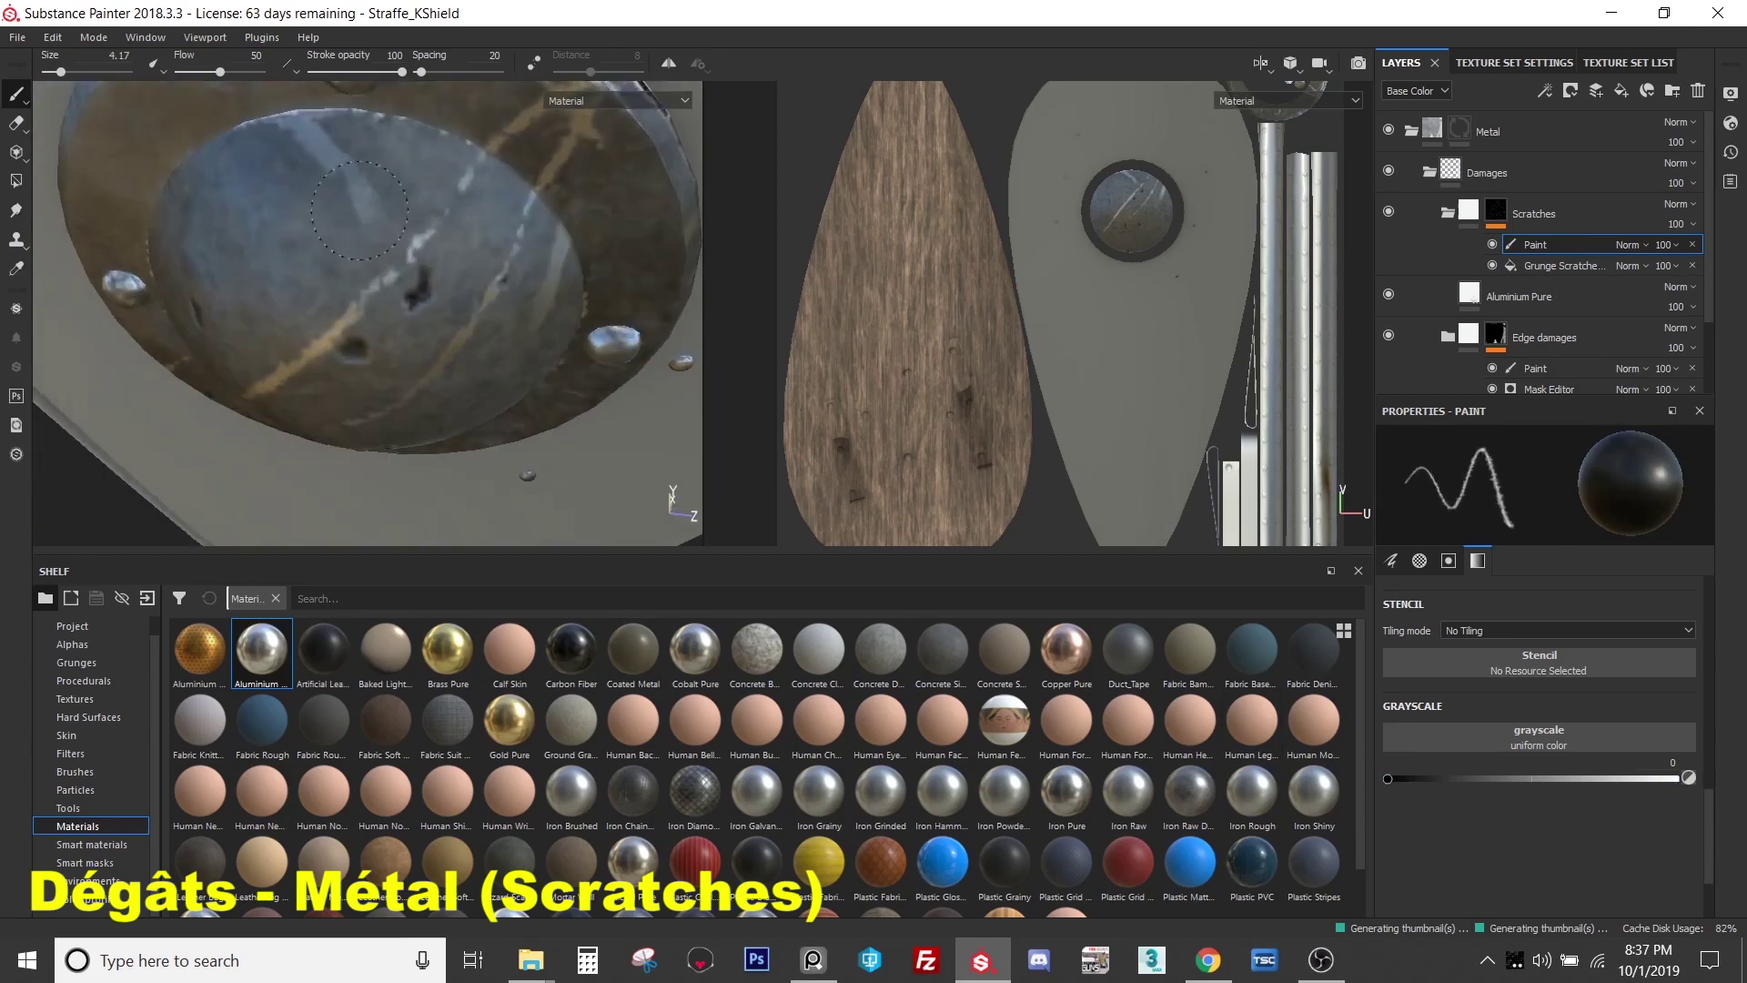
left_click(329, 129)
left_click_drag(329, 129, 378, 135, "alt")
left_click(378, 135)
key("ctrl+z")
- Paint out the branching scratch on the boss rim at brush size 2.25 and the faint dome scratch beside it at size 5.1
right_click_drag(427, 166, 412, 166, "ctrl")
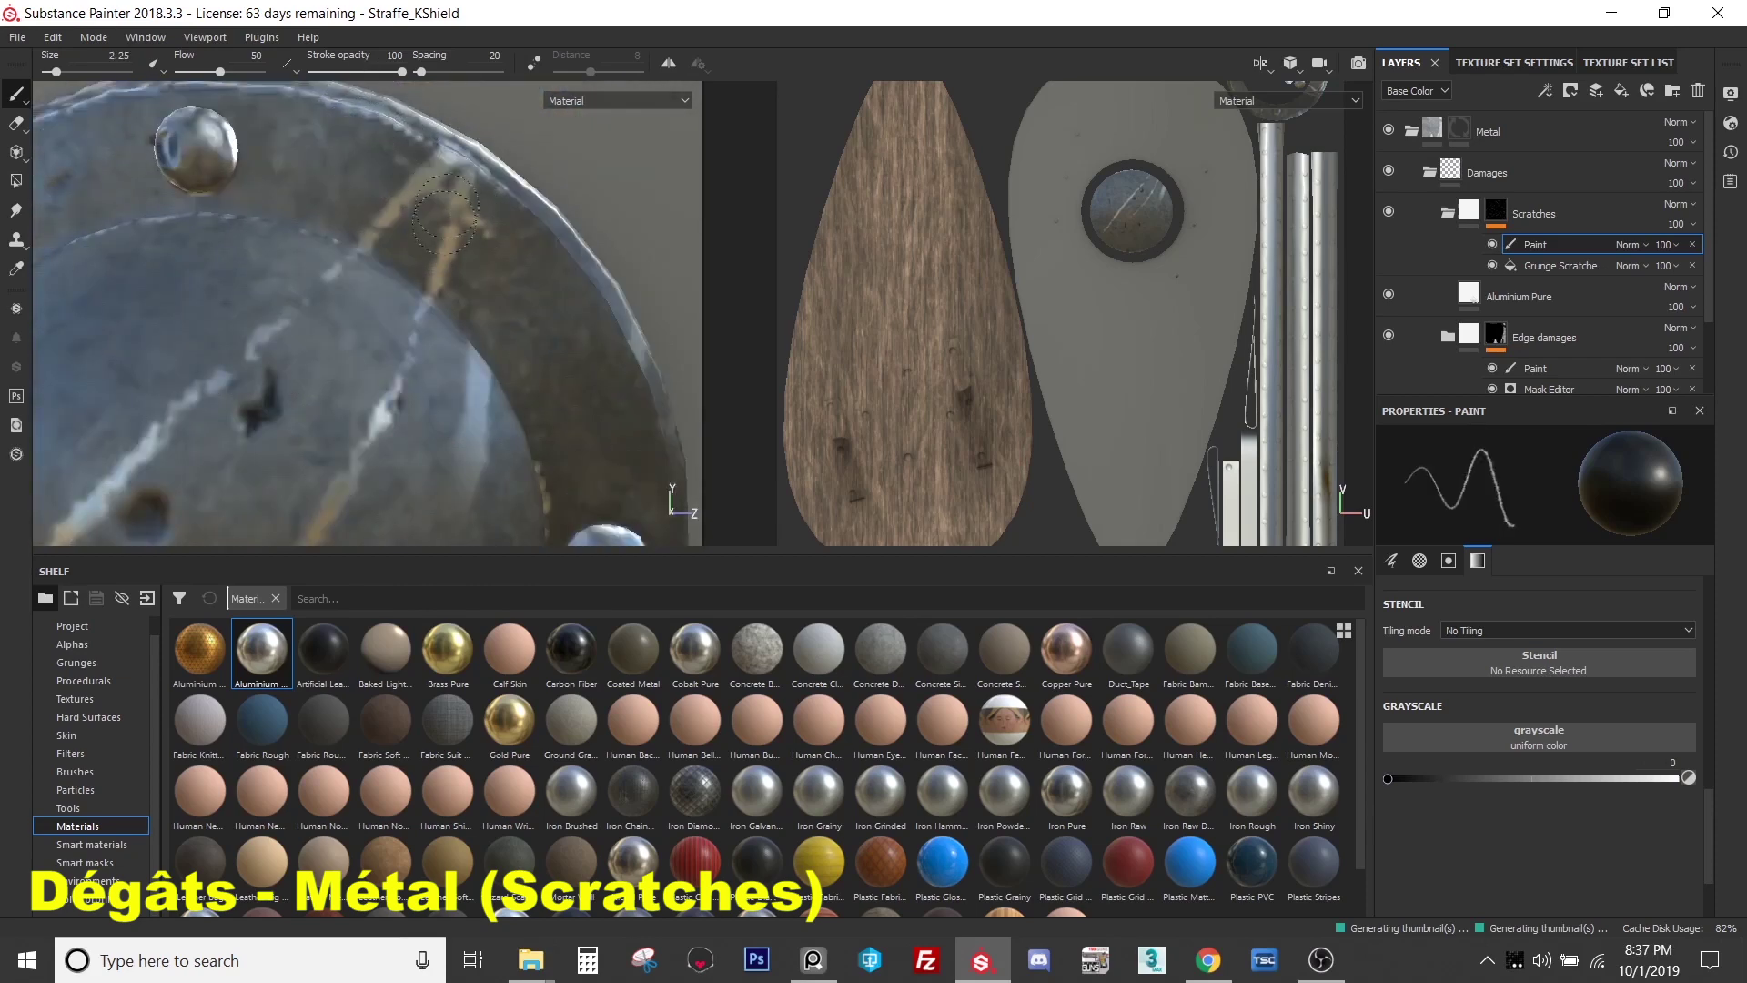
mouse_move(467, 179)
left_mouse_down()
mouse_move(462, 262)
mouse_move(475, 243)
left_mouse_up()
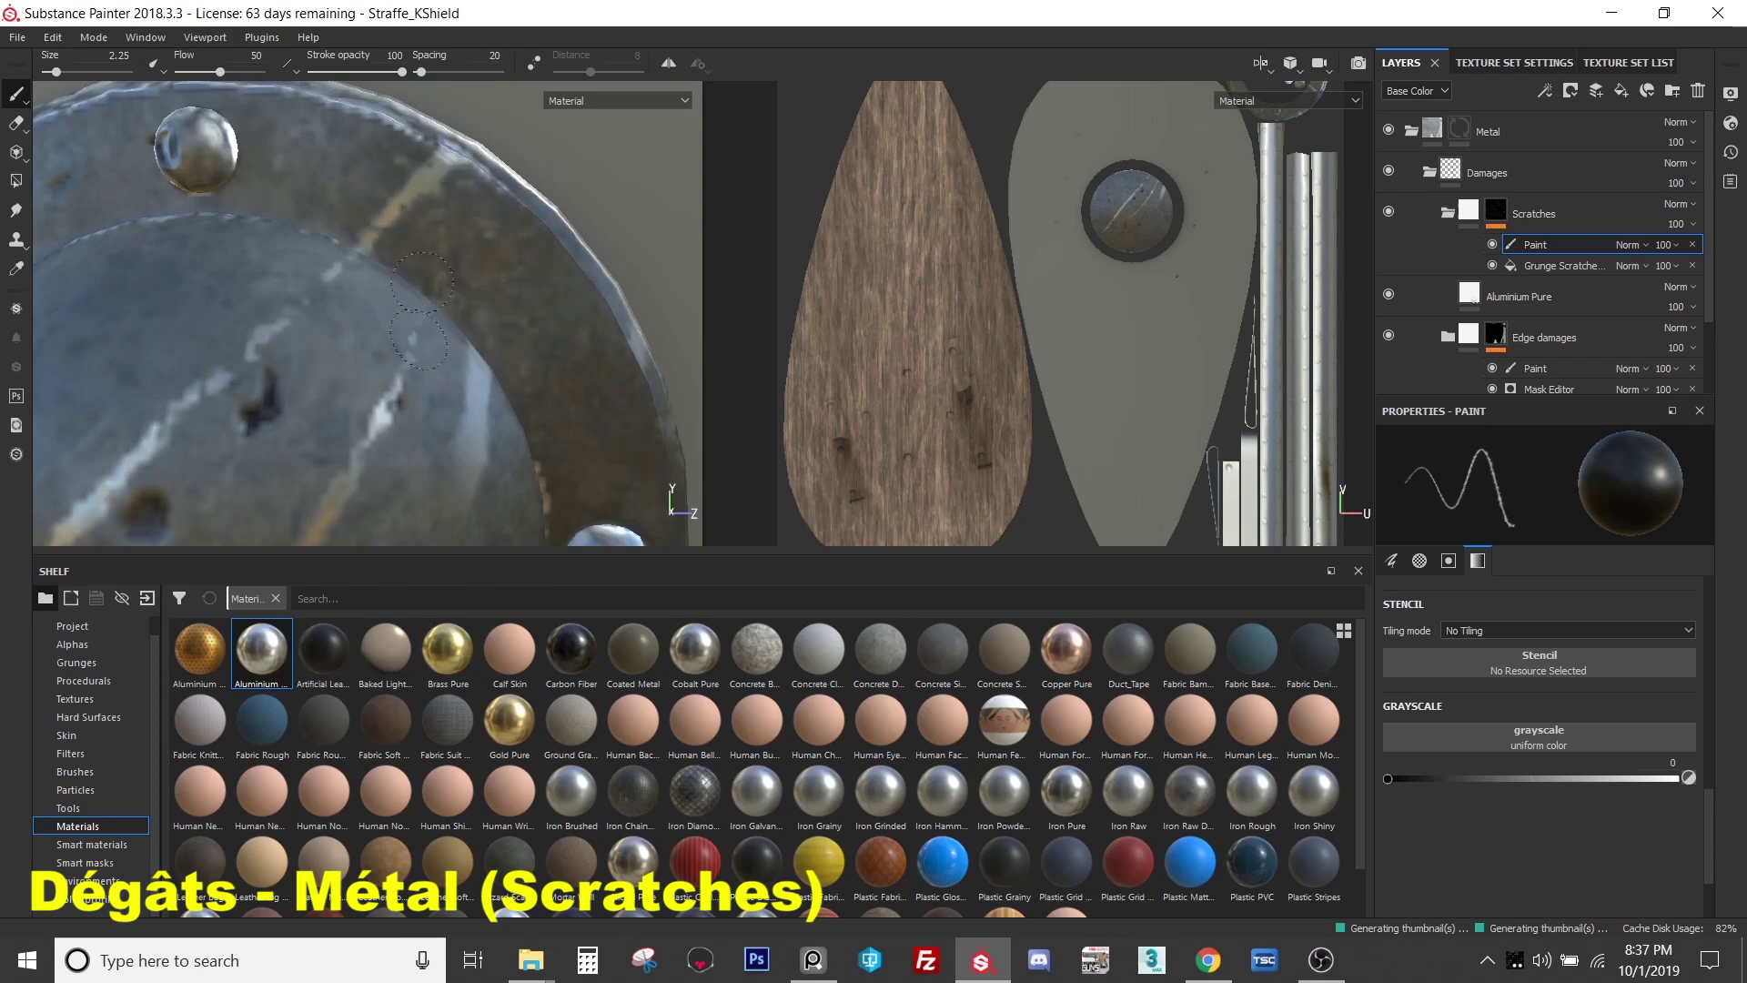
mouse_move(400, 409)
left_mouse_down("alt")
mouse_move(416, 297)
mouse_move(432, 346)
left_mouse_up("alt")
right_click_drag(432, 346, 439, 325, "ctrl")
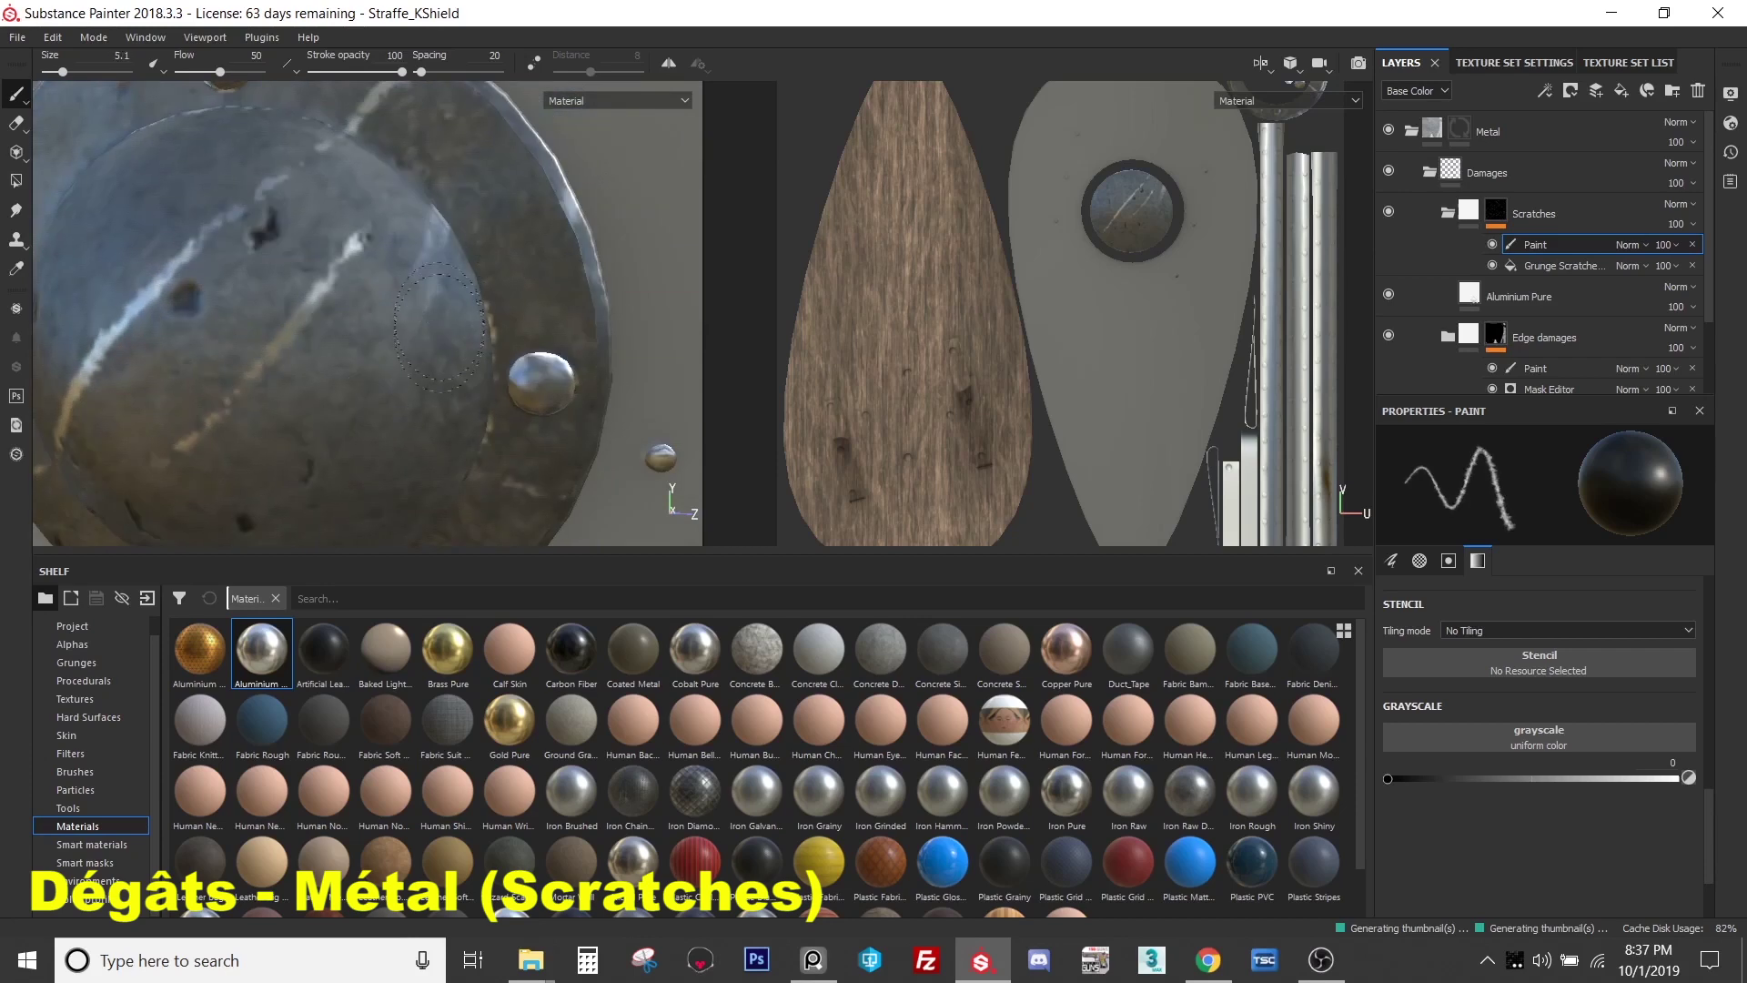
left_click_drag(418, 298, 545, 235, "alt")
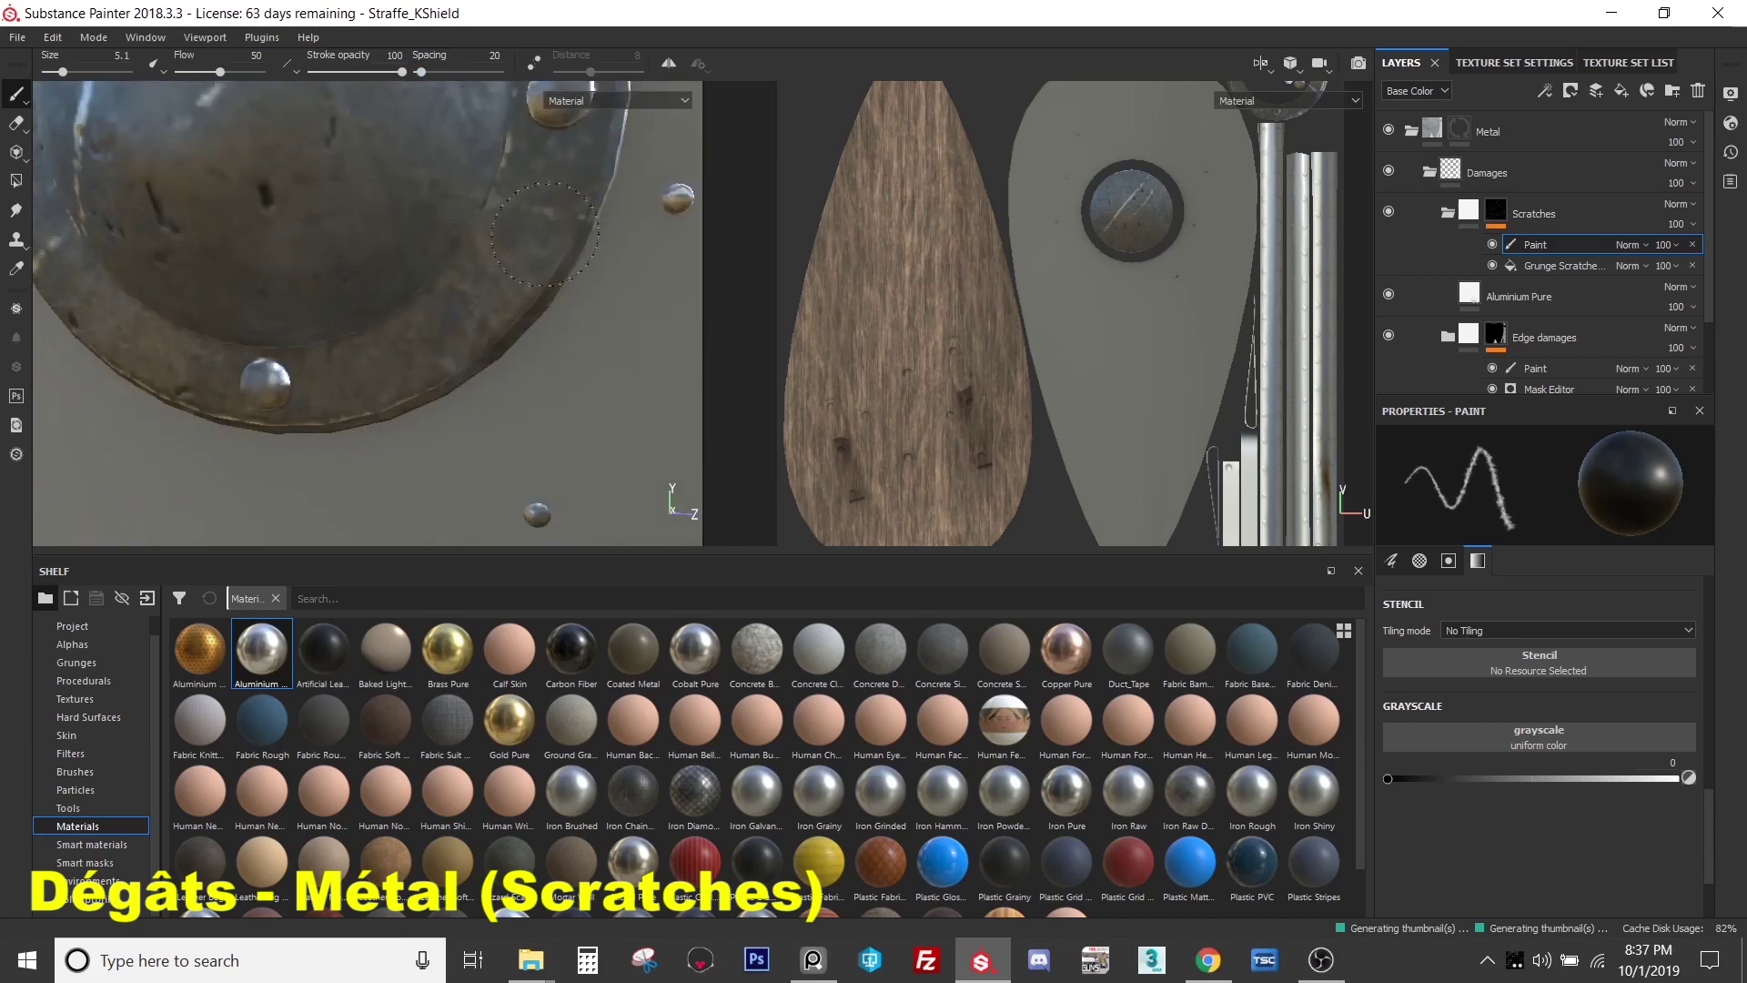
mouse_move(266, 247)
left_mouse_down("alt")
mouse_move(289, 276)
mouse_move(355, 291)
left_mouse_up("alt")
- Enable the normal and height channels on the Aluminium Pure fill of the Scratches folder and set its height to -0.1269
left_click(1589, 292)
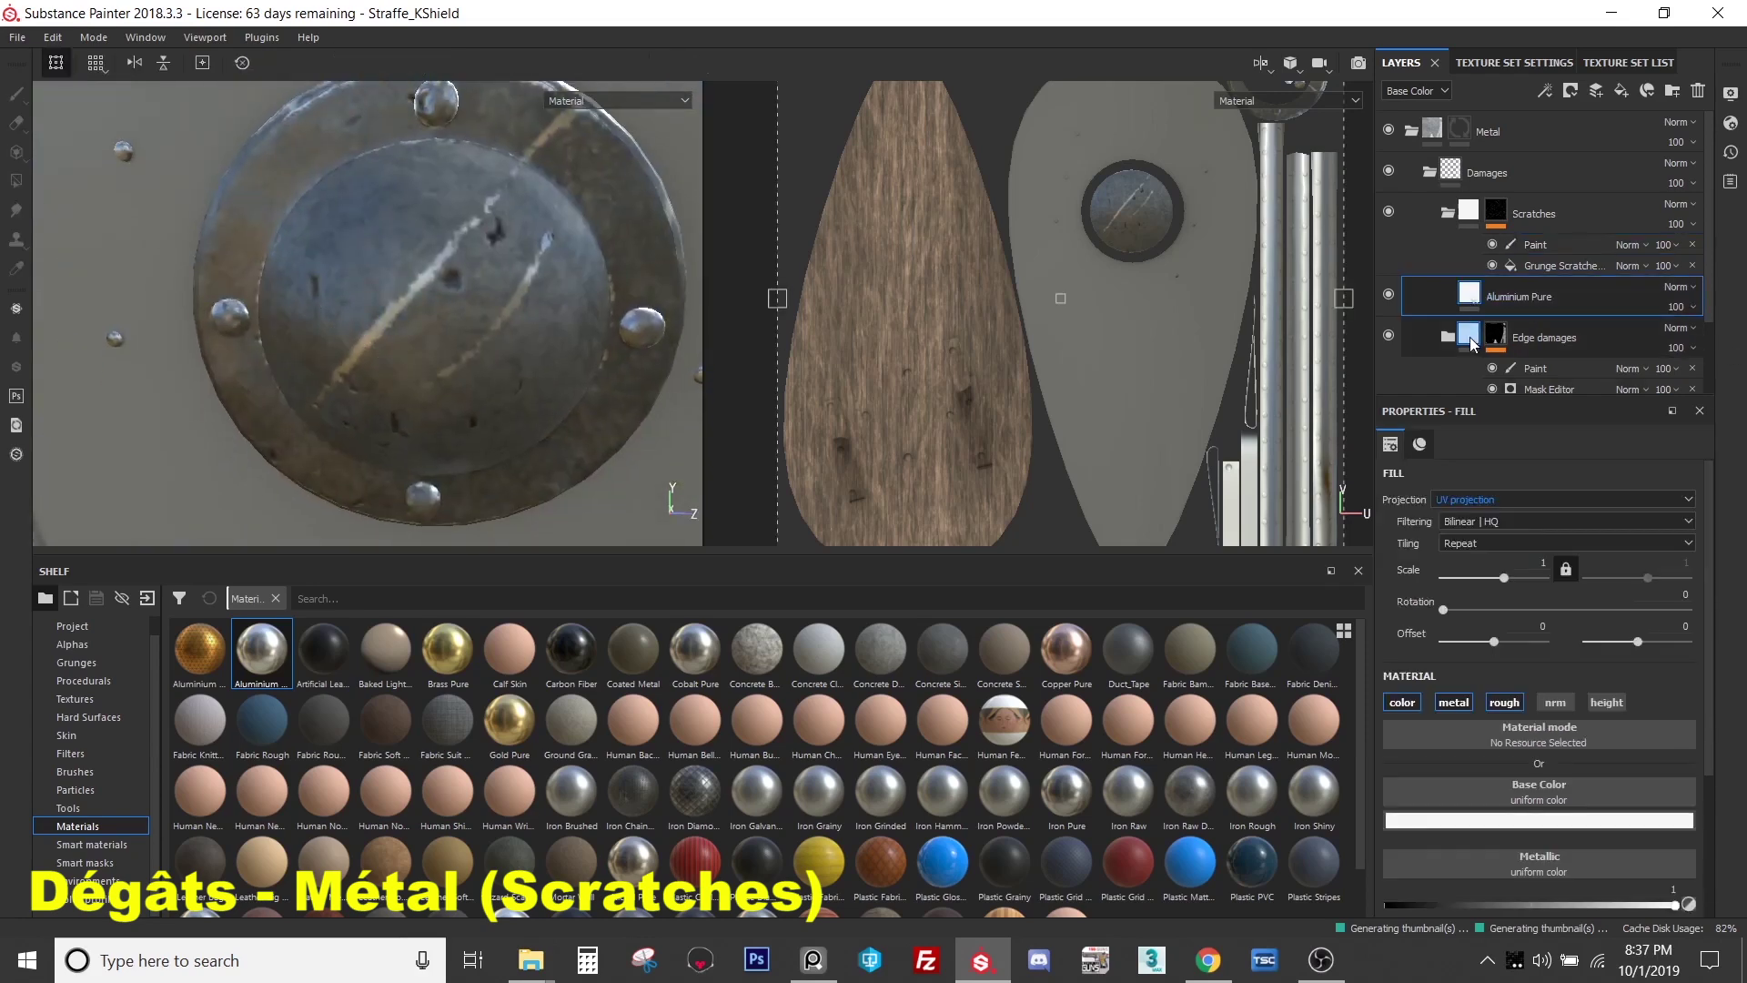
scroll(1514, 833, "down", 1)
left_click(1567, 647)
left_click(1606, 648)
scroll(1550, 828, "down", 1)
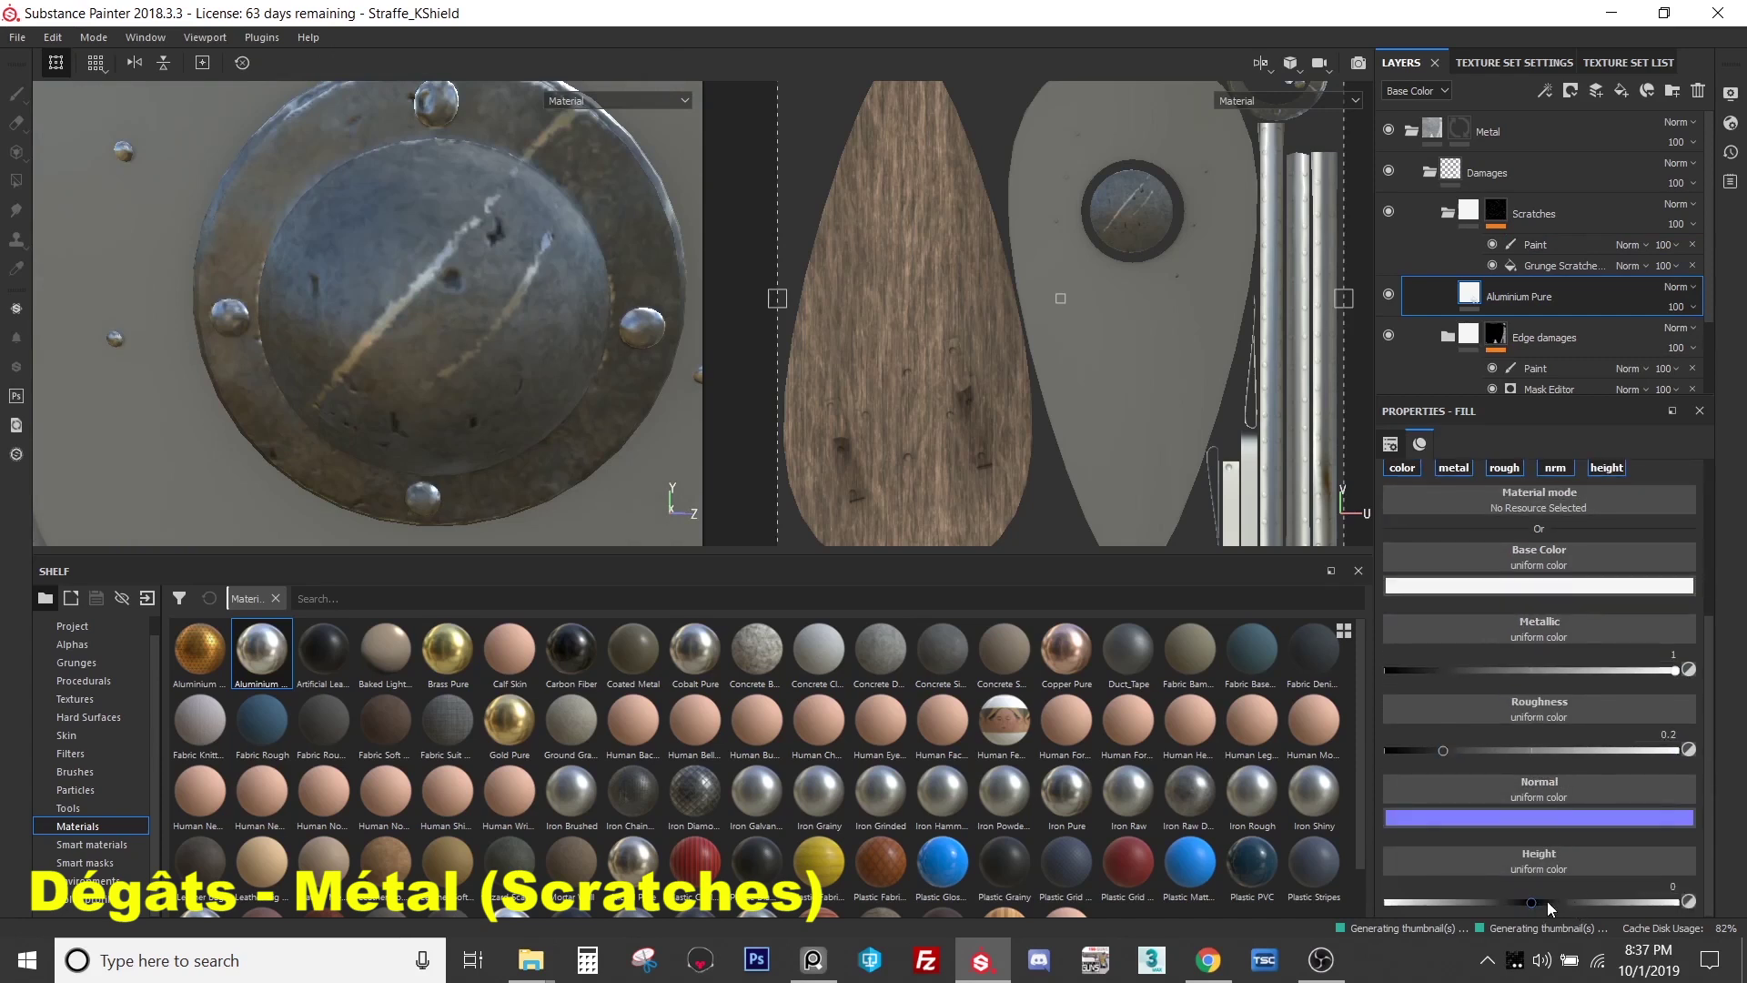
left_click_drag(1528, 909, 1514, 946)
left_click_drag(510, 310, 482, 273, "alt")
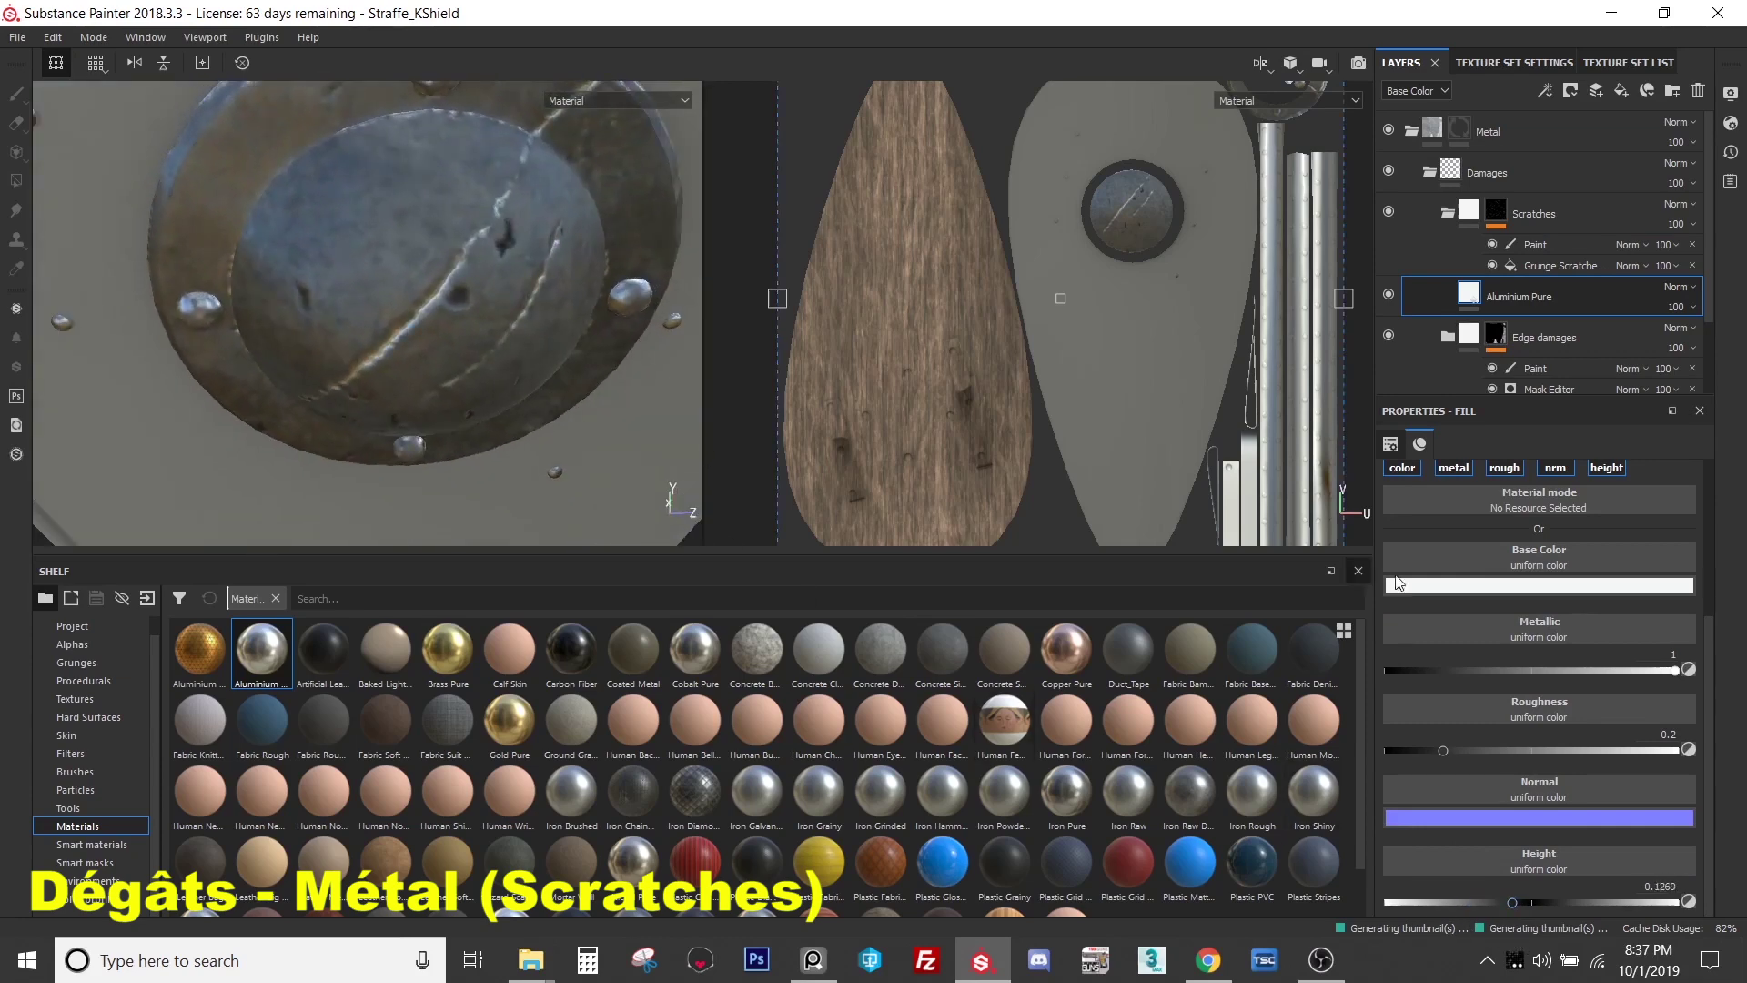
- Darken the Aluminium Pure base color to a mid grey and check the scratches on the whole shield
left_click(1560, 591)
left_click_drag(1503, 639, 1503, 681)
left_click_drag(378, 157, 531, 326, "alt")
scroll(532, 329, "down", 5)
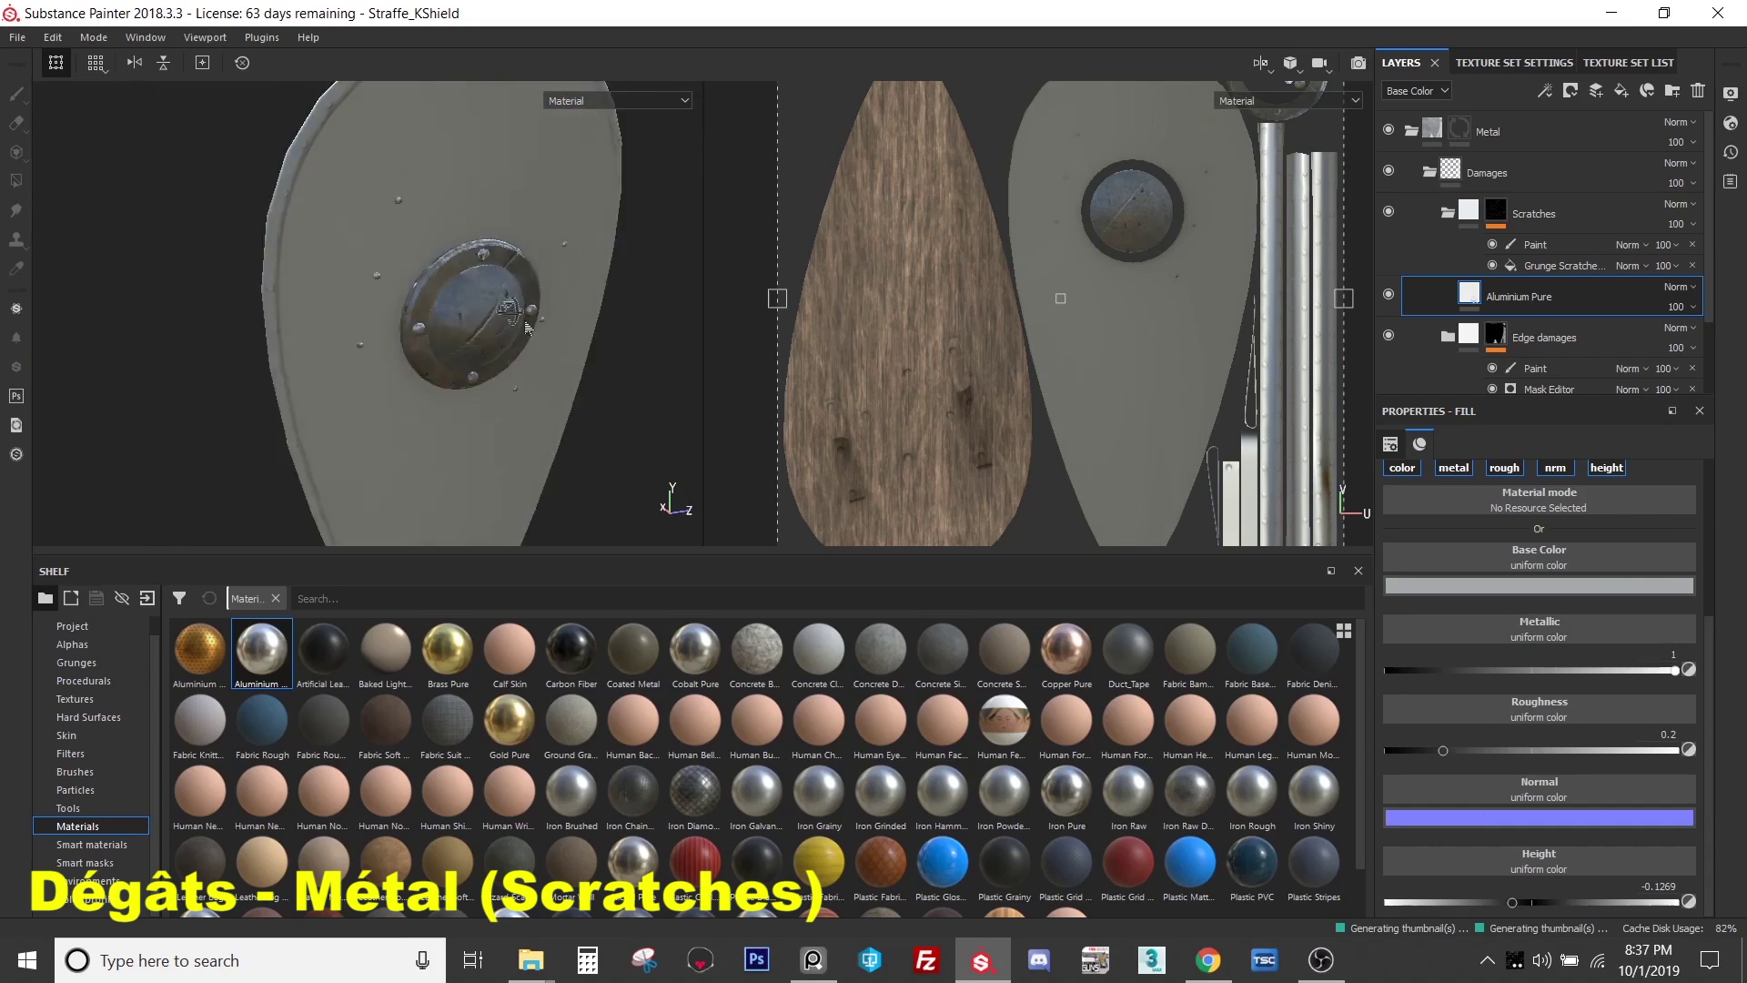
scroll(466, 263, "up", 4)
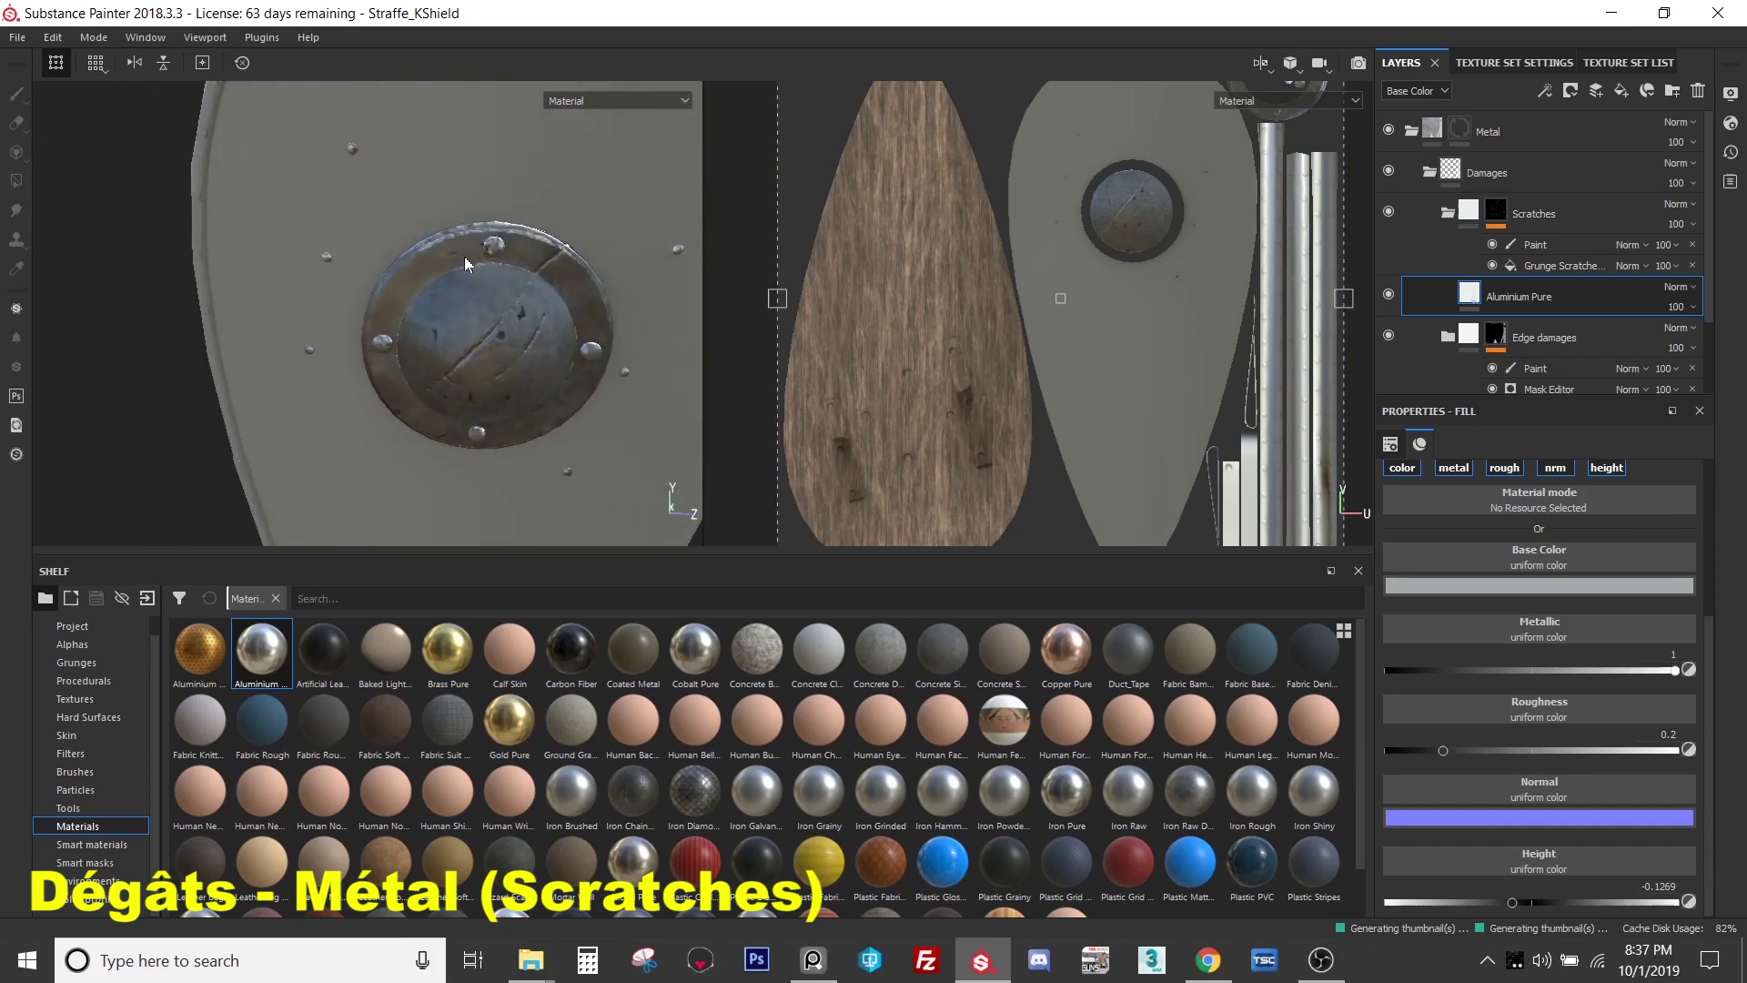
- Widen the long diagonal scratch on the boss by painting white into the Scratches mask at brush size 1.87
left_click(1538, 245)
scroll(546, 332, "up", 3)
right_click_drag(546, 335, 530, 335, "ctrl")
left_click_drag(1601, 782, 1684, 778)
right_click_drag(562, 296, 557, 295, "ctrl")
left_click_drag(557, 296, 537, 312)
left_click_drag(482, 382, 430, 435)
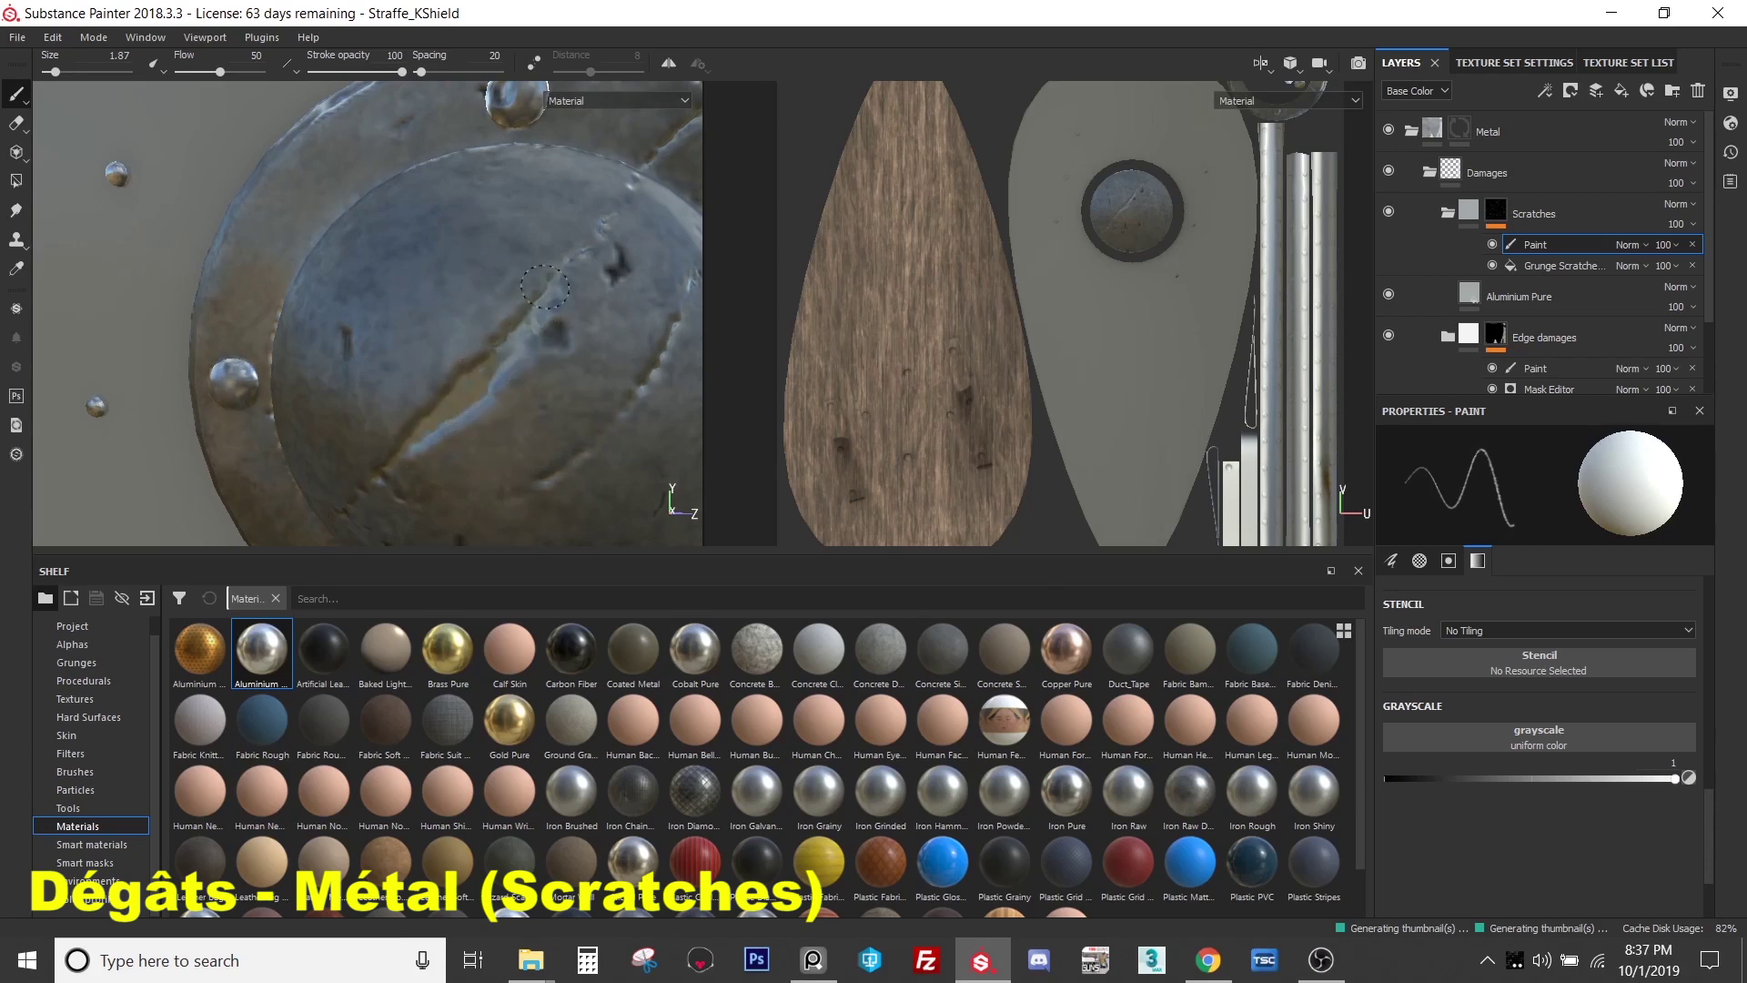
mouse_move(517, 331)
left_mouse_down("alt")
mouse_move(483, 387)
mouse_move(530, 344)
mouse_move(499, 356)
left_mouse_up("alt")
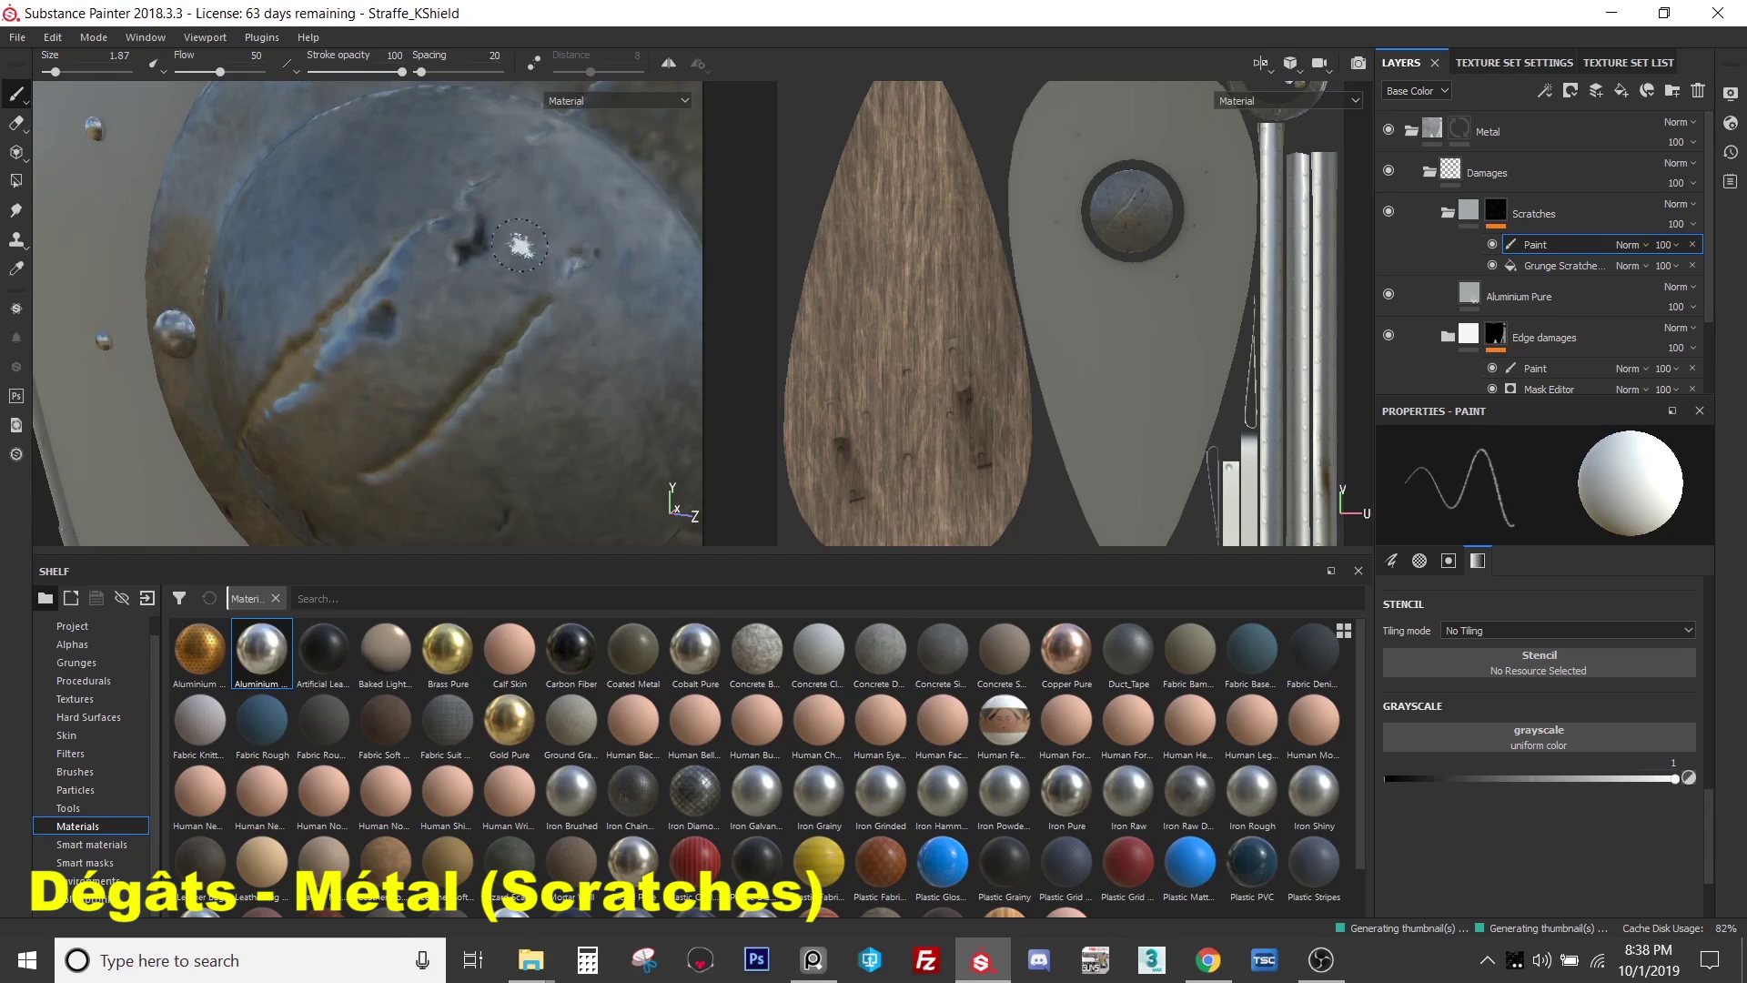
left_click_drag(519, 243, 405, 318, "alt")
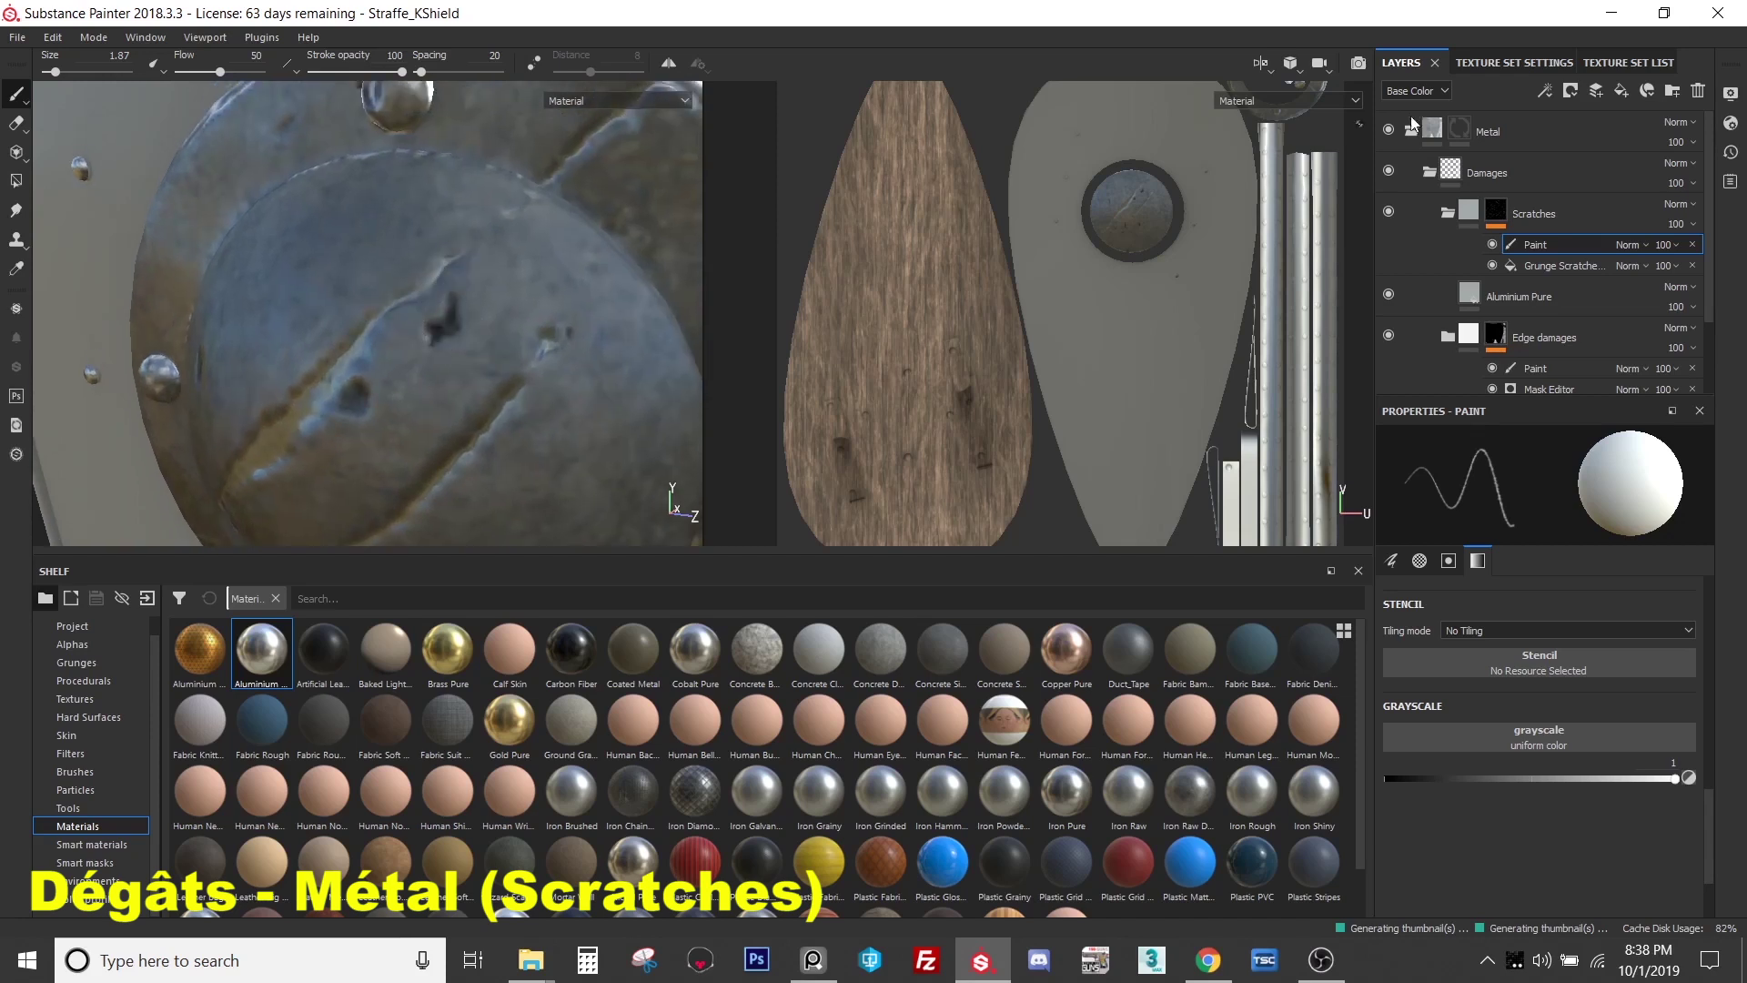
- Raise the texture set size to 2048 and check the scratch detail on the boss
left_click(1481, 60)
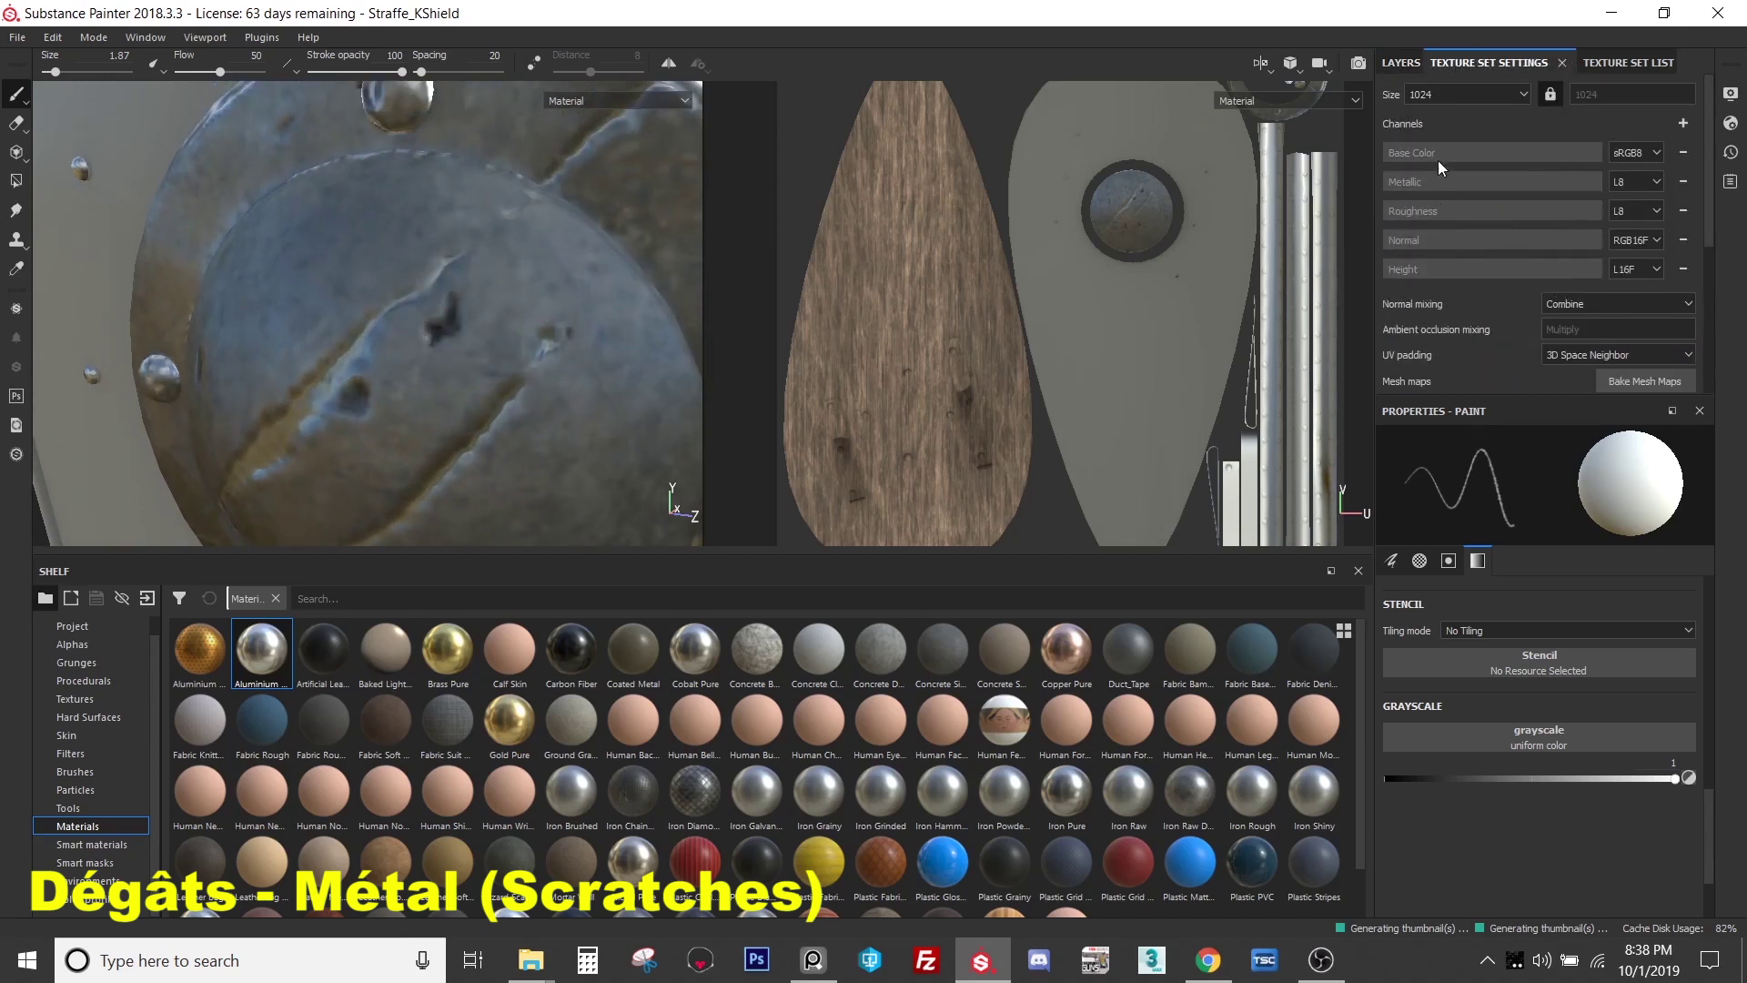
left_click(1437, 98)
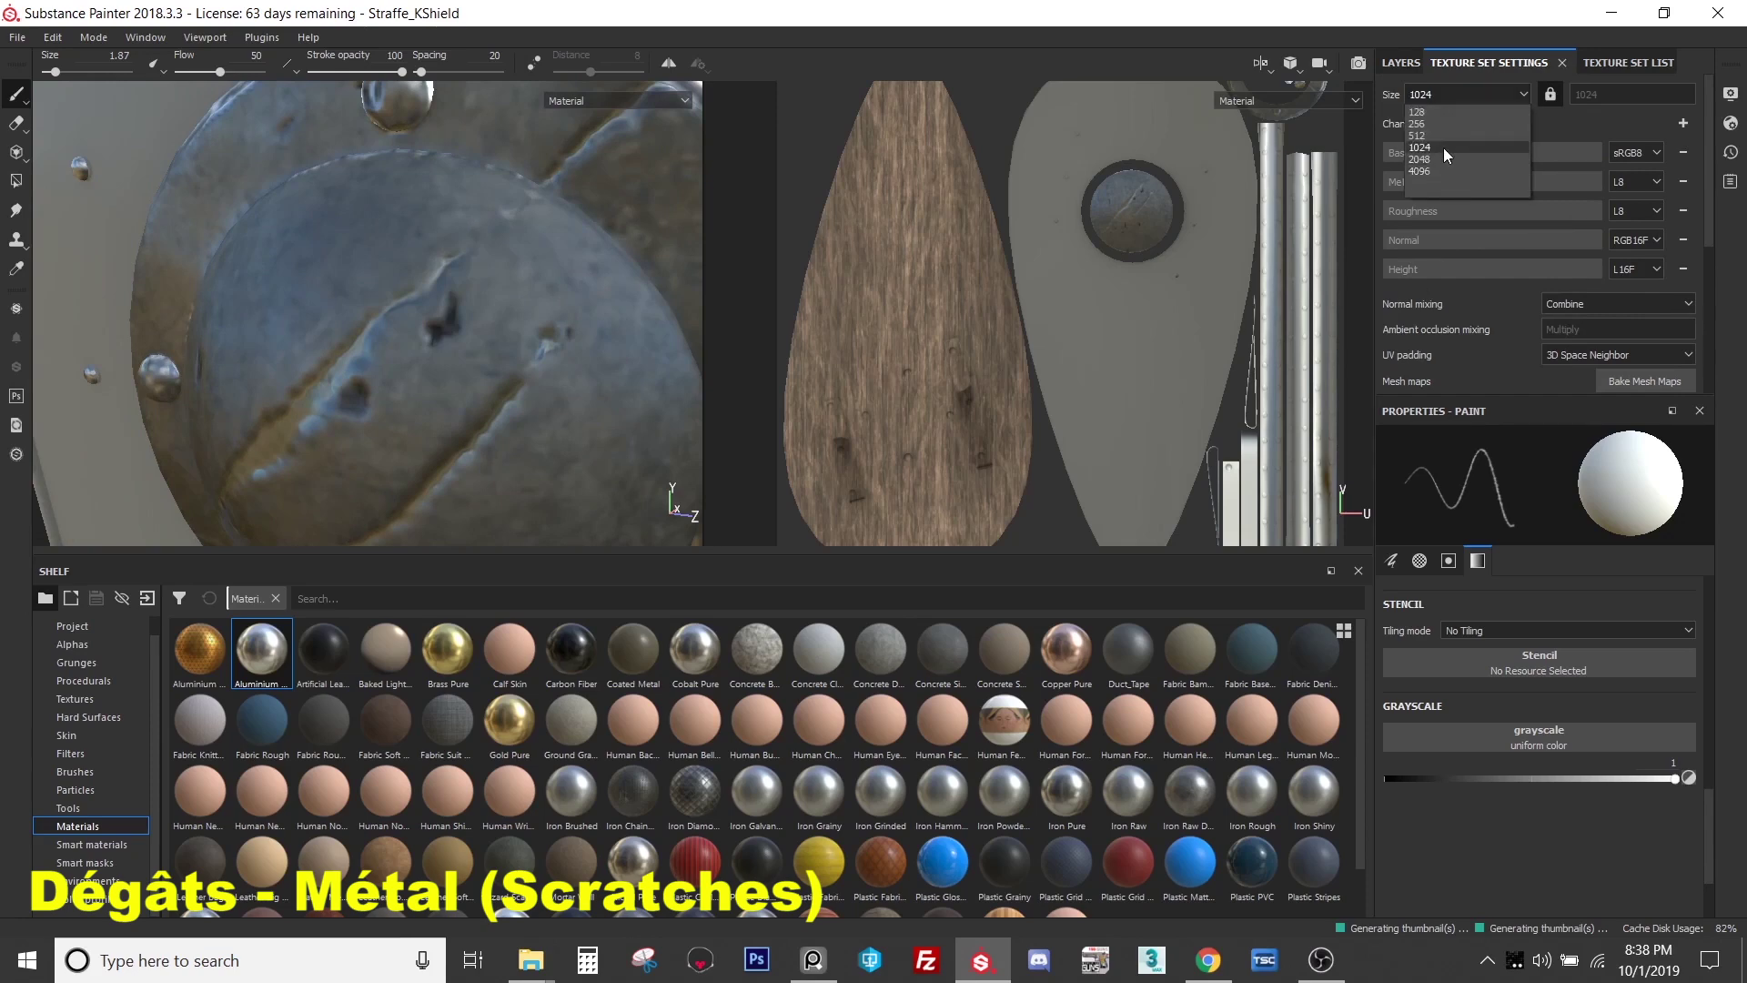
left_click(1443, 161)
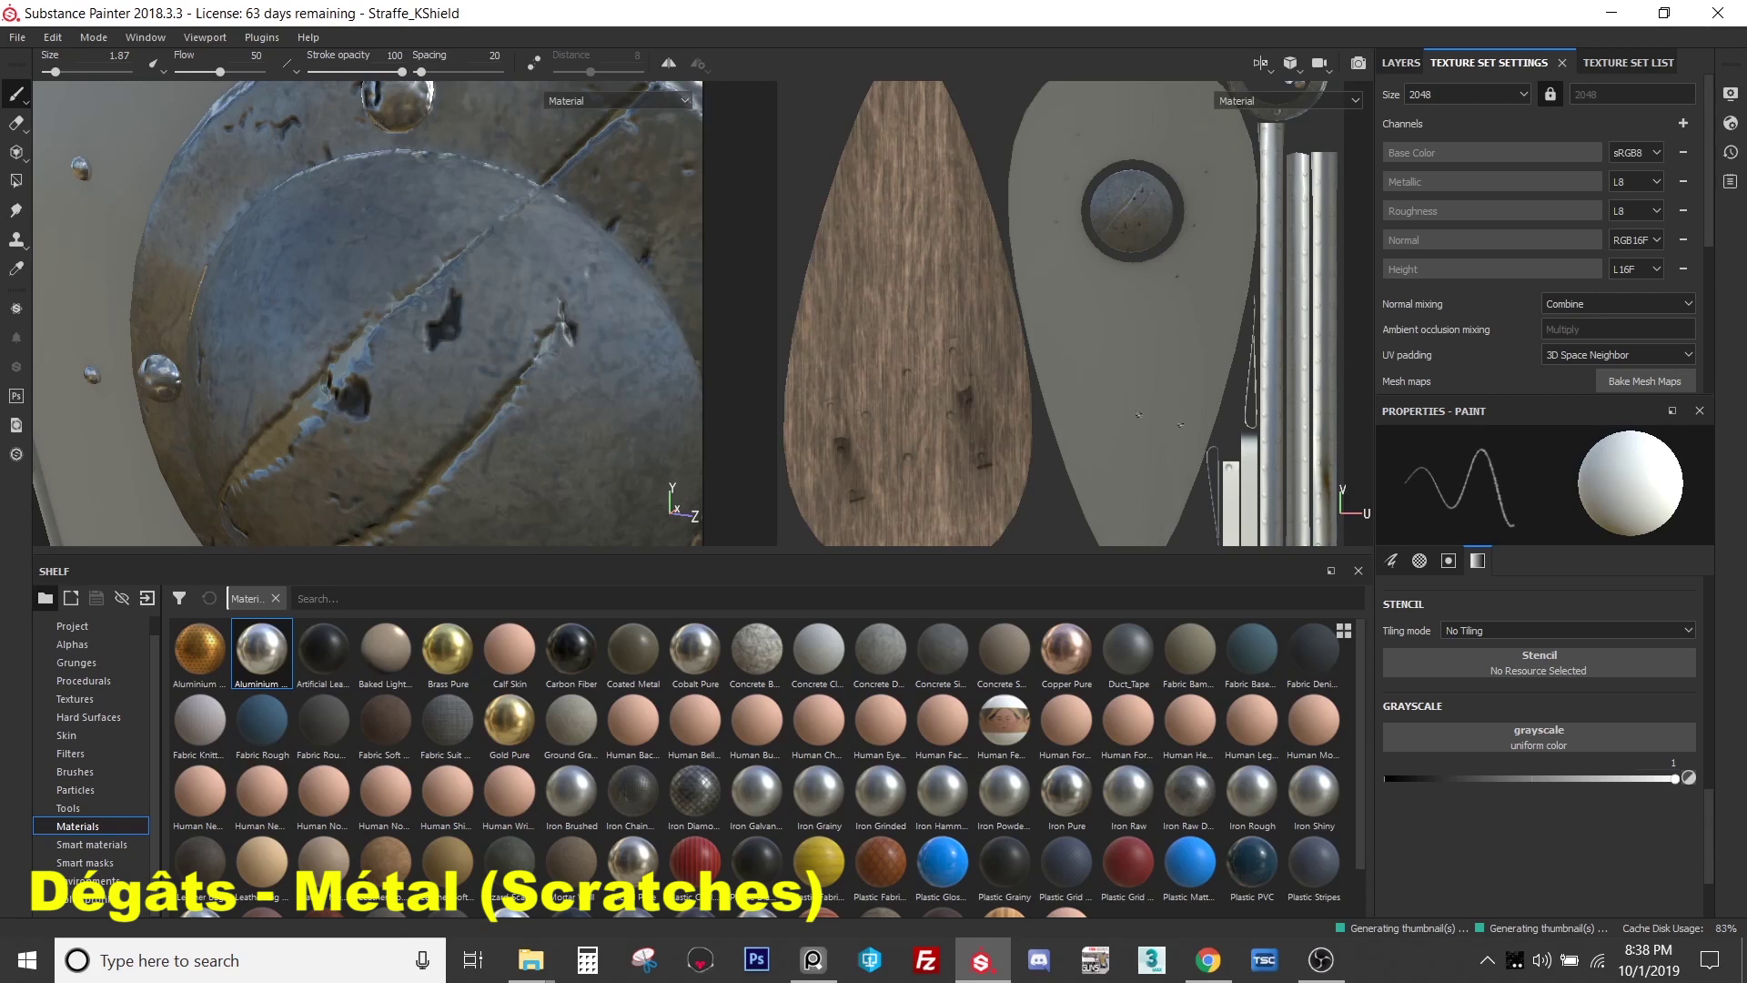
left_click(1450, 95)
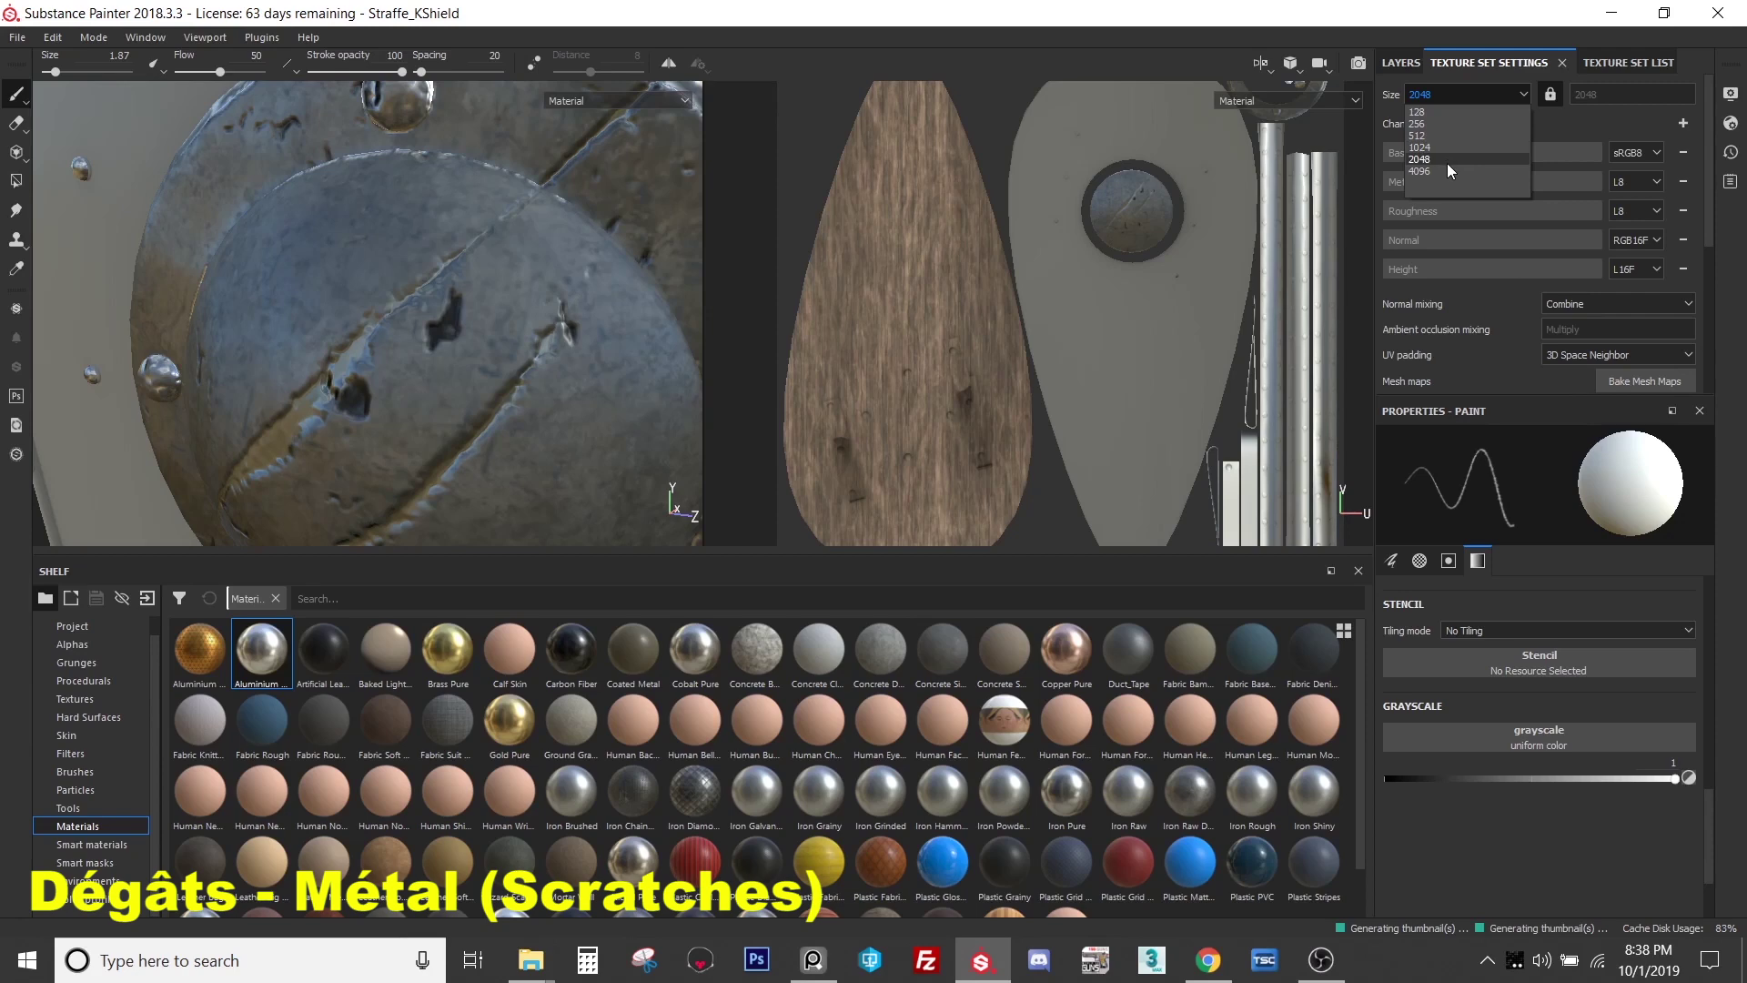
left_click(1456, 90)
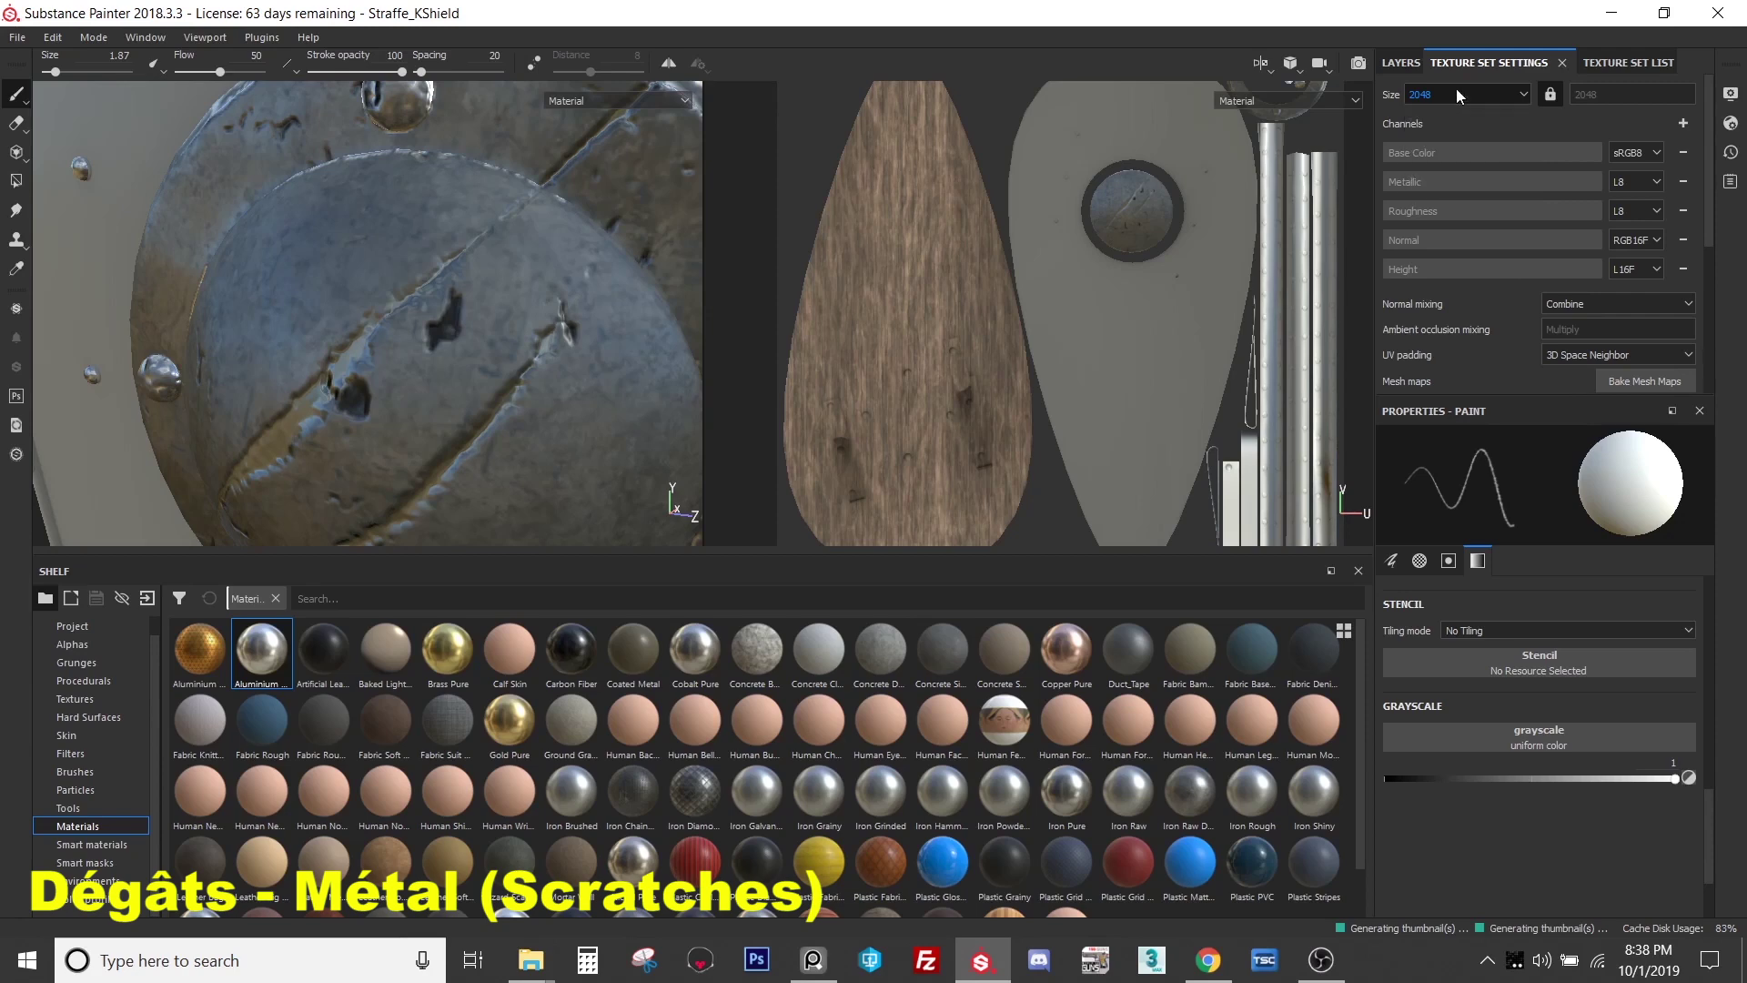
scroll(459, 355, "down", 3)
scroll(459, 355, "up", 3)
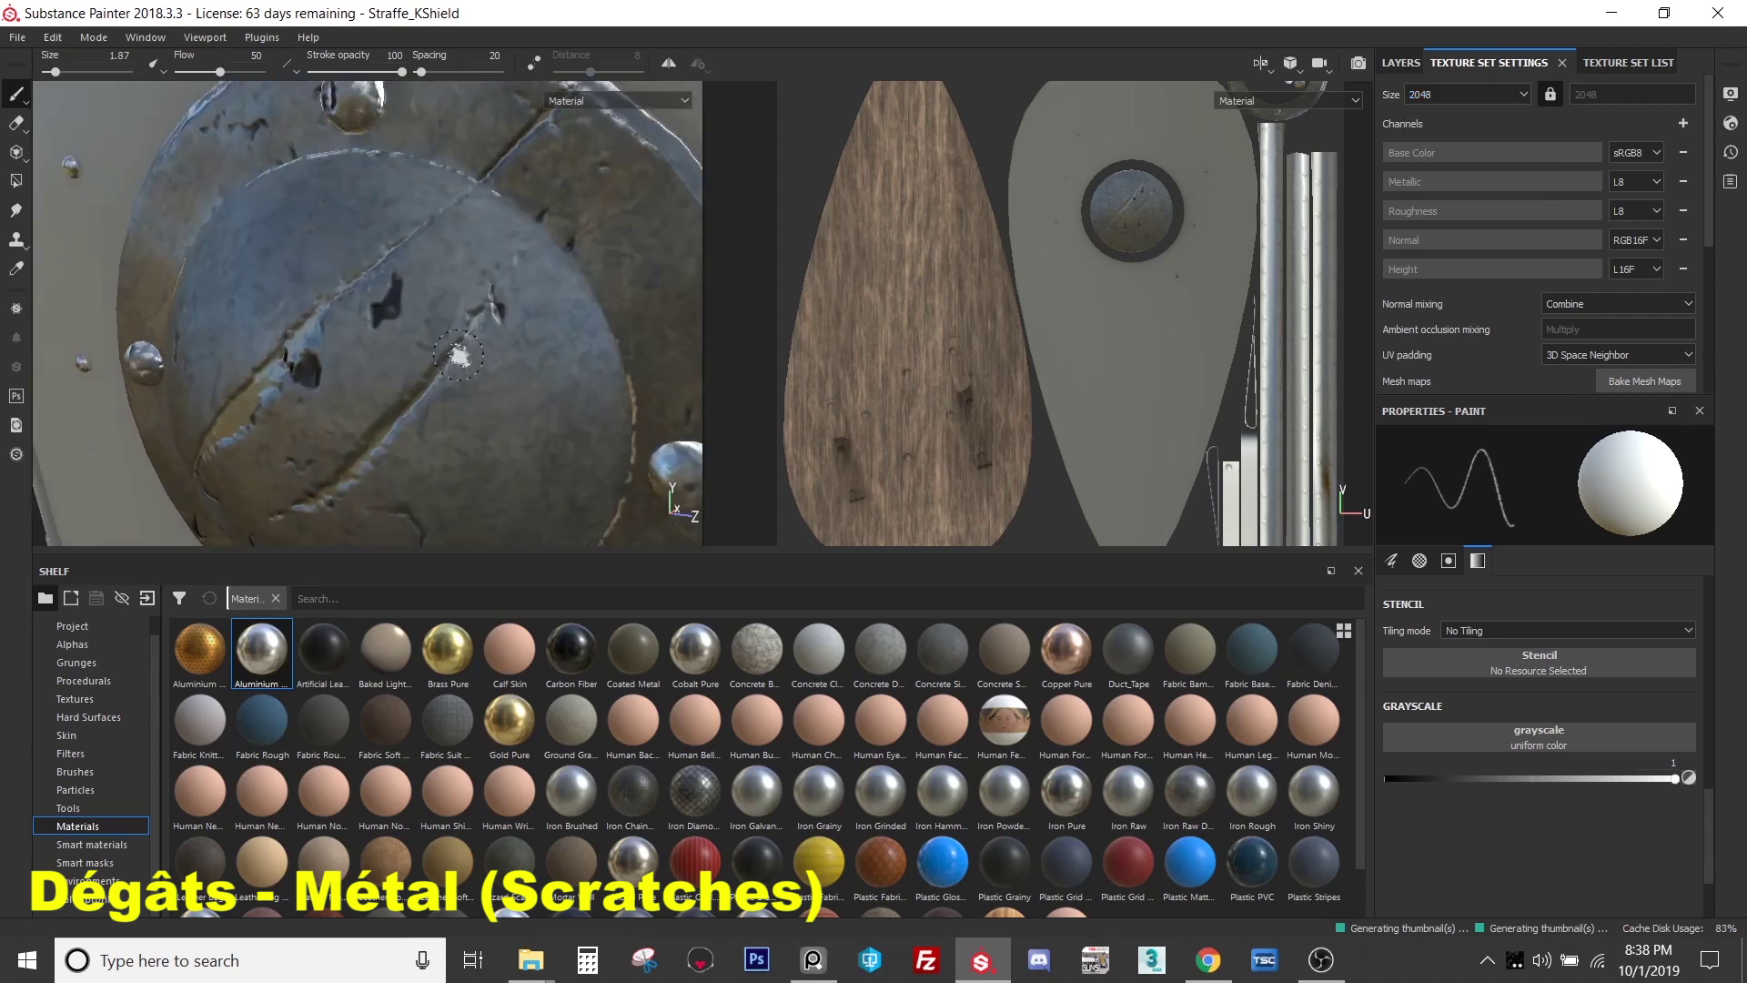
scroll(460, 355, "down", 5)
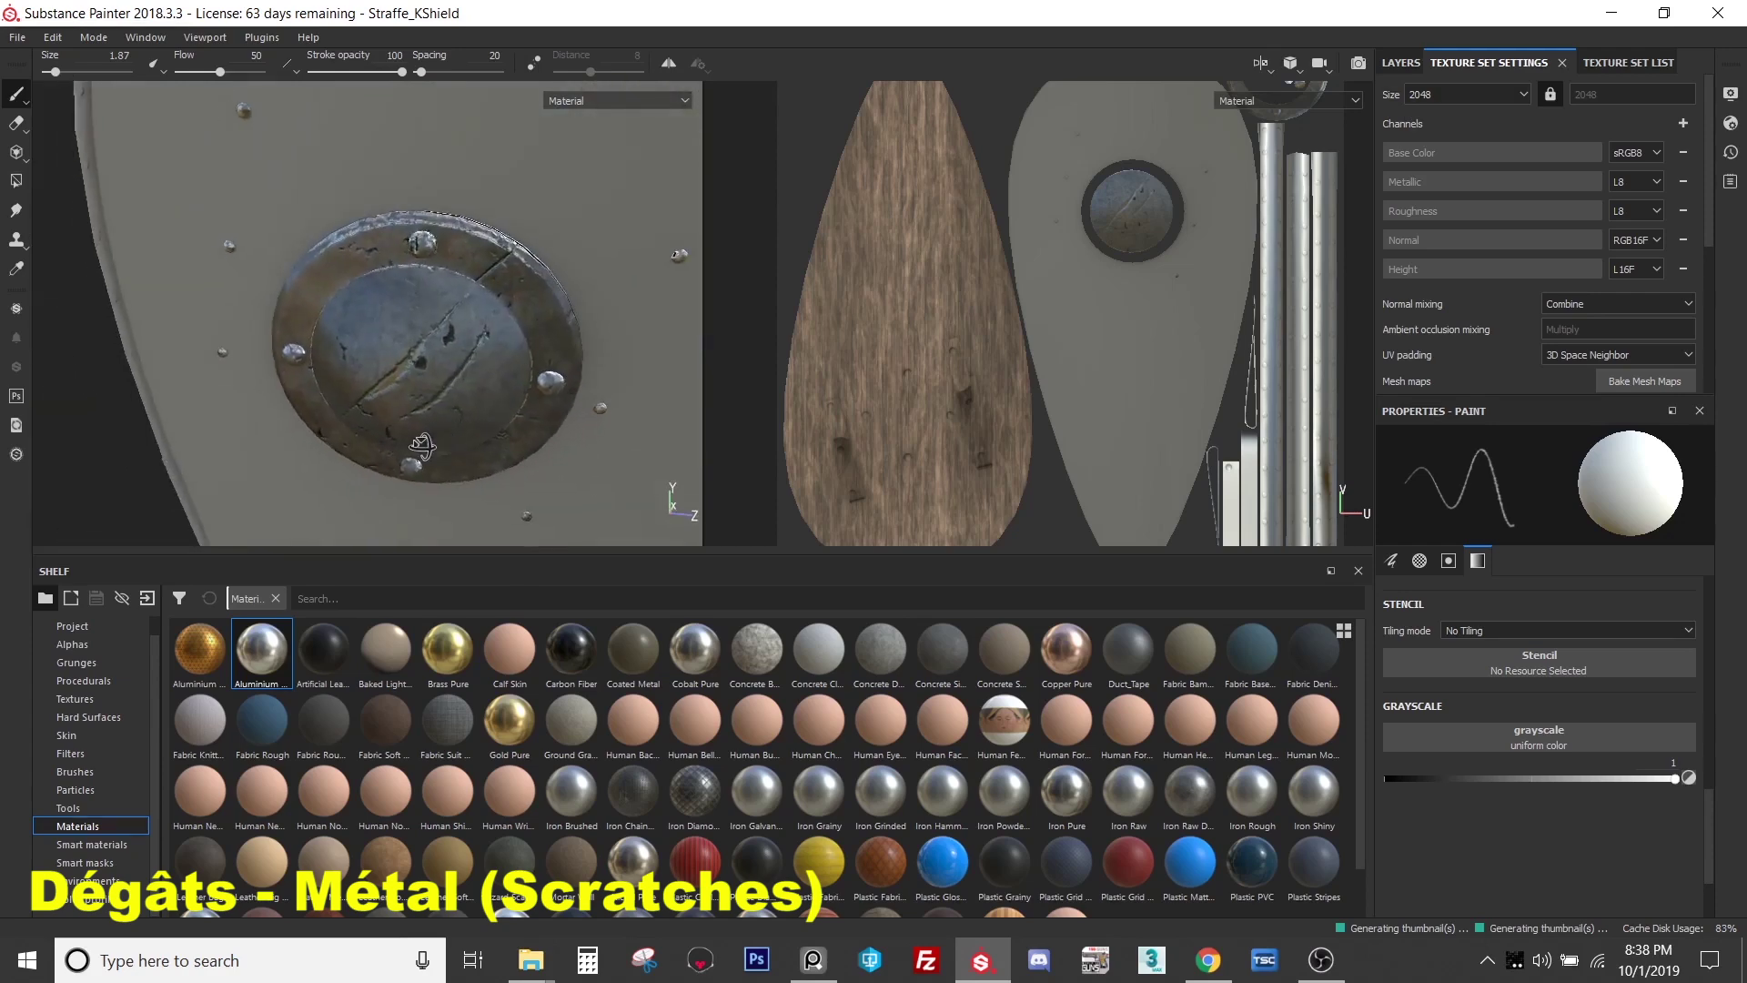
- Set the paint grayscale to 0 and paint black into the Scratches mask to thin out the widened diagonal scratch on the boss
scroll(421, 446, "up", 8)
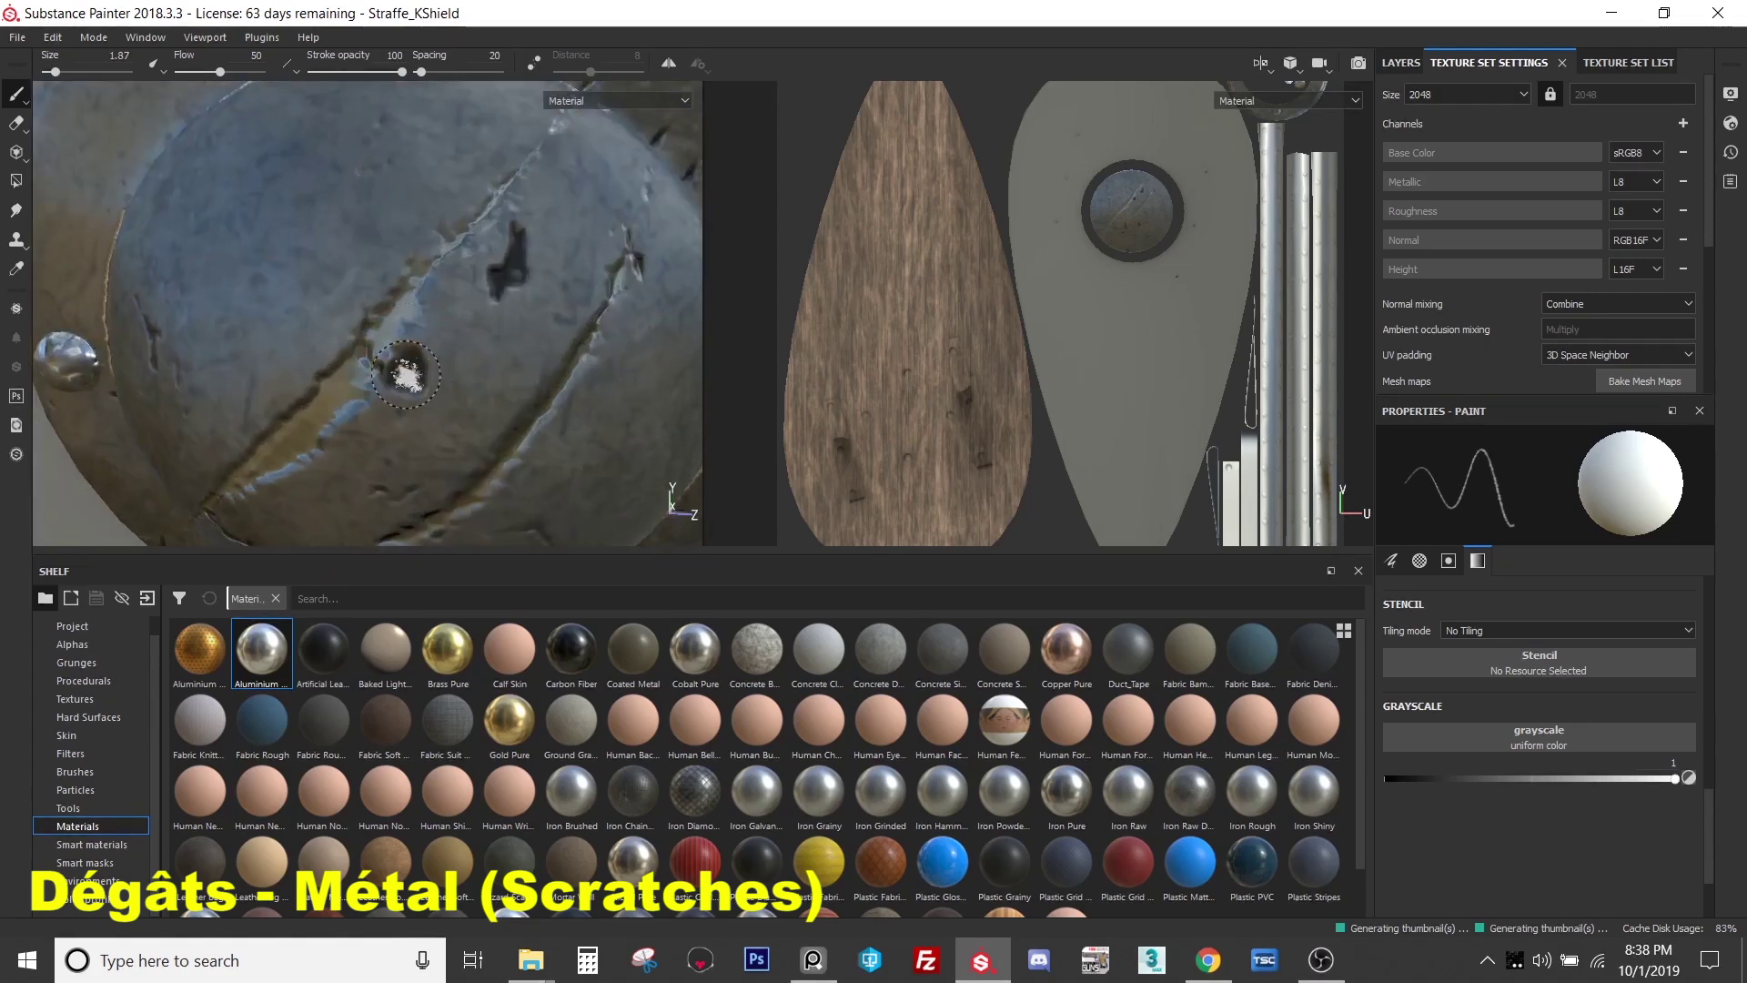
scroll(532, 264, "down", 8)
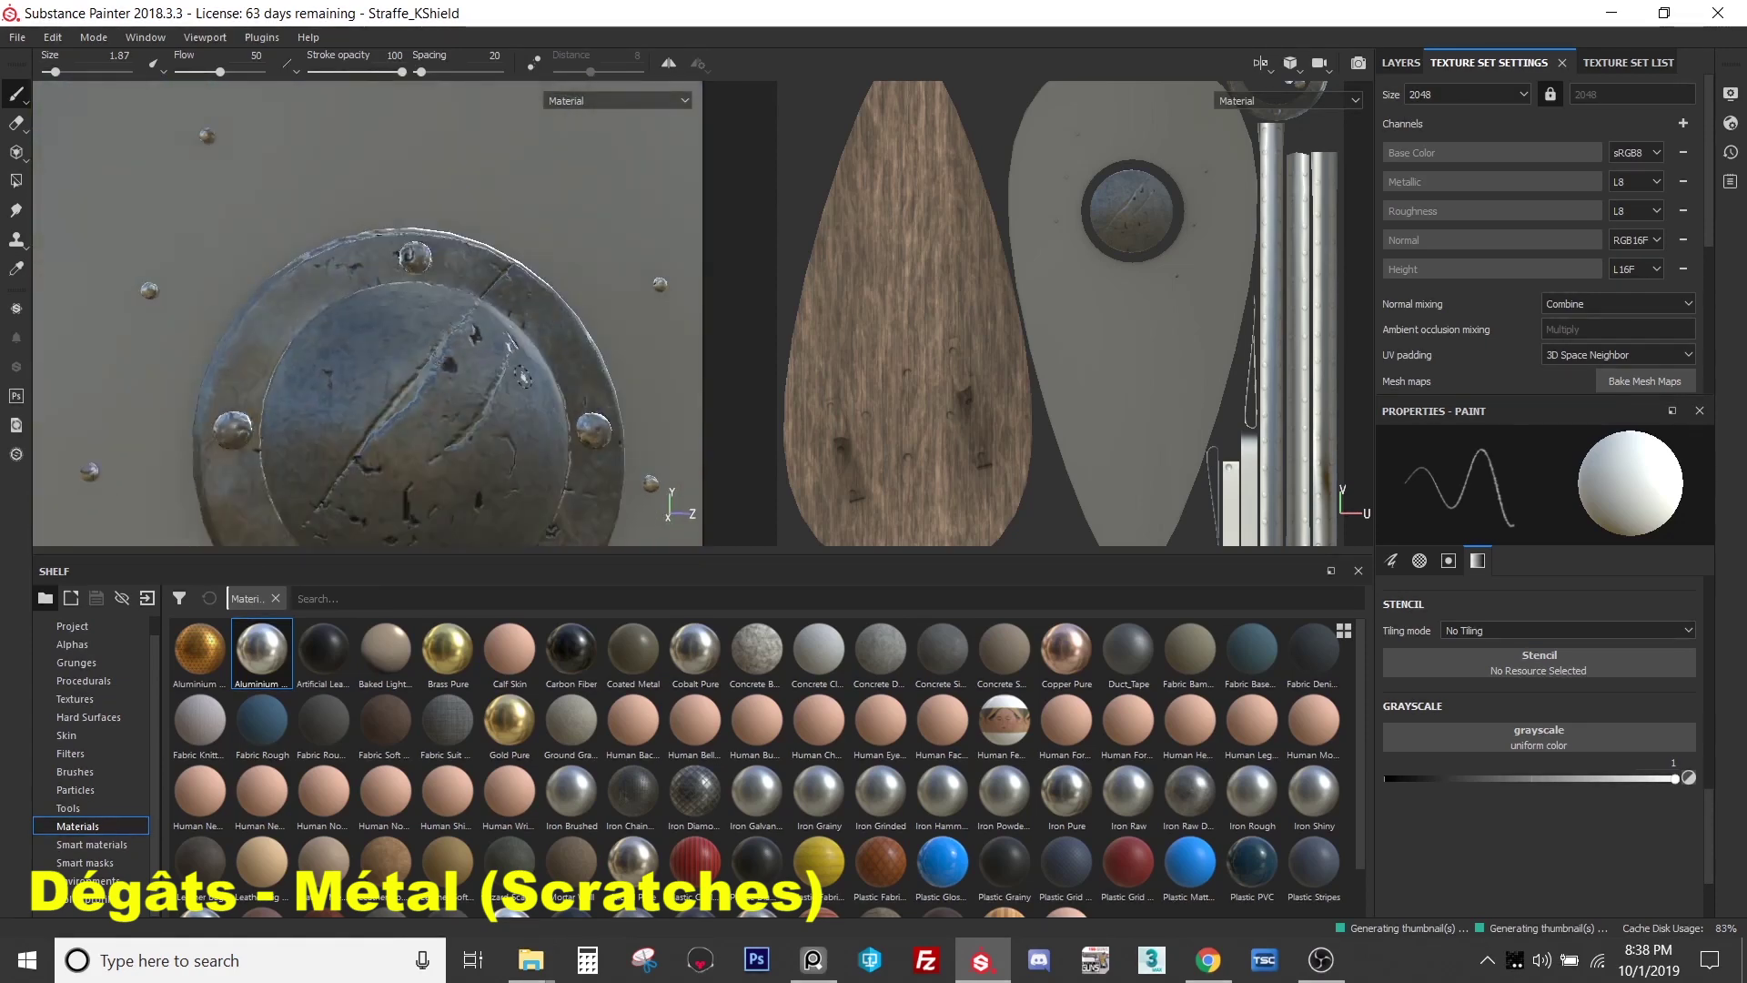
scroll(526, 274, "up", 5)
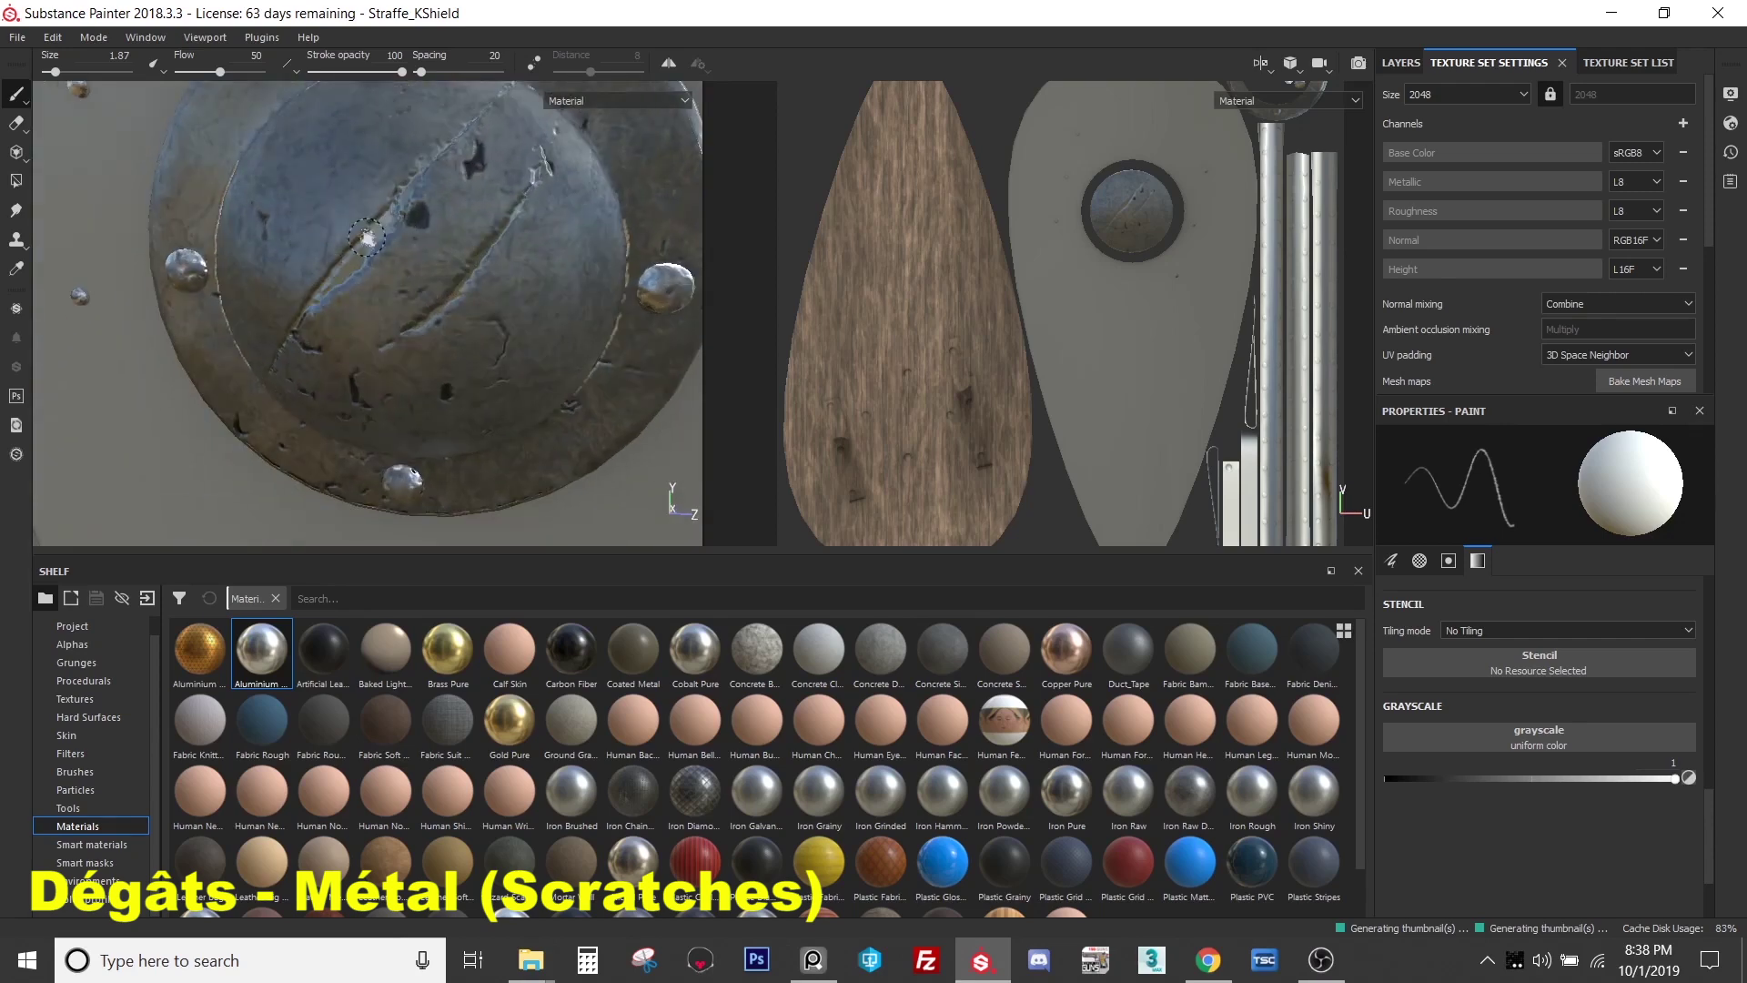
scroll(334, 270, "down", 6)
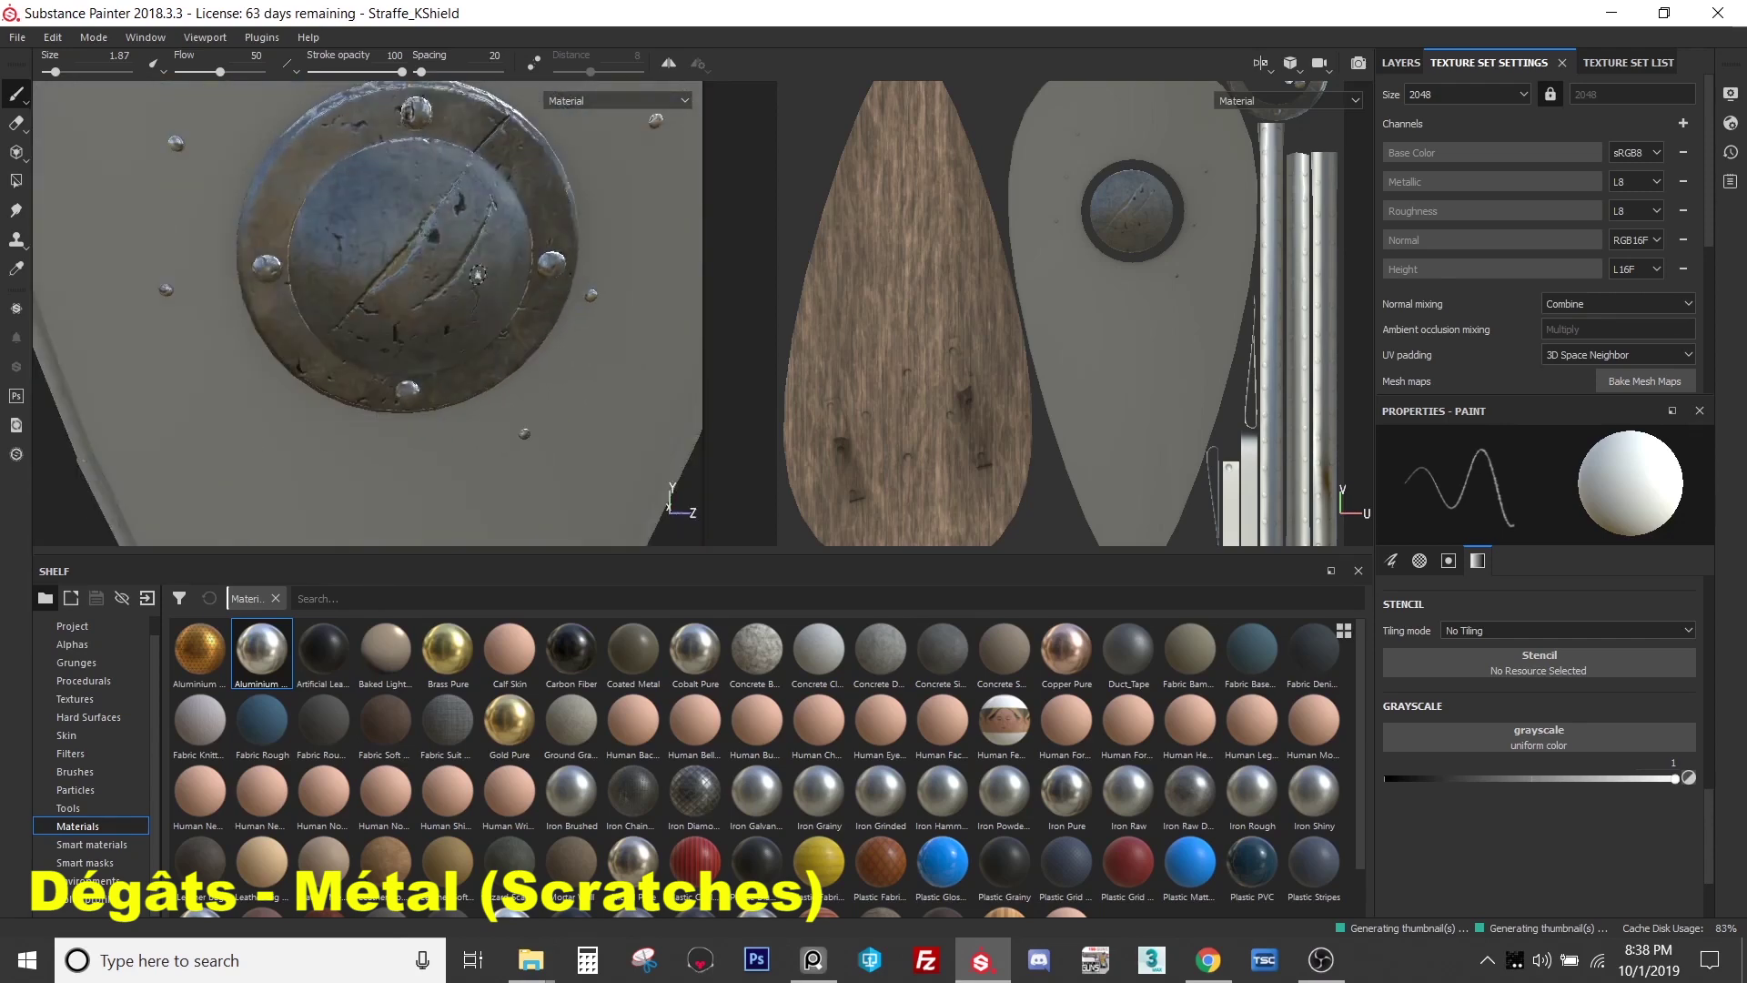
scroll(464, 279, "up", 6)
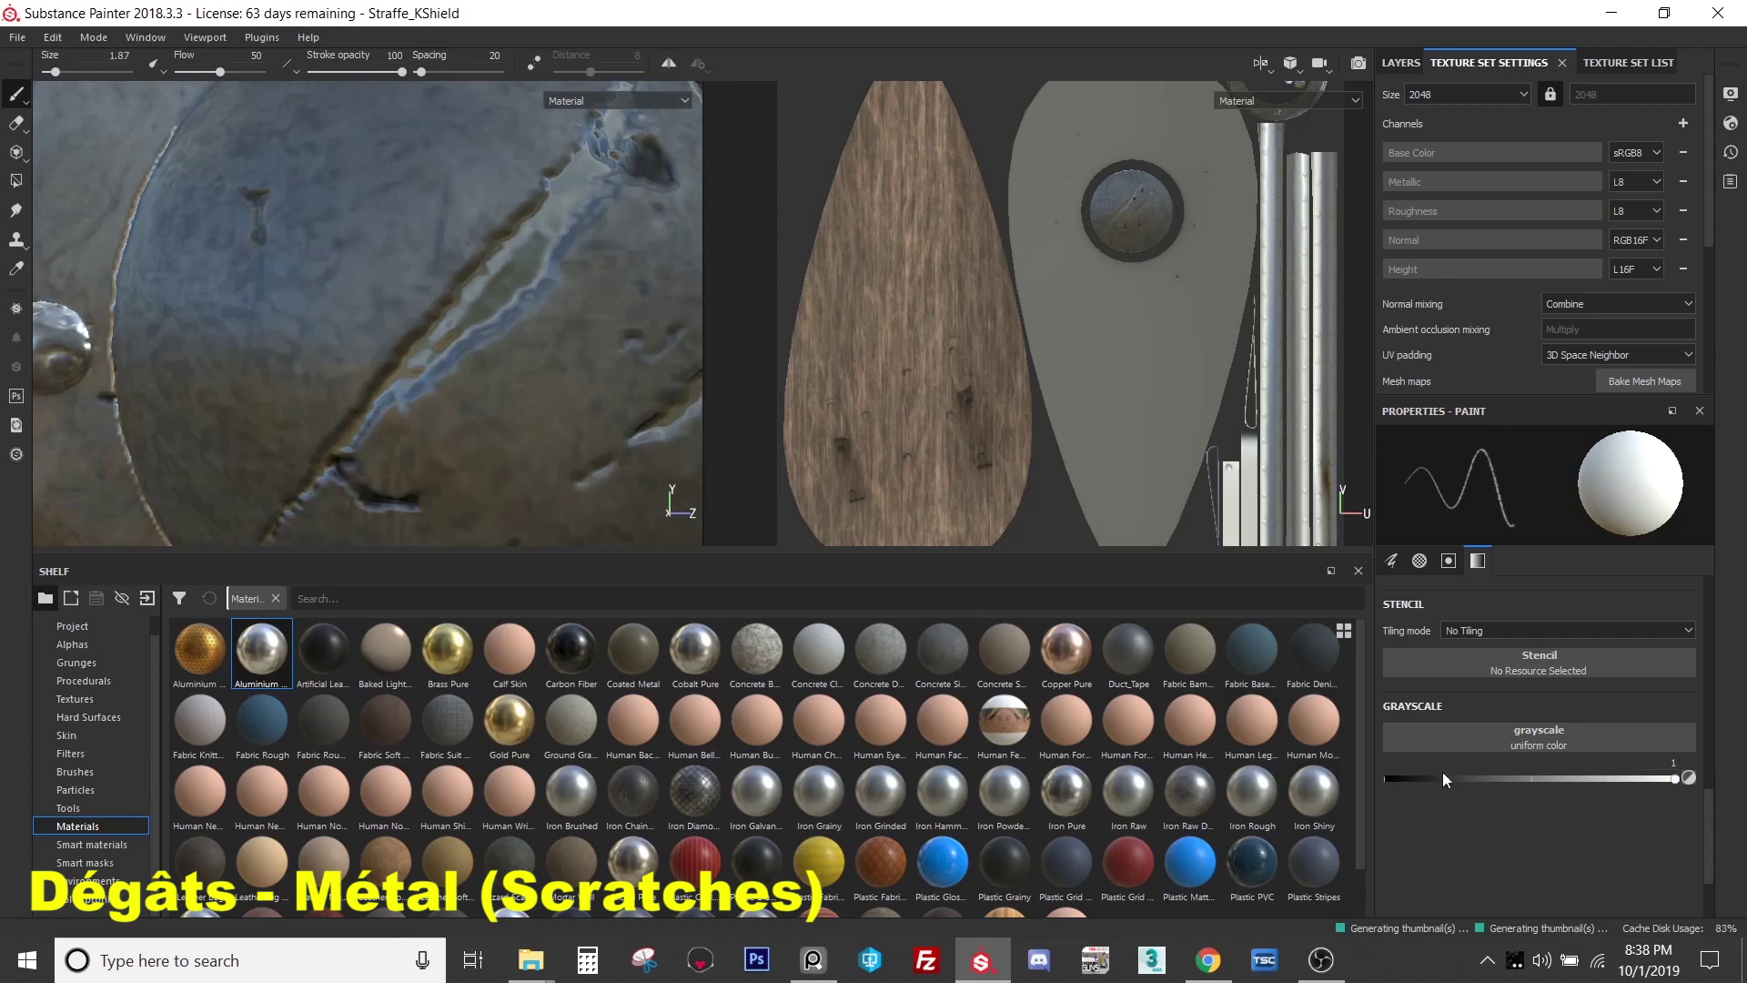
left_click_drag(1447, 781, 1385, 779)
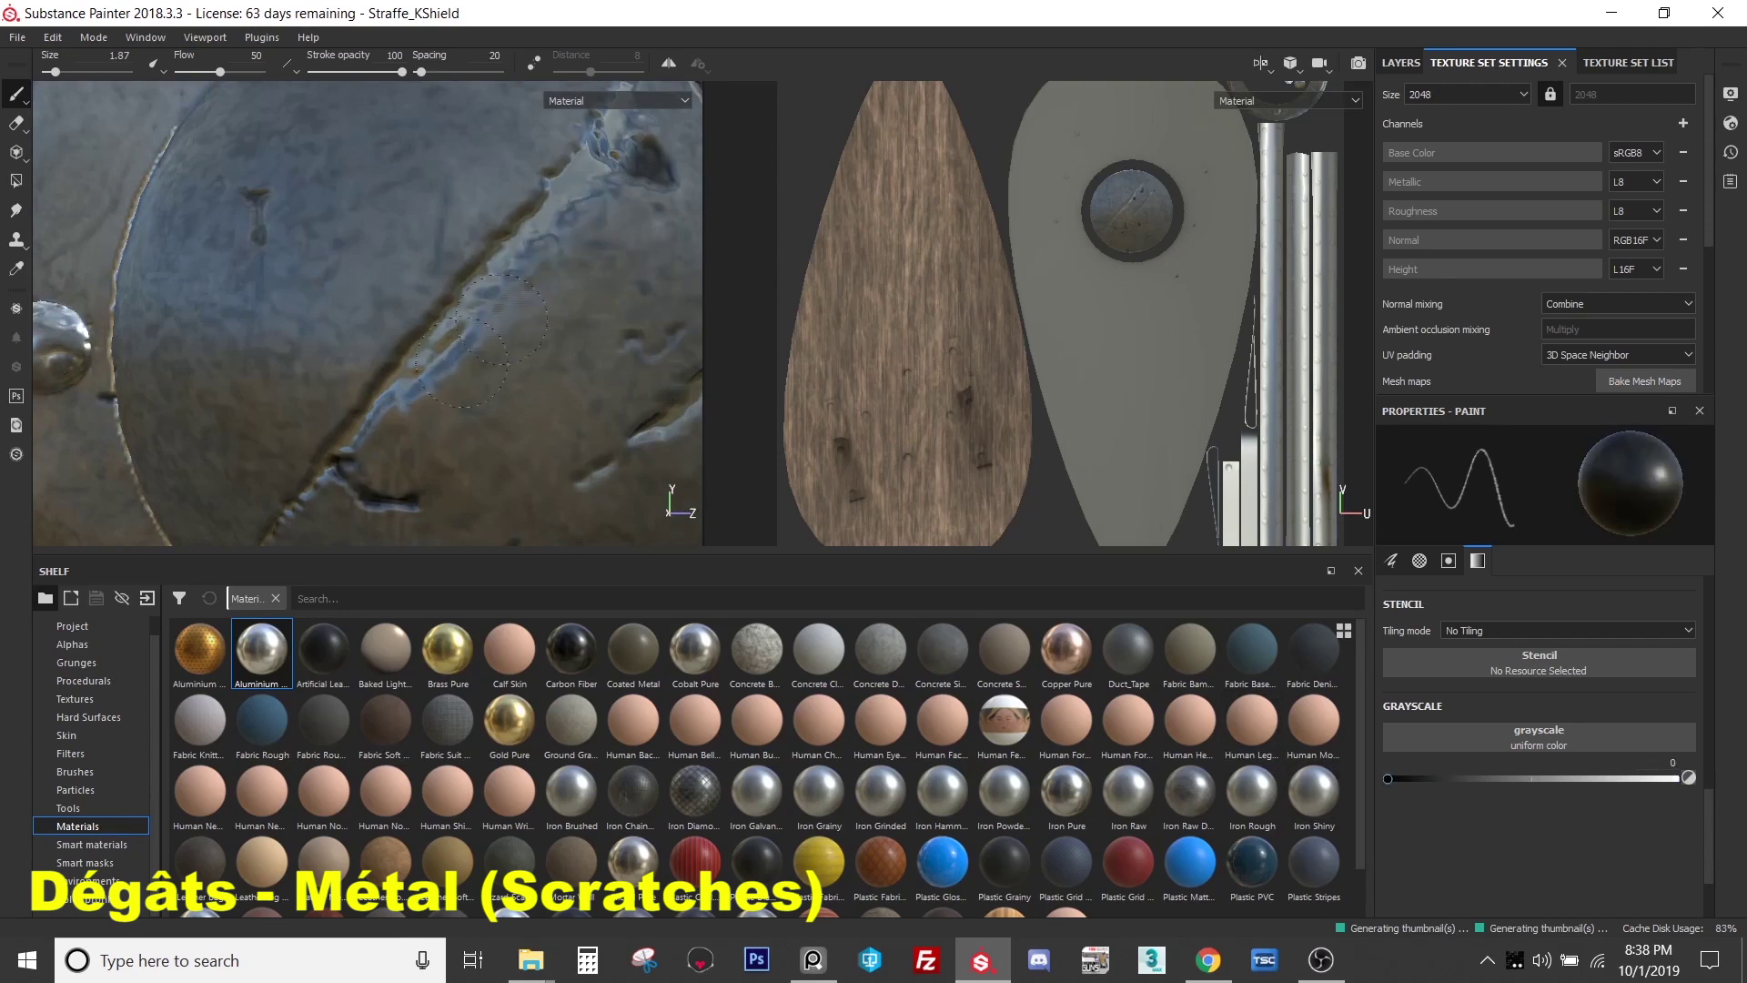
scroll(603, 196, "down", 6)
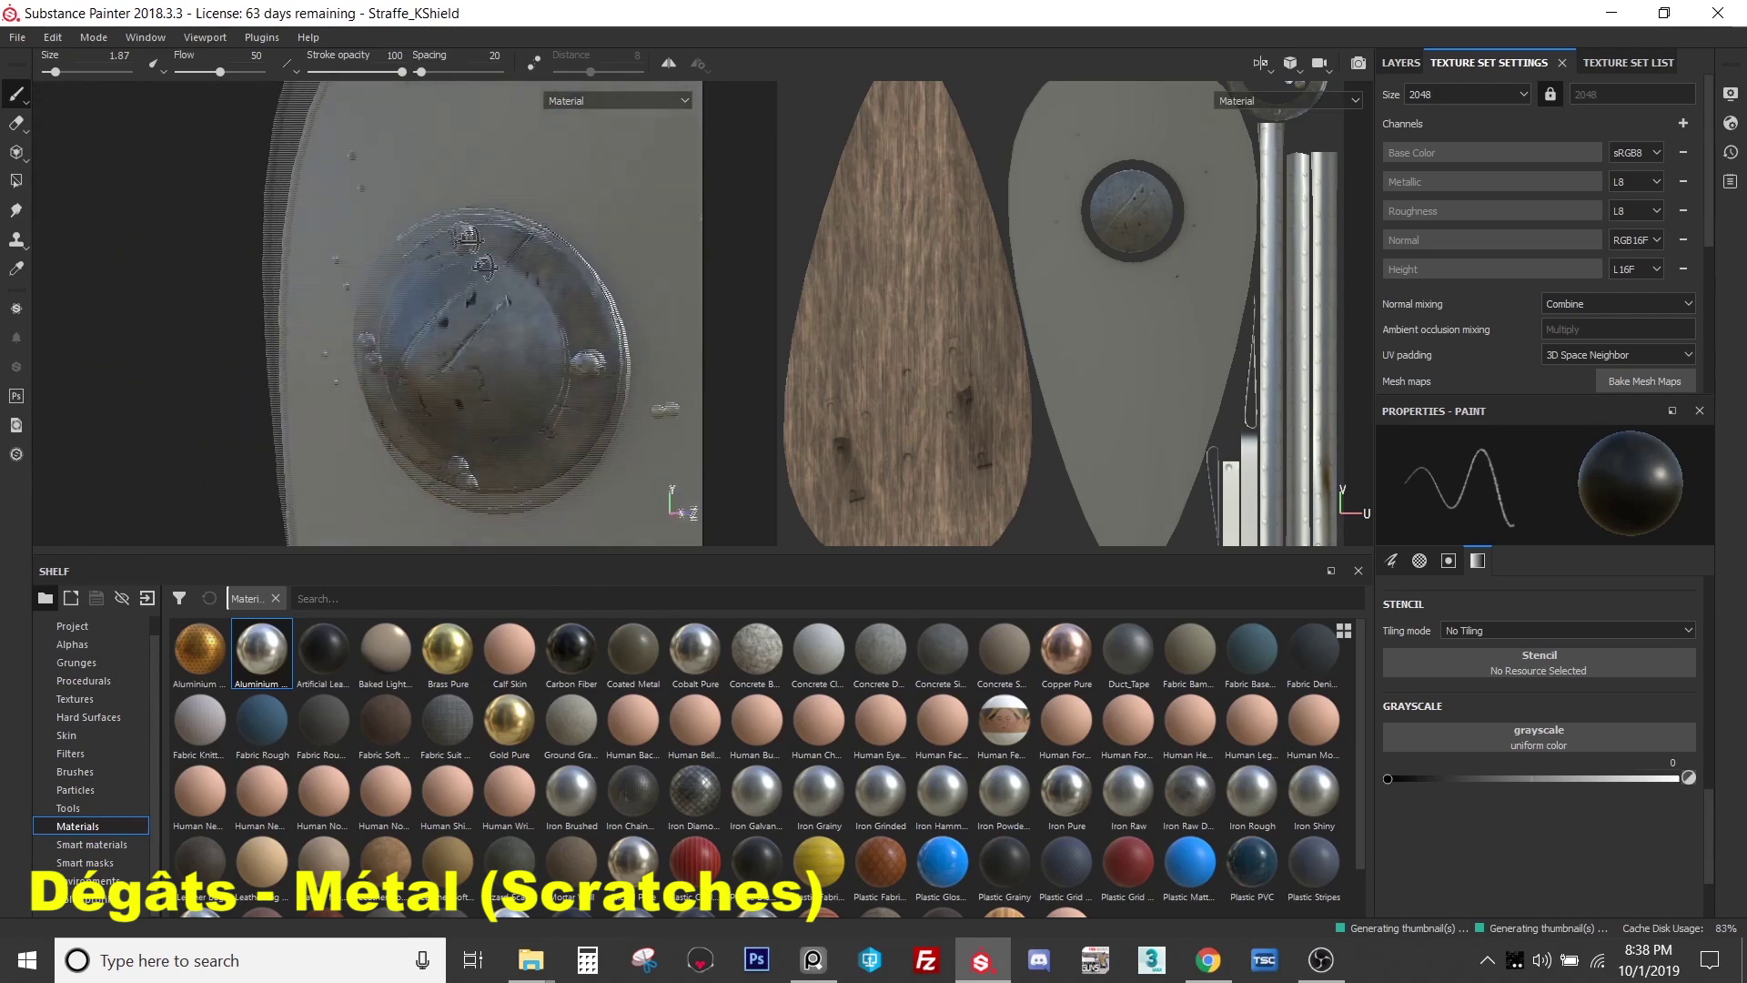
- Check the available texture set sizes and examine the boss scratches from near and far
scroll(338, 367, "down", 3)
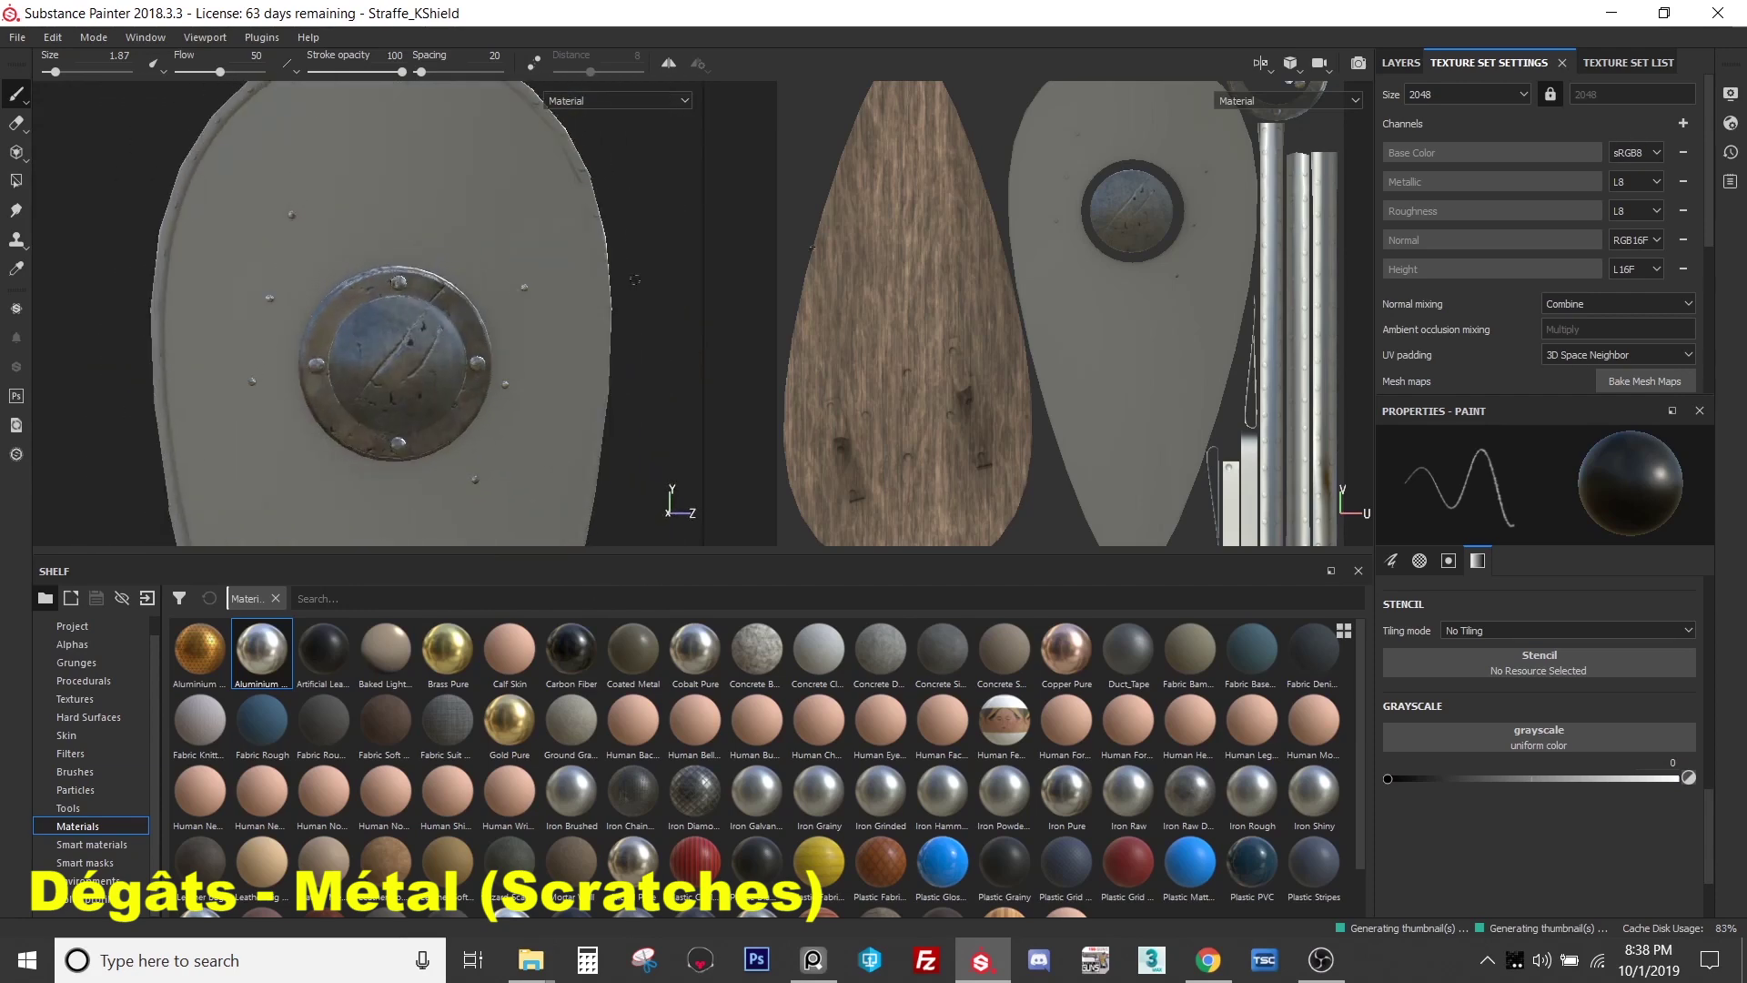
left_click(1475, 95)
left_click(1475, 94)
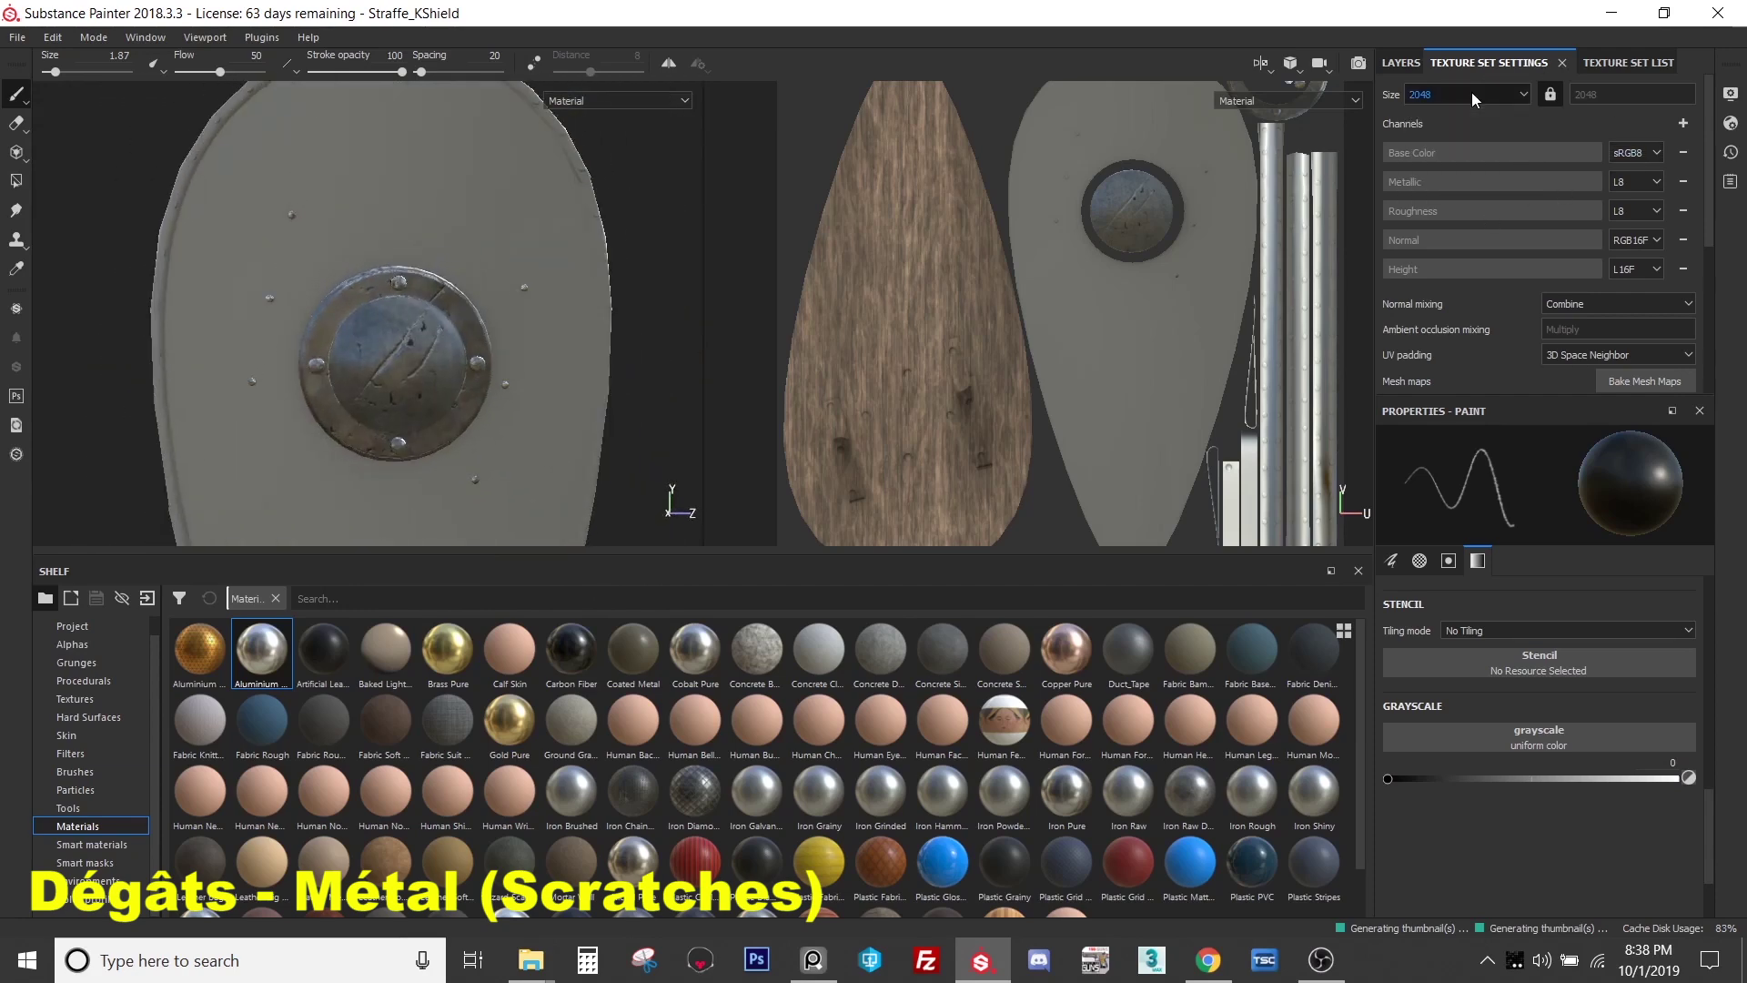
left_click(1475, 95)
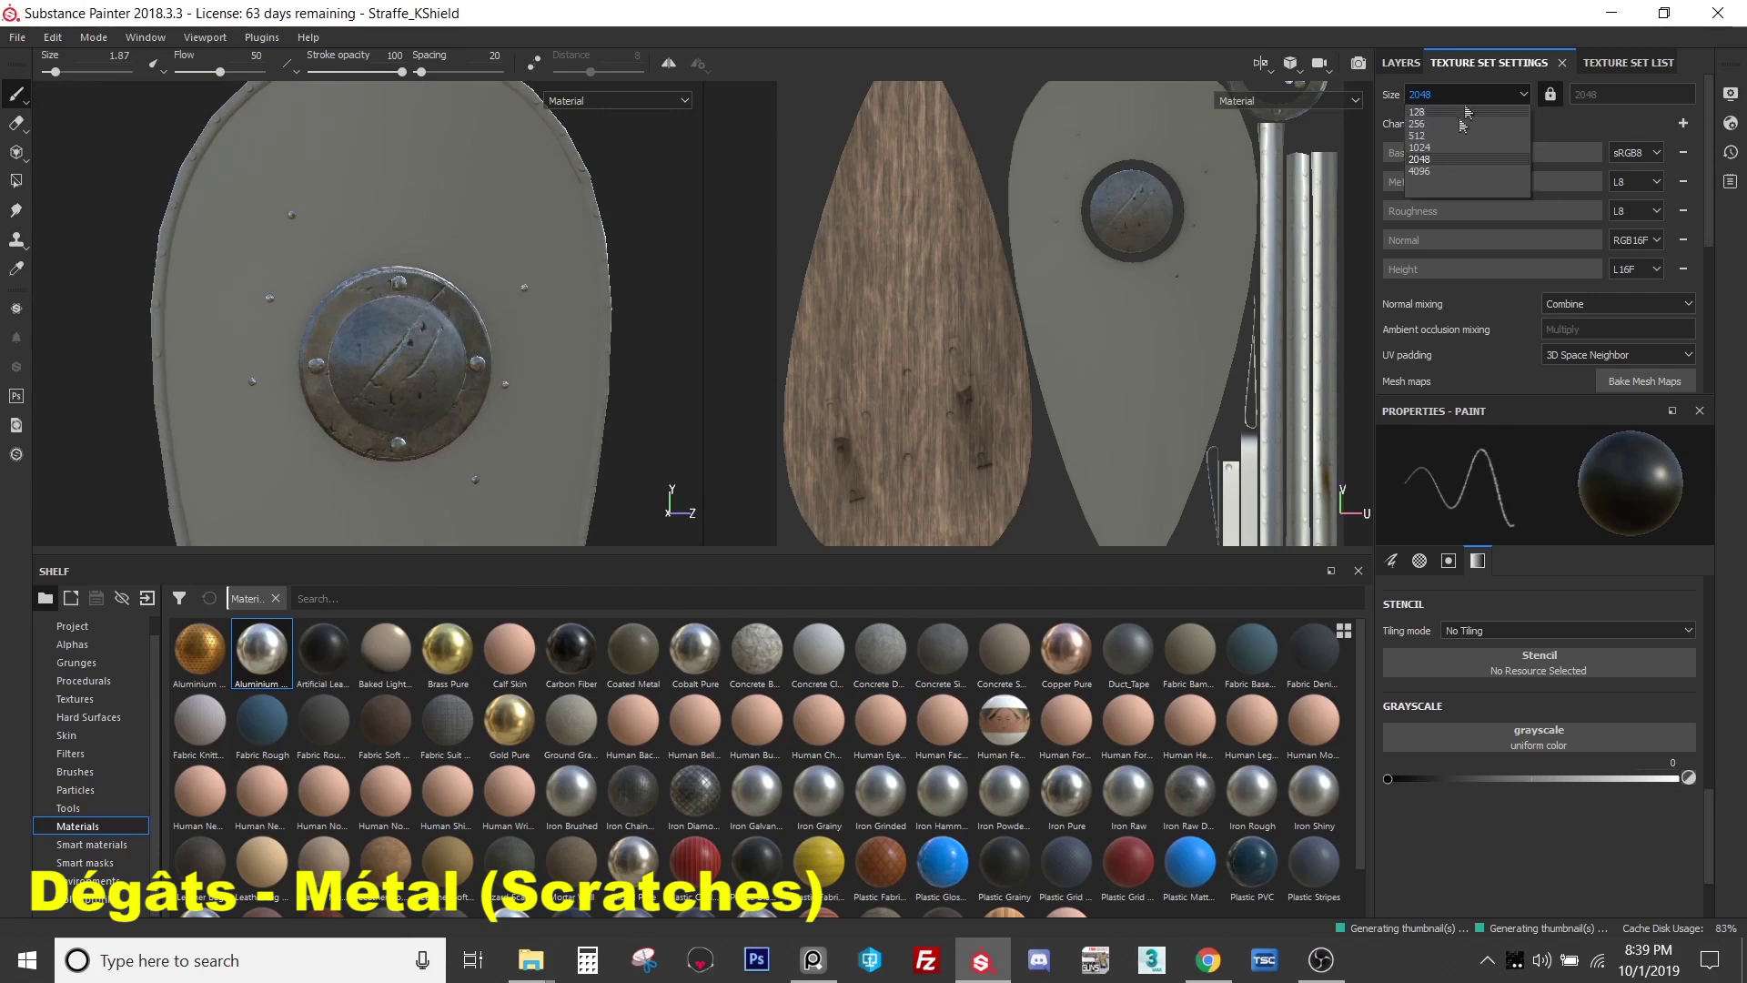
left_click(1452, 100)
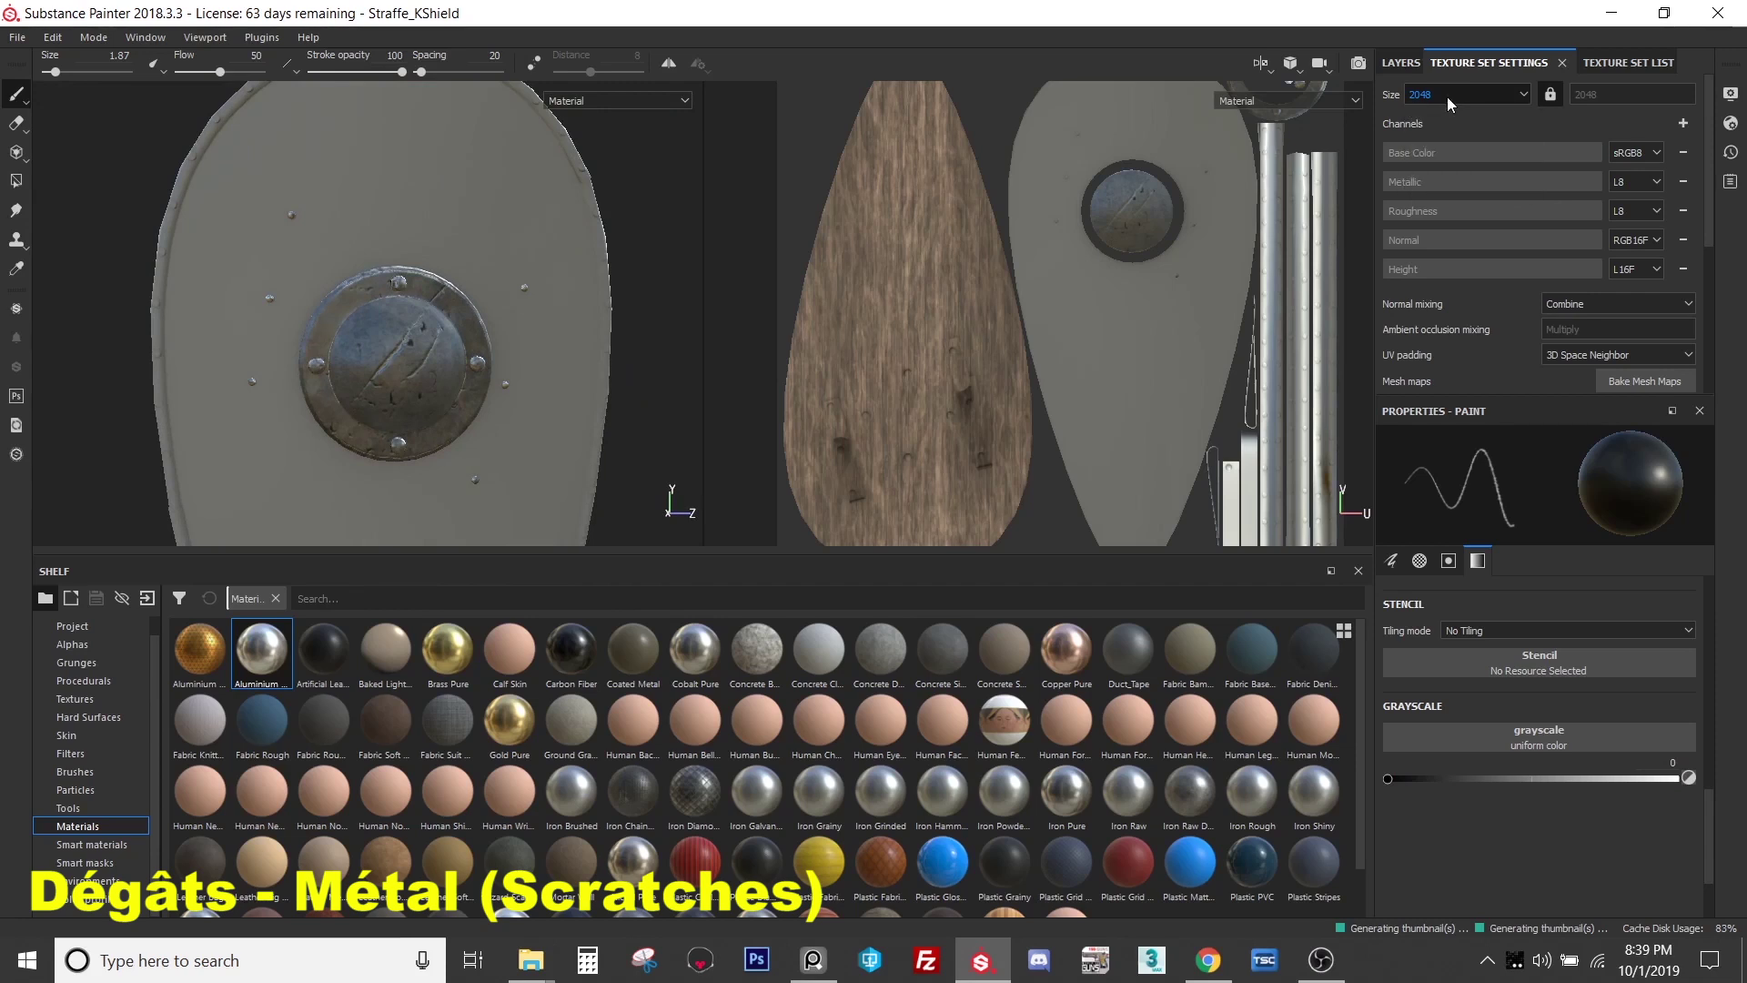
scroll(430, 295, "up", 5)
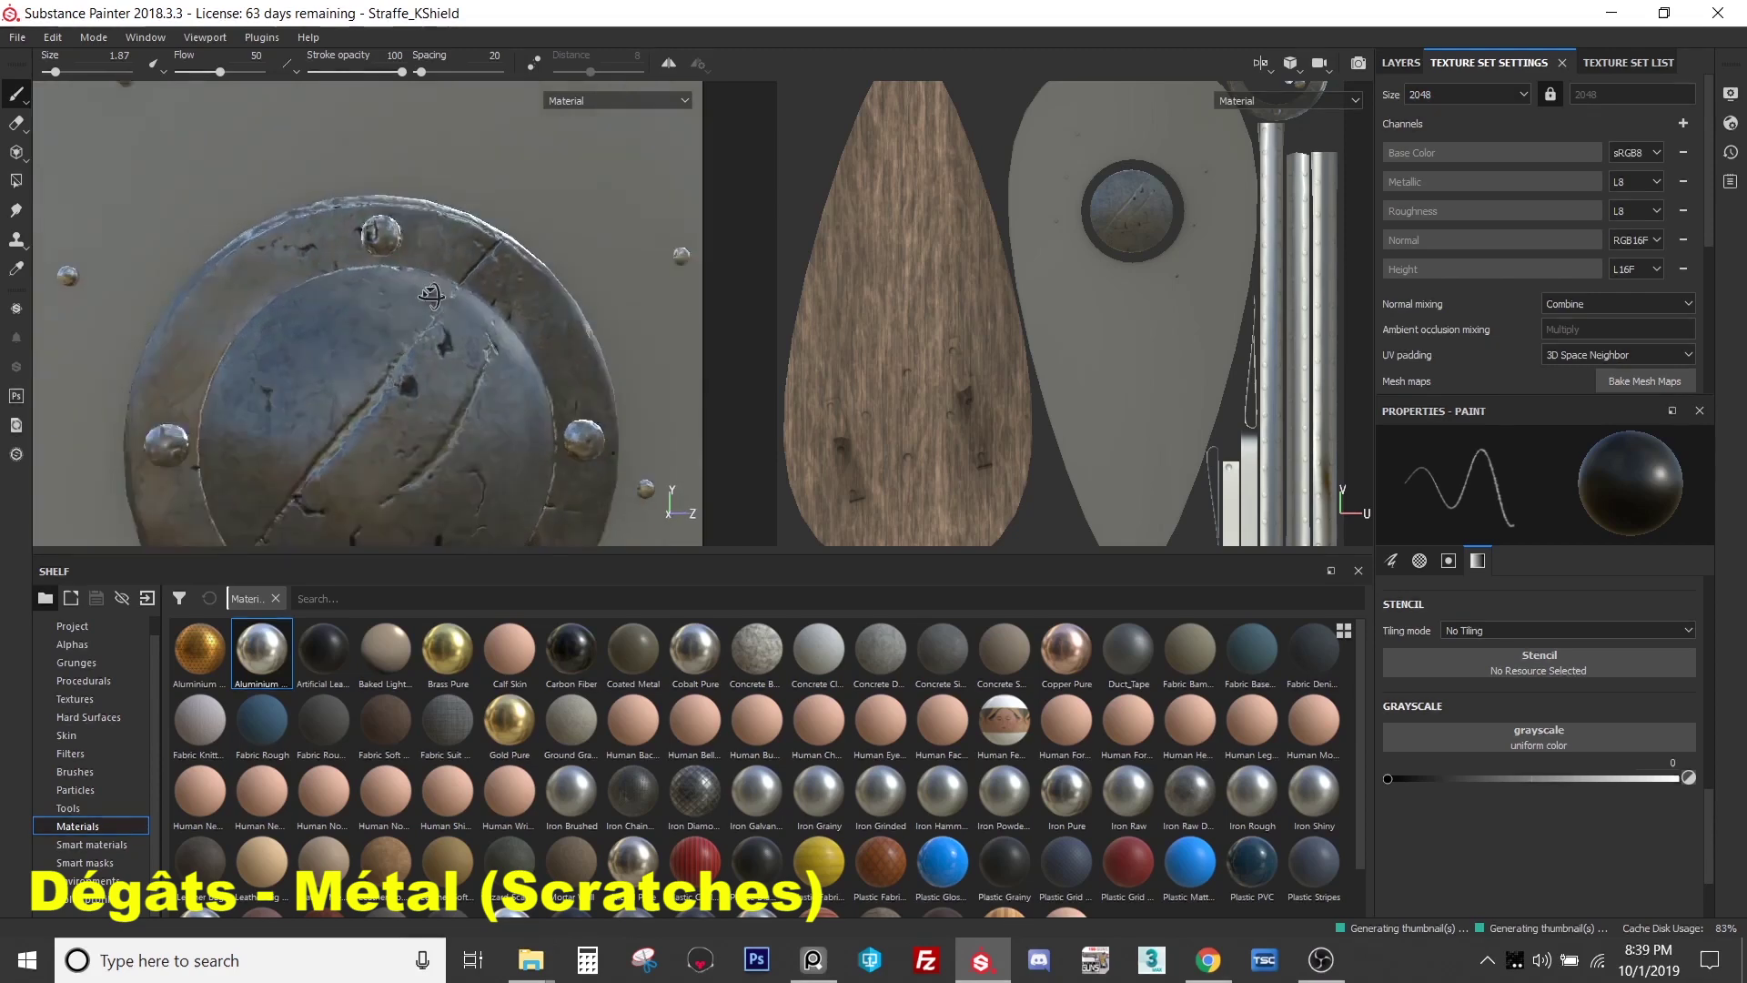
scroll(430, 296, "down", 3)
scroll(412, 309, "up", 4)
left_click_drag(412, 309, 427, 323, "alt")
scroll(427, 322, "down", 3)
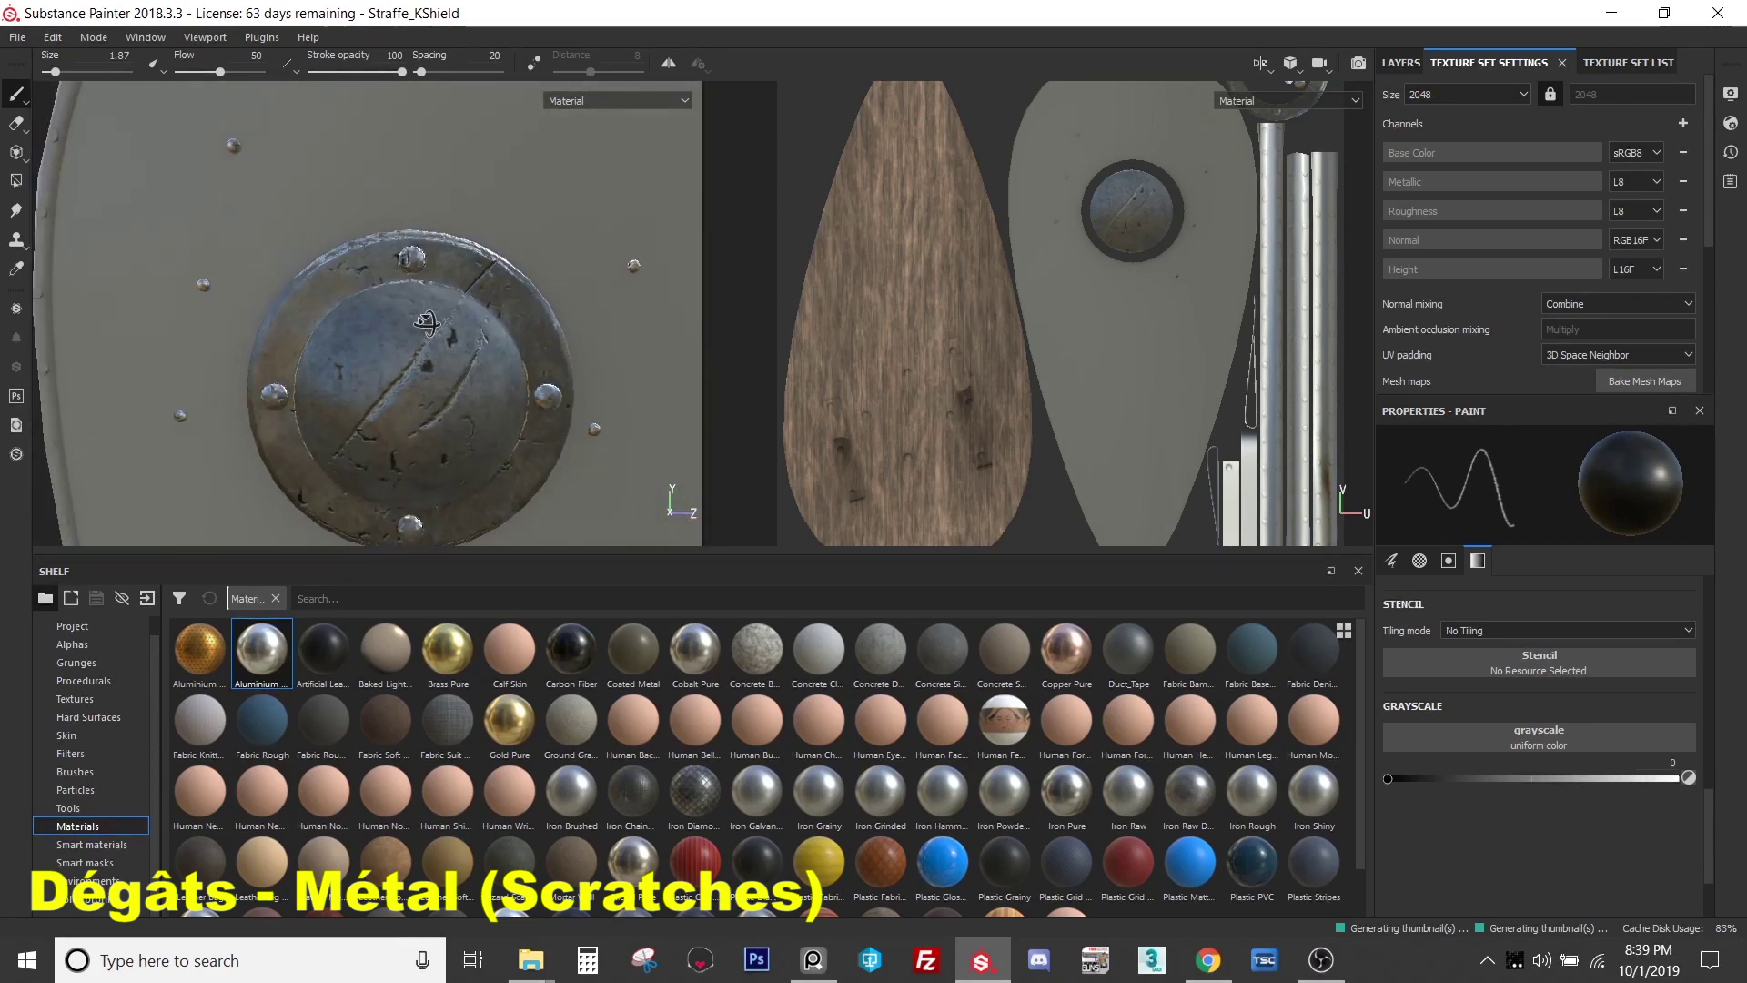
scroll(341, 347, "down", 2)
scroll(336, 346, "up", 5)
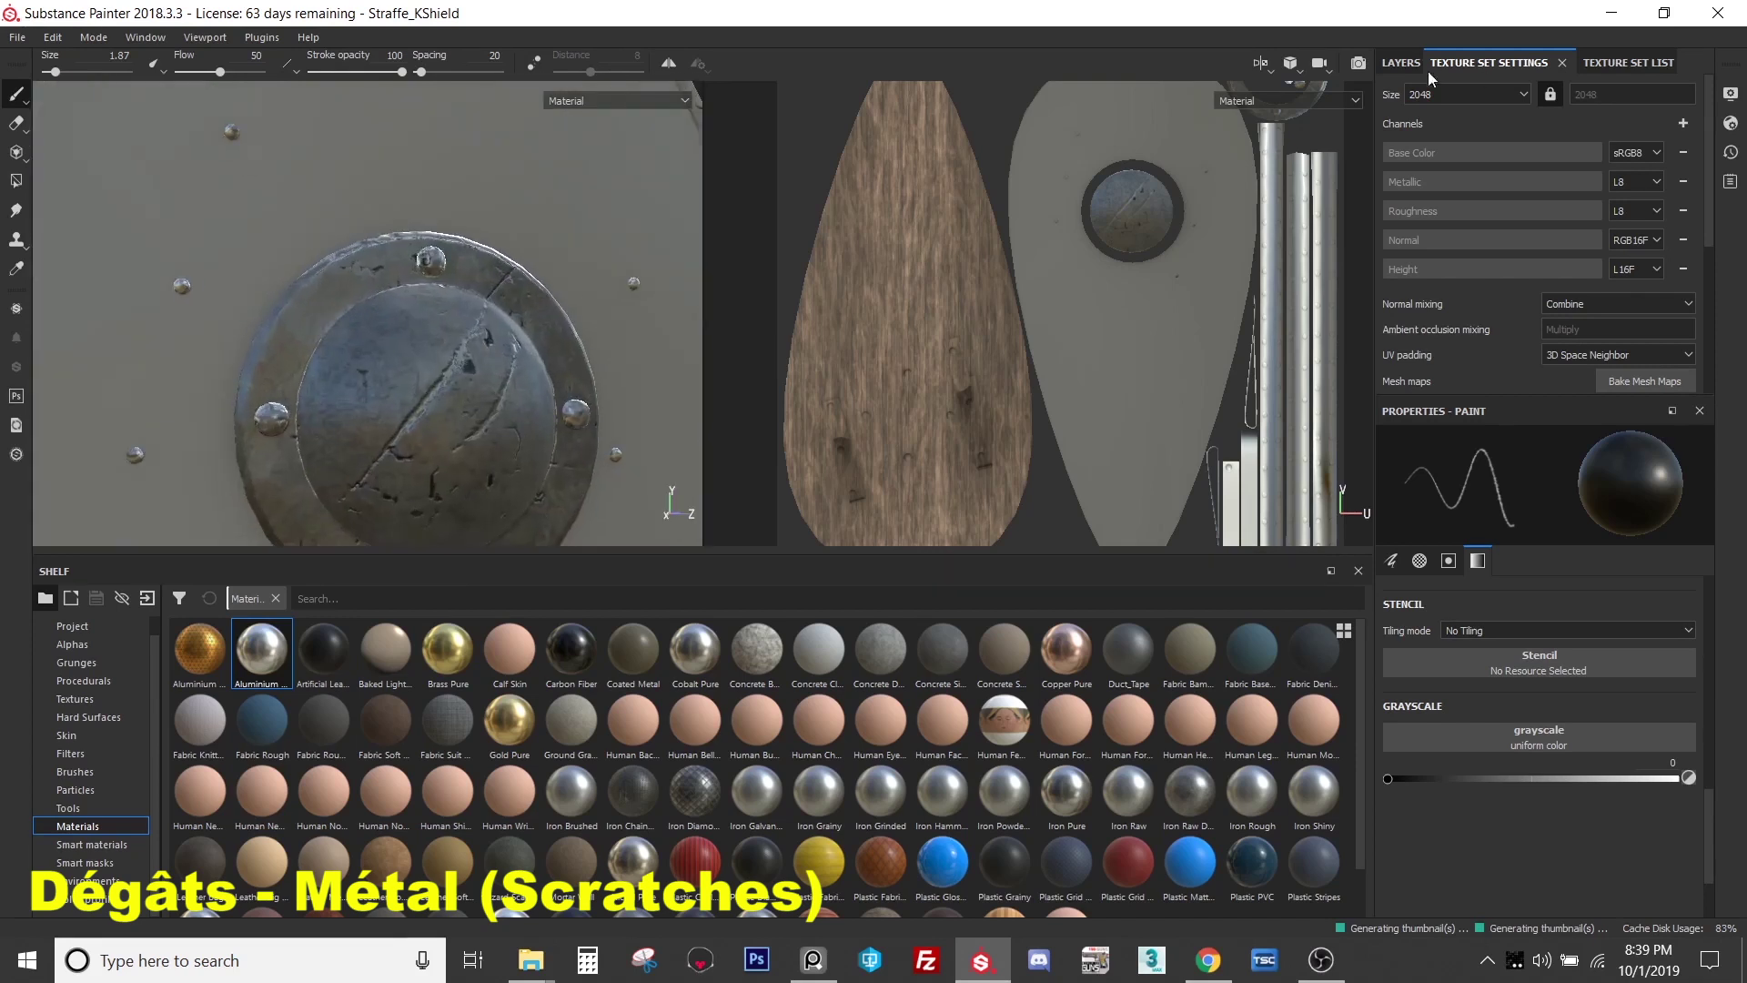
- Return to the layer stack and collapse the Scratches folder
left_click(1401, 62)
left_click(1449, 212)
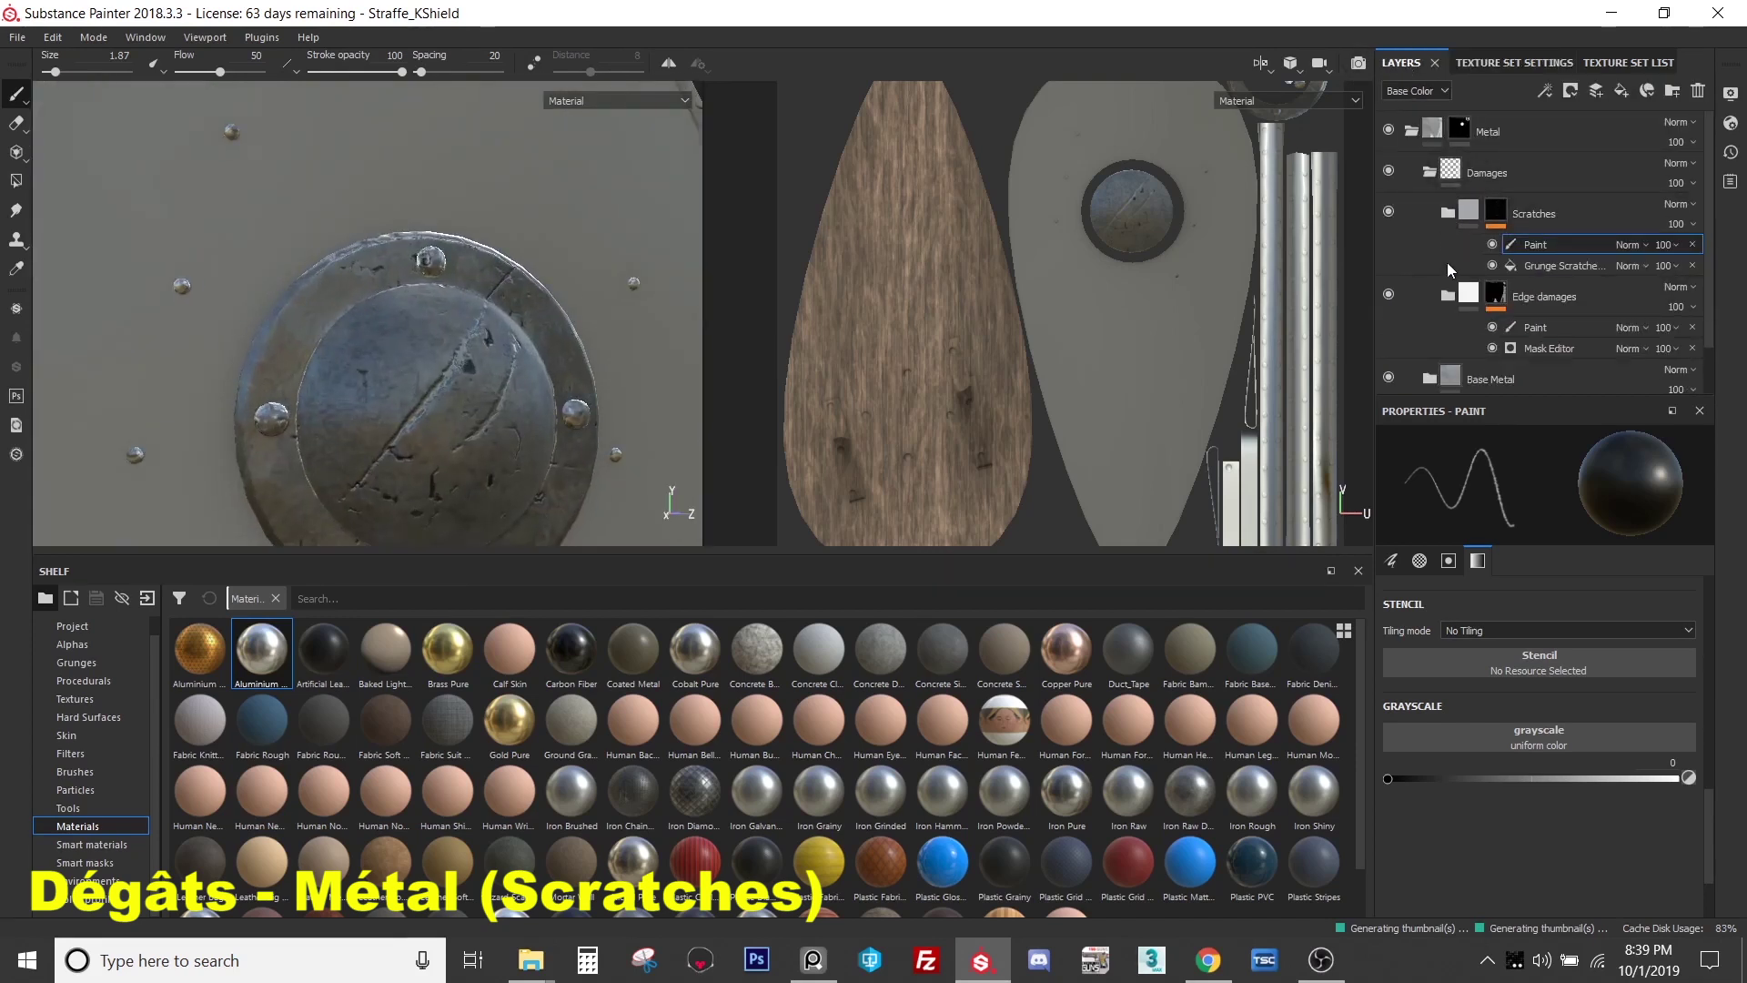
left_click(1622, 90)
double_click(1591, 221)
key("ctrl+z")
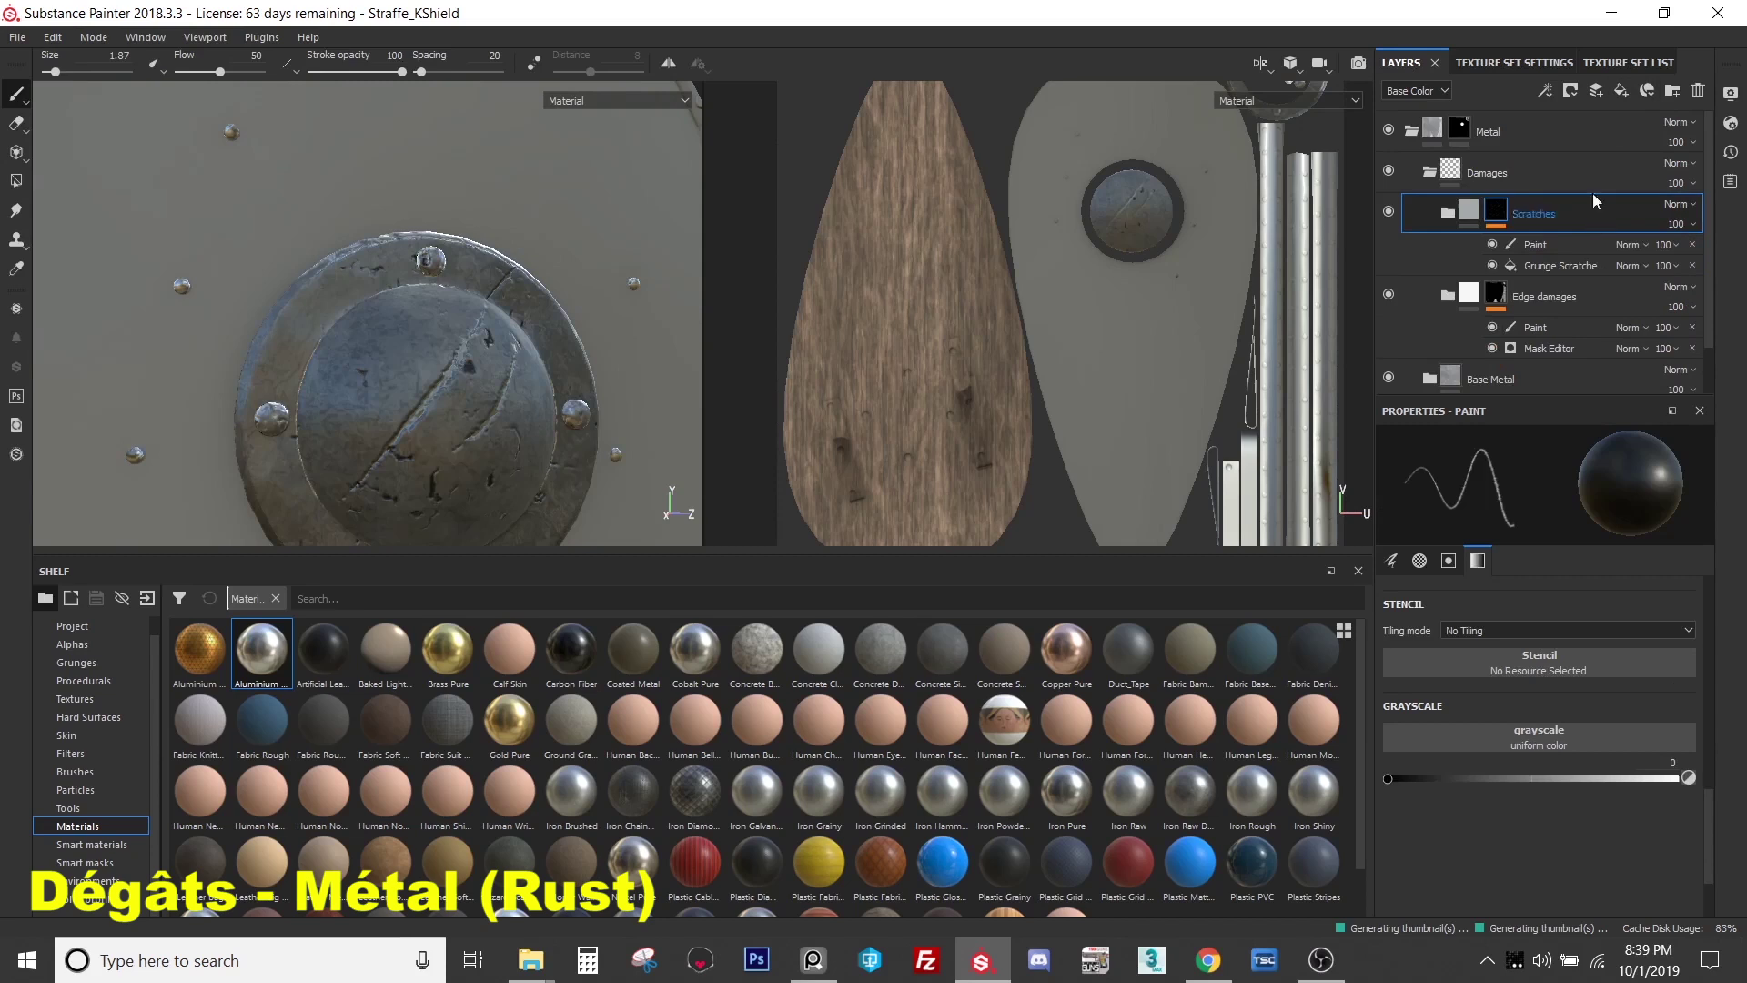
- Add a new folder named Rust above the Scratches folder inside Damages
left_click(1672, 92)
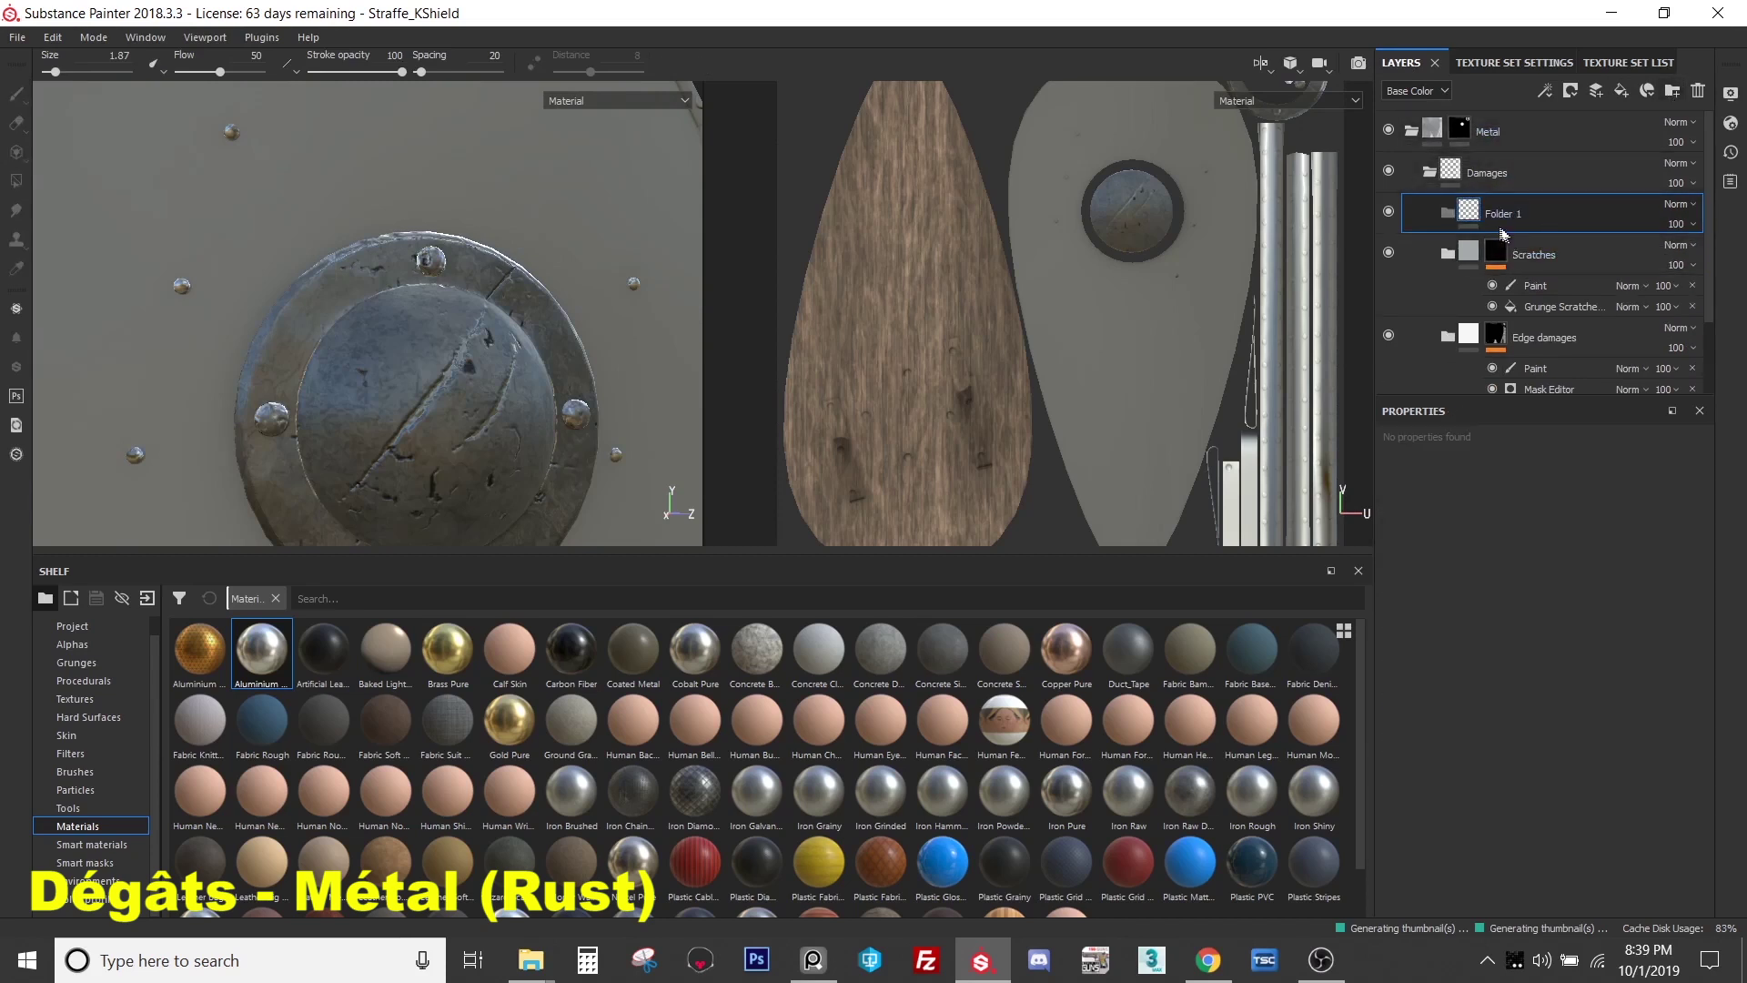
type("Rust")
key("Return")
- Place the Rust Fine material in the Rust folder and set its rust color to a muted brown (0.419, 0.308, 0.259)
scroll(728, 885, "down", 1)
left_click_drag(328, 878, 1624, 230)
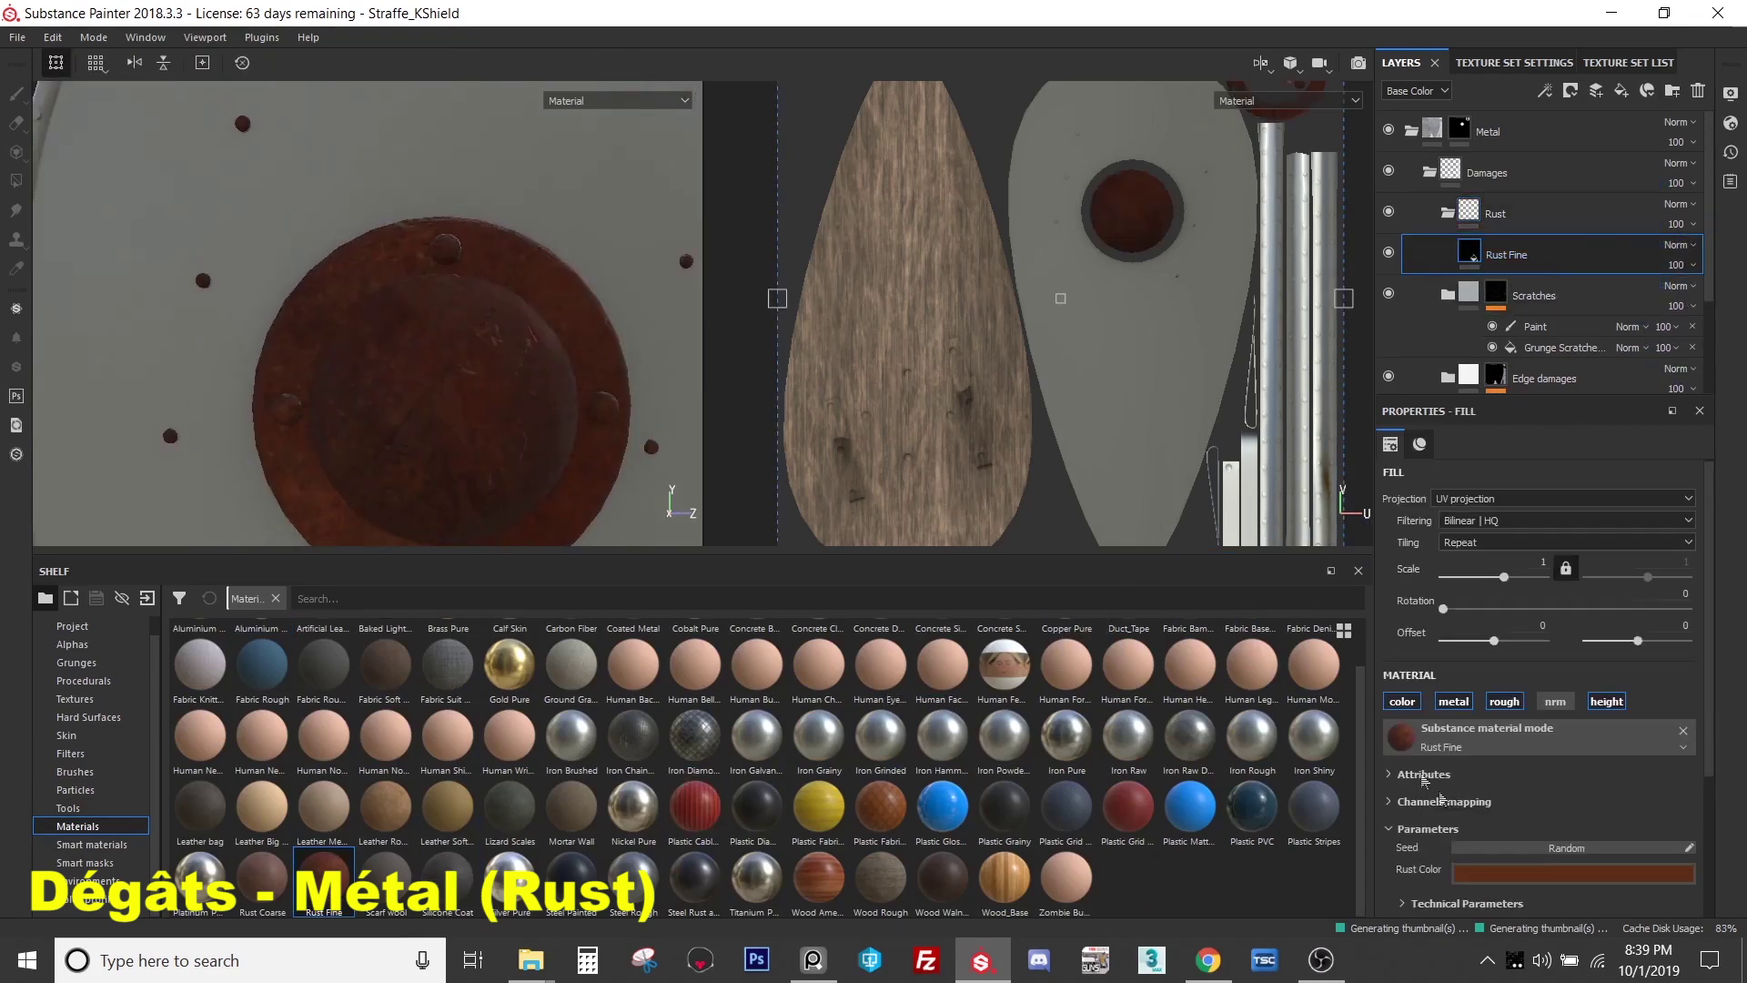
left_click(1565, 874)
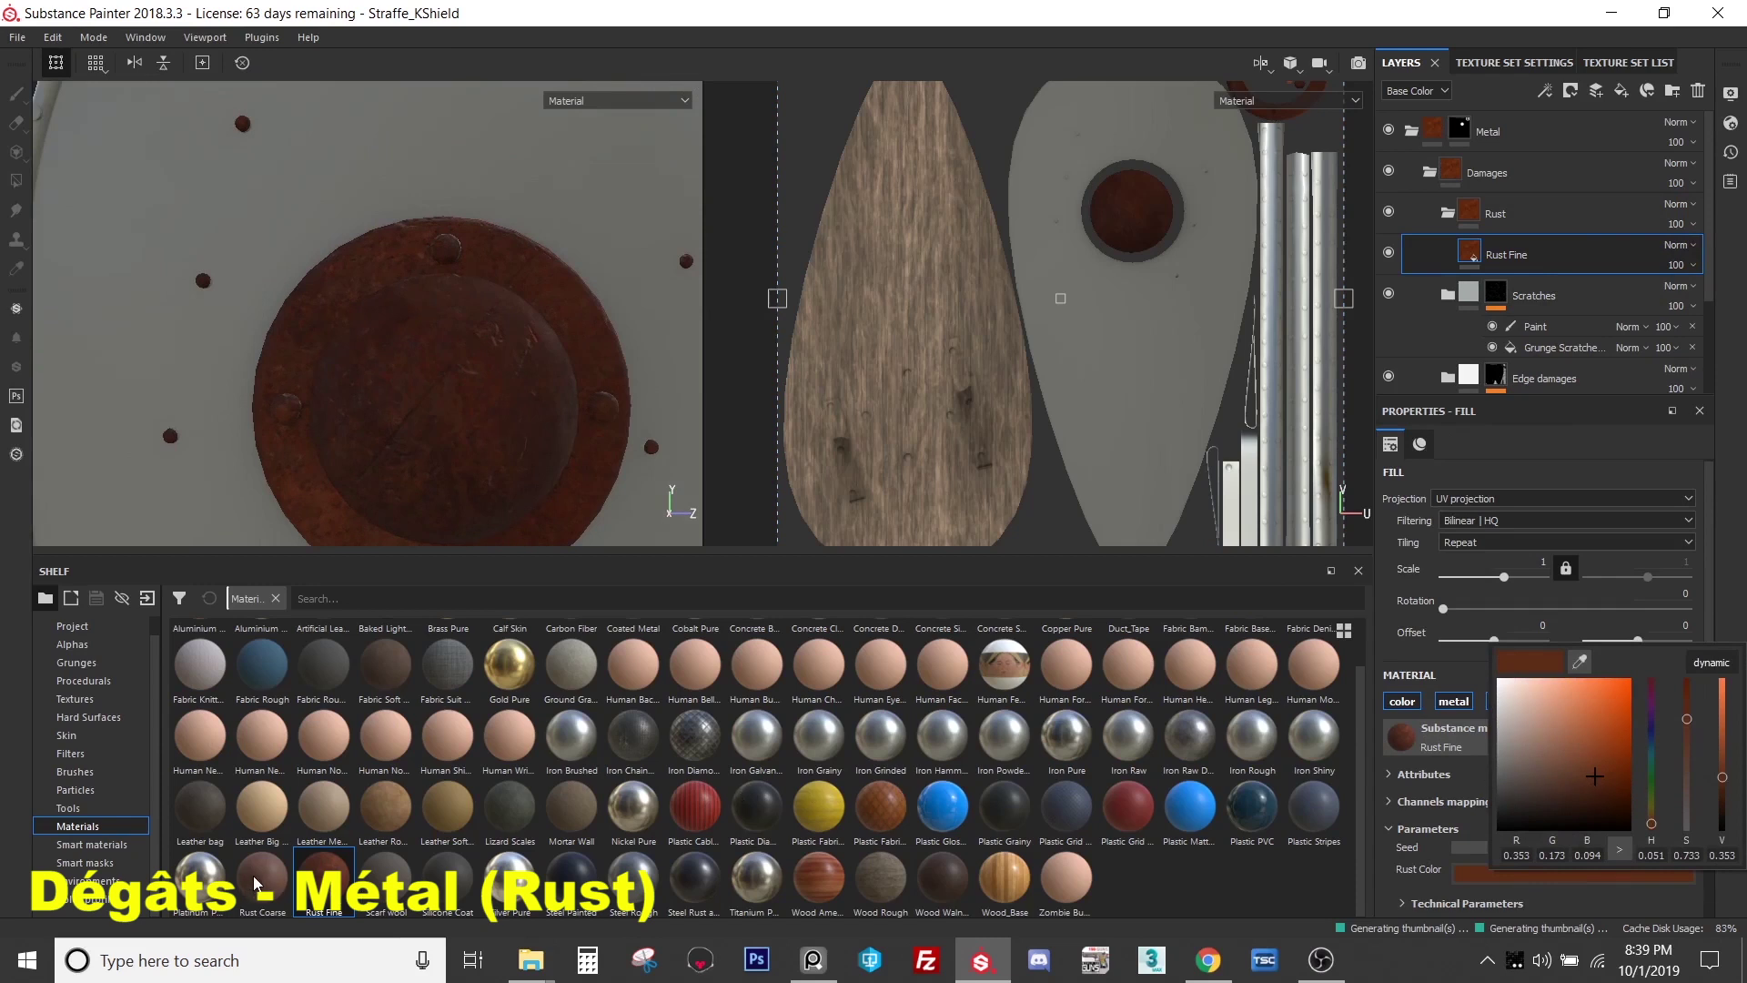
left_click_drag(1607, 799, 1551, 772)
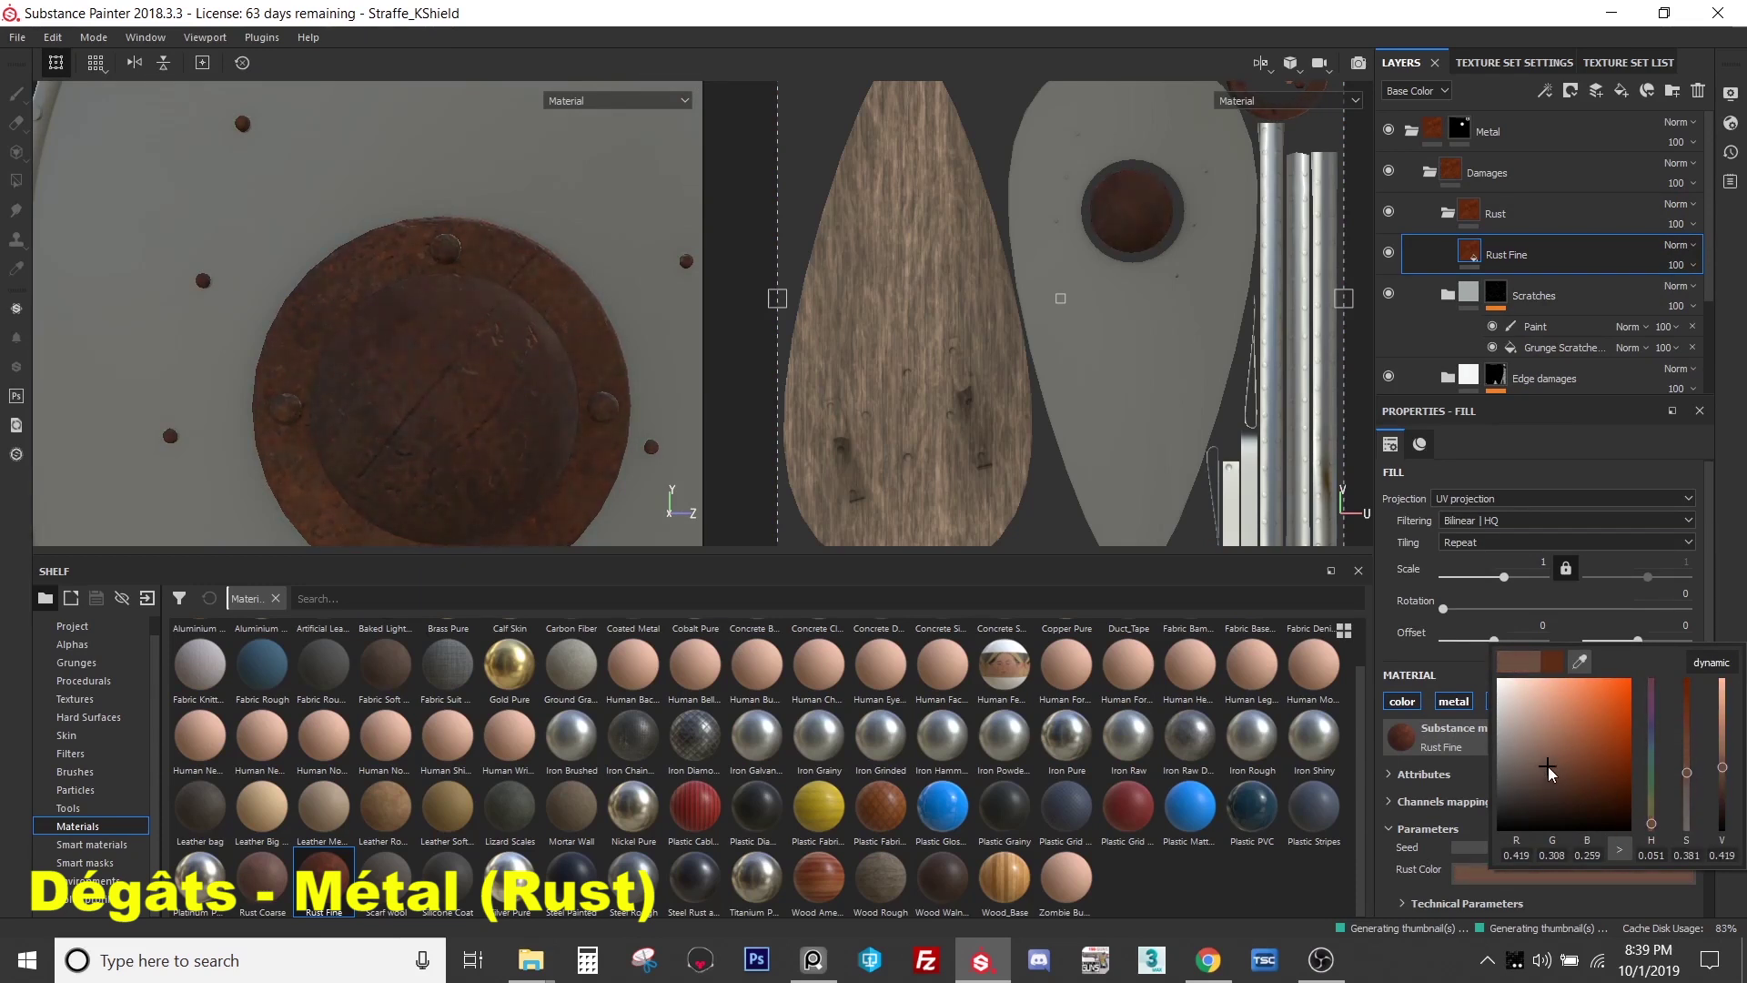
- Inspect the rust on the boss and review the technical parameters of the Rust Fine fill
scroll(470, 401, "up", 2)
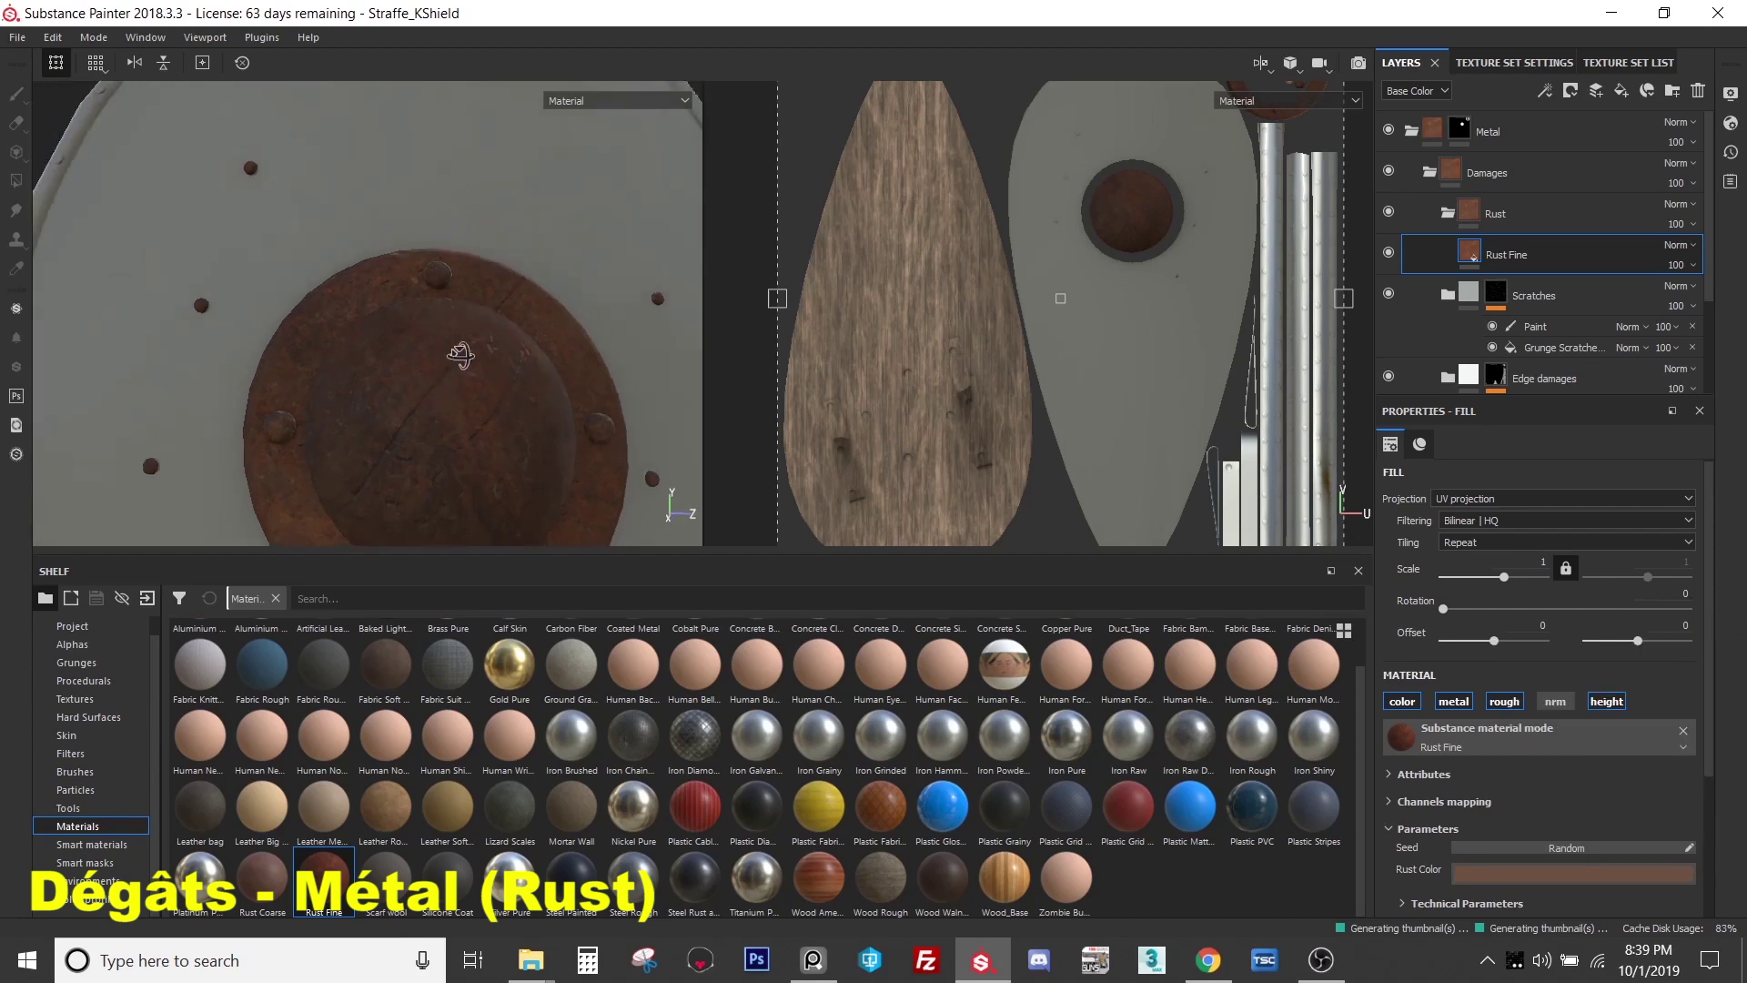
scroll(1617, 780, "down", 1)
scroll(1617, 781, "down", 2)
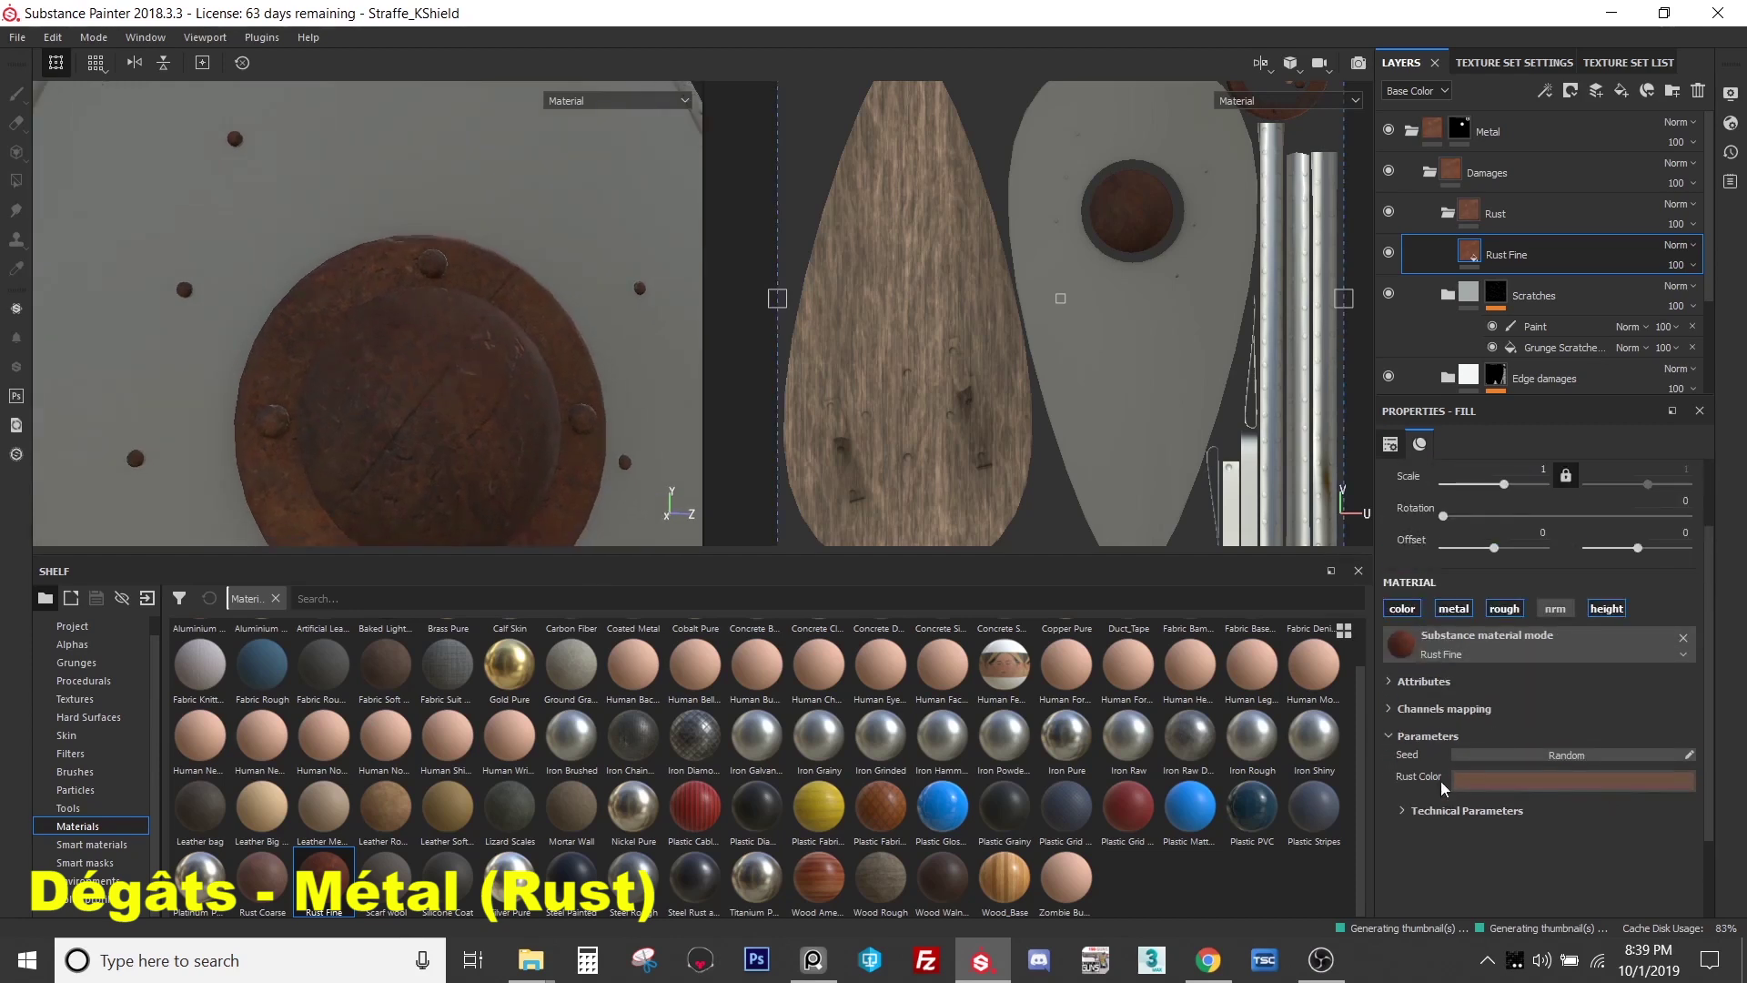
left_click(1456, 812)
scroll(1449, 803, "down", 3)
scroll(1450, 801, "down", 1)
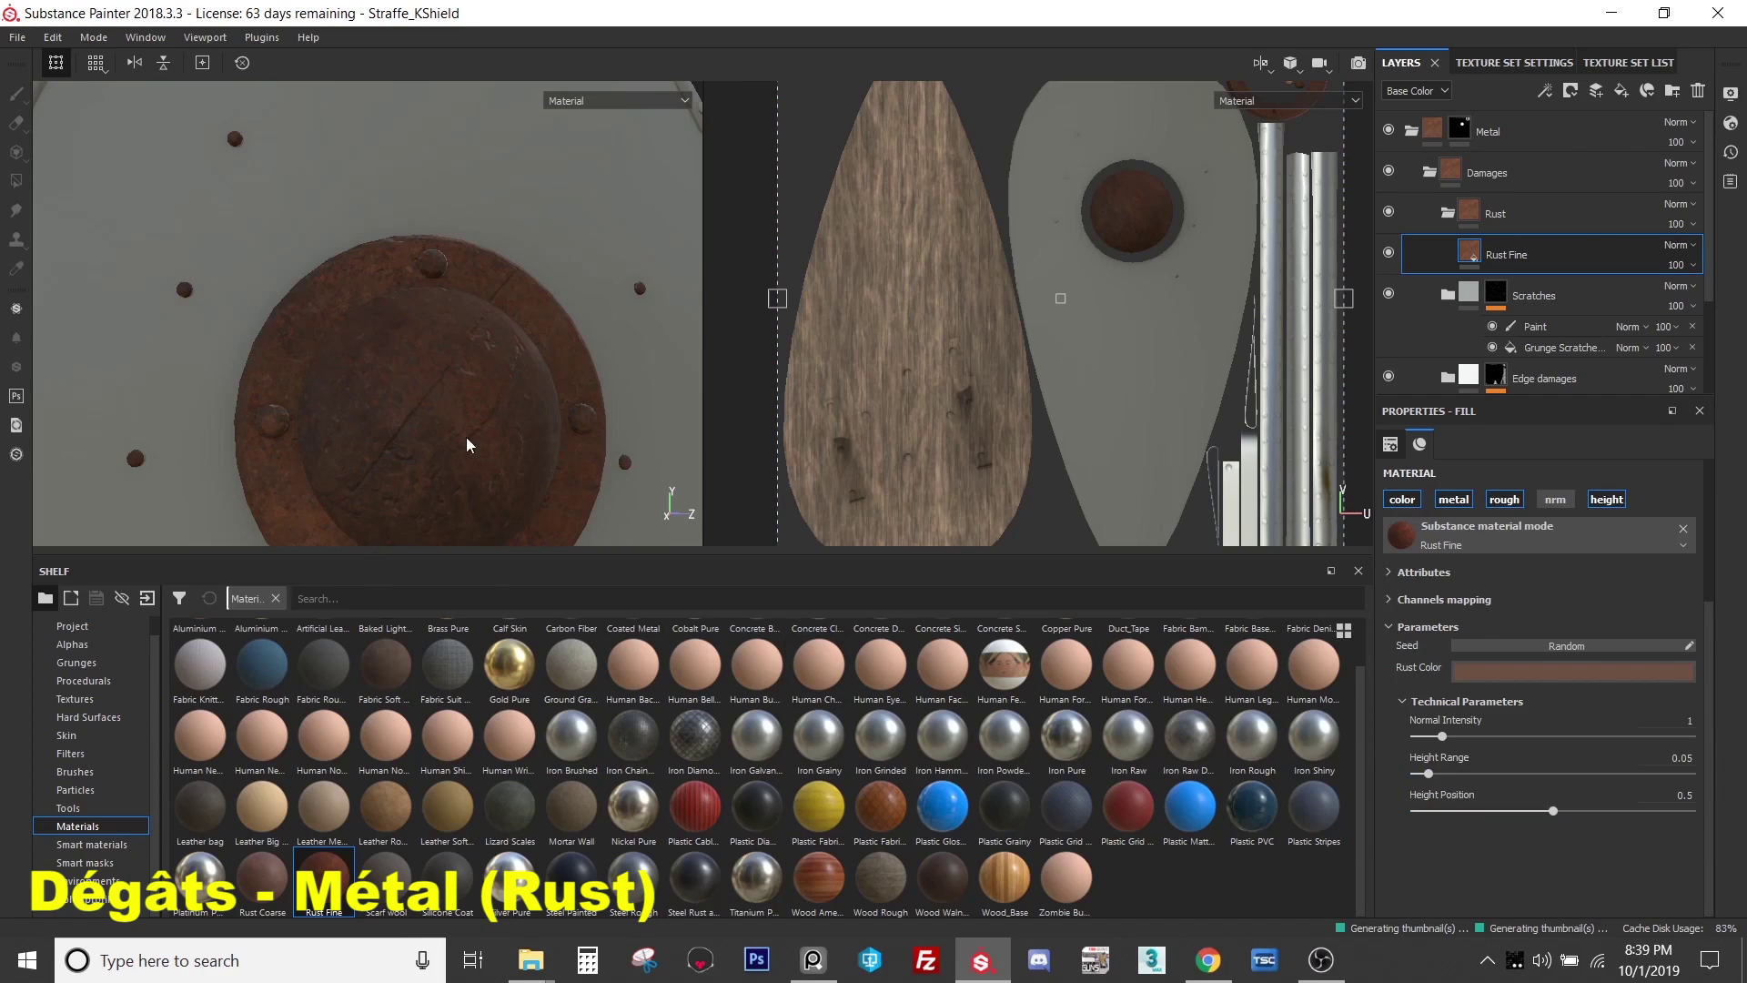
scroll(461, 448, "down", 2)
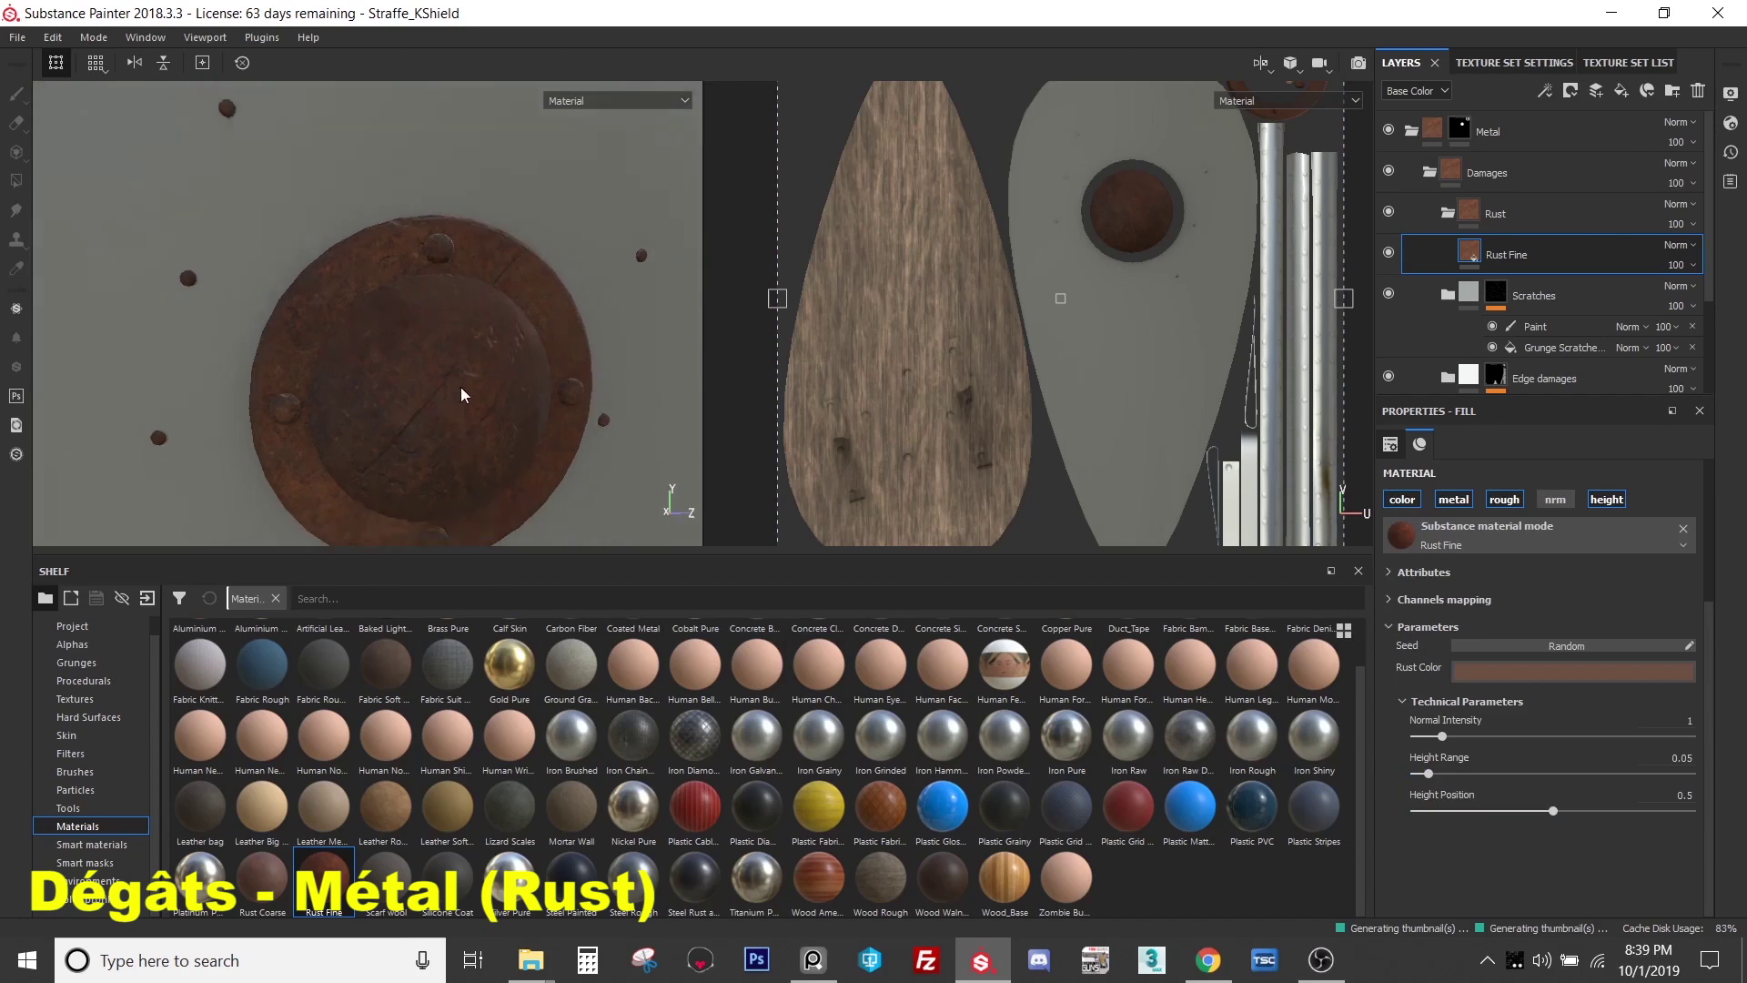
- Collapse the Rust folder and add a black mask to it
left_click(1447, 212)
right_click(1536, 219)
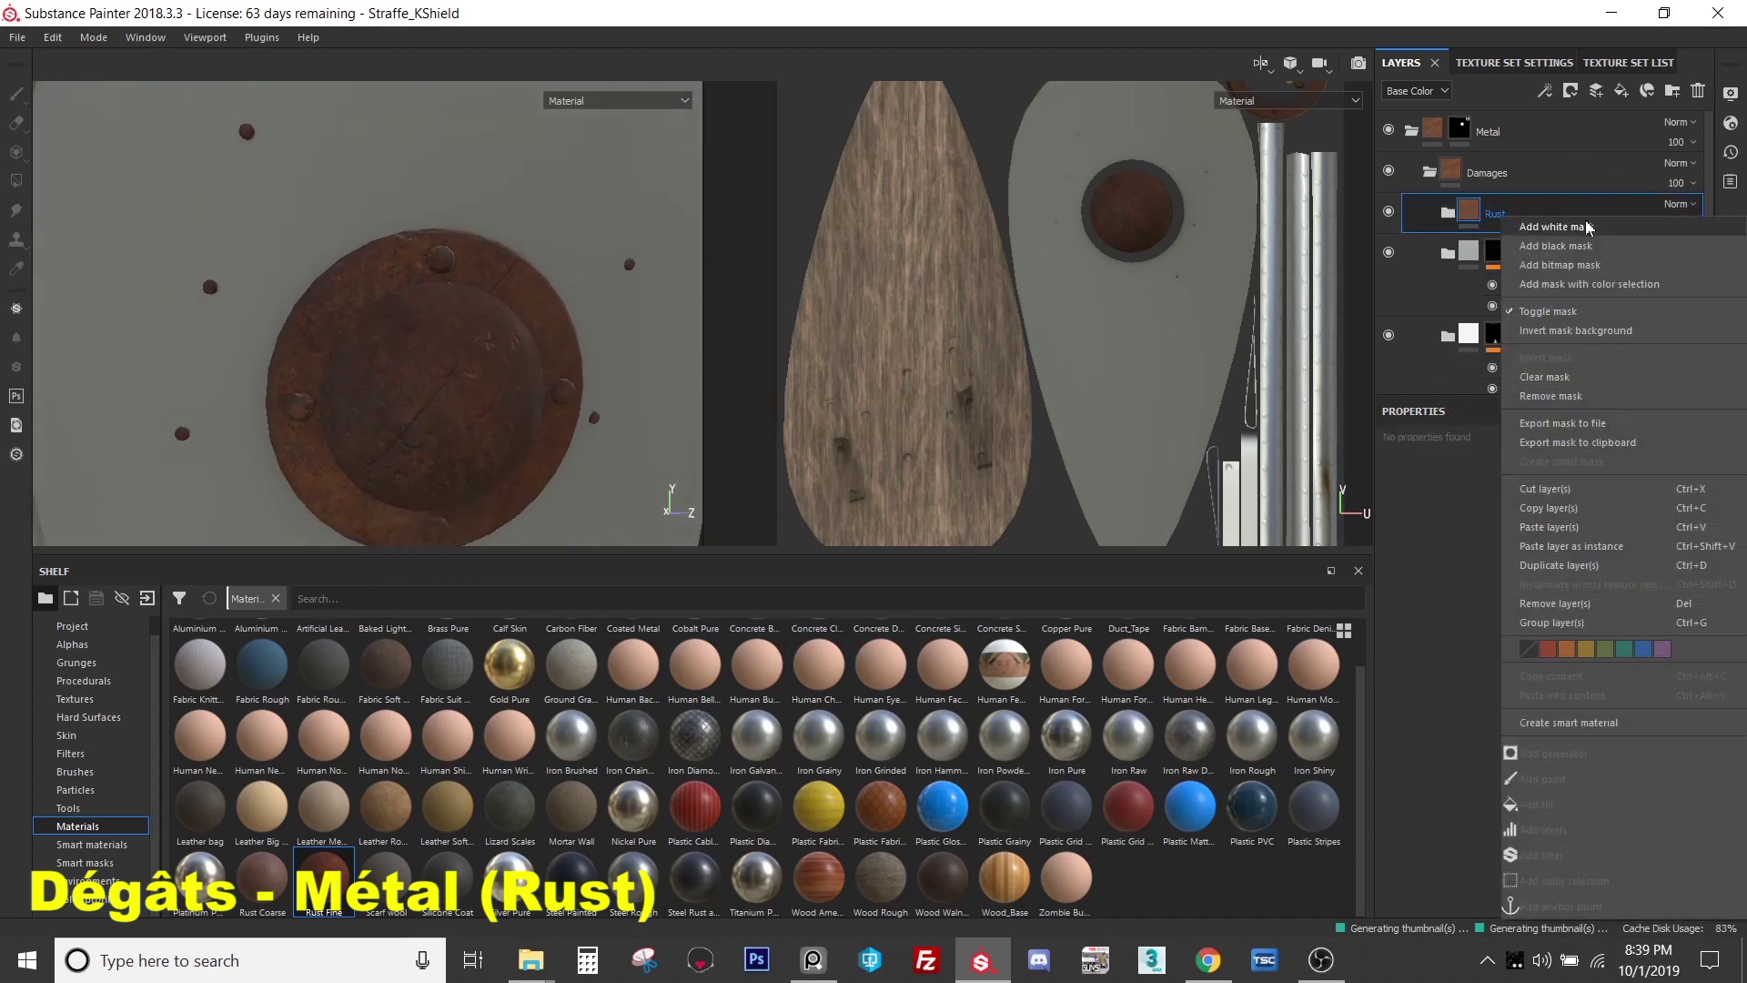
left_click(1556, 246)
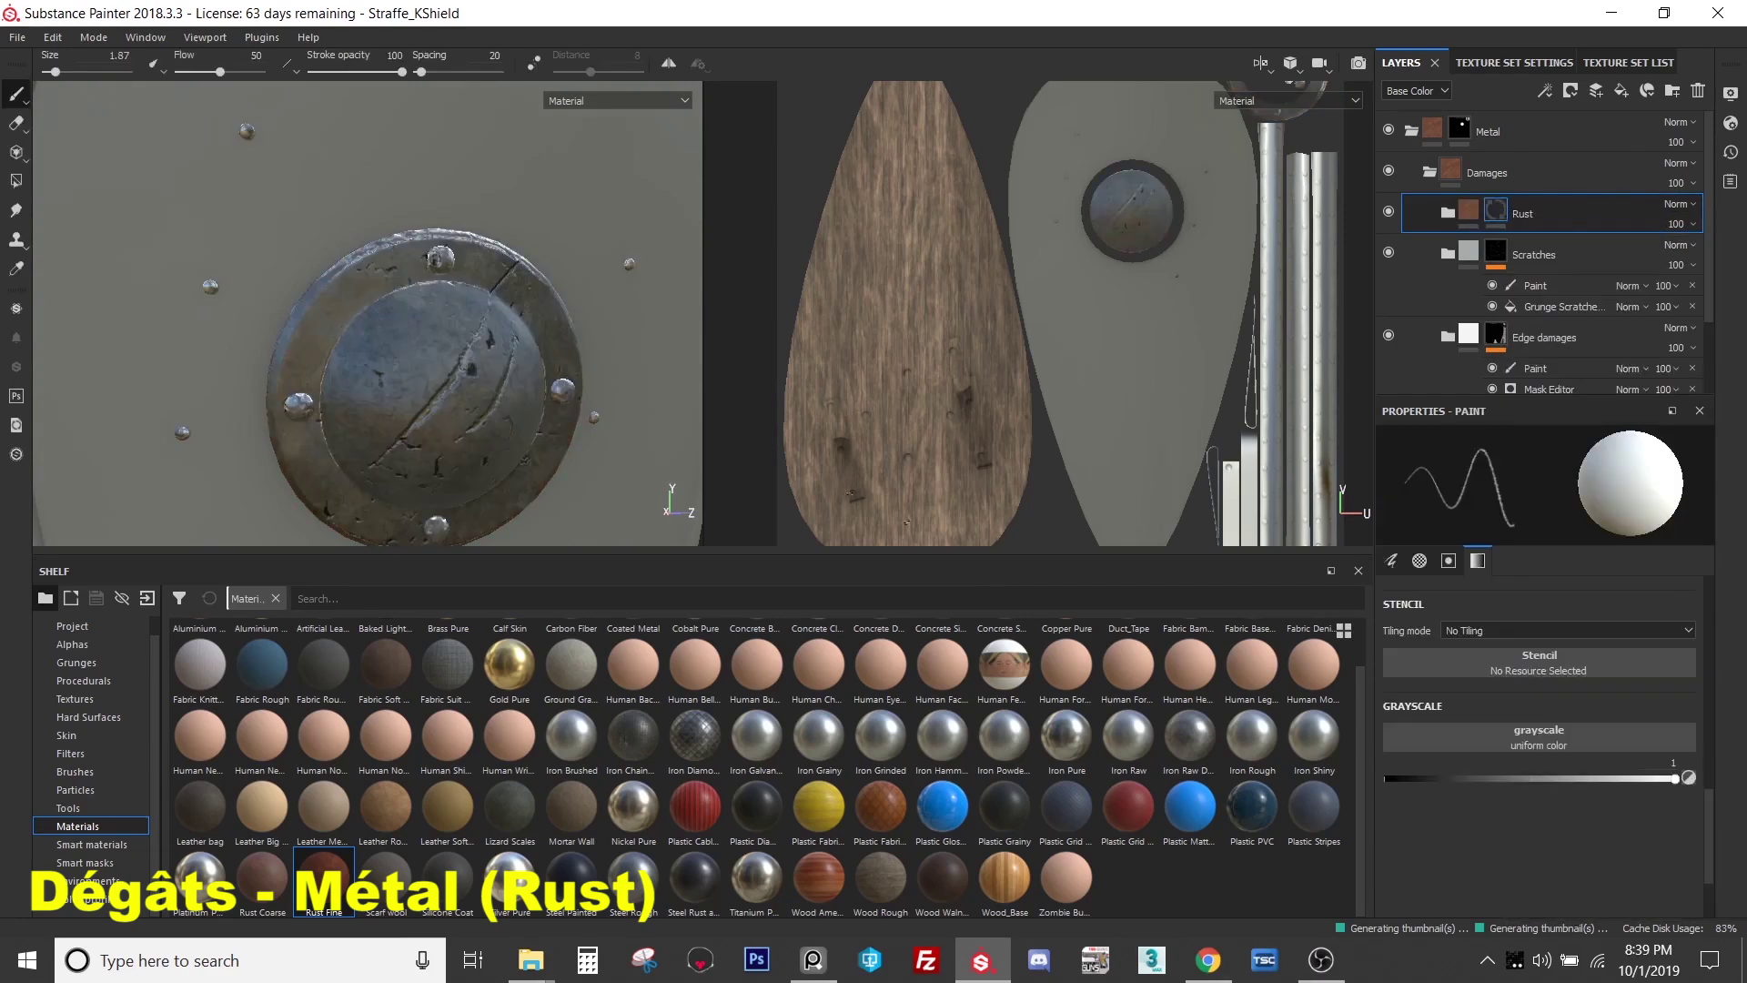
left_click_drag(388, 298, 435, 312, "alt")
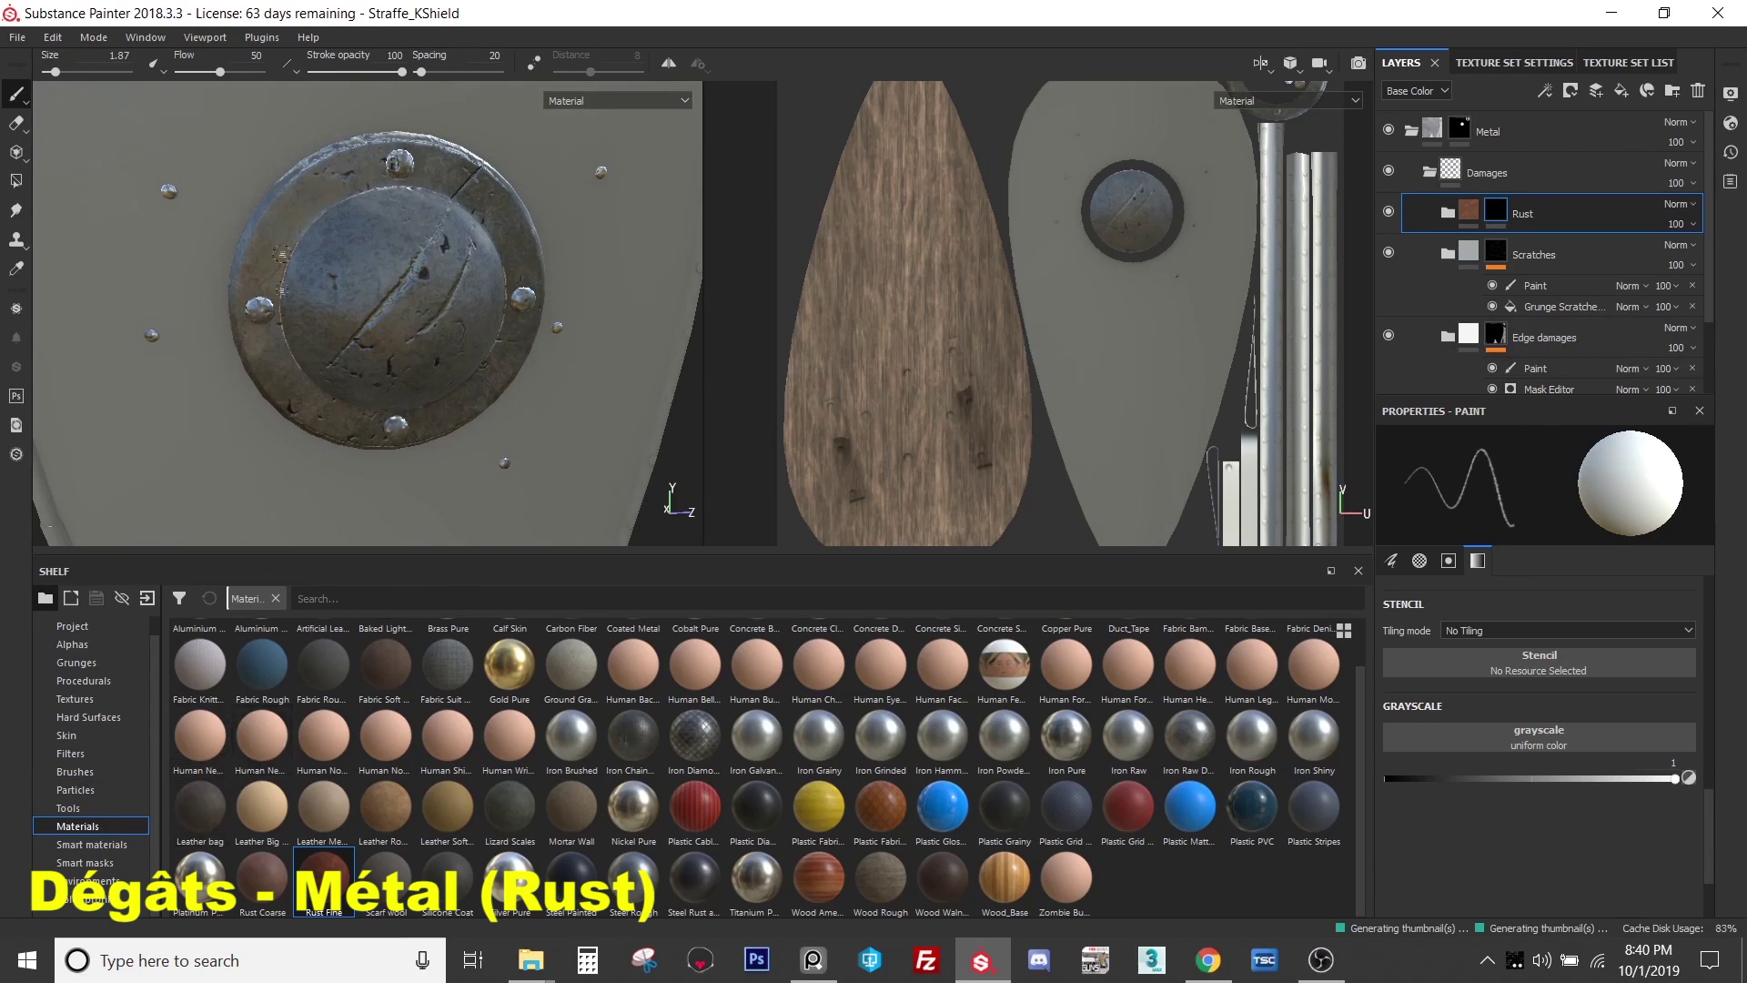
- Apply the Surface Rust smart mask to the Rust folder and select its Mask Editor
left_click(104, 867)
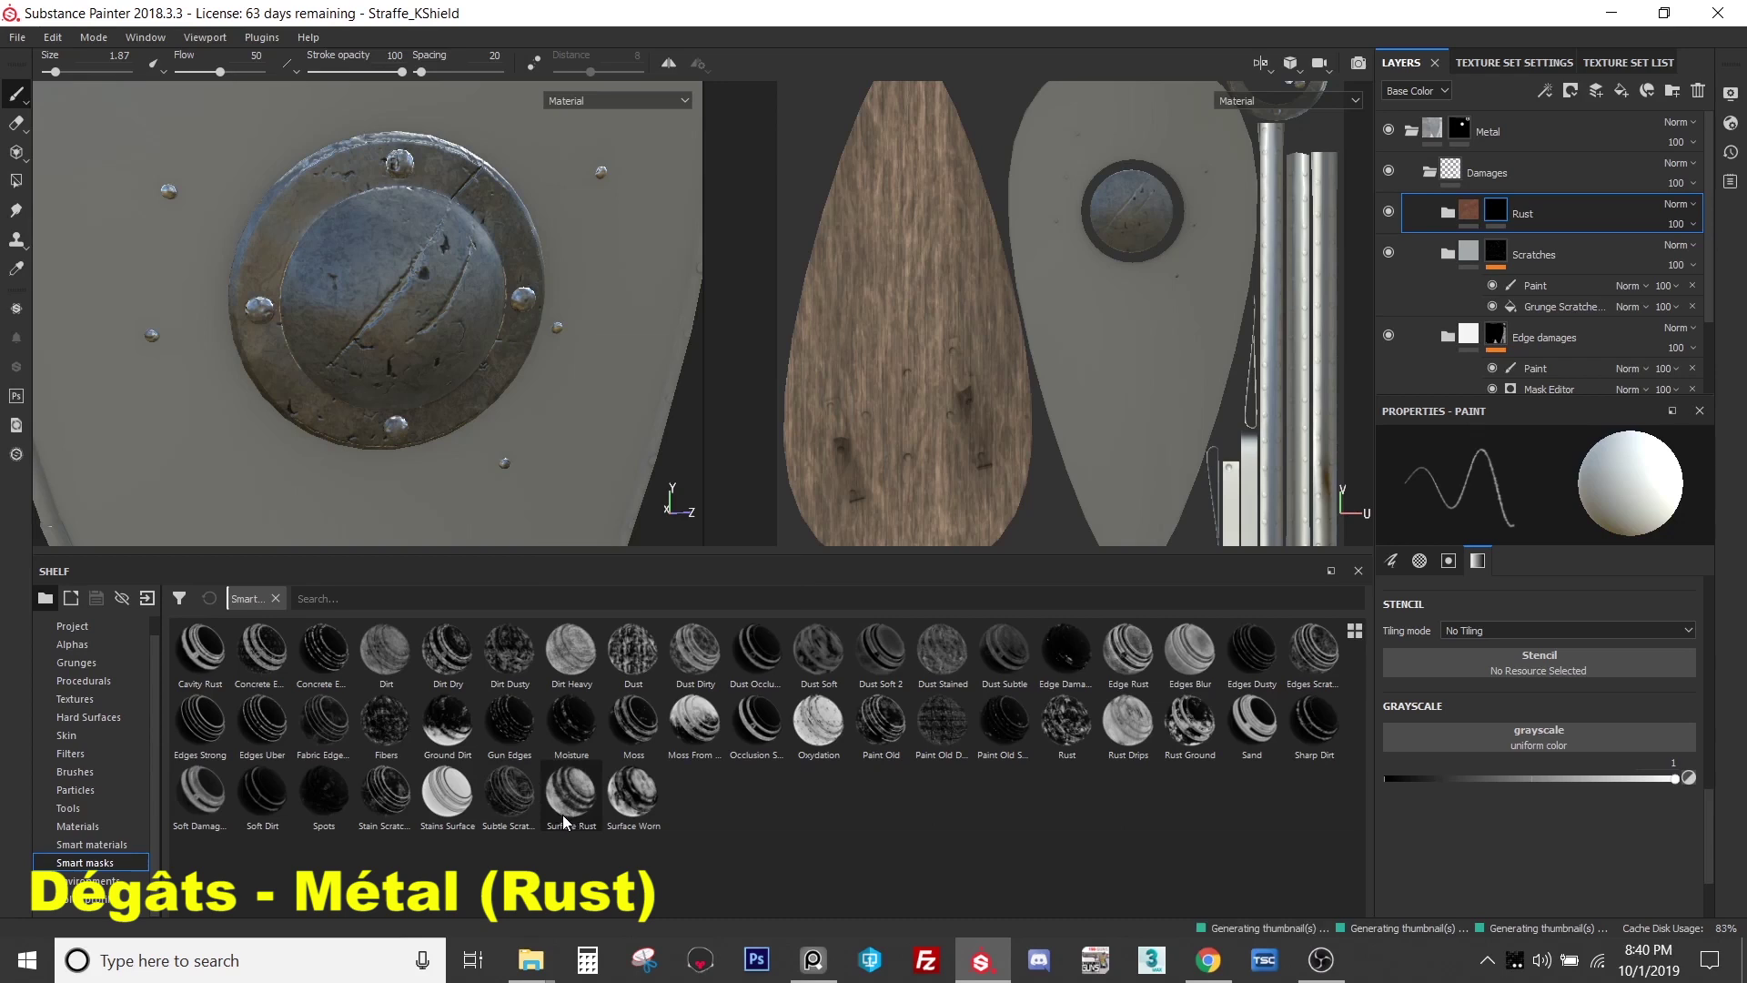
mouse_move(562, 815)
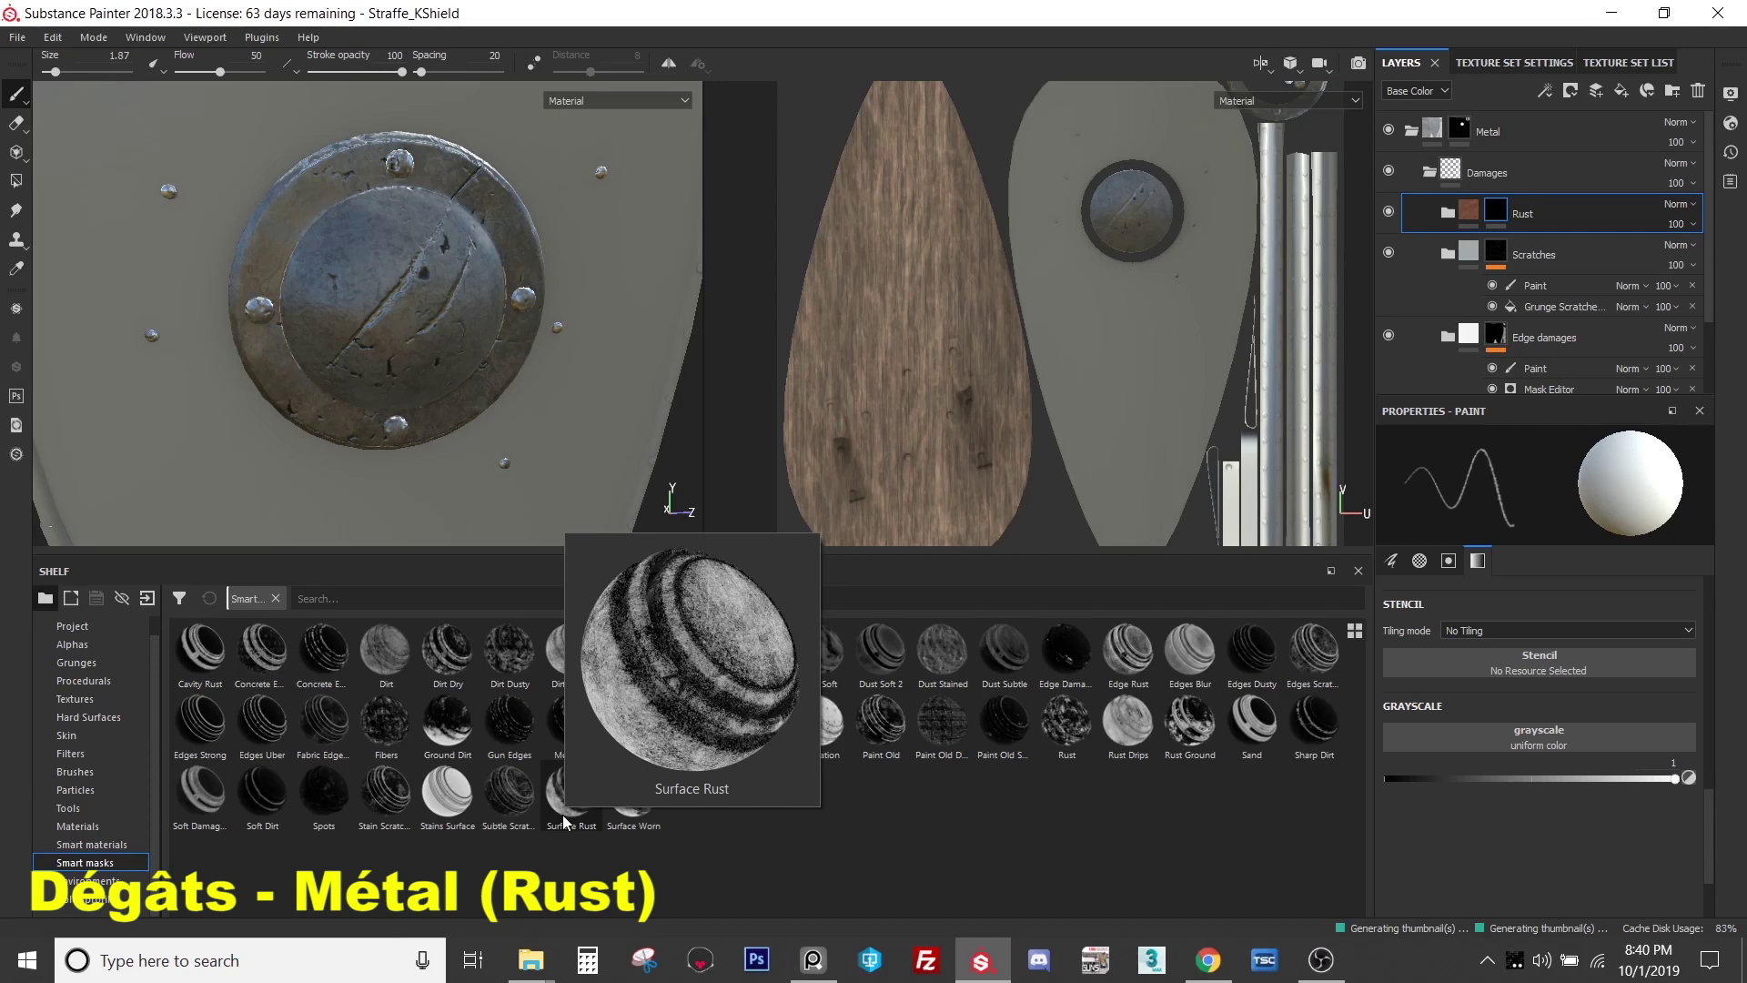
left_click_drag(562, 815, 1538, 220)
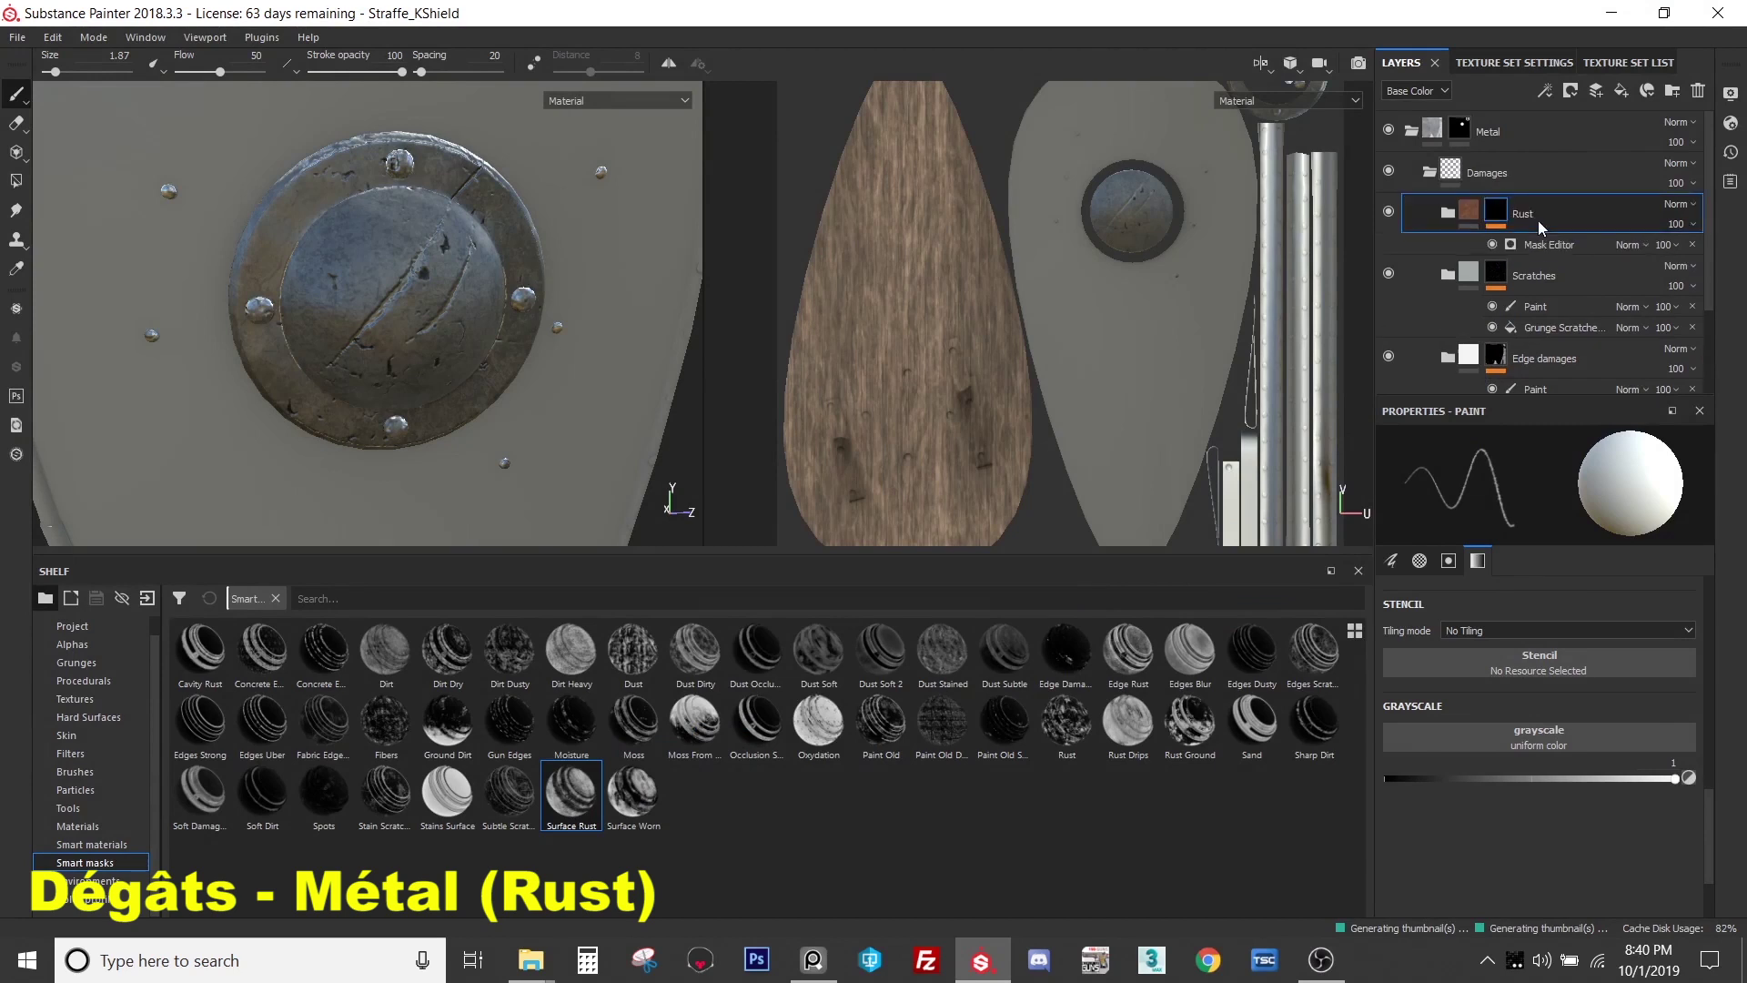
scroll(370, 262, "up", 2)
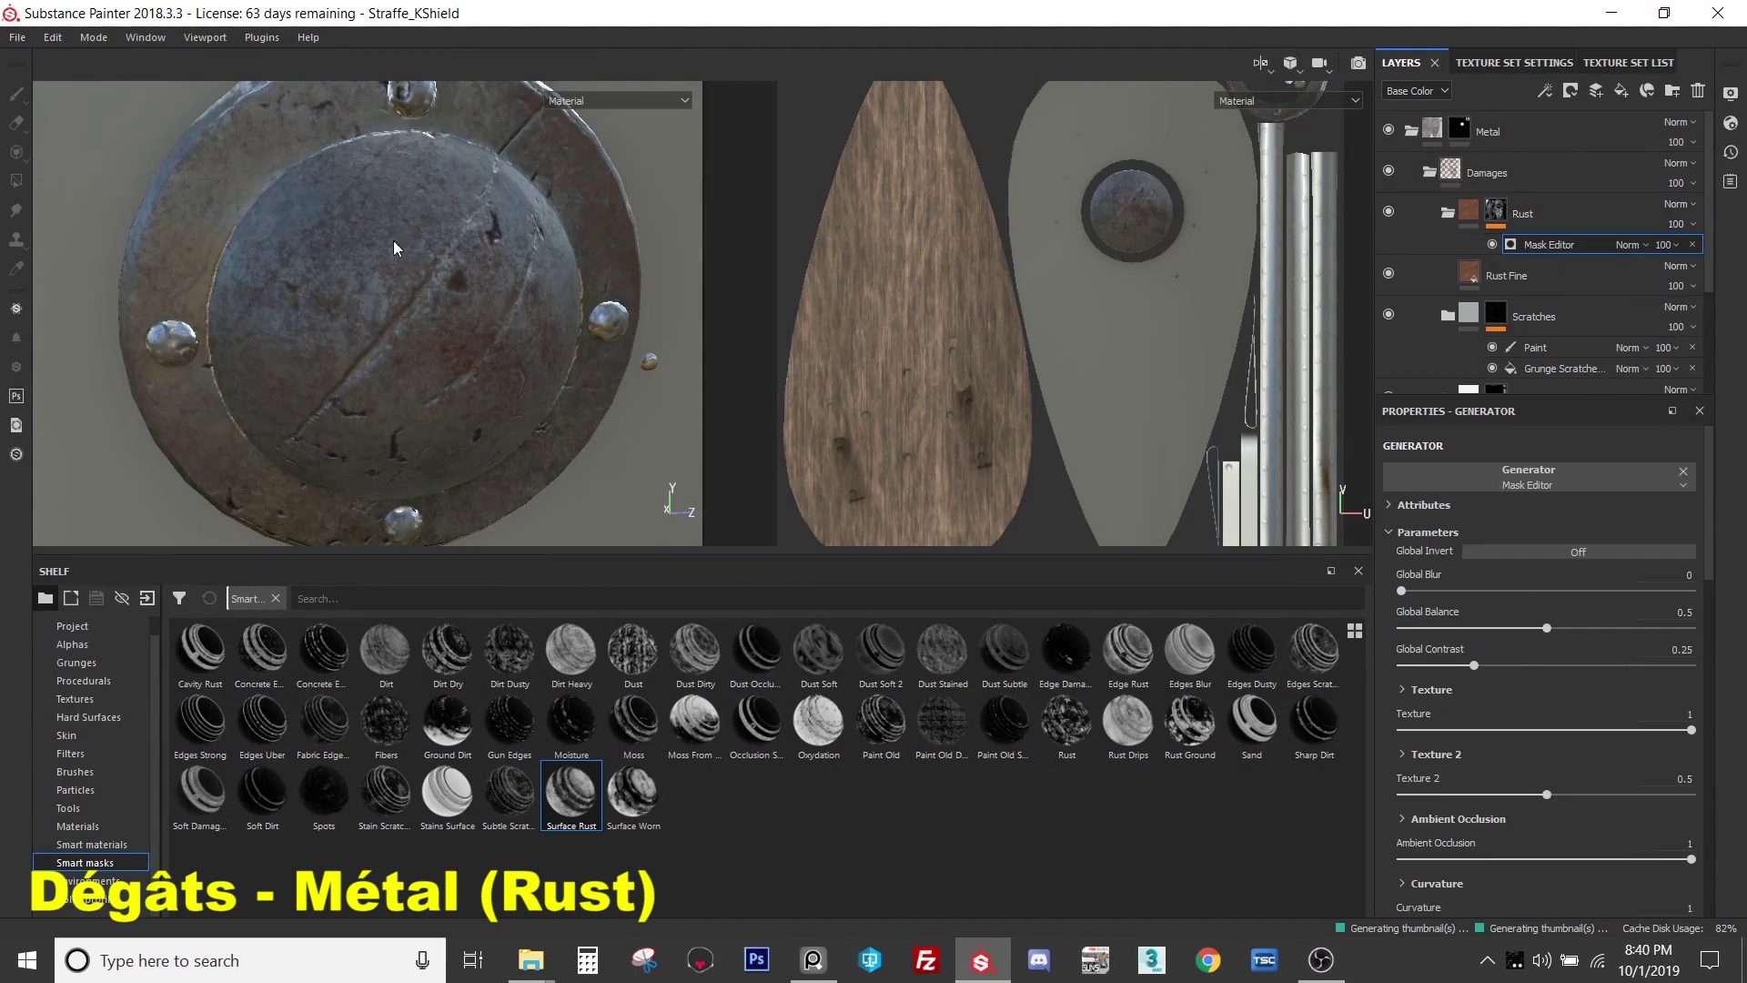
- Rotate the environment lighting and turn on Global Invert in the Rust folder's Mask Editor, checking the rust on the boss
scroll(364, 282, "down", 3)
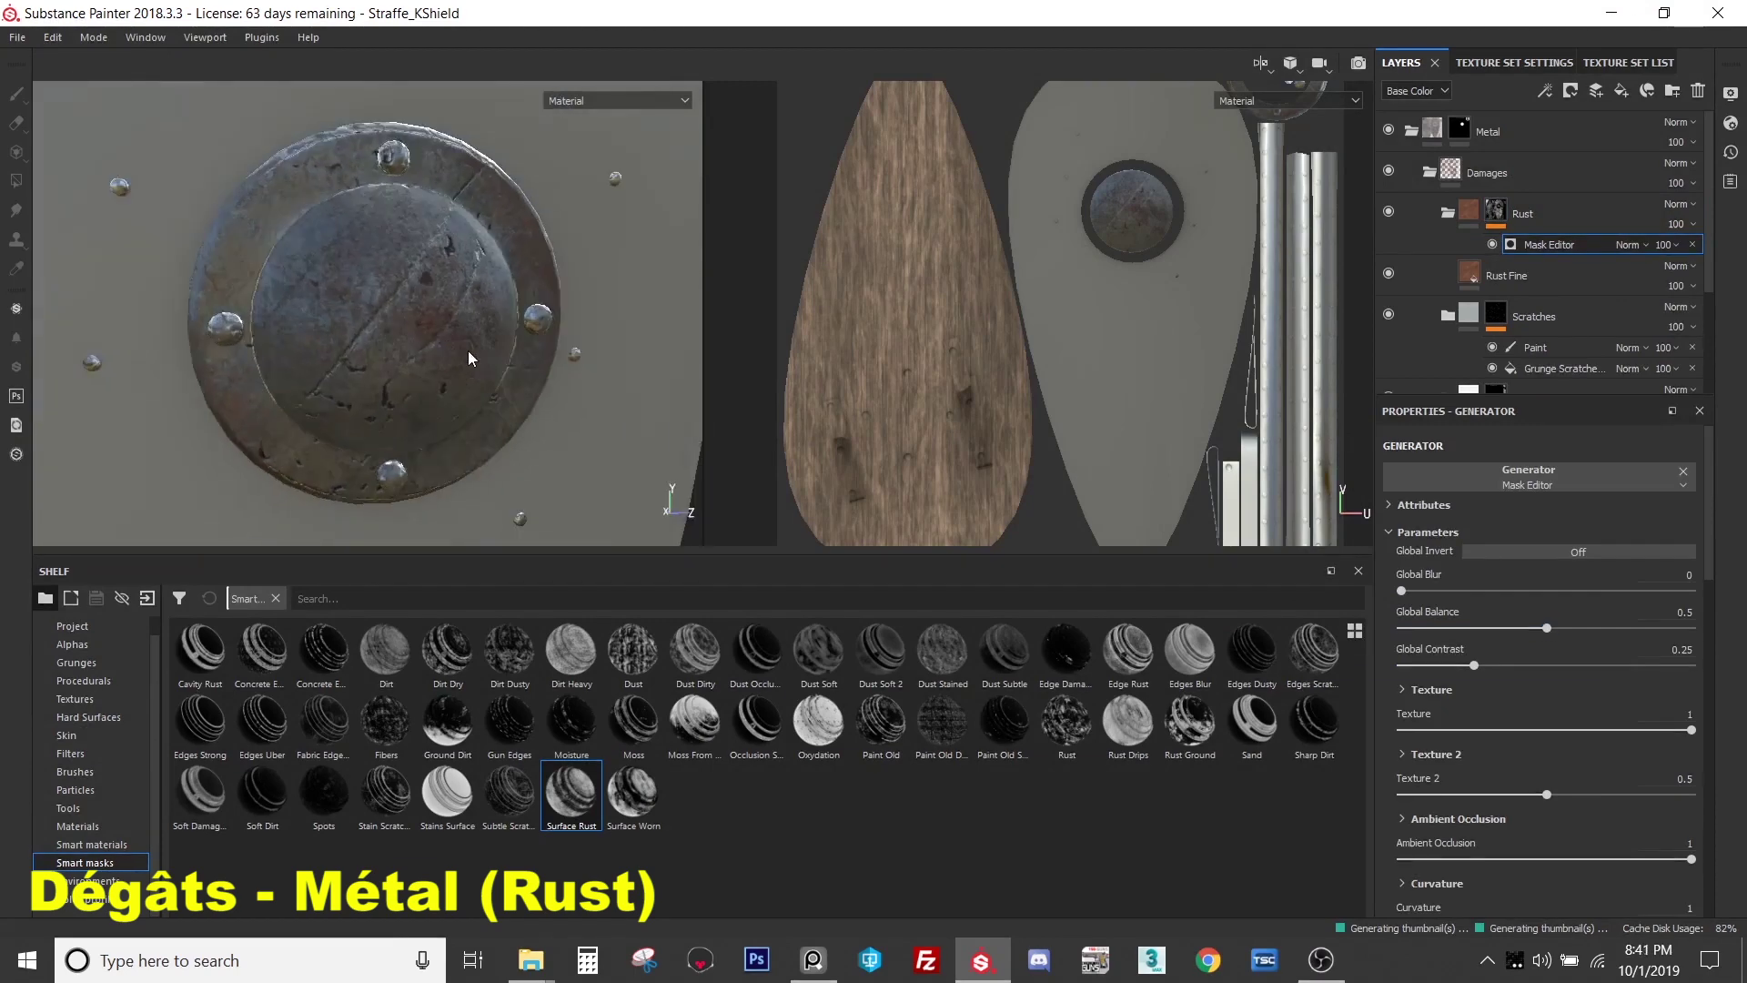
right_click_drag(468, 351, 514, 393, "shift")
left_click_drag(510, 391, 416, 378, "alt")
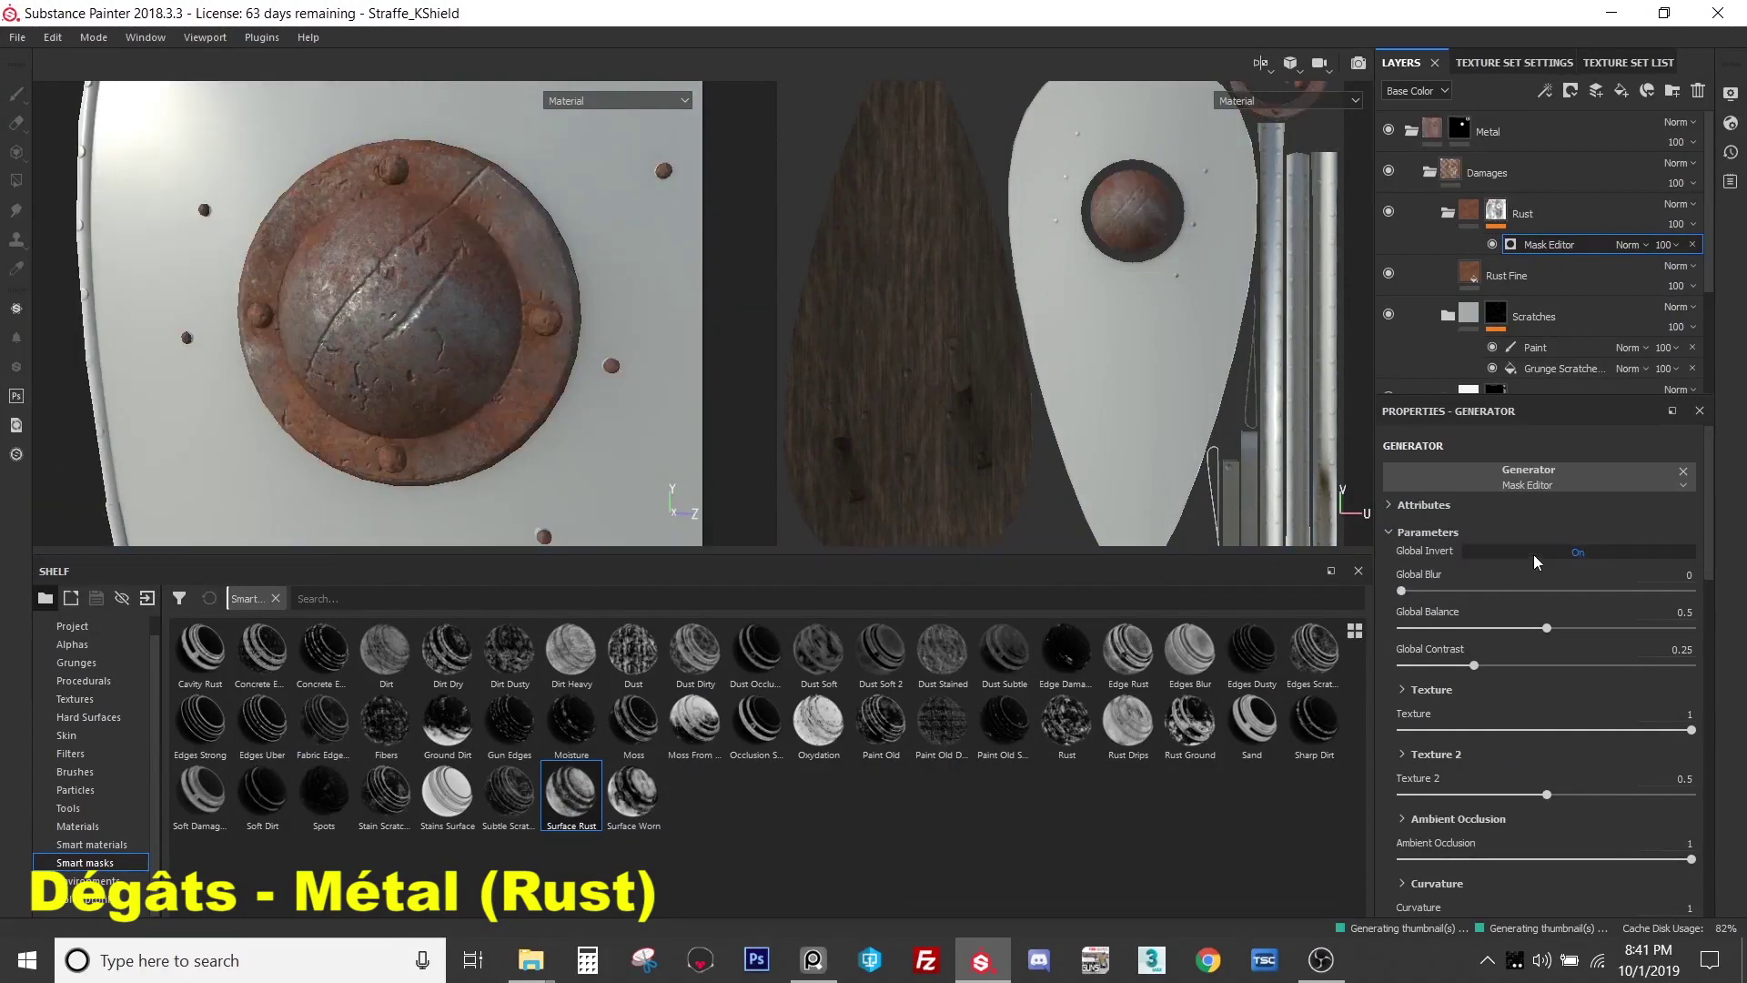
mouse_move(372, 344)
left_mouse_down("alt")
mouse_move(432, 367)
mouse_move(391, 356)
left_mouse_up("alt")
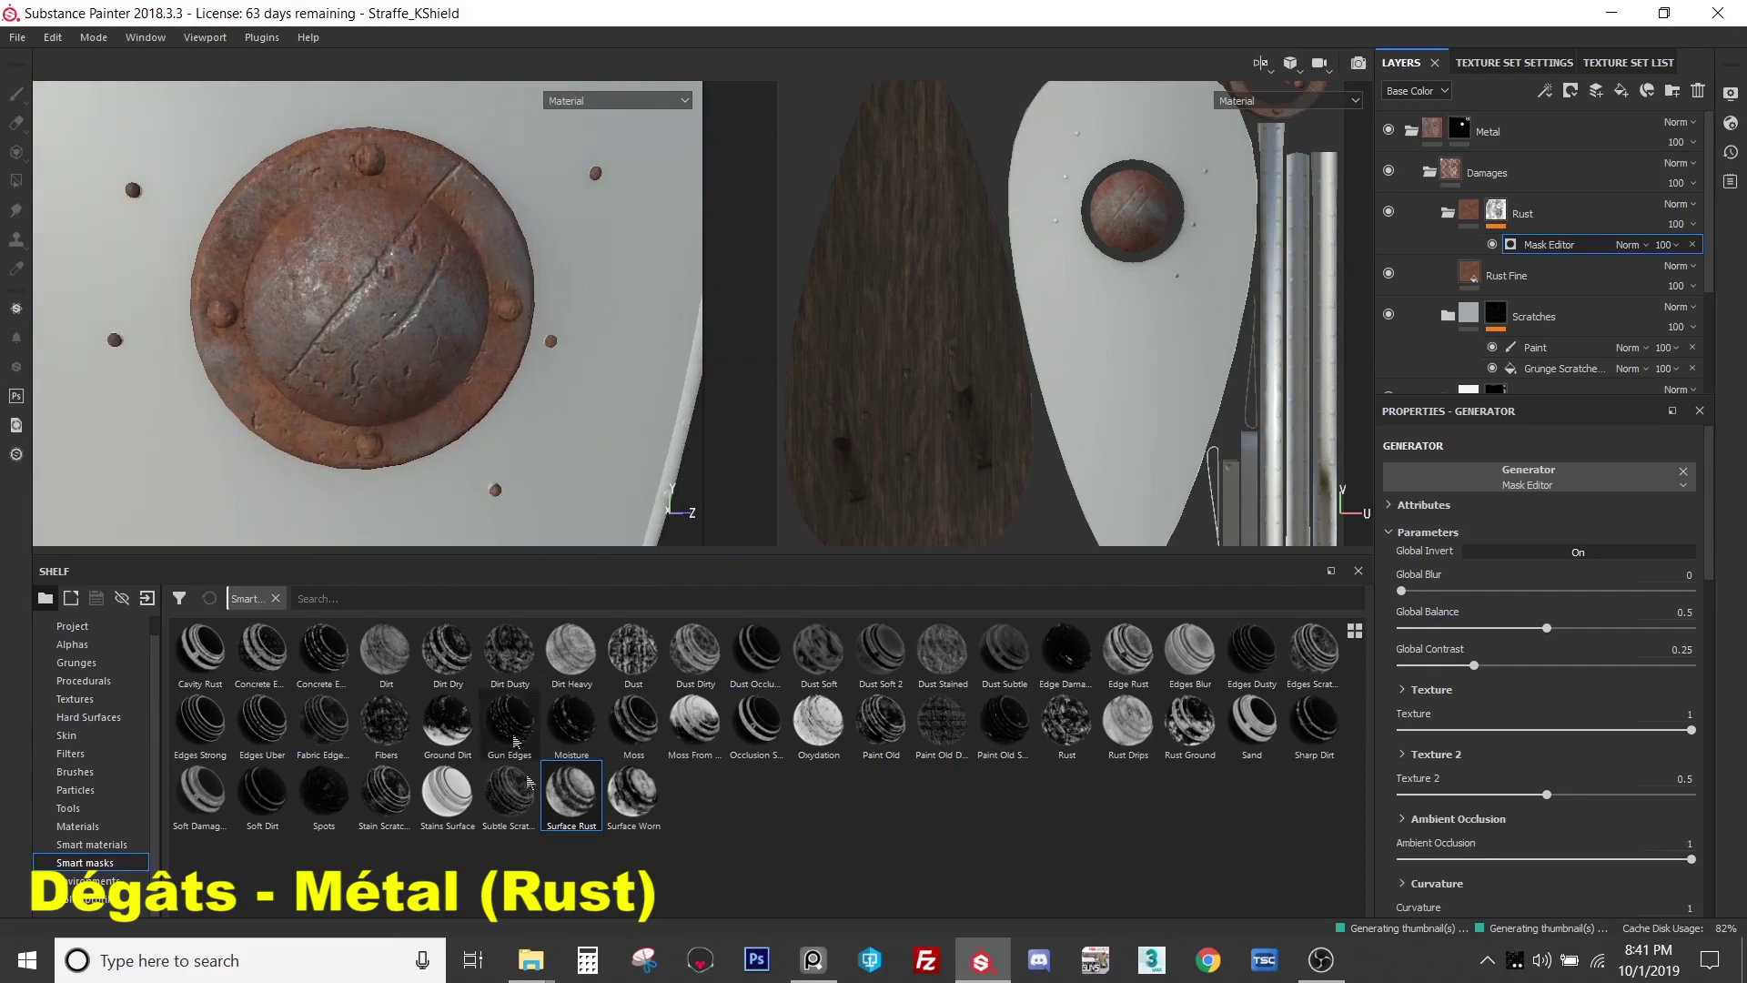
mouse_move(569, 814)
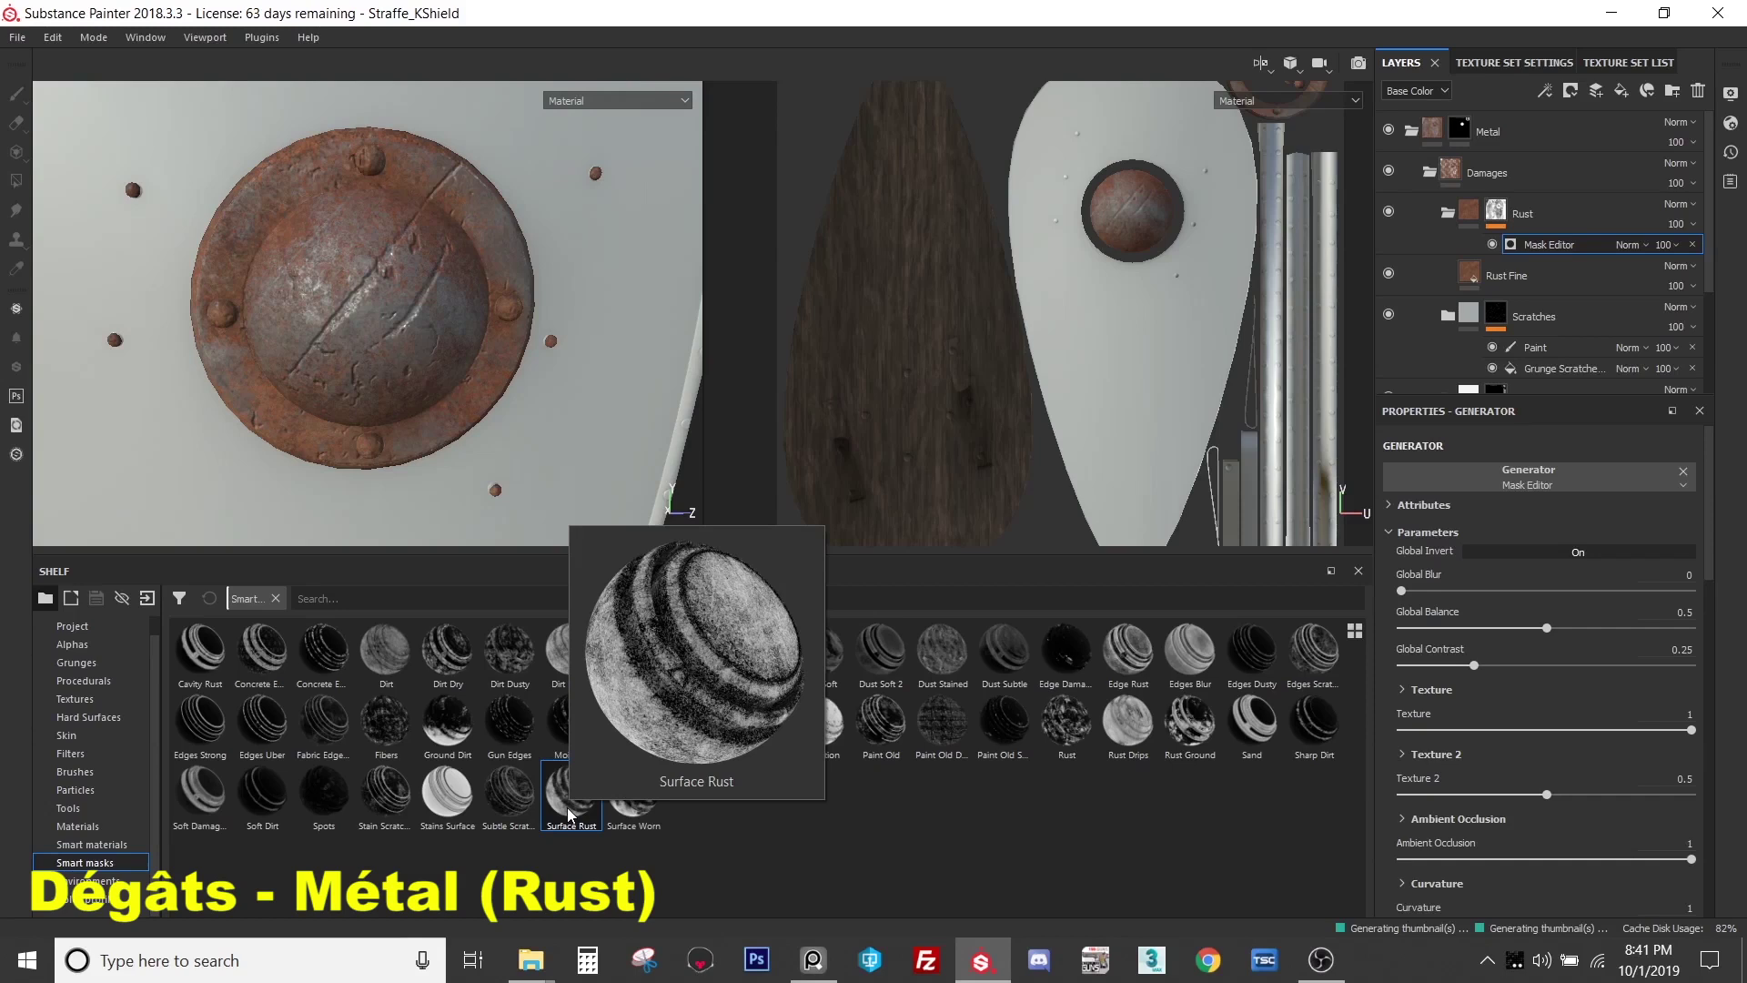
- Set the Rust mask's Global Balance to 0.94 and check the rust coverage on the boss
left_click_drag(1546, 628, 1676, 648)
left_click_drag(557, 401, 411, 208, "alt")
scroll(360, 207, "down", 3)
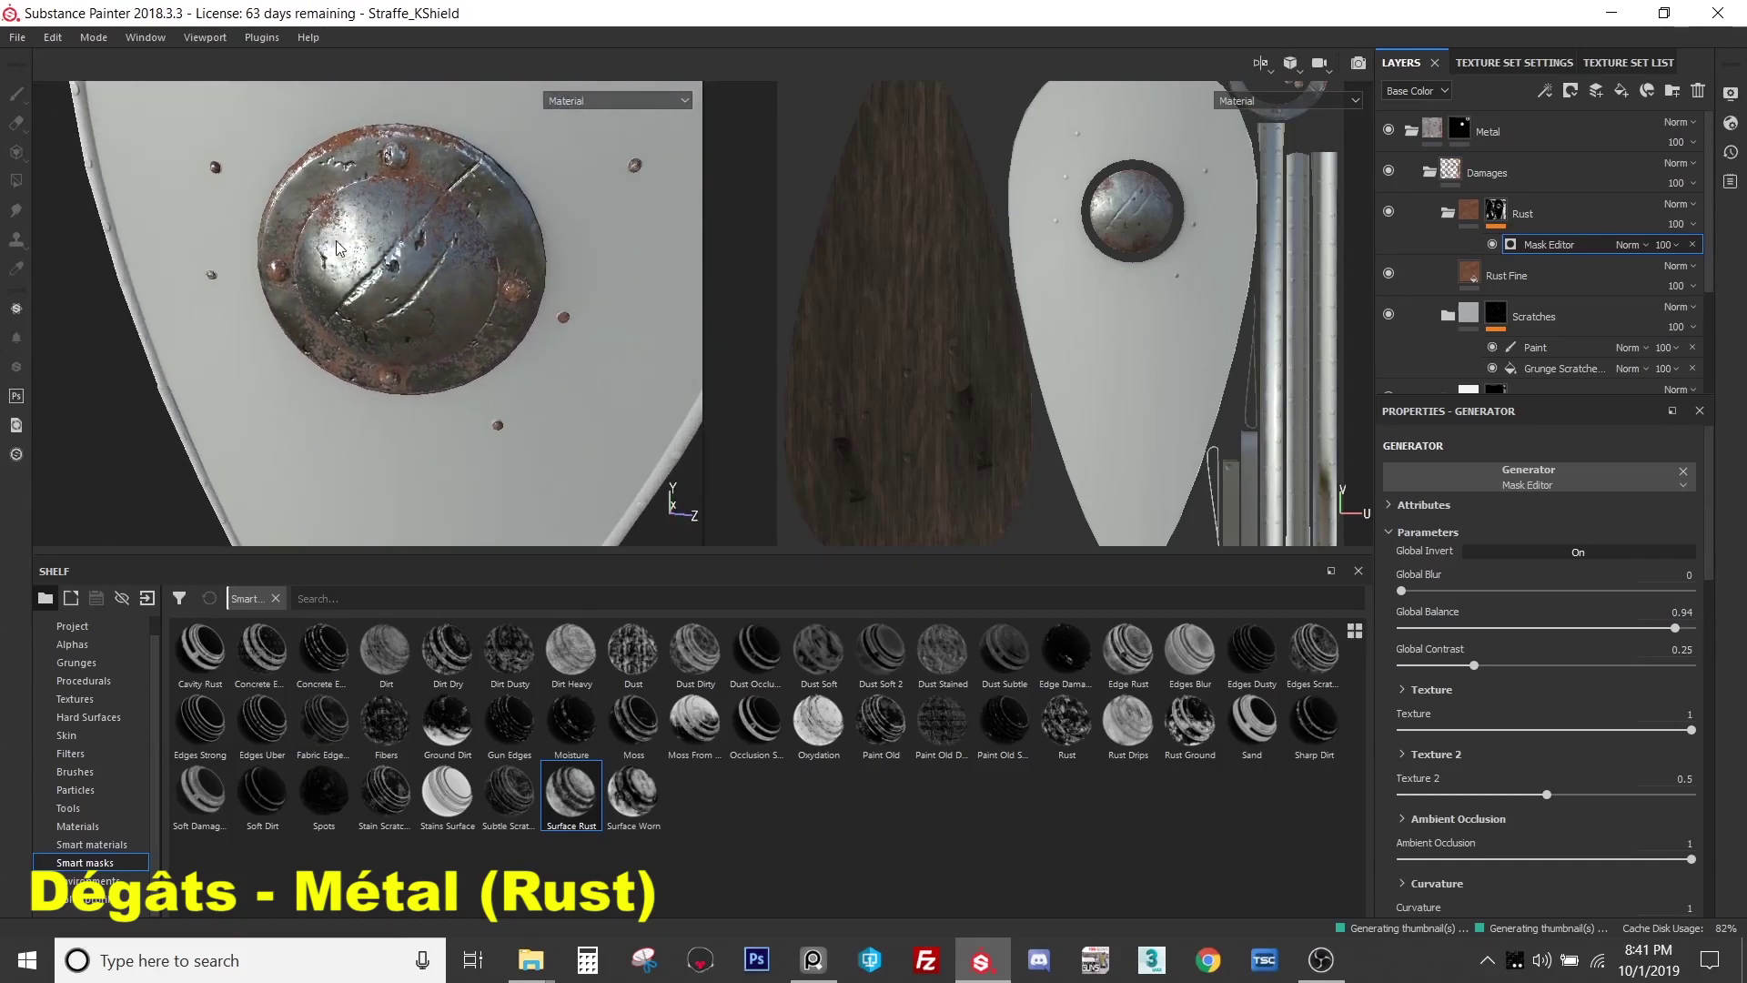
scroll(411, 207, "up", 3)
middle_click_drag(454, 179, 462, 204, "alt")
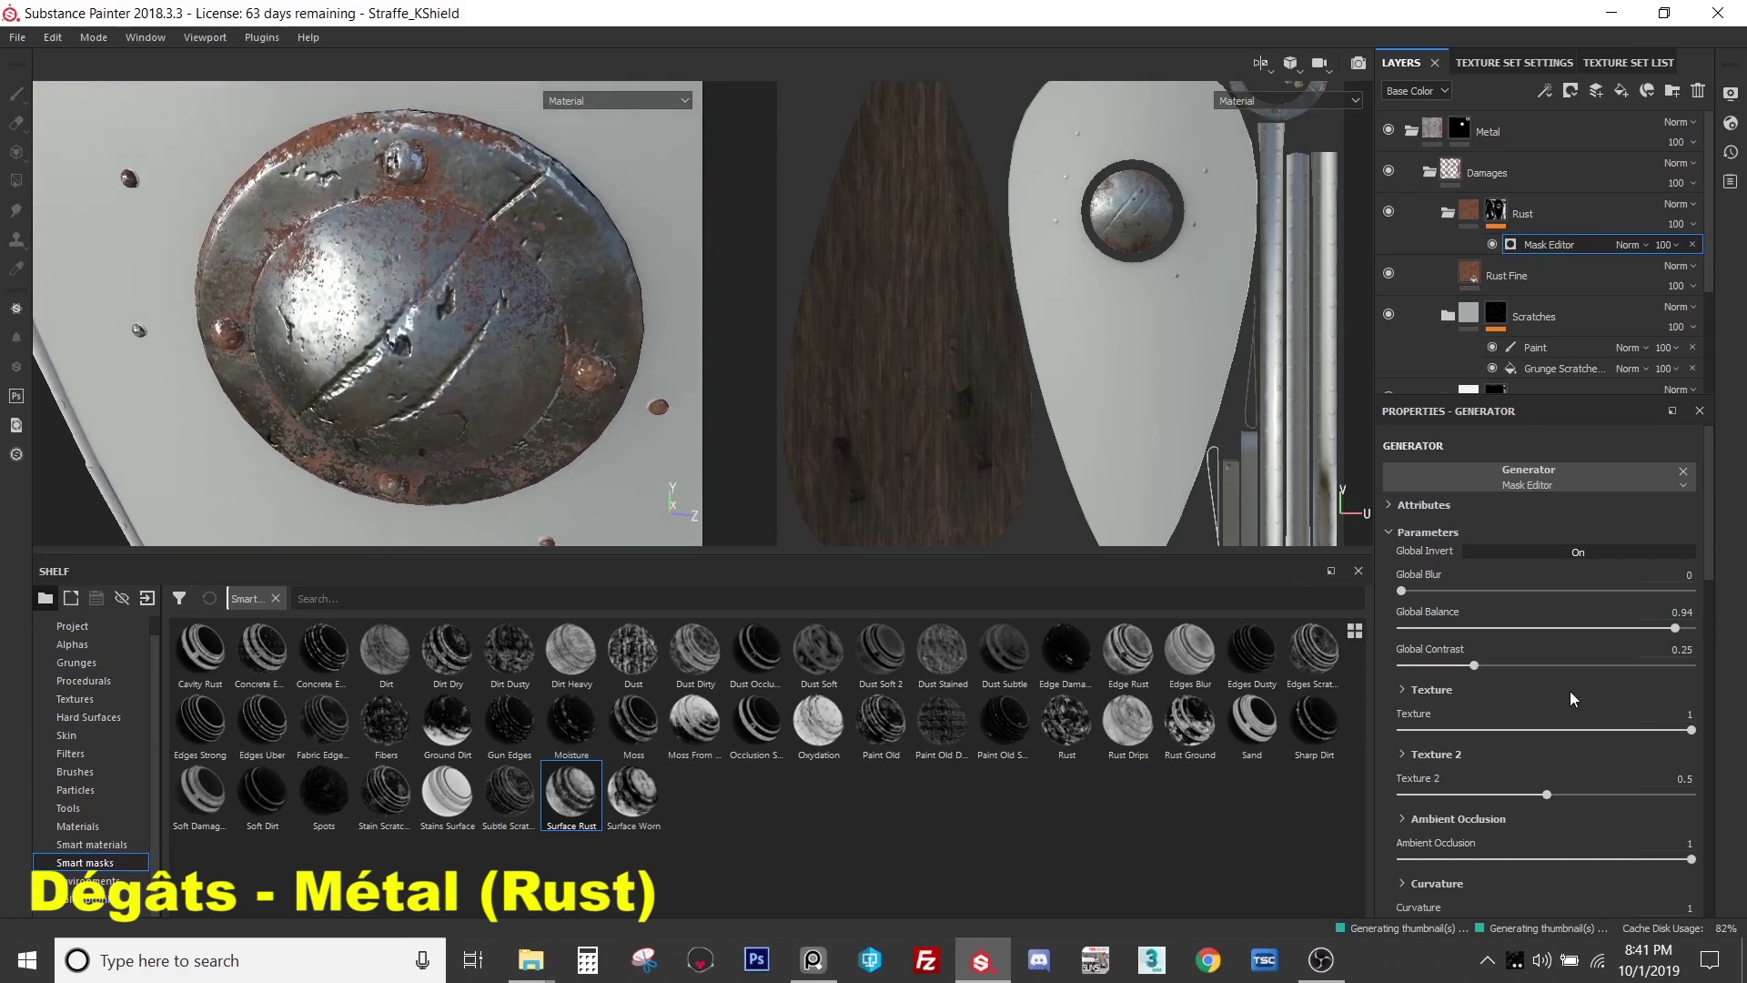
- Set the Rust mask's Global Contrast to 0.18 and check the boss from another angle
mouse_move(1474, 665)
left_mouse_down()
mouse_move(1433, 668)
mouse_move(1451, 667)
left_mouse_up()
left_click_drag(1562, 665, 1617, 684)
left_click_drag(1454, 669, 1452, 669)
left_click_drag(510, 300, 591, 296, "alt")
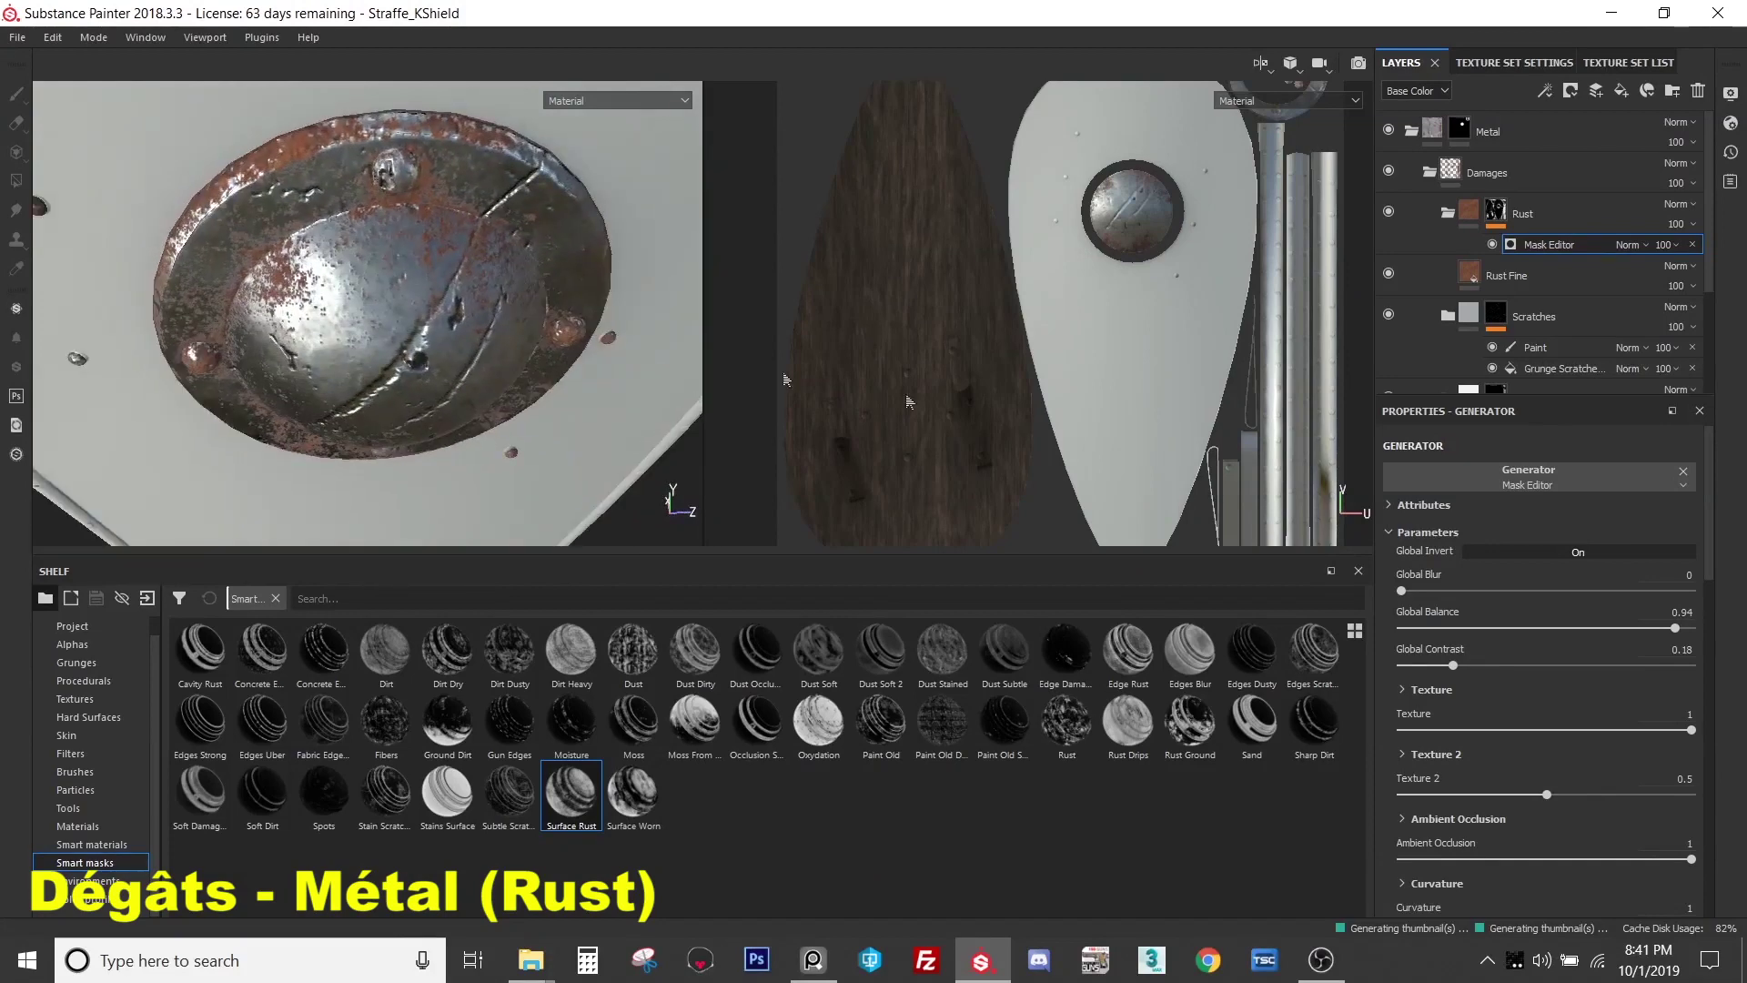
- Set the Rust mask's Texture to 0.36 and Texture 2 to 0.38
scroll(1587, 639, "down", 1)
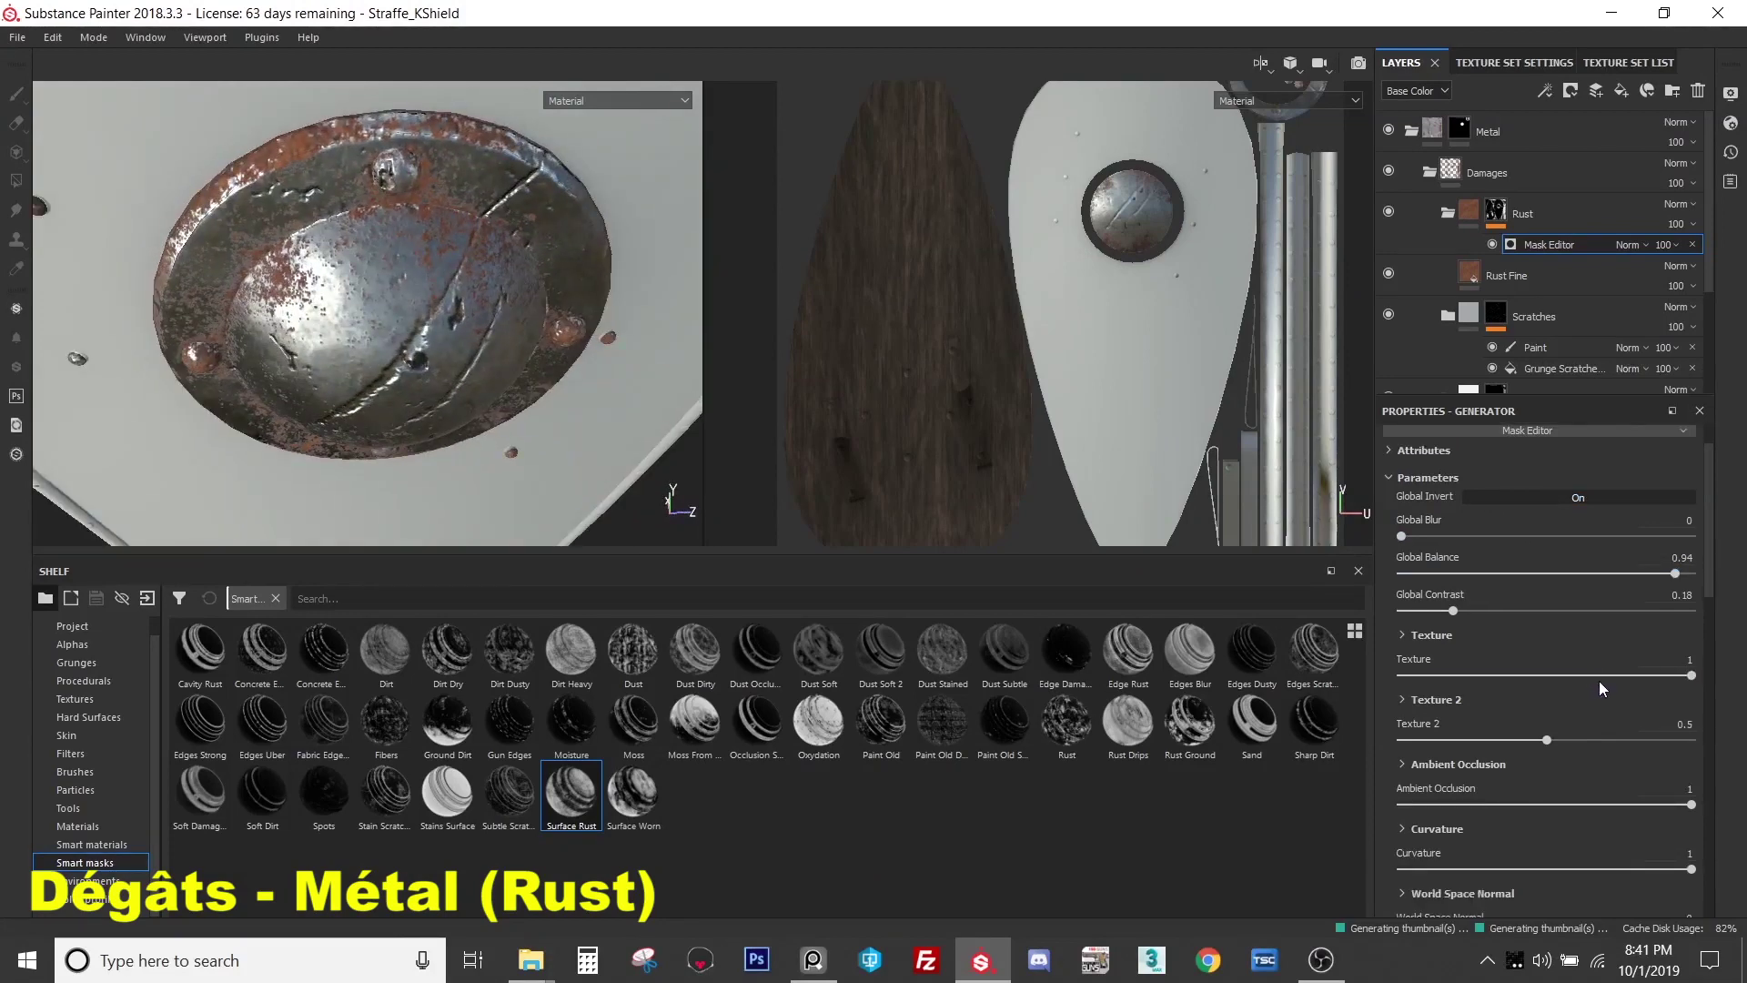
left_click_drag(1691, 676, 1511, 740)
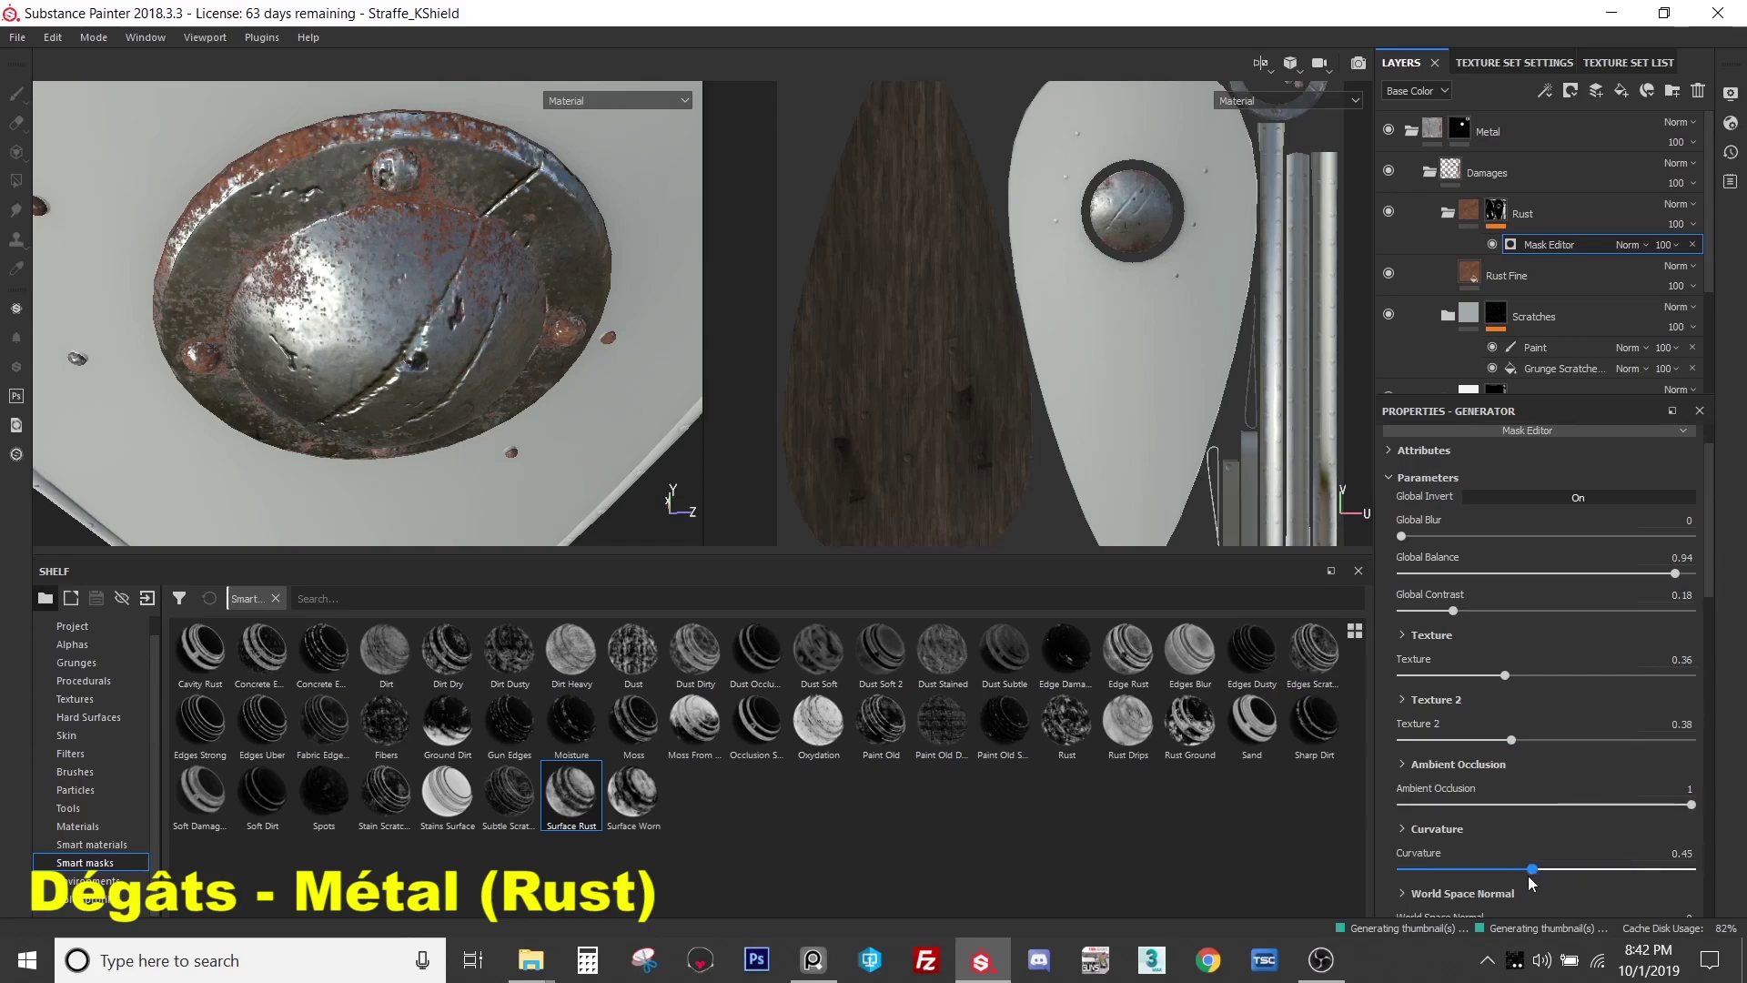
- Try different Ambient Occlusion and World Space Normal amounts in the Rust mask, and set Curvature to 0.91
left_click_drag(1646, 877, 1689, 812)
left_click(1688, 804)
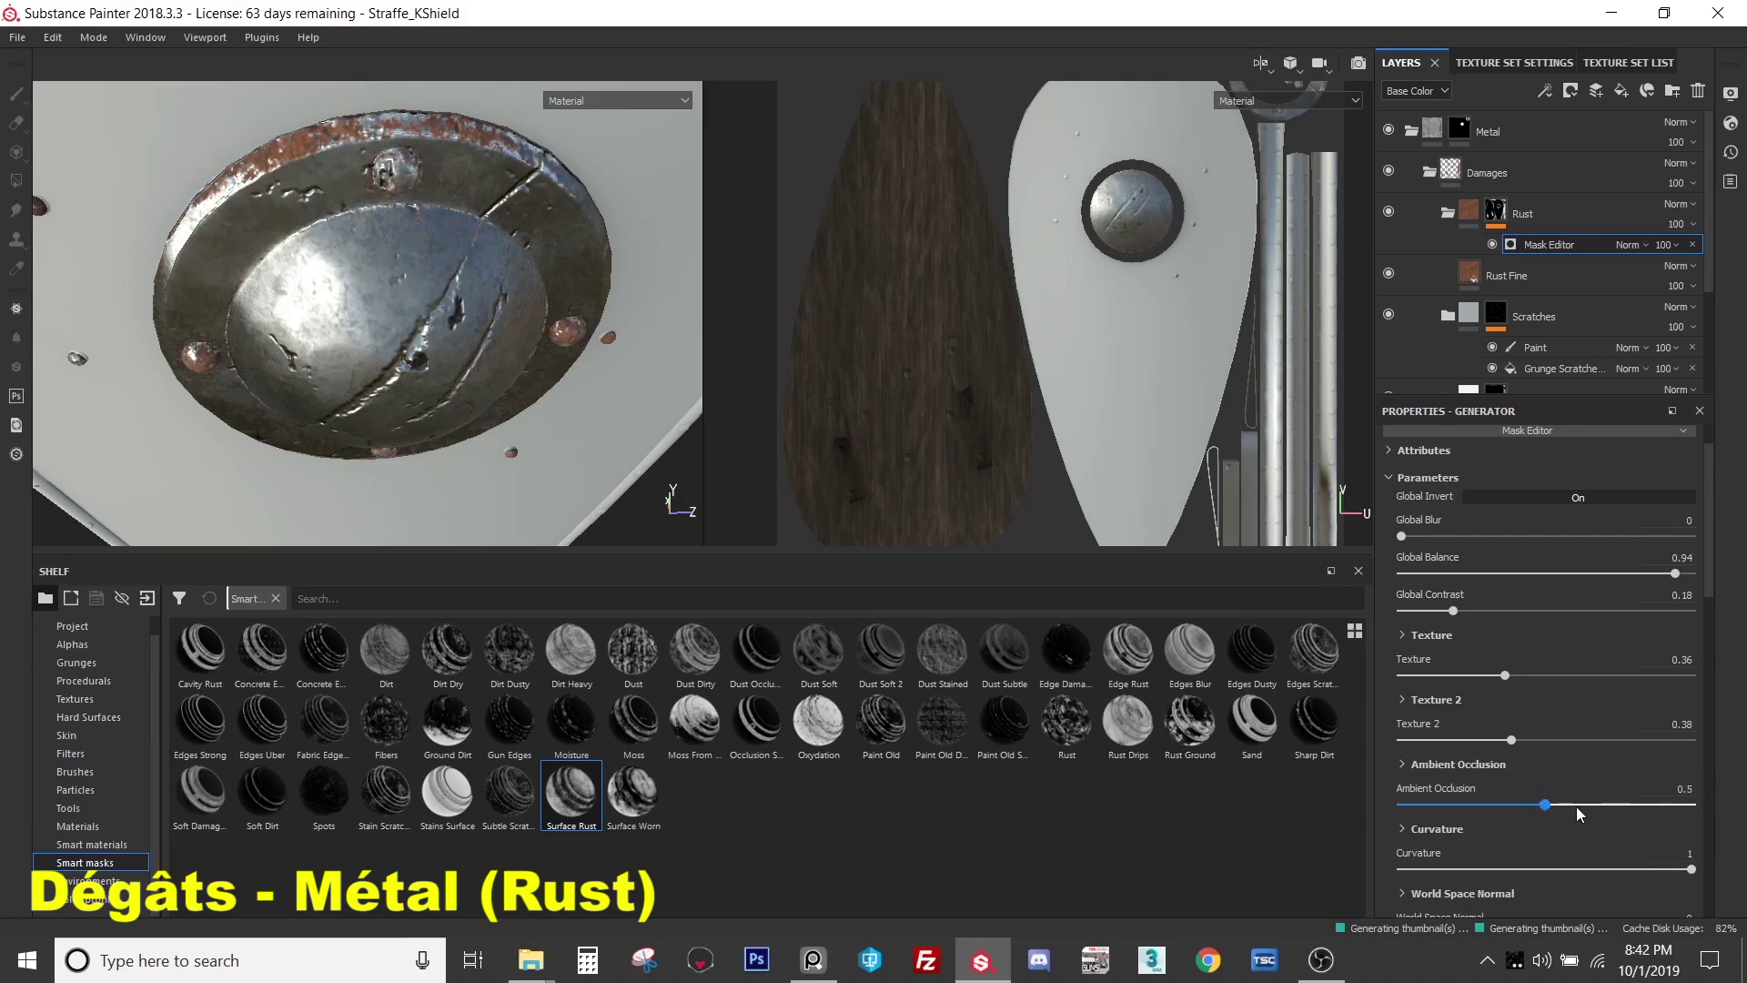
scroll(1576, 794, "down", 1)
scroll(1576, 794, "down", 1)
left_click_drag(1403, 825, 1292, 892)
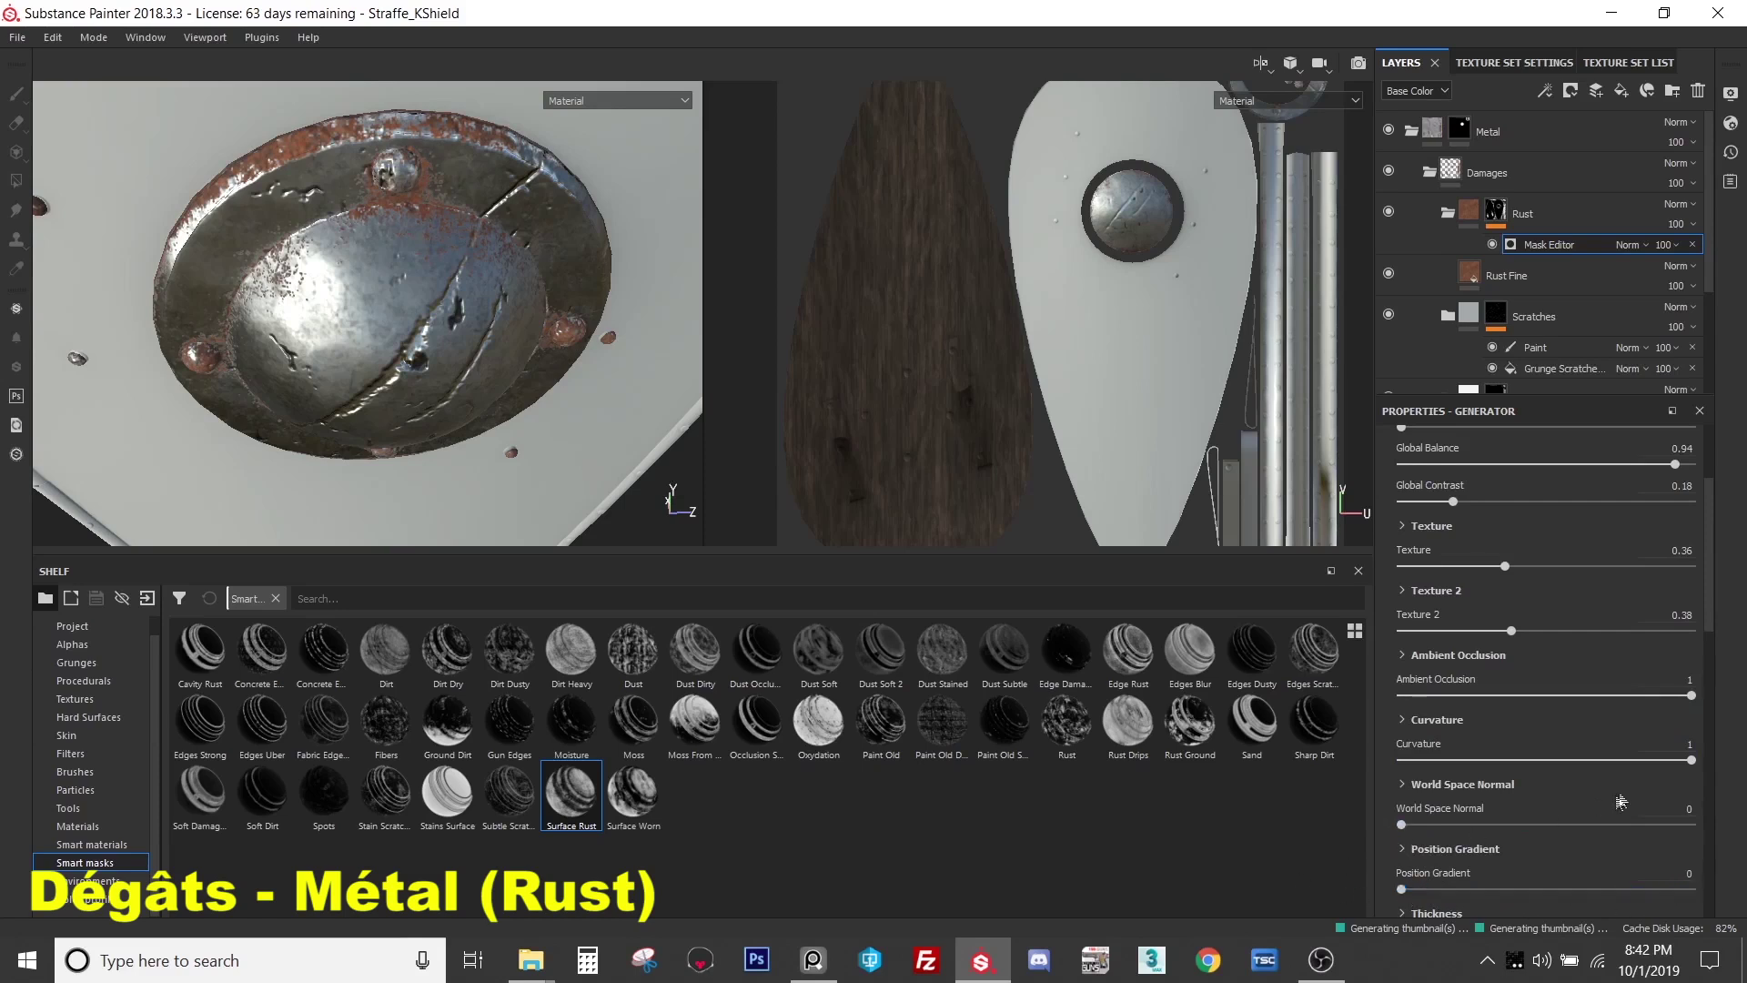
mouse_move(1669, 764)
left_mouse_down()
mouse_move(1338, 755)
mouse_move(1665, 791)
left_mouse_up()
- Set the Rust mask's Global Balance to 0.97 and Global Contrast to 0.31, checking the boss
scroll(1651, 637, "up", 1)
mouse_move(1676, 519)
left_mouse_down()
mouse_move(1610, 524)
mouse_move(1684, 535)
left_mouse_up()
left_click_drag(1453, 556, 1423, 558)
left_click(1490, 556)
left_click_drag(509, 300, 435, 339, "alt")
left_click_drag(495, 407, 537, 378, "alt")
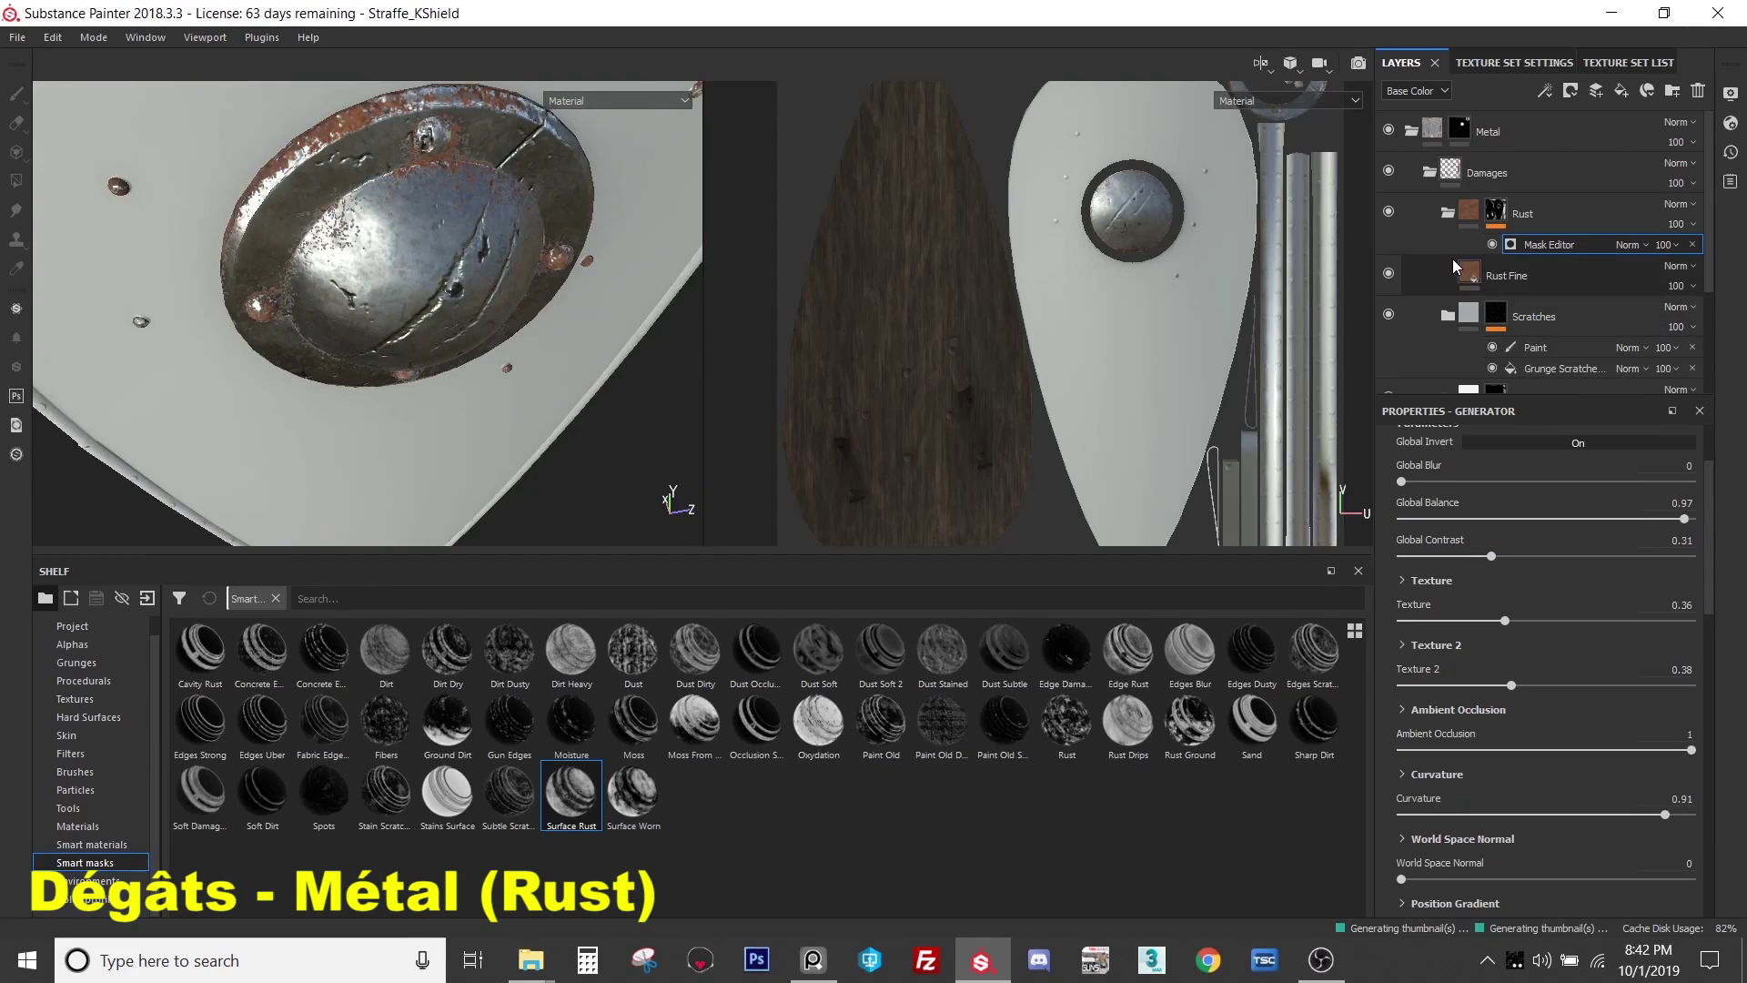
- Lower the Rust folder's Base Color opacity to 28, inspect the boss's upper rim, and restore the opacity to 100
left_click(1669, 257)
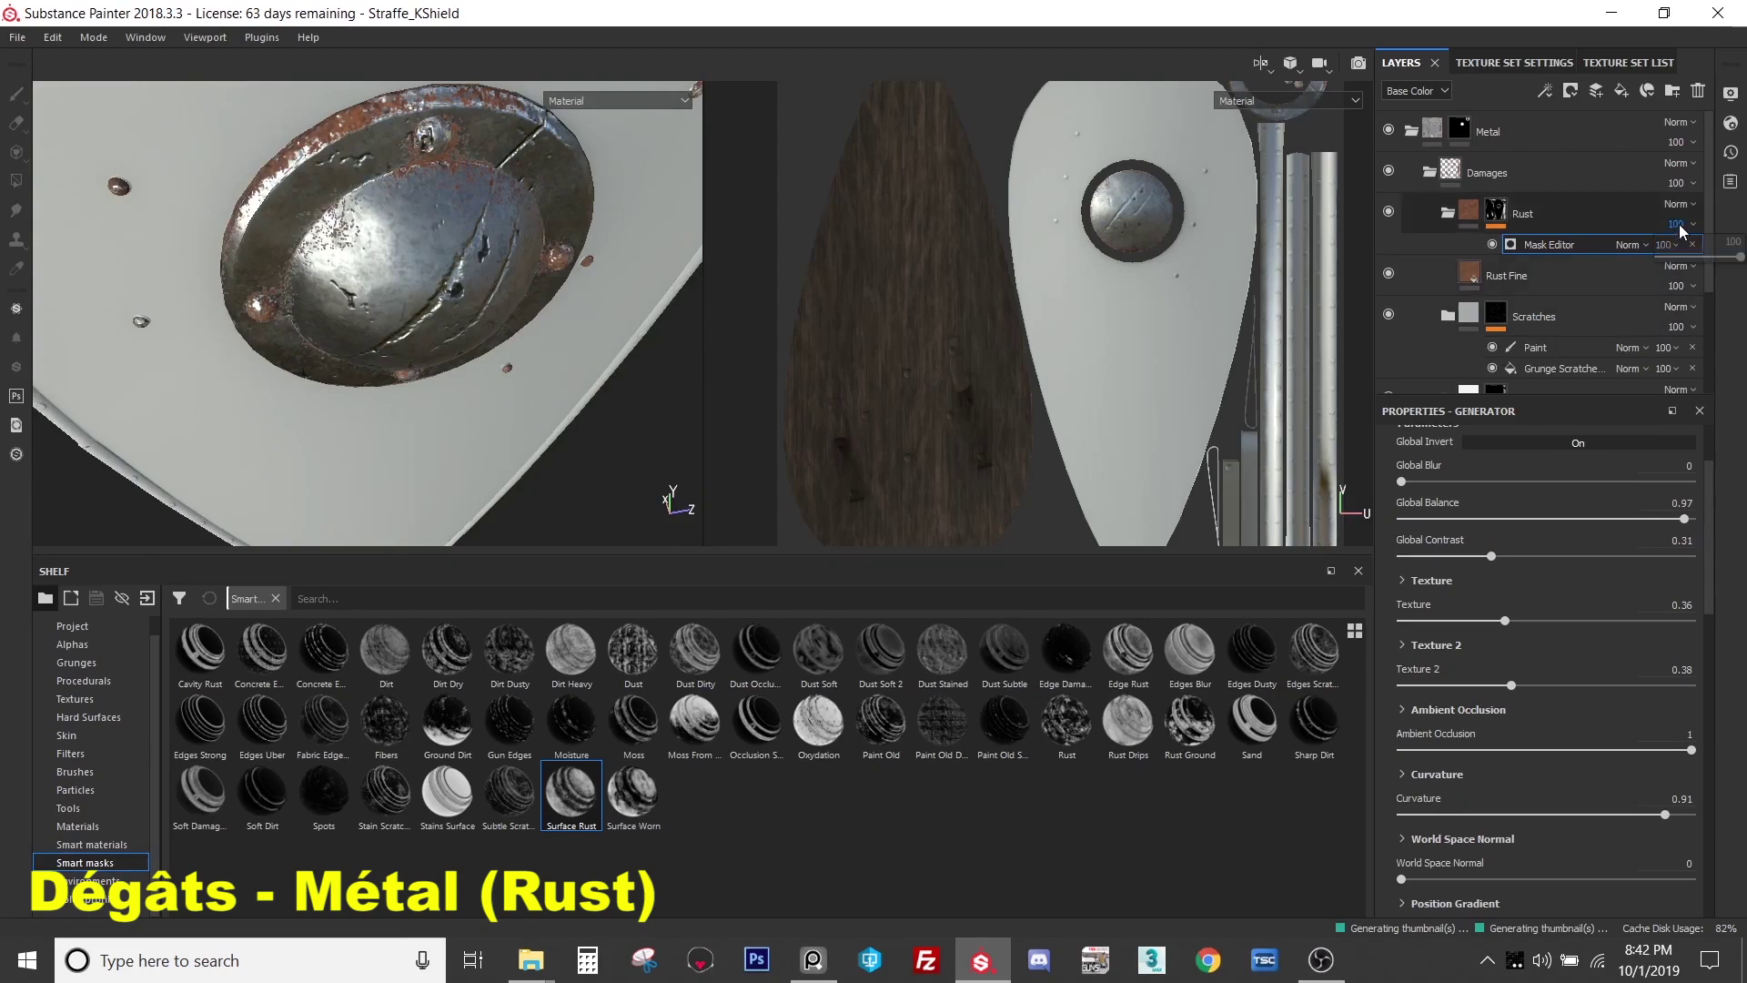
left_click_drag(1743, 256, 1682, 266)
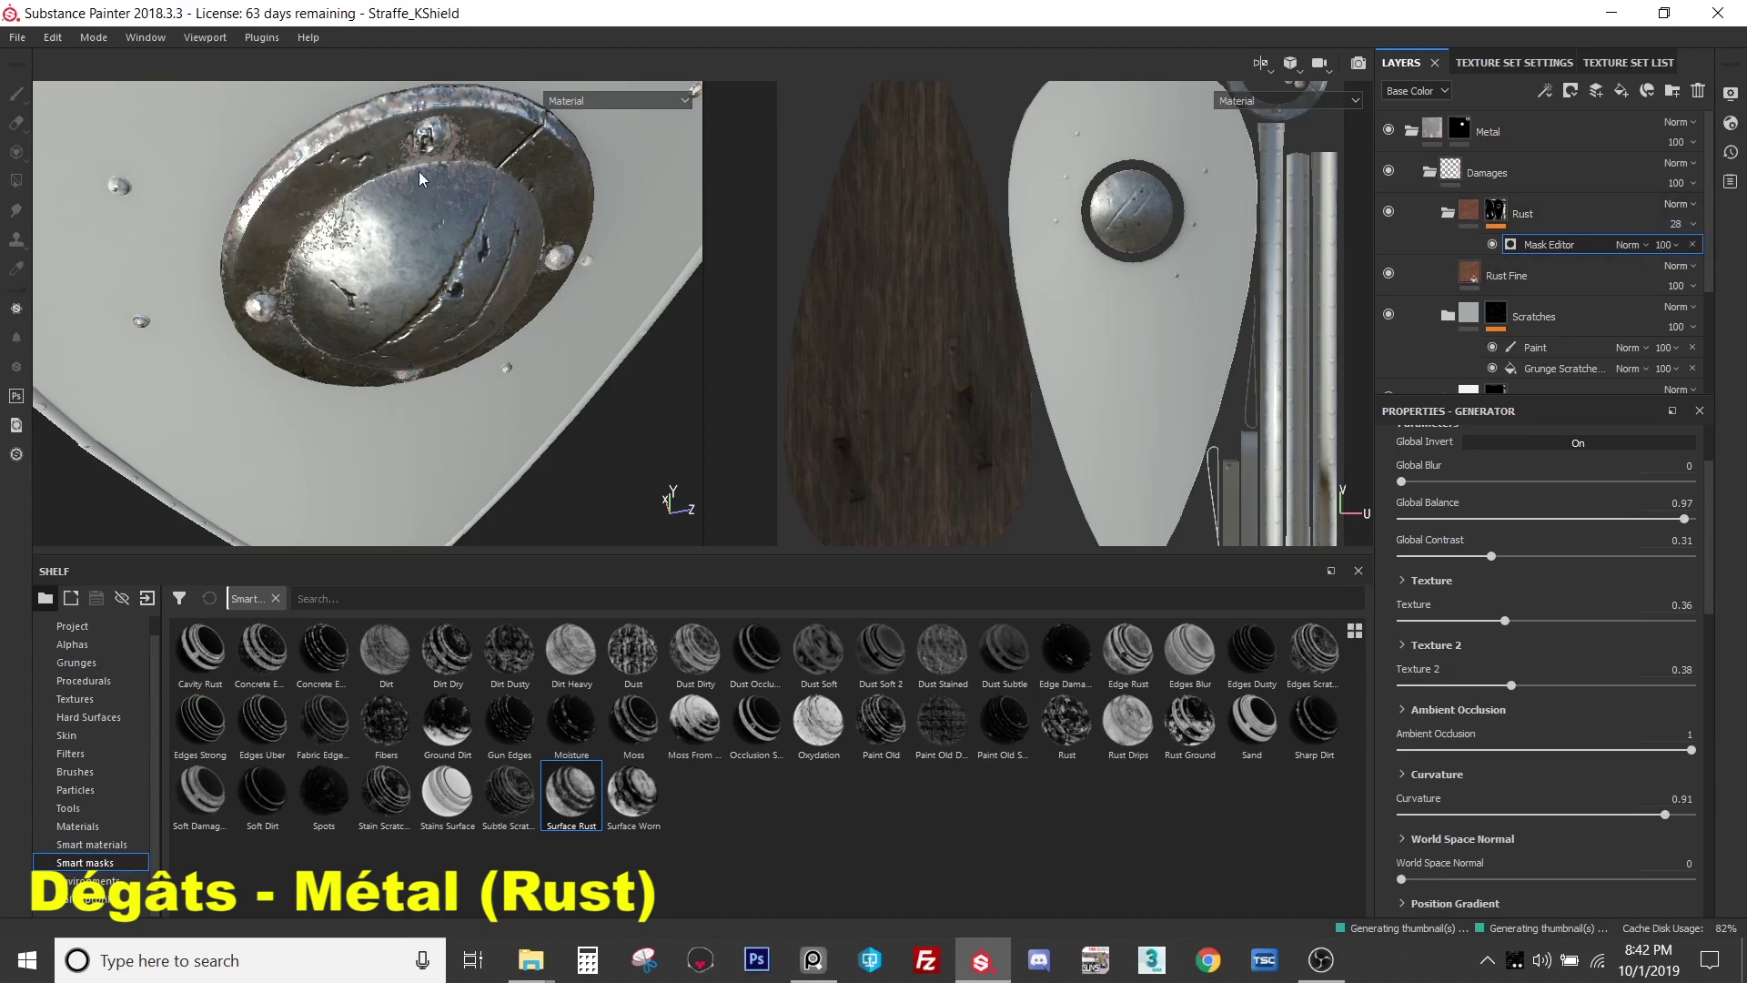
scroll(428, 187, "up", 5)
scroll(466, 331, "down", 2)
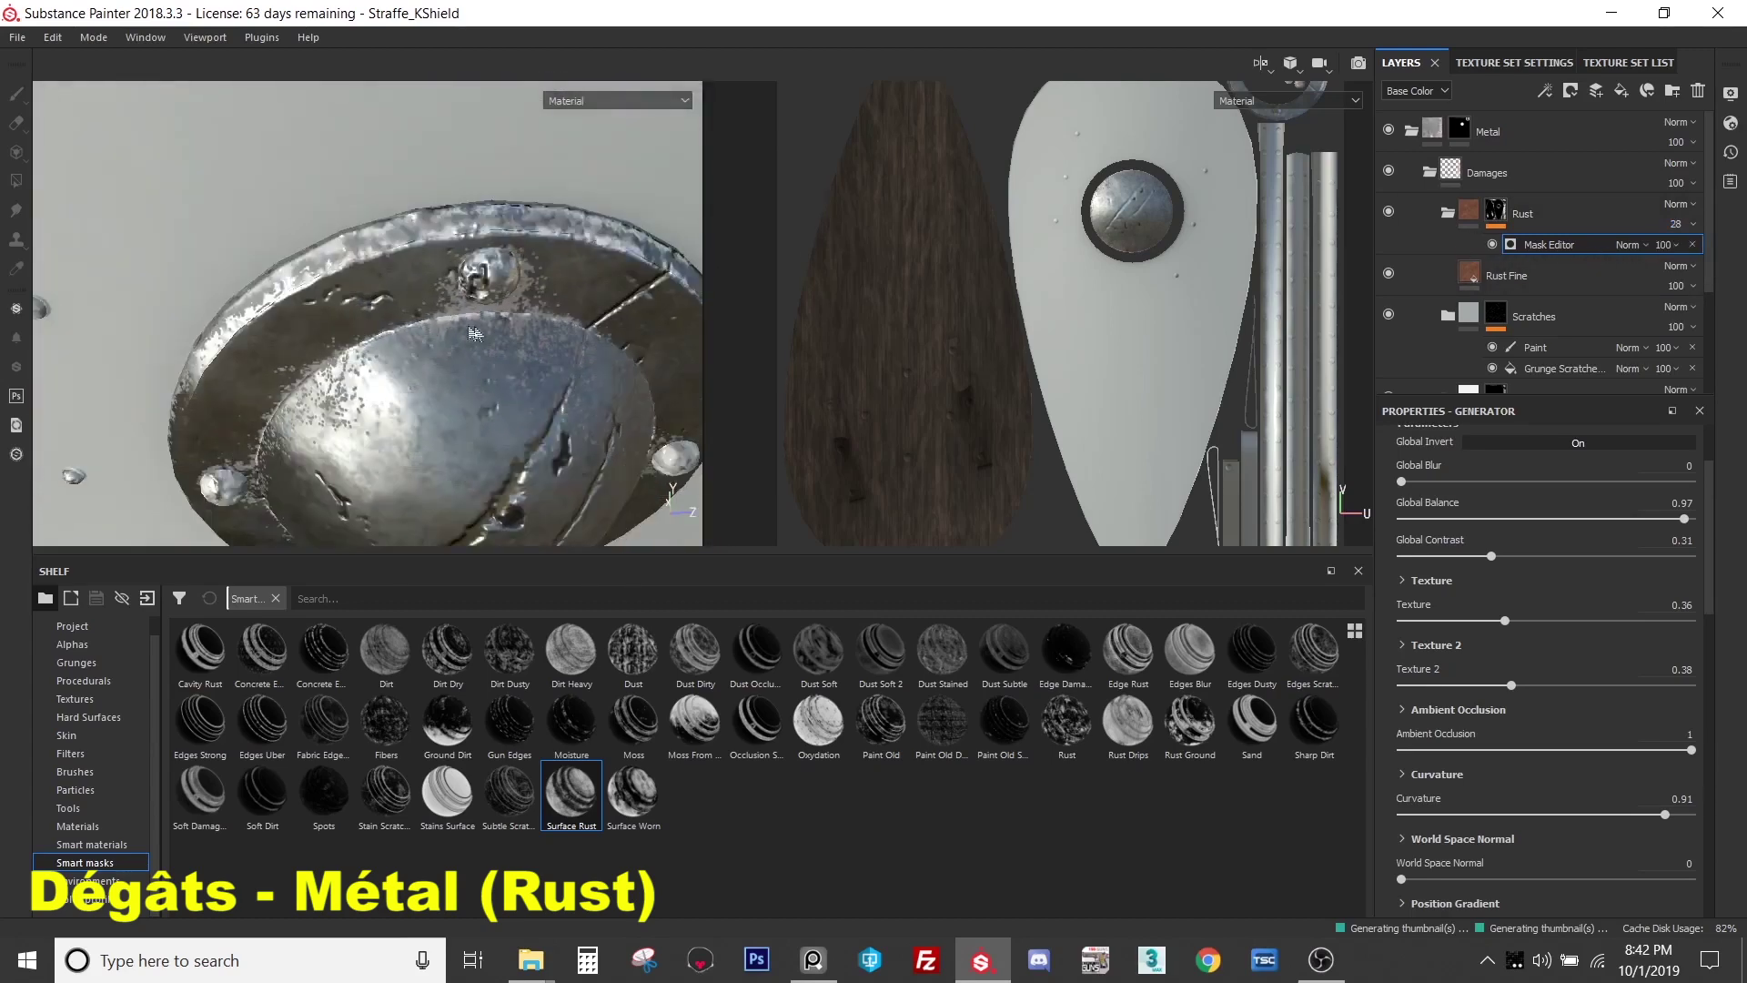
left_click_drag(466, 330, 512, 298, "alt")
scroll(401, 258, "up", 4)
scroll(488, 271, "down", 4)
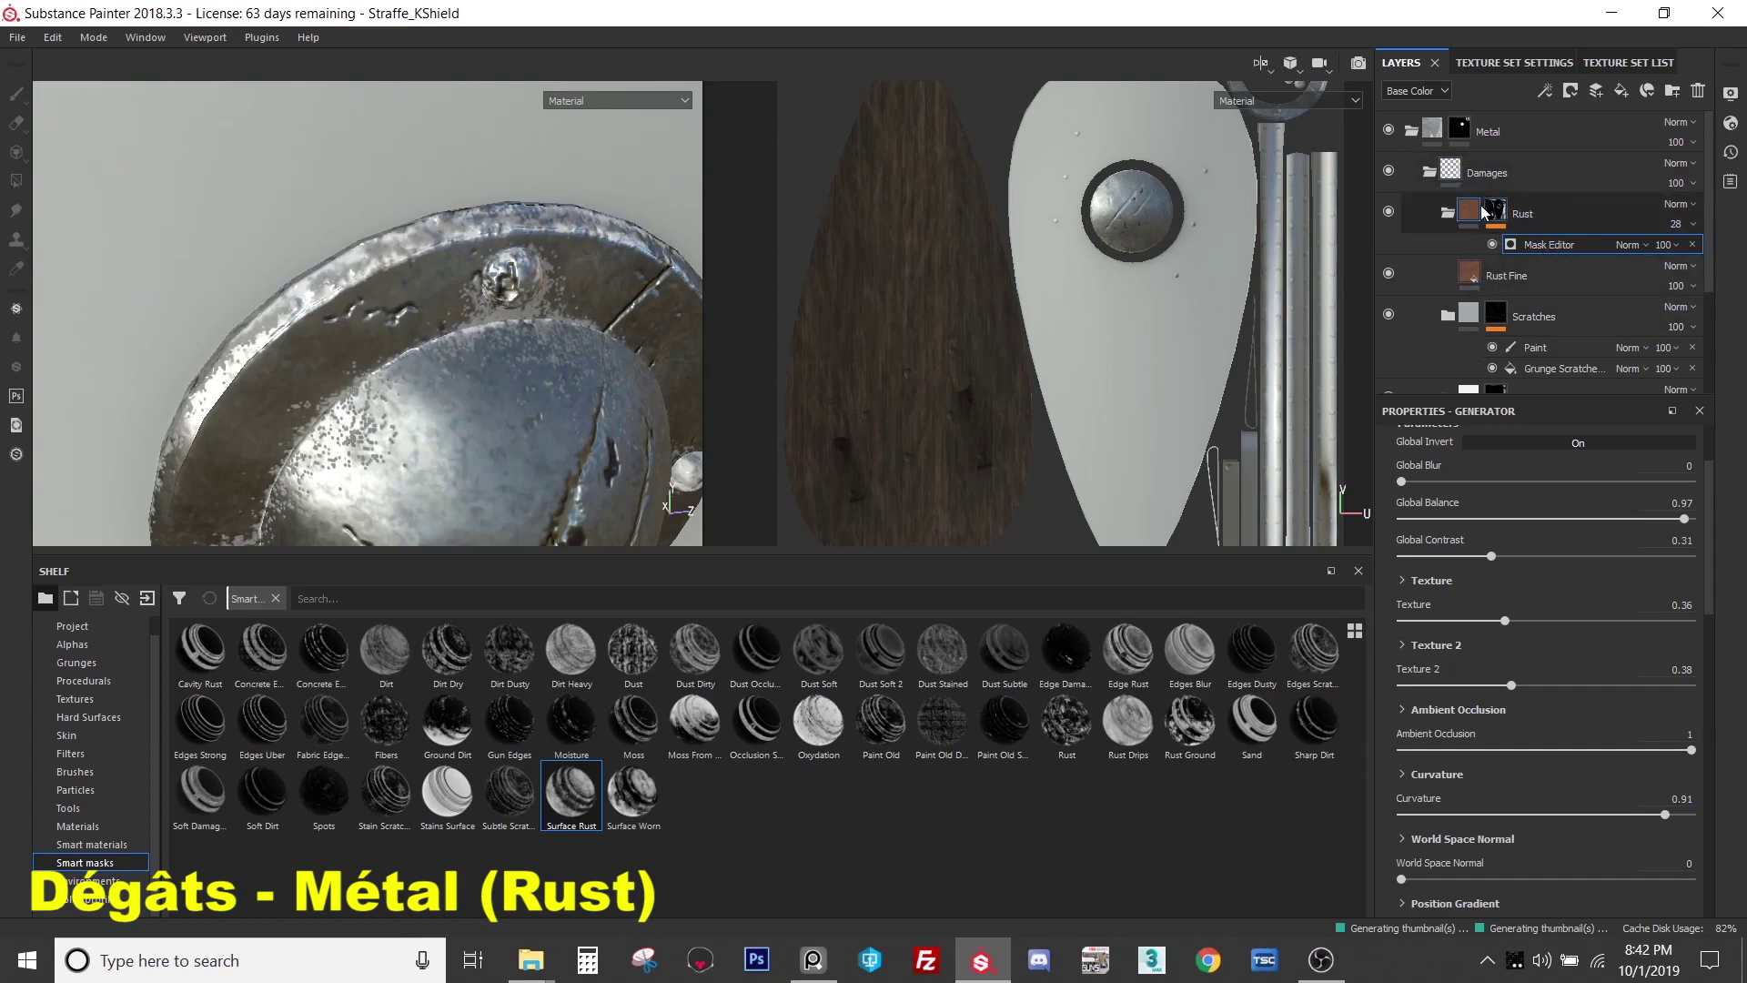
left_click_drag(1677, 234, 1715, 232)
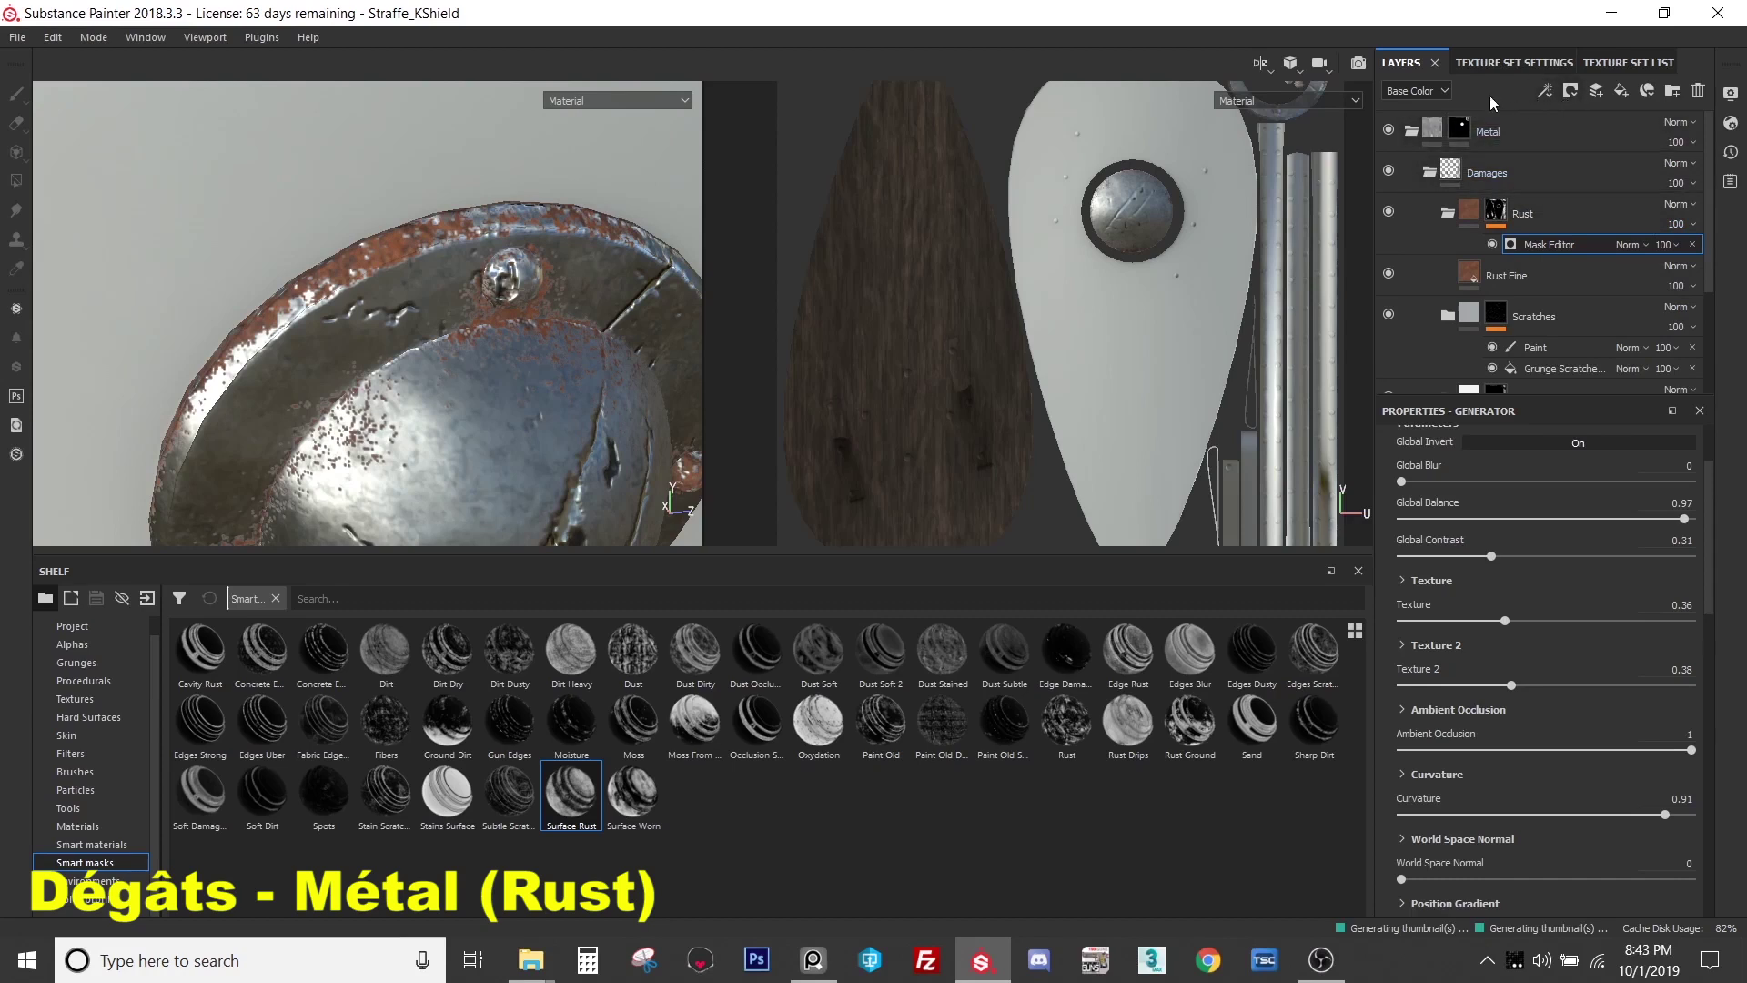
- Review the layer stack's channel choices, keep Base Color, and lower the Rust folder's opacity to 0
left_click(1442, 94)
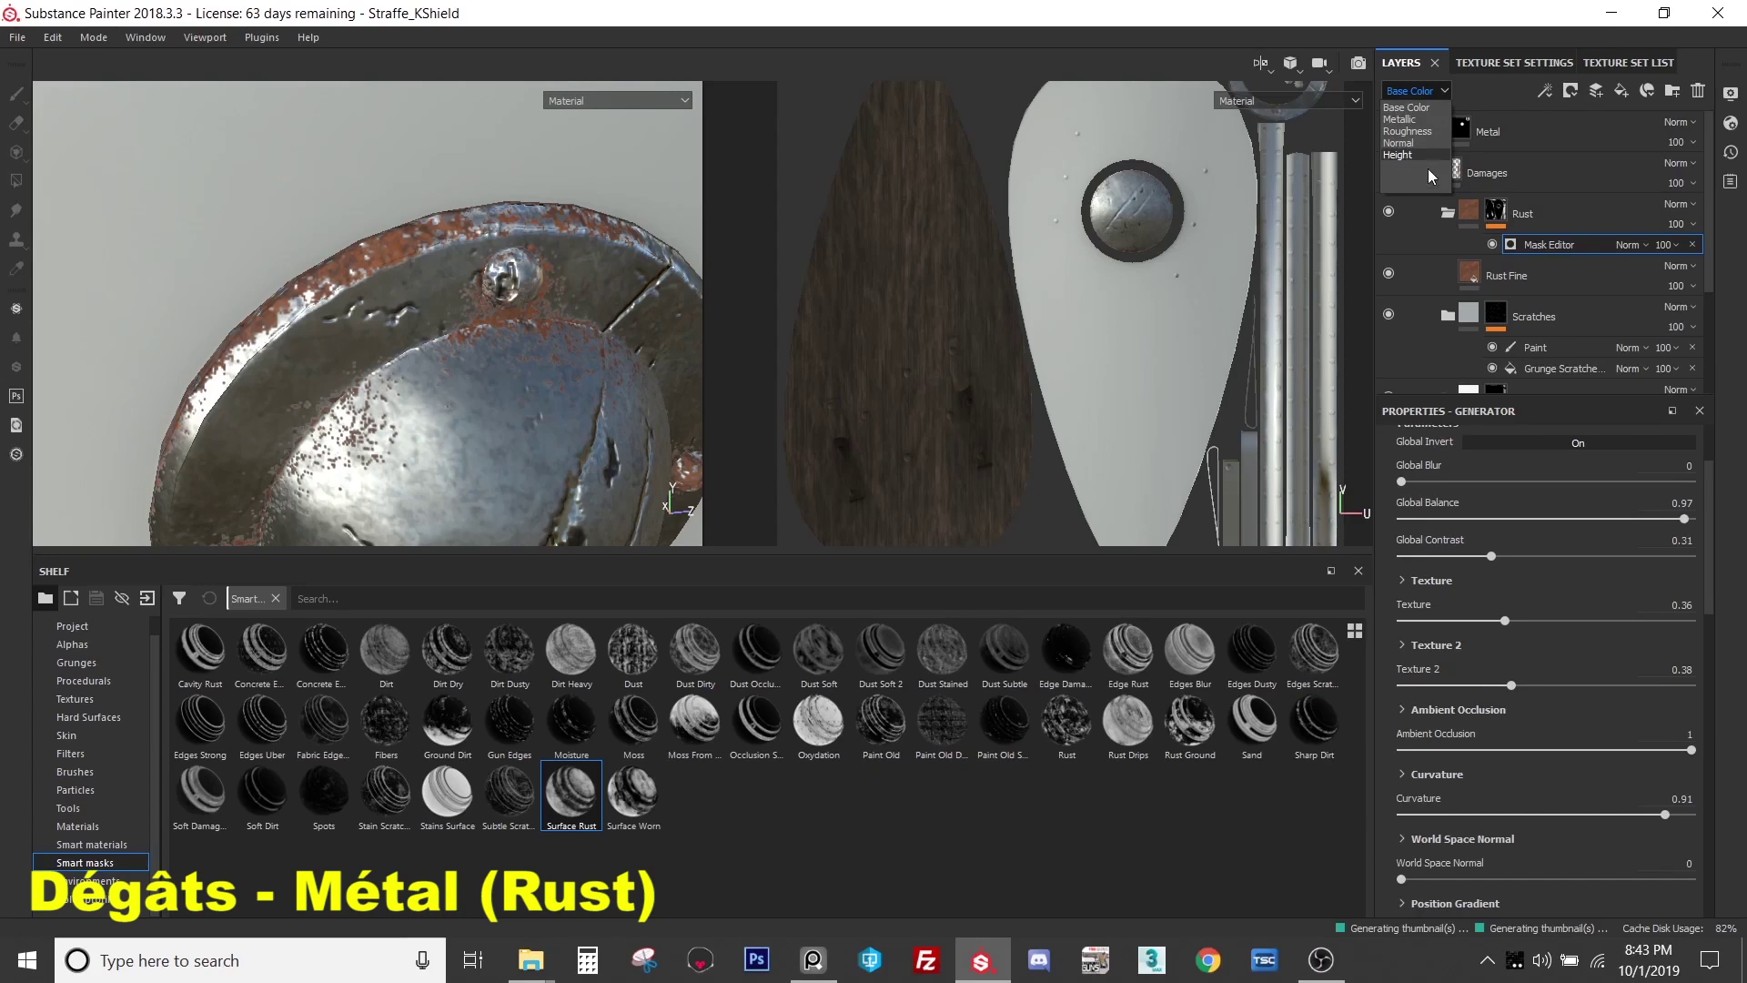
left_click(1419, 107)
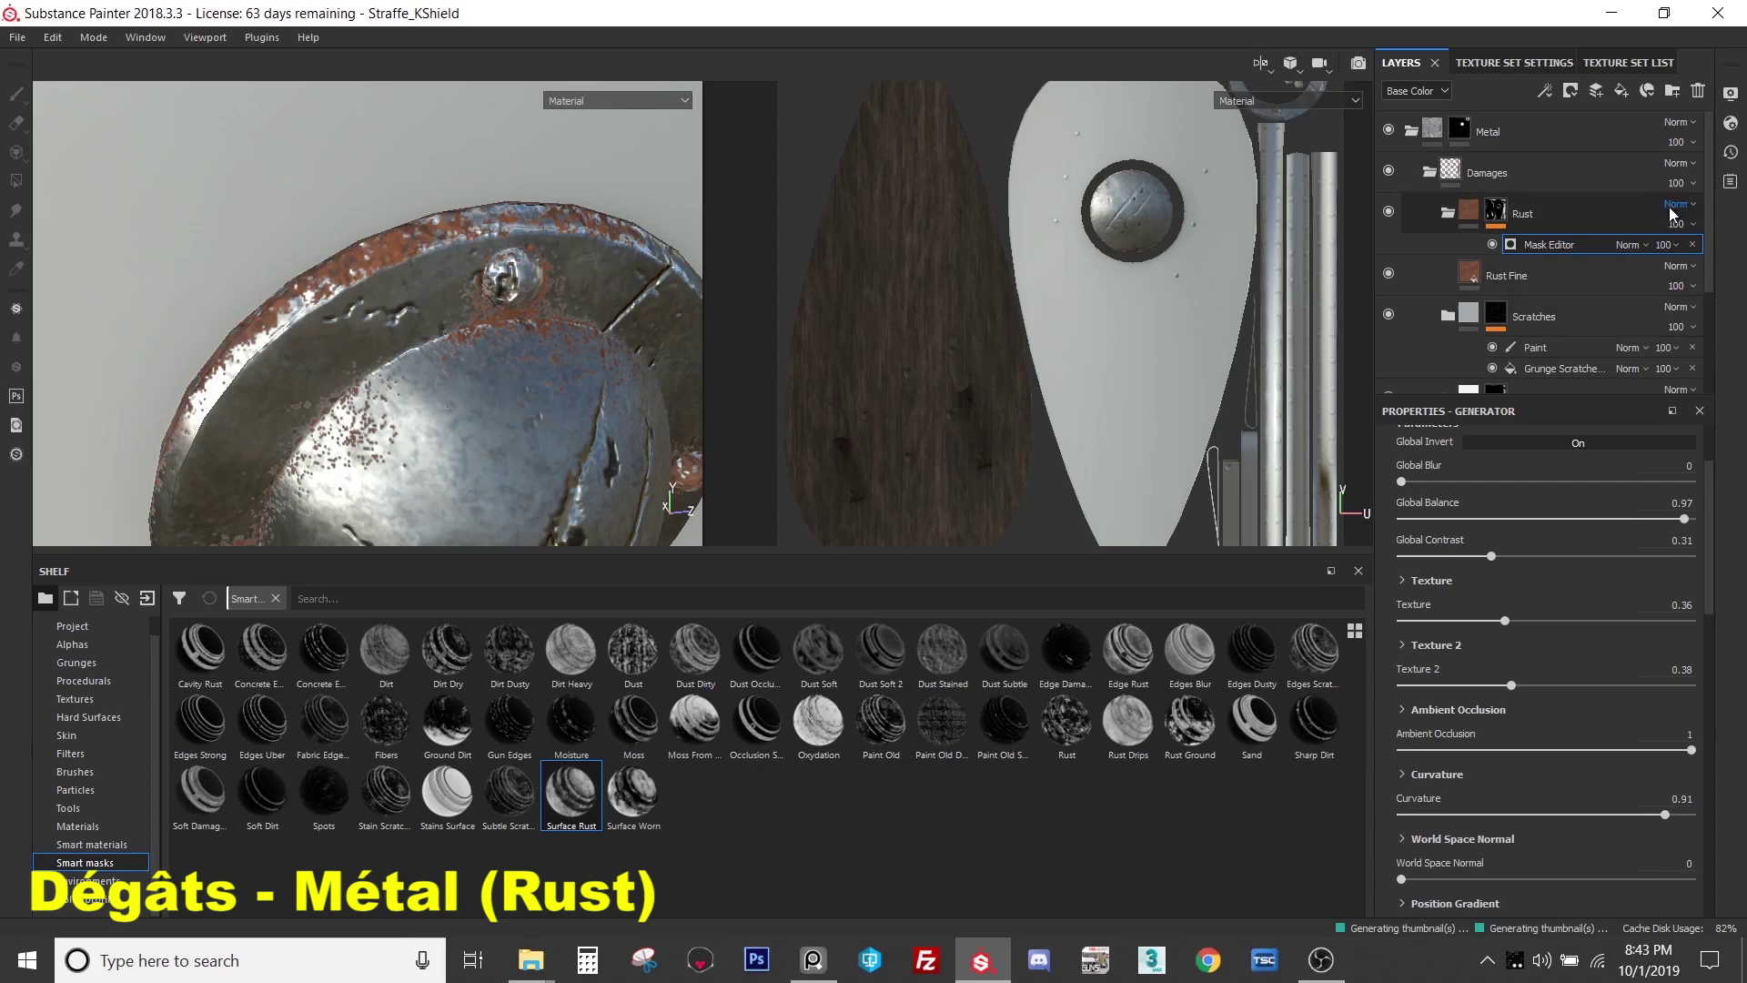
left_click(1678, 138)
left_click(1565, 135)
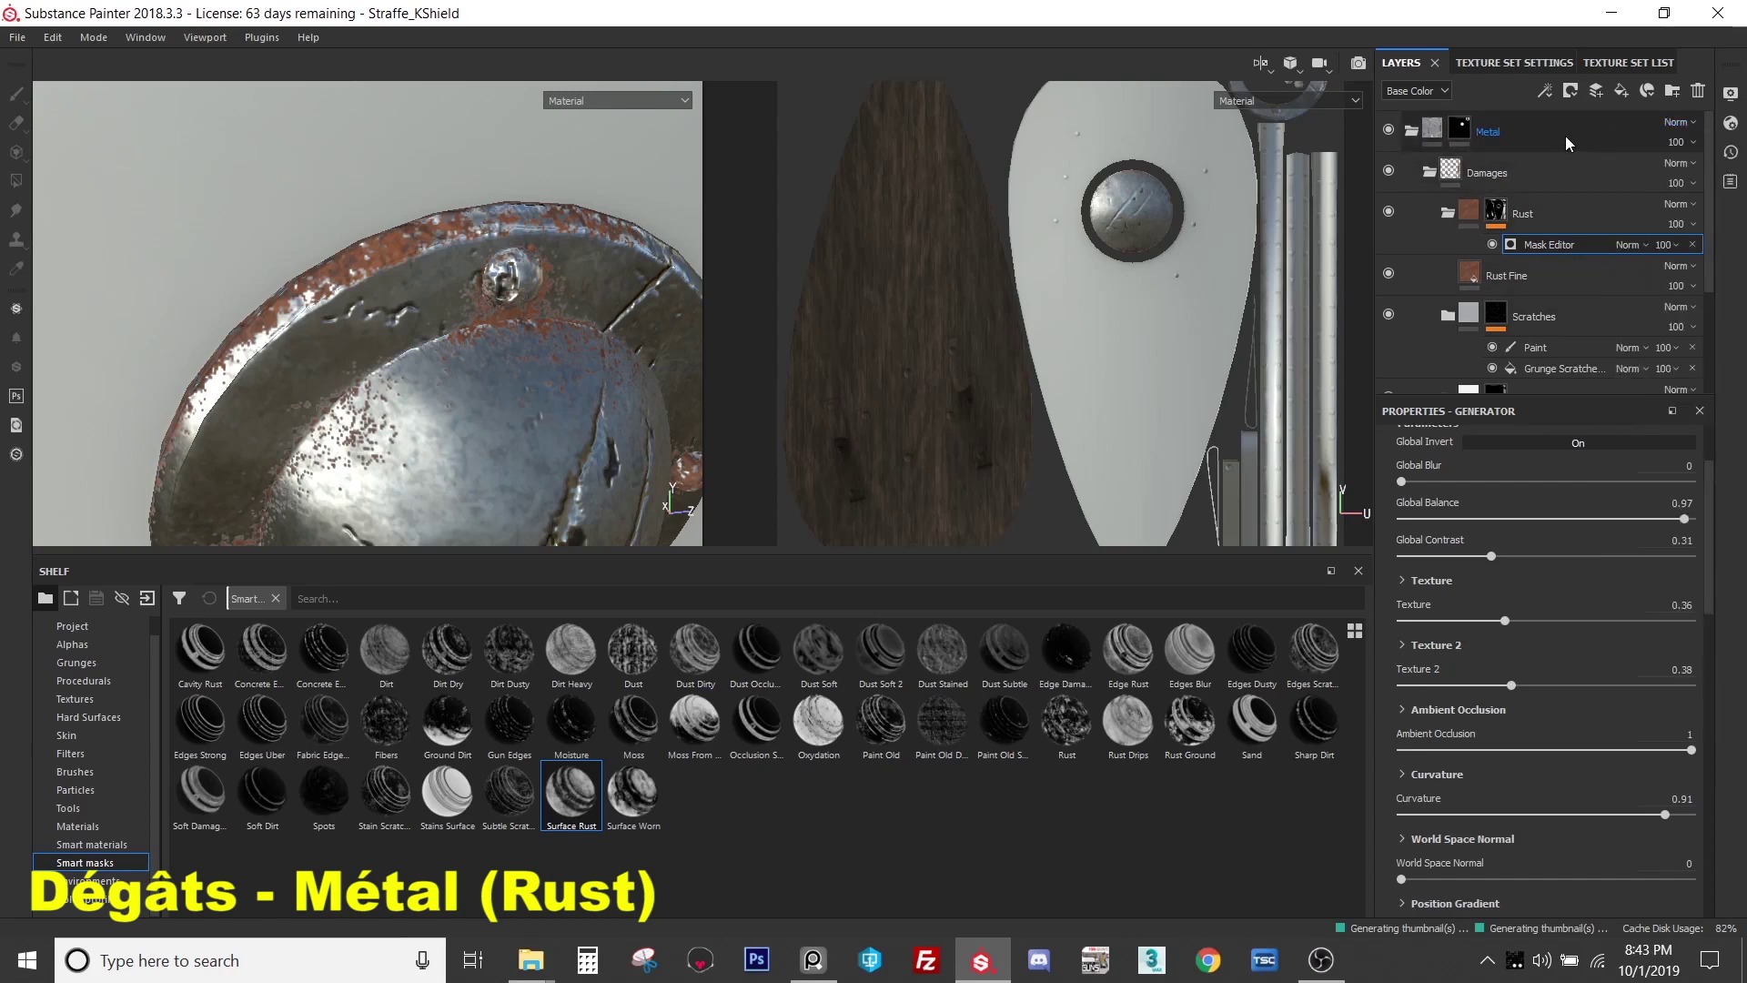
left_click(1650, 222)
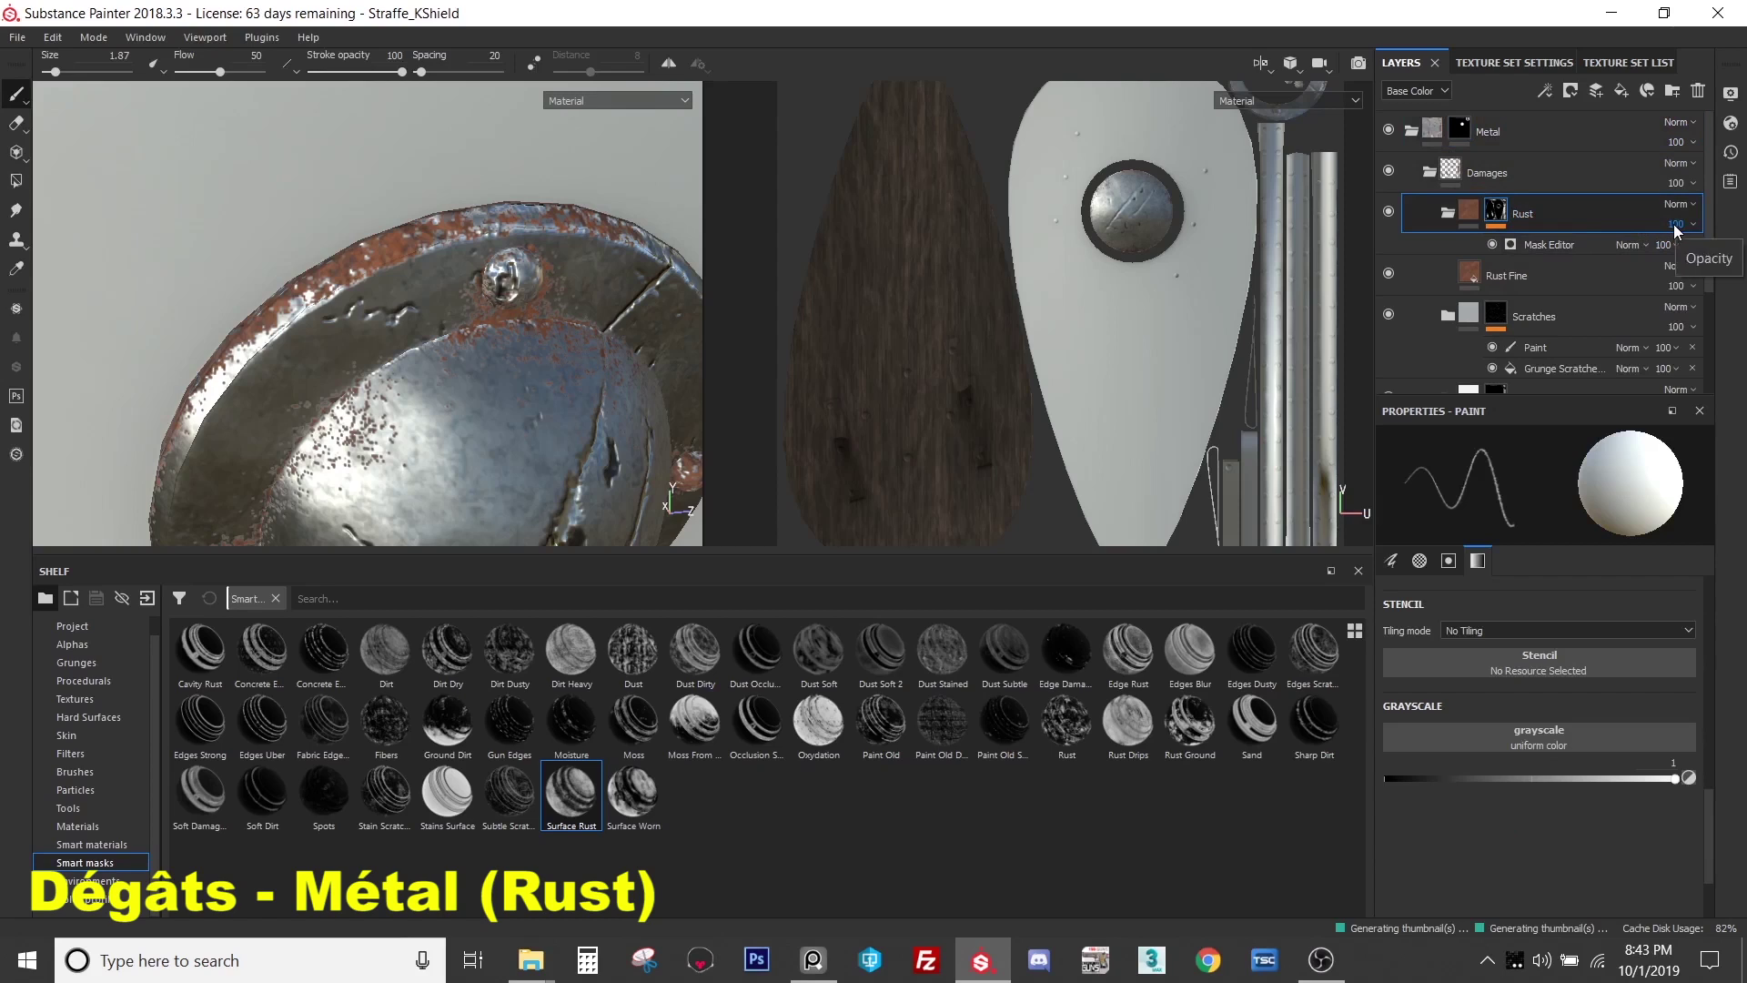
left_click_drag(1676, 226, 1658, 267)
- Show the Roughness channel in the layer stack, lower the Rust folder's opacity to 40, and restore it to 100
left_click(1415, 91)
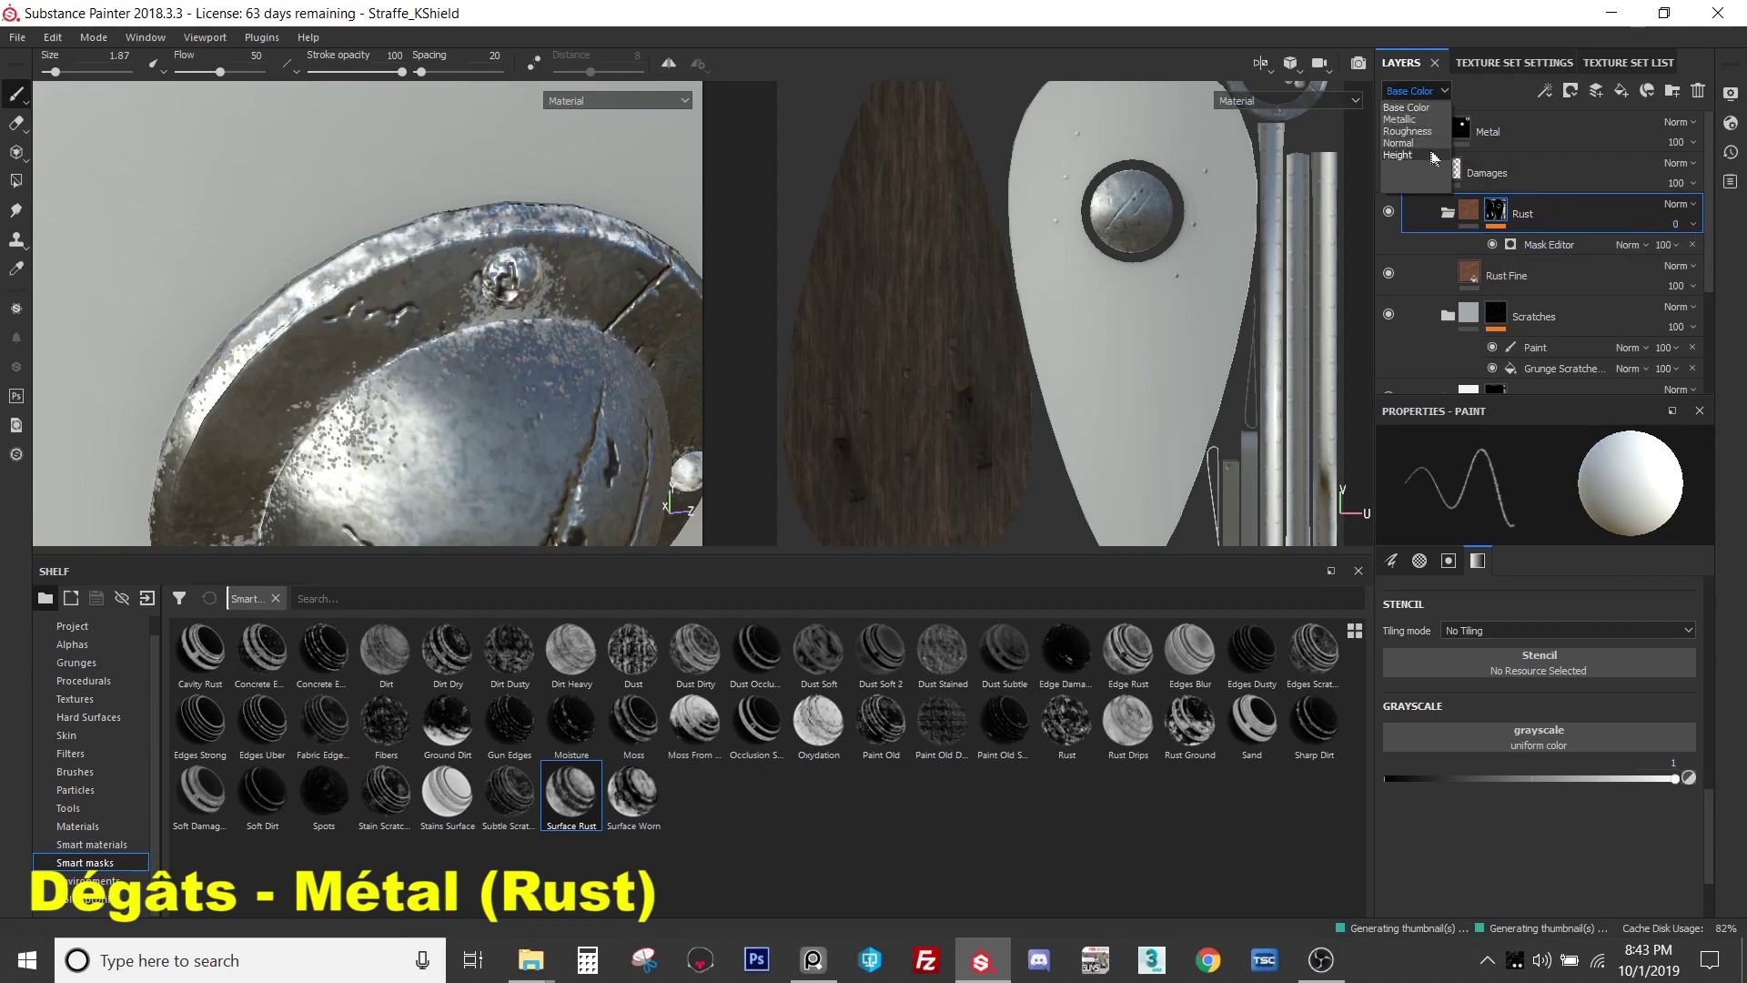
left_click(1423, 132)
left_click_drag(1677, 224, 1660, 270)
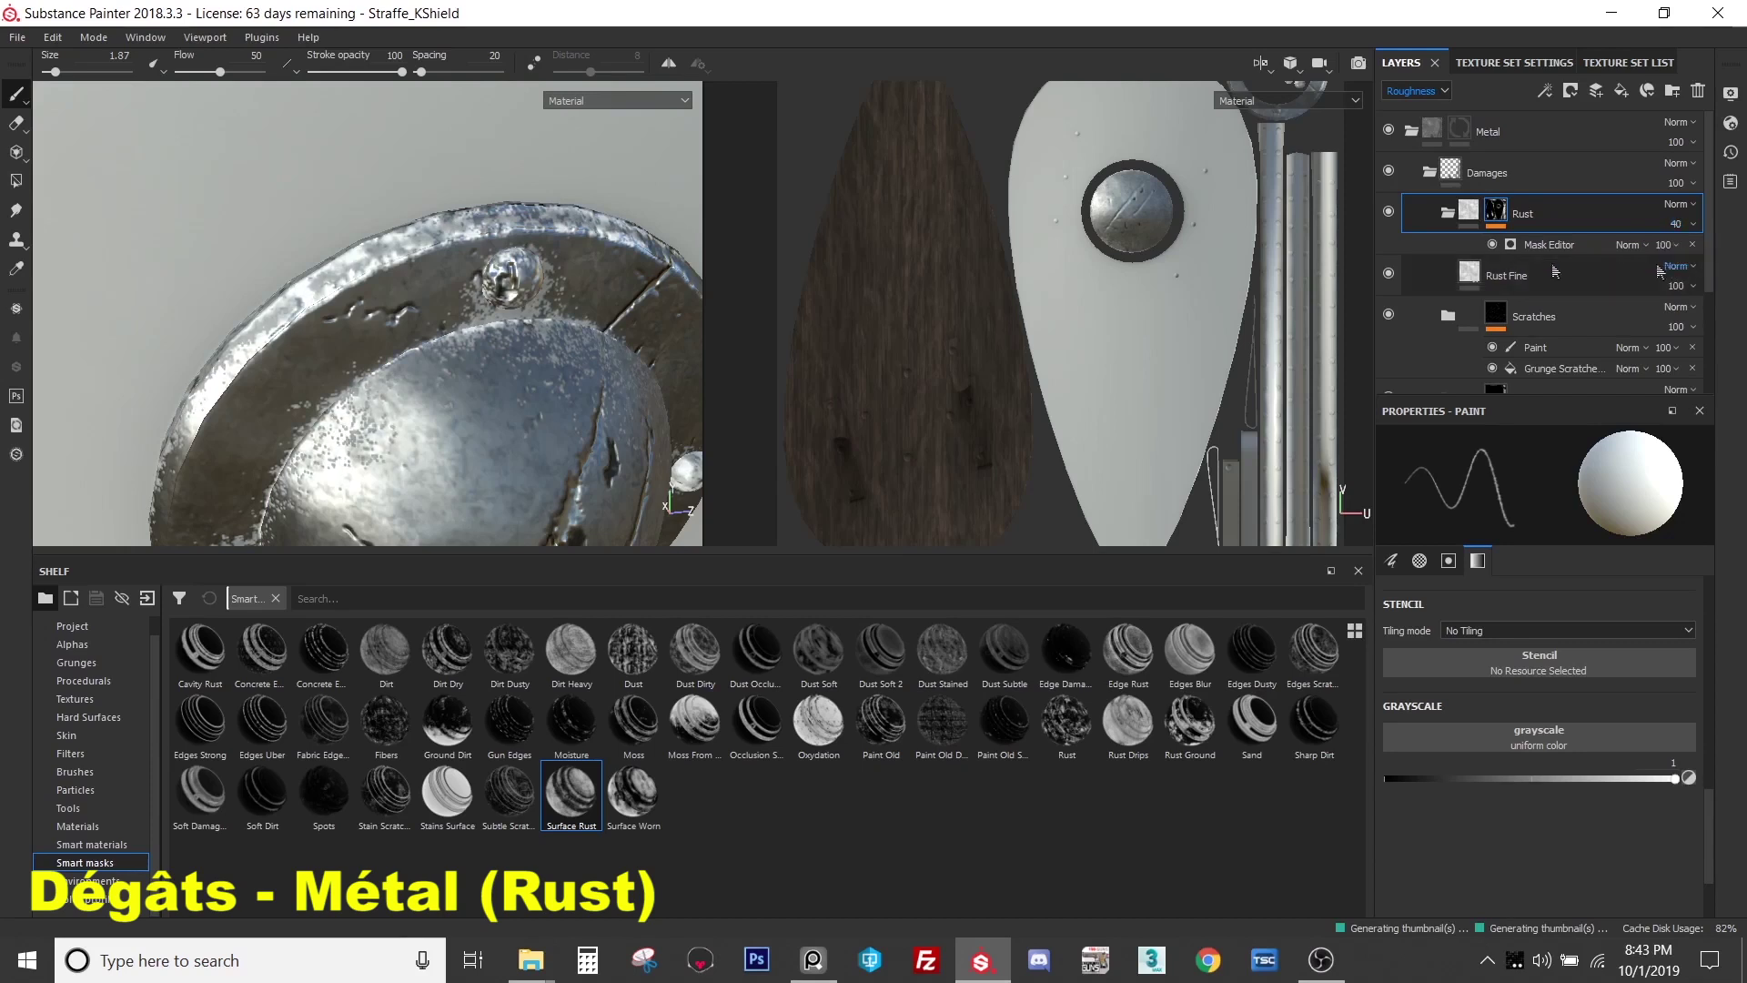
left_click(1682, 223)
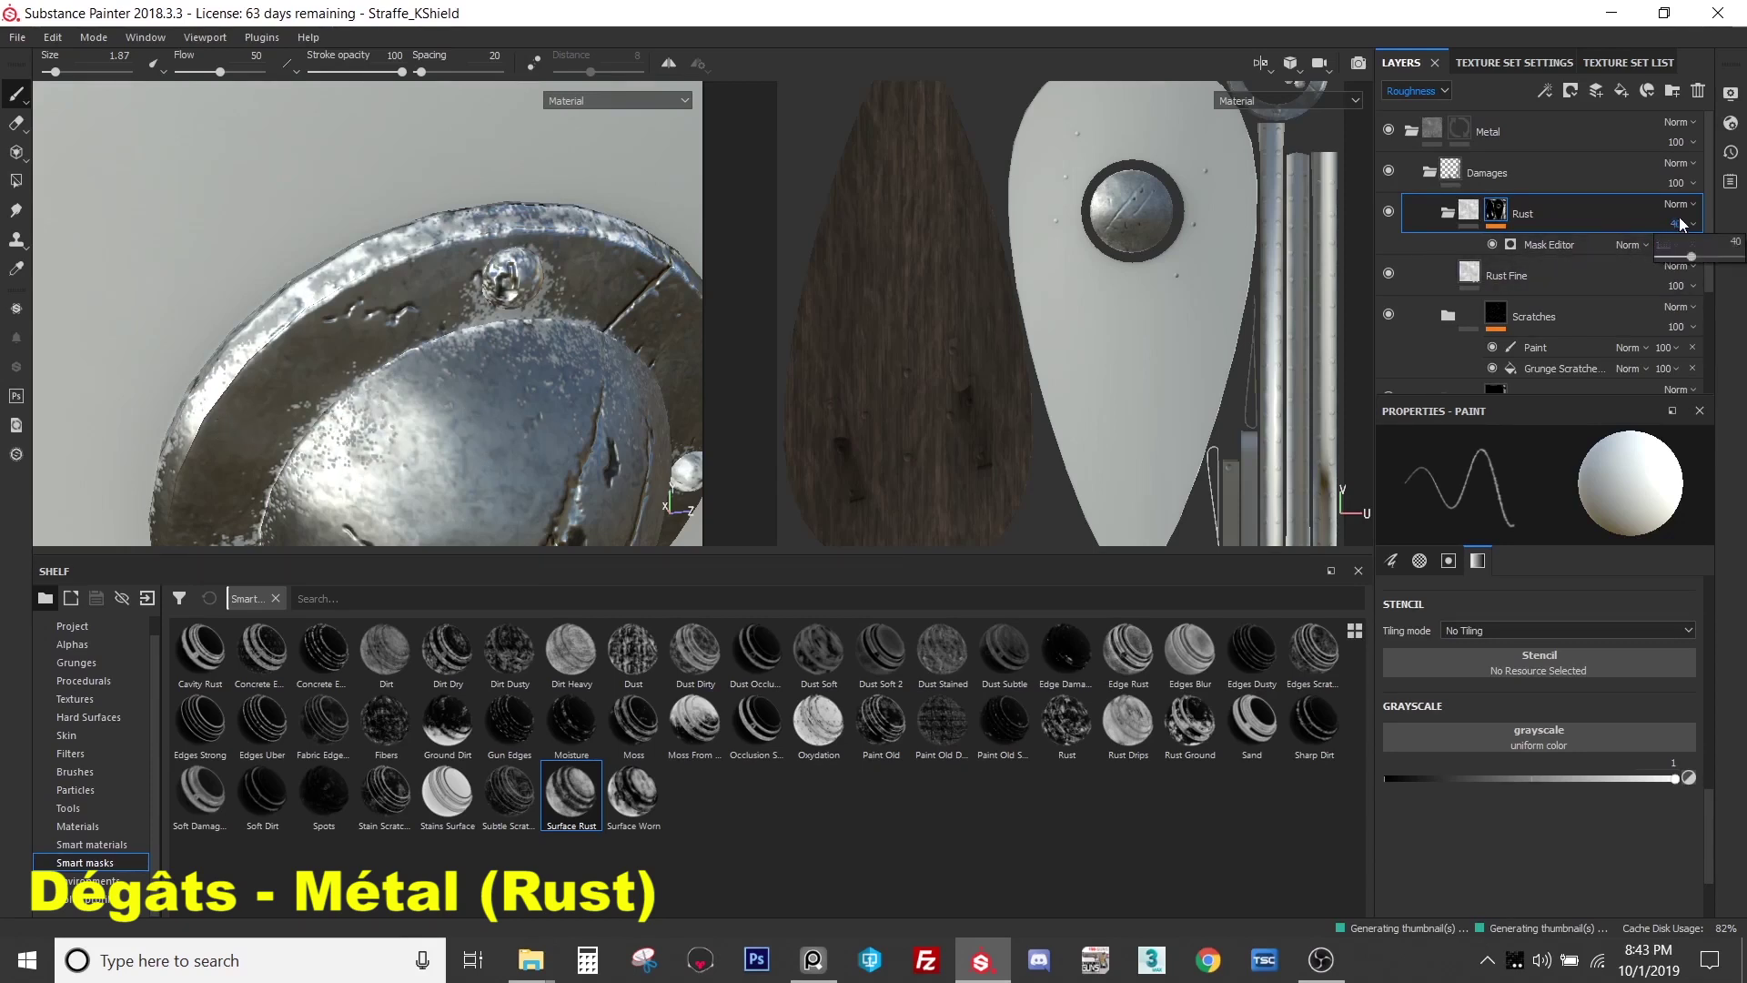
left_click_drag(1693, 261, 1743, 259)
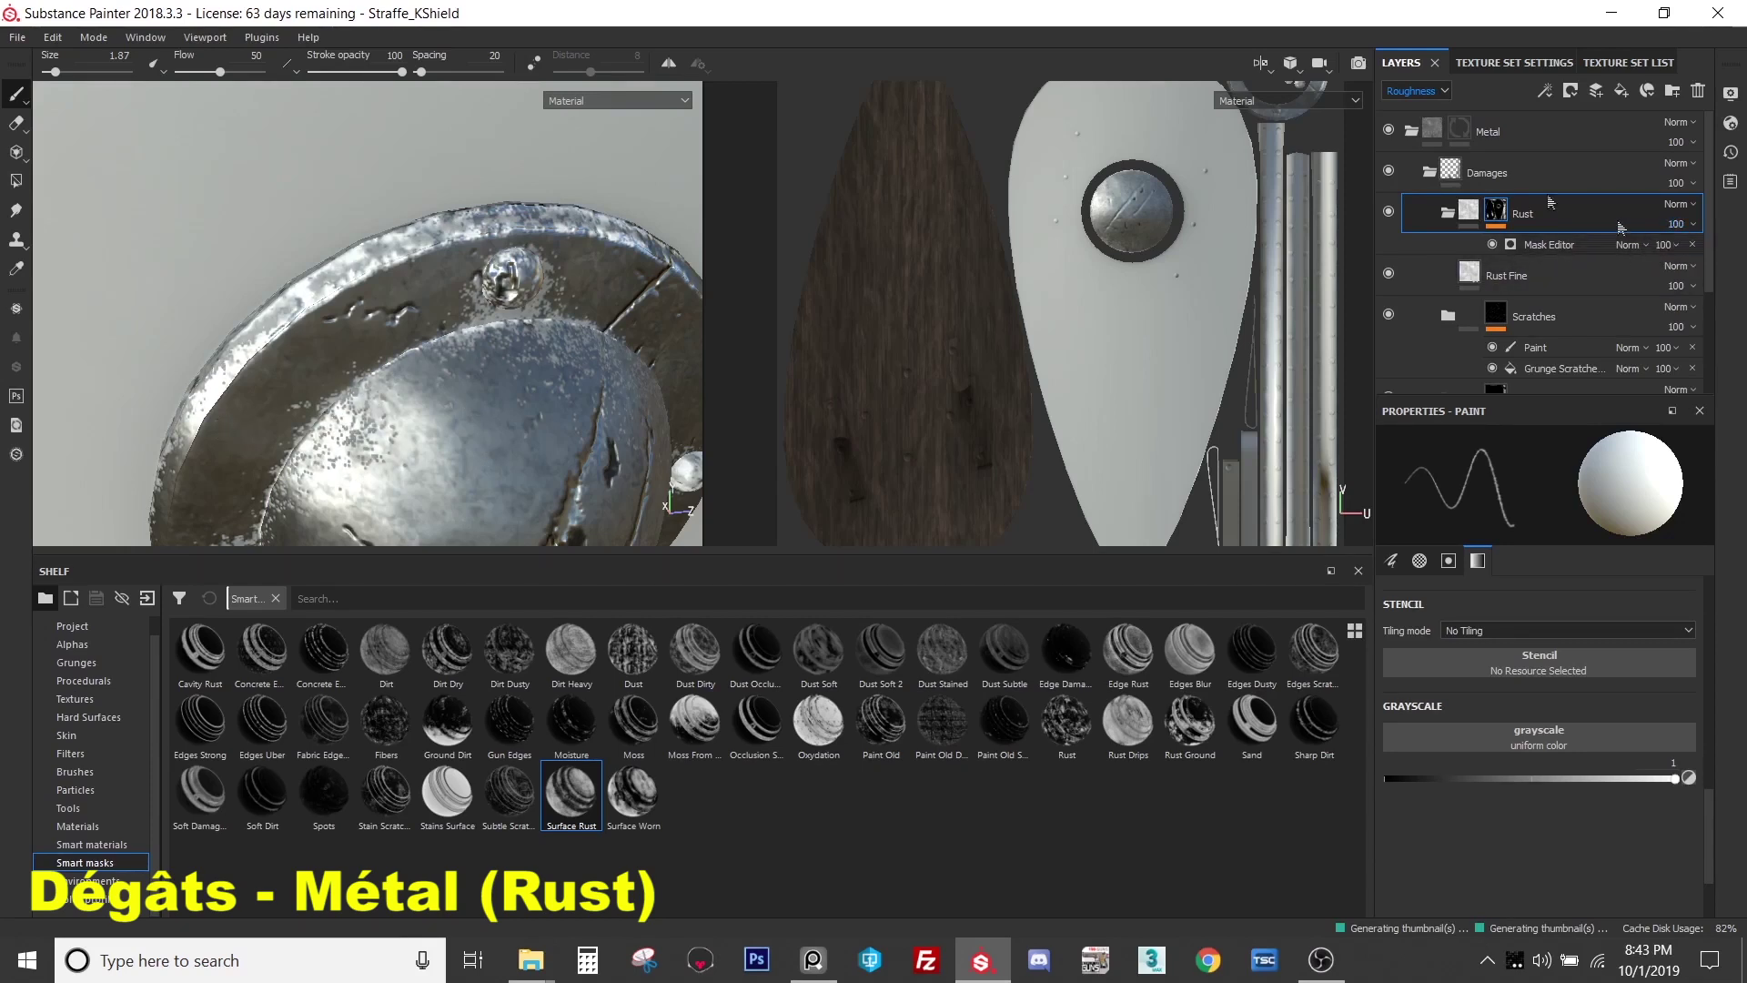
- Return the layer stack to the Base Color channel and restore the Rust folder's opacity to 100
left_click(1411, 91)
left_click(1407, 108)
scroll(1679, 255, "up", 15)
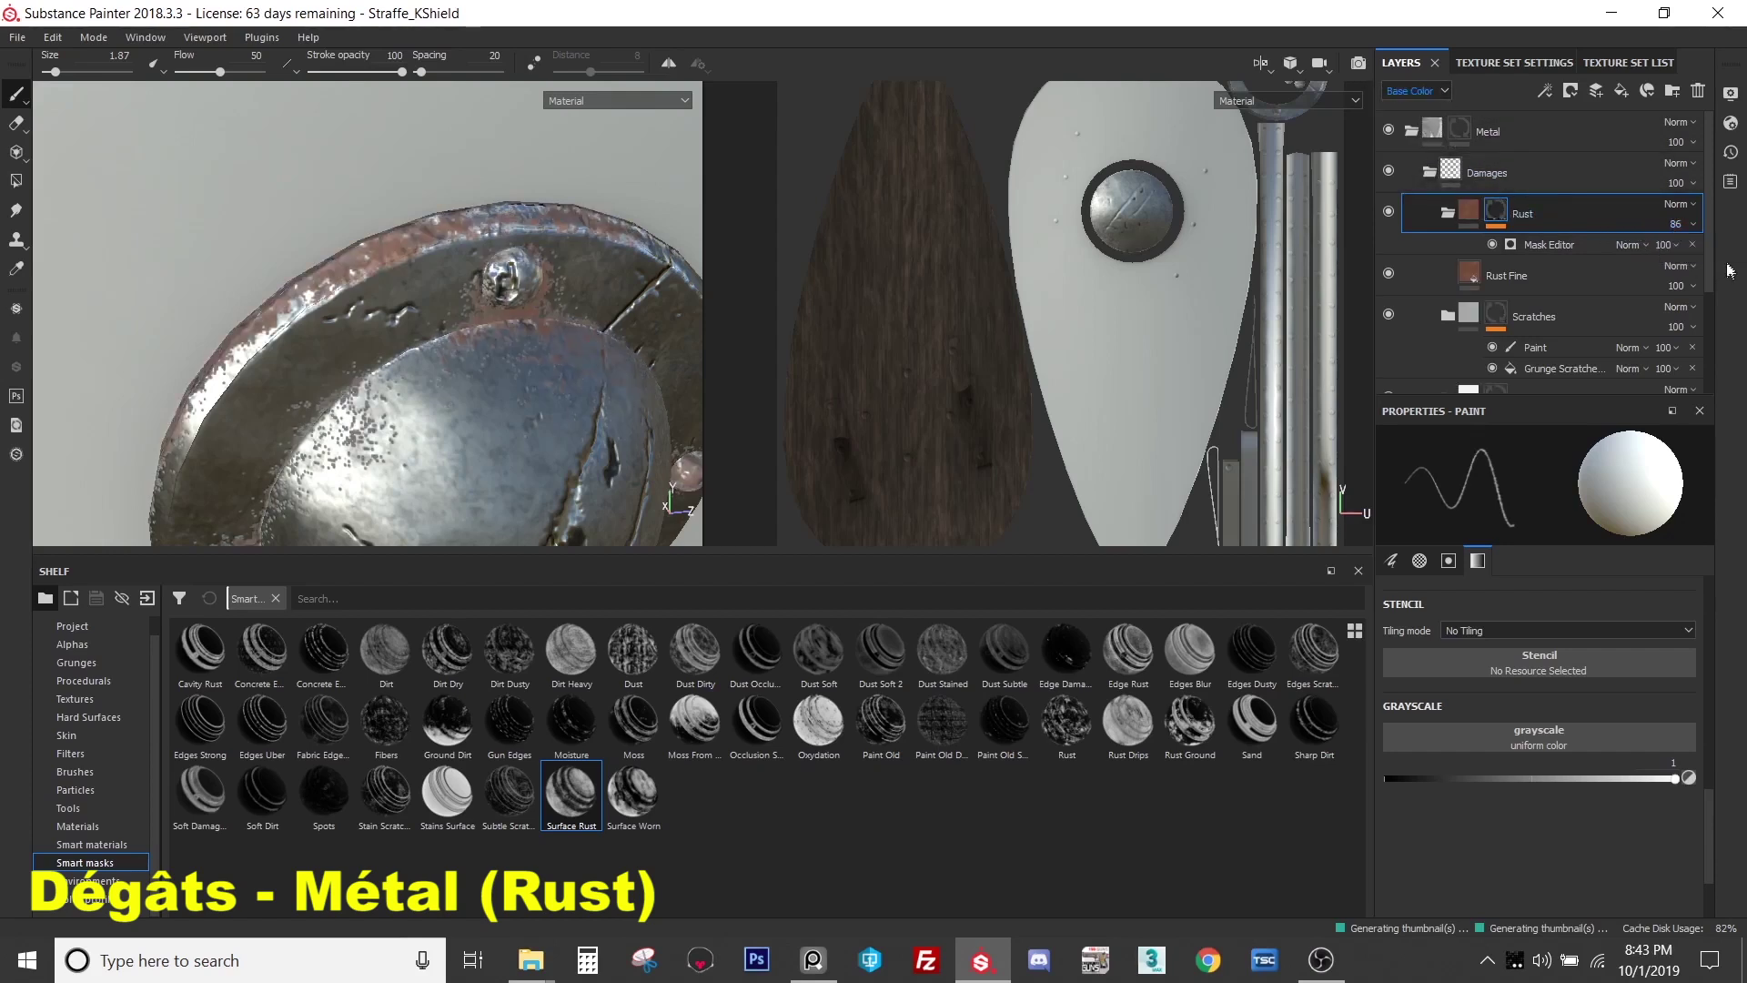
scroll(1681, 258, "up", 3)
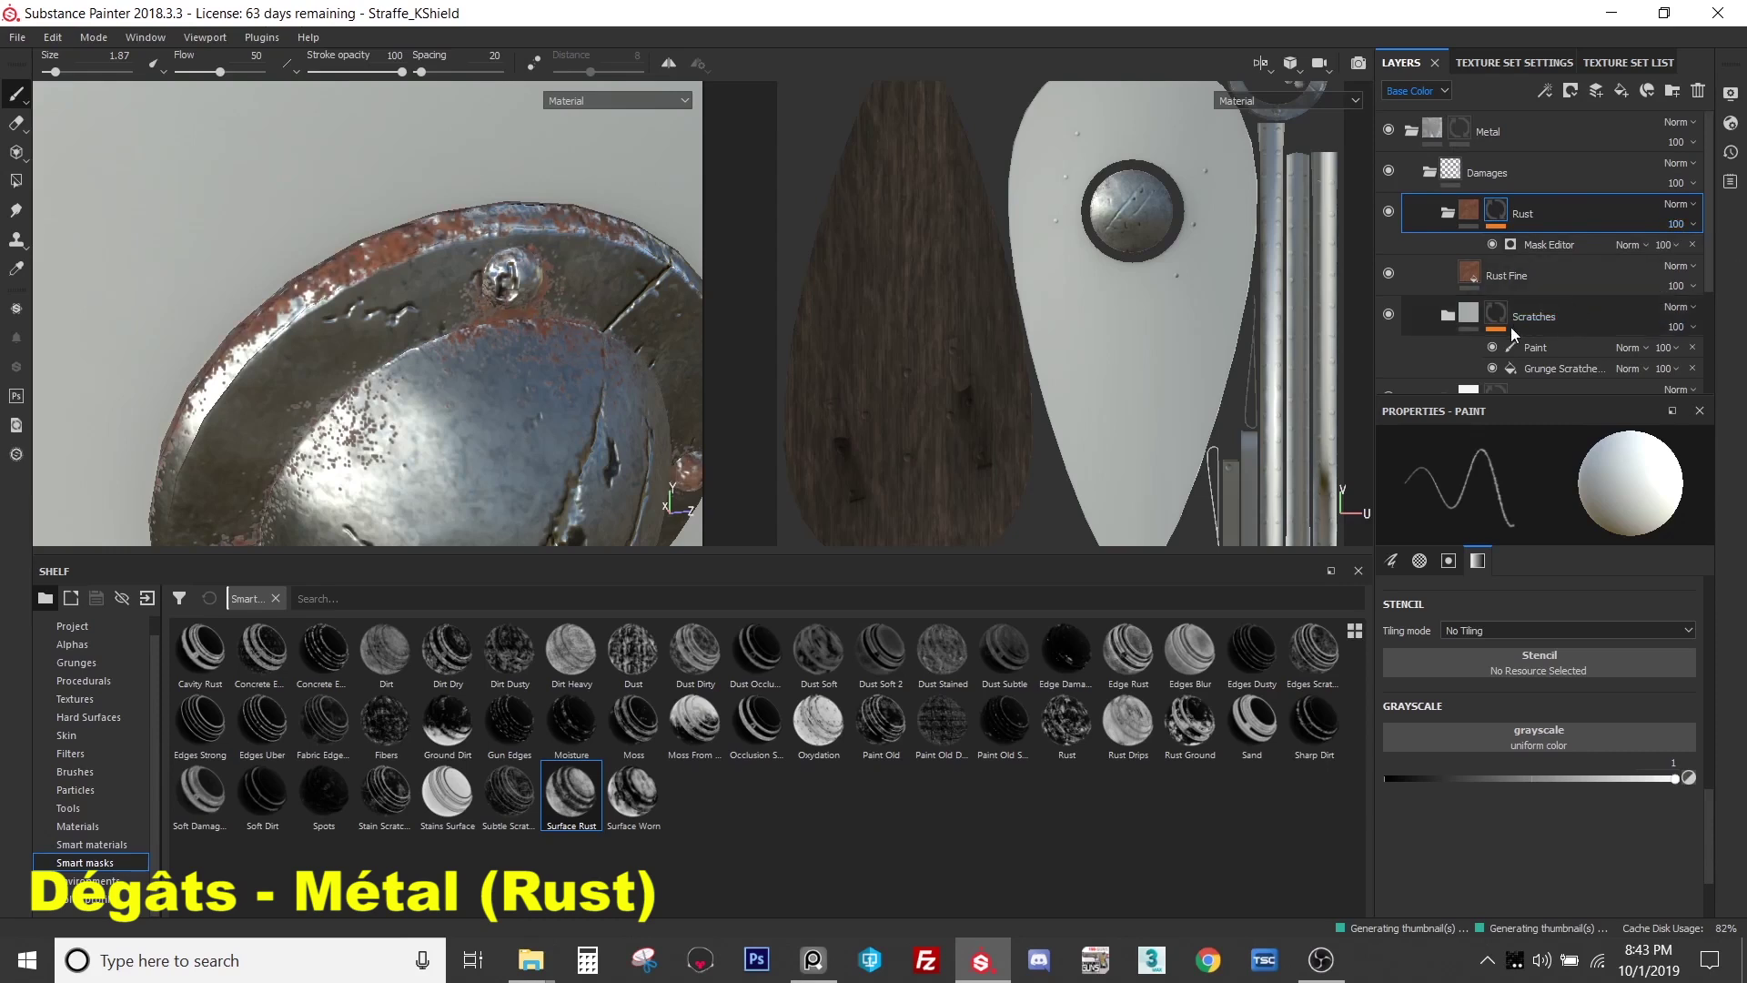
- Inspect the rust around the boss's upper rivet and add a paint effect above the Mask Editor in the Rust folder's mask
left_click(1551, 280)
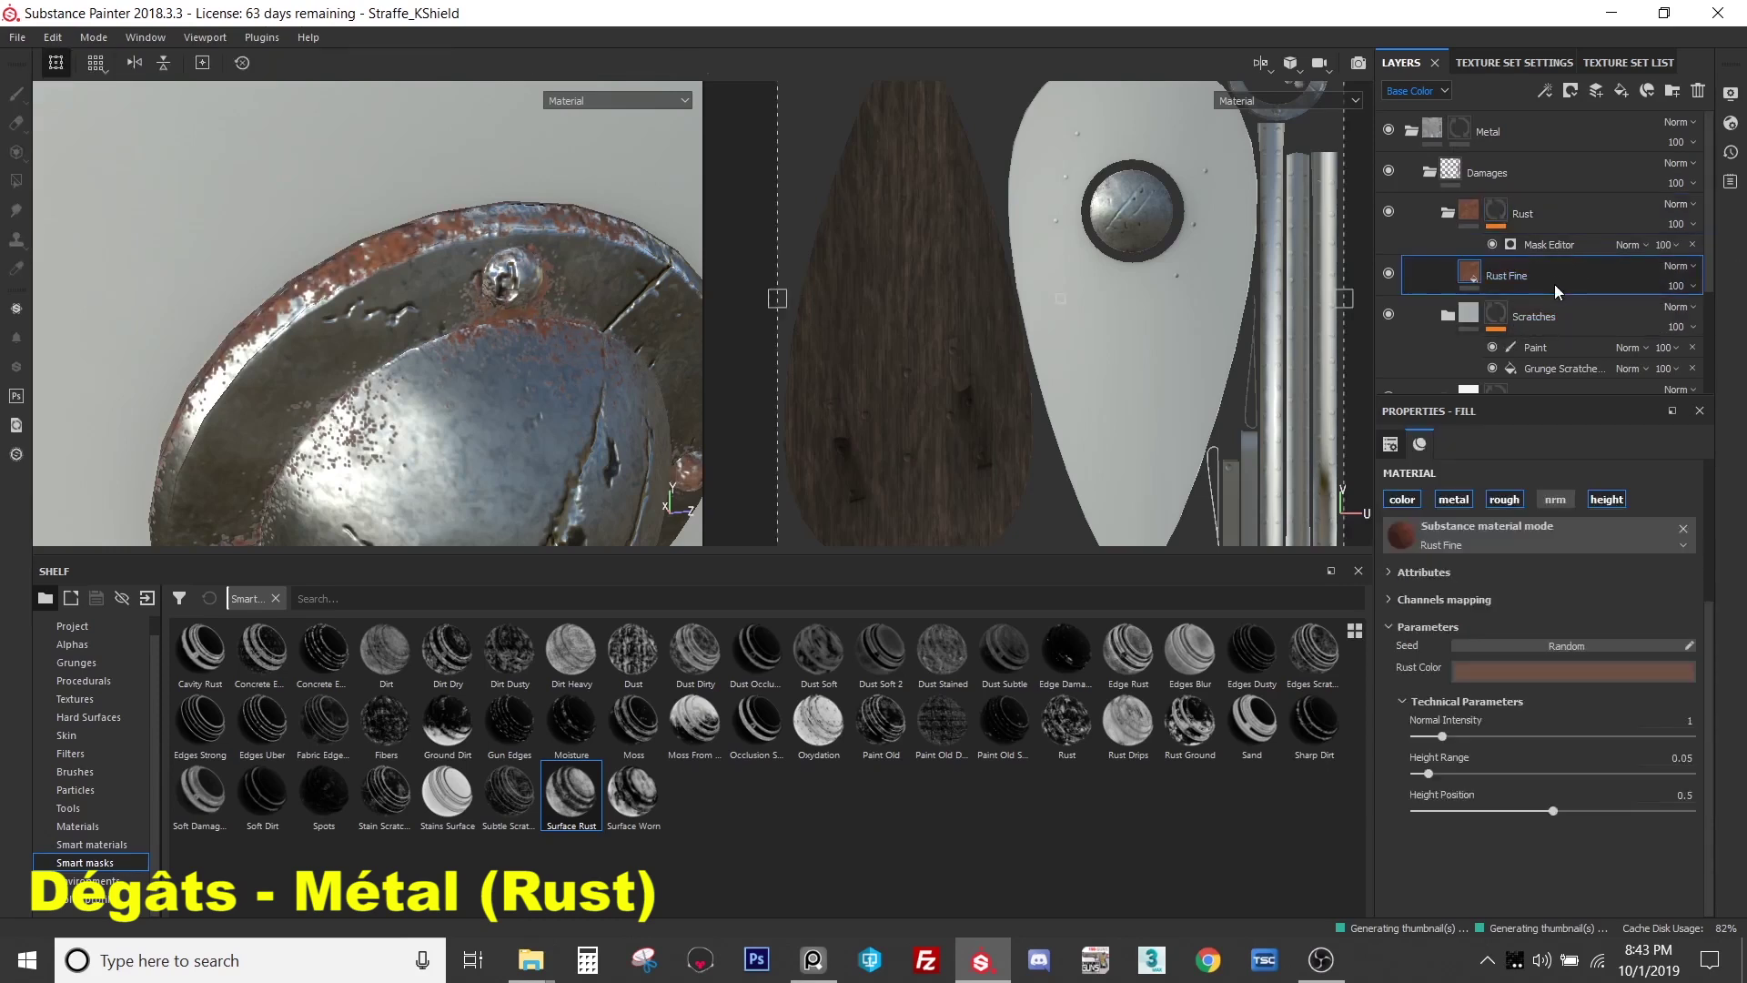
left_click_drag(421, 325, 442, 357, "alt")
left_click_drag(438, 248, 428, 282, "alt")
right_click_drag(401, 264, 472, 230, "alt")
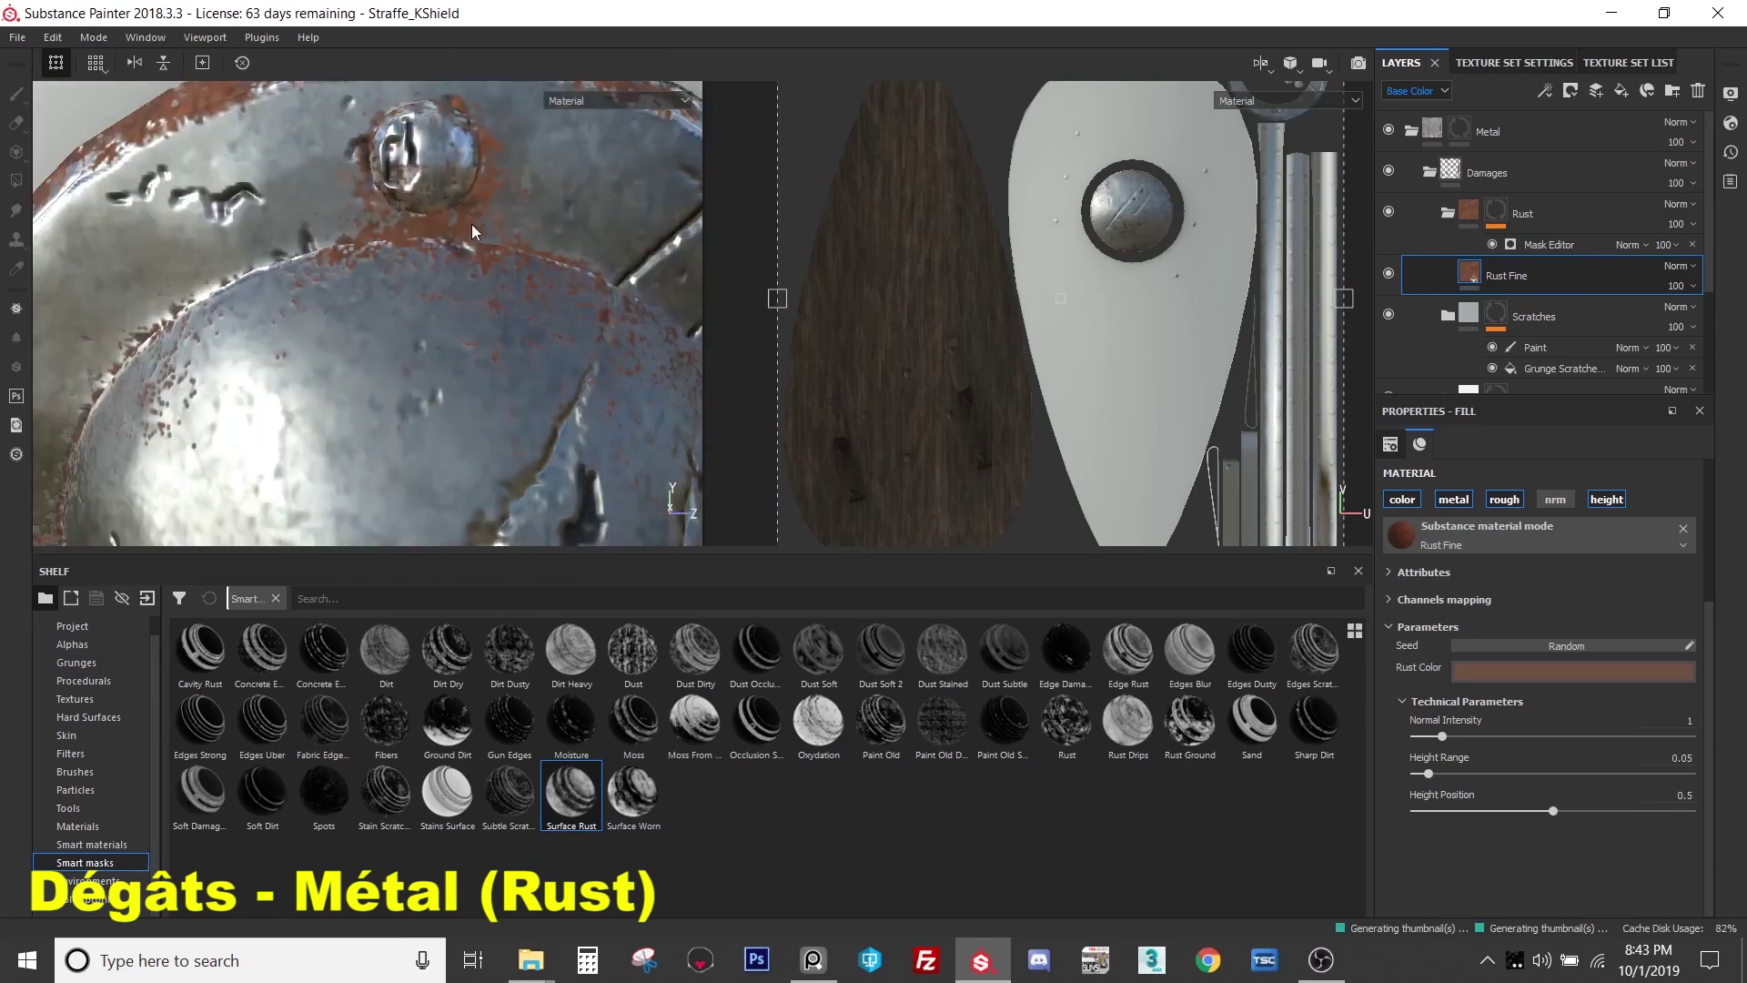
left_click_drag(472, 232, 398, 219, "alt")
left_click_drag(552, 221, 582, 255, "alt")
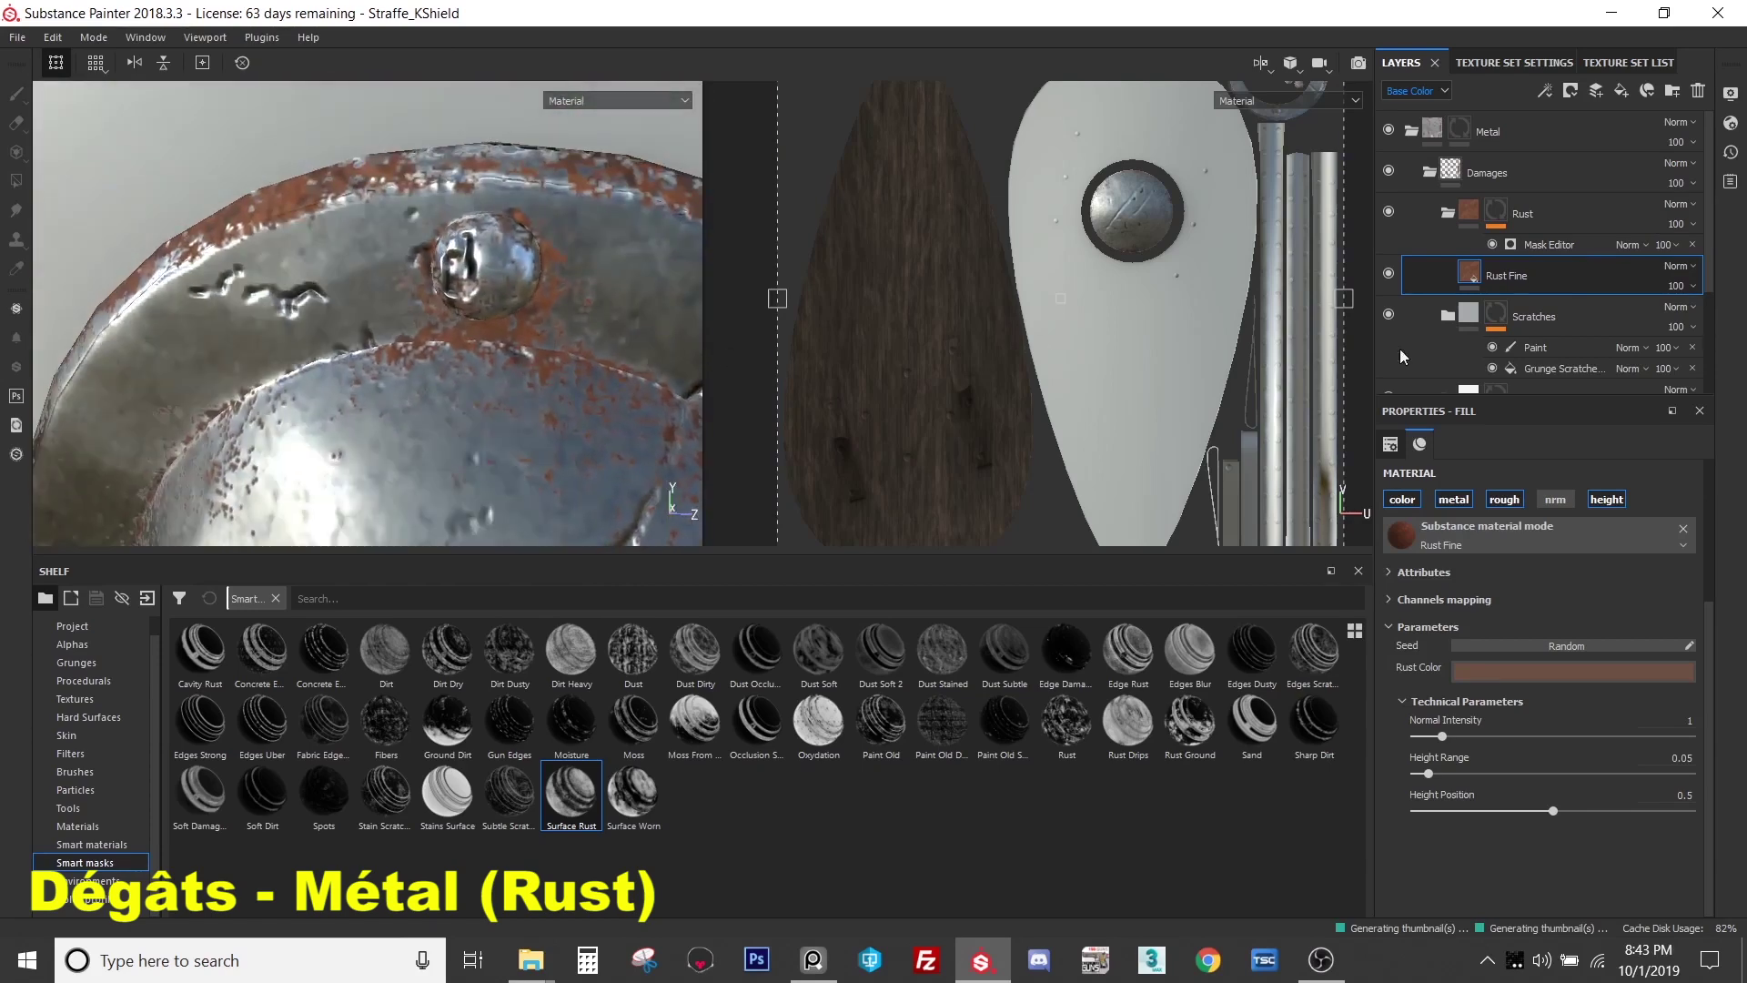
right_click(1554, 248)
left_click(1588, 290)
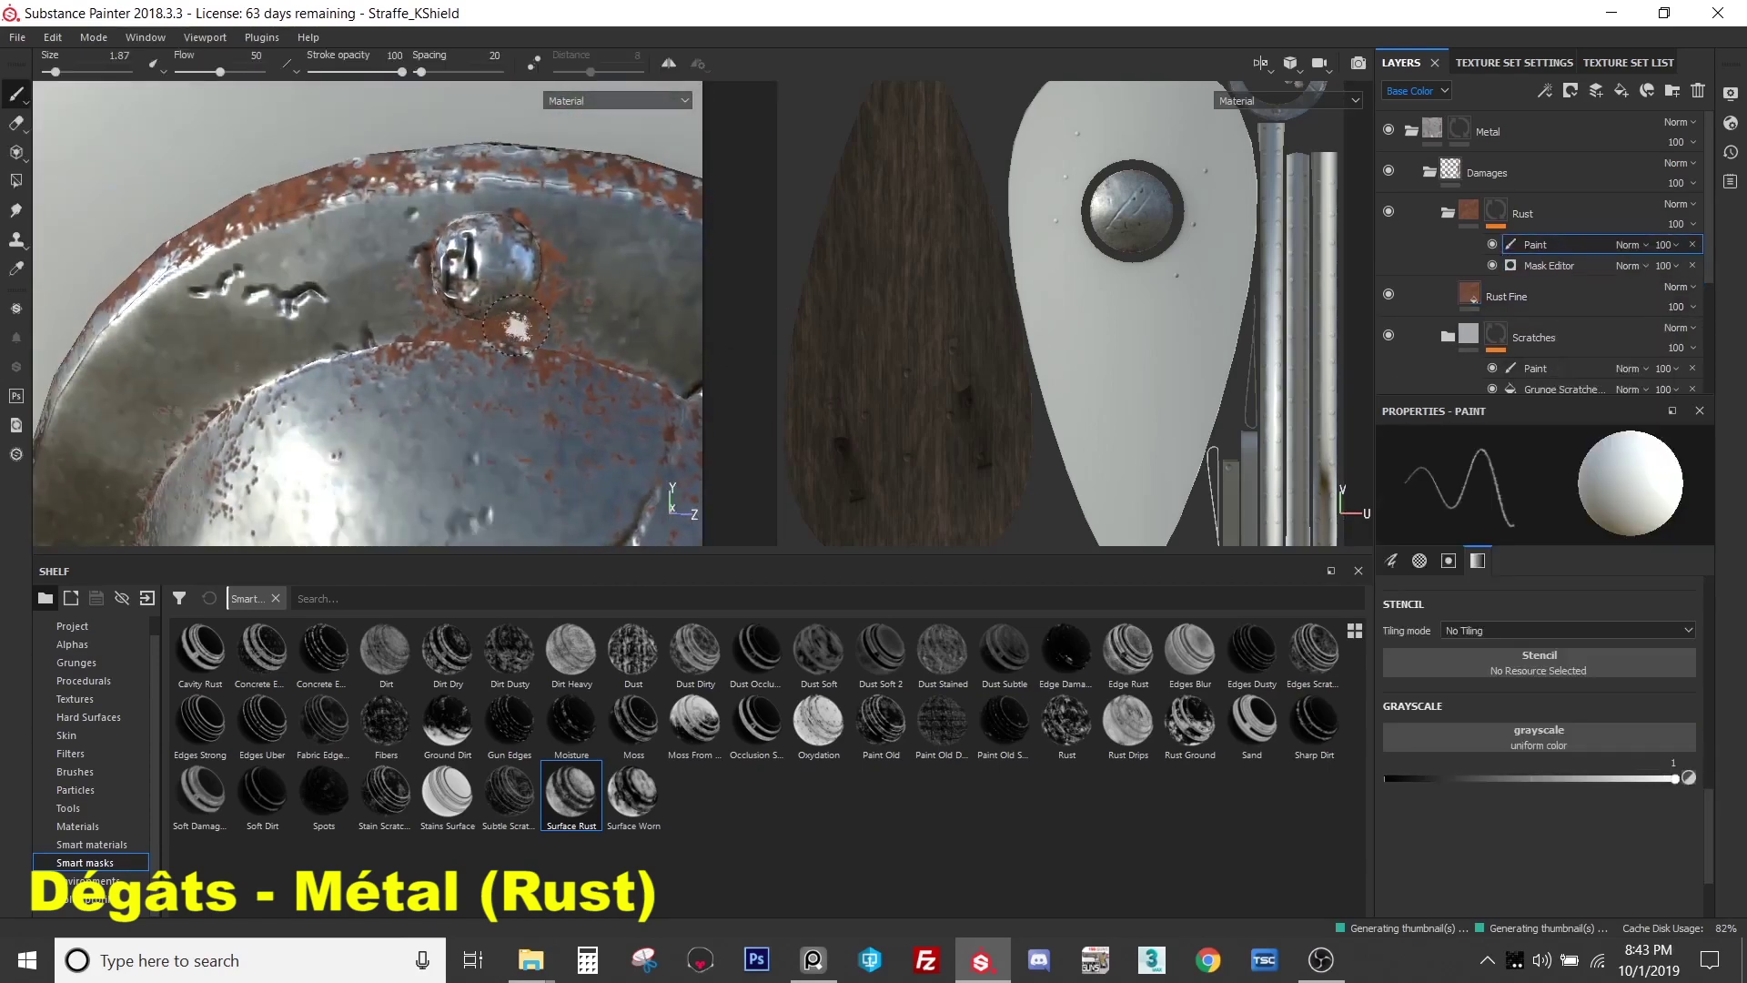
- Paint black on the Rust mask to remove rust between the upper rivet and the boss's dome
key("x")
left_click_drag(400, 313, 571, 324)
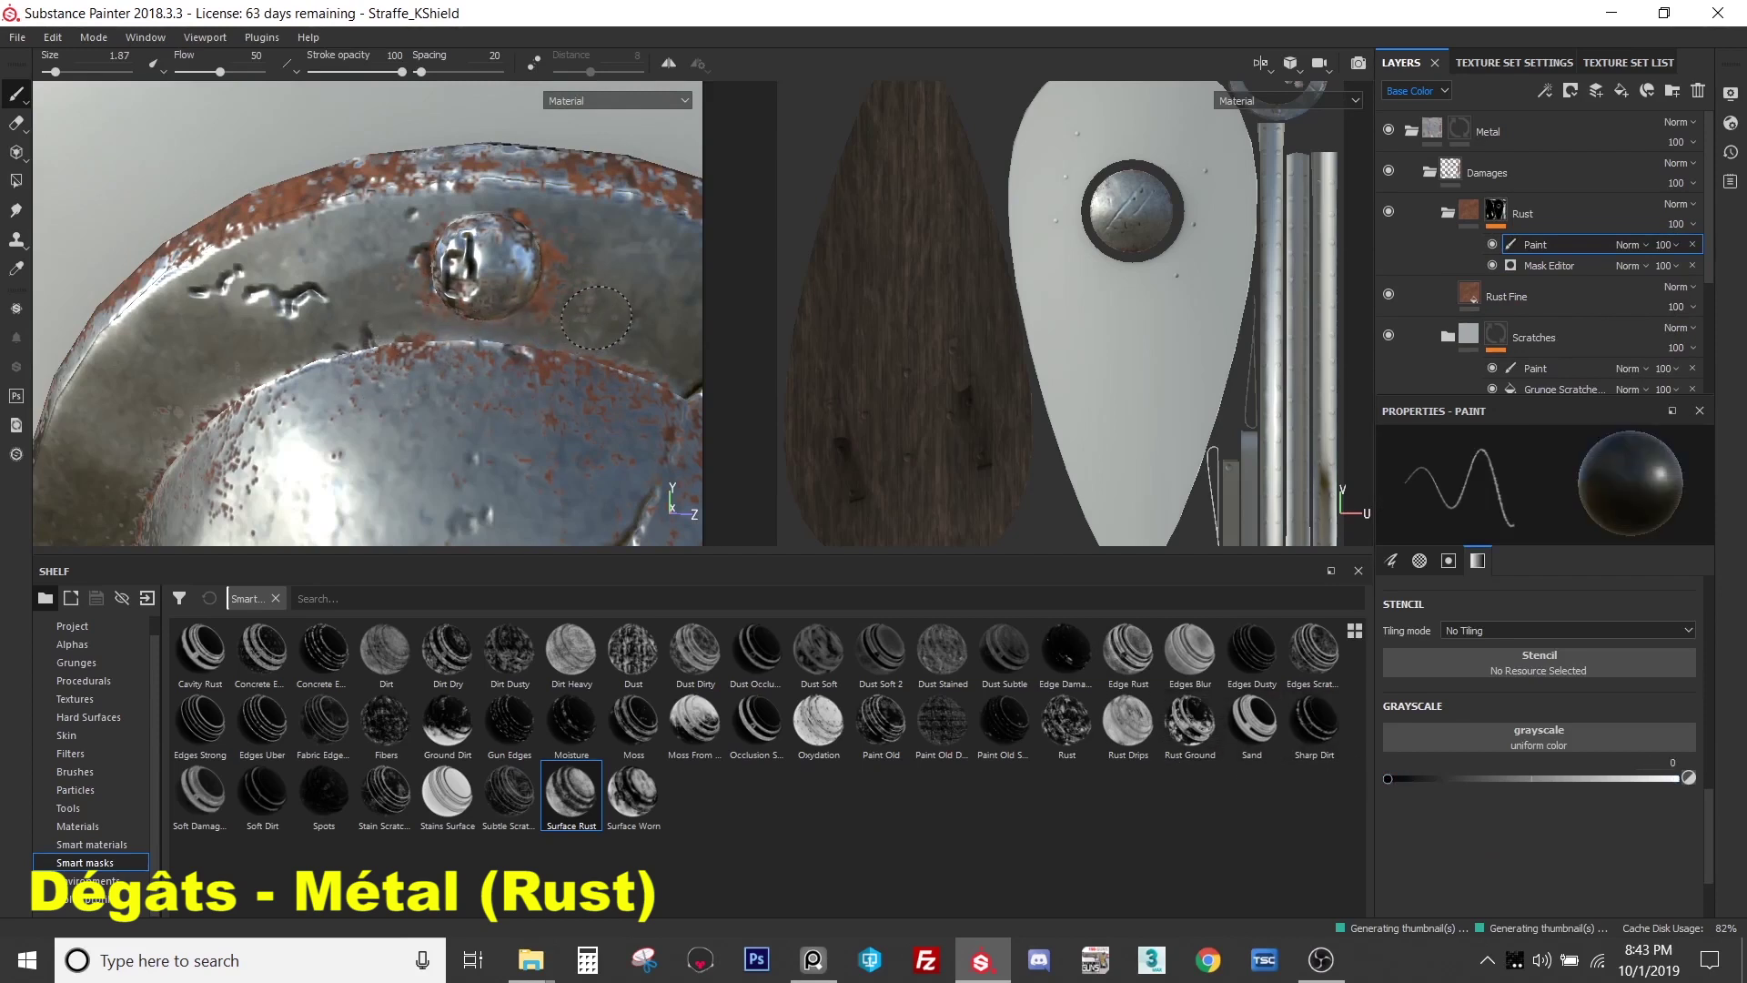
left_click_drag(603, 303, 566, 317)
mouse_move(382, 150)
left_mouse_down("alt")
mouse_move(202, 232)
mouse_move(95, 336)
mouse_move(173, 236)
mouse_move(377, 162)
left_mouse_up("alt")
mouse_move(510, 146)
left_mouse_down("alt")
mouse_move(491, 162)
mouse_move(514, 174)
left_mouse_up("alt")
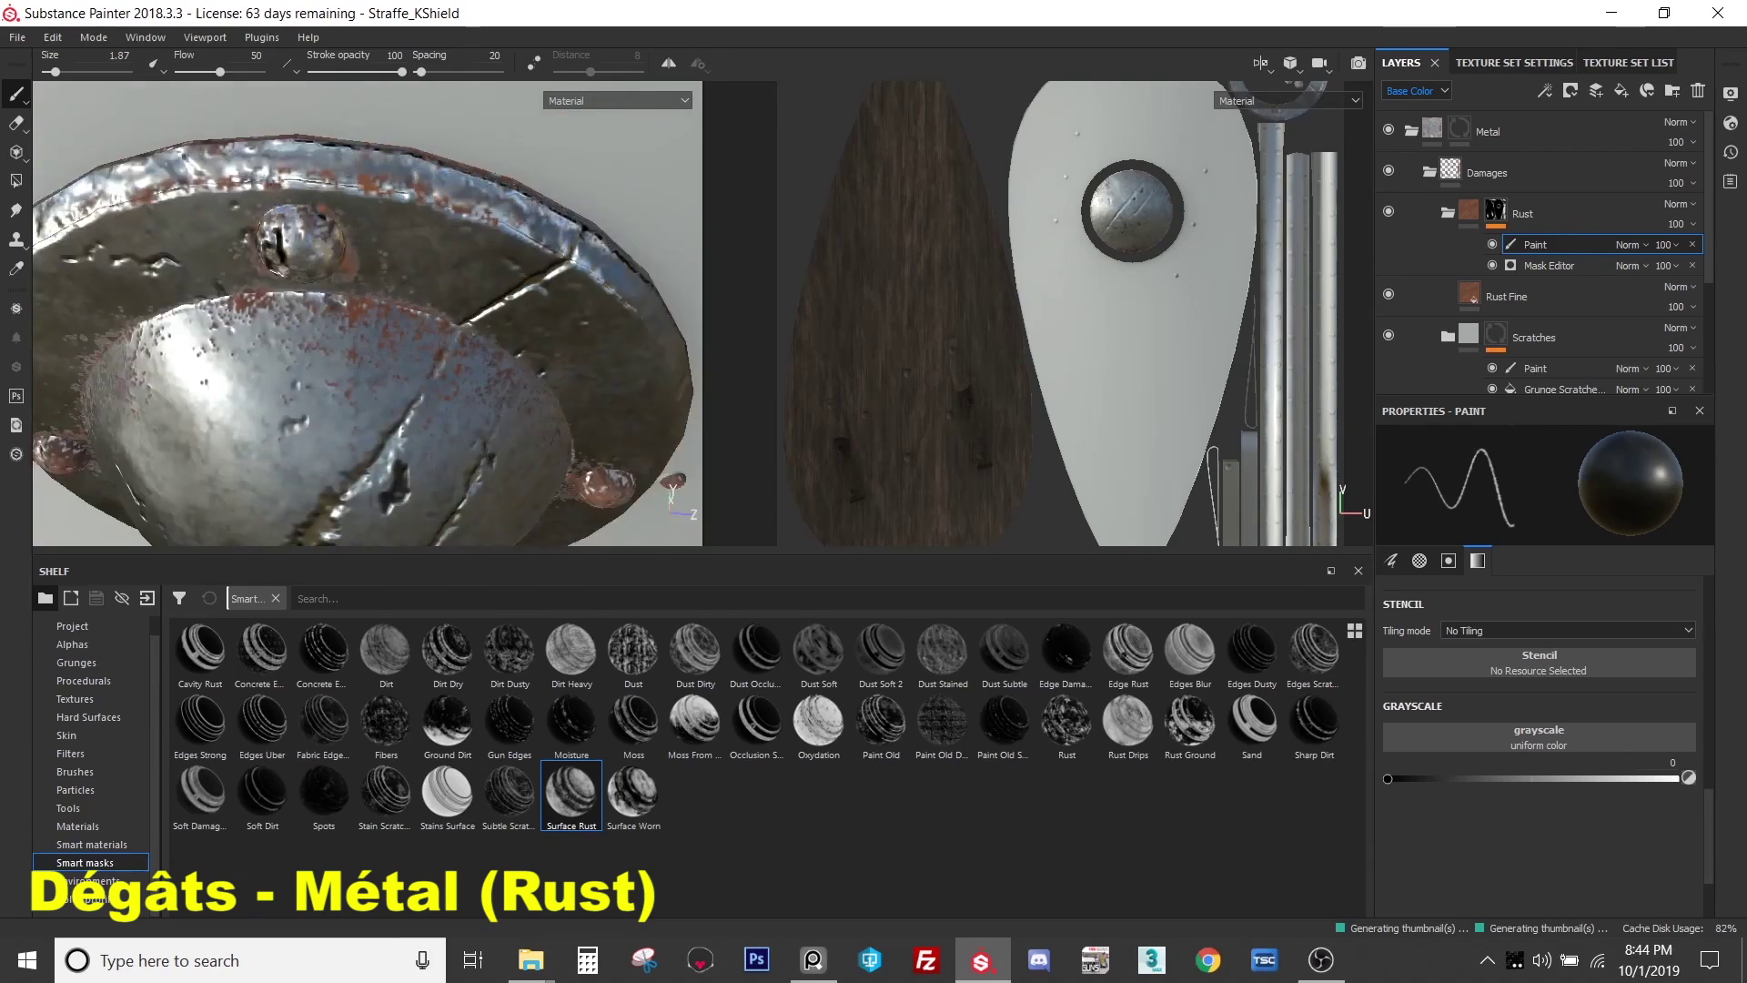
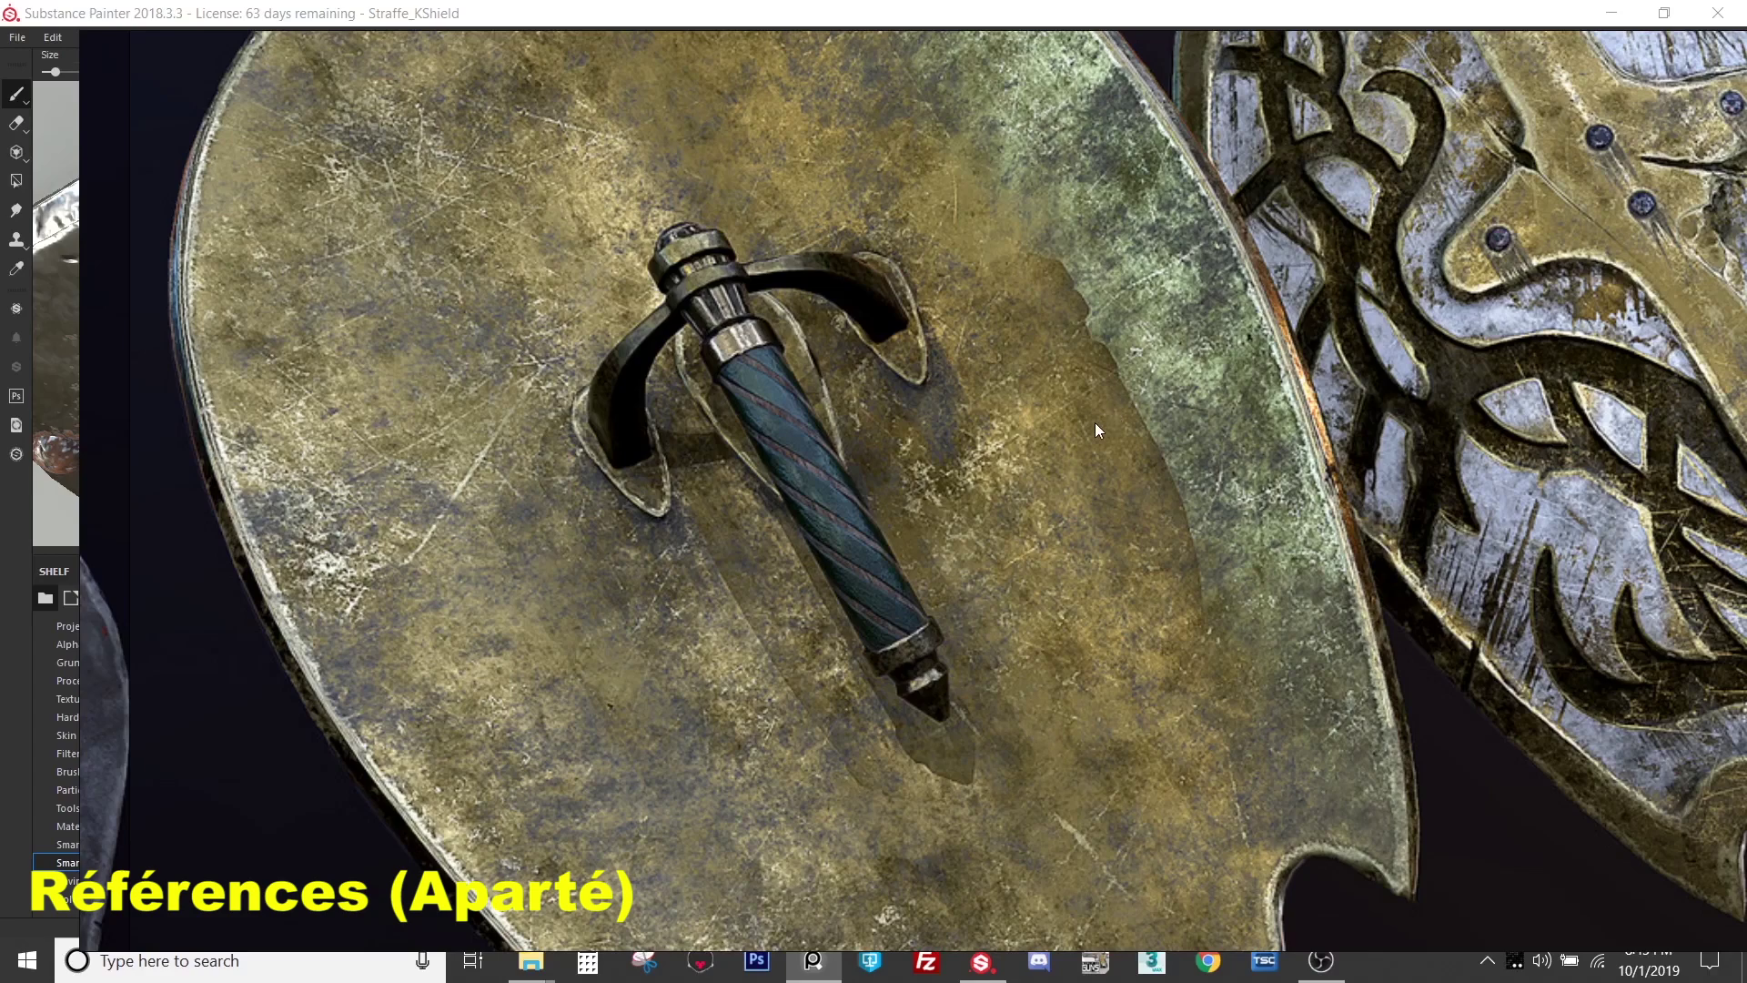
- Examine the surface wear and damage on the golden and wooden shields in the reference board
scroll(1059, 433, "down", 5)
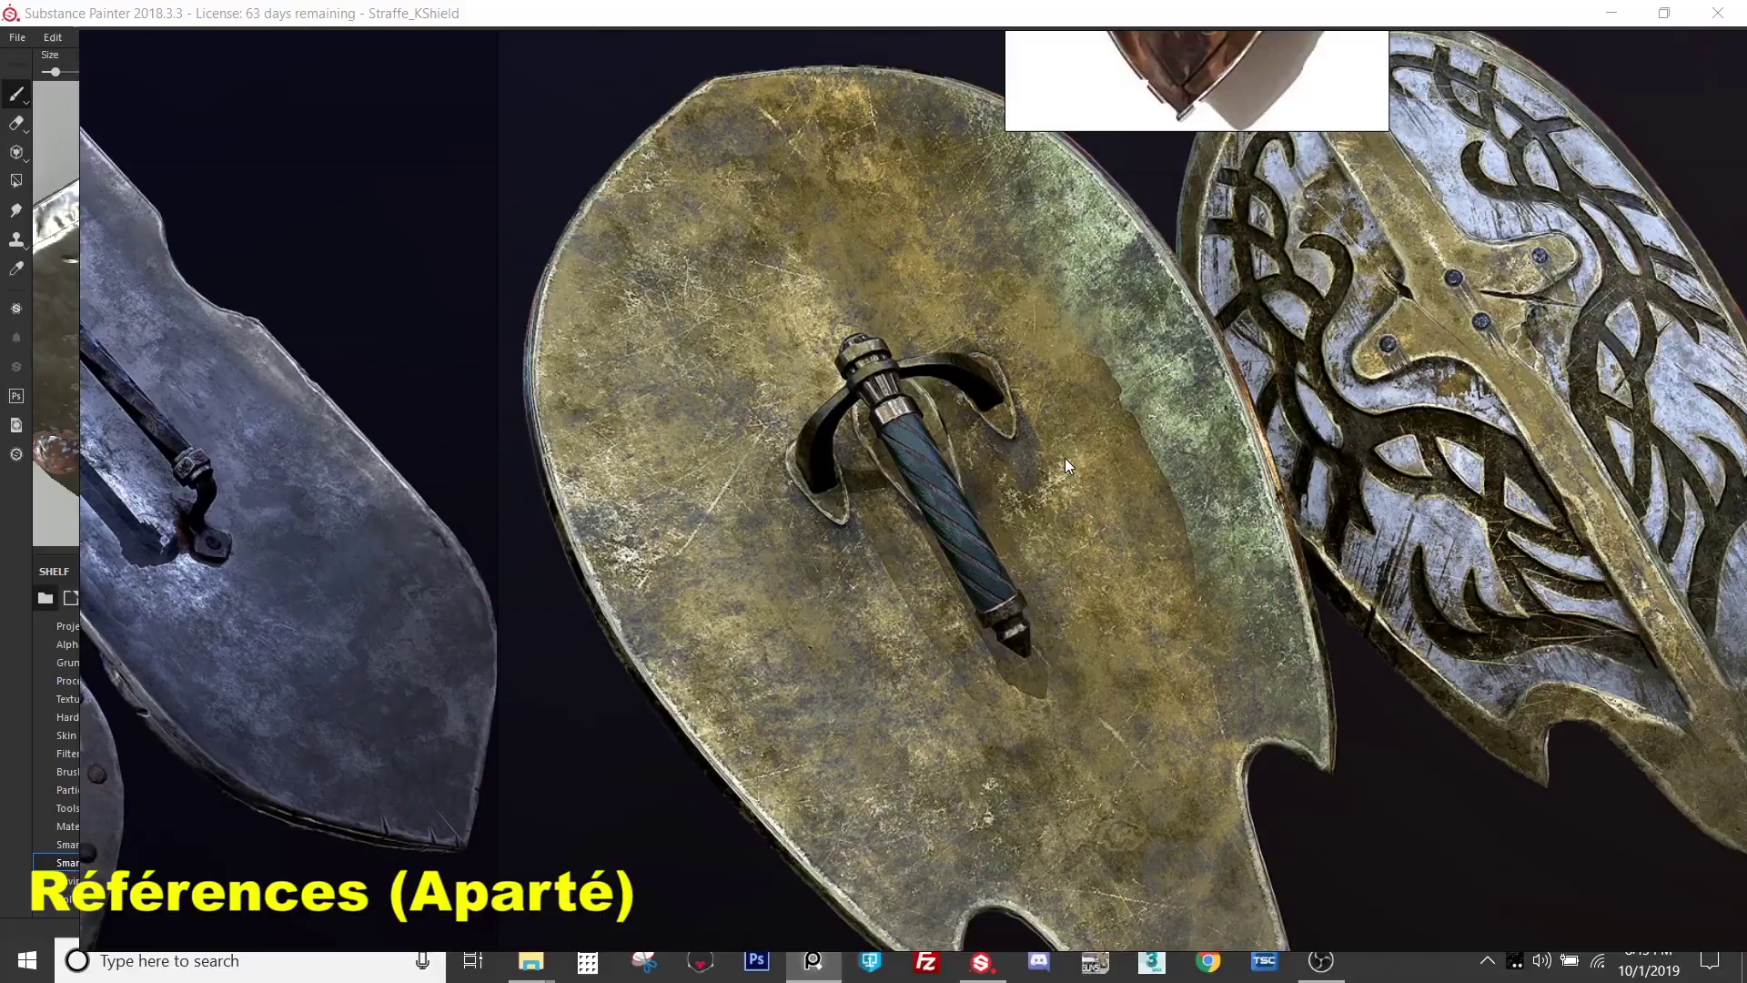
scroll(892, 291, "down", 3)
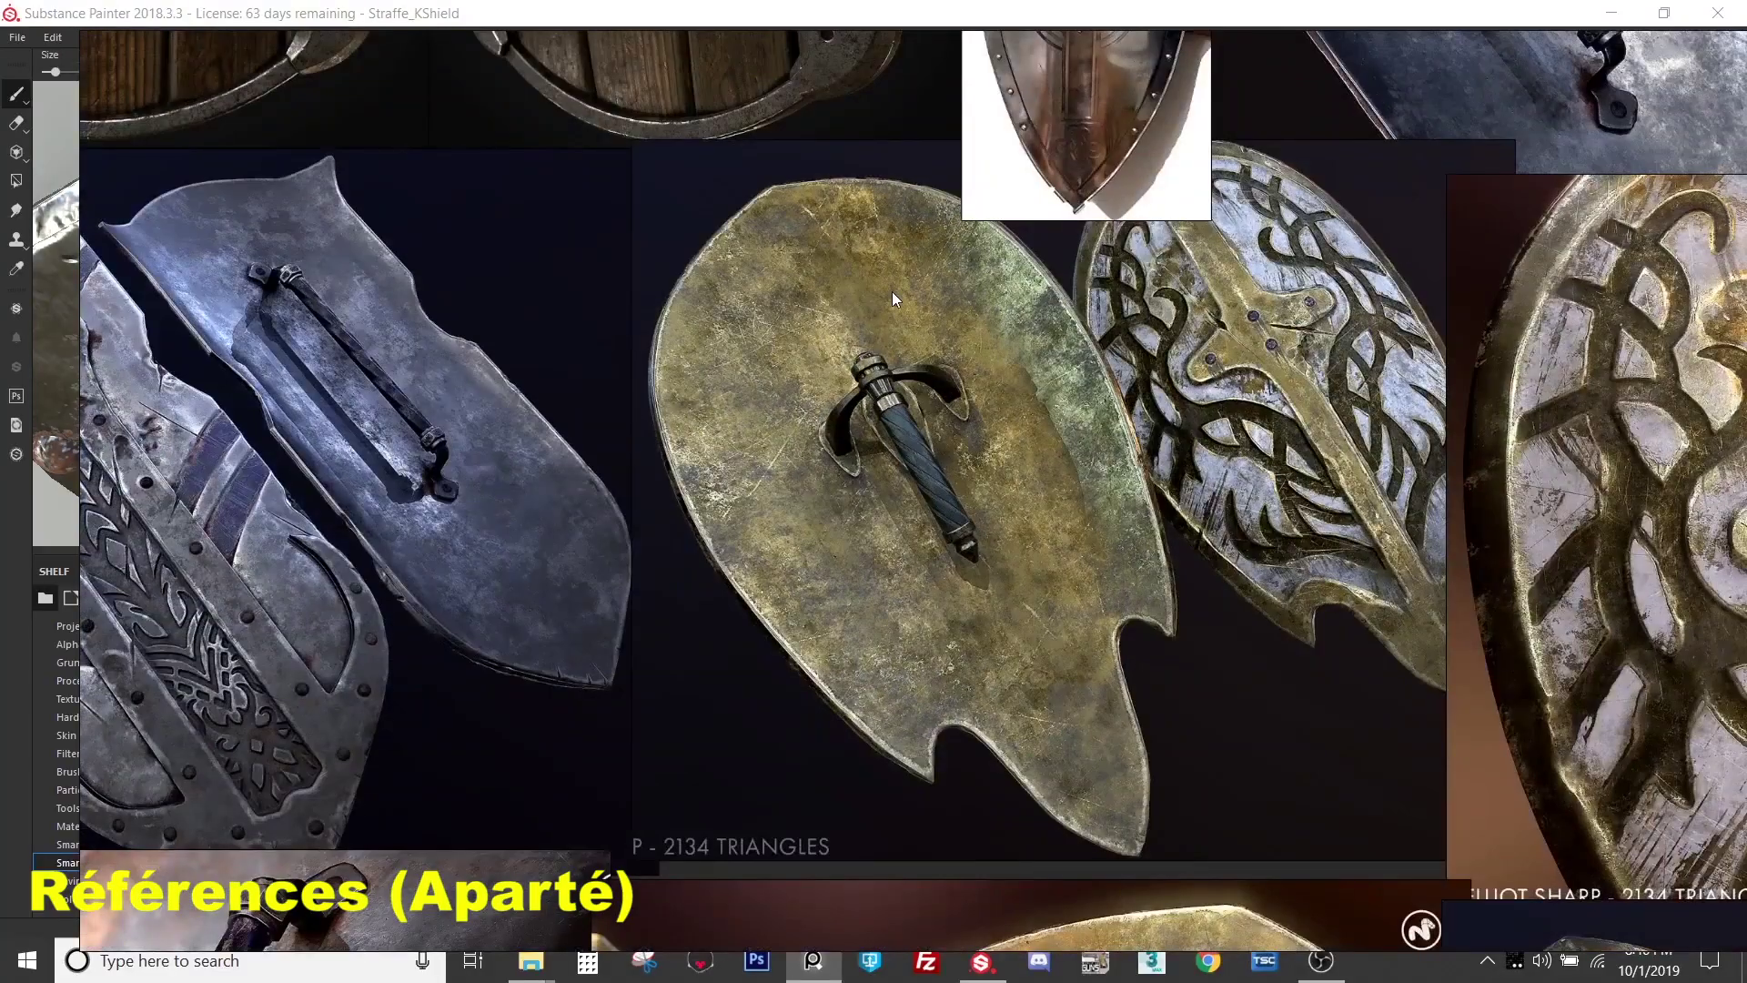
scroll(892, 291, "up", 3)
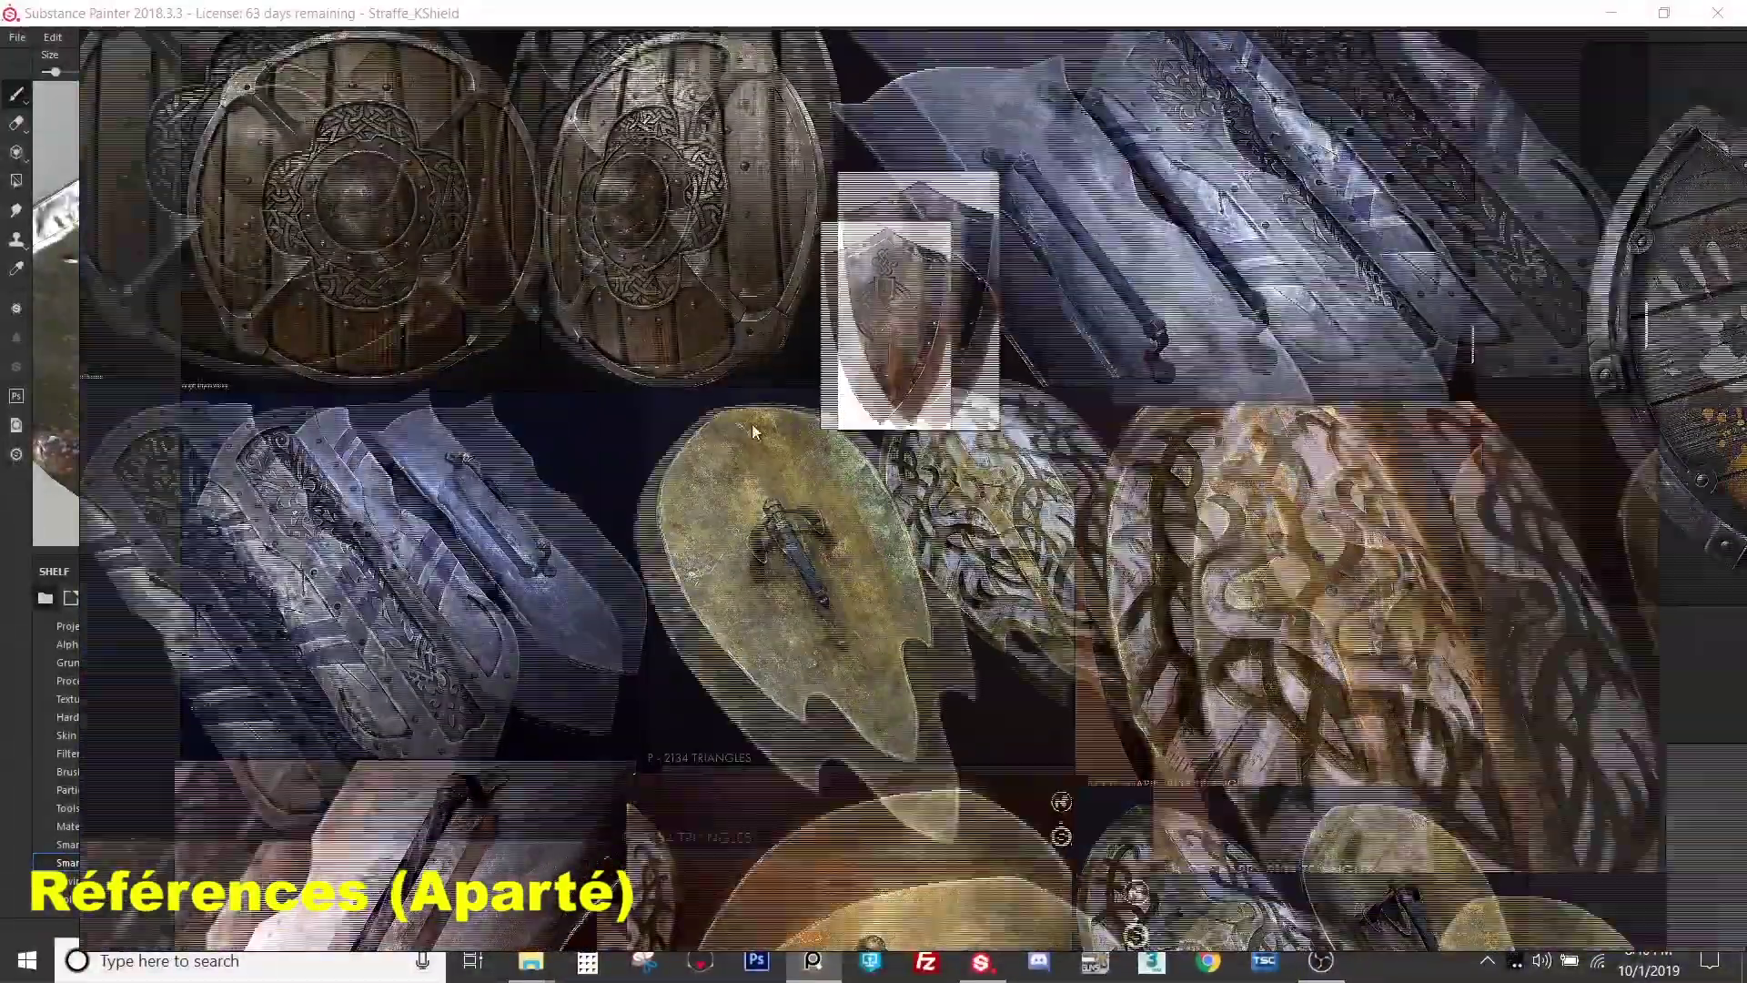
scroll(788, 489, "up", 5)
scroll(788, 490, "down", 5)
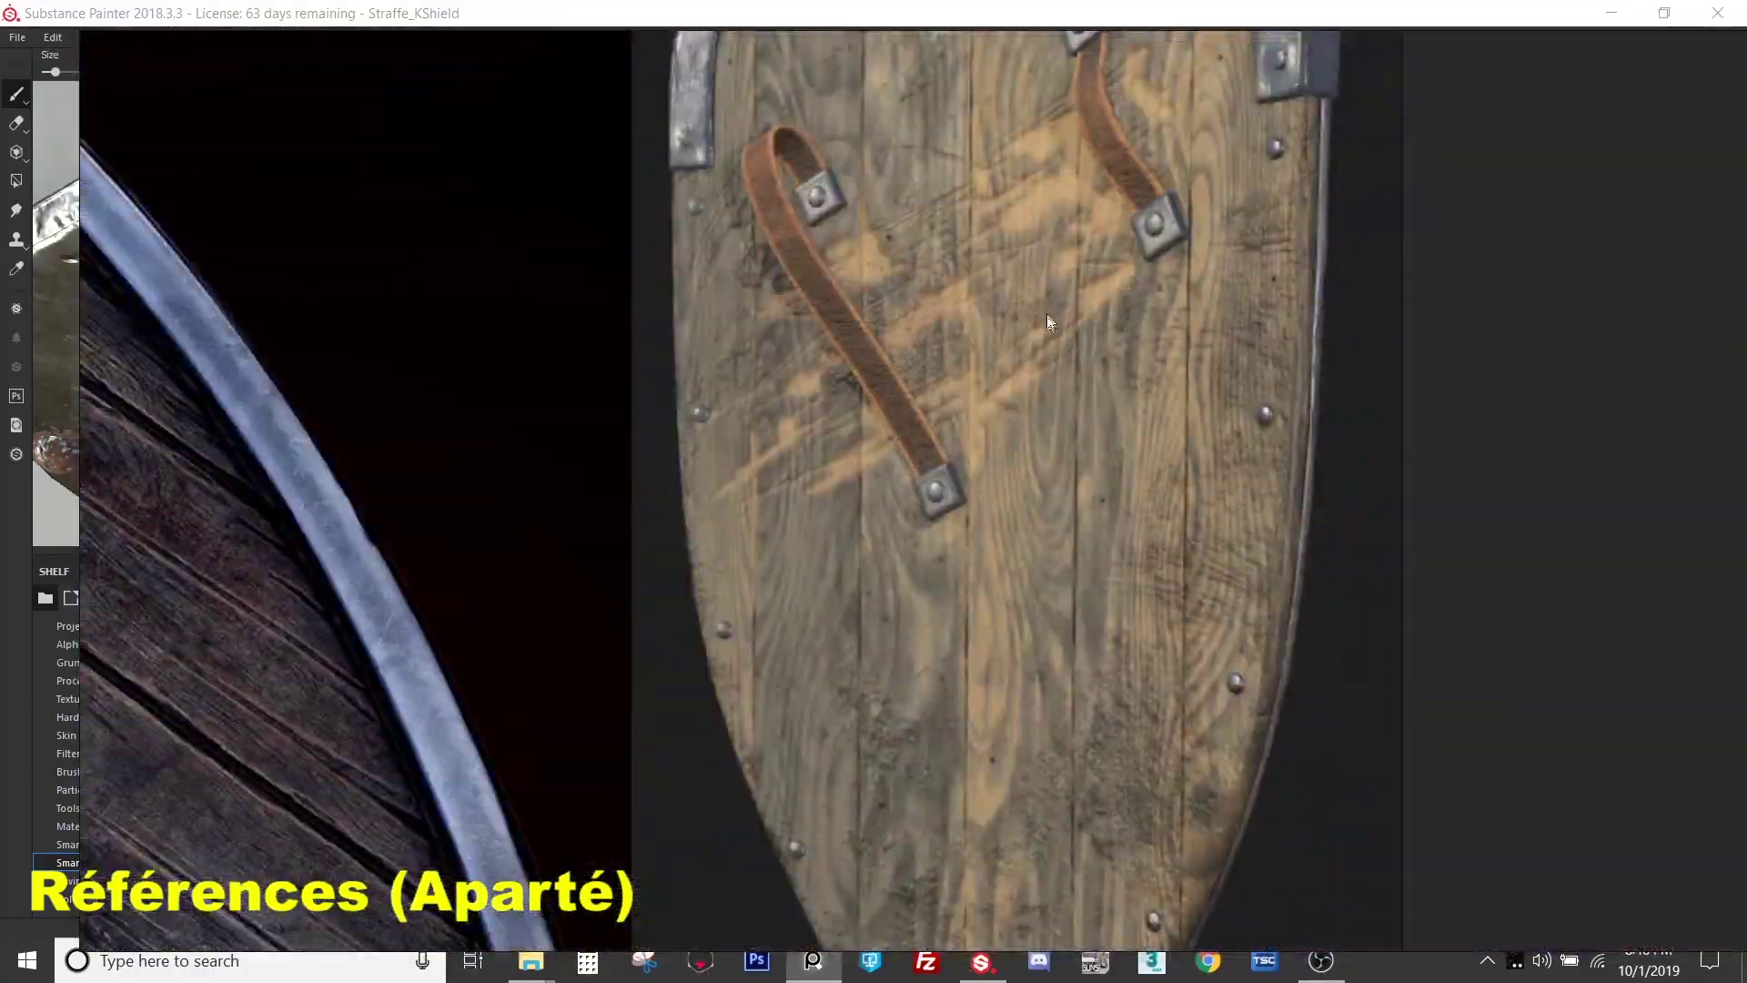
scroll(1054, 499, "down", 3)
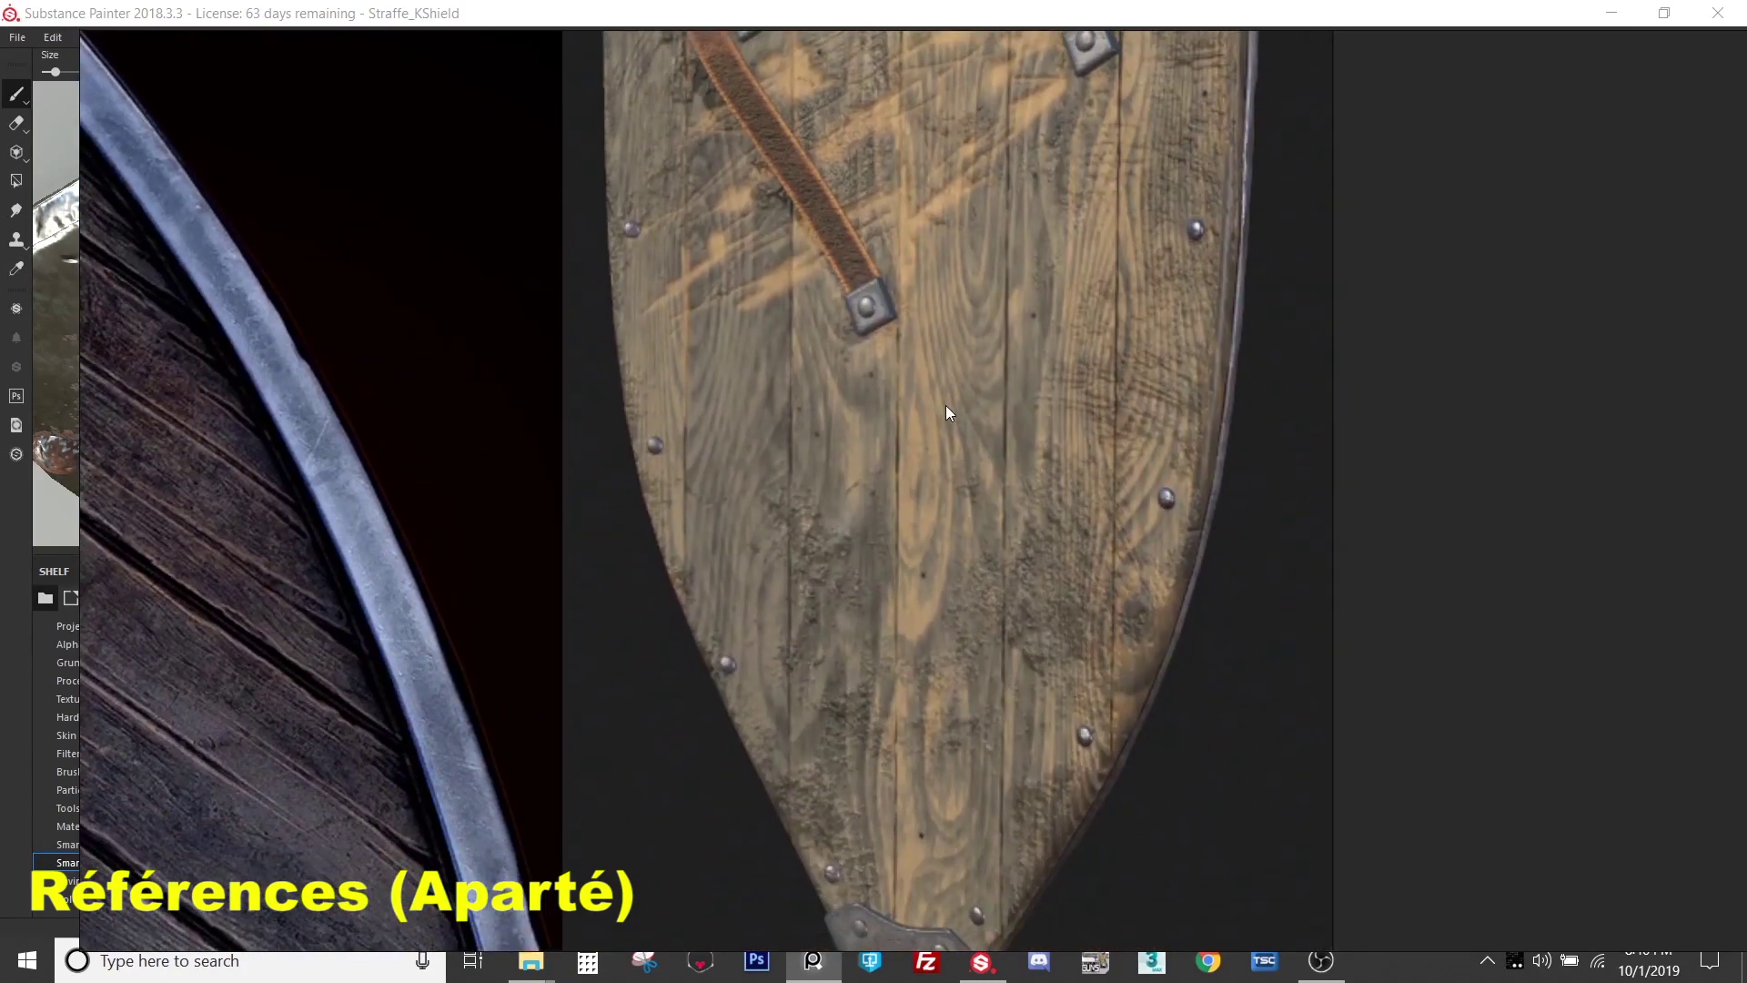
- Examine the scratches and worn patches on the strapped wooden shield, along with the other shields in the reference board
middle_click_drag(946, 410, 952, 525)
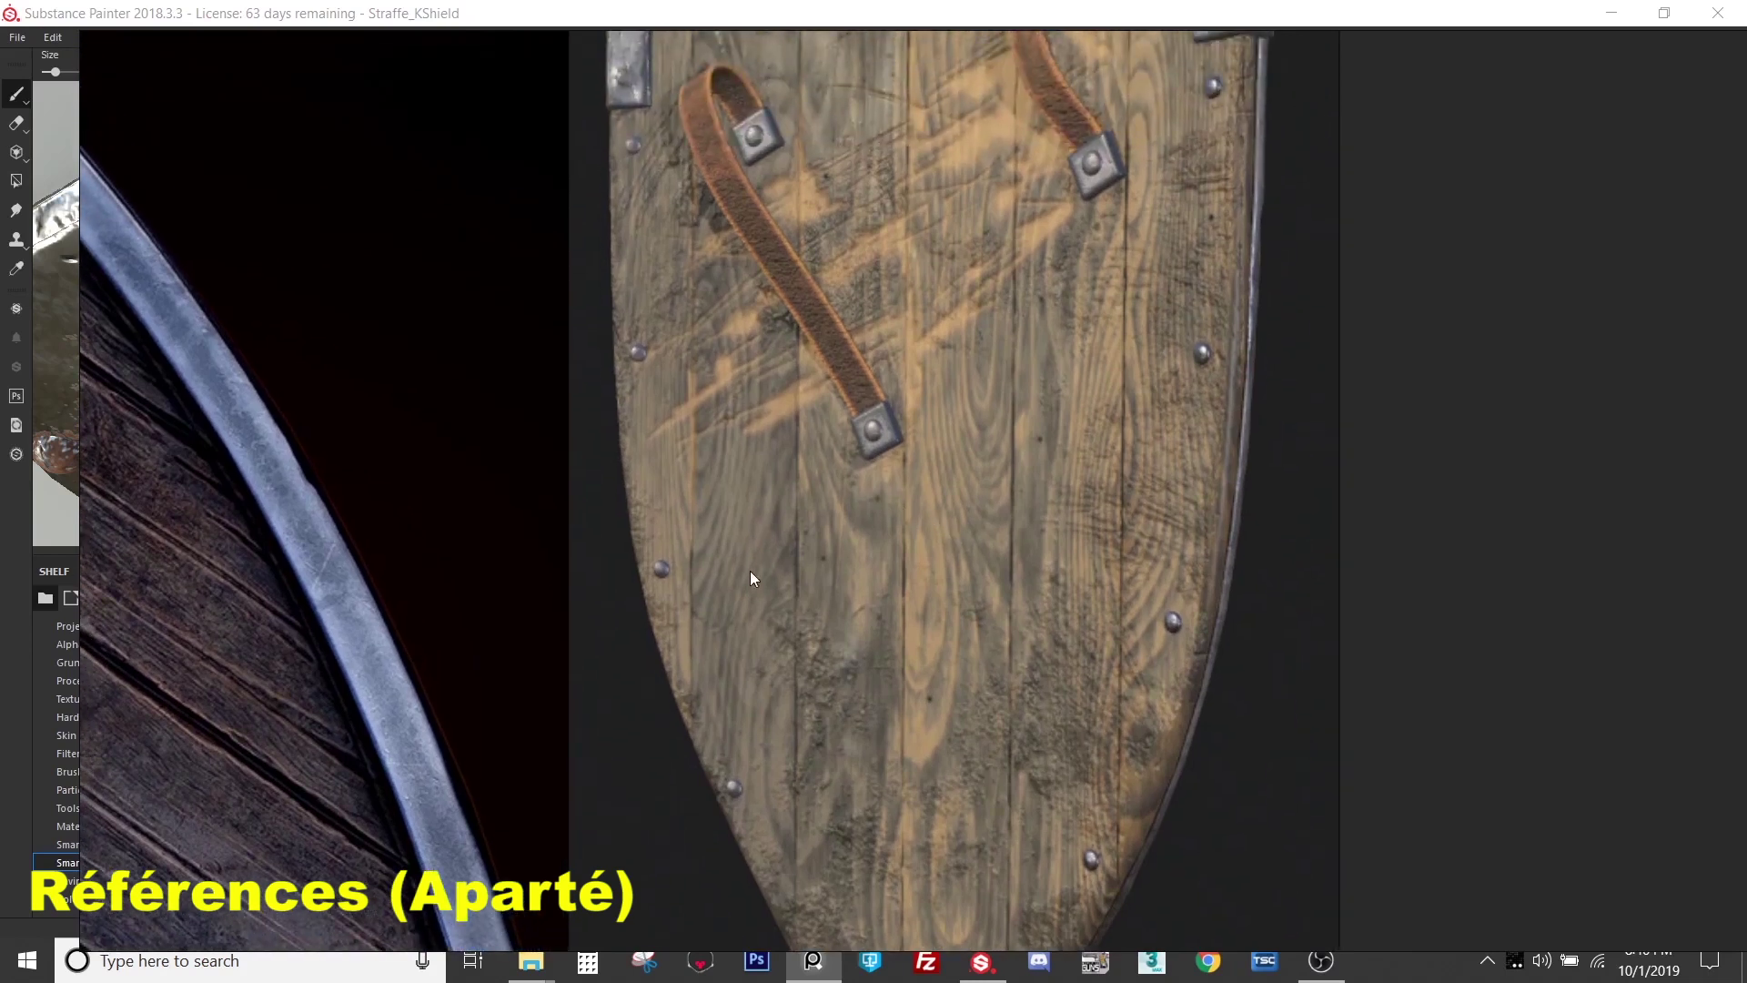
middle_click_drag(973, 549, 1002, 501)
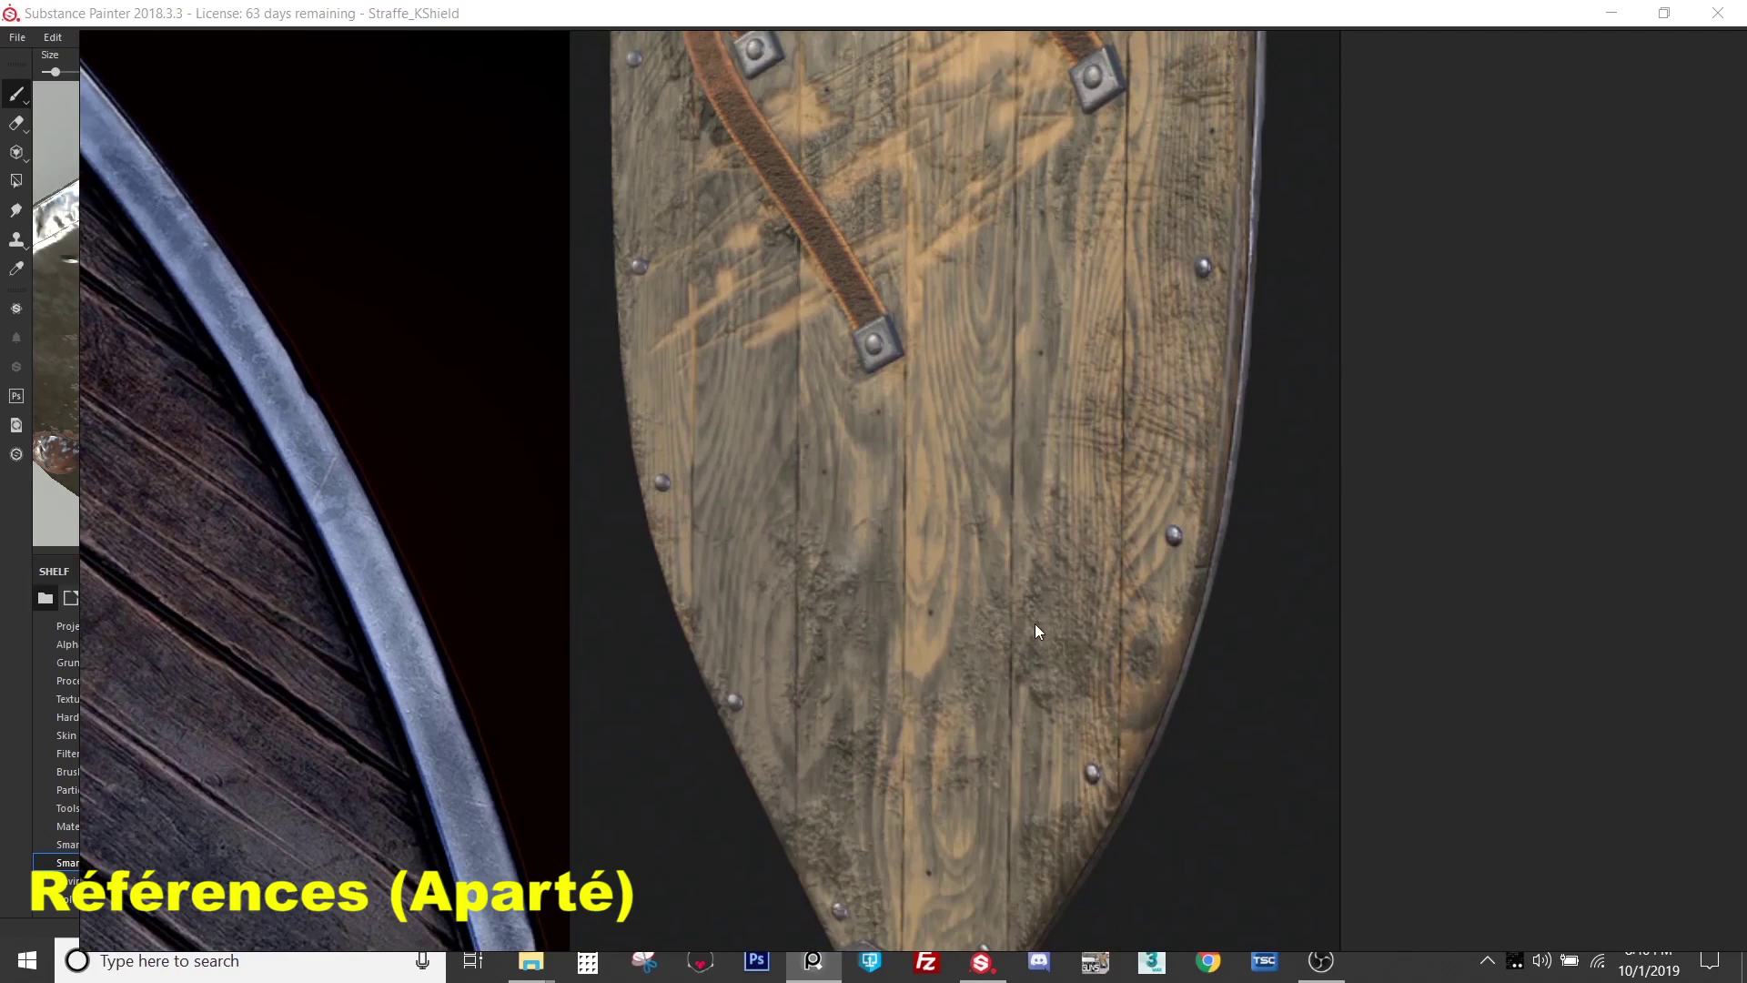
middle_click_drag(1081, 505, 994, 660)
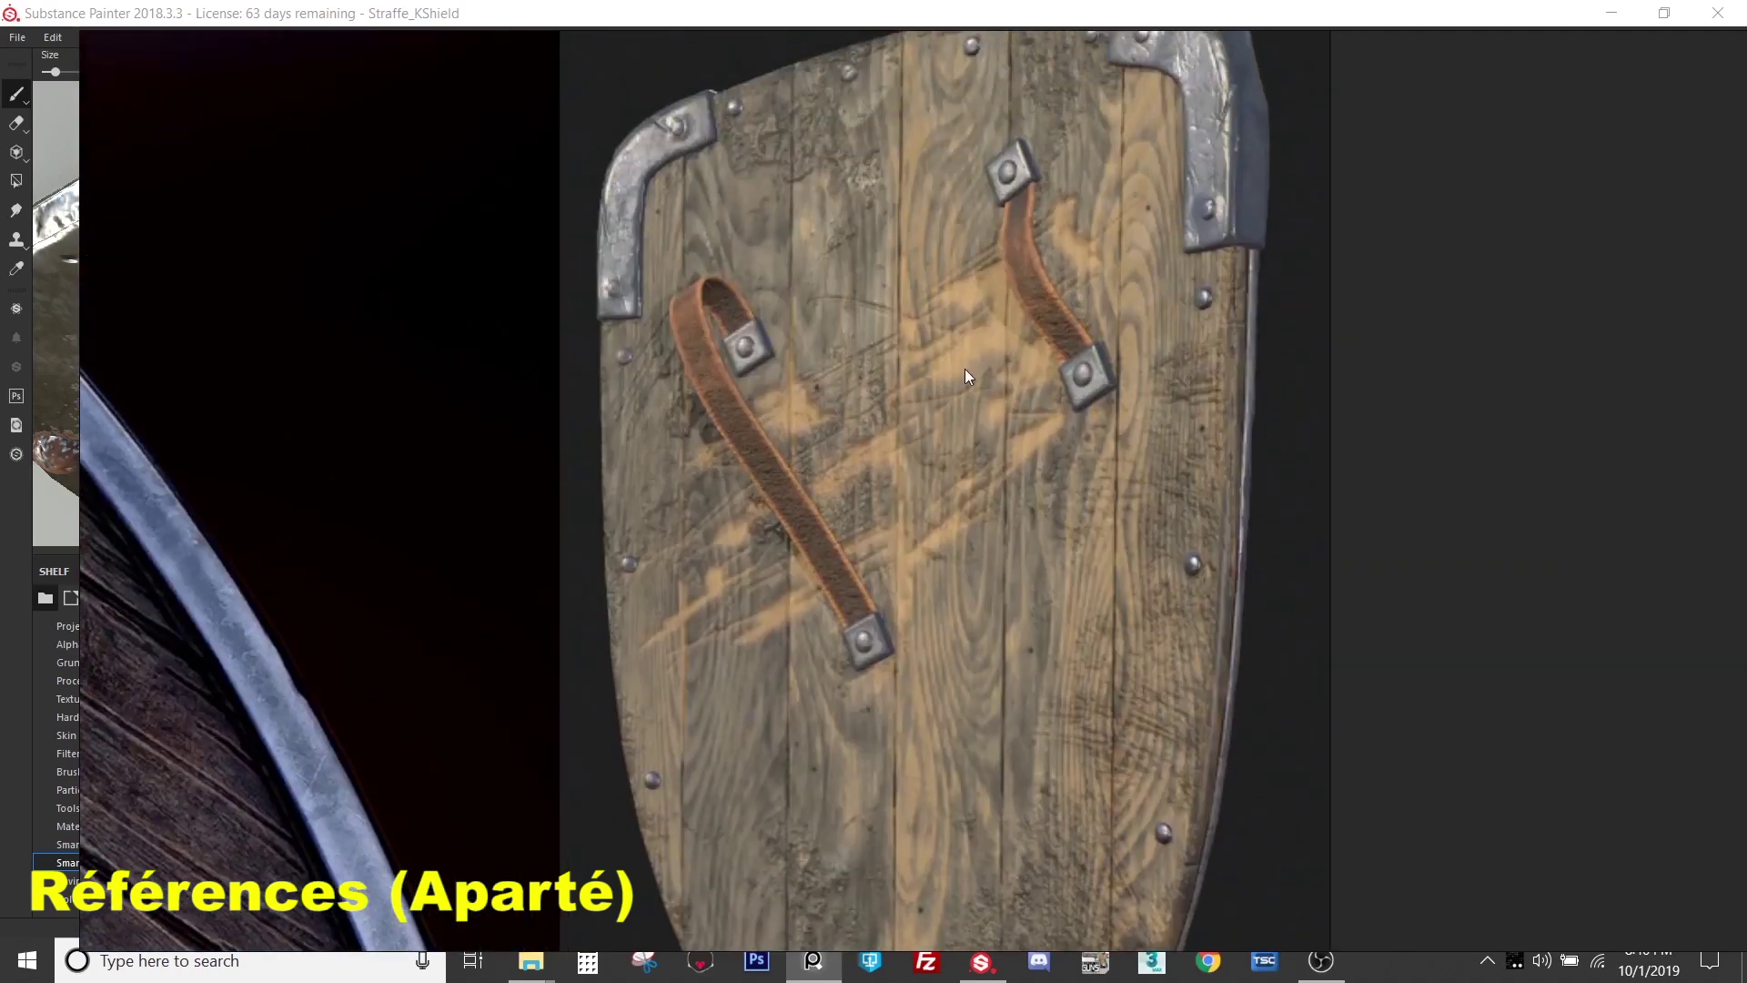
middle_click_drag(947, 348, 958, 424)
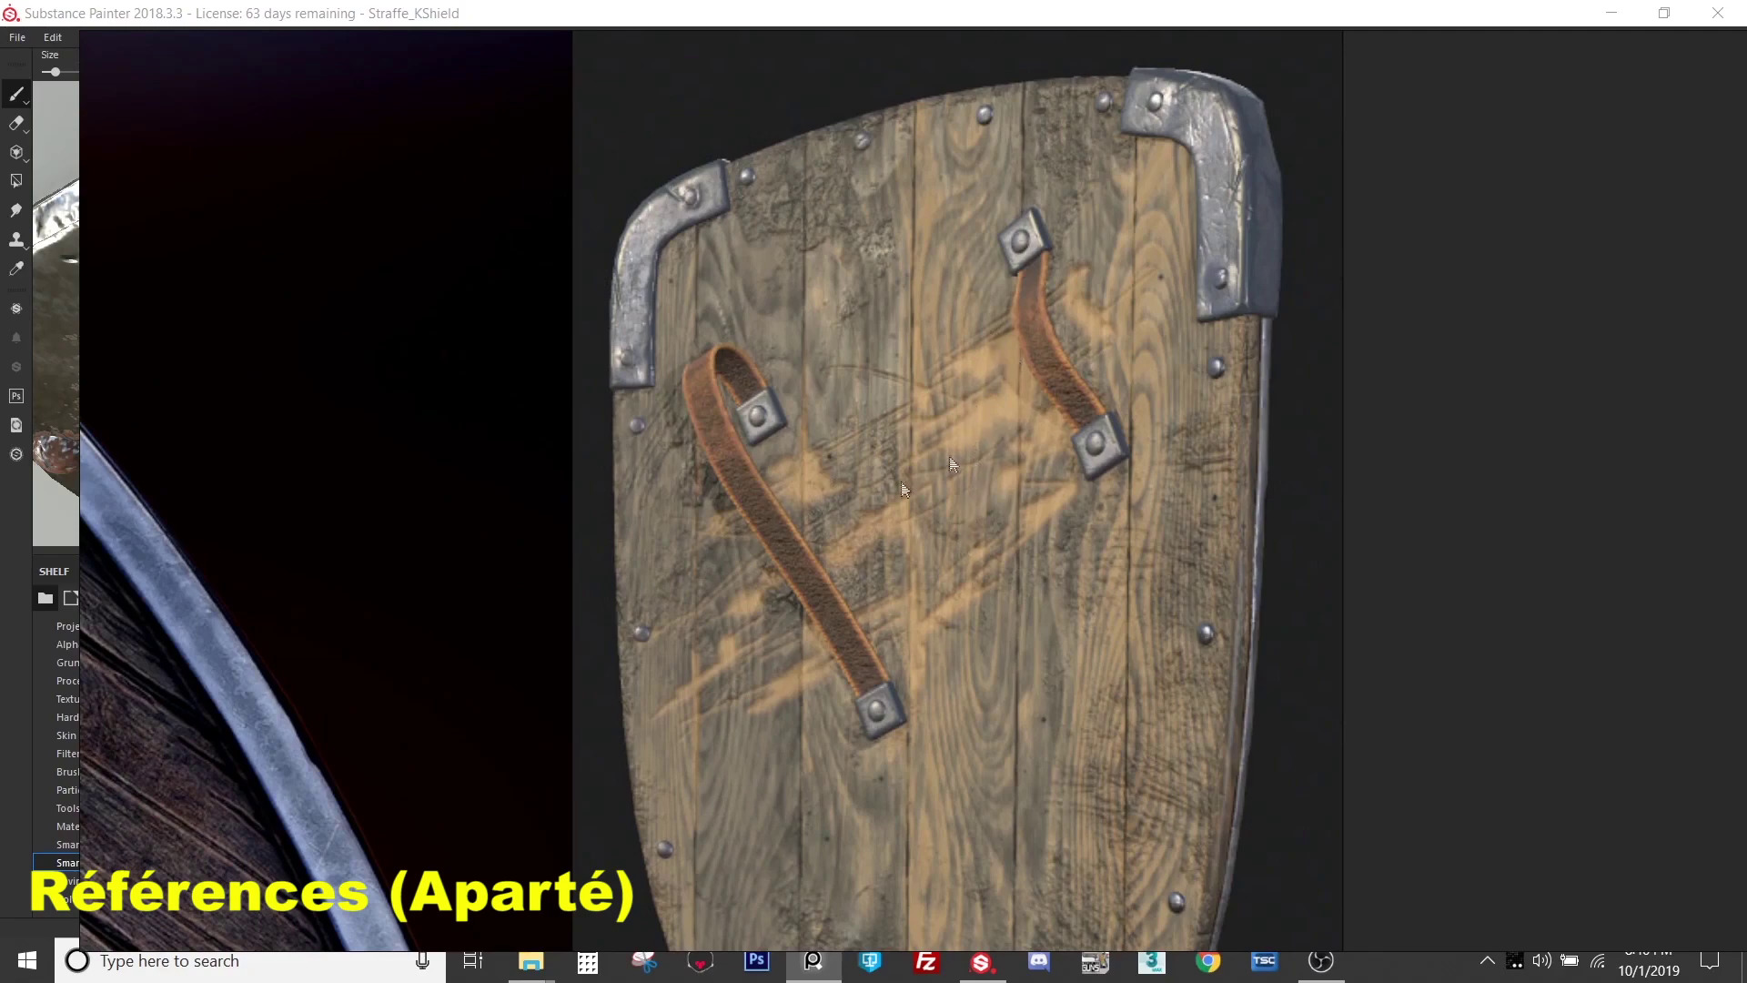
scroll(922, 292, "down", 3)
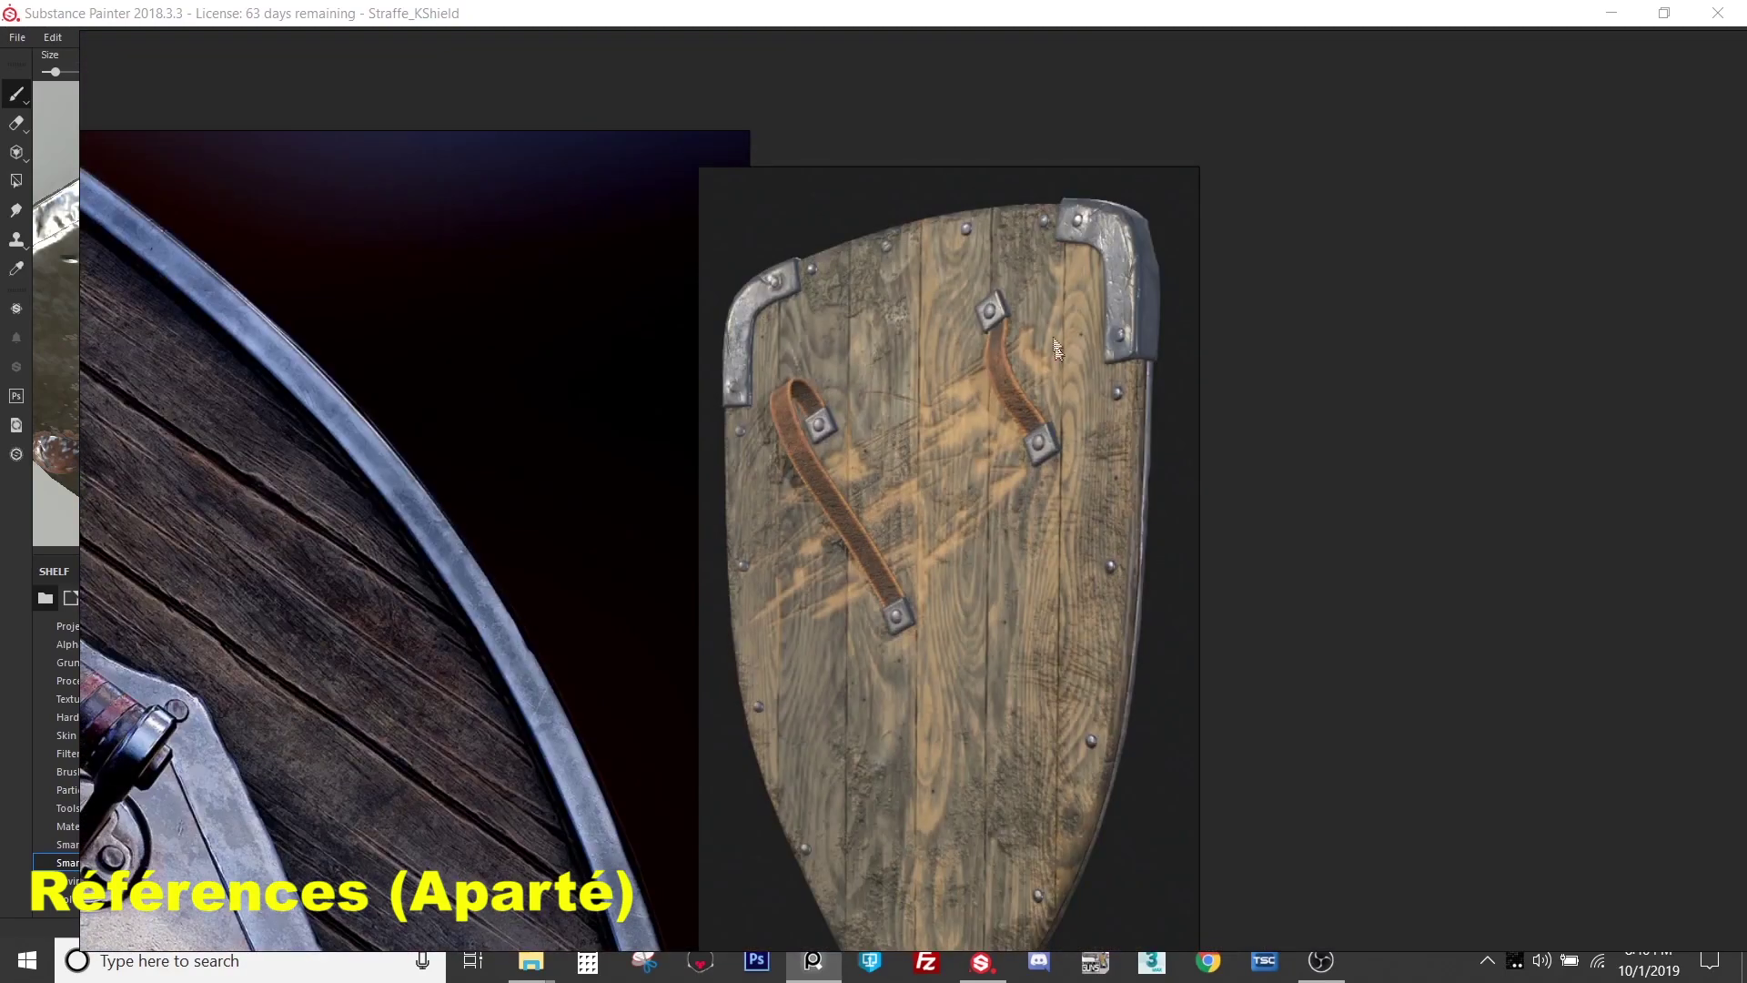
scroll(1077, 382, "down", 6)
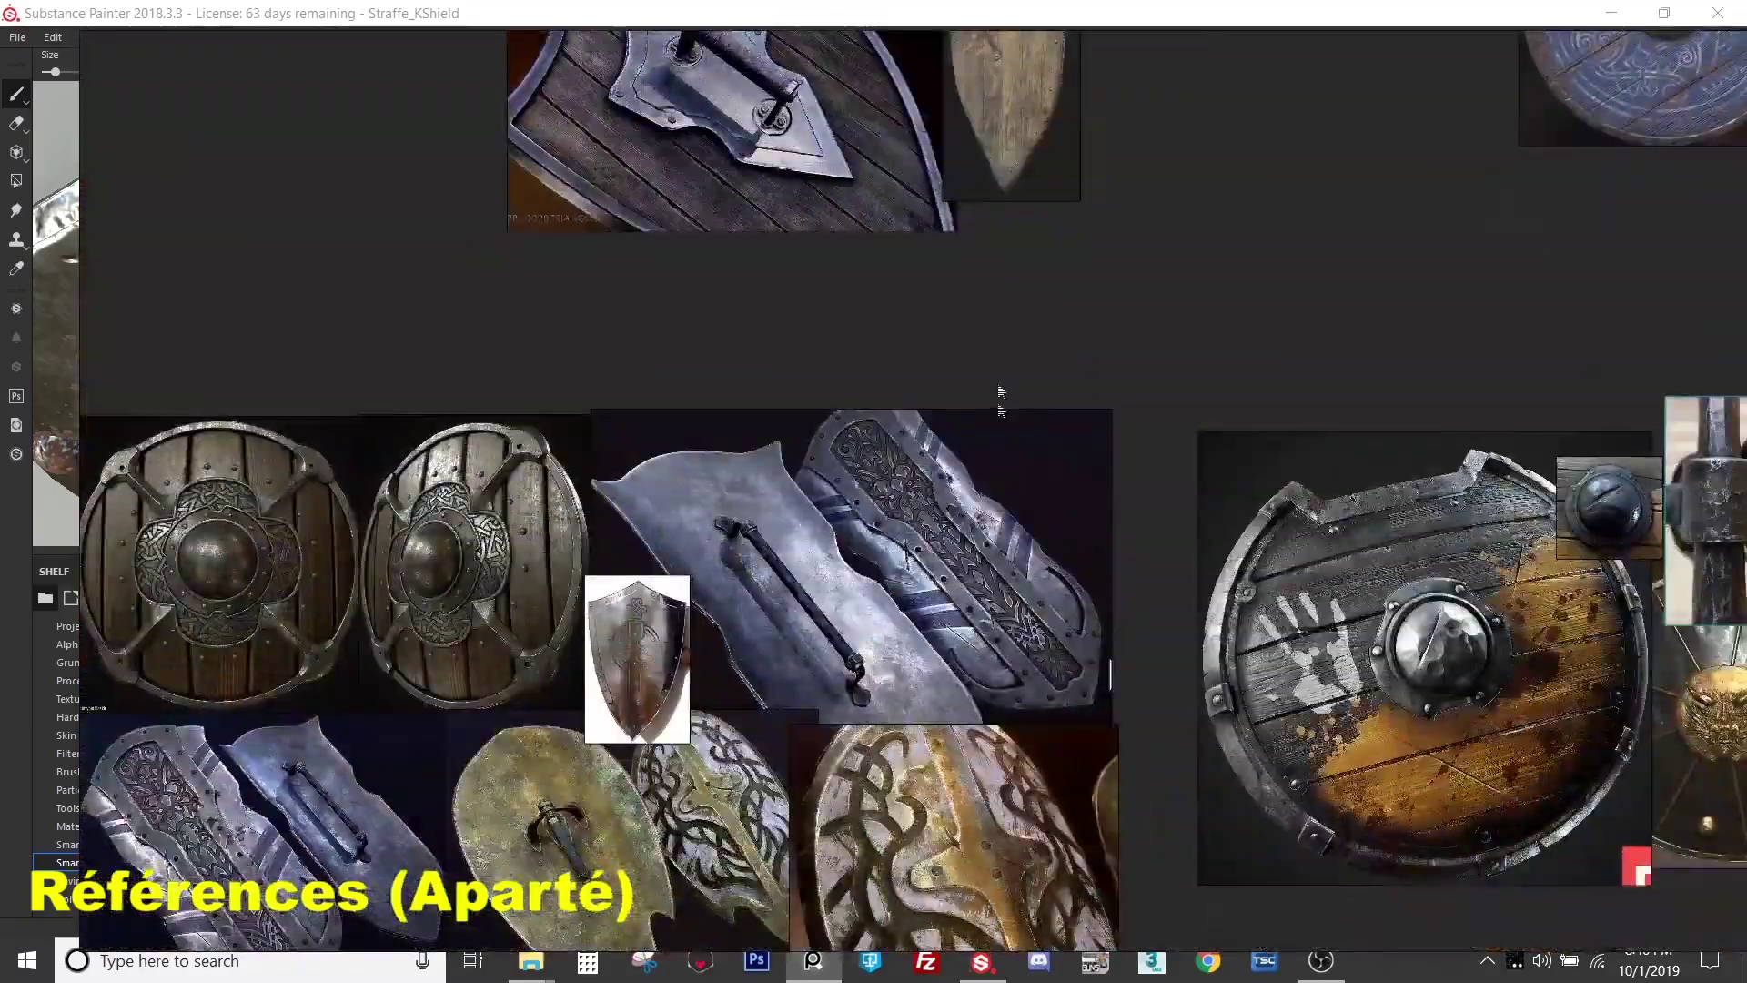
scroll(918, 367, "up", 8)
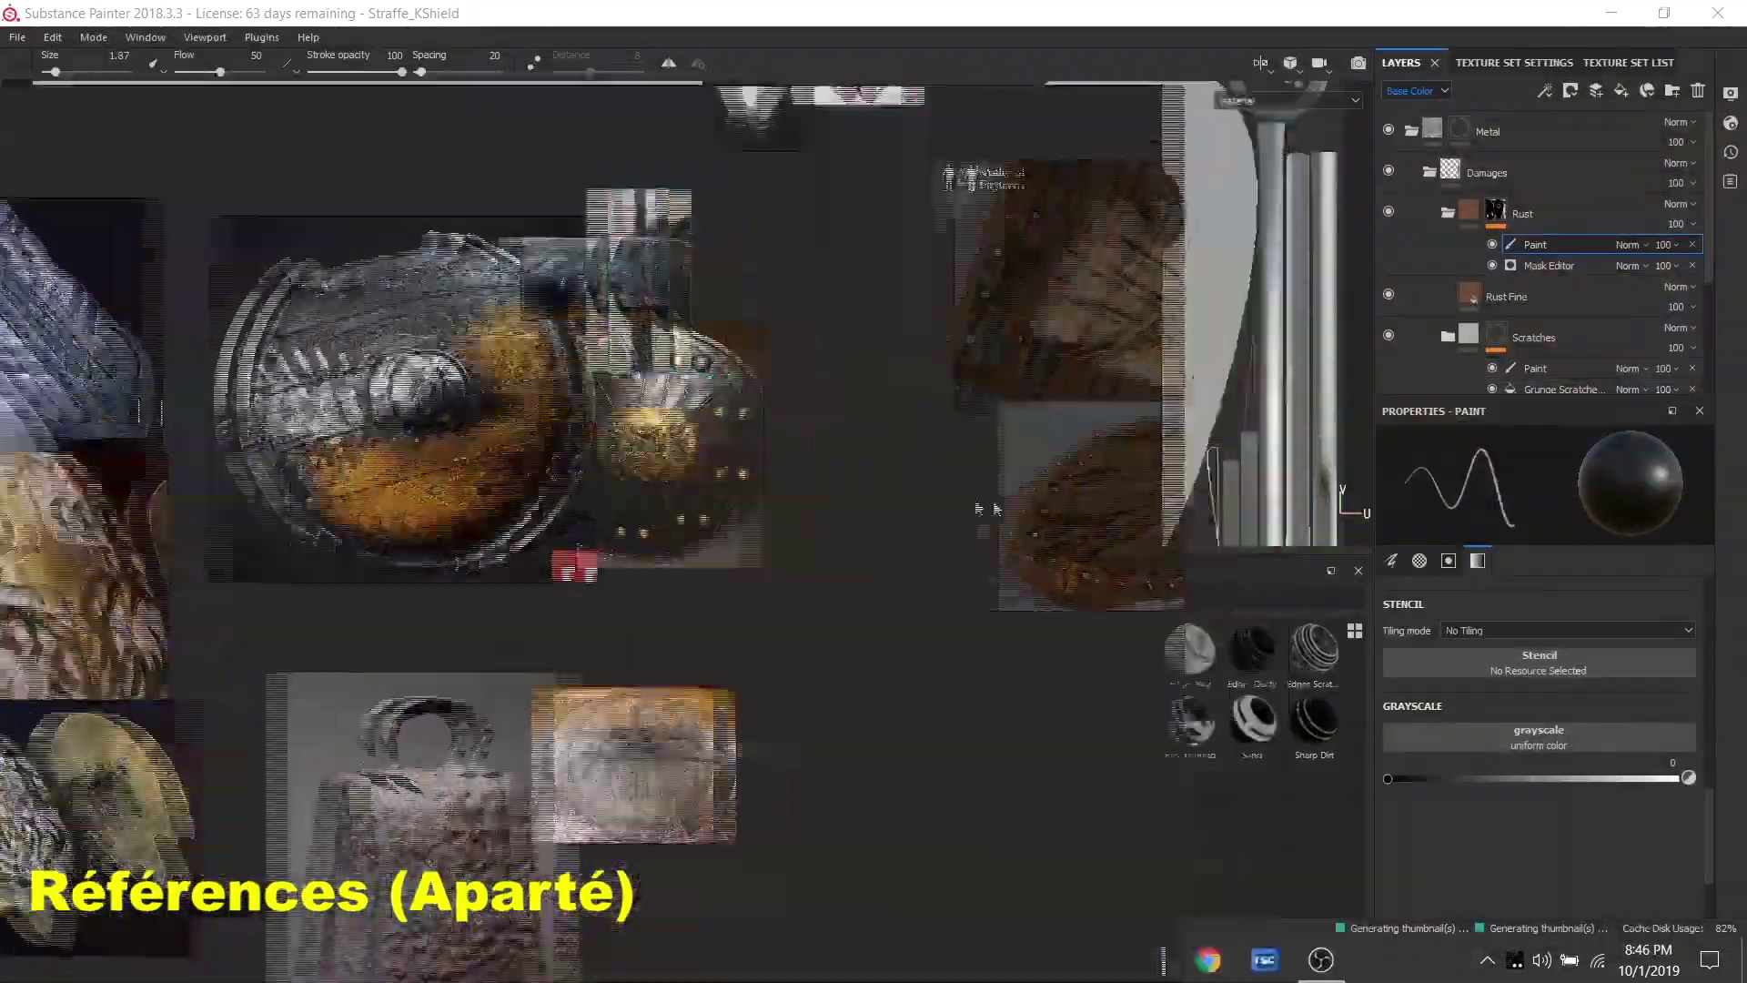
middle_click_drag(987, 508, 533, 471)
scroll(533, 471, "up", 5)
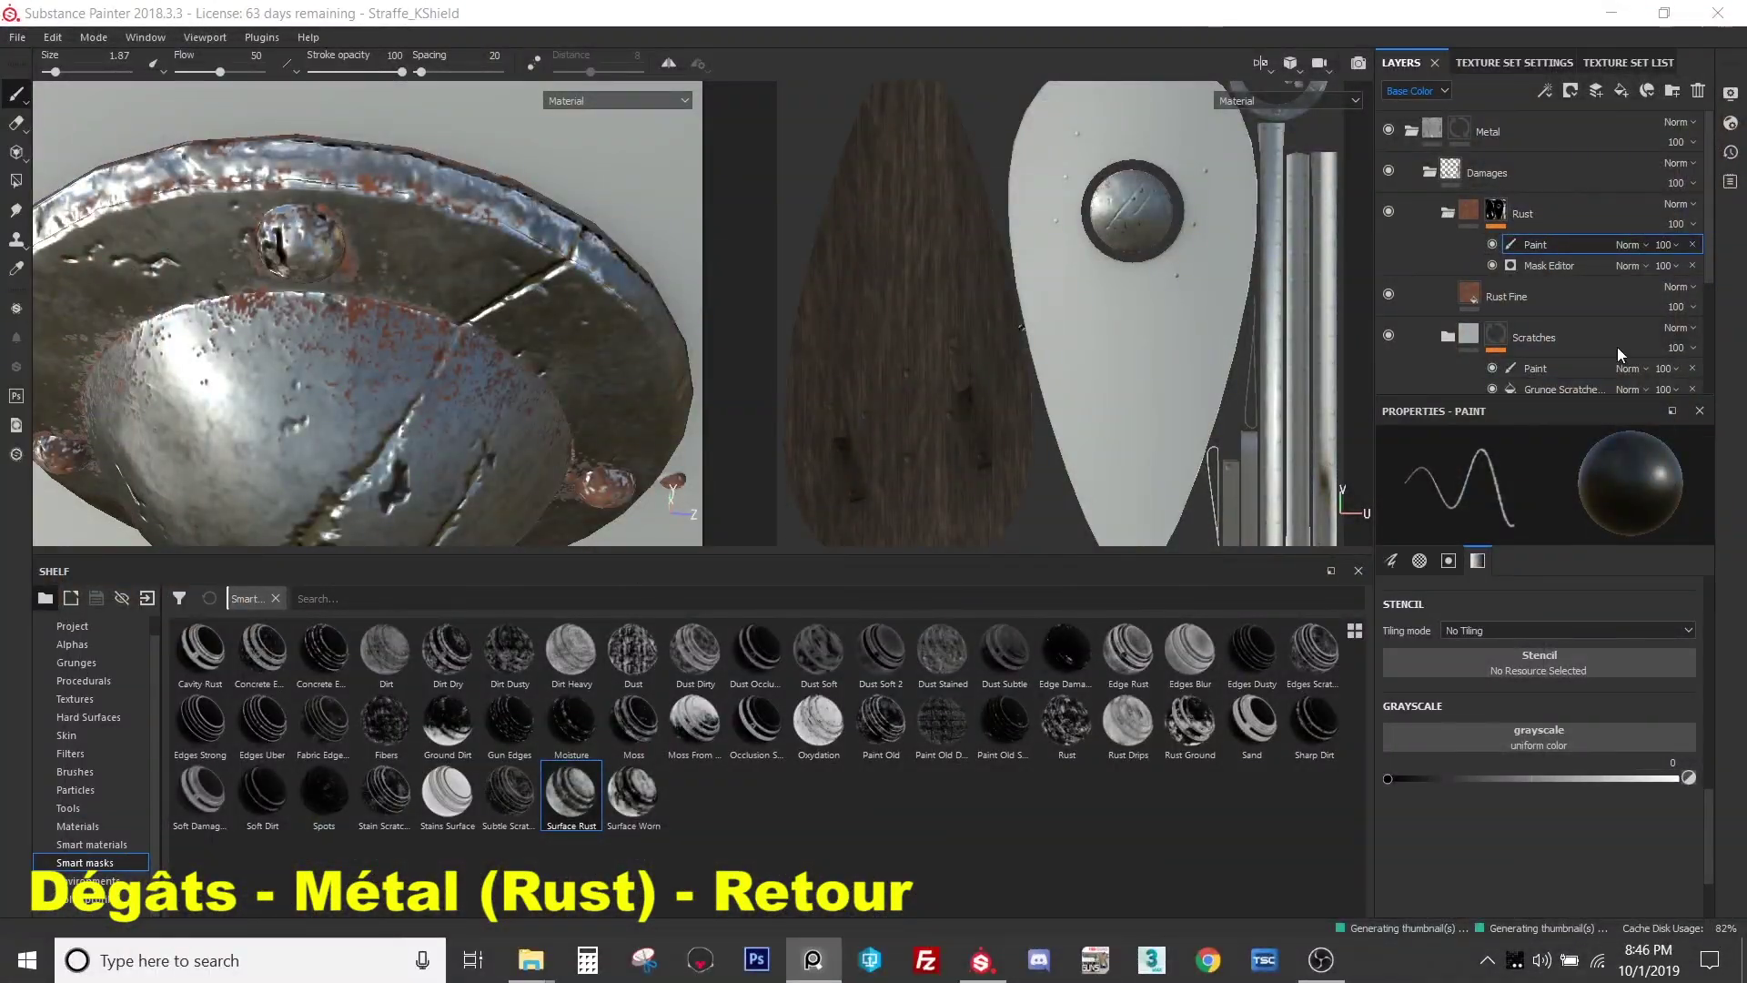
- Inspect the rust on the boss and review the material parameters of the Rust Fine layer in the Rust folder
left_click(1447, 213)
mouse_move(409, 300)
left_mouse_down("alt")
mouse_move(455, 239)
mouse_move(369, 218)
mouse_move(386, 204)
mouse_move(428, 191)
mouse_move(537, 230)
left_mouse_up("alt")
scroll(455, 238, "up", 5)
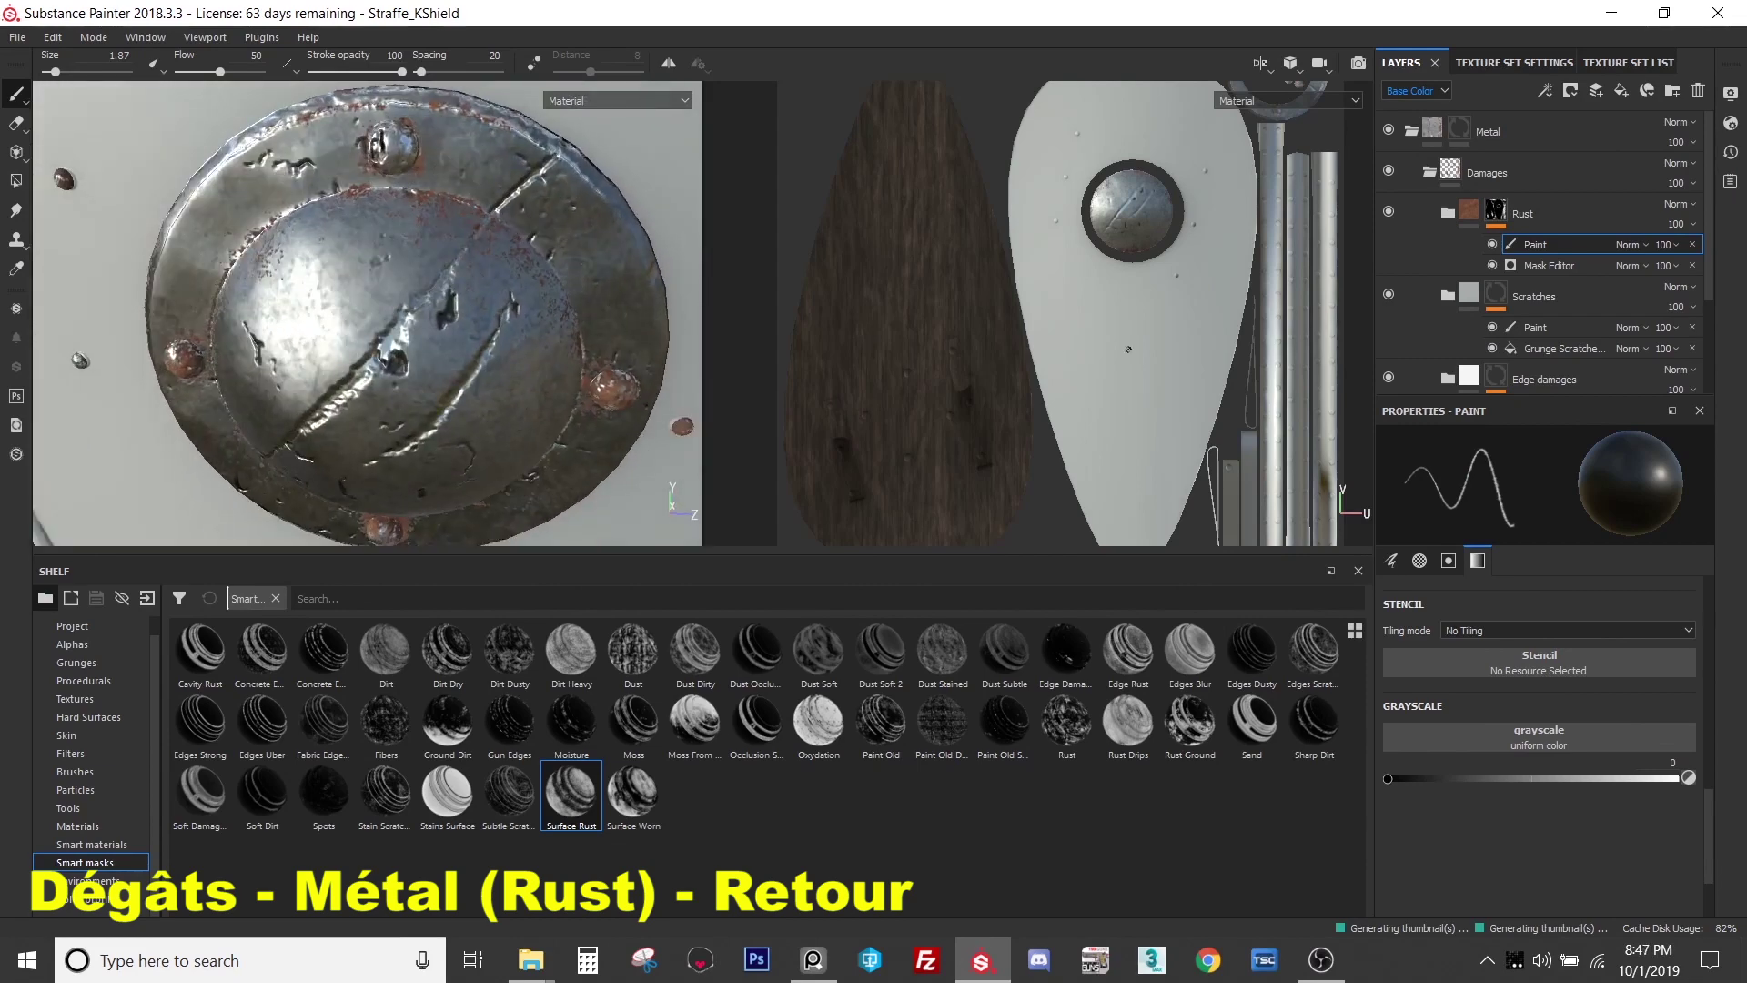
left_click(1447, 212)
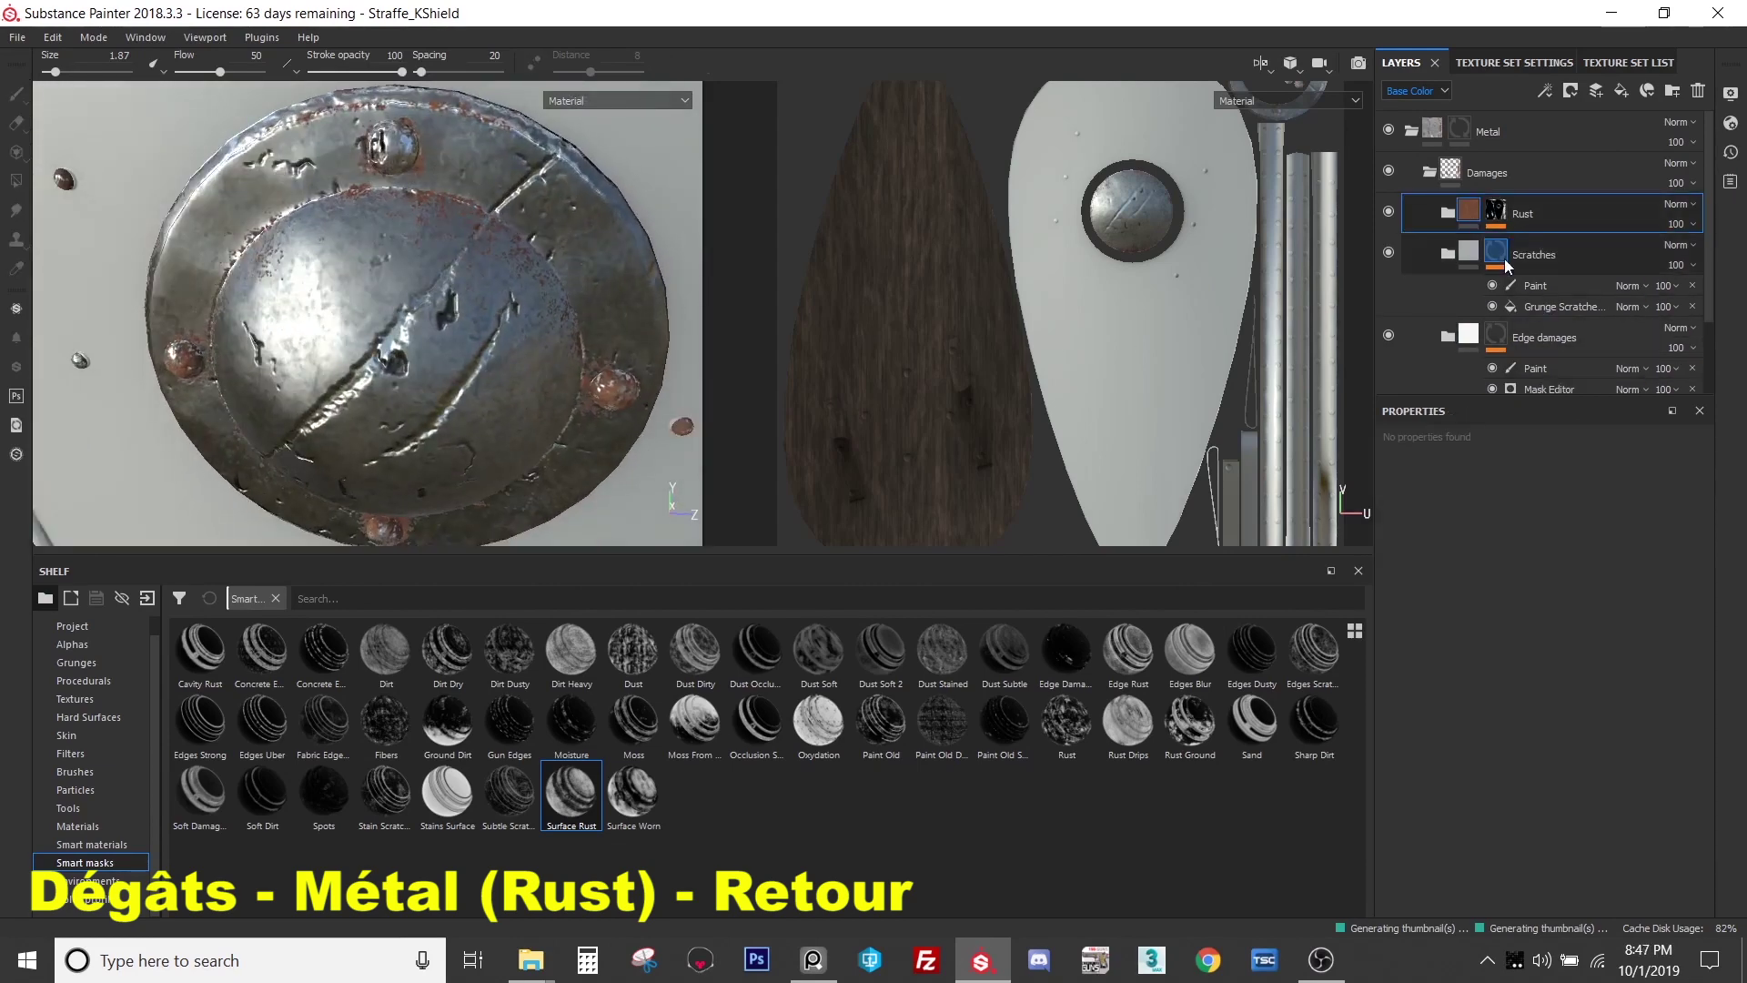
left_click(1445, 212)
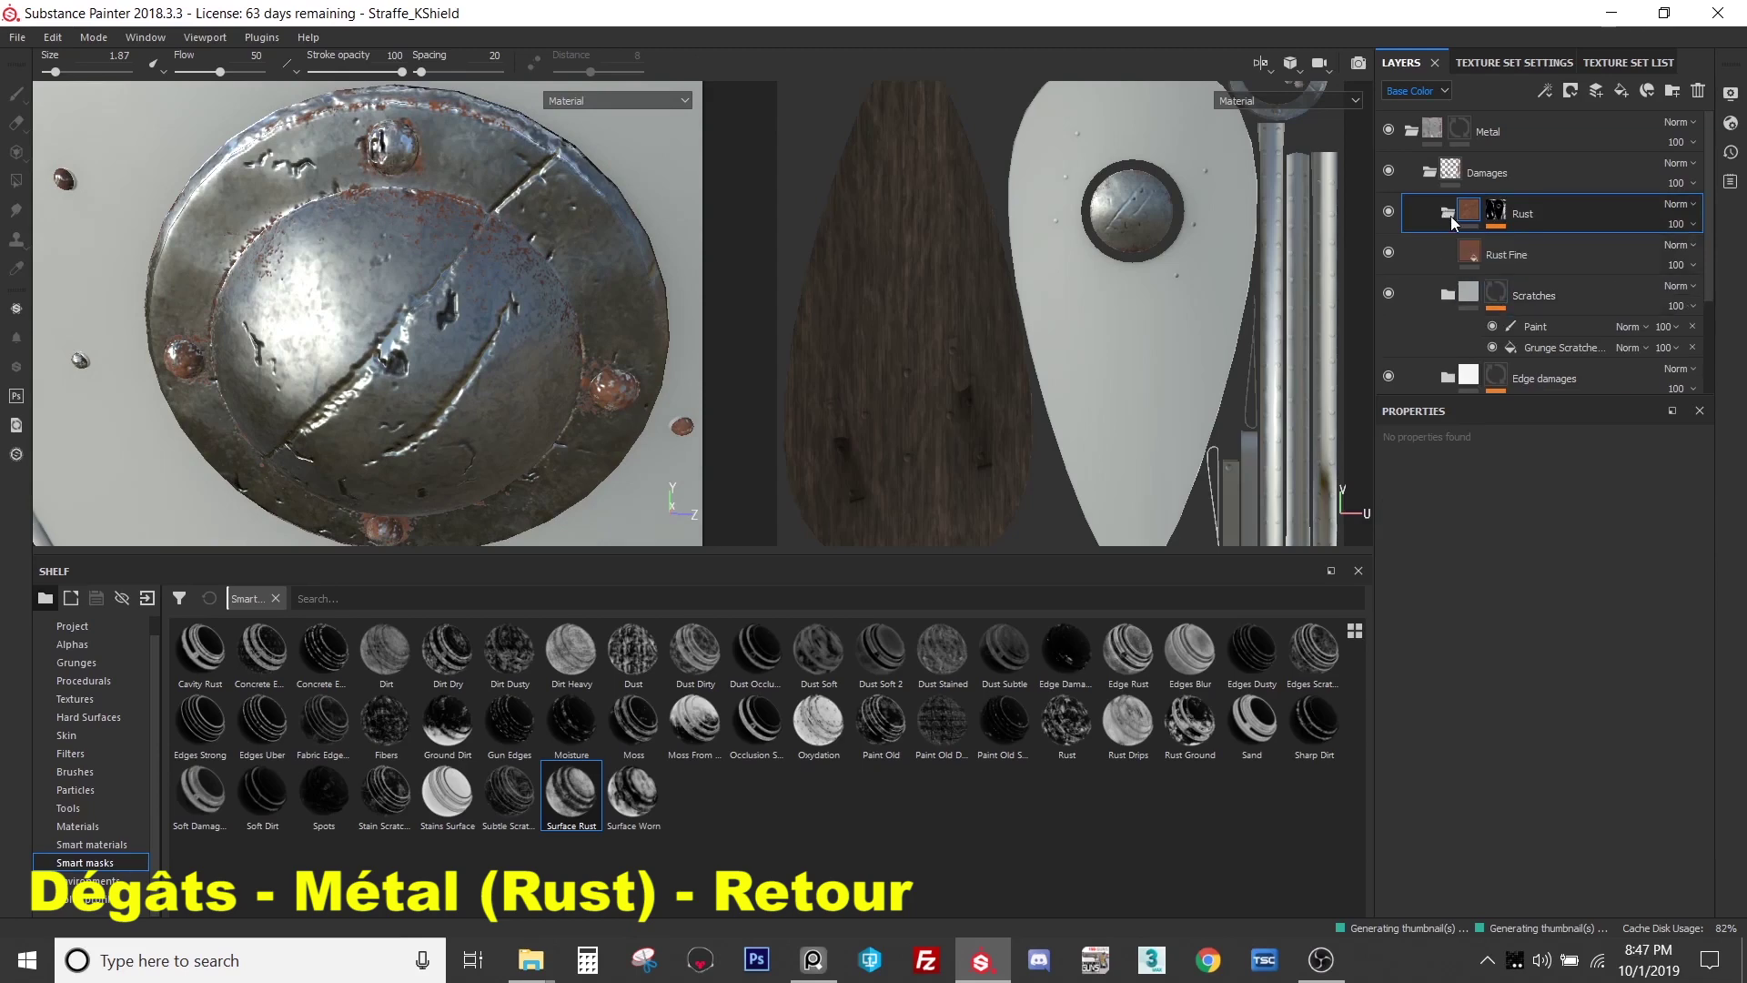
left_click(1465, 253)
scroll(1560, 692, "down", 2)
scroll(1580, 773, "down", 1)
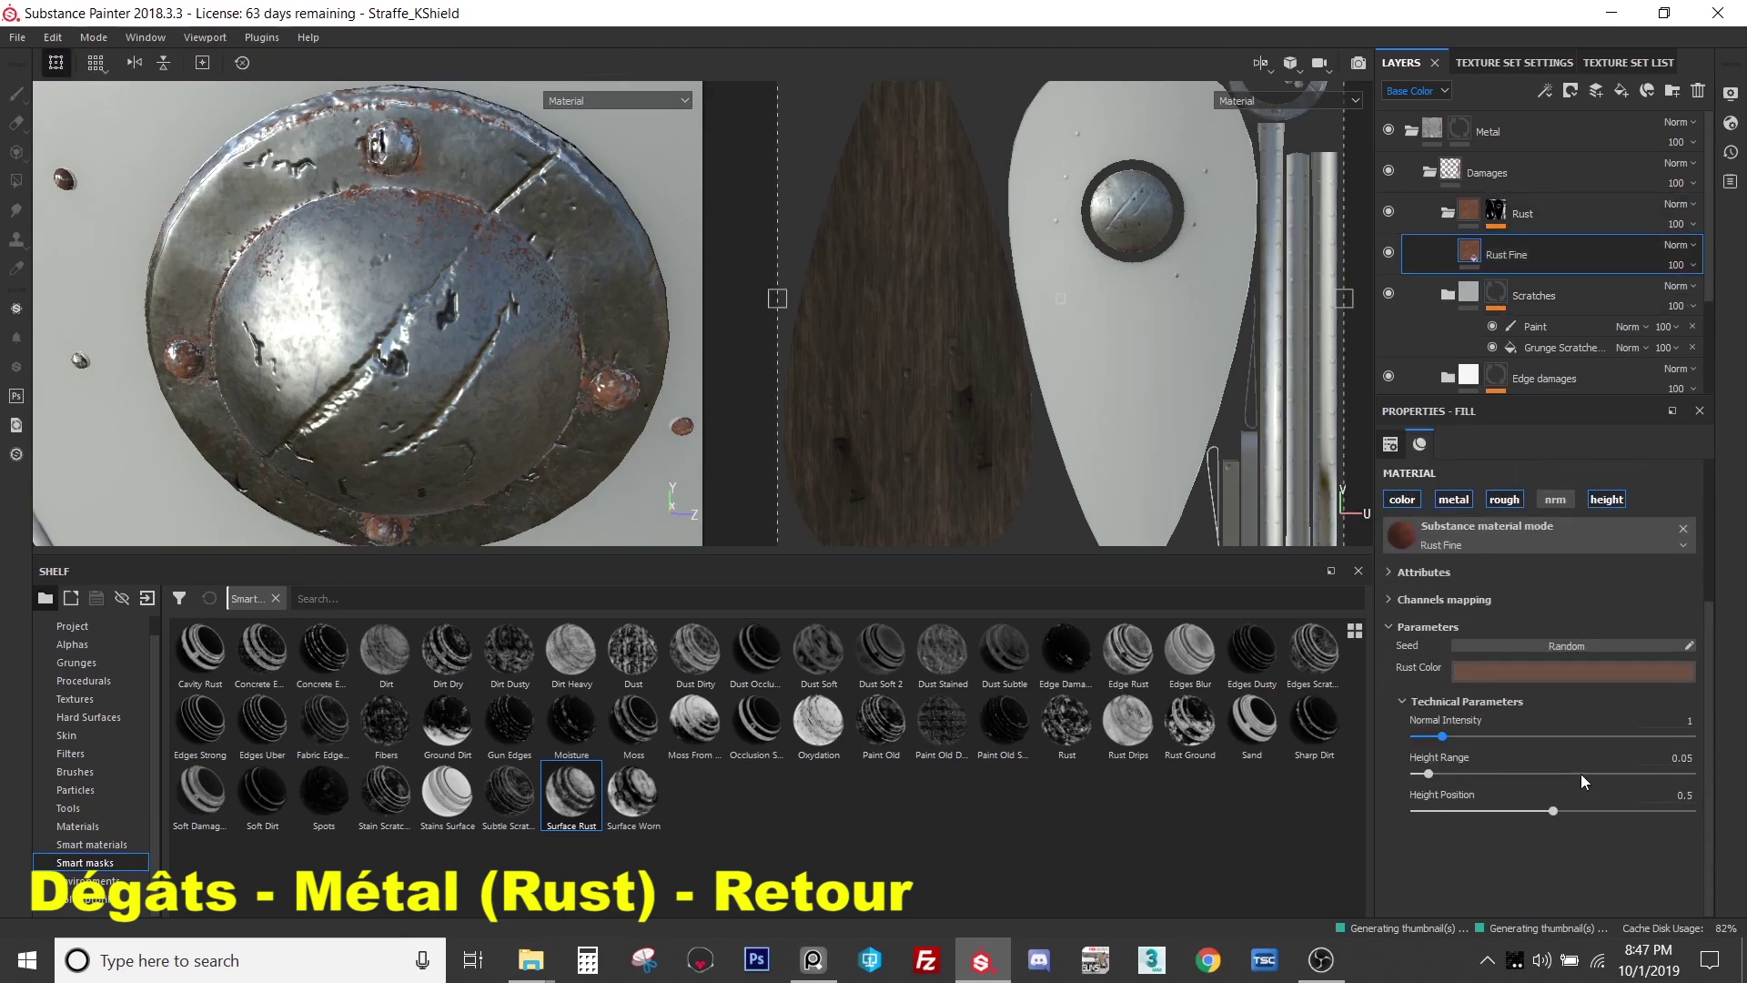
left_click_drag(512, 350, 537, 360, "alt")
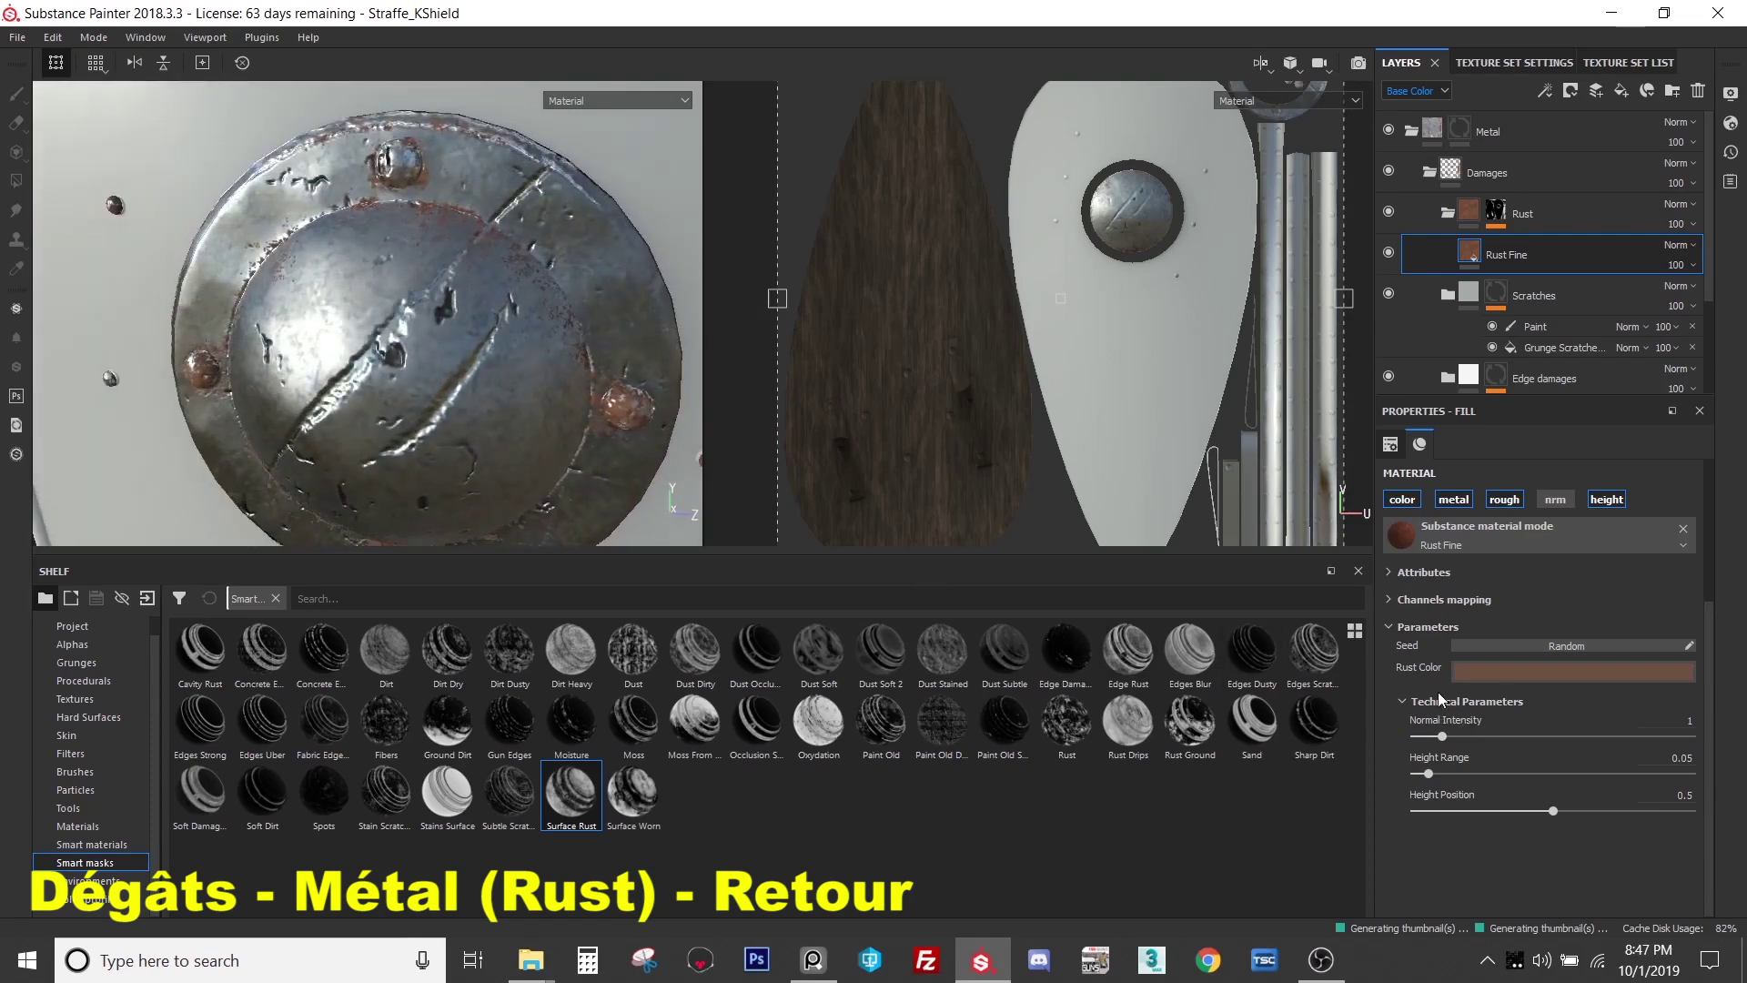
scroll(1421, 706, "up", 3)
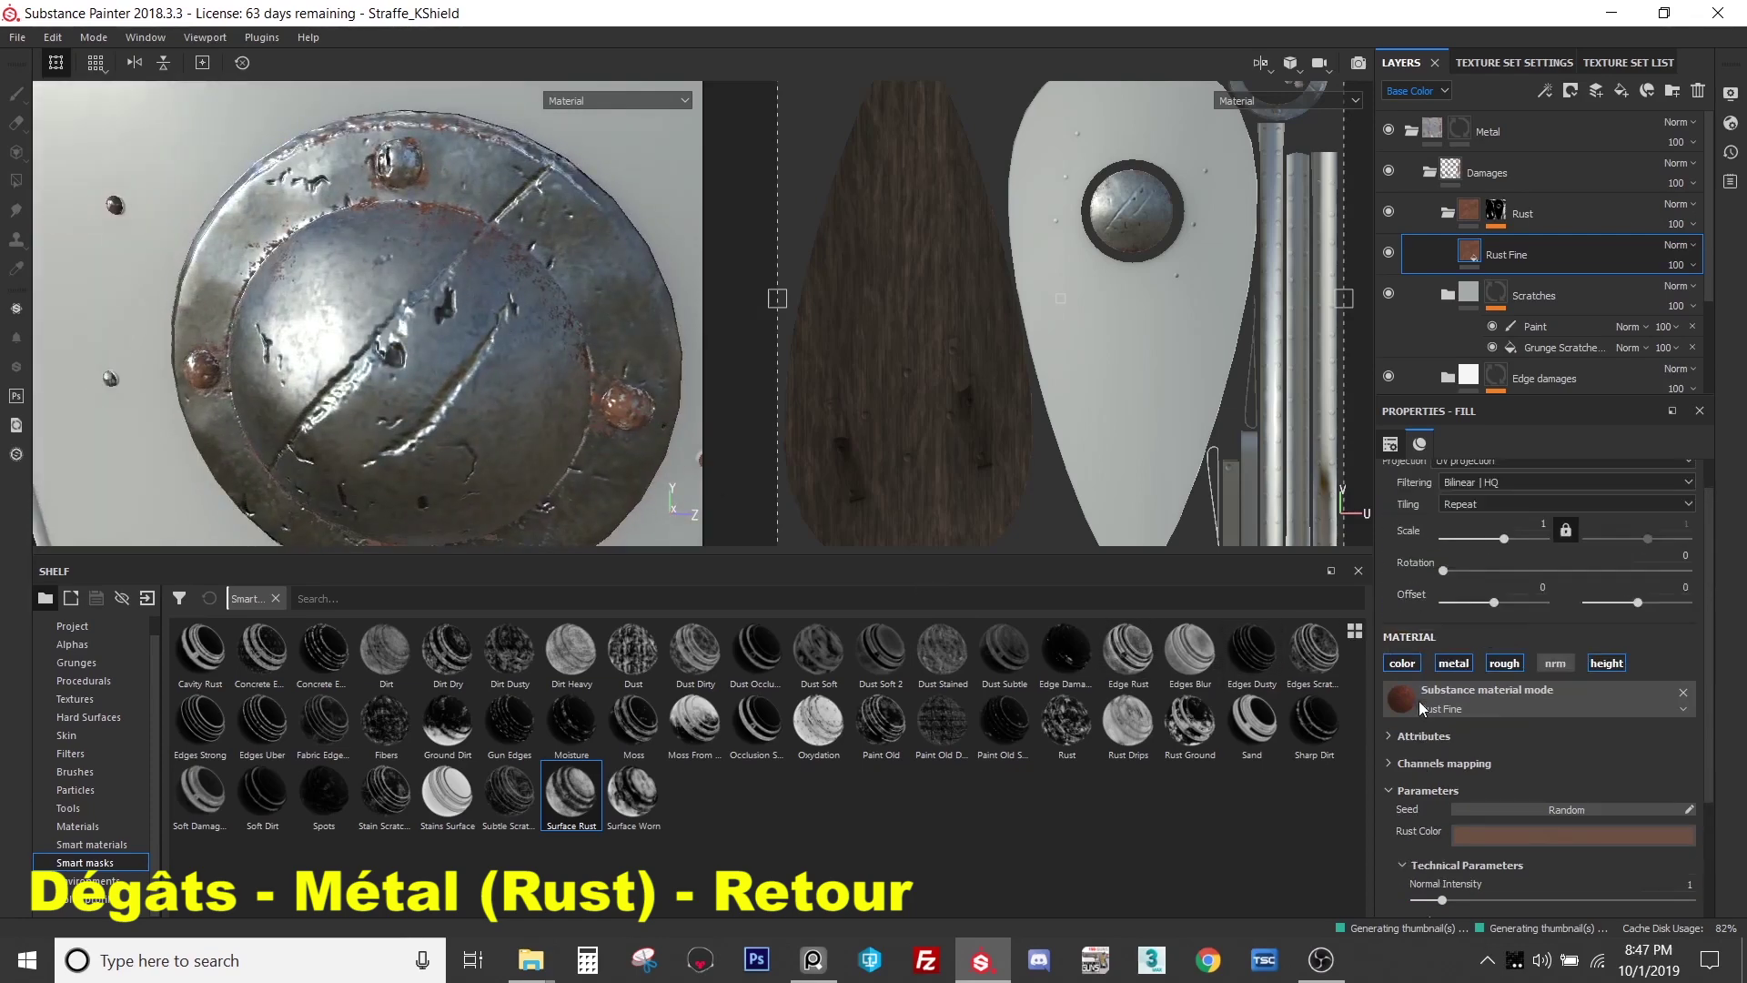
scroll(1419, 704, "down", 3)
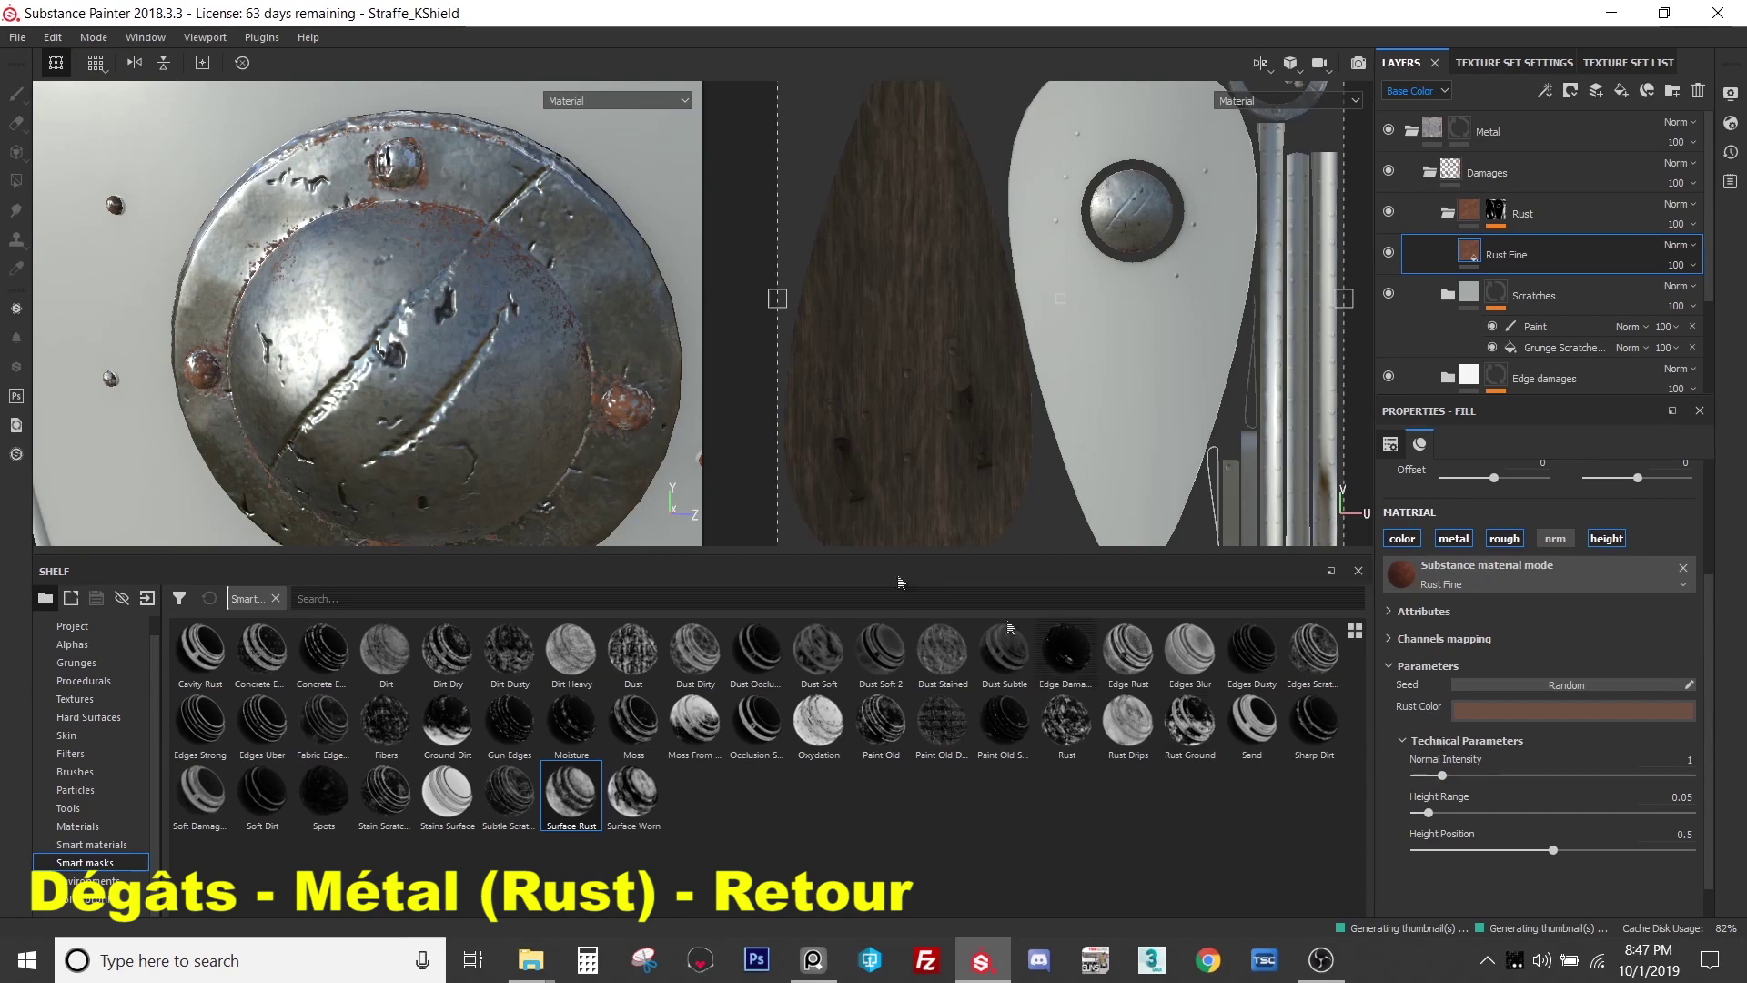
- Inspect the wood surface, rivets and straps on the back of the shield
scroll(443, 217, "down", 5)
scroll(443, 216, "down", 3)
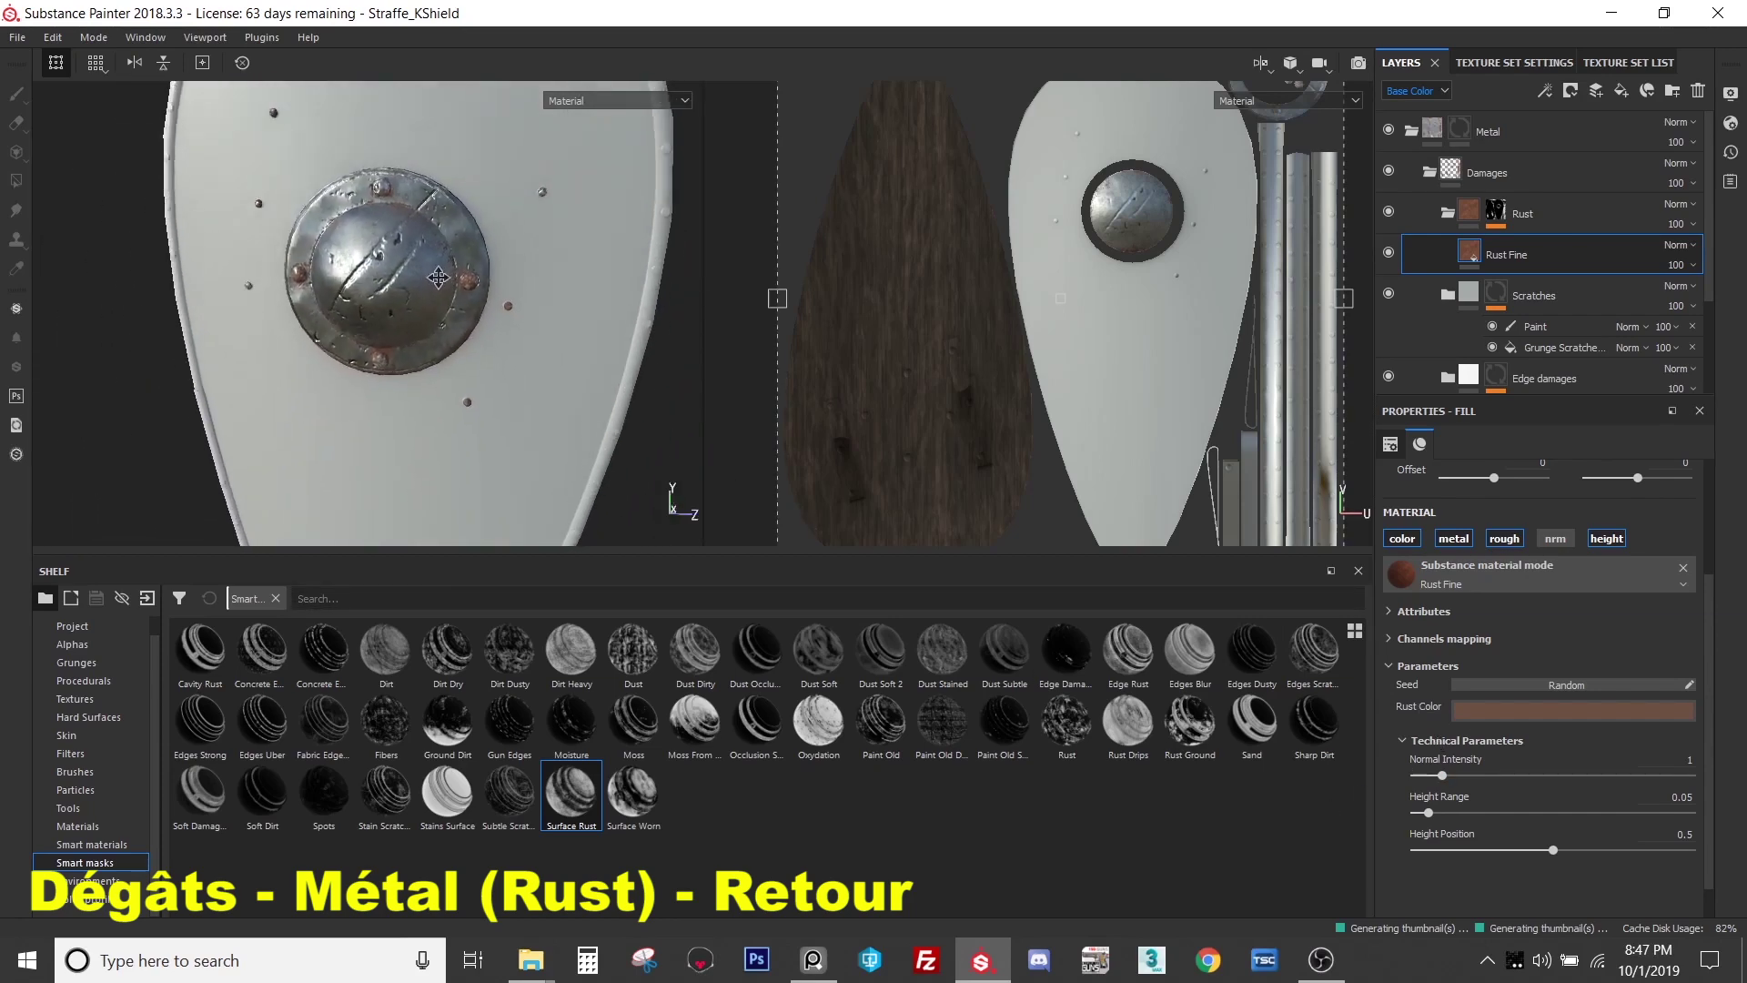
middle_click_drag(444, 216, 424, 259, "alt")
mouse_move(424, 259)
left_mouse_down("alt")
mouse_move(580, 246)
mouse_move(455, 264)
mouse_move(583, 276)
mouse_move(418, 283)
left_mouse_up("alt")
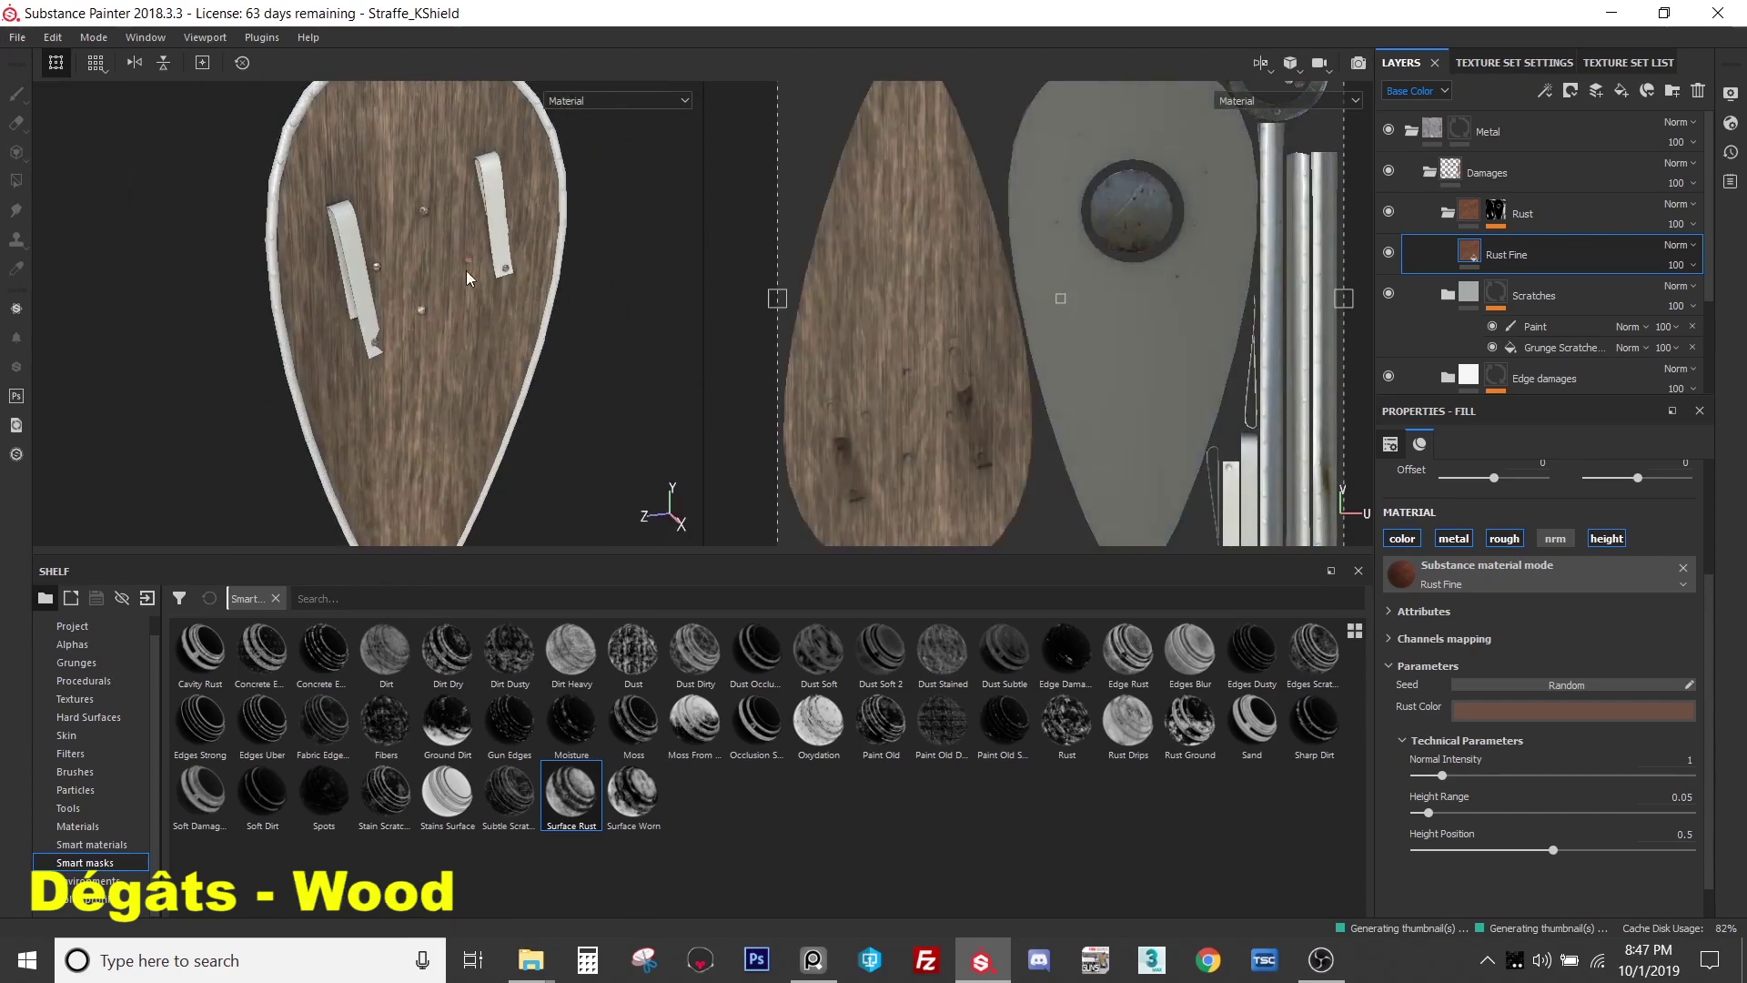
scroll(466, 270, "up", 5)
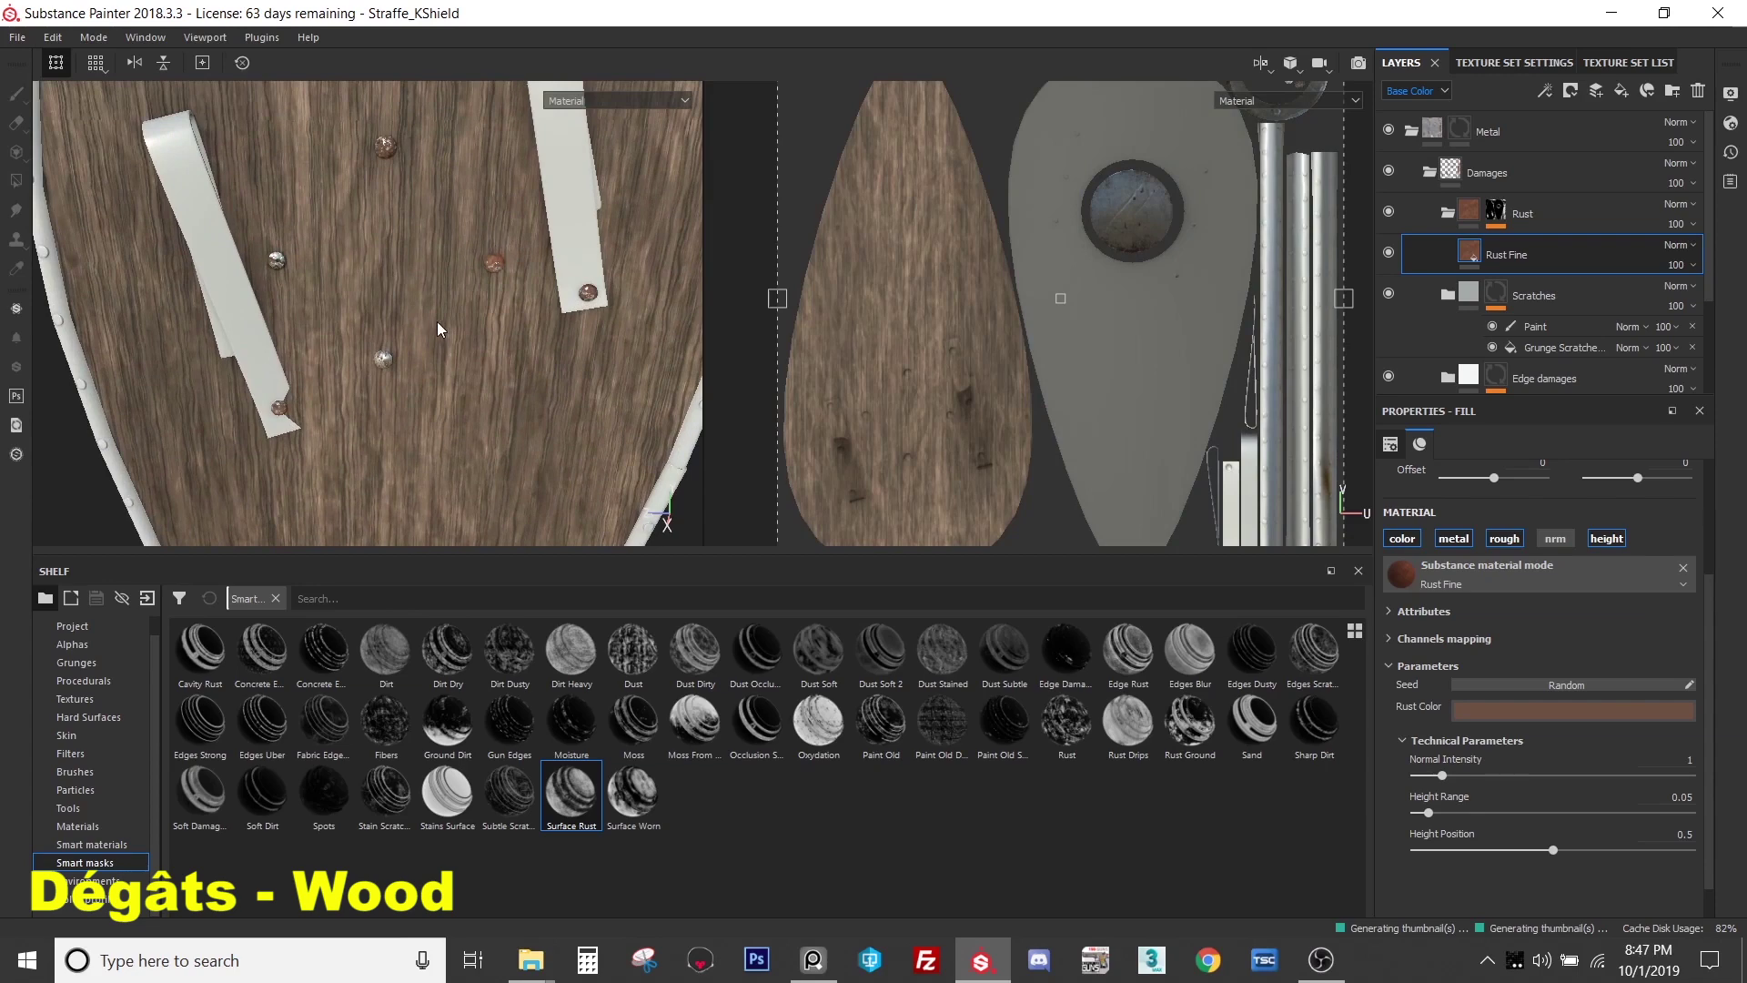
scroll(434, 240, "down", 5)
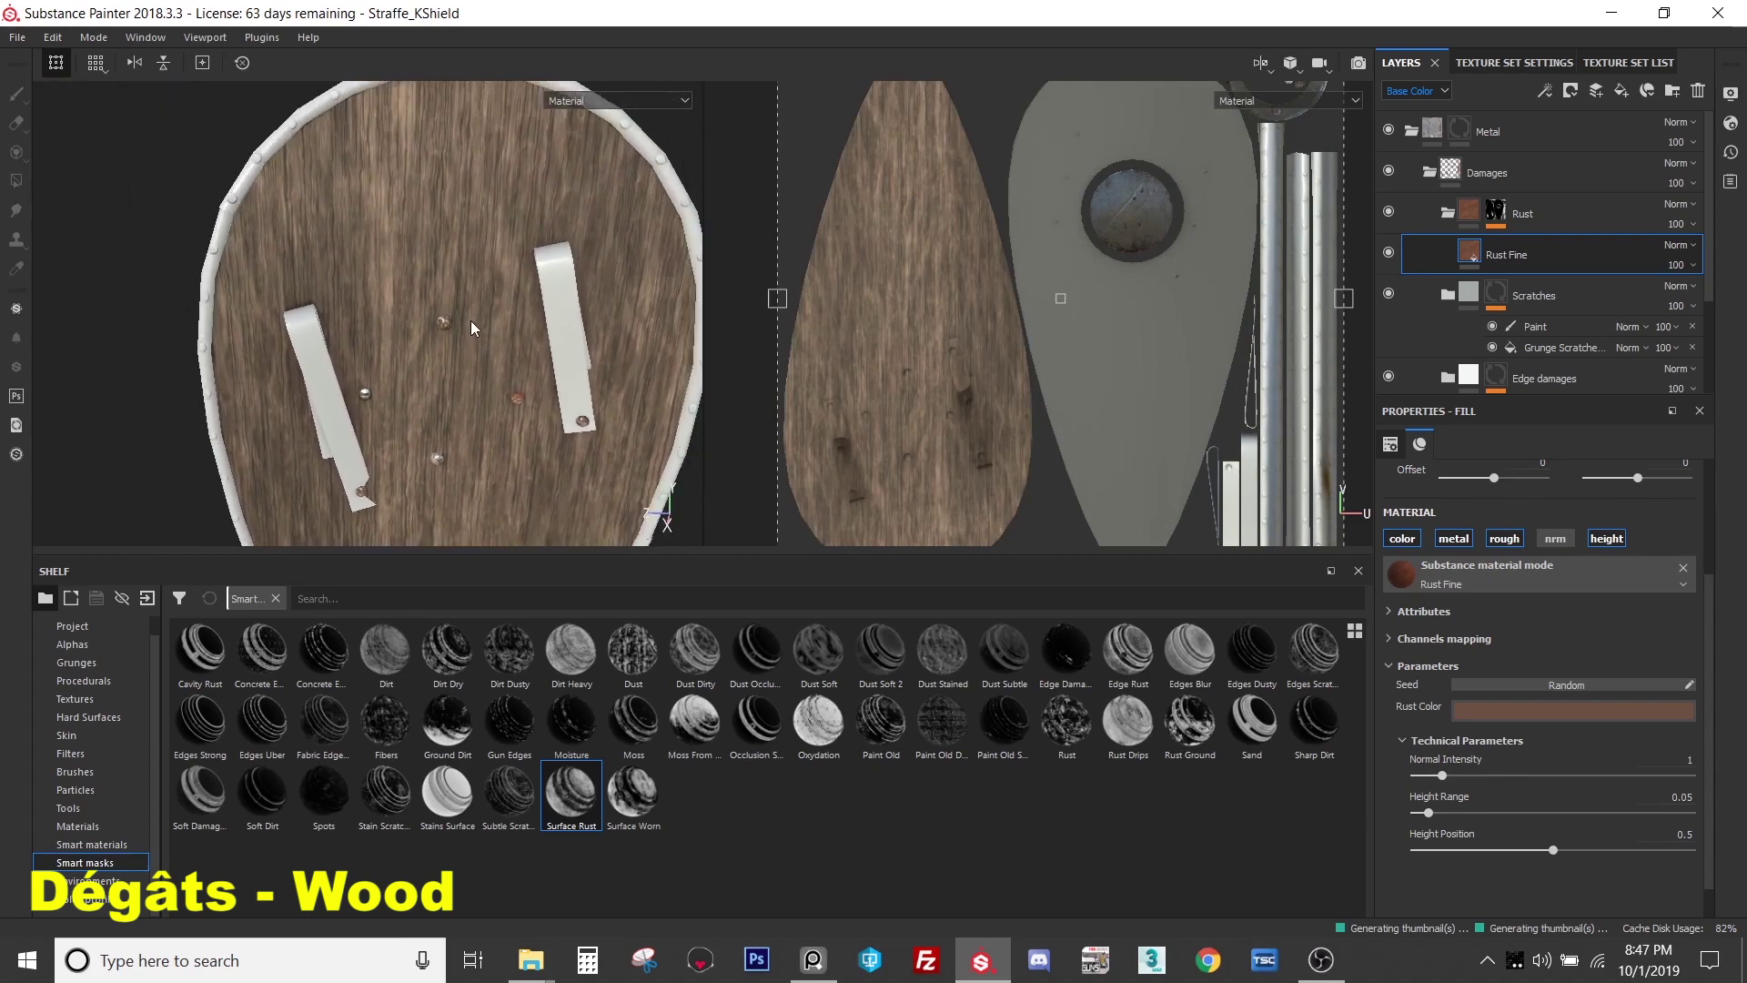
scroll(466, 218, "up", 3)
middle_click_drag(479, 235, 469, 306)
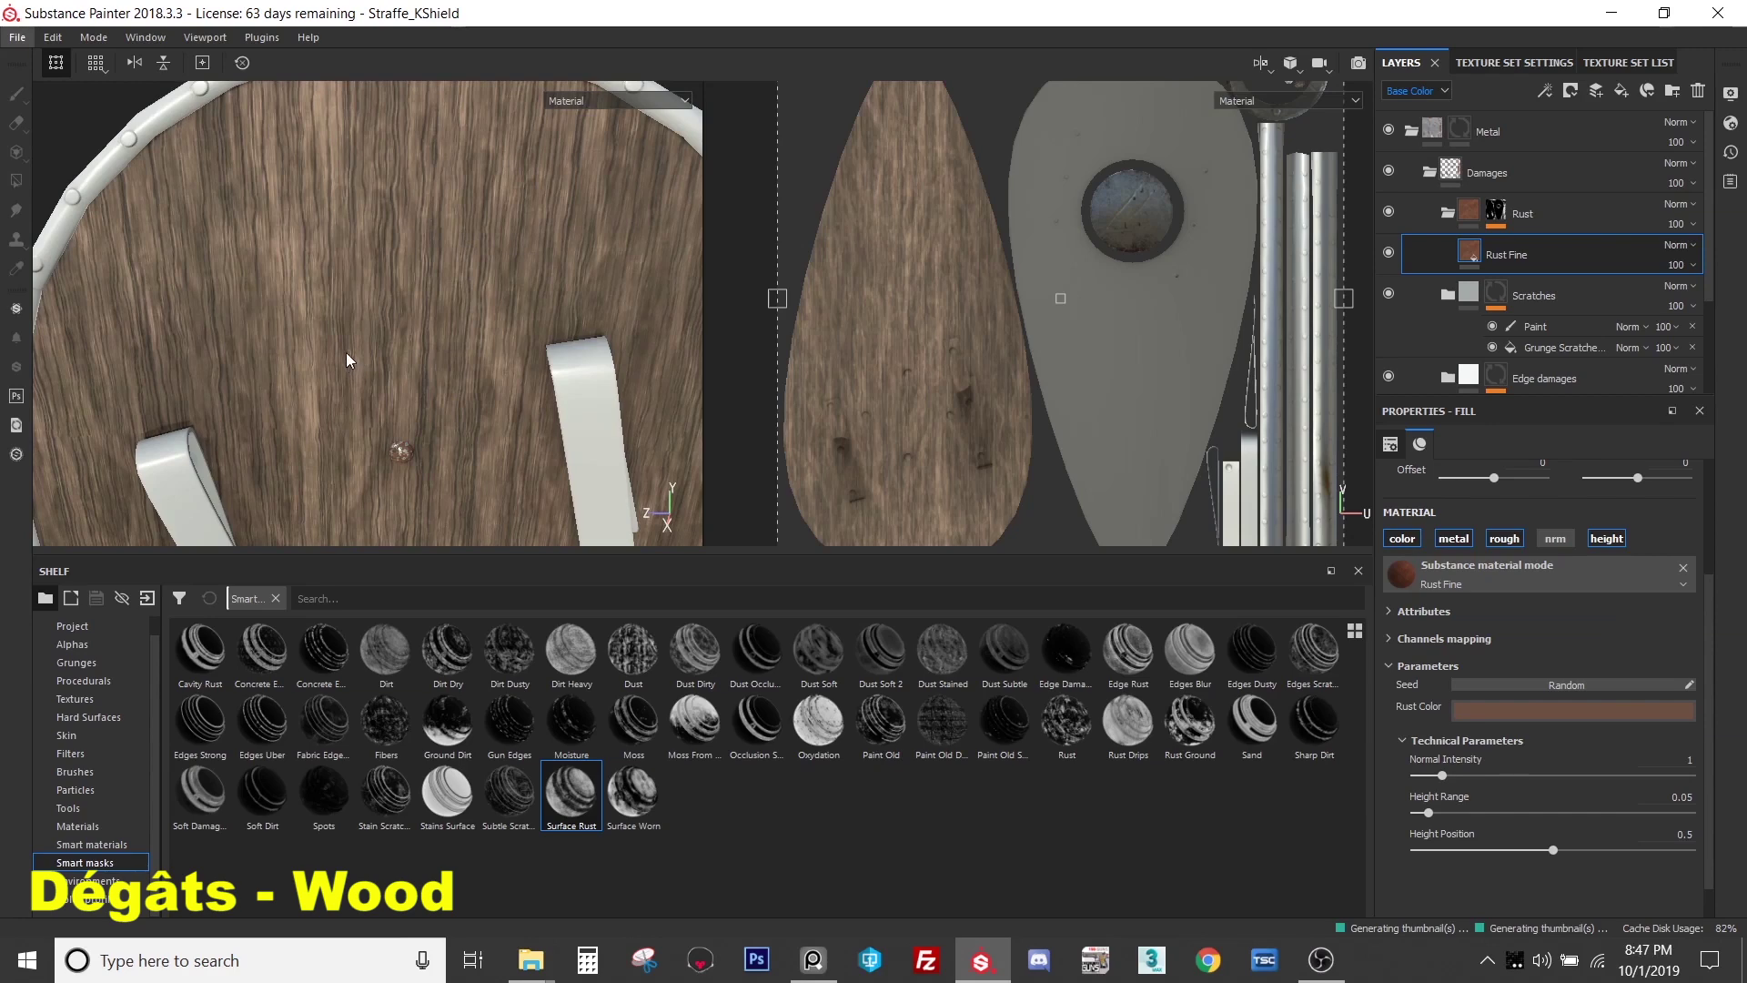
- Collapse the Rust, Damages and Metal folders in the layer stack
left_click(1499, 62)
left_click(1628, 62)
left_click(1400, 62)
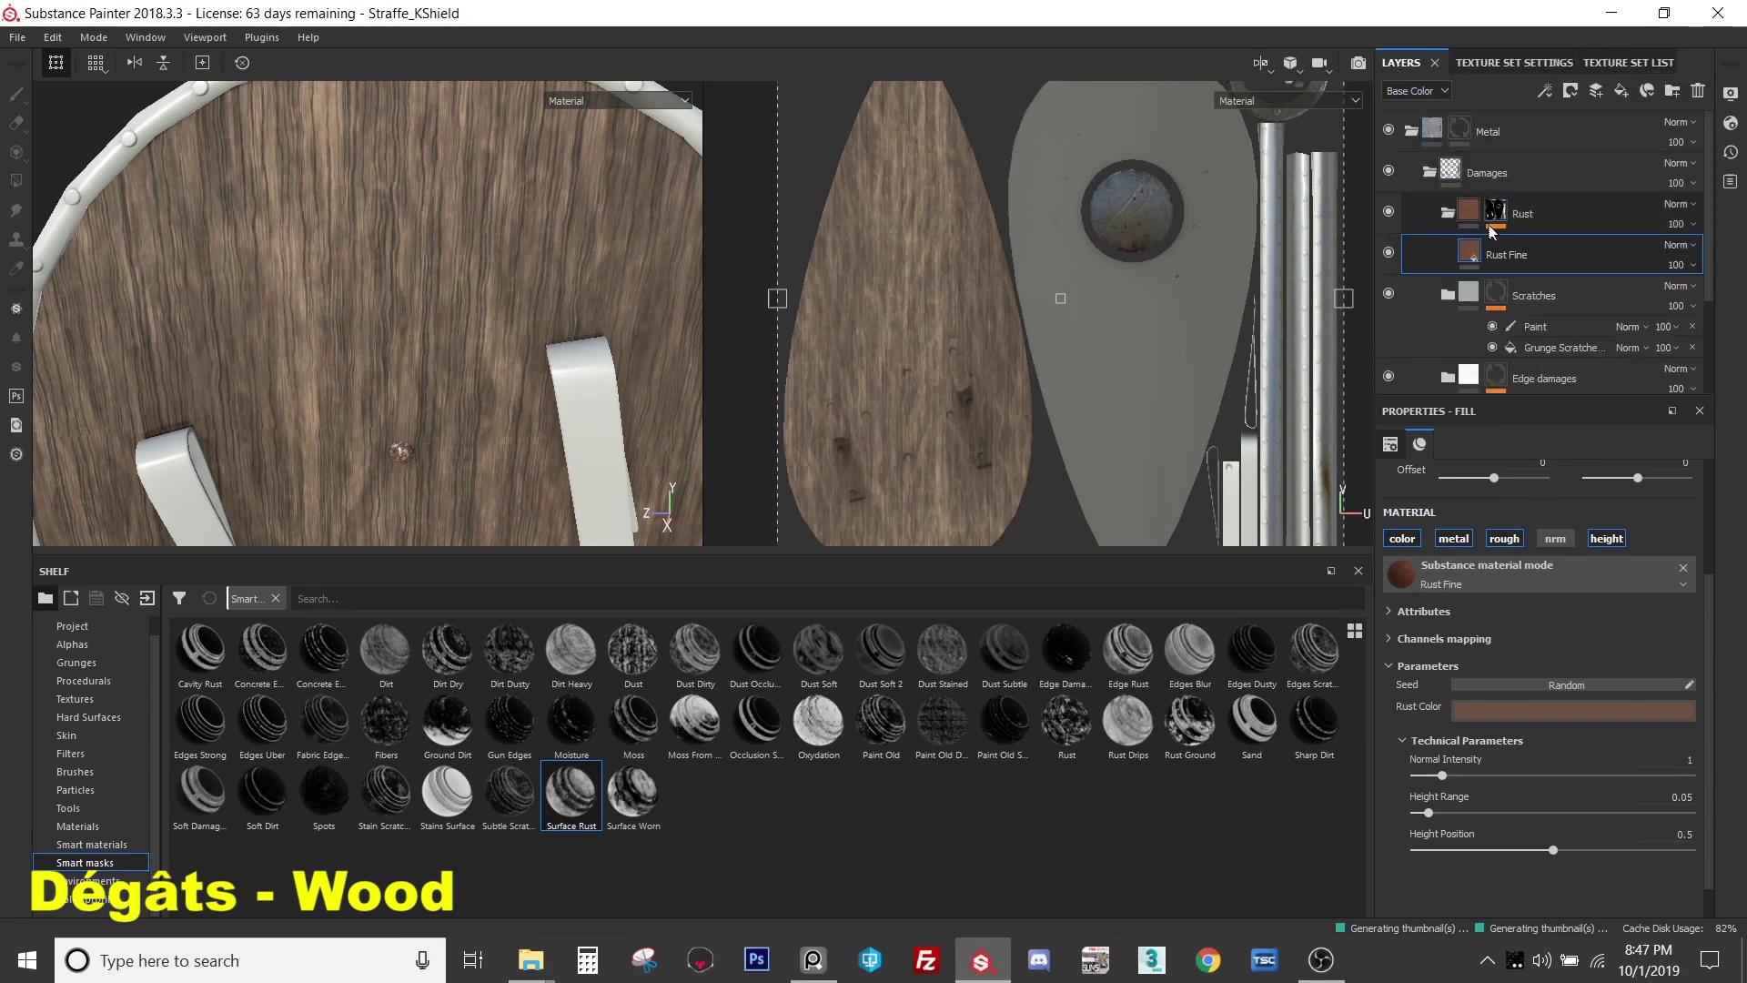
left_click(1448, 212)
left_click(1430, 171)
left_click(1413, 131)
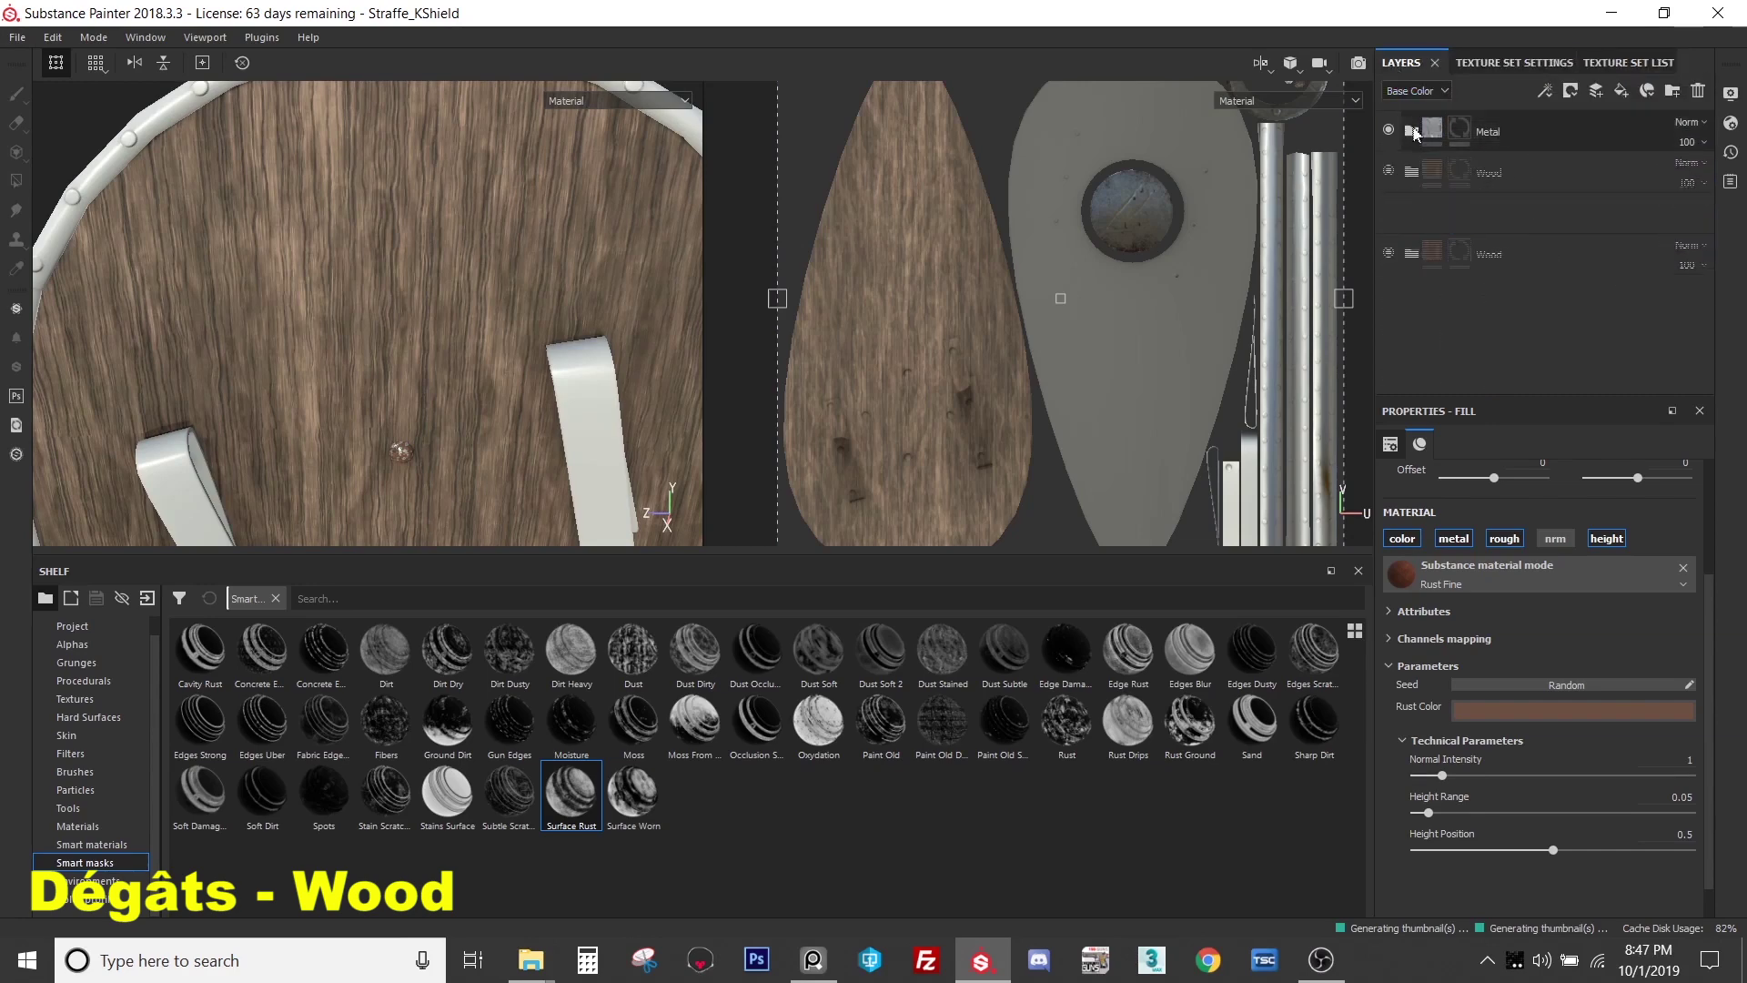
- Check the contents of the Wood folder, collapse it and rename it as Base Wood
left_click(1411, 172)
left_click(1500, 208)
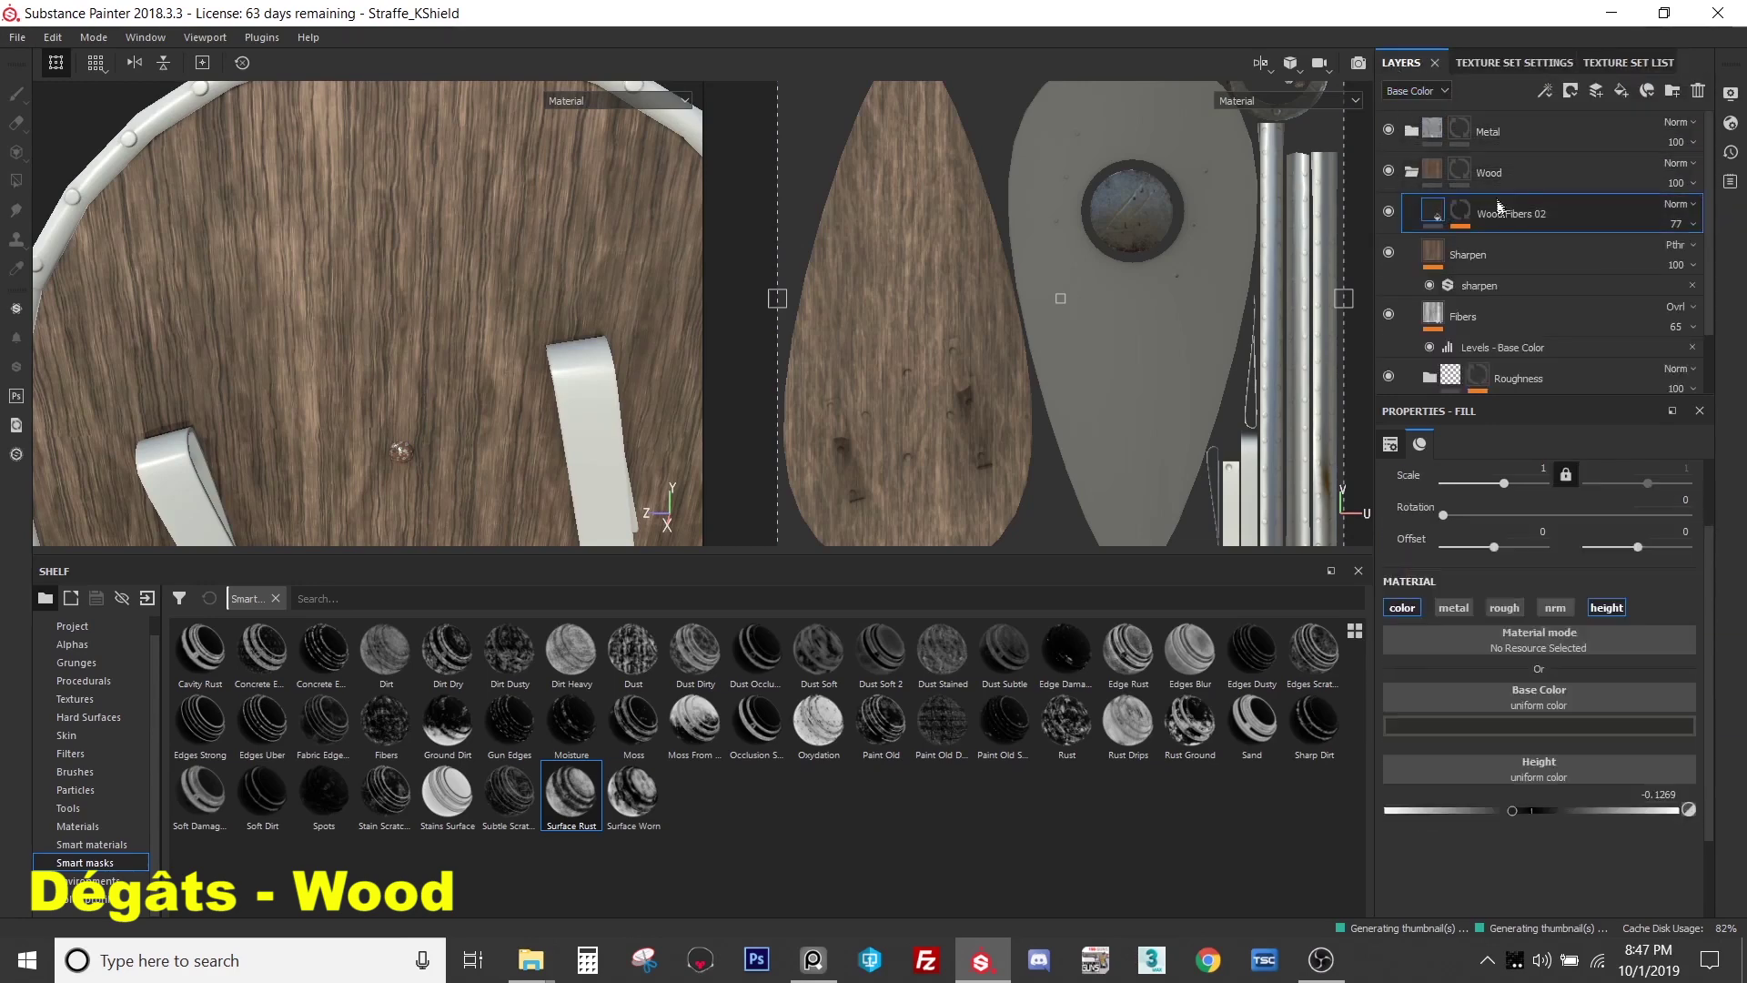
left_click(1411, 172)
double_click(1493, 173)
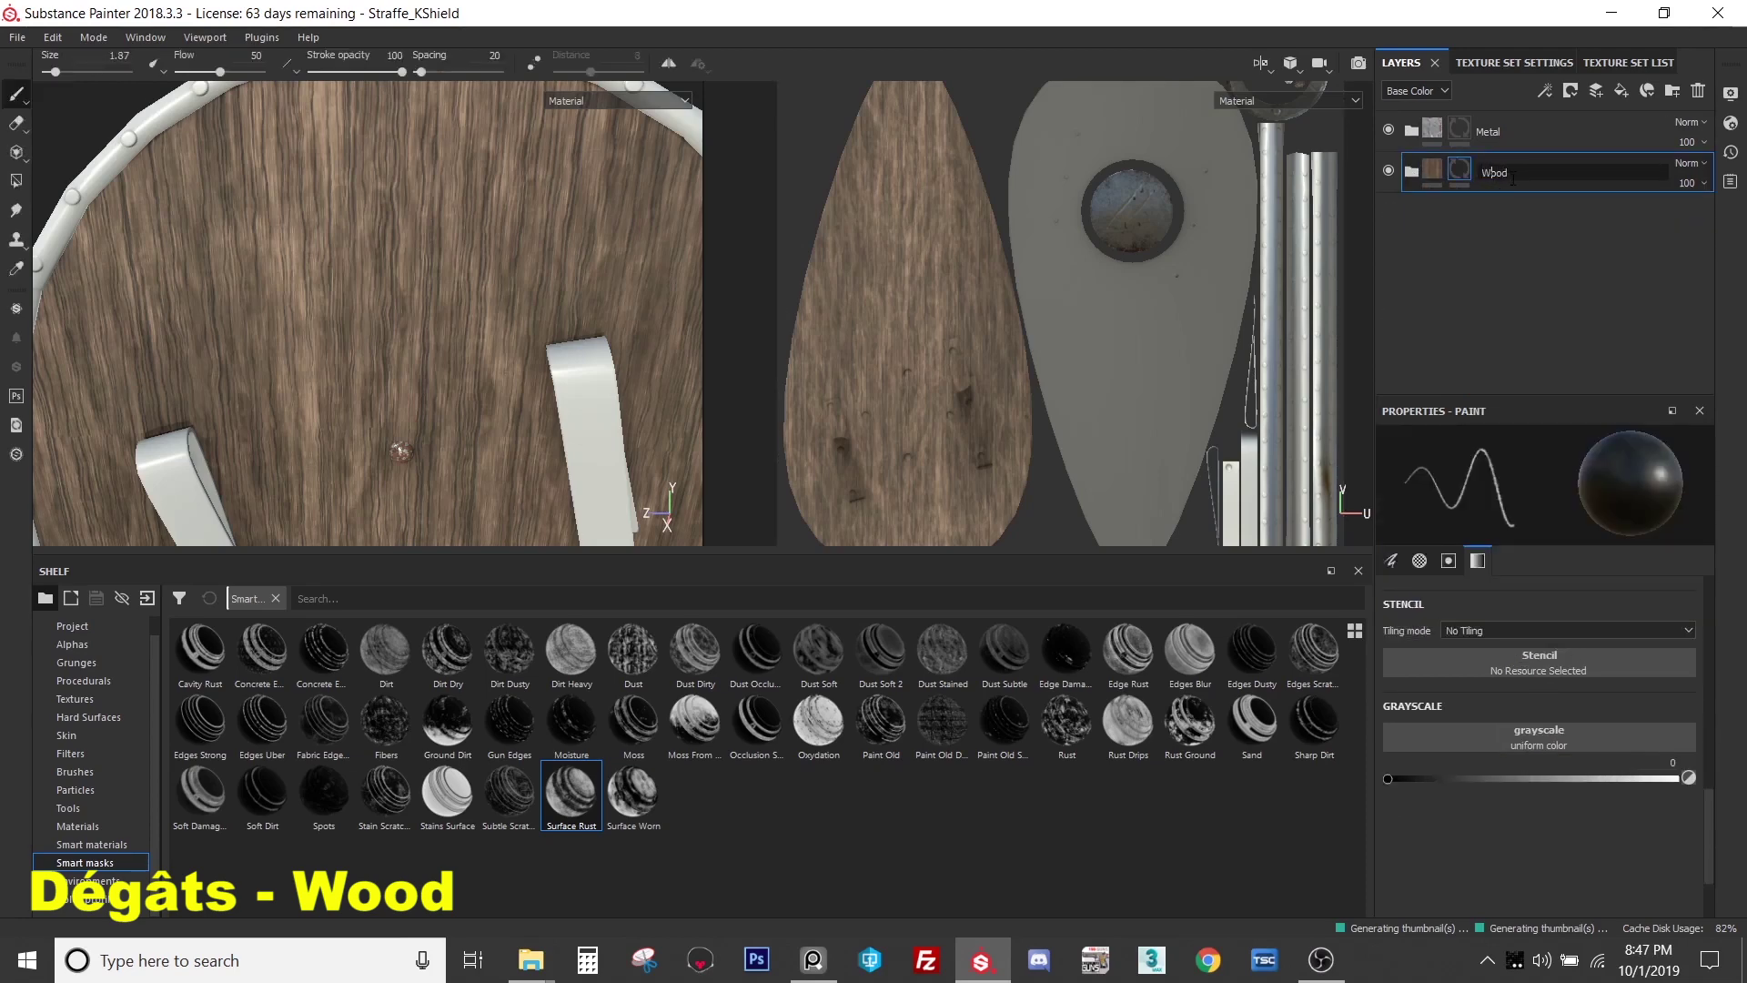
type("Base")
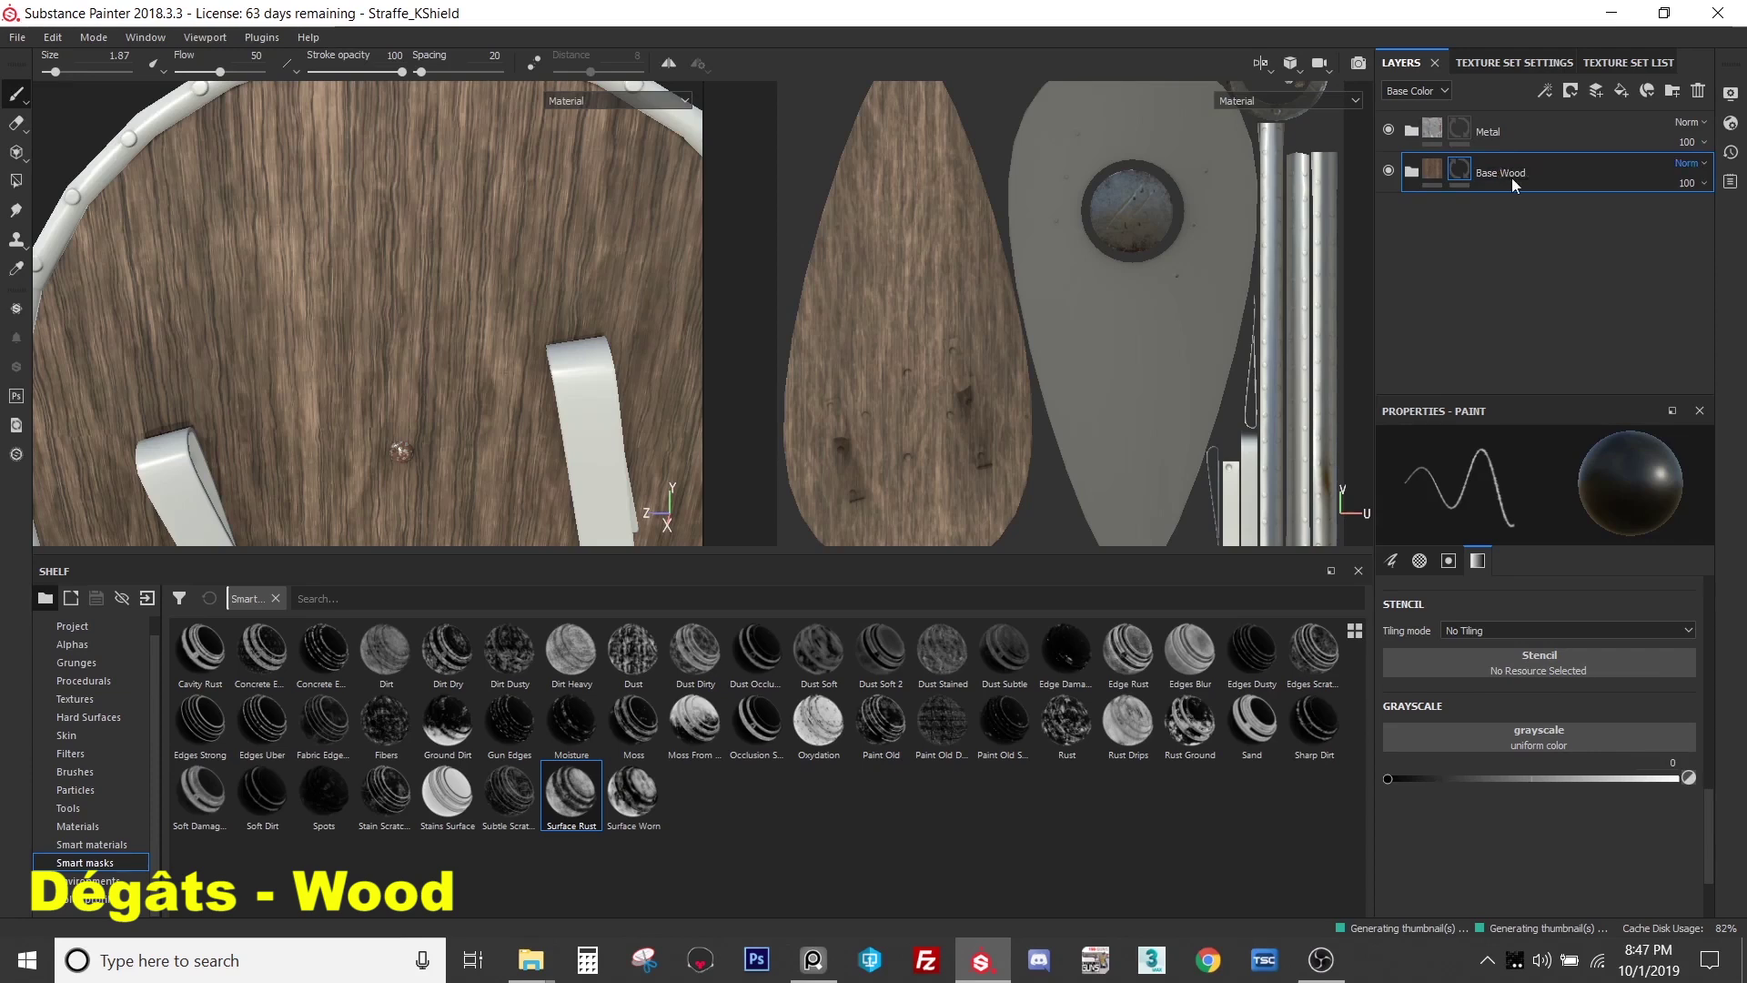
key("Return")
- Nest Base Wood inside a new folder and add a folder named Damages above it in the same group
left_click(1672, 90)
left_click_drag(1543, 216, 1538, 175)
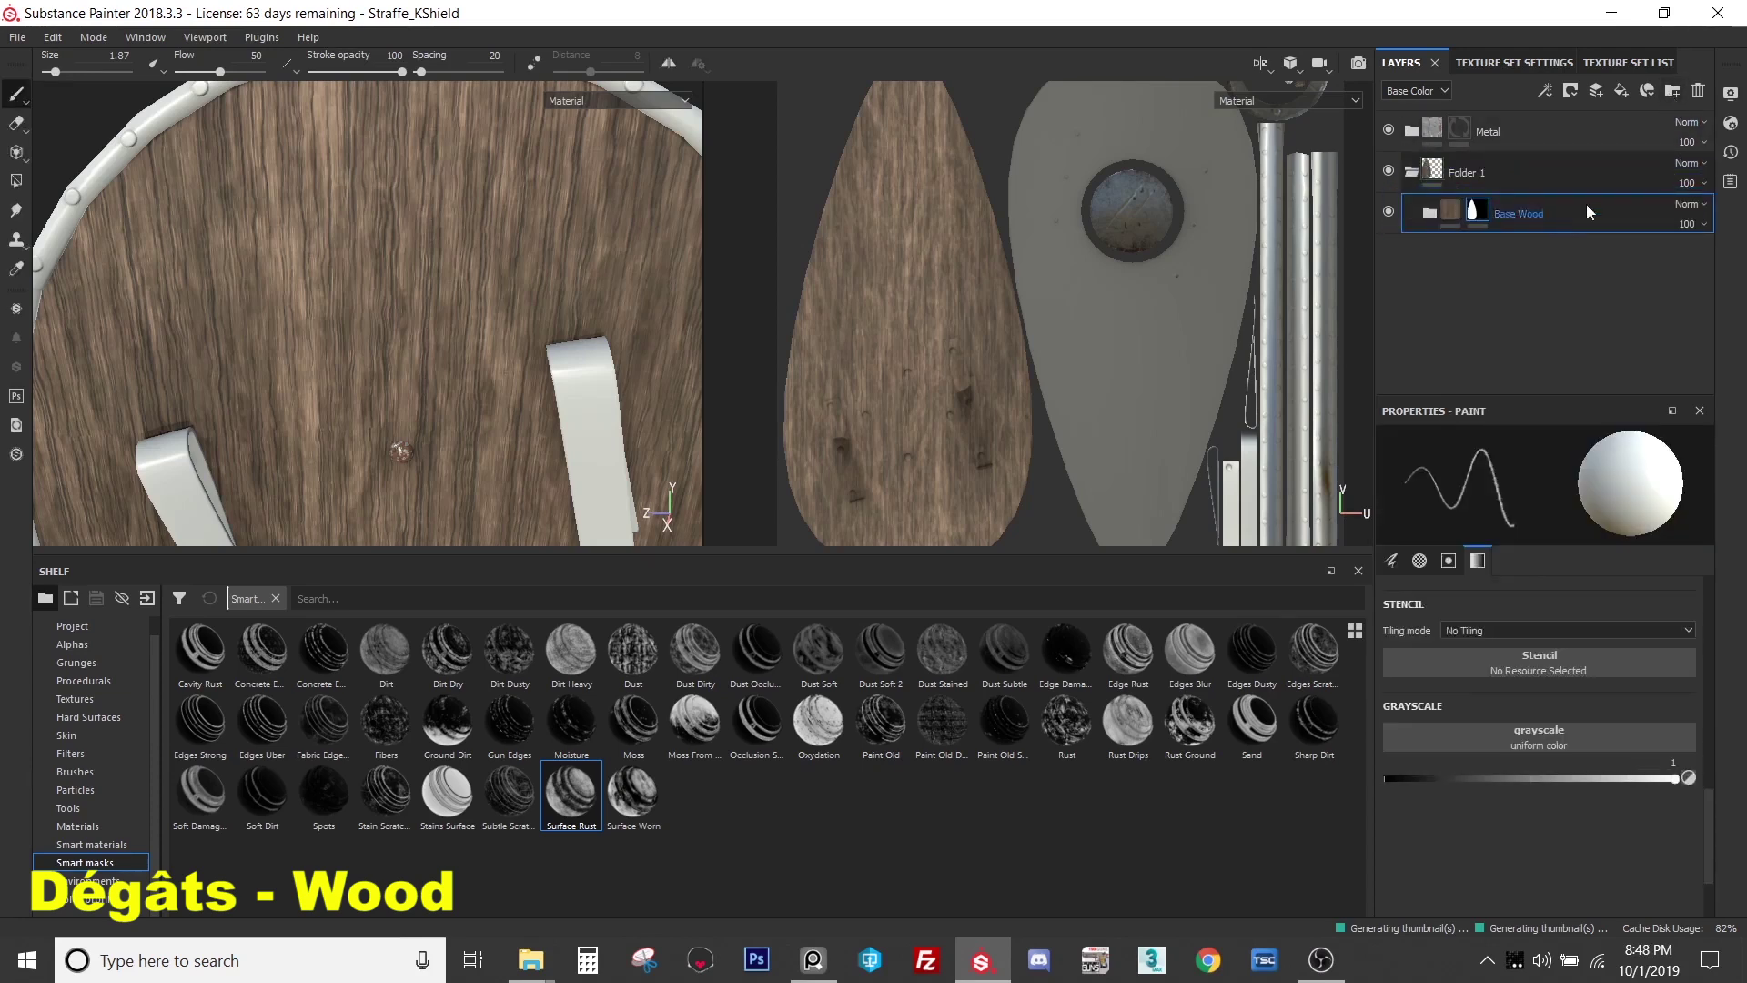
left_click(1673, 90)
double_click(1493, 214)
type("Damages")
key("Return")
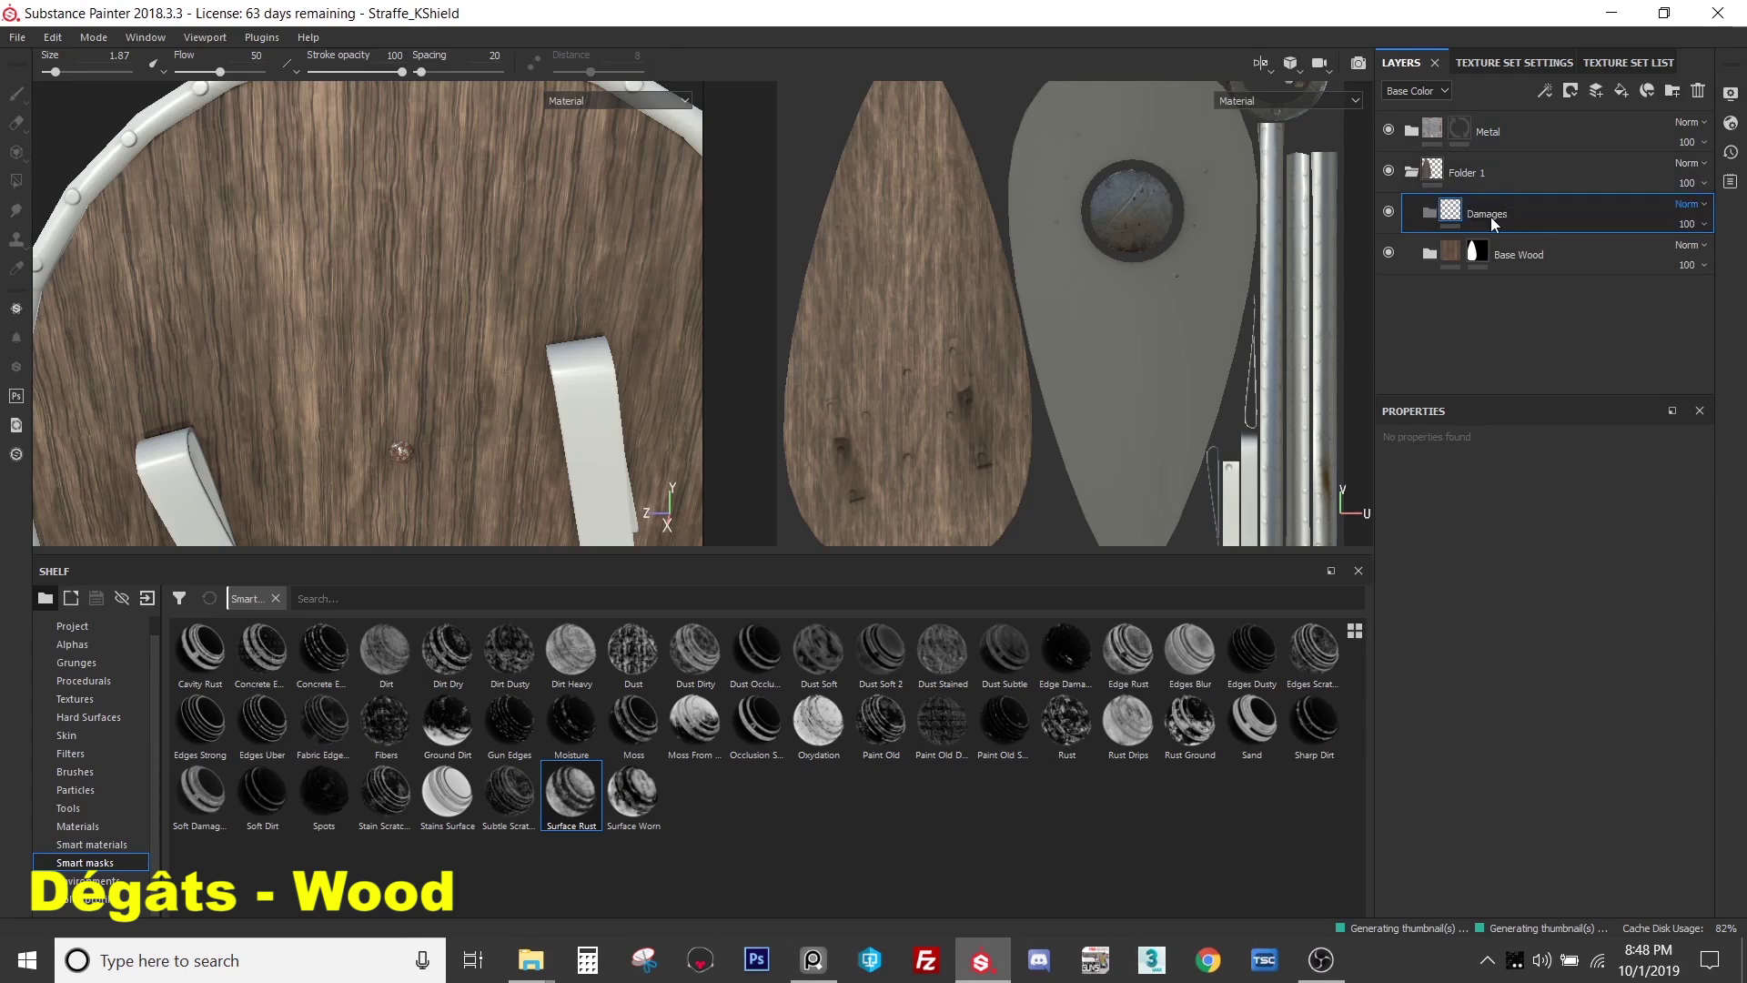
- Create a folder named Chipped inside Damages and add a fill layer to it
left_click(1673, 90)
left_click_drag(1523, 206, 1538, 291)
left_click(1621, 91)
left_click(1525, 262)
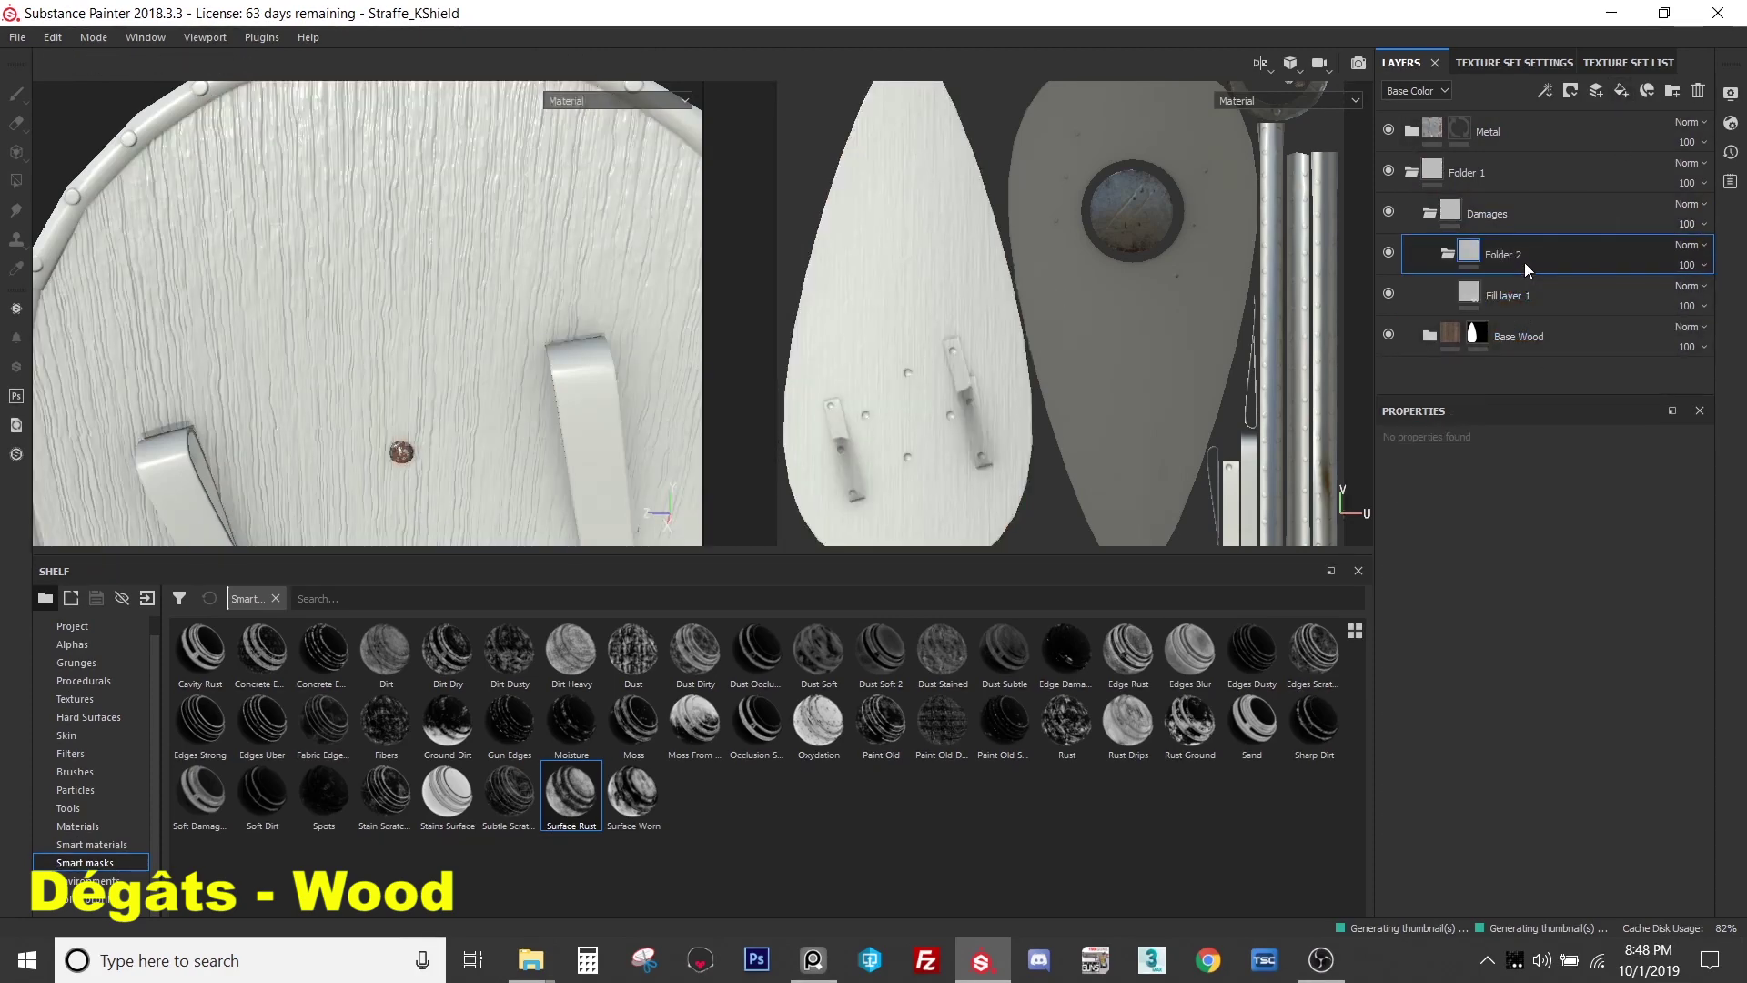
double_click(1512, 260)
type("Chipped")
- Add the Wood Beech Veined smart material to the Damages folder and delete the Chipped folder with its fill layer
left_click(1528, 296)
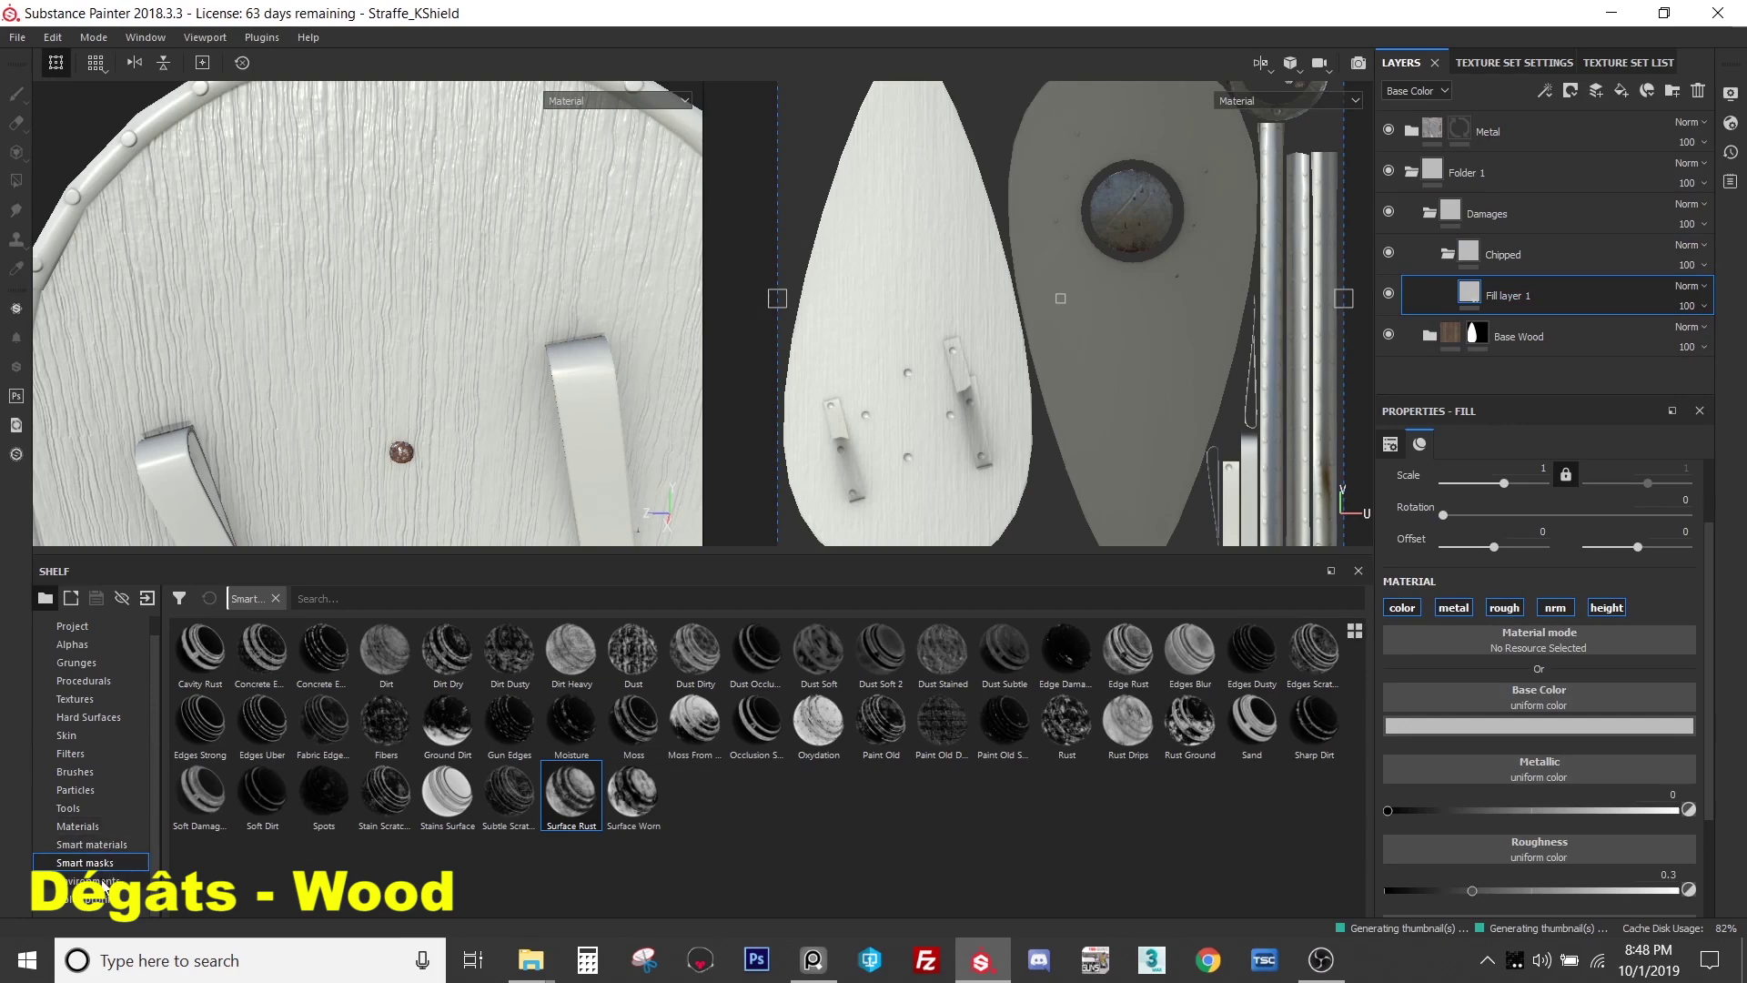
left_click(100, 845)
scroll(839, 885, "down", 1)
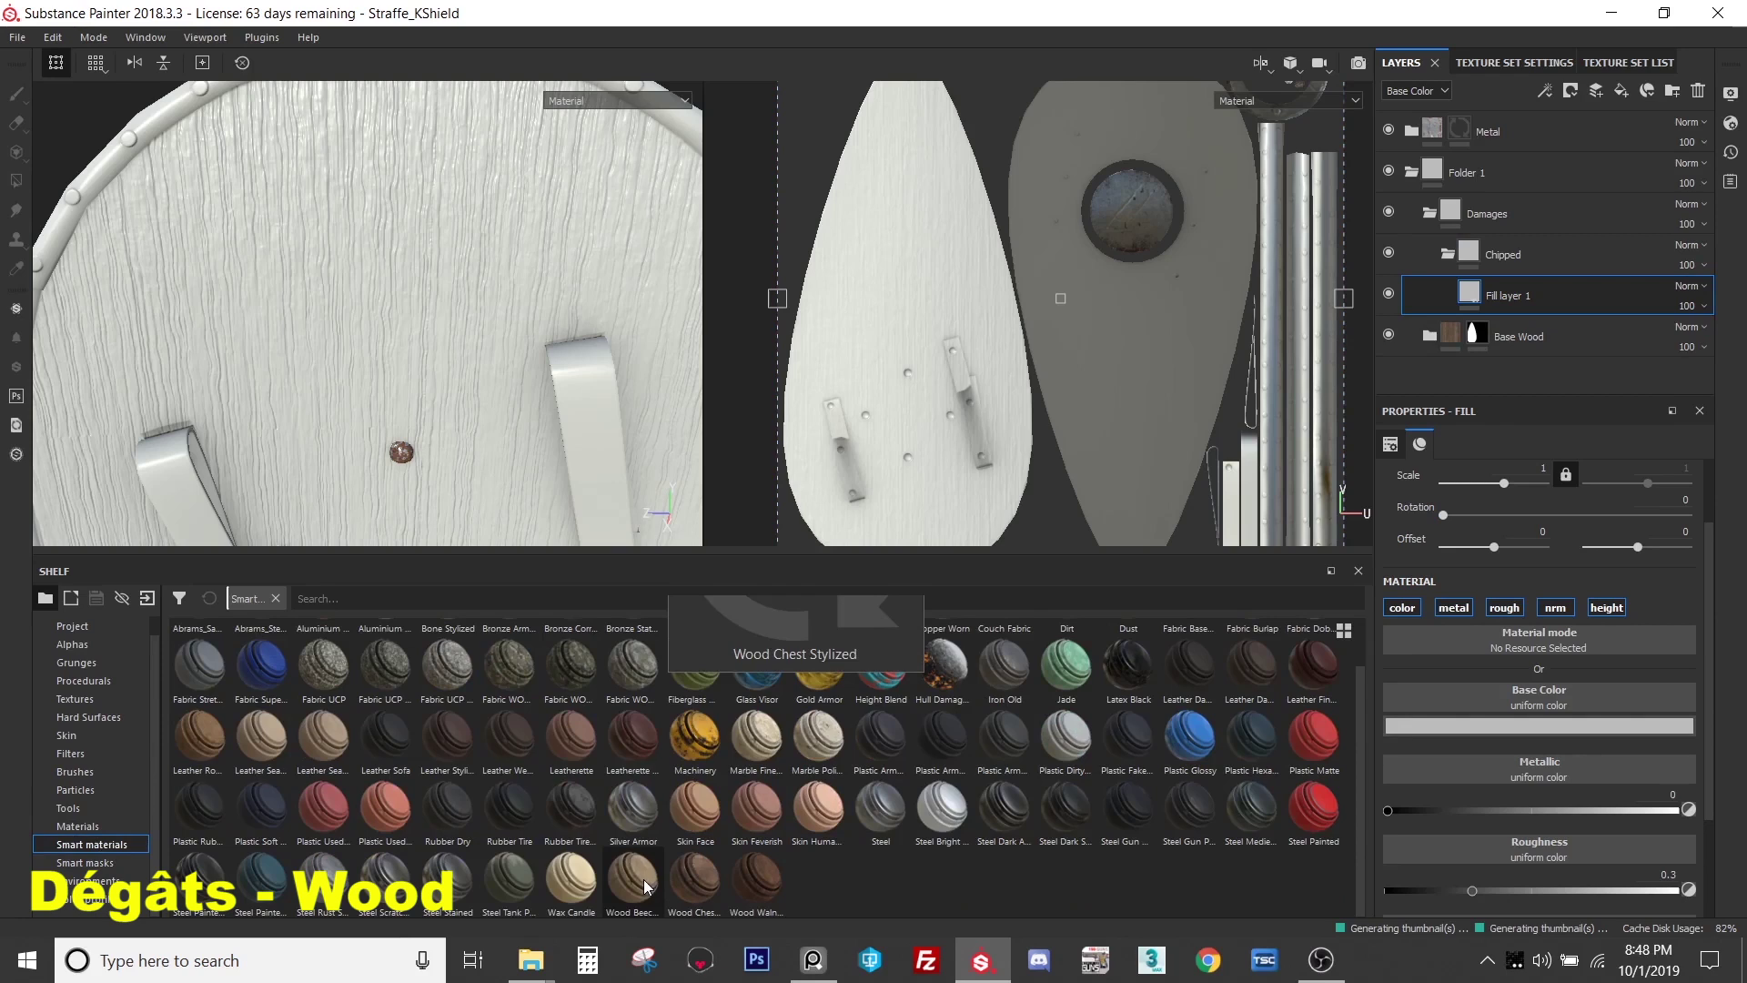
mouse_move(636, 892)
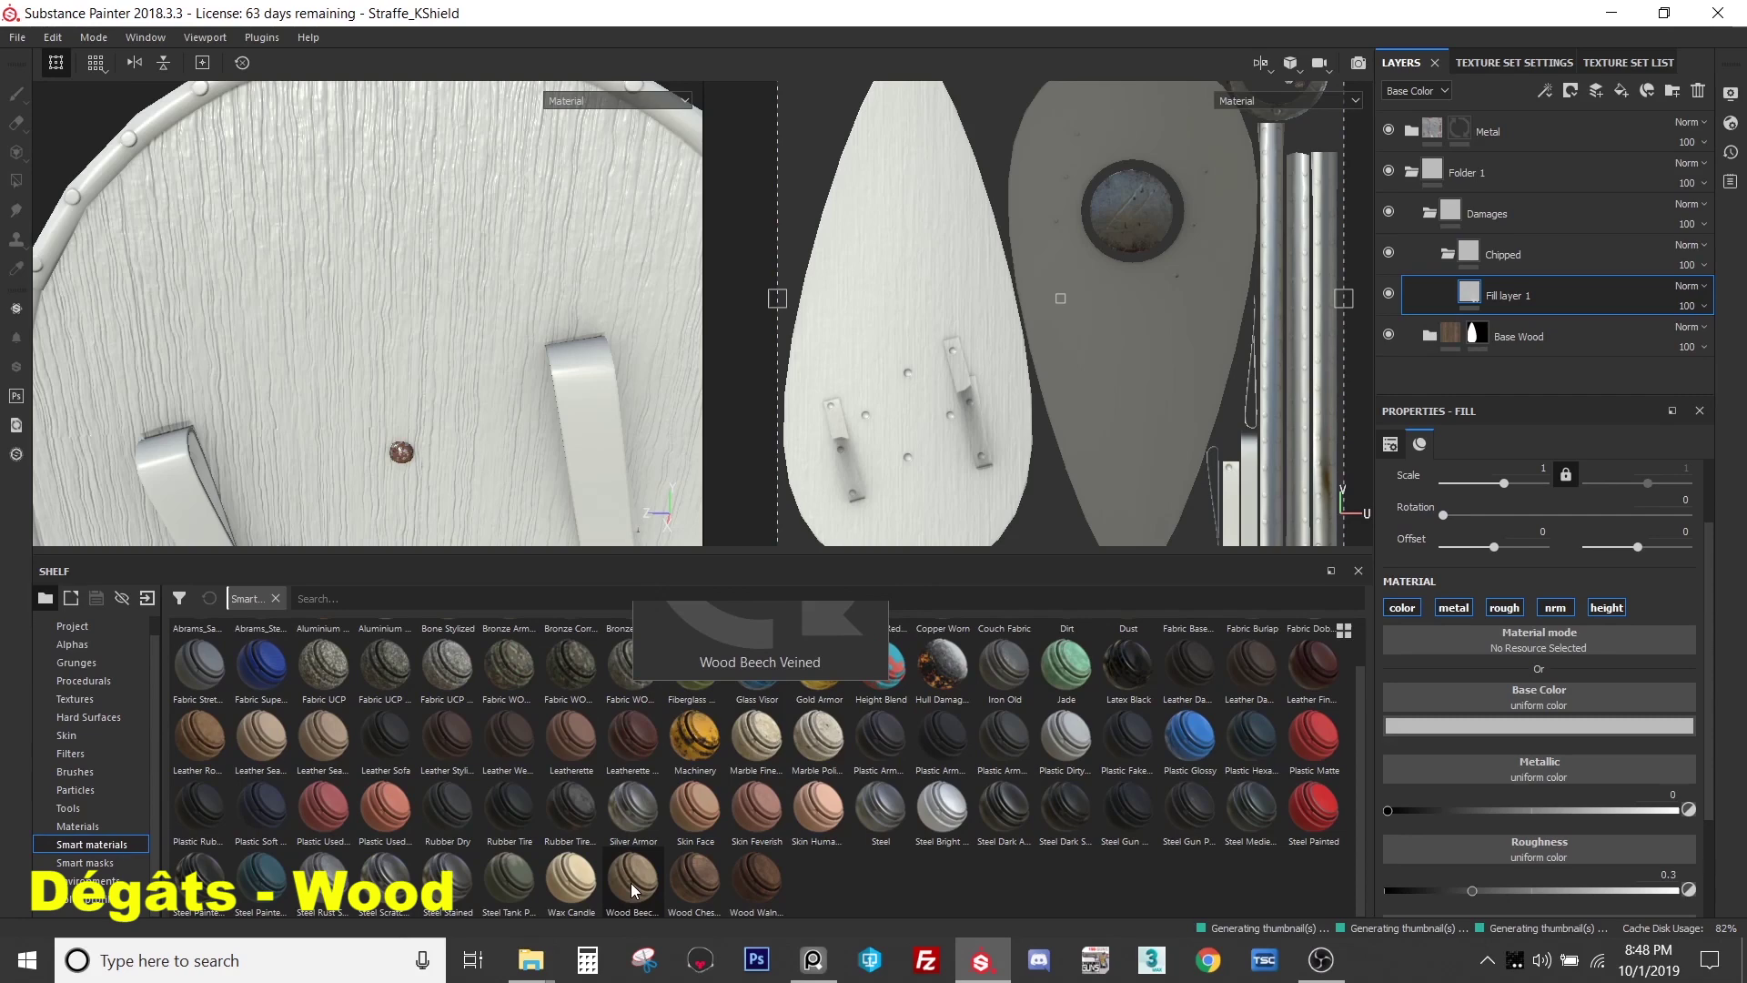
left_click_drag(634, 890, 1553, 233)
left_click(1523, 288)
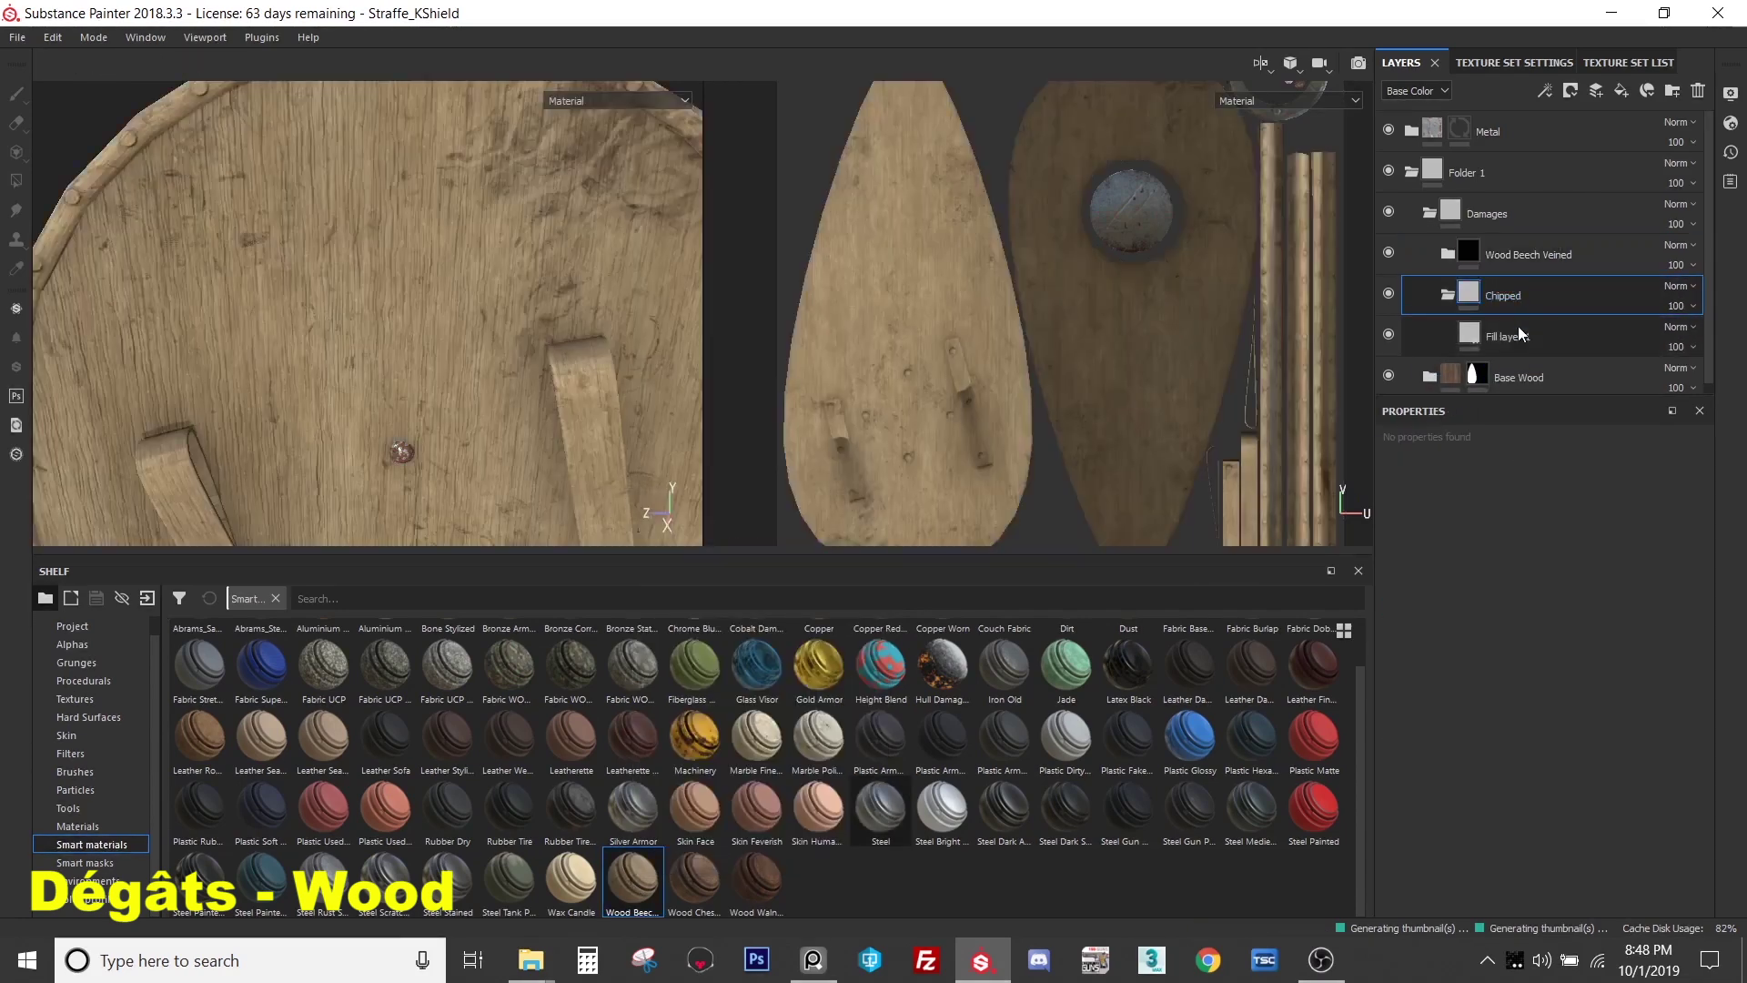
key("Delete")
- Rename the Wood Beech Veined folder as Chipped and expand it to show its layers
double_click(1561, 256)
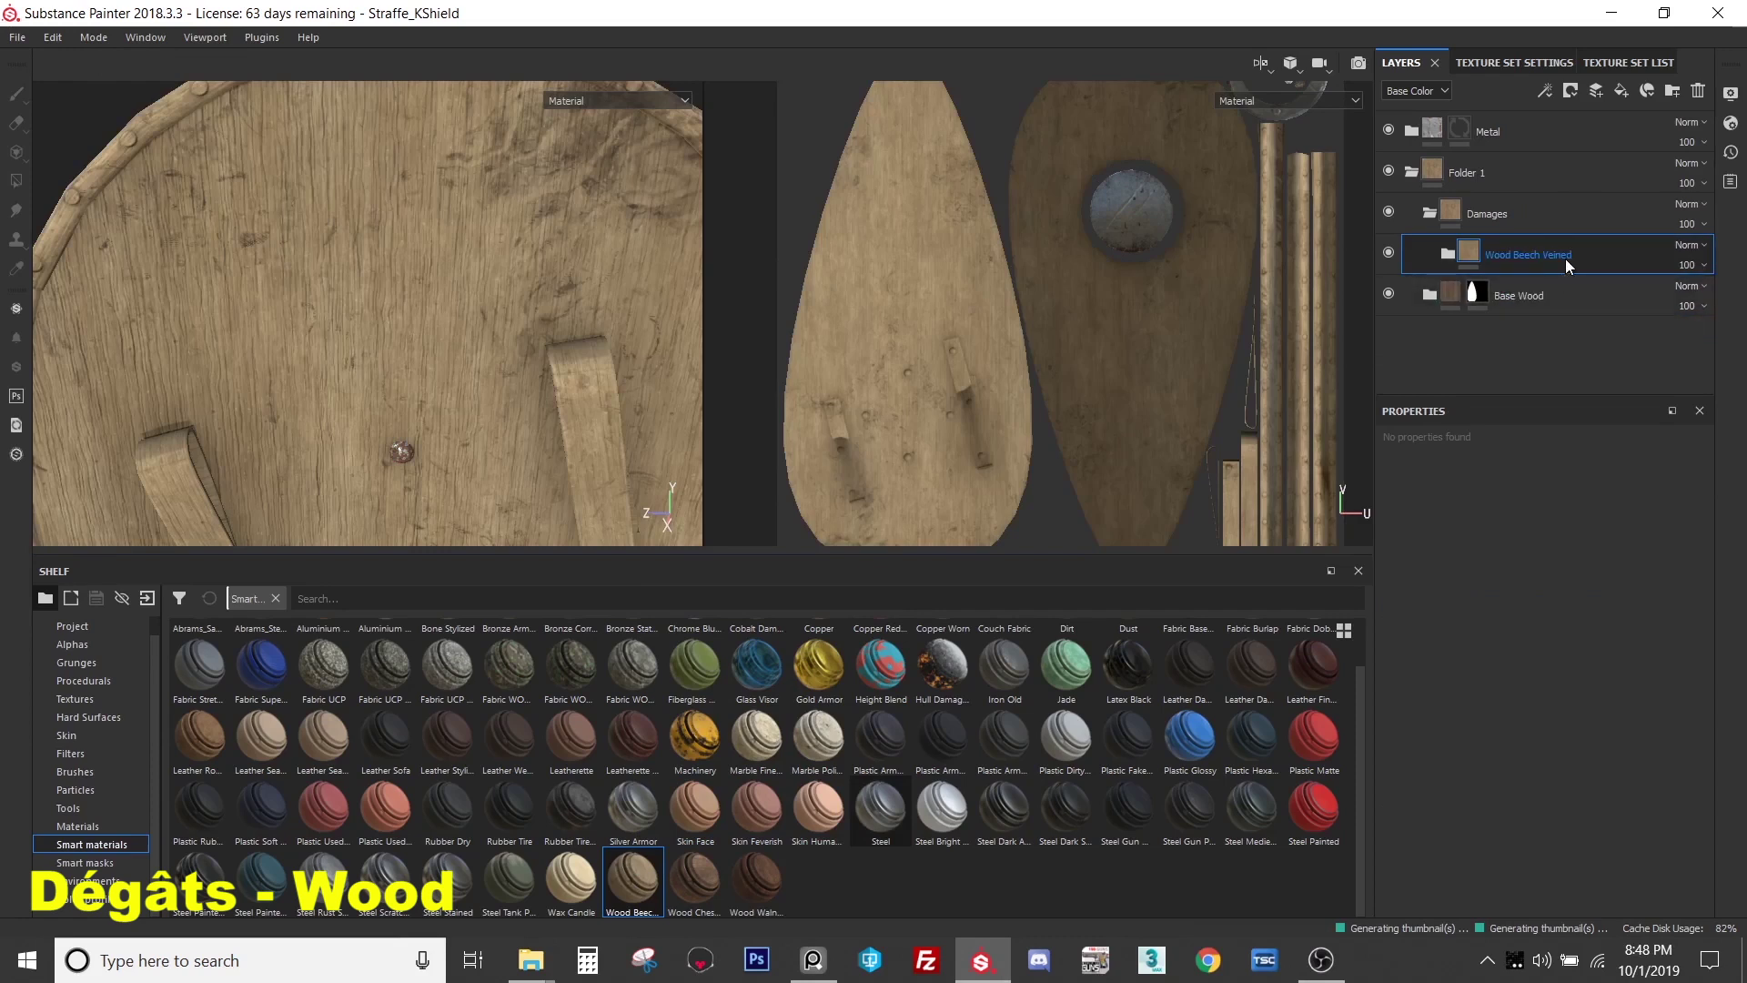
type("Chipped")
key("Return")
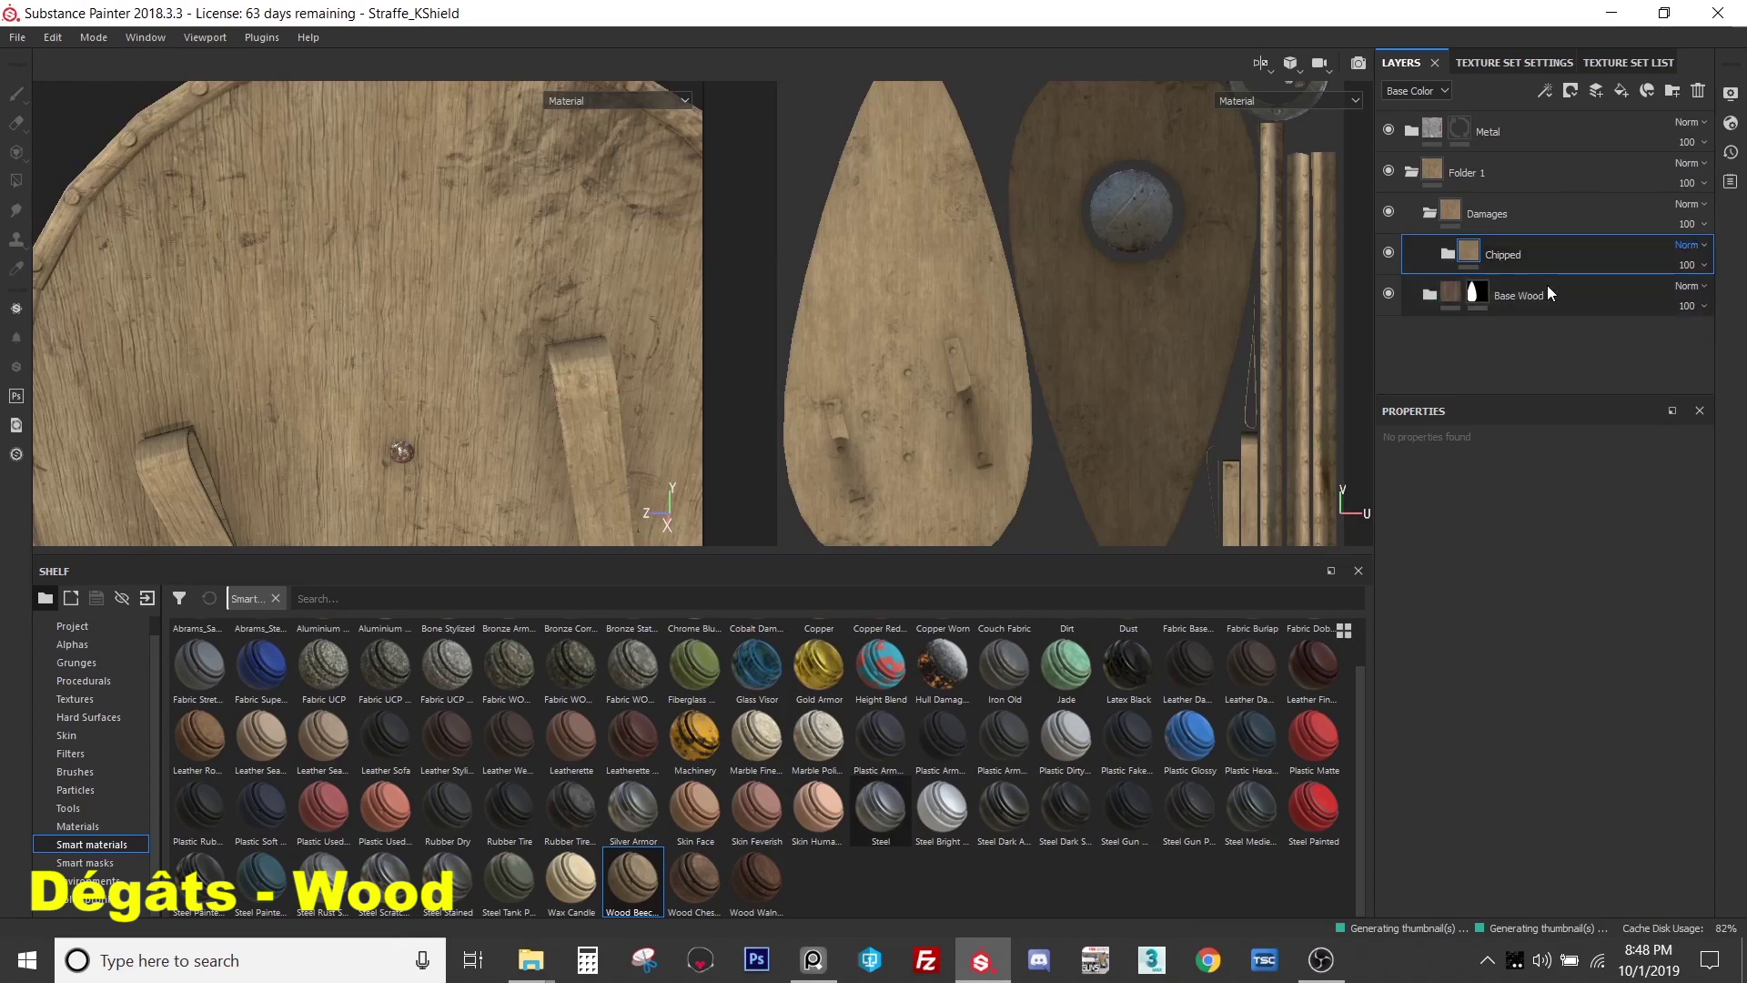
left_click(1447, 258)
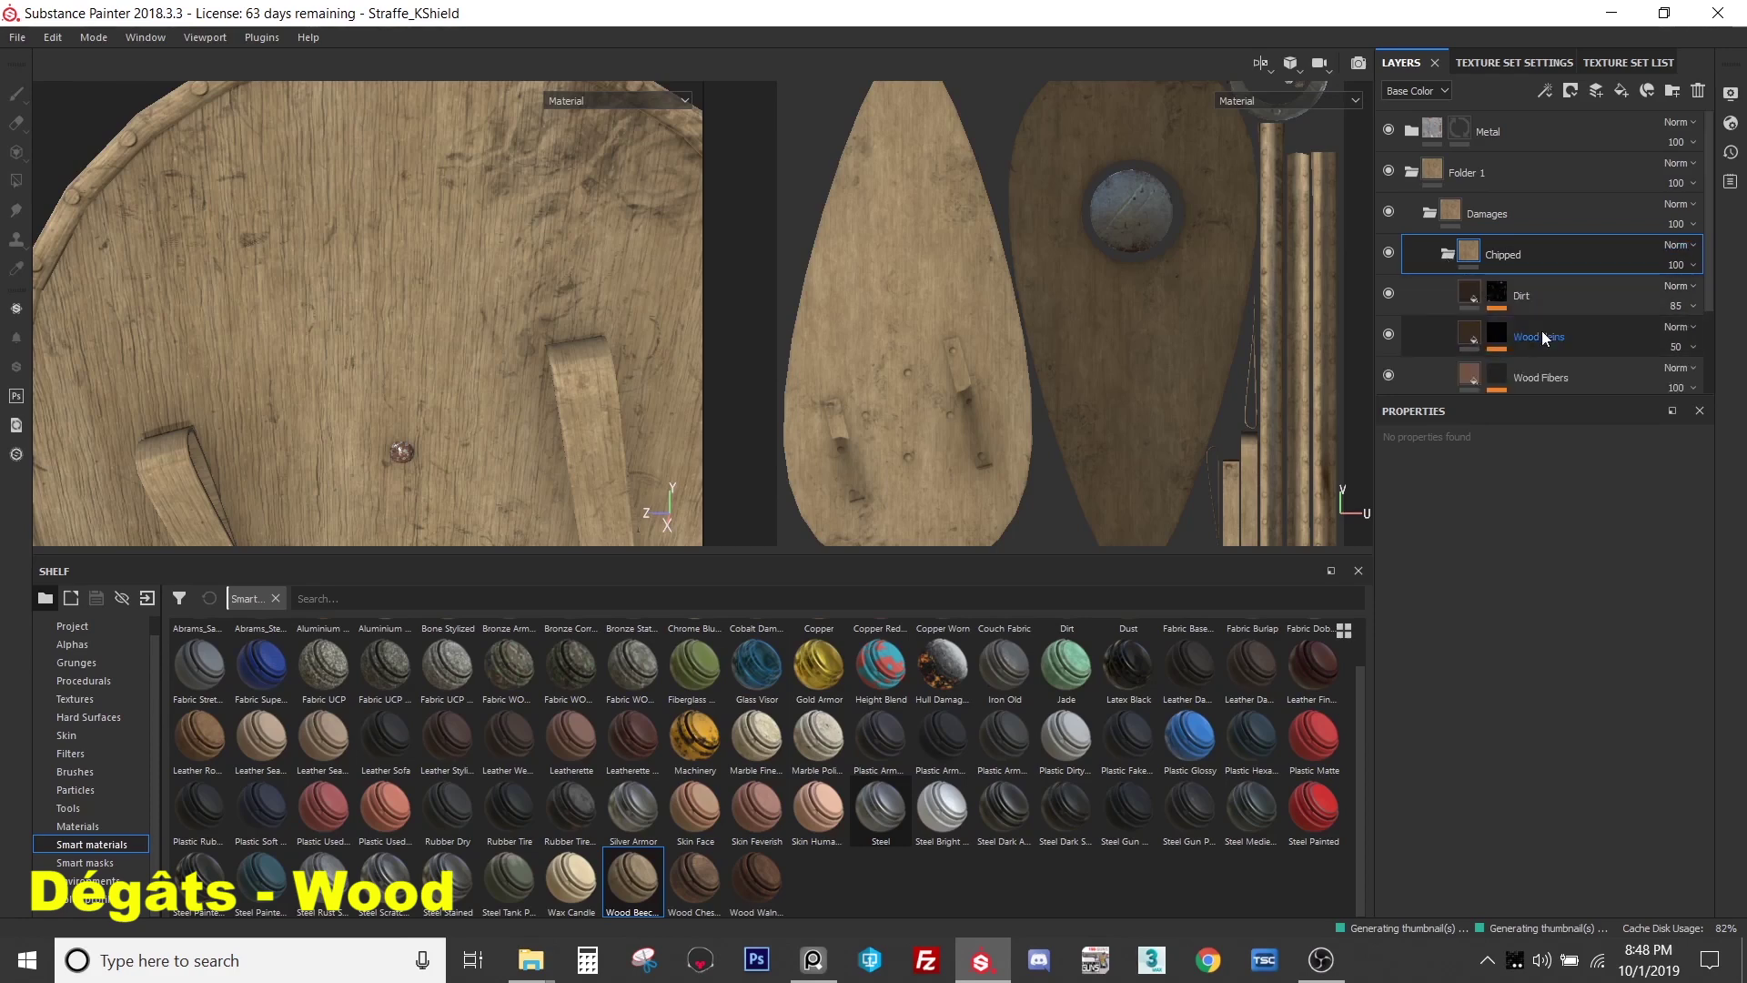
- Hide the Dirt layer in the Chipped folder to check its effect on the wood, and delete that layer
scroll(1547, 355, "down", 1)
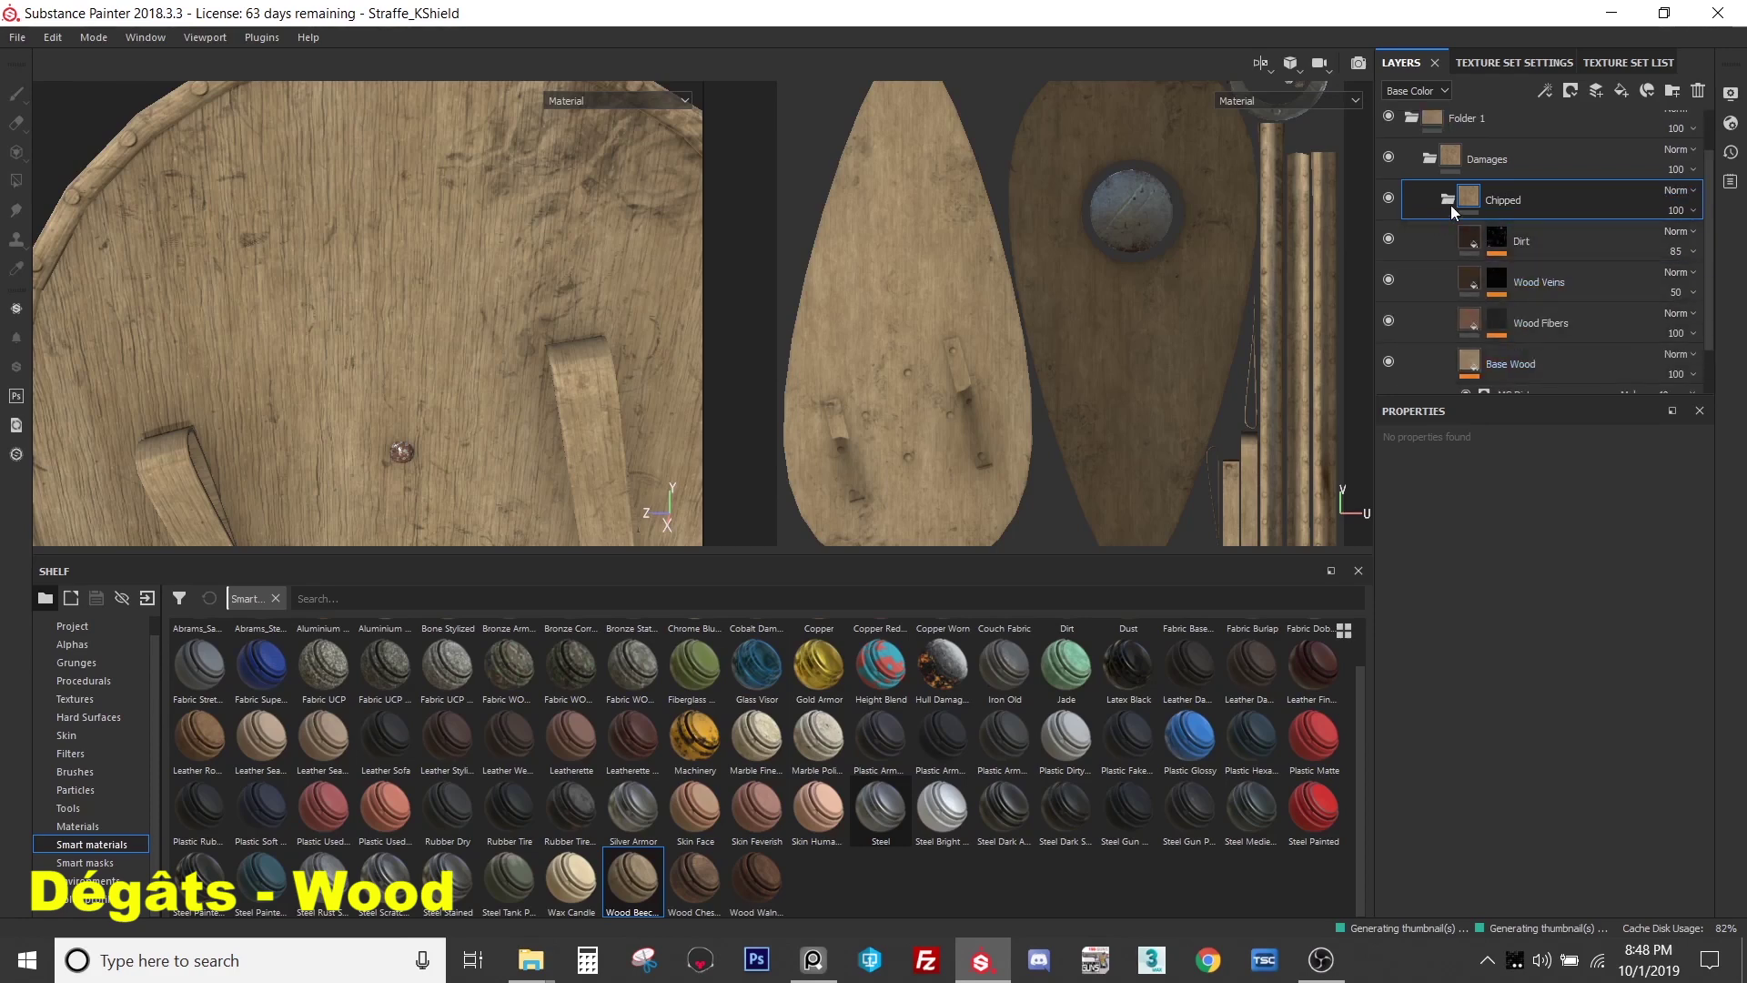
scroll(338, 320, "down", 3)
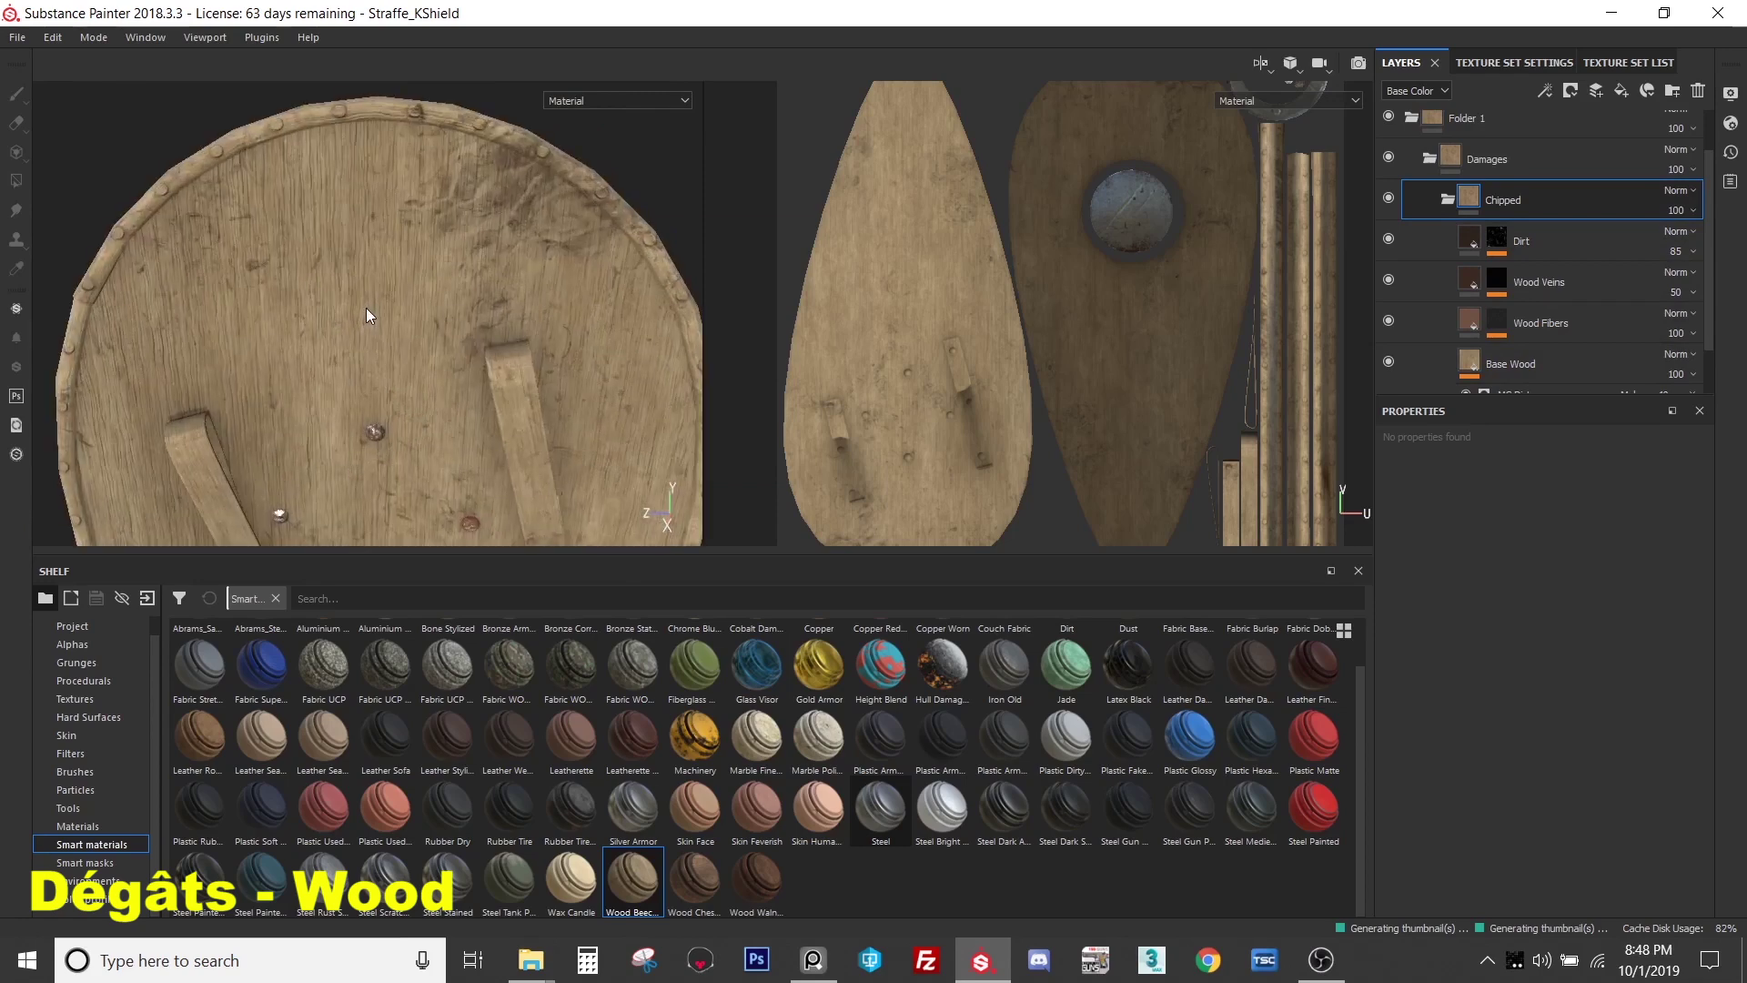
scroll(382, 300, "up", 3)
scroll(381, 298, "down", 2)
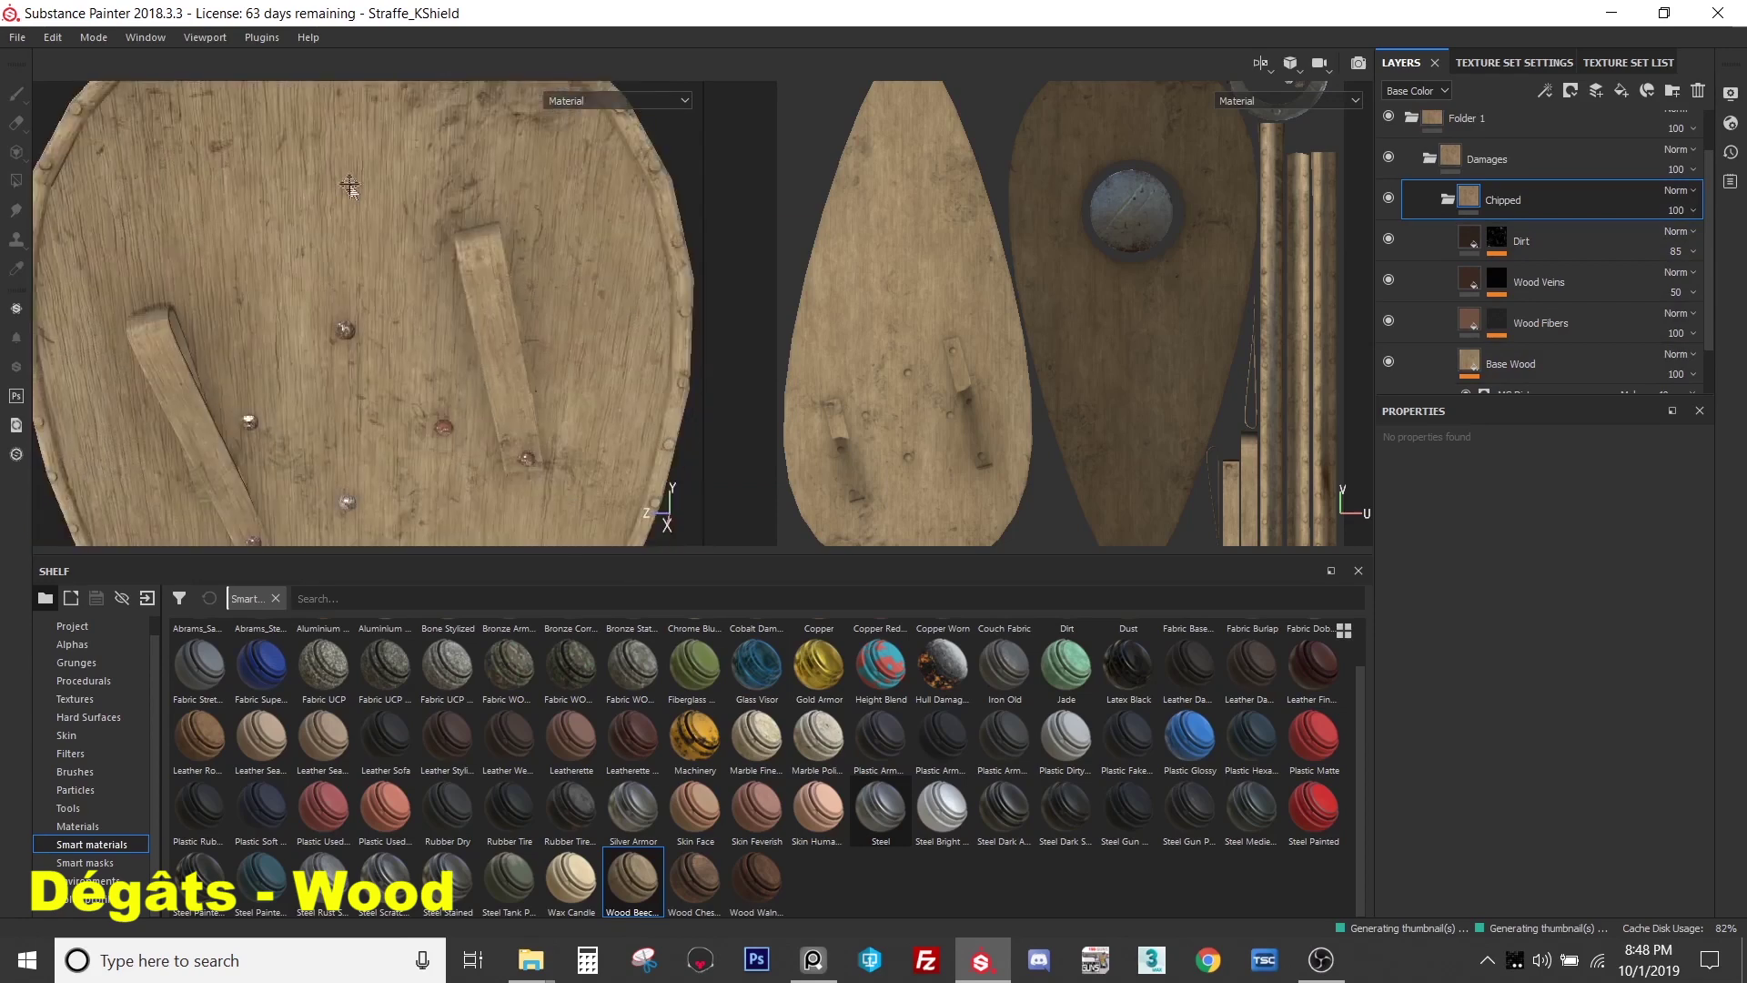
middle_click_drag(373, 255, 407, 367)
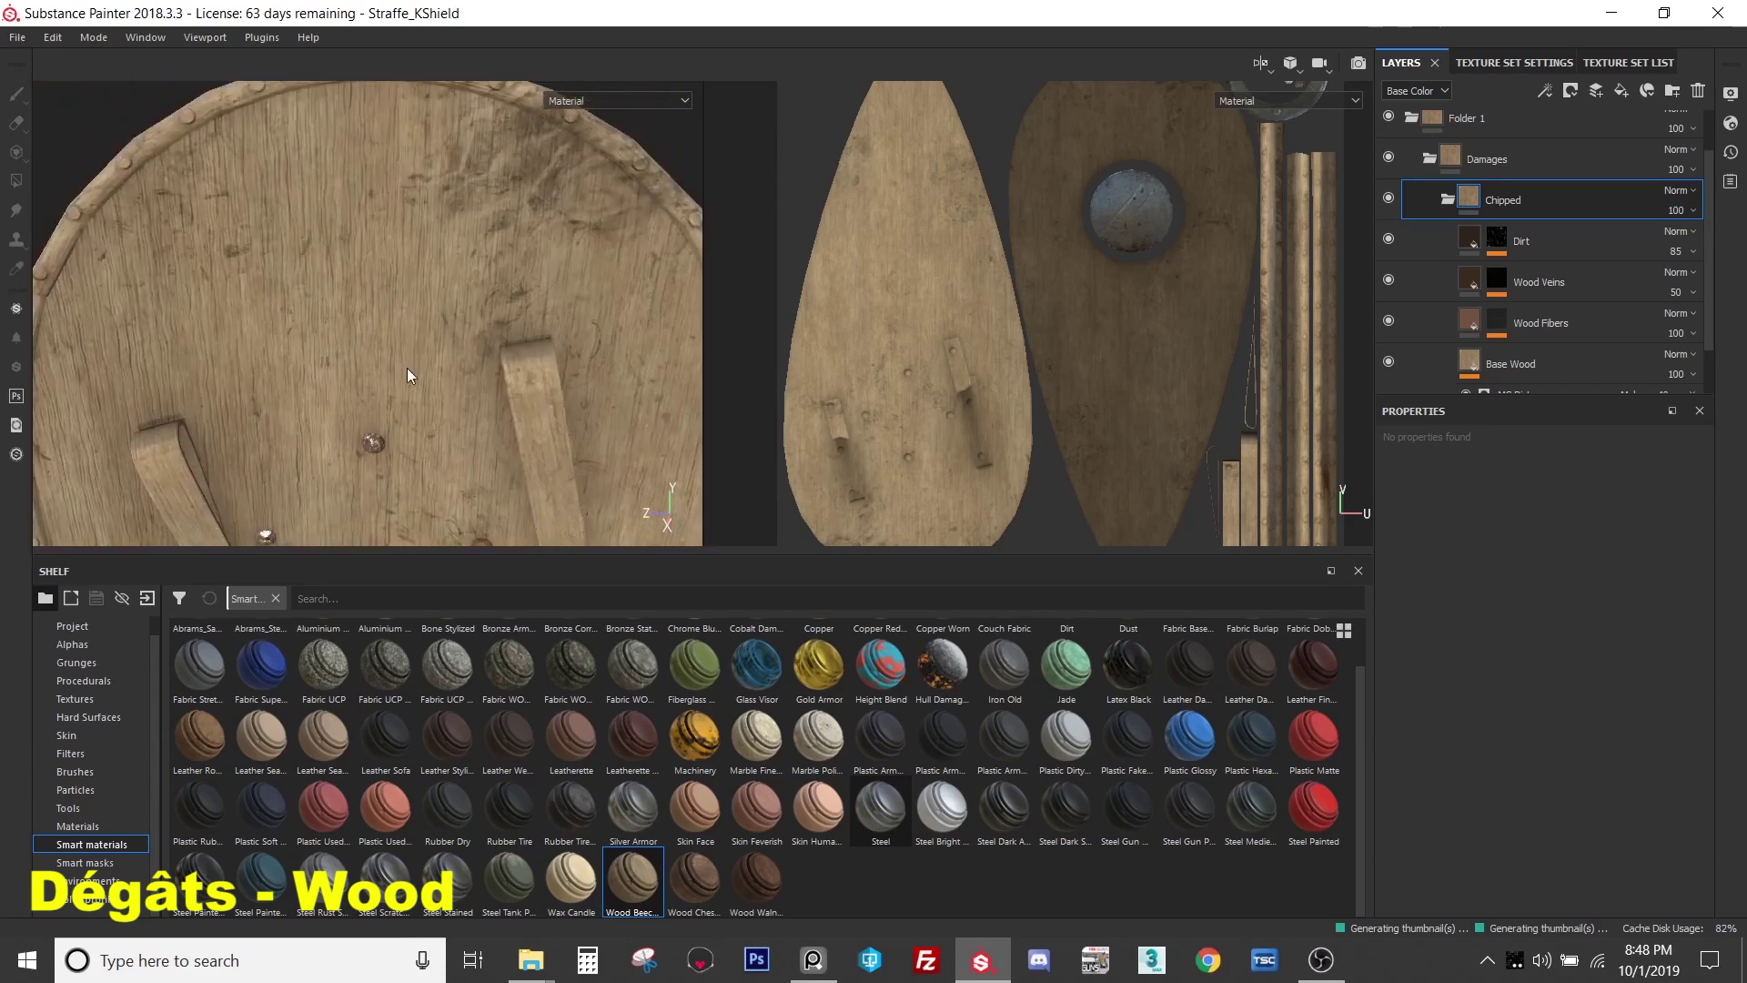
left_click(1389, 238)
left_click(1390, 239)
left_click(1390, 238)
scroll(1627, 314, "down", 2)
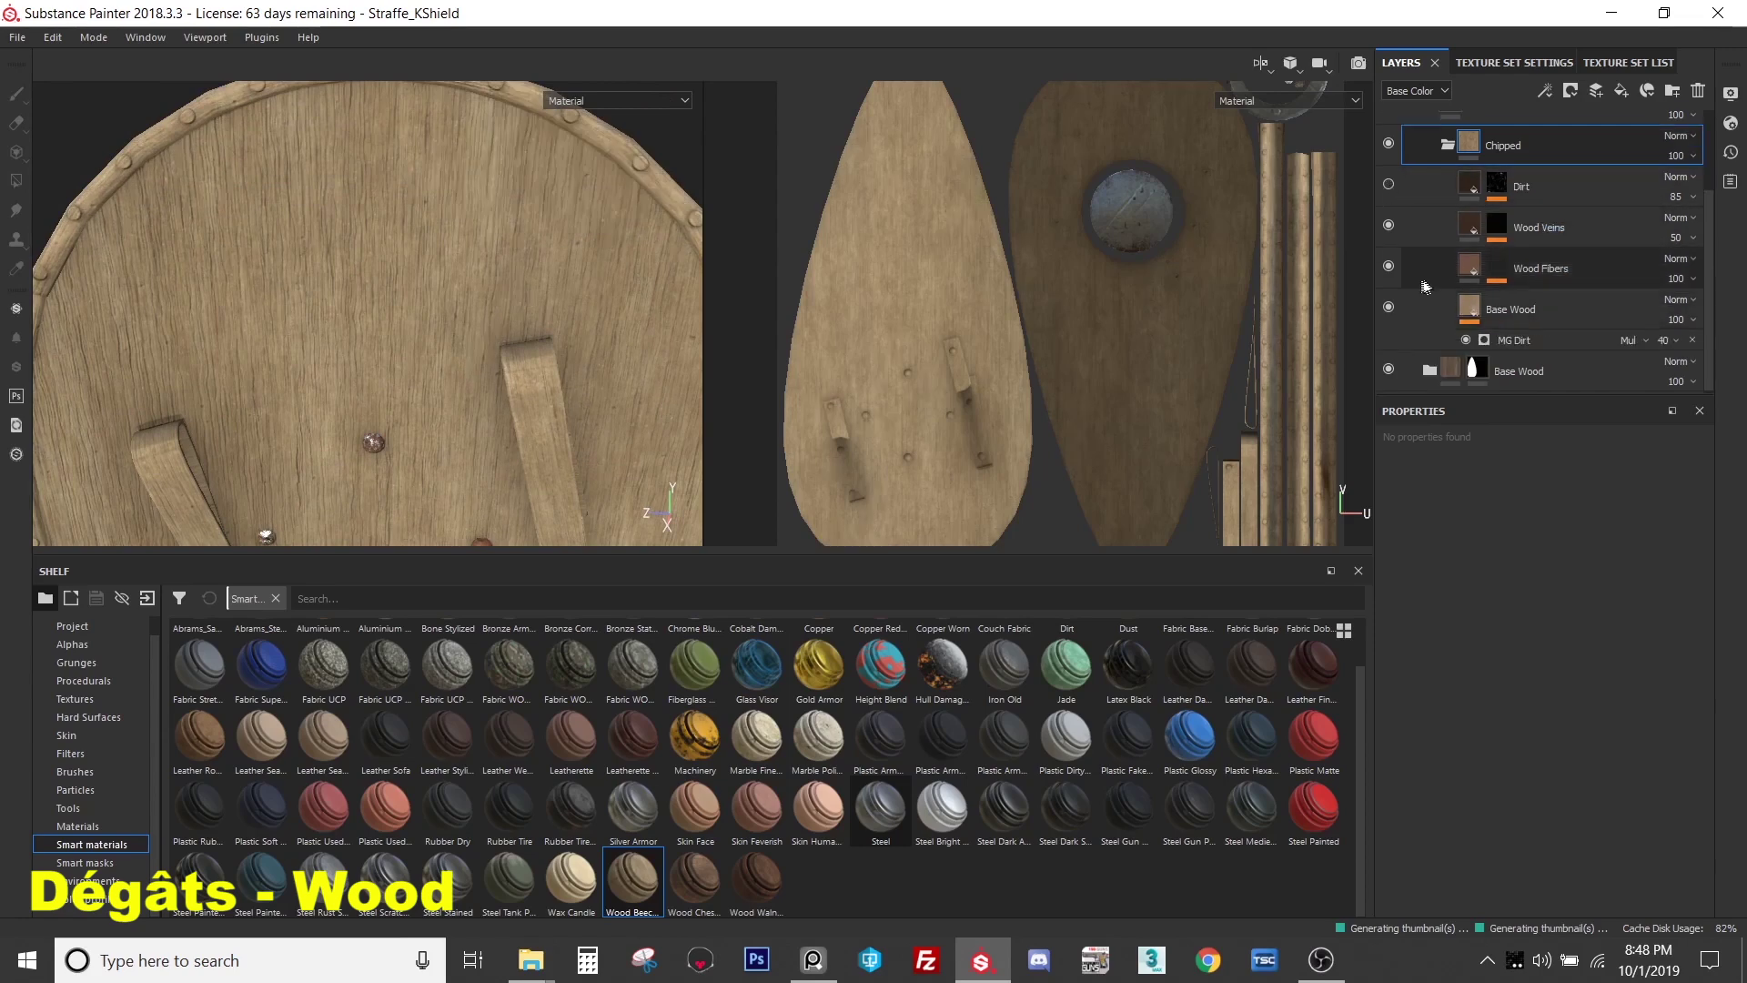
left_click(1388, 226)
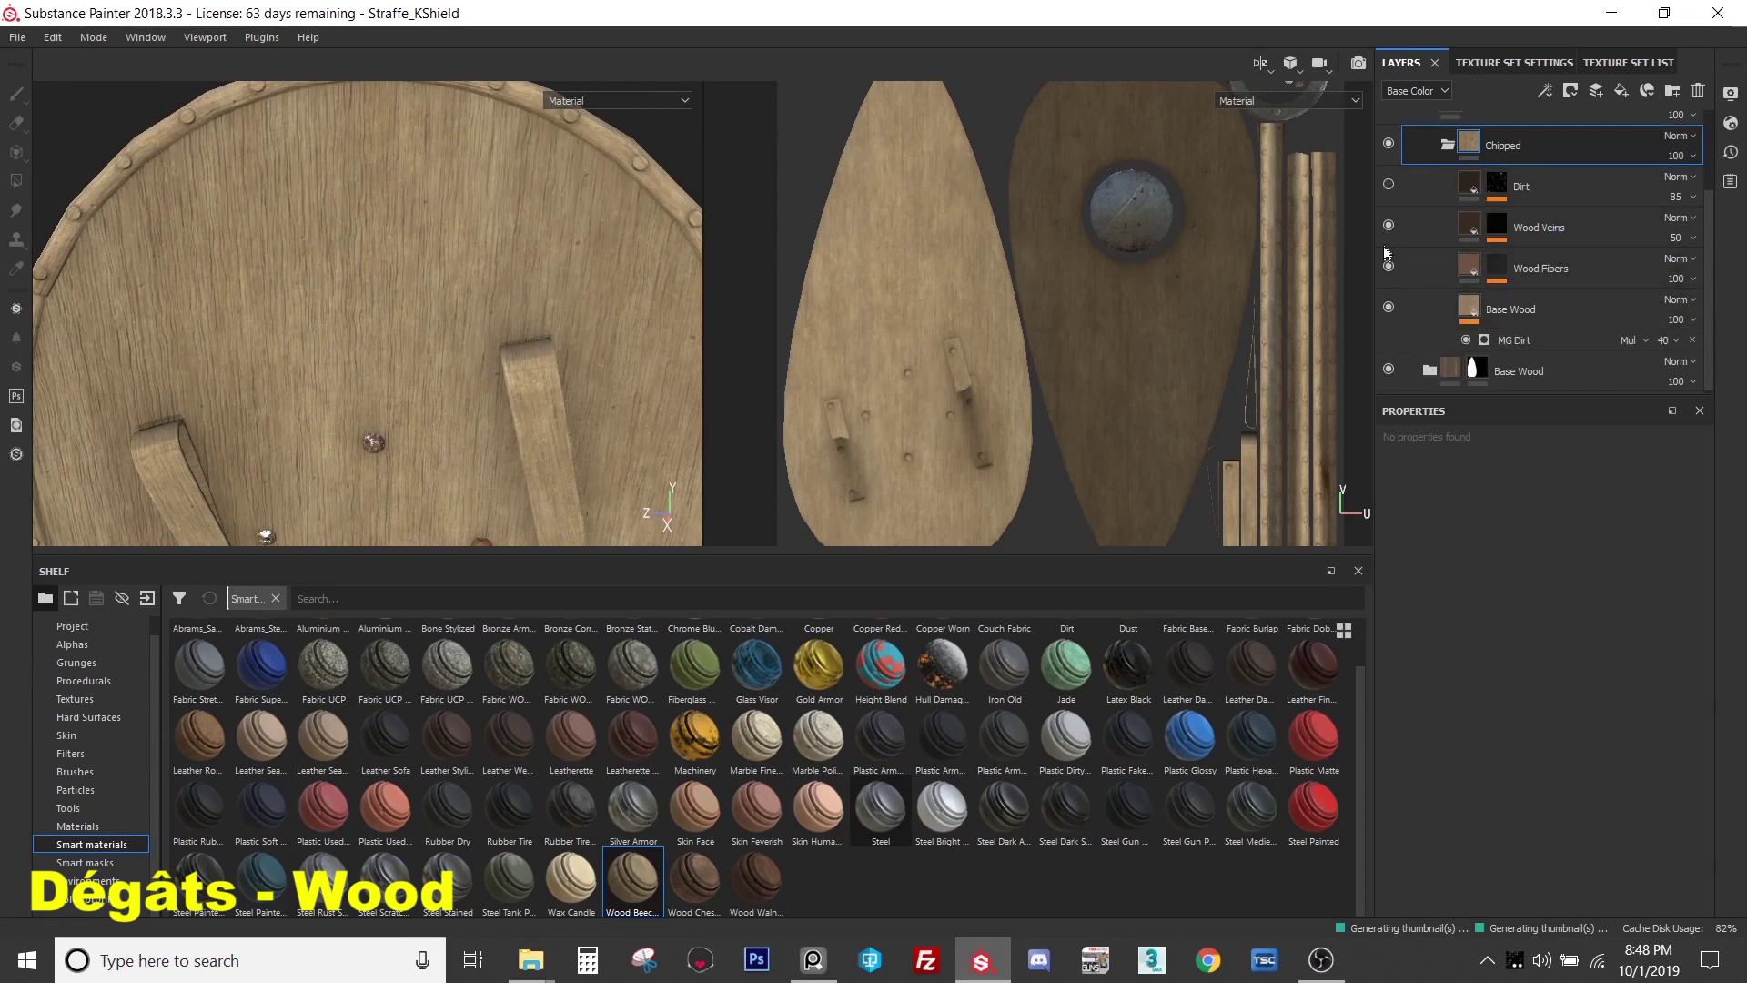
left_click(1386, 307)
left_click(1539, 197)
key("Delete")
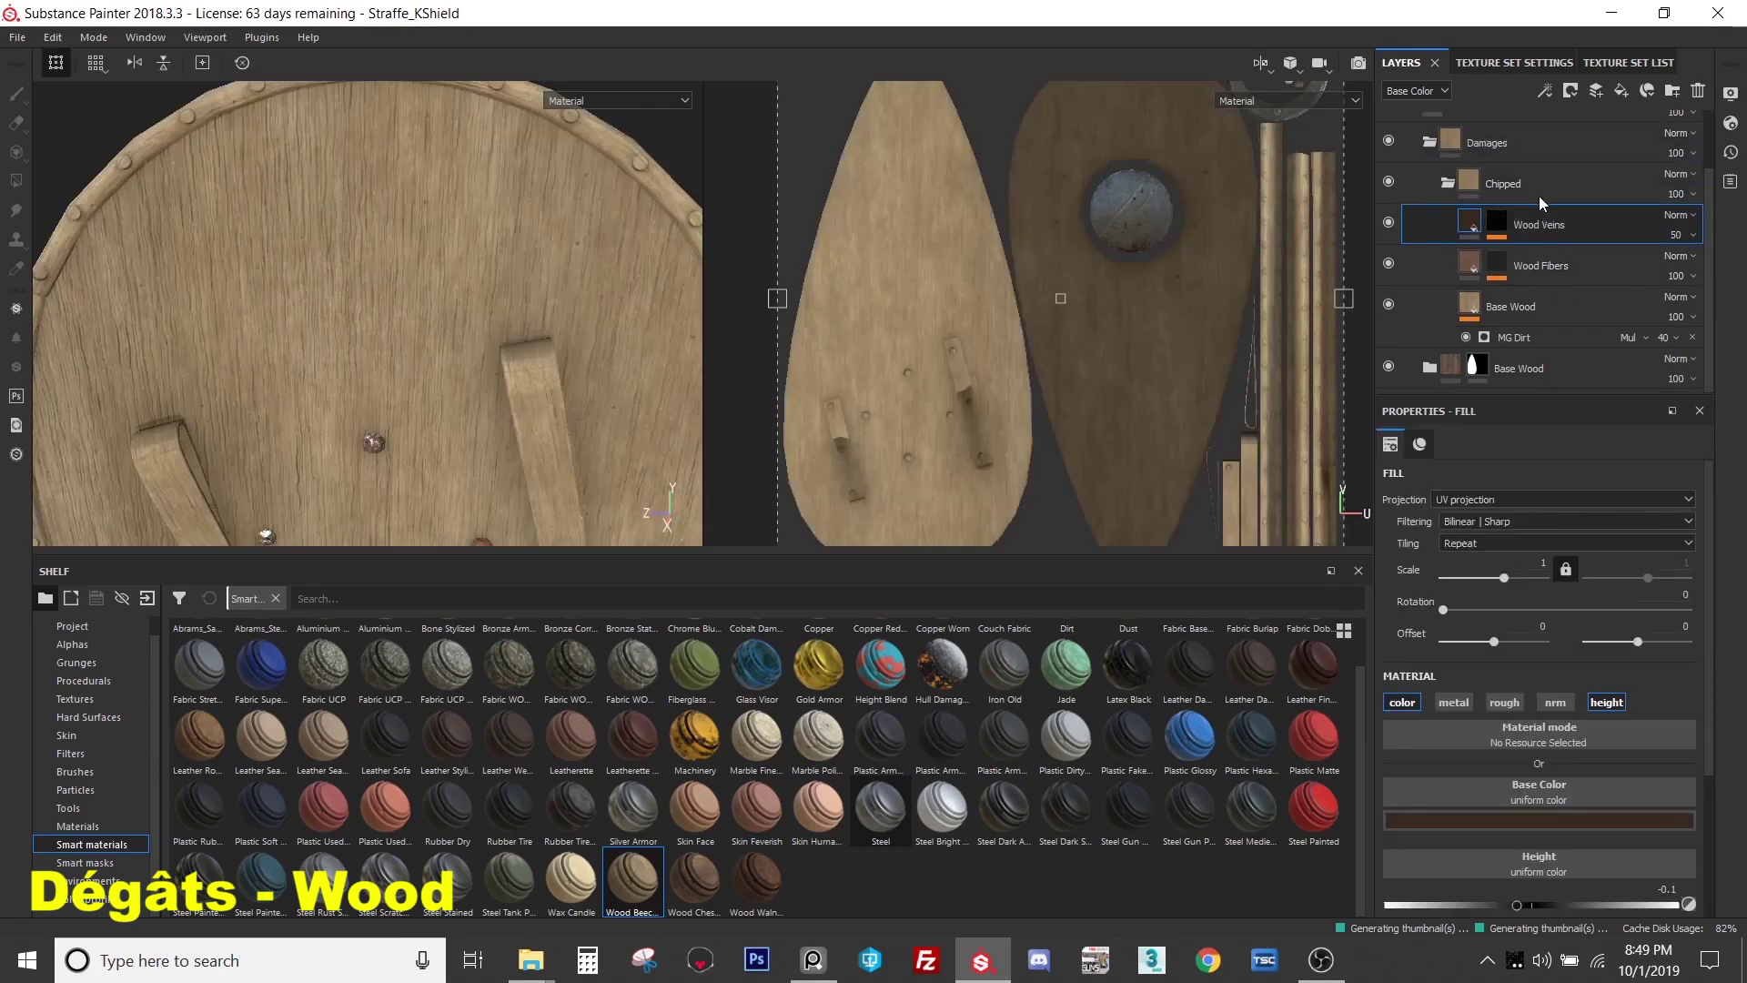
- Add a black mask to the Chipped folder and add a fill effect to that mask
left_click(1445, 185)
right_click(1505, 255)
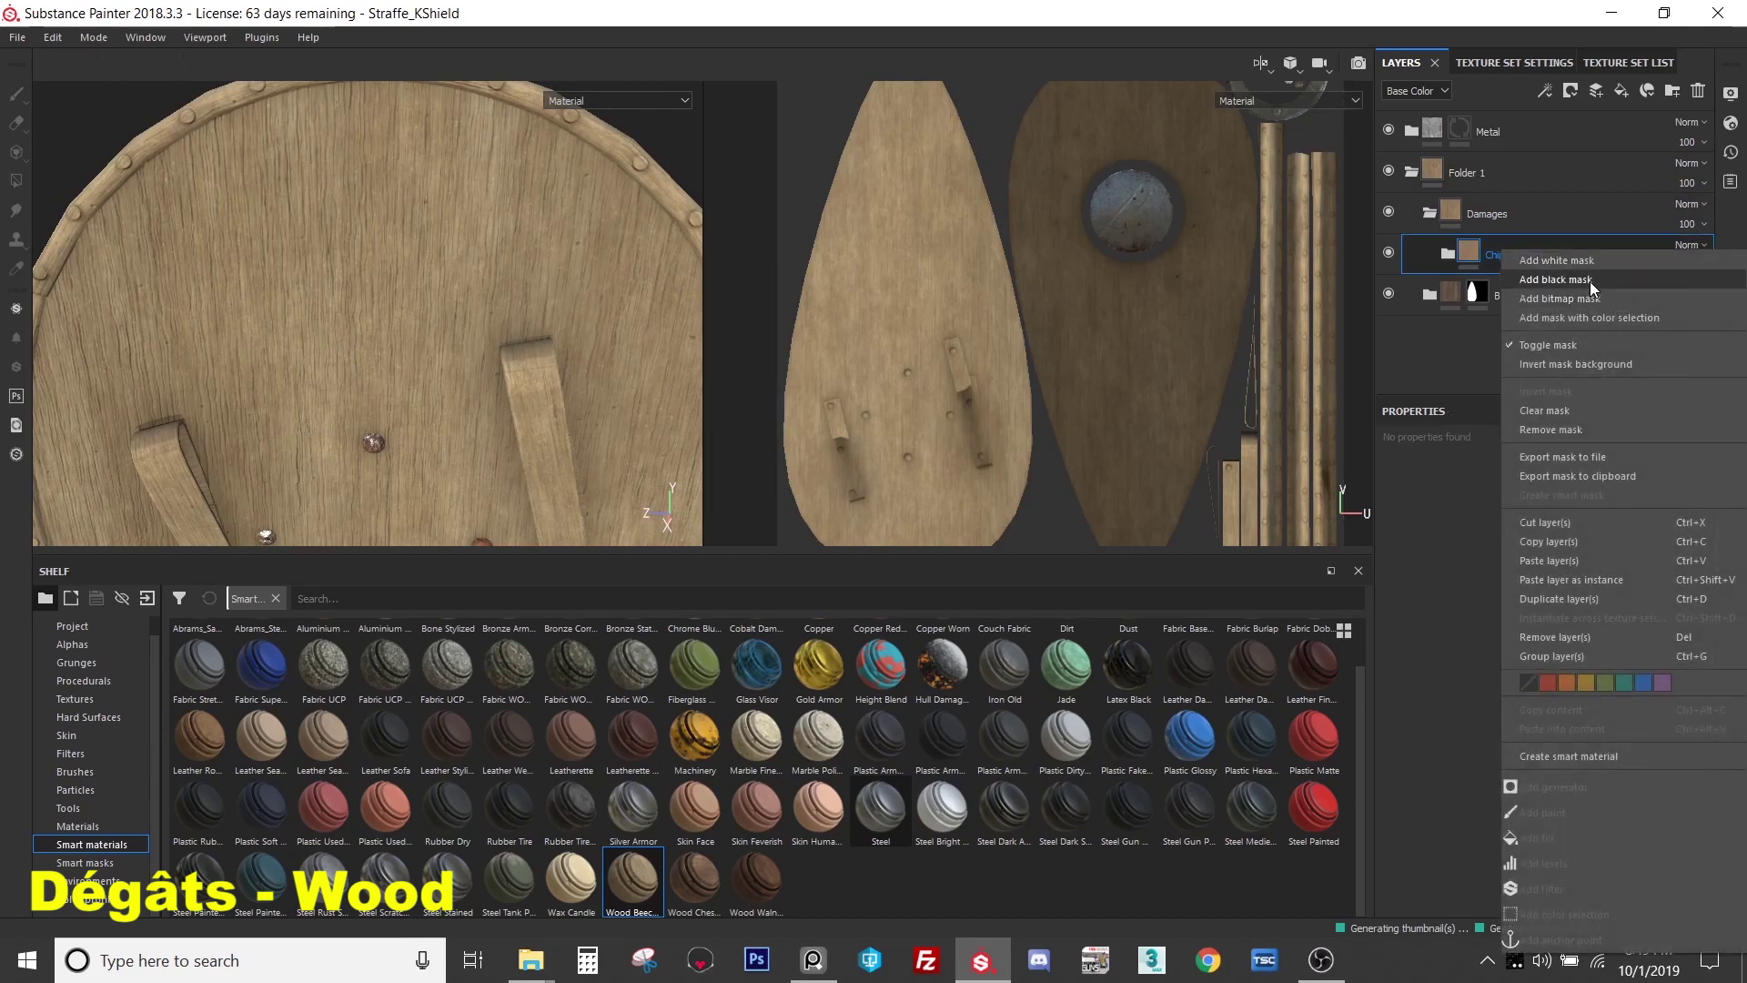
left_click(1591, 279)
right_click(1536, 248)
left_click(1568, 838)
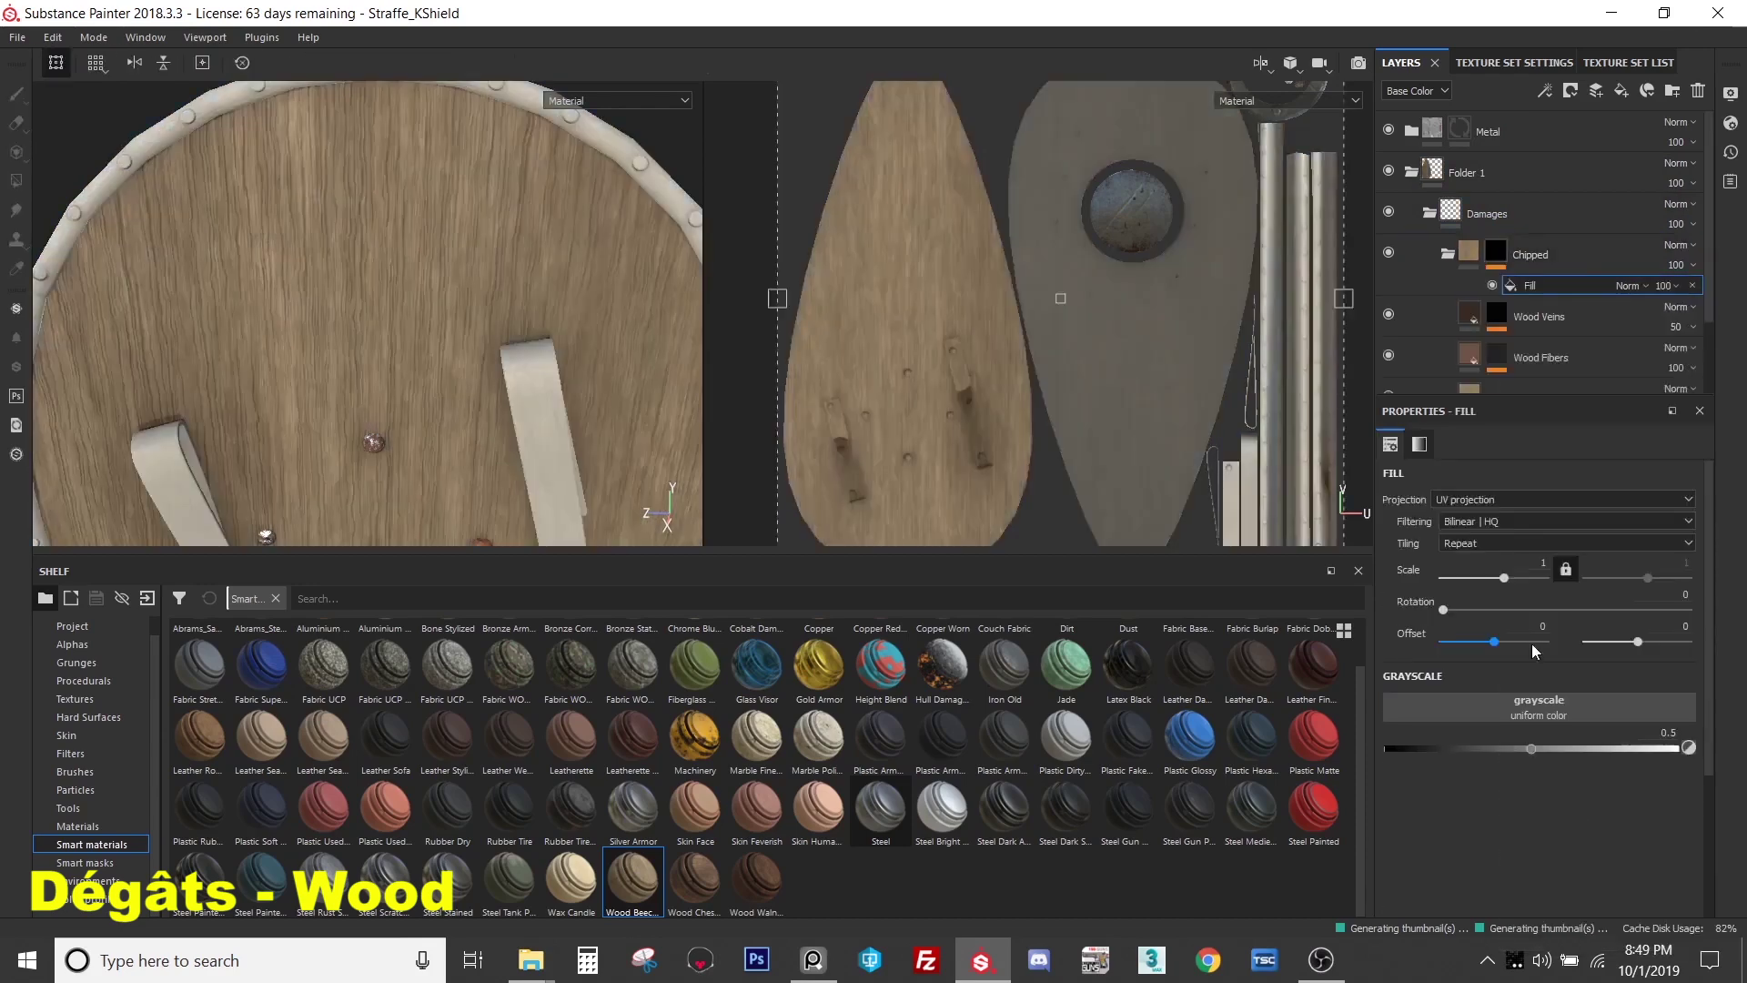
- Search the procedural textures for grunge and assign Grunge Map 014 as the mask fill's grayscale
left_click(1532, 711)
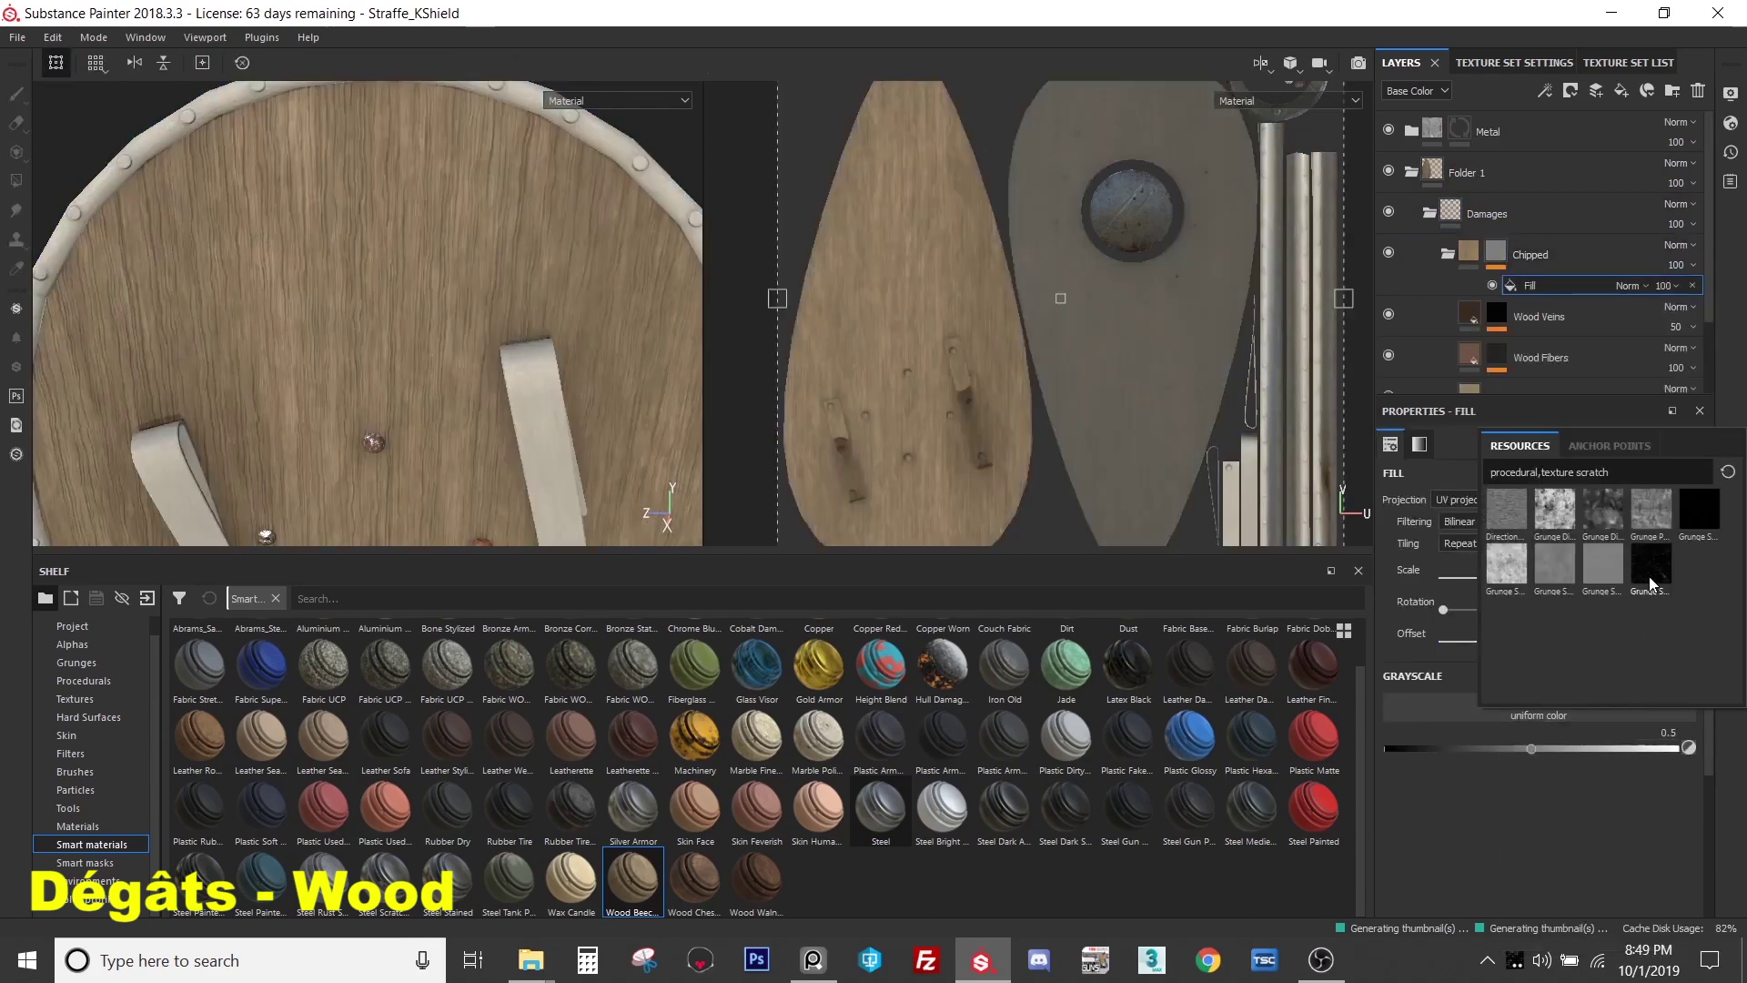
key("BackSpace")
key("BackSpace")
key("BackSpace")
key("BackSpace")
key("BackSpace")
key("BackSpace")
key("BackSpace")
type("grunge")
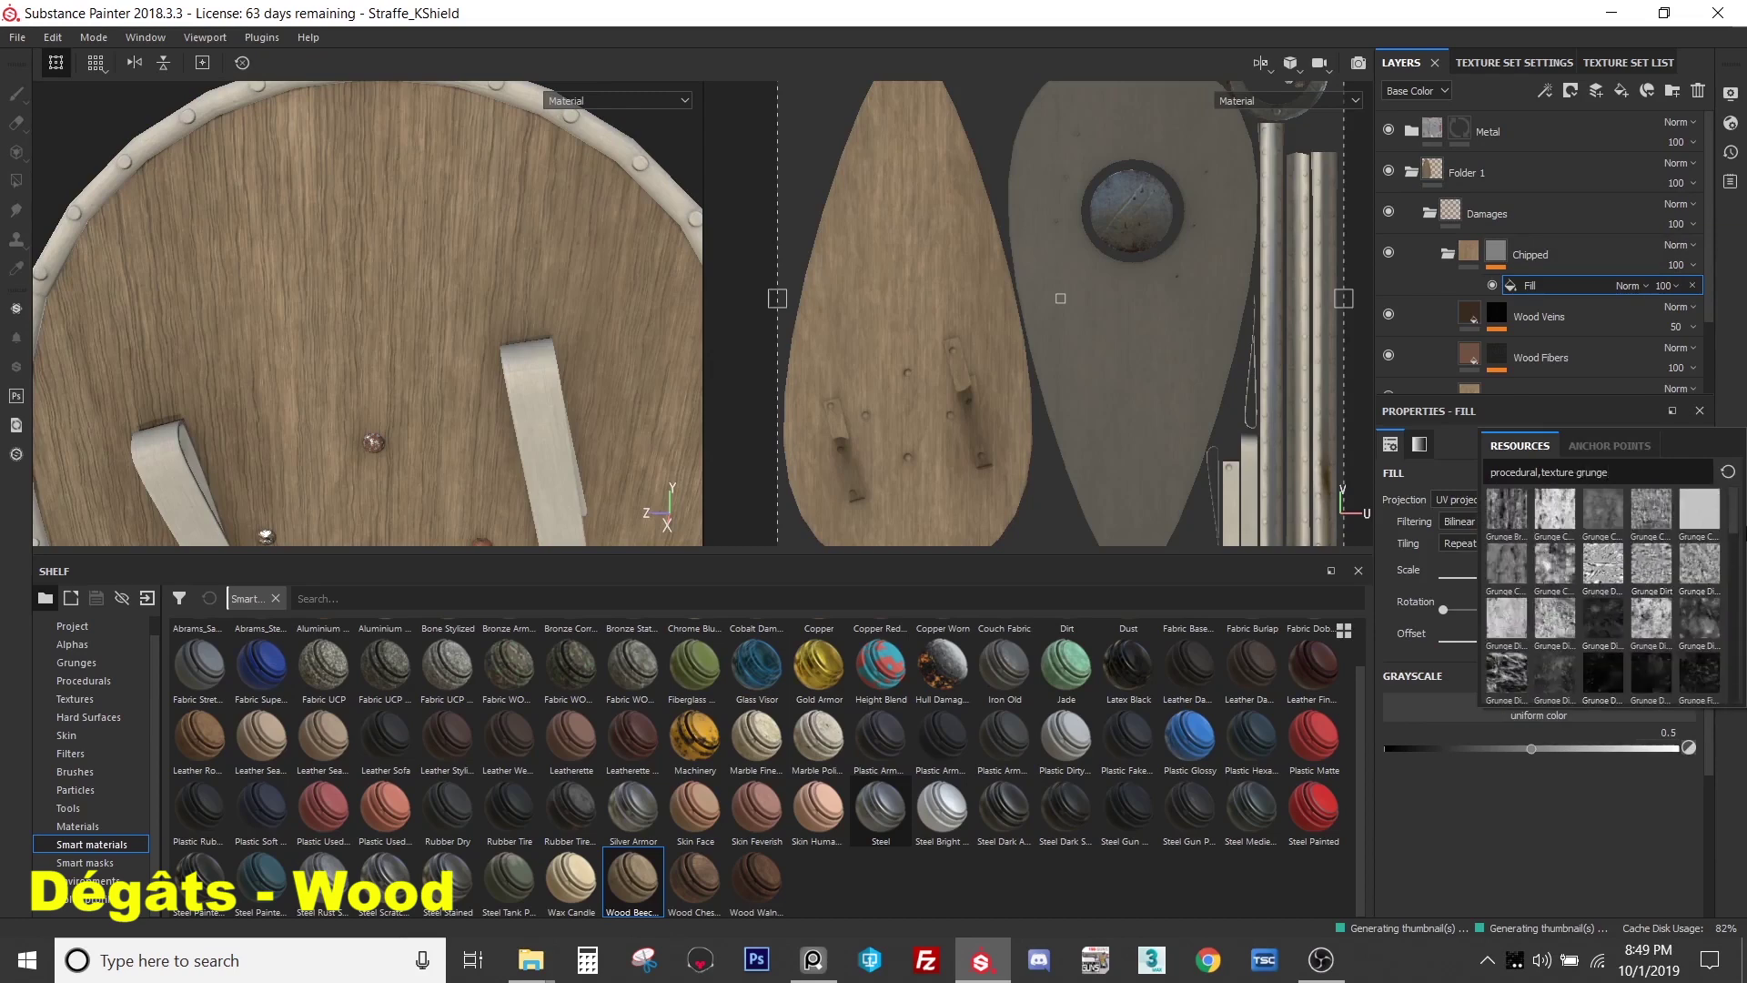
left_click_drag(1735, 522, 1738, 601)
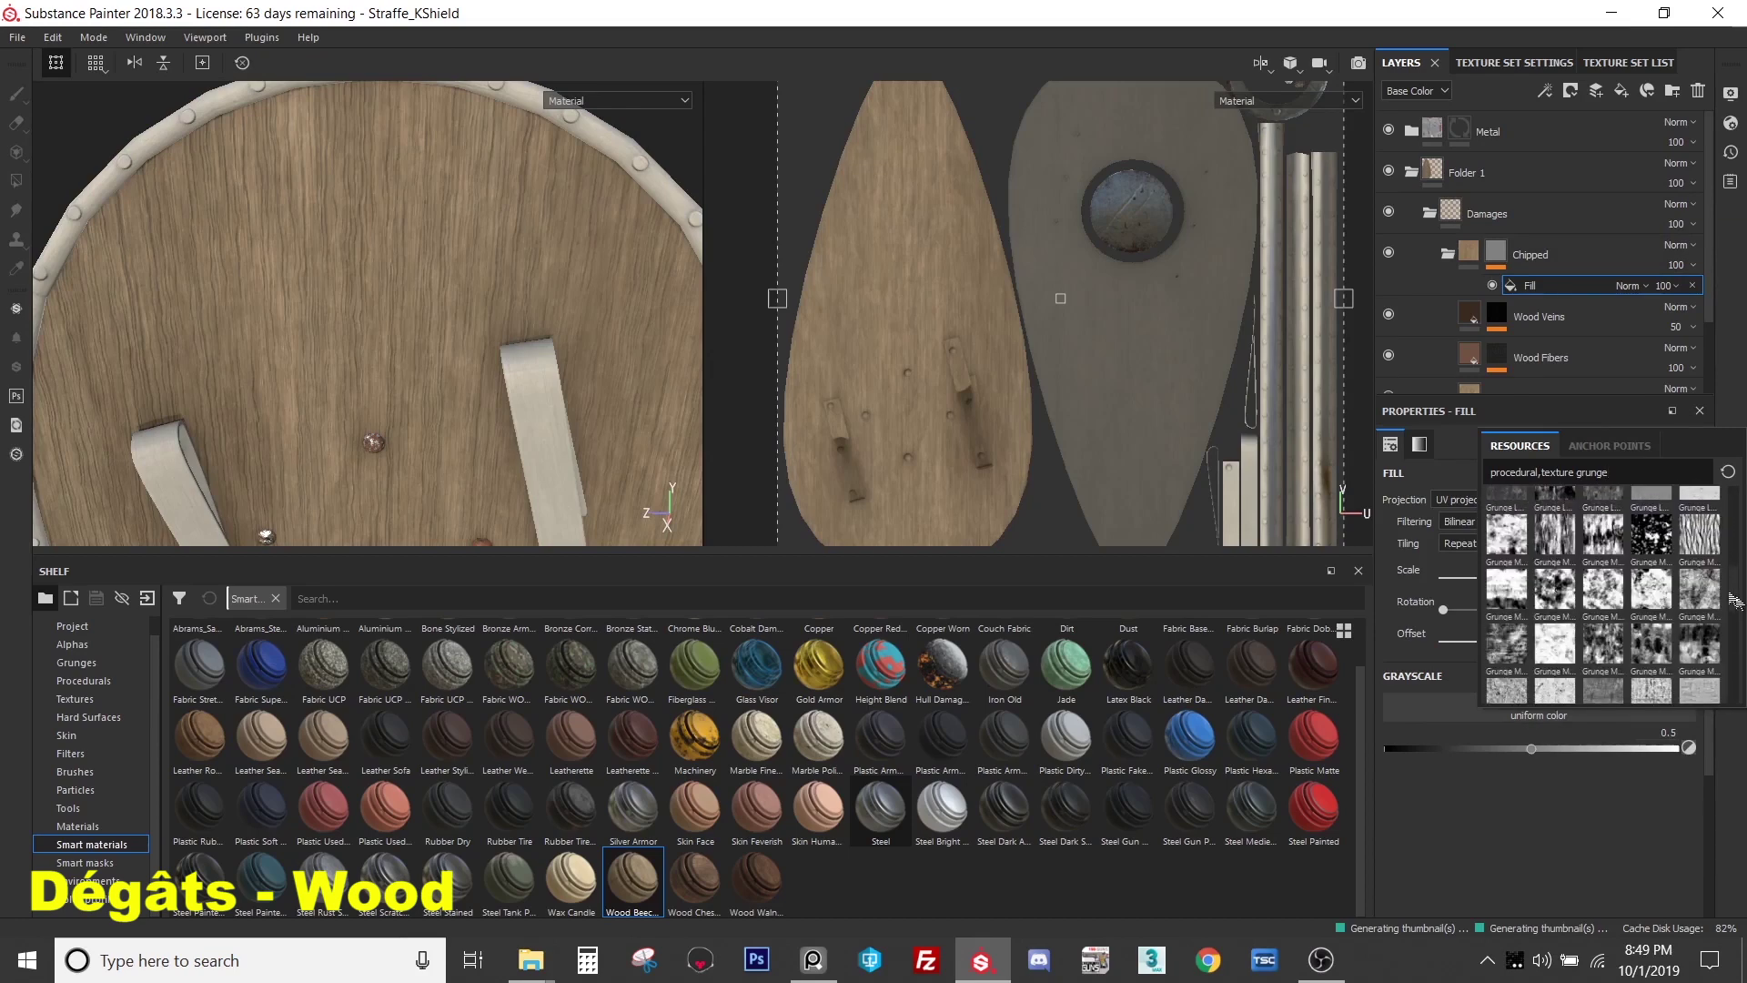
mouse_move(1656, 648)
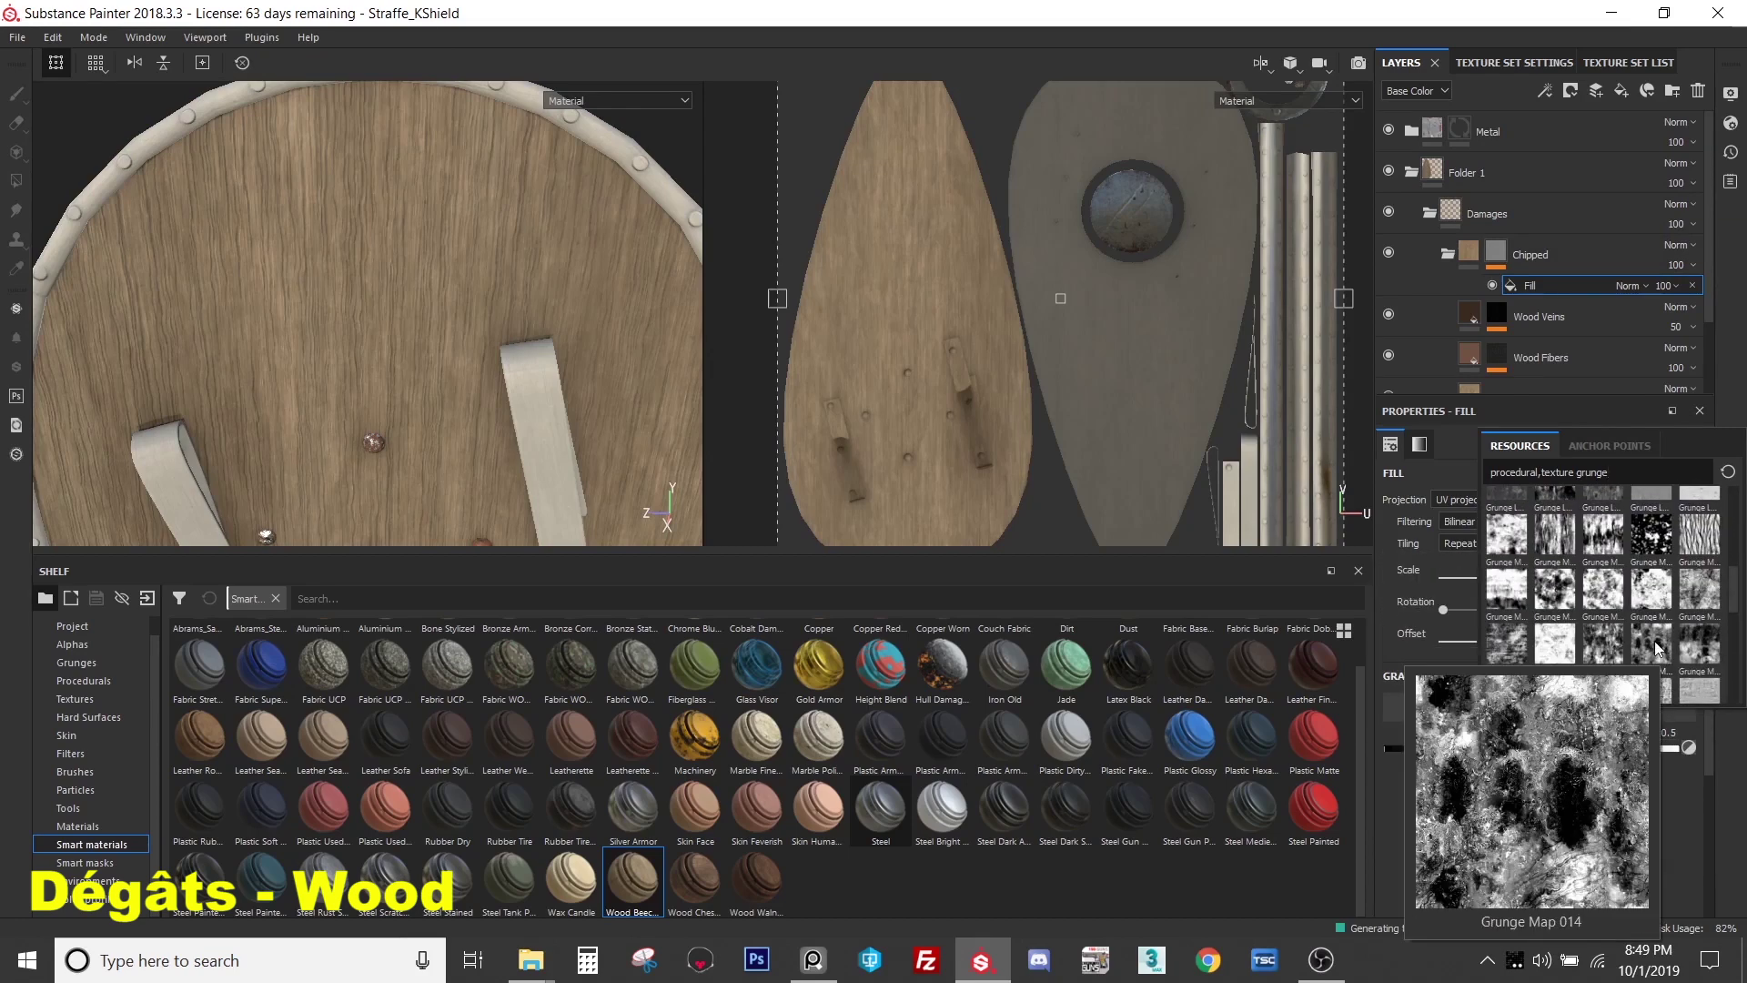
left_click(1656, 647)
left_click_drag(482, 444, 494, 415, "alt")
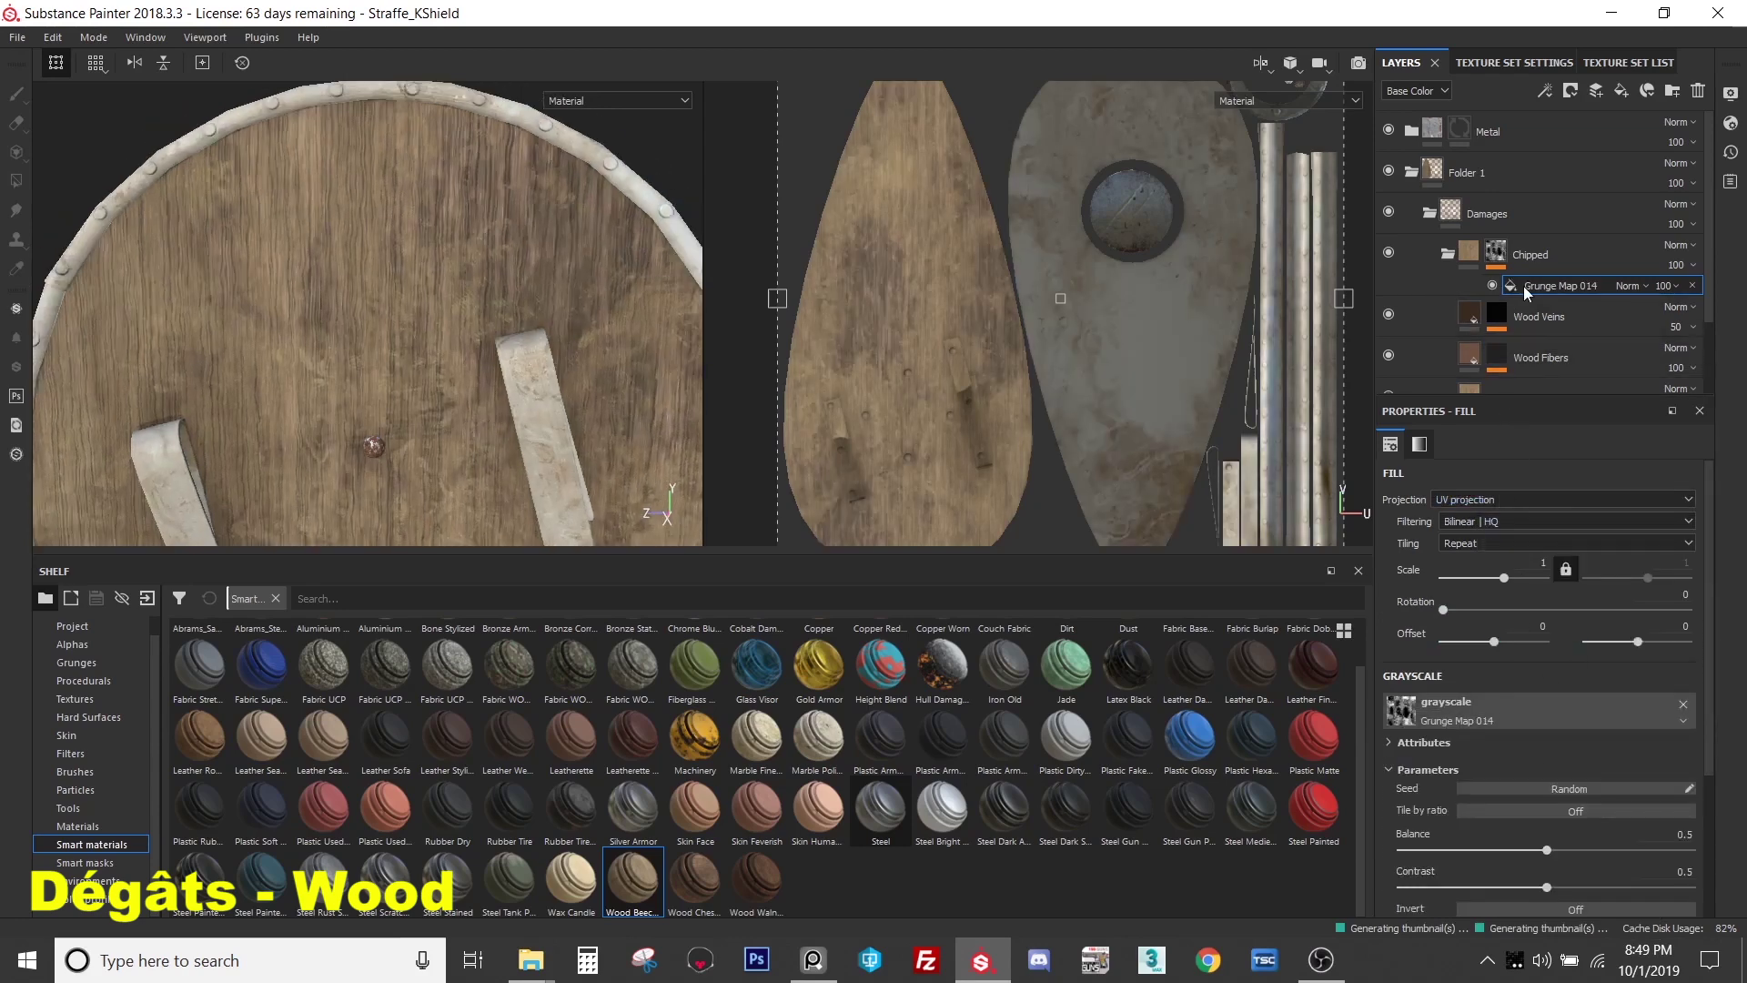
- Replace the mask fill's texture with Grunge Map 013 and set its contrast to 0.94 and balance to 0.17
left_click(1516, 718)
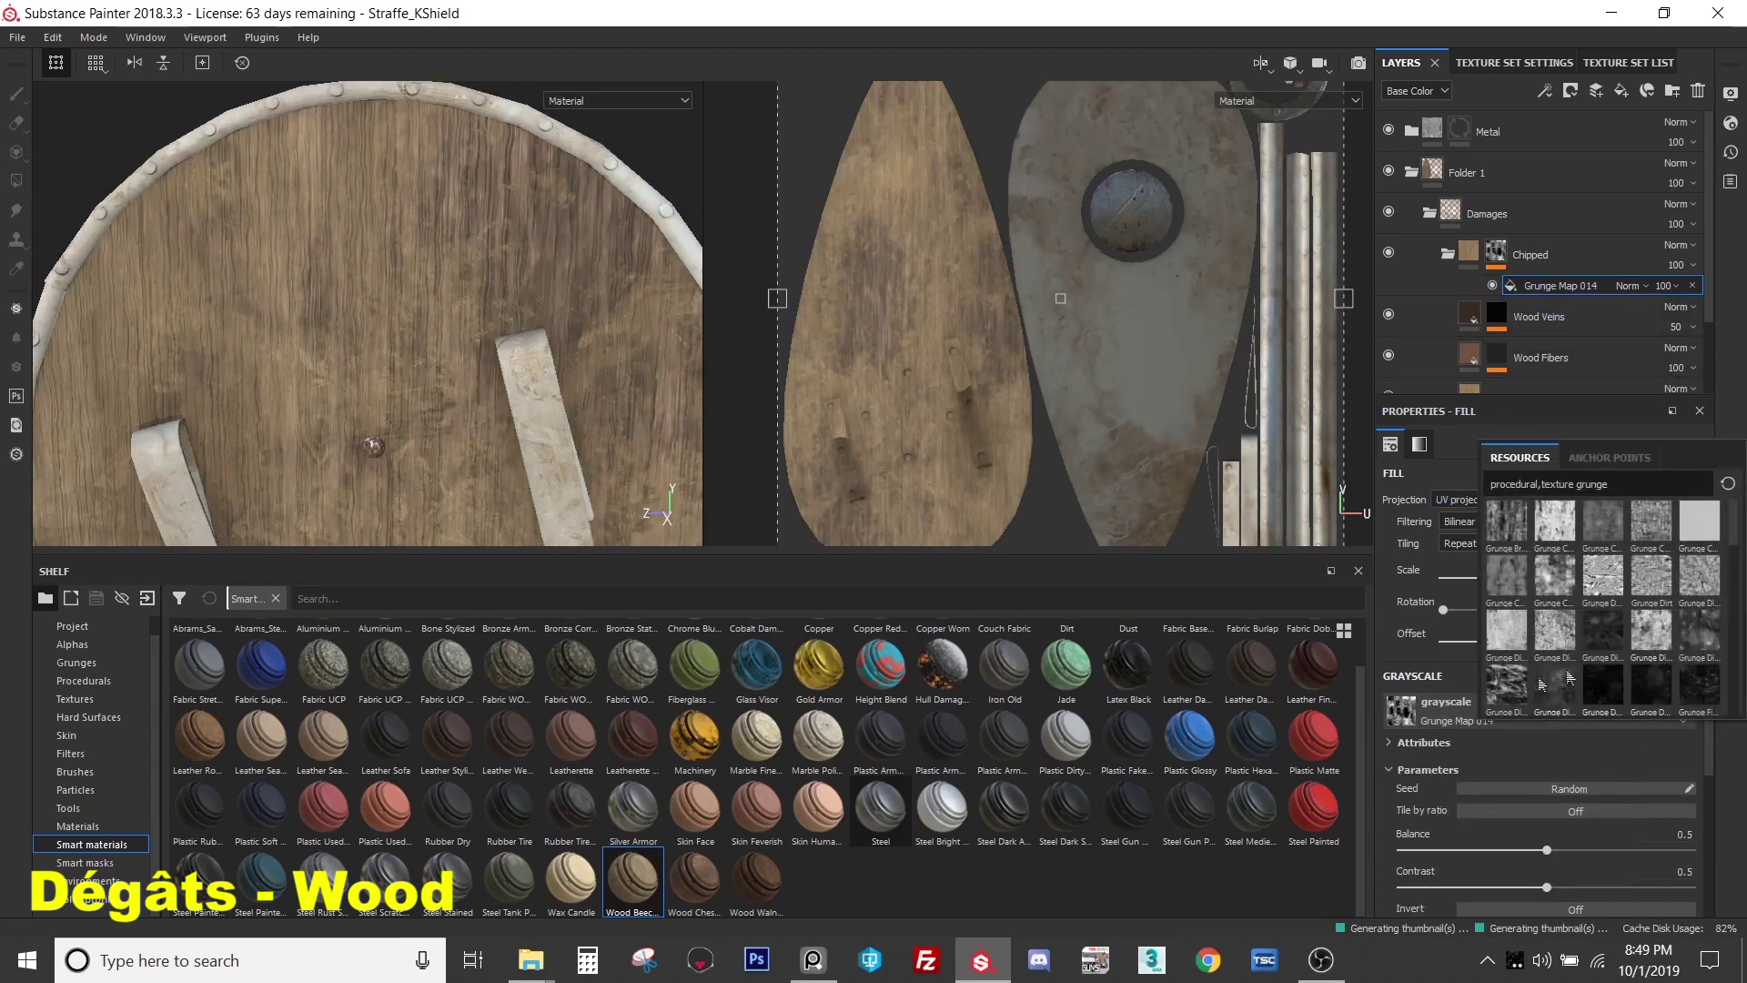
scroll(1616, 692, "down", 5)
mouse_move(1614, 674)
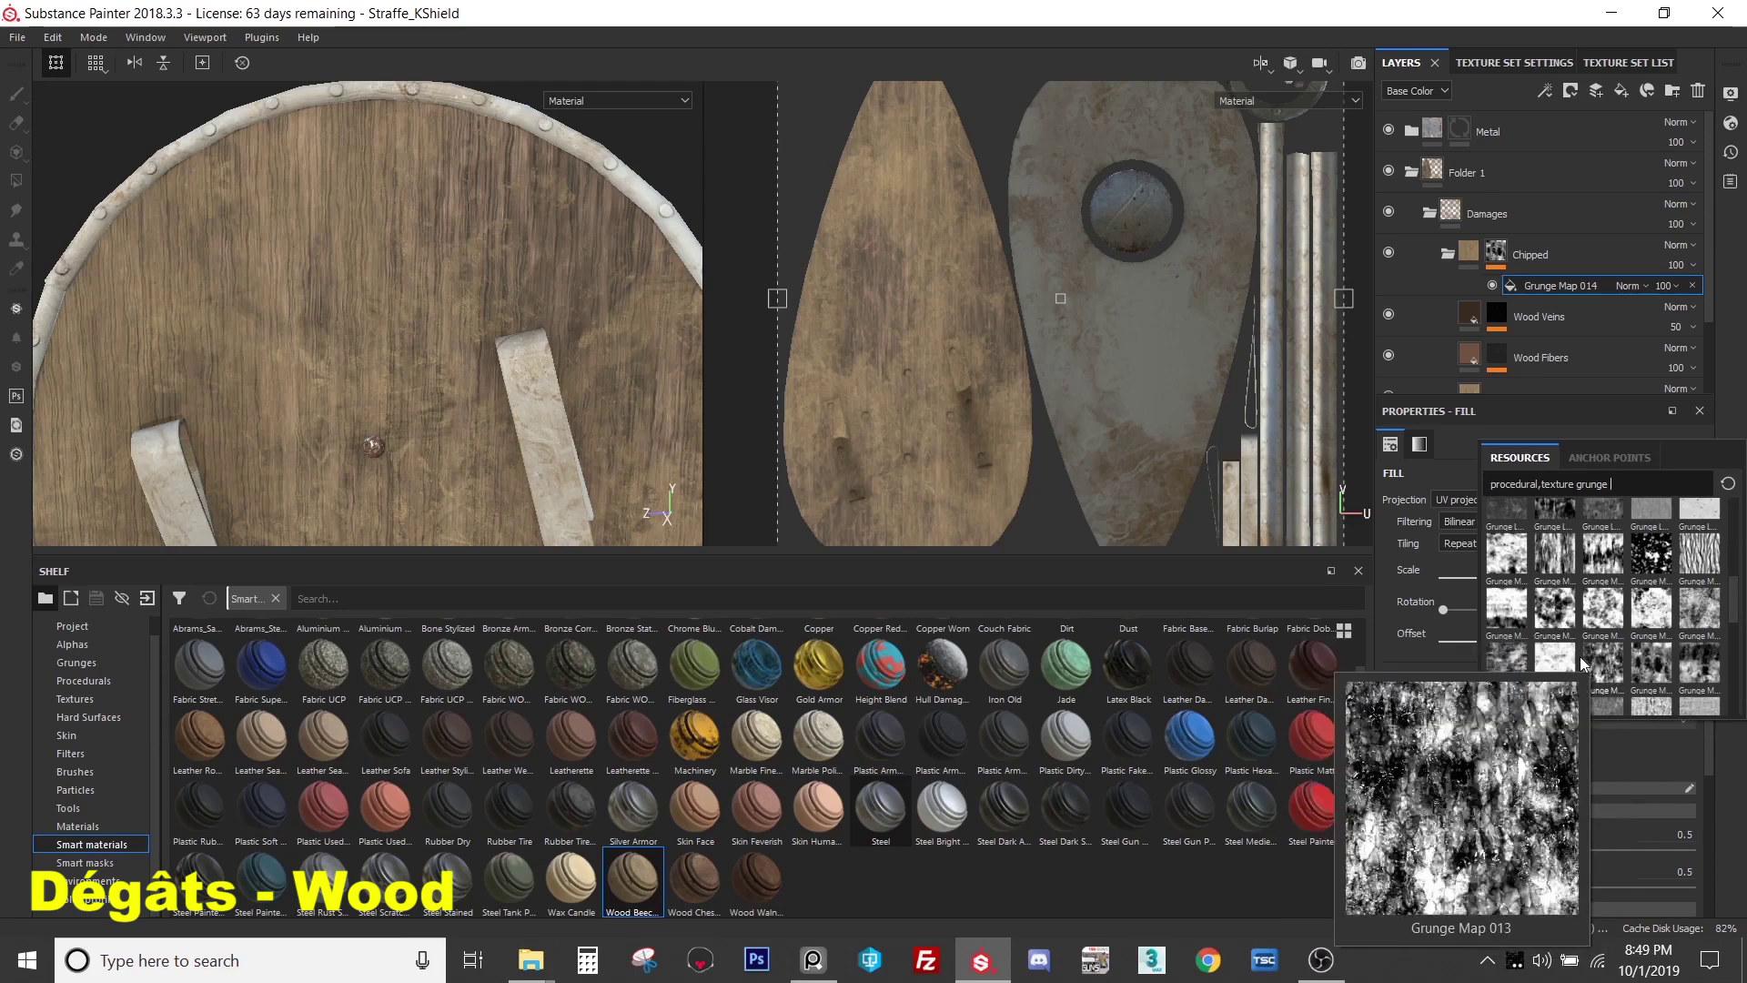
mouse_move(1513, 662)
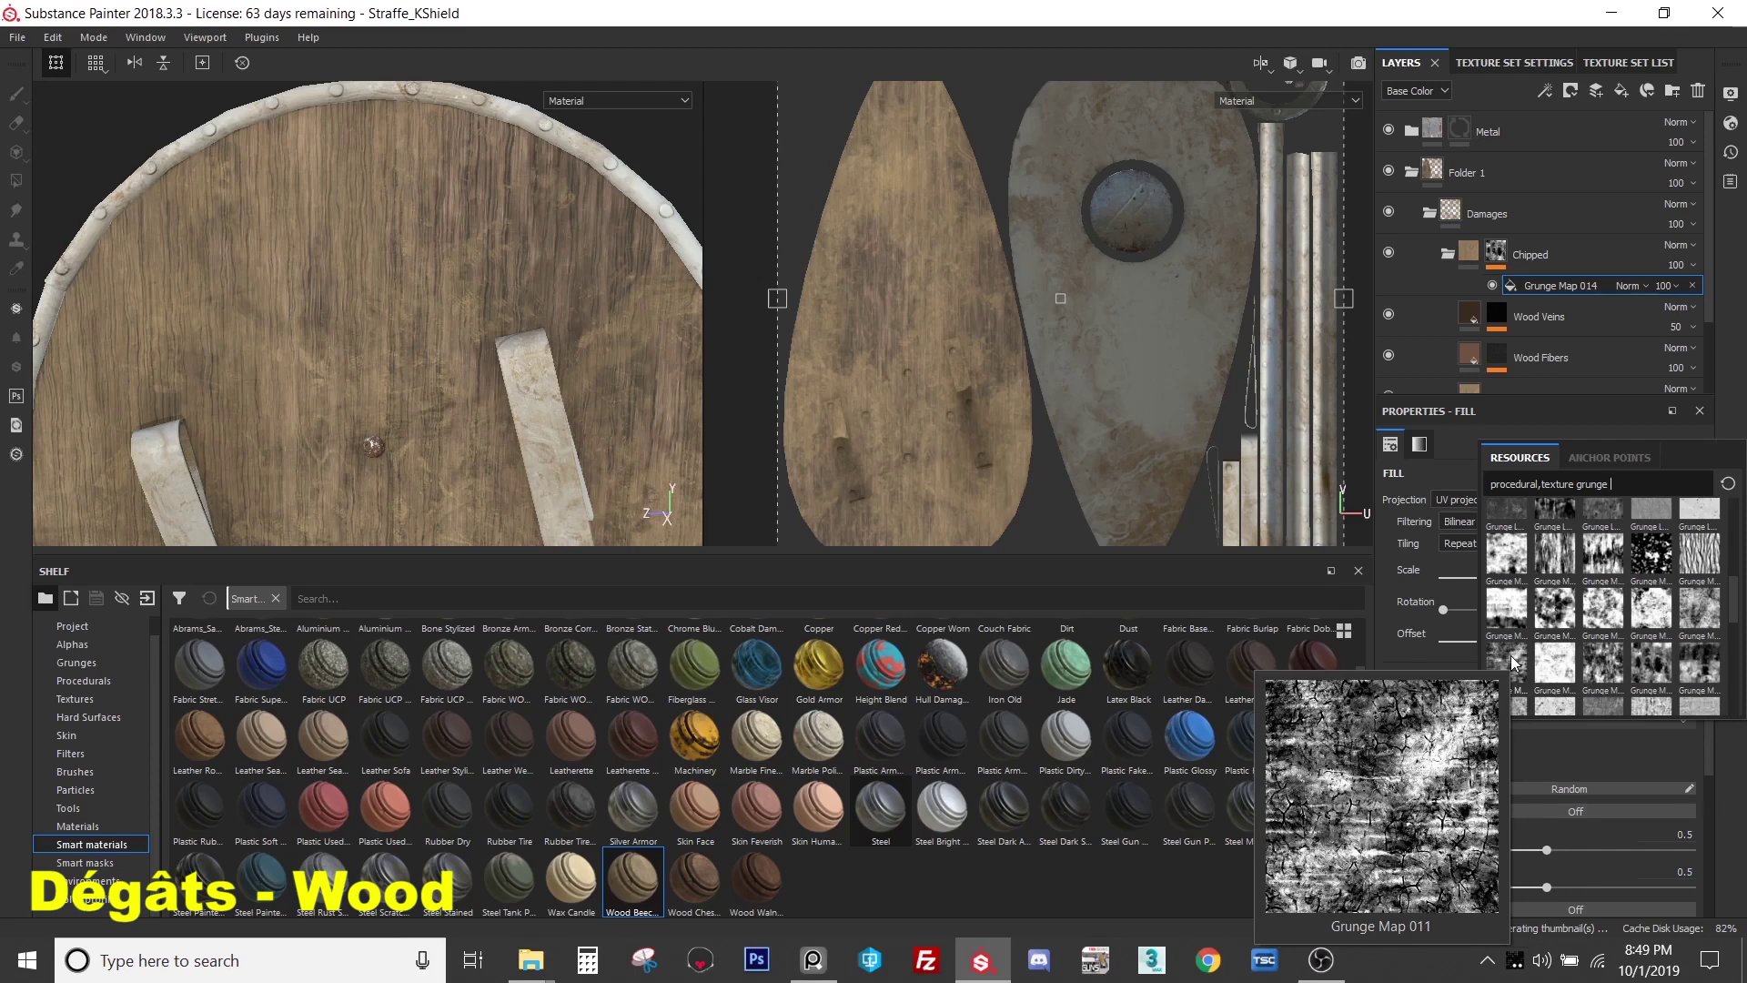
left_click(1601, 671)
left_click_drag(517, 499, 510, 388, "alt")
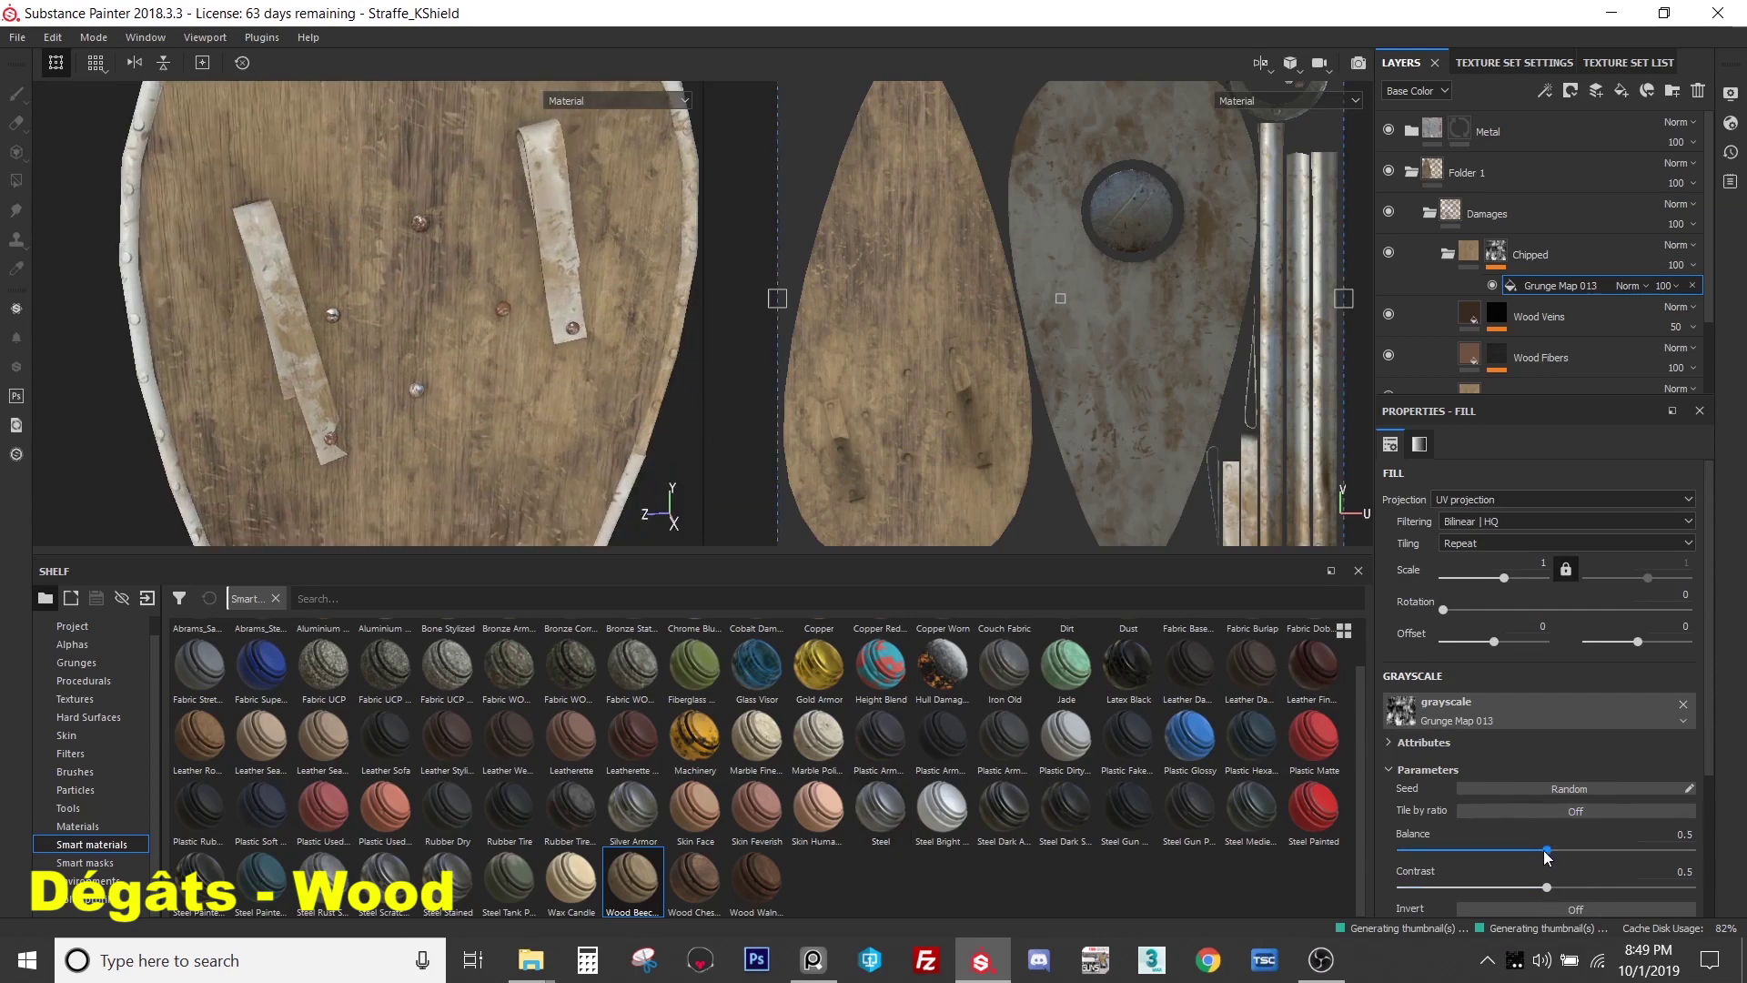
left_click_drag(1544, 890, 1638, 912)
left_click_drag(1547, 850, 1454, 864)
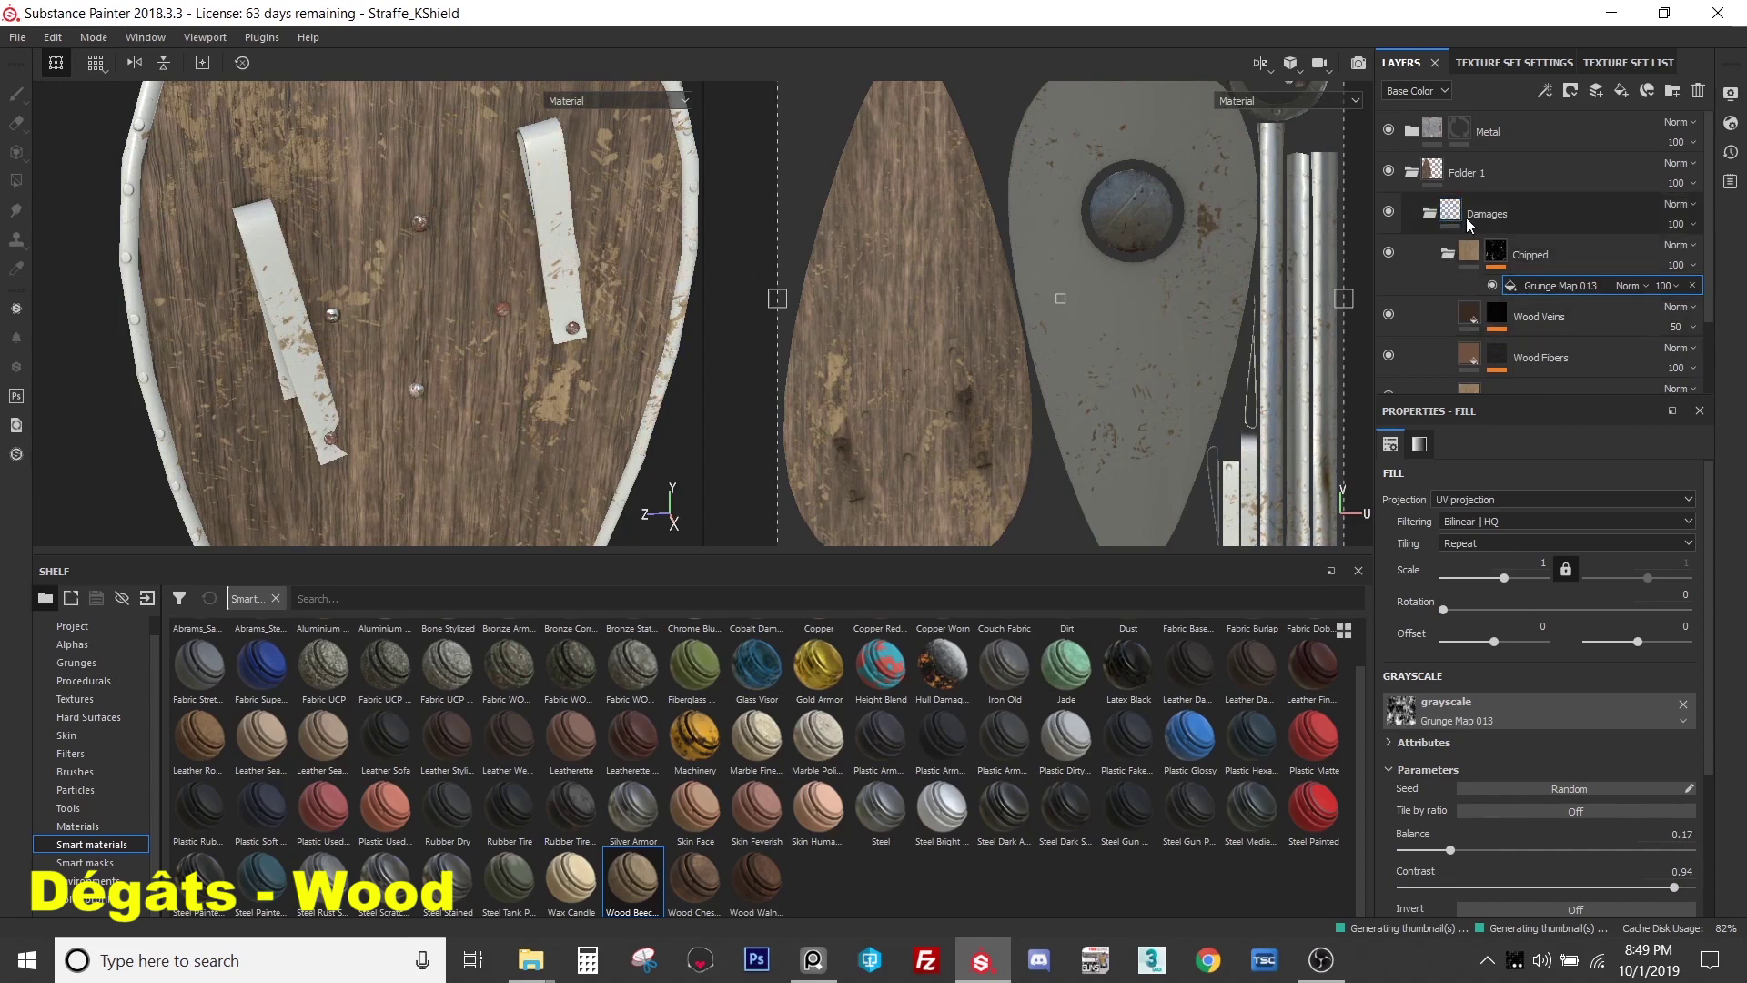
scroll(1469, 236, "down", 2)
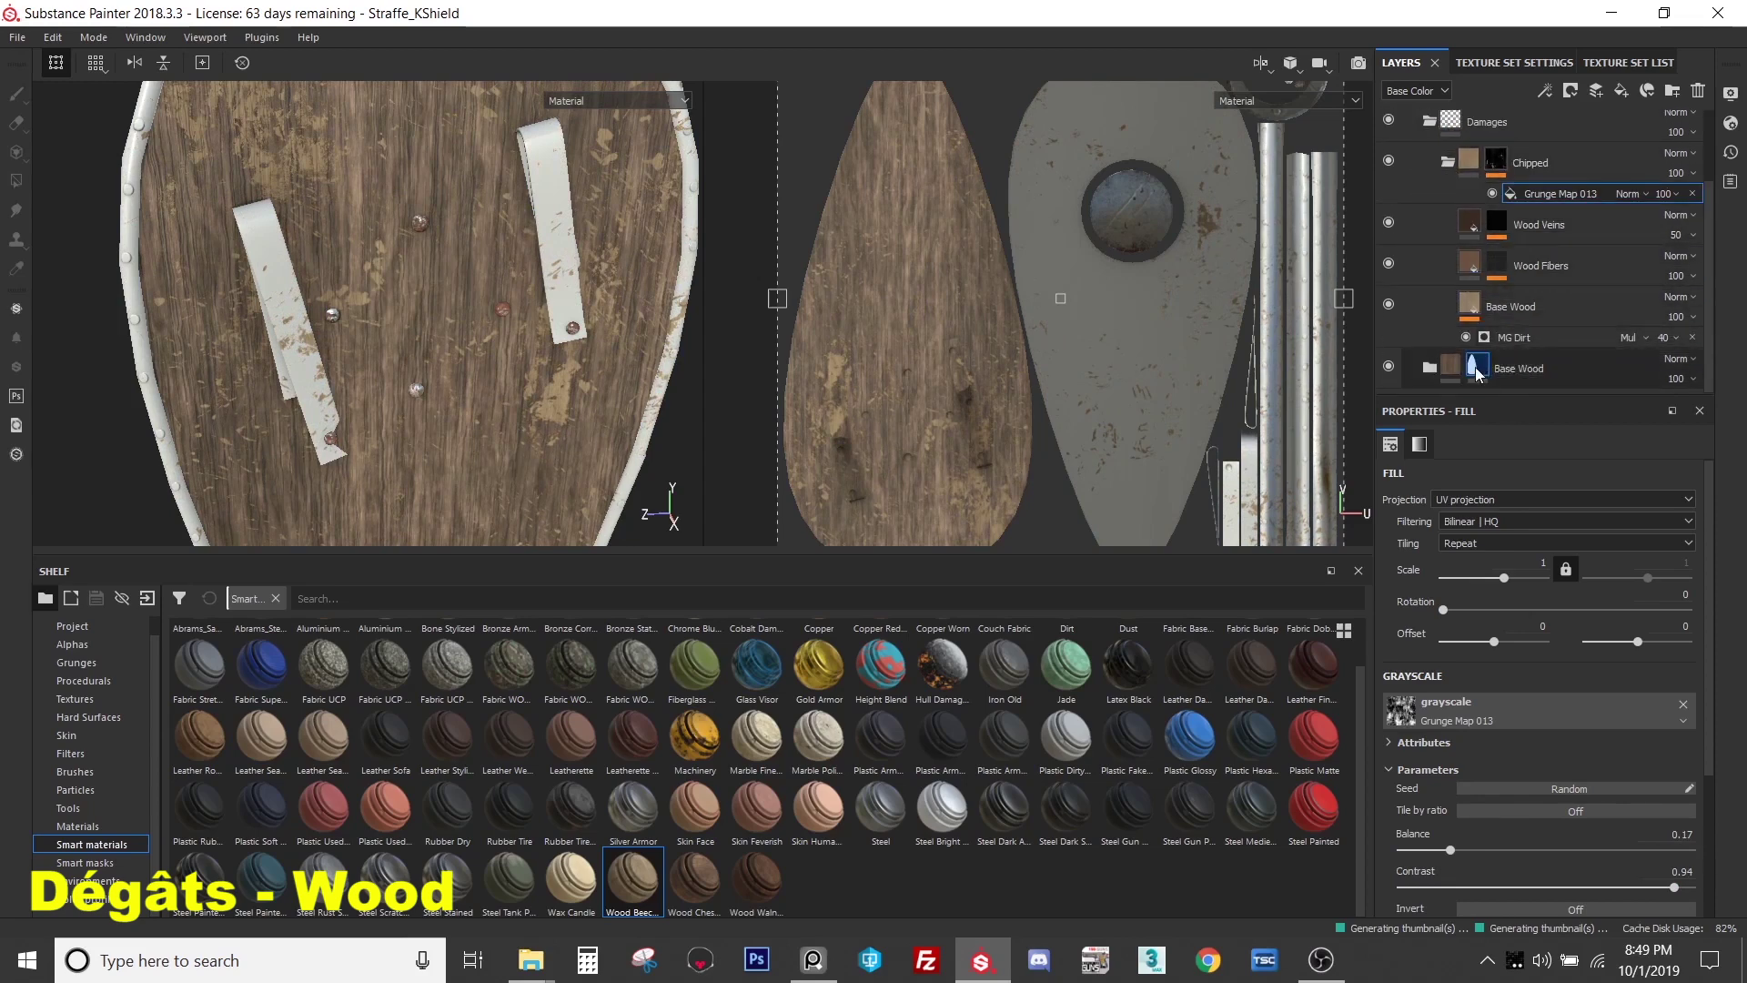
right_click(1476, 371)
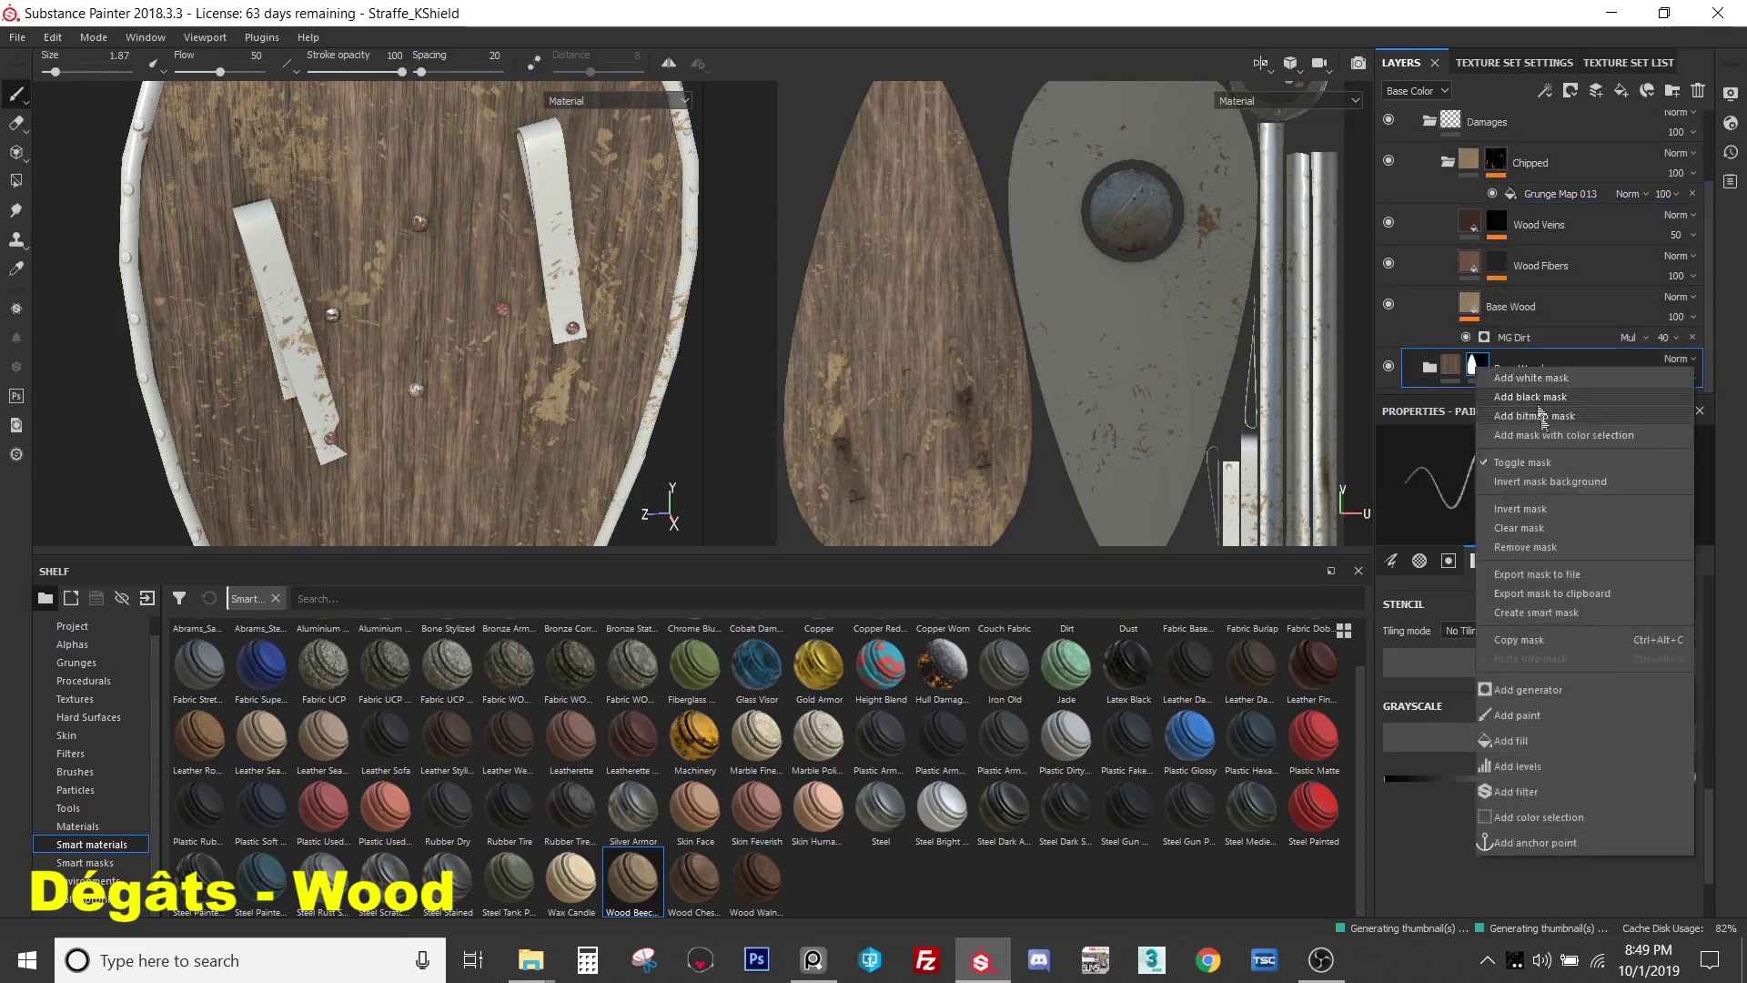
left_click(1547, 331)
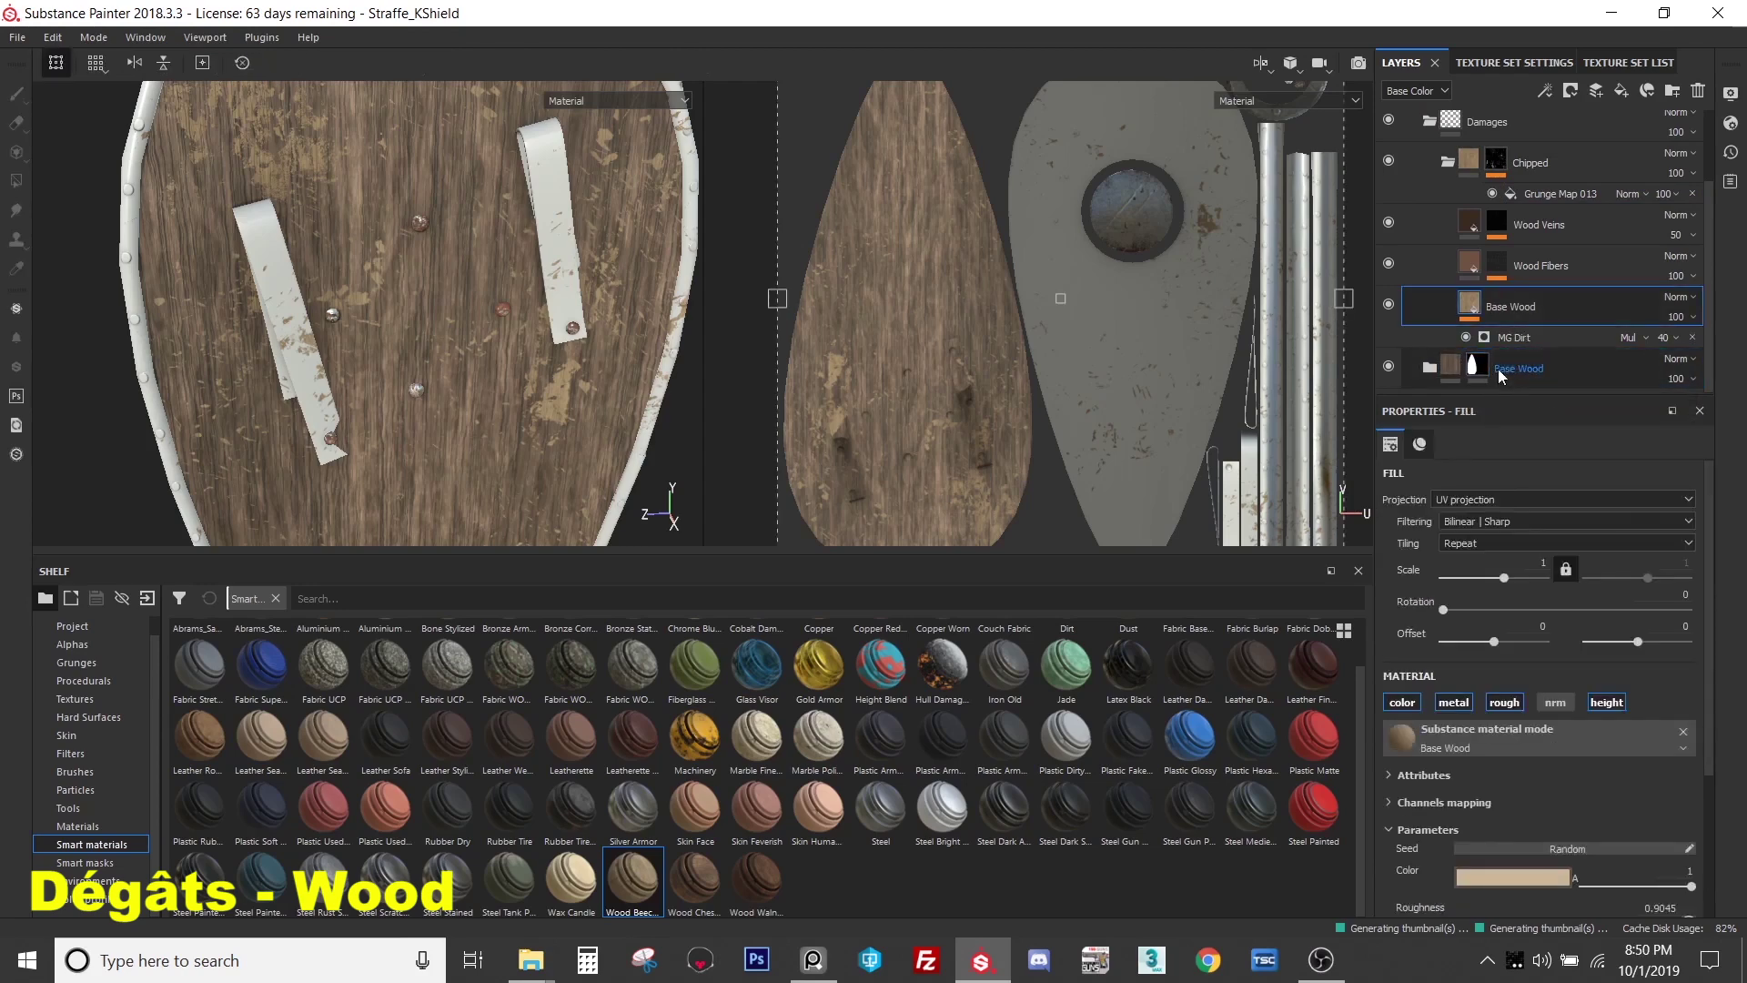
left_click(1477, 370)
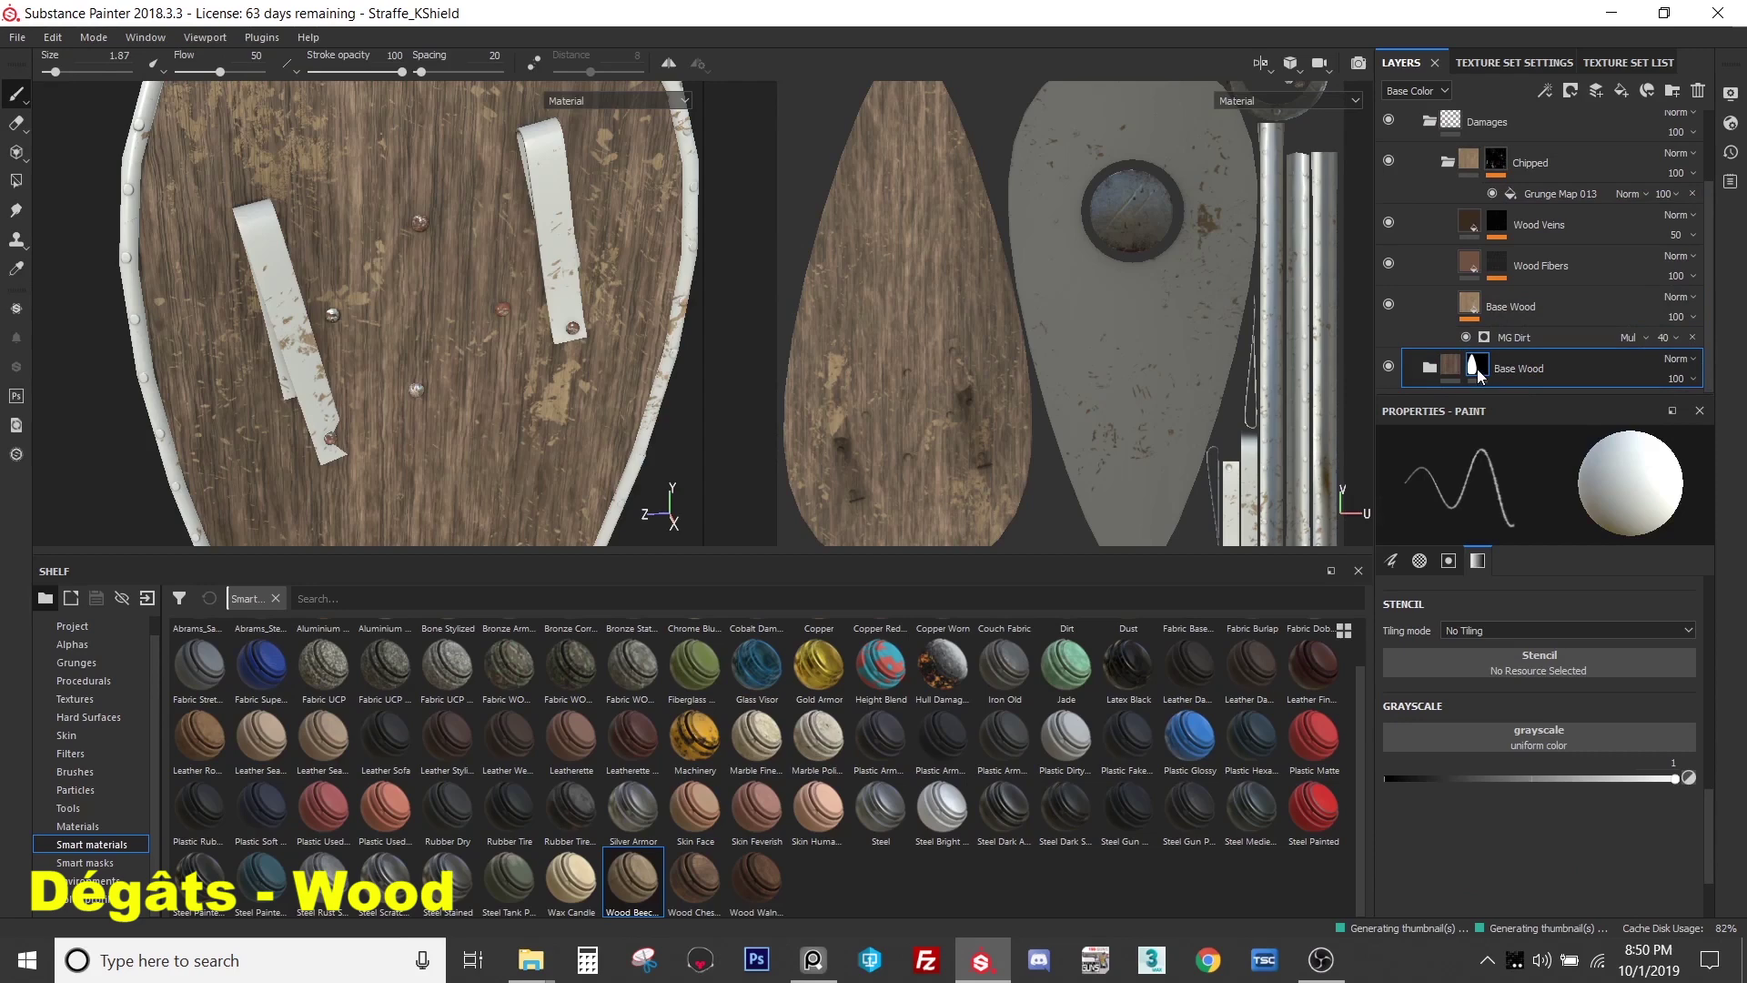
right_click(1476, 373)
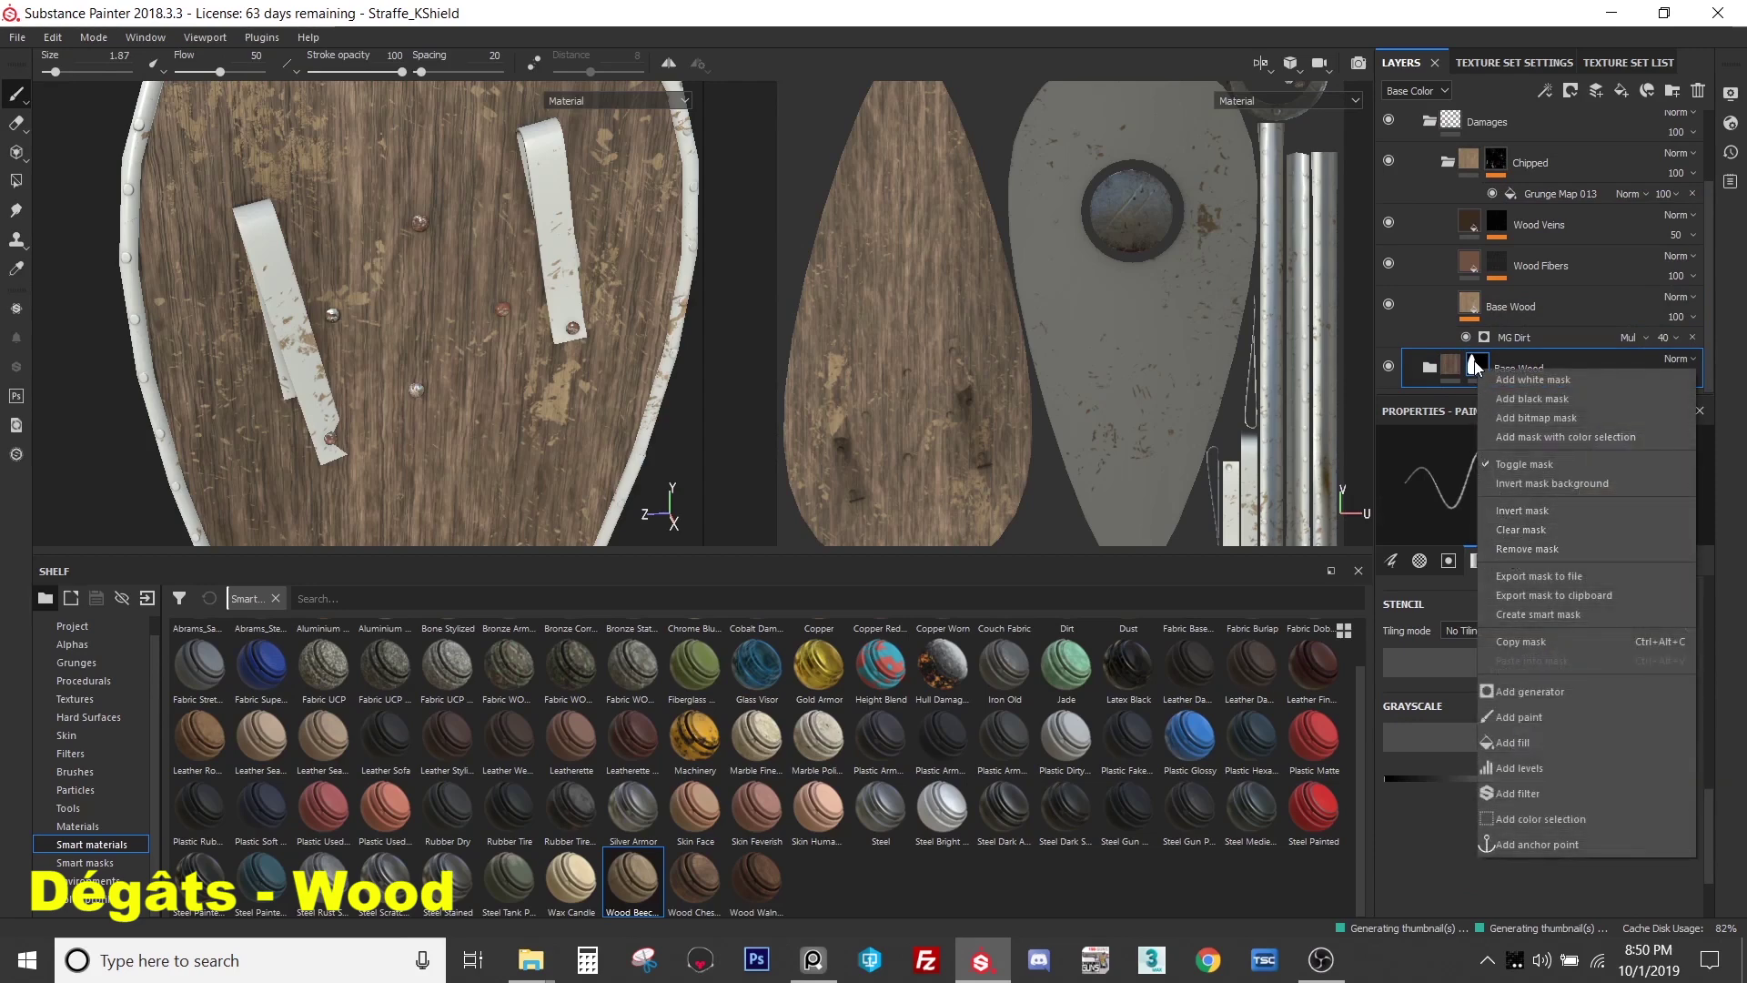
key("Escape")
scroll(1480, 363, "up", 3)
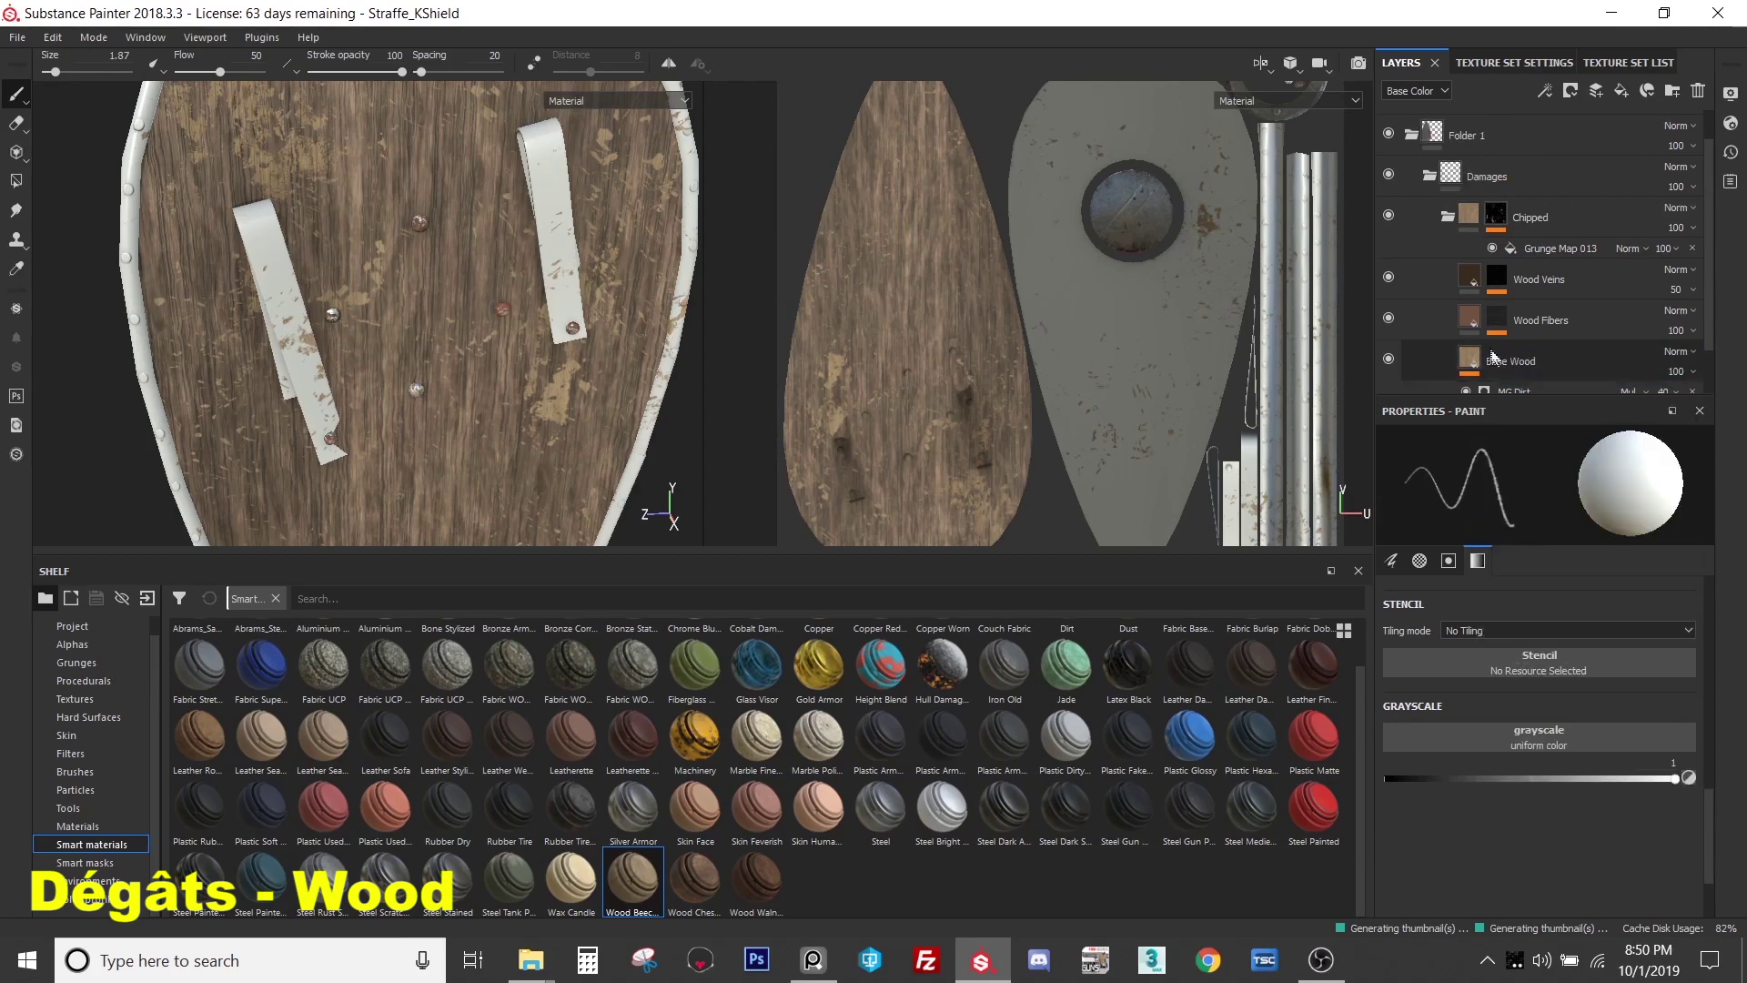
- Rename Folder 1 as Wood and add a black mask to it
double_click(1469, 172)
type("Wood")
key("Return")
right_click(1475, 178)
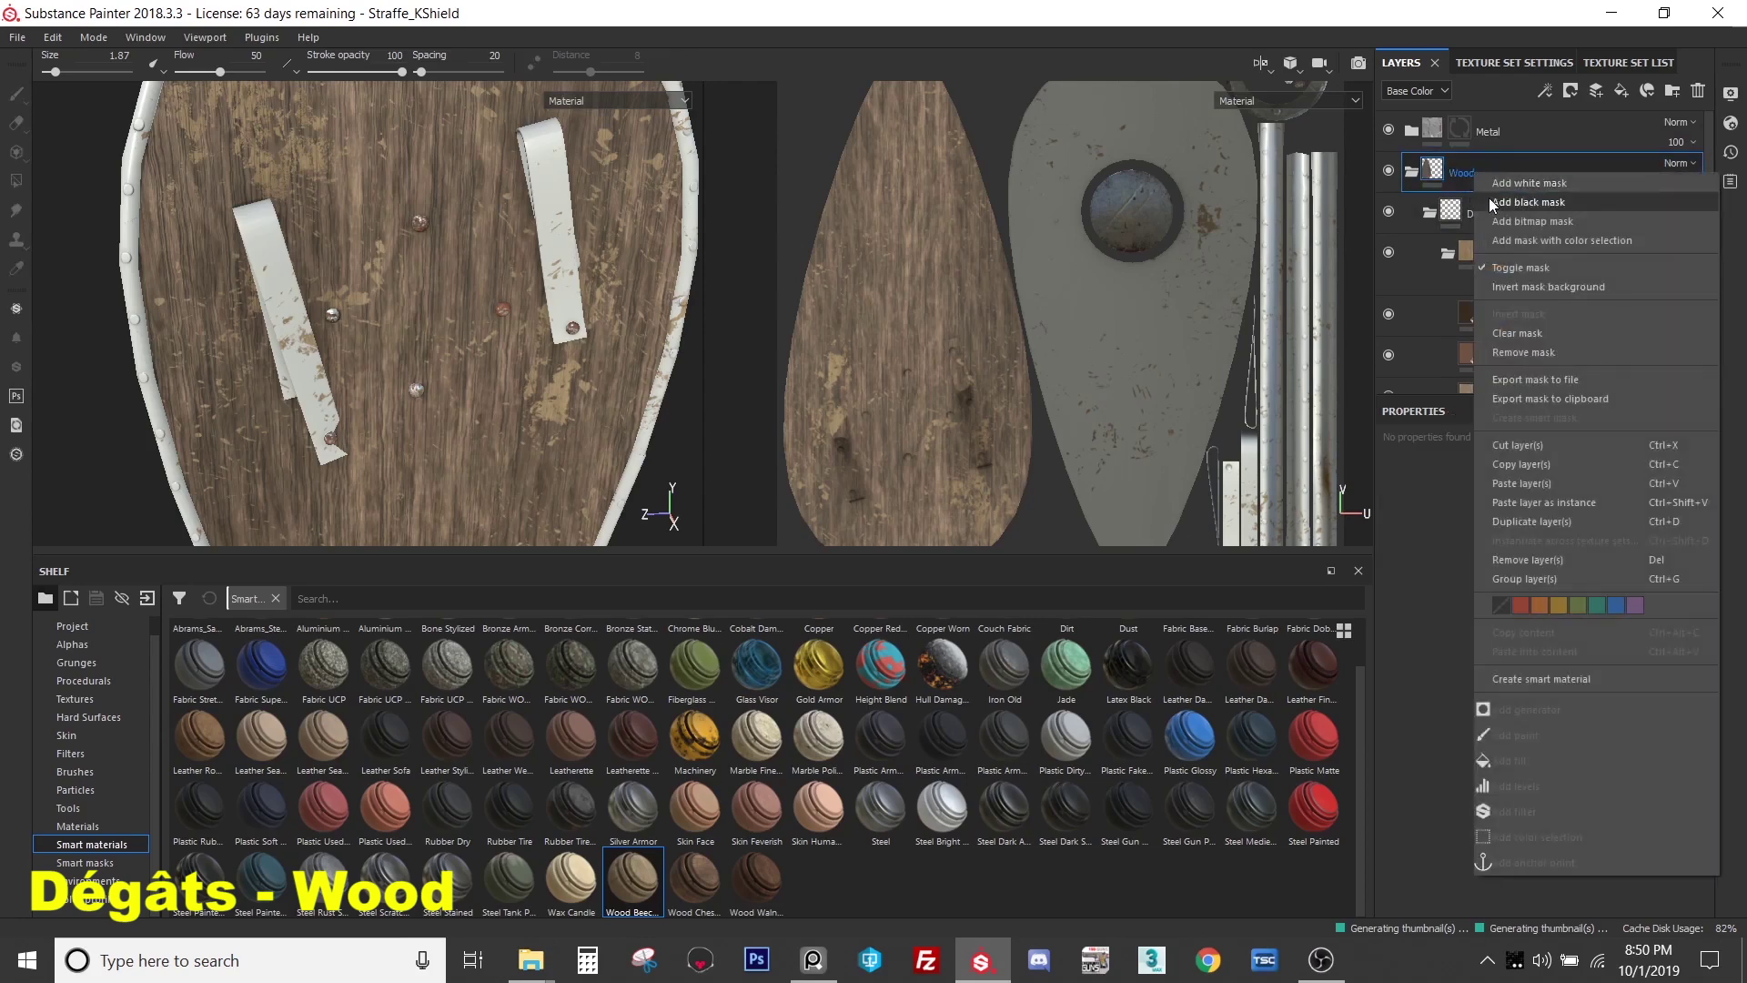
left_click(1494, 205)
- Copy the mask of the Base Wood folder and paste it into the Wood folder's mask
scroll(1483, 291, "down", 3)
right_click(1474, 365)
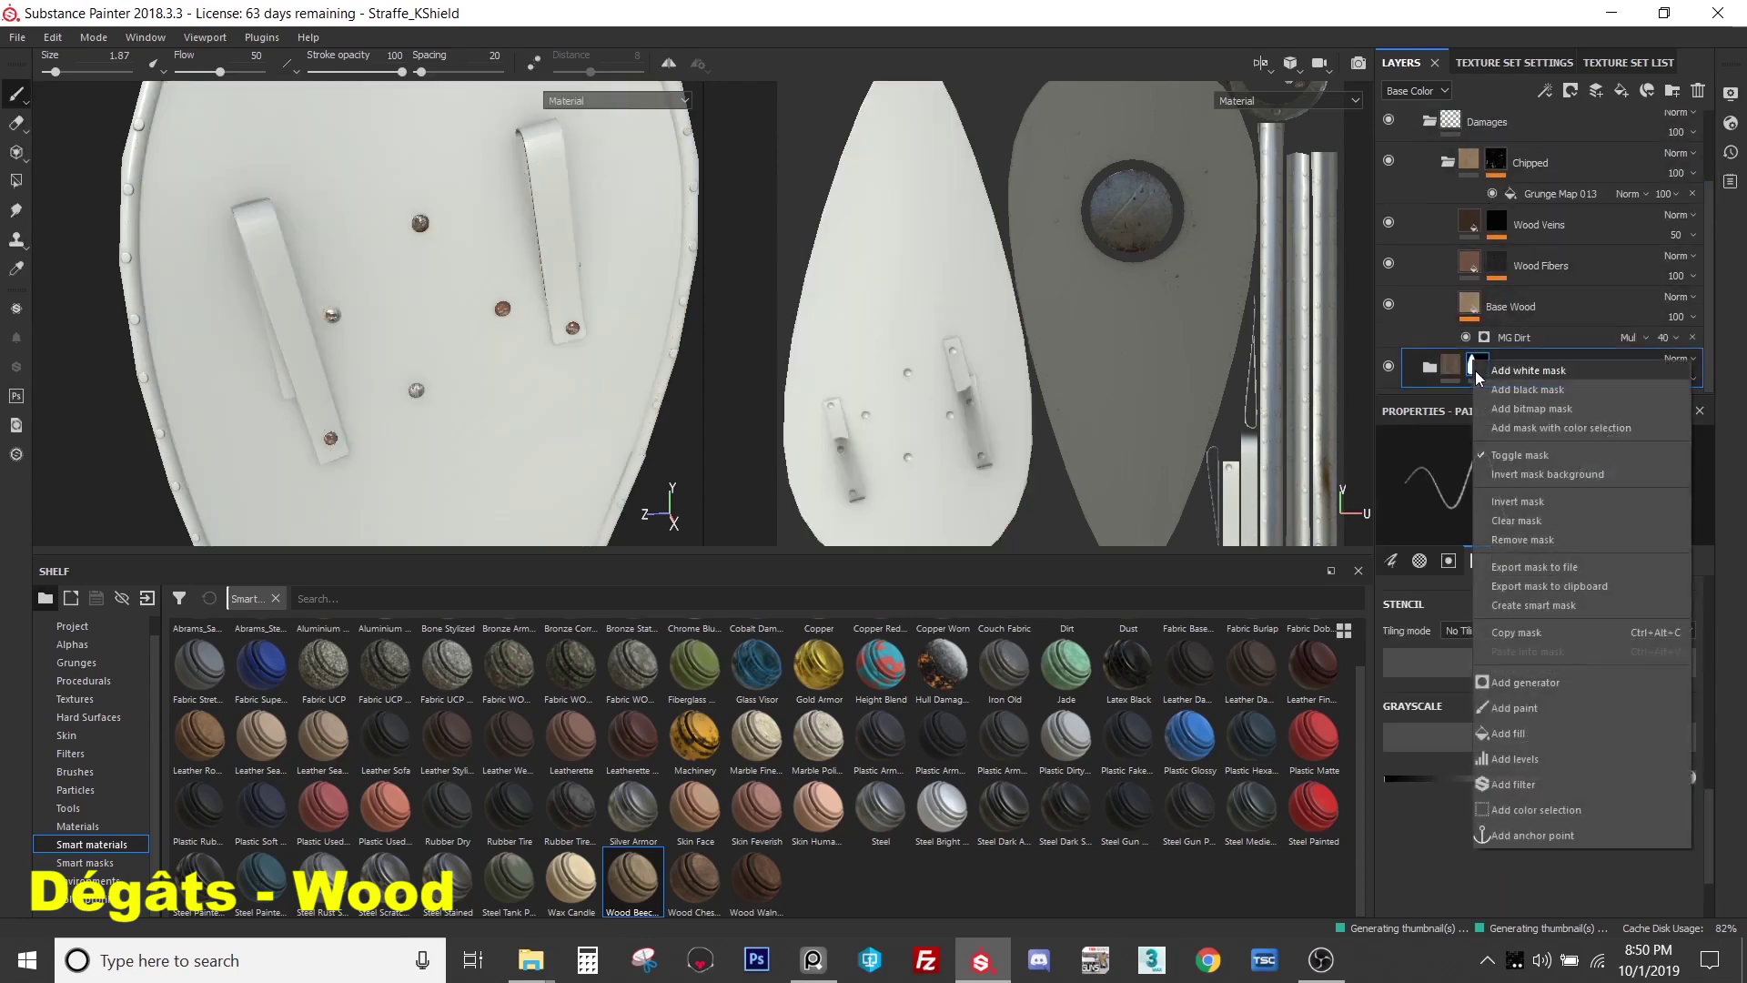
left_click(1517, 630)
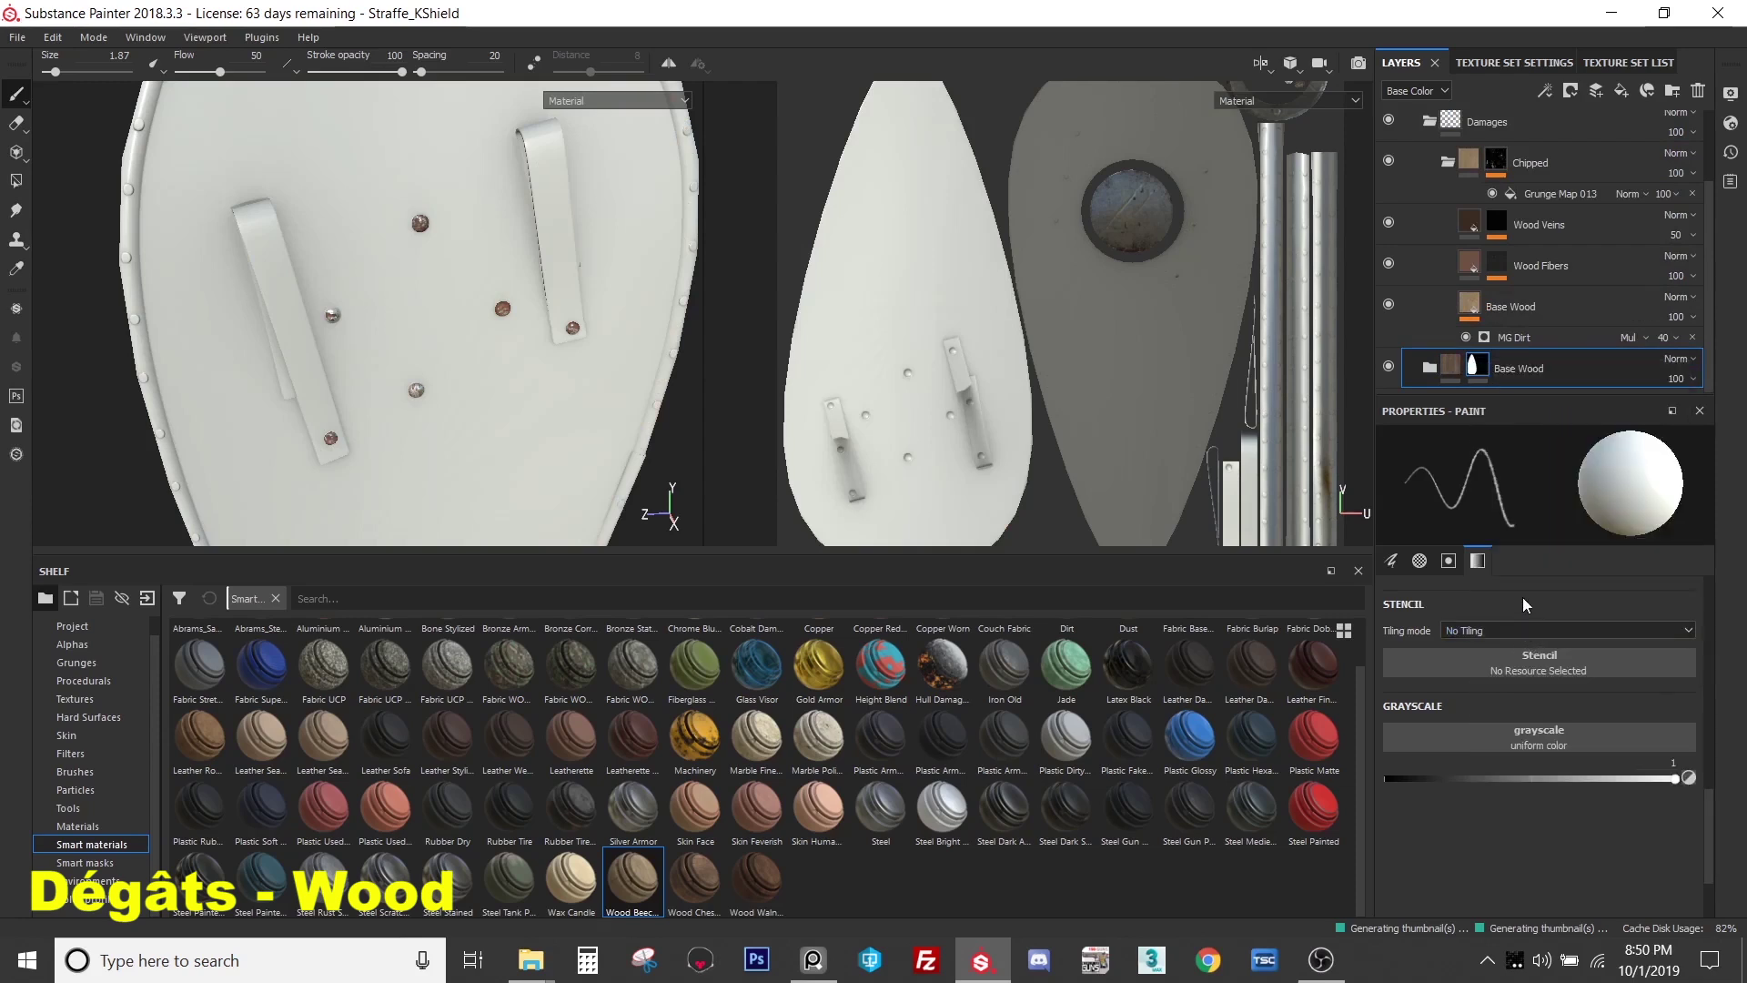
scroll(1465, 227, "up", 2)
right_click(1461, 175)
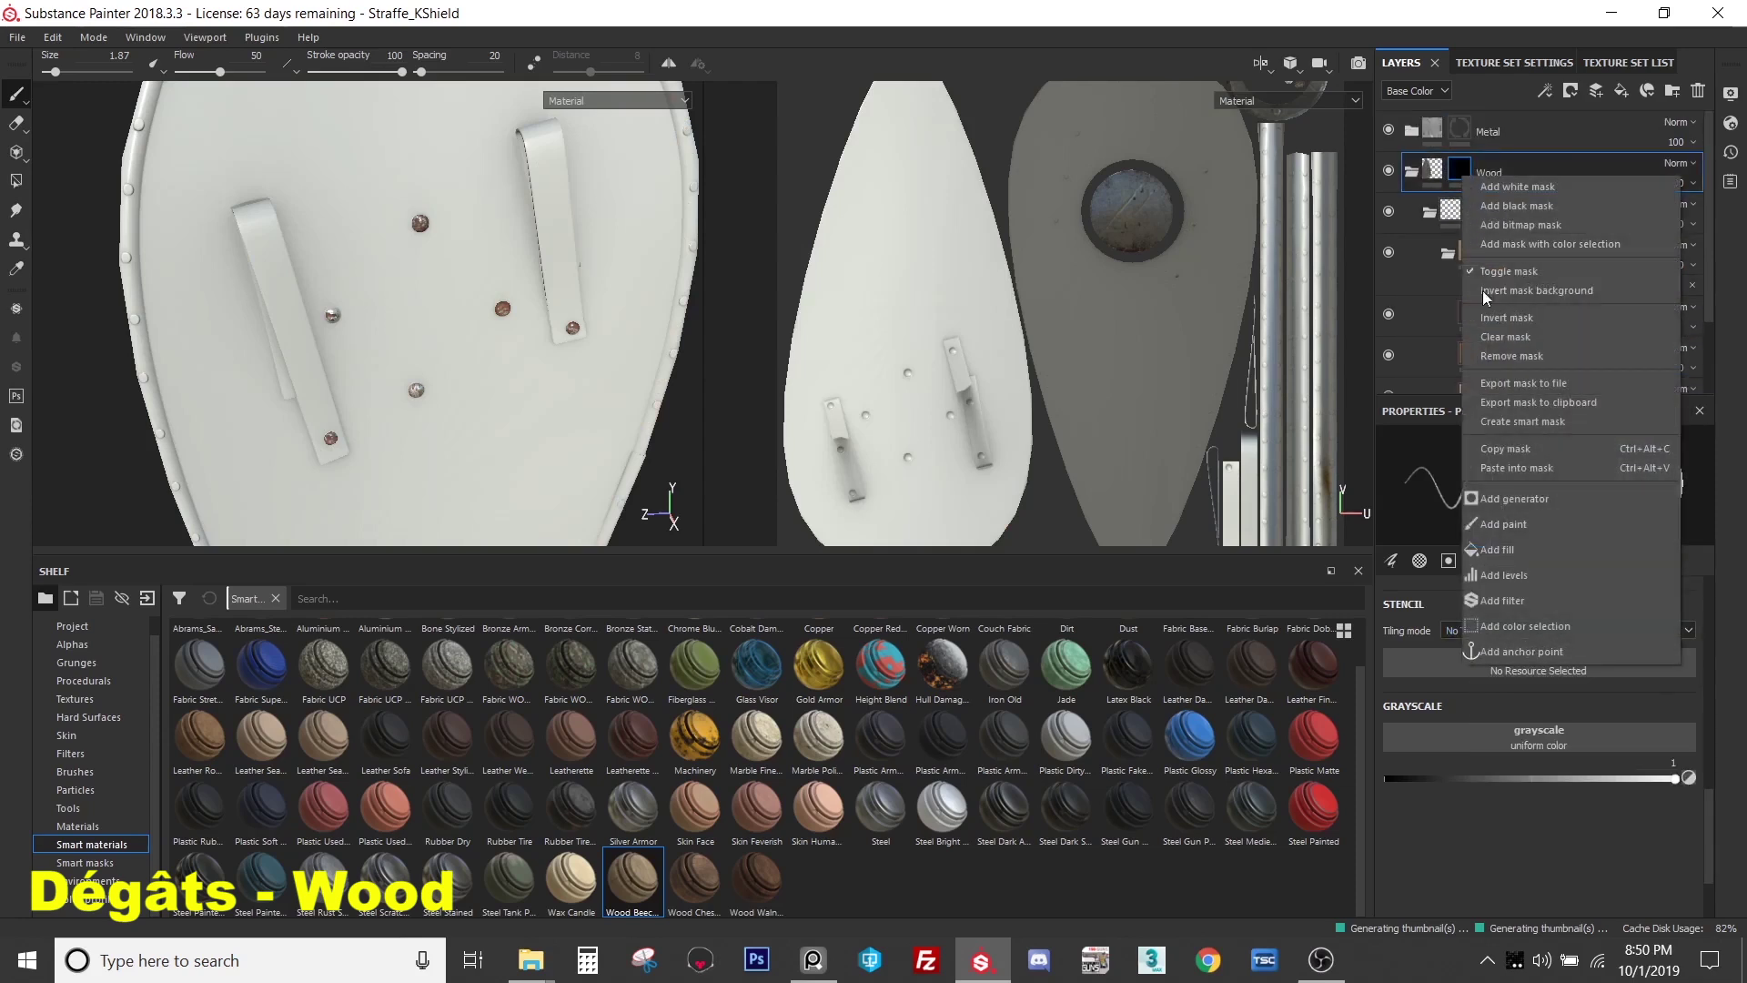
left_click(1516, 468)
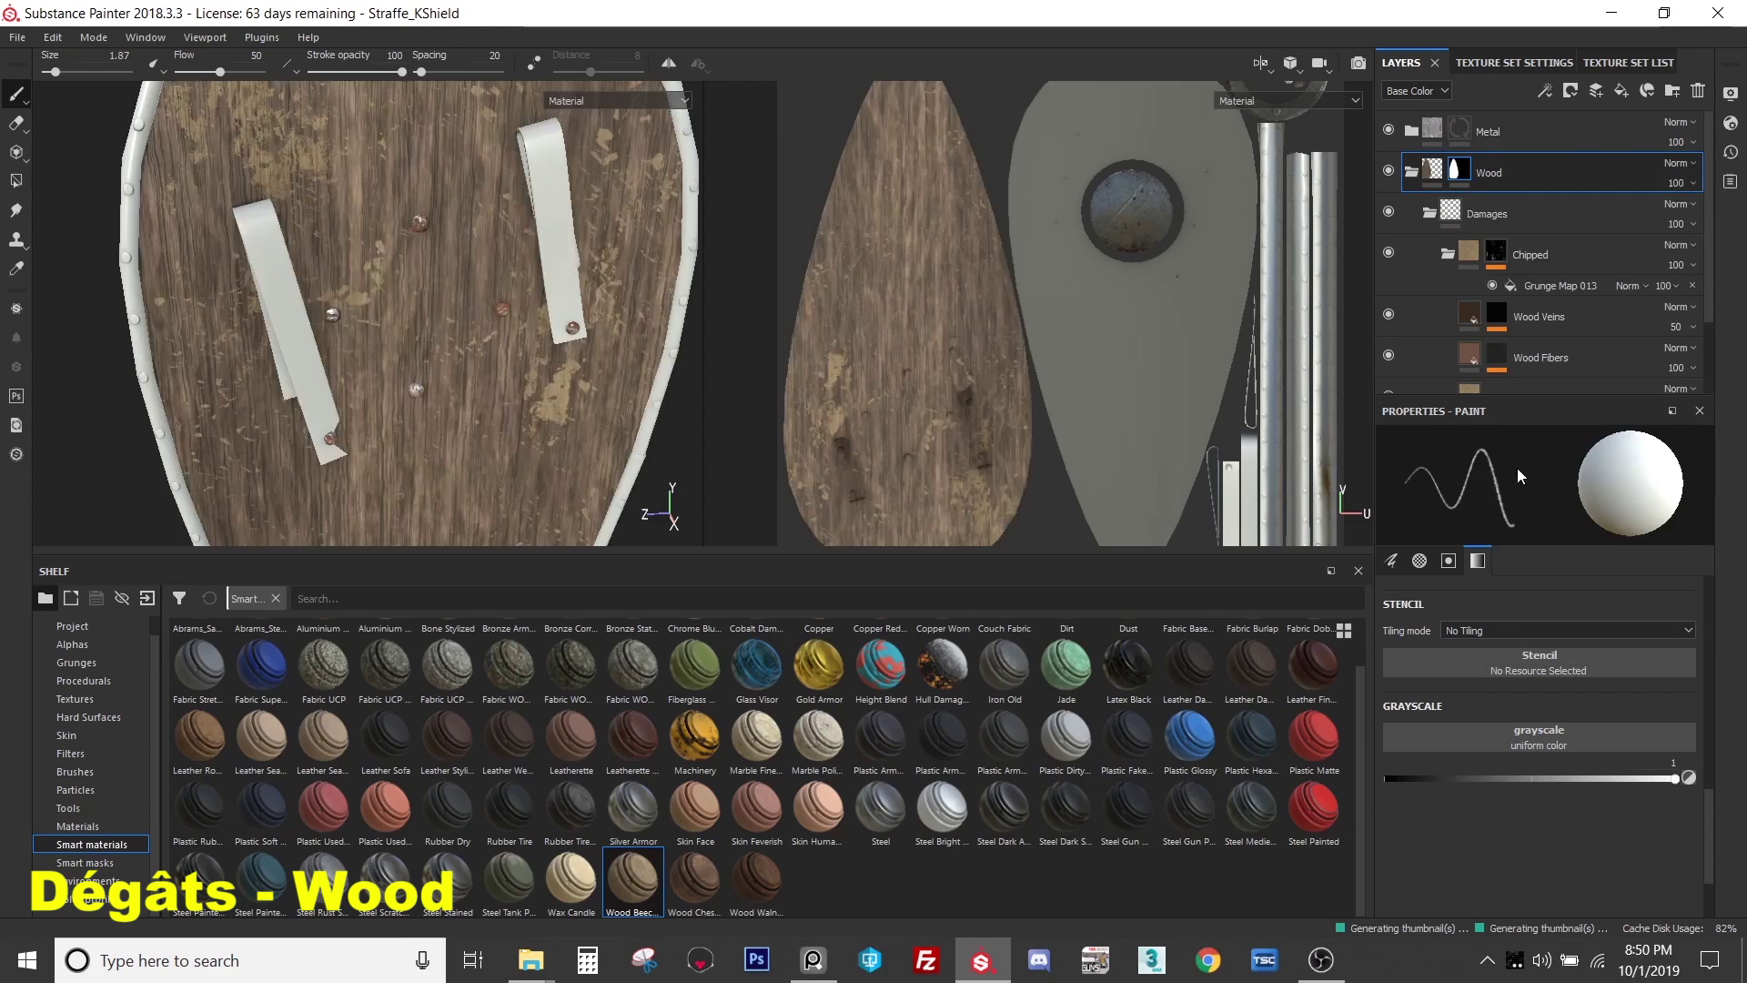
- Remove the mask from the Base Wood folder and collapse the Damages folder
scroll(1490, 356, "down", 2)
right_click(1485, 375)
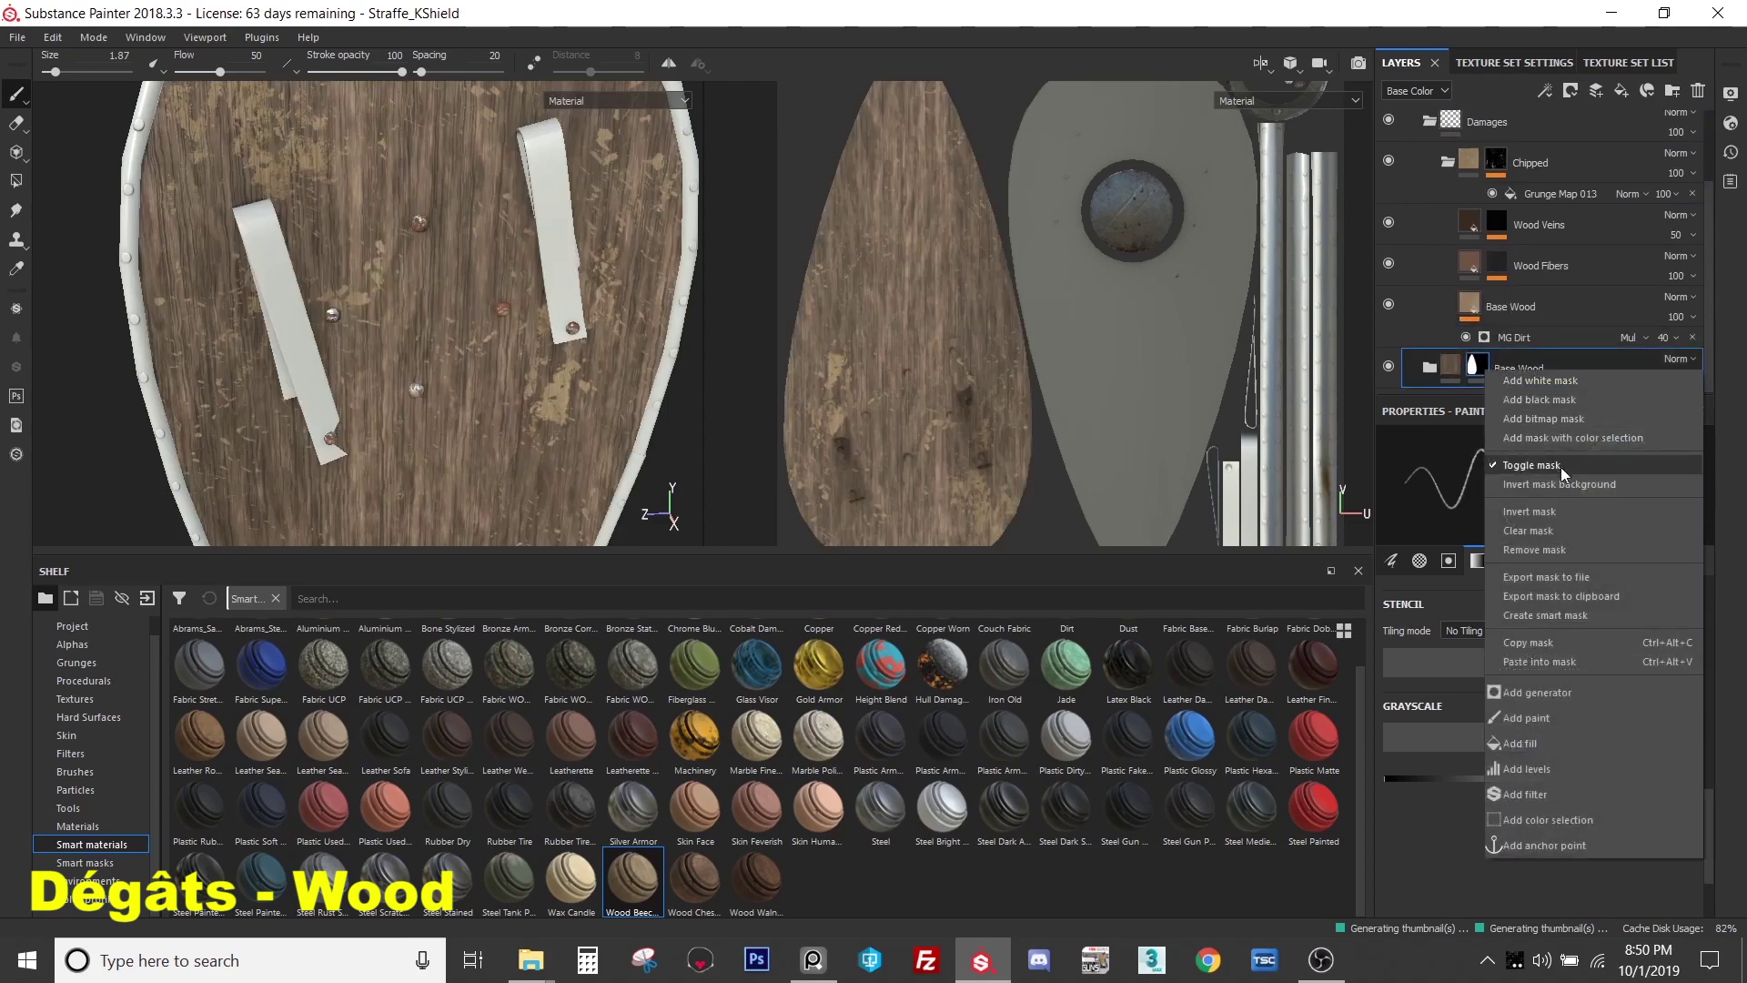
left_click(1535, 549)
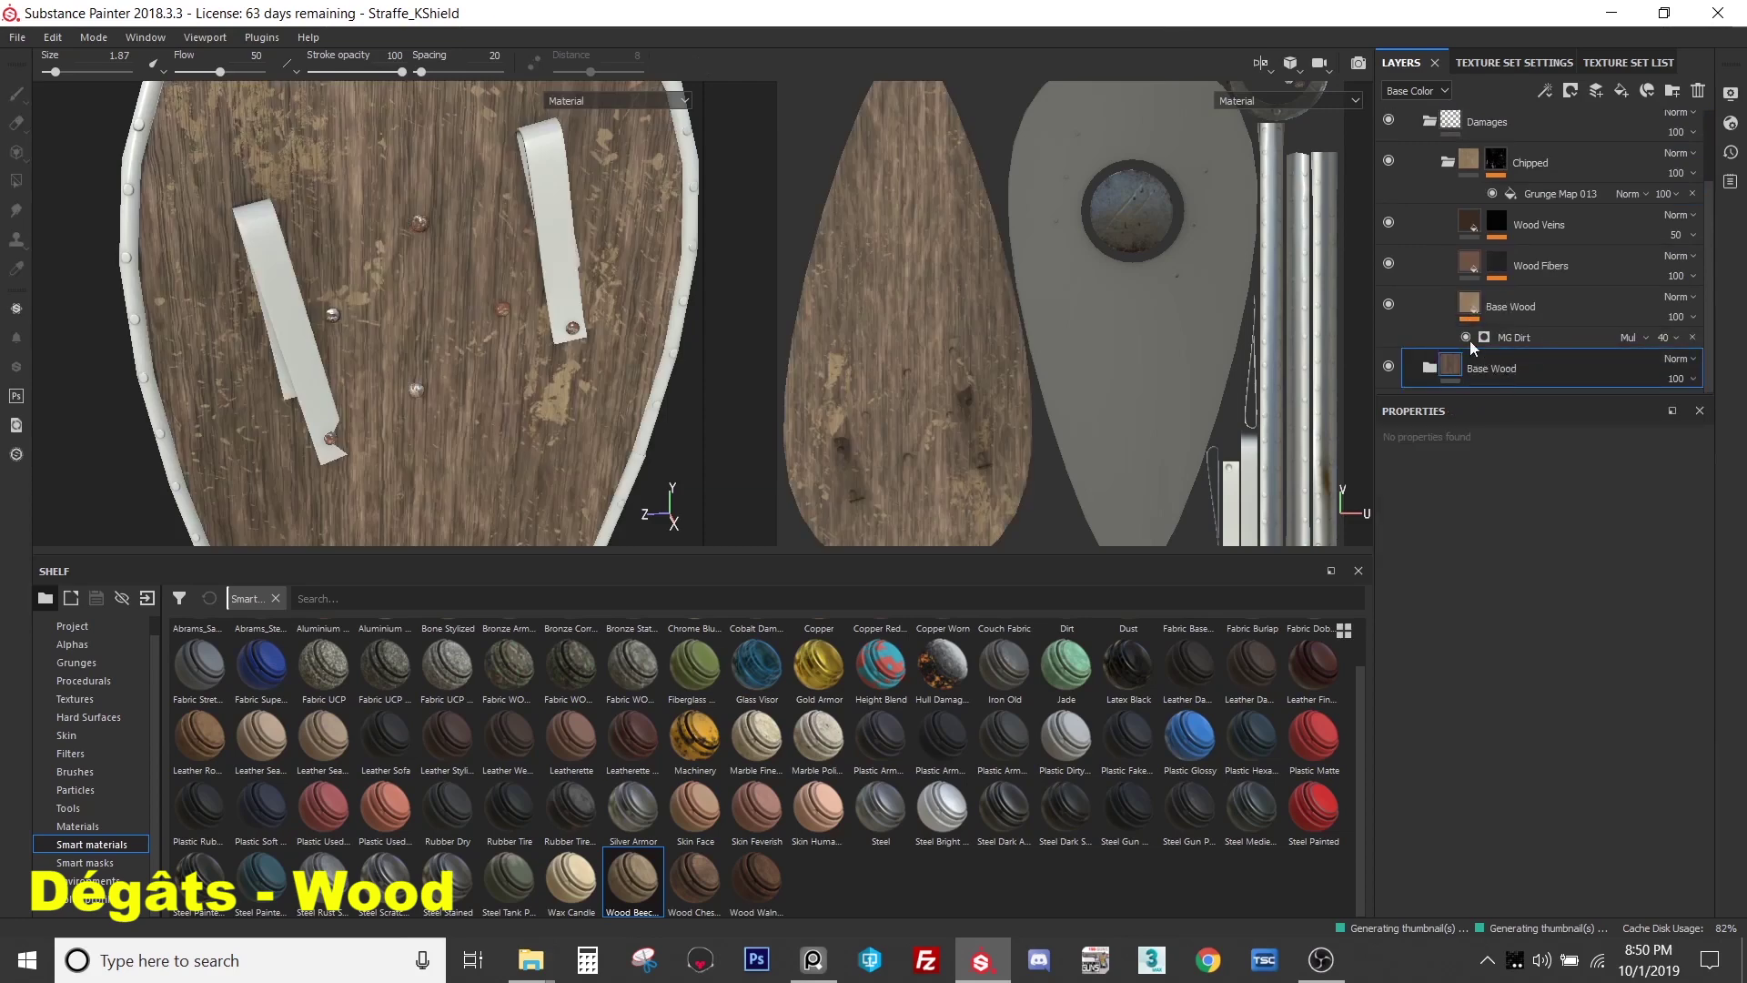
left_click(1429, 191)
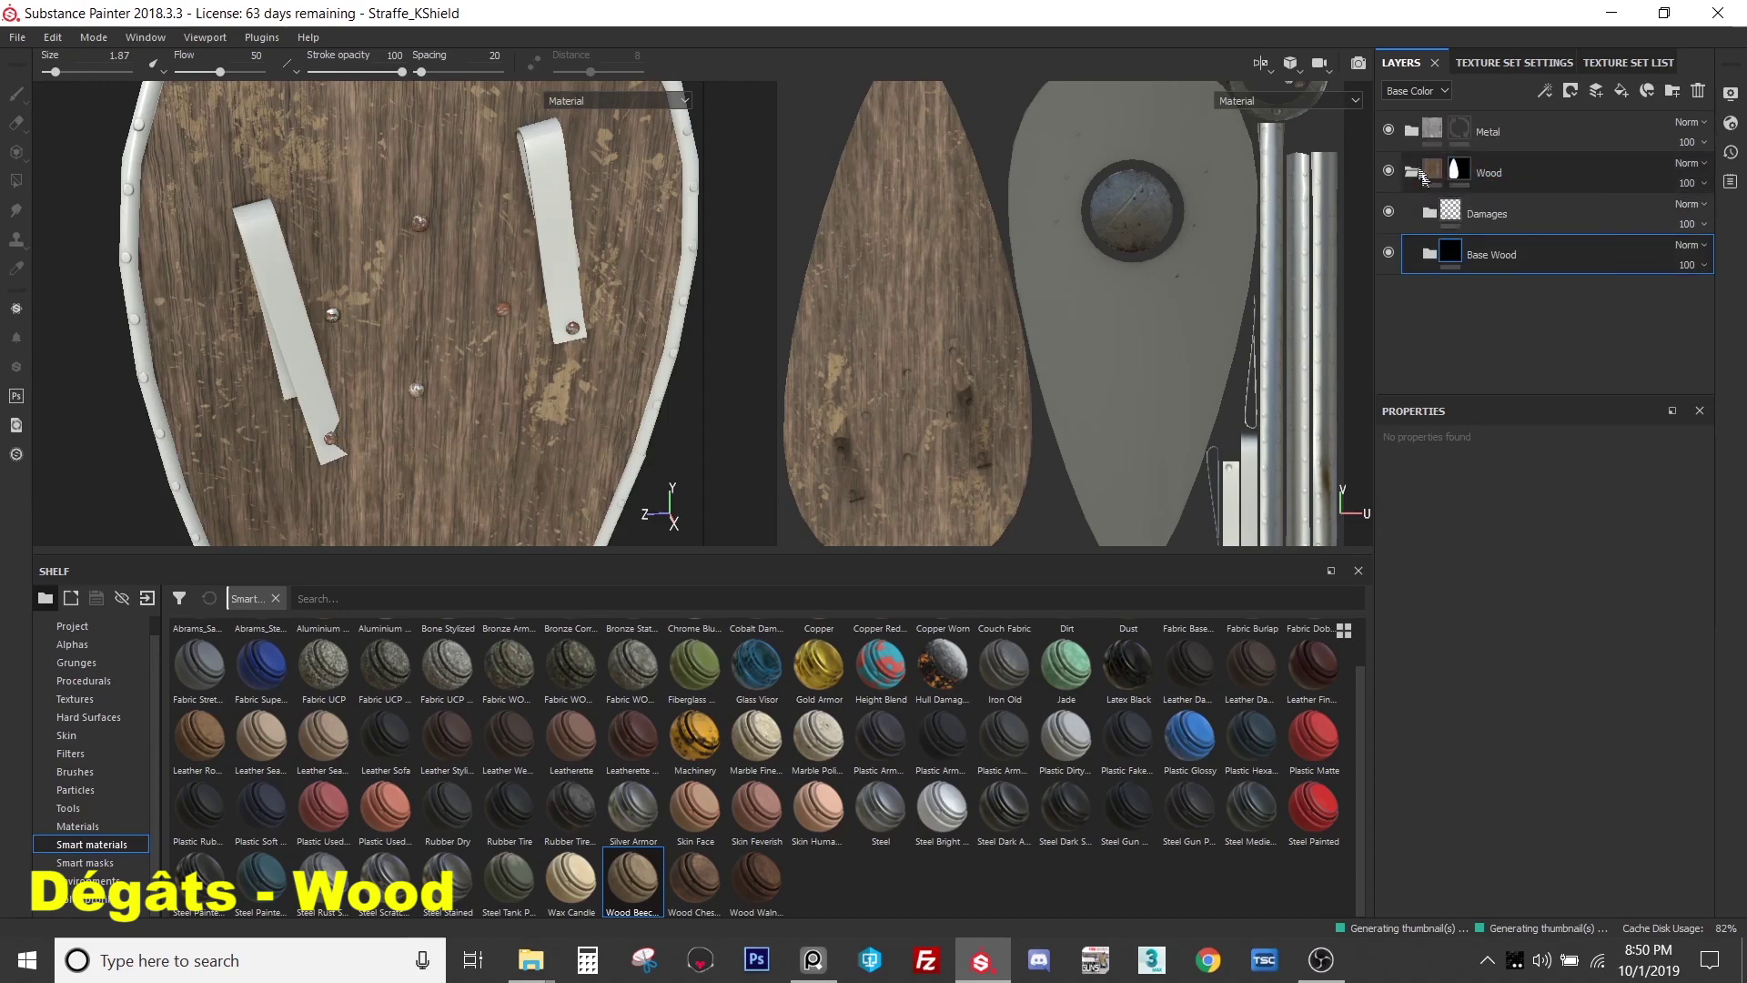
- Expand the Damages folder and select the Grunge Map 013 fill in the Chipped folder's mask
left_click(1430, 213)
left_click(1490, 256)
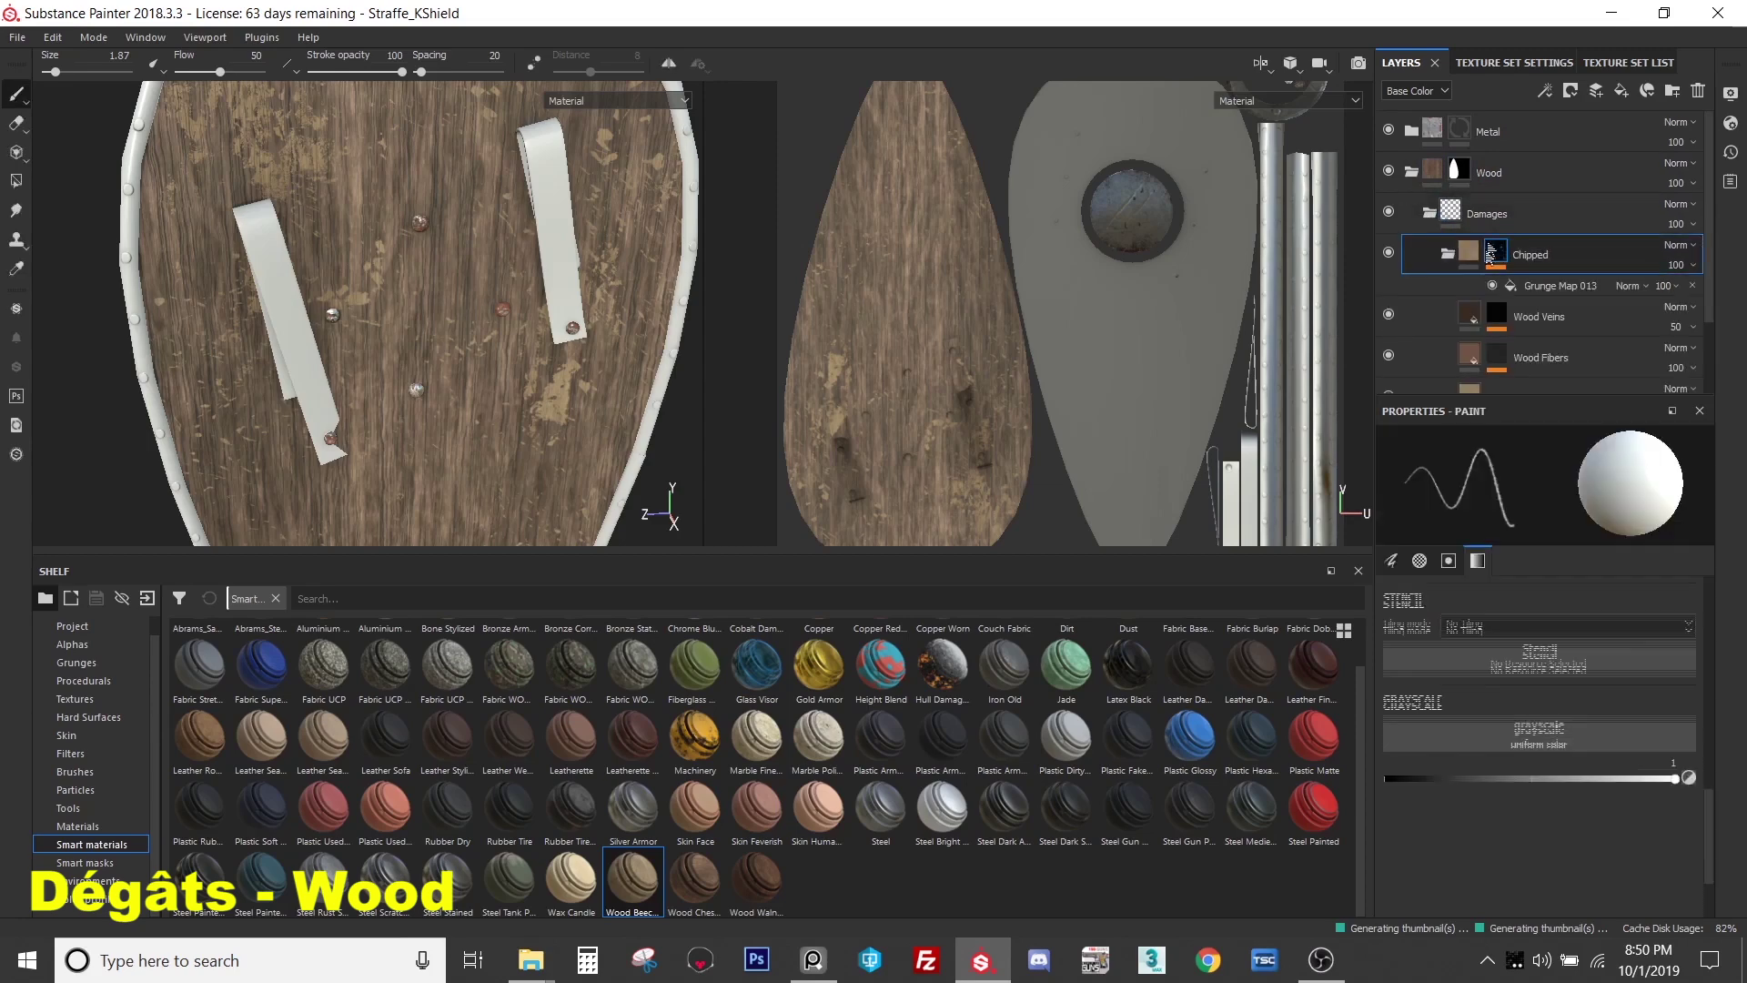
left_click(1532, 286)
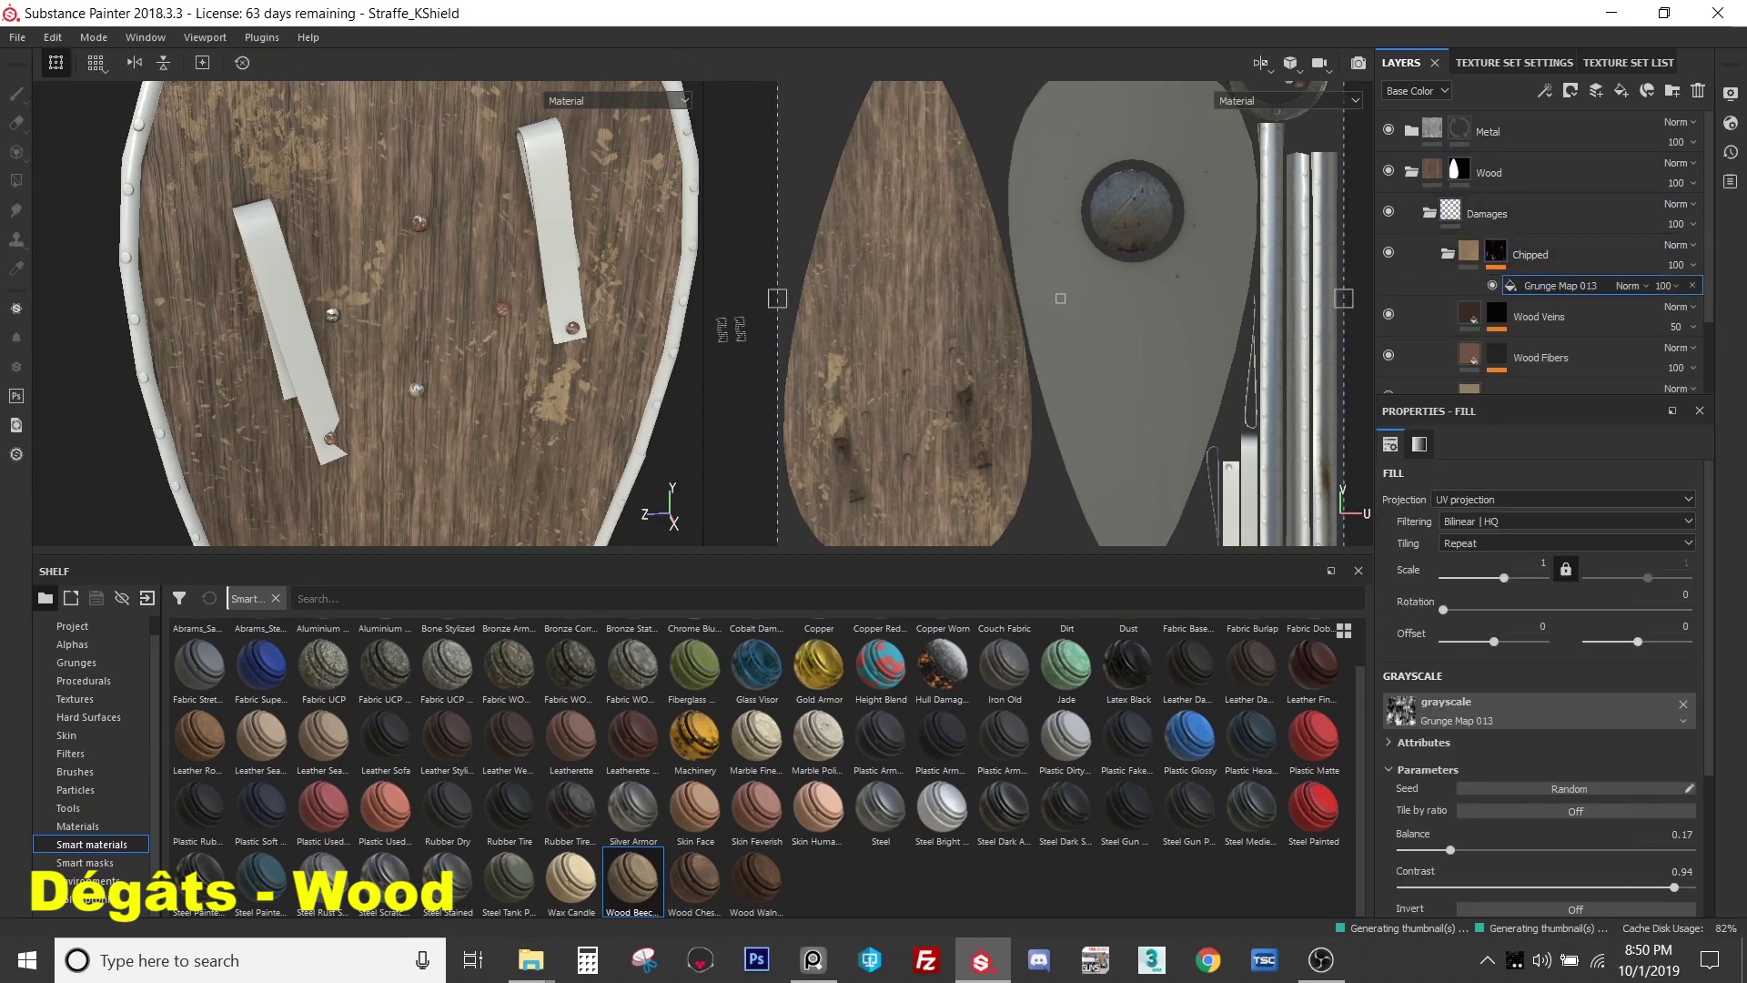
scroll(569, 398, "up", 5)
scroll(570, 398, "up", 5)
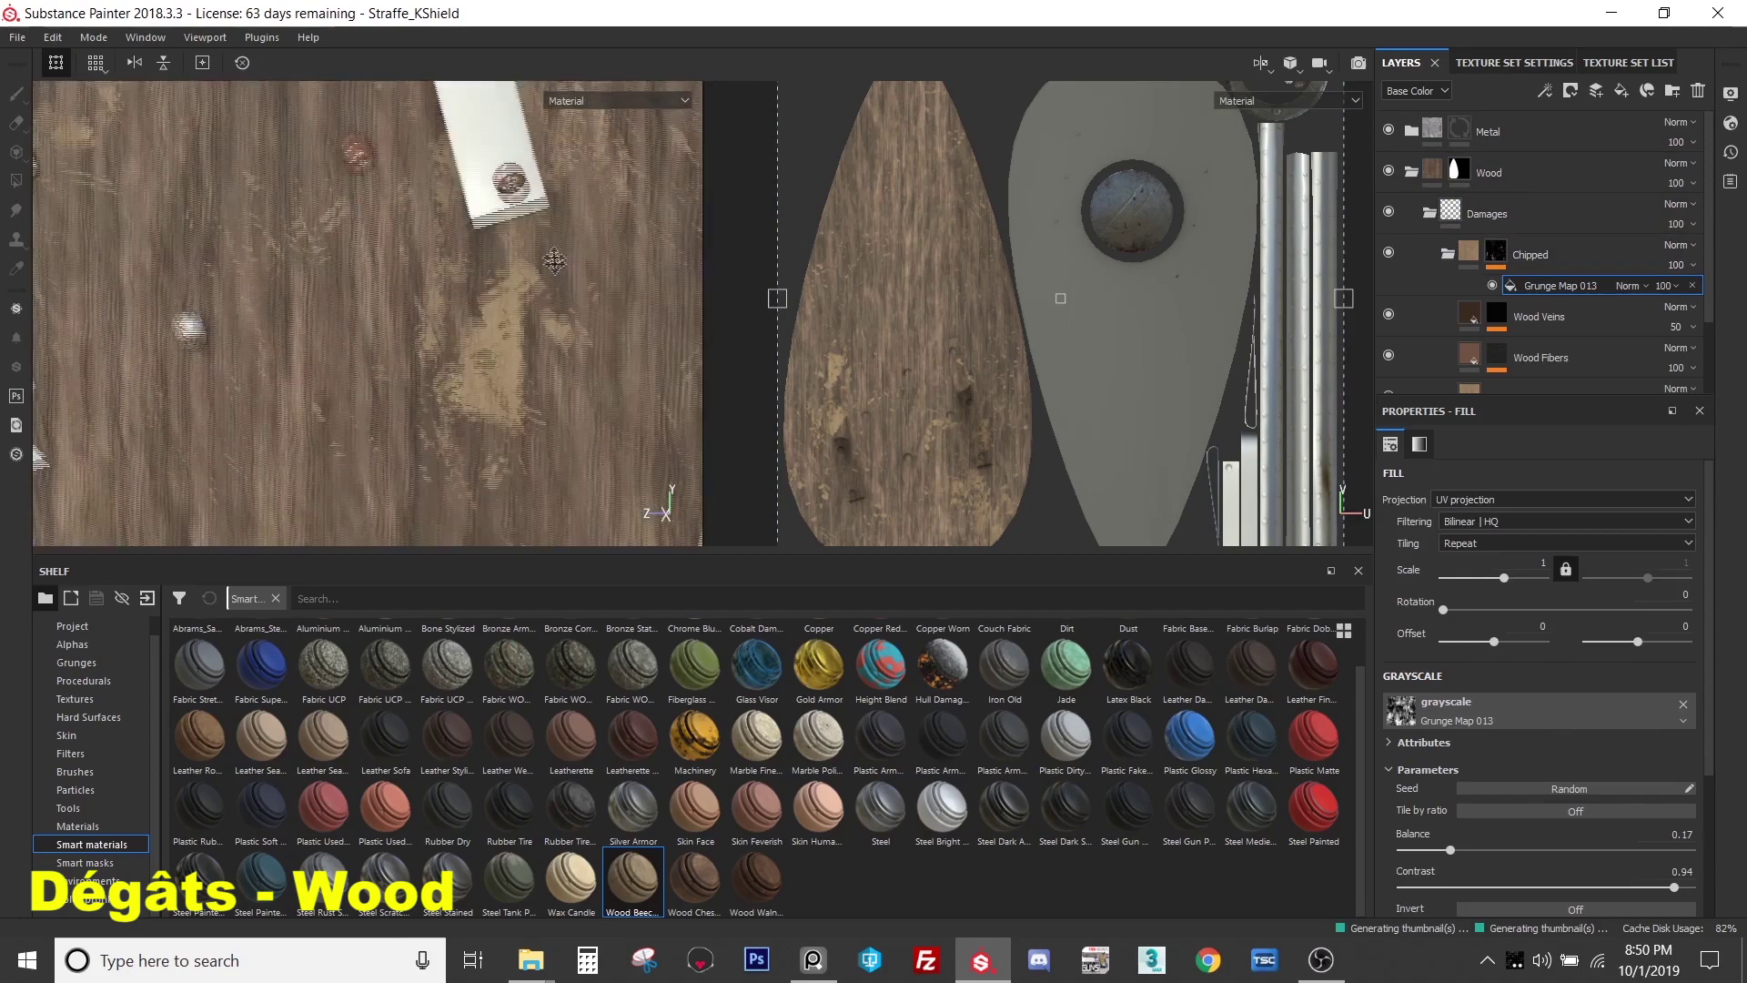
scroll(506, 314, "down", 5)
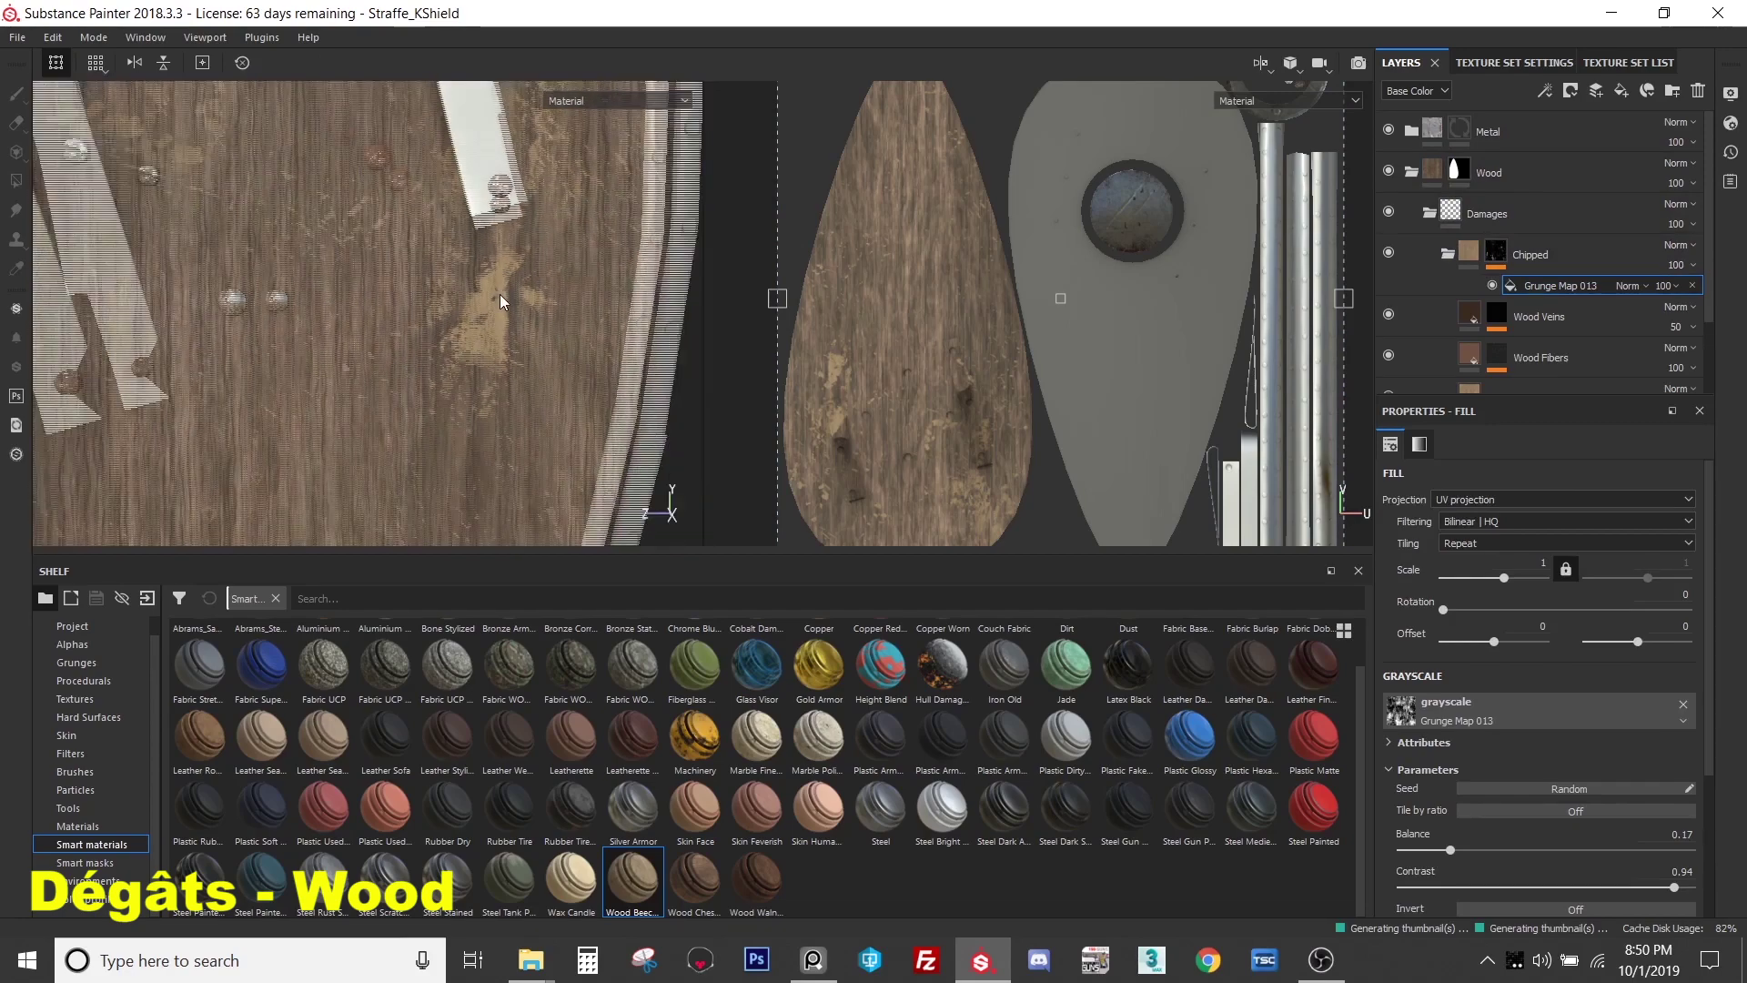
- Replace the mask fill's texture with Grunge Brushed, set its contrast to 1 and balance to 0.44, and inspect the wood
left_click(1528, 715)
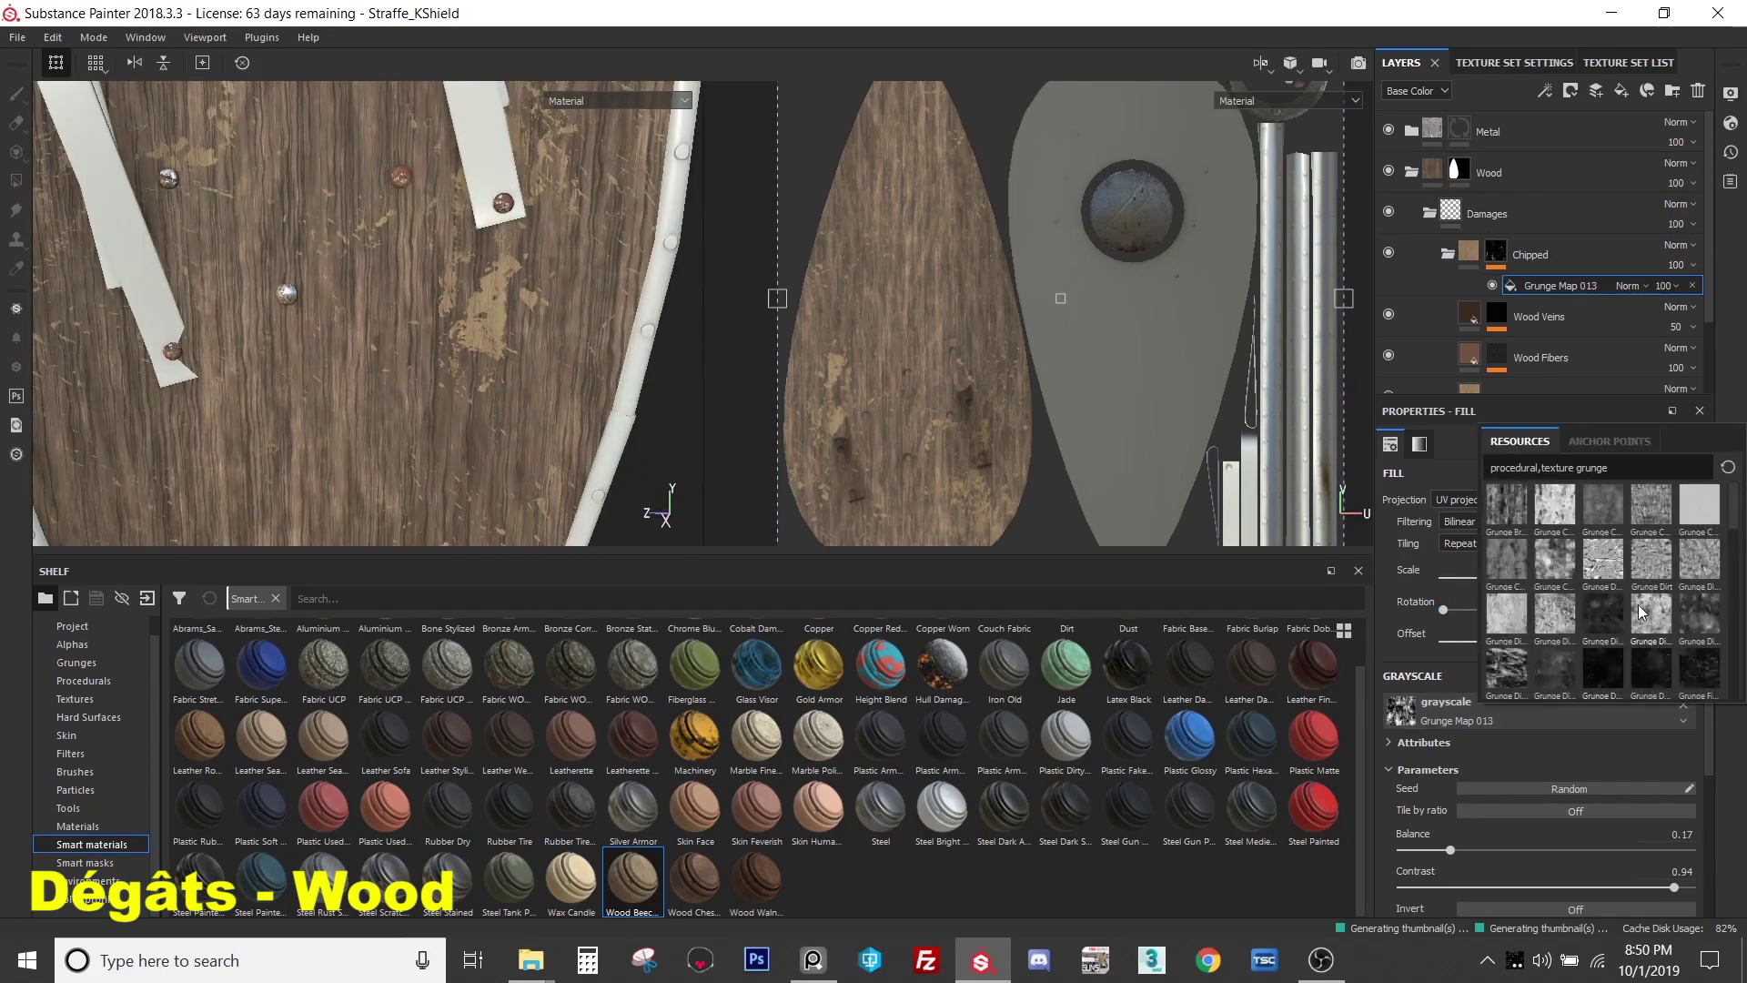
mouse_move(1511, 522)
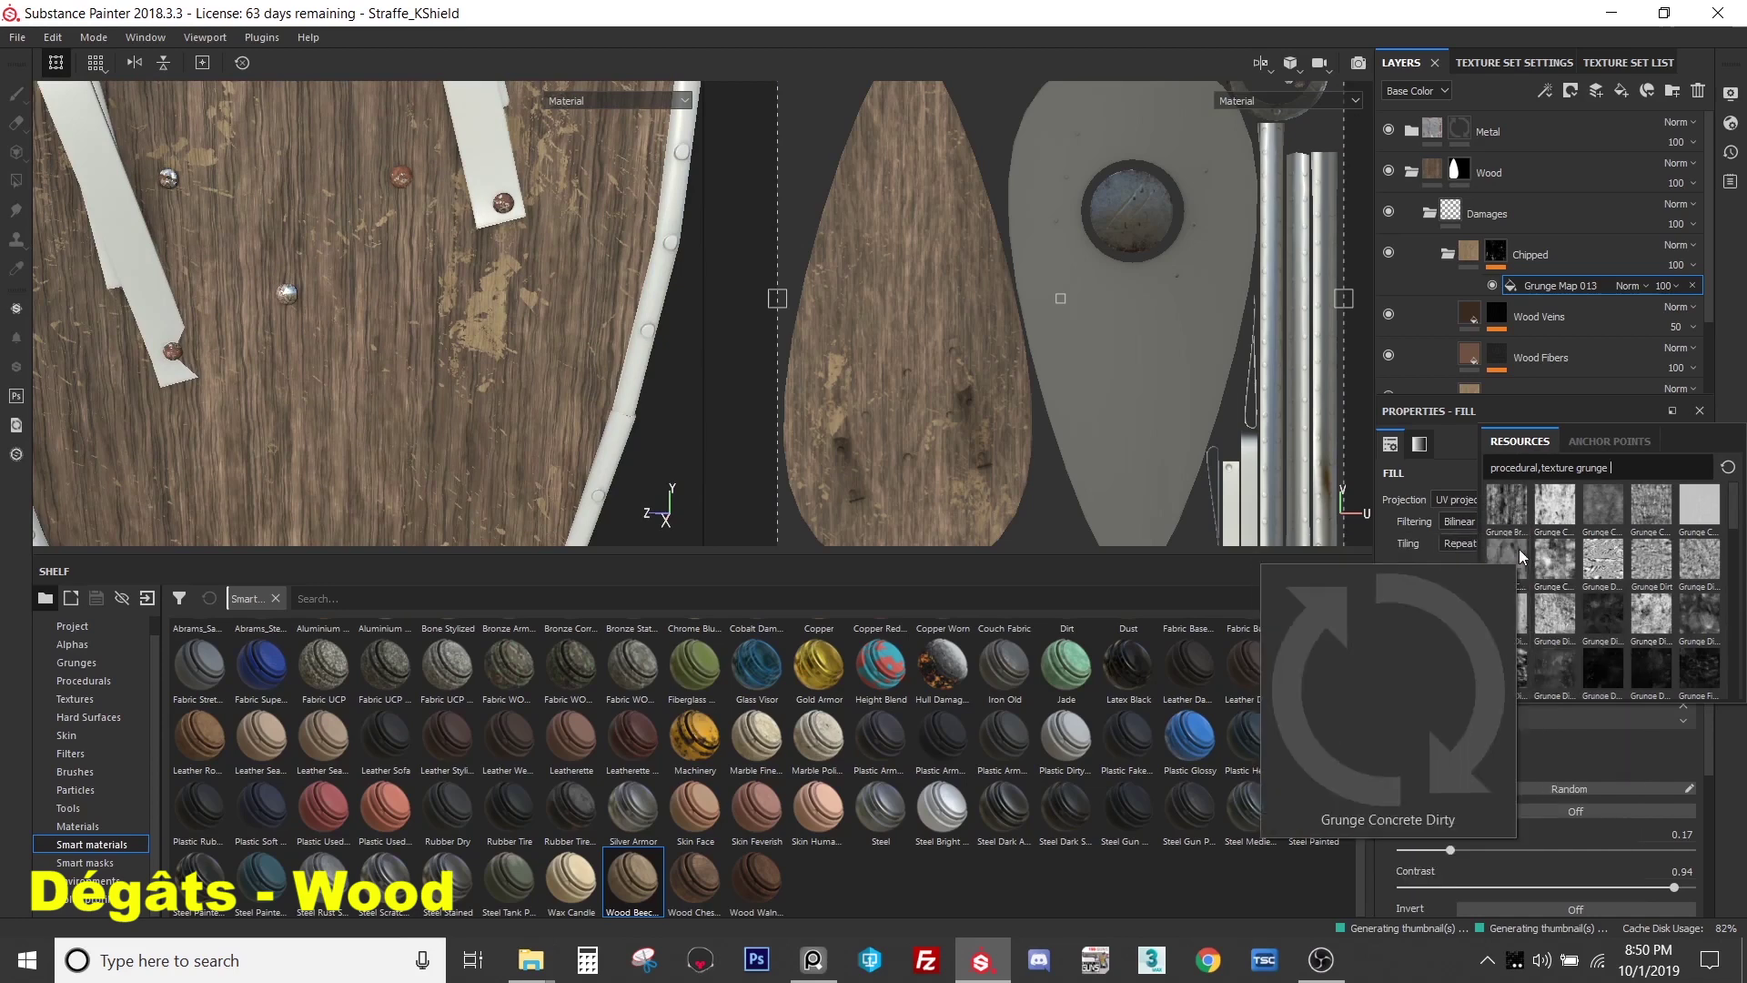
left_click(1508, 508)
left_click_drag(472, 367, 257, 265, "alt")
left_click_drag(1577, 865, 1714, 866)
mouse_move(1537, 835)
left_mouse_down()
mouse_move(1607, 835)
mouse_move(1481, 839)
mouse_move(1529, 839)
left_mouse_up()
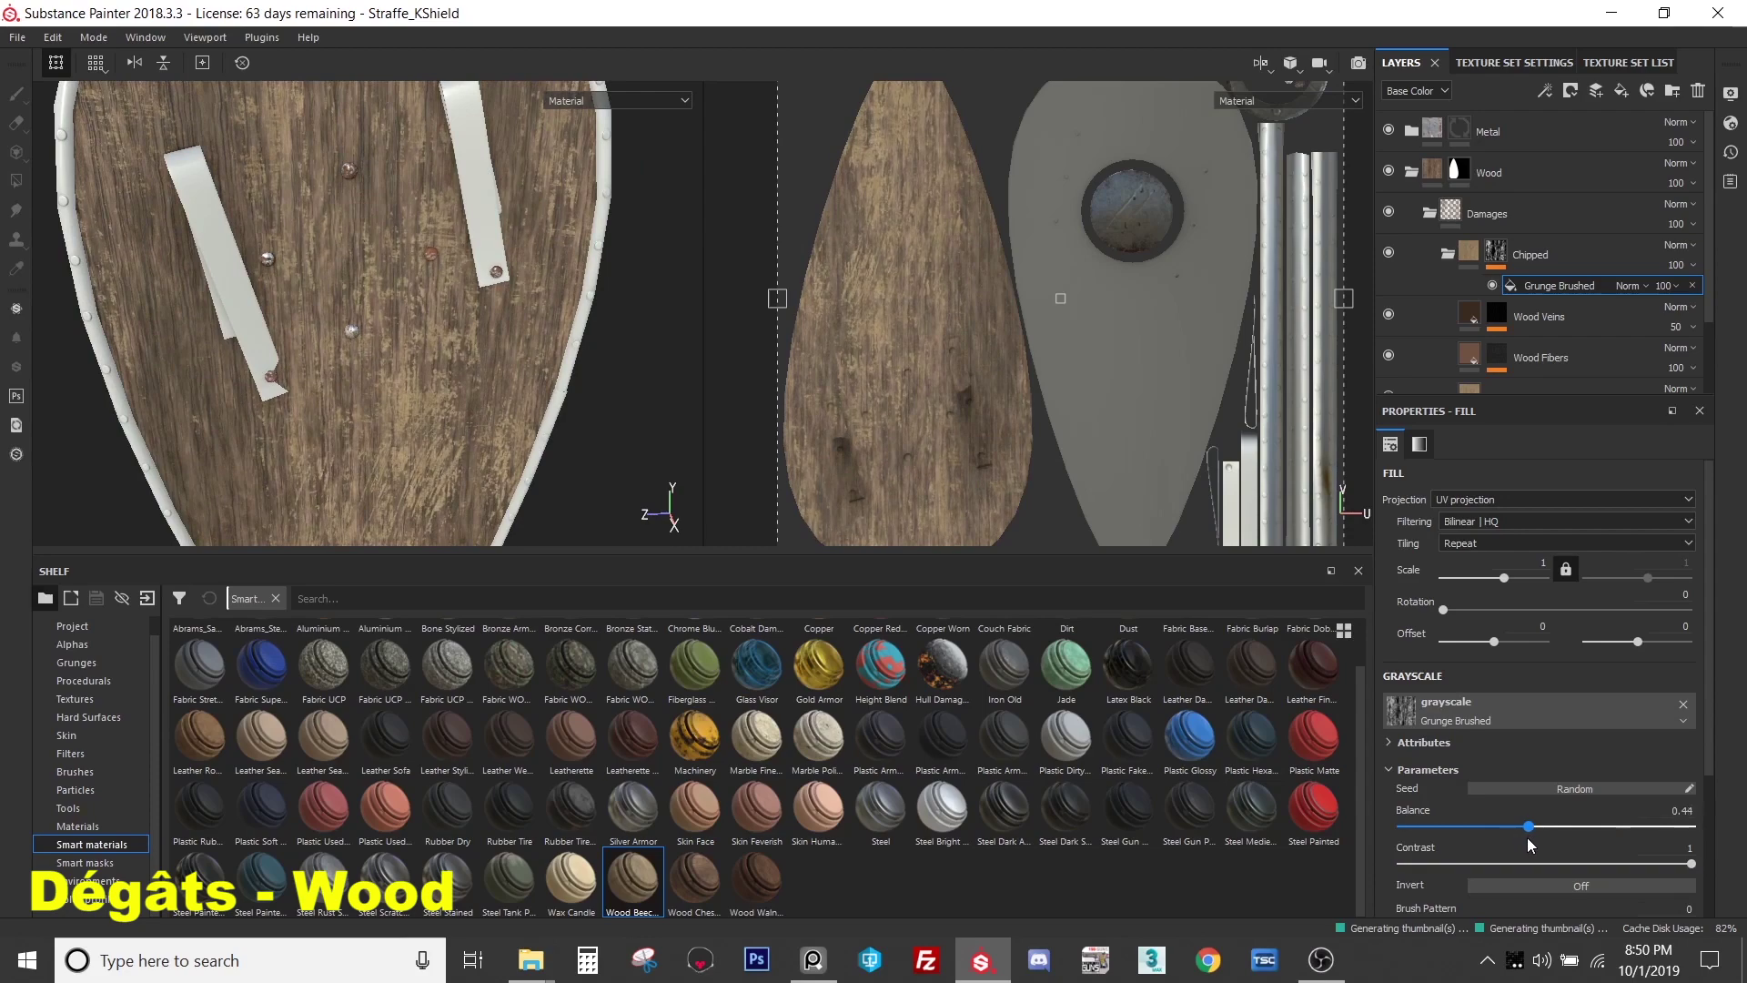
scroll(455, 355, "up", 5)
scroll(455, 353, "down", 5)
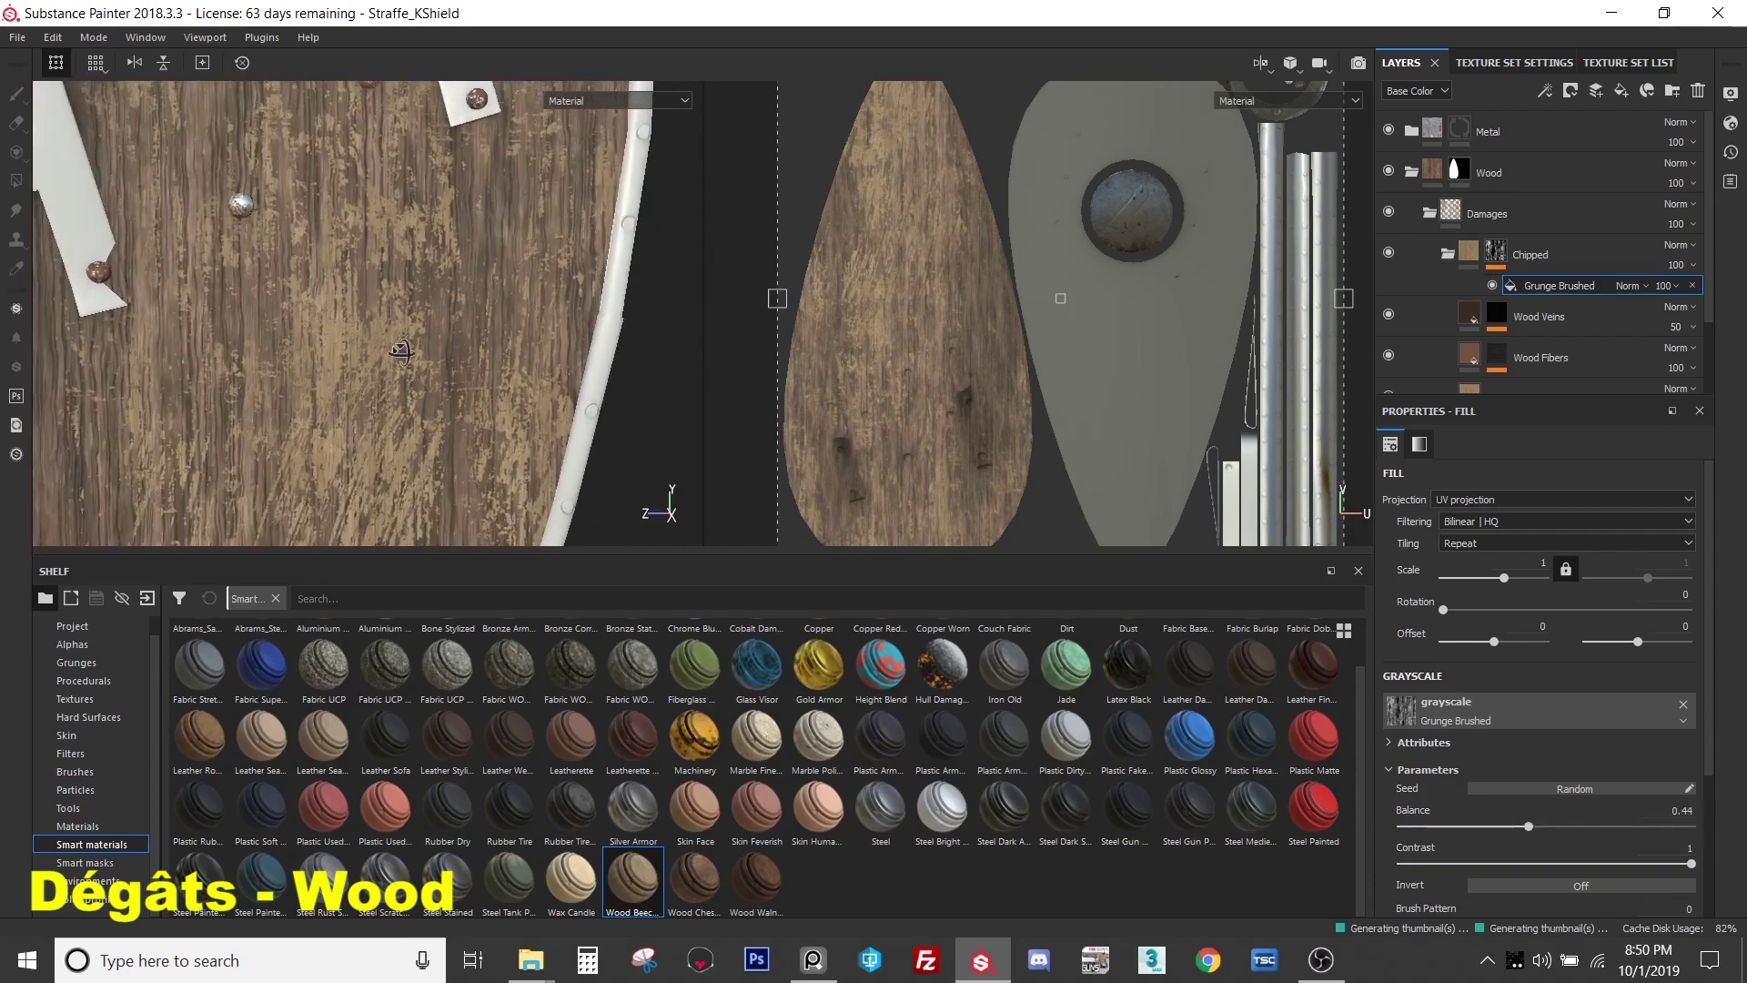
middle_click_drag(405, 307, 448, 292)
scroll(448, 292, "up", 3)
middle_click_drag(432, 408, 443, 246)
scroll(443, 246, "down", 4)
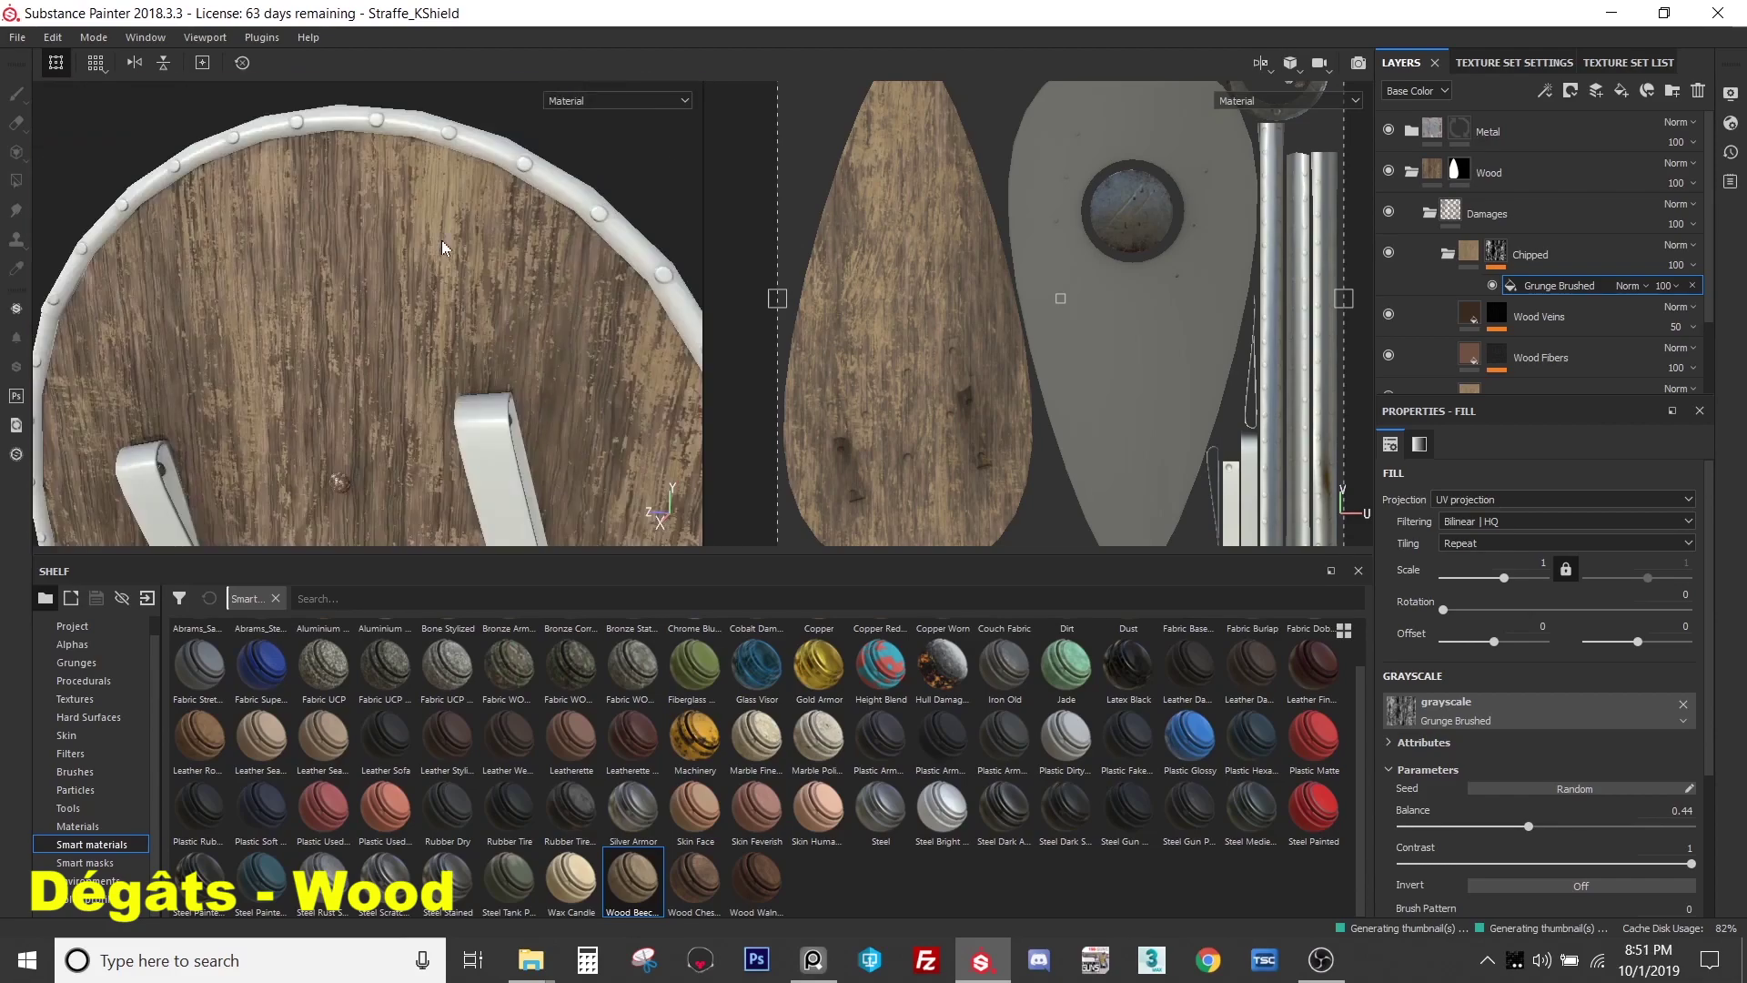
- Search the texture resources for "wood" and replace the Chipped mask fill's texture with Grunge Shavings
left_click(1484, 719)
type("grung")
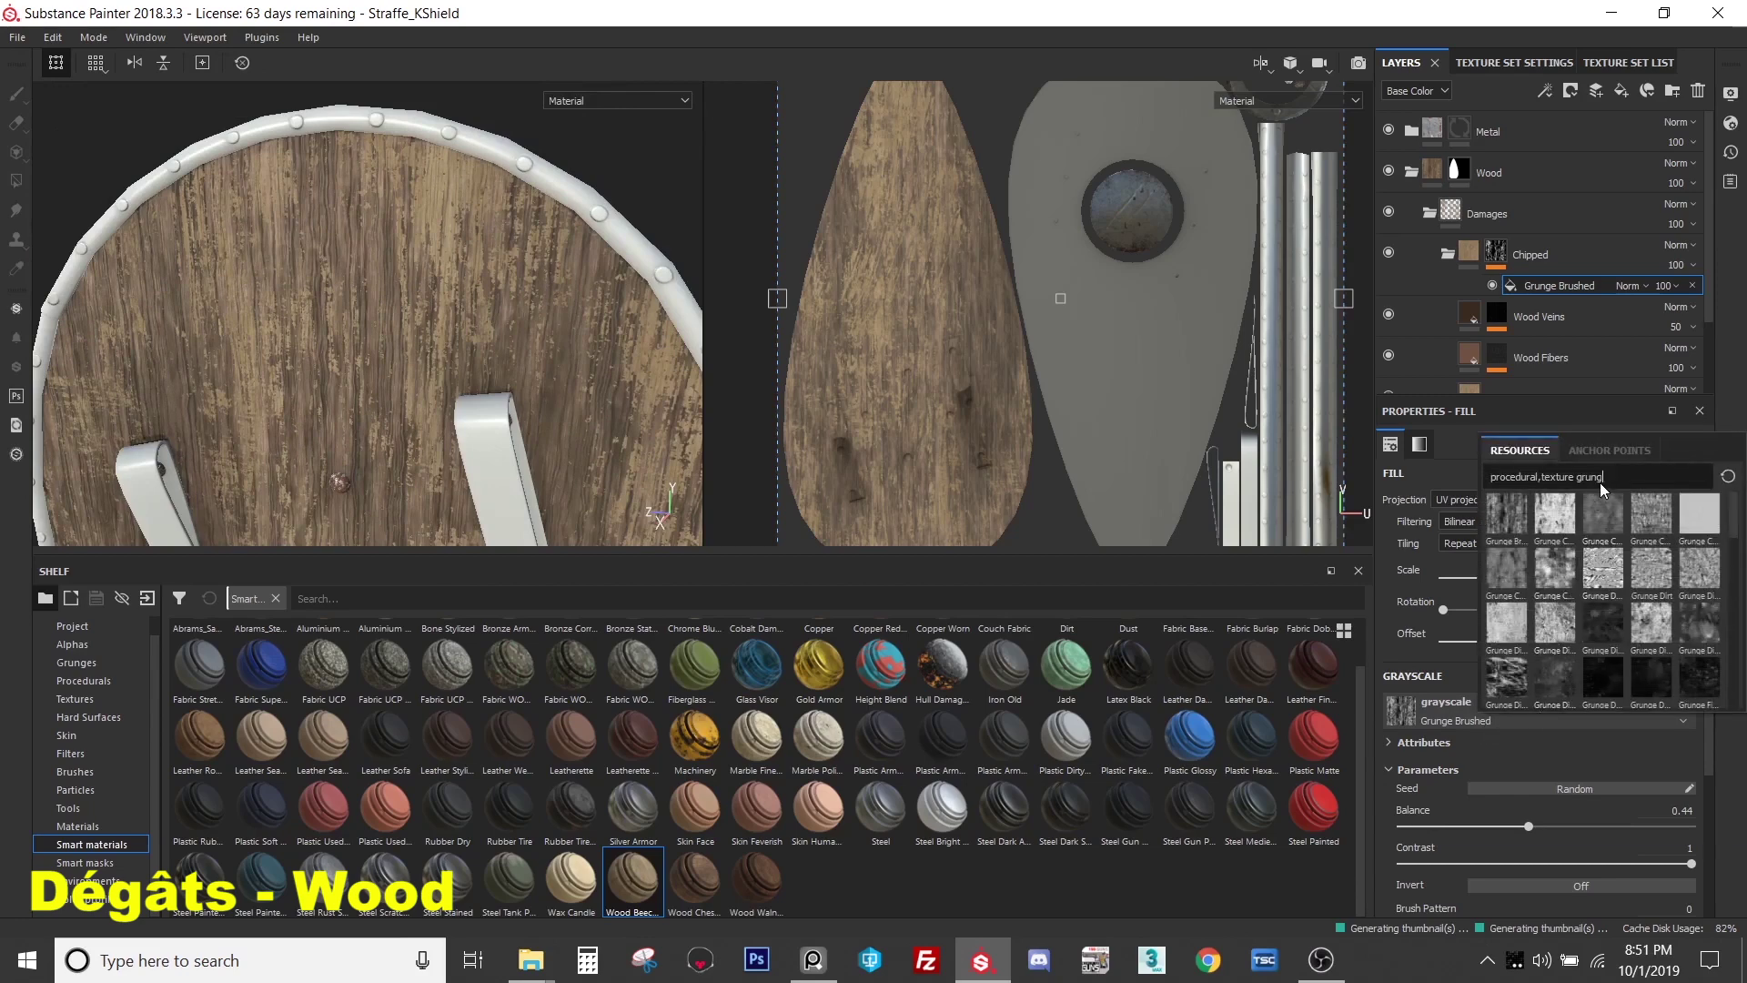
key("BackSpace")
key("BackSpace")
key("BackSpace")
key("BackSpace")
key("BackSpace")
type("wood")
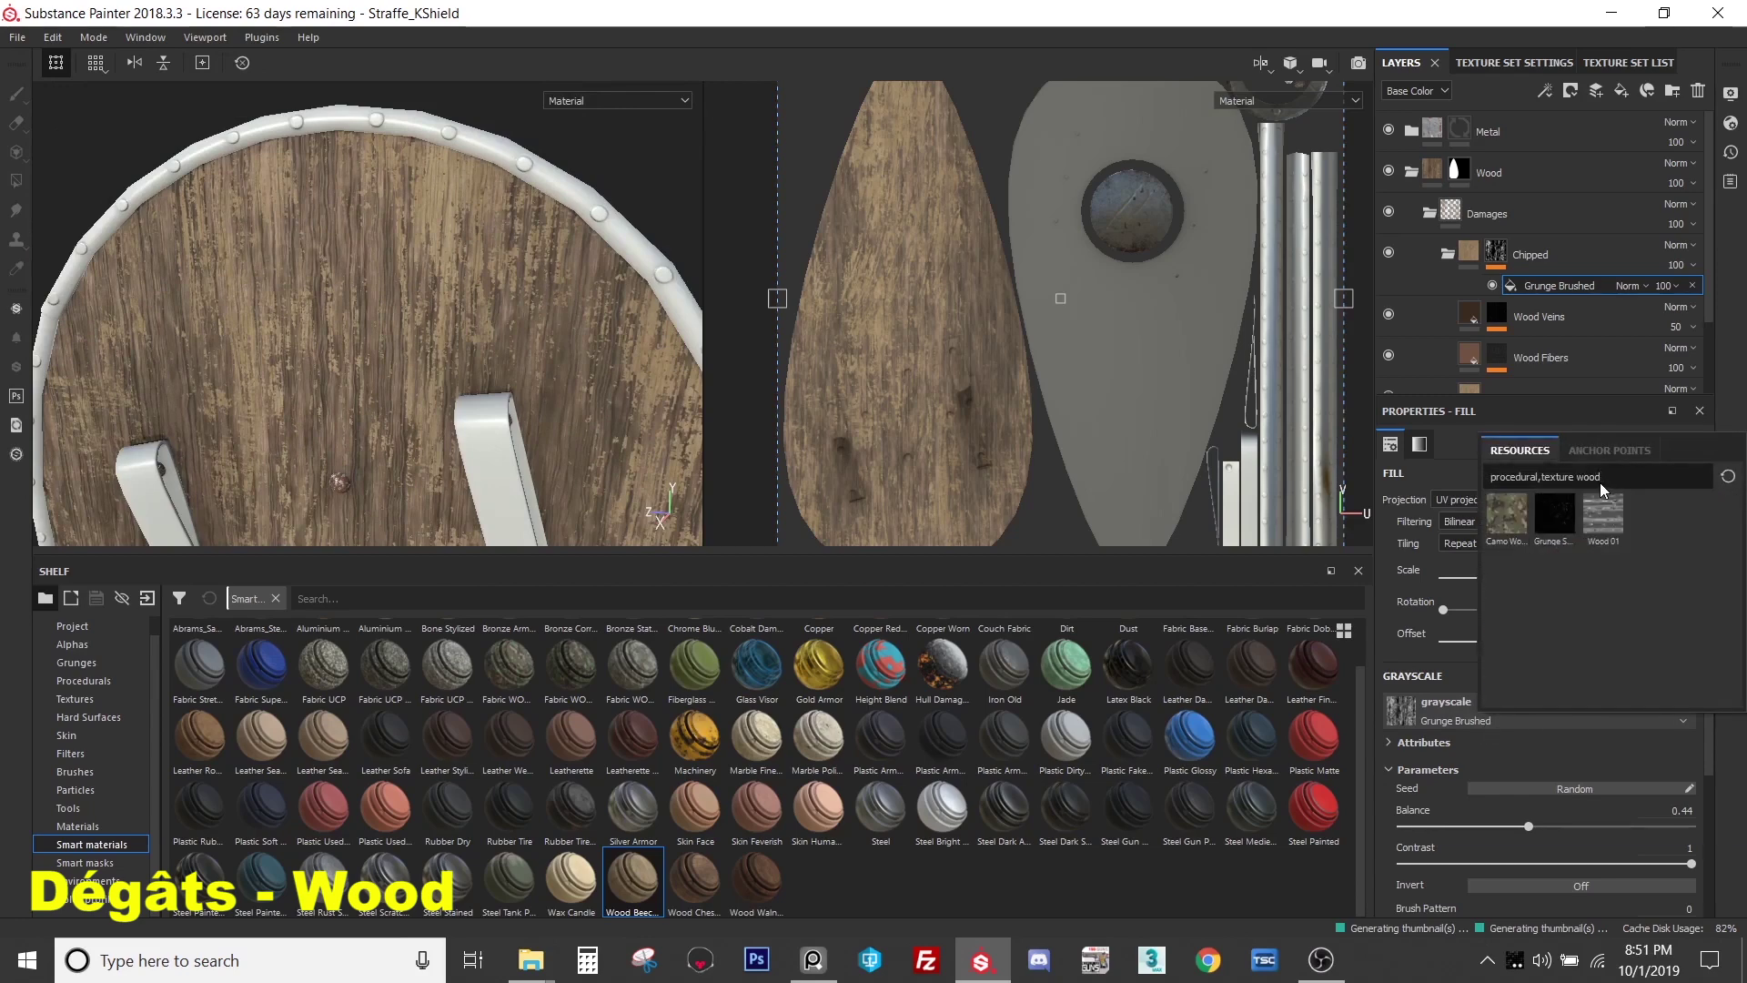
mouse_move(1592, 515)
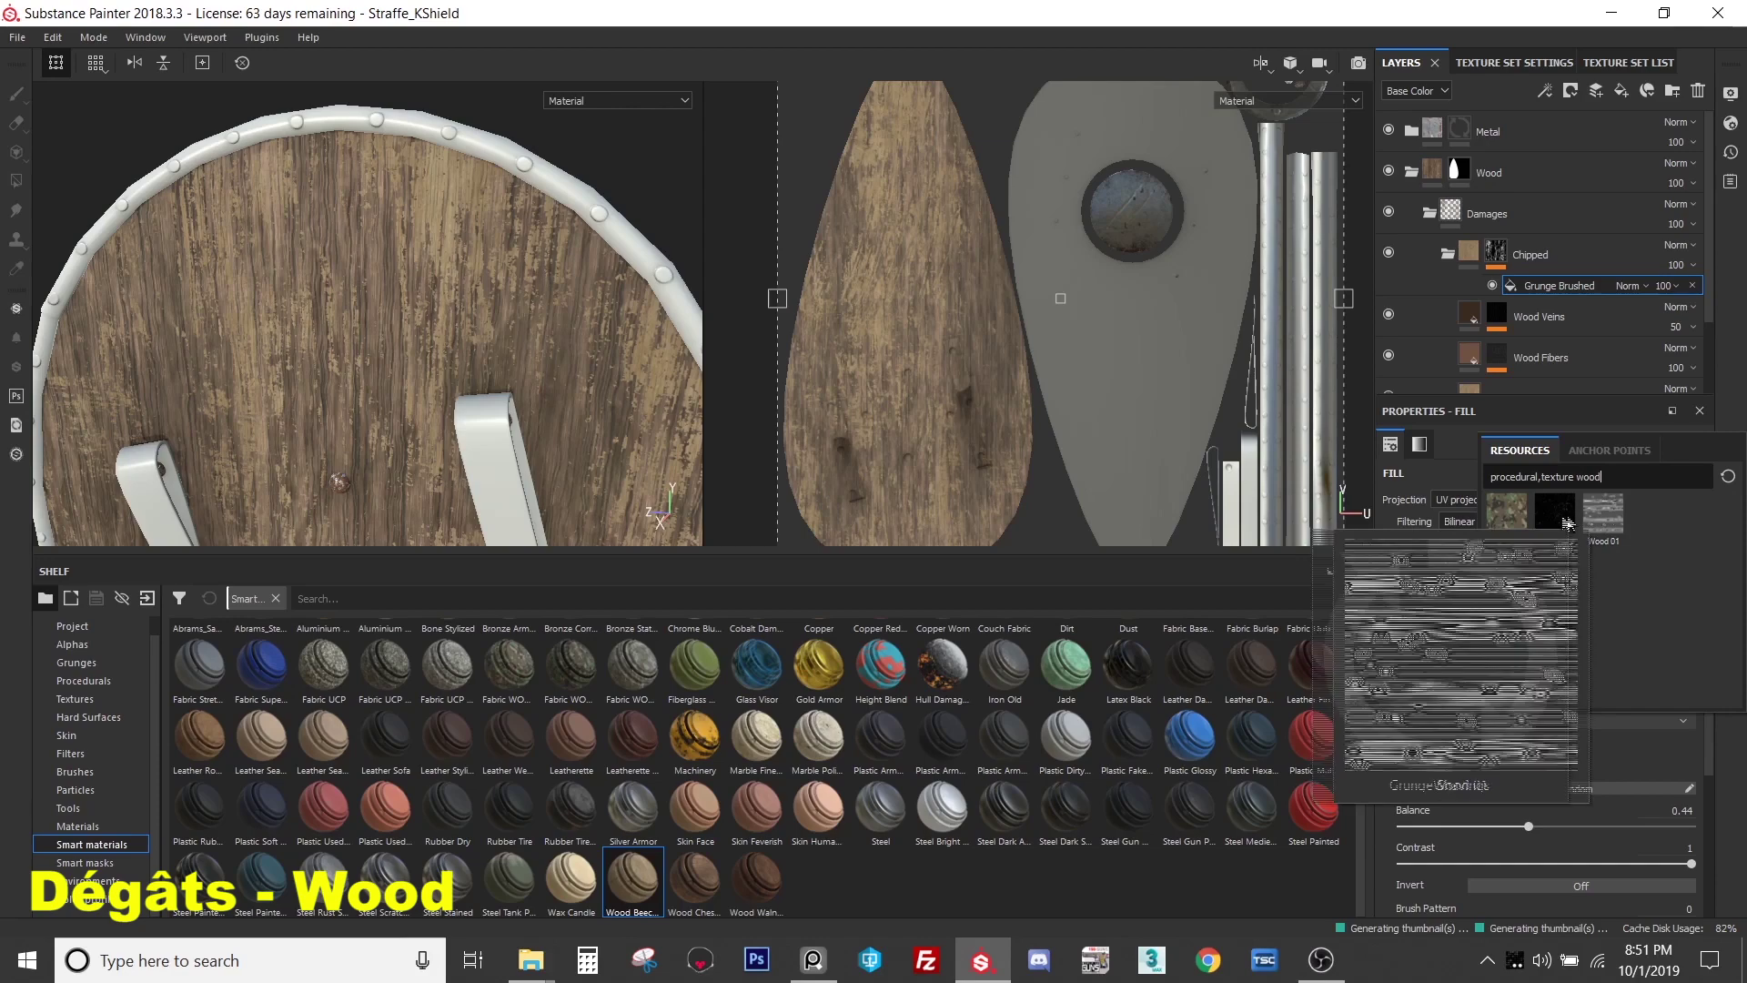
left_click(1560, 515)
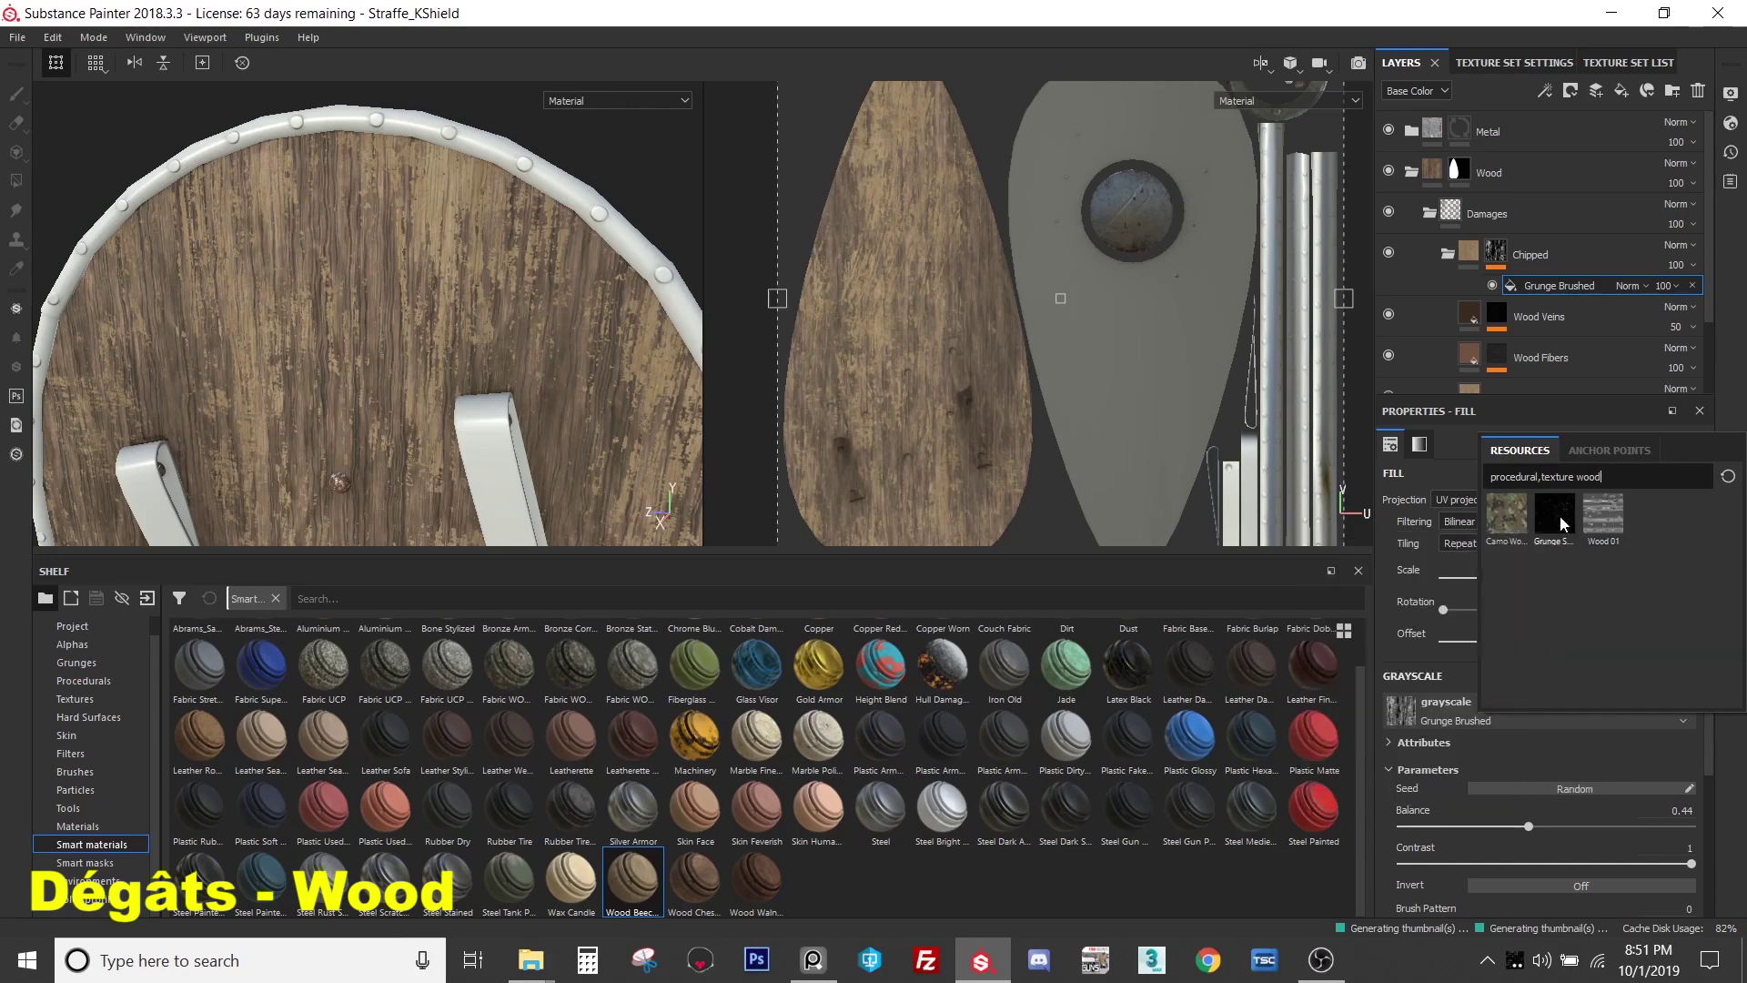
mouse_move(480, 417)
left_mouse_down("alt")
mouse_move(264, 153)
mouse_move(438, 225)
left_mouse_up("alt")
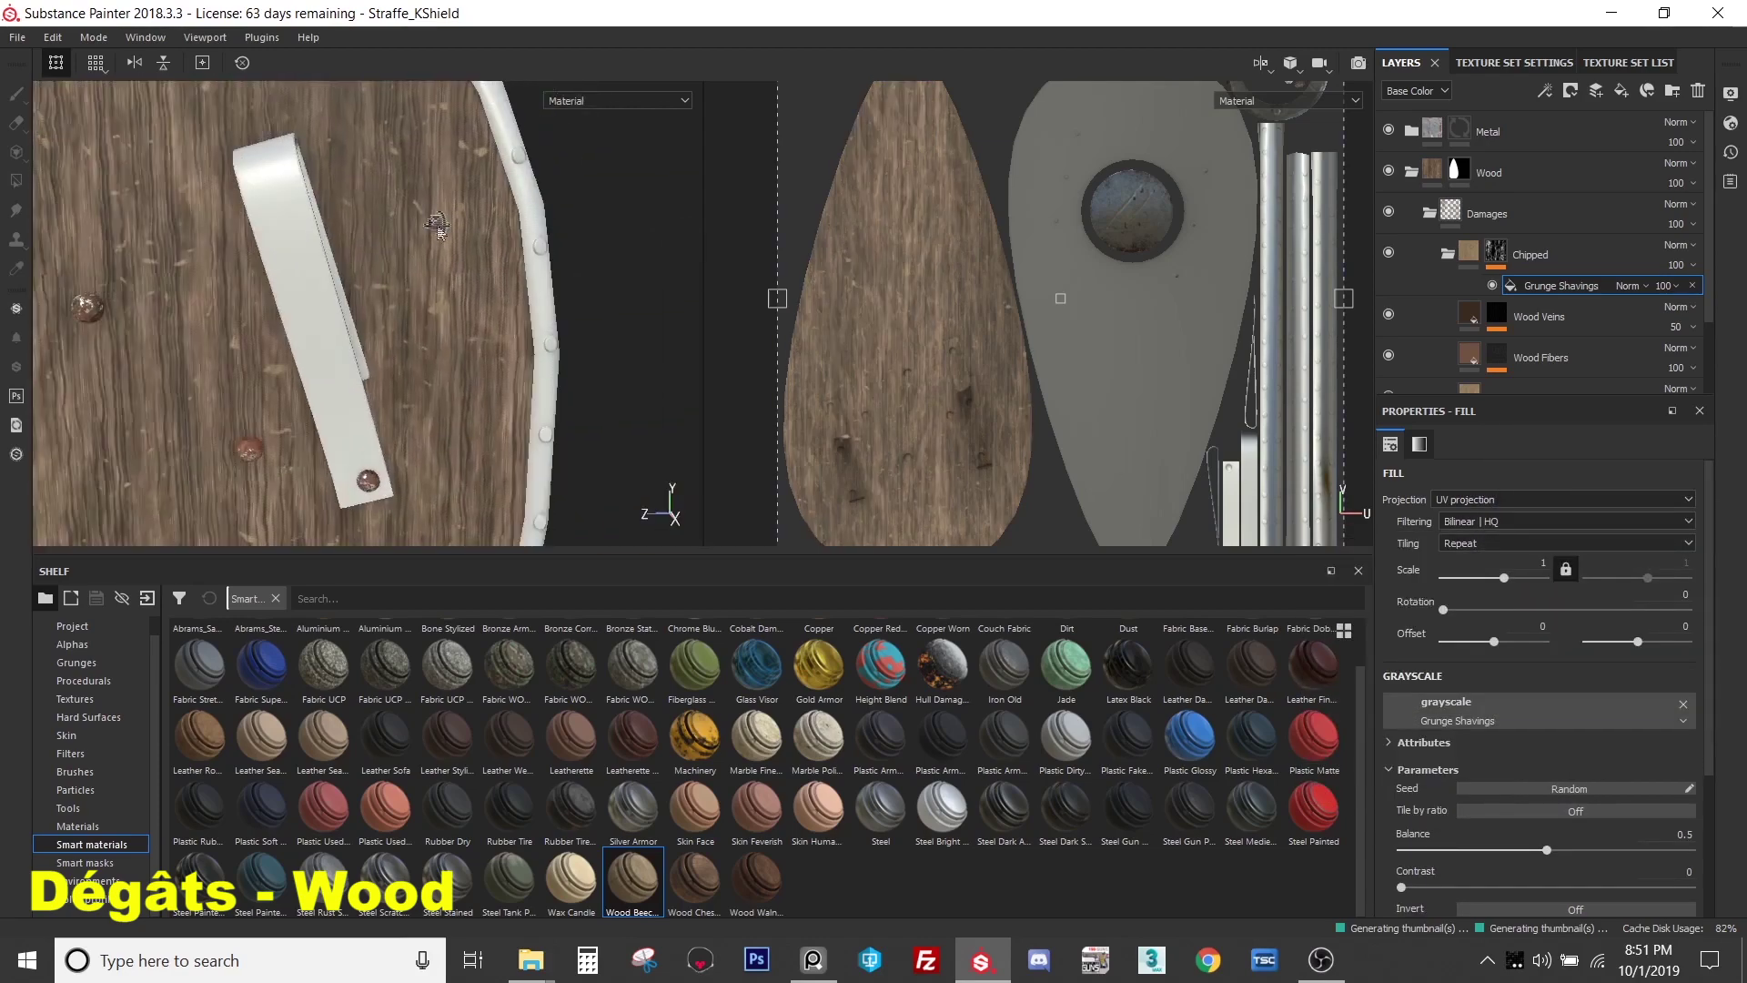
- Set the Grunge Shavings balance to 0.62 and its scale to 0.5
left_click_drag(303, 354, 473, 339, "alt")
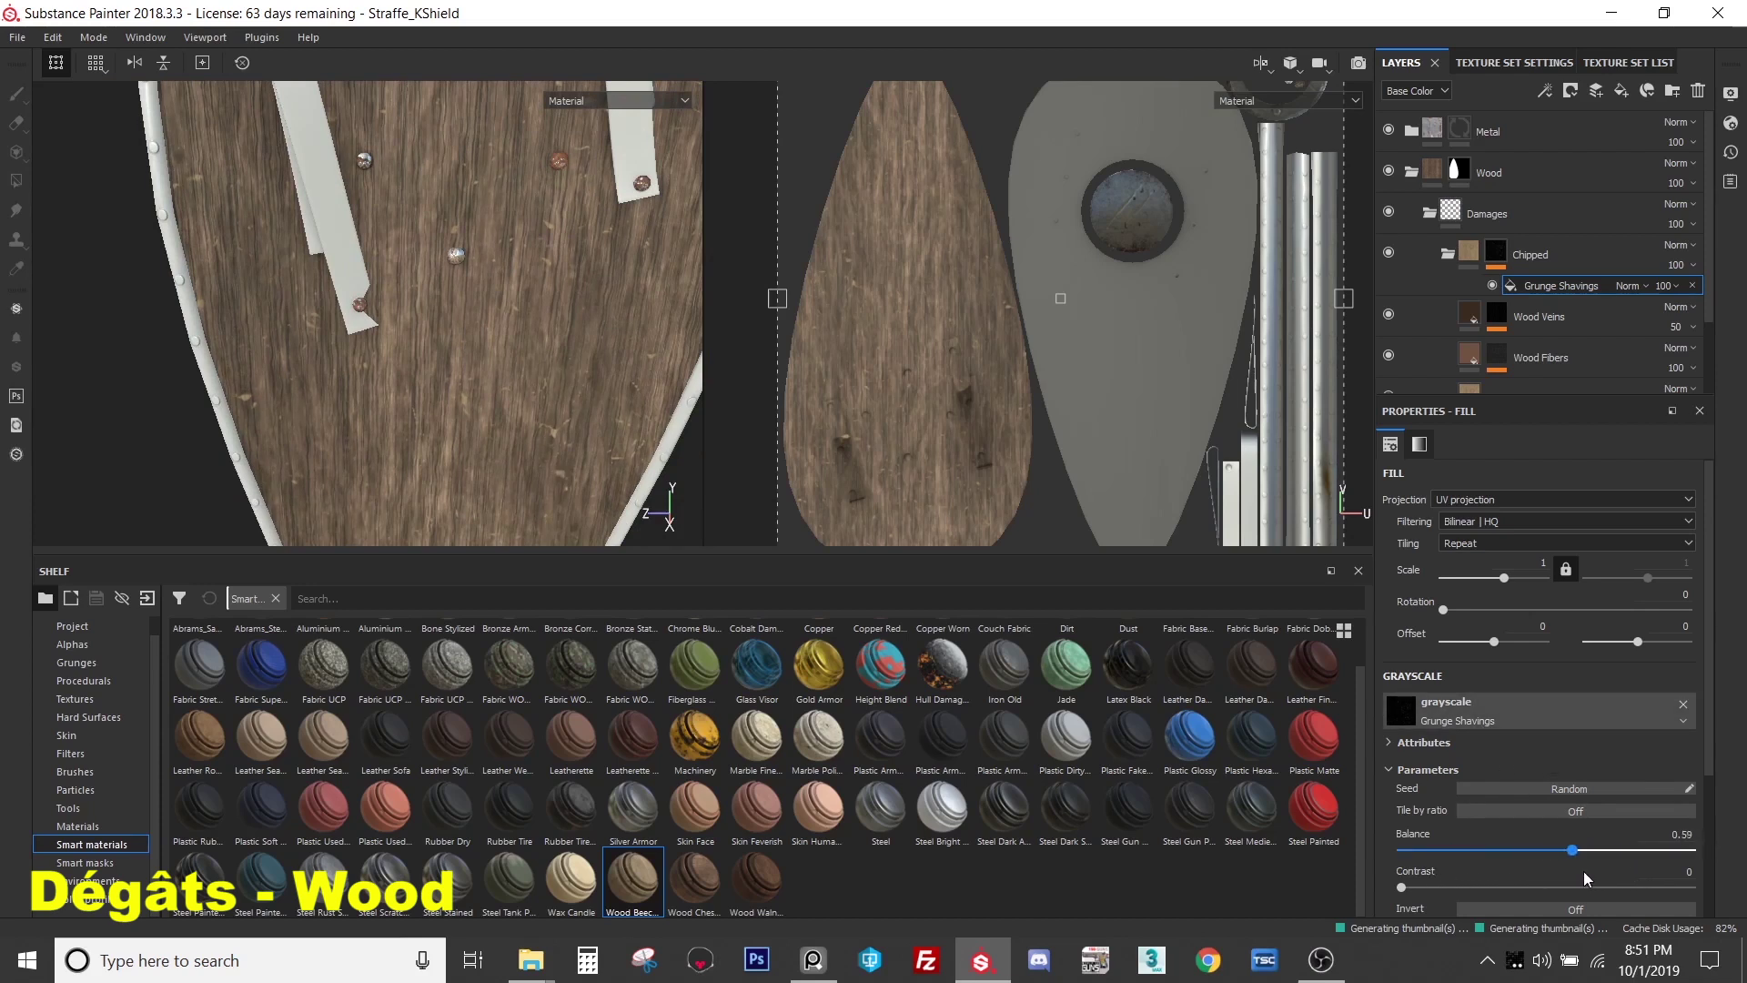
left_click_drag(1585, 871, 1579, 870)
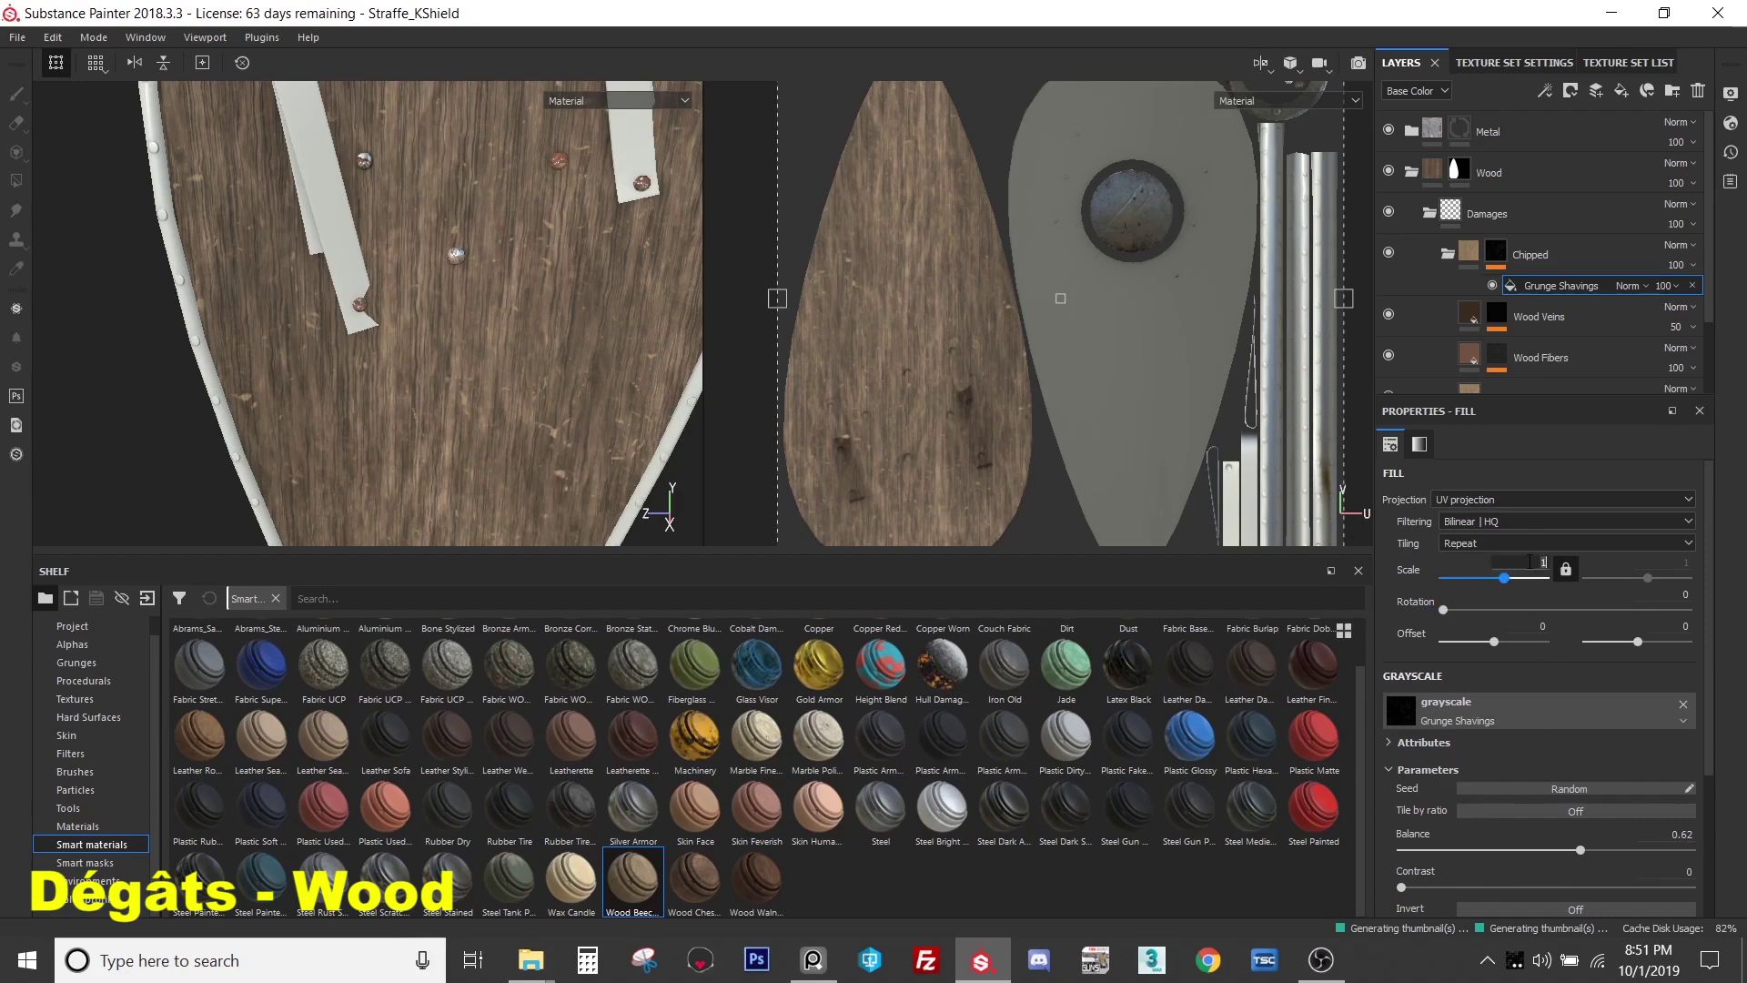
type("0.5")
key("Return")
scroll(498, 218, "up", 6)
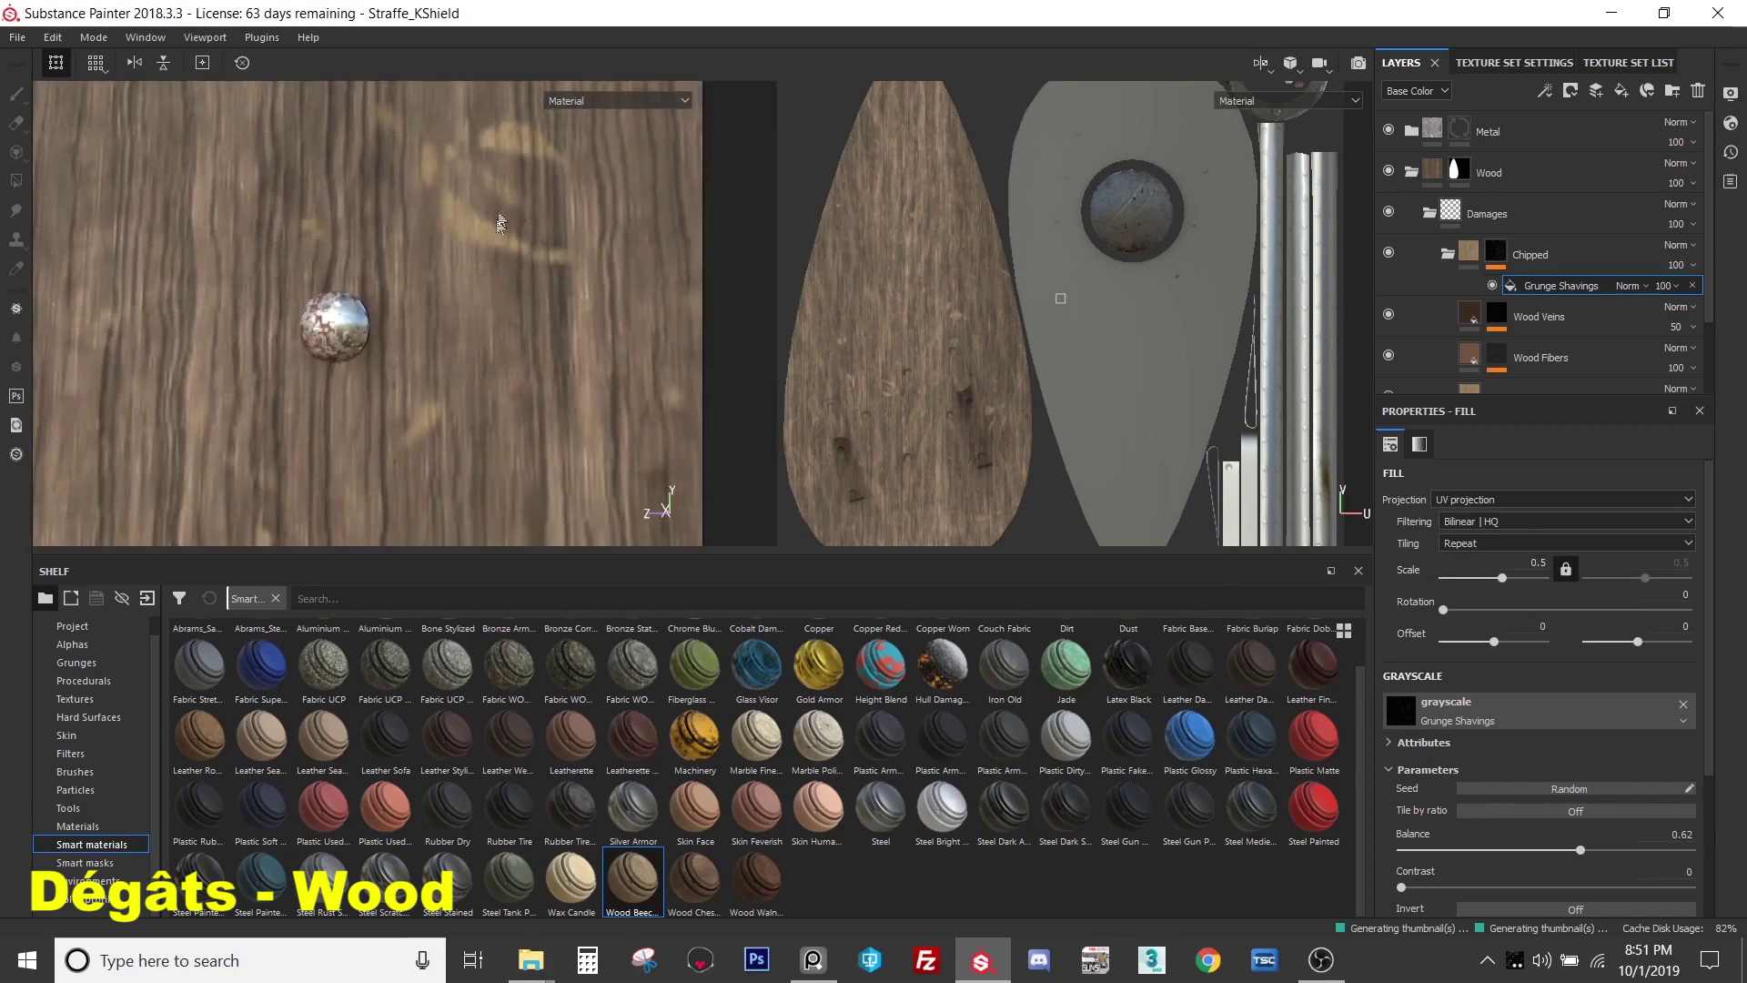
scroll(499, 350, "down", 5)
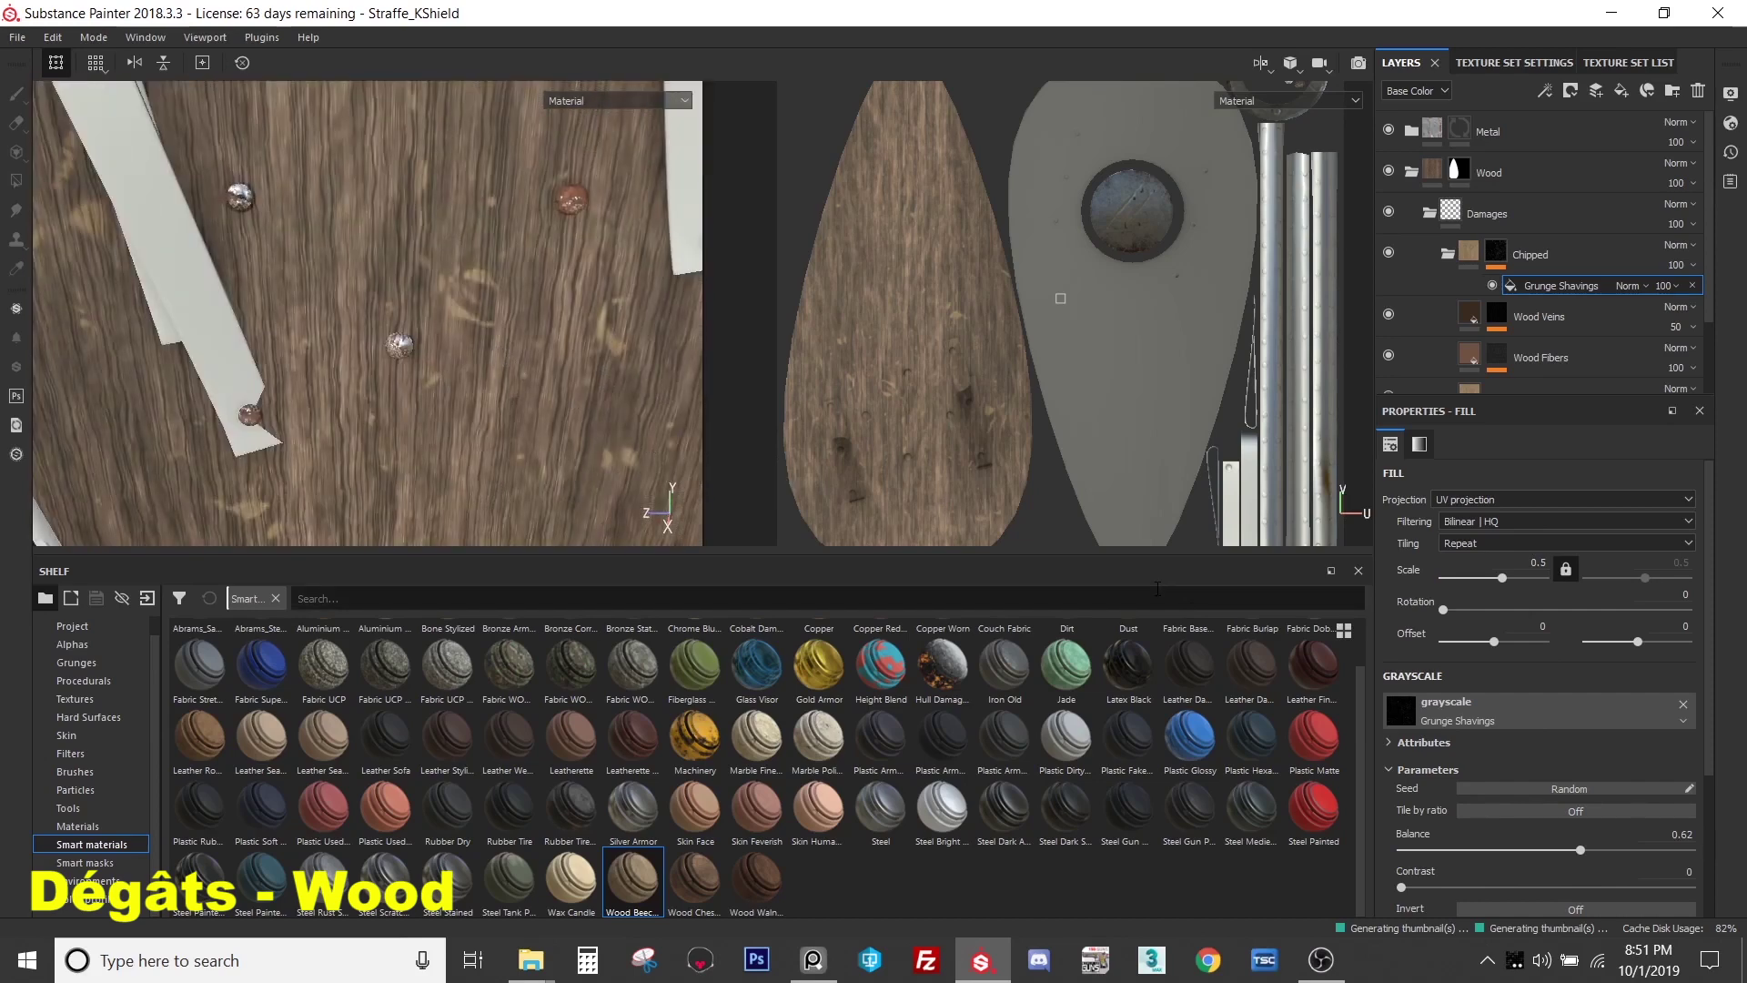
- Set the Grunge Shavings contrast to 1 and its balance to 0.73
scroll(1565, 838, "down", 1)
left_click_drag(1413, 844, 1541, 844)
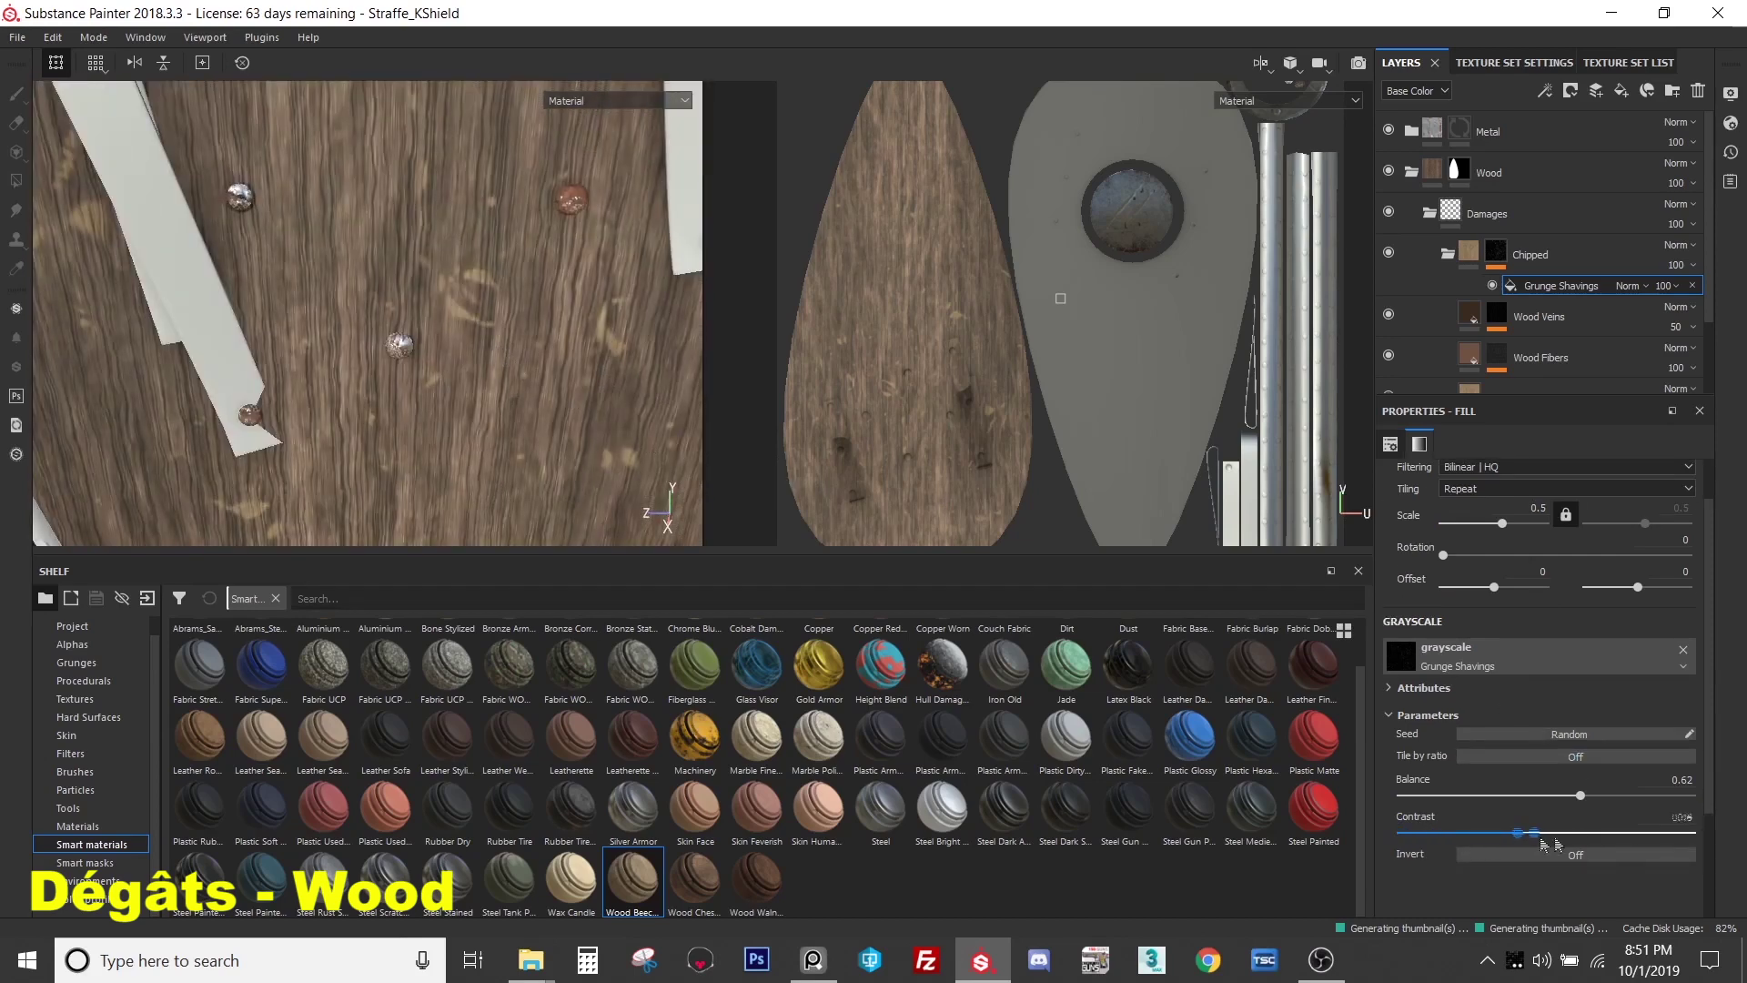
scroll(441, 316, "down", 5)
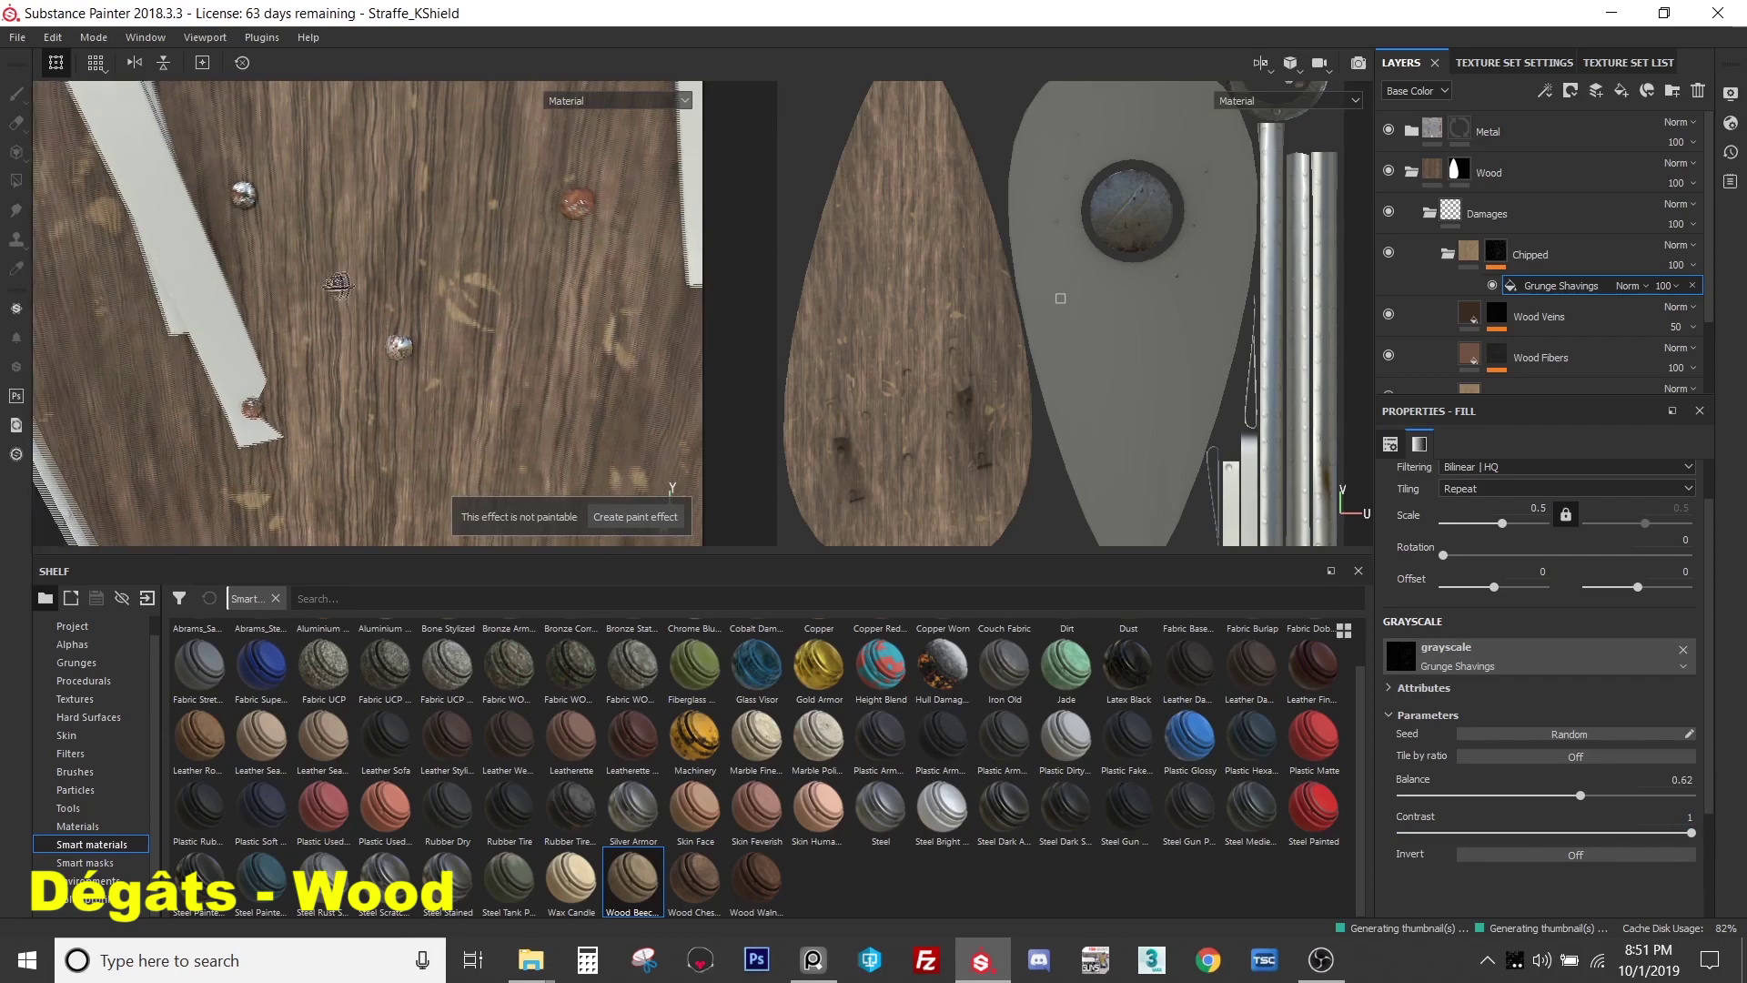
scroll(454, 246, "up", 5)
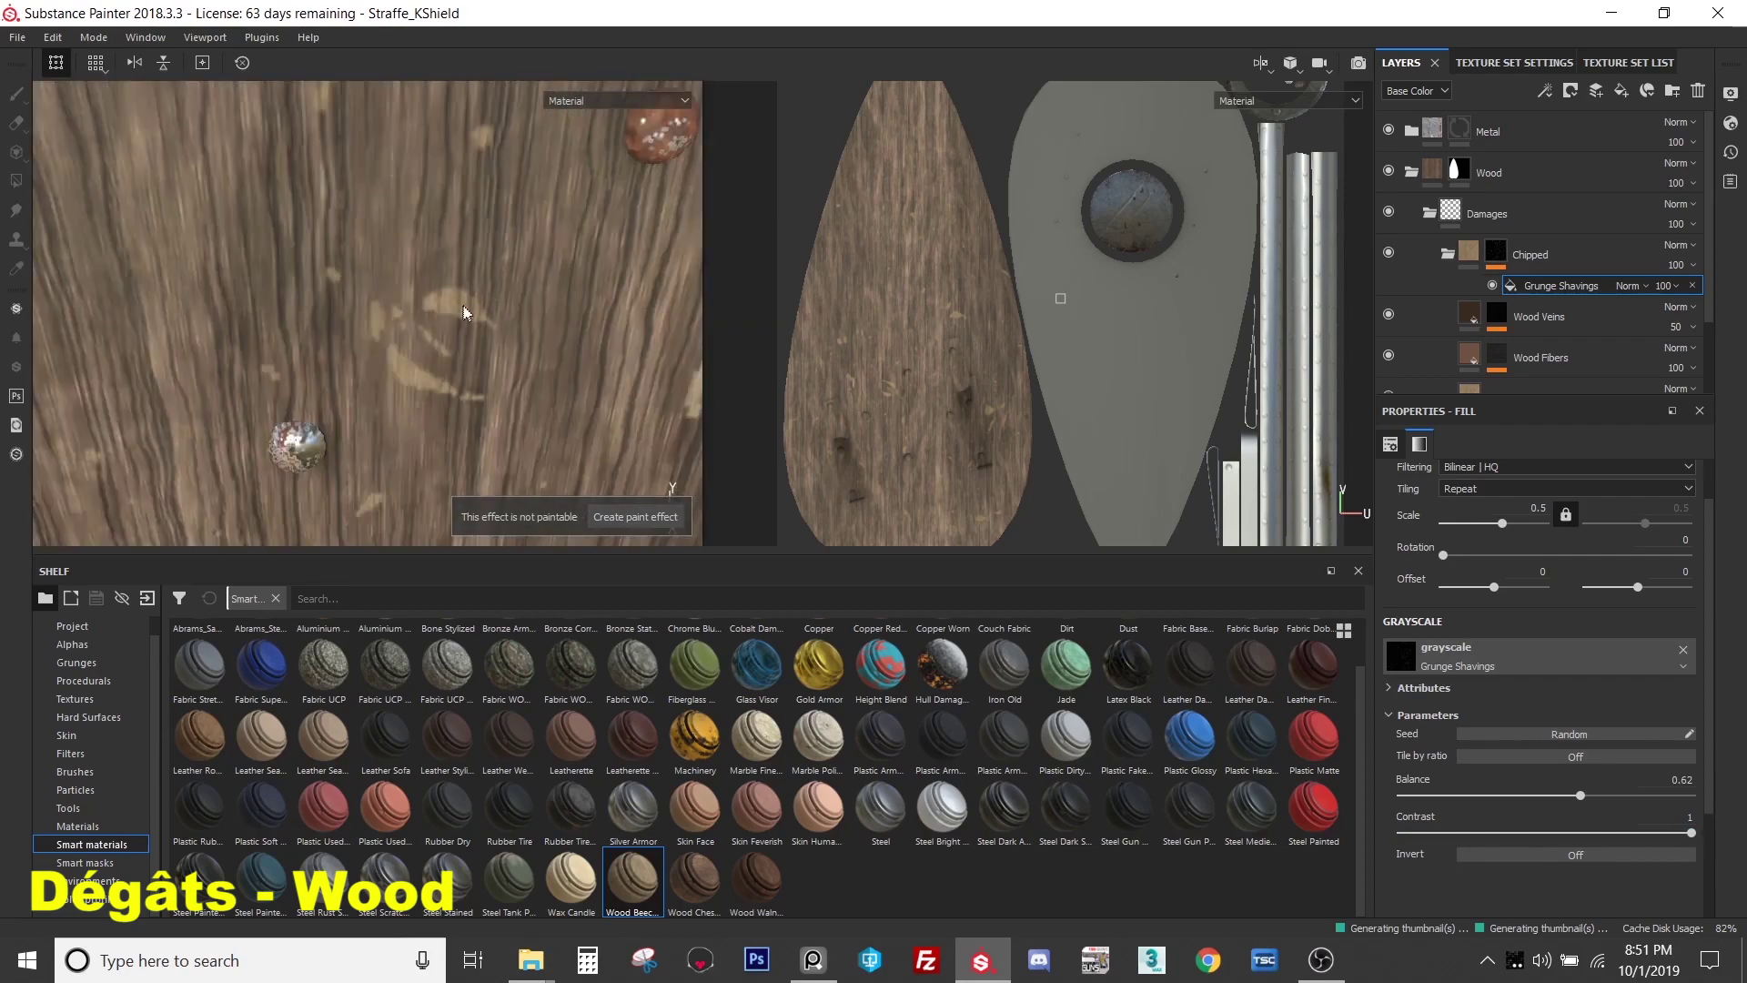
left_click_drag(1646, 808, 1613, 797)
- Examine the chipped spots on the shield's wood from a distance and close up below the strap
scroll(492, 309, "down", 5)
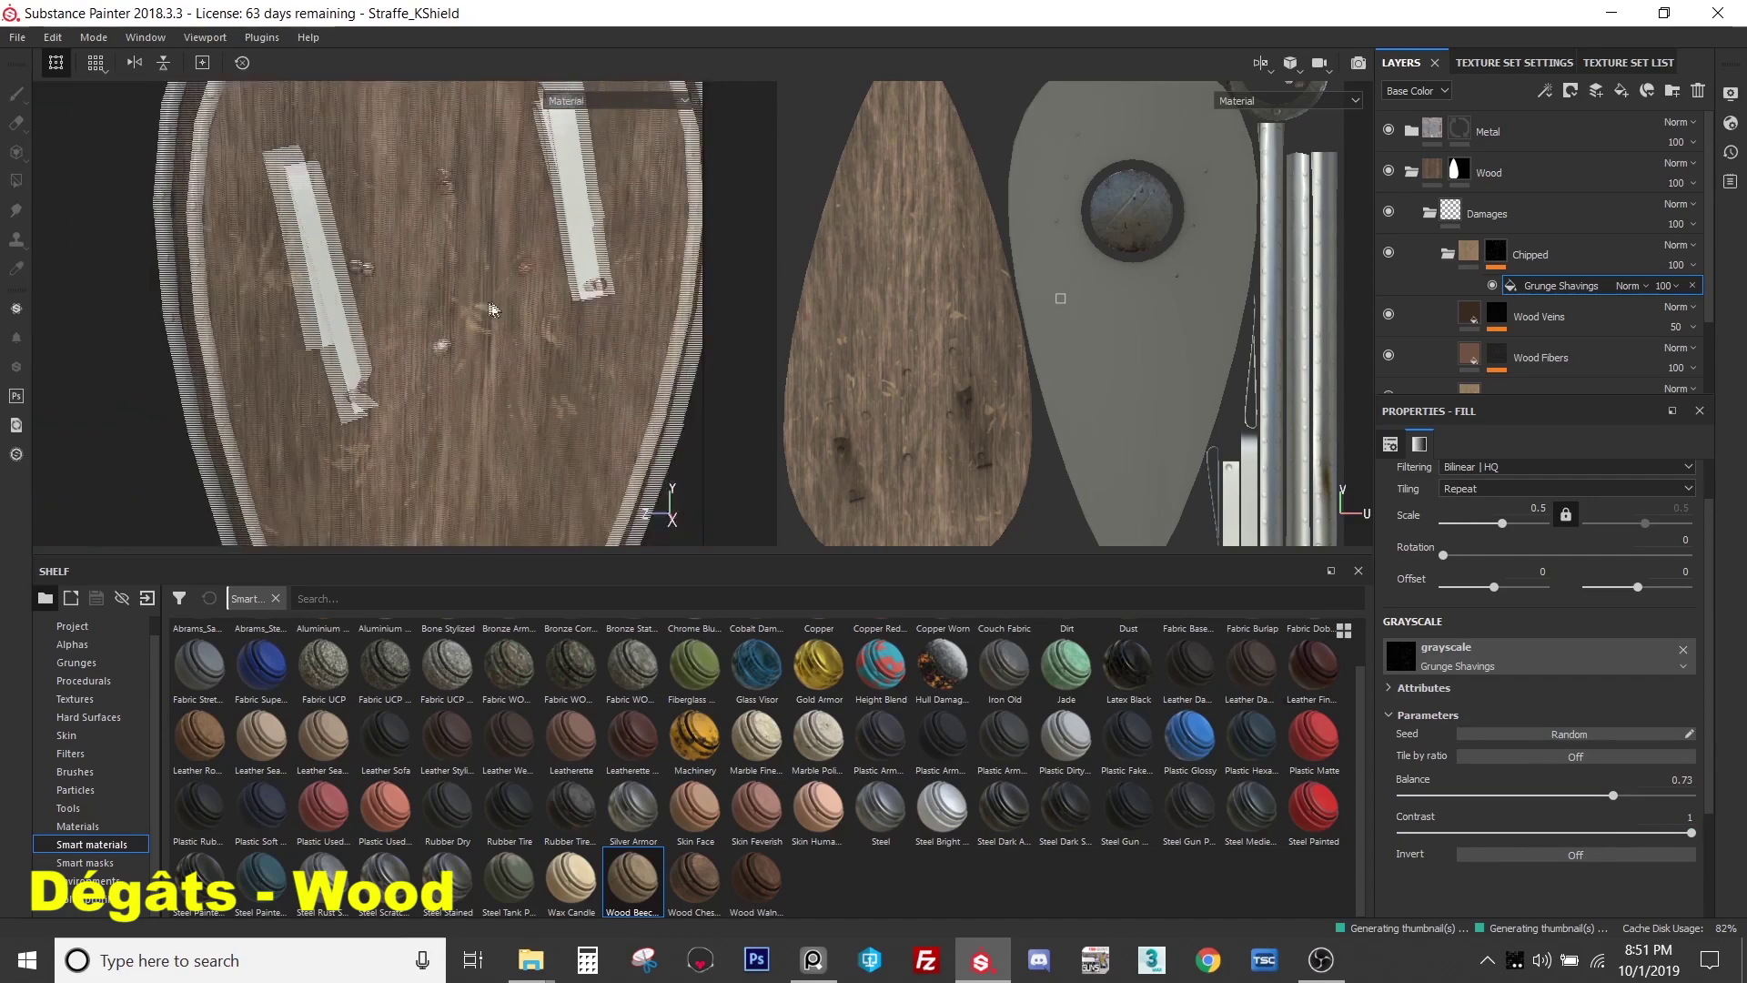
scroll(500, 240, "up", 3)
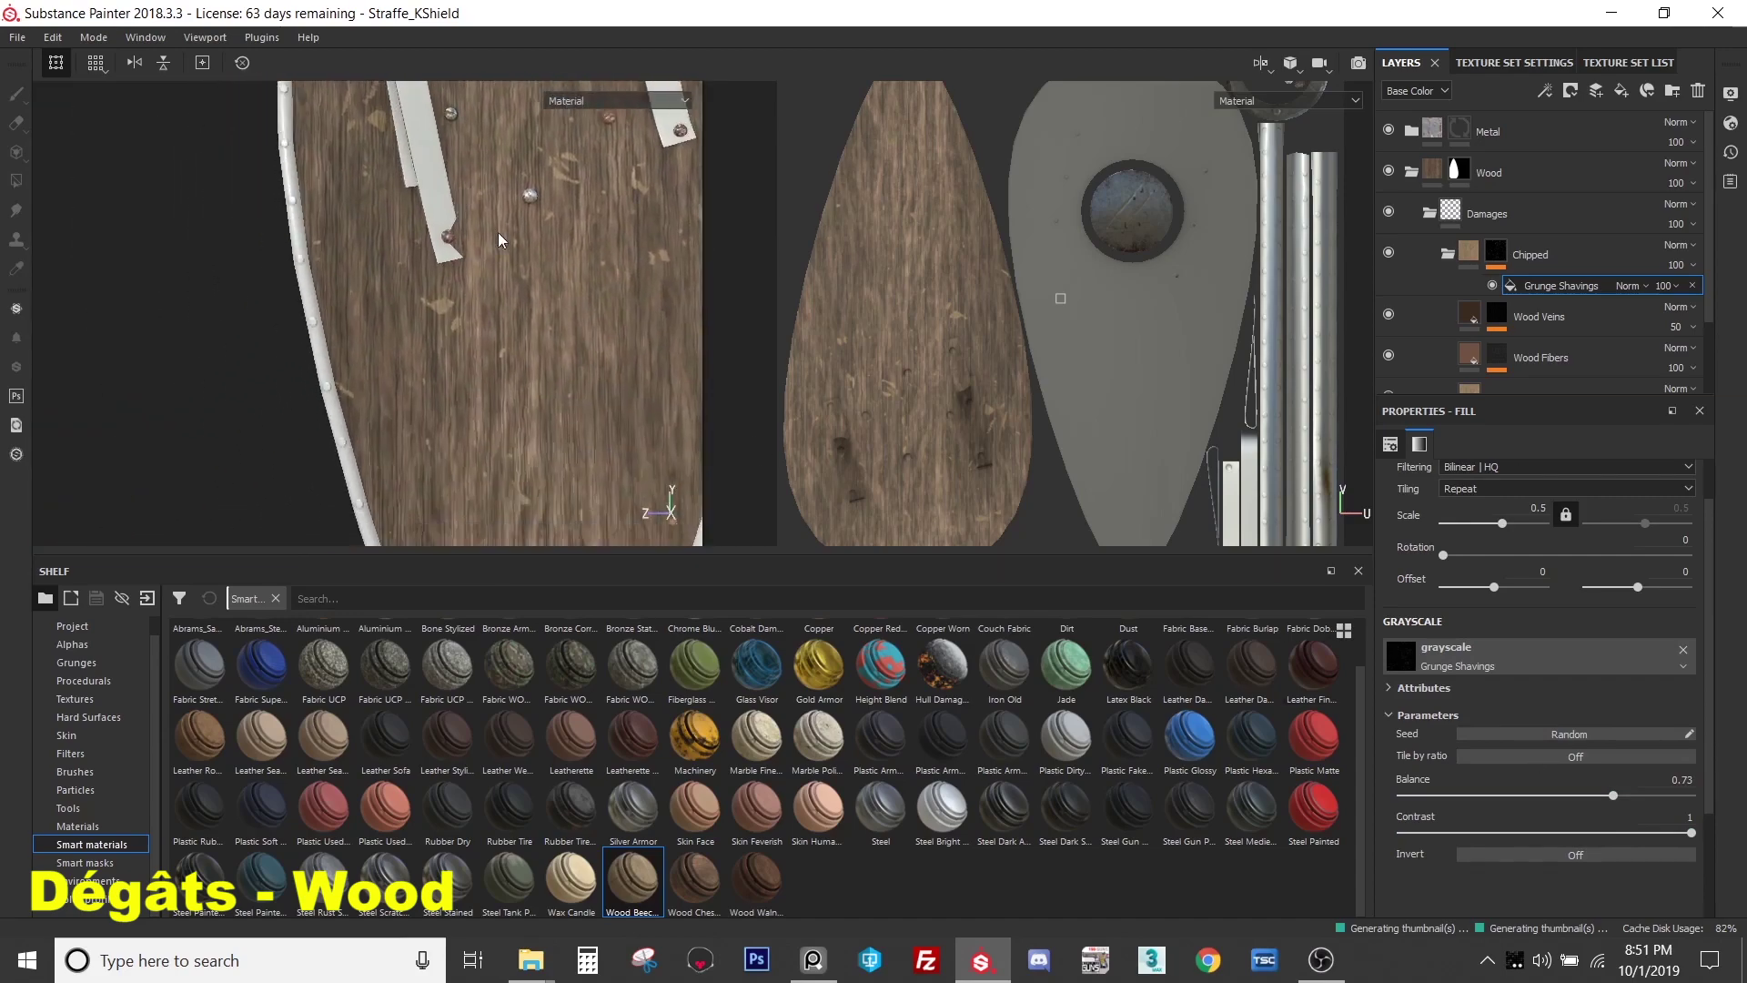
scroll(500, 240, "up", 5)
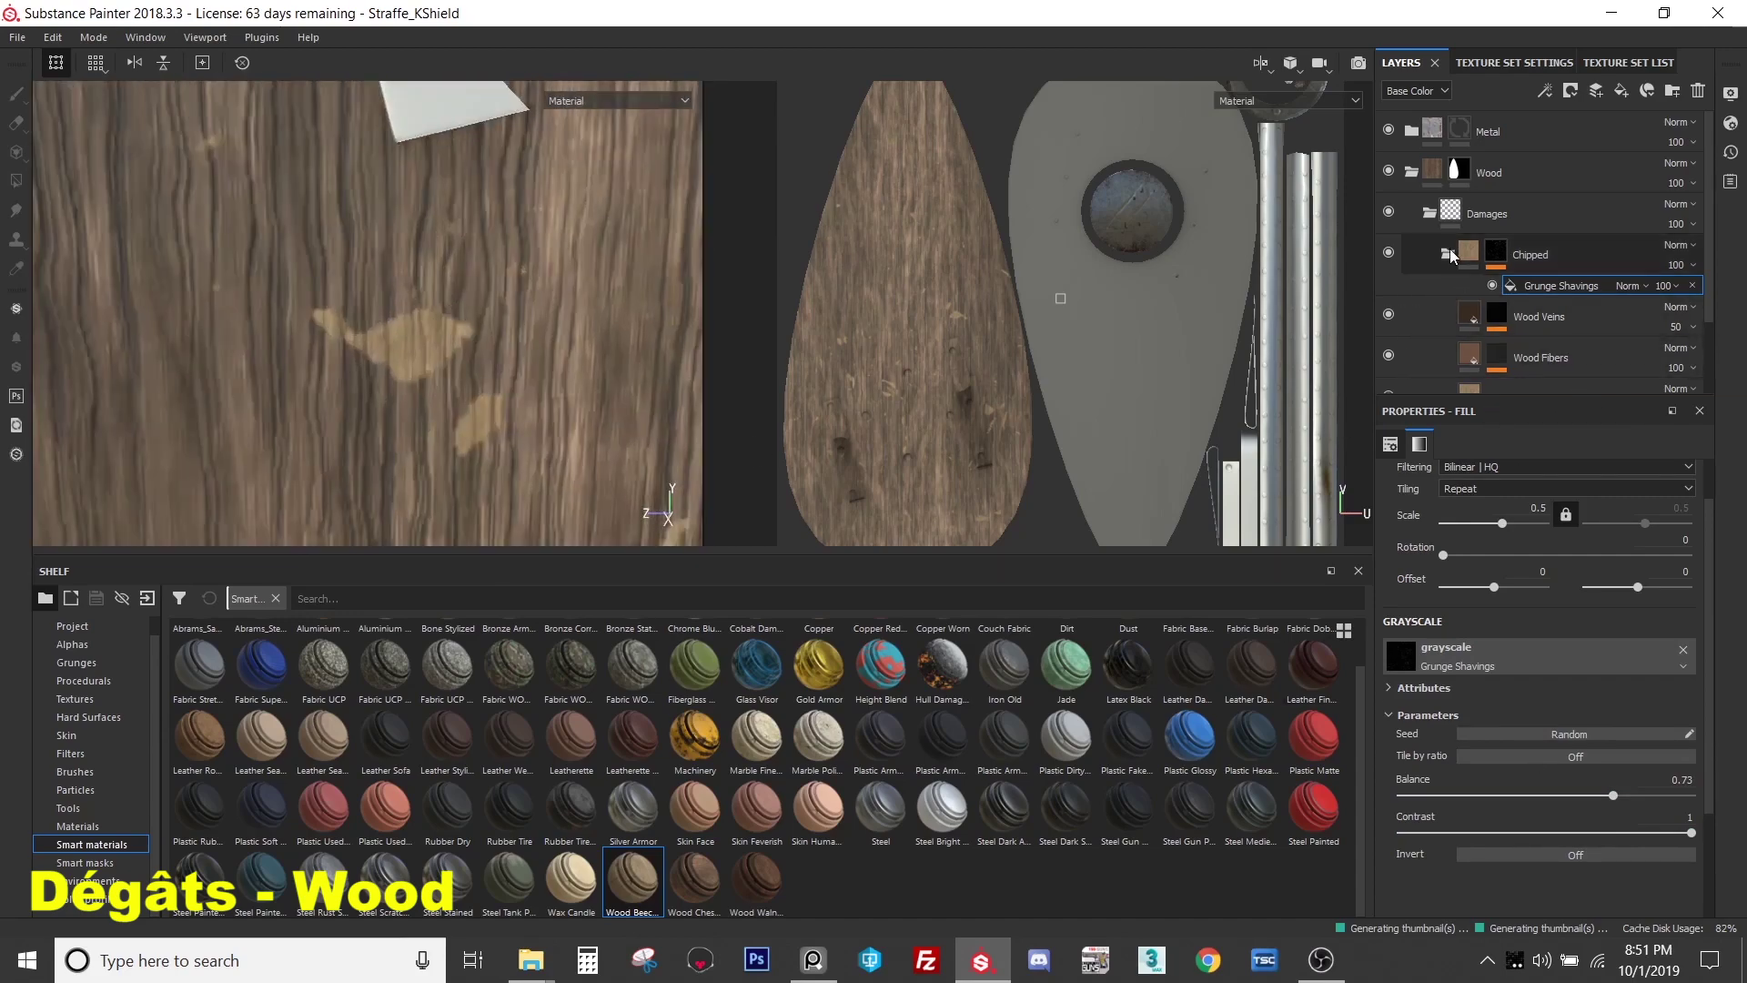
scroll(421, 394, "down", 5)
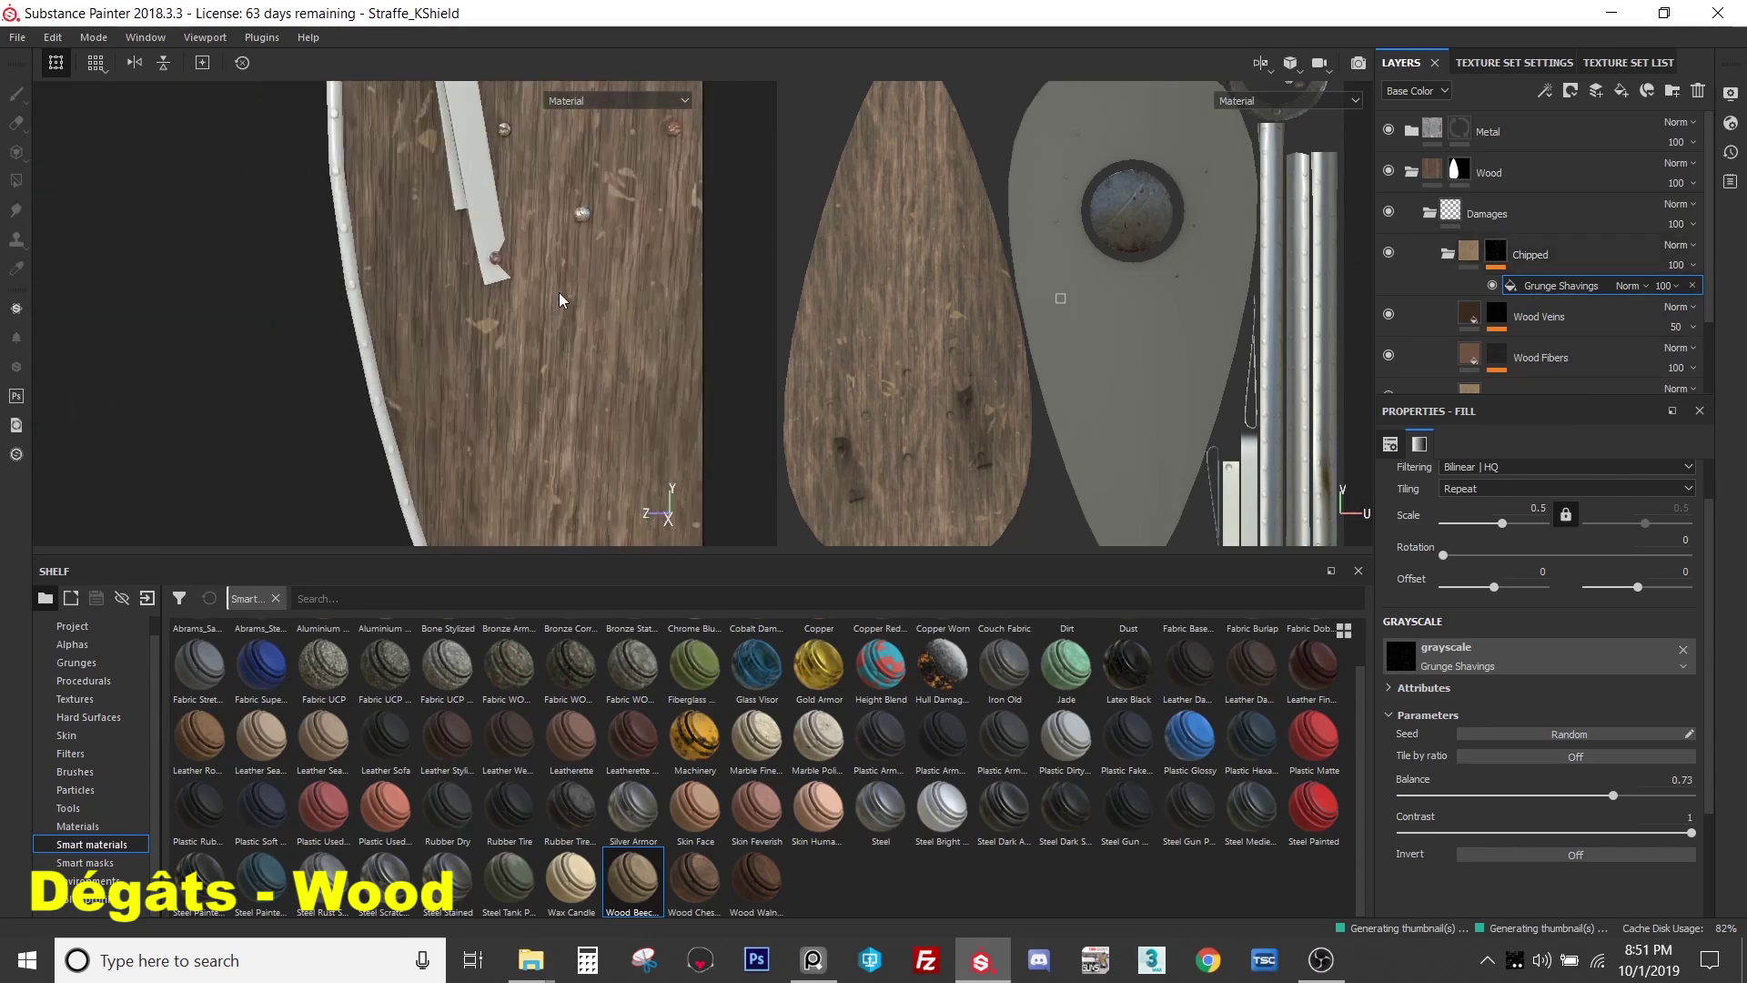
scroll(361, 482, "up", 4)
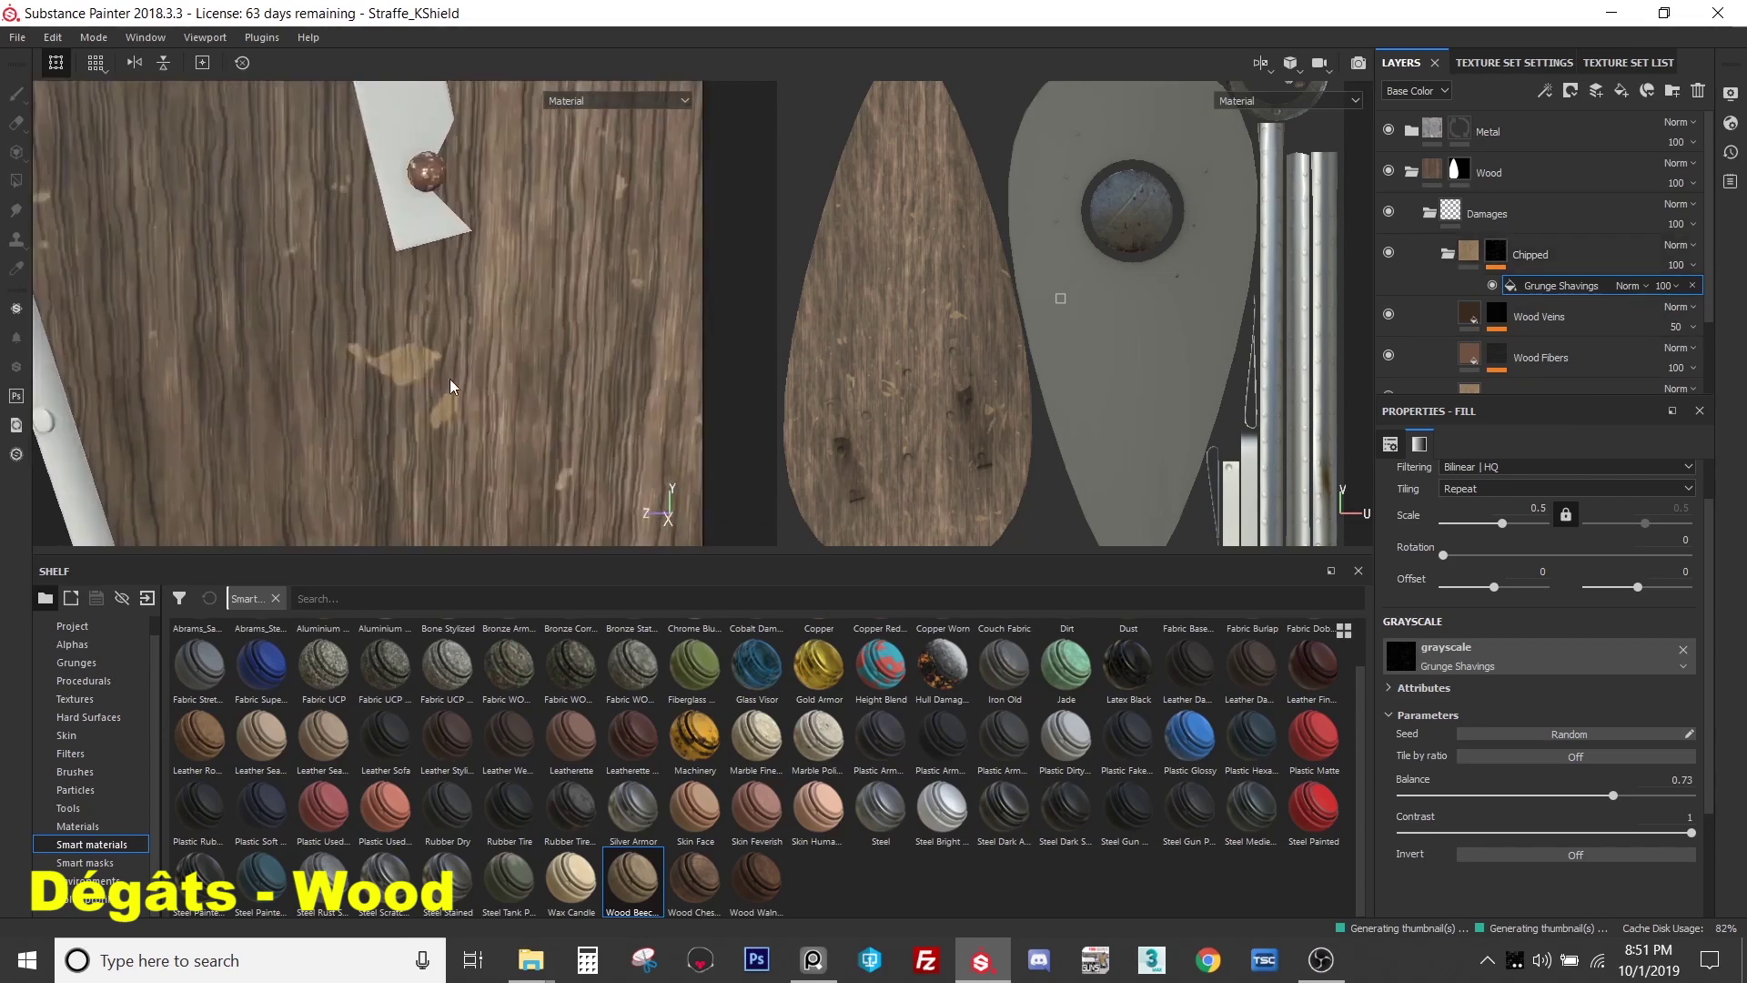
scroll(515, 293, "down", 4)
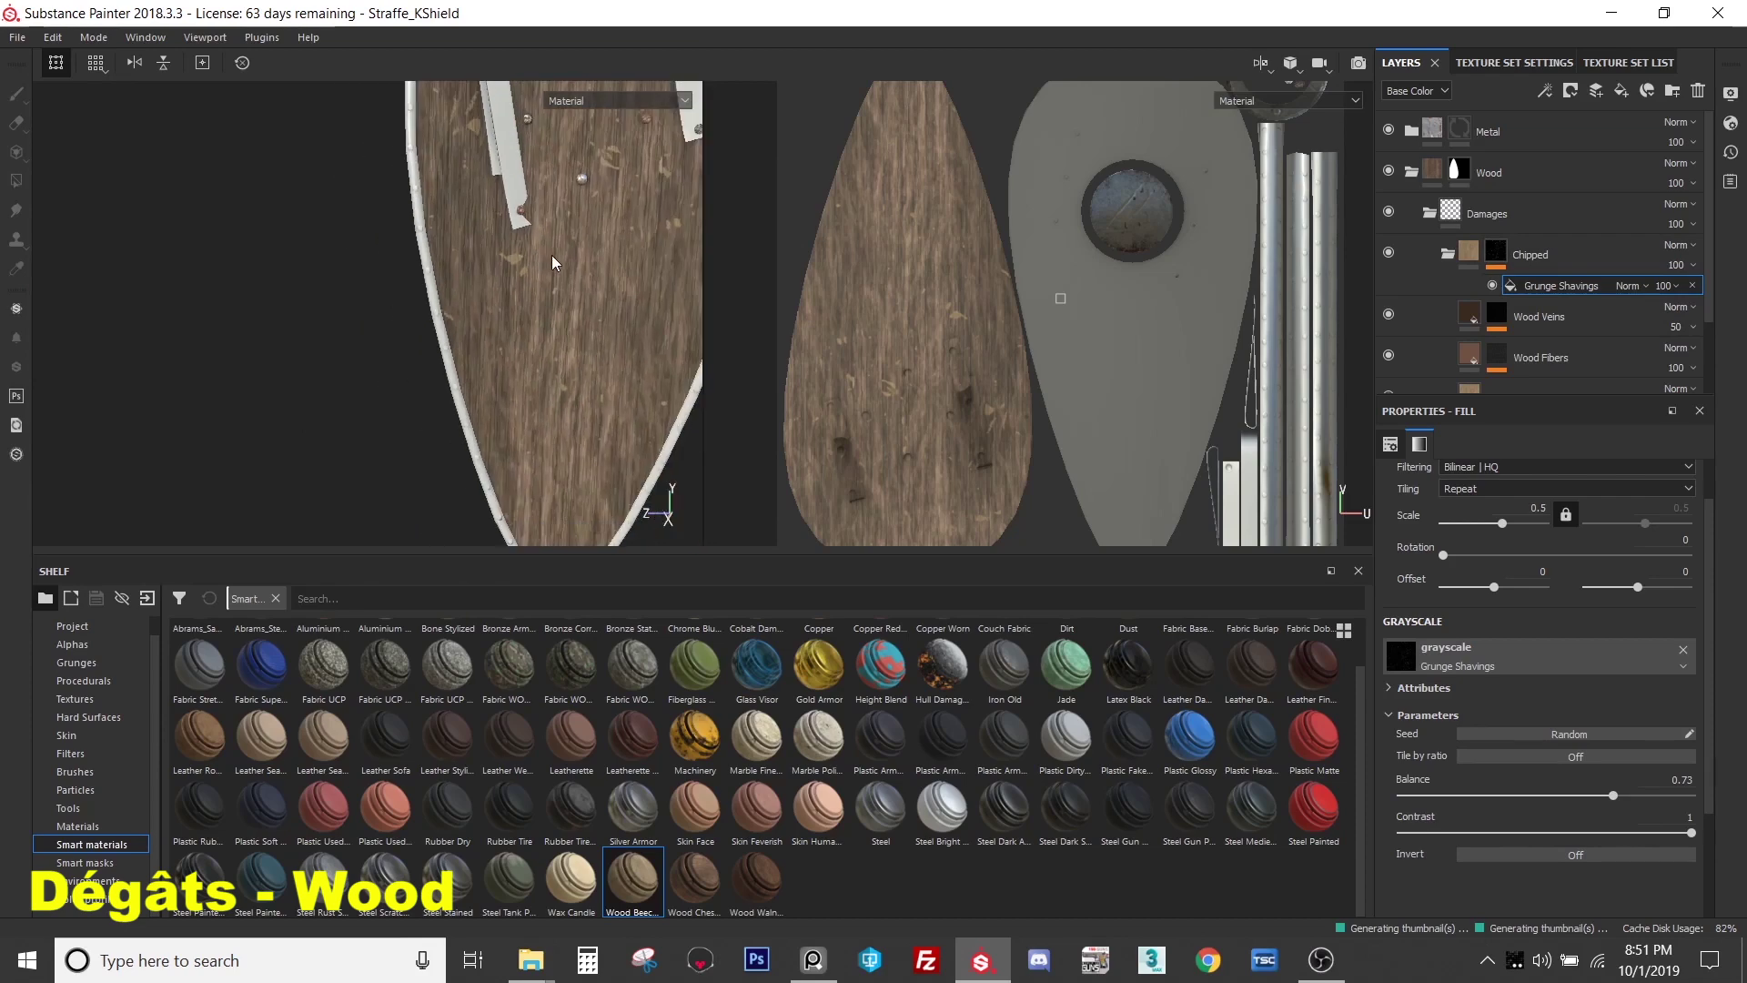
scroll(559, 304, "down", 3)
scroll(564, 382, "up", 6)
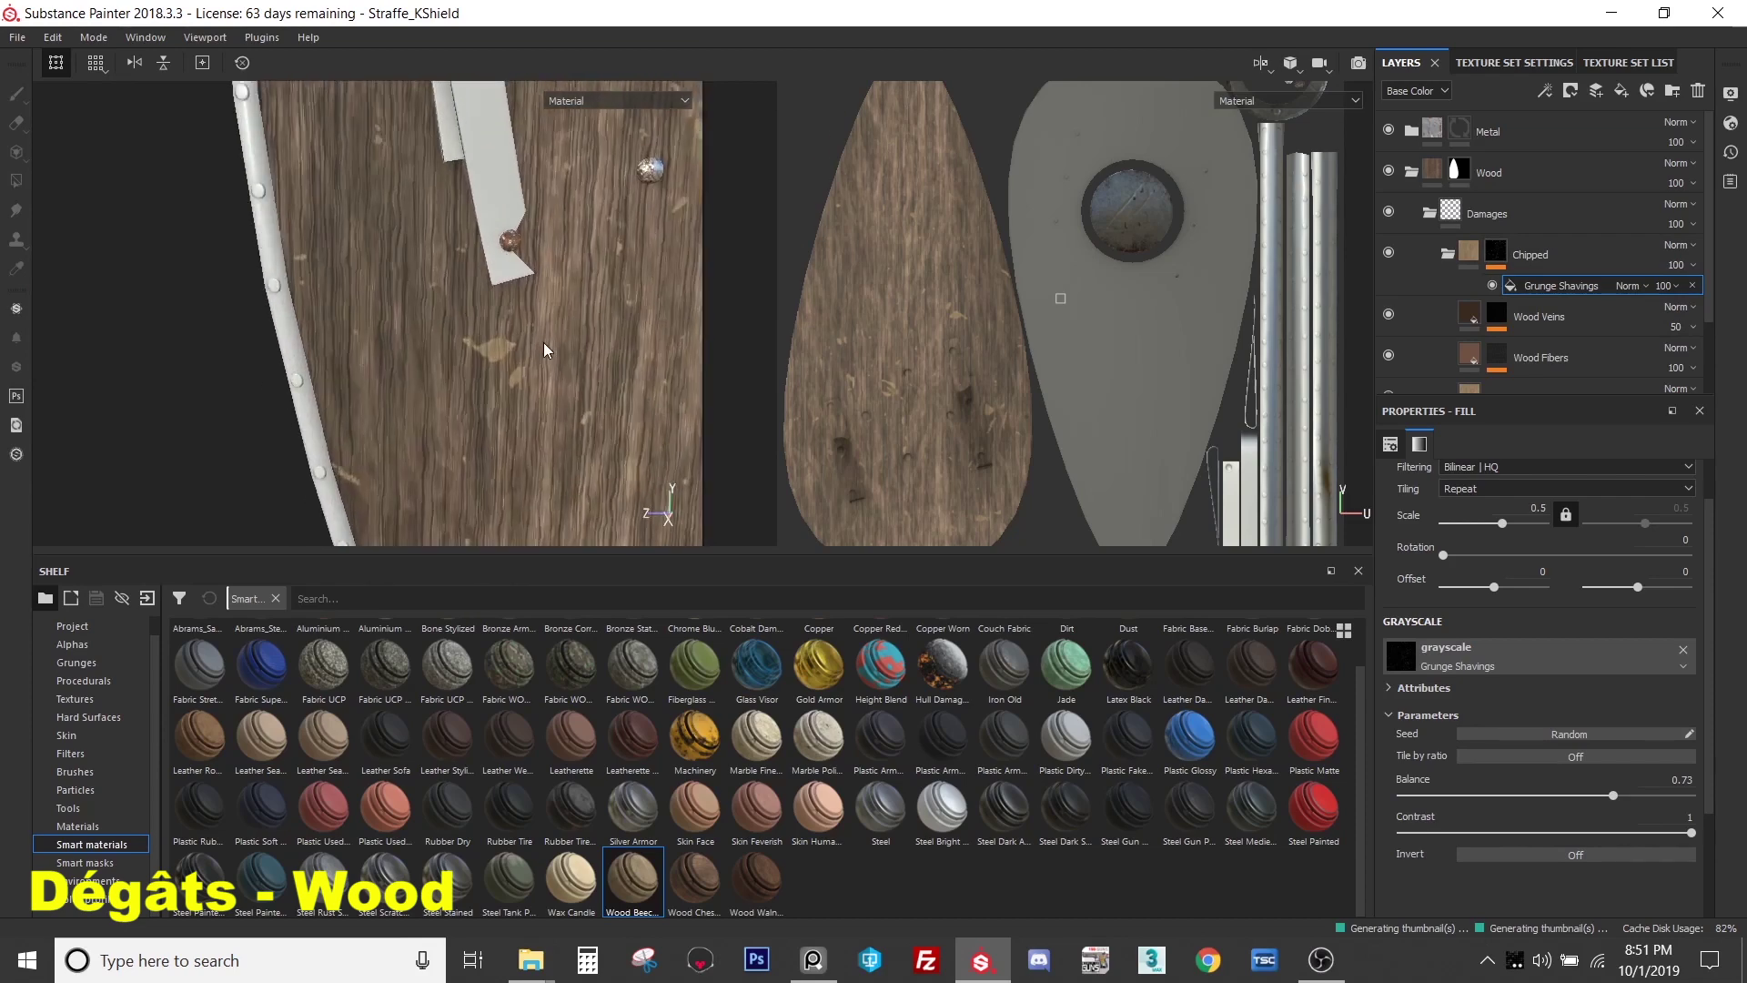
scroll(524, 355, "up", 1)
- Set the height position of the Base Wood fill layer inside the Chipped folder to 0.45
scroll(1474, 293, "down", 2)
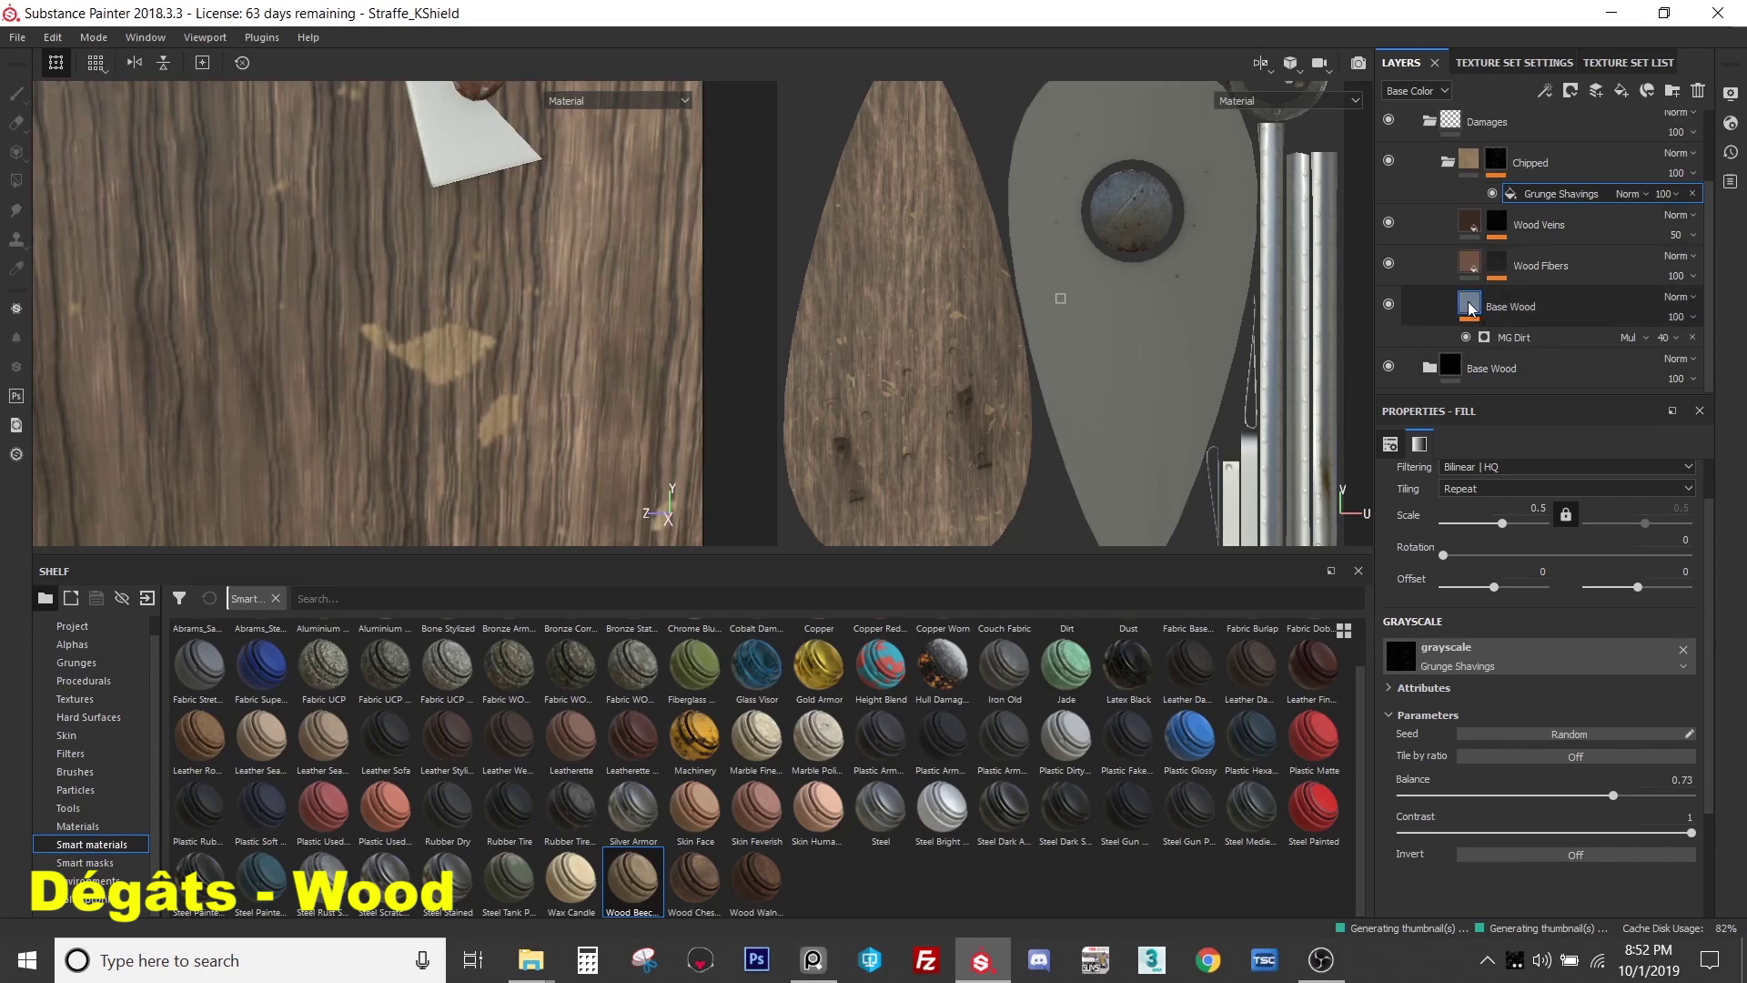
left_click(1470, 308)
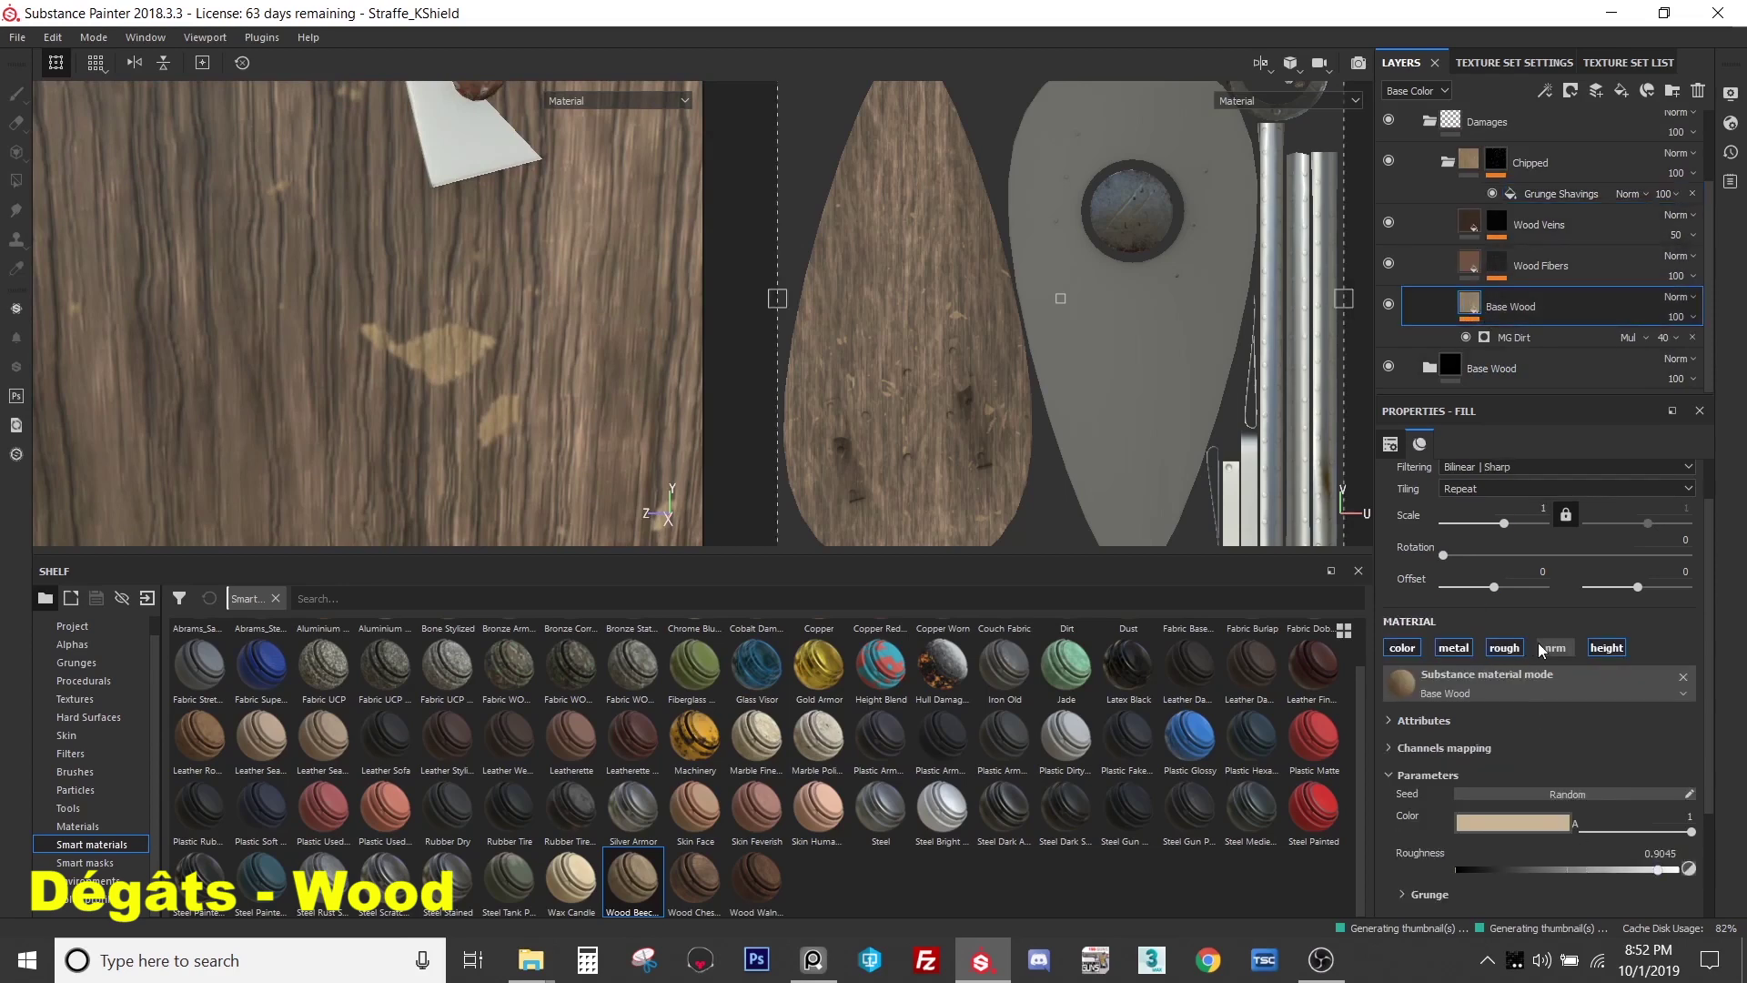
scroll(1526, 770, "down", 2)
left_click(1458, 803)
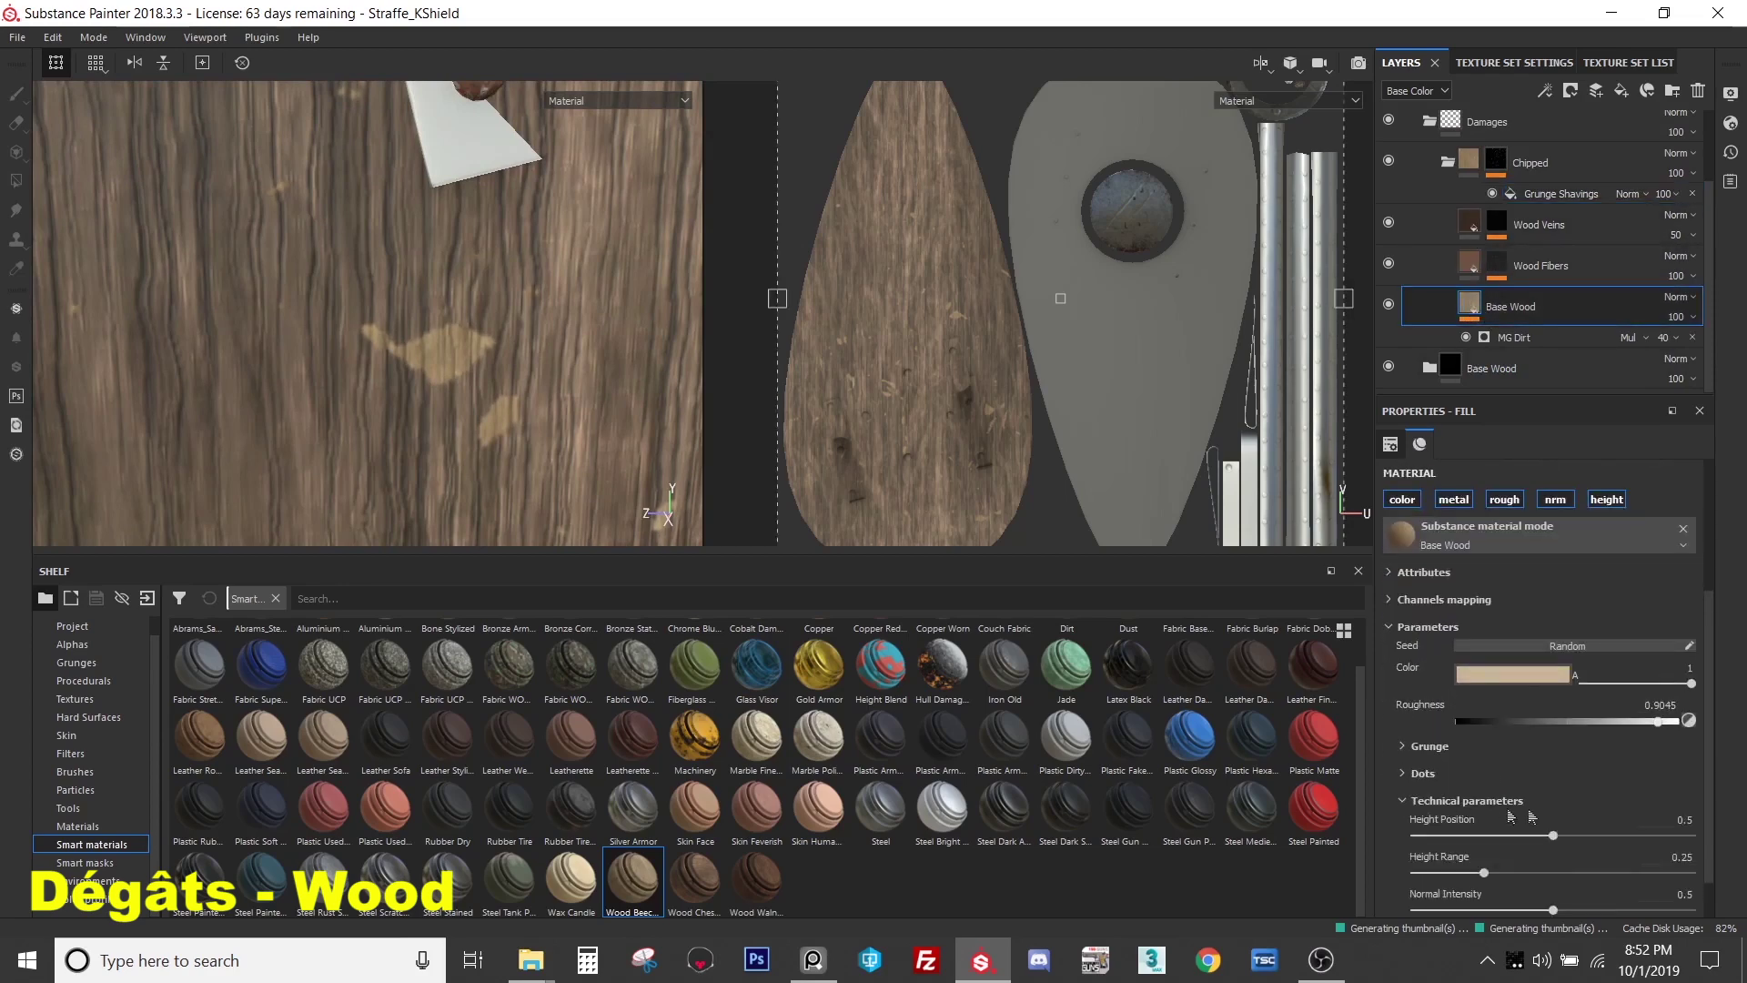
scroll(1556, 799, "down", 1)
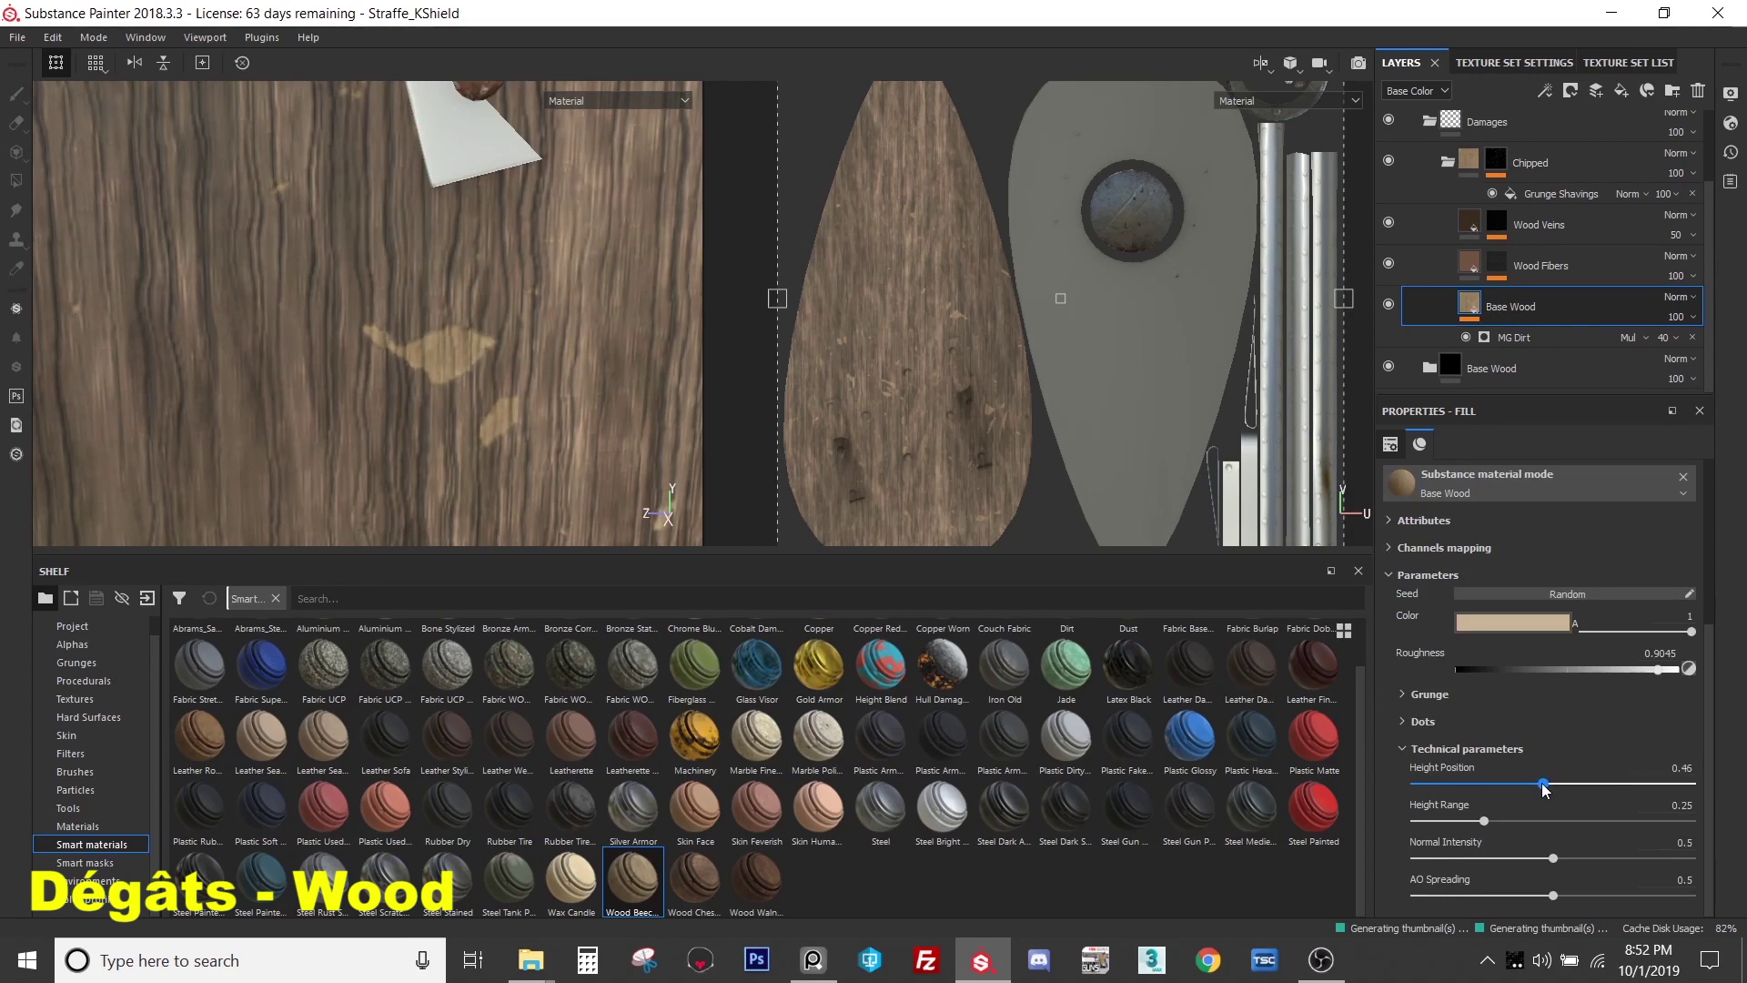
- Darken the tan color of the chipped Base Wood layer slightly and select the Wood Fibers layer
scroll(528, 373, "up", 3)
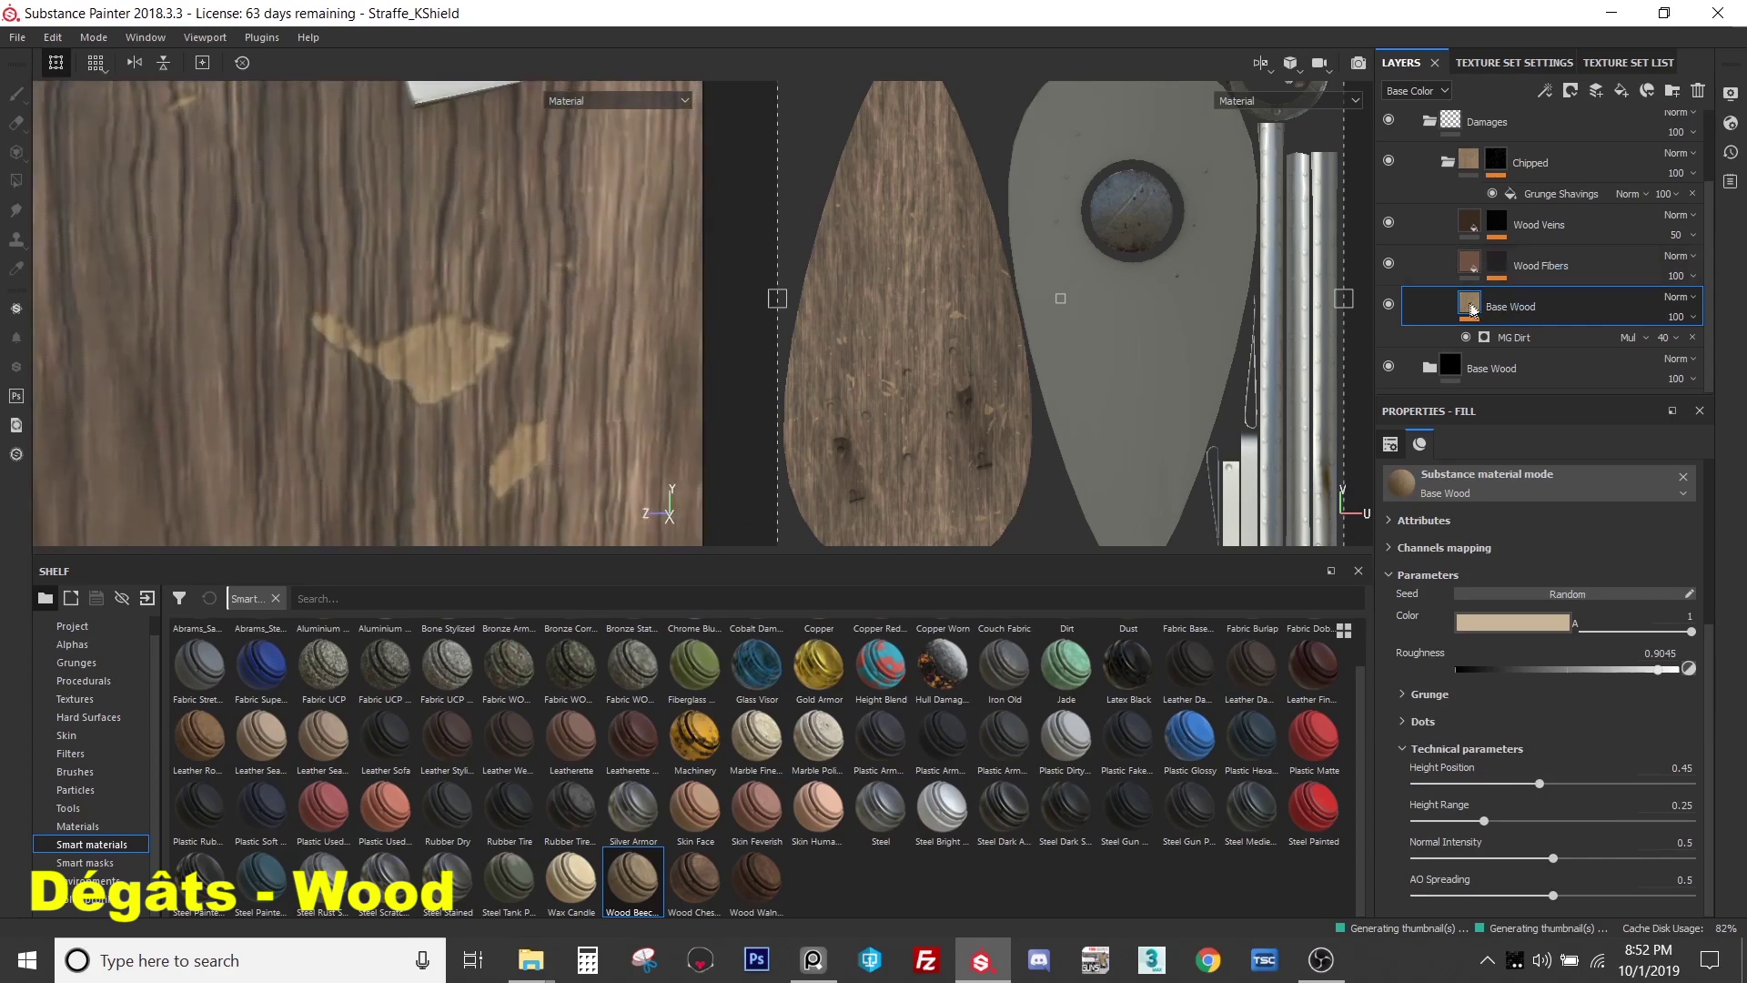
left_click(1510, 623)
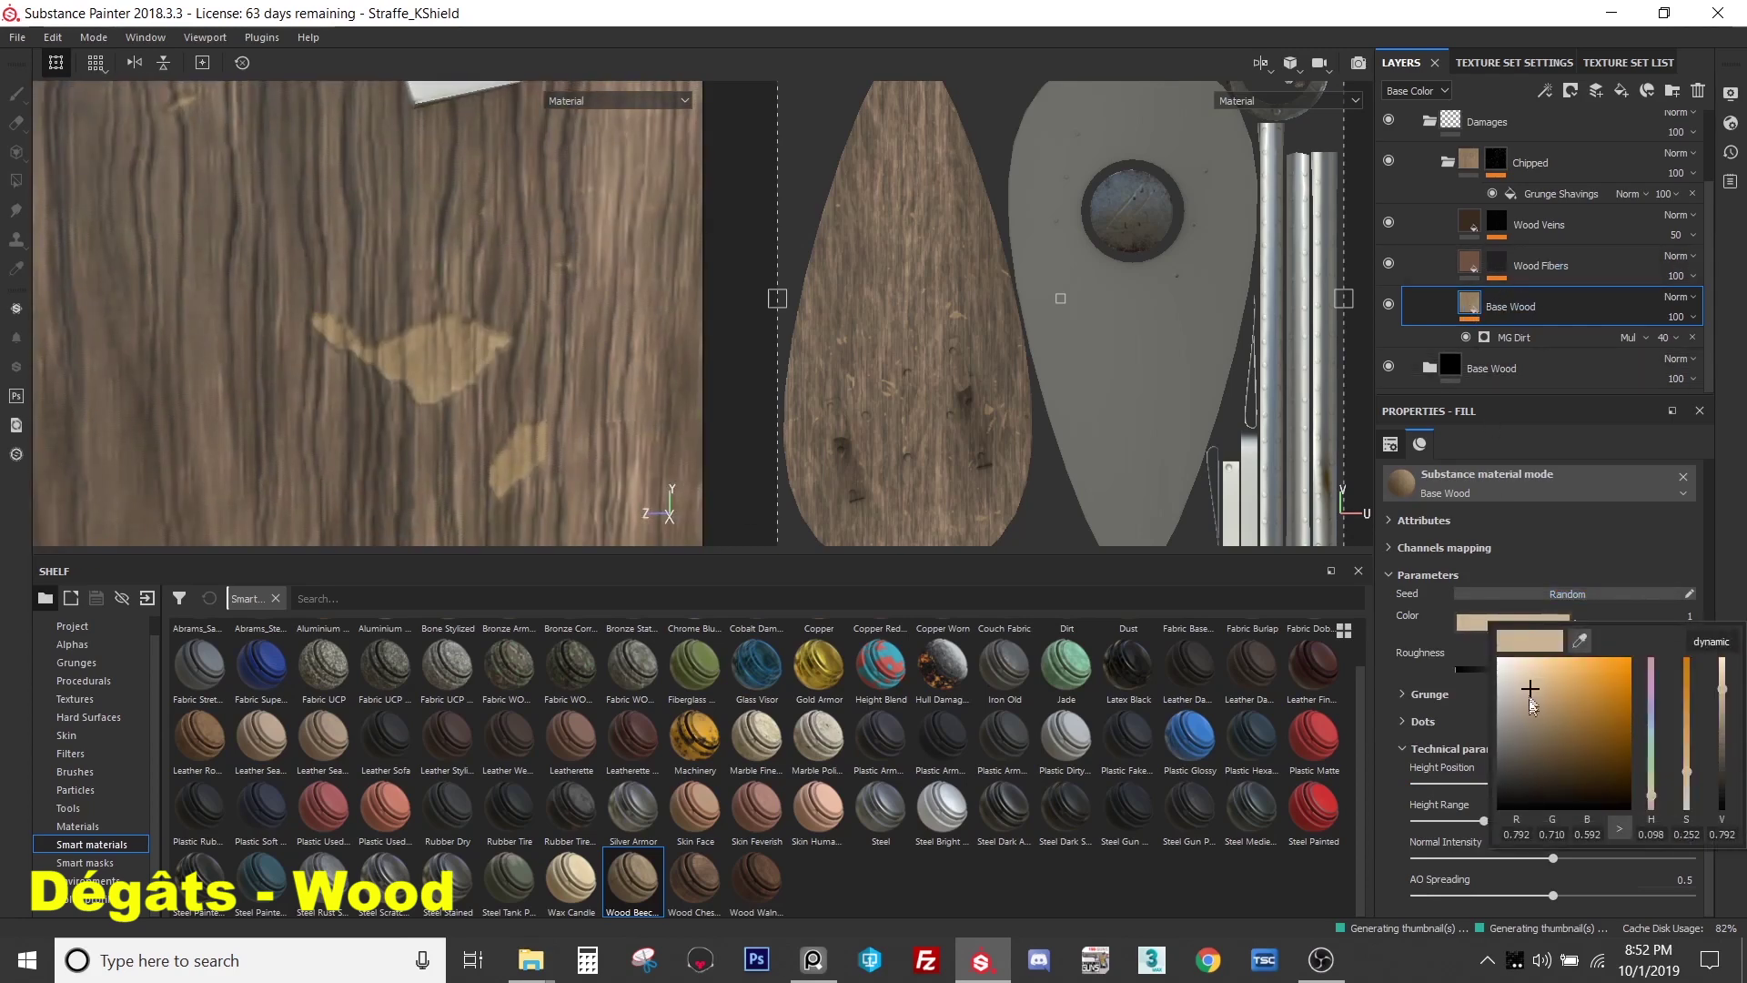
mouse_move(1532, 694)
left_mouse_down()
mouse_move(1532, 728)
mouse_move(1533, 703)
left_mouse_up()
left_click(1547, 273)
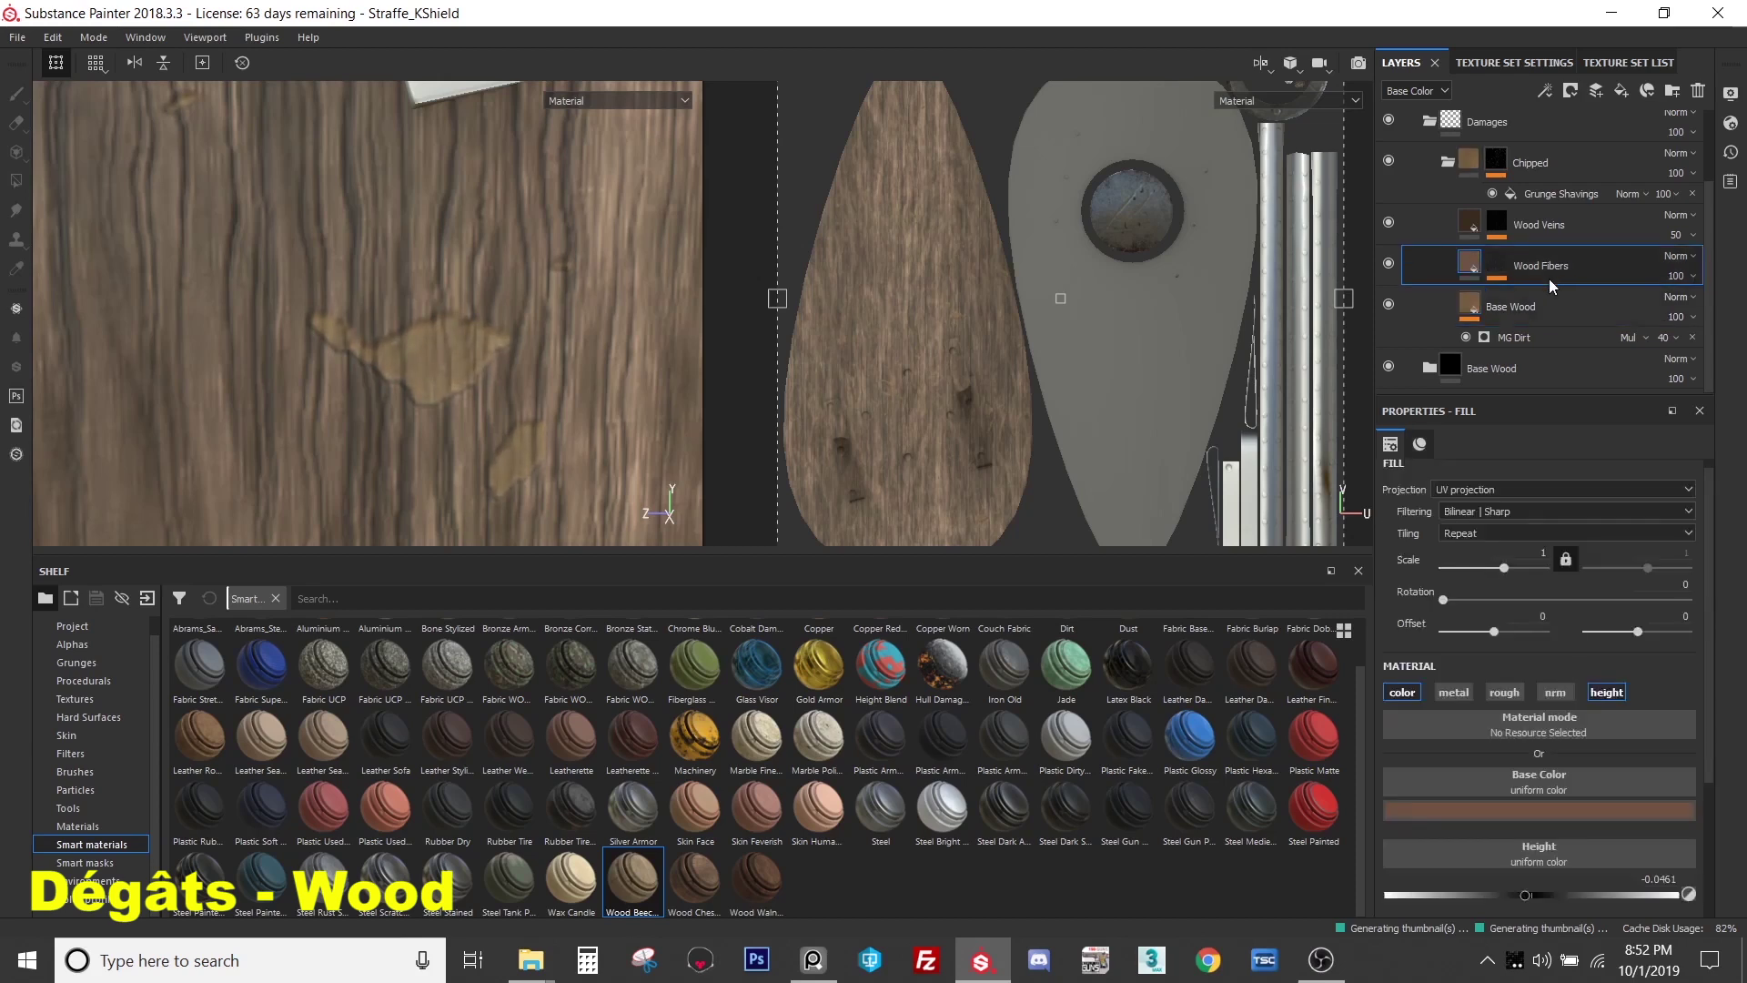
- Expand the main Base Wood folder and move the chipped Base Wood fill layer into it, between Sharpen and Fibers
left_click(1443, 369)
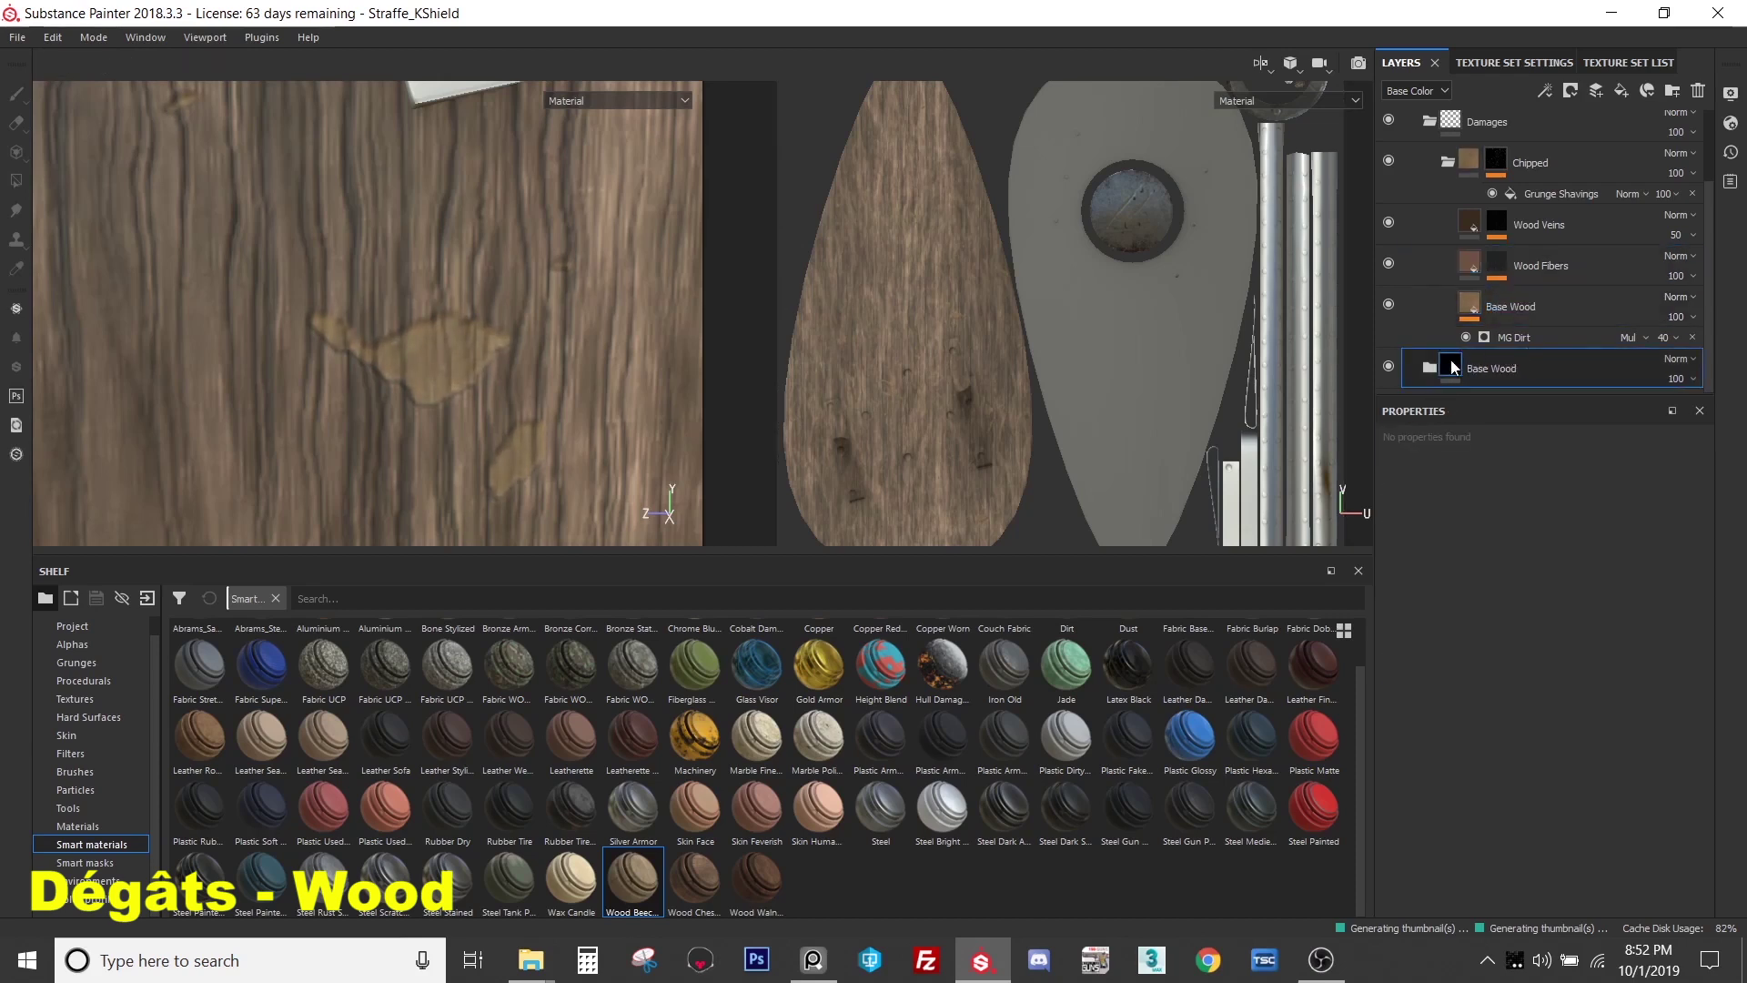
scroll(1454, 351, "down", 1)
scroll(1477, 345, "down", 2)
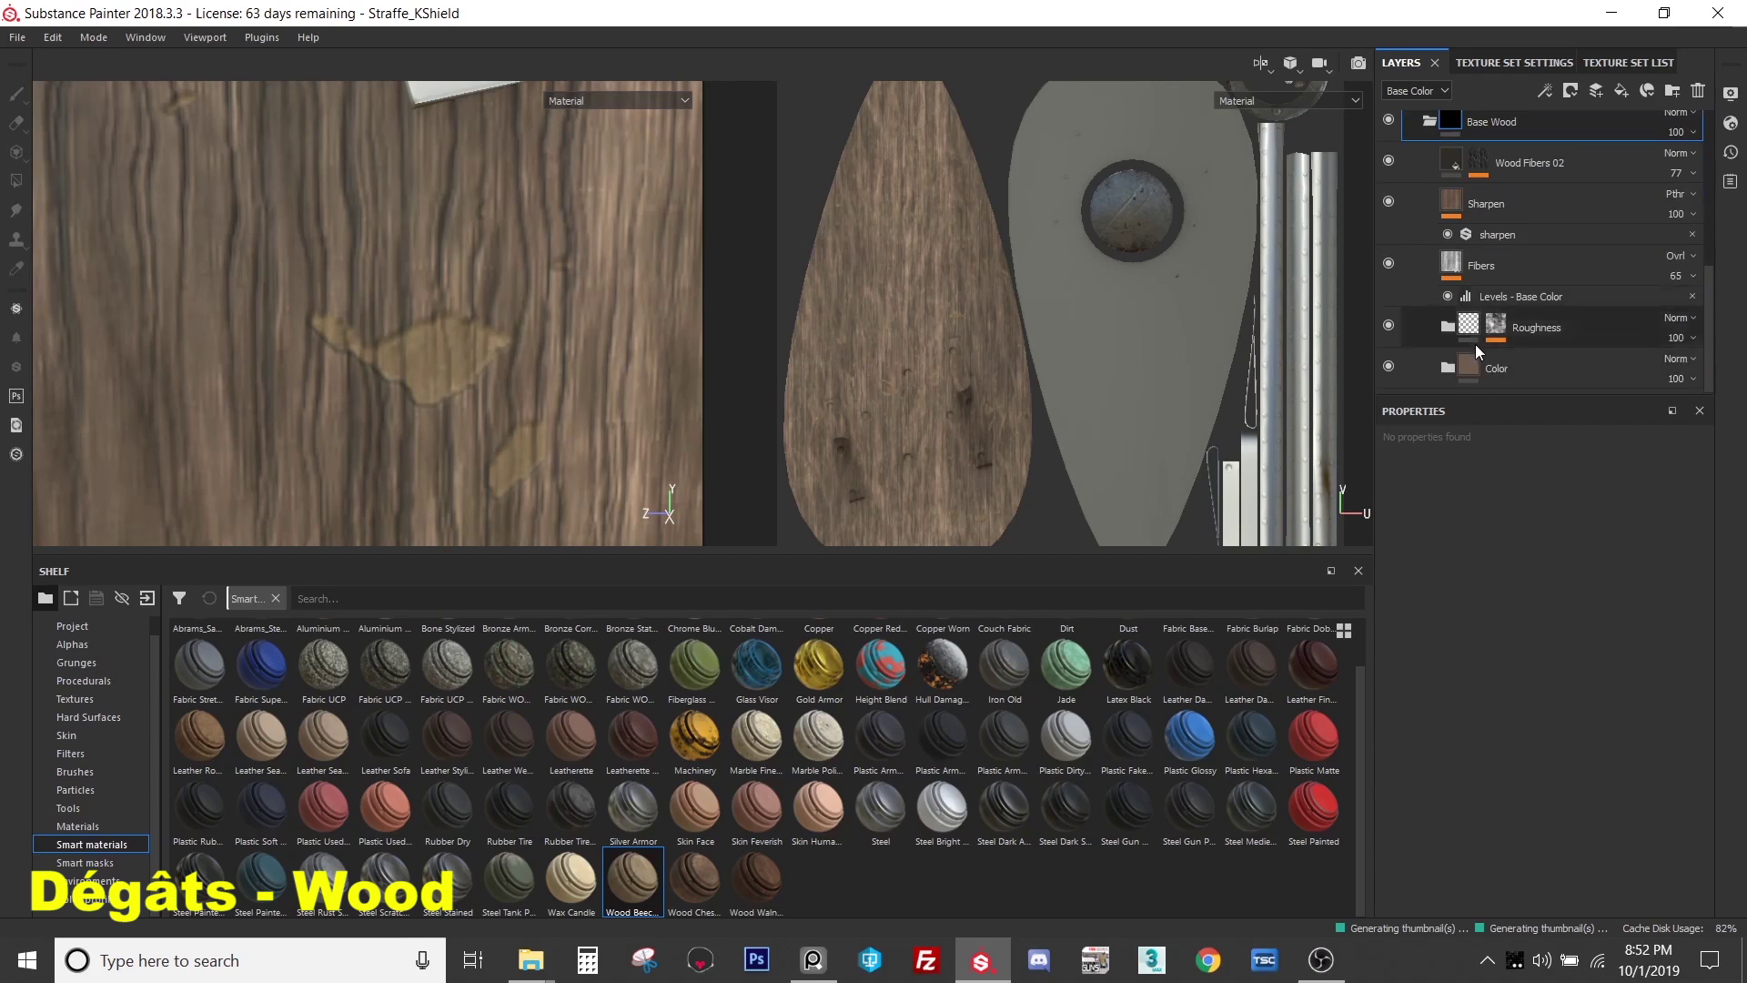
scroll(1493, 273, "up", 1)
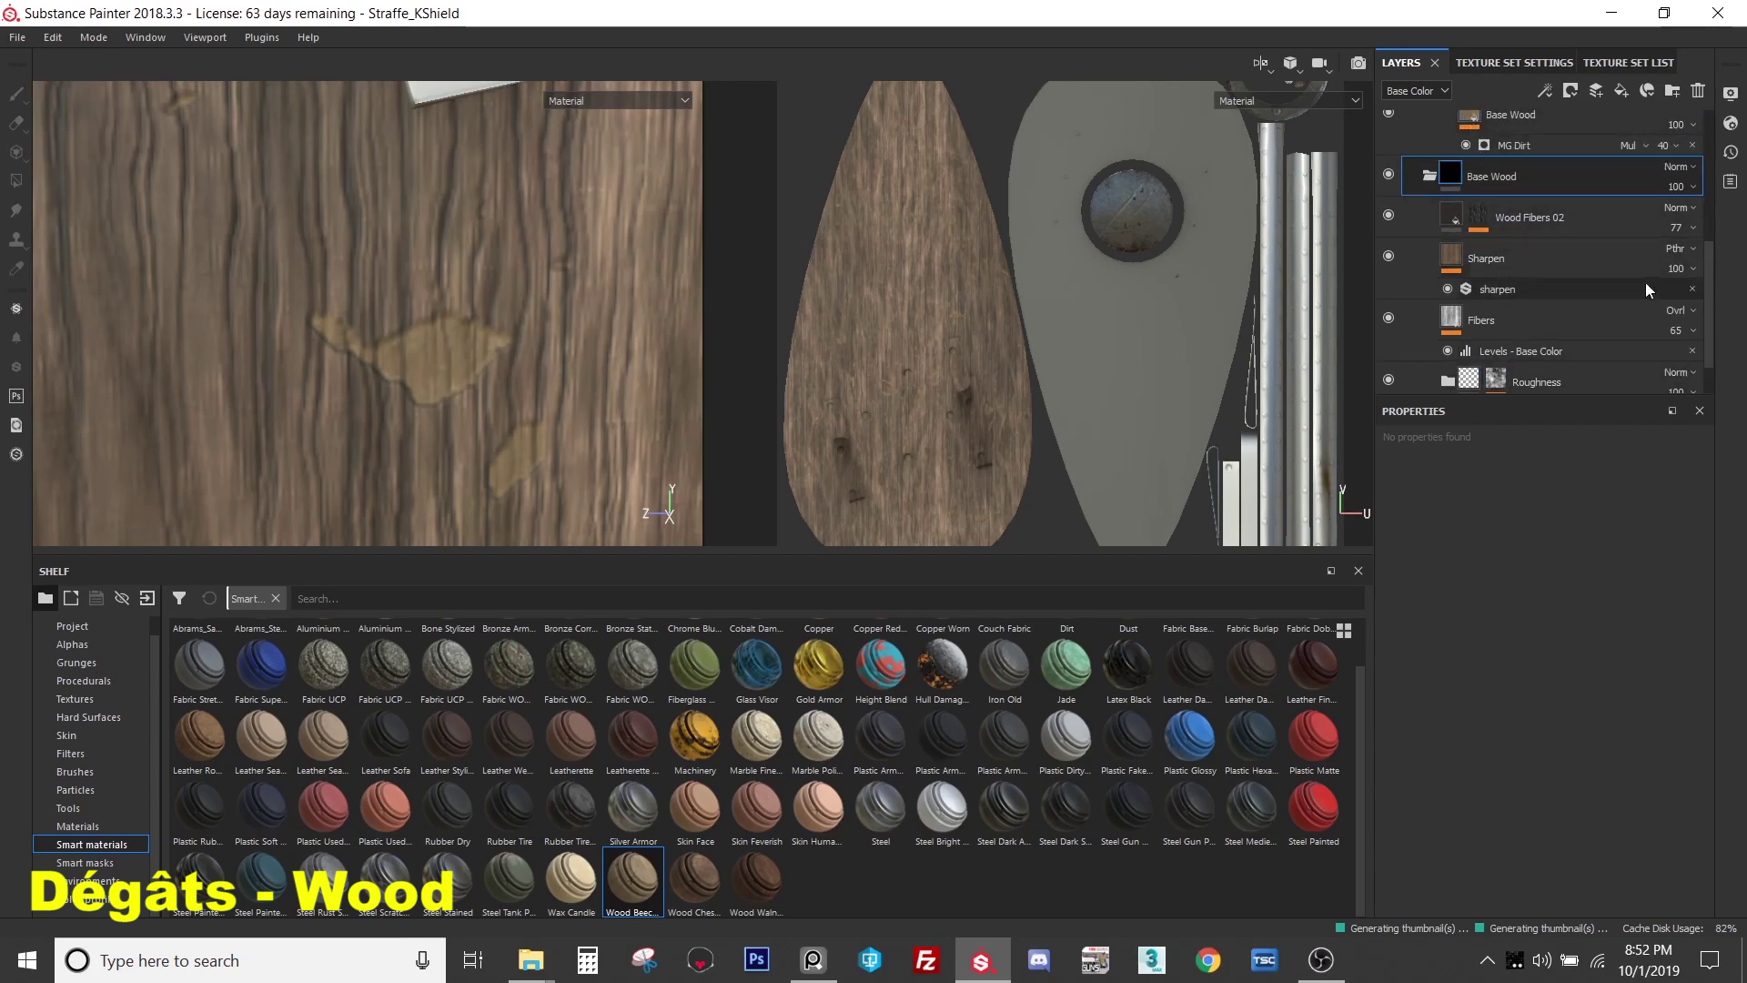
left_click_drag(1520, 123, 1516, 304)
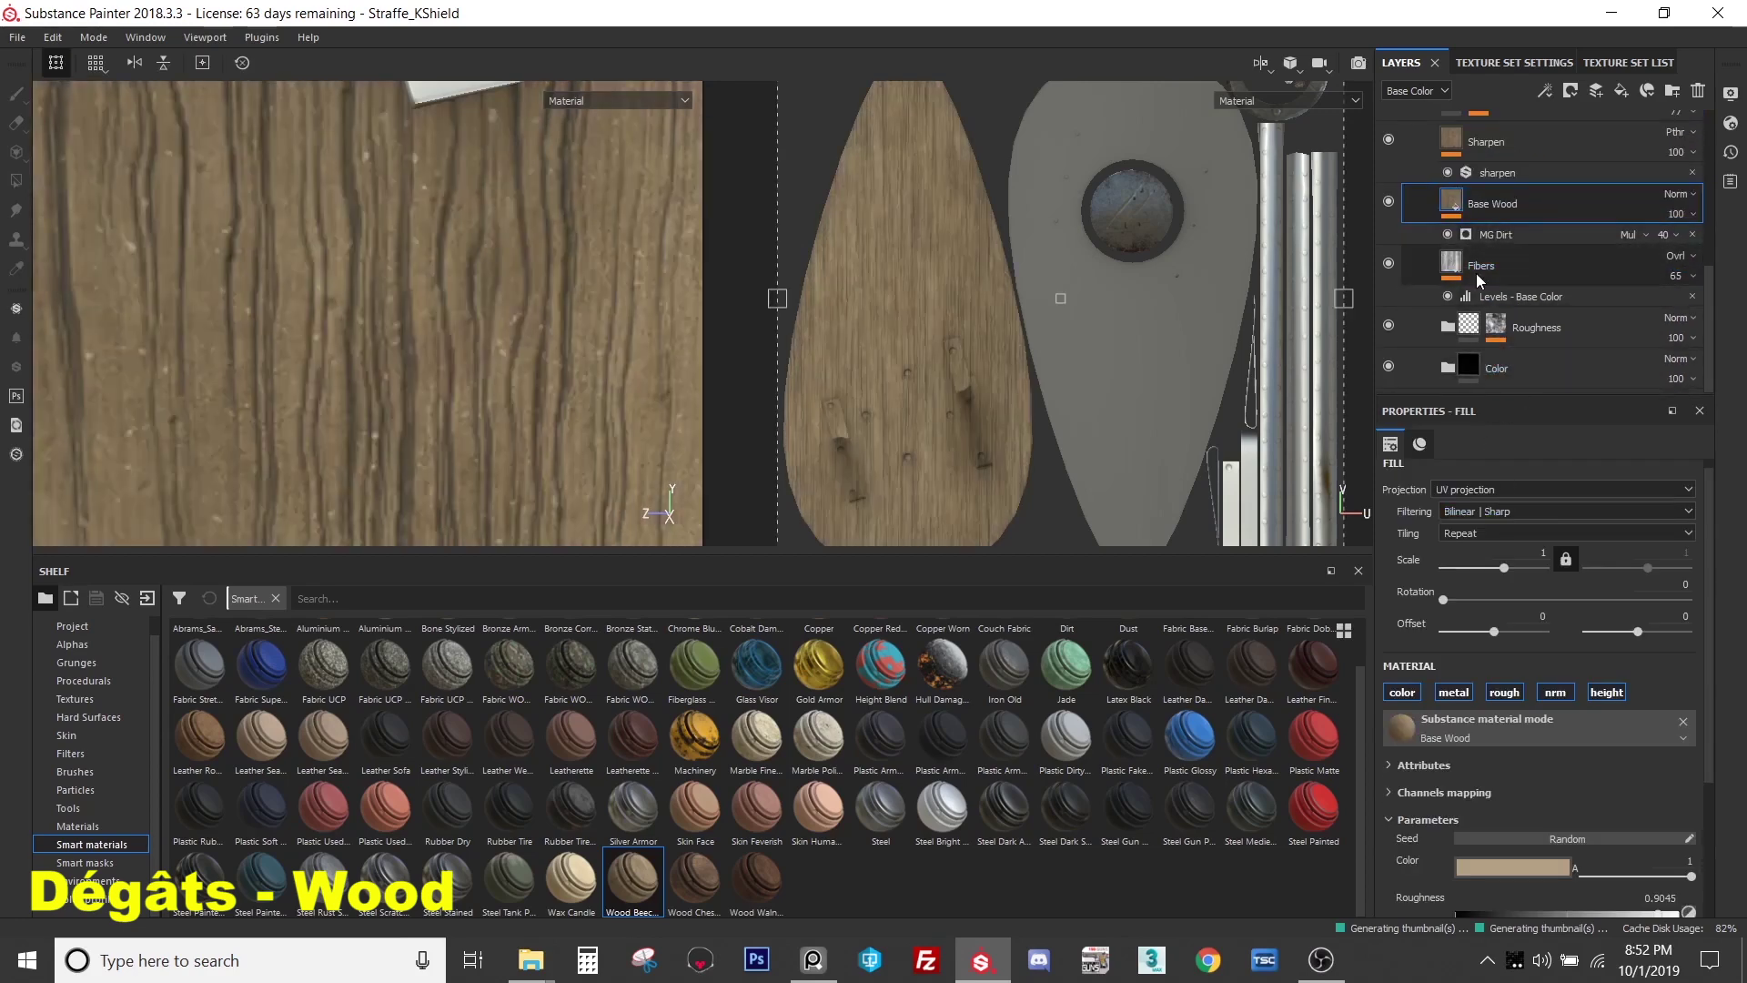
- Expand the Color folder and sample the brown of its Base layer as the color of the chipped Base Wood fill
left_click(1448, 367)
scroll(1501, 345, "down", 2)
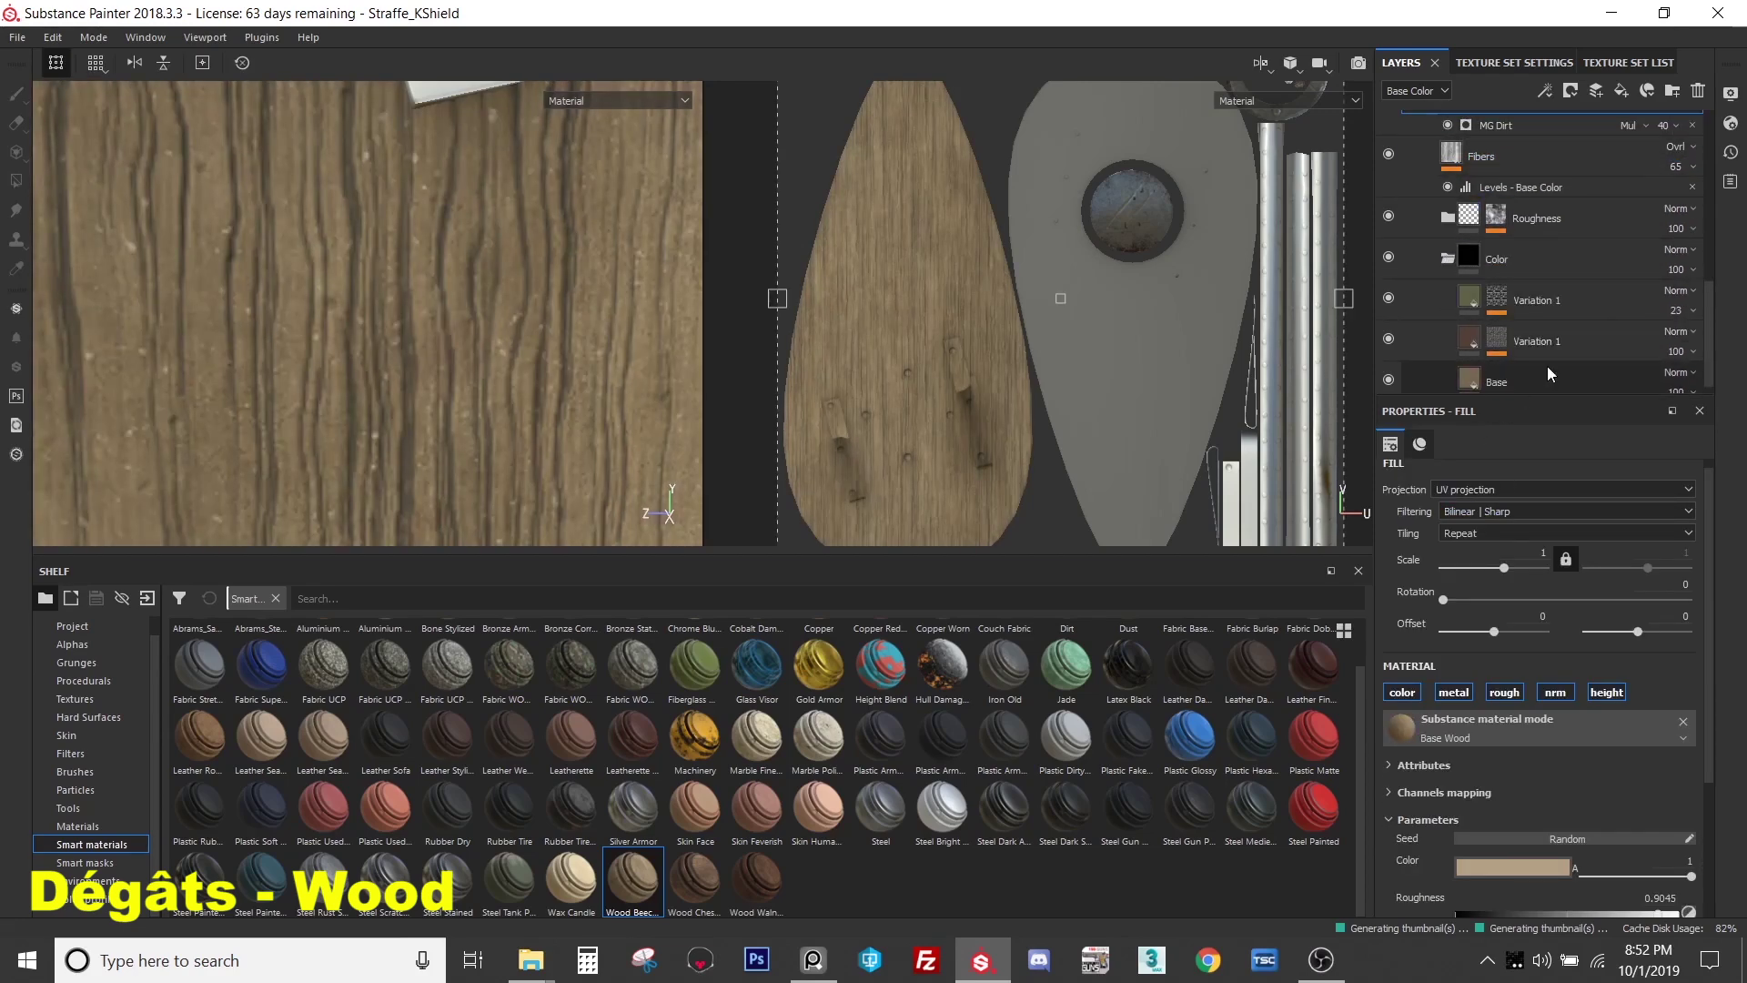
scroll(1456, 205, "up", 1)
scroll(1464, 220, "down", 1)
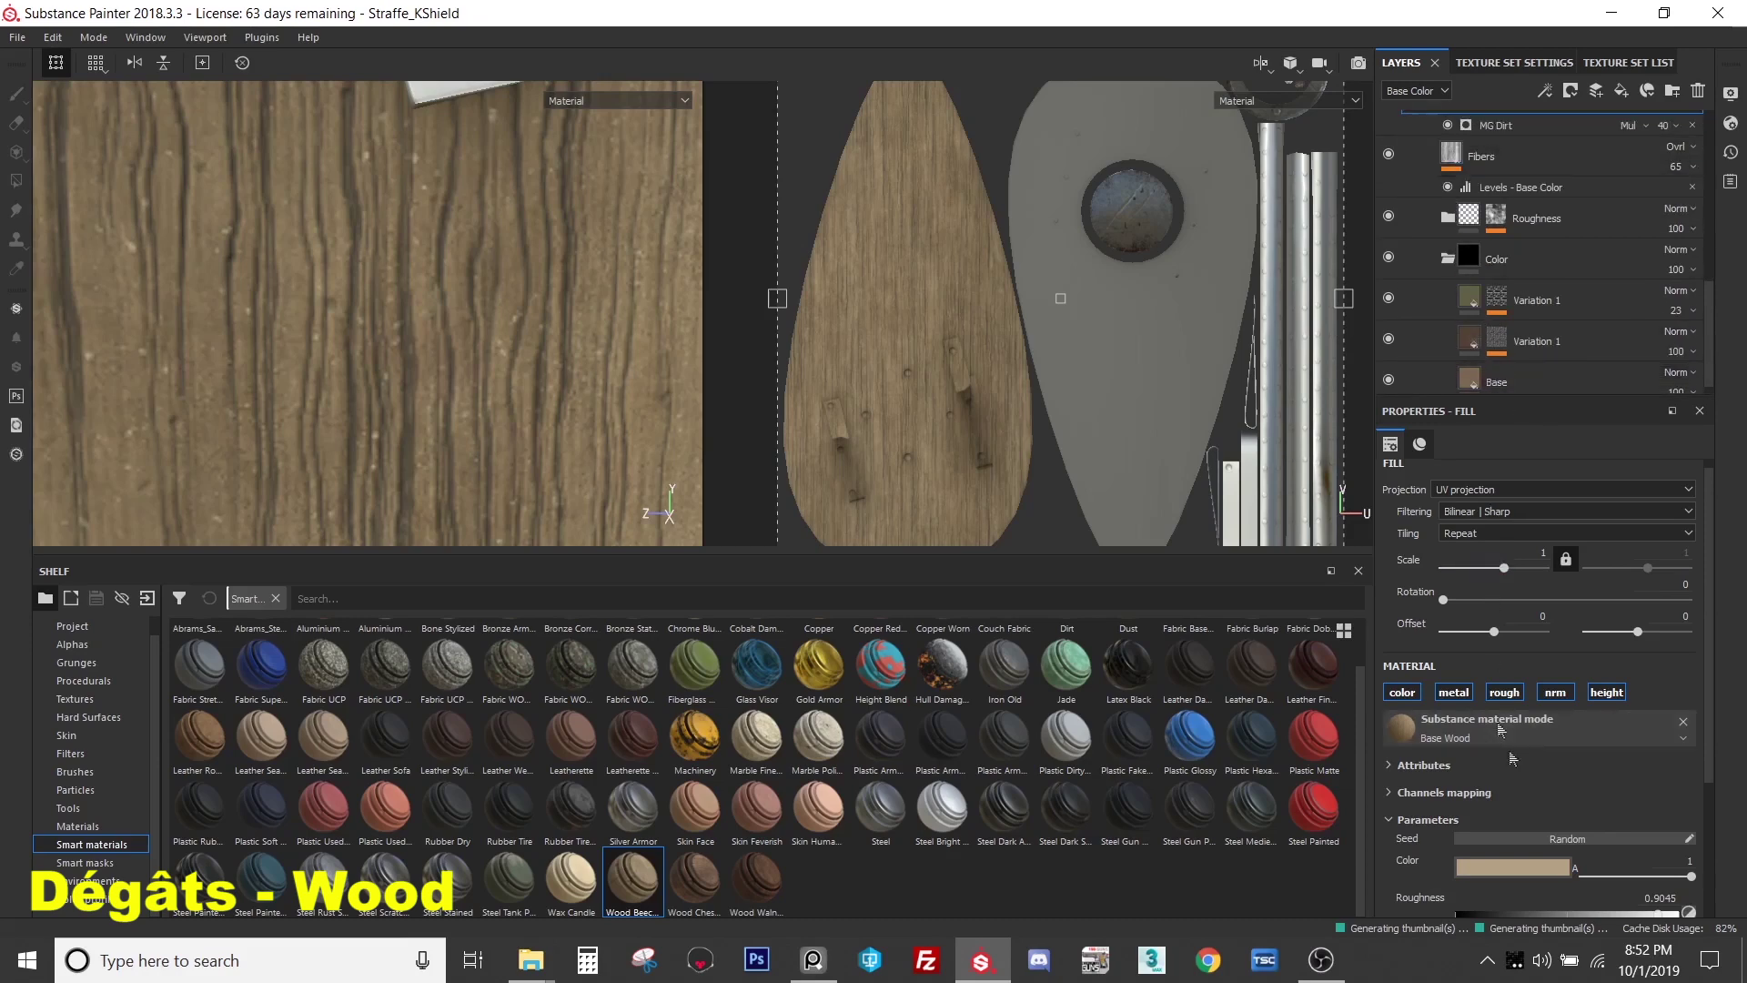
left_click(1524, 866)
left_click(1578, 656)
left_click(1469, 370)
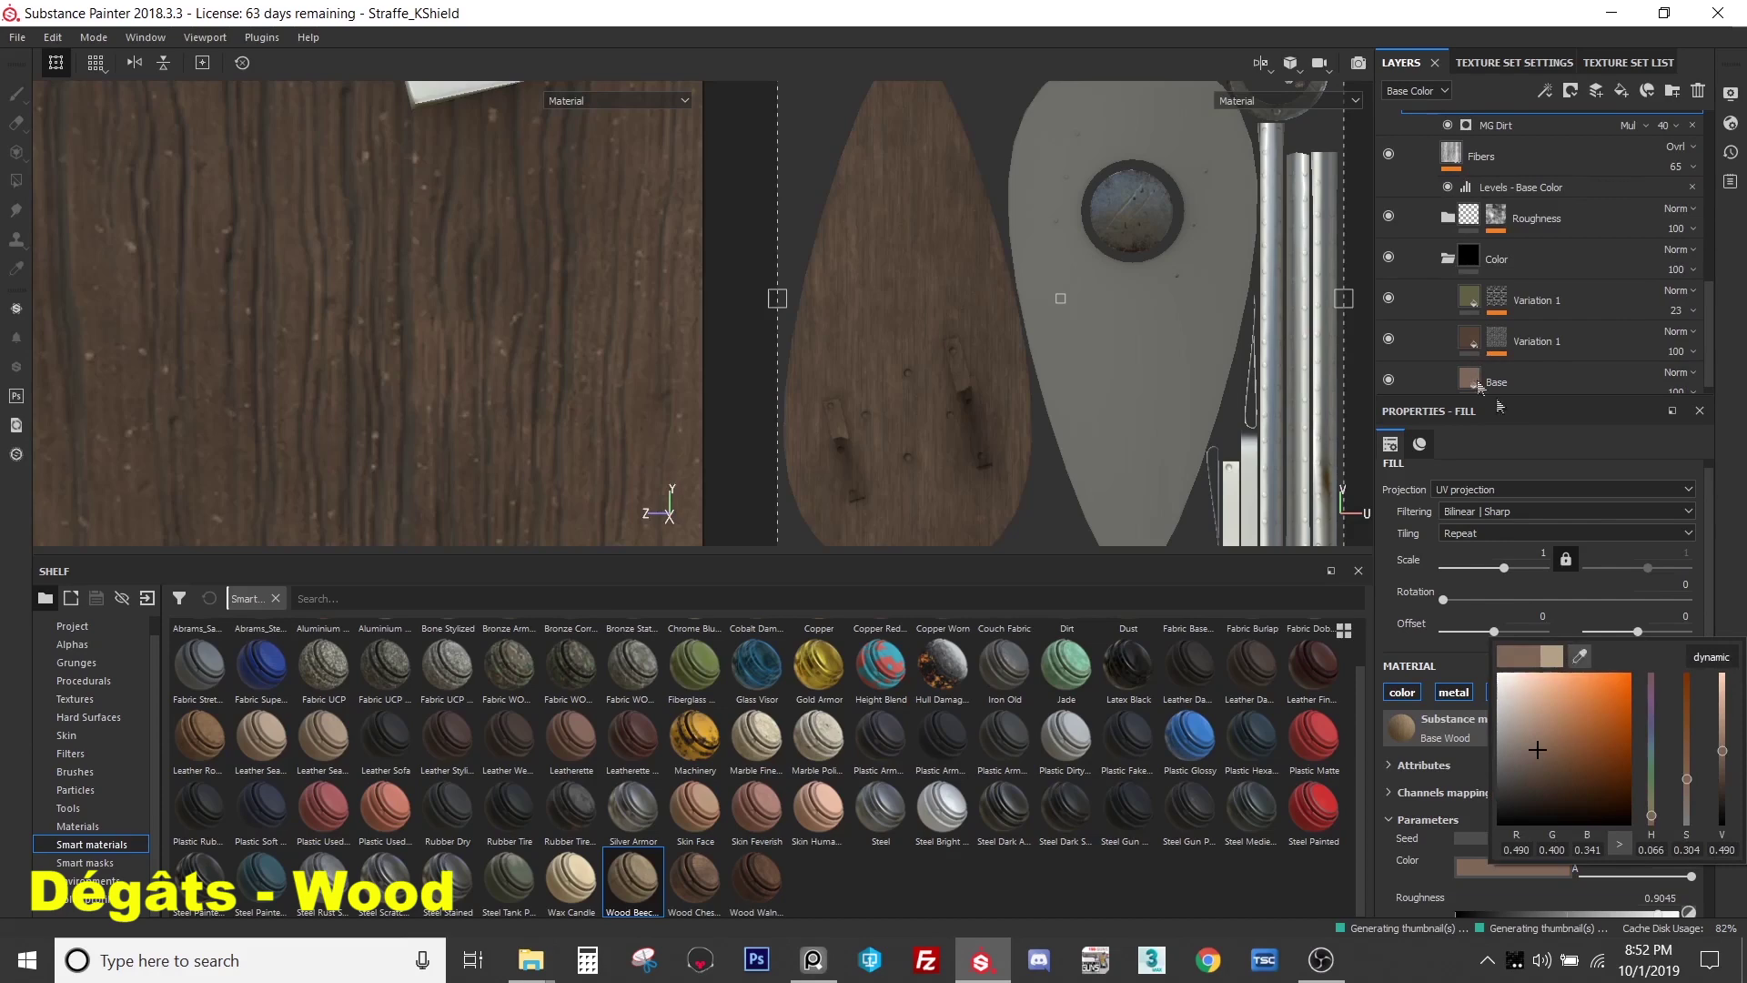
- Move the recolored Base Wood fill layer back into the Chipped folder, beneath Wood Fibers
scroll(1514, 346, "up", 5)
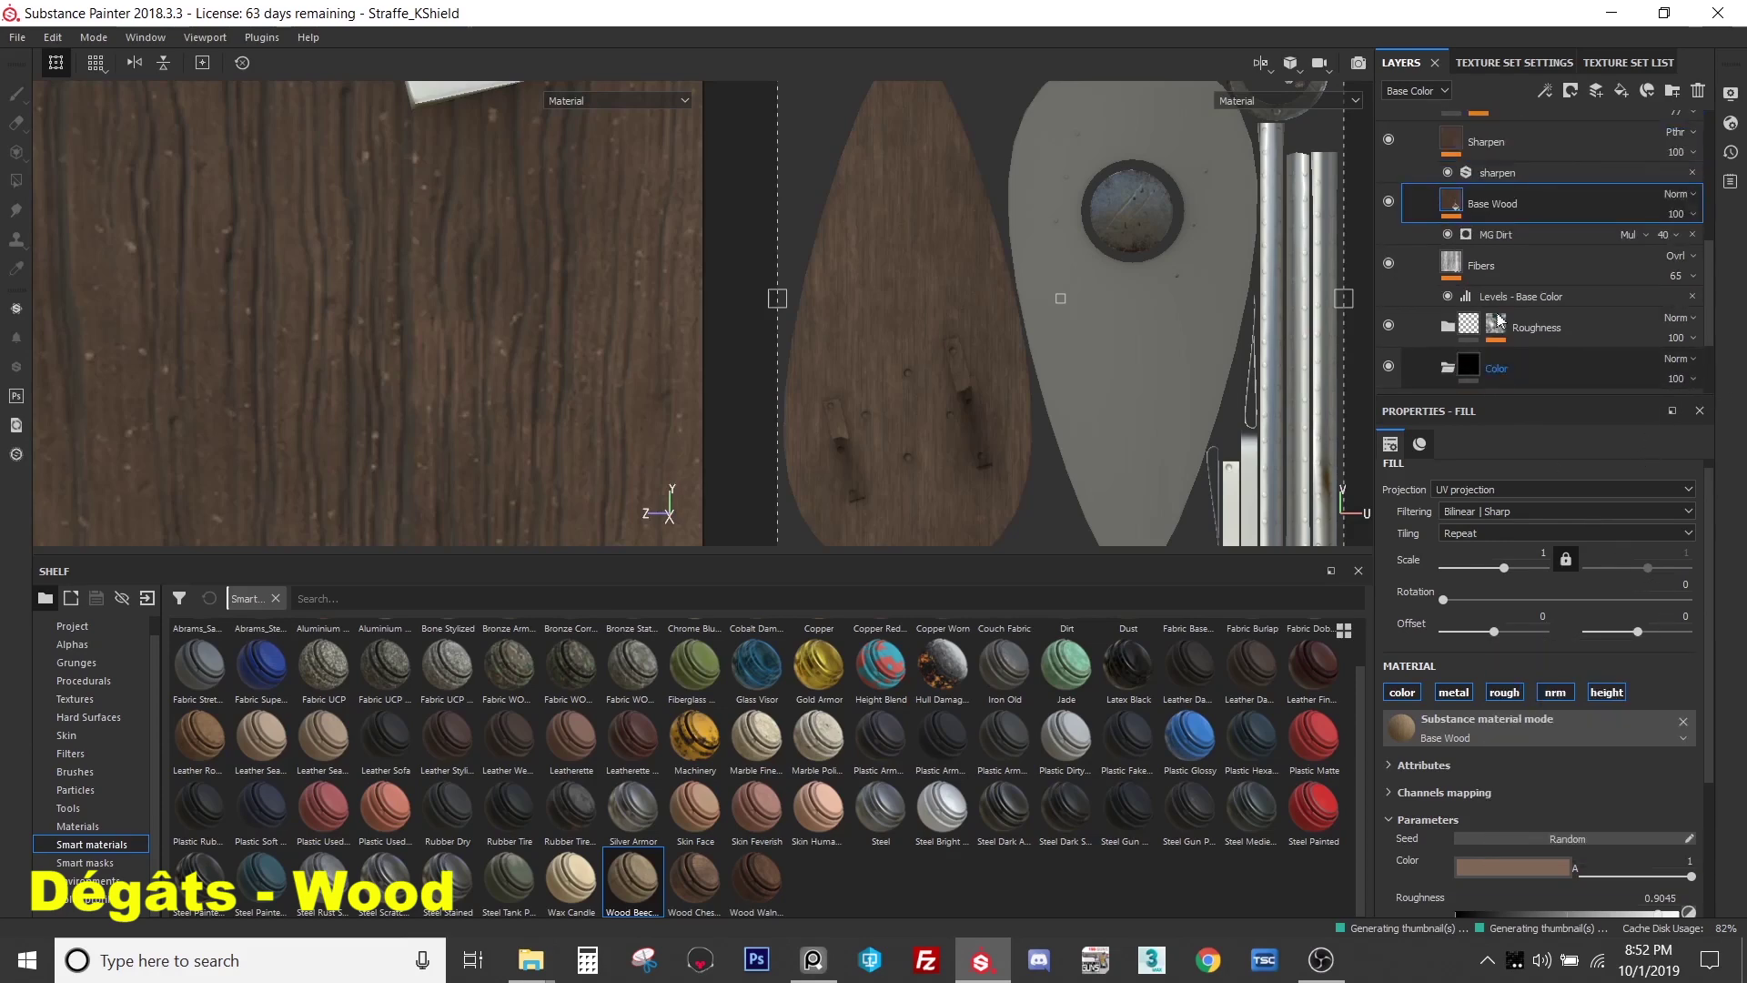
left_click(1493, 367)
left_click_drag(1514, 373, 1536, 189)
scroll(1536, 227, "up", 2)
left_click(1447, 245)
left_click(1447, 245)
scroll(1448, 246, "down", 1)
left_click(1453, 193)
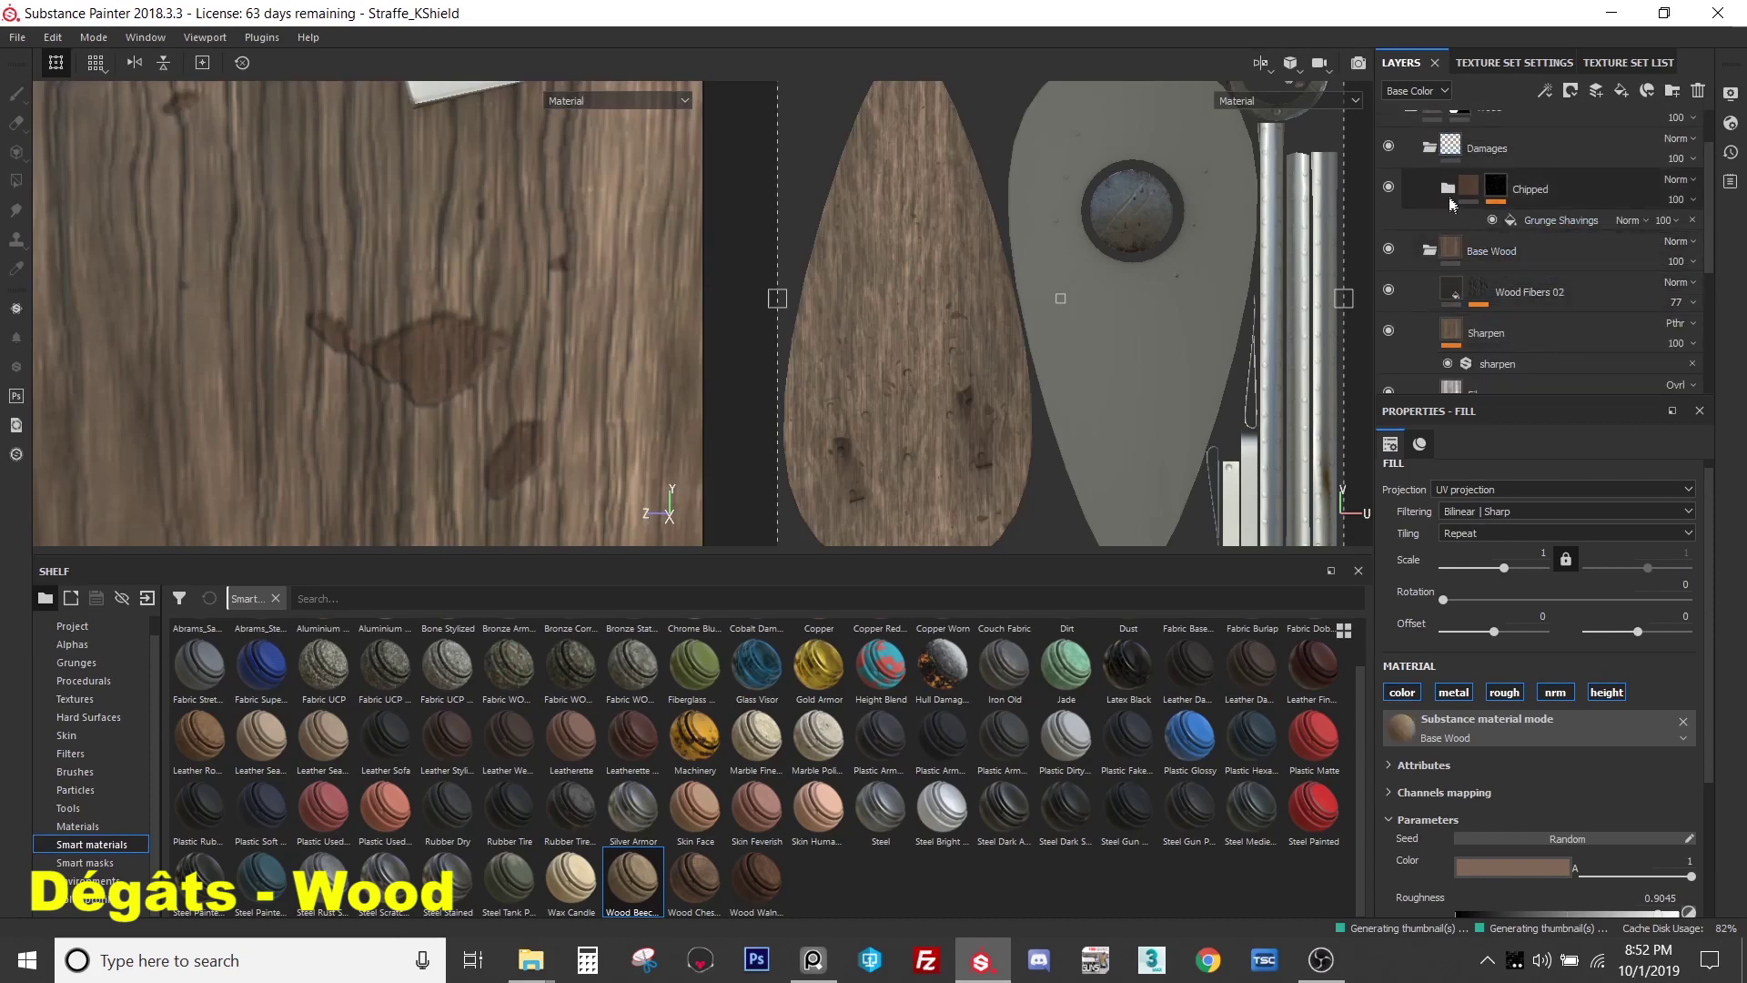
- Lighten the chipped Base Wood layer's color to a pale, slightly desaturated pinkish brown
scroll(1453, 198, "down", 2)
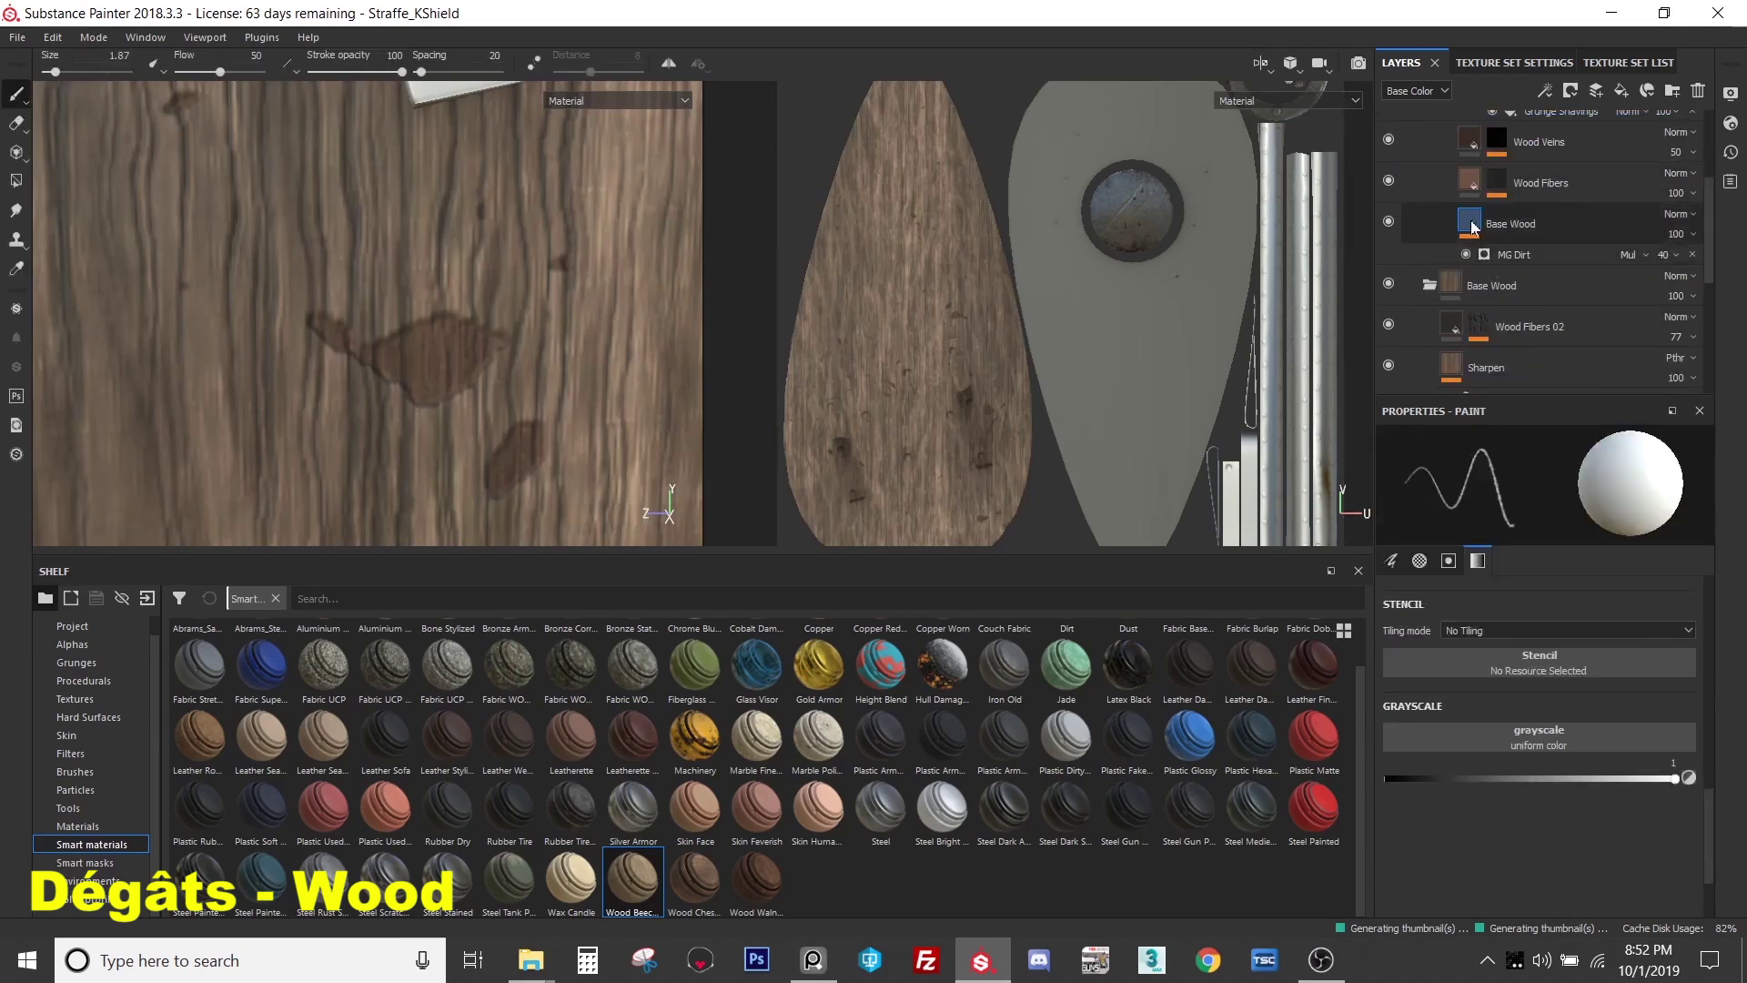
left_click(1515, 223)
left_click(1515, 876)
mouse_move(1538, 775)
left_mouse_down()
mouse_move(1543, 801)
mouse_move(1535, 757)
left_mouse_up()
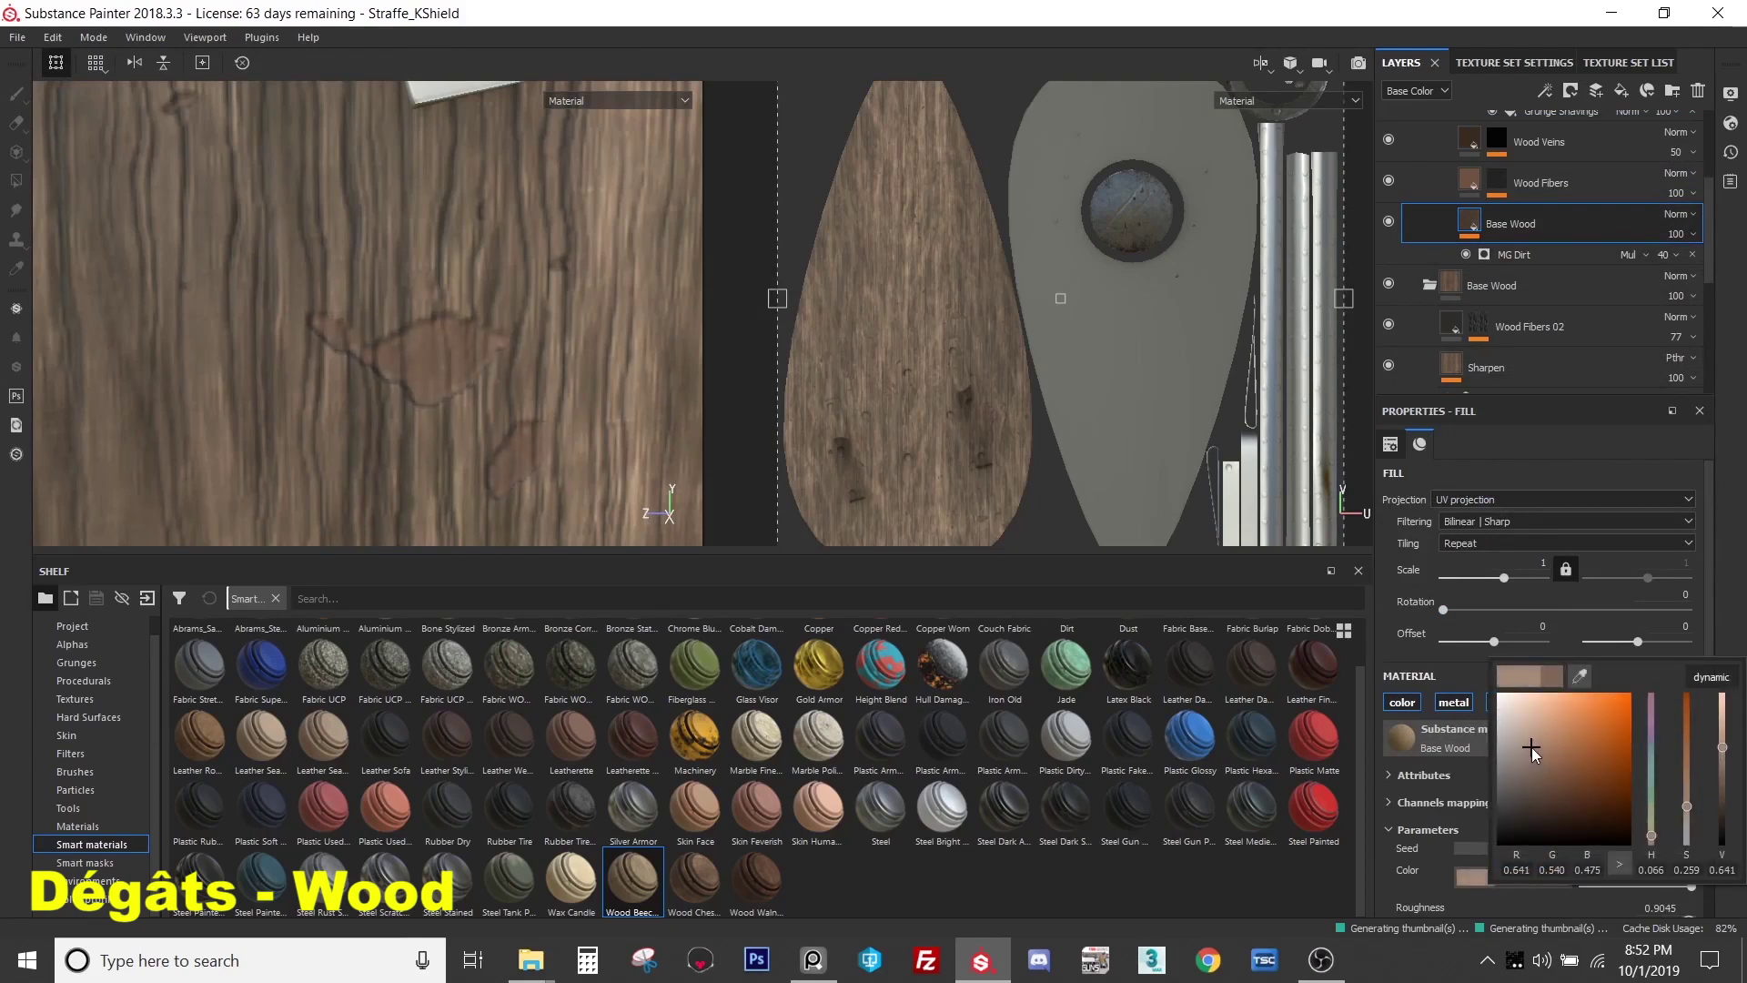
left_click_drag(1689, 795, 1730, 747)
left_click_drag(1689, 800, 1685, 819)
- Examine the recolored chipped spots beside and below the strap up close
left_click_drag(548, 325, 394, 281, "alt")
scroll(394, 280, "up", 5)
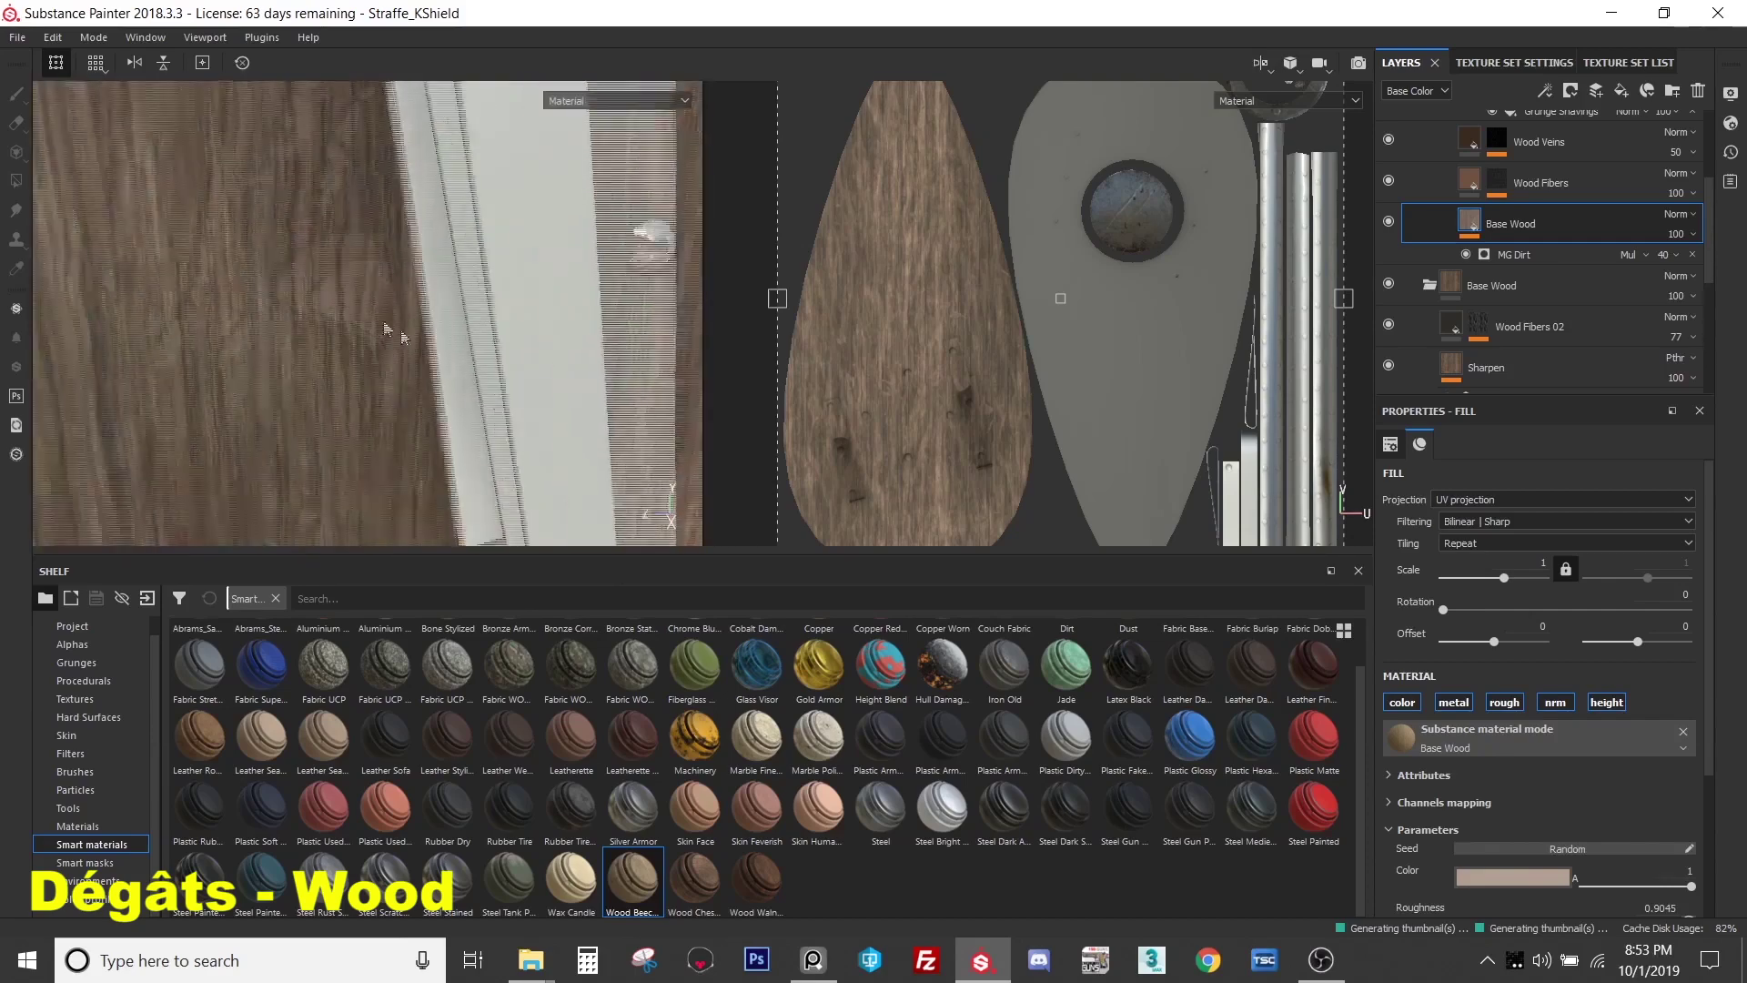
scroll(350, 298, "down", 3)
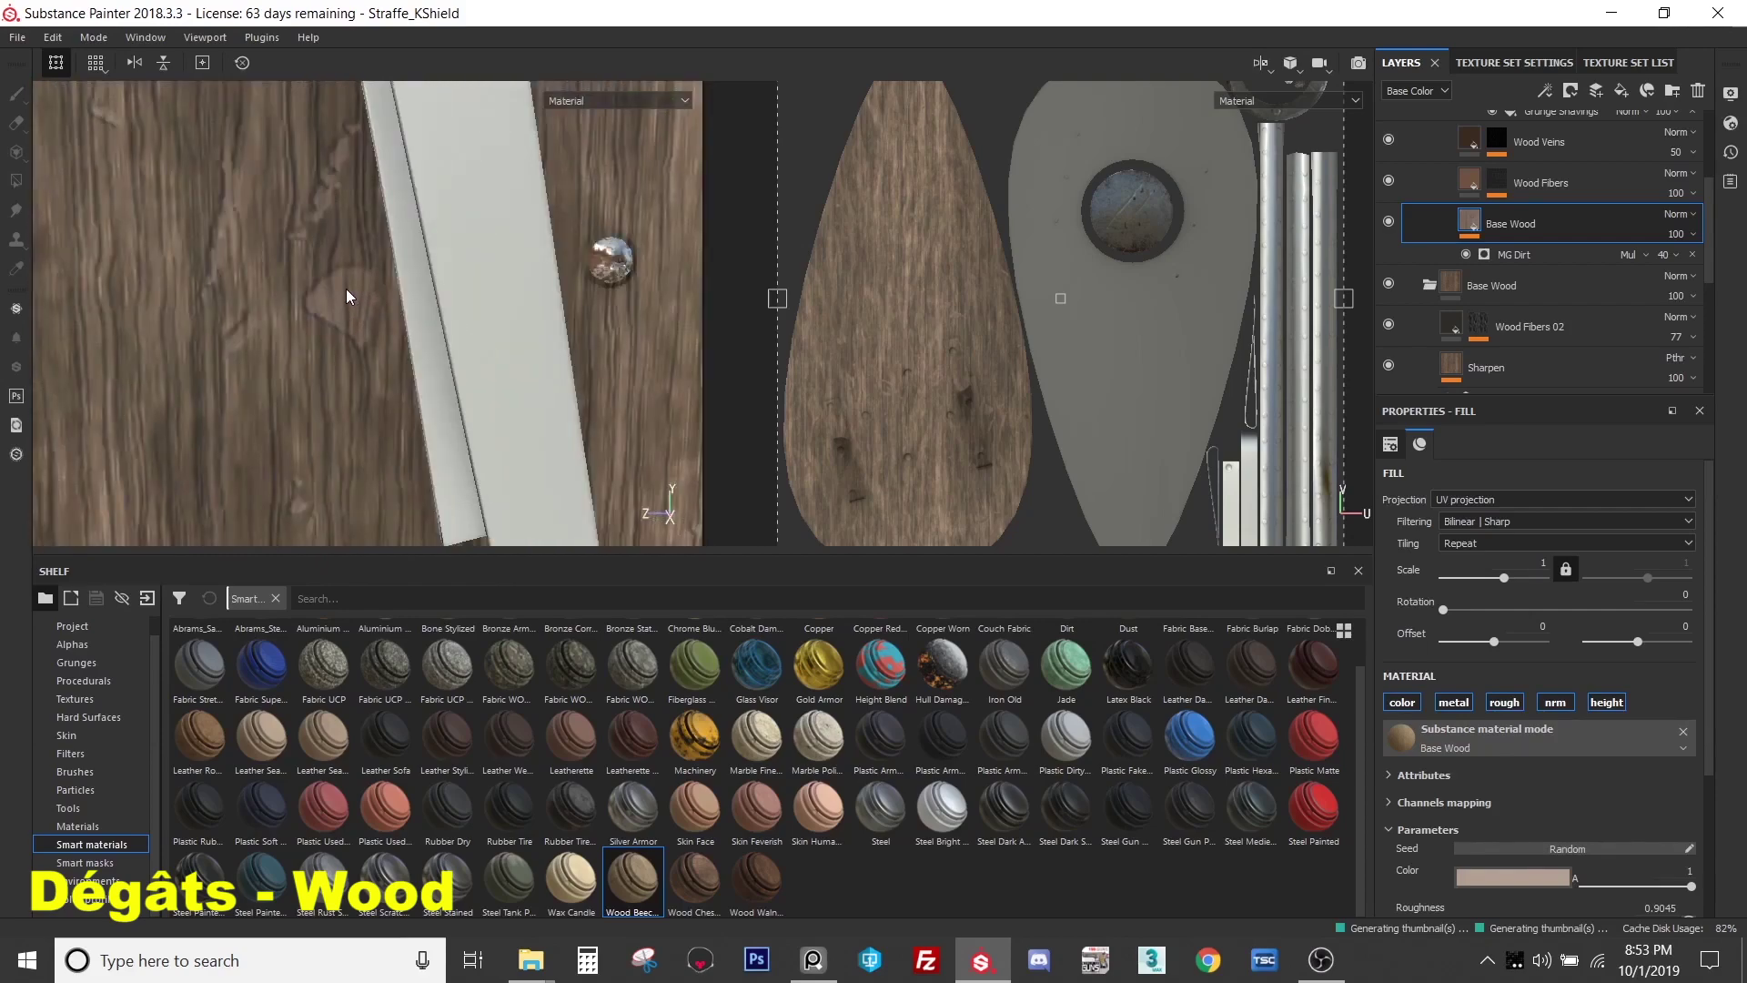
left_click_drag(346, 287, 523, 296, "alt")
middle_click_drag(526, 300, 429, 370, "alt")
scroll(429, 370, "down", 3)
scroll(416, 343, "up", 10)
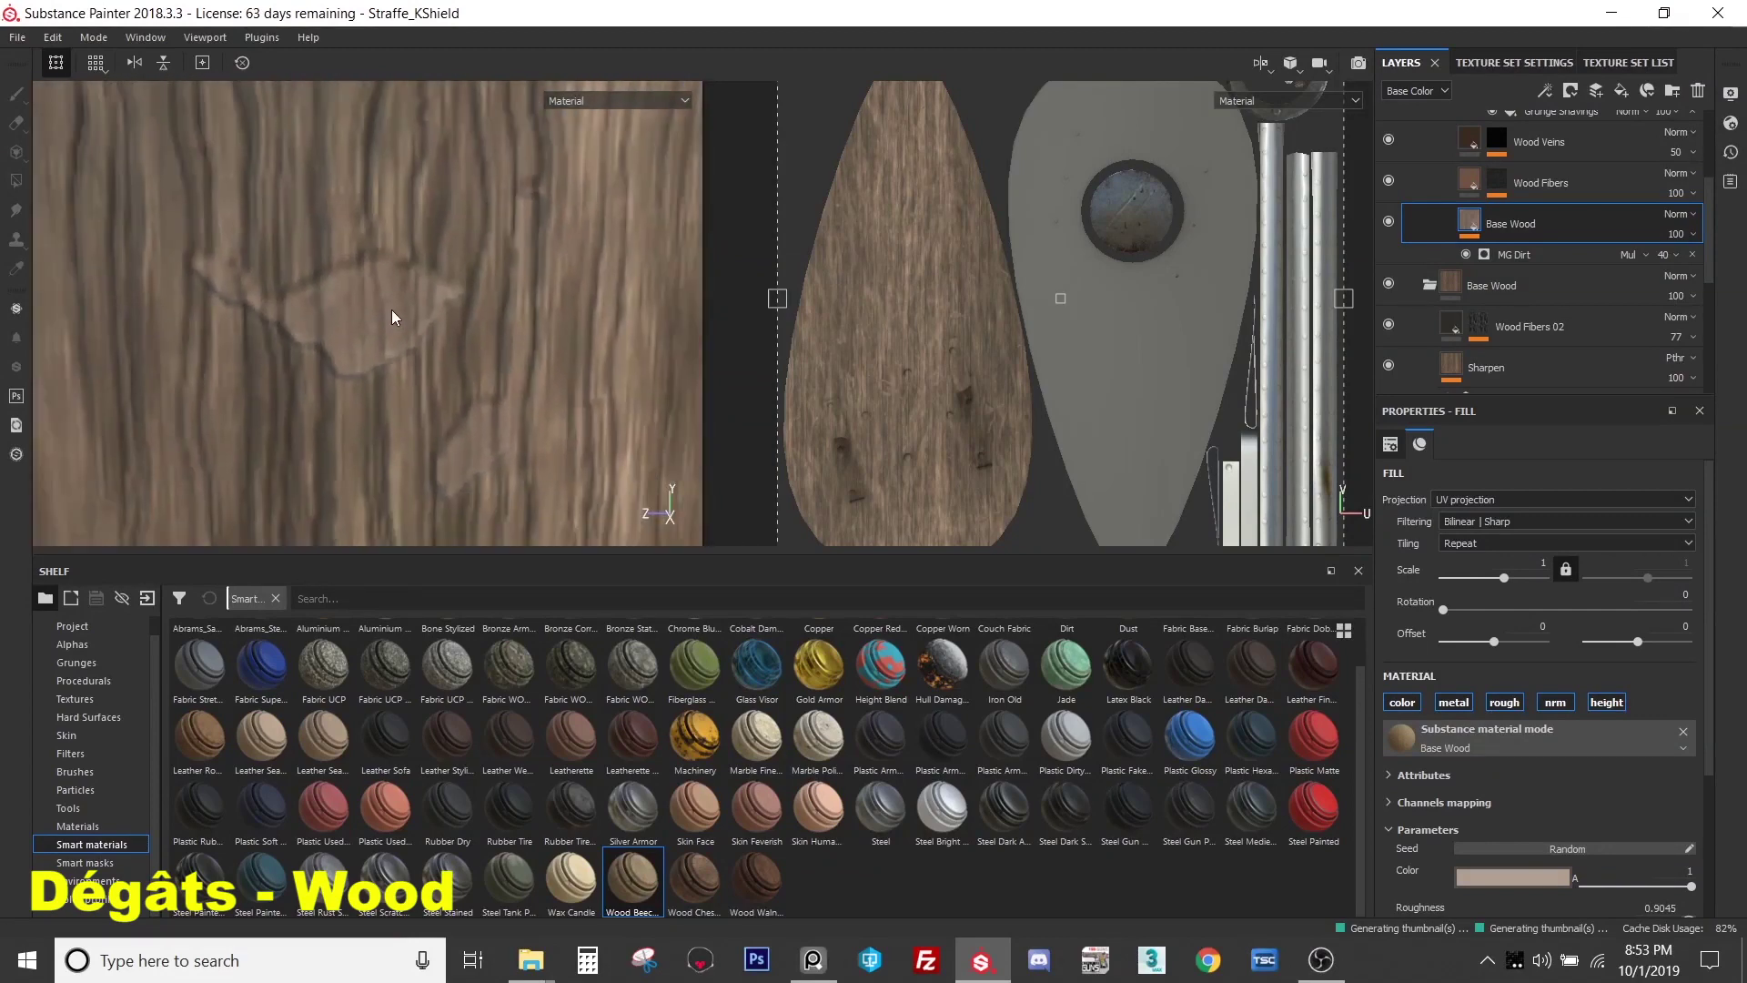
middle_click_drag(392, 310, 319, 304, "alt")
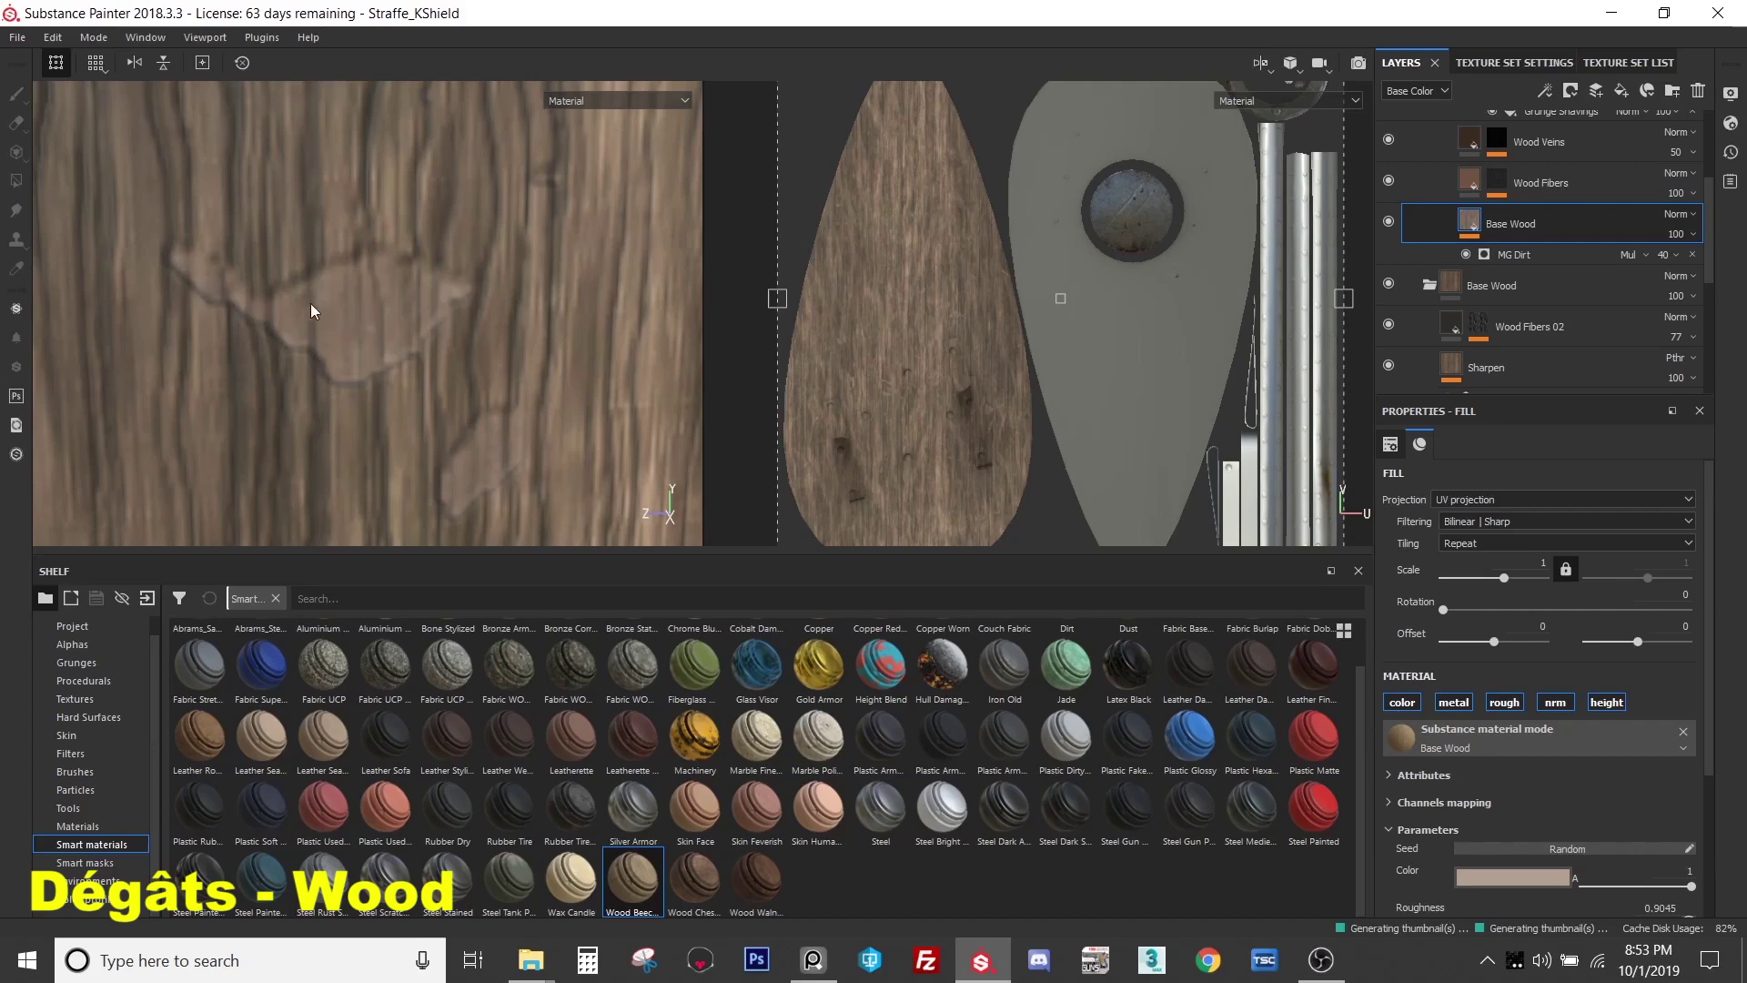
scroll(397, 282, "down", 3)
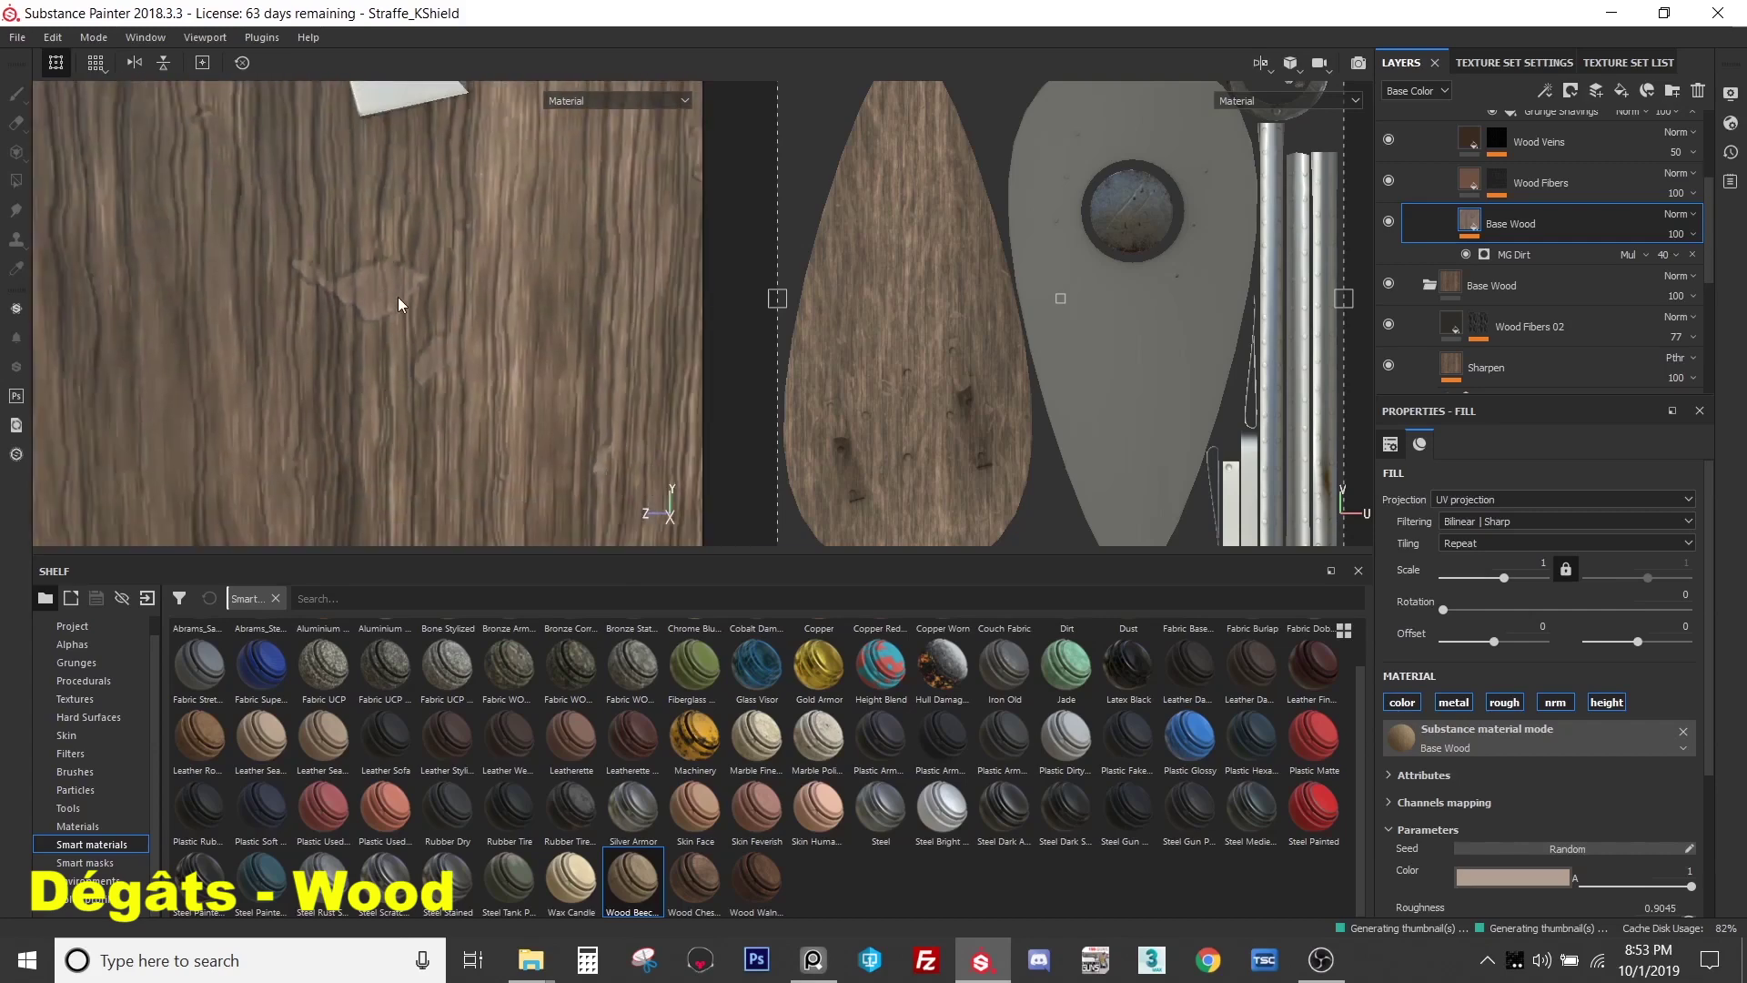
- Examine the shield's wooden back from several angles and distances, as well as the metal boss on its front
scroll(422, 275, "down", 4)
left_click_drag(471, 232, 469, 401, "alt")
middle_click_drag(469, 401, 476, 405, "alt")
scroll(293, 224, "up", 5)
scroll(293, 224, "down", 4)
scroll(293, 224, "down", 4)
left_click_drag(394, 246, 391, 382, "alt")
scroll(386, 392, "up", 3)
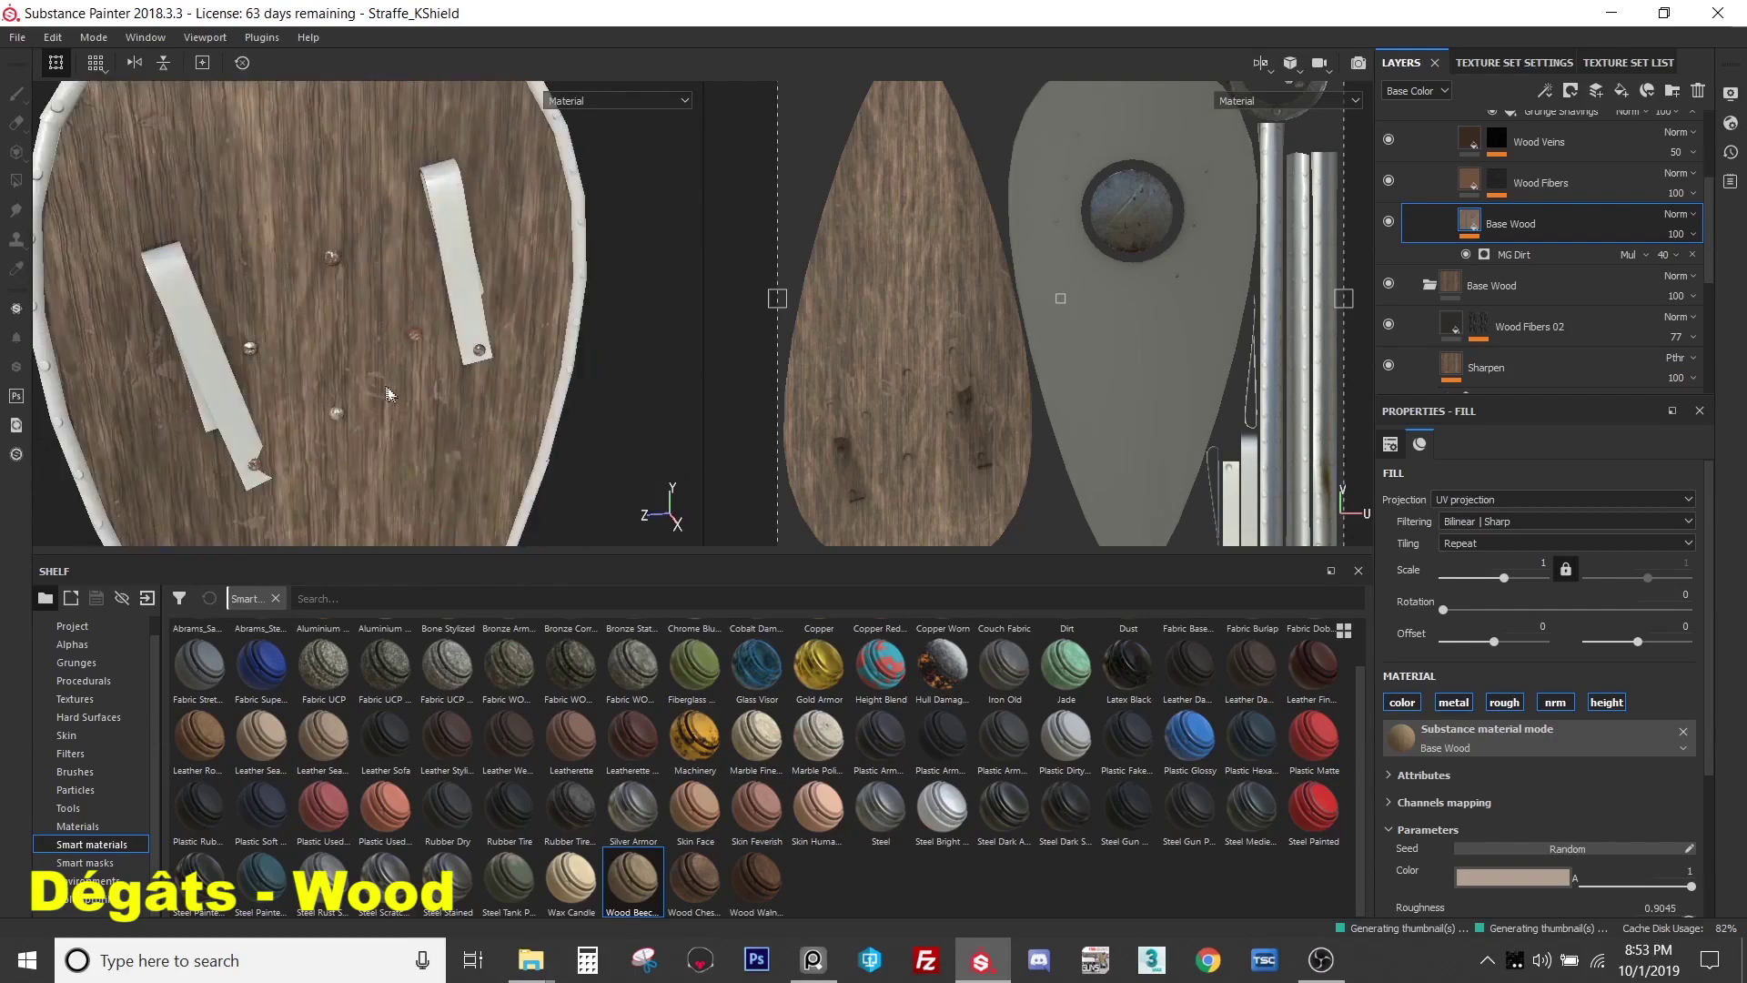
scroll(384, 392, "up", 6)
scroll(378, 347, "down", 8)
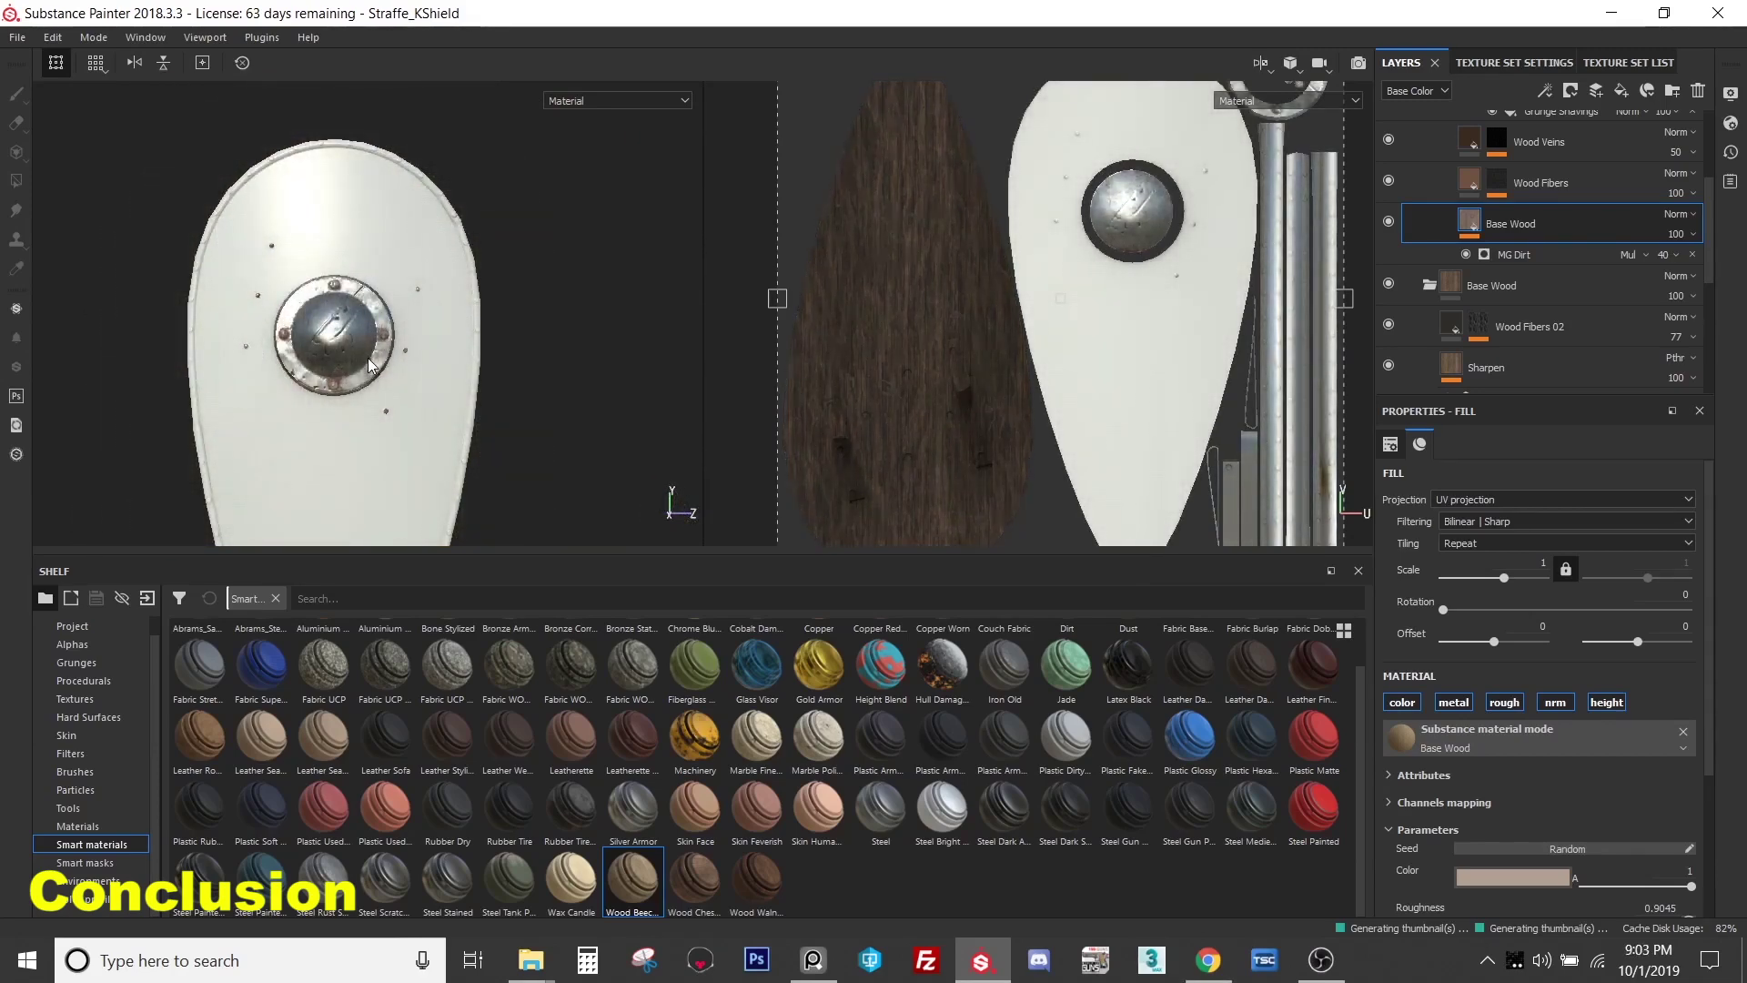
right_click_drag(351, 358, 382, 304, "alt")
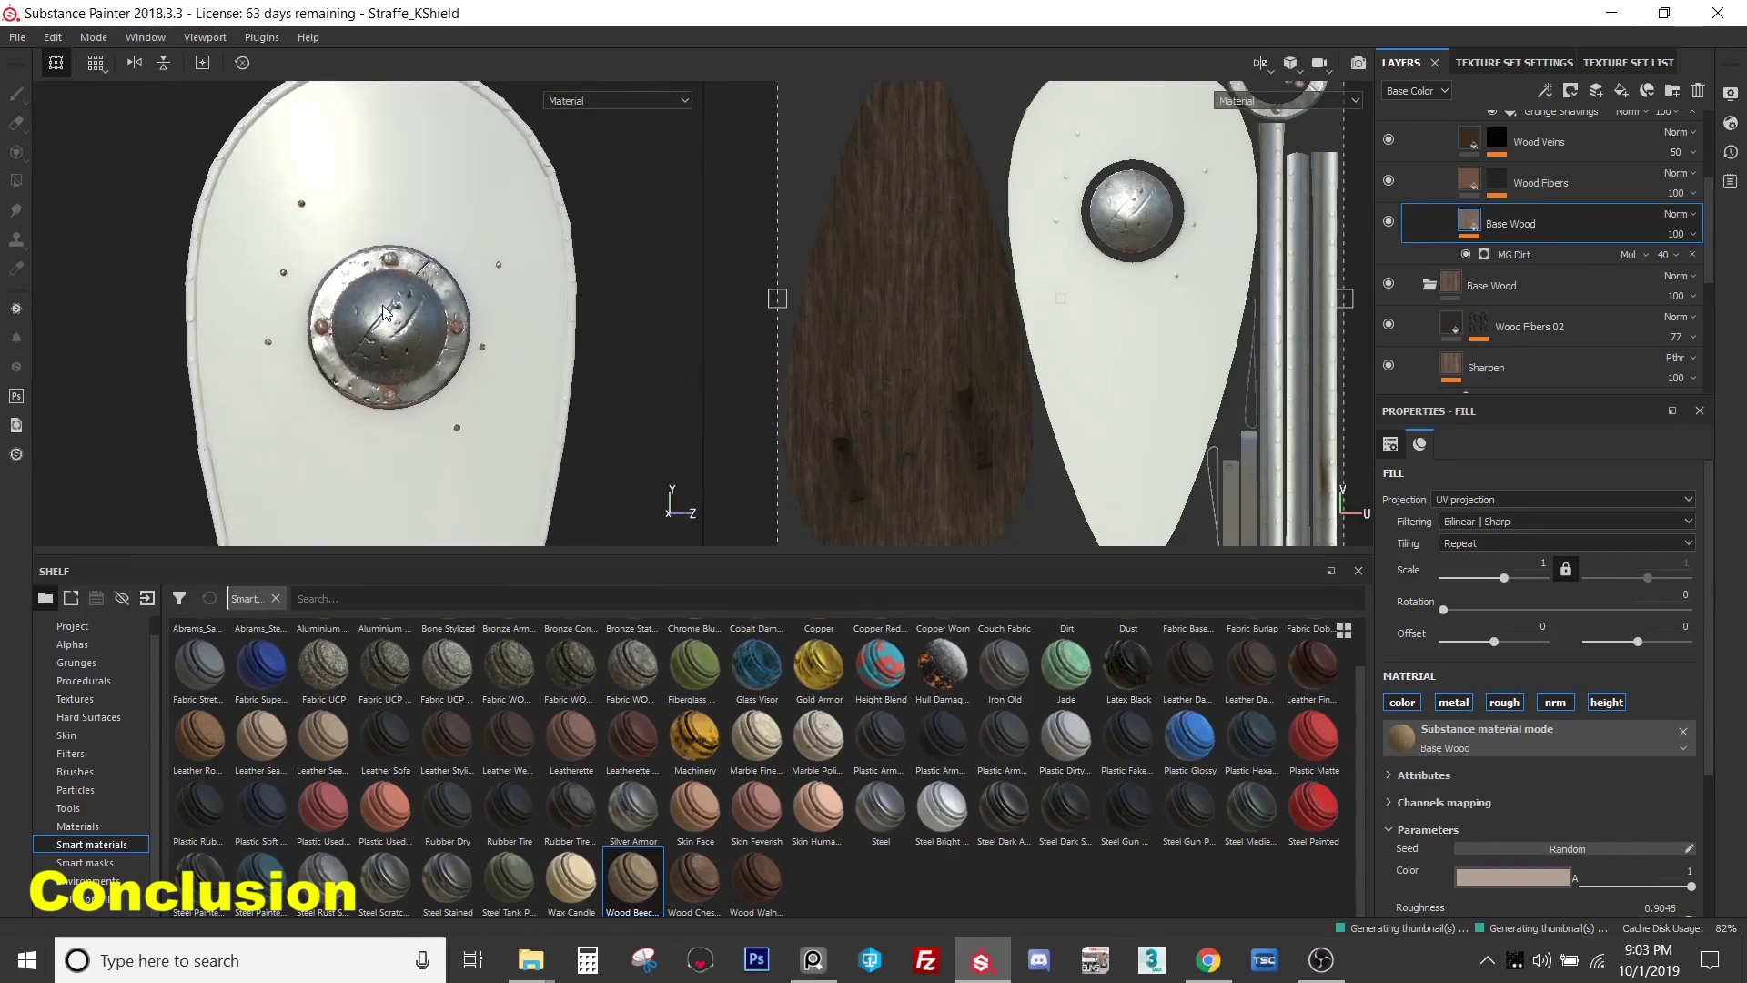
scroll(382, 304, "up", 1)
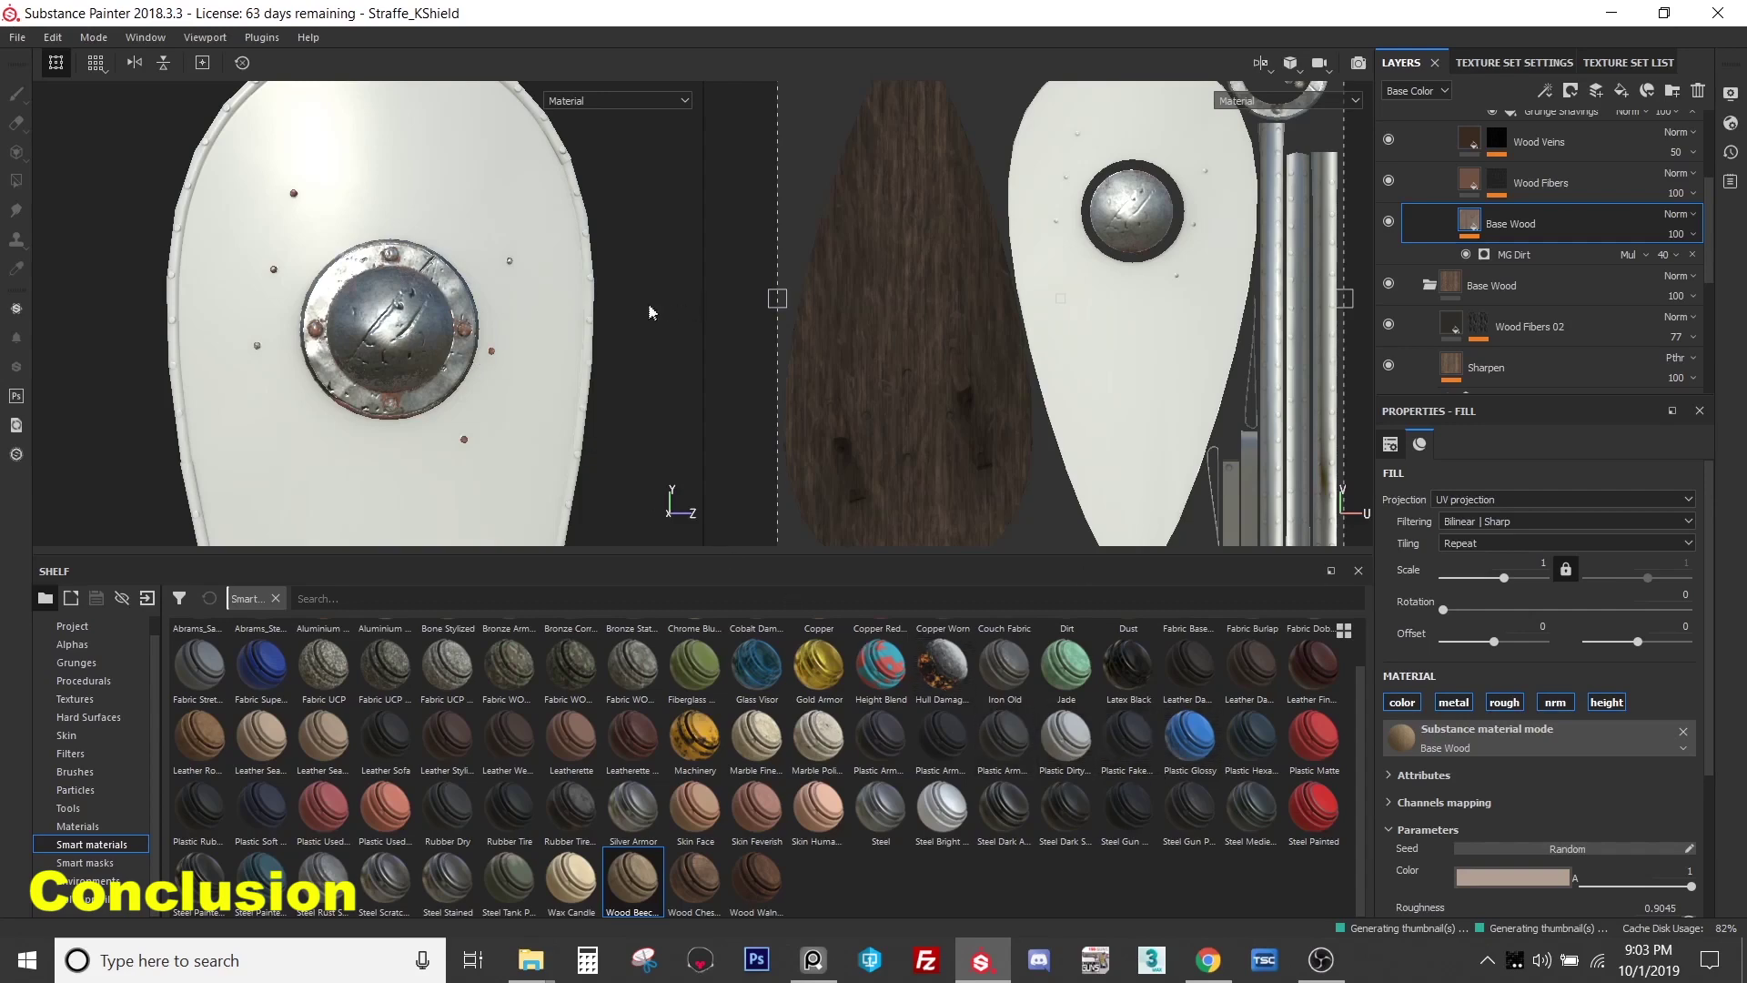
- Switch to Chrome and study the surface wear on the Springfield XD pistol artwork on ArtStation
left_click(1211, 970)
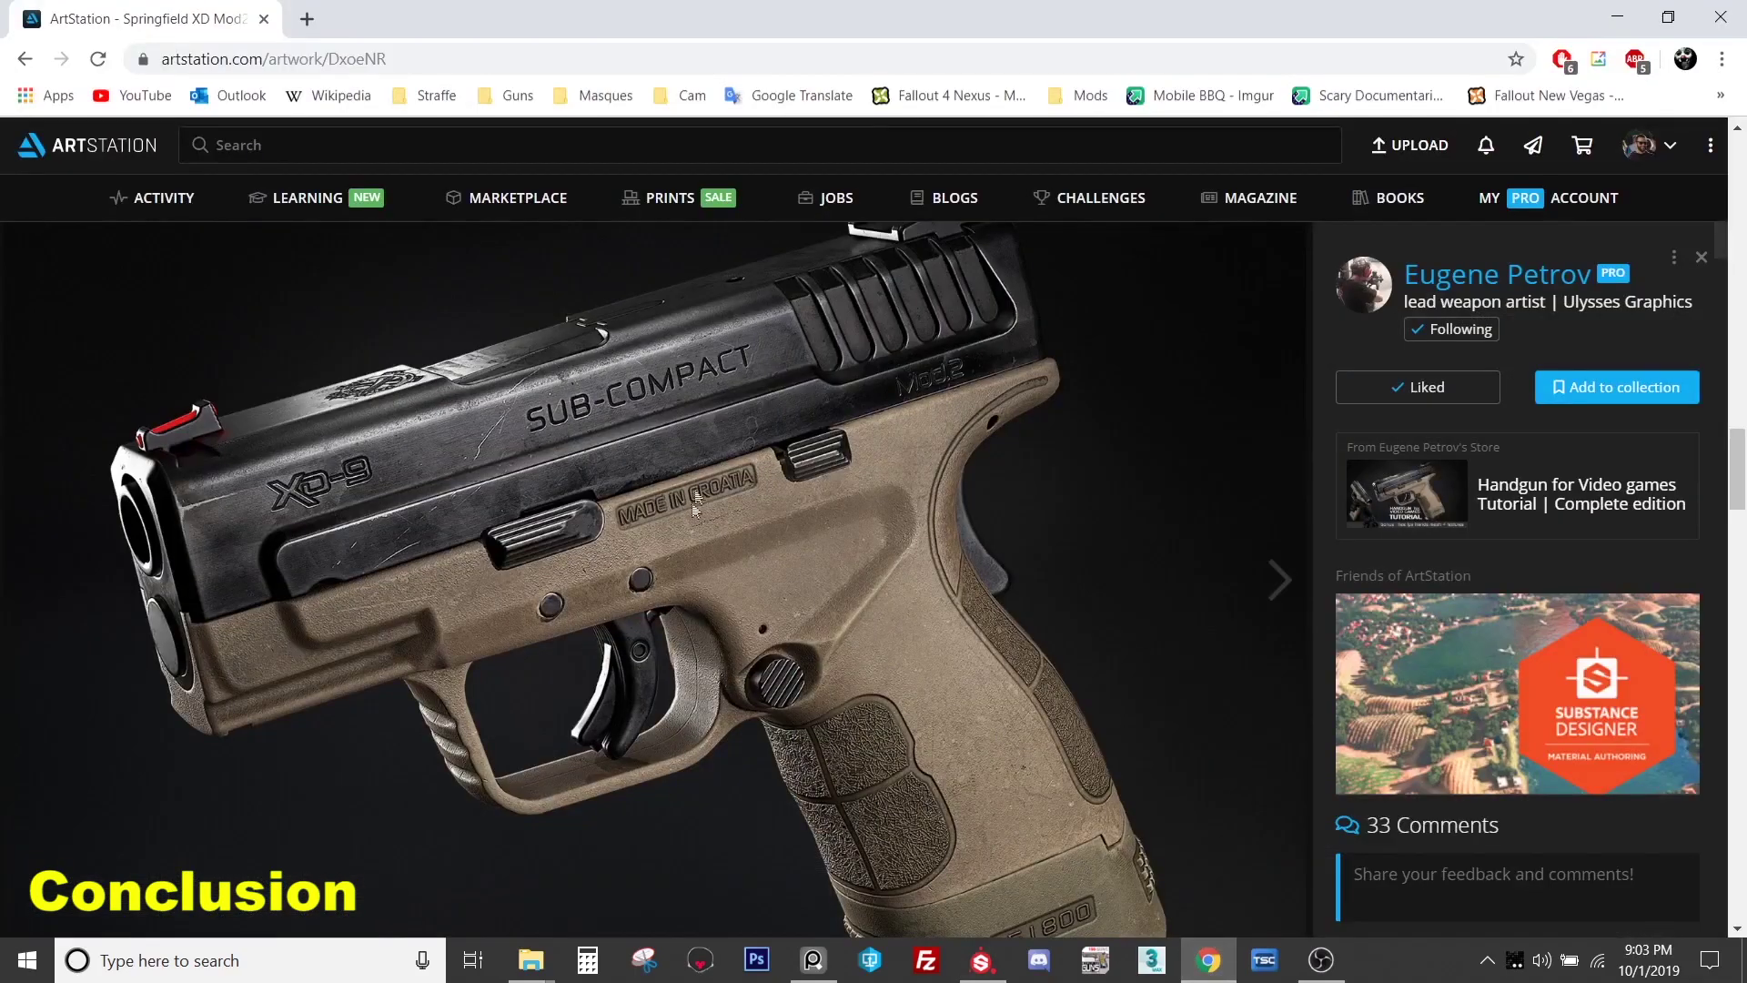
scroll(880, 379, "up", 1)
scroll(881, 378, "down", 1)
scroll(881, 378, "up", 1)
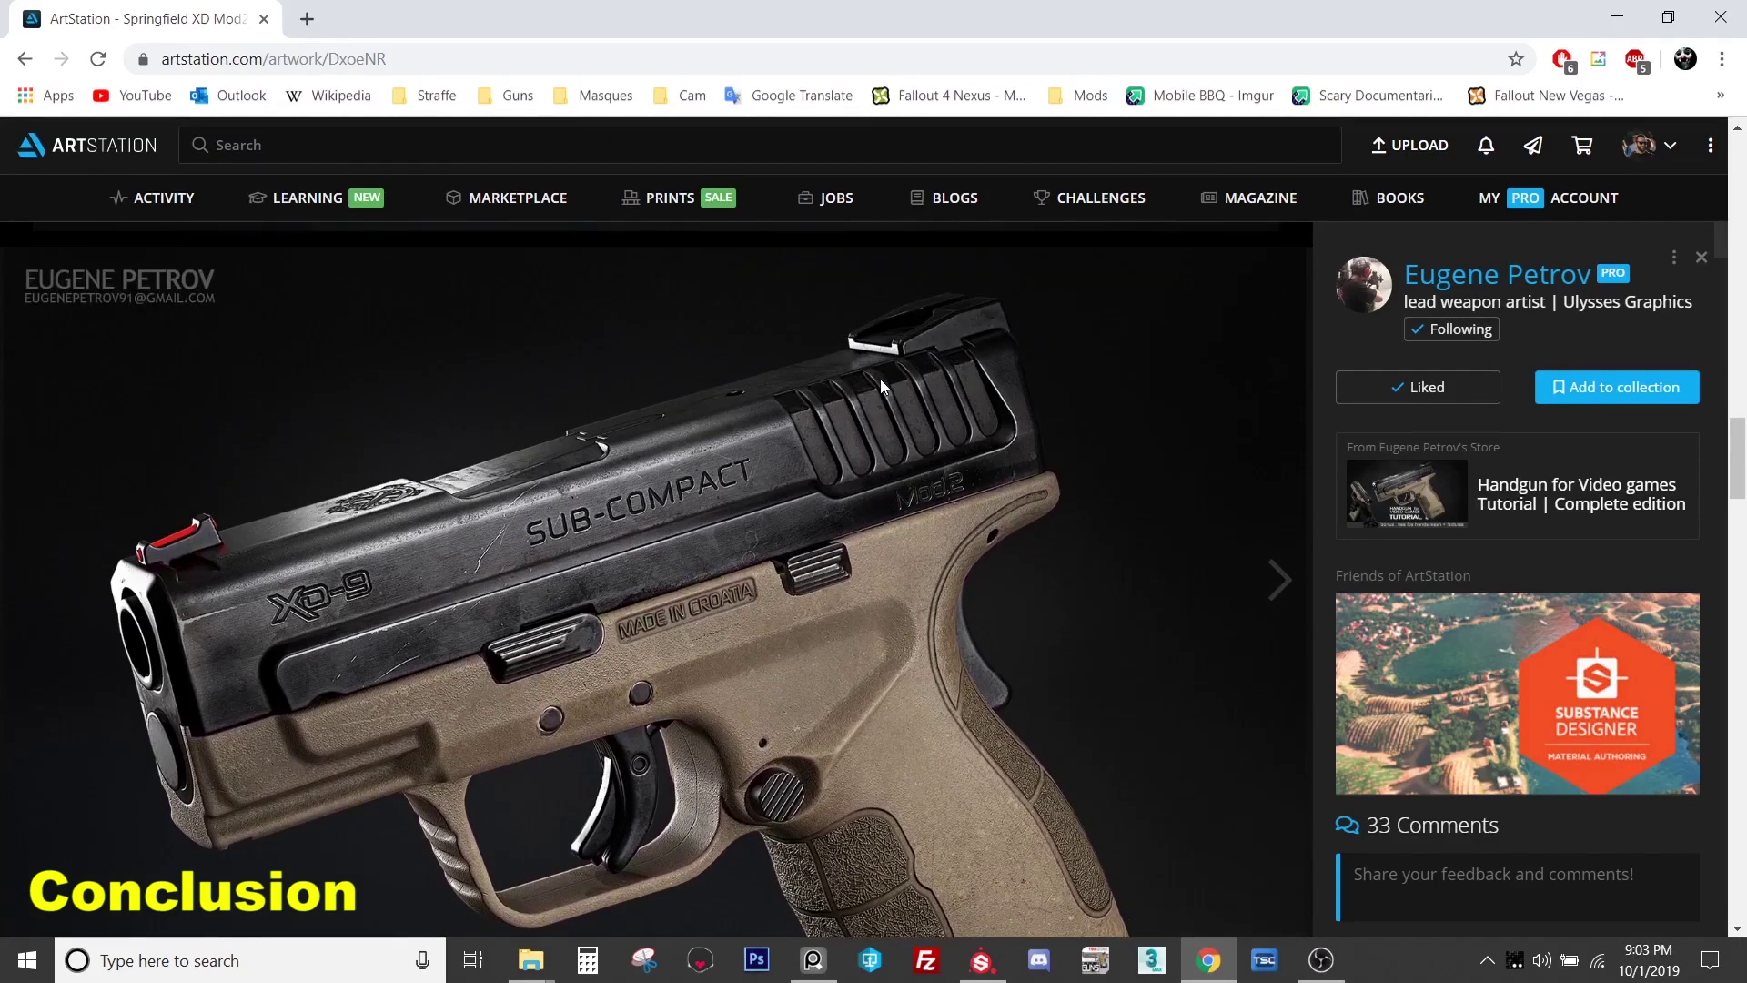
scroll(877, 379, "down", 2)
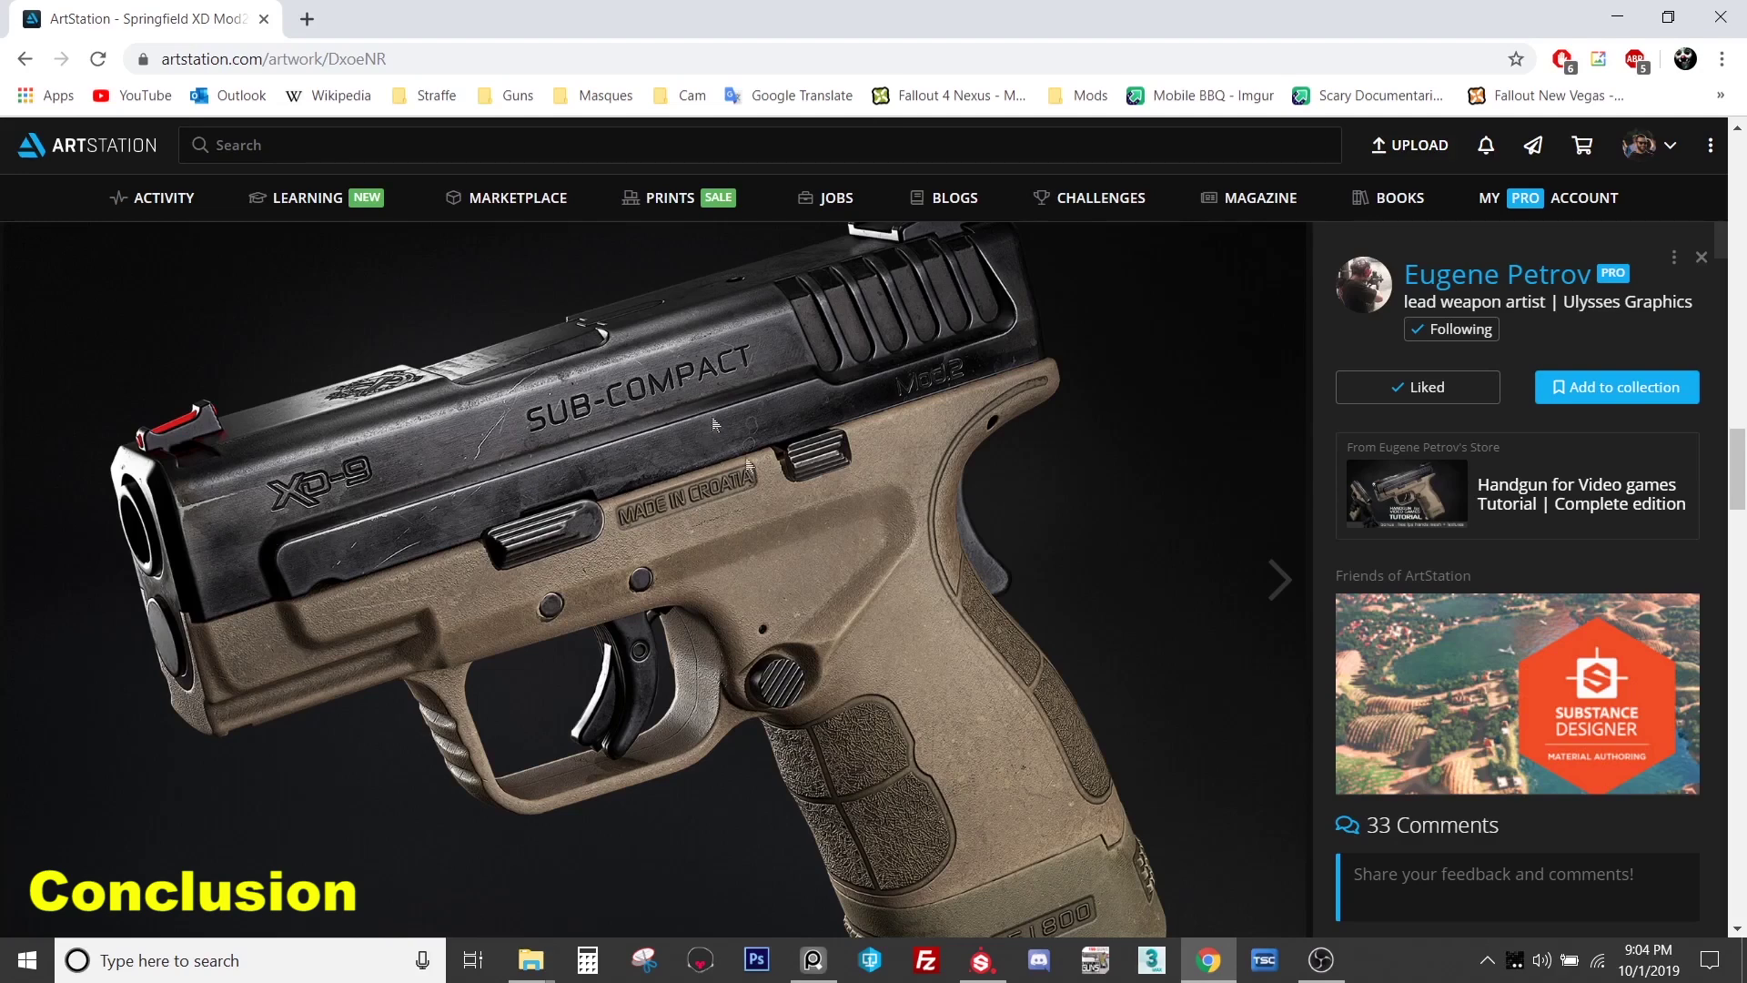
scroll(1001, 783, "down", 1)
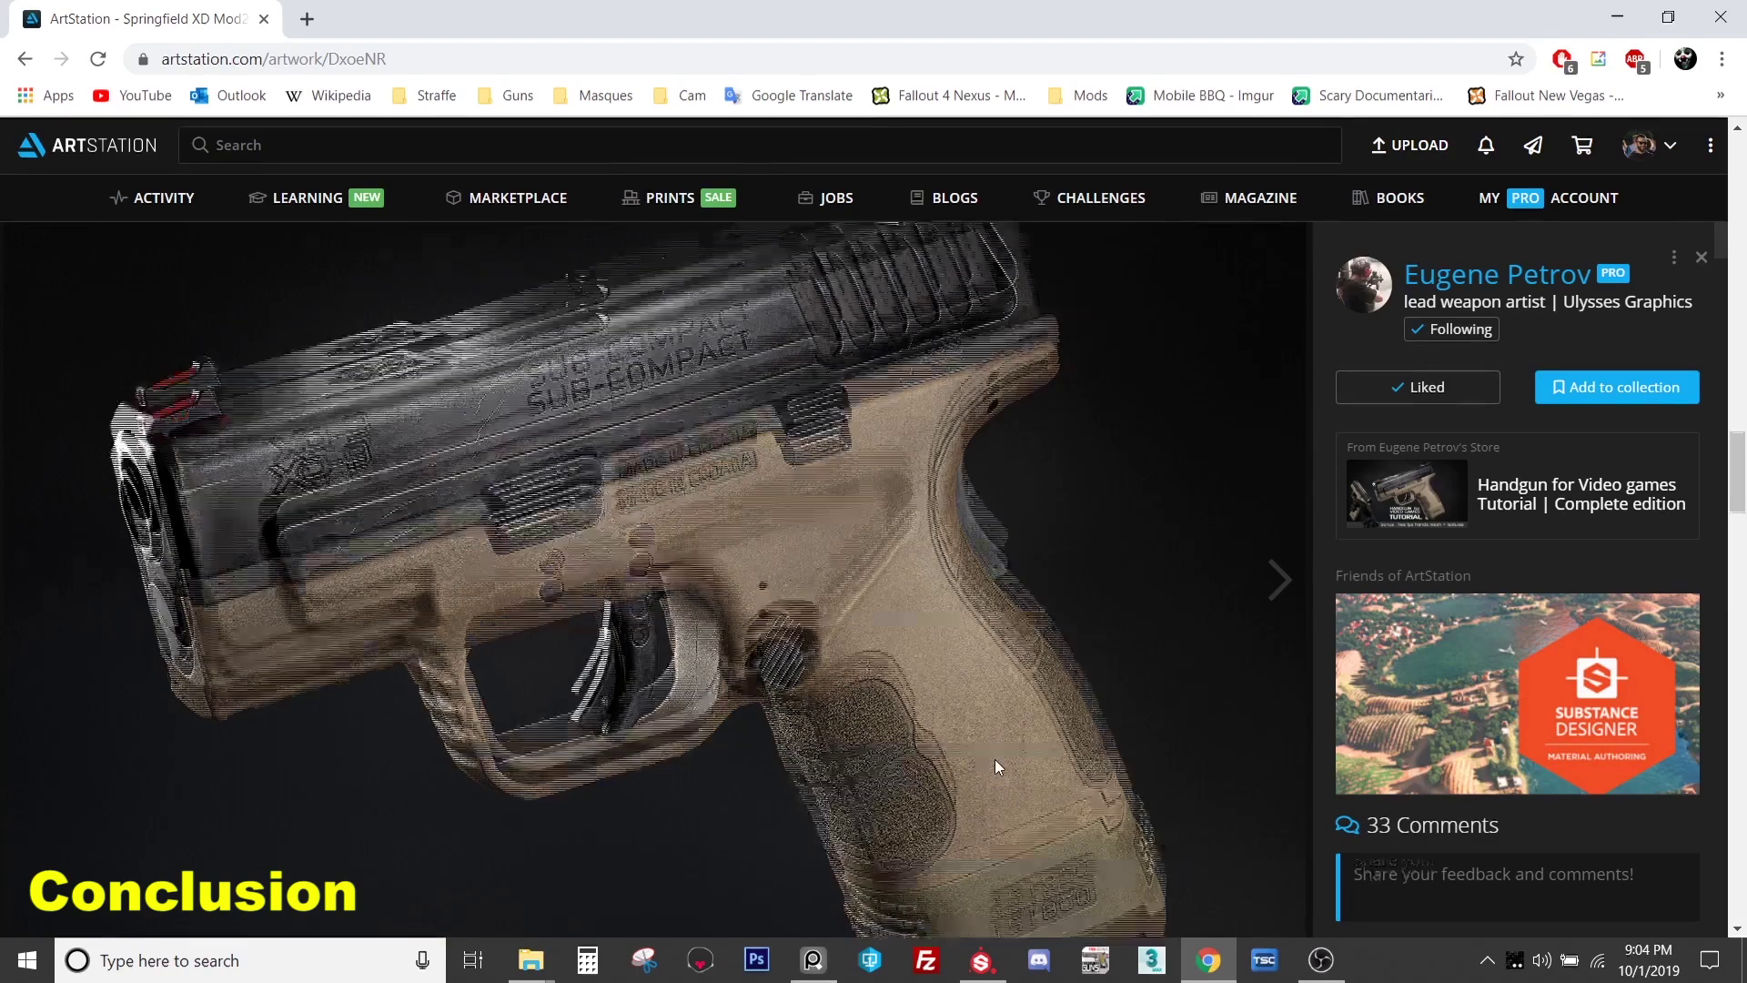
scroll(995, 763, "up", 1)
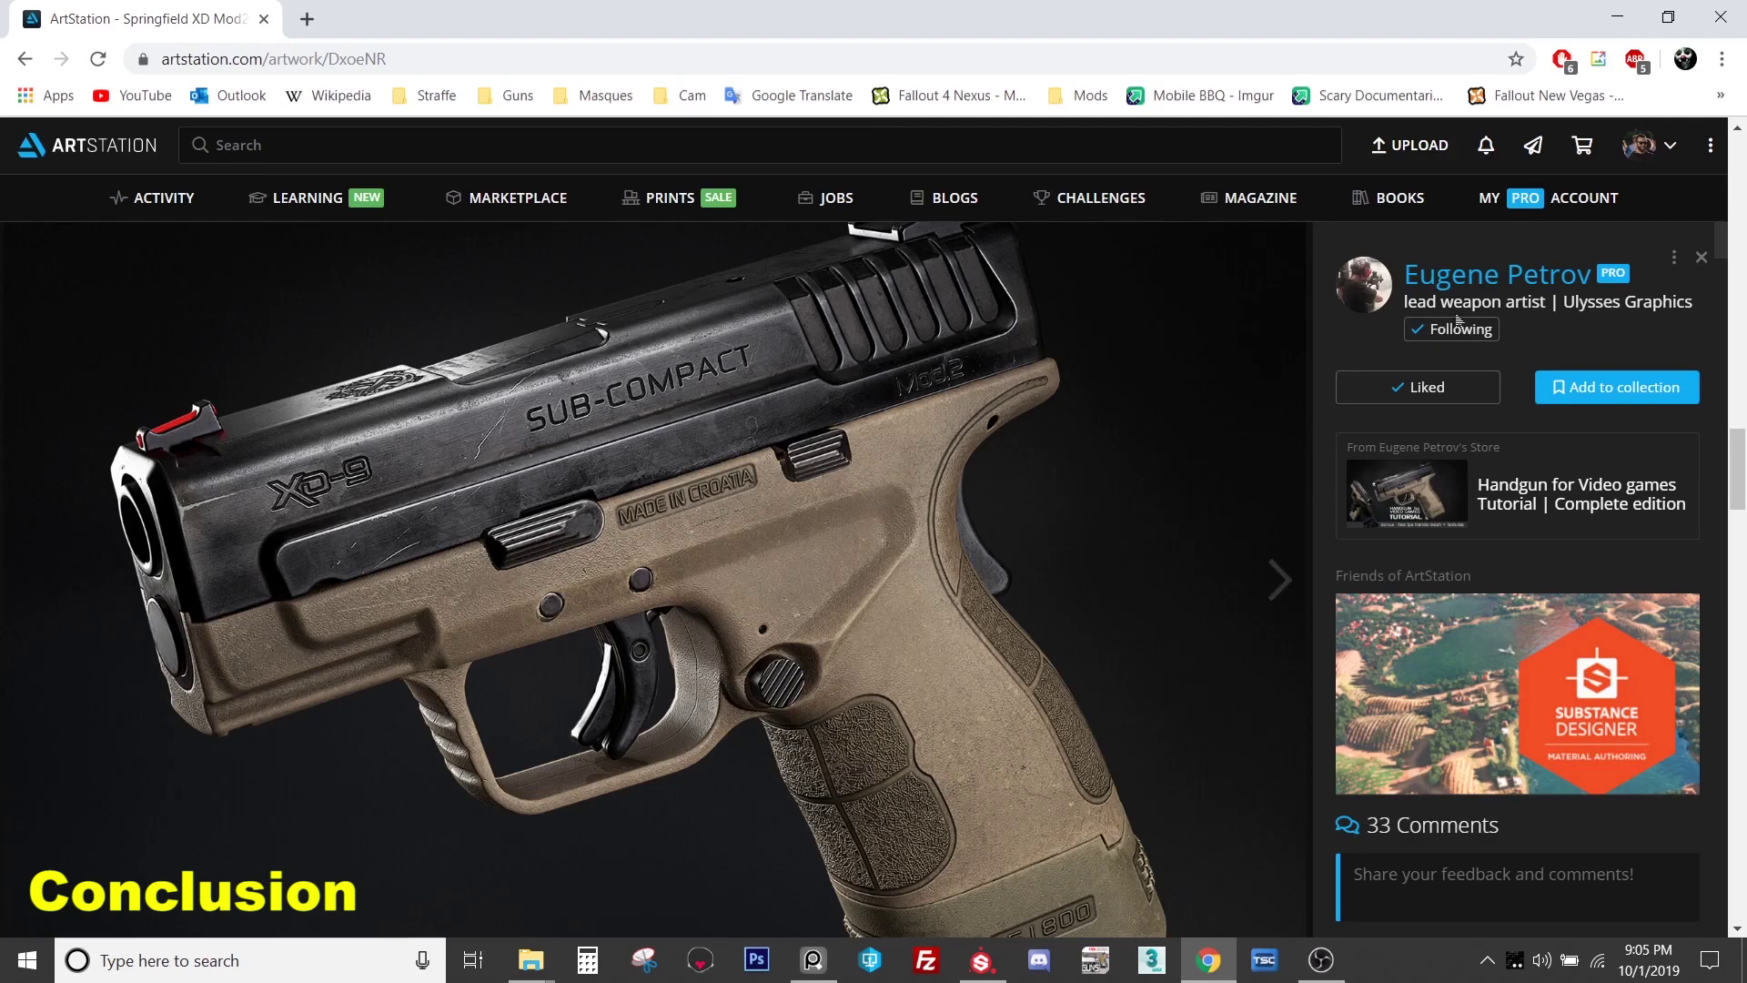
- Browse the pistol artist's portfolio in a separate tab, close it, and return to Substance Painter
mouse_move(1490, 284)
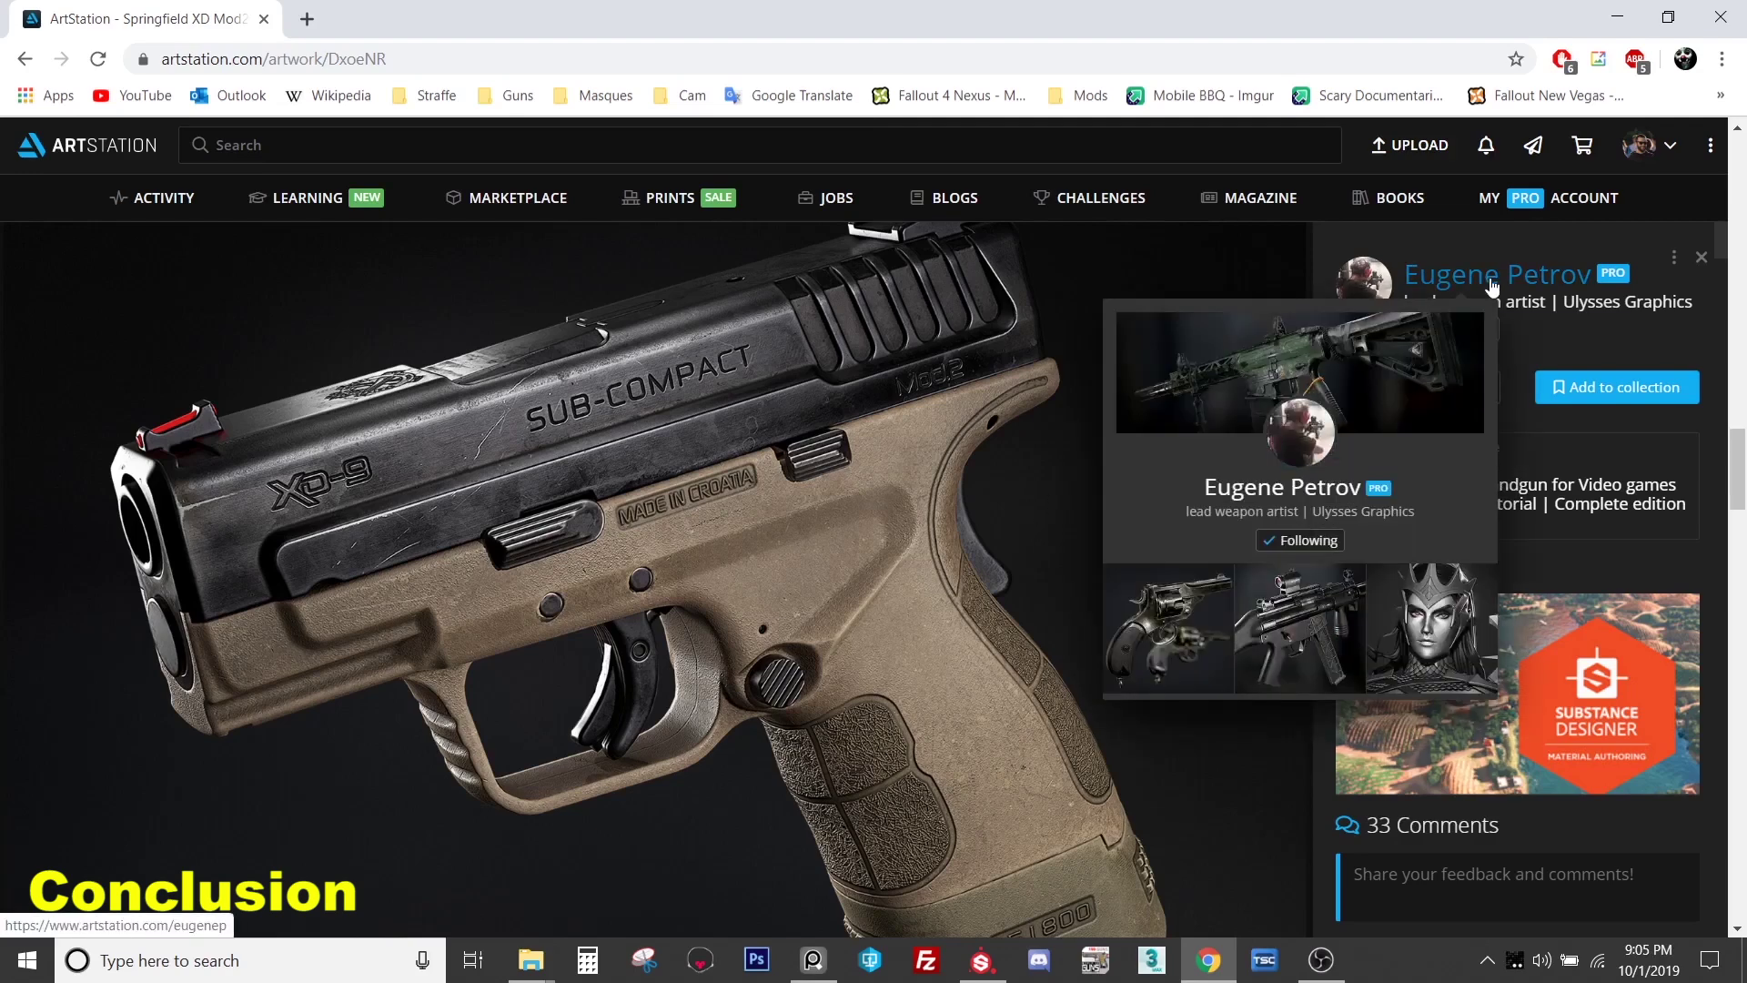
middle_click(1490, 284)
key("ctrl+Tab")
scroll(830, 388, "down", 6)
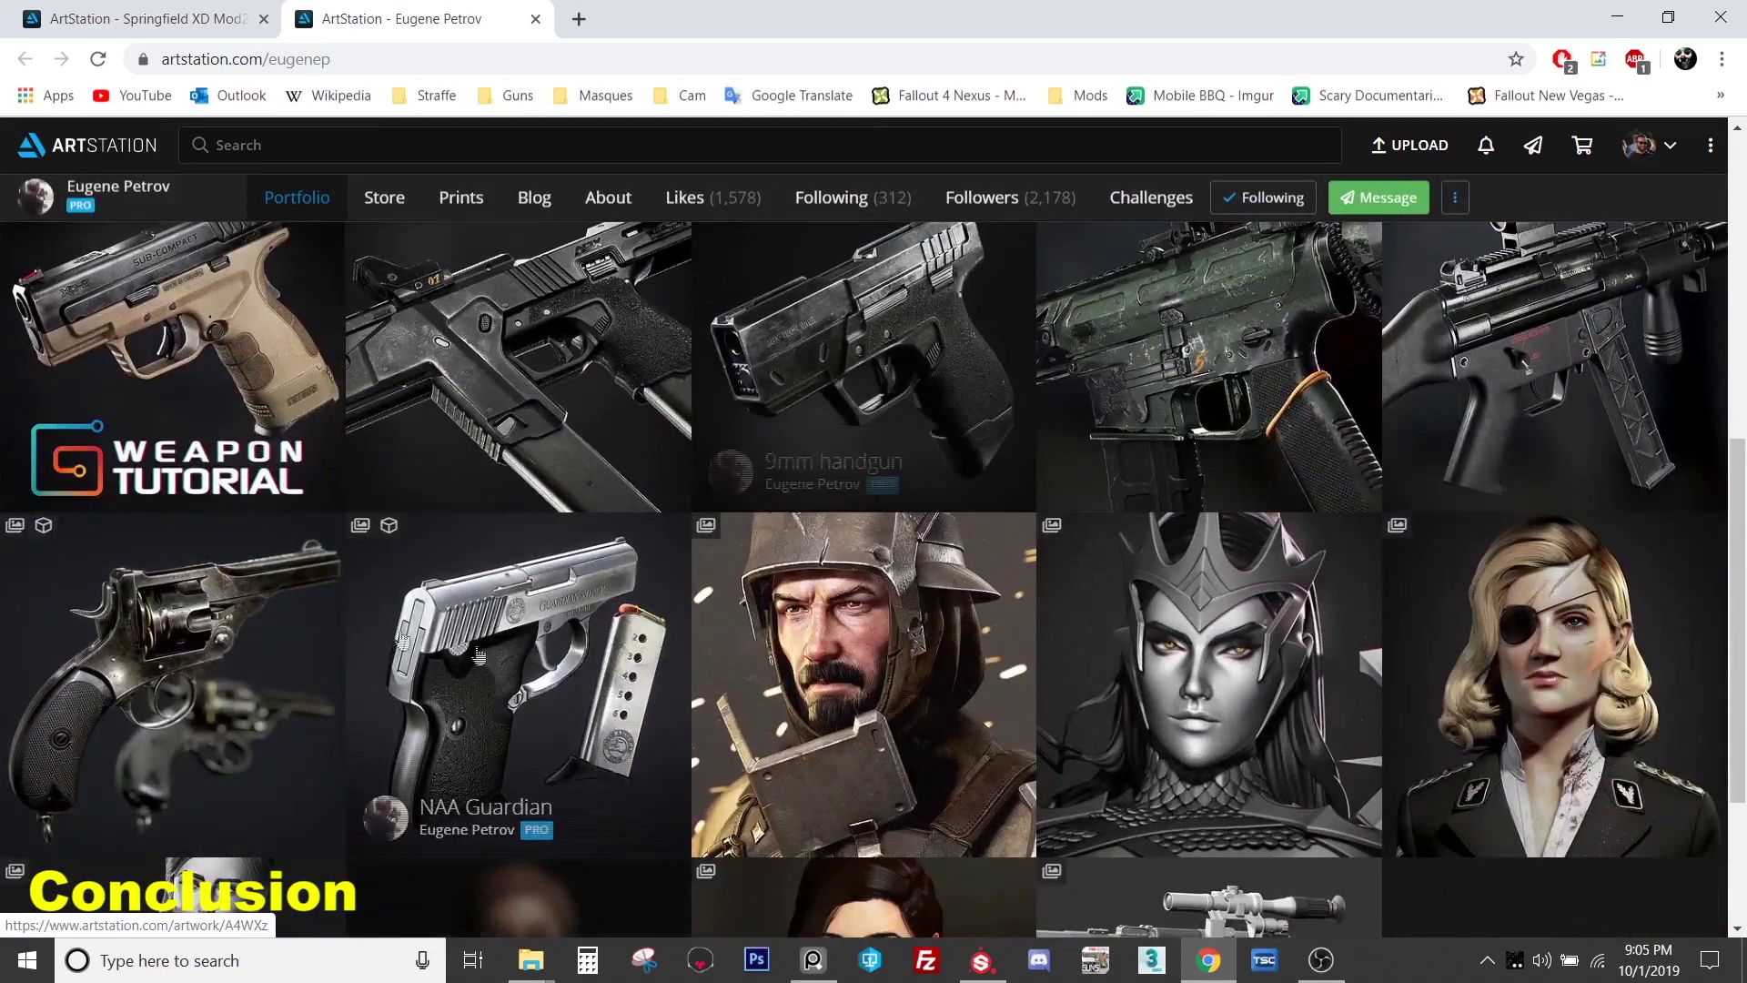
scroll(674, 384, "down", 3)
scroll(673, 384, "up", 9)
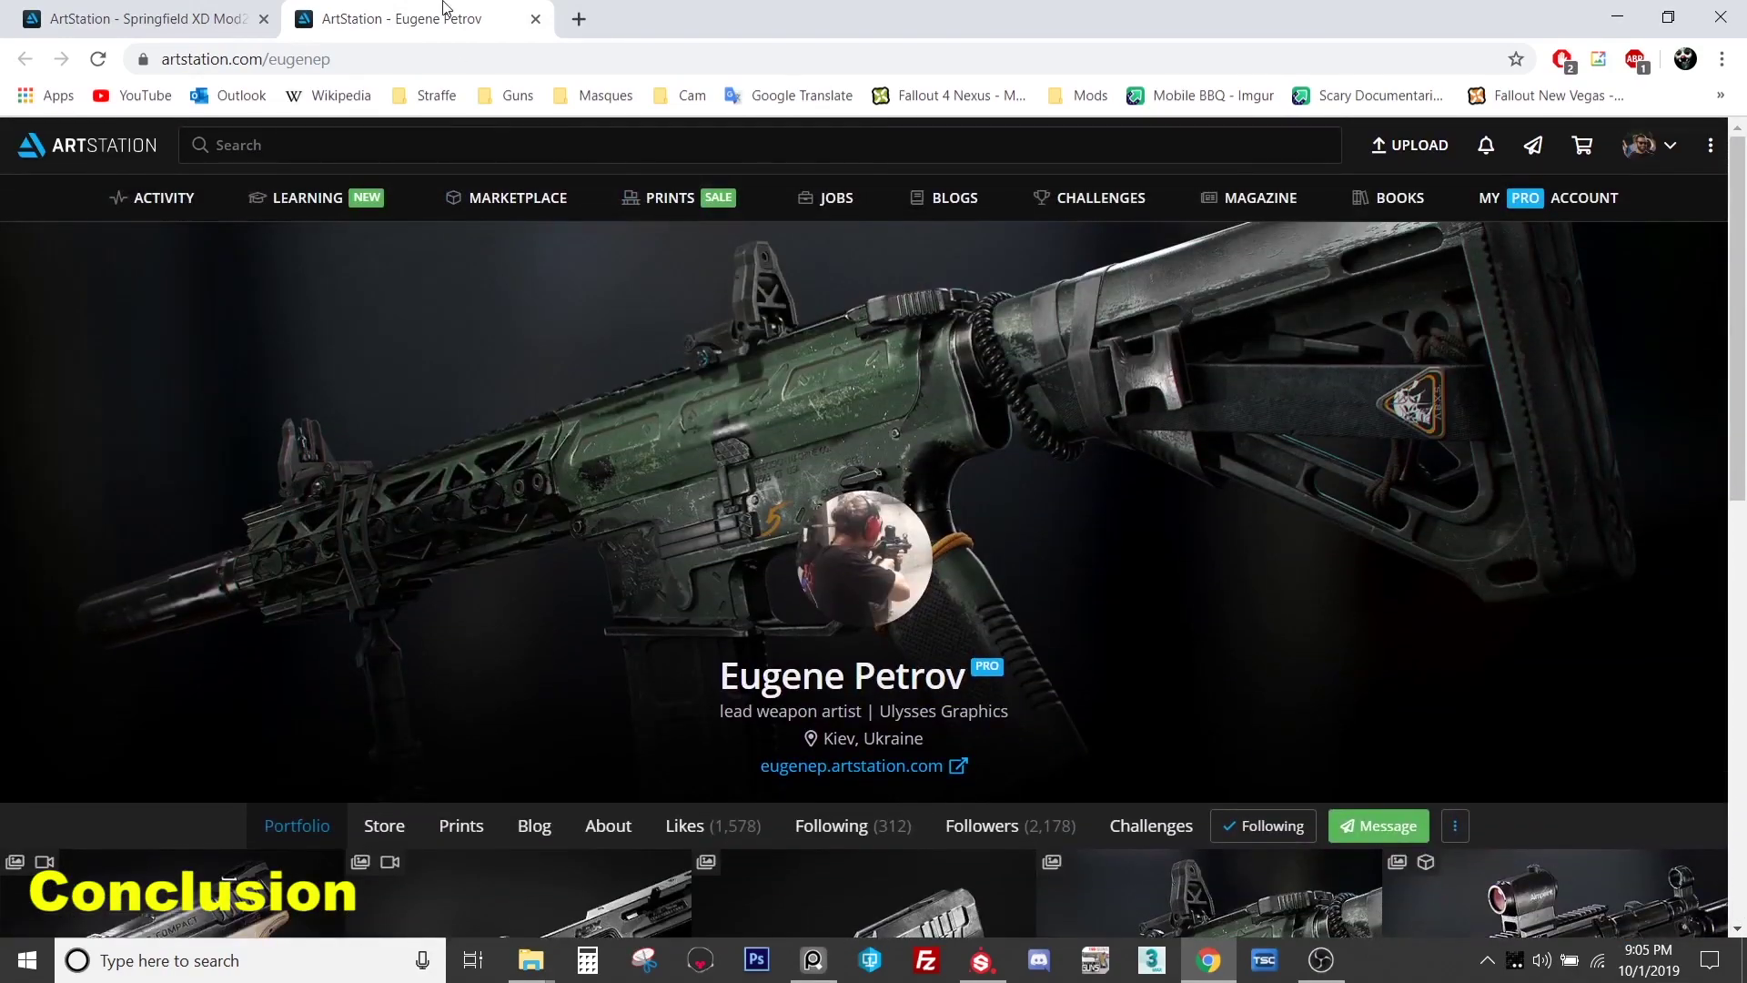
middle_click(445, 9)
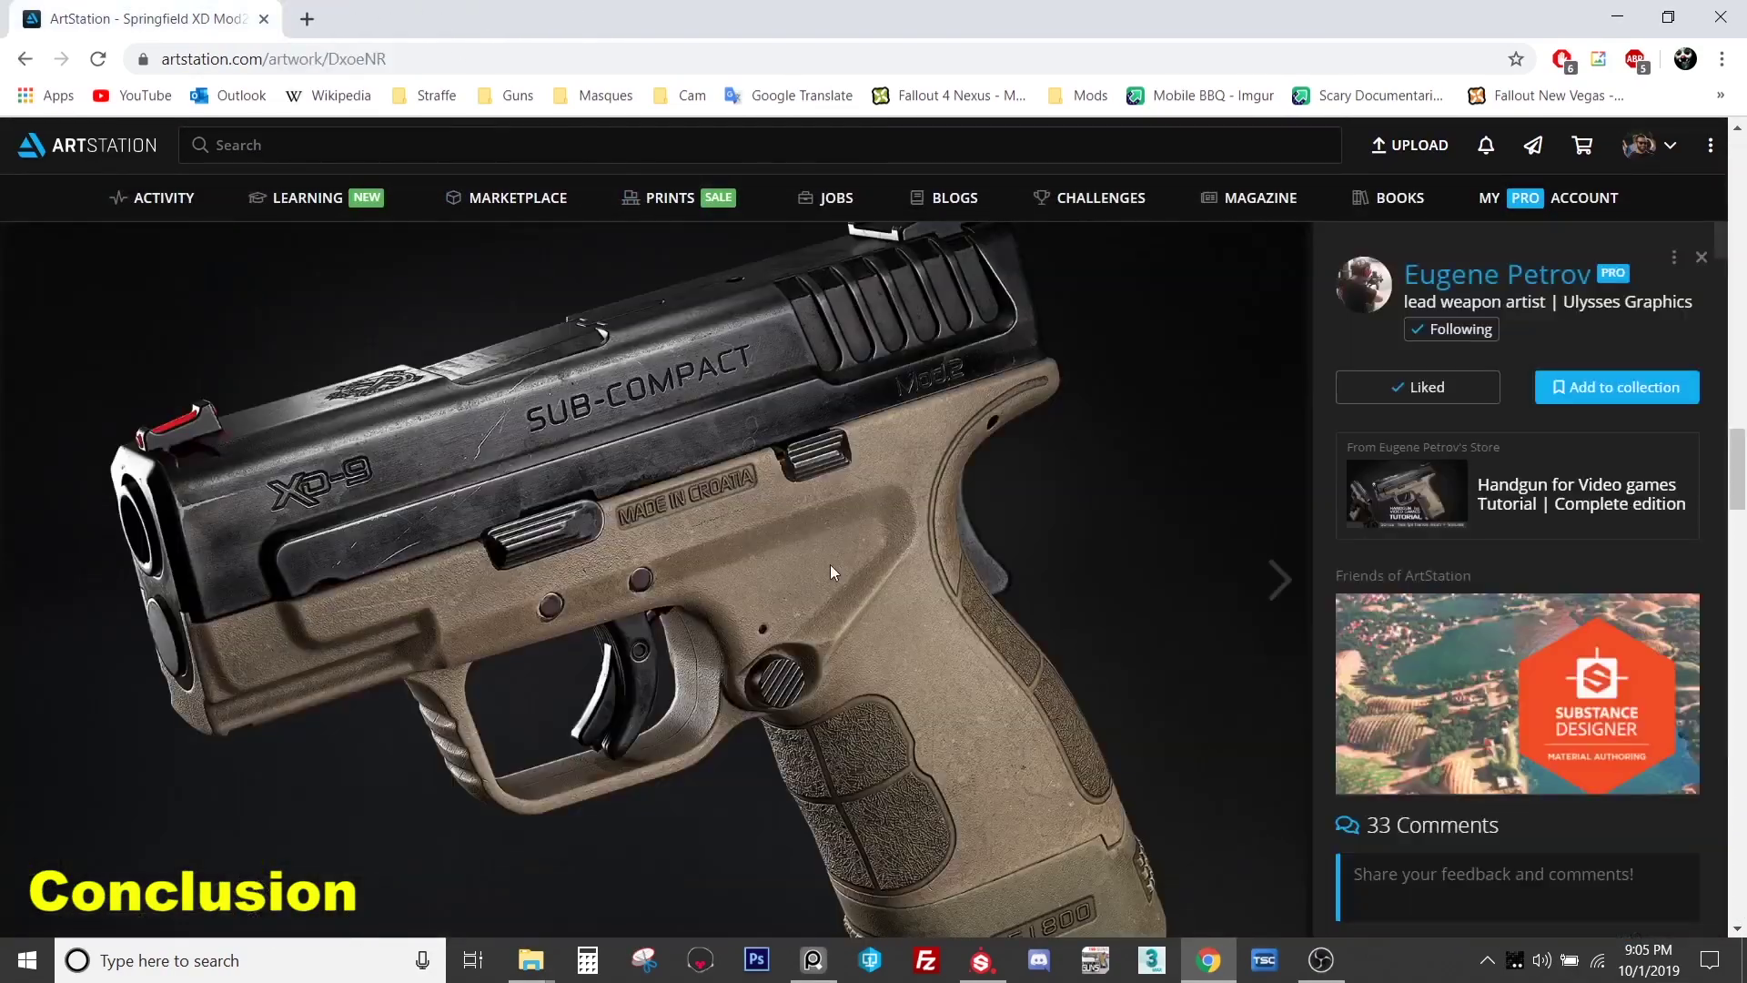
left_click(981, 960)
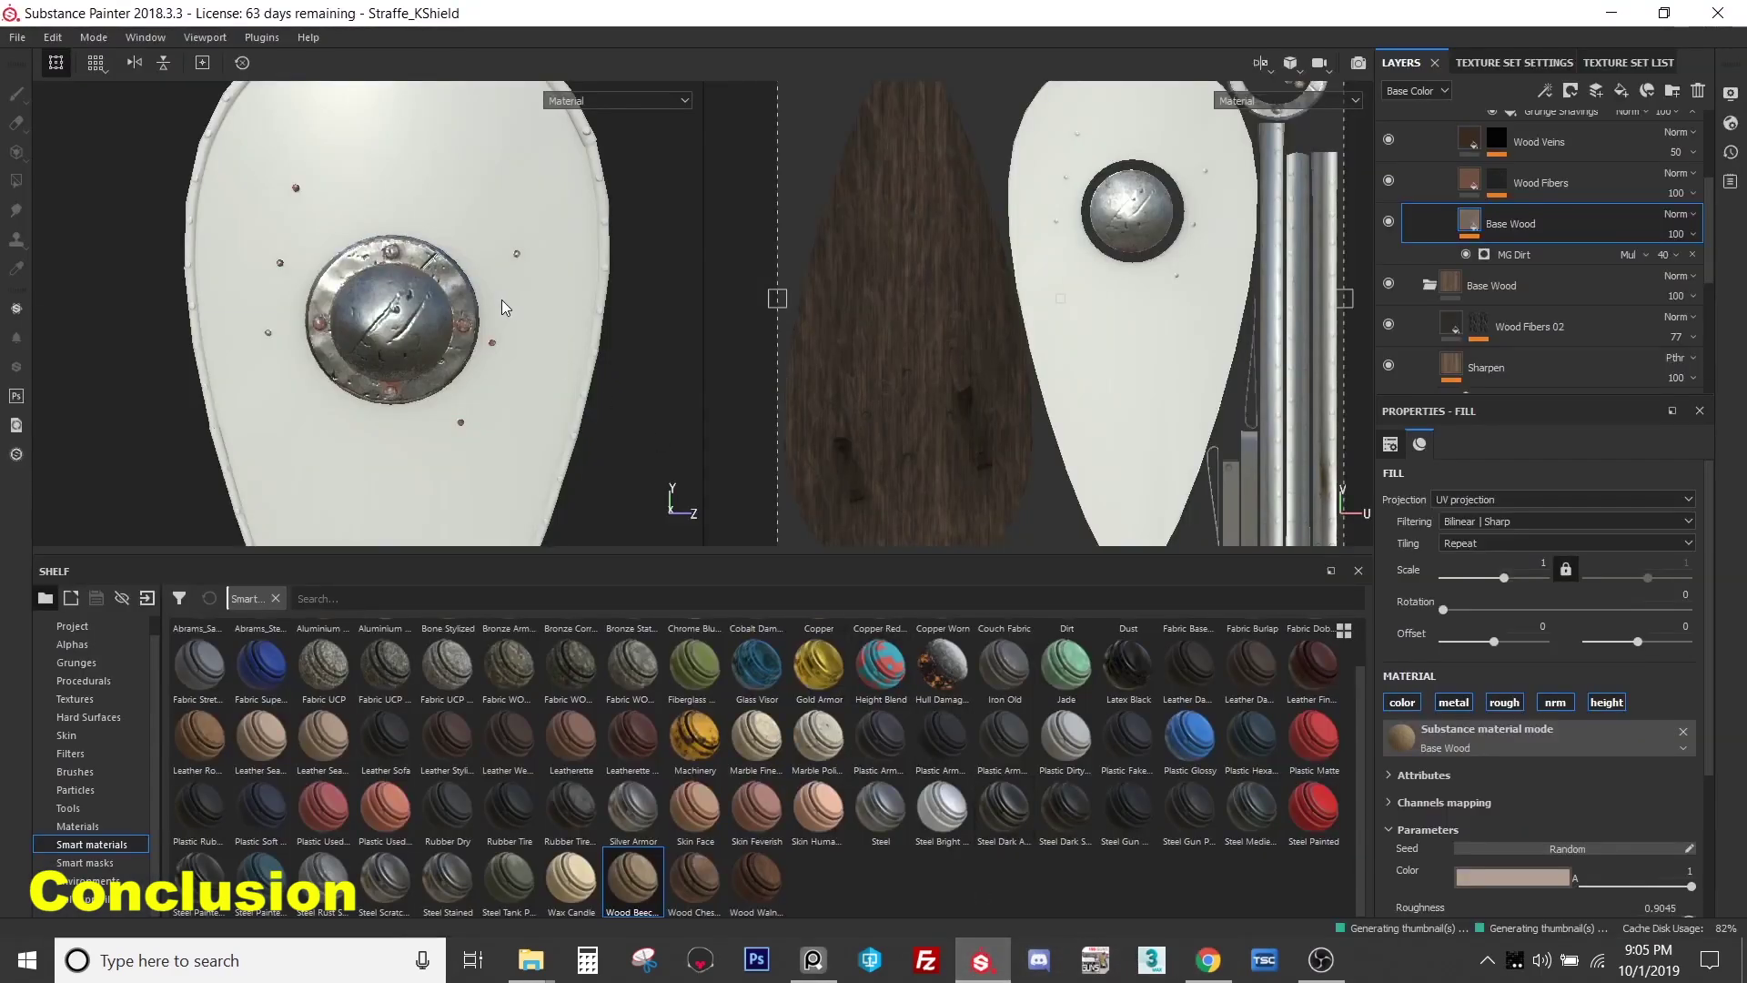